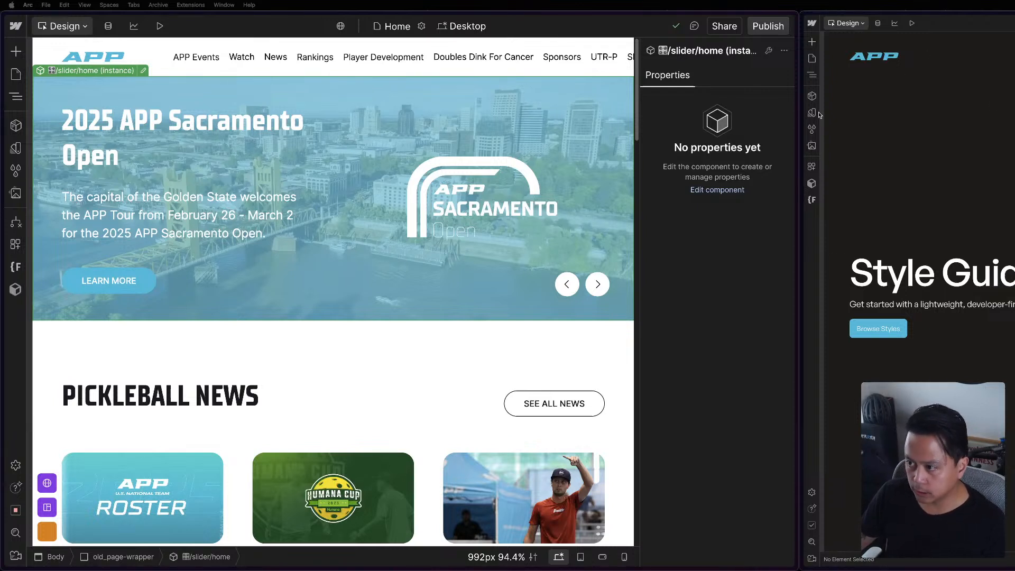
click(18, 362)
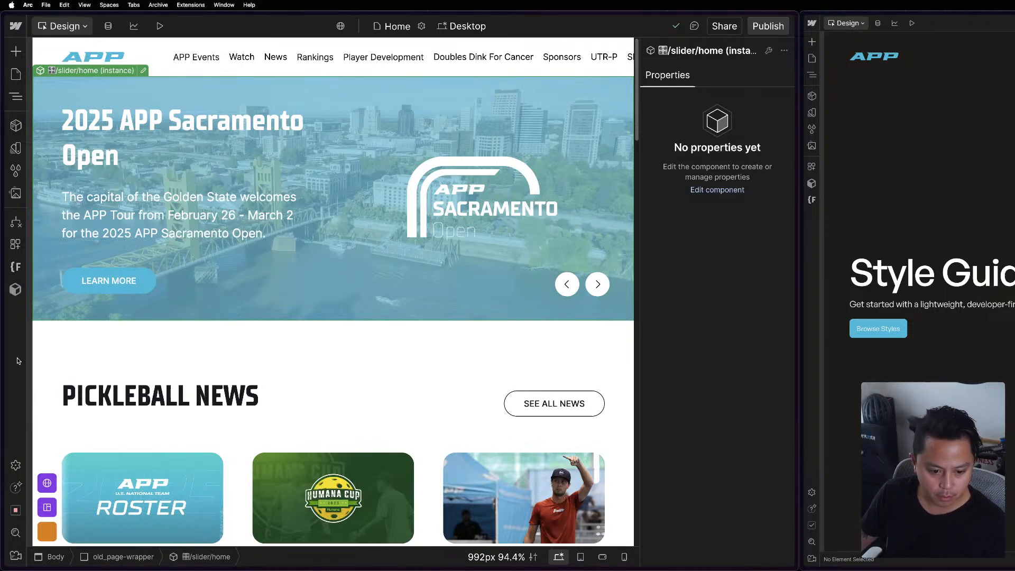
mouse_move(25, 338)
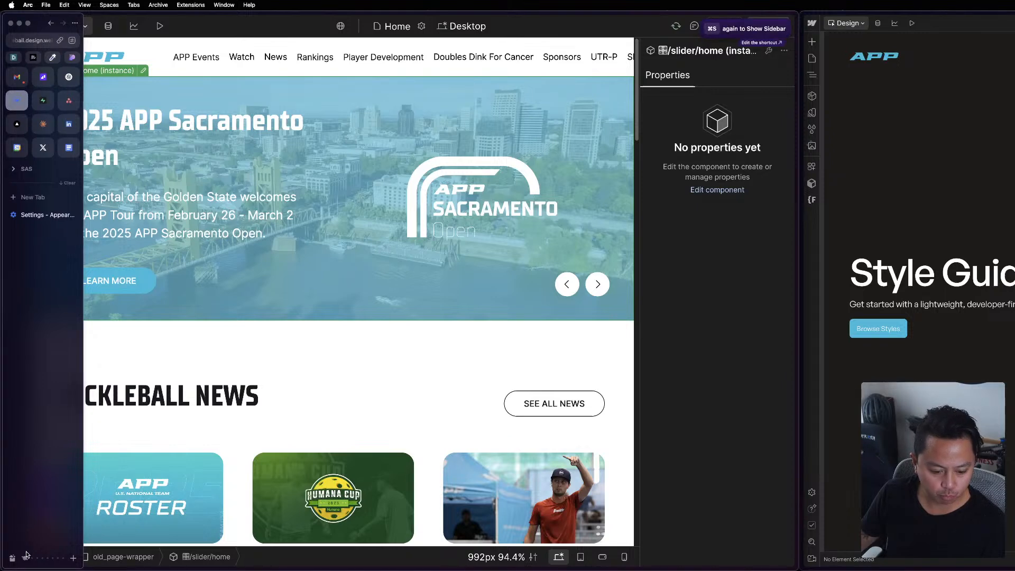
click(27, 557)
click(34, 312)
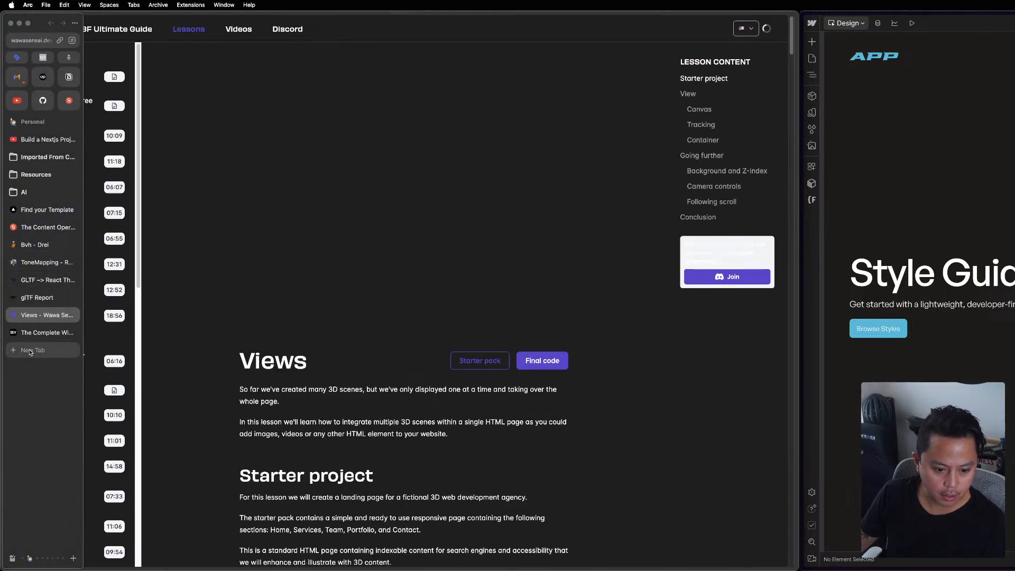
click(30, 350)
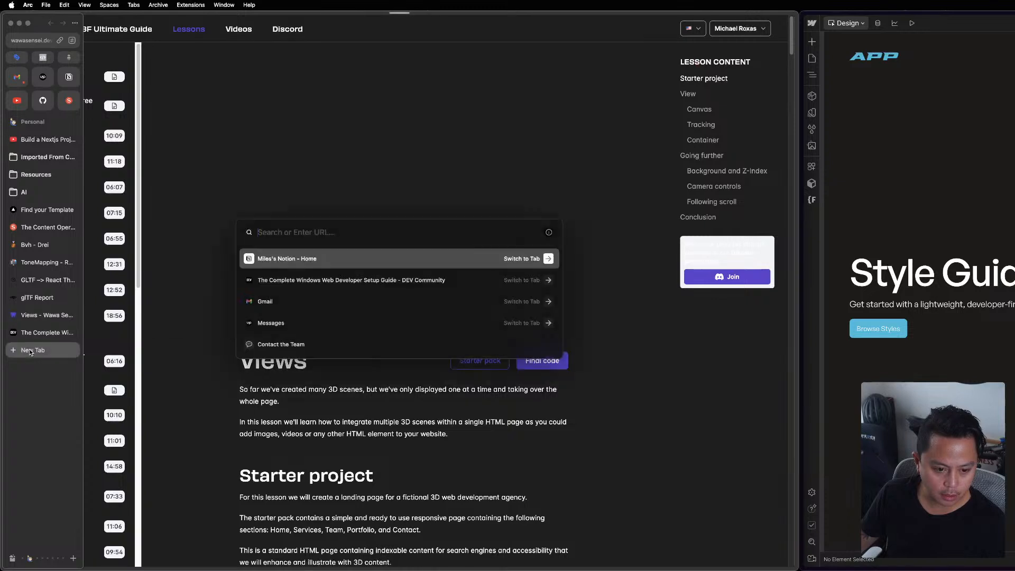
key(Escape)
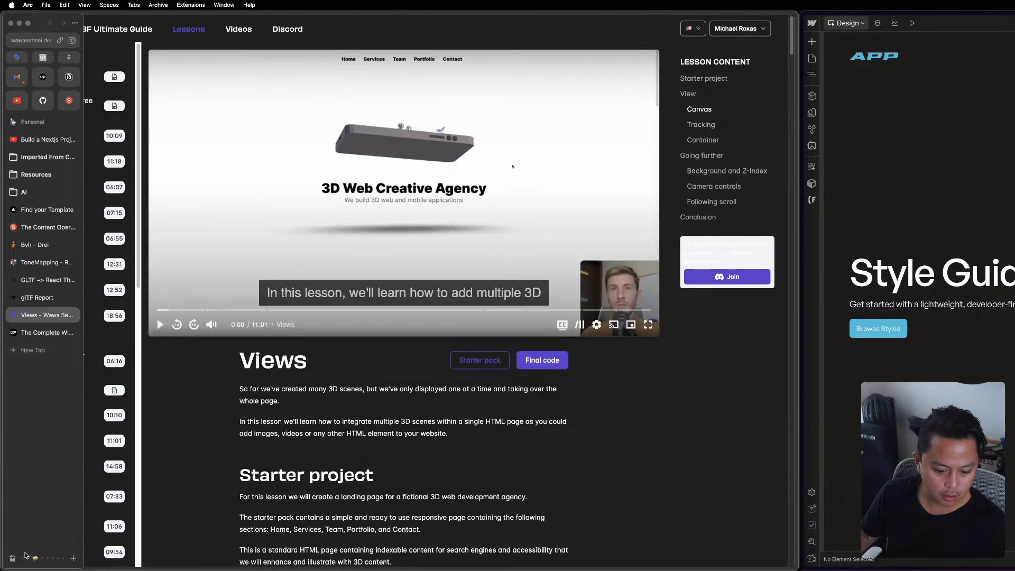
click(25, 557)
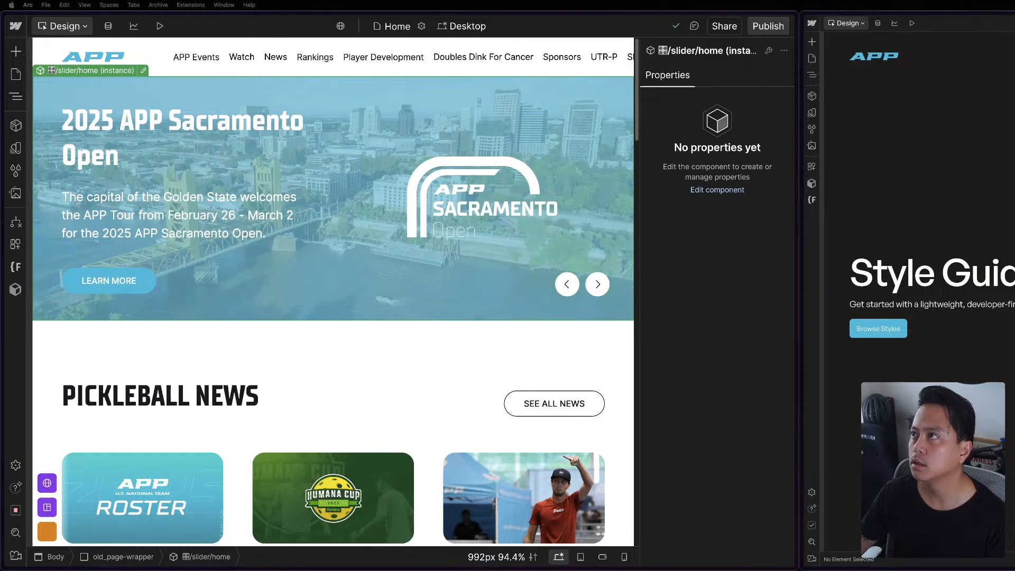
key(super+Tab)
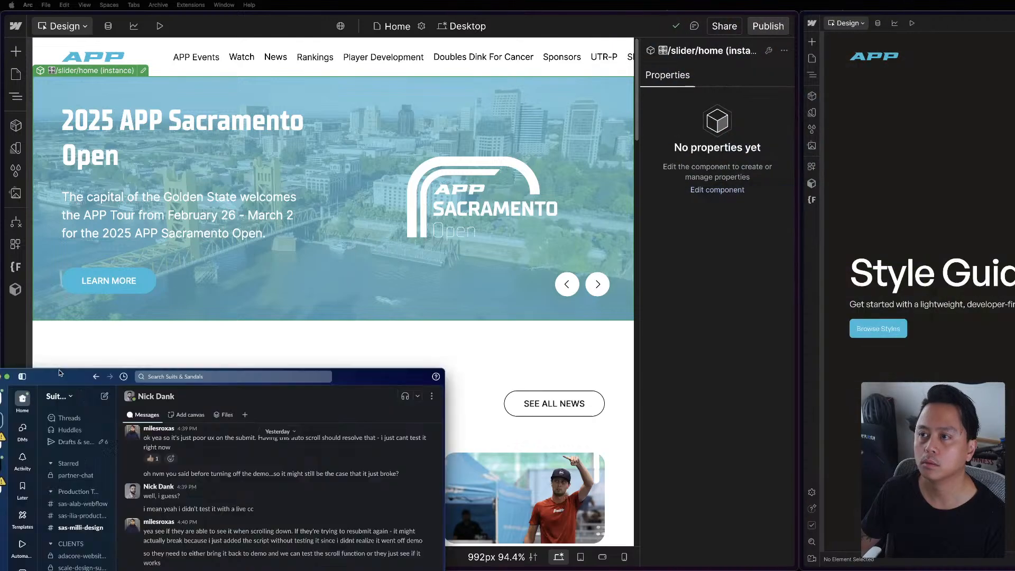
key(super+Tab)
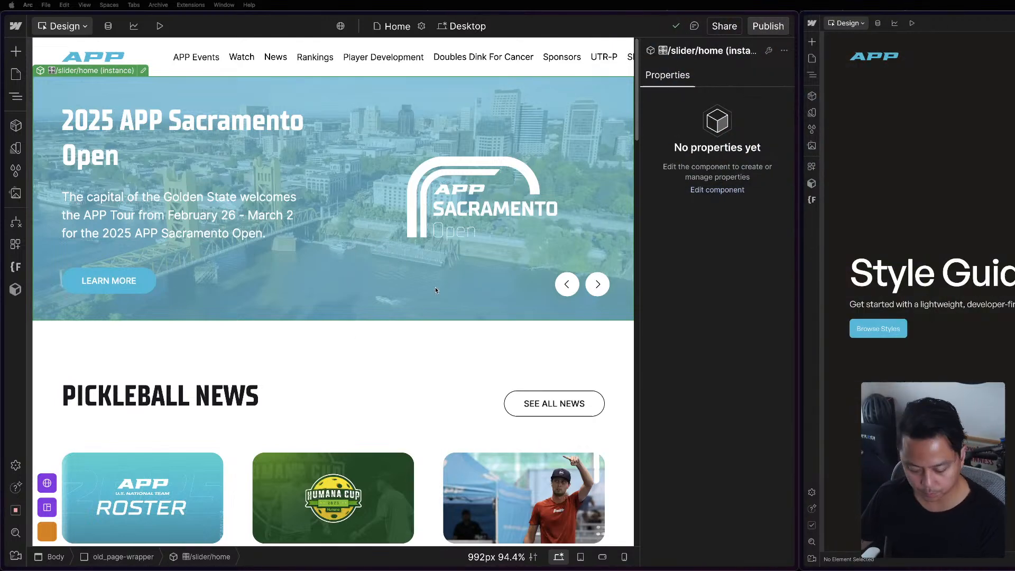
Open the Page Builder Template page from the Page Builder Components folder under Utilities.
click(15, 75)
scroll(97, 370, down, 5)
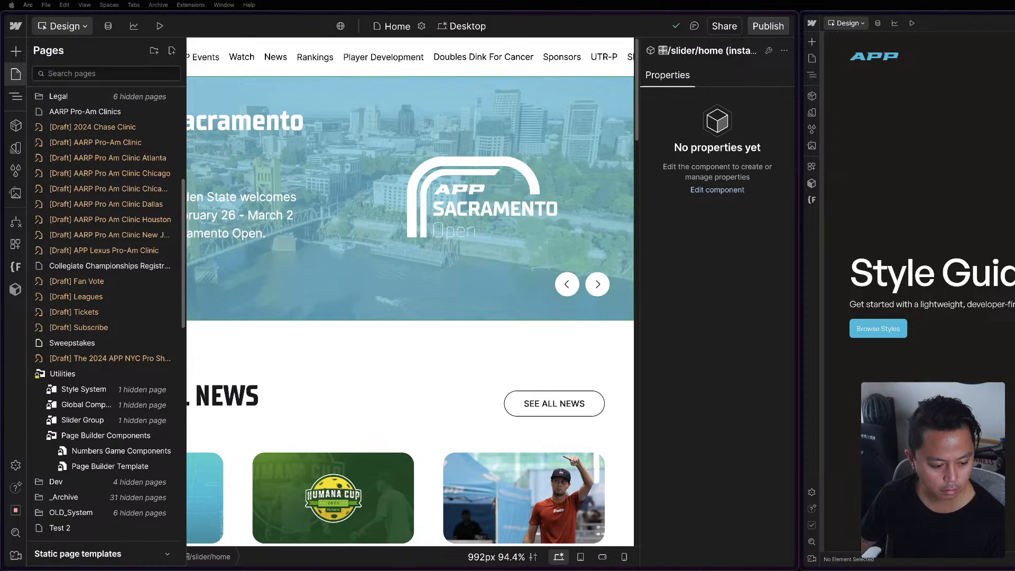
key(ctrl+Up)
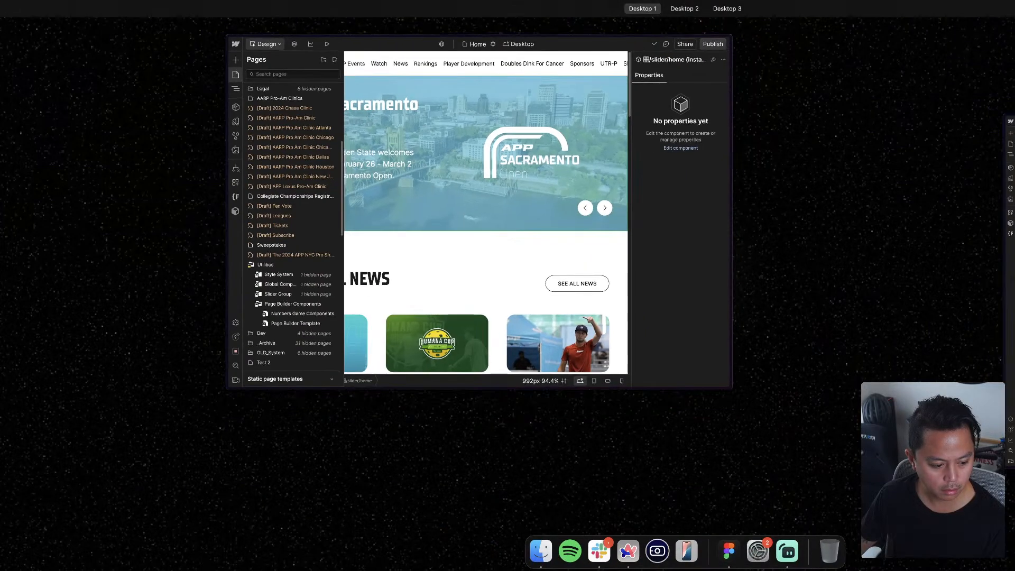
key(ctrl+Up)
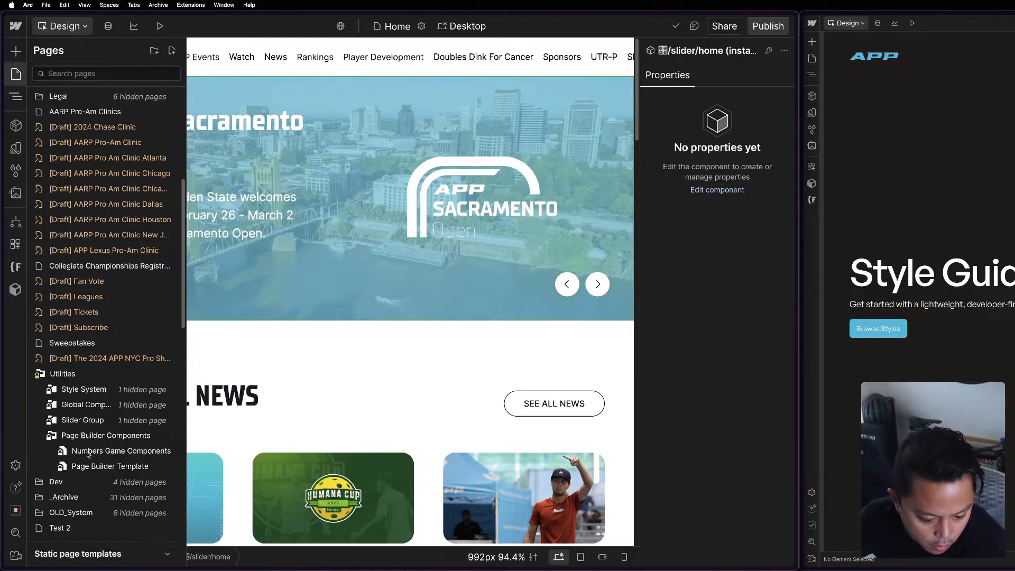
click(100, 436)
click(100, 435)
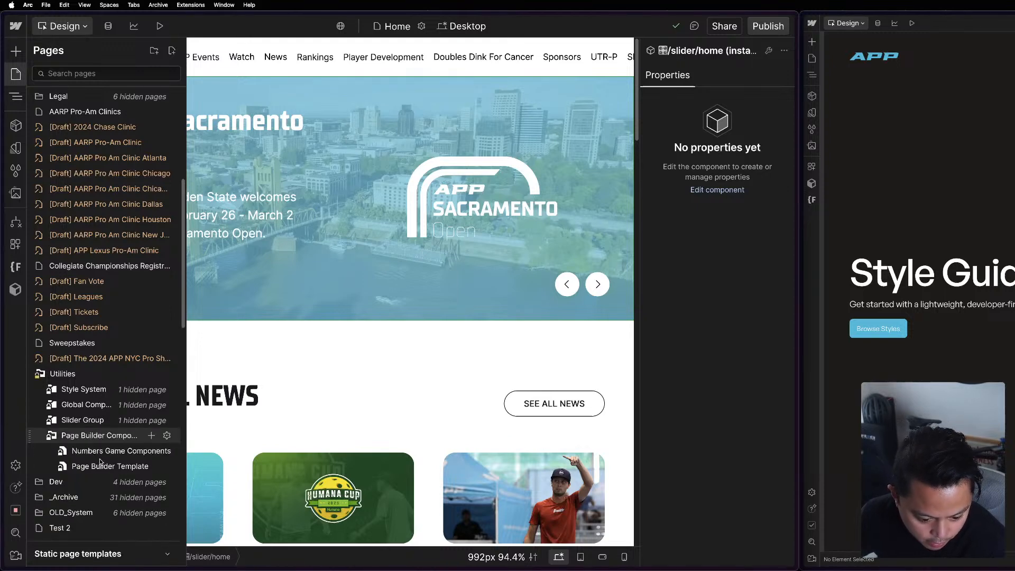
click(51, 462)
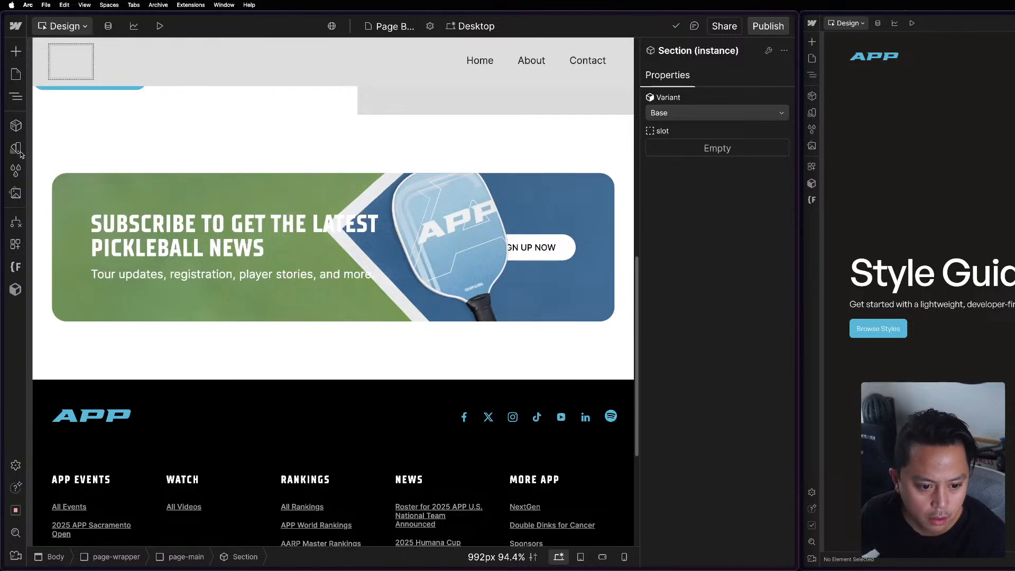
Examine the Theme variable collection in both the APP project and the Mast 2.0 project for comparison.
click(16, 149)
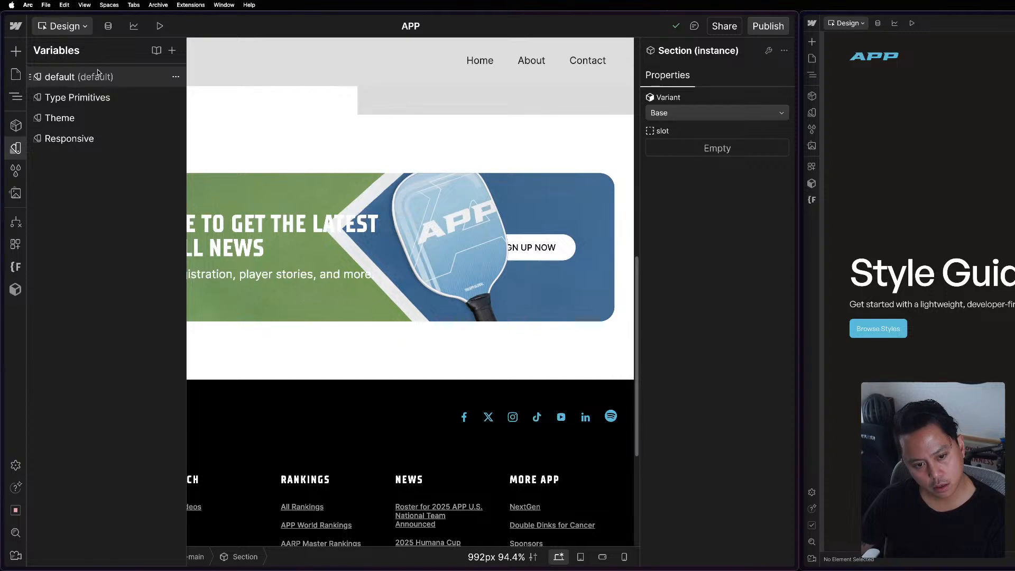
click(177, 99)
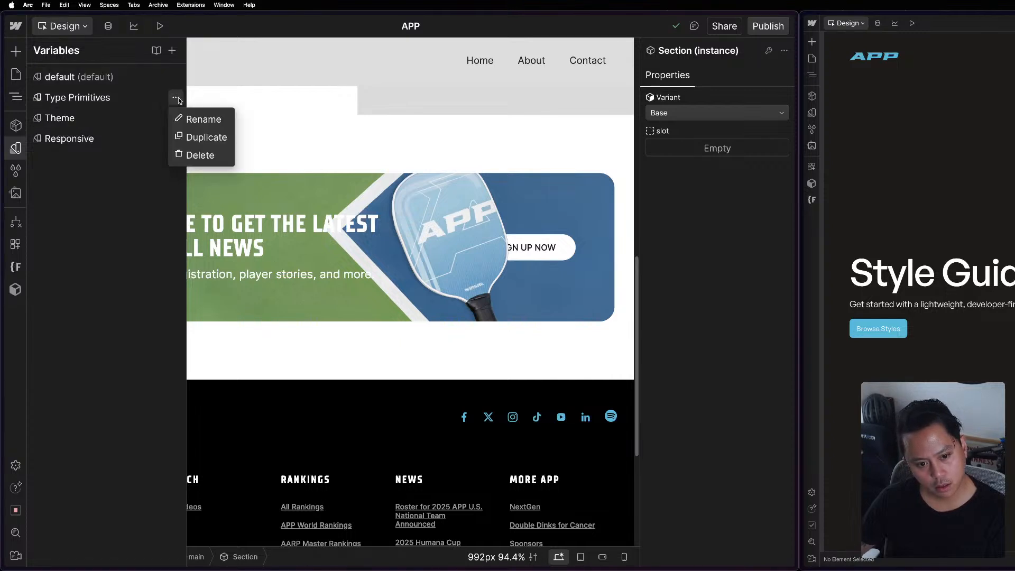
click(179, 101)
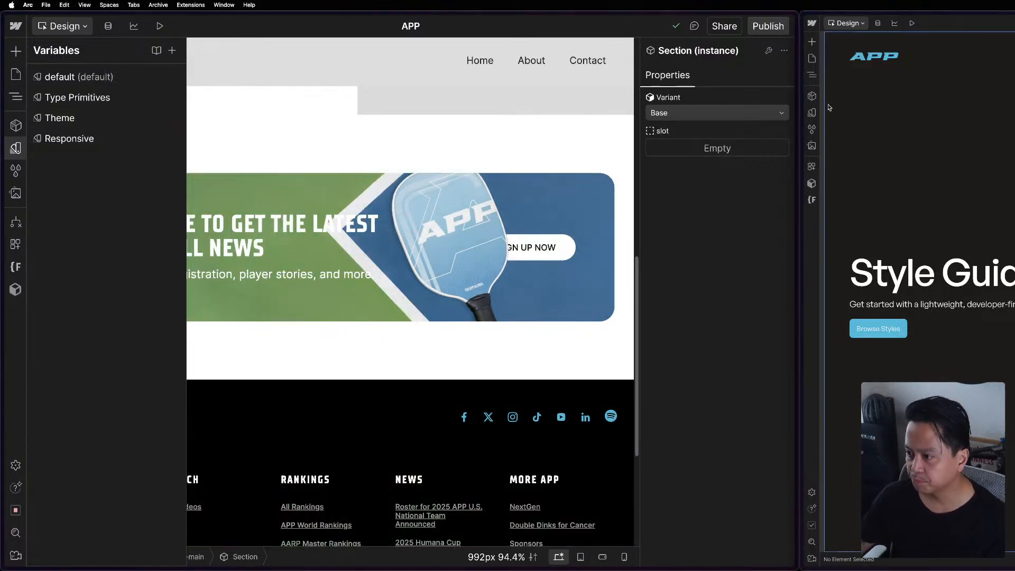
click(813, 114)
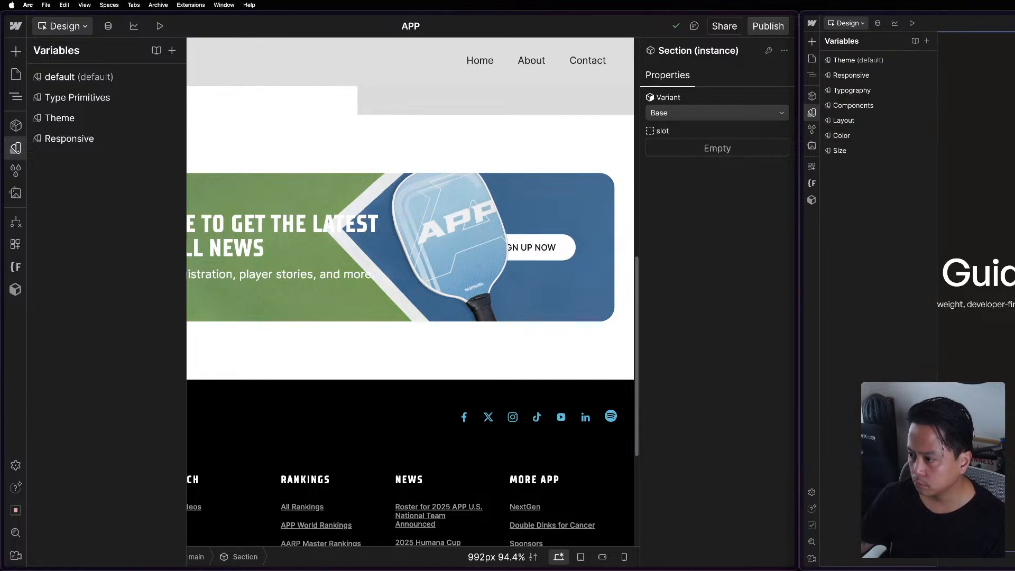
click(898, 61)
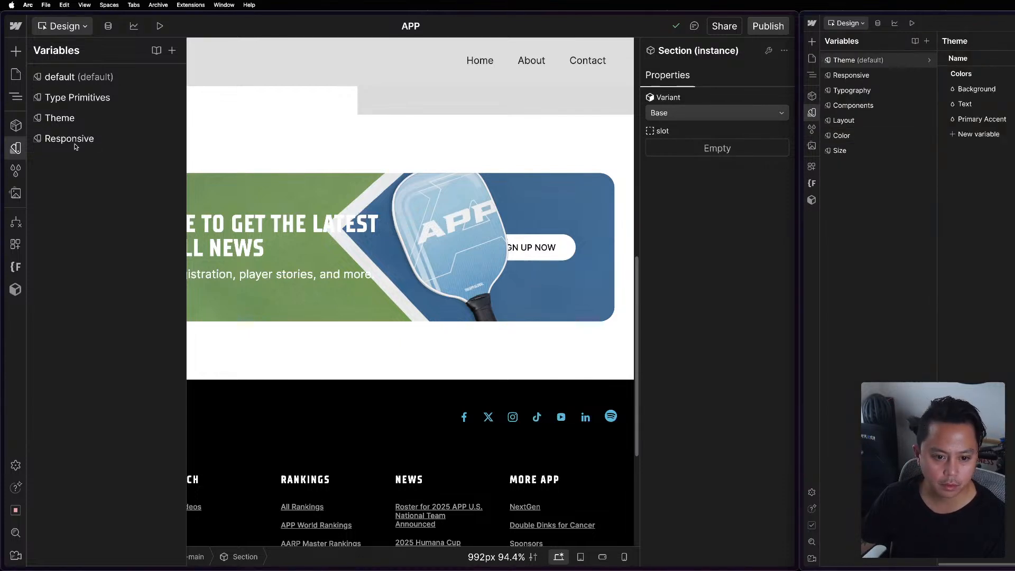
click(101, 126)
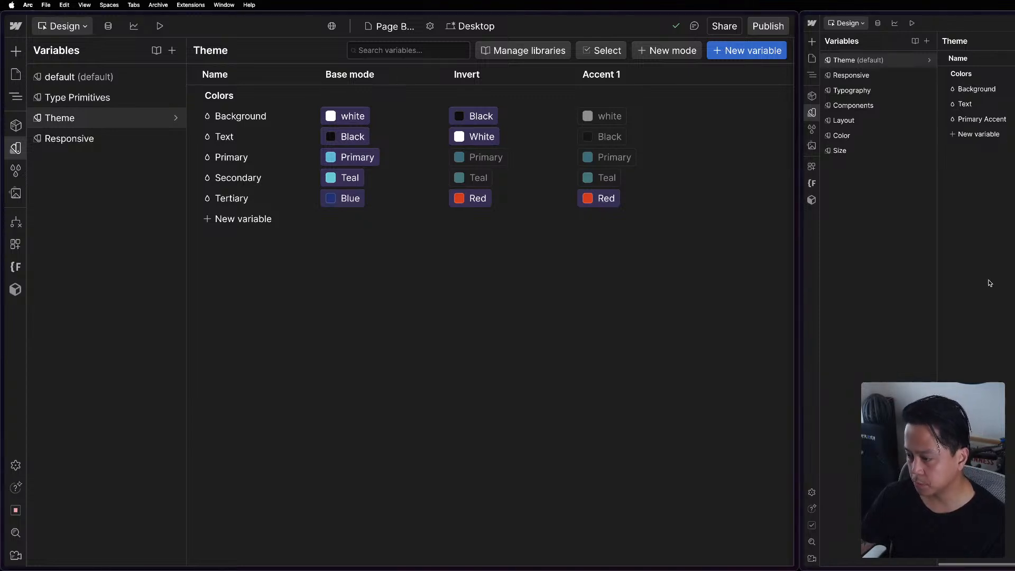
key(super+equal)
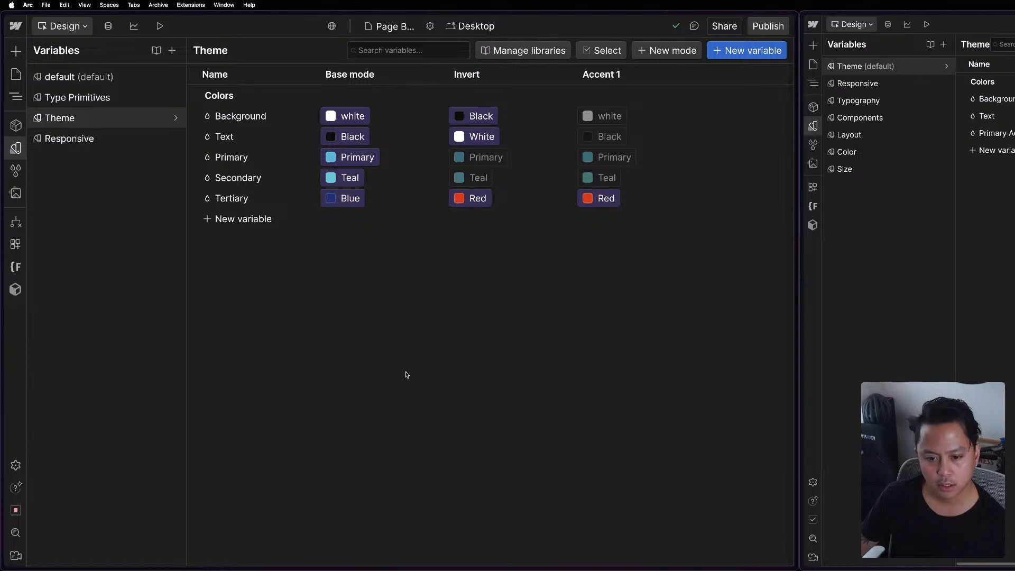
Copy the Mast 2.0 project's address and load it in a new tab of the browser window holding the APP project.
click(816, 64)
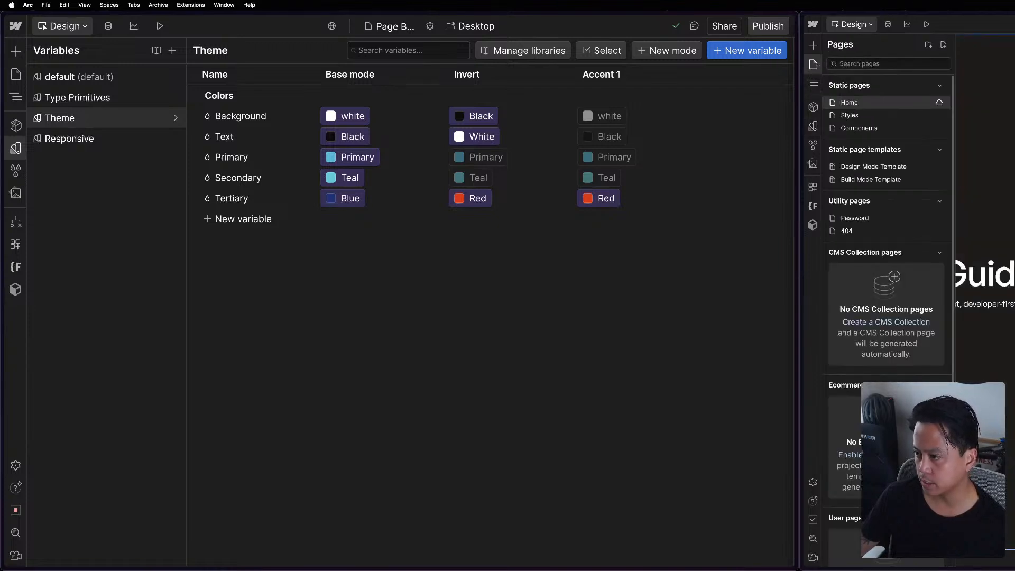
click(994, 158)
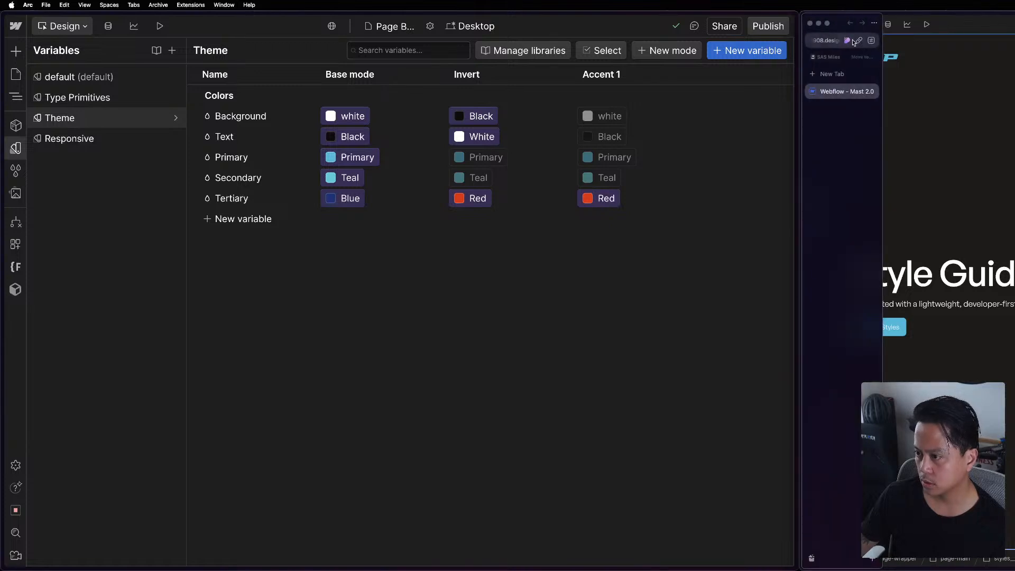
click(815, 44)
key(super+c)
click(922, 222)
click(260, 313)
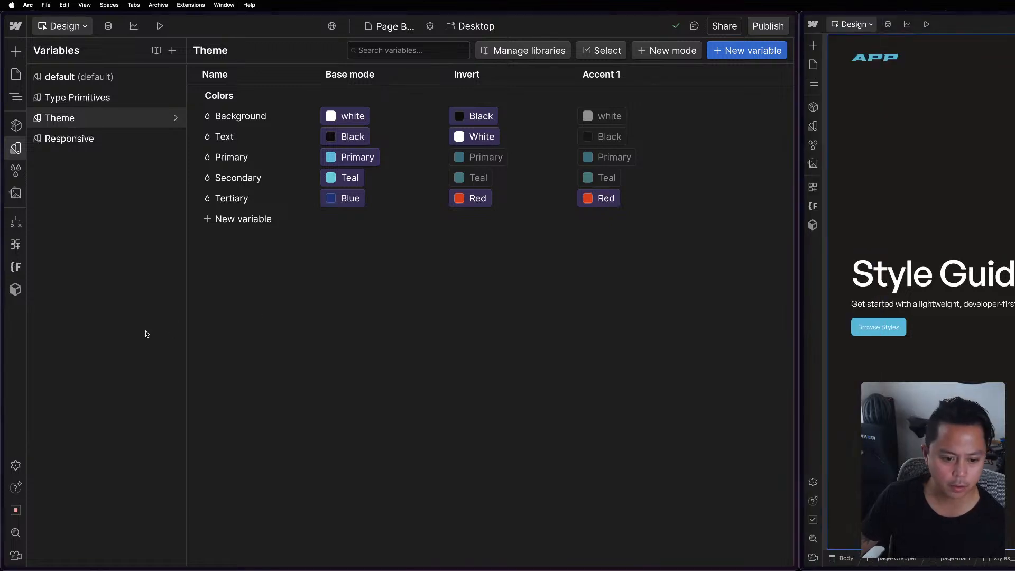
key(super+t)
key(super+v)
key(Return)
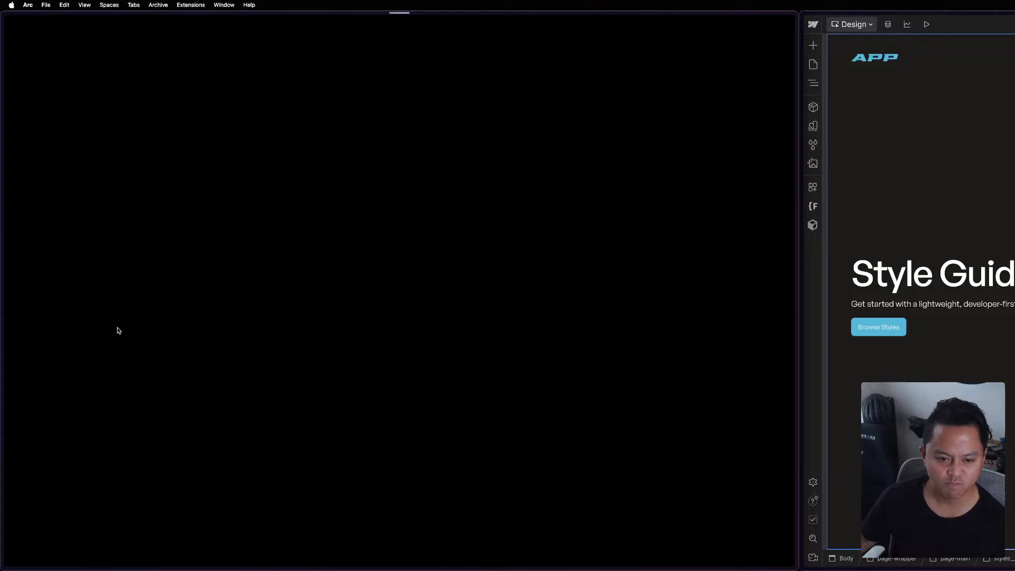
mouse_move(805, 59)
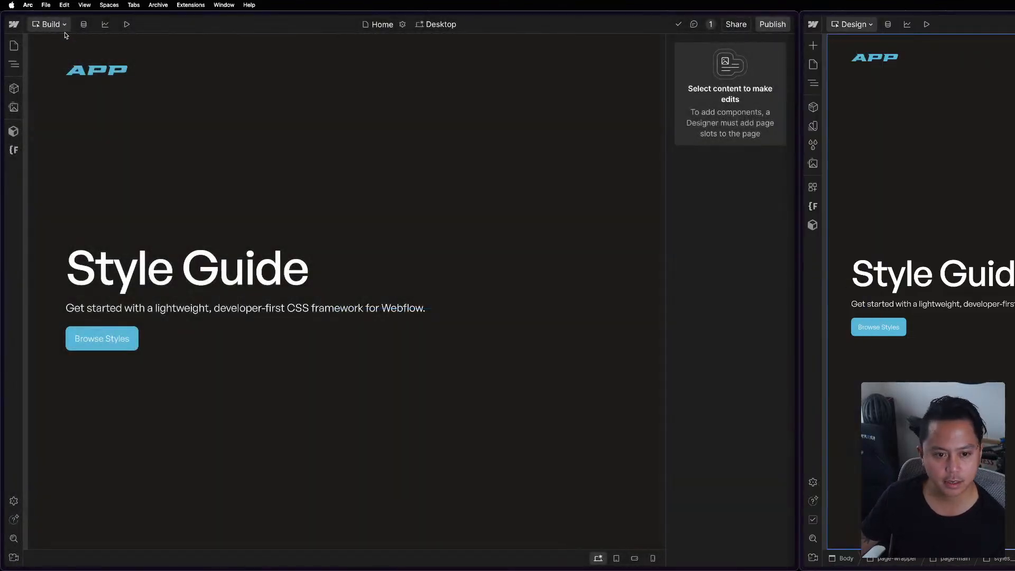
click(861, 25)
click(864, 138)
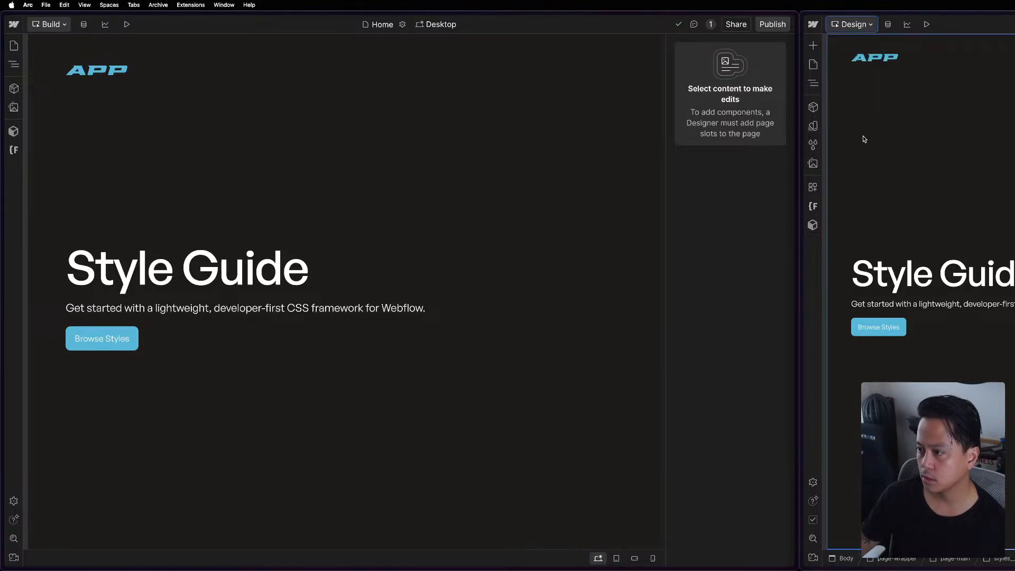
mouse_move(628, 570)
right_click(600, 554)
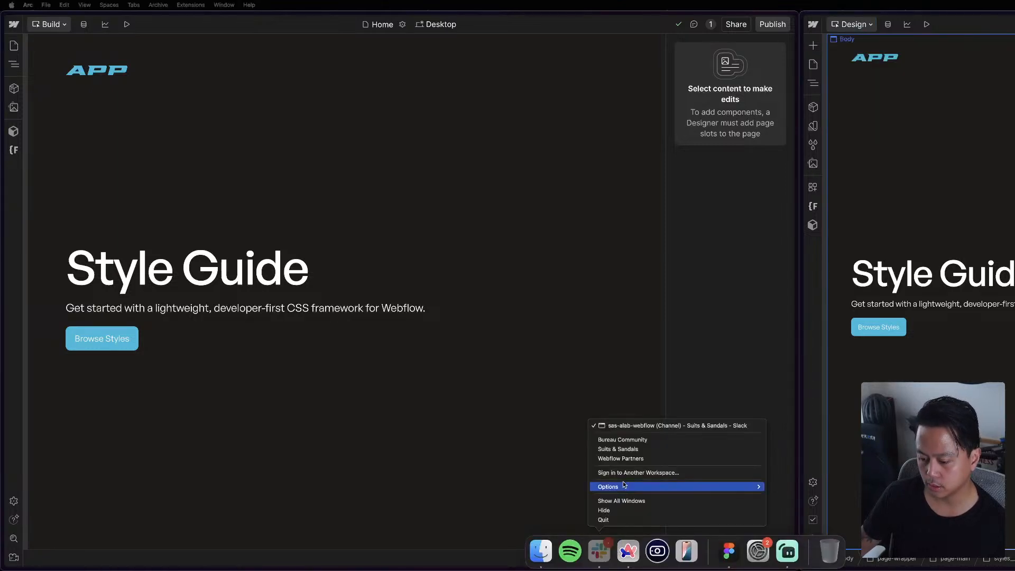
mouse_move(692, 485)
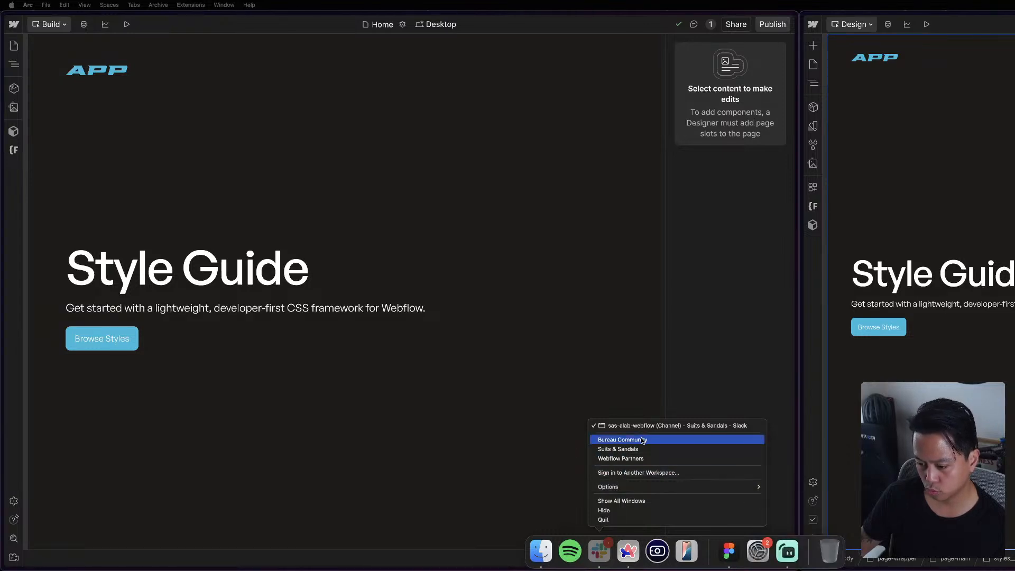
click(303, 445)
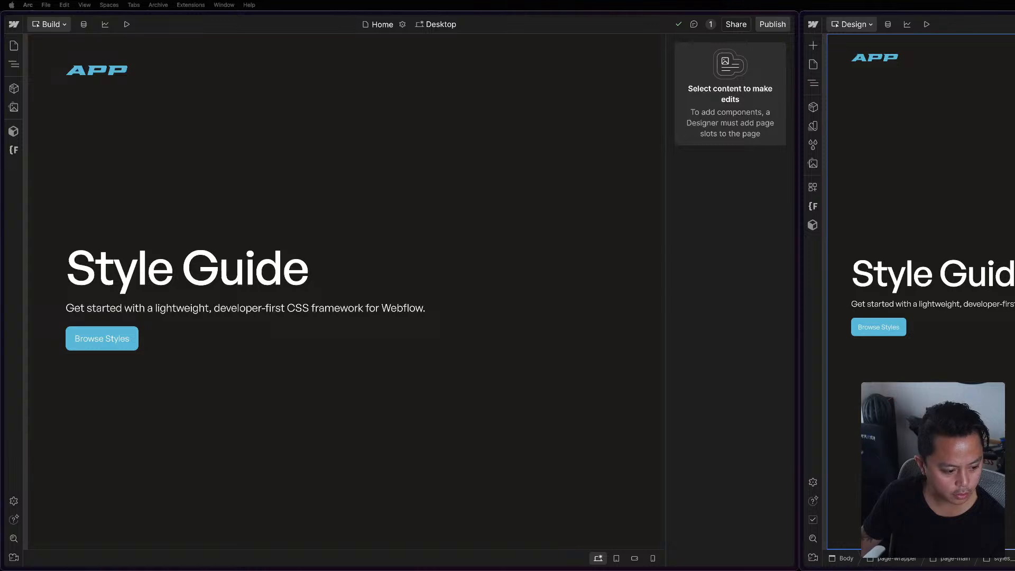
click(728, 239)
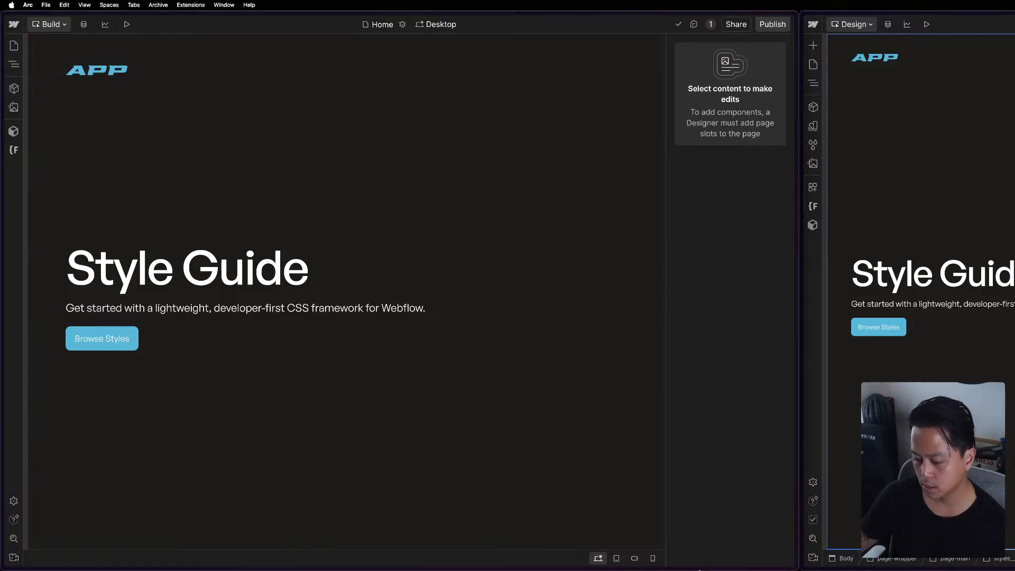
mouse_move(618, 562)
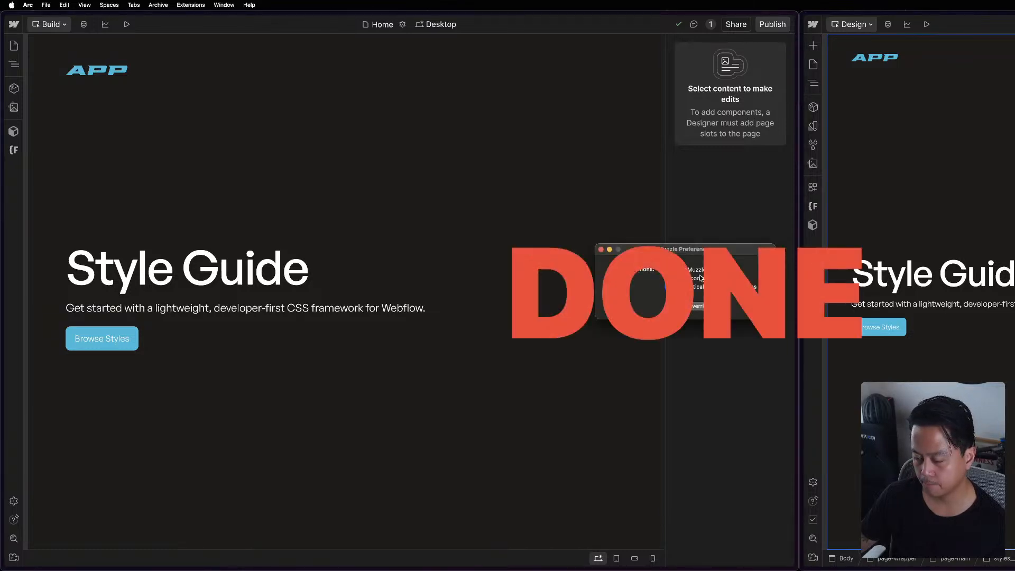
click(601, 249)
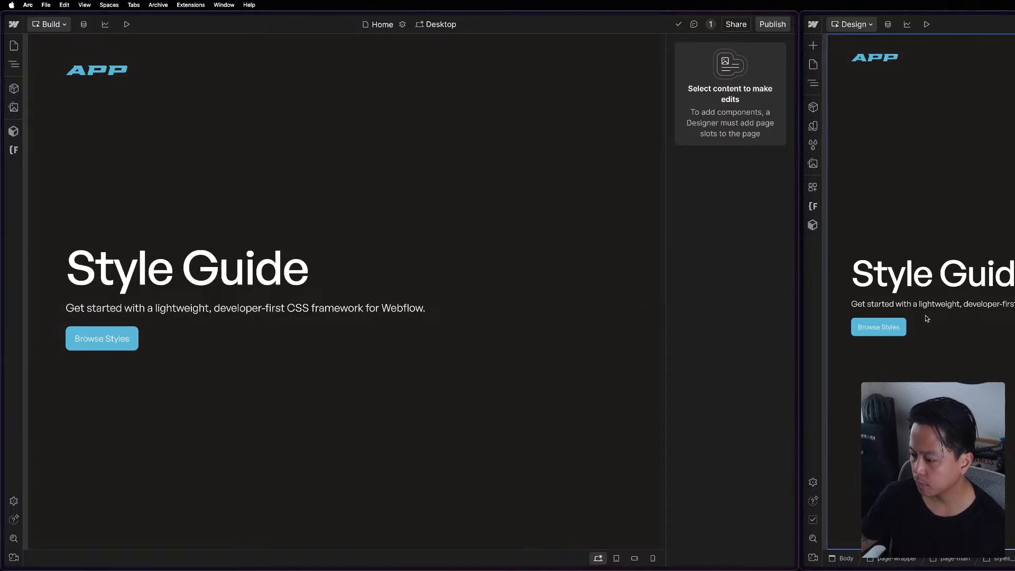
Switch the original Mast 2.0 window to Build mode and the newly opened Mast 2.0 tab to Design mode.
click(62, 24)
click(62, 25)
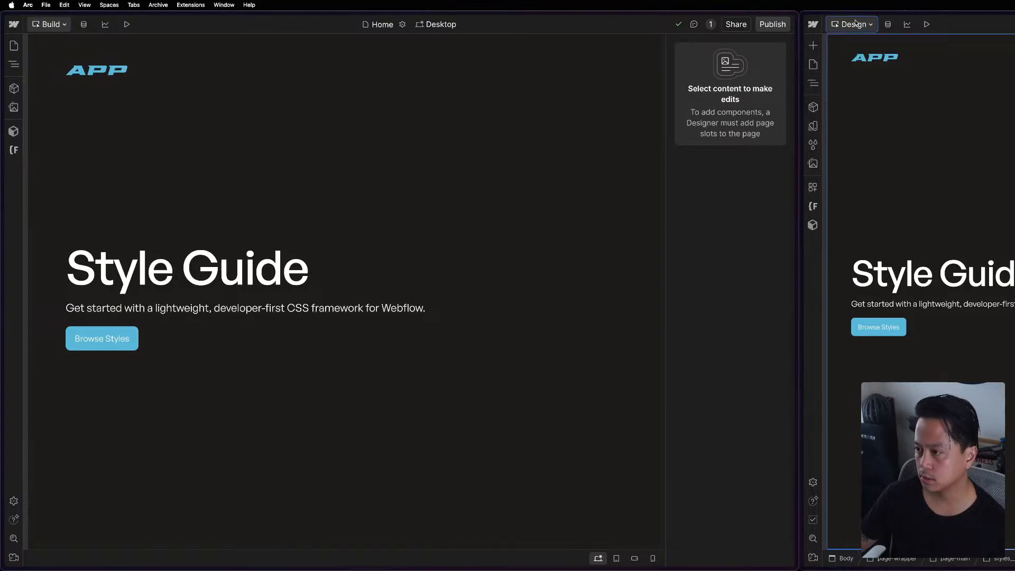
click(856, 24)
click(865, 72)
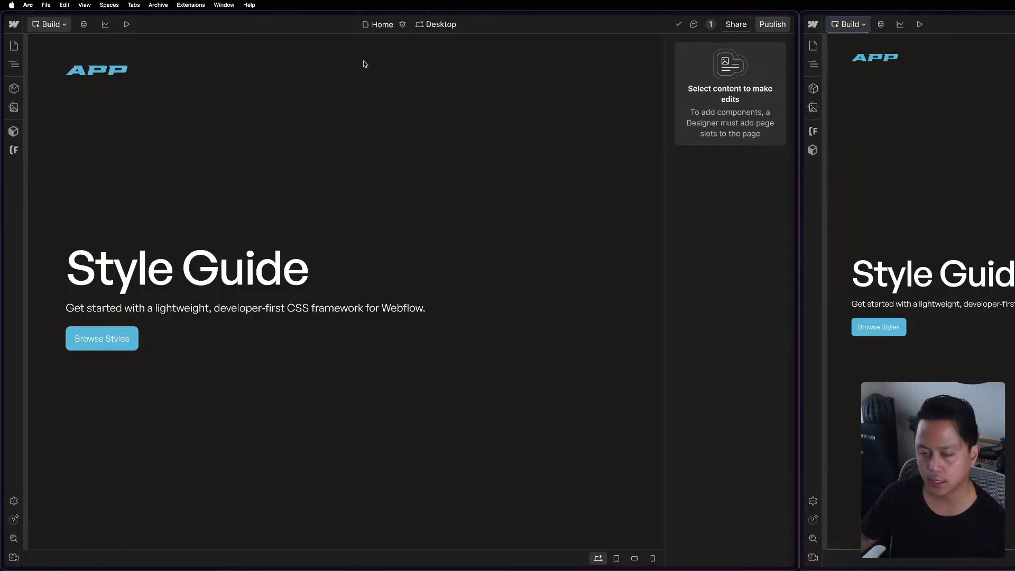
click(59, 24)
click(58, 42)
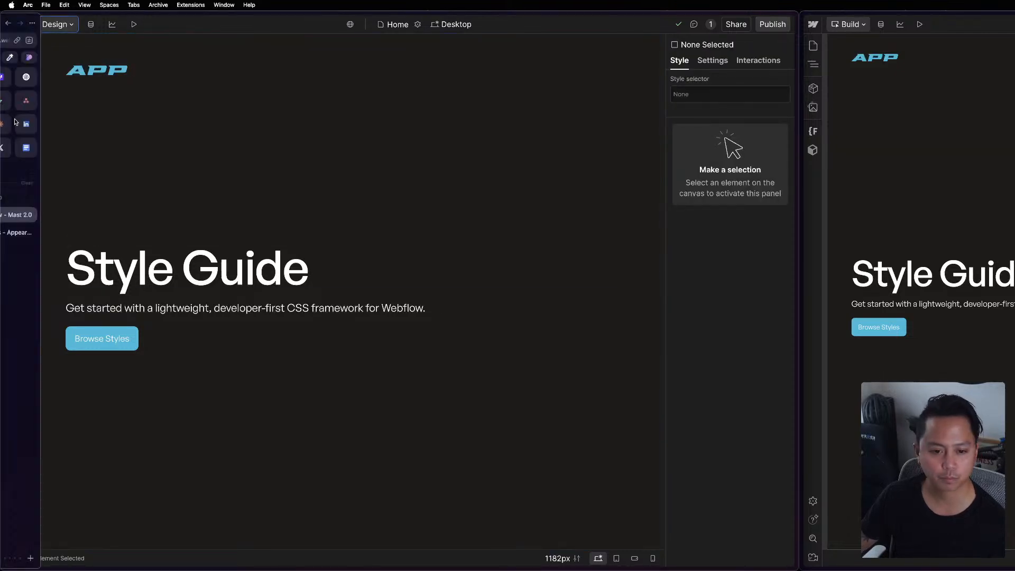
In the Mast 2.0 project's Theme variables, set Background to White for Base mode and to Black for Invert.
click(15, 126)
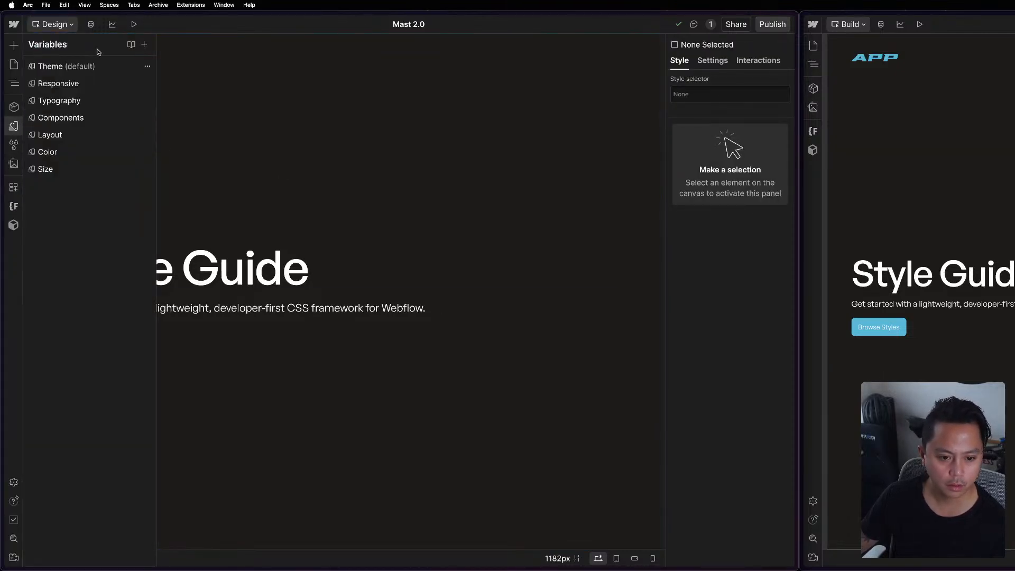
click(86, 68)
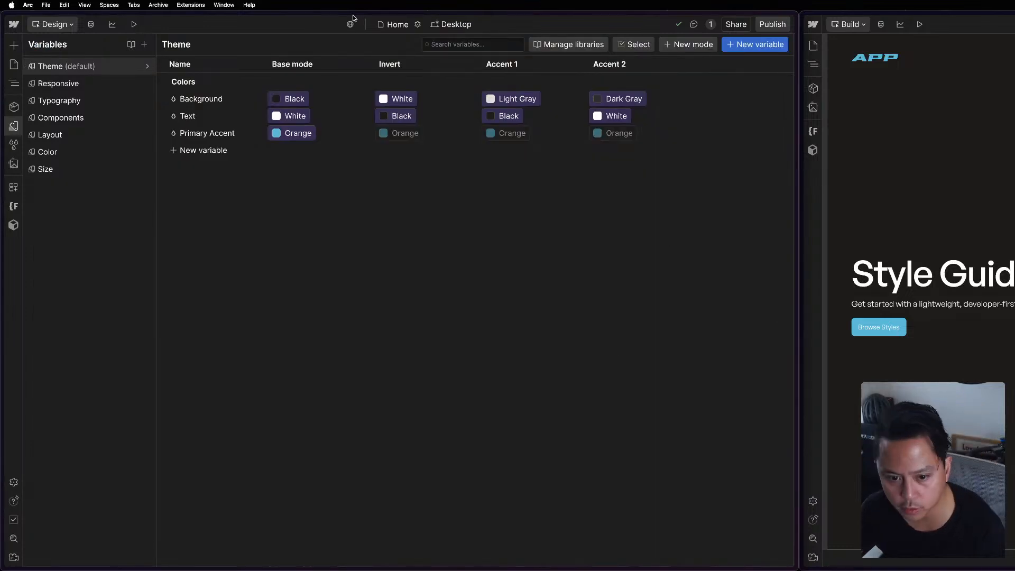
click(306, 100)
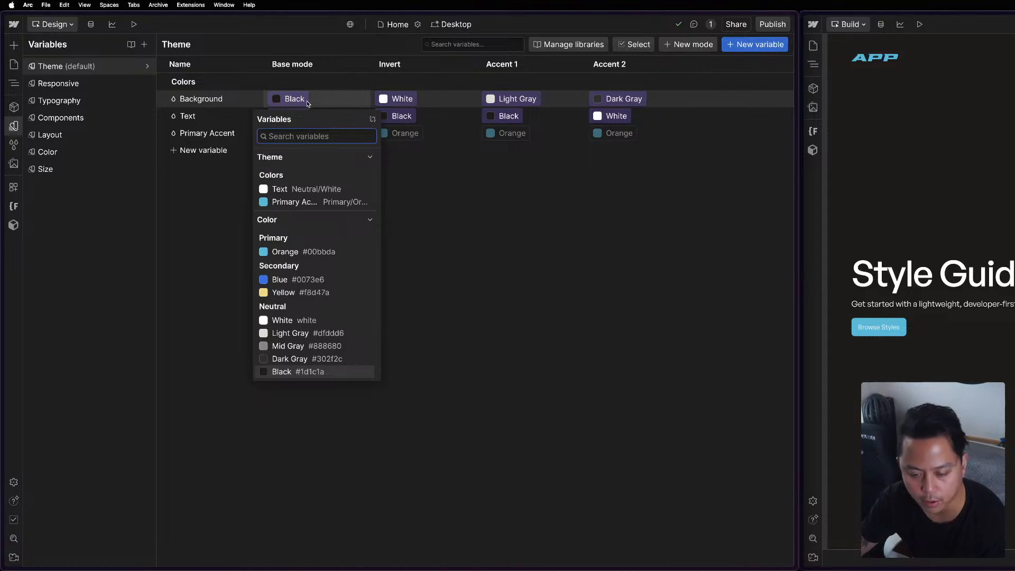
click(317, 324)
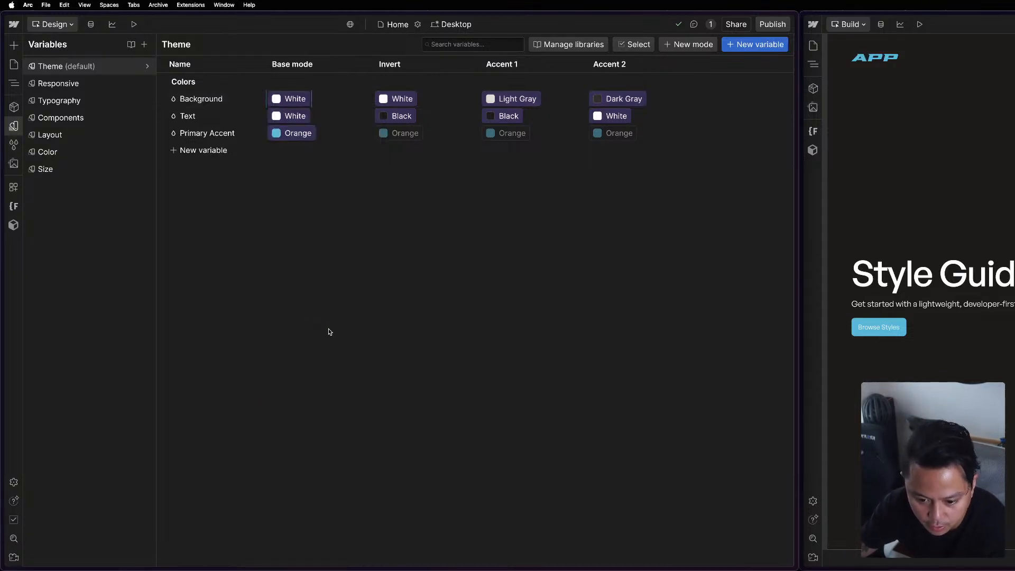
click(391, 99)
click(390, 369)
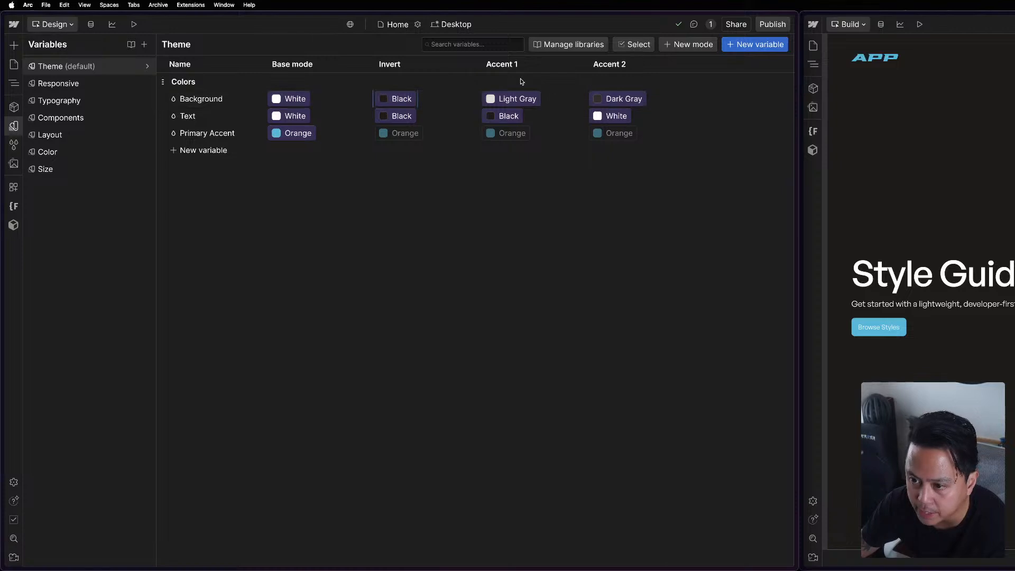
Set the Theme collection's Background for Accent 1 to Primary Accent and check the color choices for Accent 2.
click(512, 106)
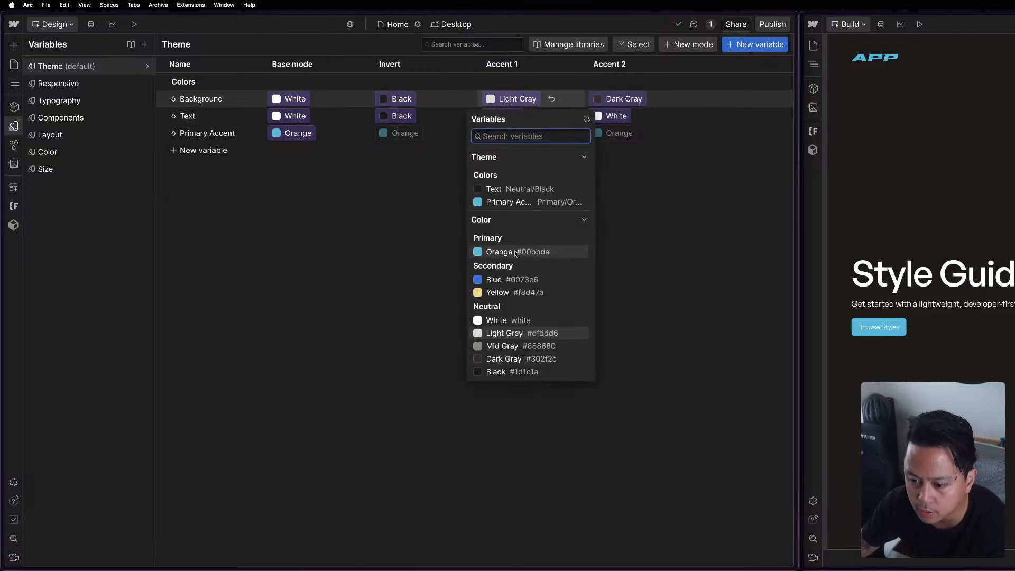
click(511, 207)
click(608, 106)
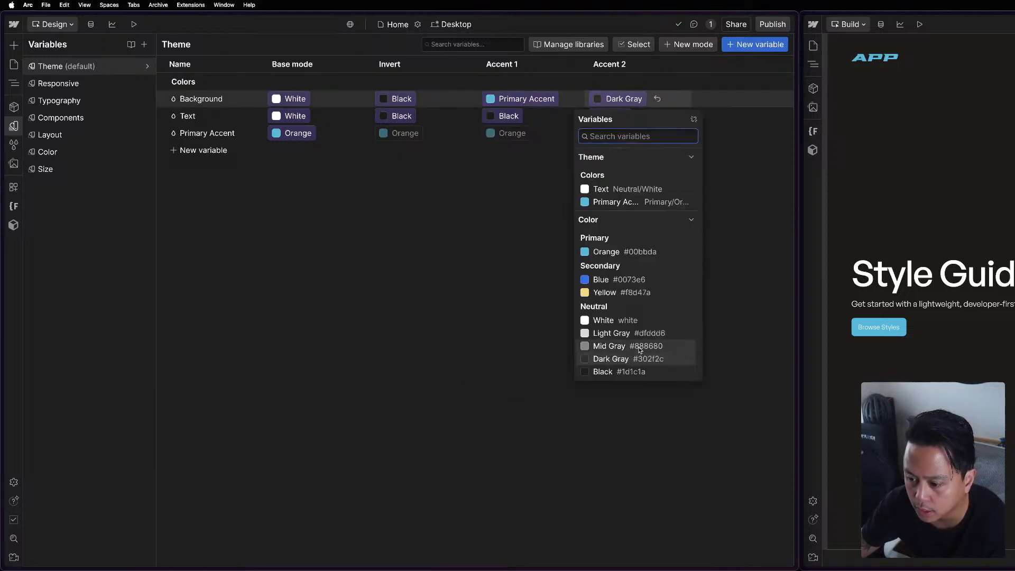
click(422, 302)
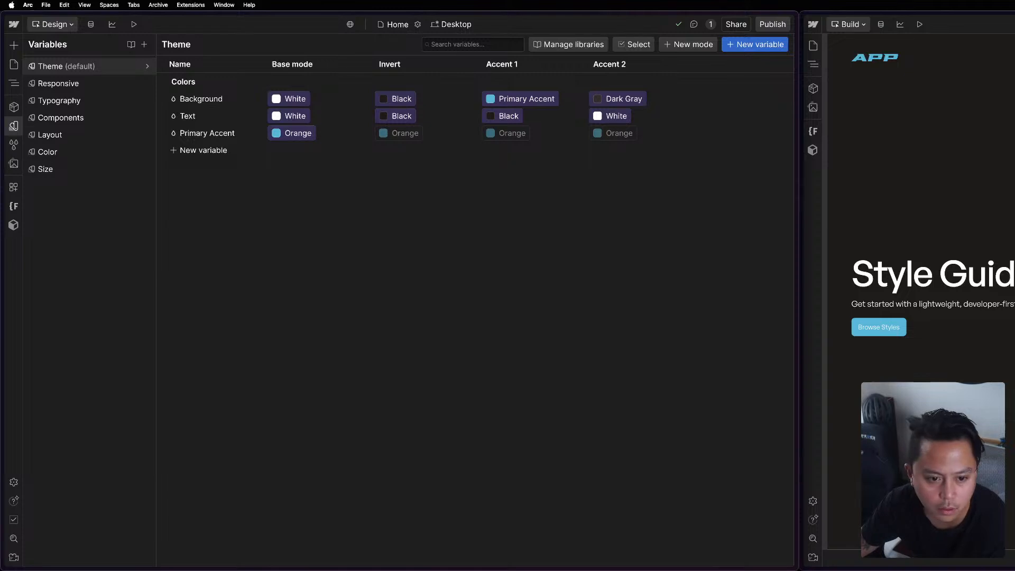
Show the Color variable collection and bring the Figma window with the APP Style Guide file alongside it.
click(85, 154)
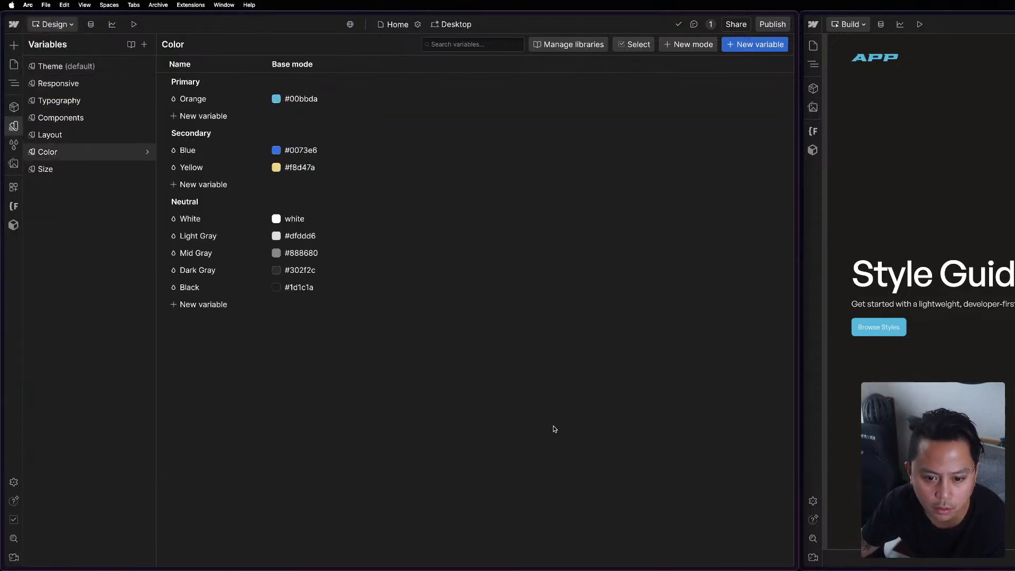
mouse_move(998, 570)
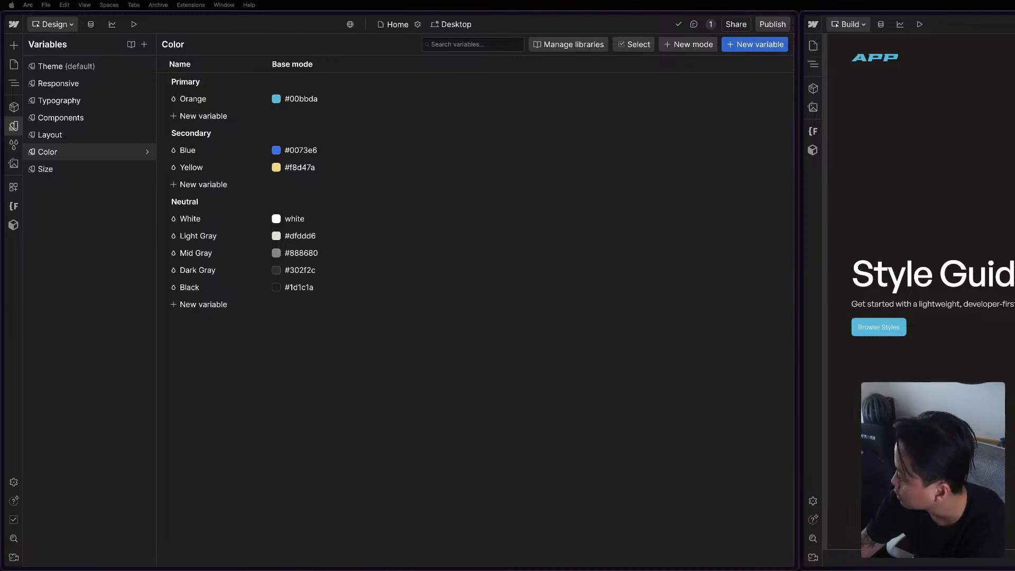
drag(1014, 179, 666, 68)
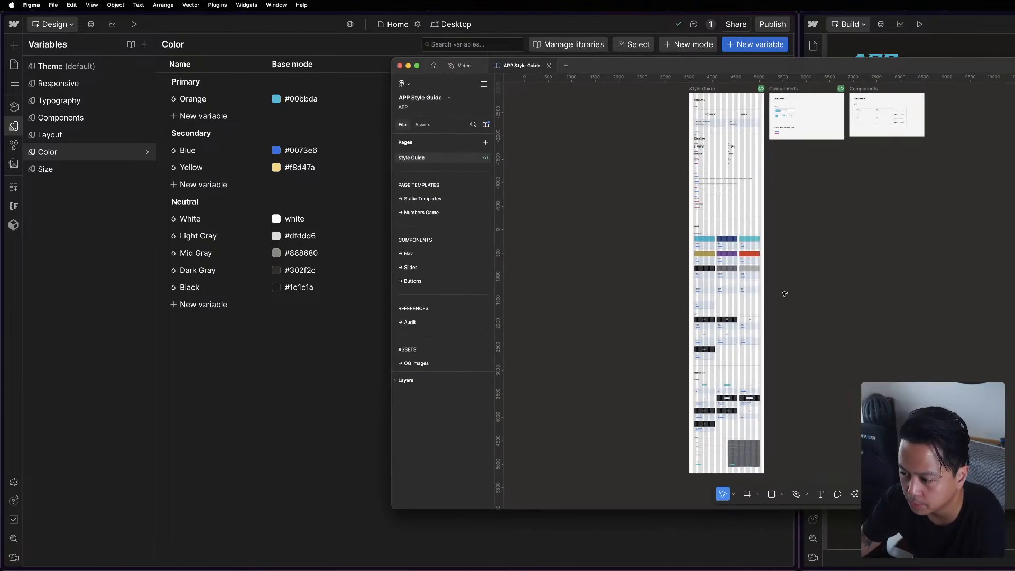
Examine the Color section of the Style Guide frame in the APP Style Guide file, including swatch names and hex values.
scroll(741, 265, up, 5)
scroll(833, 232, down, 5)
scroll(846, 235, up, 10)
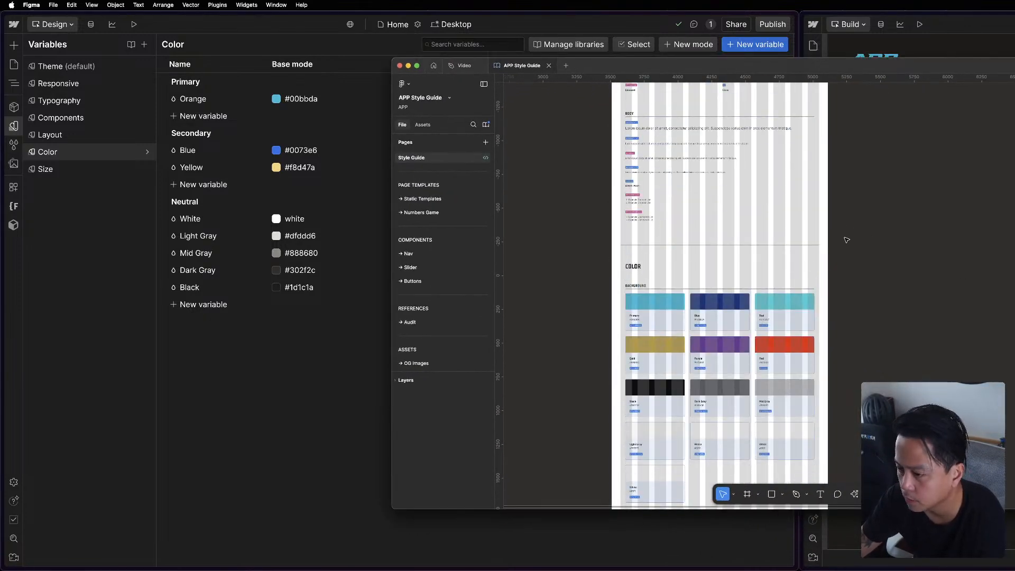
scroll(675, 211, down, 2)
click(624, 373)
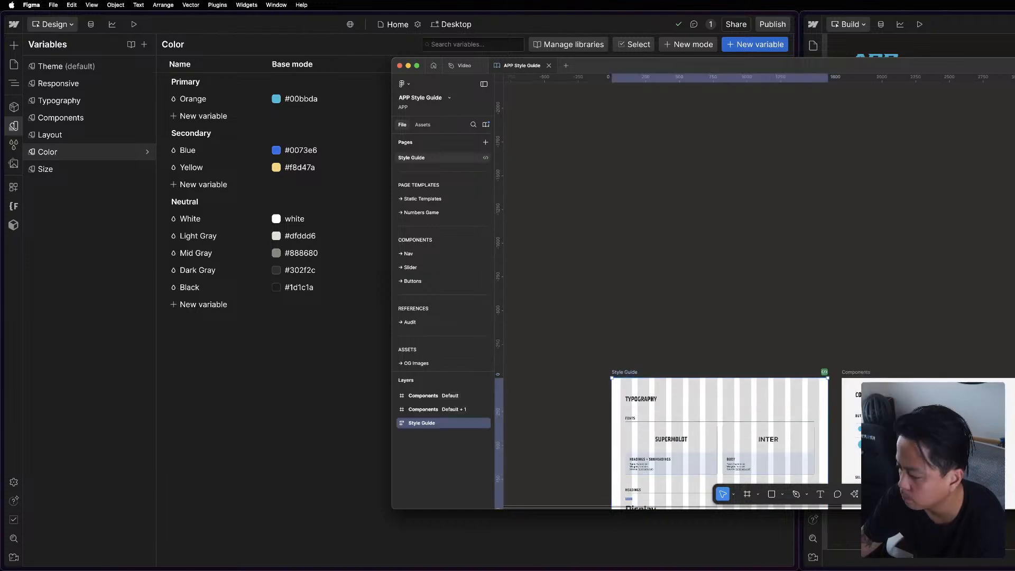
scroll(733, 286, down, 15)
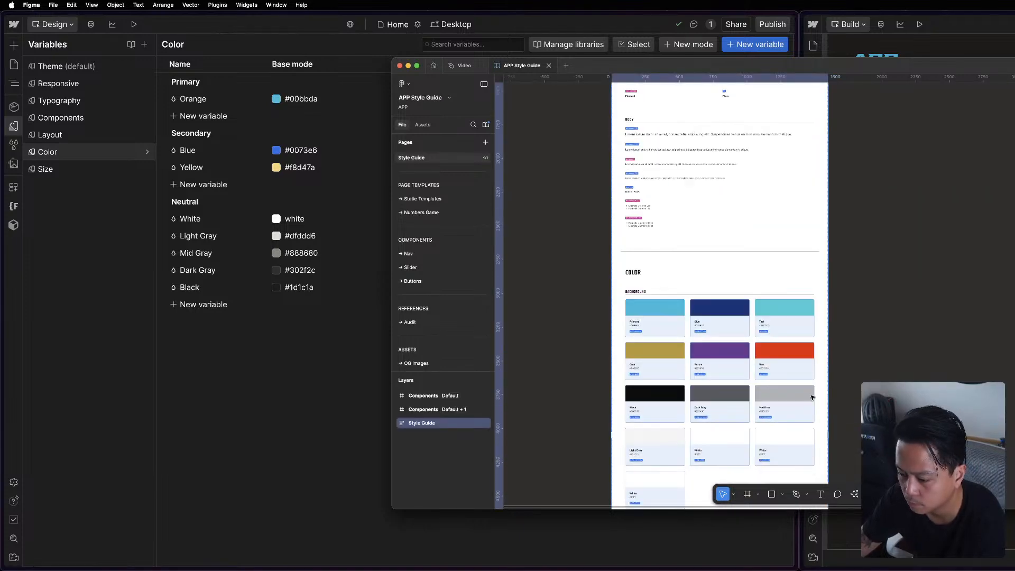
scroll(733, 286, up, 5)
drag(921, 210, 954, 360)
scroll(948, 332, down, 6)
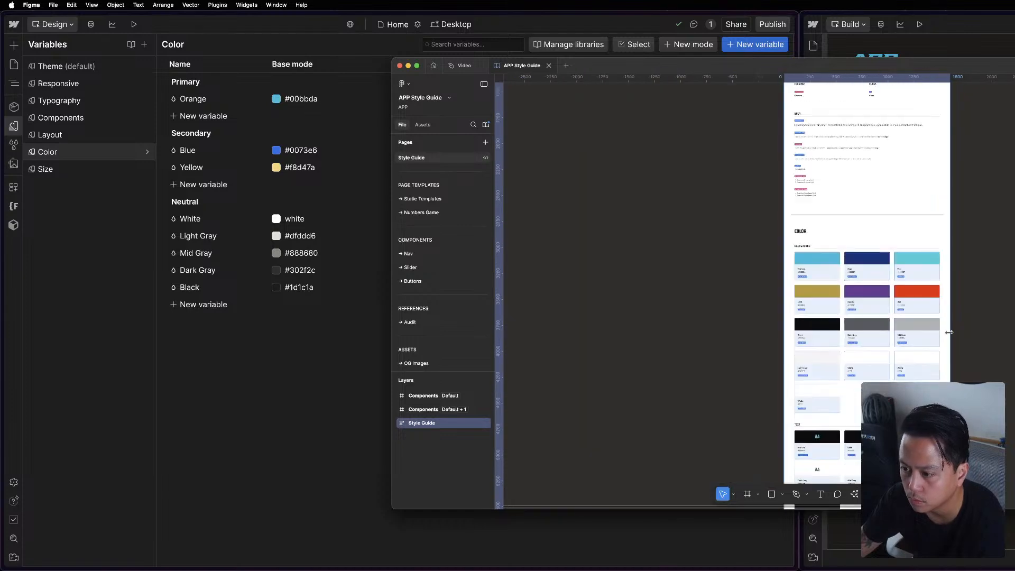
drag(987, 295, 869, 322)
scroll(766, 317, down, 4)
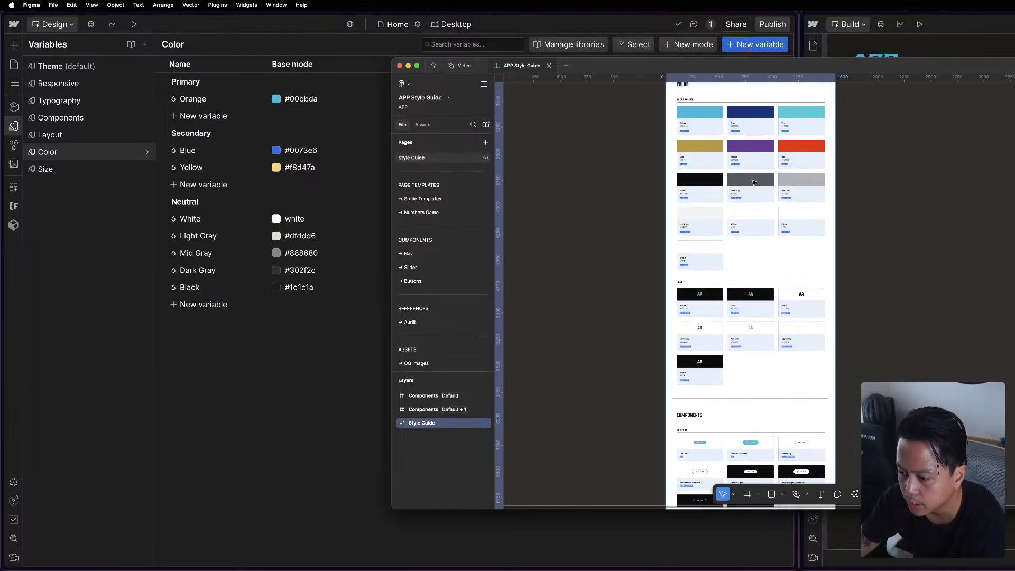
scroll(765, 316, down, 3)
scroll(766, 317, up, 5)
scroll(802, 284, up, 5)
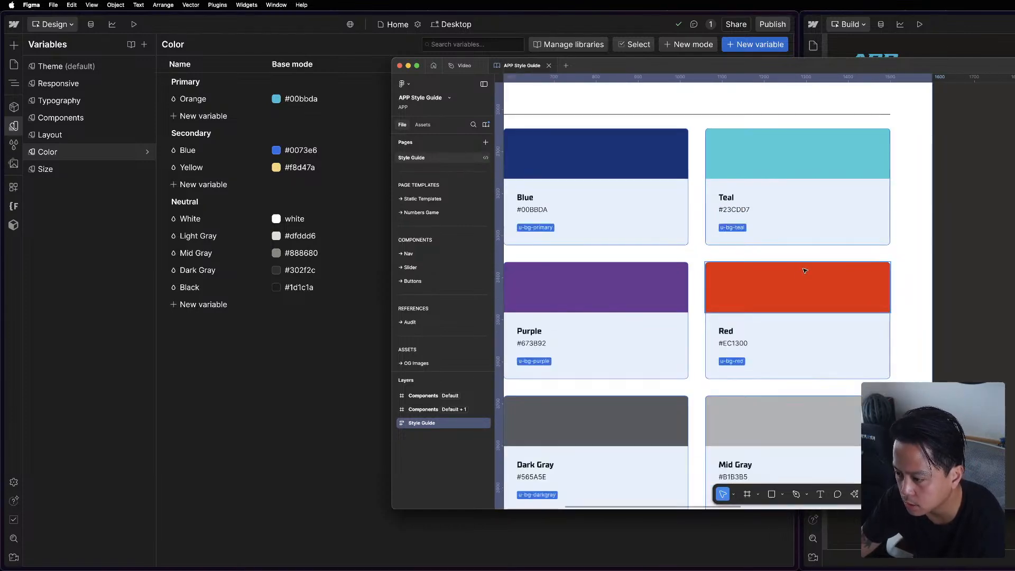
scroll(802, 283, down, 6)
scroll(803, 283, down, 3)
scroll(802, 283, up, 2)
click(914, 310)
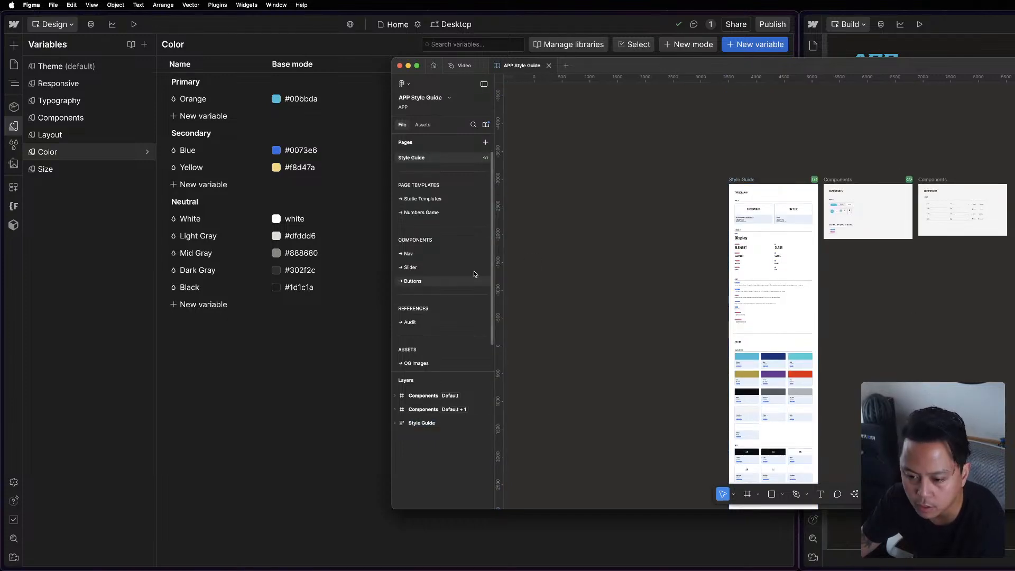
Look through the Static Templates and Numbers Game pages of the APP Style Guide file.
click(423, 199)
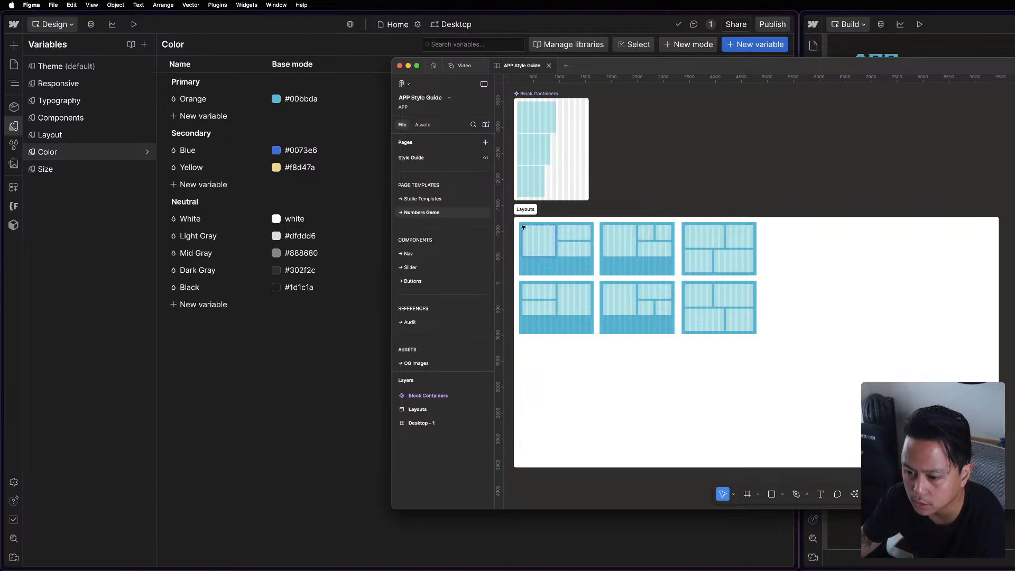
click(407, 213)
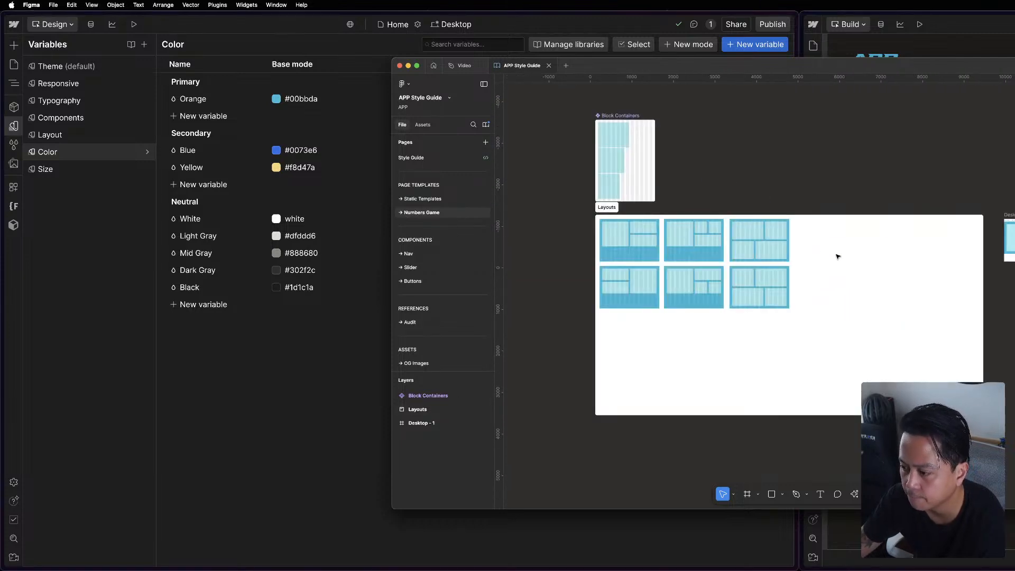
click(448, 199)
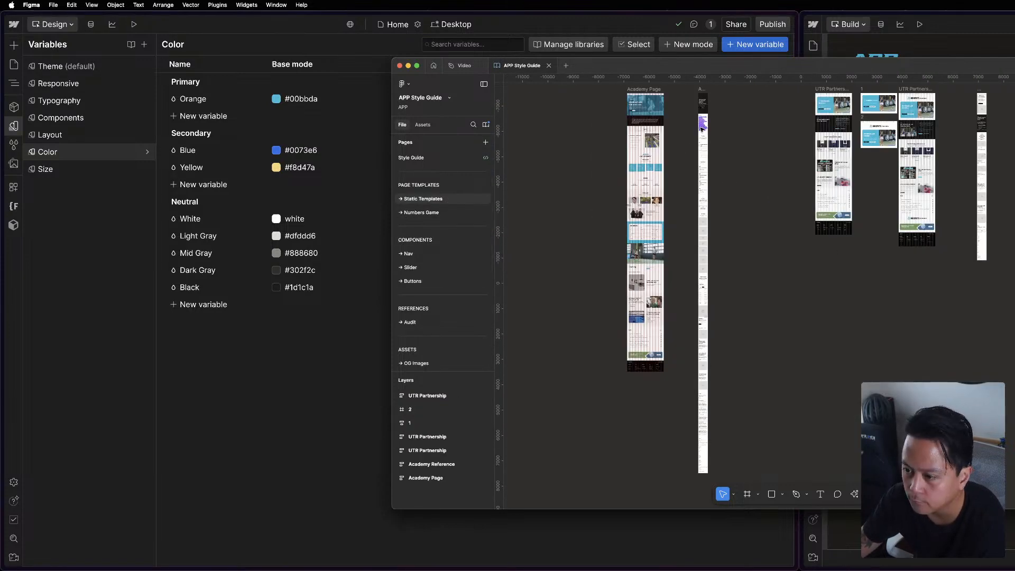
scroll(891, 194, right, 5)
scroll(891, 194, up, 2)
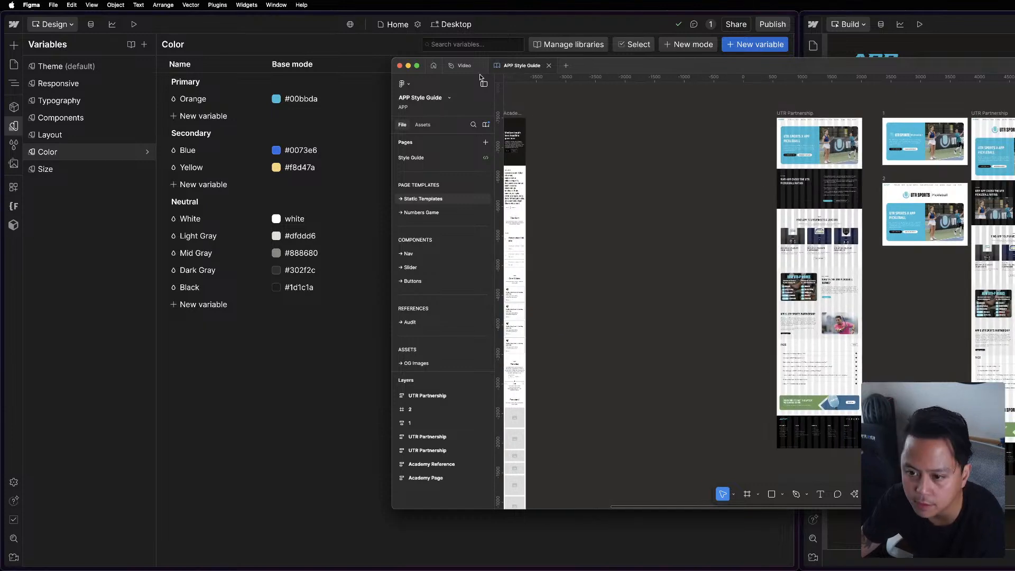
Open the Design/DEV file from Figma's APP project and go to its Events Page.
click(434, 65)
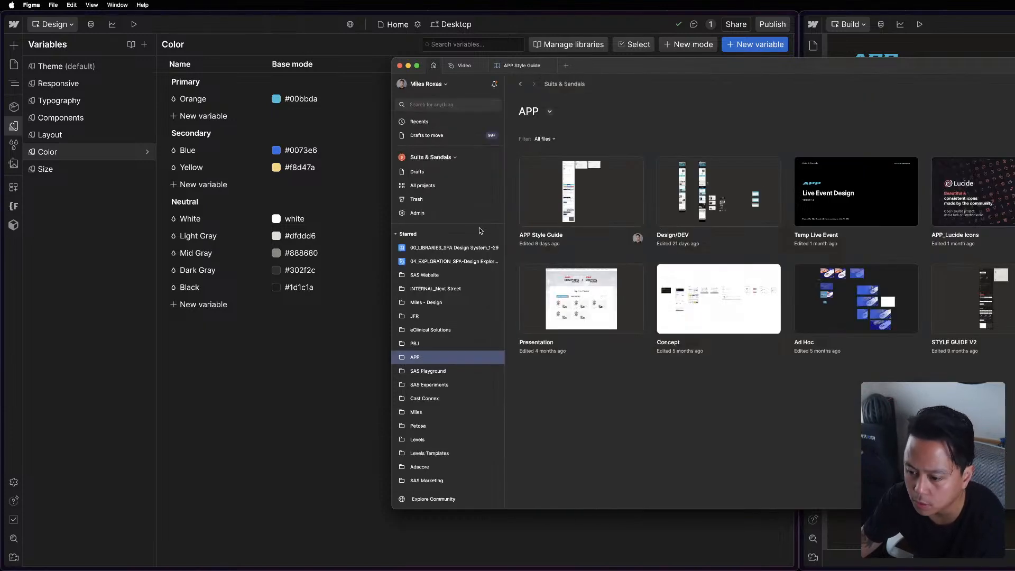
double_click(701, 207)
drag(712, 62, 809, 53)
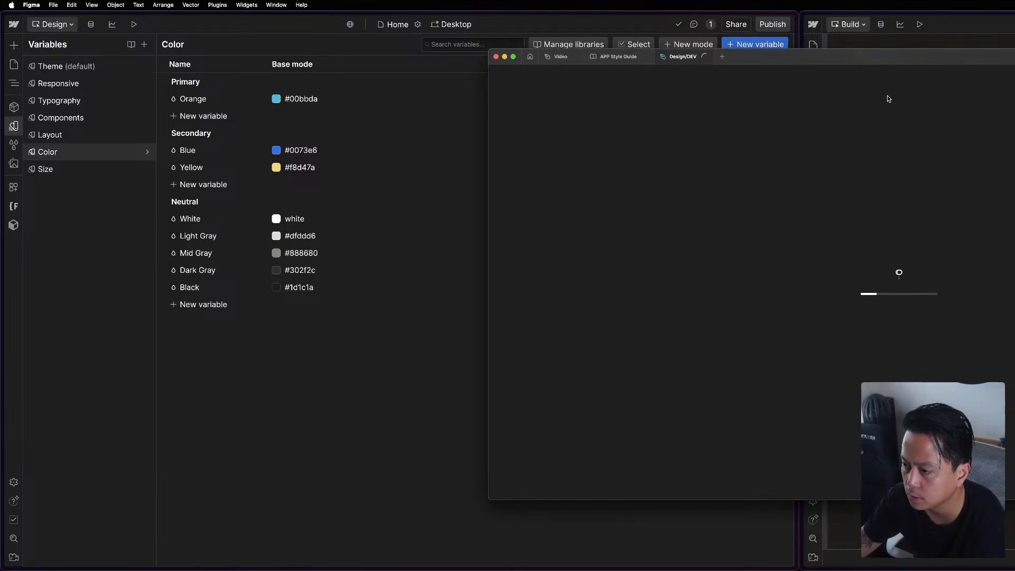
click(540, 162)
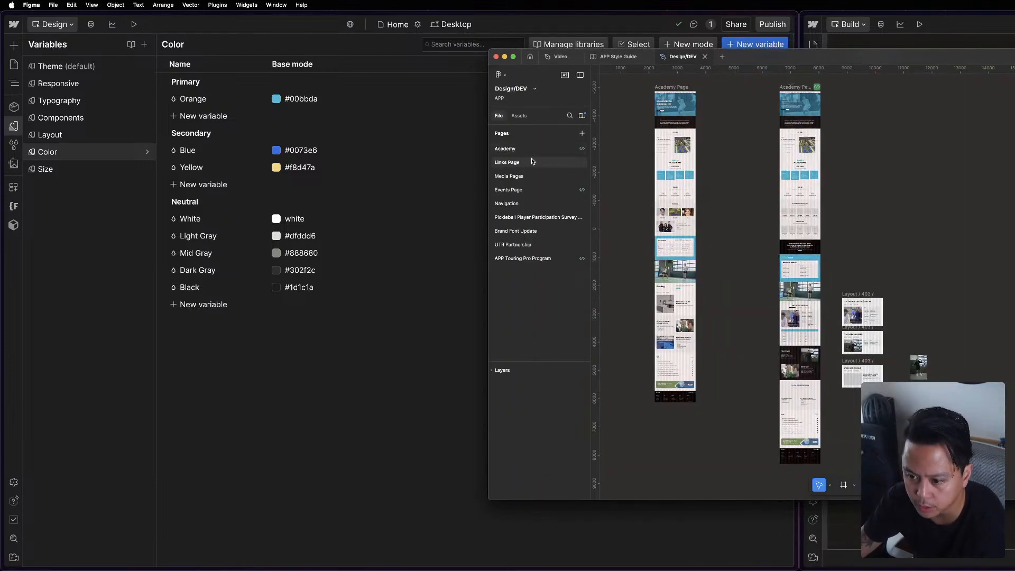
click(529, 178)
click(525, 189)
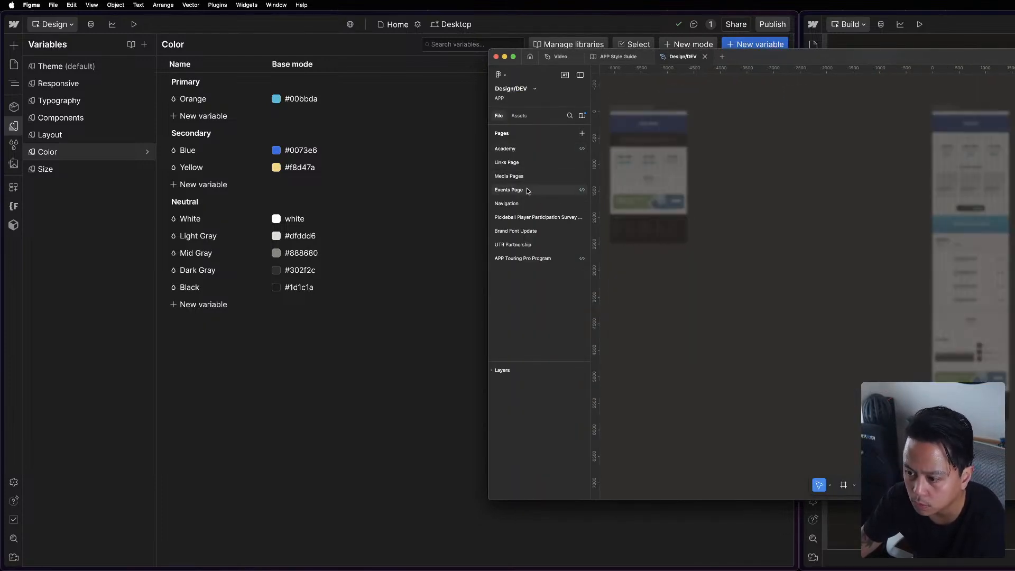
scroll(789, 330, left, 3)
scroll(837, 259, up, 10)
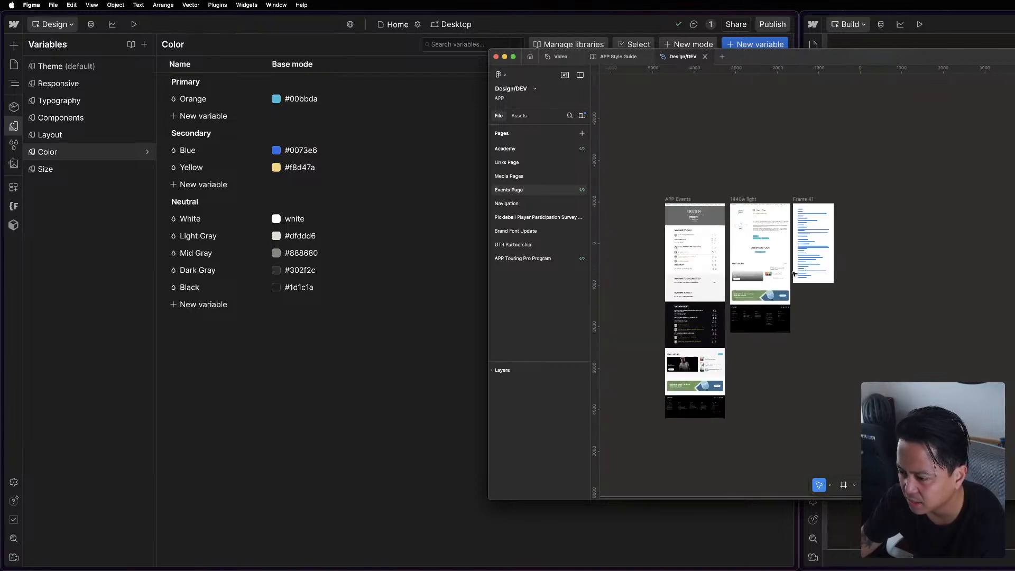
Select the "APP TOUR: DALLAS" heading text, switch to Dev Mode and copy the heading's gold color value.
scroll(882, 200, up, 5)
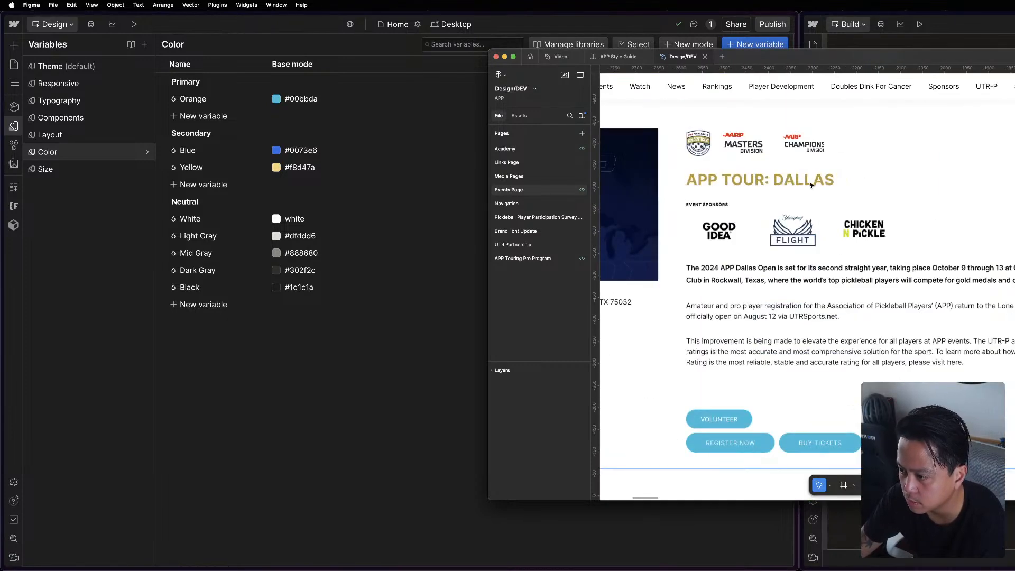
click(811, 184)
double_click(812, 184)
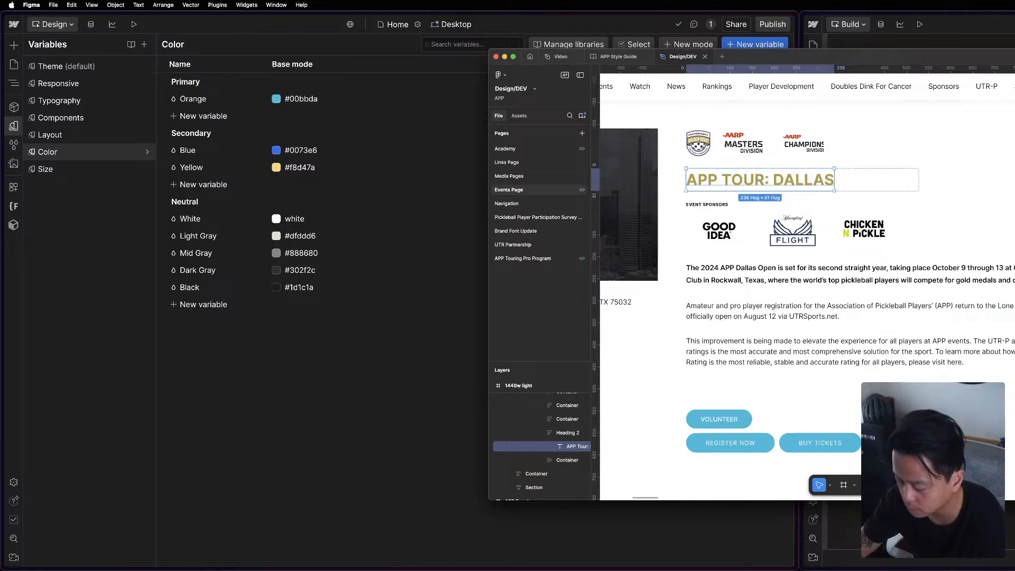
key(shift+d)
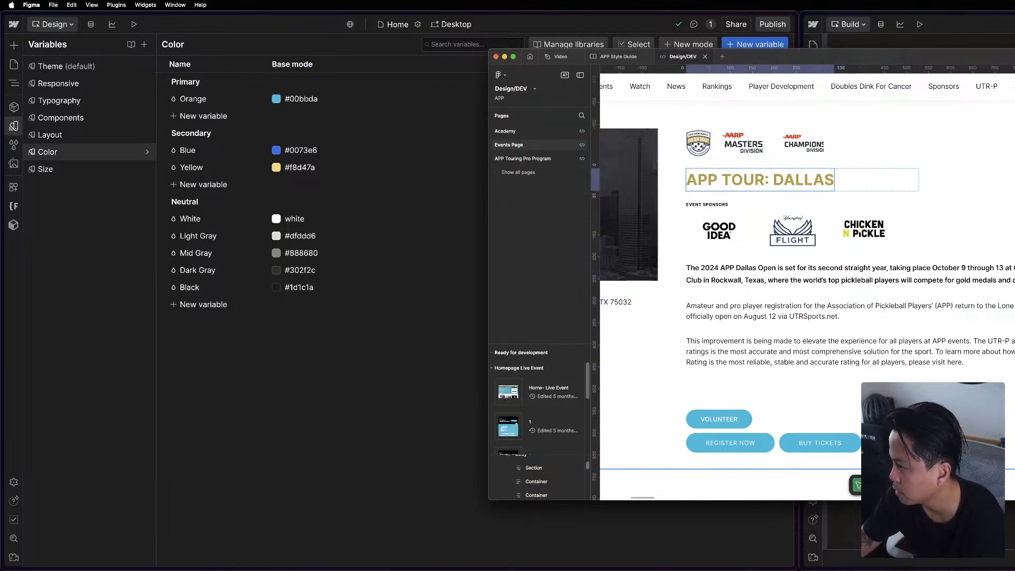
triple_click(753, 183)
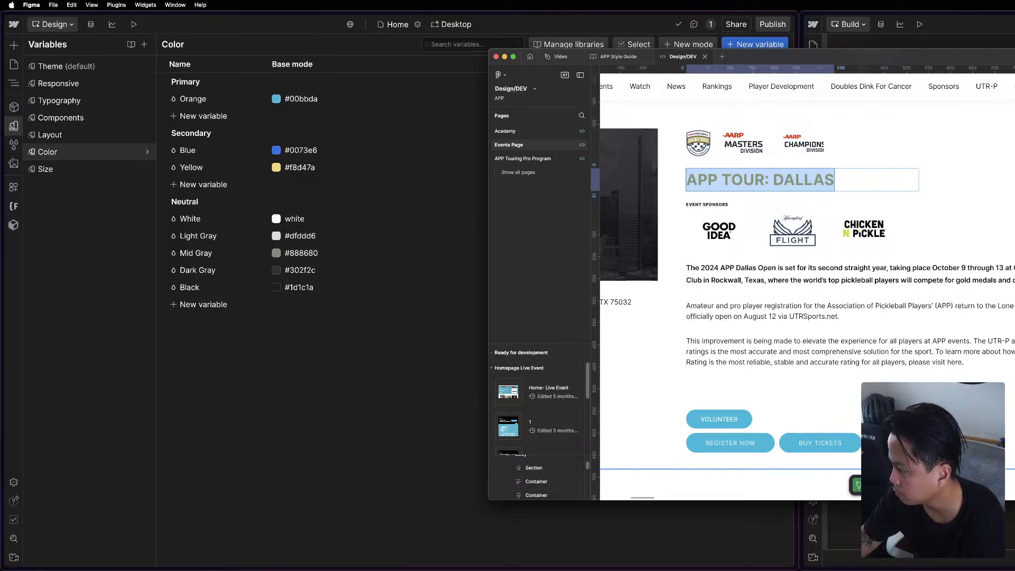
Return to Webflow and set the secondary Yellow variable in the Color collection to B9983C.
click(433, 335)
key(Escape)
click(48, 78)
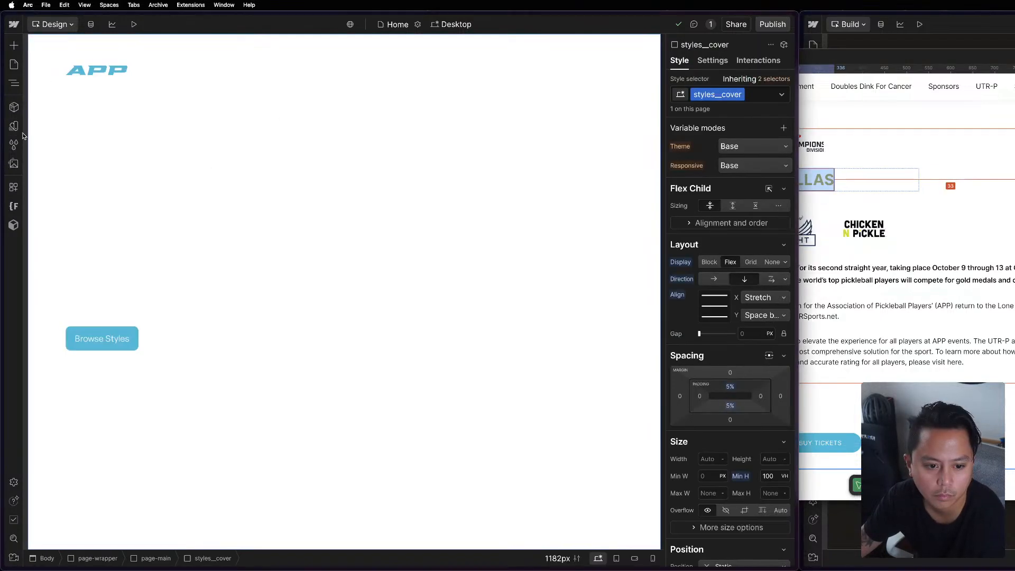
click(14, 125)
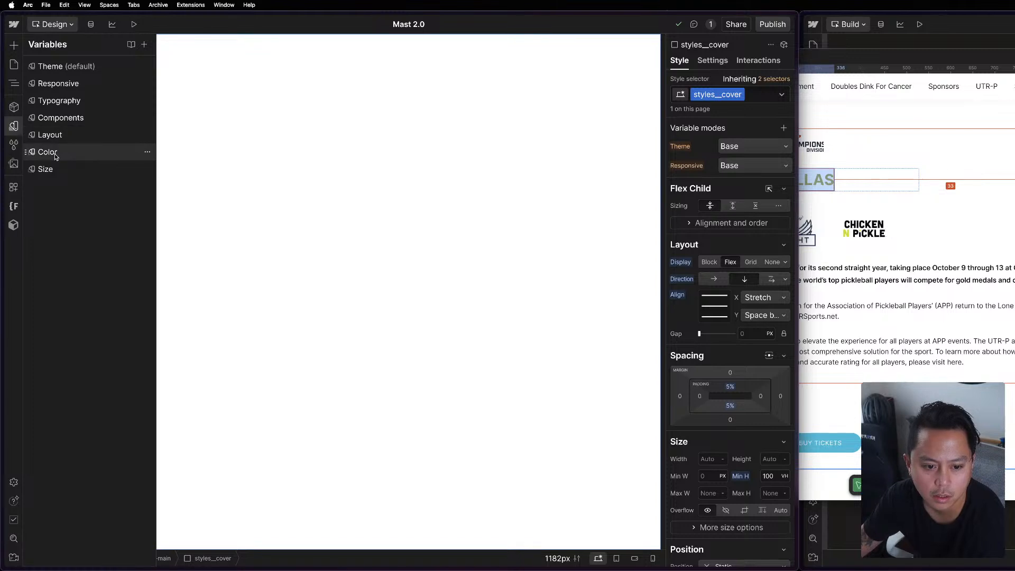
click(48, 152)
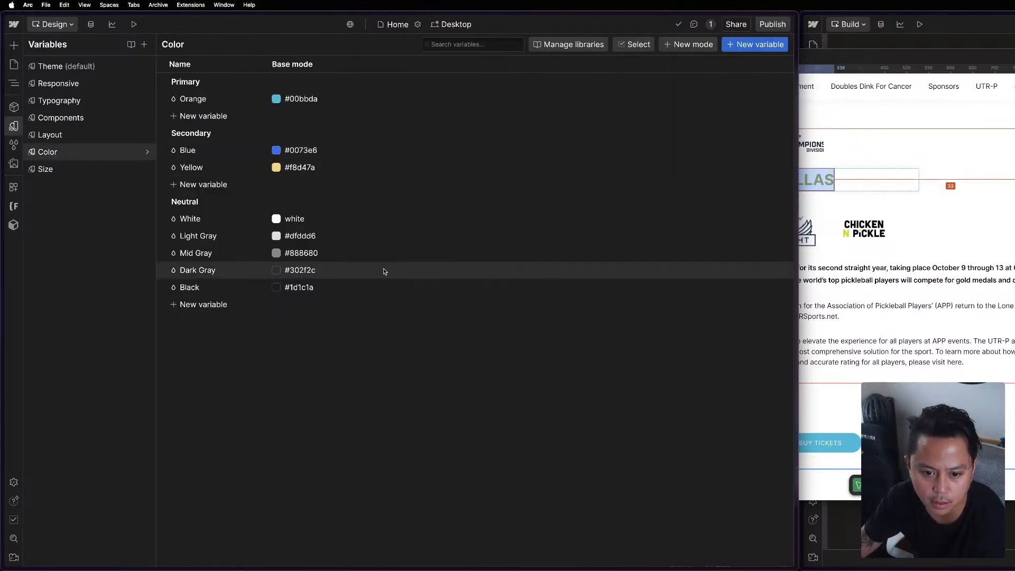
click(302, 167)
text(B9983C)
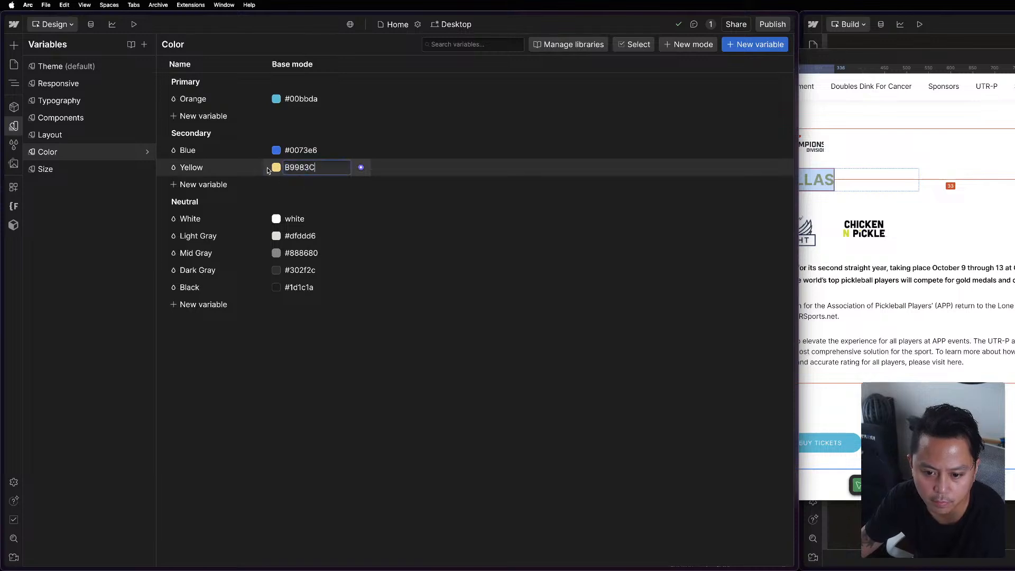
Rename the secondary Yellow color variable to Gold and the secondary Blue variable to Teal.
click(212, 167)
text(Gold)
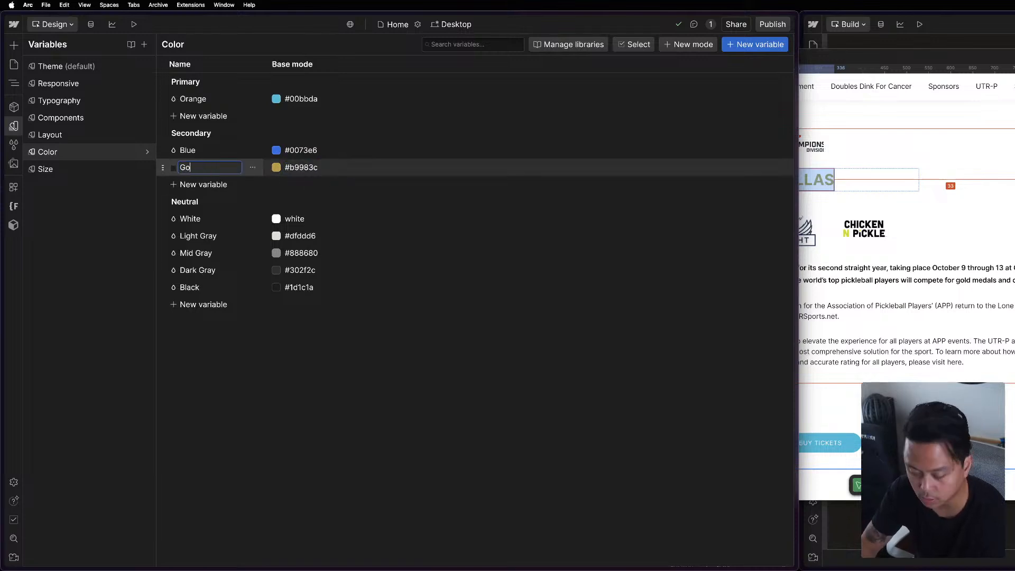
key(Return)
click(199, 149)
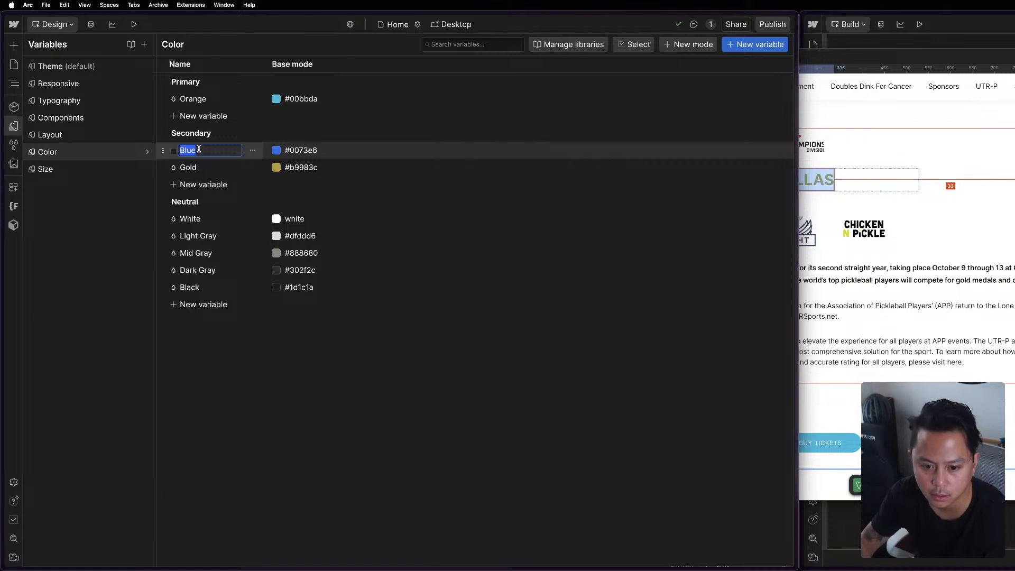
text(Teal)
key(Return)
Rename the primary Orange color variable to Blue.
click(199, 99)
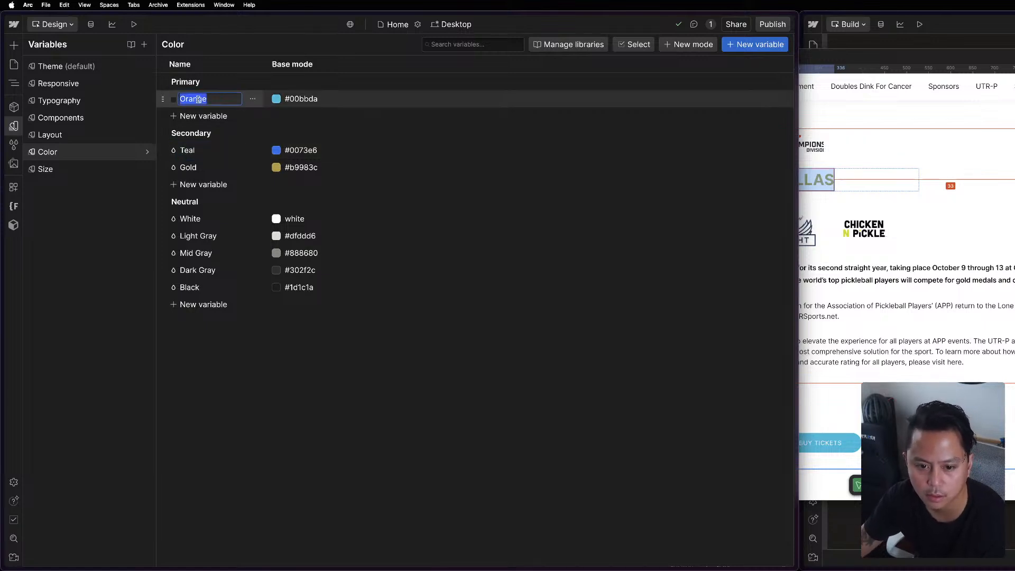
text(Blue)
key(Return)
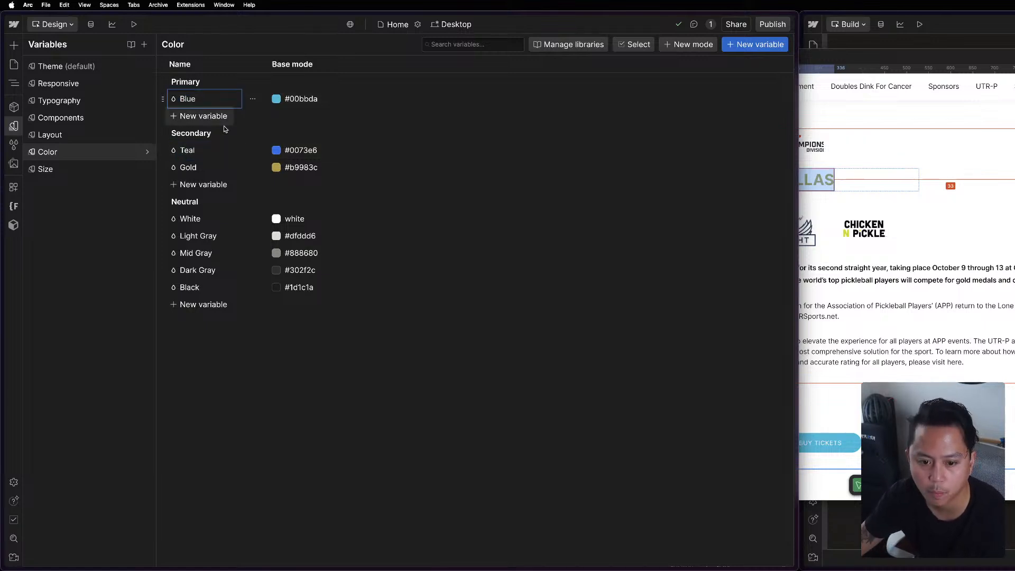
Copy the VOLUNTEER button's fill color from the Figma Events Page and set Webflow's primary Blue variable to 00BCDA.
click(969, 185)
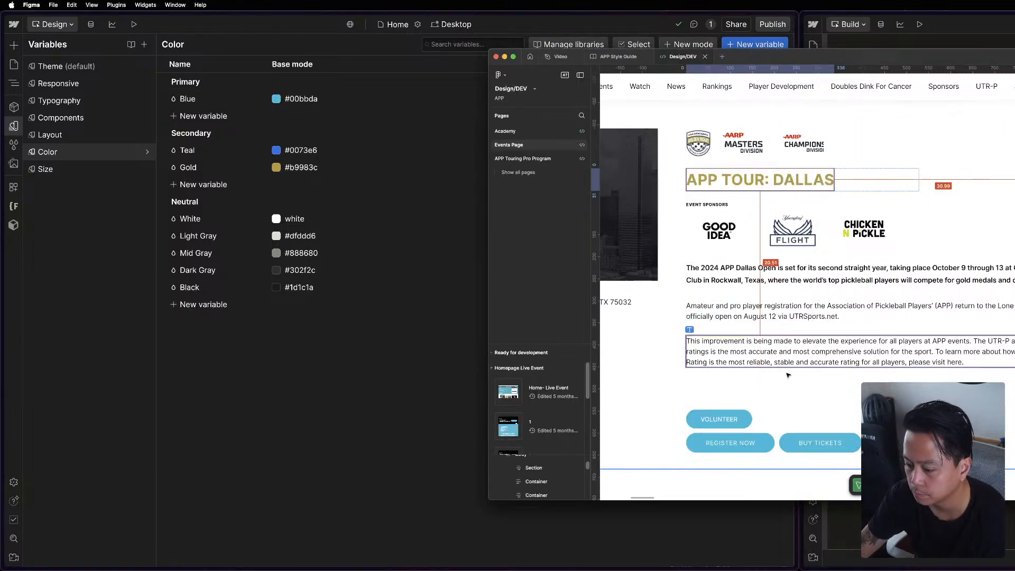
click(735, 419)
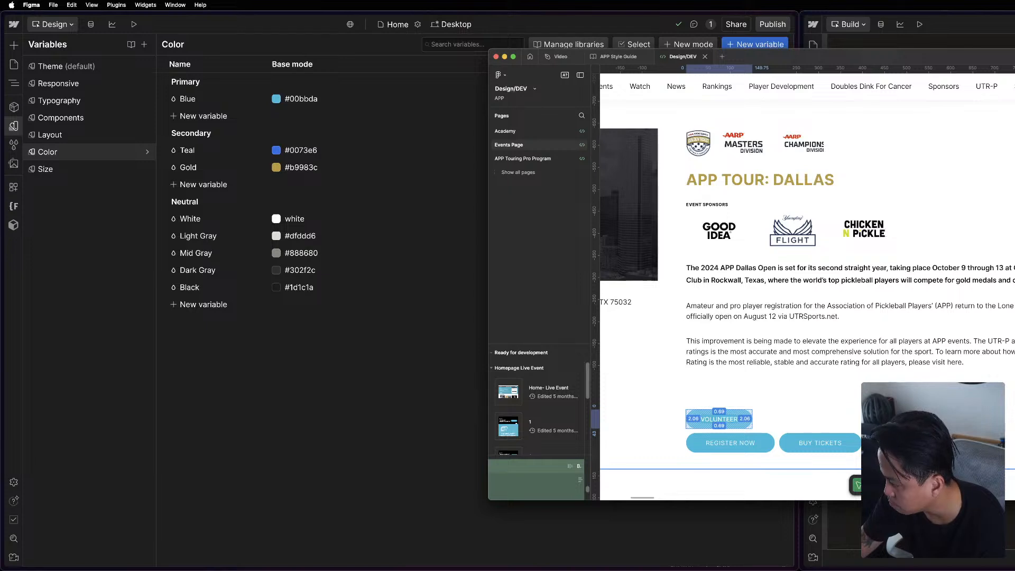
click(337, 122)
click(295, 97)
text(00BCDA)
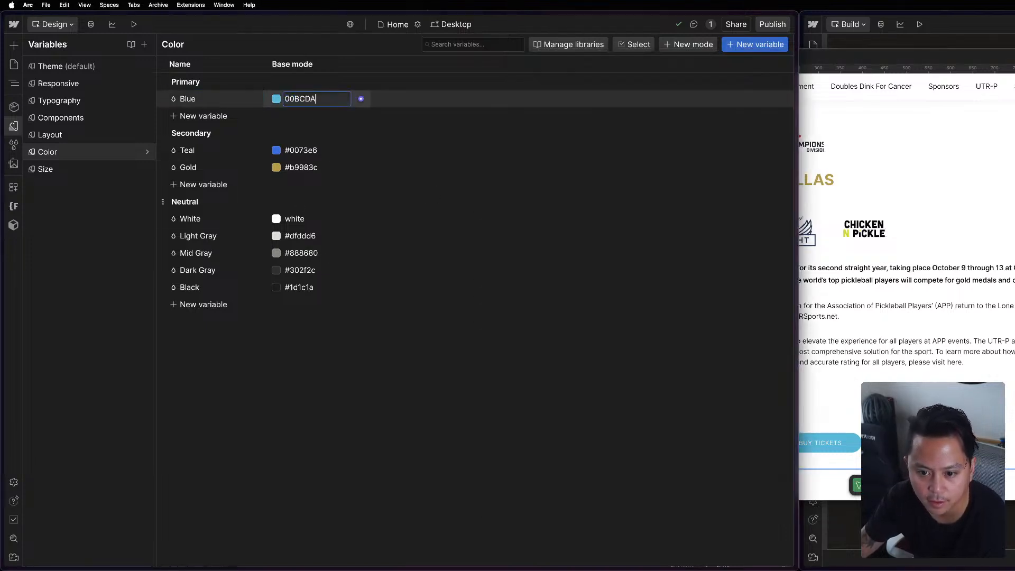
click(461, 453)
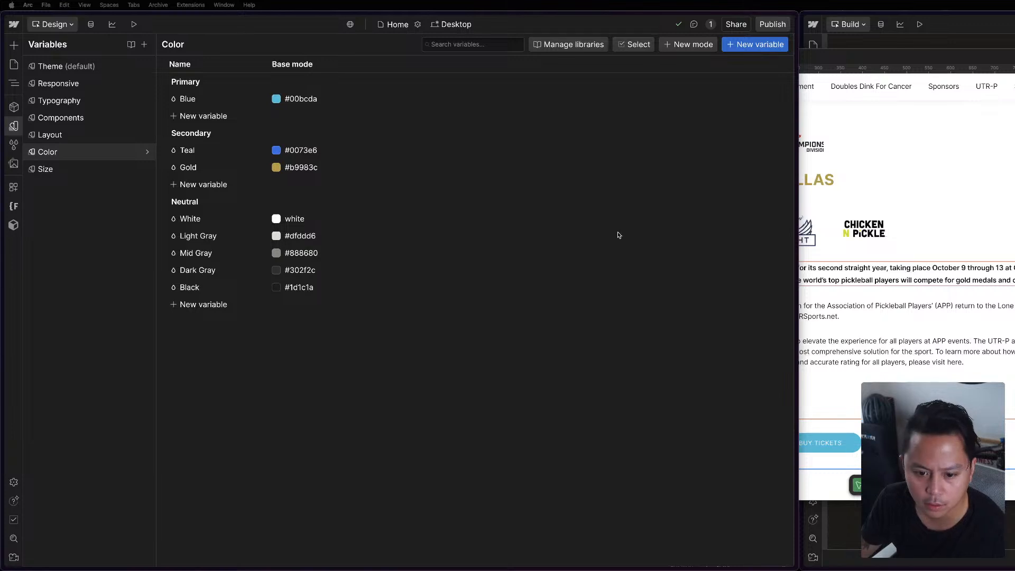
Switch back to Figma and open the color swatches on the Style Guide page of the APP Style Guide file.
click(846, 371)
scroll(771, 356, down, 8)
scroll(761, 364, down, 3)
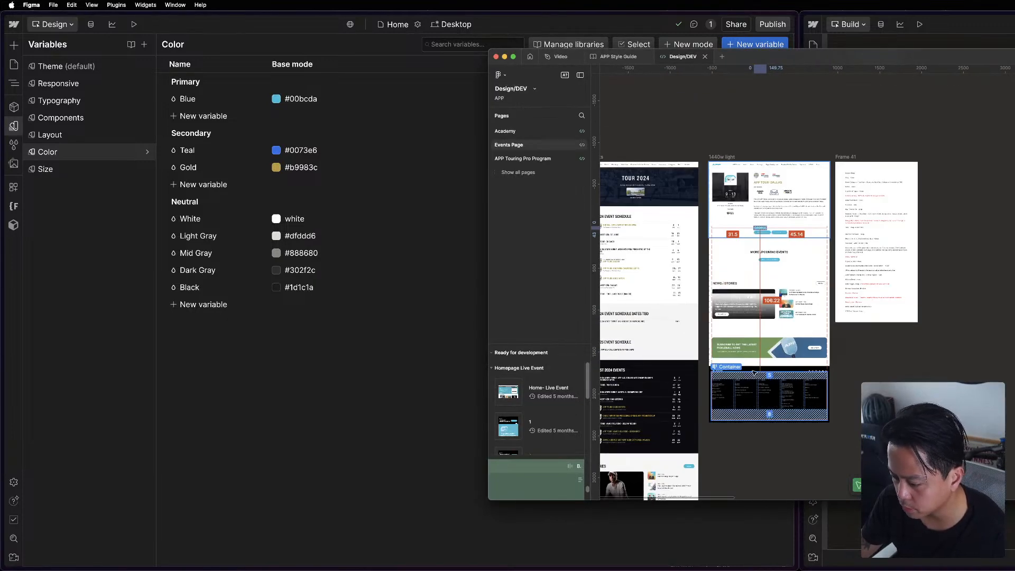
scroll(754, 374, left, 5)
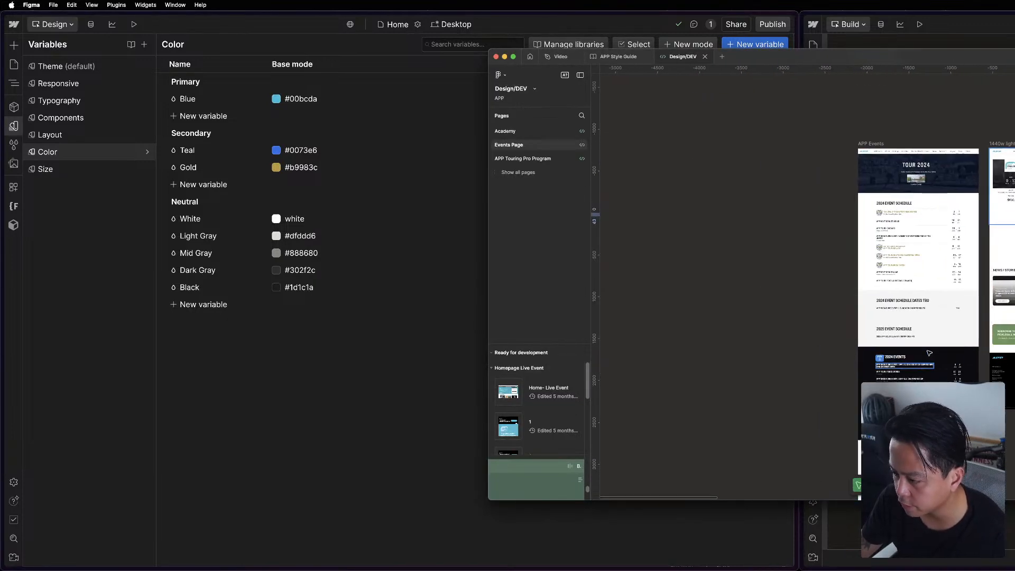
click(694, 189)
scroll(616, 111, up, 2)
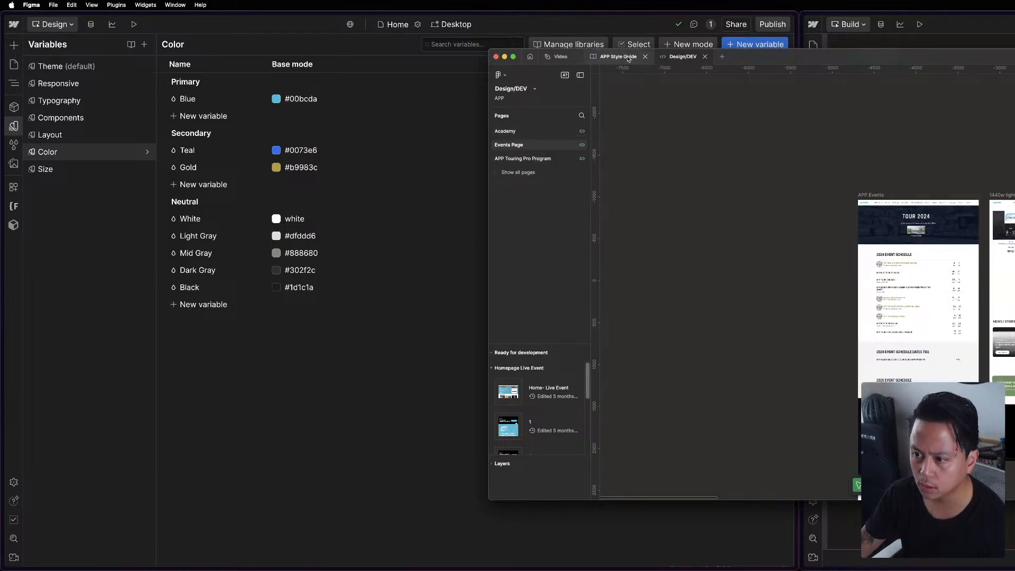
click(629, 57)
scroll(860, 378, left, 7)
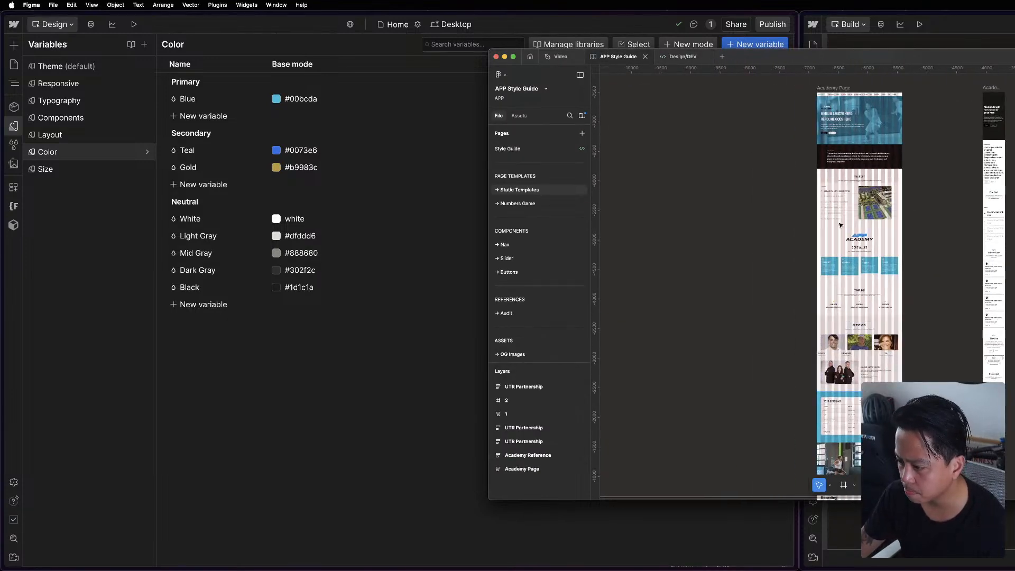
click(521, 153)
scroll(862, 381, up, 5)
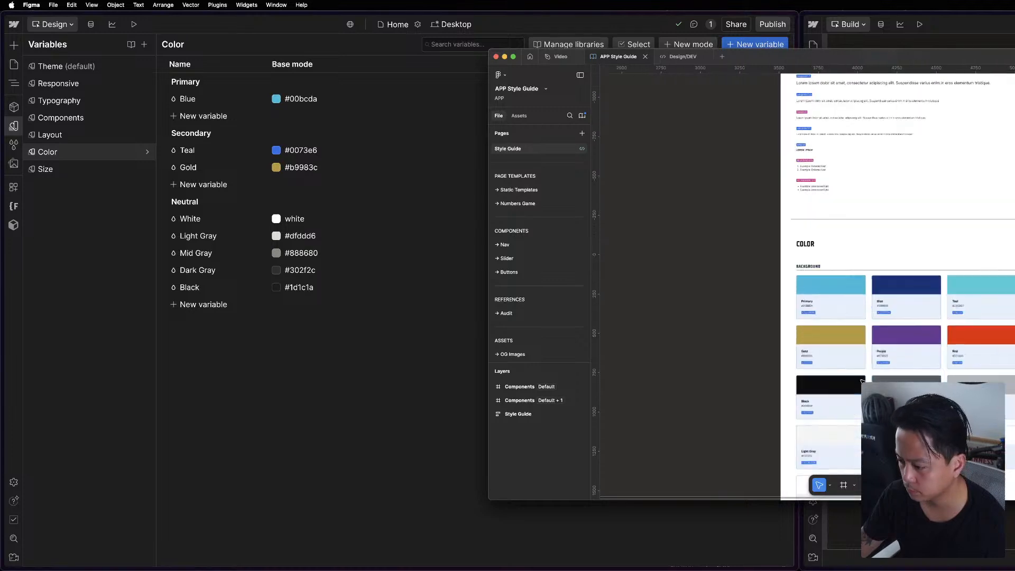
scroll(918, 238, up, 5)
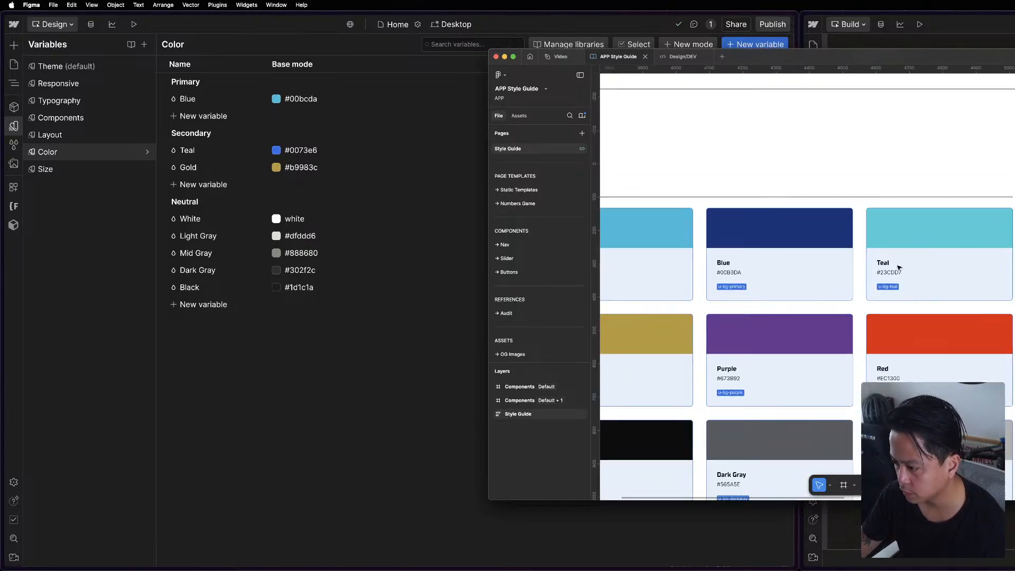
Select the Teal swatch, copy its color value in Dev Mode and set Webflow's secondary Teal variable to 23CDD7.
click(919, 224)
double_click(918, 225)
double_click(918, 225)
double_click(918, 224)
double_click(918, 225)
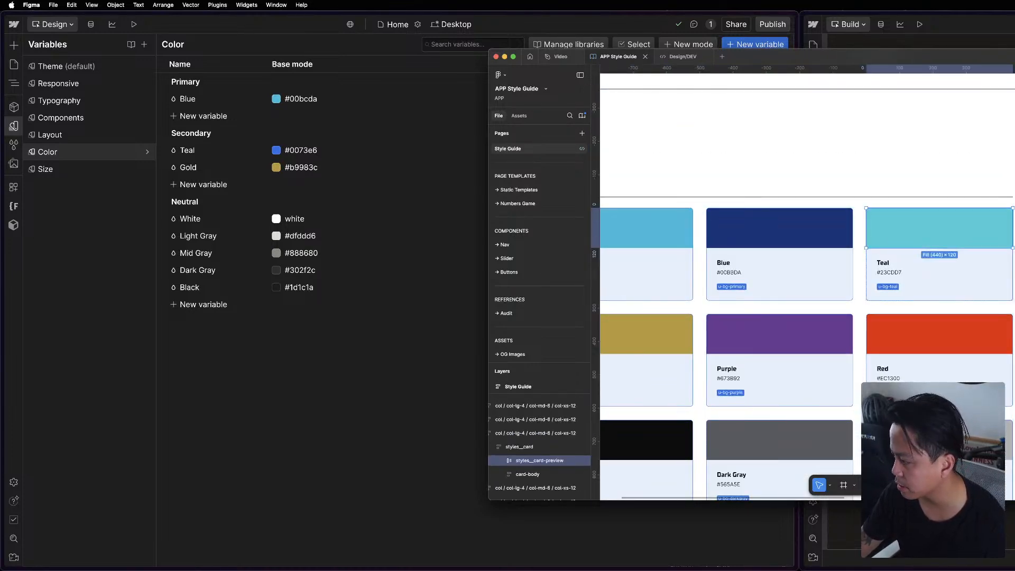
key(shift+d)
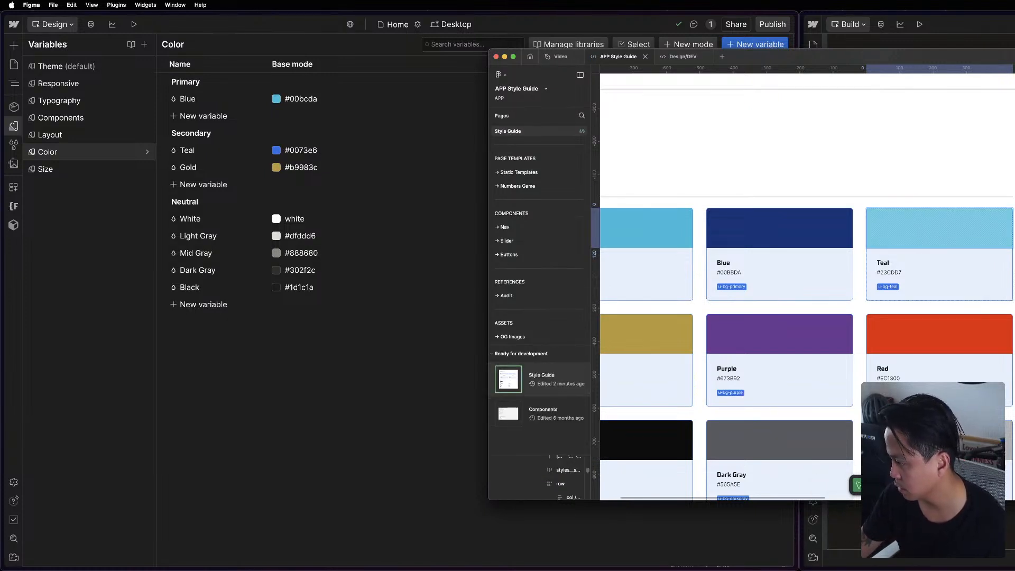
click(252, 206)
click(304, 152)
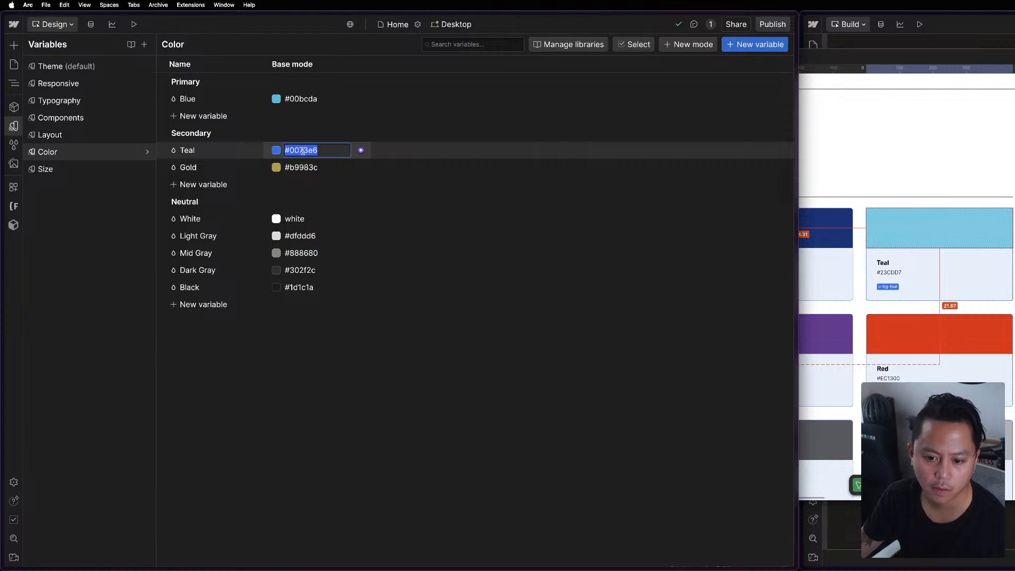
text(#23cdd7)
key(Return)
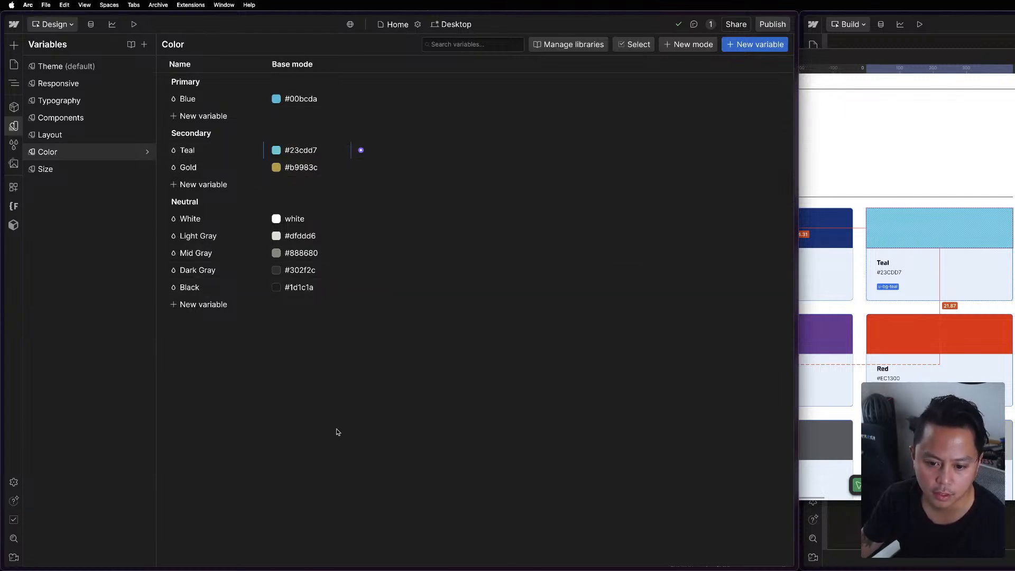
Check the neutral swatches in the Figma style guide and set Webflow's Light Gray variable to F5F5F5 (whitesmoke).
key(super+Tab)
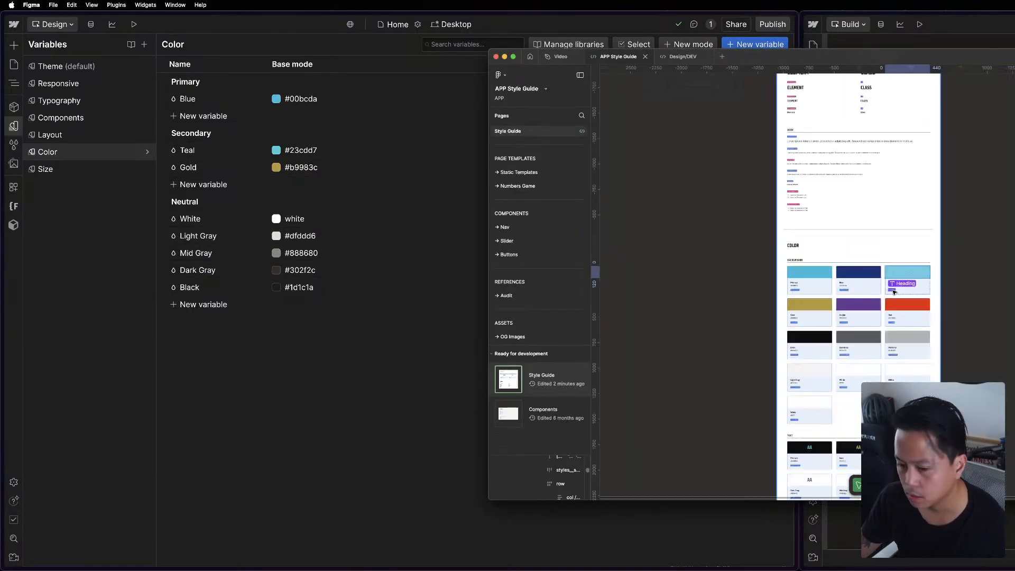
scroll(898, 284, down, 5)
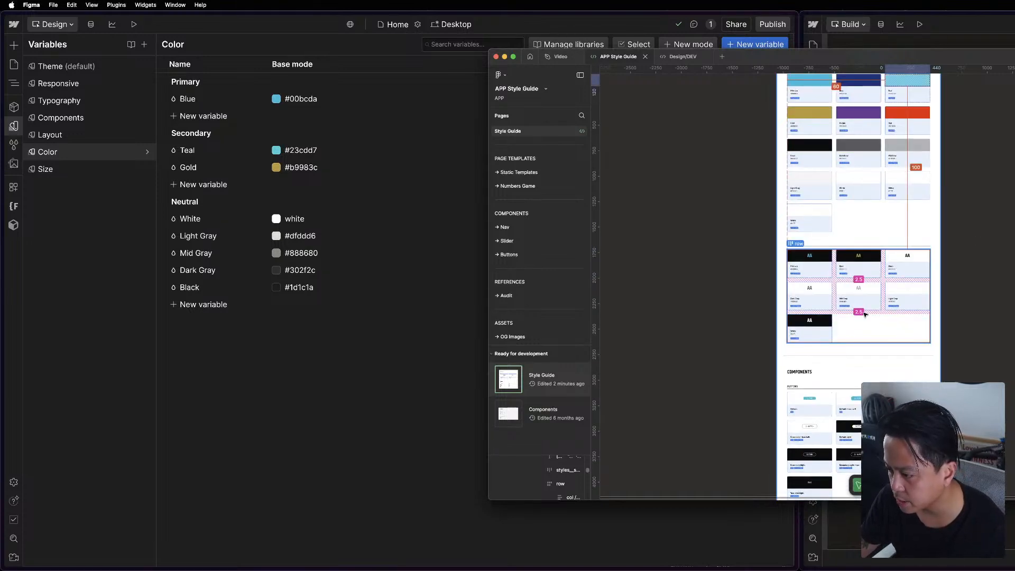
scroll(857, 264, down, 5)
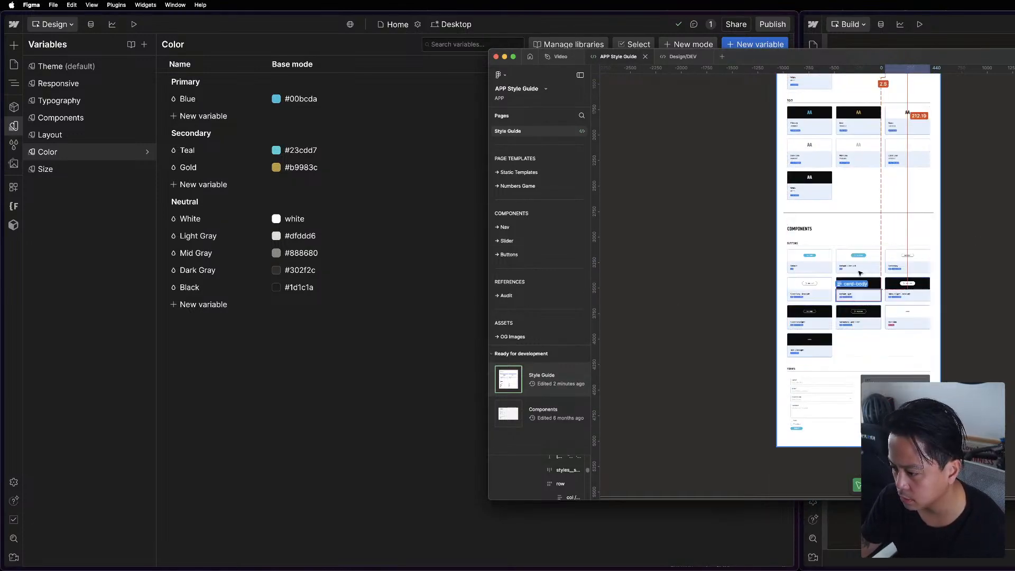
scroll(882, 346, up, 3)
scroll(881, 344, up, 10)
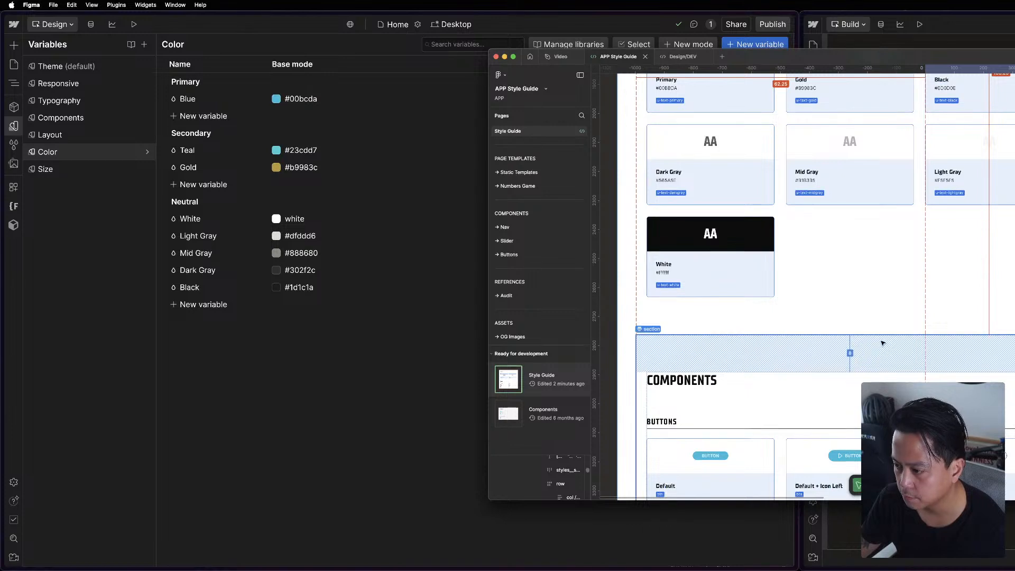
scroll(881, 339, up, 5)
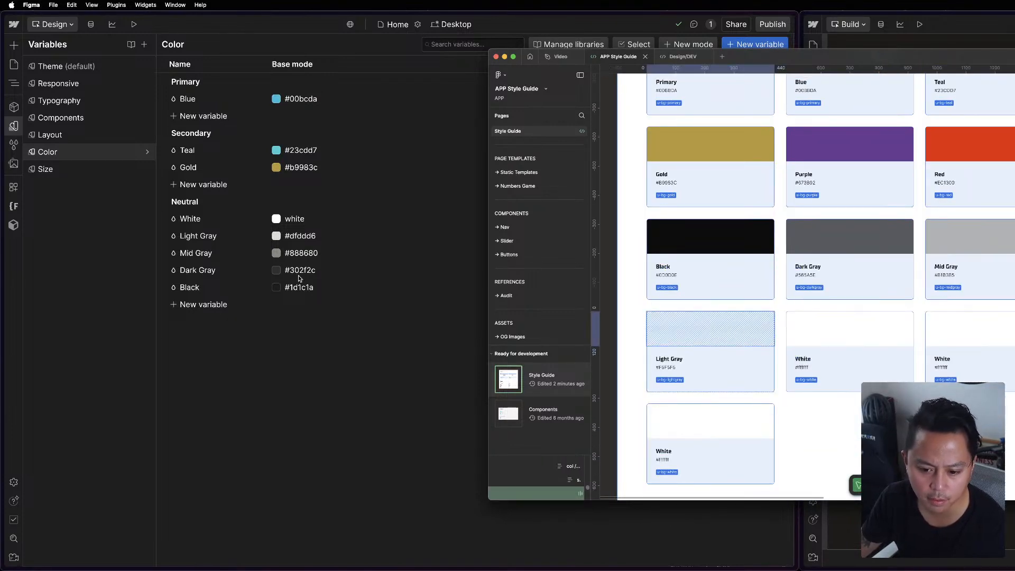
click(312, 239)
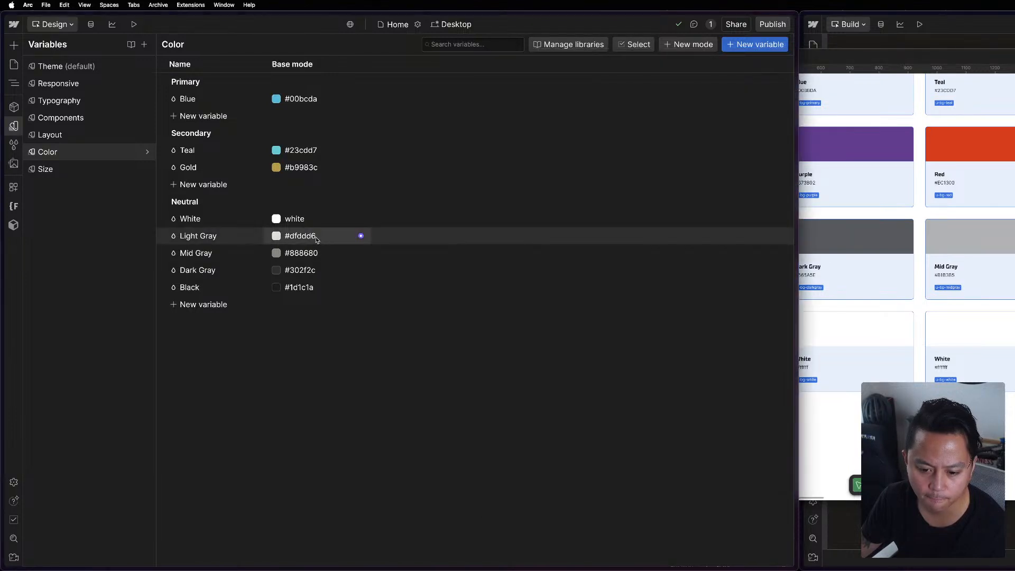
click(300, 242)
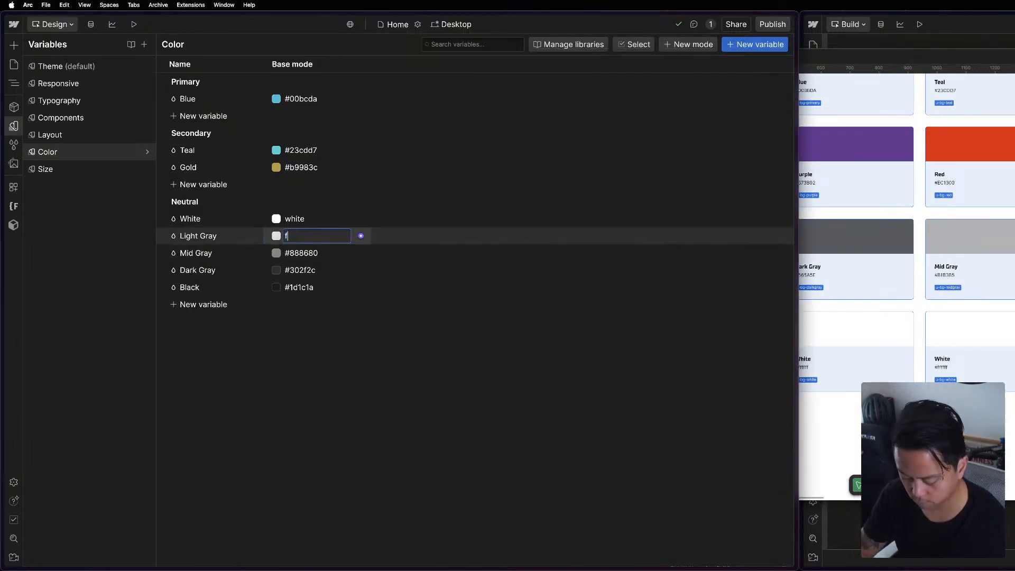
key(Escape)
key(Return)
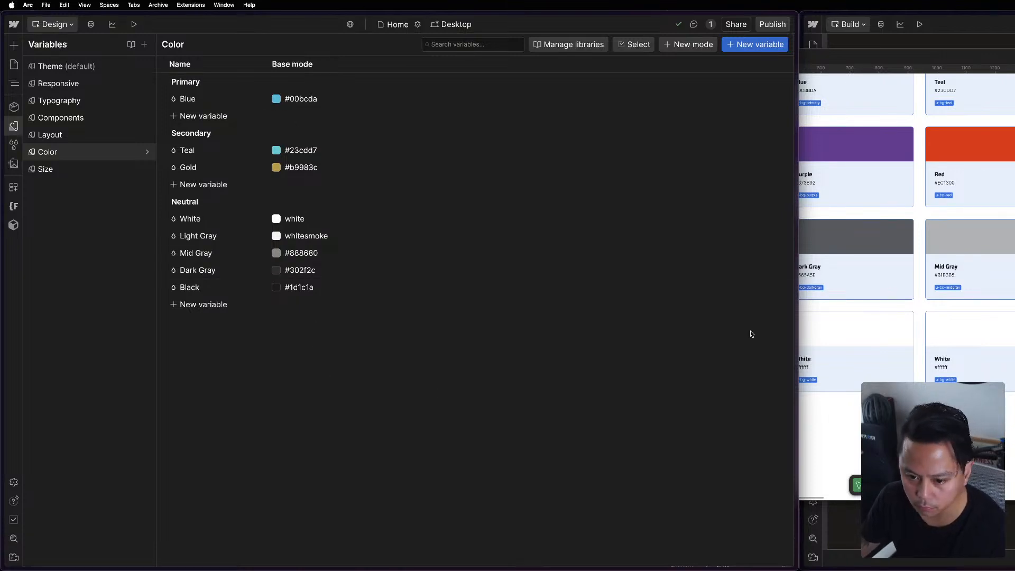
Copy the Mid Gray swatch's color from the Figma style guide and set Webflow's Mid Gray variable to B1B3B5.
click(846, 329)
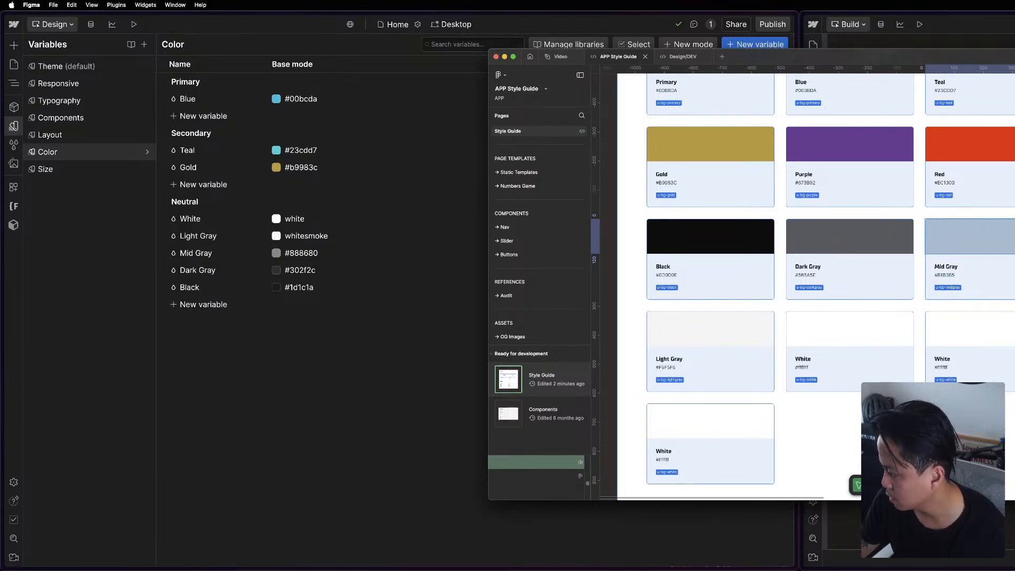
click(404, 283)
click(311, 258)
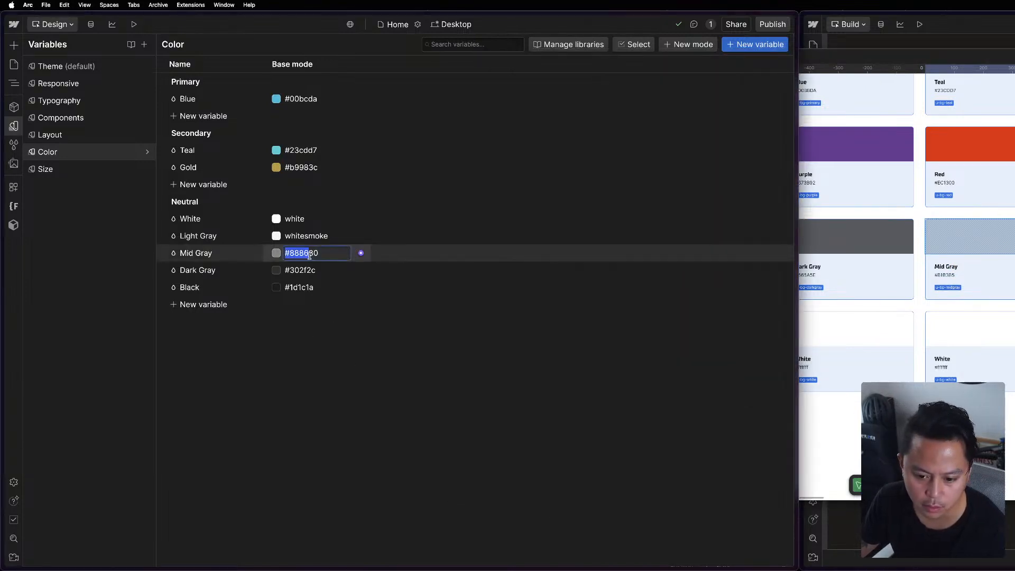
text(B1B3B5)
key(super+a)
key(Return)
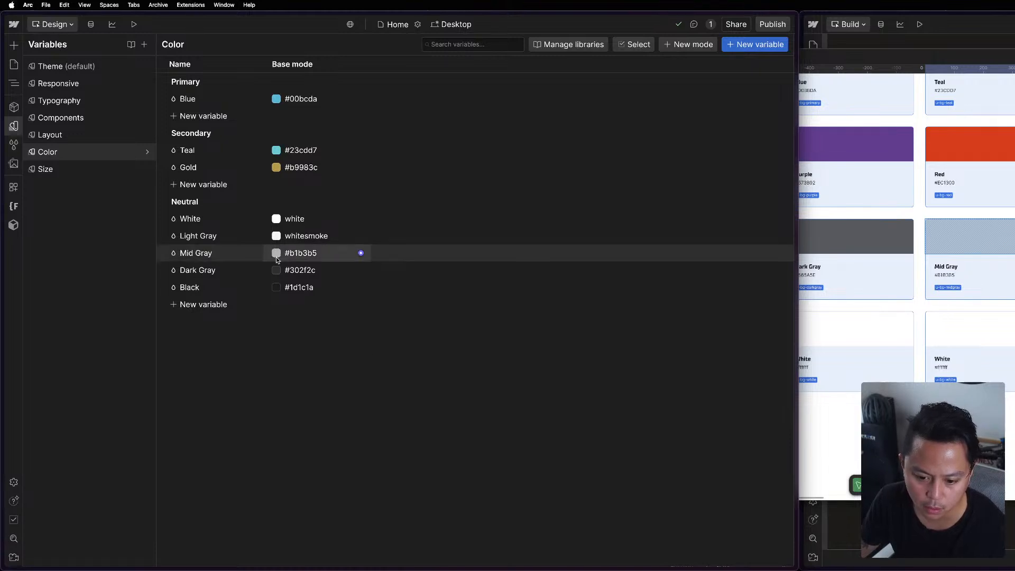
Copy the Dark Gray swatch's color from the Figma style guide and set Webflow's Dark Gray variable to 565A5E.
click(978, 326)
click(835, 245)
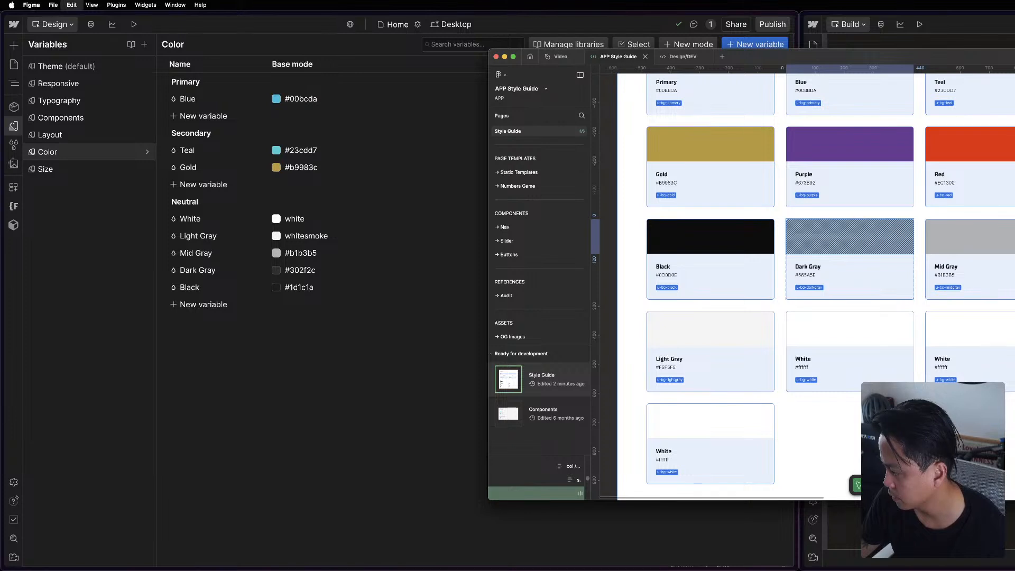
click(374, 305)
click(320, 274)
key(Return)
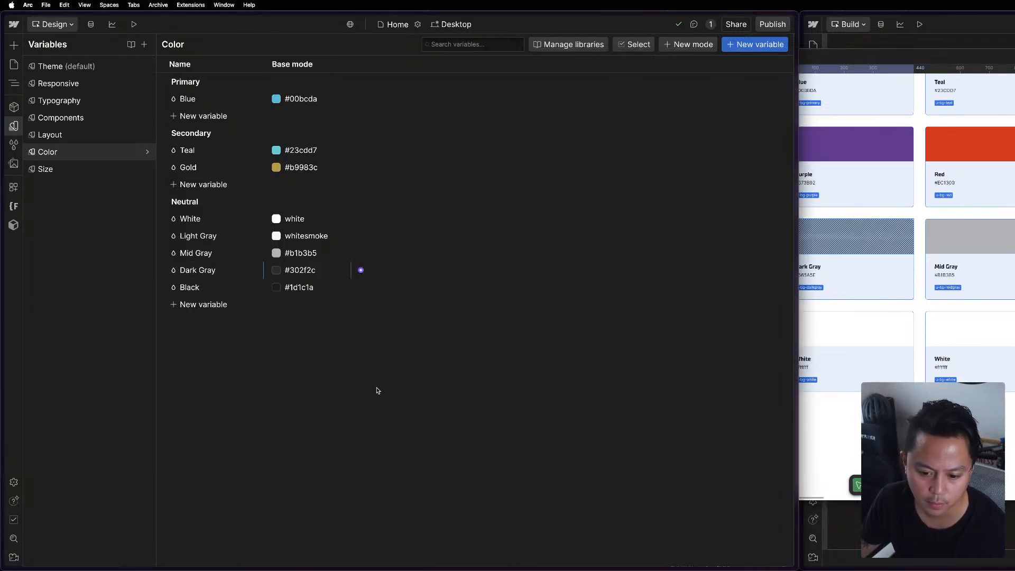
Select the Black swatch in the Figma style guide and set Webflow's neutral Black variable to the pasted value 565A5E.
click(830, 283)
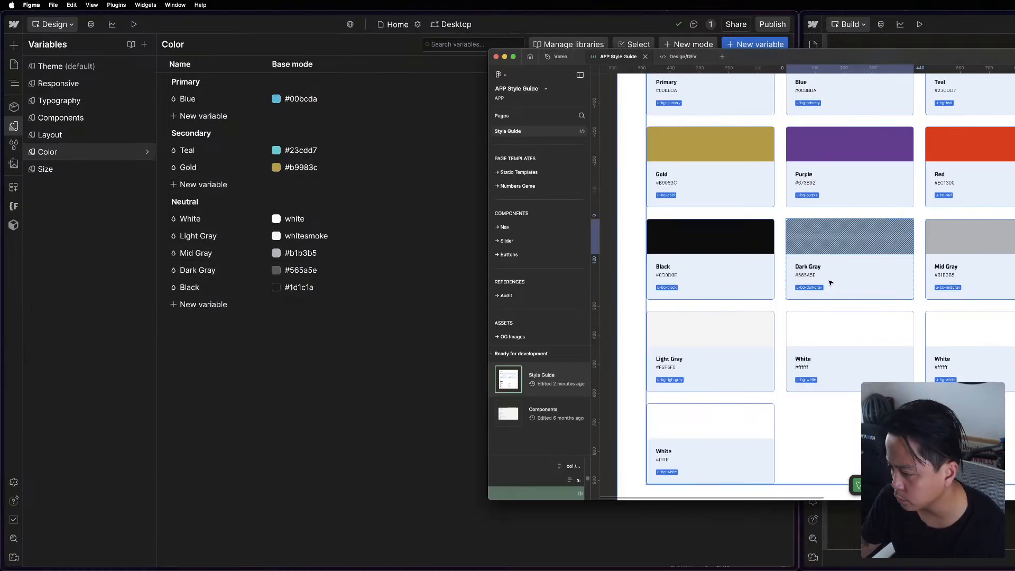
click(712, 259)
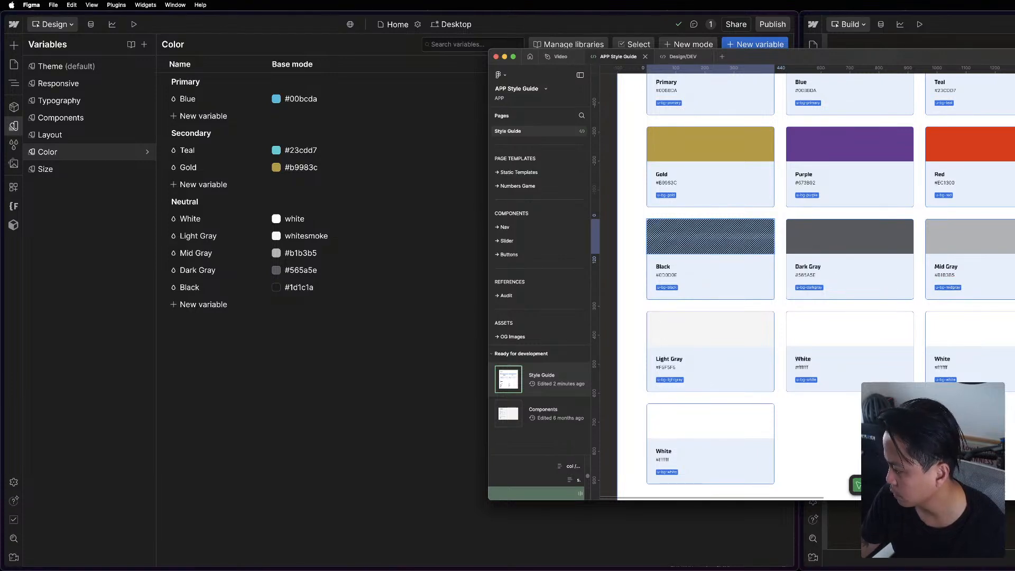
click(394, 337)
click(297, 288)
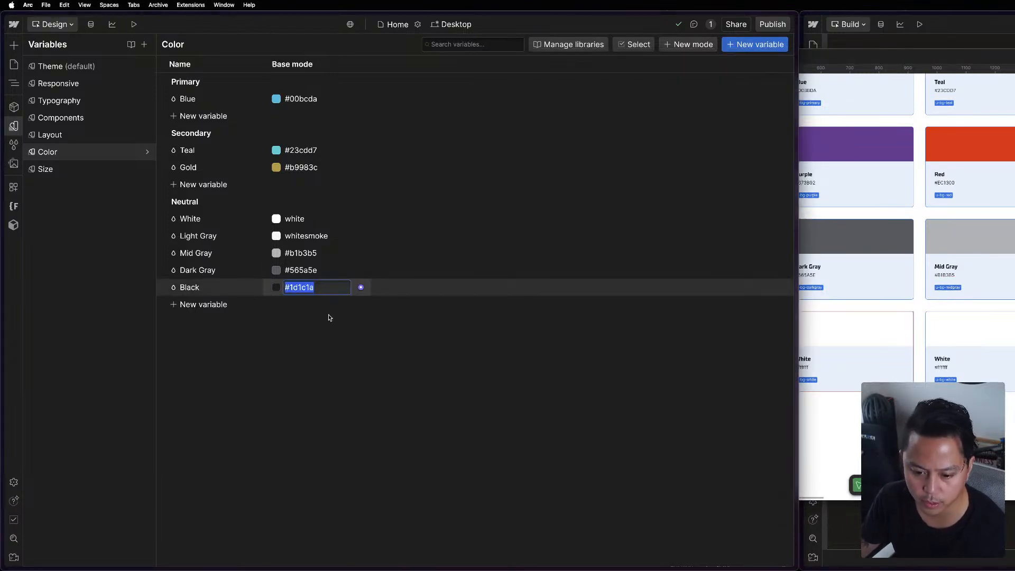
text(#565a5e)
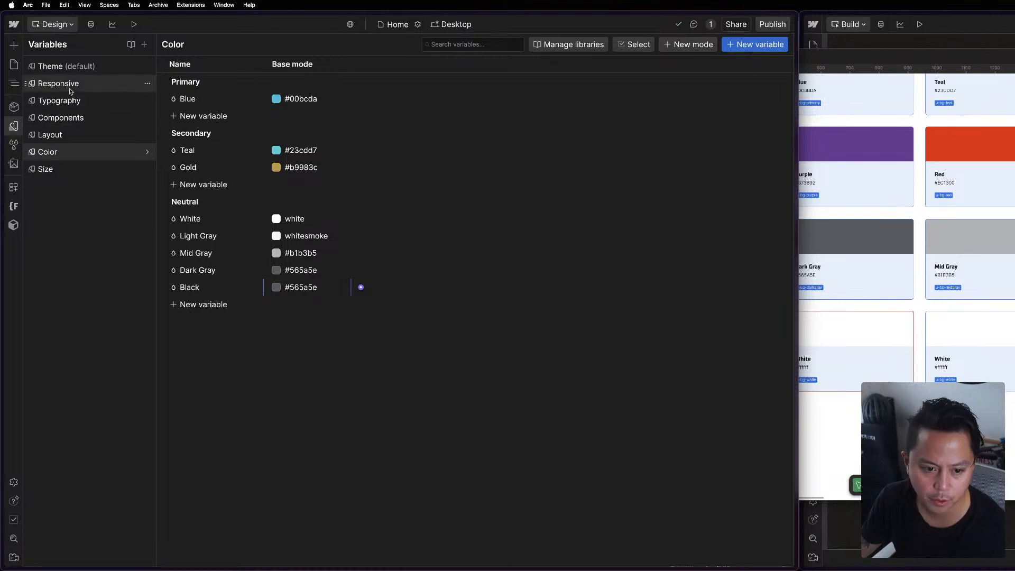
Review the Layout, Color, Size, Components, Typography, Responsive and Theme variable collections, including the color choices for the Invert mode's Background.
click(63, 134)
click(63, 152)
click(61, 174)
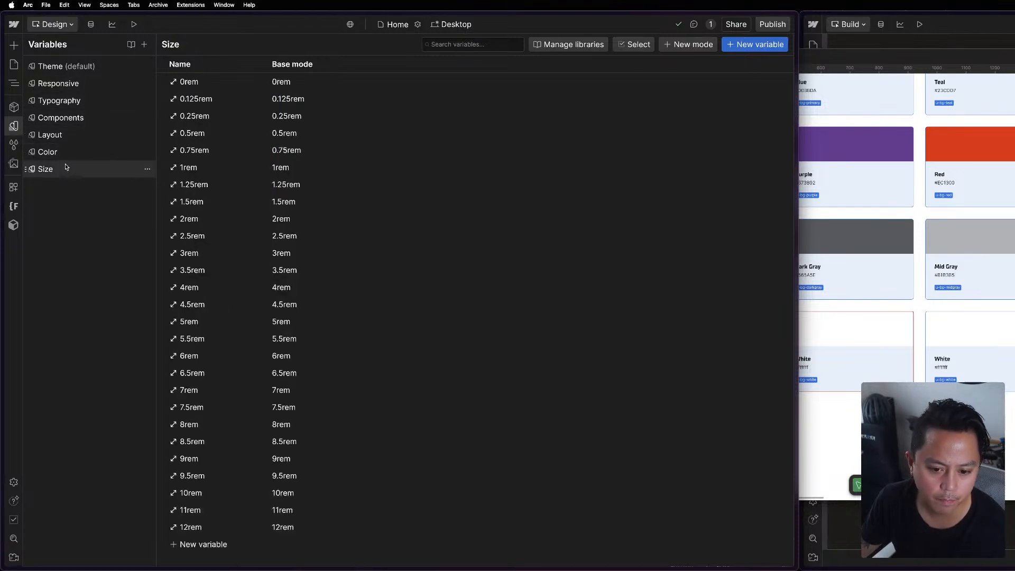
click(113, 134)
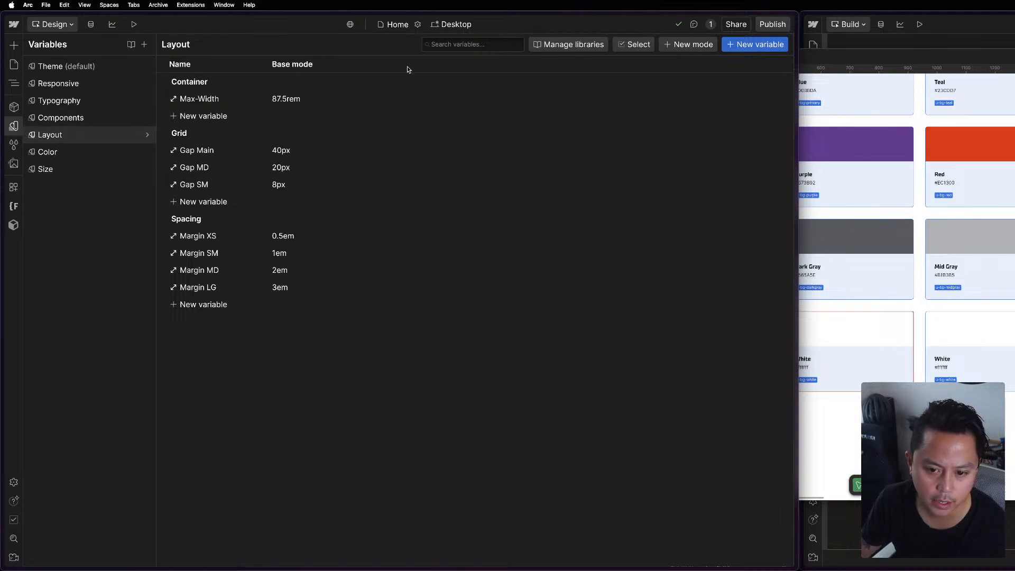
click(71, 119)
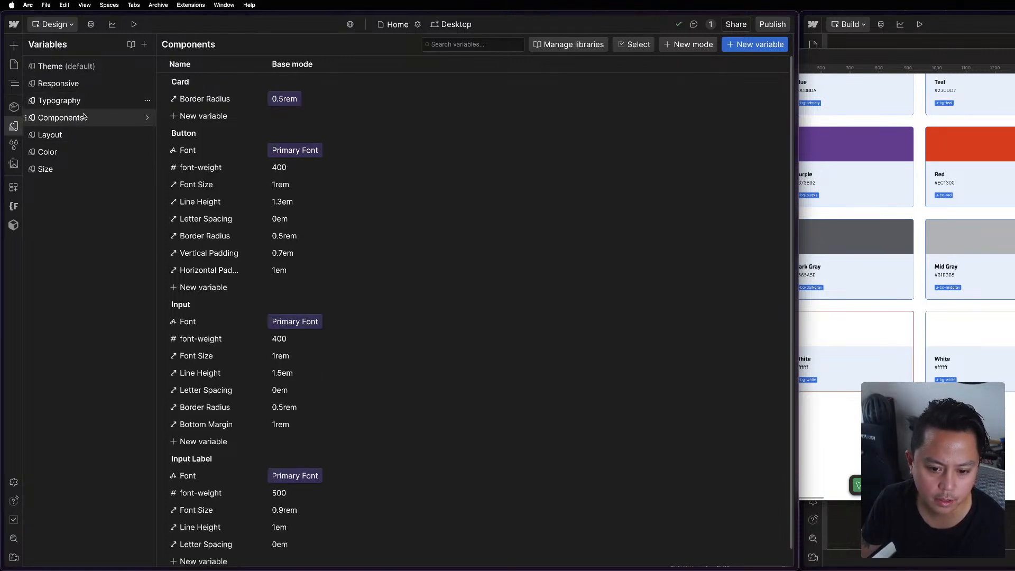
scroll(439, 254, down, 1)
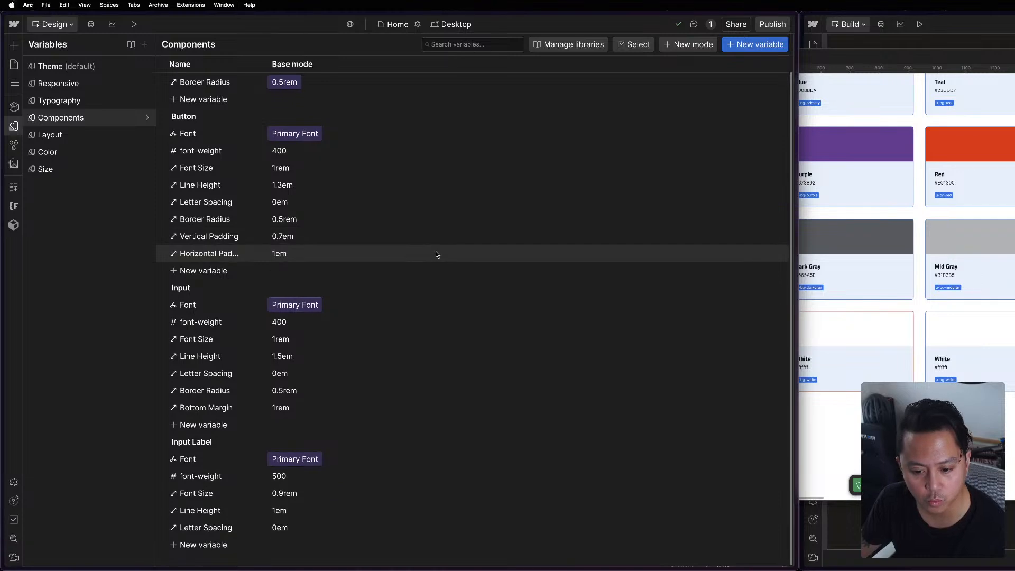
scroll(360, 153, up, 1)
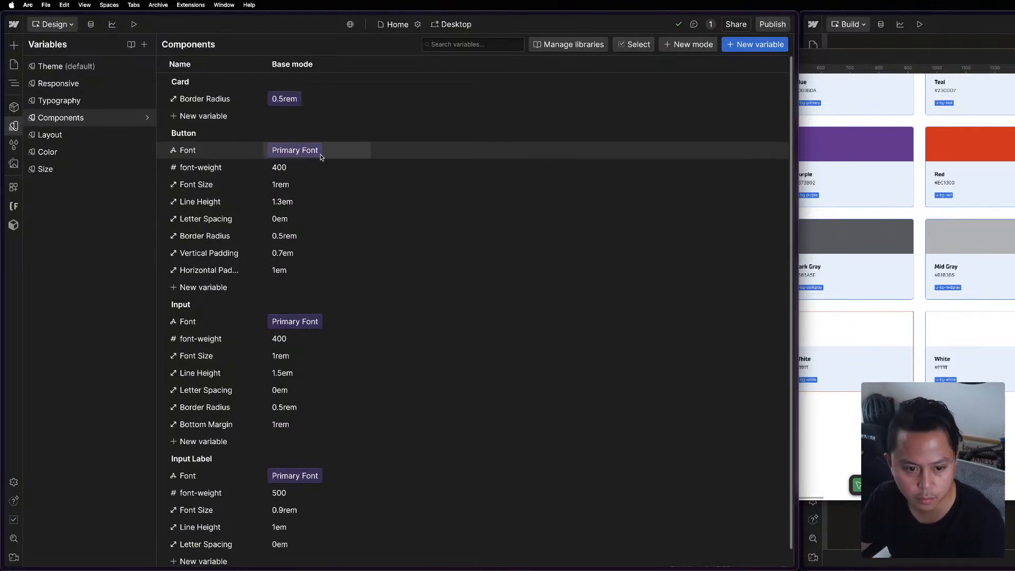
click(80, 101)
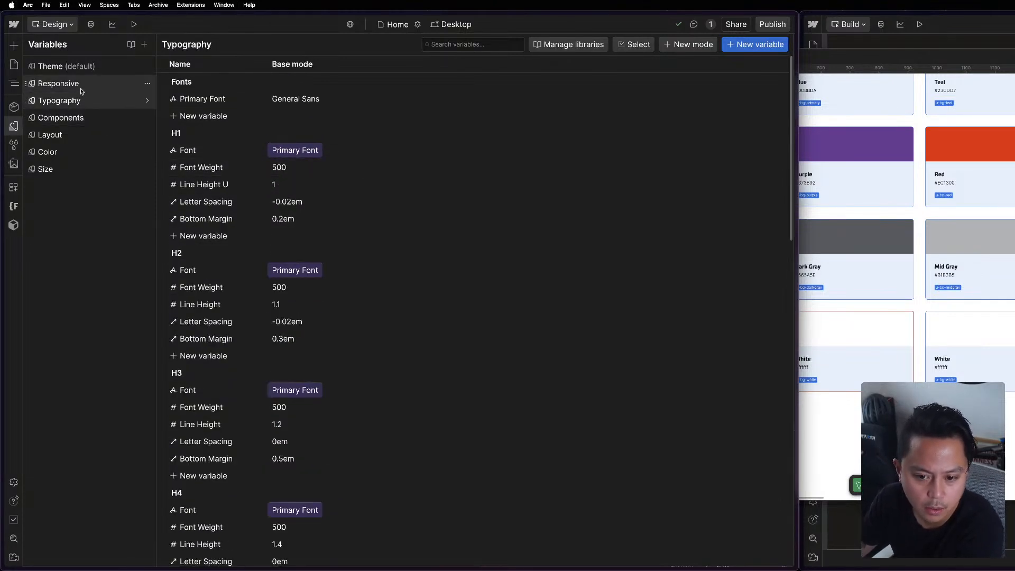
click(80, 86)
click(82, 68)
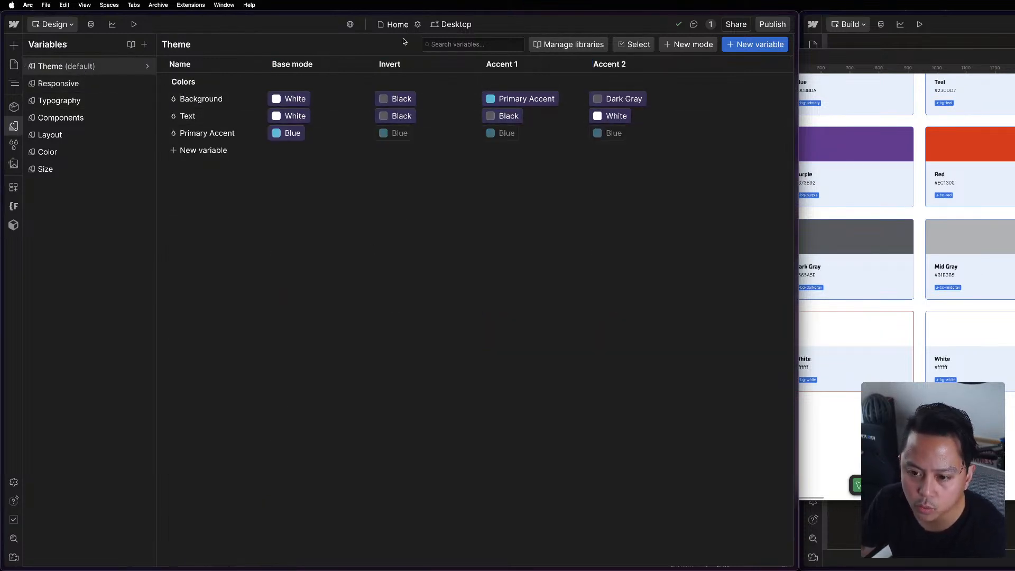
click(400, 98)
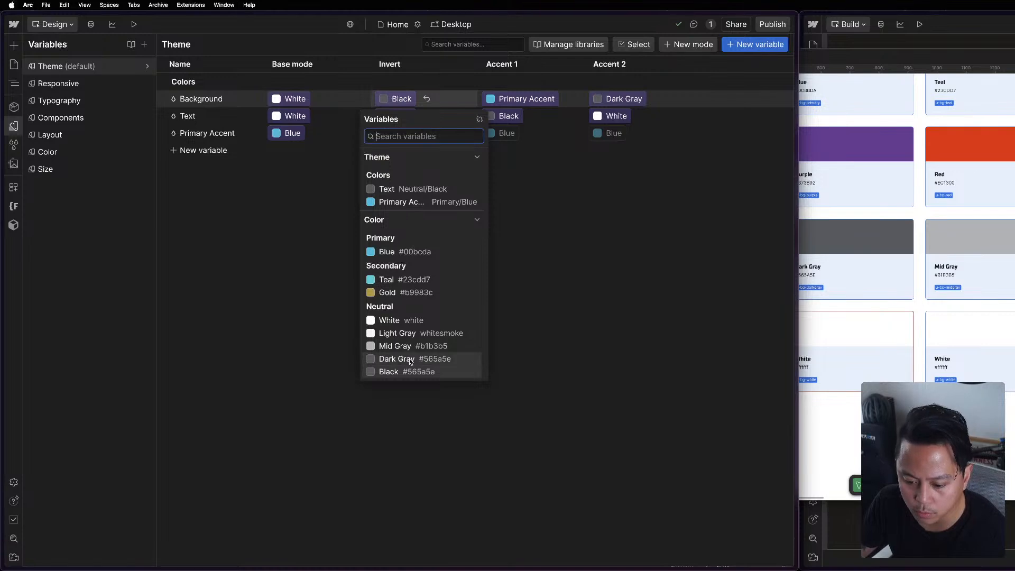
click(294, 382)
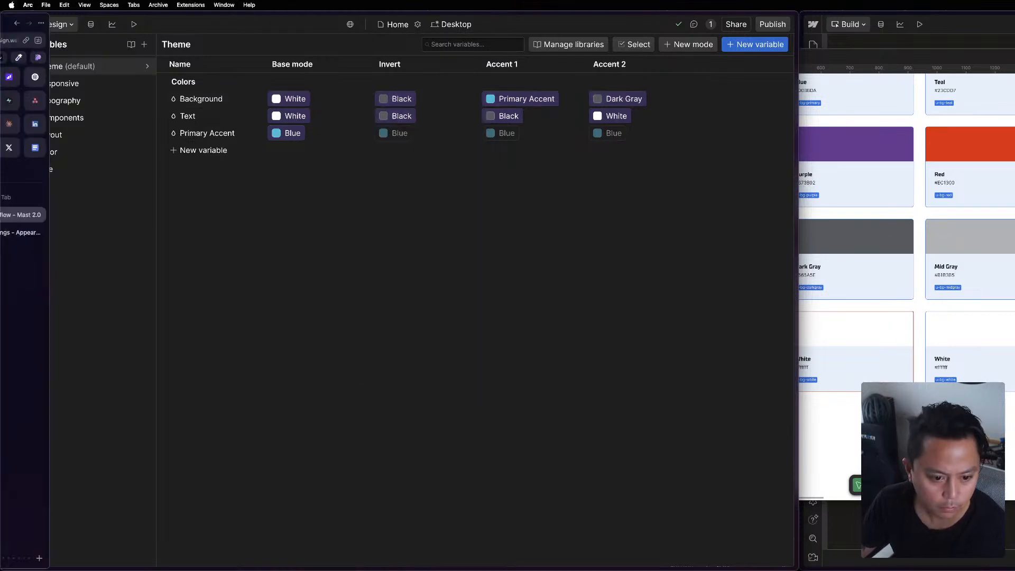
Copy the Black swatch's hex code from the Figma style guide and set Webflow's neutral Black variable to 0D0D0E.
click(90, 154)
click(814, 307)
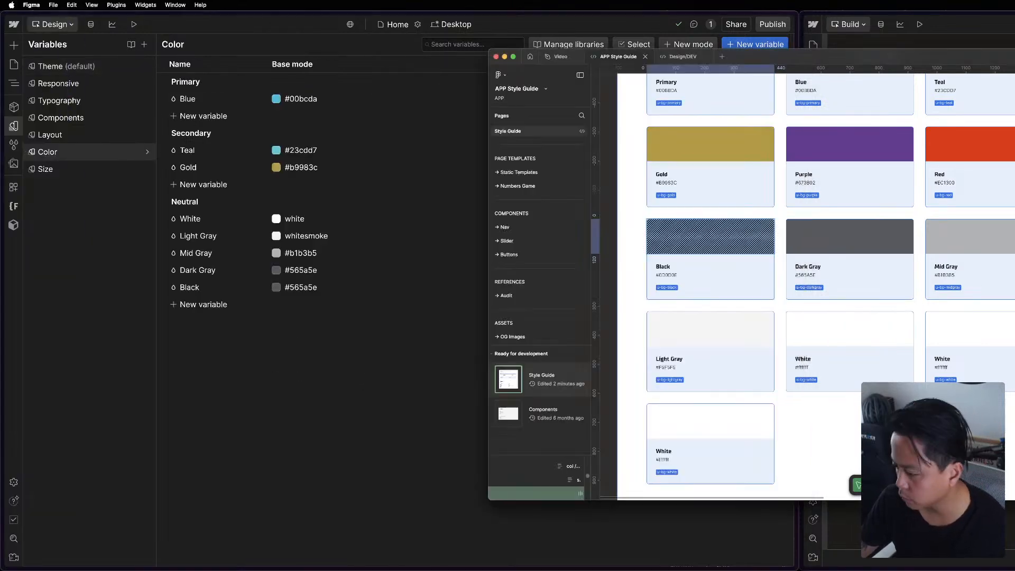
click(668, 276)
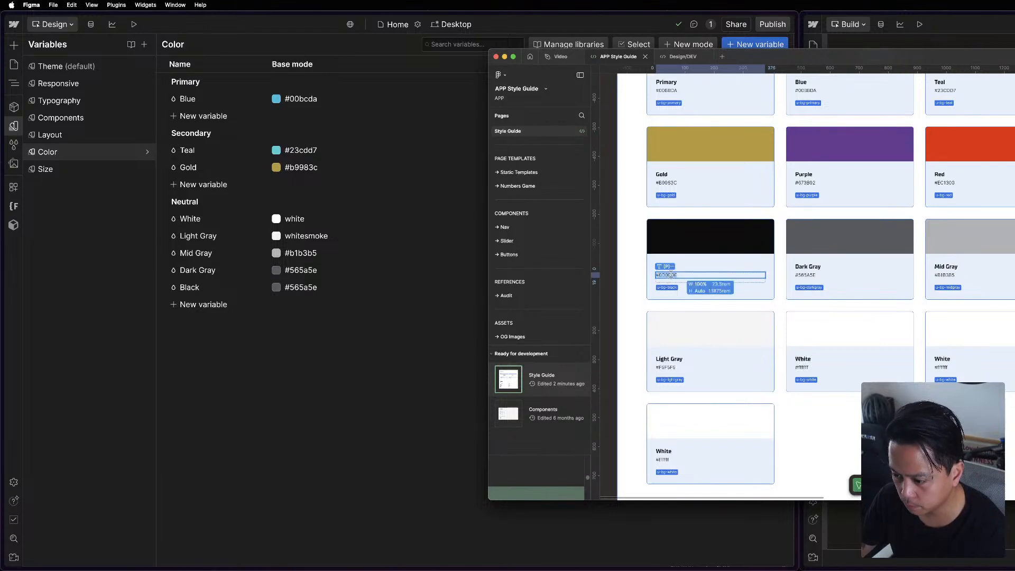
click(381, 304)
click(302, 287)
text(0D0D0E)
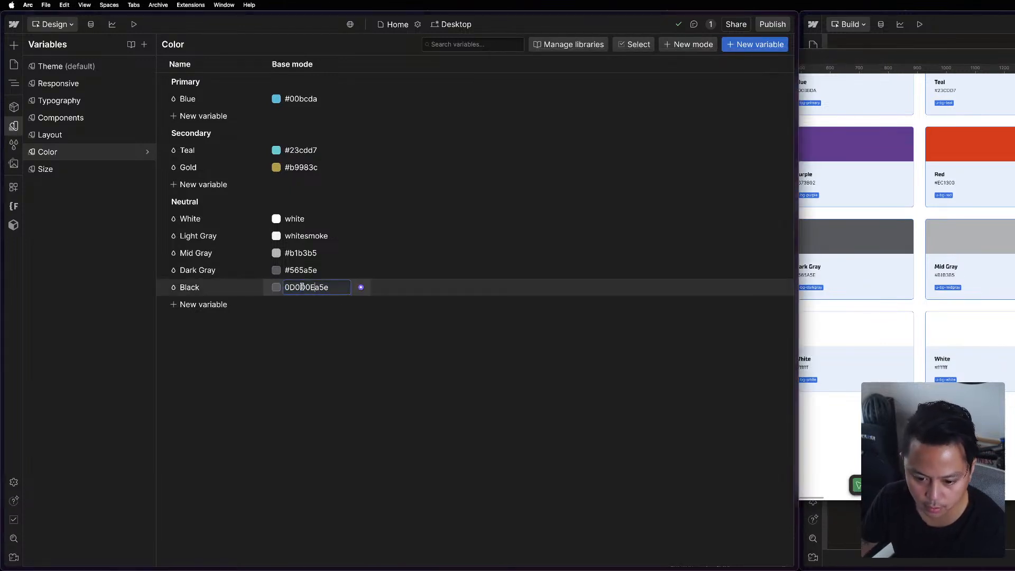
key(super+a)
text(0D0D0E)
key(Return)
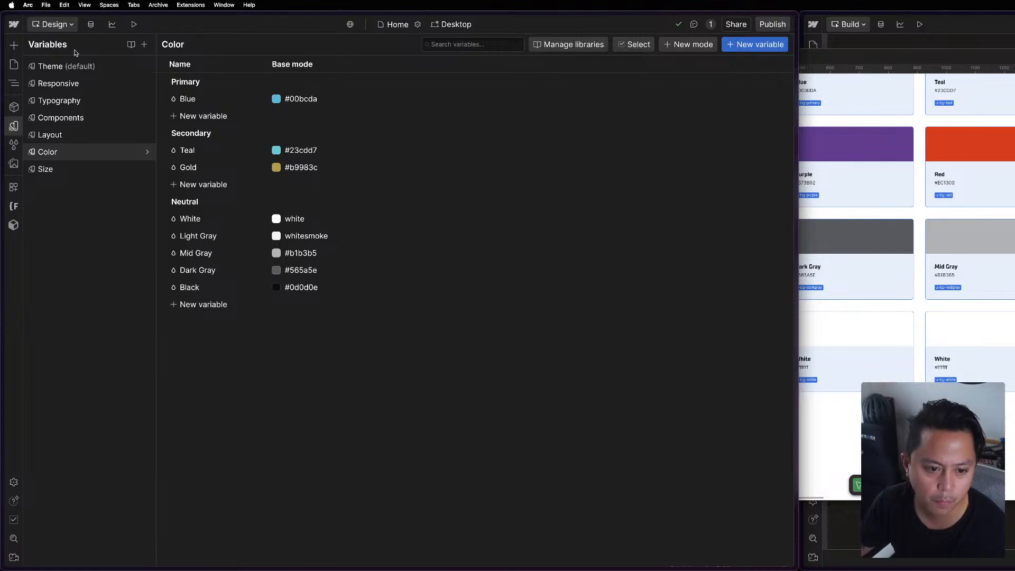
In the Theme collection, set Accent 2's Background to Gold and the base mode's Text to Black.
click(80, 70)
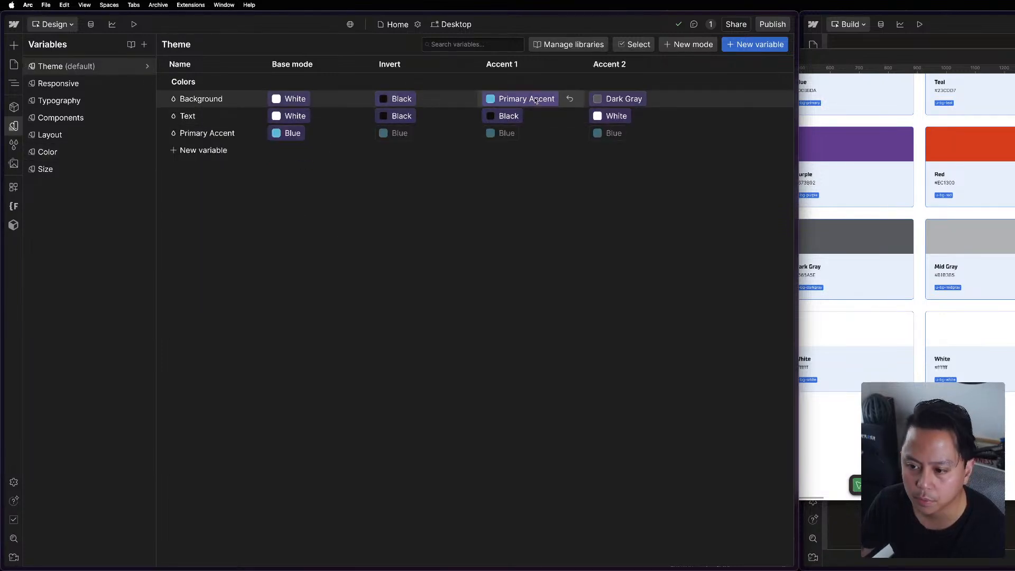
click(633, 100)
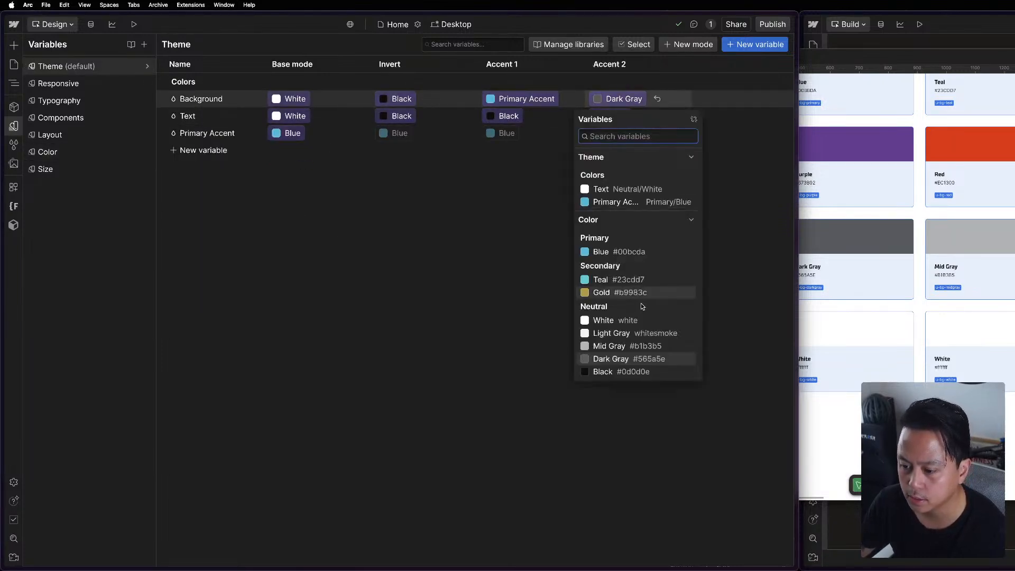
click(638, 292)
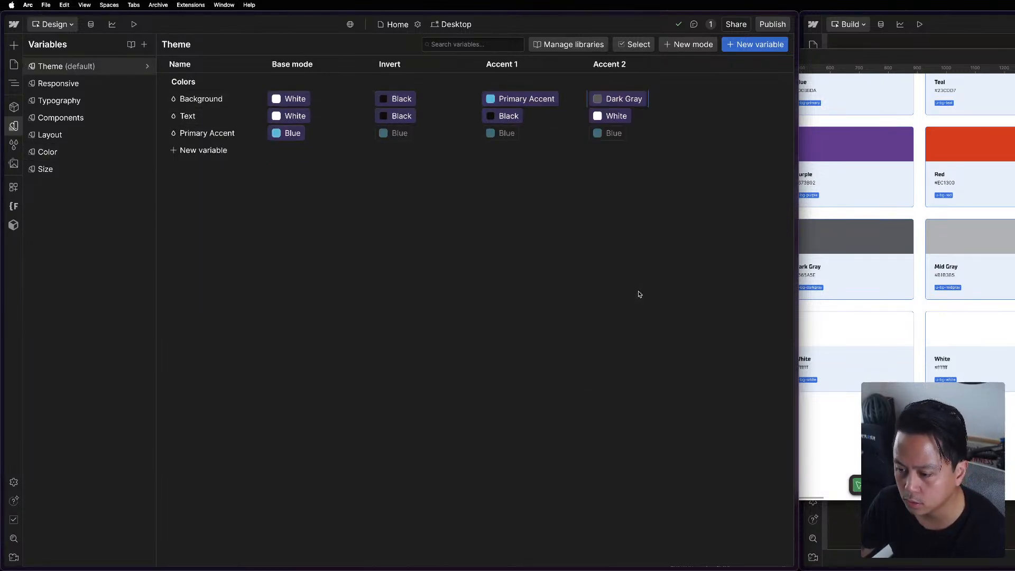
click(286, 120)
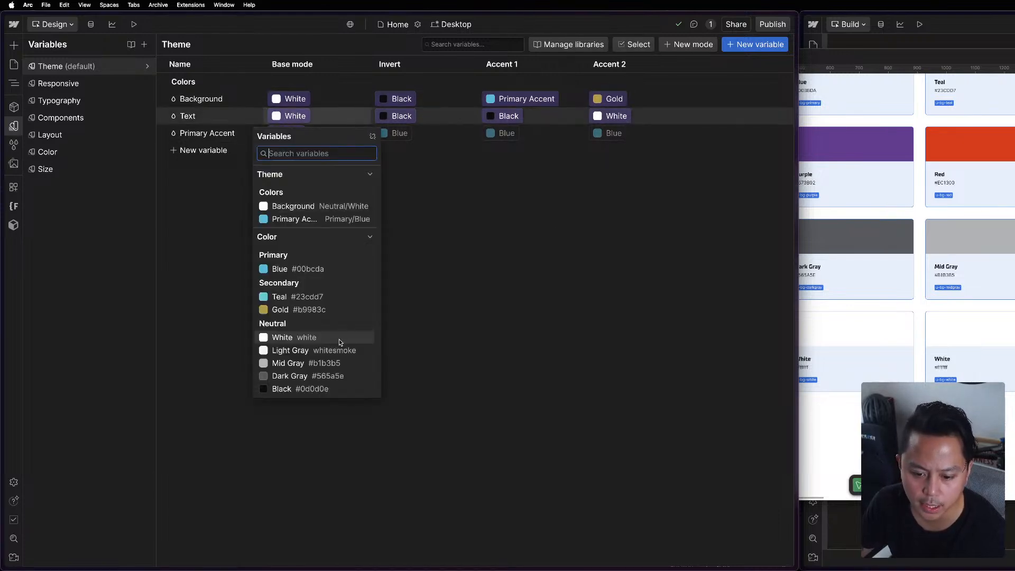
click(298, 390)
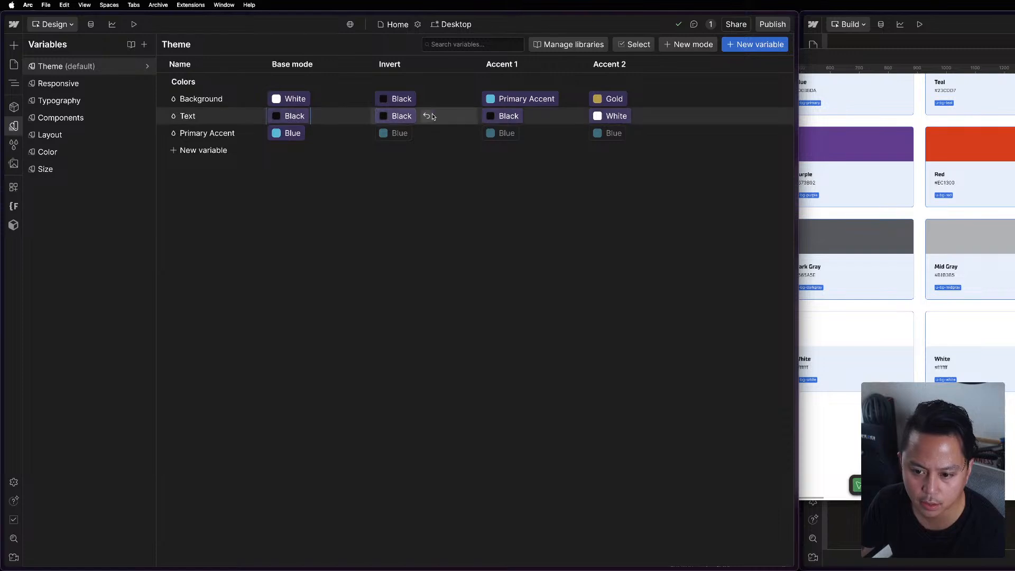
Check the text color swatches in the Figma style guide and set the Invert mode's Text variable to White in Webflow.
click(935, 370)
scroll(777, 335, down, 5)
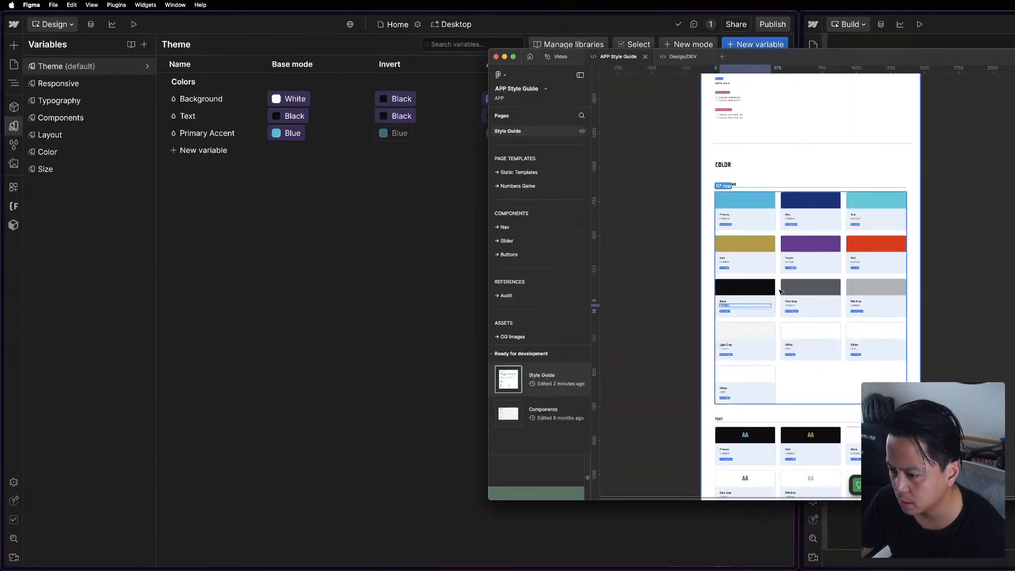
scroll(809, 317, up, 1)
scroll(824, 306, down, 3)
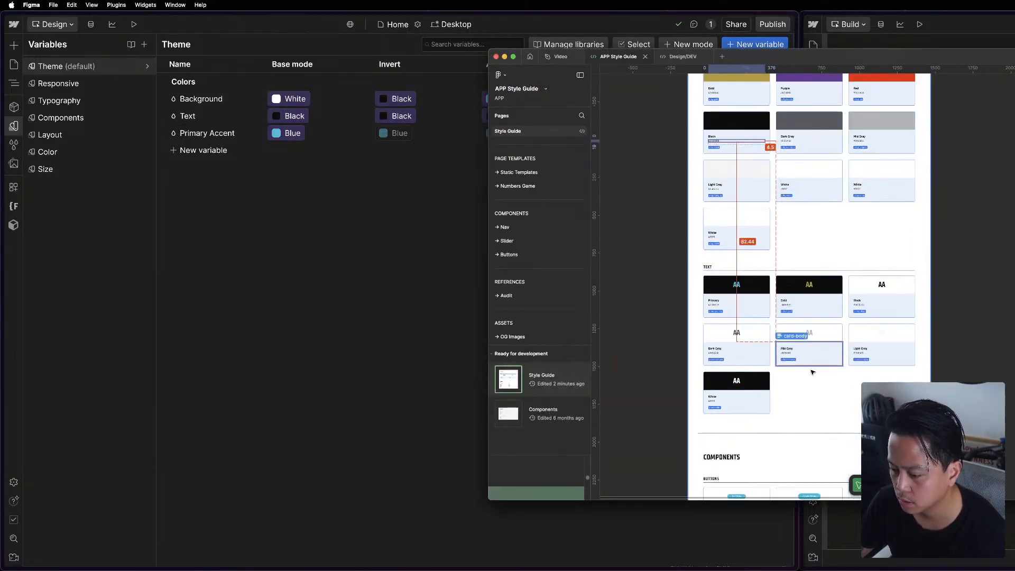
scroll(824, 306, up, 2)
click(326, 284)
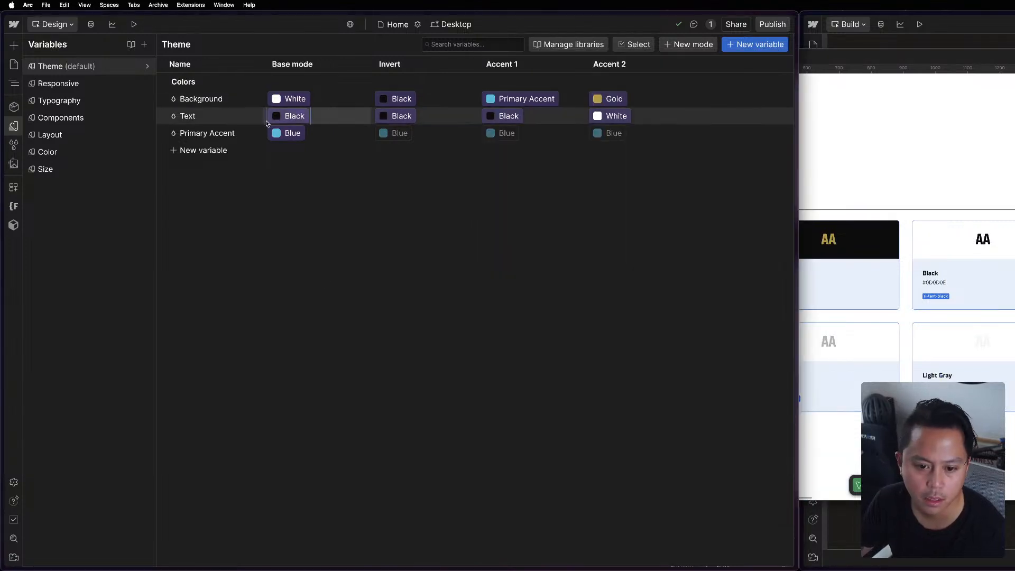
click(400, 116)
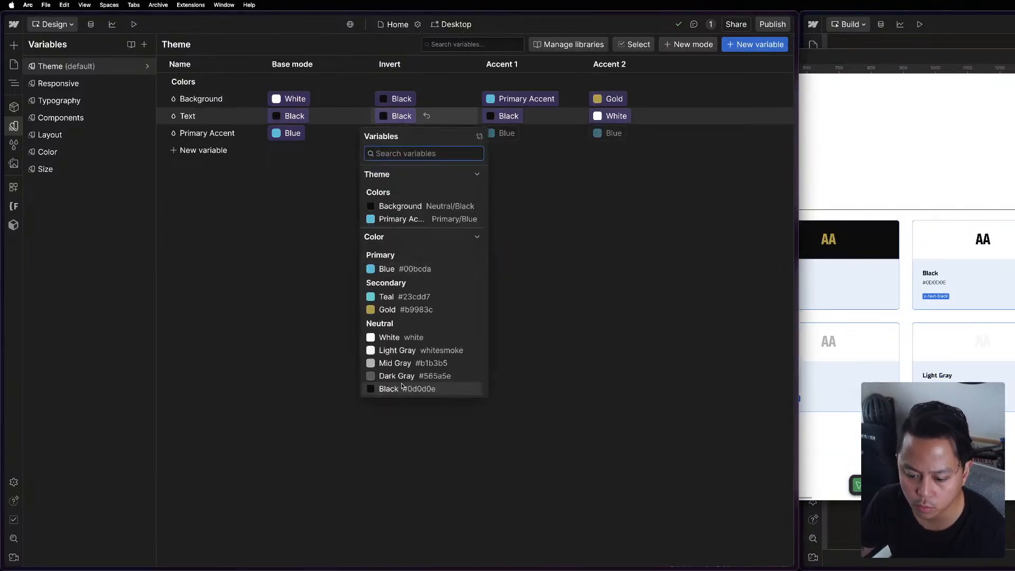
click(394, 337)
Compare Webflow's options for Accent 1's Text with the Figma style guide's text swatches and examine the Color collection's values.
click(508, 116)
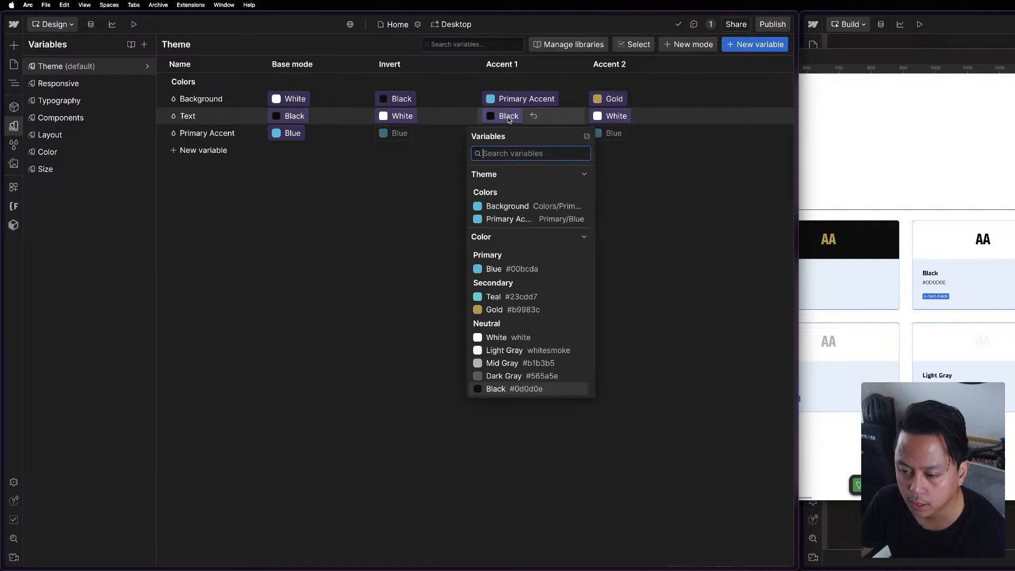
click(833, 314)
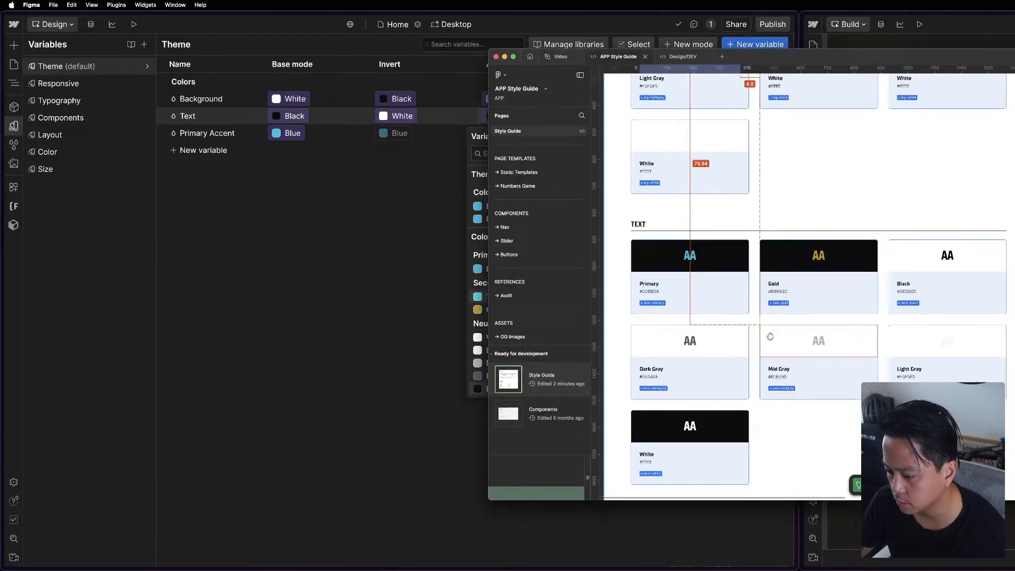
scroll(741, 264, down, 3)
scroll(697, 221, up, 5)
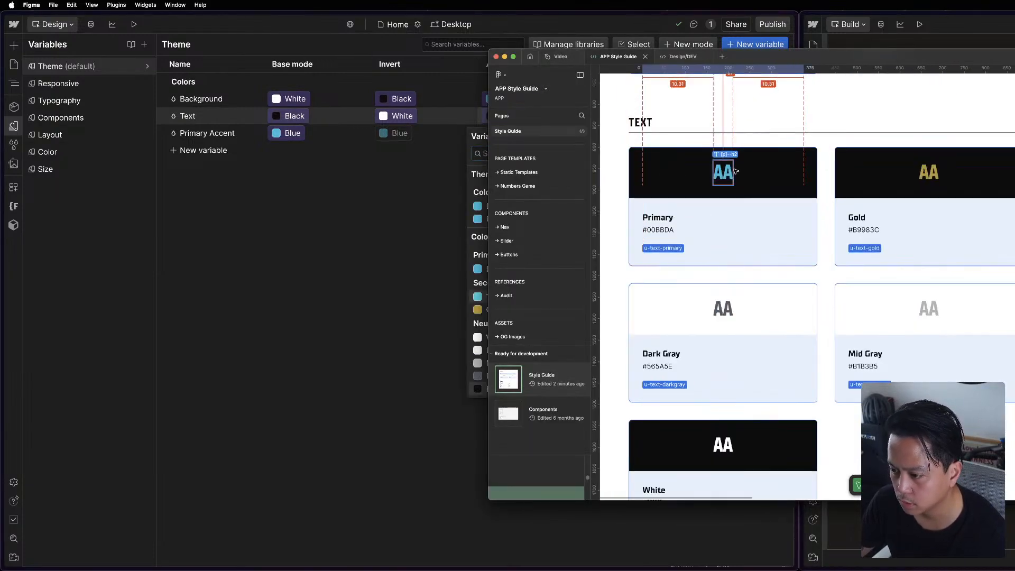
click(729, 173)
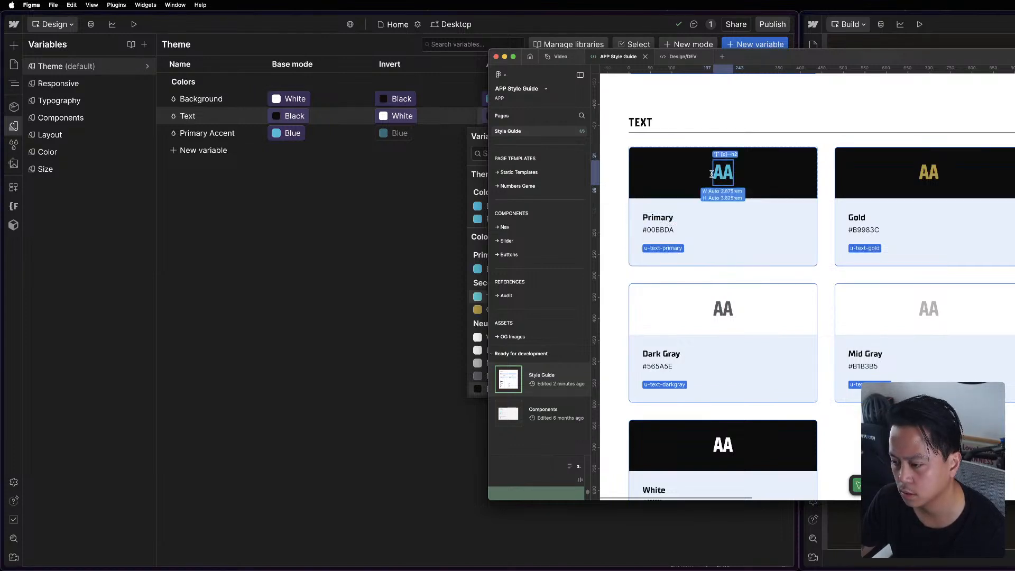
key(alt)
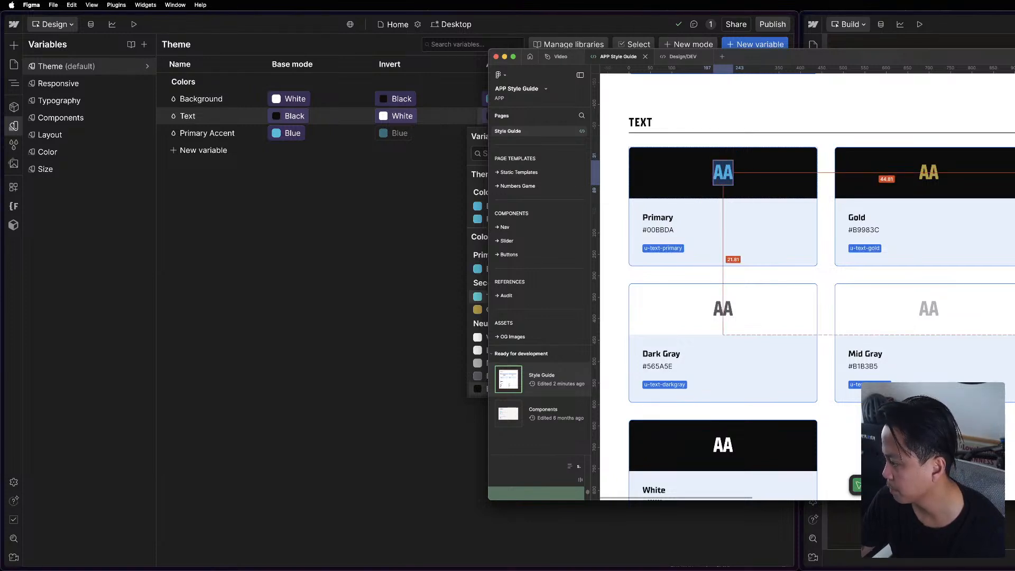
click(387, 106)
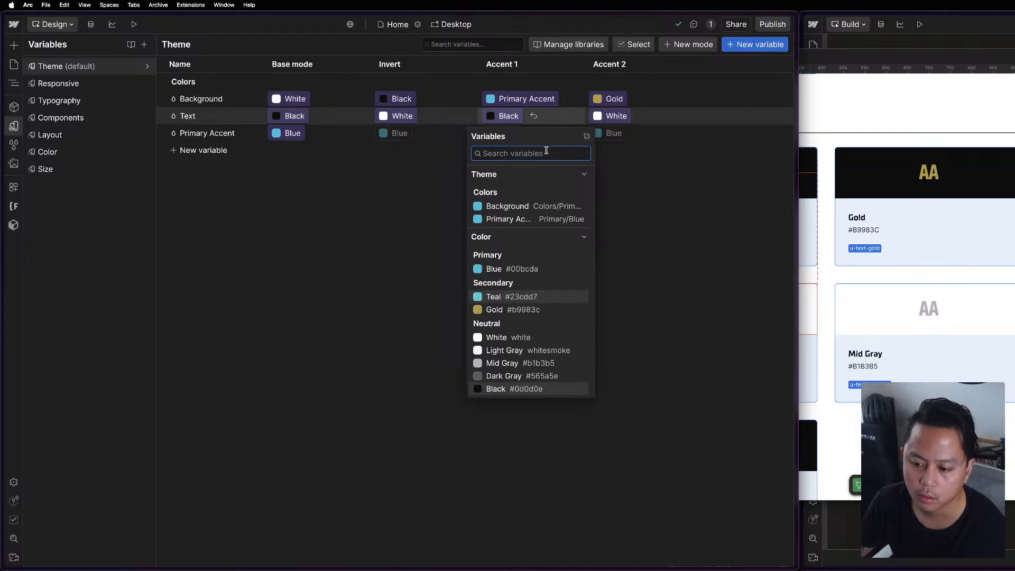
click(381, 210)
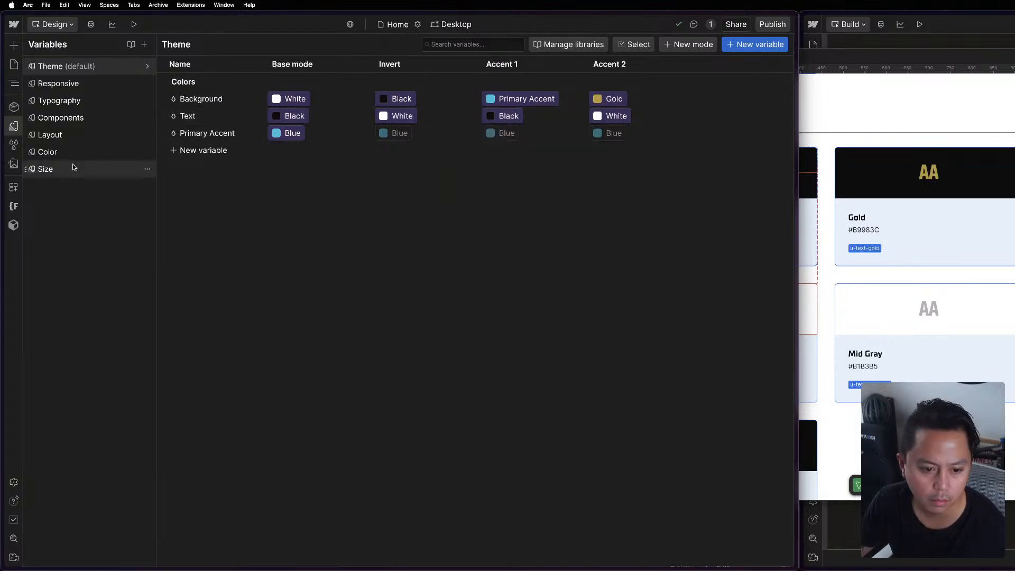
click(56, 134)
click(58, 151)
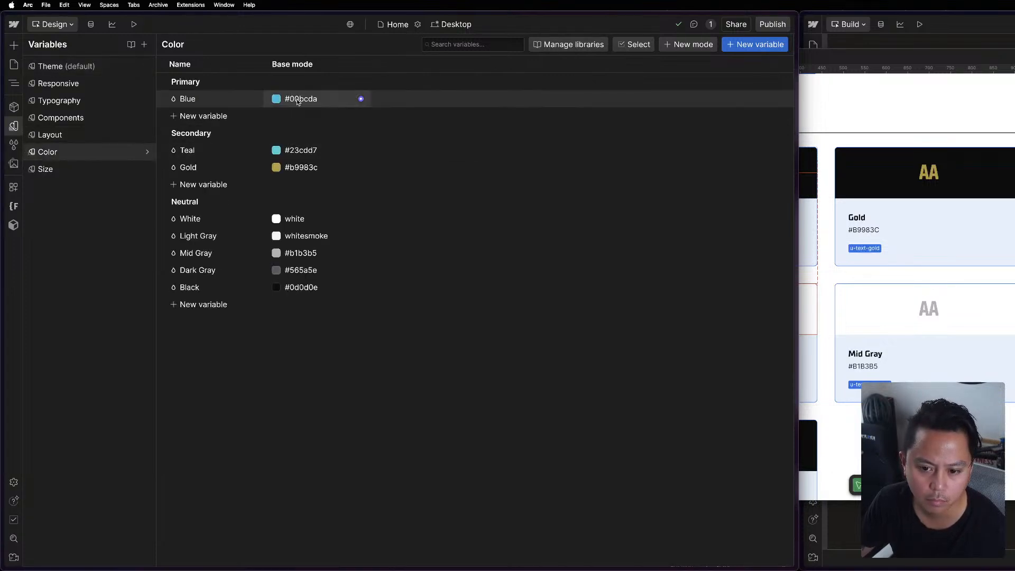
In the Theme collection, link Accent 2's Primary Accent to the theme's Background variable.
click(66, 73)
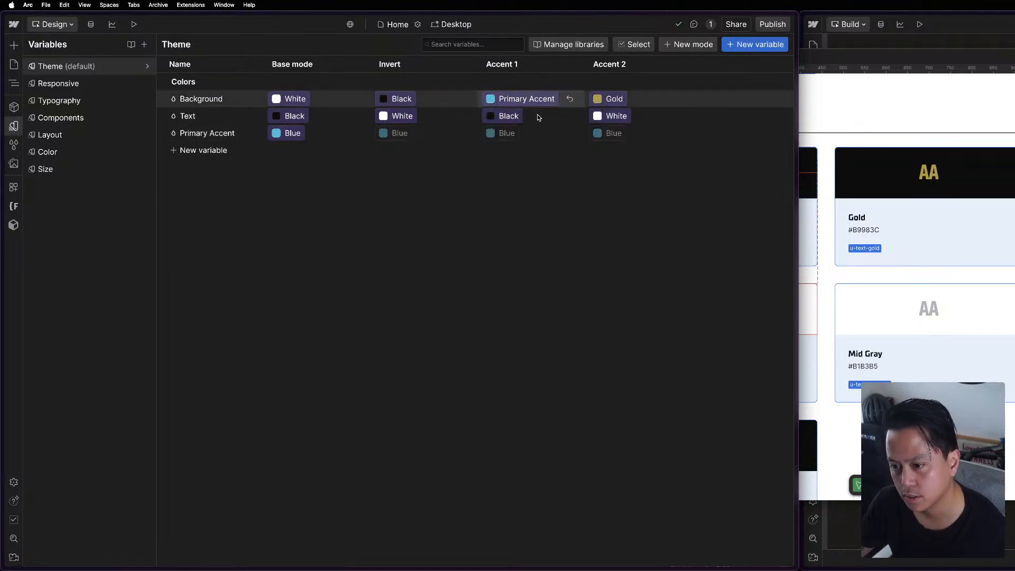
click(617, 137)
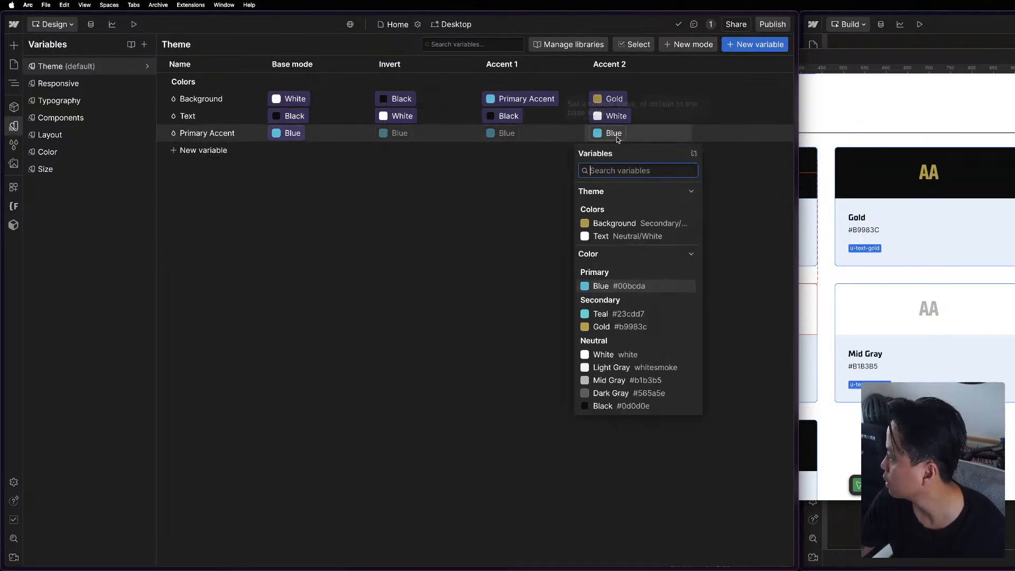
click(619, 225)
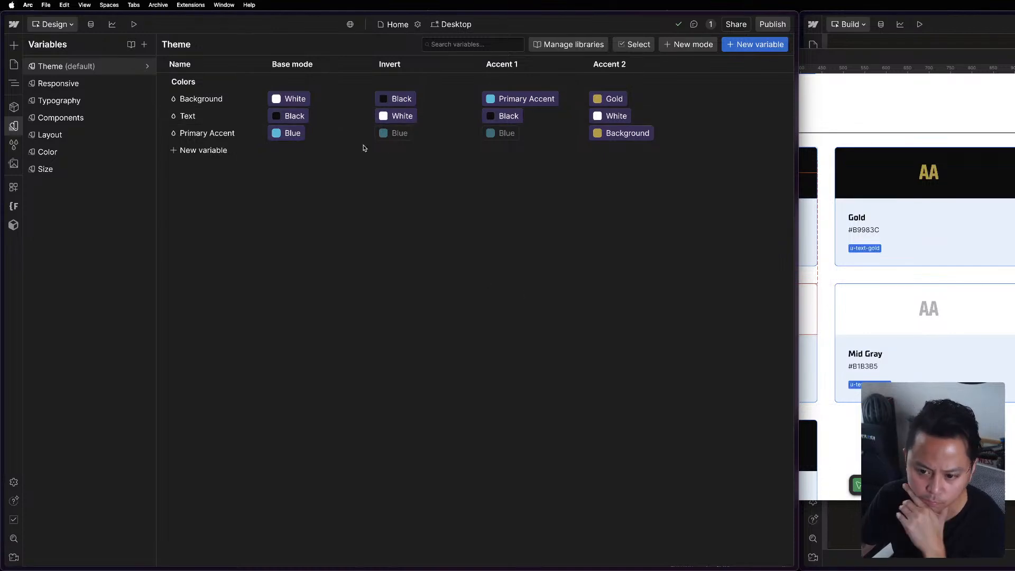
In the Theme collection, set Accent 1's Text to Blue and Accent 2's Text to Gold, then close the variables.
click(504, 117)
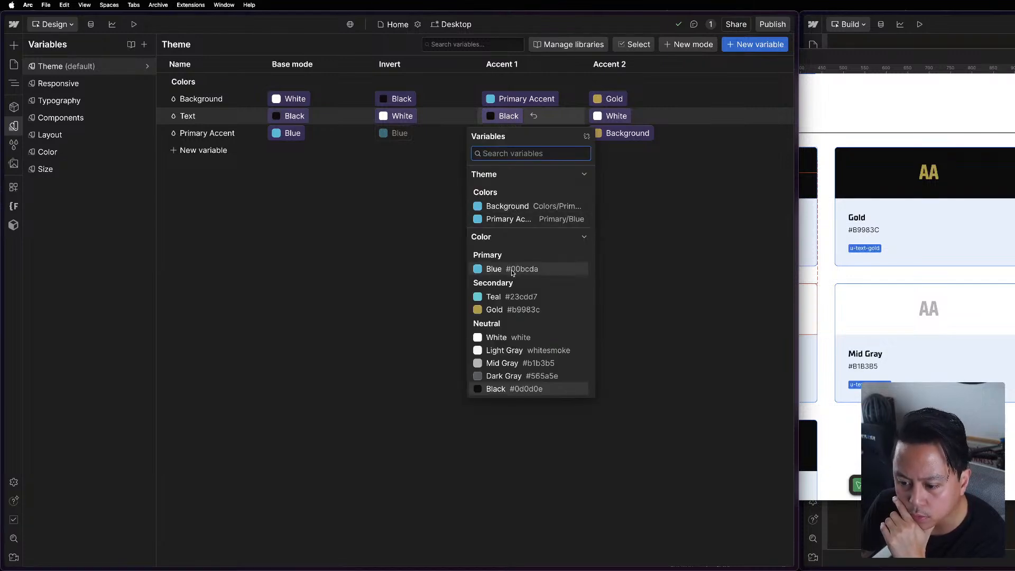
click(512, 271)
click(613, 117)
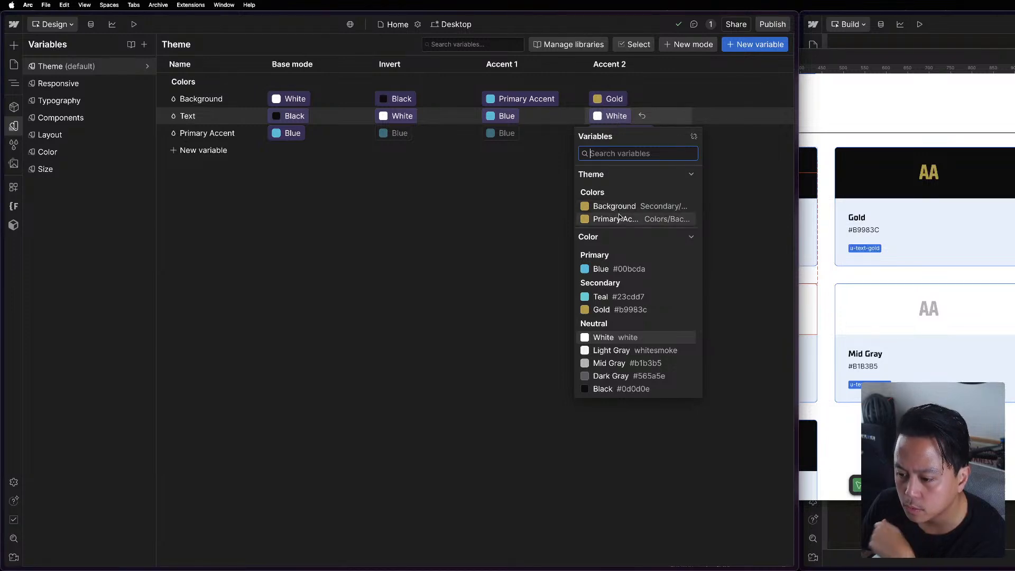
click(627, 309)
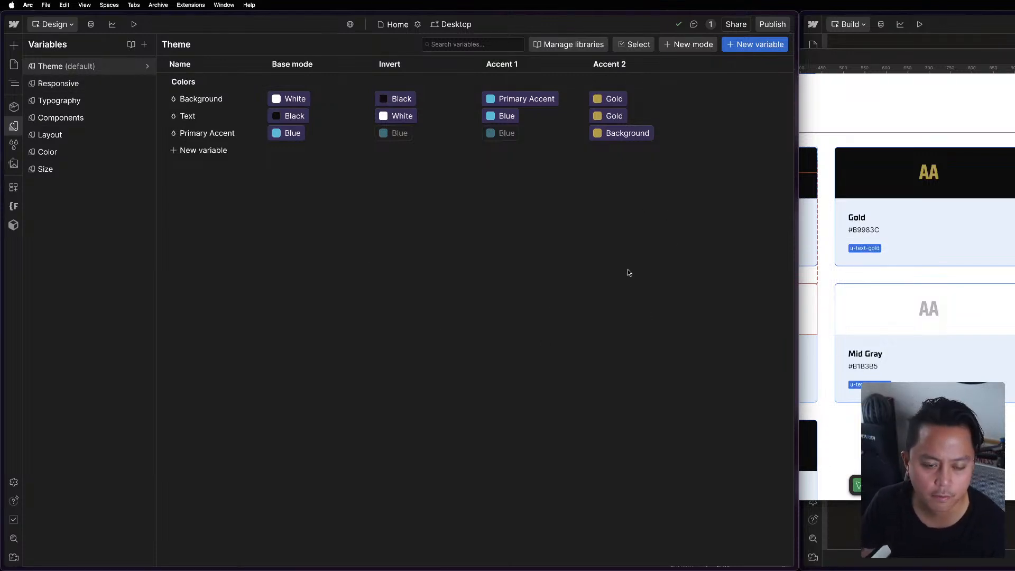
key(Escape)
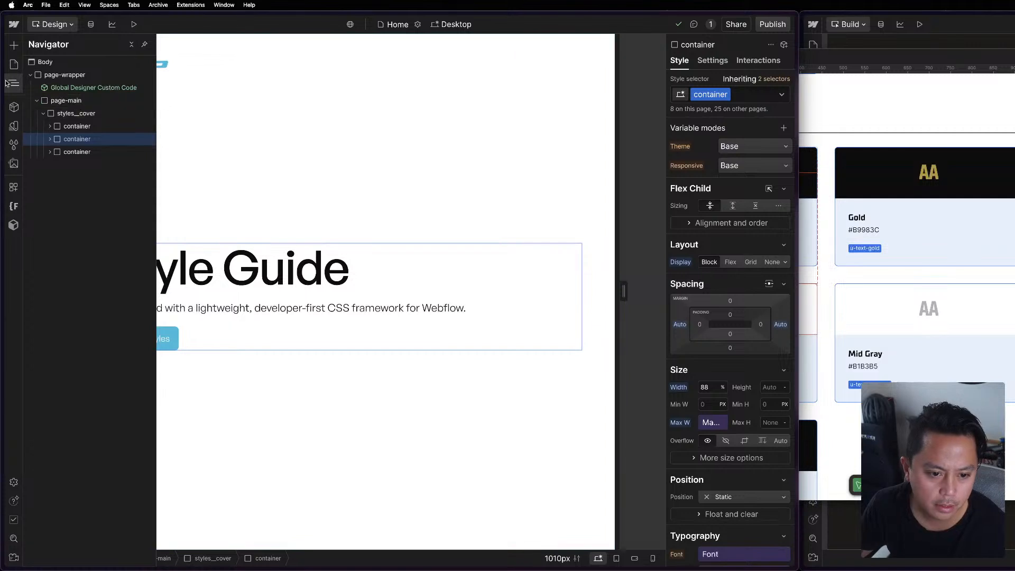
Open the Styles page and go to its Background color swatches.
click(12, 64)
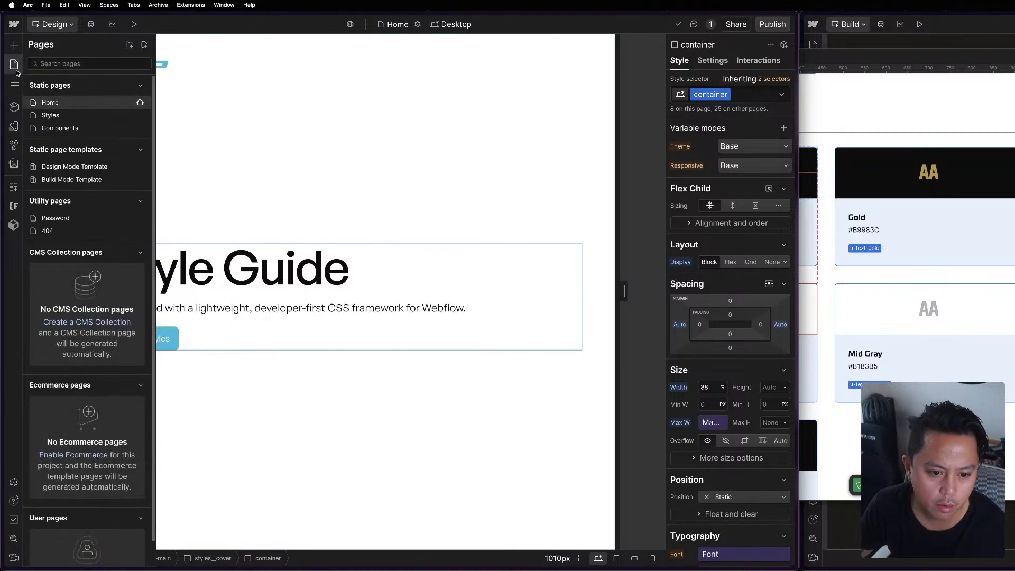
click(68, 117)
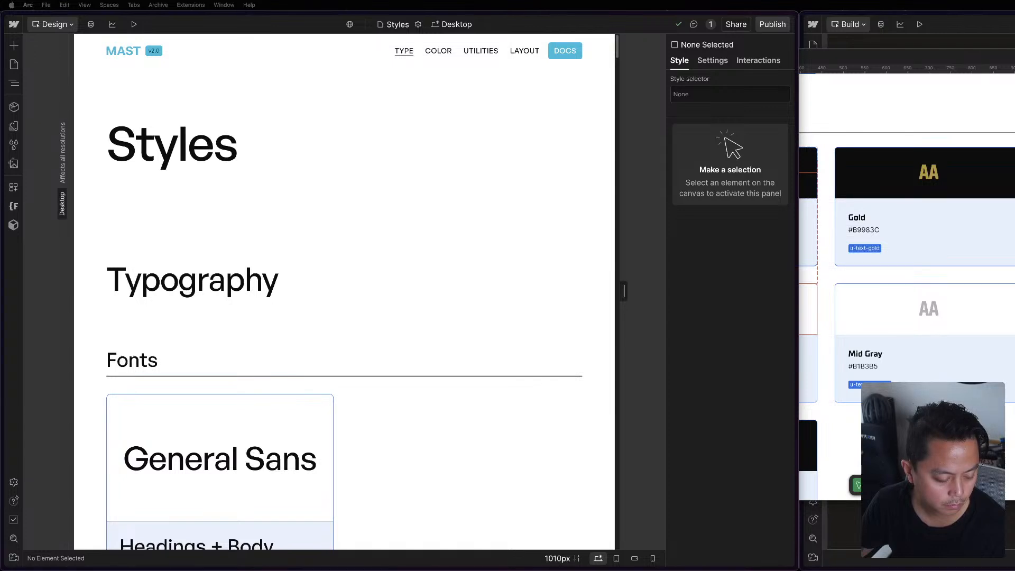
scroll(354, 402, down, 20)
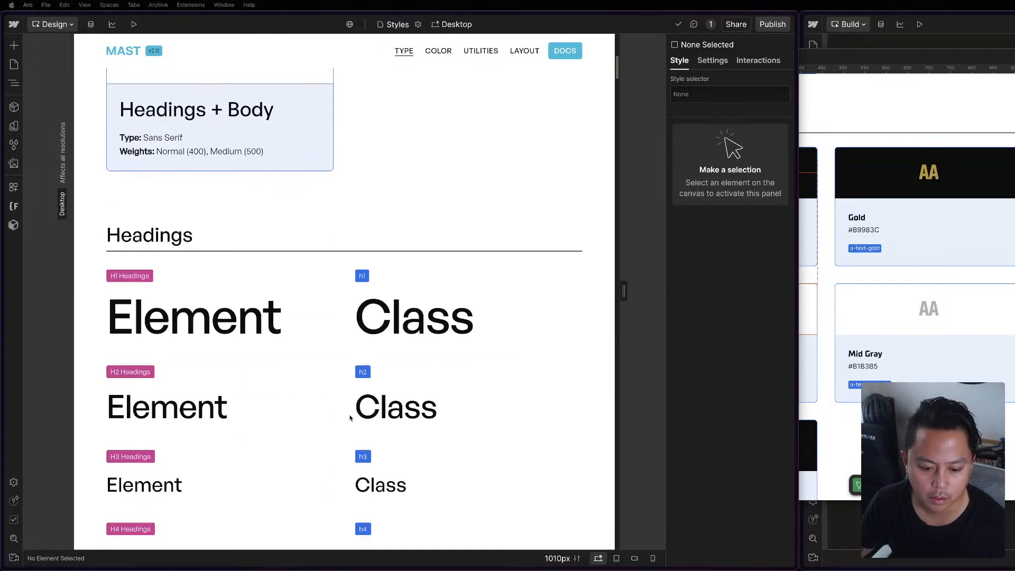
scroll(355, 461, down, 4)
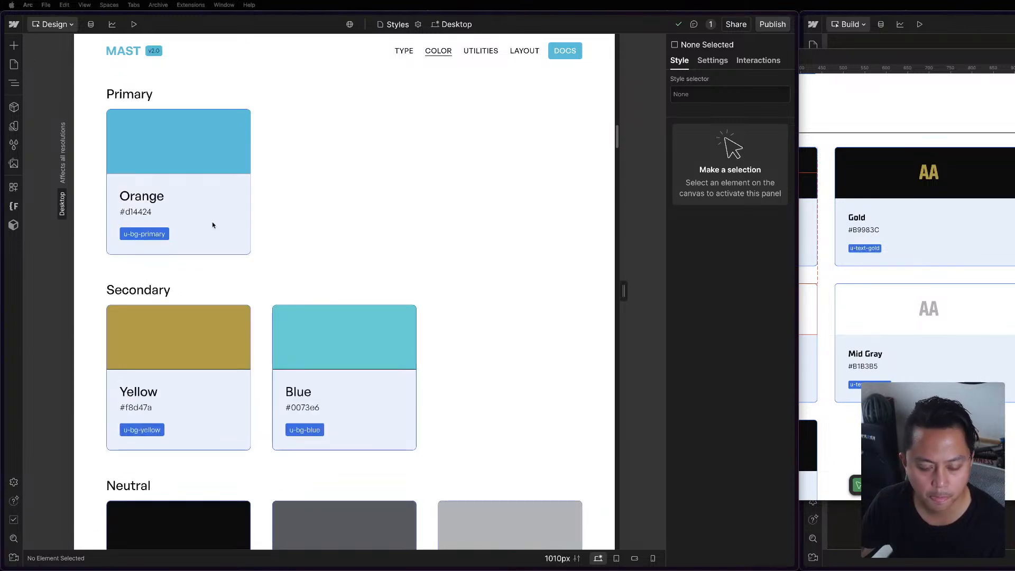
Examine the Styles page's color cards and inspect the style settings of the Primary background swatch's preview.
click(217, 153)
scroll(474, 241, up, 2)
scroll(730, 454, down, 3)
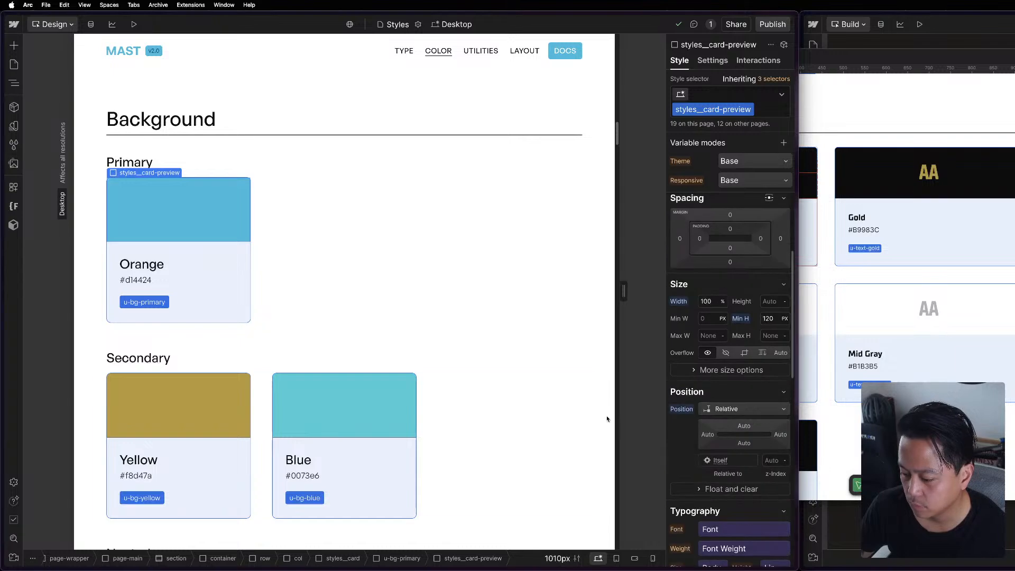
click(465, 291)
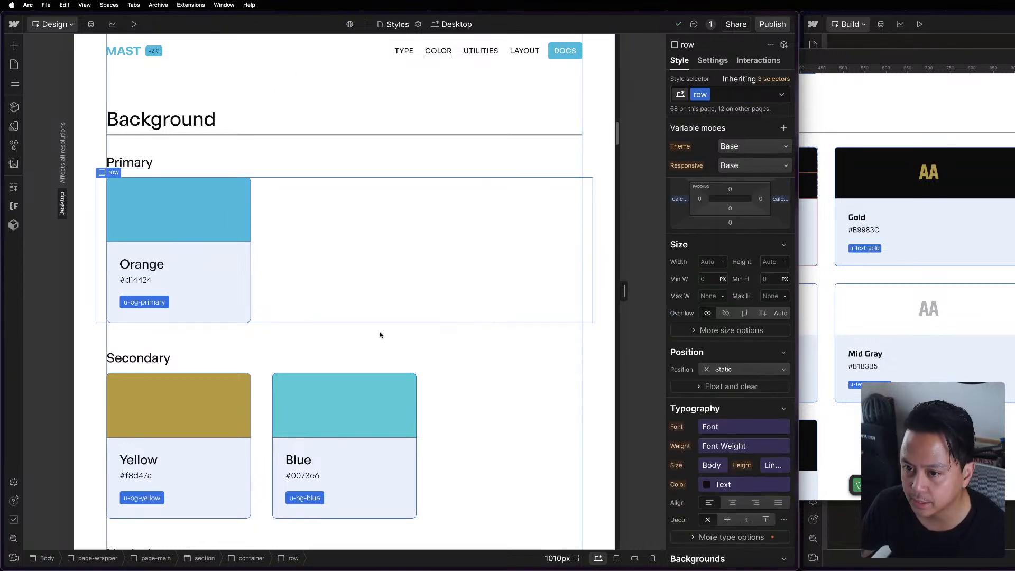
scroll(380, 335, down, 20)
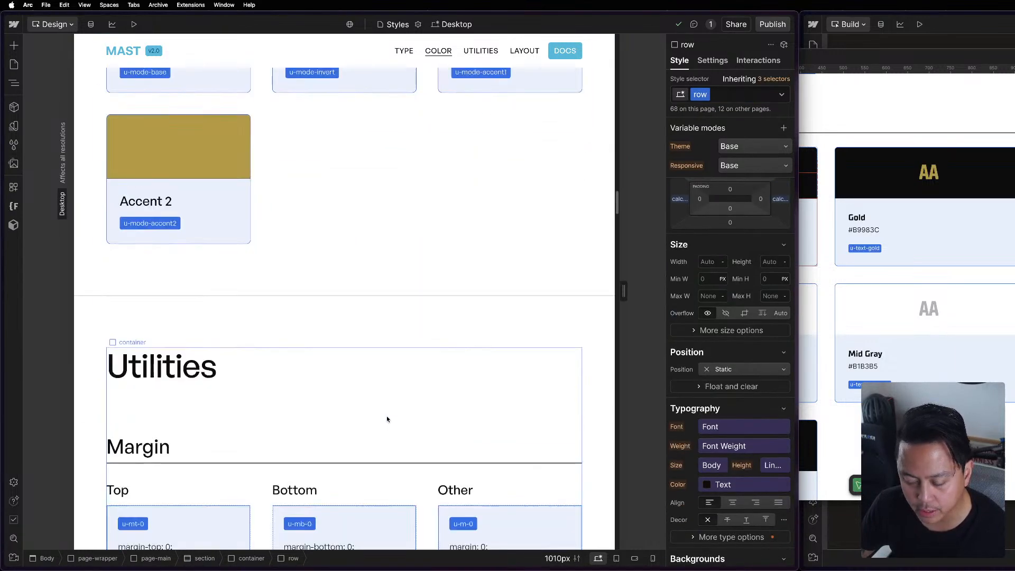
scroll(388, 417, up, 10)
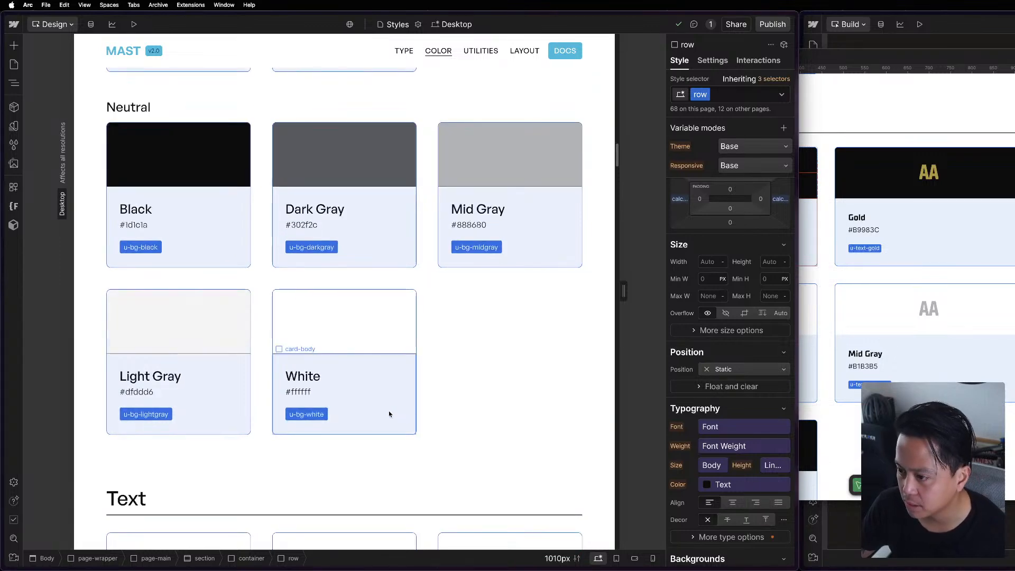
scroll(388, 413, up, 8)
click(142, 252)
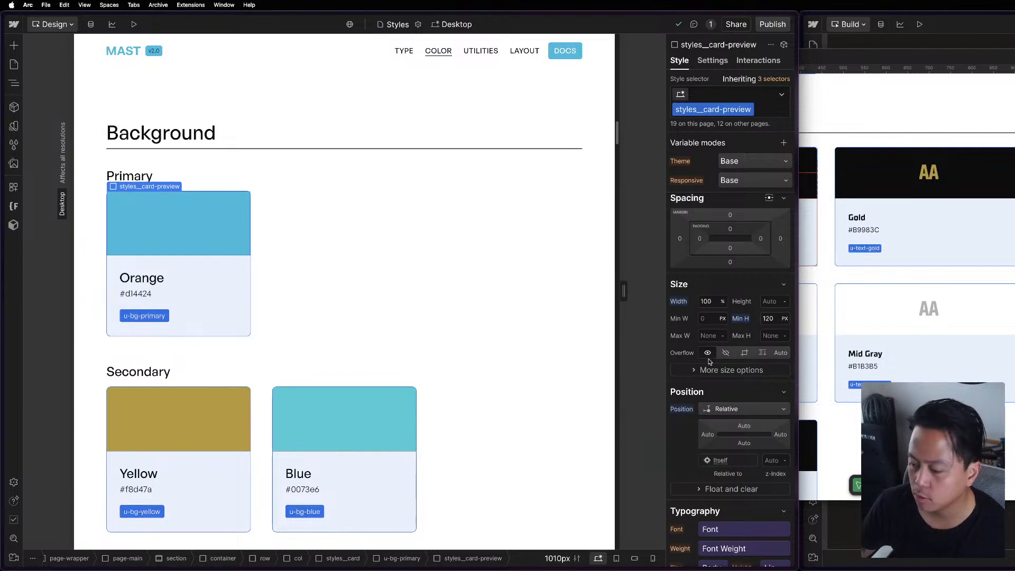
scroll(709, 361, down, 4)
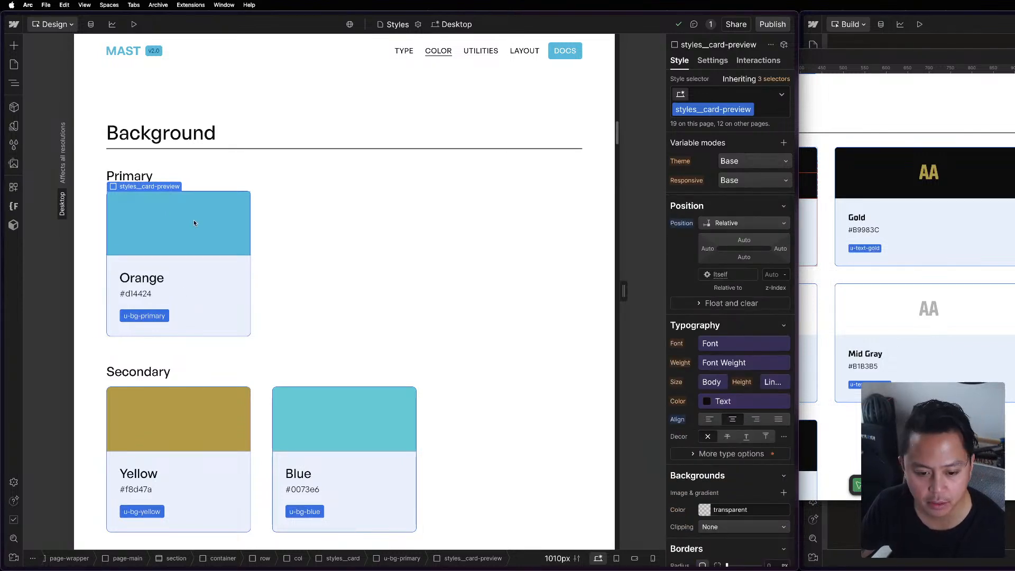
Copy the Primary background color's hex code from the Figma style guide and replace the Orange card's hex text in Webflow with #00BBDA.
scroll(949, 248, down, 6)
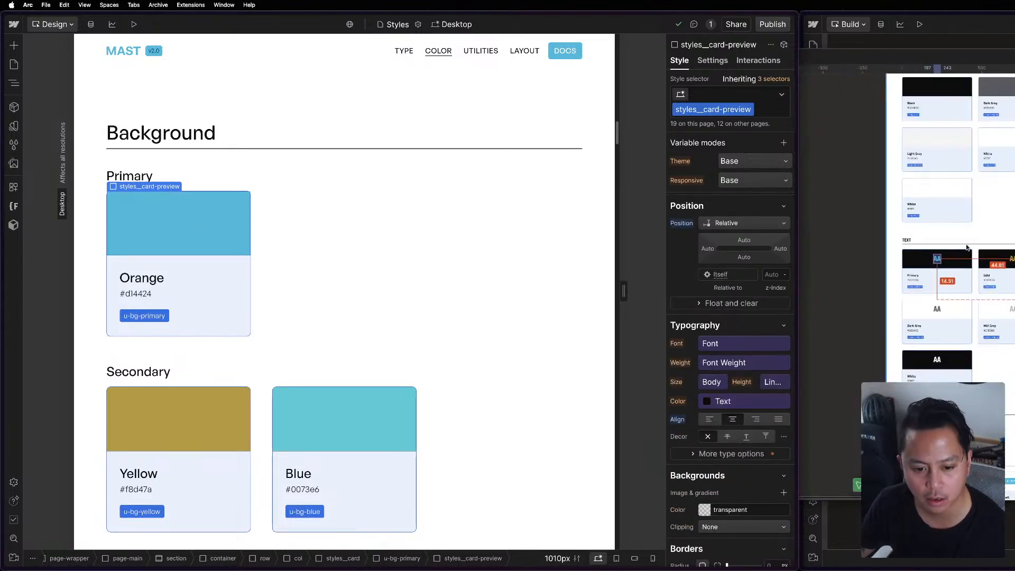
click(925, 124)
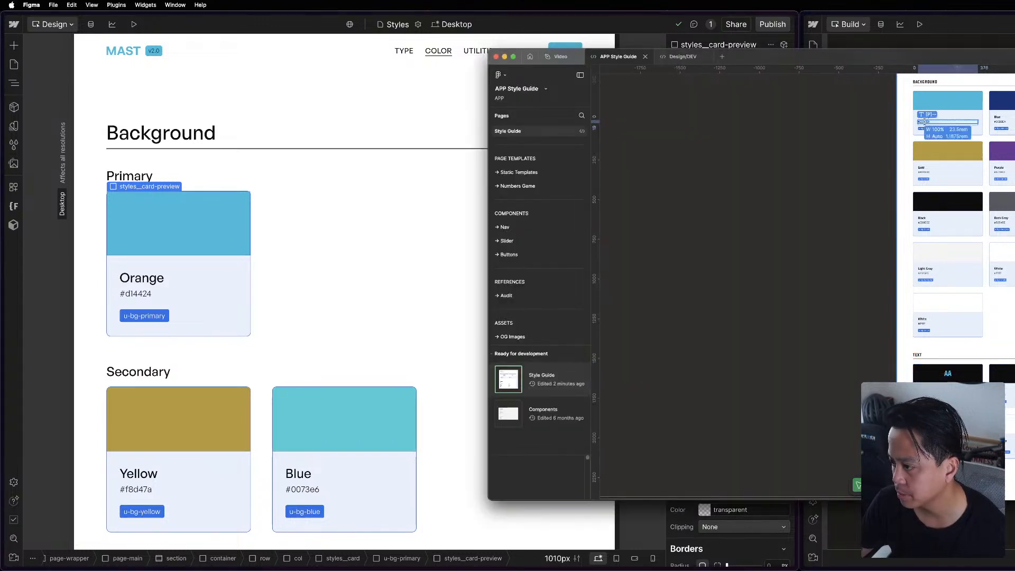
double_click(926, 123)
click(169, 302)
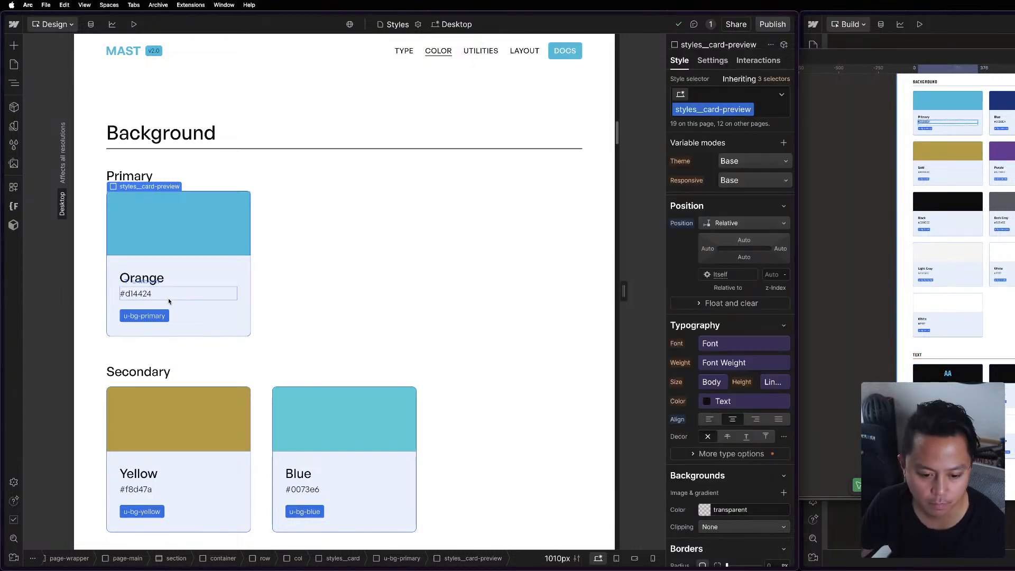
click(141, 292)
key(super+a)
text(#00BBDA)
click(268, 308)
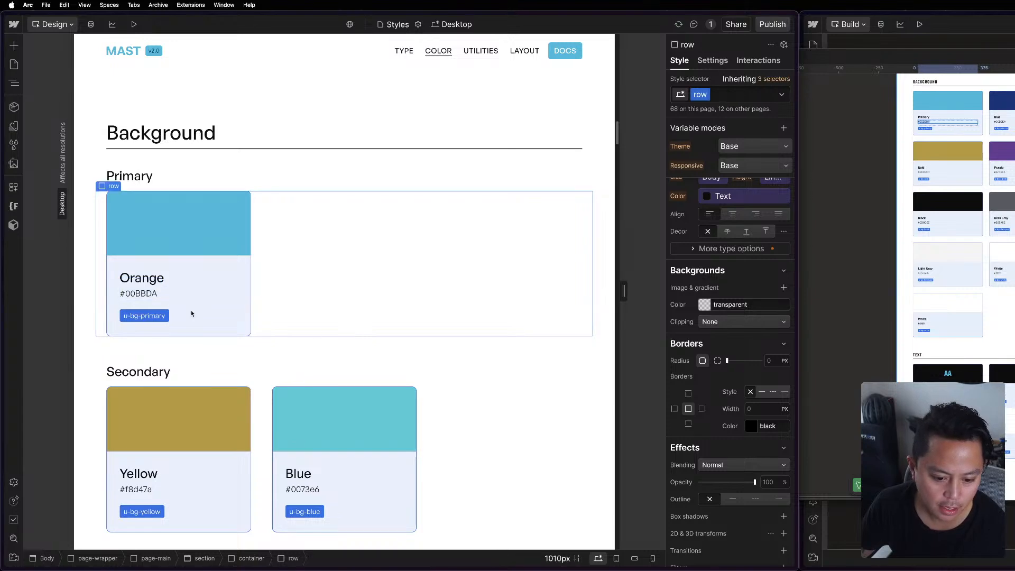
Review the rest of the Styles page, covering the secondary, neutral, text and mode swatches, the utilities and the layout samples.
scroll(313, 319, down, 12)
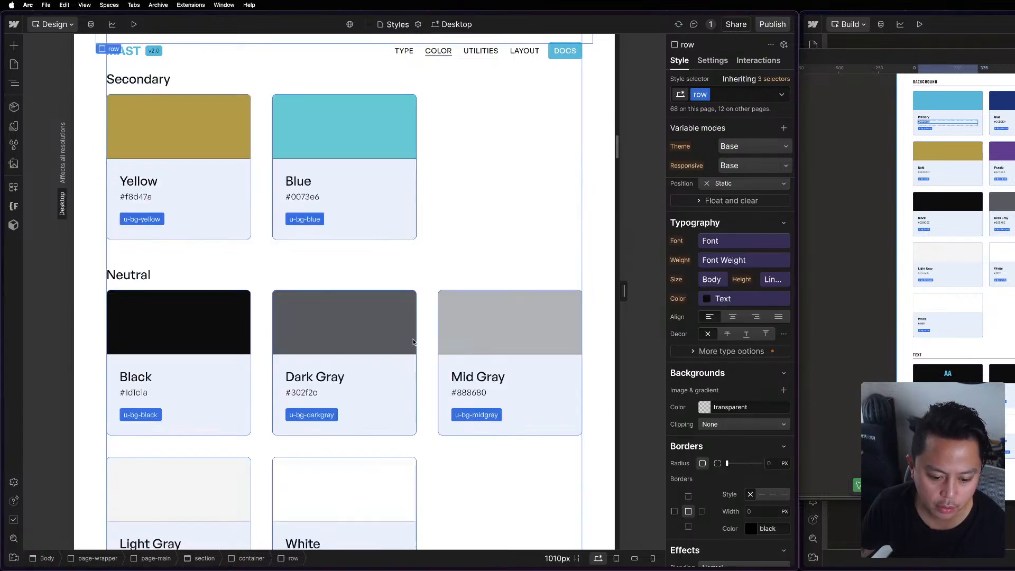
scroll(414, 339, down, 10)
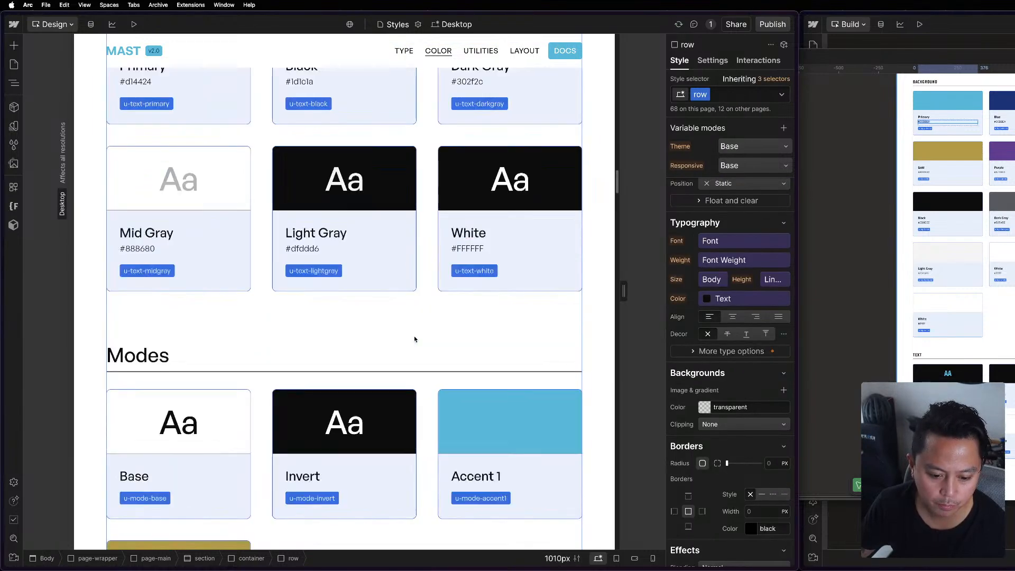
scroll(415, 339, down, 12)
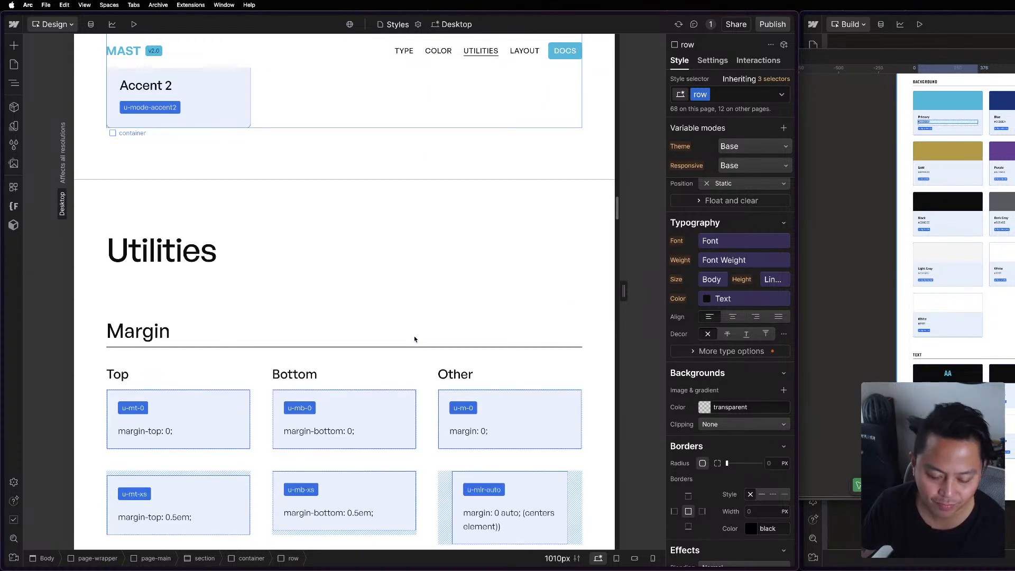
scroll(414, 339, down, 15)
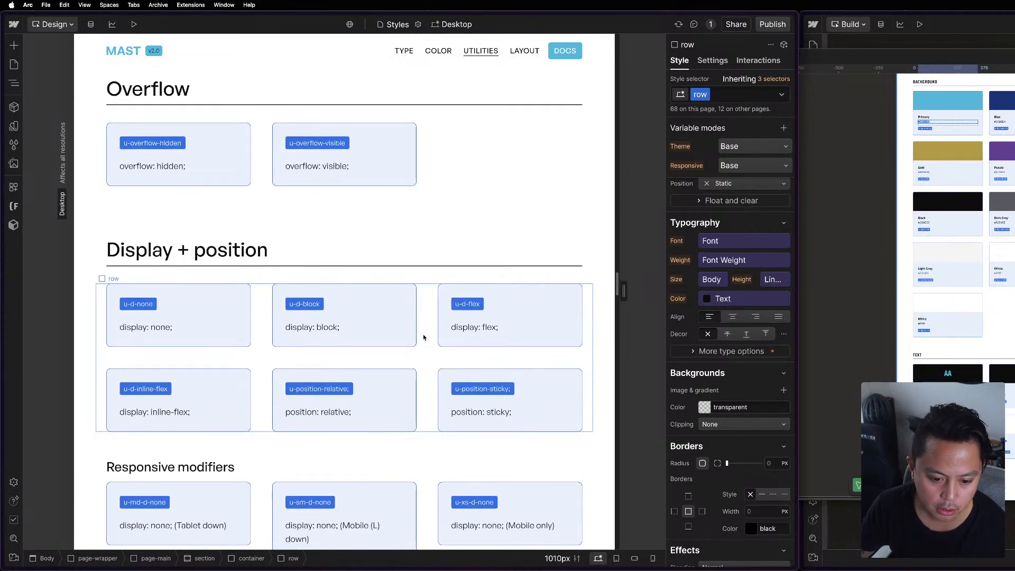
scroll(472, 386, down, 13)
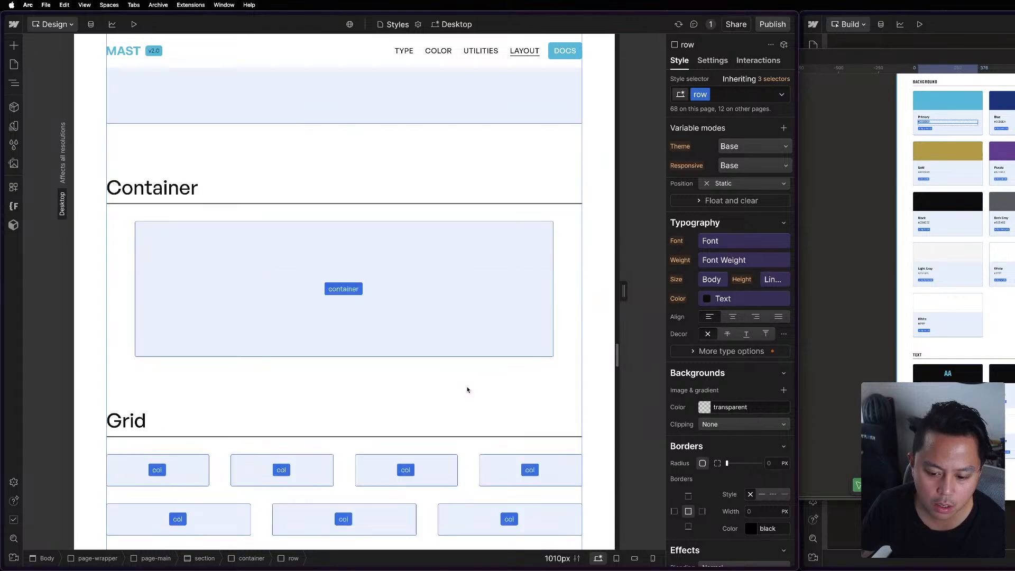
scroll(469, 387, up, 20)
scroll(703, 318, up, 3)
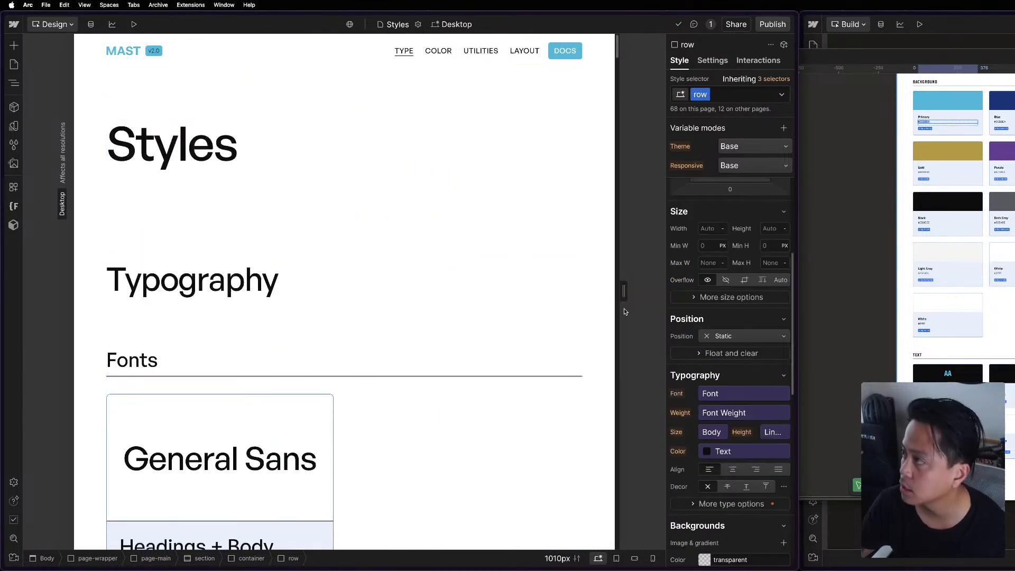
Open the Components page and review its Interactive, Content and Build mode sections down to the style clean-up area.
click(15, 126)
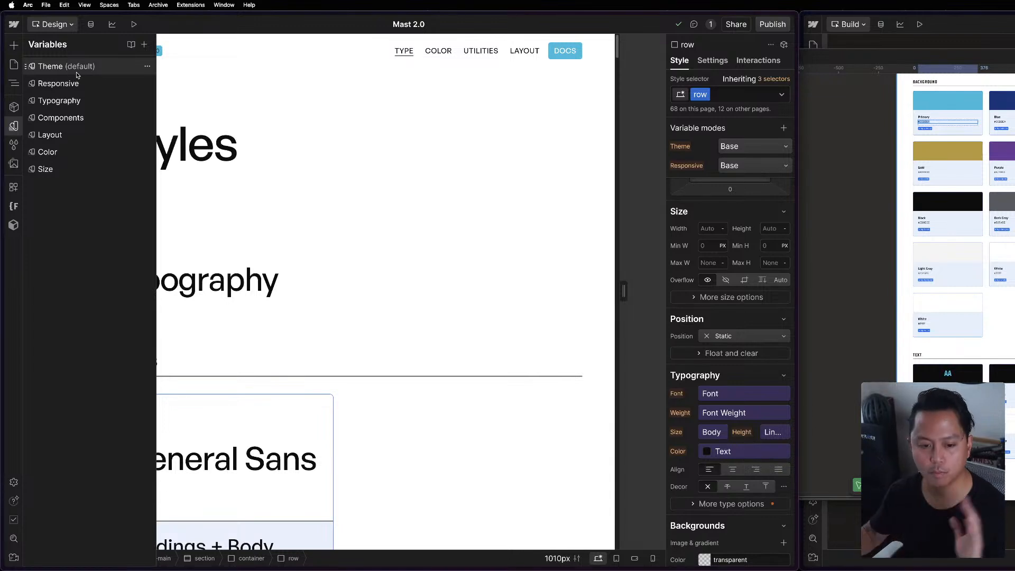
click(14, 65)
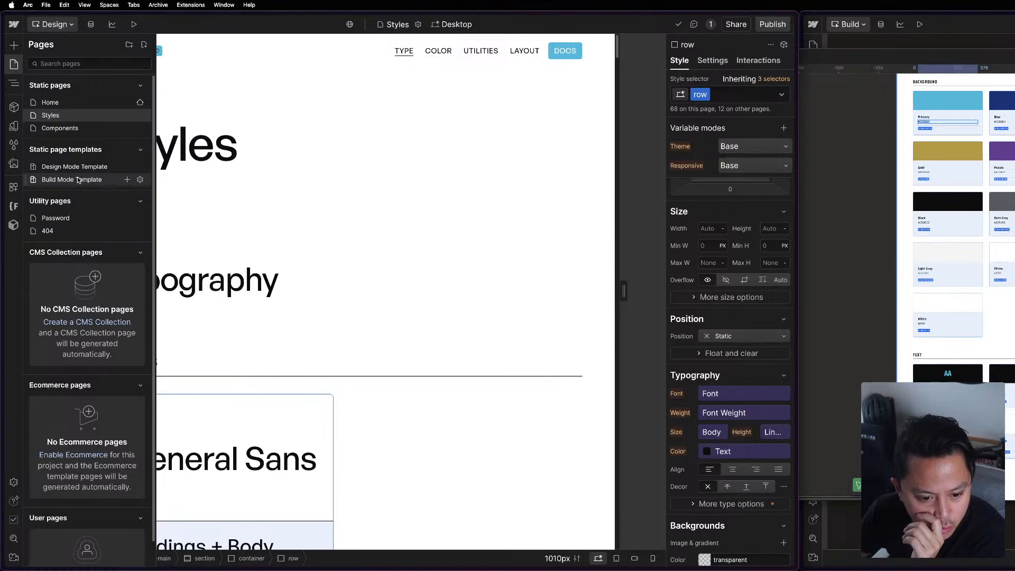
click(60, 128)
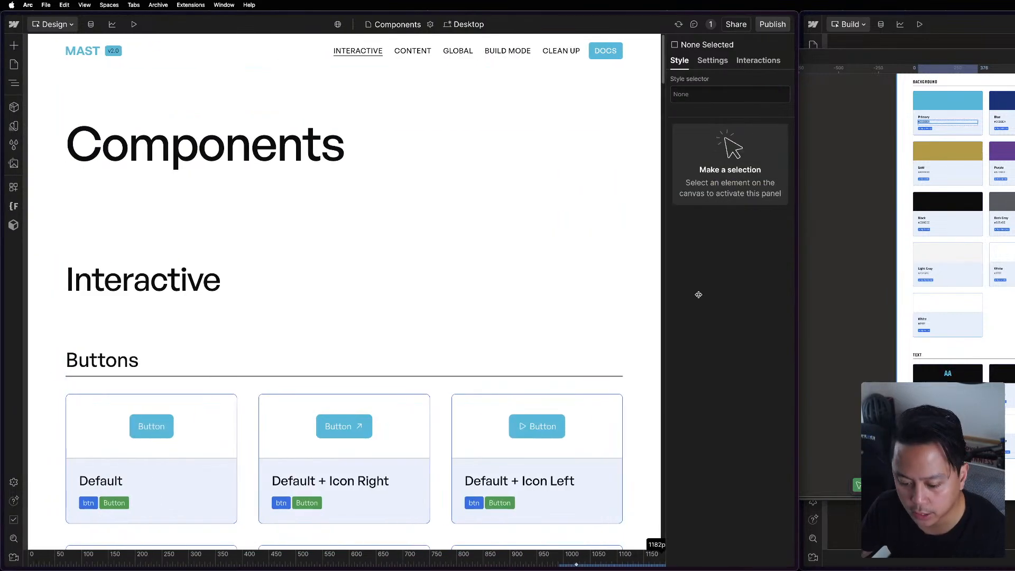
scroll(580, 415, down, 5)
scroll(511, 445, down, 20)
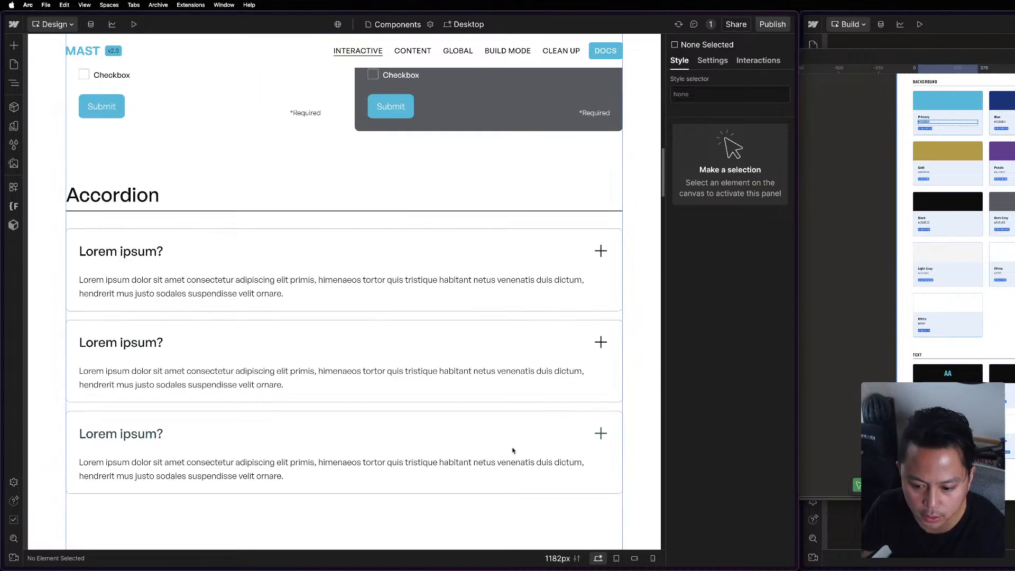
scroll(512, 451, down, 20)
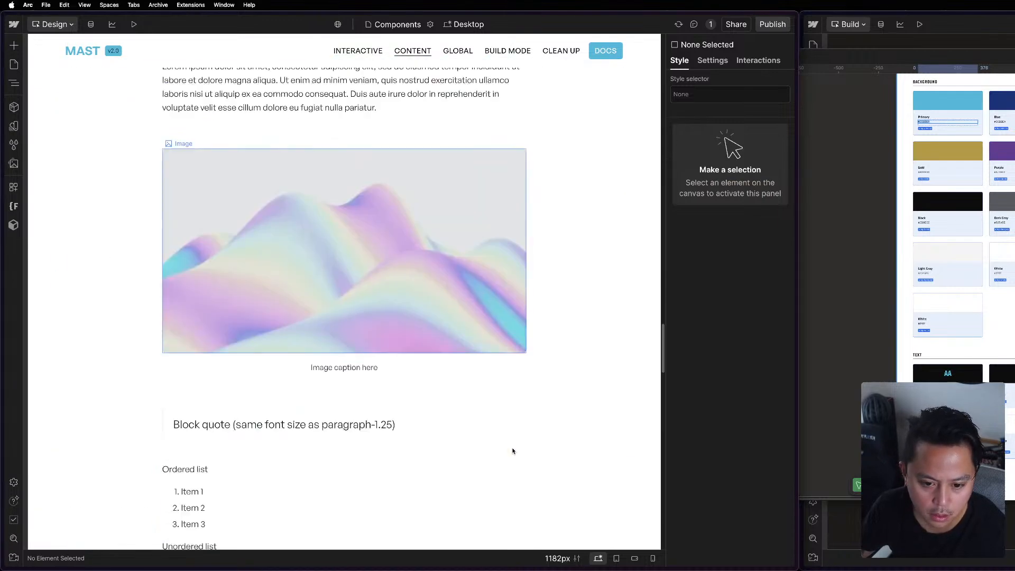
scroll(512, 450, down, 5)
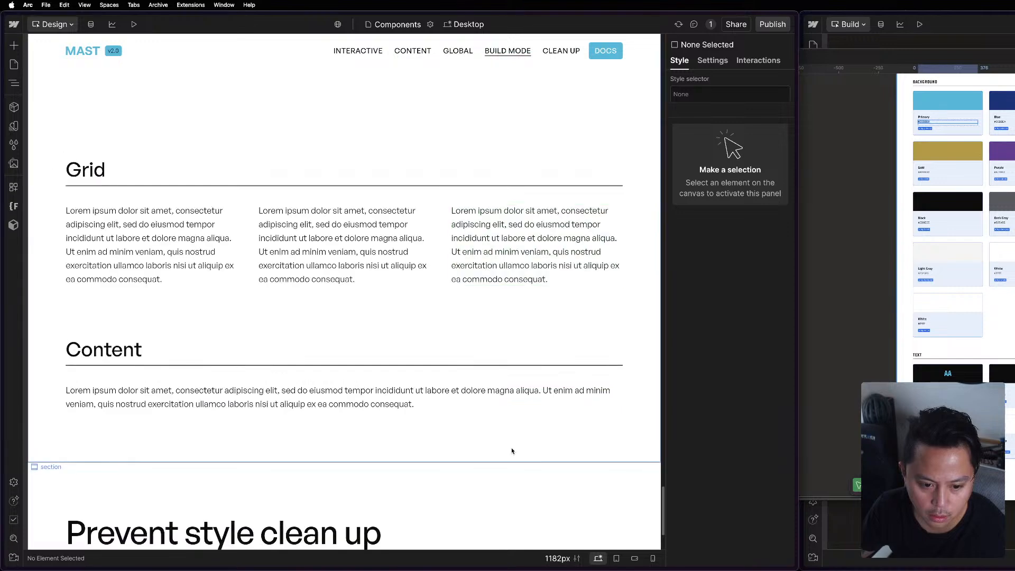
scroll(498, 446, up, 7)
scroll(411, 269, down, 5)
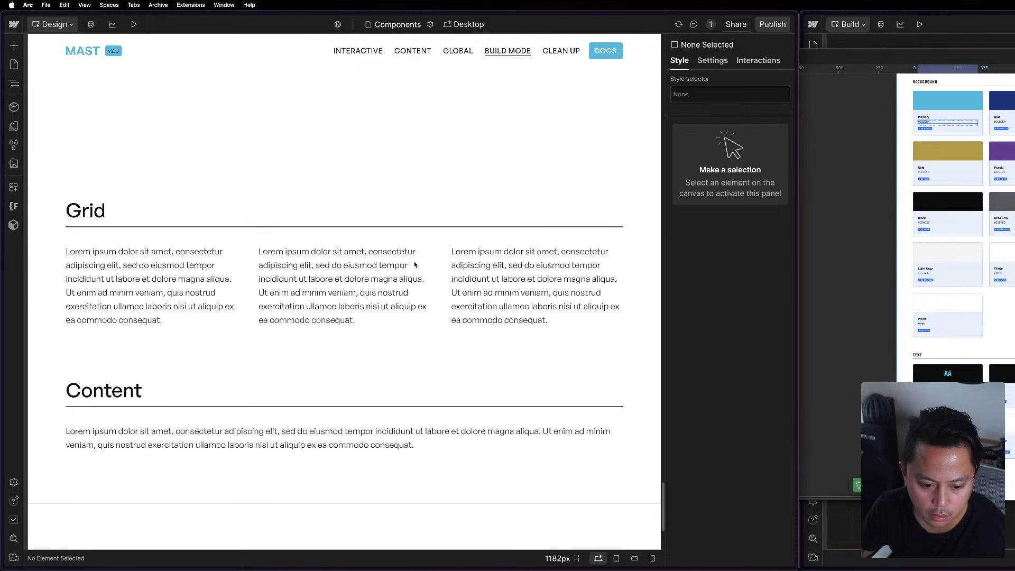
scroll(543, 451, down, 3)
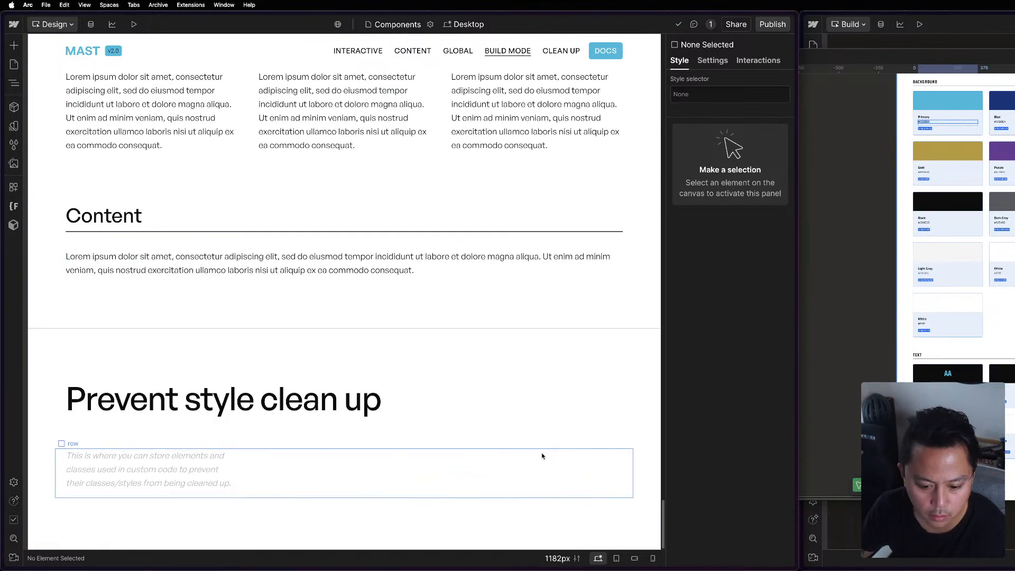
Inspect the heading, row, placeholder text and container of the Prevent style clean up section.
click(547, 466)
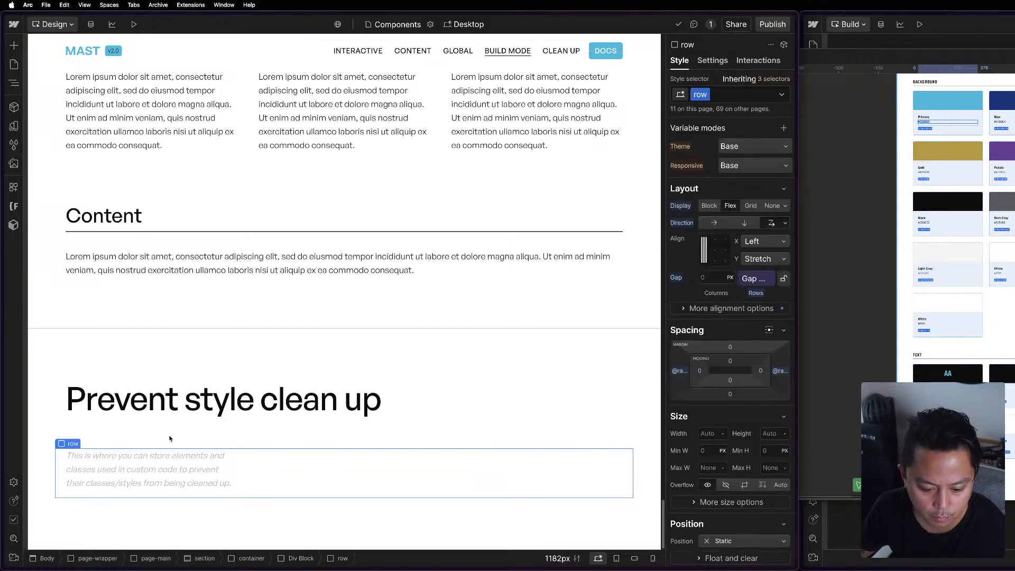
click(193, 468)
click(376, 484)
click(426, 408)
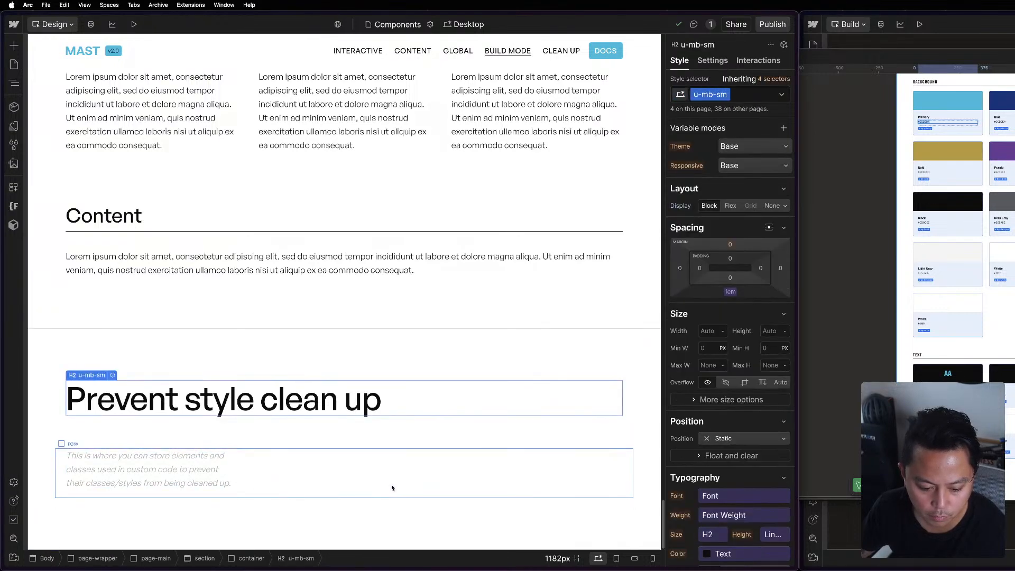
click(392, 487)
click(410, 444)
scroll(435, 206, up, 6)
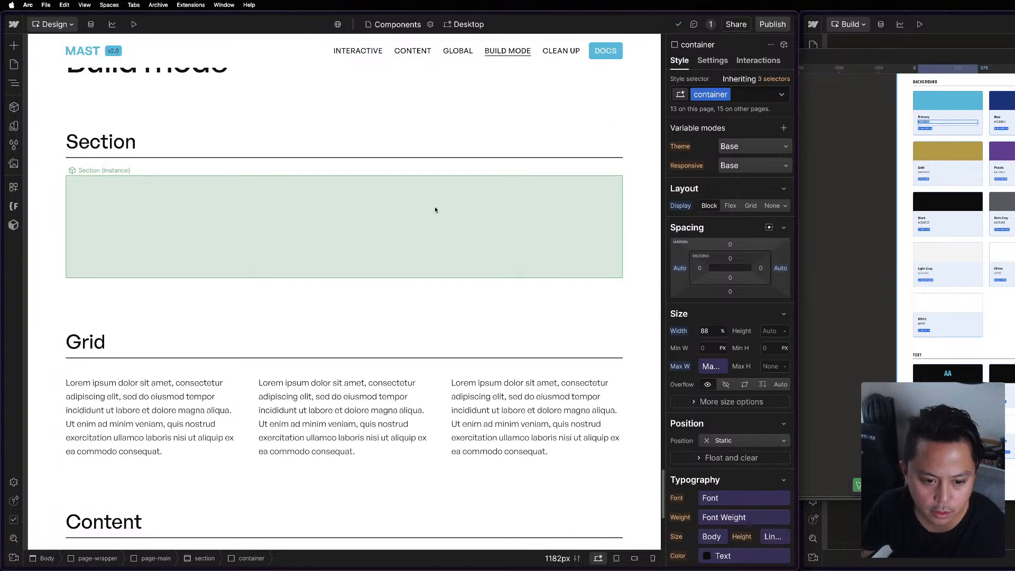
Inspect the Section component instance under the Build mode heading, including its Color Mode property.
click(841, 211)
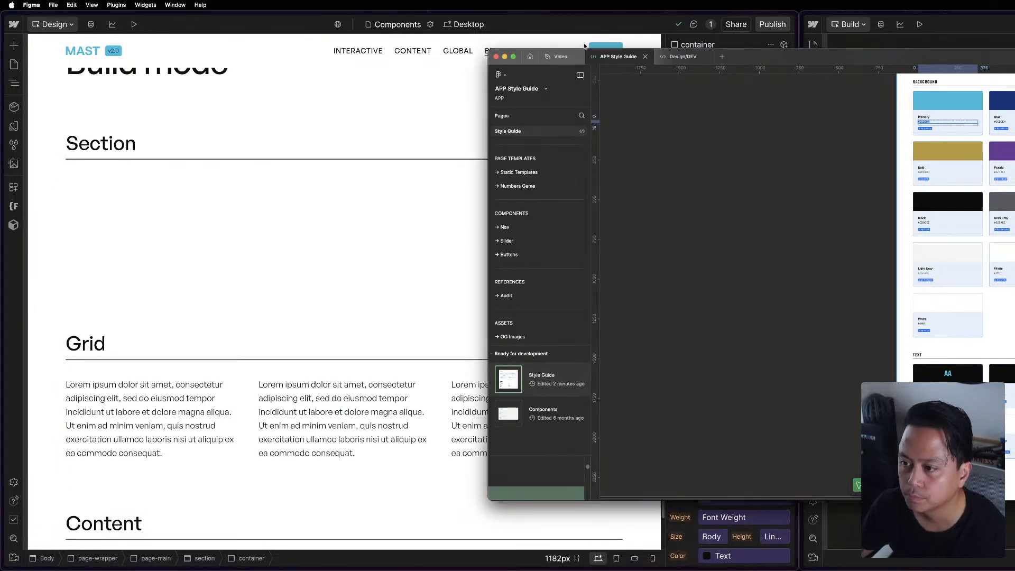
click(278, 319)
click(405, 255)
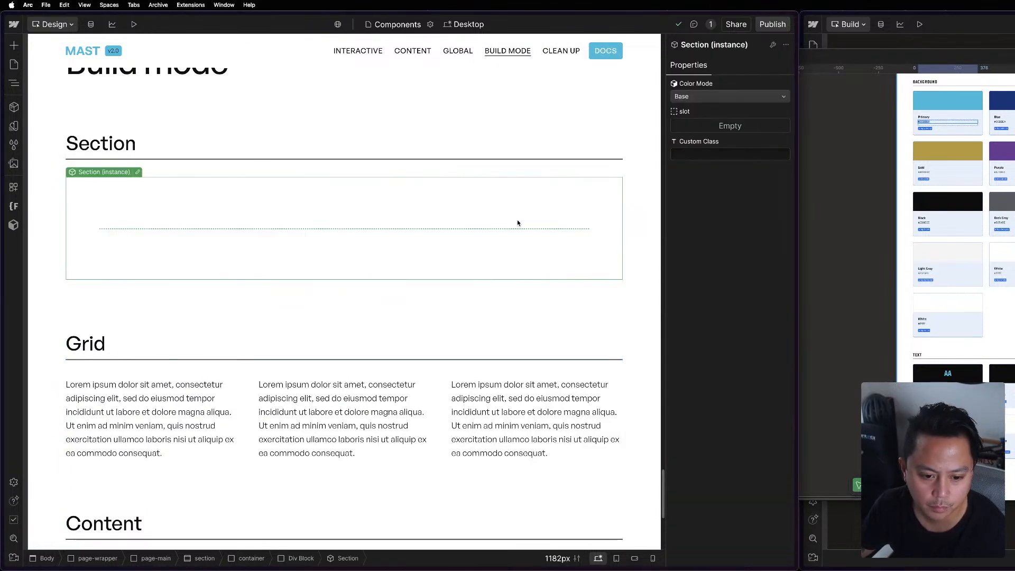
click(702, 96)
click(703, 95)
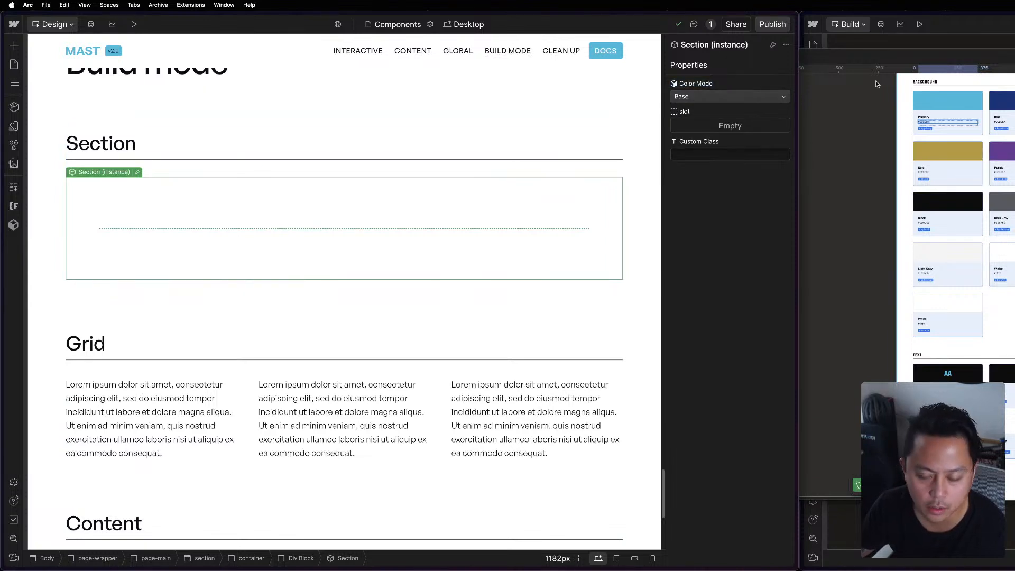
click(258, 120)
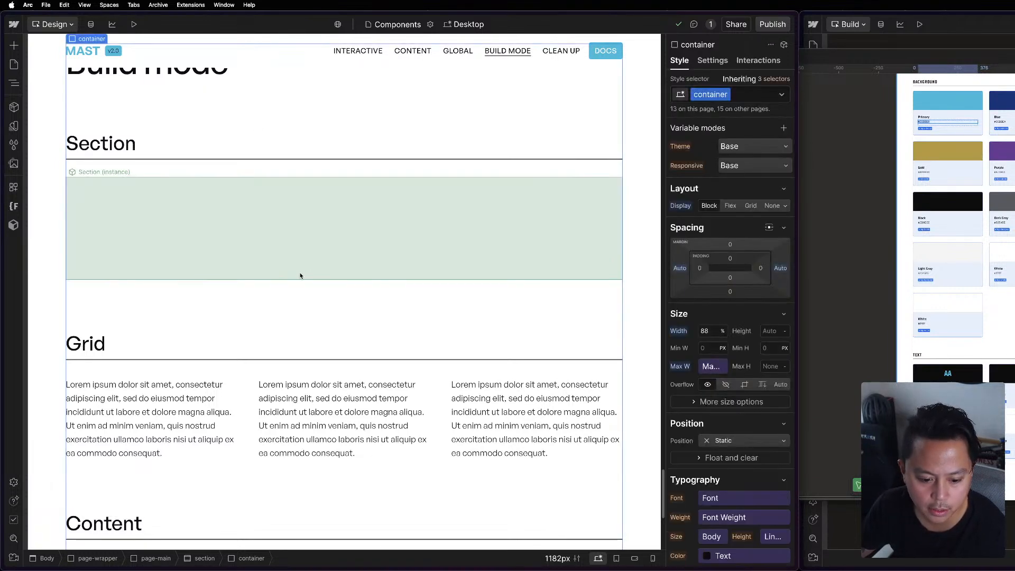
Review the Components page's Global and Build mode samples, from the nav banner and footer to the grid and content.
scroll(278, 370, down, 3)
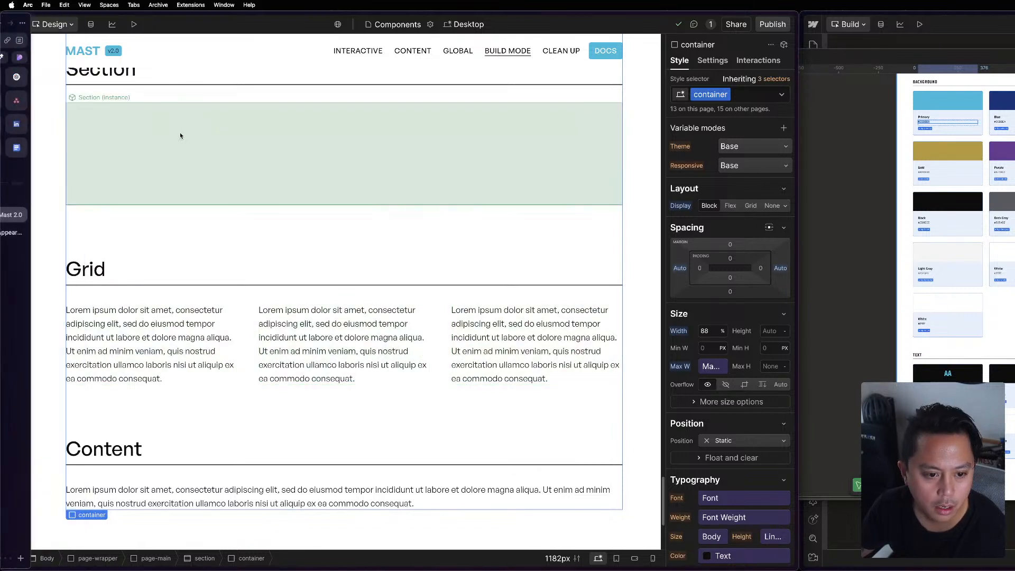
key(p)
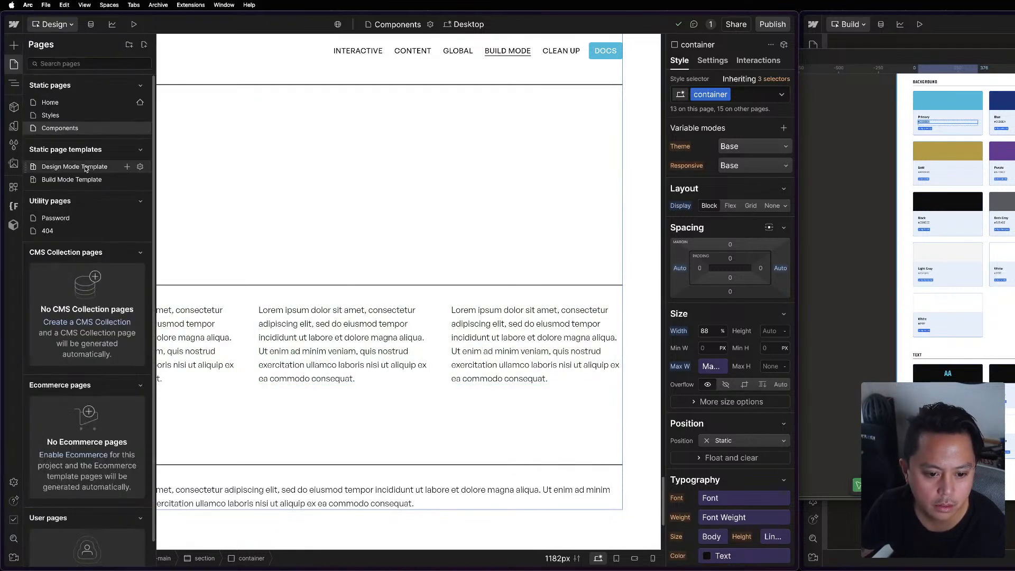
click(373, 244)
scroll(375, 247, up, 10)
scroll(375, 244, up, 3)
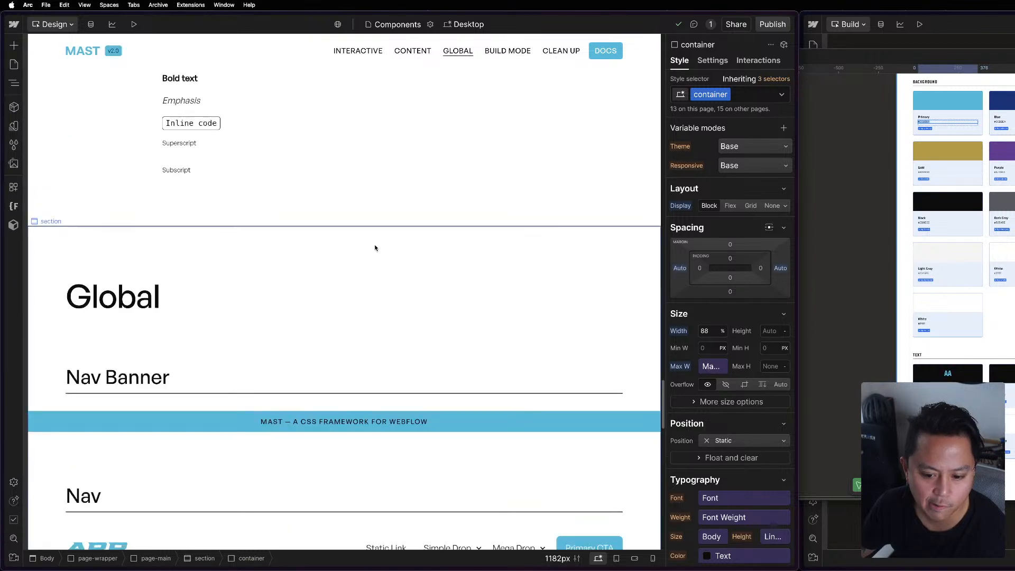
scroll(374, 244, down, 3)
scroll(372, 277, down, 10)
scroll(375, 292, down, 5)
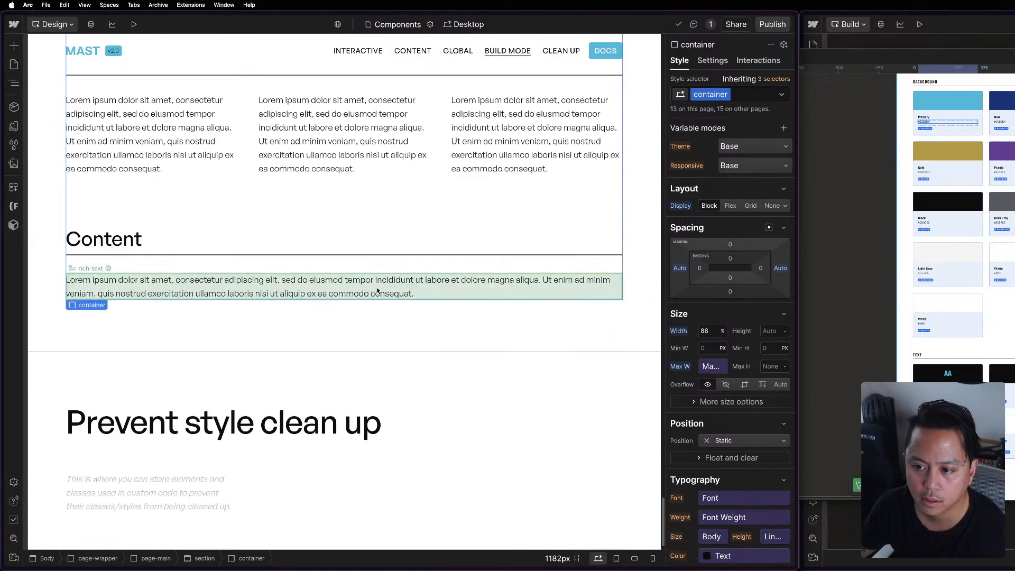
scroll(376, 290, up, 7)
scroll(271, 196, up, 3)
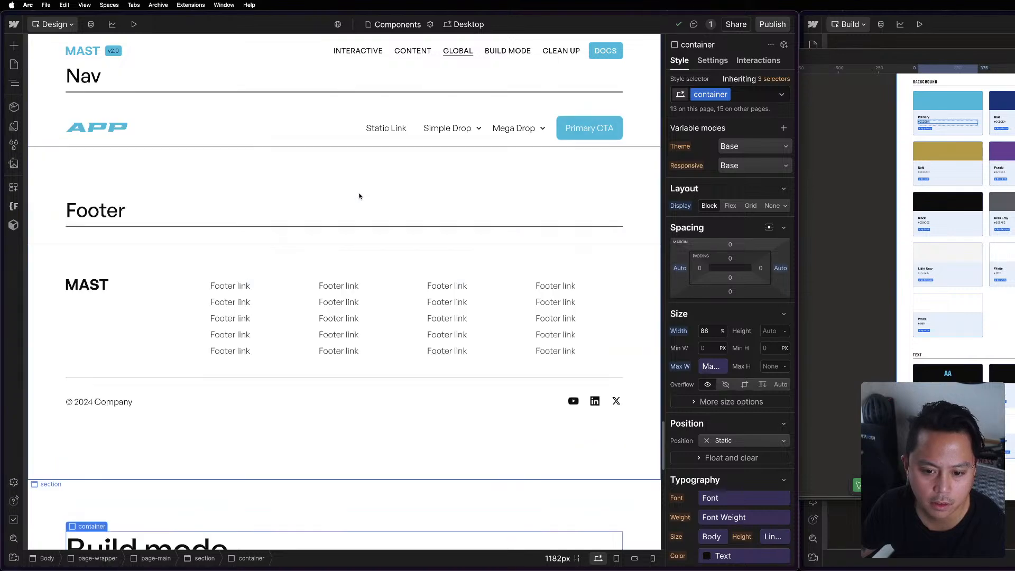
Open the Build Mode Template page and review its first header and image sections.
click(13, 64)
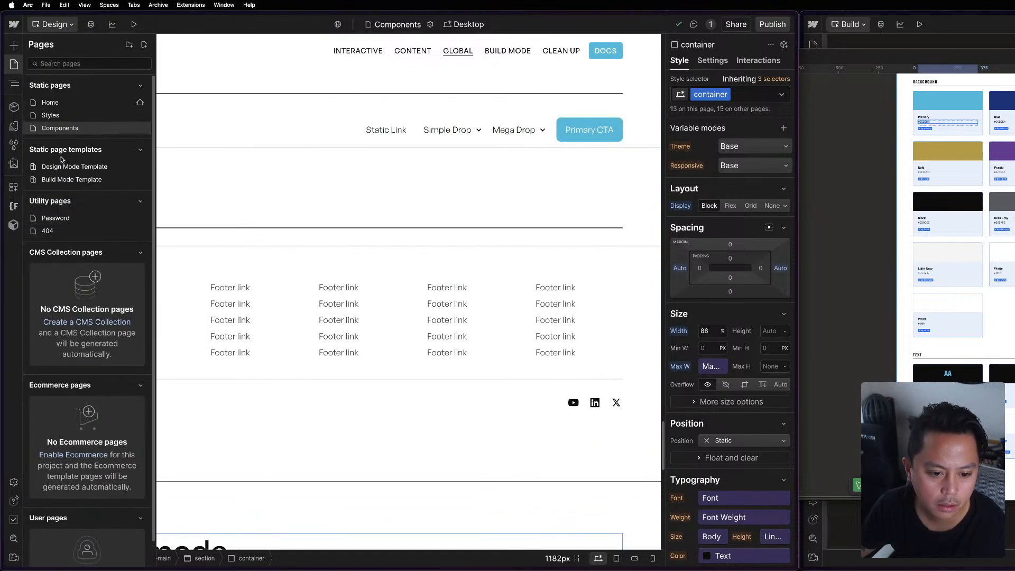
click(72, 179)
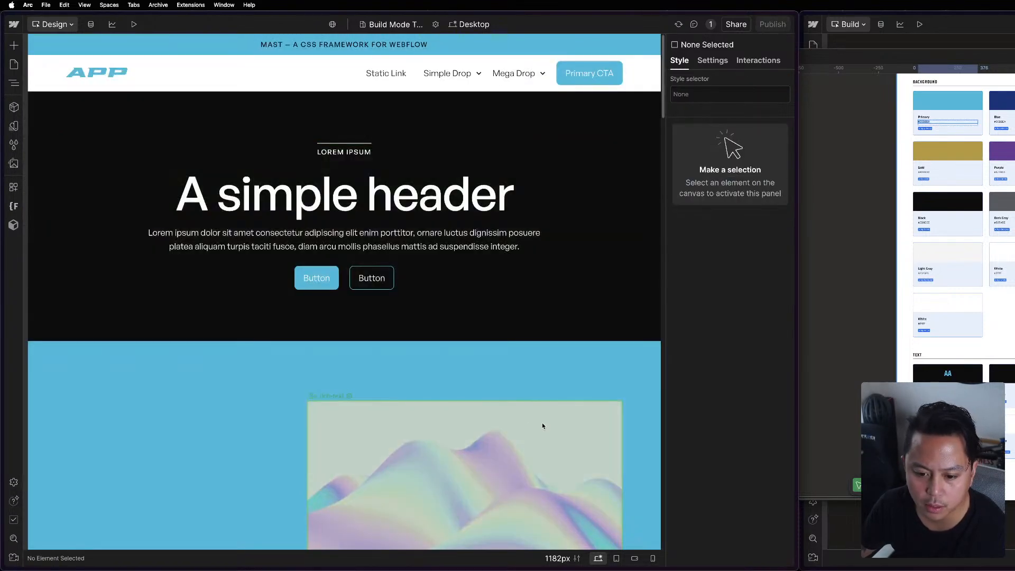
scroll(542, 423, down, 10)
scroll(485, 391, up, 10)
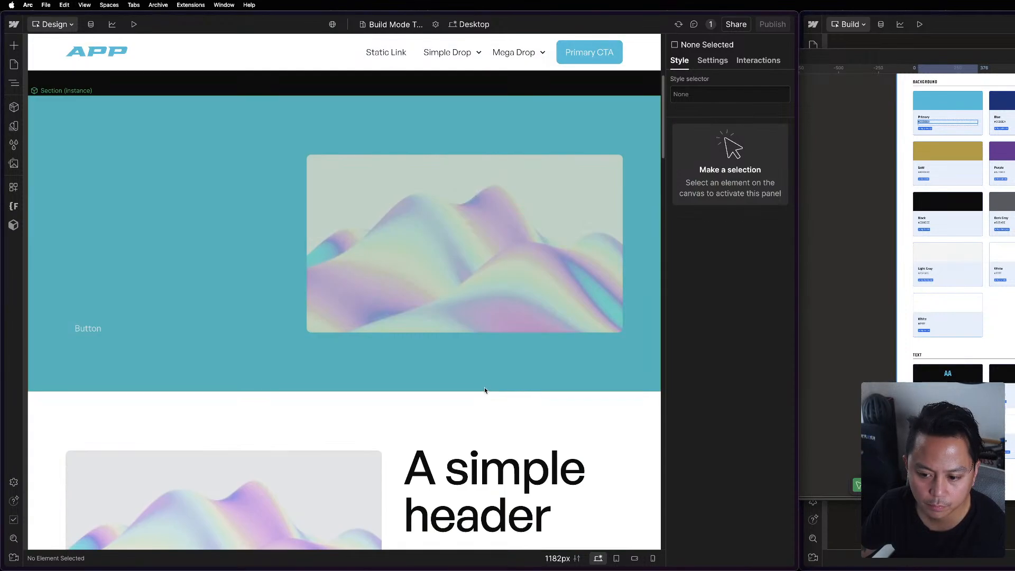
Inspect the Content component beside the image in the blue section, its element settings and the section's own properties.
click(102, 177)
click(139, 137)
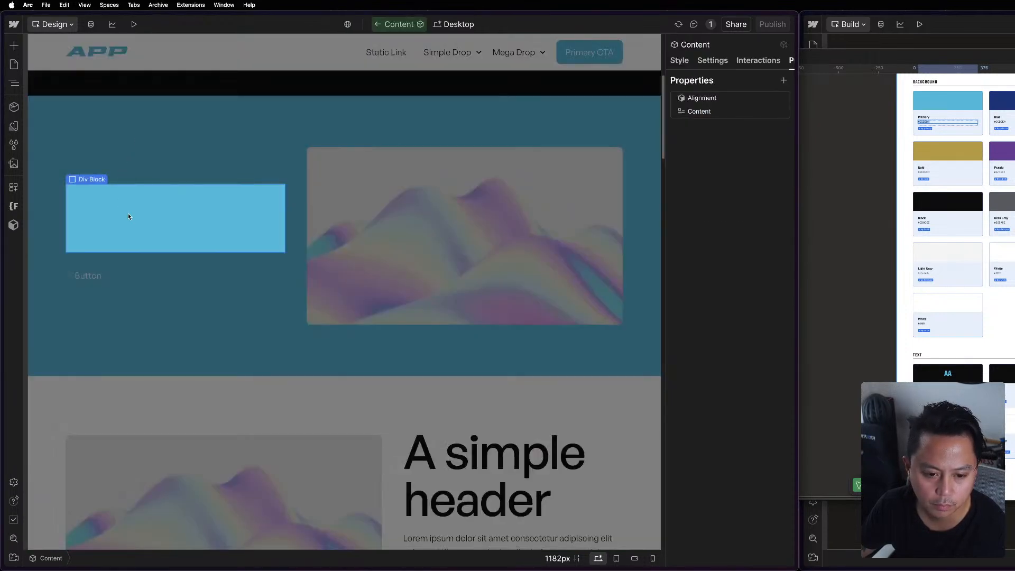
click(711, 61)
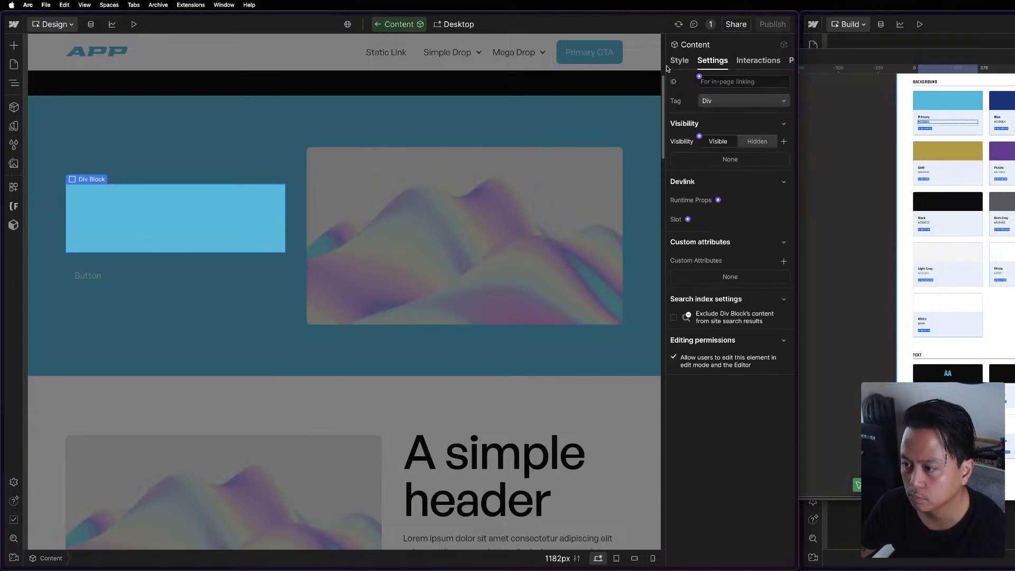
click(500, 303)
click(204, 169)
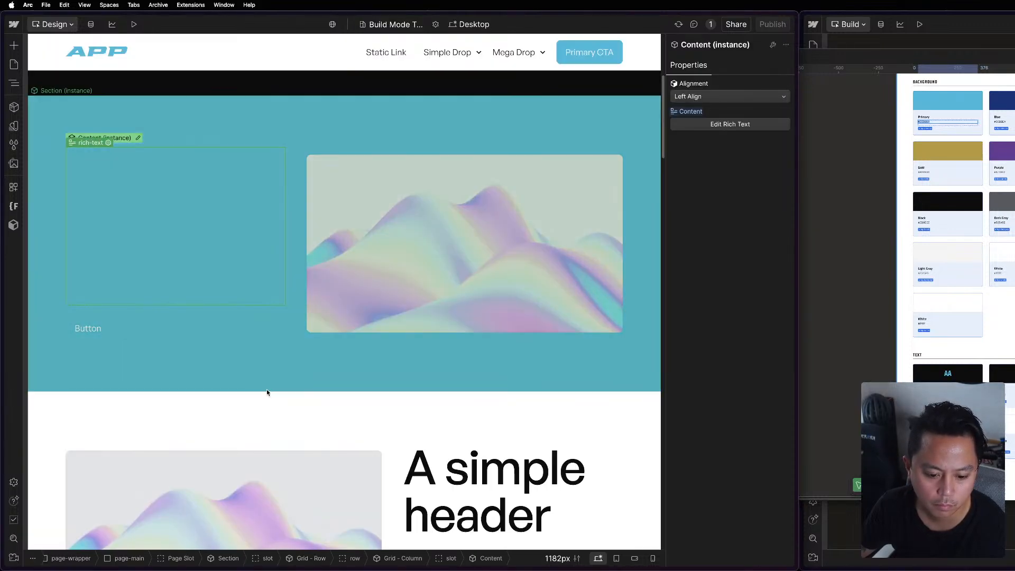
click(267, 391)
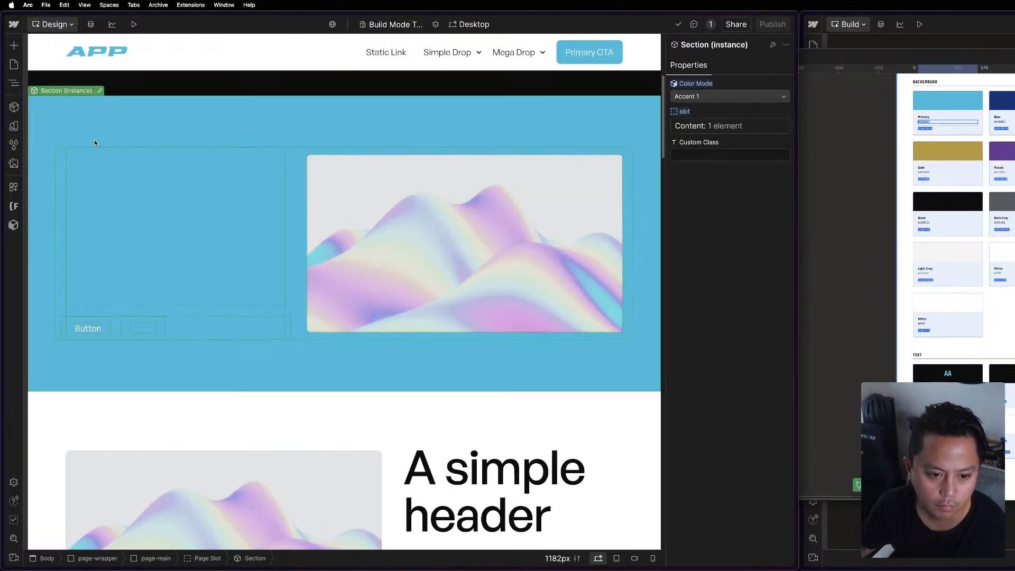
key(Escape)
Open the Styles page and review its color swatches, utilities and typography, checking the Primary card's preview block.
click(14, 64)
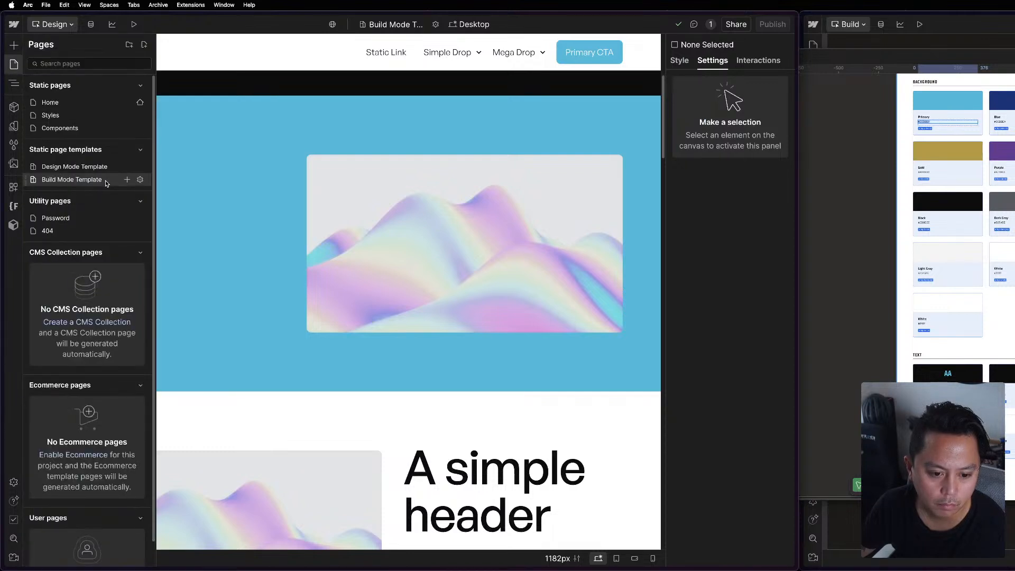
click(68, 117)
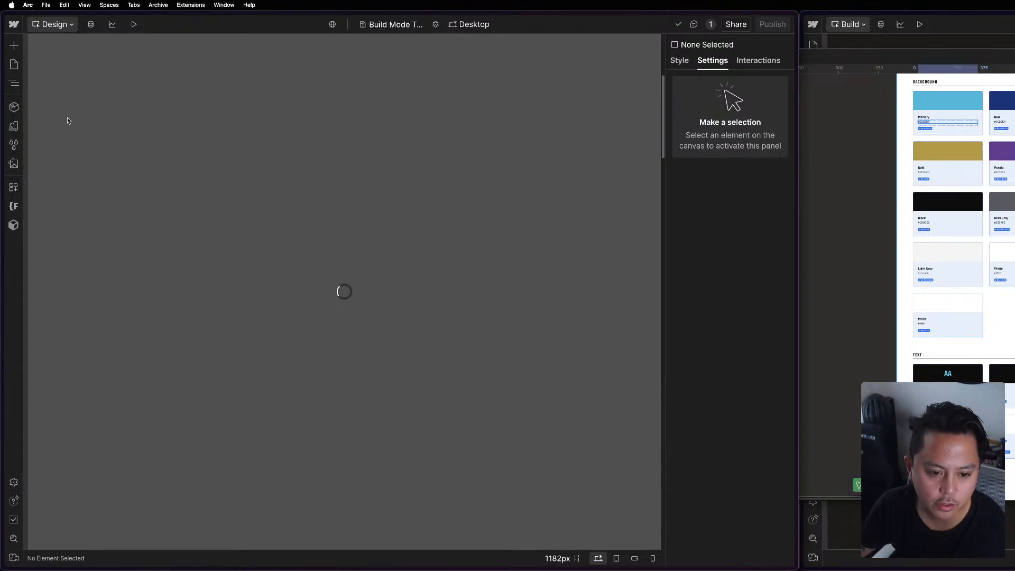
scroll(464, 341, down, 6)
scroll(465, 344, down, 20)
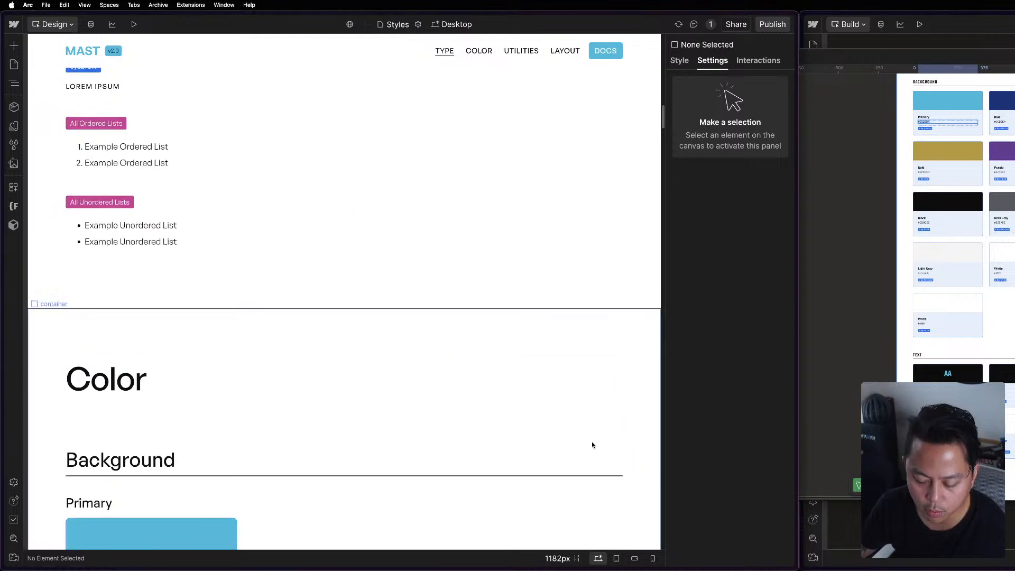
scroll(402, 317, down, 20)
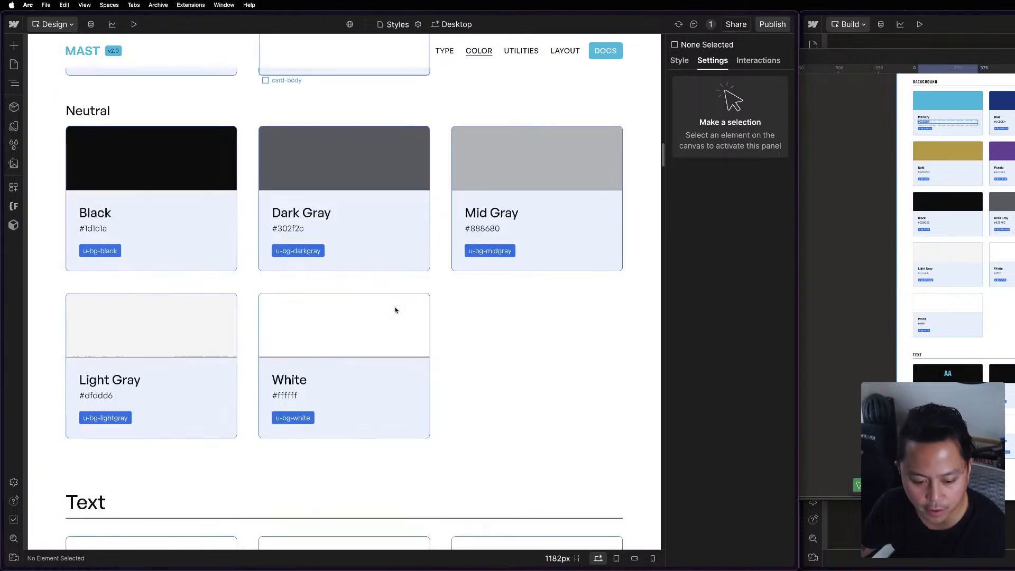
scroll(406, 367, down, 10)
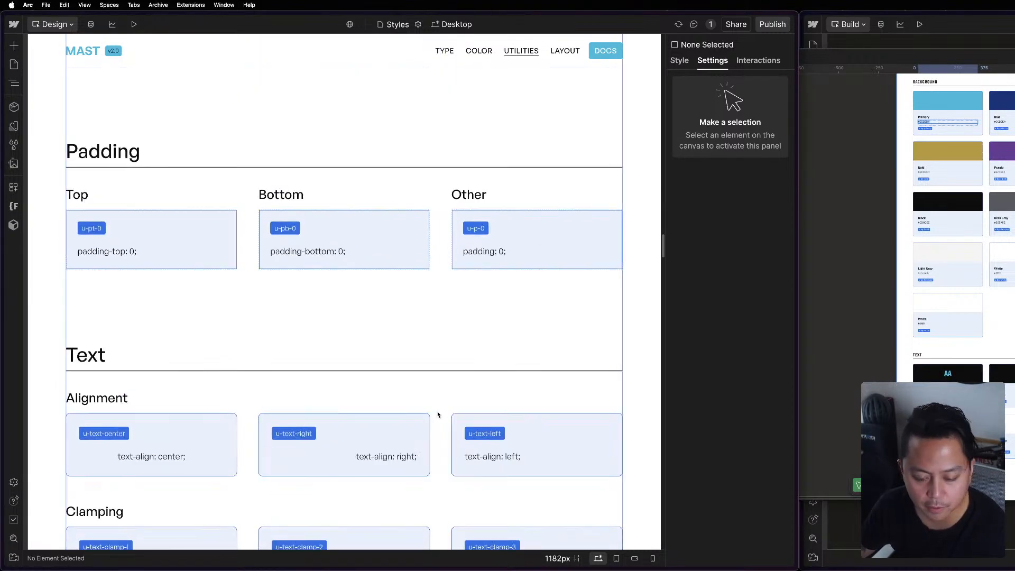
scroll(438, 405, up, 12)
scroll(437, 391, up, 15)
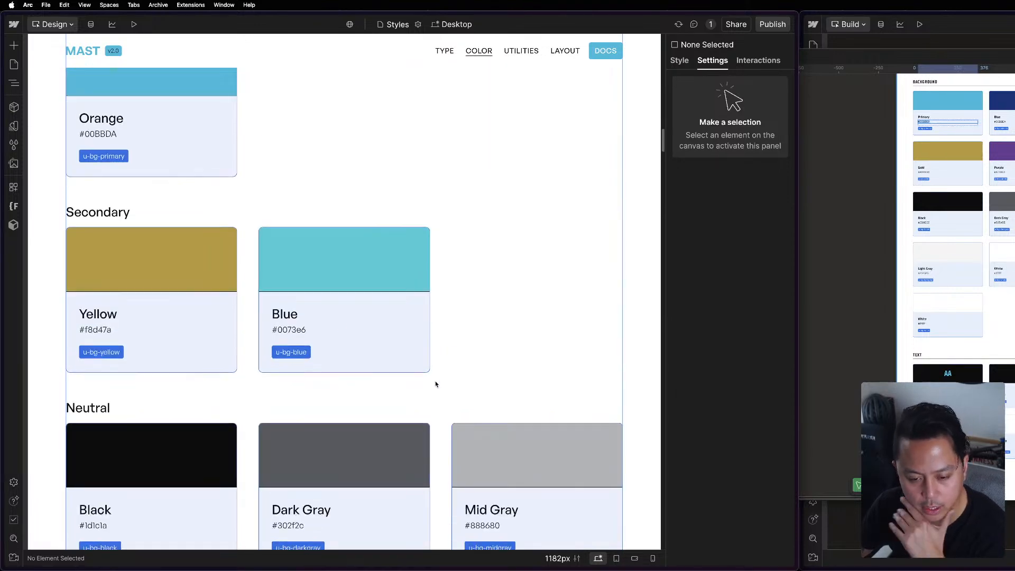
click(192, 318)
scroll(363, 336, up, 15)
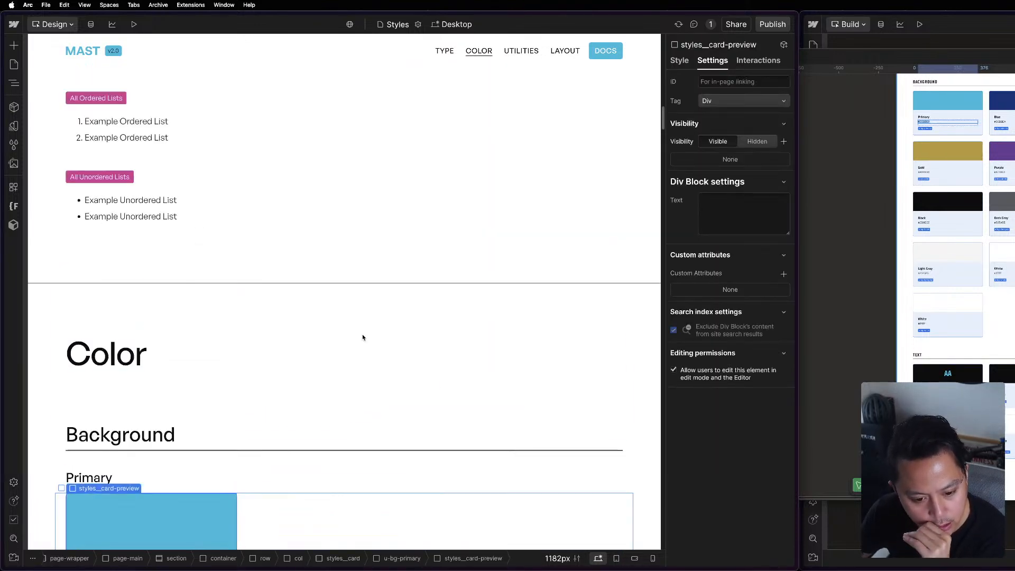
scroll(362, 336, up, 10)
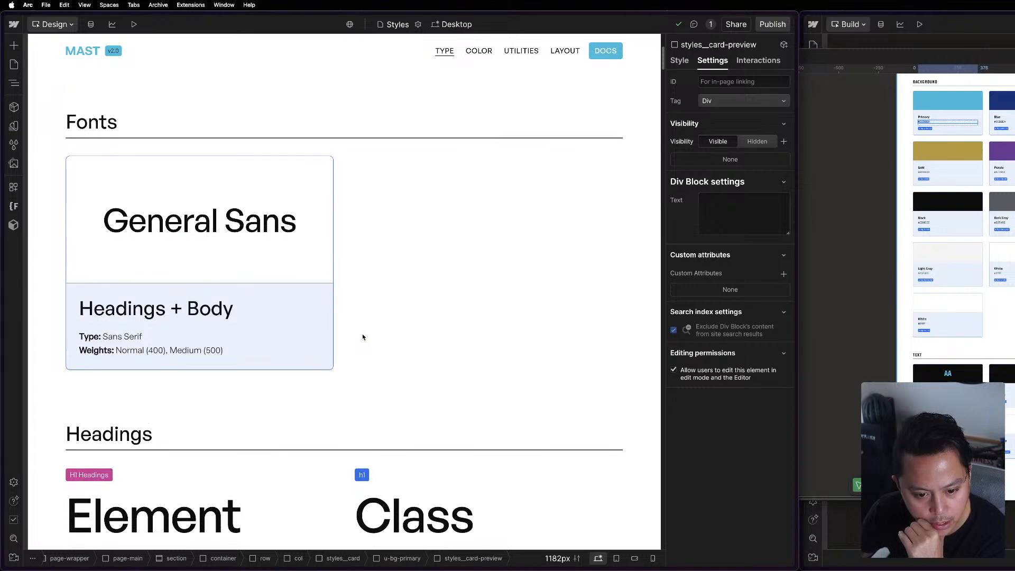
Open the Components page and review the button variants, the light and dark forms and the accordion.
click(15, 65)
click(90, 130)
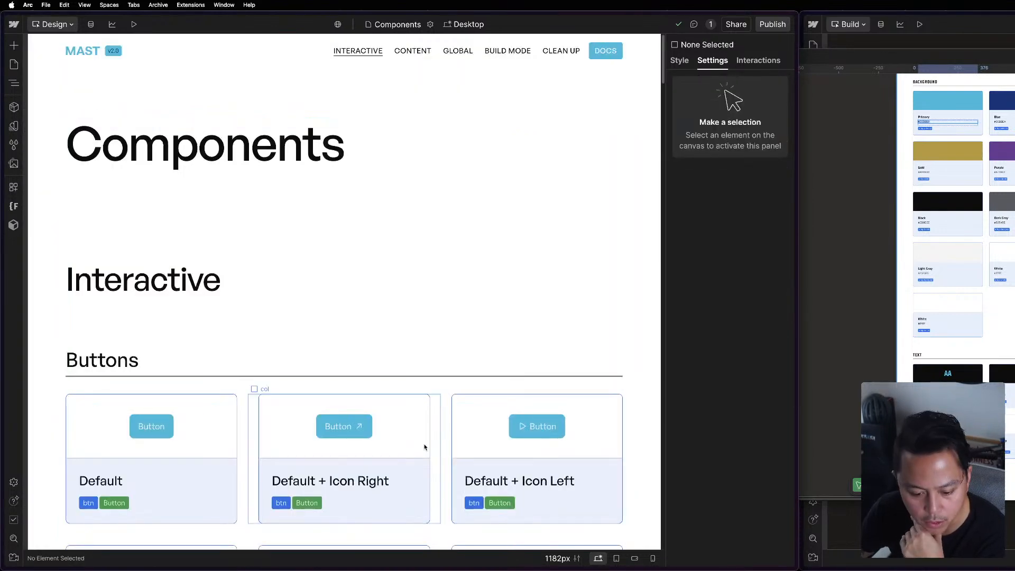
scroll(344, 455, down, 3)
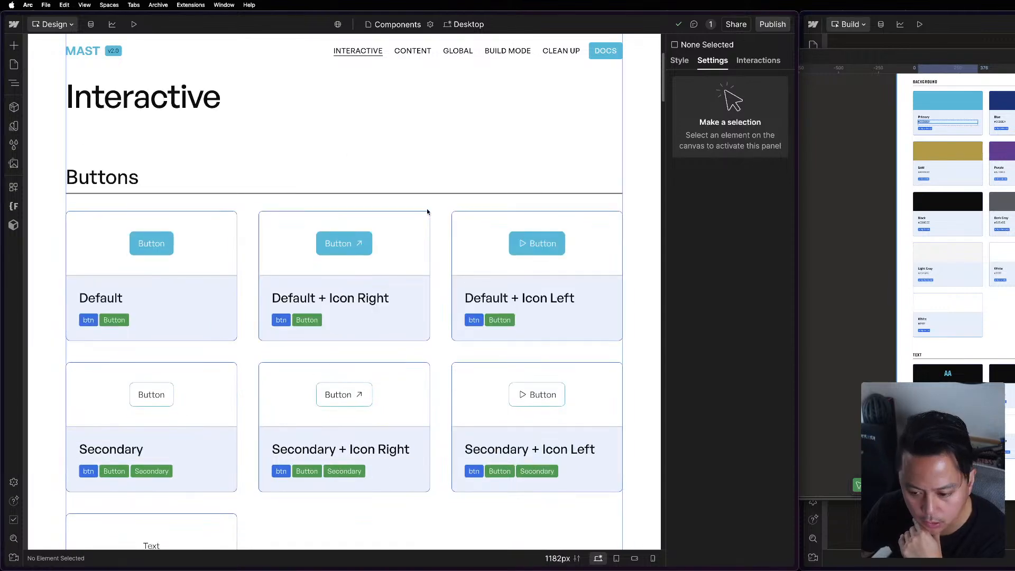
scroll(520, 395, down, 5)
scroll(481, 396, down, 6)
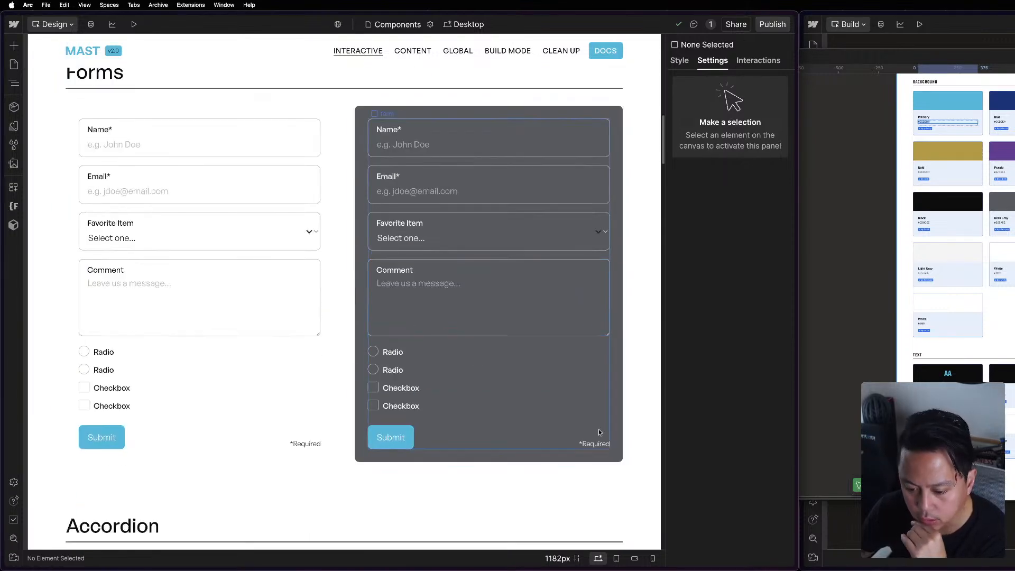
scroll(600, 432, down, 4)
scroll(617, 433, down, 10)
scroll(617, 433, up, 12)
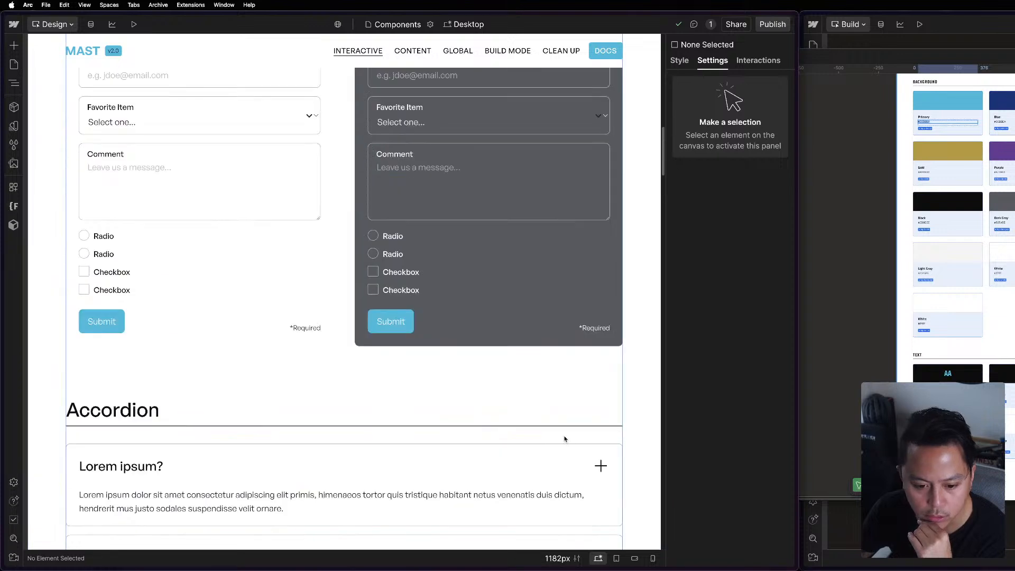
Check the Design Mode Template page and return to the Build Mode Template page's blue section.
click(14, 65)
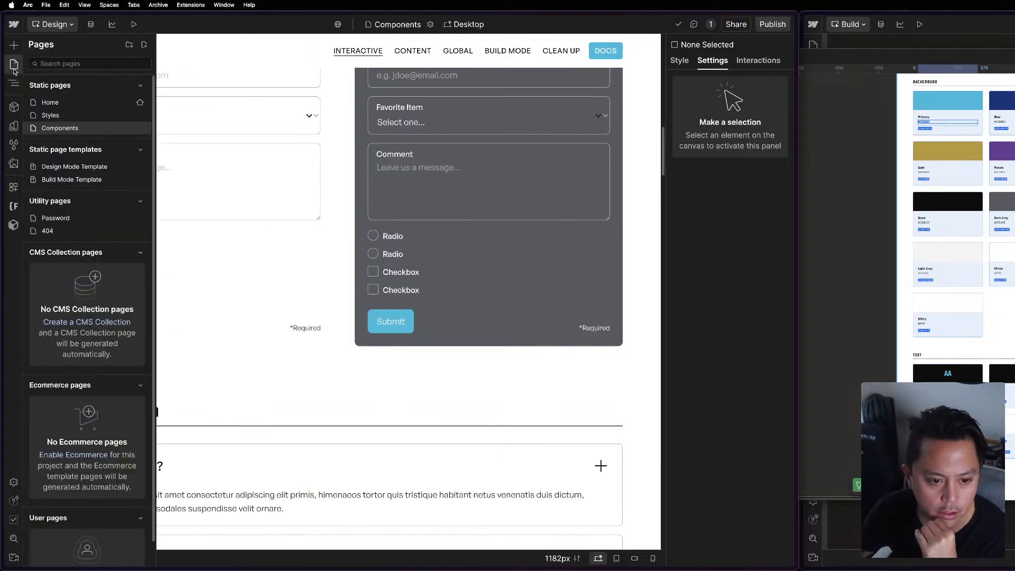
click(71, 167)
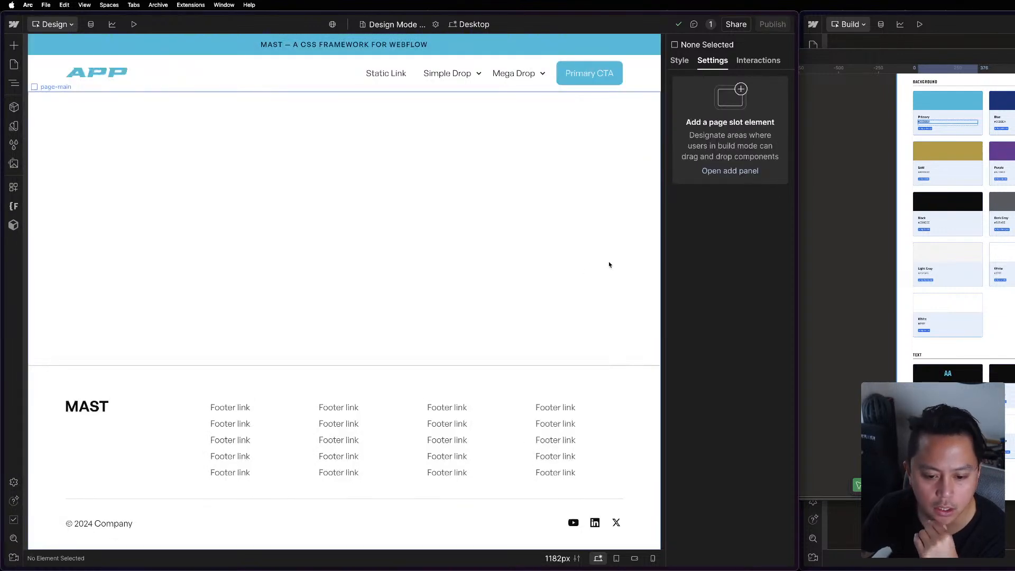
click(13, 64)
click(59, 180)
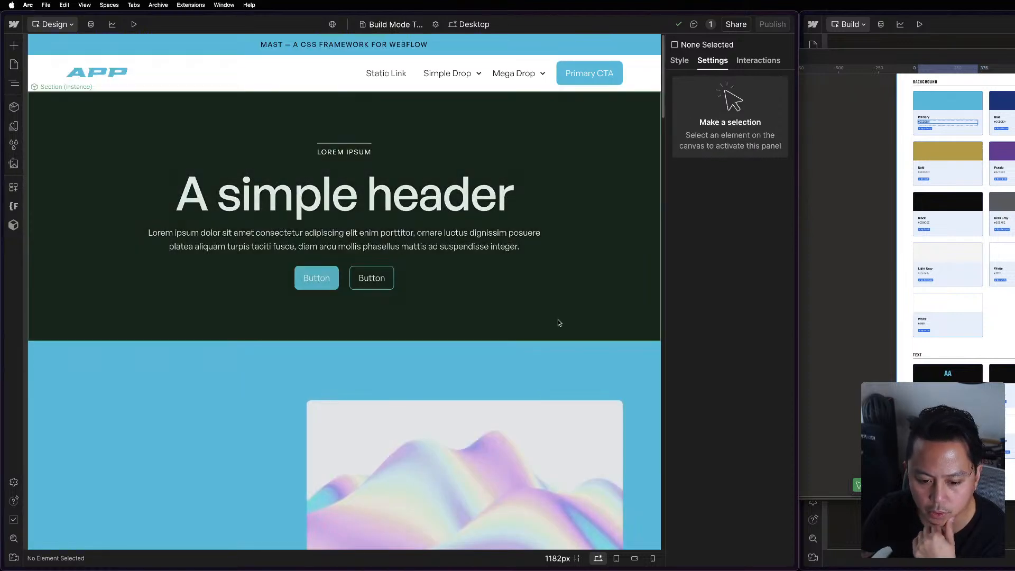
scroll(558, 320, down, 3)
Reset the Color Mode of the blue section with the image to Base and empty its content slot.
click(512, 312)
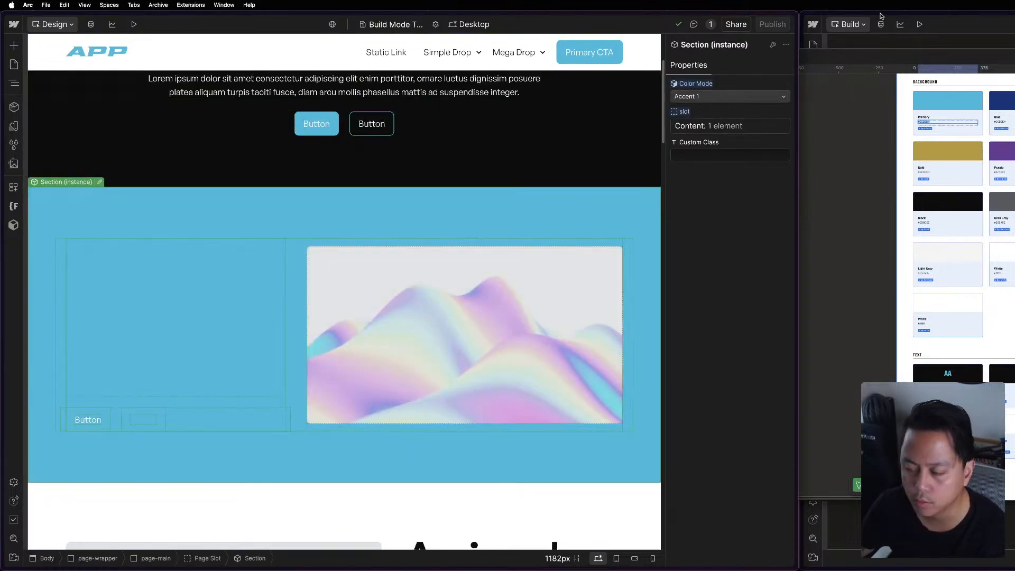
click(712, 96)
click(710, 98)
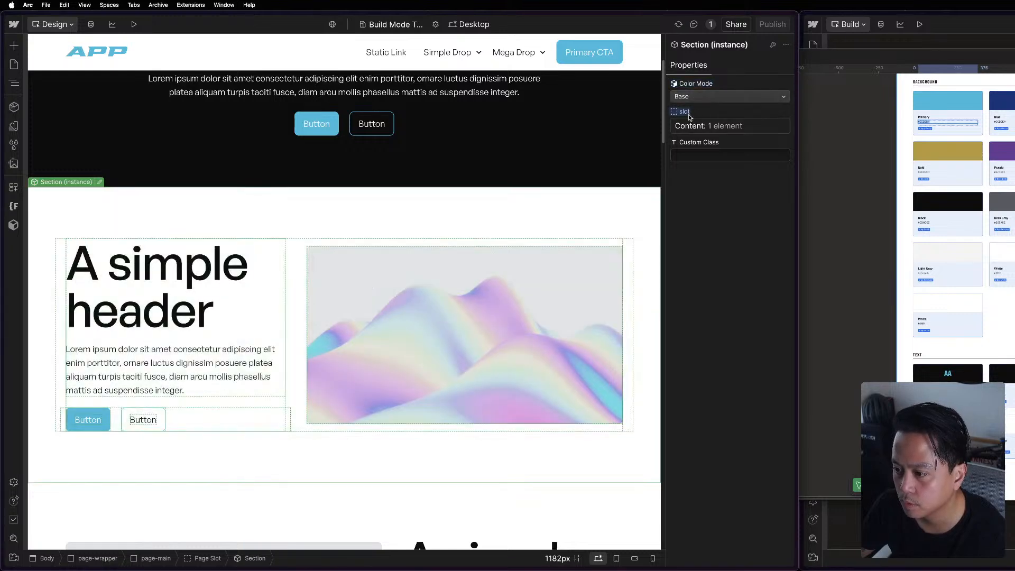
click(686, 112)
click(694, 128)
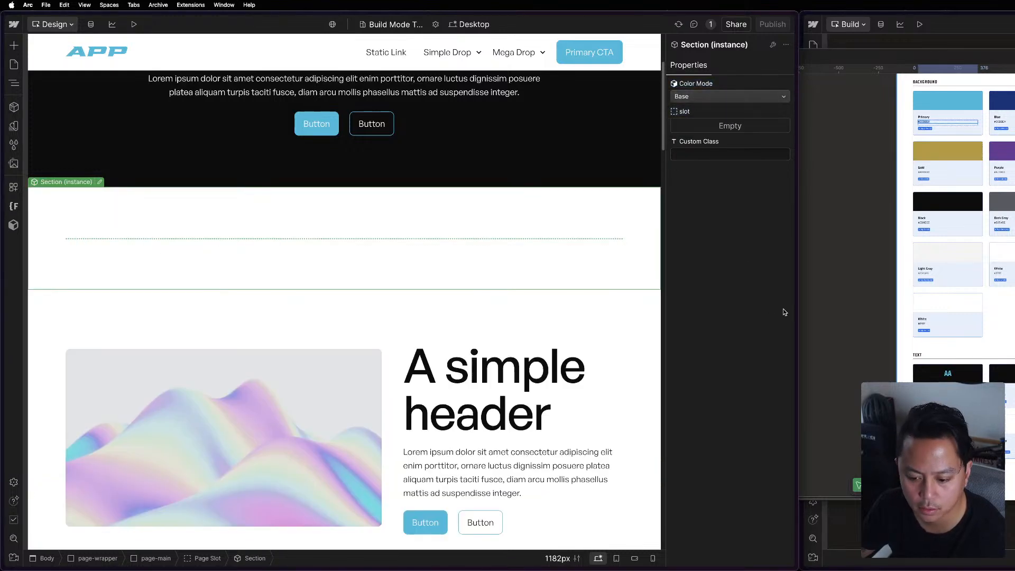
Delete the emptied section below the dark page header section.
key(z)
key(z)
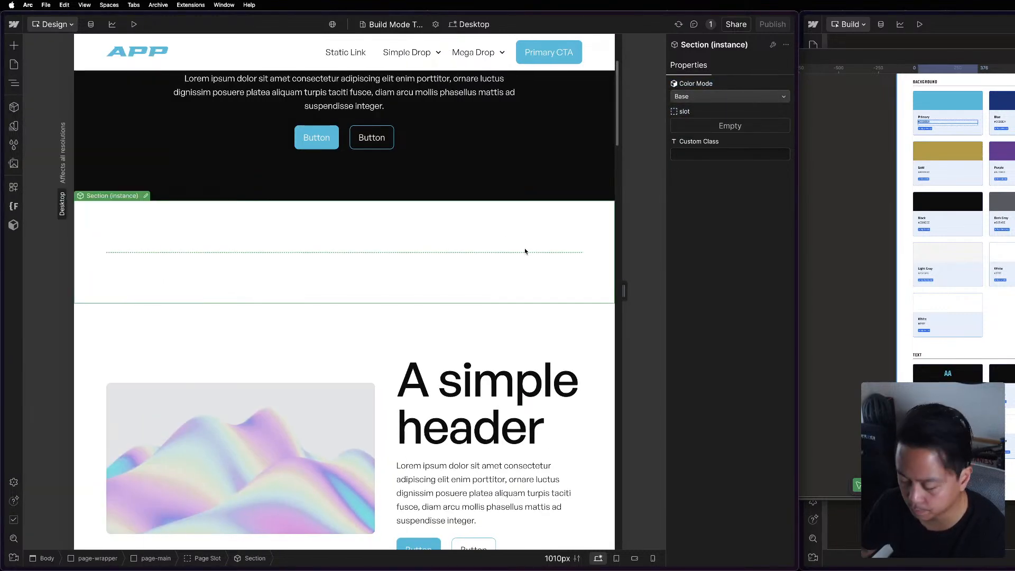
key(Delete)
scroll(524, 312, down, 8)
scroll(551, 403, down, 8)
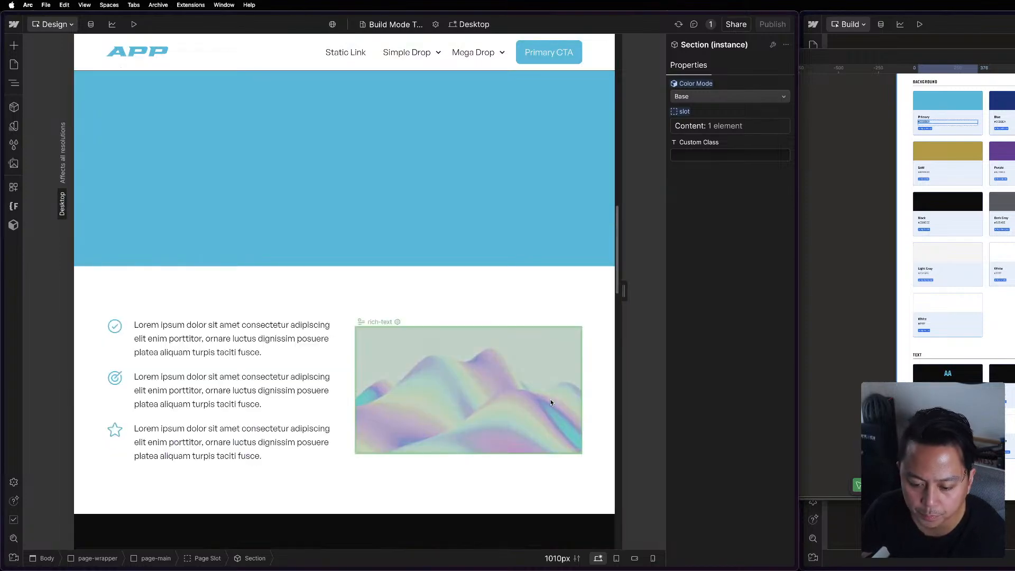
scroll(551, 403, up, 16)
scroll(519, 409, down, 10)
scroll(521, 411, up, 3)
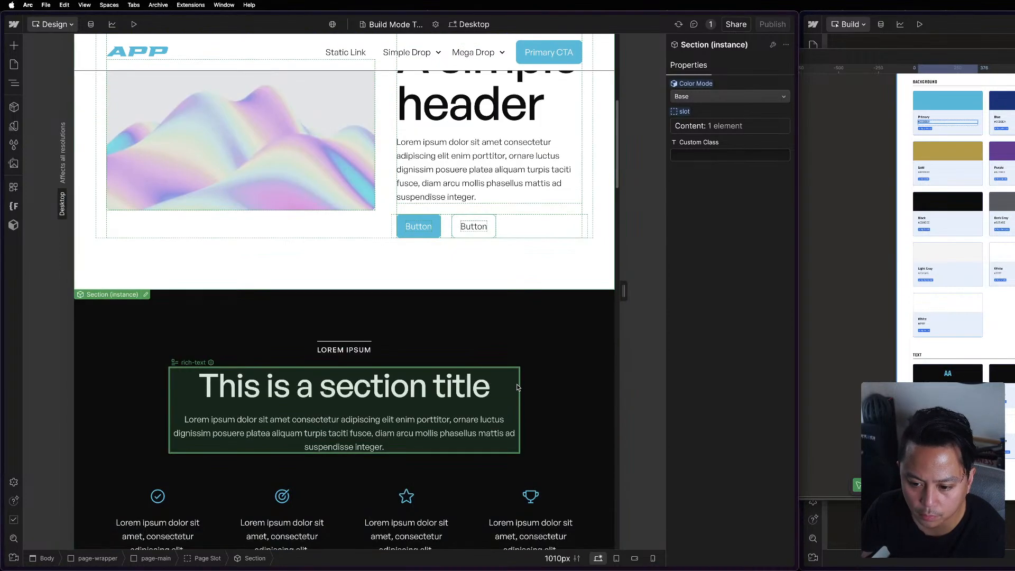
Reset the Color Mode of the blue section below the four-icon dark section to Base.
scroll(519, 407, down, 6)
click(523, 426)
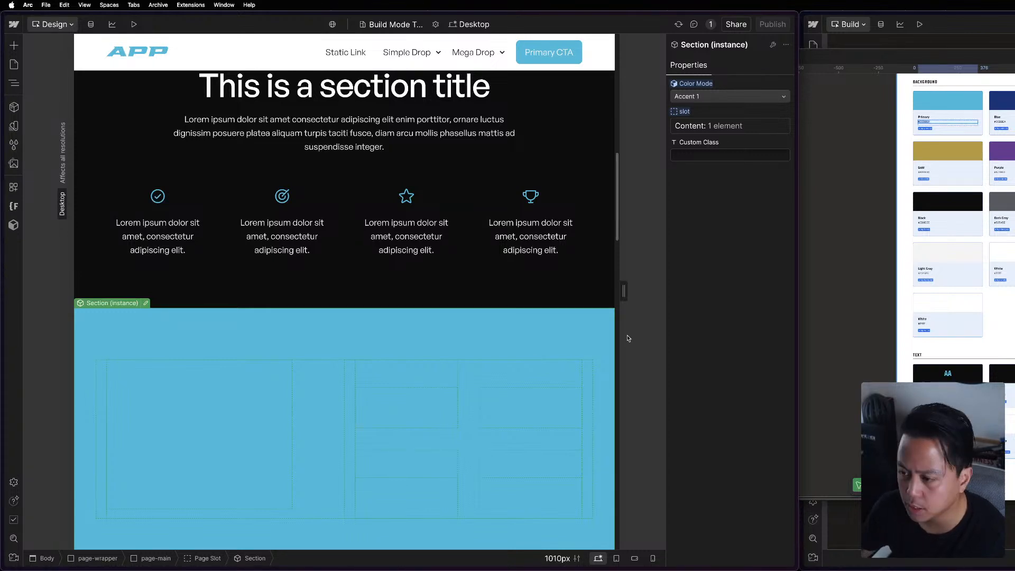
click(699, 83)
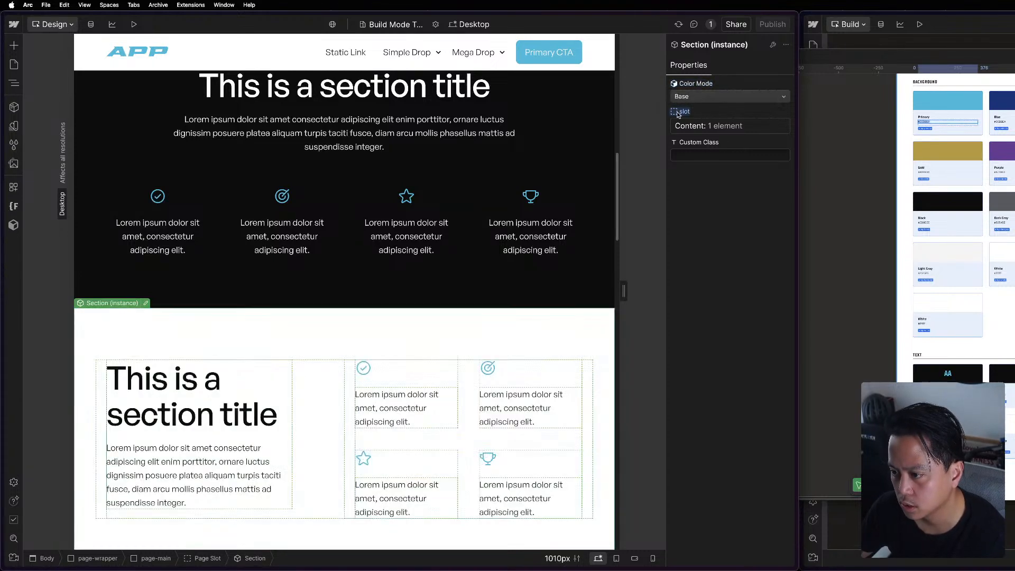
Try emptying the same section's content slot, undo the removal and deselect the section.
click(691, 126)
scroll(470, 350, down, 4)
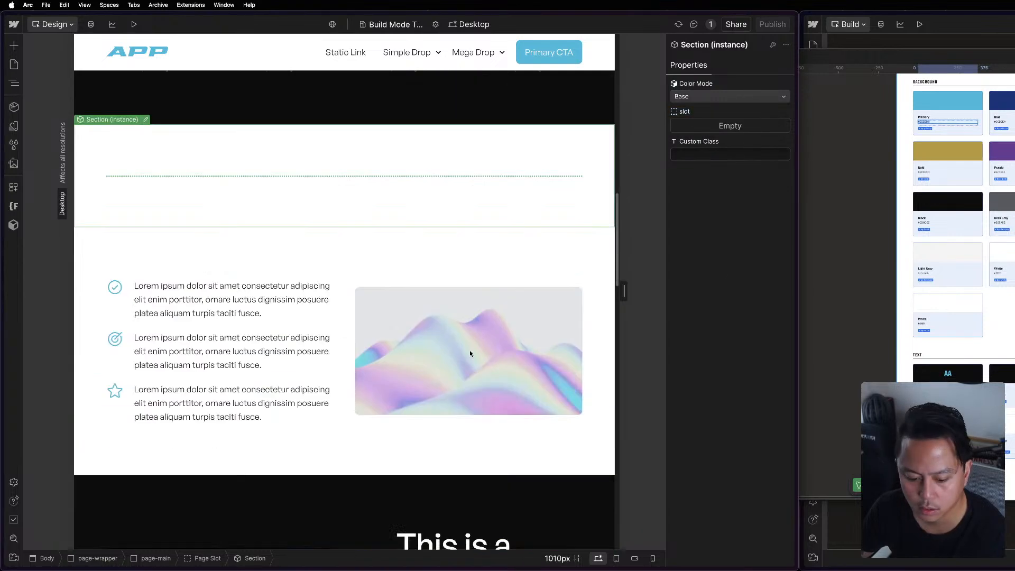
scroll(465, 342, up, 2)
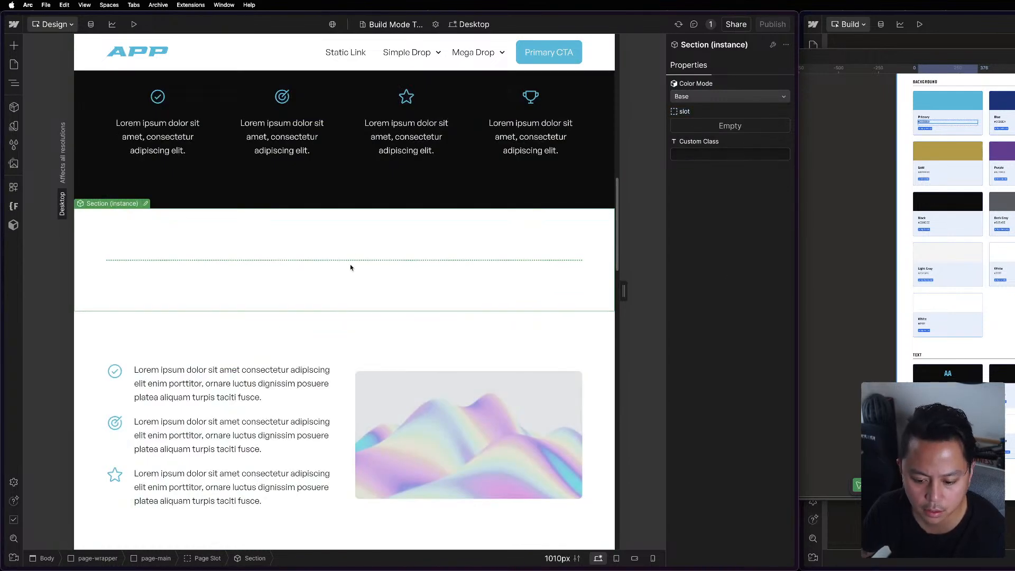
key(super+z)
key(Escape)
Switch the Color Mode of the blue section below the video section to Base and back to Accent 1.
scroll(359, 273, down, 5)
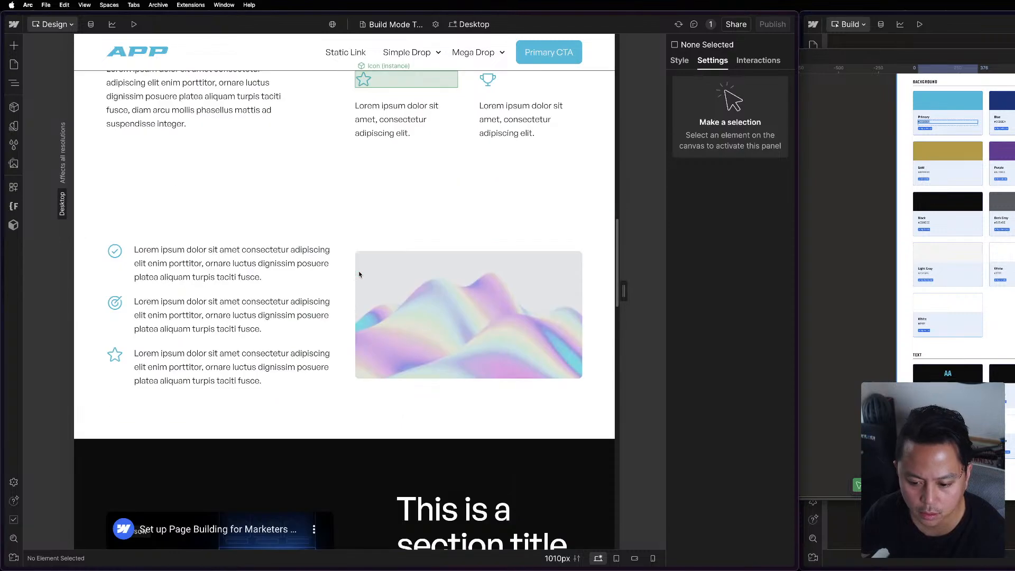
scroll(359, 274, down, 8)
click(265, 417)
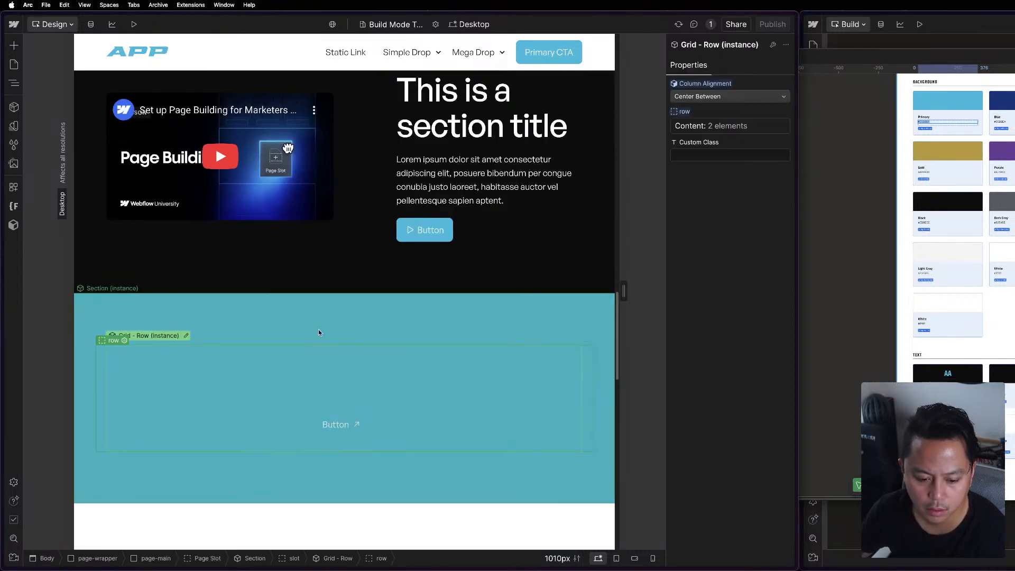
click(318, 333)
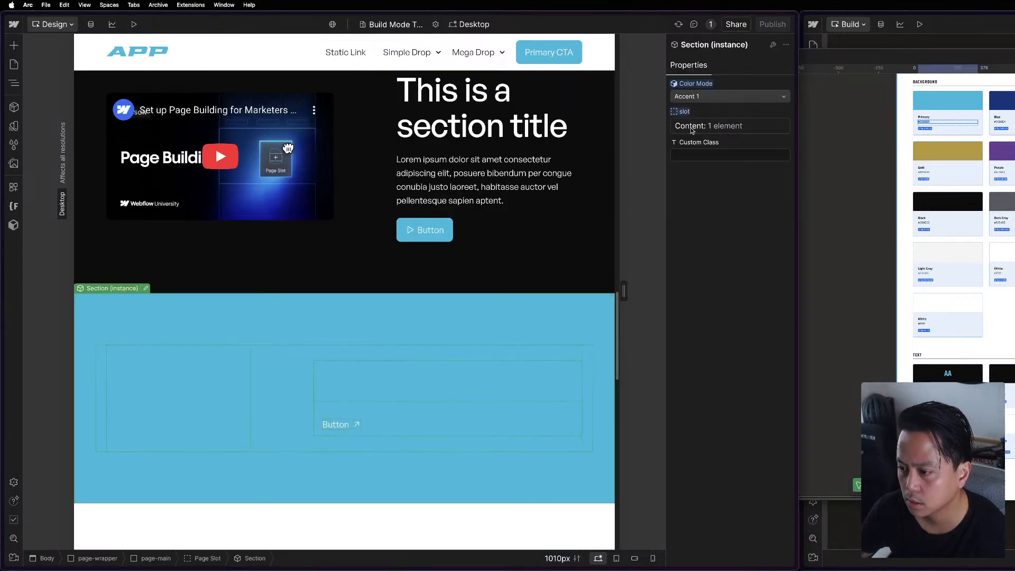
scroll(440, 315, down, 8)
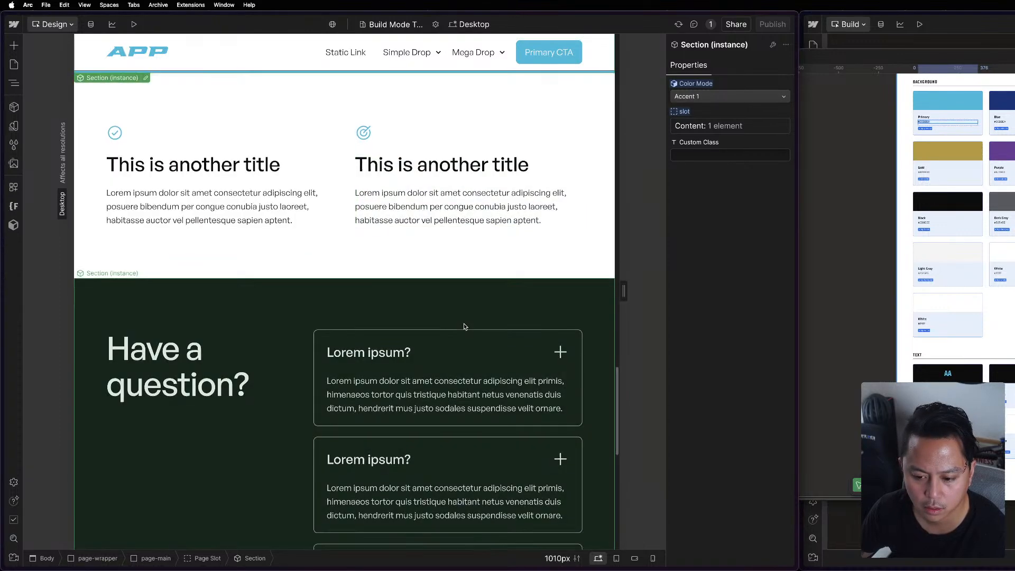
scroll(463, 323, up, 2)
scroll(329, 189, up, 3)
click(693, 97)
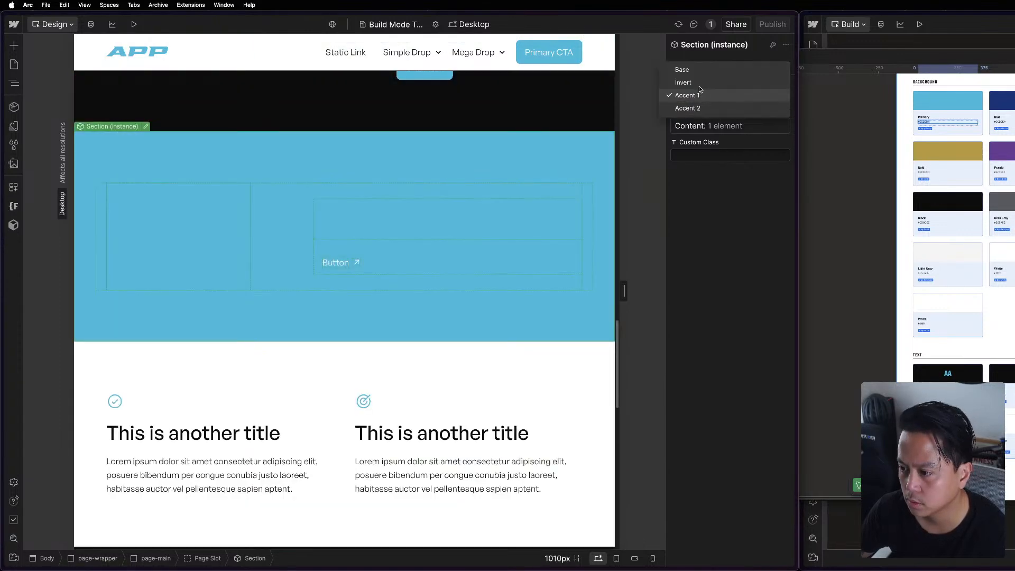
click(701, 72)
click(737, 97)
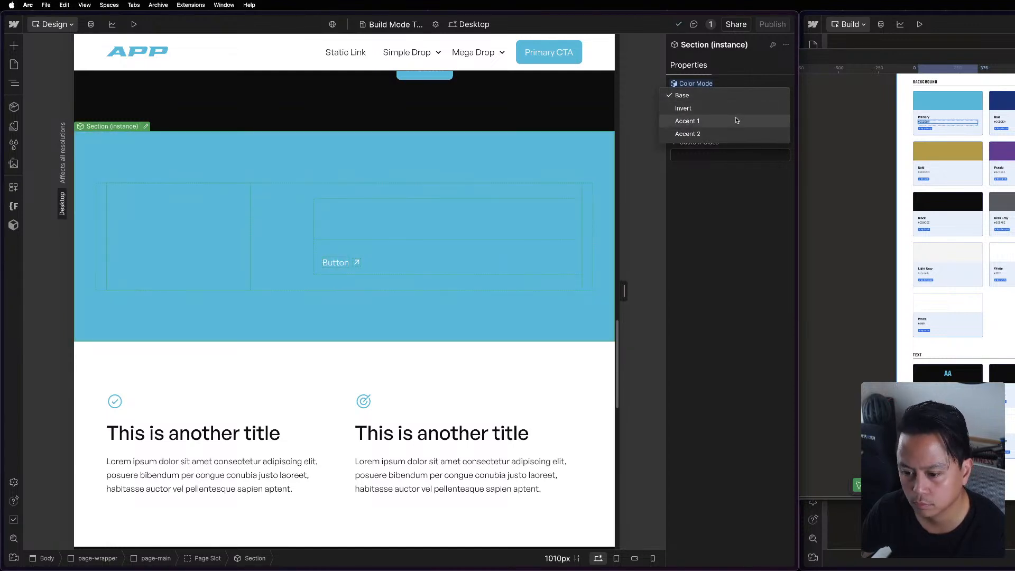
click(736, 120)
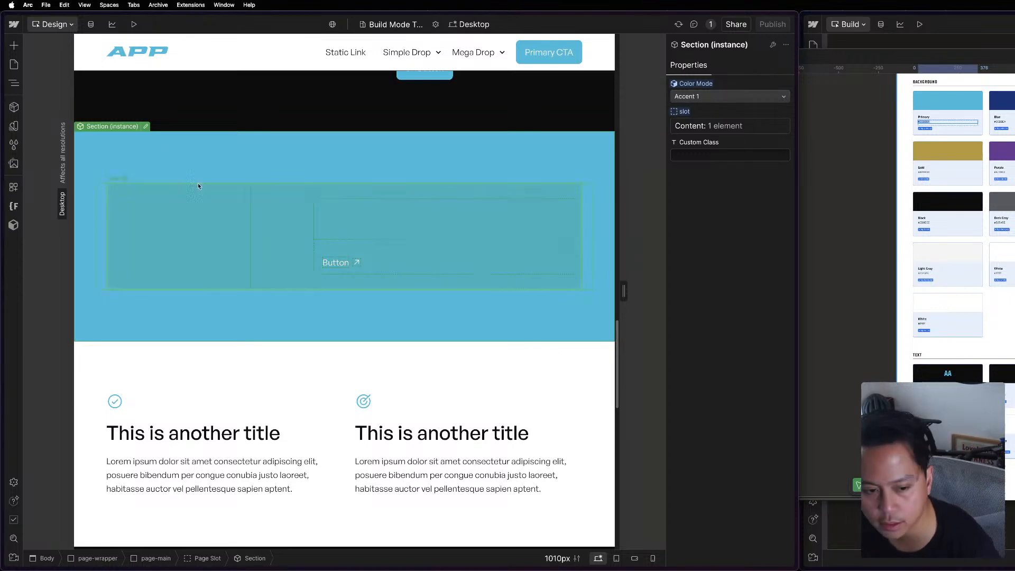
In the Theme variables, set the Accent 1 mode's Text to White and its Primary Accent to Gold.
click(14, 126)
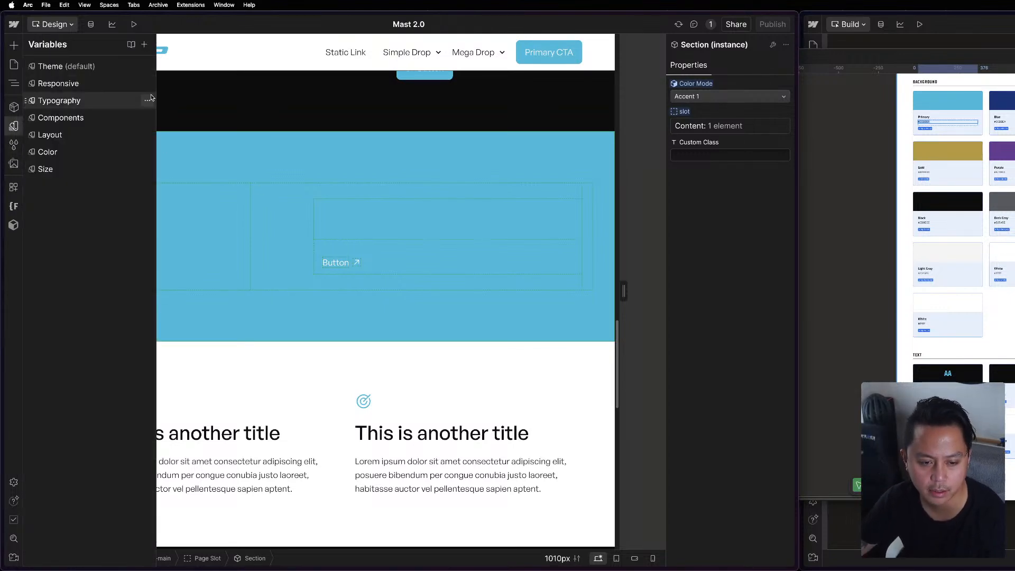
click(66, 66)
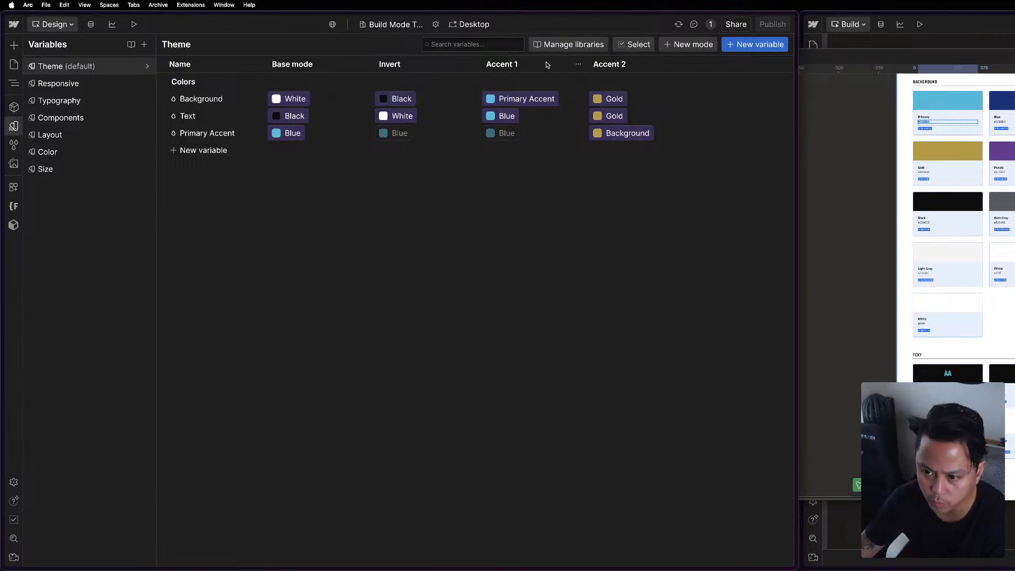
click(526, 100)
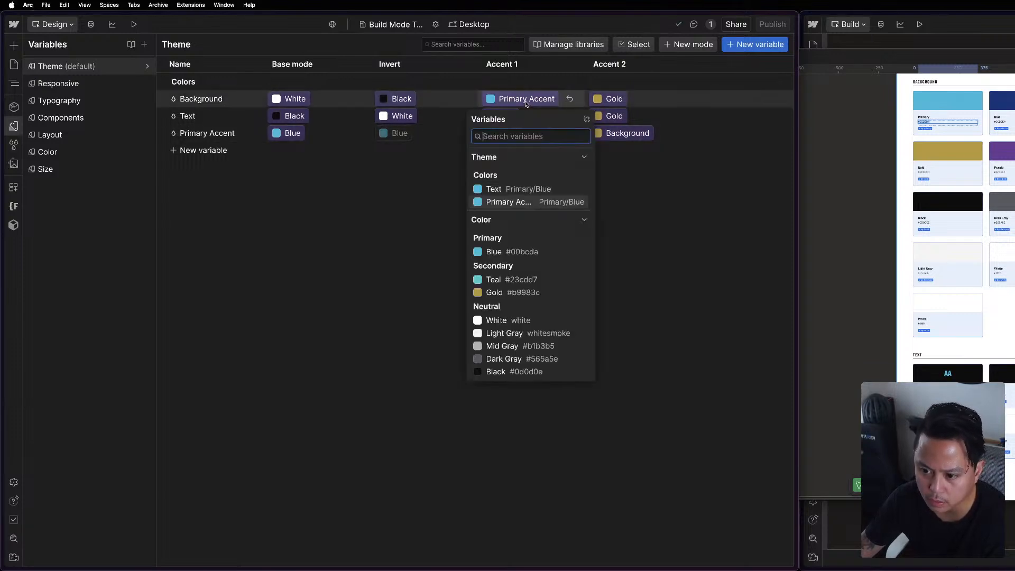
click(511, 204)
click(504, 118)
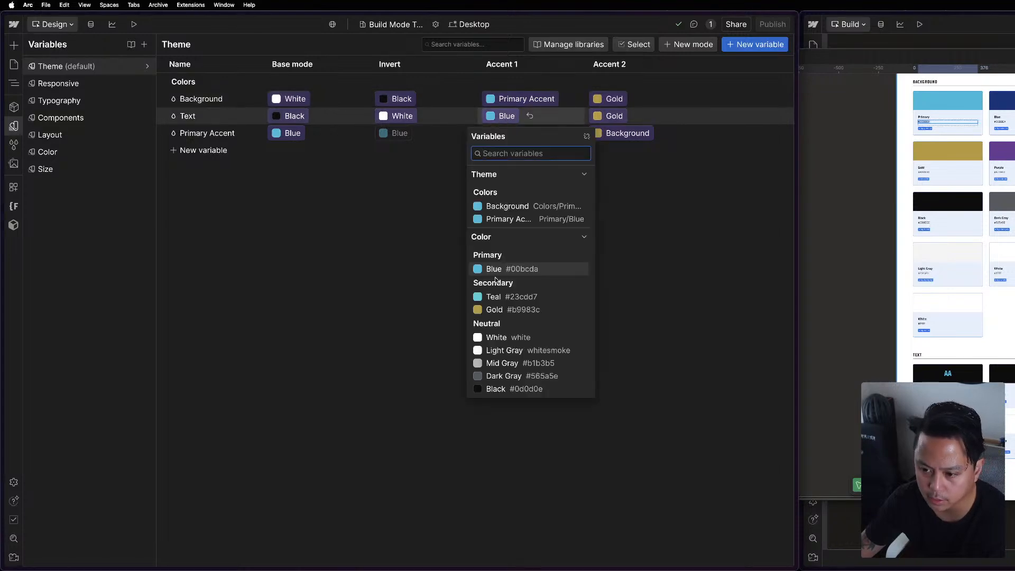
click(513, 338)
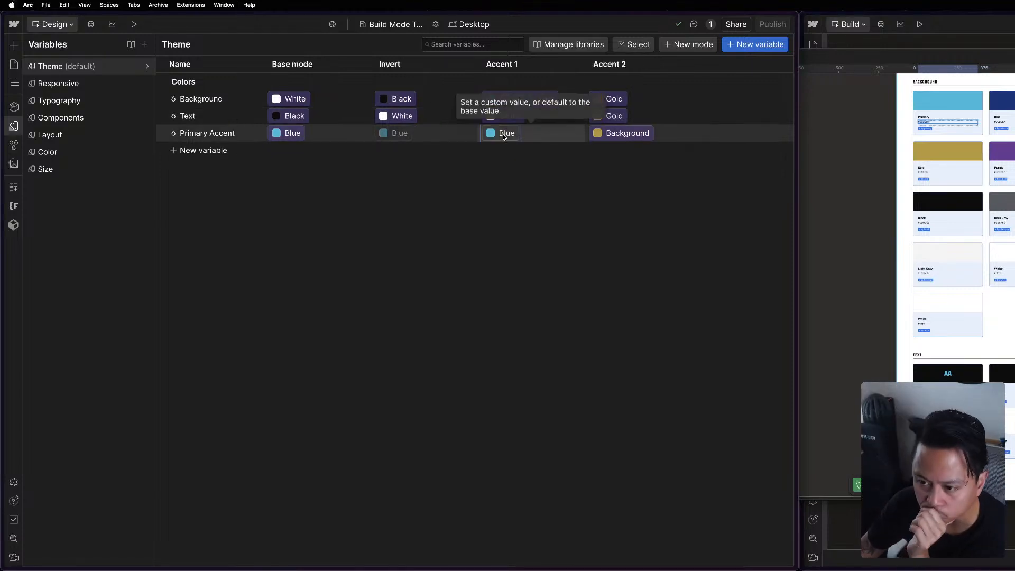
click(503, 133)
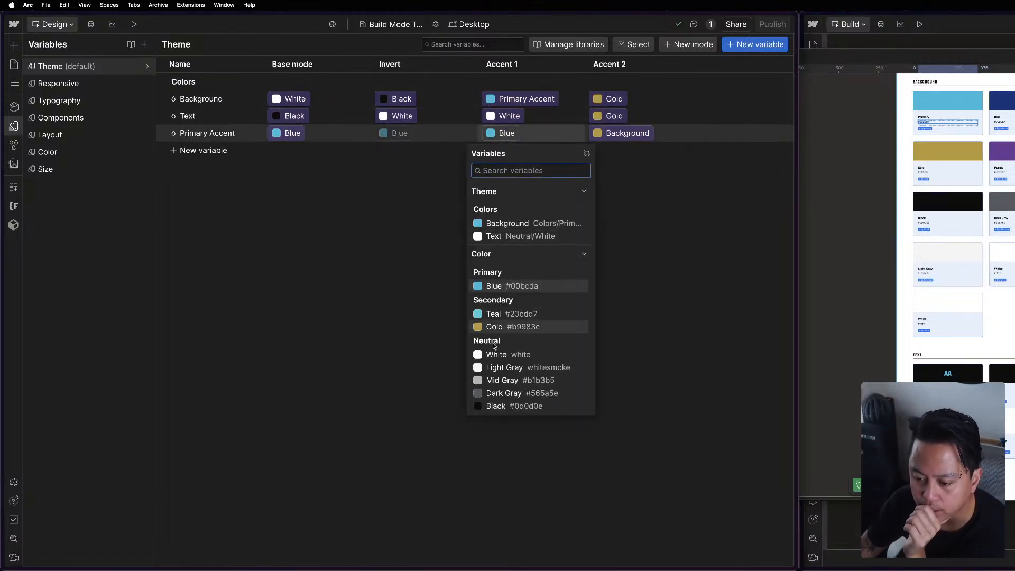
click(505, 327)
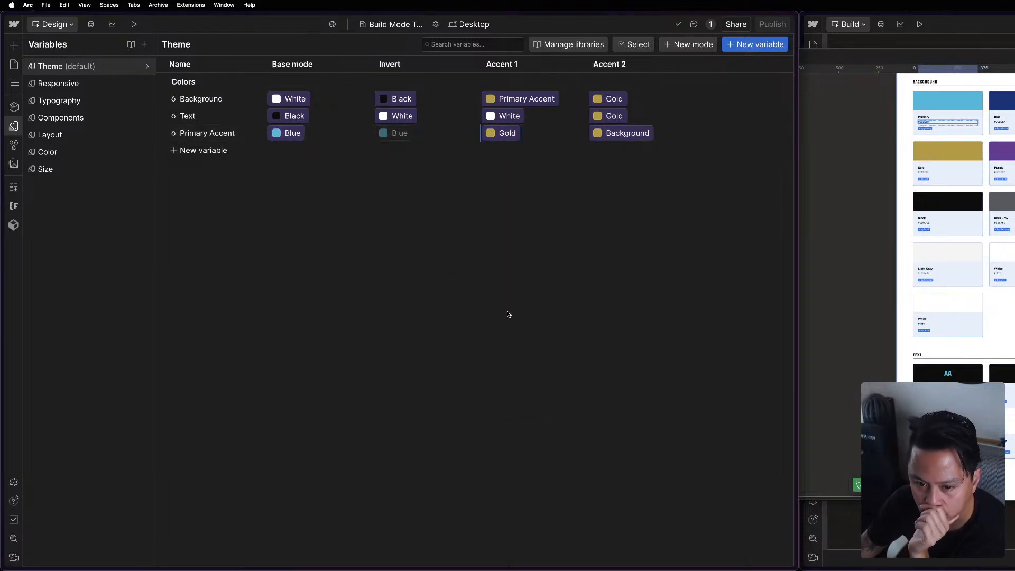
Set the Accent 1 mode's Background variable to Teal.
click(606, 99)
click(502, 101)
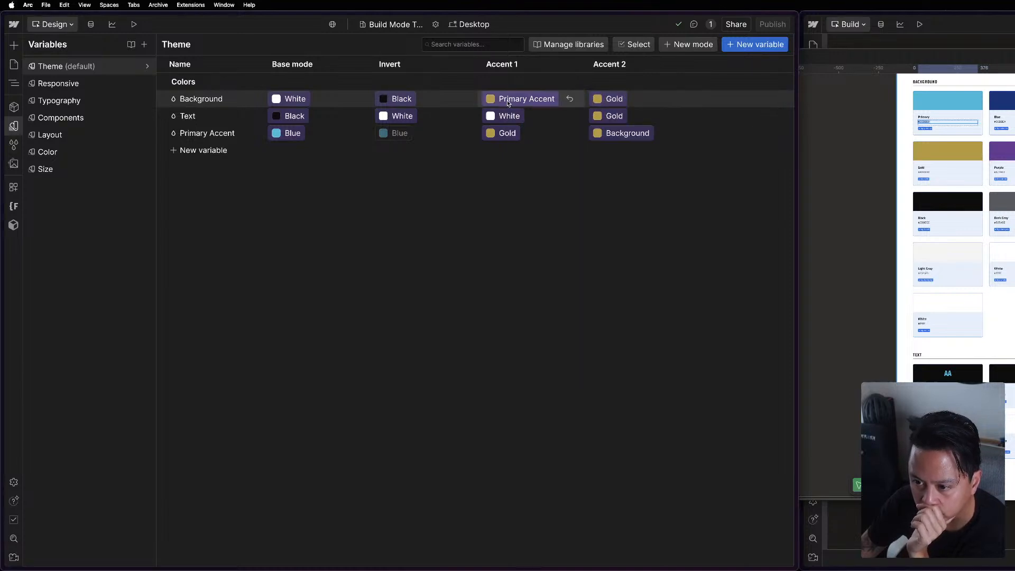
click(510, 101)
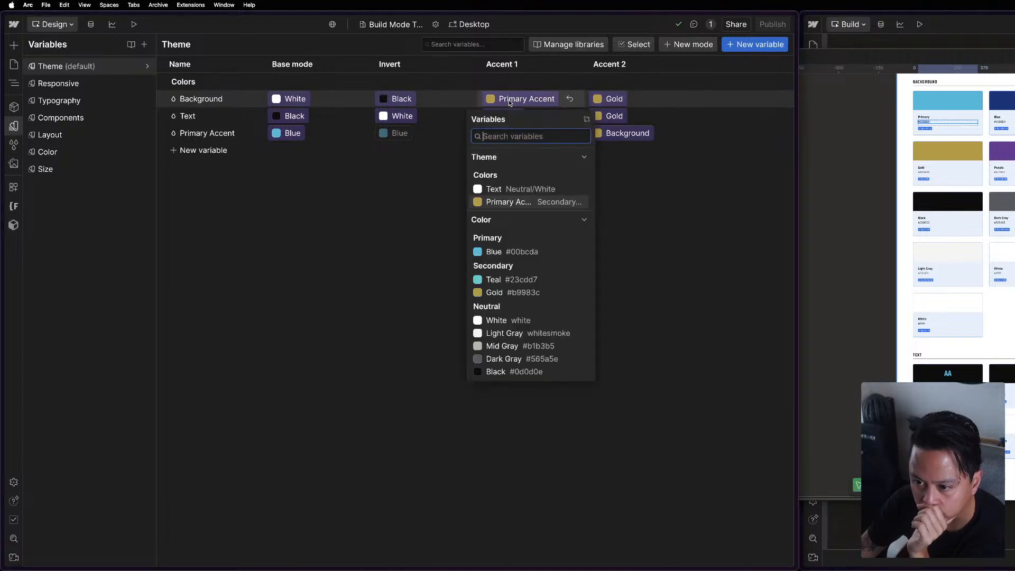
click(516, 280)
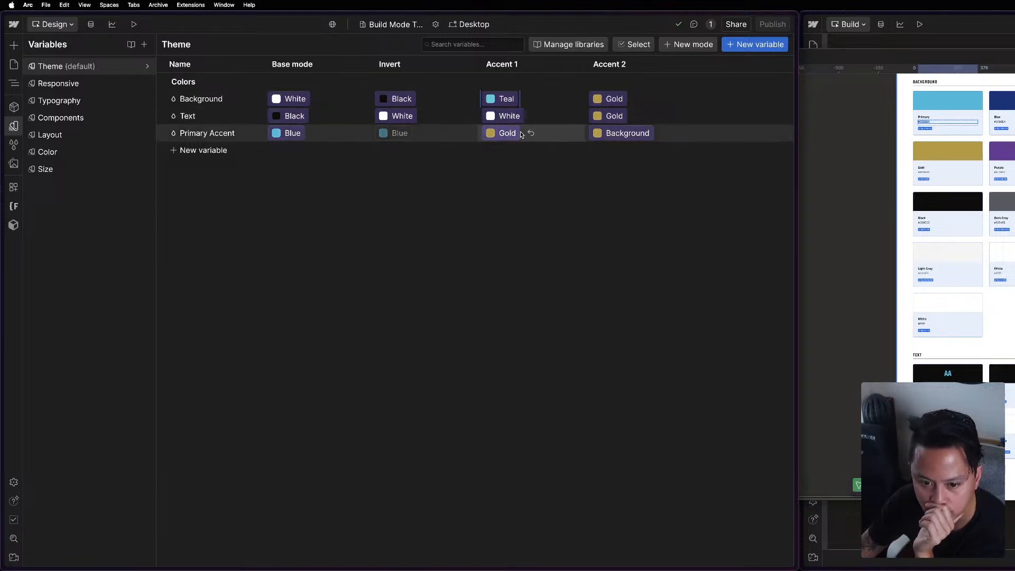
Set the Accent 1 mode's Background variable to Blue from the primary colors.
click(614, 100)
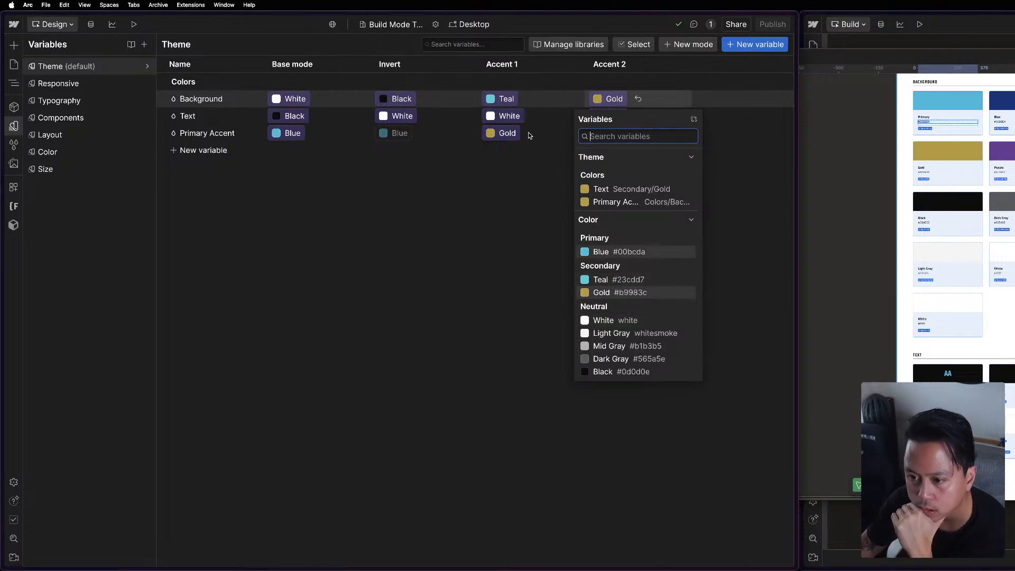
click(500, 101)
click(500, 100)
click(495, 251)
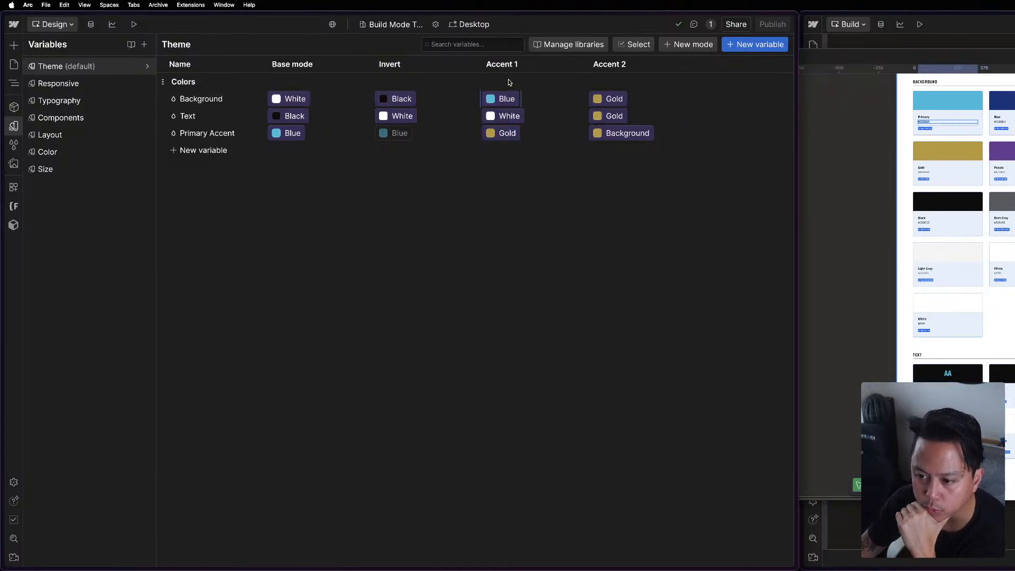
Set the Accent 2 mode's Background to Teal, Text to White and Primary Accent to Gold.
click(622, 99)
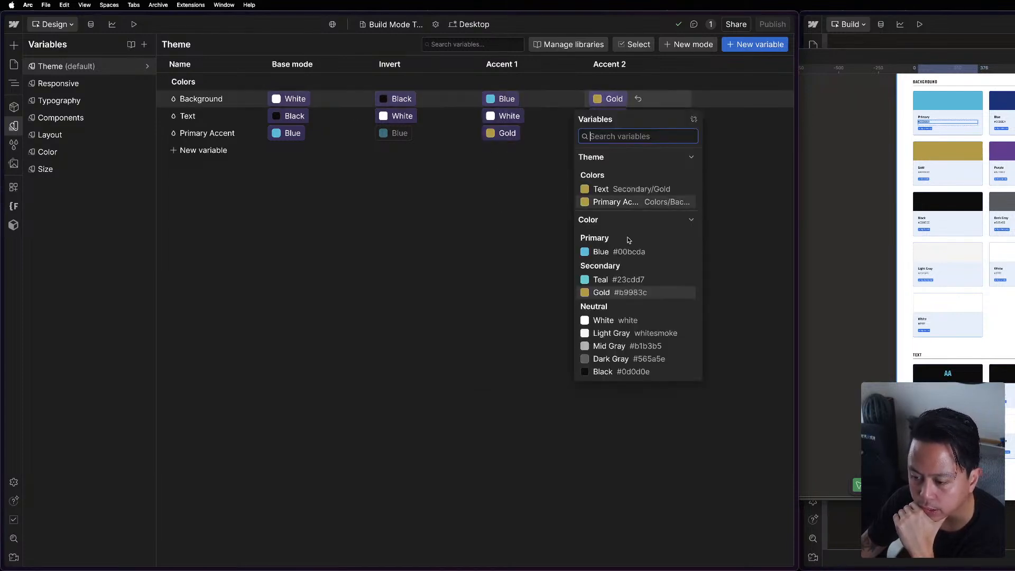
click(608, 278)
click(613, 116)
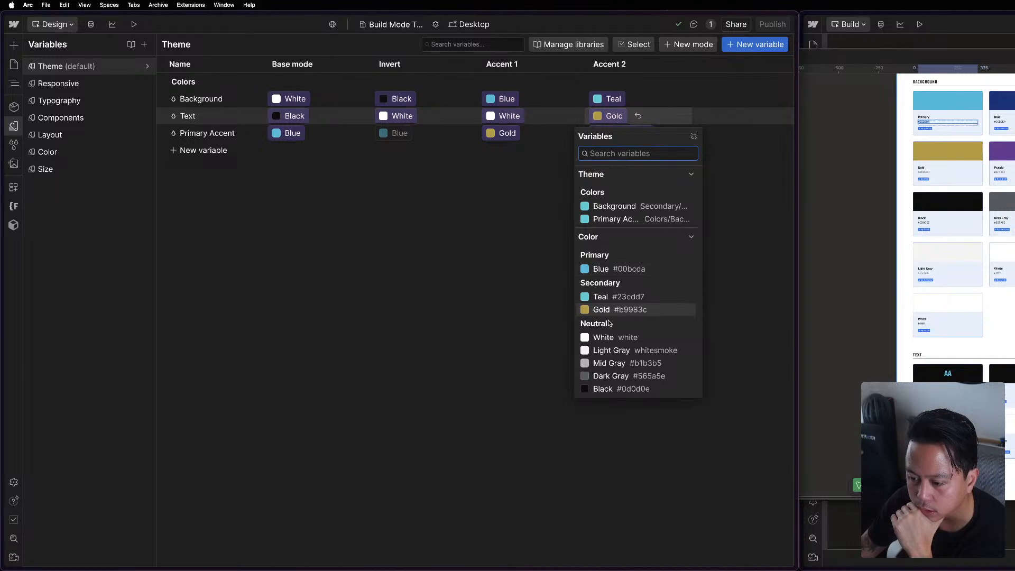
click(608, 339)
click(628, 134)
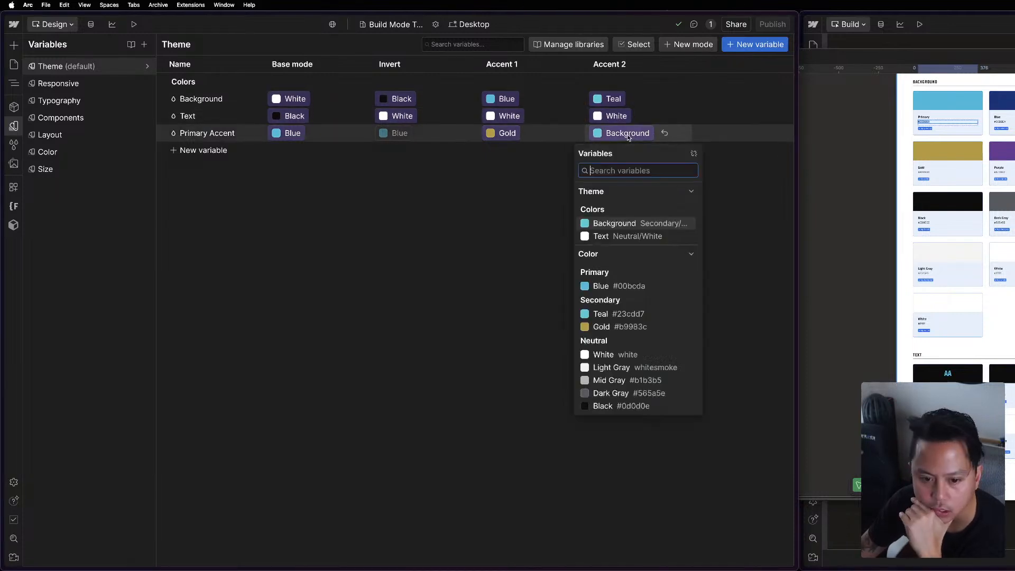
click(659, 327)
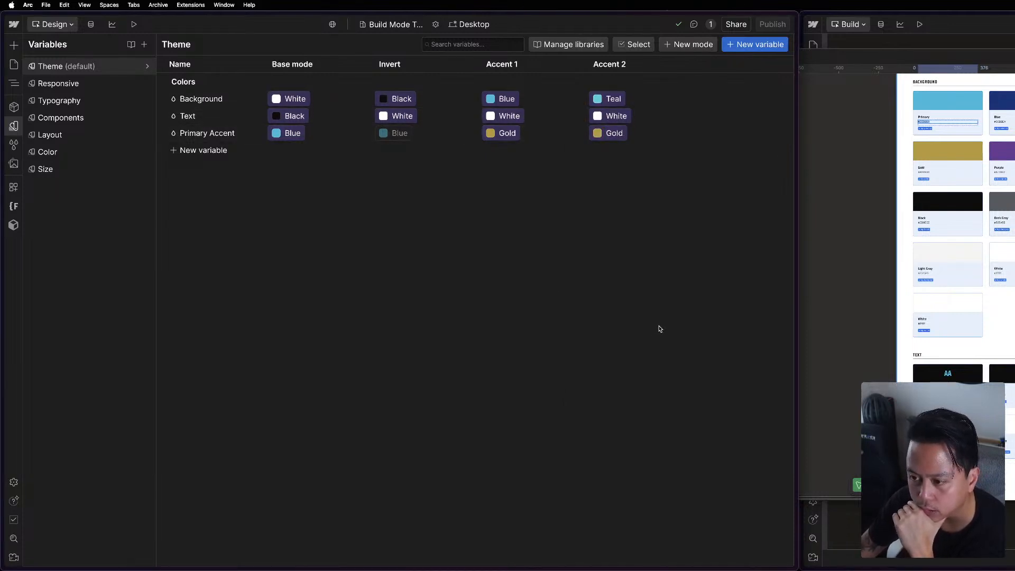
Glance at the APP Style Guide in Figma, return to Webflow and close the variables to view the page's blue section.
click(869, 156)
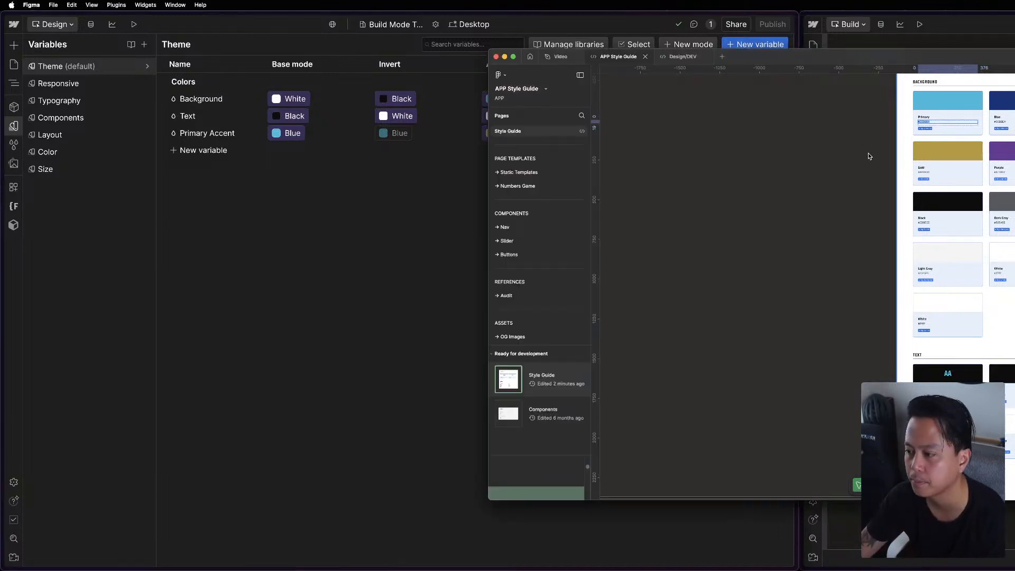
click(452, 194)
key(Escape)
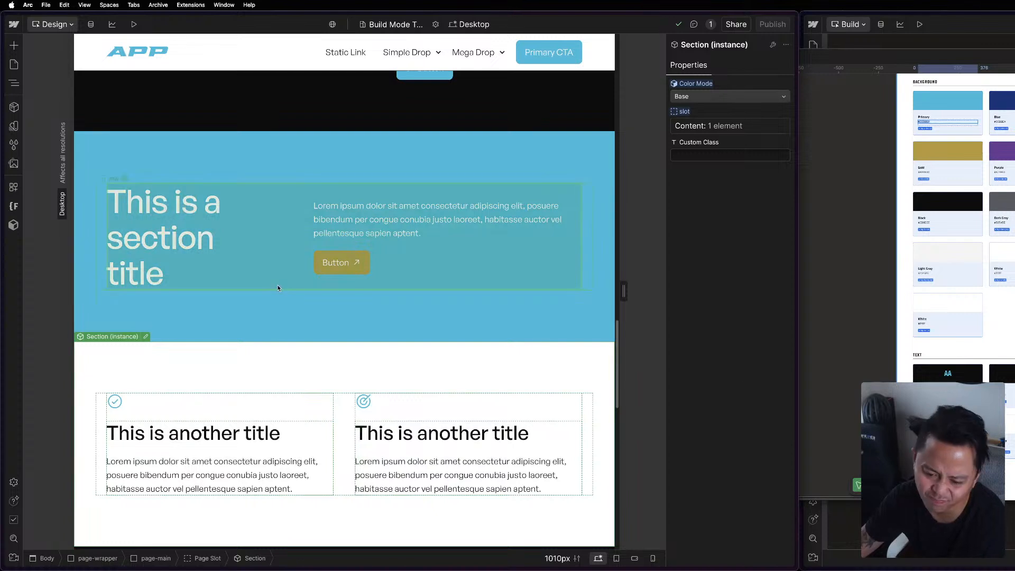
Set the Accent 1 theme mode's Primary Accent variable to Teal and check the button in the page's blue section.
click(14, 126)
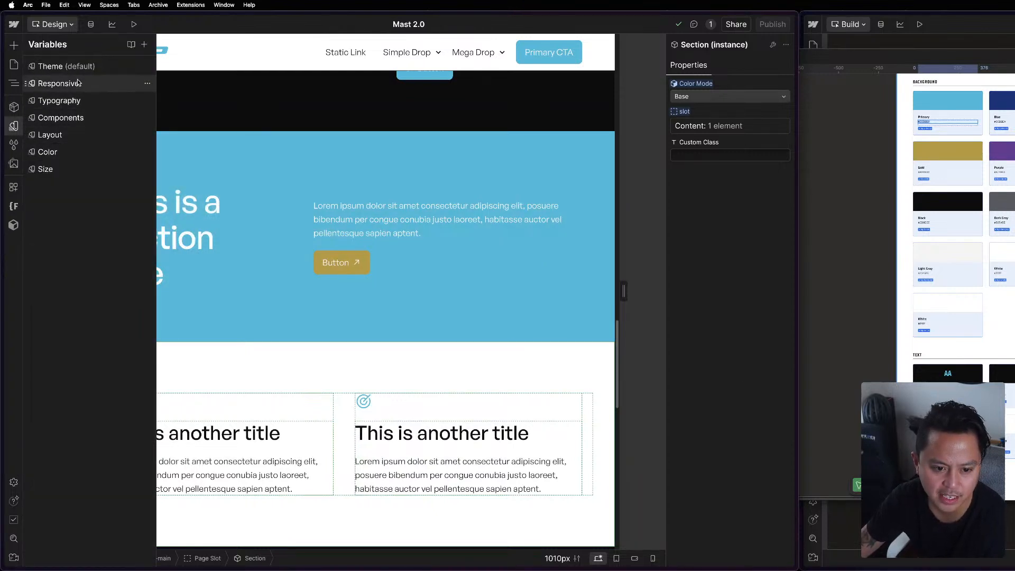
click(89, 66)
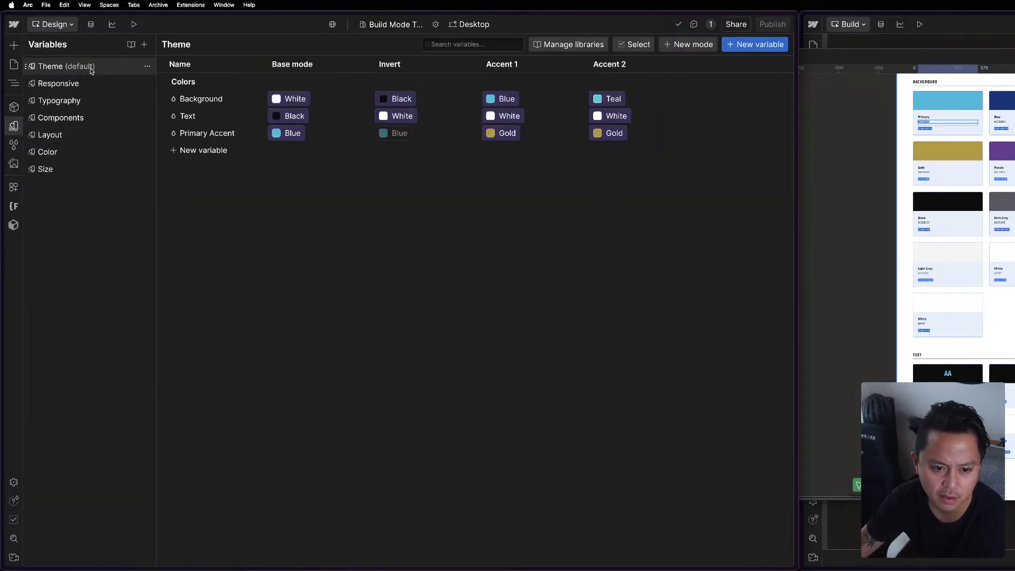
click(595, 133)
click(500, 133)
click(500, 133)
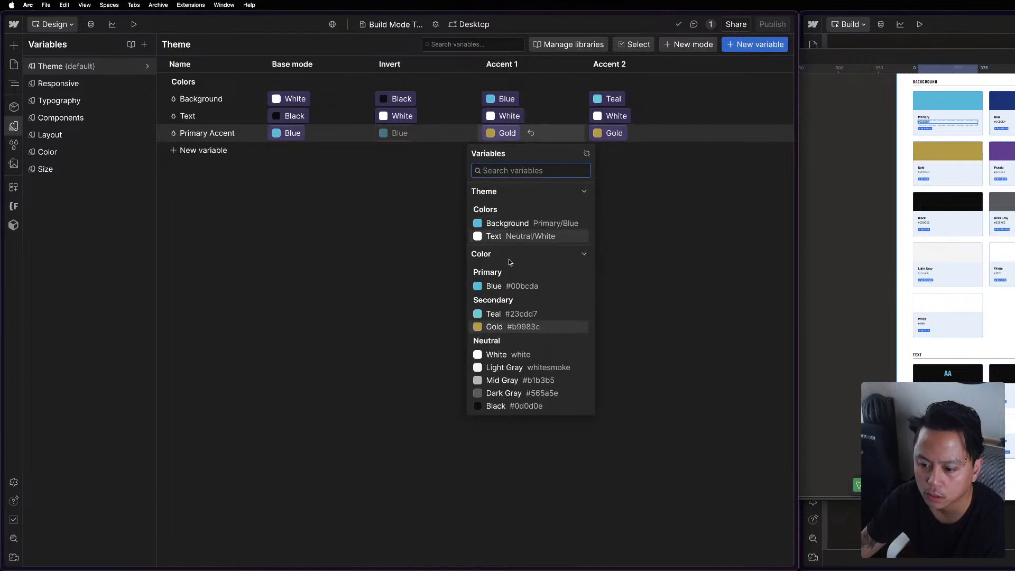
click(510, 315)
key(Escape)
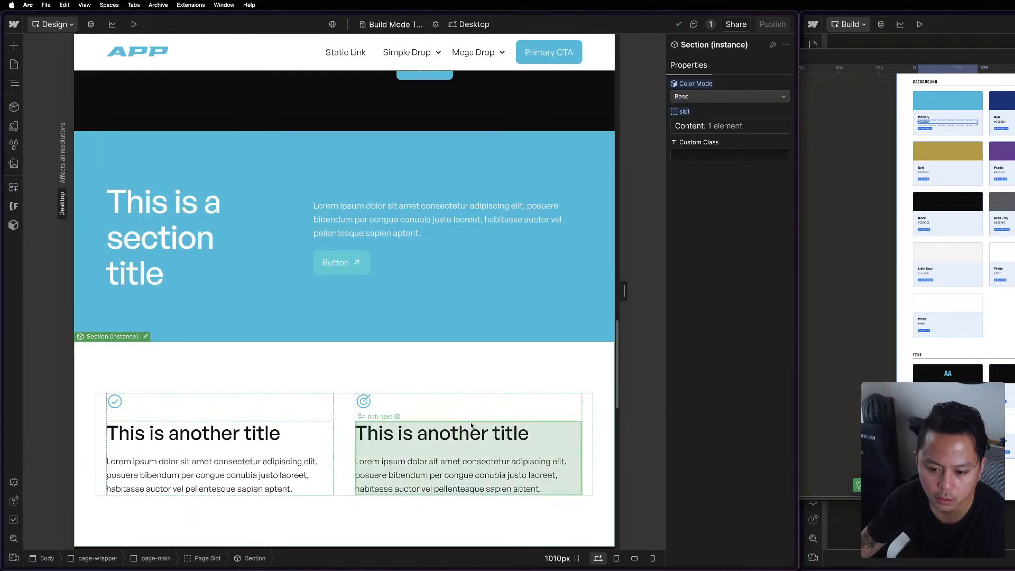
click(472, 426)
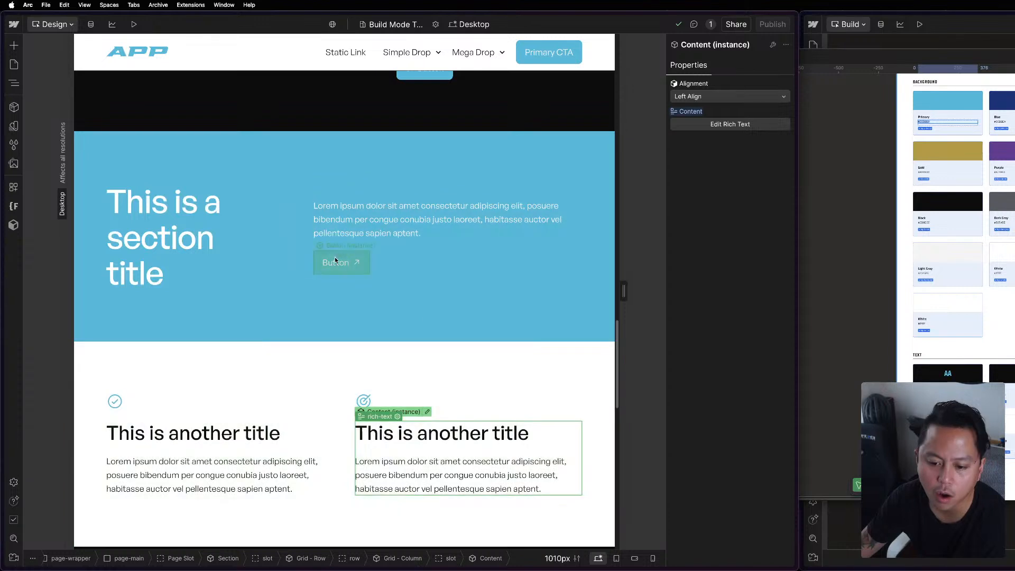
Check the Color variables, then set the Accent 1 theme mode's Primary Accent to Black and return to the page.
click(12, 128)
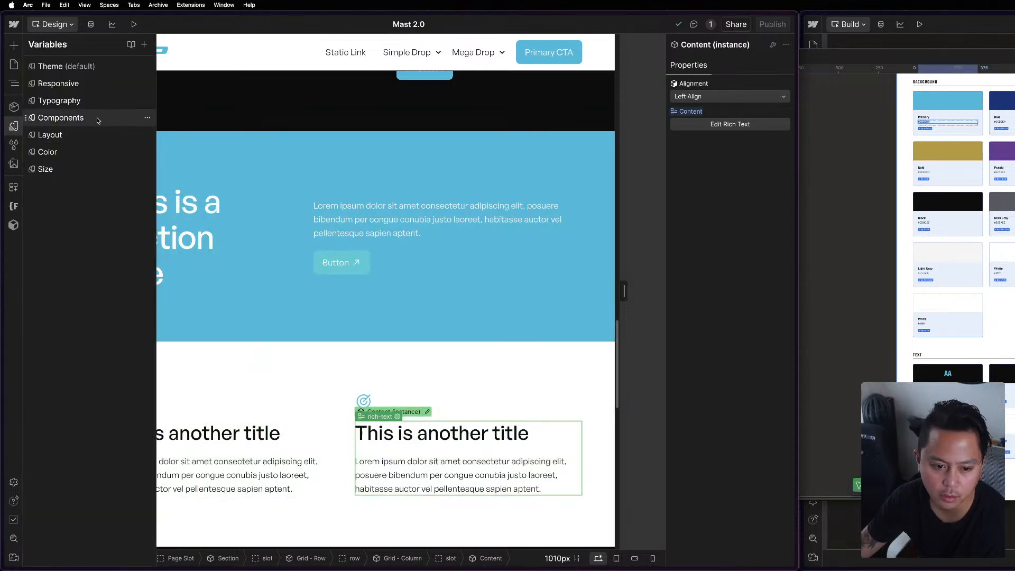
click(65, 150)
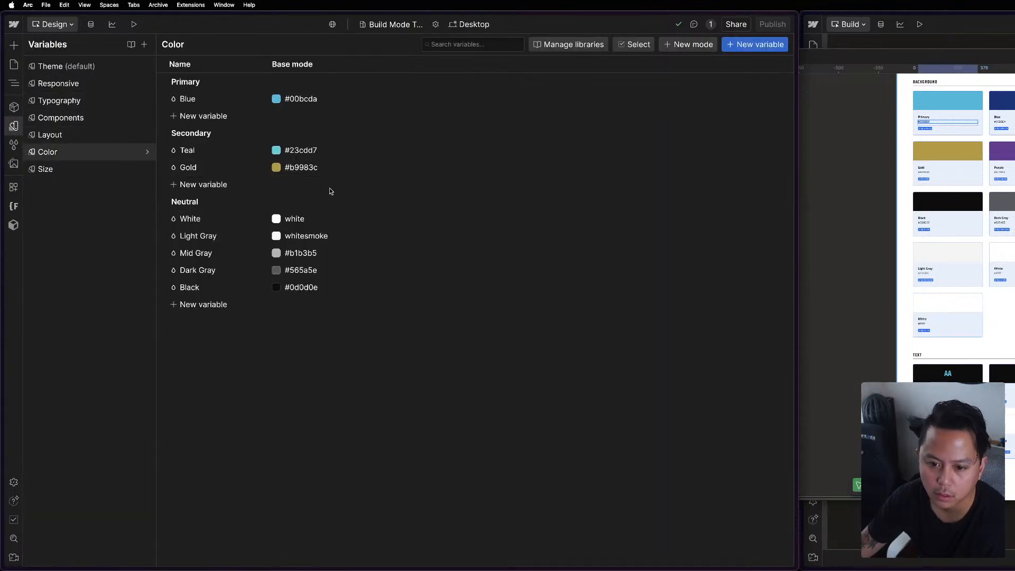
click(12, 85)
click(14, 126)
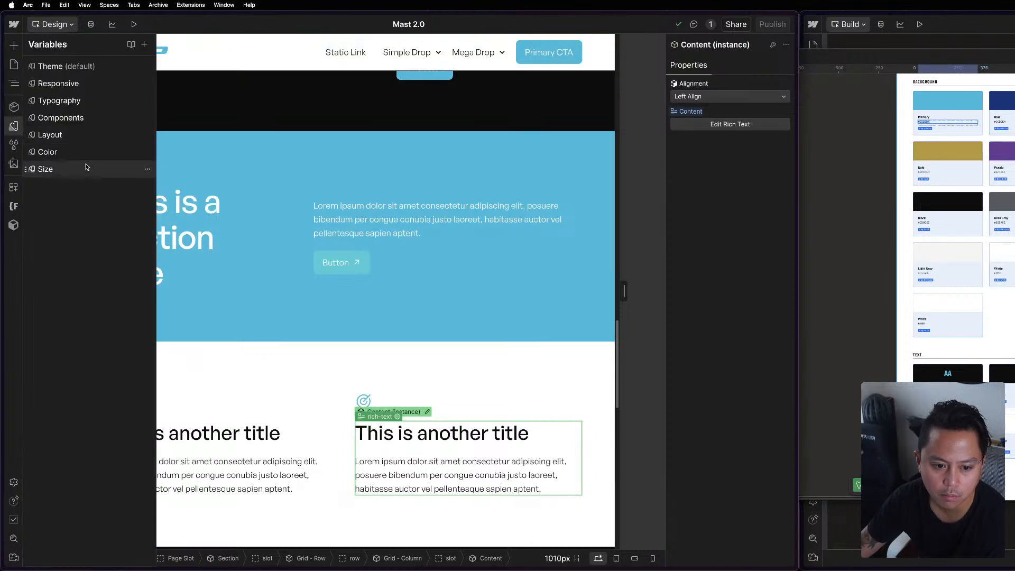
click(66, 68)
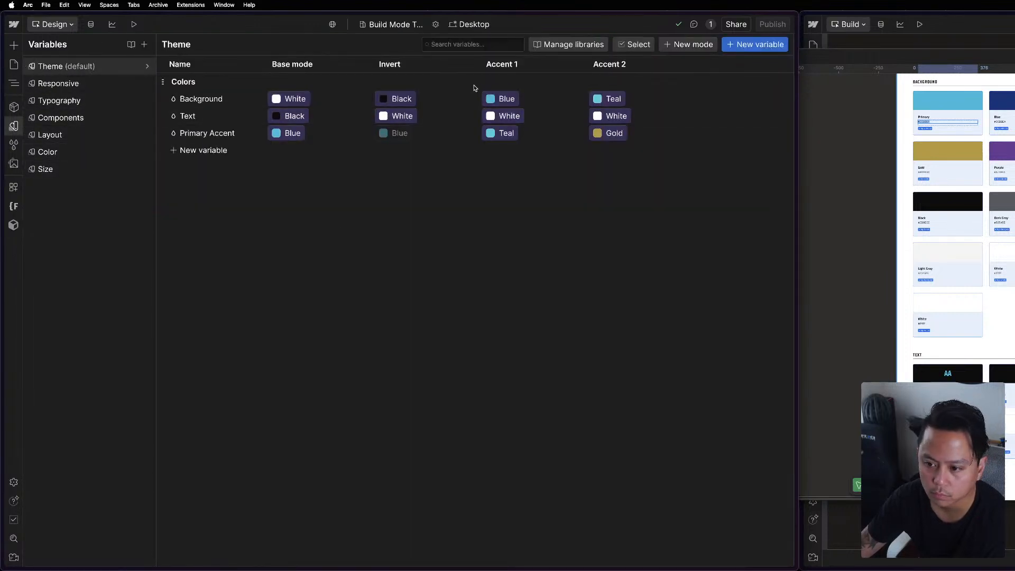
click(505, 135)
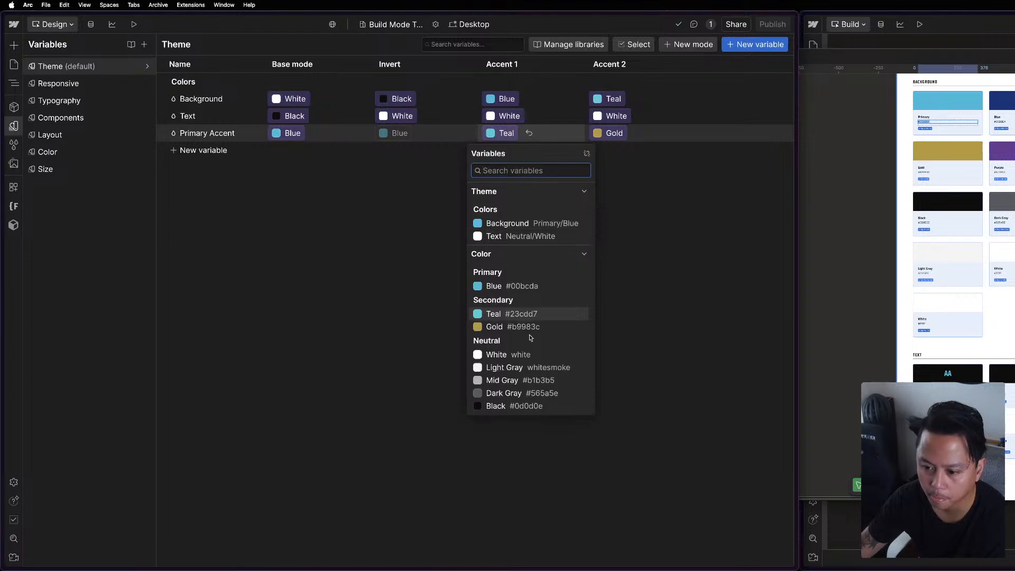
click(496, 406)
key(Escape)
click(461, 334)
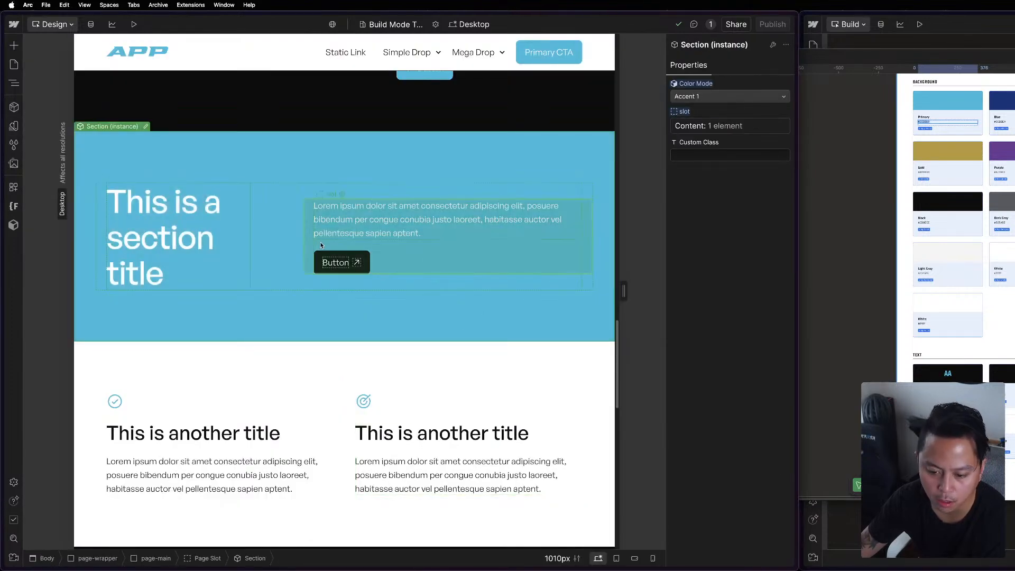
click(431, 433)
Set the Color Mode of the "Have a question?" accordion section to Base.
scroll(503, 414, down, 15)
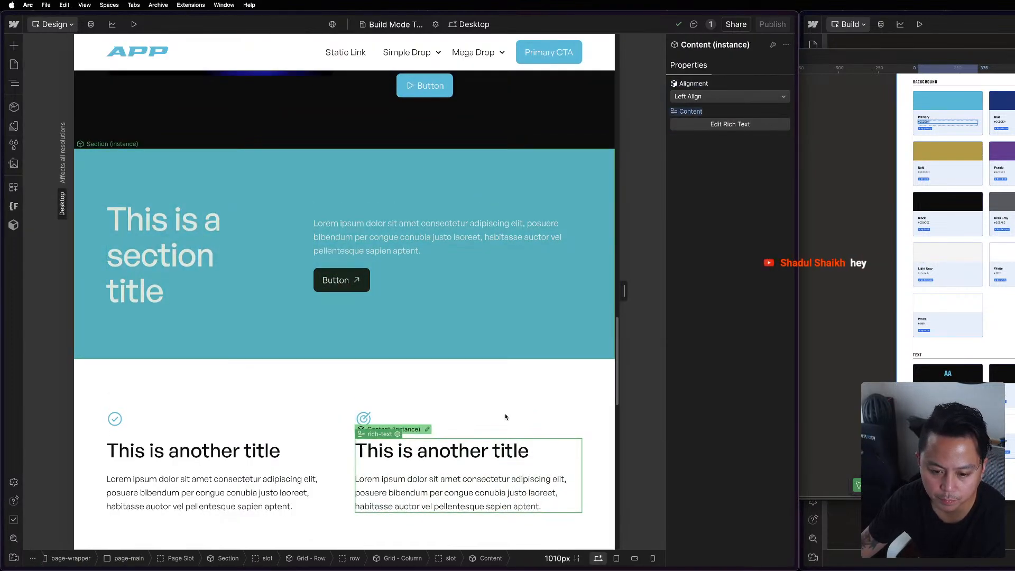
scroll(515, 444, up, 6)
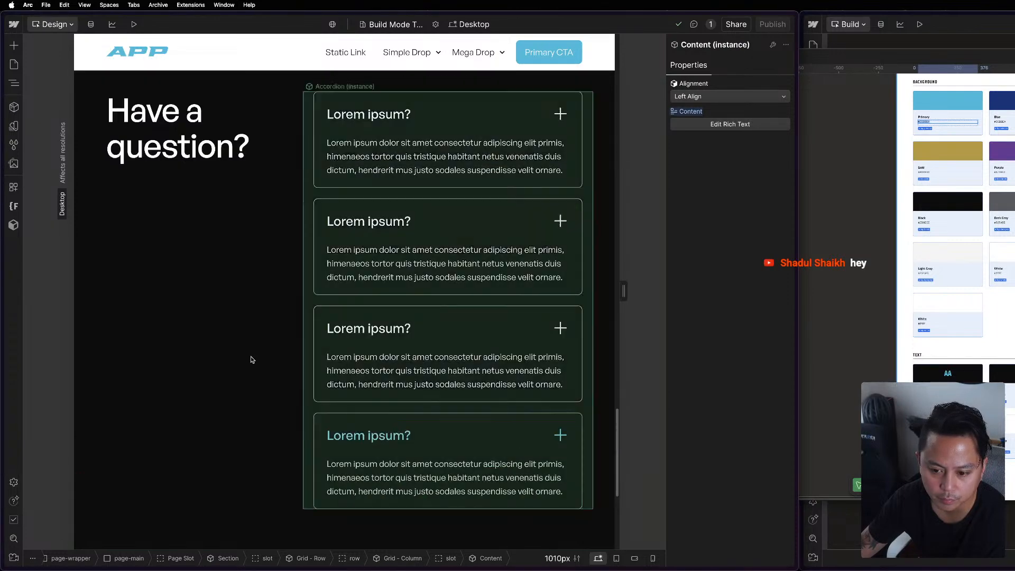
click(252, 355)
scroll(251, 354, up, 6)
click(121, 350)
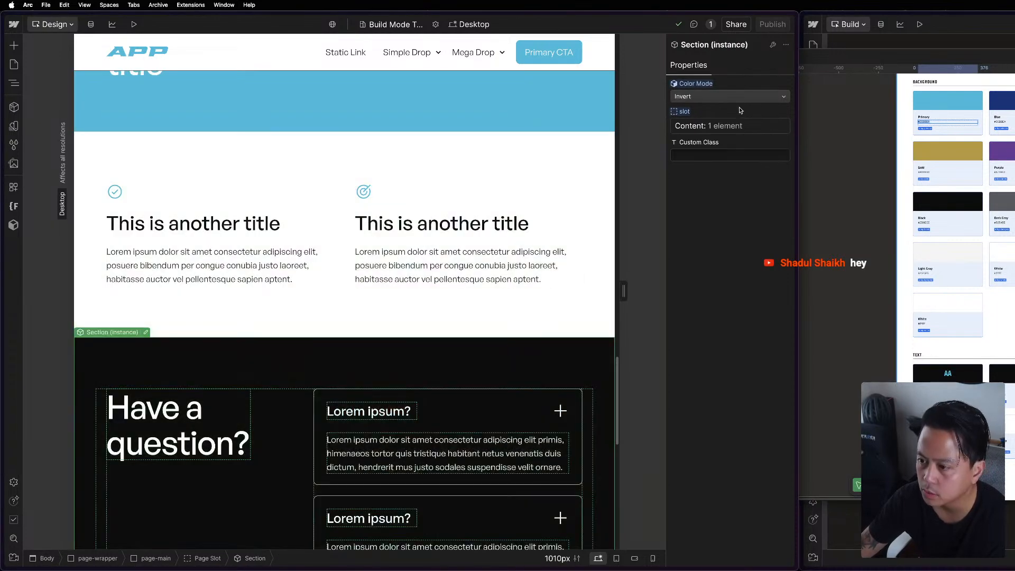
click(738, 98)
click(708, 82)
click(482, 288)
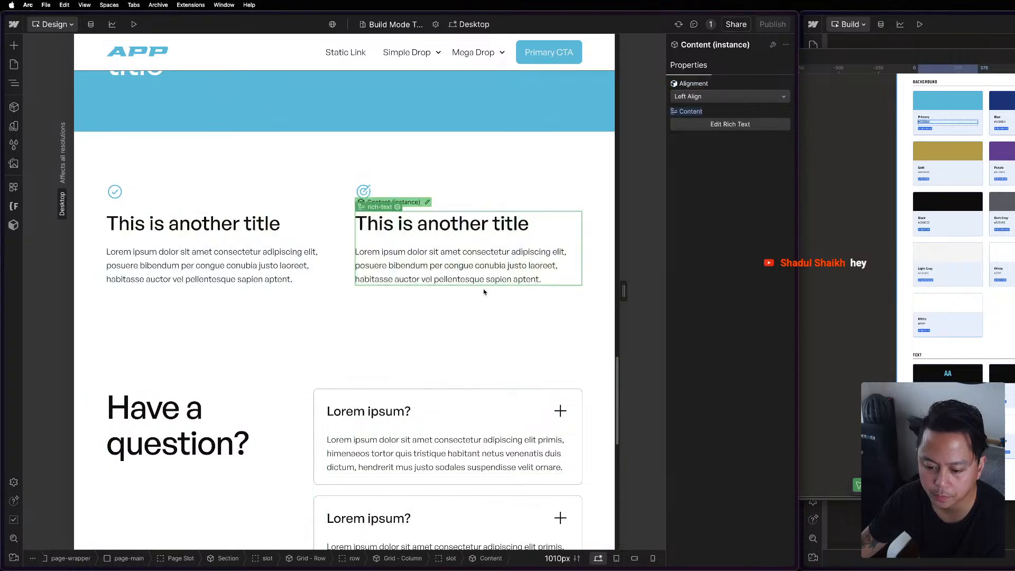
Preview the Invert color mode on the "Have a question?" section, keep Base and clear the selection.
scroll(489, 236, down, 6)
scroll(607, 142, up, 2)
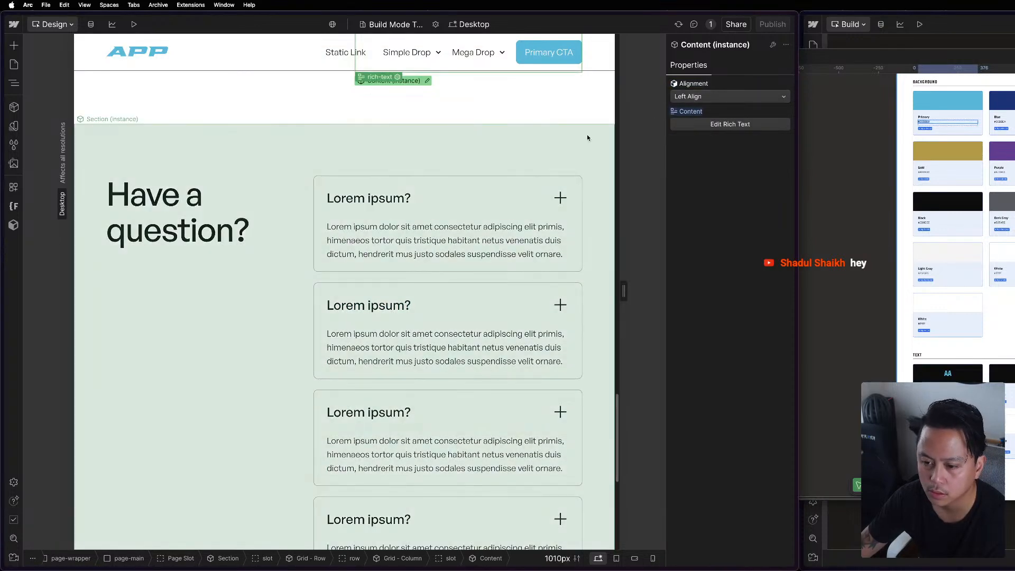
click(587, 135)
click(743, 94)
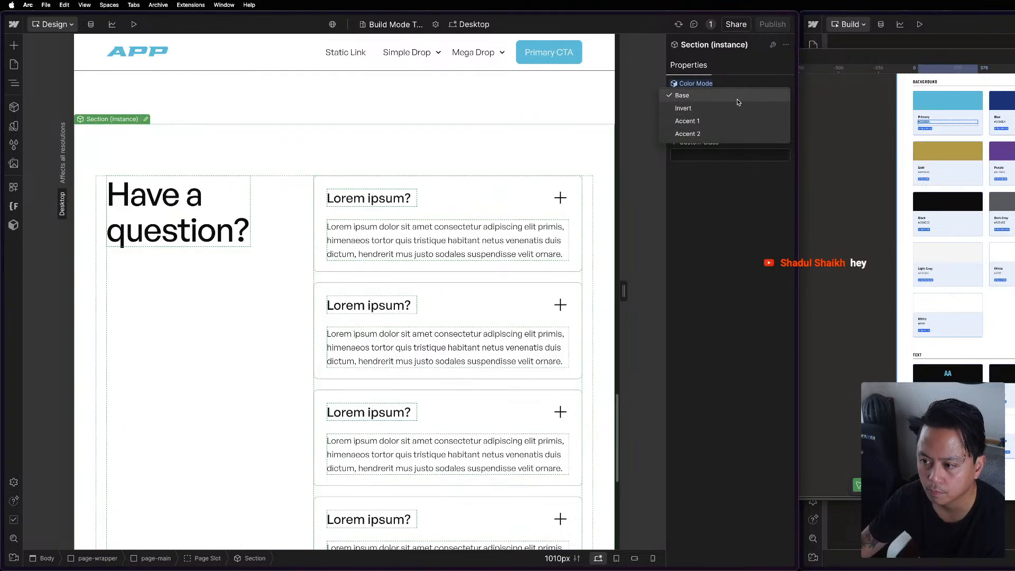
click(738, 99)
key(Escape)
Review the color mode options of the page's first "A simple header" section, keeping Invert.
scroll(582, 146, up, 1)
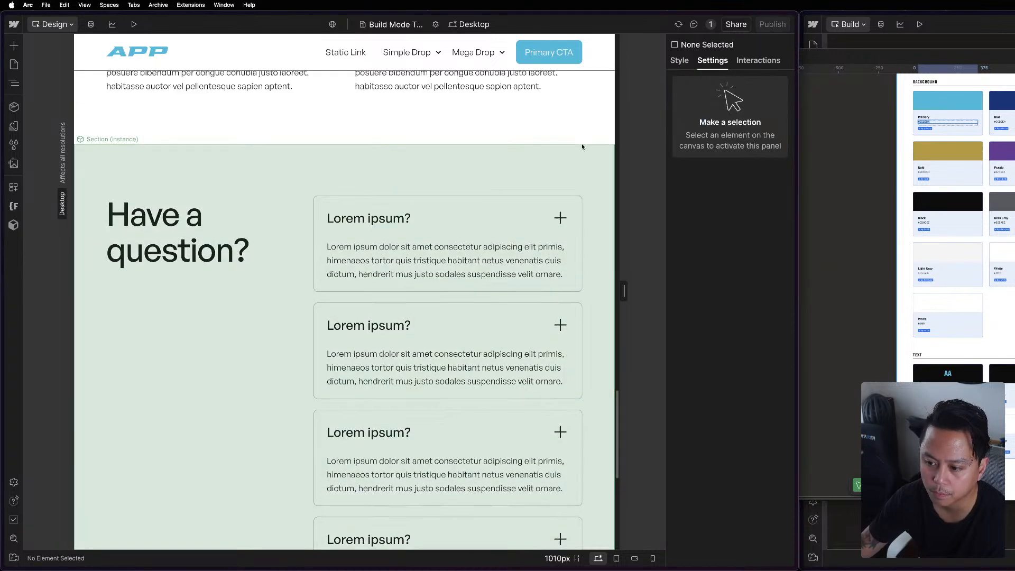
scroll(581, 144, up, 15)
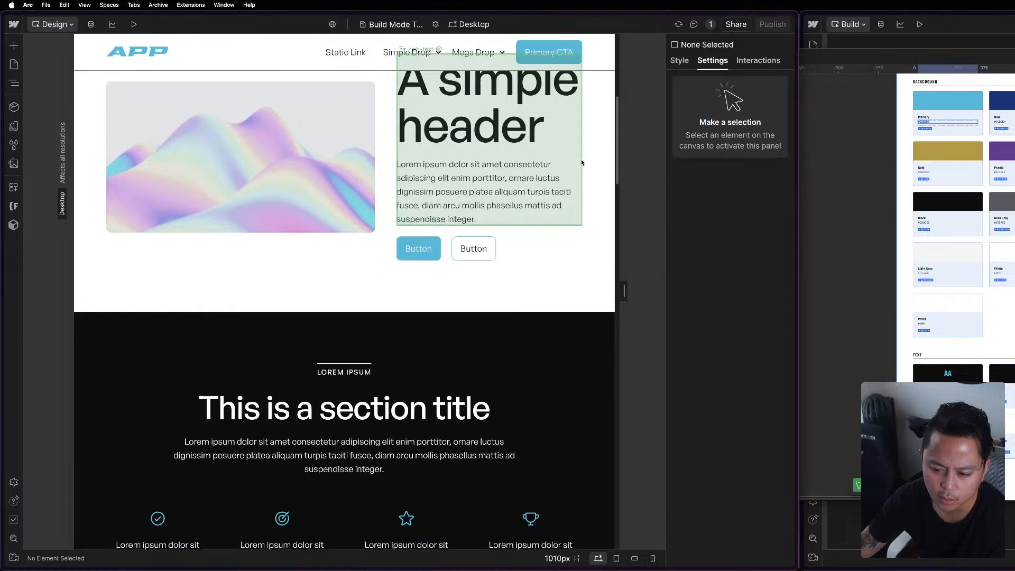
scroll(582, 162, up, 7)
click(521, 117)
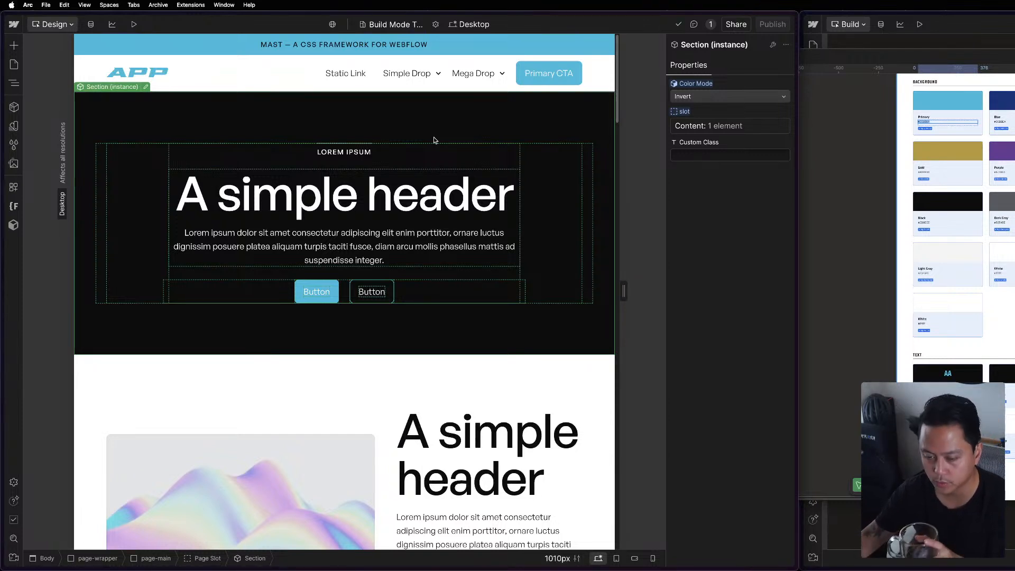
click(736, 96)
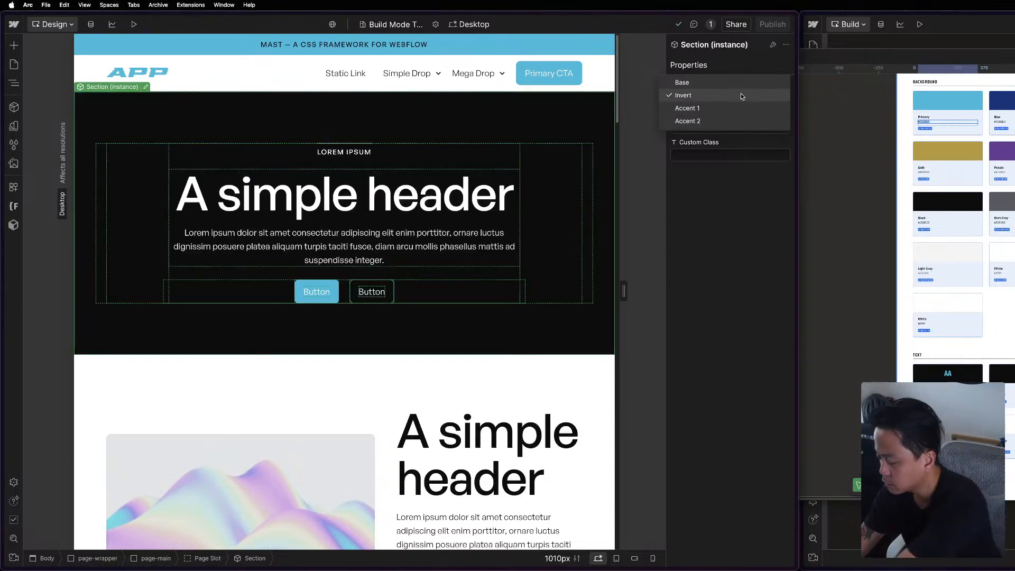
click(744, 95)
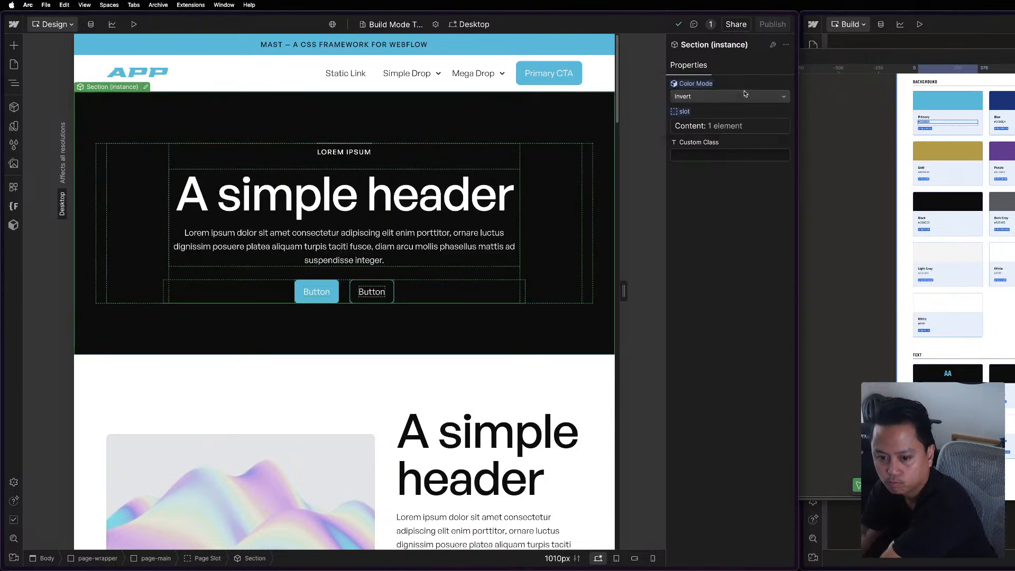
Widen the canvas to 1100 px with the first header section selected.
click(479, 152)
click(114, 94)
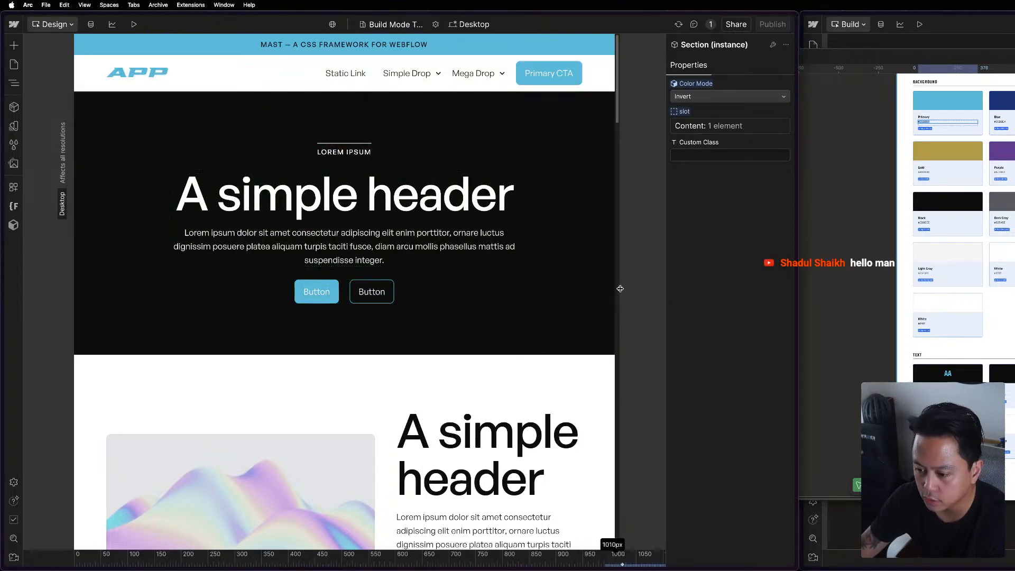
drag(615, 290, 638, 291)
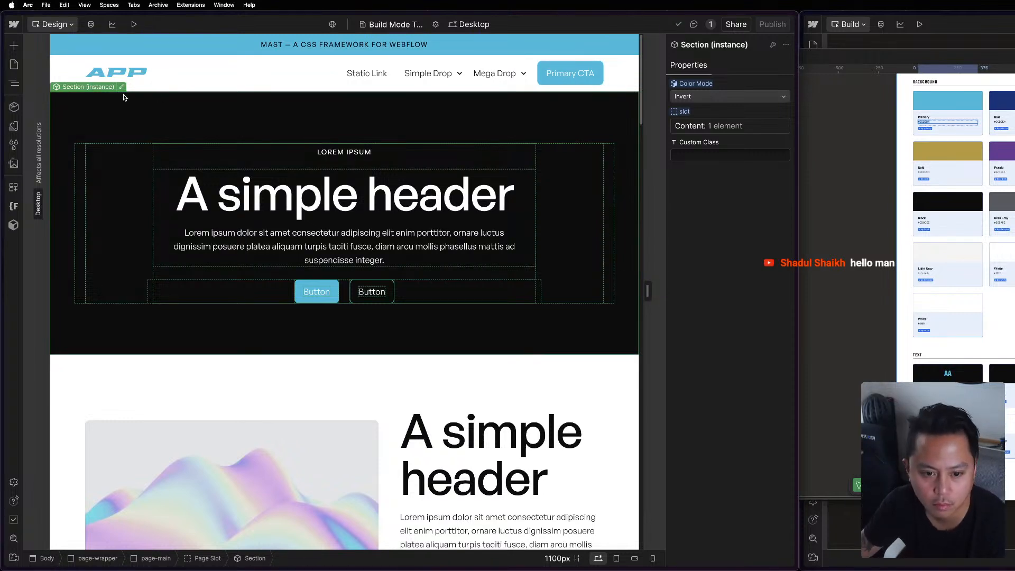
Inspect the Section component's styles and theme settings in its Invert and Base variants, then leave the component.
double_click(344, 131)
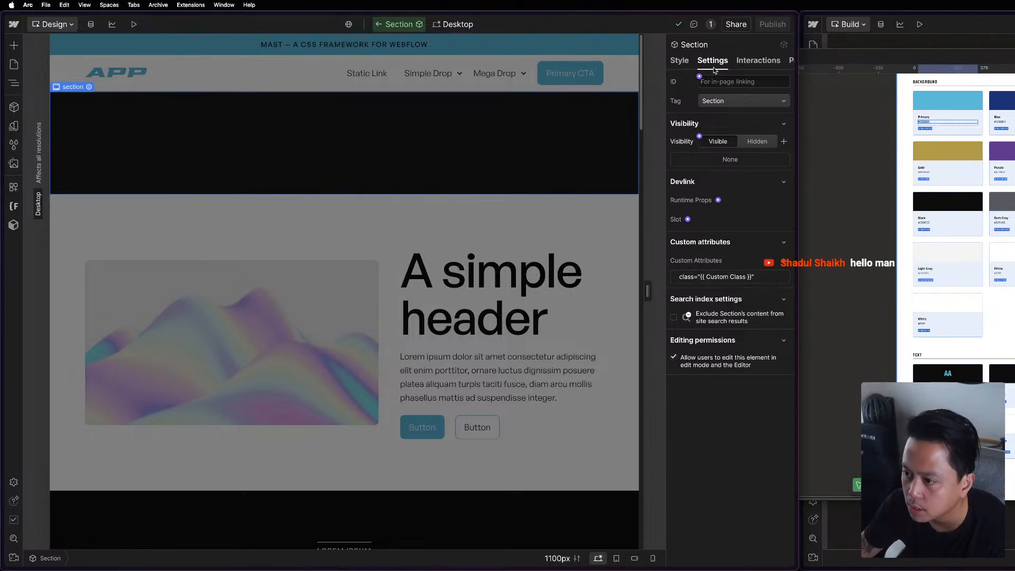
click(691, 60)
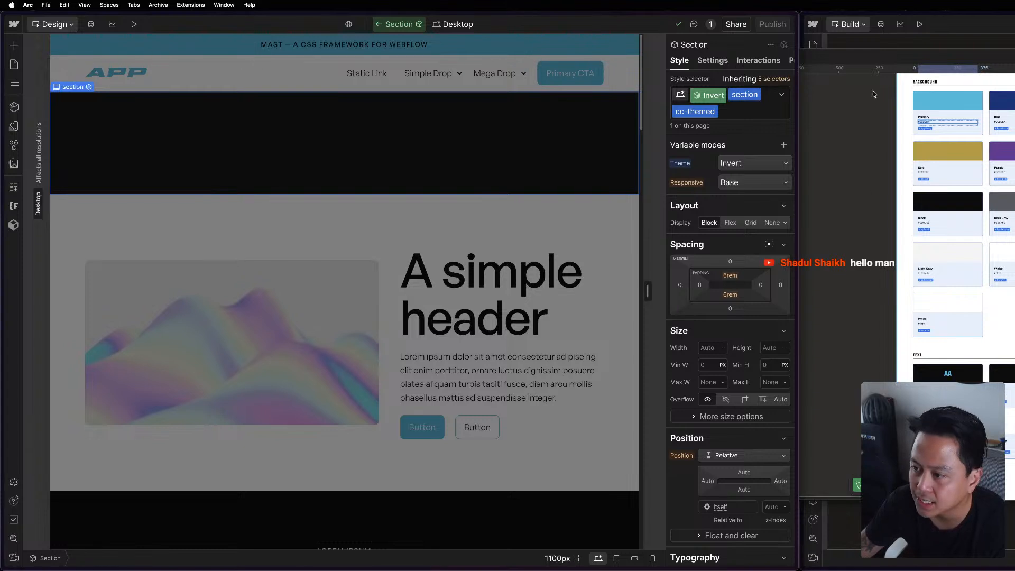
click(711, 96)
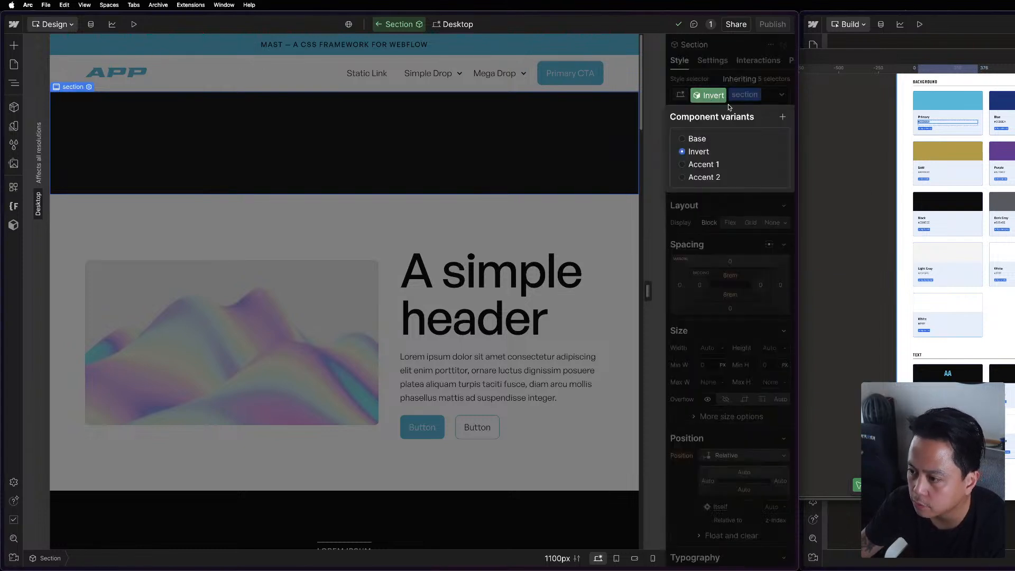
click(697, 139)
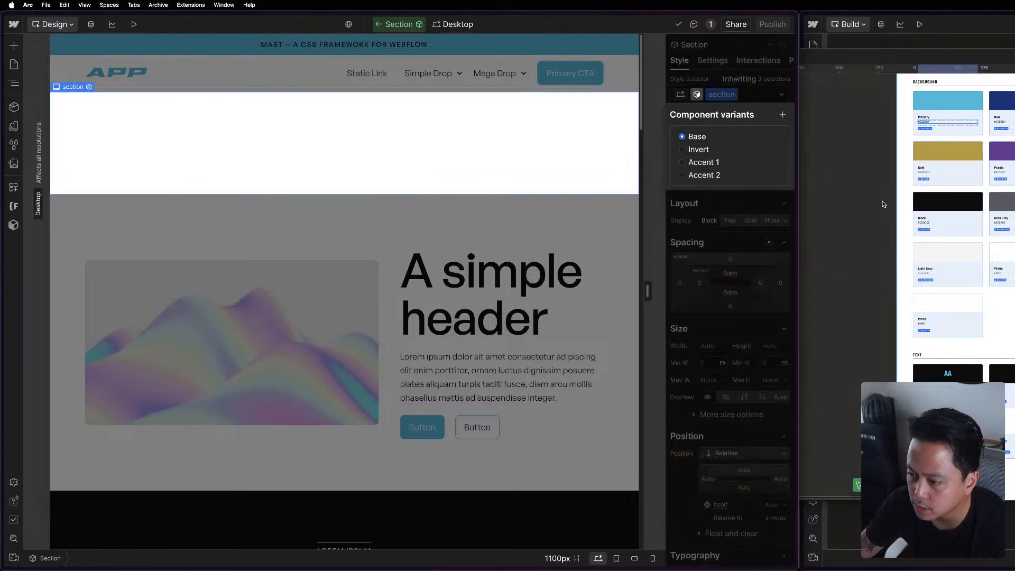
click(726, 80)
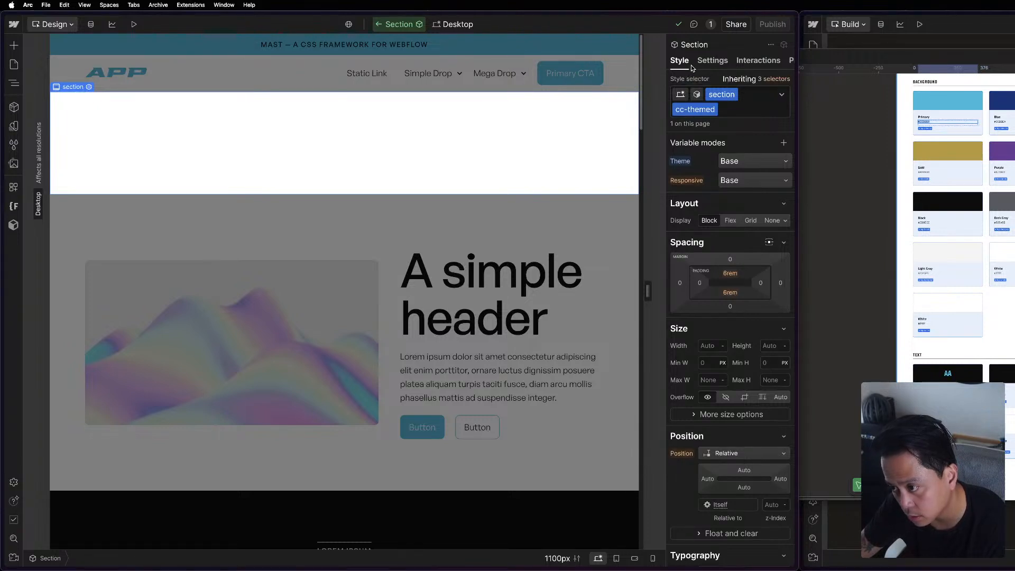
scroll(691, 340, down, 5)
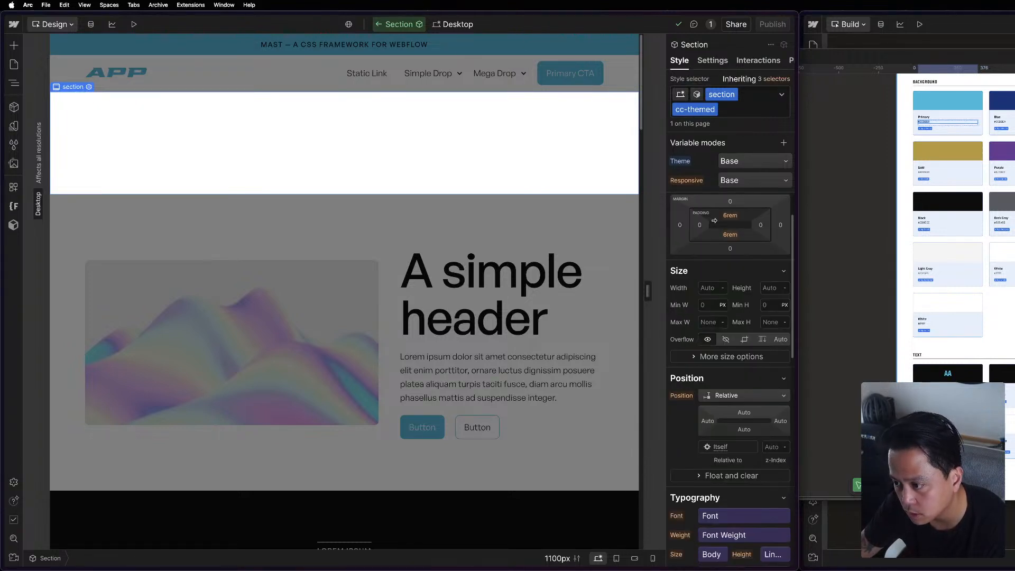
scroll(735, 395, up, 5)
key(Escape)
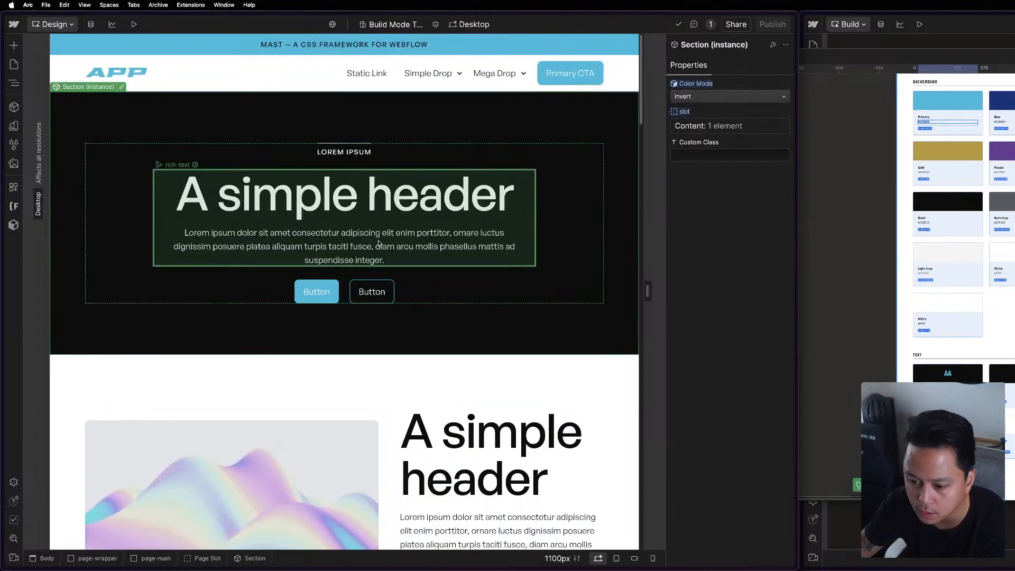
Look through the recolored sections of the page down to the footer.
scroll(503, 448, down, 15)
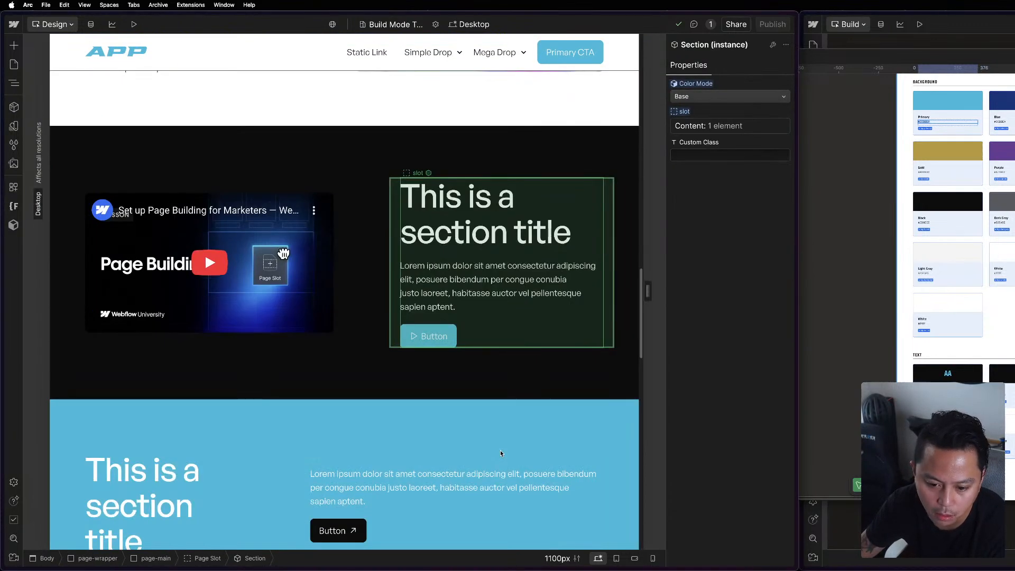
scroll(501, 453, down, 10)
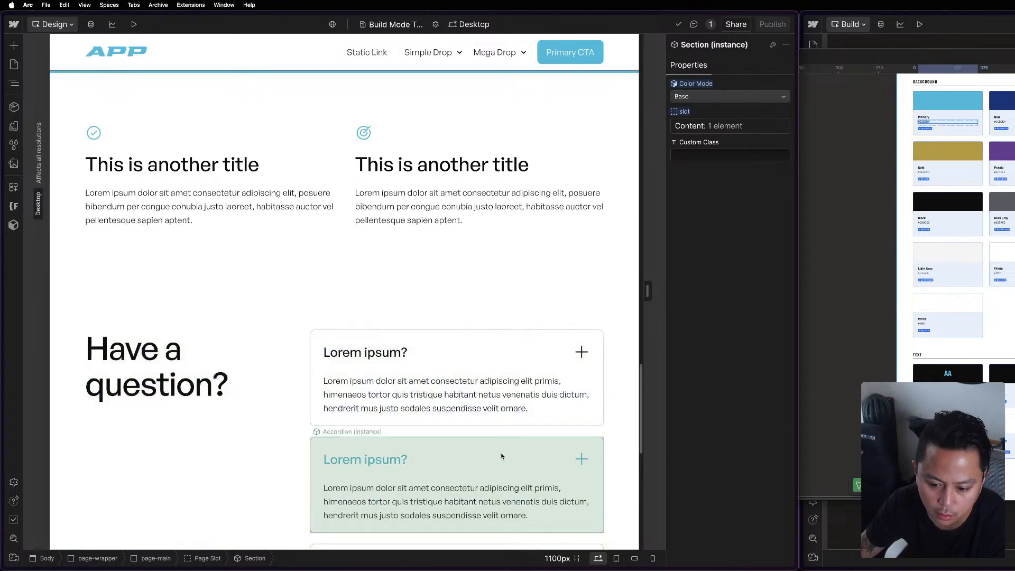
scroll(501, 456, down, 8)
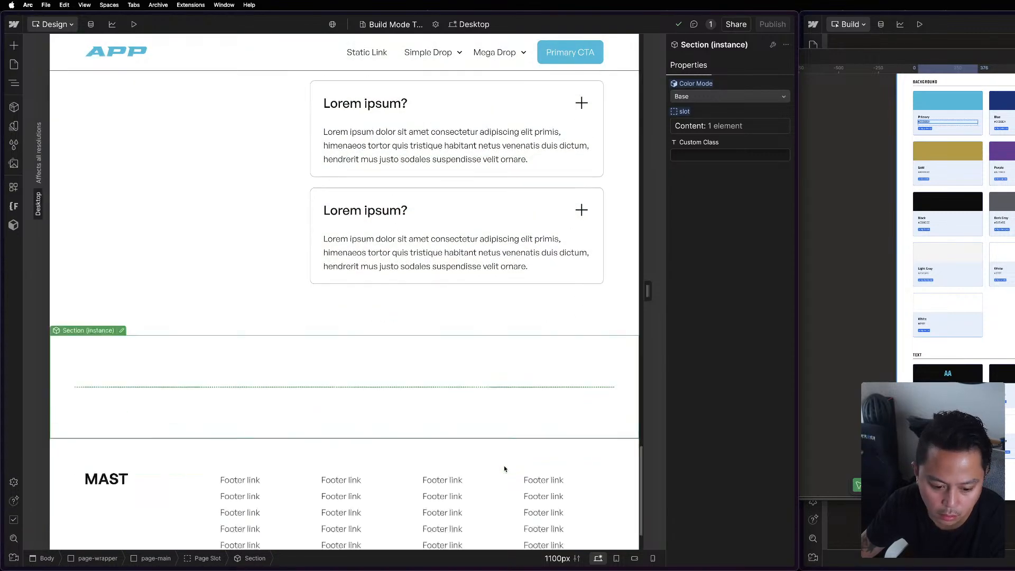
scroll(505, 469, down, 2)
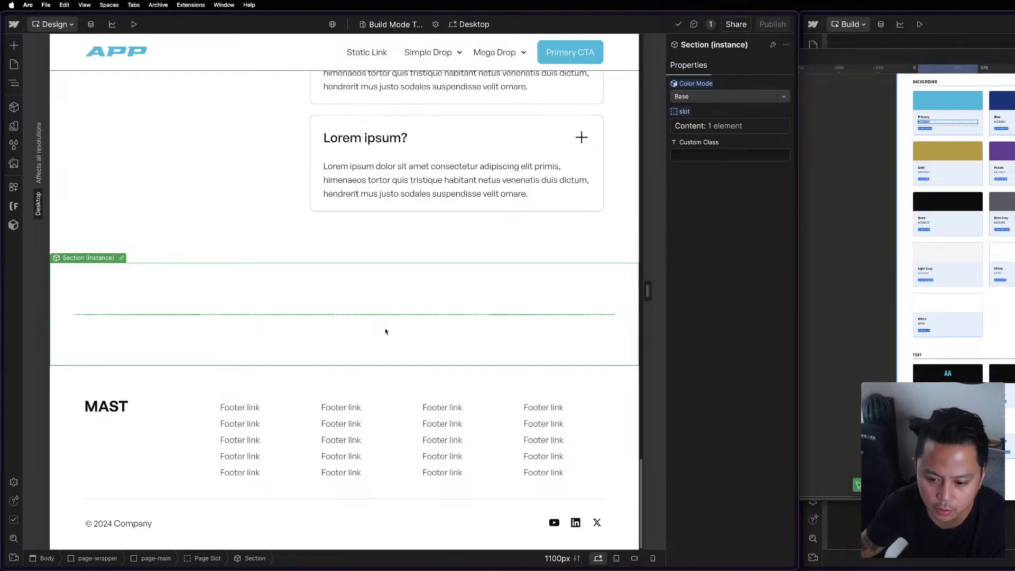
Bring the Build mode window in front of Figma and place the Design mode window beside it.
scroll(386, 332, up, 20)
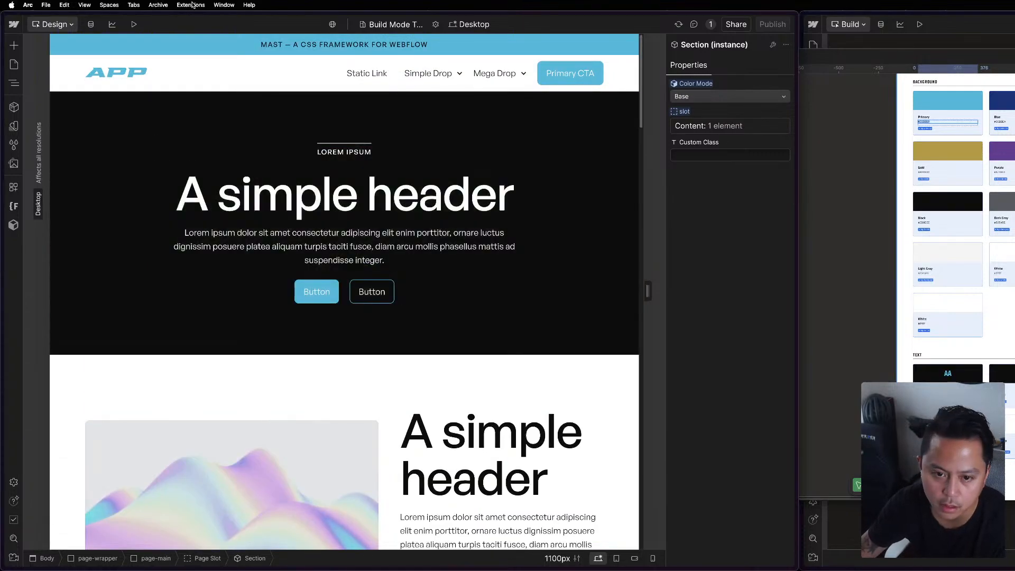
drag(192, 17, 759, 9)
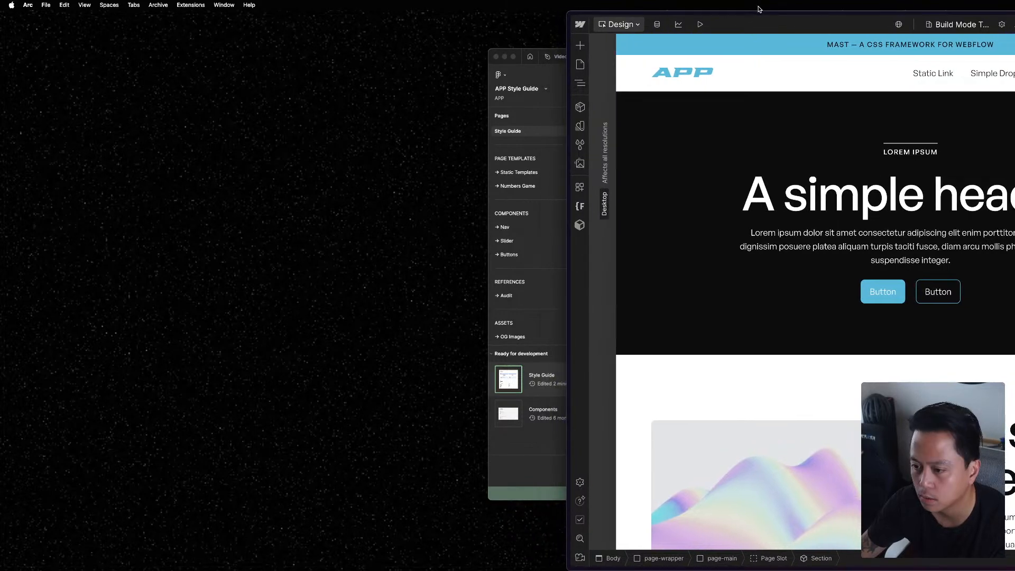
key(ctrl+Up)
click(1012, 318)
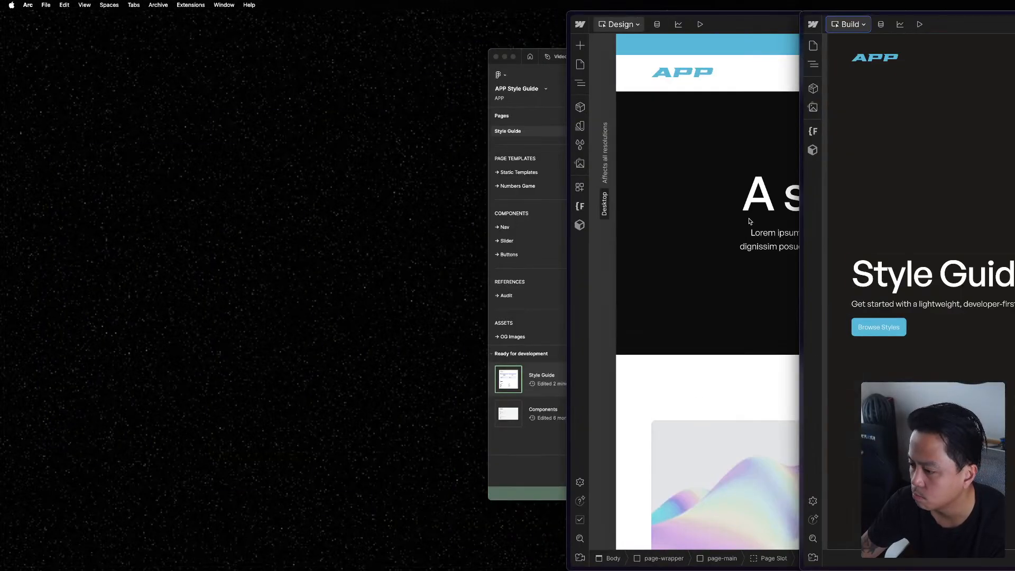
drag(764, 15, 202, 2)
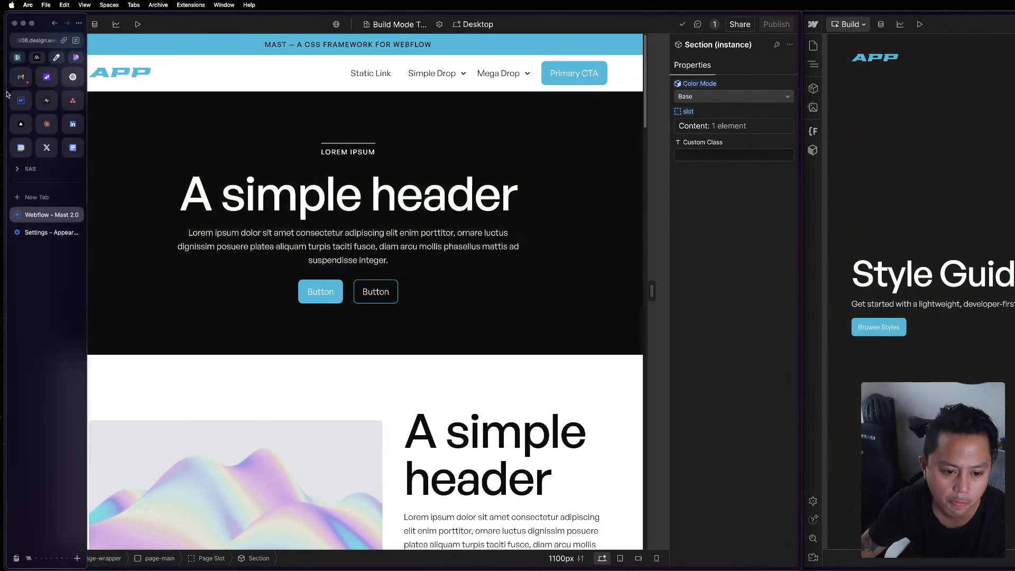
List the Mast 2.0 project's pages in both the Design and Build mode windows, and show the browser sidebar.
click(18, 65)
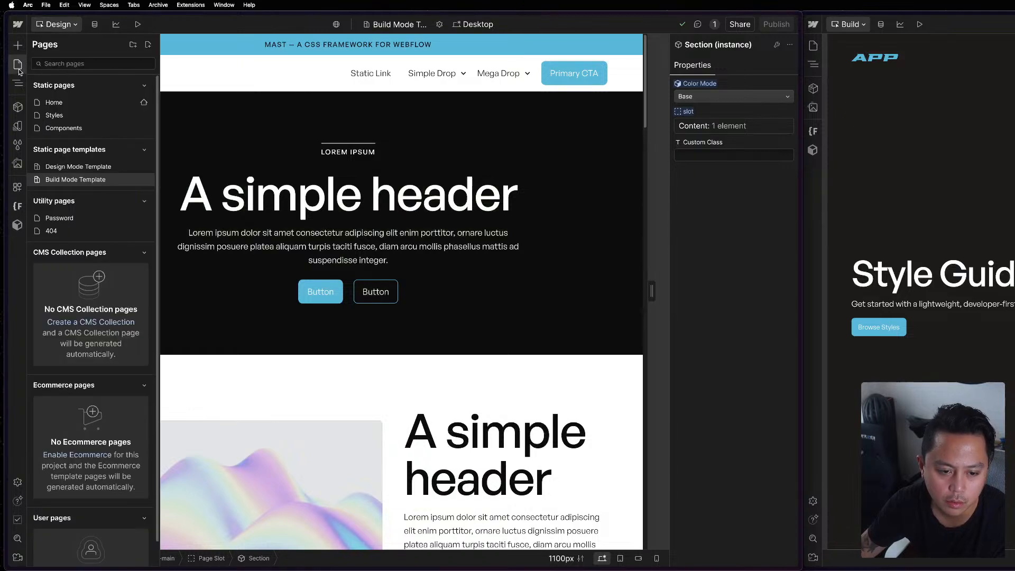
key(super+s)
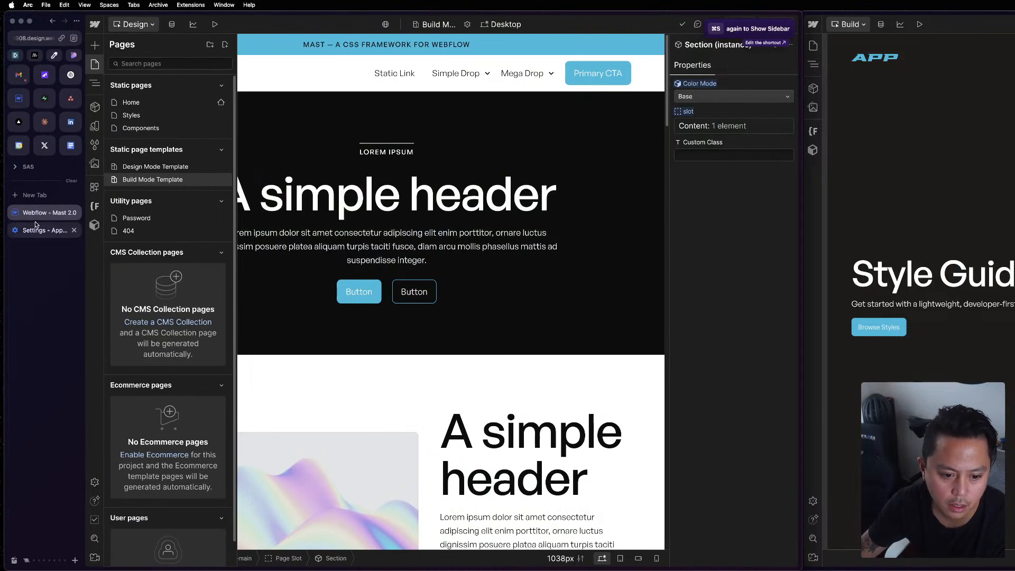
click(18, 99)
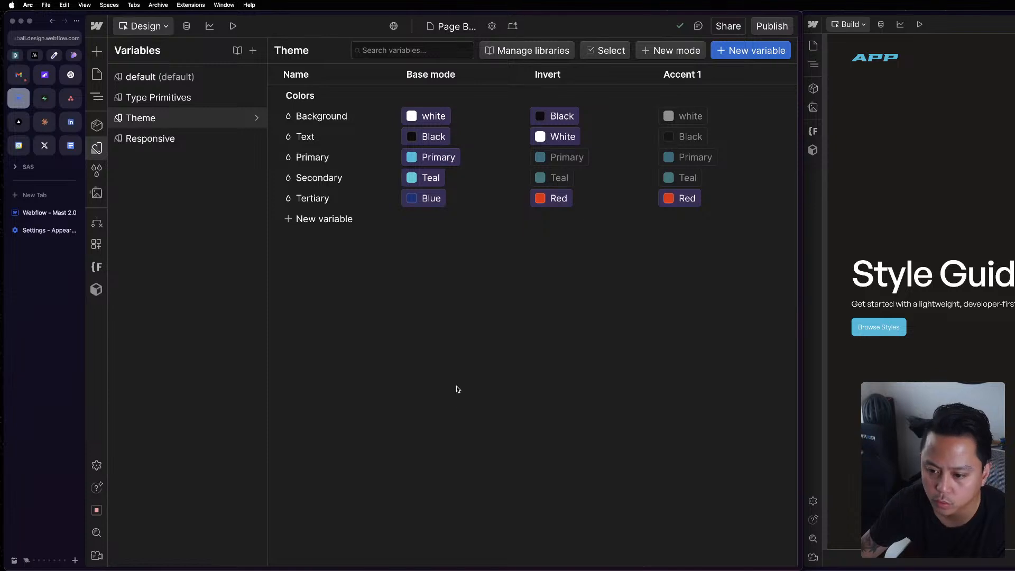
click(908, 365)
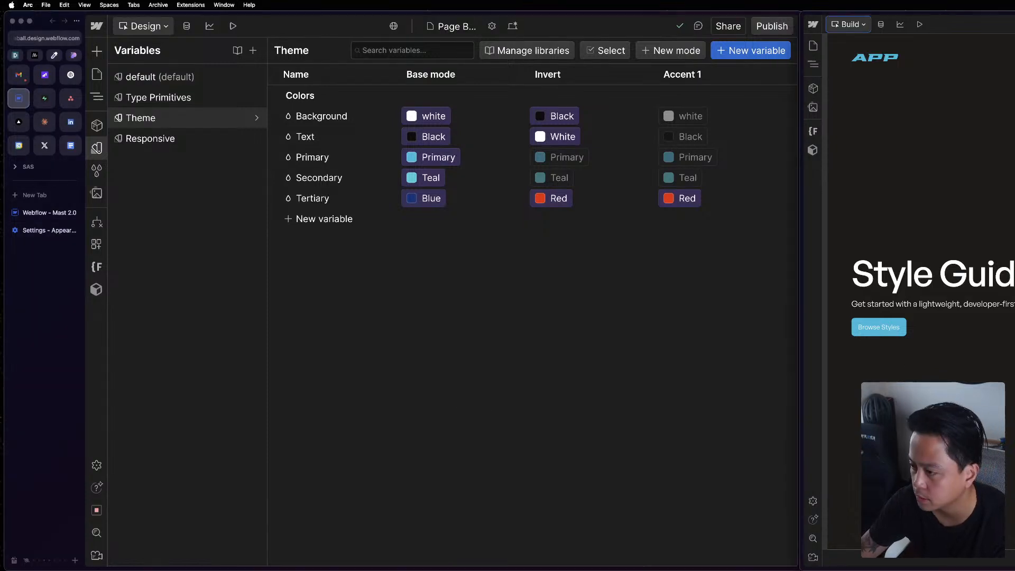
click(813, 47)
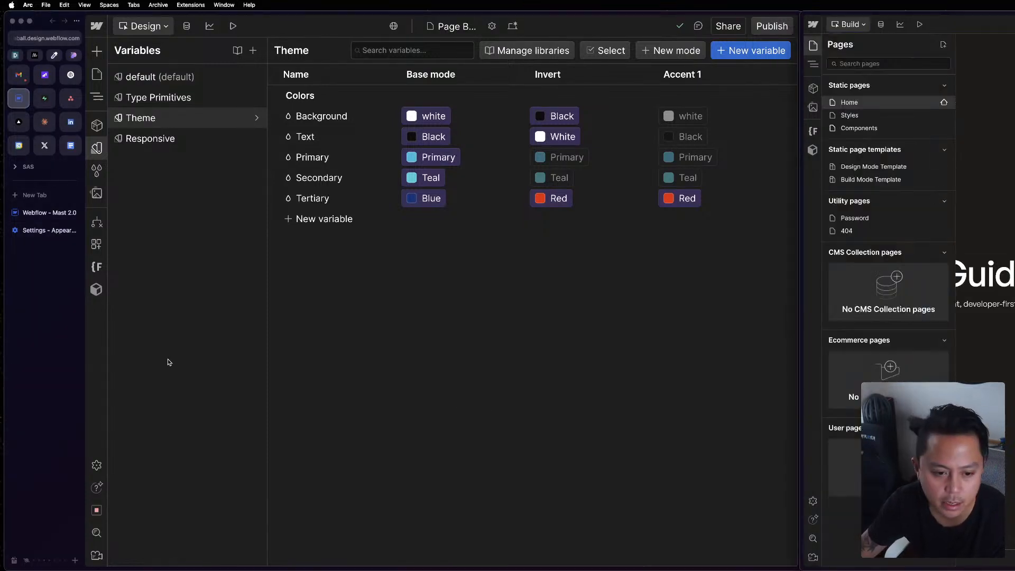
Switch to the existing APP site's project and close its Theme variables to view the top of the page builder page.
click(44, 214)
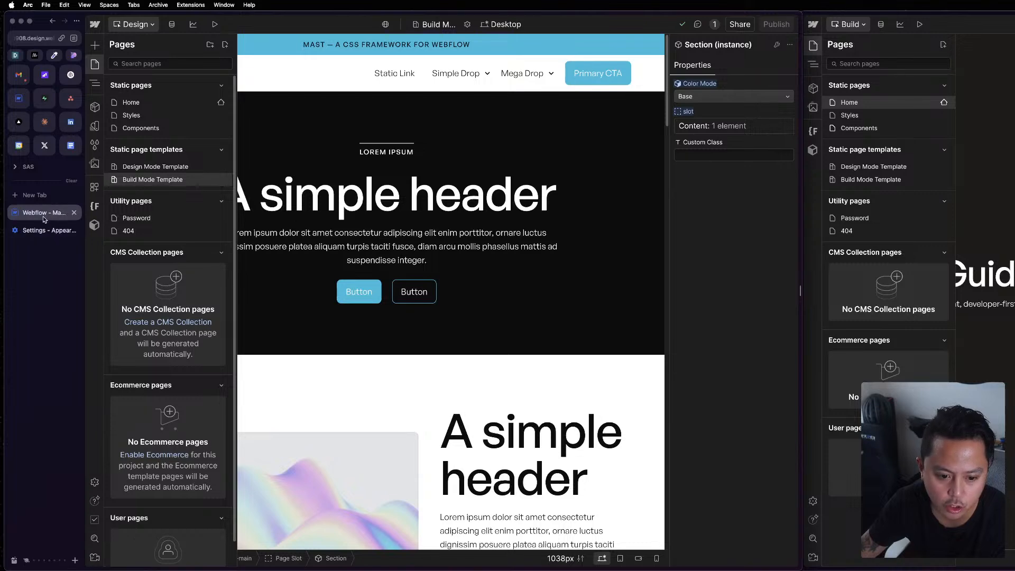
click(19, 99)
click(19, 74)
click(19, 97)
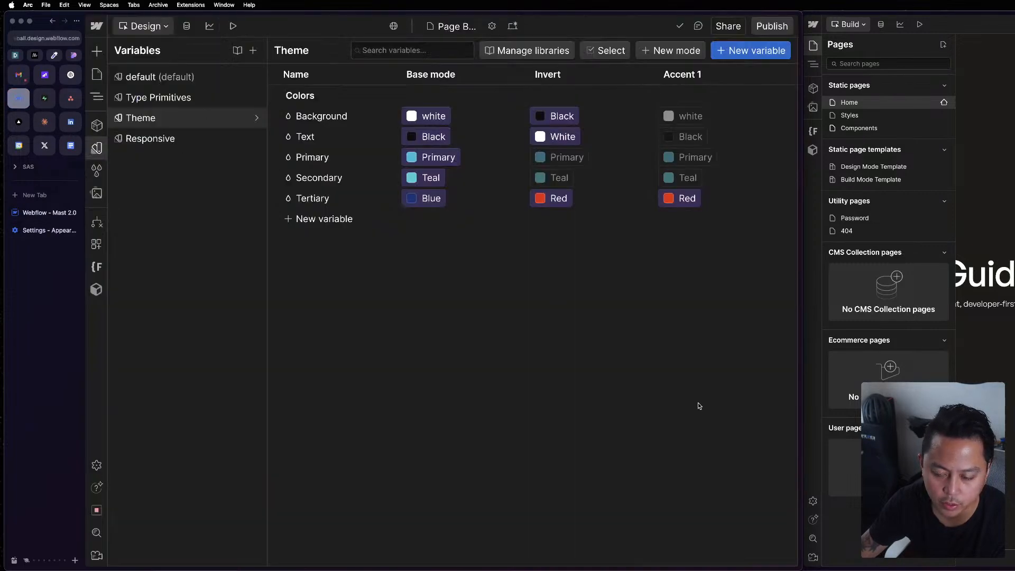
click(97, 148)
click(832, 127)
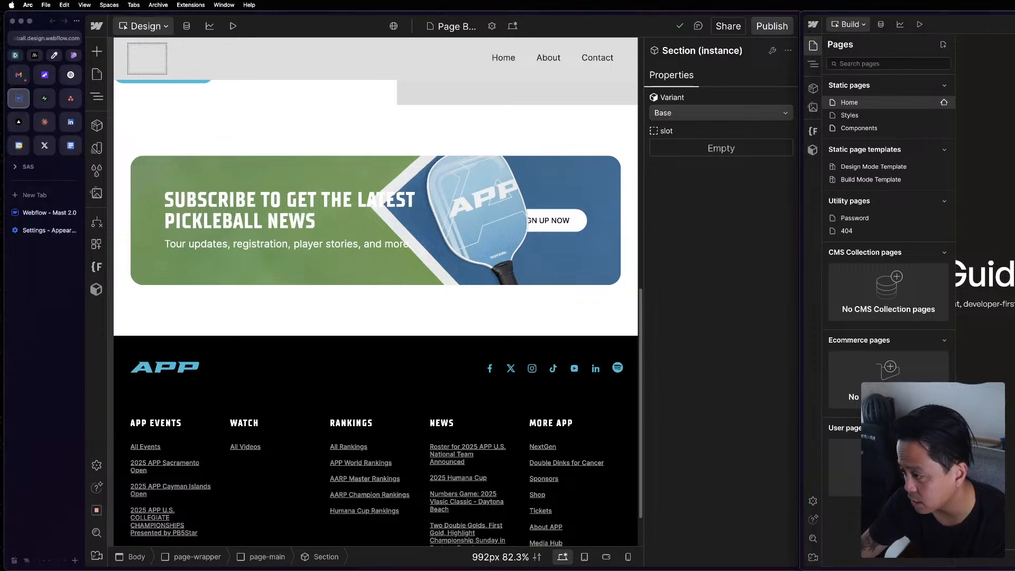
click(15, 106)
click(495, 241)
scroll(493, 241, up, 10)
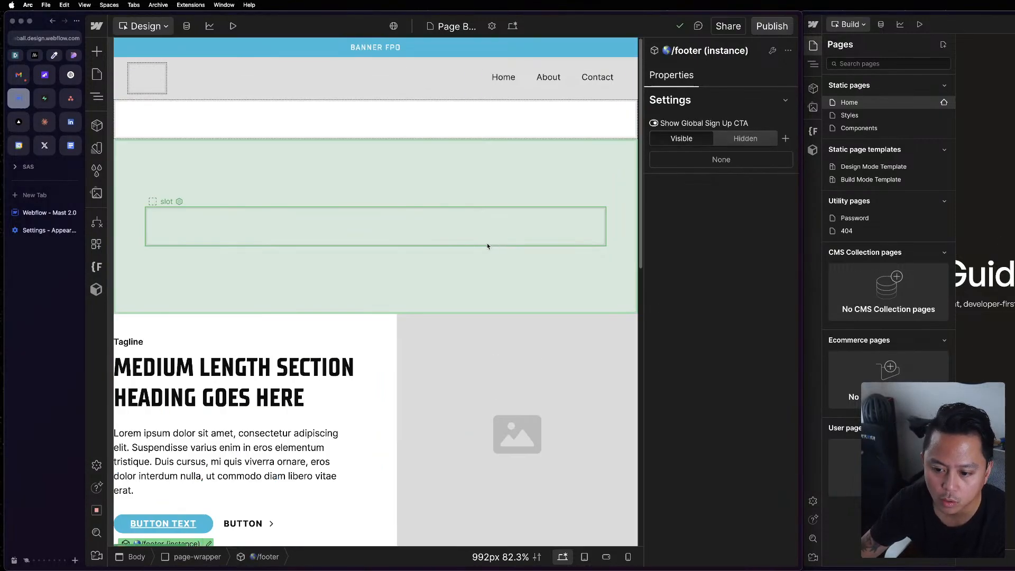
Look through the APP site's page list, including the Page Builder Components folder under Utilities and the static page templates.
click(96, 74)
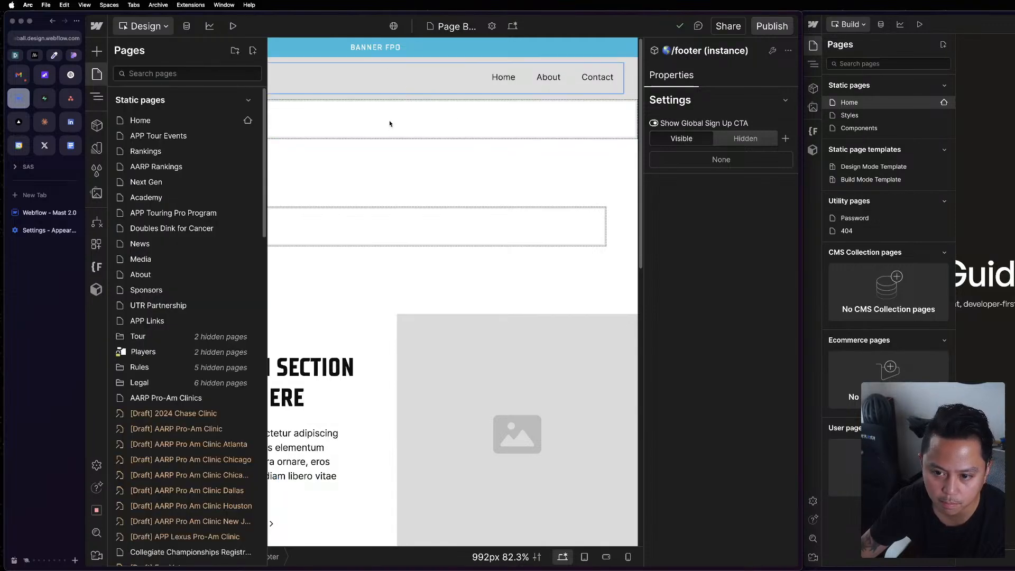
scroll(194, 257, down, 8)
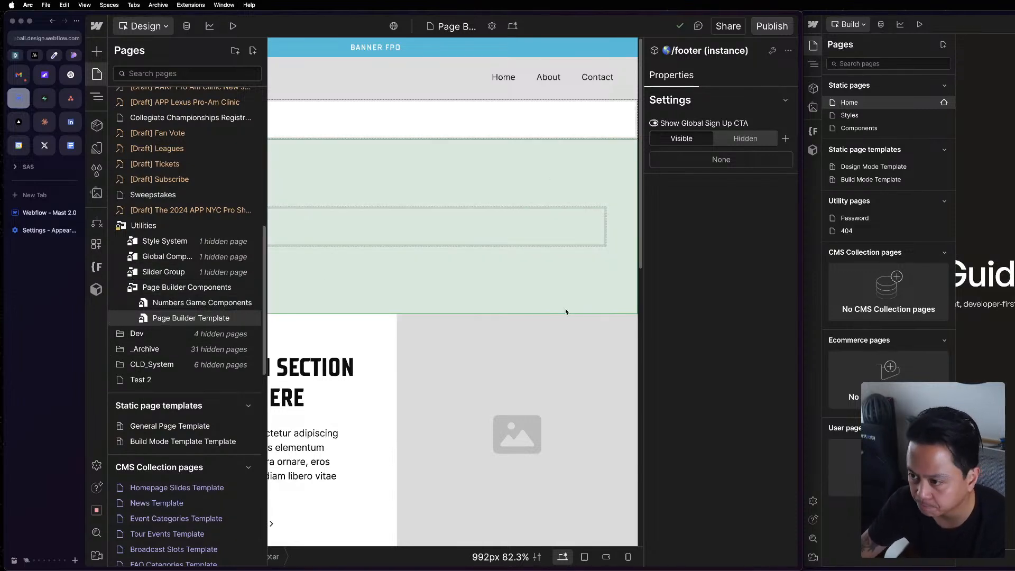
click(149, 291)
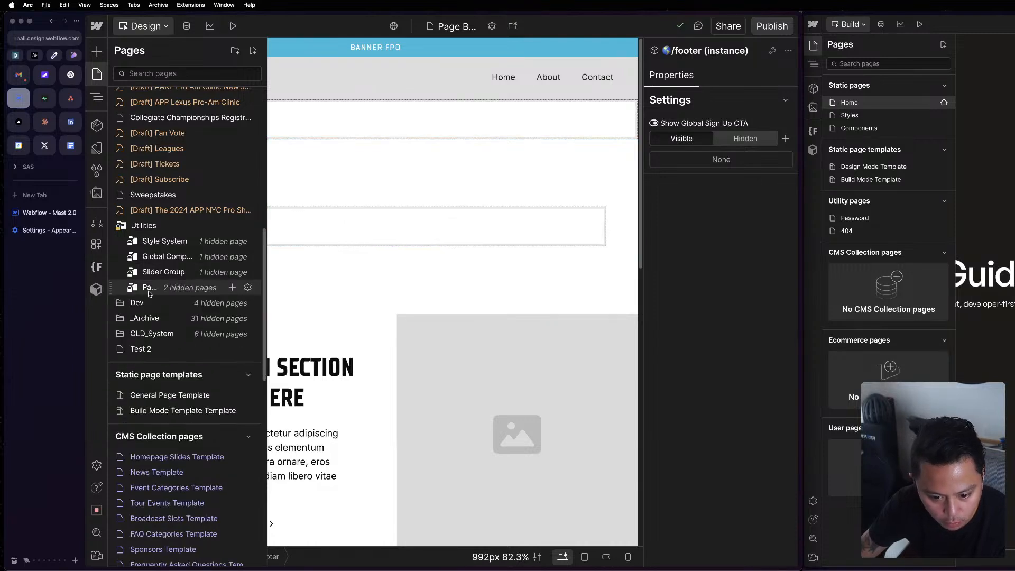
click(148, 289)
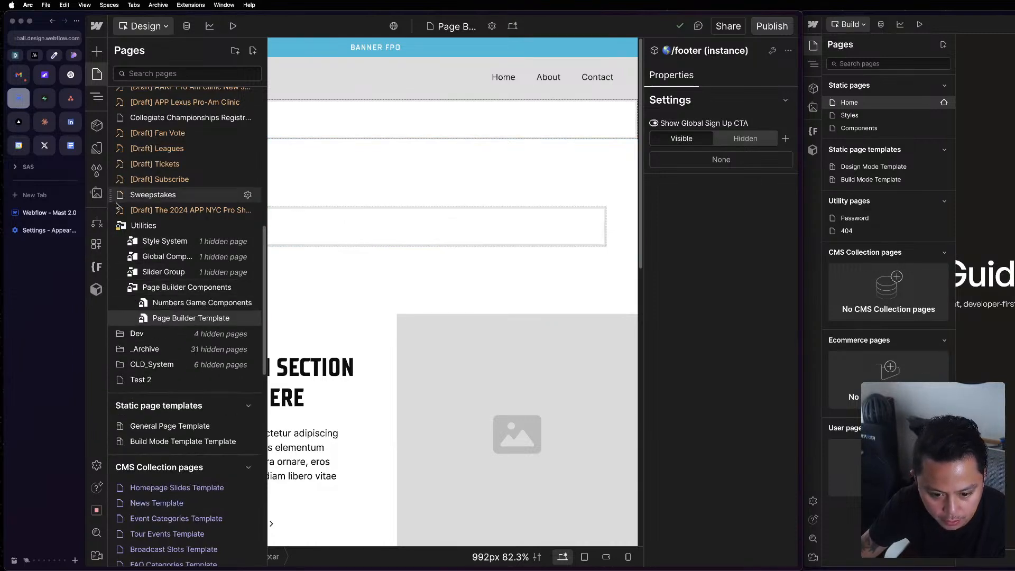
click(176, 242)
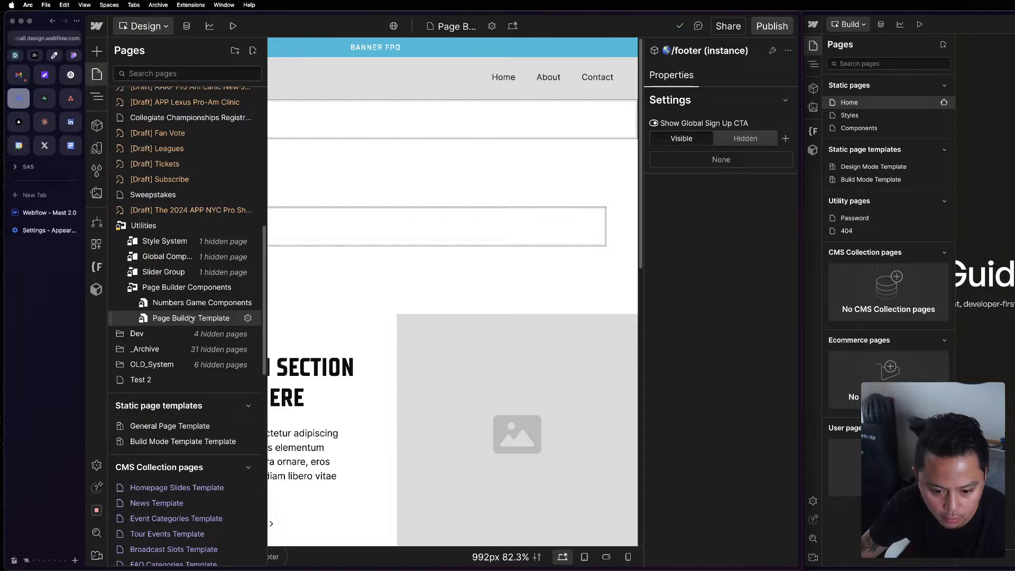
click(494, 279)
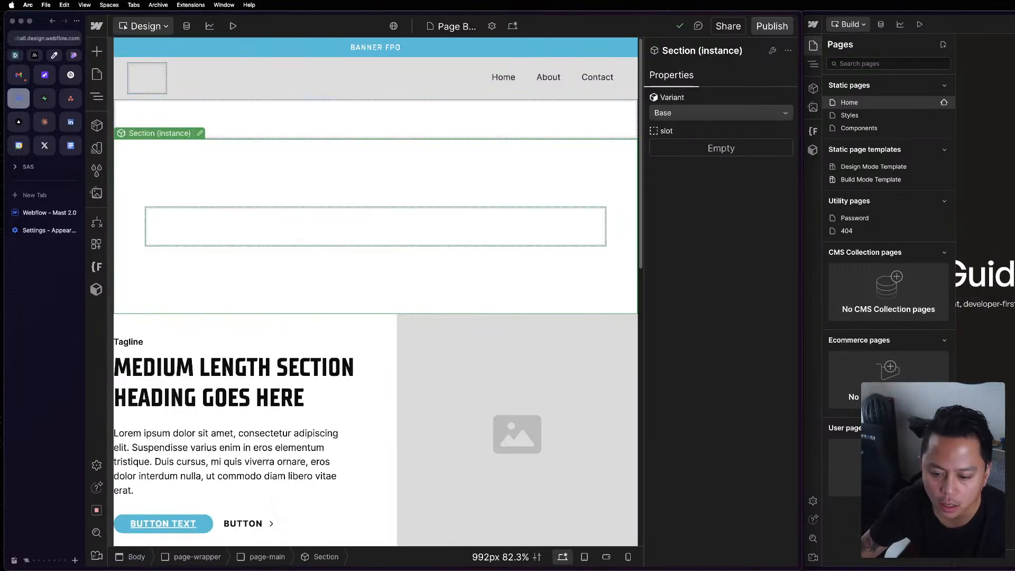
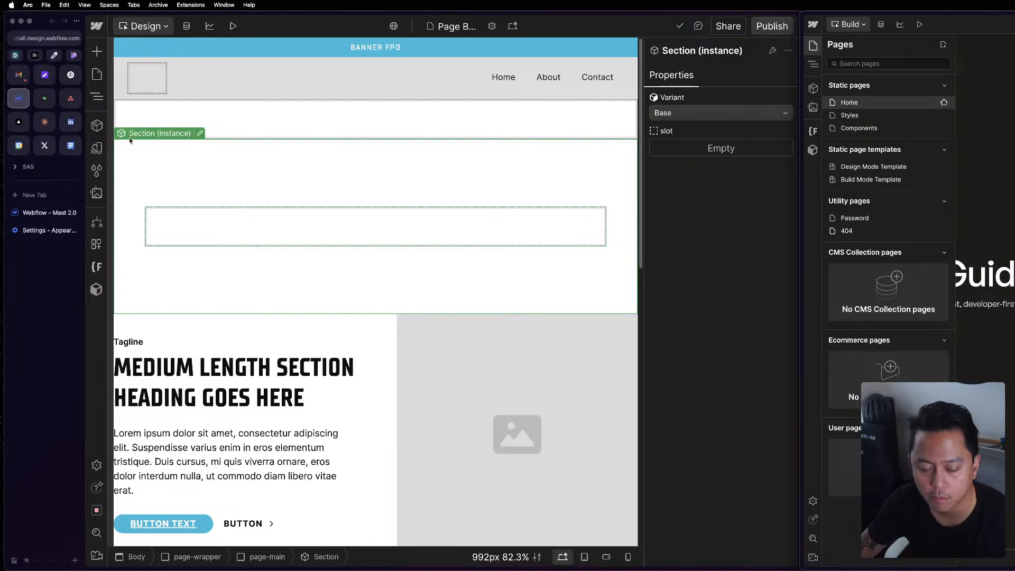
Hide the browser sidebar and inspect the Page Slot and the empty Section instance on the APP site's page builder page.
key(super+s)
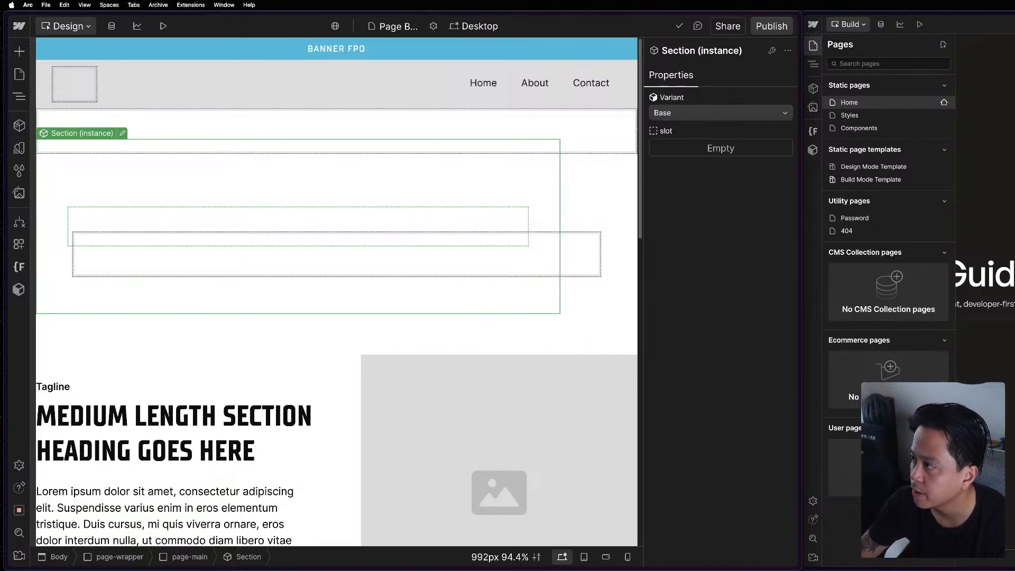
click(209, 128)
key(z)
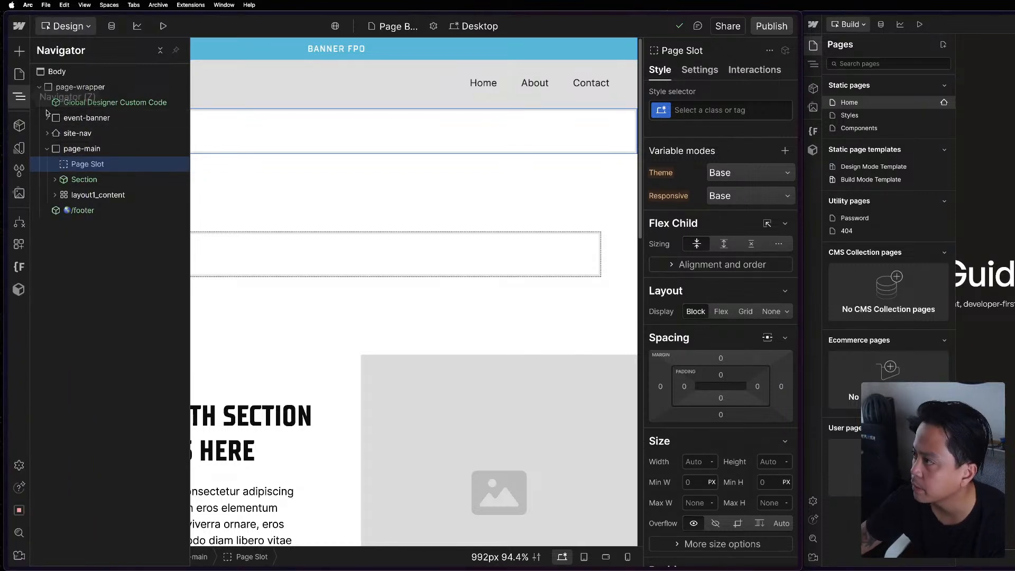
click(681, 222)
click(689, 222)
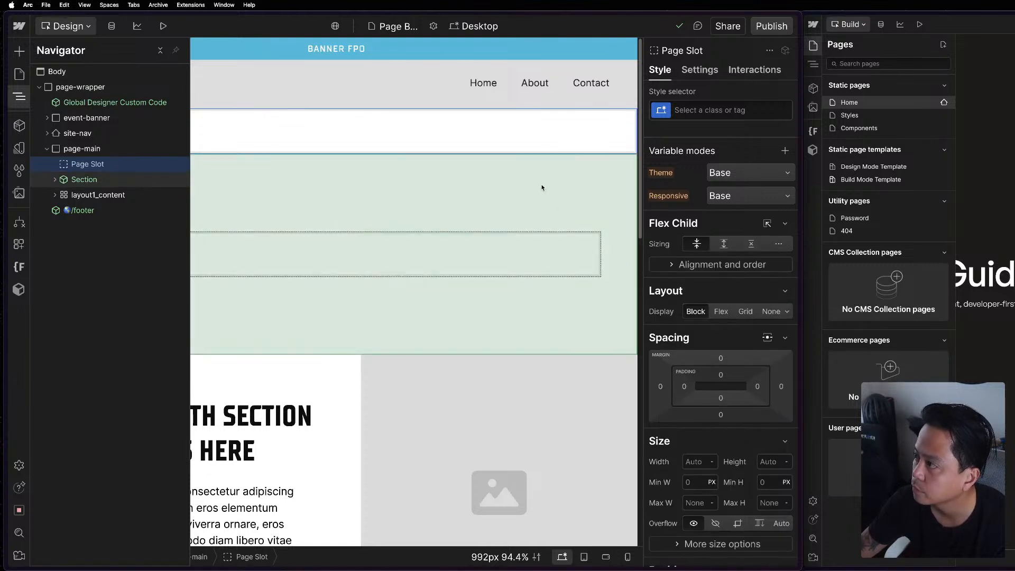
click(312, 141)
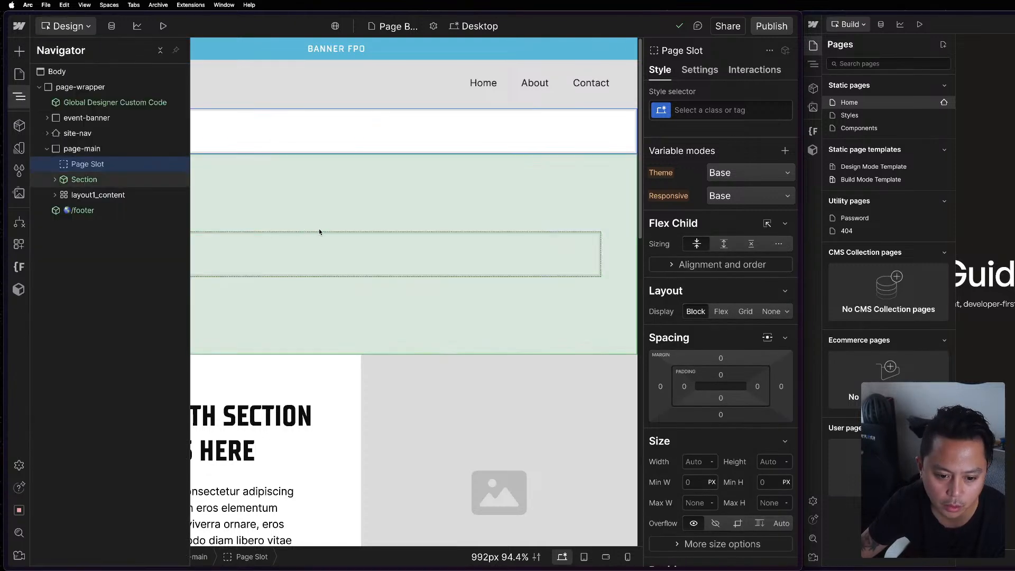
click(368, 244)
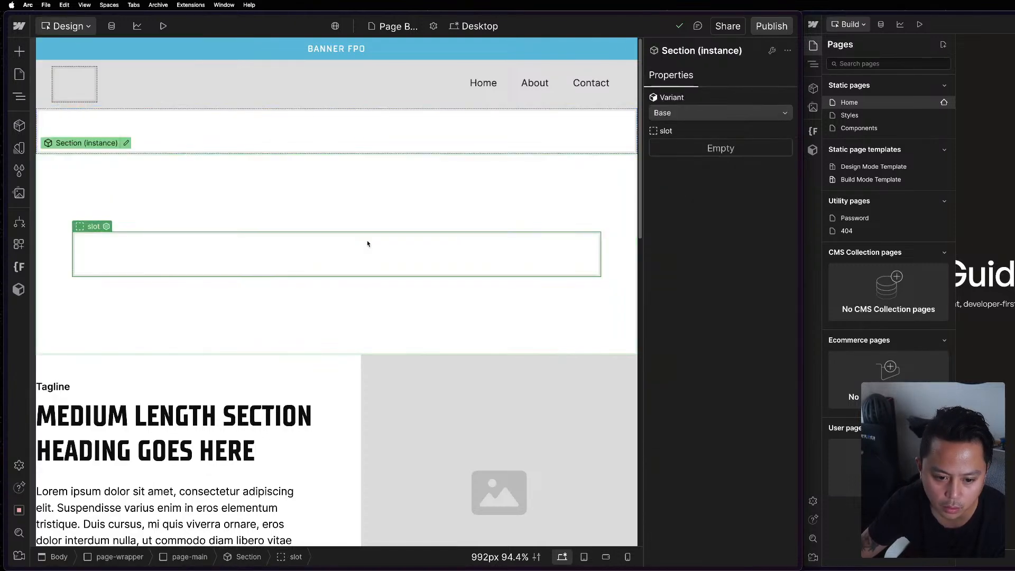
Open the Build Mode Template page in the Mast 2.0 Build mode window.
click(905, 119)
click(813, 45)
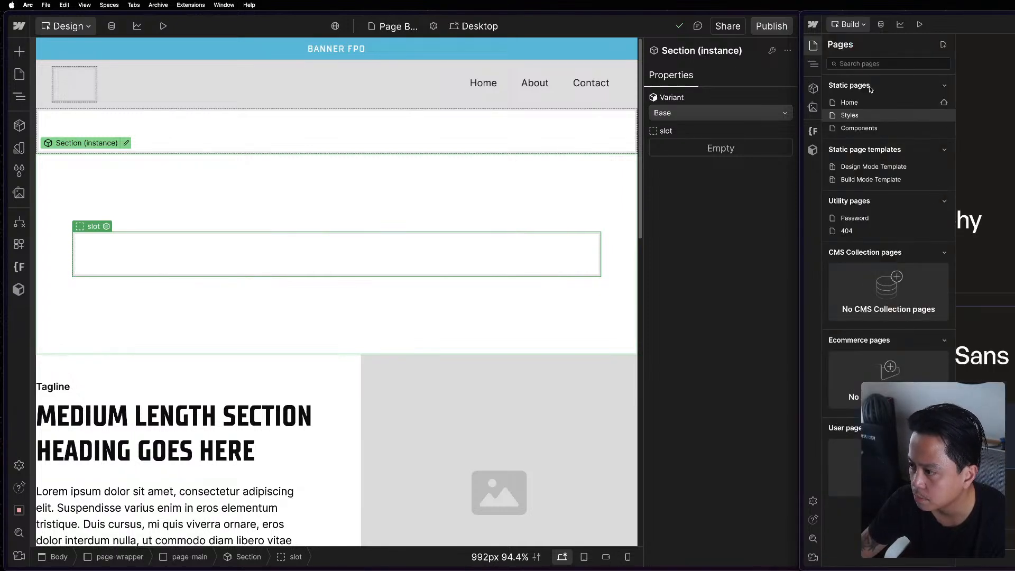
click(886, 180)
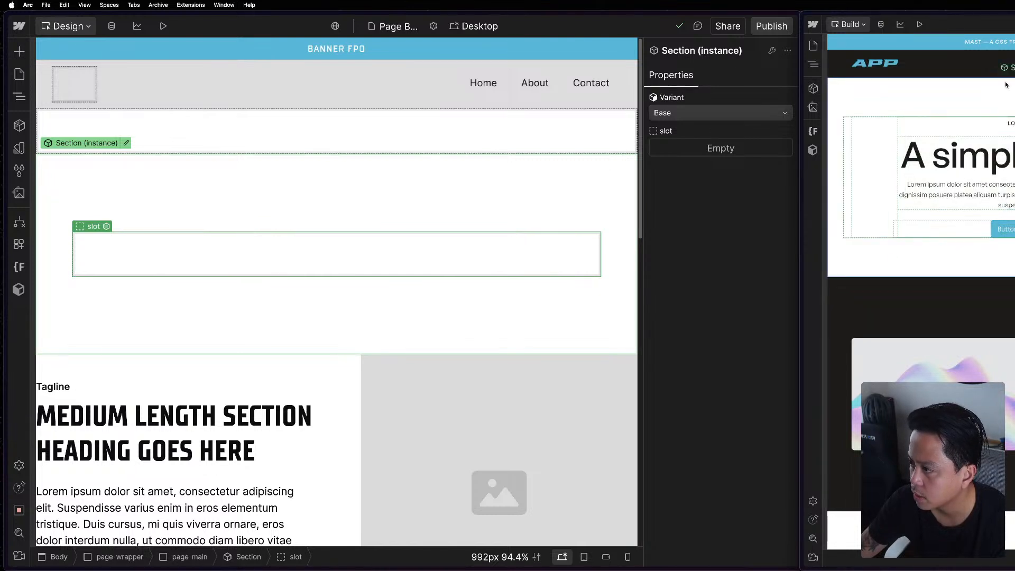
Request design control in the Build mode window, check the other Mast 2.0 tab's mode options, and return to the APP site's project.
click(848, 24)
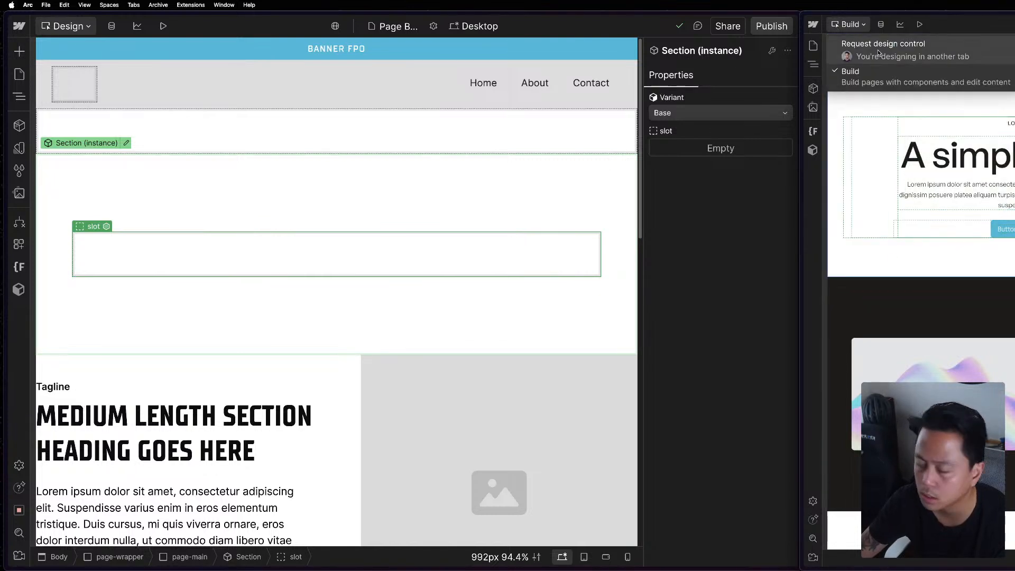
click(881, 53)
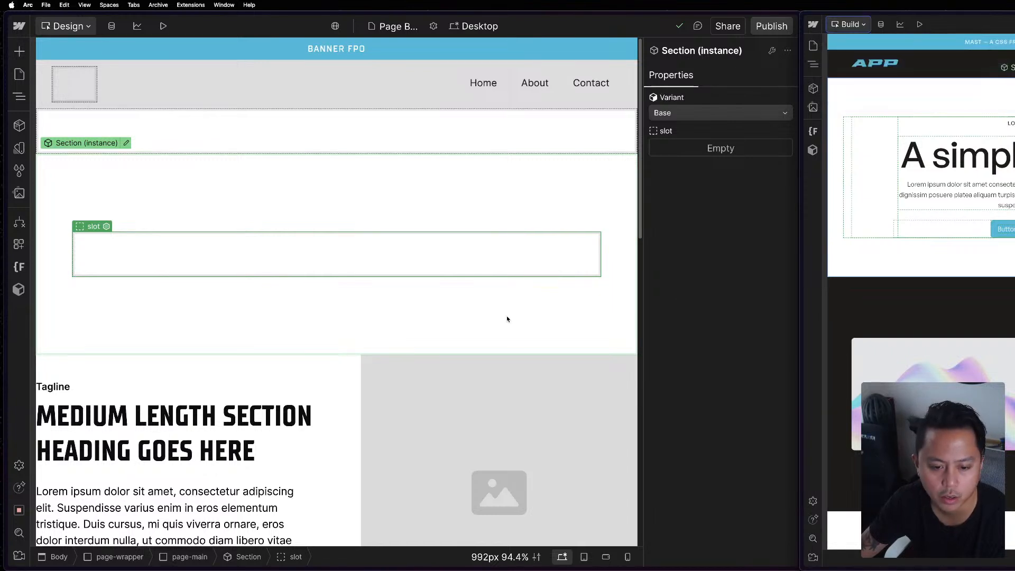
key(super+s)
key(super+s)
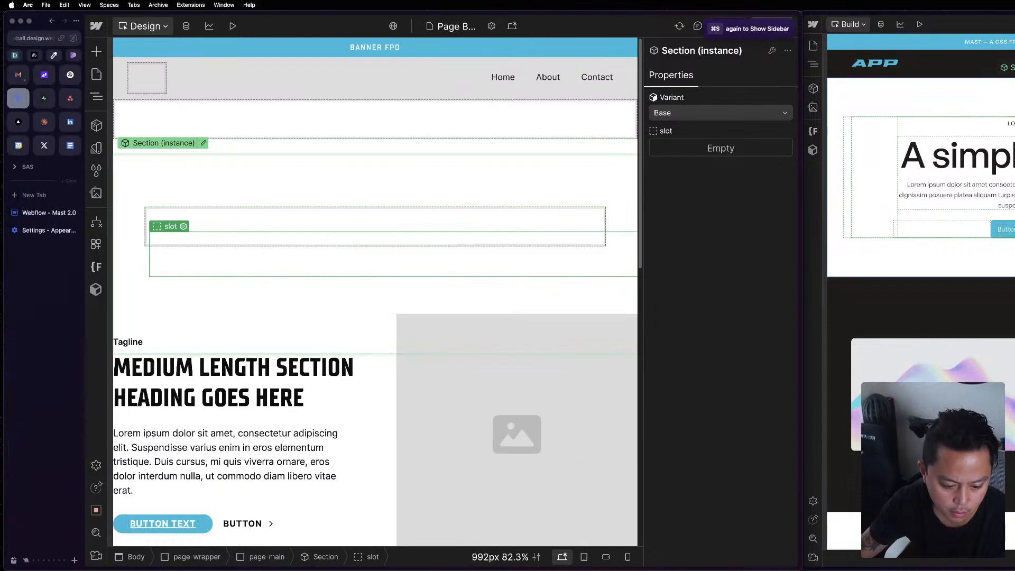
key(super+s)
click(48, 212)
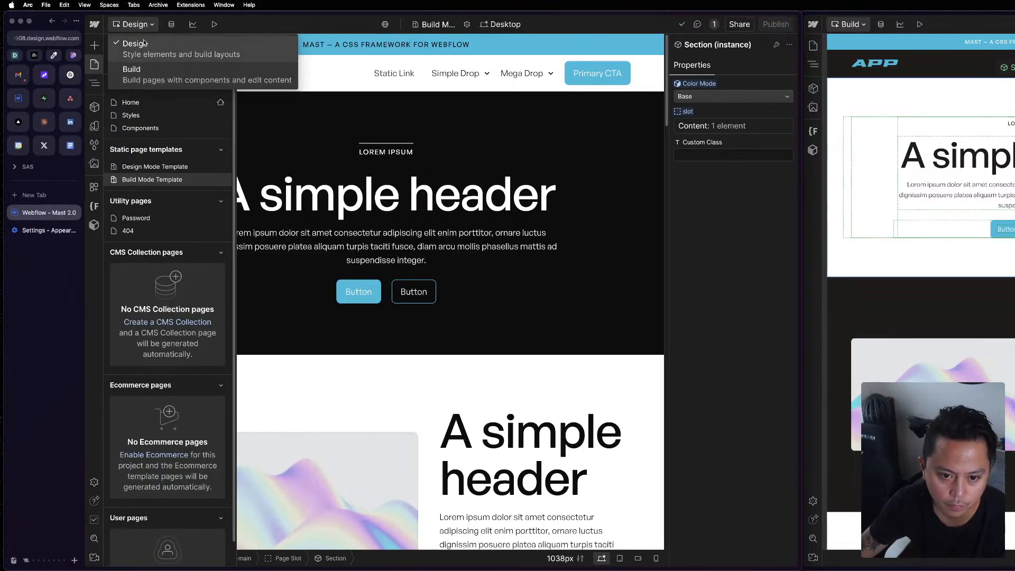
click(18, 99)
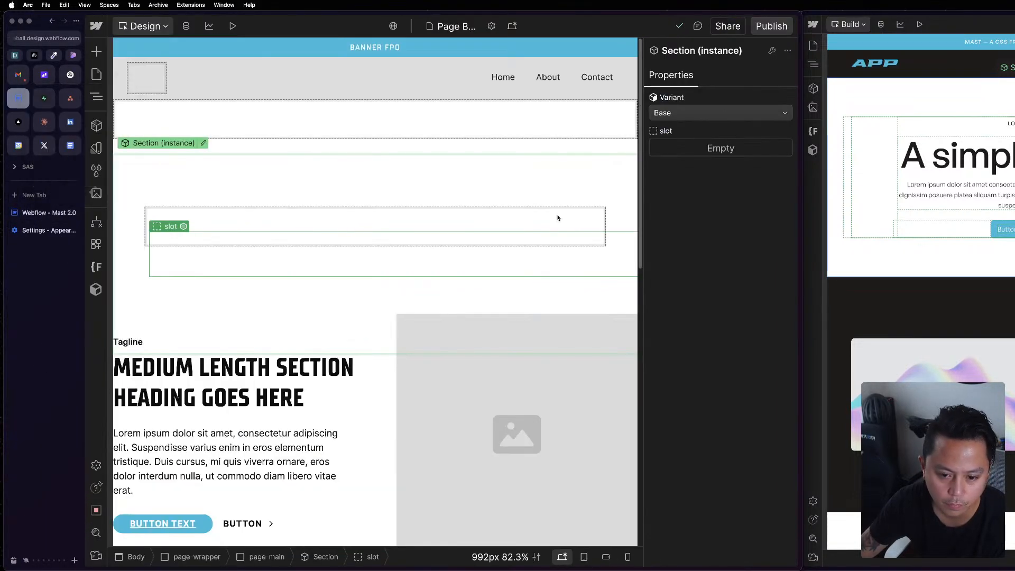
key(super+s)
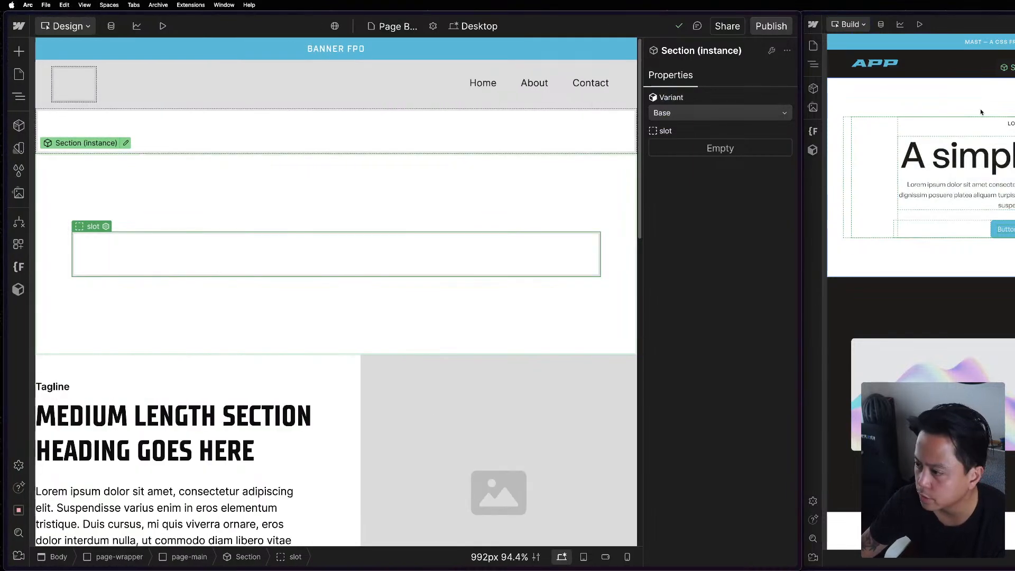
Switch the Mast 2.0 Build Mode Template window to Design mode, reload it, and acknowledge the design control notice.
click(846, 25)
click(843, 41)
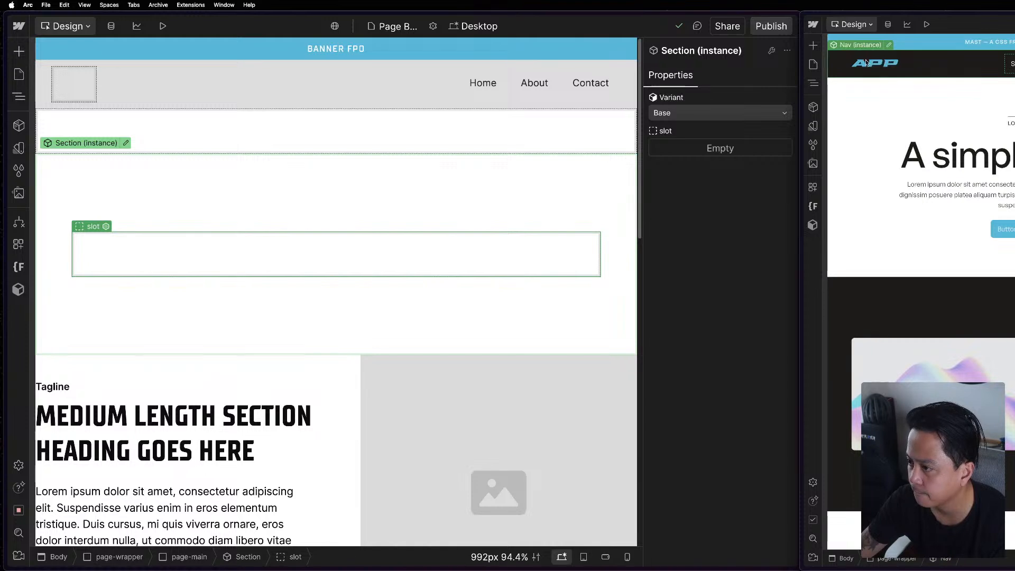
key(super+r)
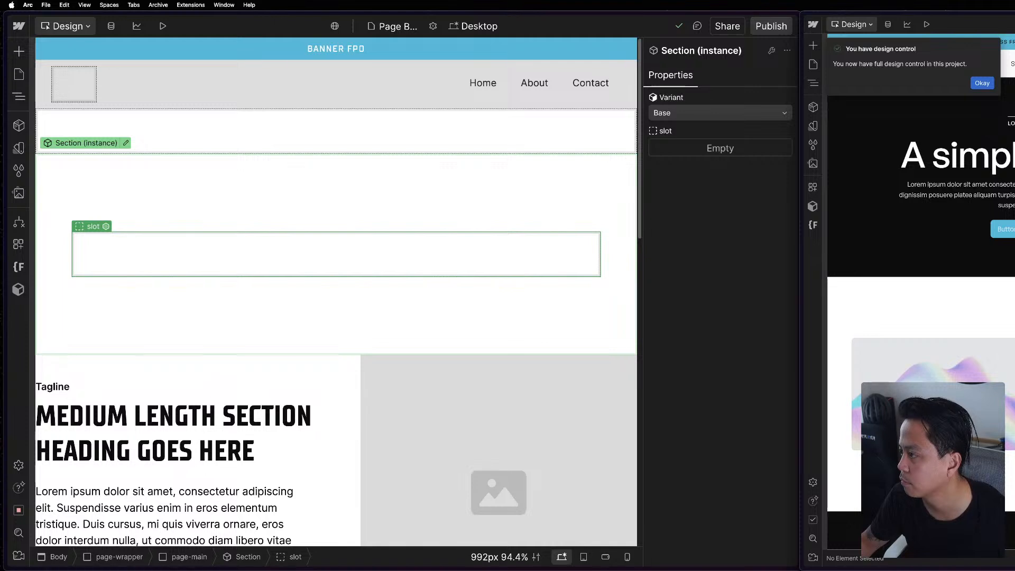
click(979, 83)
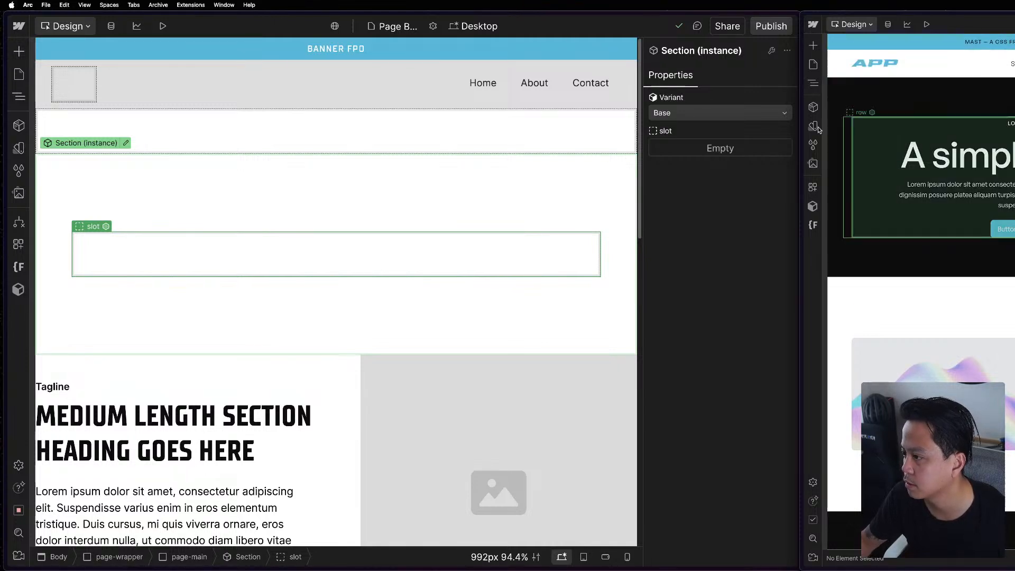
Inspect the section and container elements inside the APP site's Section component, and return to the page structure.
click(887, 127)
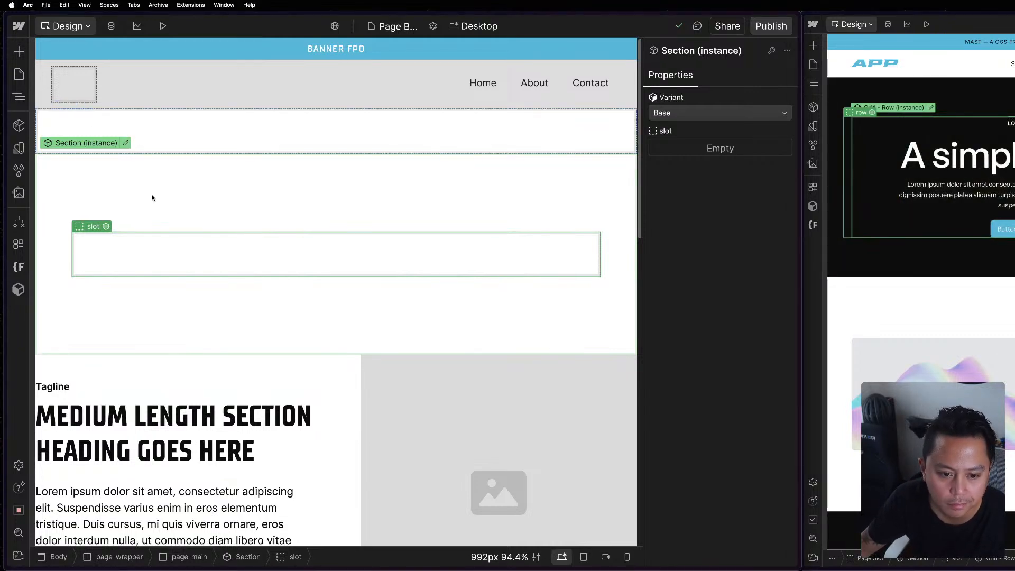
click(128, 164)
double_click(116, 173)
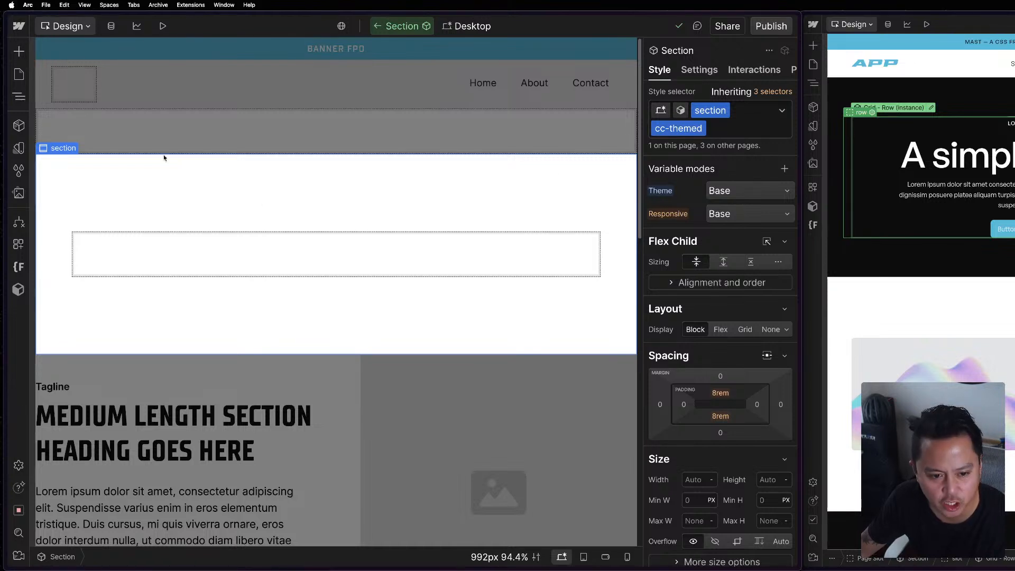
click(19, 96)
click(58, 88)
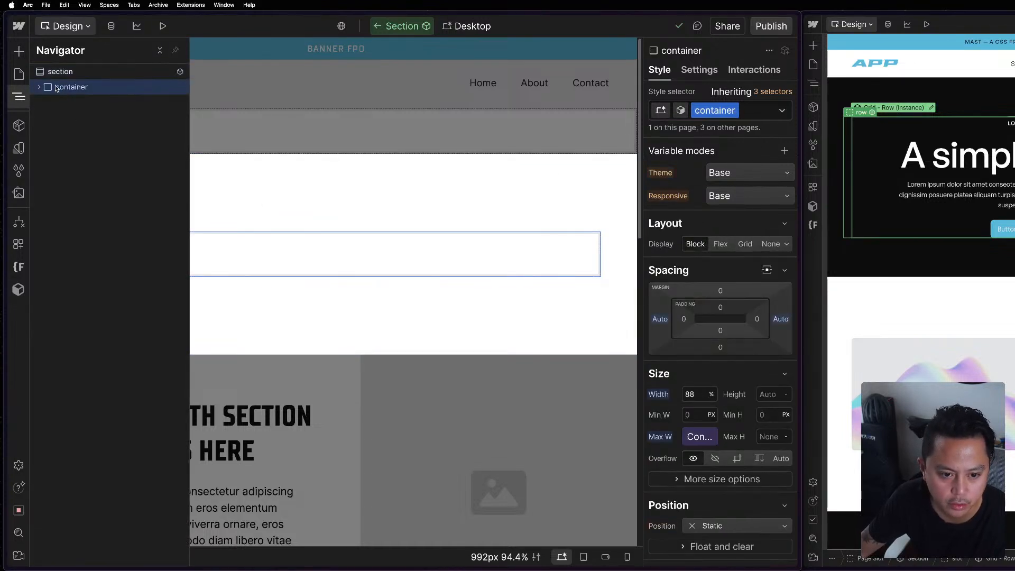
double_click(222, 129)
click(19, 97)
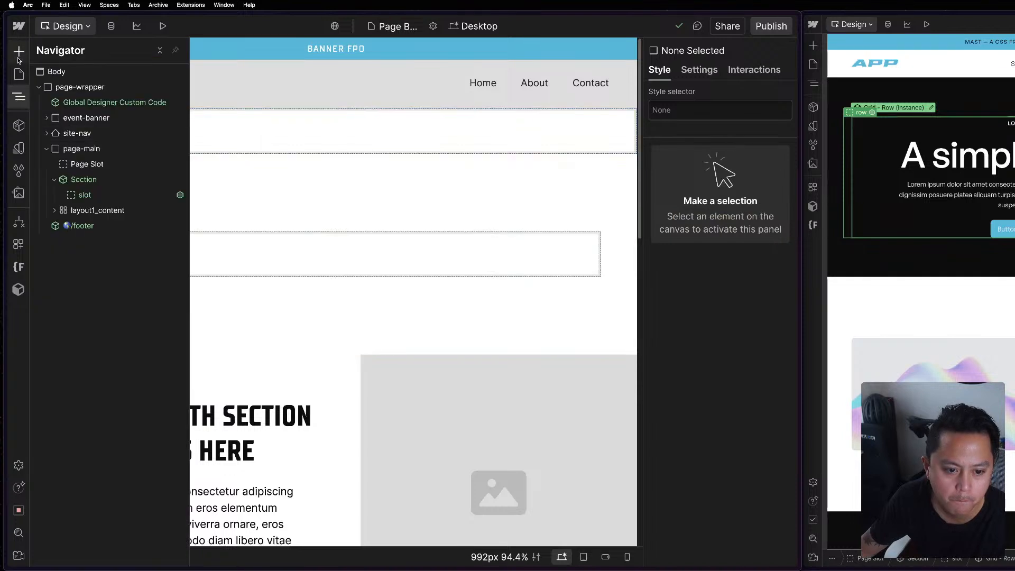
Compare the element structure of both projects, examining the page-wrapper in each and the APP page's Body.
click(813, 83)
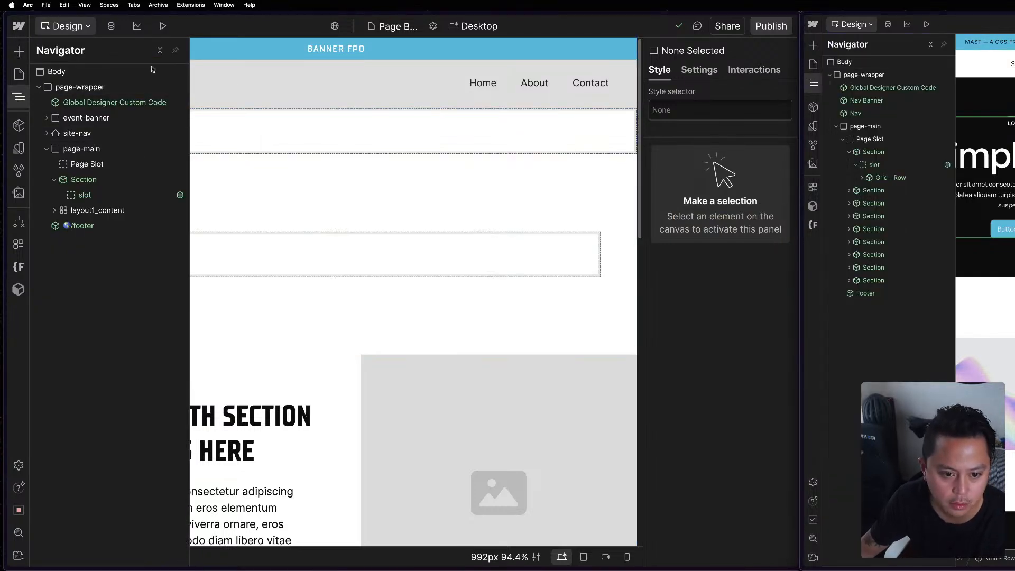
click(151, 88)
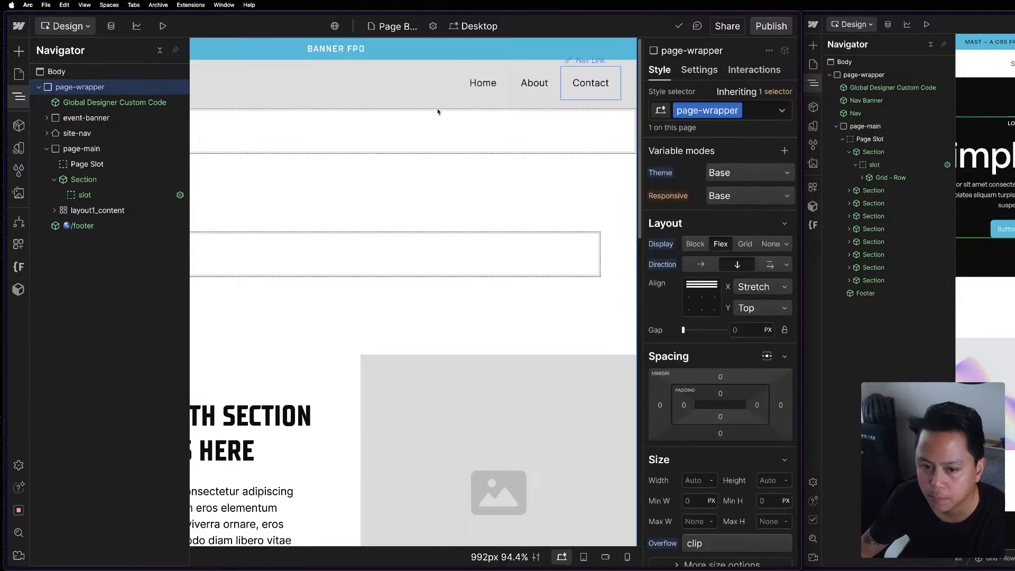
scroll(735, 351, down, 3)
click(884, 77)
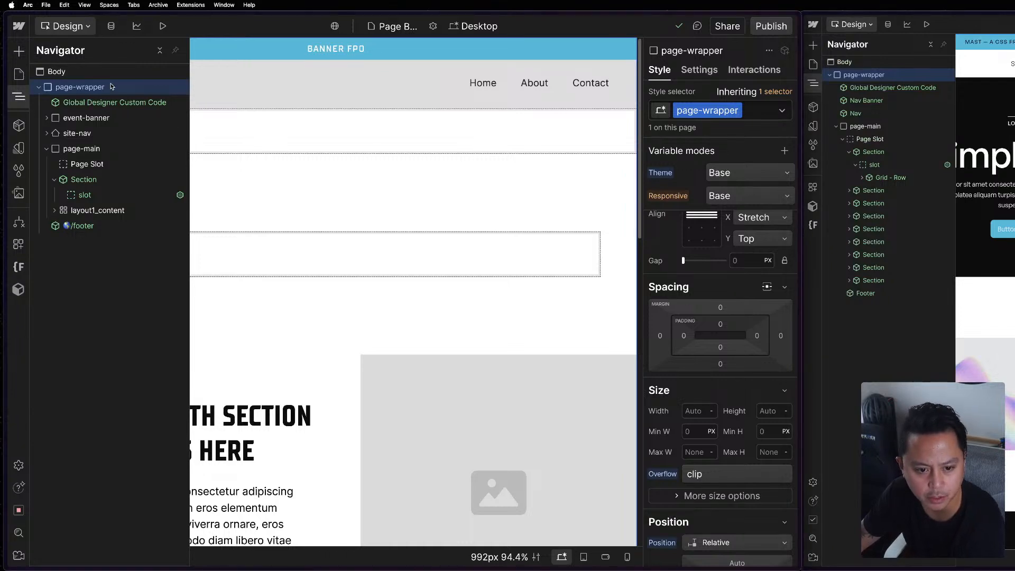
click(101, 102)
click(57, 71)
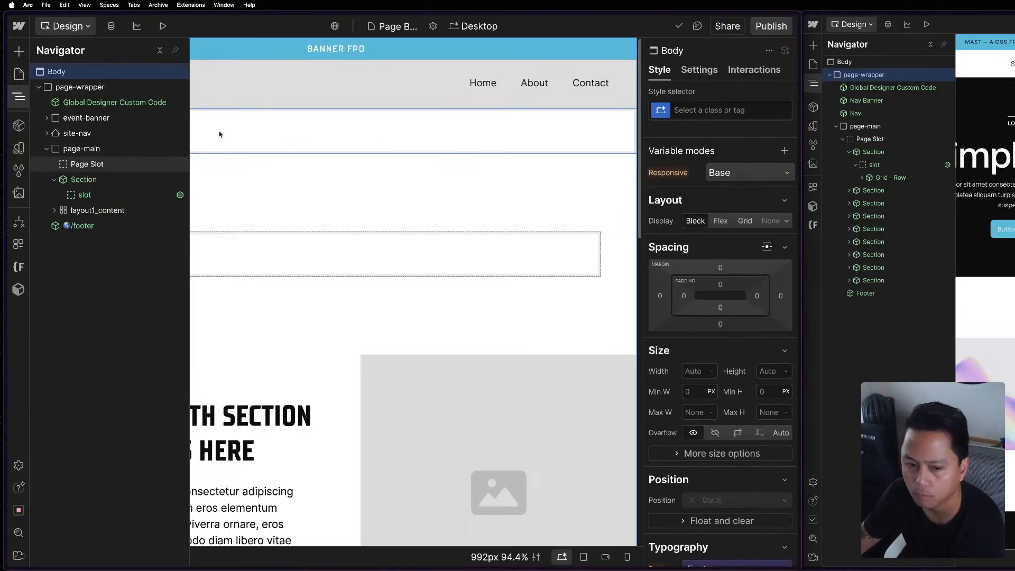
Reset the flex display and direction on the APP page's page-wrapper class.
click(118, 85)
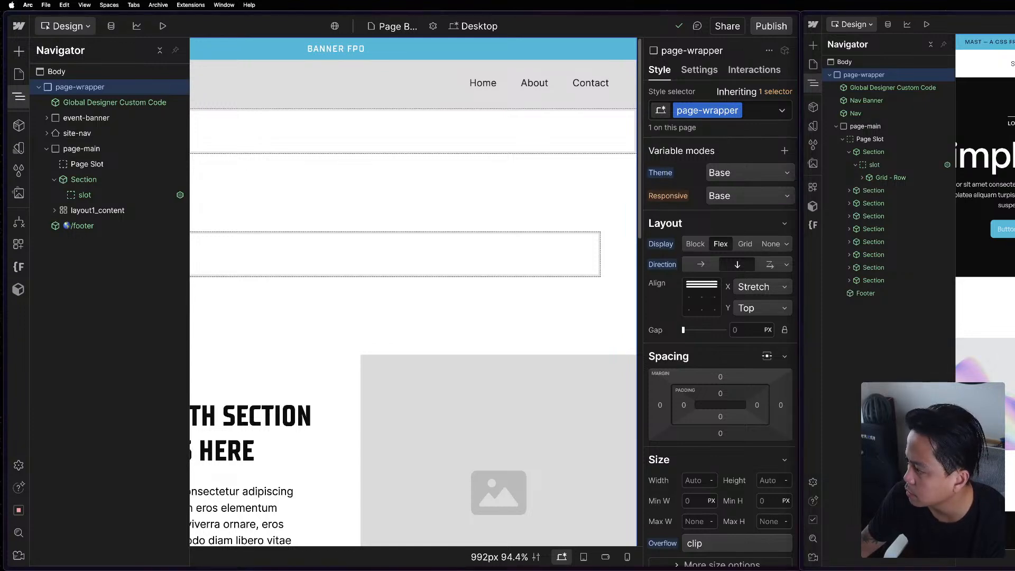
click(662, 245)
click(671, 263)
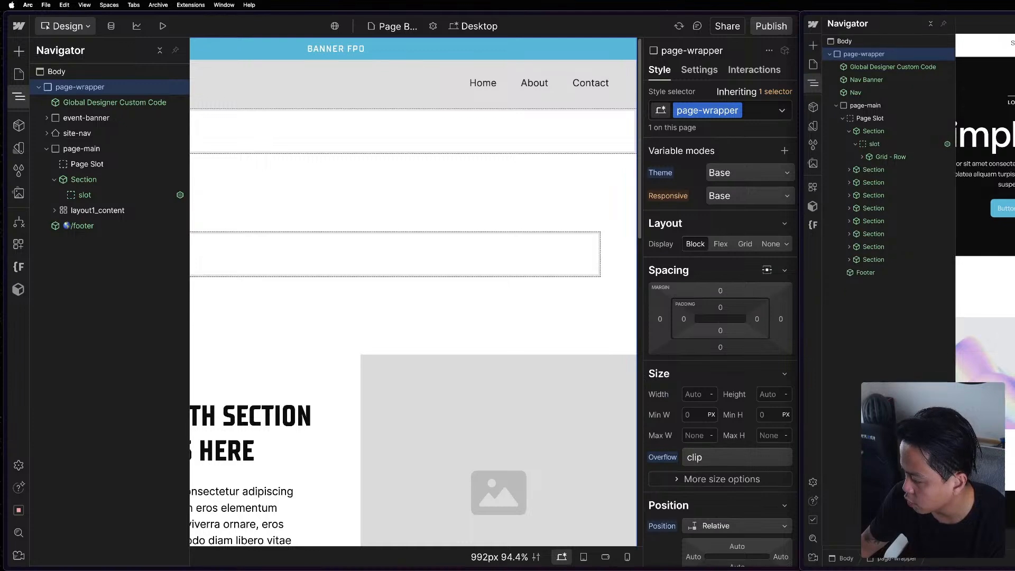
Reset the text color and background color on the page-wrapper class.
scroll(657, 368, down, 5)
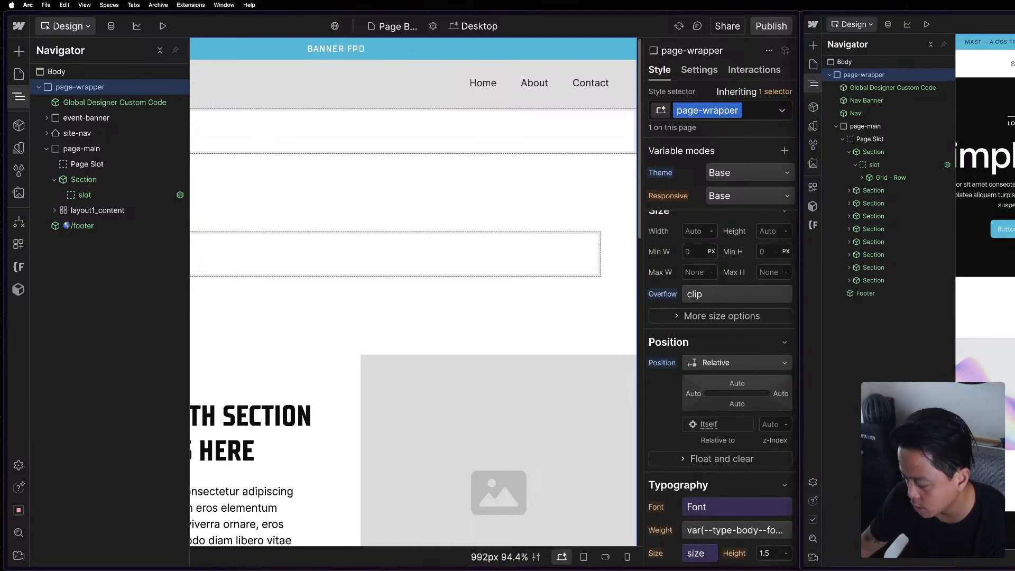
scroll(673, 443, down, 5)
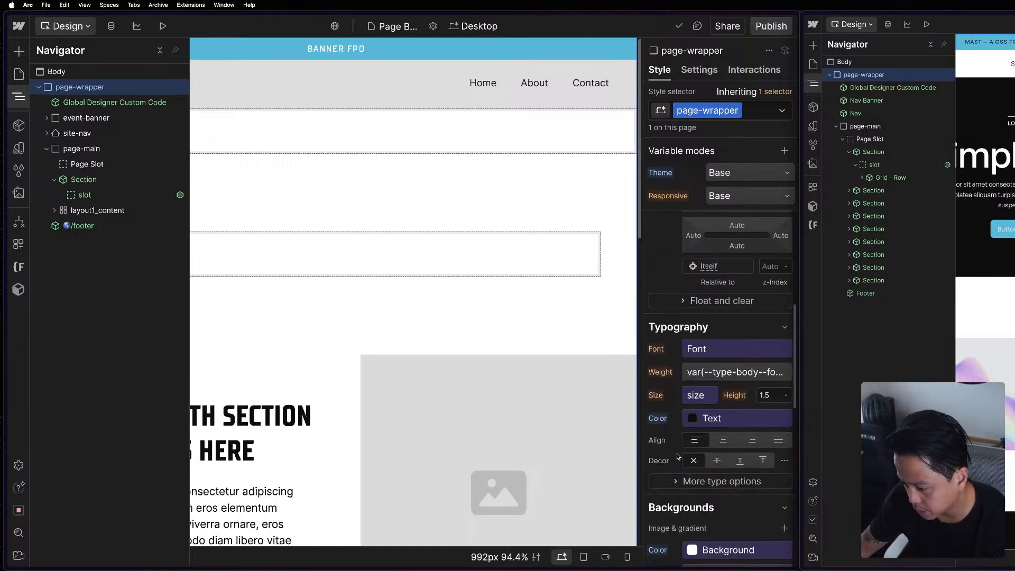
click(659, 418)
click(660, 420)
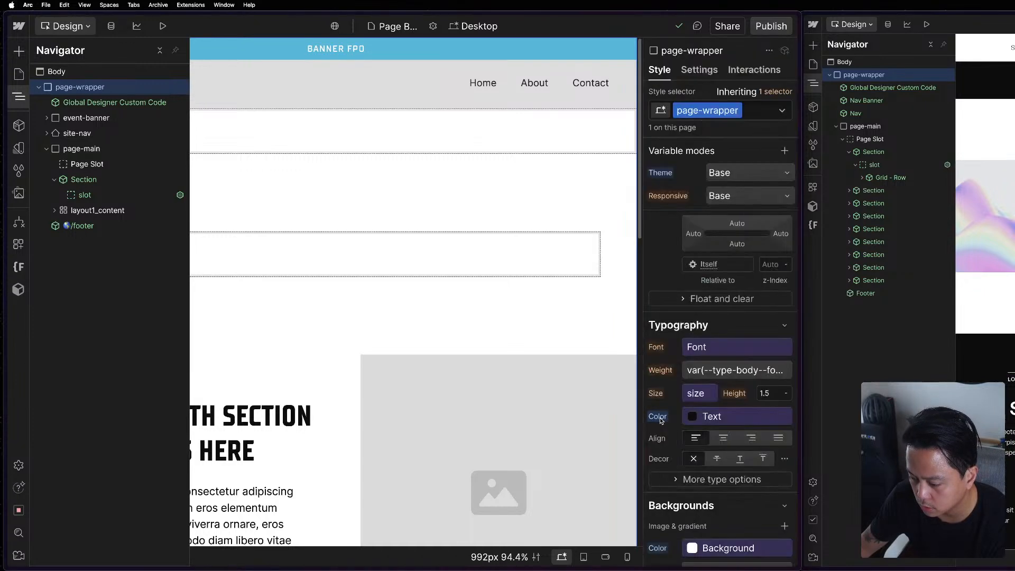
click(661, 419)
click(666, 435)
scroll(670, 446, down, 5)
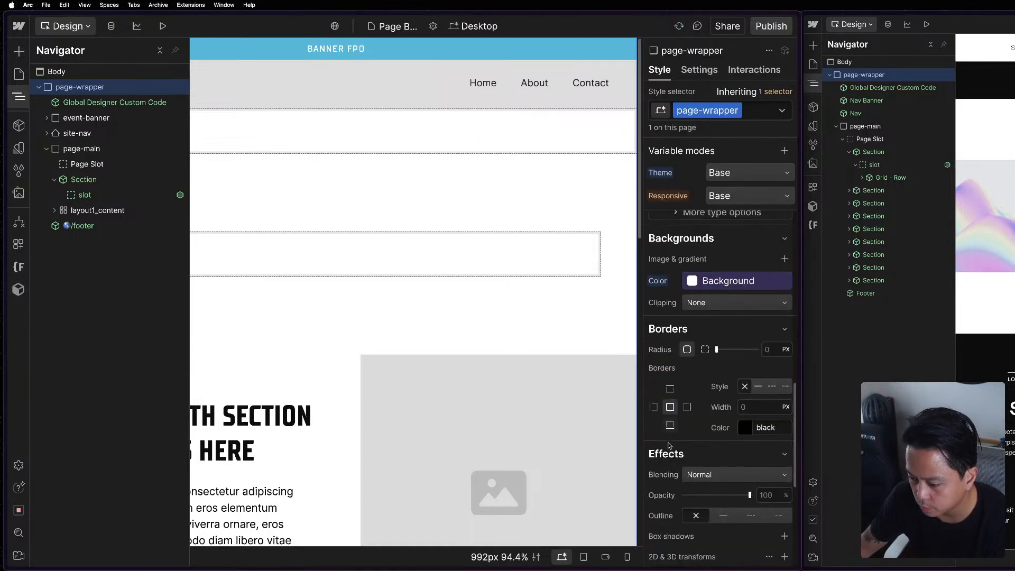
click(659, 281)
click(665, 295)
scroll(694, 364, up, 4)
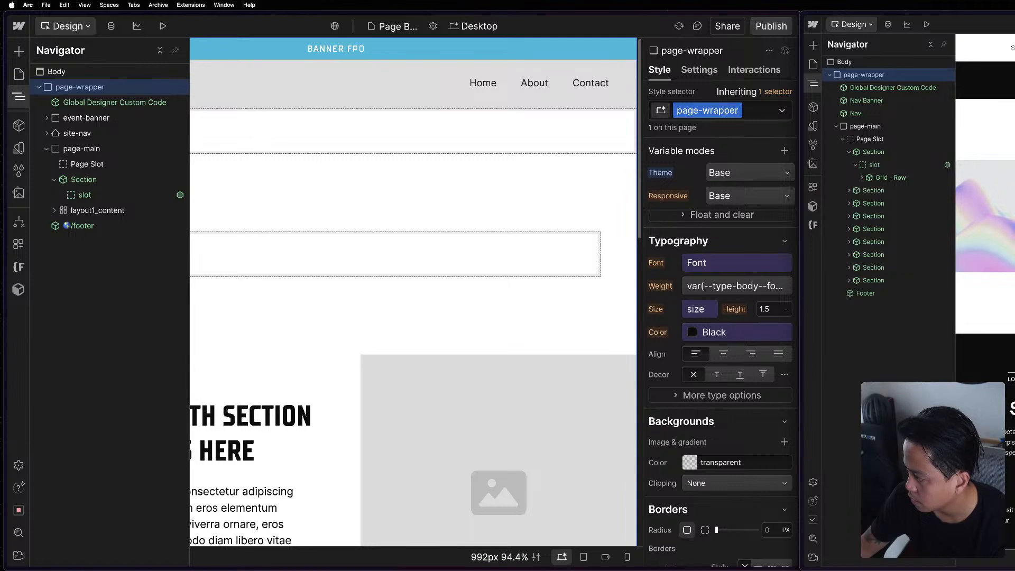
Reset the position on the APP page's page-wrapper class, and set it back to Relative.
scroll(712, 379, up, 8)
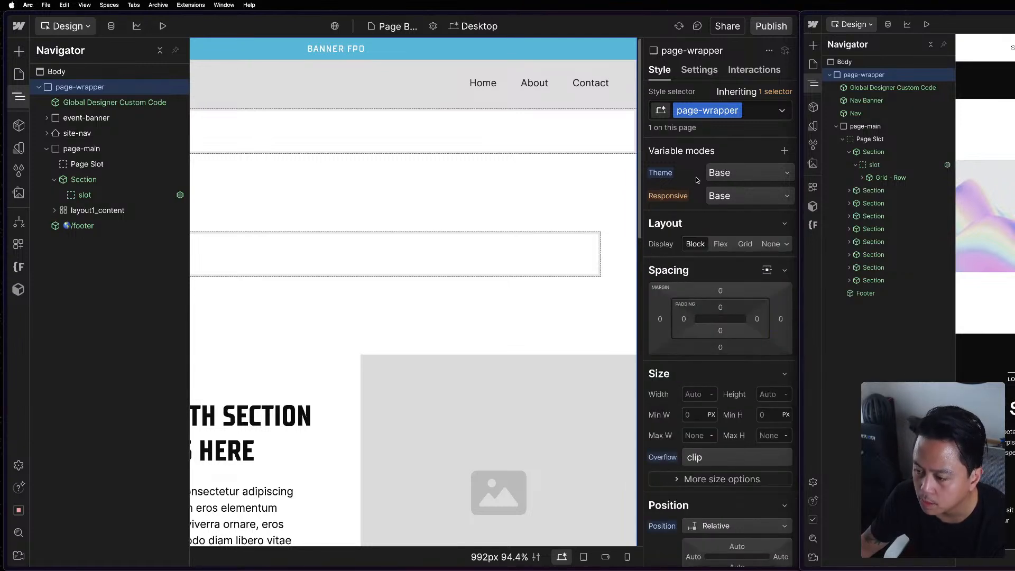
scroll(688, 318, down, 1)
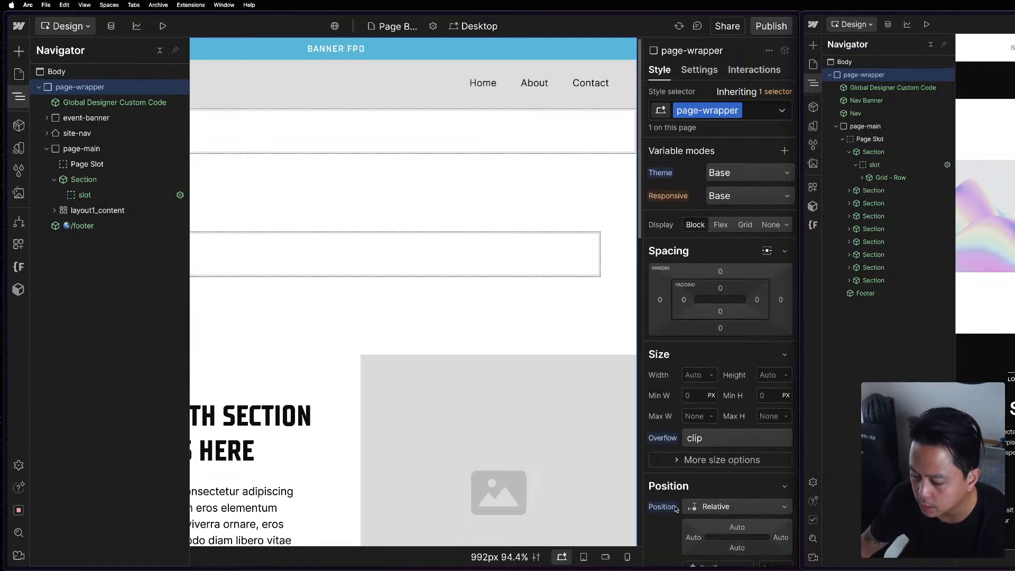
click(674, 486)
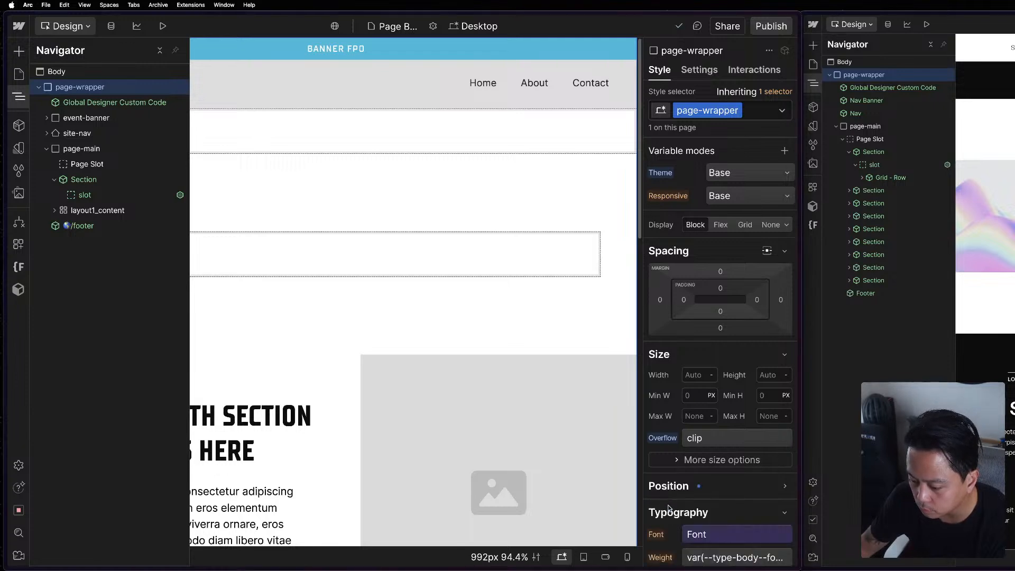
click(673, 486)
click(662, 508)
click(743, 526)
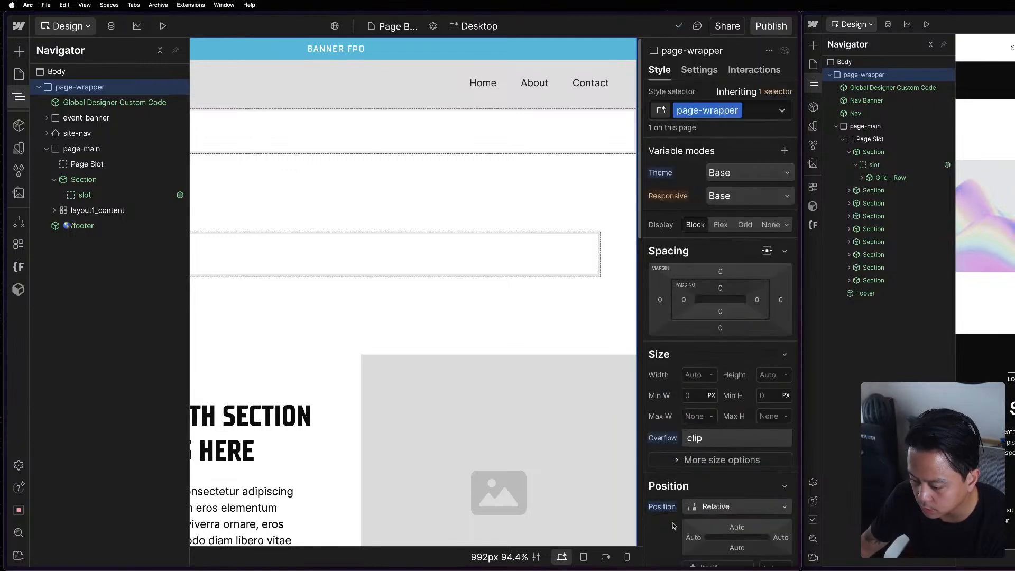
click(742, 508)
click(706, 455)
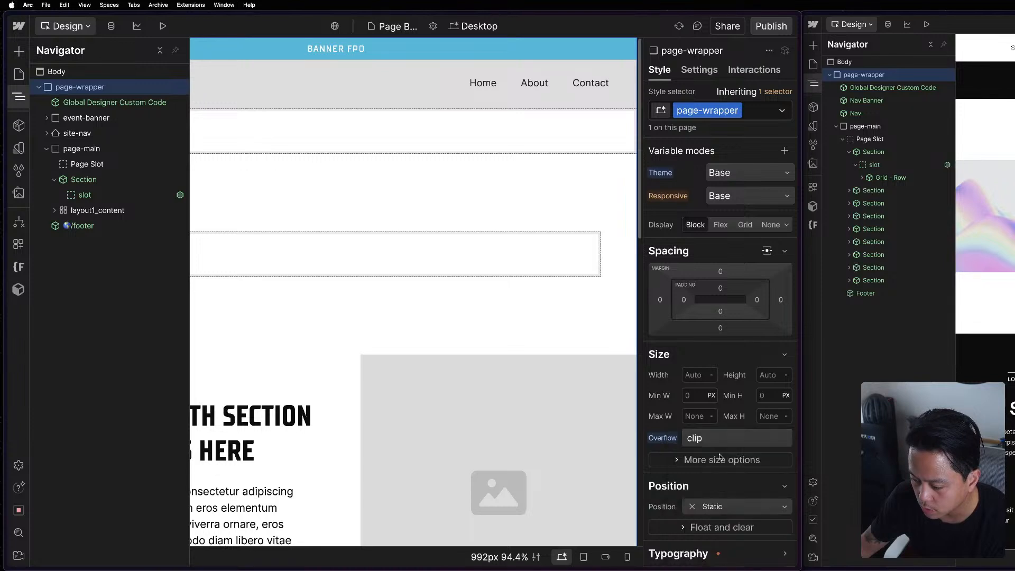
scroll(685, 478, down, 3)
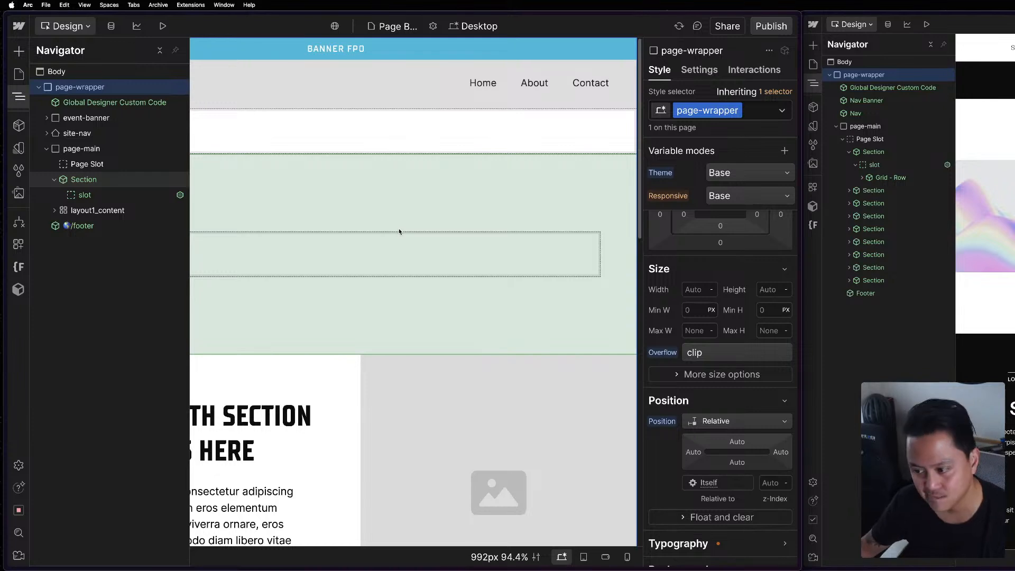
Check the styles of the APP page's Body against those of its page-wrapper.
mouse_move(45, 77)
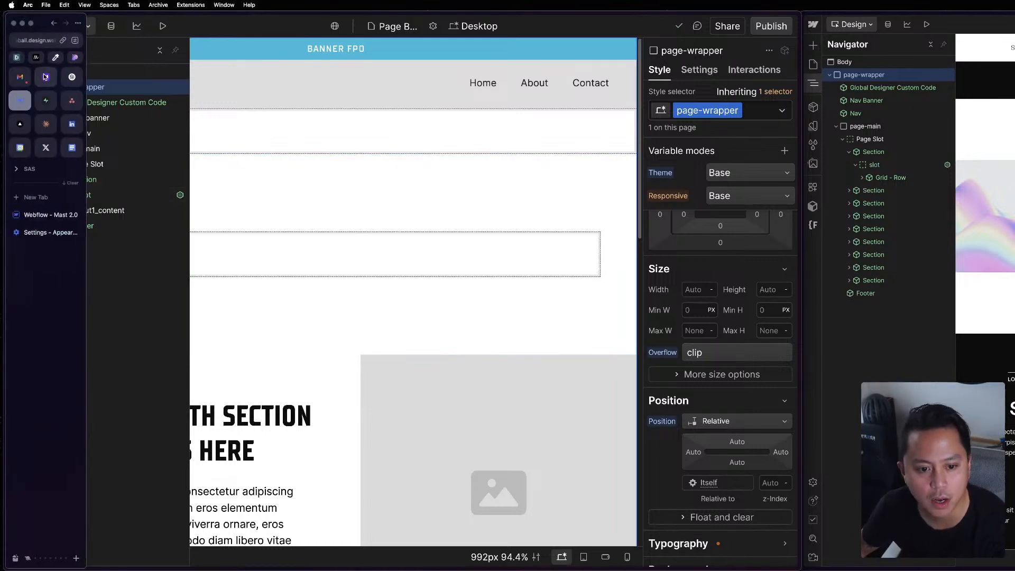
click(142, 72)
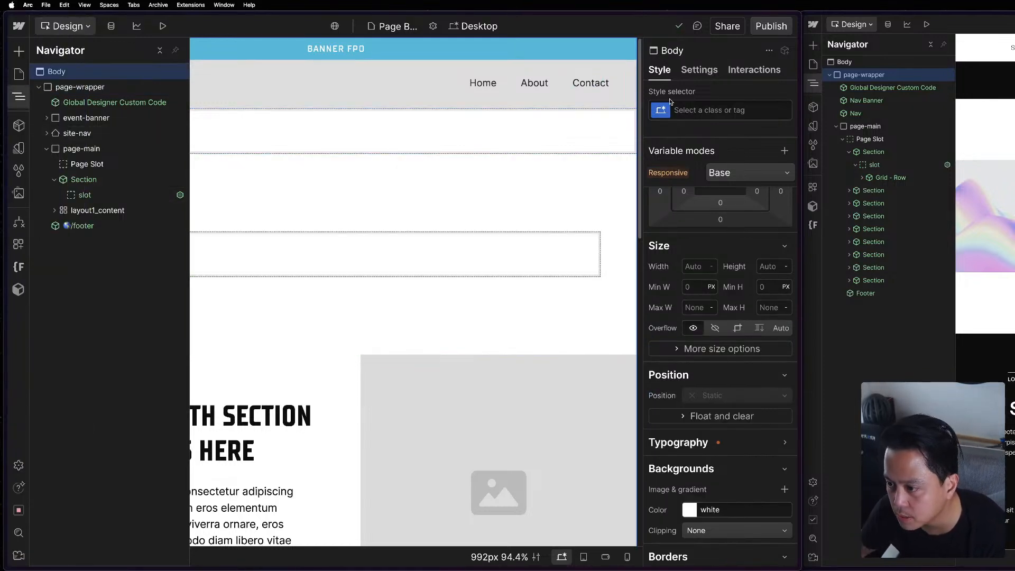
click(65, 88)
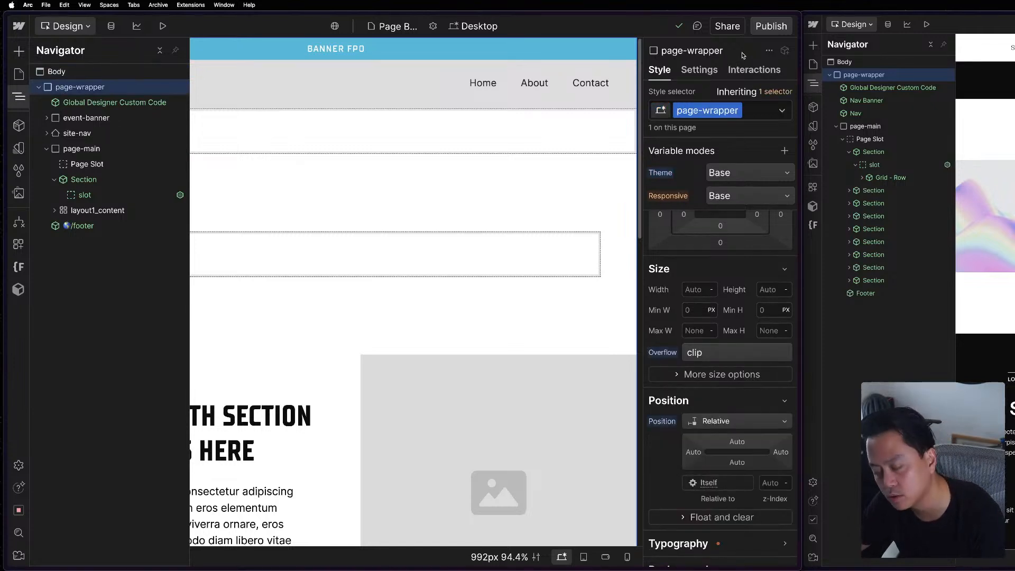
Open the APP site's Home page and examine the styles of its old_page-wrapper element.
click(19, 74)
click(81, 145)
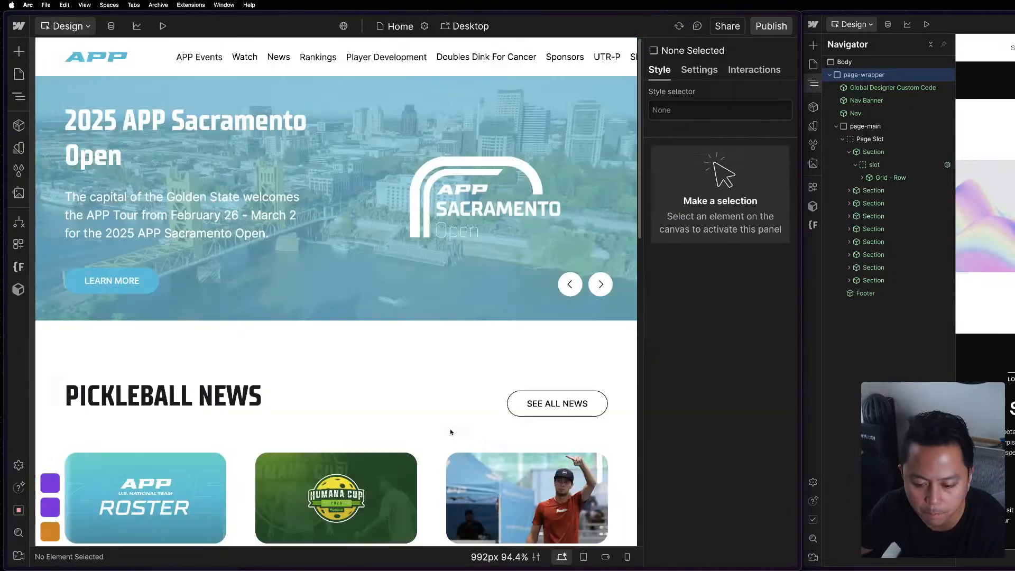
scroll(452, 473, down, 10)
key(z)
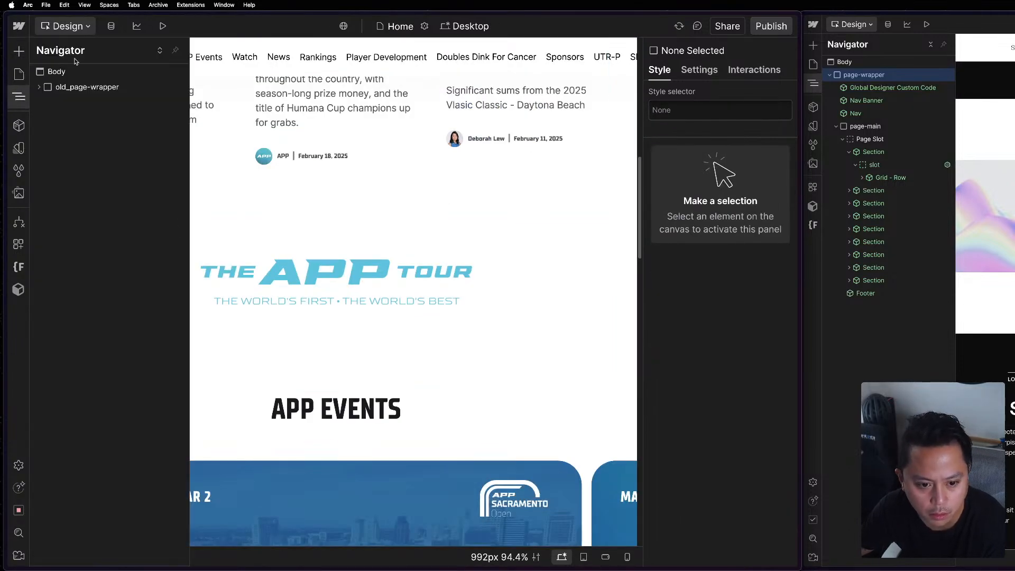
click(100, 90)
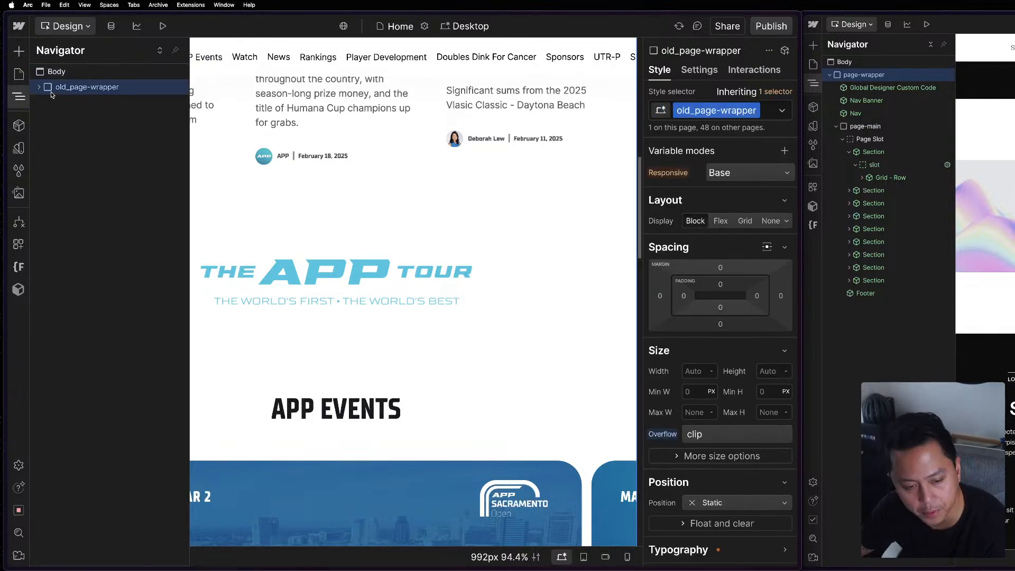
Return to the Page Builder Template page under Page Builder Components in the APP site.
click(19, 74)
scroll(104, 418, down, 5)
scroll(101, 243, up, 1)
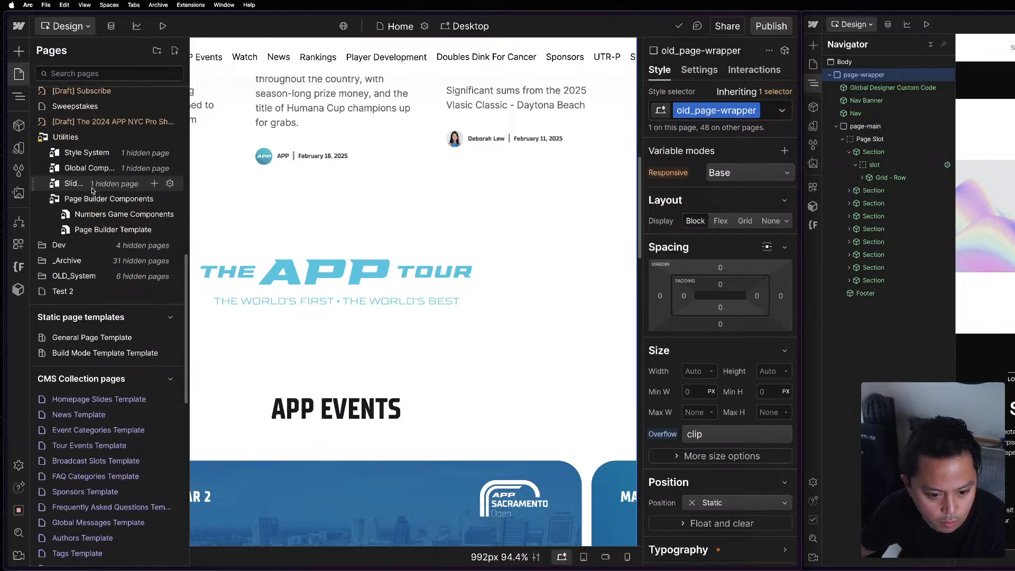
click(97, 239)
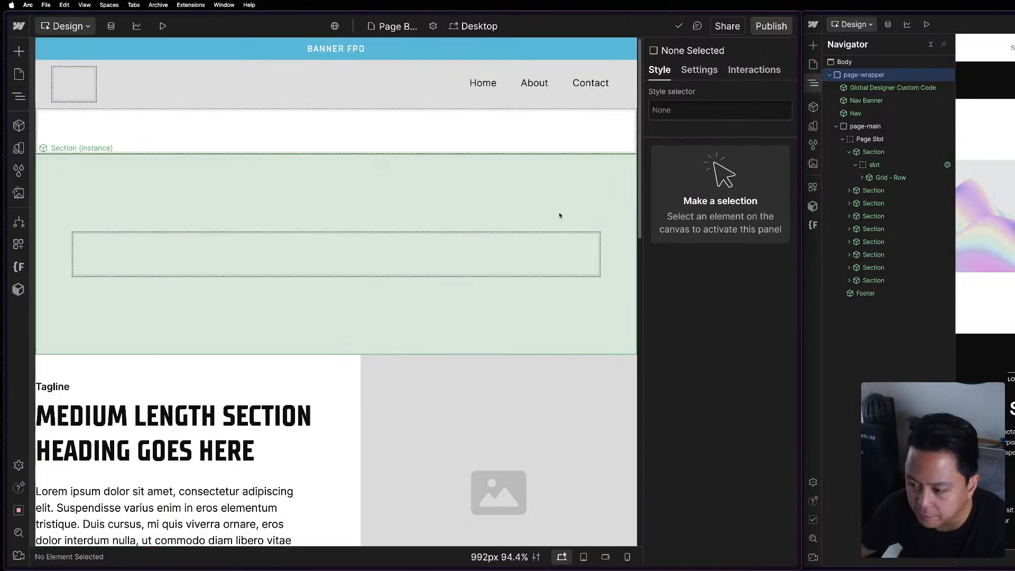
Open the Section component for editing in both the Mast 2.0 and APP projects.
click(391, 196)
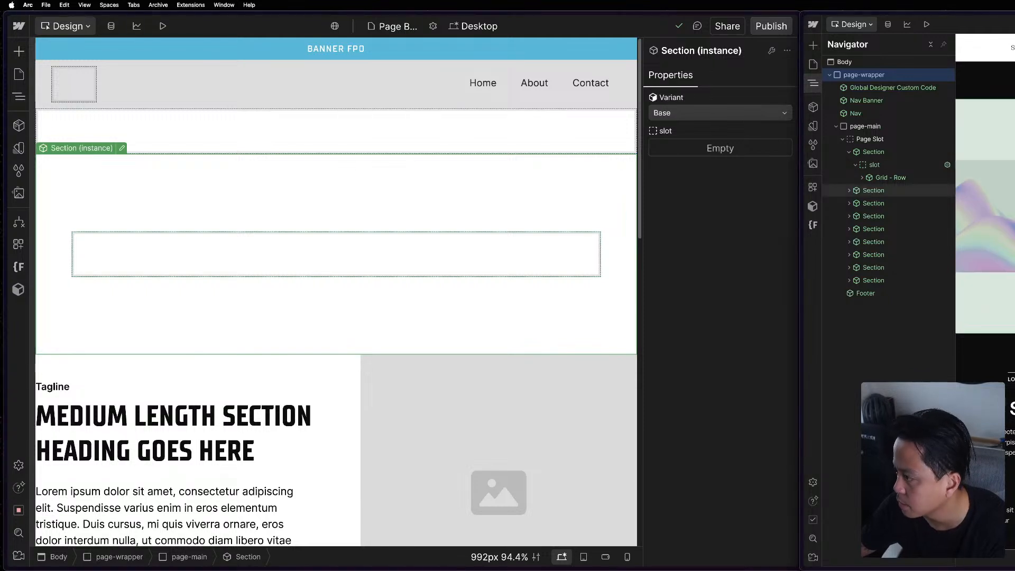
click(813, 84)
click(813, 83)
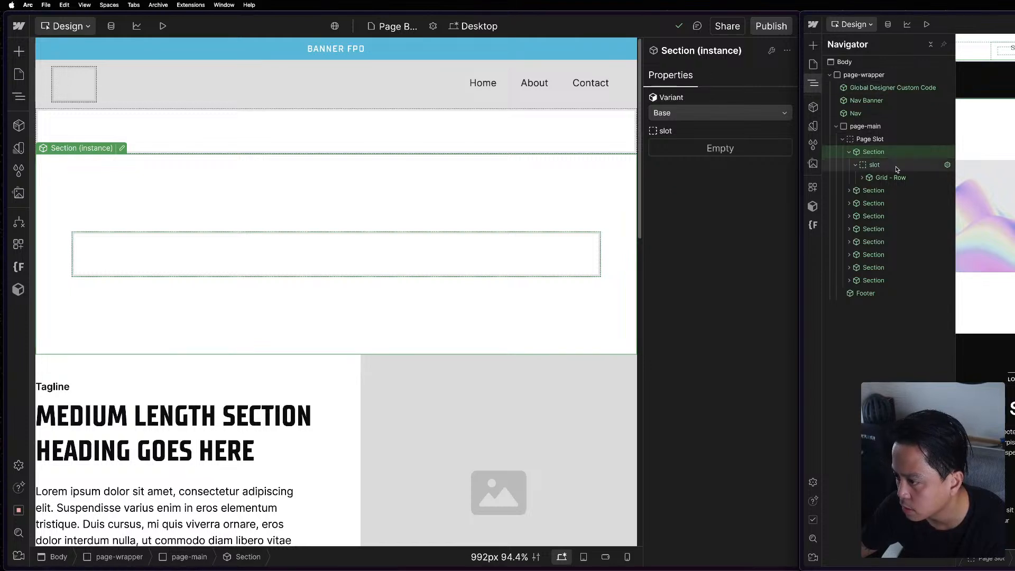
double_click(888, 153)
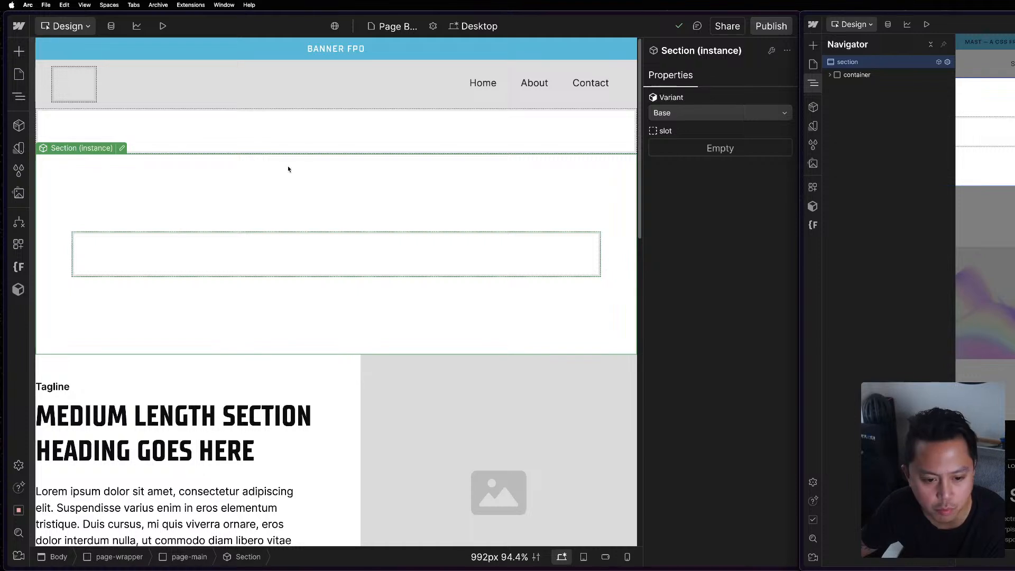
click(121, 148)
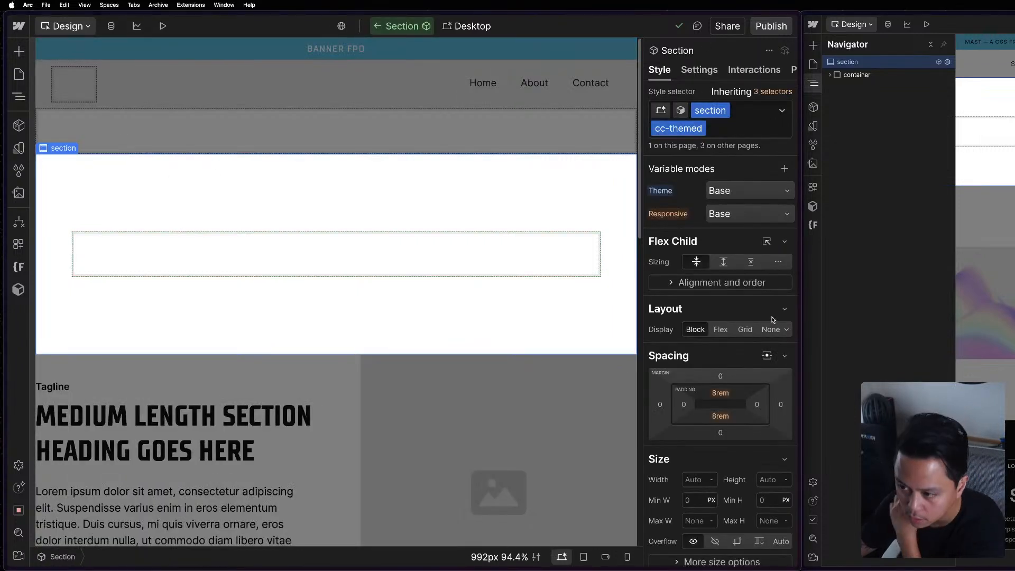
Examine the section element's styles in the APP Section component's Base and Invert variants, and return to Base.
click(682, 111)
click(681, 112)
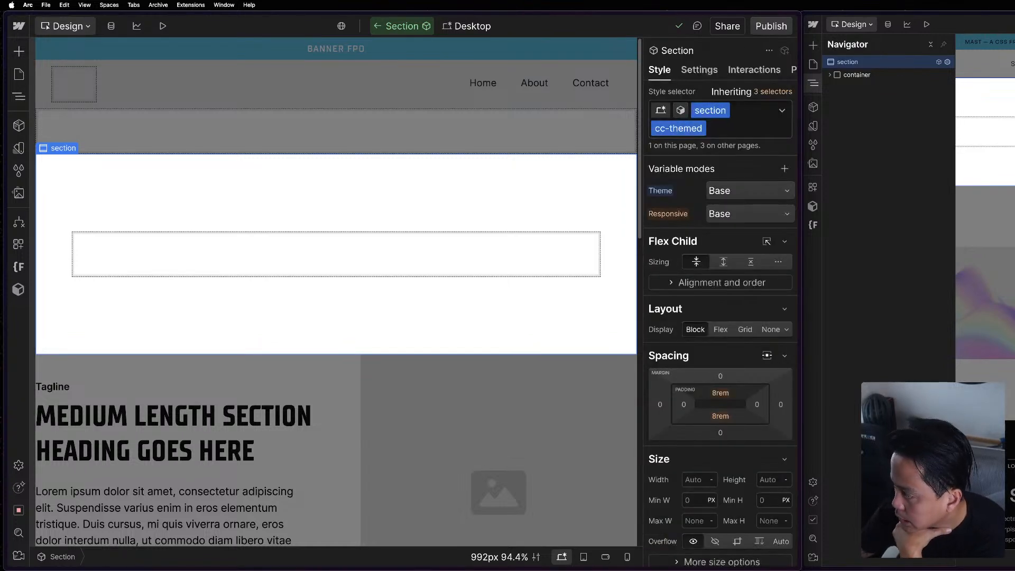
scroll(690, 396, down, 2)
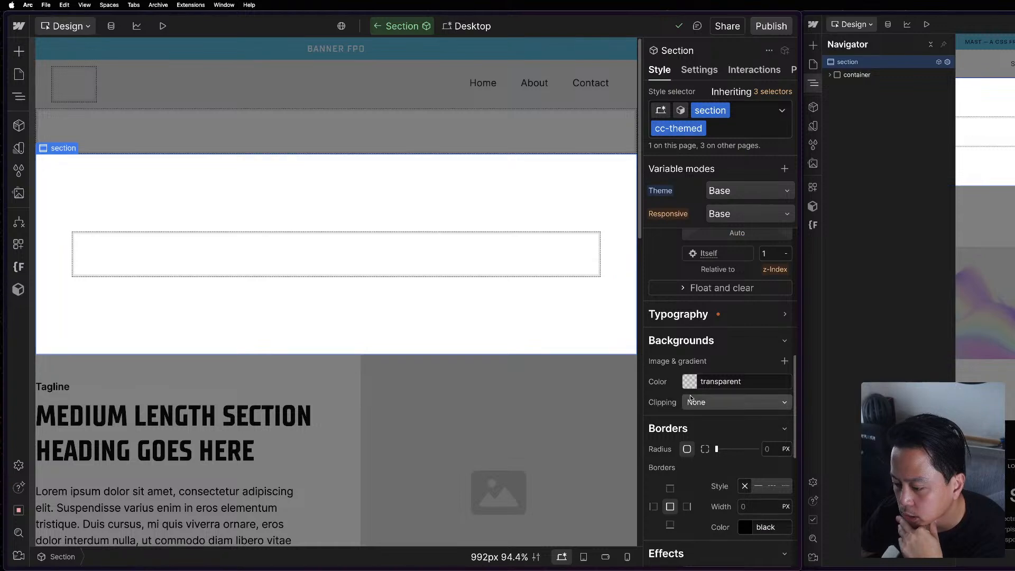
scroll(709, 407, up, 2)
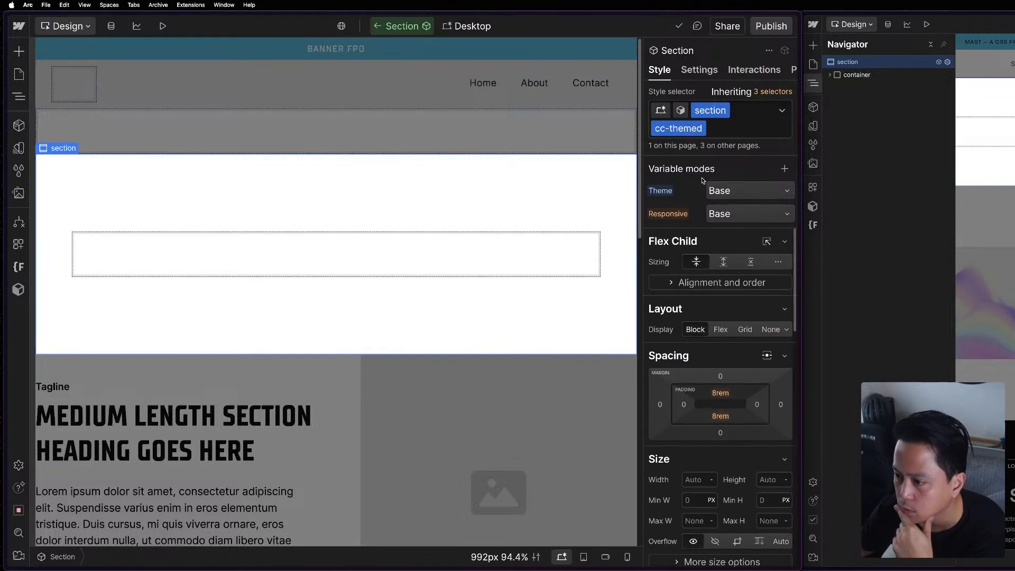
click(682, 111)
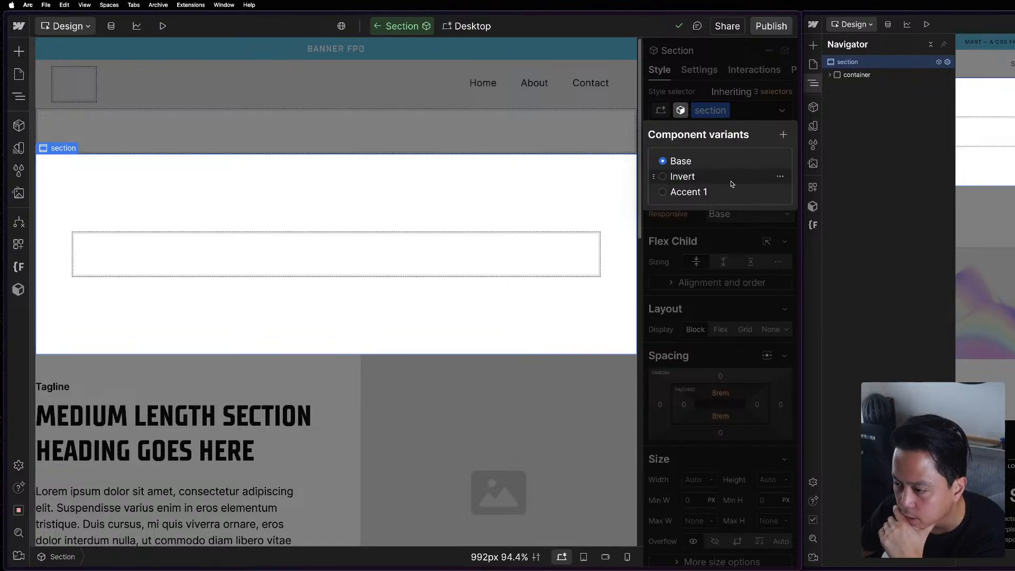
click(695, 177)
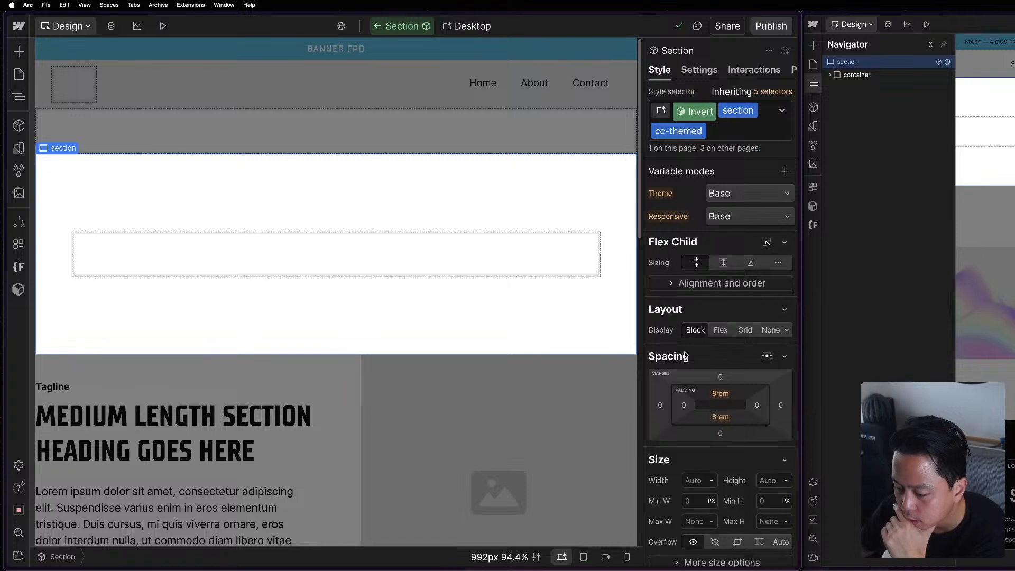
scroll(685, 355, down, 10)
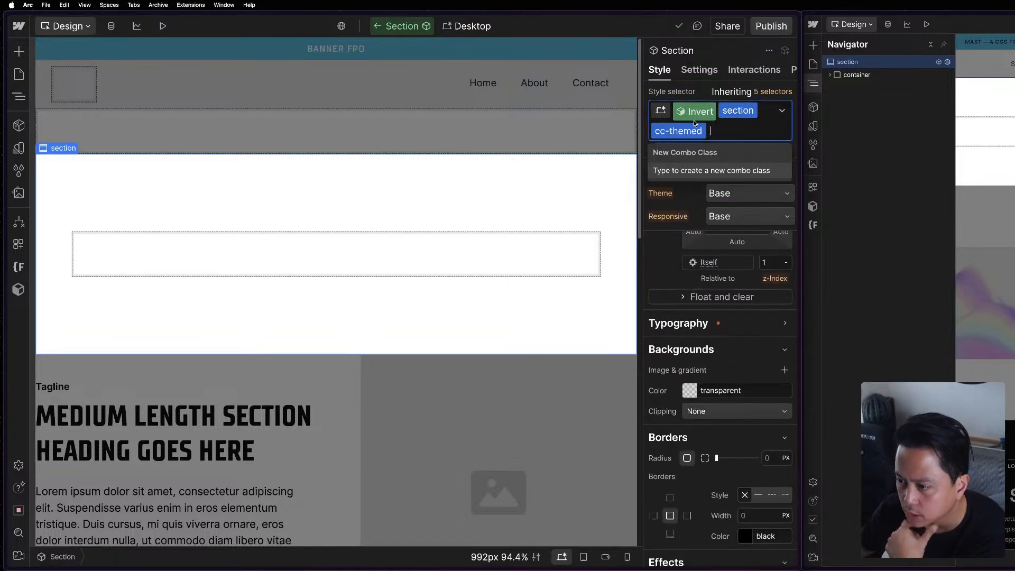
click(697, 119)
click(681, 163)
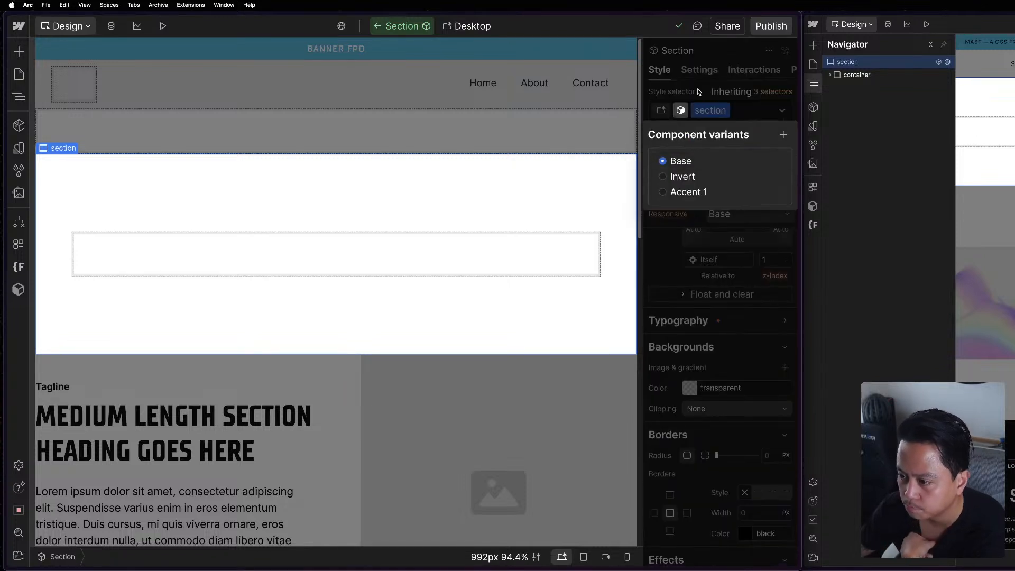
Set the section's background color to the Theme Background variable and review its remaining styles.
click(689, 387)
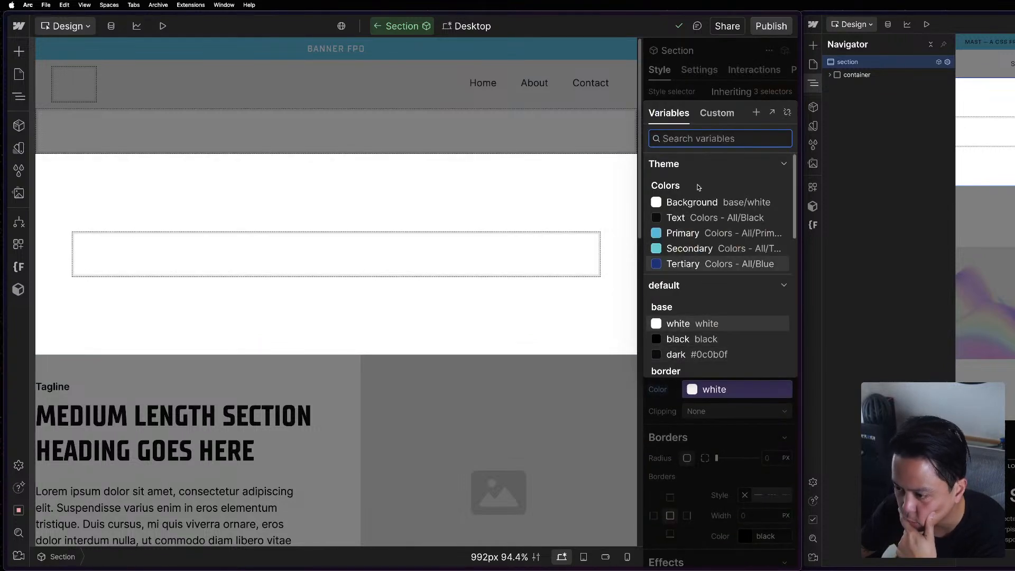
click(697, 206)
scroll(697, 211, up, 5)
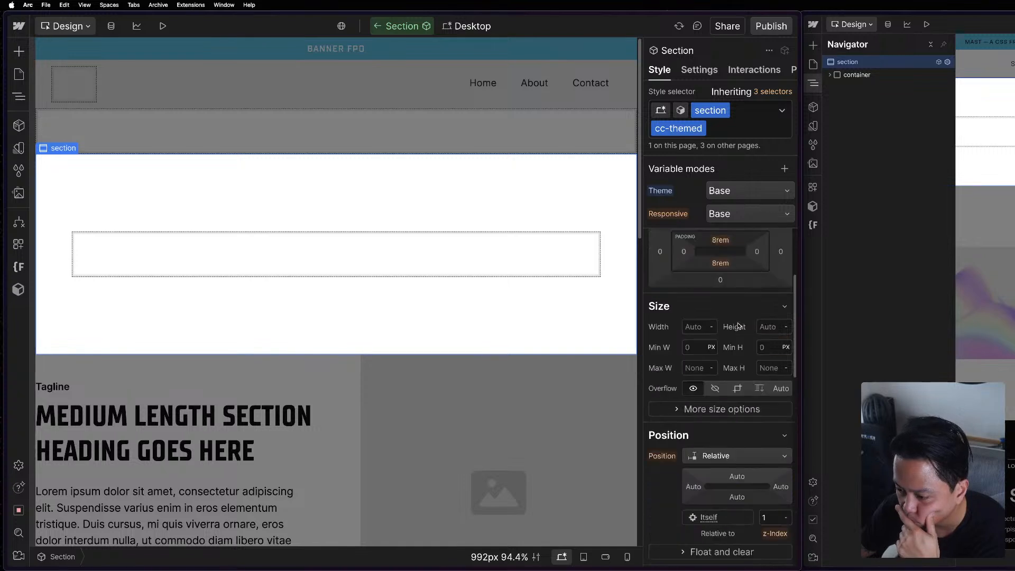
scroll(729, 341, down, 8)
scroll(740, 402, down, 3)
scroll(754, 459, up, 7)
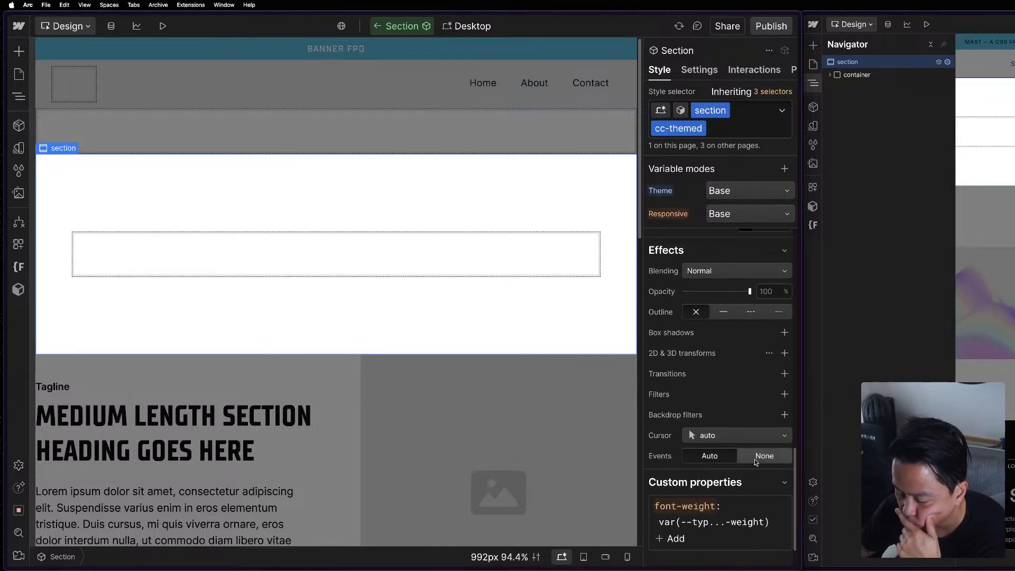
Check which color variable the section's text uses in its typography settings.
click(722, 341)
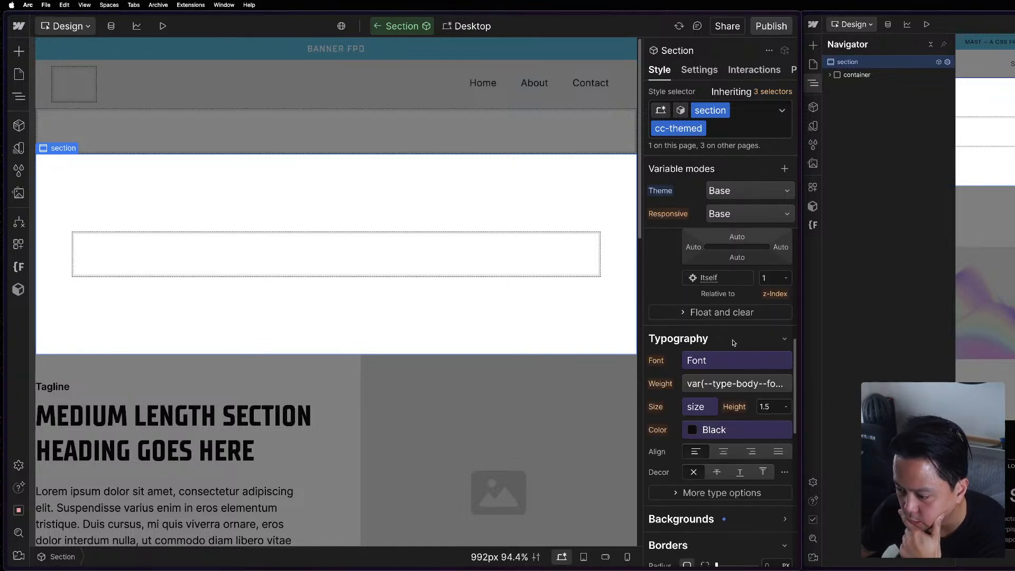
click(695, 428)
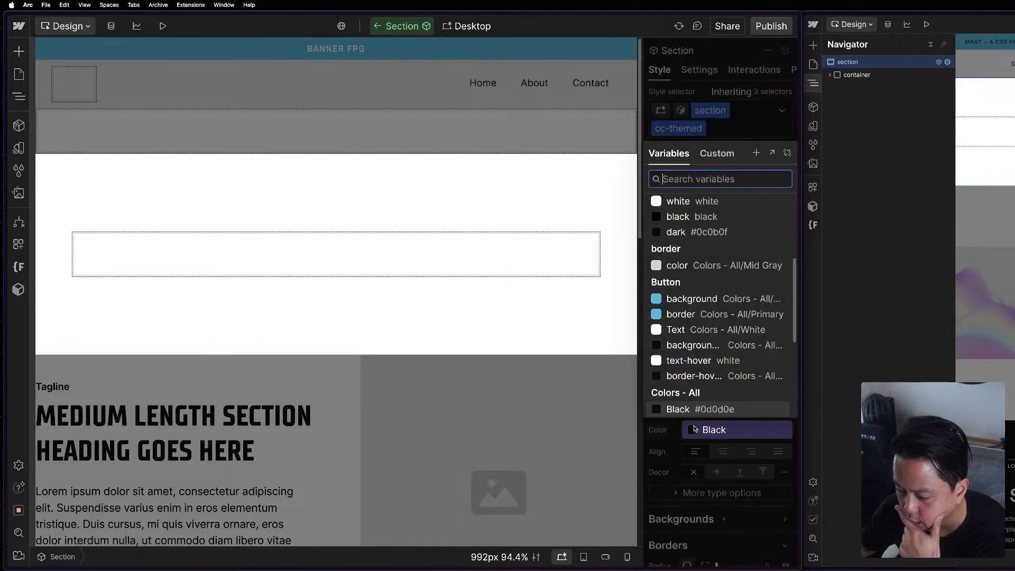
click(695, 428)
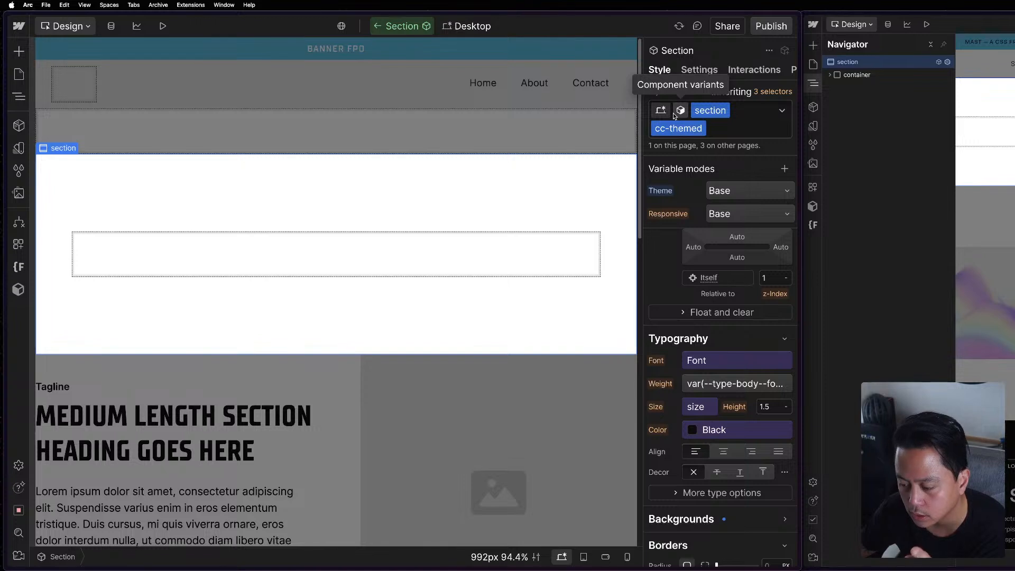
Reset the section's background color in the Base variant.
scroll(698, 418, down, 4)
click(705, 335)
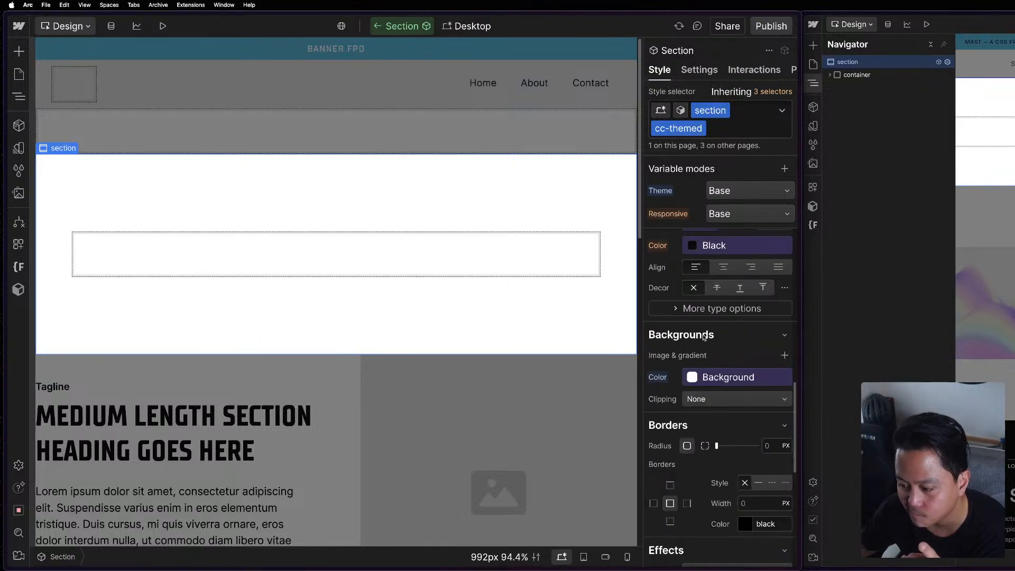
click(666, 383)
click(671, 397)
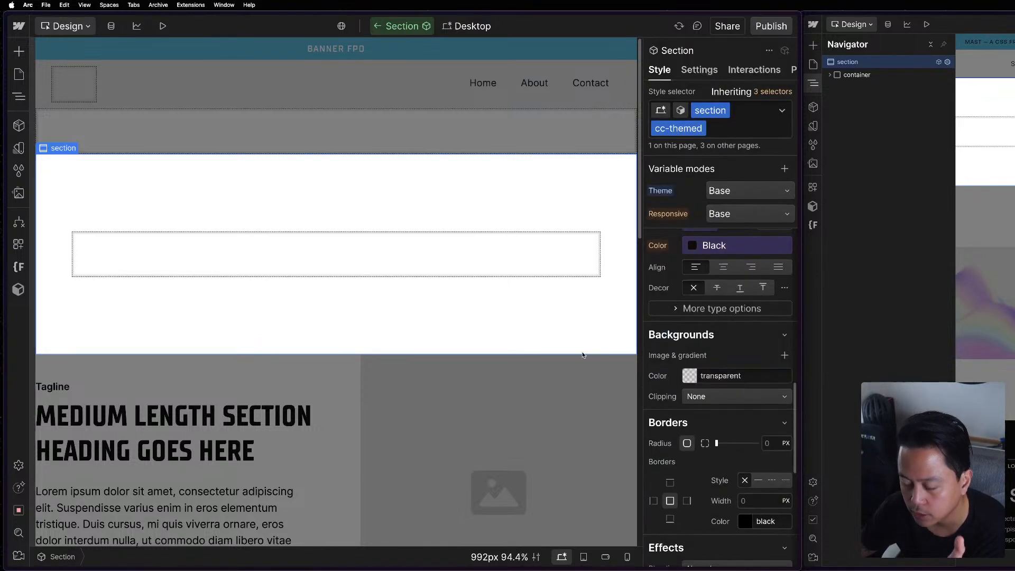
Leave the APP Section component and show the page's element structure.
click(19, 98)
double_click(246, 81)
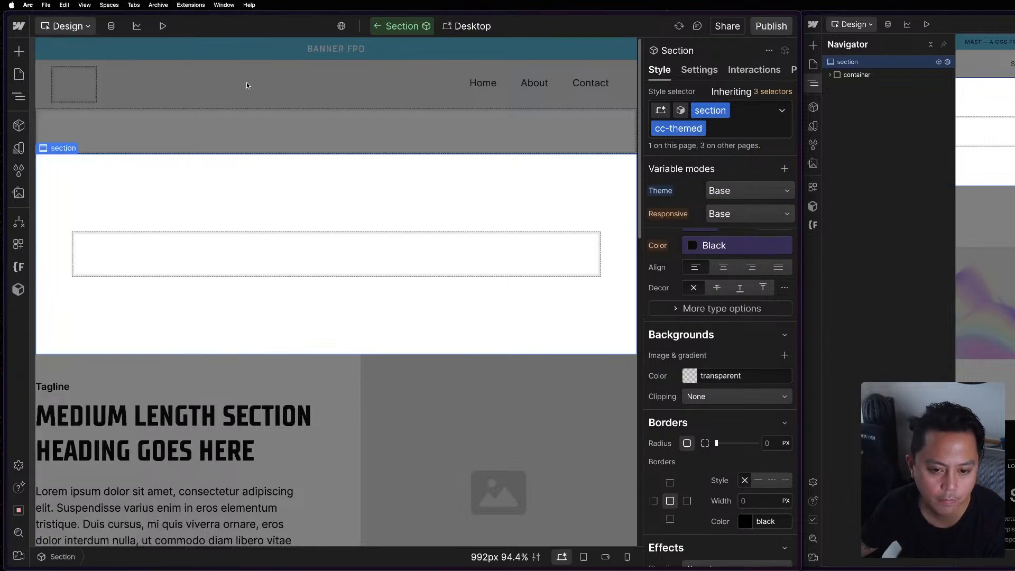
click(19, 96)
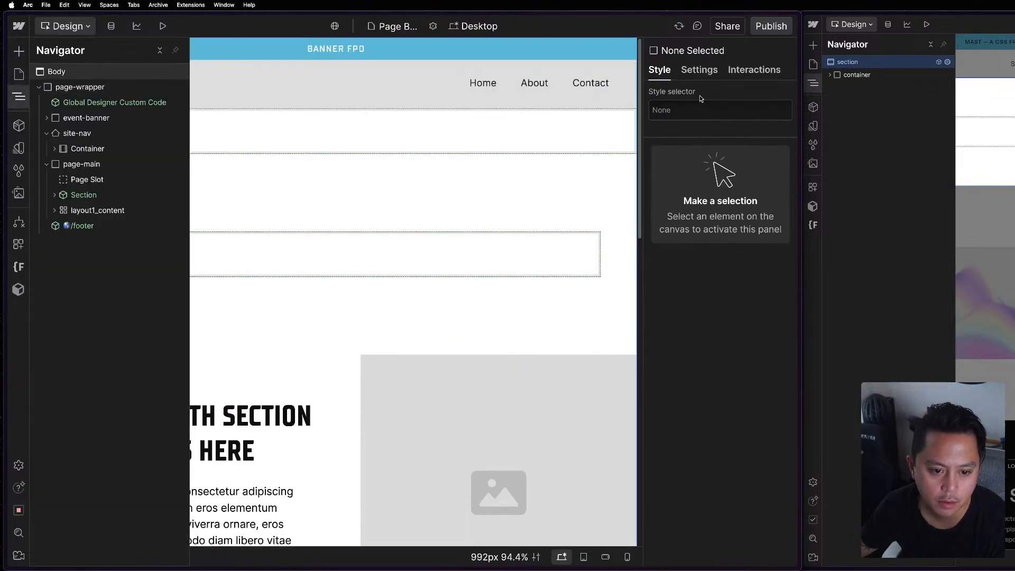
Set the Body (All Pages) tag's text color to the Theme Text variable.
click(727, 113)
click(694, 184)
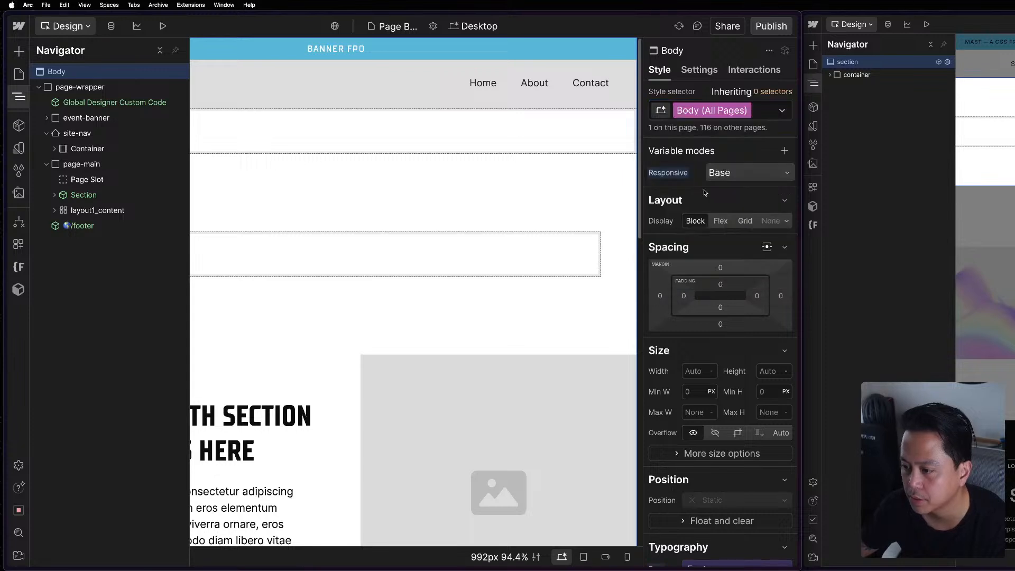
scroll(708, 423, down, 5)
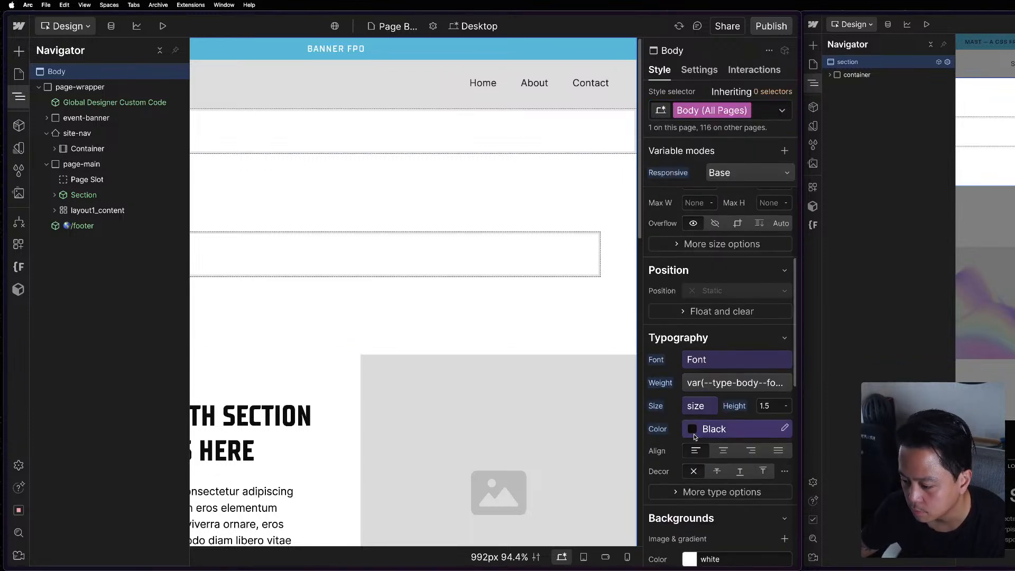
scroll(695, 437, down, 2)
click(709, 347)
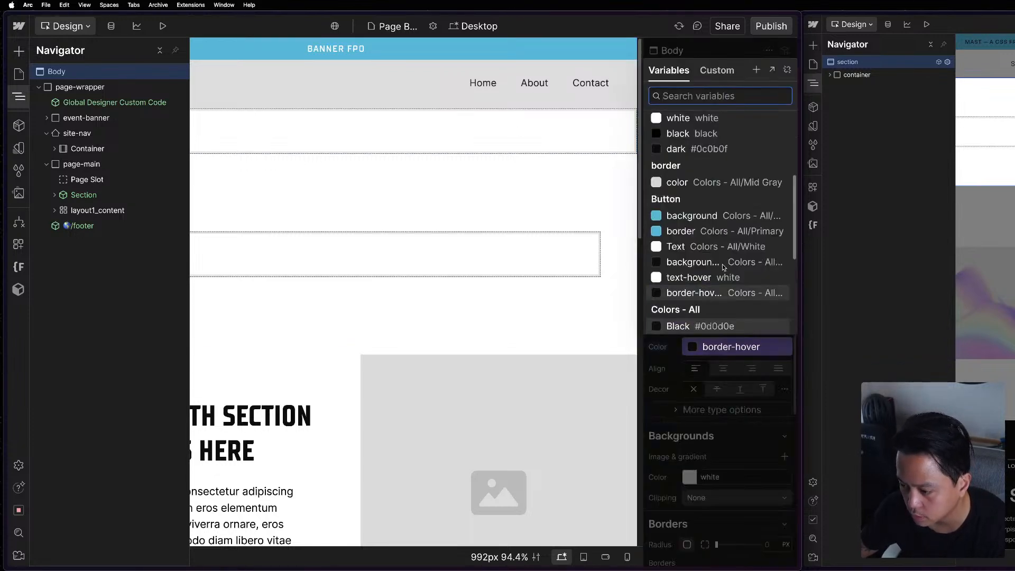
scroll(709, 132, up, 3)
click(708, 170)
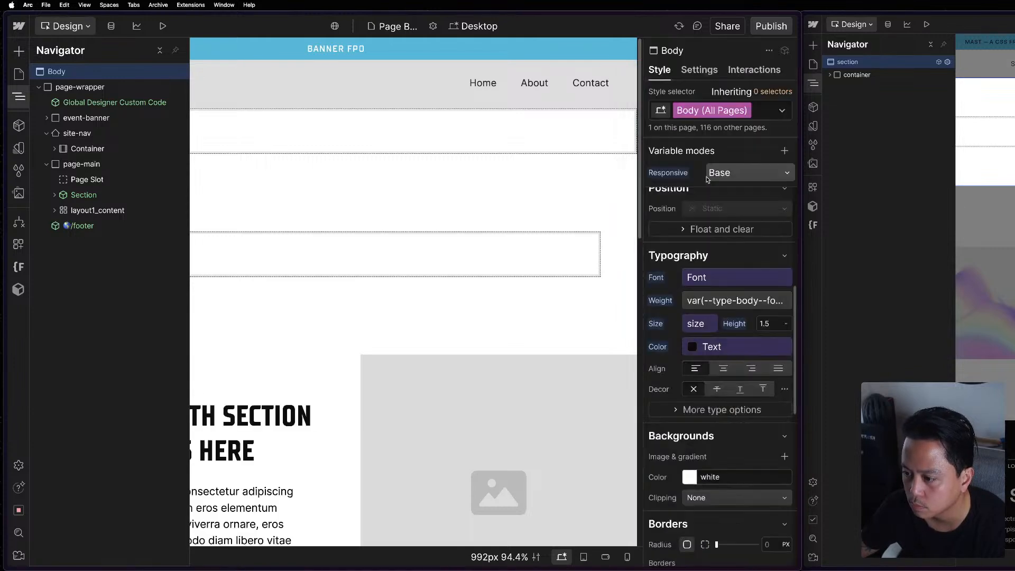
Set the Body (All Pages) background color to the Theme Background variable.
scroll(721, 397, down, 3)
click(684, 310)
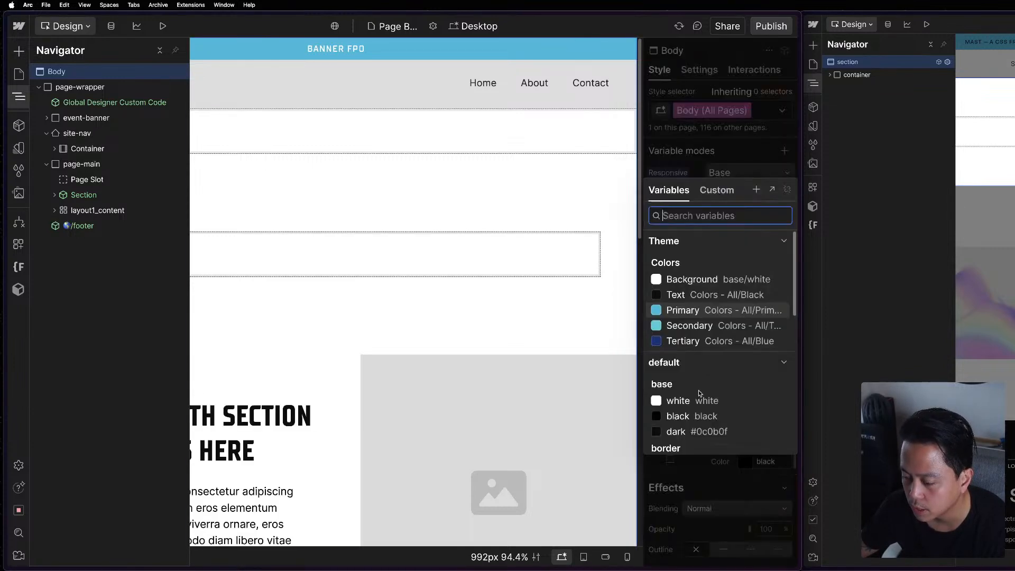
click(704, 281)
key(Escape)
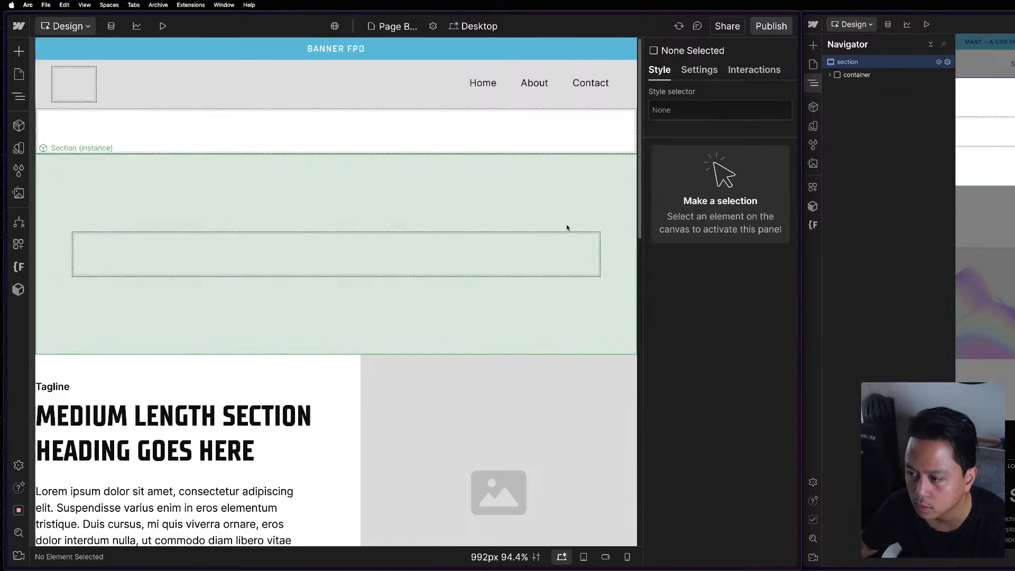
Reopen the Body (All Pages) styles and check the background color setting.
mouse_move(85, 83)
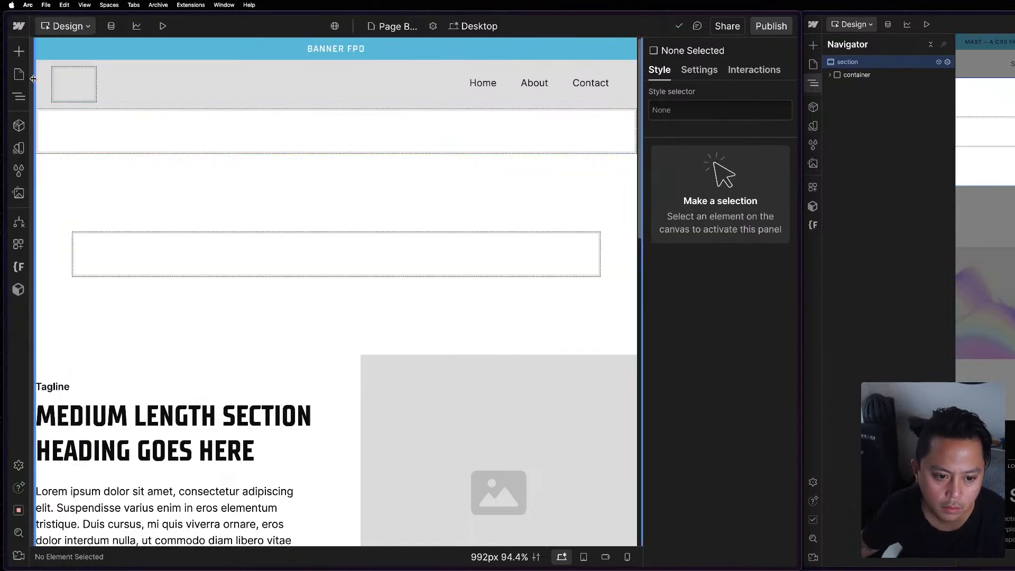
key(z)
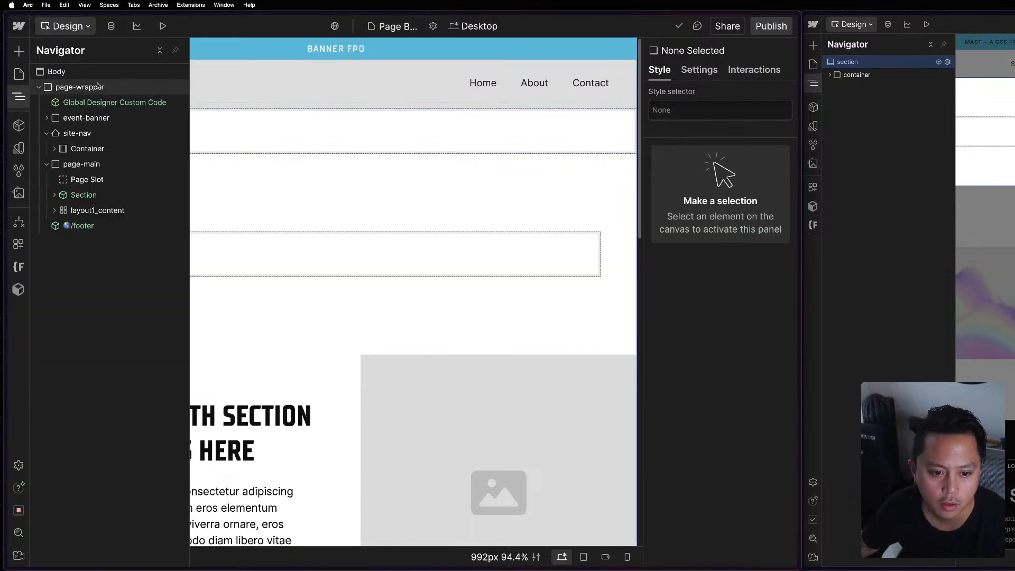
click(74, 71)
click(732, 108)
click(695, 185)
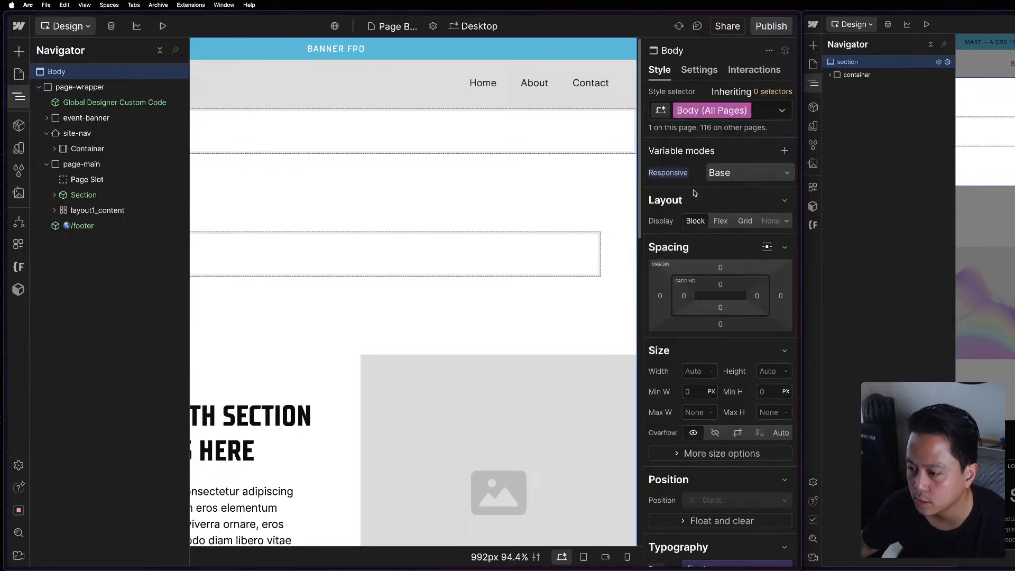
click(769, 258)
click(456, 181)
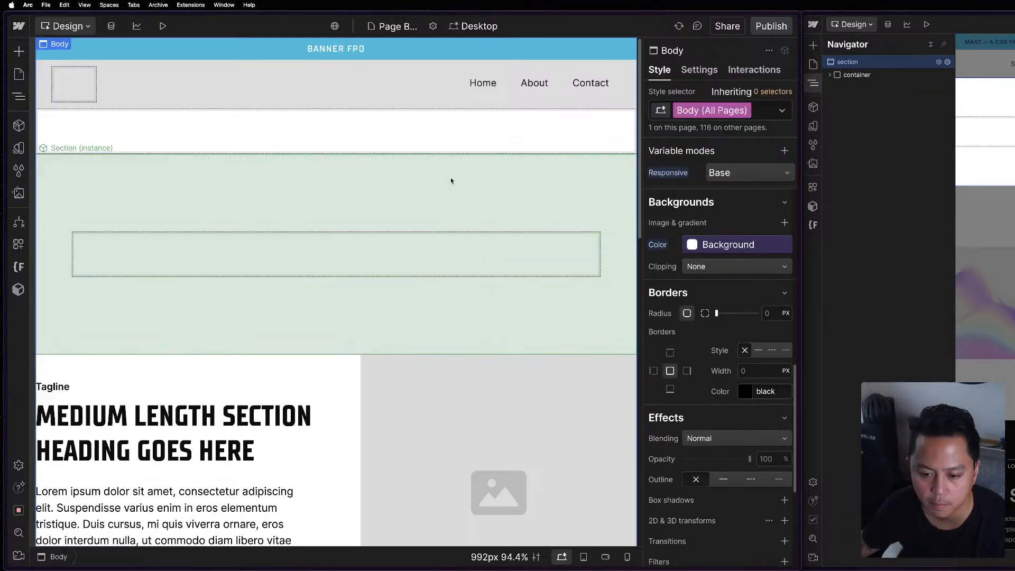
Open the Home page and inspect its sections down to the footer.
click(19, 74)
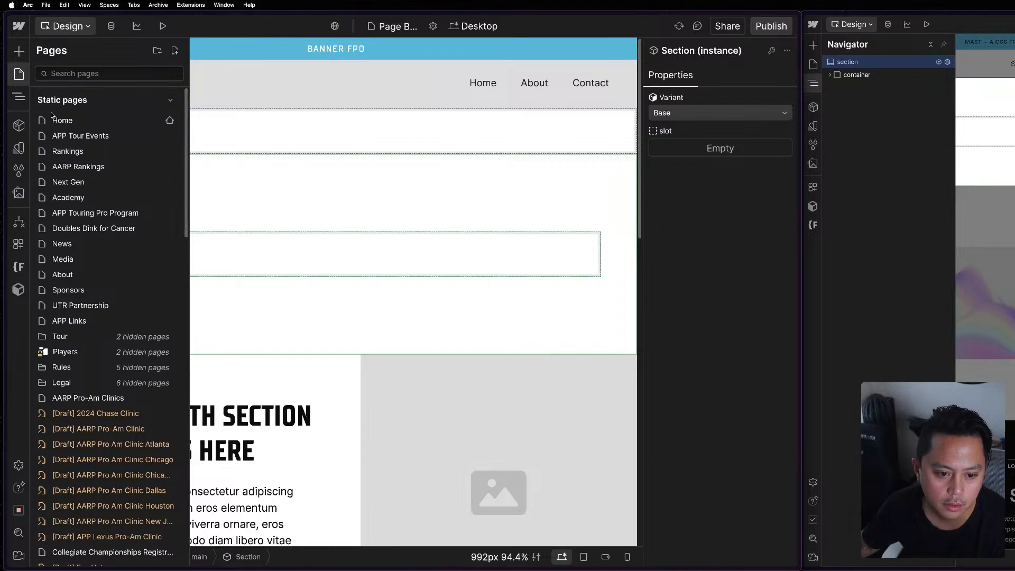
click(68, 120)
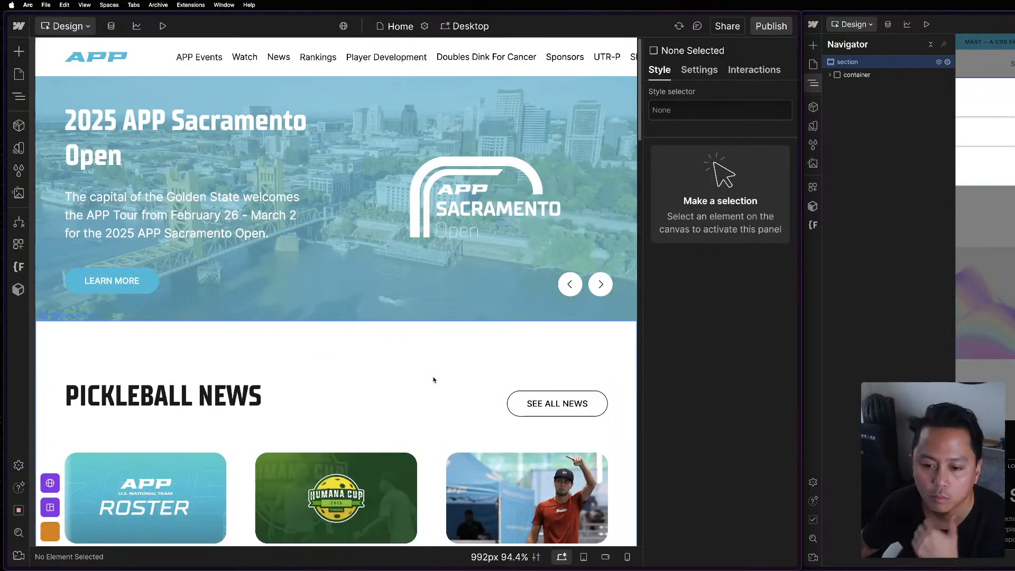
scroll(434, 380, down, 15)
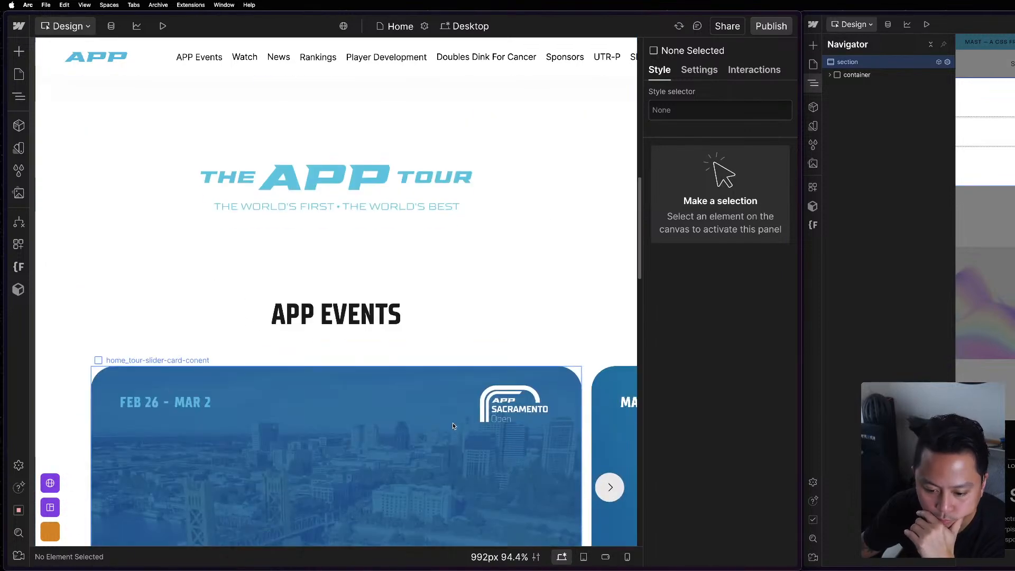
scroll(453, 430, down, 20)
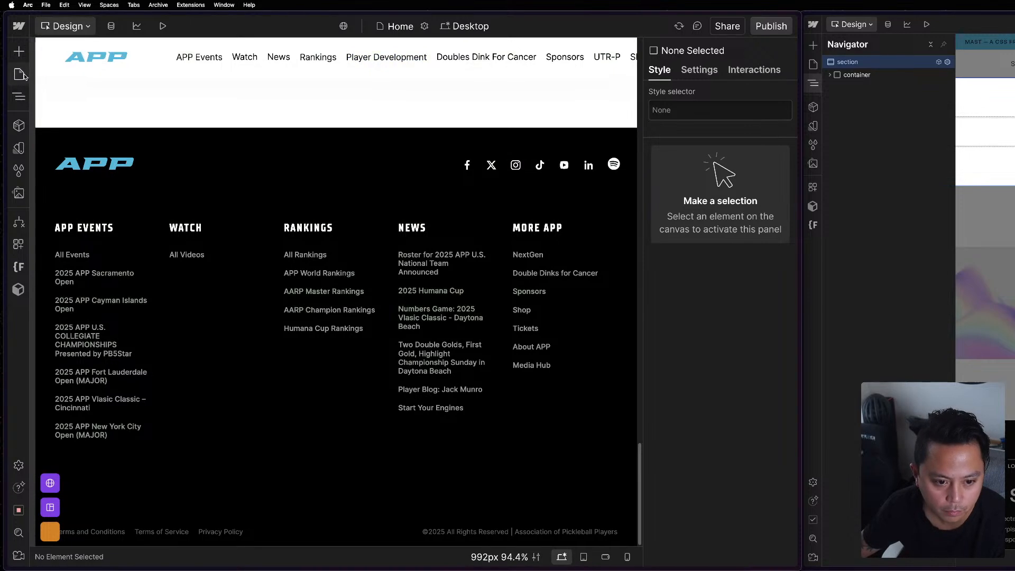
Return to the Page Builder Template page and open its Section component for editing.
click(19, 74)
scroll(95, 317, down, 10)
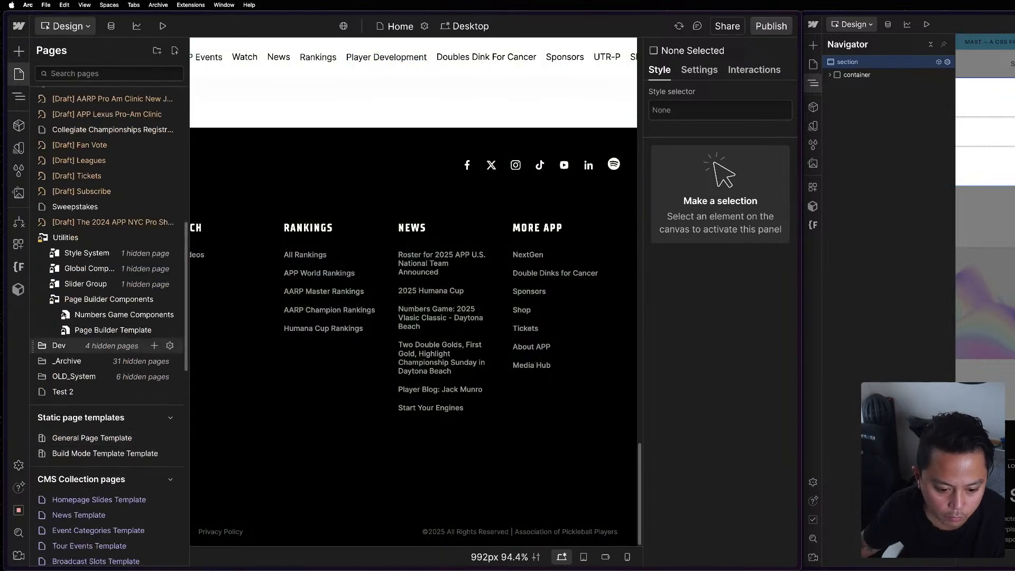
click(96, 332)
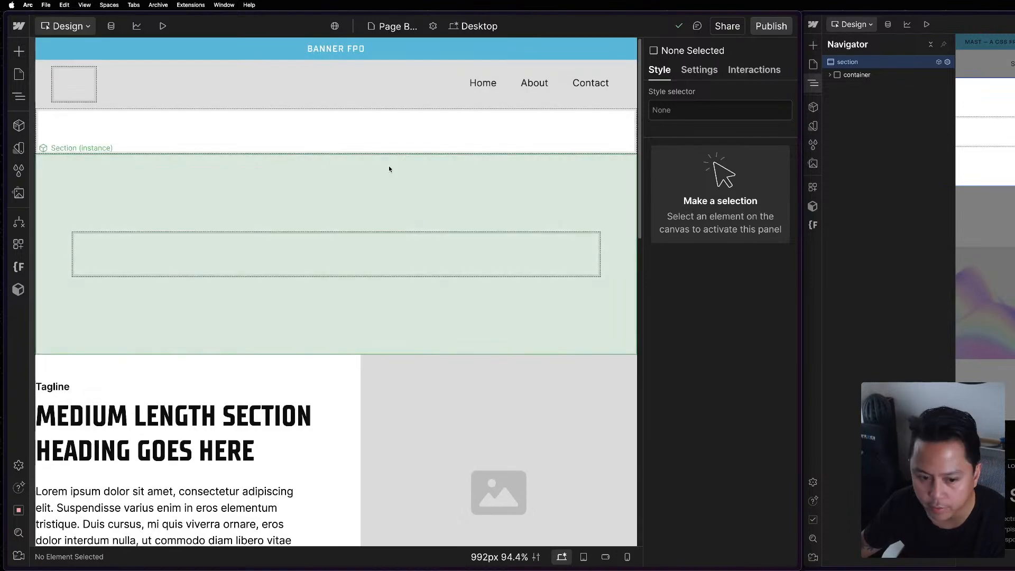
click(391, 167)
key(z)
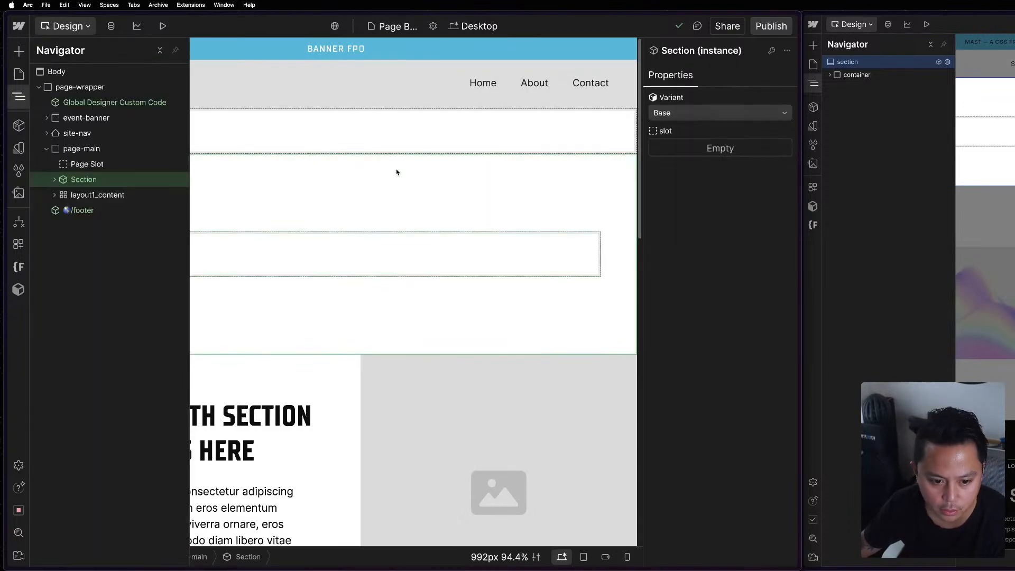
double_click(110, 176)
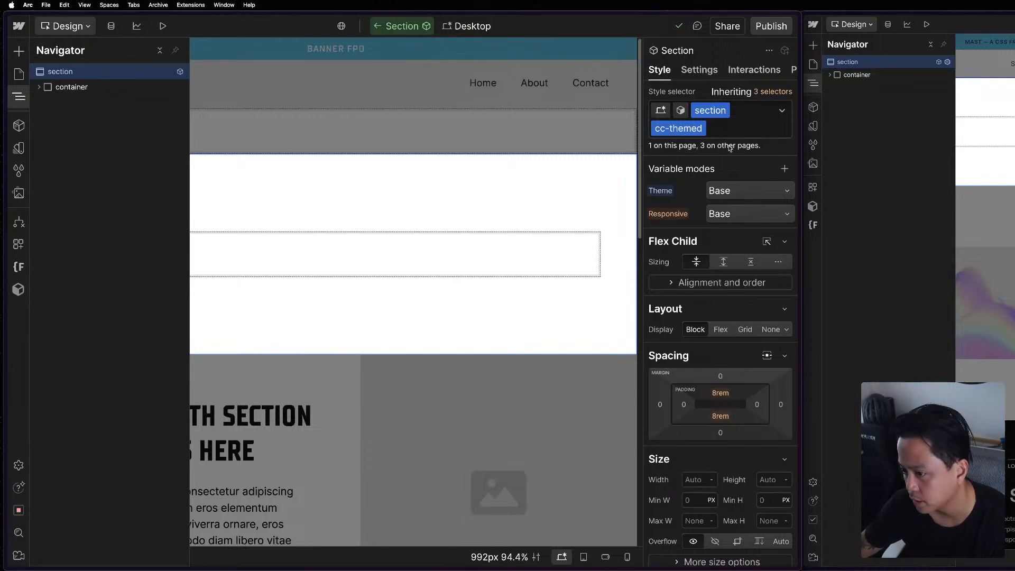
Switch the Section component to its Invert variant and review the typography and background styles.
click(682, 110)
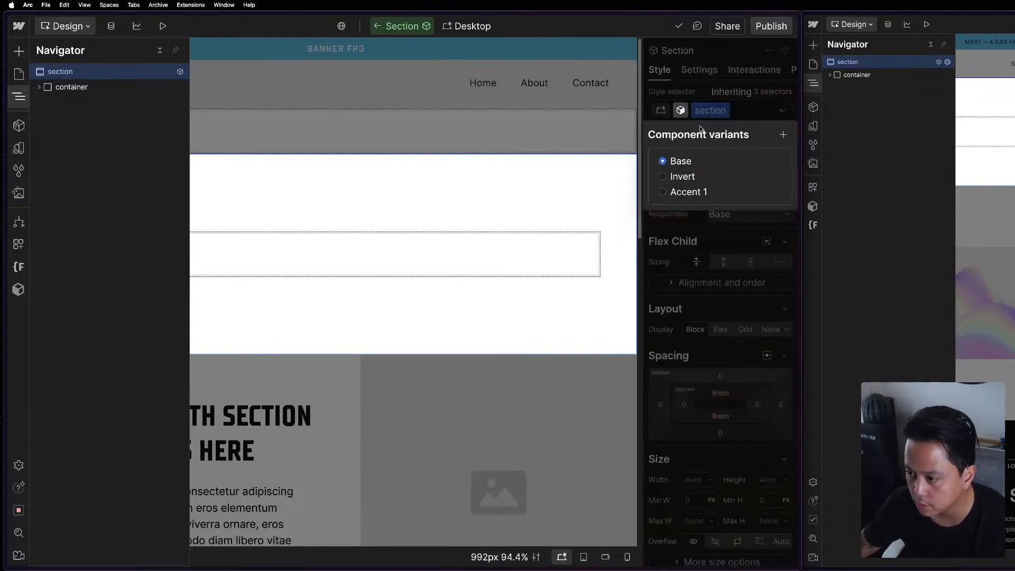
click(710, 179)
click(692, 91)
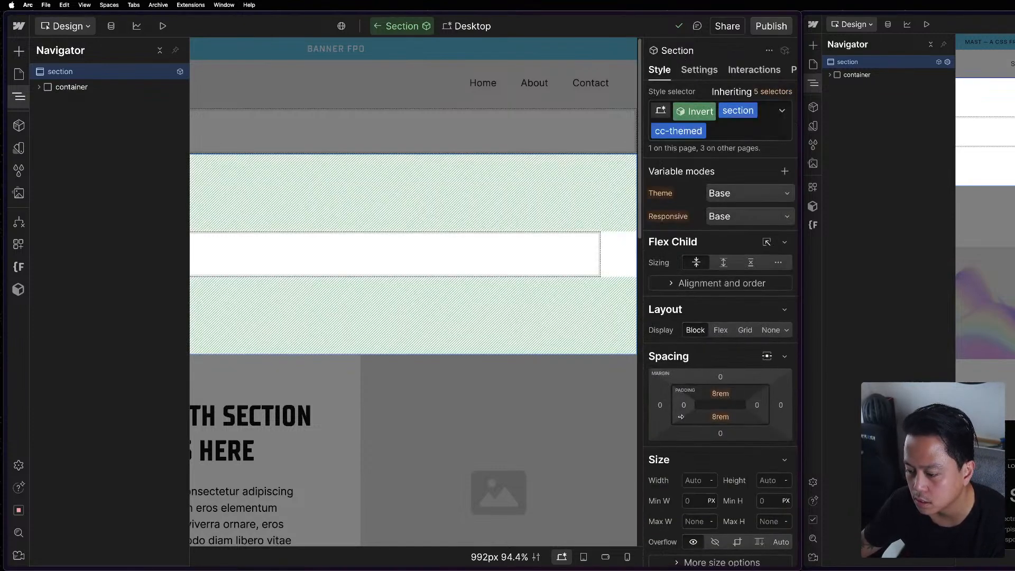
scroll(687, 396, down, 8)
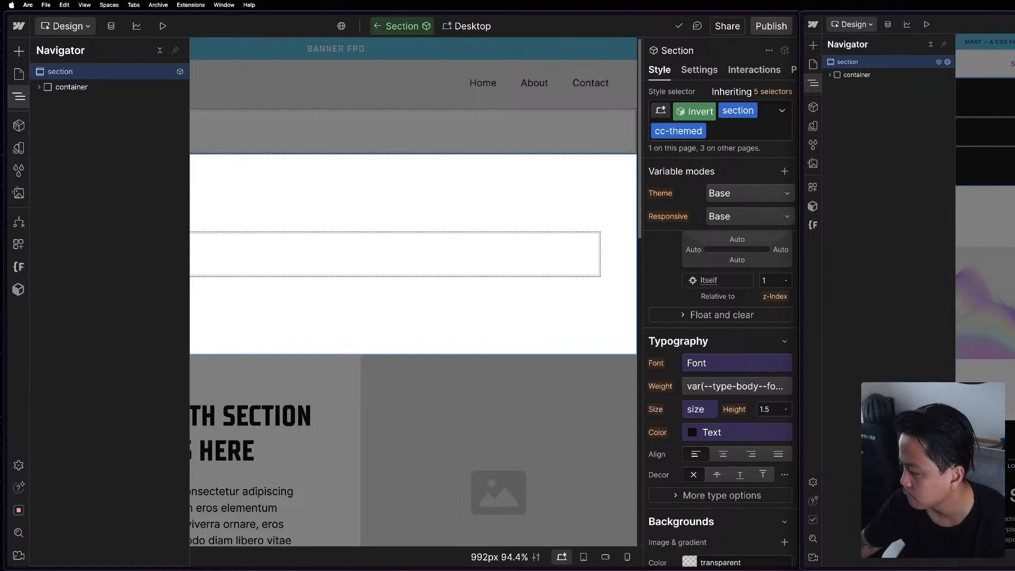
scroll(705, 399, down, 5)
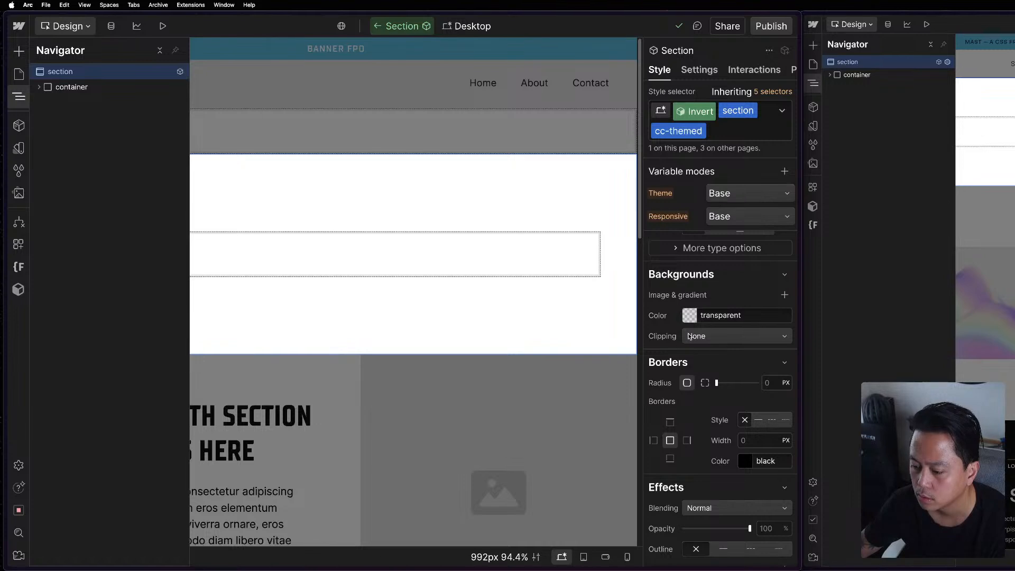
Return to the Section component's Base variant and check which Theme modes are available.
click(690, 111)
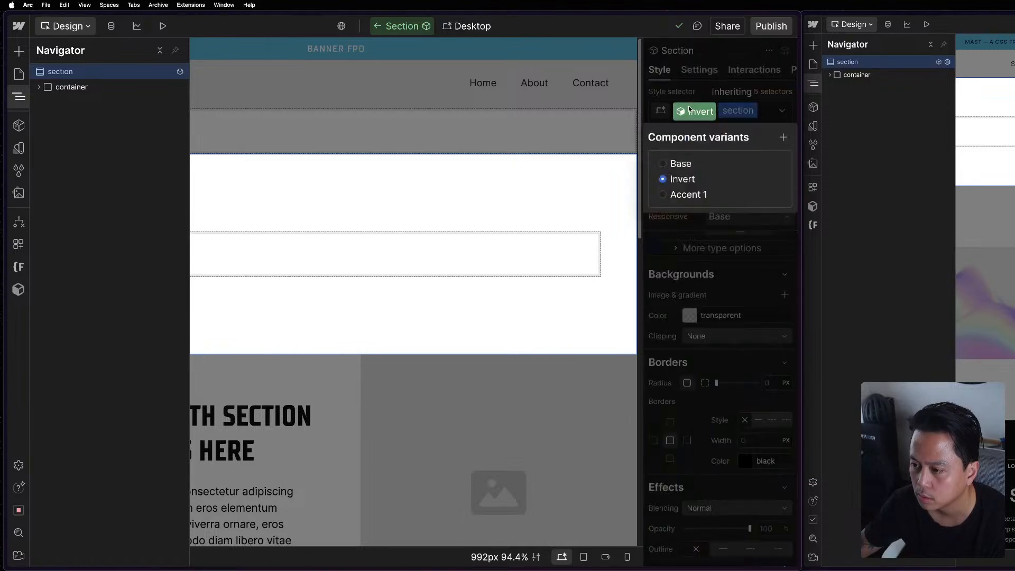
click(680, 163)
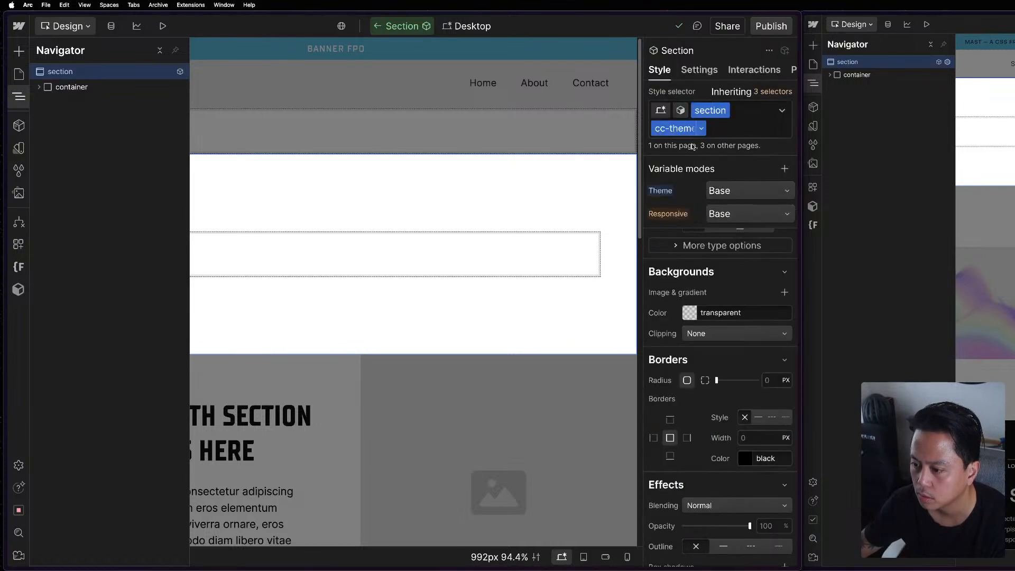
scroll(679, 304, up, 10)
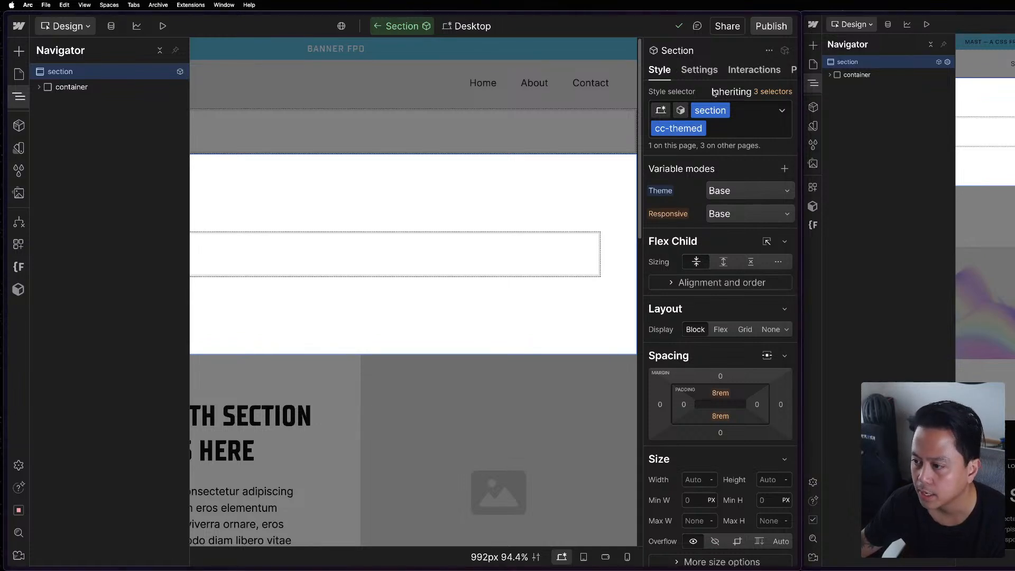
click(729, 190)
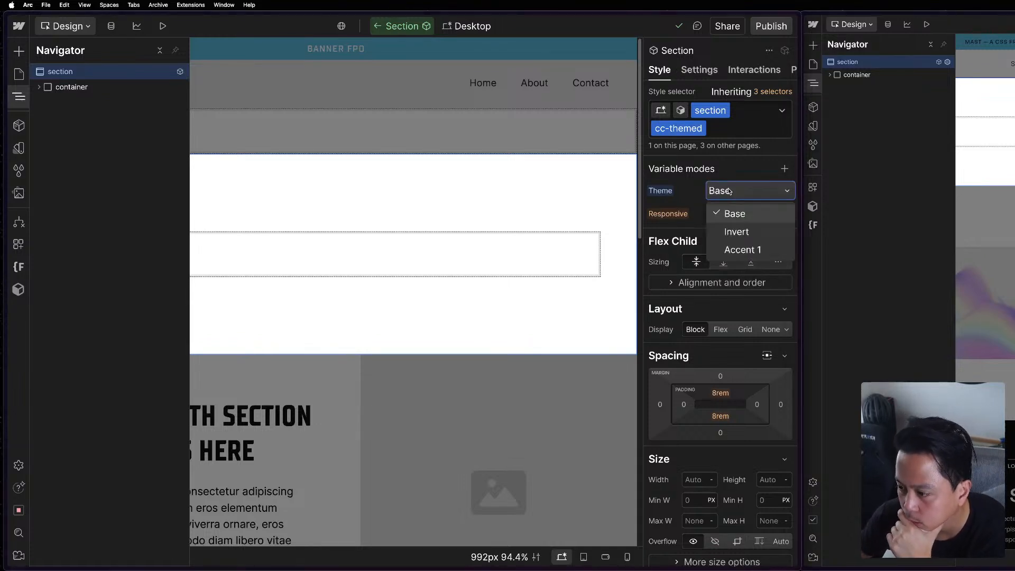
click(654, 168)
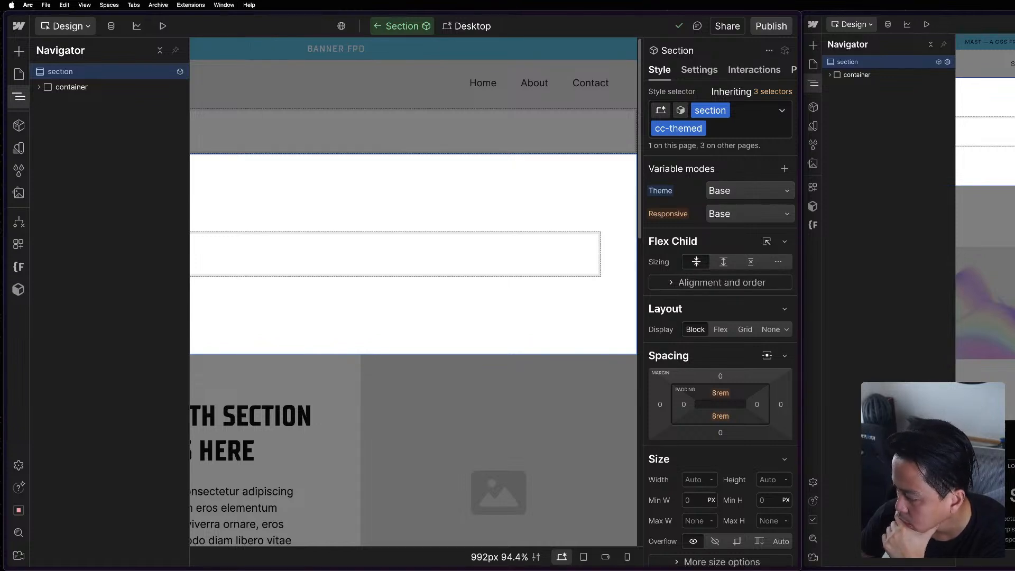
Set the text color of the section cc-themed class to the Theme Text variable in the Base variant.
scroll(717, 498, down, 10)
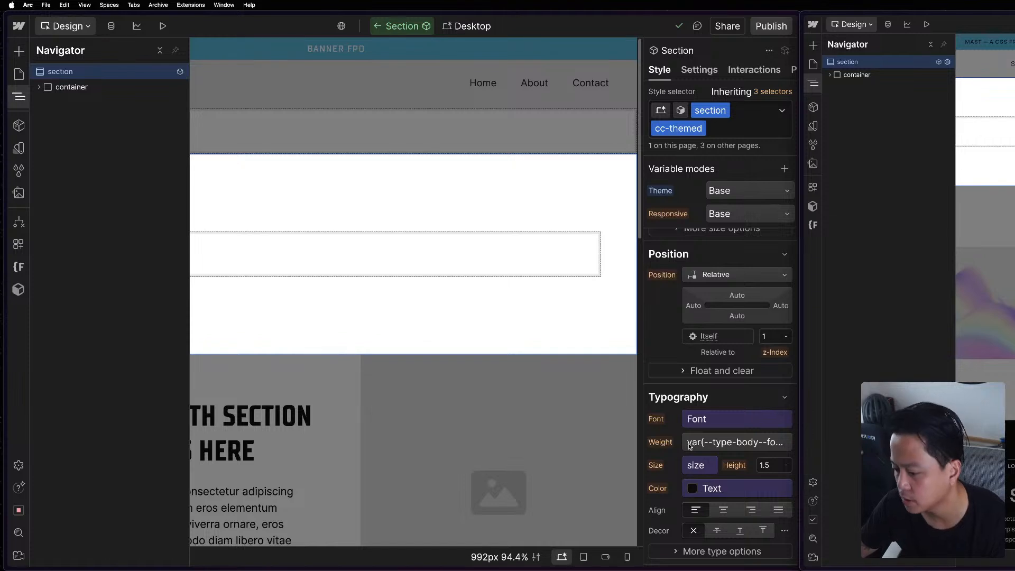
click(711, 490)
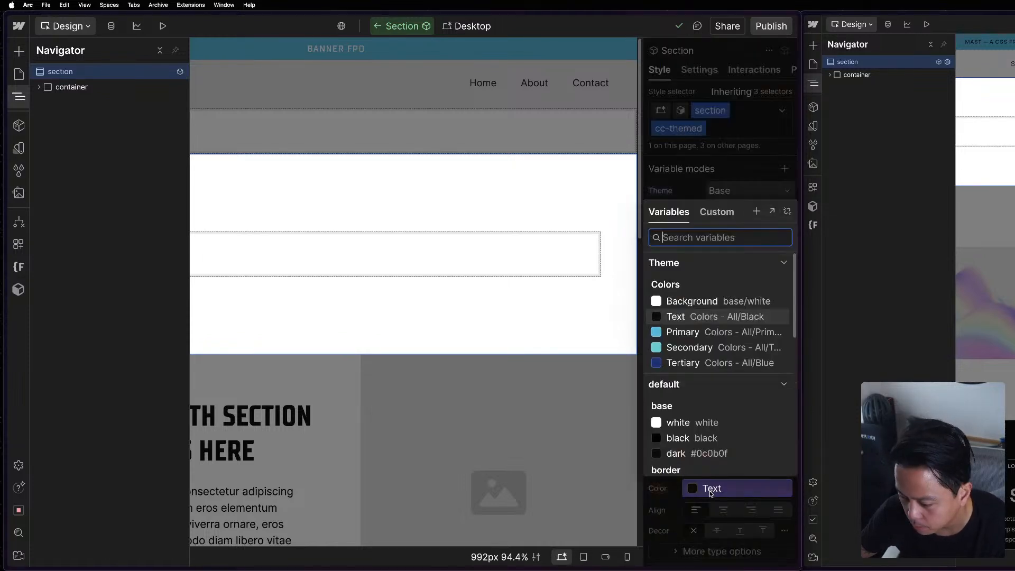
click(699, 317)
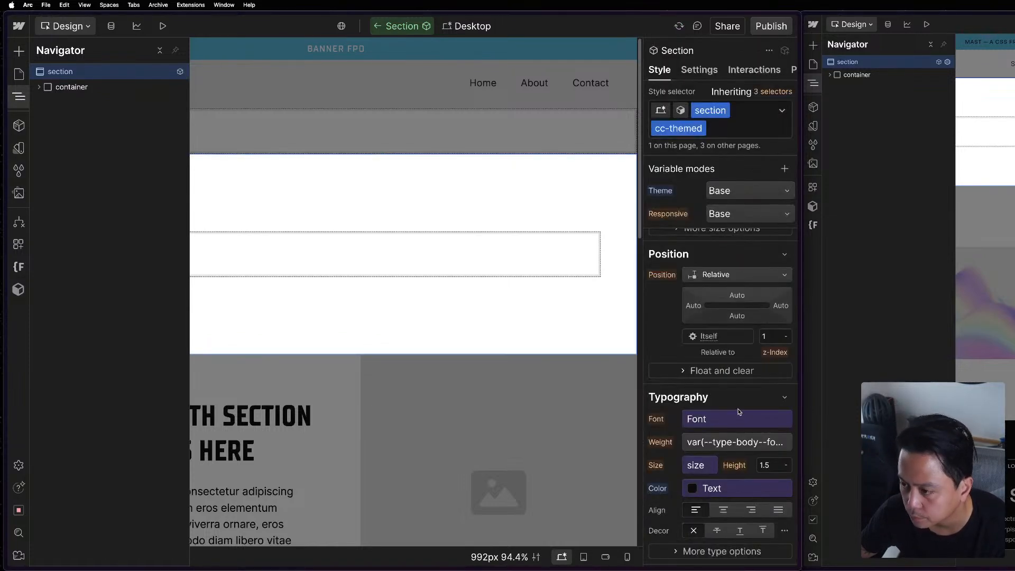
Set the section's background color to the Theme Background variable in the Base variant.
scroll(739, 412, down, 3)
scroll(739, 412, down, 2)
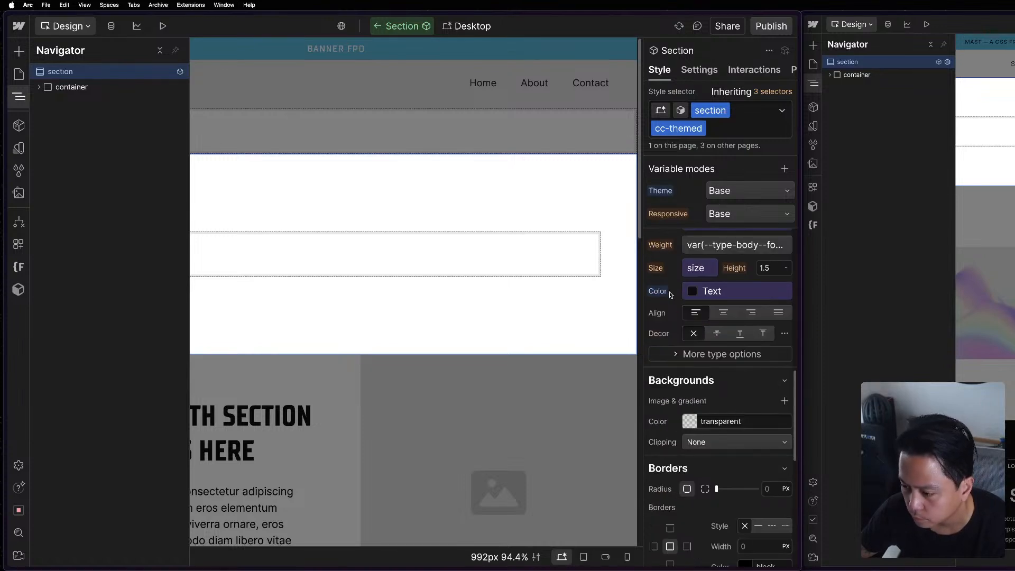
click(687, 418)
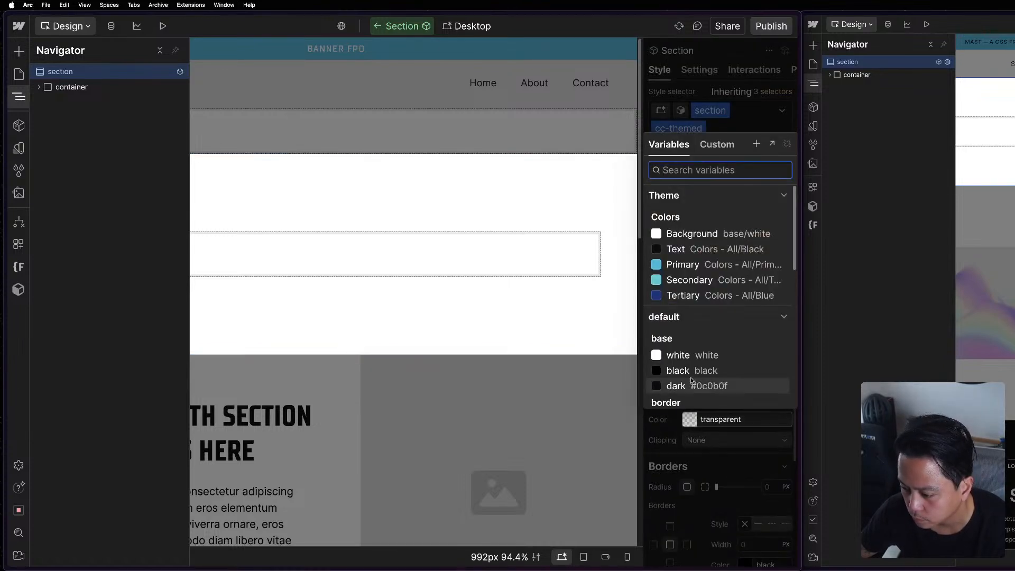
click(725, 233)
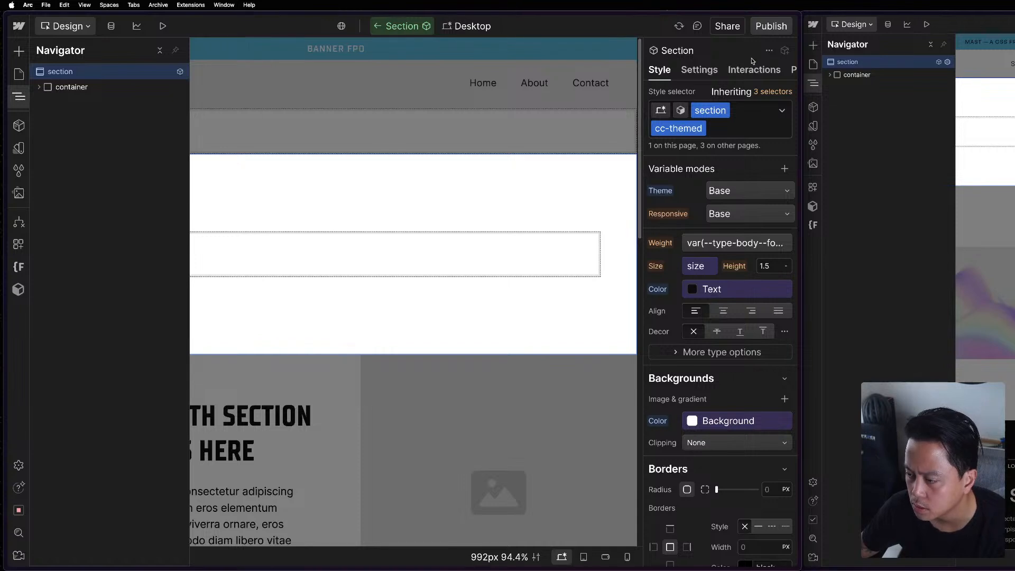
Switch the section to the Invert variant and check its inherited mode, text color and background color.
click(682, 110)
click(703, 180)
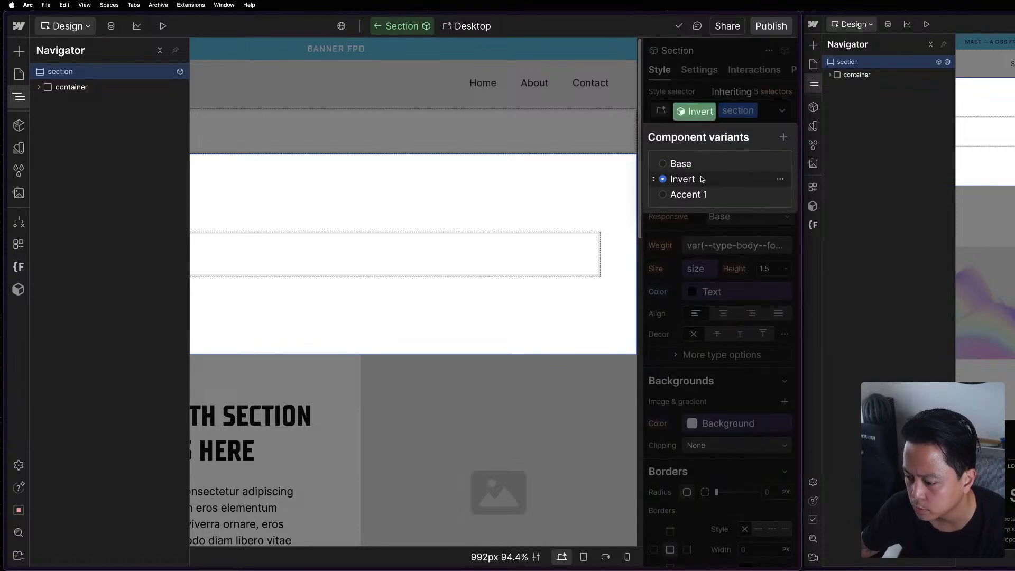
click(713, 93)
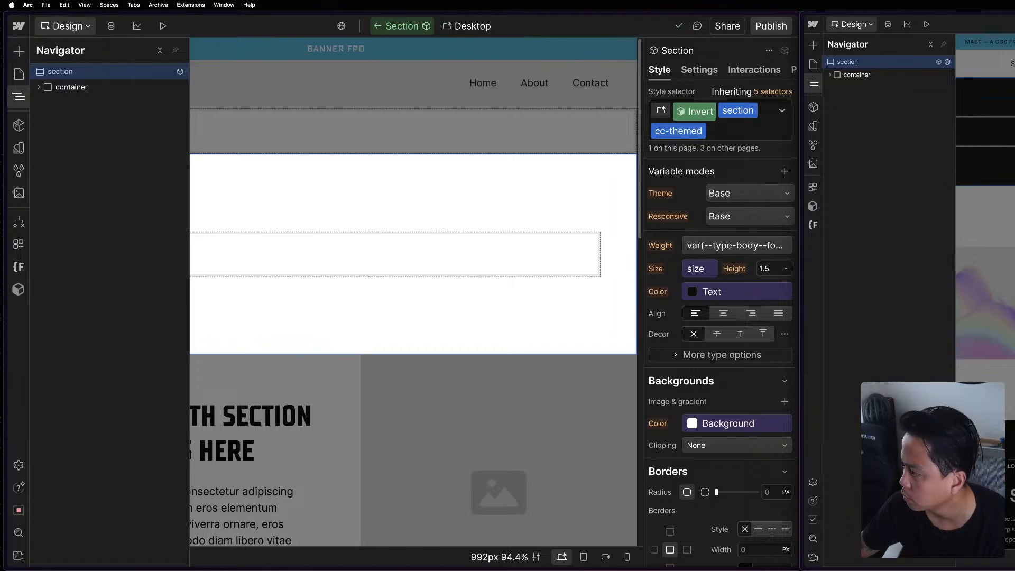
Set the Theme variable mode of the section's Invert variant to Invert.
mouse_move(661, 426)
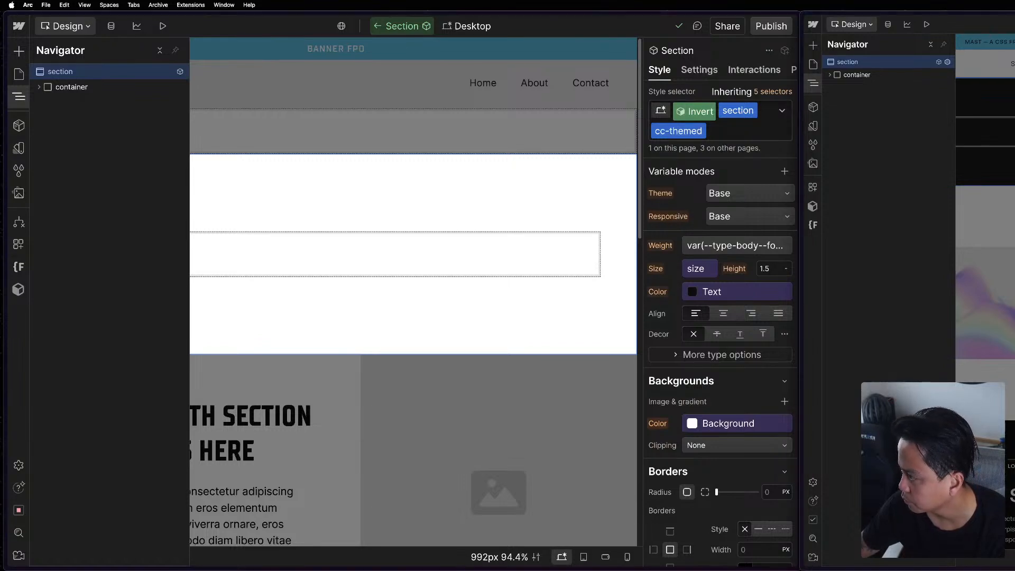
click(741, 194)
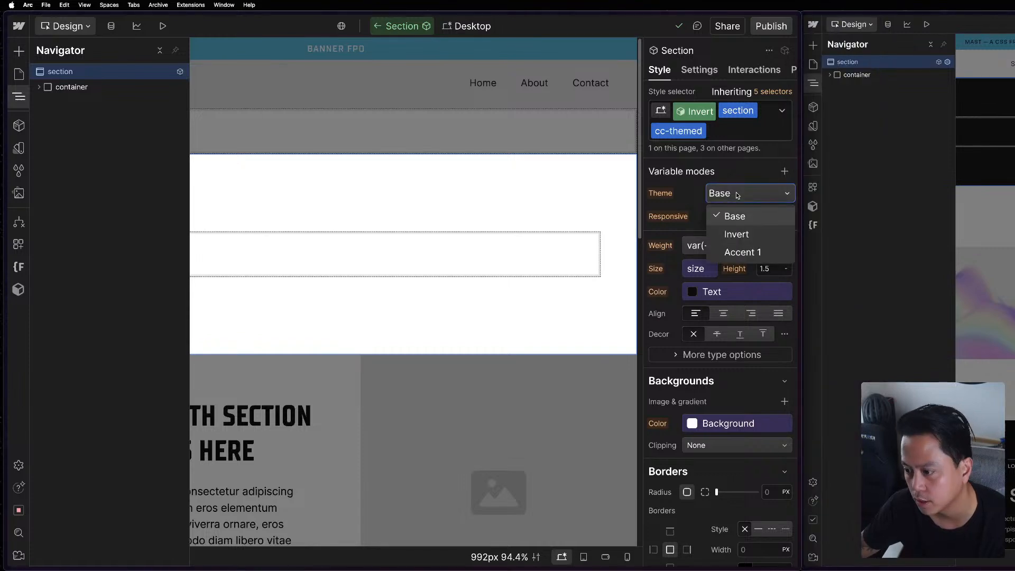
click(737, 235)
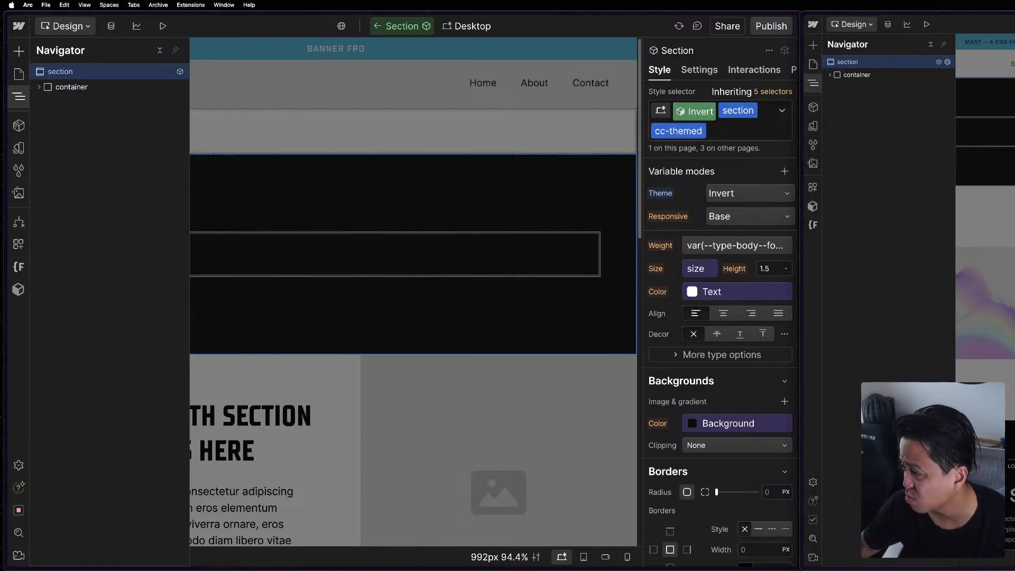
Switch the section to the Accent 1 variant, set its Theme mode to Accent 1, and check the resulting text and background colors.
click(696, 115)
click(693, 196)
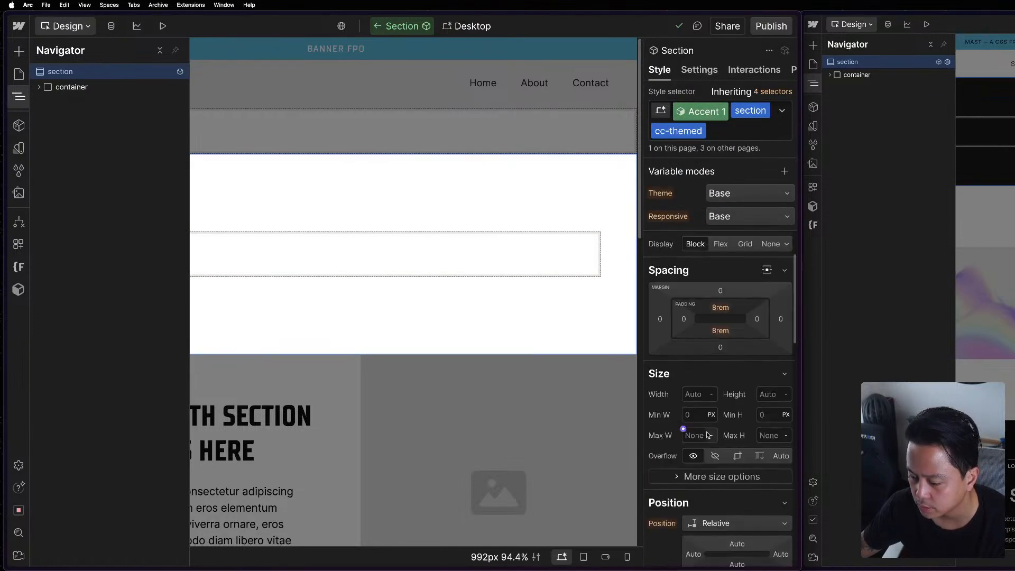
click(733, 200)
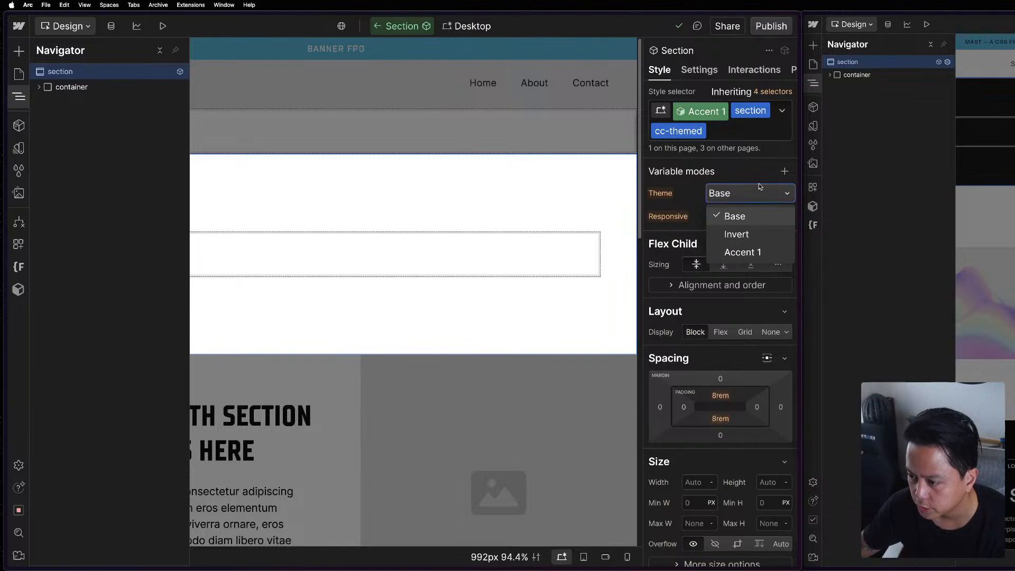
click(730, 252)
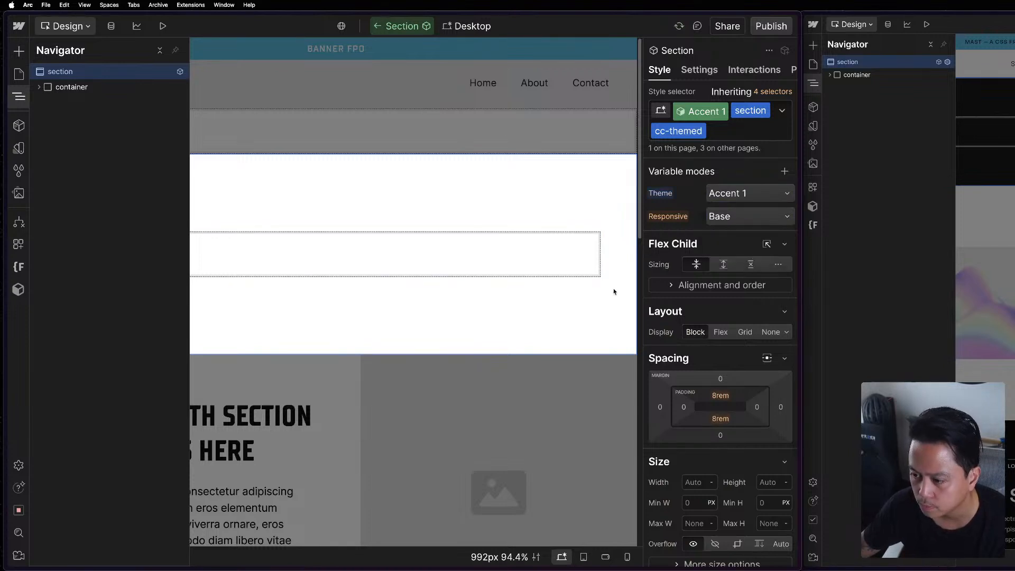
scroll(682, 495, down, 10)
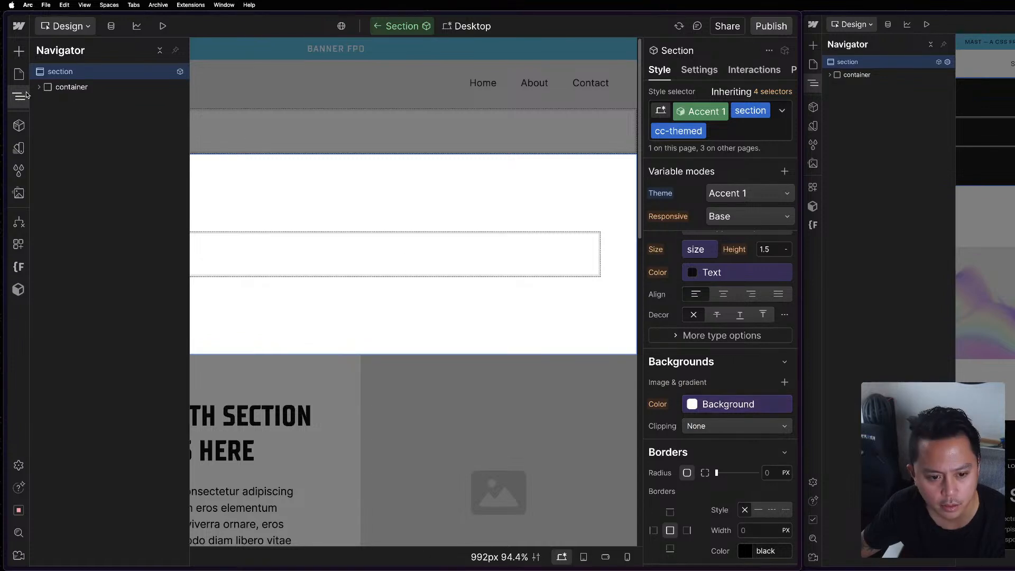
In the Theme variable collection, set the Accent 1 mode's Background to the Theme Primary variable and its Text to white.
click(18, 148)
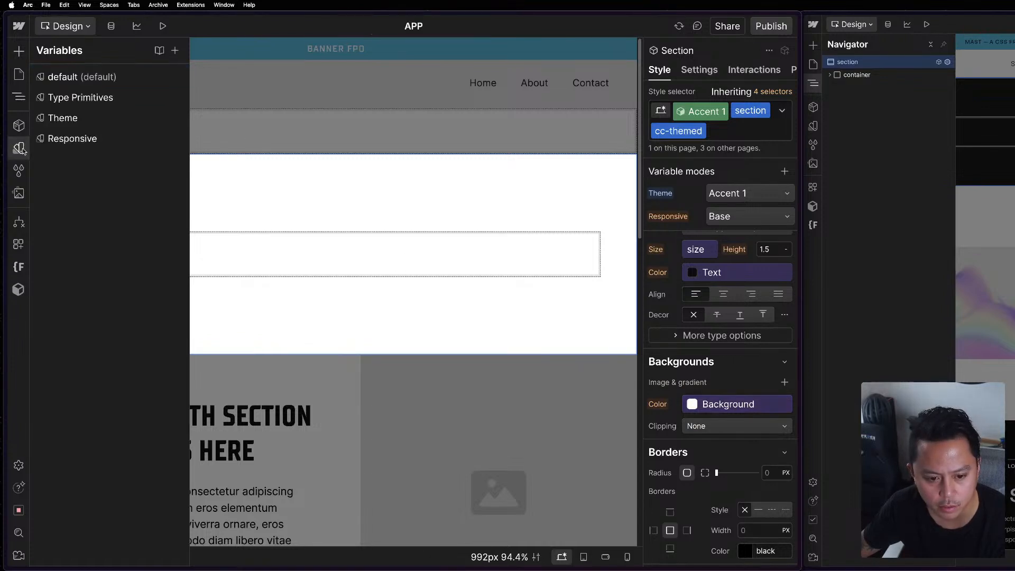
click(81, 116)
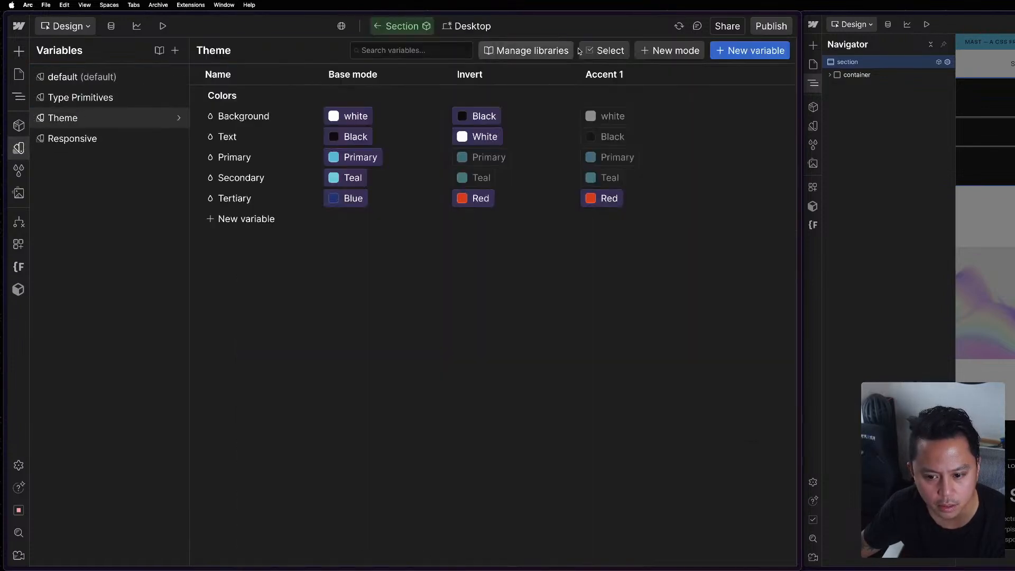
click(596, 117)
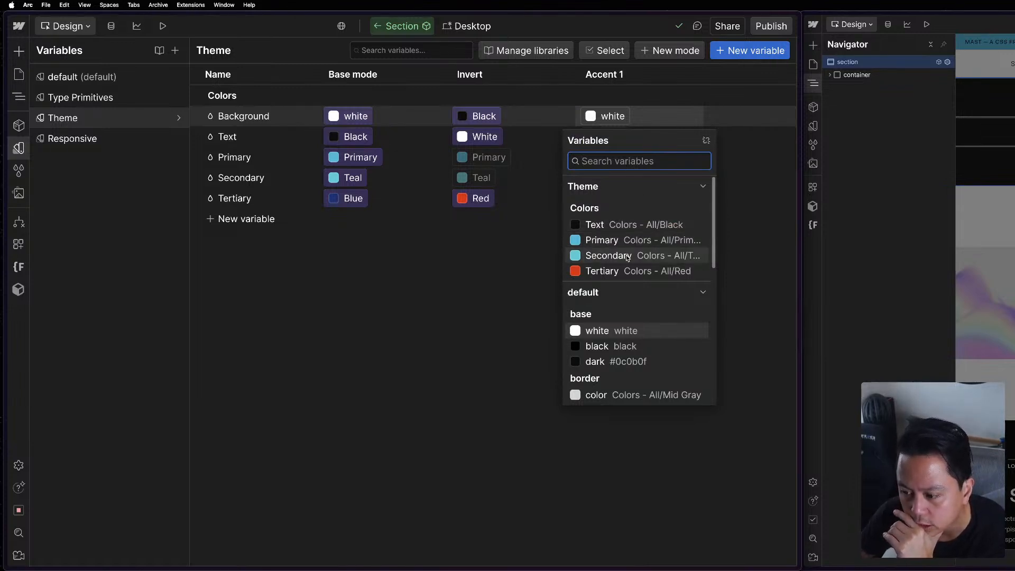
scroll(629, 328, down, 4)
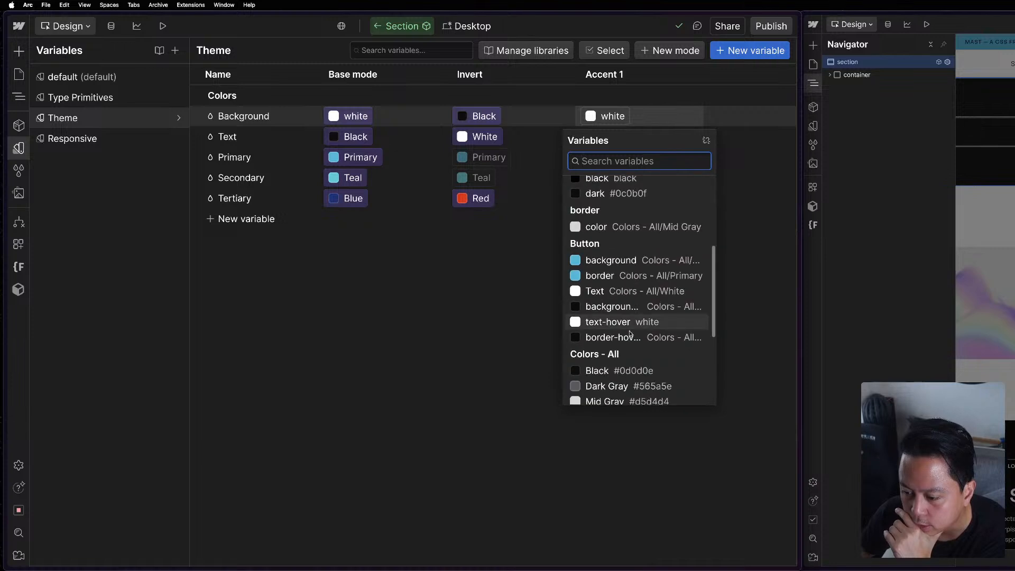
scroll(635, 376, up, 5)
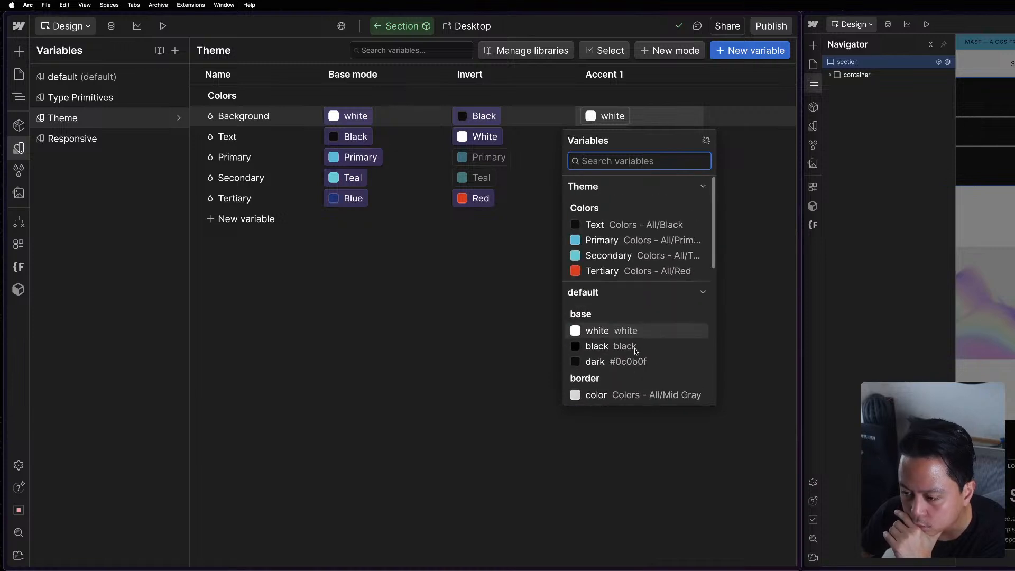
click(603, 240)
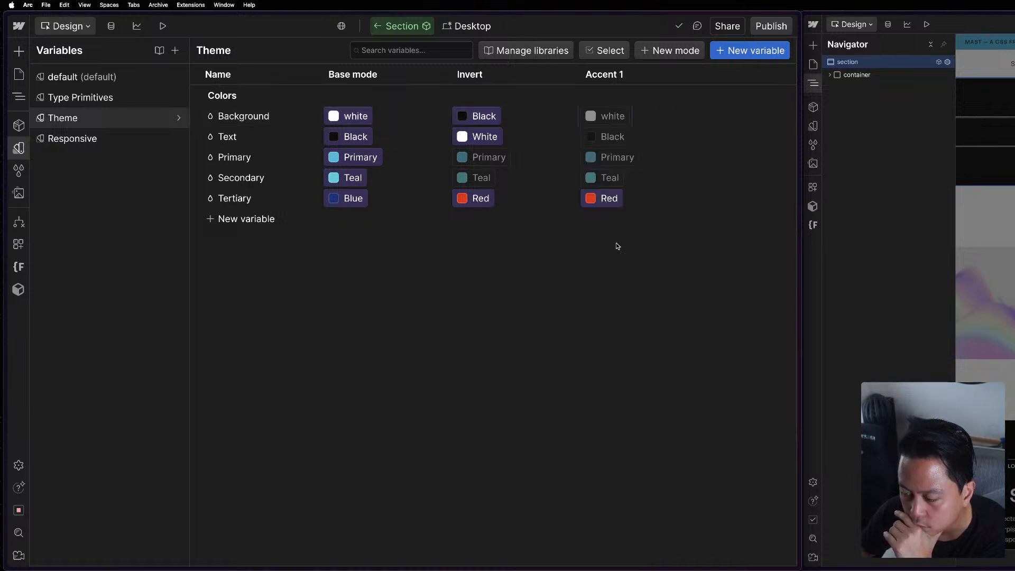
click(610, 139)
click(608, 212)
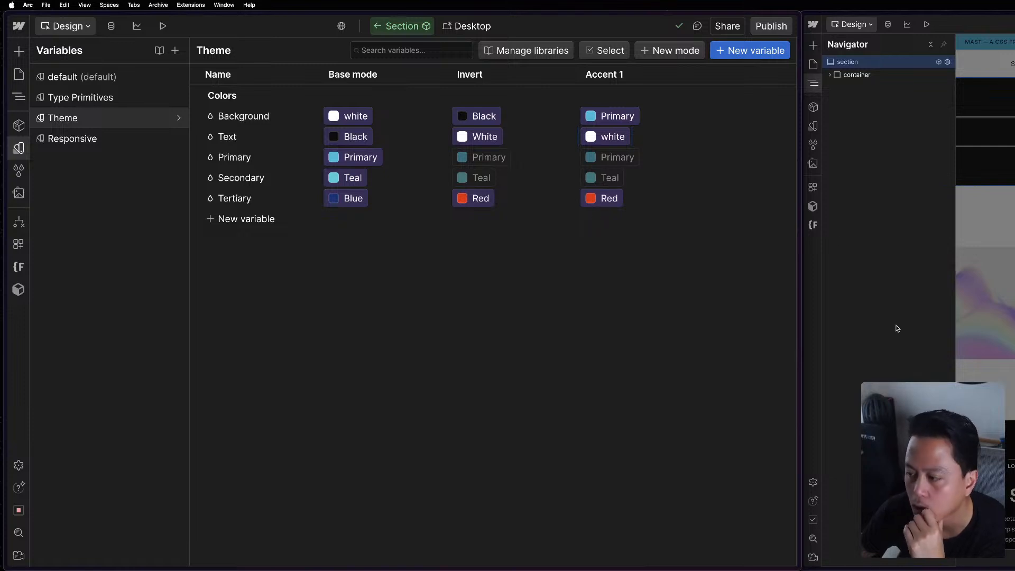
In the Mast project's window, examine how the Color and Theme variable collections are structured.
click(814, 126)
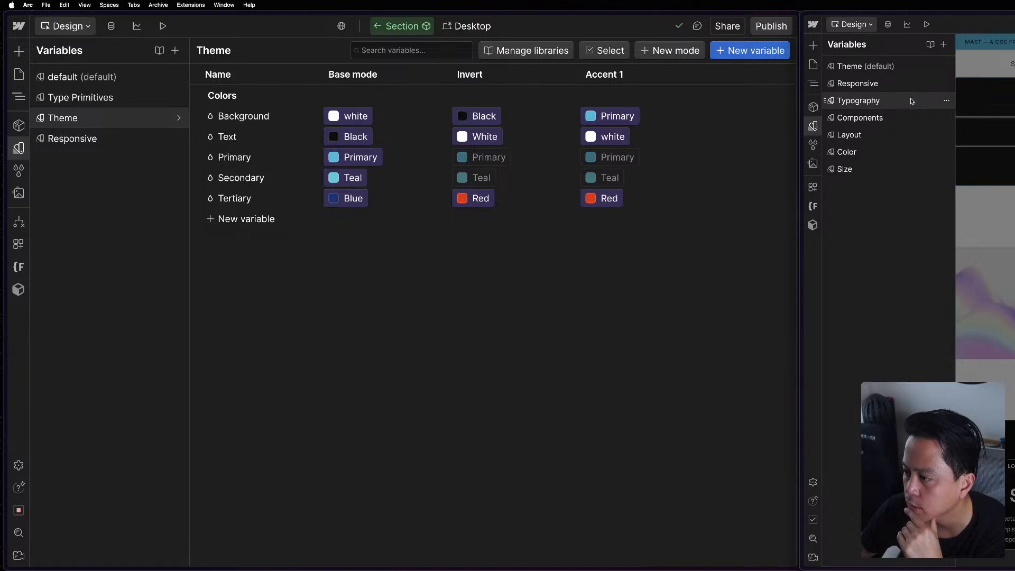
click(870, 155)
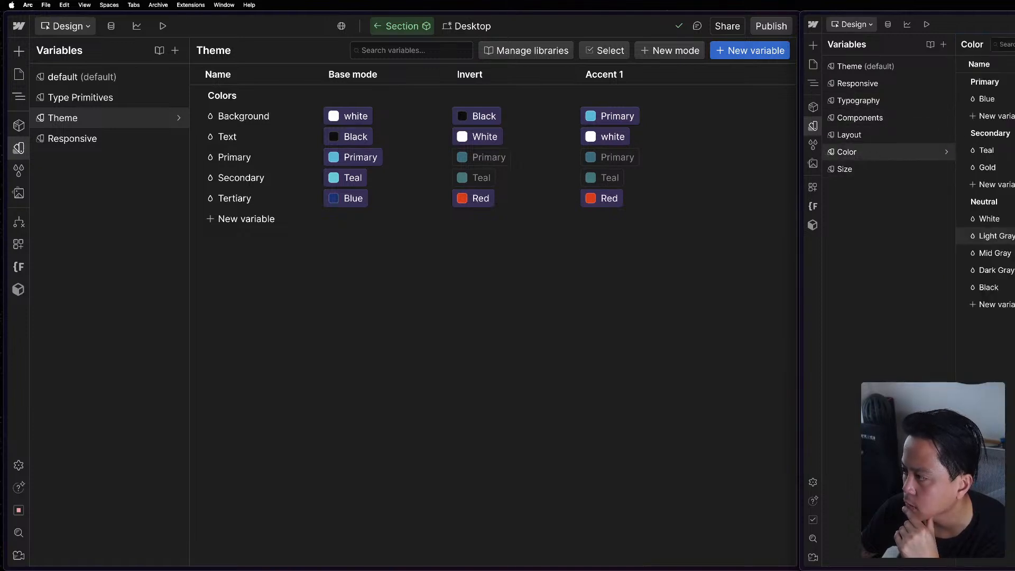
click(874, 150)
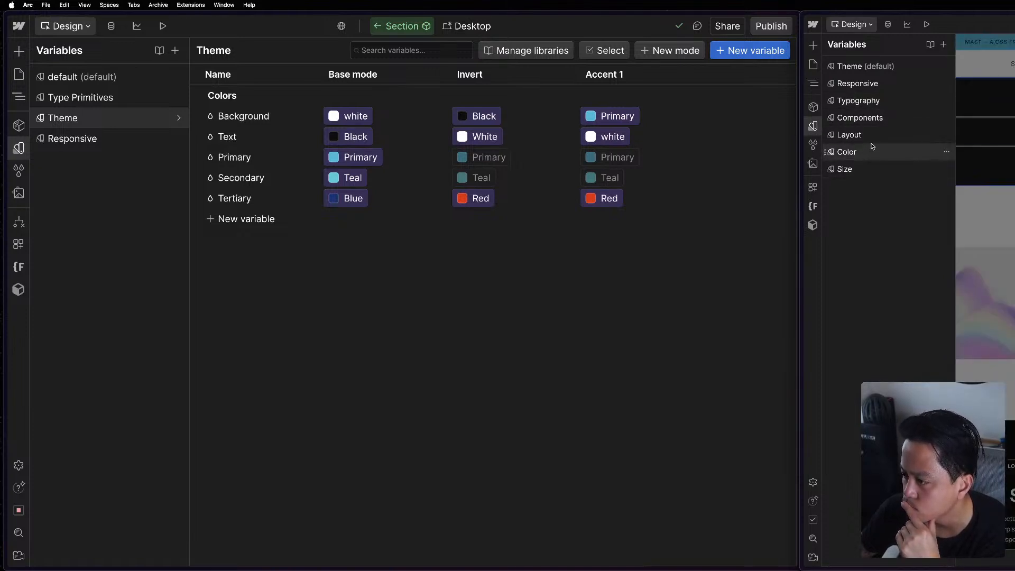
click(871, 153)
click(872, 68)
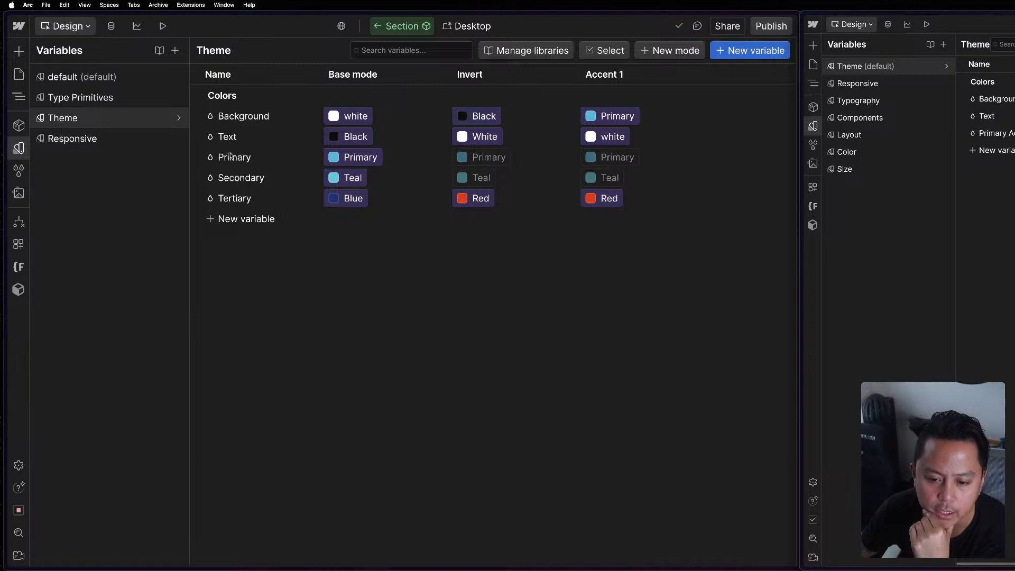
click(614, 158)
scroll(628, 322, up, 1)
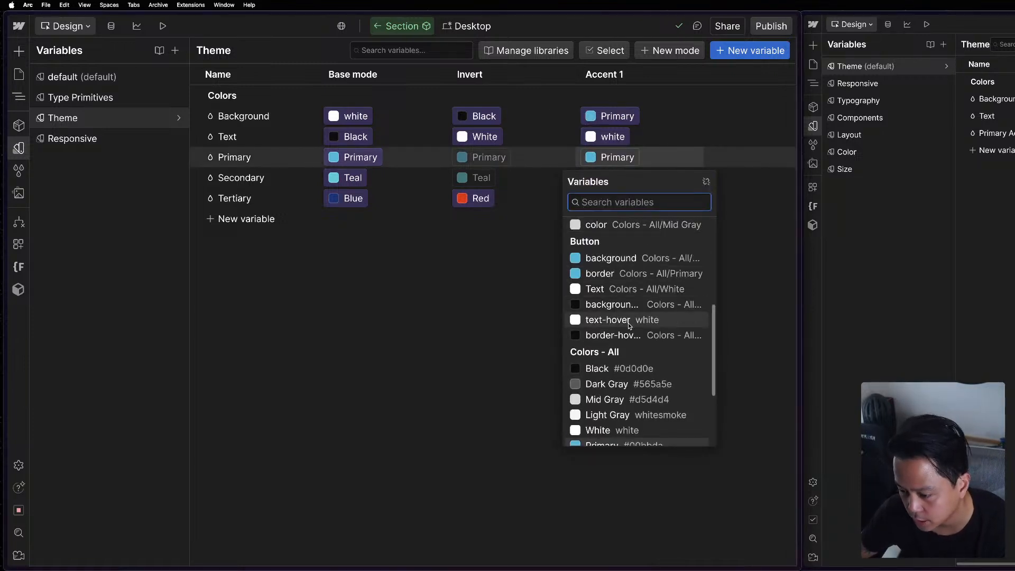
scroll(630, 325, up, 6)
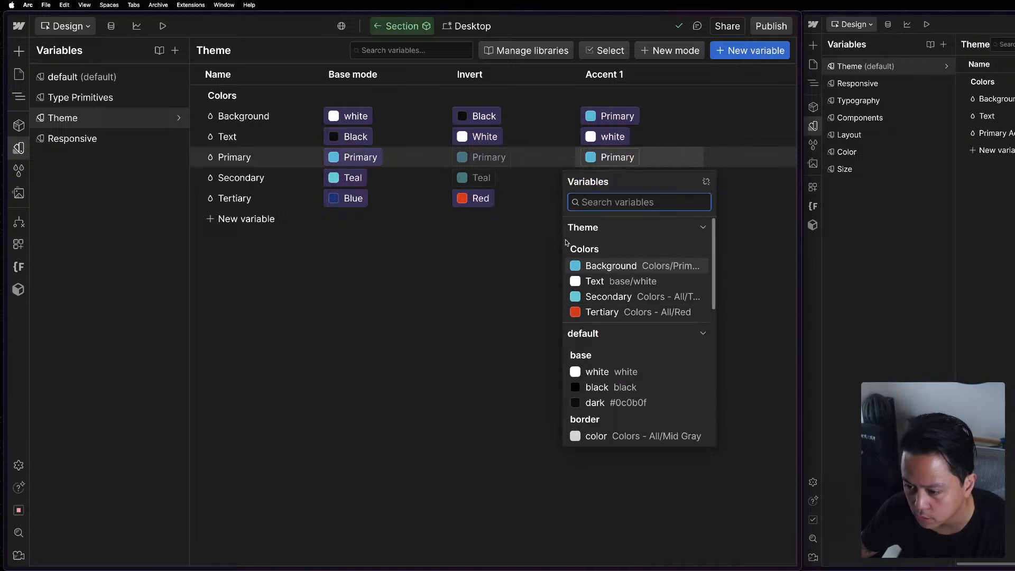
click(508, 248)
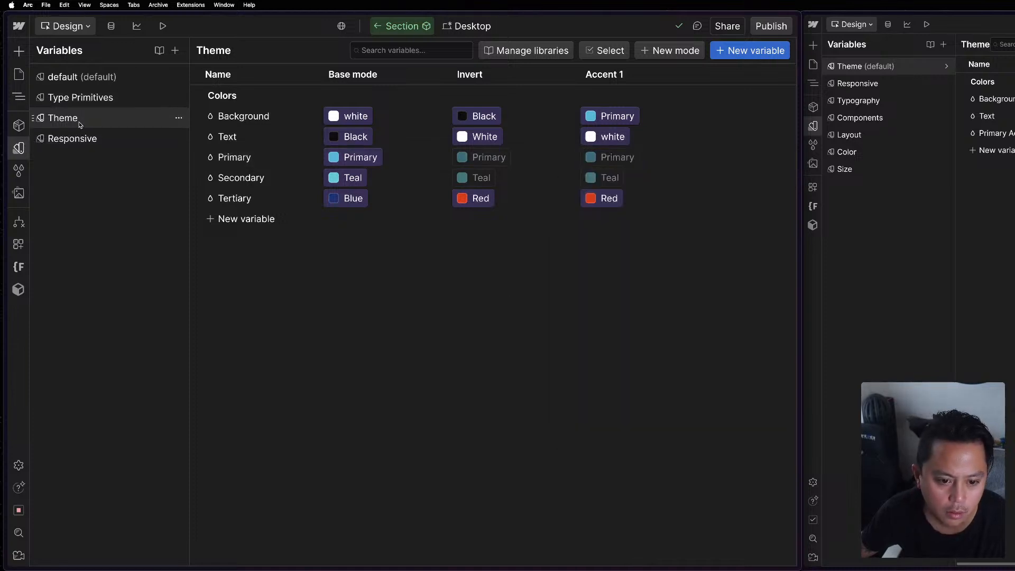
Review the APP site's default variable collection and create a new variable collection named Colors.
click(78, 78)
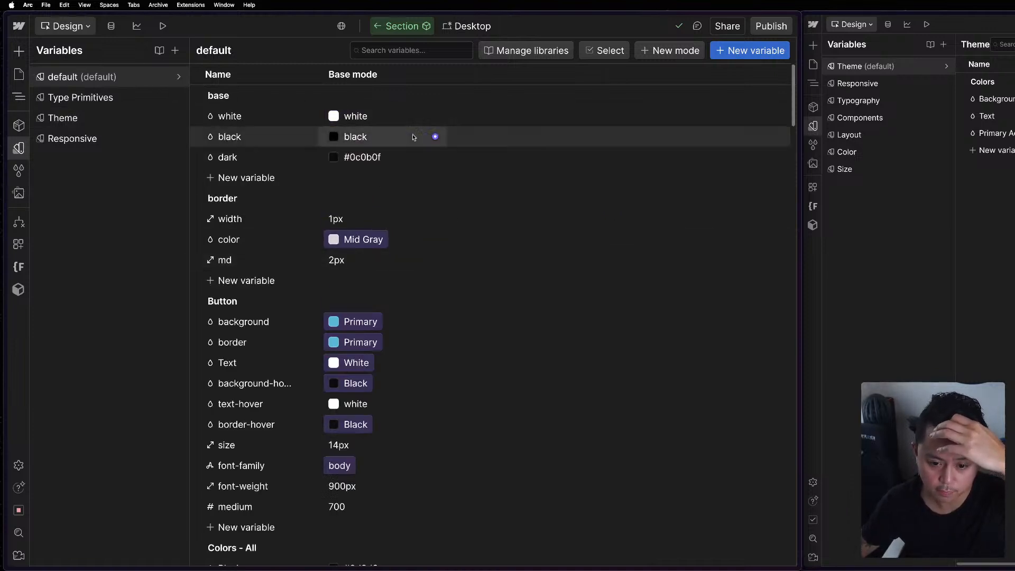
click(174, 51)
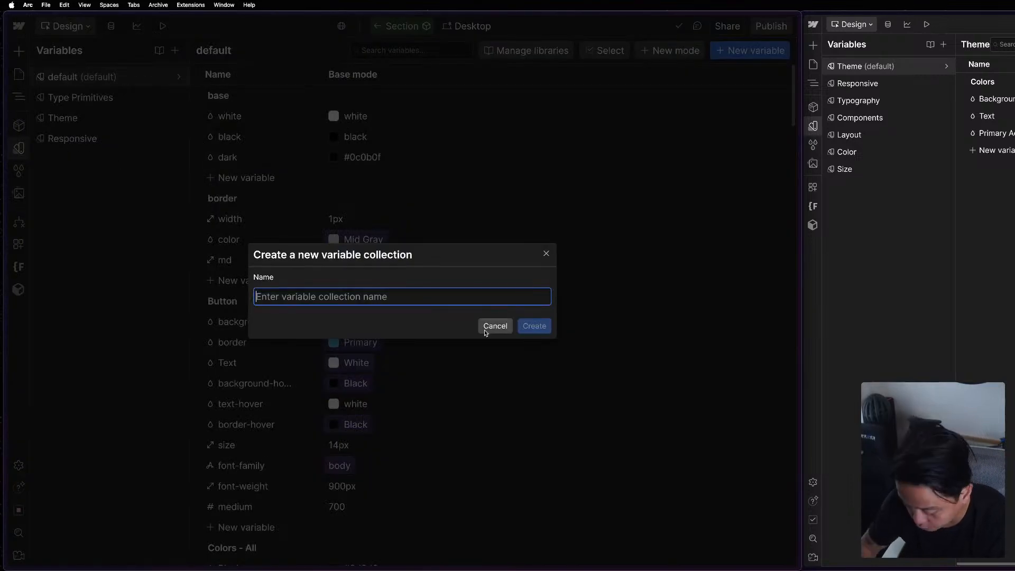
text(Colors)
key(Return)
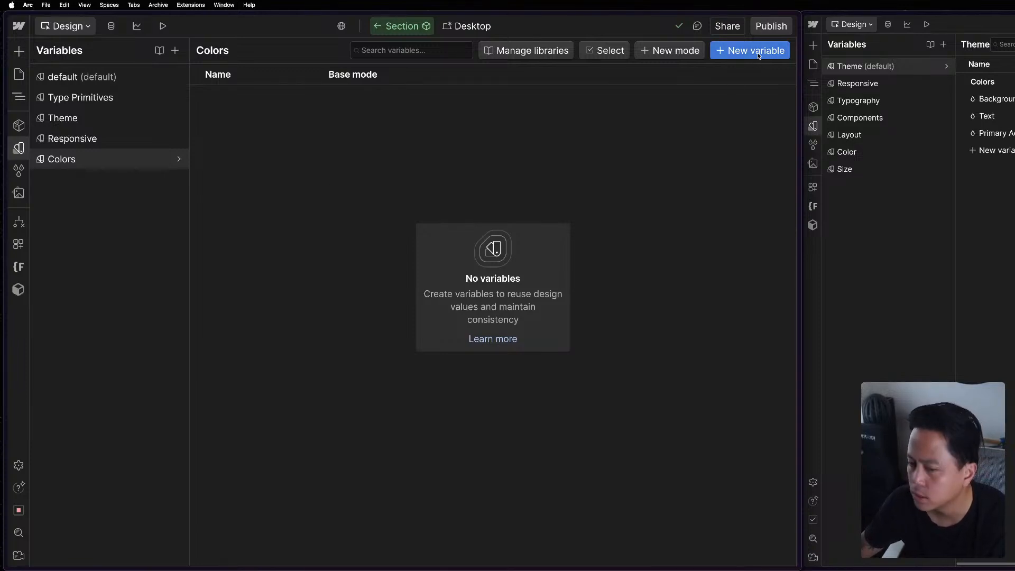
Add a color variable named Background to the Colors collection.
click(671, 51)
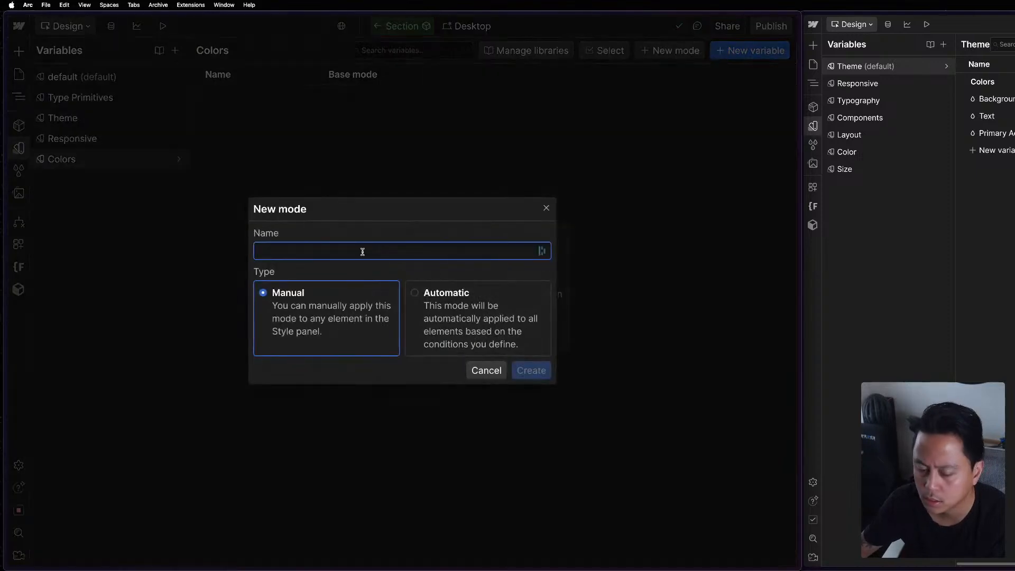
key(Escape)
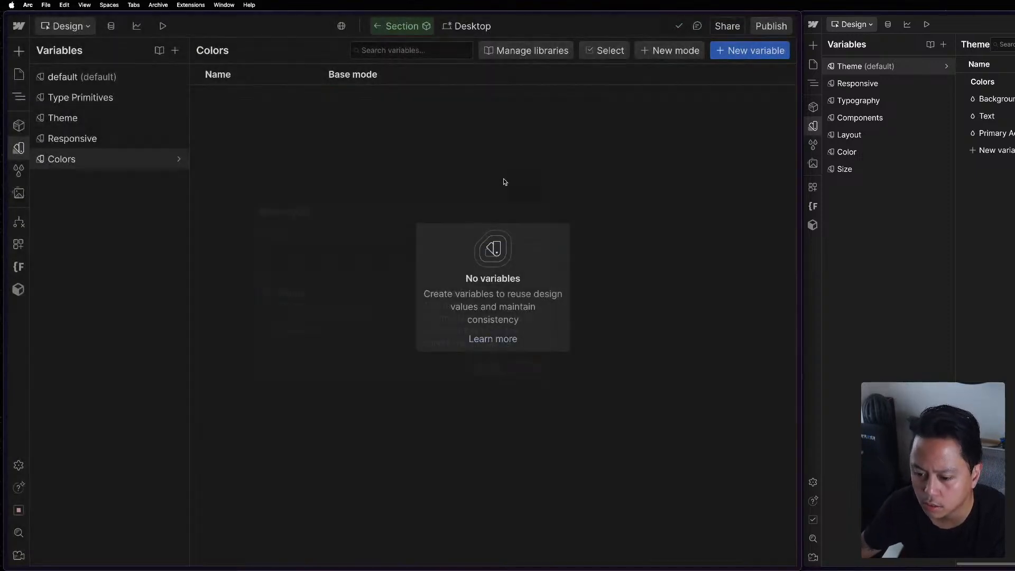
click(752, 53)
click(740, 72)
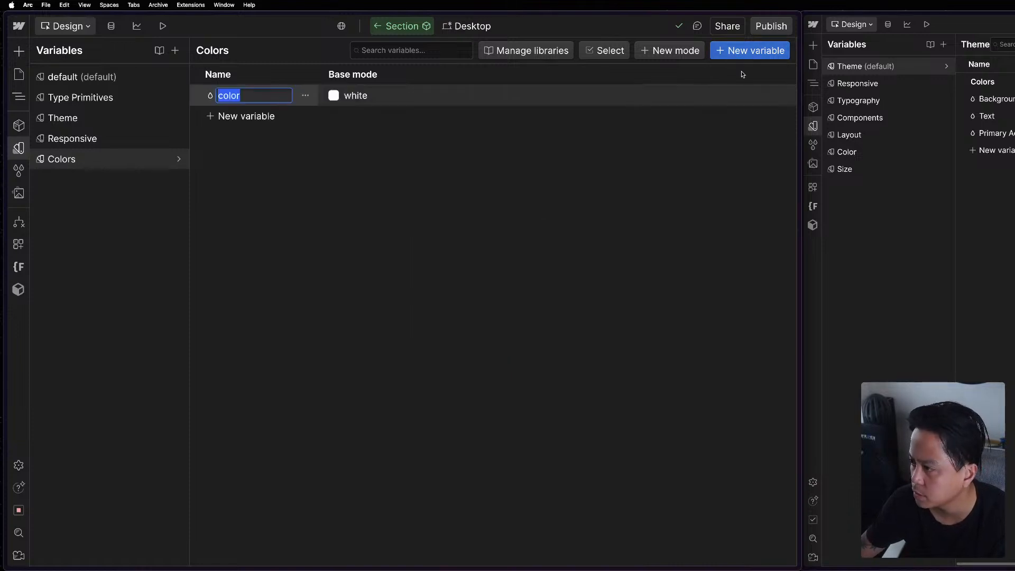
text(Background)
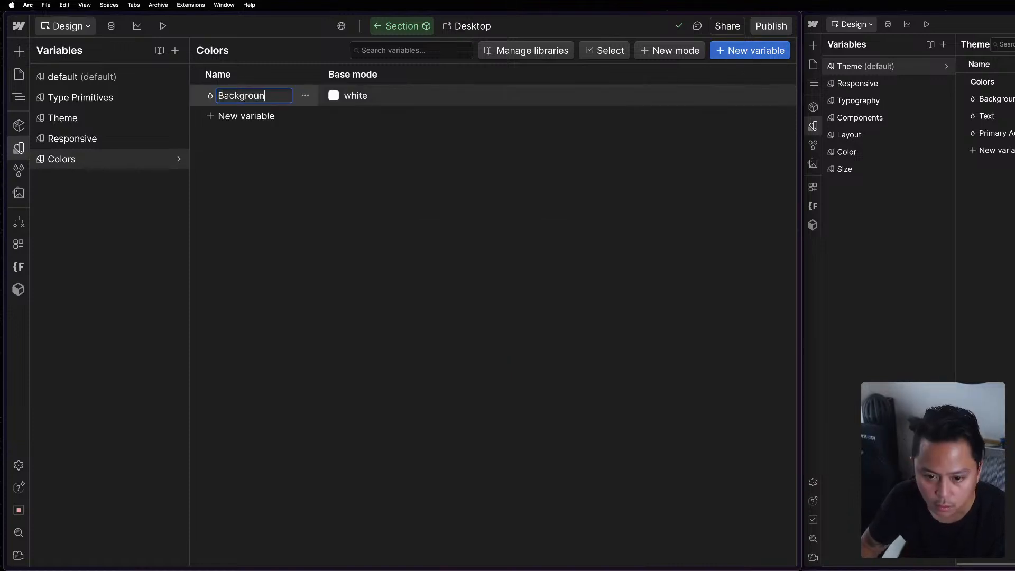
key(Return)
Add a color variable named Text to the Colors collection.
click(768, 51)
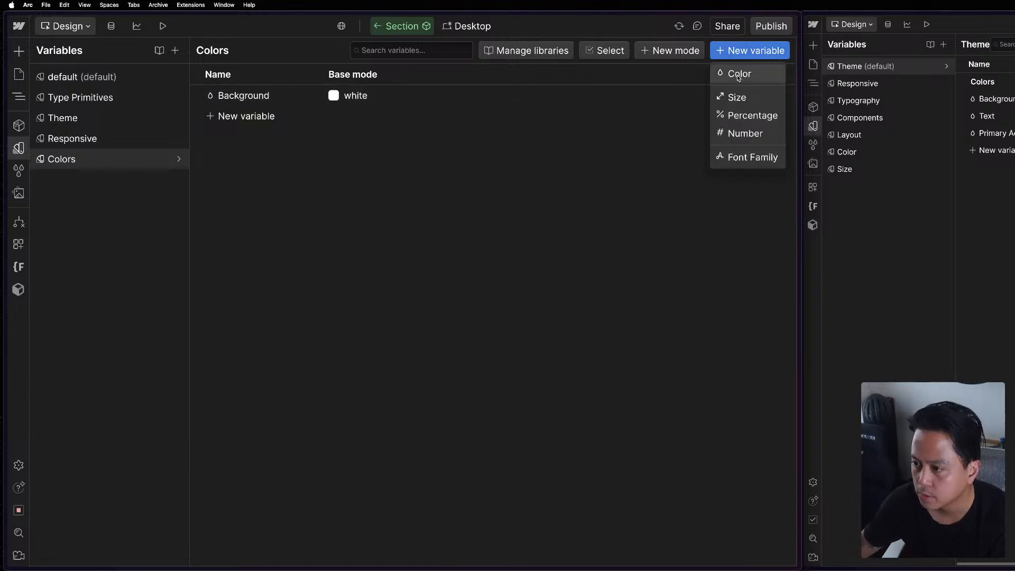
click(739, 74)
text(Text)
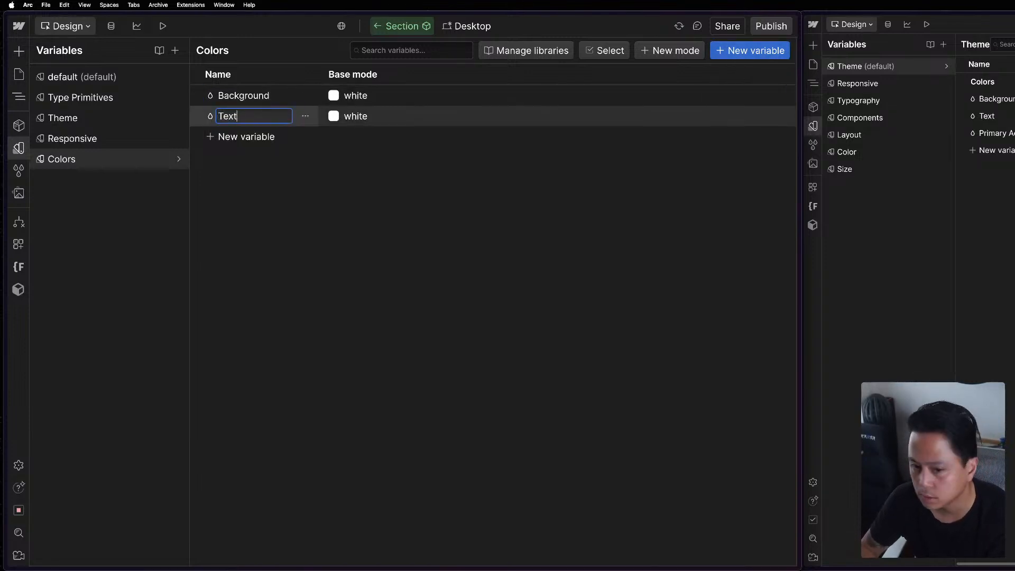
key(Return)
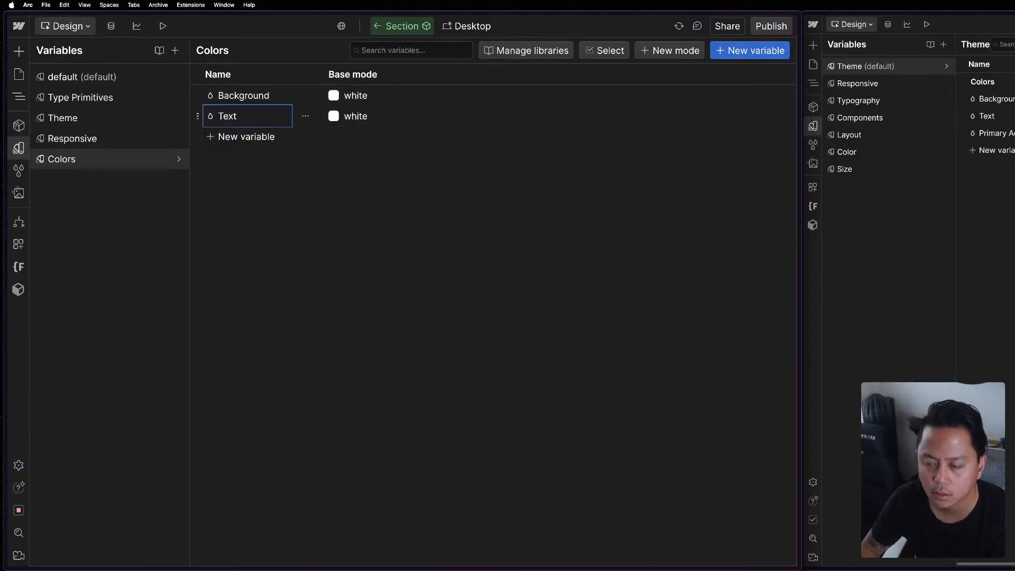
Add a color variable named Primary Accent to the Colors collection.
click(765, 54)
click(750, 75)
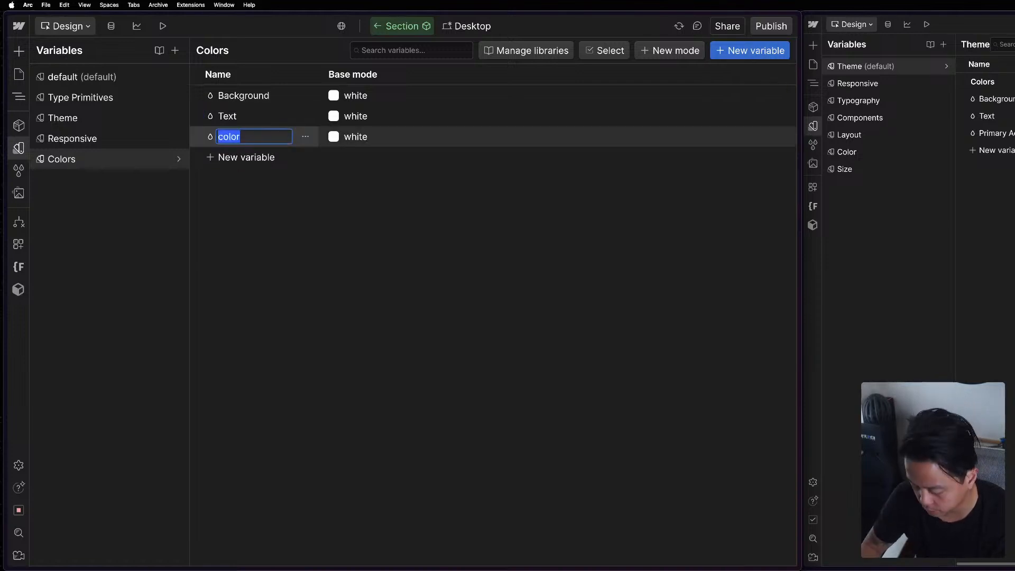
text(Primary Acces)
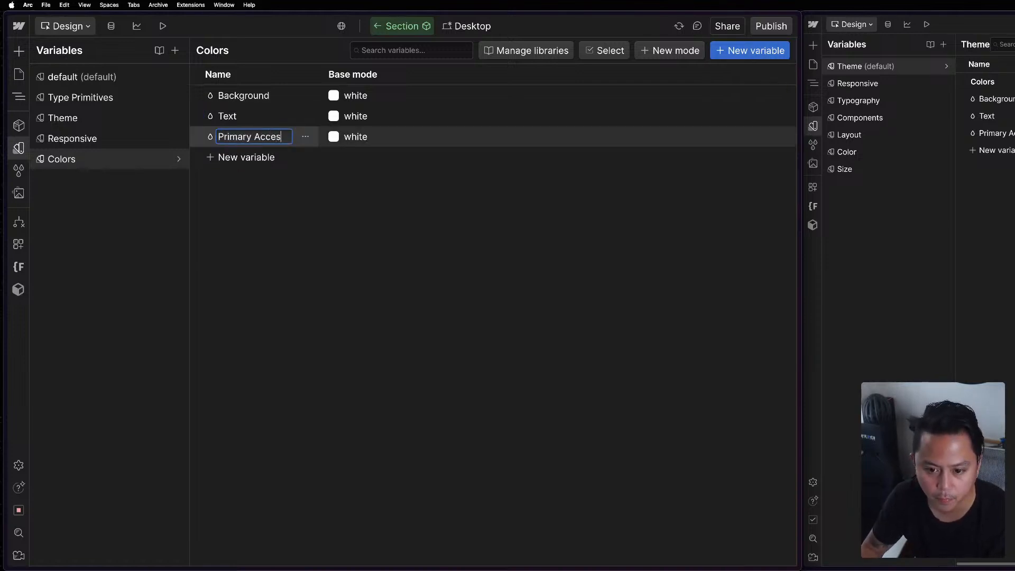
text(nt)
key(Return)
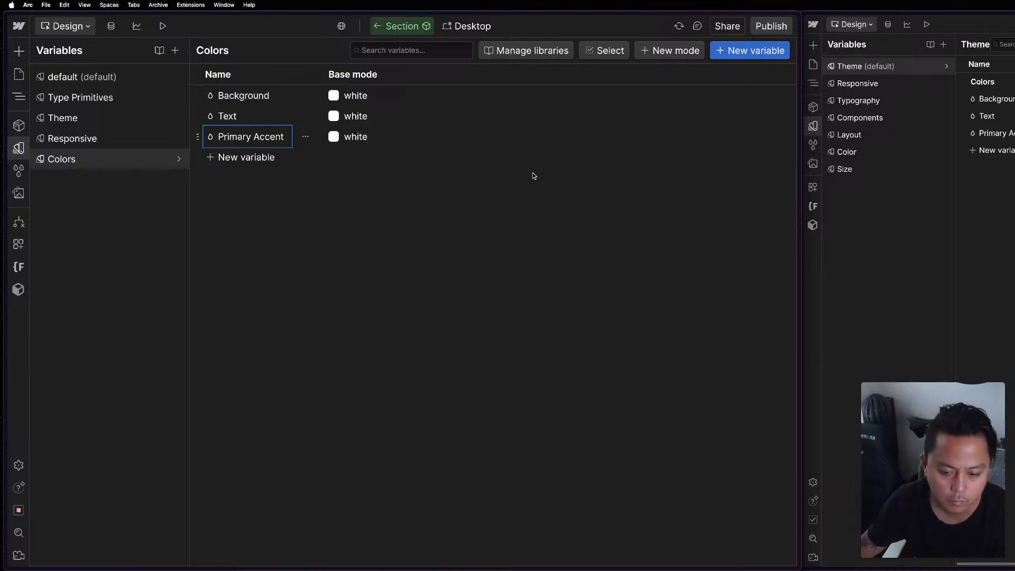
Add a color variable named Secondary Accent to the Colors collection.
click(743, 53)
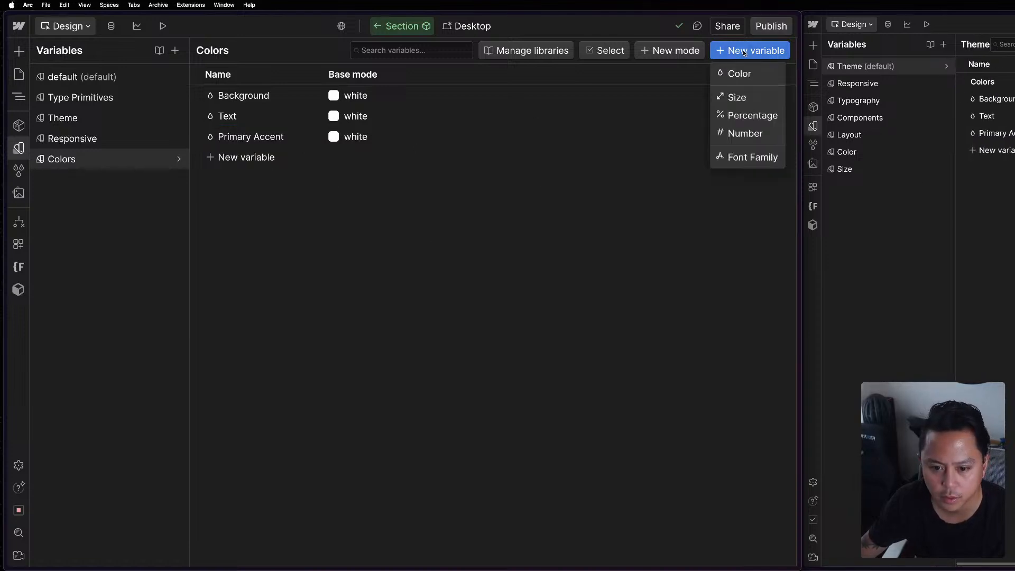
click(758, 78)
text(S)
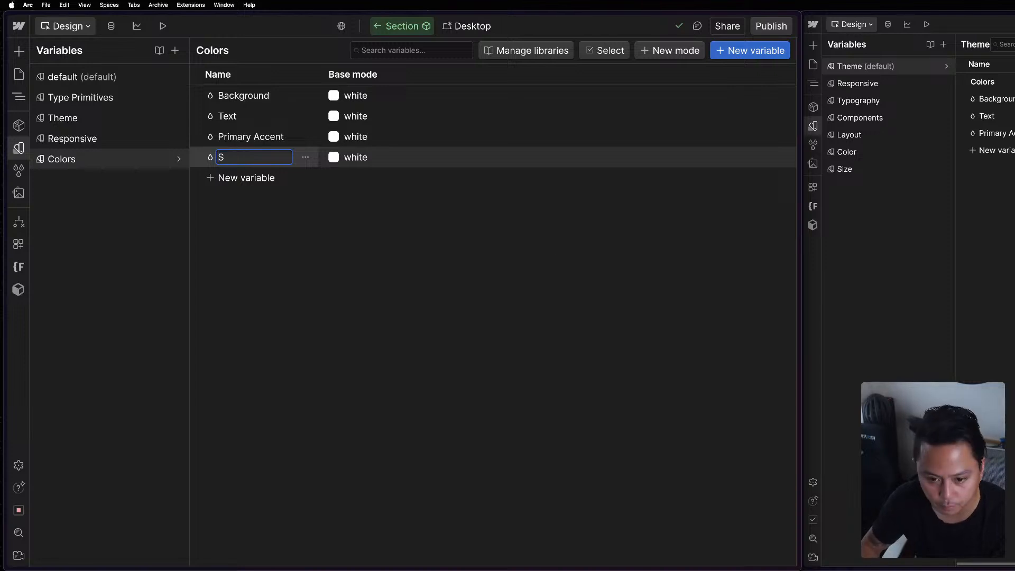
text(econdary Acce)
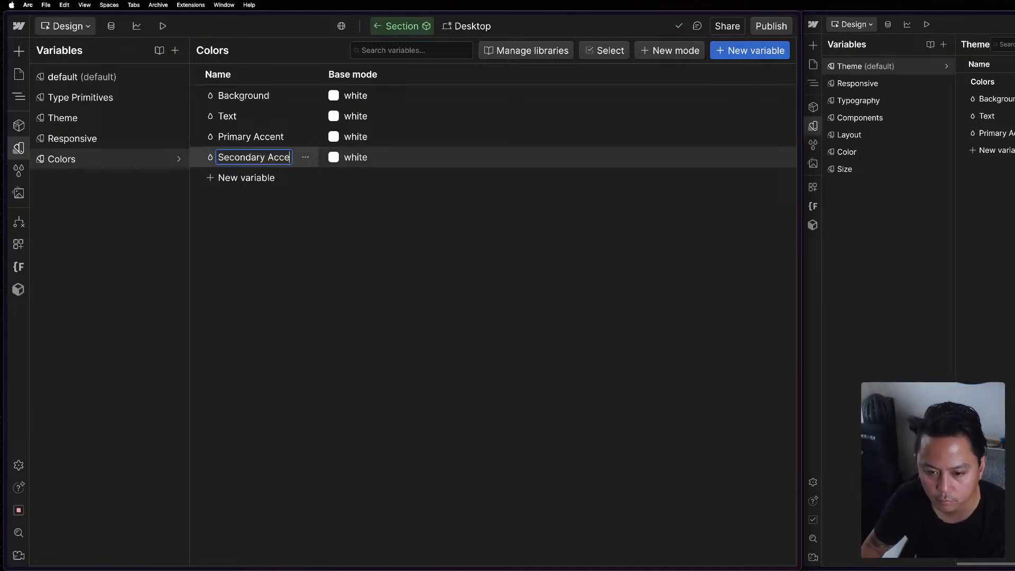
text(nt)
key(Return)
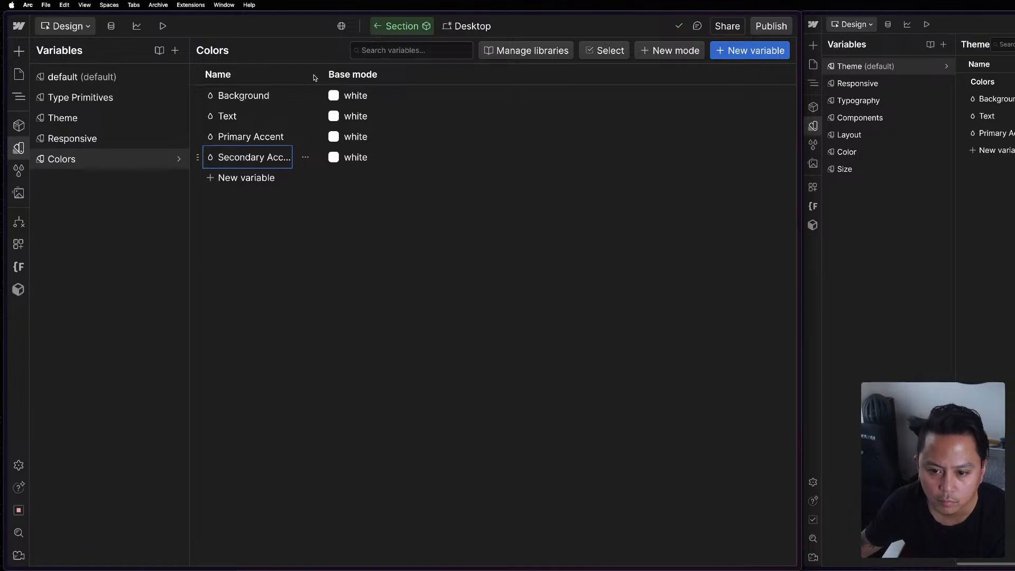
click(319, 280)
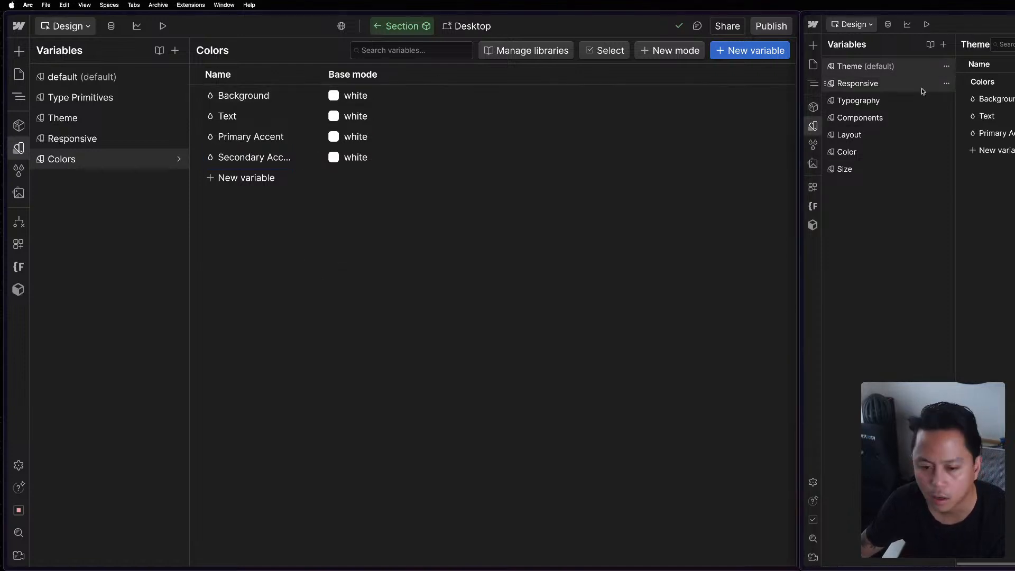
Open the reference site's Color collection, and delete Background, Text, Primary Accent and Secondary Accent from the Colors collection.
click(856, 153)
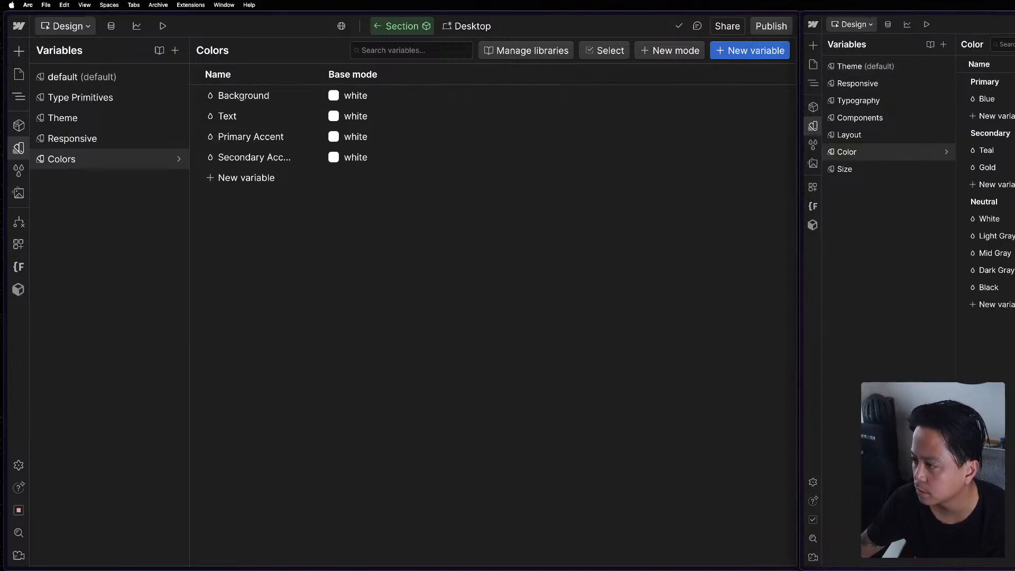
right_click(299, 98)
click(295, 245)
click(306, 97)
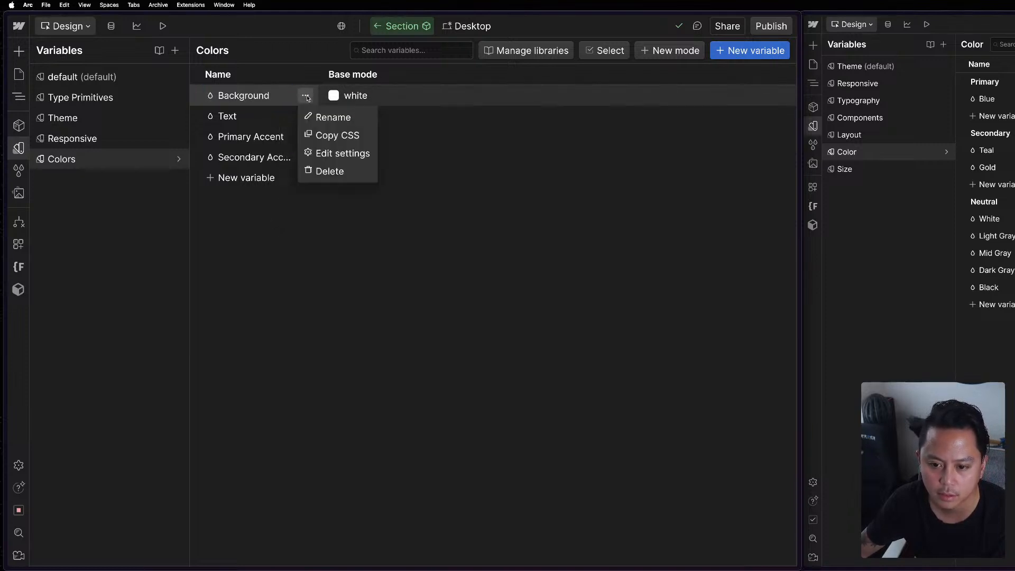
click(328, 170)
click(305, 95)
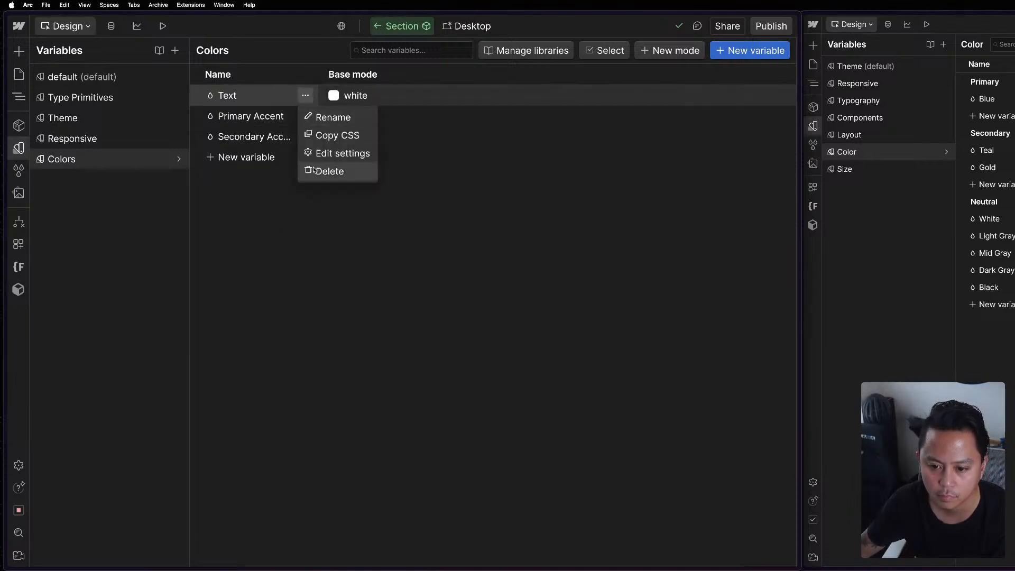
click(313, 170)
click(305, 96)
click(324, 170)
click(305, 95)
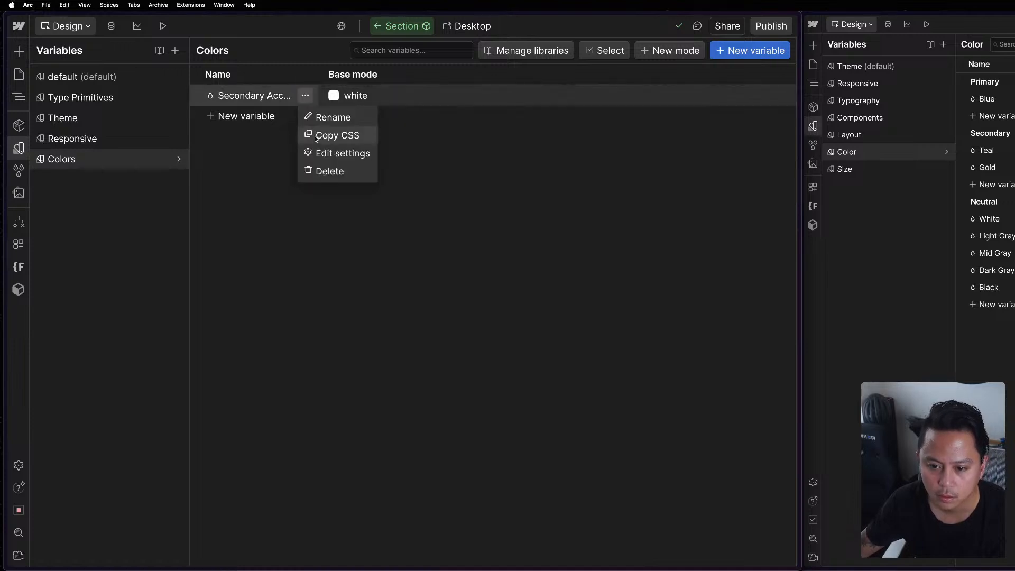
click(328, 170)
Add a color variable named Primary to the Colors collection with the value #00bcda.
click(765, 51)
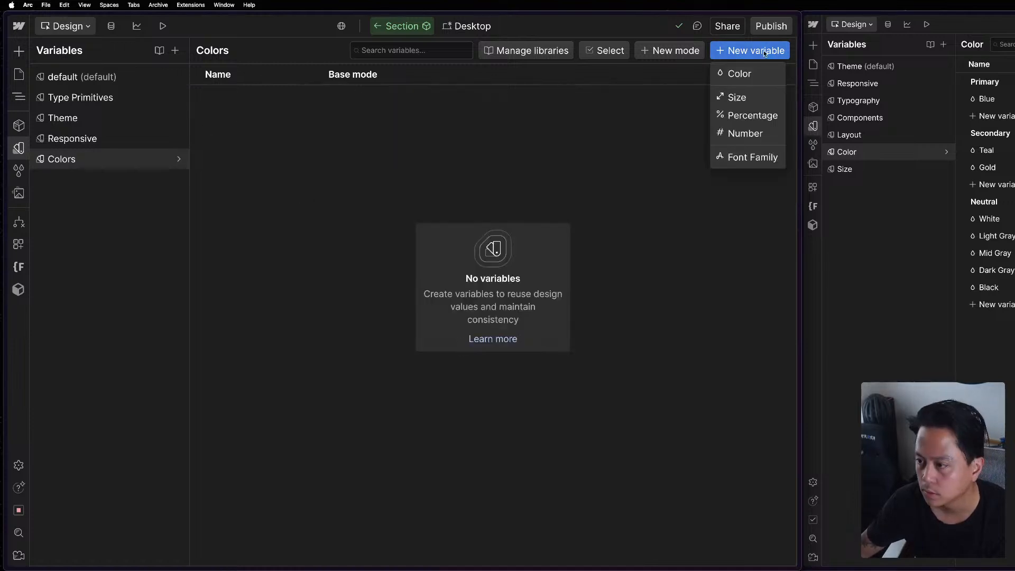
click(732, 72)
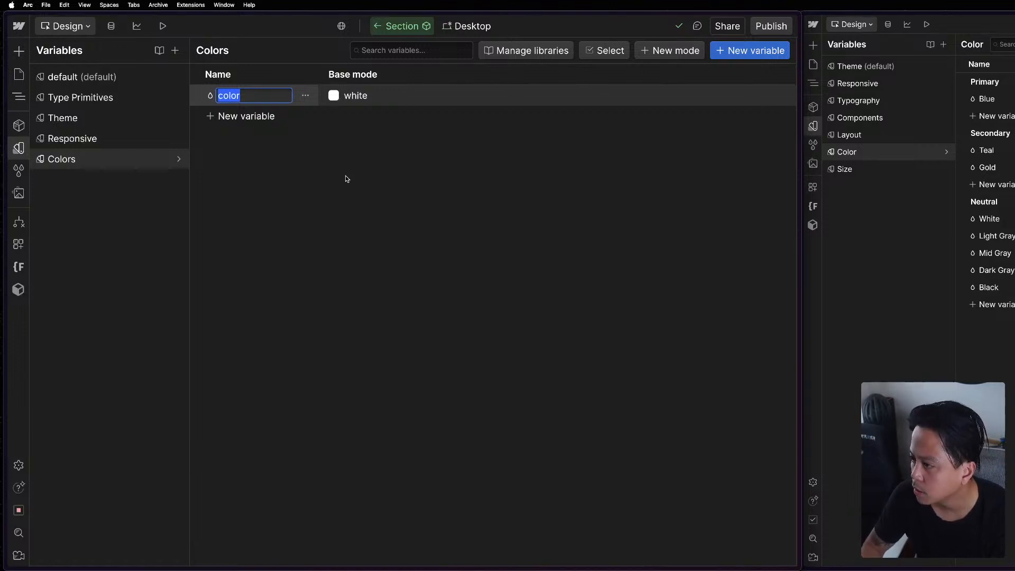
text(Primar)
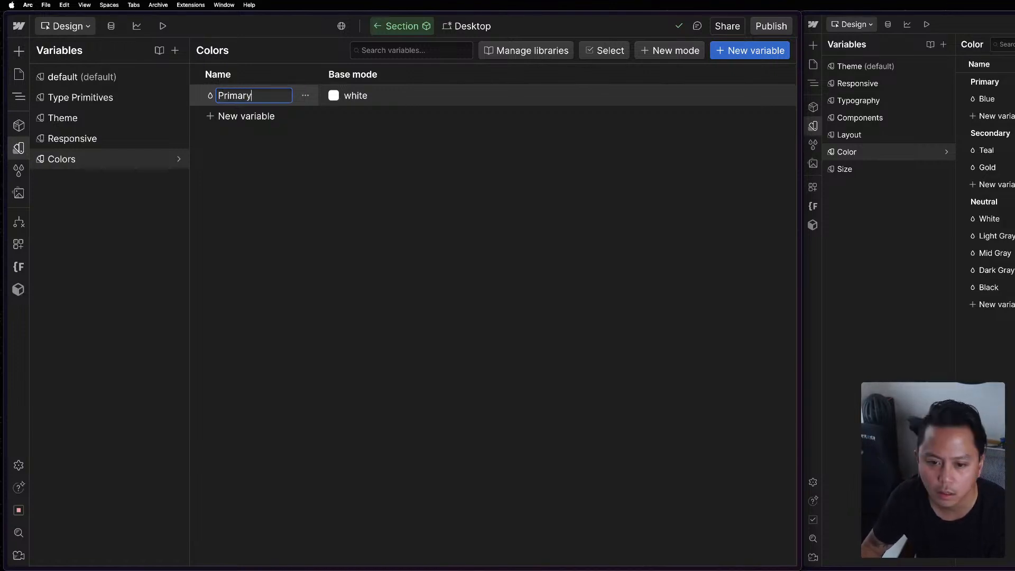
text(y)
key(Return)
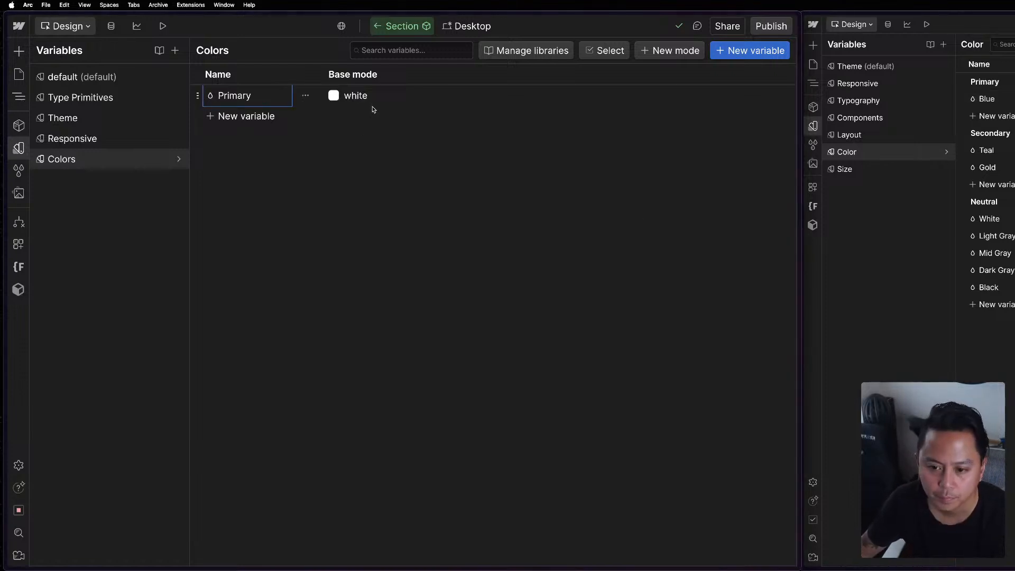
click(357, 95)
text(#00bcda)
key(Return)
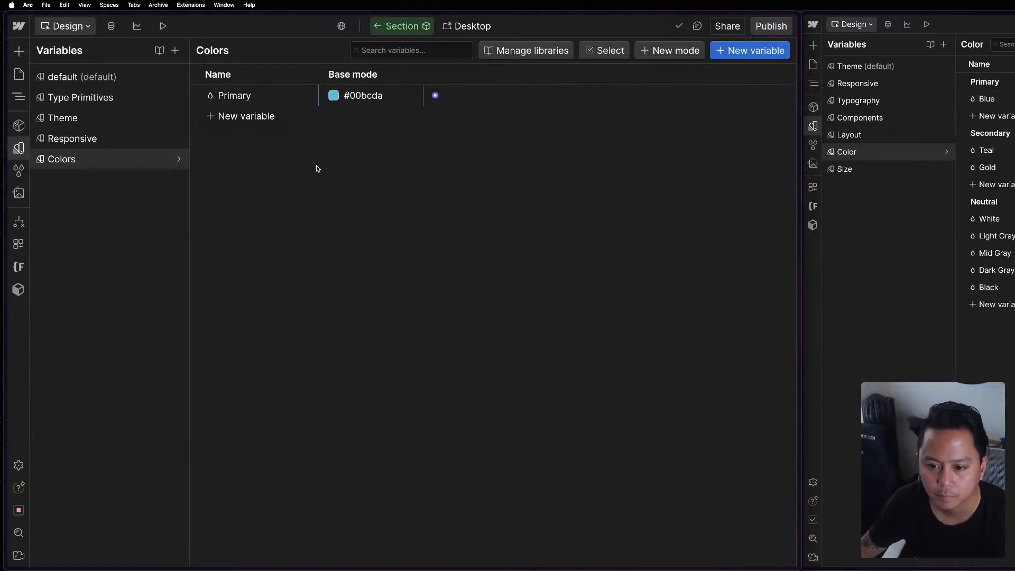
Rename the Primary variable after its hex value, #00bcda.
click(239, 98)
text(#00bcda)
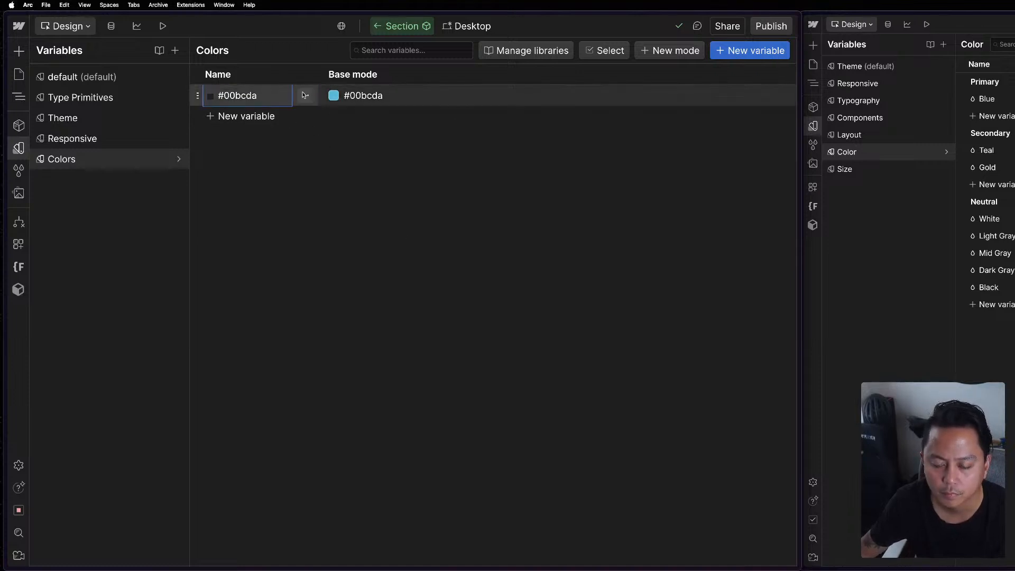
key(Return)
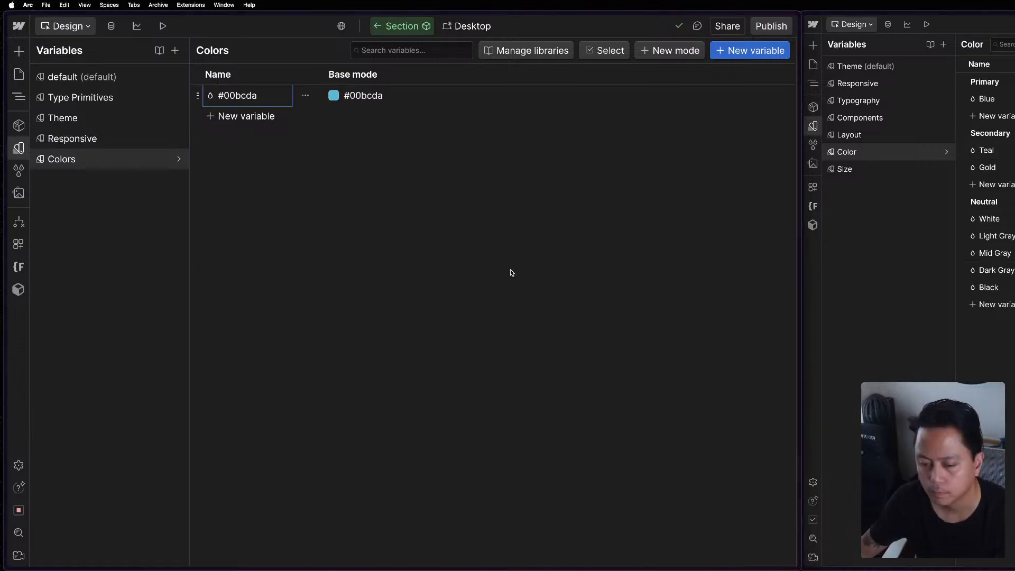
Add a color variable named #23cdd7 with #23cdd7 as its base mode value.
click(247, 118)
click(226, 141)
text(#23cdd7)
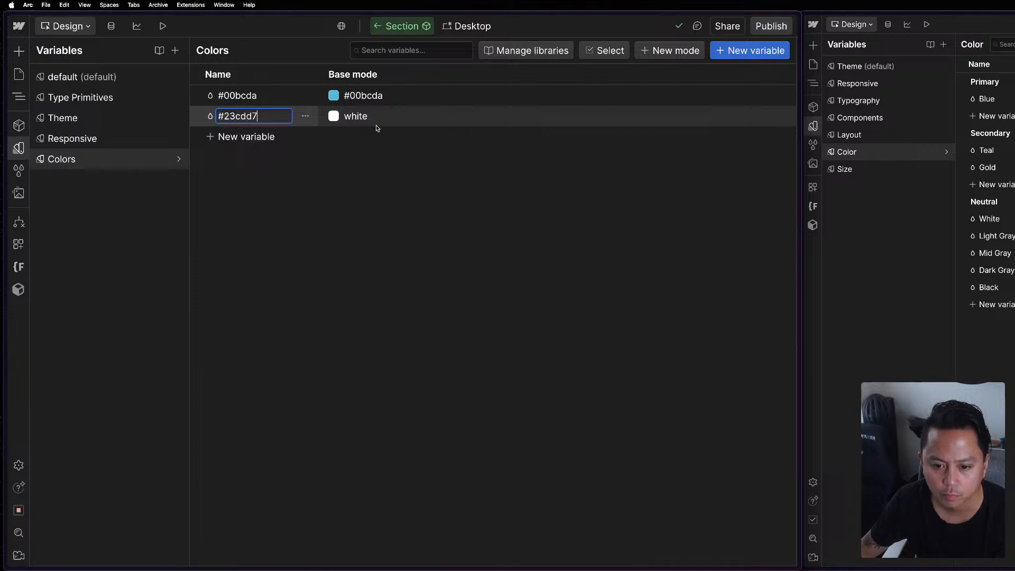
click(366, 114)
text(#23cdd7)
key(Return)
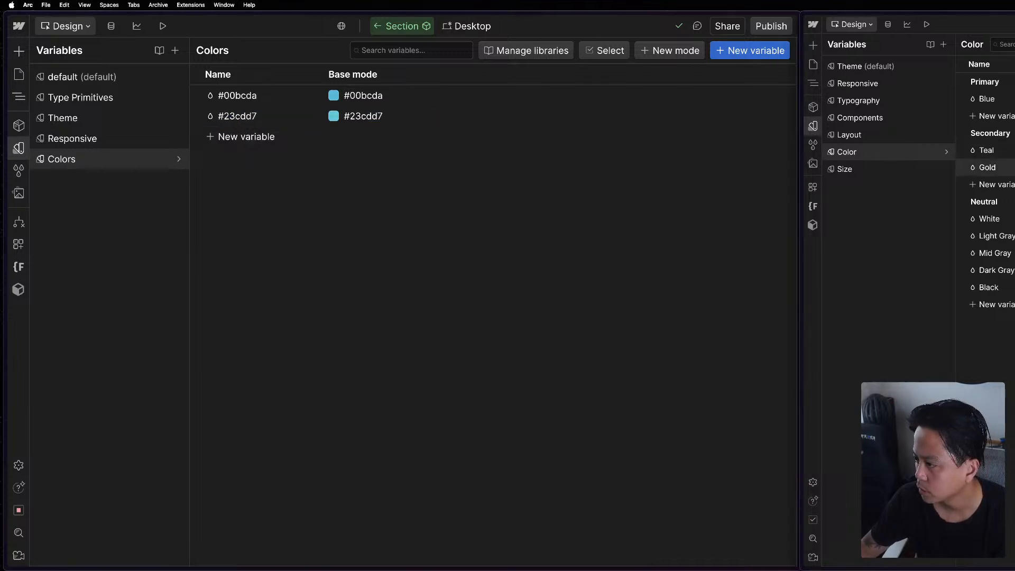
Add a color variable named #b9983c with #b9983c as its base mode value.
click(247, 137)
click(226, 162)
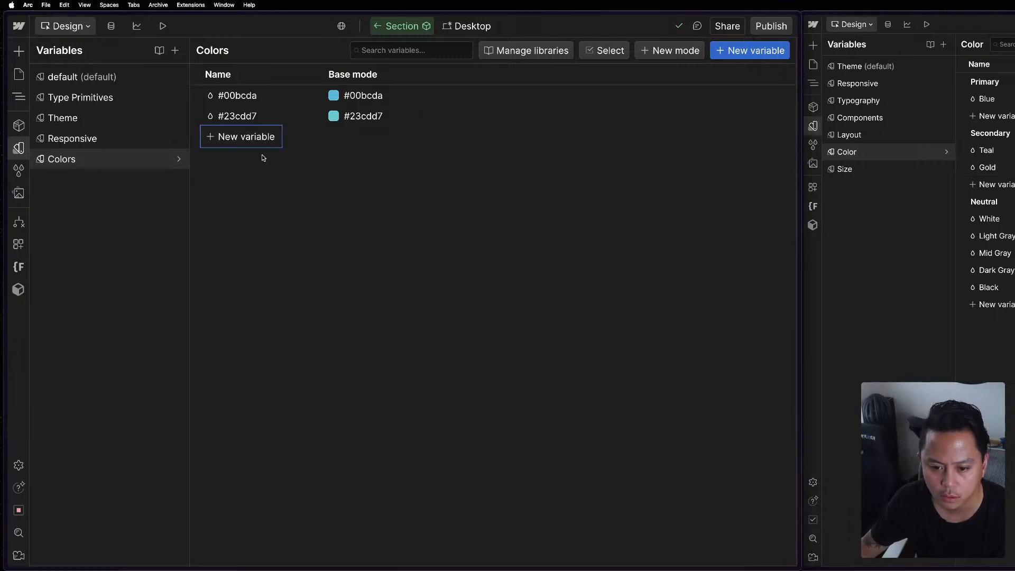
text(#b9983c)
click(388, 139)
text(#b9983c)
key(Return)
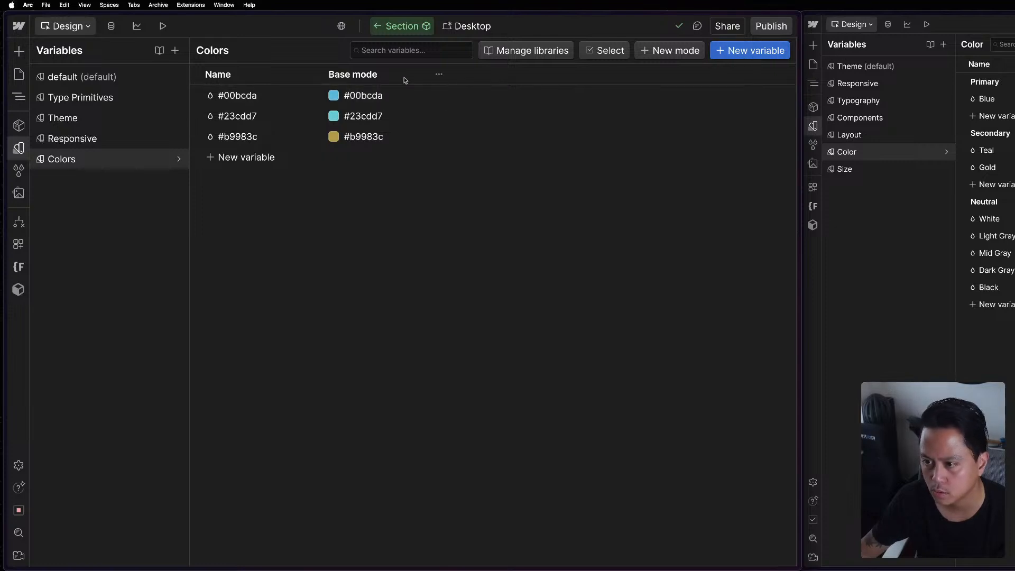
Rename the #00bcda variable as Brand/#00bcda to place it in a Brand group.
click(306, 95)
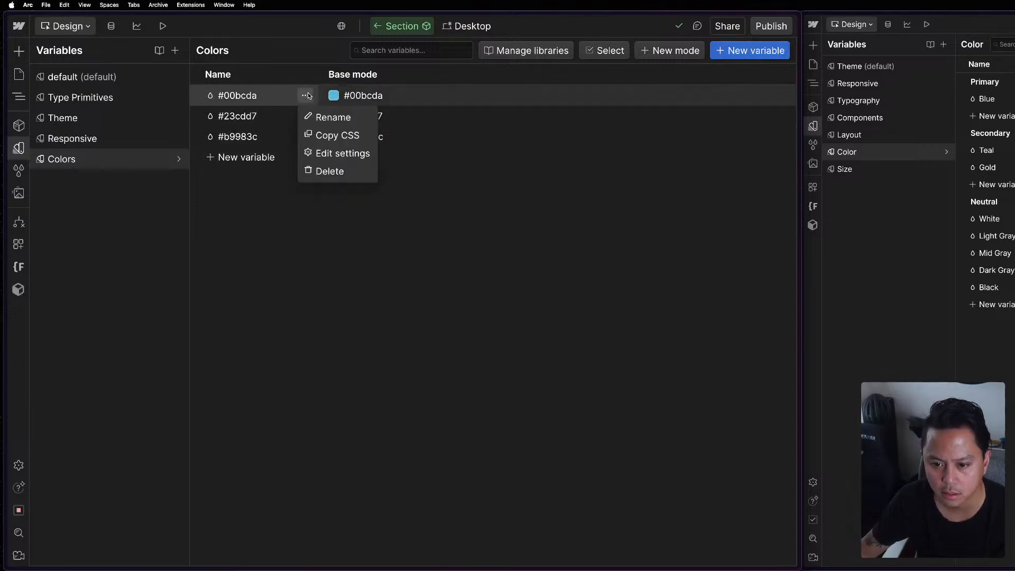
click(358, 118)
key(Left)
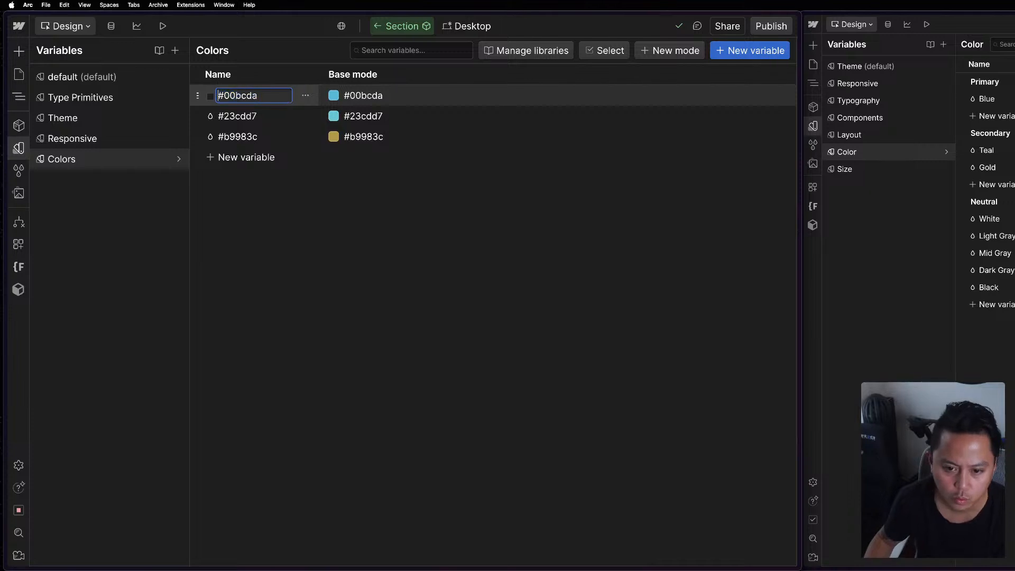
text(Brand/)
key(Return)
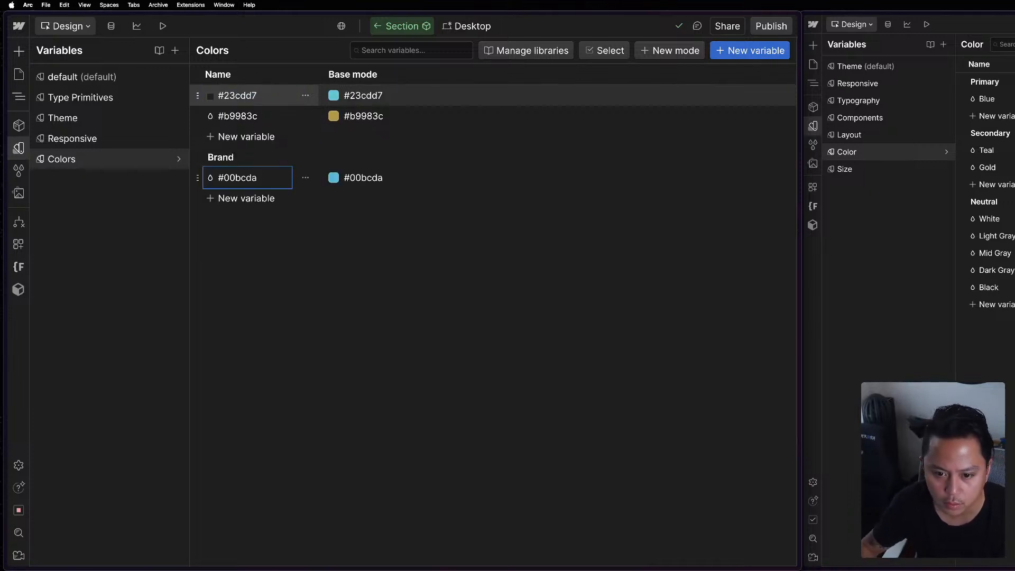
Move the #23cdd7 and #b9983c variables into the same group as #00bcda and name the group Brand.
drag(200, 97, 205, 182)
drag(199, 96, 232, 185)
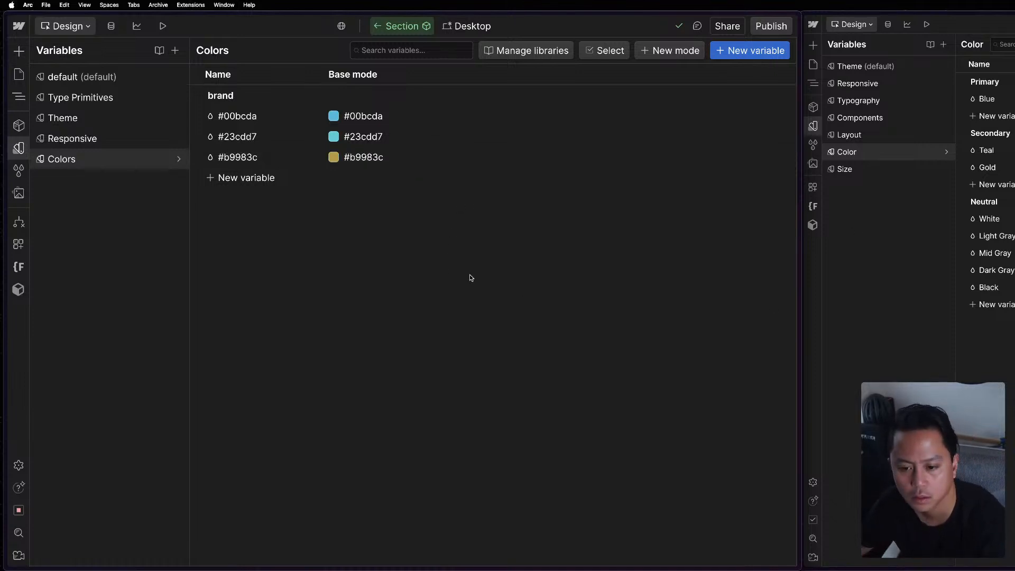
double_click(226, 94)
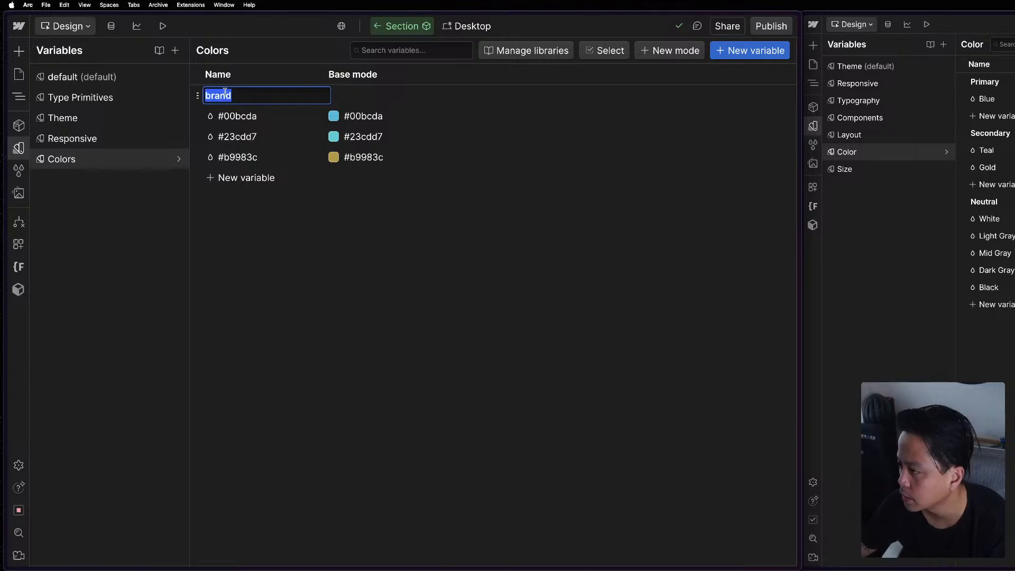
text(Brand)
key(Return)
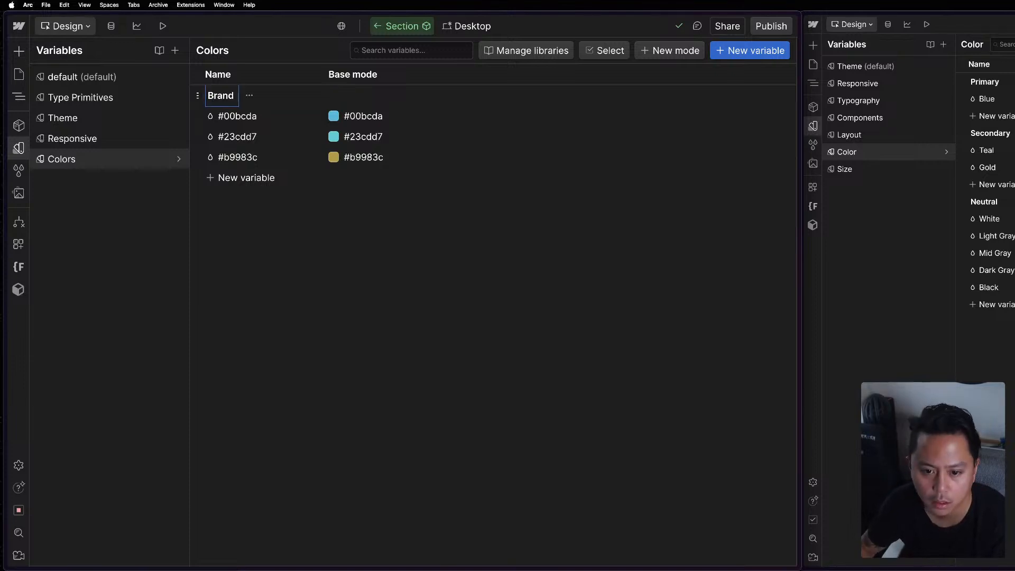
Add a color variable named Neutral/White within the Brand group.
click(267, 177)
click(263, 205)
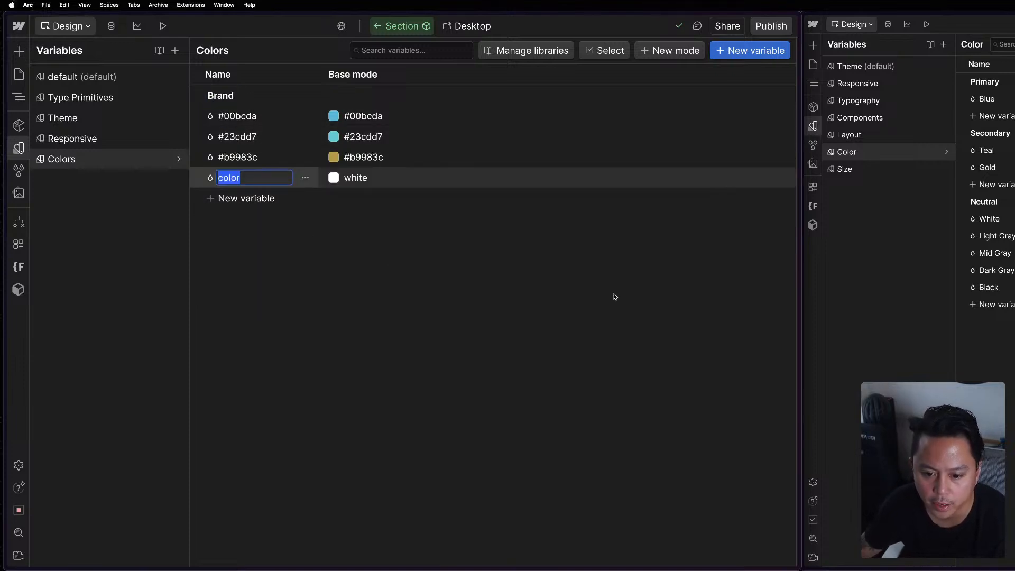
text(Neutrals)
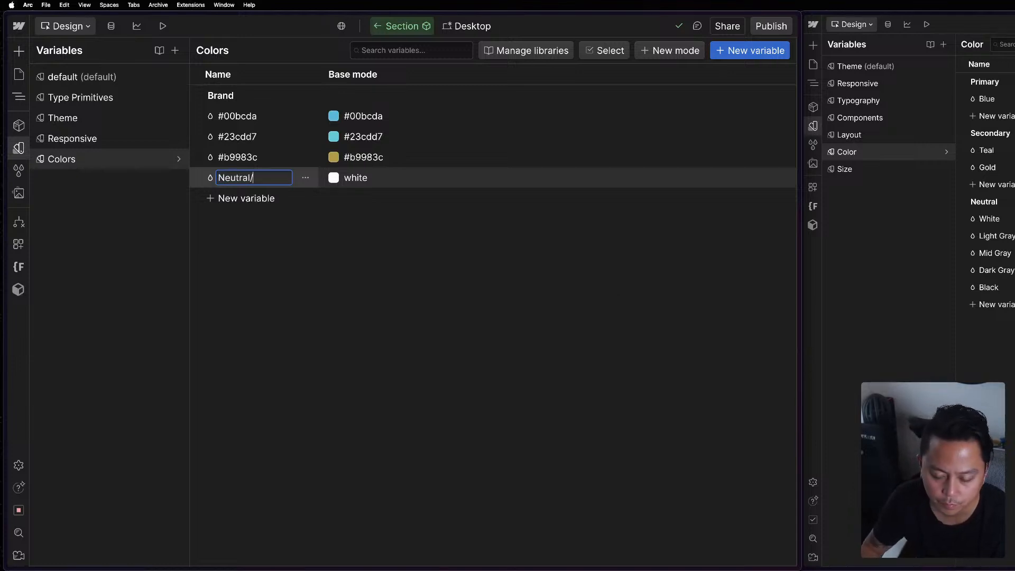
text(White)
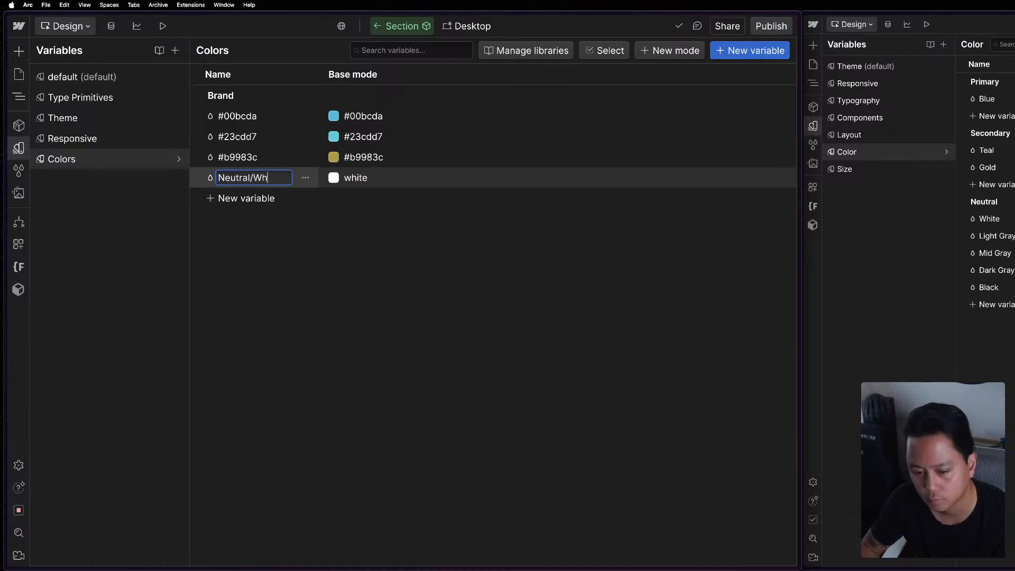
key(Return)
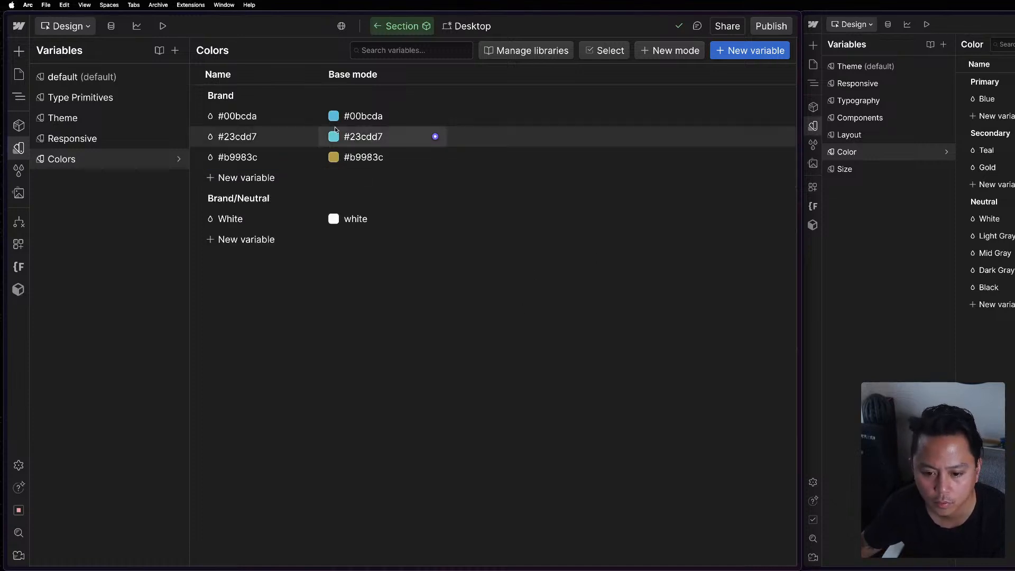
Add a color variable to the Brand/Neutral group and name it Light Gray, copying the name from the reference site's Neutral colors.
click(265, 238)
click(256, 264)
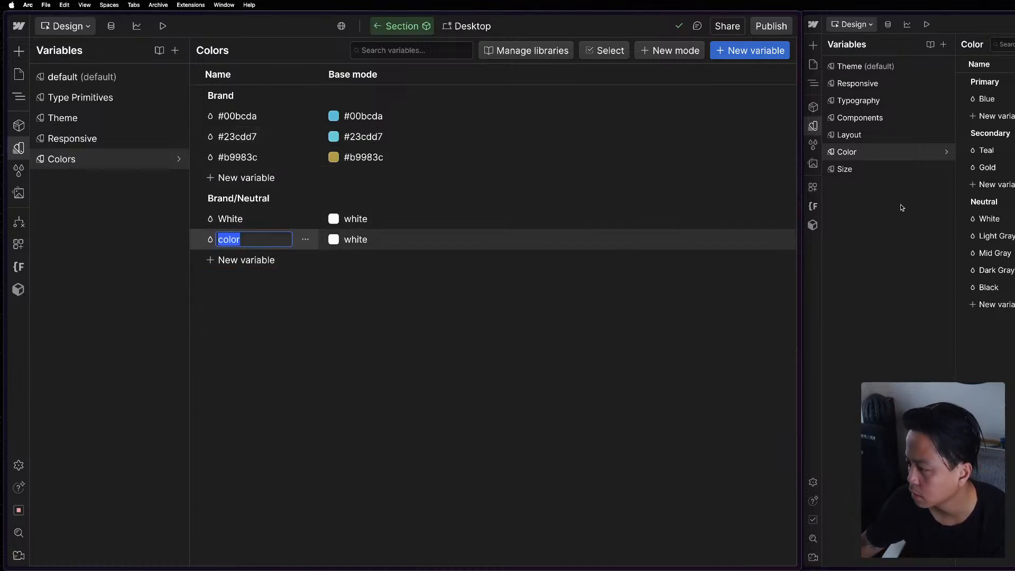
click(995, 236)
double_click(995, 237)
key(super+c)
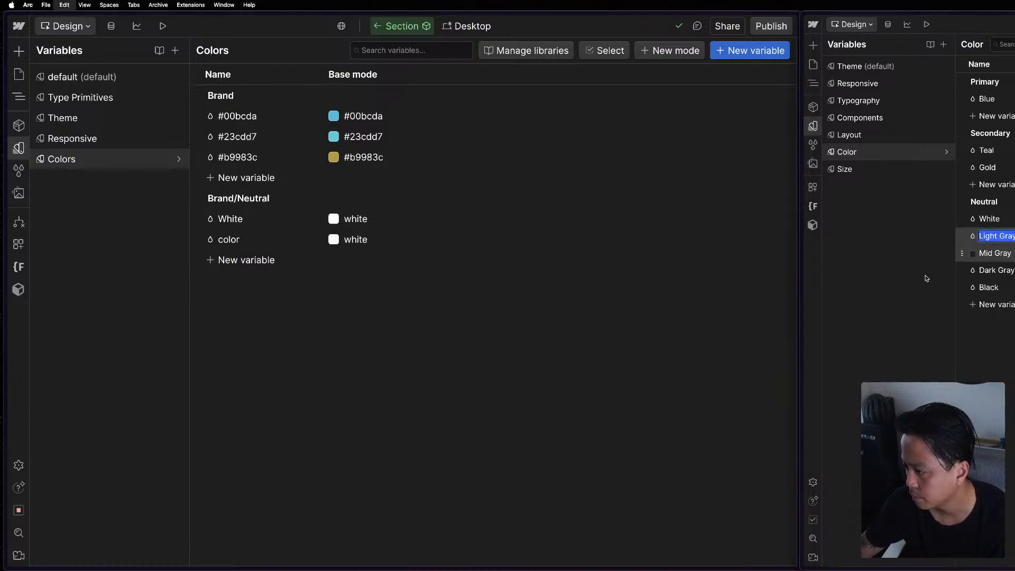
click(267, 244)
key(super+v)
key(Return)
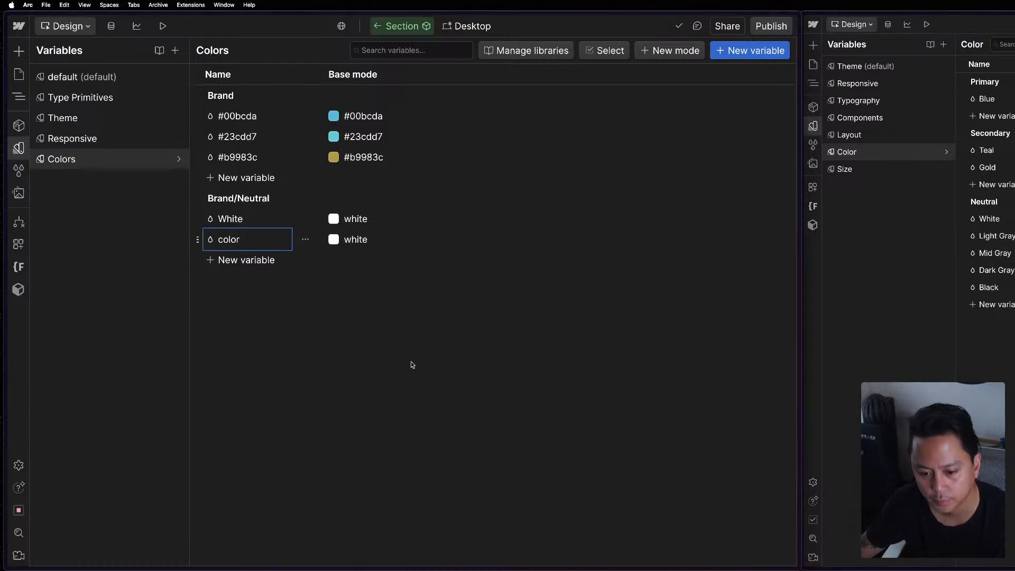
Set the Light Gray variable's base value to #f5f5f5, copied from the reference site's Light Gray.
click(996, 236)
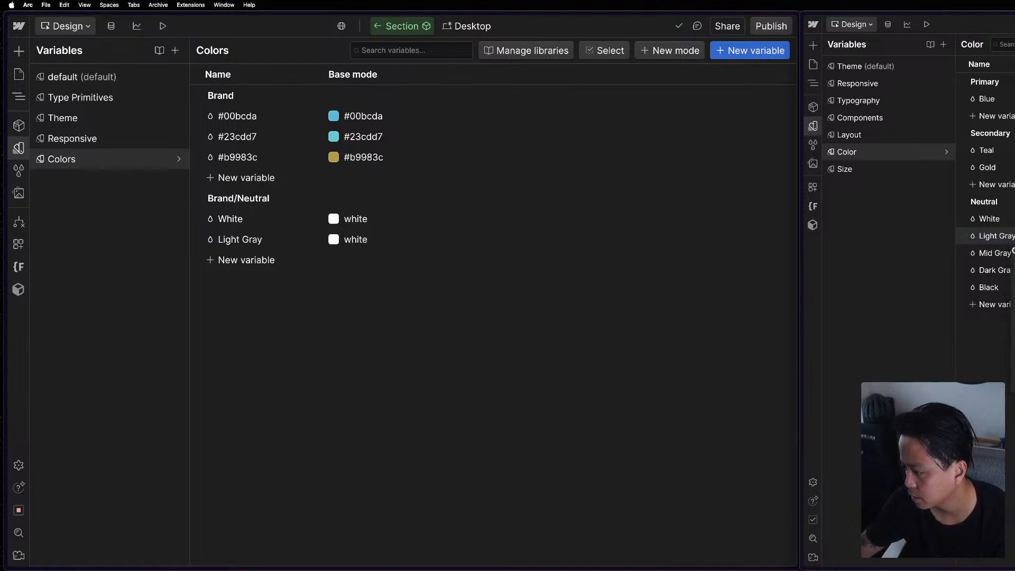
click(365, 248)
text(#f5f5f5)
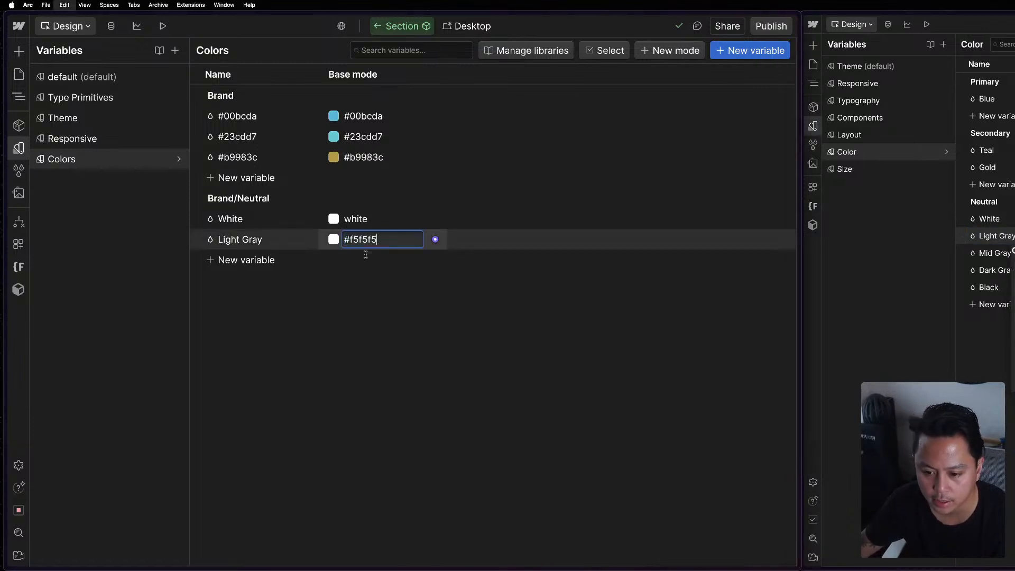
key(Return)
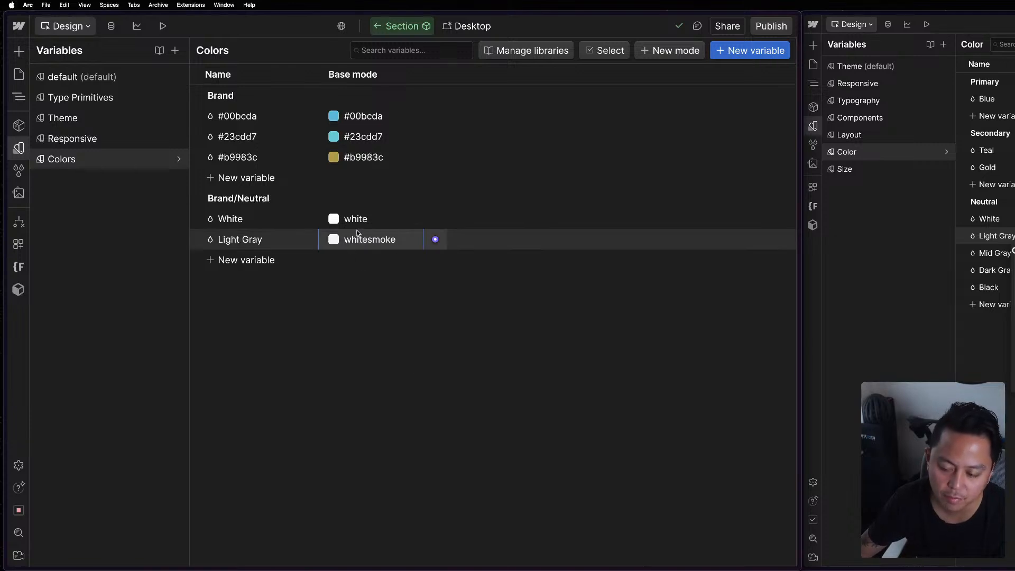
Rename the Brand variables #00bcda and #23cdd7 as Blue and Teal.
click(371, 116)
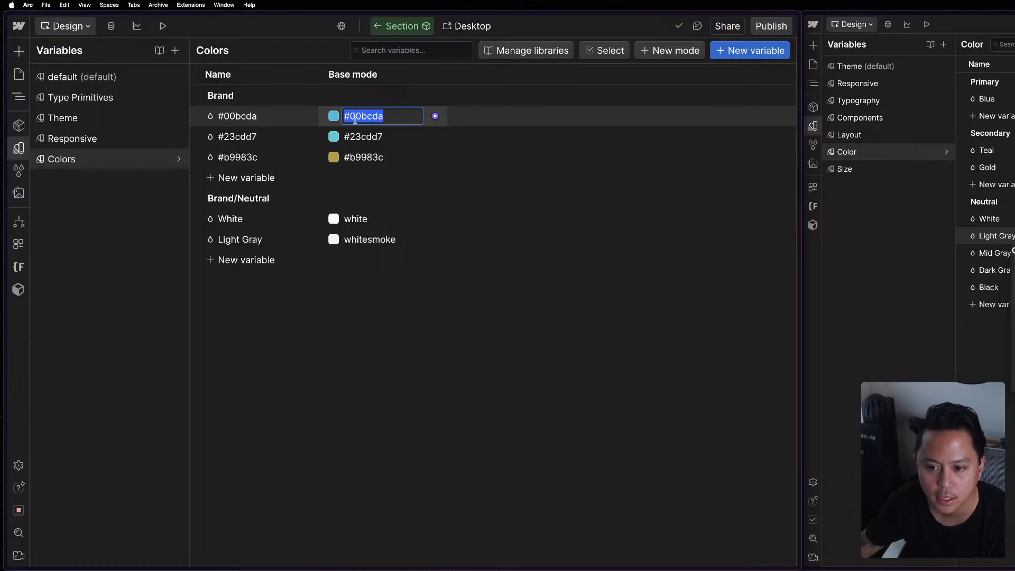
click(260, 116)
text(Blue)
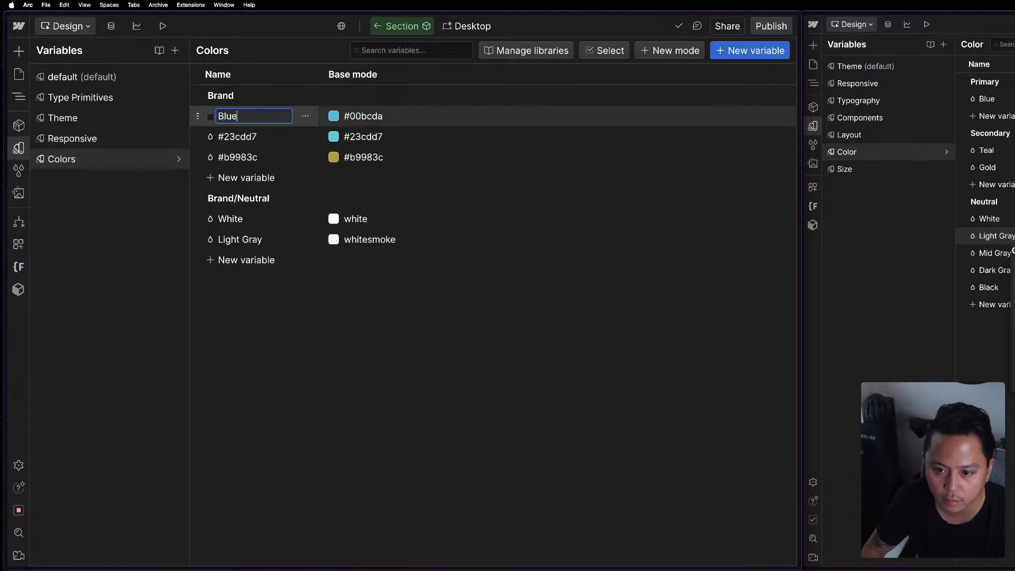
key(Return)
click(256, 133)
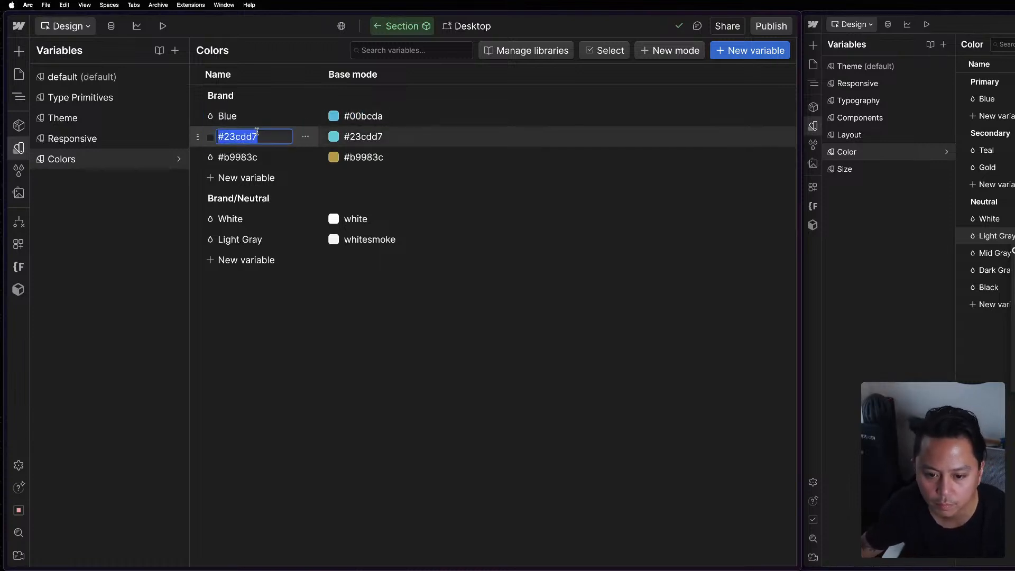
text(Teal)
key(Return)
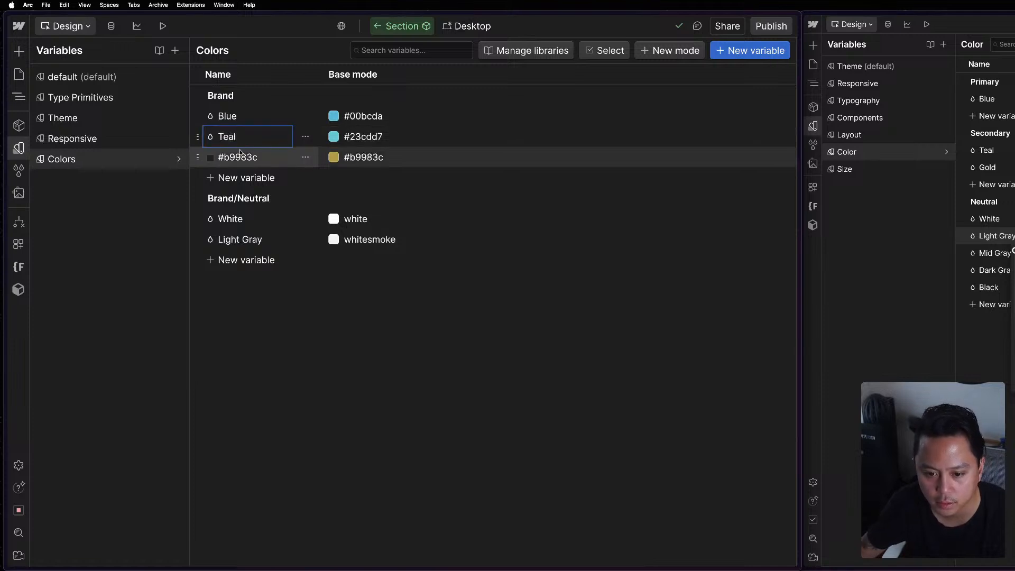
Rename the #b9983c variable in the Brand group as Gold.
click(240, 155)
text(Goal)
key(BackSpace)
key(BackSpace)
text(ld)
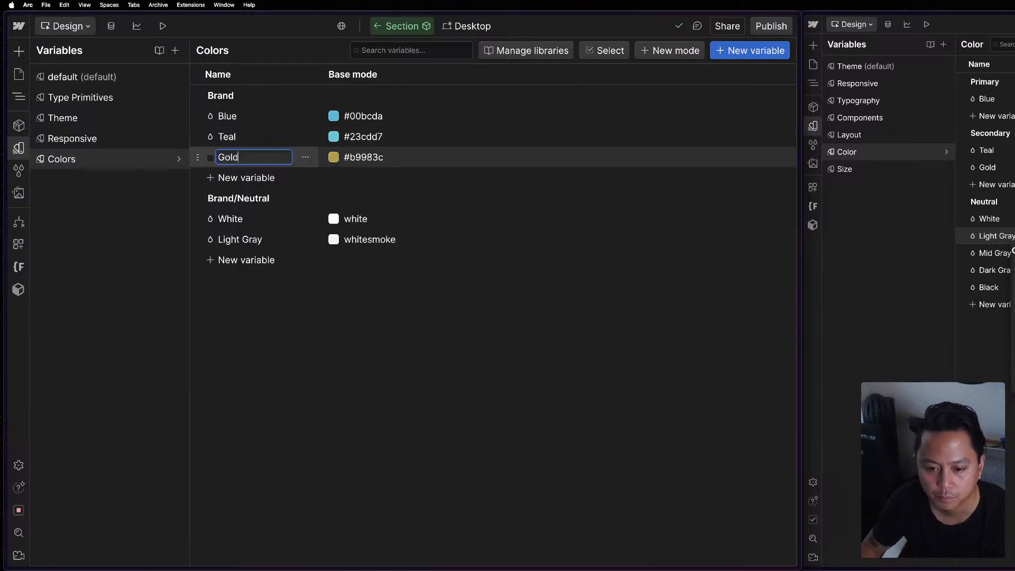
key(Return)
Reopen the Color variable collection on the reference site.
key(Escape)
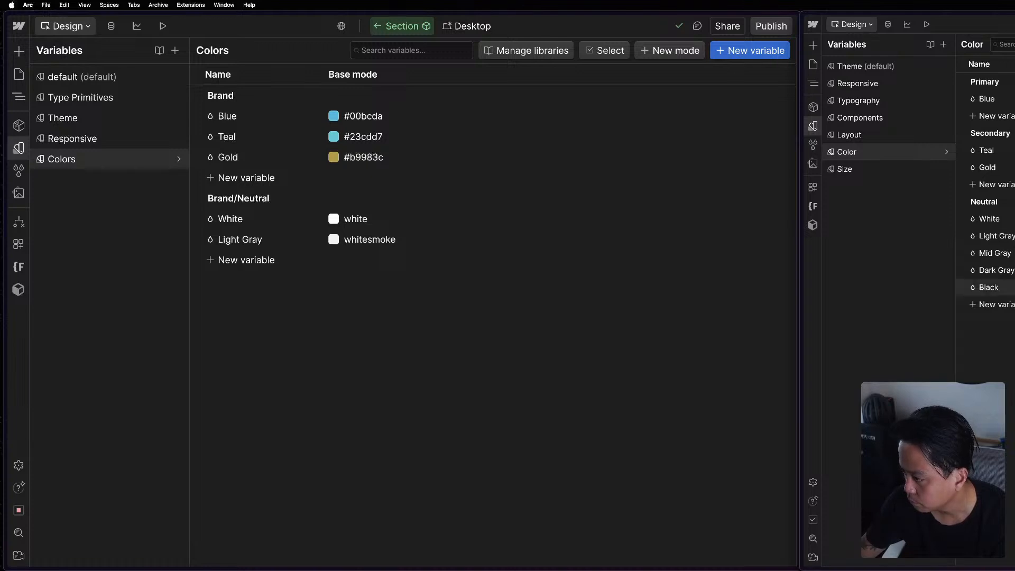
key(Escape)
click(815, 127)
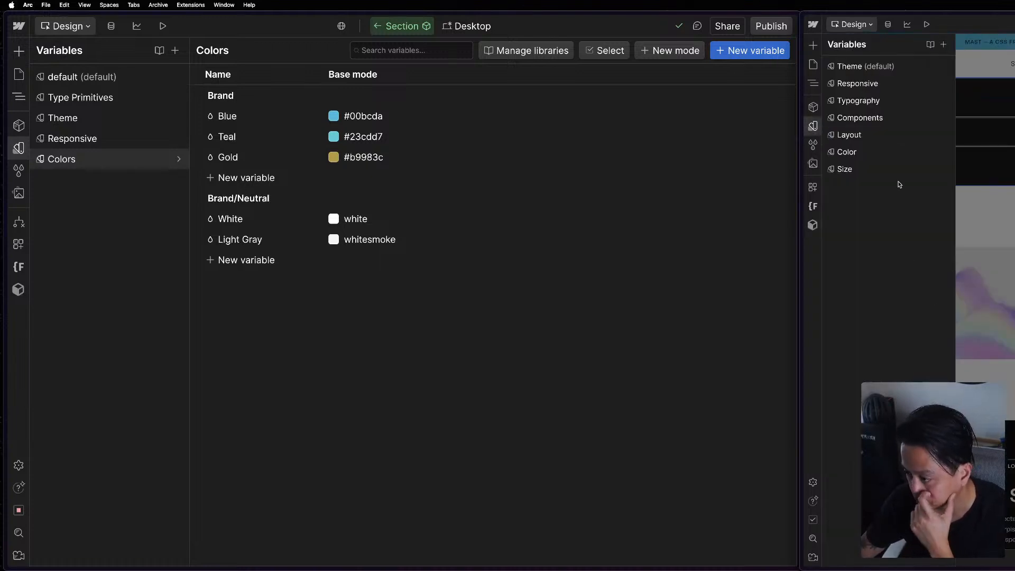
click(868, 158)
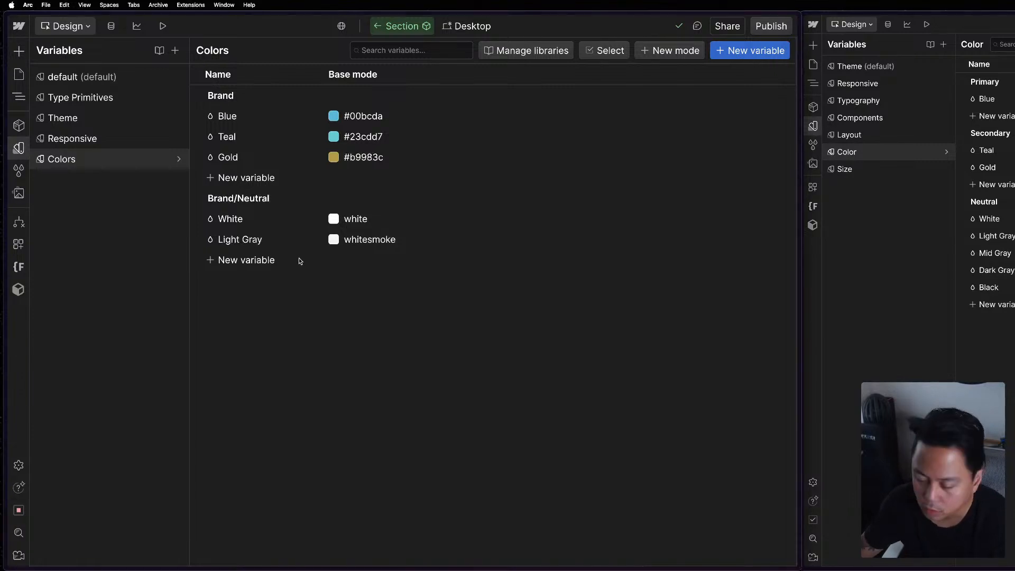
Add a color variable named Mid Gray to the Brand/Neutral group.
right_click(258, 242)
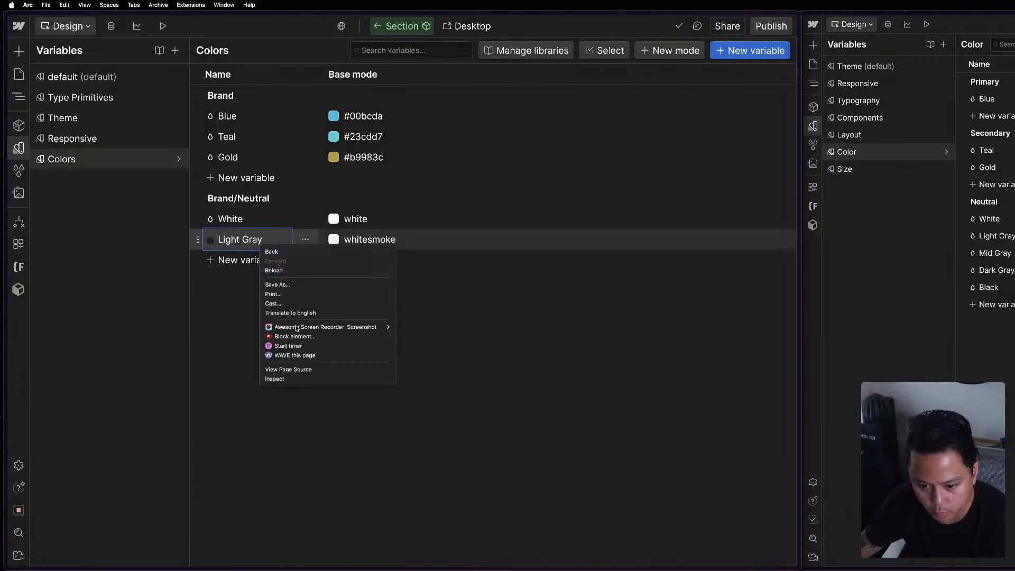
key(Escape)
click(246, 259)
click(244, 289)
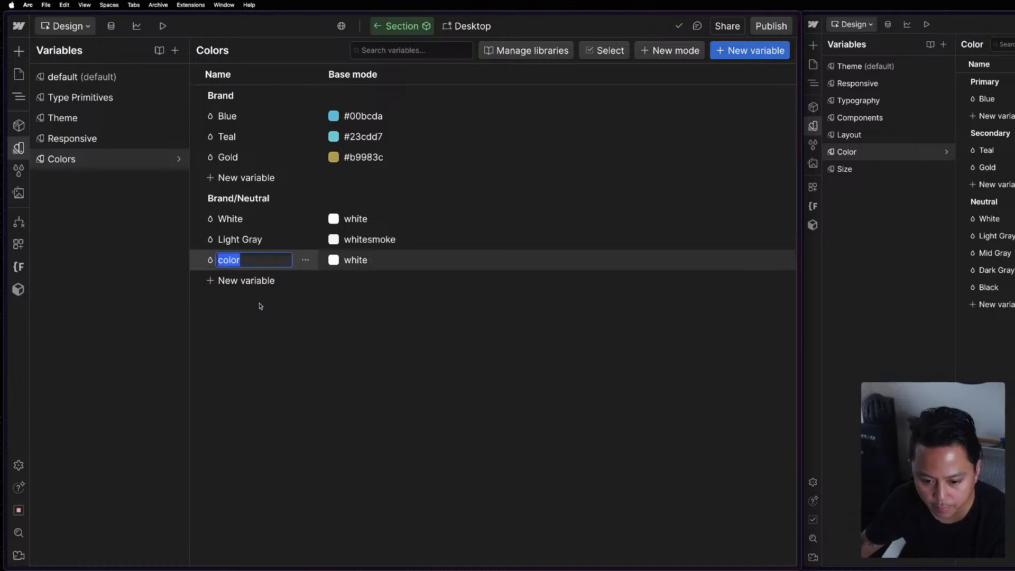
text(Mid Gray)
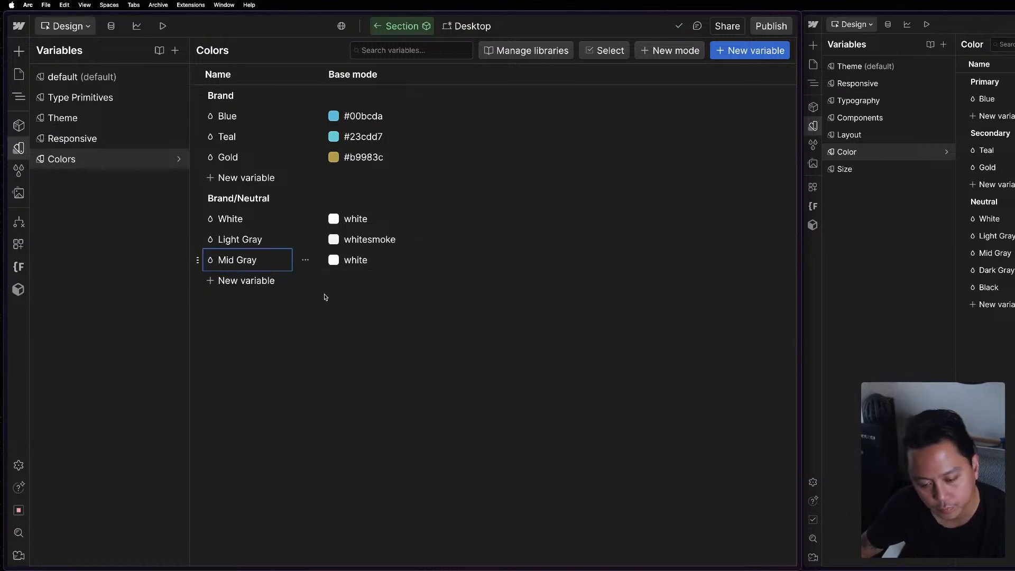
Set the Mid Gray variable's base value to #b1b3b5, copied from the reference site.
click(350, 262)
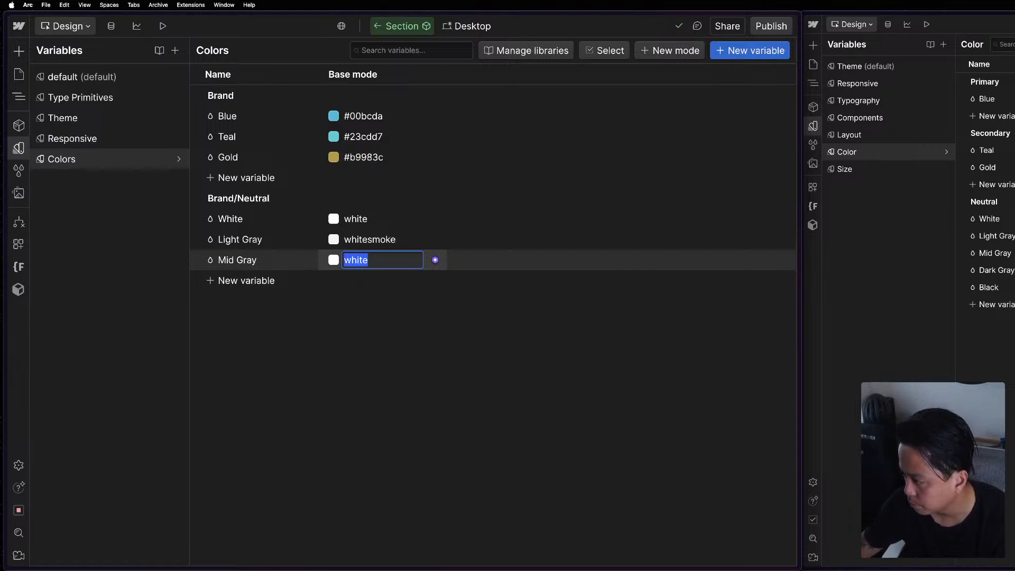
key(Return)
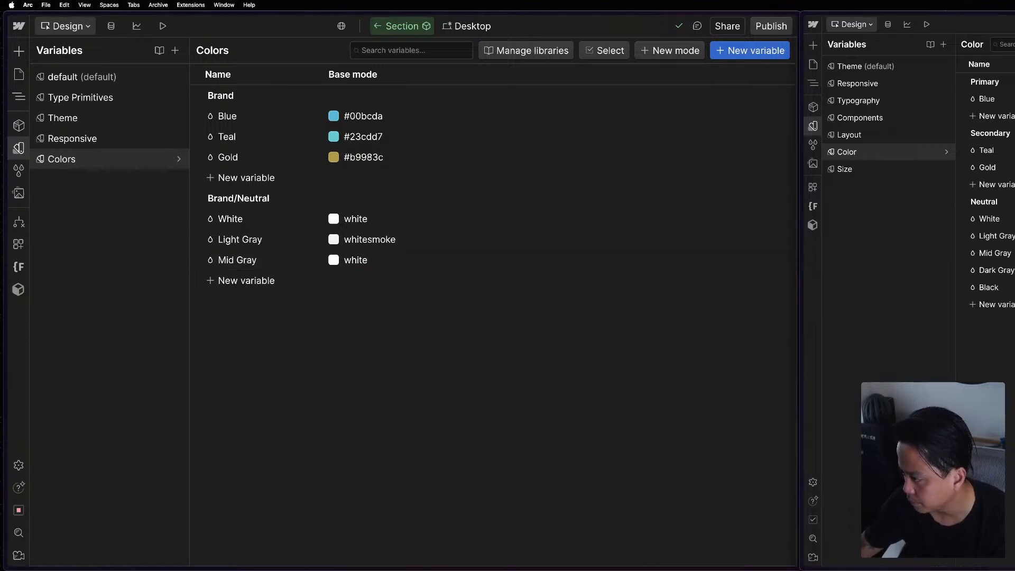
click(388, 261)
text(#b1b3b5)
key(Return)
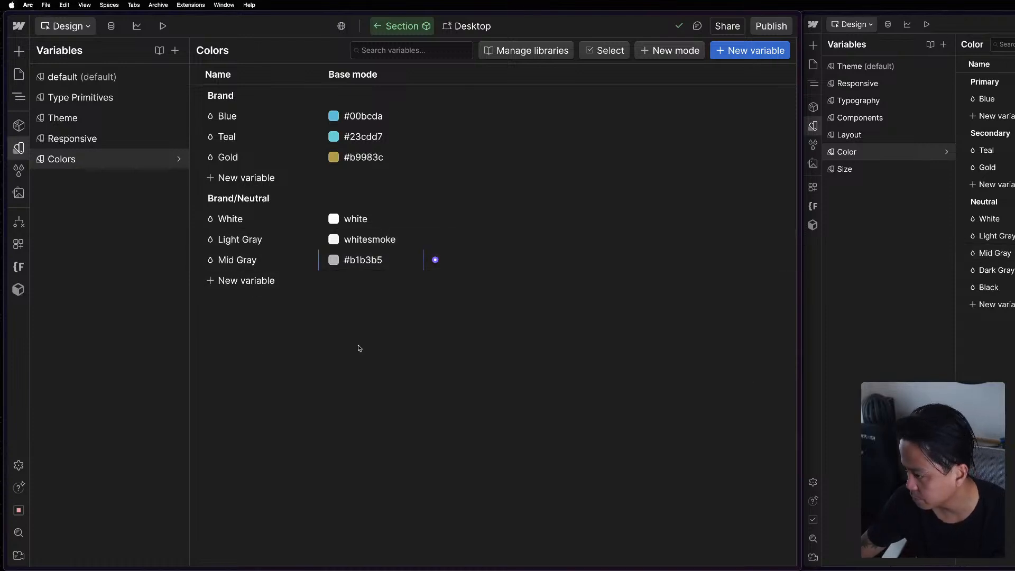
Add a Dark Gray color variable to the Brand/Neutral group and set its base value to #565a5e from the reference site.
click(262, 281)
click(258, 309)
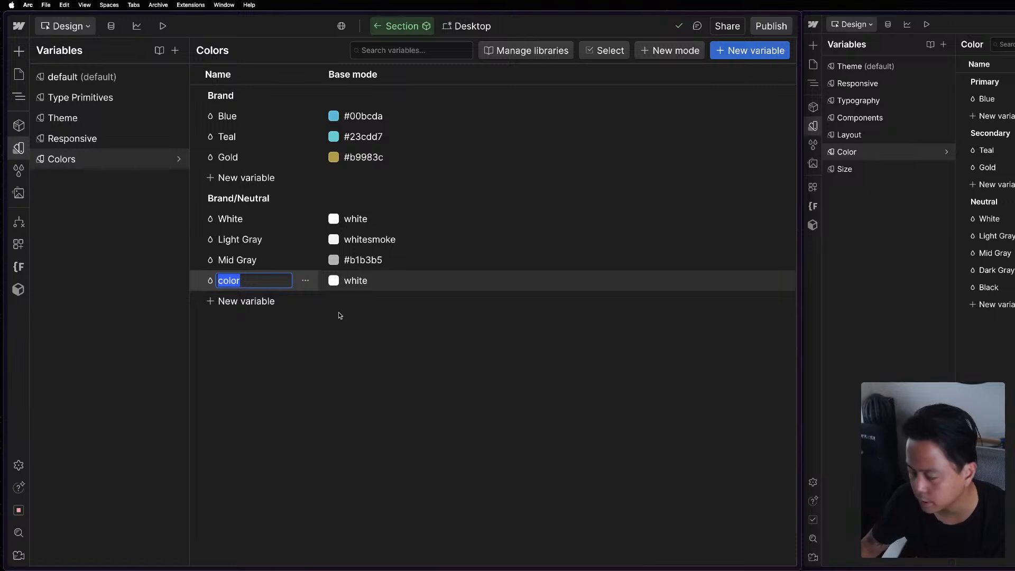
text(Dark Gray)
key(Return)
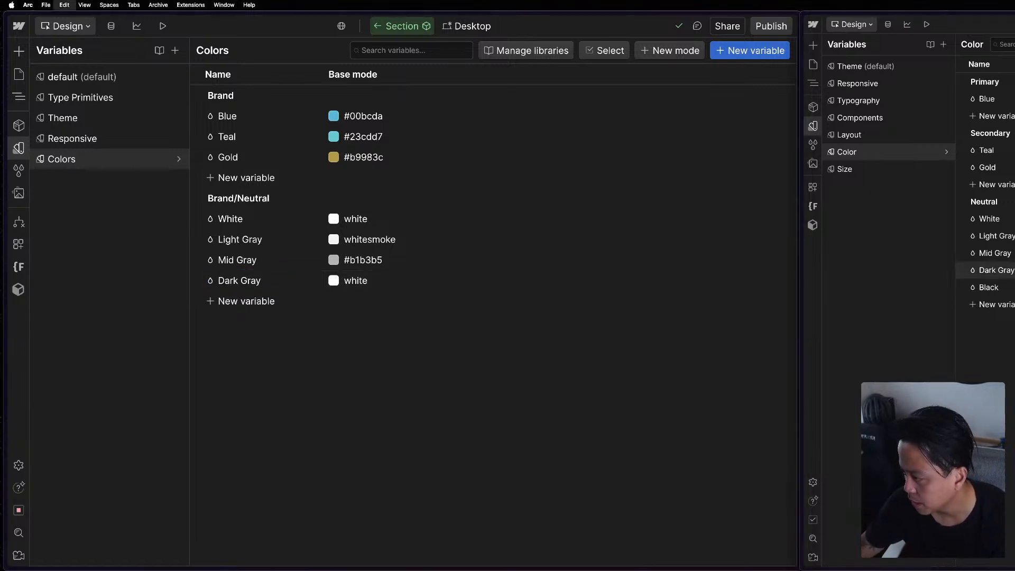
click(368, 281)
key(super+v)
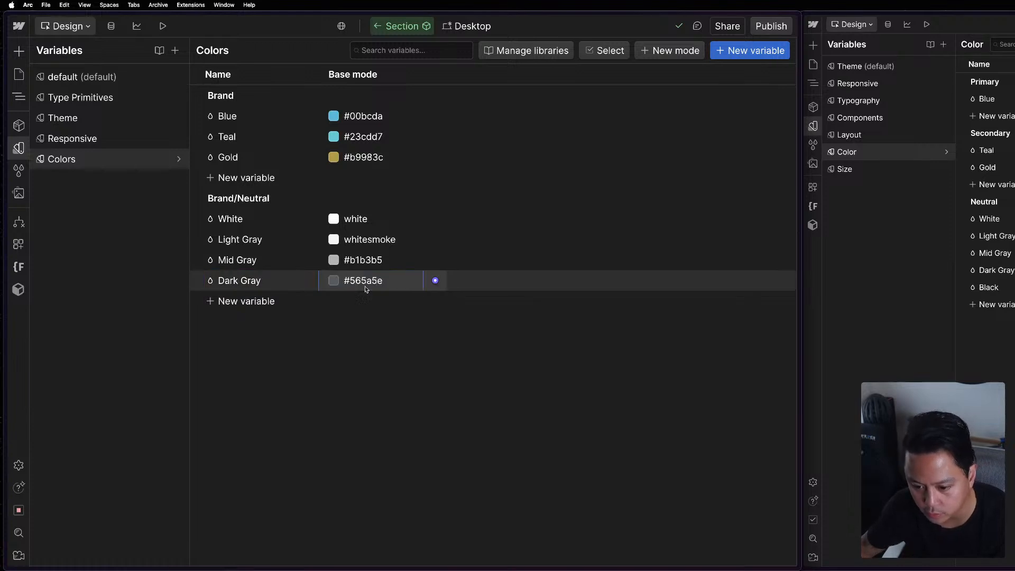
key(Return)
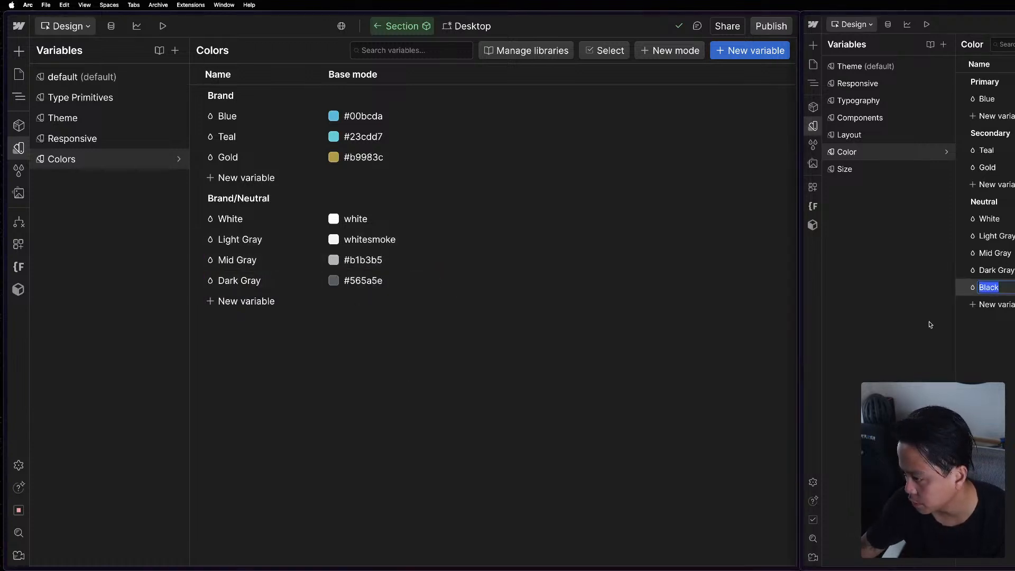
Add a Black color variable with base value #0d0d0e to the Brand/Neutral group and copy its CSS reference.
click(271, 302)
click(230, 327)
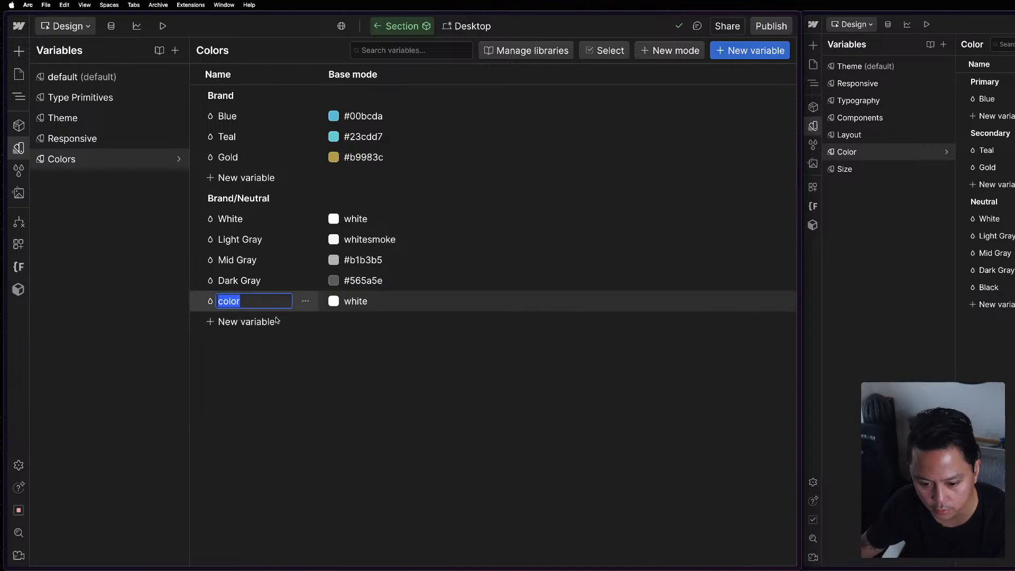
text(Black)
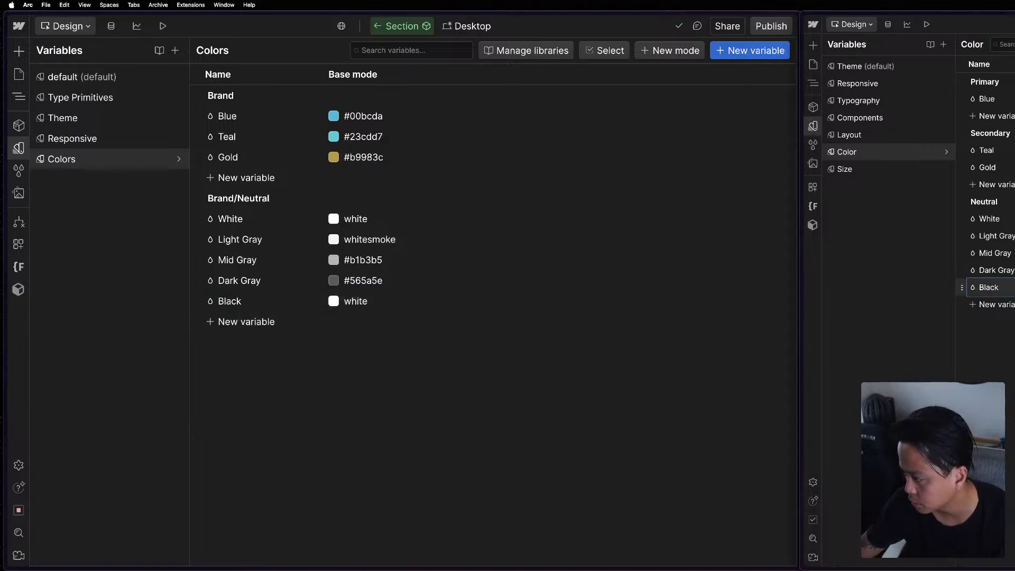
click(363, 304)
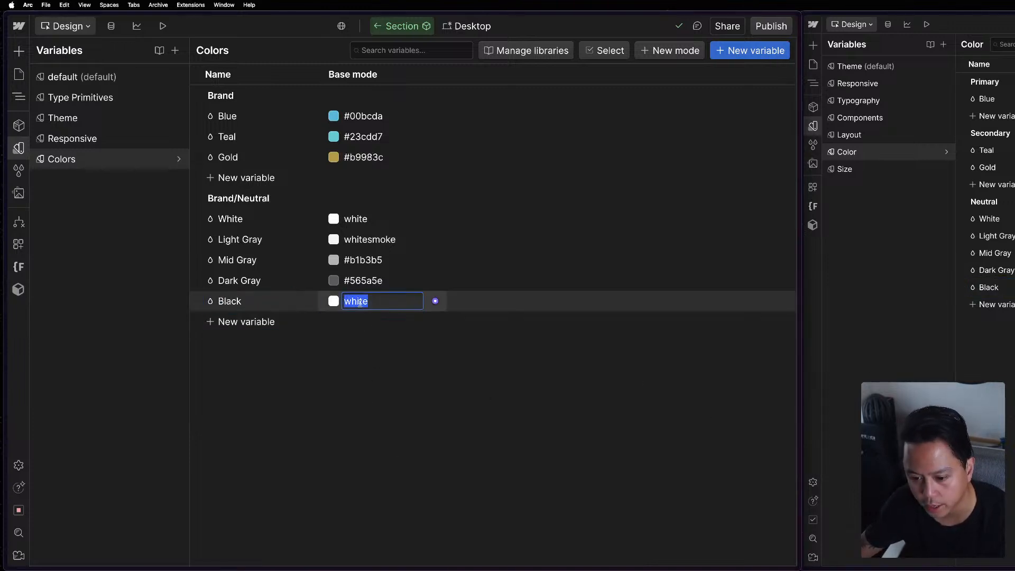
text(#0d0d0e)
click(408, 415)
click(305, 301)
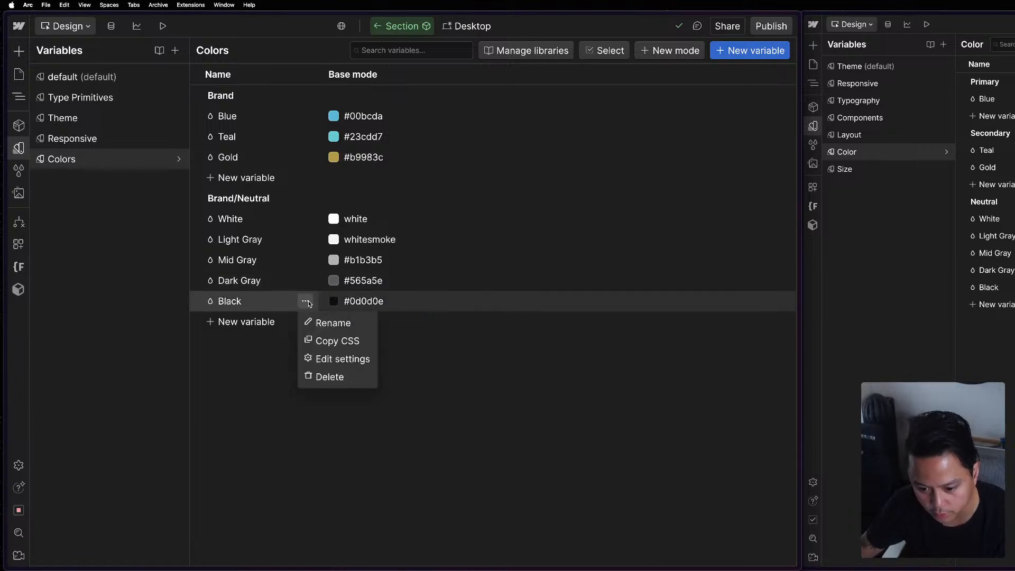
click(340, 341)
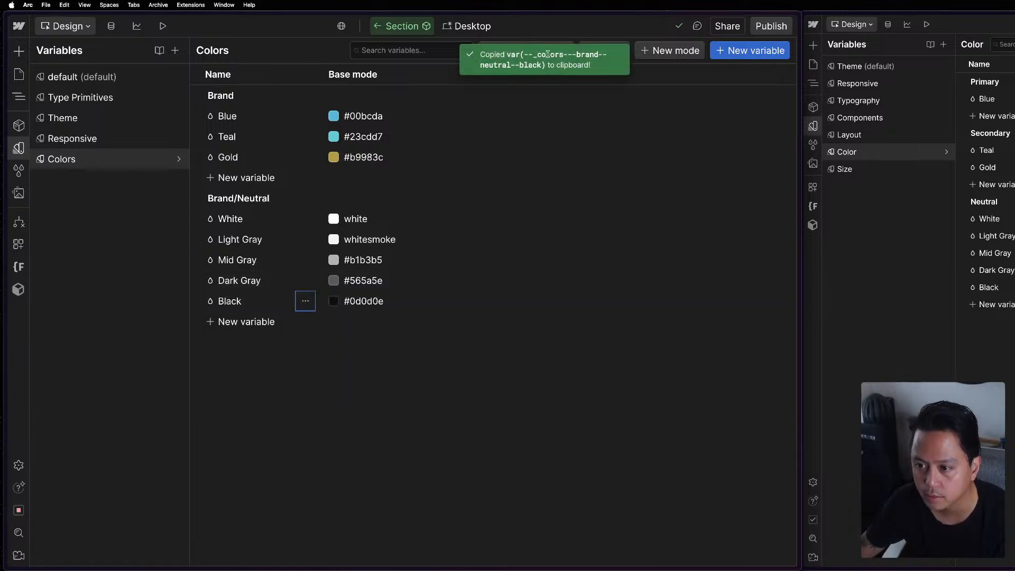
Leave the Section component and open the Theme variable collection in both the reference site and the project.
key(Escape)
key(Escape)
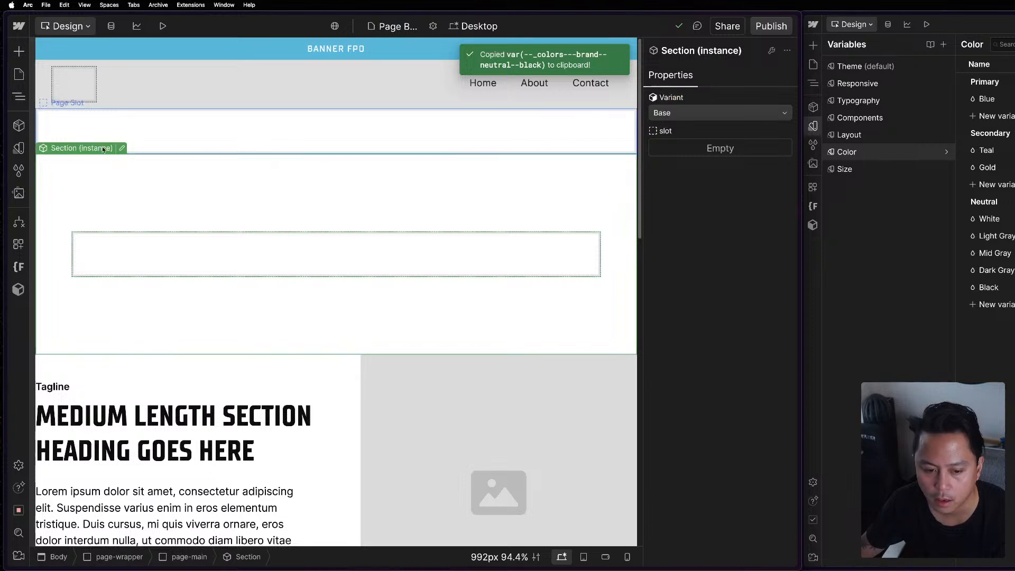
key(z)
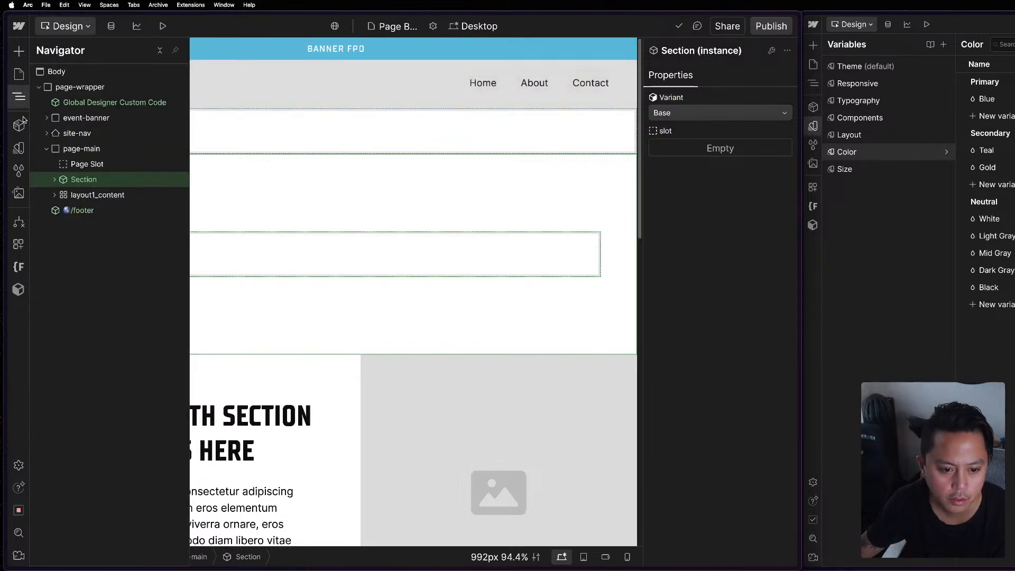
click(19, 148)
click(78, 157)
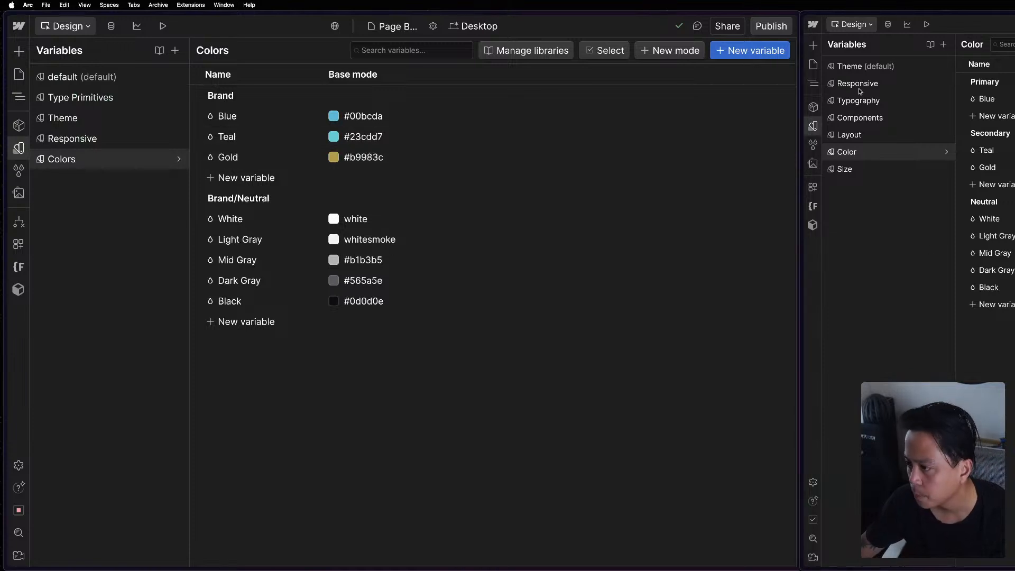
click(875, 66)
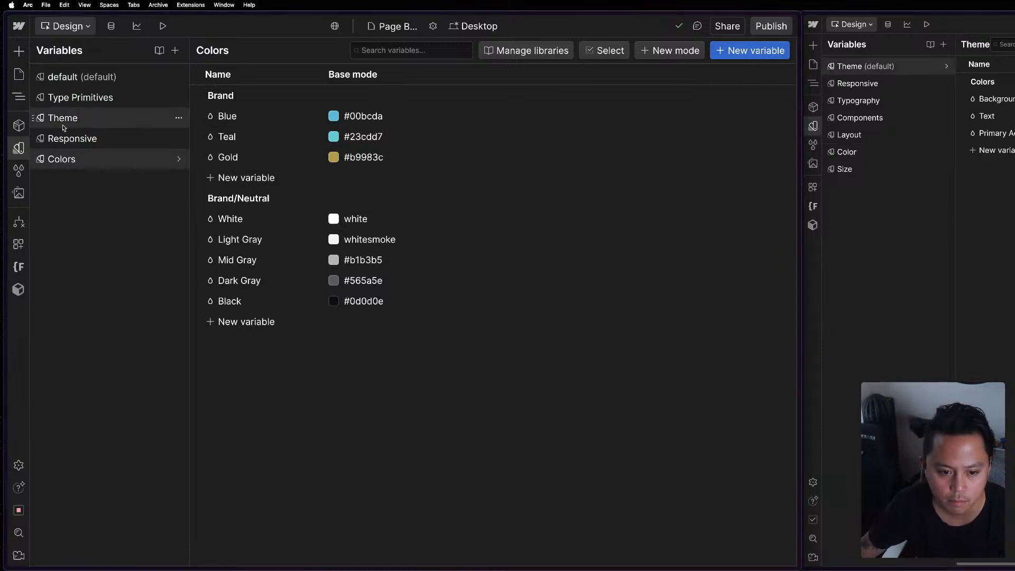
click(63, 118)
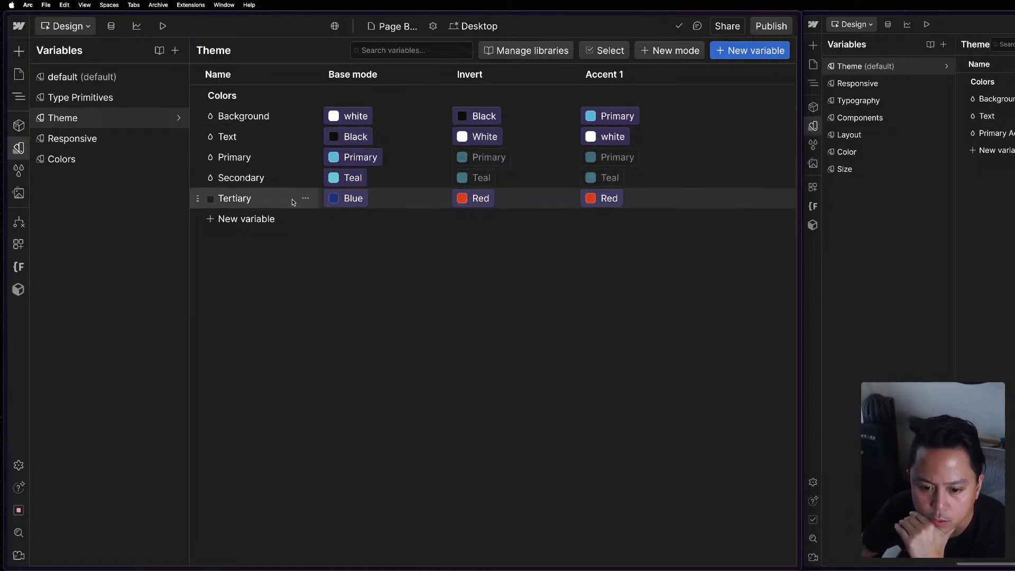
Try to replace the Tertiary variable in the Theme collection with a new color variable.
click(305, 199)
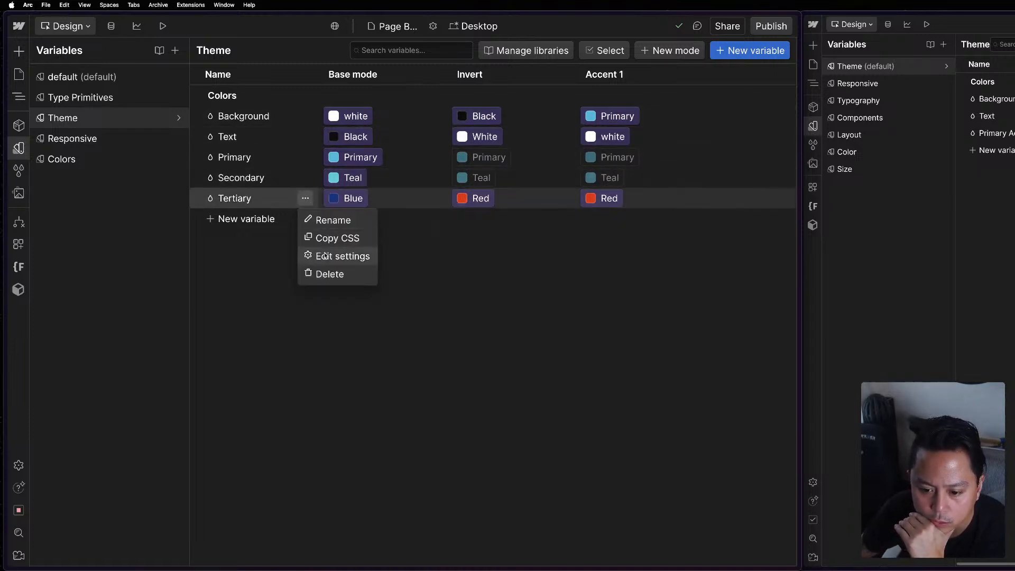
click(323, 280)
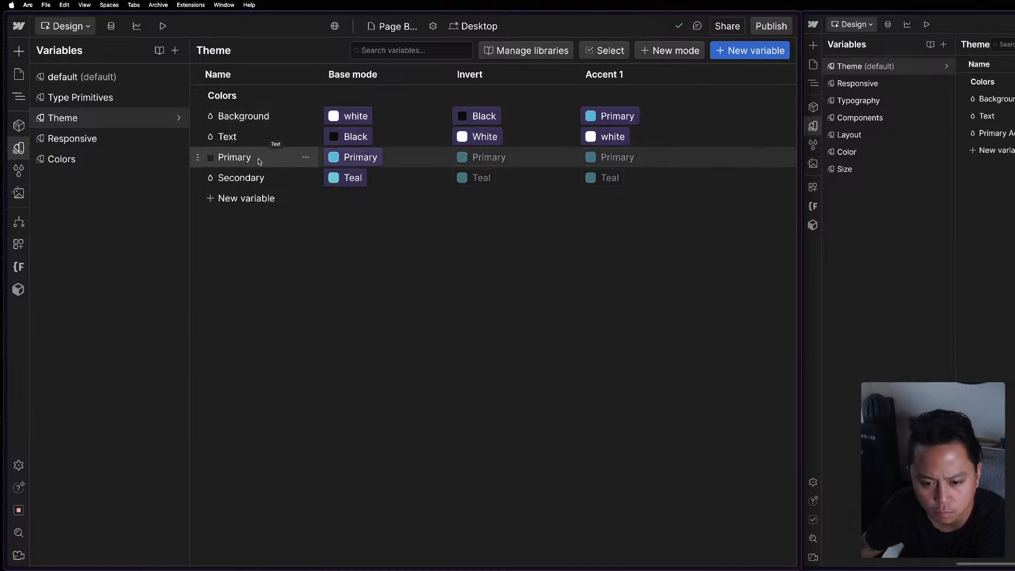
click(252, 203)
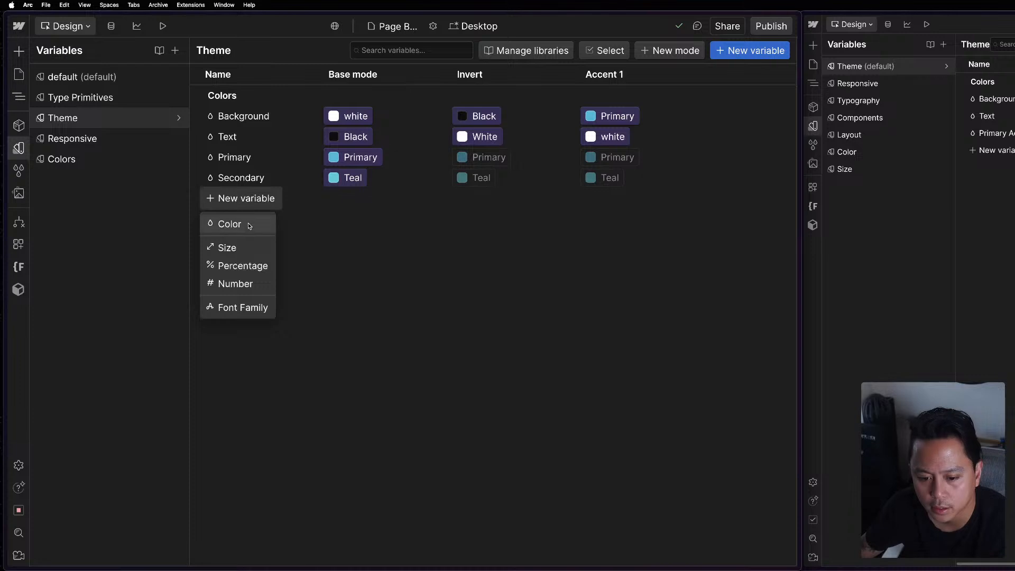
click(249, 223)
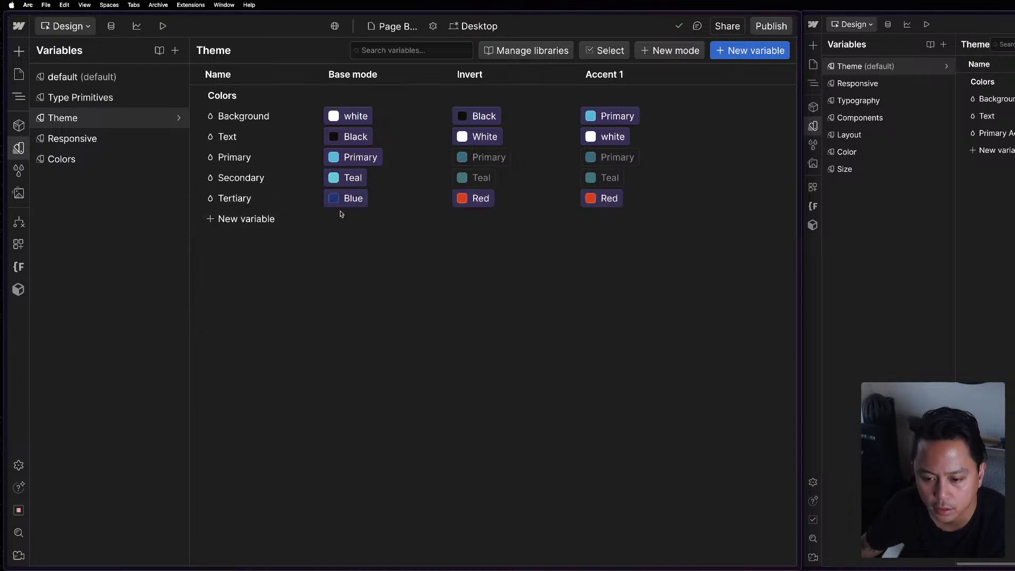
Set the Tertiary variable to the Brand Gold color in both the Base mode and the Invert mode.
click(384, 200)
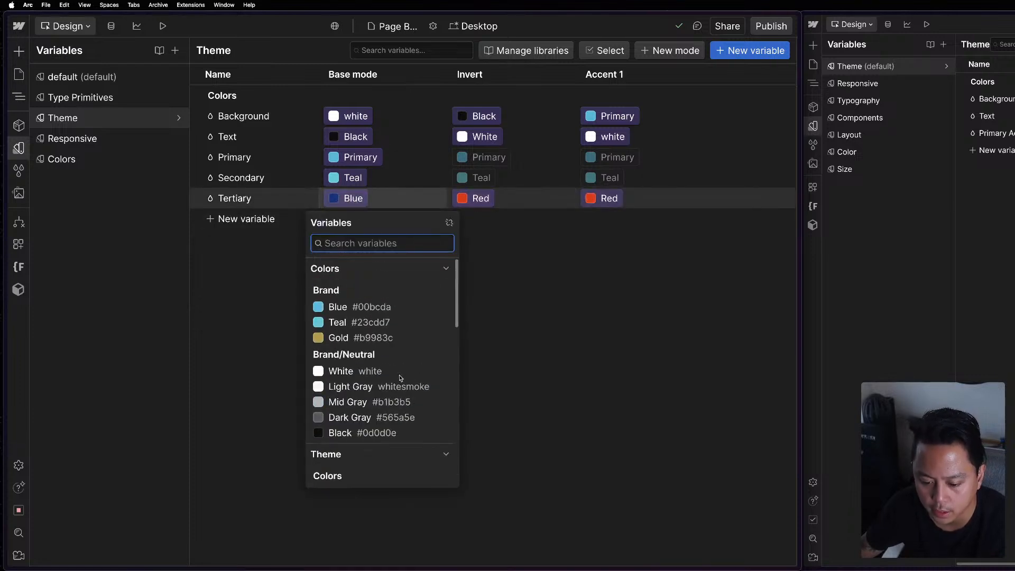
click(381, 338)
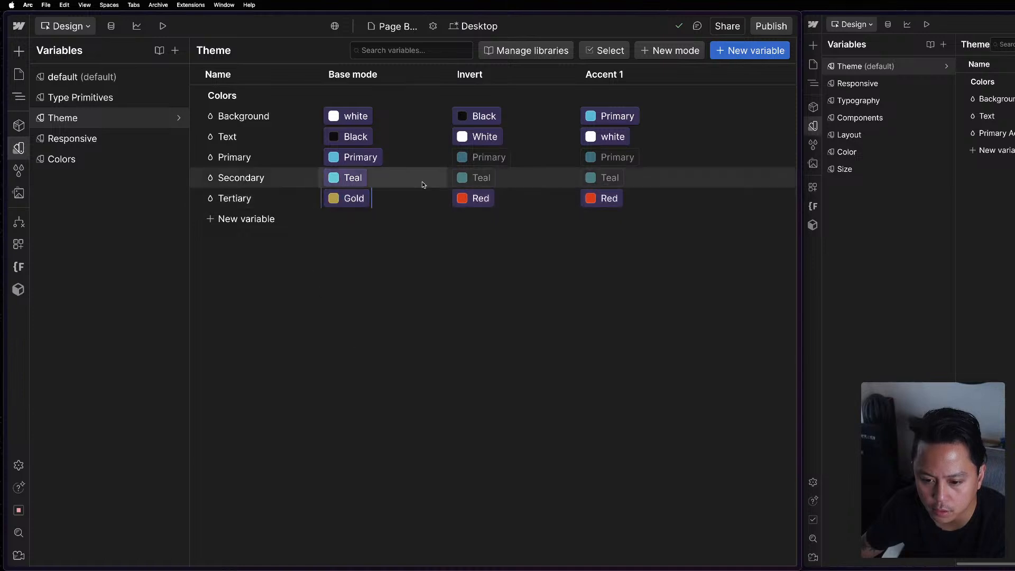
click(467, 200)
scroll(533, 360, down, 5)
click(479, 291)
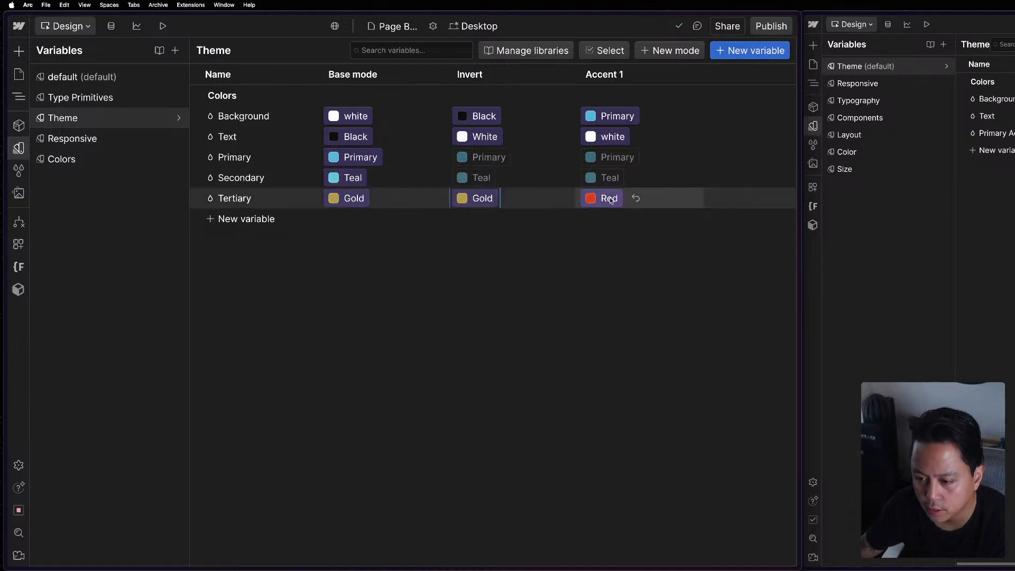
Set the Tertiary variable's Accent 1 value to the Black color from the Brand/Neutral group.
click(607, 200)
scroll(613, 316, up, 8)
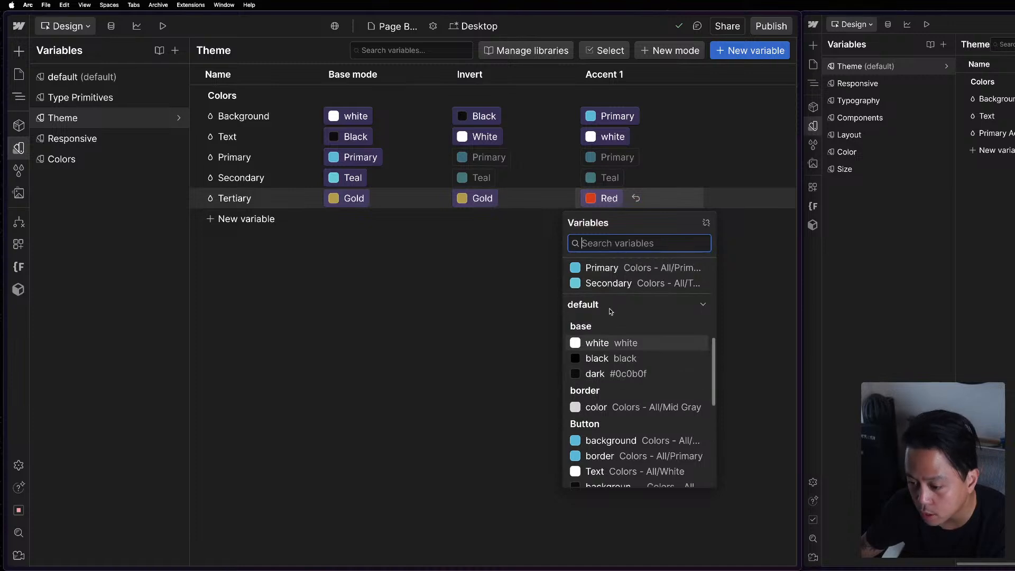
scroll(613, 315, up, 5)
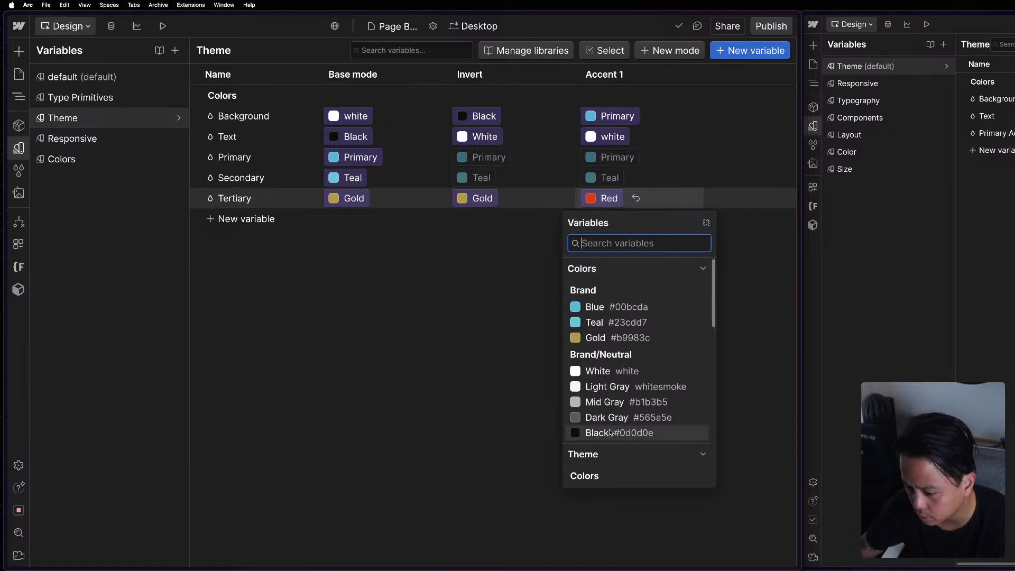
click(611, 433)
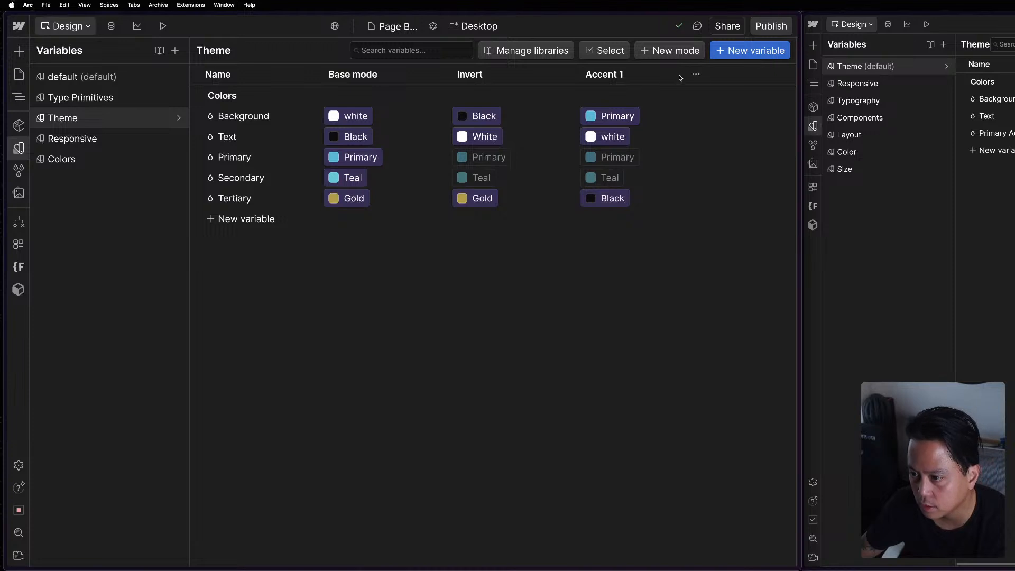
Duplicate the Accent 1 mode of the Theme collection and rename the copy Accent 2.
click(697, 74)
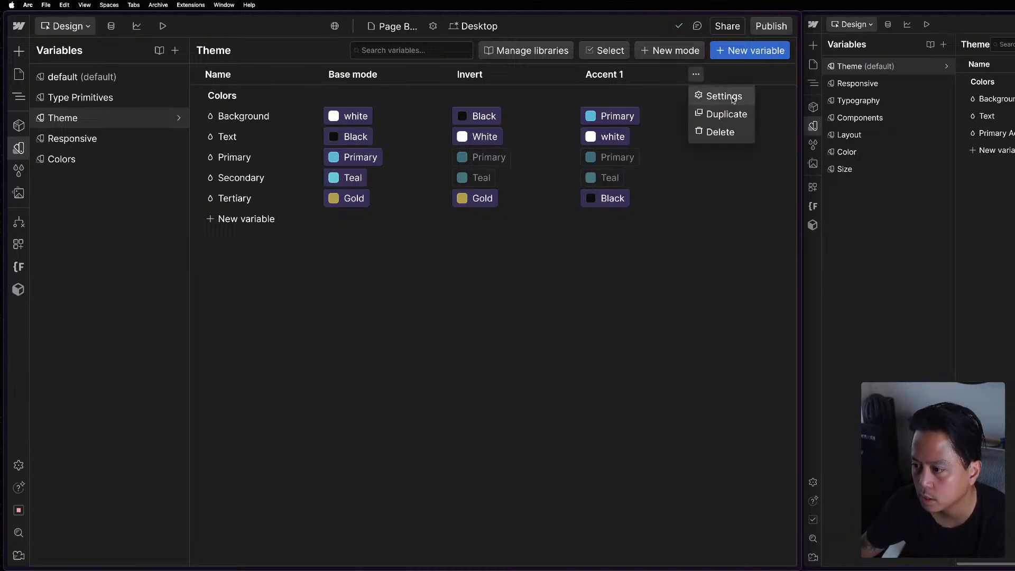
click(714, 115)
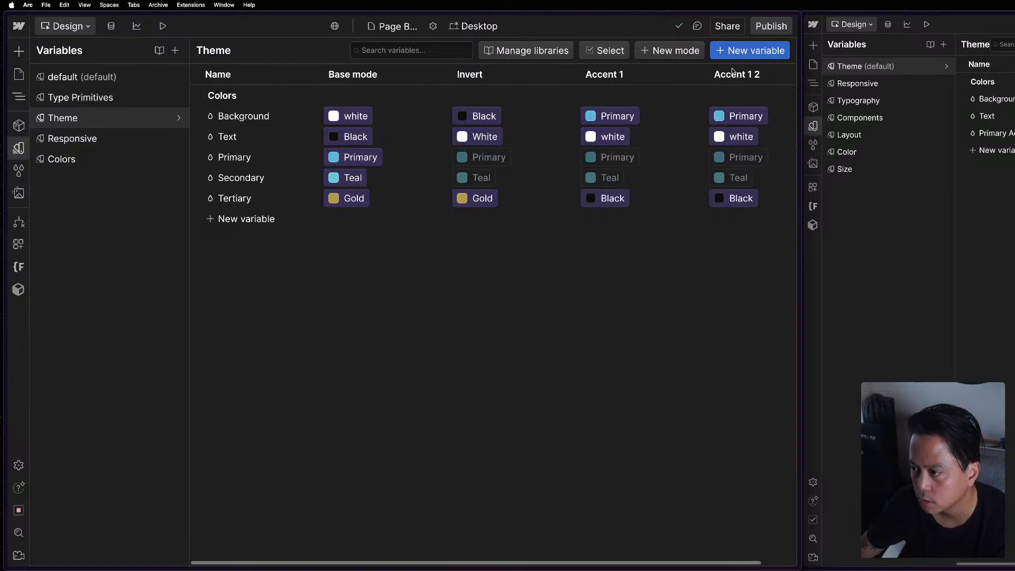
scroll(692, 196, right, 3)
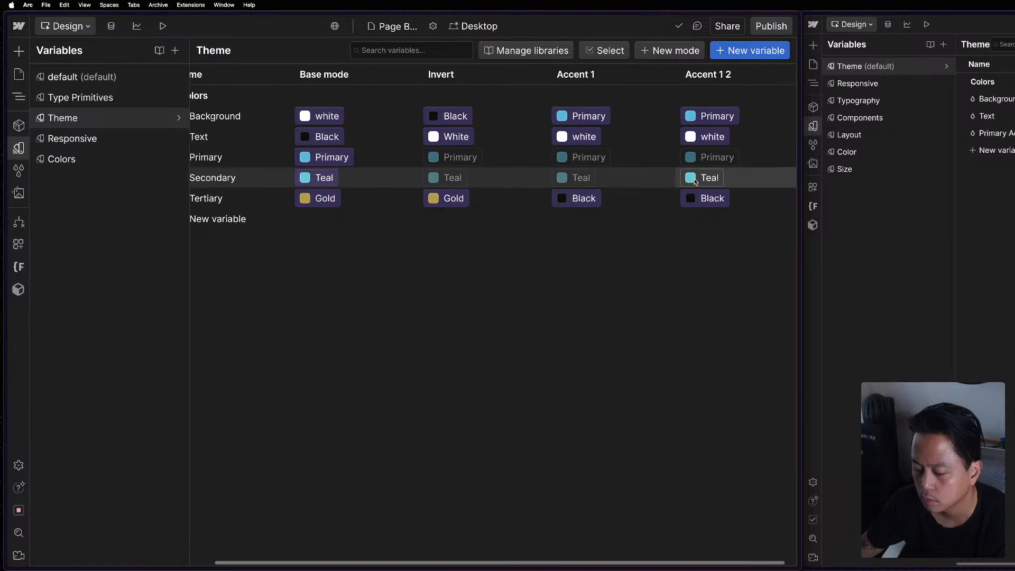
click(789, 74)
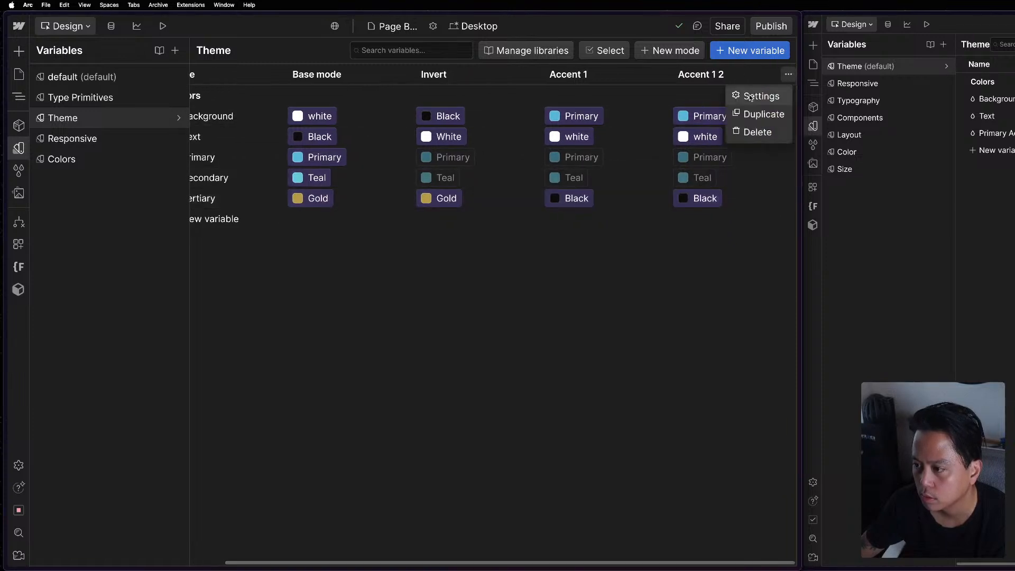
click(750, 94)
key(BackSpace)
key(BackSpace)
key(BackSpace)
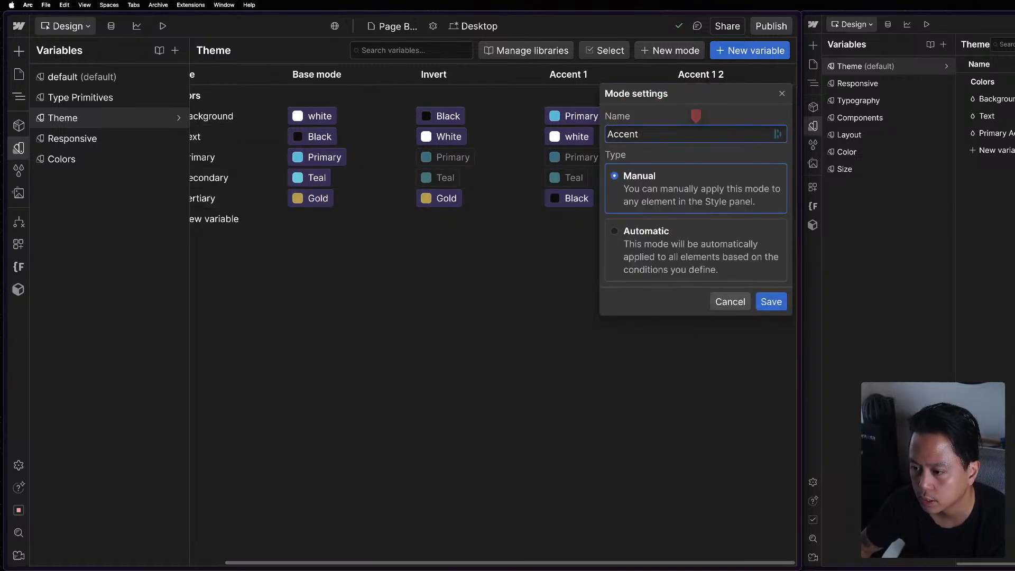
text(2)
key(Return)
Set the Background variable's Accent 2 value to the Brand Teal color.
click(699, 118)
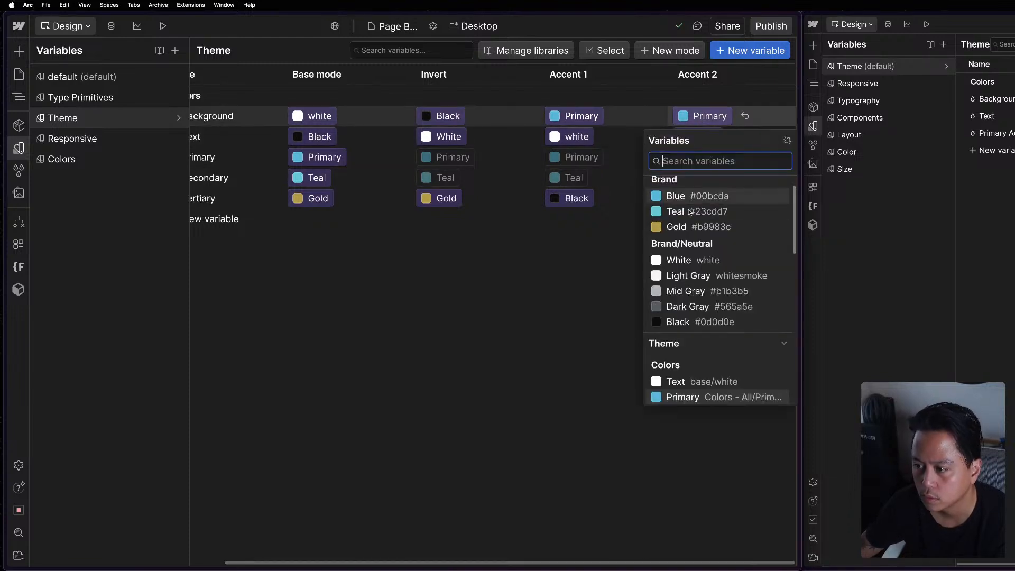
click(697, 211)
click(700, 140)
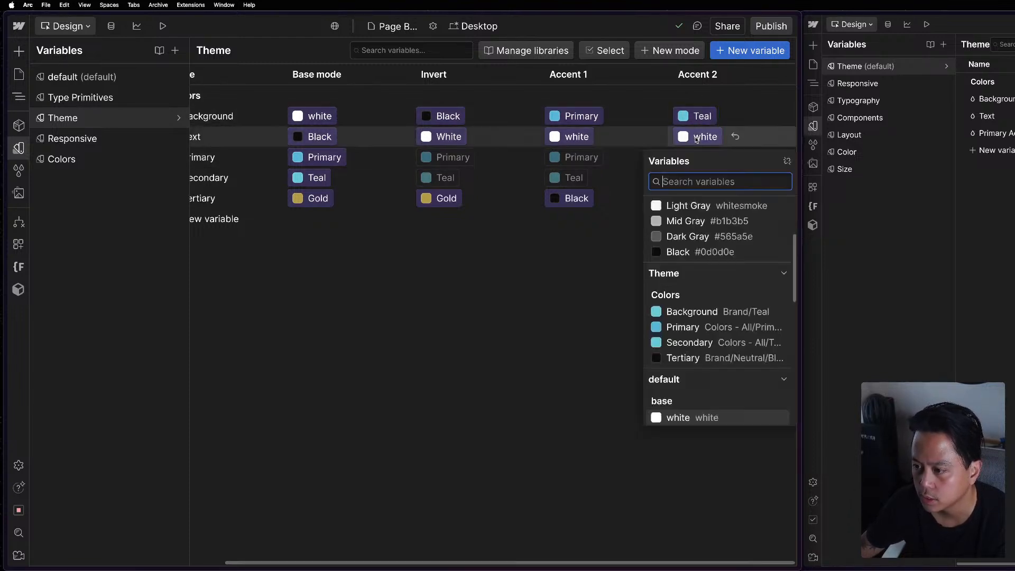
click(699, 139)
Set the Primary variable's Accent 2 value to the Black color.
click(699, 158)
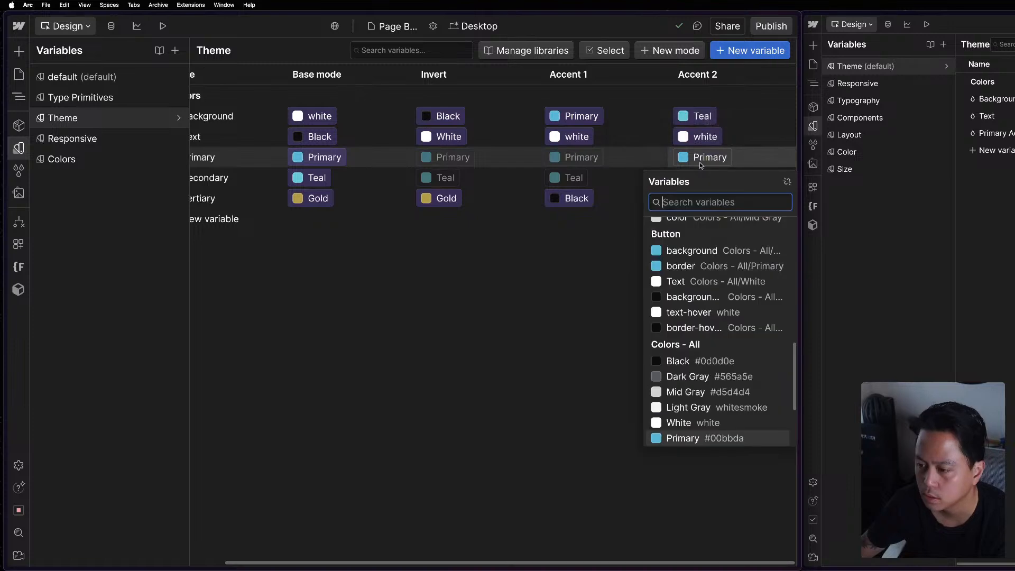
scroll(696, 247, up, 1)
scroll(696, 247, up, 10)
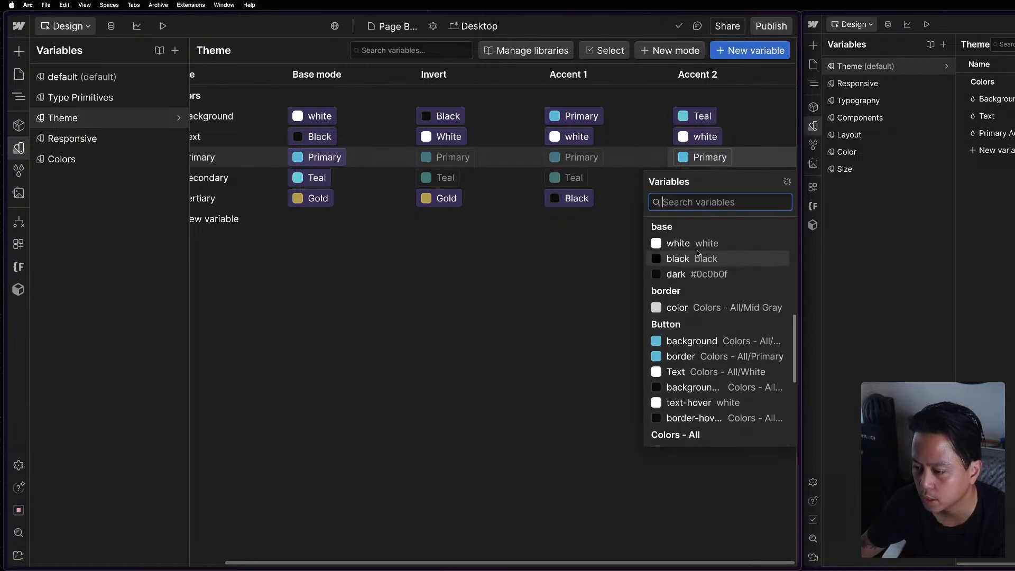
click(693, 360)
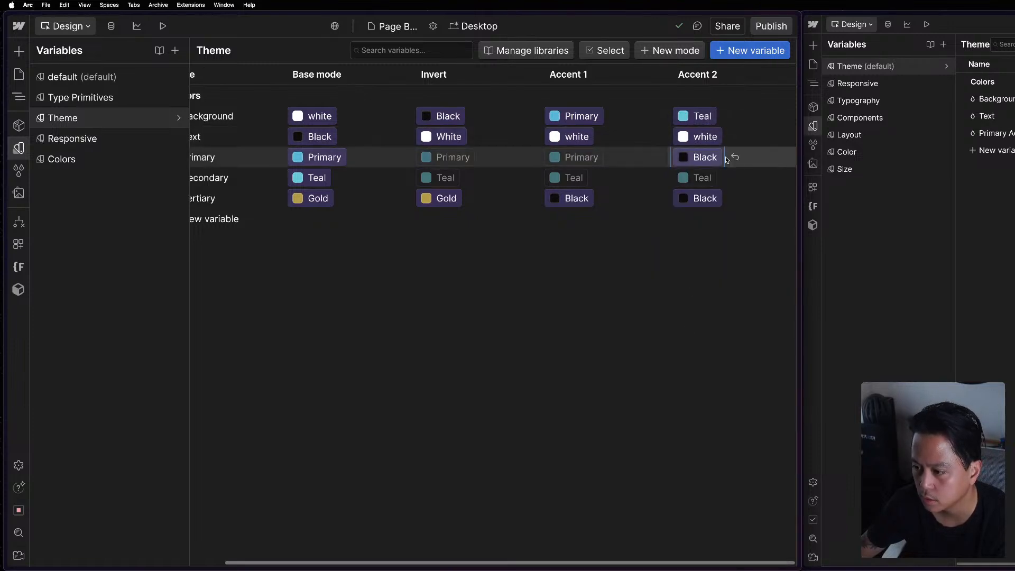
scroll(592, 283, left, 2)
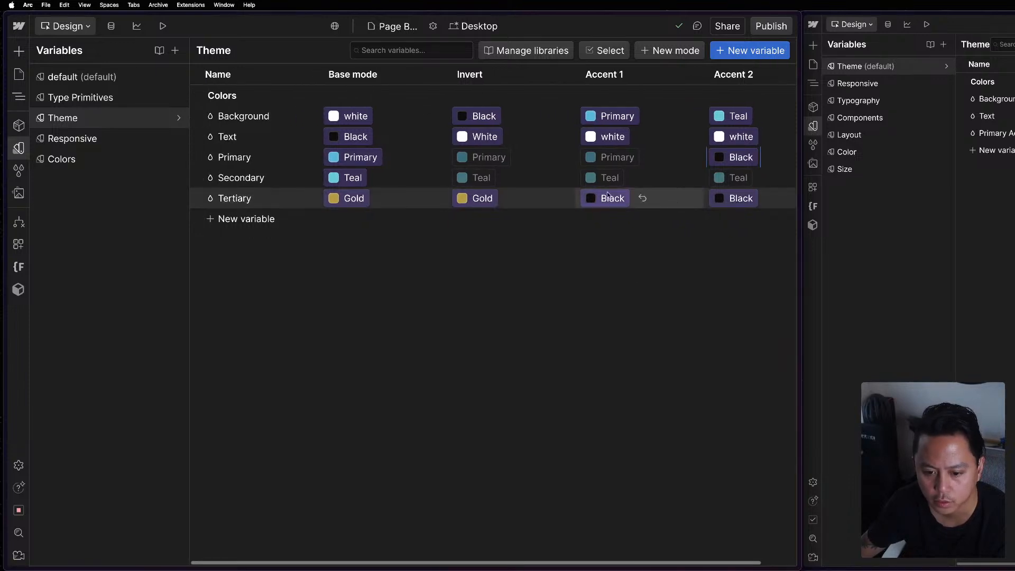
click(735, 198)
click(592, 293)
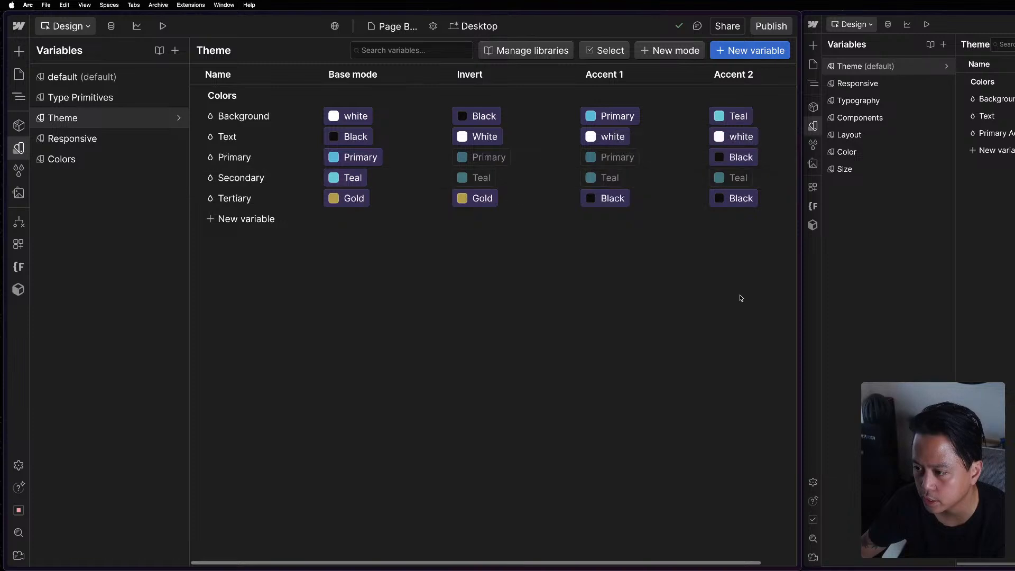
Set the Secondary variable's Accent 2 value to the Brand Blue color.
click(737, 181)
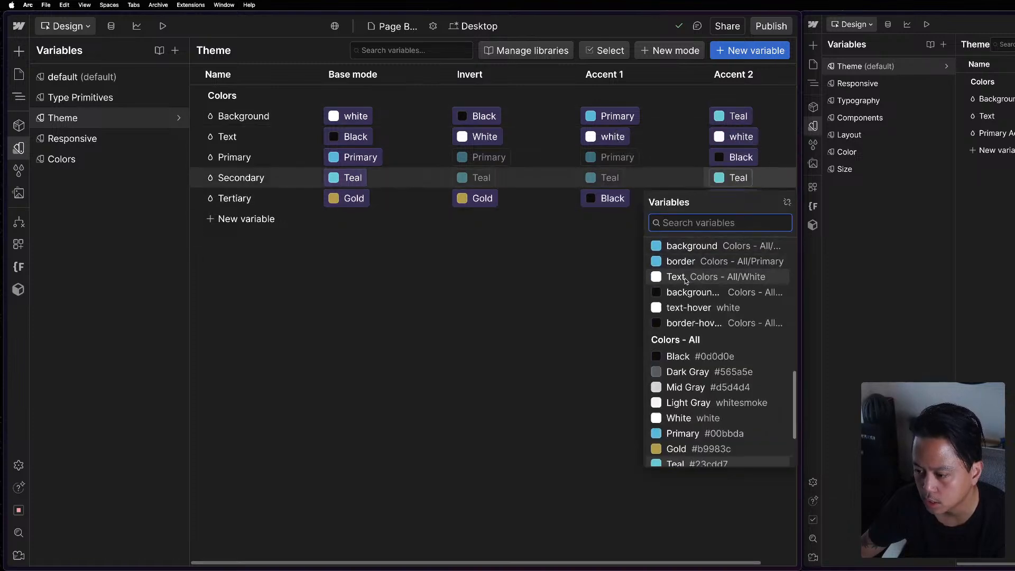
scroll(685, 277, up, 10)
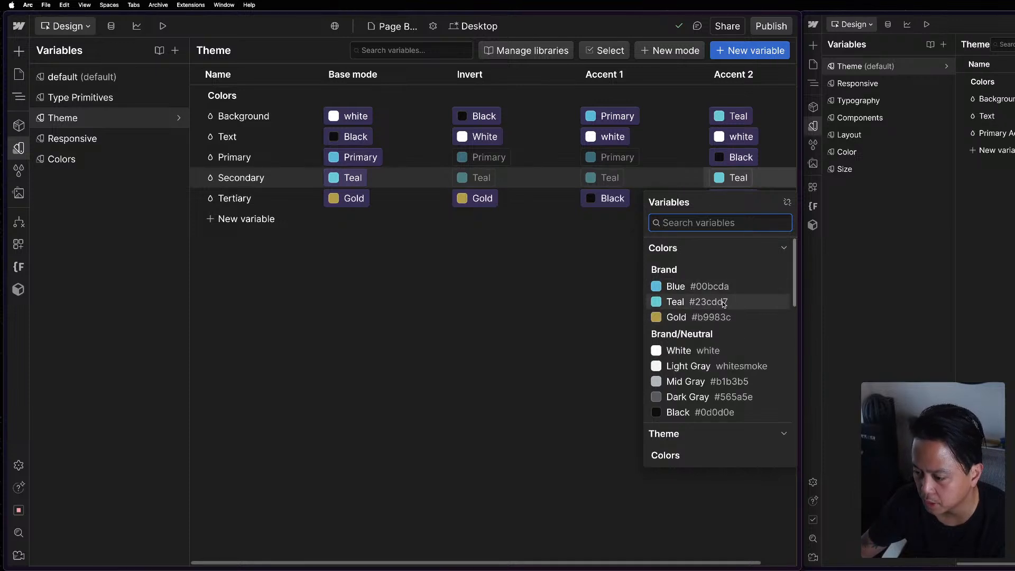
click(680, 286)
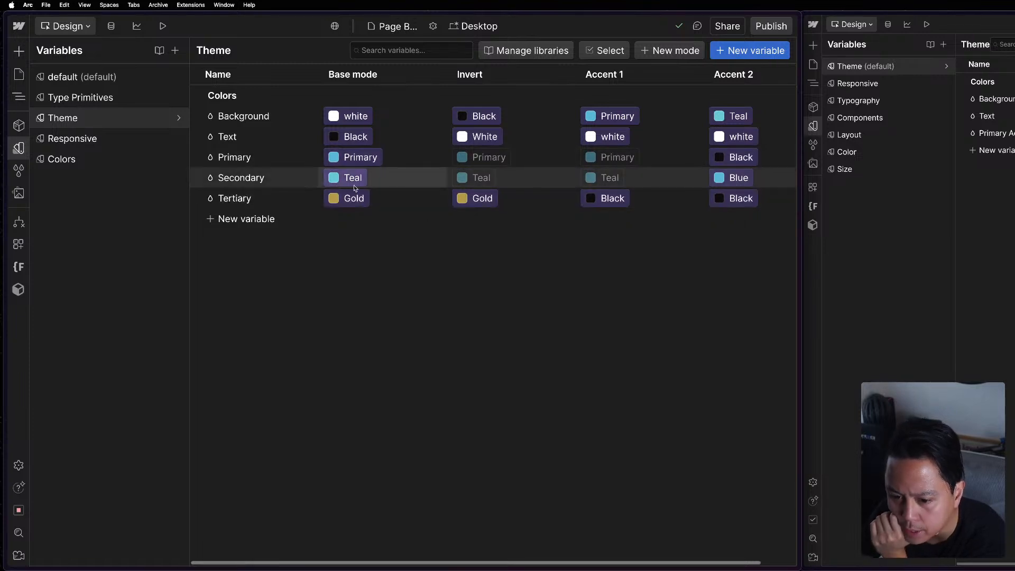
click(740, 178)
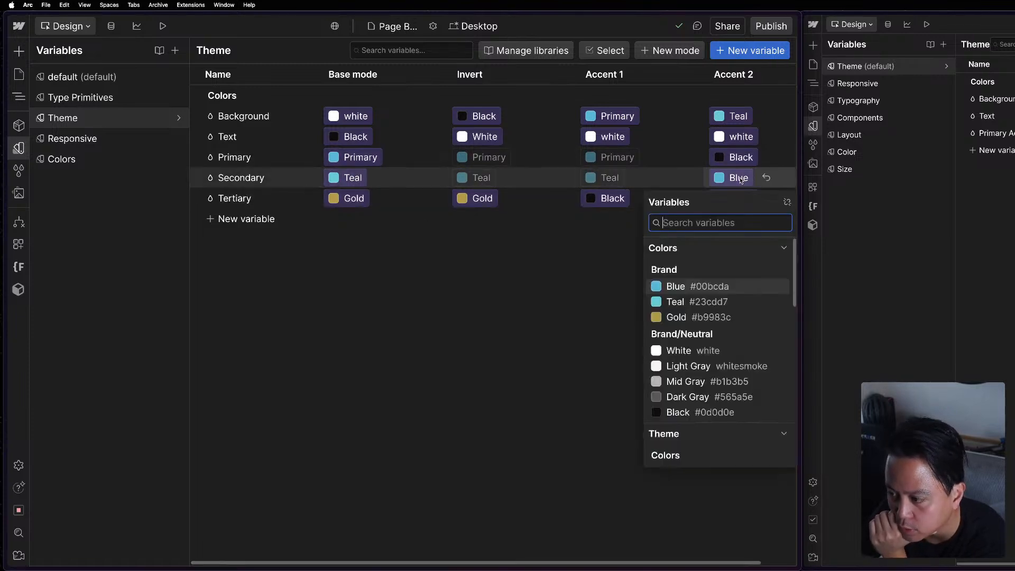
click(742, 181)
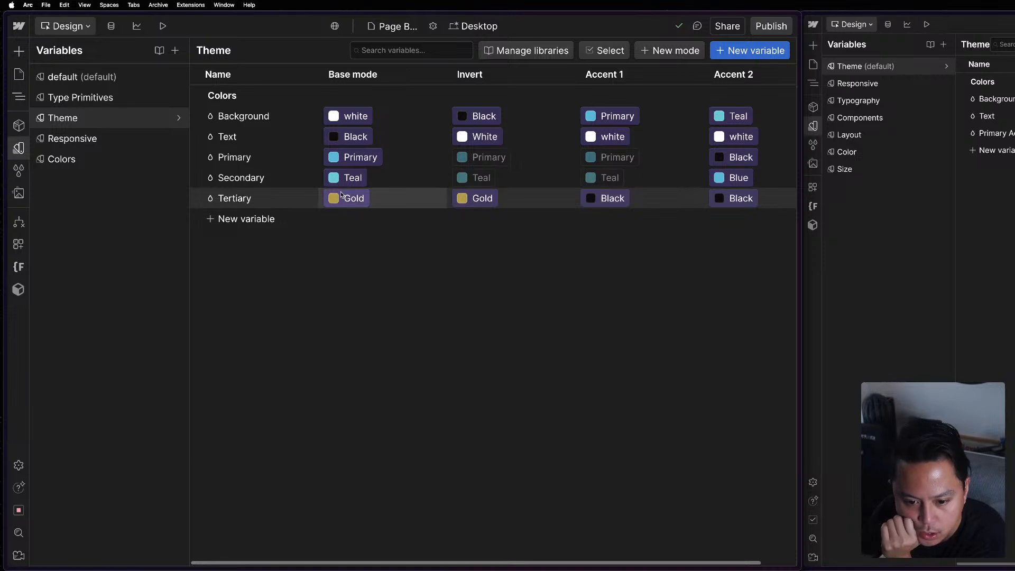
Set the Primary variable's Accent 1 value to the Brand Teal color.
click(628, 157)
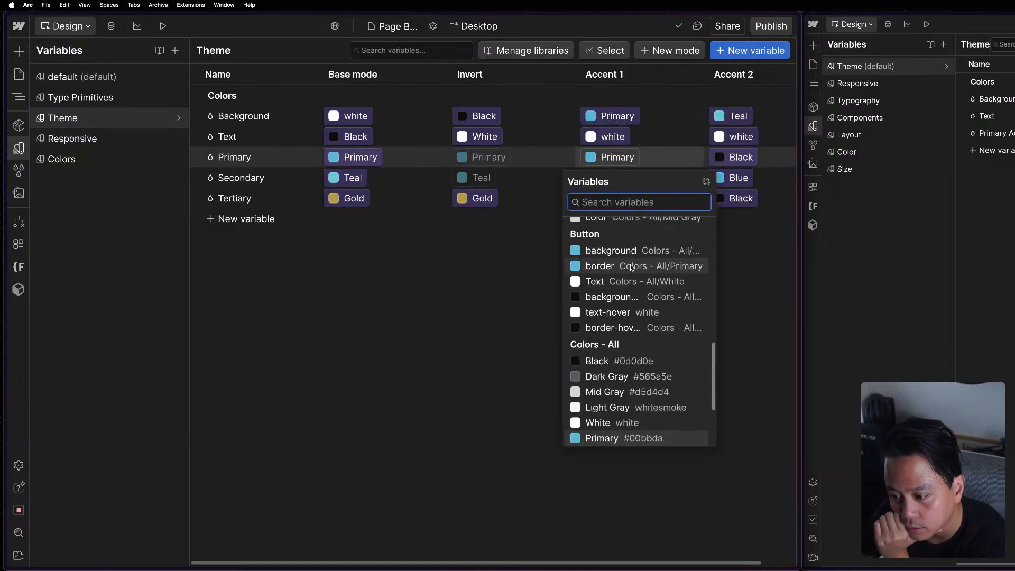
scroll(636, 318, up, 3)
scroll(636, 317, down, 10)
scroll(636, 264, up, 2)
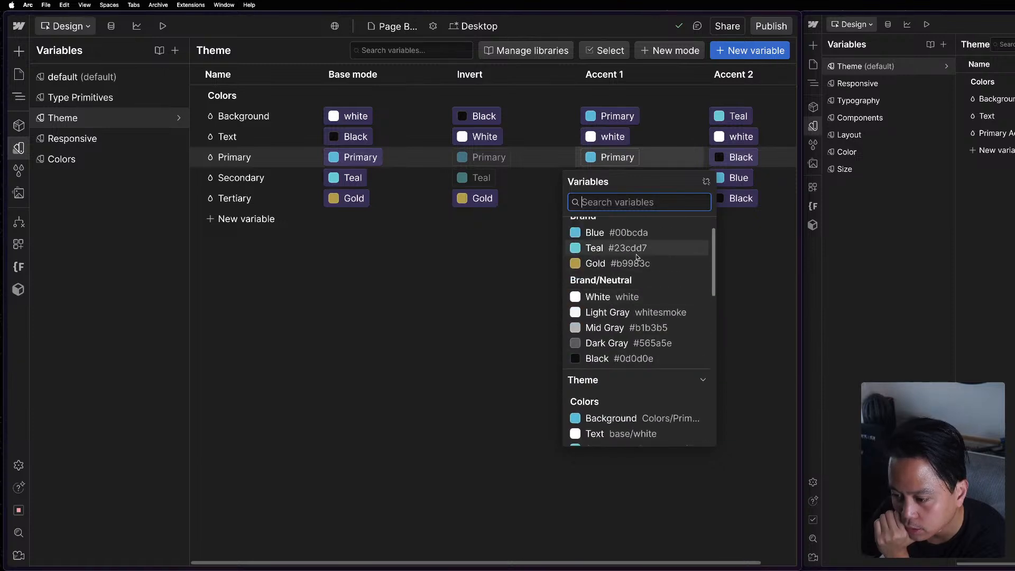
click(637, 253)
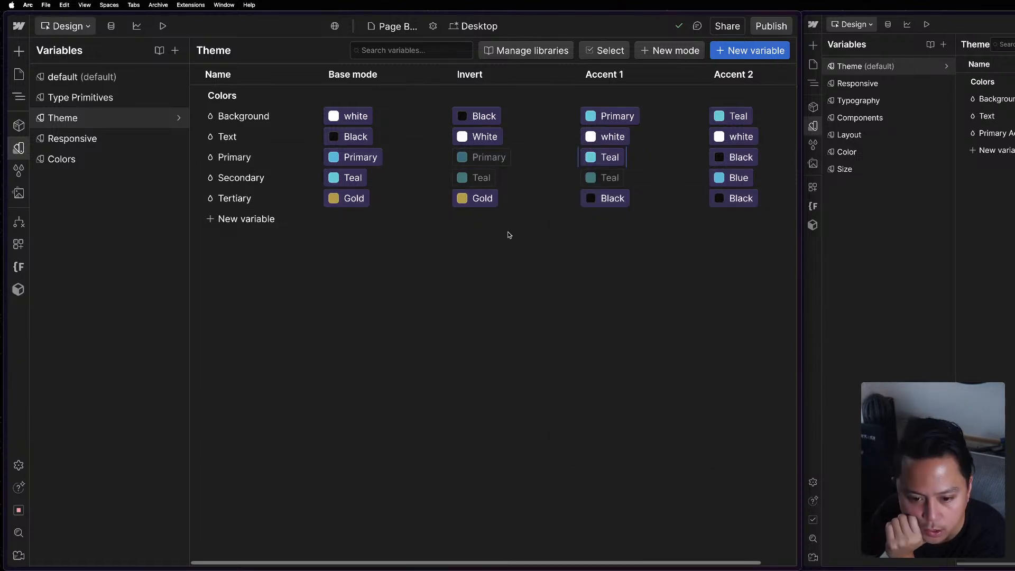
Set Primary and Secondary in the Accent 1 mode, and Secondary in the Accent 2 mode, to the Brand/Neutral Black color.
click(612, 158)
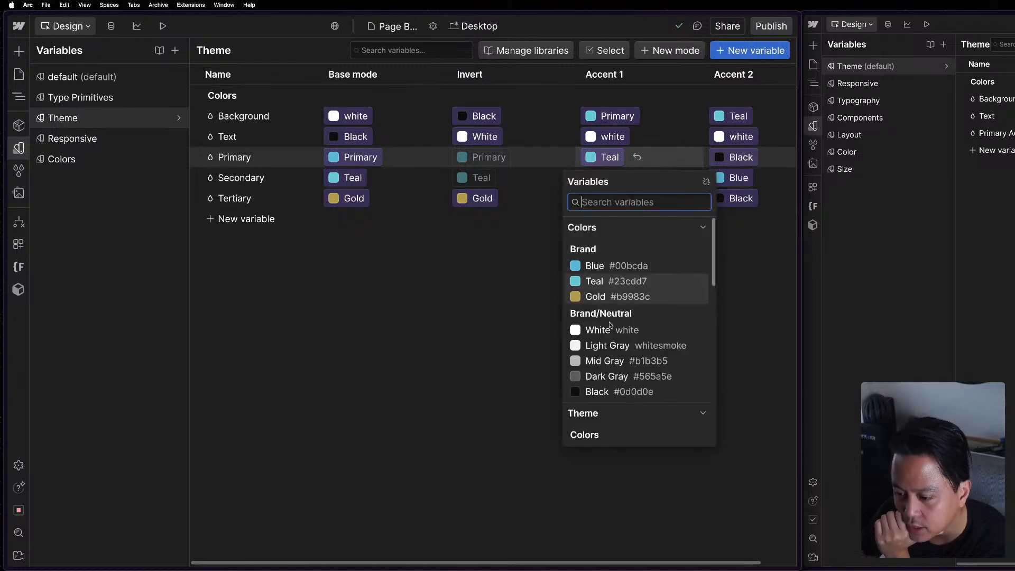
click(601, 391)
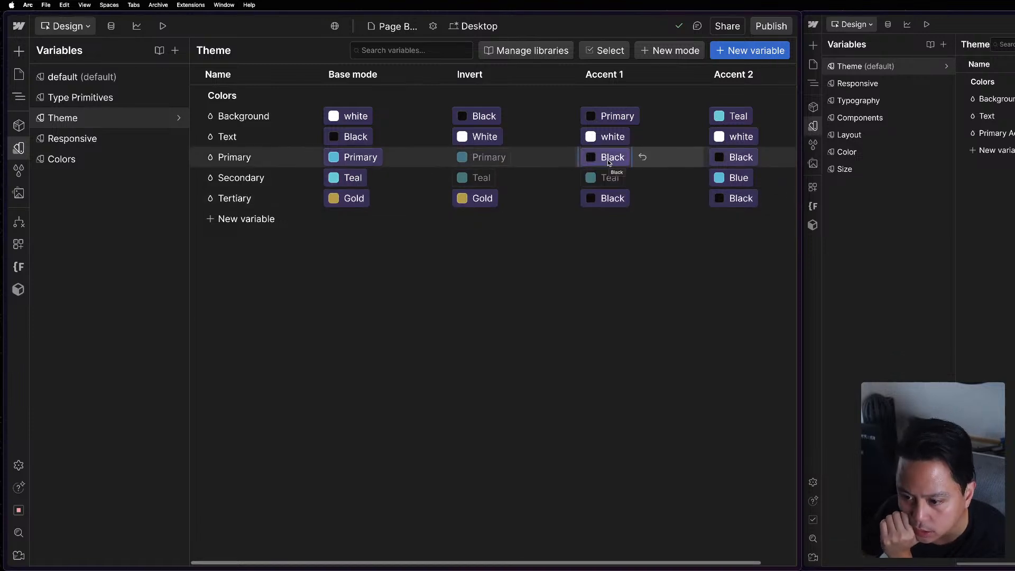
click(608, 177)
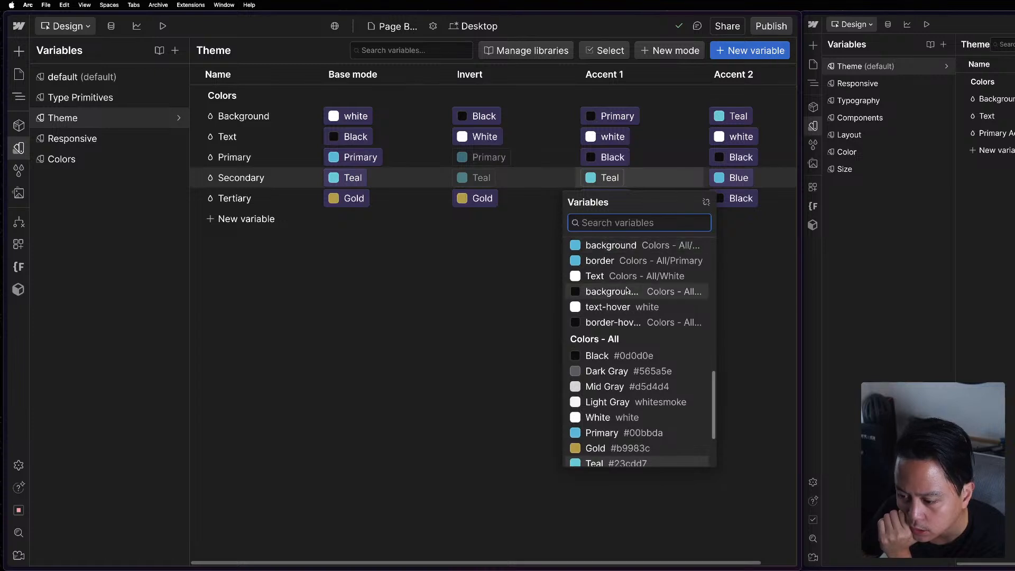
scroll(647, 345, down, 3)
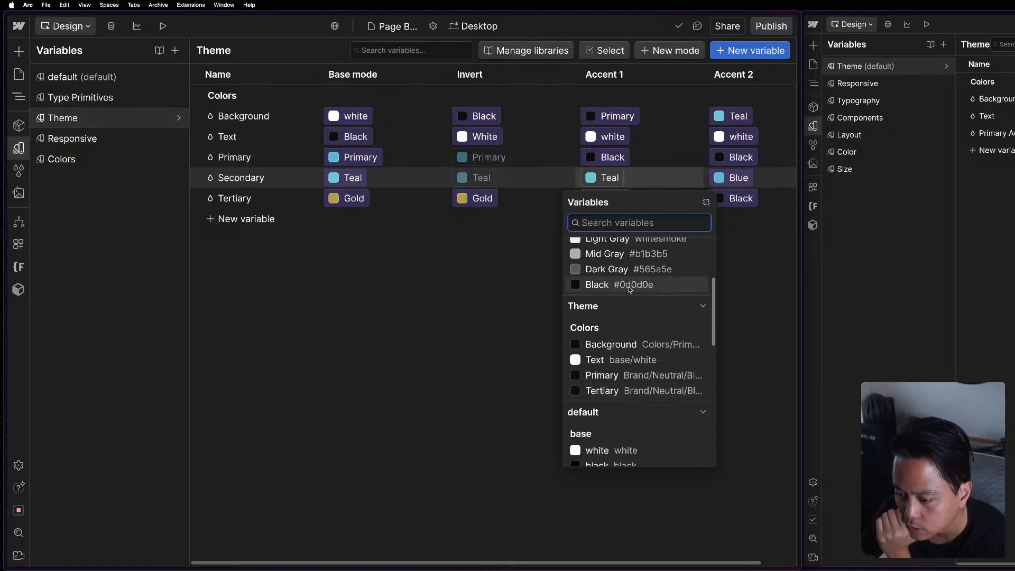
click(631, 291)
click(741, 176)
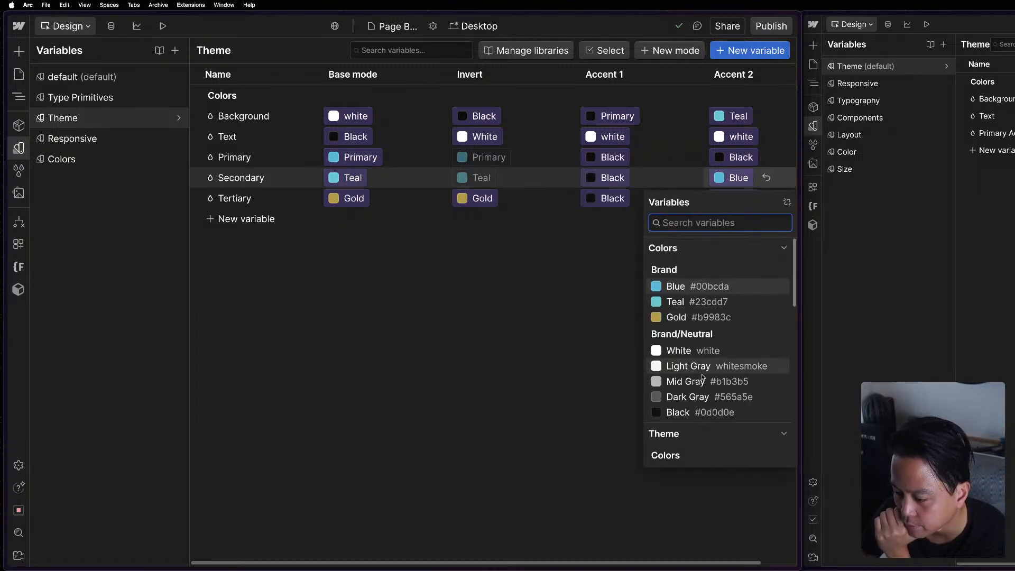
click(692, 412)
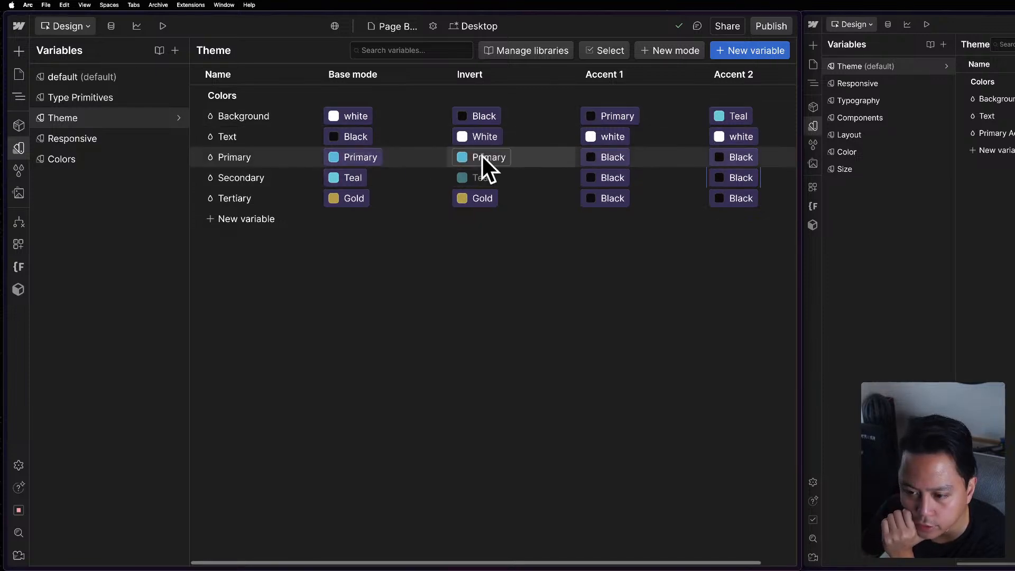
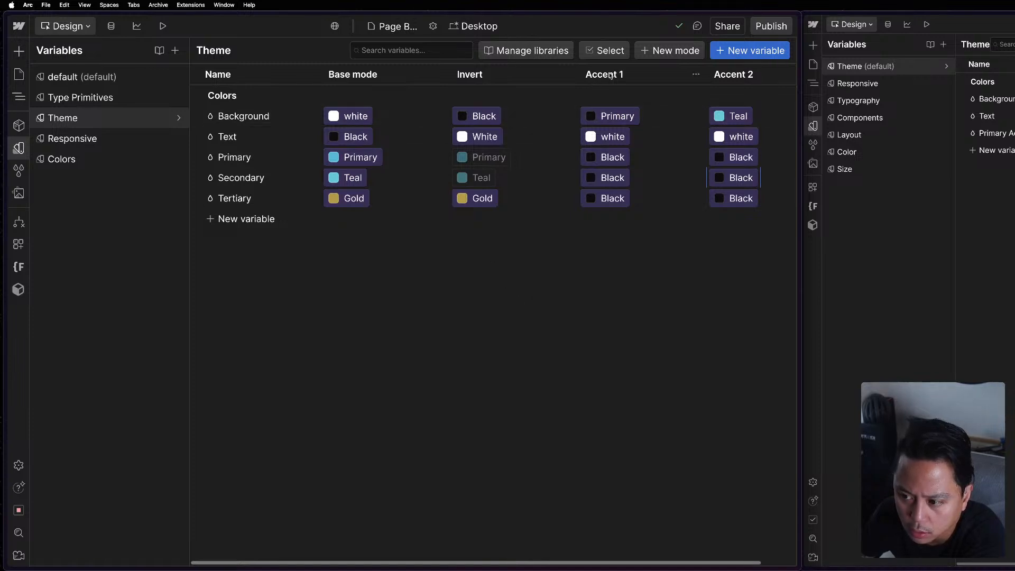
In the Theme collection's Accent 1 mode, set Background to Brand Blue, Secondary to Brand Teal and Tertiary to Brand/Neutral Black.
click(627, 117)
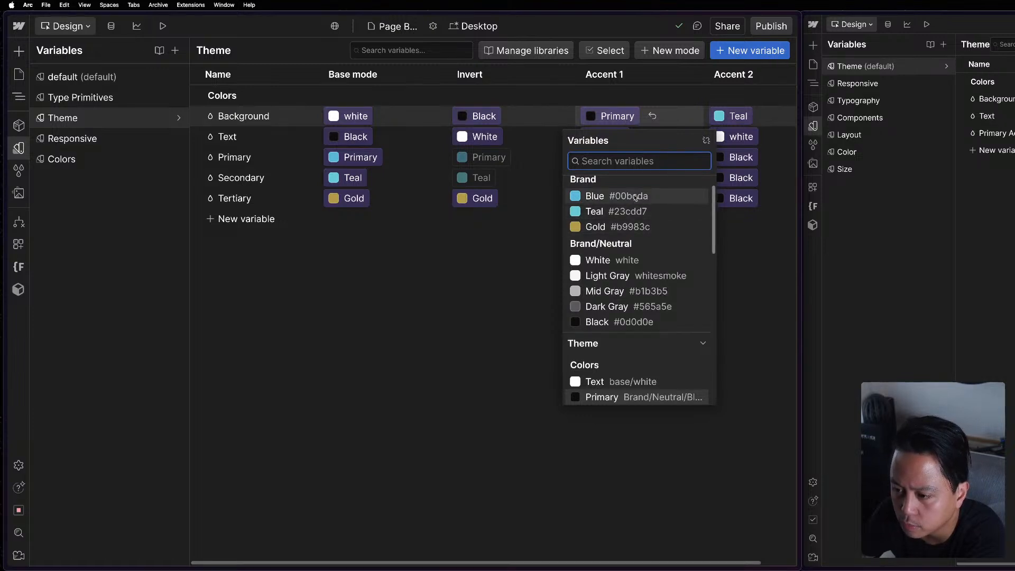
click(624, 196)
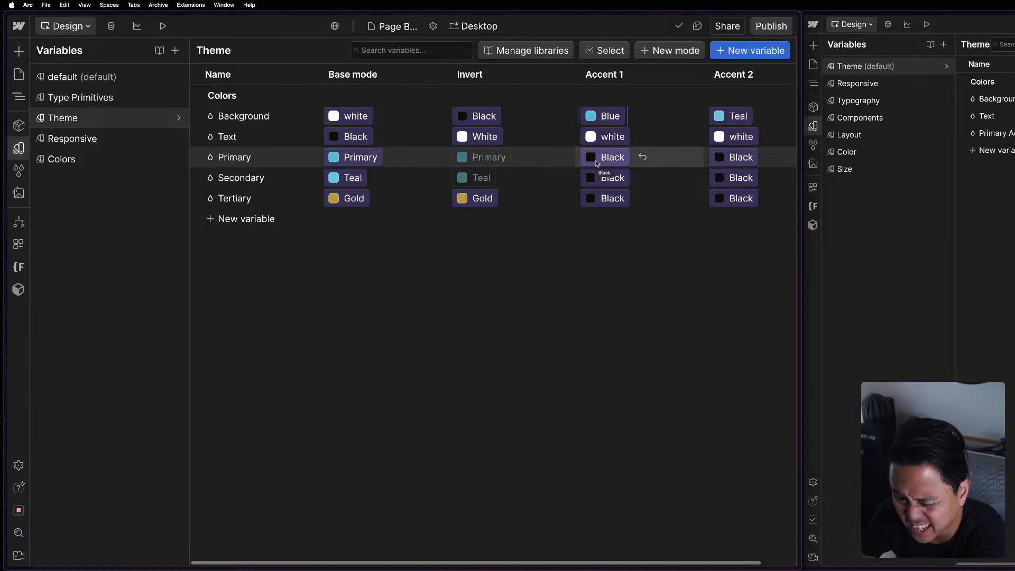
click(593, 179)
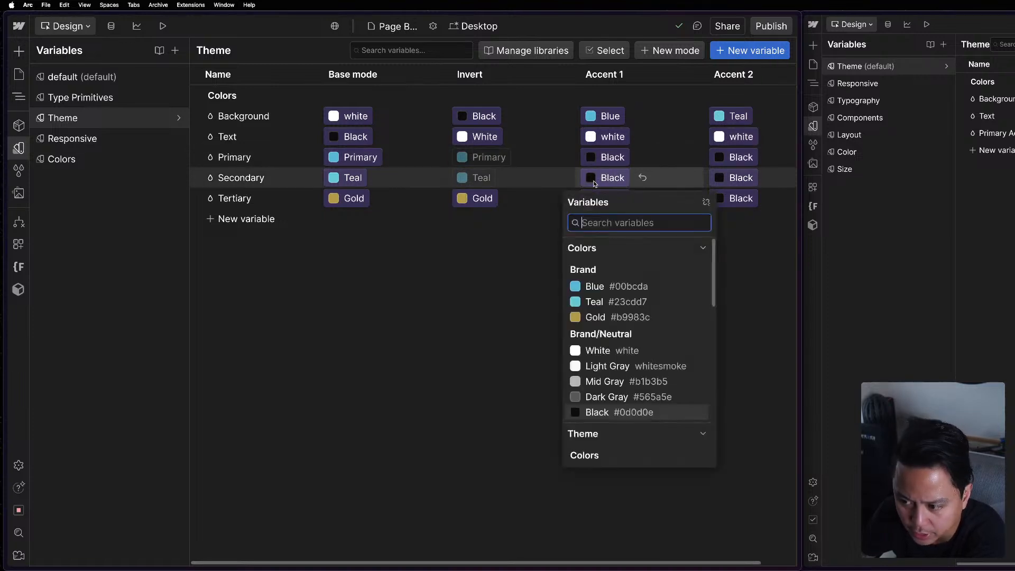
click(610, 302)
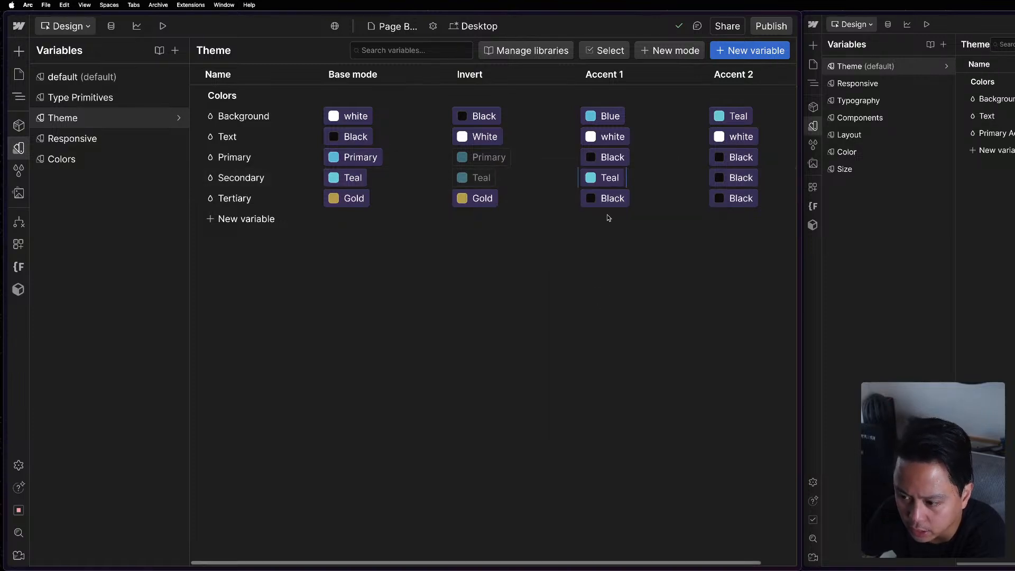
click(589, 196)
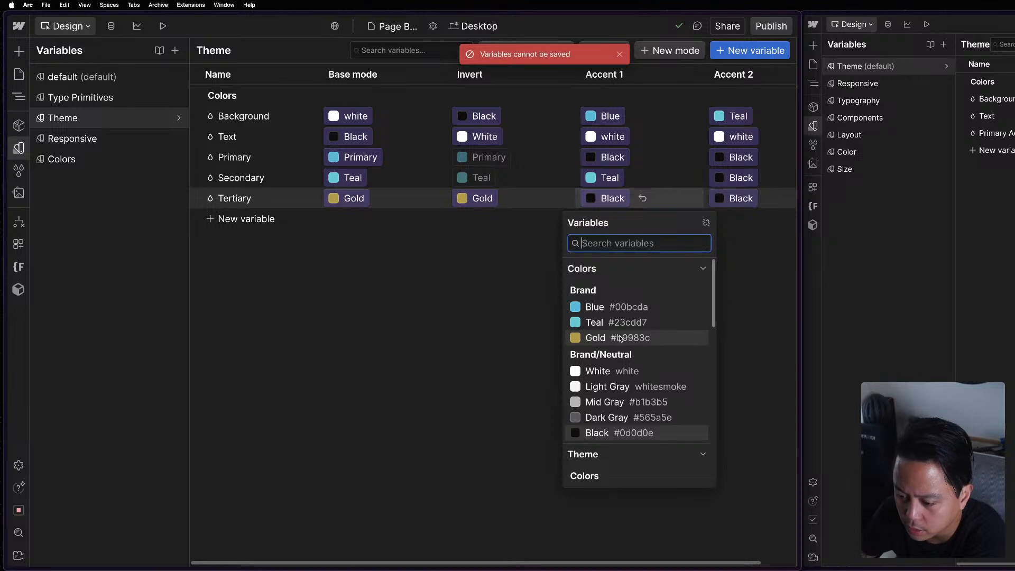
click(618, 433)
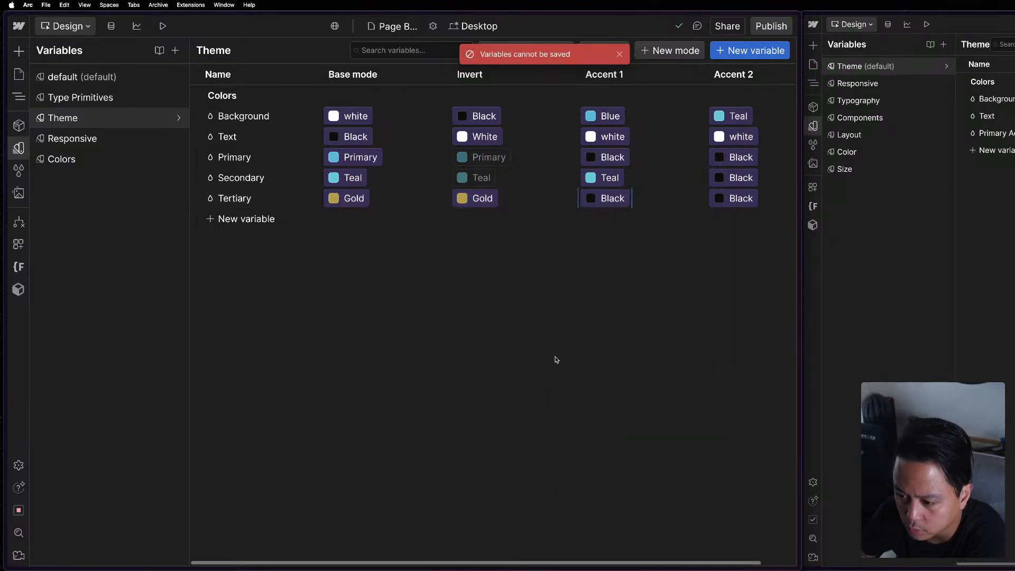
Set the Secondary variable's Accent 2 value to Brand Blue and close the Theme variables.
click(734, 178)
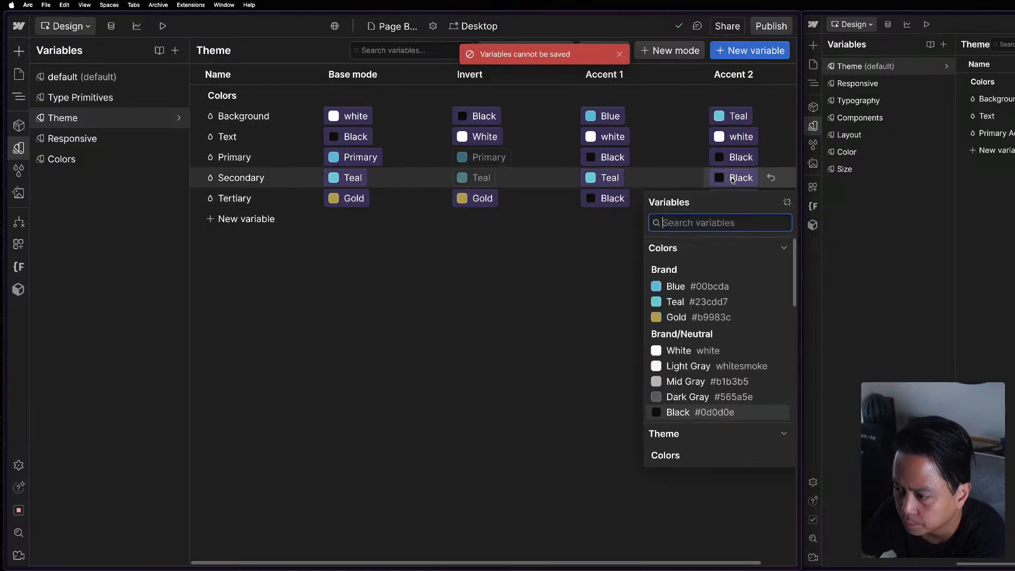
click(700, 287)
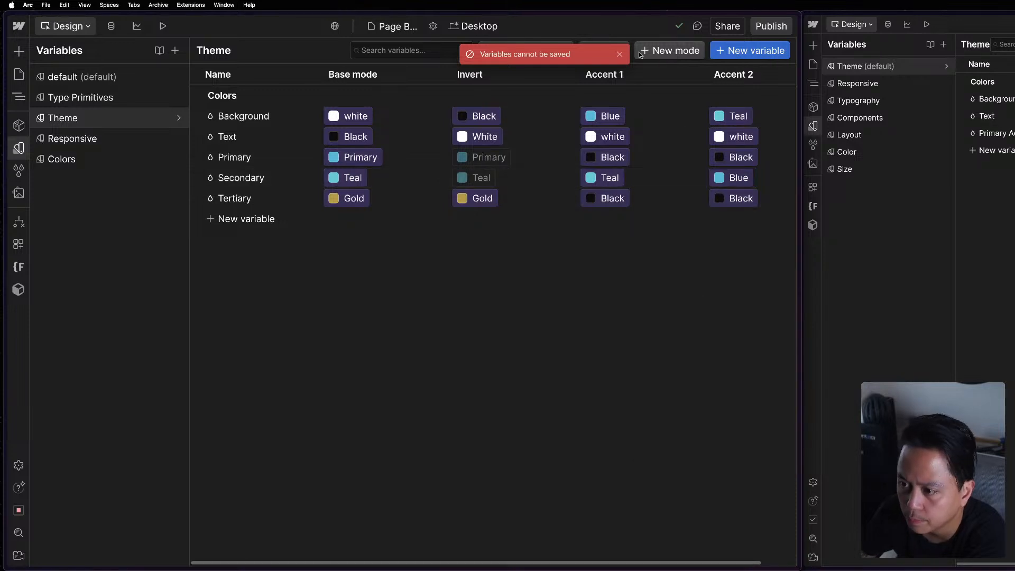
key(Escape)
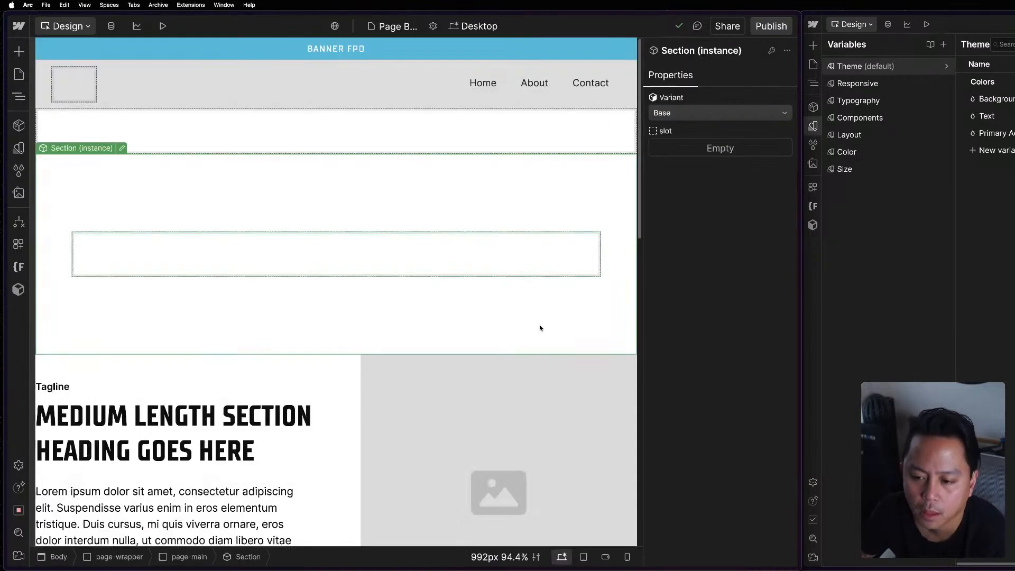
Check the variant options of the Section instance, keeping the Base variant.
drag(441, 243, 425, 231)
click(690, 113)
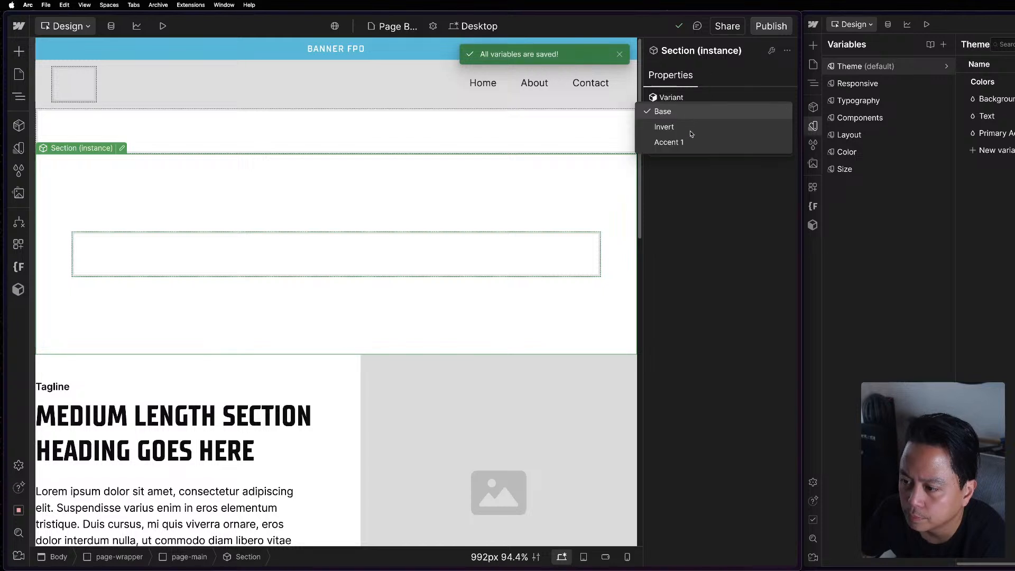
click(690, 129)
click(693, 109)
click(691, 99)
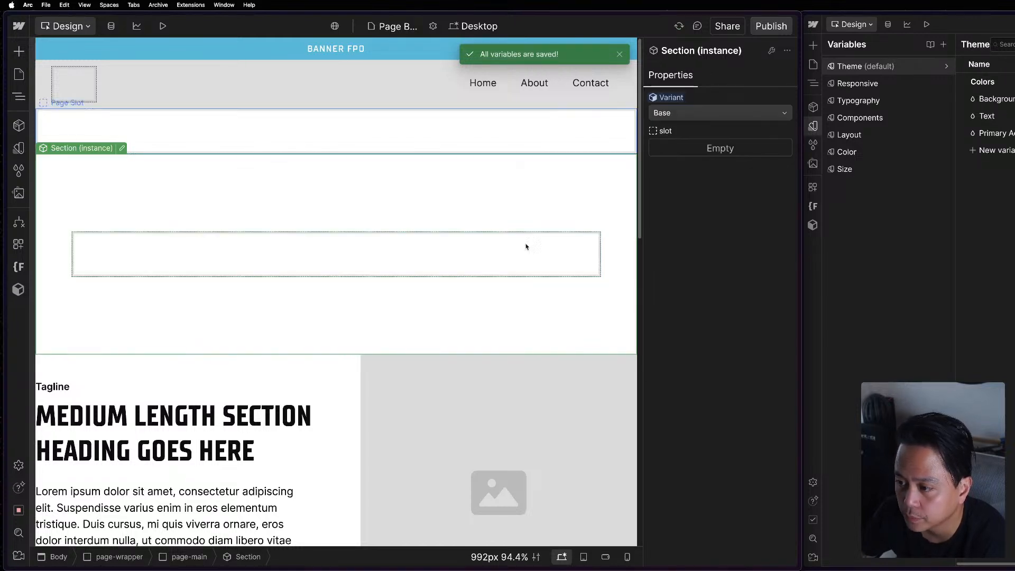
Move the Theme collection above all other variable collections and open it.
click(19, 148)
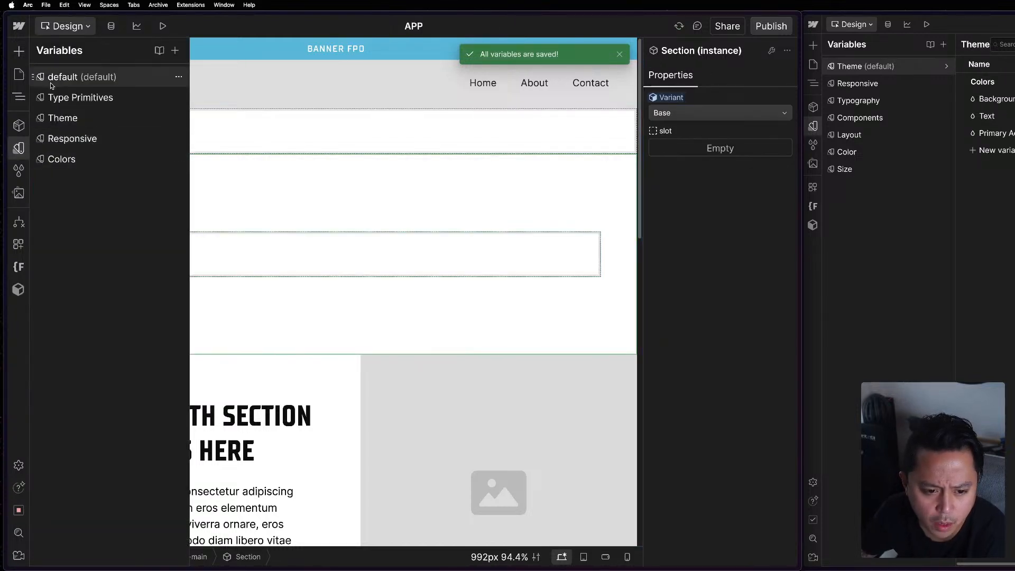
click(60, 99)
click(60, 119)
click(63, 157)
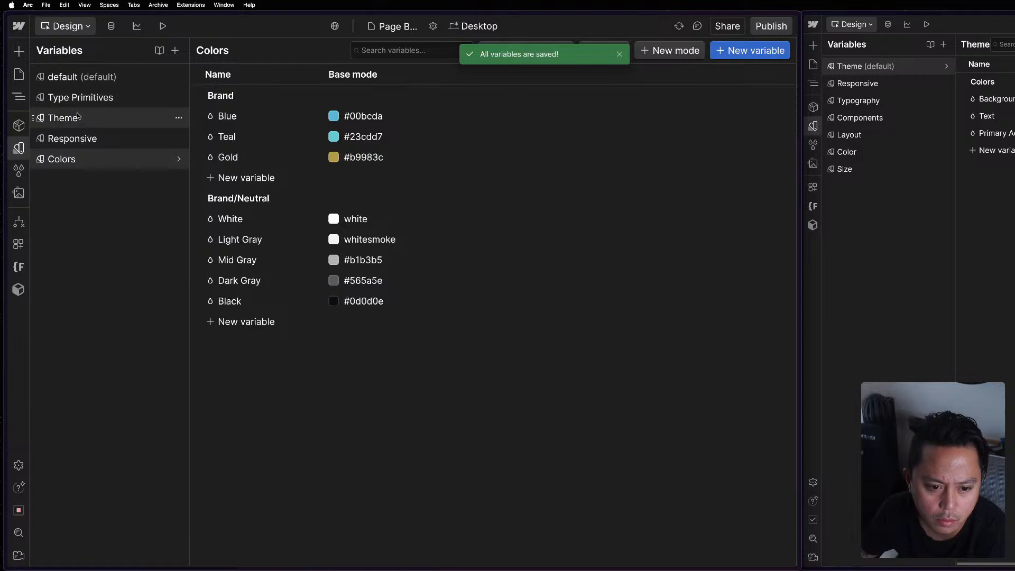
drag(32, 118, 39, 73)
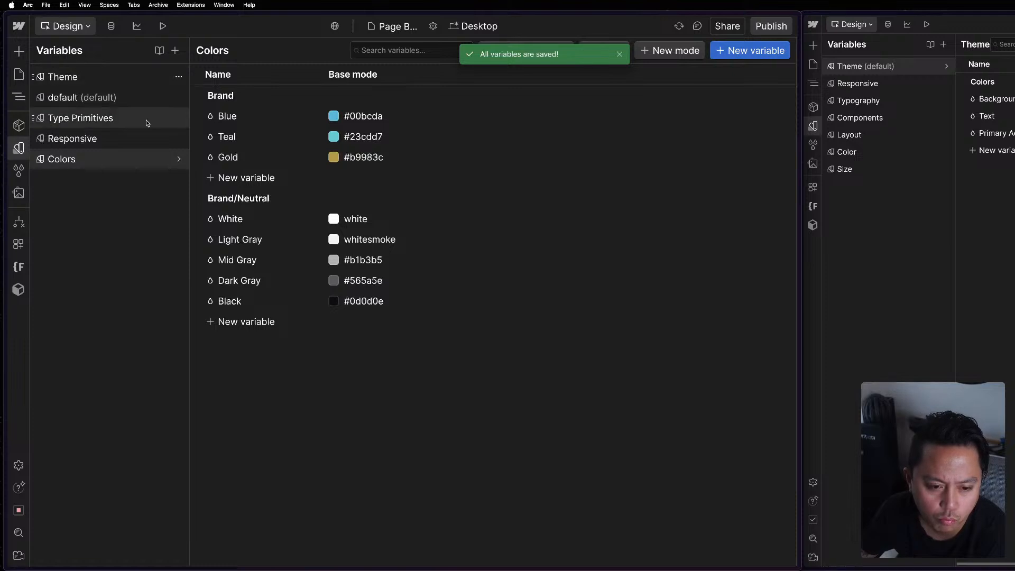
click(63, 77)
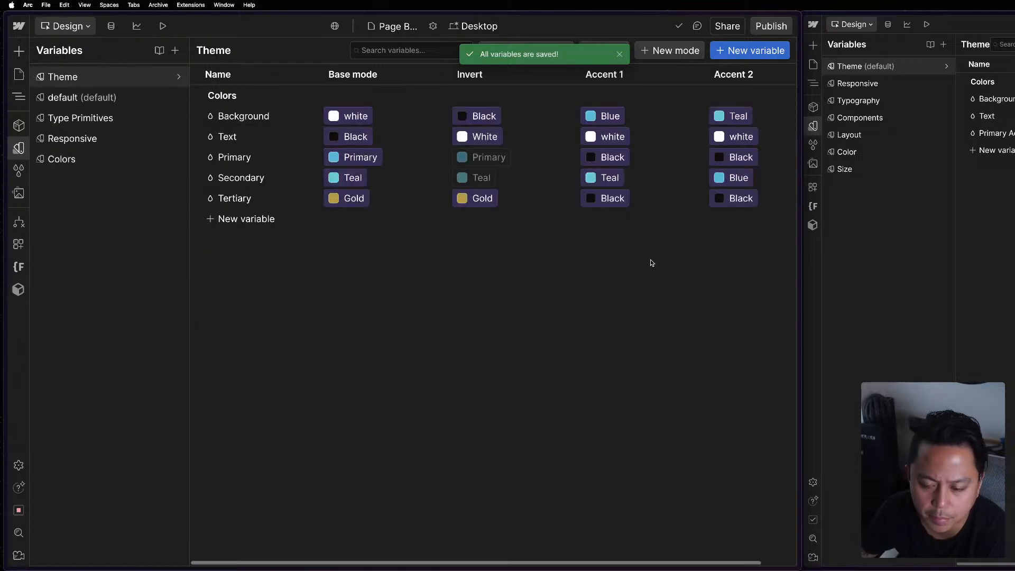
click(620, 54)
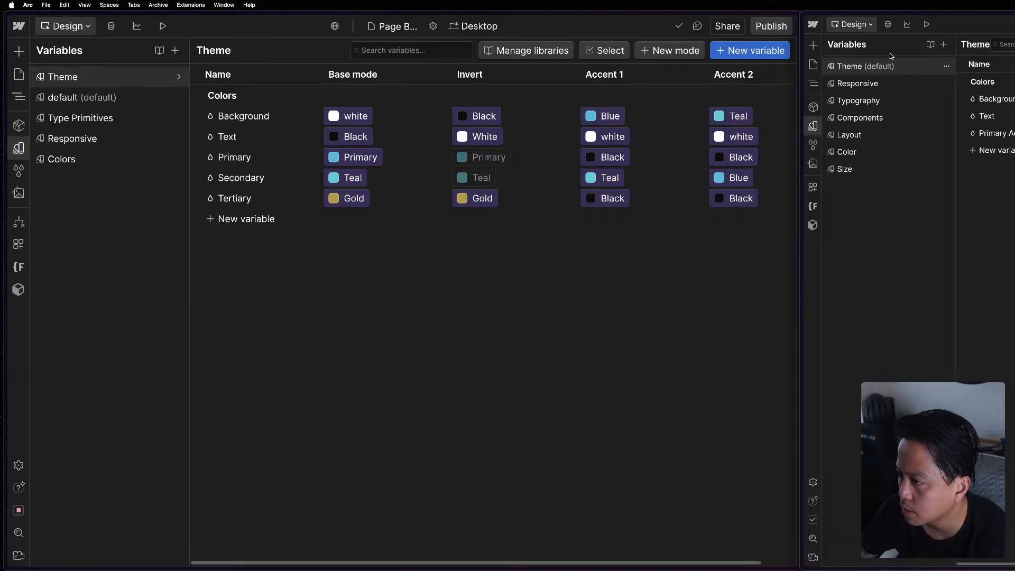
Examine the Components and Layout variable collections in the reference project.
click(882, 119)
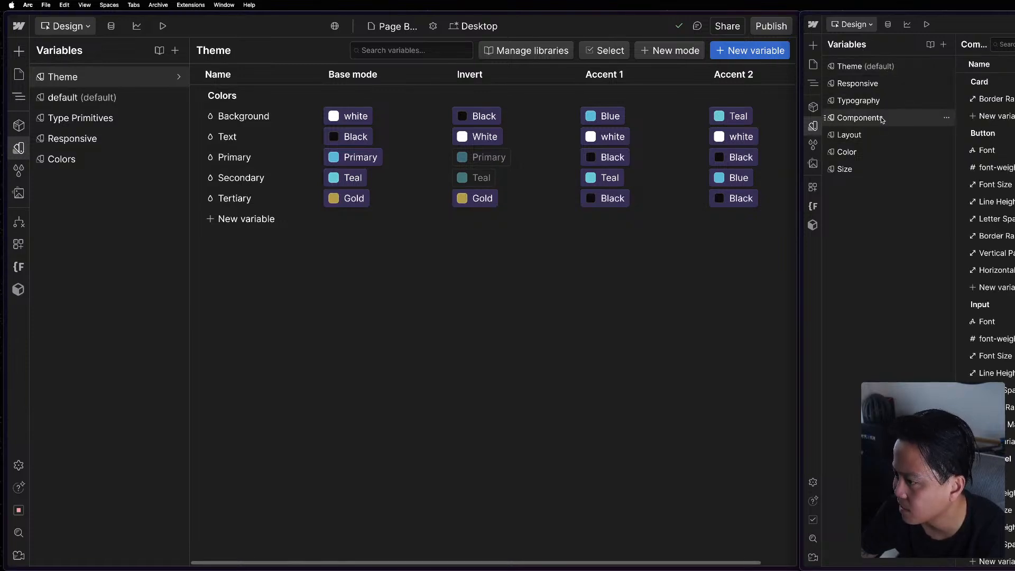
click(880, 134)
click(882, 122)
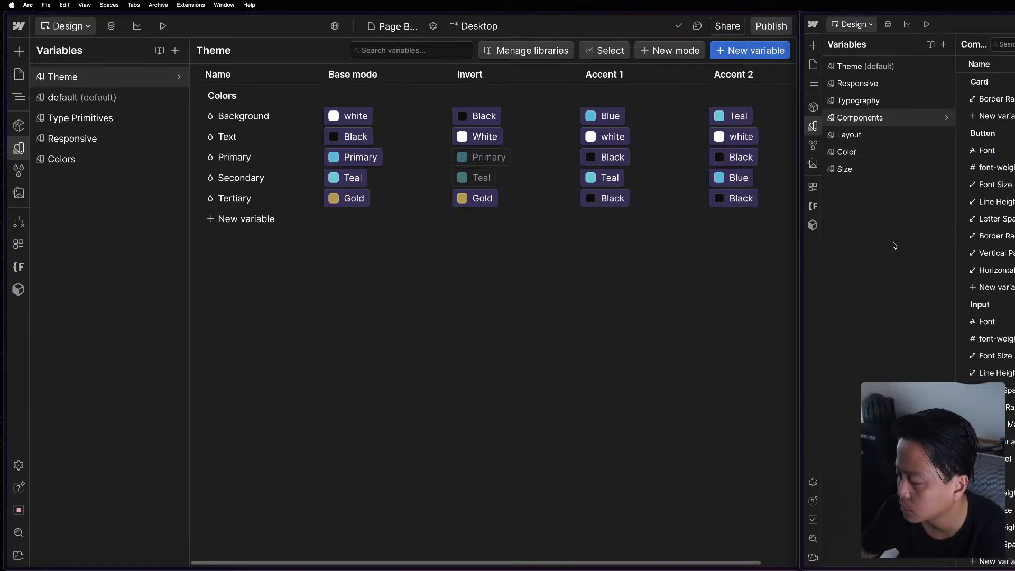
Open the Section component for editing and add a component variant named Accent 2.
click(301, 318)
key(Escape)
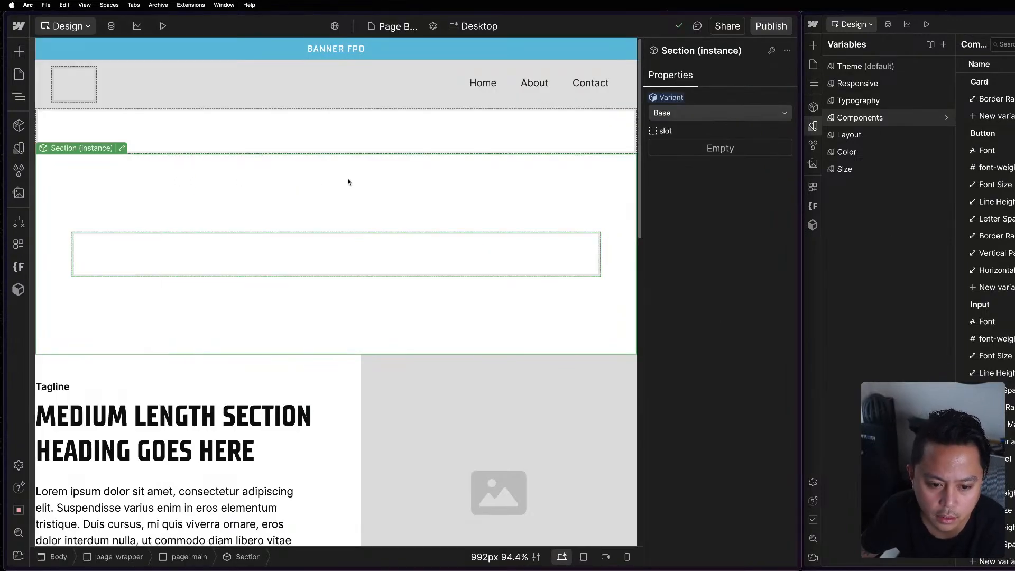
click(122, 148)
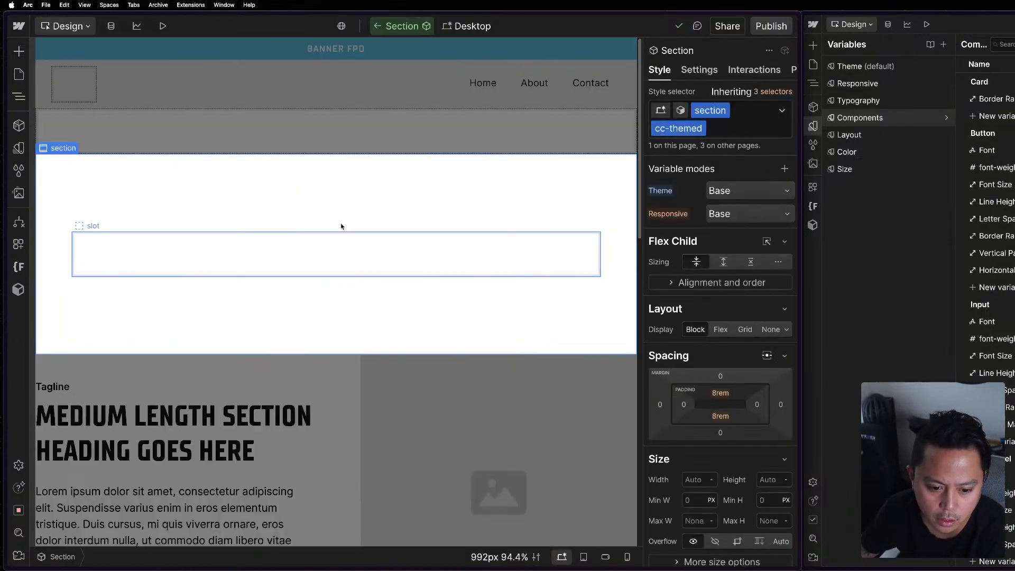
click(679, 110)
click(682, 176)
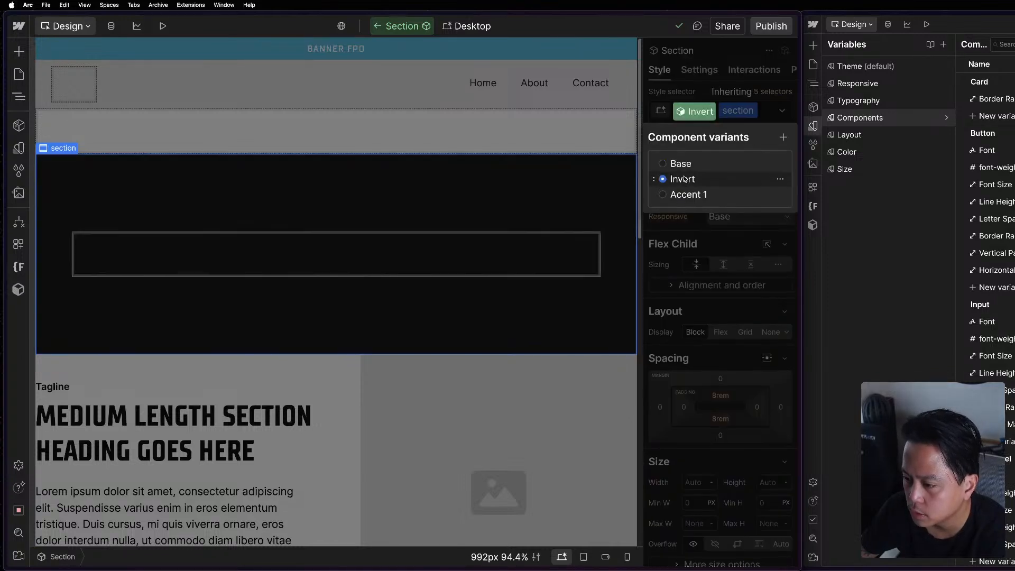
click(690, 195)
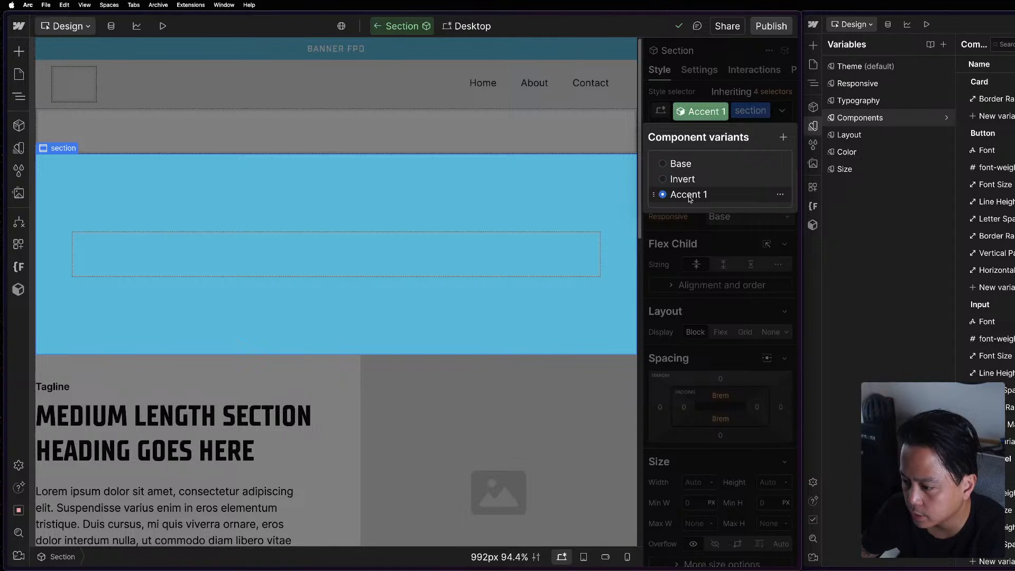
click(783, 137)
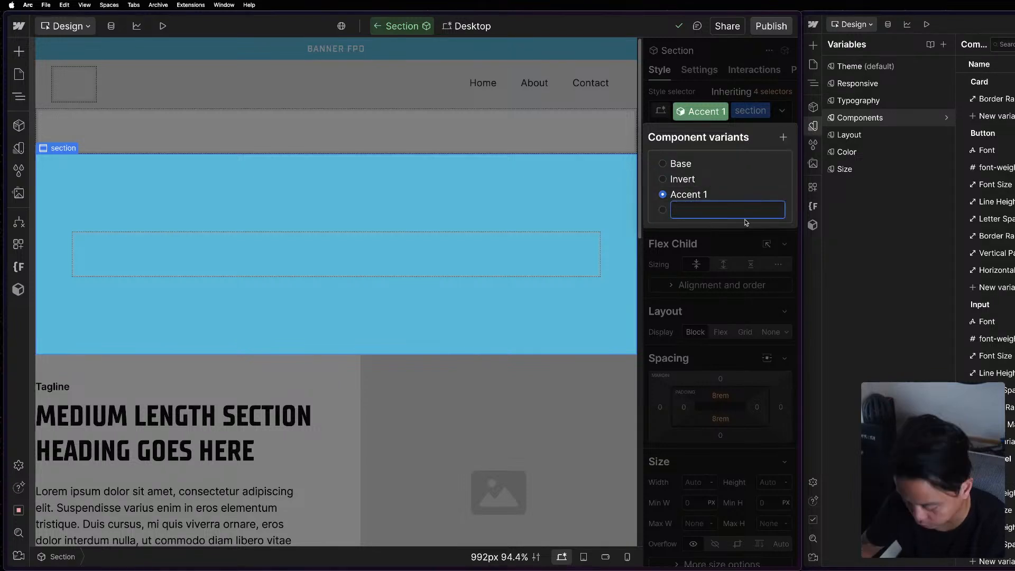
text(Accent 2)
key(Return)
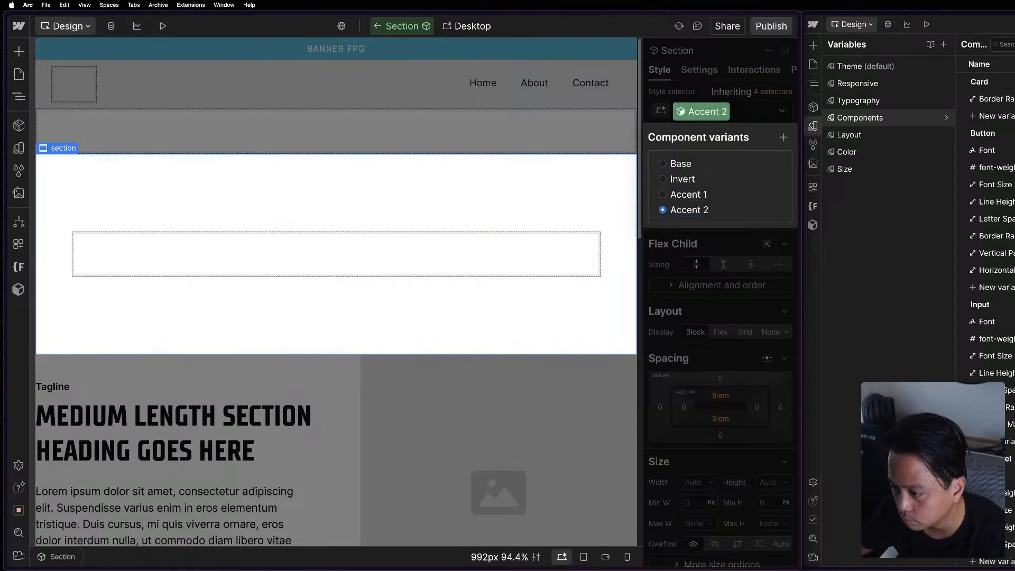
Set the Theme variable mode of the Section's Accent 2 variant to Accent 2.
click(721, 194)
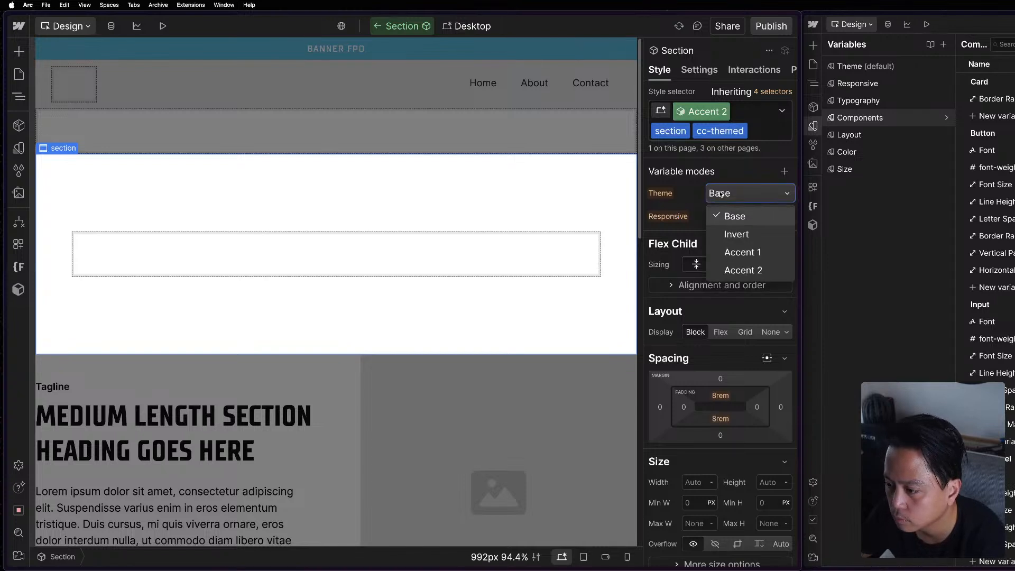
click(743, 271)
click(691, 112)
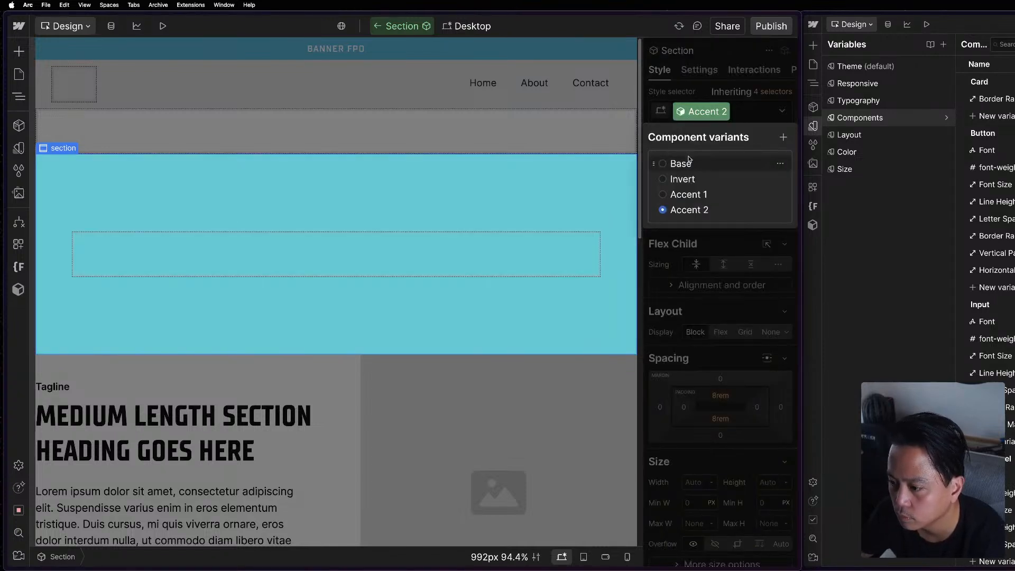
click(730, 372)
Review the Accent 2 variant's typography and background color styles, and return to the Section's Base variant.
scroll(730, 364, down, 4)
scroll(730, 364, down, 8)
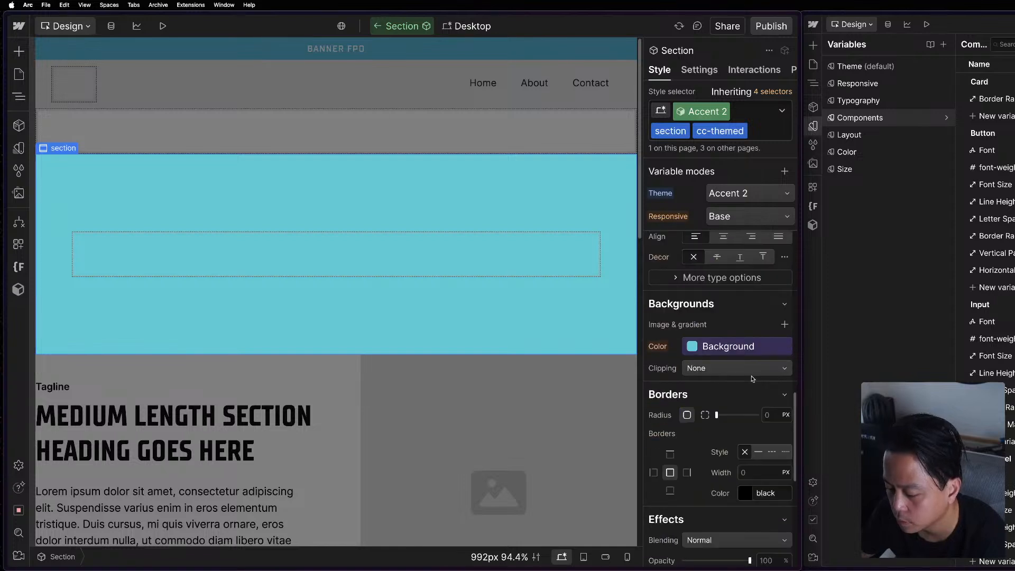
scroll(703, 328, up, 2)
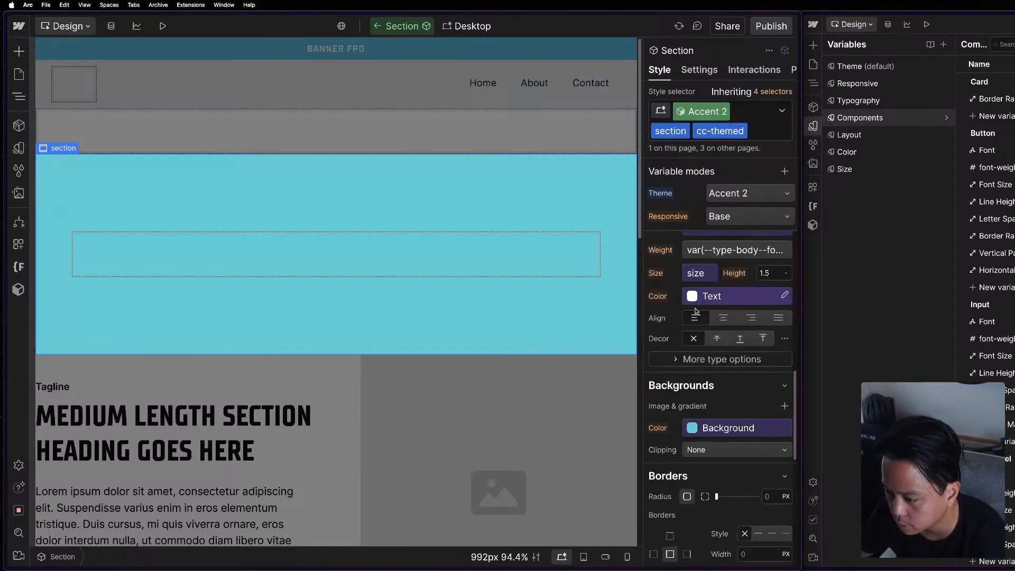
scroll(704, 327, down, 6)
scroll(709, 399, up, 12)
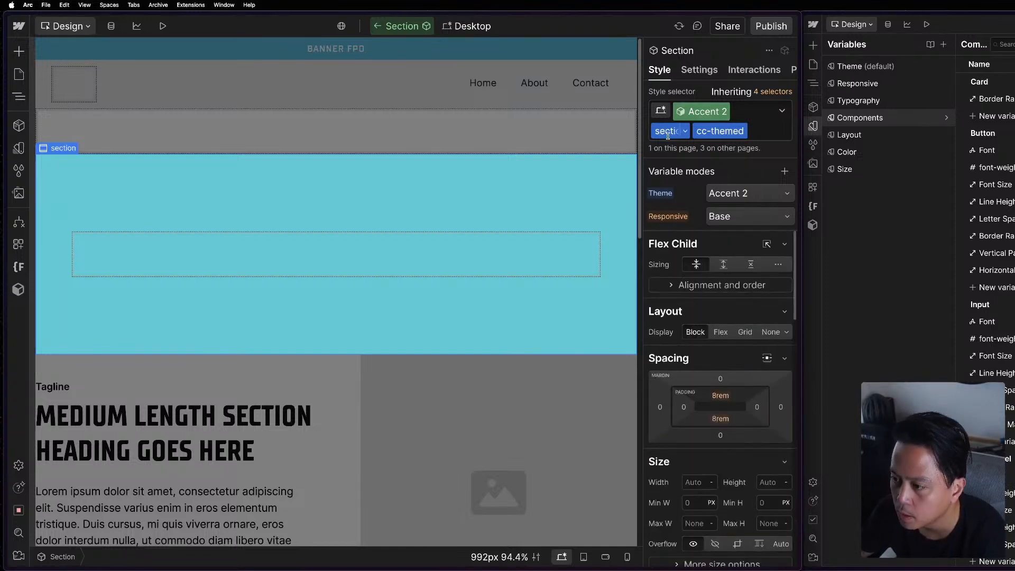
click(699, 111)
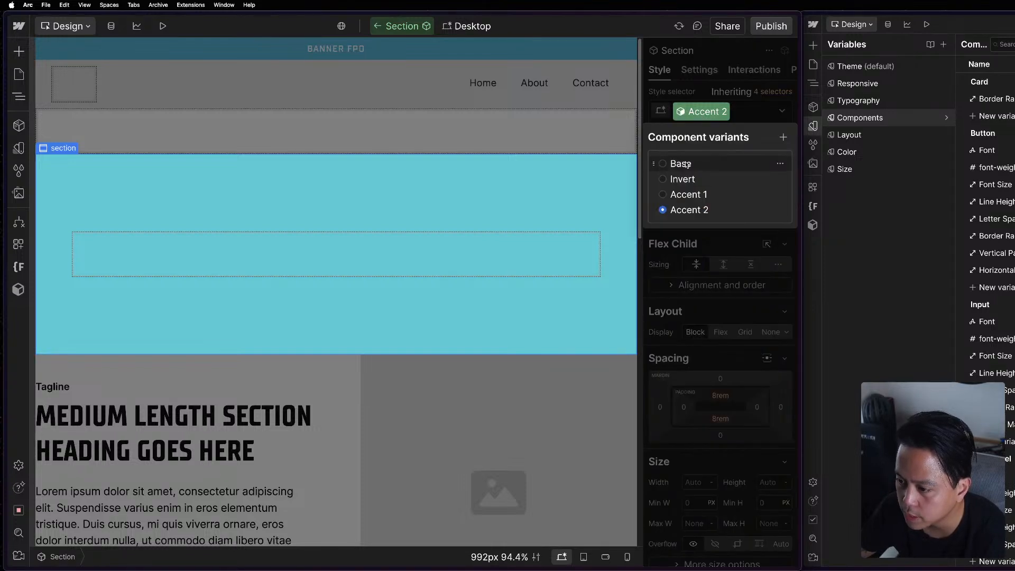
click(682, 163)
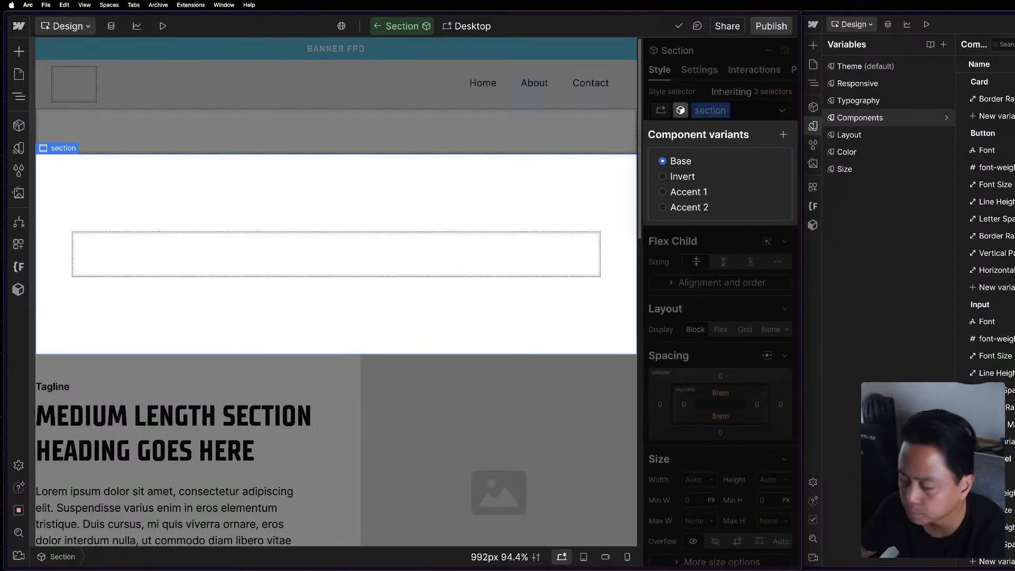
Close the reference project's variables, preview the Section component at the Tablet breakpoint and return to Desktop.
click(813, 126)
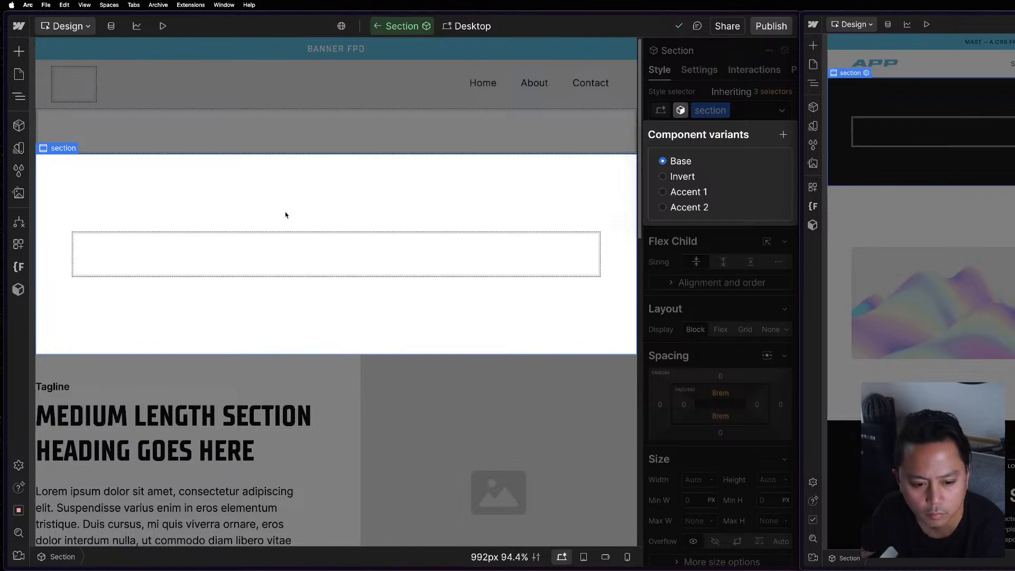
click(697, 242)
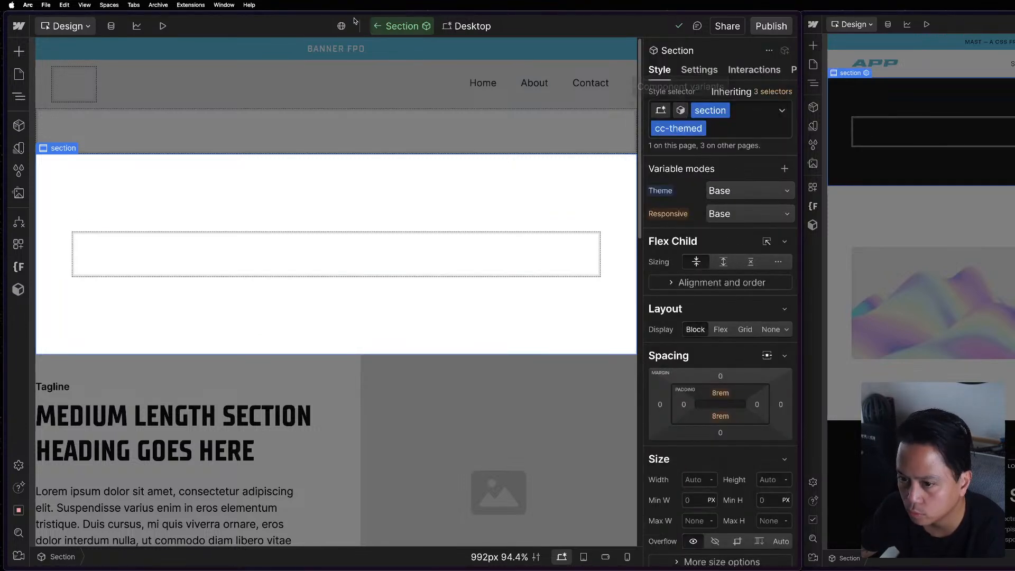
click(468, 26)
click(464, 65)
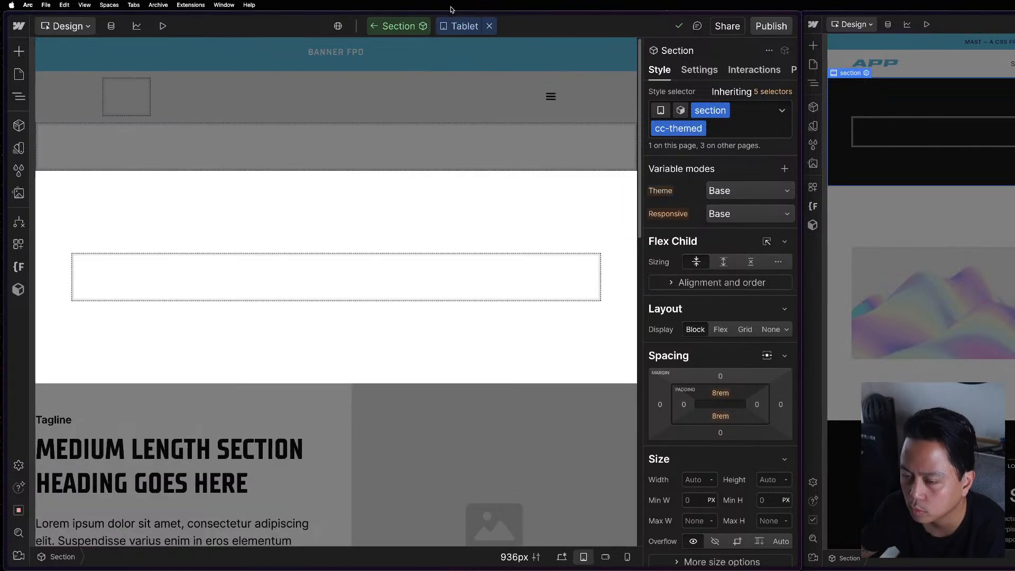
click(452, 25)
click(466, 47)
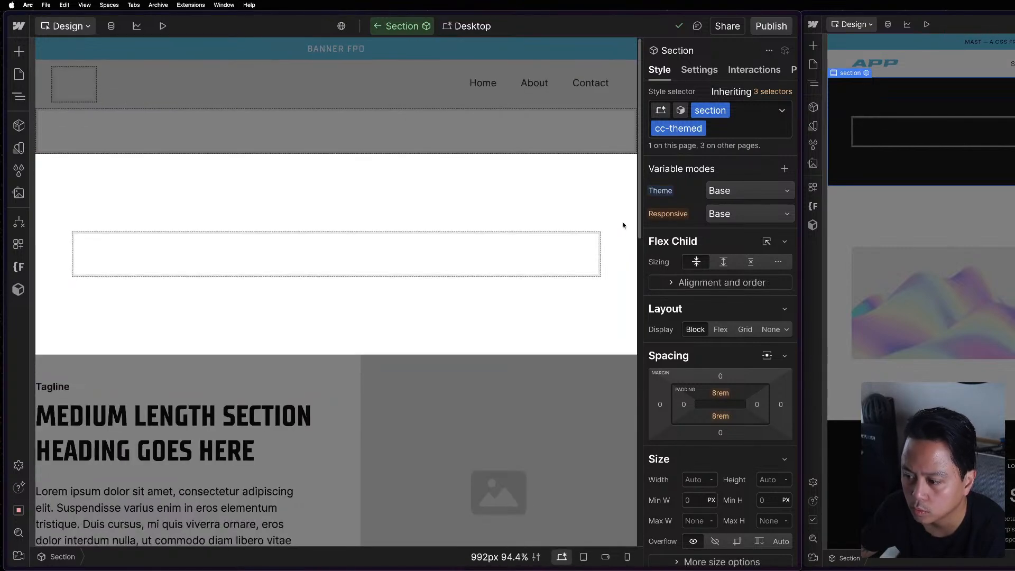
Review the Section's styles, exit component editing in the reference project to view its page, and select this Section's slot.
scroll(744, 215, down, 6)
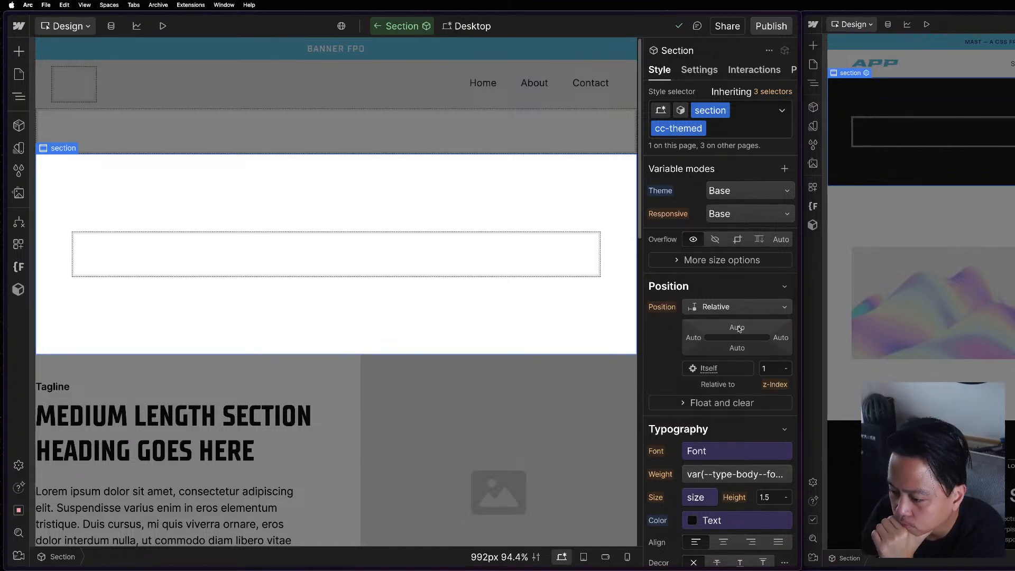
scroll(739, 328, up, 6)
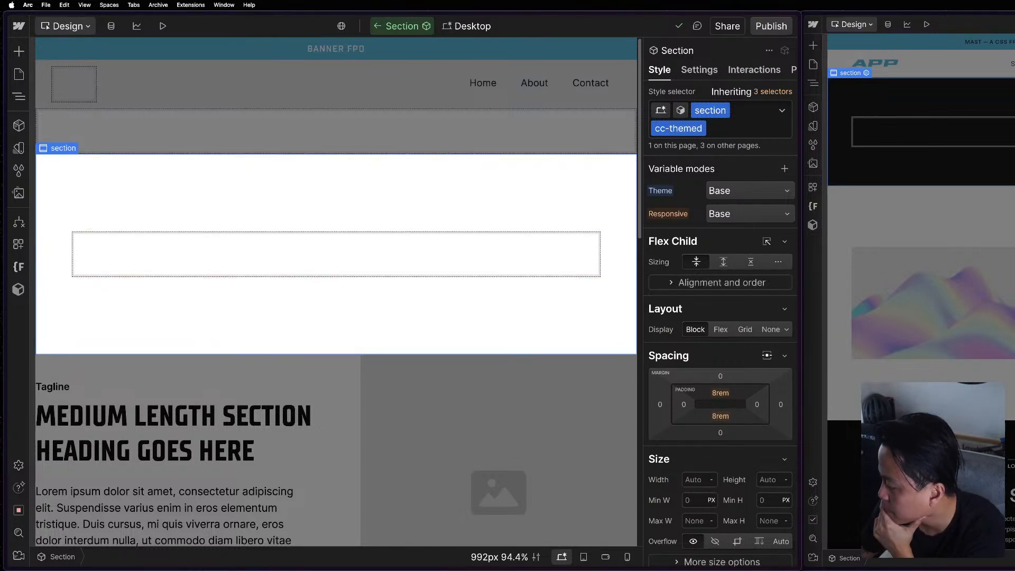
double_click(939, 208)
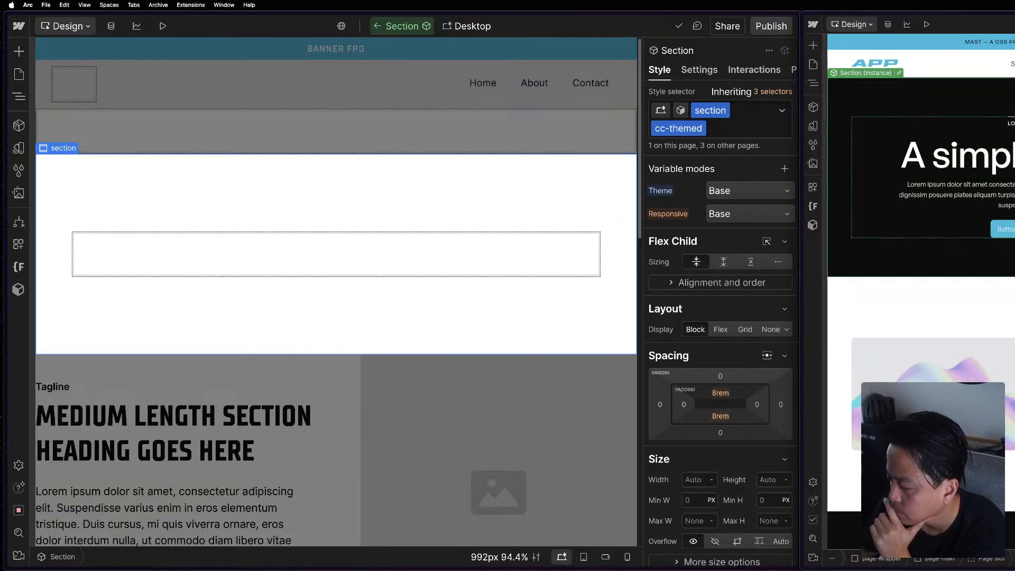
scroll(938, 211, down, 4)
scroll(939, 212, up, 3)
click(211, 231)
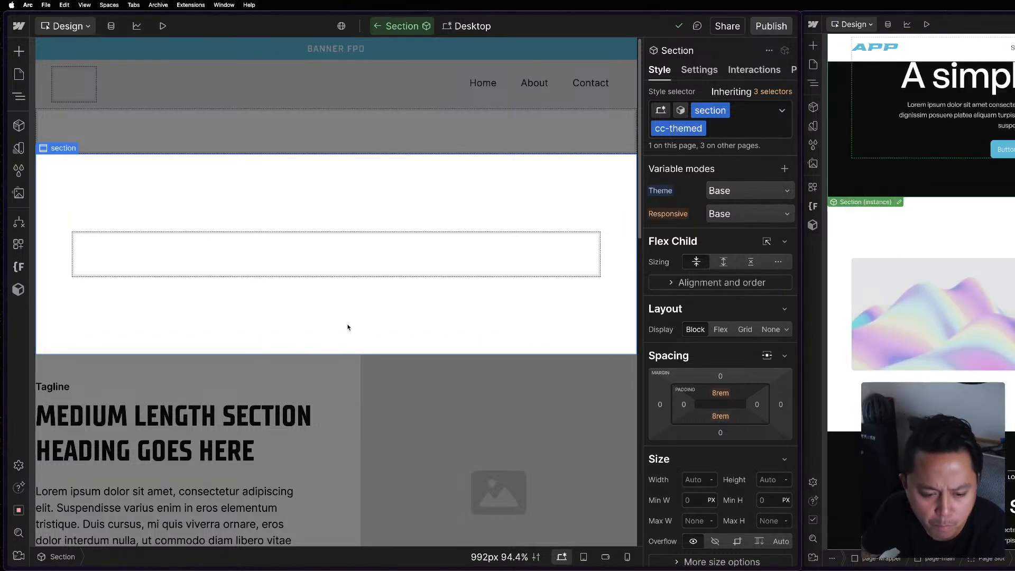
click(433, 247)
scroll(901, 81, up, 2)
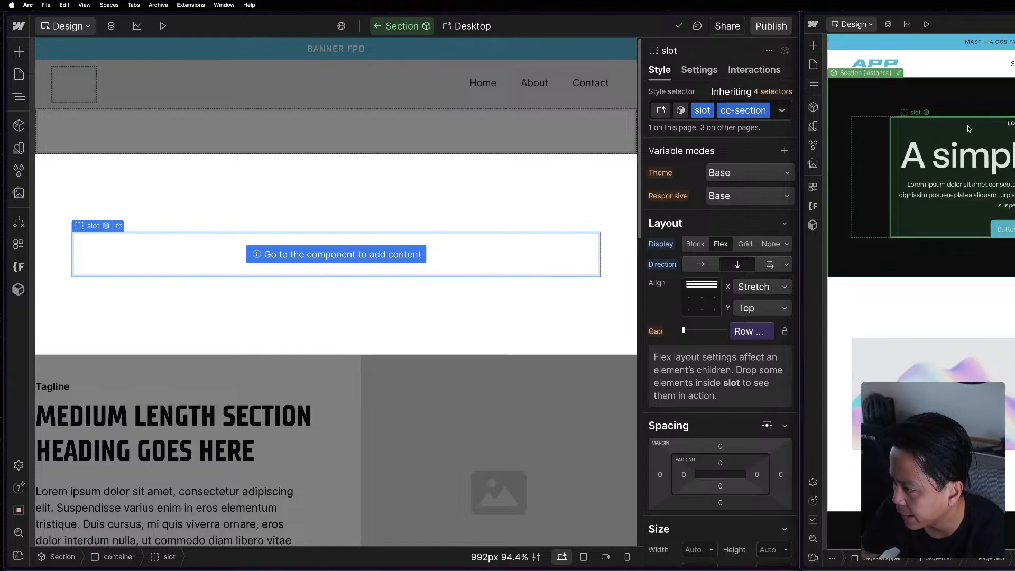
Open the reference project's Section component and compare its container and slot structure with this project's Section.
click(899, 73)
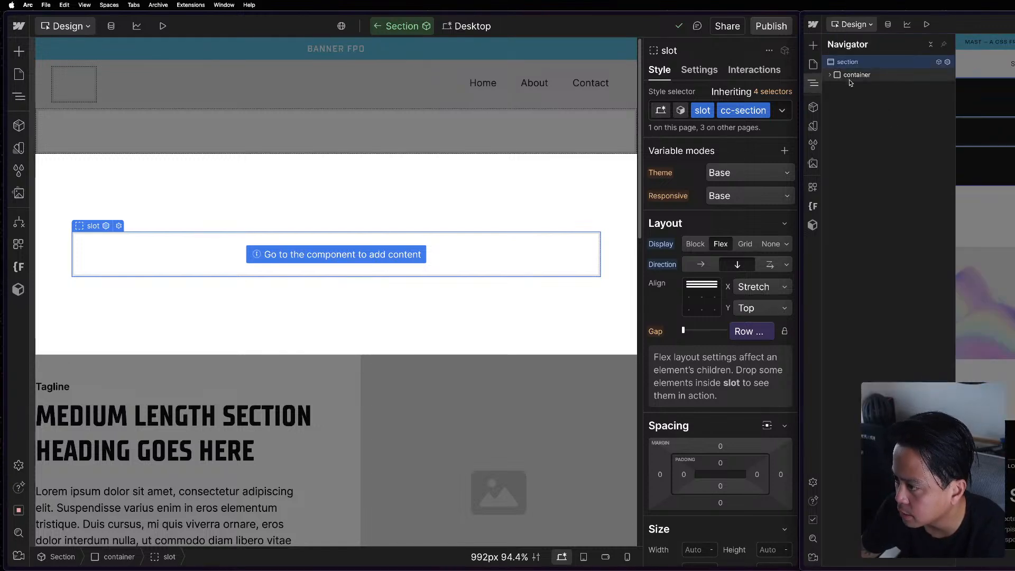
click(829, 75)
click(19, 97)
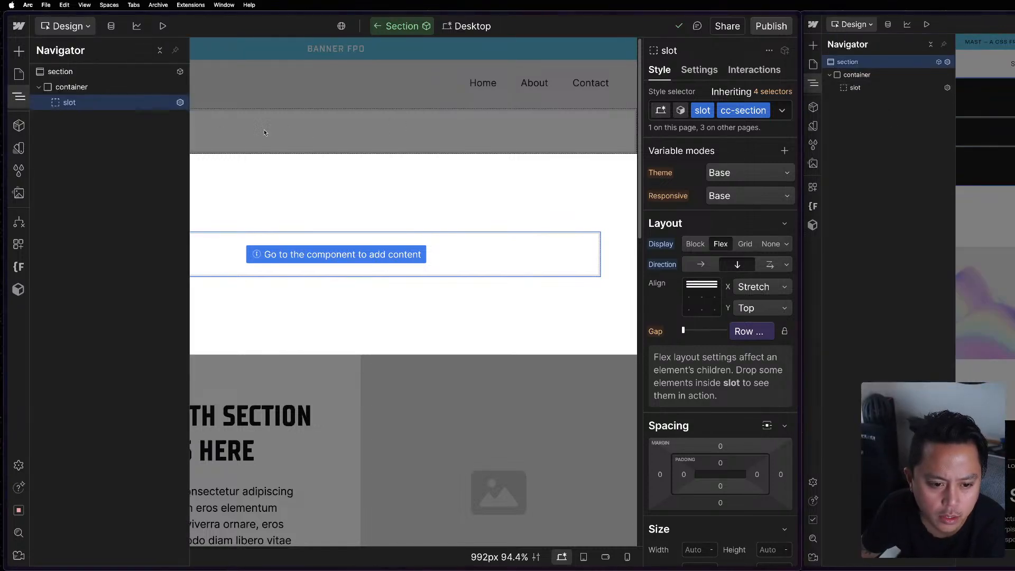
click(77, 87)
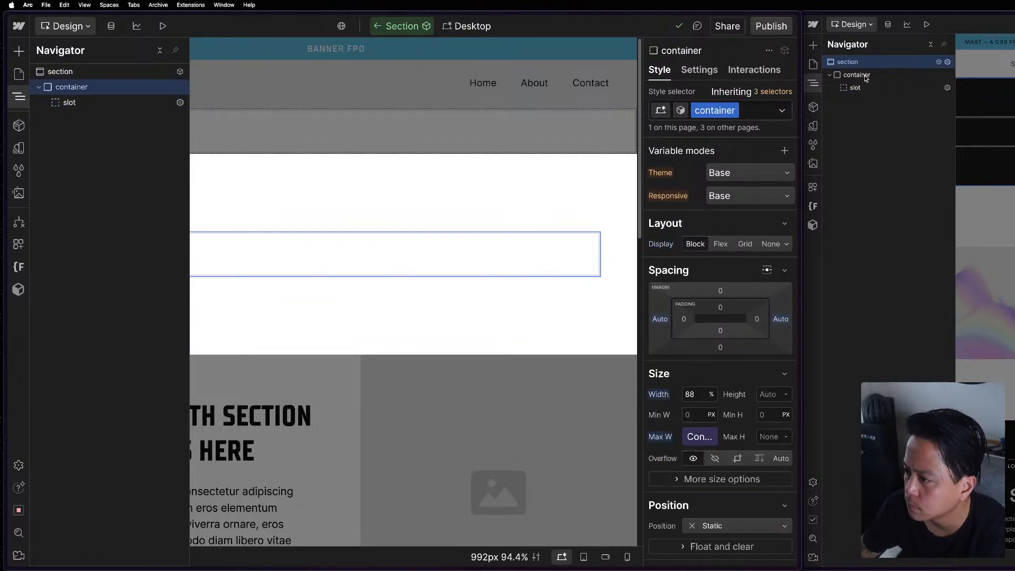
click(904, 86)
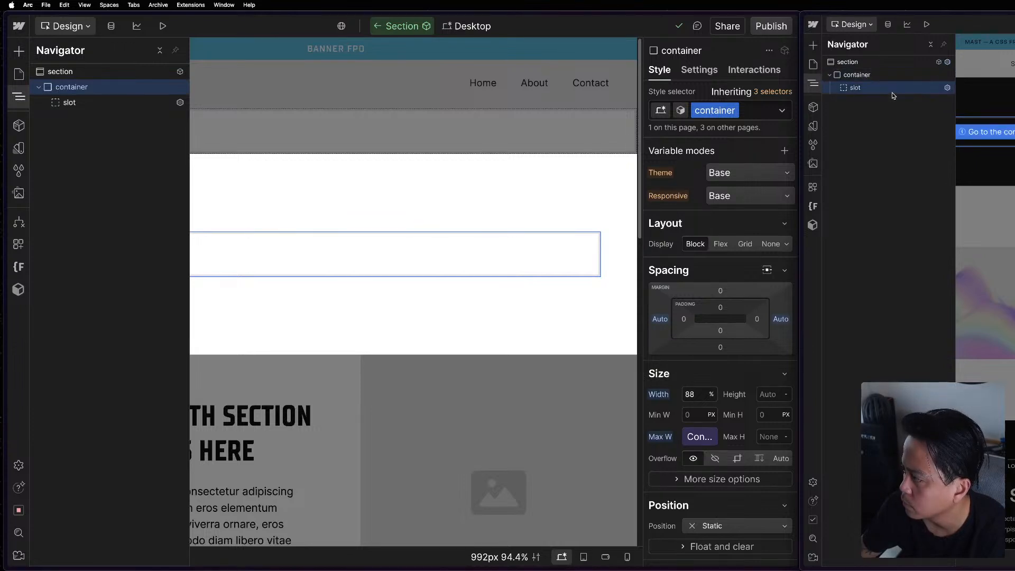
click(95, 103)
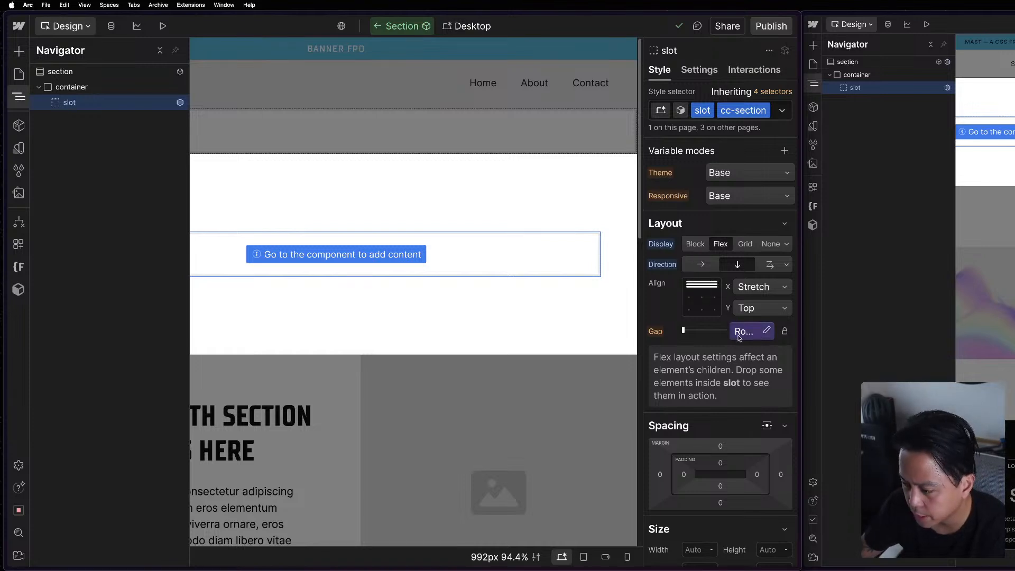
Inspect the name and value of the variable used for the slot's gap, leaving the variable unchanged.
click(765, 334)
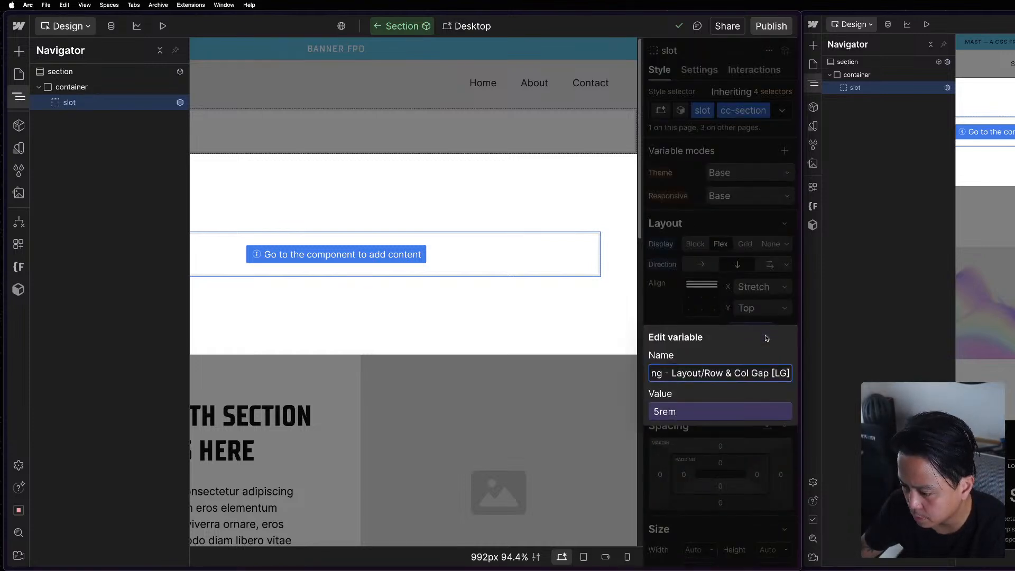
triple_click(748, 374)
click(734, 343)
click(725, 322)
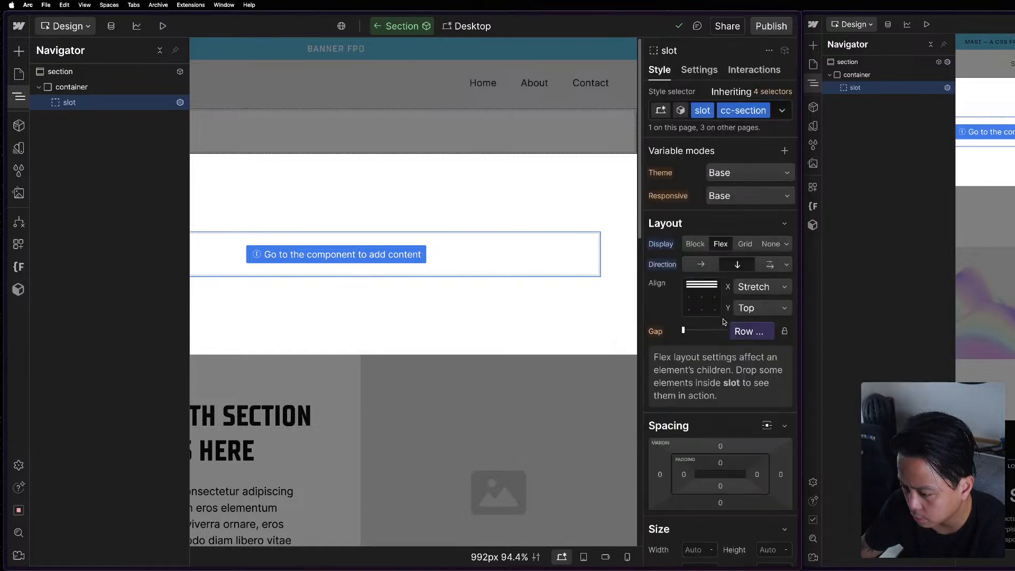
Open the reference project's Layout variables and check this project's Responsive and default variable collections against them.
click(814, 125)
click(889, 135)
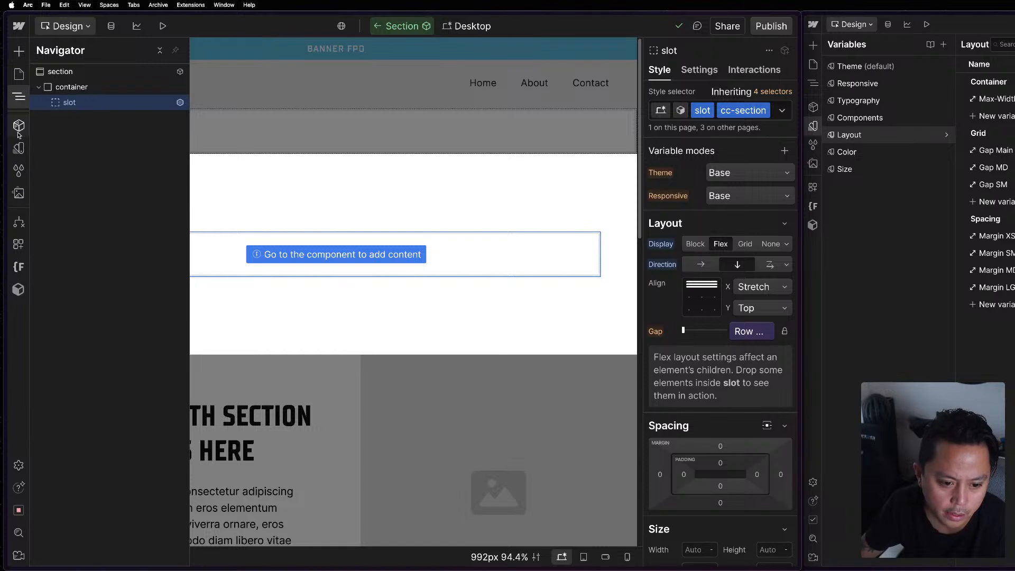
click(18, 148)
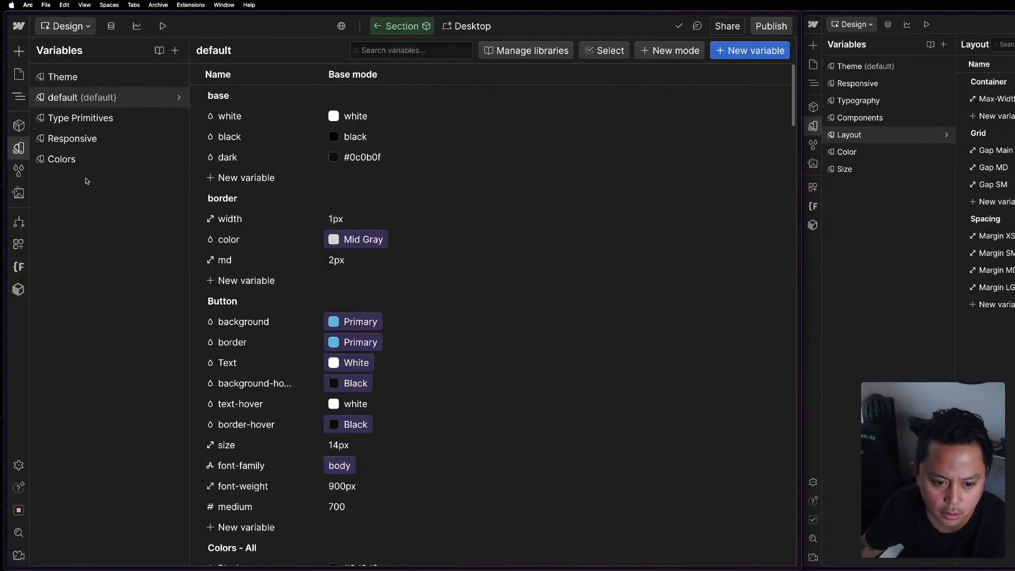
click(82, 139)
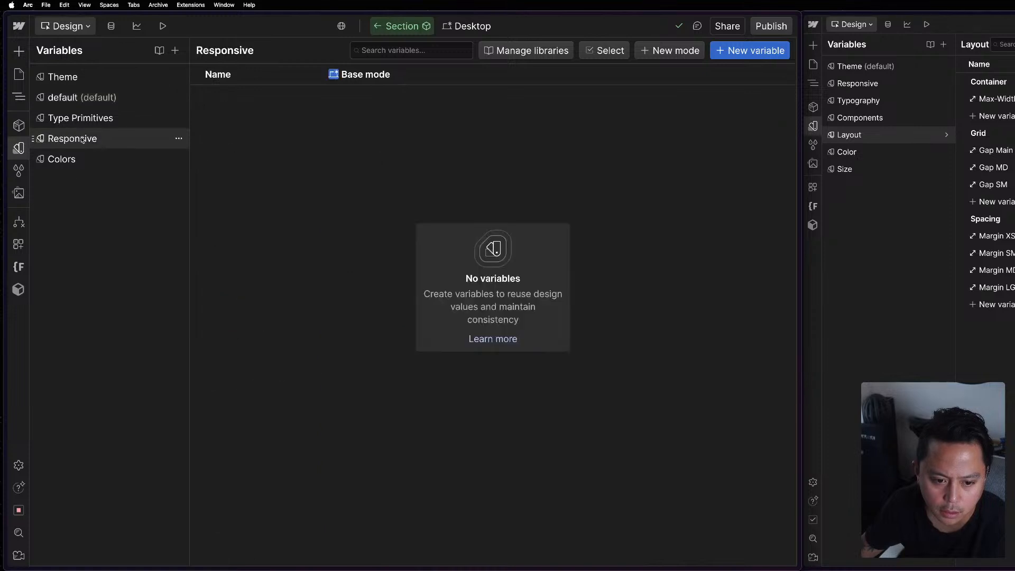
click(111, 98)
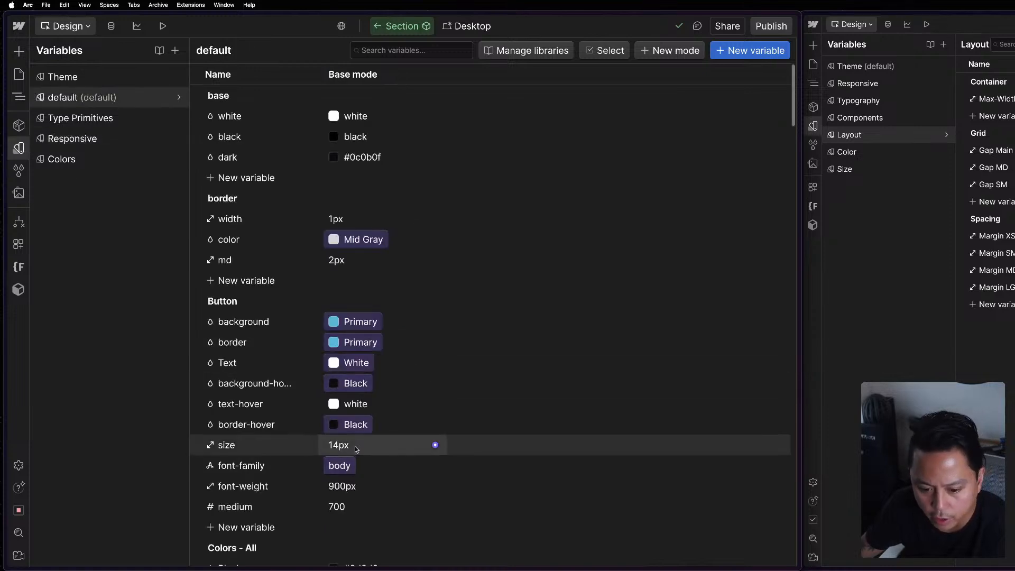
Examine the default collection's variable groups, including Component, Size - Utility REM, Spacing - Layout and Type, for values to organize.
scroll(333, 425, down, 7)
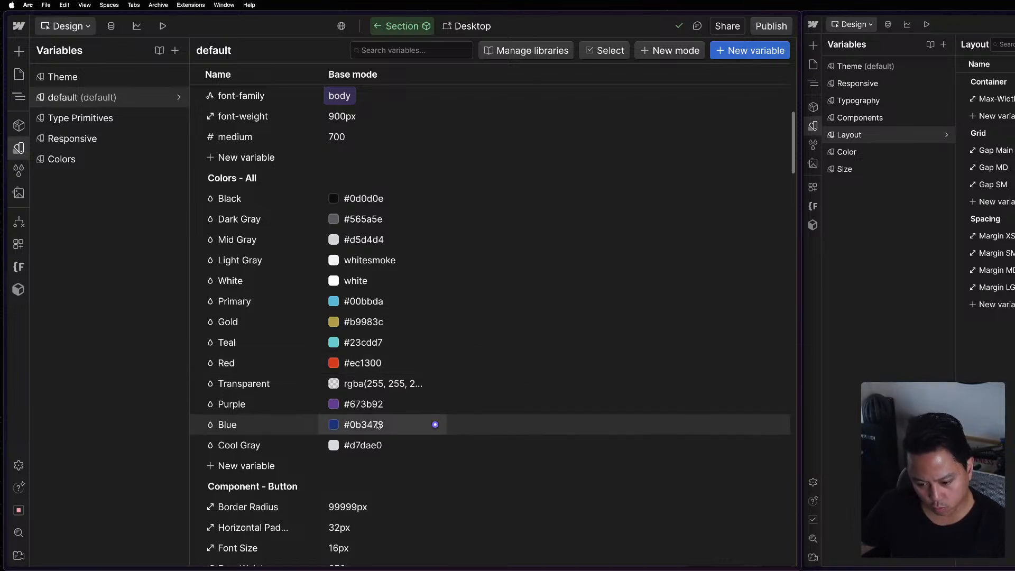
scroll(378, 426, down, 3)
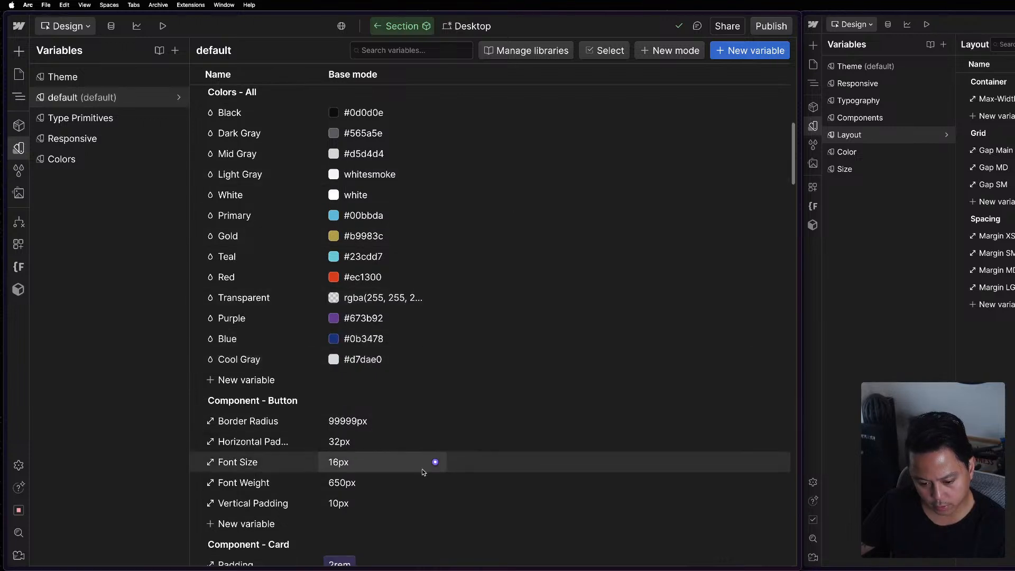
scroll(427, 470, down, 5)
scroll(416, 470, down, 14)
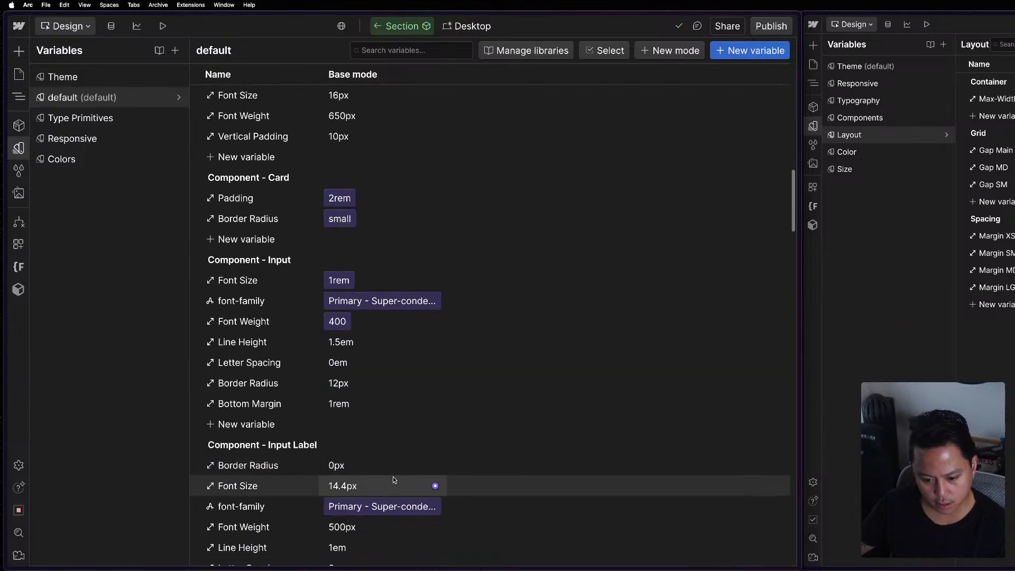
scroll(300, 459, down, 15)
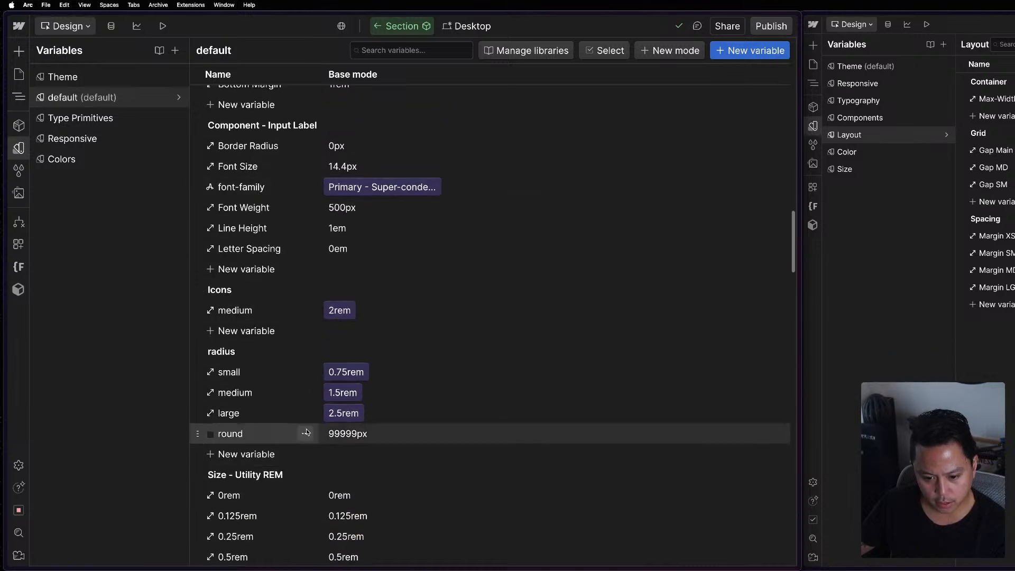
scroll(304, 437, down, 16)
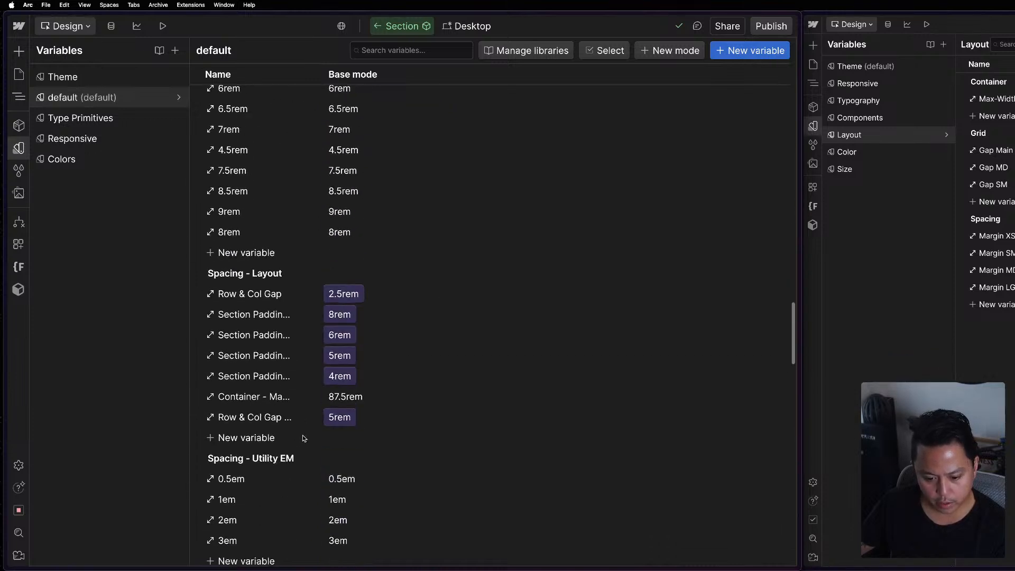
scroll(430, 291, up, 13)
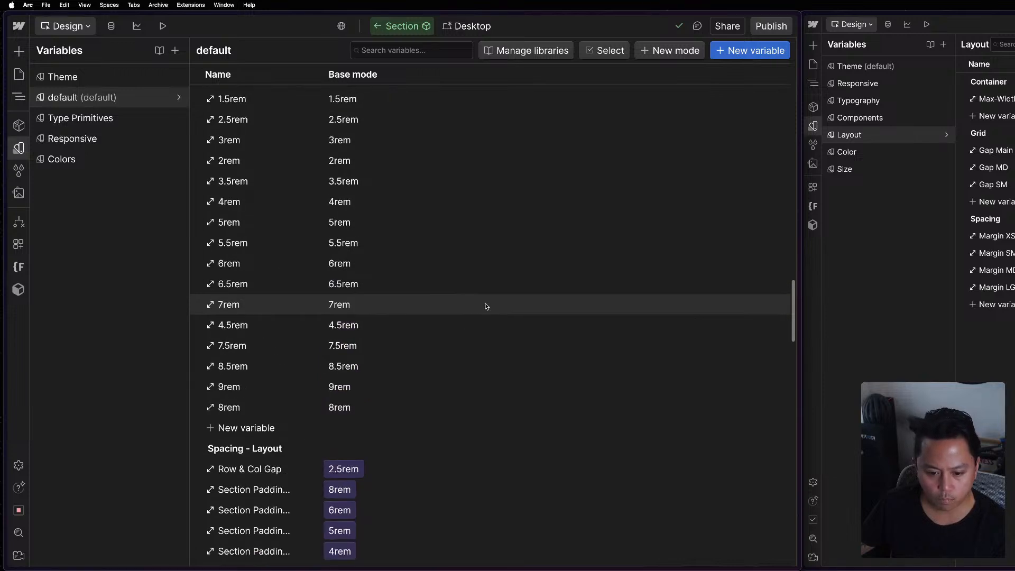
scroll(256, 144, up, 1)
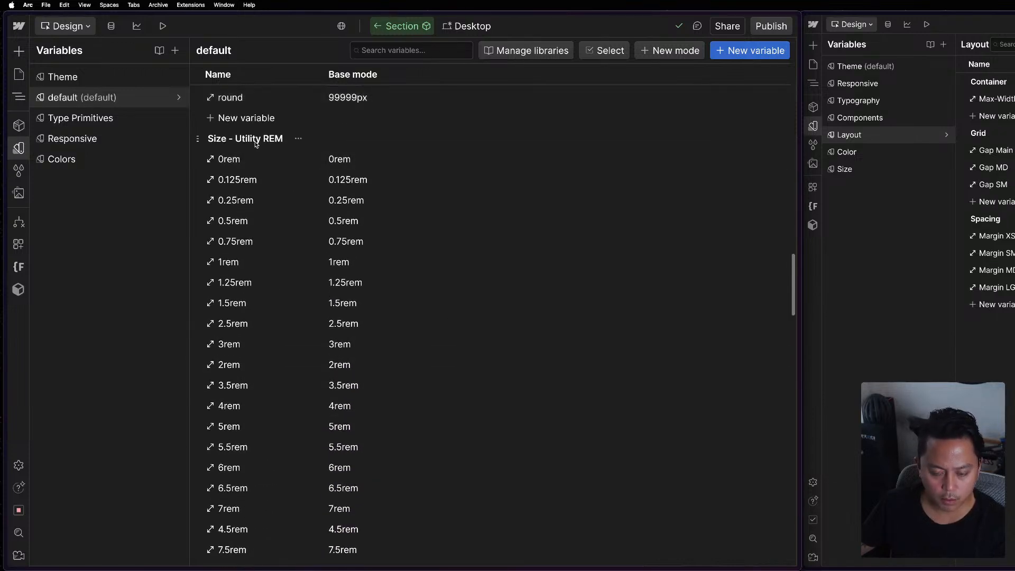
scroll(379, 349, down, 16)
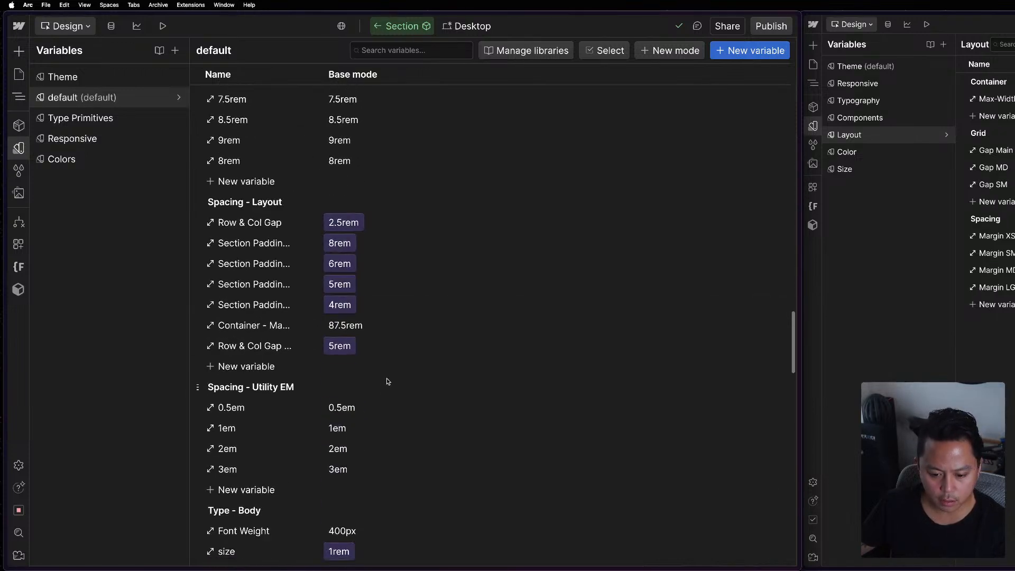
scroll(379, 384, down, 19)
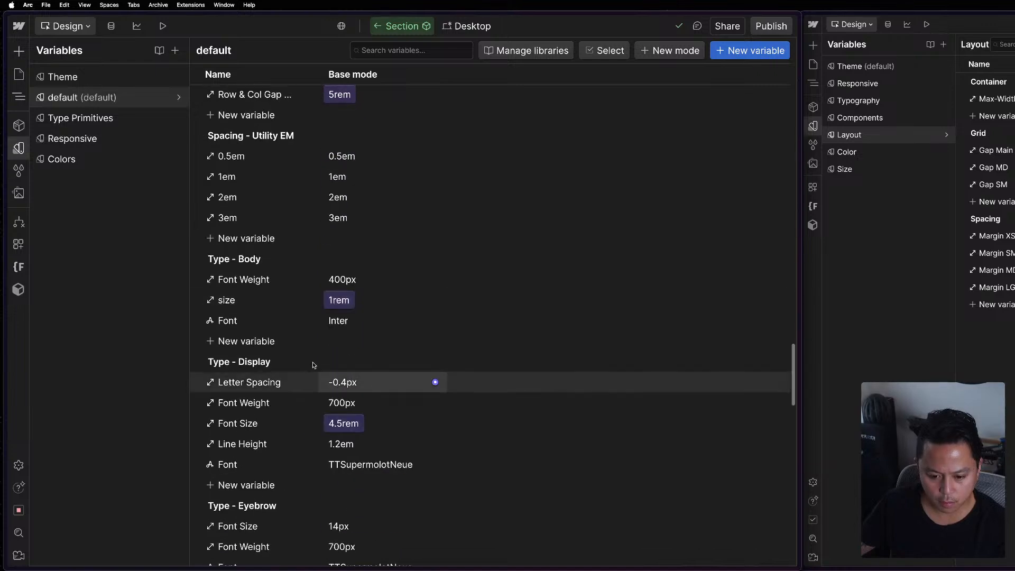
scroll(298, 385, down, 20)
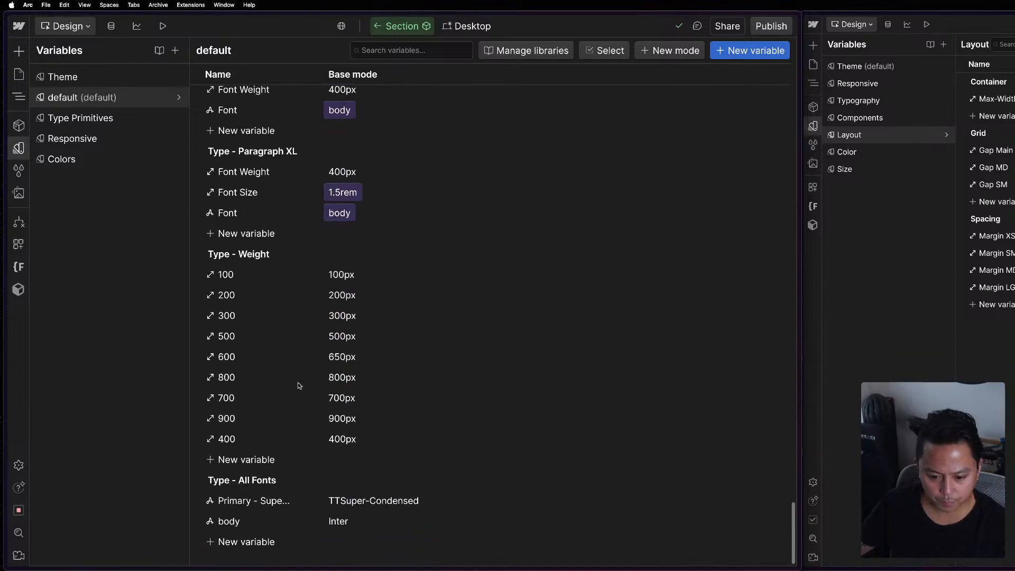
scroll(298, 383, up, 20)
scroll(299, 383, up, 20)
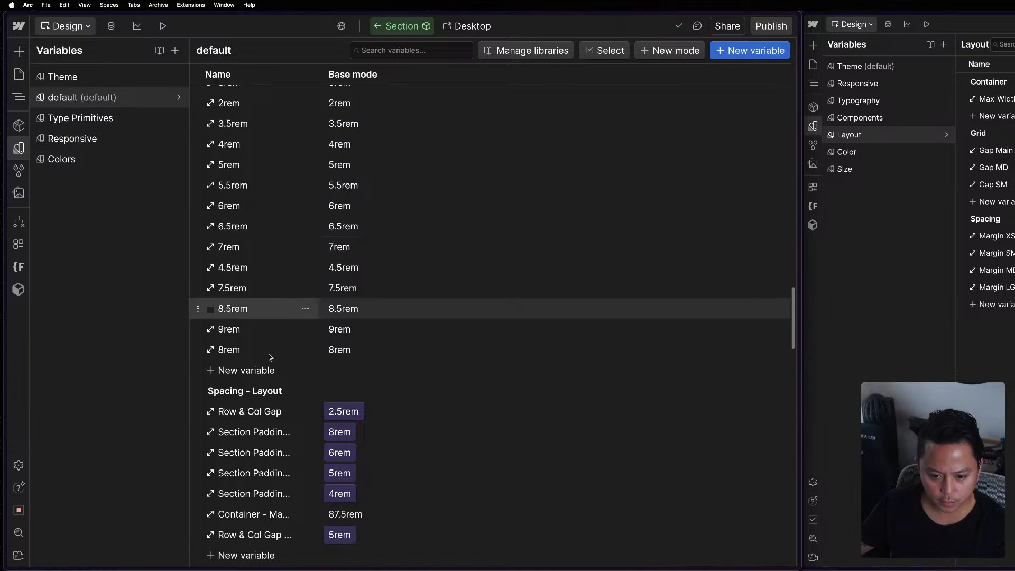
scroll(317, 418, down, 3)
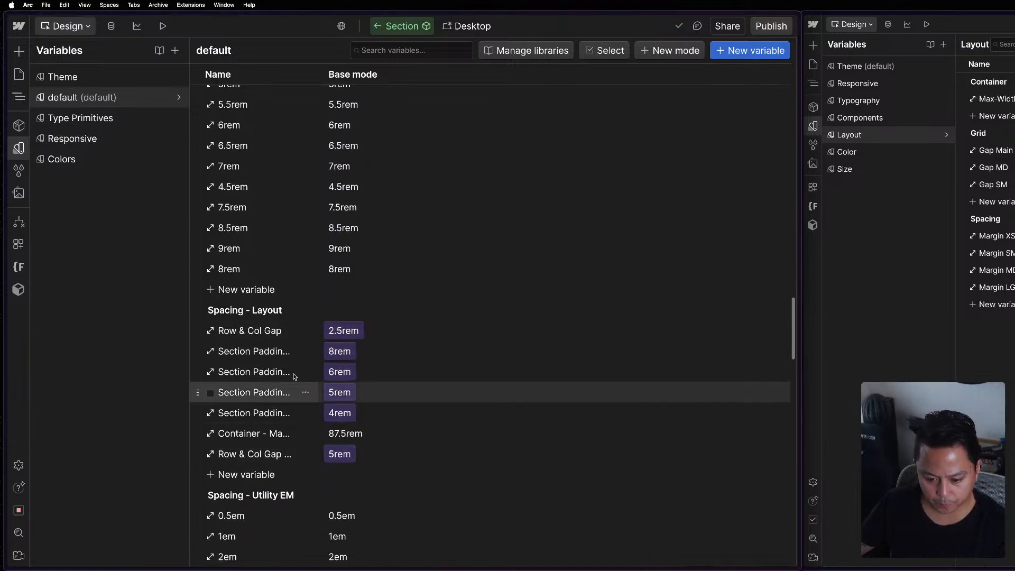
Try to move the Spacing - Layout variable group into the Responsive collection, and close the variables view.
click(298, 312)
click(299, 312)
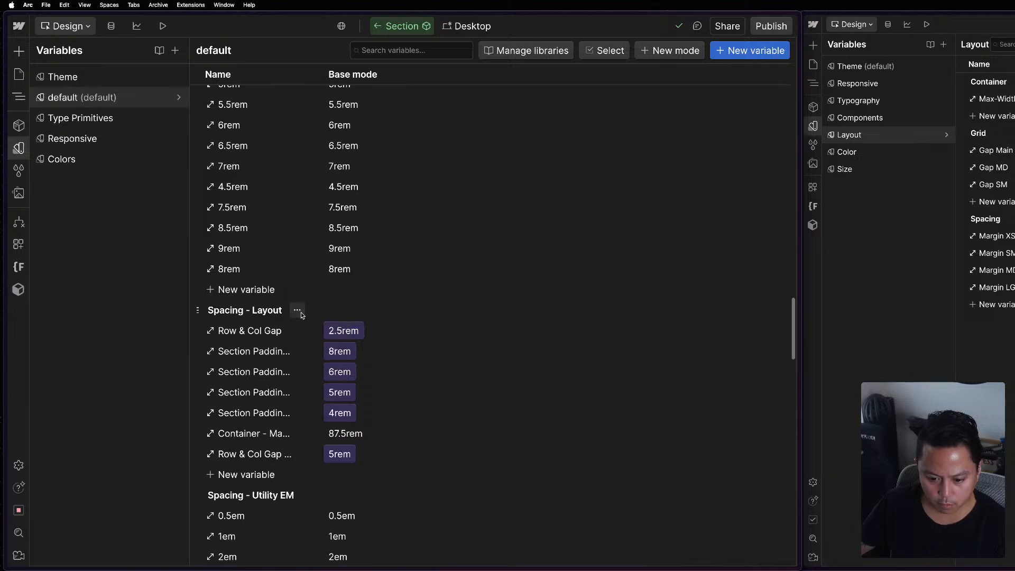
drag(199, 311, 77, 139)
key(Escape)
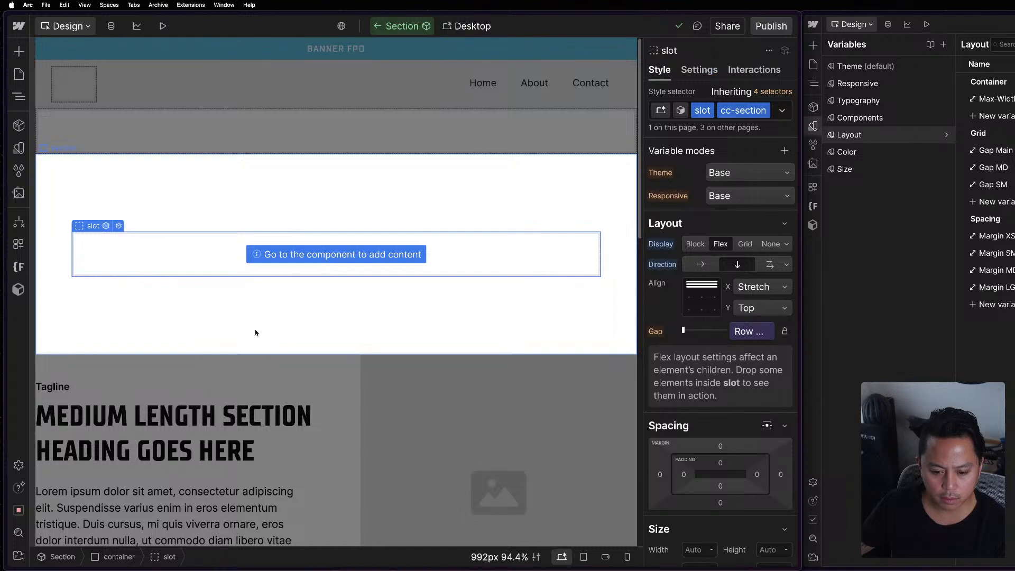
Create a size variable named Container/Max-Width in the Responsive variable collection.
click(18, 148)
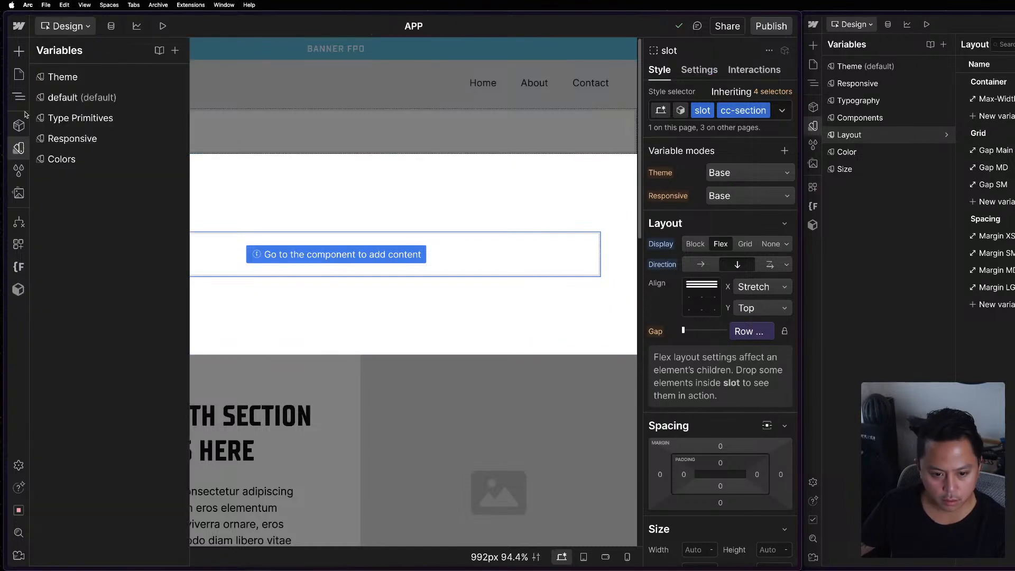
click(94, 136)
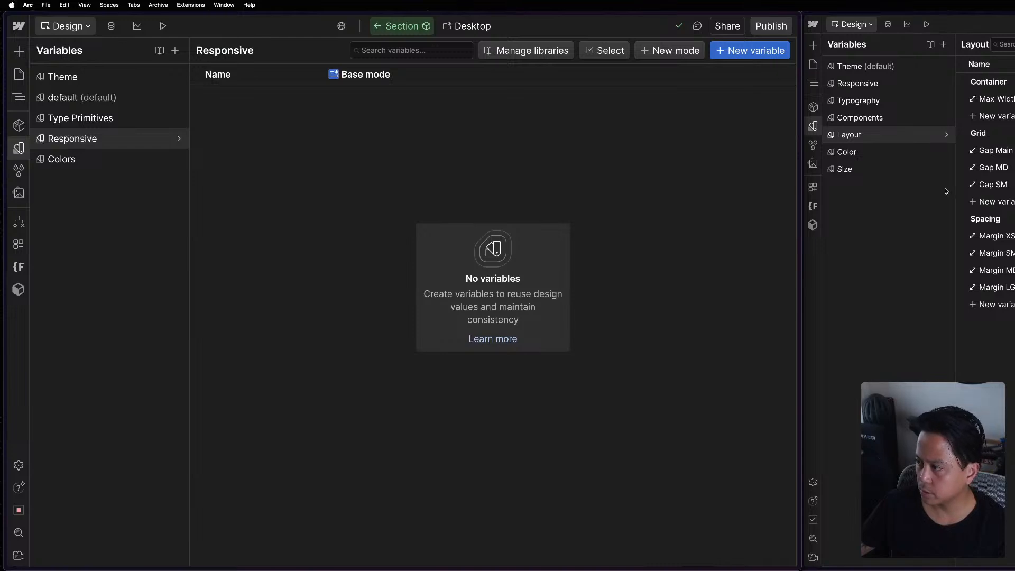
click(135, 141)
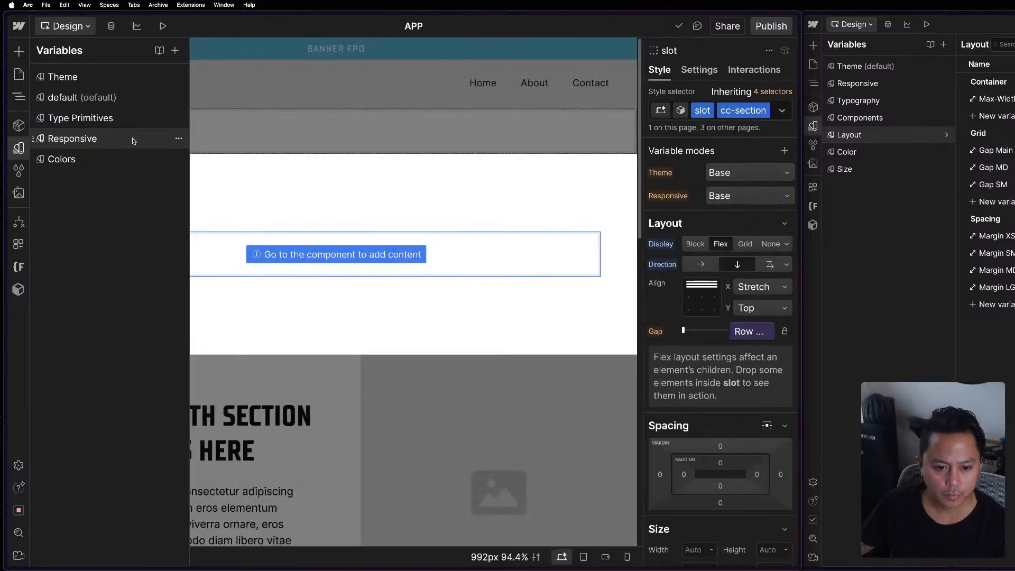
click(153, 143)
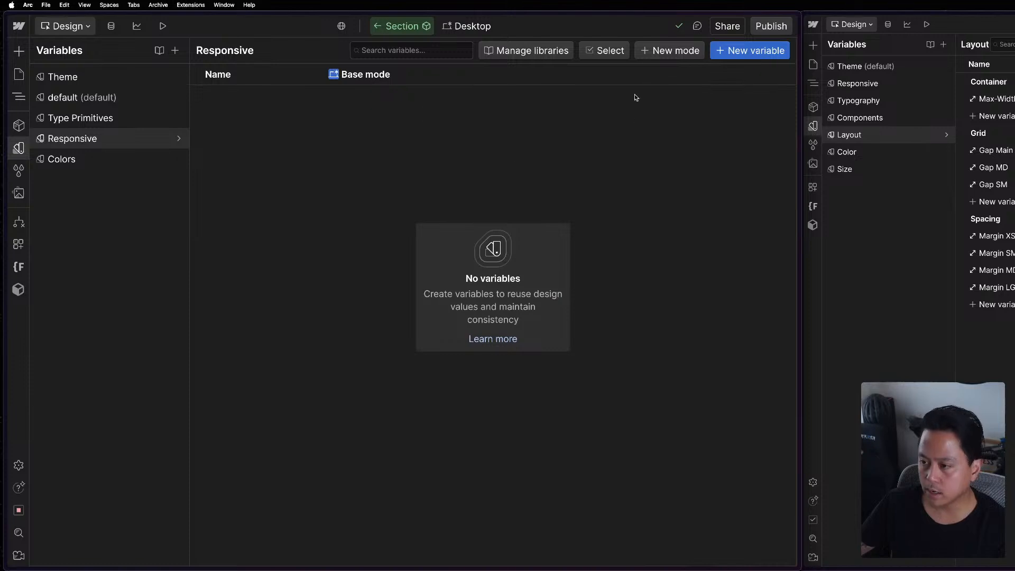
click(752, 50)
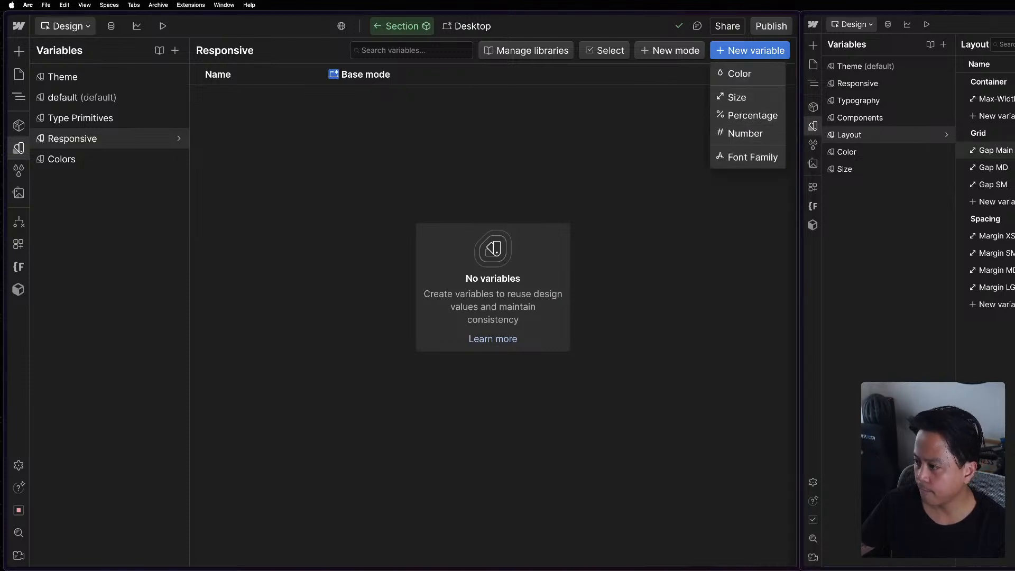
click(752, 96)
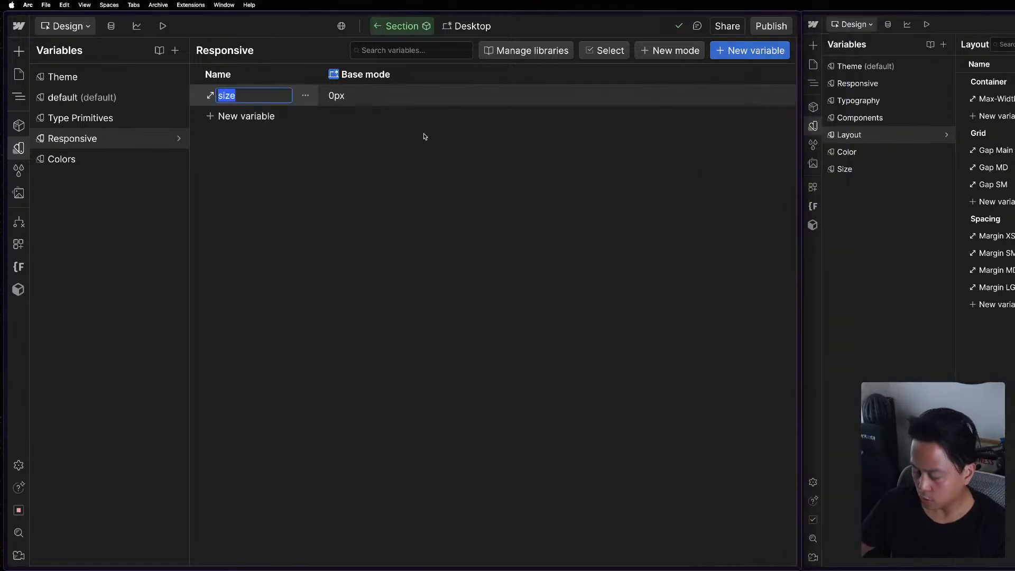
text(Conta)
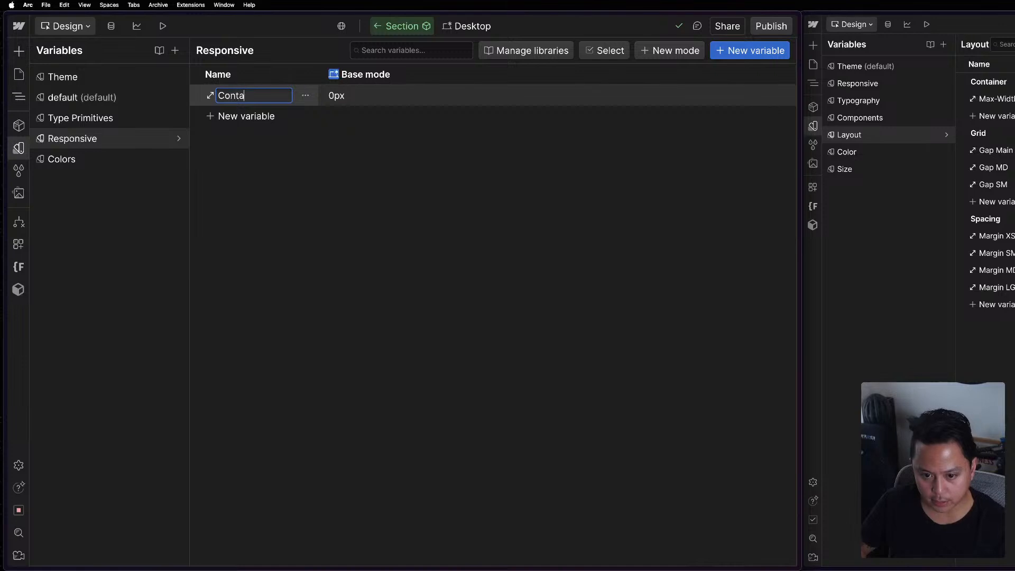
text(iner/Max-Width)
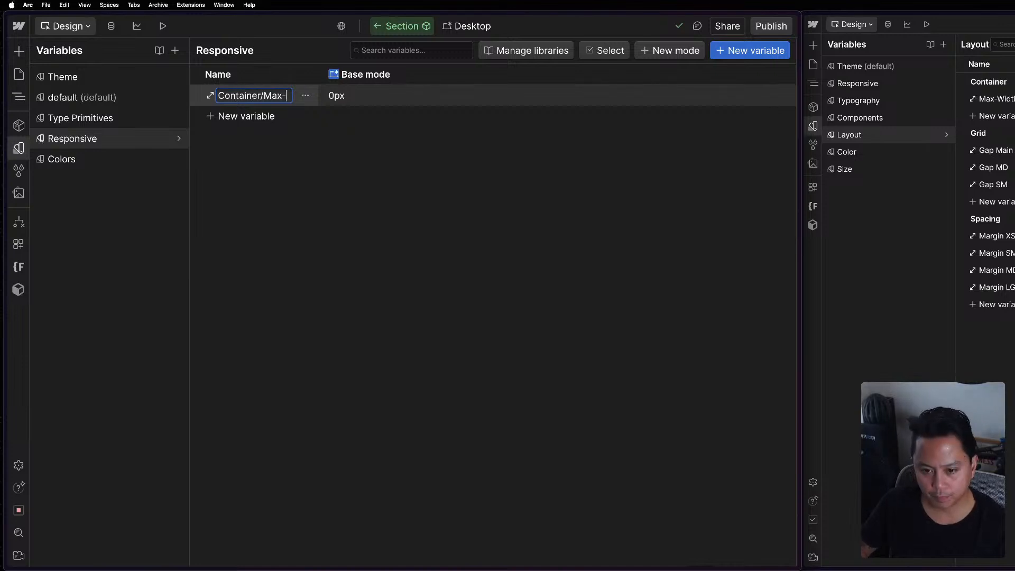
key(Escape)
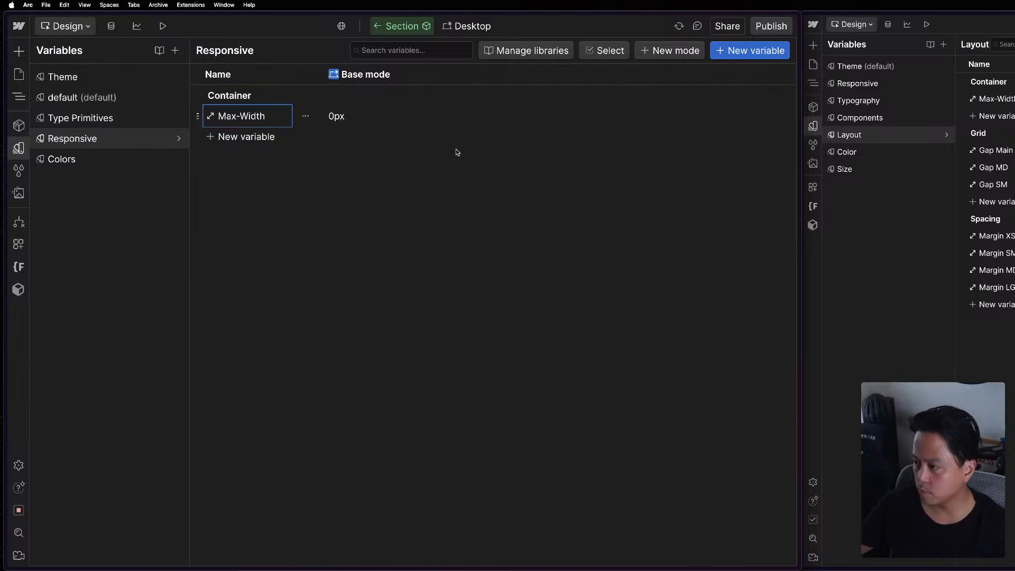
Set the base mode value of the Max-Width variable to 87.5rem.
click(354, 116)
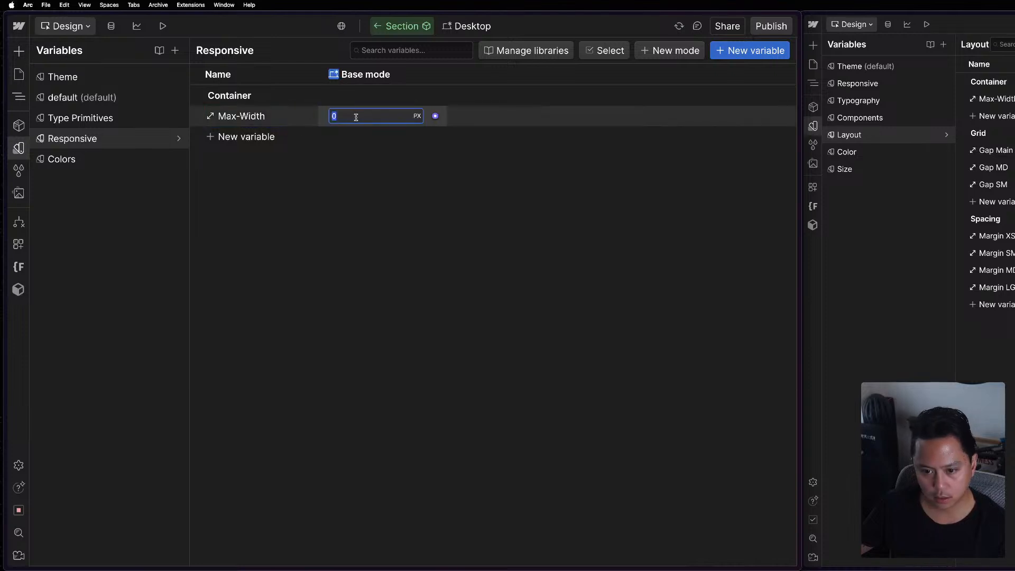
text(87)
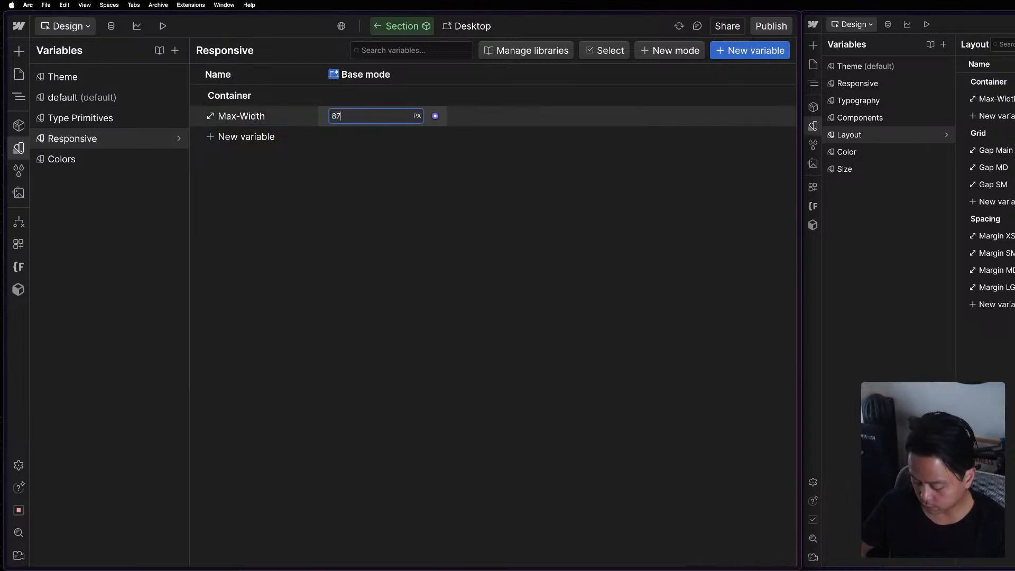
text(.5rem)
key(Return)
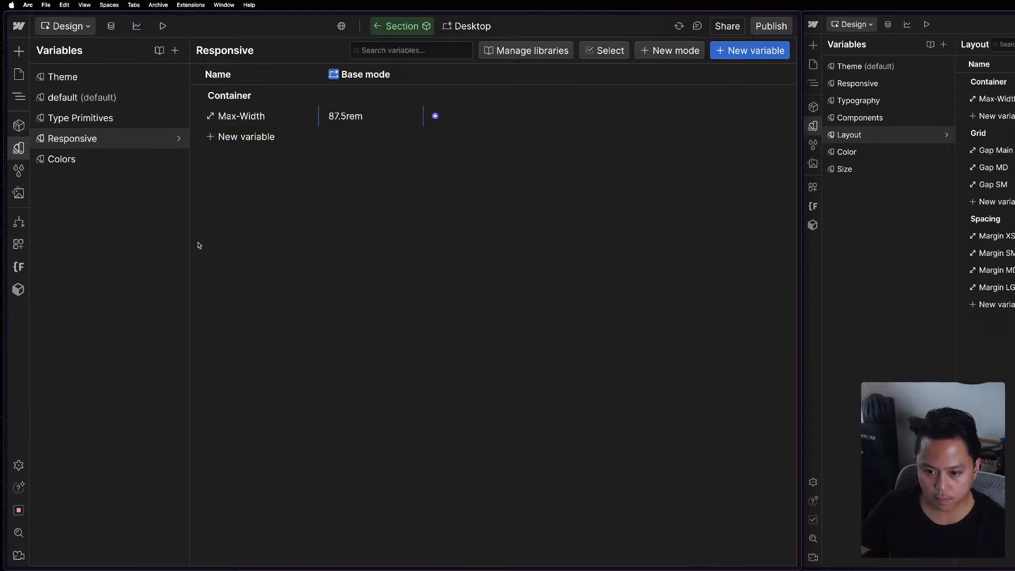
Add a size variable named Grid/Gap Main within the Container group and set its base value to 40px.
click(242, 137)
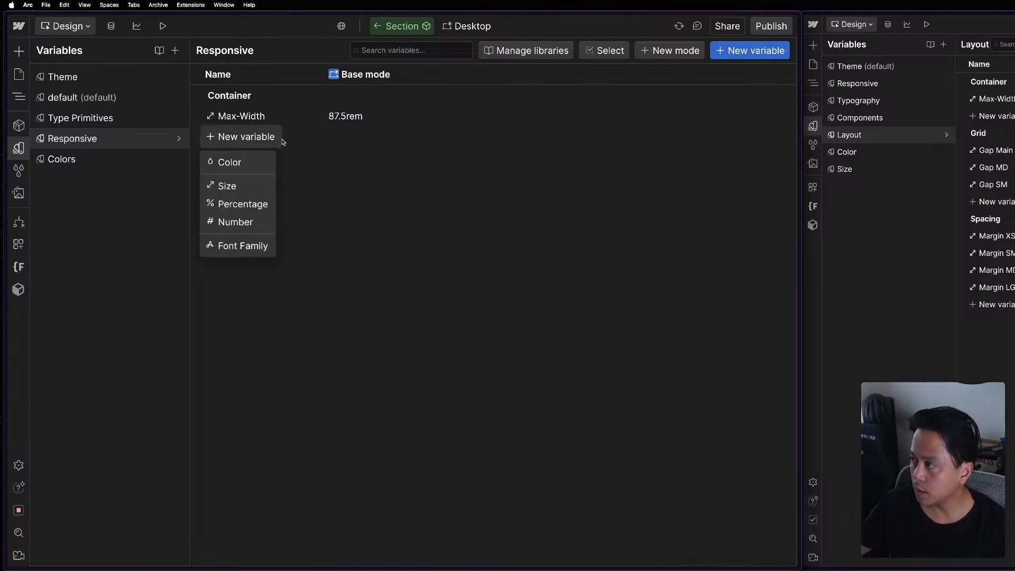
click(238, 183)
text(Grid)
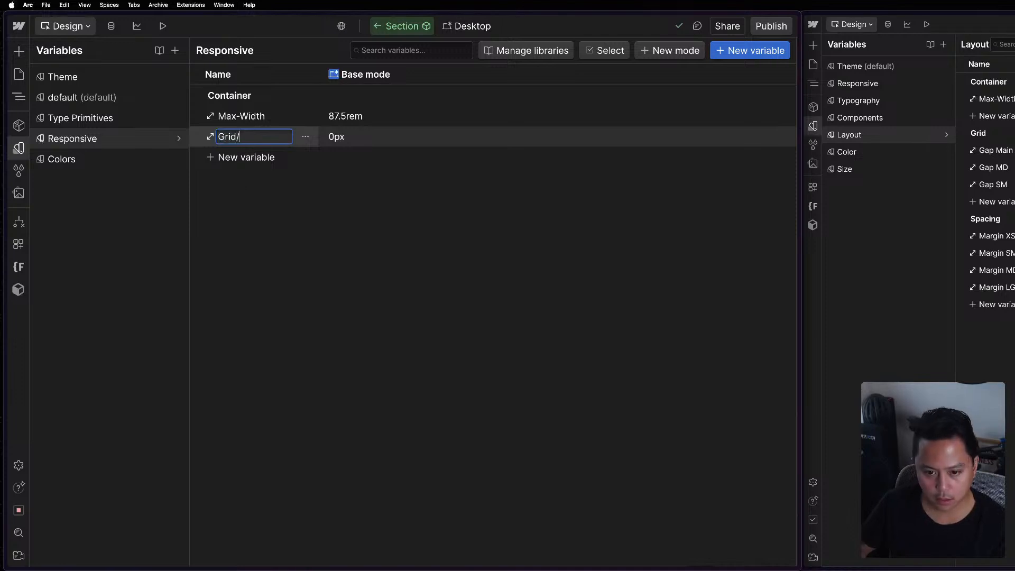
text(/Gap)
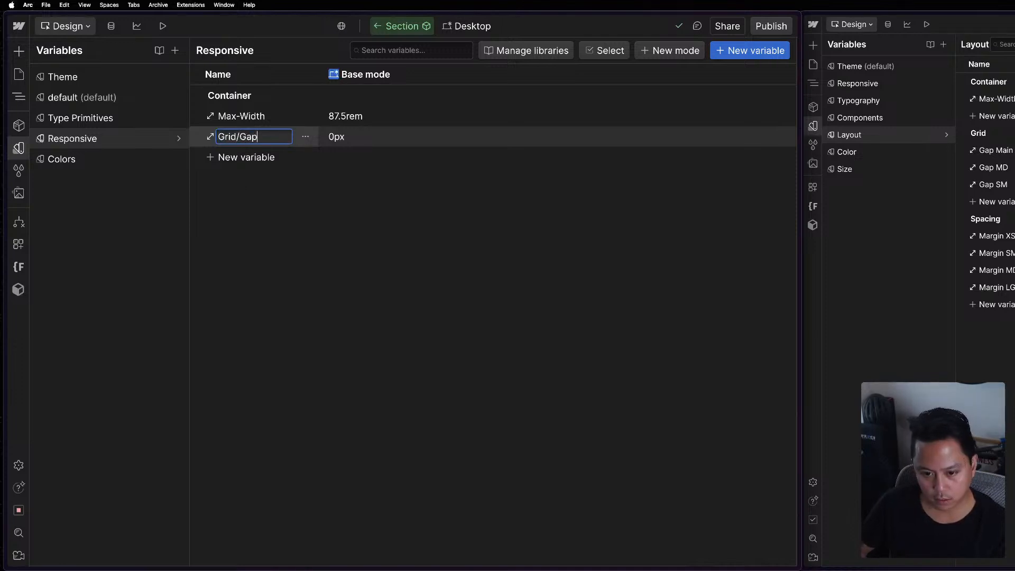
text( Main)
key(Return)
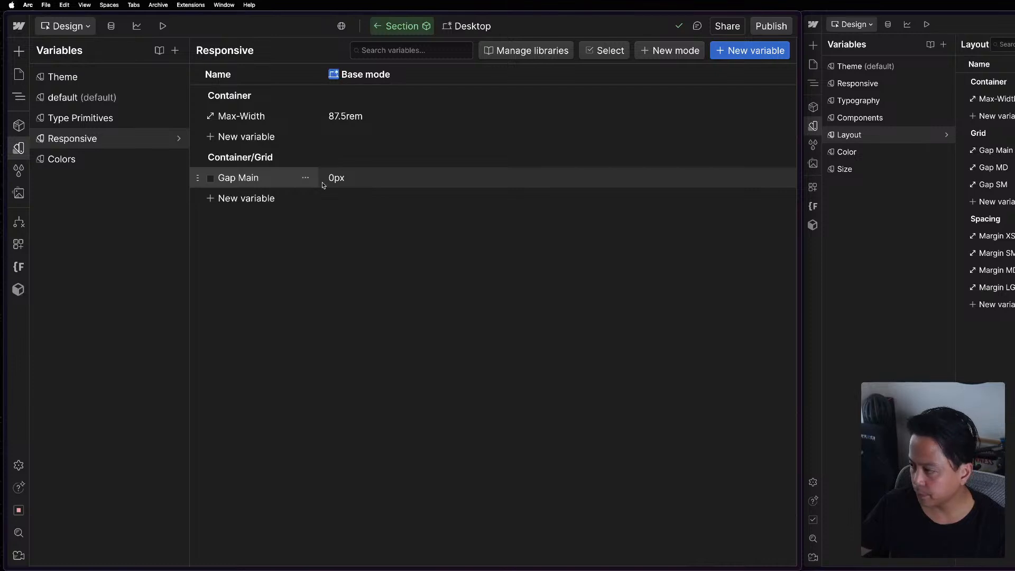
click(337, 182)
text(40)
key(Return)
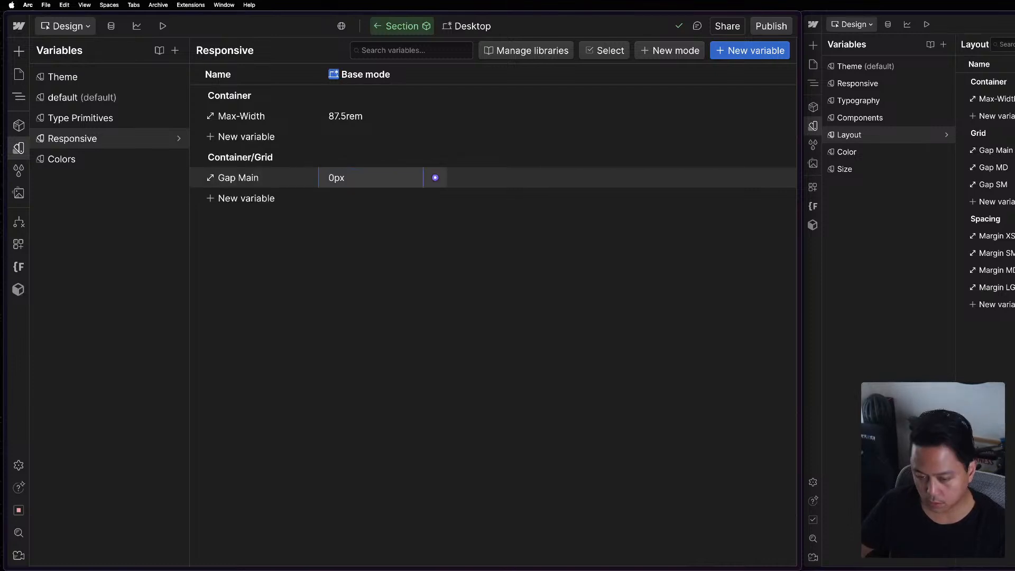
Add a size variable named Gap MD to the Container/Grid group with a base value of 20px.
click(247, 200)
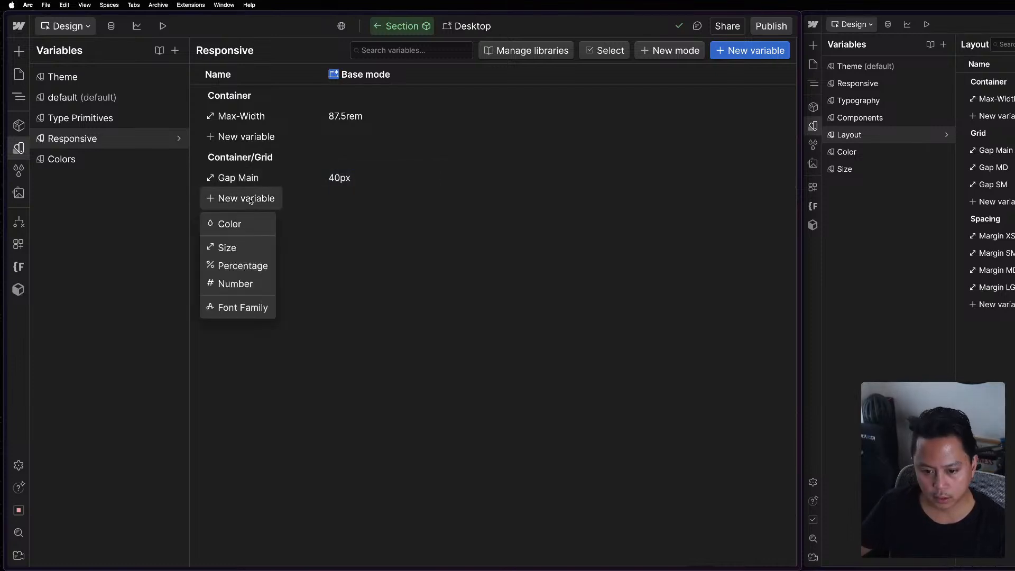
click(235, 248)
text(Gap)
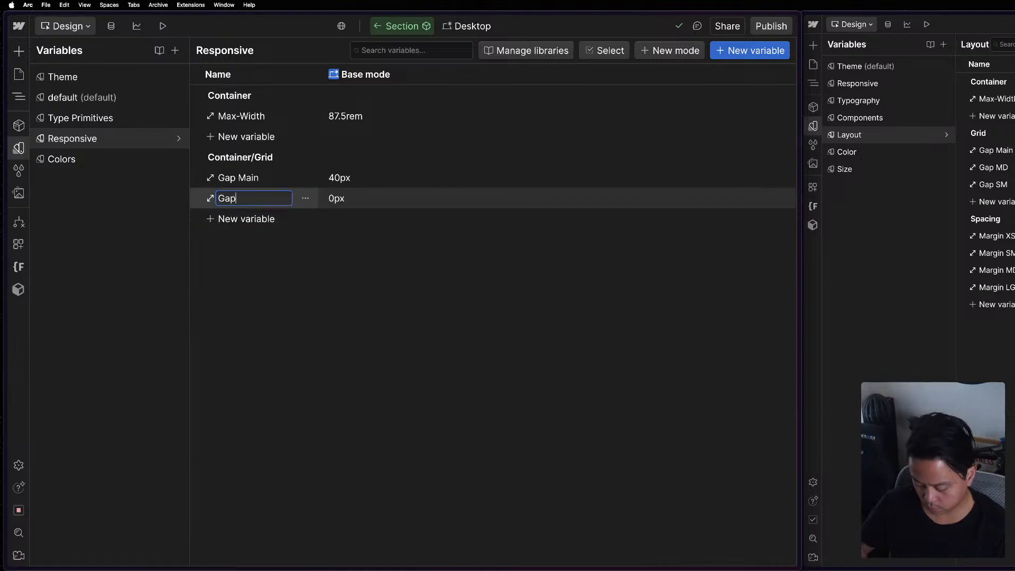
text( Medium)
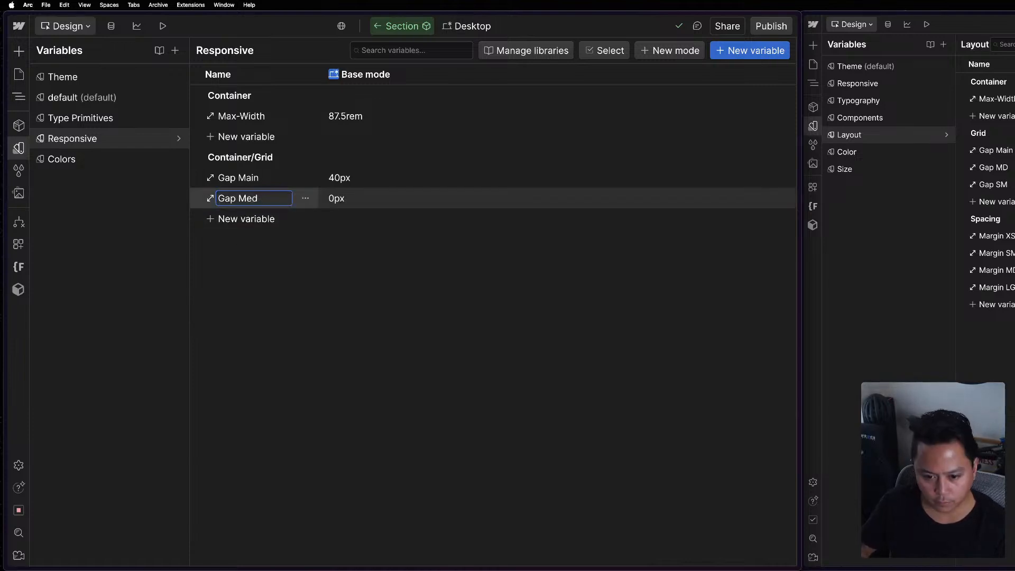
key(Return)
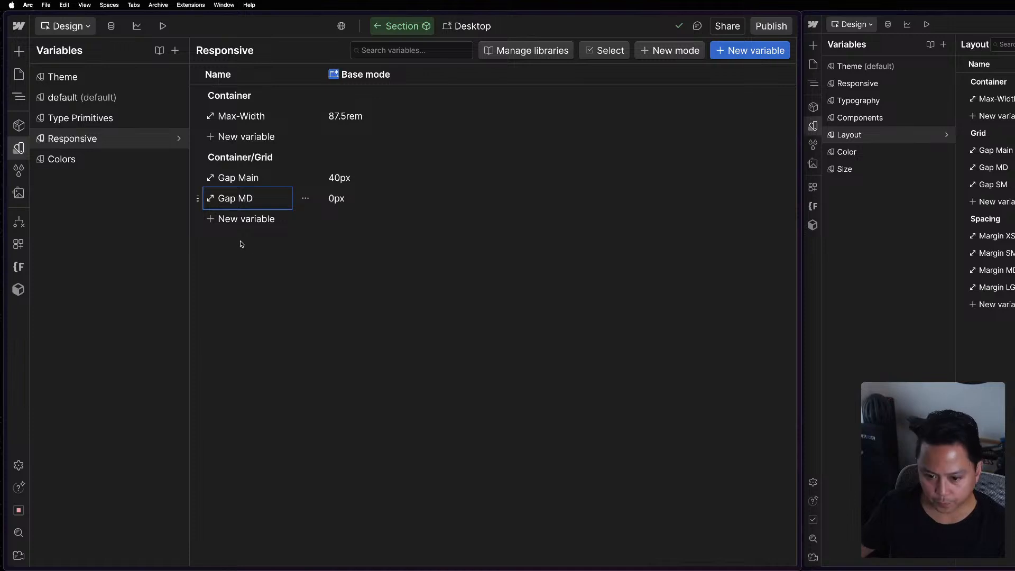
click(349, 199)
text(2-0)
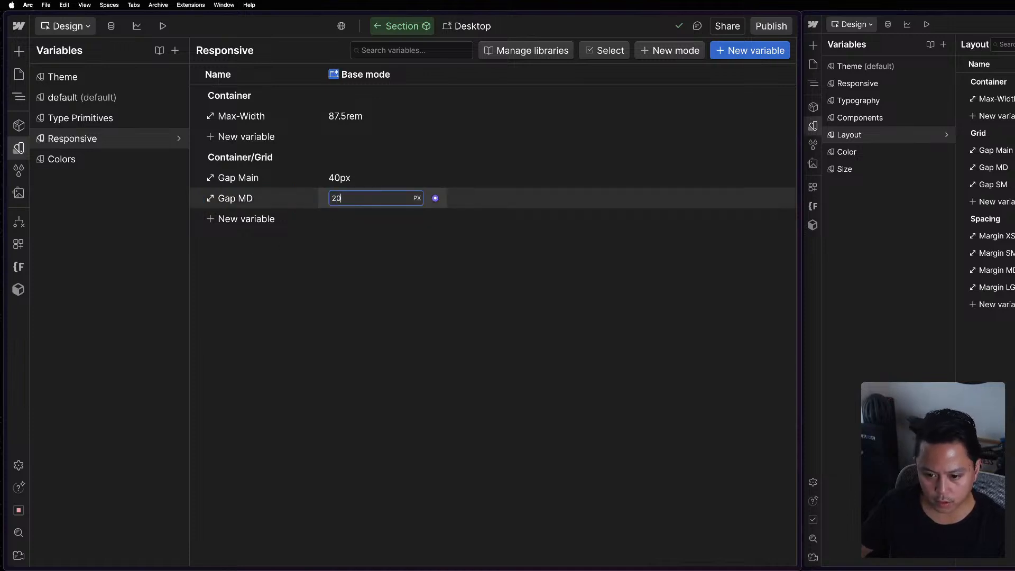
key(Return)
Add a size variable named Gap SM to the Container/Grid group with a base value of 8px.
click(235, 225)
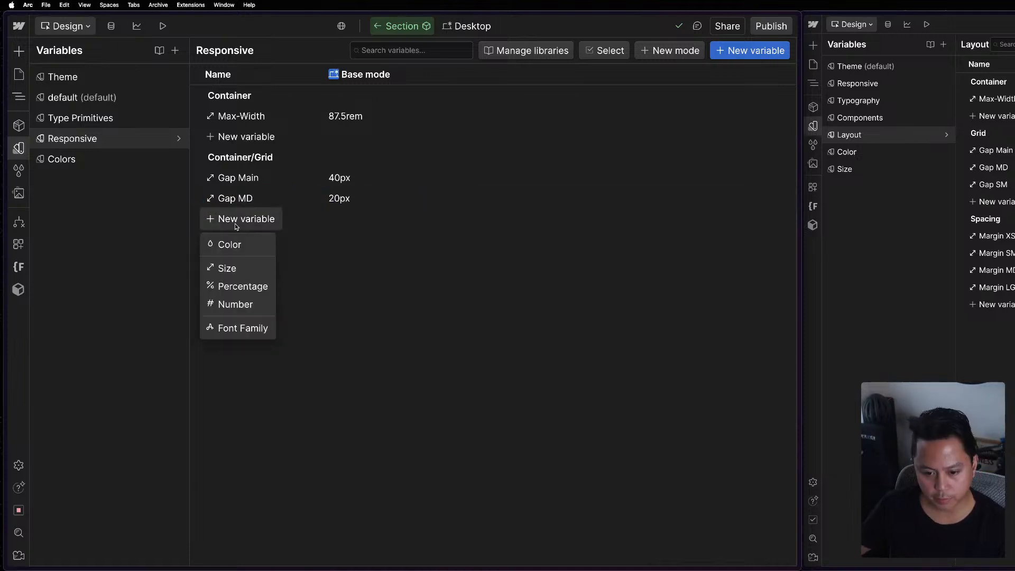
click(236, 268)
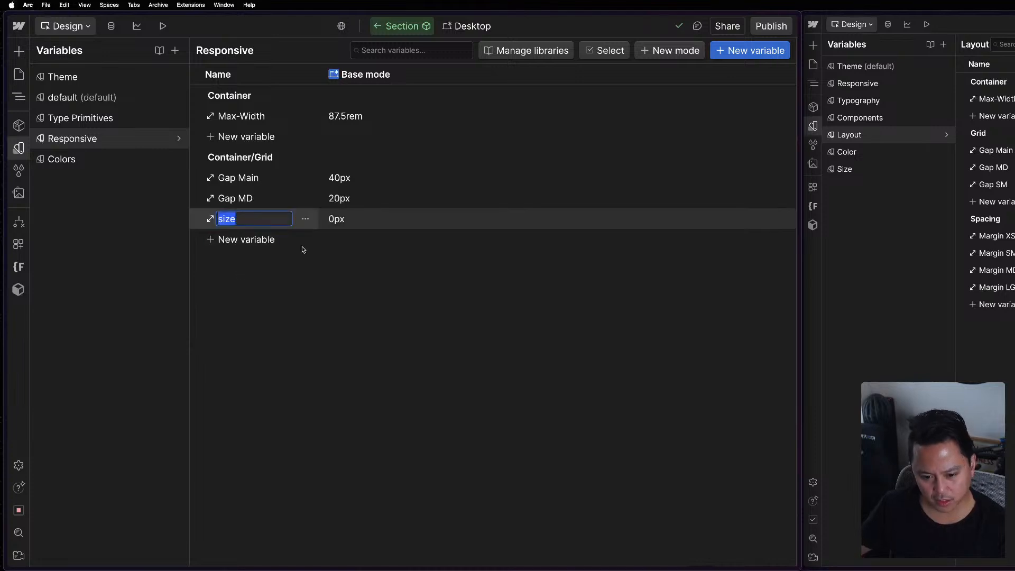
text(Gap SM)
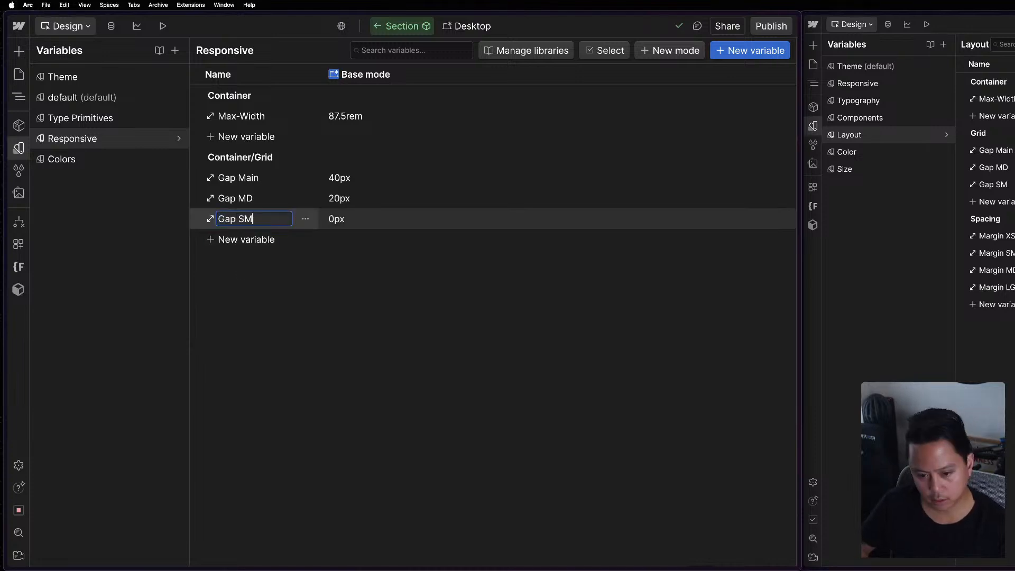
click(375, 220)
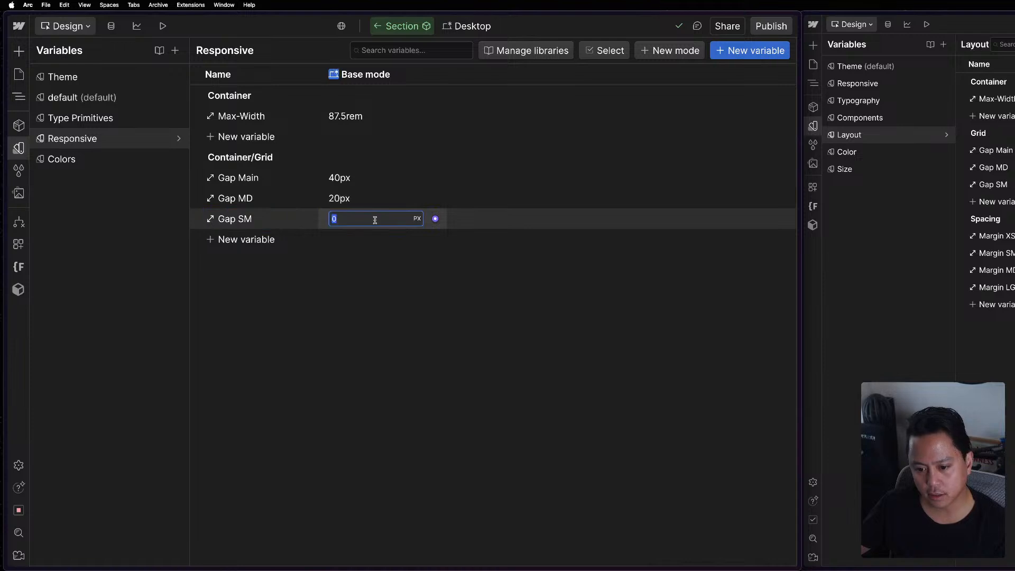
text(8)
click(349, 308)
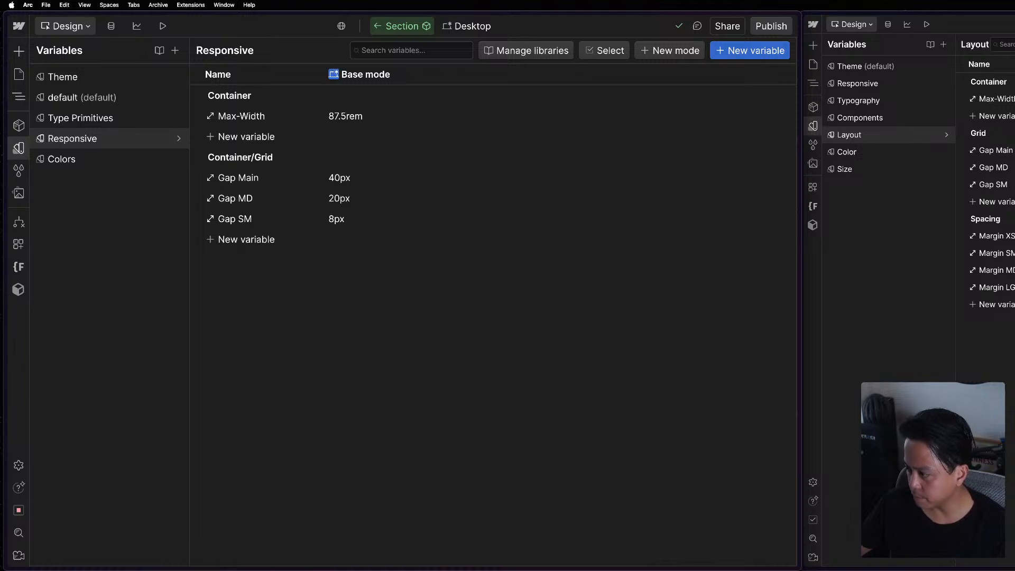
Add a size variable named Spacing/Margin XS from within the Container/Grid group.
click(246, 238)
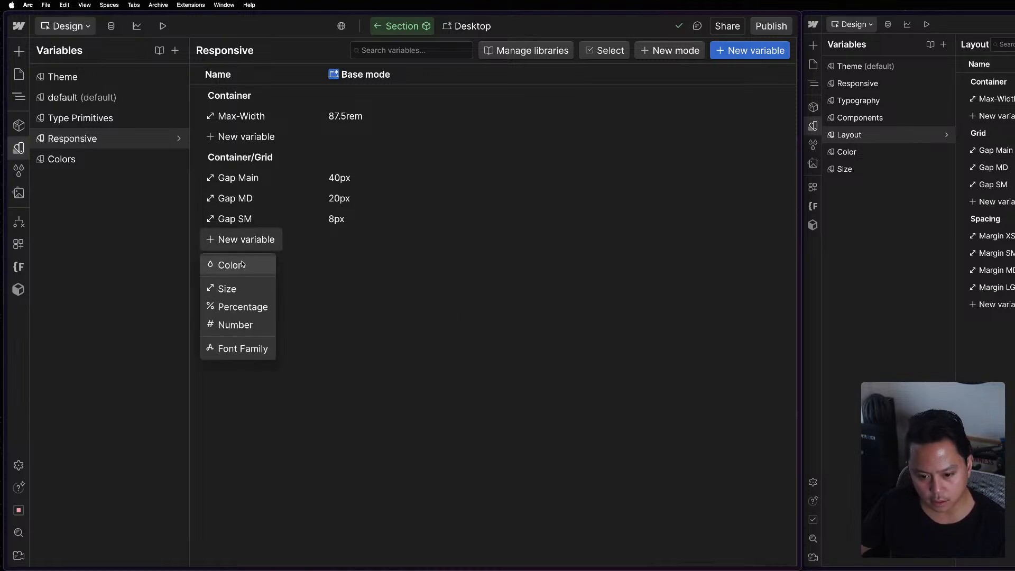
click(228, 295)
text(Spaciong)
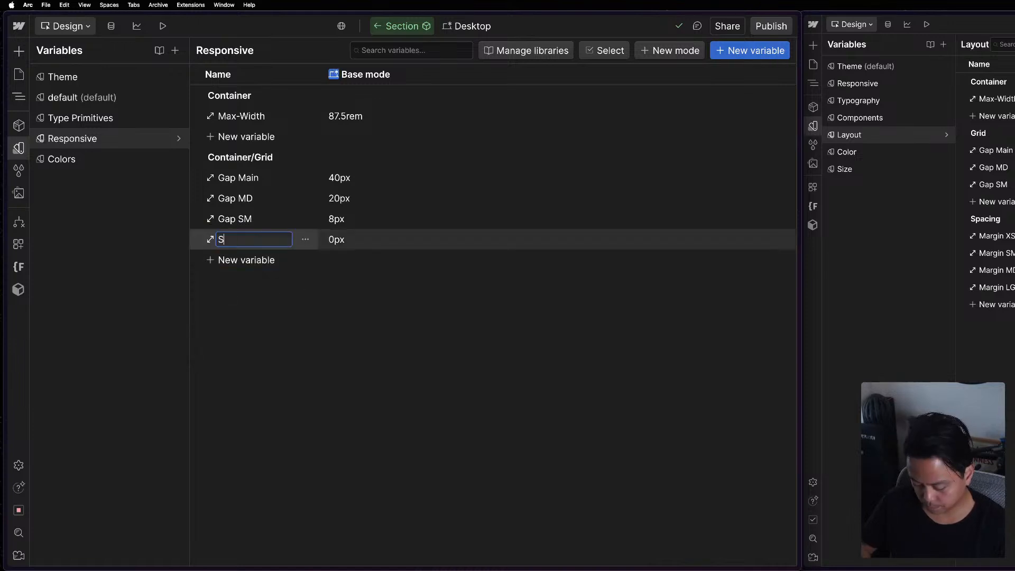
key(BackSpace)
key(BackSpace)
text(ng)
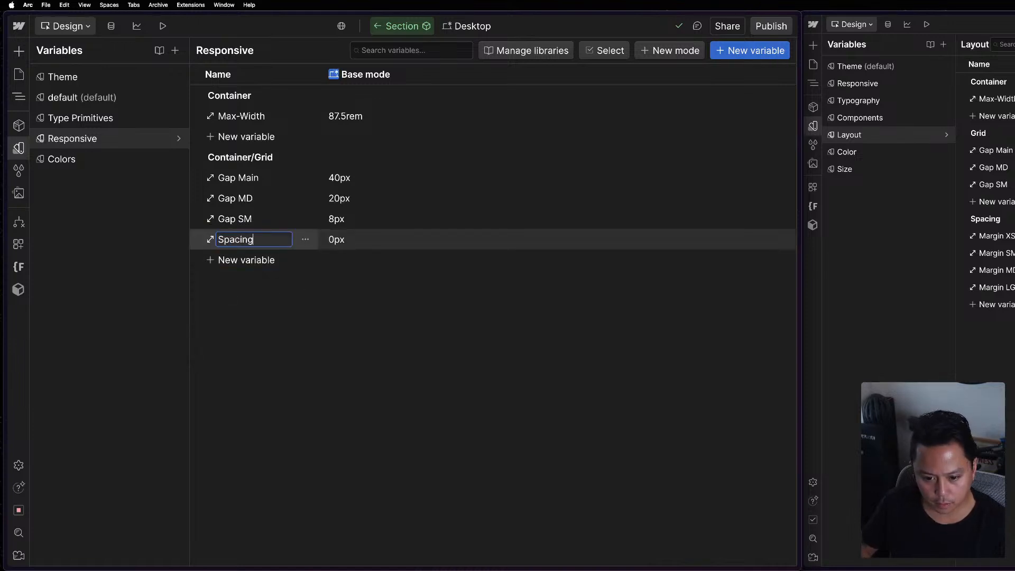
text(/)
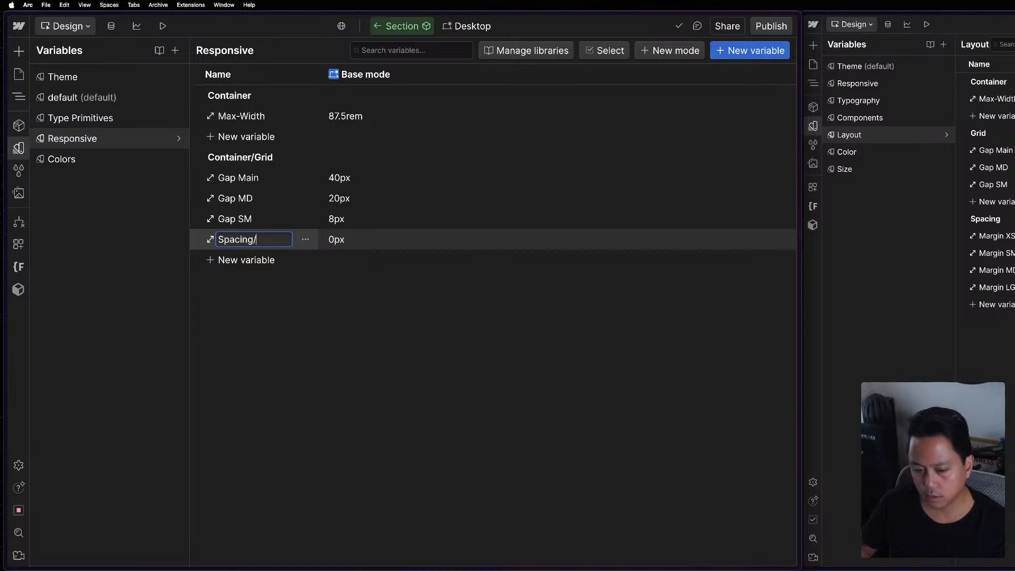
text(Margin XS)
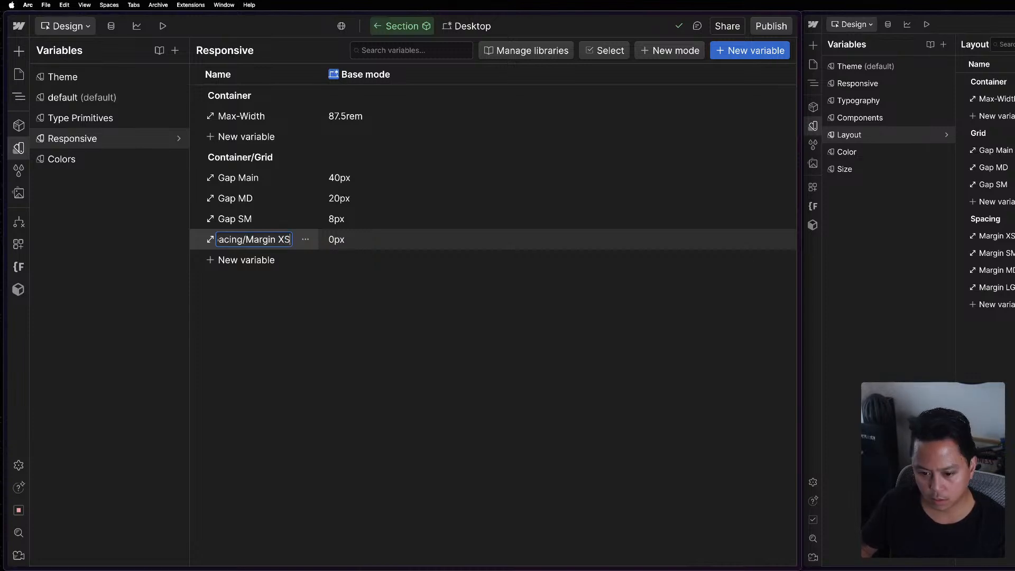
key(Return)
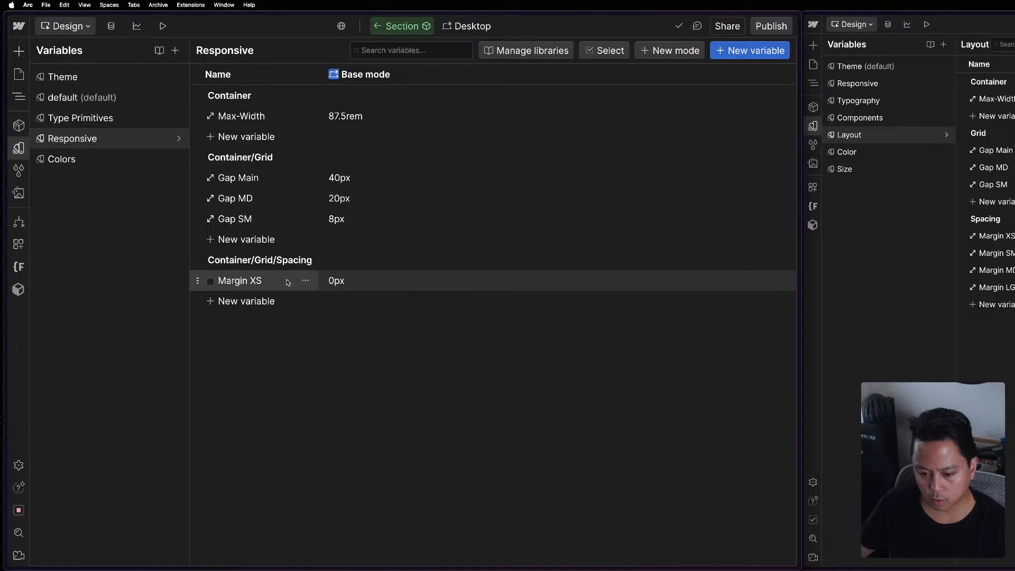
Set the base value of the Margin XS spacing variable to 0.5em.
click(305, 281)
click(468, 352)
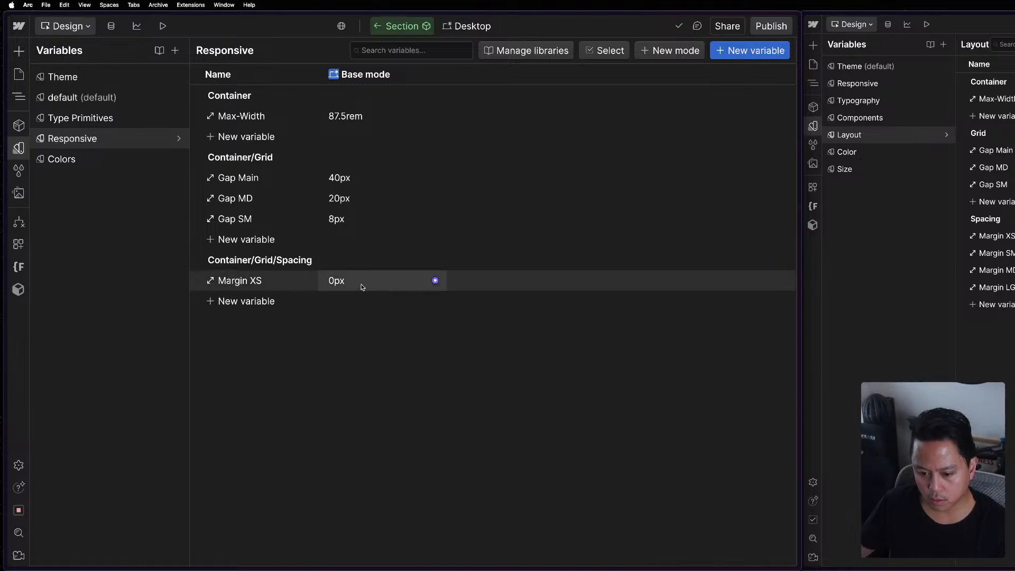
click(354, 278)
text(0.5em)
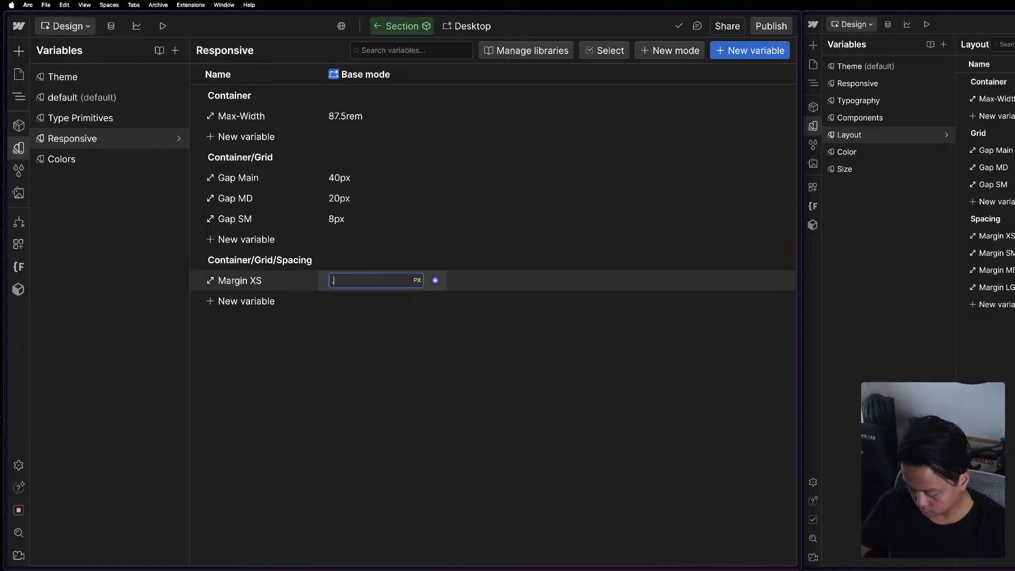
key(Return)
Add a size variable named Margin SM to the Container/Grid/Spacing group with a base value of 1em.
click(241, 301)
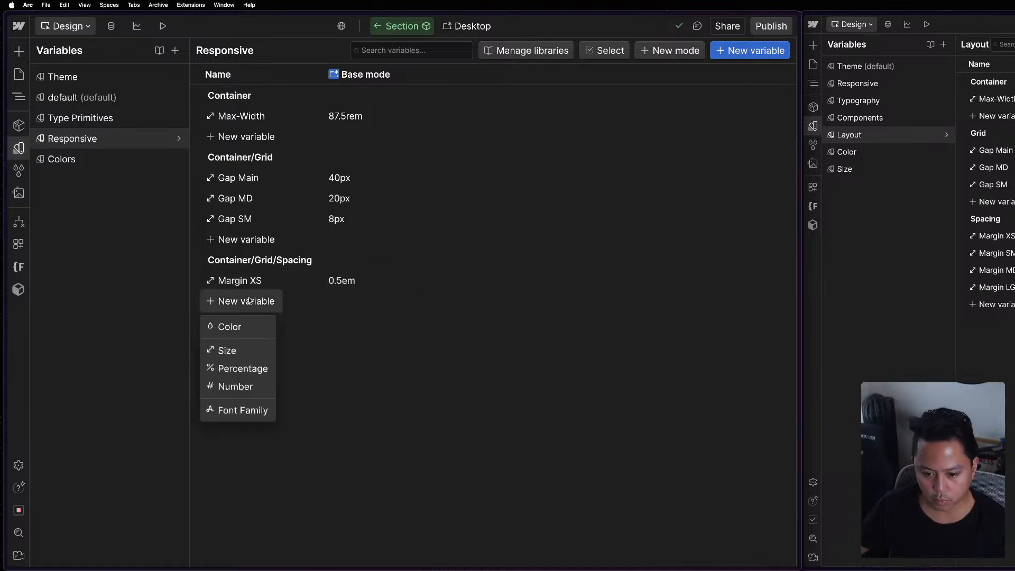
click(236, 351)
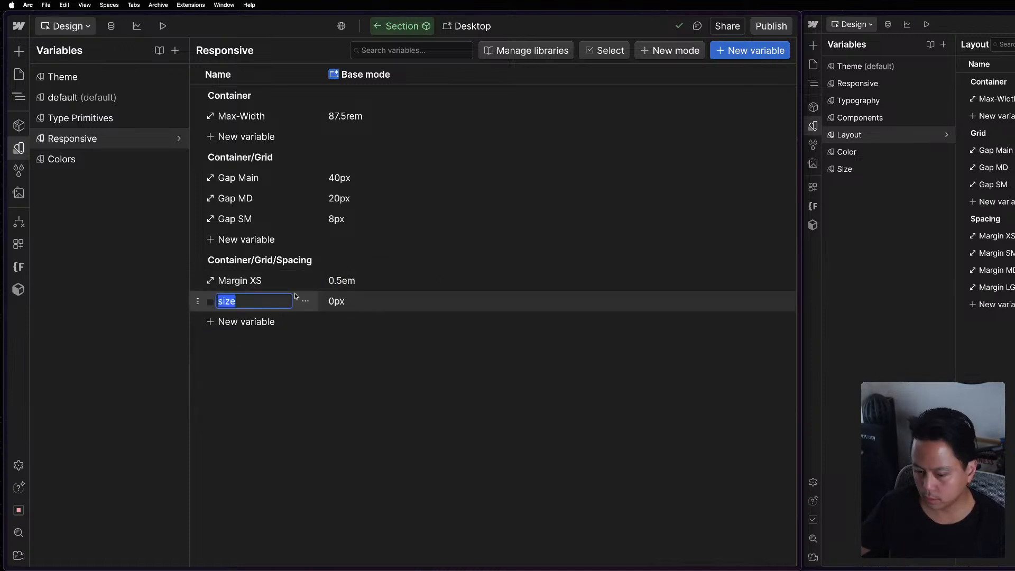
text(MNa)
key(BackSpace)
key(BackSpace)
text(argin SM)
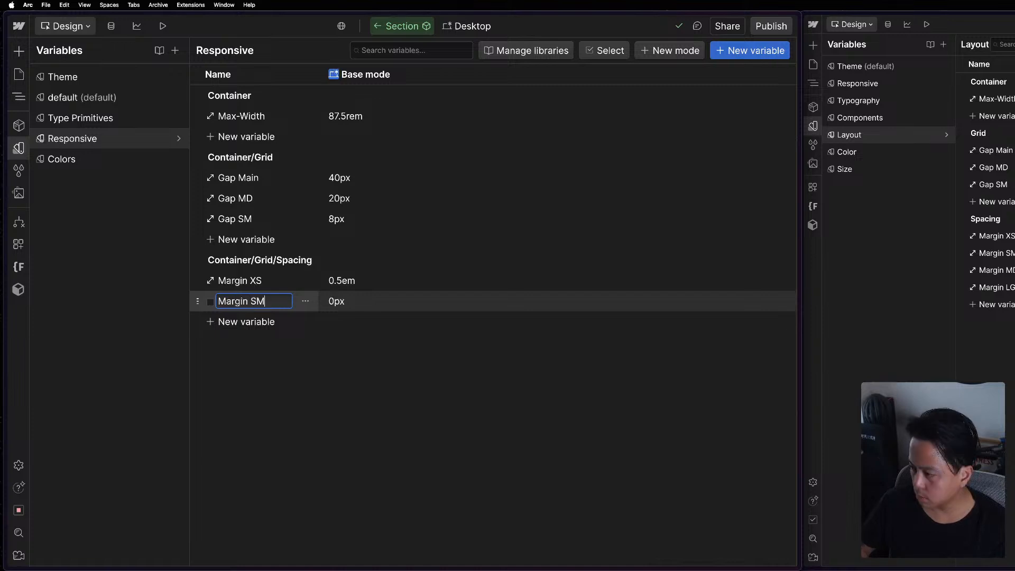
key(Return)
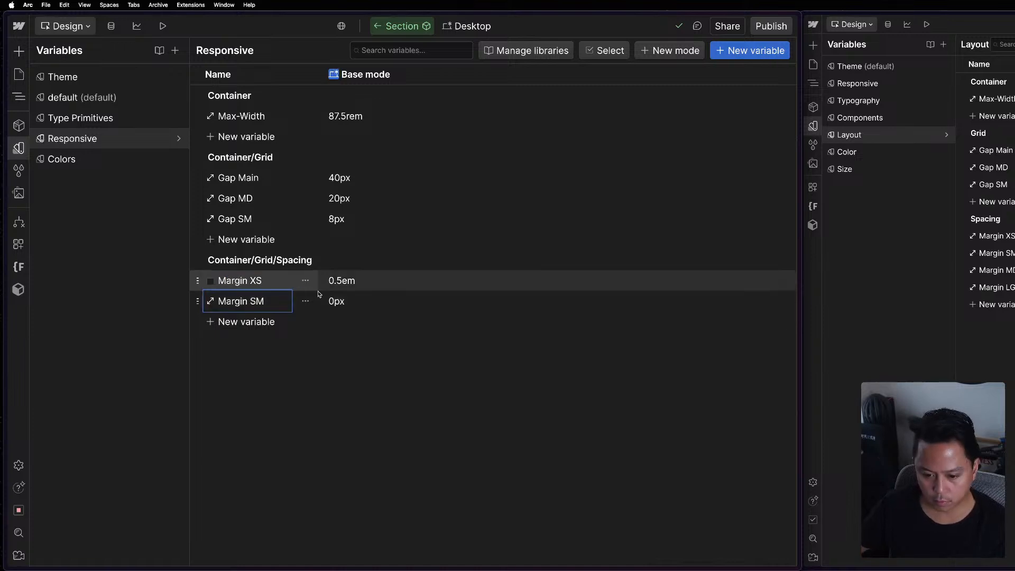
click(367, 309)
text(1em)
key(Return)
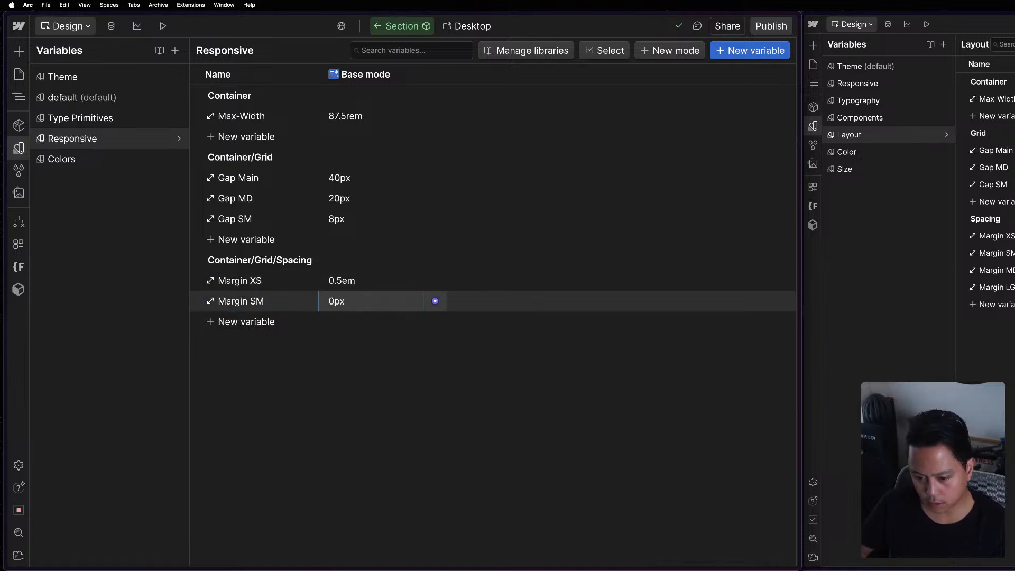
Add a size variable named Margin MD to the Container/Grid/Spacing group with a base value of 2em.
click(231, 321)
click(236, 370)
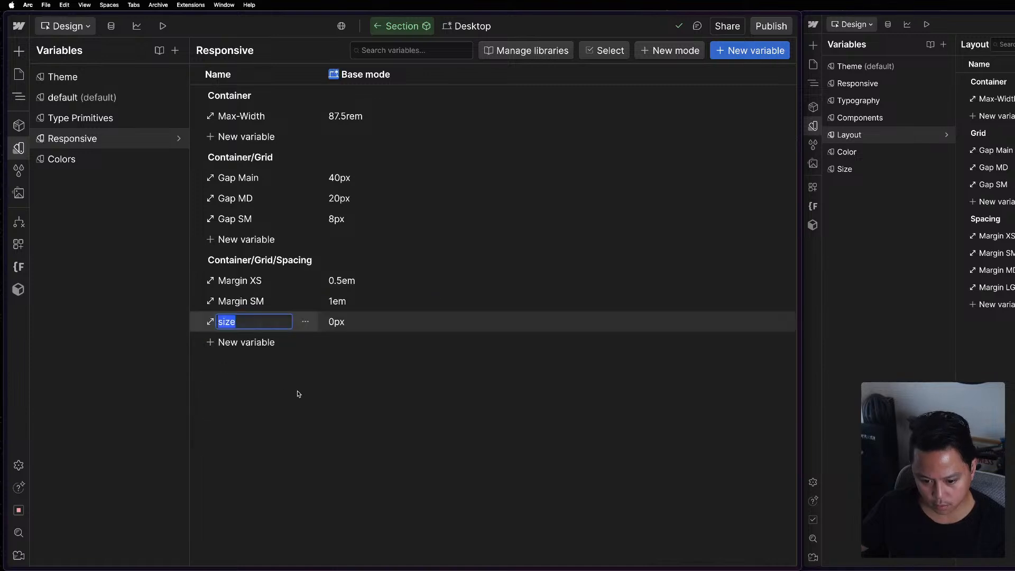
text(Margin )
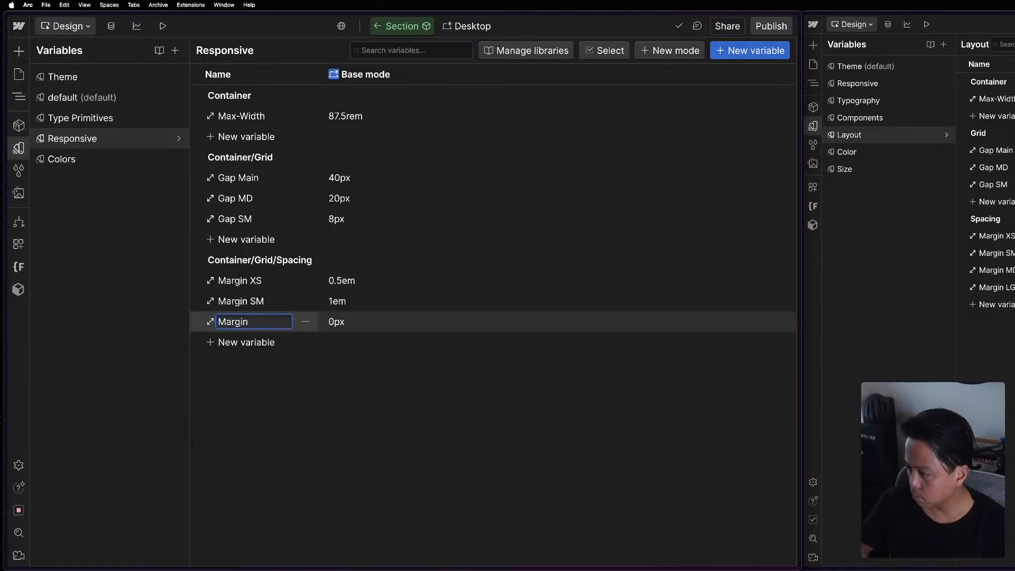
text(MD)
key(Return)
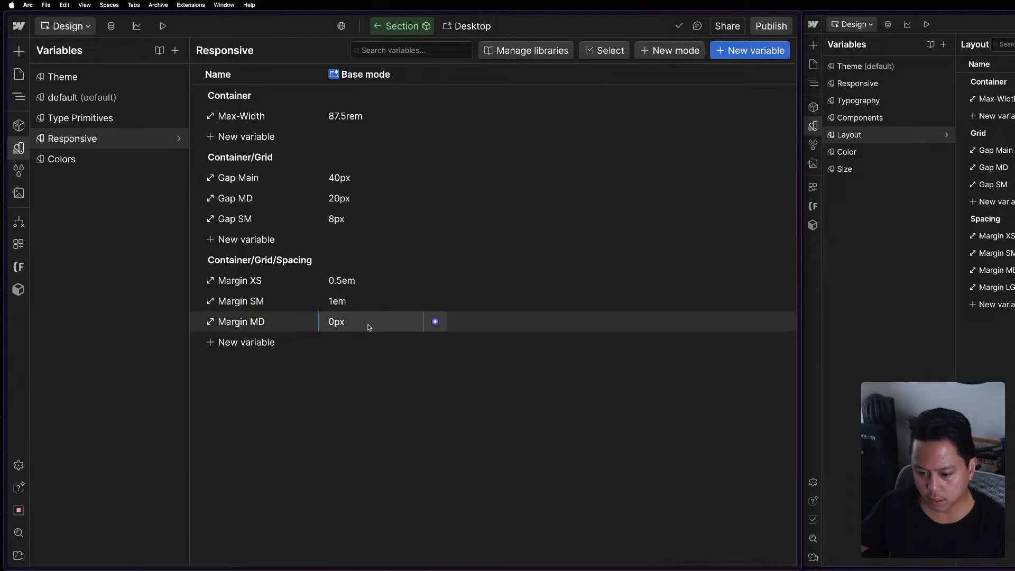
click(369, 324)
text(2em)
key(Return)
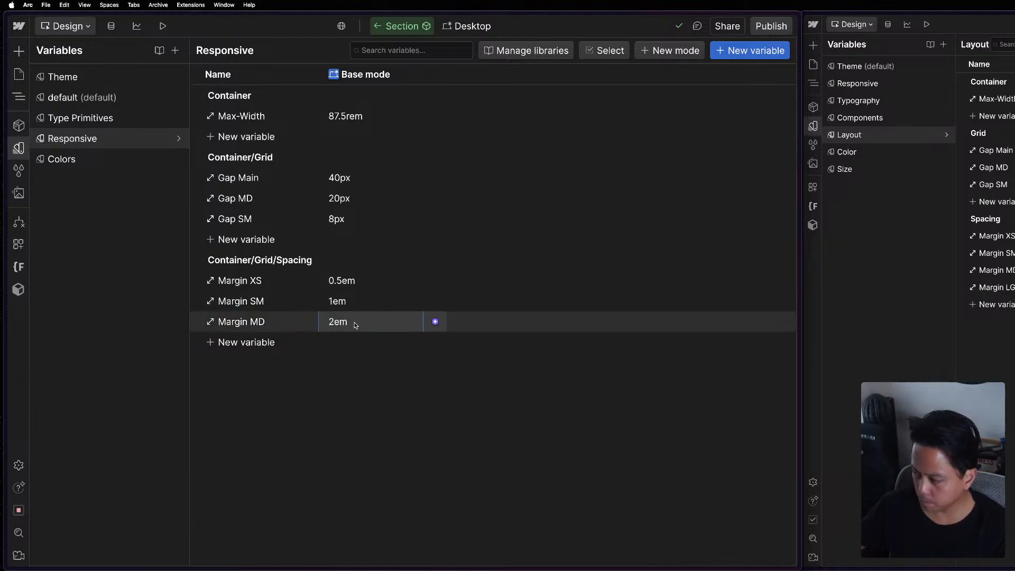
Add a size variable named Margin LG to the Container/Grid/Spacing group with a base value of 3em.
click(267, 344)
click(238, 392)
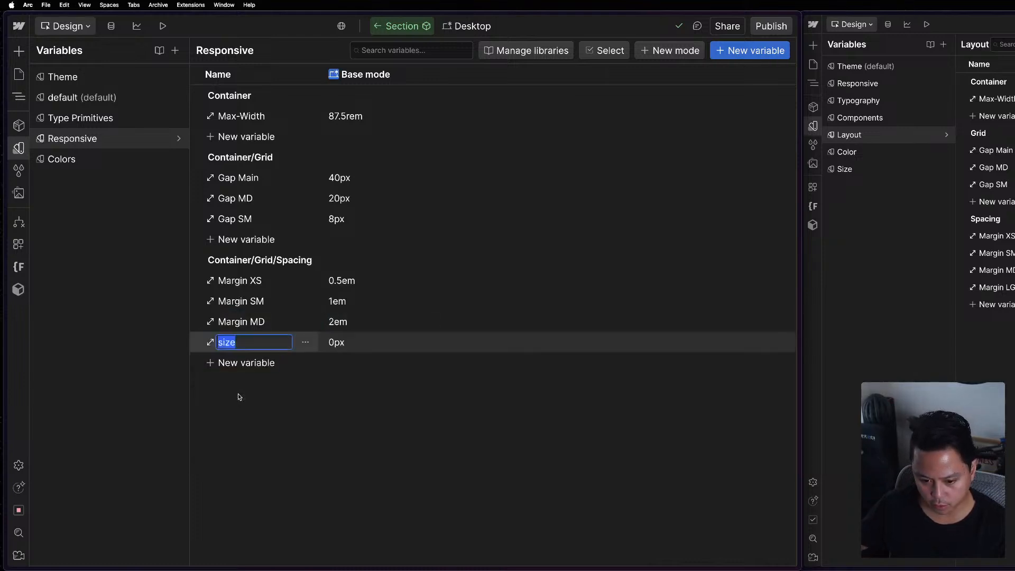
text(Margin)
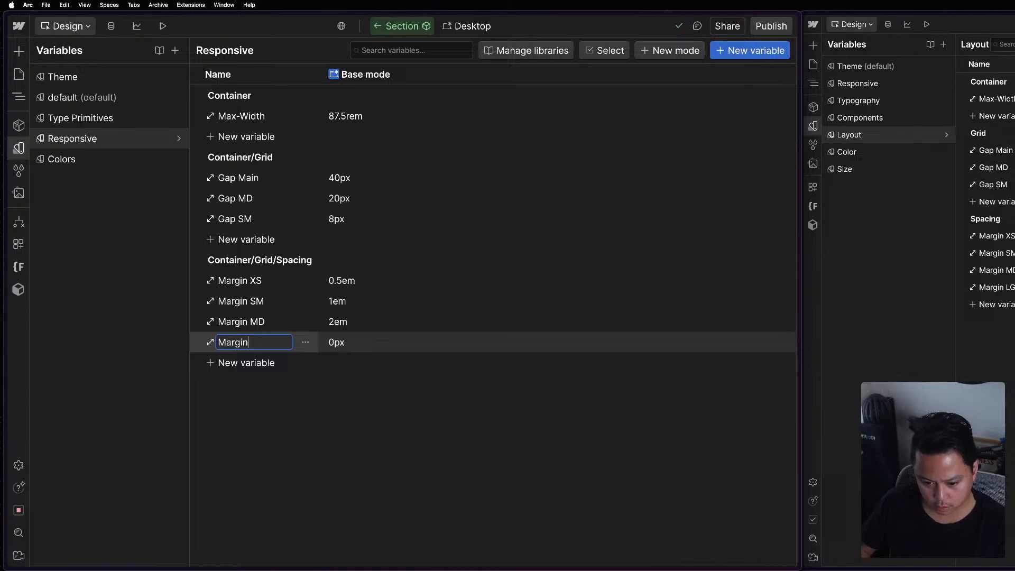
text( LG)
key(Return)
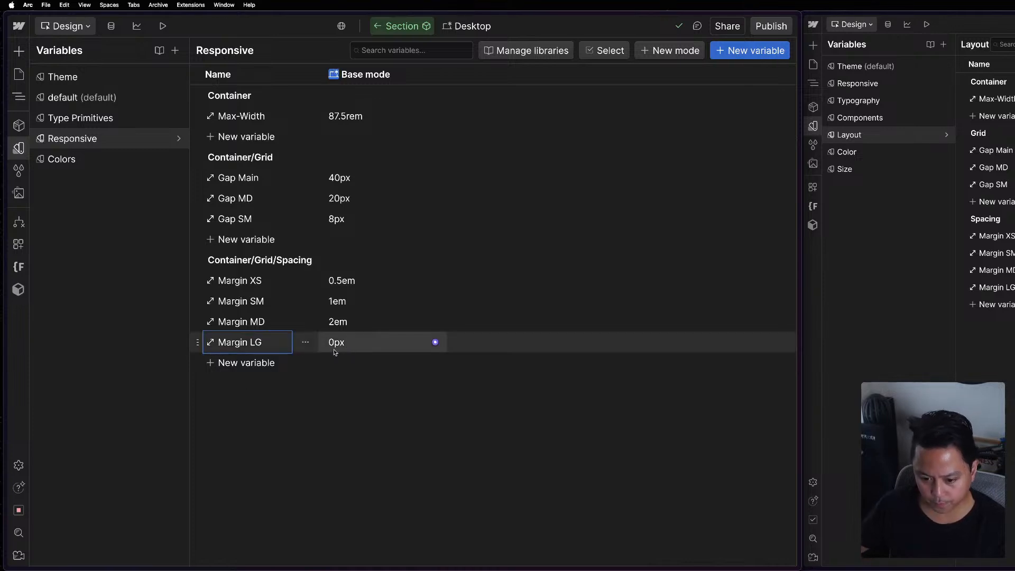
click(350, 341)
text(3em)
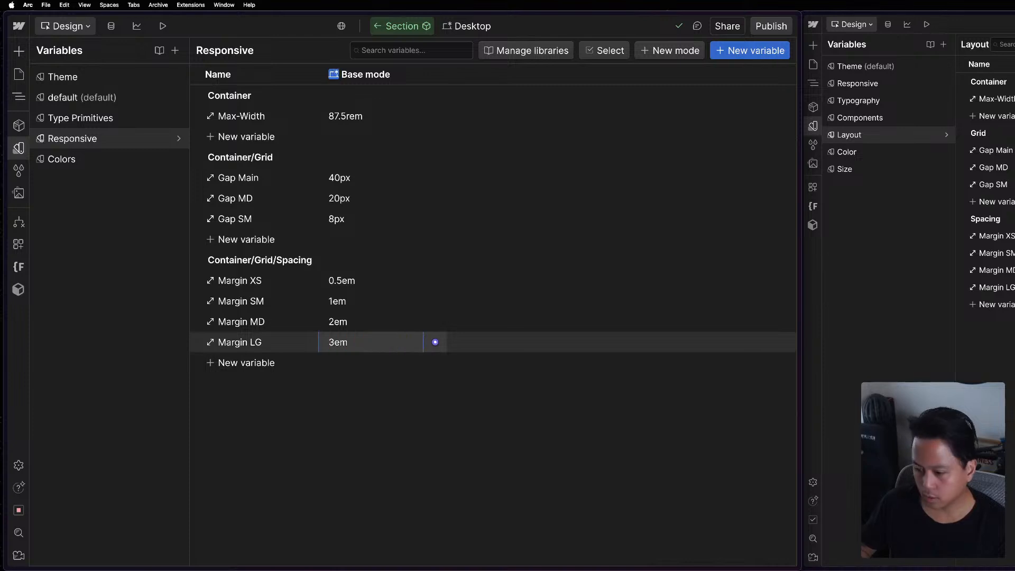
key(Return)
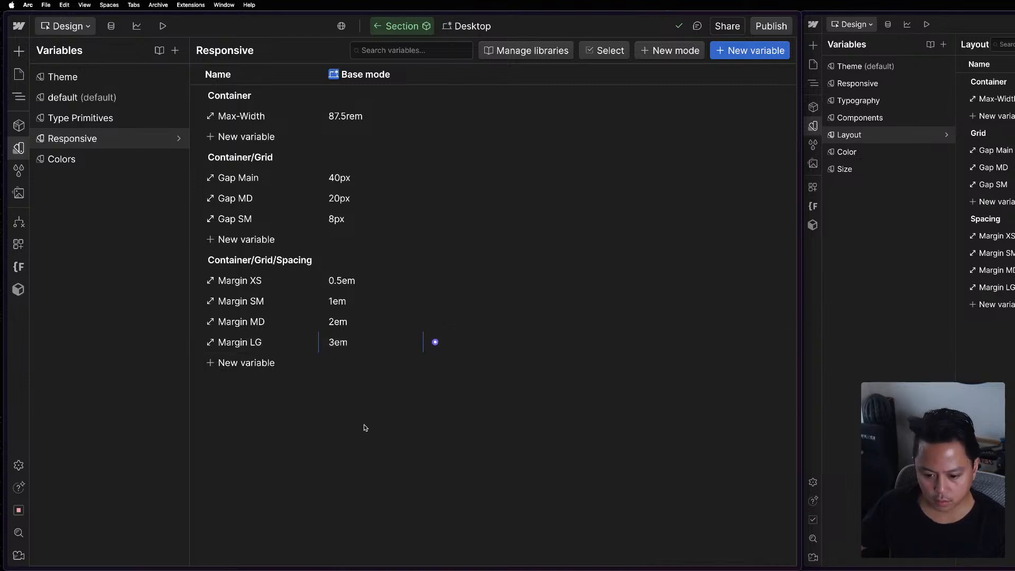
Rename the Container/Grid variable group to Grid.
double_click(236, 164)
click(259, 158)
click(254, 158)
drag(253, 158, 208, 161)
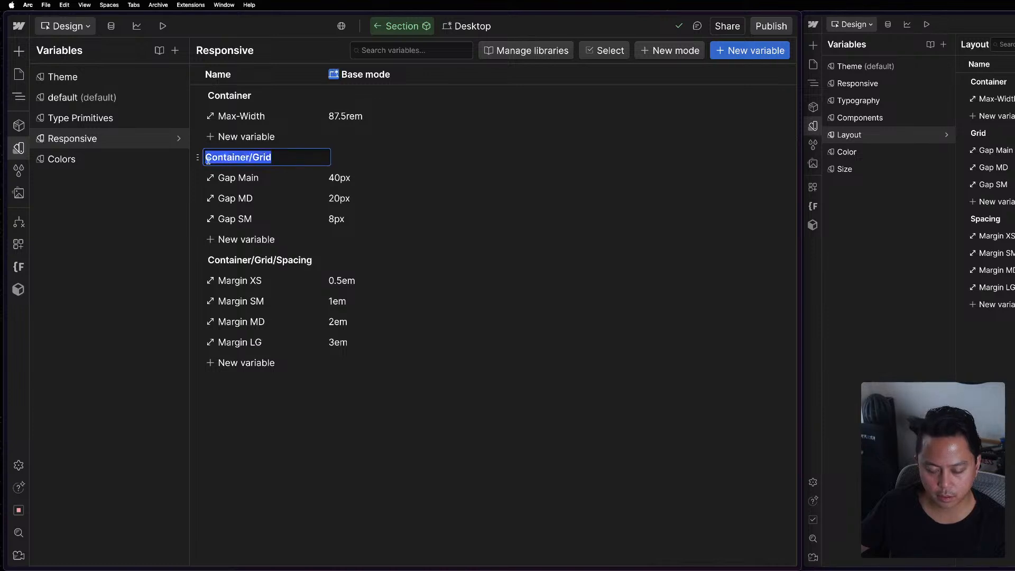
click(243, 158)
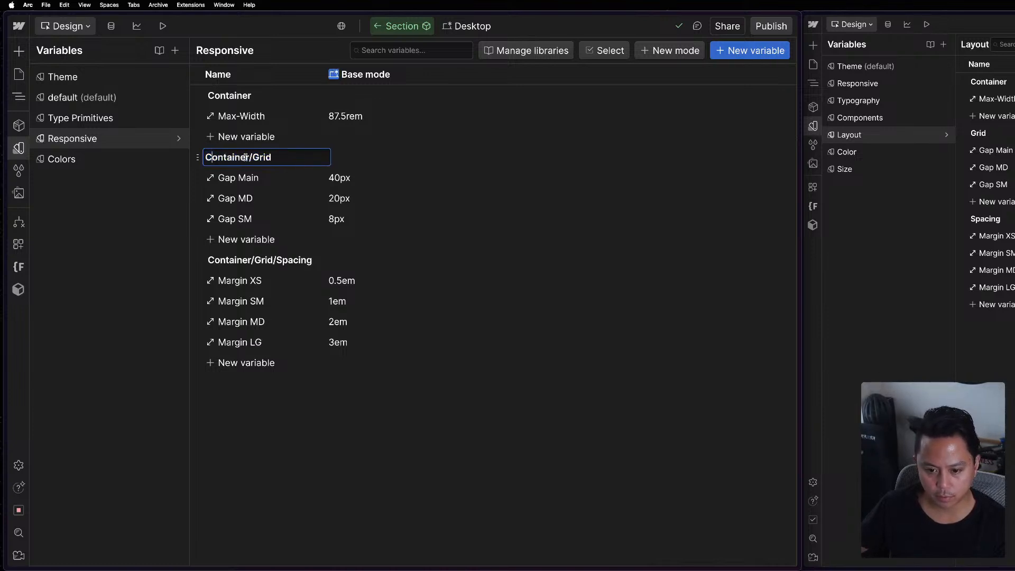
drag(252, 157, 179, 155)
key(BackSpace)
key(Return)
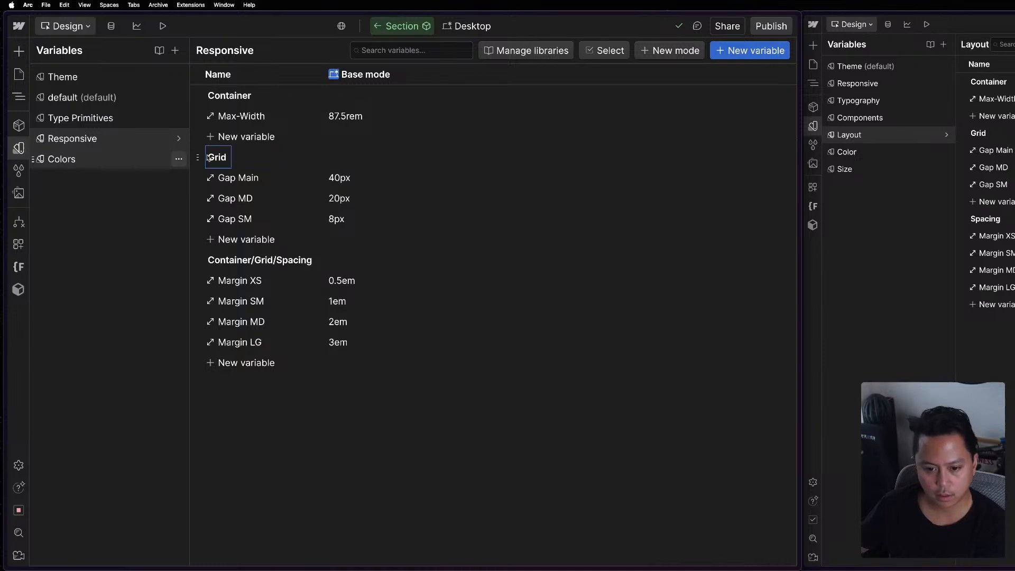
Rename the Container/Grid/Spacing variable group to Spacing.
double_click(285, 260)
click(276, 261)
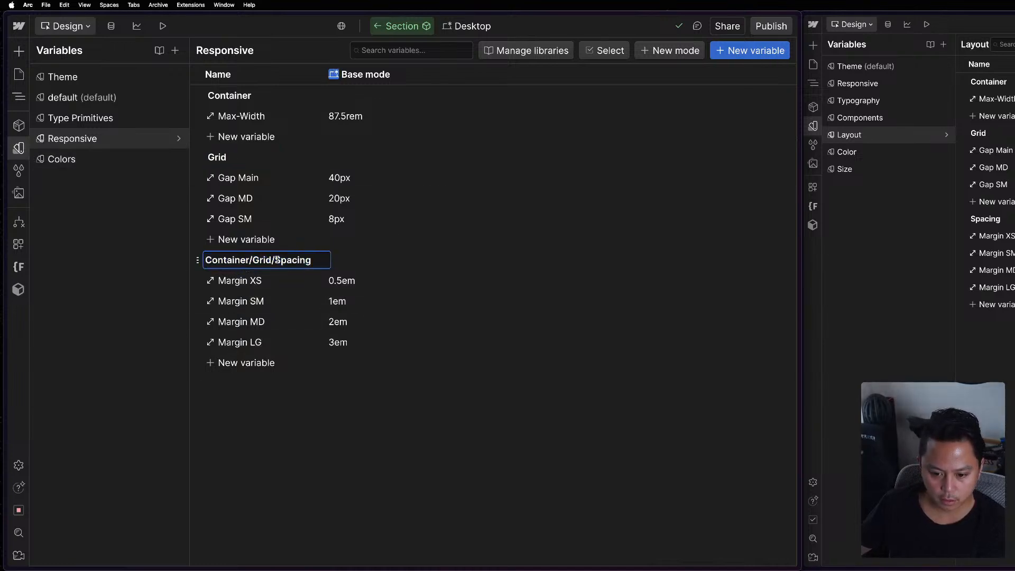
drag(276, 261, 167, 256)
key(BackSpace)
key(Return)
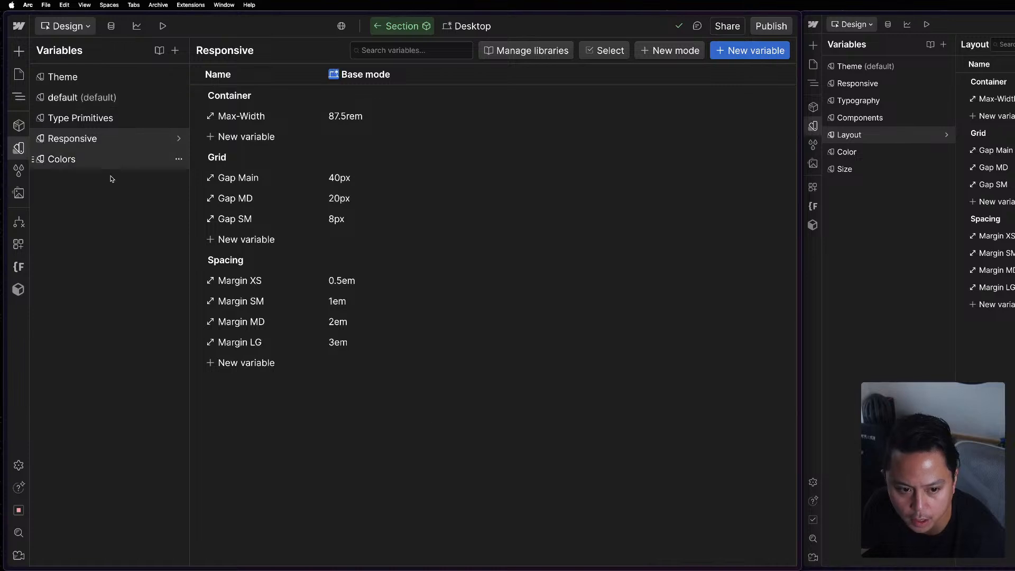
Open the slot's Row & Col Gap [LG] variable for editing and browse the variables available as its value.
click(19, 149)
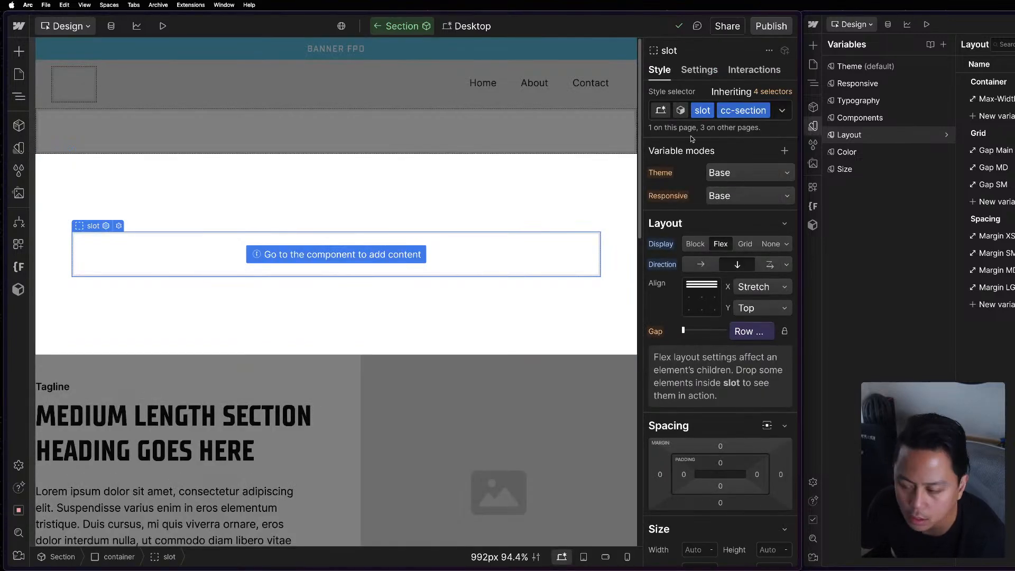
click(773, 332)
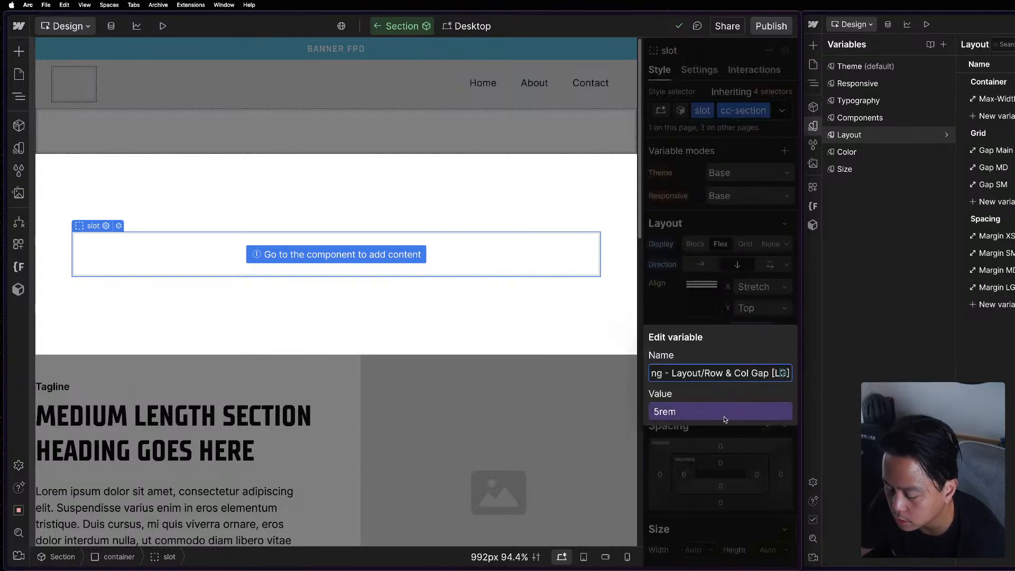
click(681, 410)
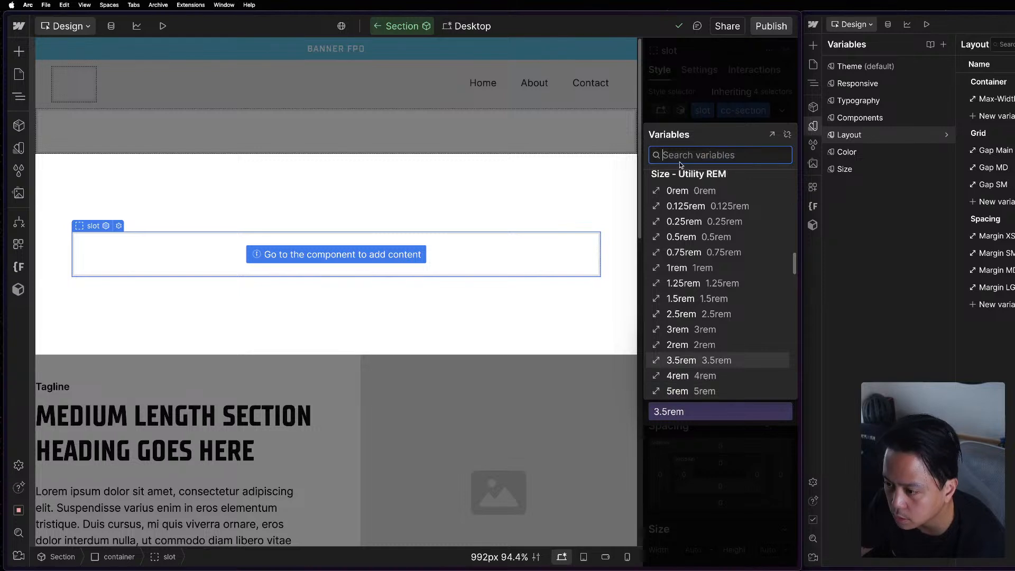
scroll(716, 246, up, 15)
Examine the reference project's Section component and its slot, plus the grid row and column instances in the image section.
click(1009, 236)
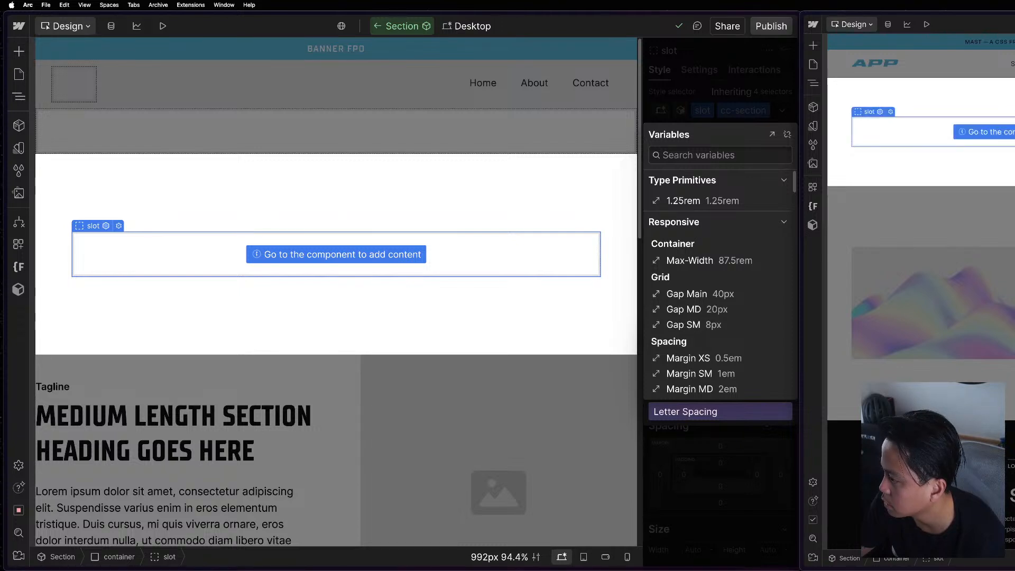
key(Escape)
double_click(933, 331)
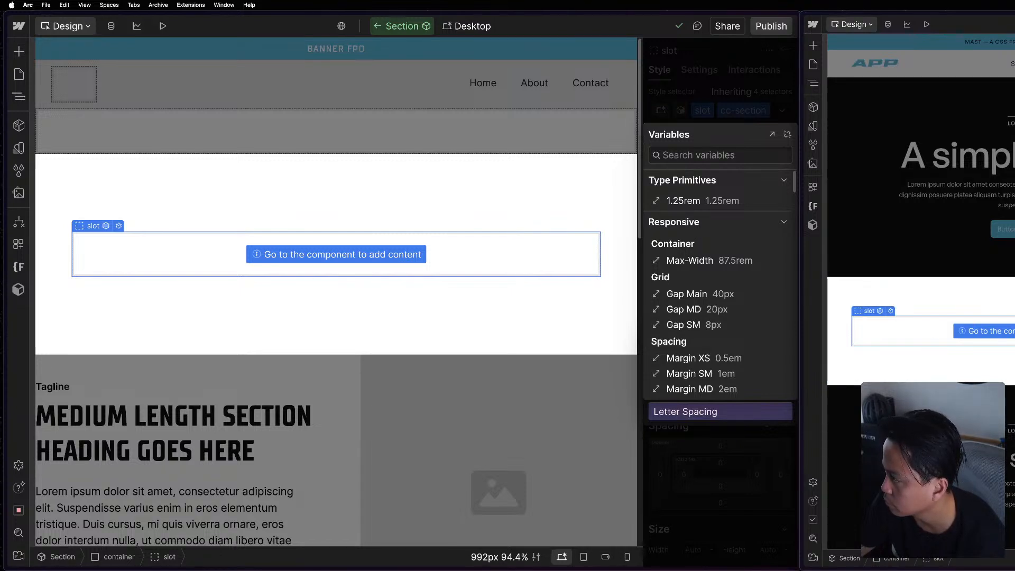
double_click(846, 152)
double_click(900, 256)
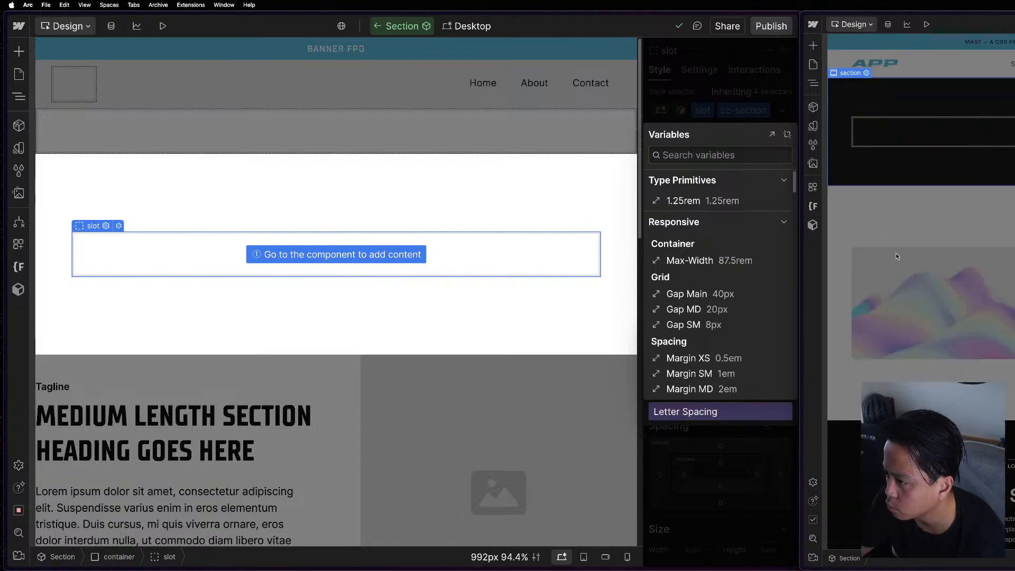
click(934, 132)
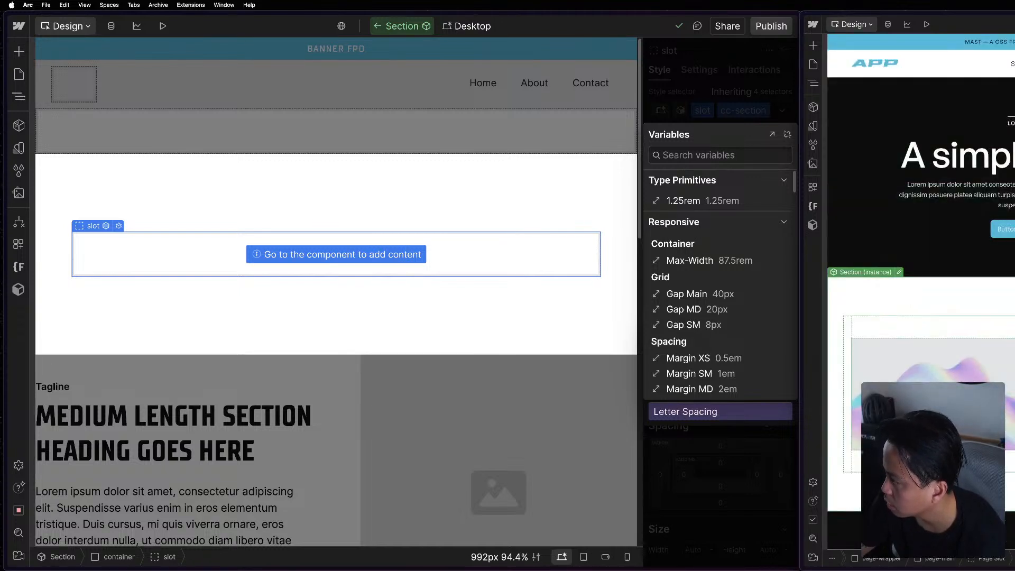
click(934, 394)
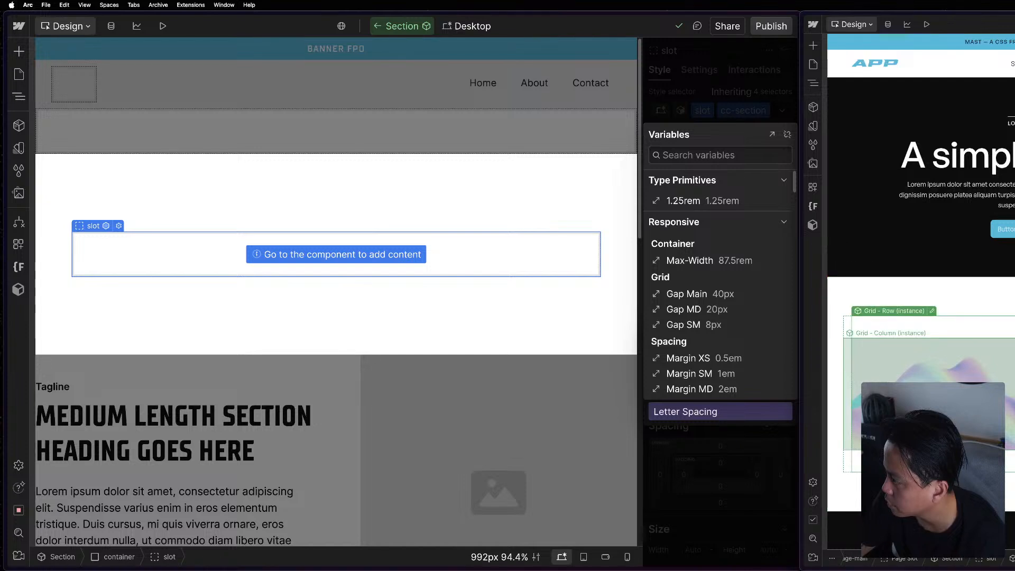
click(934, 394)
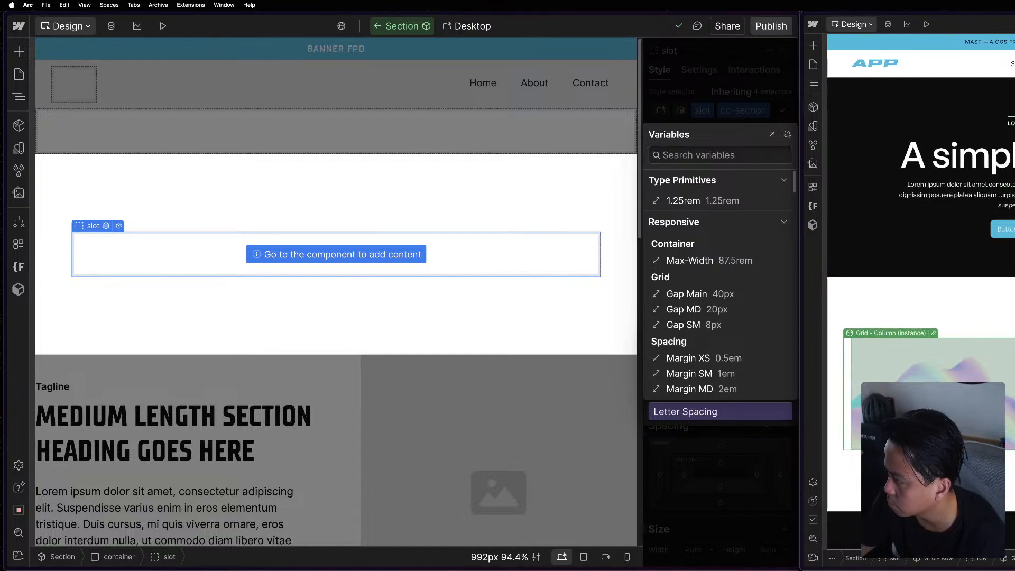
click(934, 412)
click(933, 304)
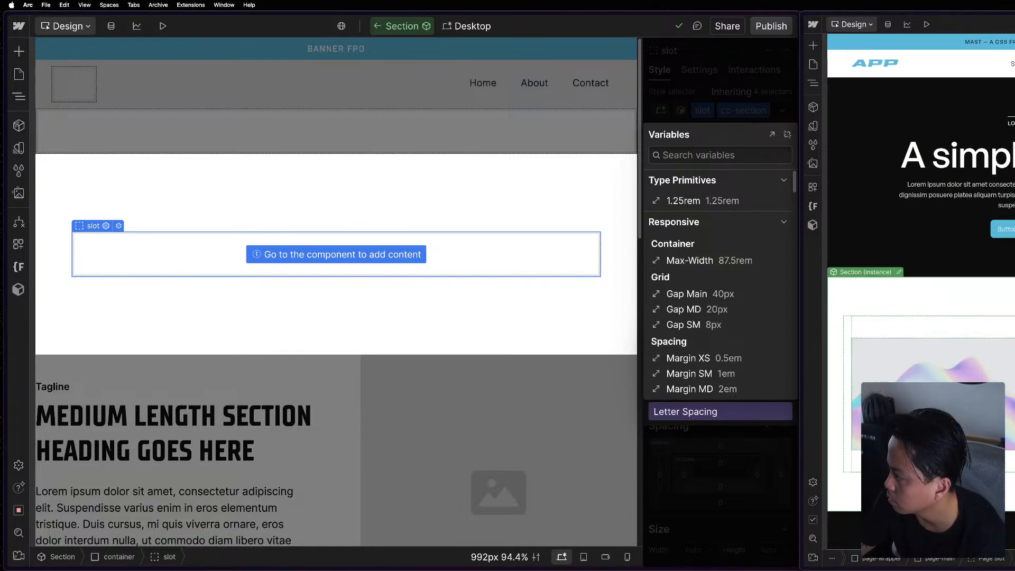
Bring the reference project fully into view and examine the properties of its grid row and section instances.
drag(1012, 16, 379, 5)
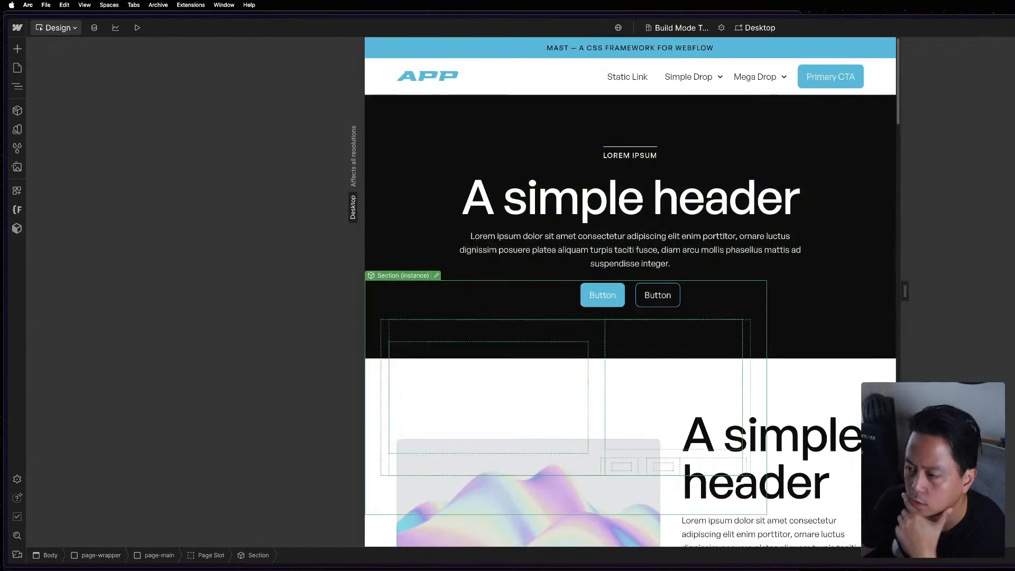
drag(1014, 15, 797, 4)
click(569, 282)
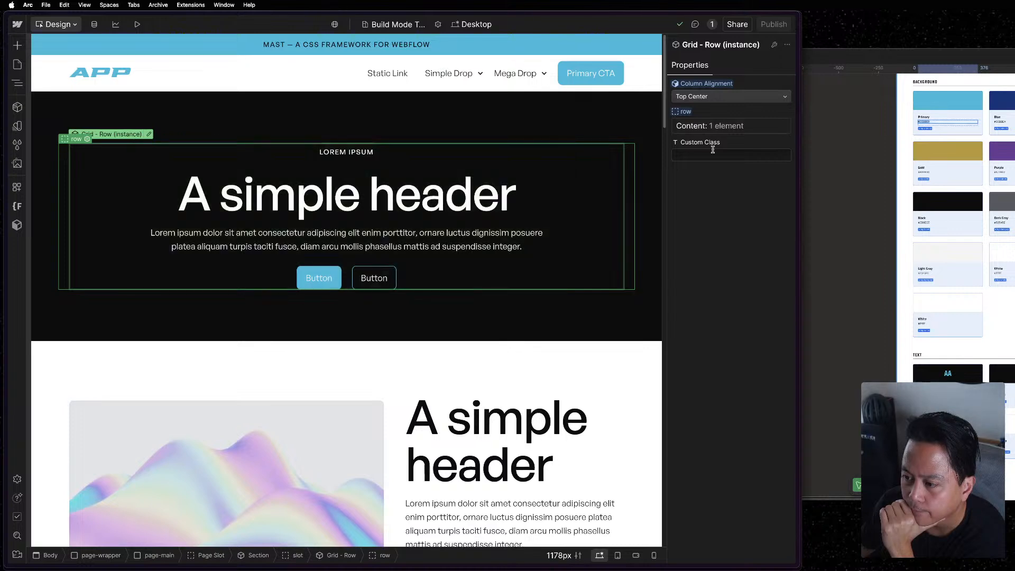
click(495, 286)
scroll(444, 370, down, 5)
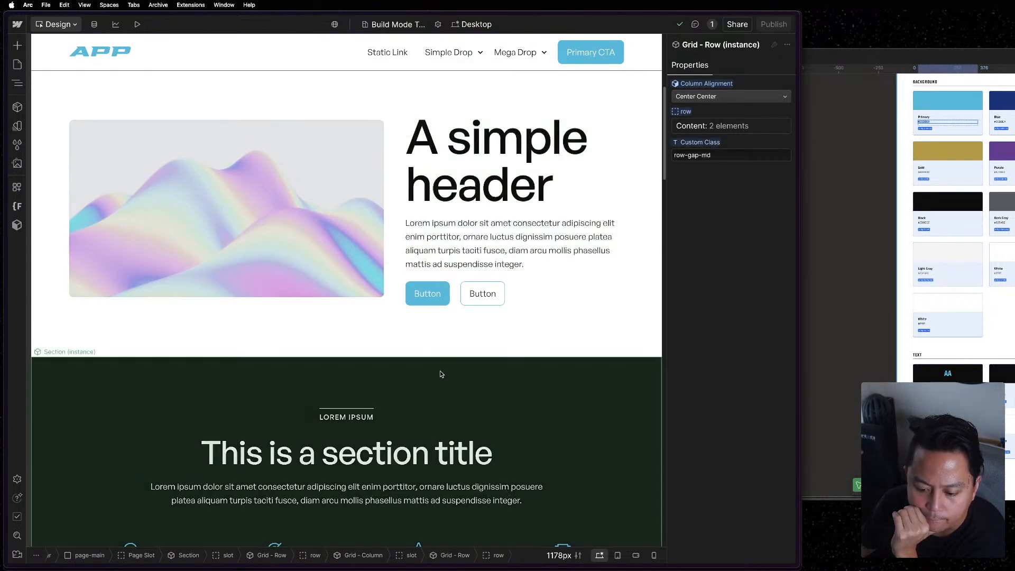
click(422, 324)
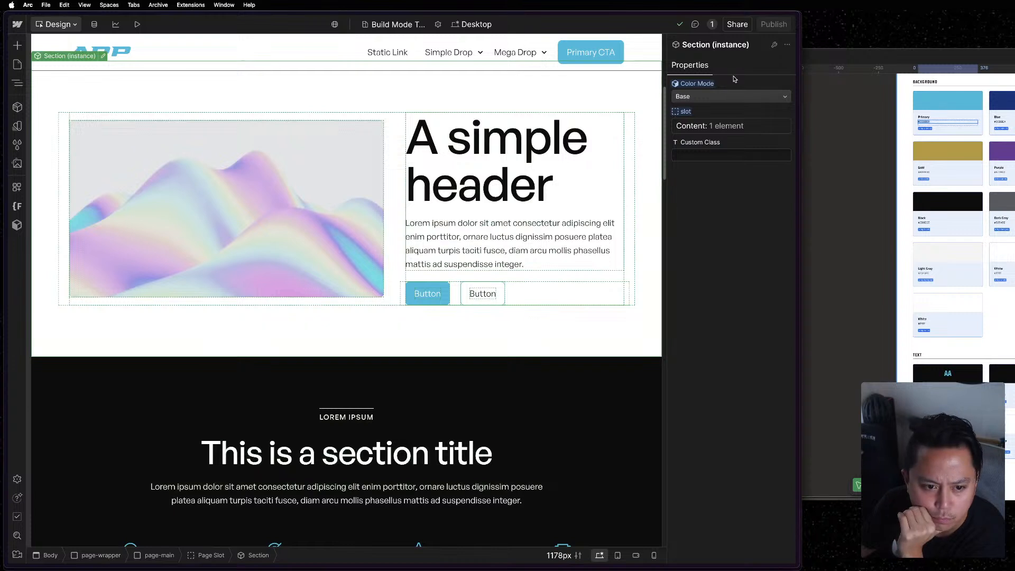
Examine the grid row and content instances nested in the reference project's image section.
click(719, 128)
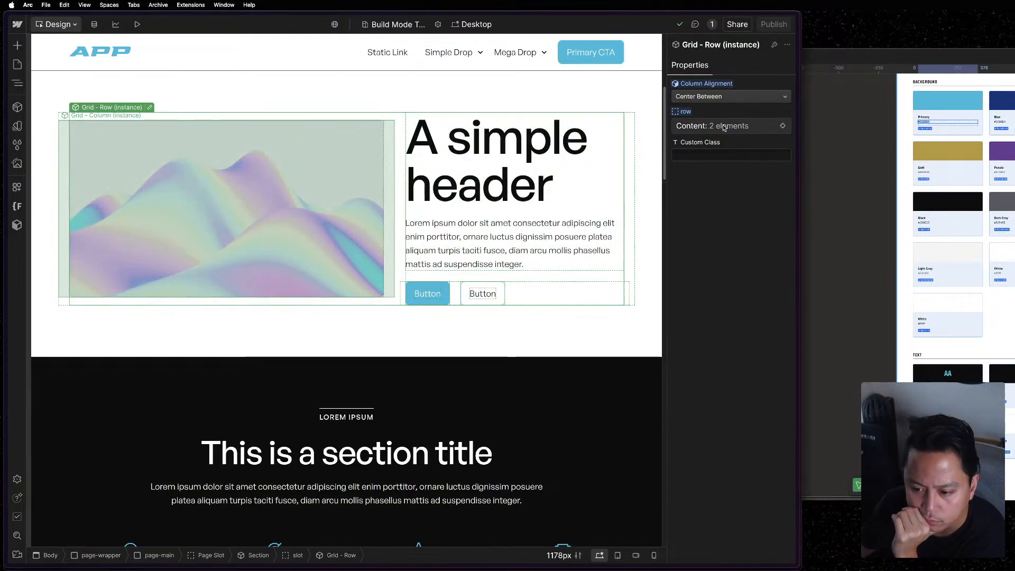
click(725, 128)
click(724, 128)
click(724, 128)
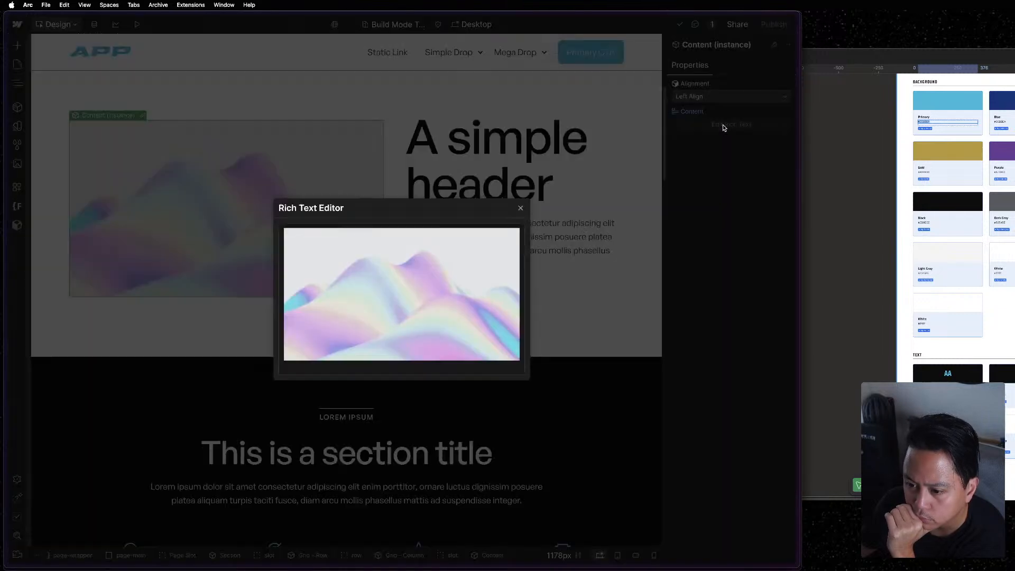
key(Escape)
In the reference project's Section component, link the slot's gap to the Layout collection's Gap Main variable and exit the component.
click(550, 341)
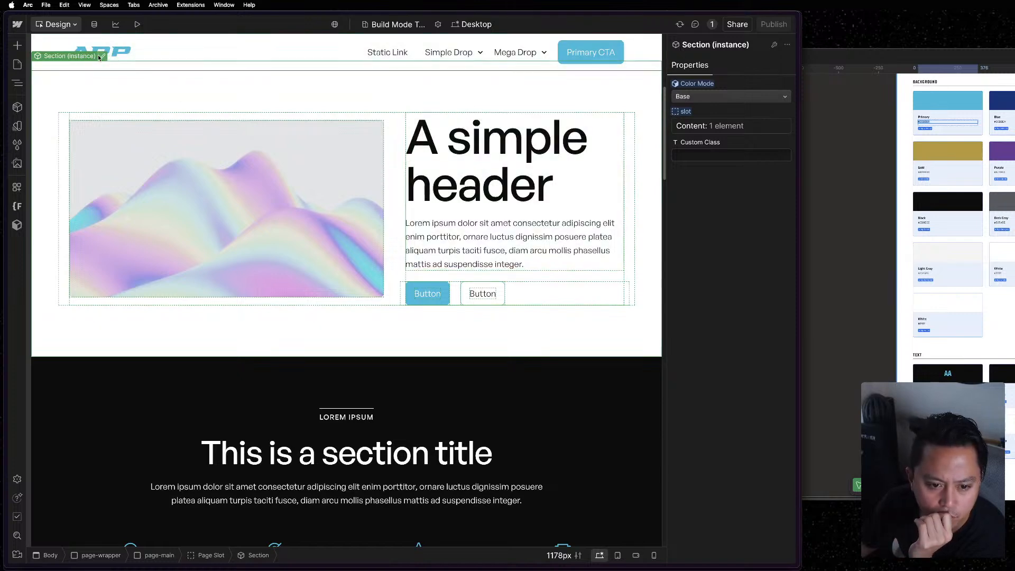
click(101, 57)
key(Escape)
click(102, 56)
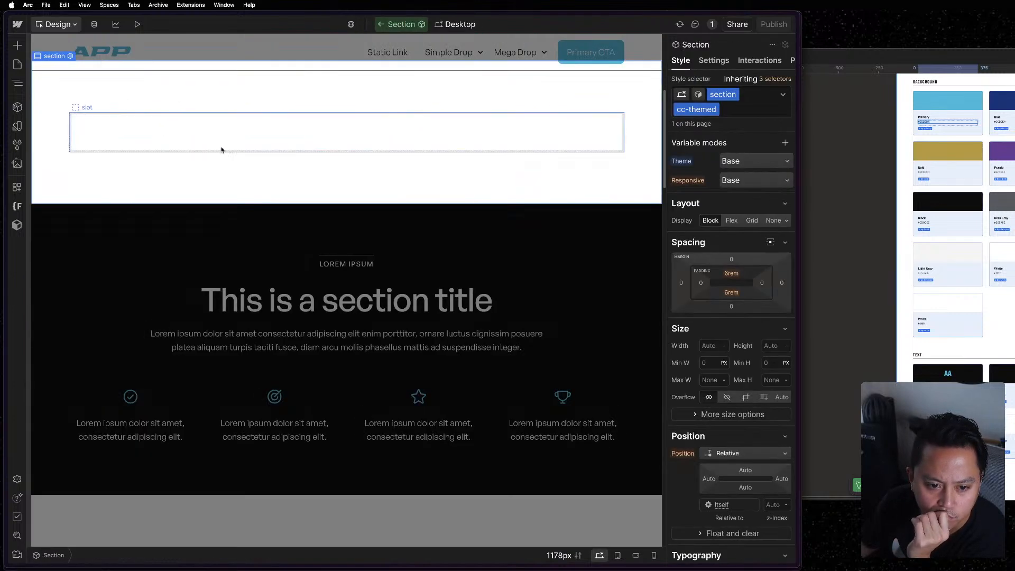
click(748, 284)
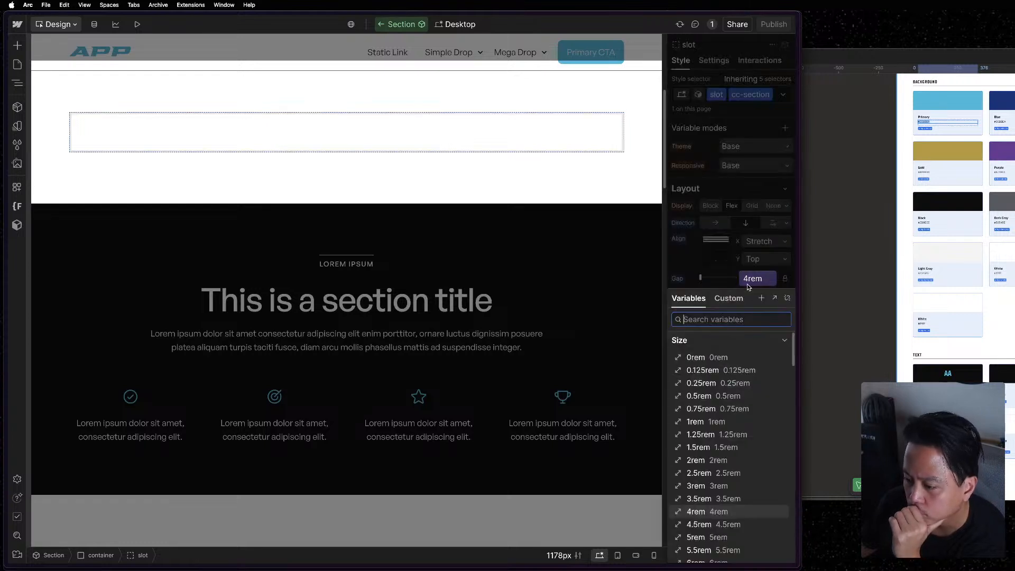
click(697, 357)
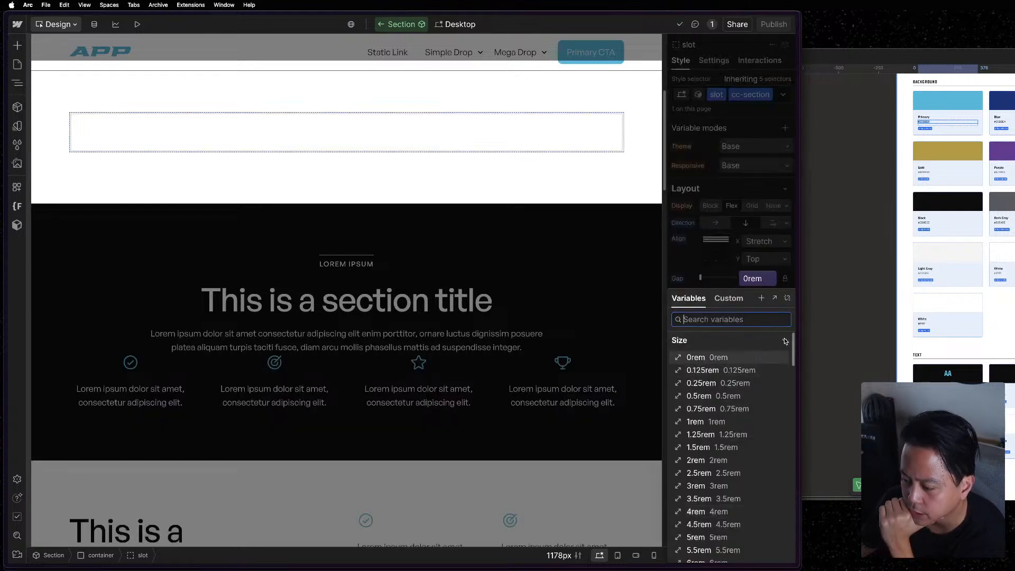
click(785, 341)
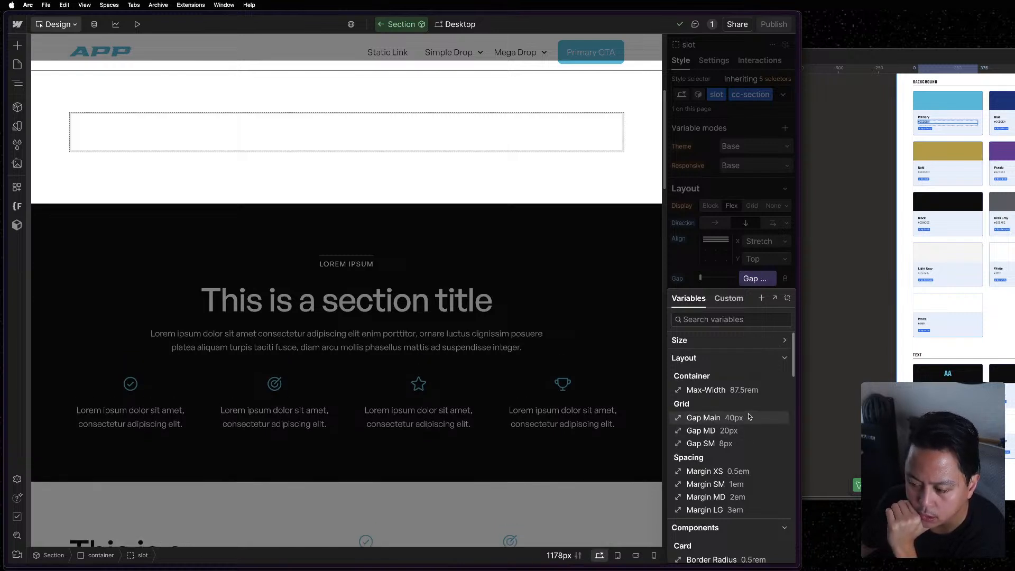
click(749, 417)
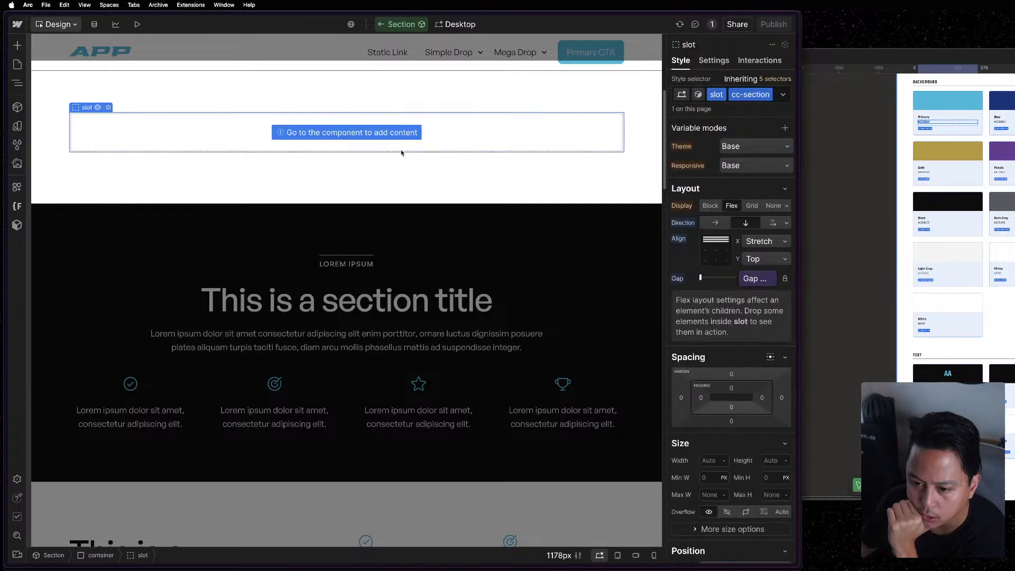
double_click(450, 220)
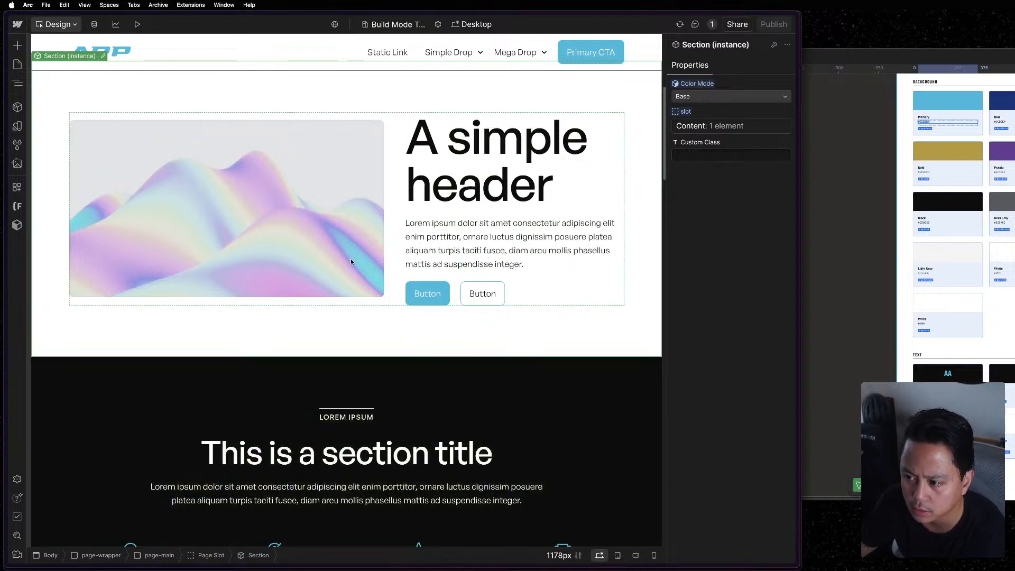
Move the reference project window aside and return to the project where the slot's gap variable is being edited.
drag(442, 13, 1005, 7)
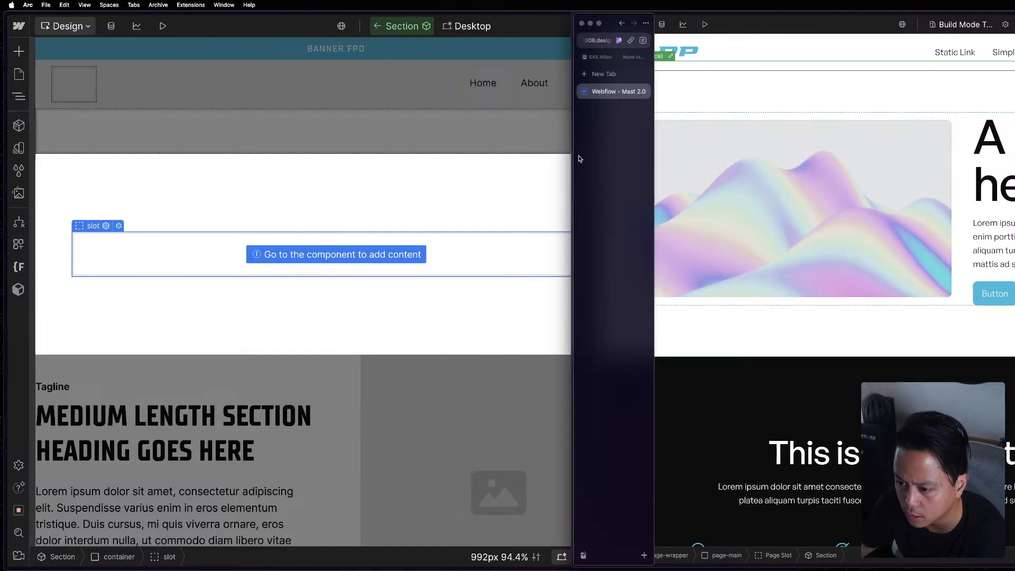
drag(580, 158, 647, 165)
click(351, 140)
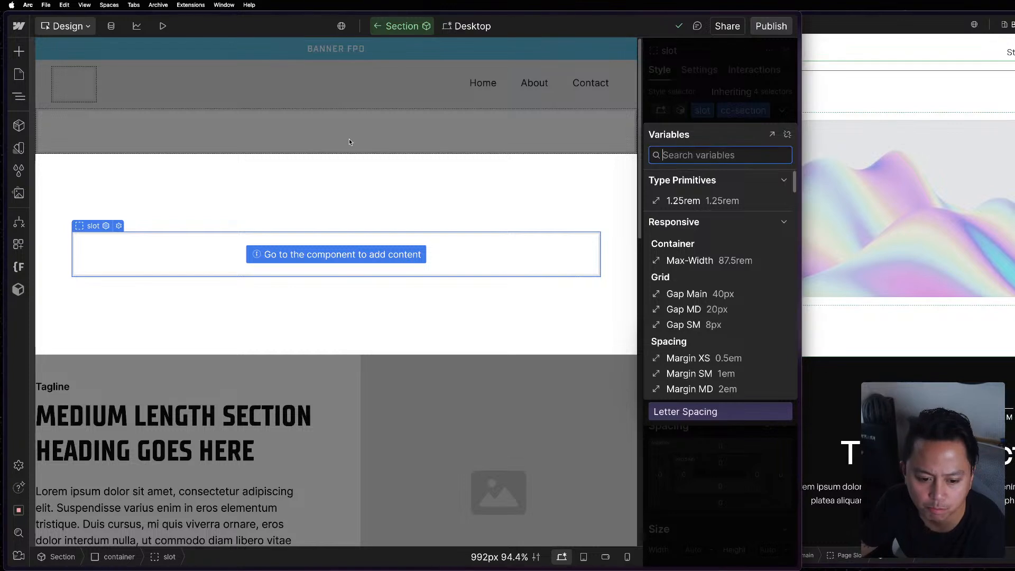
Set the Row & Col Gap [LG] variable's value to the Responsive collection's Gap Main variable.
scroll(742, 336, down, 1)
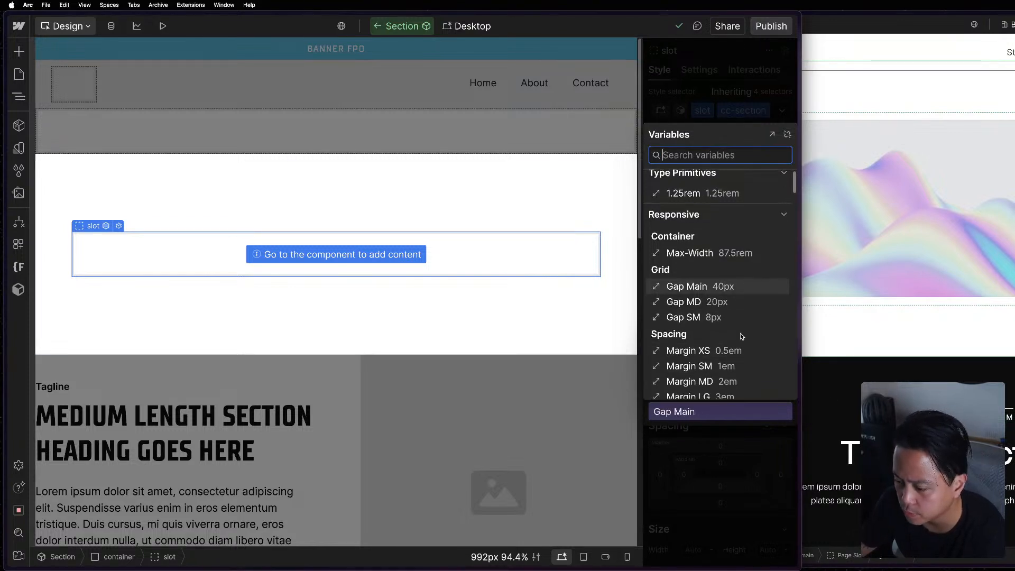
scroll(742, 360, down, 1)
scroll(743, 297, up, 2)
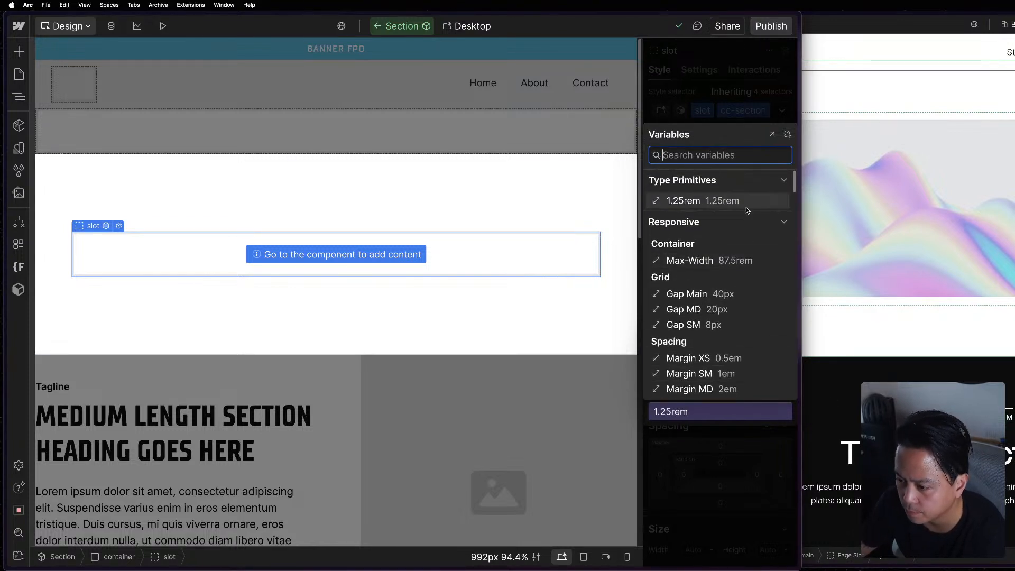
click(764, 221)
click(779, 245)
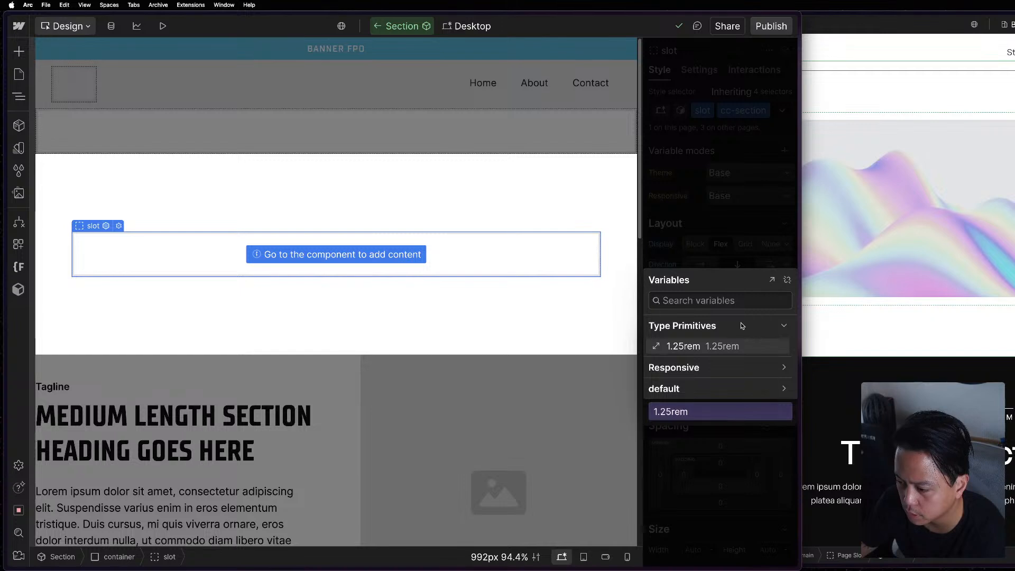
click(734, 238)
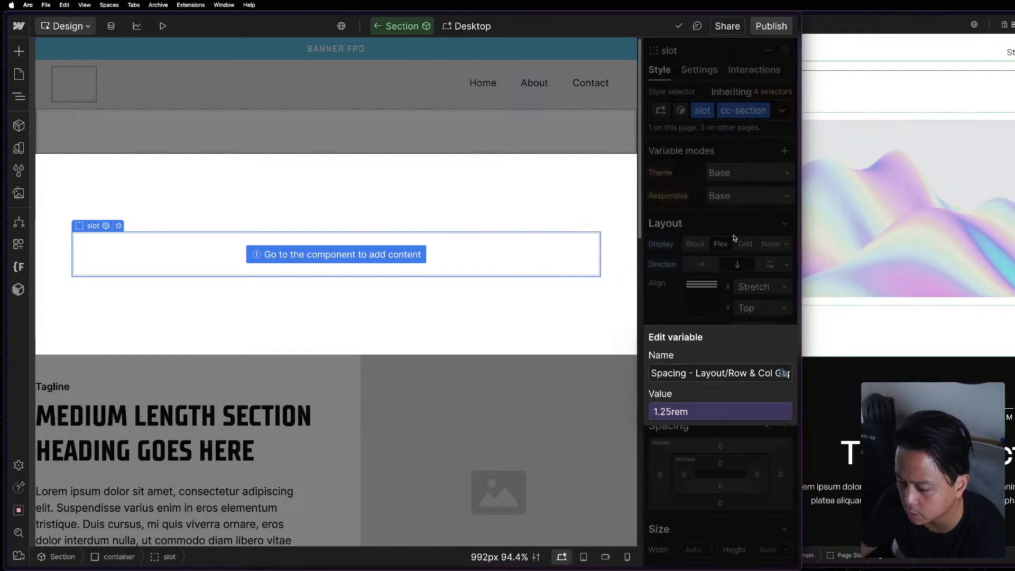
click(733, 412)
scroll(705, 327, down, 5)
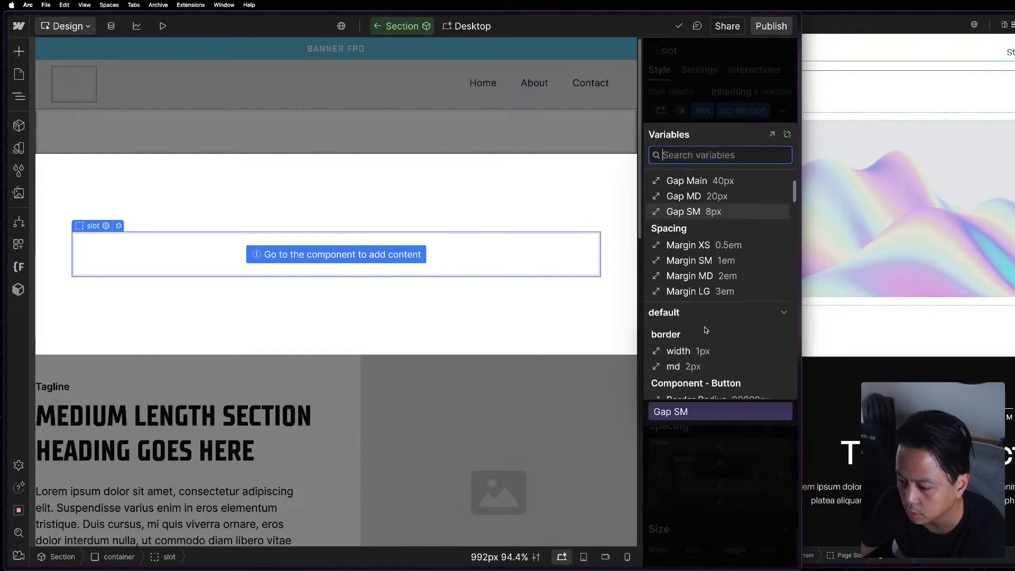
scroll(699, 303, up, 3)
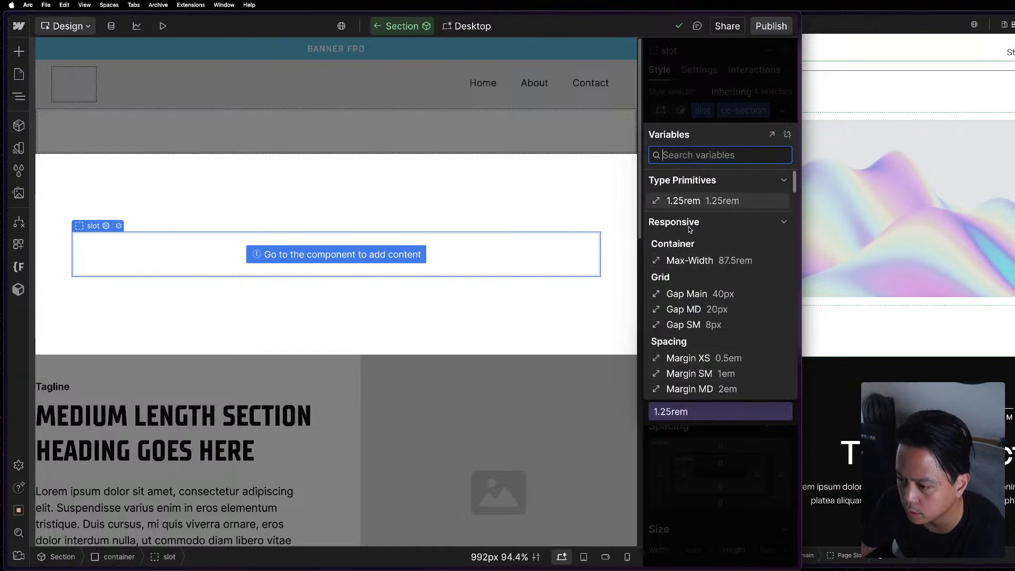
scroll(688, 226, down, 1)
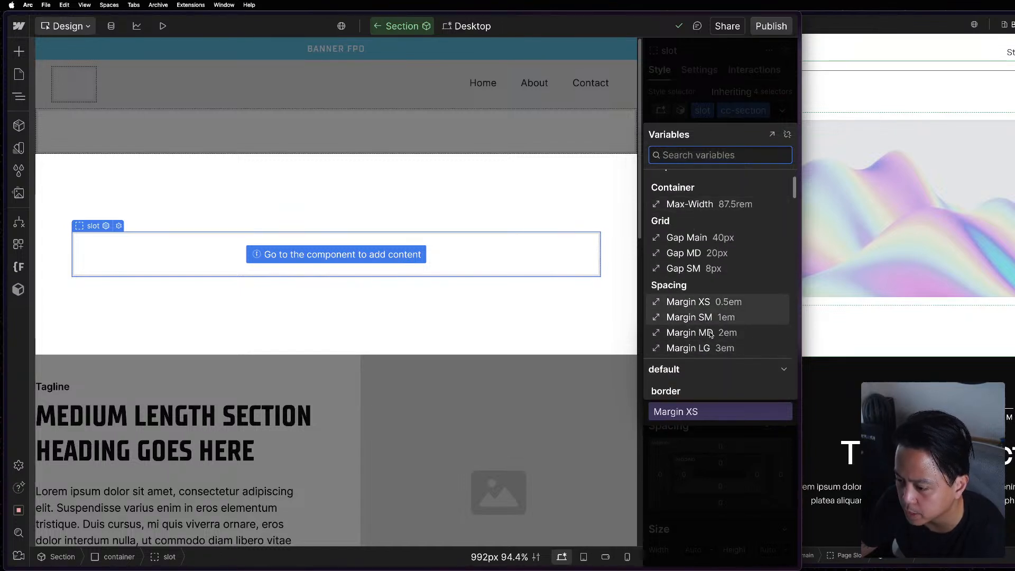
scroll(711, 335, up, 1)
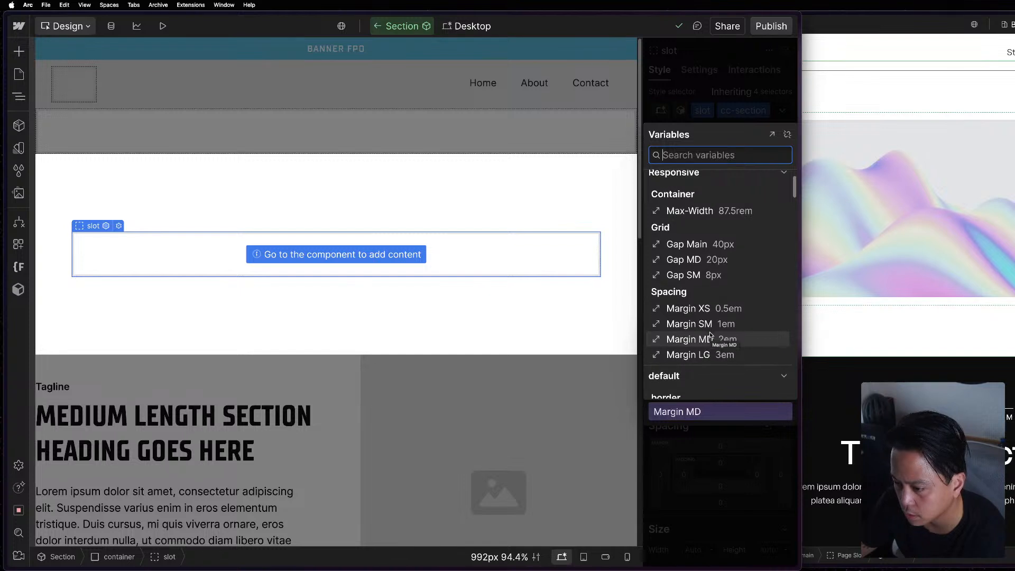
click(722, 250)
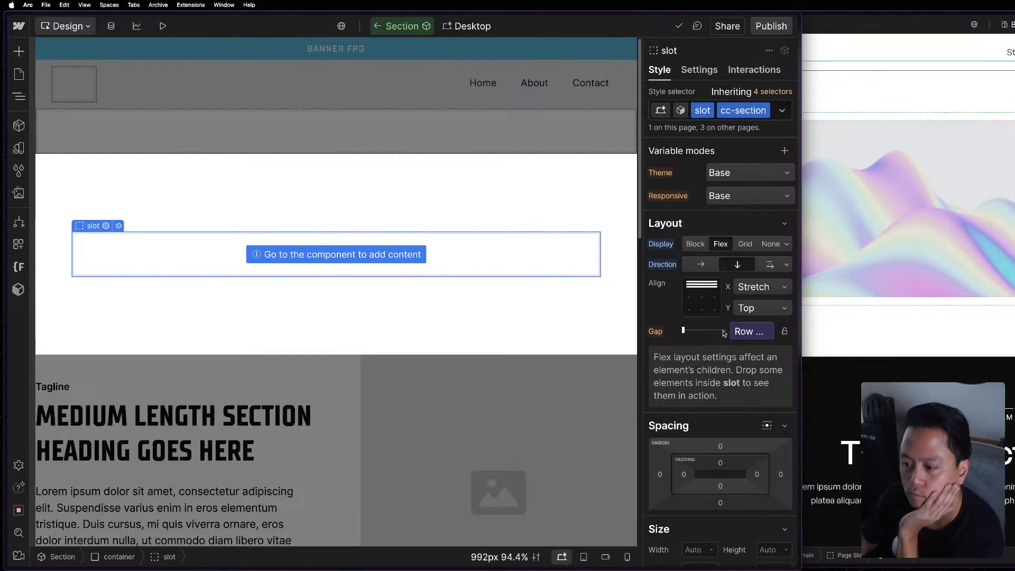
Read the full name of the slot's linked gap variable and review the Responsive collection's grid variables.
click(766, 329)
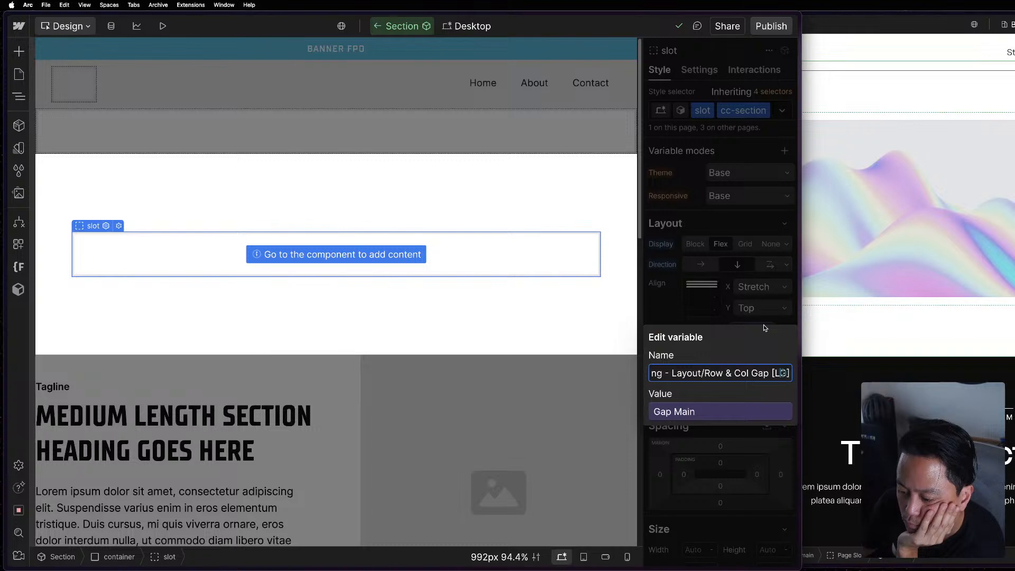
drag(677, 374, 646, 376)
click(731, 373)
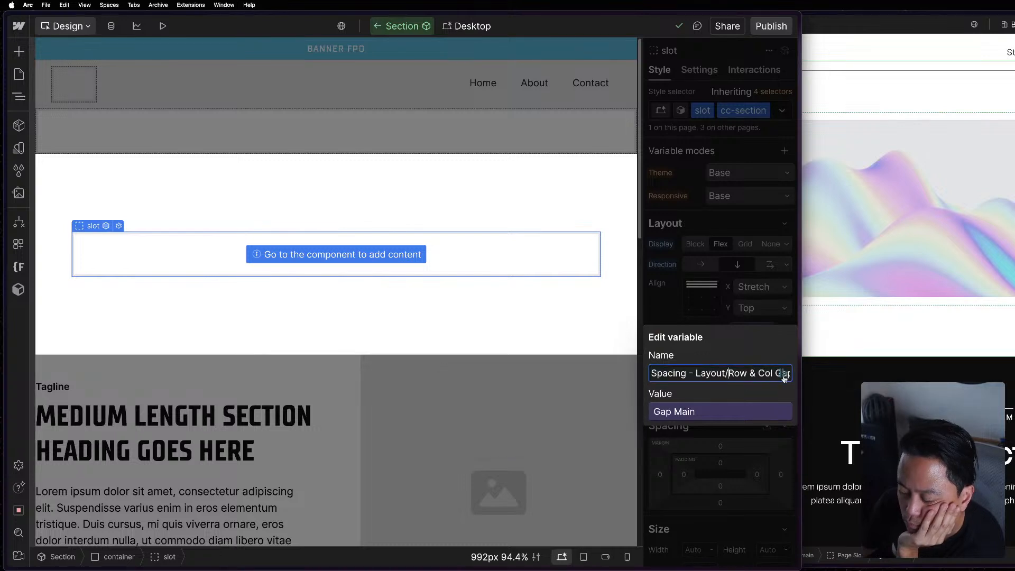
click(718, 301)
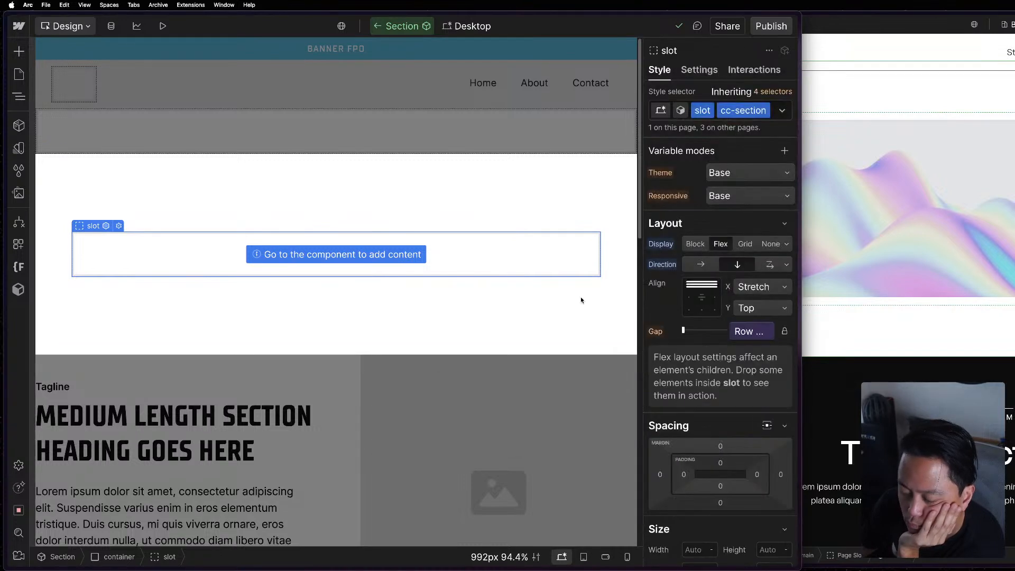
click(18, 148)
click(95, 141)
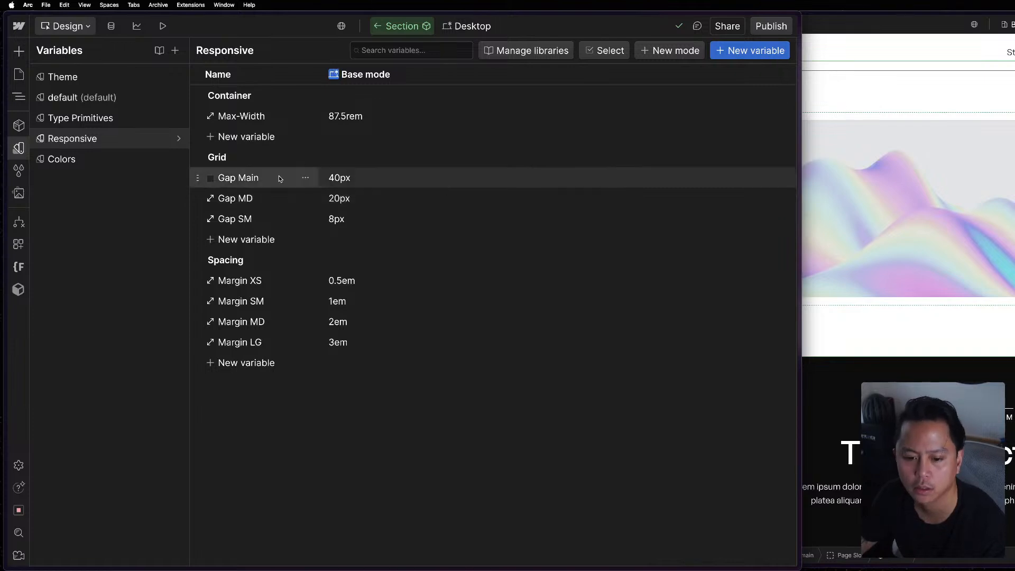
key(Escape)
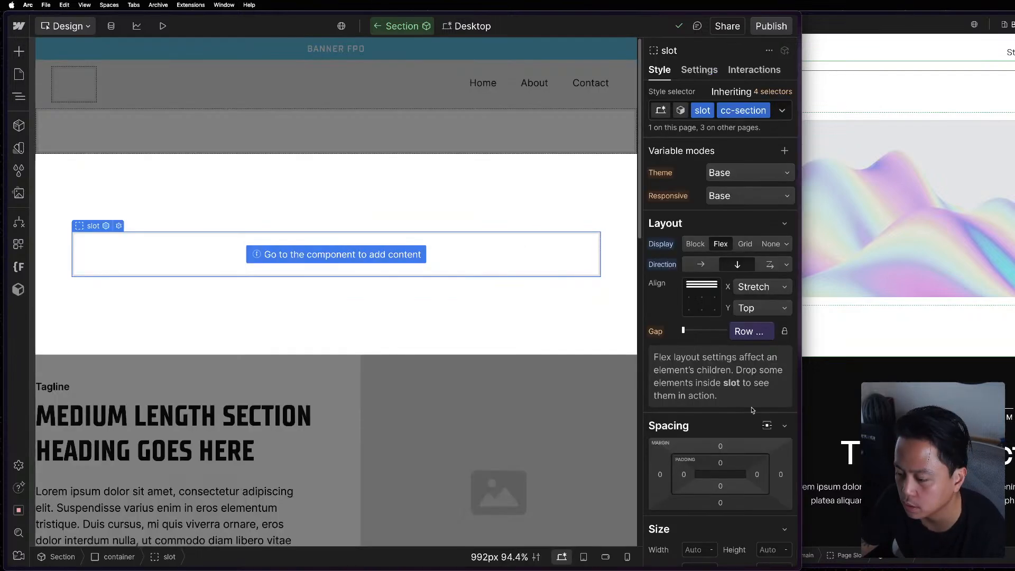
Reopen the slot's linked gap variable and check its group path and name again.
click(766, 331)
drag(672, 371, 629, 371)
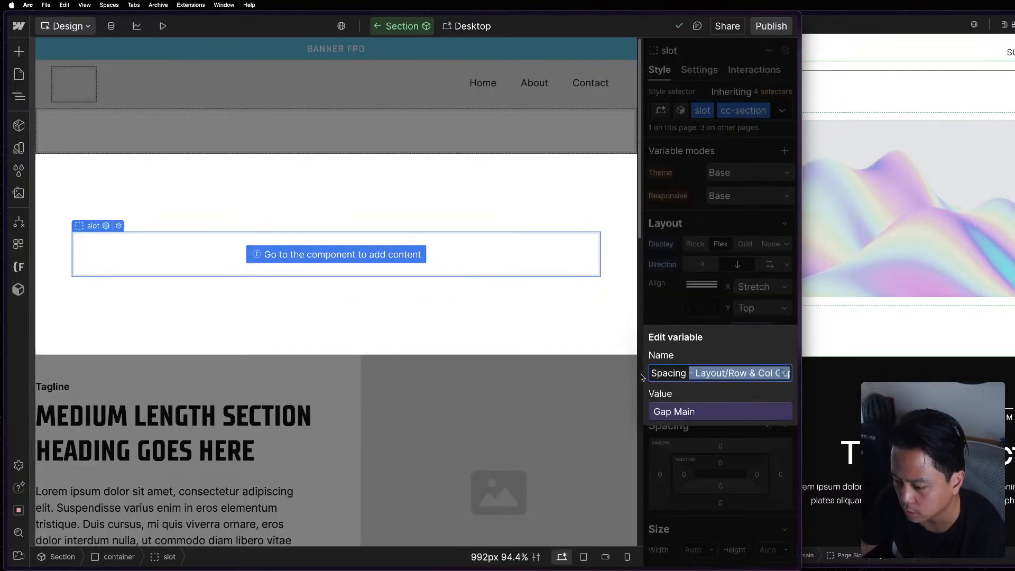
double_click(654, 377)
click(644, 380)
drag(721, 375, 798, 377)
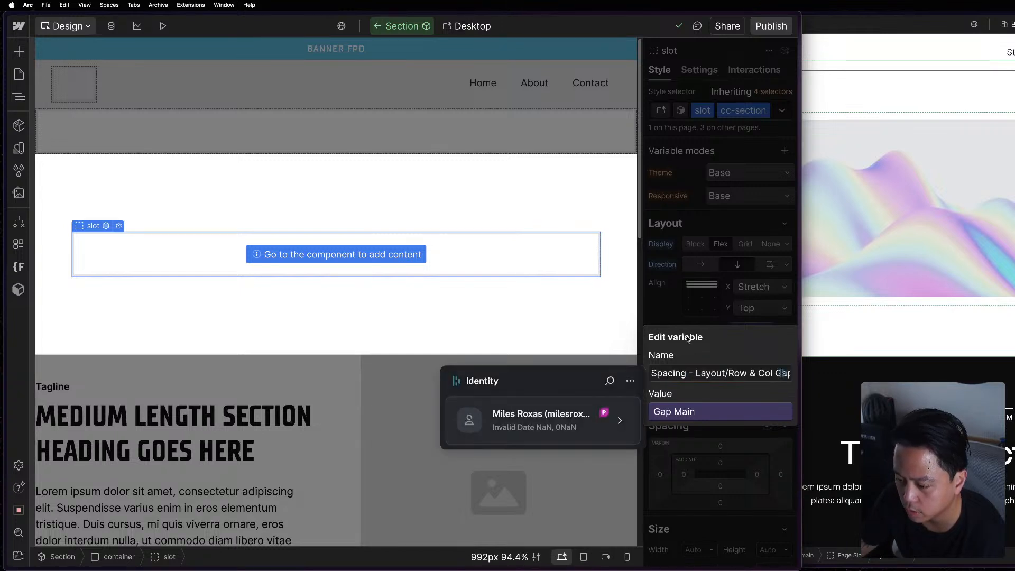
key(Escape)
Link the Section slot's gap directly to the Responsive collection's Gap Main variable and exit the component.
click(747, 332)
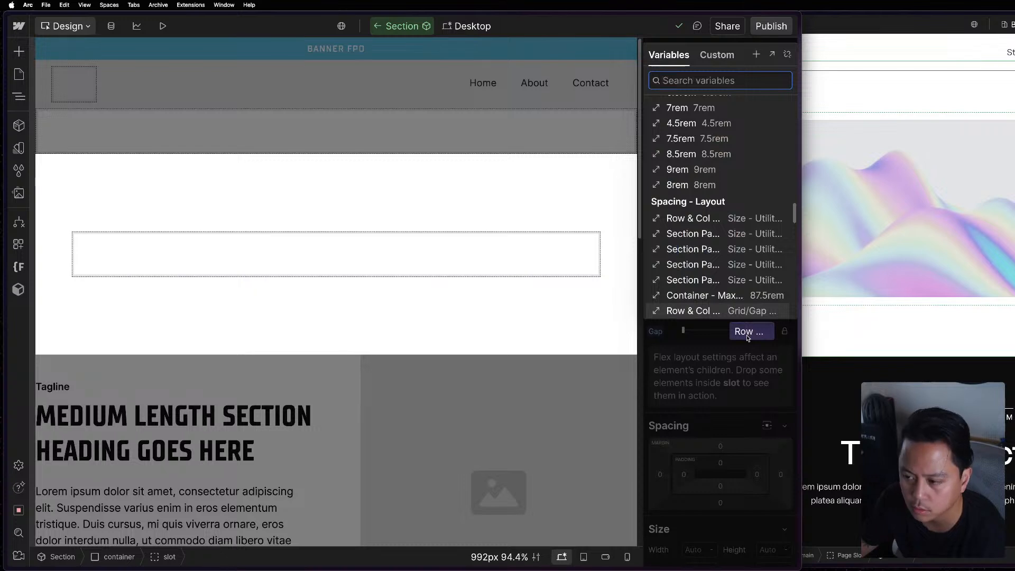
scroll(736, 169, up, 6)
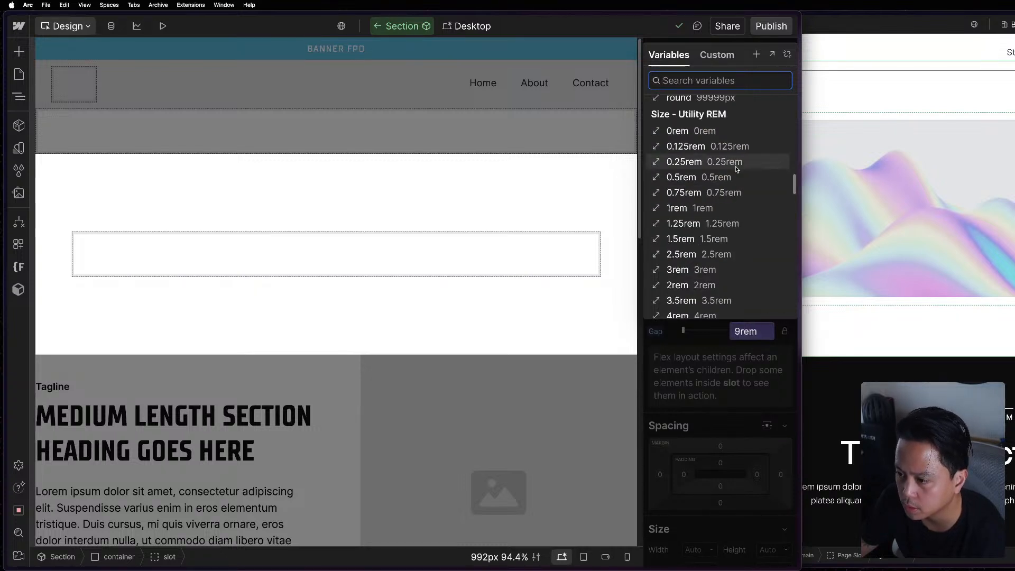
scroll(737, 170, up, 7)
scroll(737, 169, up, 8)
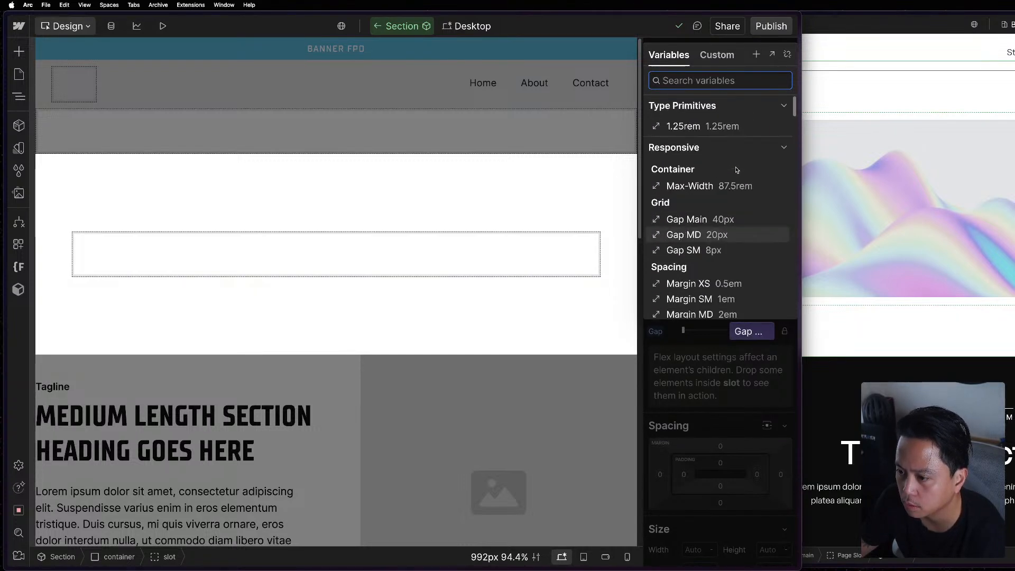
scroll(710, 159, down, 2)
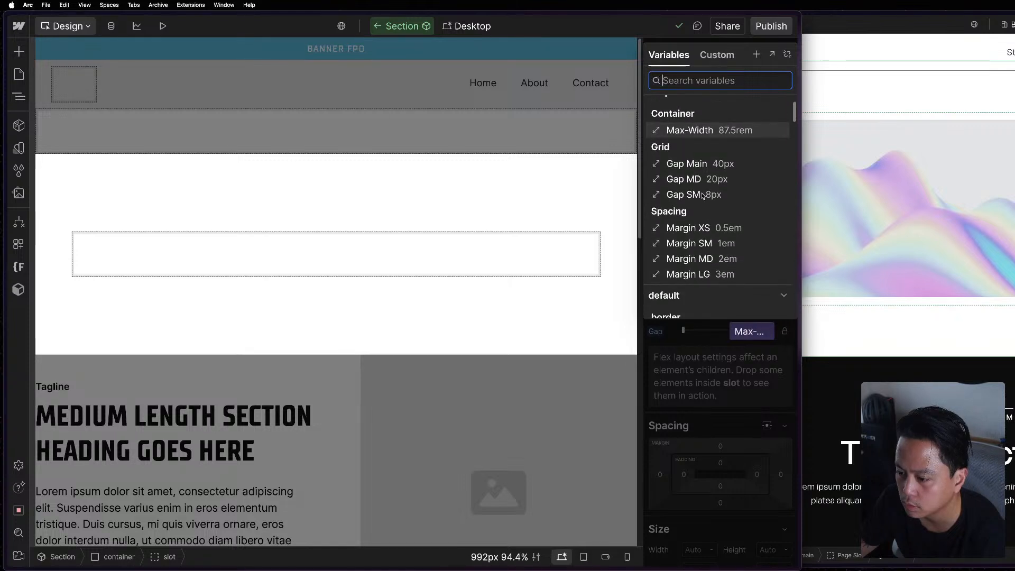
click(709, 165)
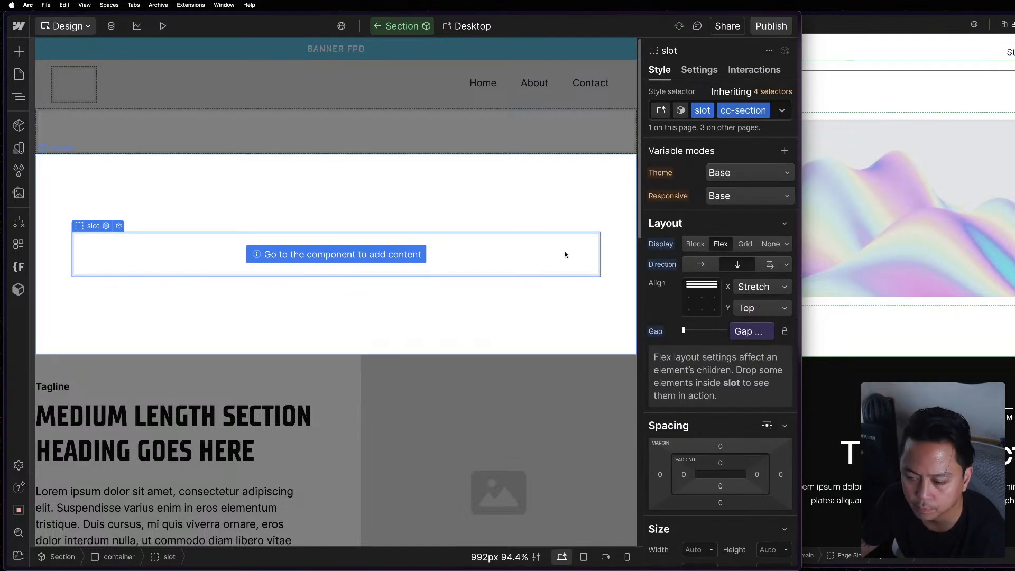
click(468, 113)
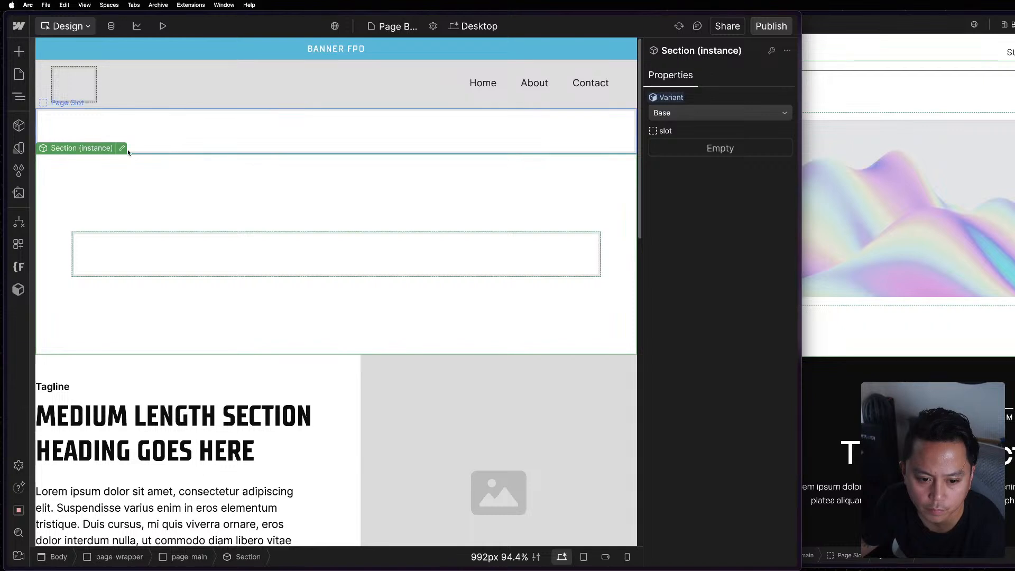
Reopen the Section component and review its slot's layout, spacing and size settings.
double_click(194, 296)
click(208, 256)
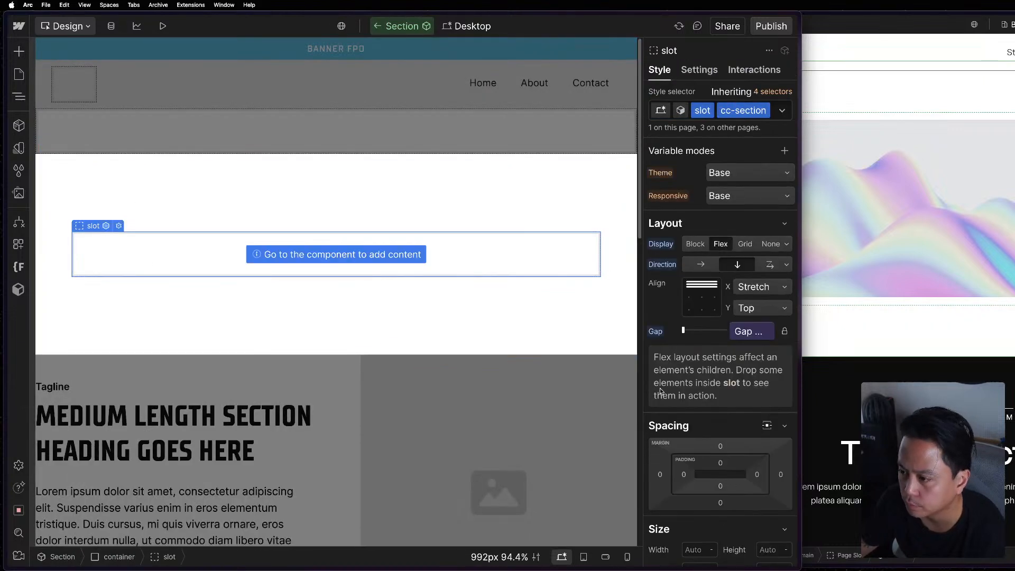
scroll(660, 391, down, 3)
scroll(723, 349, down, 2)
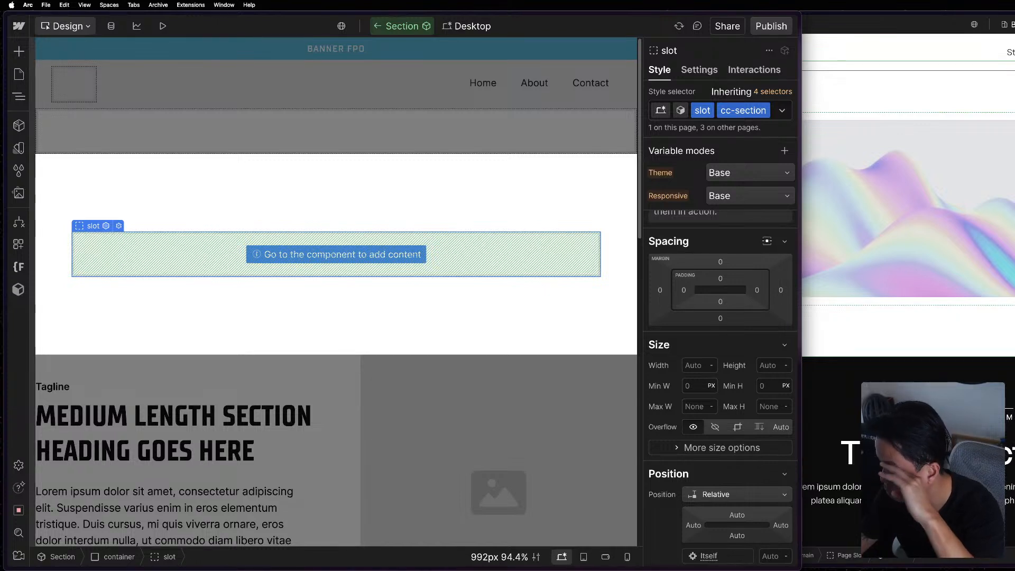
Switch to the APP reference project's window and open its Section component for editing.
drag(867, 17, 791, 16)
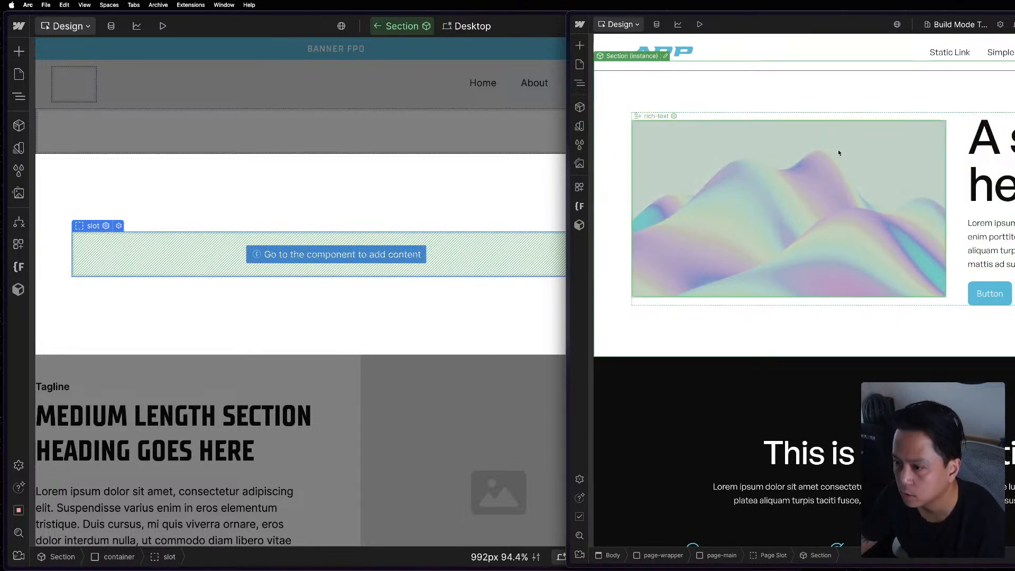
click(542, 196)
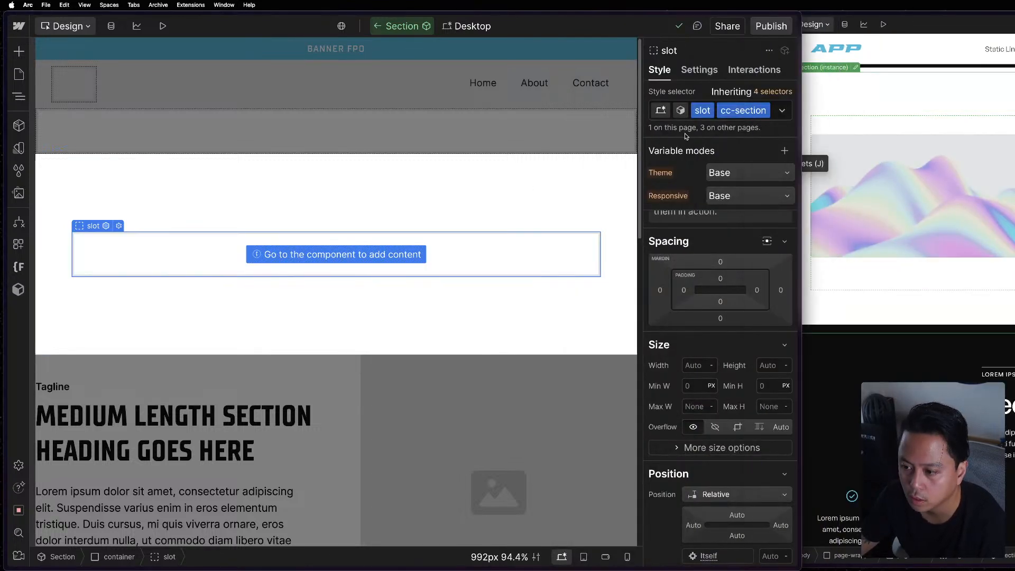
click(878, 306)
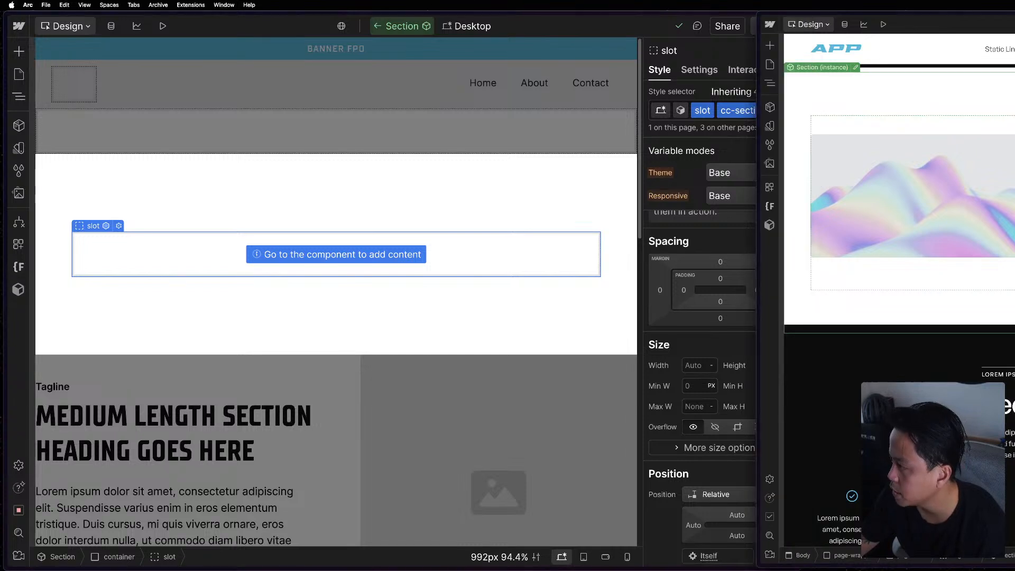
click(856, 68)
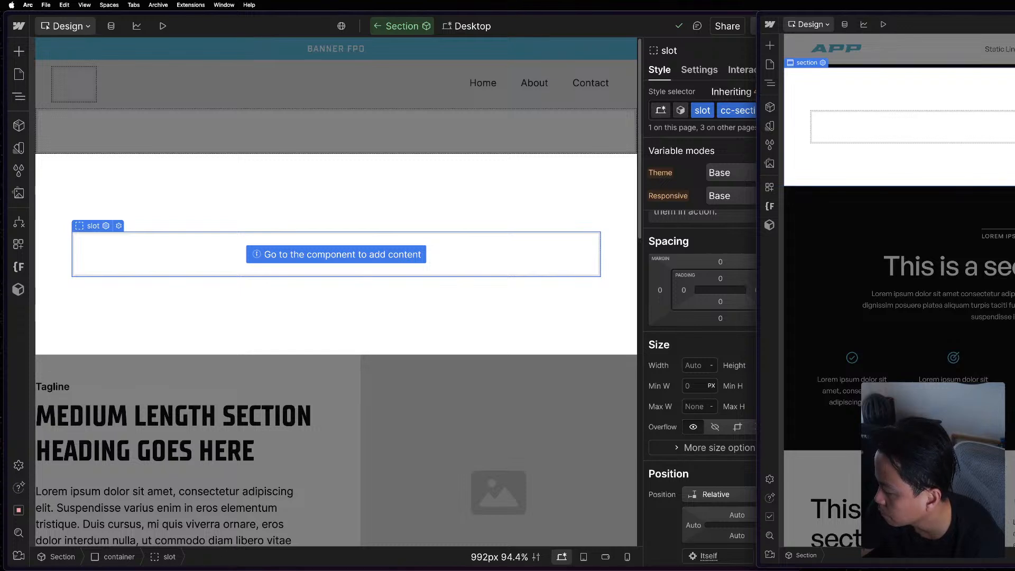
Inspect the slot, container and section elements of the reference project's Section component.
click(613, 222)
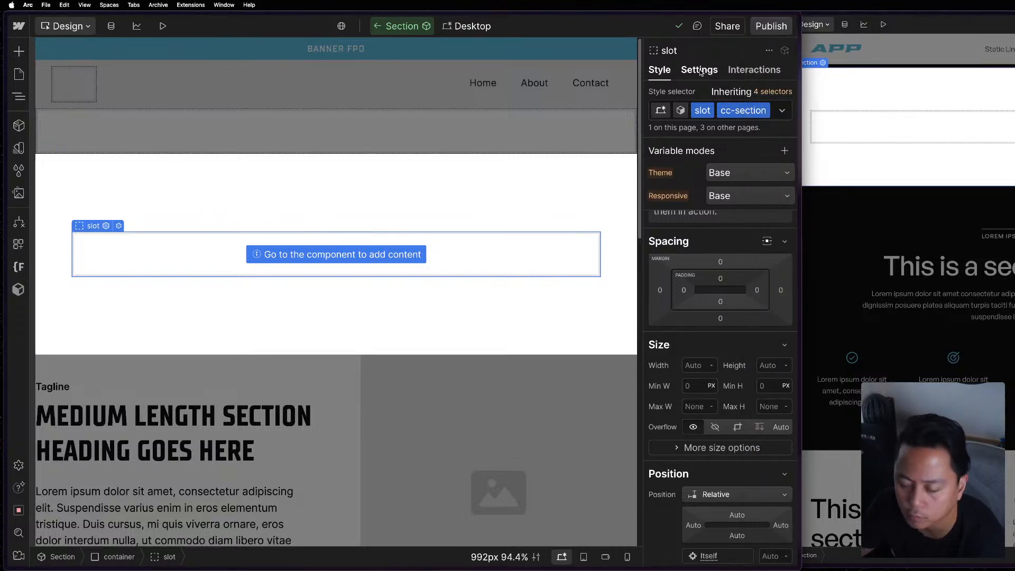
click(840, 106)
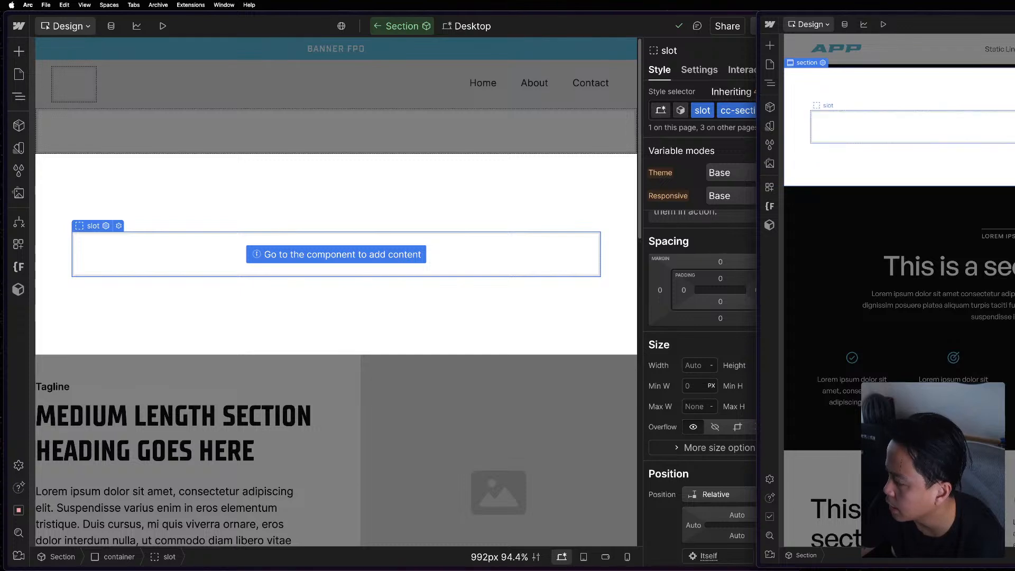
click(770, 83)
click(843, 88)
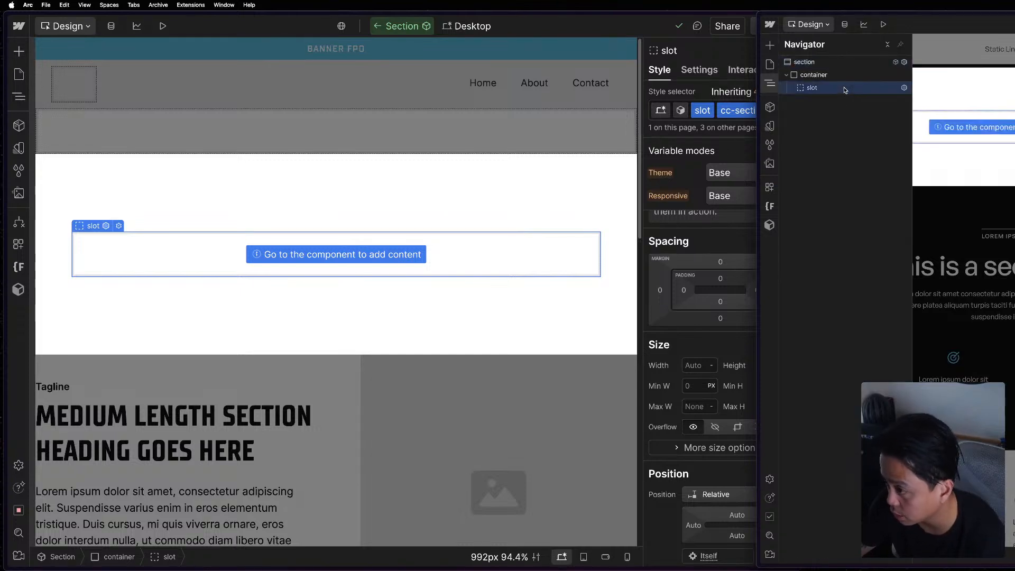
click(853, 73)
click(852, 62)
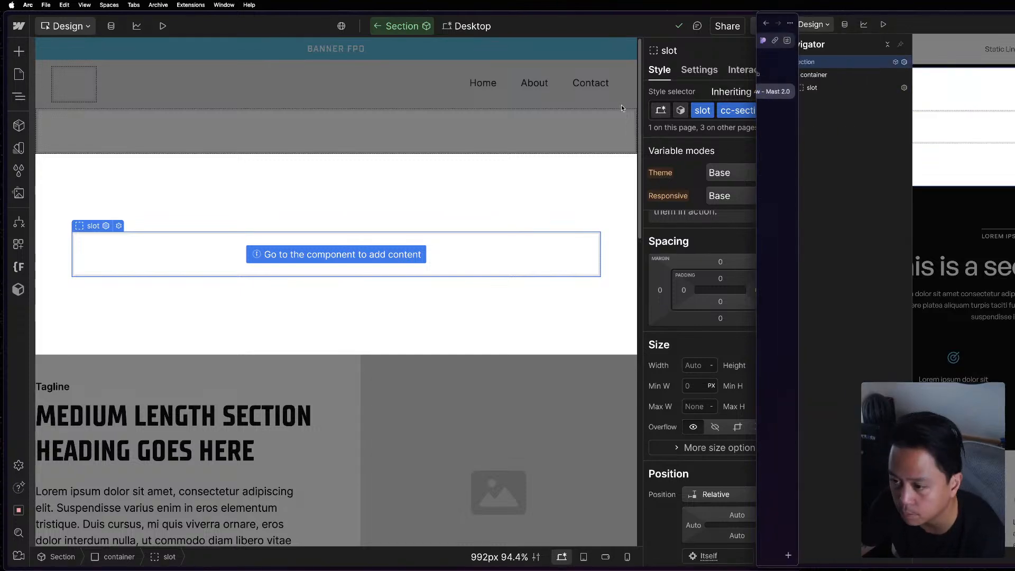
Add a custom attribute named class to the section element of the Mast project's Section component.
click(700, 69)
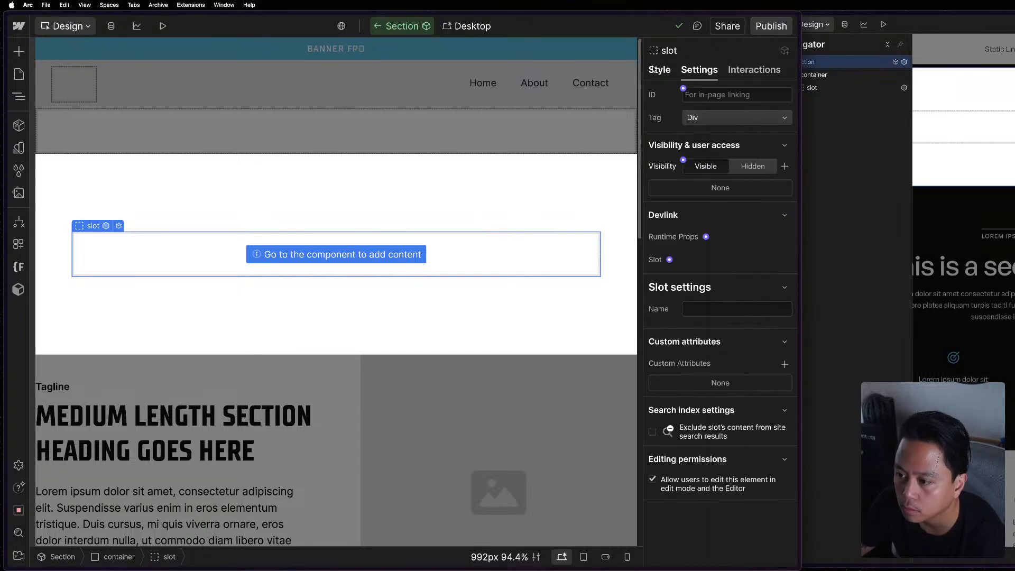
click(166, 178)
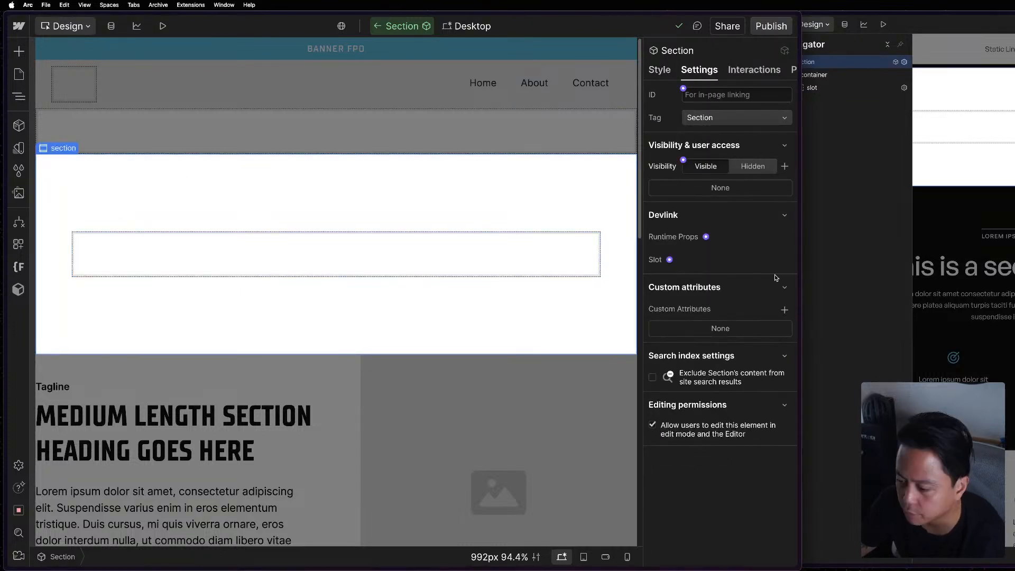
key(z)
click(425, 212)
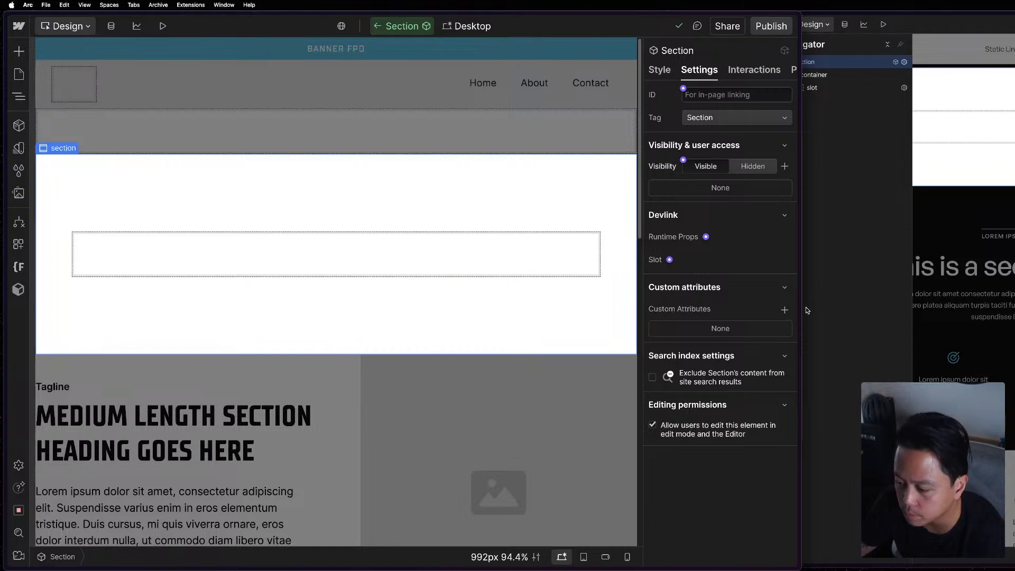
click(785, 310)
text(class)
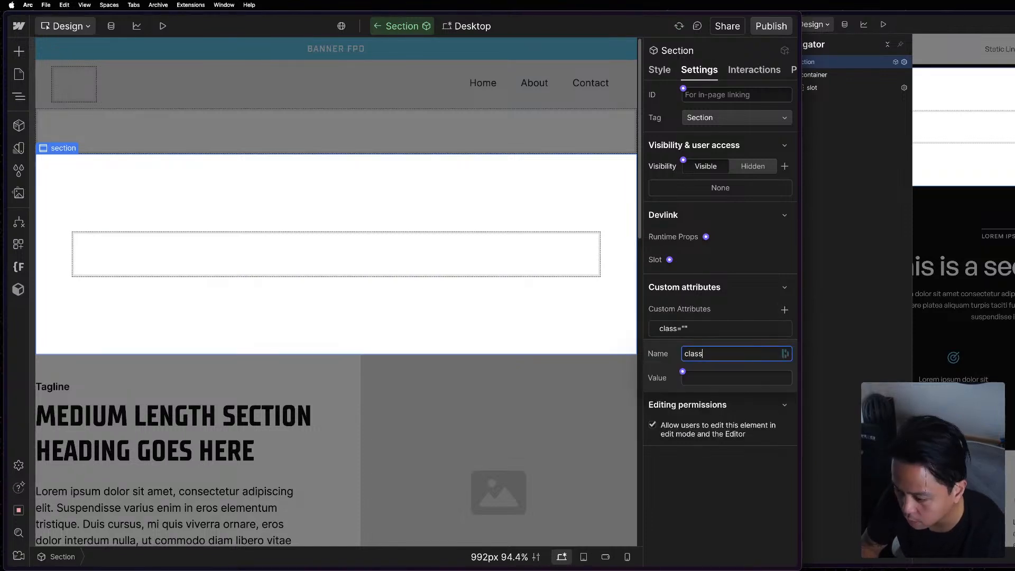
key(Tab)
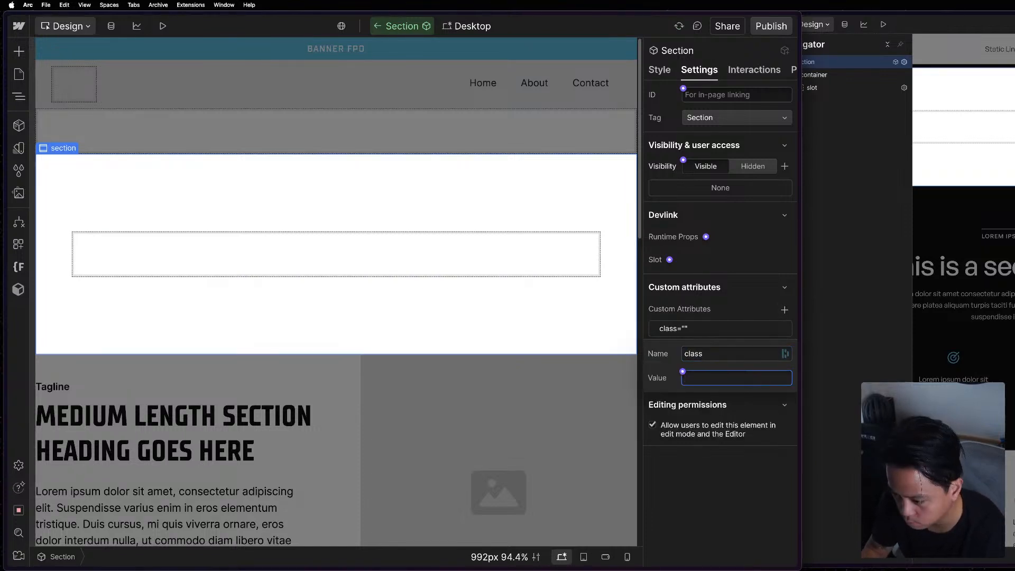
Connect the class attribute's value to a new component property named Custom Class.
click(683, 371)
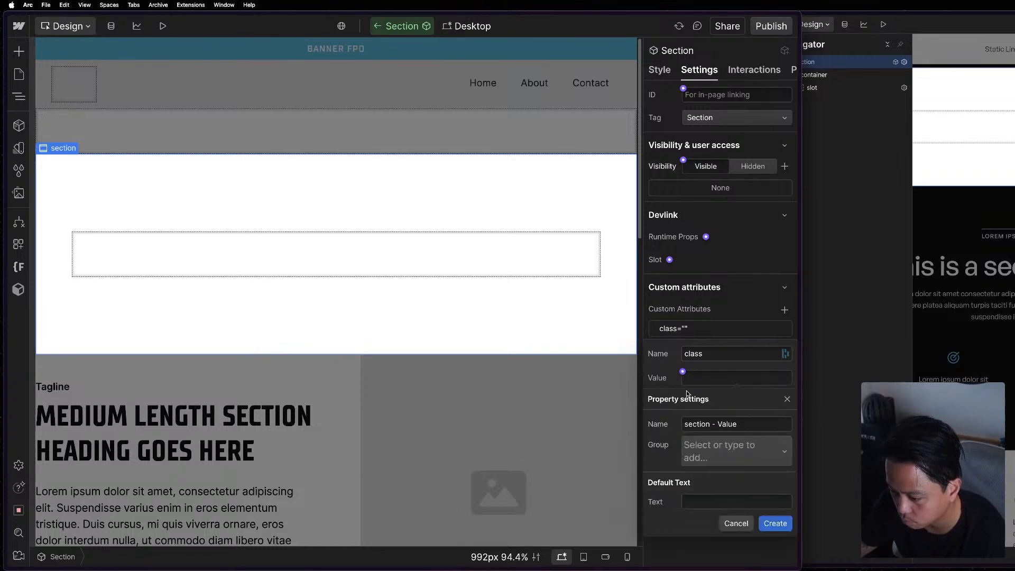
triple_click(713, 426)
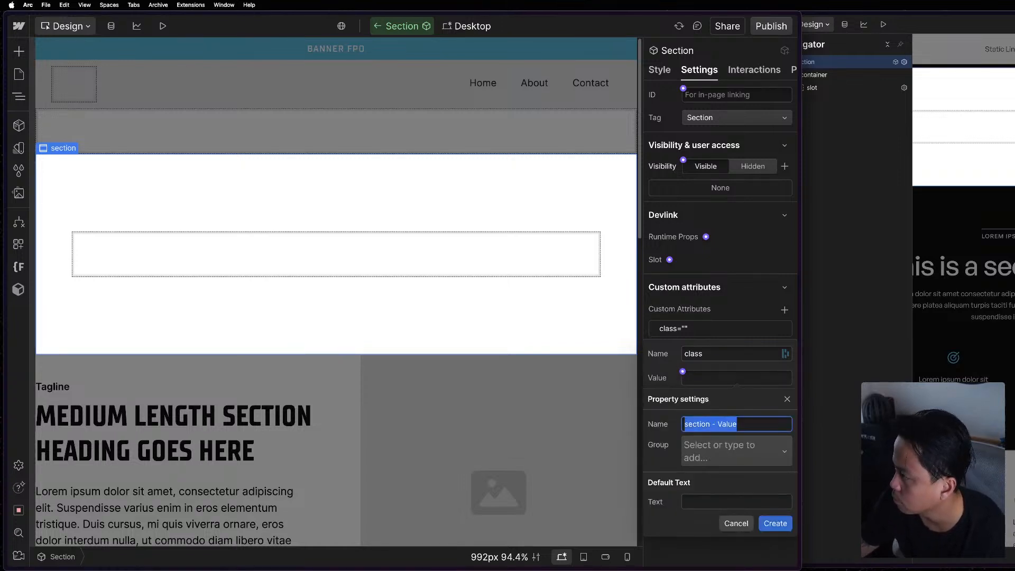
text(Custom Class)
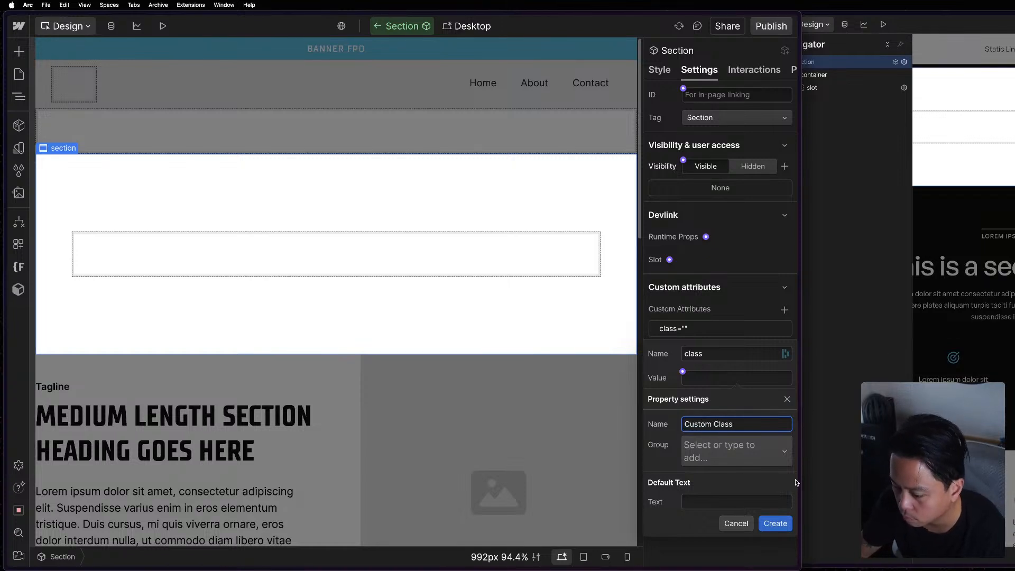
click(776, 524)
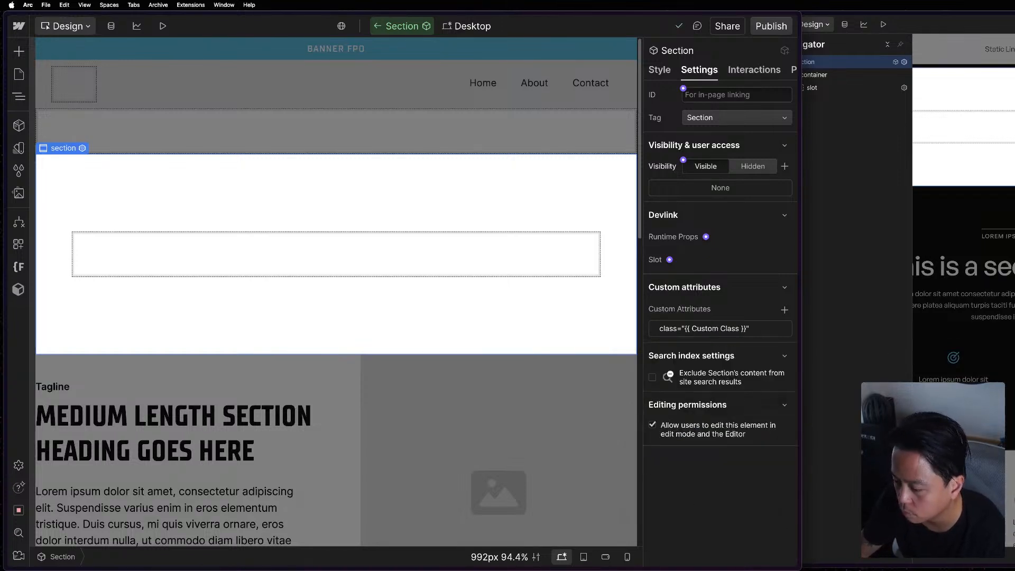
Exit the Section component and compare its instance properties with the reference project's section.
key(super+grave)
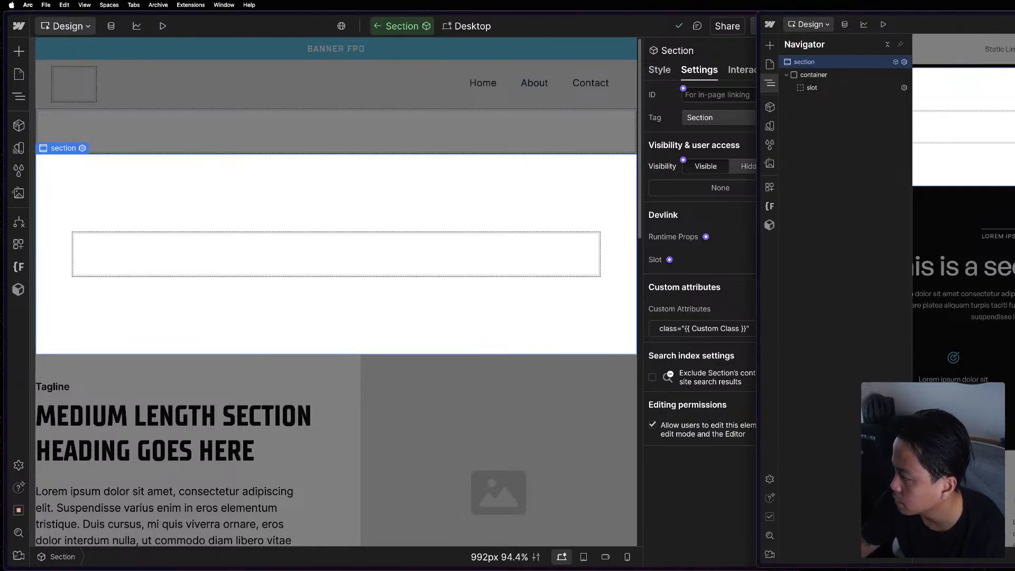
click(709, 481)
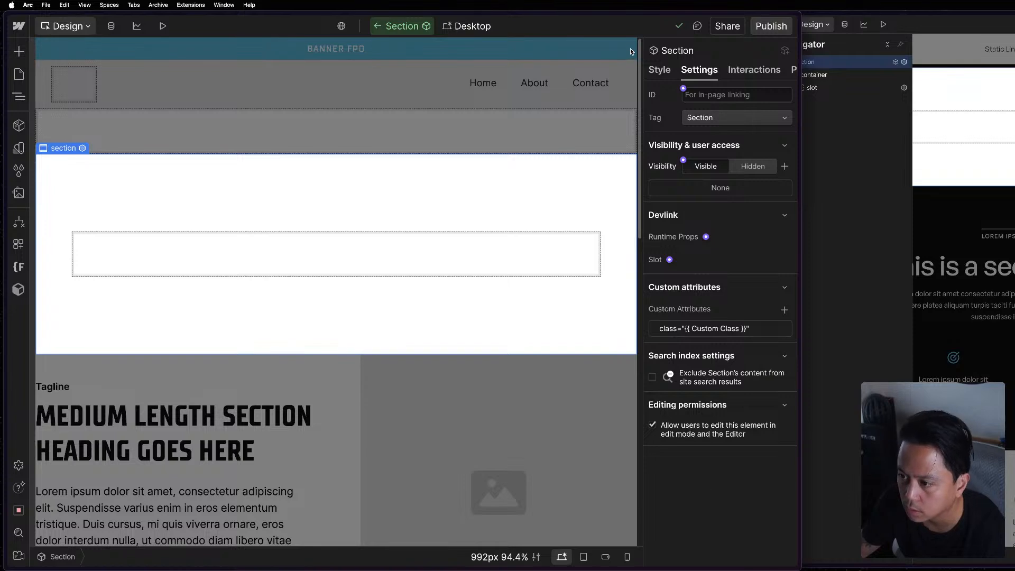
click(483, 134)
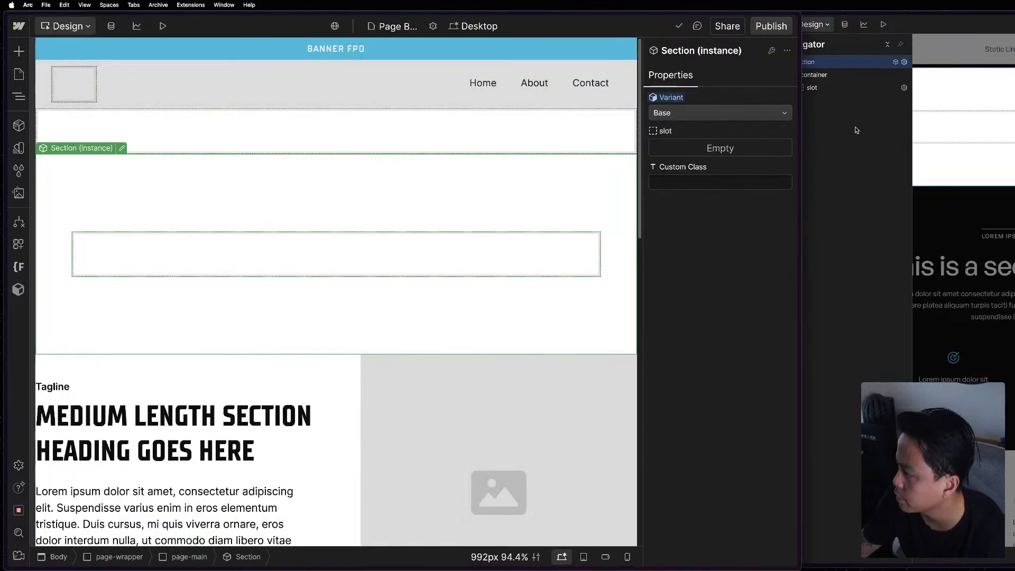
click(852, 222)
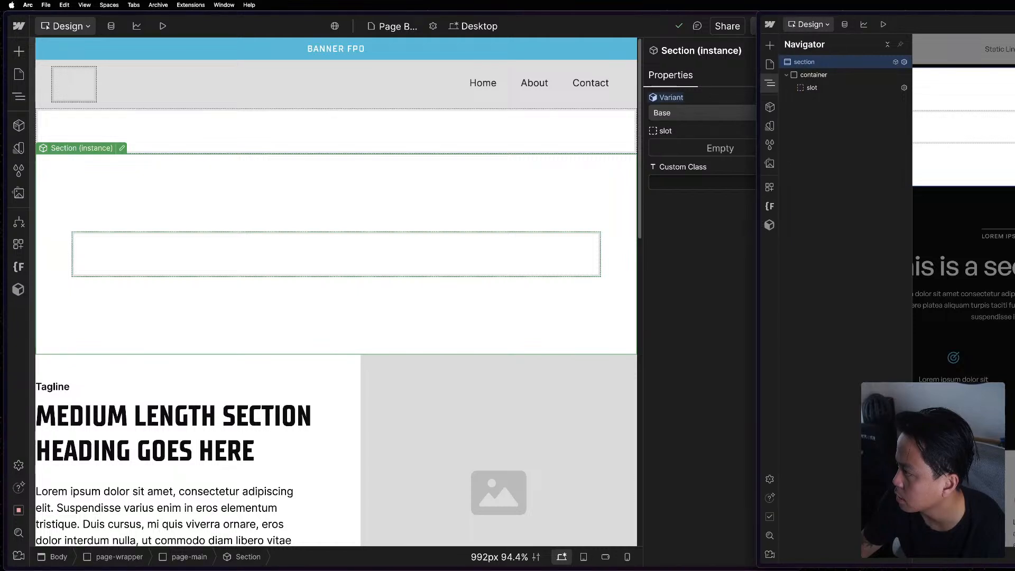
click(681, 146)
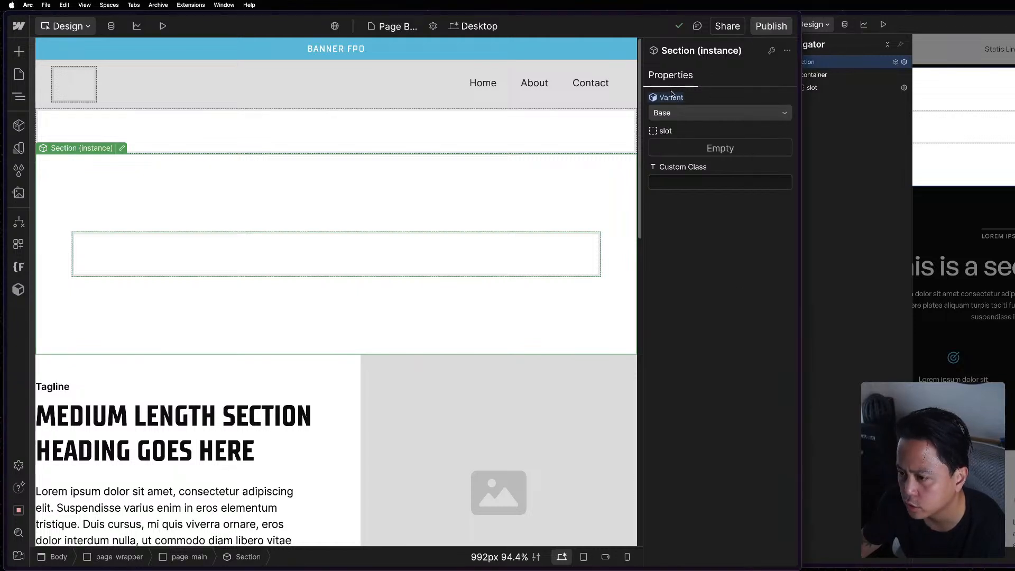
Reopen the Section component and check its list of component variants.
click(774, 50)
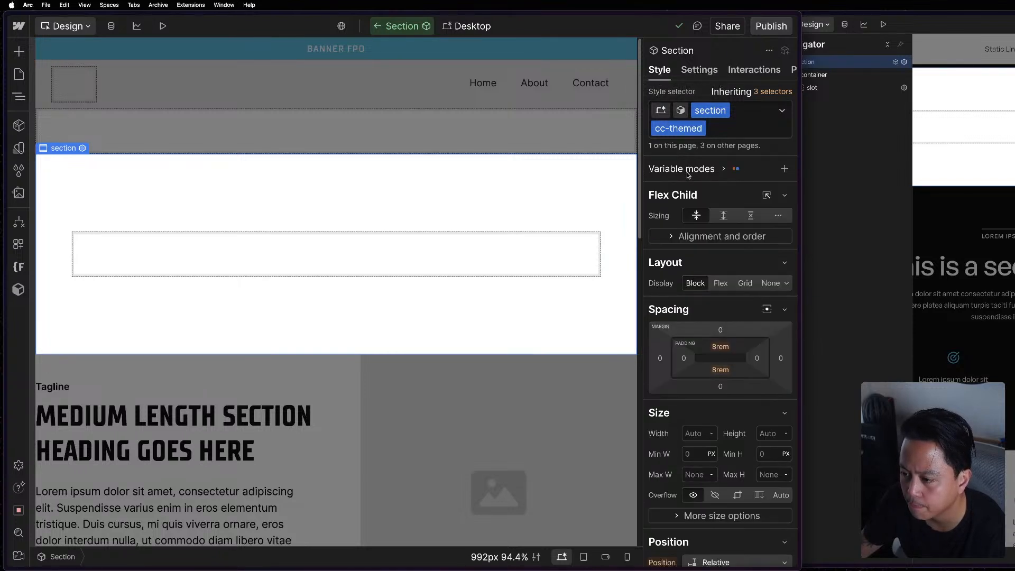
click(683, 111)
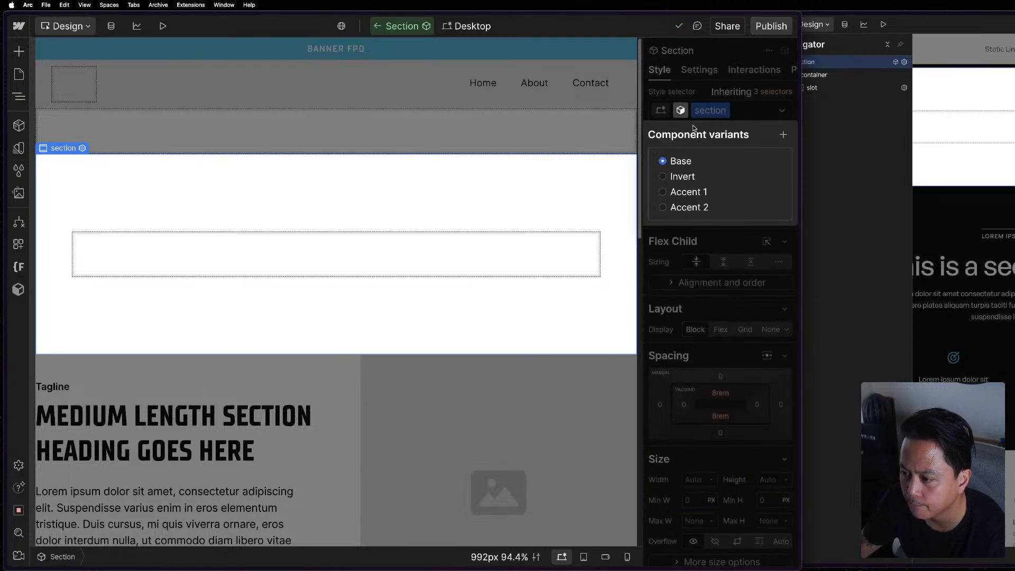
click(687, 91)
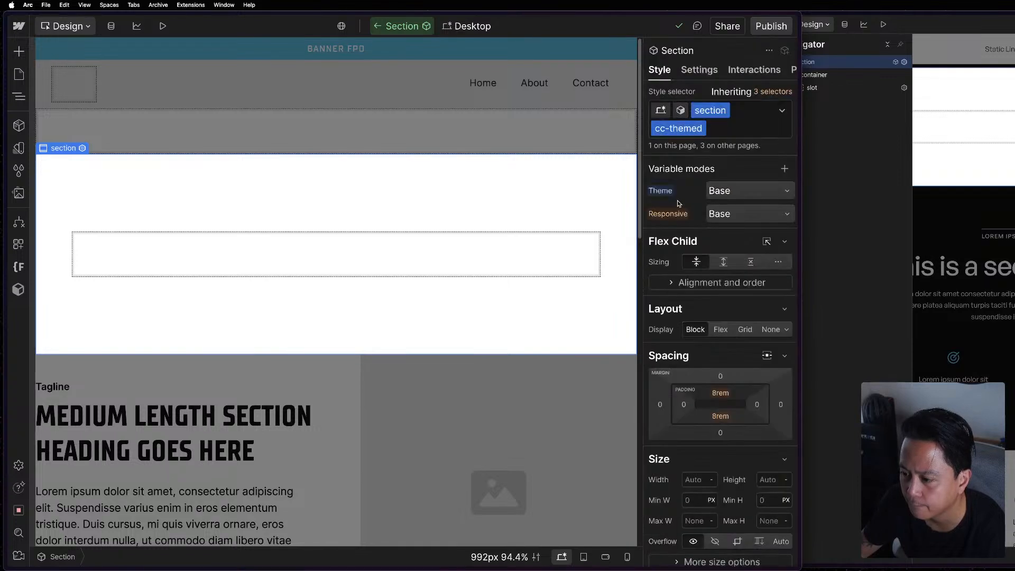
Rename the Section component's Variant property to Color Mode.
click(794, 70)
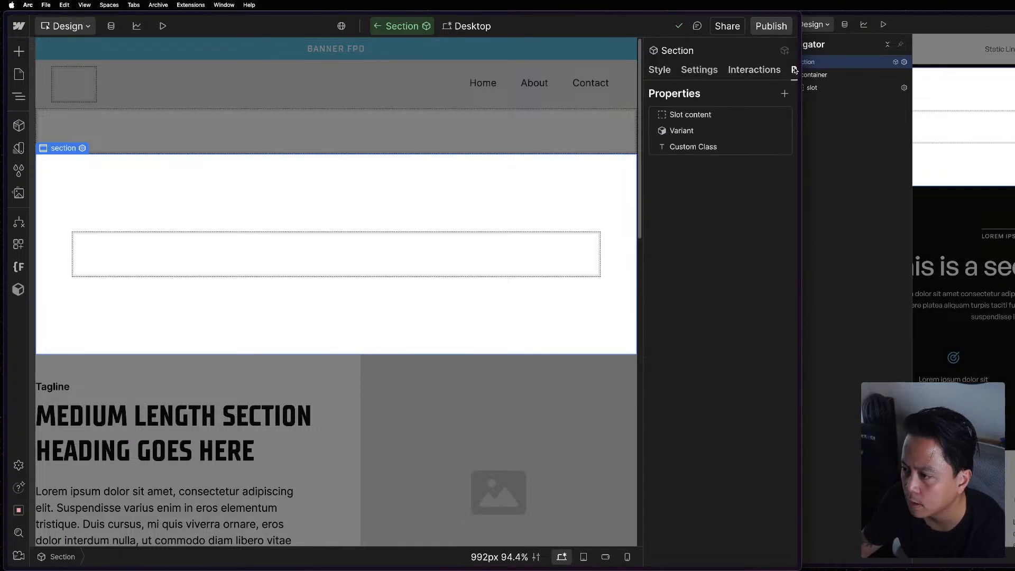
click(741, 133)
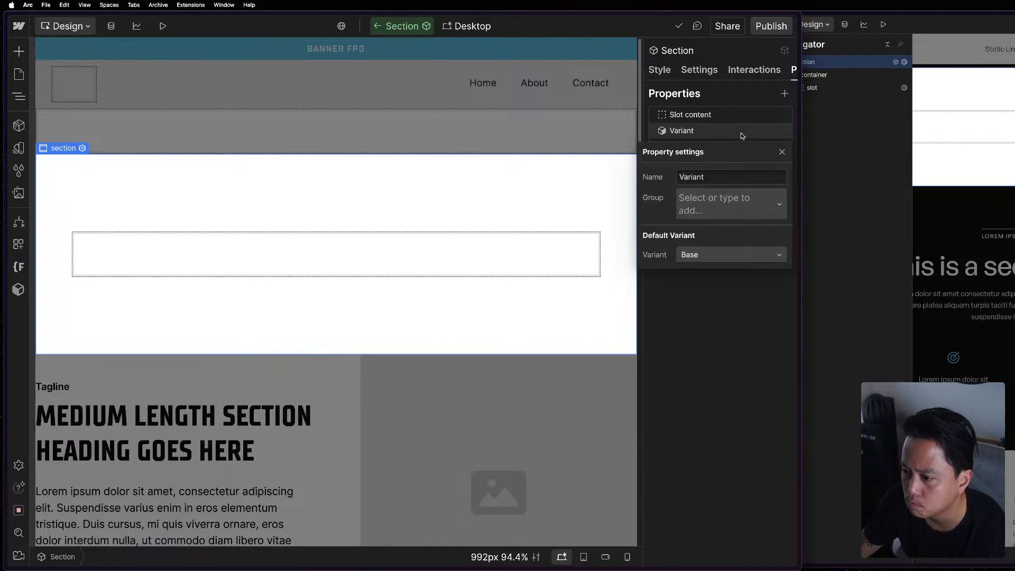
click(710, 177)
text(Co)
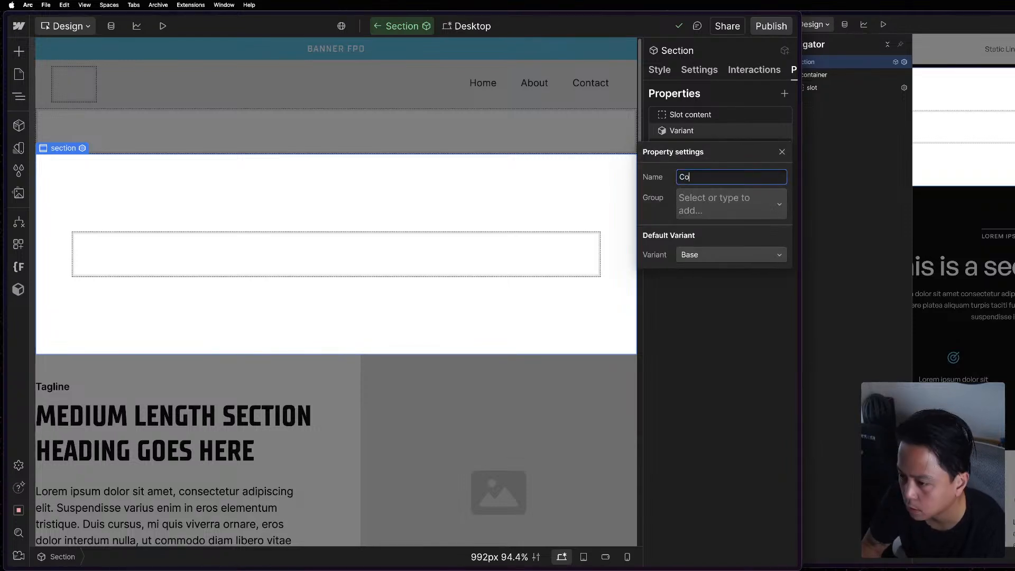
text(lor Mode)
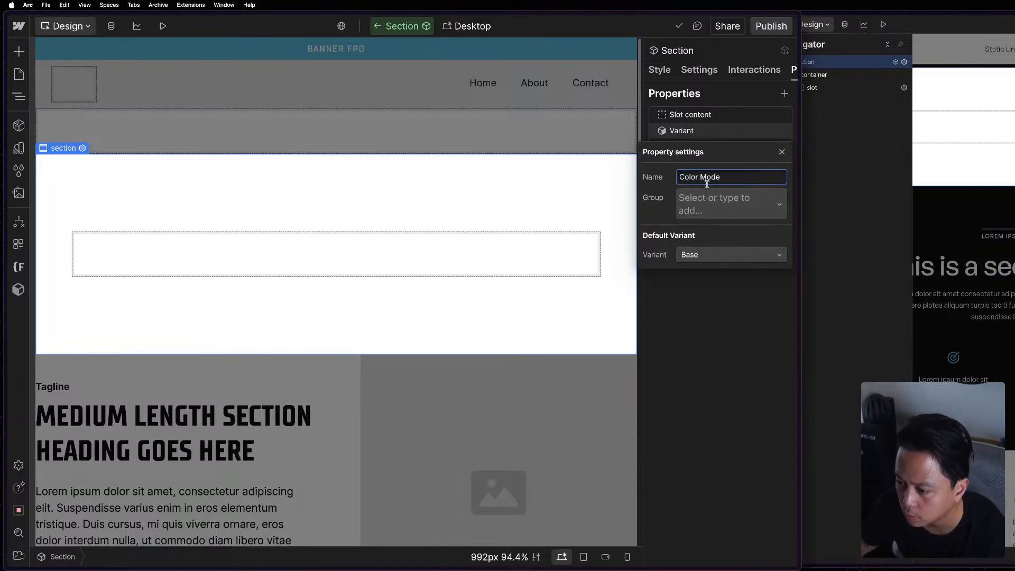
click(706, 343)
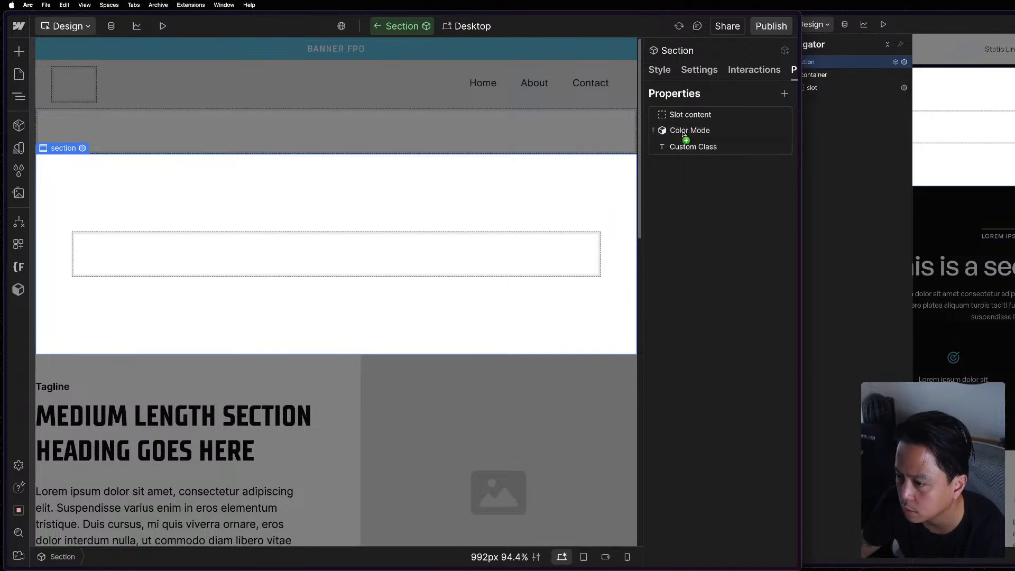
Move the Color Mode property above Slot content in the Section component and exit the component.
mouse_move(685, 137)
mouse_down()
mouse_move(684, 115)
mouse_move(683, 128)
mouse_up()
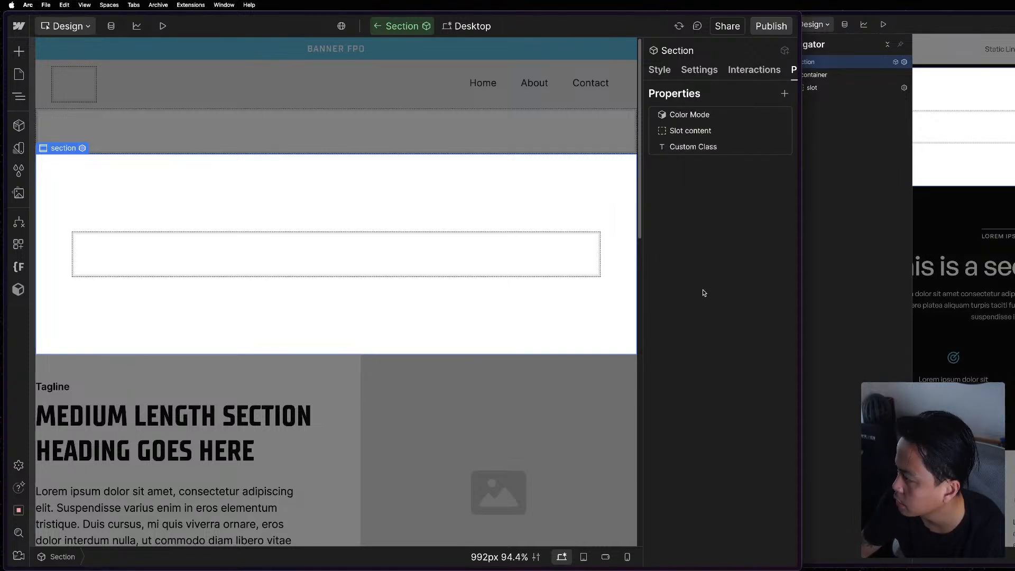
click(662, 74)
key(Escape)
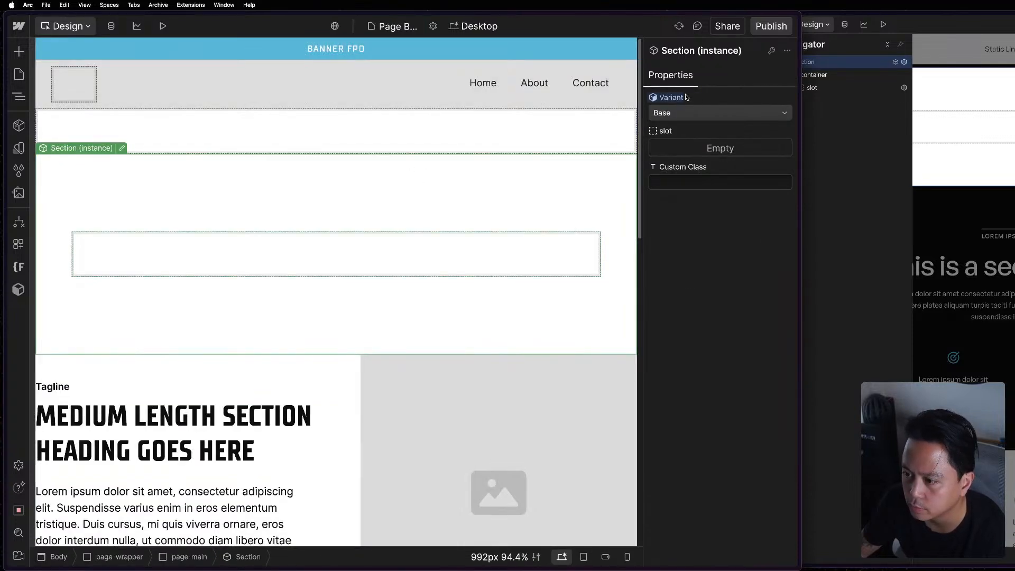
Exit the section component in the reference project and look over the sections on its Build Mode Template page.
key(super+grave)
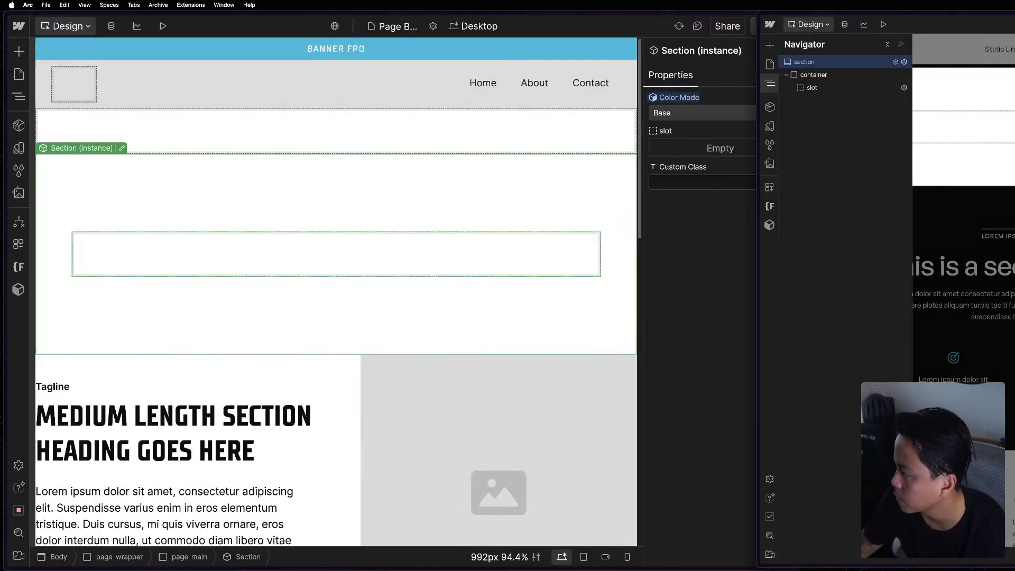
click(653, 263)
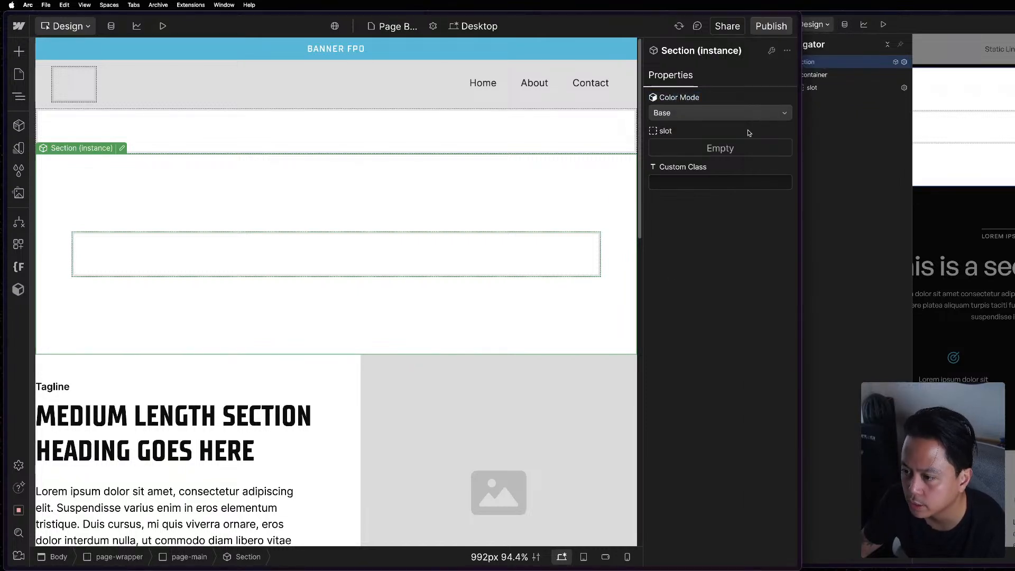
key(super+grave)
key(z)
click(922, 121)
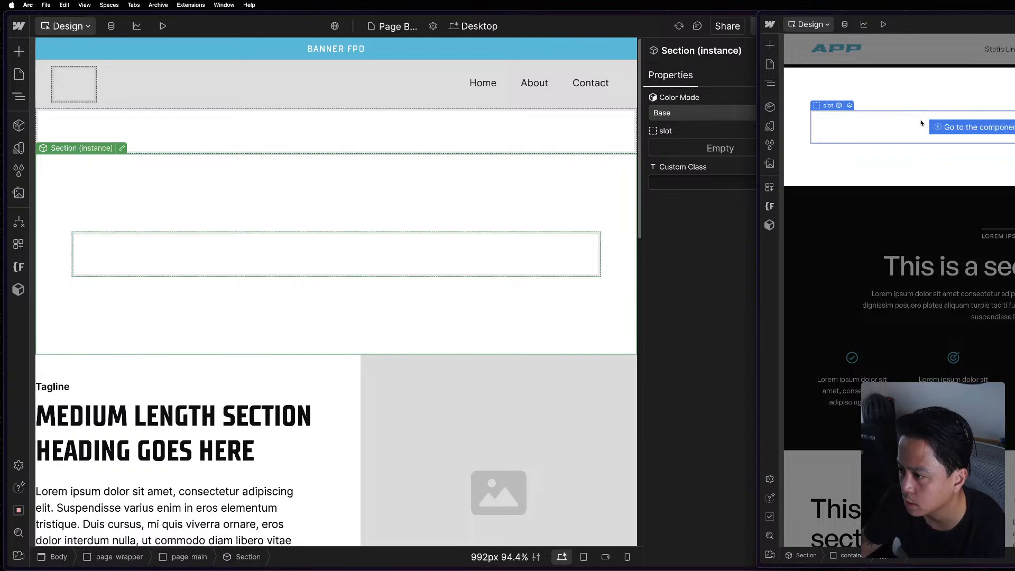
key(z)
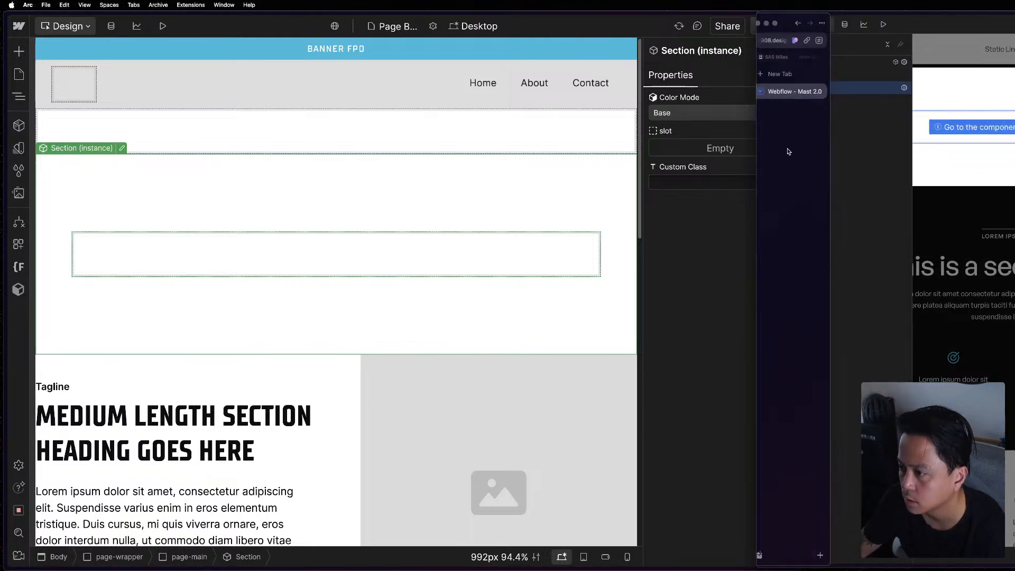
key(Escape)
key(Escape)
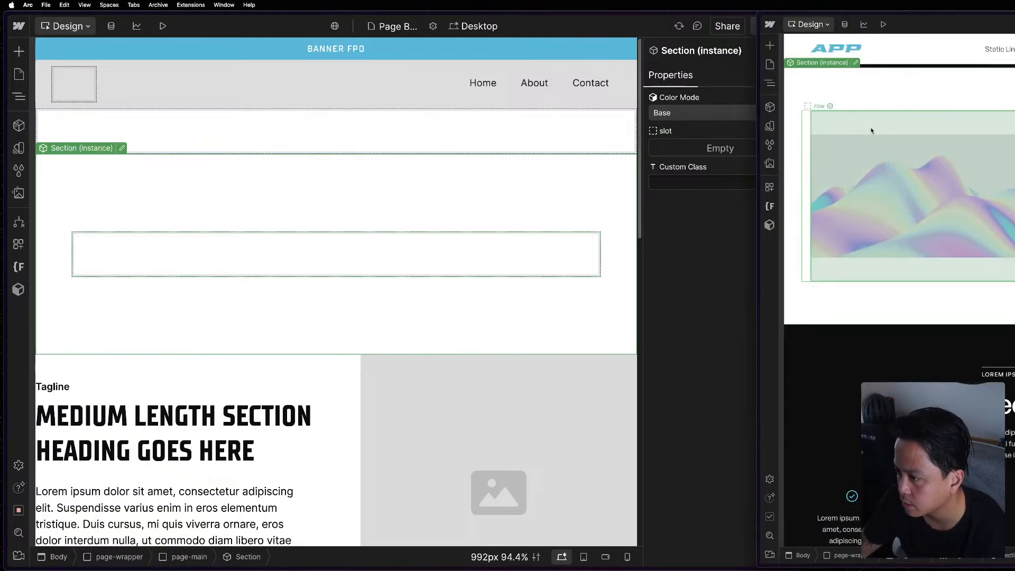
scroll(1007, 192, down, 5)
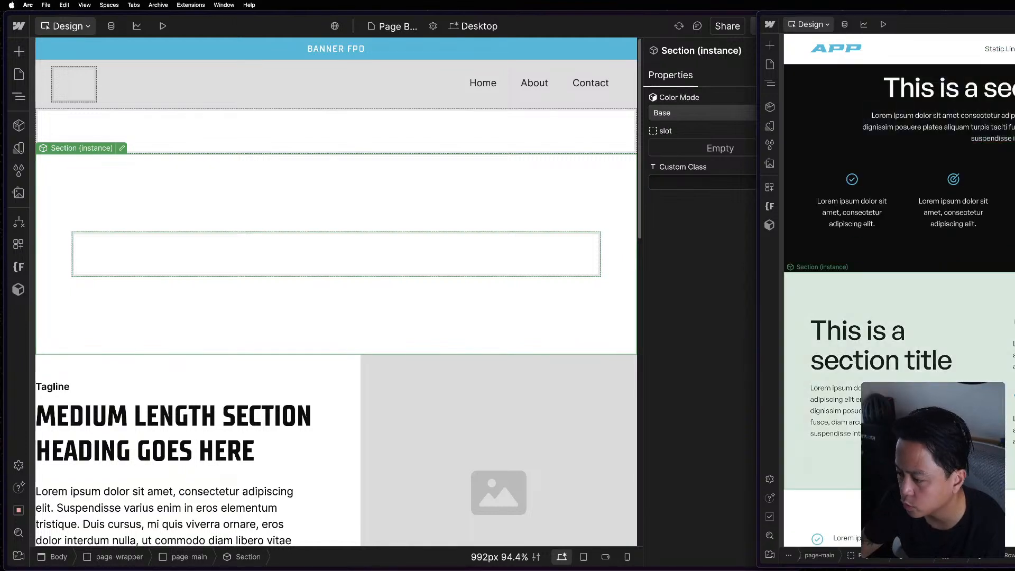
scroll(953, 158, up, 6)
Open the reference project's Styles page and review its typography samples.
click(770, 65)
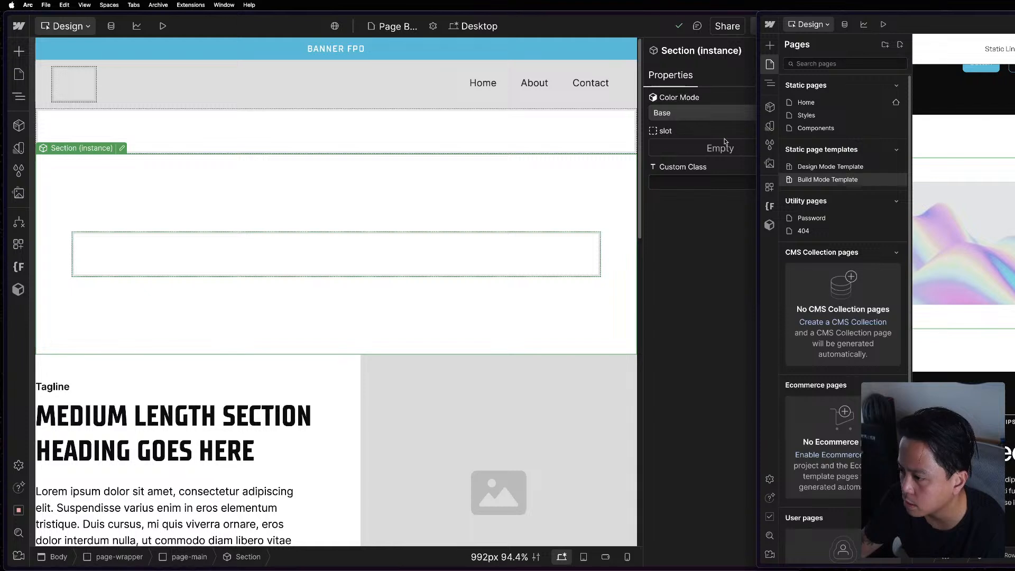
click(846, 116)
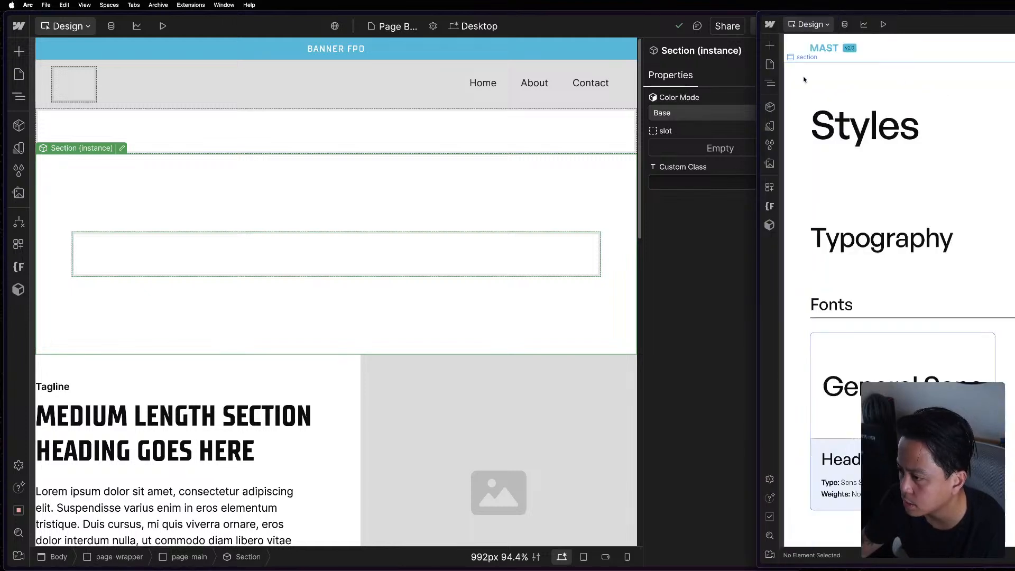
scroll(807, 96, down, 15)
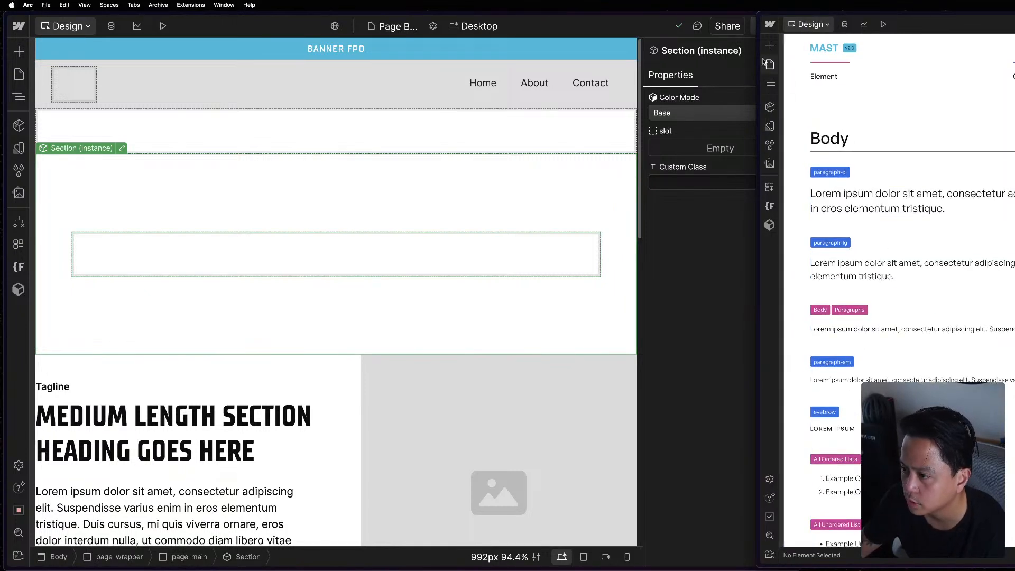
Open the reference project's Components page and review its Interactive button examples.
click(767, 63)
click(850, 127)
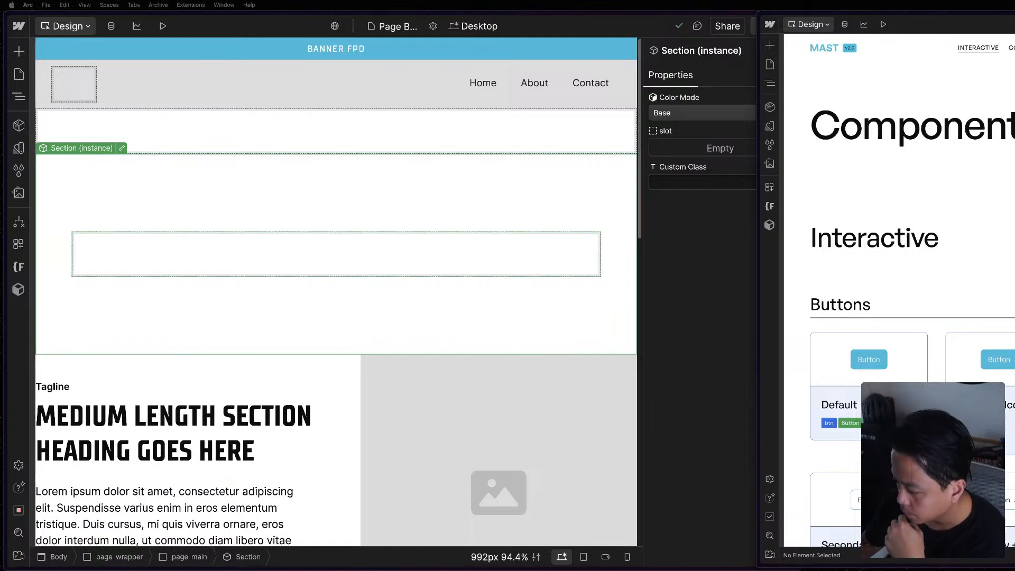
scroll(845, 545, down, 3)
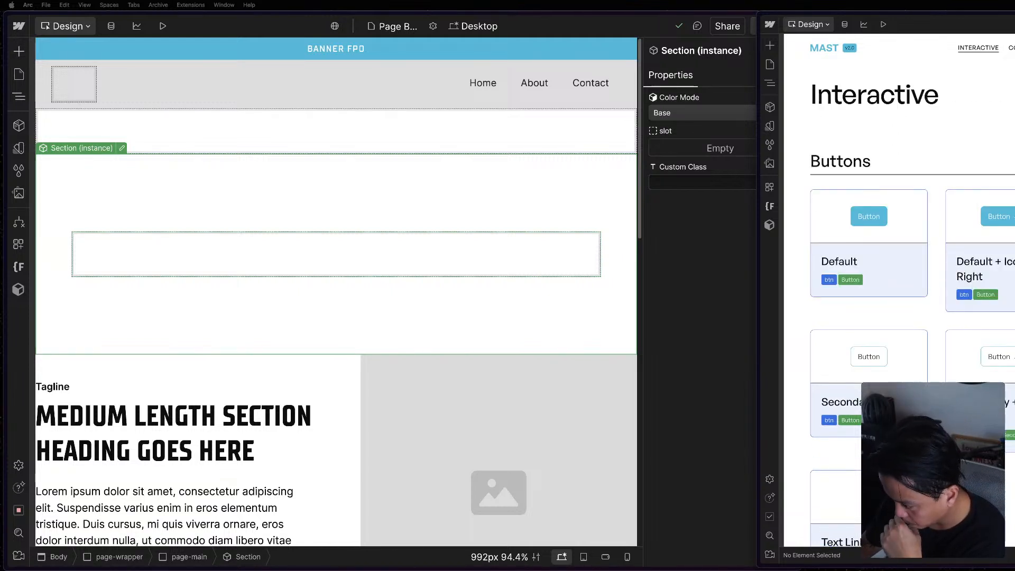
scroll(899, 124, up, 3)
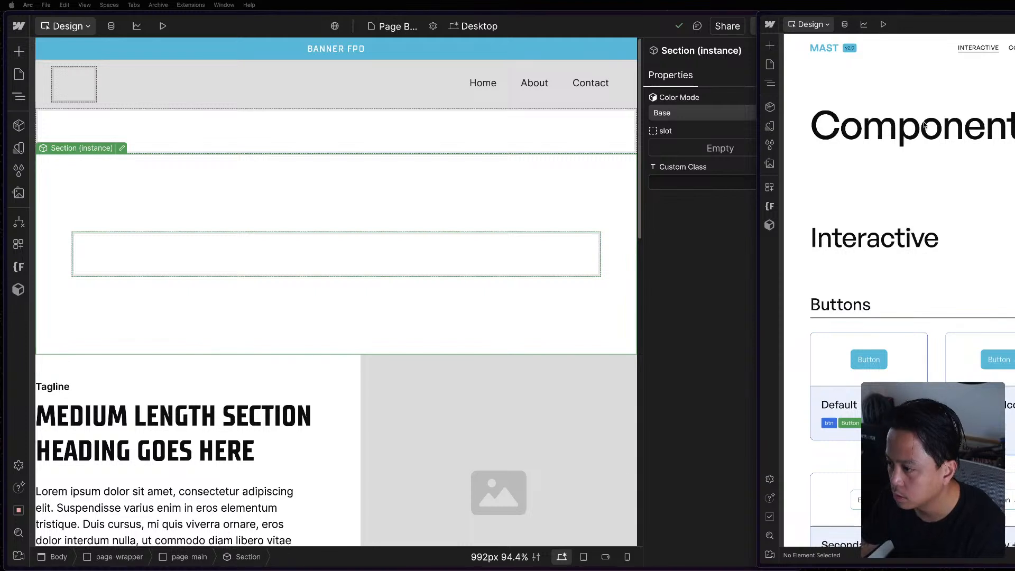
Check the APP project's page list for an equivalent components page, then close the list.
click(127, 169)
click(18, 74)
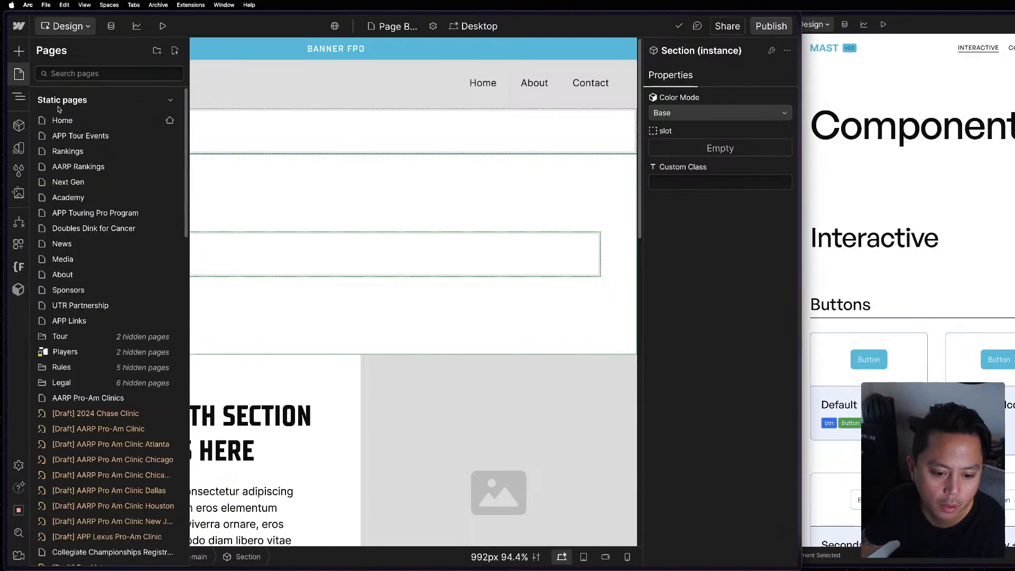
scroll(97, 303, down, 2)
click(389, 267)
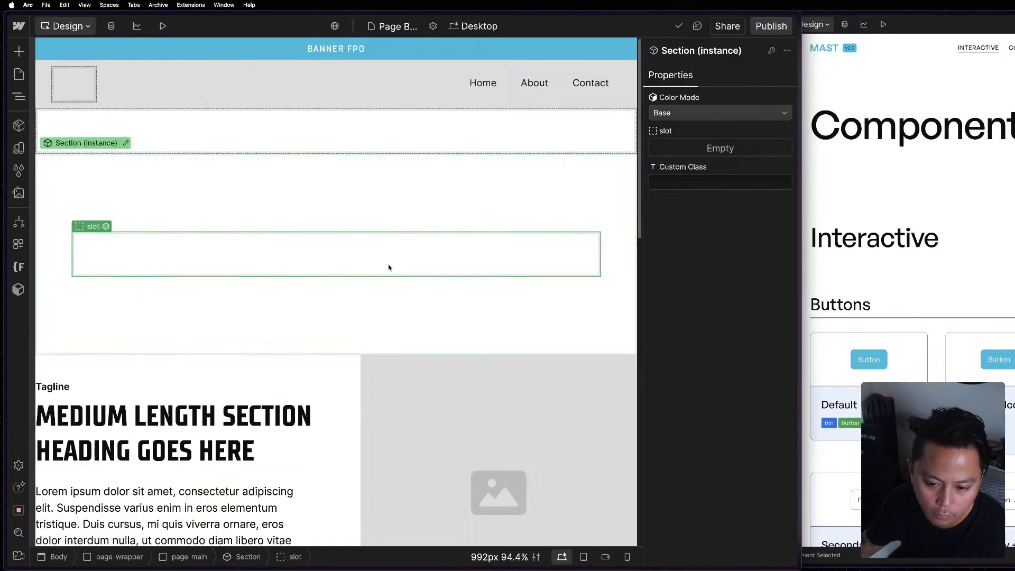
Examine the forms, accordion and modal examples on the reference project's Components page.
click(952, 339)
scroll(953, 344, down, 10)
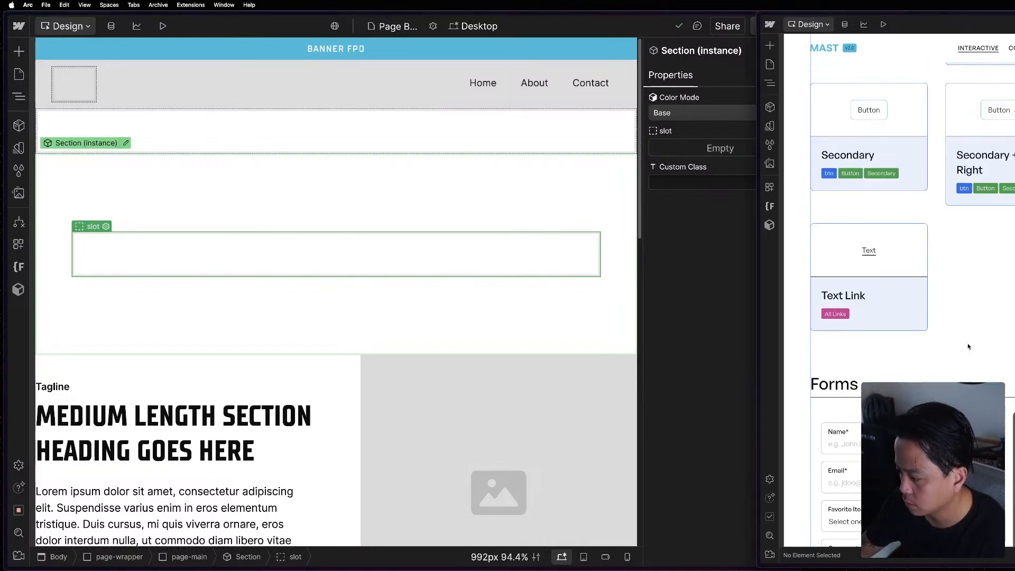
scroll(954, 342, down, 10)
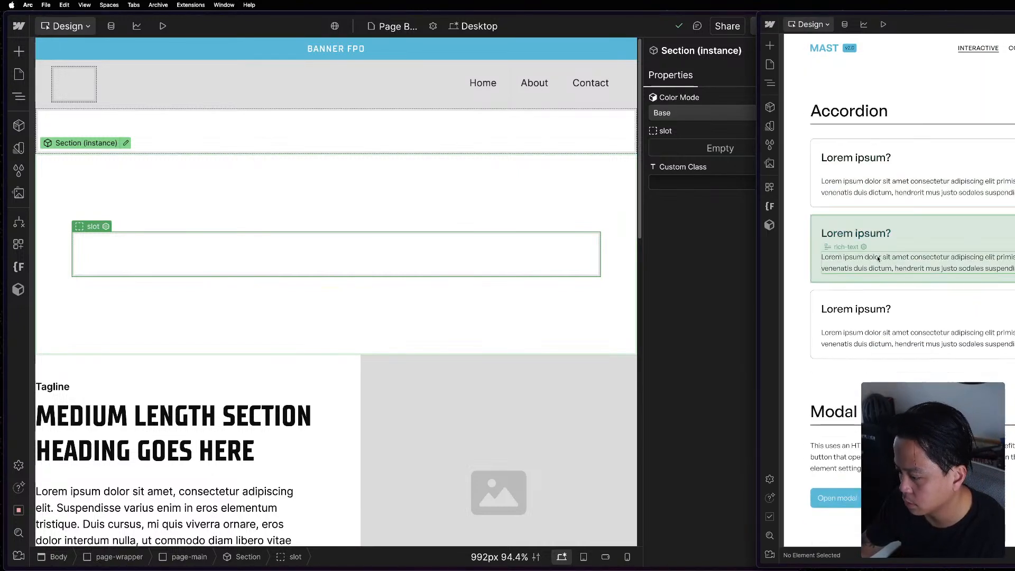
Switch the main window to the Mast 2.0 project and review its Components page, from buttons and forms to icons and cards.
click(10, 287)
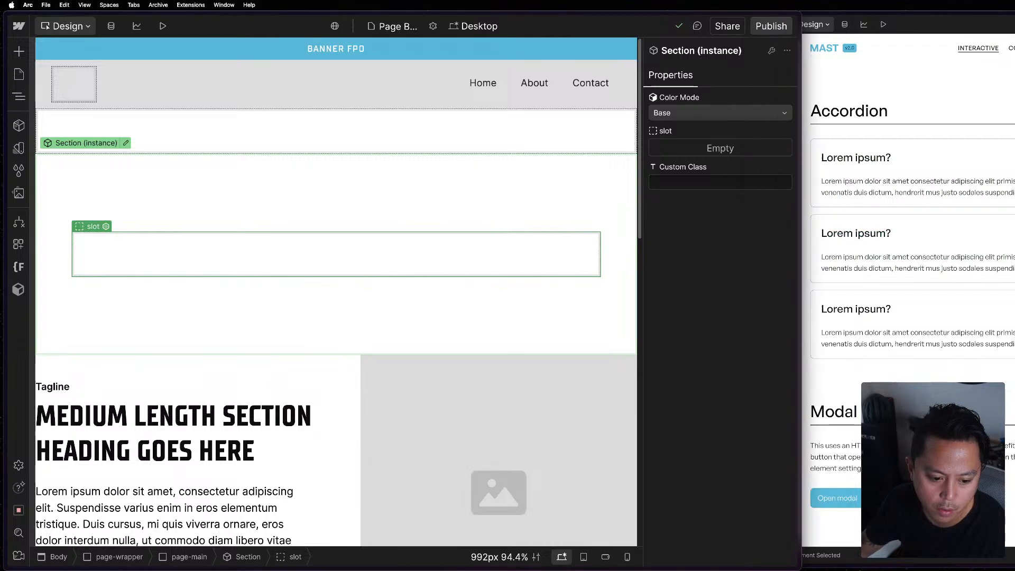
mouse_move(31, 251)
click(45, 215)
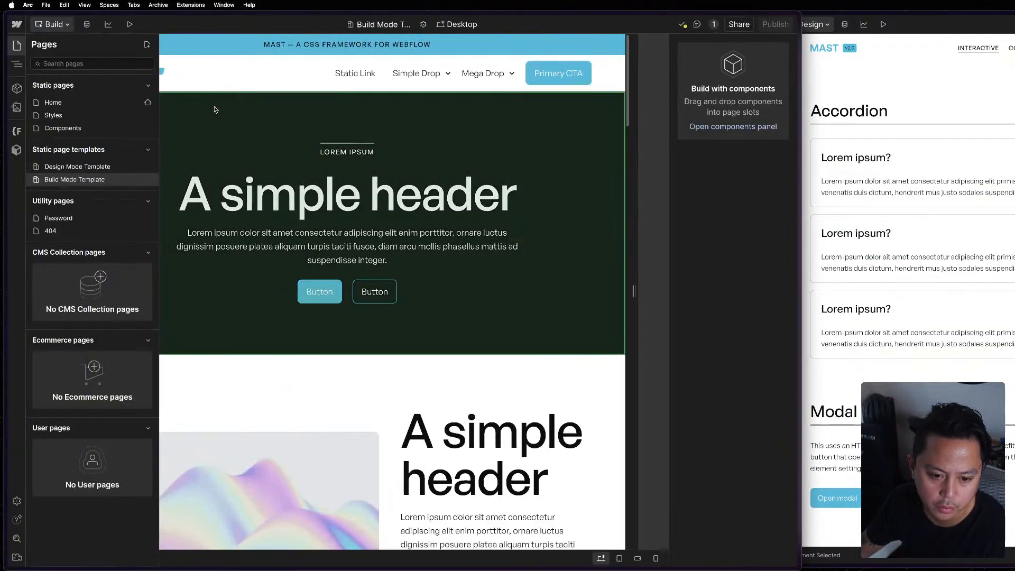
click(71, 129)
scroll(423, 312, down, 15)
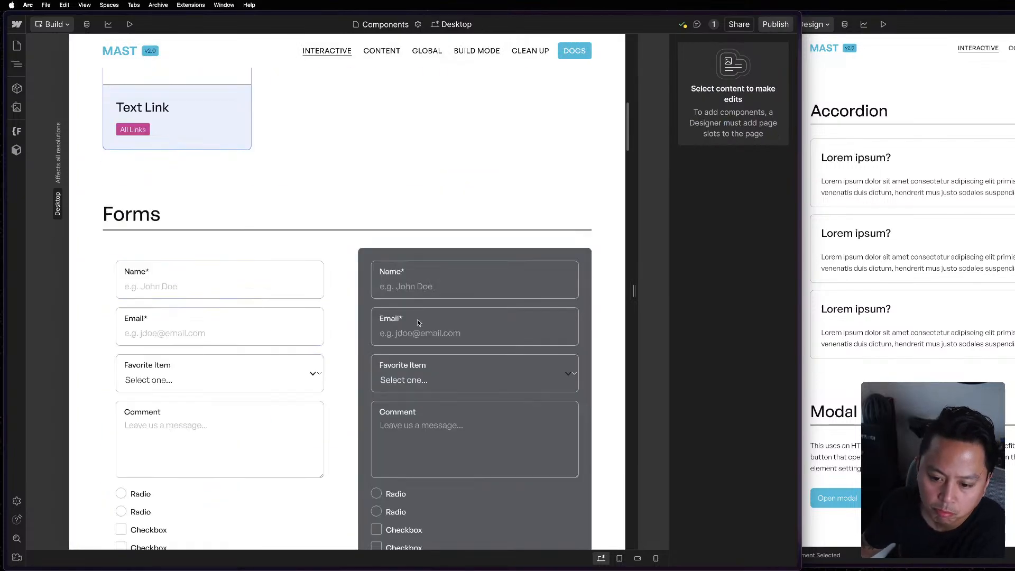
scroll(418, 359, down, 20)
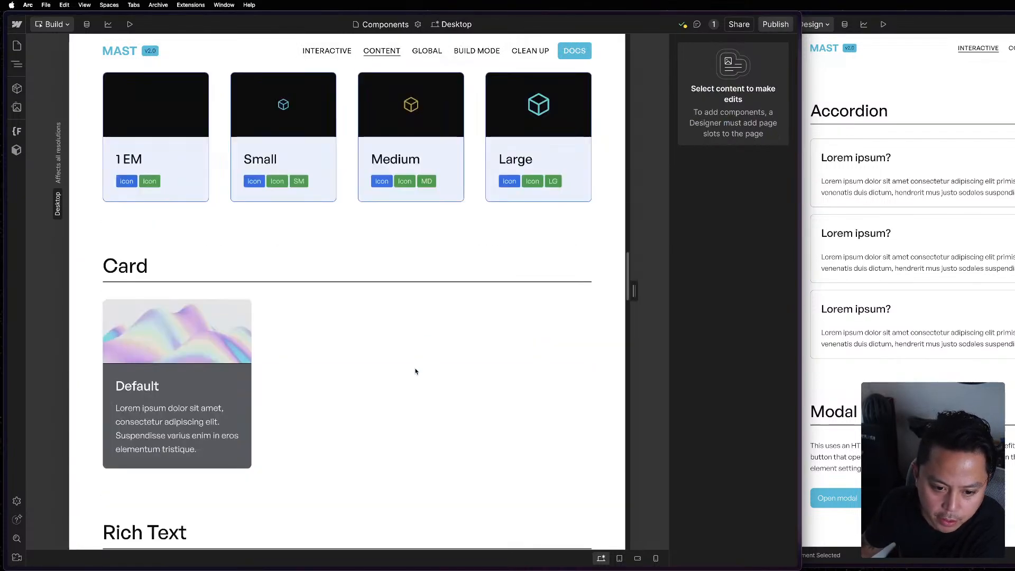
scroll(416, 369, up, 12)
scroll(415, 365, up, 15)
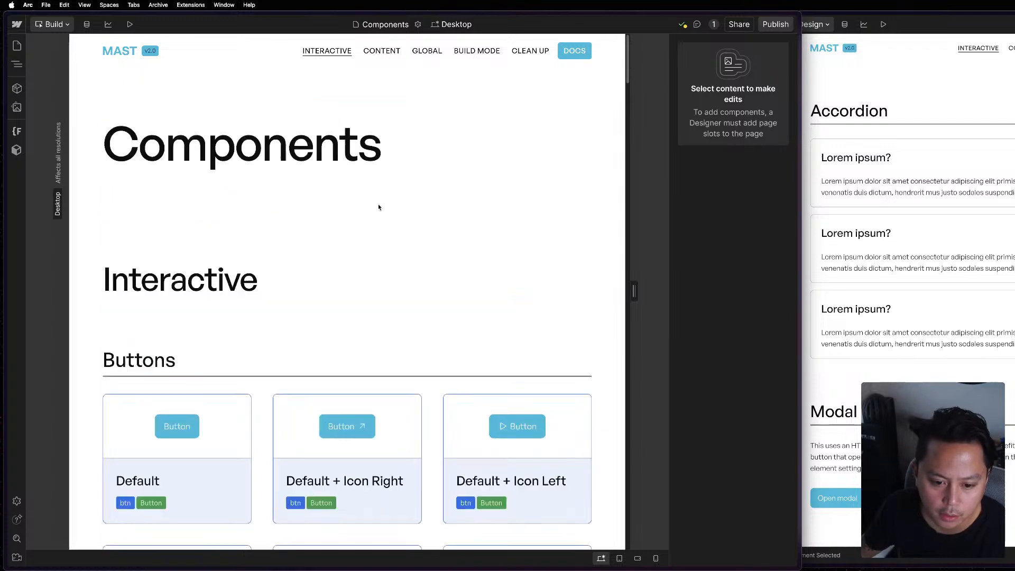
scroll(297, 291, down, 3)
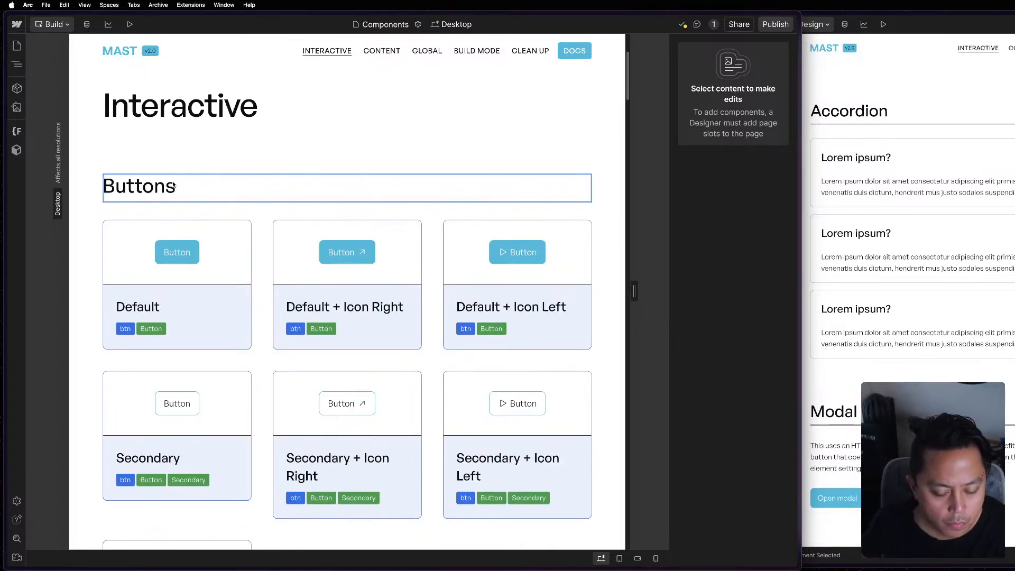
scroll(284, 249, up, 3)
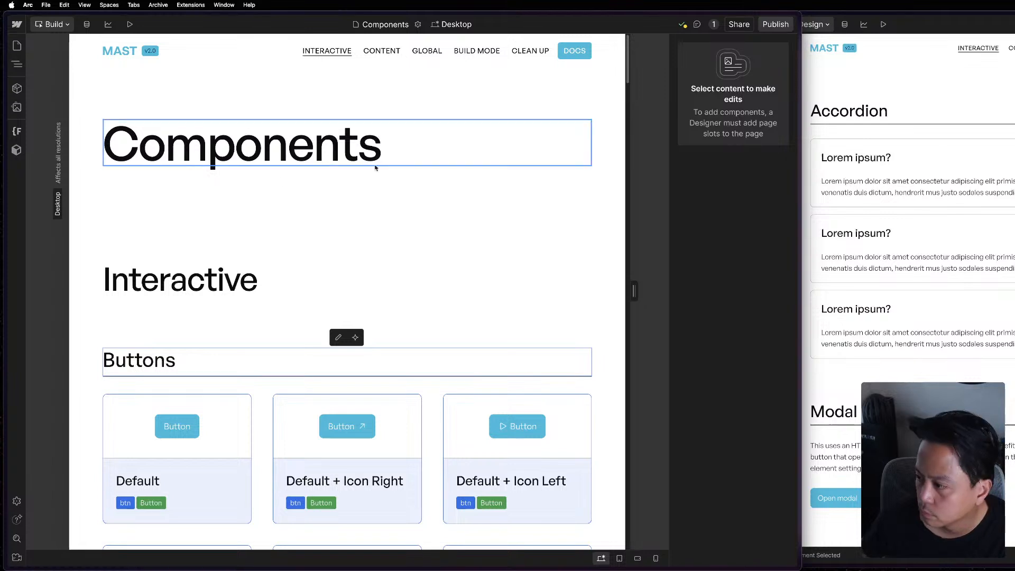
Return to the APP project and inspect the subfolders of Utilities in its page list, leaving Style System expanded.
click(17, 46)
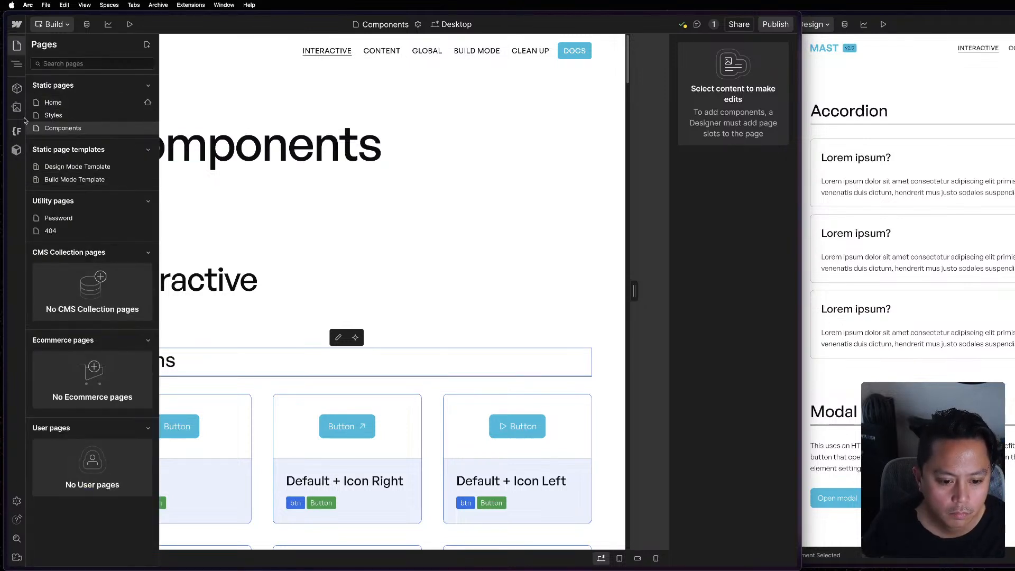
click(20, 101)
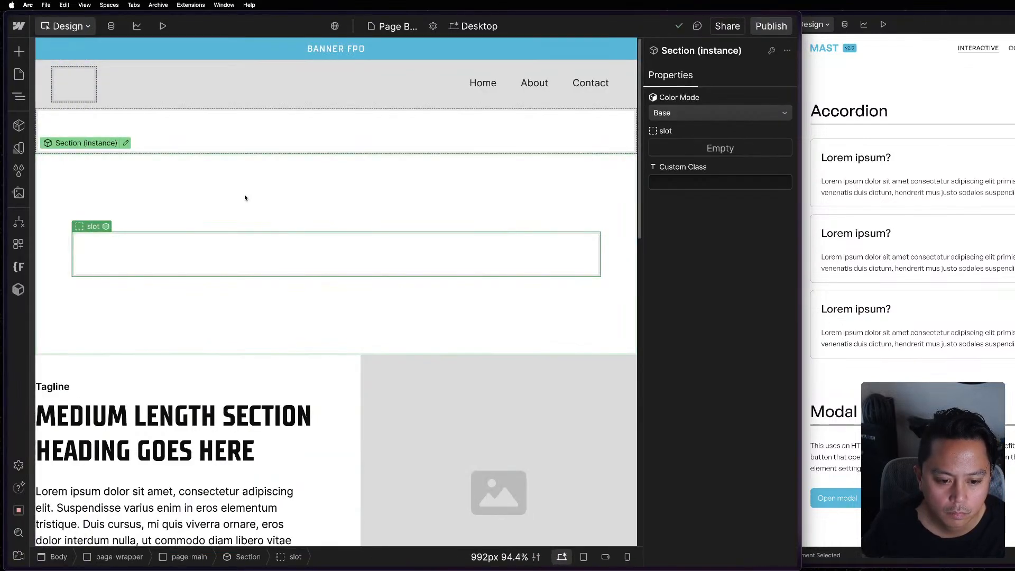
click(19, 74)
scroll(100, 343, down, 5)
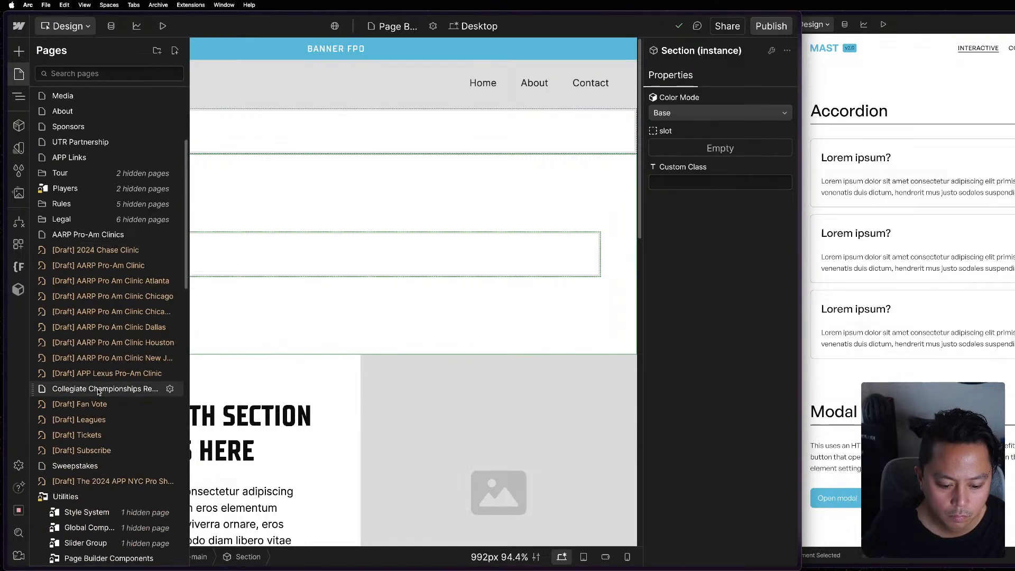
scroll(100, 370, down, 3)
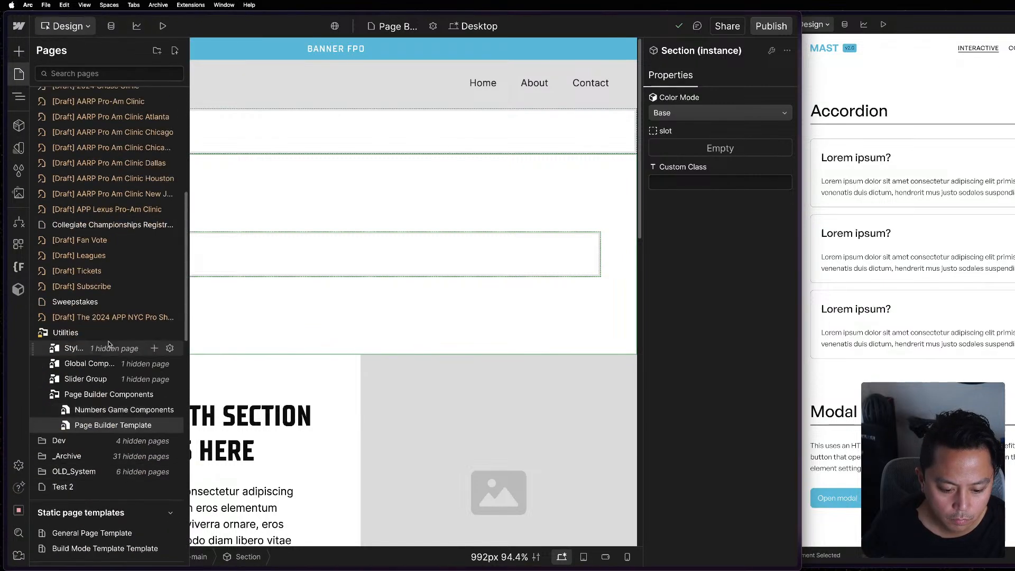
click(108, 347)
click(109, 348)
click(104, 362)
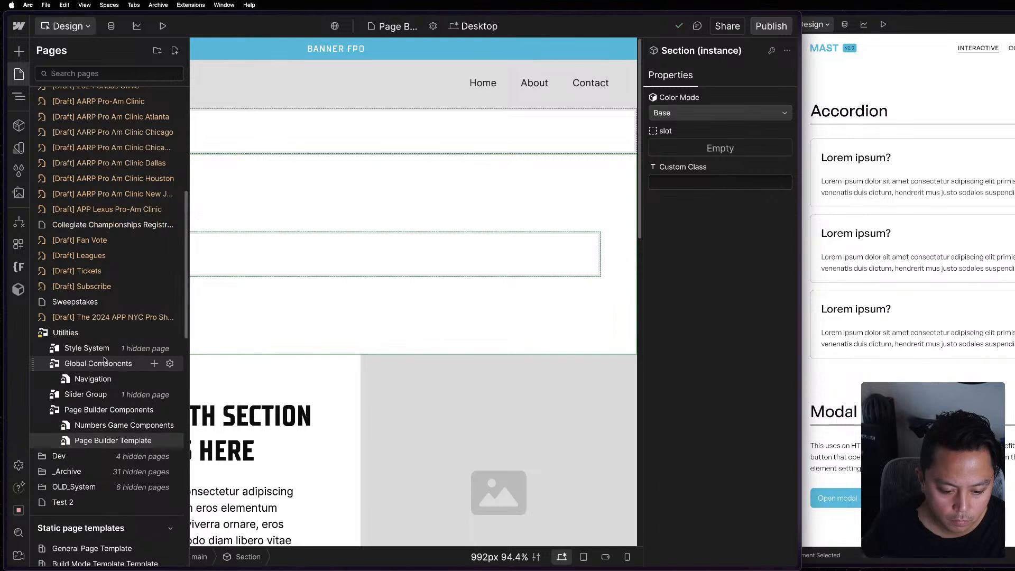
click(104, 362)
click(87, 394)
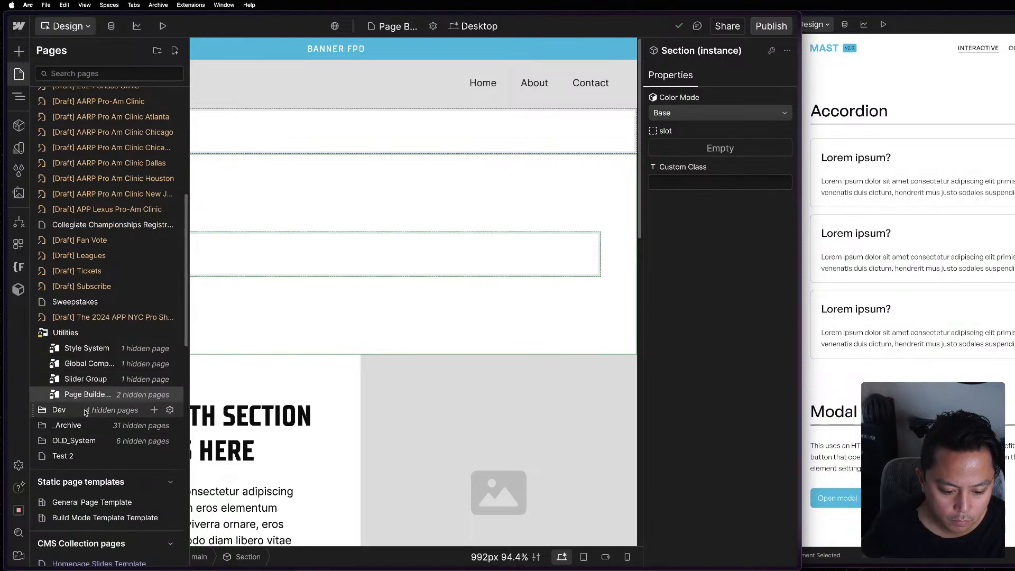
click(80, 349)
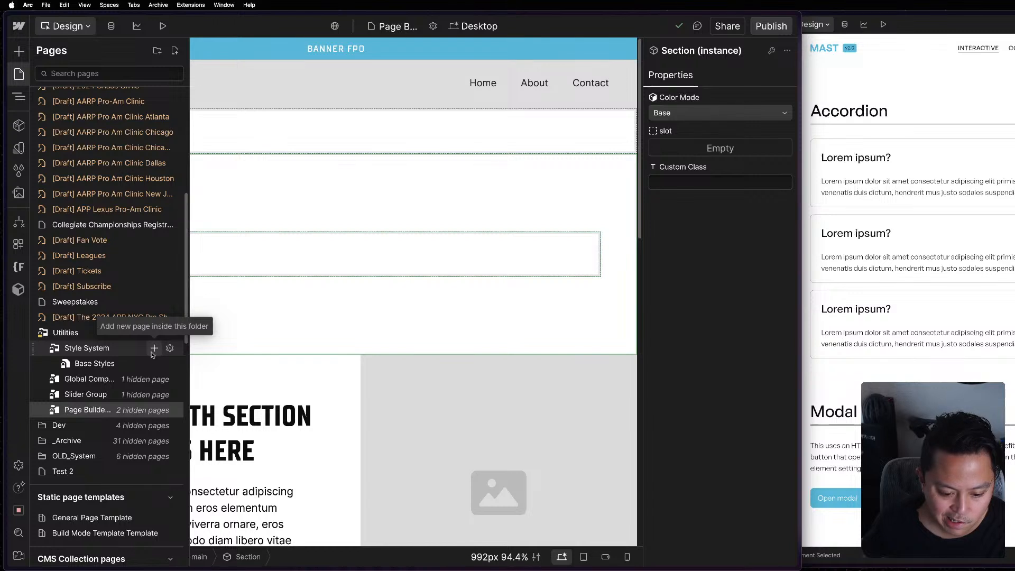
Create a page named Components in the Style System folder without a template.
click(154, 349)
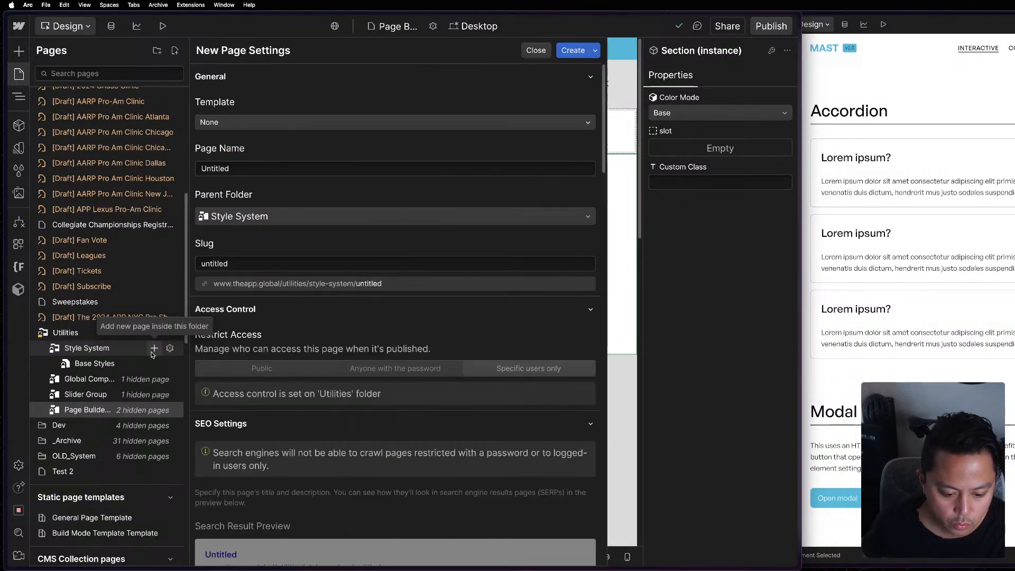
click(346, 123)
click(360, 98)
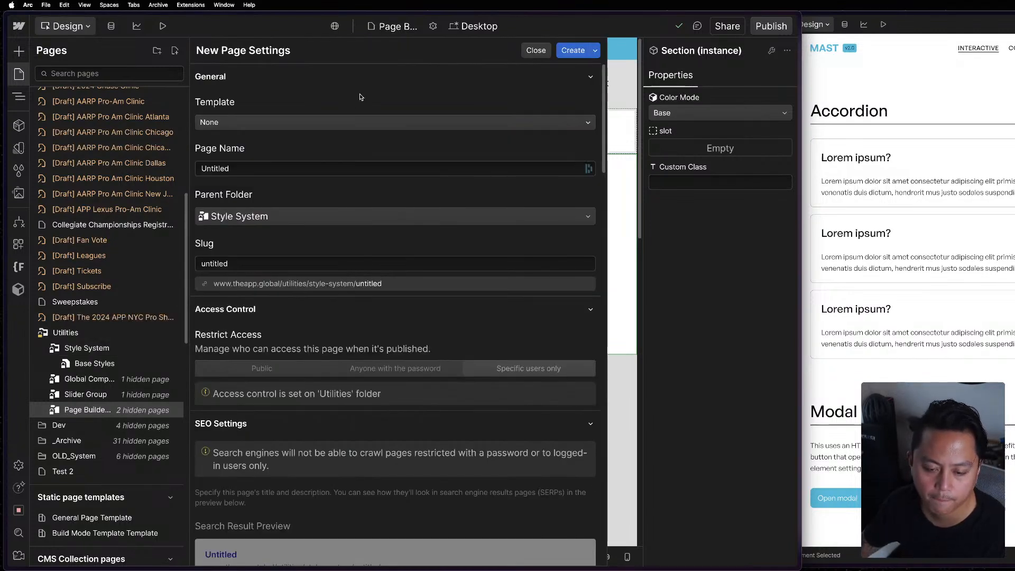
click(266, 169)
click(288, 149)
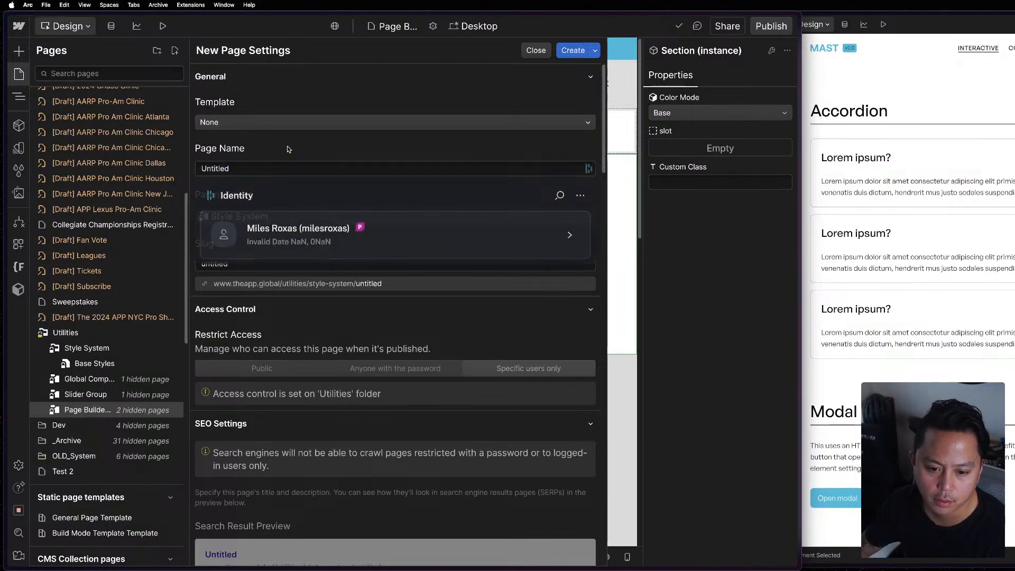
click(238, 170)
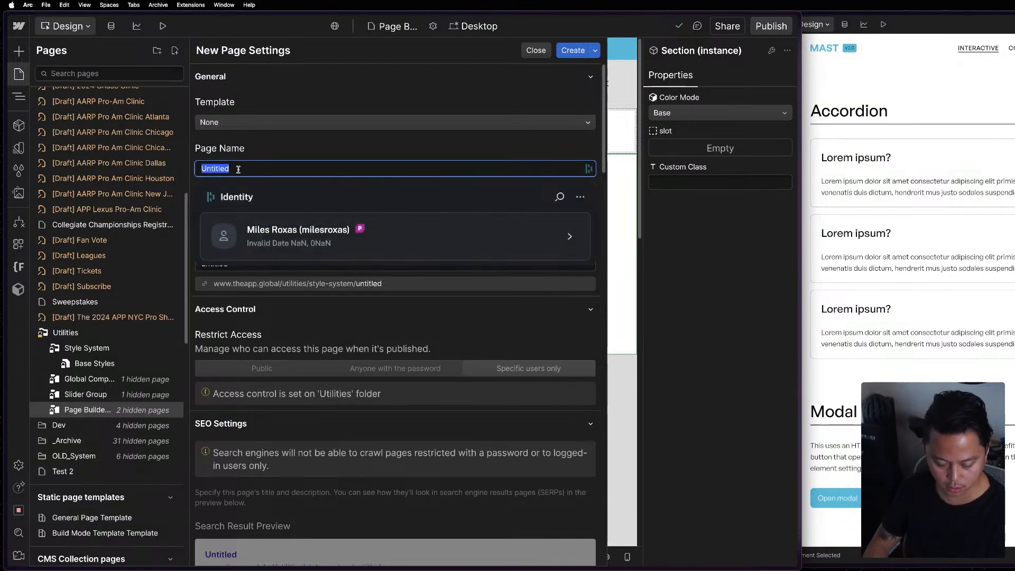
text(Component)
text(s)
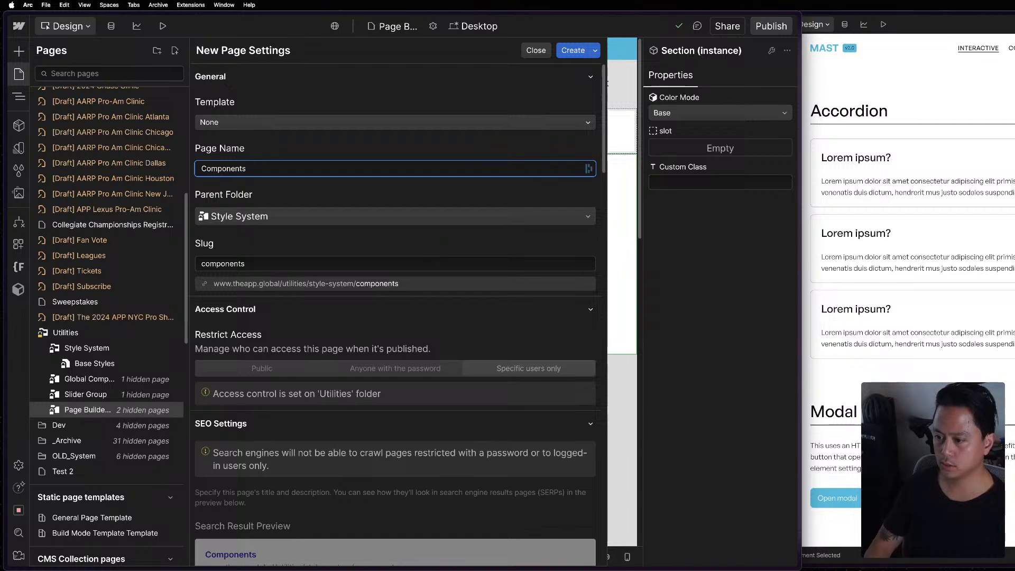
scroll(248, 182, down, 4)
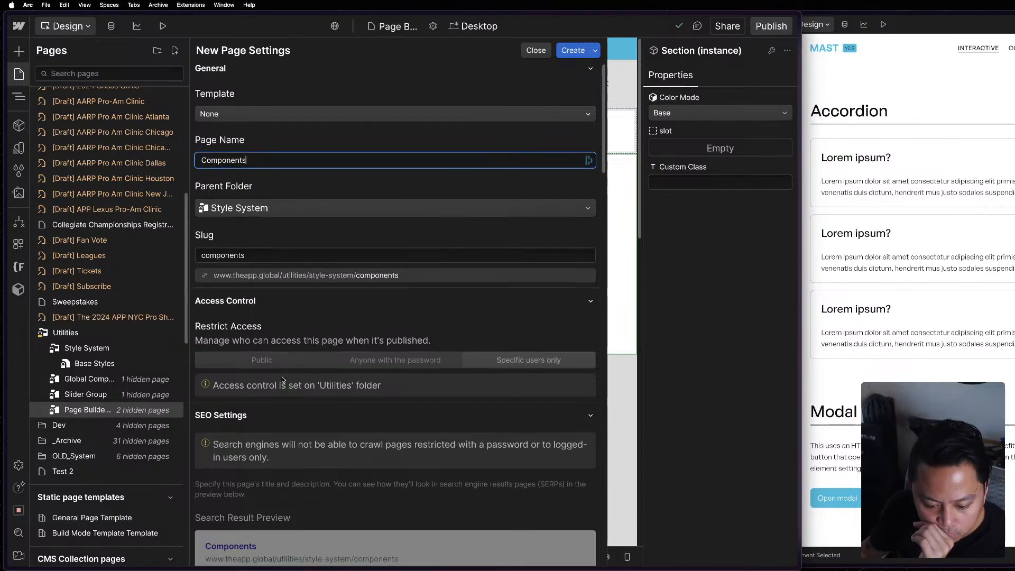
scroll(545, 97, up, 4)
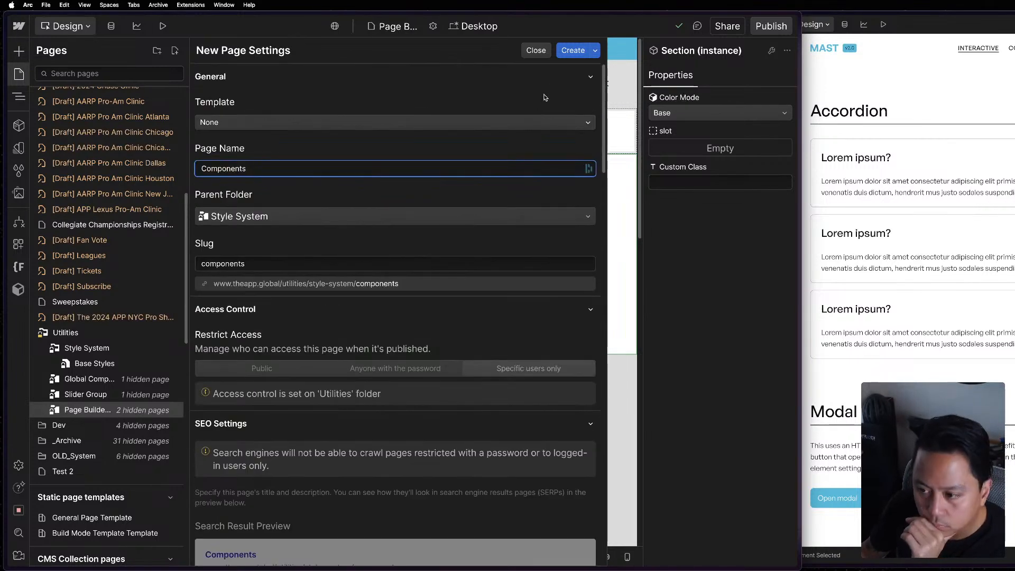
click(573, 51)
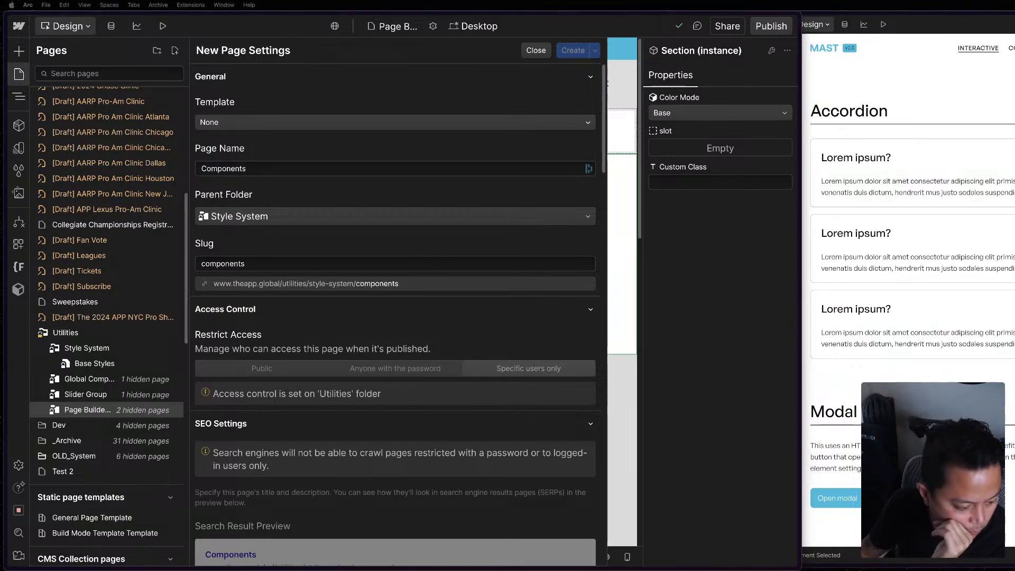
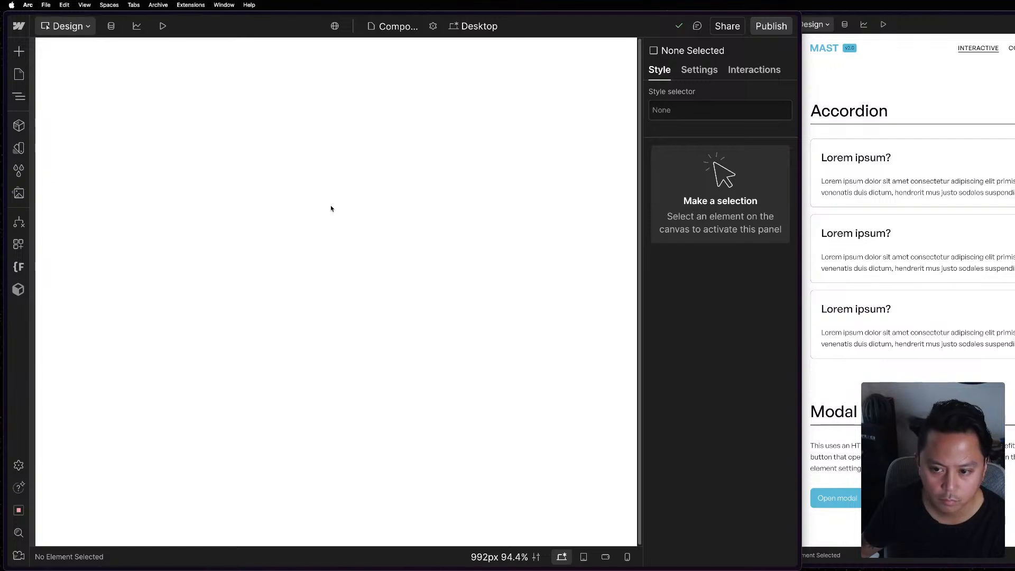
Show the element structure of the reference project's Components page and collapse its page-main element.
click(901, 149)
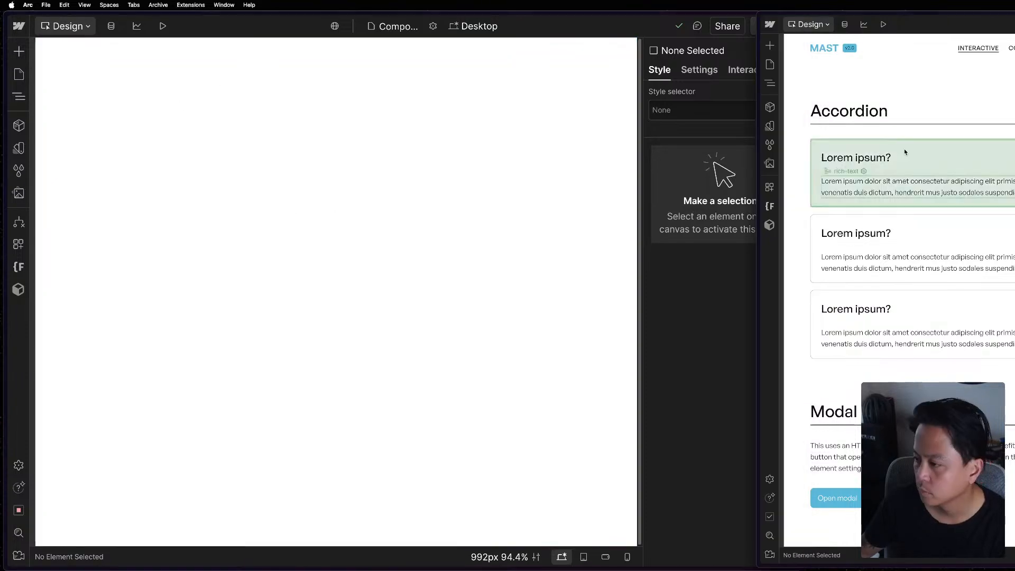
click(771, 83)
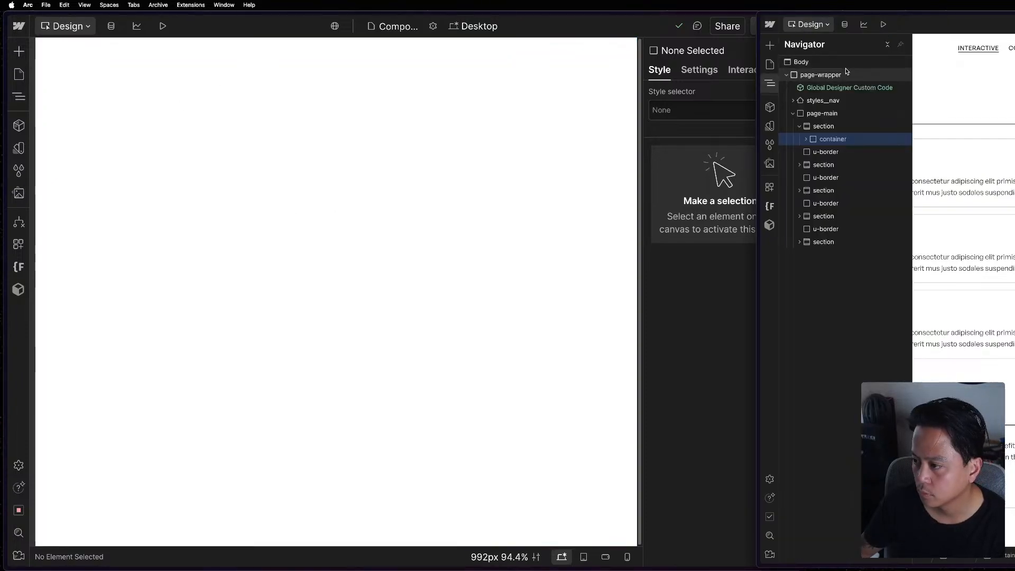
click(794, 113)
click(418, 157)
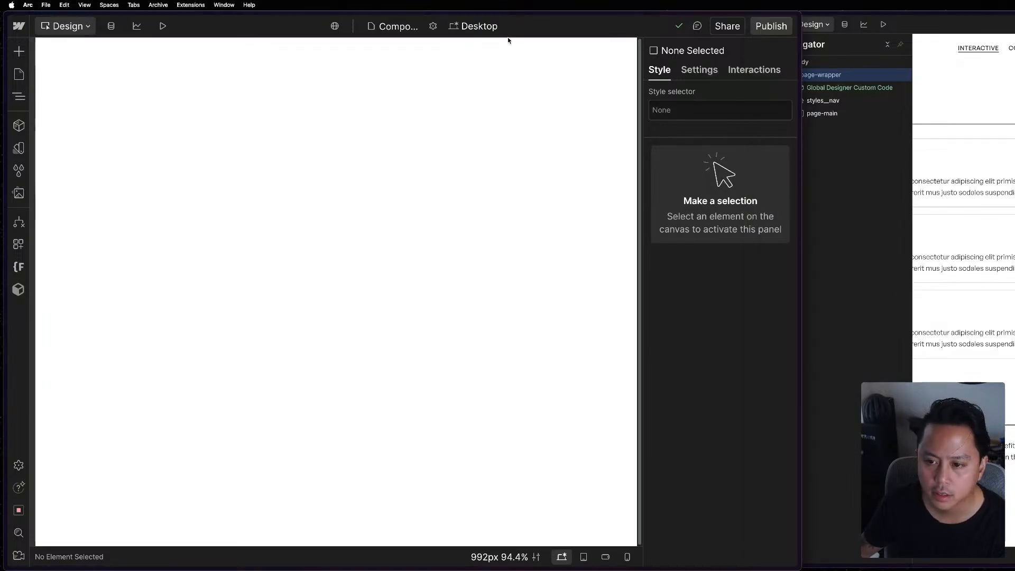
Add a Div Block to the body of the new Components page and assign it the existing page-wrapper class.
click(19, 96)
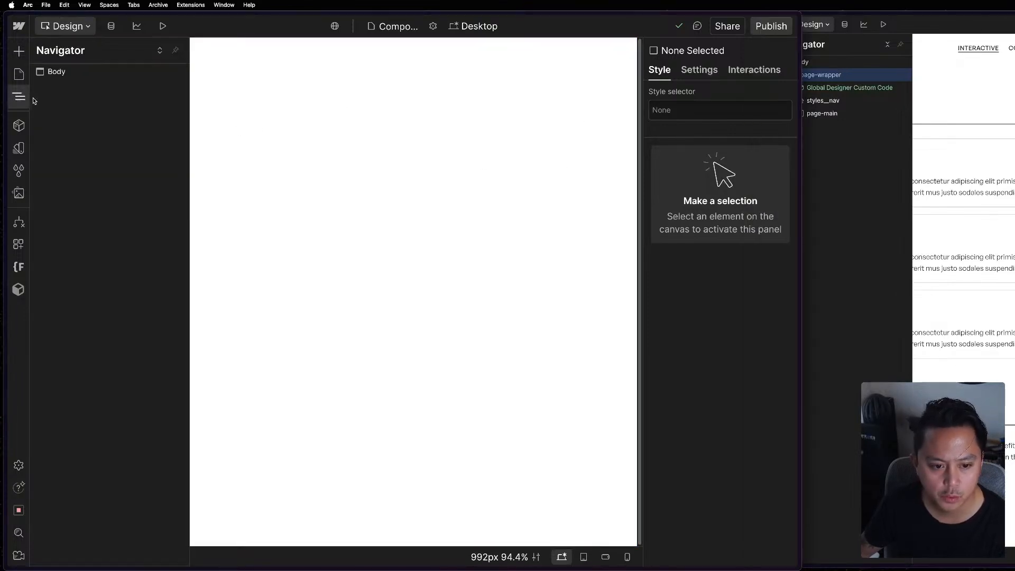
key(super+e)
text(d)
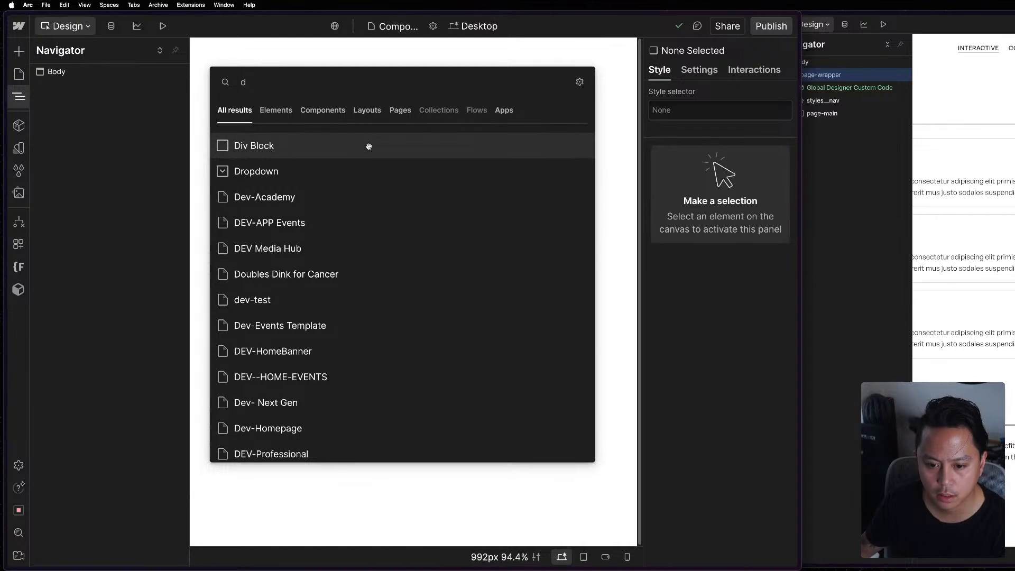
click(369, 146)
key(super+Return)
text(page-wrapper)
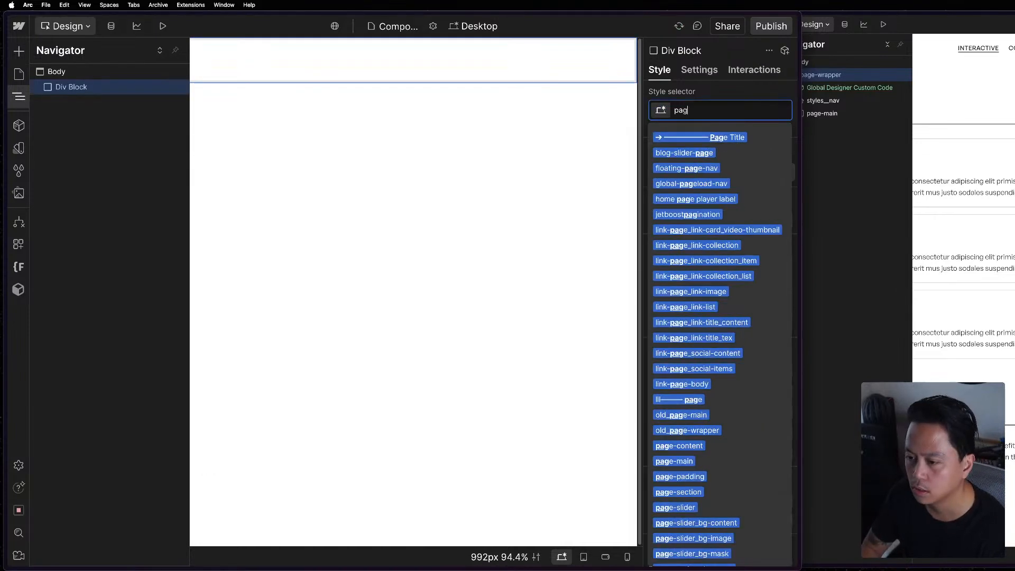
key(super+BackSpace)
key(Return)
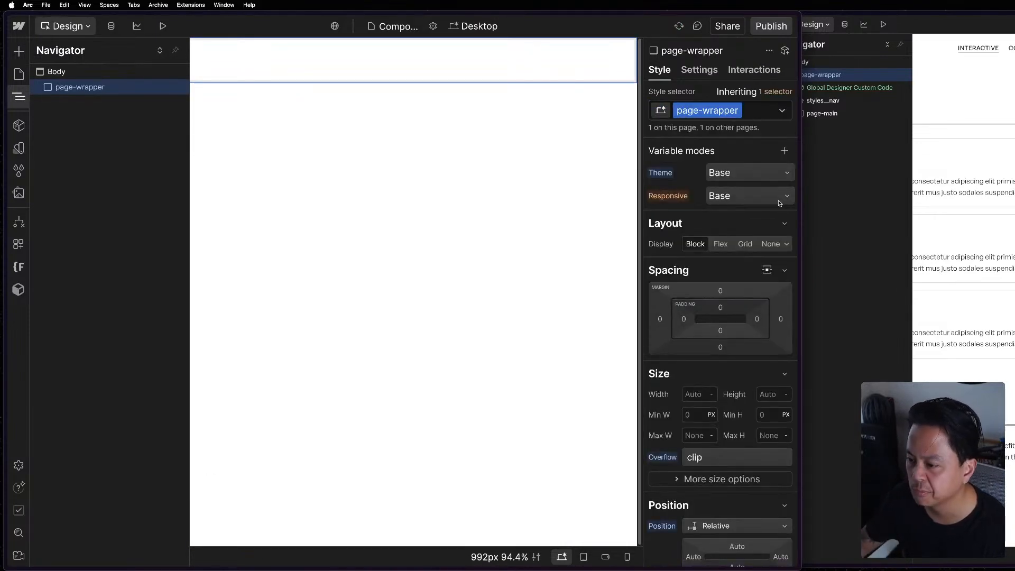
click(874, 90)
click(452, 164)
key(shift+a)
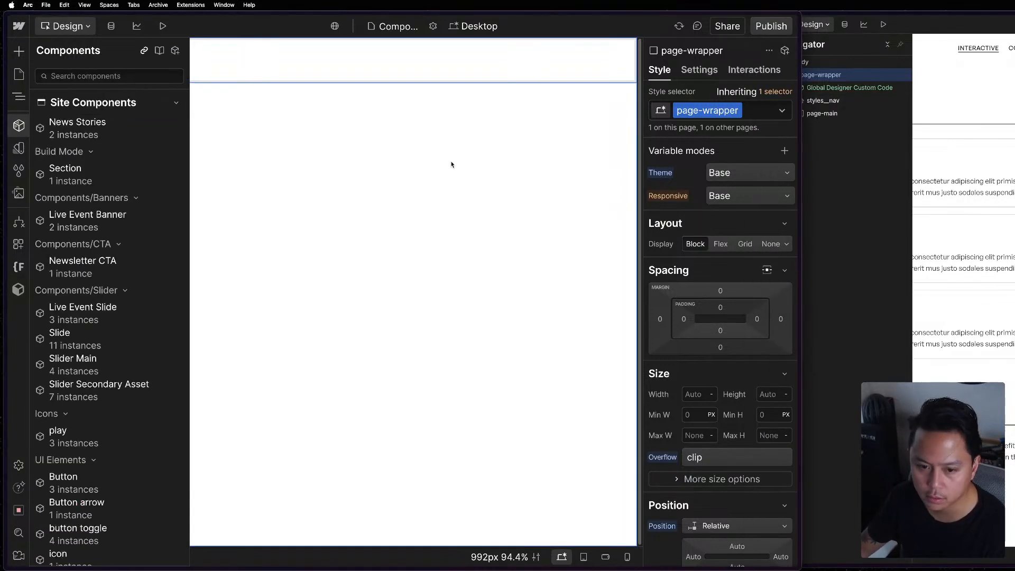
key(Escape)
Insert the Global Designer Custom Code component and nest it inside page-wrapper.
click(368, 343)
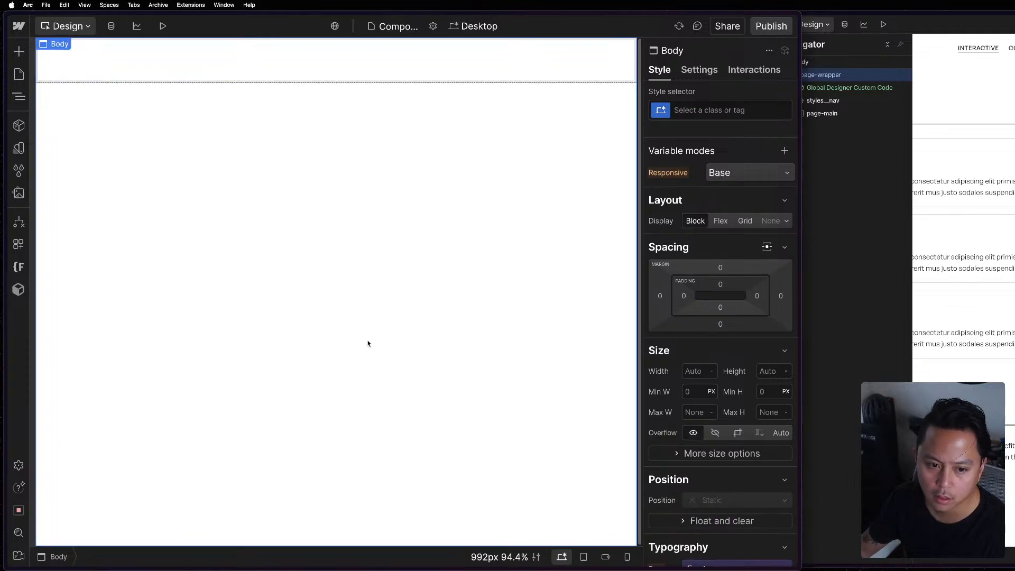
key(super+k)
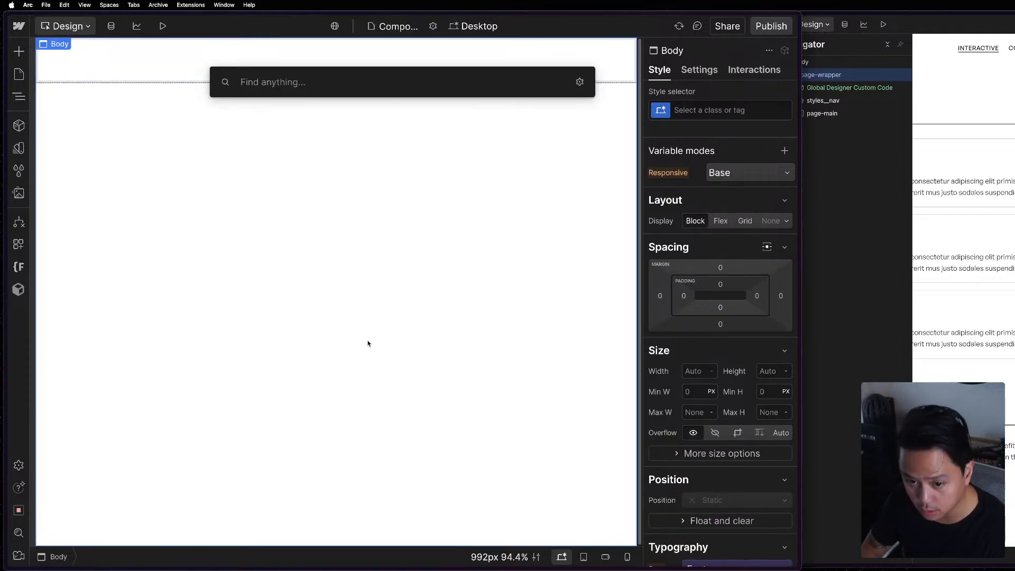
text(globa)
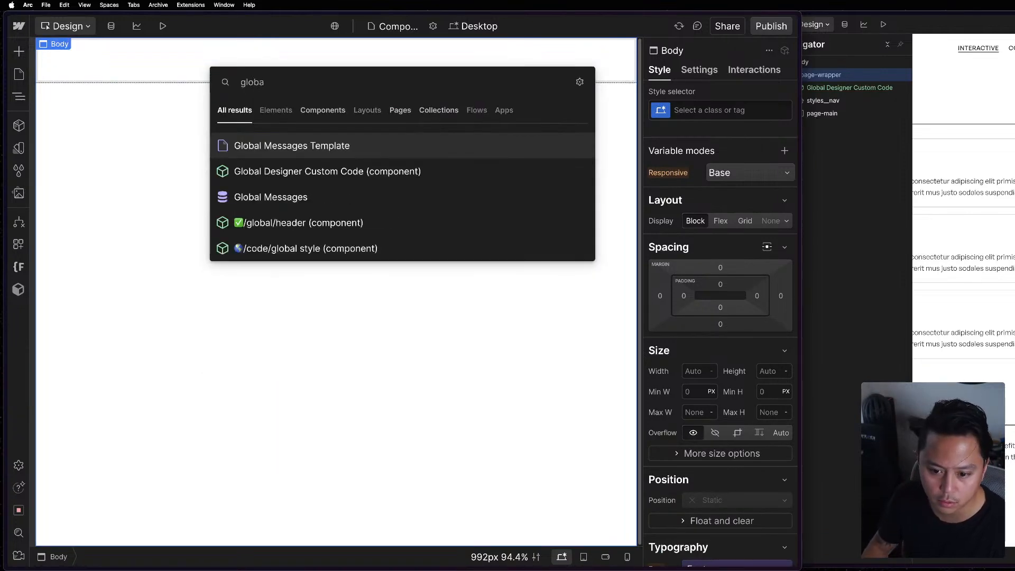
key(Down)
key(Return)
key(z)
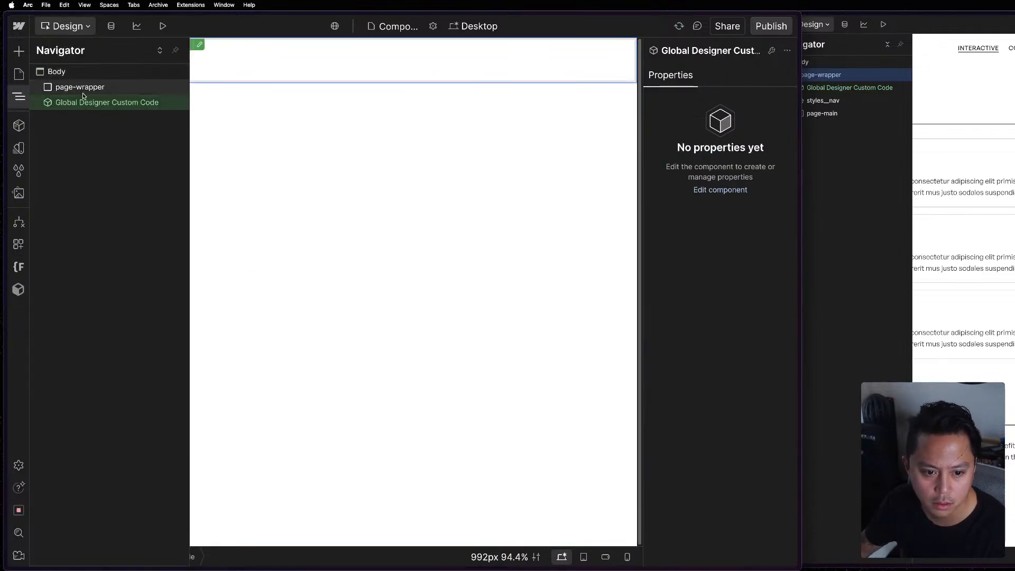
drag(83, 97, 87, 90)
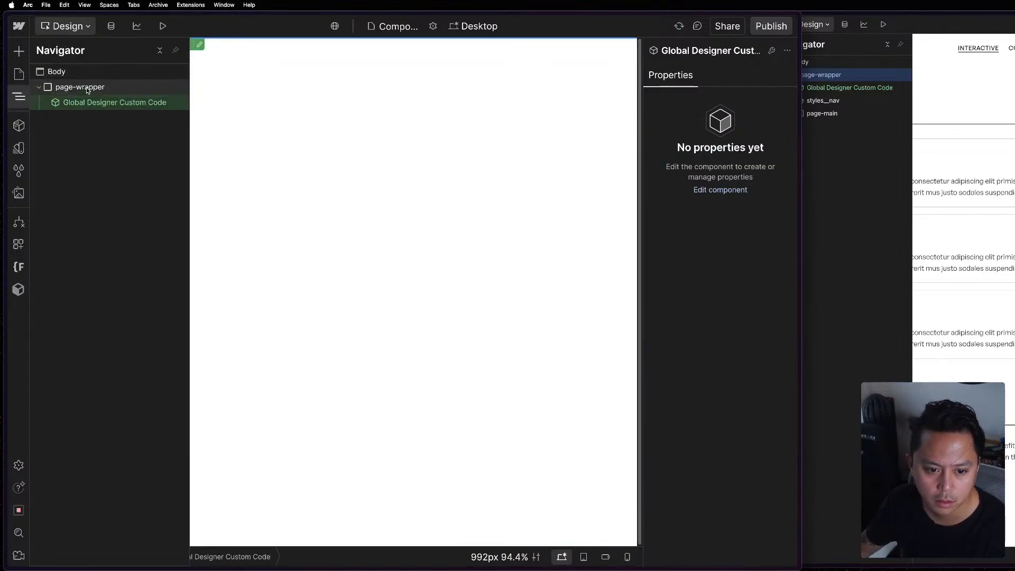
Copy the styles__nav navbar from the reference project and paste it into page-wrapper on the APP project's Components page.
click(87, 90)
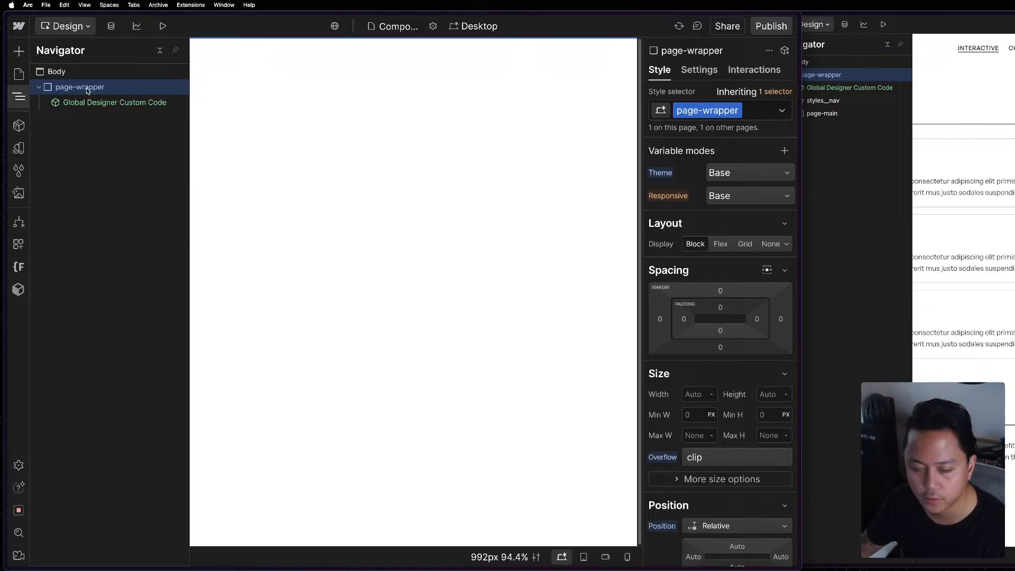
click(814, 138)
click(796, 104)
click(792, 104)
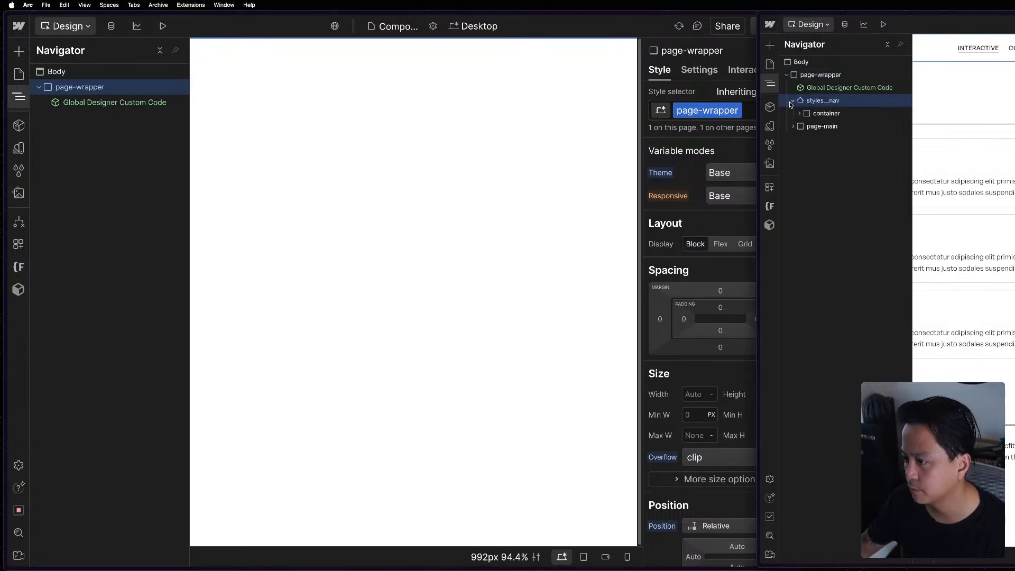
click(792, 103)
click(131, 91)
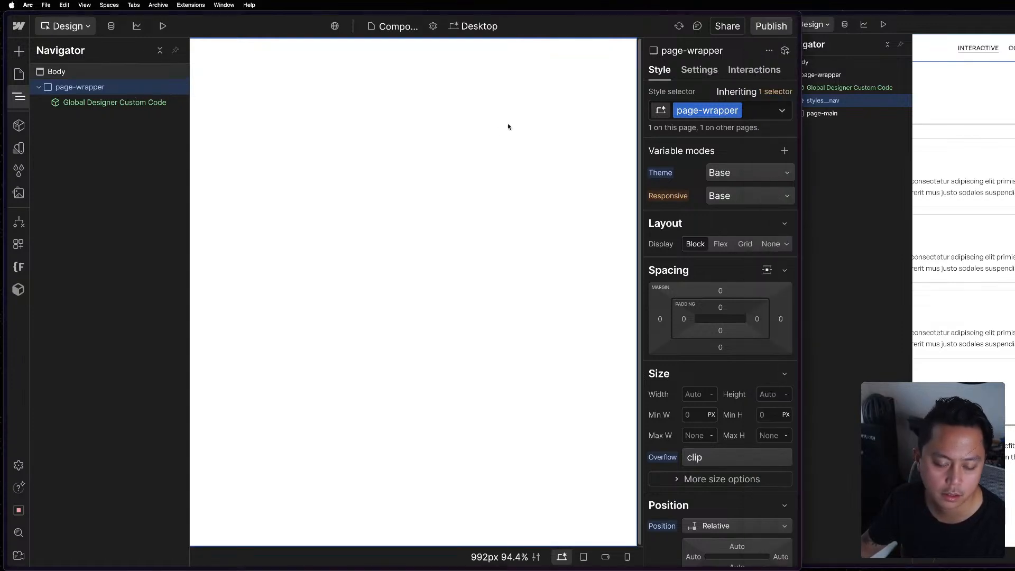
click(533, 220)
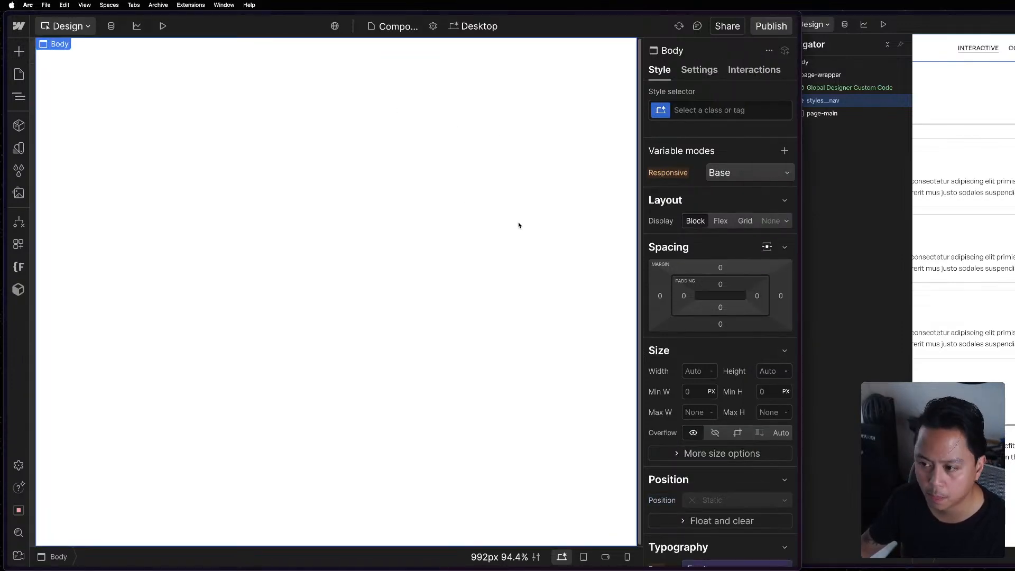
key(z)
click(80, 88)
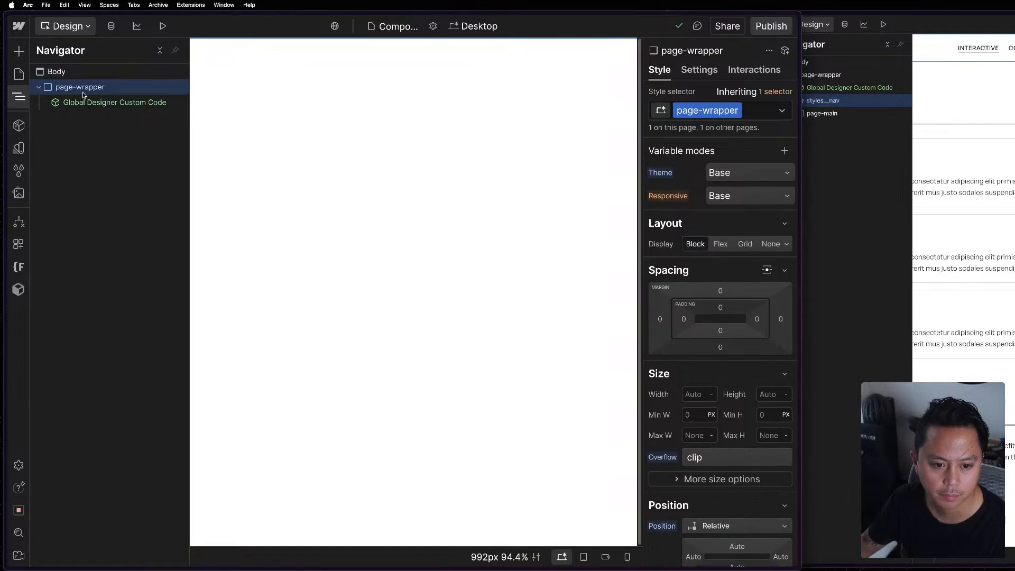
key(super+v)
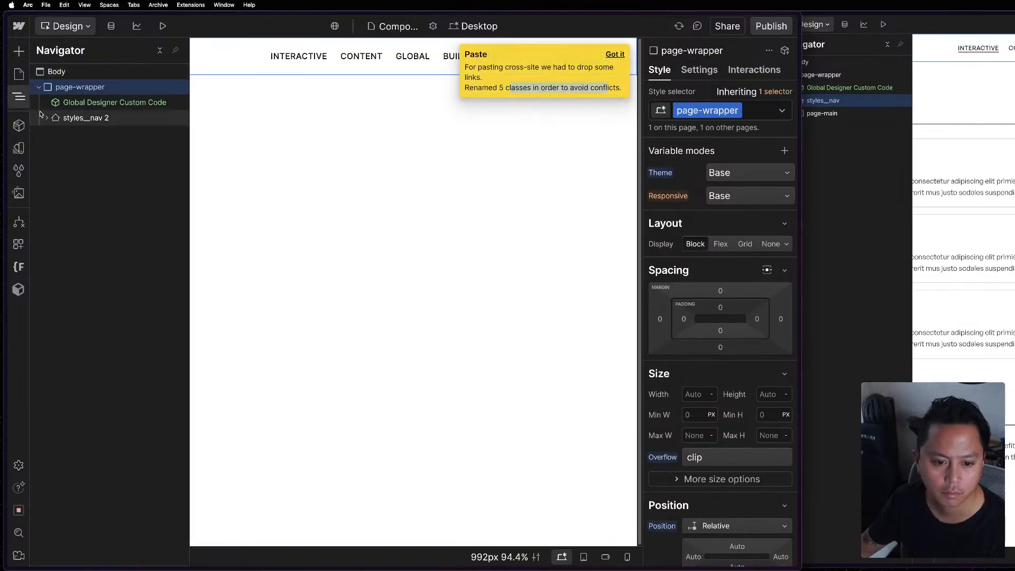
click(612, 55)
Replace the pasted navbar's styles__nav 2 class with the existing styles__nav class.
click(84, 117)
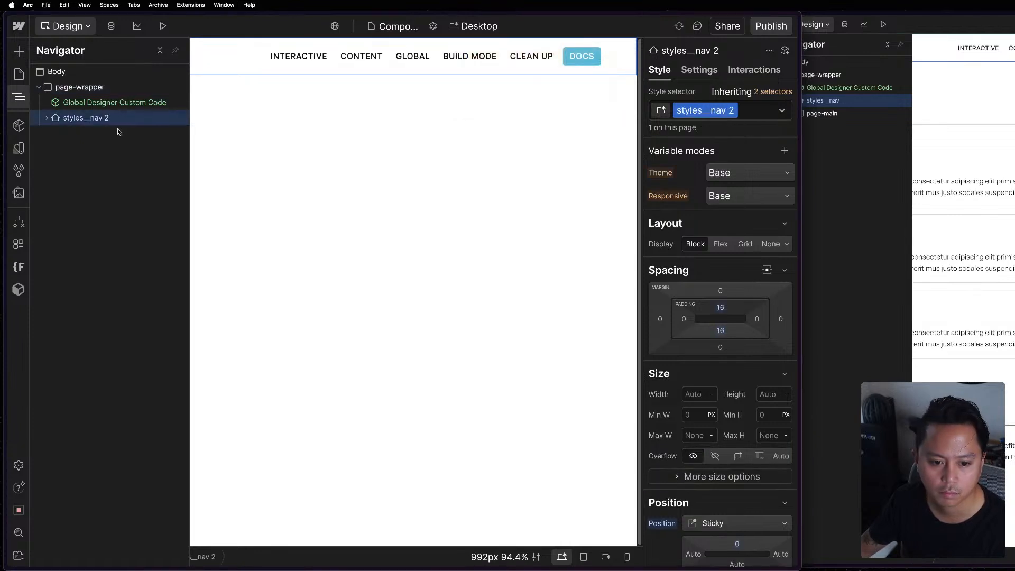
click(756, 107)
key(BackSpace)
text(sty)
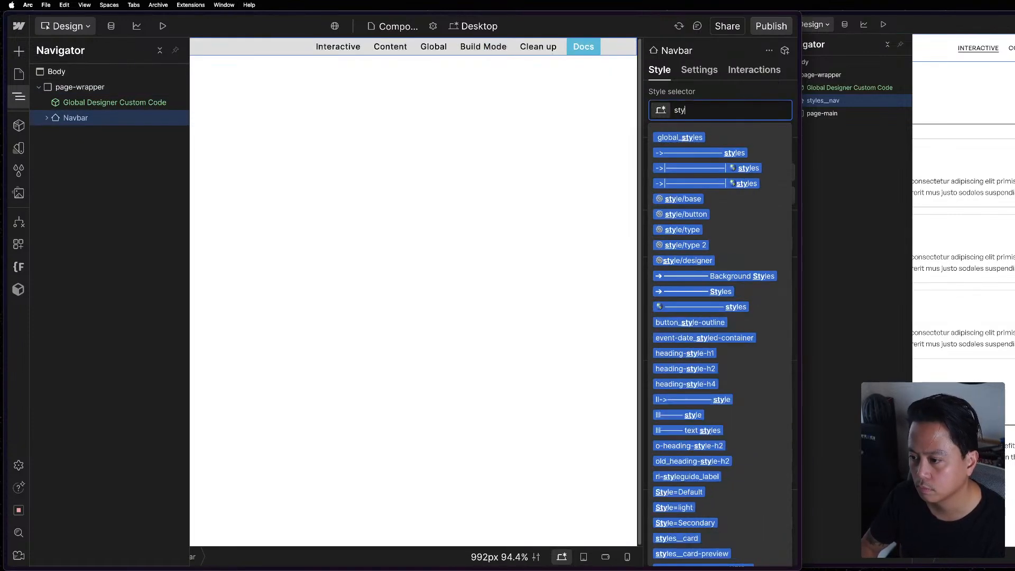
text(les__nav)
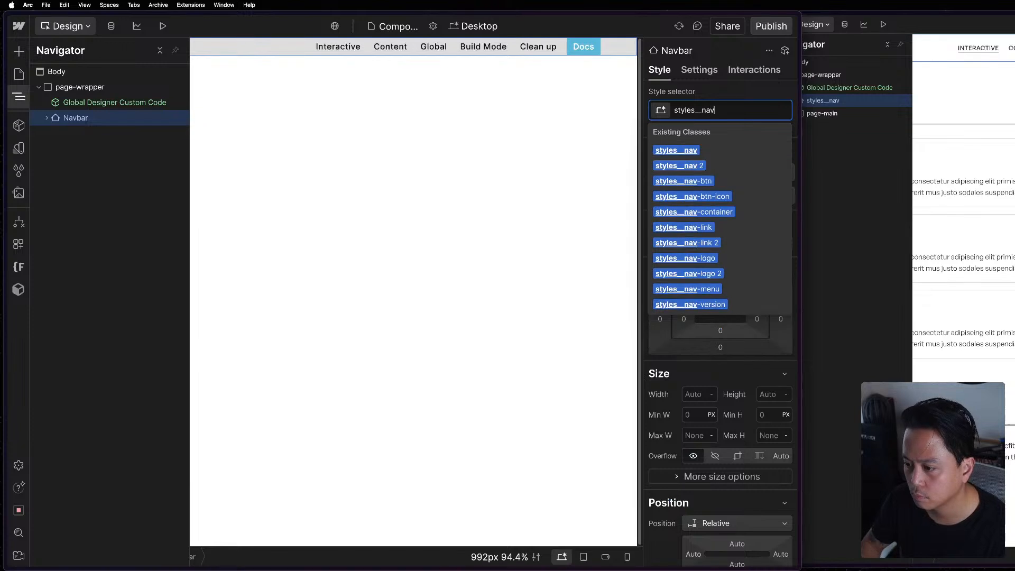
key(Return)
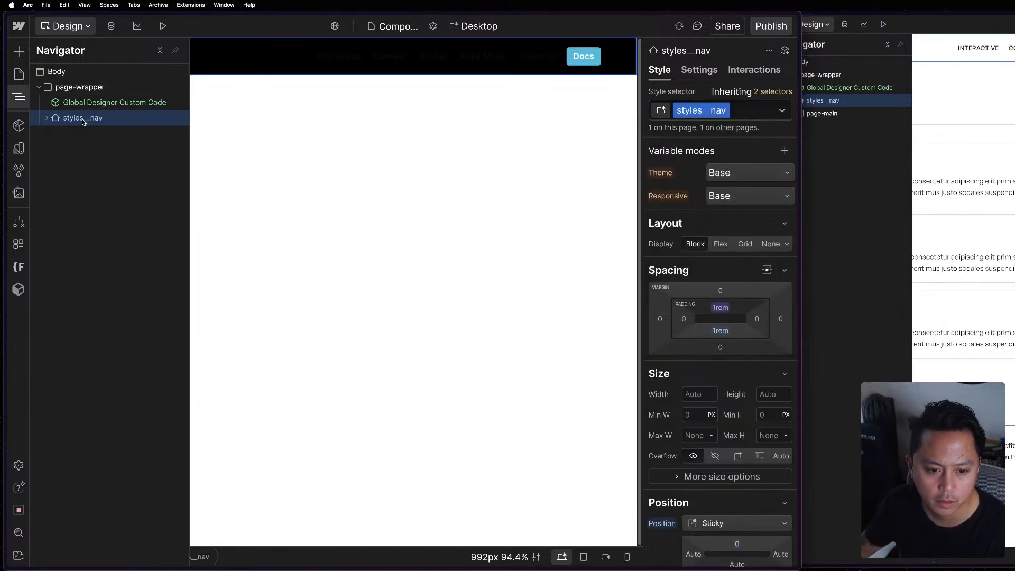
Replace the container 10 class on the div inside styles__nav with the existing container class.
click(47, 117)
click(57, 135)
click(55, 135)
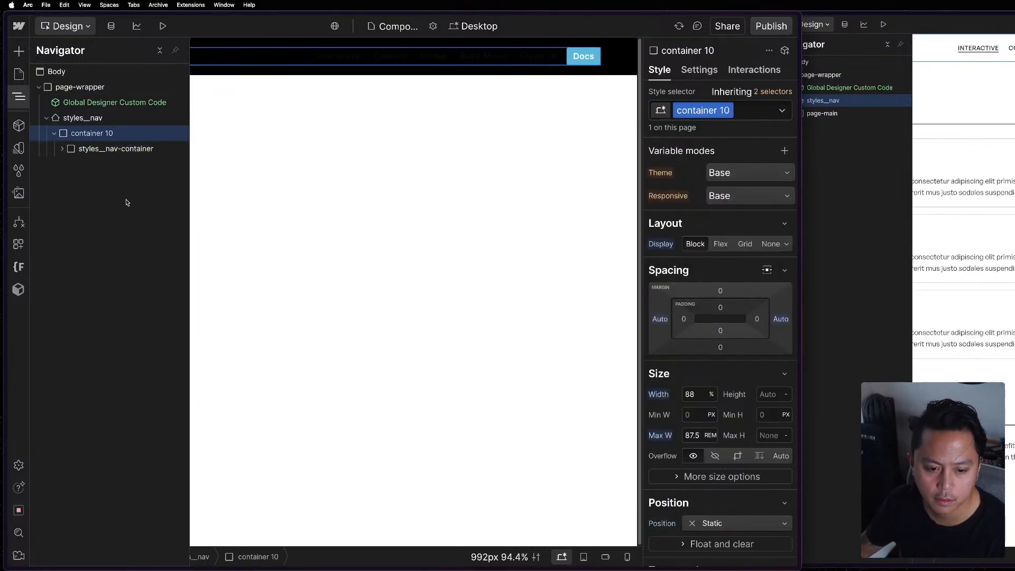
key(Delete)
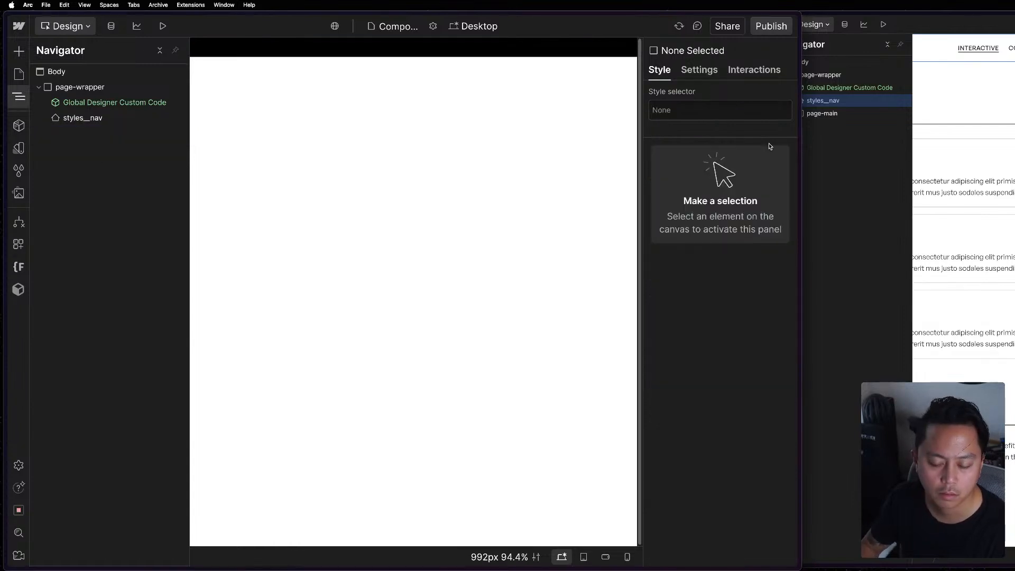
key(super+z)
click(120, 134)
key(super+Return)
key(BackSpace)
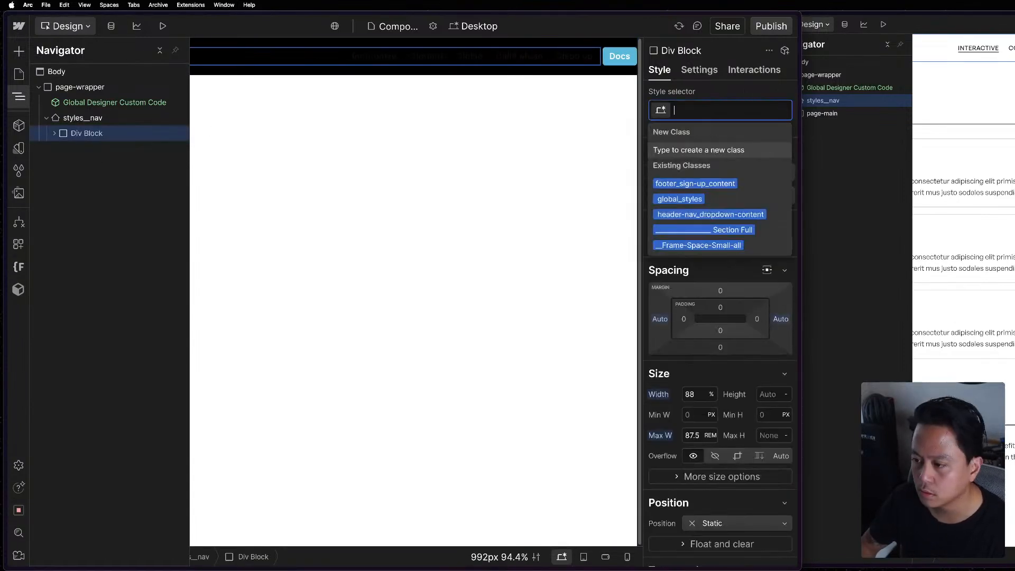
text(container)
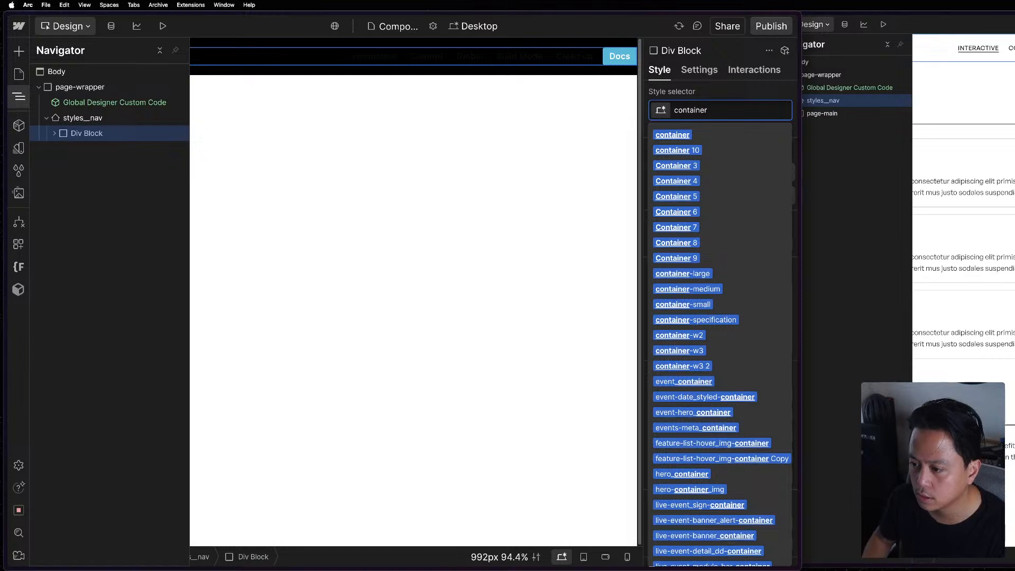
key(Return)
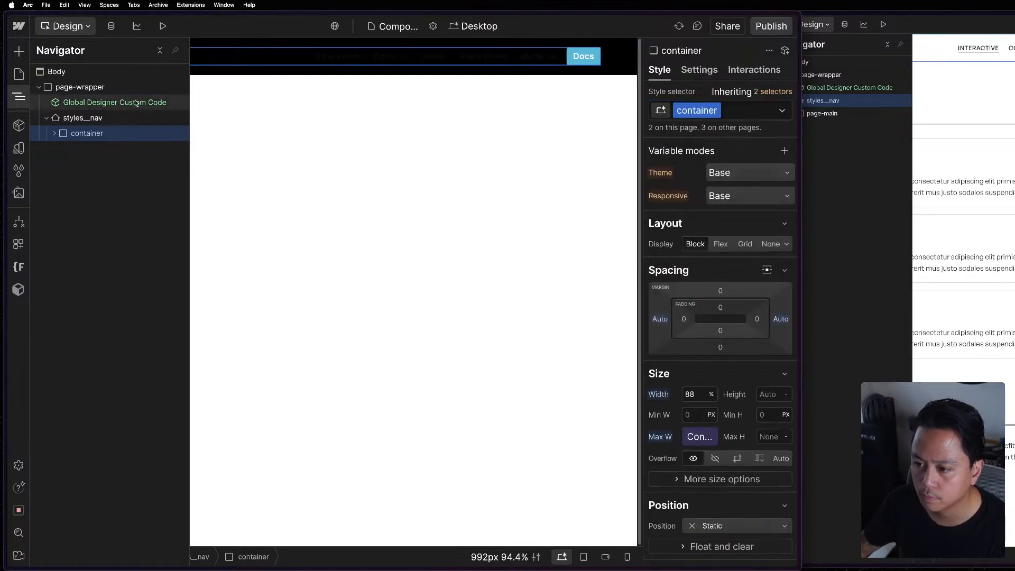
Expand the container, styles__nav-container and u-p-0 elements and check their classes for renamed duplicates.
click(54, 133)
click(138, 150)
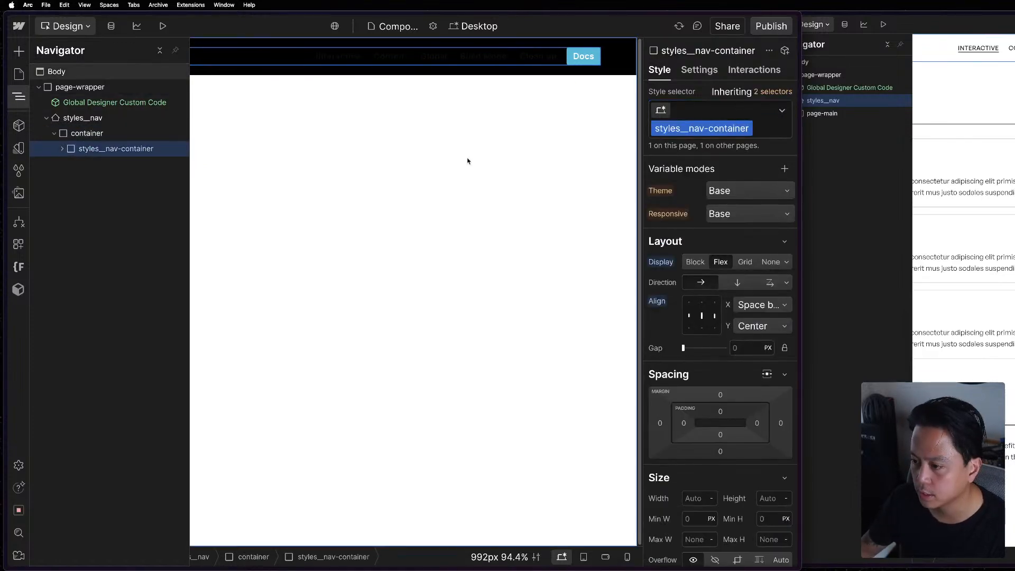
click(66, 150)
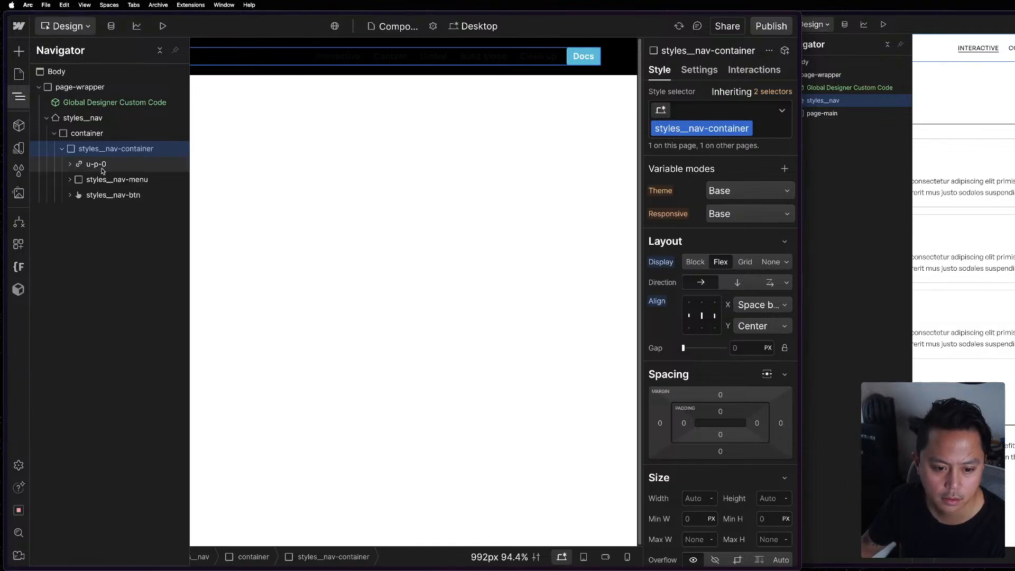
click(69, 165)
click(68, 165)
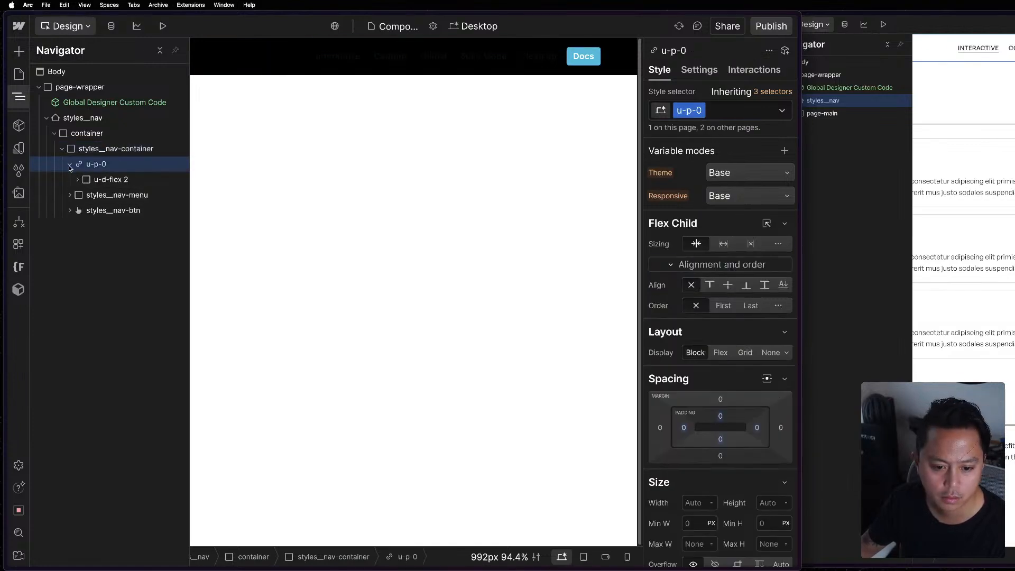
Expand the u-d-flex 2 element inside u-p-0 and examine its class options, states and combo class choices.
click(78, 180)
click(110, 180)
key(super+Return)
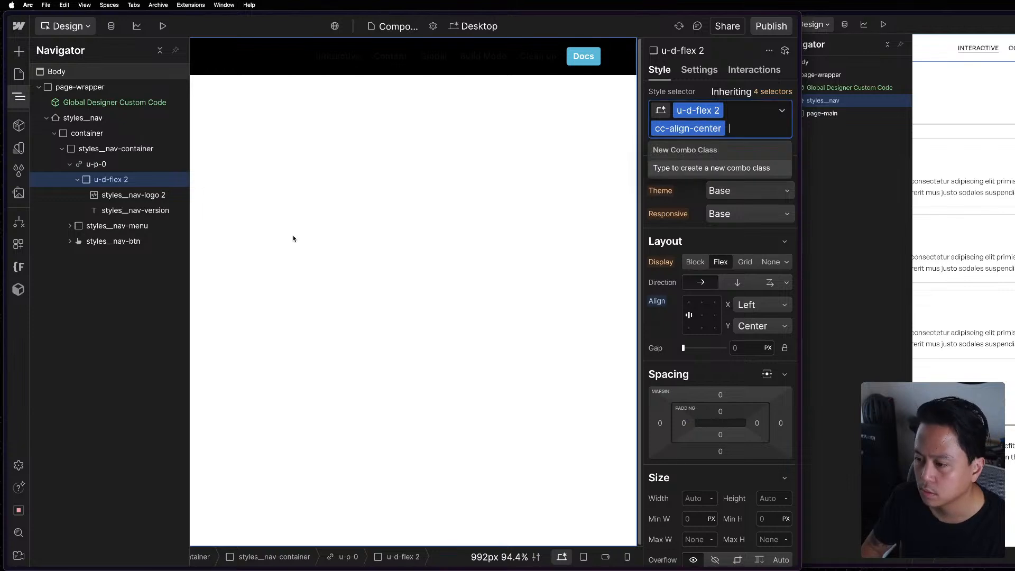
key(Escape)
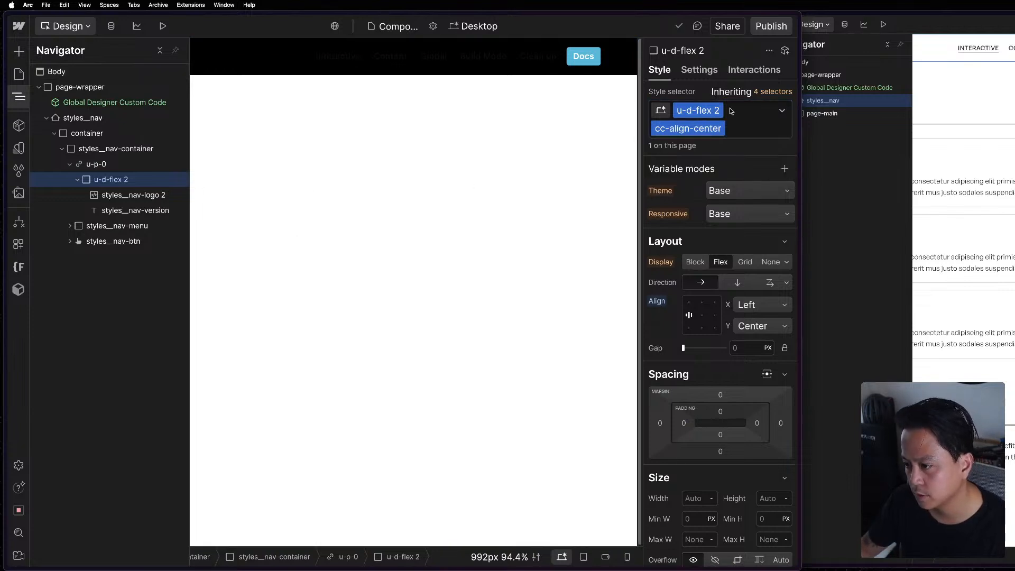
click(772, 92)
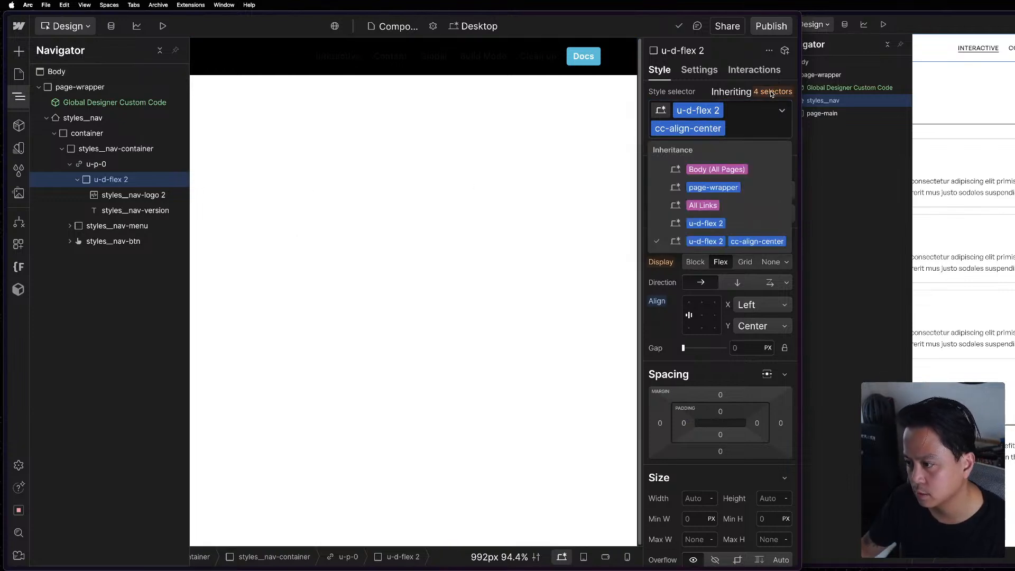
click(719, 111)
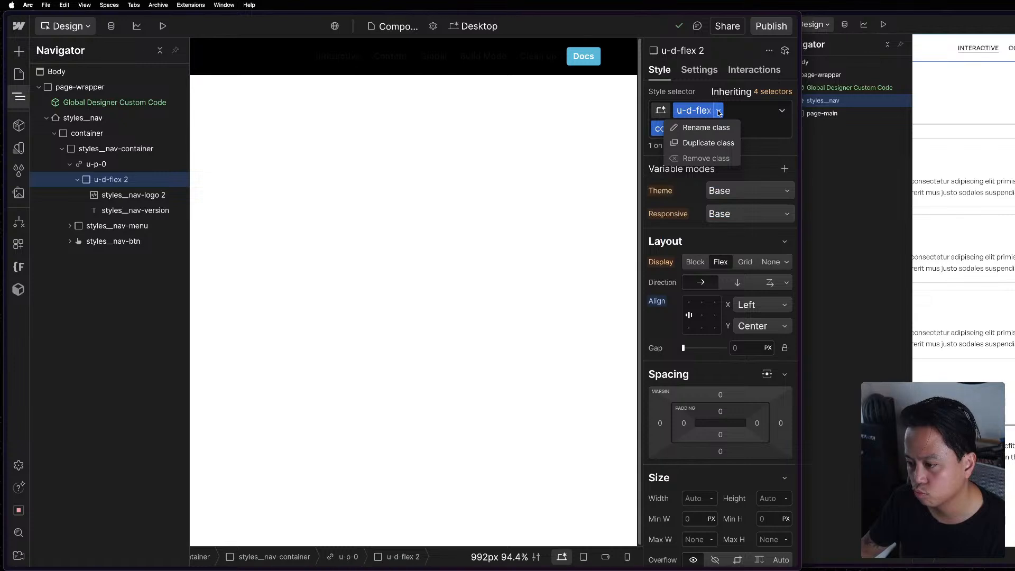
click(782, 112)
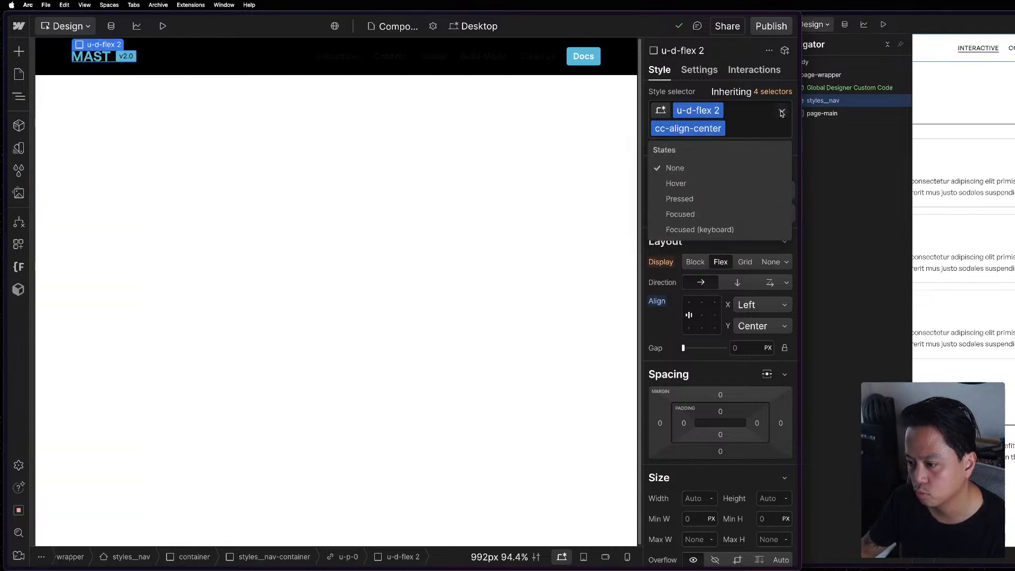
click(755, 117)
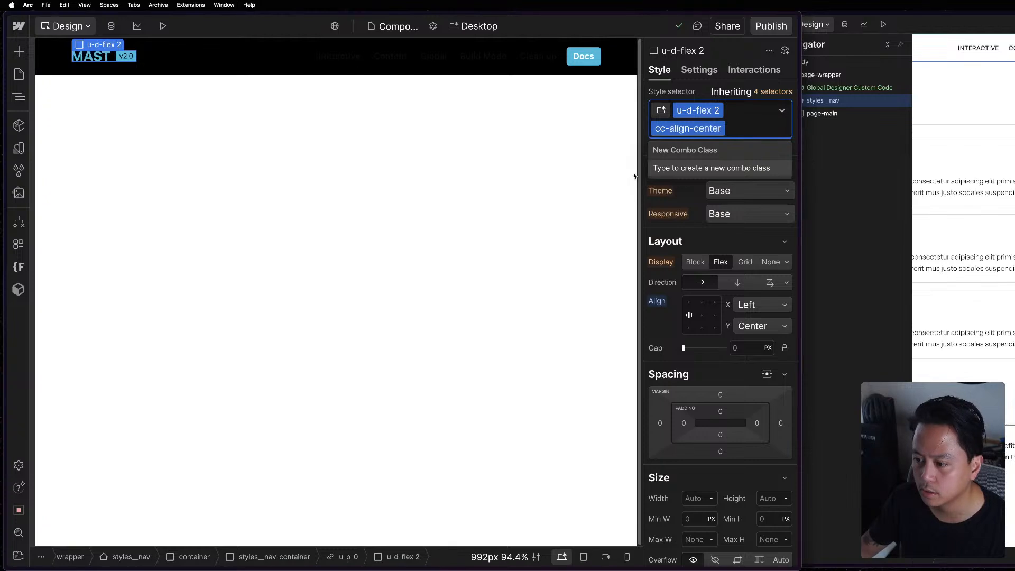
click(376, 189)
key(super+t)
text(re)
key(Escape)
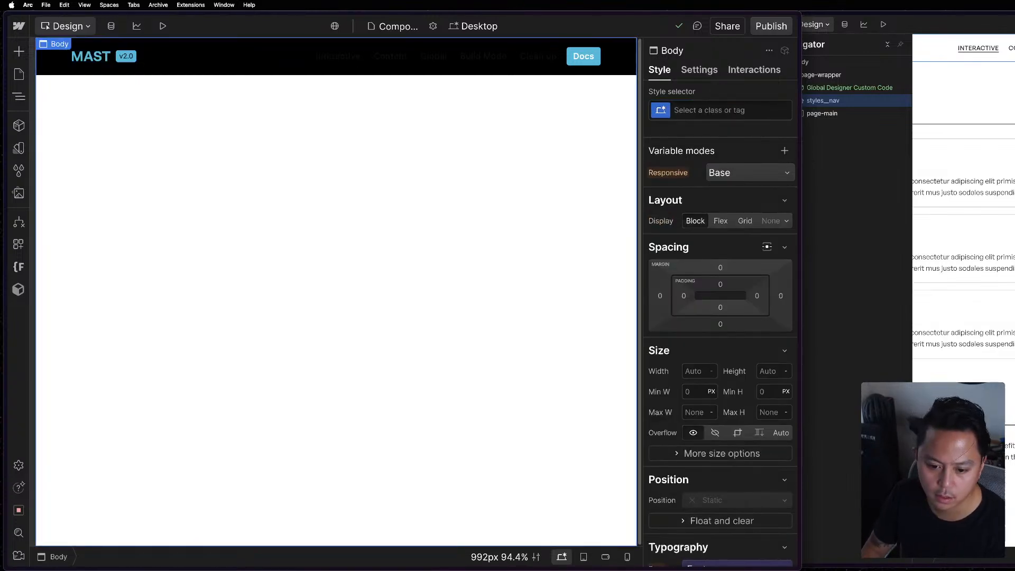
Open the Lumos documentation in a new browser tab and read its Chrome Extension page about styling the base class.
key(super+t)
text(lu)
key(Return)
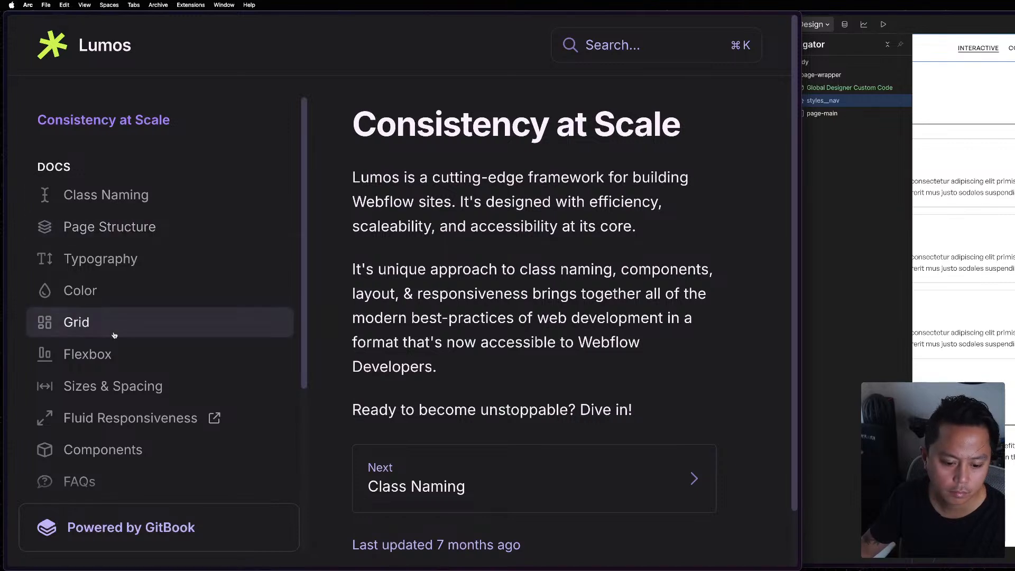
scroll(113, 335, down, 5)
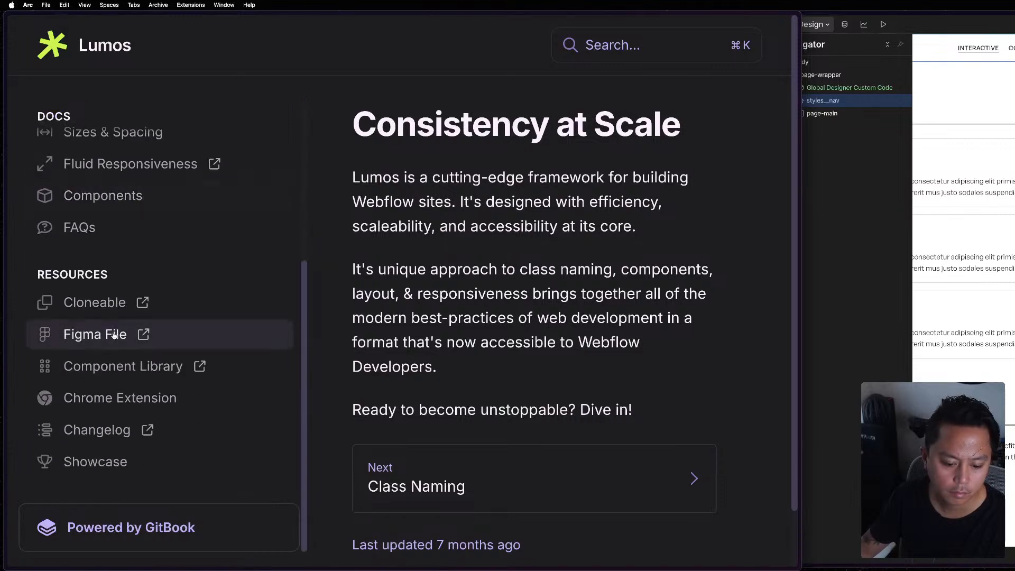
click(110, 400)
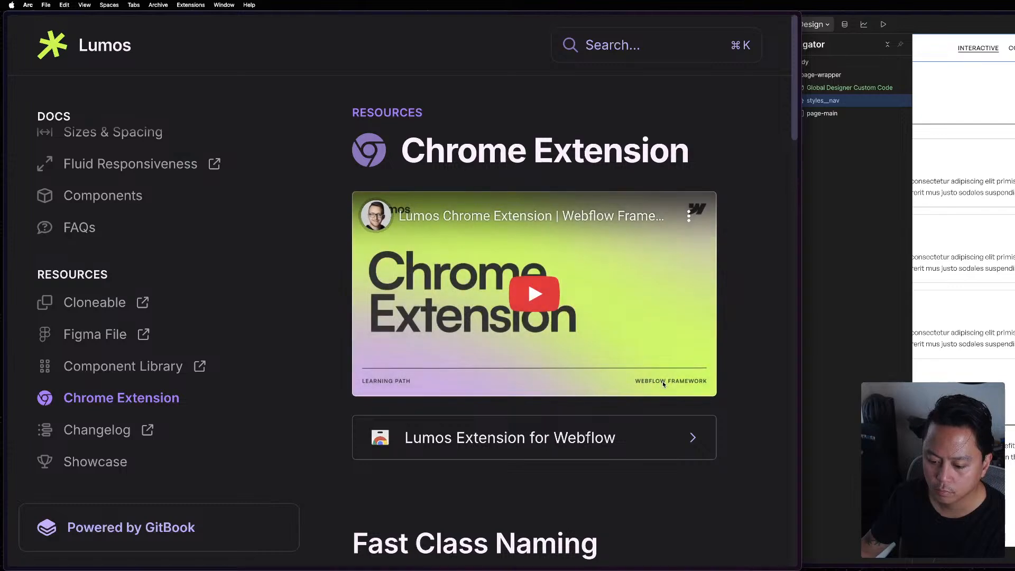
scroll(662, 381, down, 7)
scroll(662, 381, down, 3)
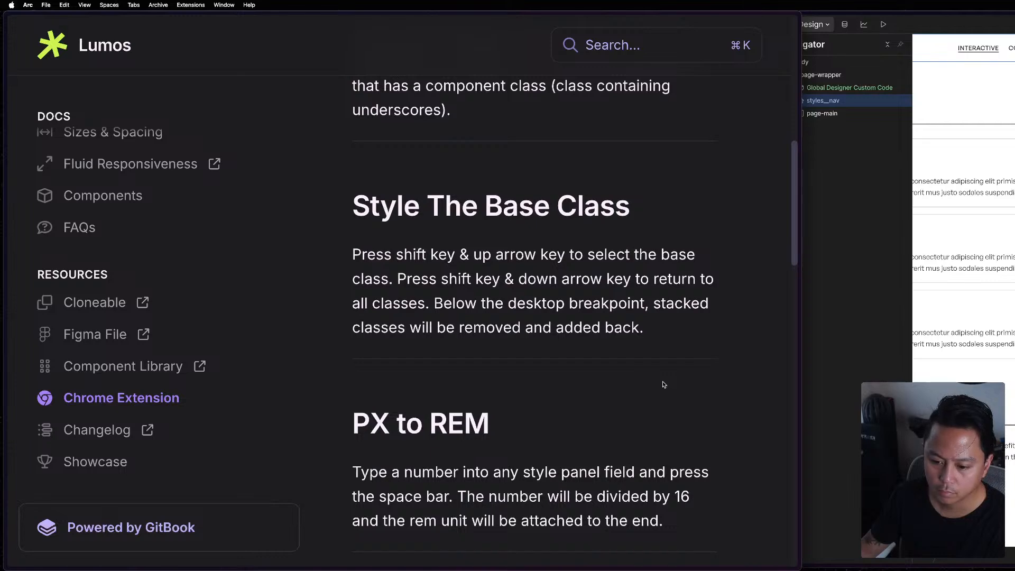
scroll(663, 384, down, 1)
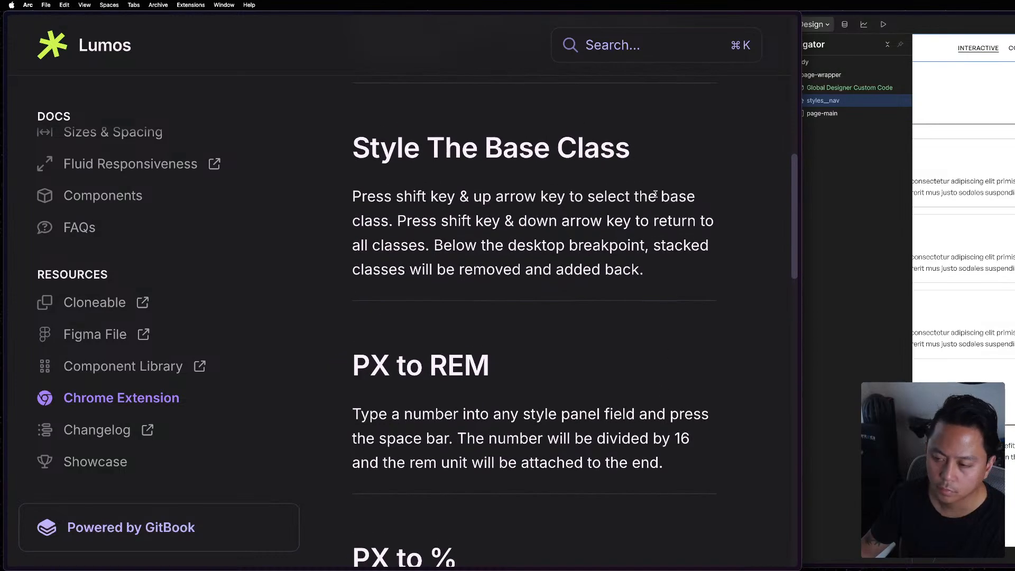
scroll(655, 190, up, 11)
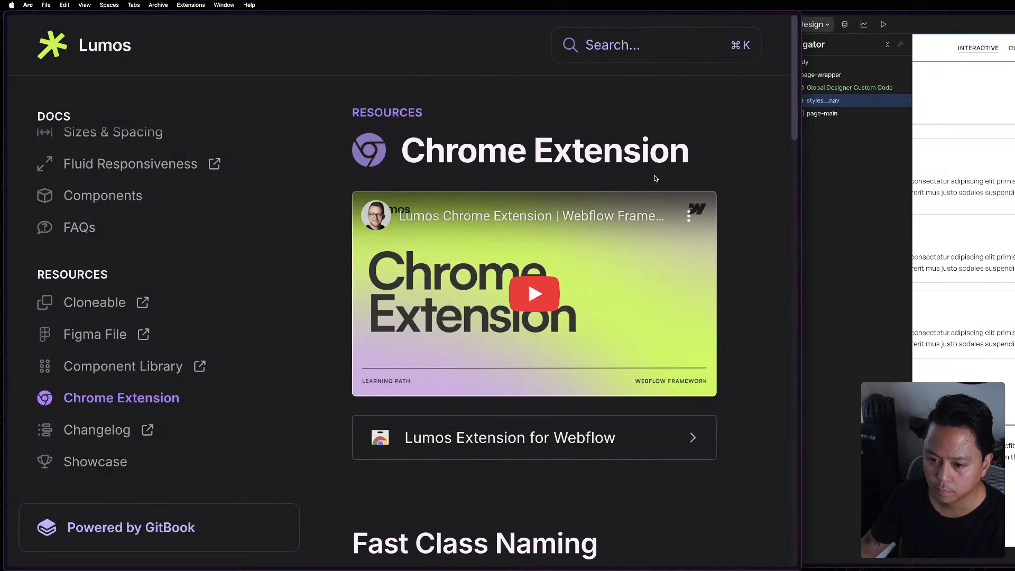
Install the Lumos Extension for Webflow from the Chrome Web Store and reload the Webflow project.
click(628, 421)
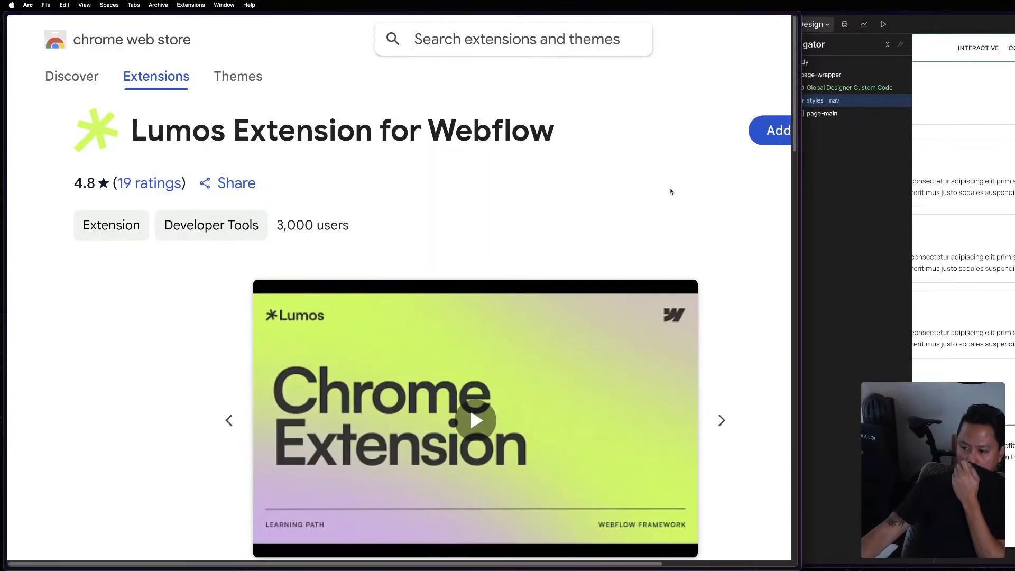
key(super+minus)
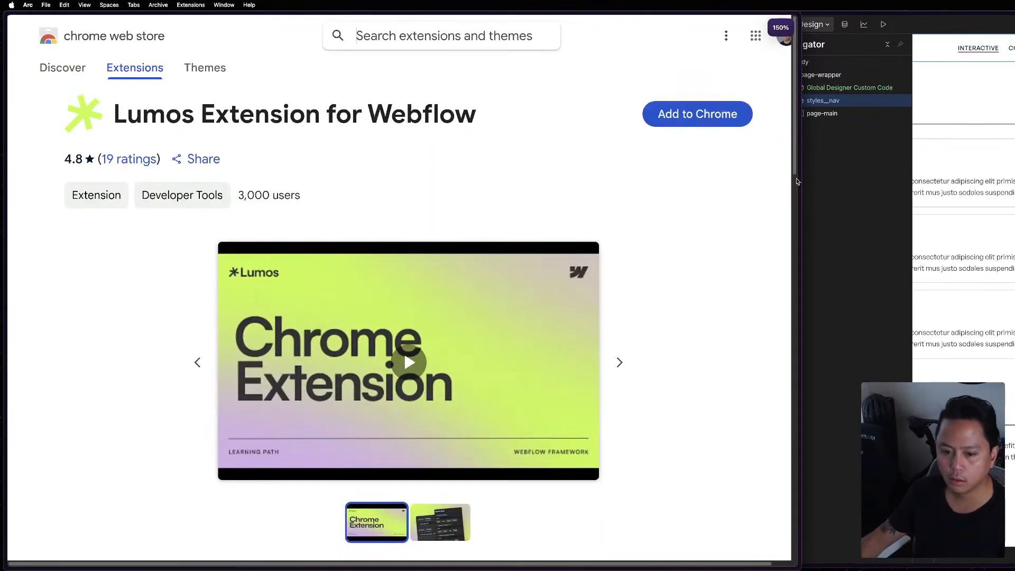
click(695, 117)
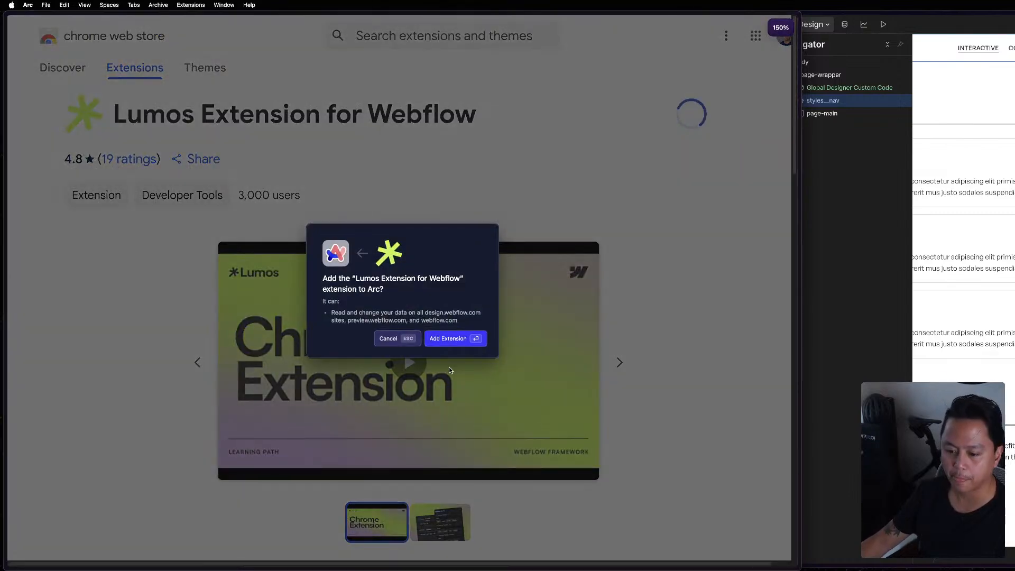
click(465, 341)
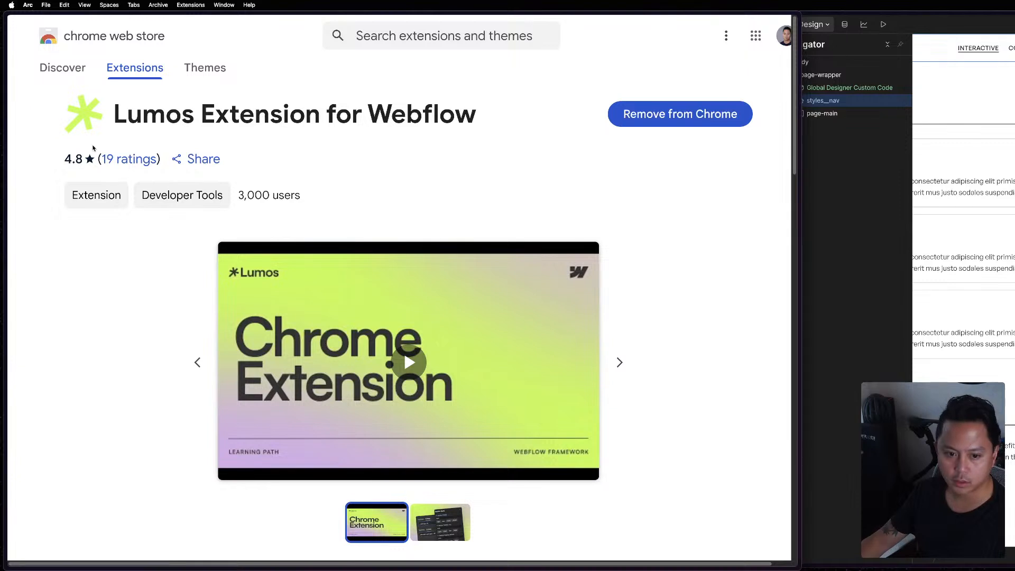
mouse_move(7, 135)
click(21, 100)
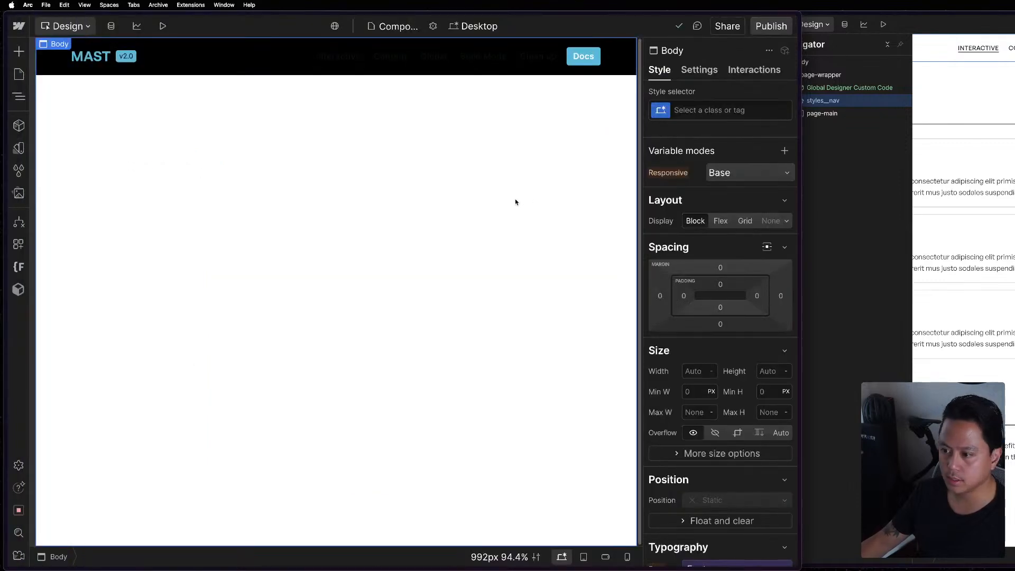
key(super+r)
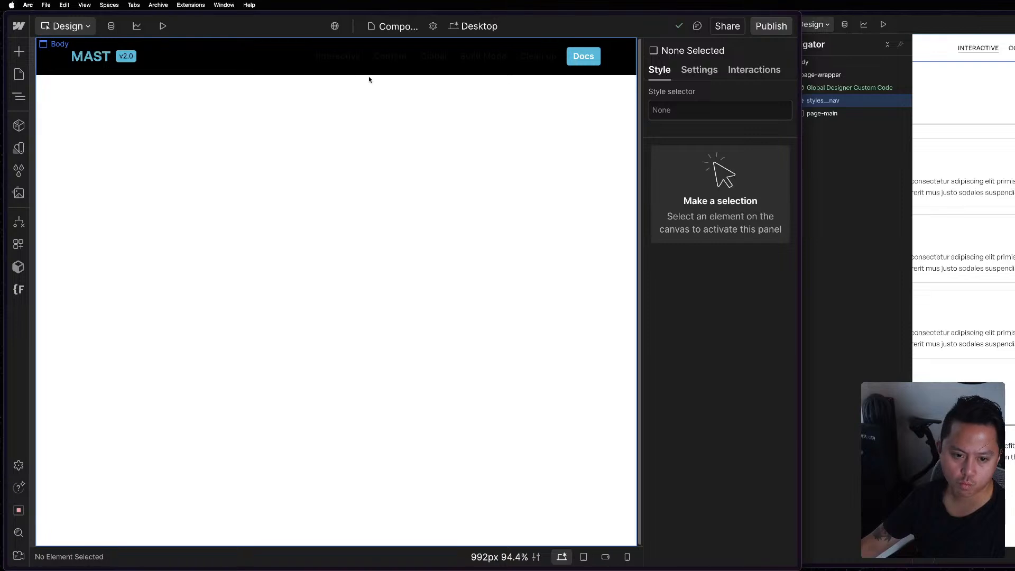
Expand the element tree from page-wrapper through styles__nav, container and styles__nav-container down to the links in styles__nav-menu.
click(19, 97)
click(132, 97)
key(z)
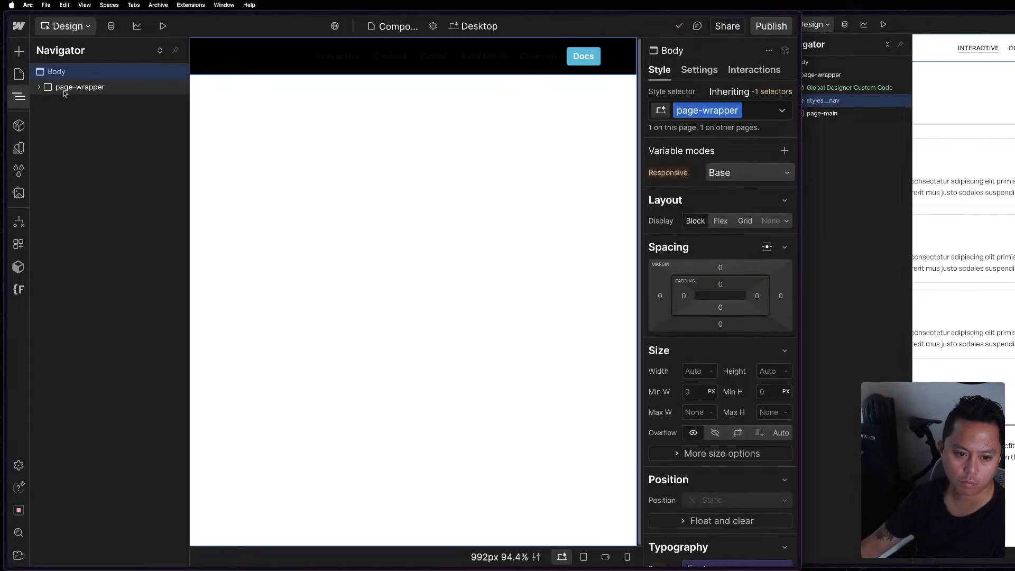
click(45, 89)
click(39, 87)
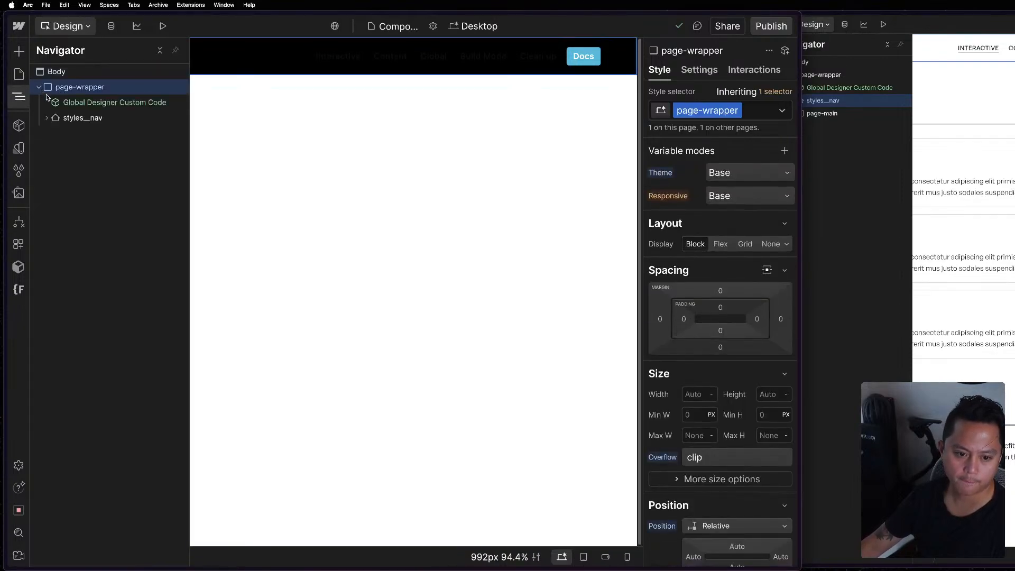
click(69, 102)
click(71, 117)
click(74, 133)
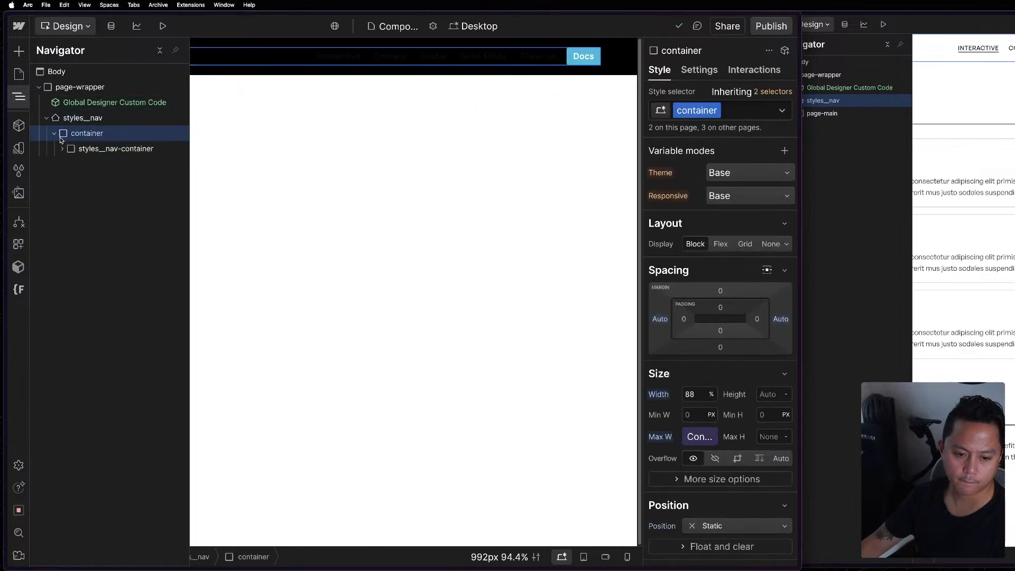
click(64, 149)
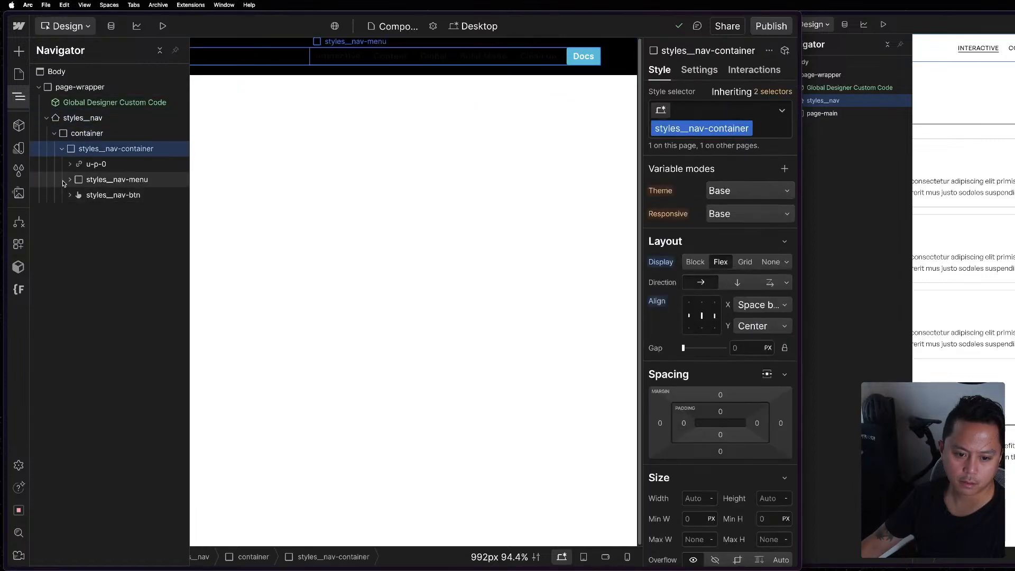
click(79, 181)
Replace the Interactive link's styles__nav-link 2 class with the existing styles__nav-link class.
click(129, 196)
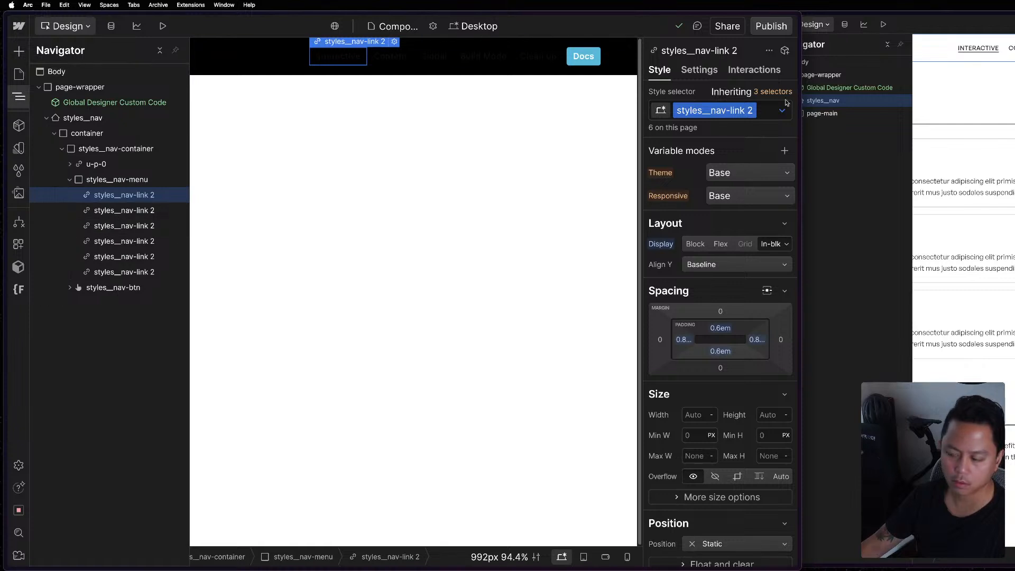
click(763, 113)
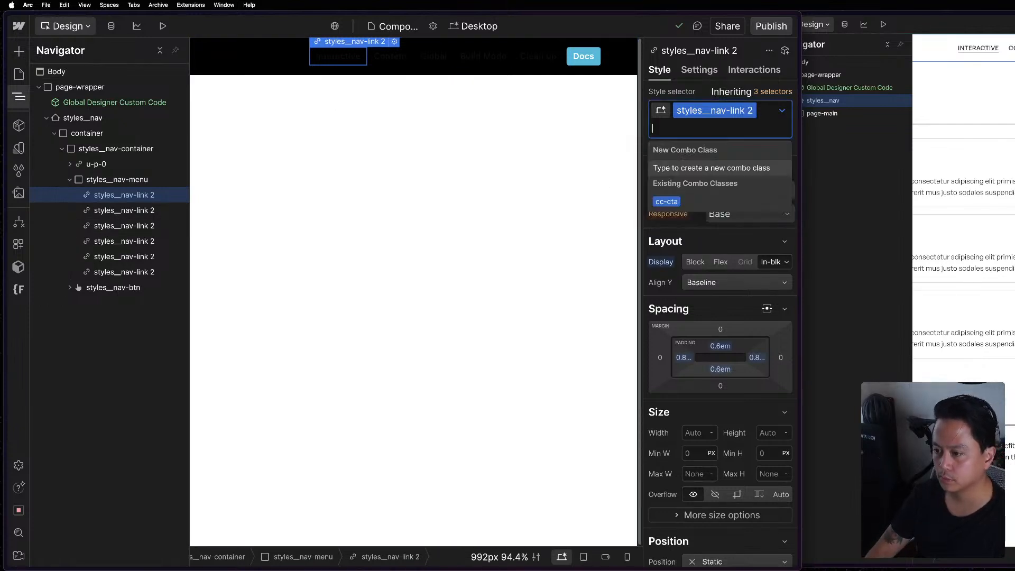
key(BackSpace)
text(styles__m)
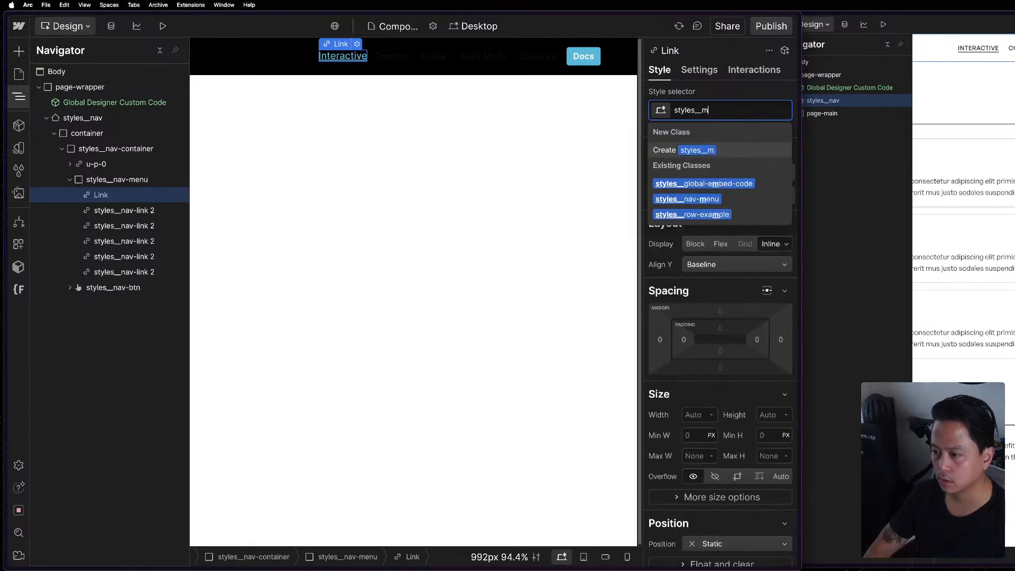
key(BackSpace)
text(nav)
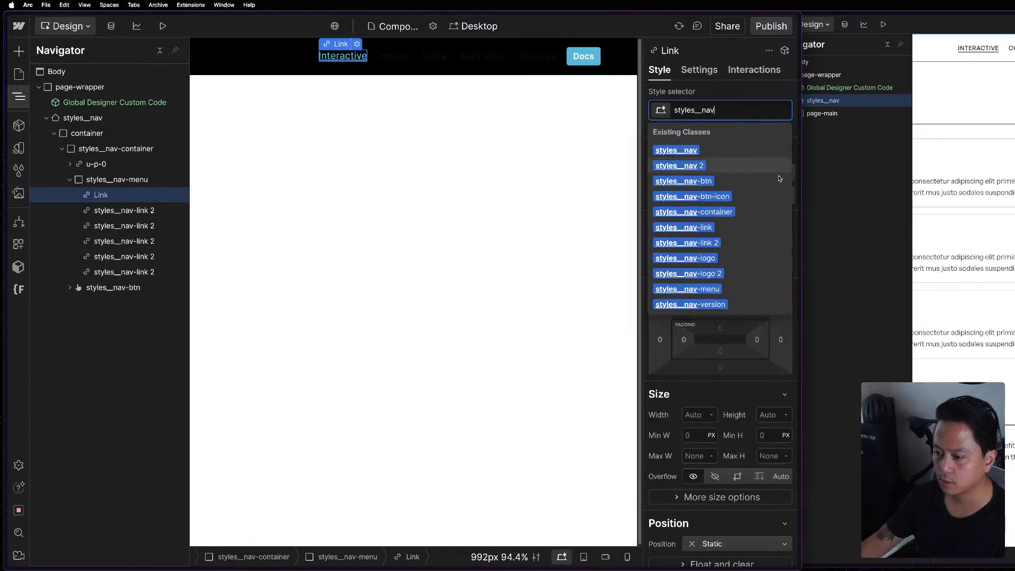
click(748, 227)
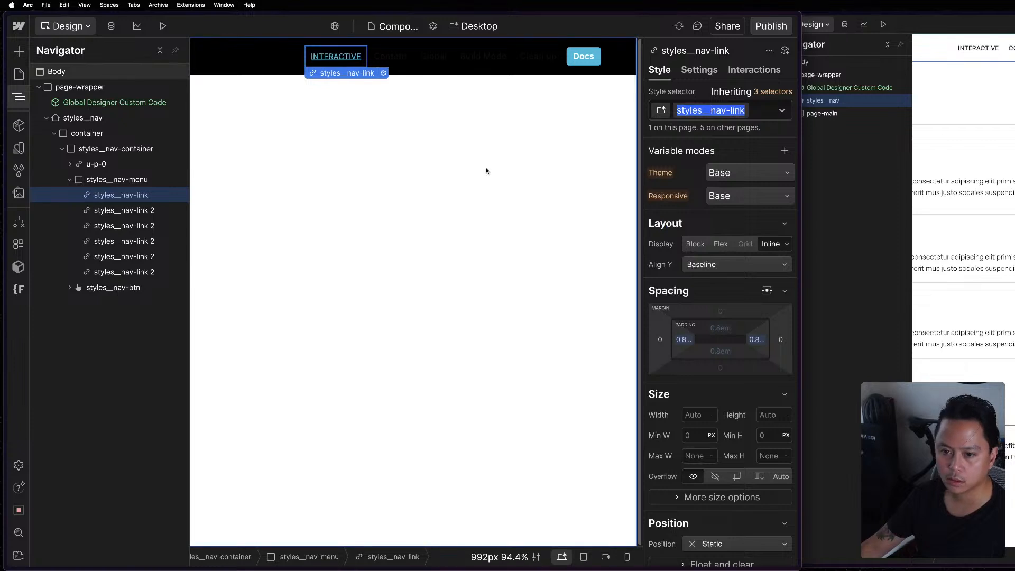
Replace the Content link's styles__nav-link 2 class with styles__nav-link.
click(153, 215)
key(super+Return)
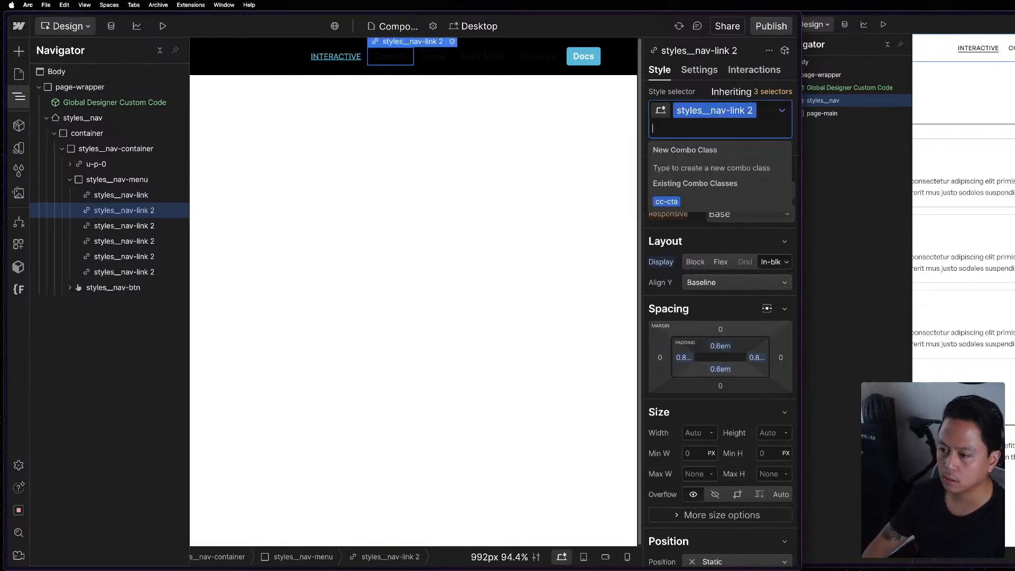
key(BackSpace)
text(styles__nav-link)
key(Return)
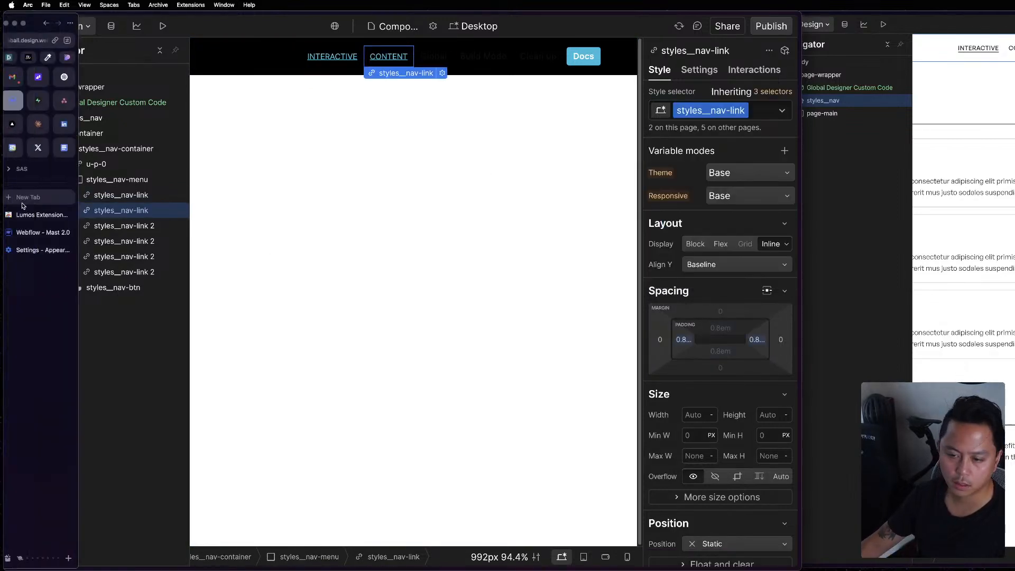
Swap the Global link's styles__nav-link 2 class for the existing styles__nav-link class.
click(144, 226)
key(super+Return)
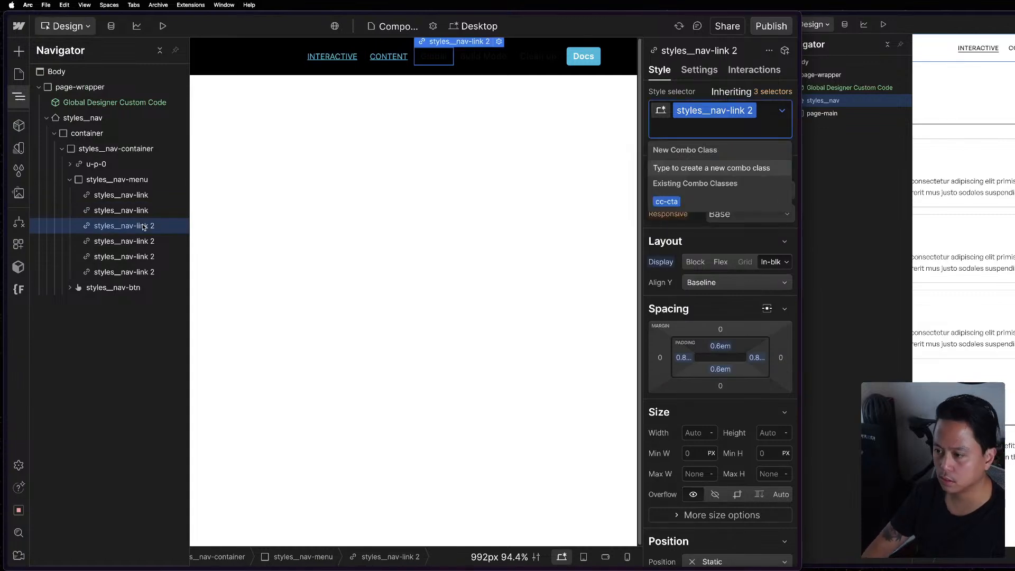
key(BackSpace)
text(styles__nav-link)
key(Return)
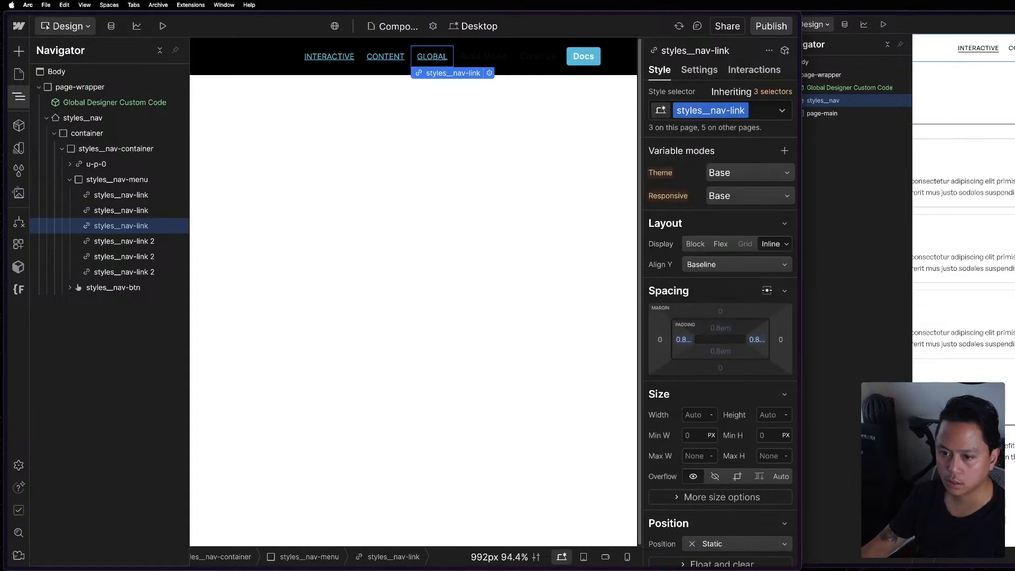
Replace the Build Mode link's styles__nav-link 2 class with styles__nav-link.
click(117, 244)
key(super+Return)
key(BackSpace)
text(styles__nav-link)
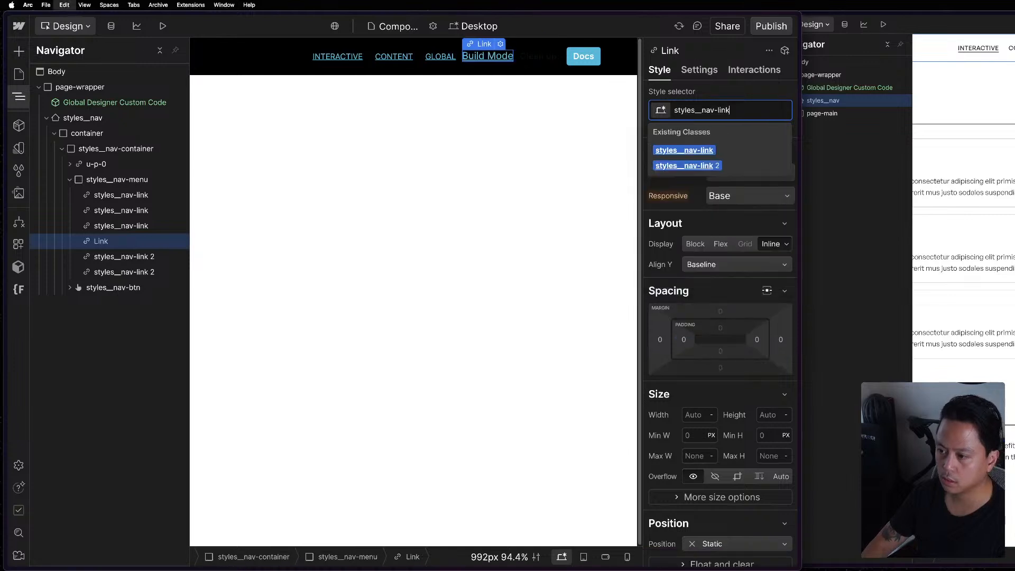
key(Return)
Replace the Clean Up link's styles__nav-link 2 class with the existing styles__nav-link class.
click(117, 257)
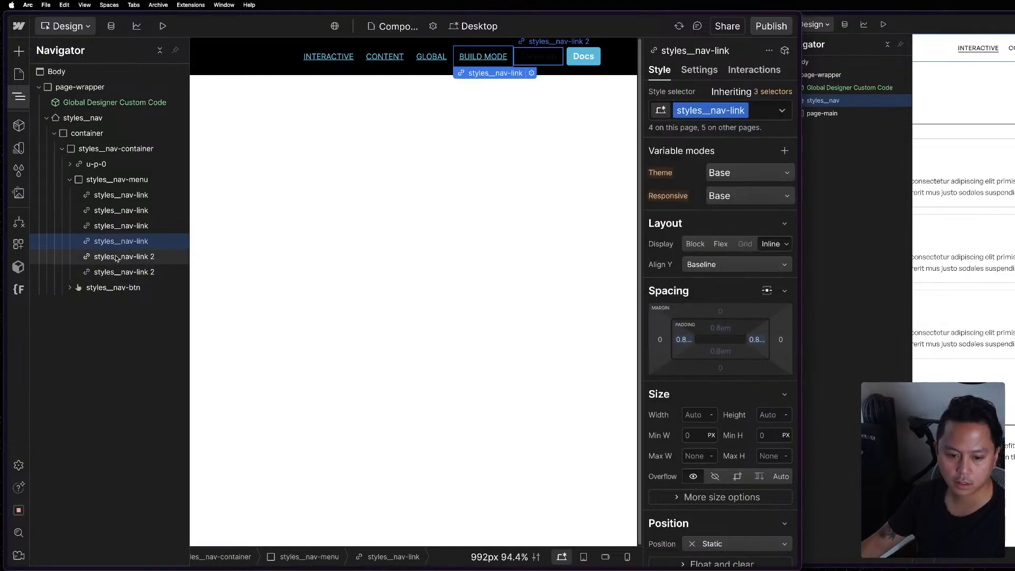
key(super+Return)
key(BackSpace)
text(styles__nav-link)
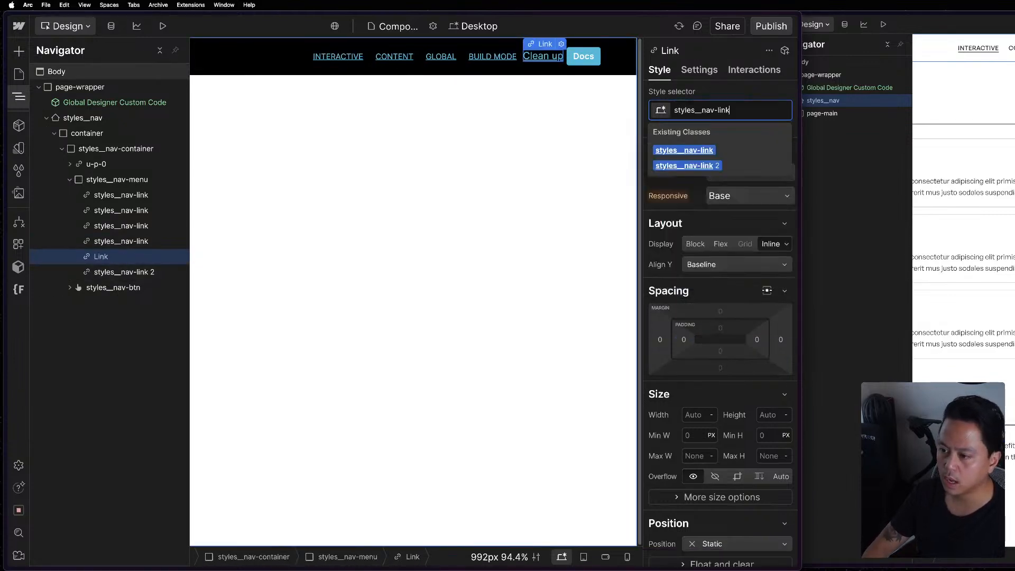
key(Return)
Select the Docs link to check its classes, and move the Interactive link to the end of the nav menu.
click(959, 149)
scroll(959, 150, down, 20)
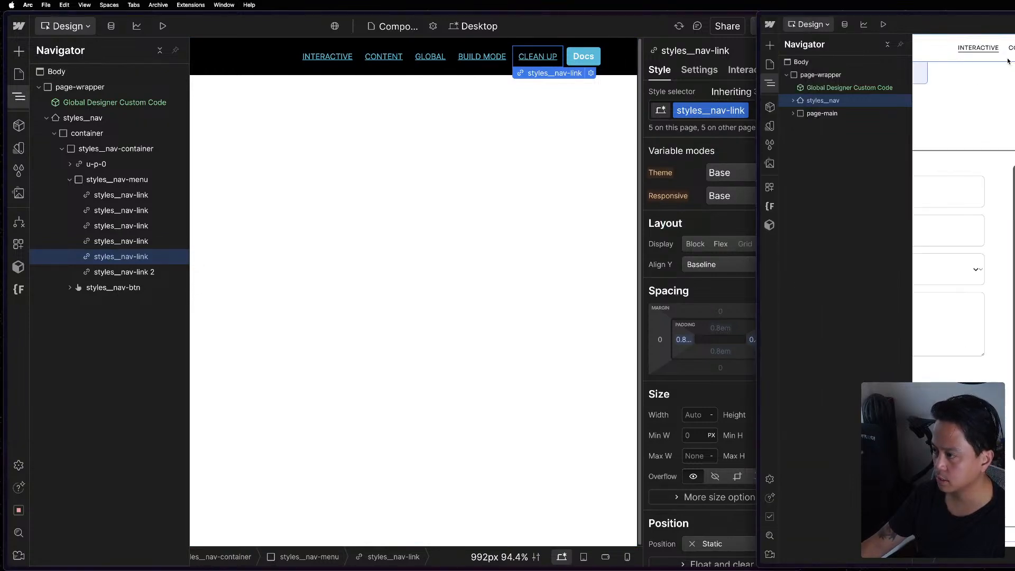
click(135, 271)
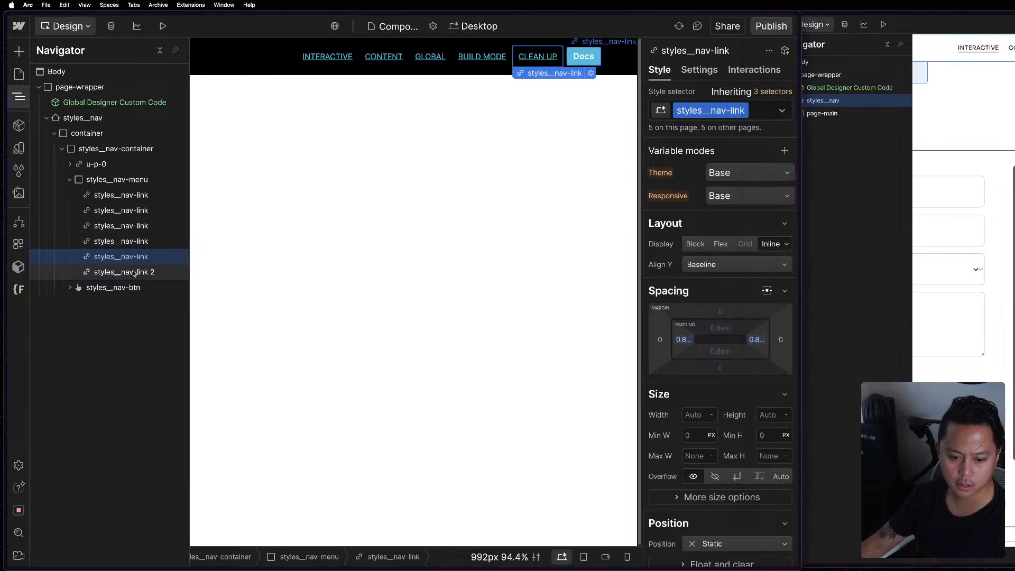
click(133, 272)
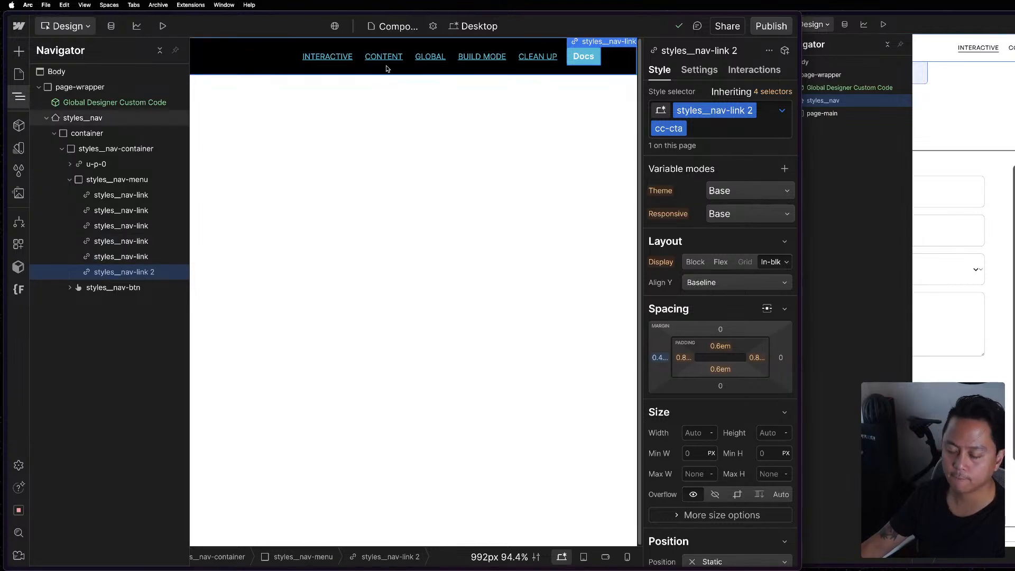
drag(310, 59, 396, 99)
Inspect the Interactive and Content links in the reference Mast project's navbar for comparison with the pasted navbar.
click(924, 72)
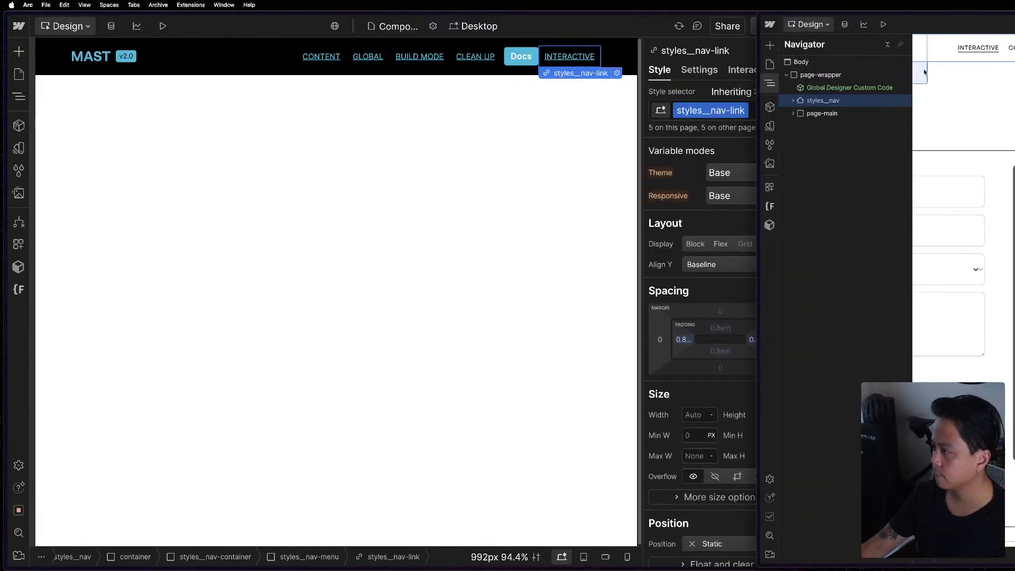
click(968, 46)
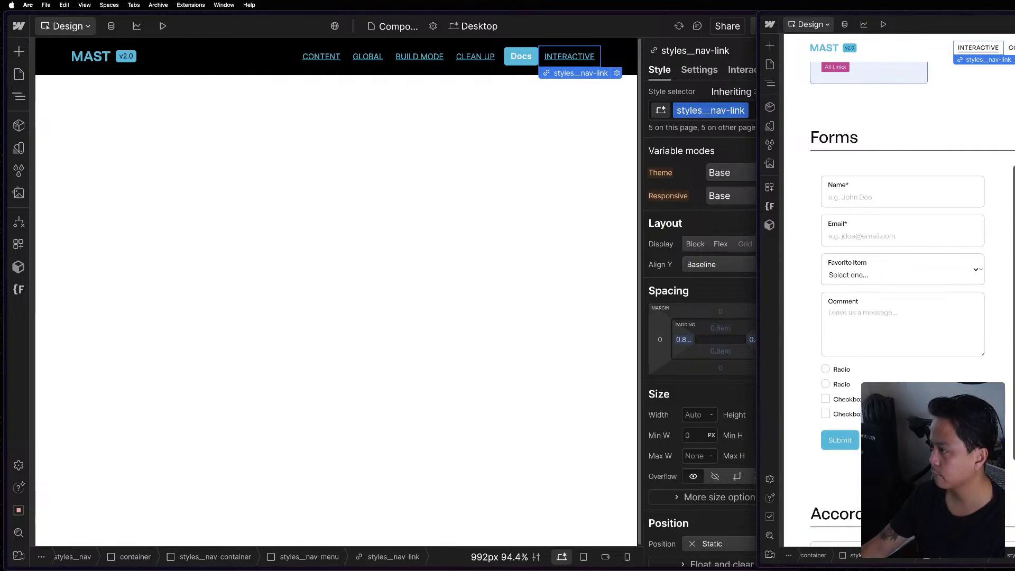
click(1011, 47)
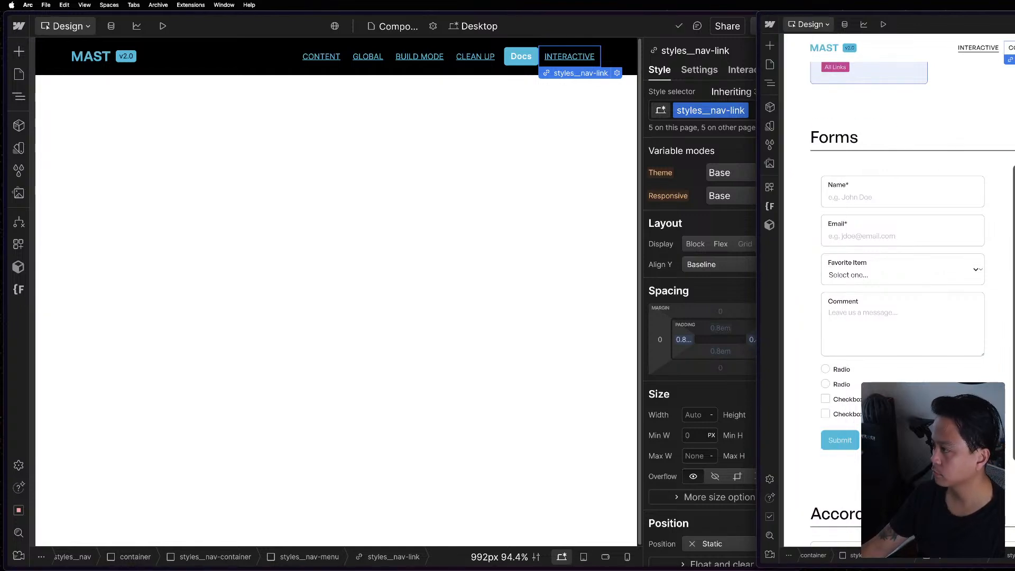
click(566, 148)
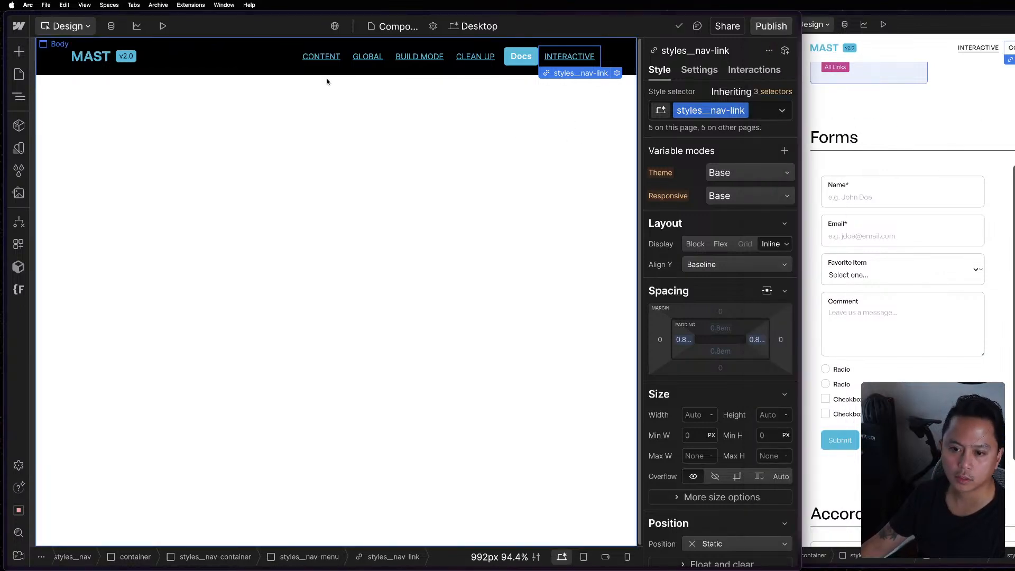
click(326, 182)
key(z)
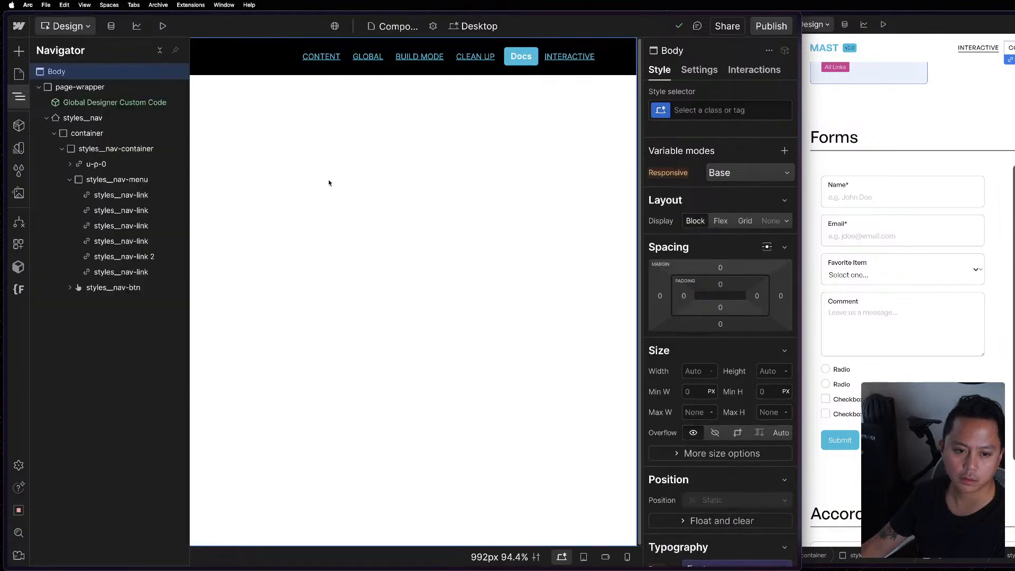
Reset the text decoration on the All Links tag that the Content link inherits from.
click(345, 60)
click(773, 91)
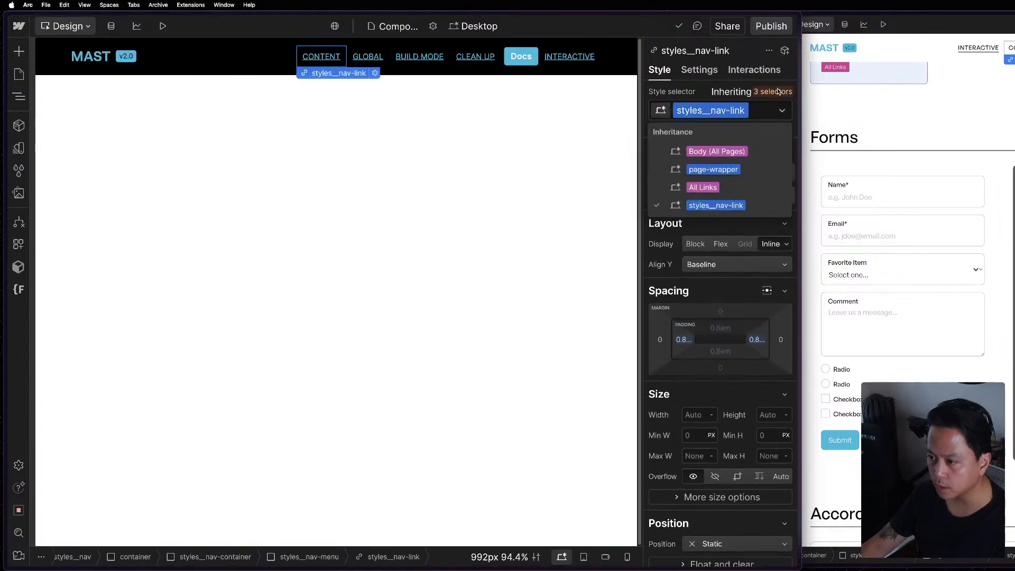
click(744, 181)
scroll(709, 370, down, 5)
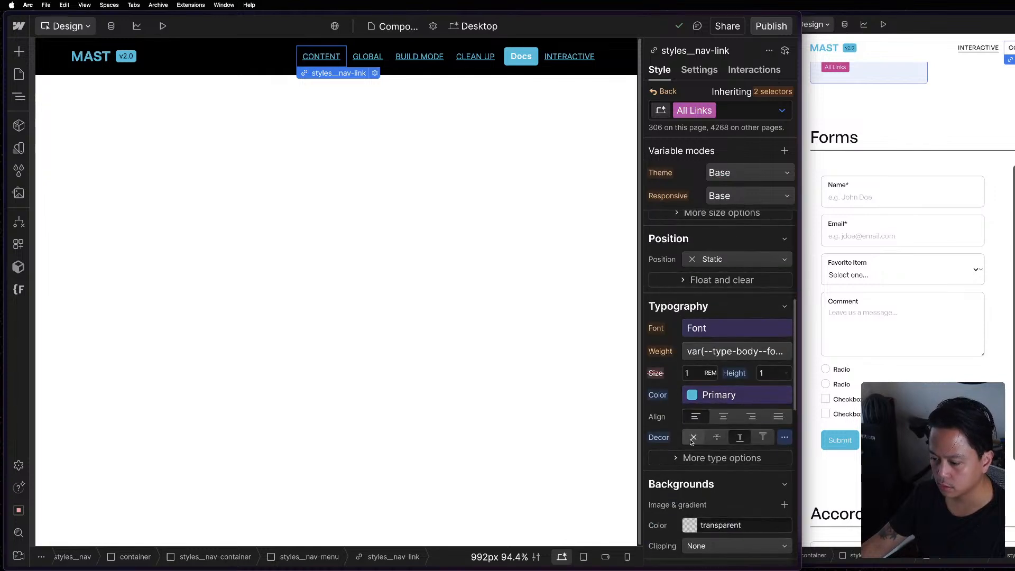
click(657, 441)
click(667, 455)
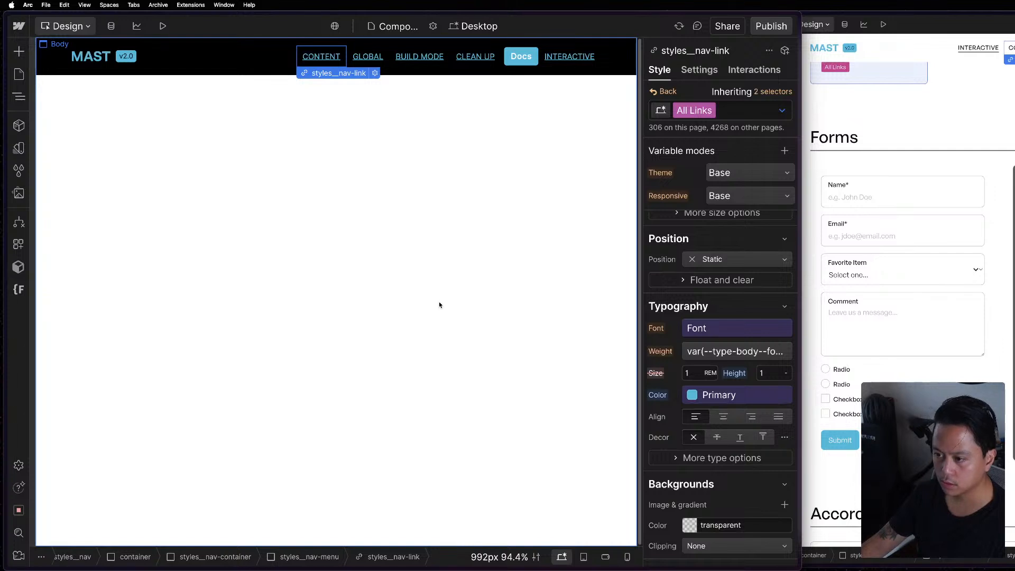
Examine the Content link's styles__nav-link typography, extended type options and background settings for the source of the underline.
click(516, 344)
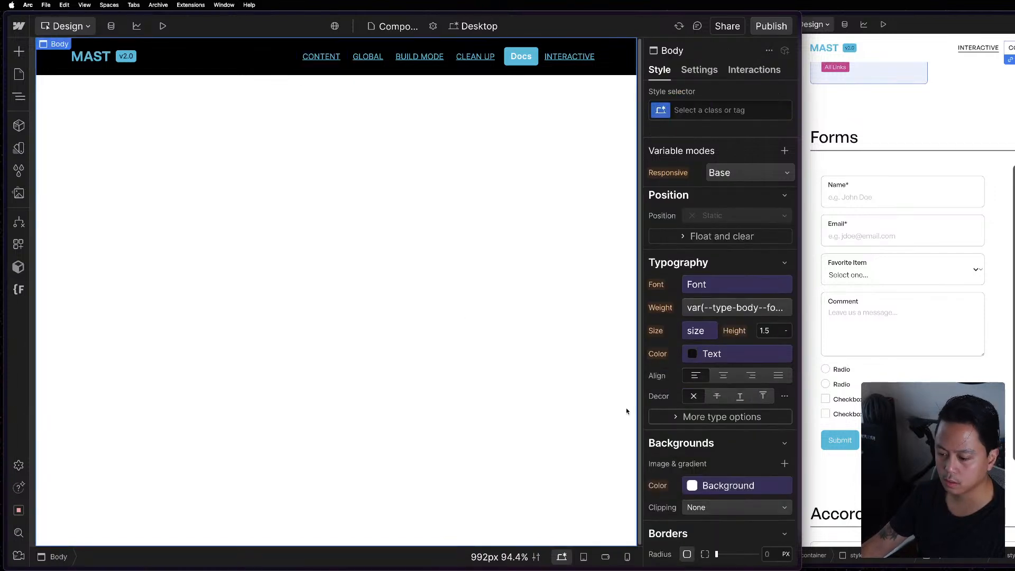
click(332, 62)
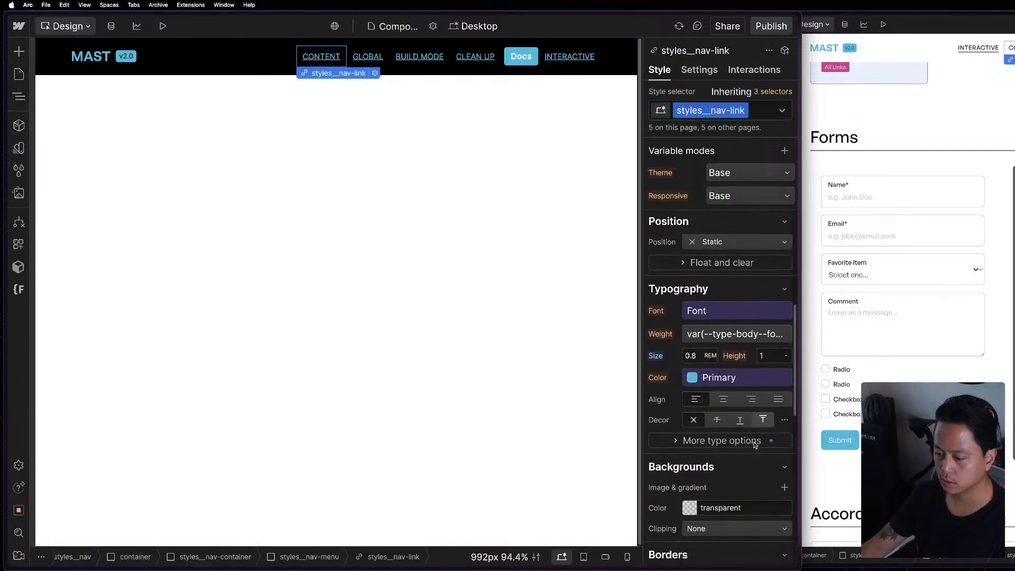
click(759, 440)
scroll(744, 428, down, 3)
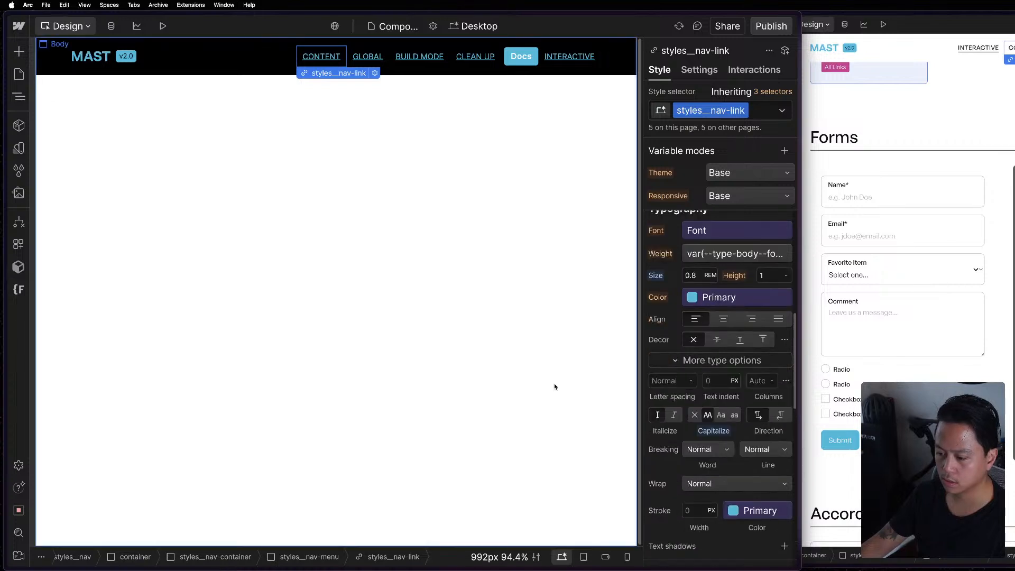
click(530, 378)
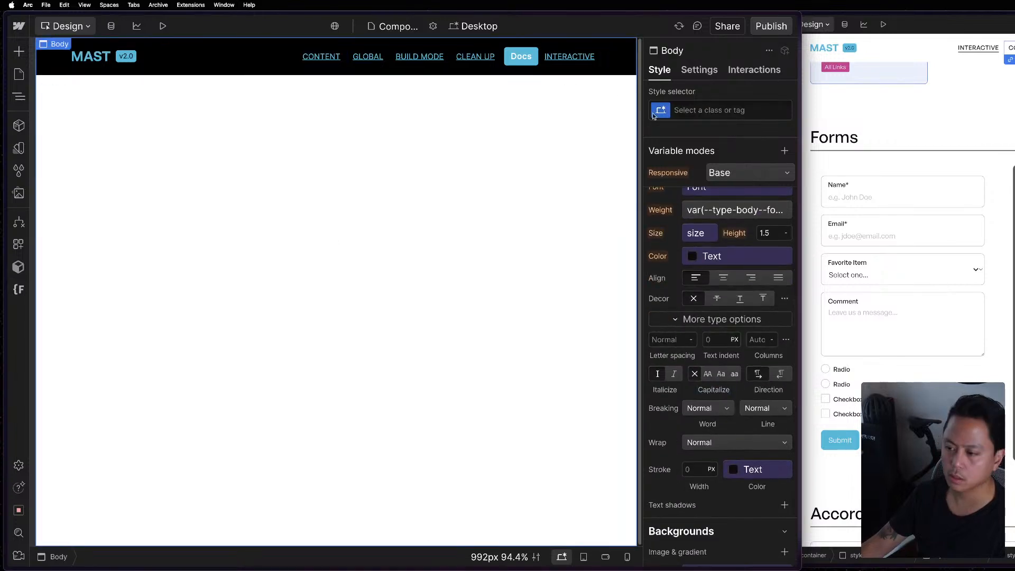
click(682, 110)
key(Escape)
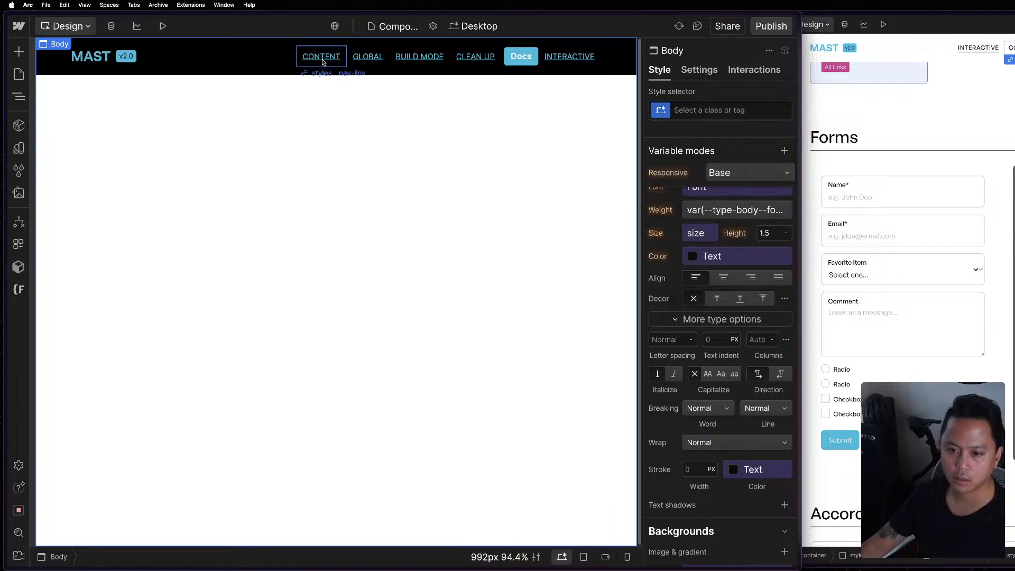
click(321, 57)
scroll(729, 343, down, 3)
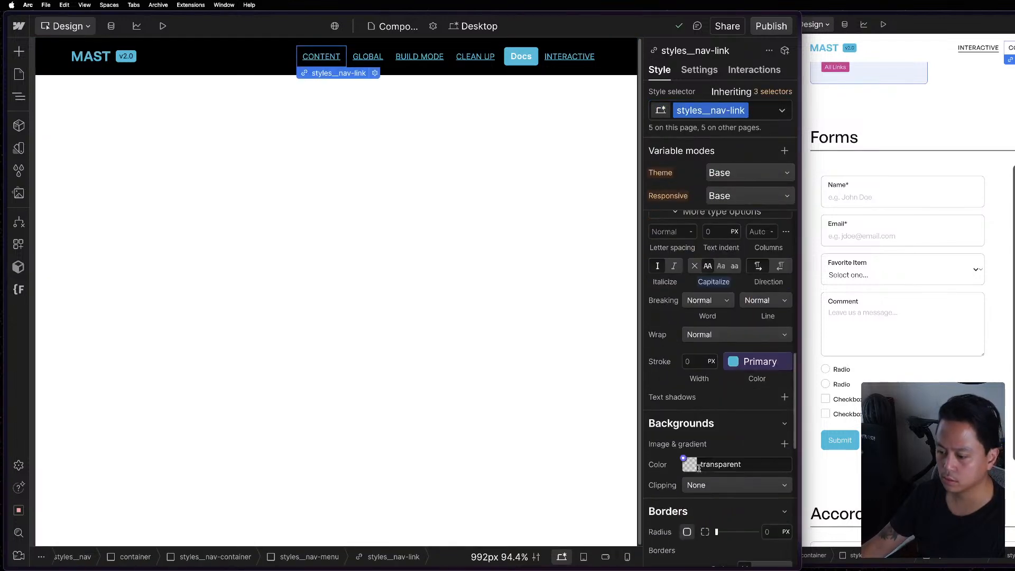
scroll(729, 359, down, 2)
scroll(704, 391, up, 3)
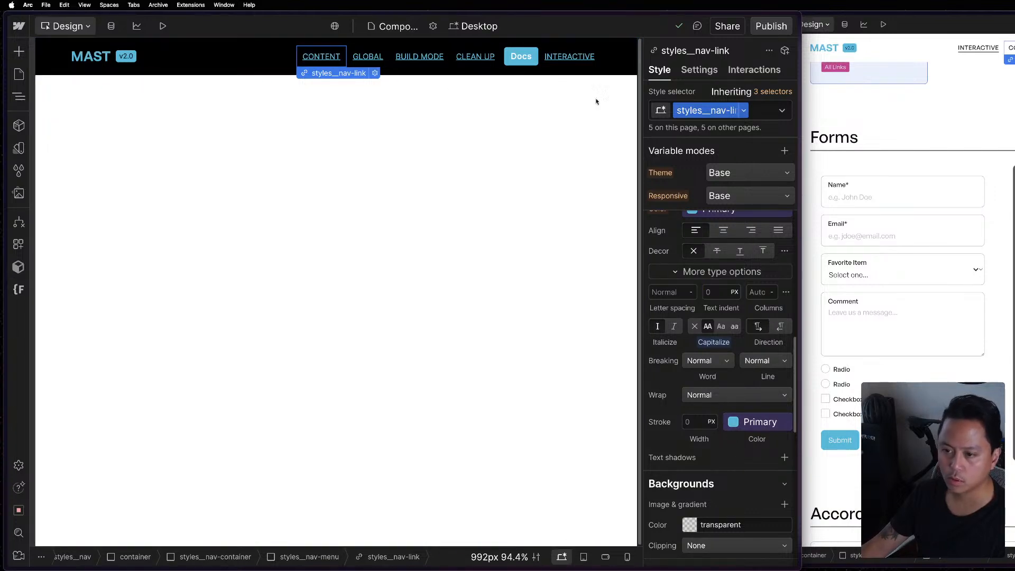
Set the text decoration of the Content link's inherited All Links tag to none.
click(782, 110)
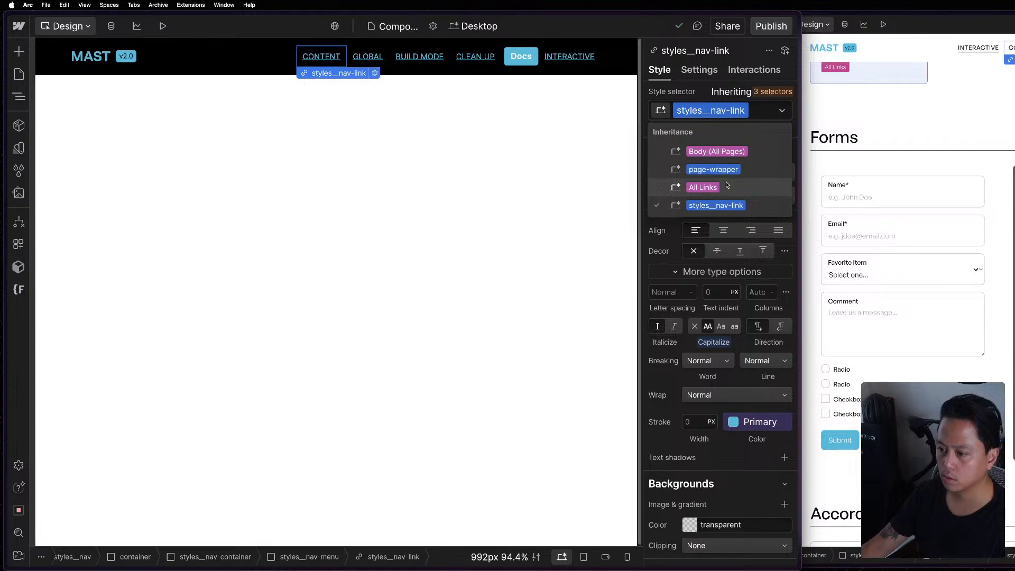
click(728, 186)
scroll(724, 343, up, 4)
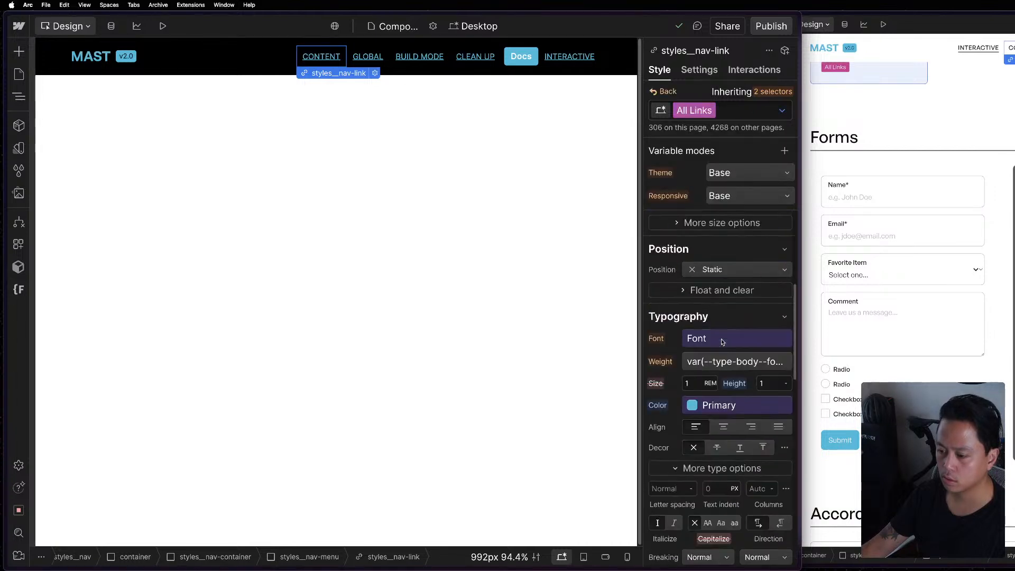
scroll(723, 350, down, 1)
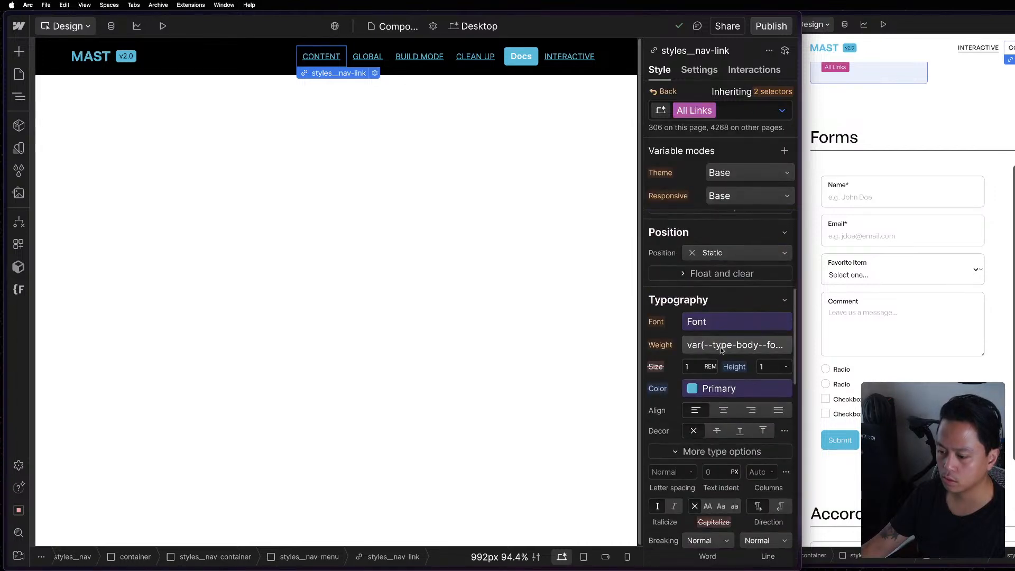
click(694, 430)
key(Escape)
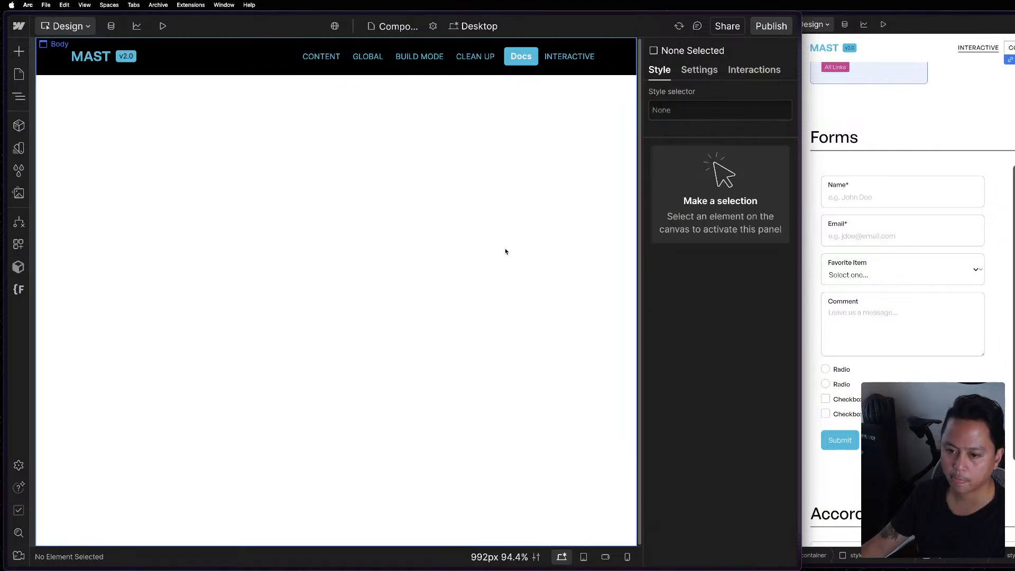
click(505, 251)
Move the Interactive link back to the first position inside styles__nav-menu.
click(582, 64)
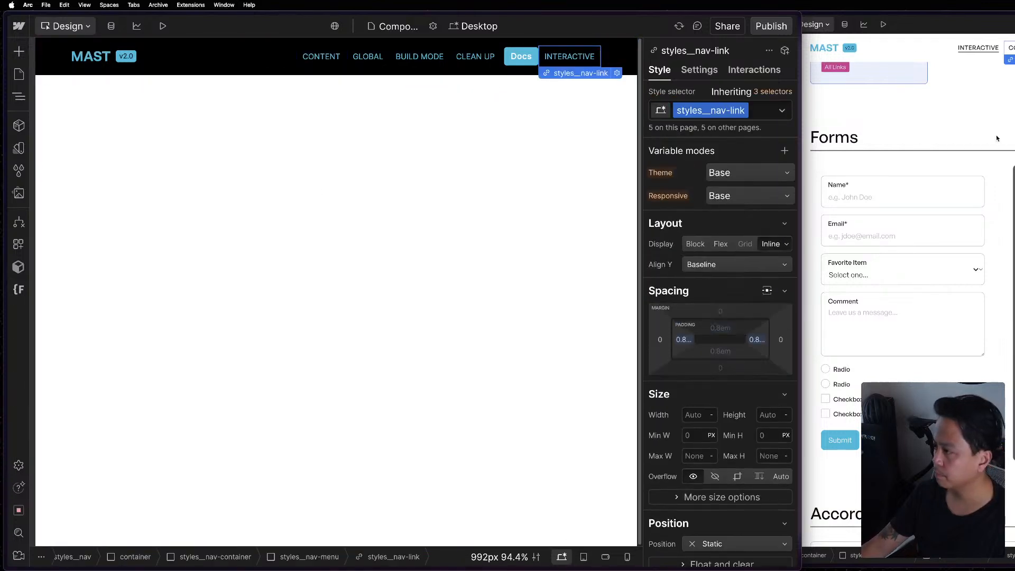
key(z)
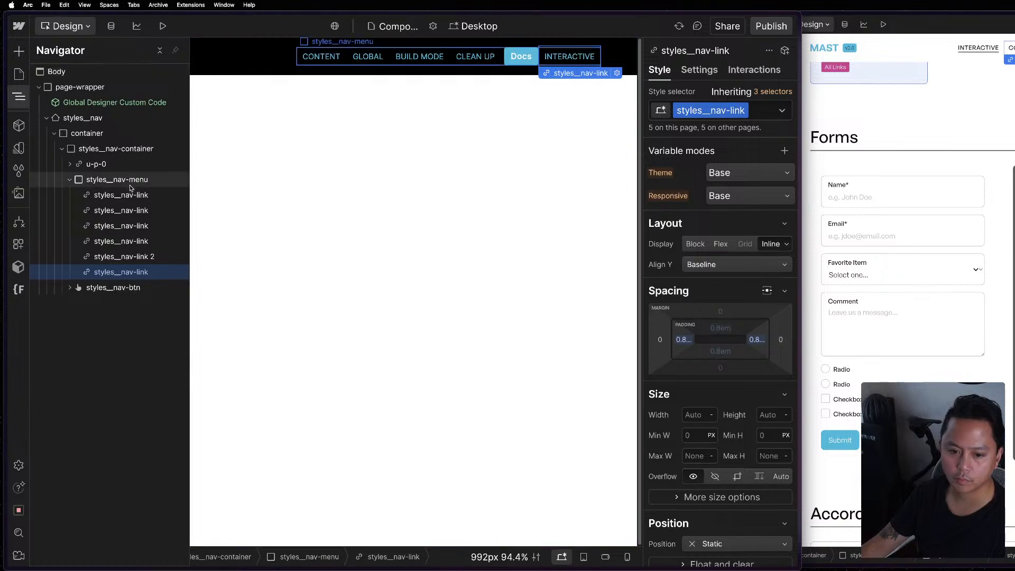
drag(114, 272, 127, 189)
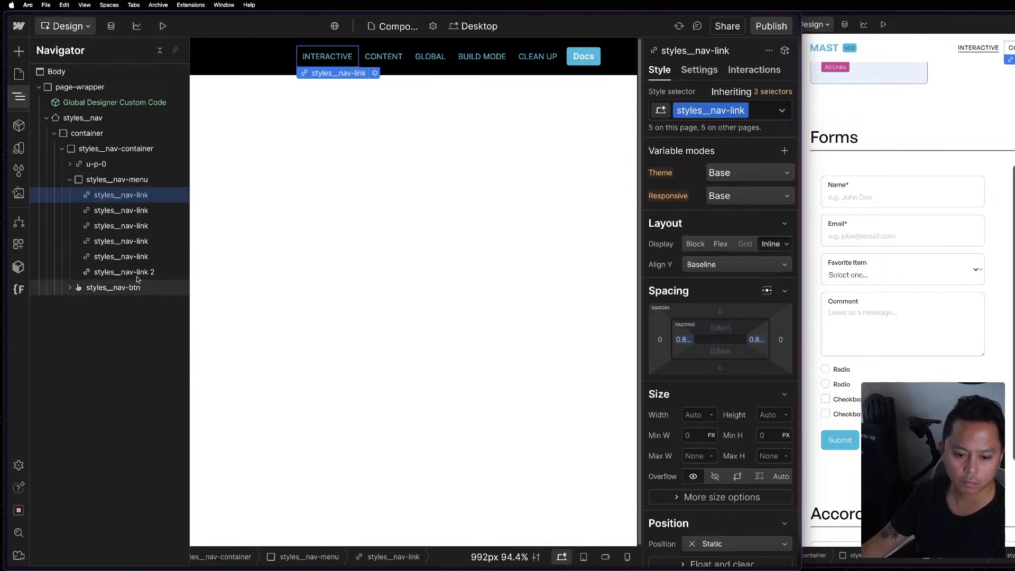
Try to remove the cc-cta and styles__nav-link 2 classes from the Docs link, and undo the link's deletion.
click(121, 272)
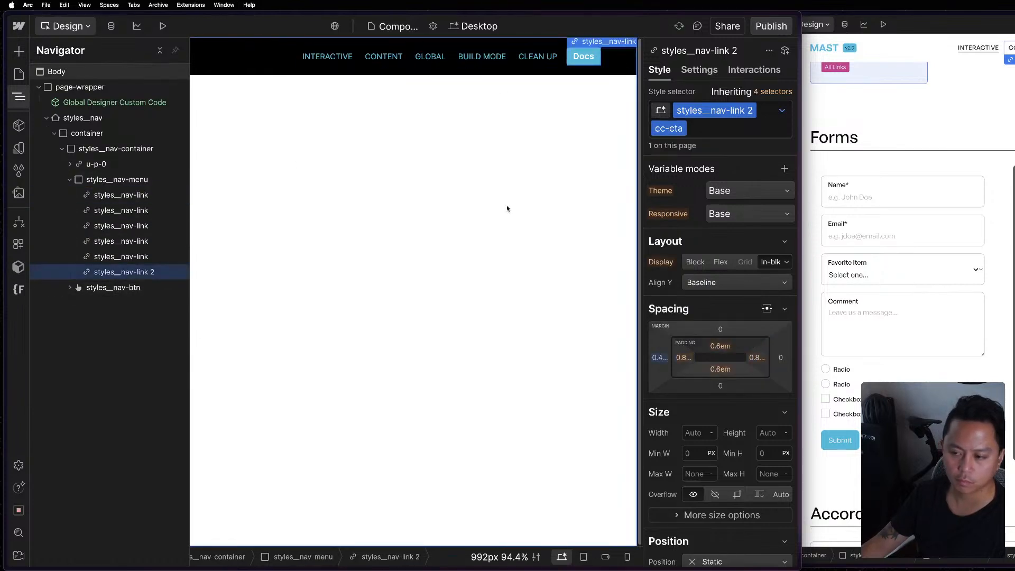
click(719, 123)
key(BackSpace)
key(BackSpace)
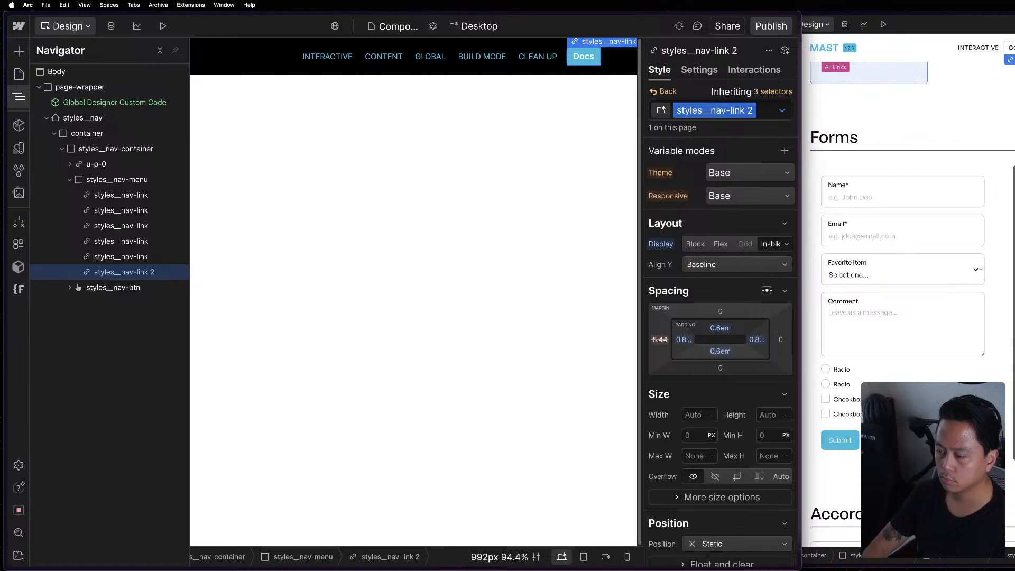
key(Delete)
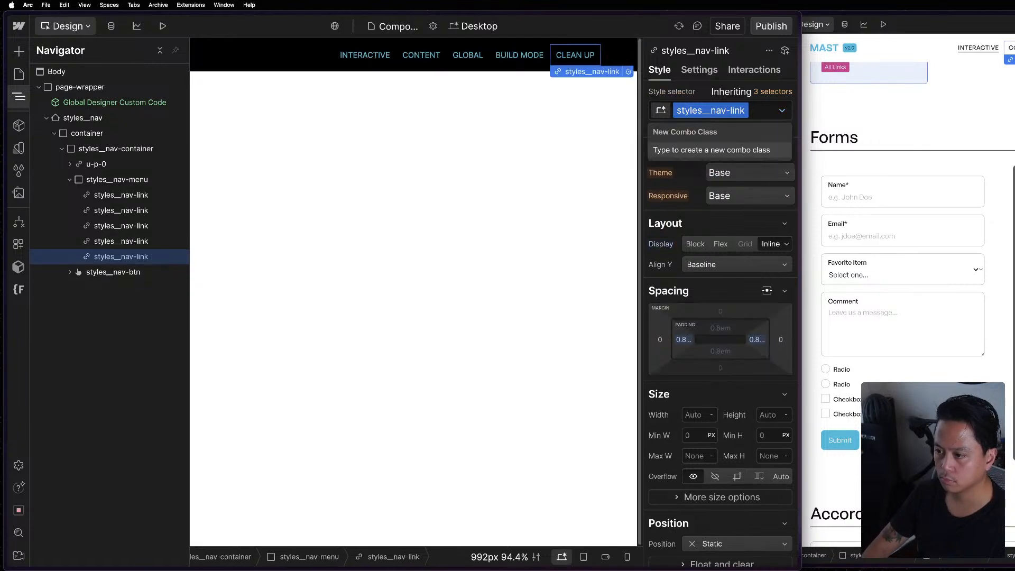
key(super+z)
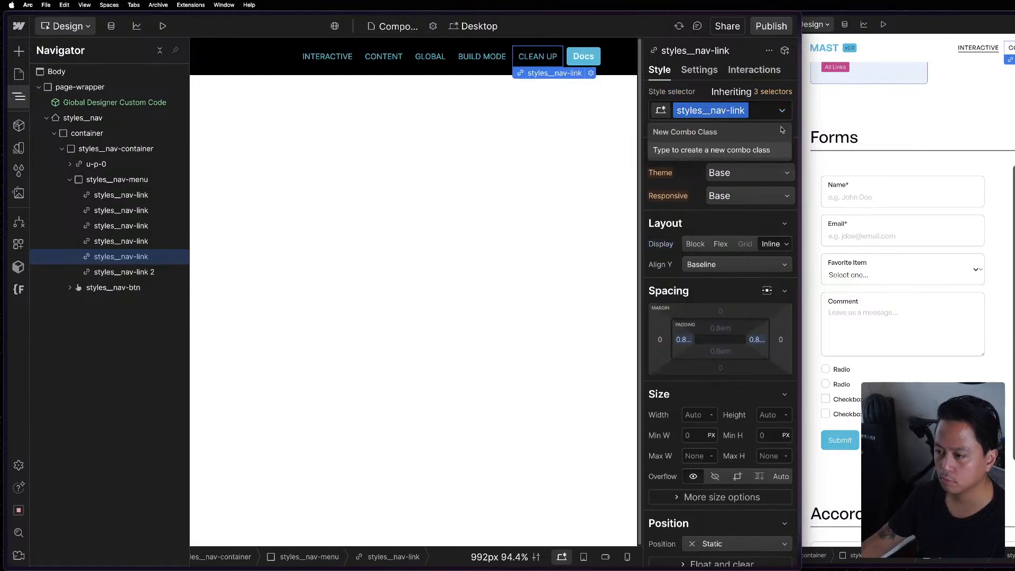
double_click(729, 105)
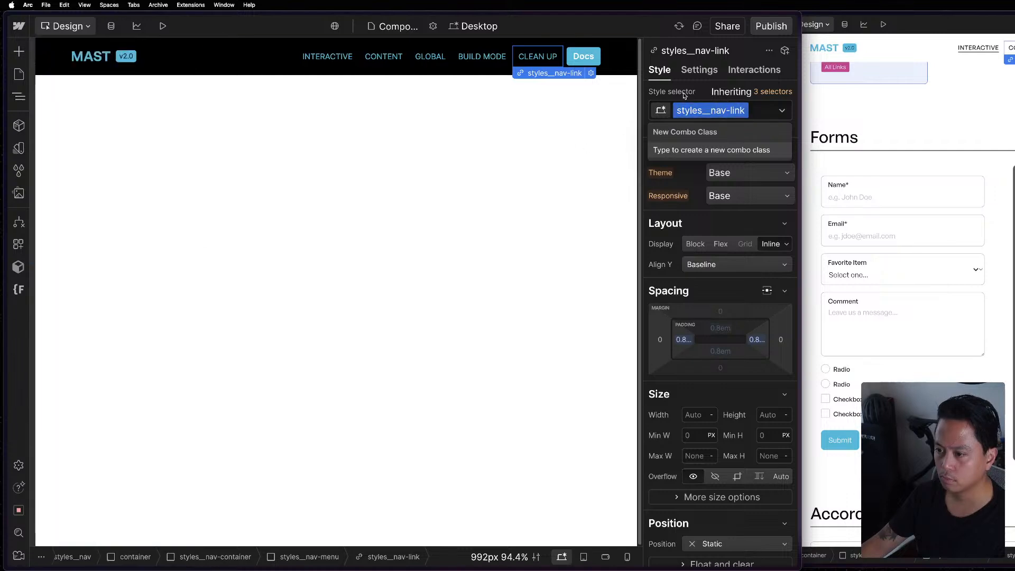
click(551, 125)
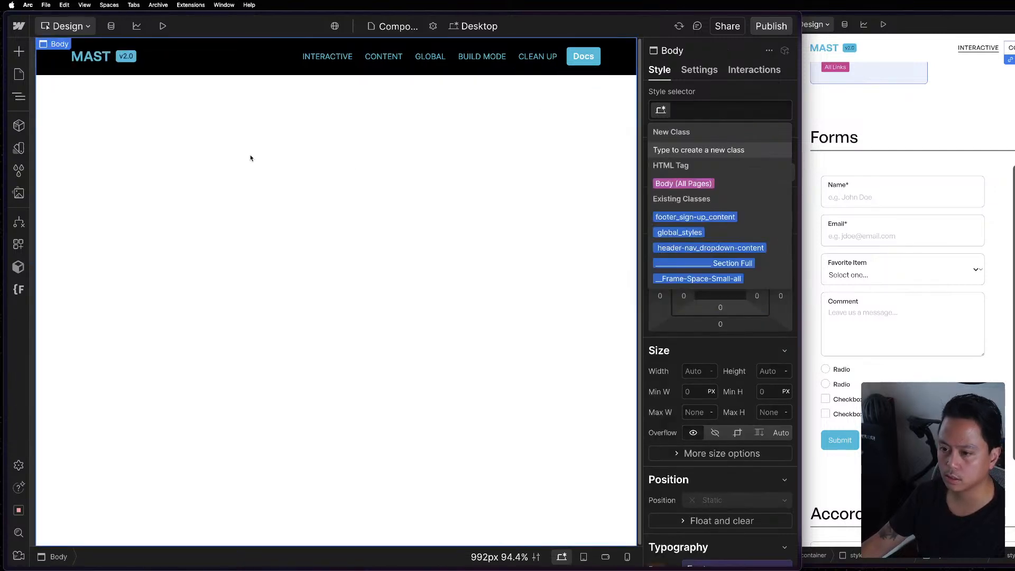
Examine the full overview of the Lumos extension's shortcuts in the Chrome Web Store, and return to the Webflow Components page.
key(ctrl+Up)
click(120, 264)
mouse_move(5, 265)
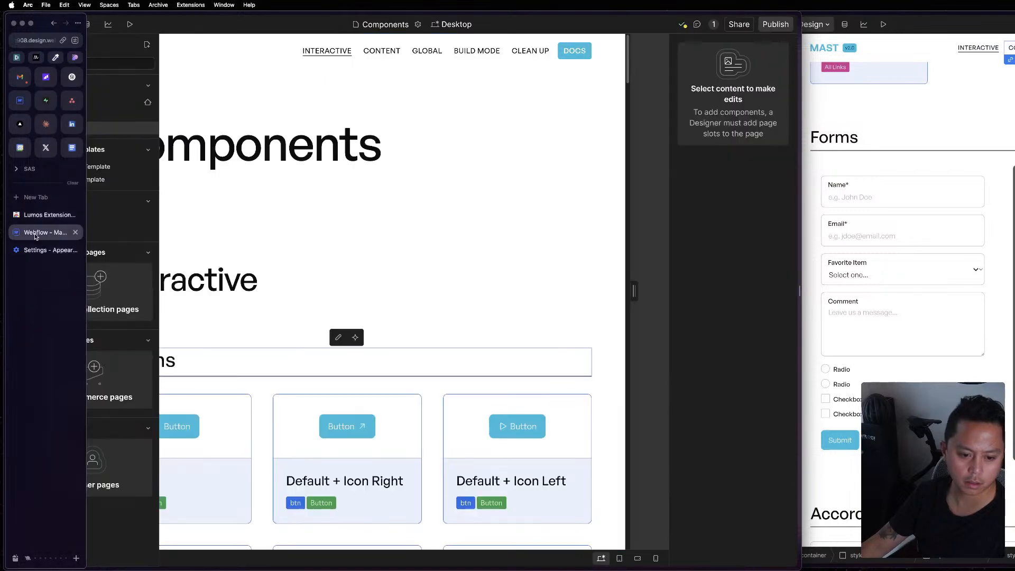
click(47, 215)
scroll(586, 339, down, 10)
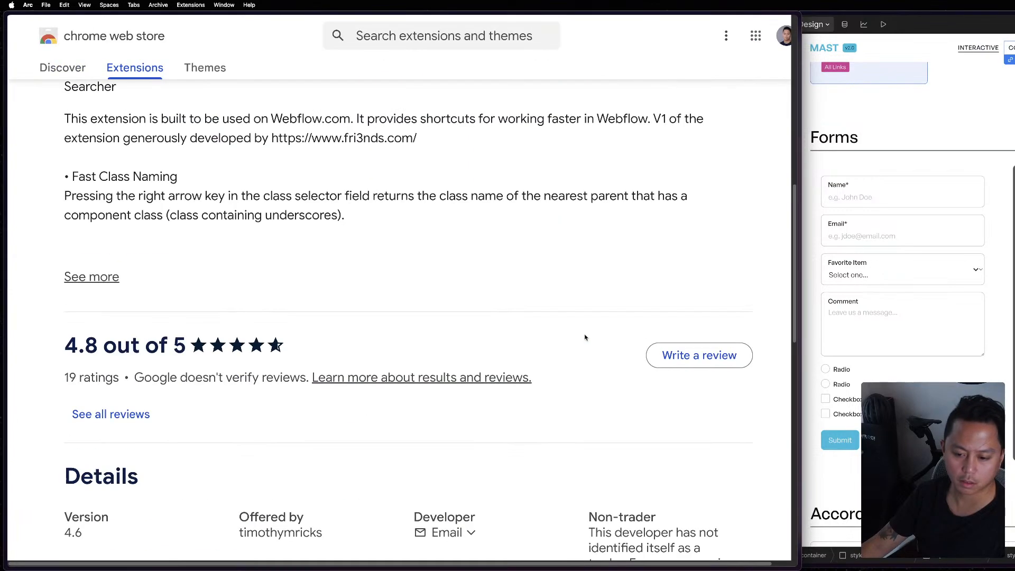
scroll(585, 336, up, 3)
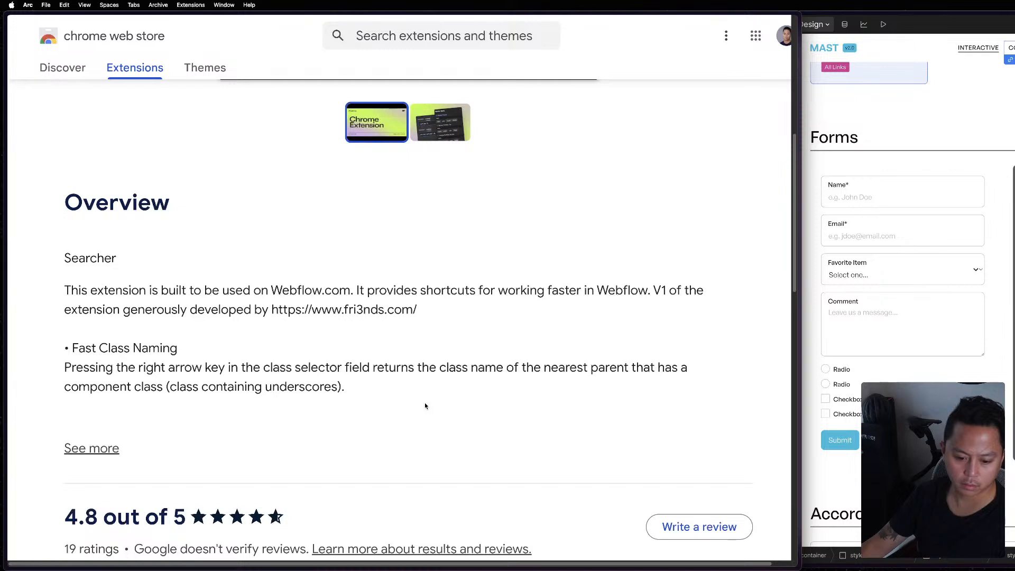
click(142, 451)
scroll(280, 437, down, 3)
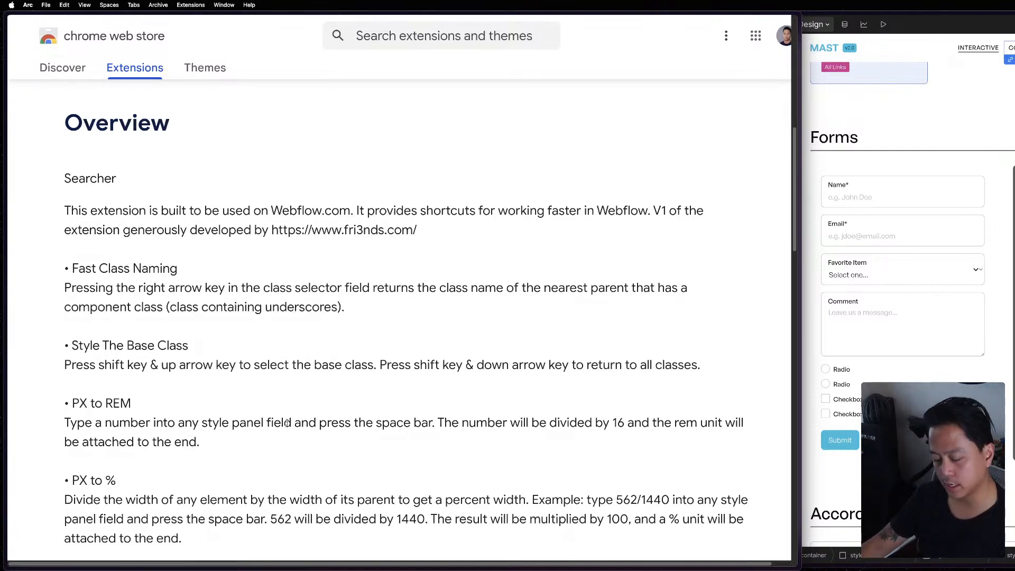
scroll(289, 421, down, 10)
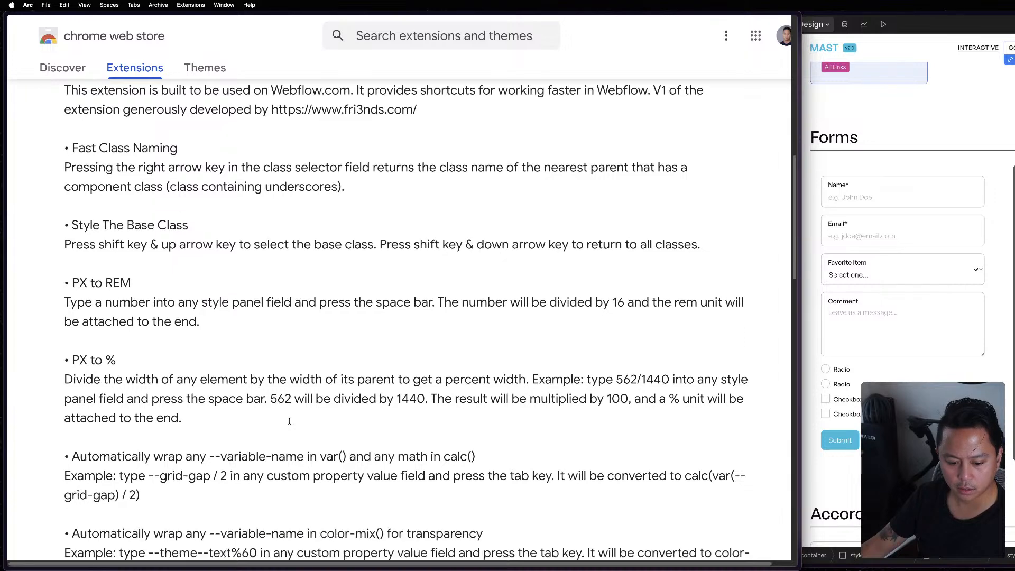
scroll(289, 422, down, 5)
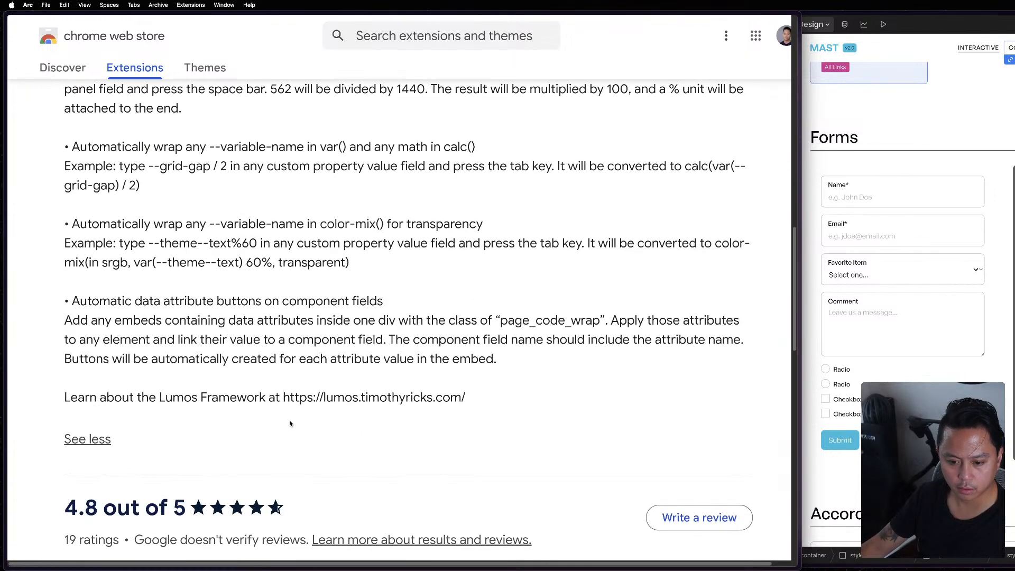
key(Tab)
click(226, 370)
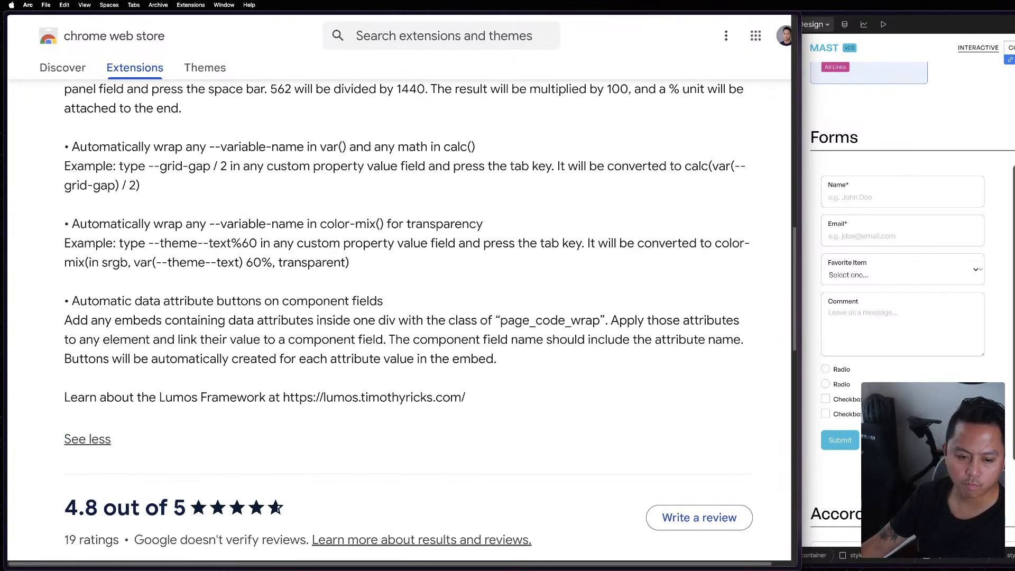
click(21, 102)
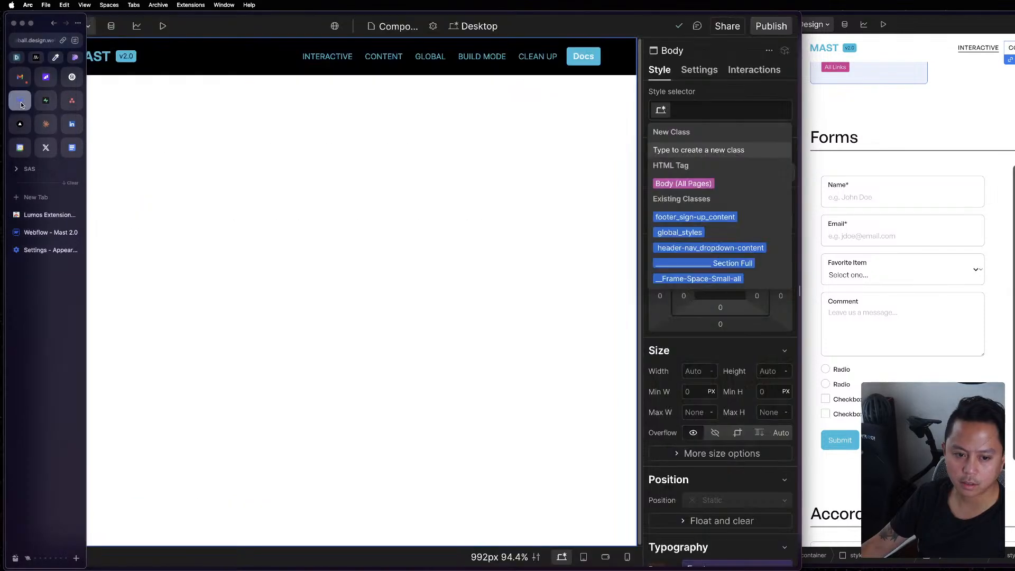
Try to clear the Docs link's existing classes, and undo the link's deletion.
key(Escape)
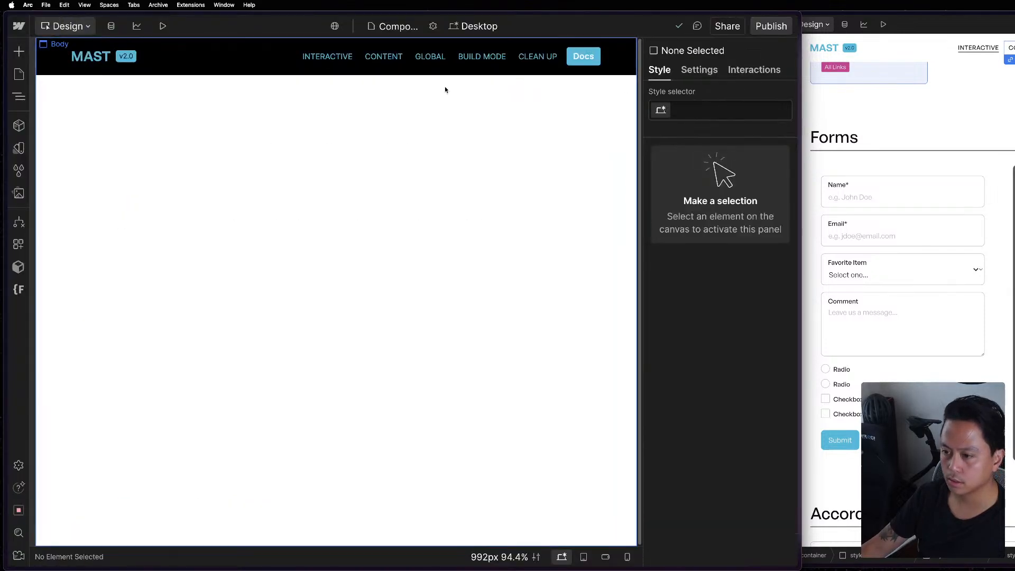
click(583, 58)
click(584, 64)
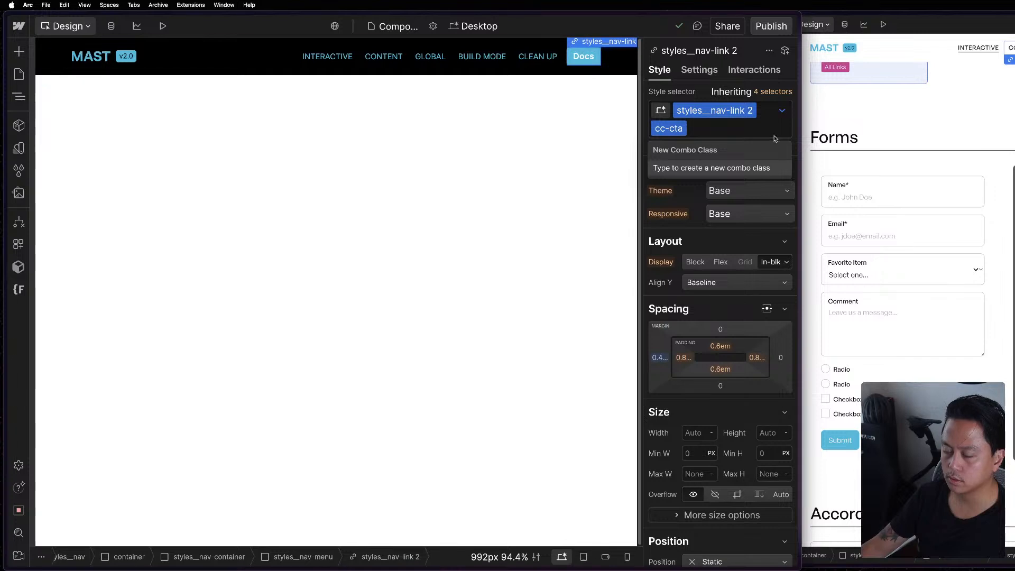
key(BackSpace)
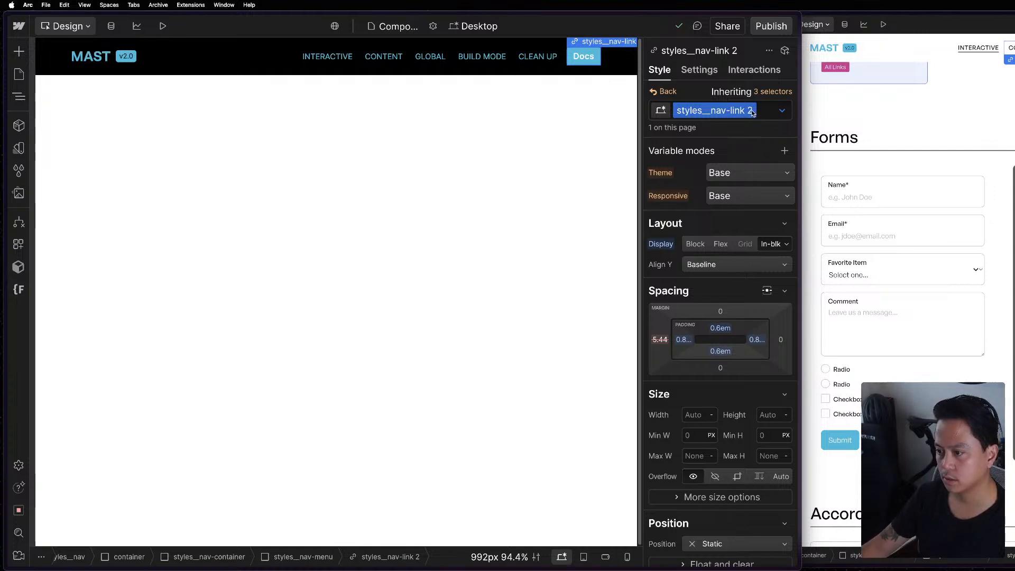
key(Return)
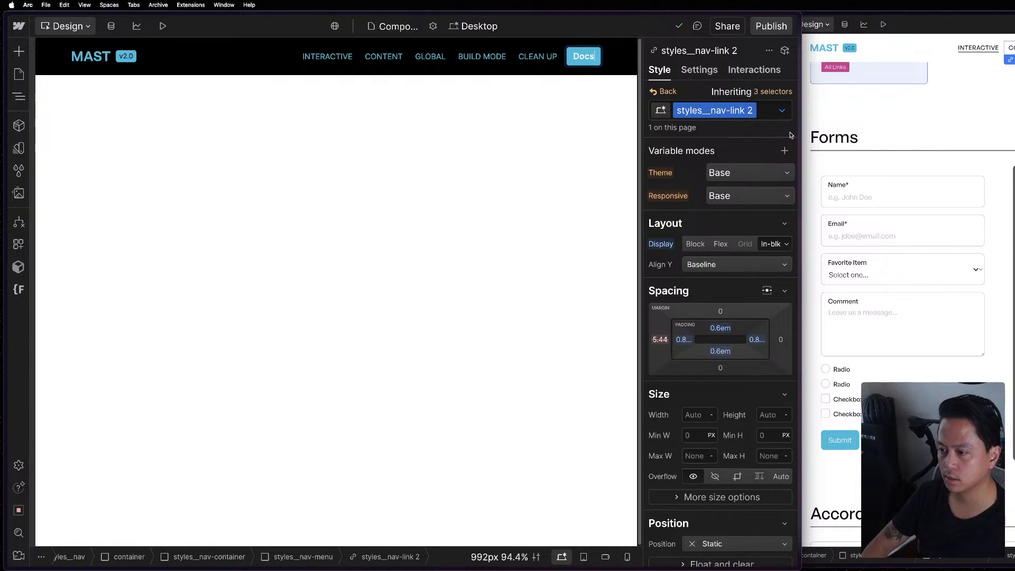
key(Escape)
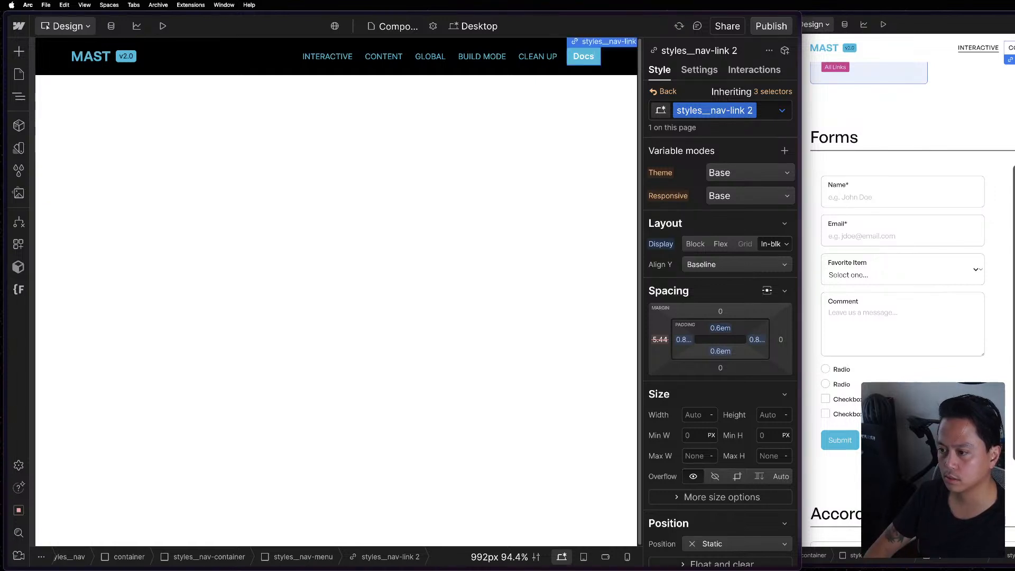
key(Delete)
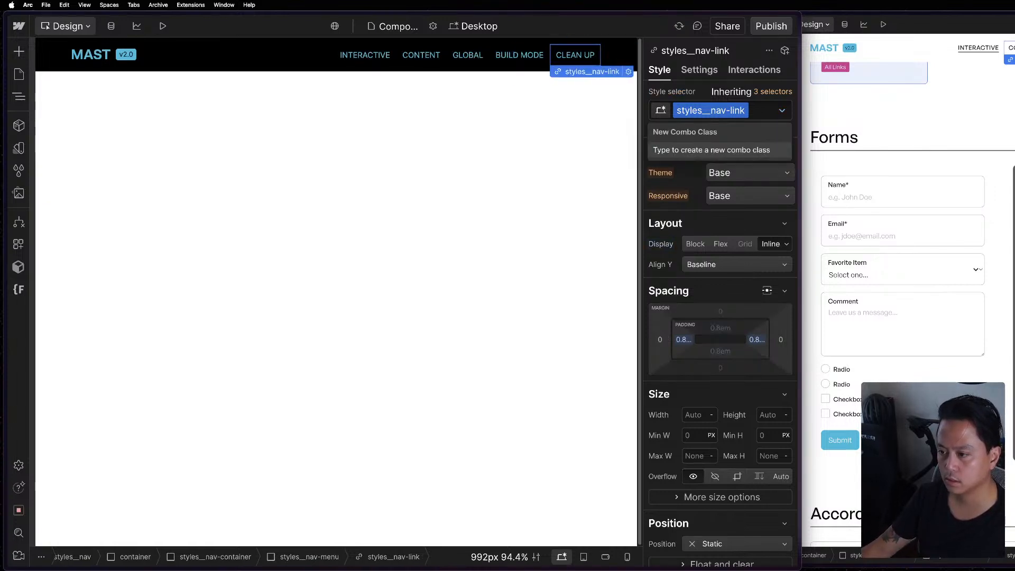
key(super+z)
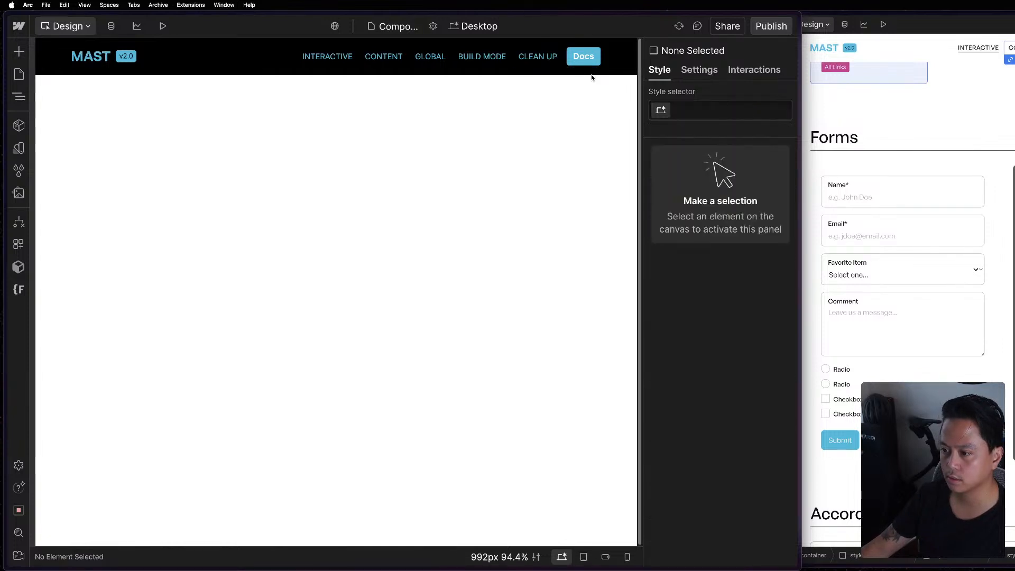
Replace the Docs link's styles__nav-link 2 and cc-cta classes with the existing styles__nav-link class.
click(583, 56)
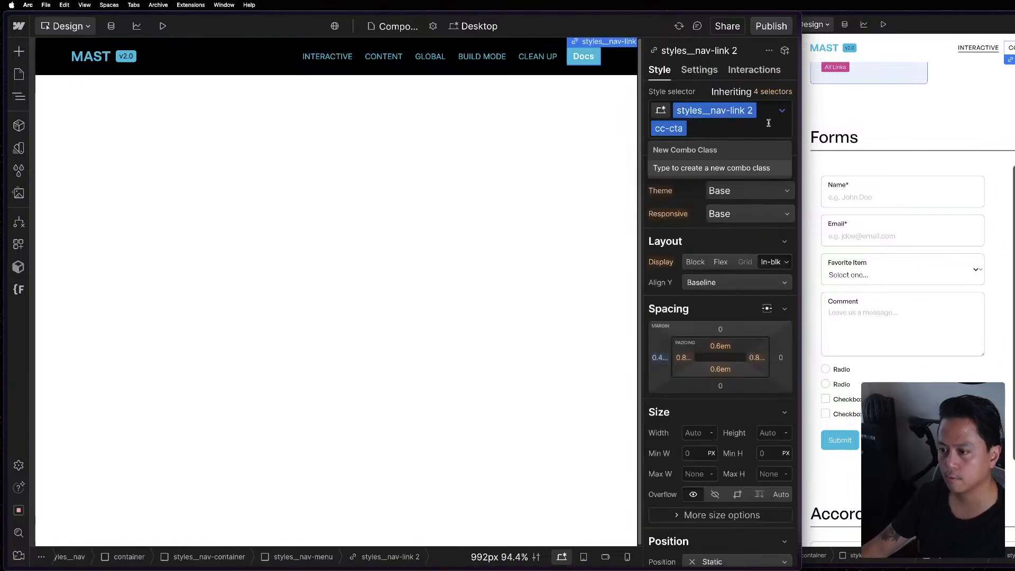
click(771, 122)
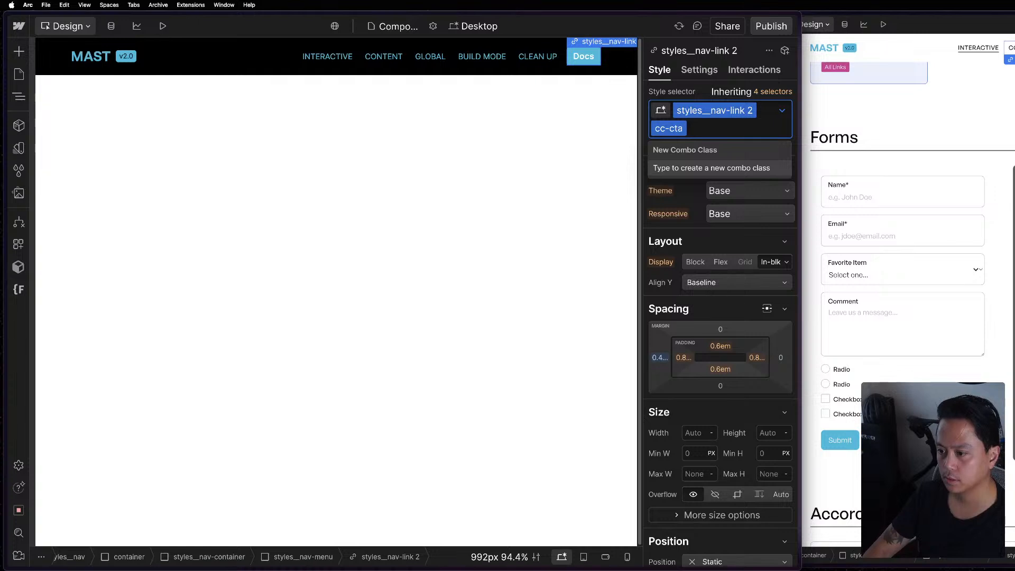
key(BackSpace)
key(BackSpace)
text(styl)
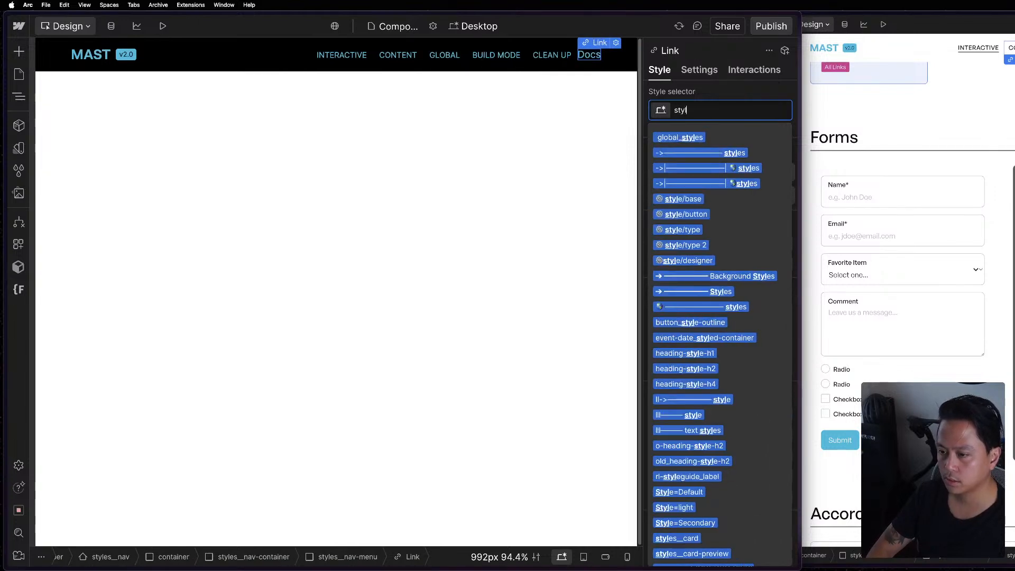
text(es__nav)
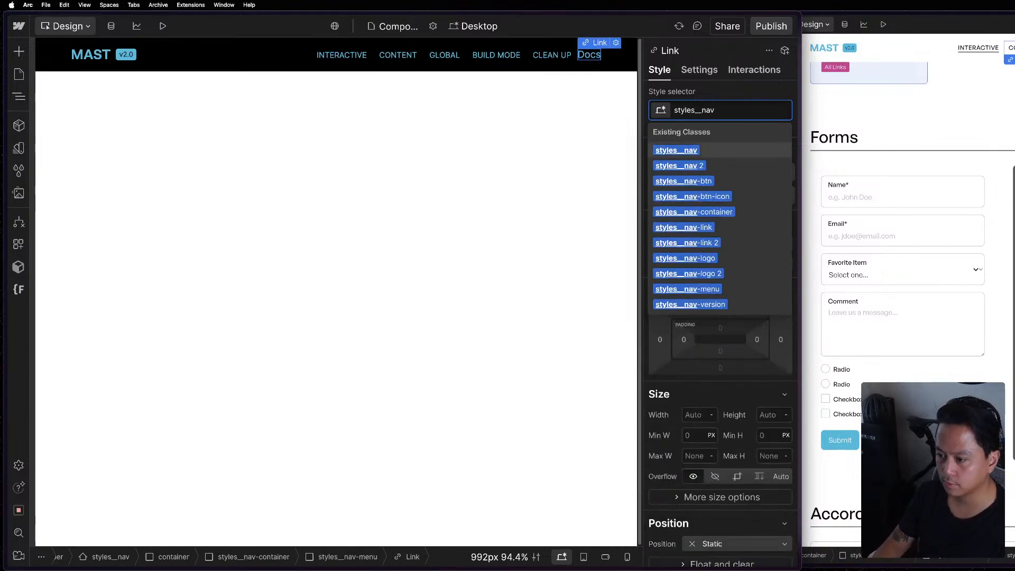
key(Down)
key(Return)
Create the combo class cc-cta on the Docs link.
text(cc)
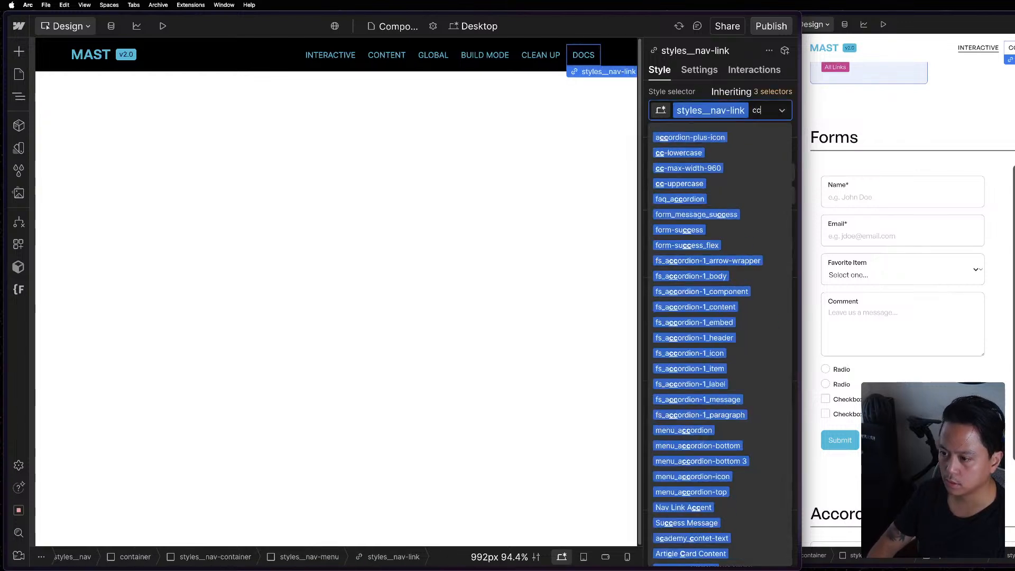
text(-cta)
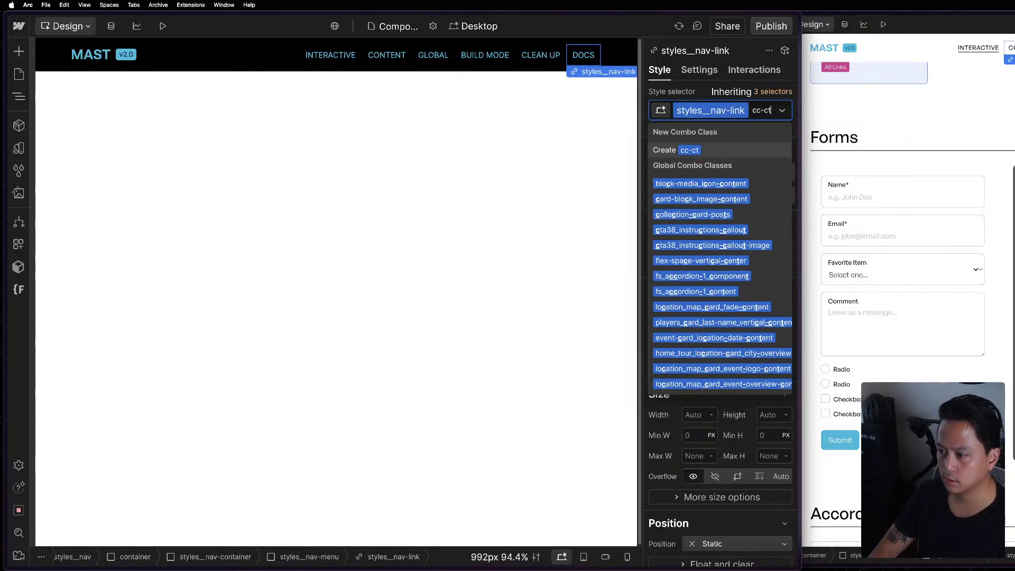
key(Return)
Set the left margin of the Docs link's cc-cta combo class to 0.4.
click(915, 95)
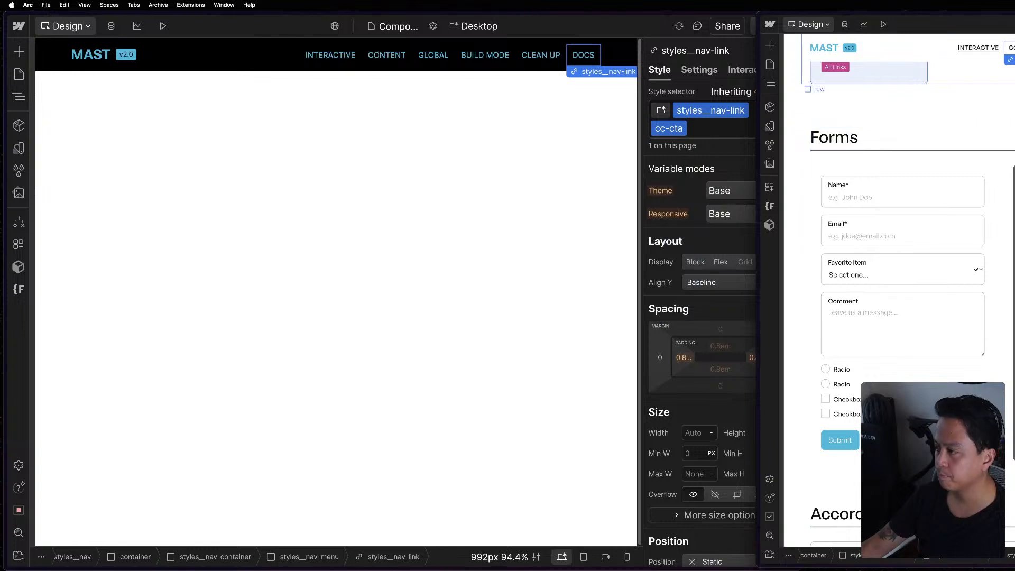
scroll(899, 304, up, 4)
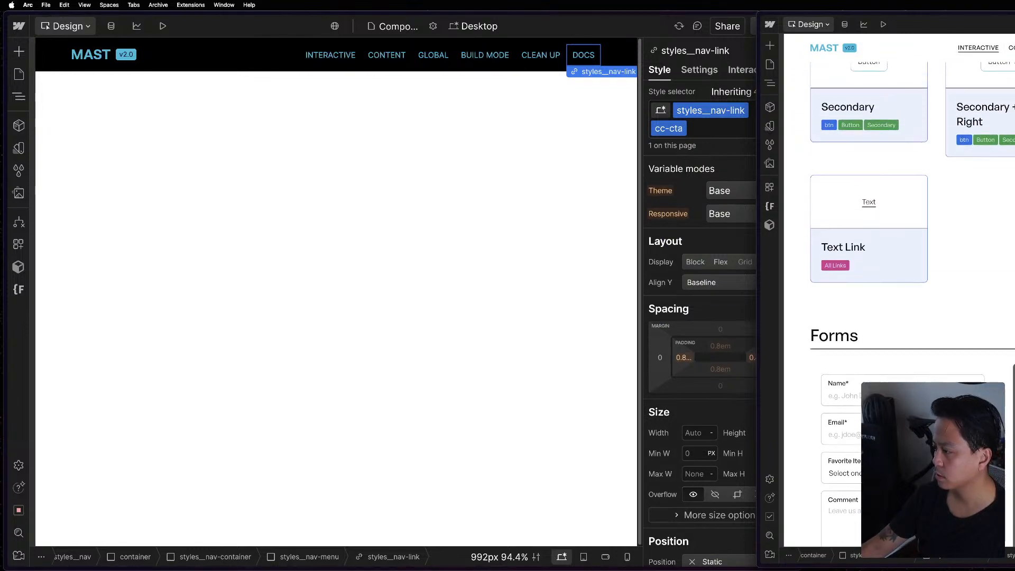
key(Escape)
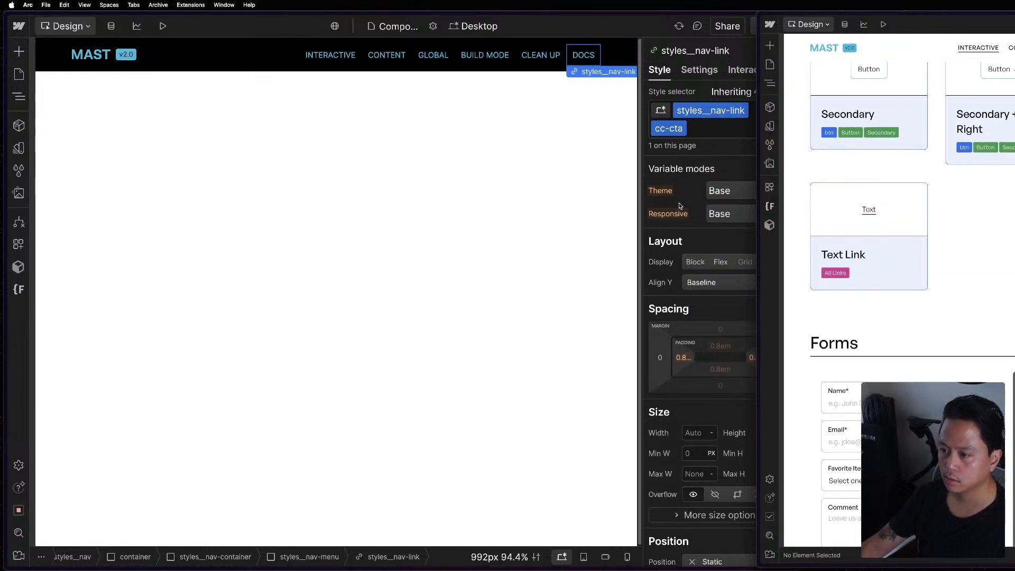
scroll(899, 265, up, 4)
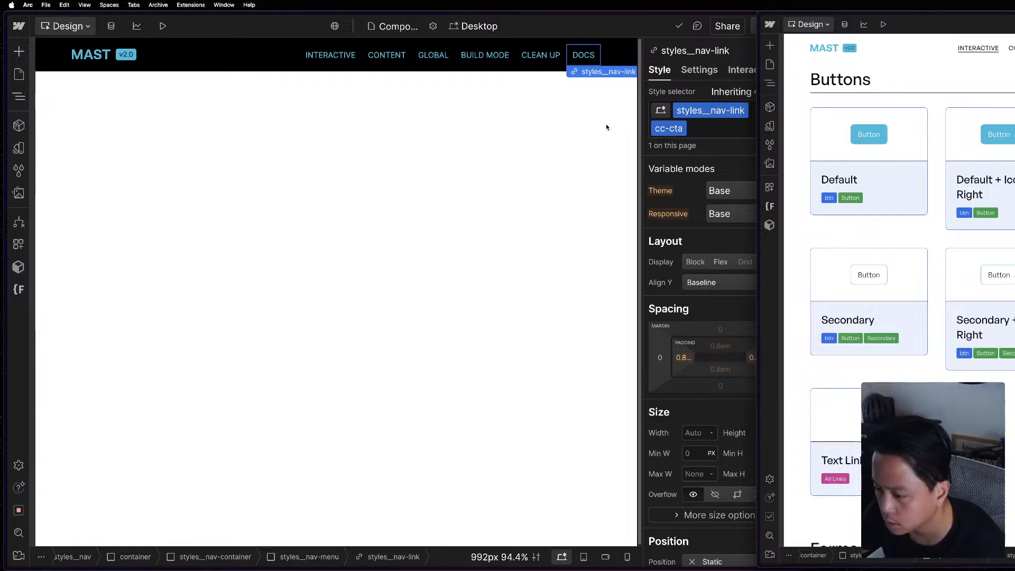
click(584, 55)
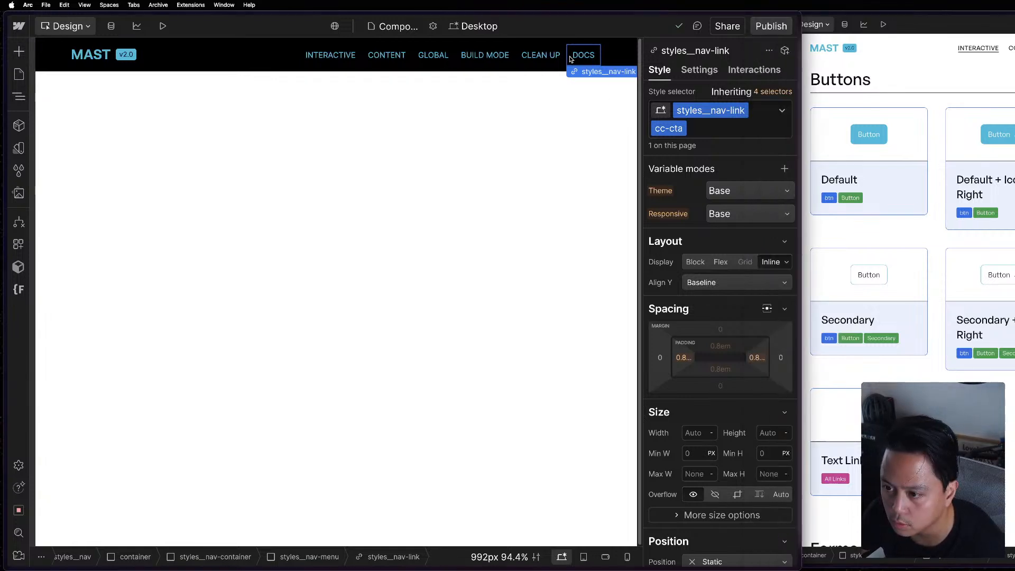
click(660, 358)
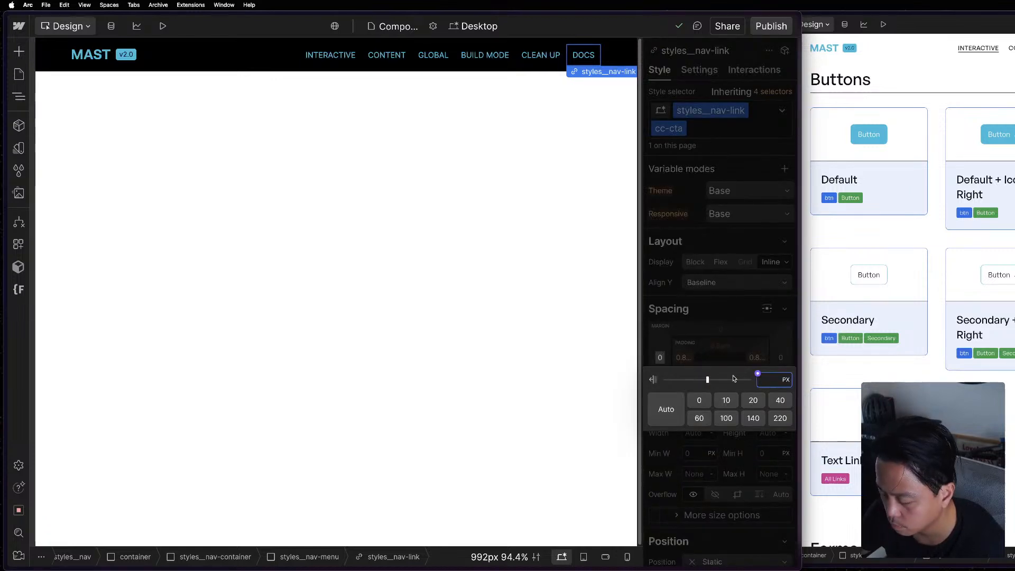
text(0.4)
key(Return)
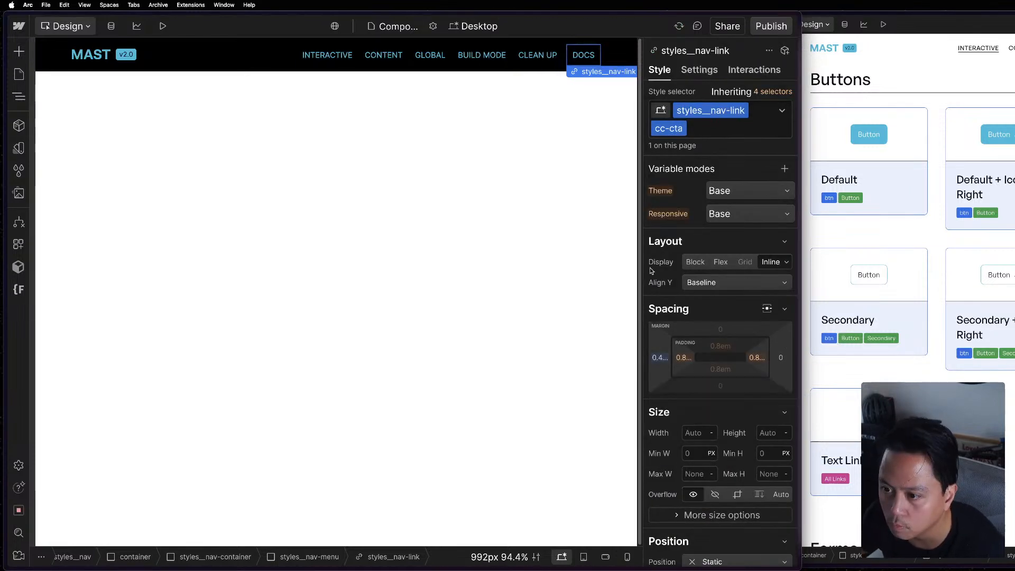
Set the text color of the Docs link's cc-cta class to the White variable from Brand/Neutral.
scroll(719, 370, down, 5)
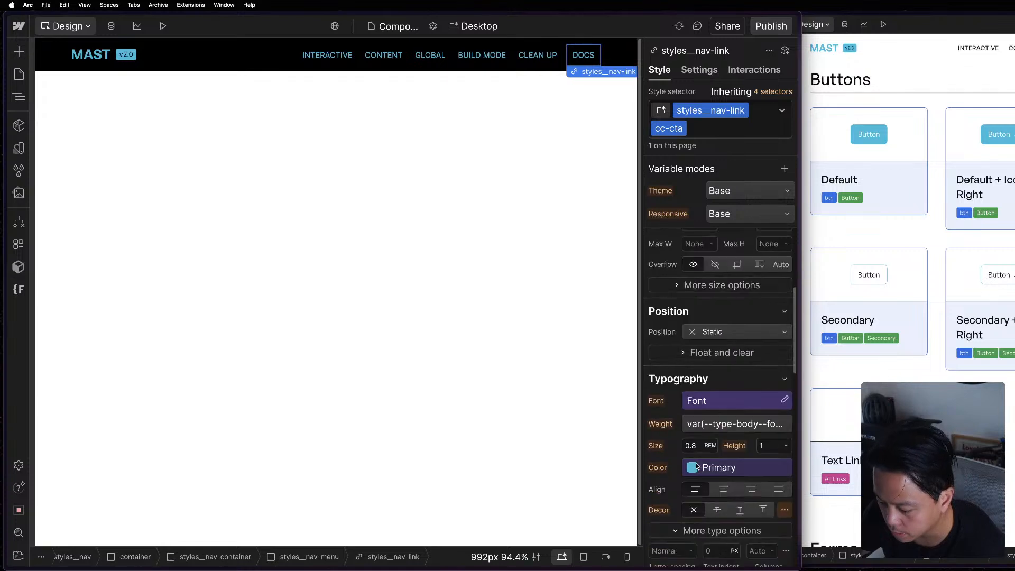
click(825, 554)
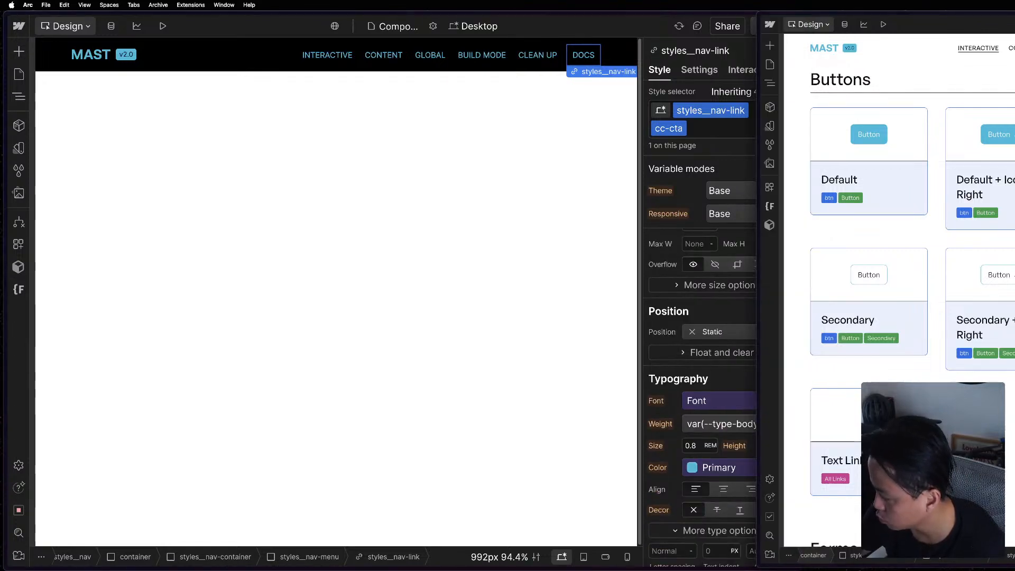
click(669, 397)
click(719, 468)
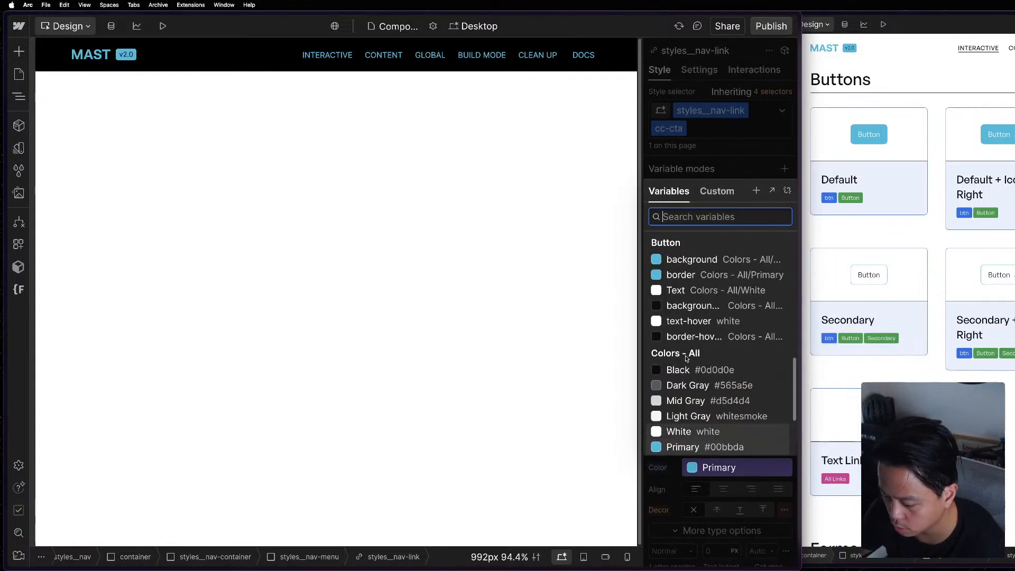
scroll(693, 292, up, 10)
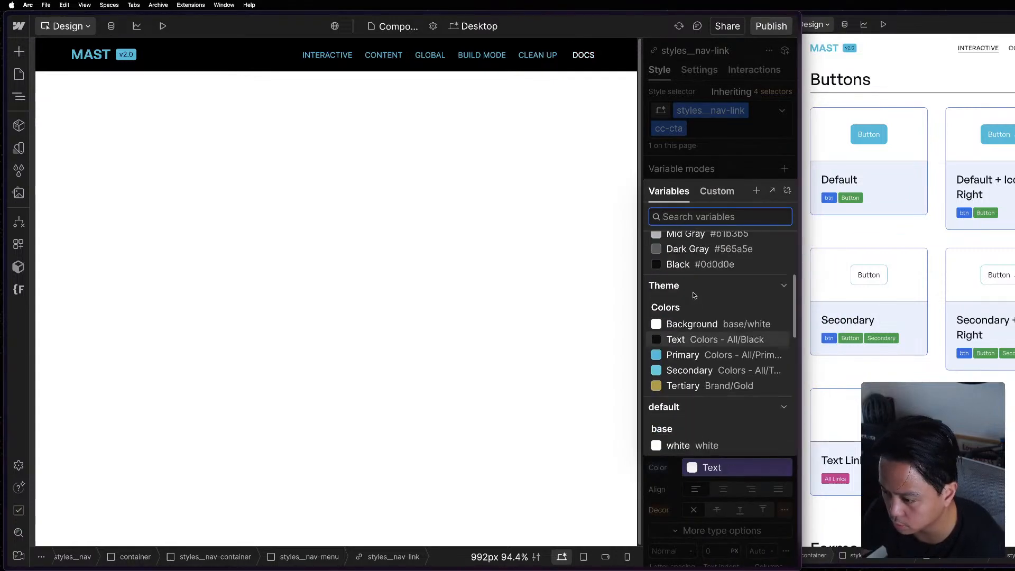
click(679, 344)
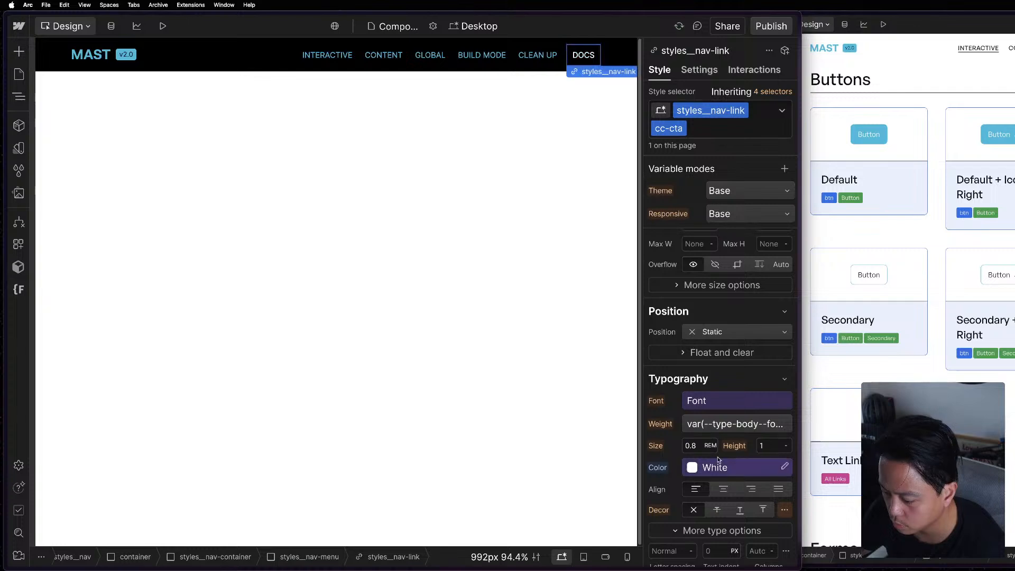
scroll(720, 442, down, 4)
click(707, 281)
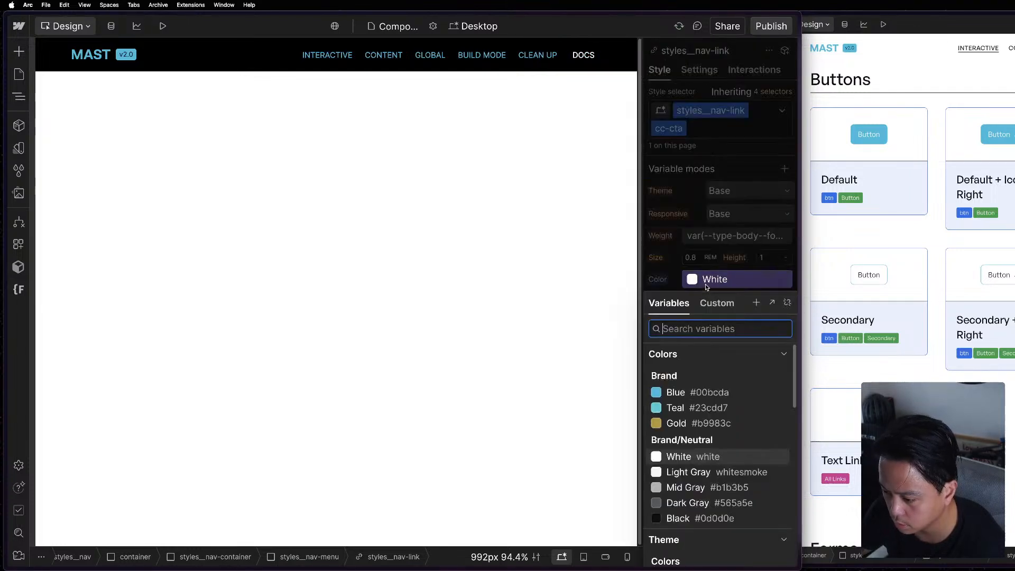
click(684, 455)
scroll(692, 251, down, 10)
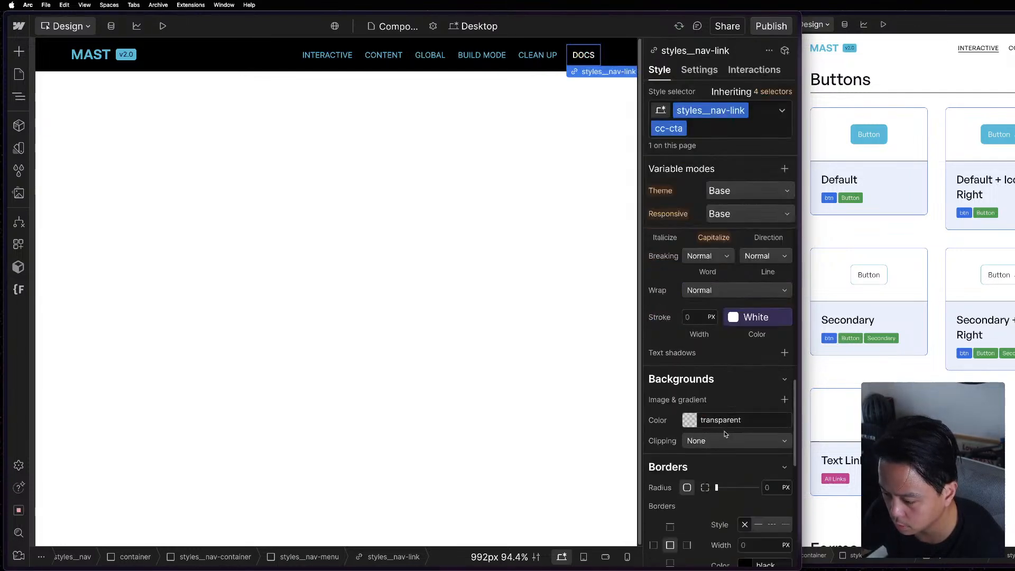
Set the background color of the Docs link's cc-cta class to the Brand Blue variable.
click(690, 318)
scroll(706, 273, down, 1)
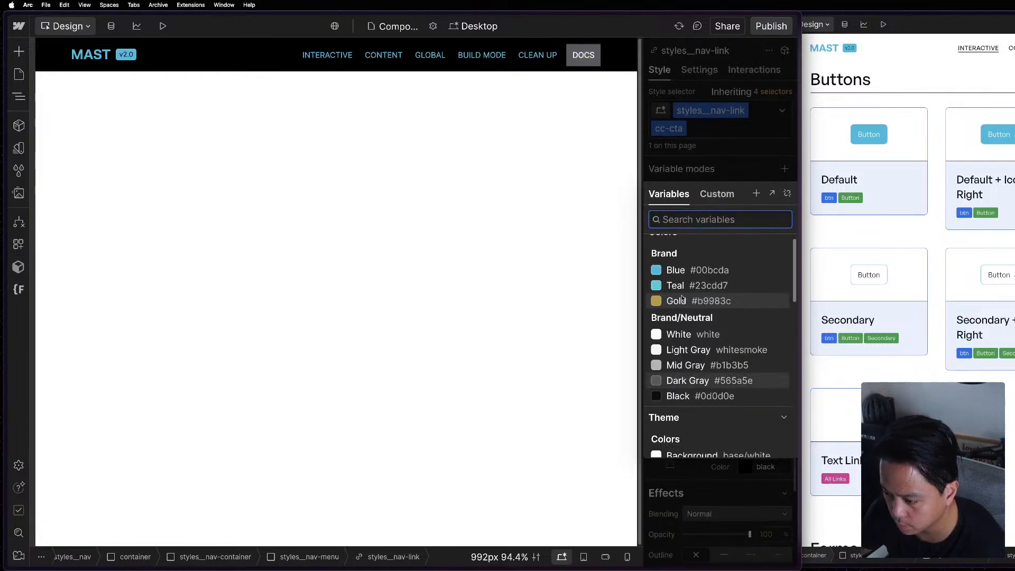
scroll(706, 272, up, 1)
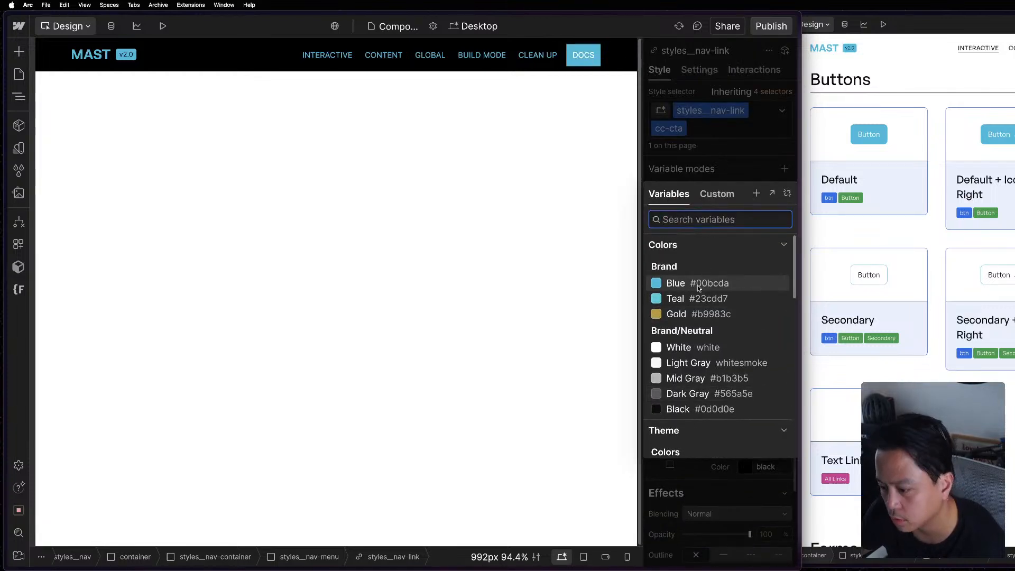
click(698, 285)
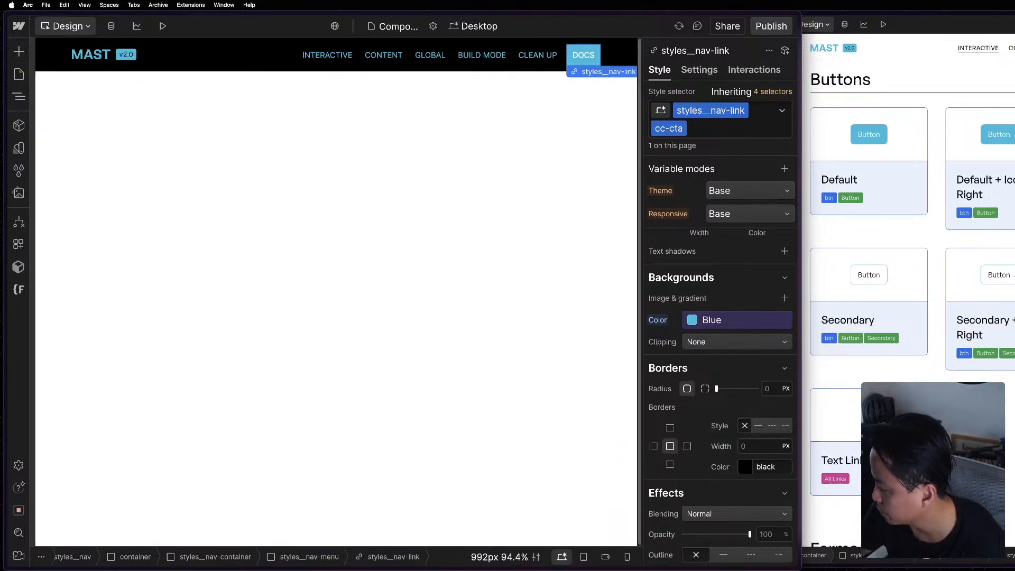
Set the border radius of the Docs link's cc-cta class to 4 px.
key(super+grave)
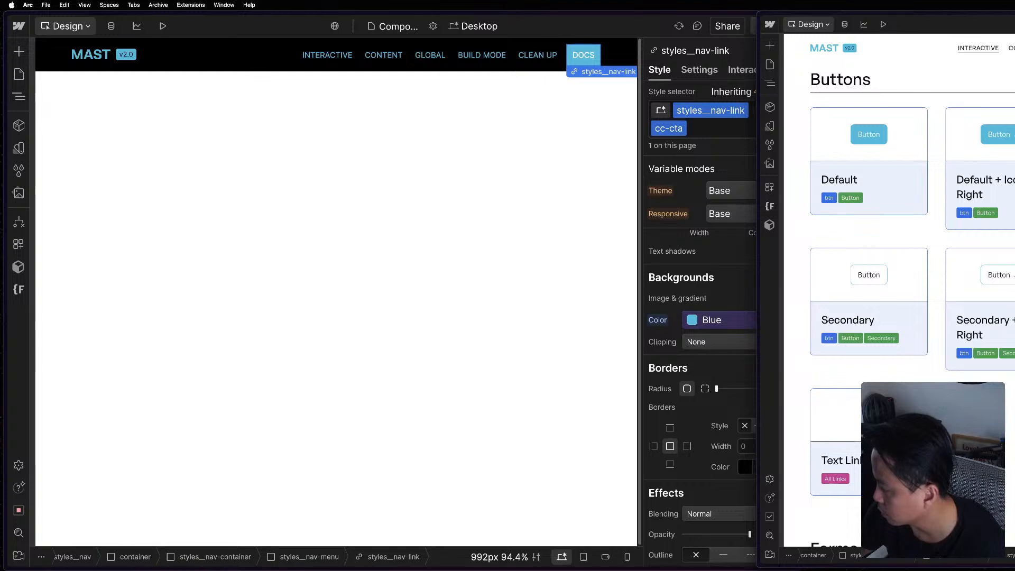
scroll(703, 417, down, 1)
click(741, 380)
click(773, 372)
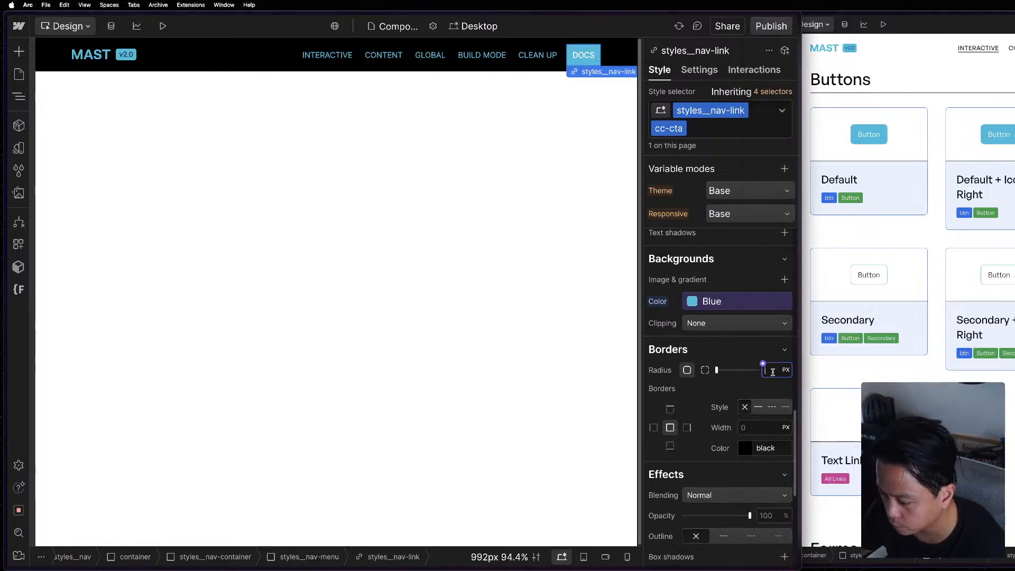
text(4)
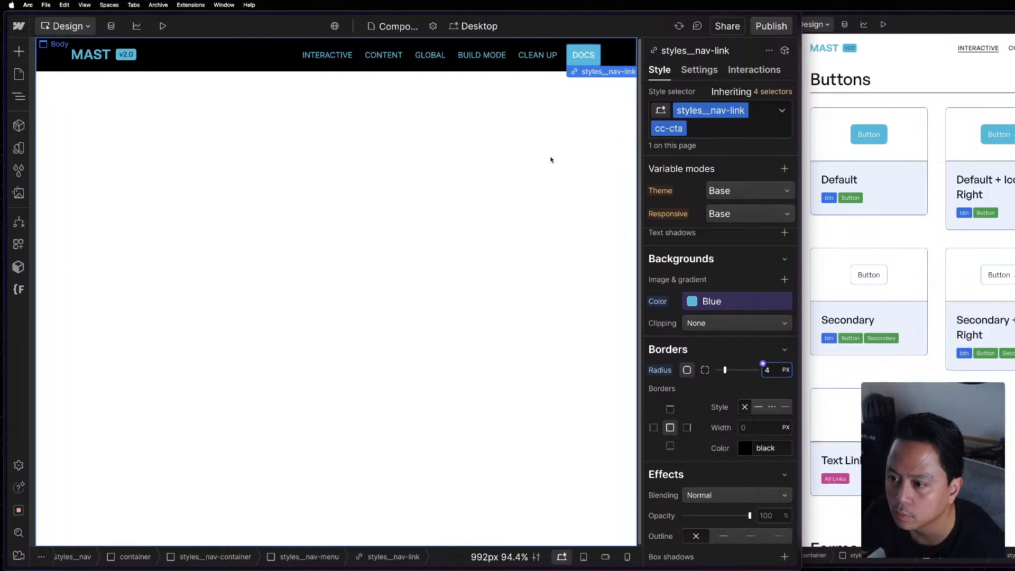
click(550, 160)
scroll(723, 334, down, 3)
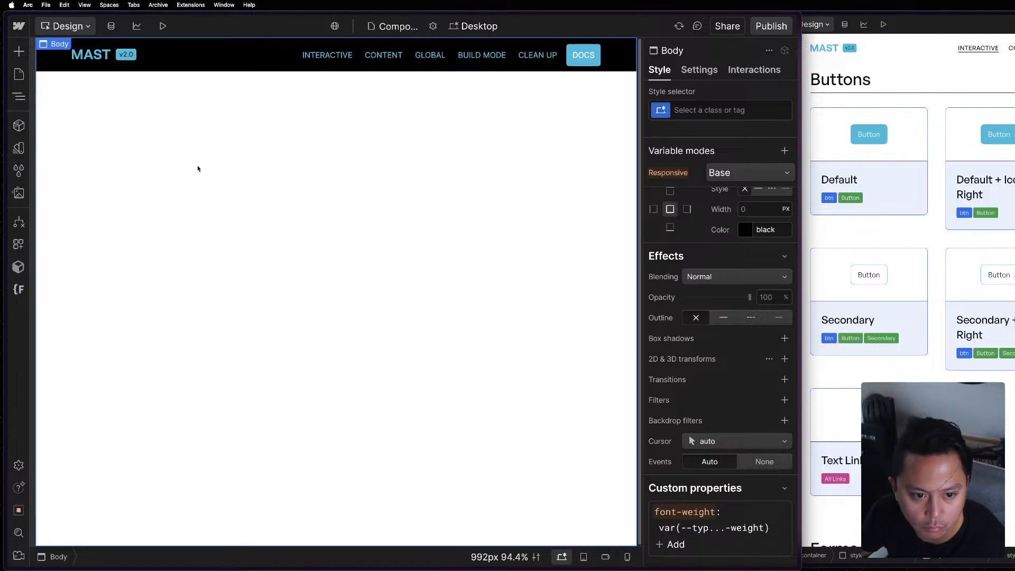
Open the site's Home page from the Components page.
click(18, 74)
click(19, 74)
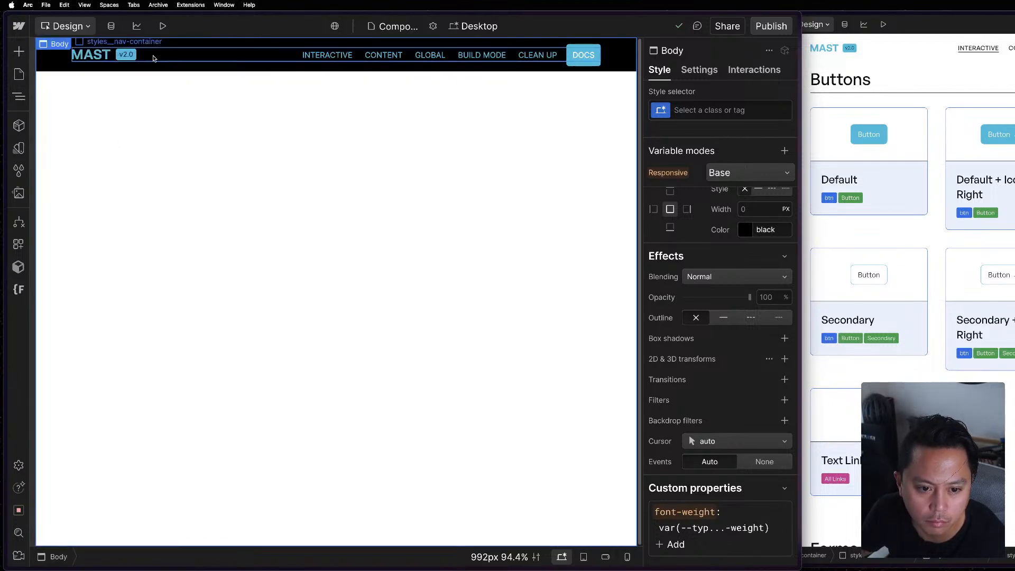
click(124, 54)
click(91, 55)
click(18, 74)
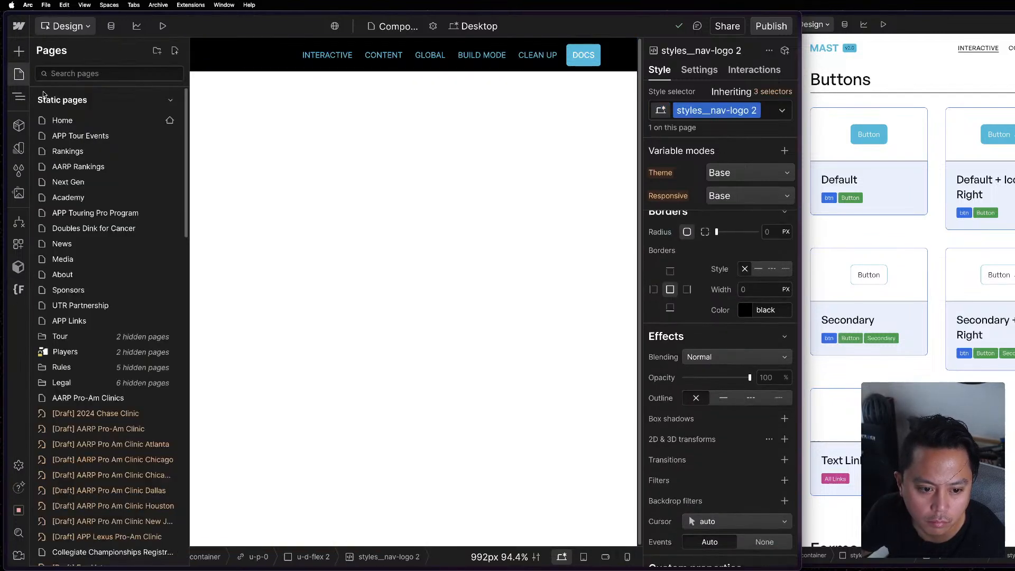
click(49, 117)
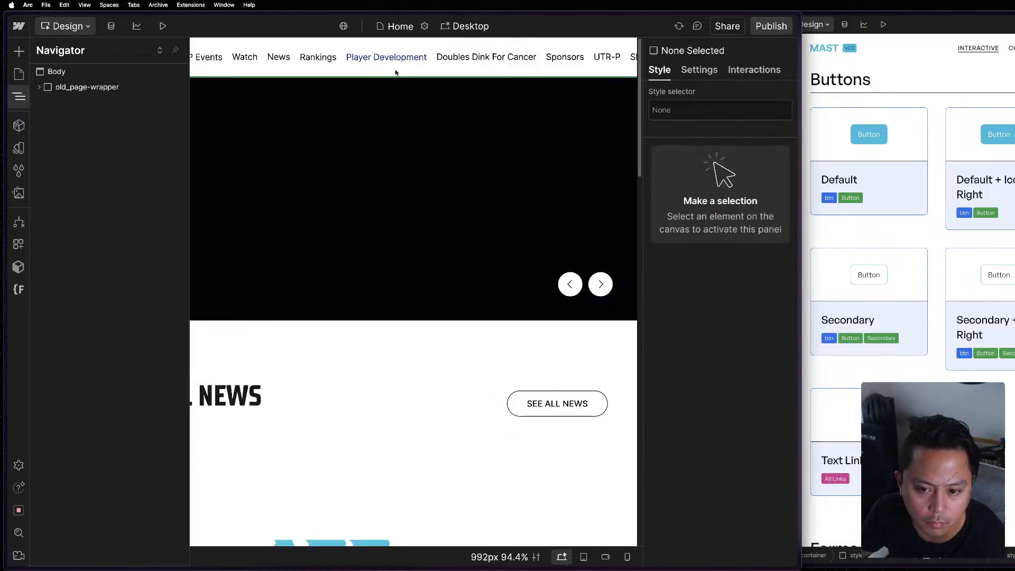
Enter the global header component on the Home page and copy its APP logo element, global-logo-svg.
double_click(339, 72)
click(125, 60)
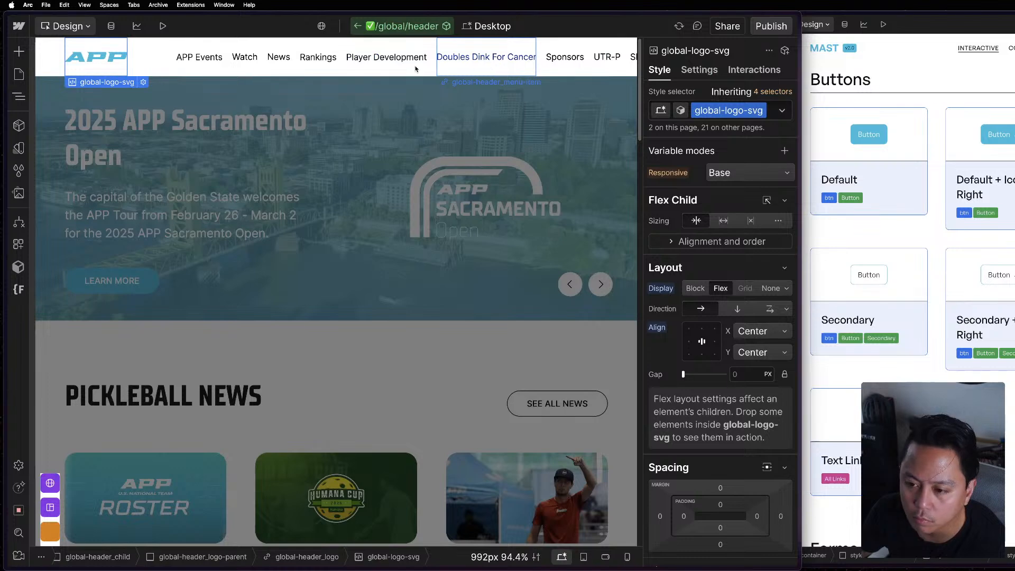
scroll(246, 169, down, 5)
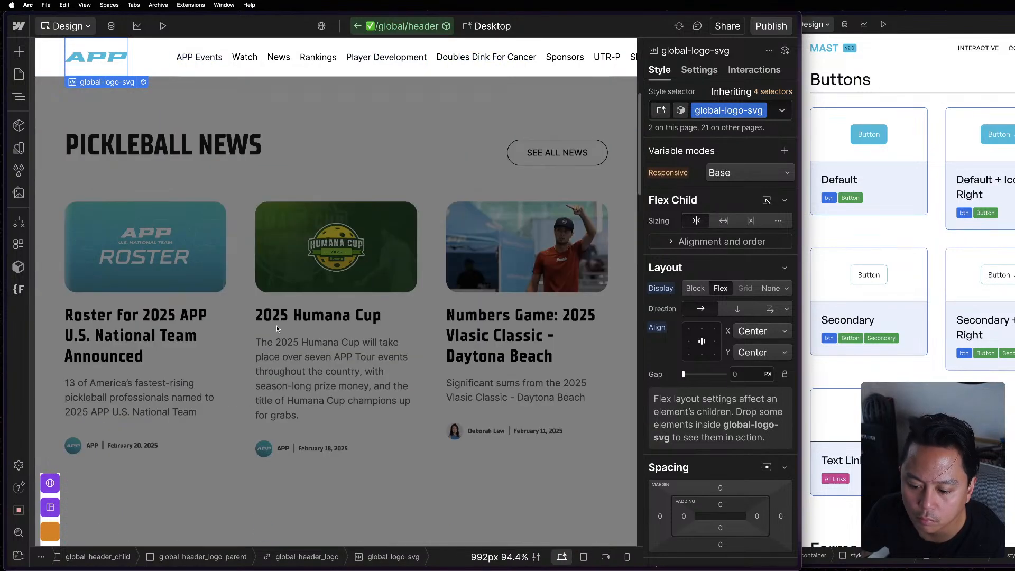
click(341, 321)
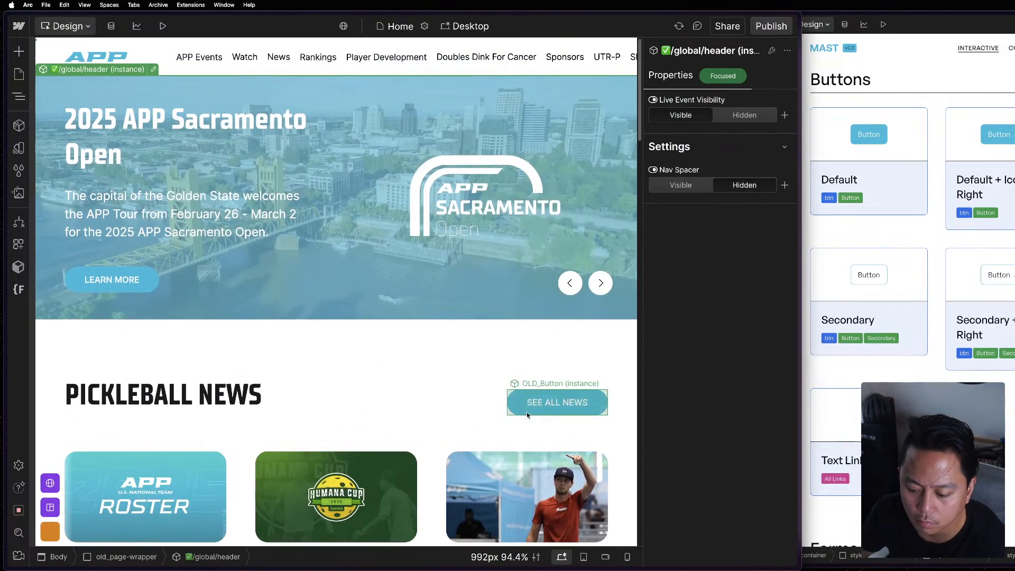
double_click(119, 55)
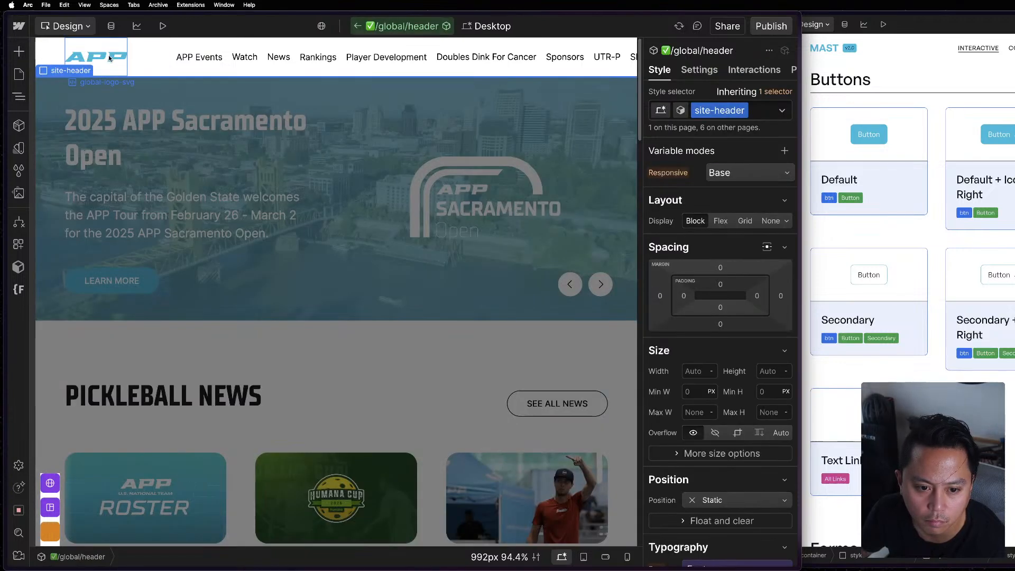
click(109, 57)
Go back to the Components page in the Style System folder under Utilities.
click(18, 74)
scroll(100, 256, down, 5)
scroll(101, 256, up, 3)
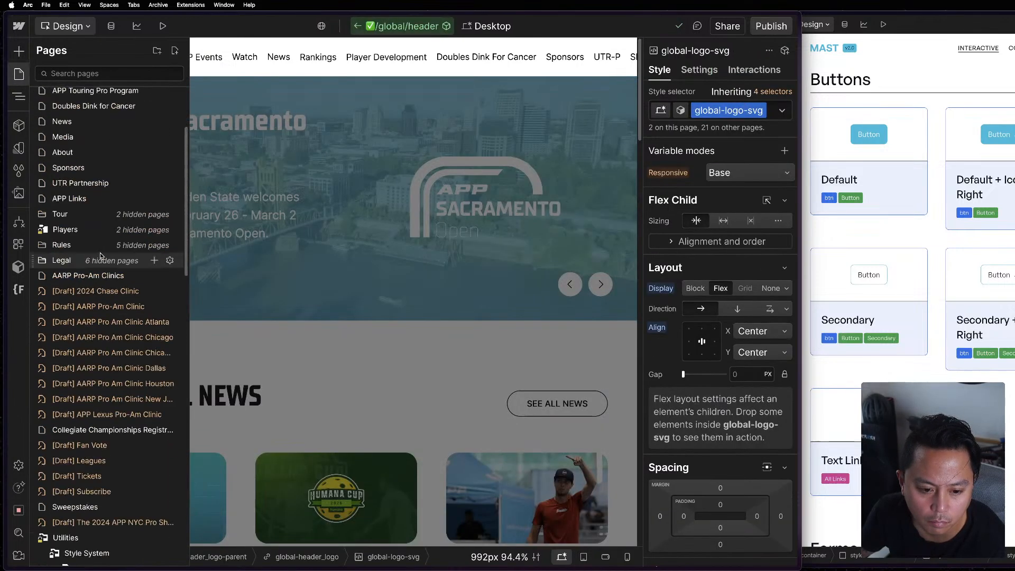
scroll(98, 275, down, 5)
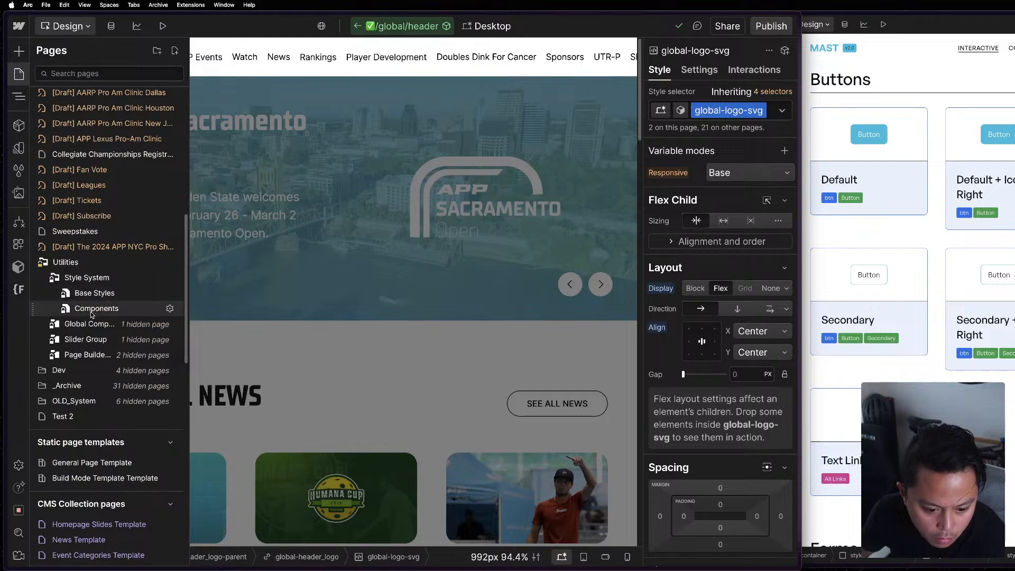
click(91, 310)
Paste the APP logo into the navbar's u-d-flex 2 wrapper beside the MAST logo and version badge.
click(178, 60)
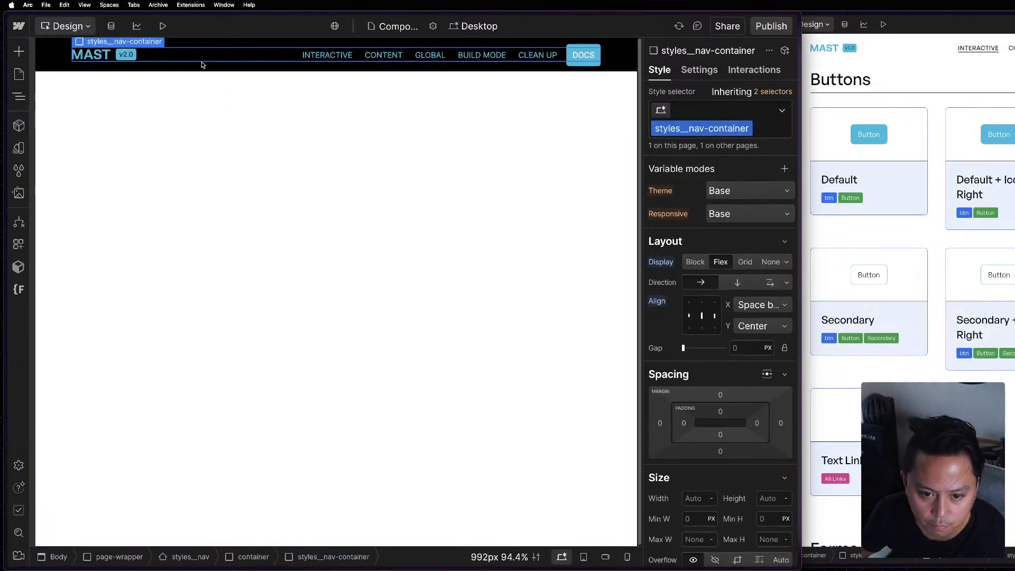
click(161, 69)
click(165, 57)
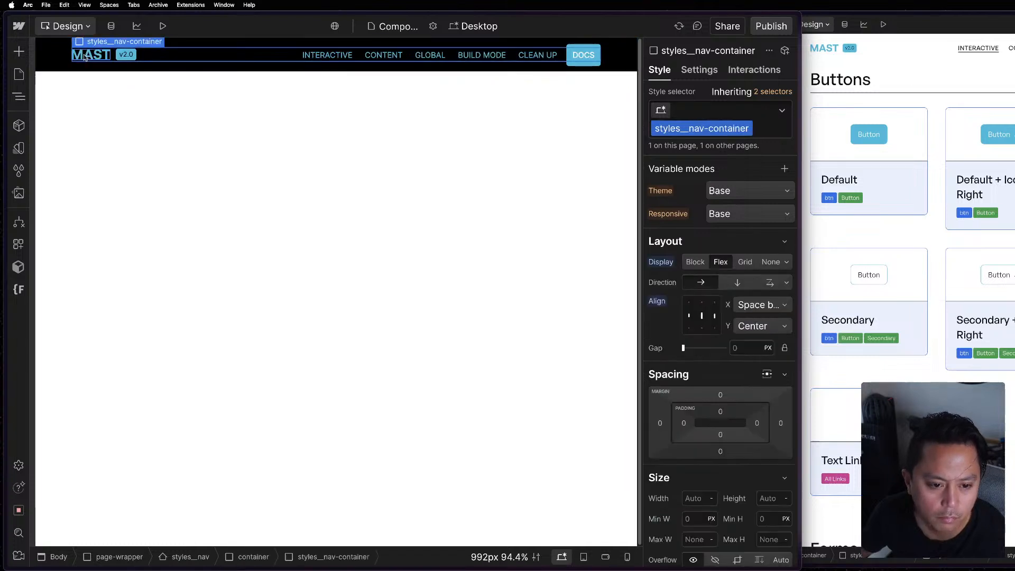
click(110, 58)
click(112, 58)
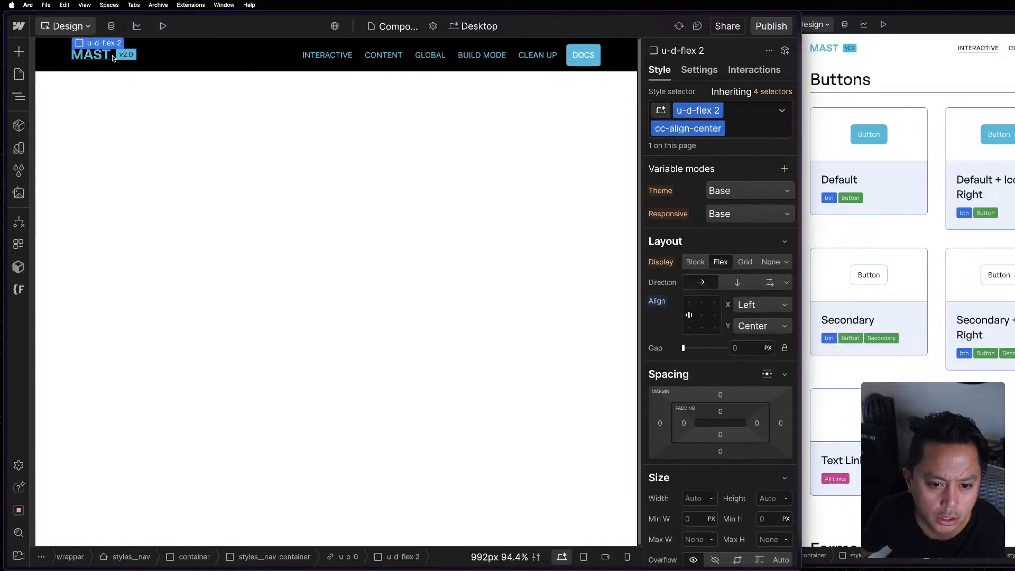
key(super+v)
drag(155, 54, 150, 58)
click(97, 60)
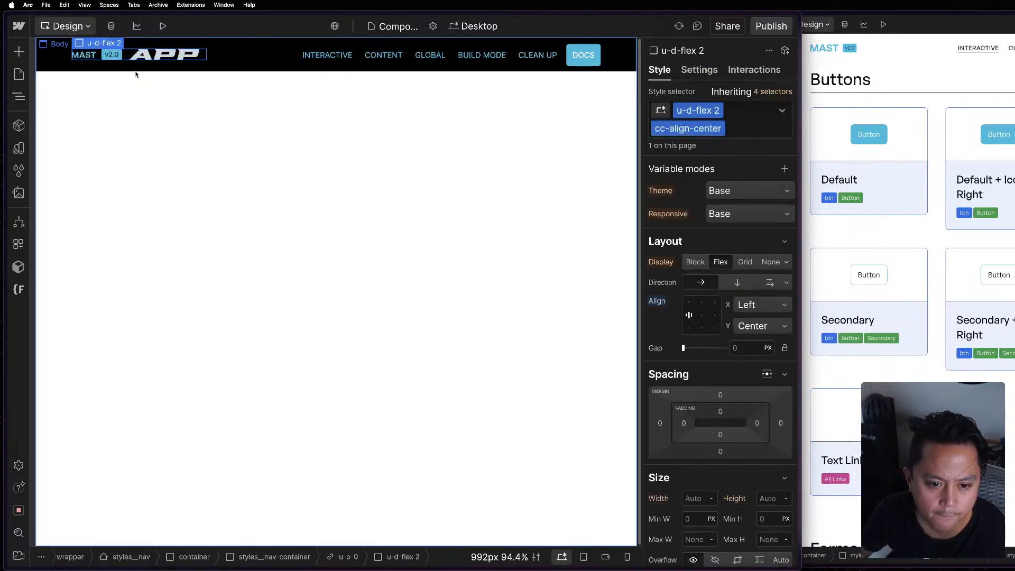
Delete the v2.0 version badge and the MAST logo from the navbar, keeping only the APP logo.
click(112, 55)
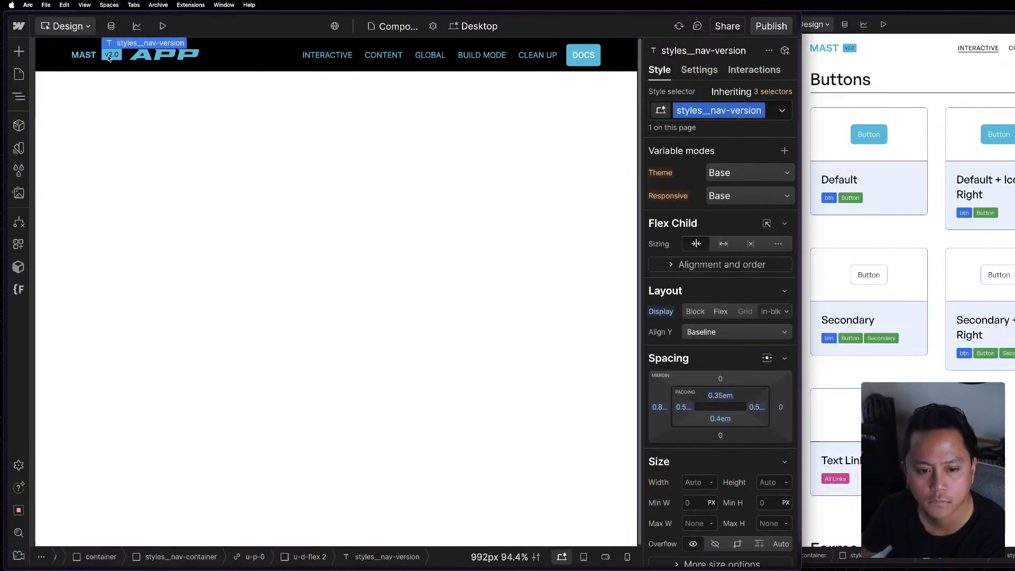
key(Delete)
click(93, 55)
key(Delete)
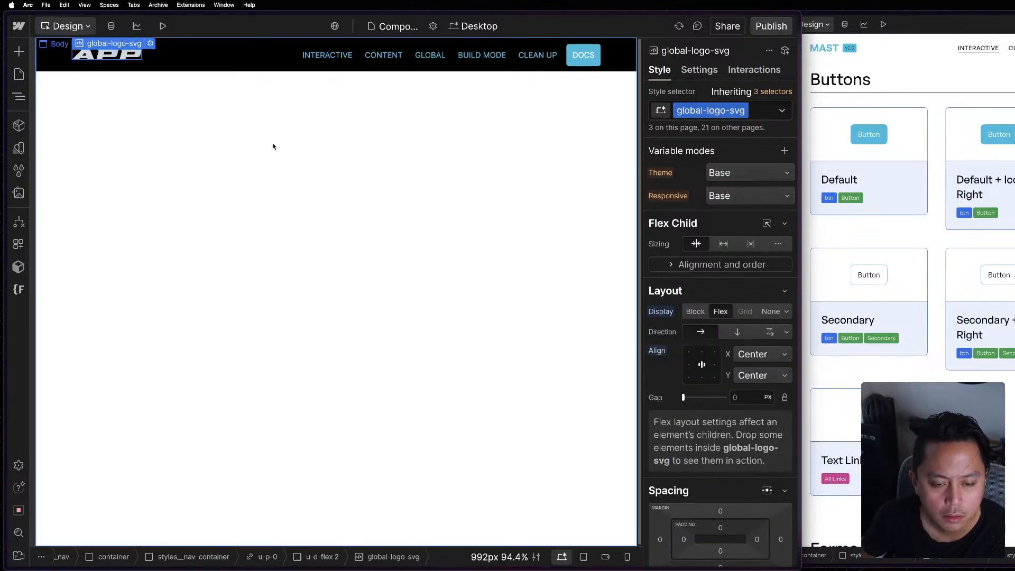
click(237, 138)
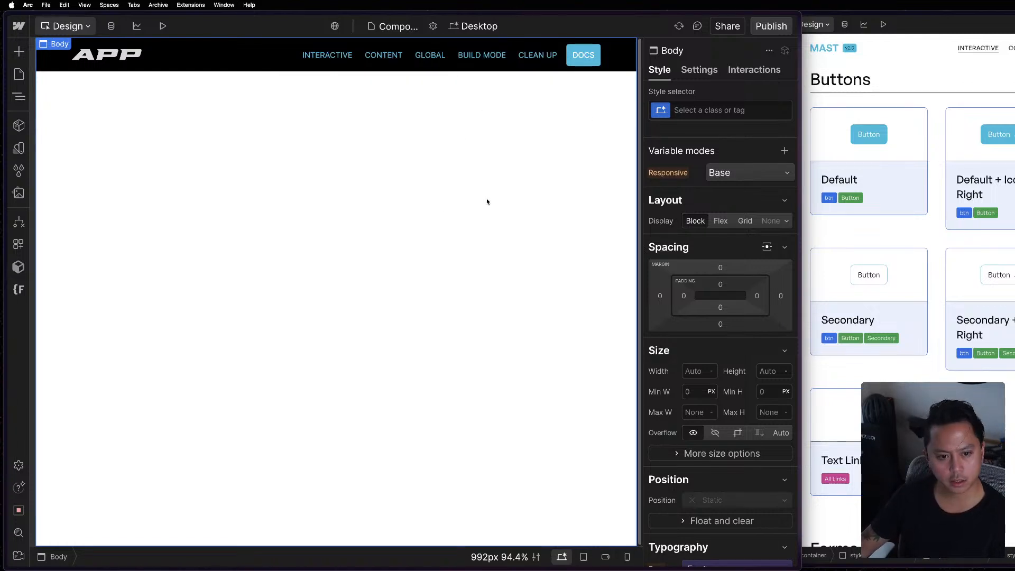
Set the background color of the styles__nav class to the Theme Background variable.
click(250, 57)
click(254, 67)
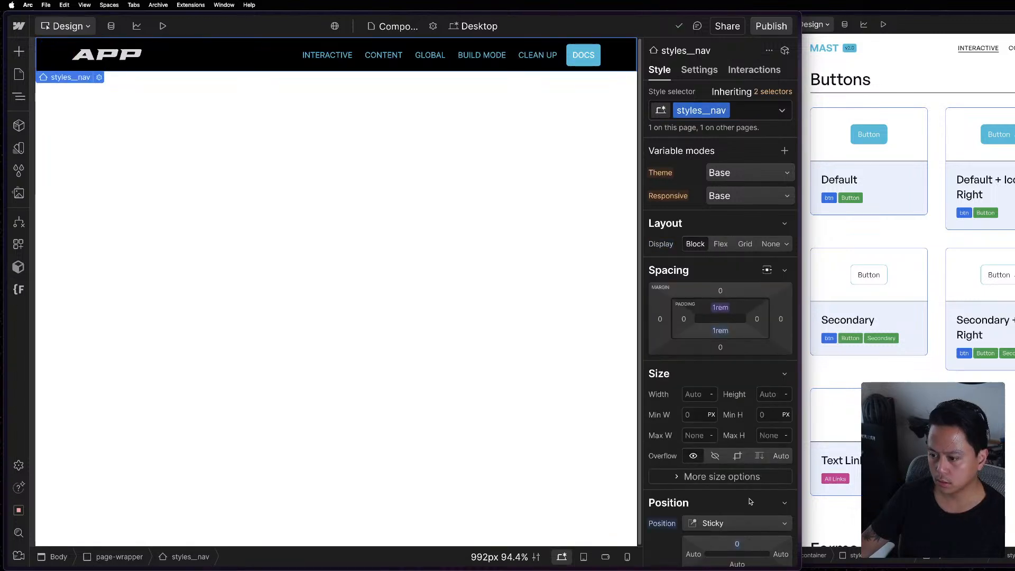
scroll(759, 468, down, 10)
click(760, 479)
scroll(767, 468, down, 3)
scroll(772, 467, down, 3)
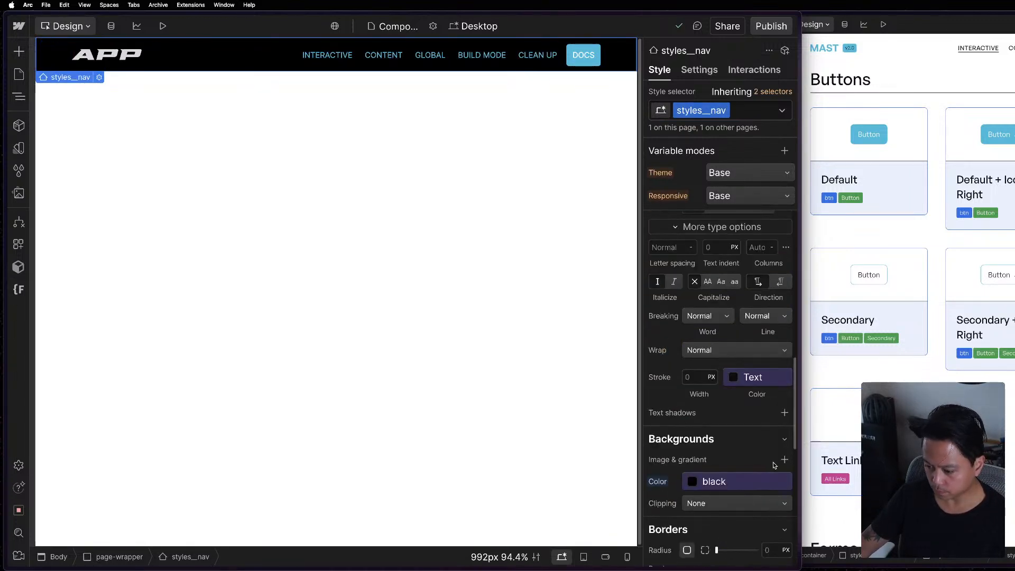
click(753, 480)
click(693, 445)
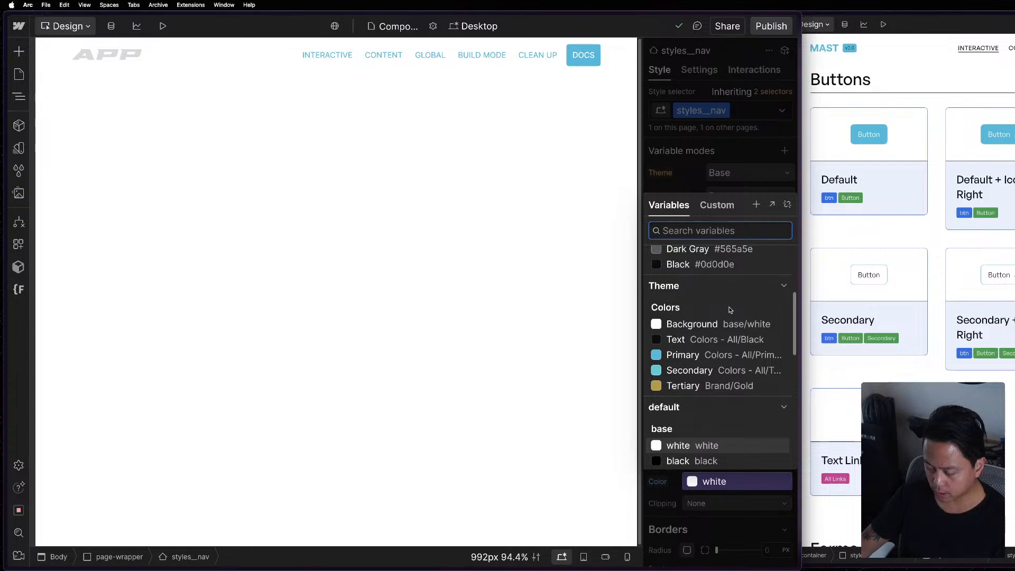
click(707, 325)
key(Escape)
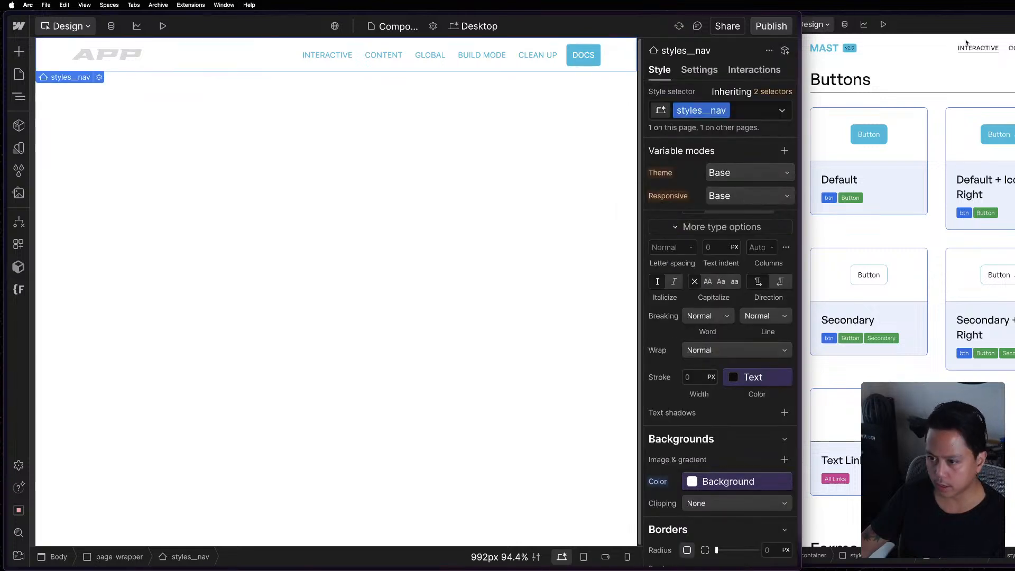
Compare the navbar and Interactive link styling in the Mast reference project with the APP project's styles__nav and styles__nav-link classes.
click(935, 46)
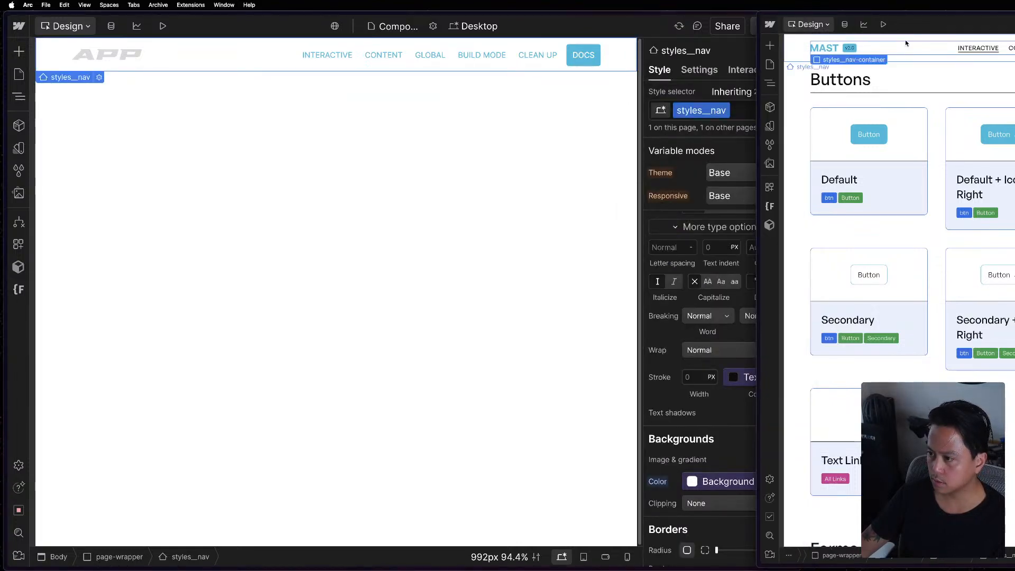
click(906, 39)
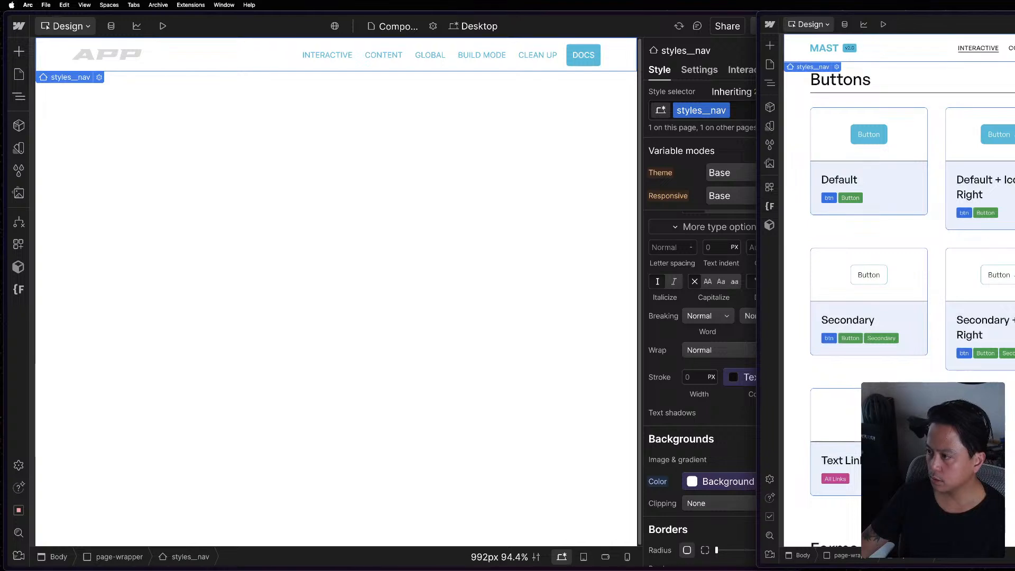
click(307, 56)
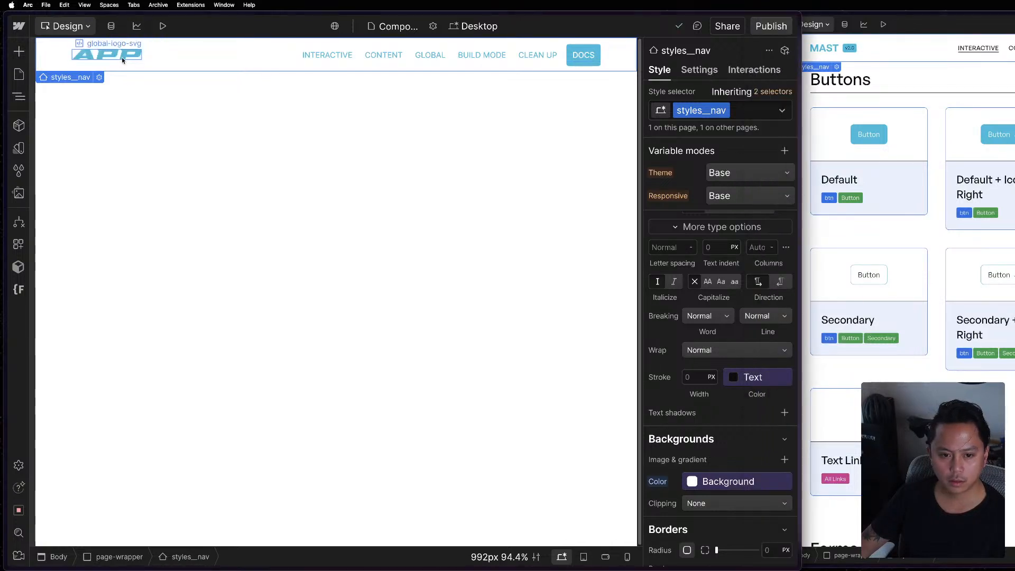
click(149, 60)
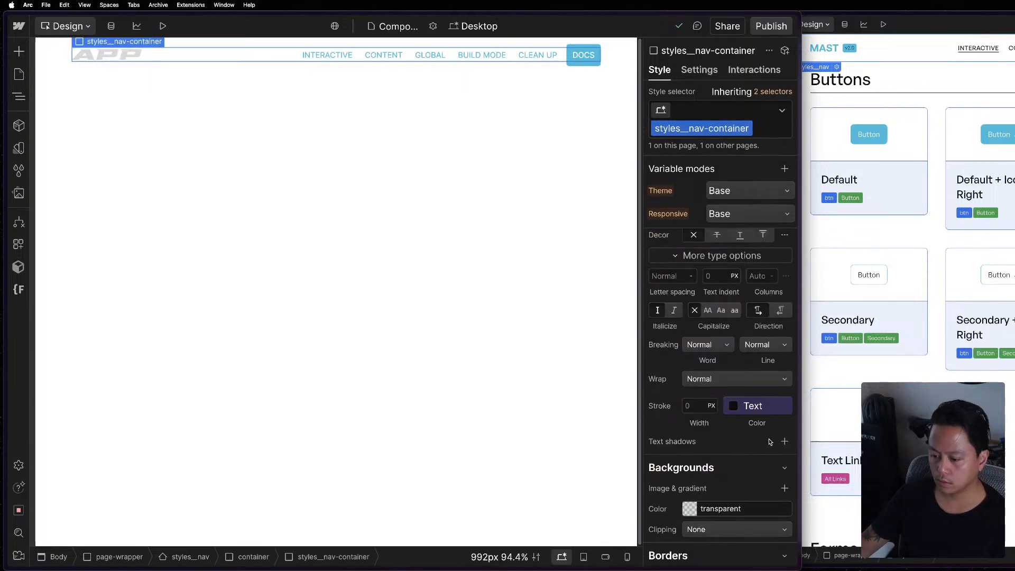
scroll(770, 442, up, 5)
click(328, 57)
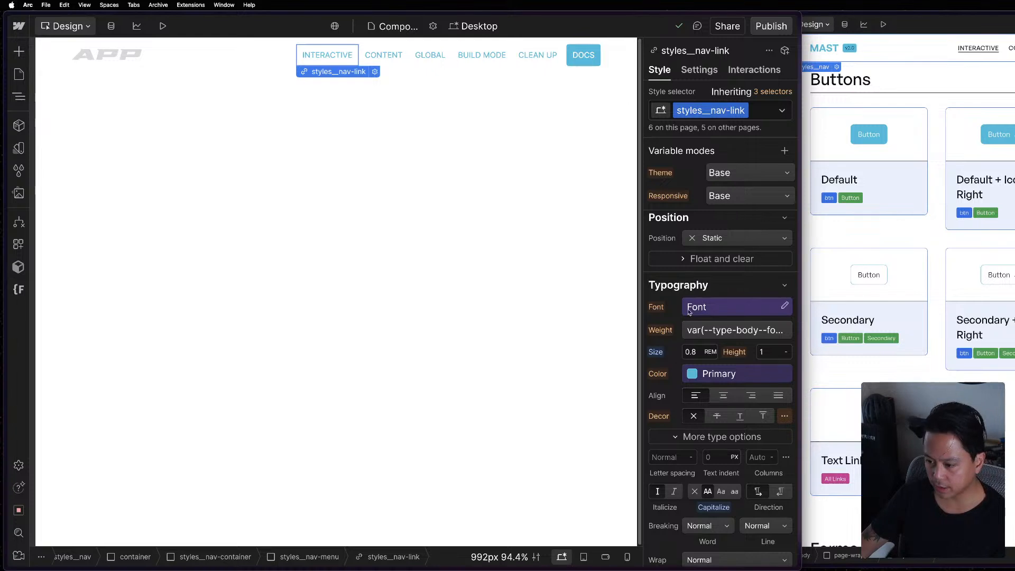
click(978, 55)
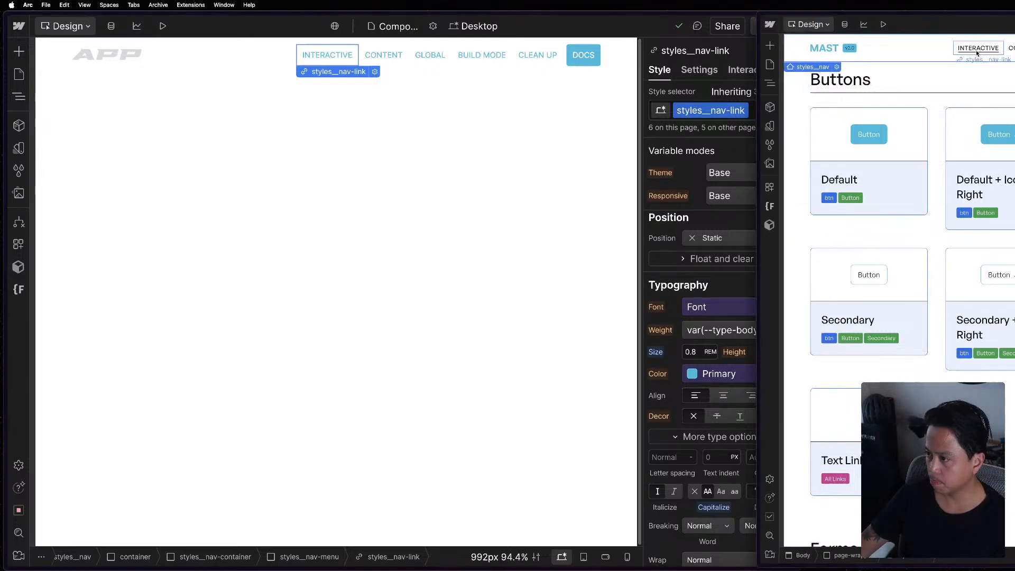
click(977, 53)
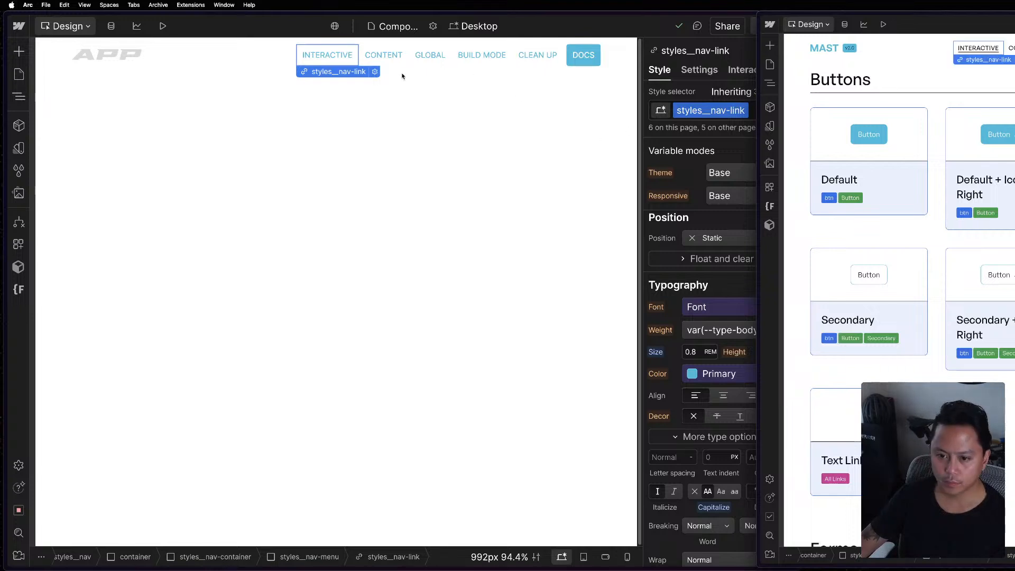
click(698, 151)
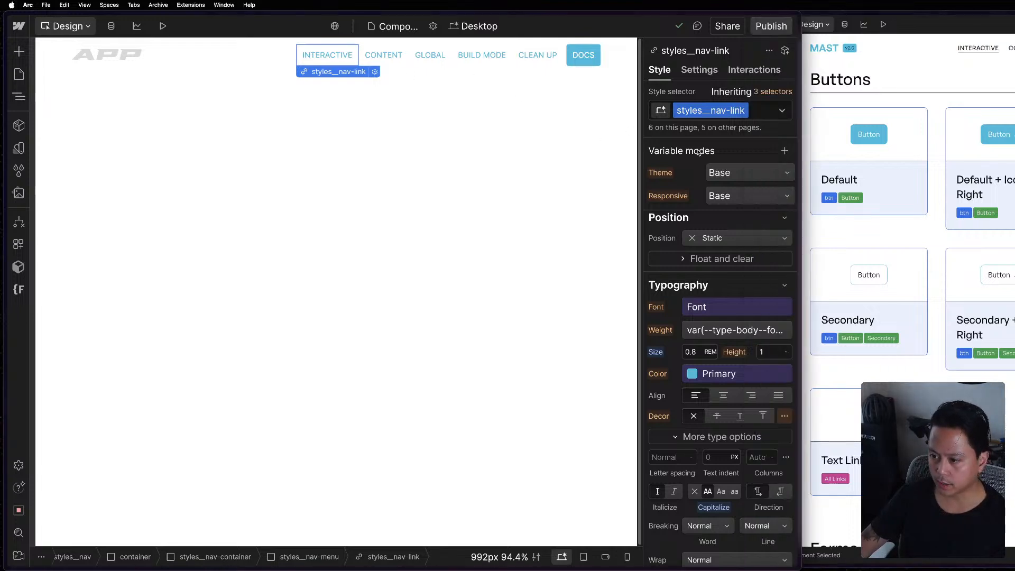
Set the text color of the styles__nav-link class to the Theme Text variable.
click(733, 374)
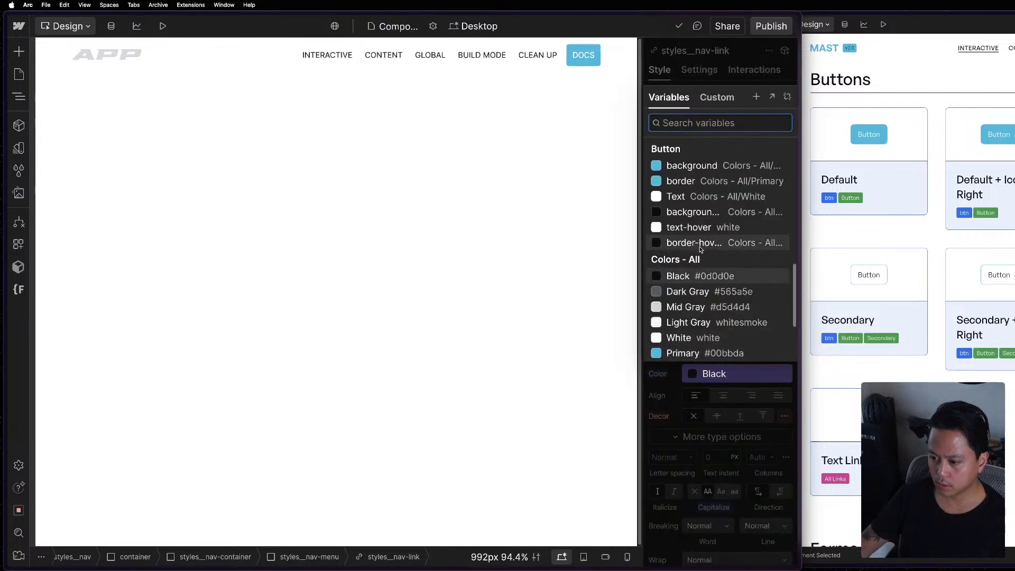
scroll(701, 249, up, 3)
scroll(700, 238, up, 5)
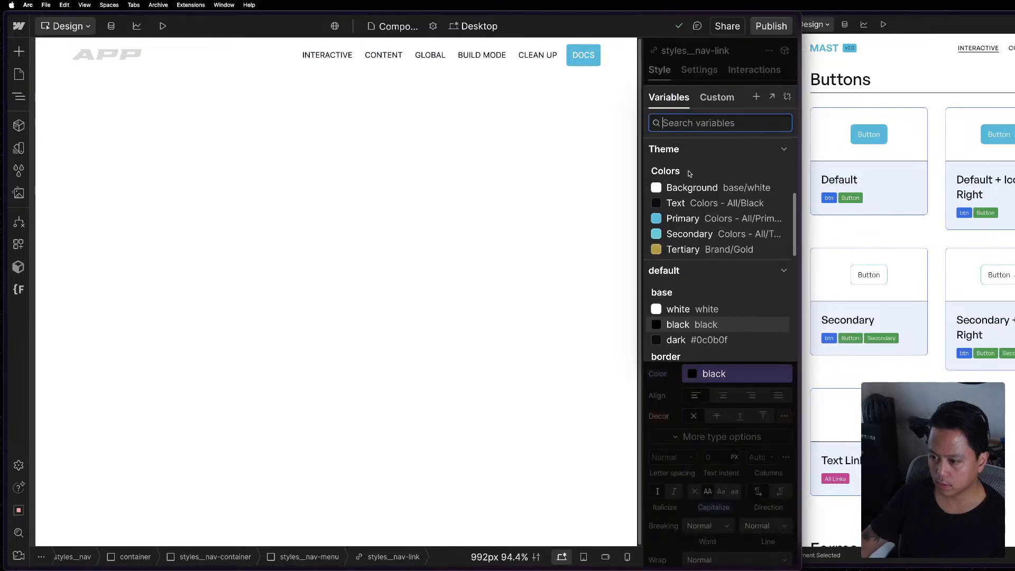
click(725, 204)
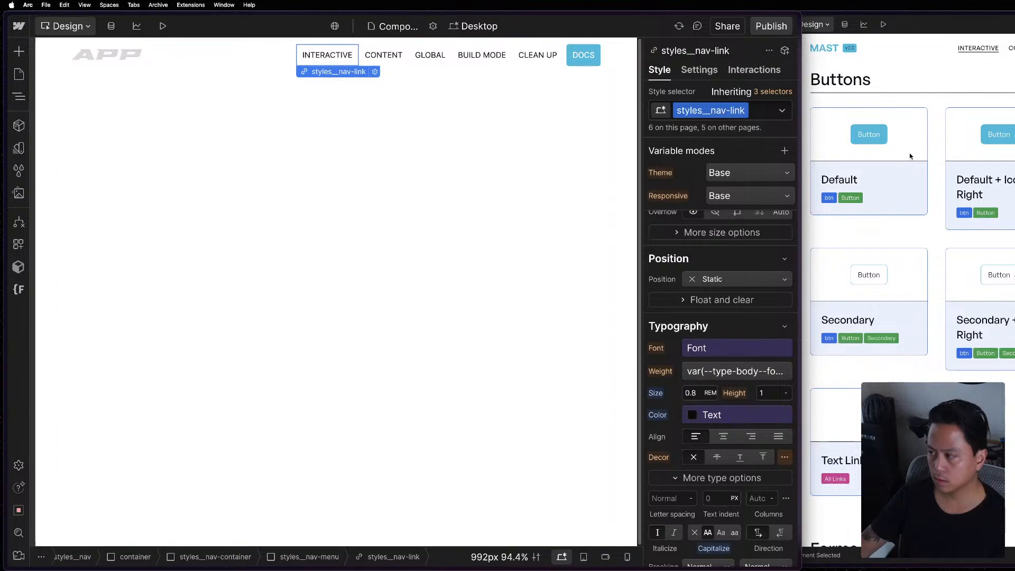
Check the Interactive link in the Mast reference project and set the styles__nav-link font size to 0.85 em.
click(988, 69)
click(972, 48)
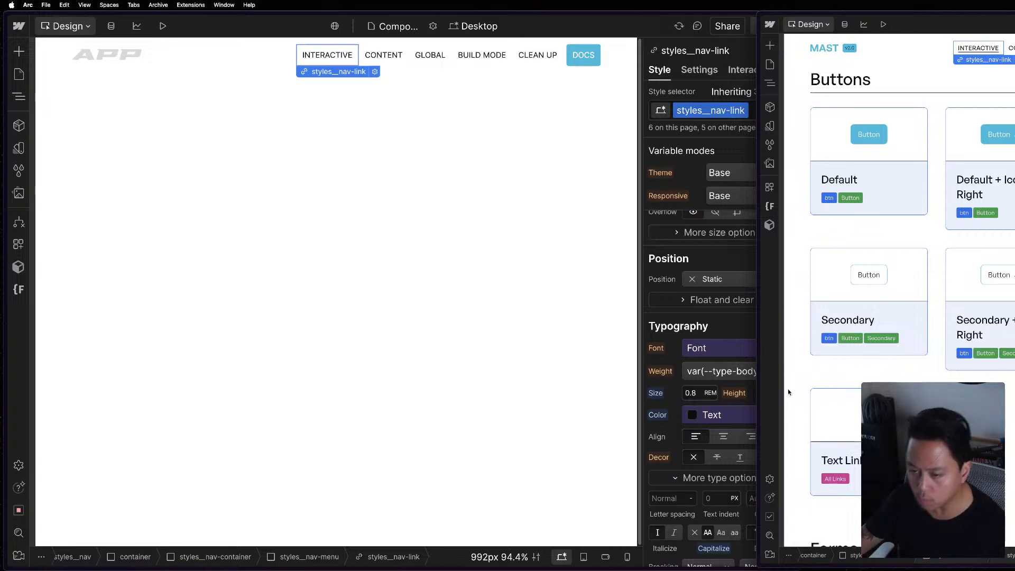
click(693, 392)
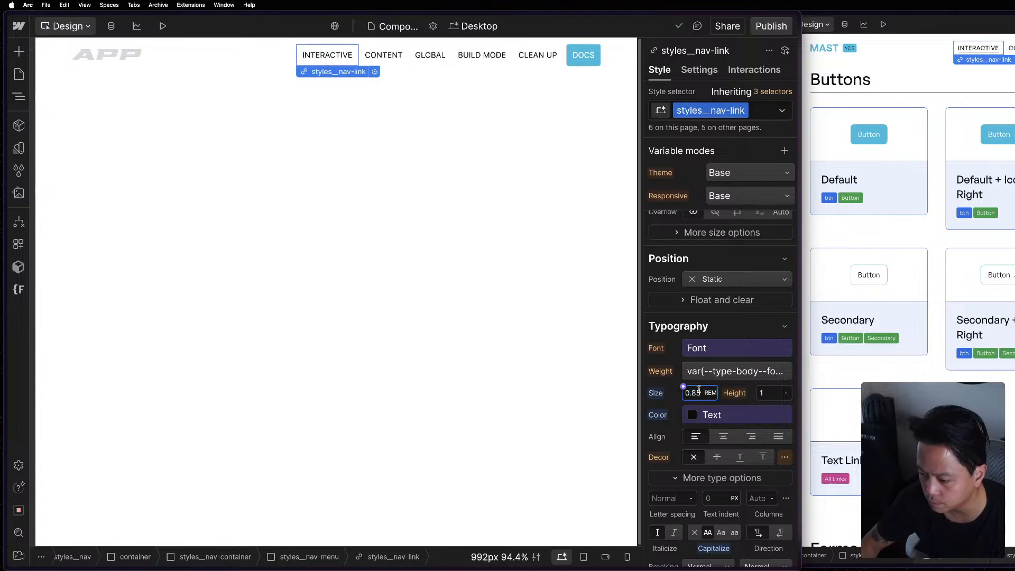
text(0.85em)
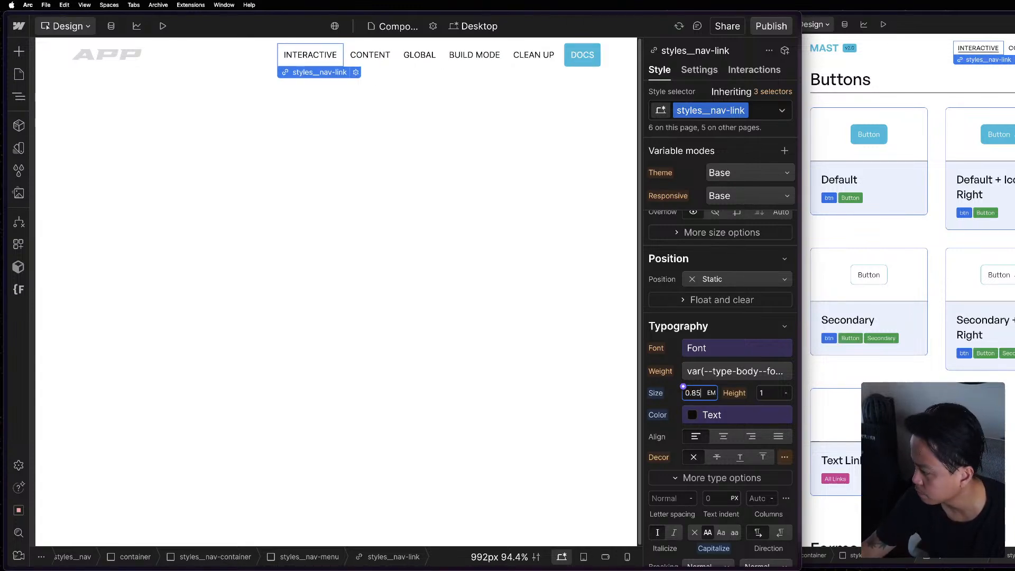
key(super+grave)
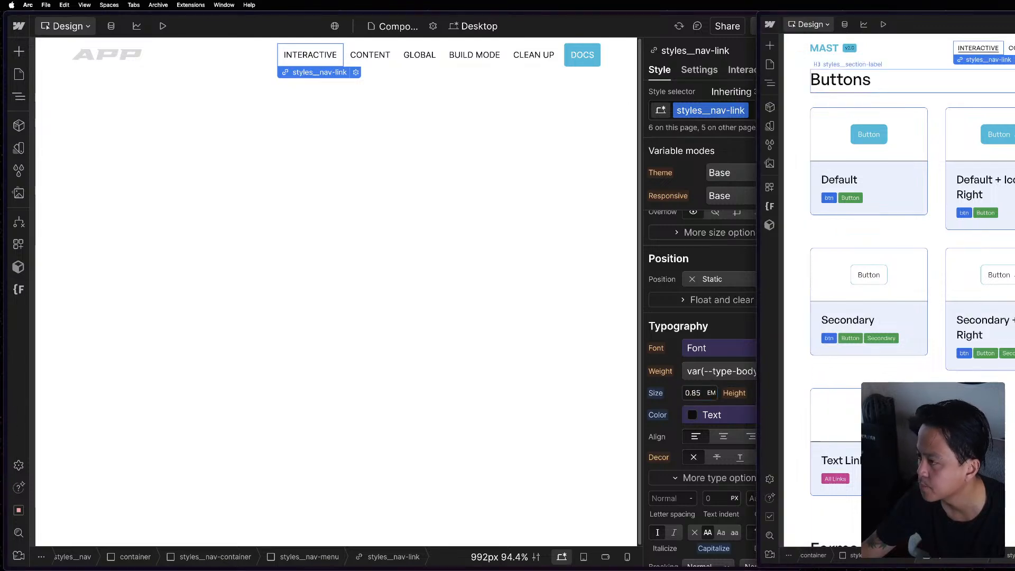
Set the font size of the styles__nav-container class to the 1rem variable from Size - Utility REM.
click(945, 50)
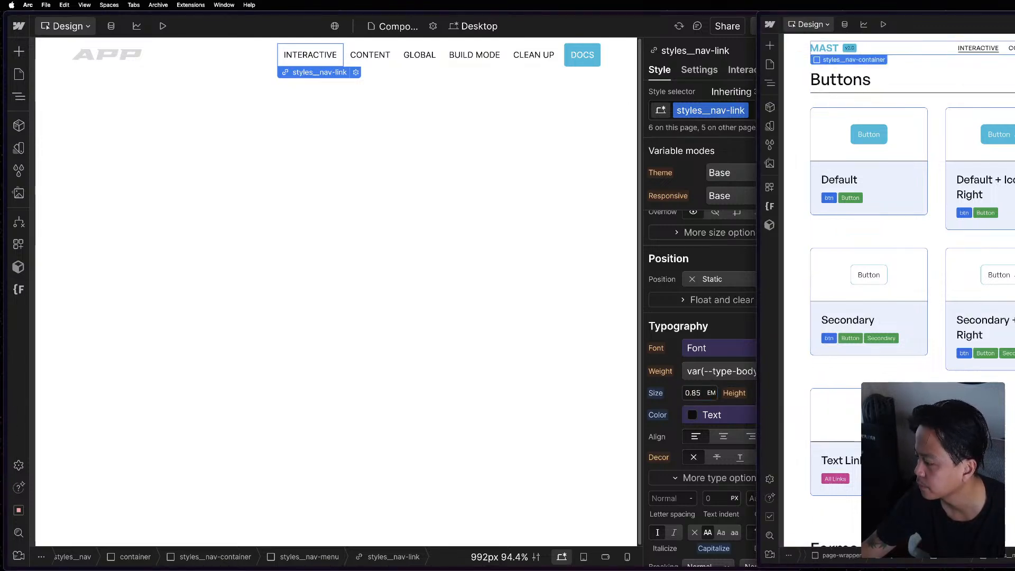
click(259, 55)
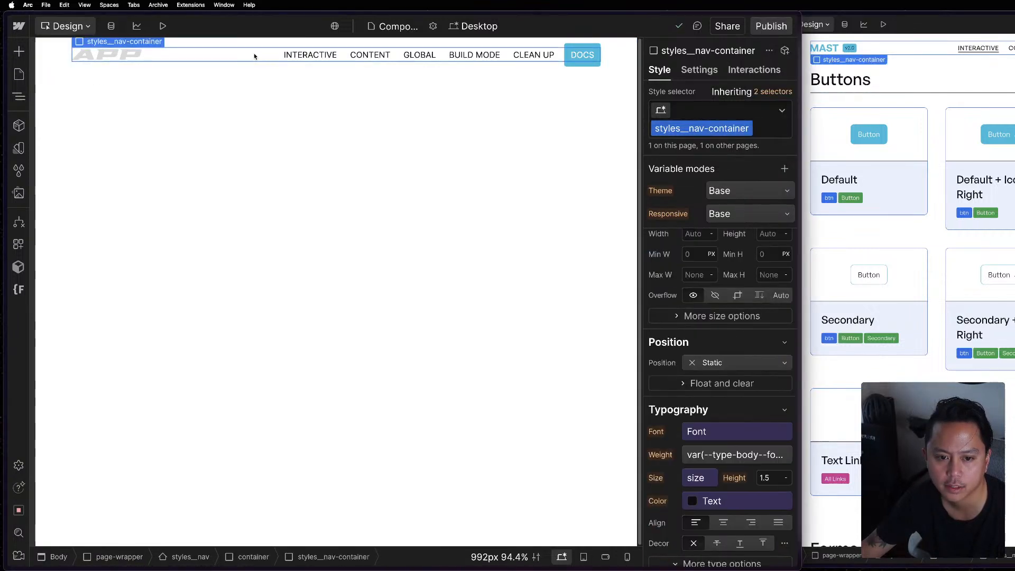
scroll(757, 420, down, 3)
click(696, 402)
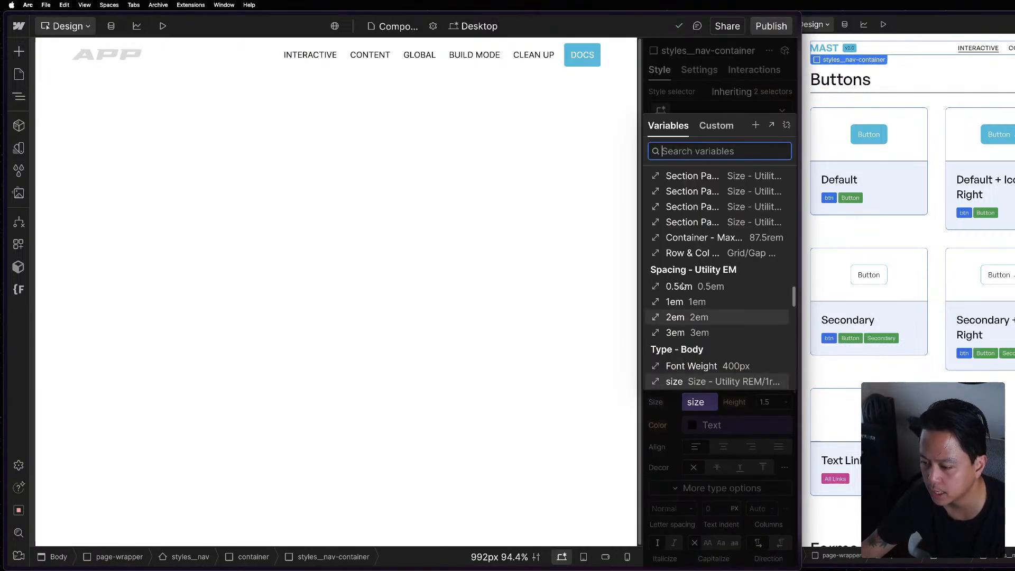
scroll(710, 305, up, 5)
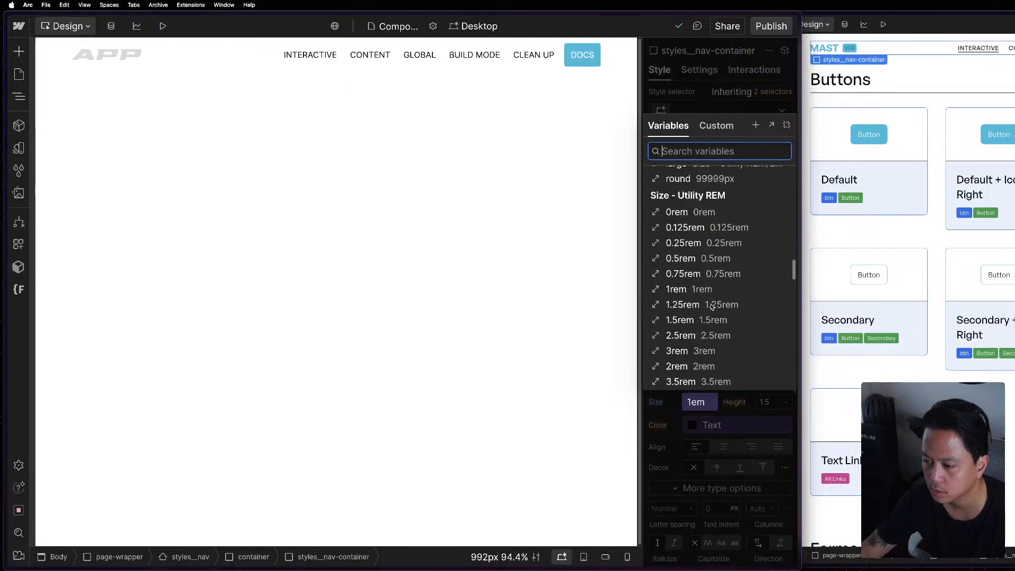
scroll(711, 305, down, 5)
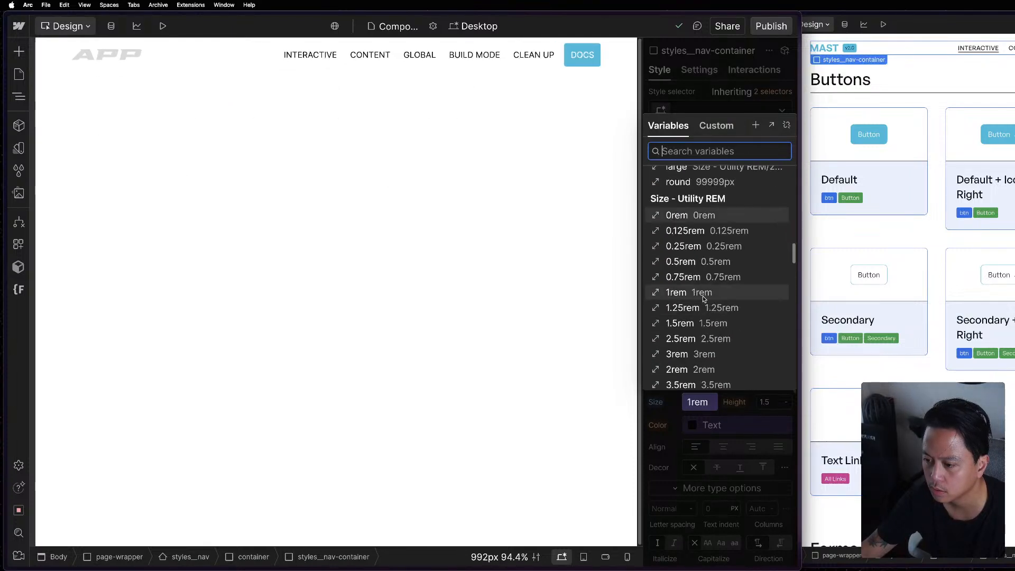
click(696, 292)
click(190, 162)
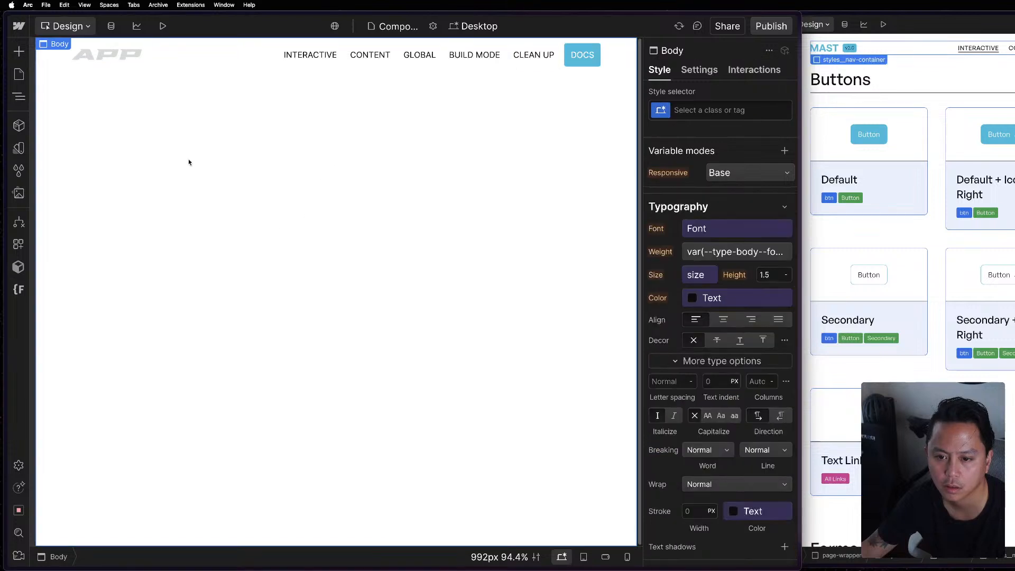
Compare the Interactive nav link in the APP project with the one in the Mast reference project at a smaller browser zoom.
click(1009, 139)
key(super+equal)
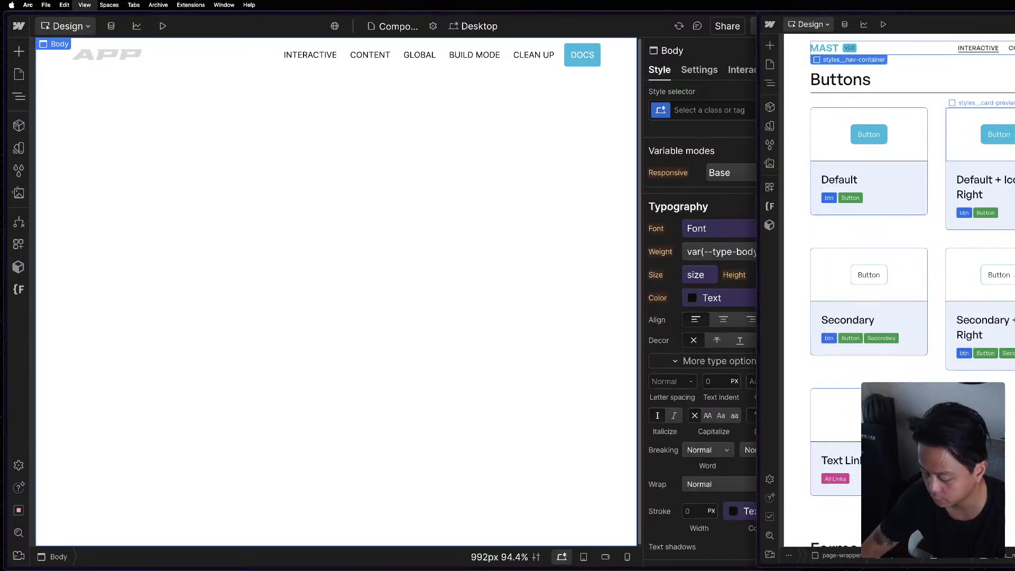
key(super+minus)
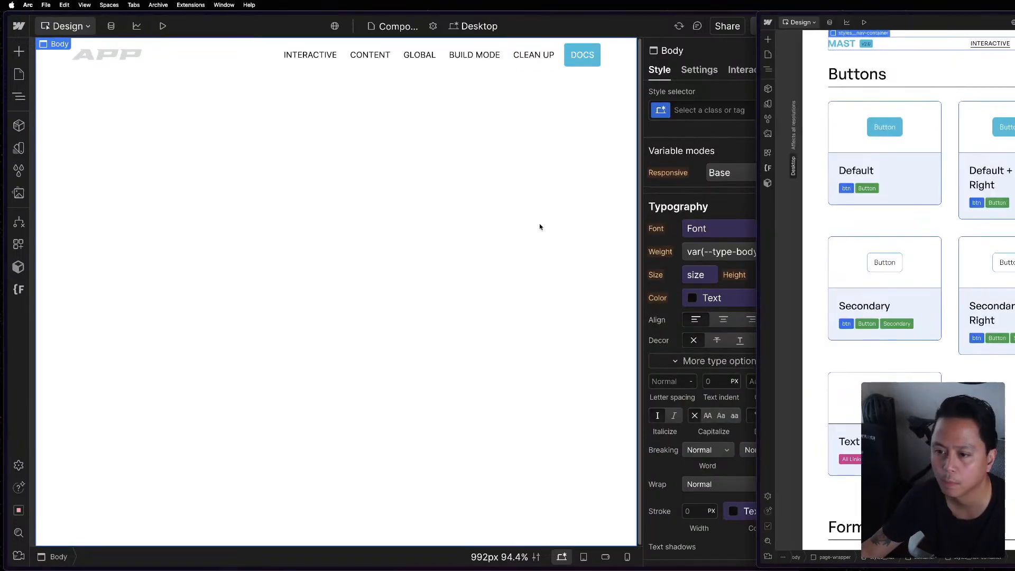
key(super+0)
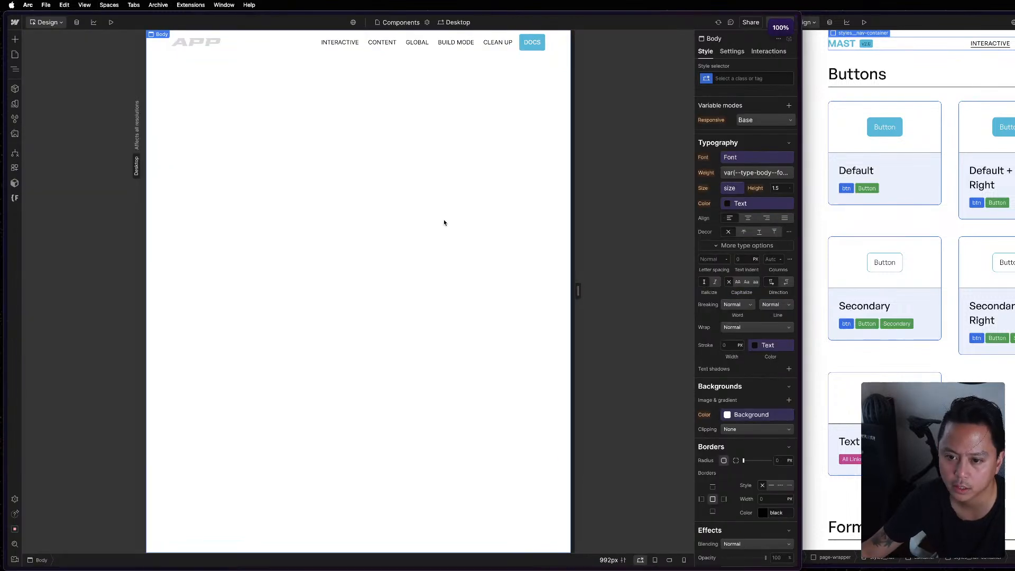
key(super+equal)
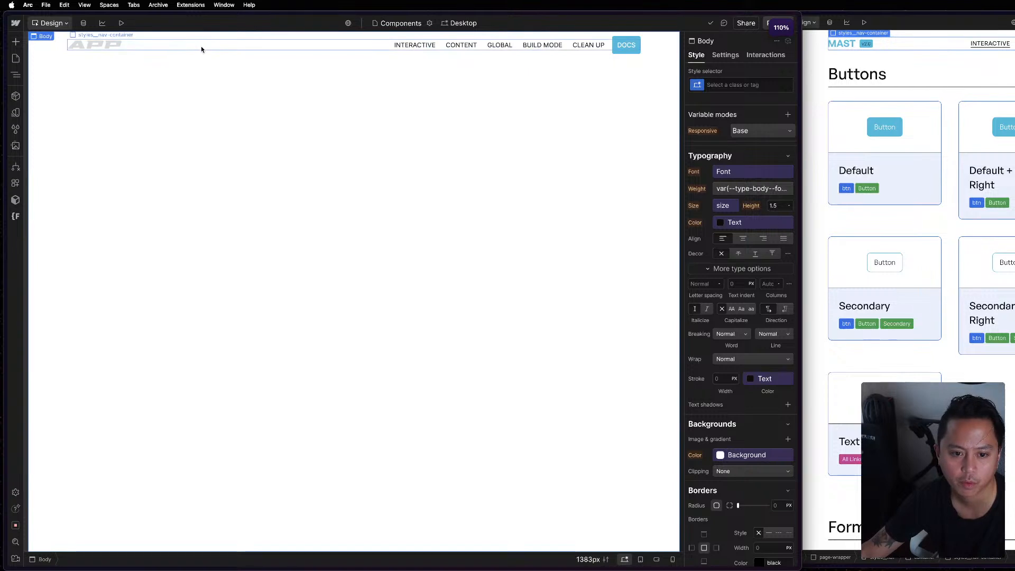
click(1006, 46)
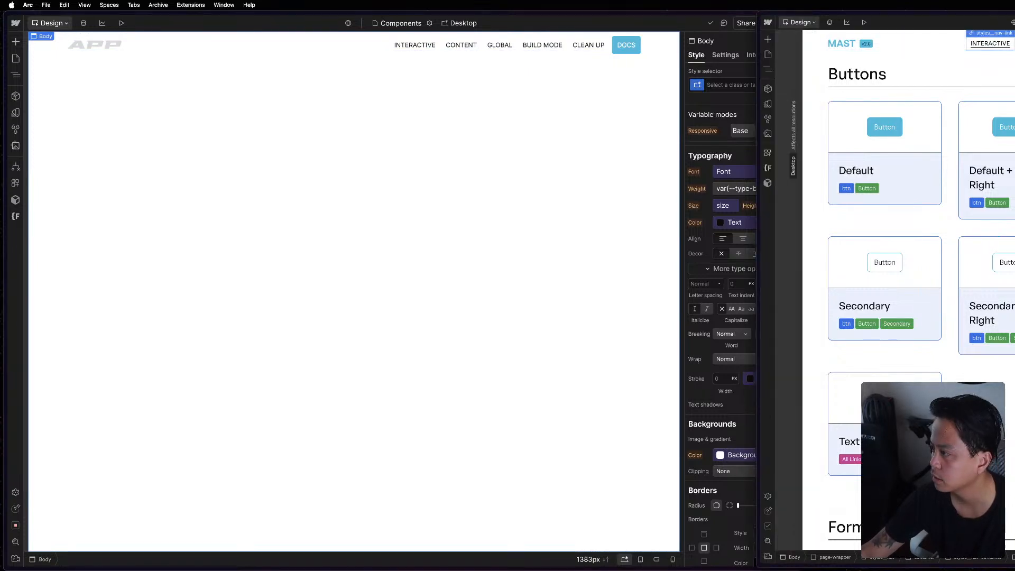
click(426, 122)
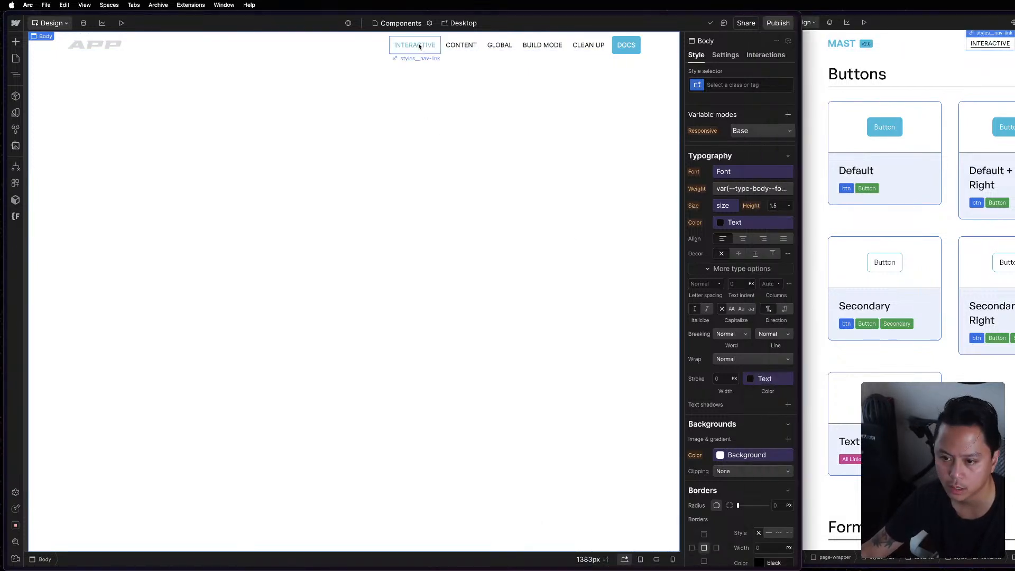
click(419, 46)
click(1008, 93)
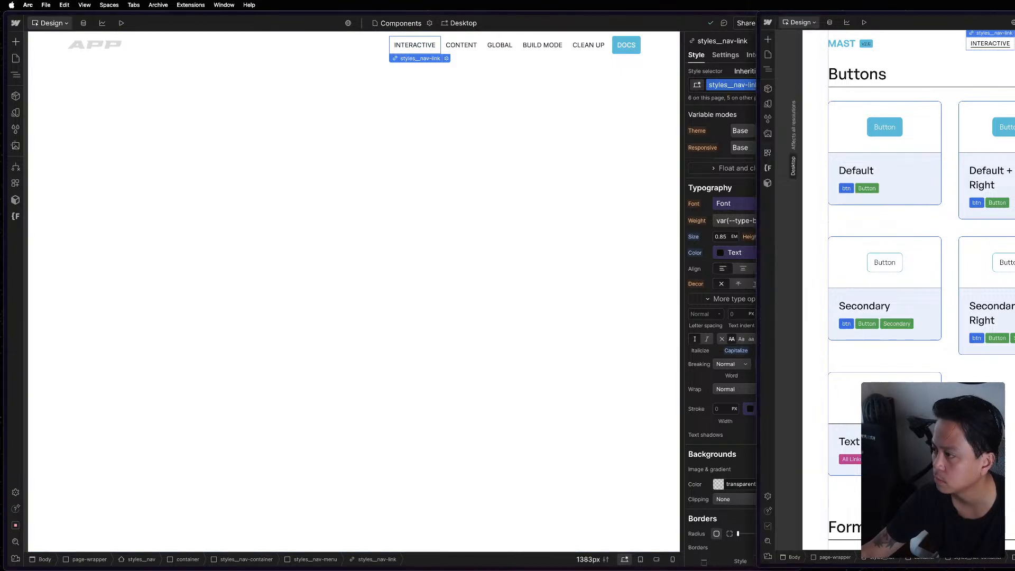
click(994, 49)
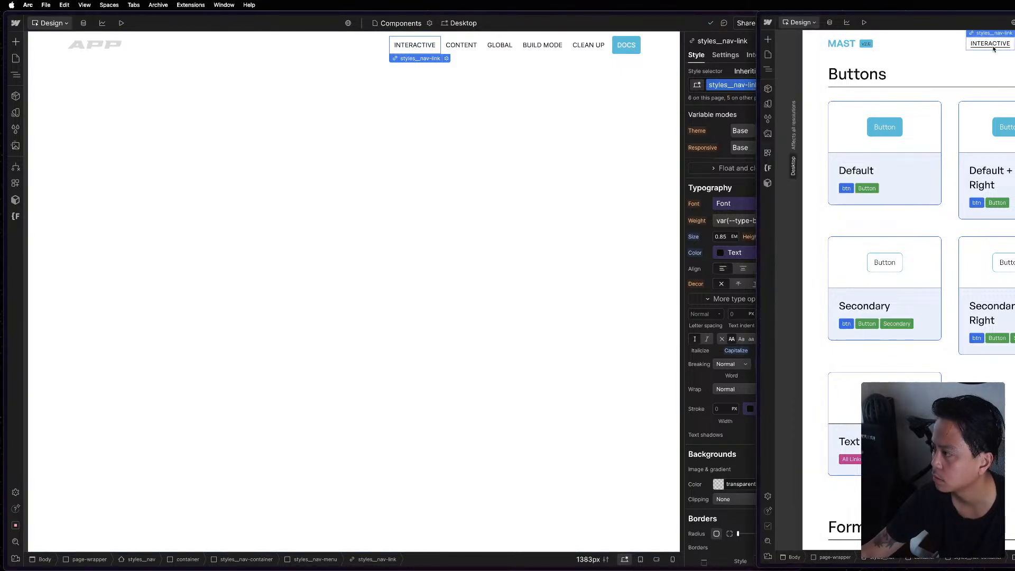
click(628, 70)
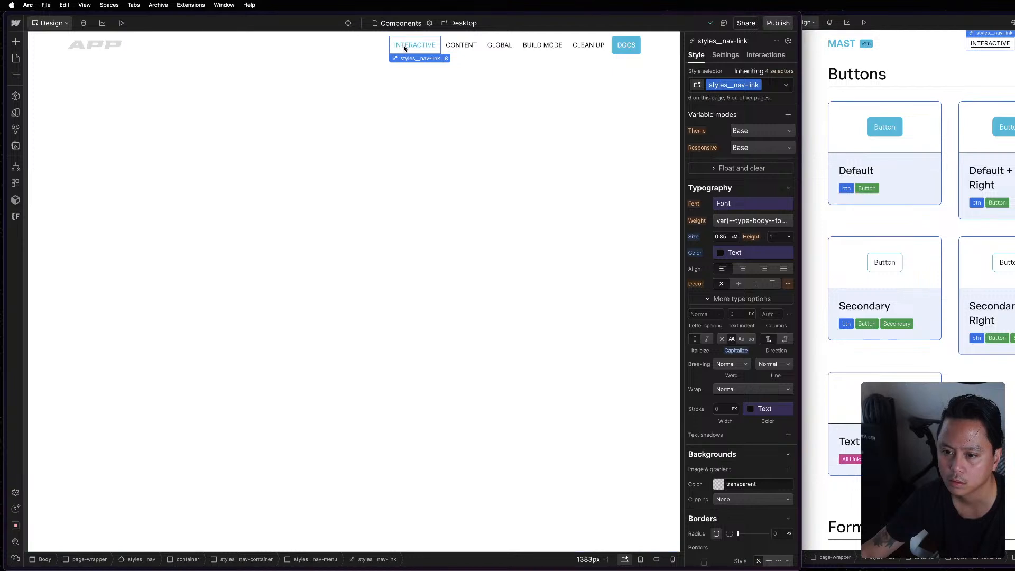
Examine the states of styles__nav-link and compare the navbar element structure of the Mast reference and APP projects.
click(787, 85)
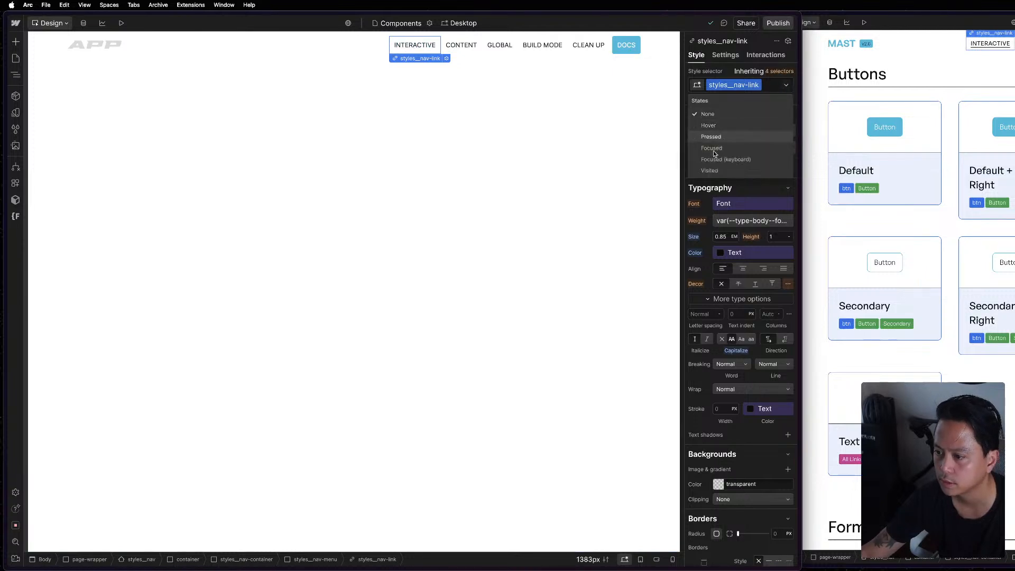
click(999, 50)
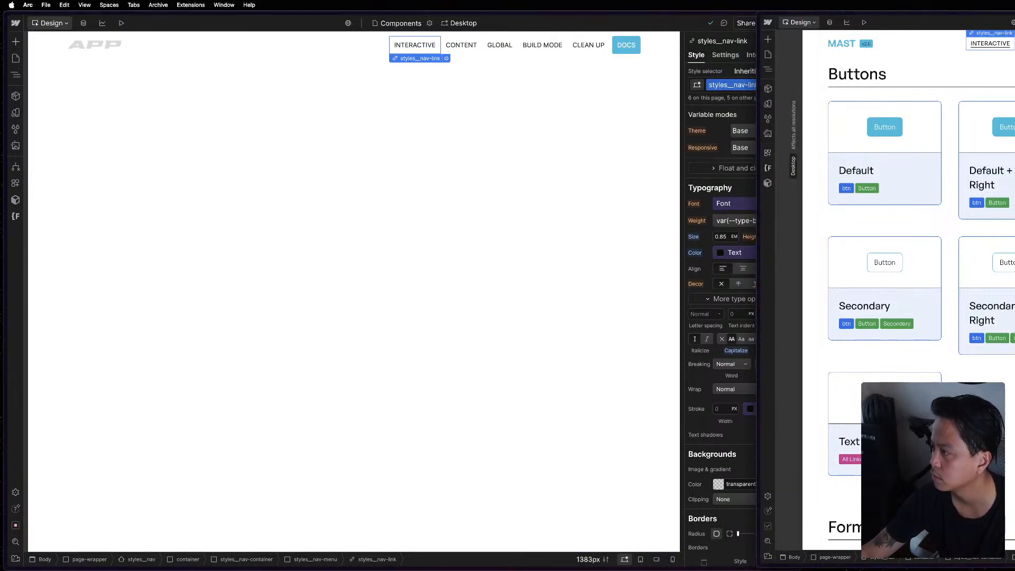
click(768, 69)
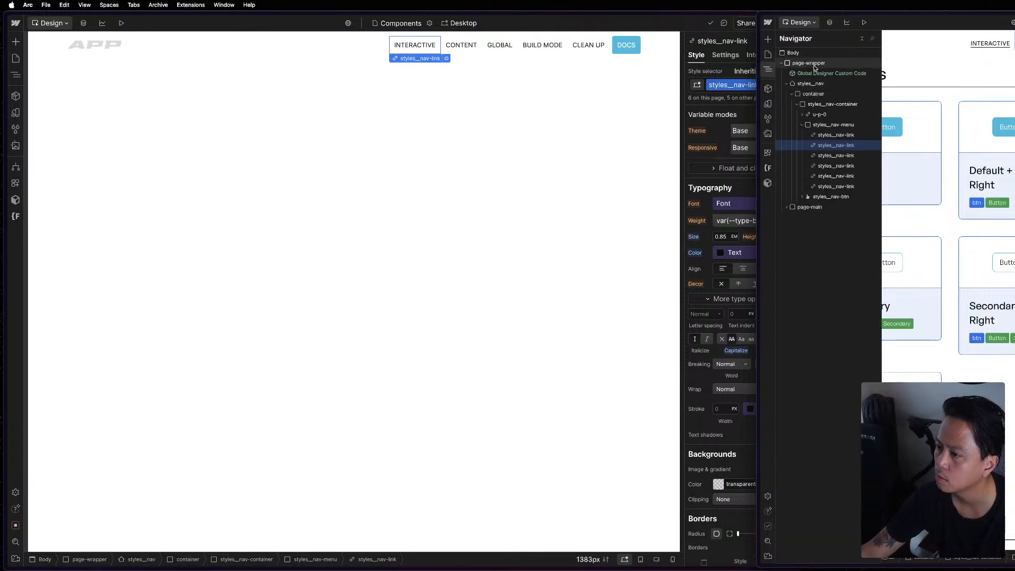
click(251, 94)
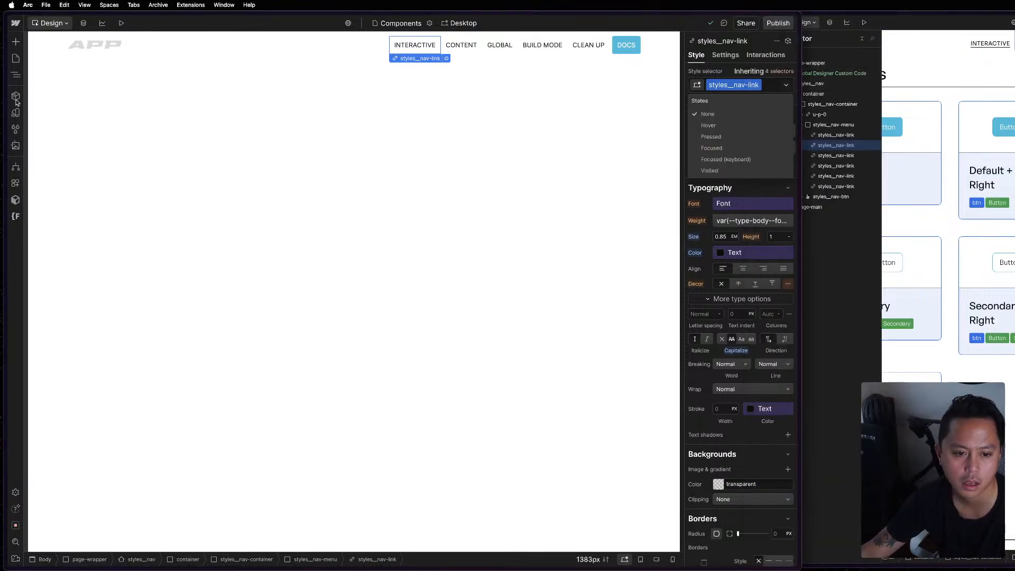
click(15, 75)
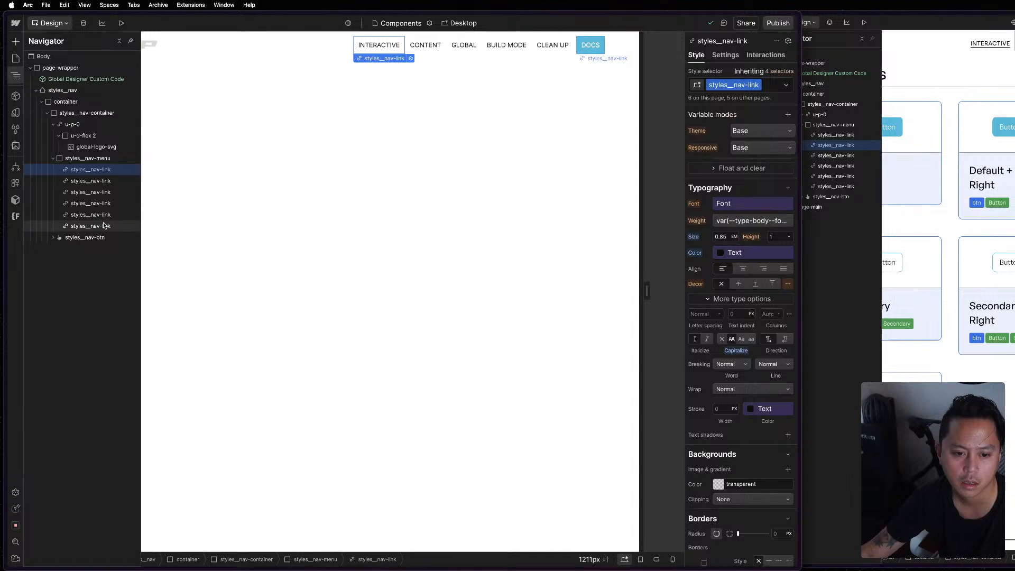
click(85, 158)
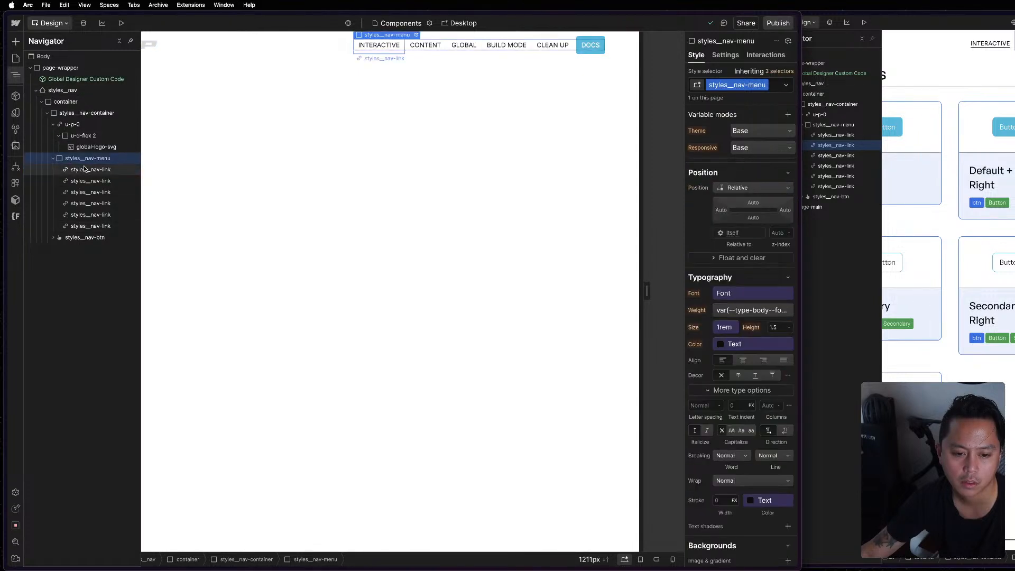
click(85, 169)
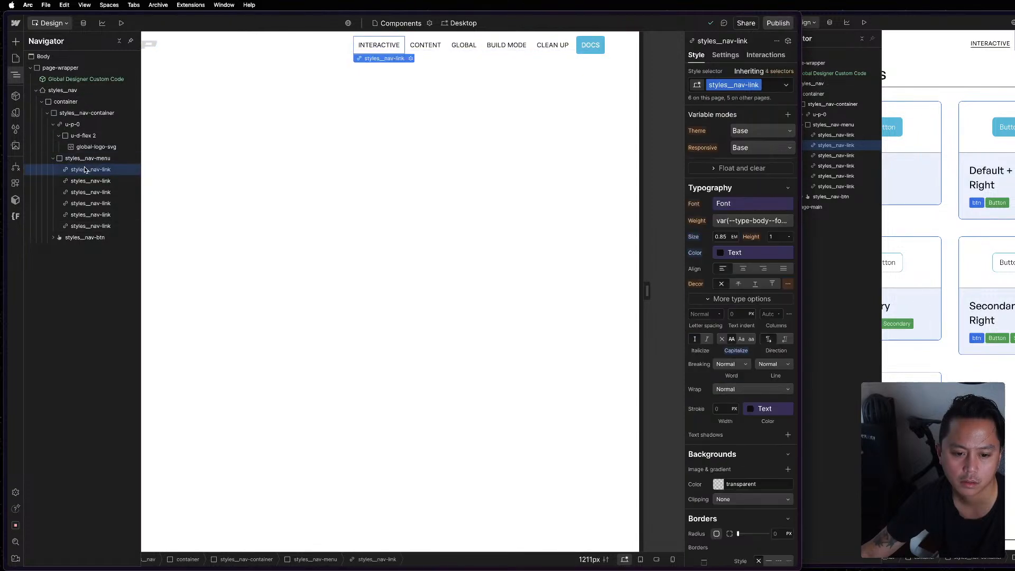
click(81, 90)
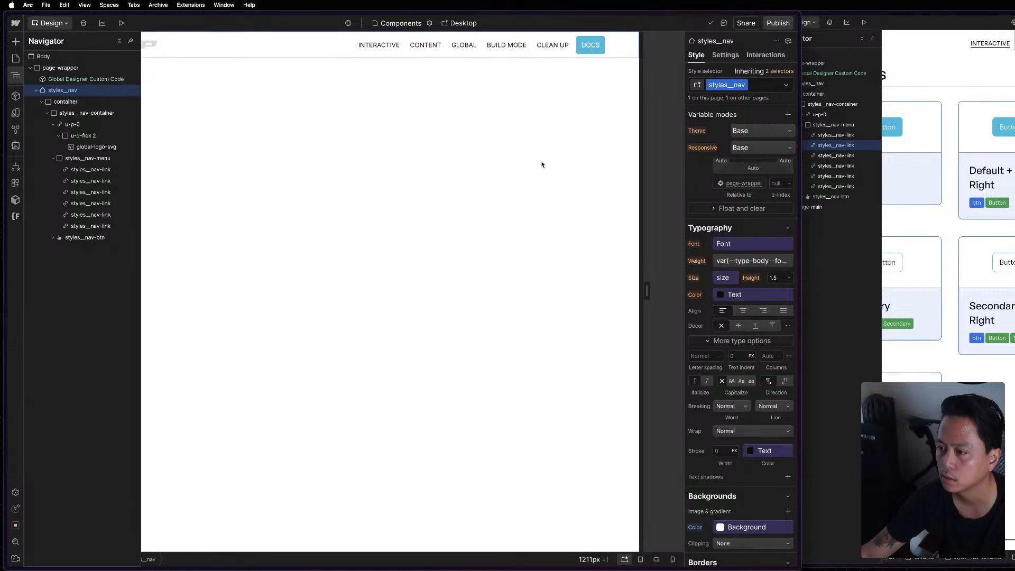
Check which states and combo classes exist for the Interactive link's styles__nav-link class, and return to the Mast reference project.
click(85, 169)
click(787, 84)
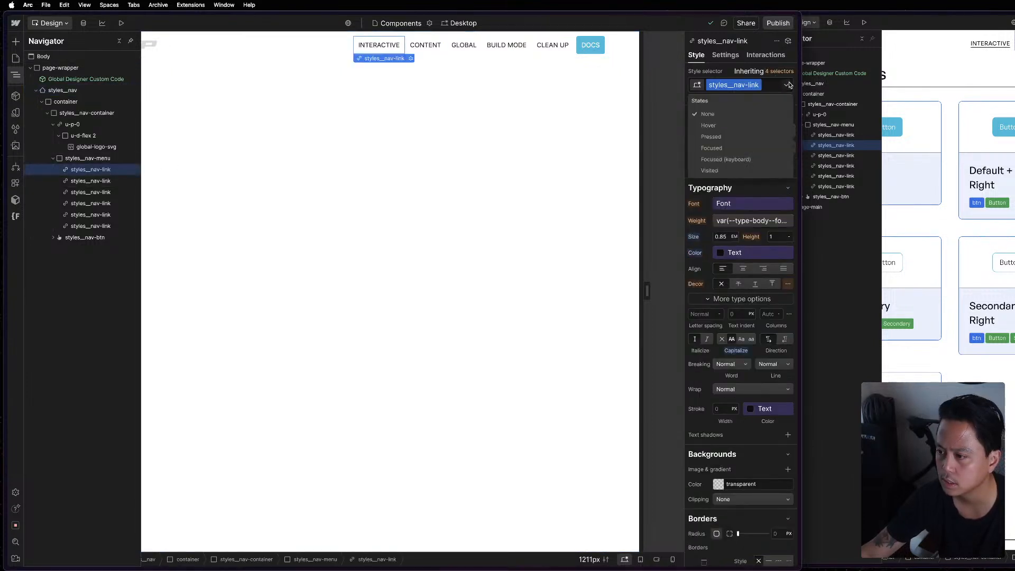
click(788, 84)
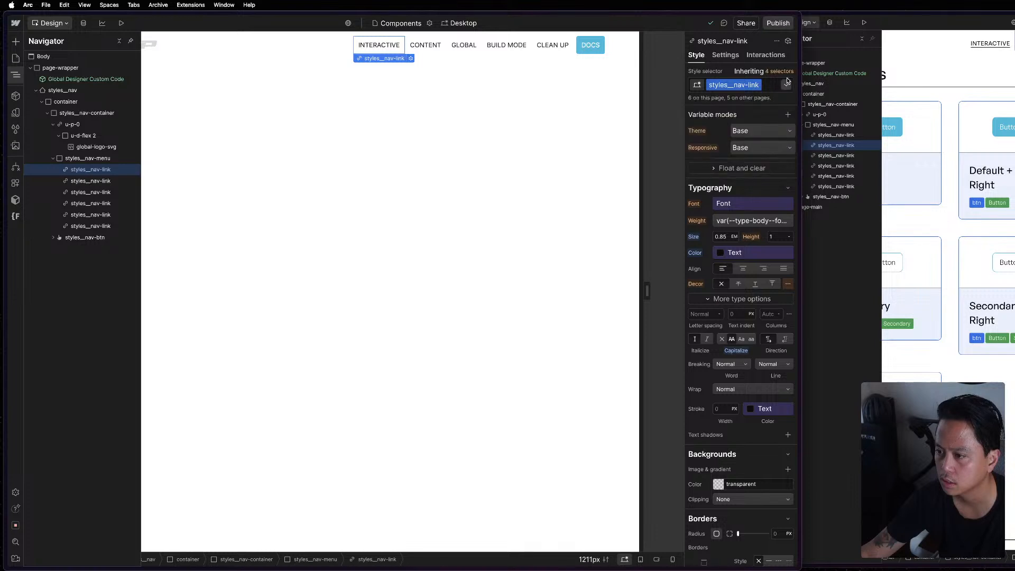
click(772, 88)
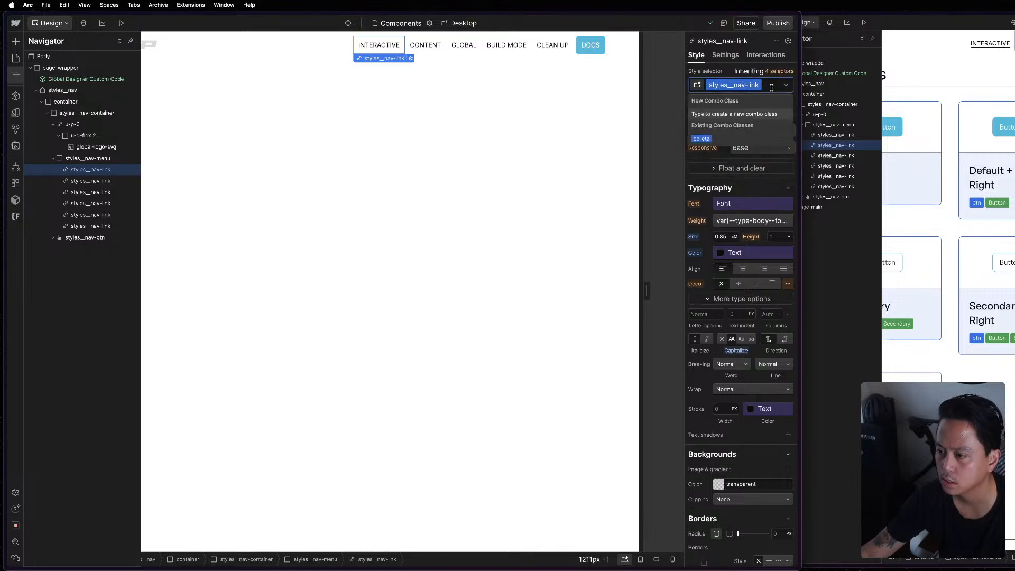
text(c)
key(Escape)
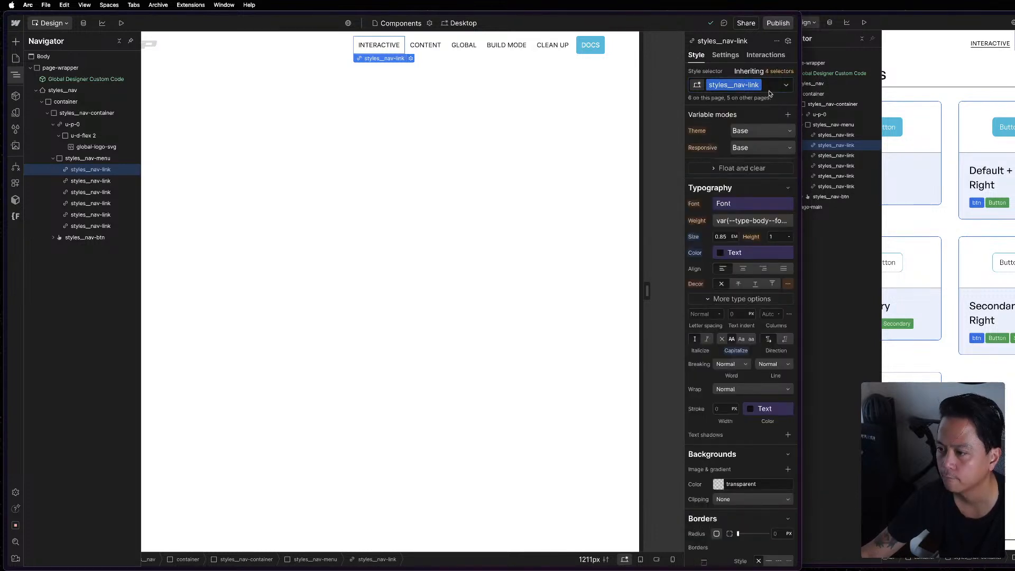
click(545, 197)
click(1006, 69)
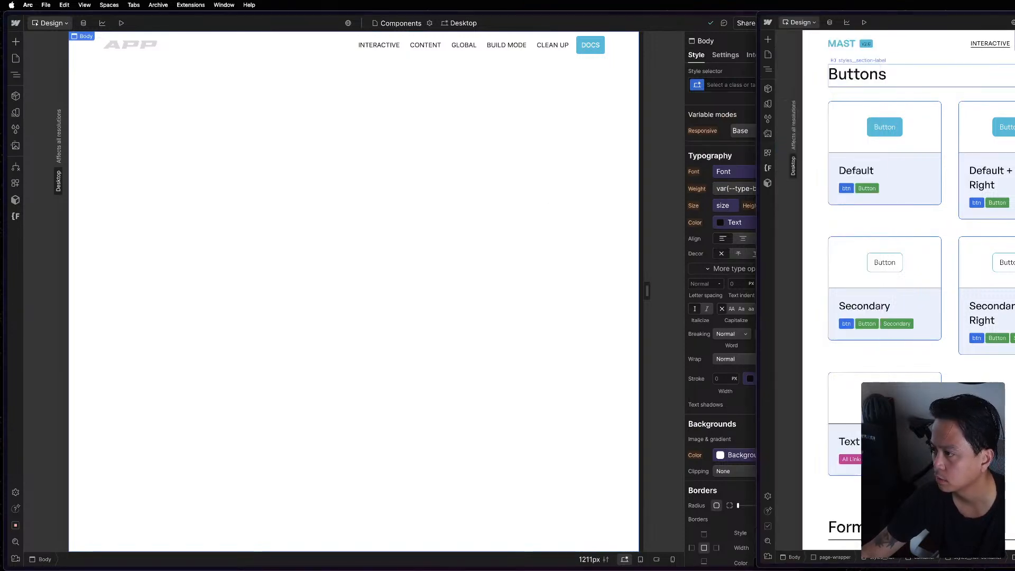
Look over the component sections in the Mast reference project and the navbar's element structure in the APP project.
scroll(926, 212, down, 10)
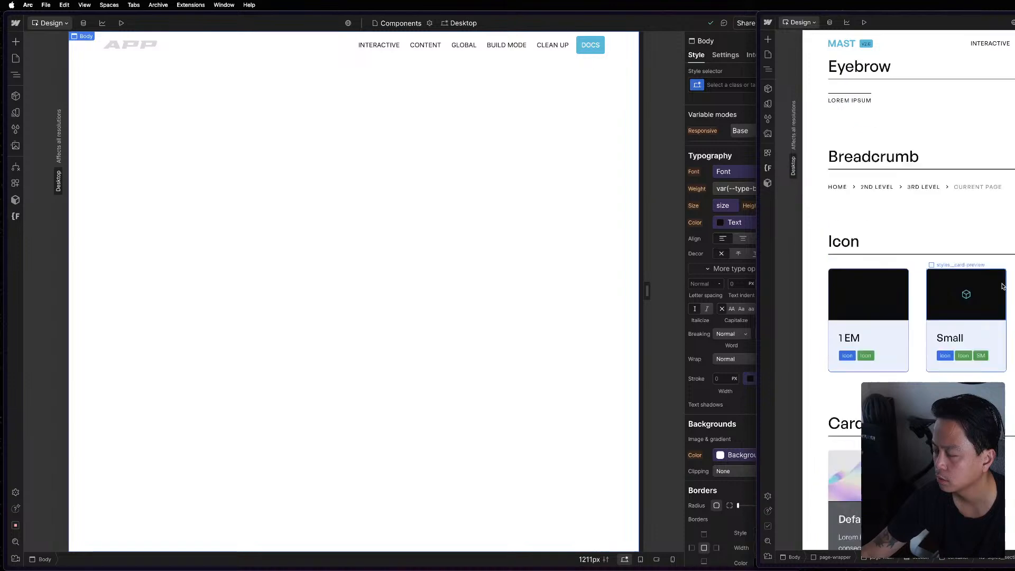
scroll(910, 291, up, 15)
click(666, 239)
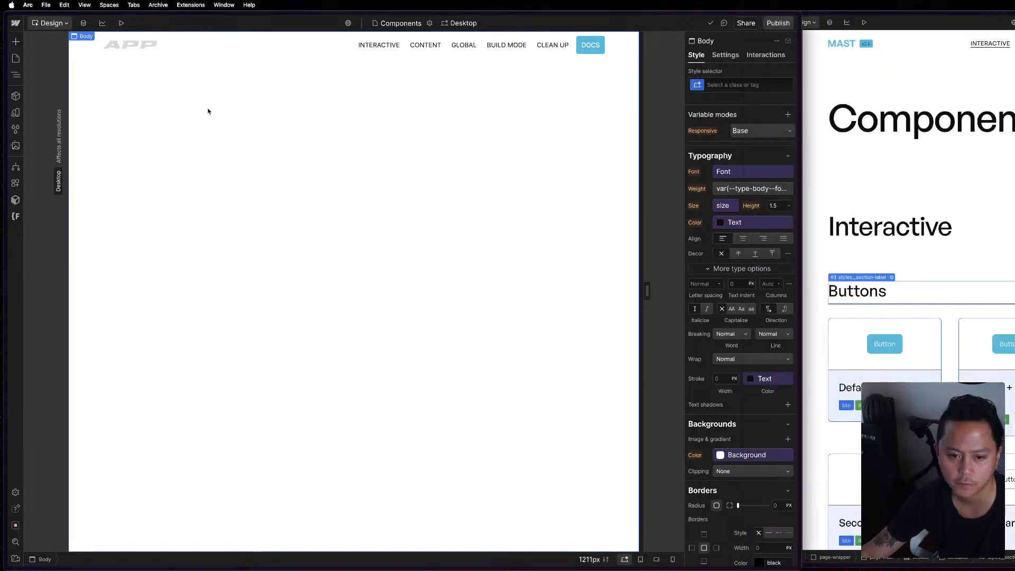
key(z)
click(53, 159)
click(53, 125)
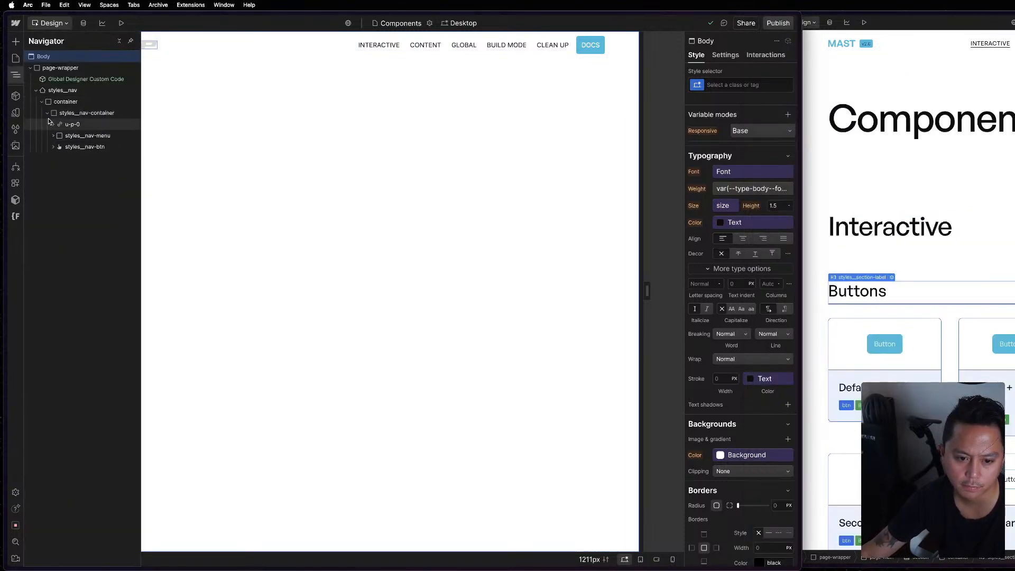
click(49, 119)
click(47, 113)
key(z)
key(Escape)
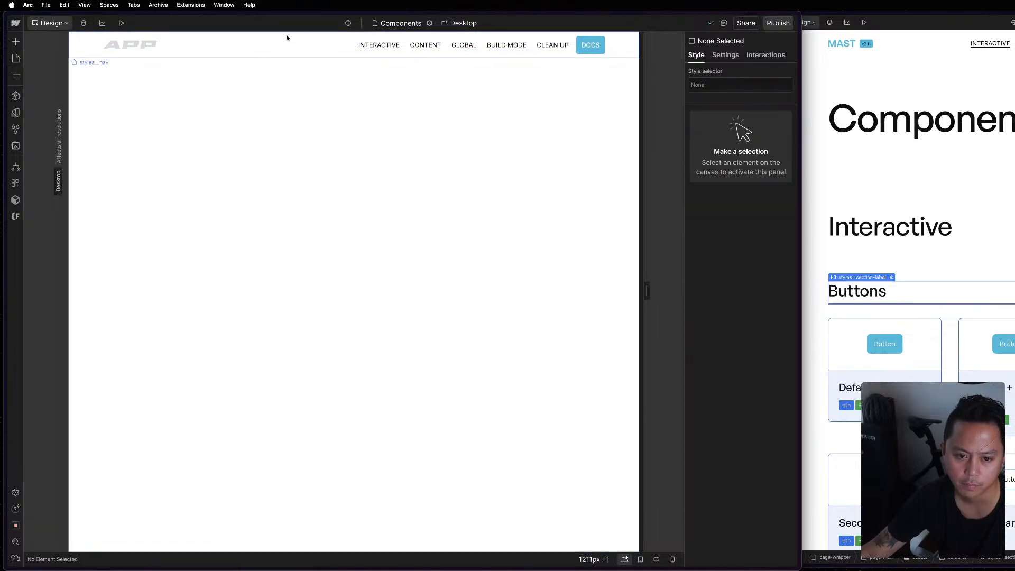
Examine the settings and style properties of the navbar's global-logo-svg element in the APP project.
click(936, 57)
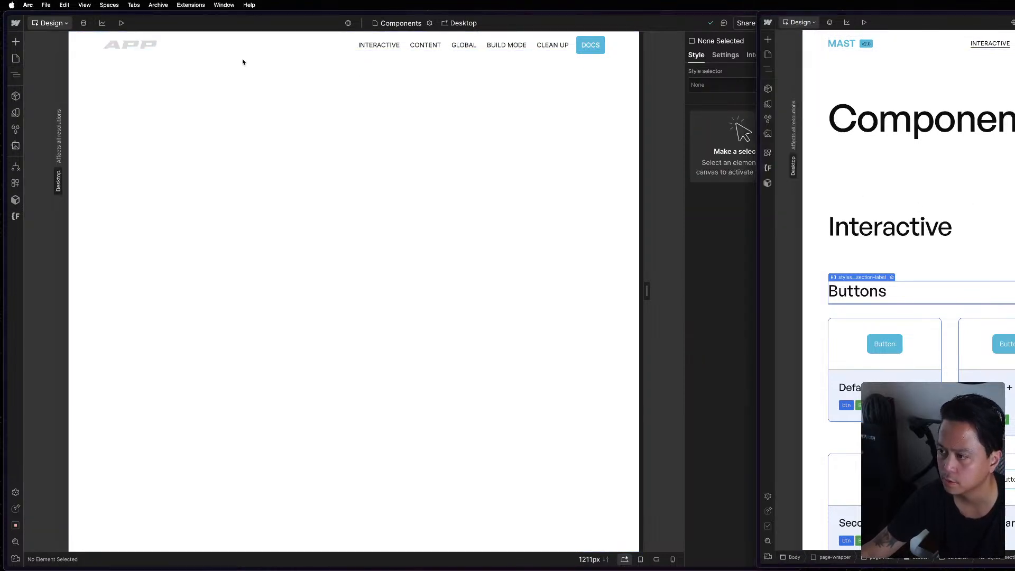
click(142, 51)
click(133, 49)
key(d)
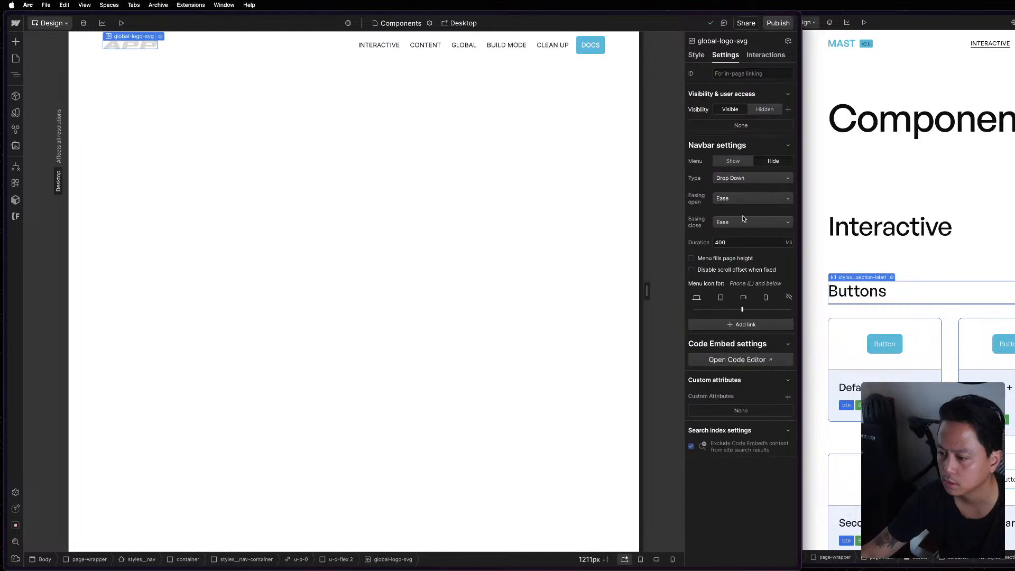
click(697, 55)
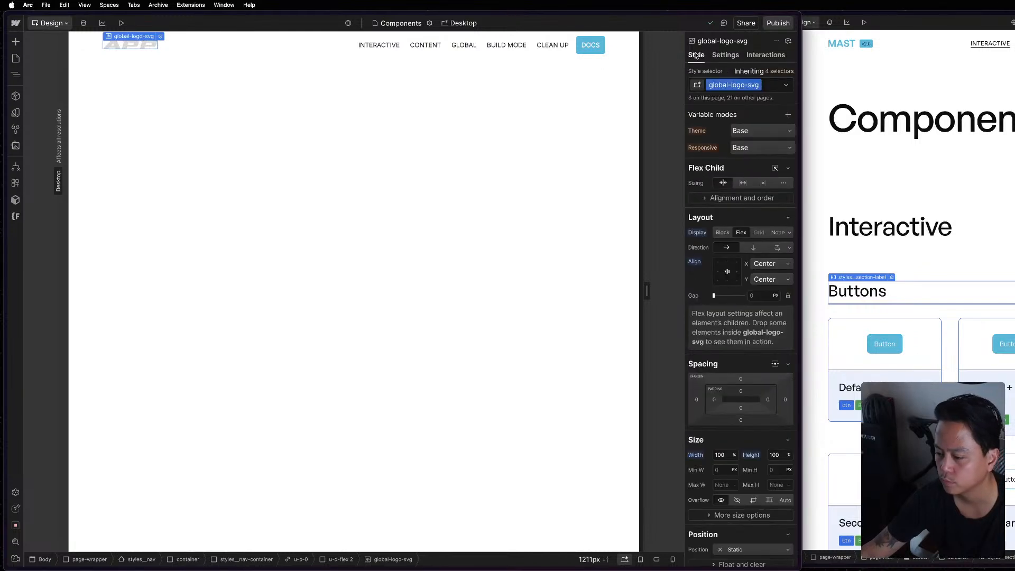
scroll(793, 422, down, 5)
scroll(770, 411, down, 10)
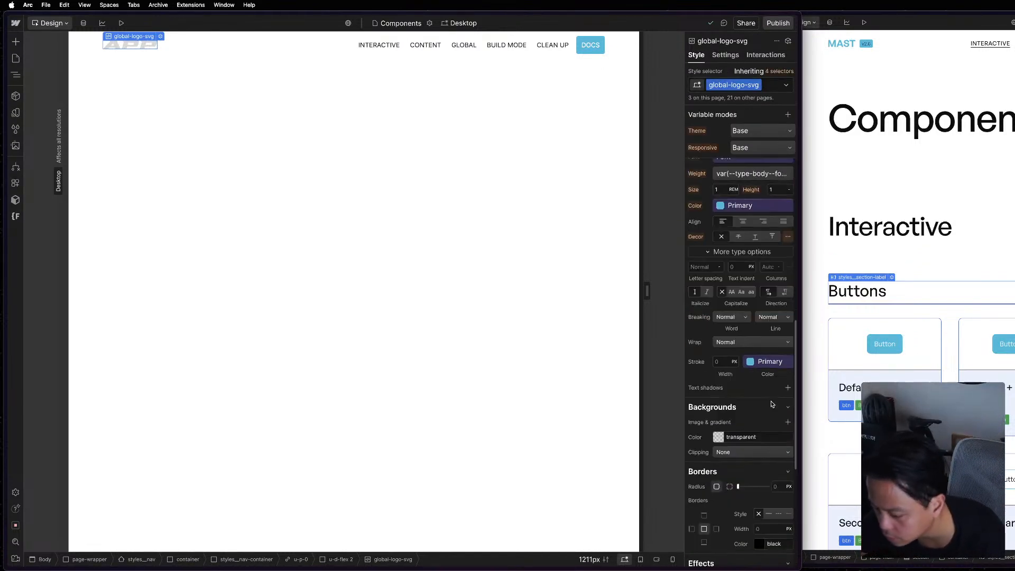
Check the Mast reference logo, and inspect the styles of the APP project's styles__nav, styles__nav-container and logo elements.
click(806, 23)
click(837, 42)
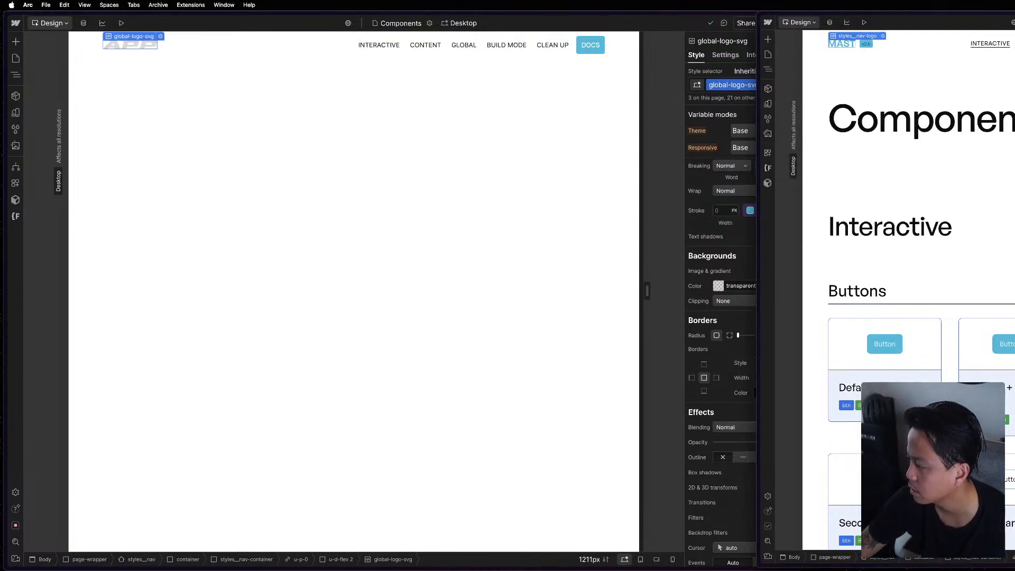
click(728, 371)
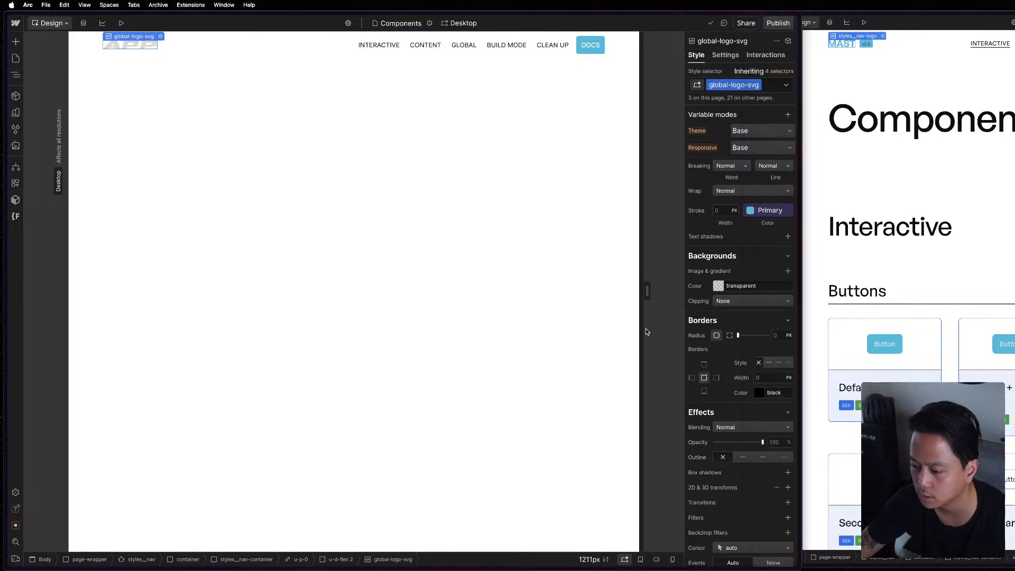
click(503, 231)
click(204, 33)
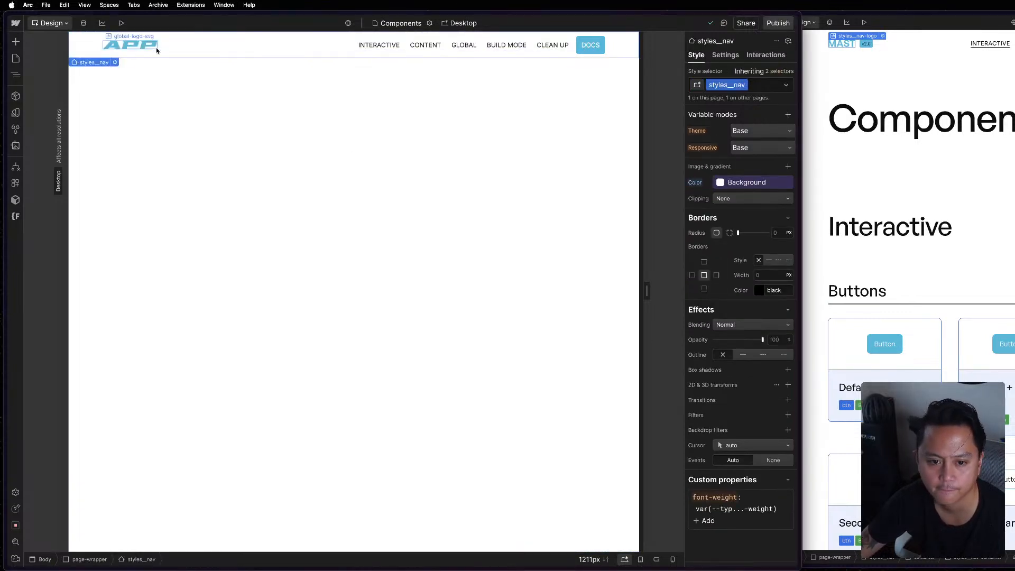
click(171, 48)
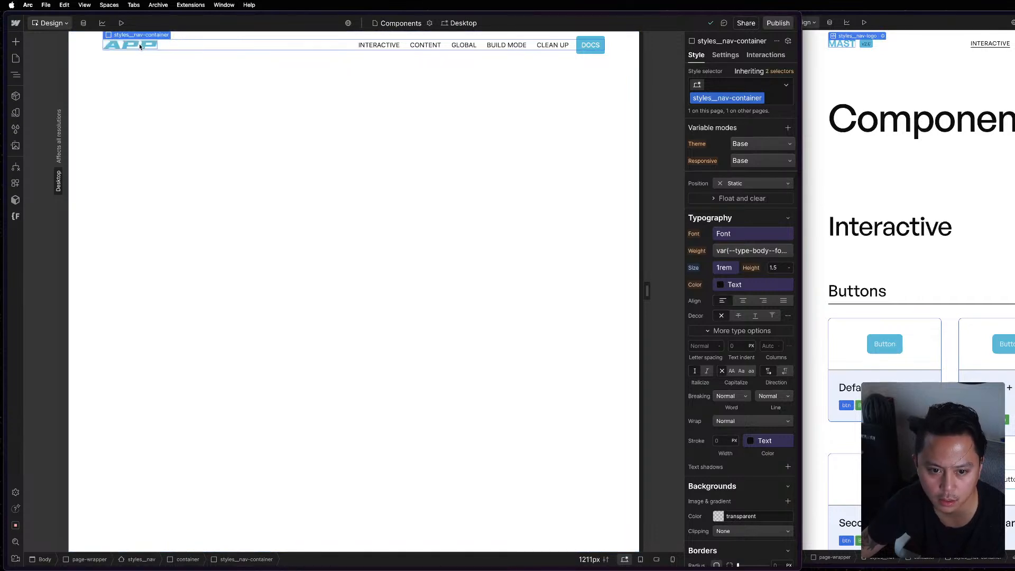
click(156, 46)
scroll(748, 355, up, 5)
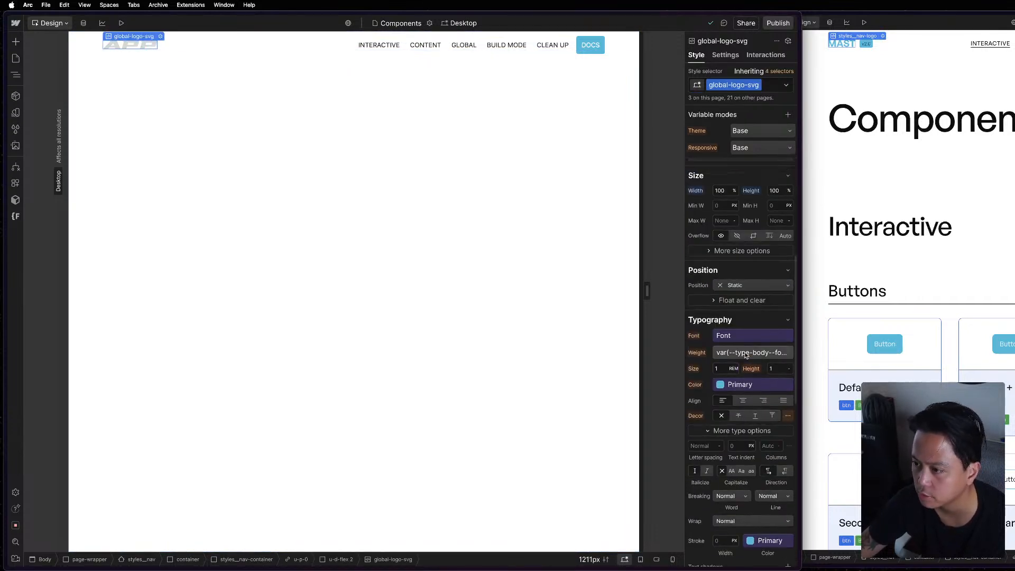
click(160, 48)
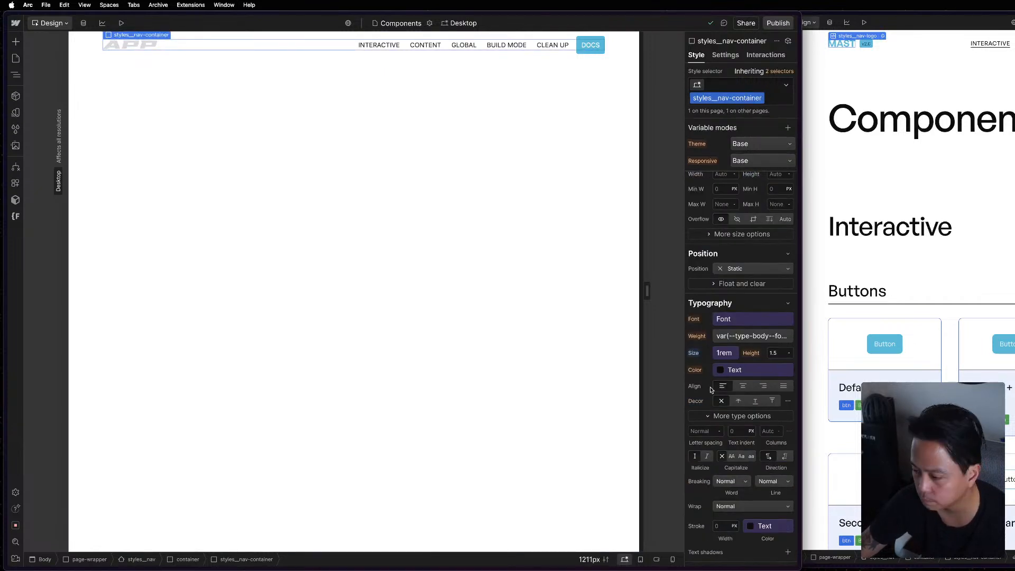
key(z)
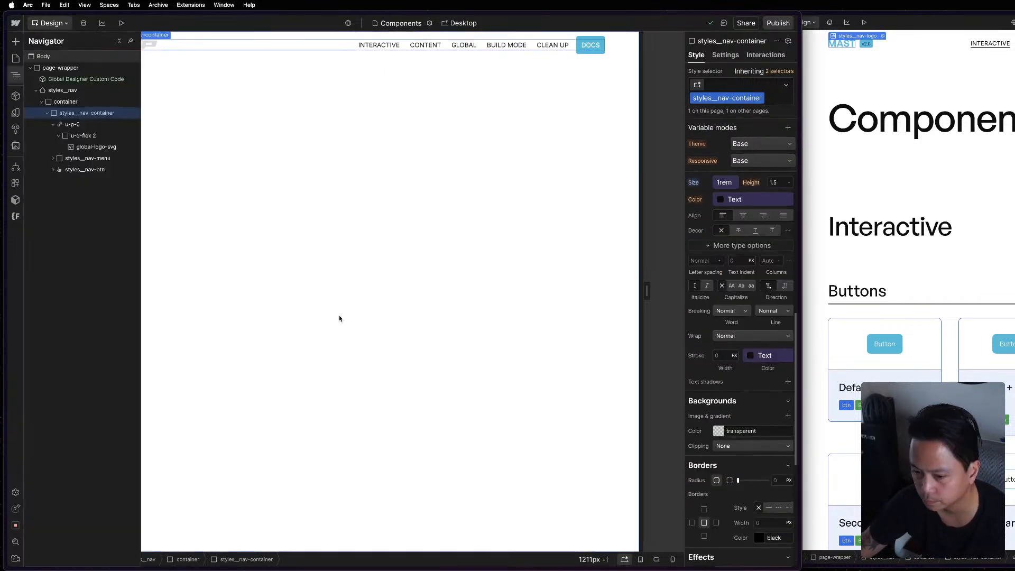
Review the layout and typography styles of global-logo-svg and its parent containers for the source of the logo's color.
click(94, 147)
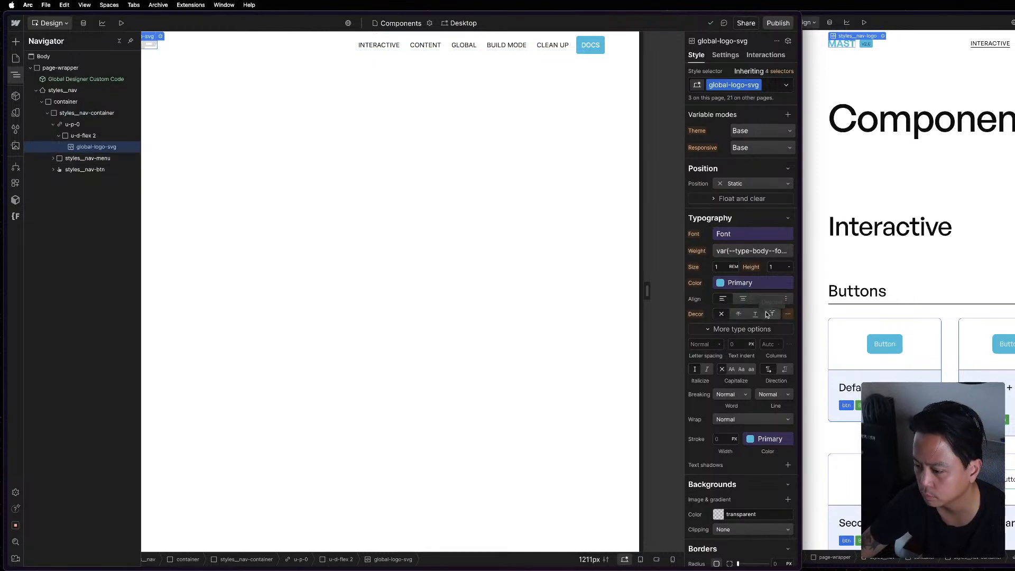
scroll(768, 312, up, 4)
scroll(767, 312, up, 3)
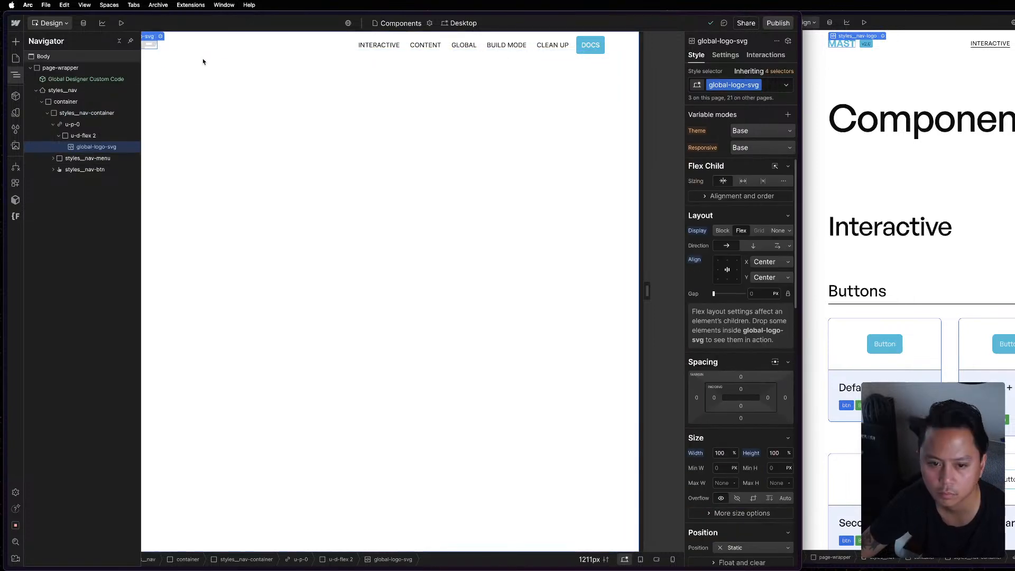
click(164, 47)
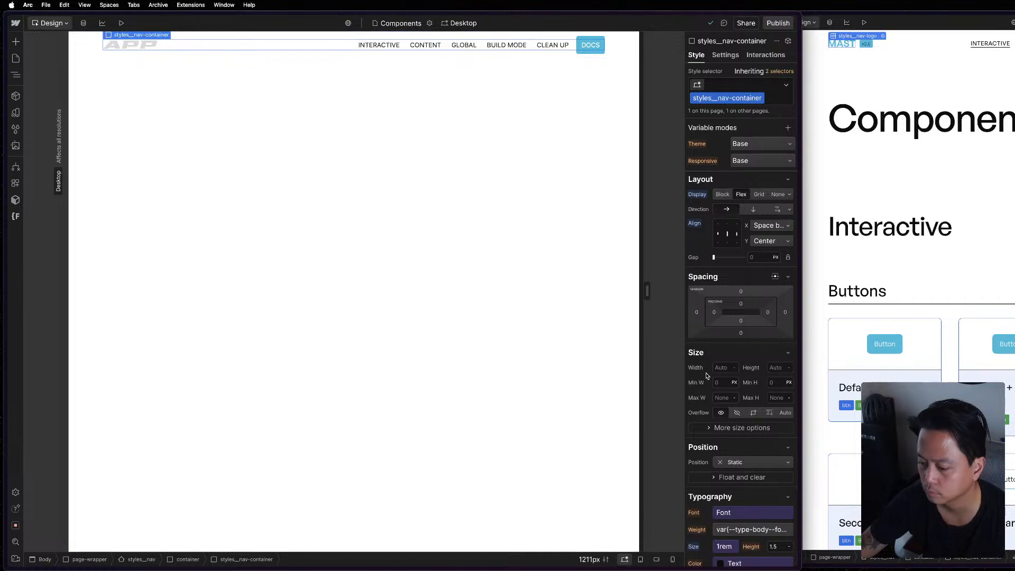
key(z)
scroll(743, 523, down, 3)
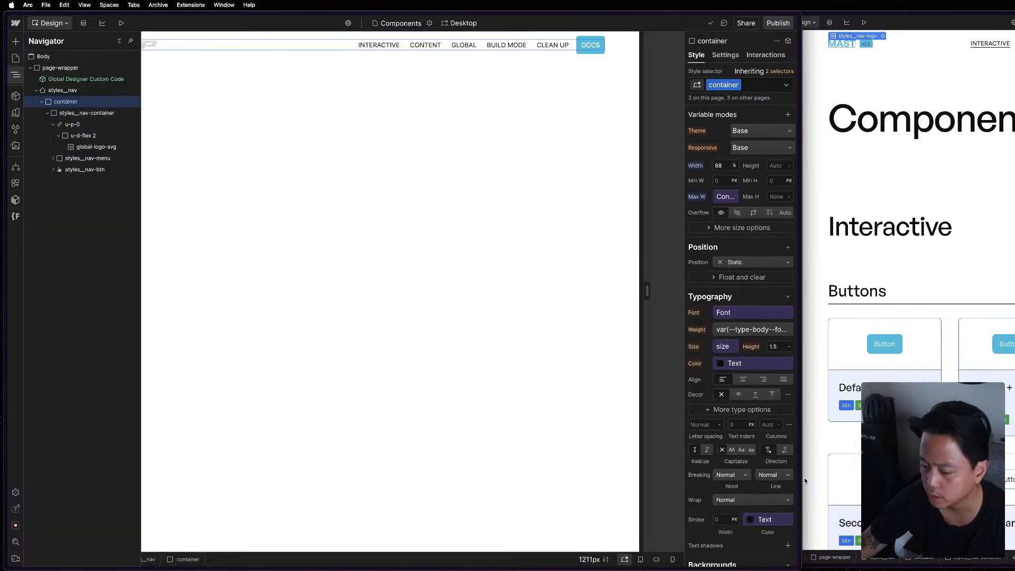
click(258, 81)
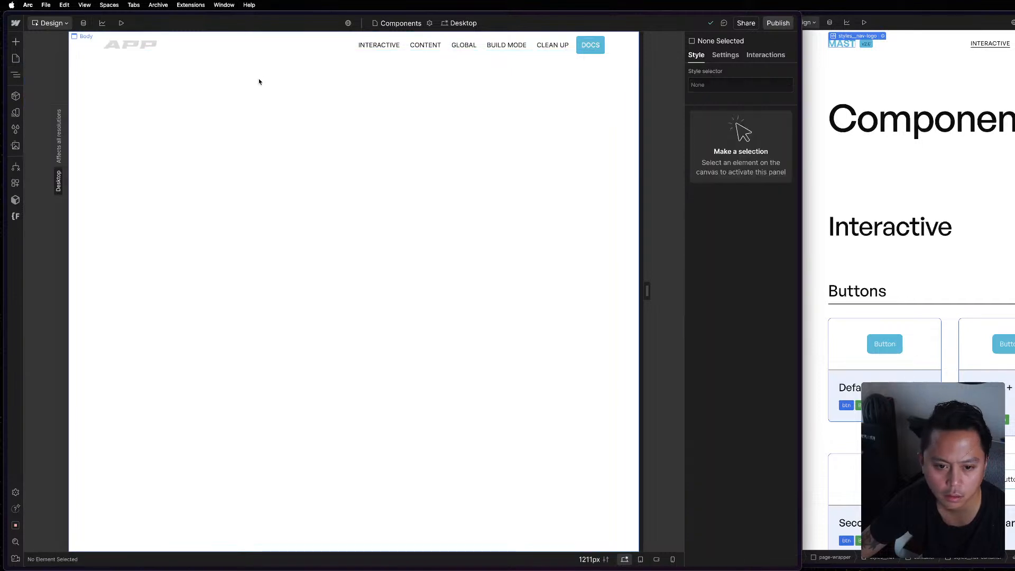
Inspect the Hover state styles of the global-logo-svg class on the APP navbar logo.
click(135, 46)
click(728, 55)
click(697, 56)
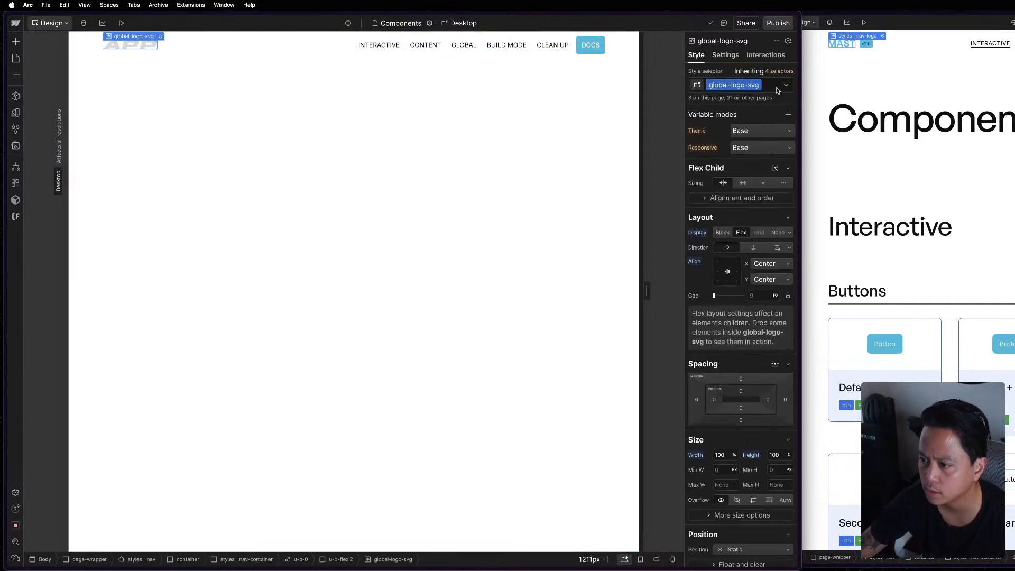
click(786, 86)
click(758, 119)
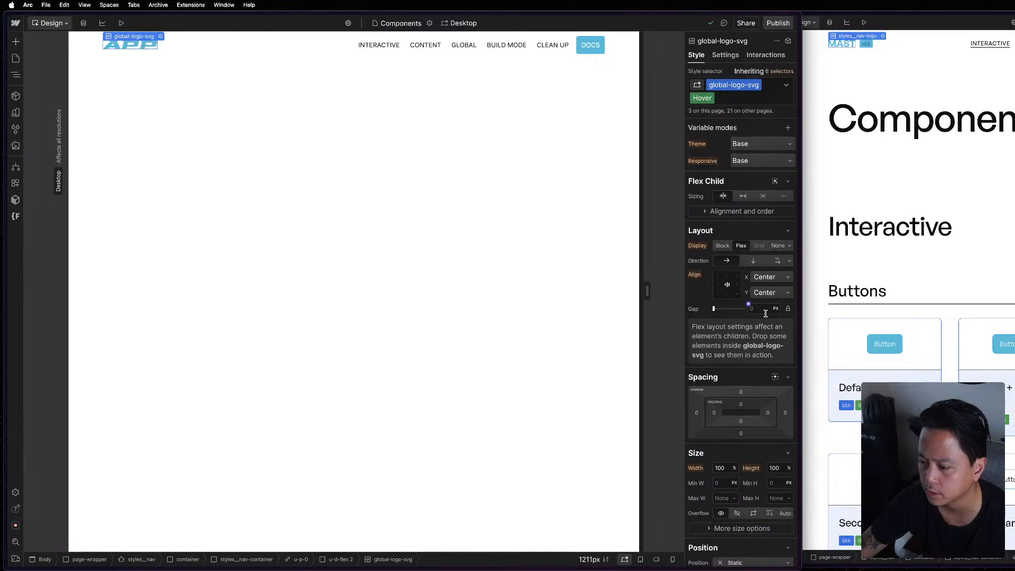
scroll(766, 314, down, 10)
click(372, 207)
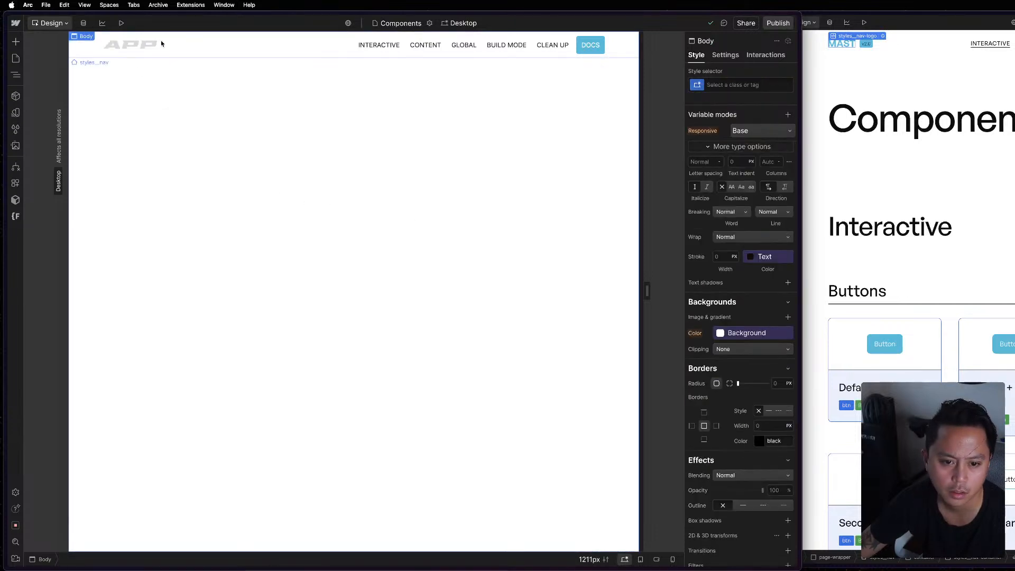
Compare the APP logo's u-p-0 link wrapper with the u-p-0 and u-d-flex wrappers in the Mast reference navbar.
drag(163, 42, 158, 47)
click(74, 102)
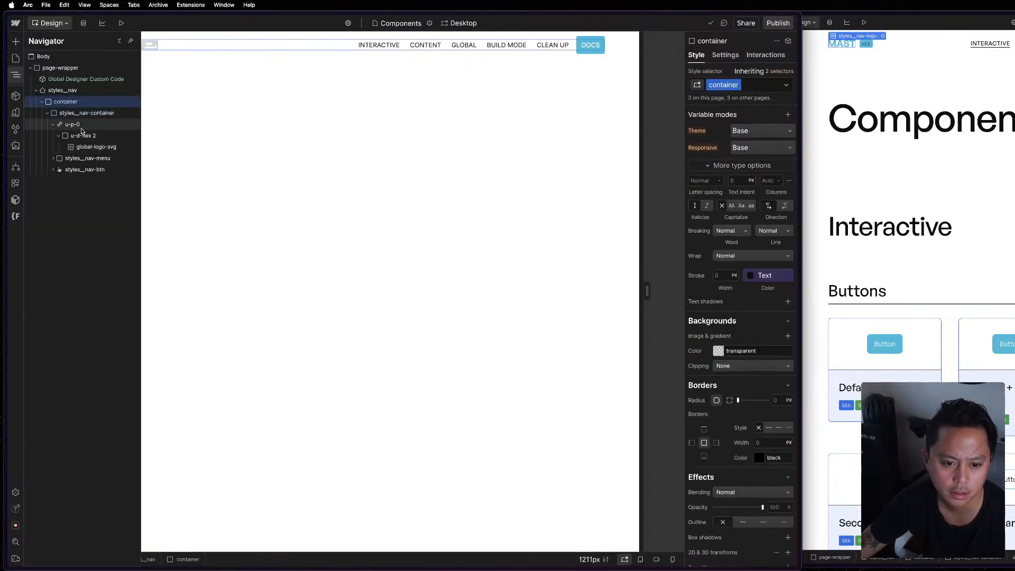
click(82, 126)
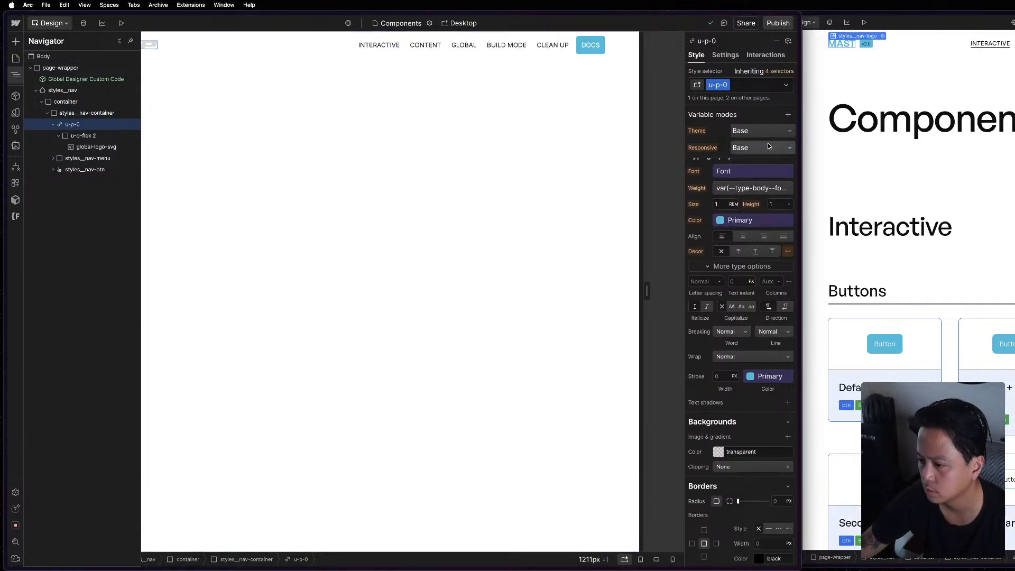
click(830, 187)
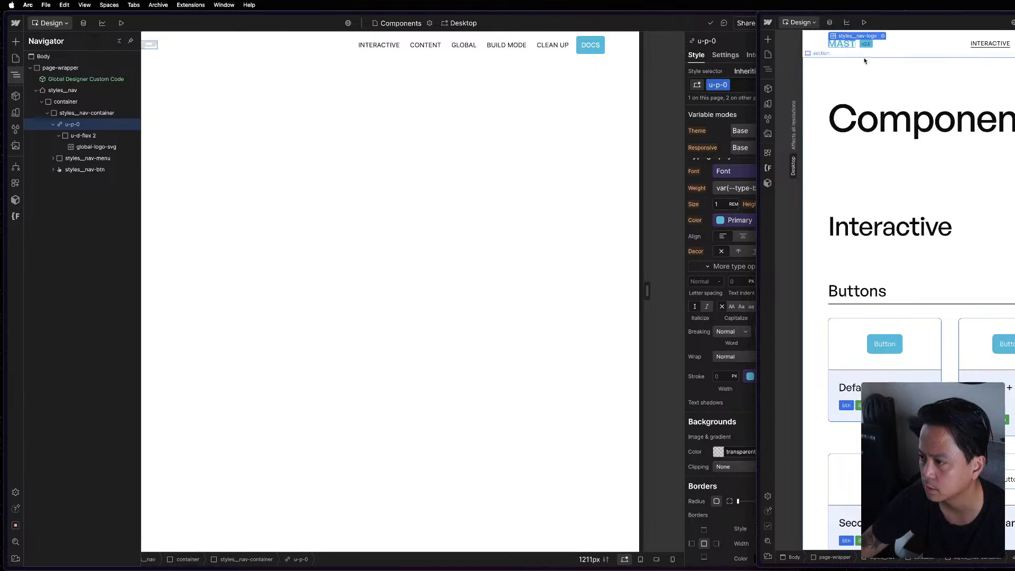
click(908, 46)
key(z)
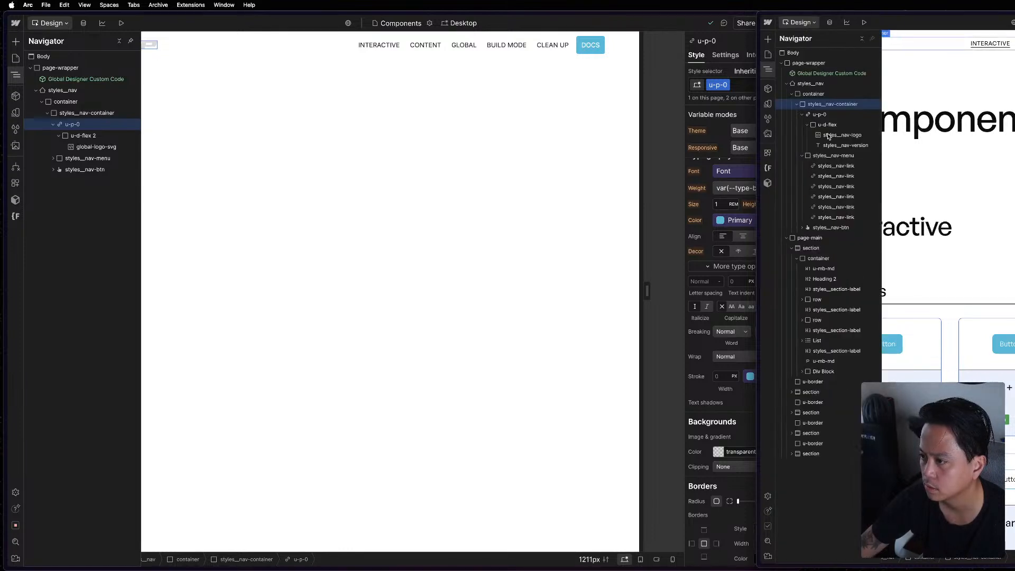
click(820, 114)
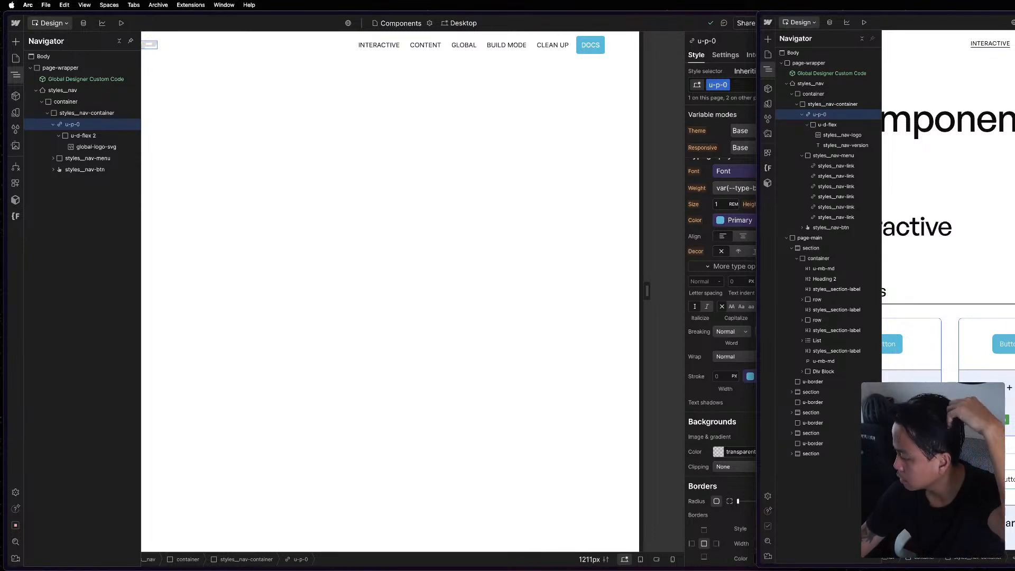
click(828, 124)
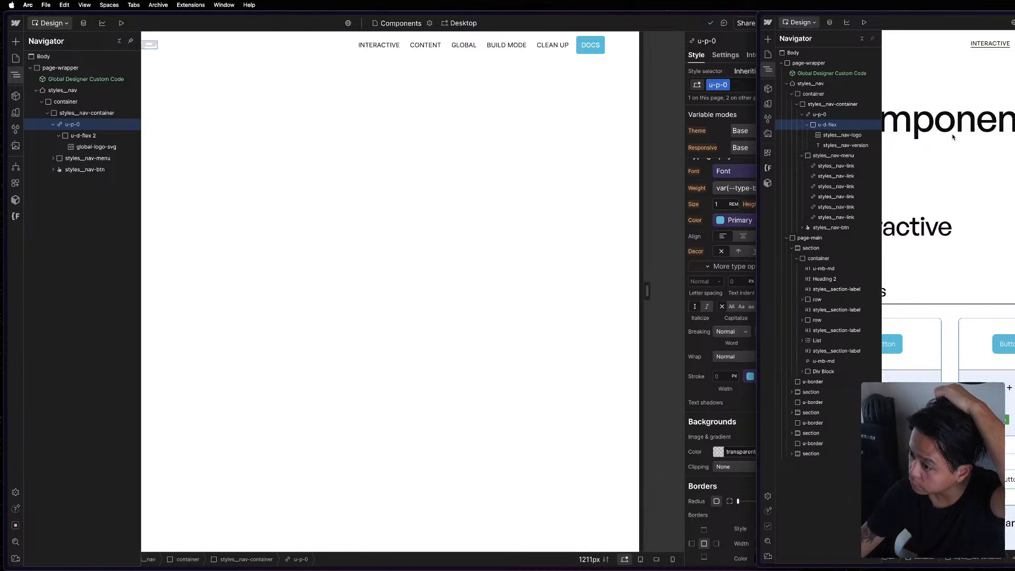
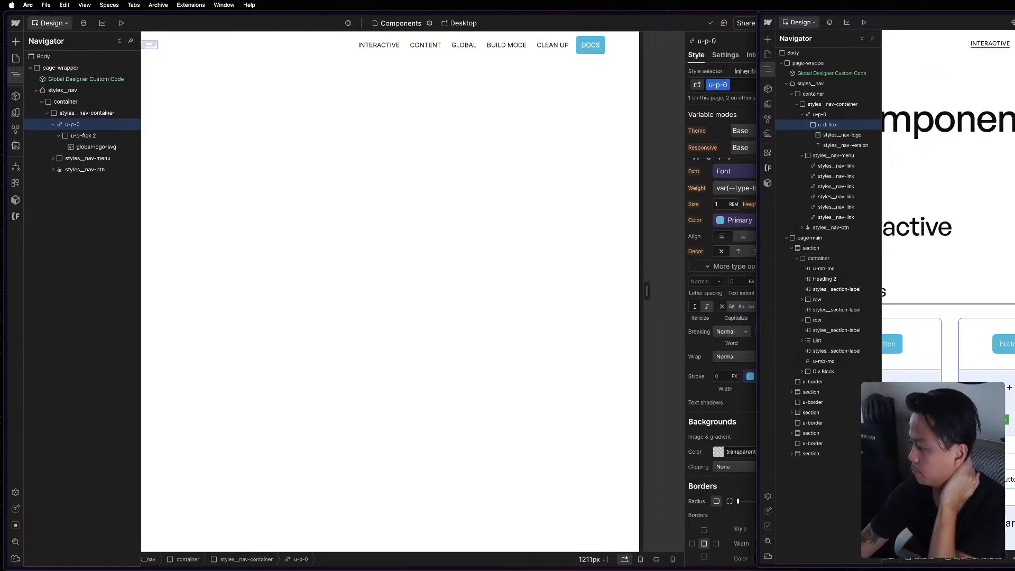
Move global-logo-svg out of u-d-flex 2 directly into the u-p-0 link and delete the emptied u-d-flex 2 wrapper.
click(347, 79)
click(80, 136)
click(81, 148)
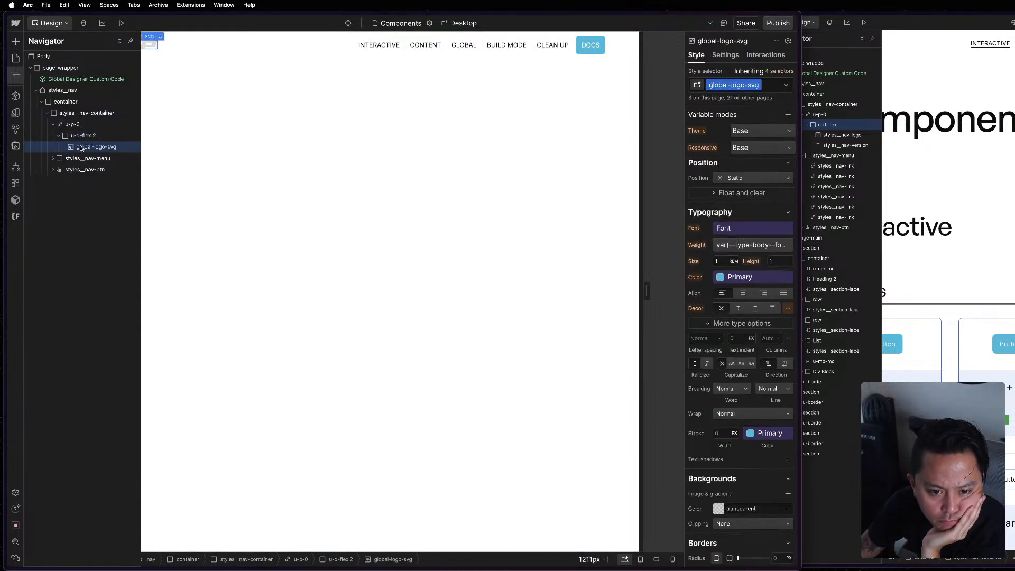
drag(78, 136, 78, 132)
click(81, 147)
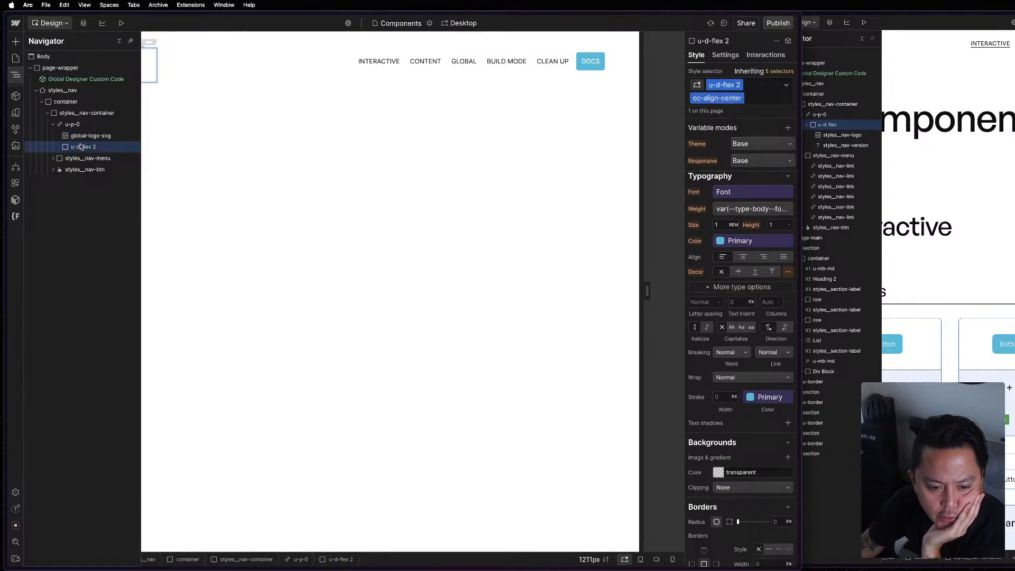
key(Delete)
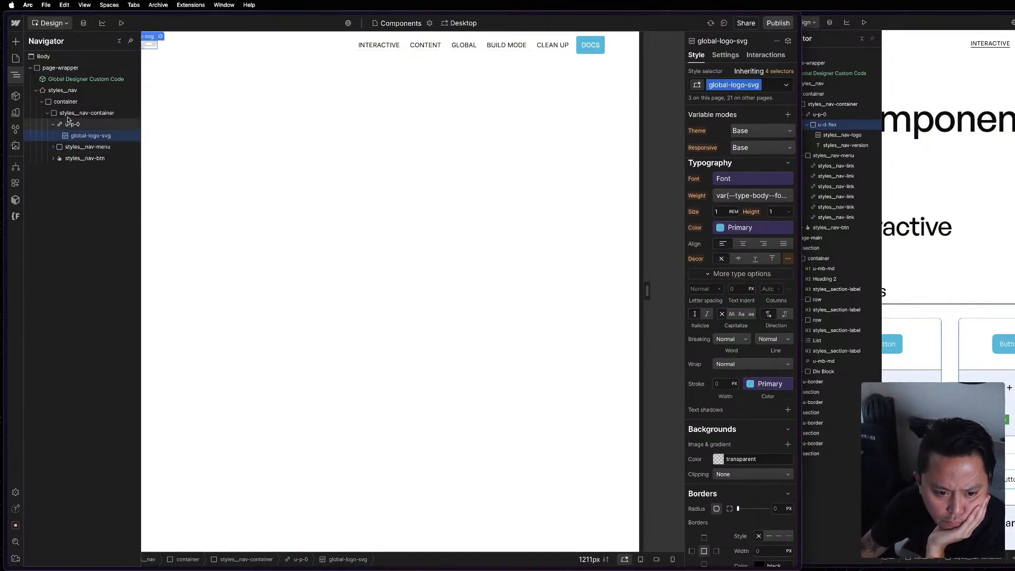
click(50, 126)
click(102, 106)
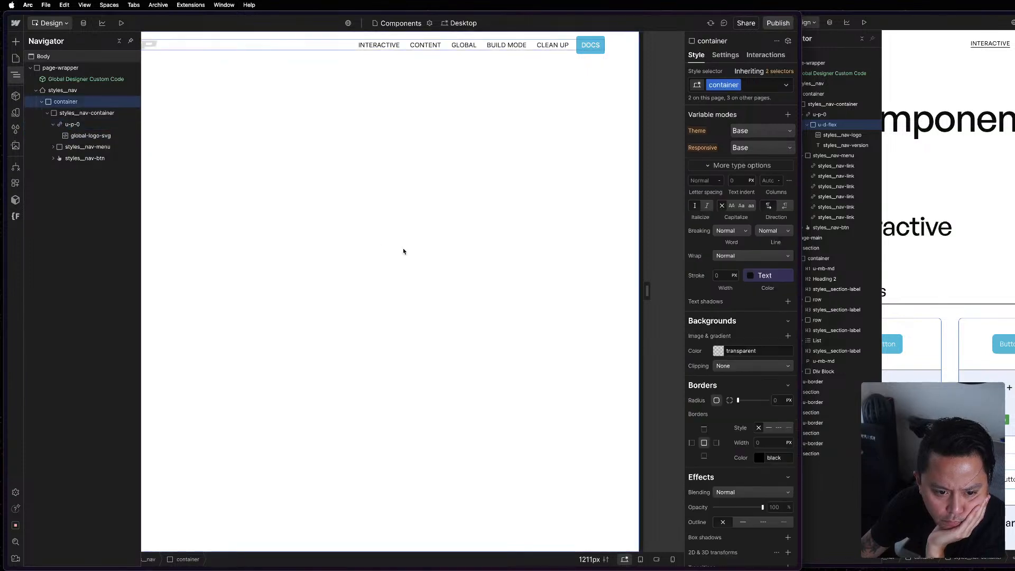
click(404, 250)
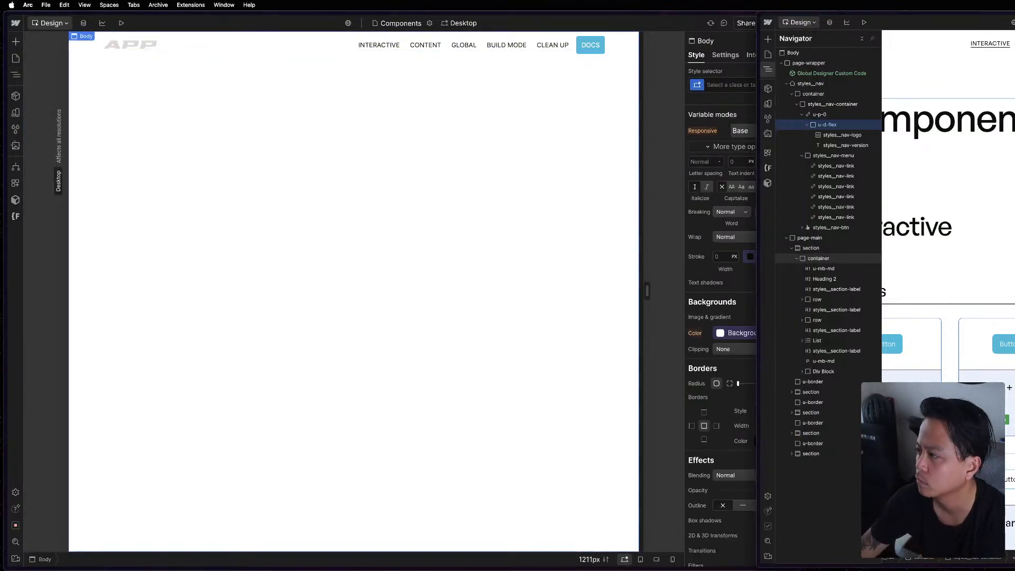
click(483, 53)
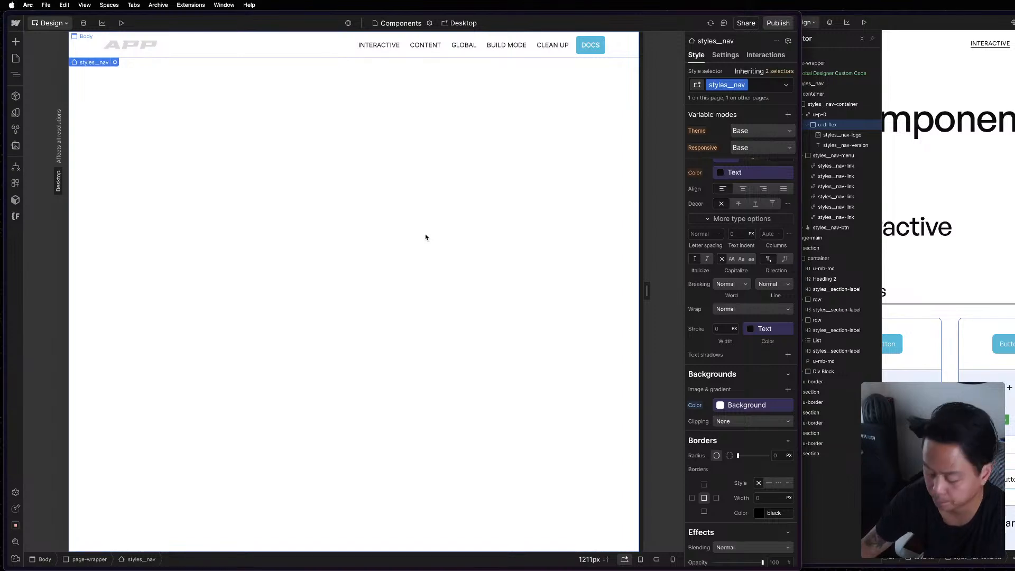
key(super+equal)
click(315, 182)
key(super+grave)
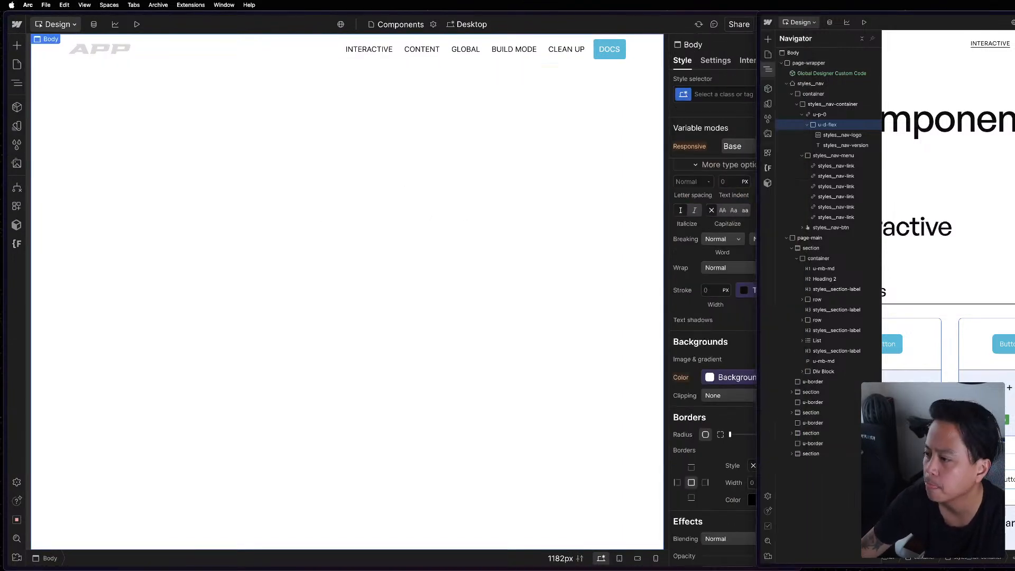
click(240, 140)
click(96, 43)
click(96, 61)
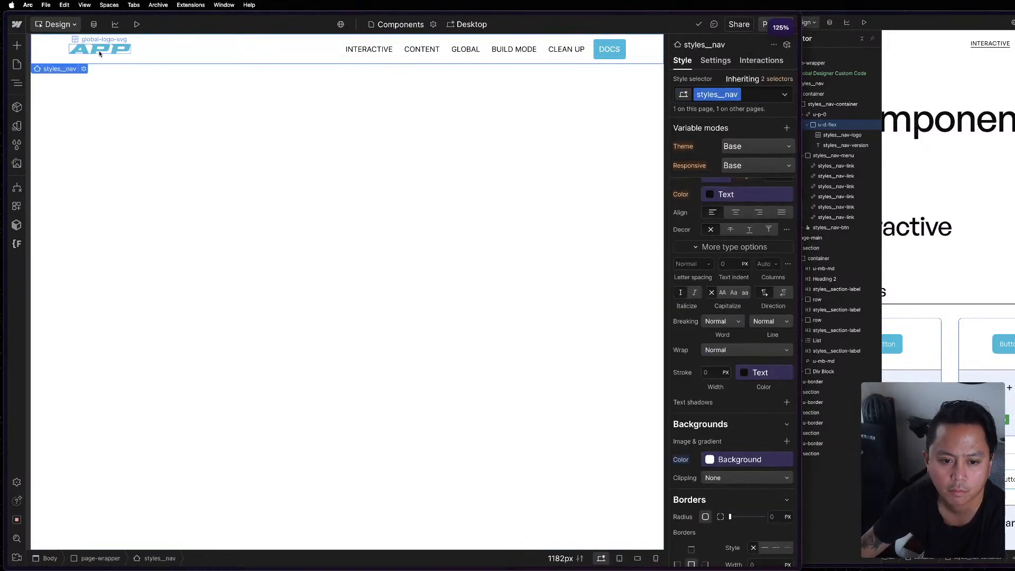
Examine the nav logo's SVG embed code and the style and interaction settings of global-logo-svg.
double_click(106, 51)
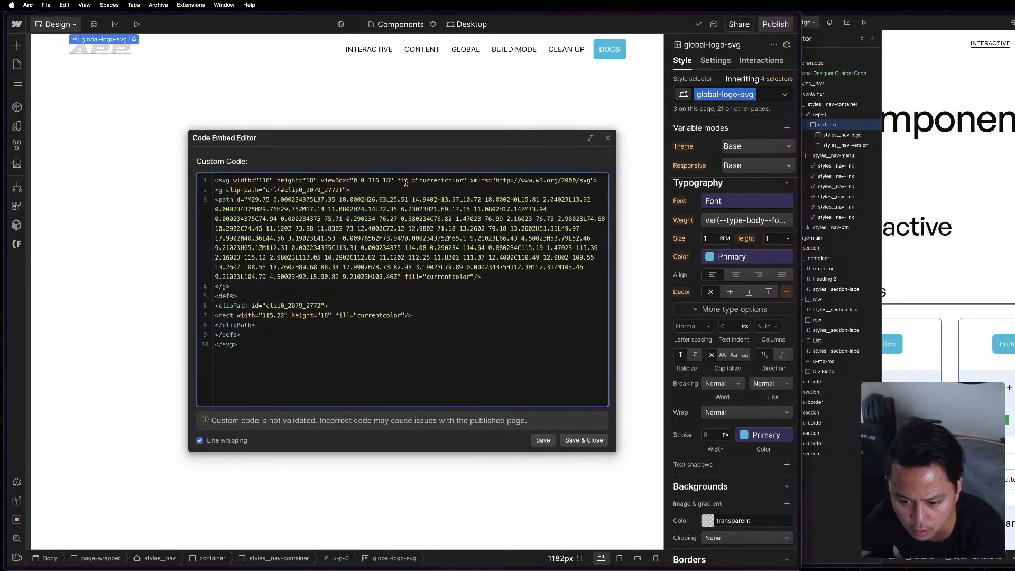
click(609, 139)
scroll(790, 412, down, 8)
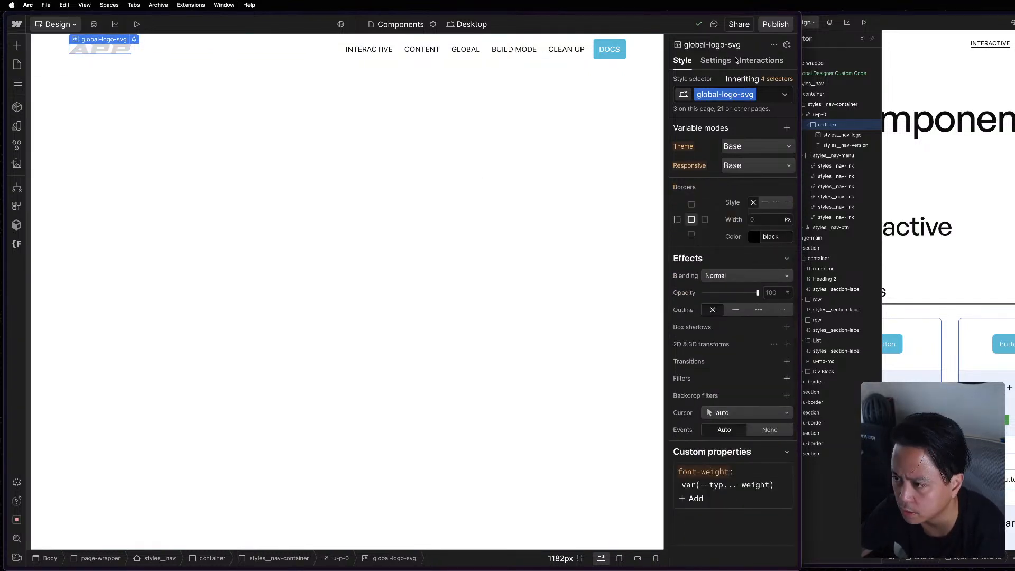
click(761, 60)
click(688, 62)
Review the embed code inside the Global Designer Custom Code component and leave it without editing.
key(z)
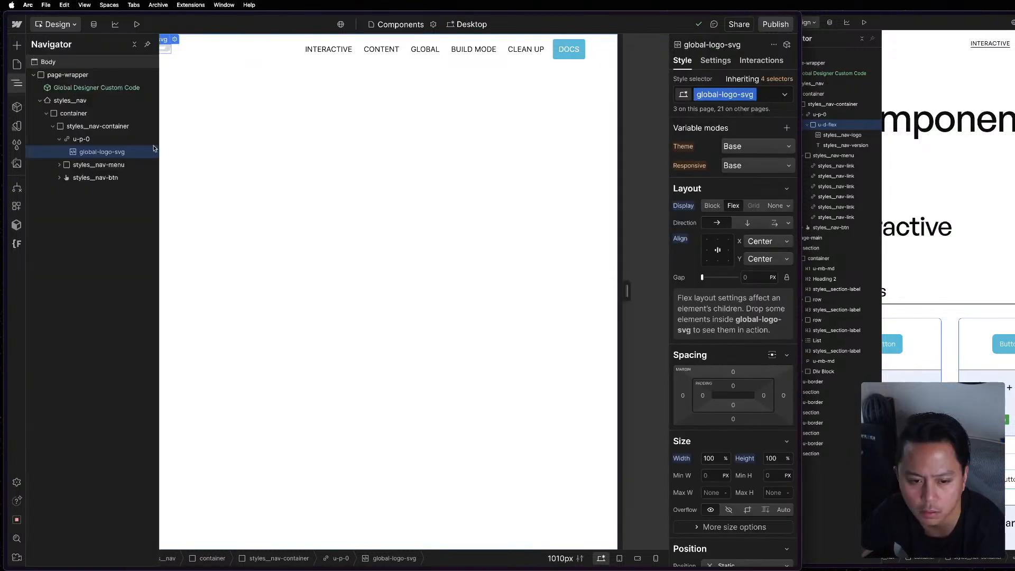
double_click(74, 88)
click(715, 60)
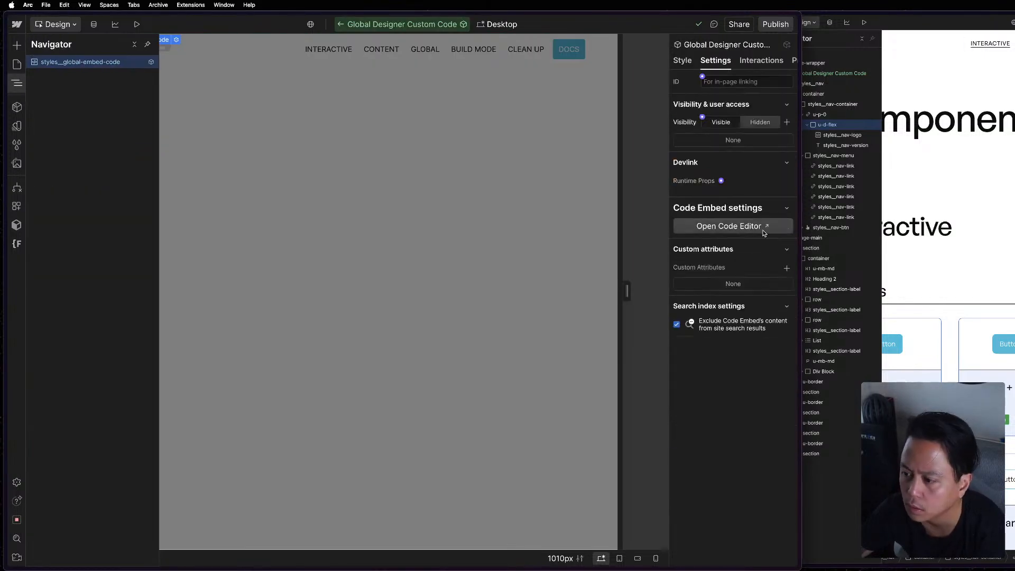
click(729, 226)
scroll(300, 240, up, 3)
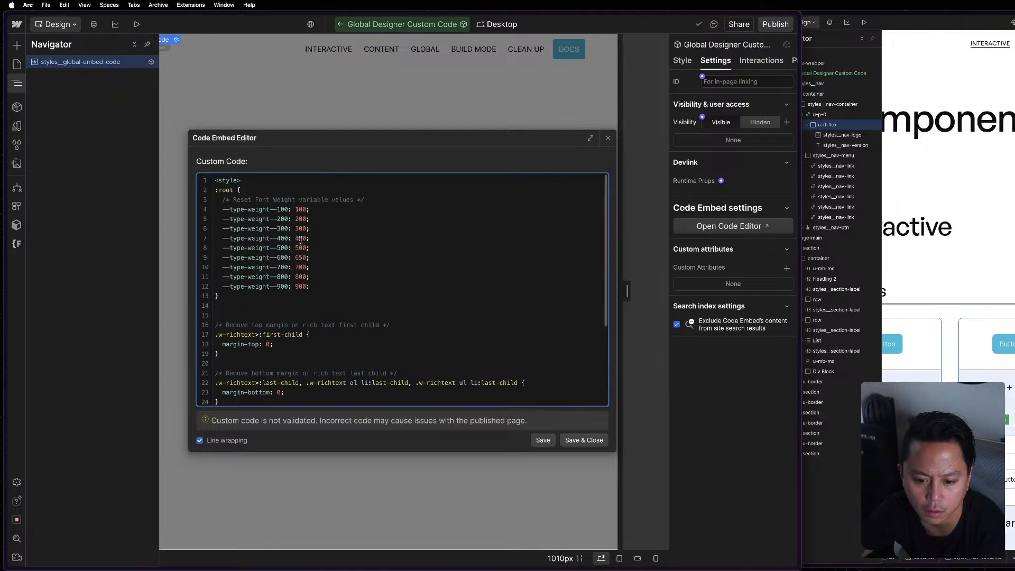
scroll(301, 240, down, 3)
key(super+Tab)
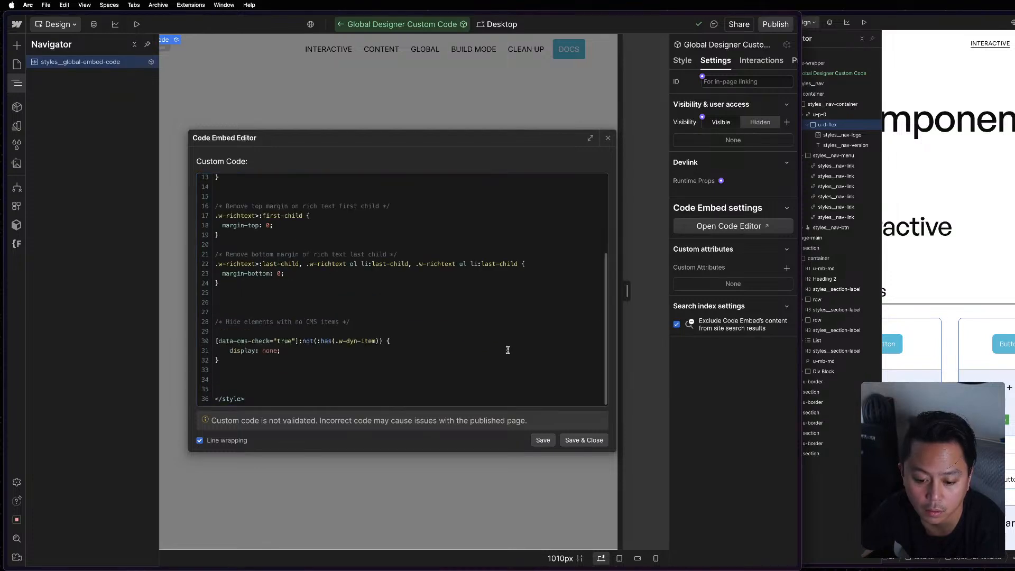
click(609, 141)
double_click(484, 132)
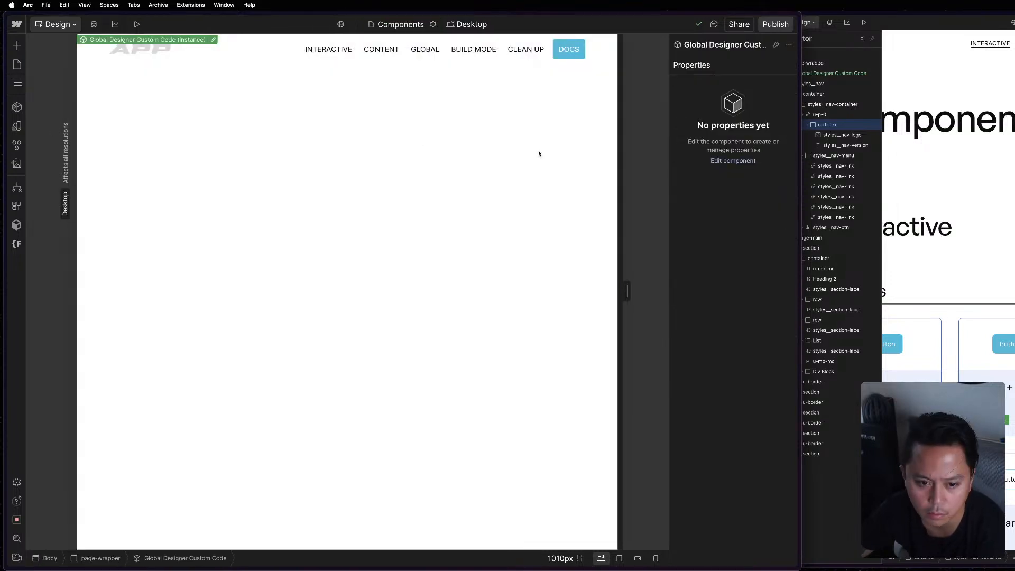
Switch to the reference project and collapse page-main and styles__nav in its element tree to view the top-level structure.
click(947, 225)
click(990, 155)
click(768, 69)
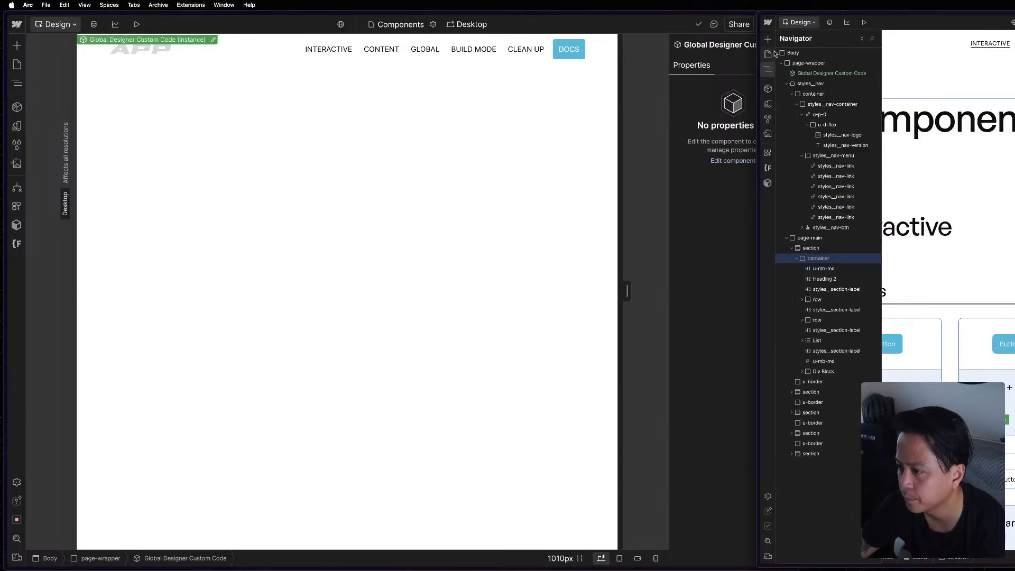
click(814, 239)
click(787, 238)
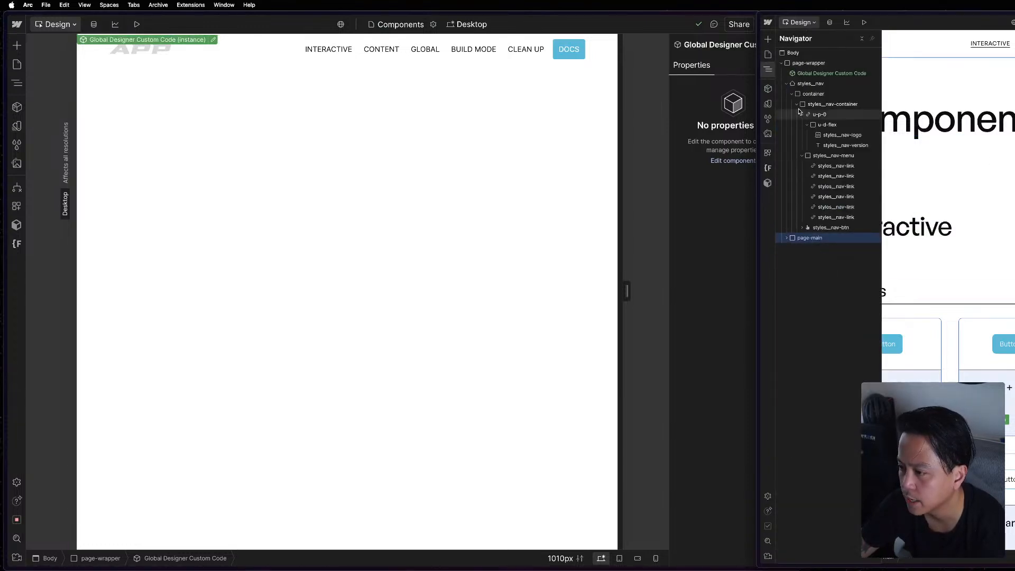
click(787, 83)
Add a Div Block inside page-wrapper after styles__nav and give it the existing class page-main.
click(304, 158)
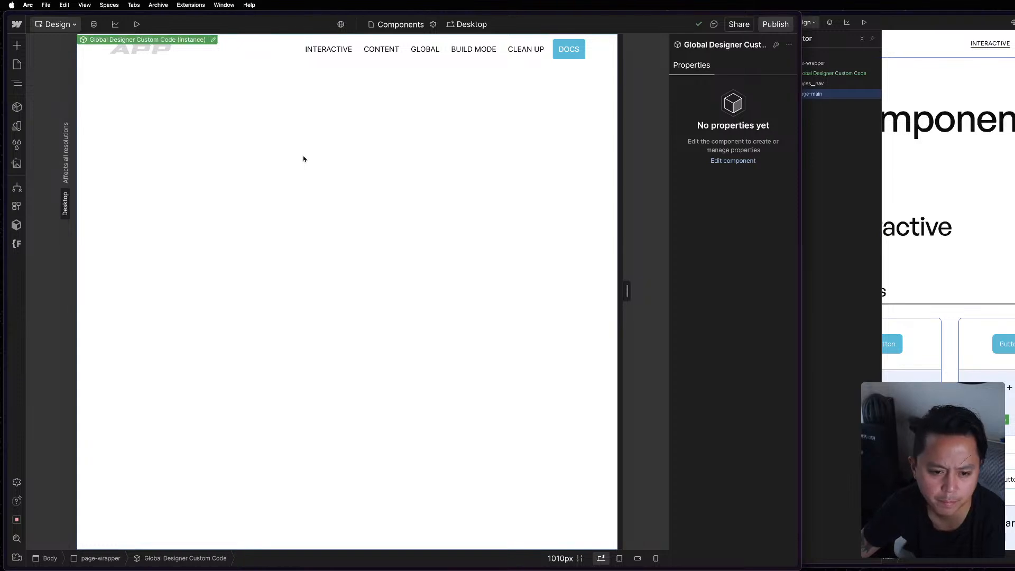
key(z)
click(102, 78)
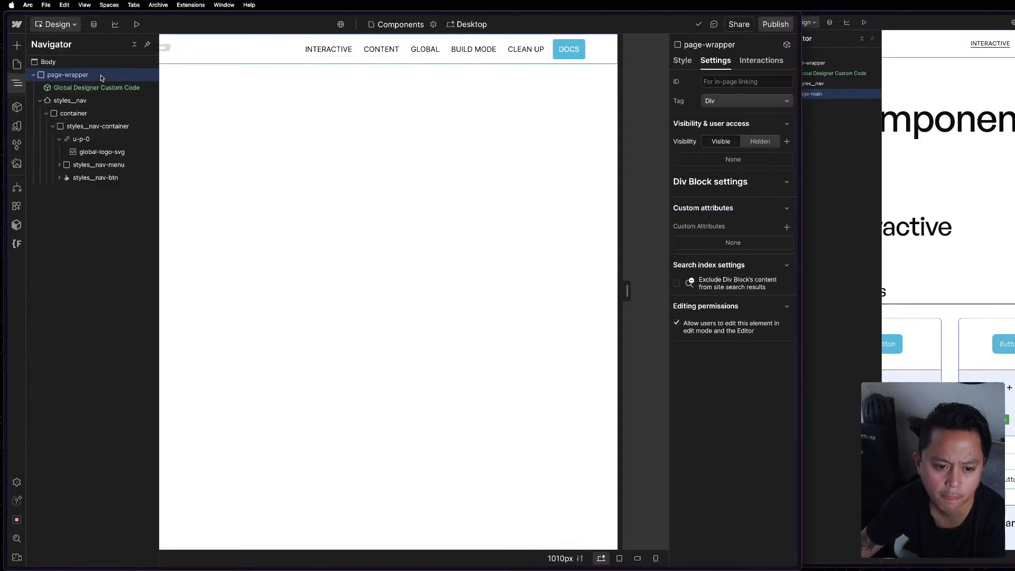
key(super+e)
text(d)
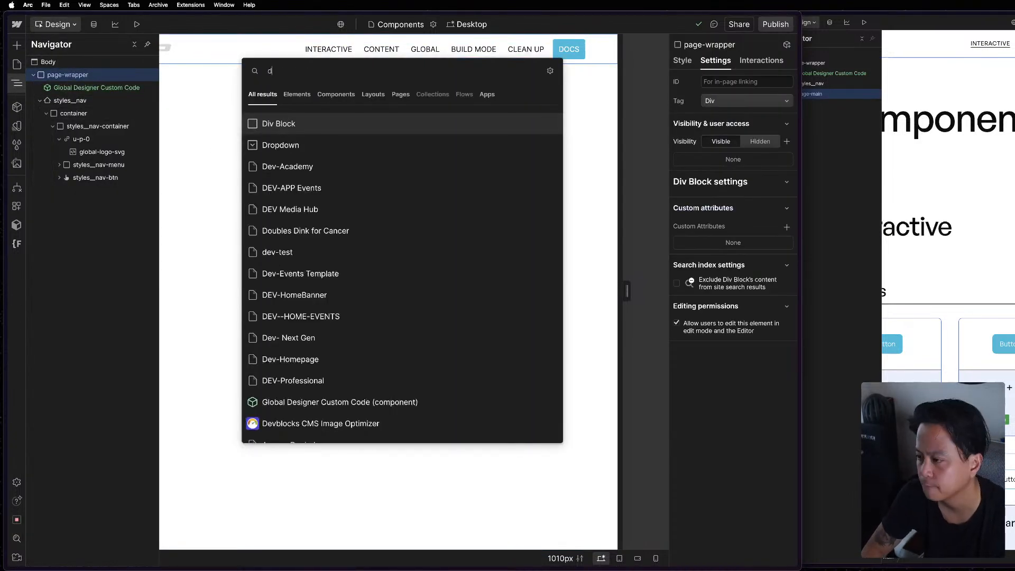
key(Return)
key(super+Return)
text(page)
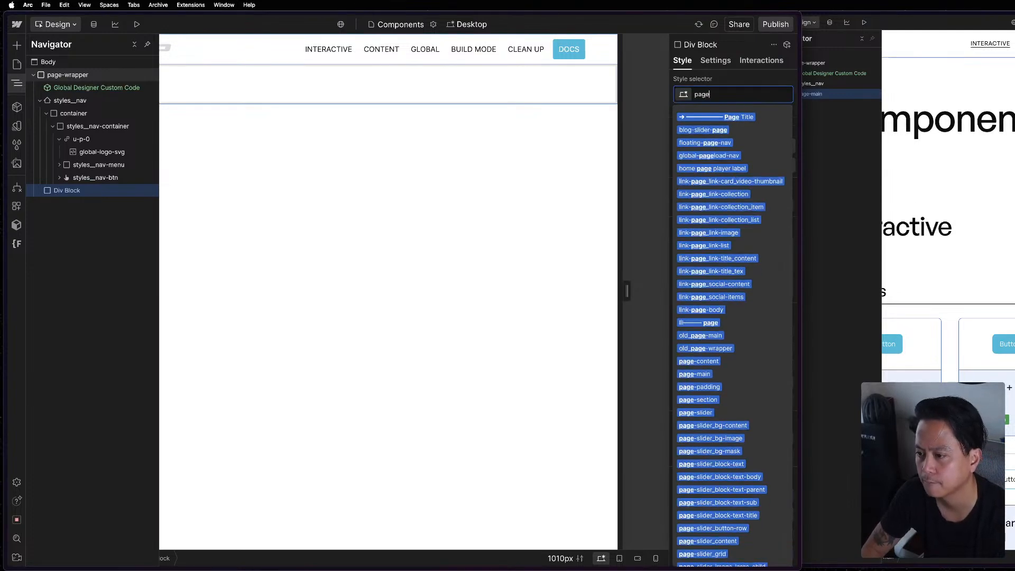
text(-main)
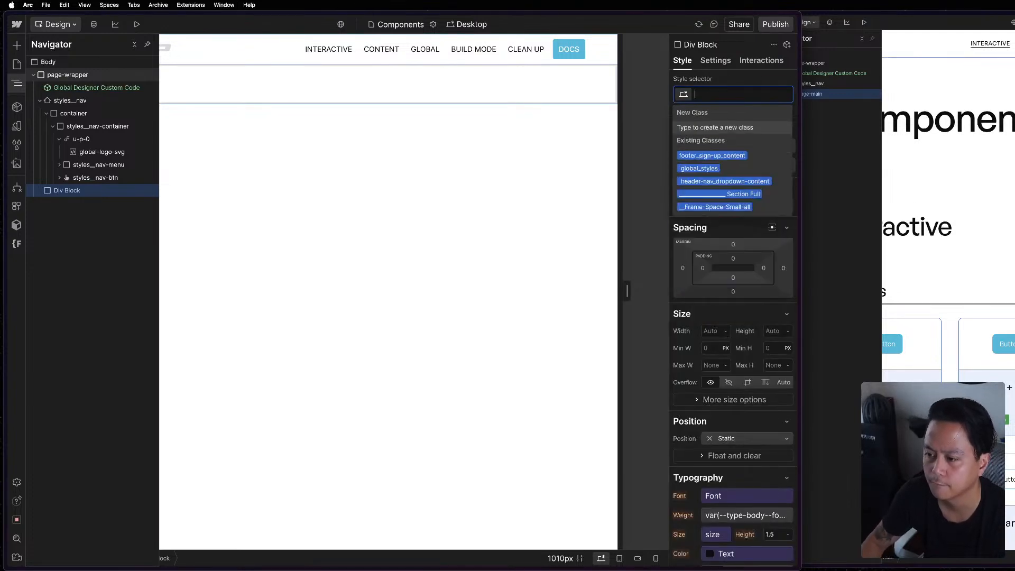
key(Return)
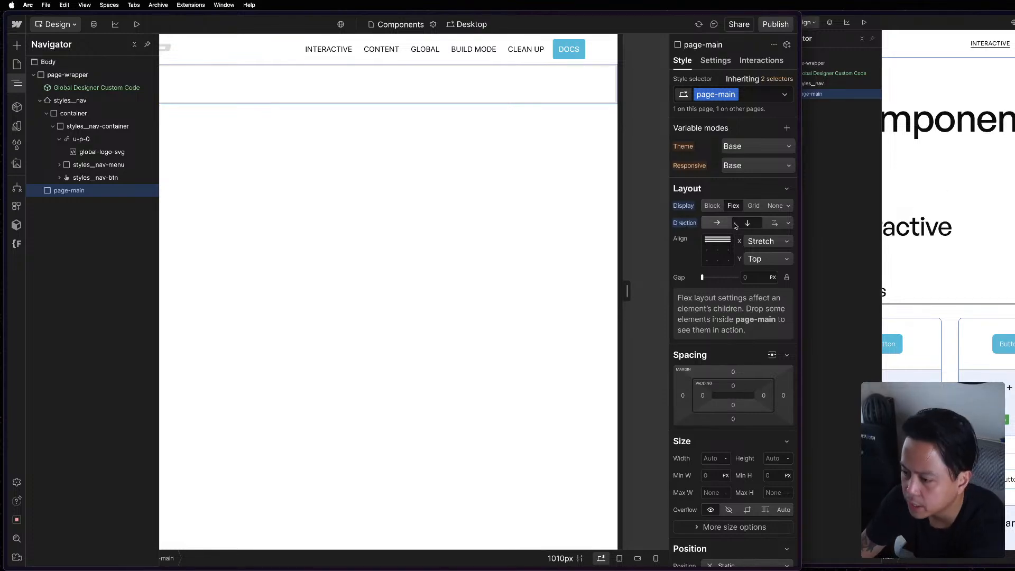
Compare page-wrapper with the reference project and set its display to Flex with a vertical direction.
click(39, 101)
click(68, 74)
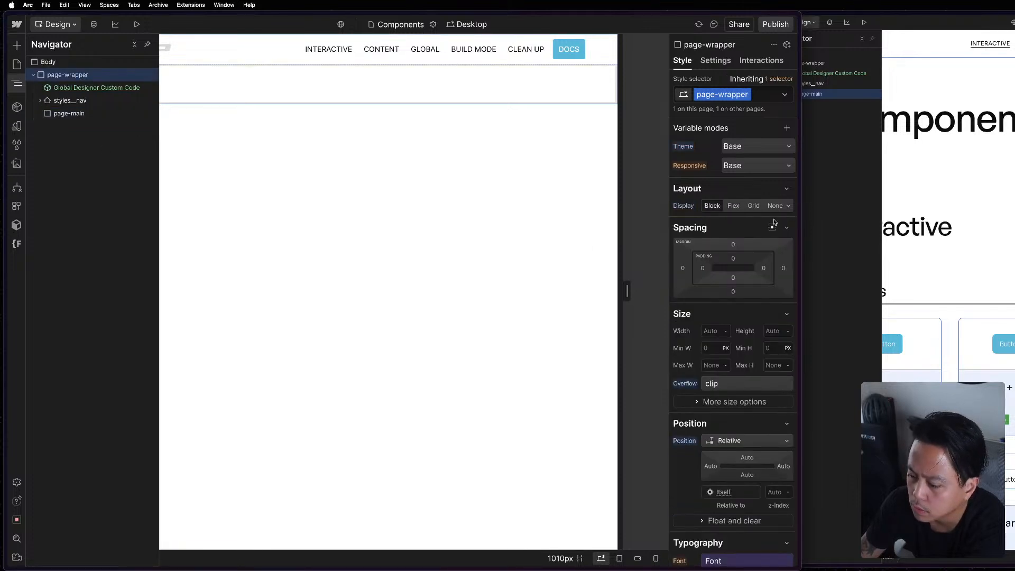
click(861, 127)
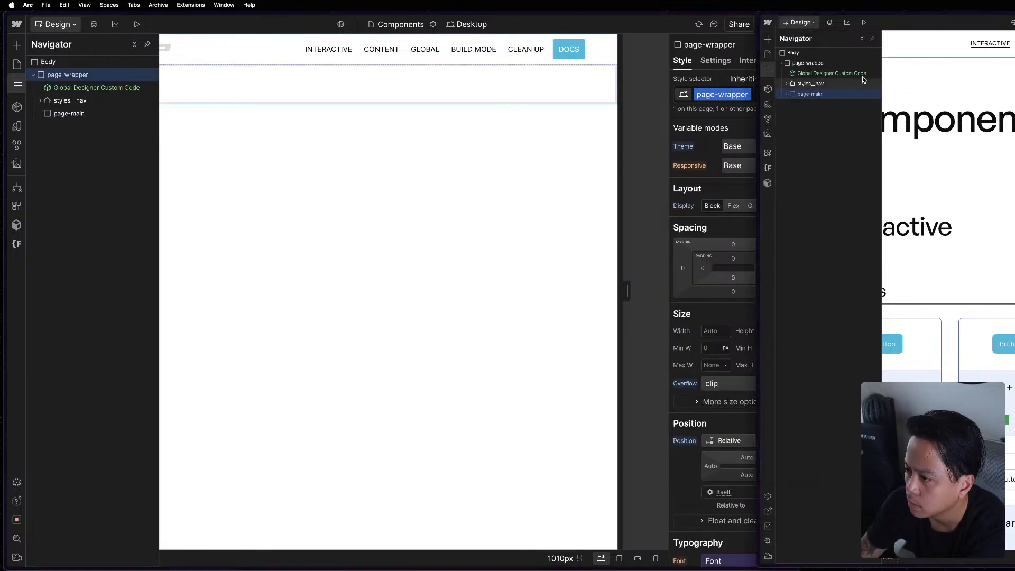
click(849, 63)
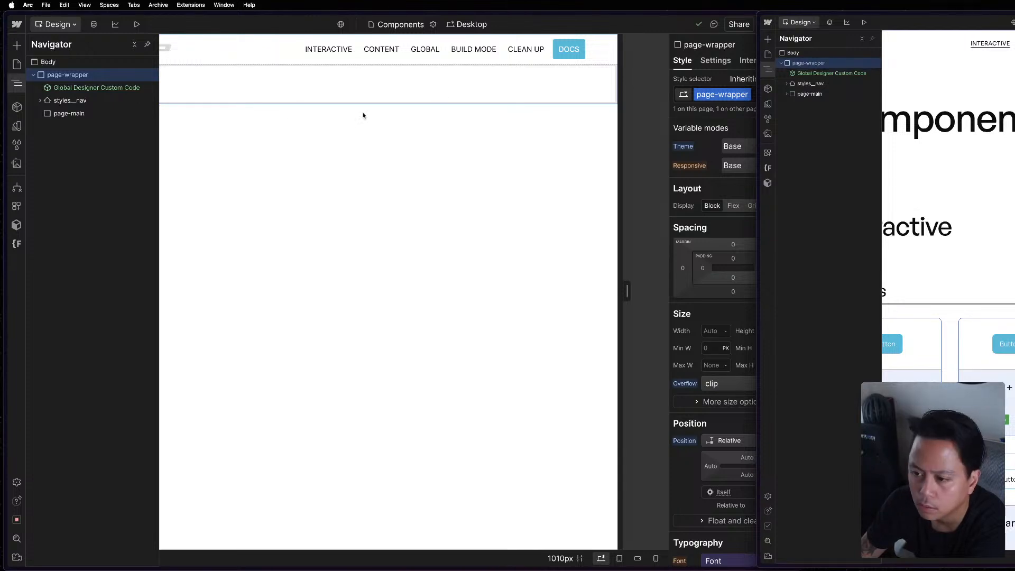
click(101, 76)
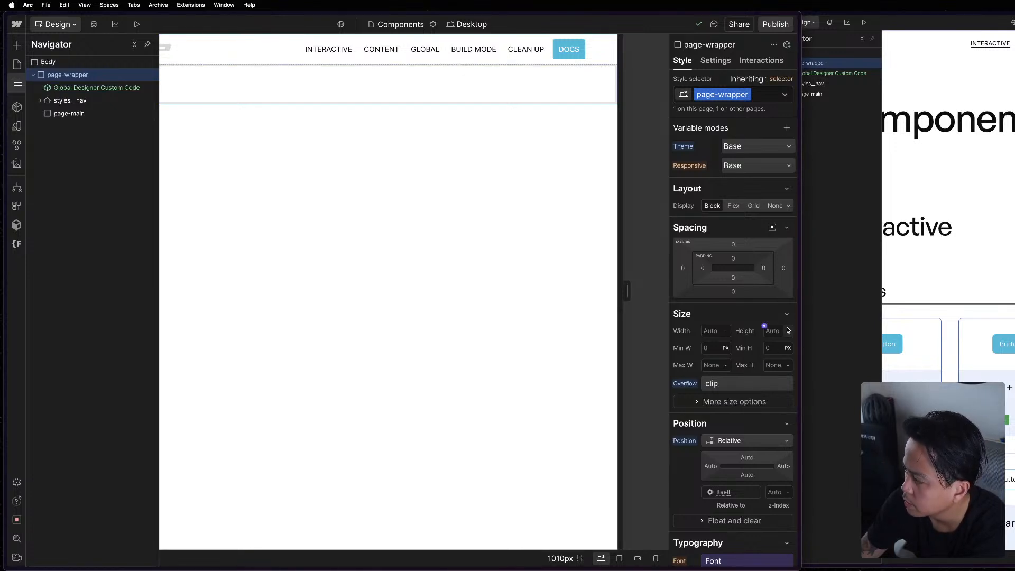
click(734, 209)
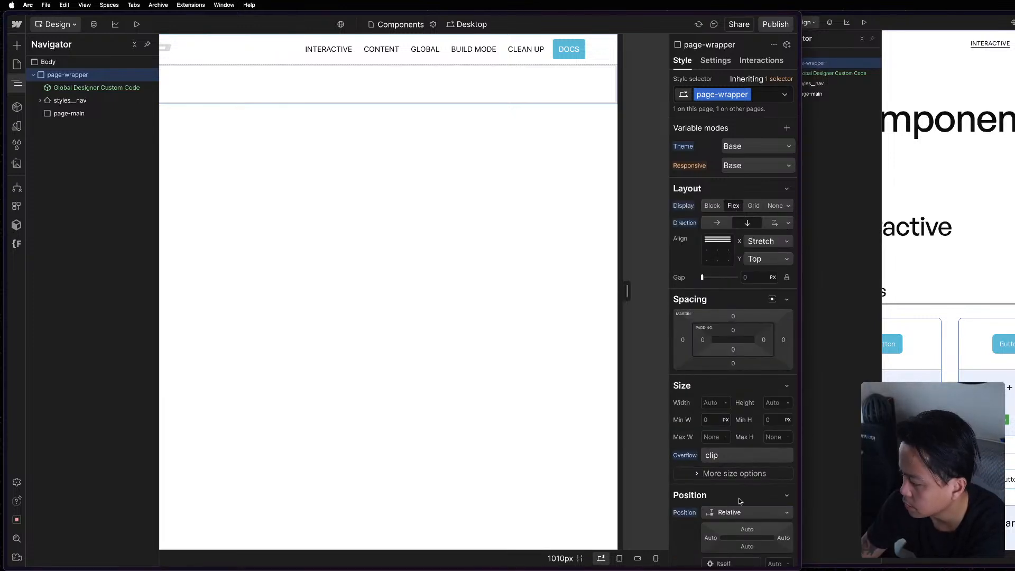
scroll(740, 501, down, 5)
scroll(759, 230, up, 5)
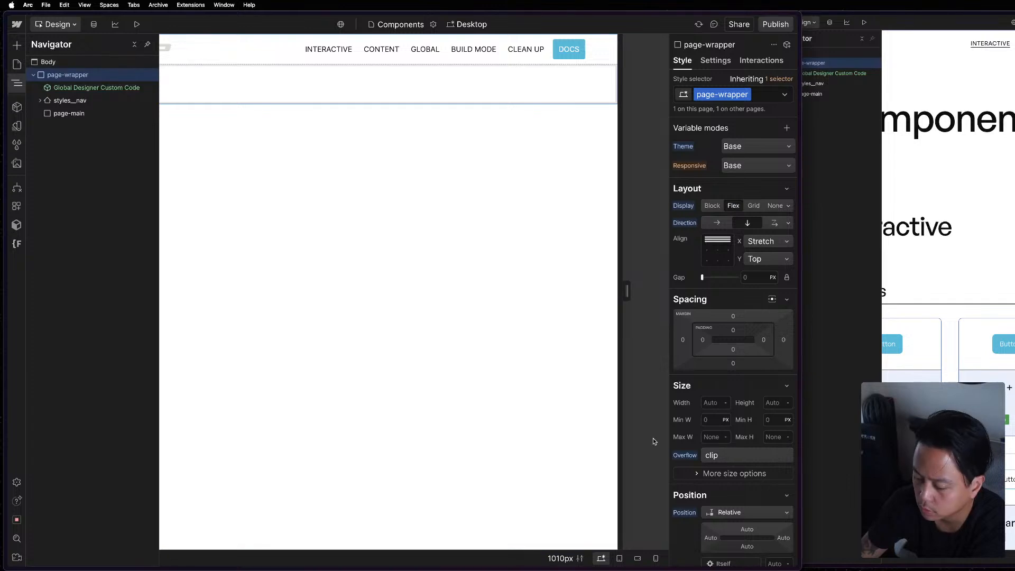
scroll(732, 437, down, 3)
scroll(732, 438, up, 3)
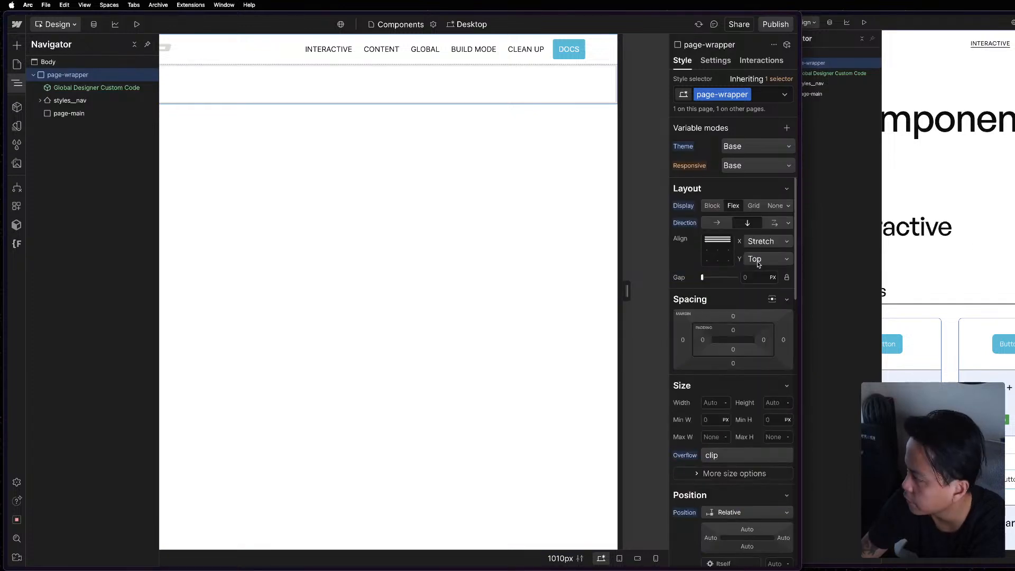
Check page-main's flex child sizing and expand styles__nav and page-main in the reference project to examine their nested elements.
click(47, 113)
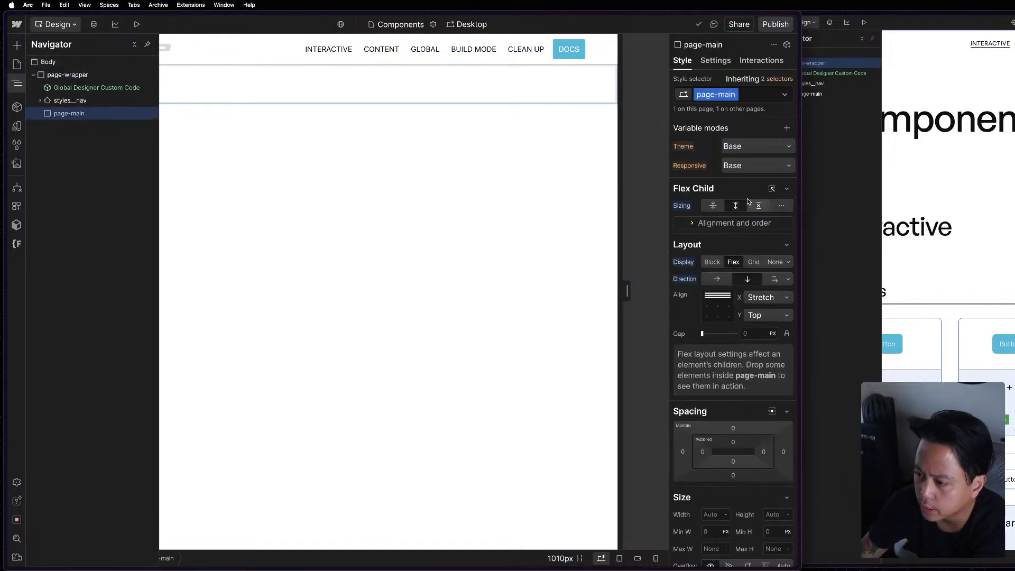
click(735, 206)
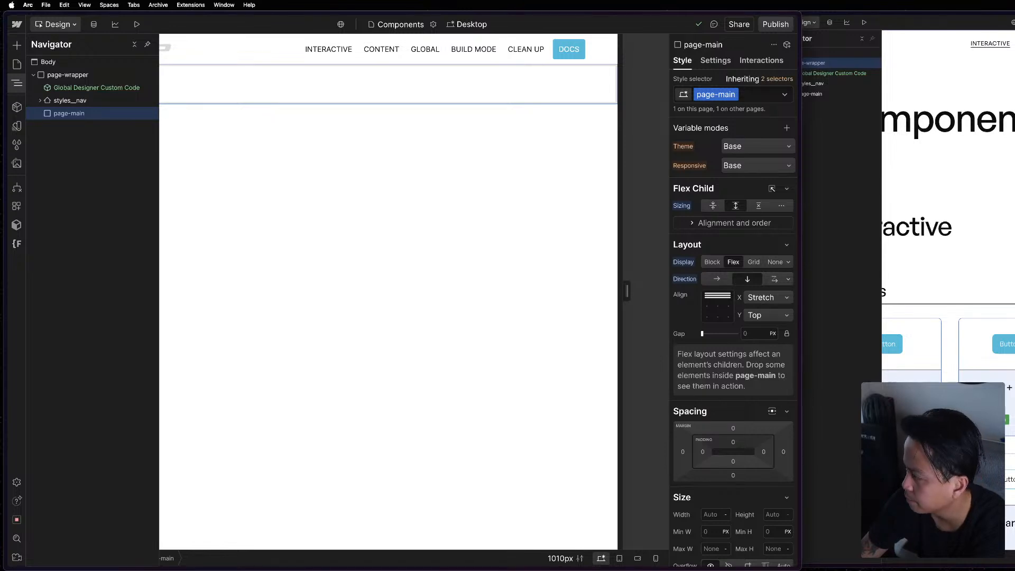
click(819, 65)
click(803, 94)
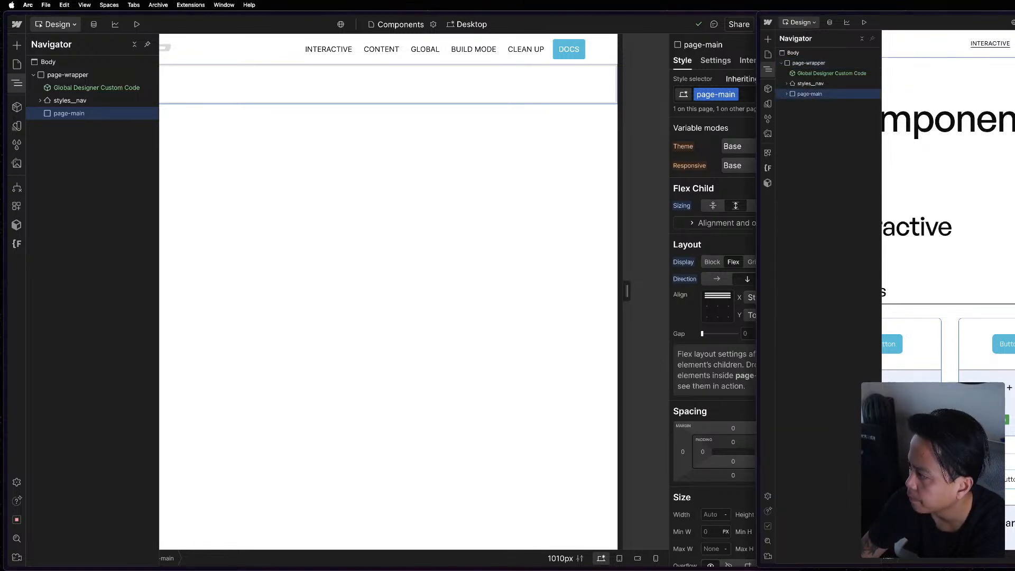
click(787, 83)
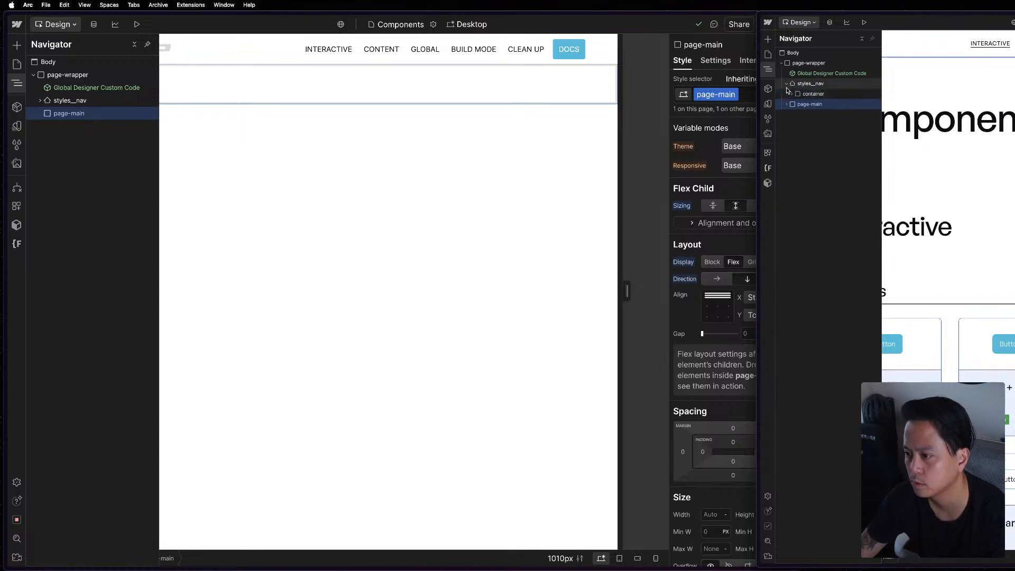
click(787, 104)
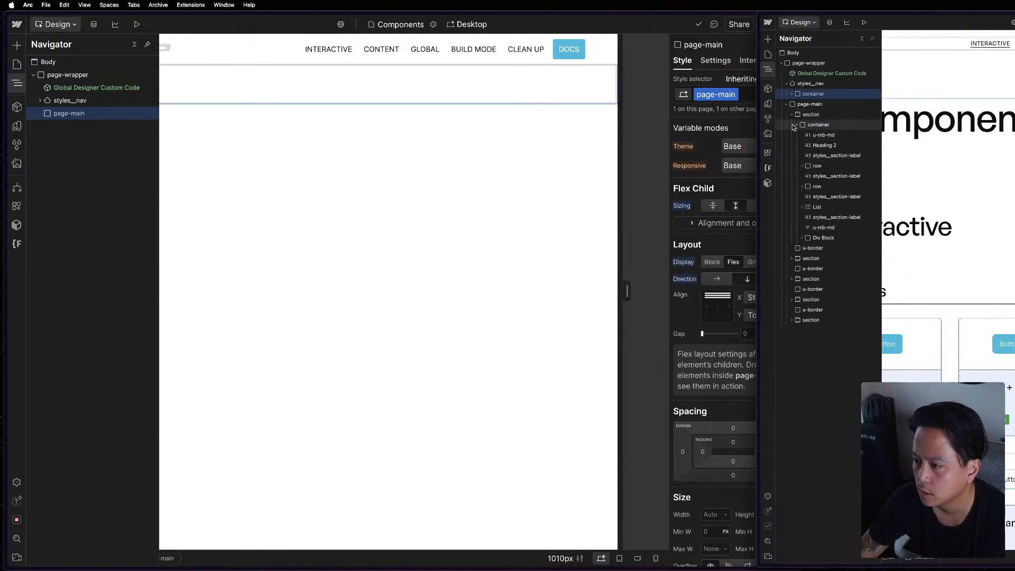
Collapse the first section in the reference project's element tree to examine the sections and borders directly inside page-main.
click(796, 126)
click(793, 115)
click(812, 116)
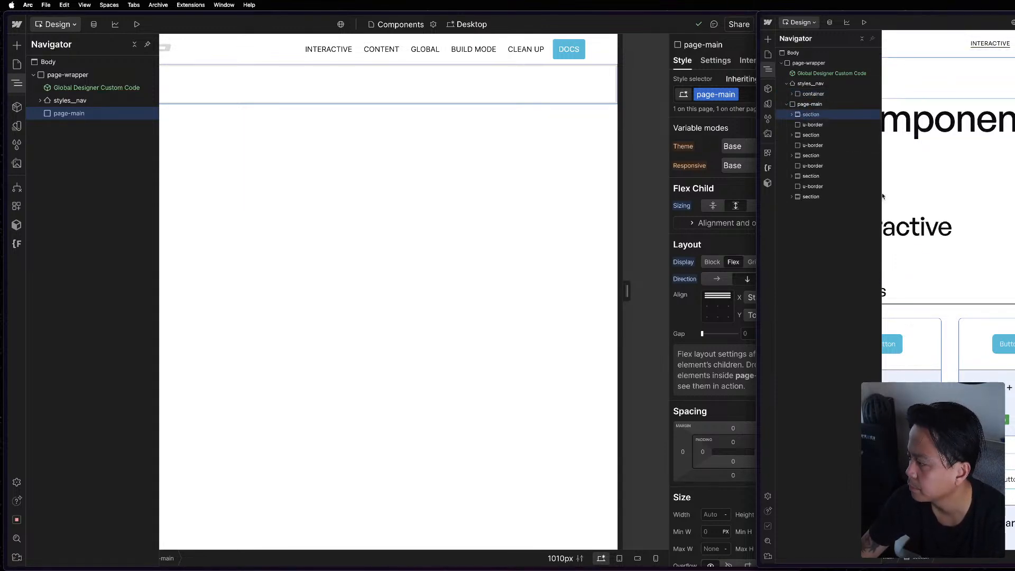
Change the HTML tag of page-main from Div to Main in its element settings.
click(243, 82)
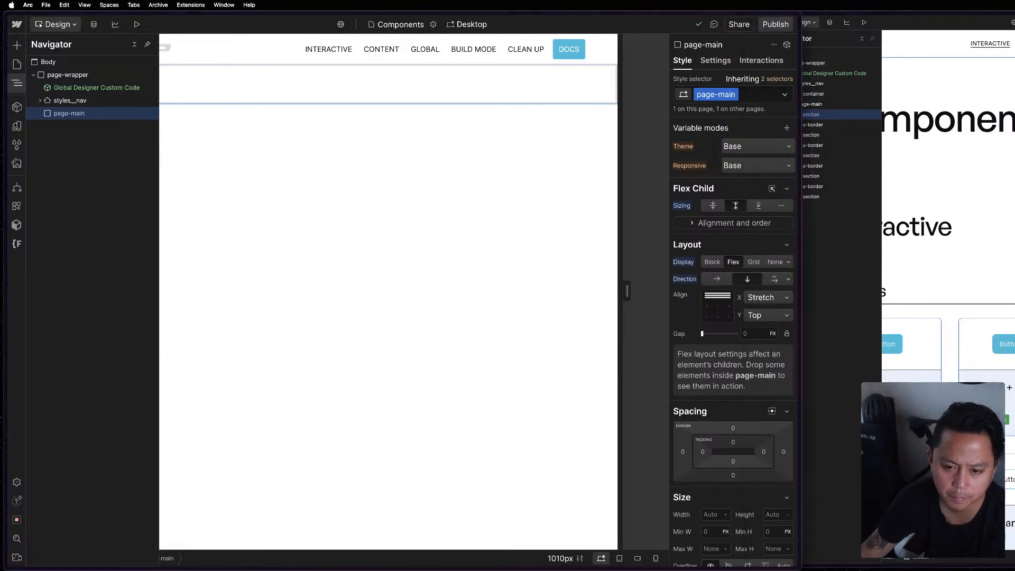
key(d)
click(743, 101)
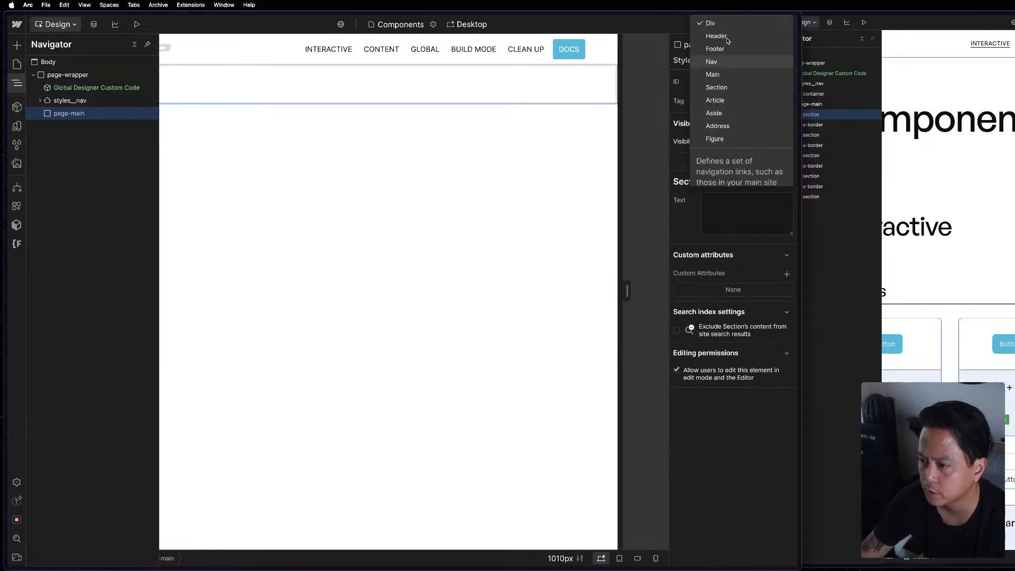
click(724, 75)
click(349, 99)
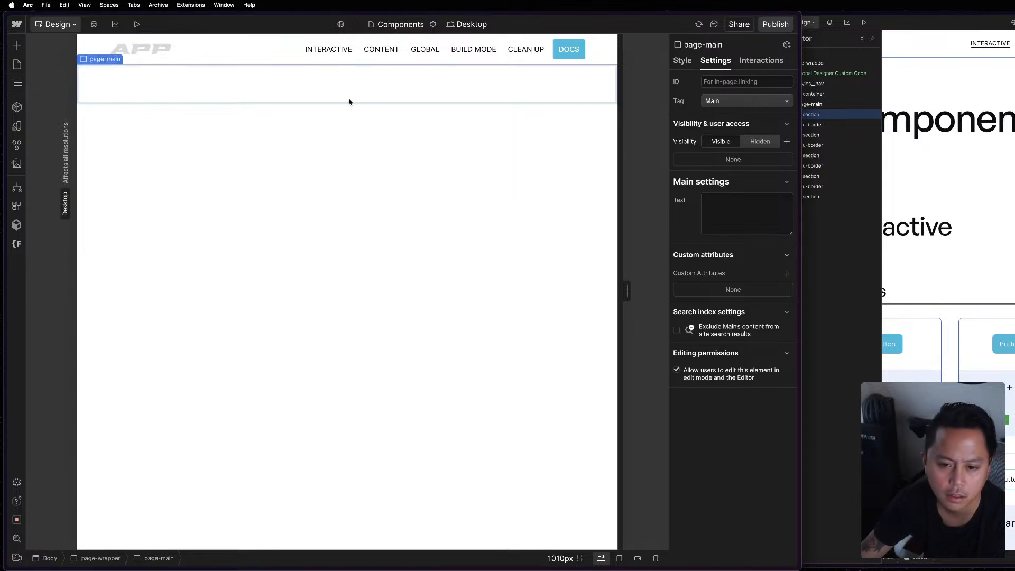
key(super+k)
text(d)
key(Return)
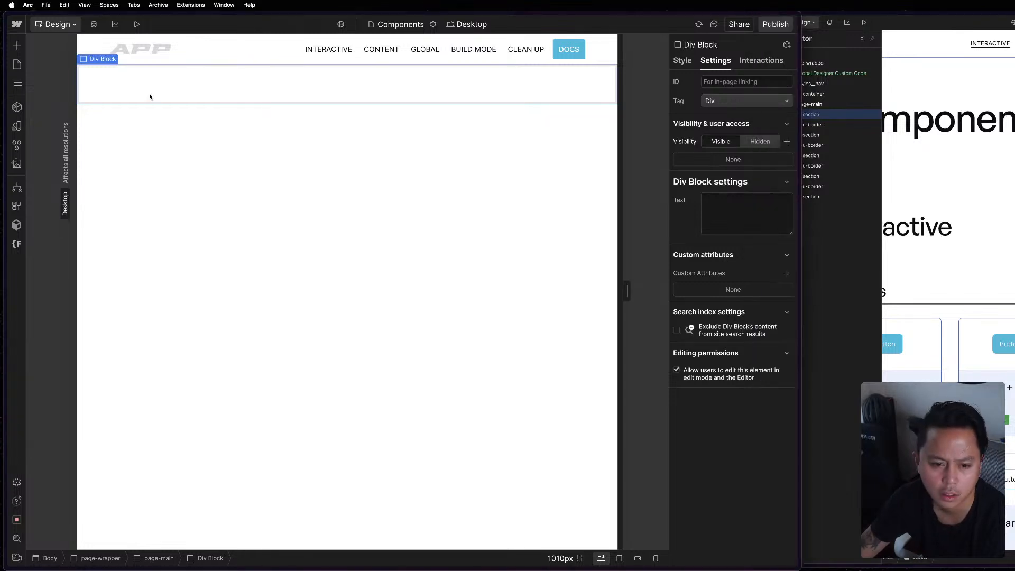
key(z)
click(891, 108)
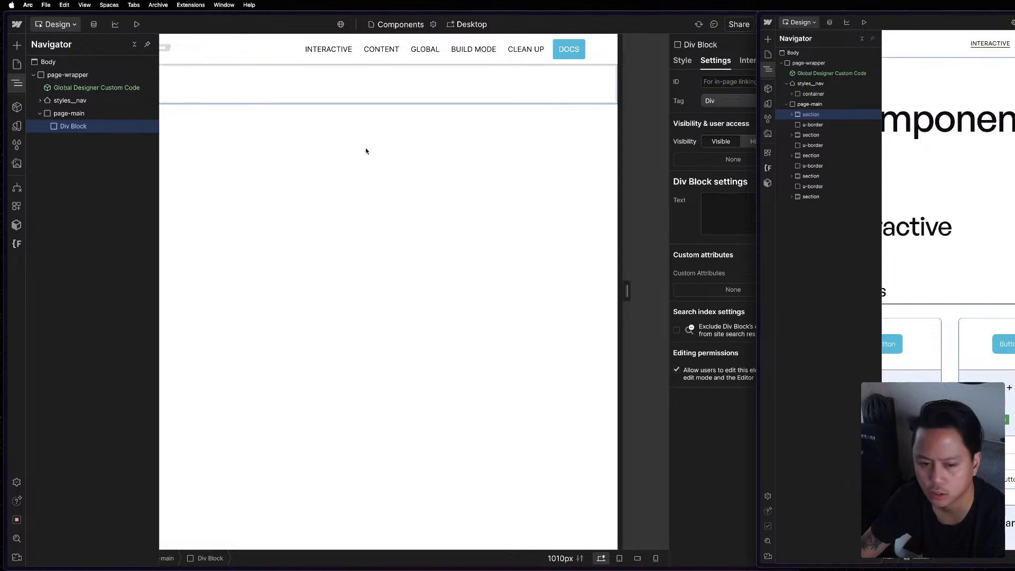
click(405, 77)
click(330, 91)
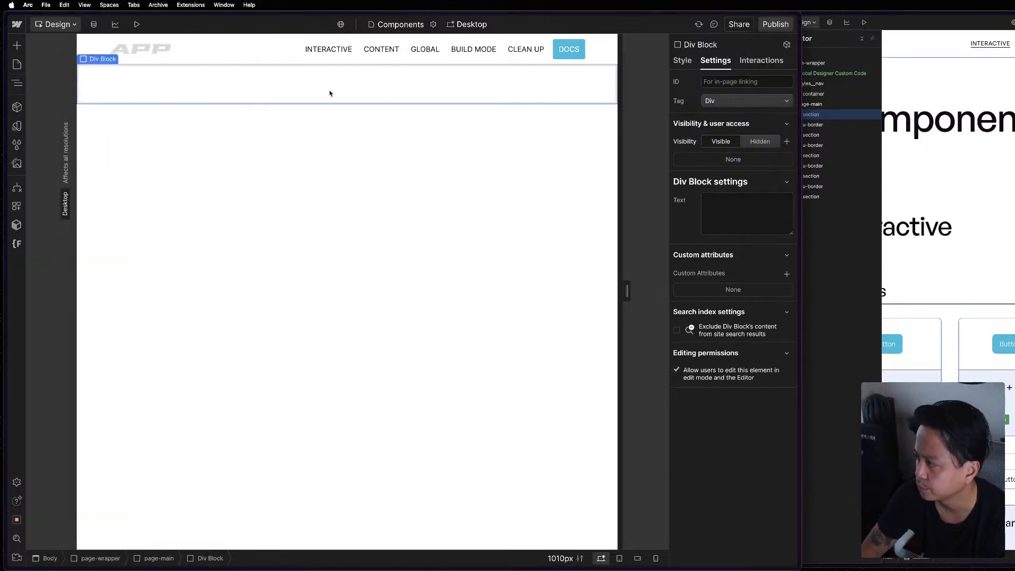
key(Escape)
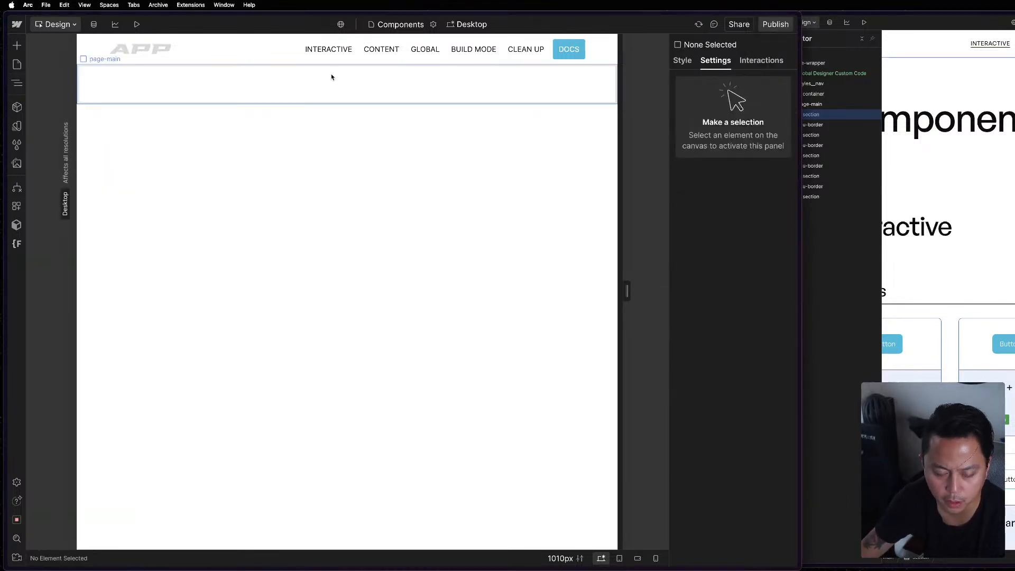
Add a Section element inside page-main and give it the existing class section.
click(332, 77)
key(super+e)
text(sect)
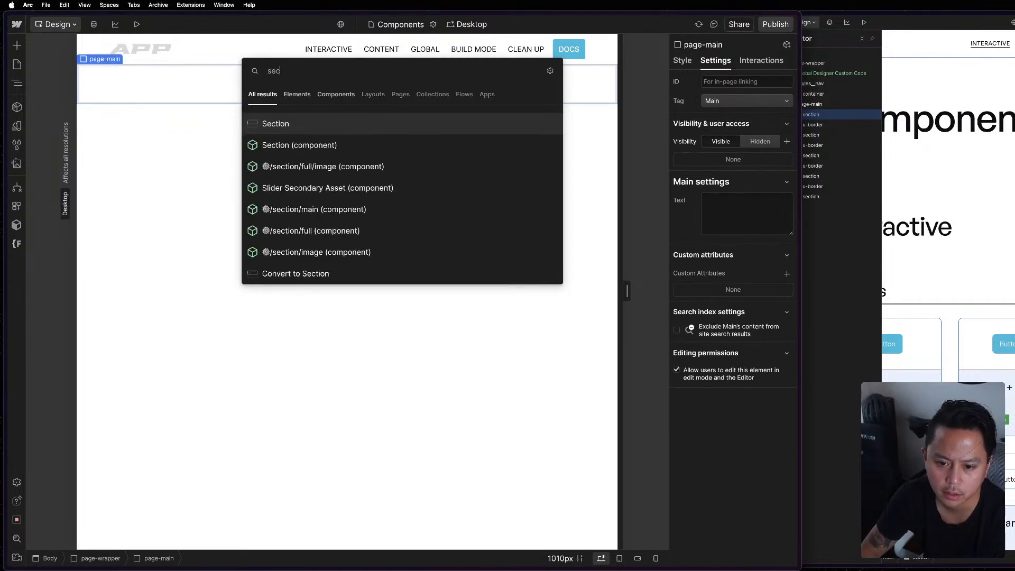
key(Return)
key(s)
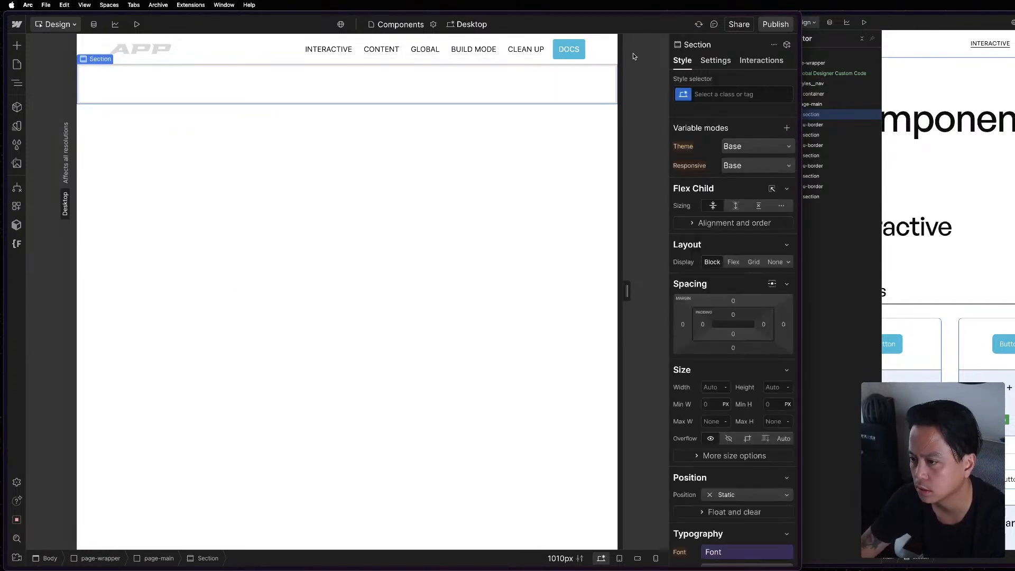
key(super+Return)
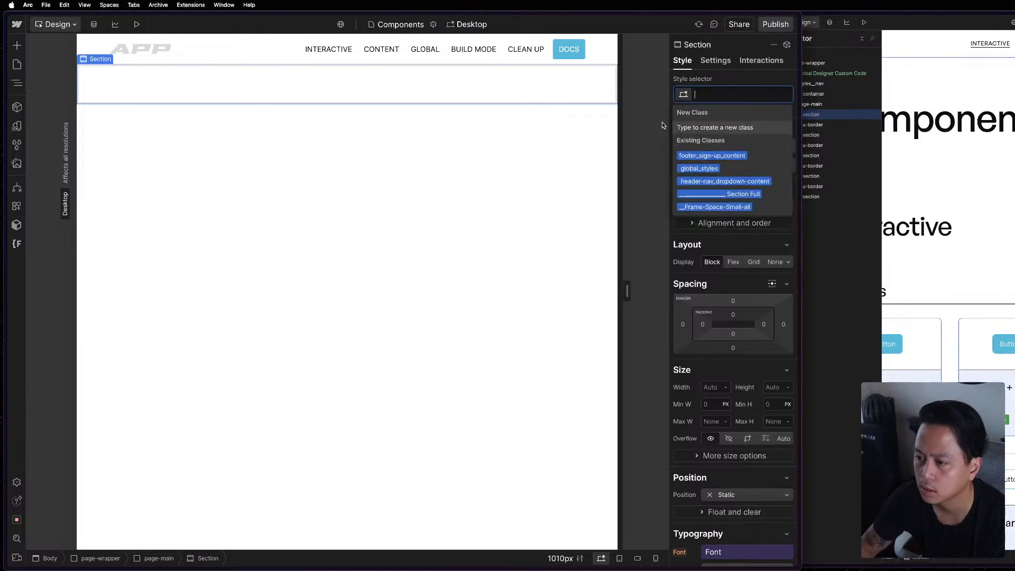
text(section)
key(Return)
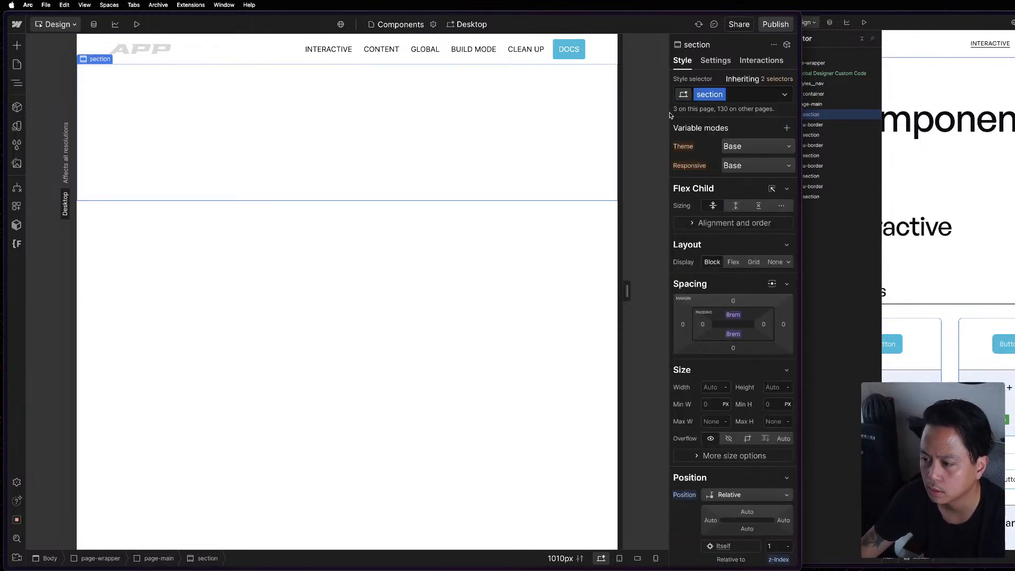
Expand the first section and its container in the reference project to examine their nested elements.
click(887, 136)
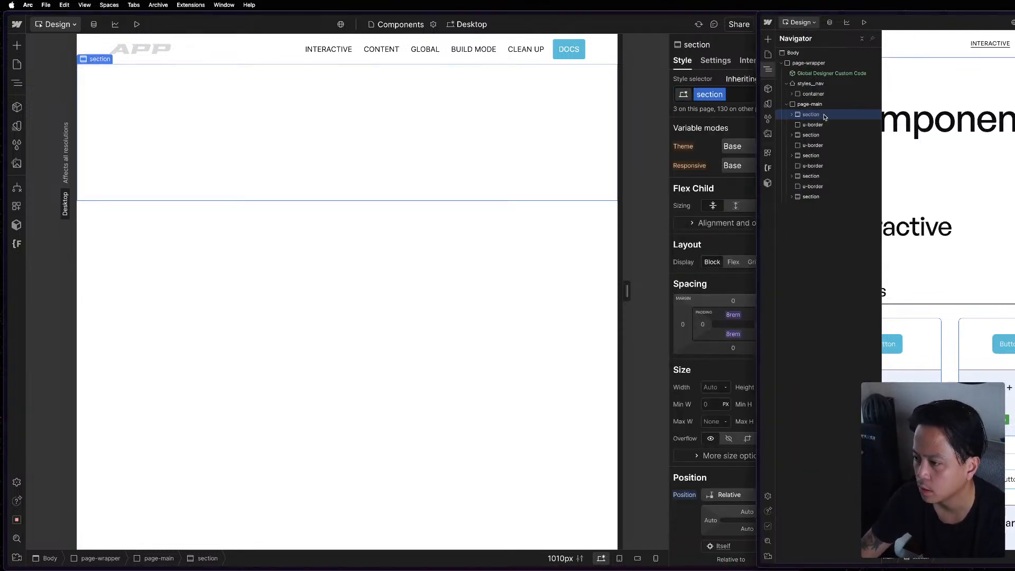
click(792, 115)
click(797, 125)
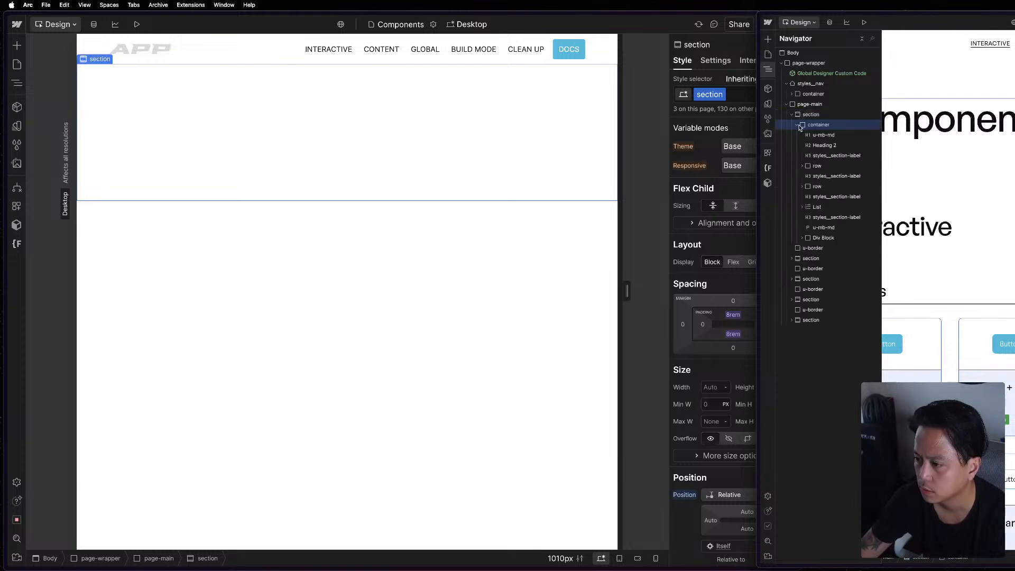
click(355, 124)
key(super+e)
text(cont)
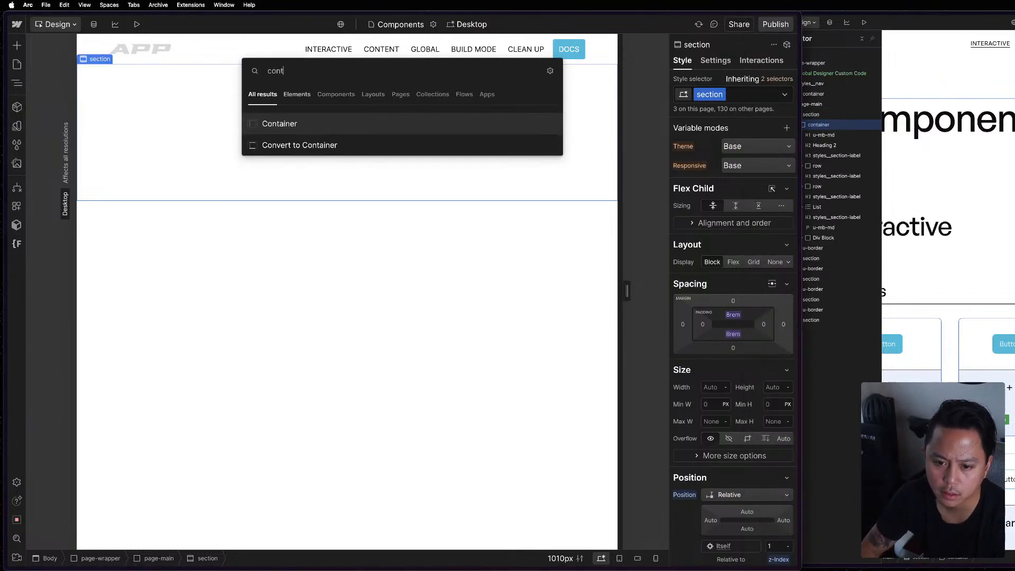
key(Return)
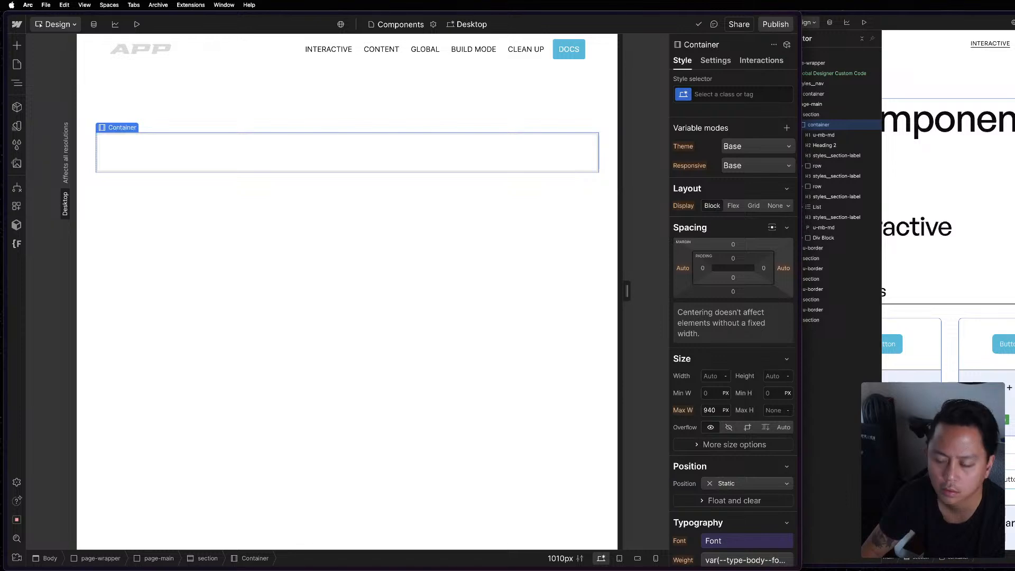
key(BackSpace)
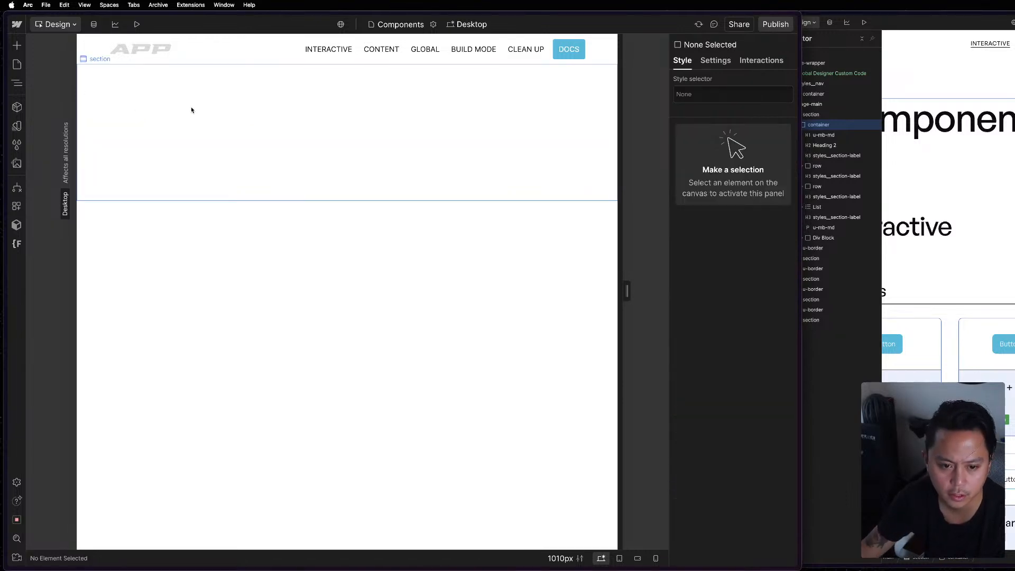
Add a Div Block inside the section and give it the existing class container.
click(191, 110)
key(super+e)
text(d)
key(Return)
key(super+Return)
text(c)
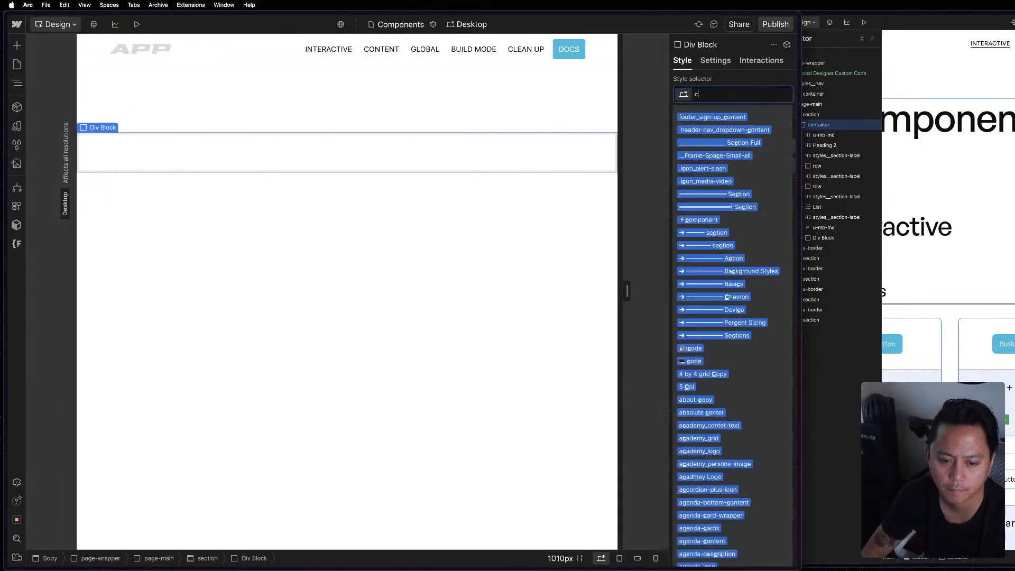
text(ontainer)
key(Return)
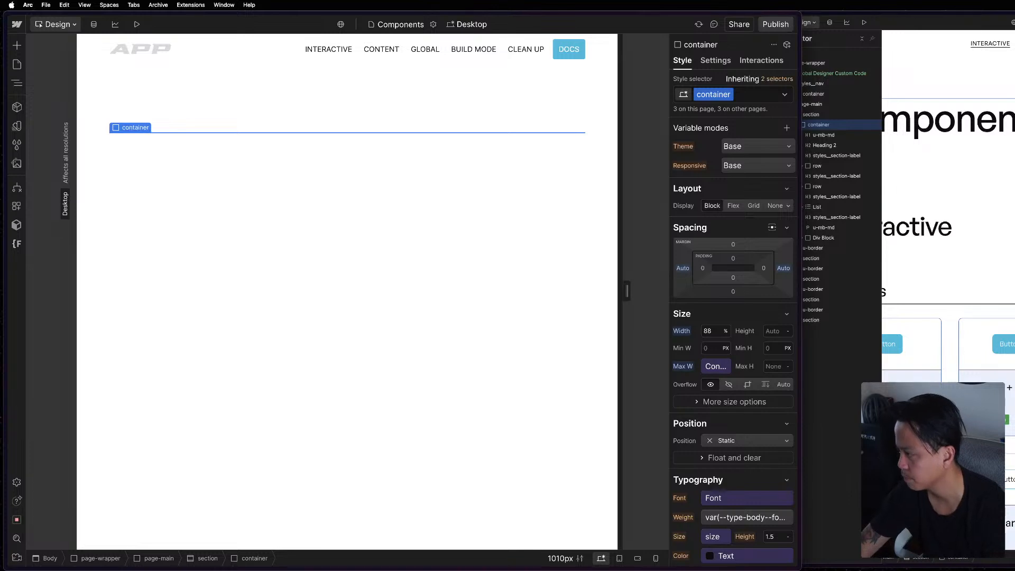
Link the container's maximum width to the Max-Width variable in the Responsive collection's Container group.
key(super+grave)
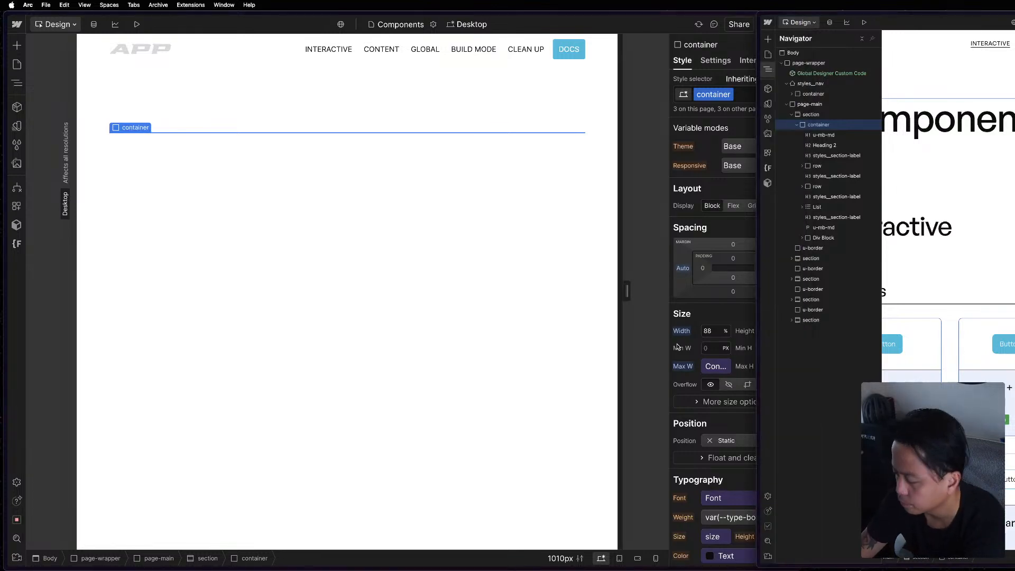
click(719, 72)
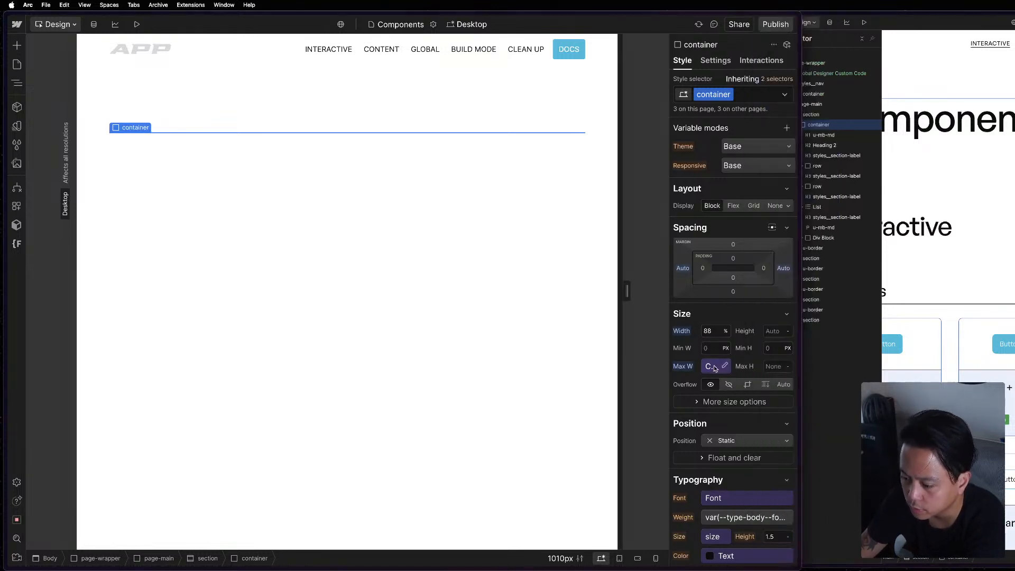
click(715, 367)
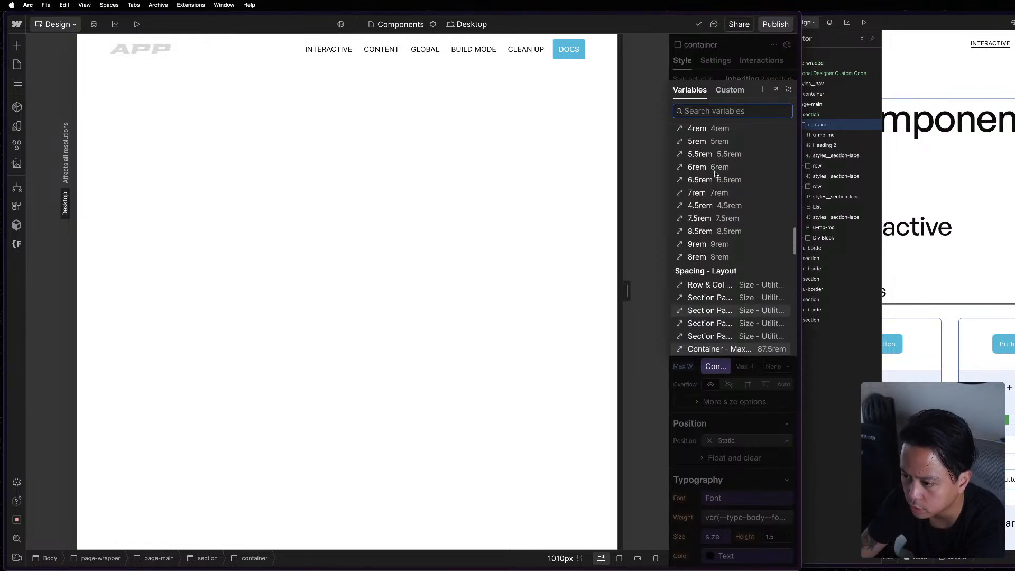
scroll(733, 243, up, 10)
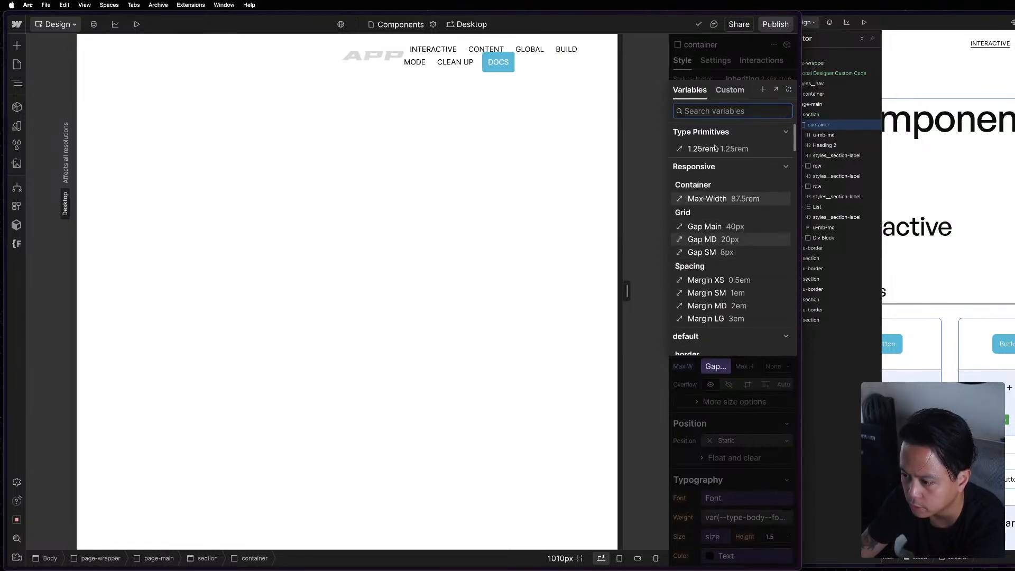
click(710, 200)
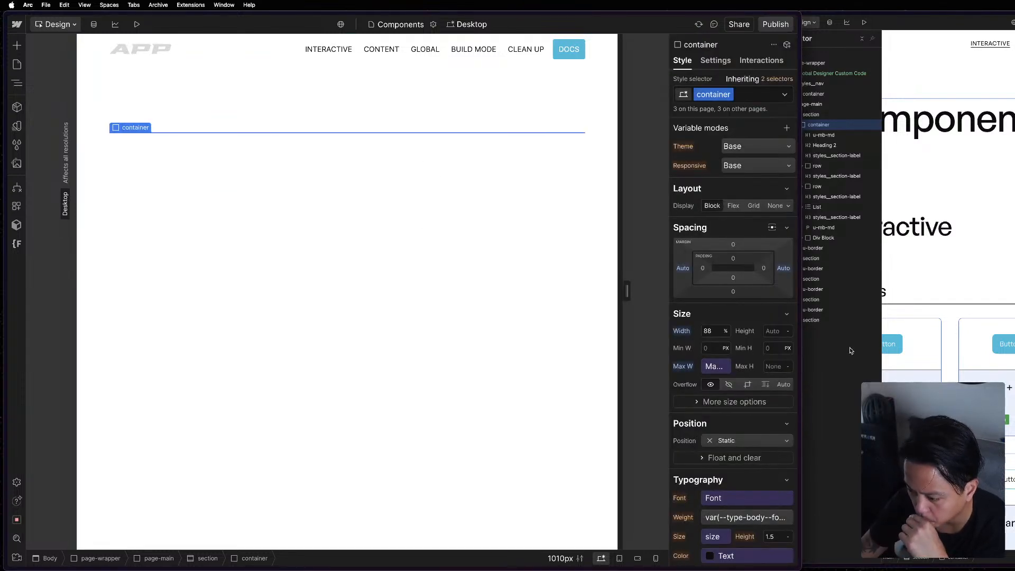
Copy the Components H1 heading with class u-mb-md from the reference project and paste it into the container.
click(833, 375)
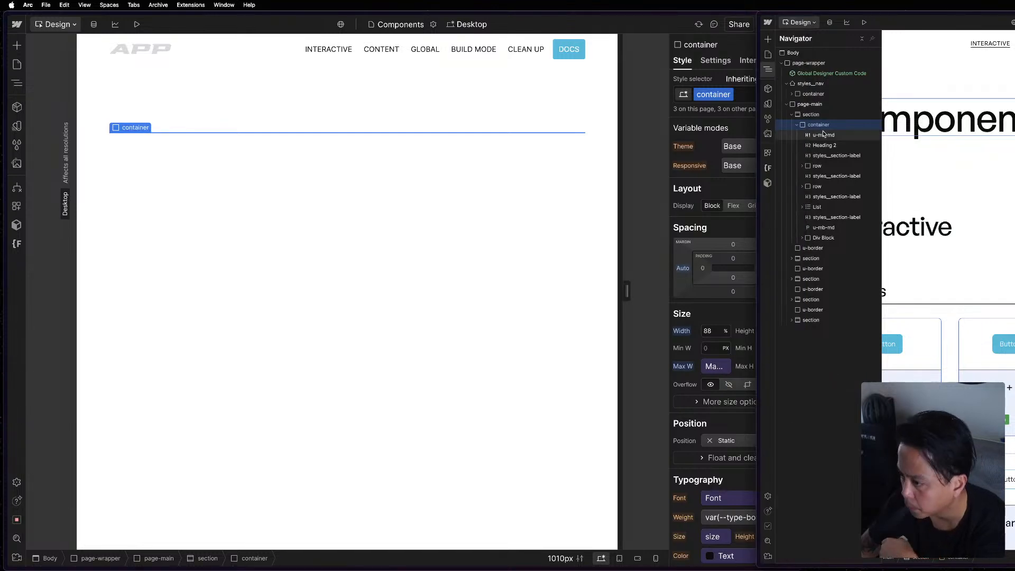
click(823, 135)
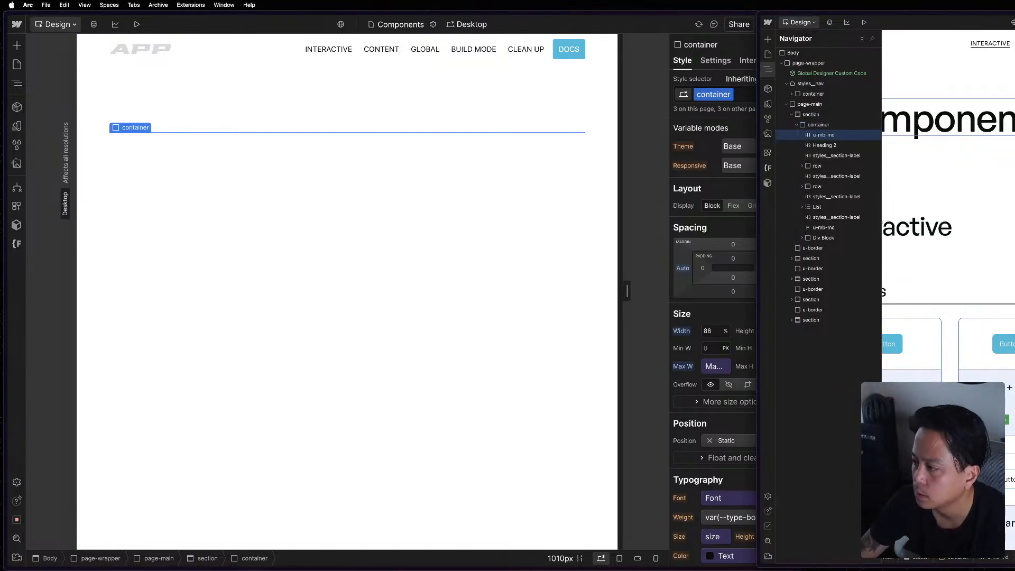
click(145, 135)
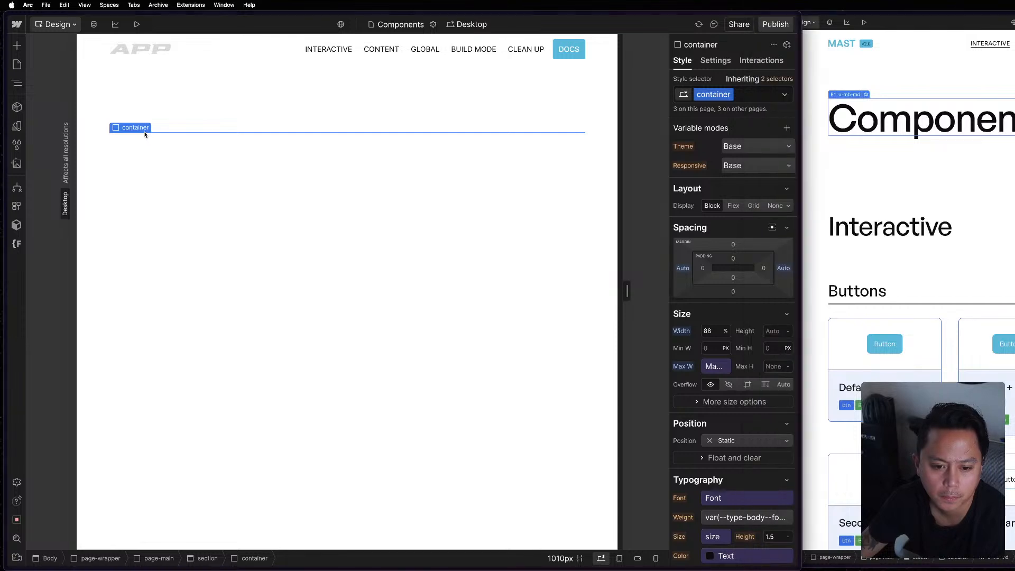
key(super+v)
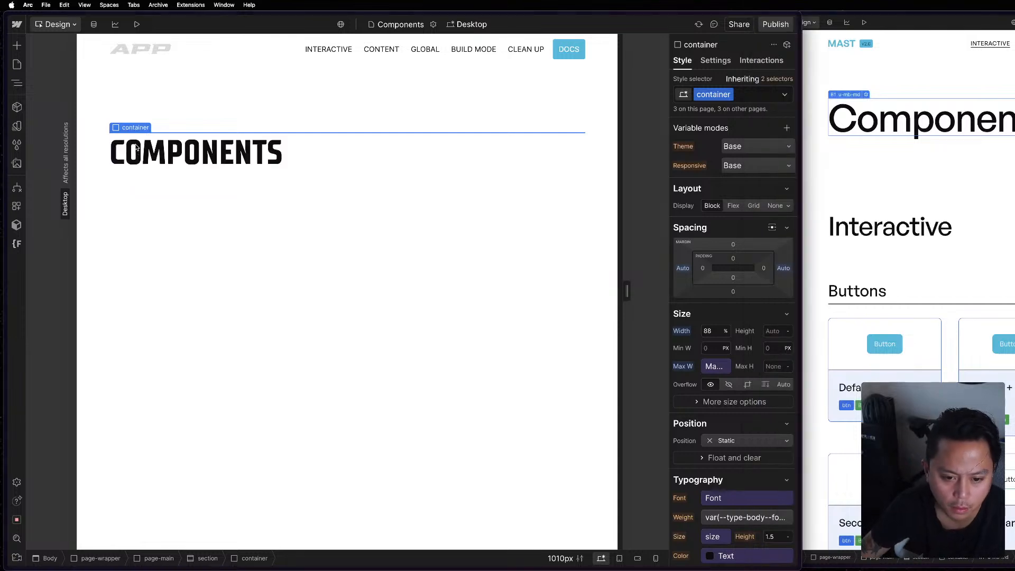
Copy the Interactive H2 heading from the reference project and paste it after the Components heading.
click(210, 165)
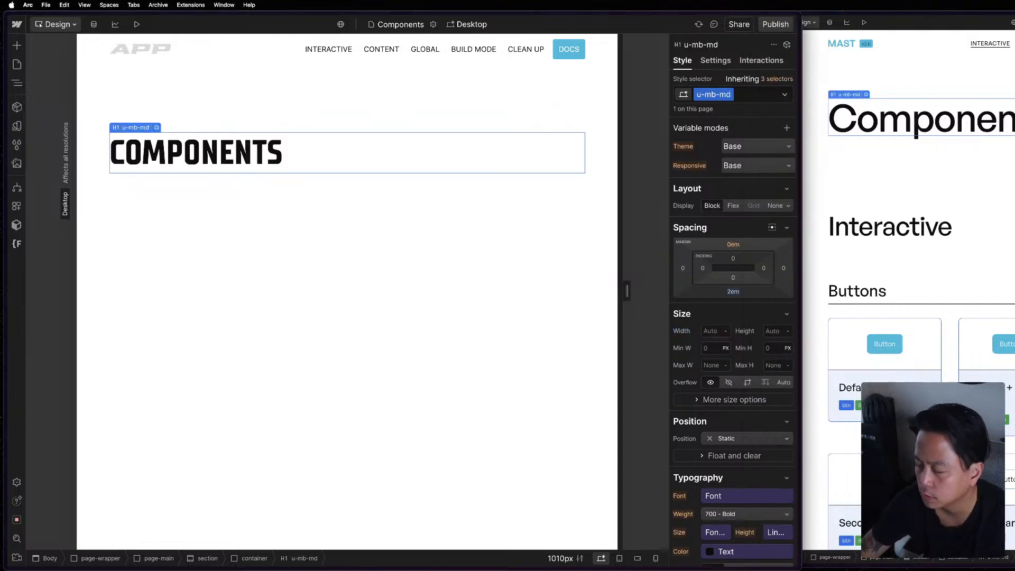
click(926, 114)
key(z)
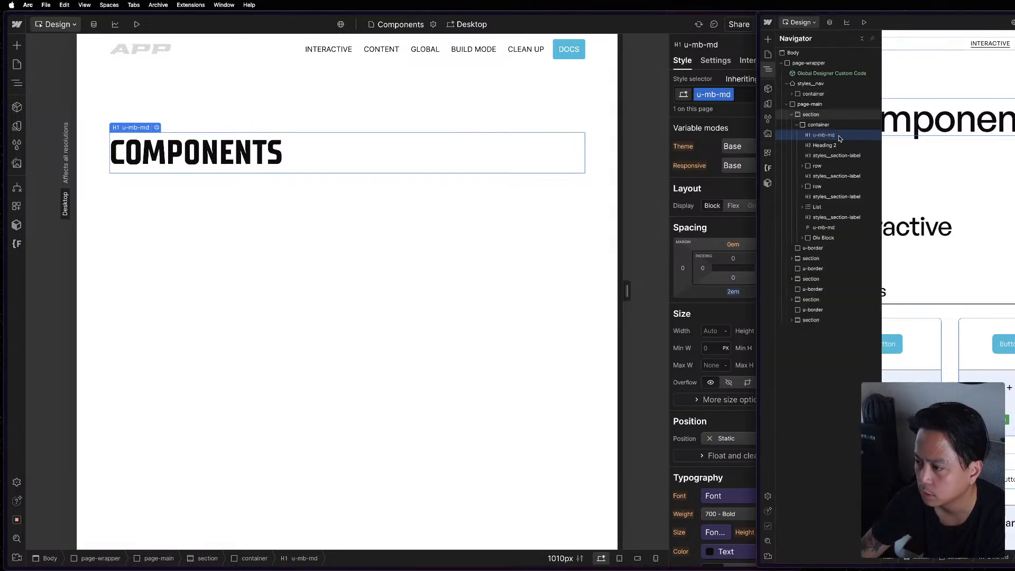
click(833, 145)
click(431, 175)
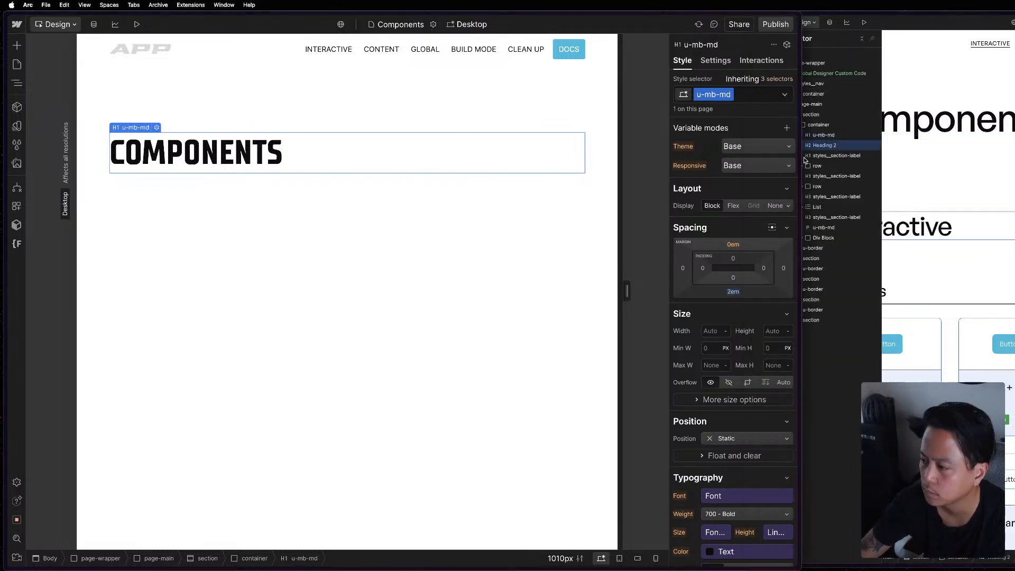
key(super+v)
Try to paste the reference project's first styles__section-label heading after the Interactive heading, and undo the paste.
click(835, 154)
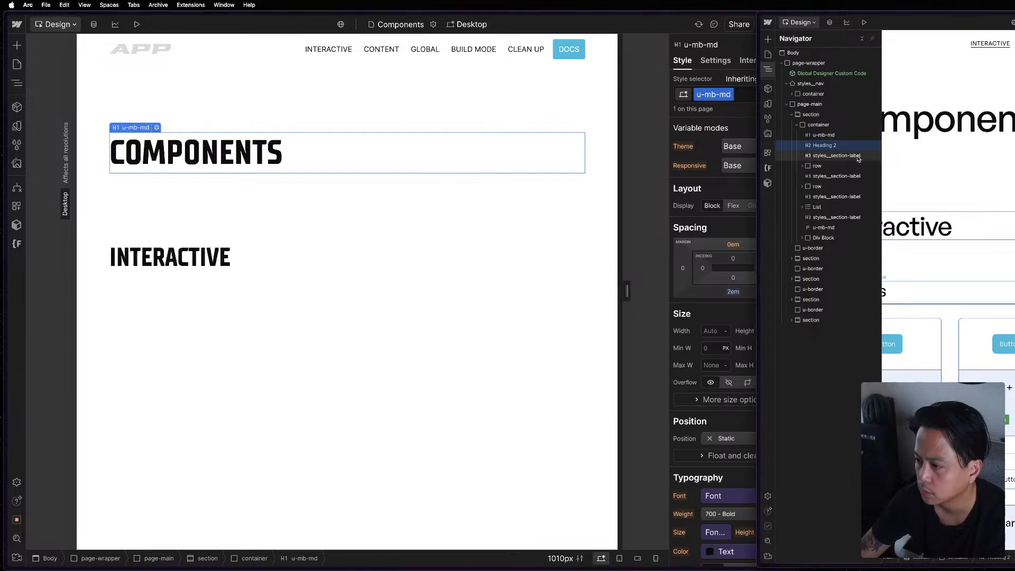
click(853, 155)
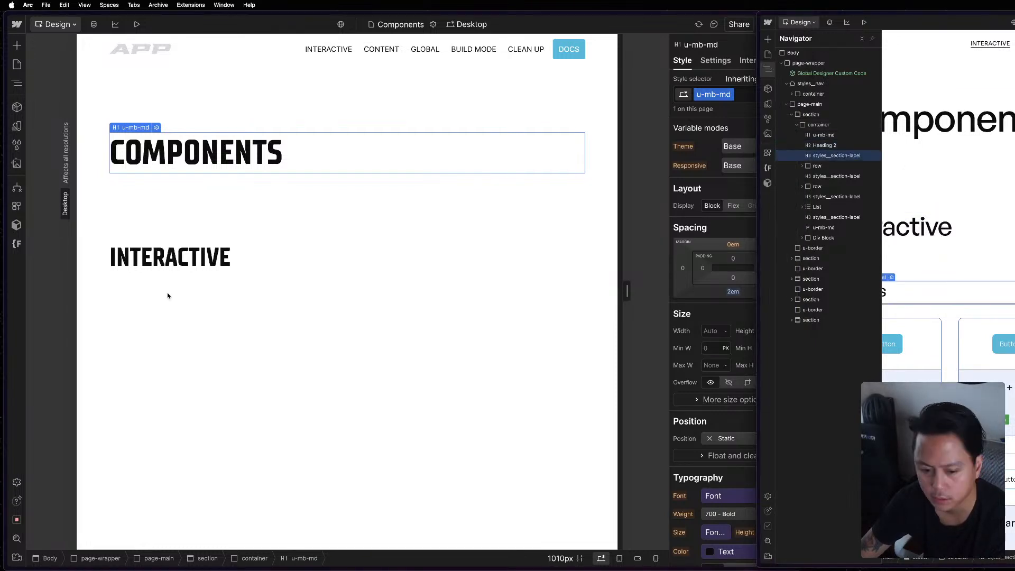
click(200, 265)
double_click(199, 262)
key(Escape)
key(super+v)
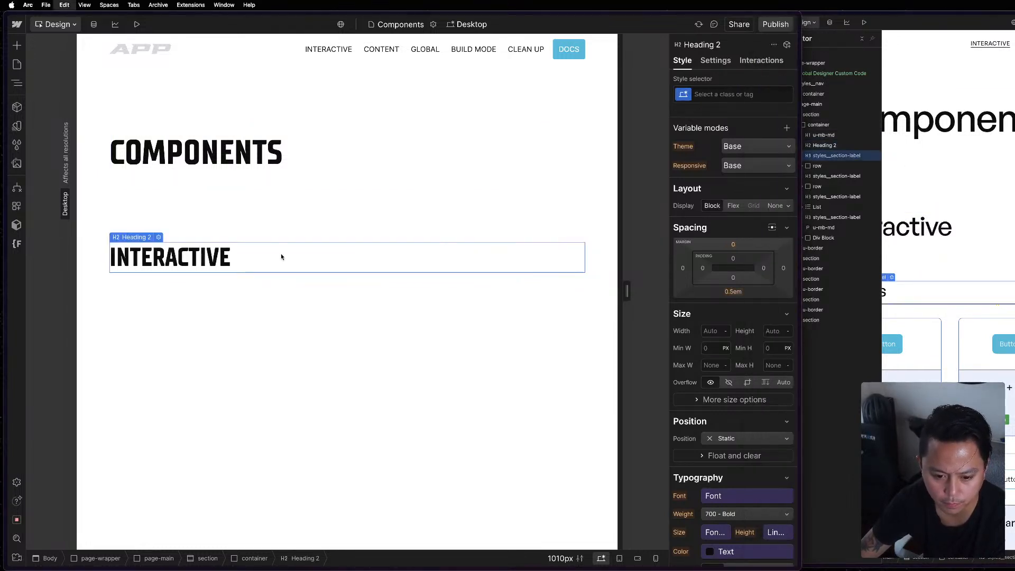
key(super+z)
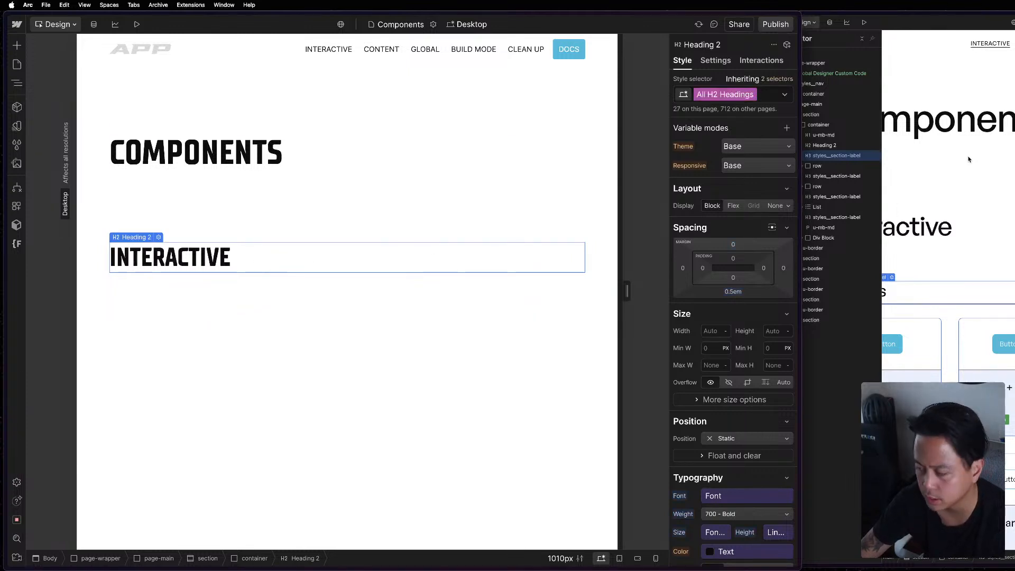
Copy the Buttons heading with class styles__section-label from the reference project and paste it after the Interactive heading.
click(861, 155)
click(228, 248)
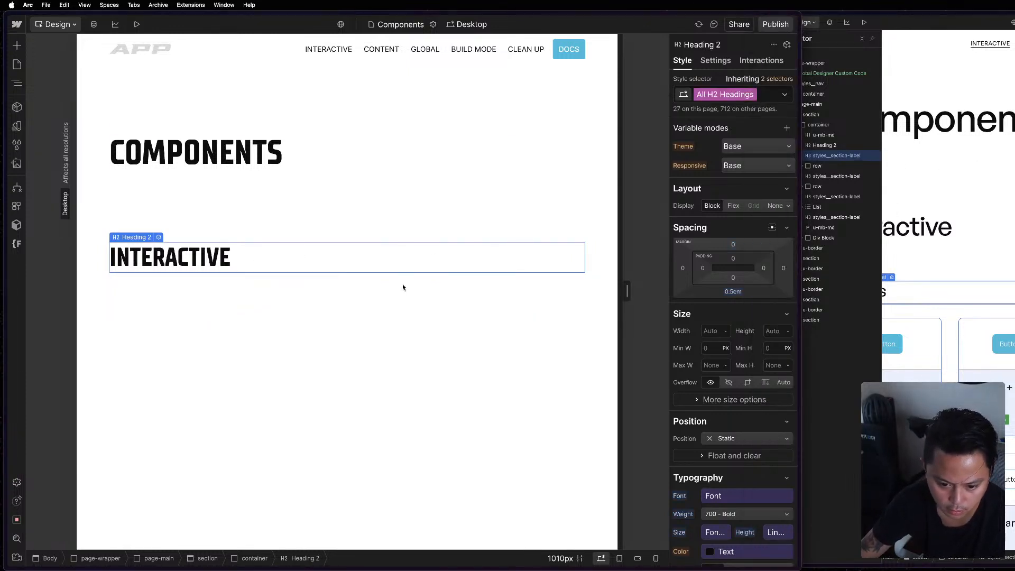
click(936, 232)
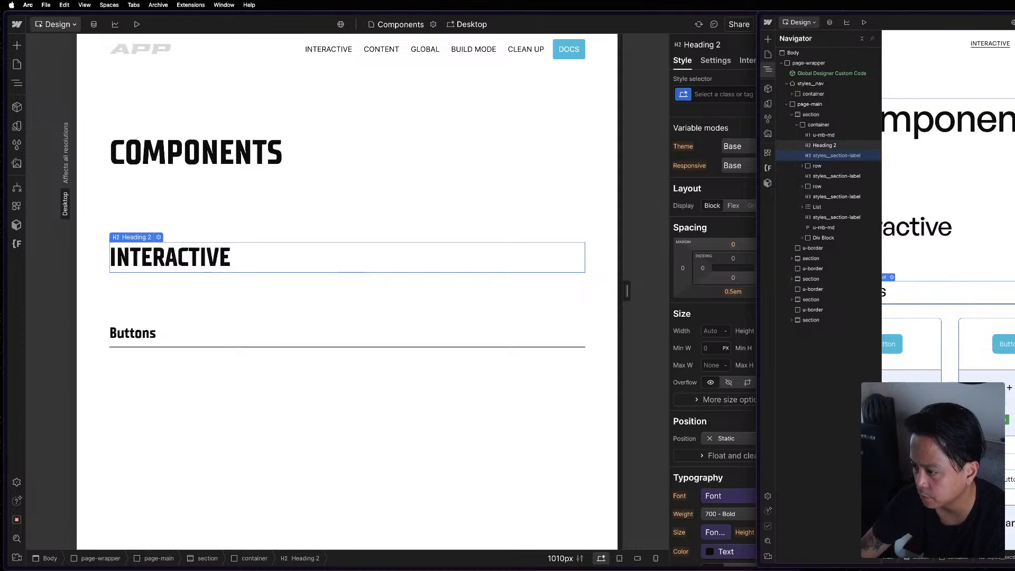
click(960, 272)
scroll(961, 273, down, 1)
click(241, 339)
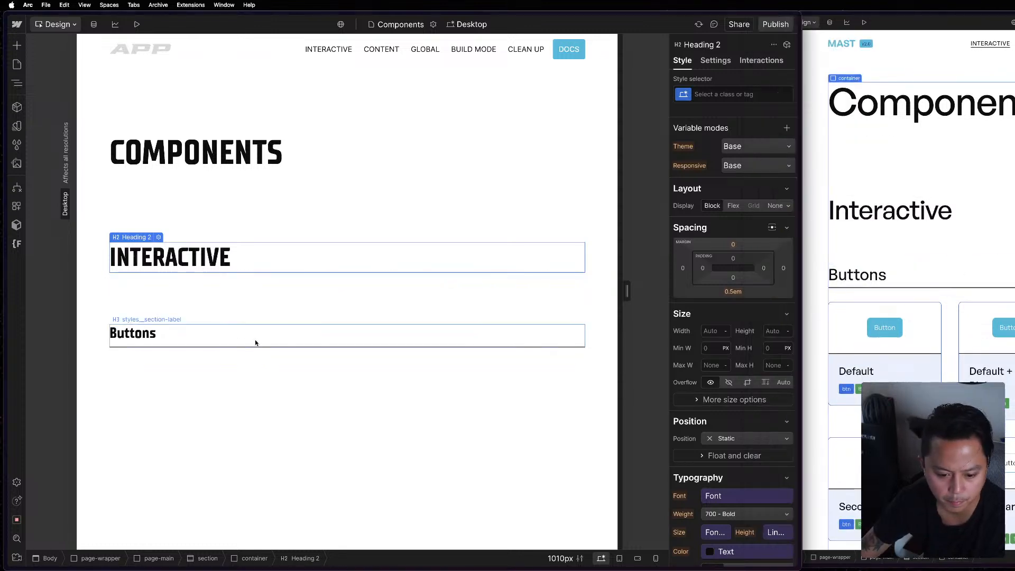
Insert a Div Block after the Buttons heading, matching where the reference project places its first row.
click(932, 259)
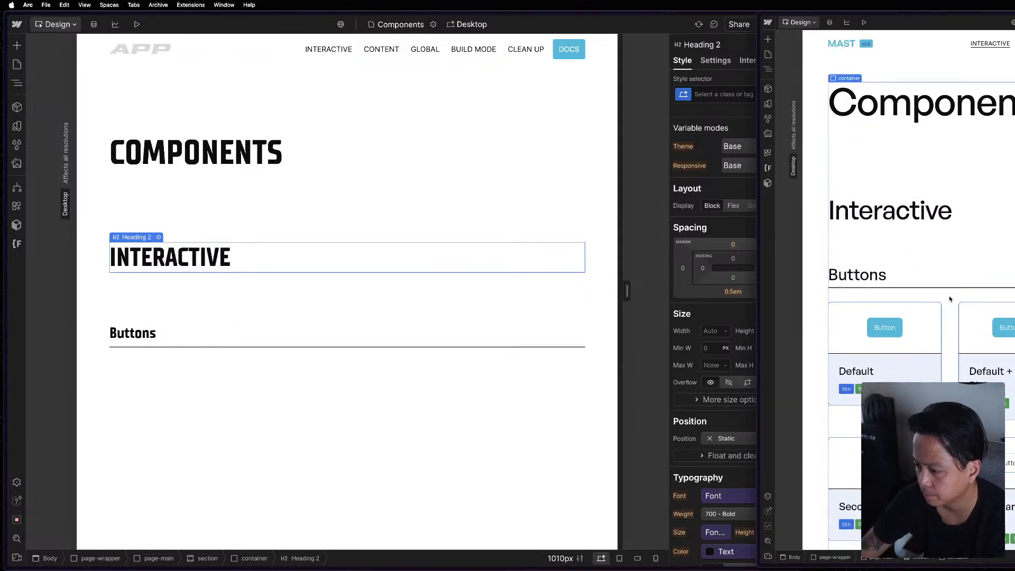
key(z)
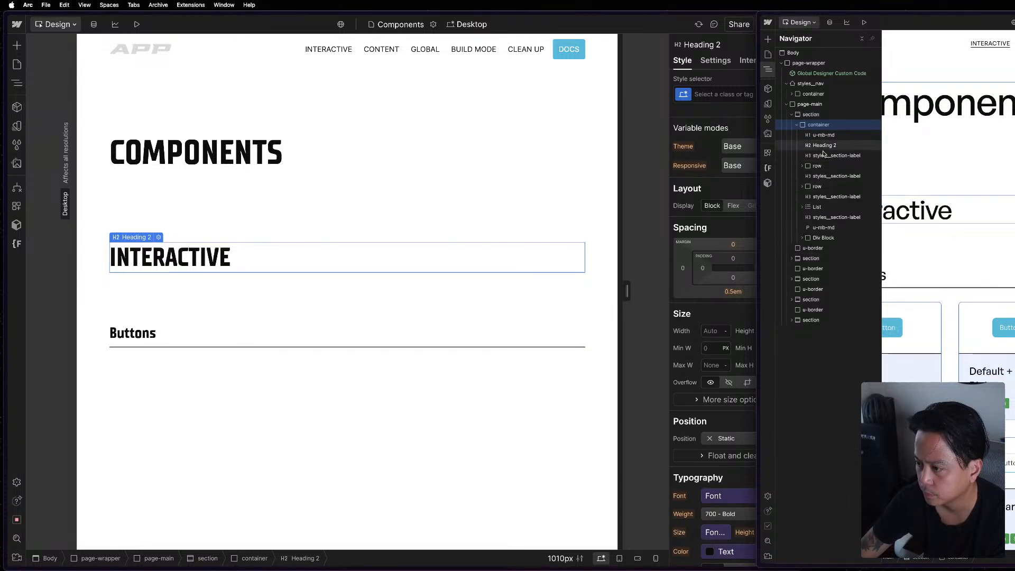
click(802, 167)
click(802, 167)
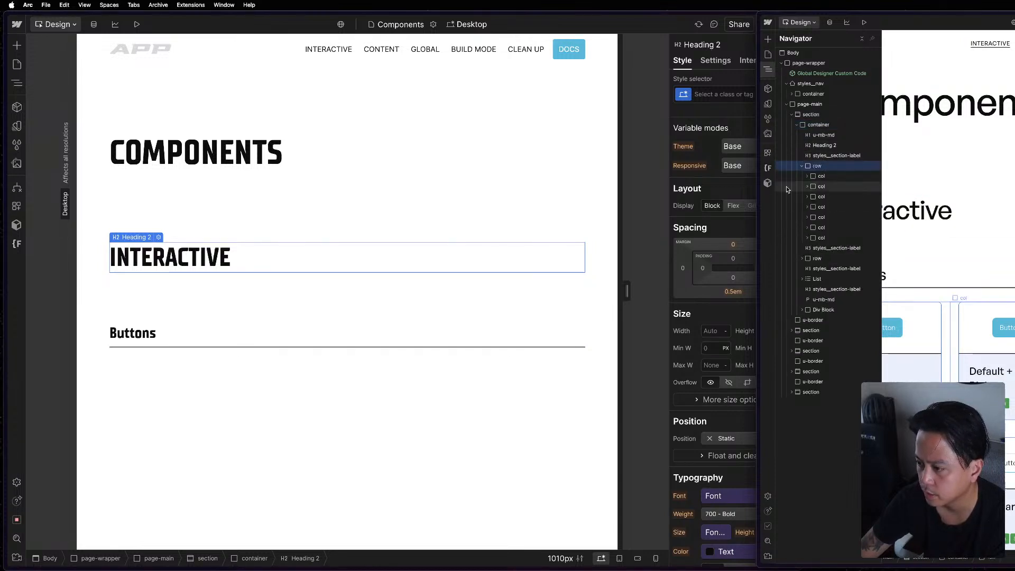
click(161, 339)
key(z)
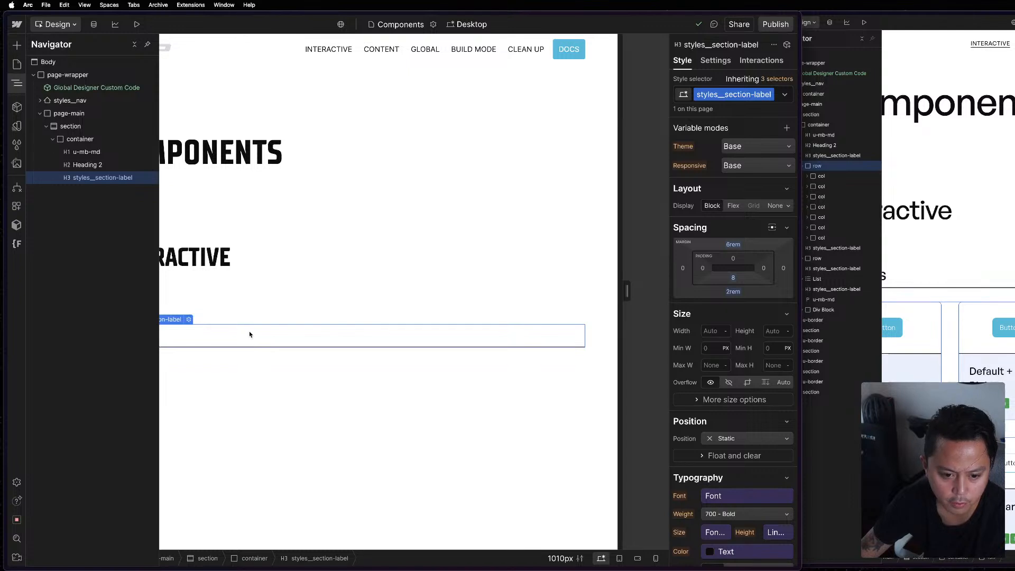
key(z)
key(cmd+k)
text(div)
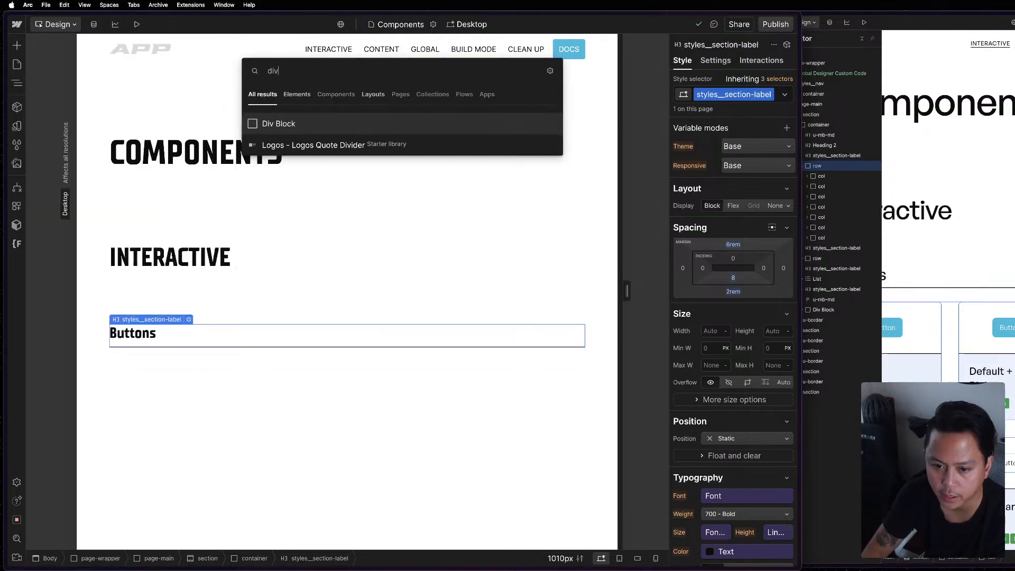
key(Return)
Assign the class row to the new div block.
key(cmd+Return)
text(row)
key(Return)
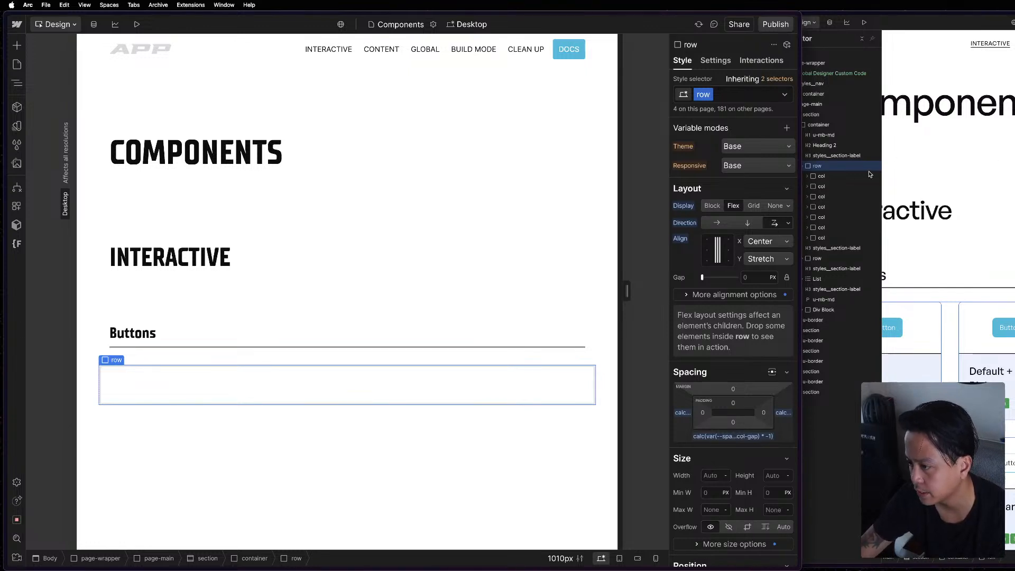
Link the row's gap to the Gap Main variable in the Responsive collection's Grid group.
click(870, 174)
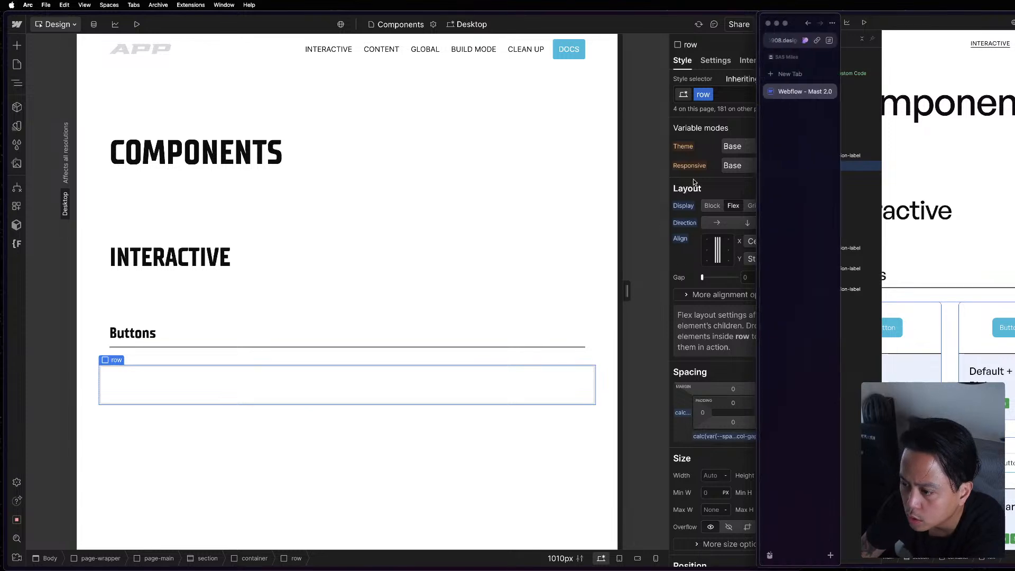
click(216, 373)
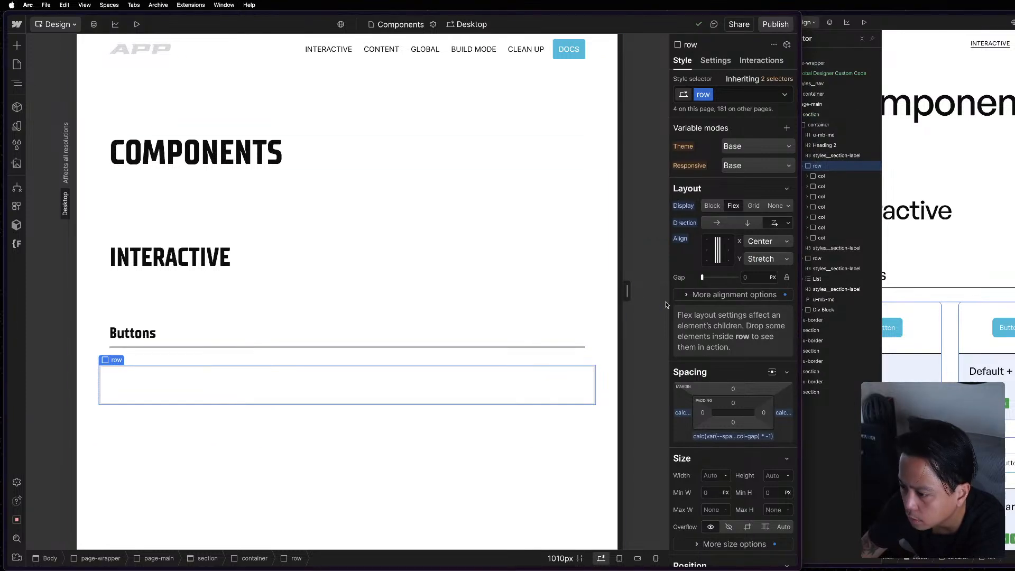
click(759, 296)
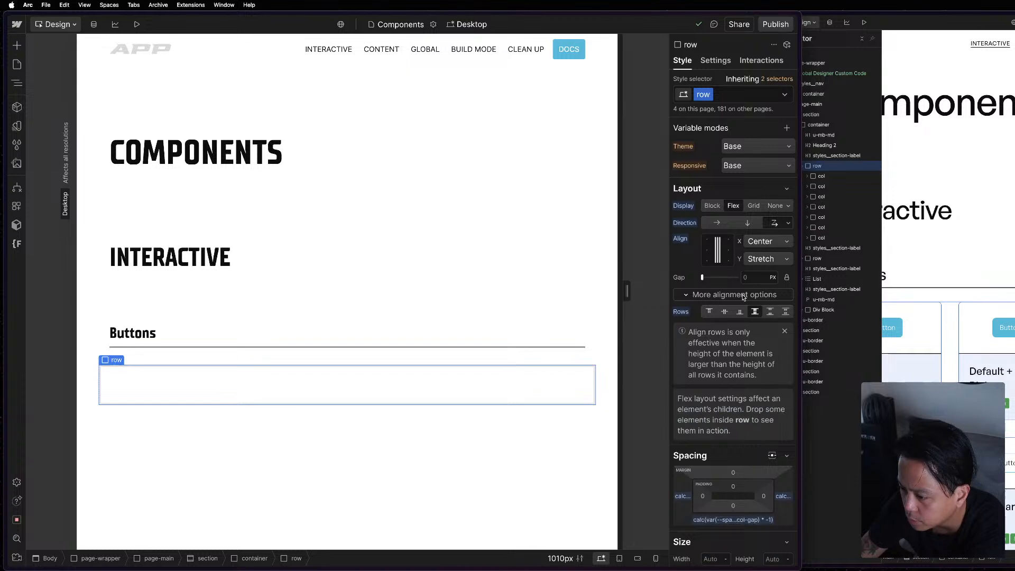
key(super+grave)
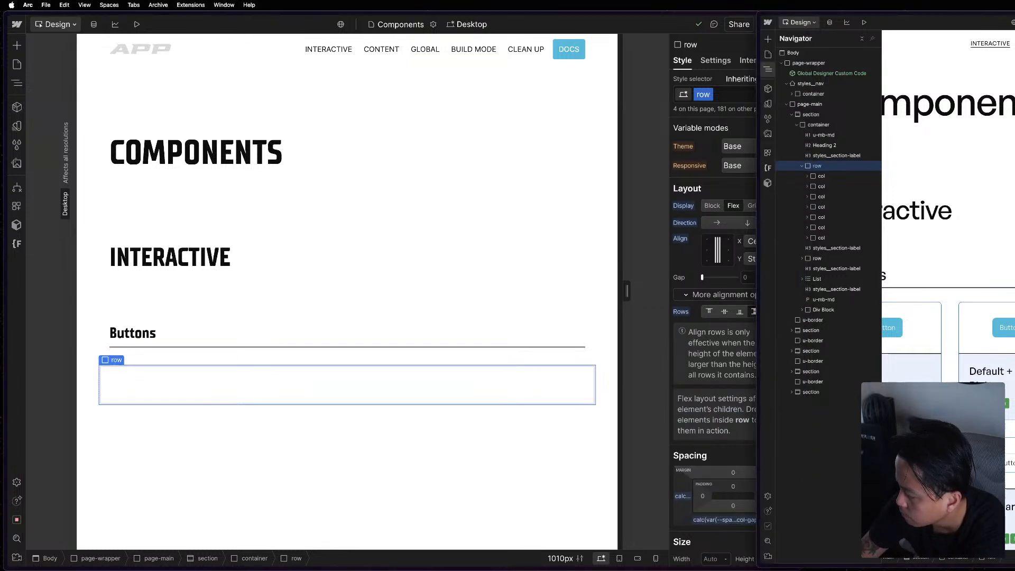
click(689, 304)
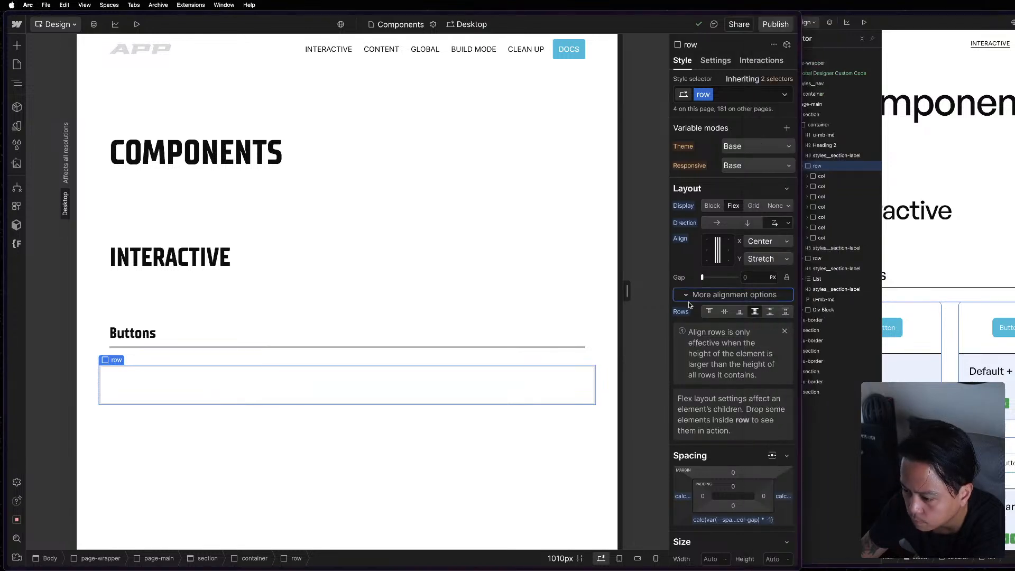
click(746, 276)
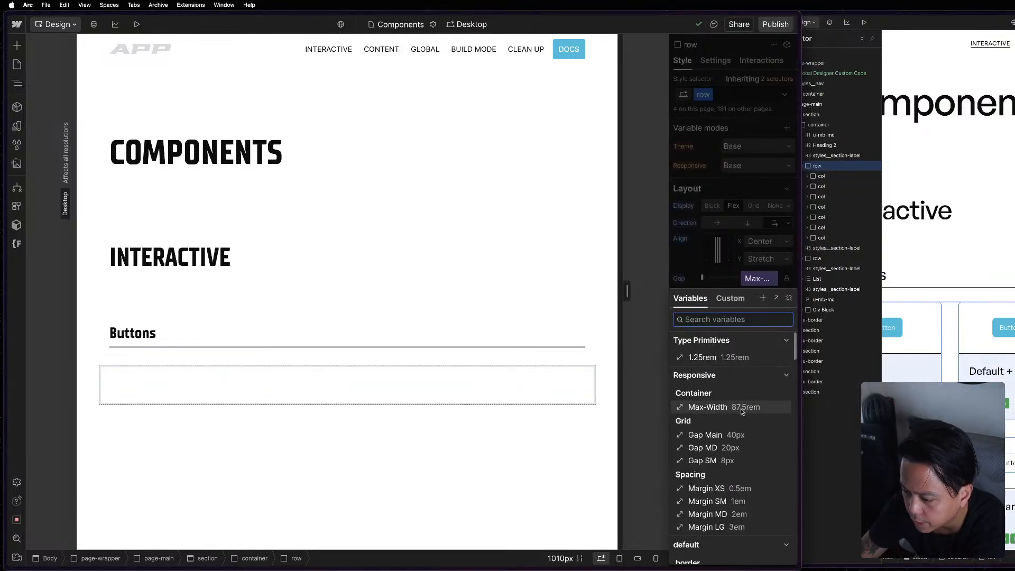
click(746, 436)
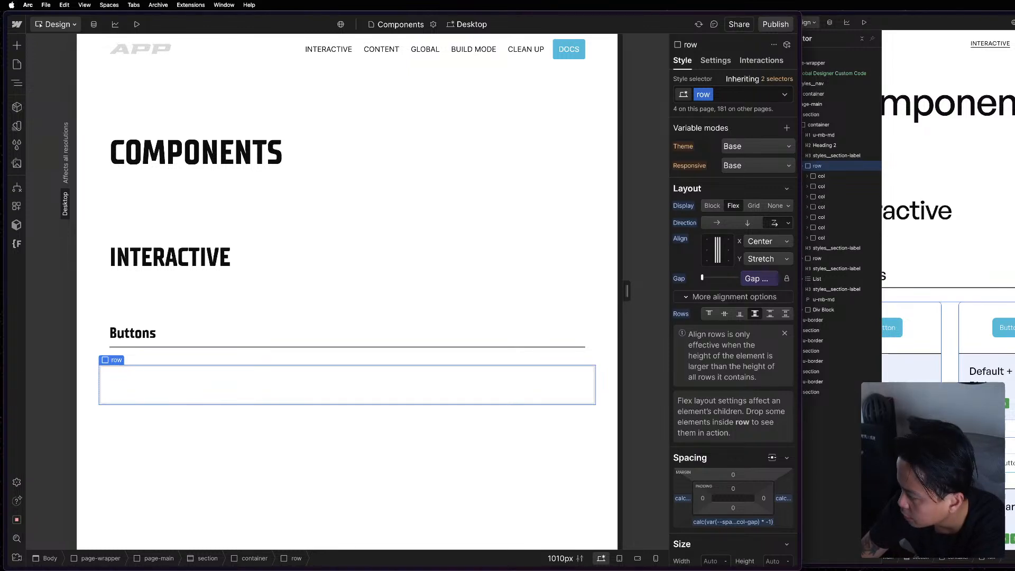
Reset the row's bottom margin to its initial value.
scroll(726, 373, down, 2)
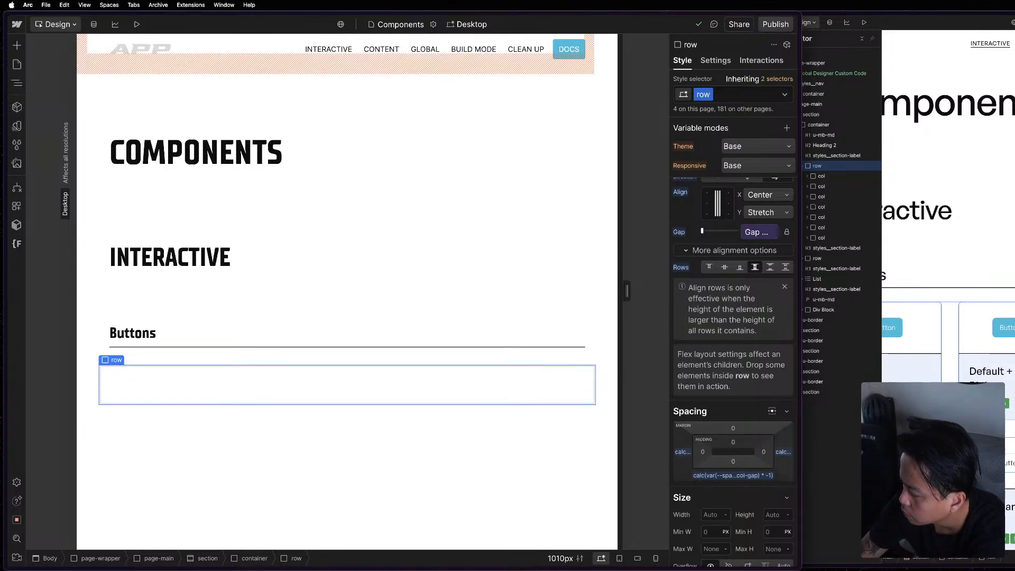
click(752, 478)
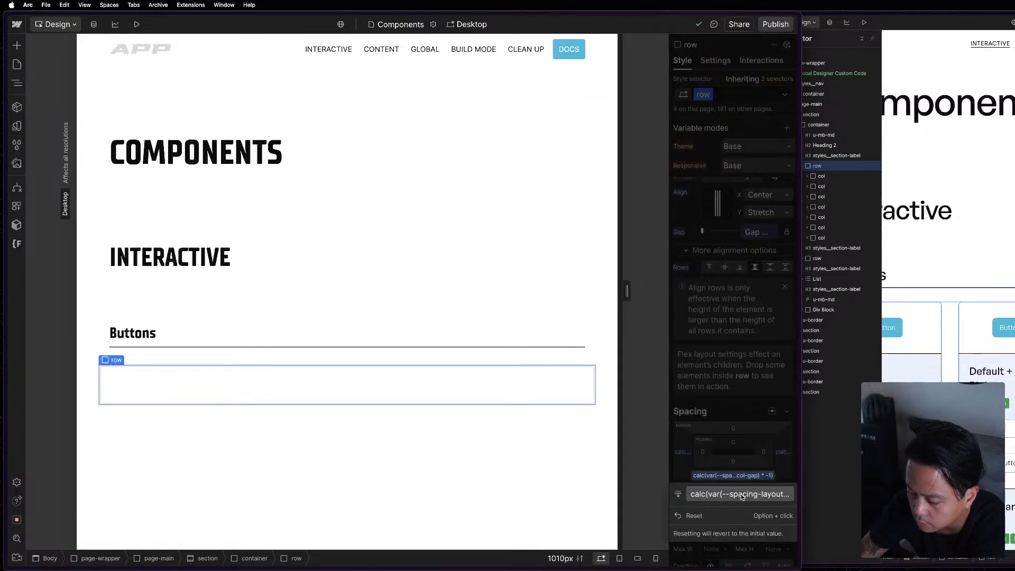
click(719, 516)
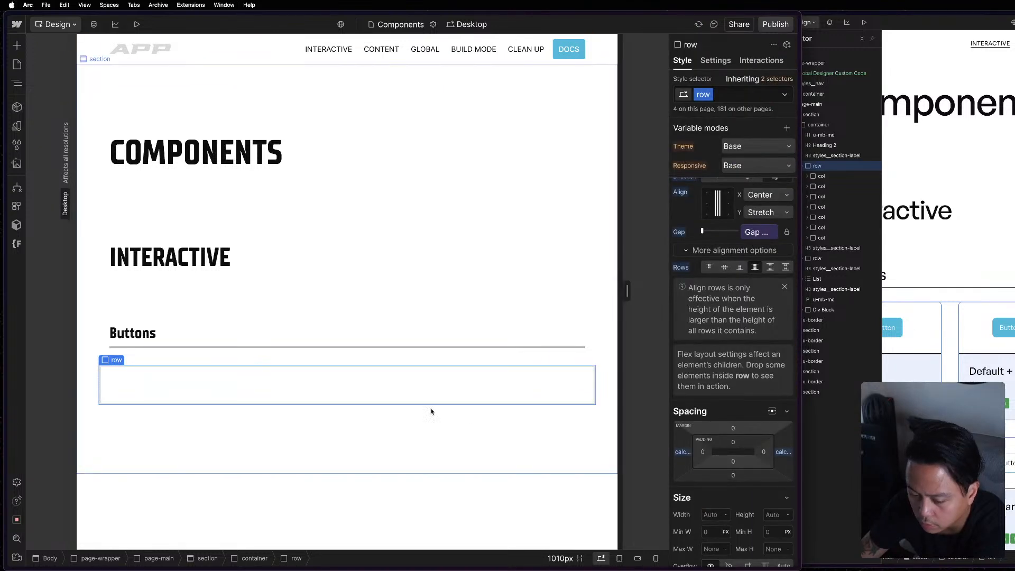
Check the row layouts on the Home page and in the APP Tour events page's Schedule, widening the canvas to 1182 px.
click(17, 64)
click(79, 103)
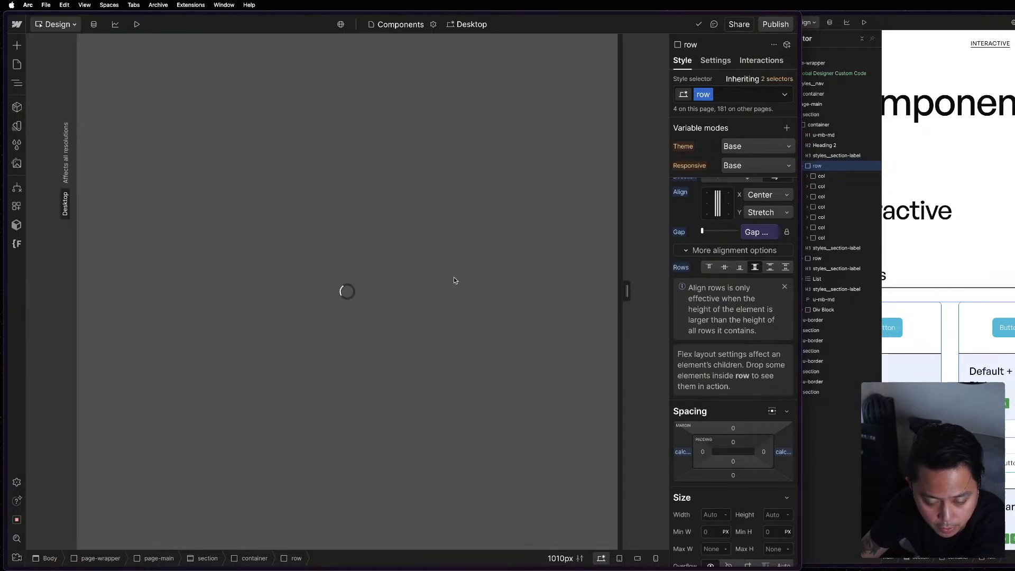
scroll(447, 282, down, 10)
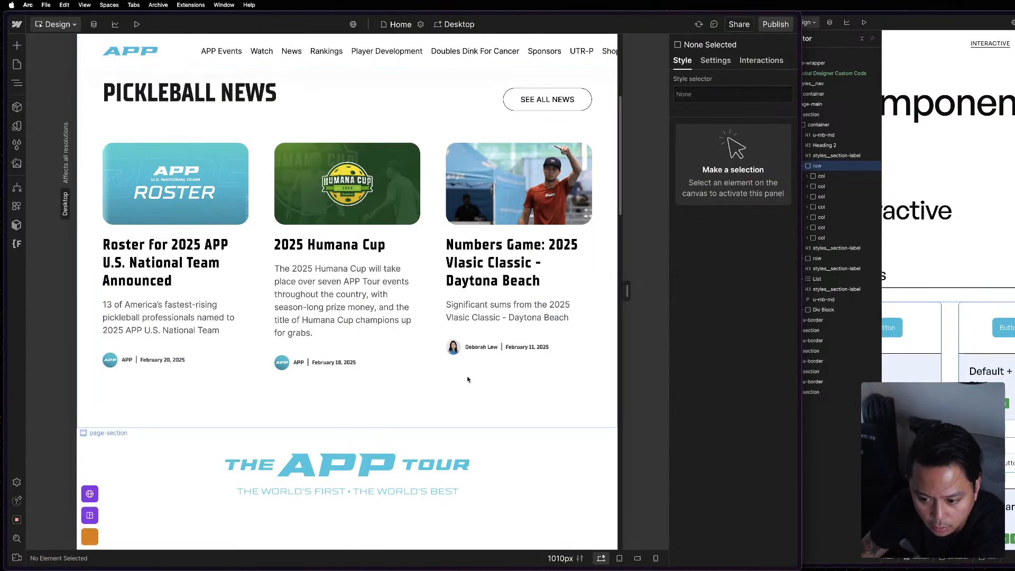
scroll(468, 379, down, 5)
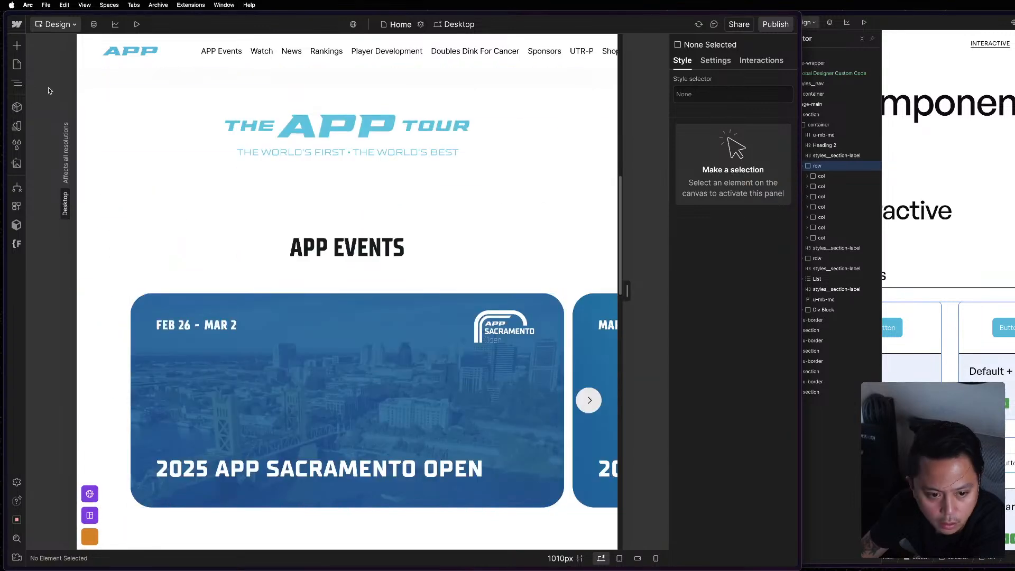
click(17, 64)
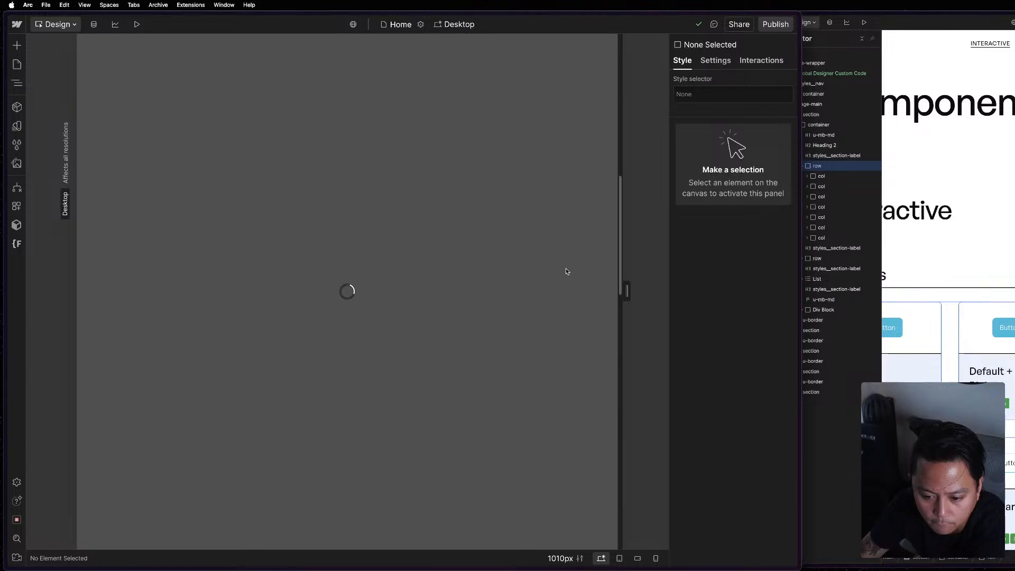
scroll(551, 306, down, 6)
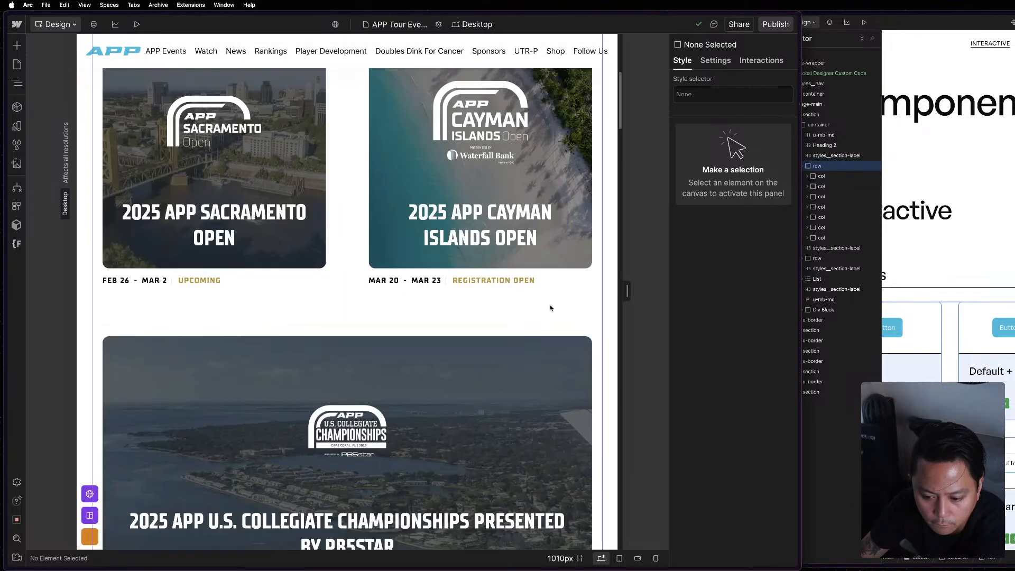
scroll(550, 307, down, 15)
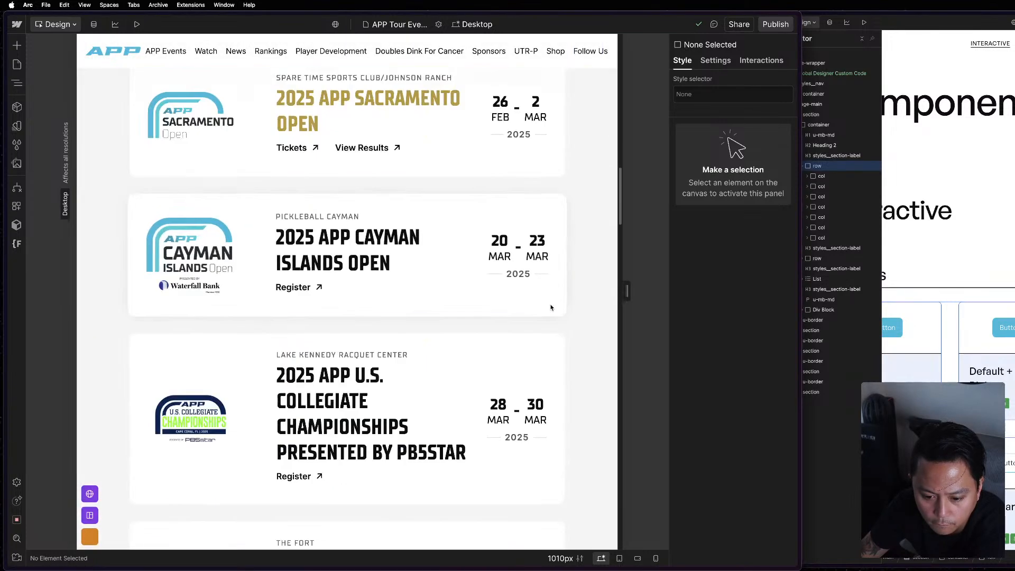
drag(627, 291, 878, 303)
scroll(633, 279, up, 20)
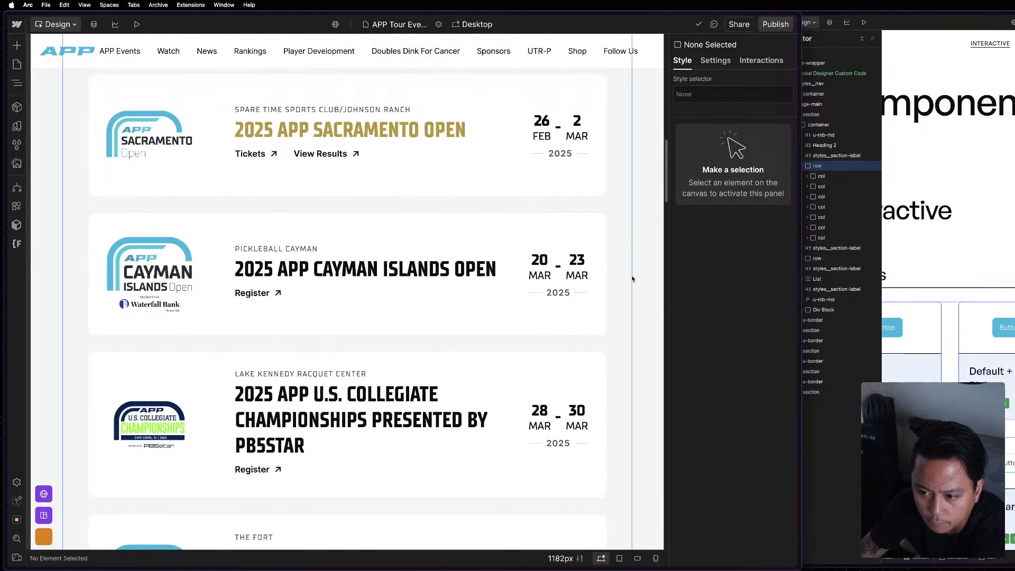
scroll(632, 279, down, 4)
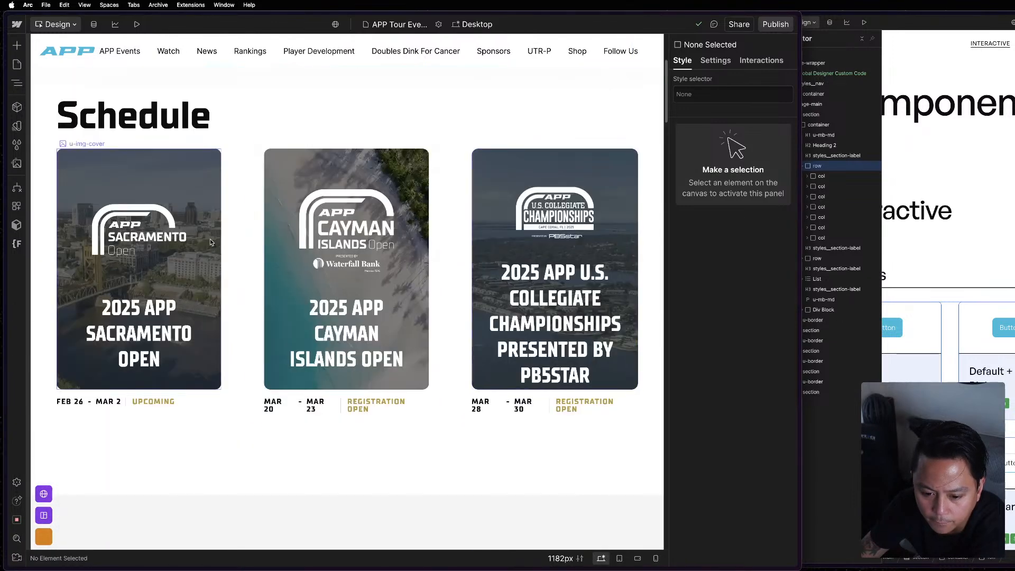
click(172, 202)
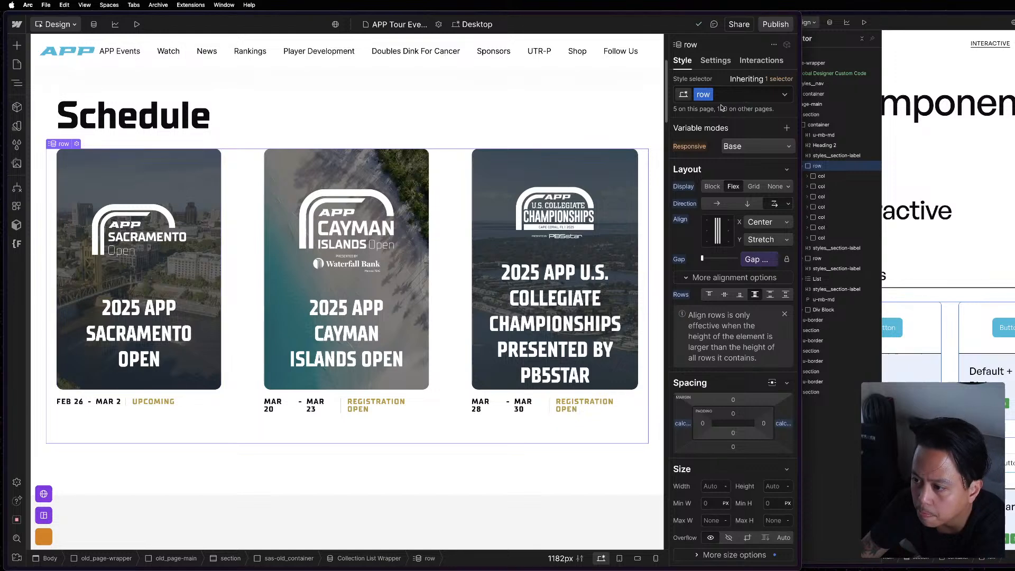
Compare the Schedule's col element with the reference project's column and reset the col class's bottom margin.
click(468, 314)
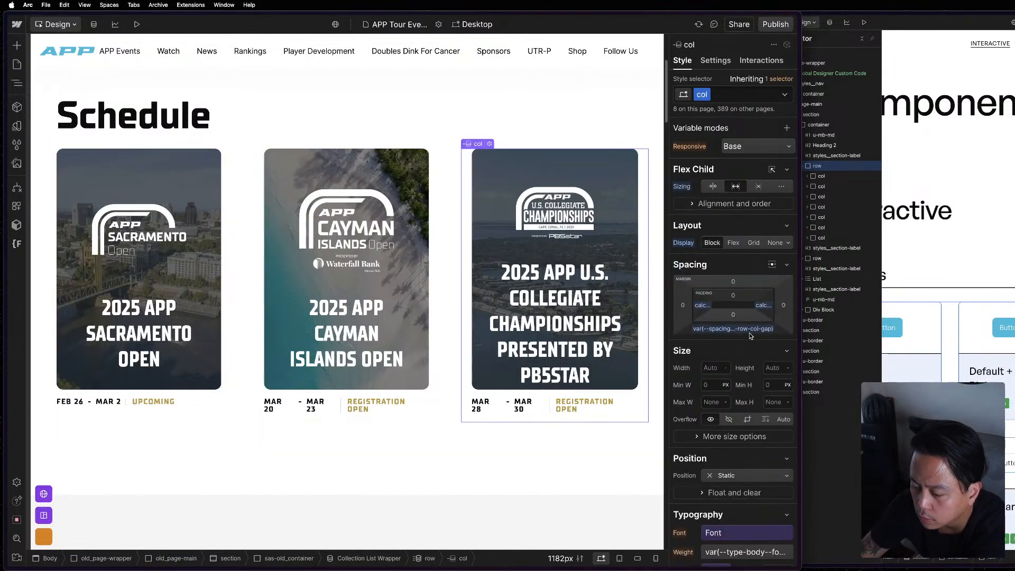
click(990, 288)
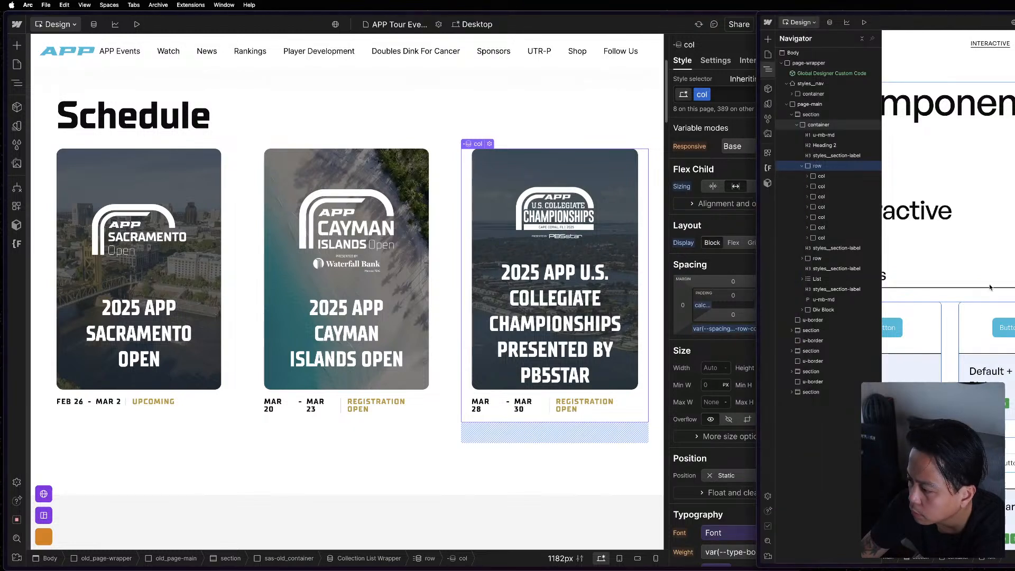
click(953, 342)
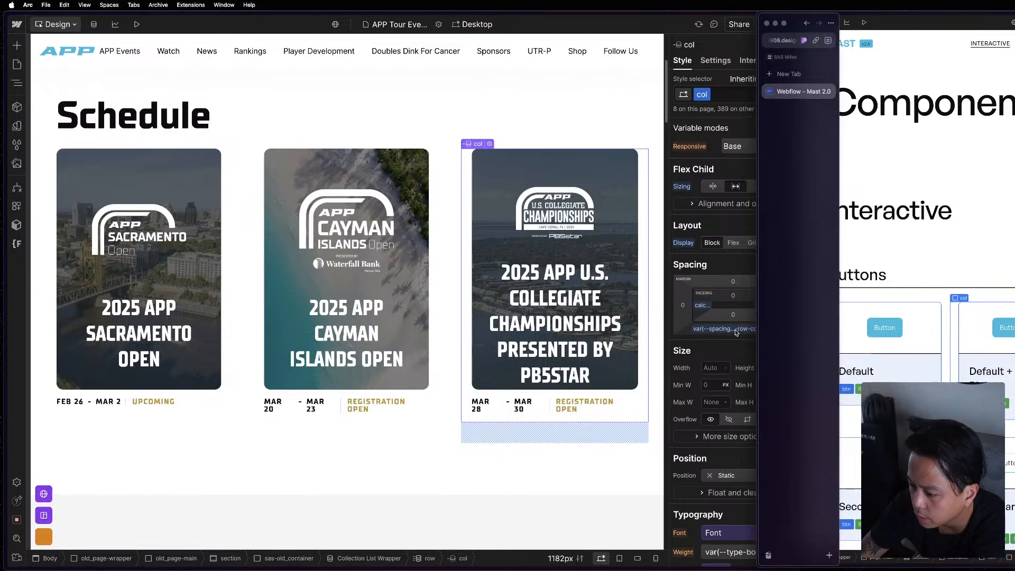
click(735, 329)
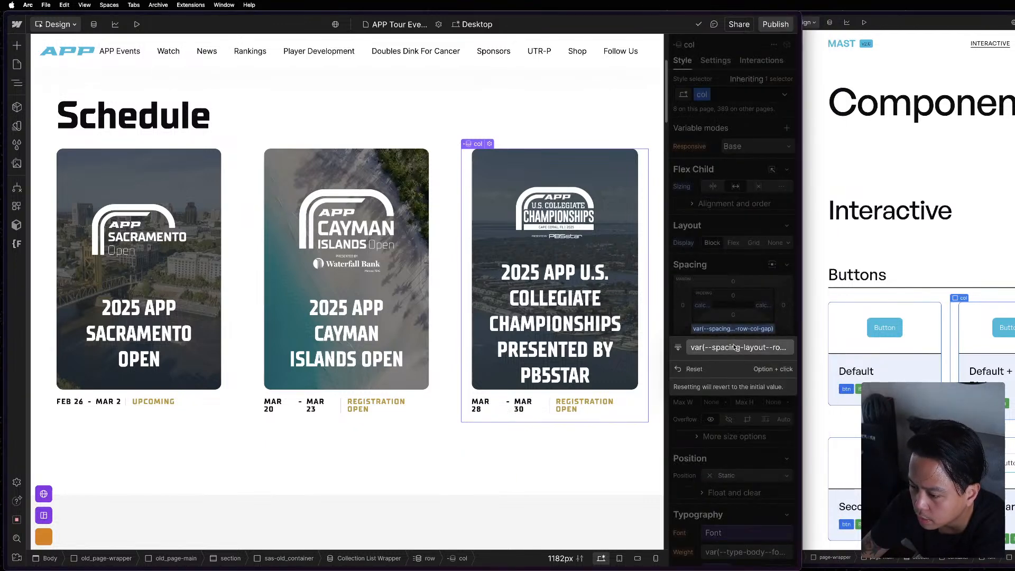
click(734, 347)
click(731, 343)
click(694, 372)
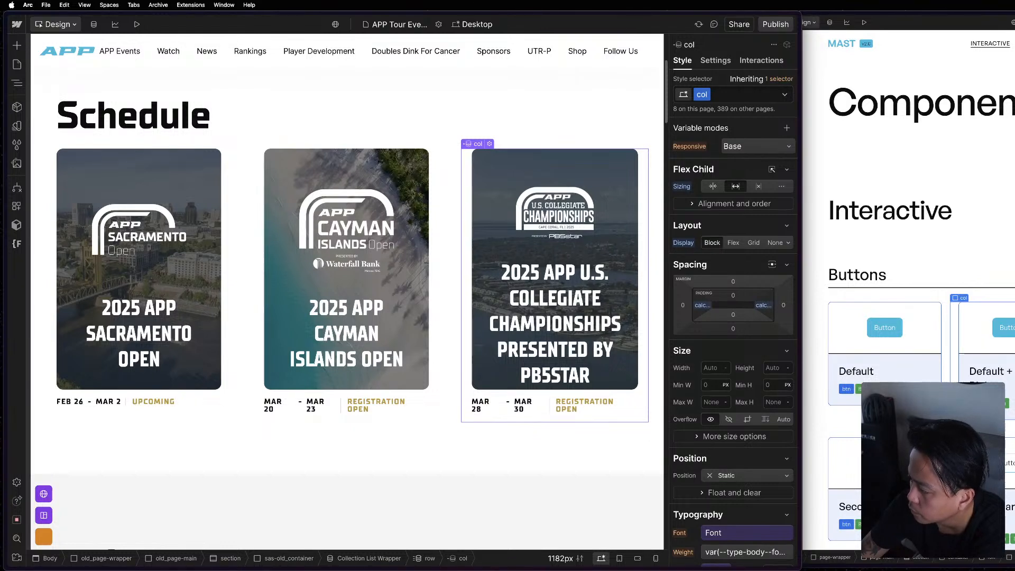
Inspect the custom formula behind the left padding of the col class in the Schedule.
key(super+grave)
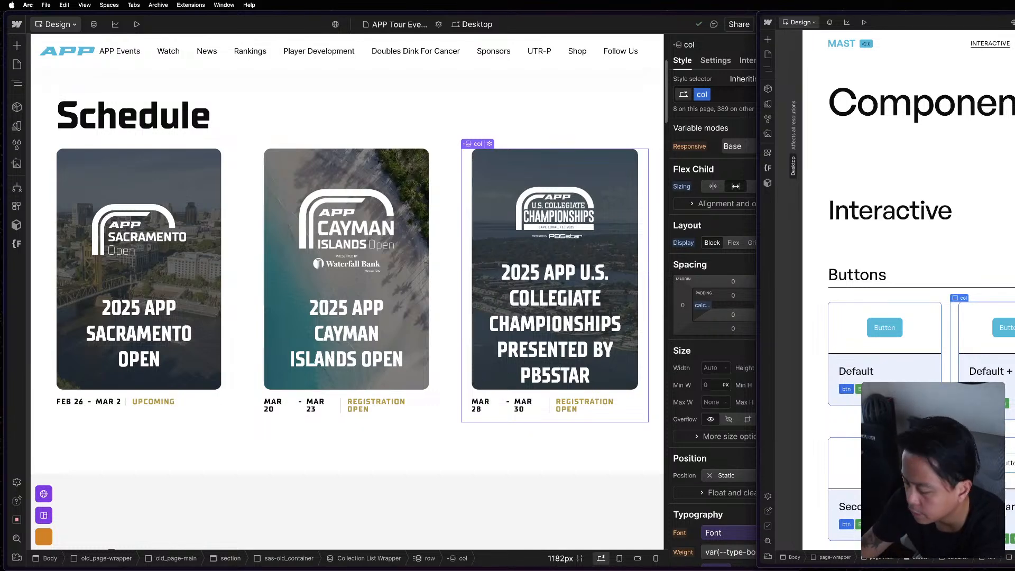
click(707, 311)
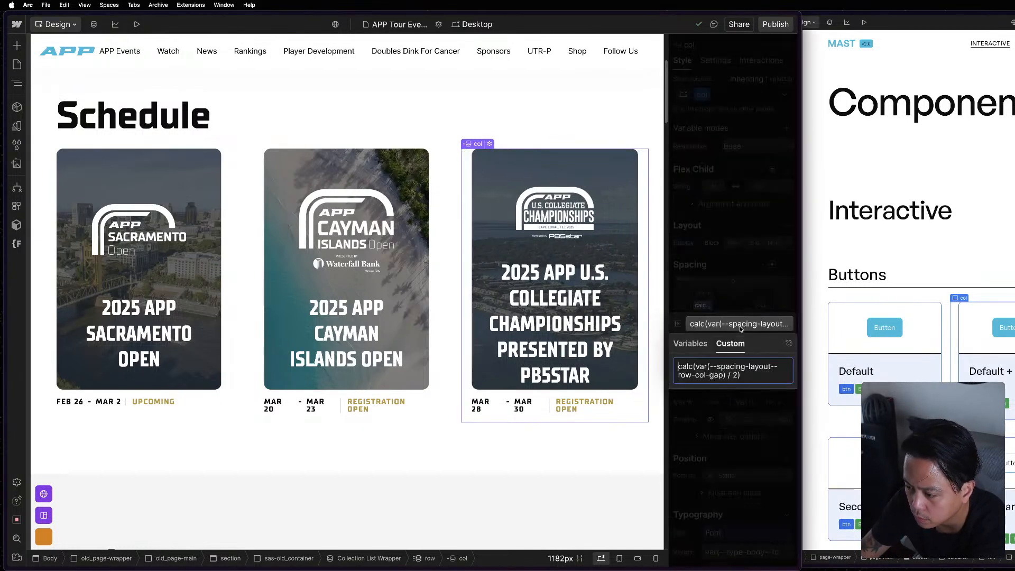
click(740, 325)
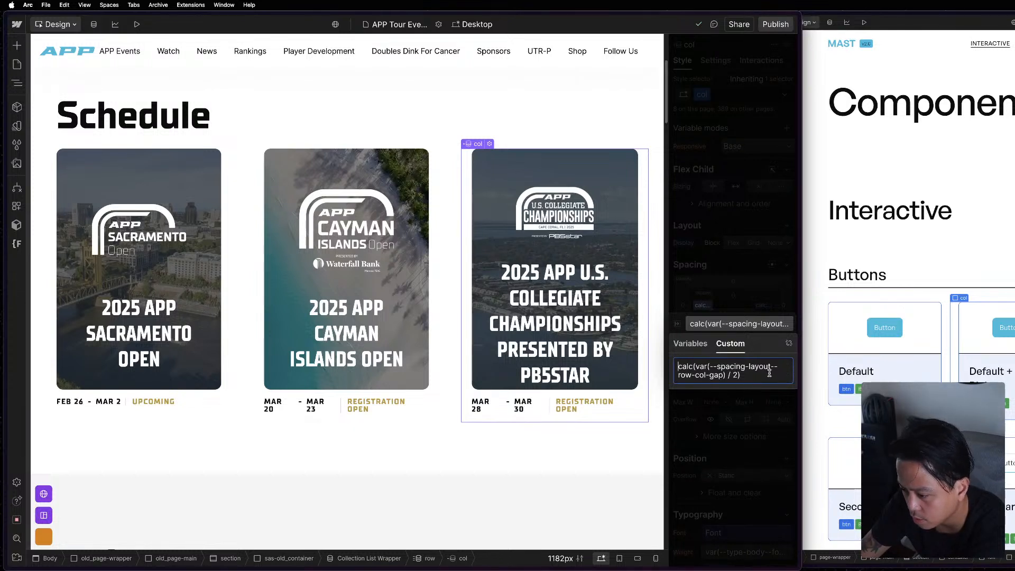
click(745, 318)
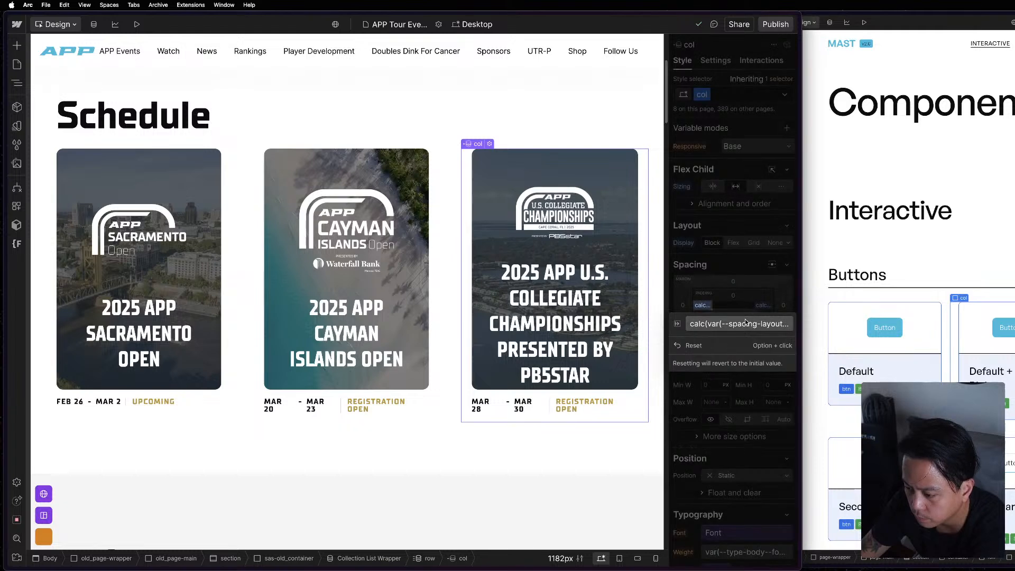
click(725, 300)
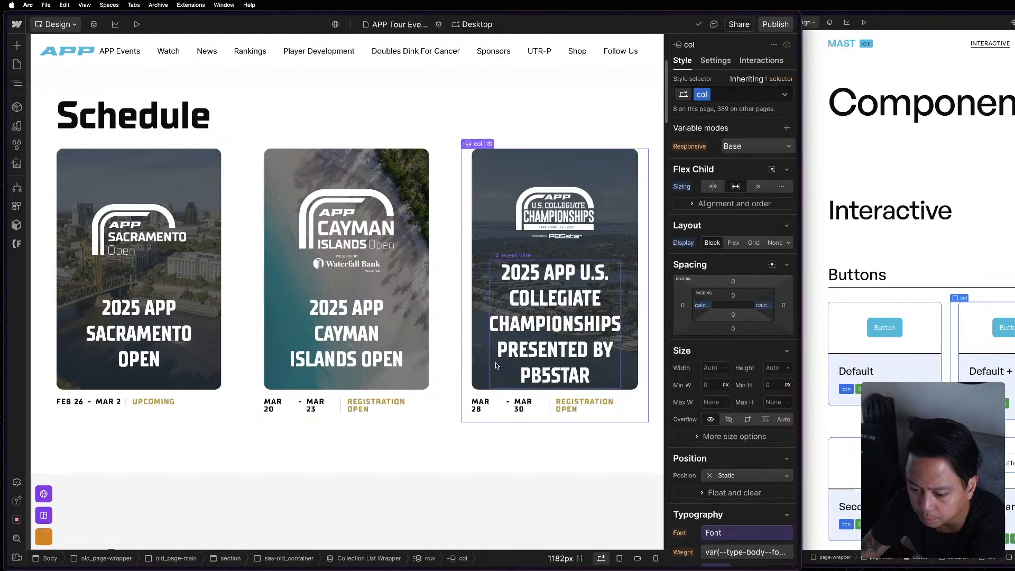
Consult the reference project's Buttons row and try to set the Schedule row's left margin to calc(var(--_layout---grid--gap-main) / 2 * -1).
click(454, 313)
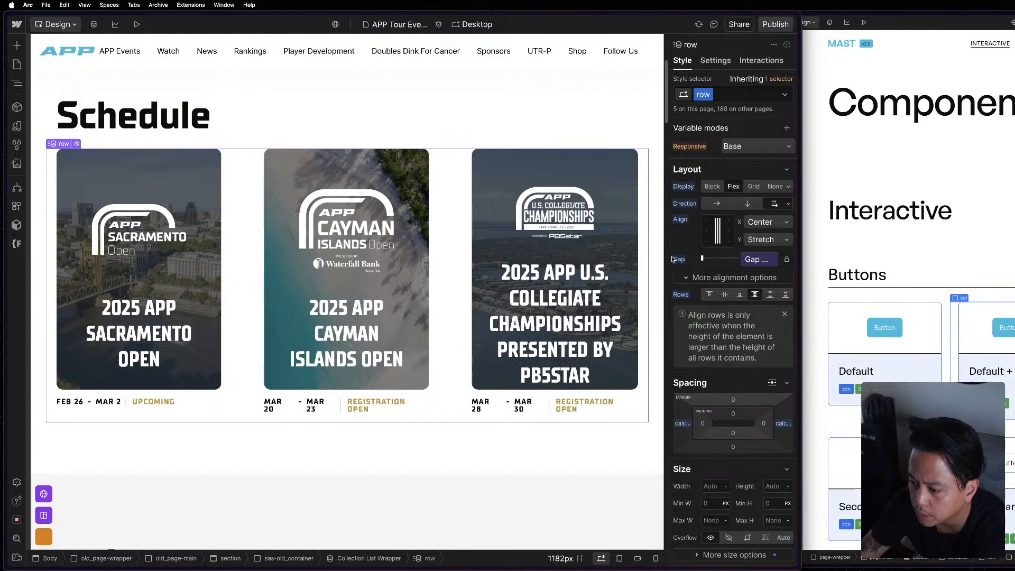
click(915, 276)
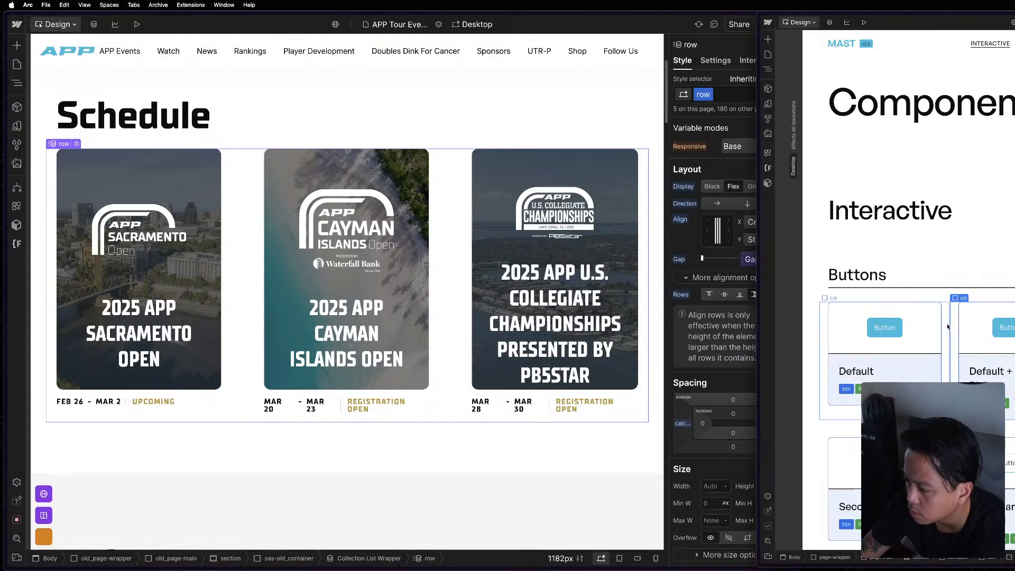
key(z)
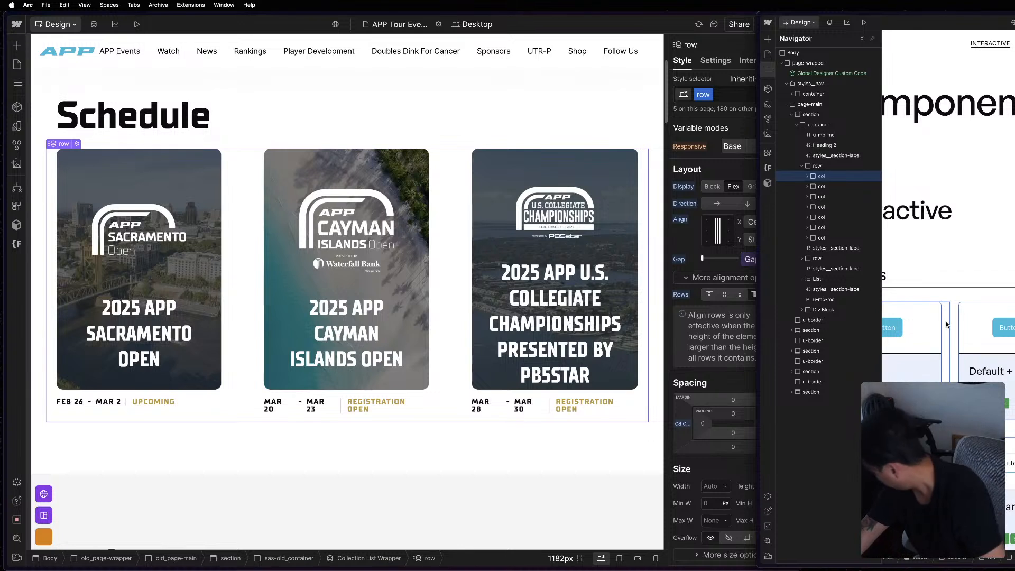
click(852, 166)
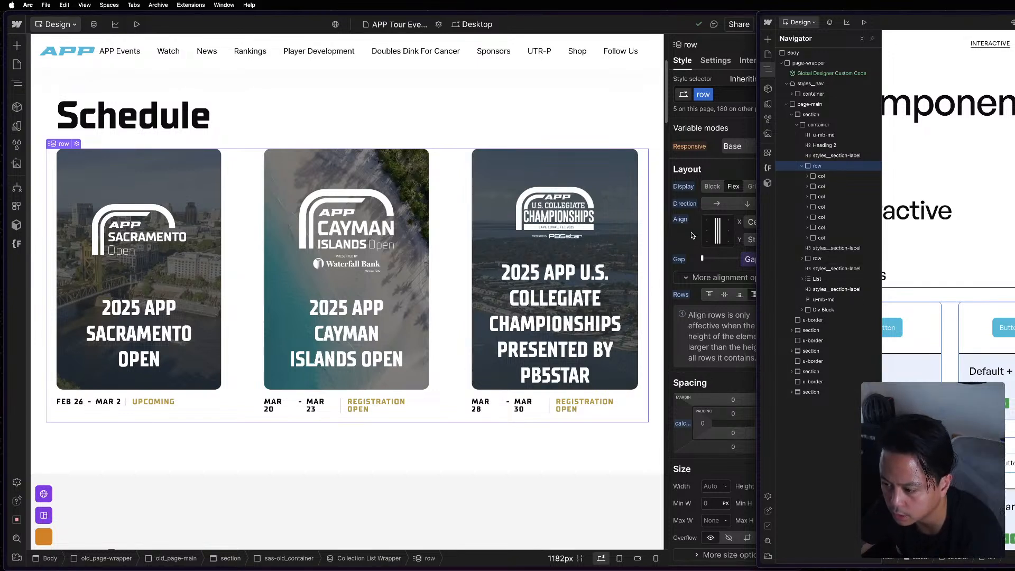
click(707, 417)
click(683, 423)
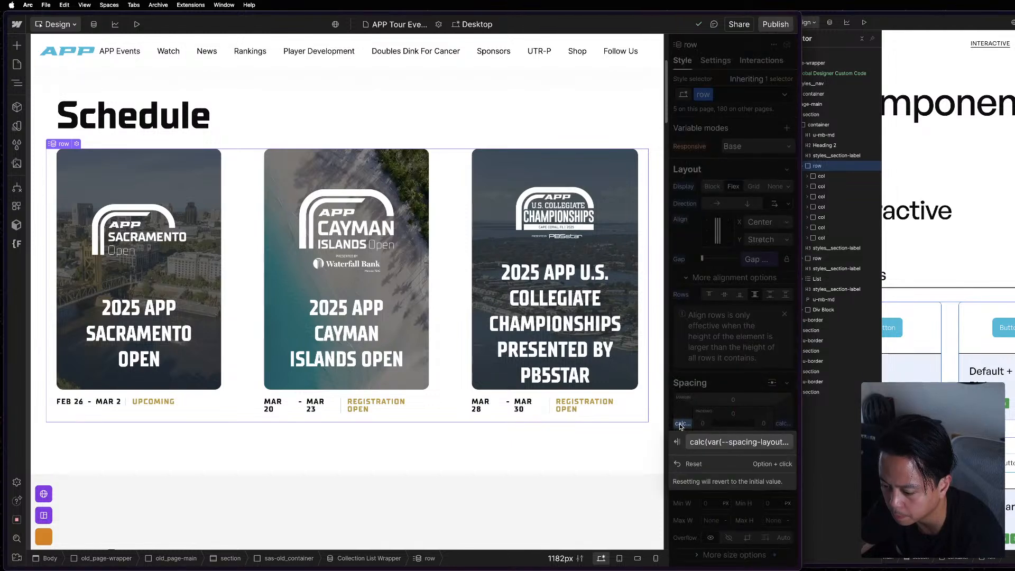
click(746, 444)
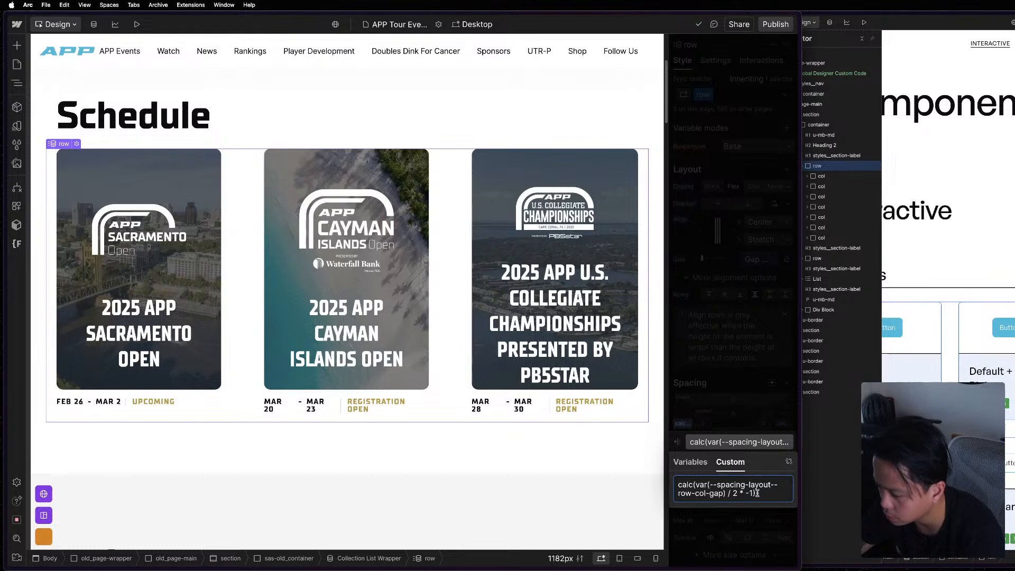
drag(761, 493, 652, 484)
text(calc(var(--_layout---grid--gap-main) / 2 * -1))
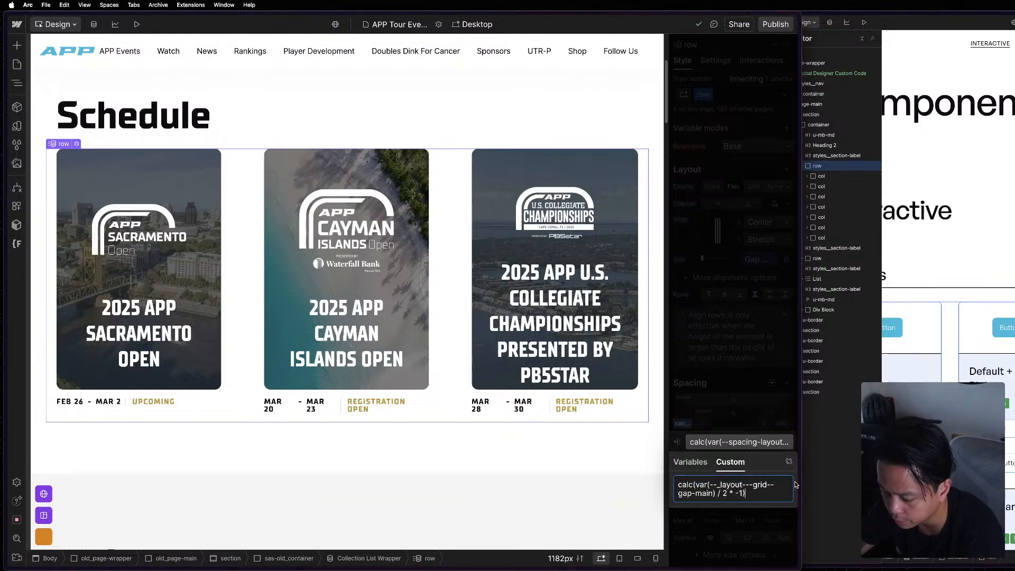
click(742, 439)
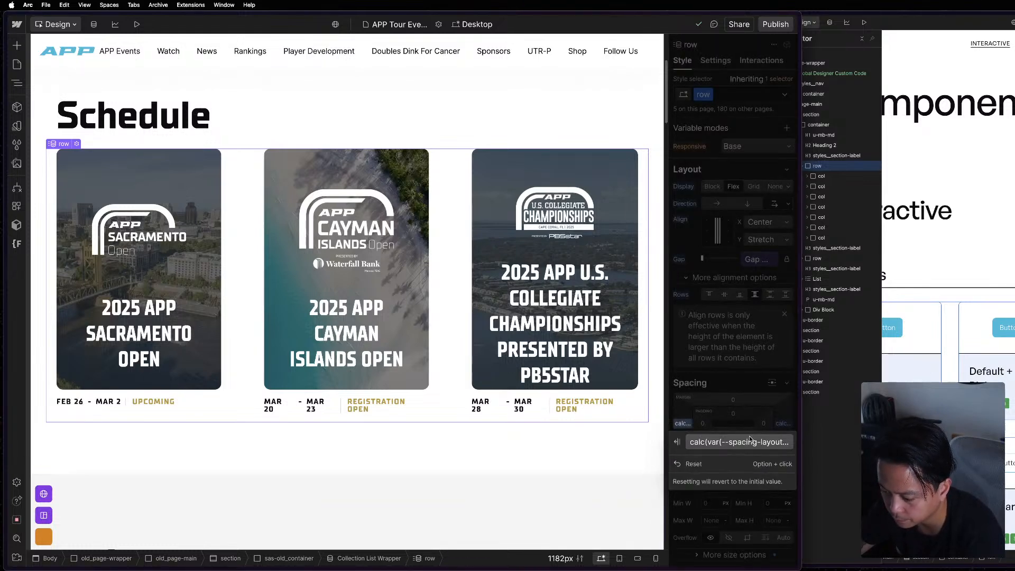
Try to replace the row's right margin with the same copied gap-main formula.
click(734, 417)
click(783, 426)
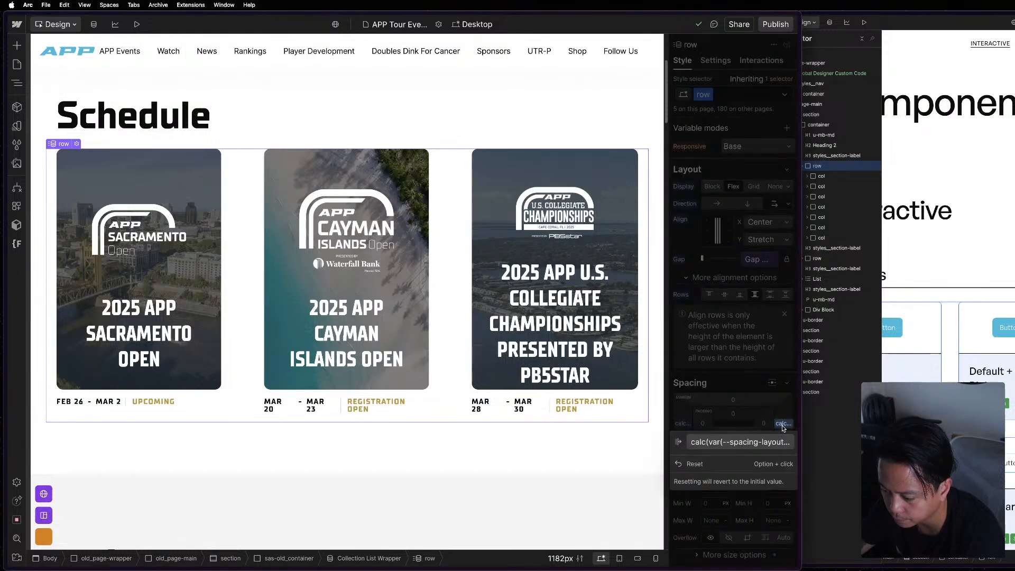
click(733, 443)
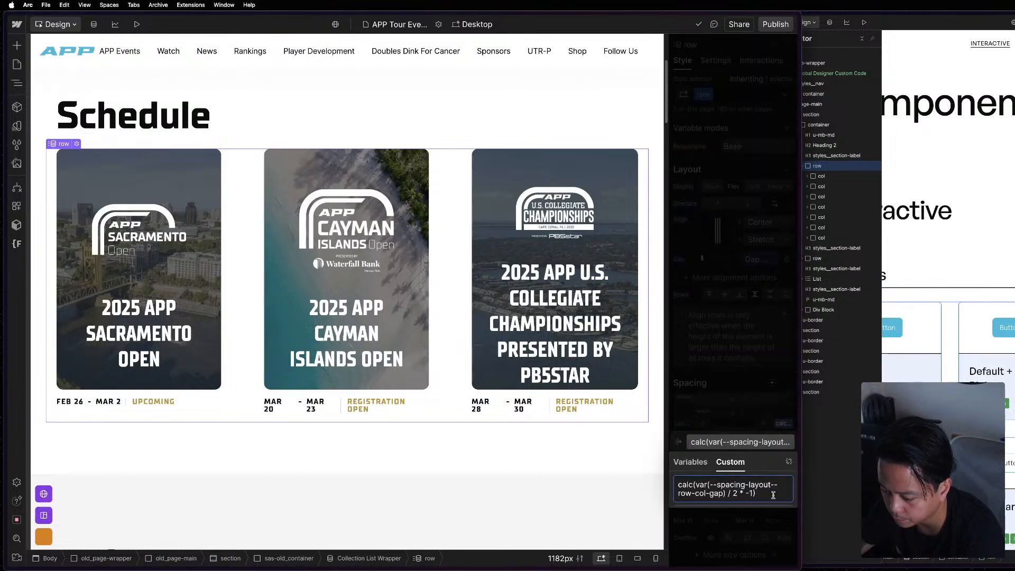
key(super+a)
text(calc(var(--_layout---grid--gap-main) / 2 * -1))
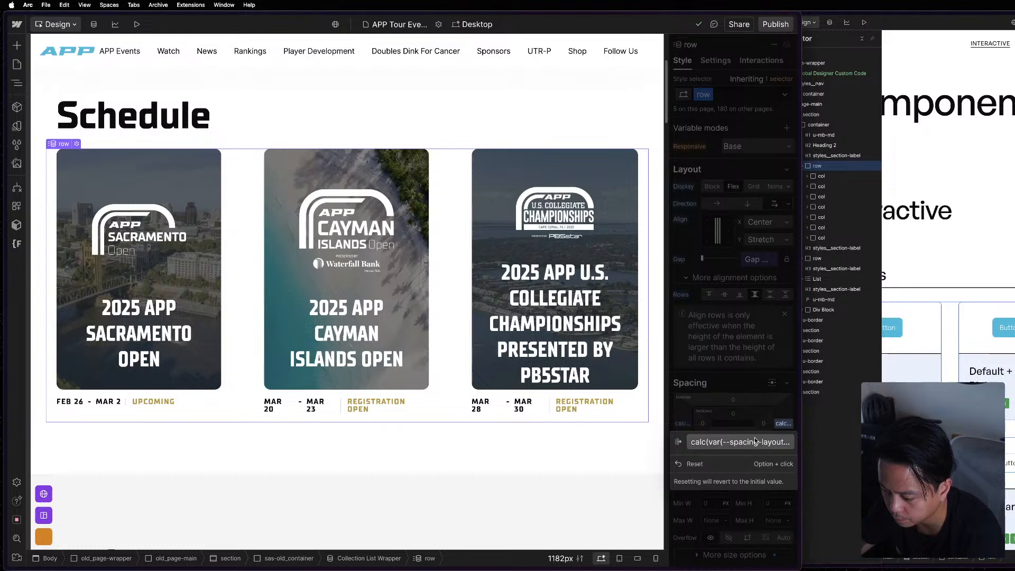
click(772, 425)
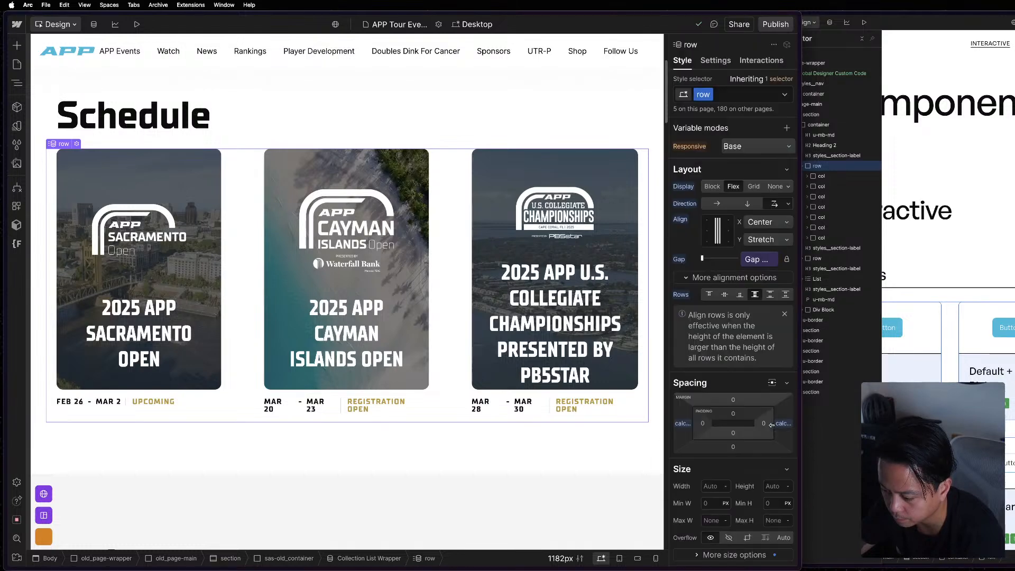
Compare the reference project's Layout and Responsive variable collections with the APP project's Responsive collection.
click(852, 464)
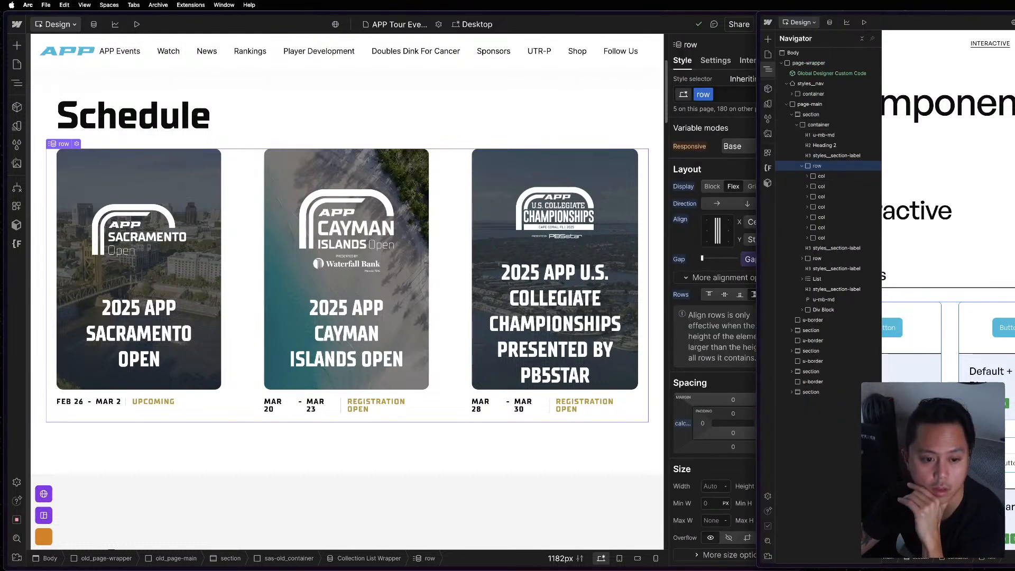
click(768, 103)
click(818, 114)
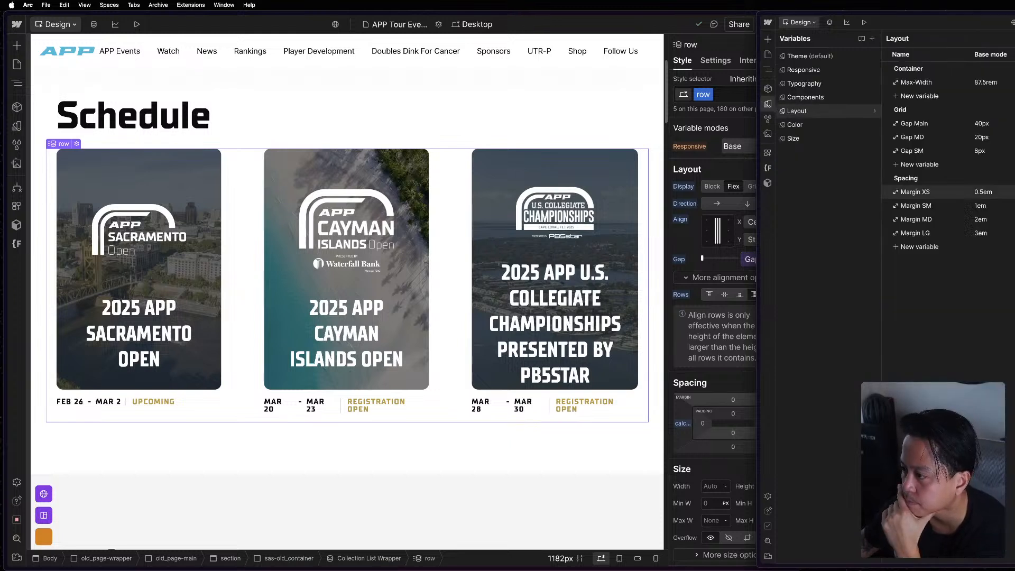
click(847, 71)
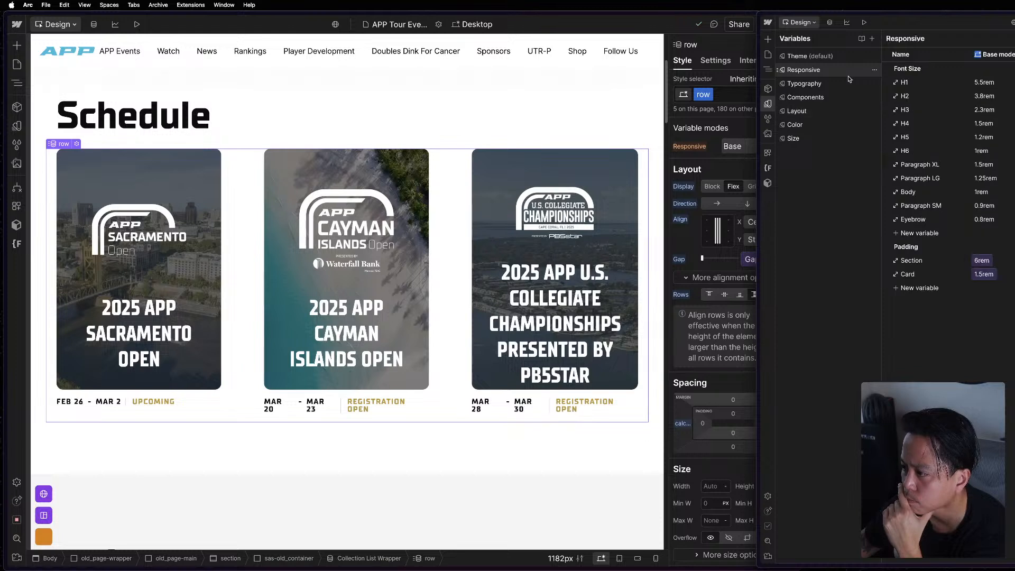
click(835, 114)
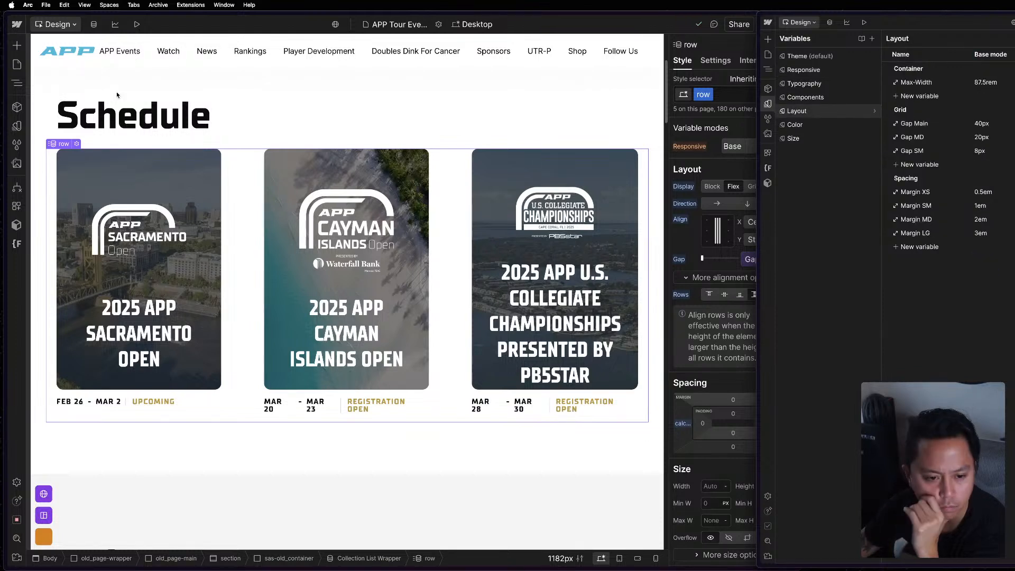
click(17, 126)
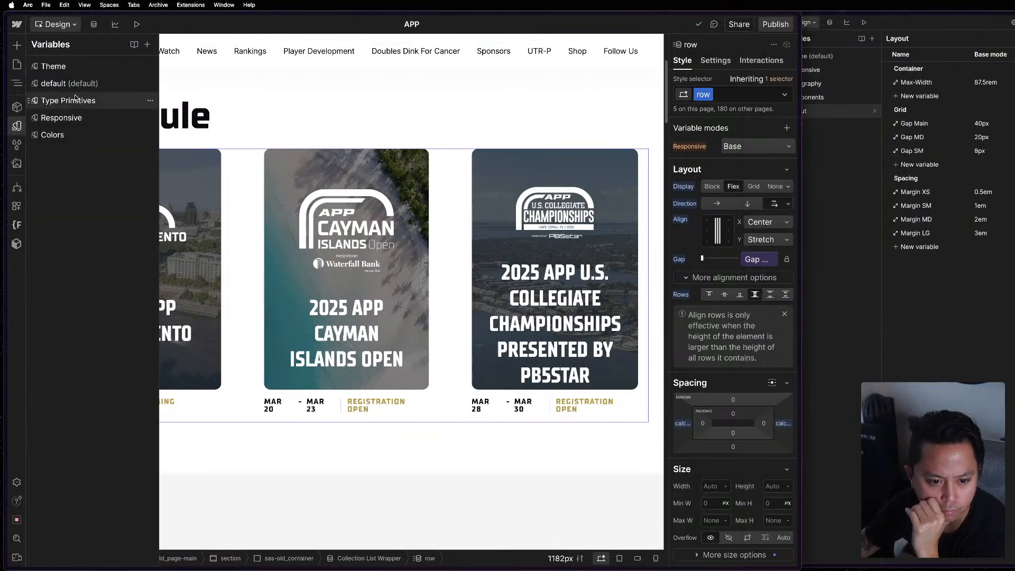
click(69, 115)
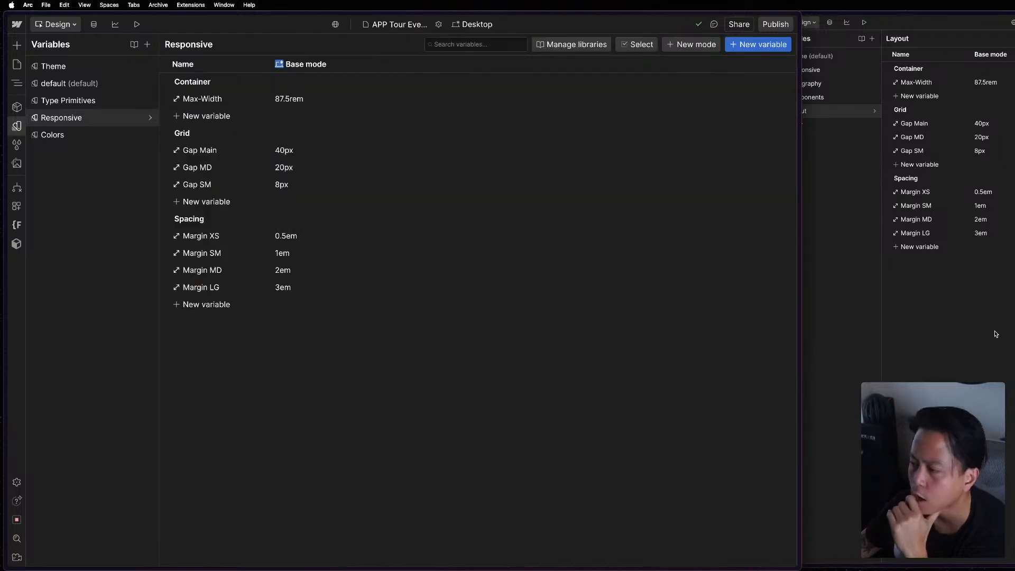
click(60, 118)
click(60, 119)
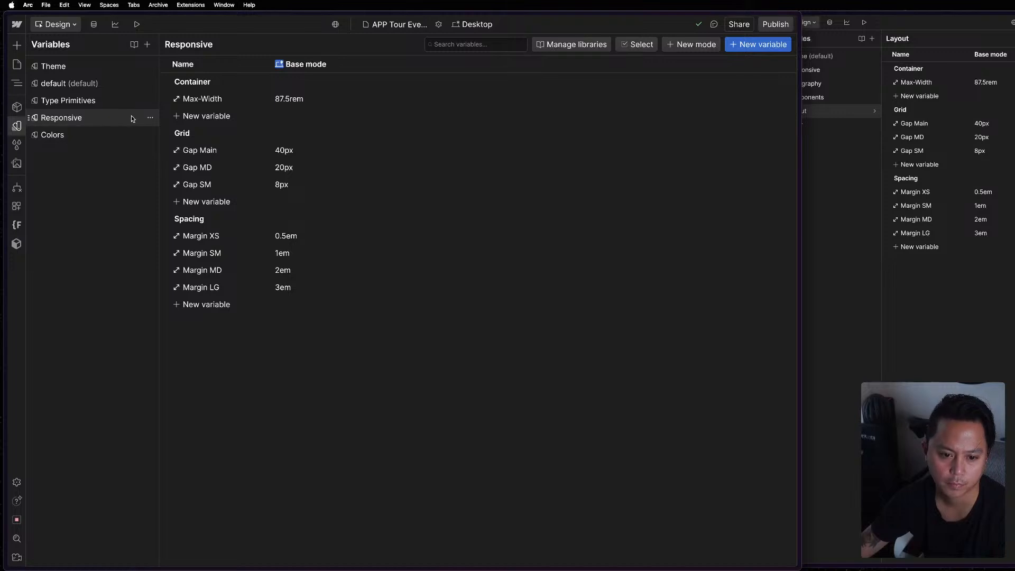
Rename the APP project's Responsive variable collection to Layout and return to the page.
click(151, 118)
click(171, 136)
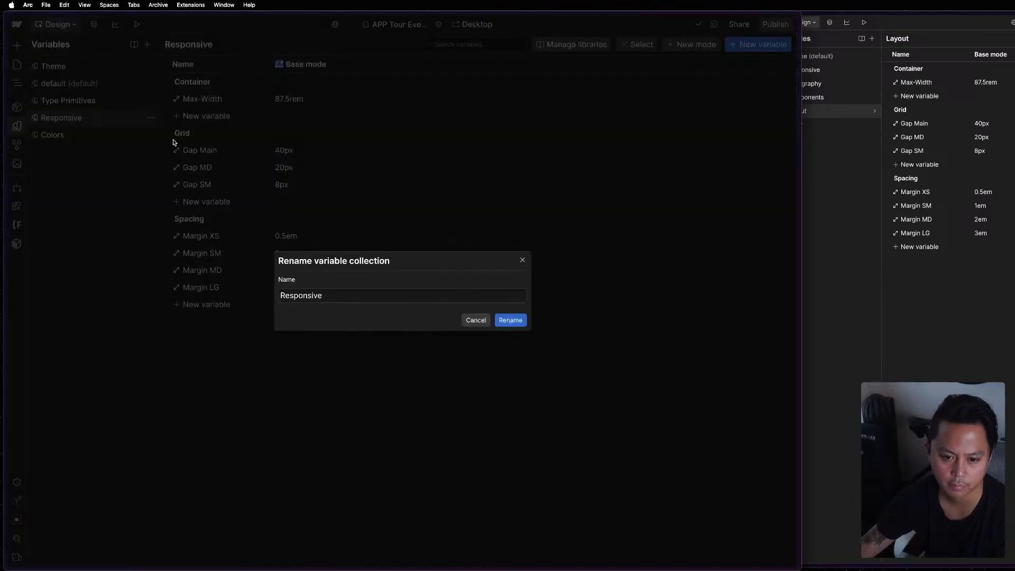
click(384, 293)
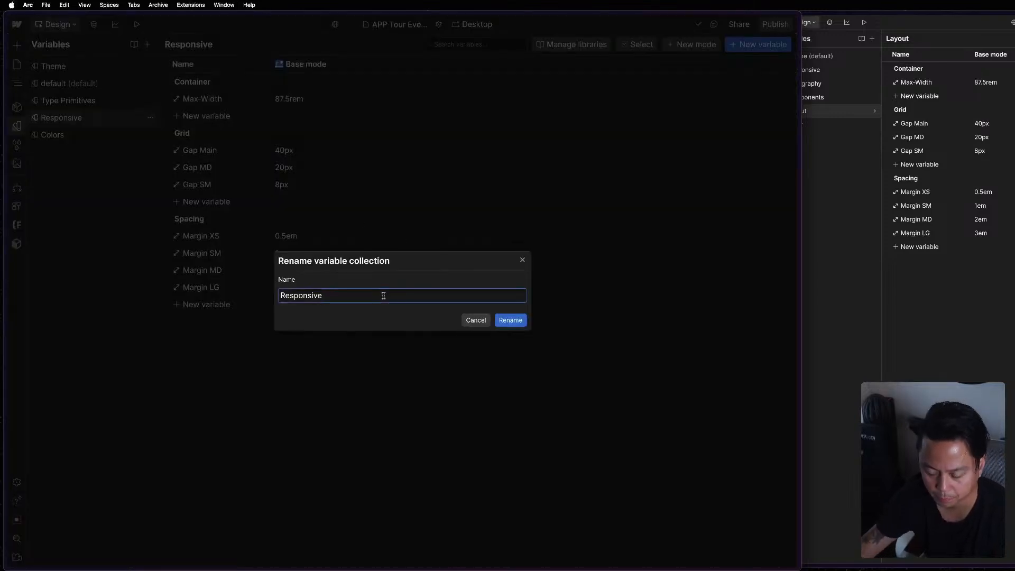
key(super+a)
text(Layout)
key(Return)
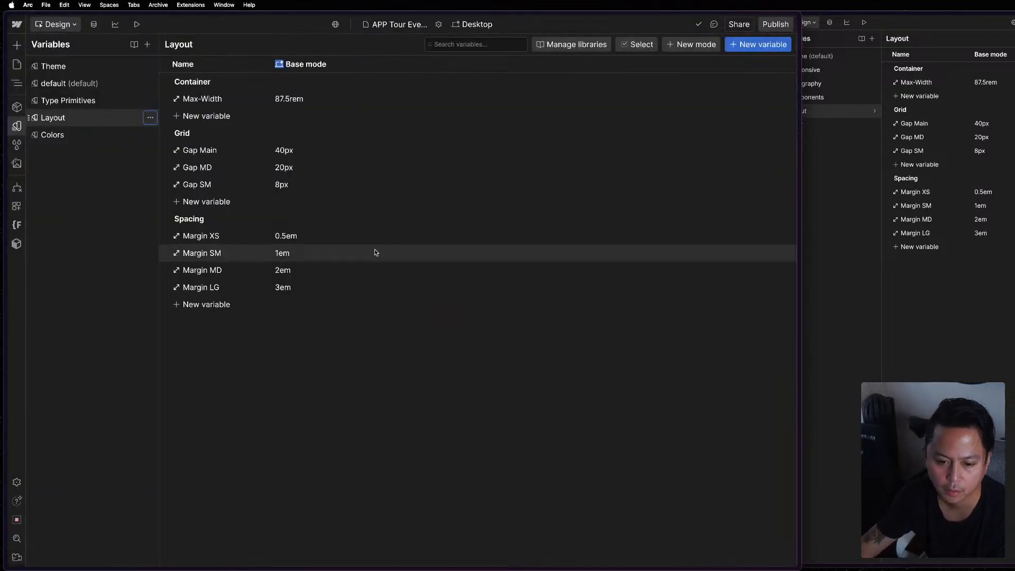
key(Escape)
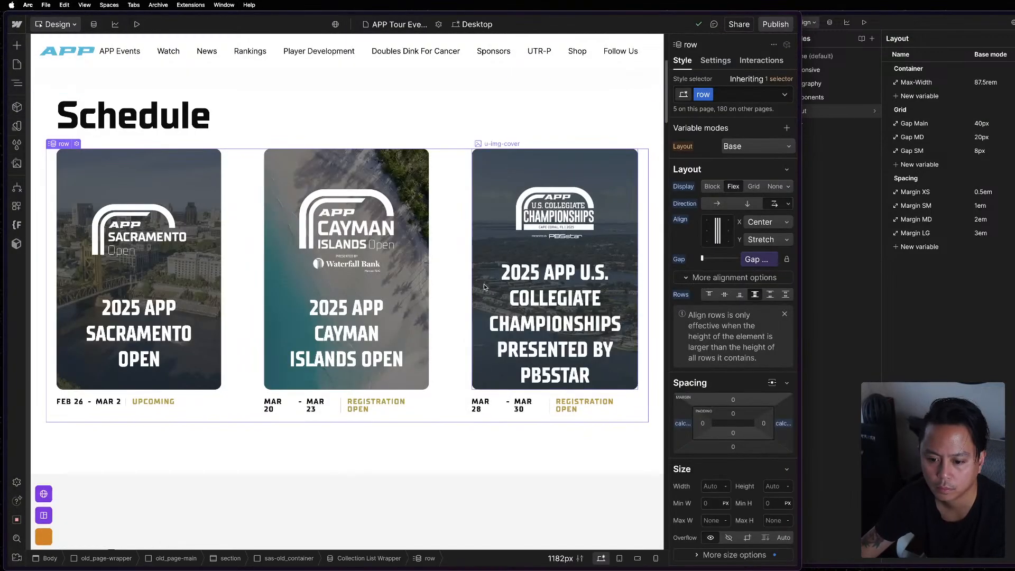
Examine the spacing and custom properties of the Schedule's col class.
click(467, 280)
click(713, 243)
scroll(707, 257, down, 2)
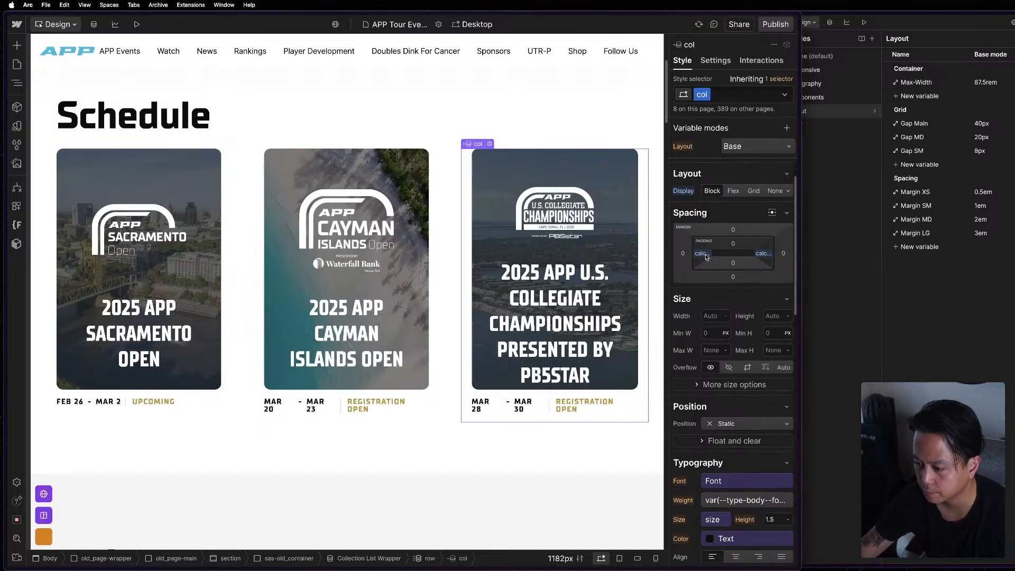
click(705, 256)
click(705, 256)
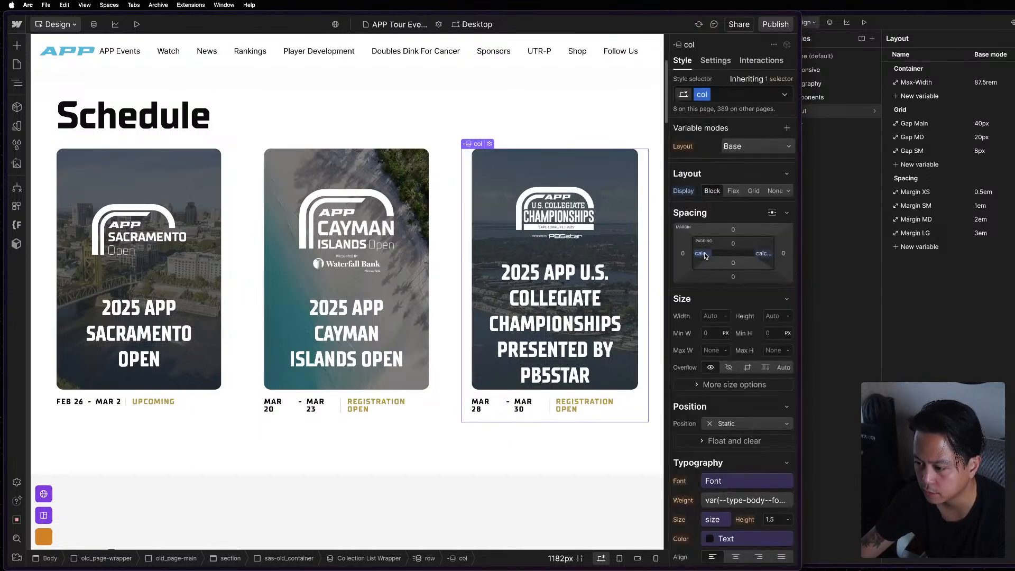
click(886, 402)
scroll(714, 423, down, 20)
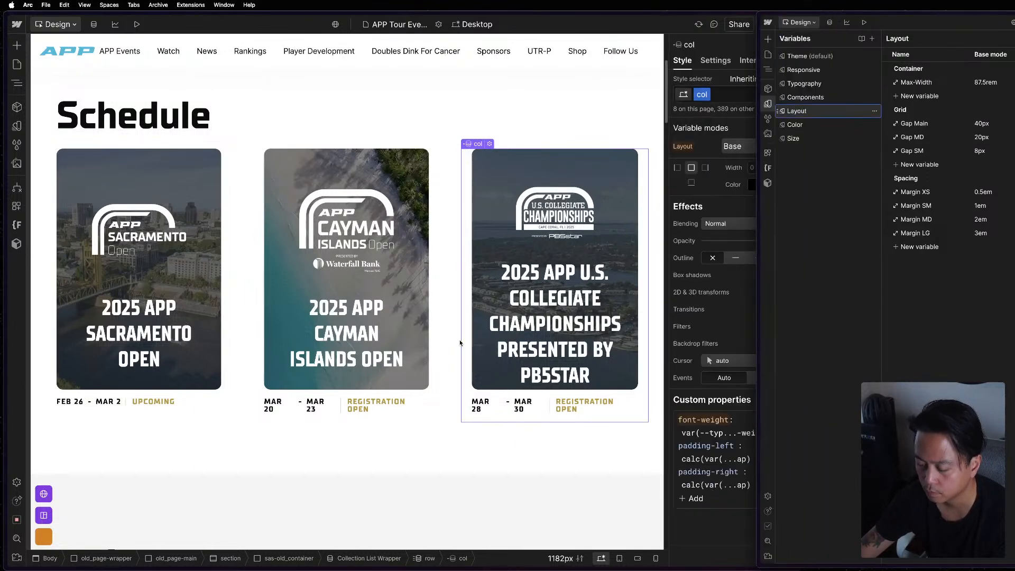
Examine the Schedule row's custom properties and spacing, and return to the reference project's Components page for comparison.
click(453, 295)
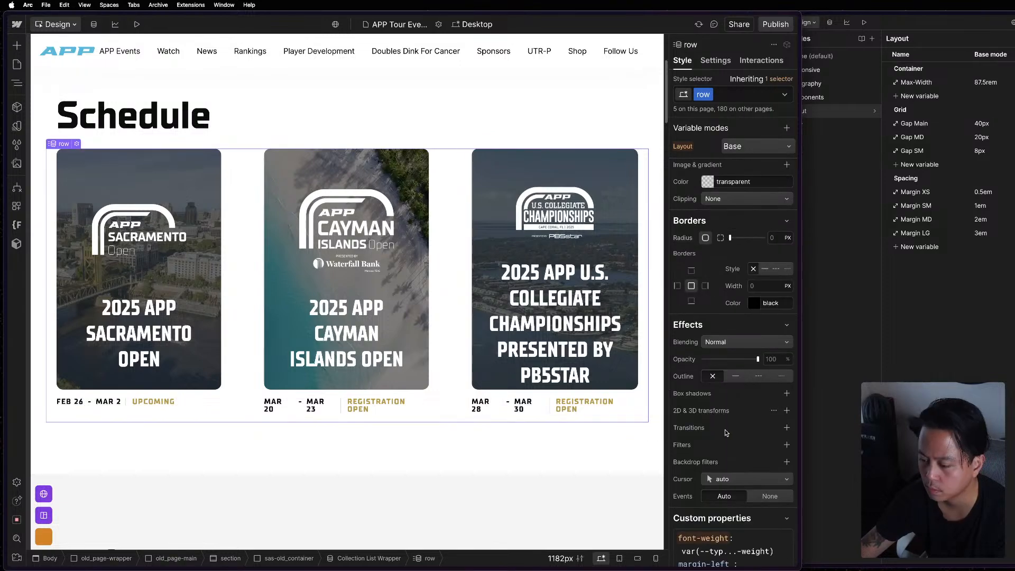
scroll(725, 430, up, 15)
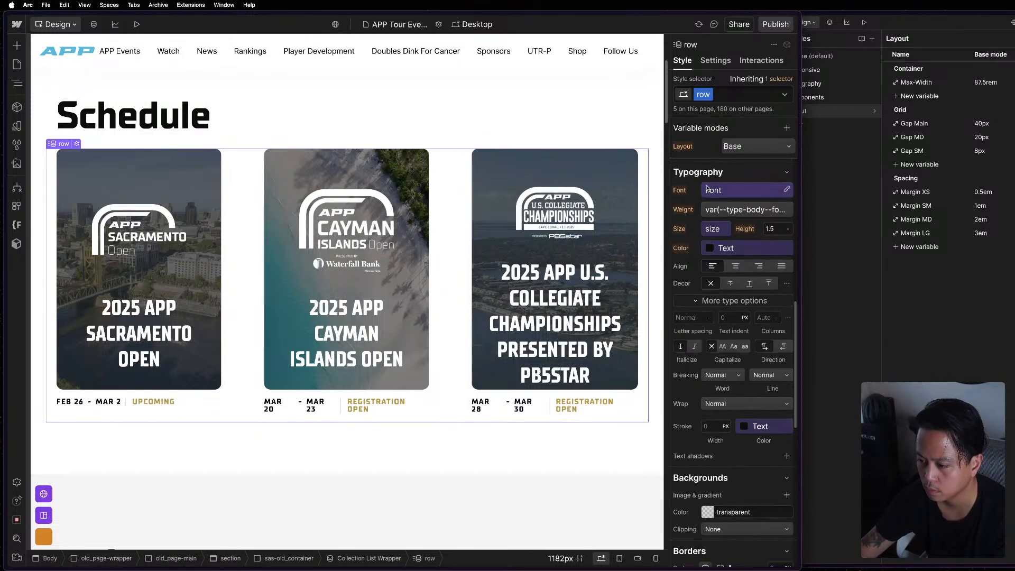
scroll(707, 192, up, 2)
click(970, 286)
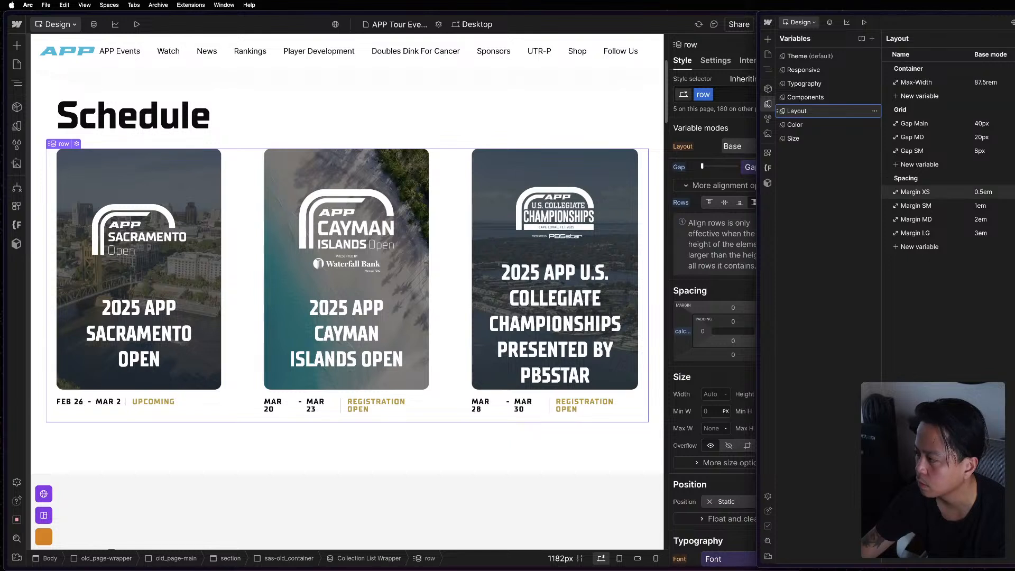
key(Escape)
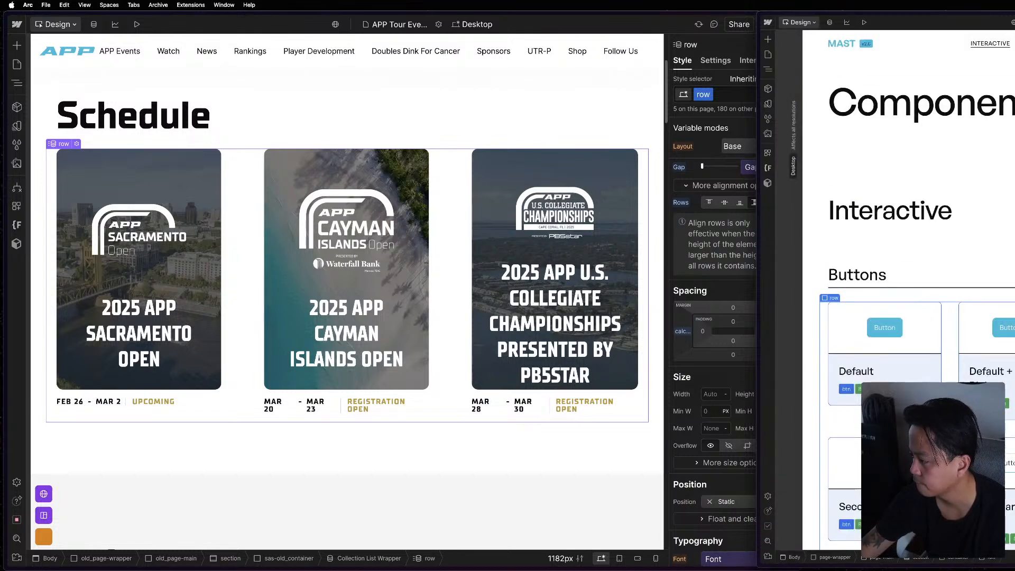
Set the Schedule row's left margin to calc(var(--_layout---grid--gap-main) / 2 * -1) in the APP project.
click(720, 336)
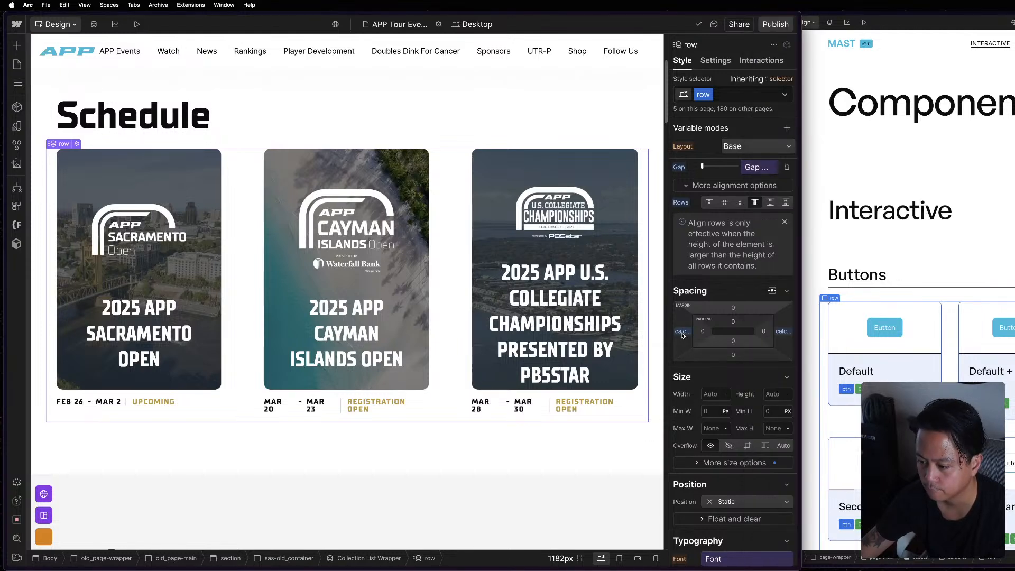
click(682, 331)
key(super+a)
text(calc(var(--_layout---grid--gap-main) / 2 * -1))
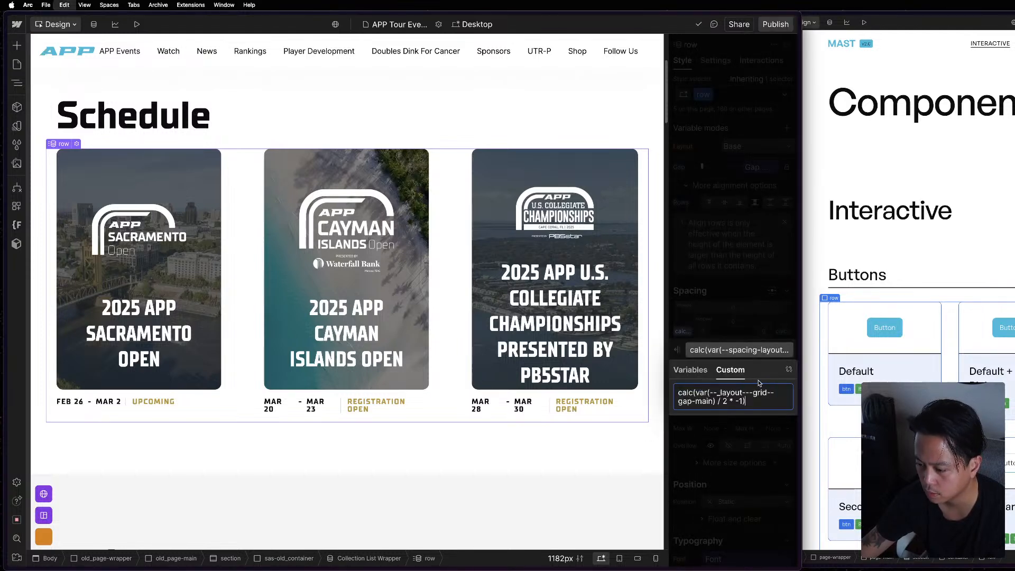
key(Return)
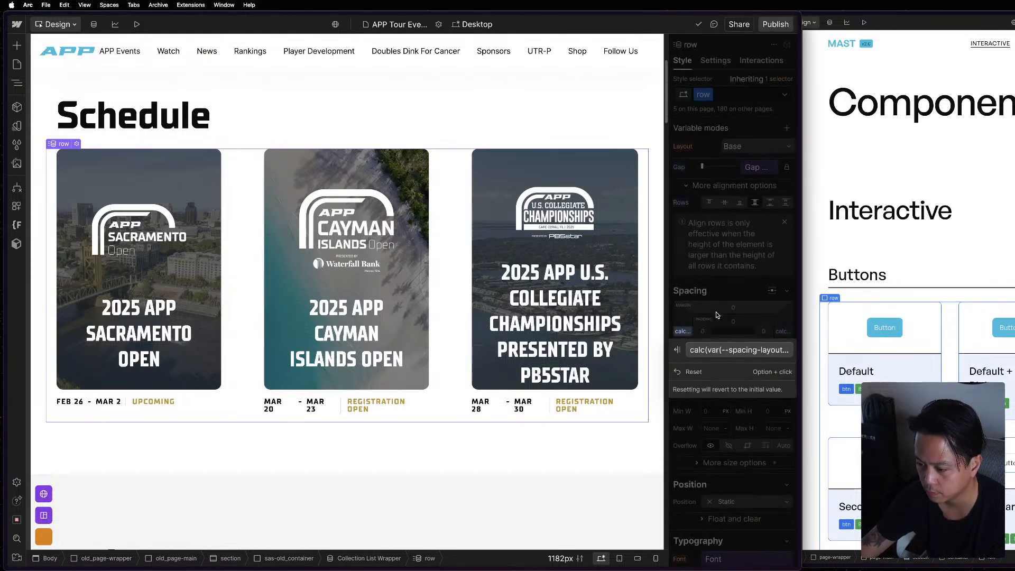
Set the Schedule row's right margin to calc(var(--_layout---grid--gap-main) / 2 * -1).
click(784, 331)
click(783, 331)
click(755, 336)
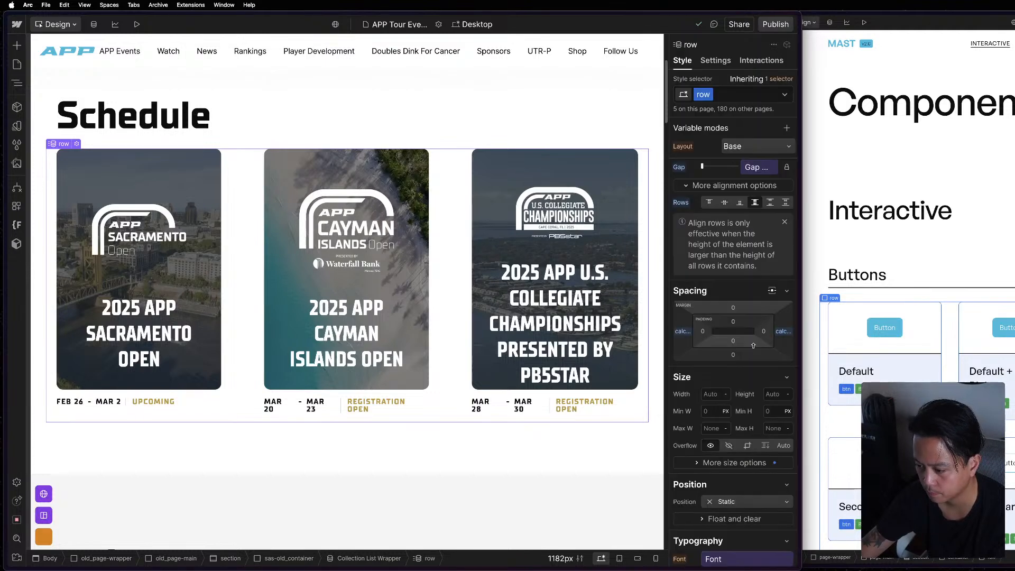
click(784, 331)
key(super+a)
text(calc(var(--_layout---grid--gap-main) / 2 * -1))
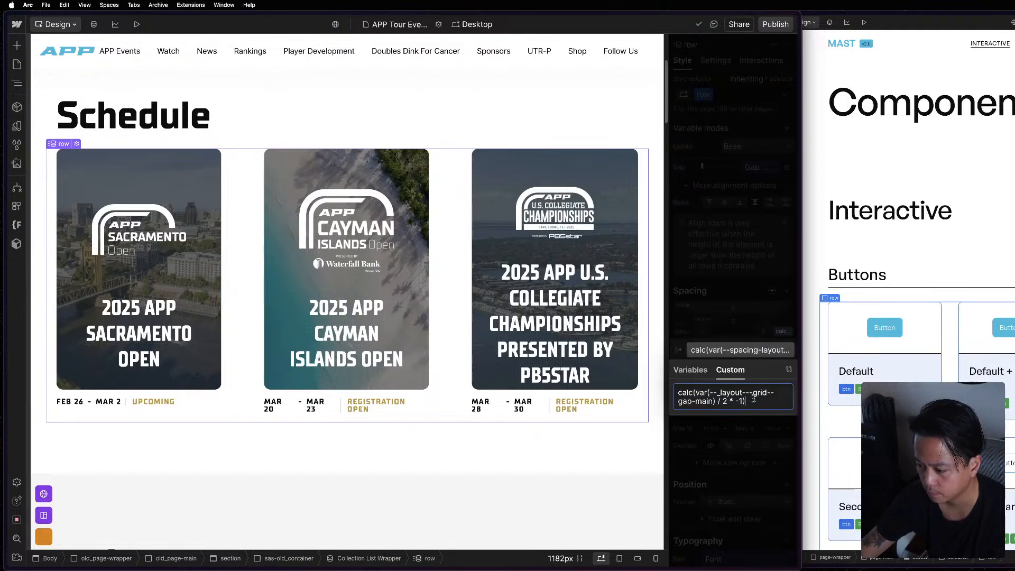
click(783, 332)
Review the row's custom properties and check the Schedule and 2025 Schedule sections on the page.
scroll(730, 403, down, 4)
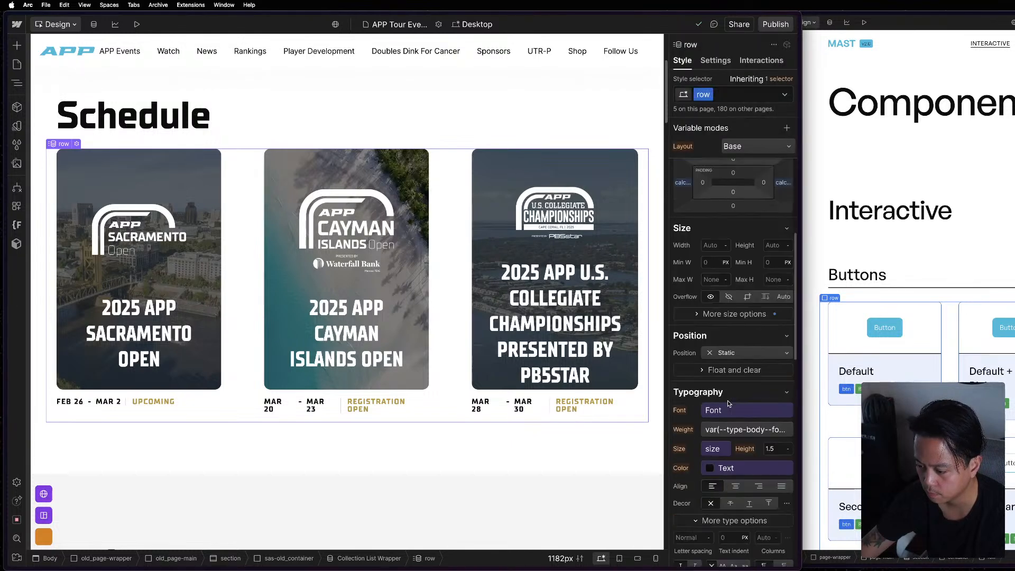
scroll(748, 414, down, 10)
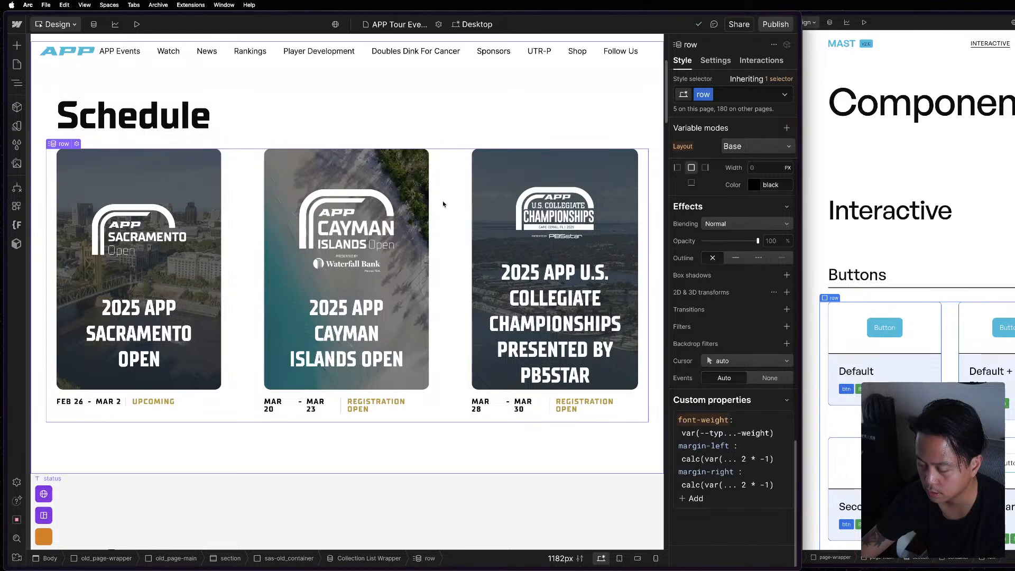
scroll(465, 325, down, 3)
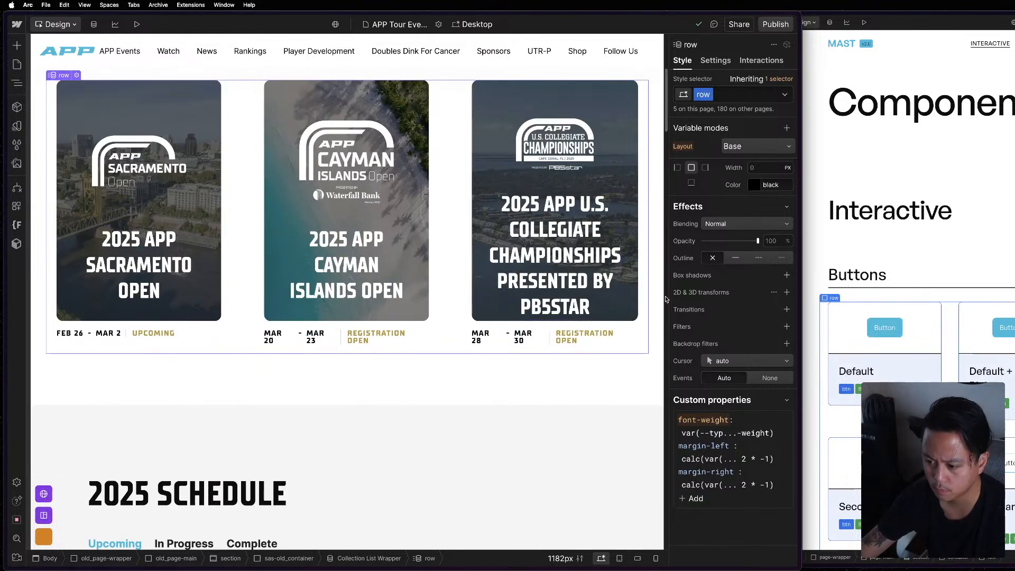
key(ctrl+Up)
click(228, 166)
scroll(360, 249, down, 10)
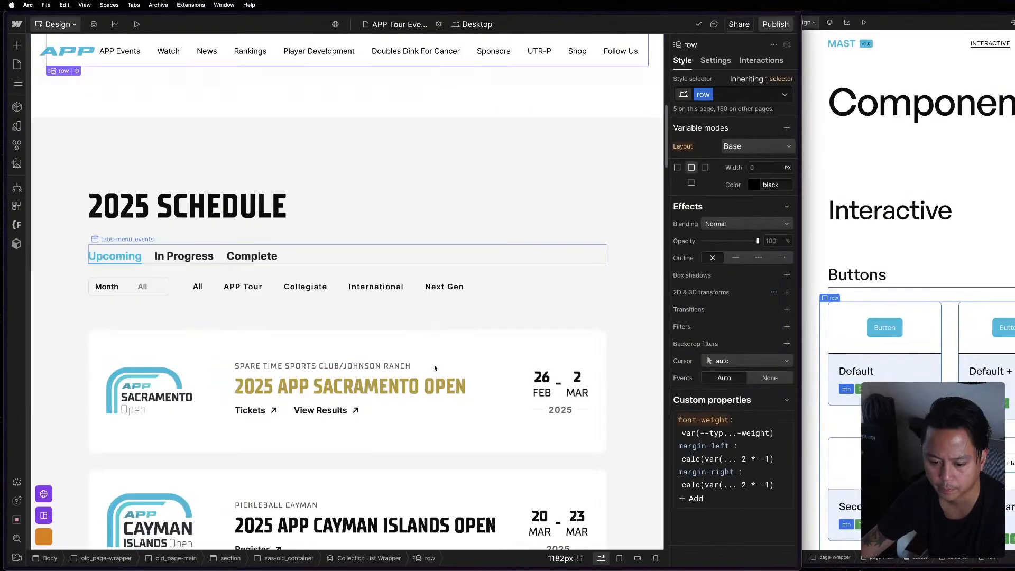
Open the Tour Events Template page and examine its two-column event layout.
click(18, 65)
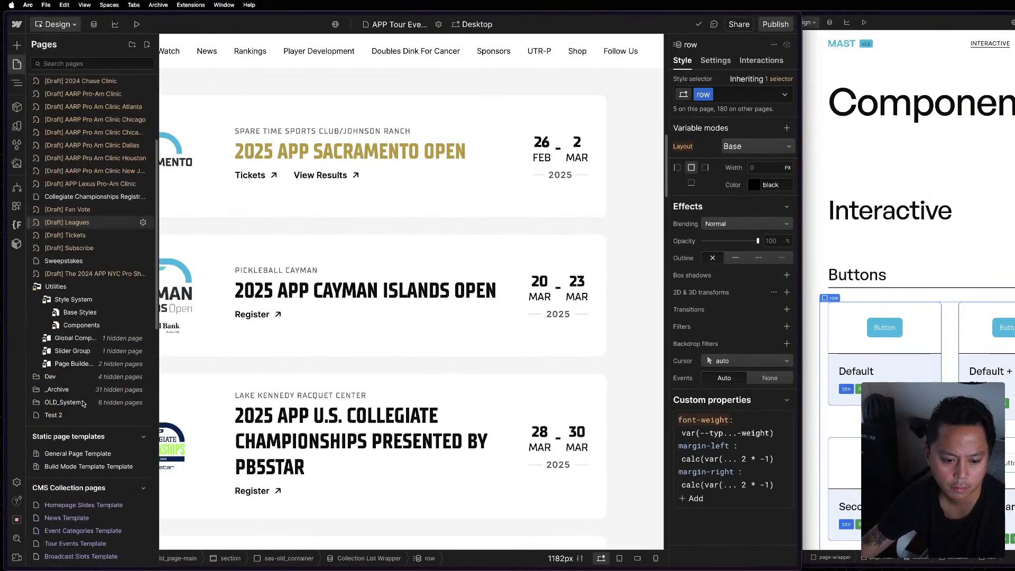
click(132, 383)
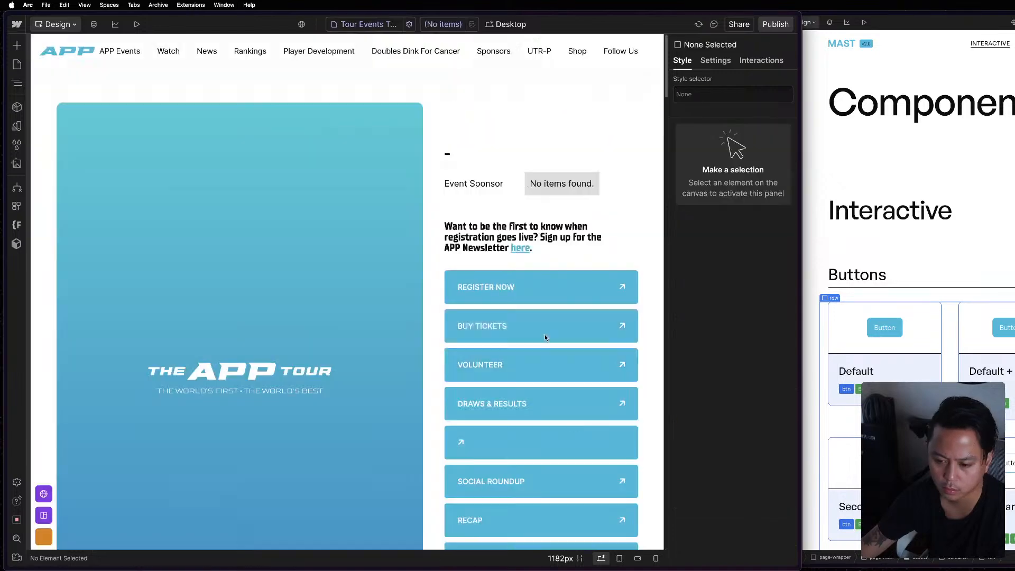
scroll(451, 356, down, 5)
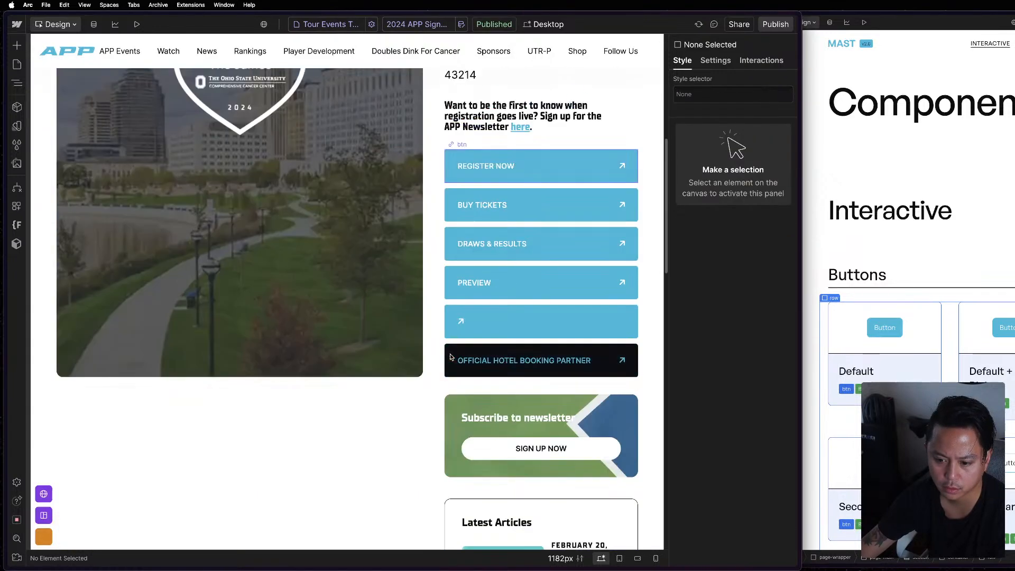
scroll(445, 368, up, 5)
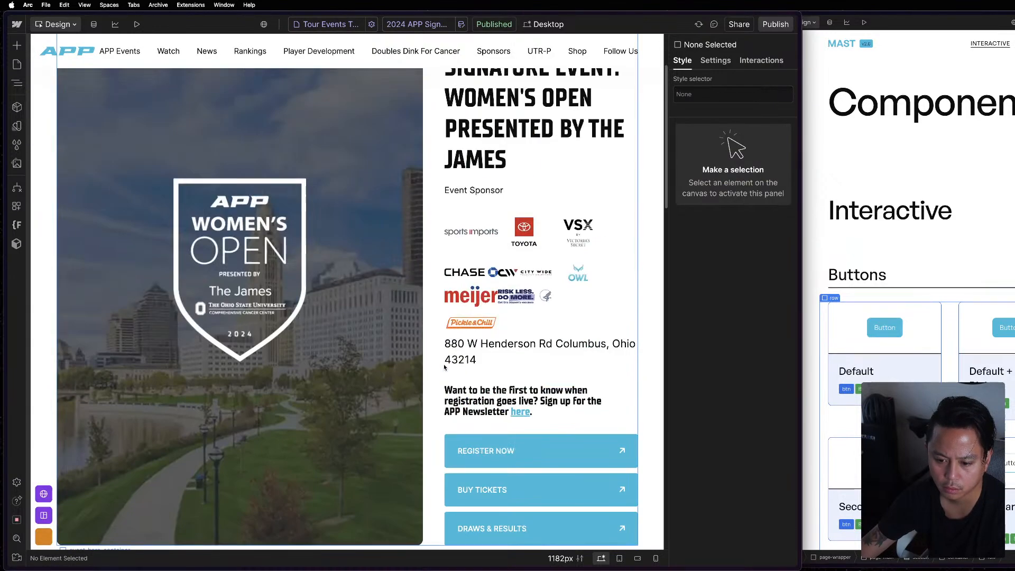
scroll(445, 368, down, 2)
scroll(444, 367, up, 1)
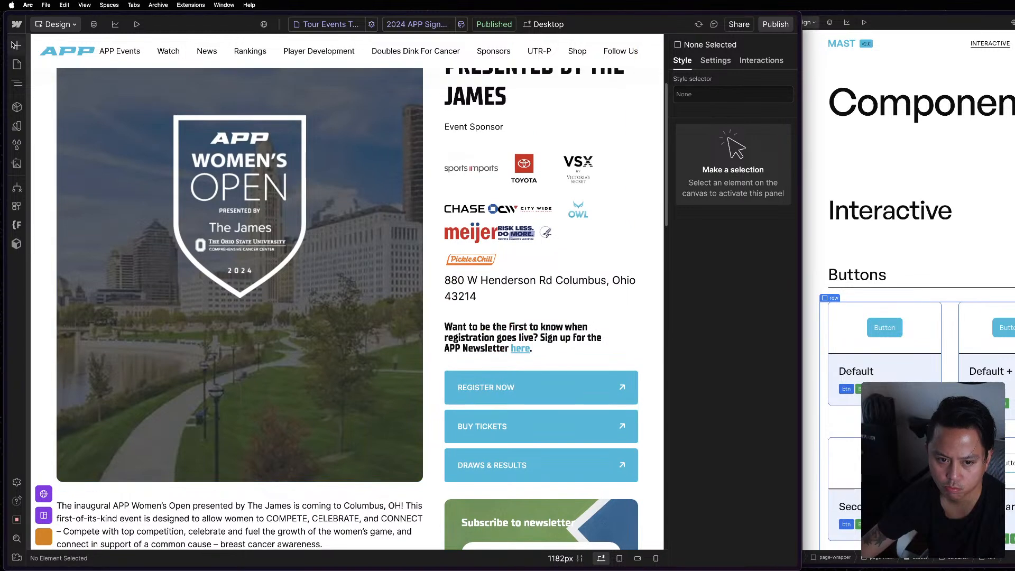
Preview the Tour Events Template with the 2023 APP Next Gen San Antonio at Chicken n Pickle item and check its layout.
click(326, 27)
scroll(347, 217, down, 1)
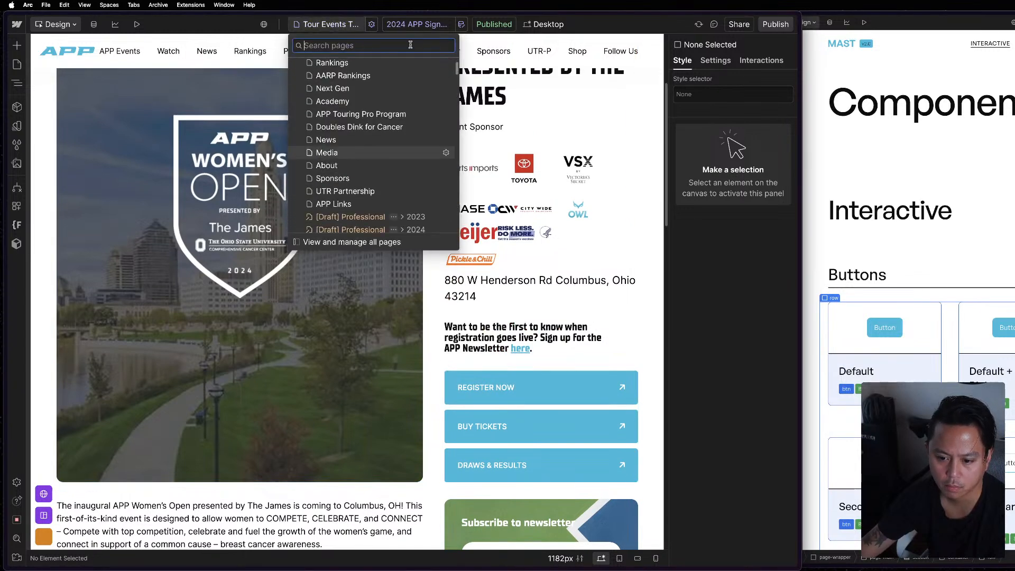
click(417, 27)
click(416, 27)
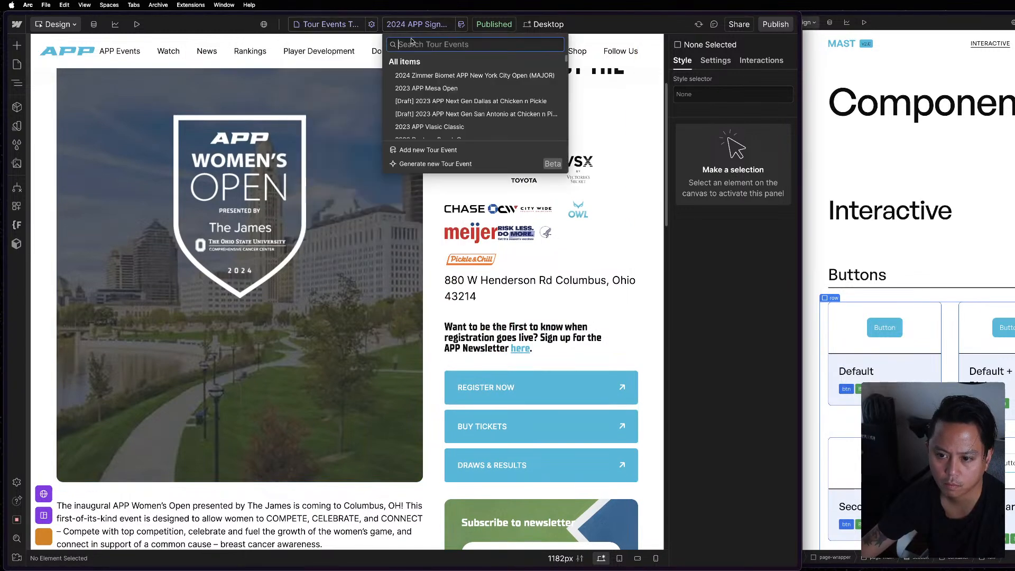
click(422, 114)
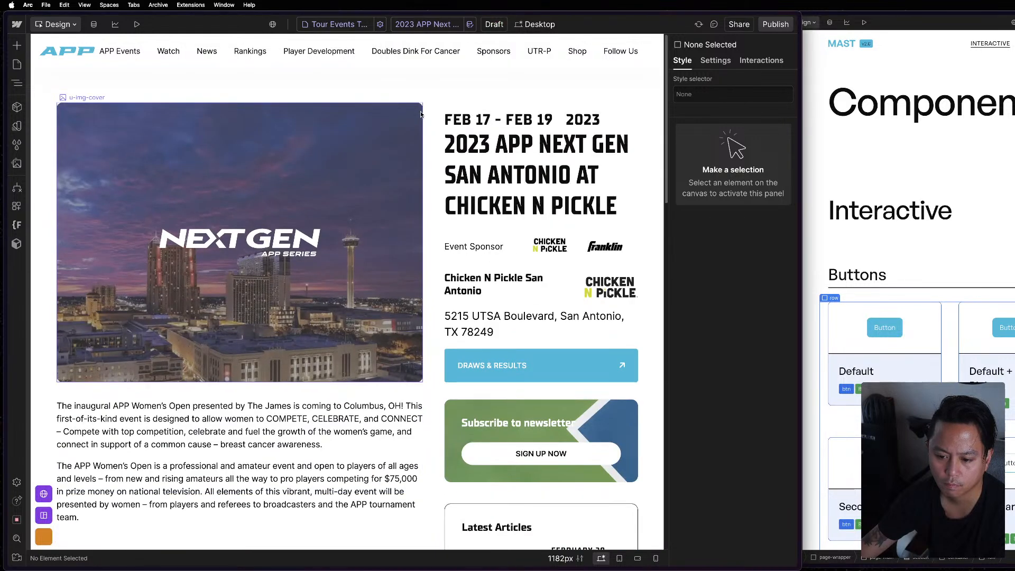
scroll(426, 120, down, 3)
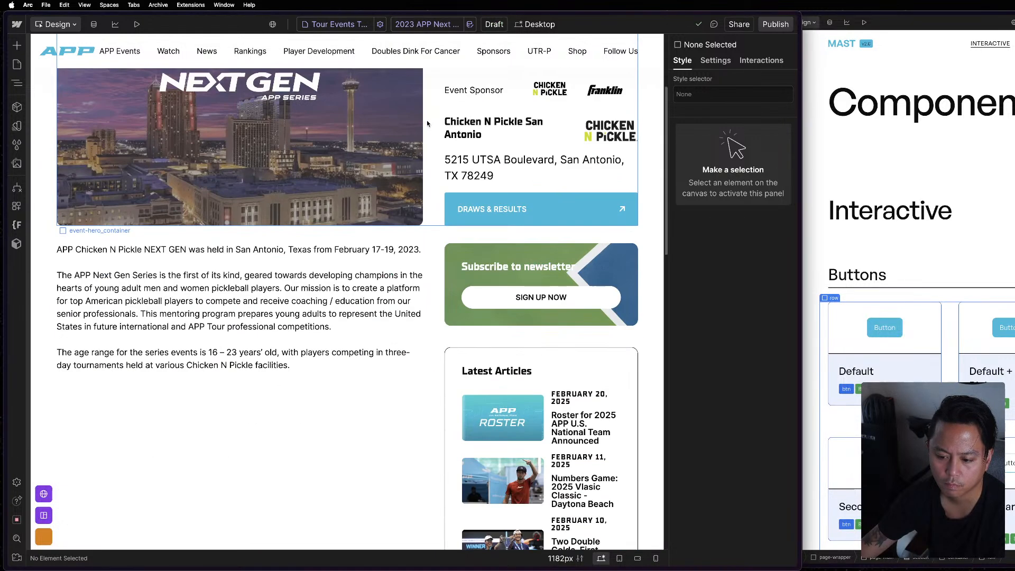
scroll(427, 124, up, 3)
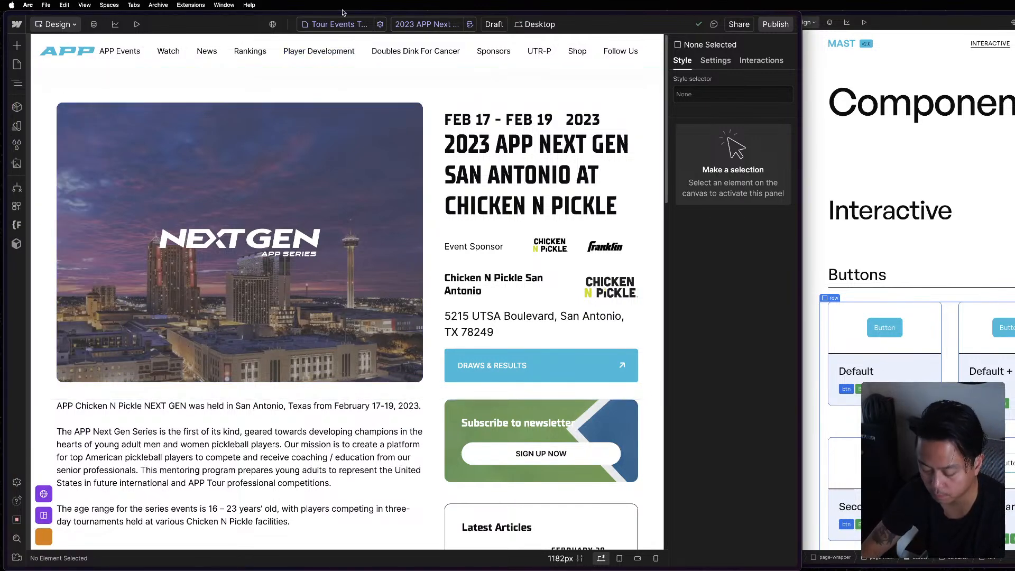
key(super+e)
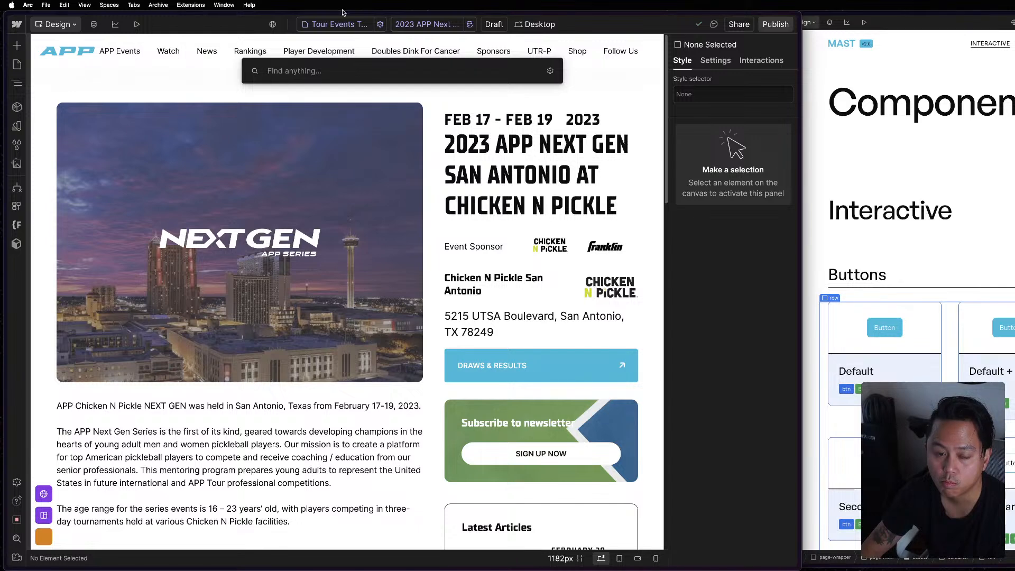
text(even)
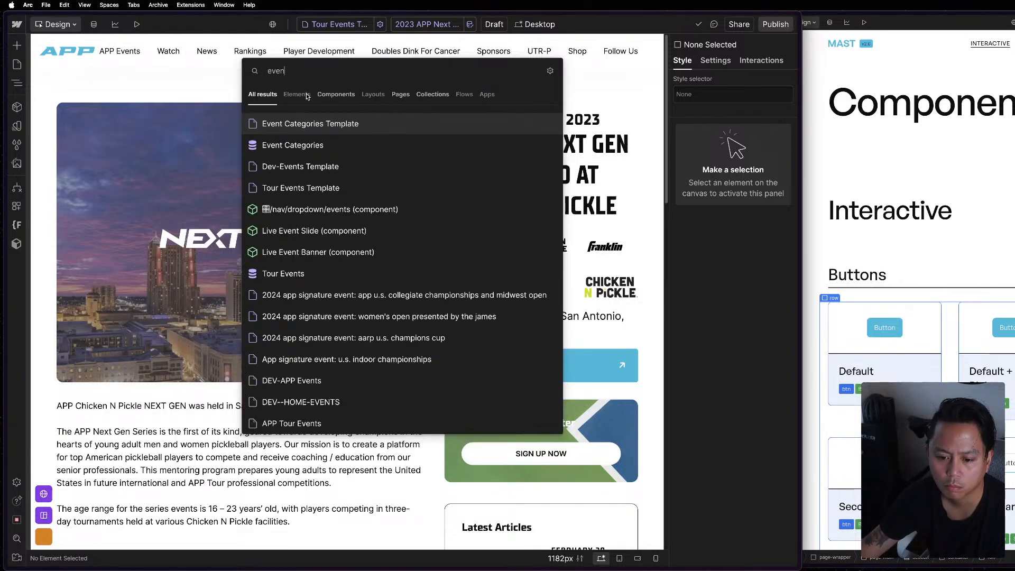
click(166, 282)
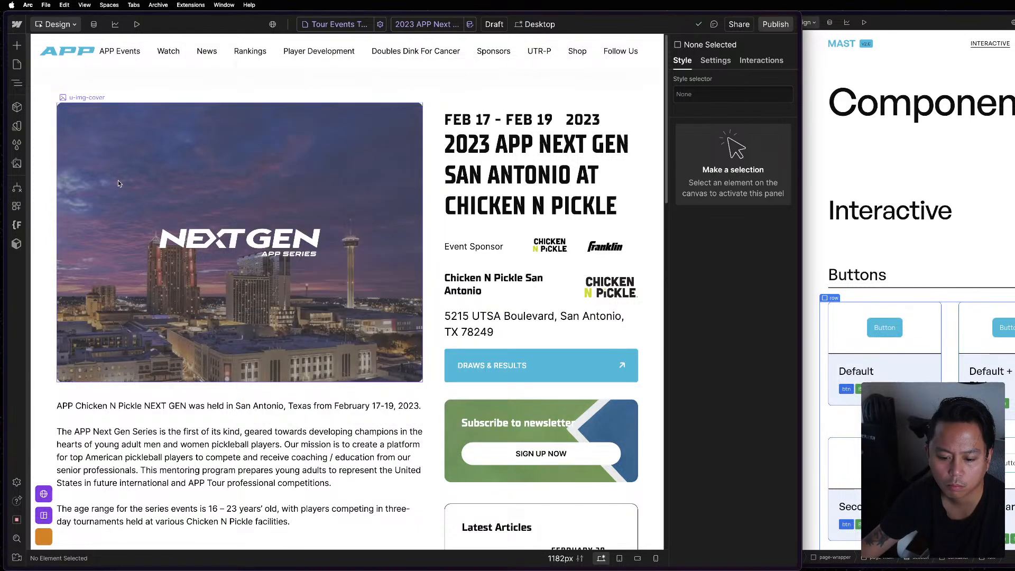
Return to the APP Tour Events page and find its Schedule section.
click(18, 83)
click(19, 67)
click(97, 130)
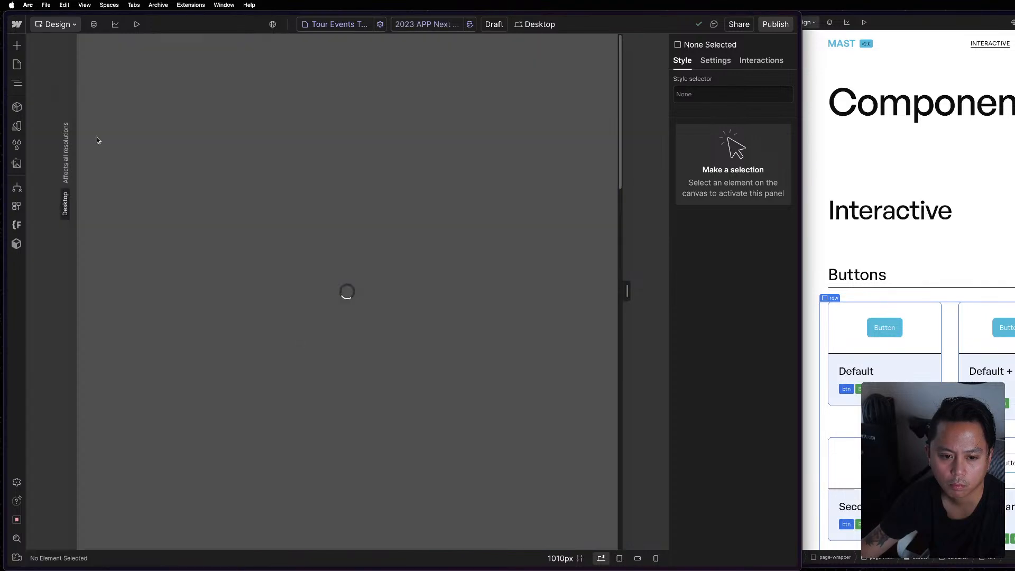
scroll(449, 326, down, 4)
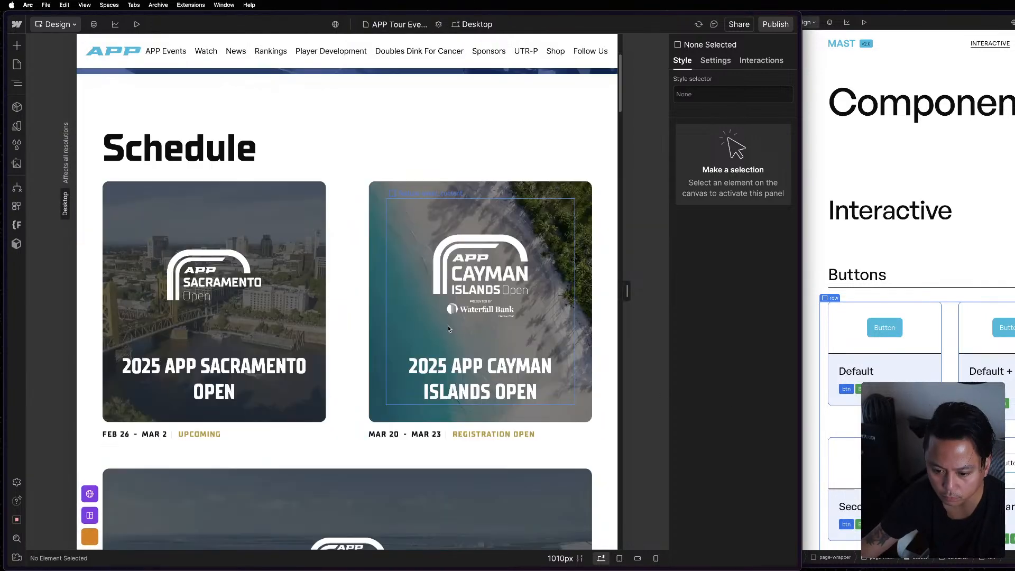
Check the Schedule row's layout at the Desktop, Tablet, Mobile (L) and Mobile breakpoints, ending on Desktop.
click(341, 291)
scroll(529, 376, down, 8)
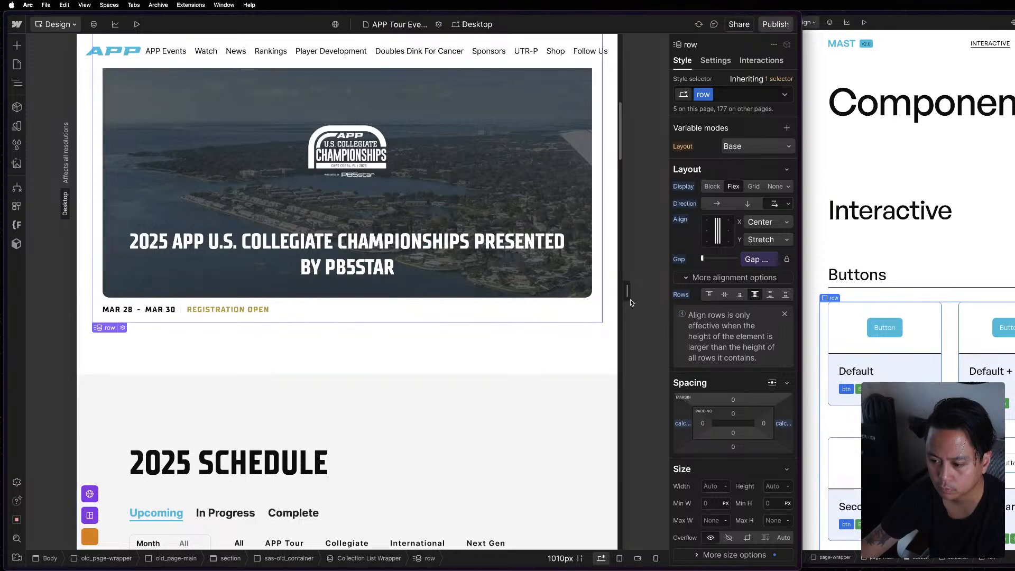
scroll(456, 310, up, 4)
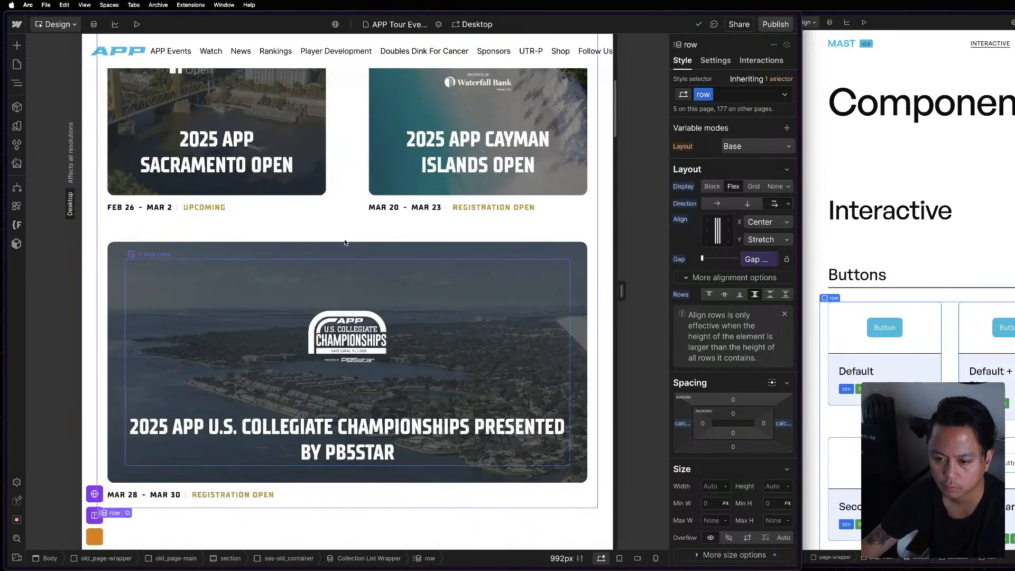
click(472, 24)
click(473, 53)
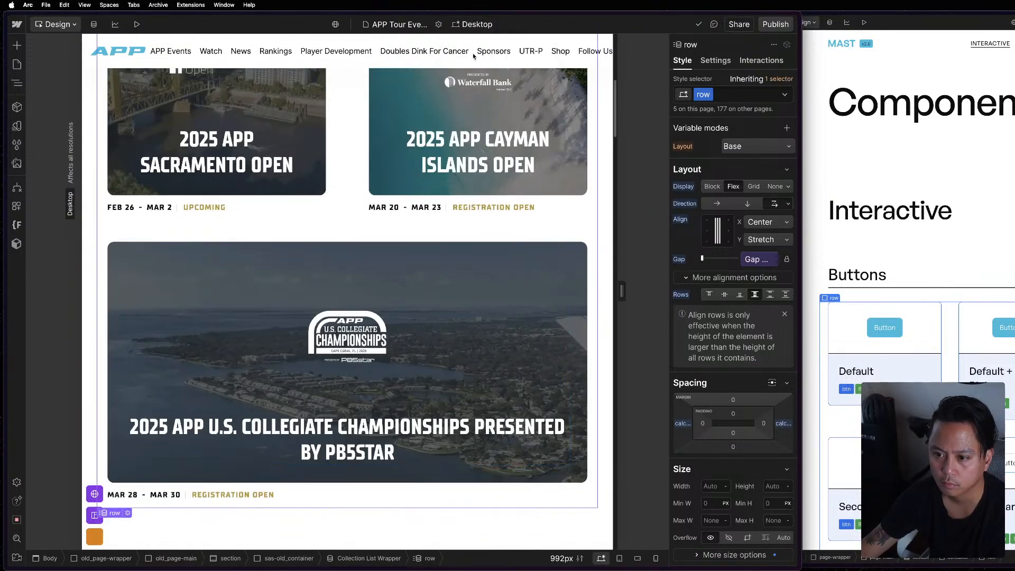
click(468, 24)
click(476, 62)
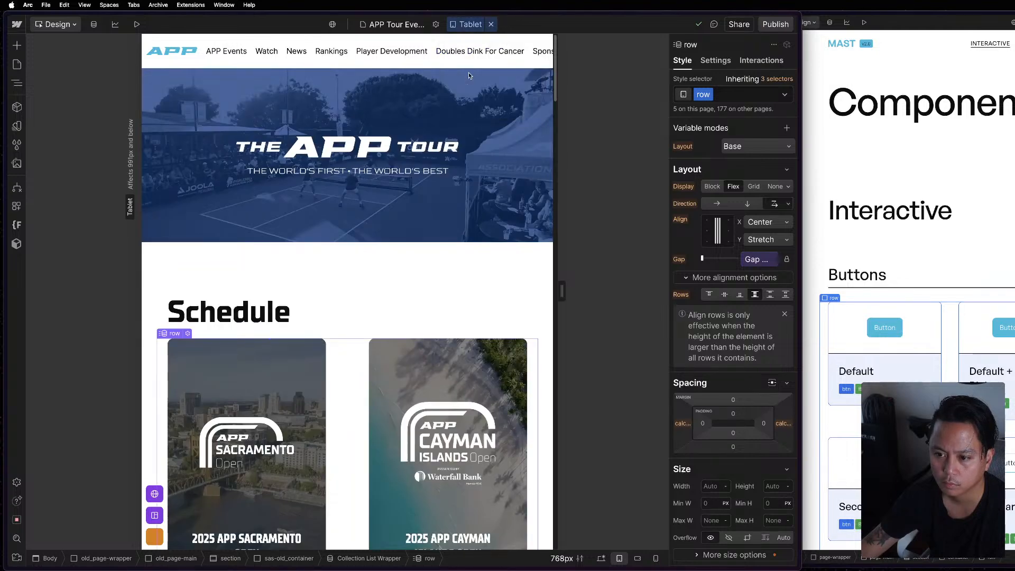
scroll(434, 281, down, 5)
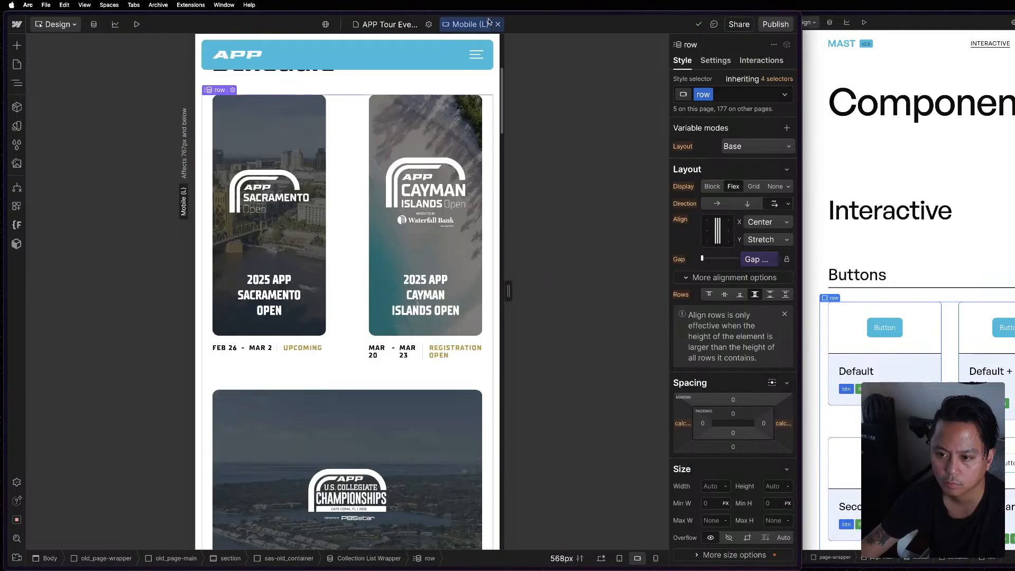
click(468, 24)
click(469, 87)
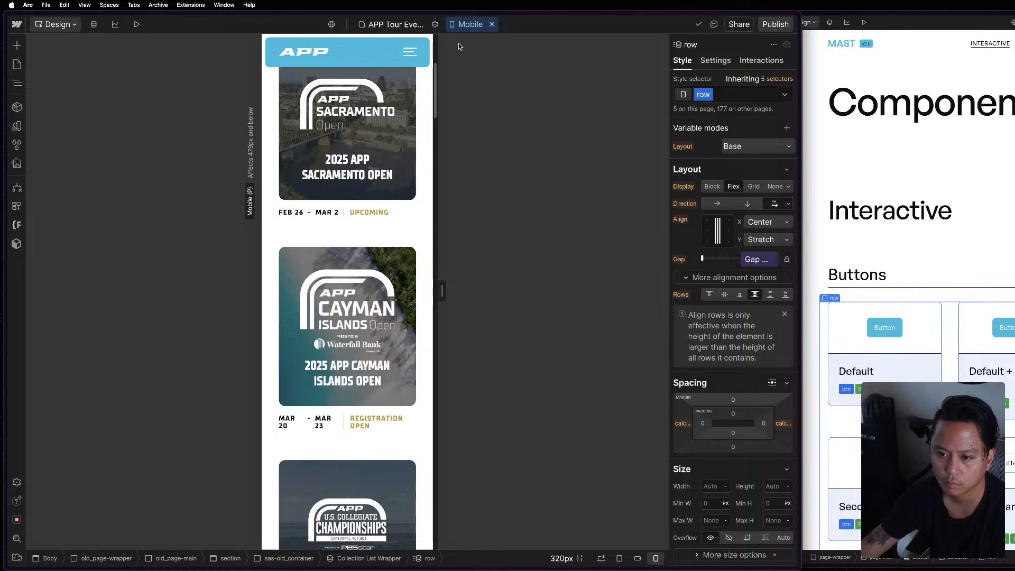
click(468, 25)
click(476, 43)
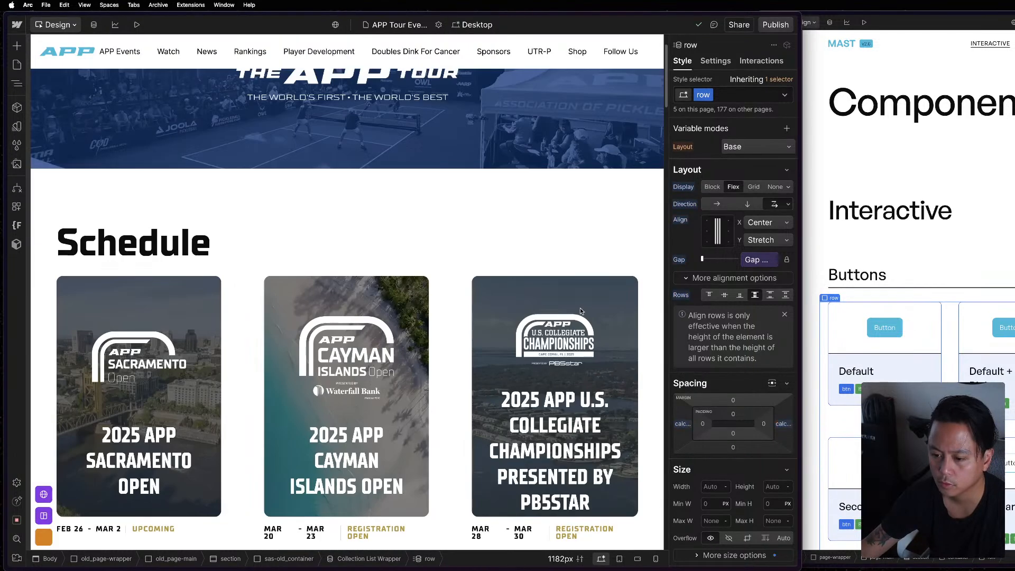
Inspect the styles of the Cayman Islands event's col, its u-img-cover image and the parent event_card.
click(815, 312)
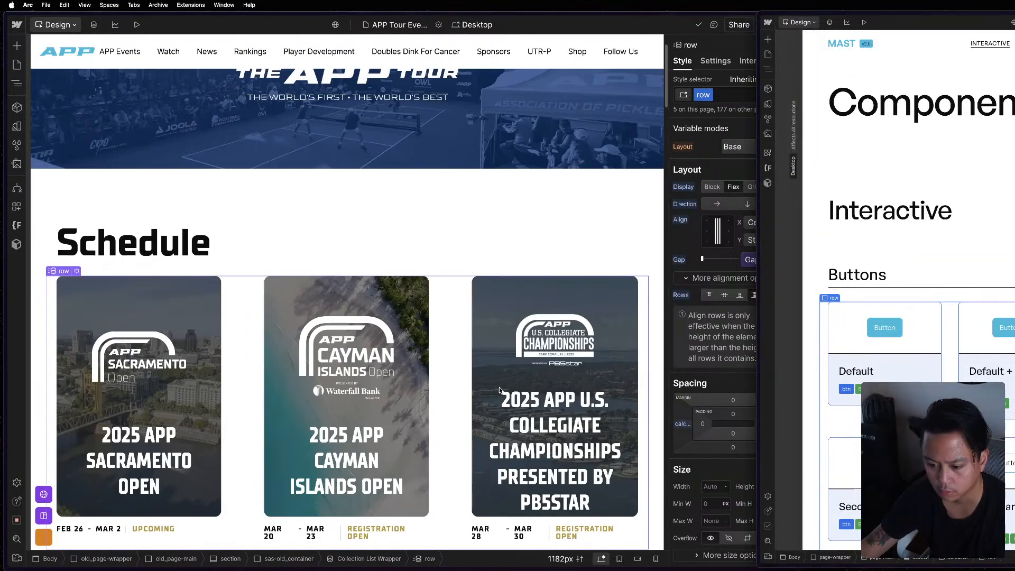
click(448, 362)
click(439, 358)
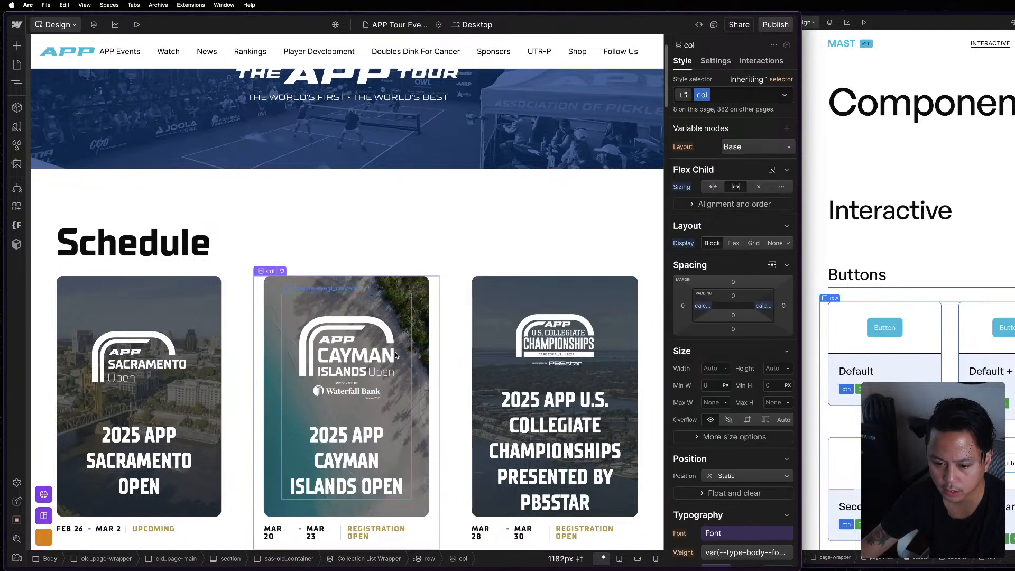
click(395, 351)
click(425, 293)
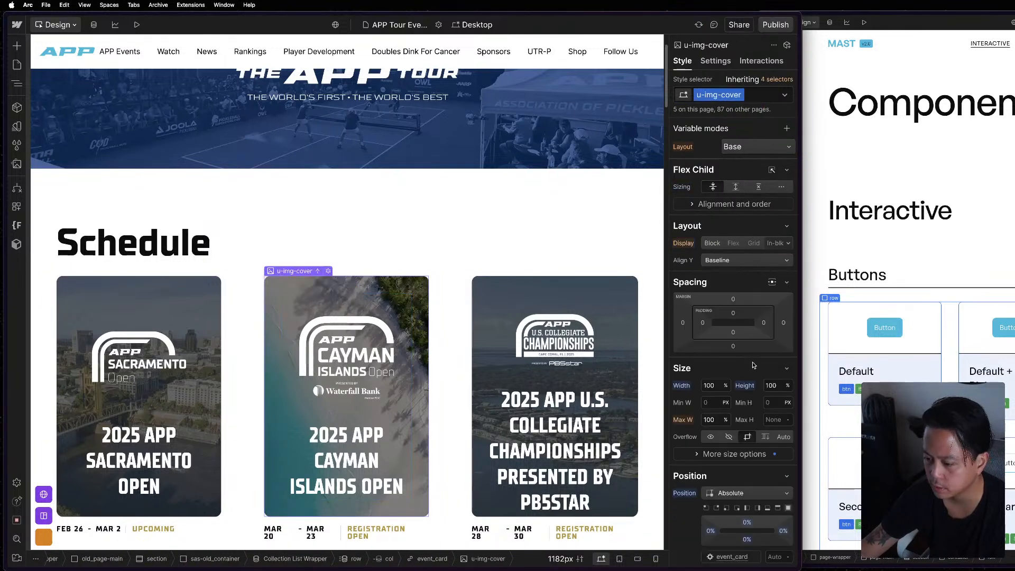
key(z)
click(127, 219)
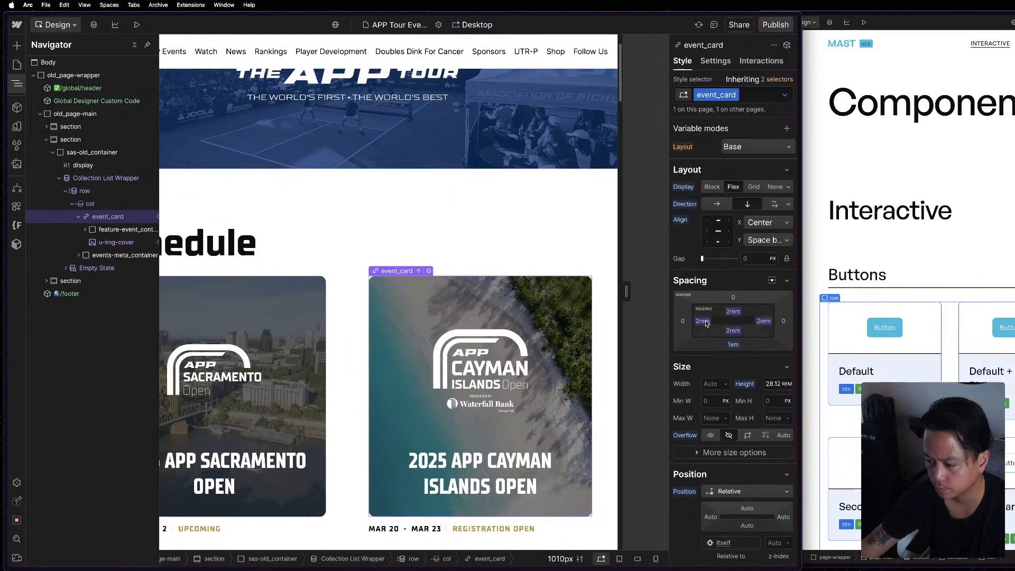
Set the Cayman Islands event col's left padding to the reference col's custom value, calc(var(--_layout---grid--gap-main) / 2).
click(601, 313)
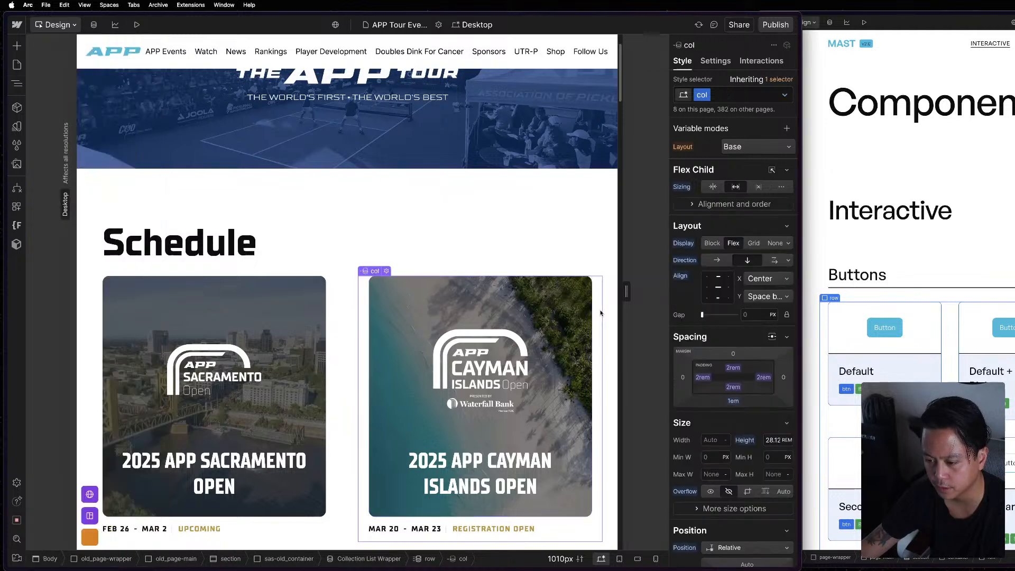
click(704, 306)
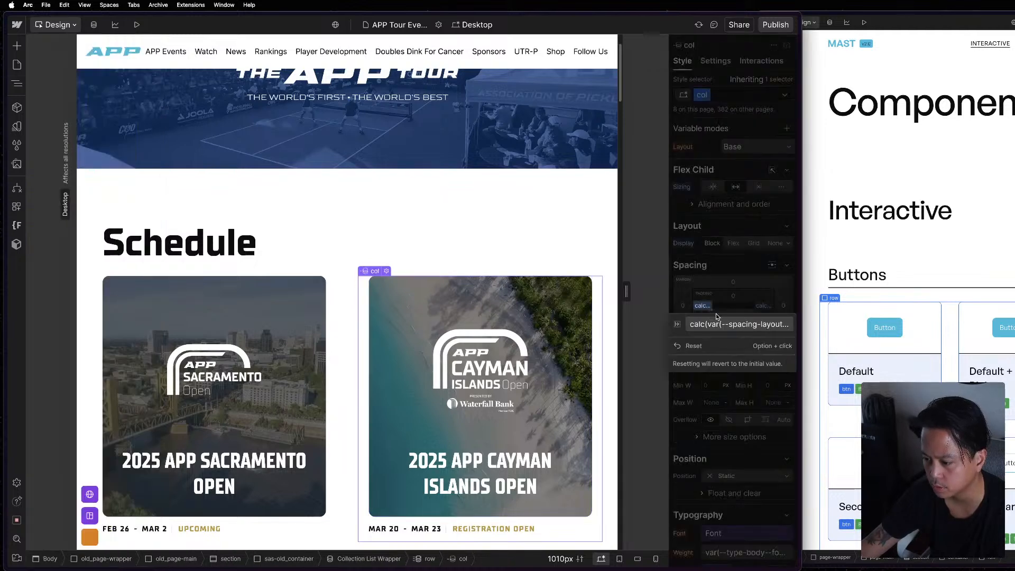
click(720, 323)
click(956, 335)
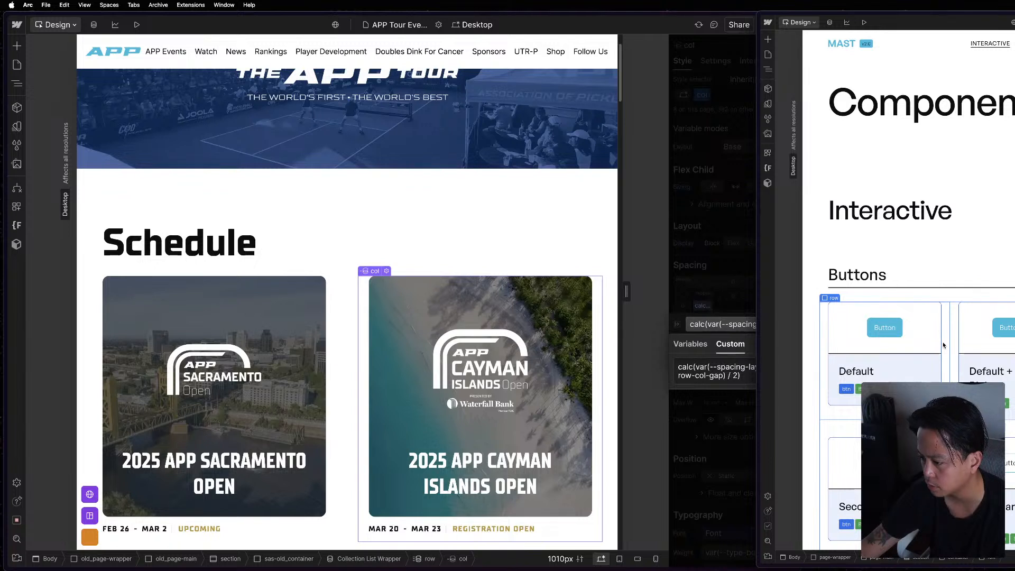
click(944, 345)
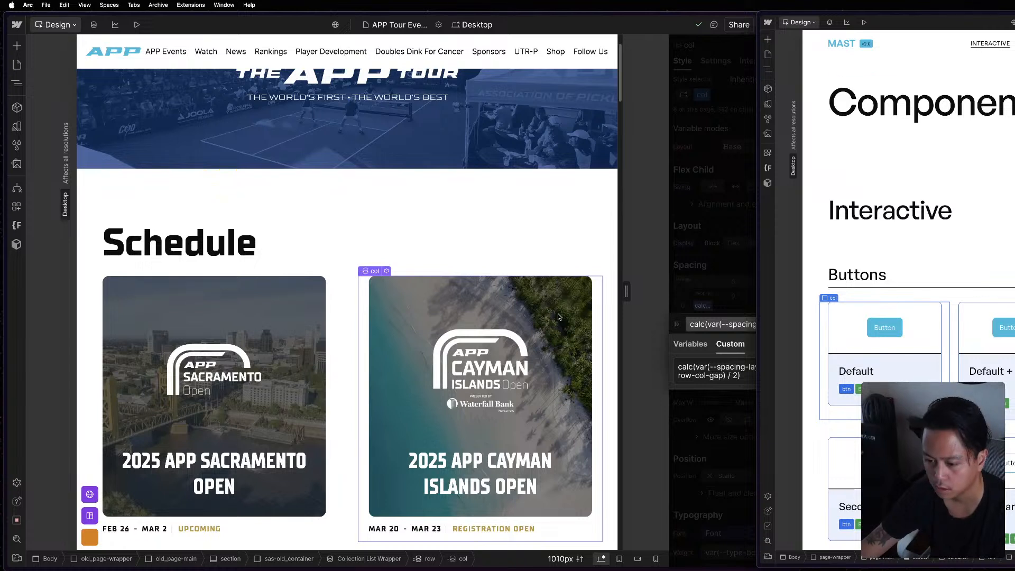
click(717, 363)
key(super+a)
text(calc(var(--_layout---grid--gap-main) / 2))
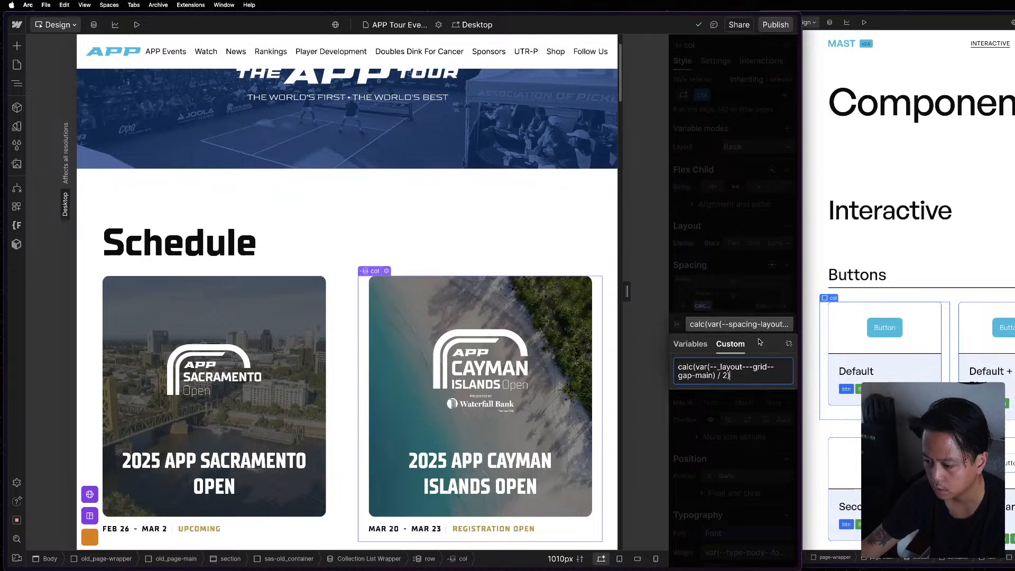
Set the same col's right padding to calc(var(--_layout---grid--gap-main) / 2).
click(756, 329)
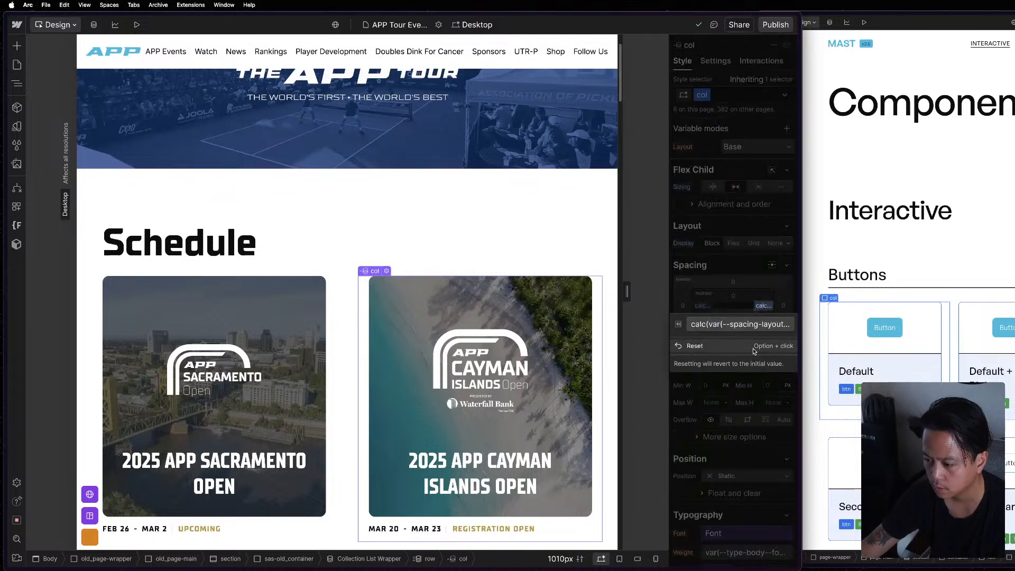
click(756, 326)
key(super+a)
text(calc(var(--_layout---grid--gap-main) / 2))
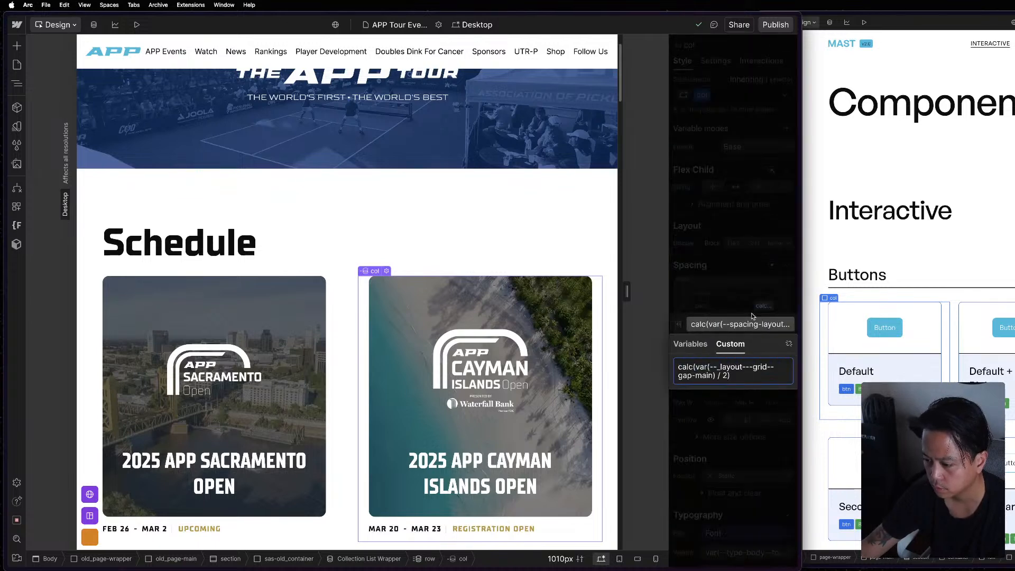
click(751, 313)
Widen the canvas to 1182 px and inspect the Schedule cards' events-meta_container, date_small, row and col.
scroll(747, 339, down, 5)
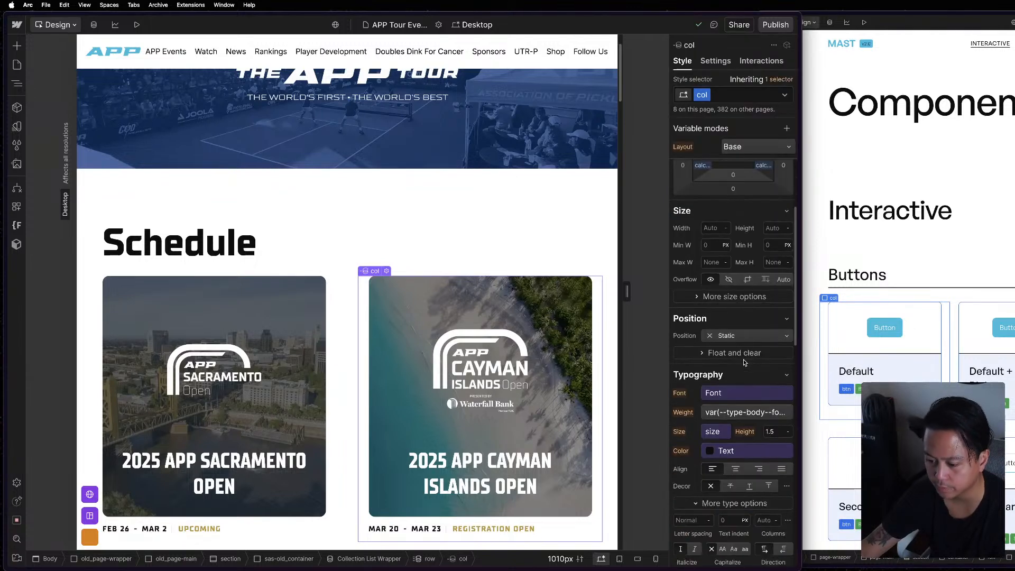
click(465, 207)
drag(627, 291, 723, 296)
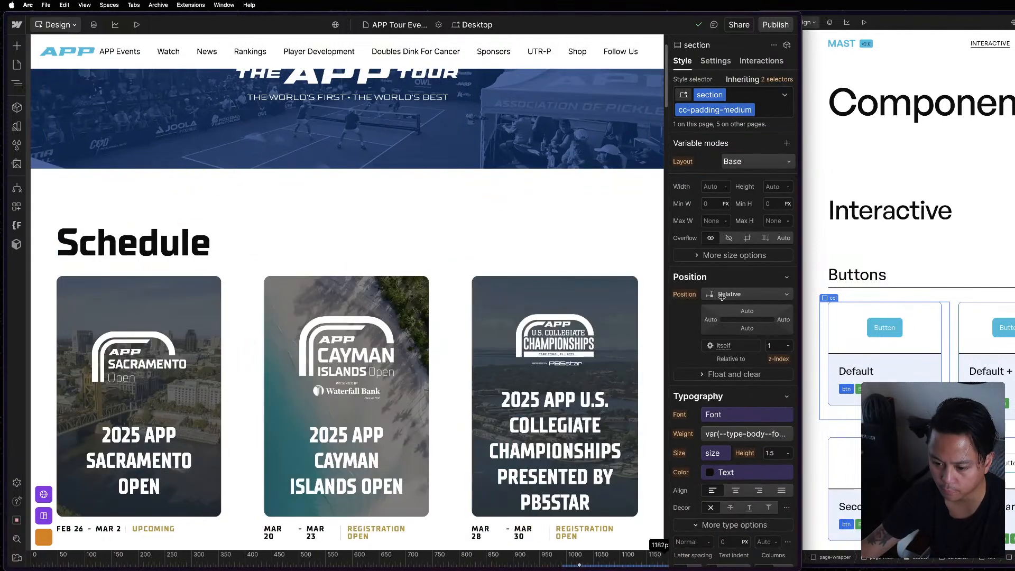
scroll(339, 296, down, 5)
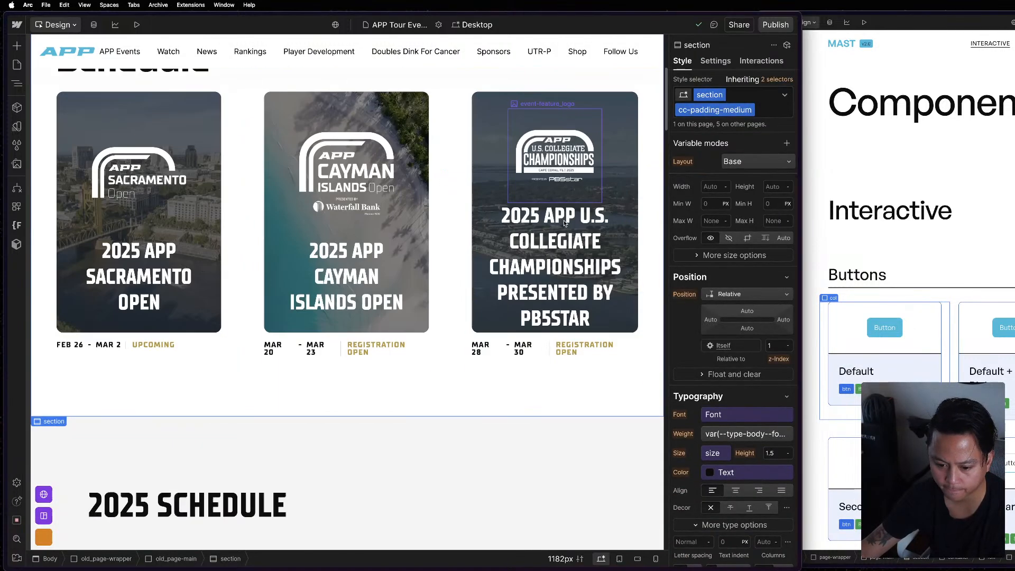
click(304, 344)
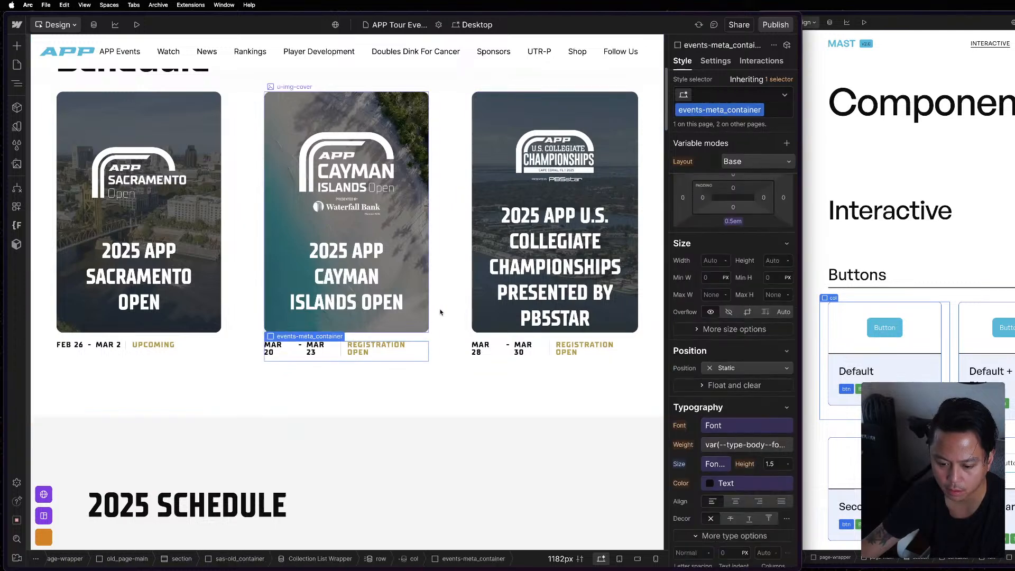
click(493, 348)
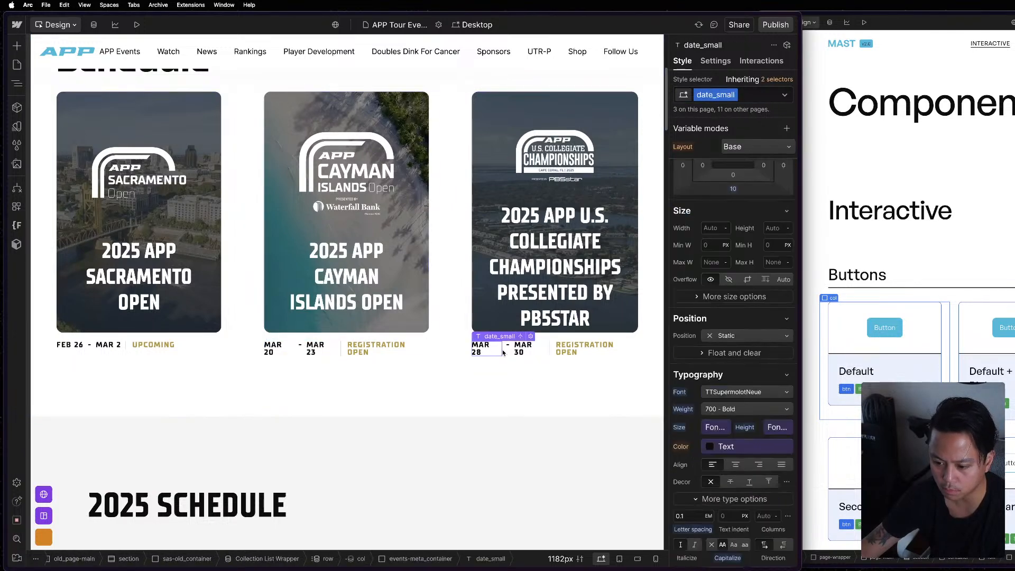
click(512, 353)
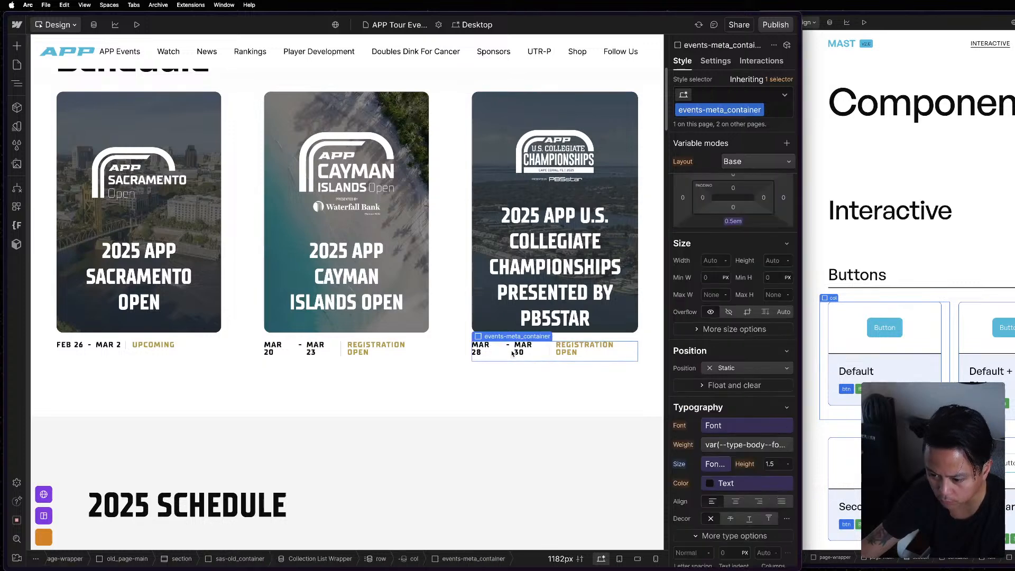
click(455, 237)
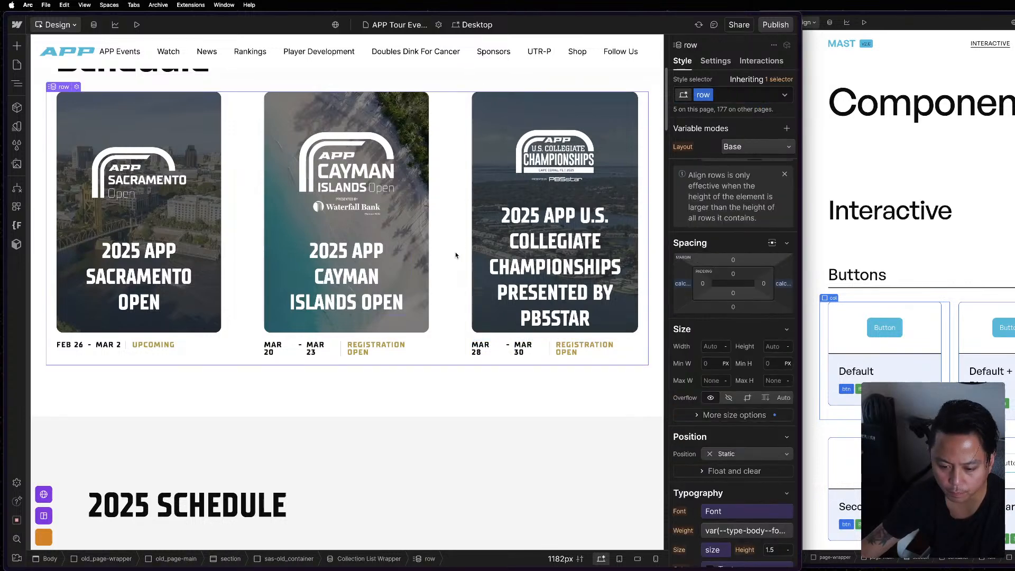
click(433, 210)
Preview the APP Tour Events page, check the Schedule and 2025 Schedule sections, and return to the design view.
click(136, 26)
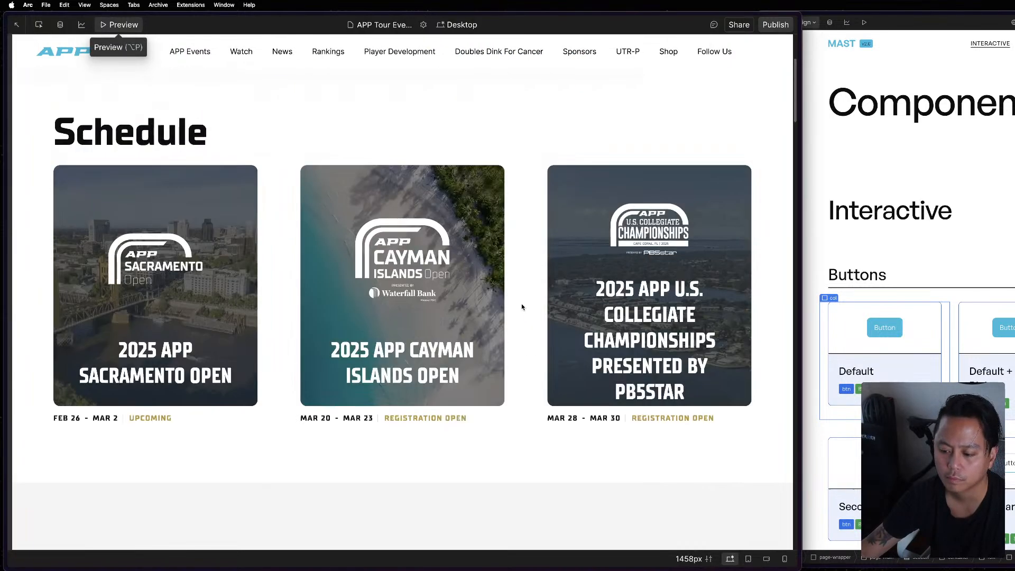
scroll(522, 306, up, 2)
scroll(522, 307, down, 5)
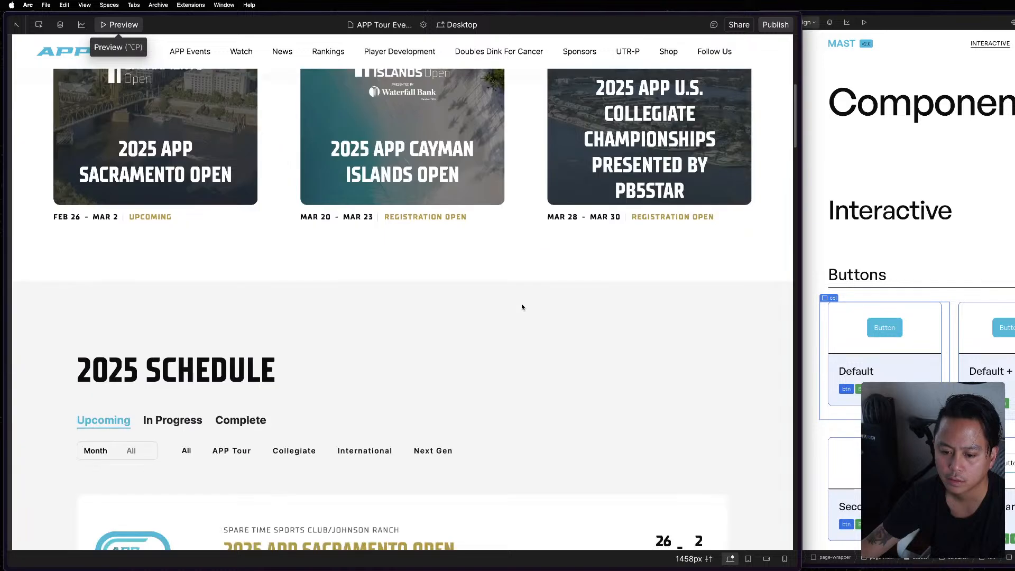
scroll(325, 255, down, 5)
scroll(325, 255, up, 10)
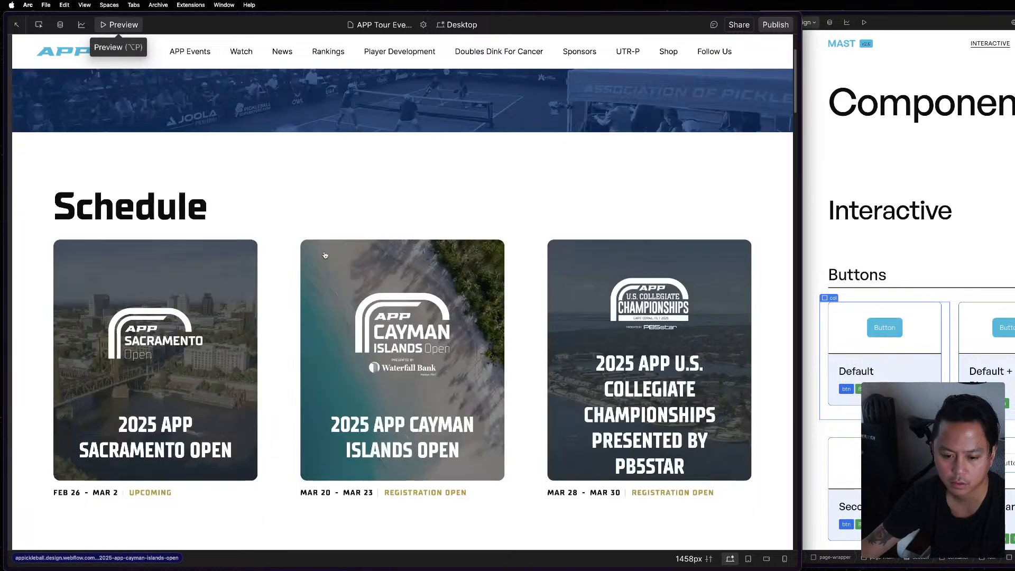
click(102, 25)
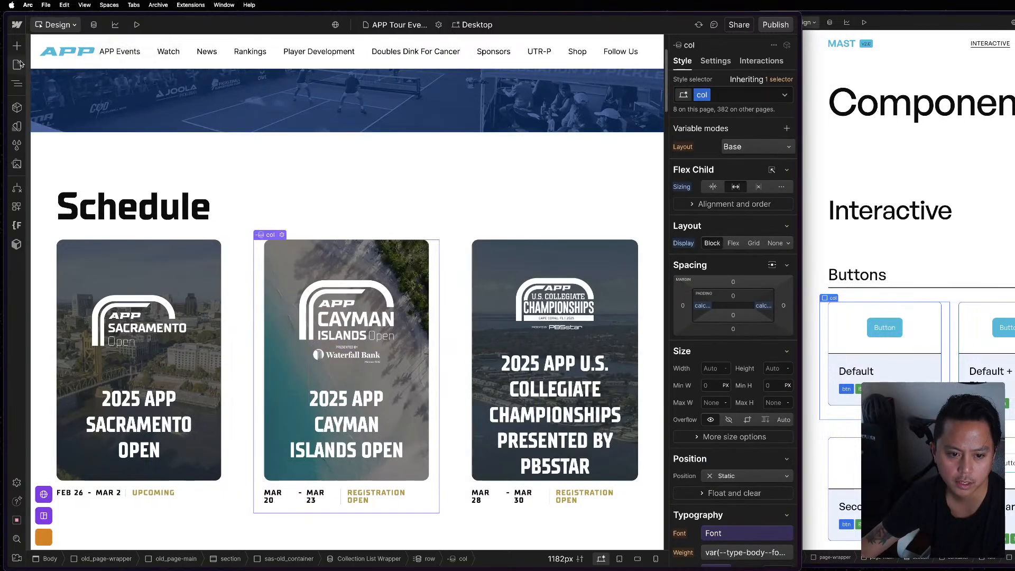
Switch to Figma, open the Design/DEV file and examine the Events_Archive frame's event cards against the column grid.
click(17, 64)
key(ctrl+Up)
click(845, 429)
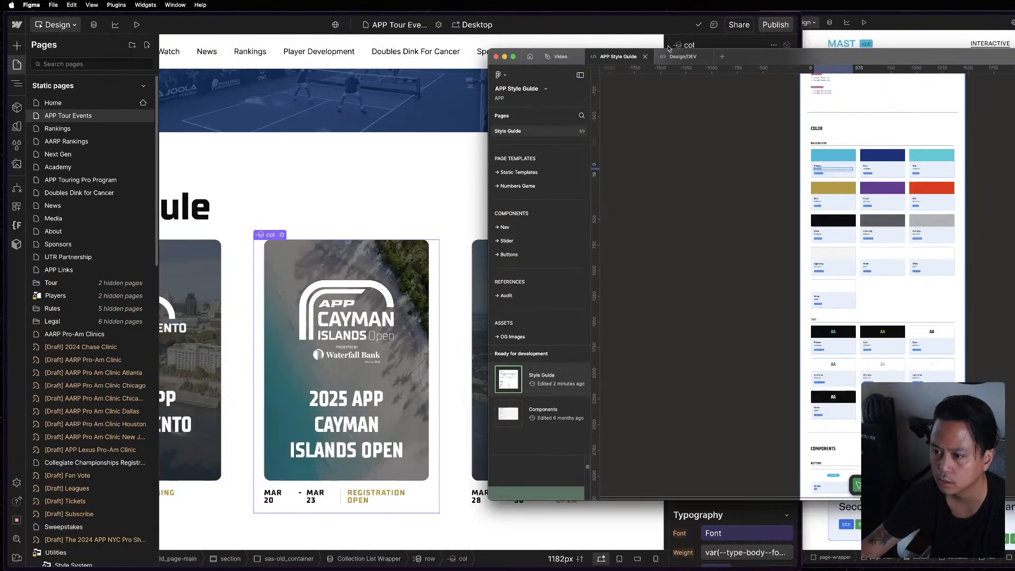
click(681, 56)
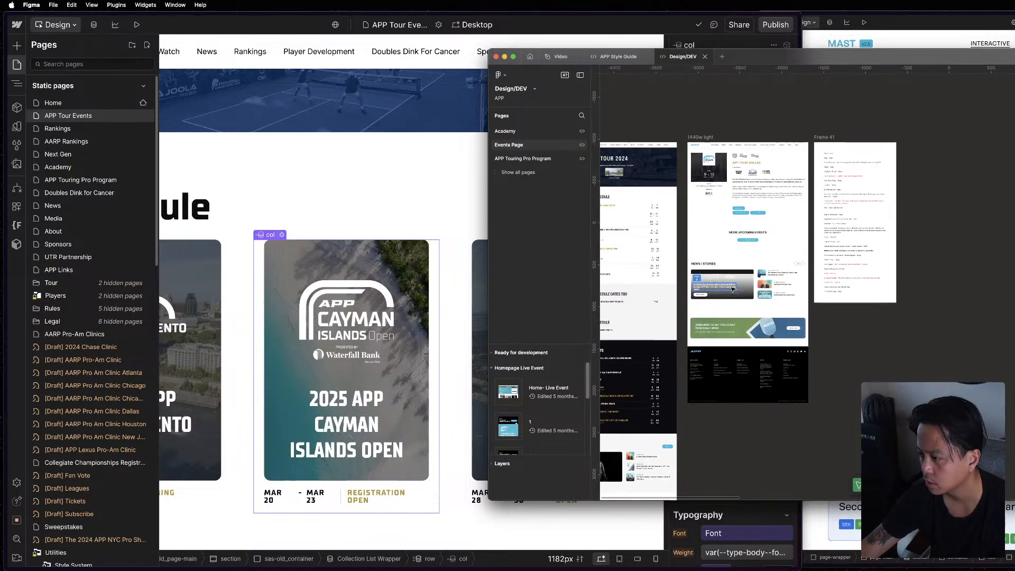
scroll(733, 289, down, 5)
drag(988, 340, 795, 329)
drag(1014, 324, 974, 322)
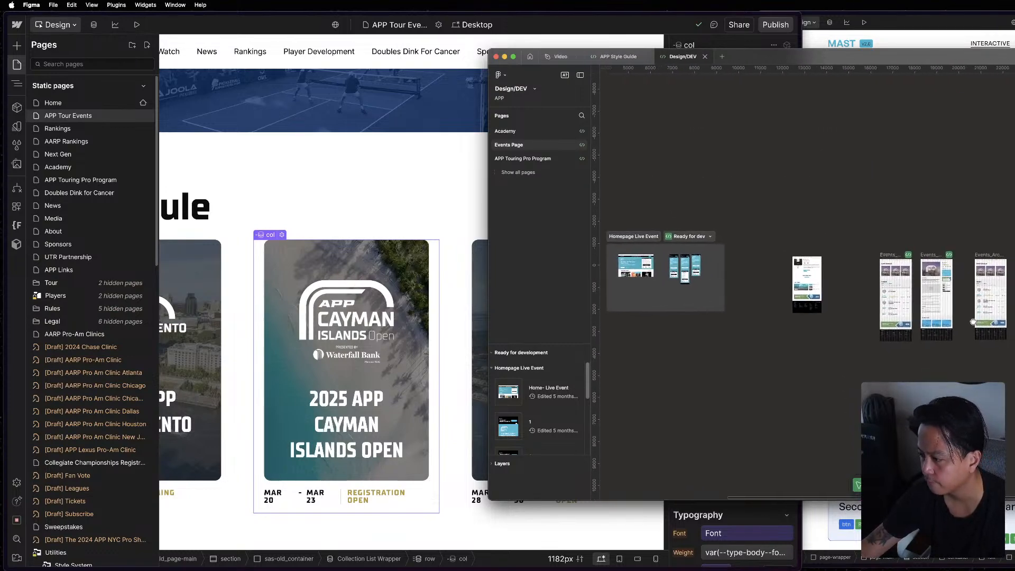
scroll(968, 278, up, 5)
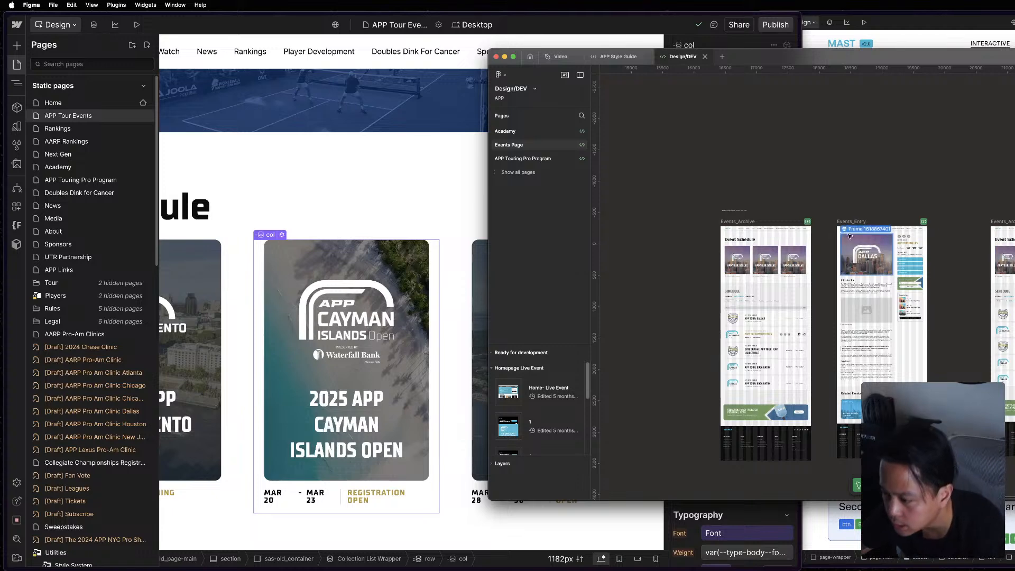
scroll(750, 264, up, 10)
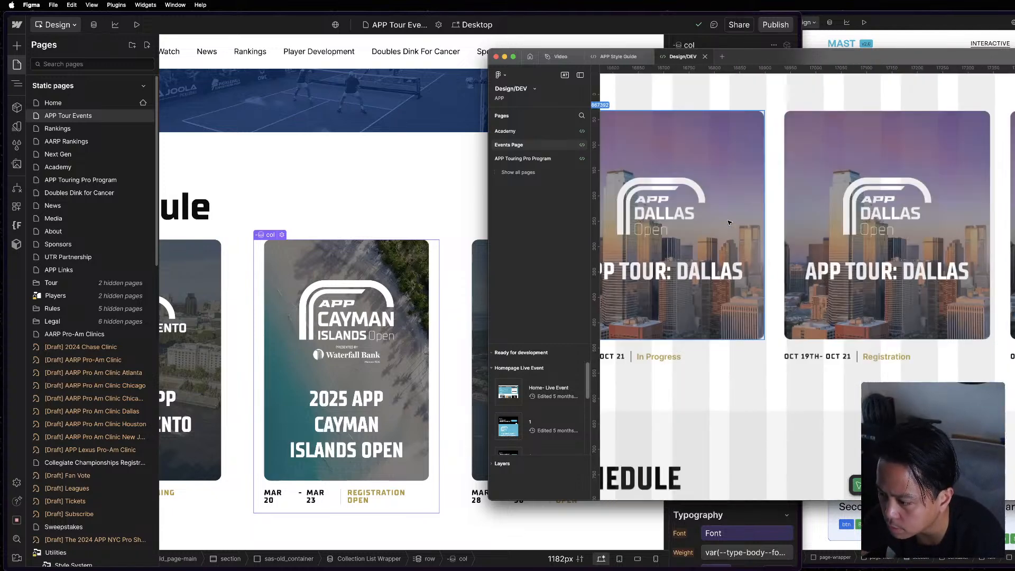
Compare the Cayman Islands event's col and u-img-cover in Webflow with the APP Tour: Dallas card in Figma.
click(440, 290)
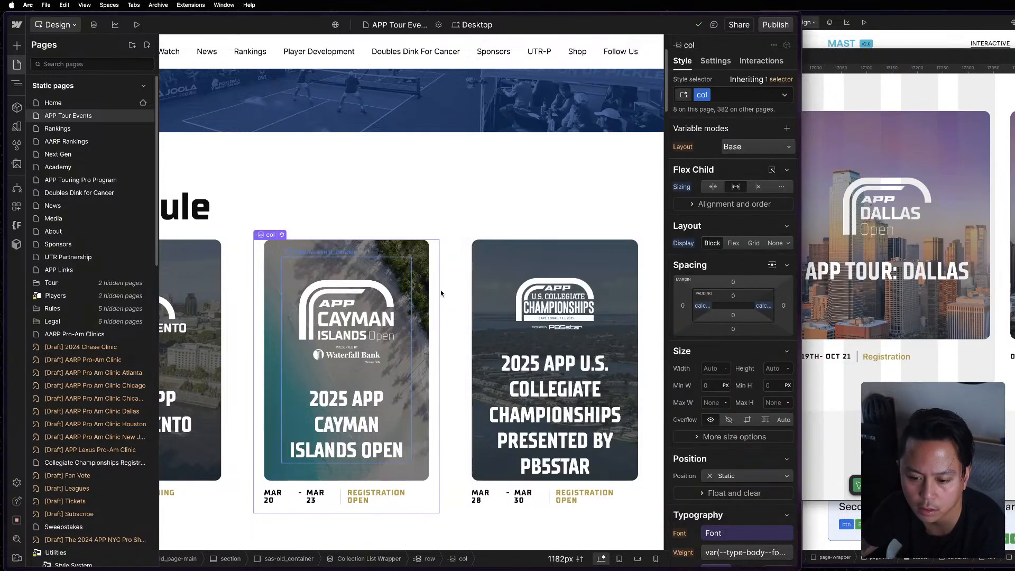
click(405, 365)
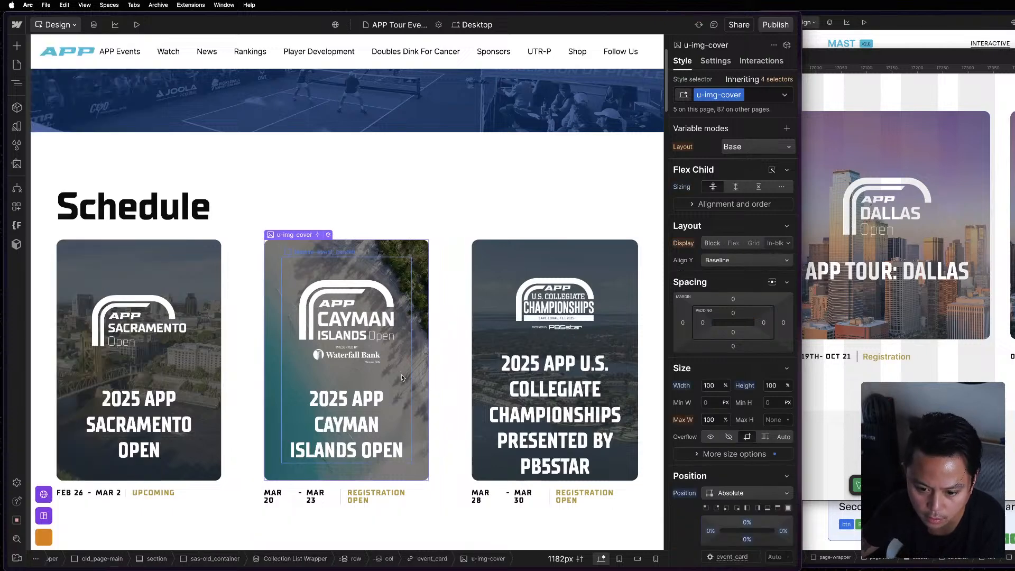
click(434, 333)
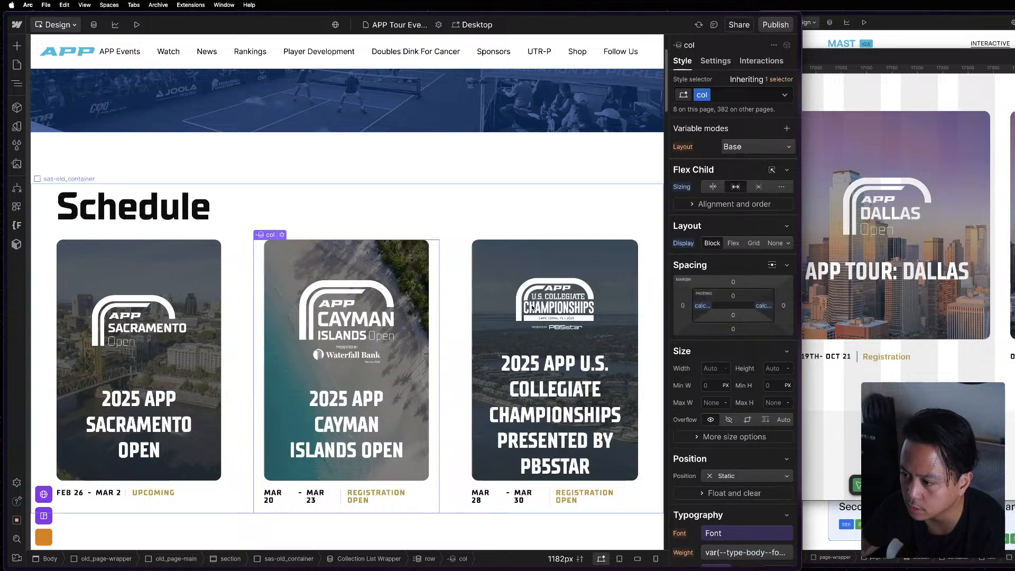
key(z)
click(899, 264)
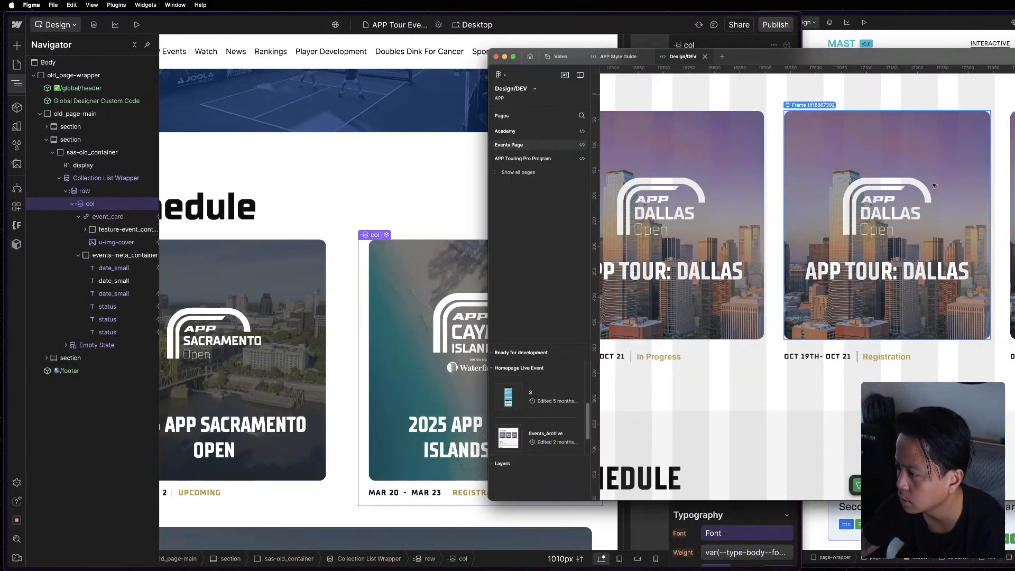
Switch to the reference project's Components page and select the row under Buttons to examine it.
key(ctrl+Up)
click(994, 312)
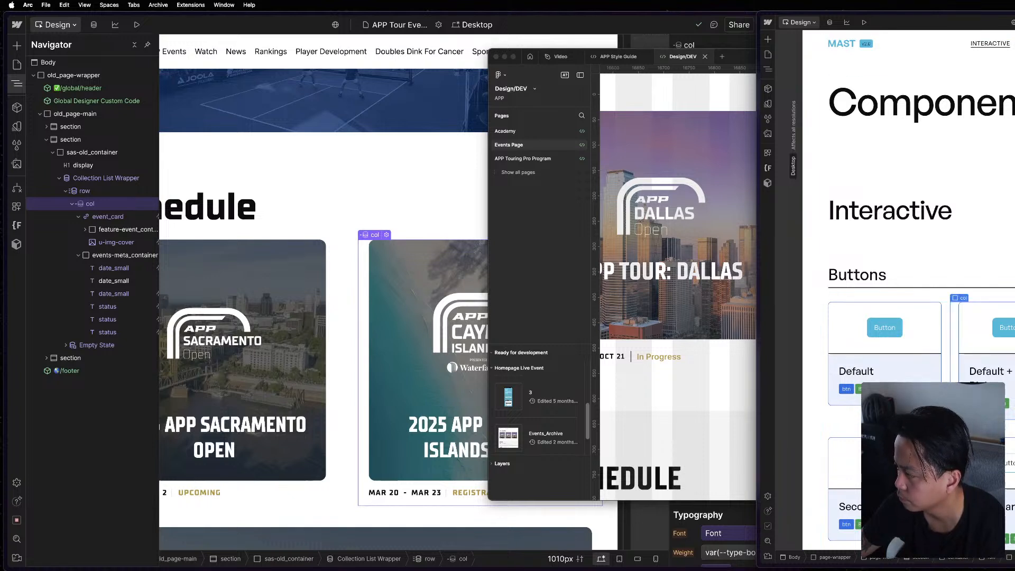
key(z)
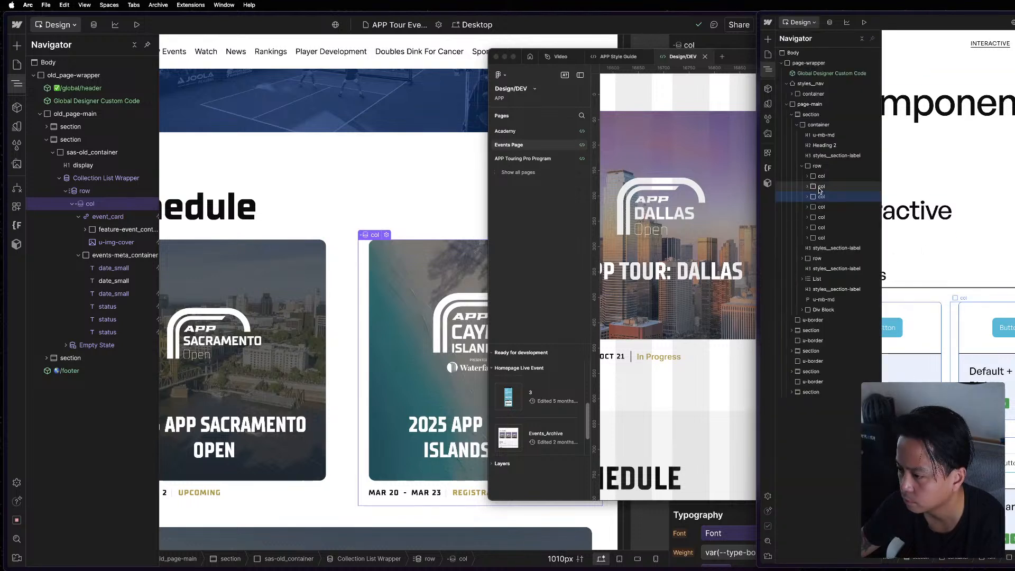
click(827, 167)
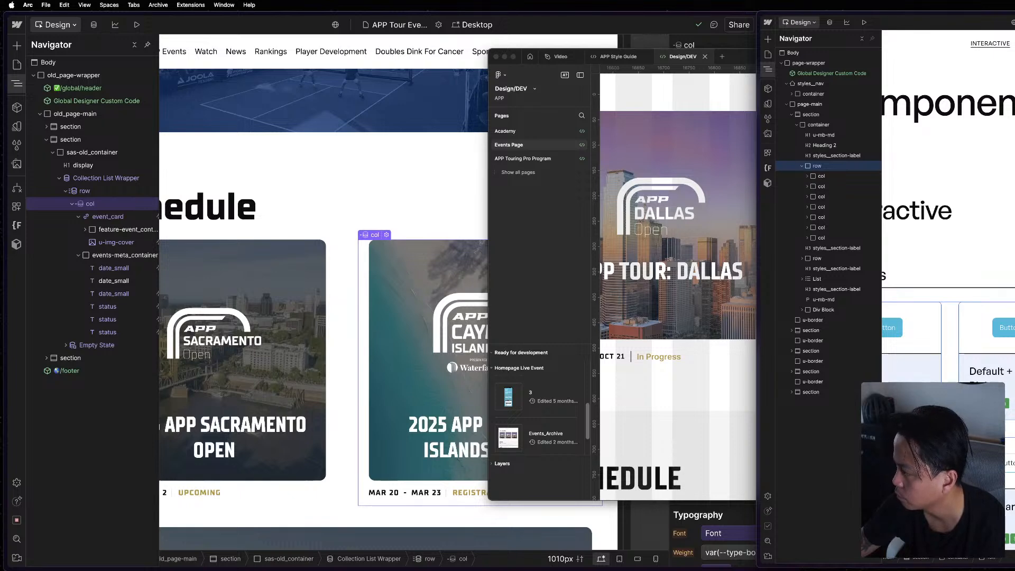
Set the APP Tour Events Schedule row's gap to the Gap Main variable and reset its alignment.
click(426, 187)
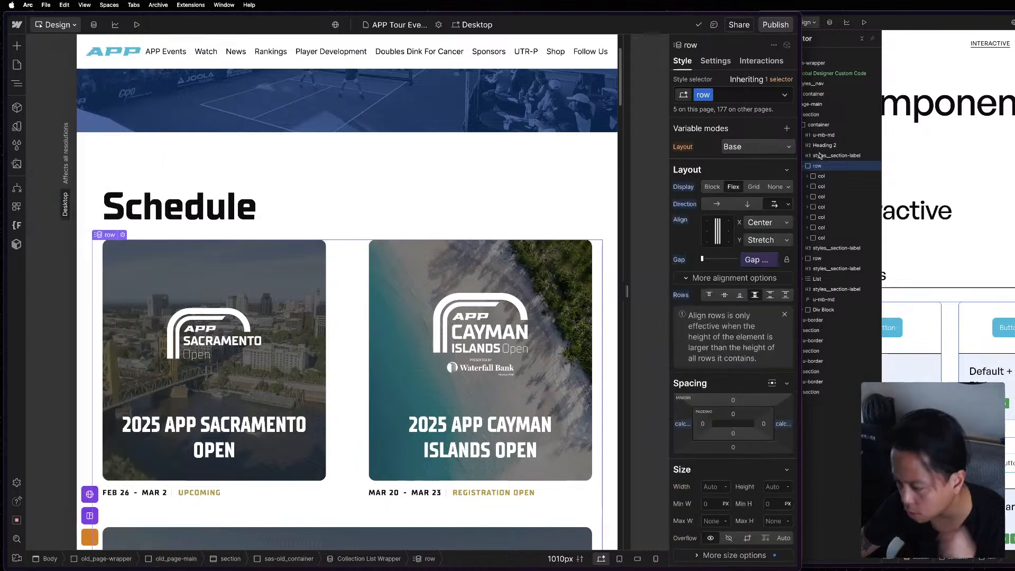
click(743, 263)
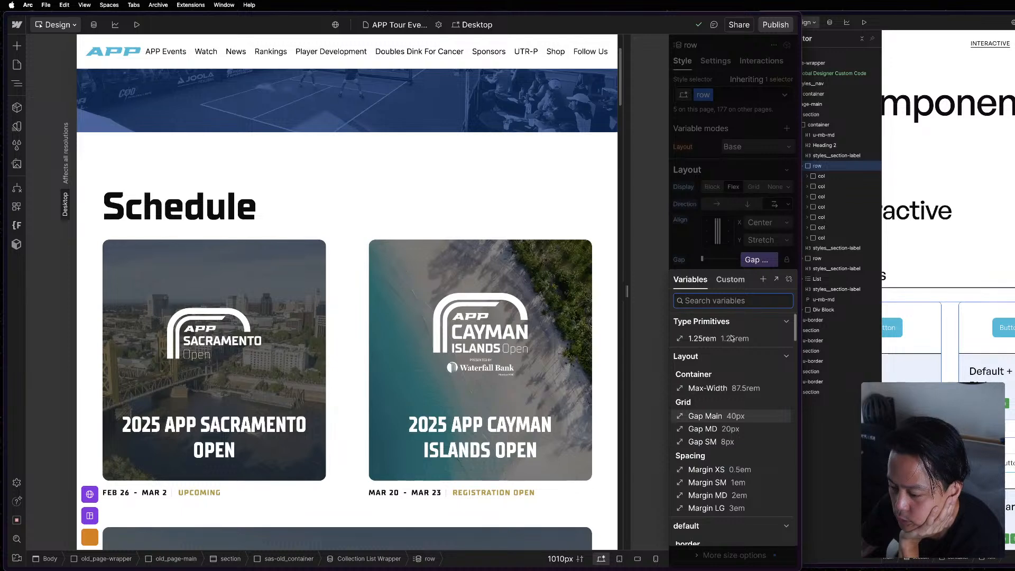
click(705, 416)
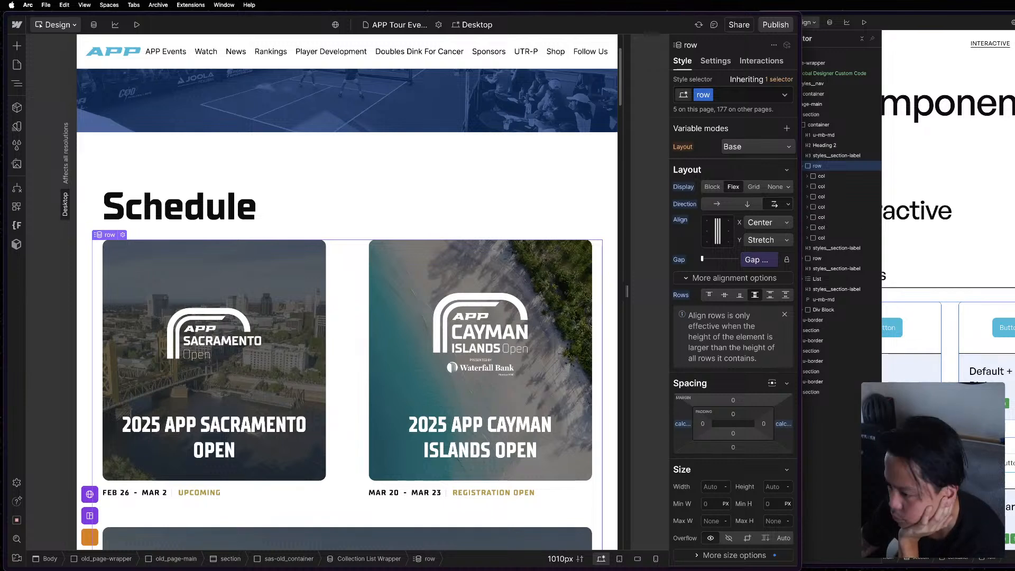
click(683, 223)
click(684, 232)
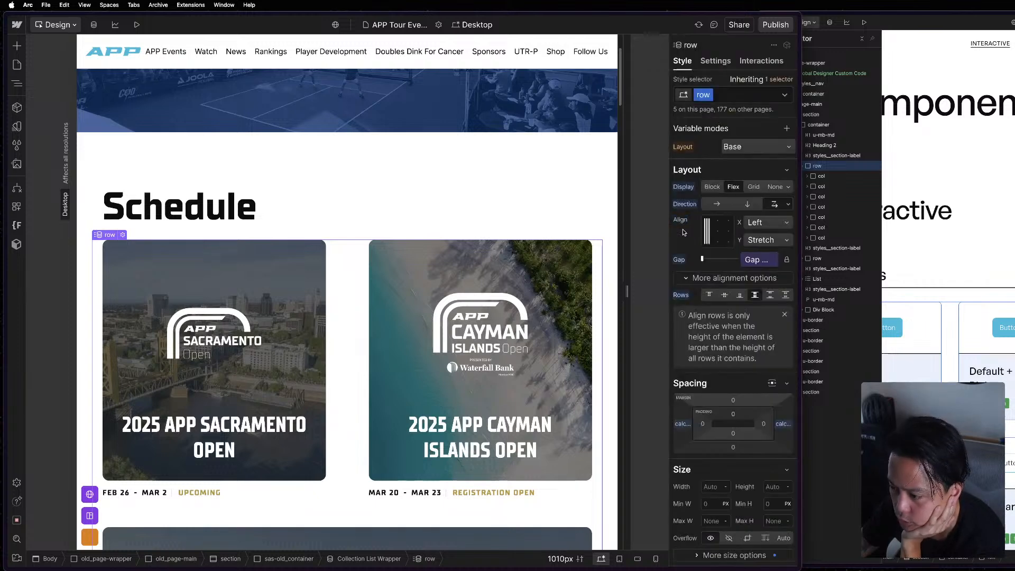
scroll(751, 431, down, 3)
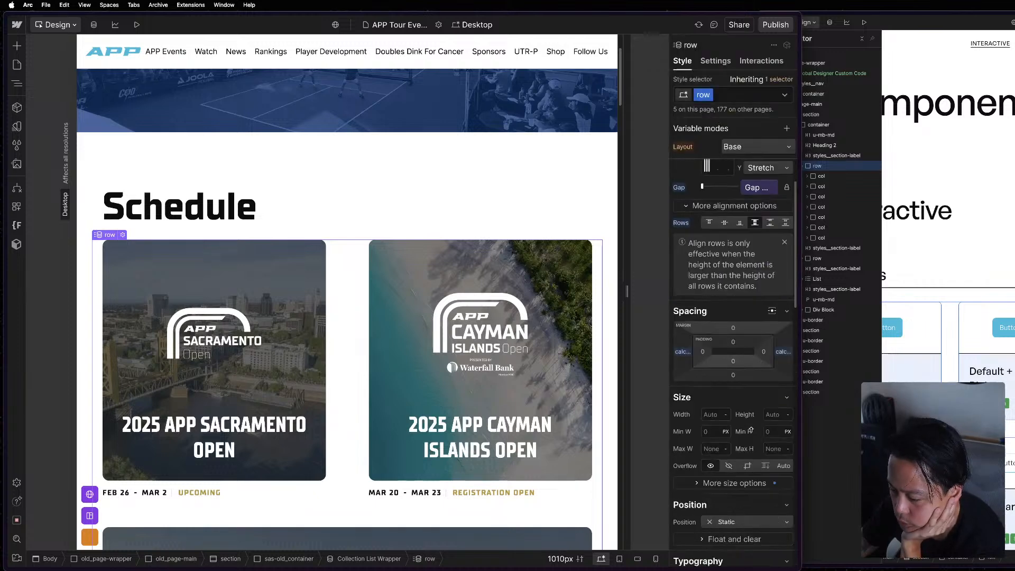
Review the Schedule row's layout, spacing and custom properties, and select the Cayman Islands event's col for comparison.
scroll(751, 431, down, 15)
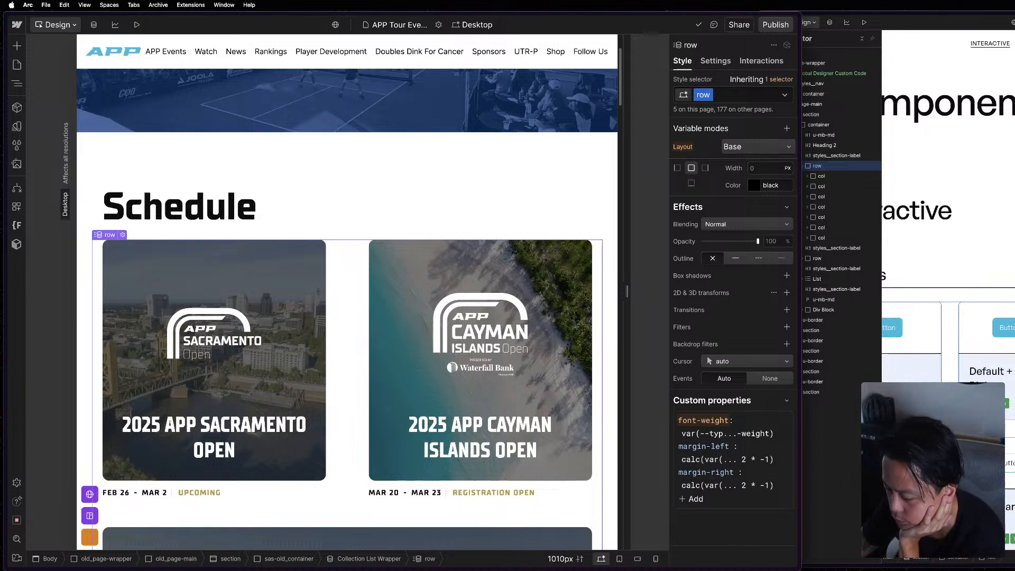
scroll(740, 313, up, 10)
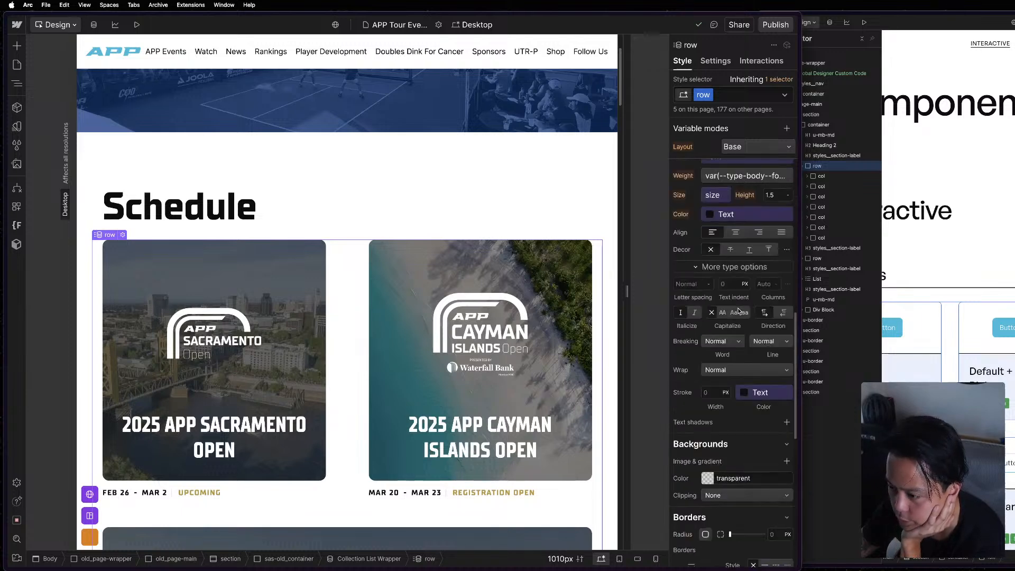
scroll(740, 312, up, 8)
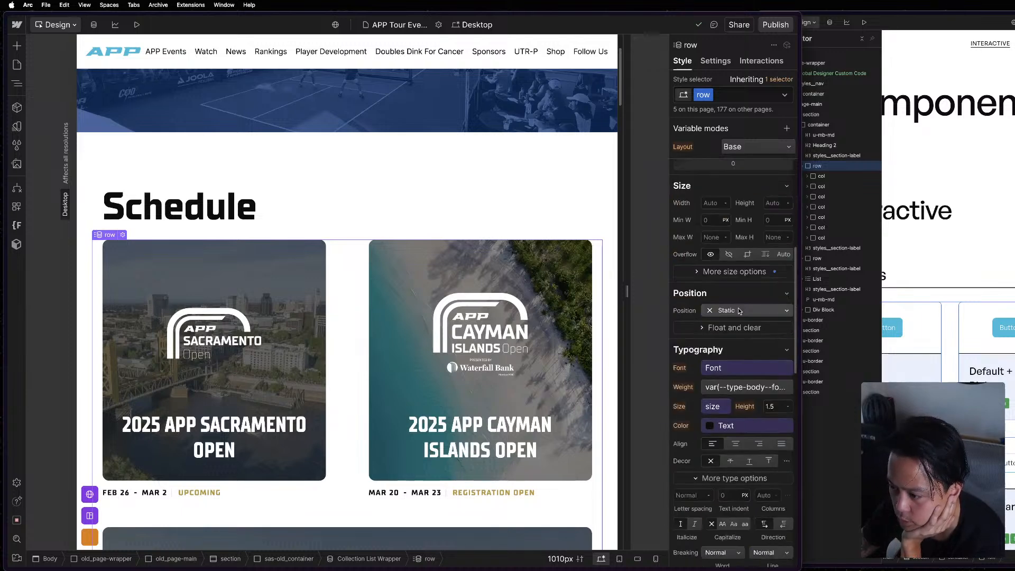
click(475, 484)
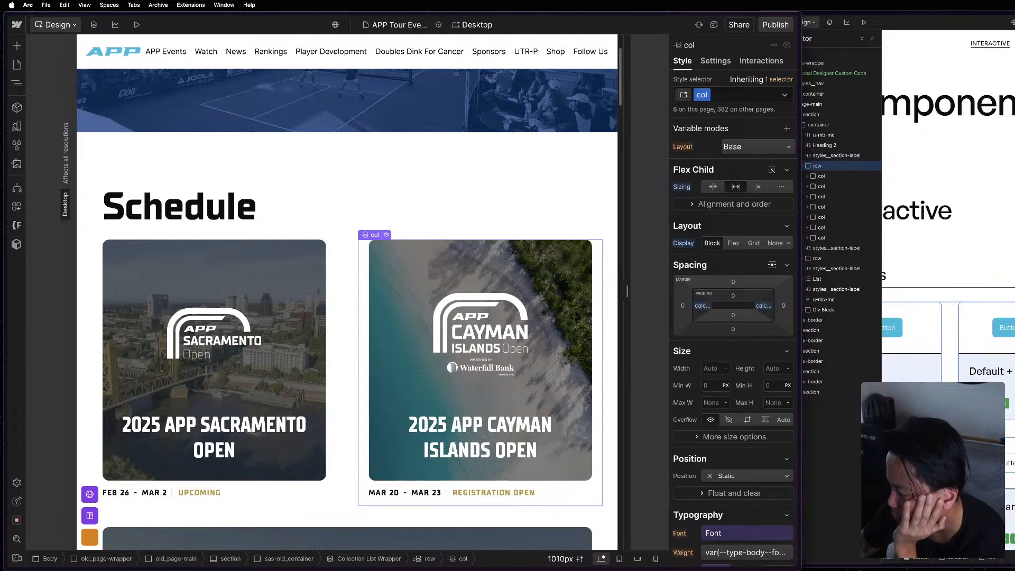
Widen the APP Tour Events canvas to about 1182 px to check the Schedule cards at a larger width.
click(910, 489)
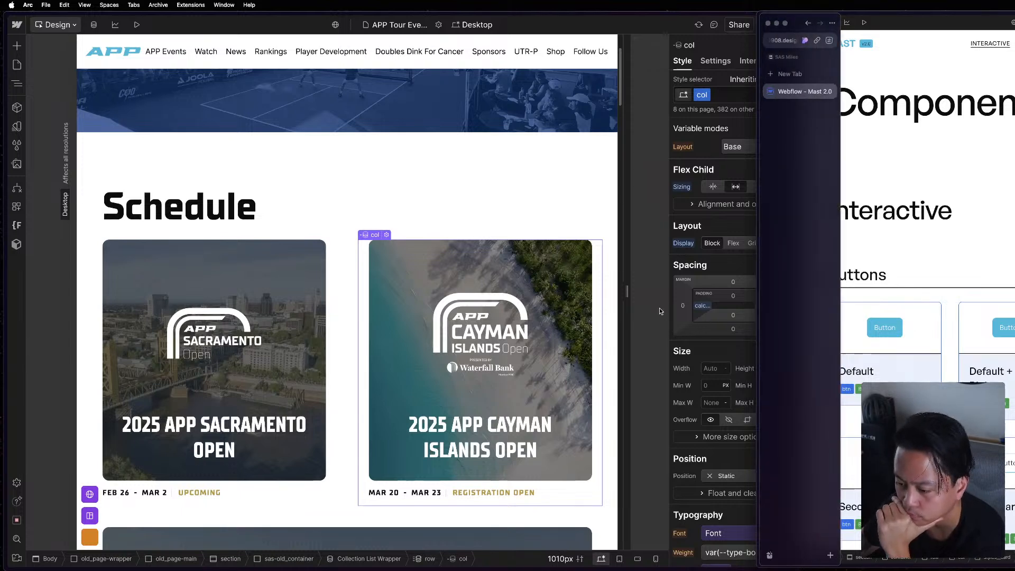
click(629, 292)
drag(628, 291, 696, 291)
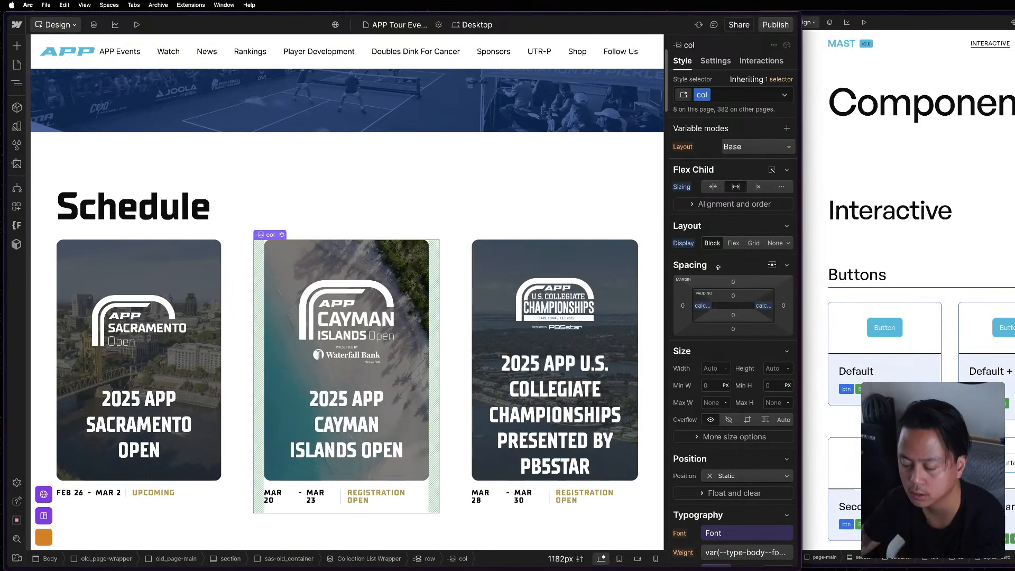
Compare the outlines and spacing of the Schedule heading, the event row and its neighbouring cols.
click(951, 163)
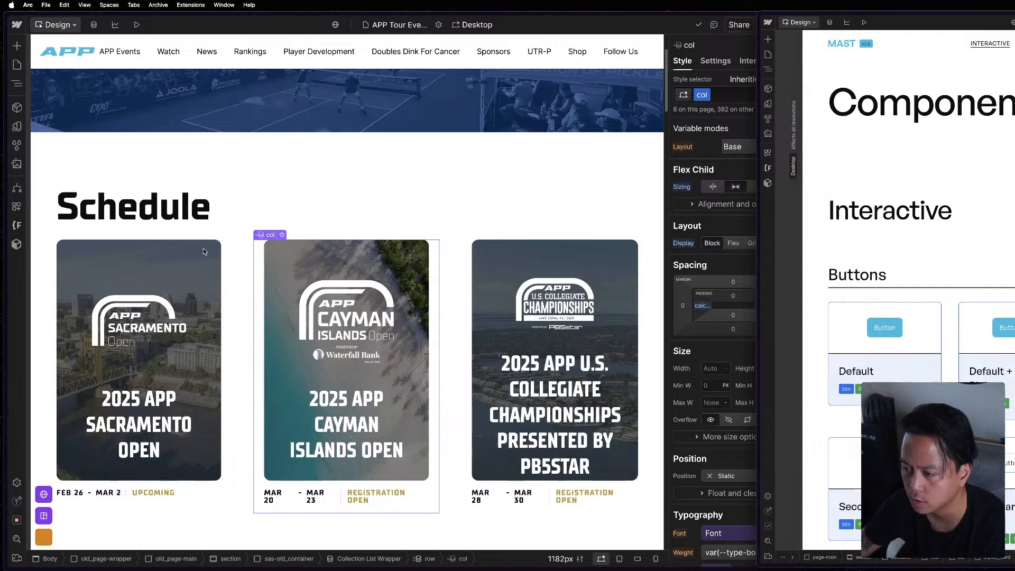
click(369, 159)
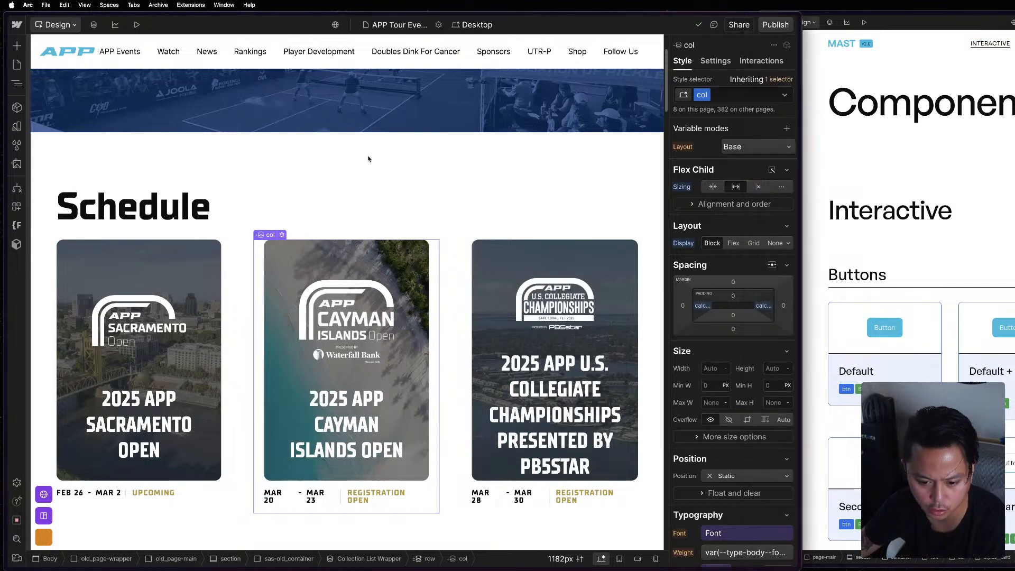
click(452, 191)
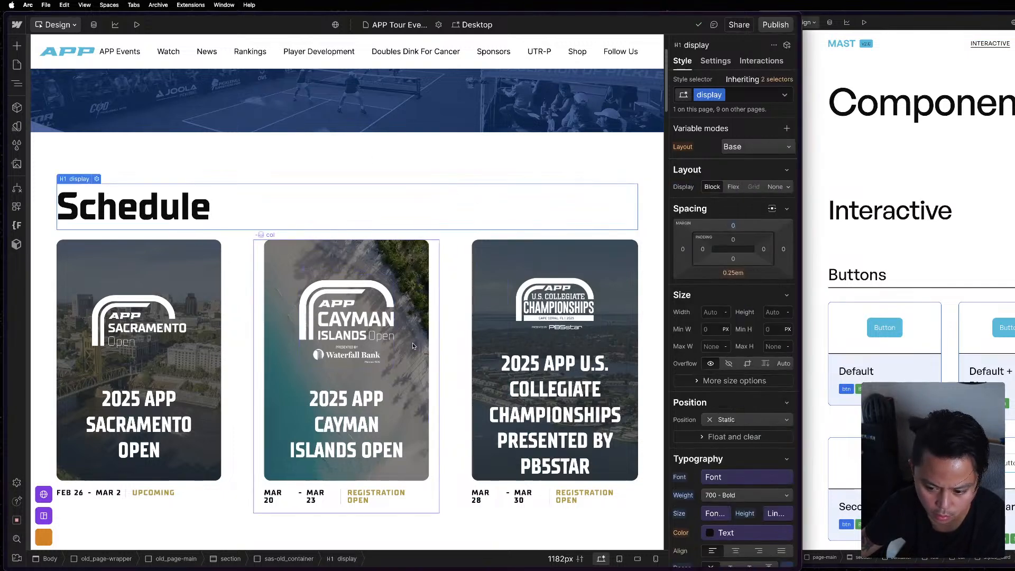
click(435, 342)
click(469, 338)
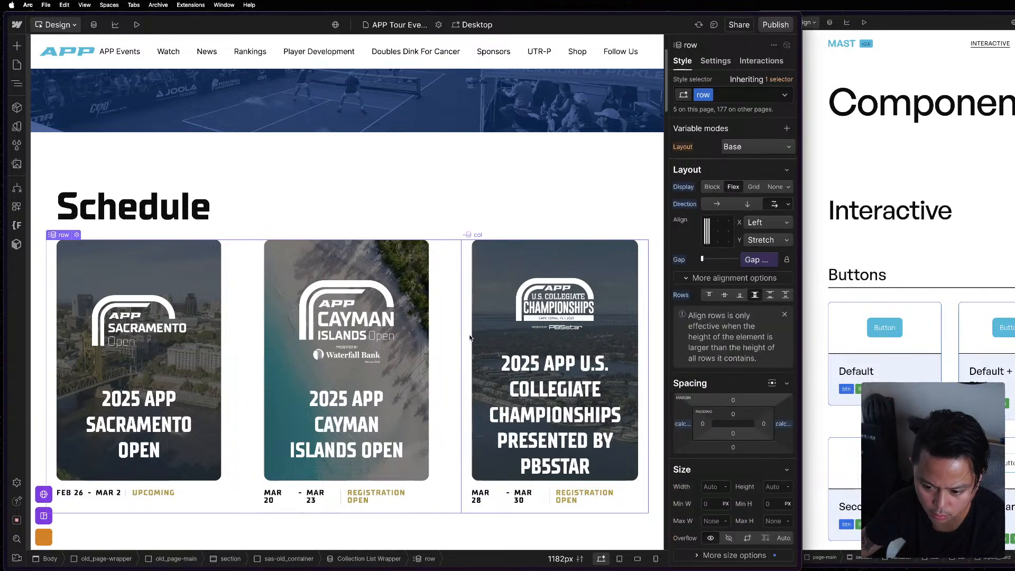
click(470, 339)
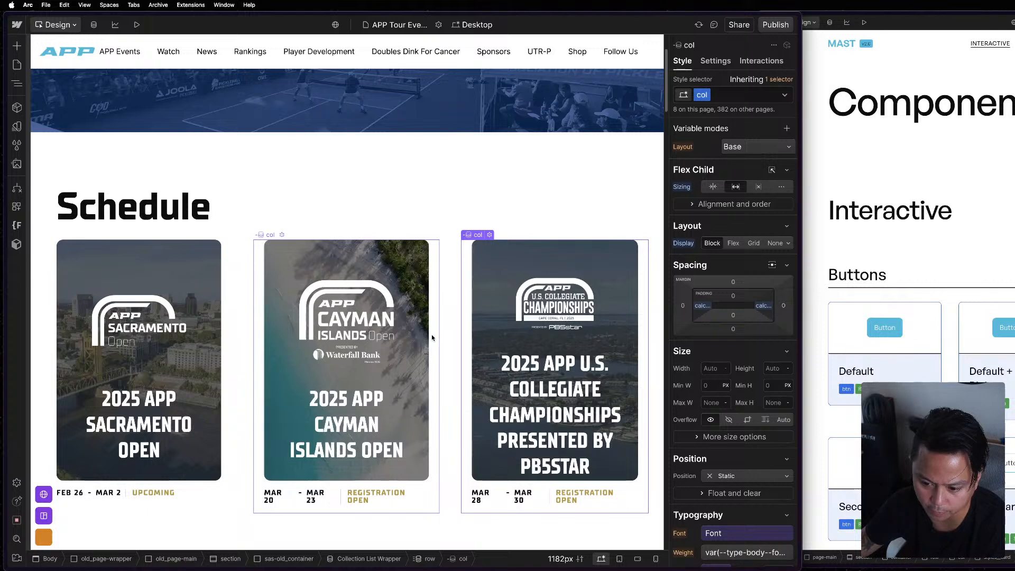
click(448, 334)
Inspect the Collection List Wrapper, row and event_card in the Schedule section's element hierarchy.
key(z)
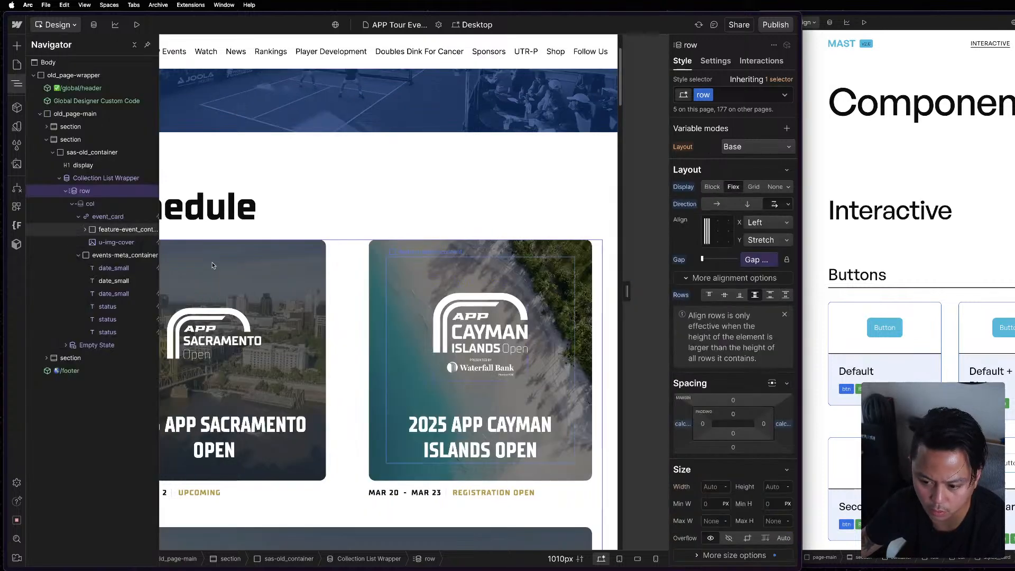
click(111, 179)
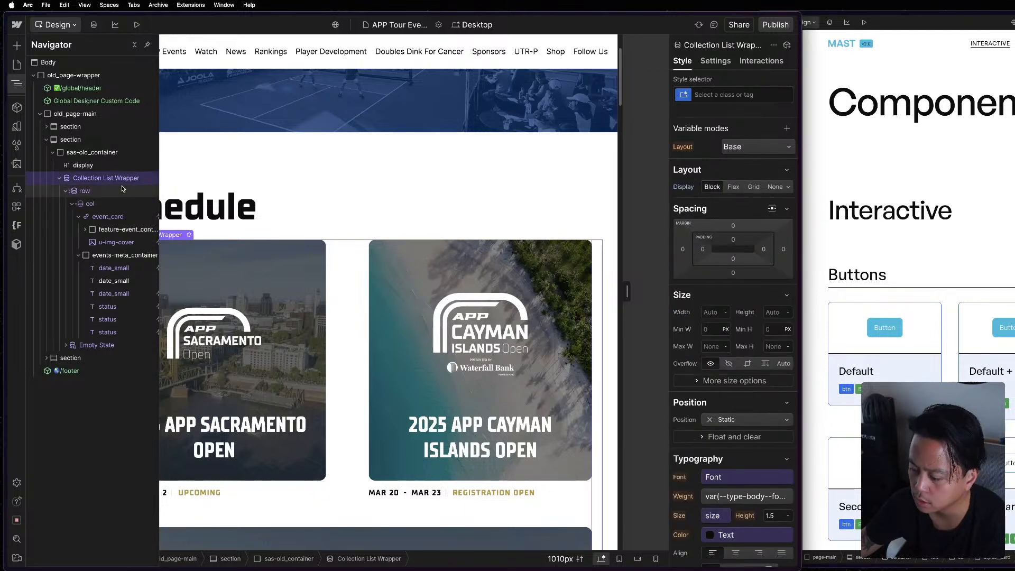
click(122, 190)
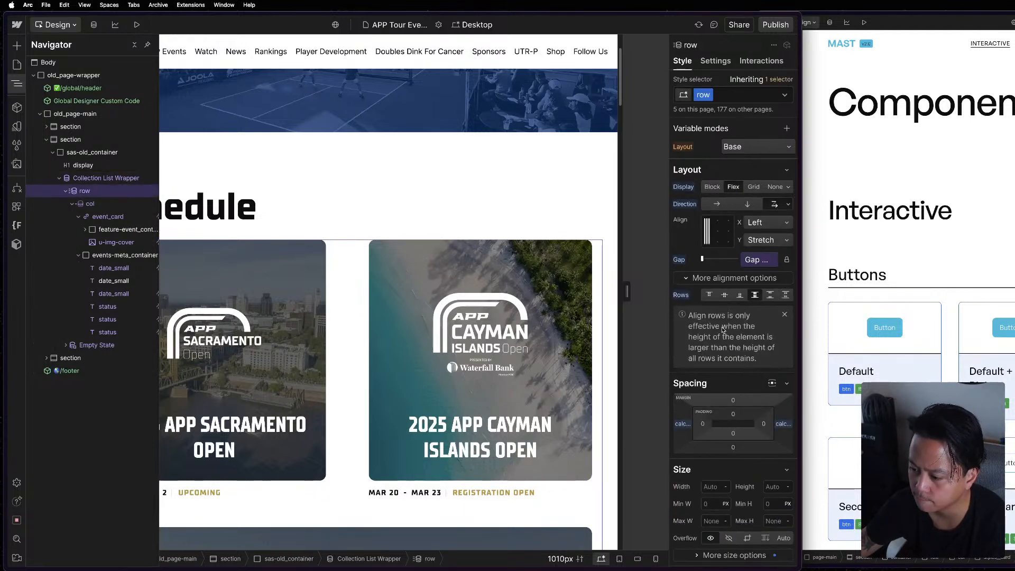
click(101, 216)
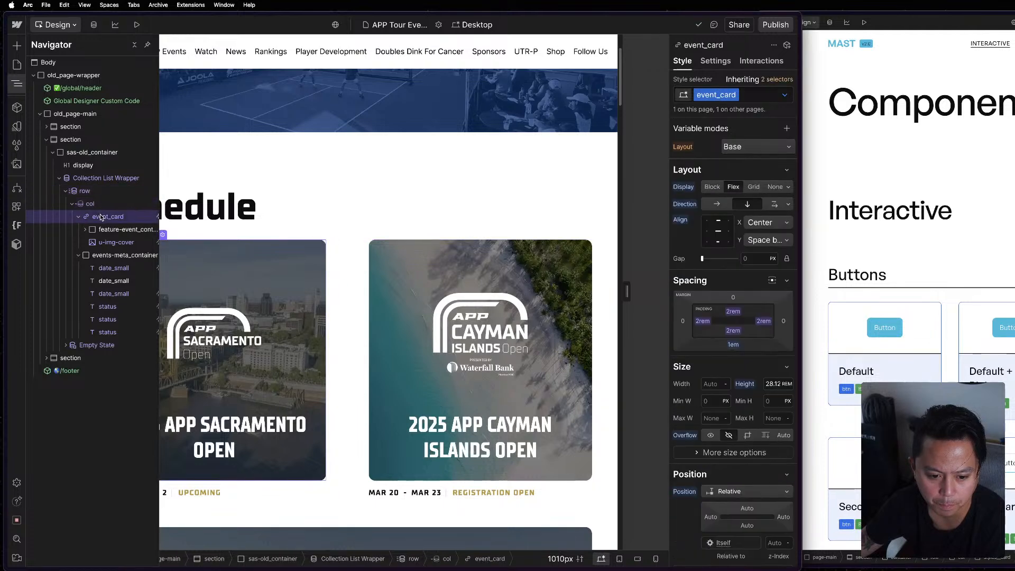
Try a left padding of 0 on the event_card class and undo it.
click(702, 321)
text(0)
key(Return)
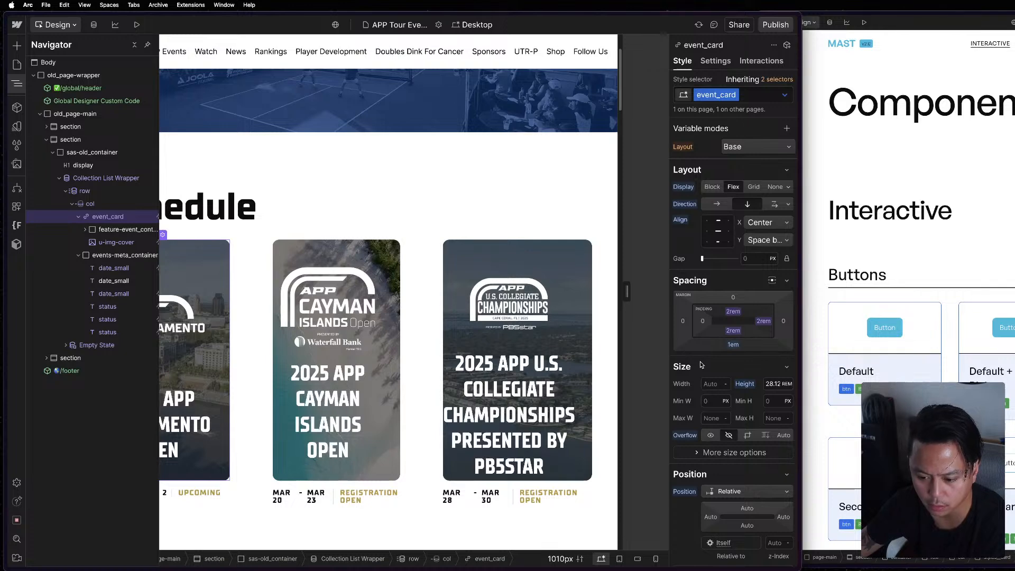
key(super+z)
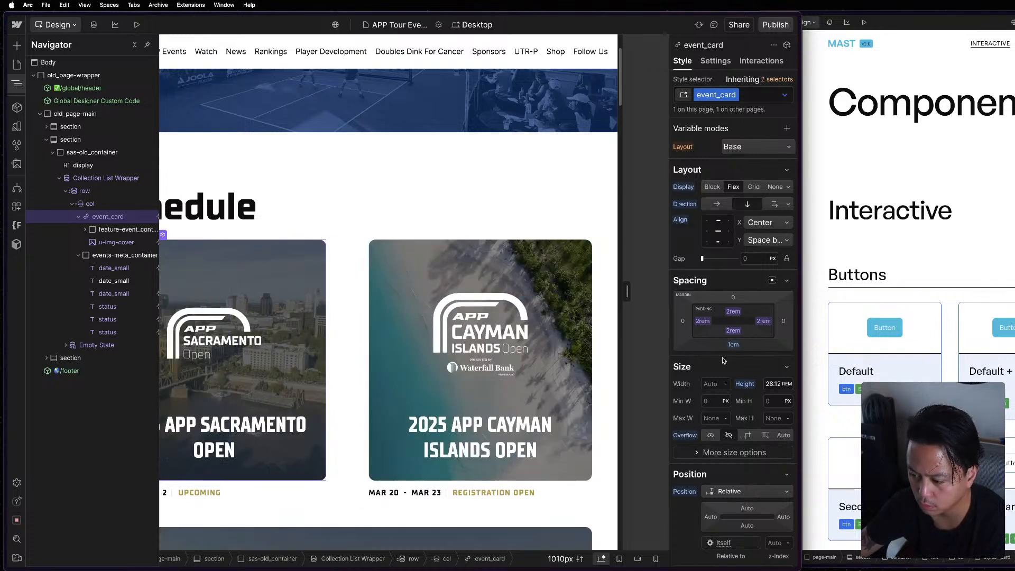
Review the remaining styles and custom properties of event_card and the styles of its parent col.
scroll(757, 423, down, 3)
scroll(755, 424, down, 6)
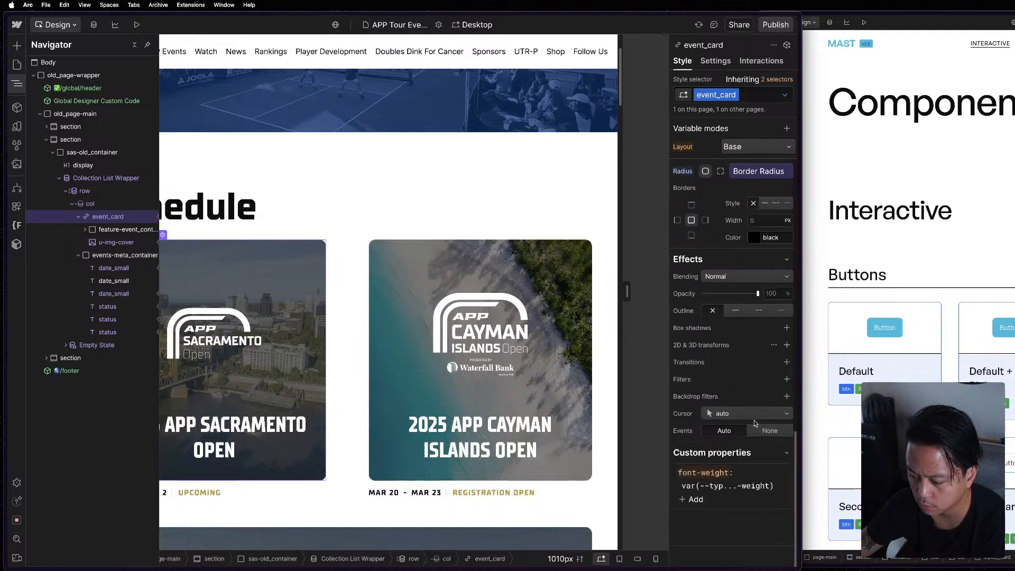
click(109, 206)
scroll(698, 318, up, 6)
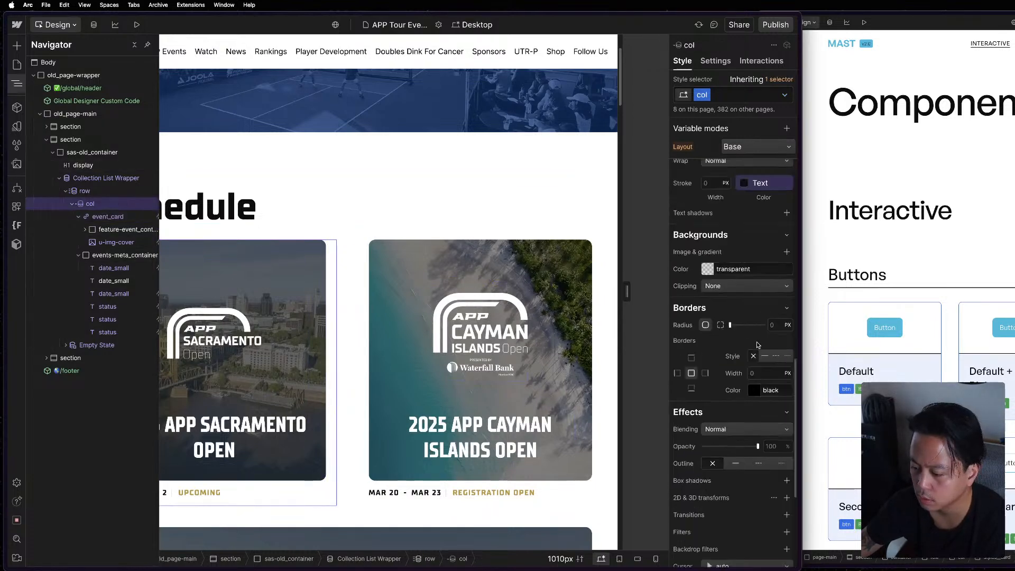
scroll(686, 278, up, 5)
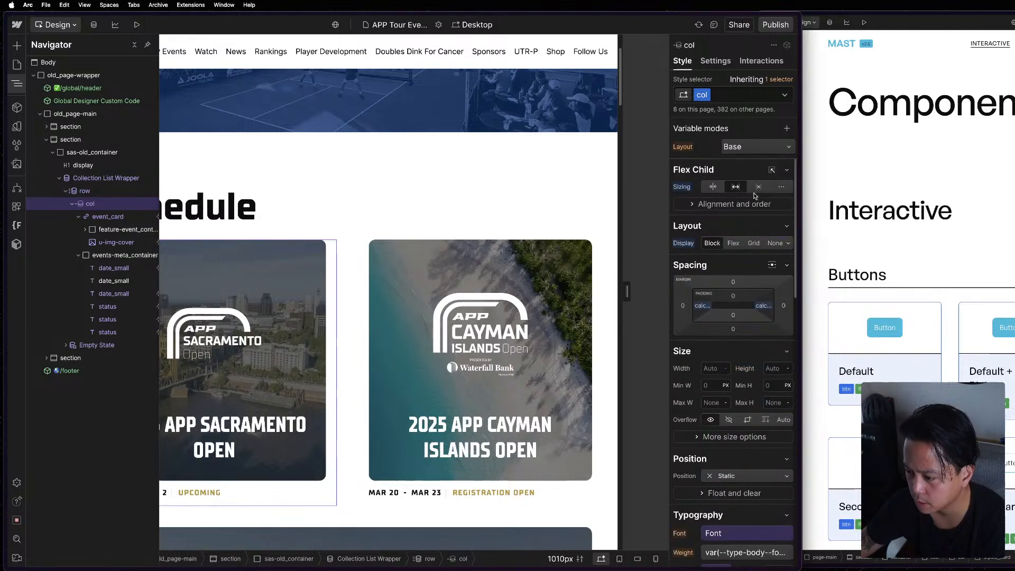
Open the custom formula of the col's left padding and switch to the reference project's Components page.
click(700, 305)
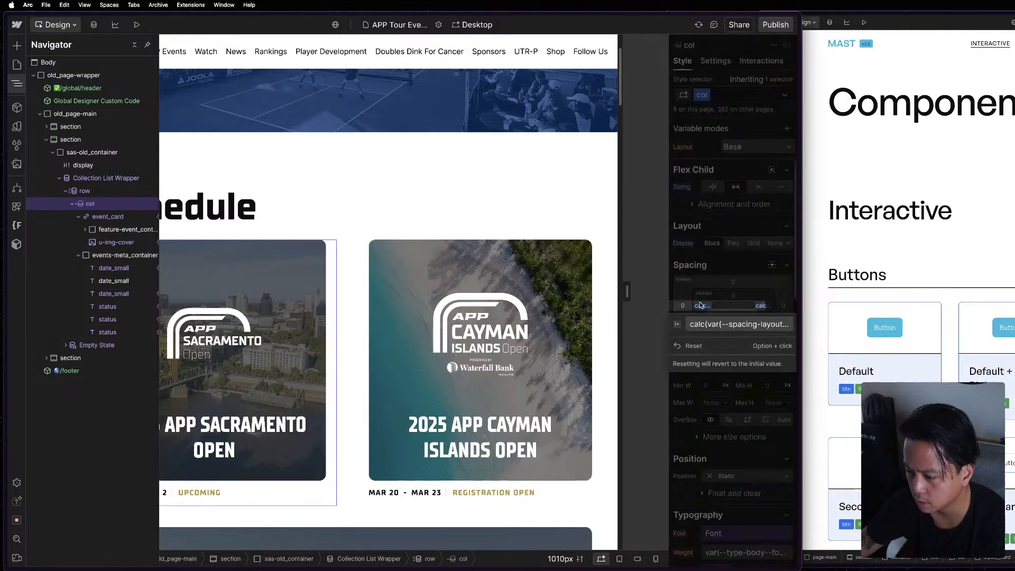
click(719, 324)
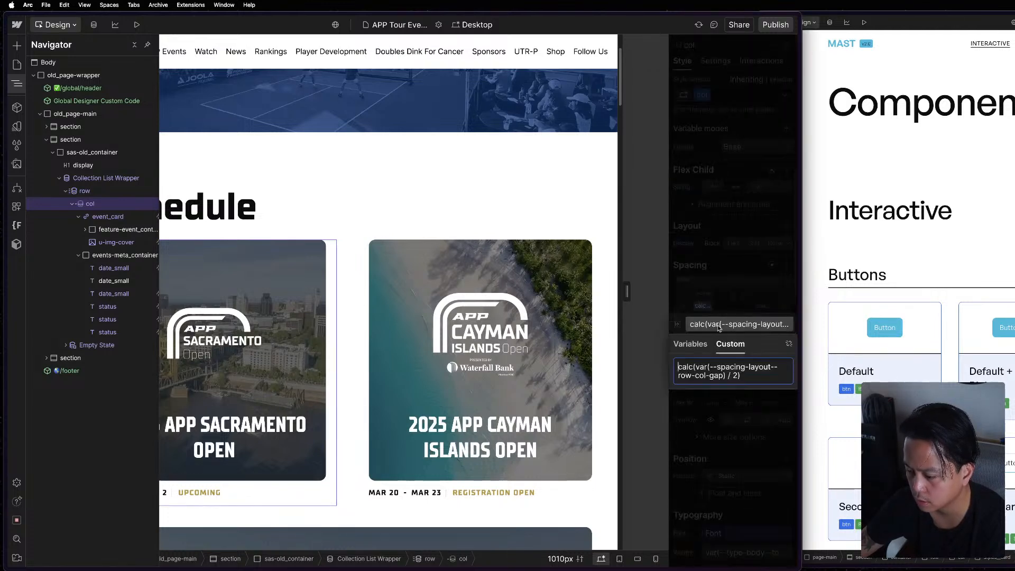
click(938, 229)
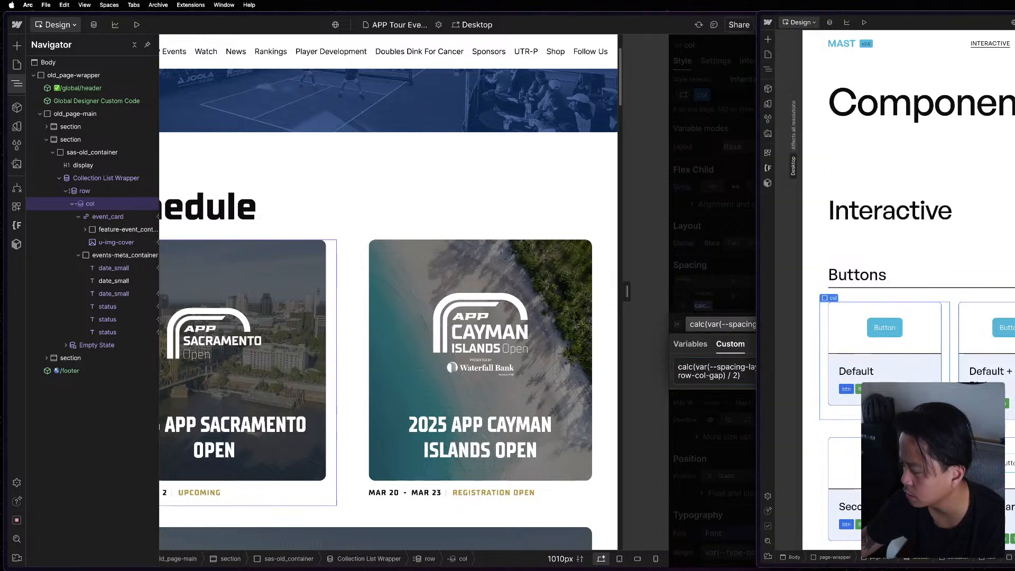
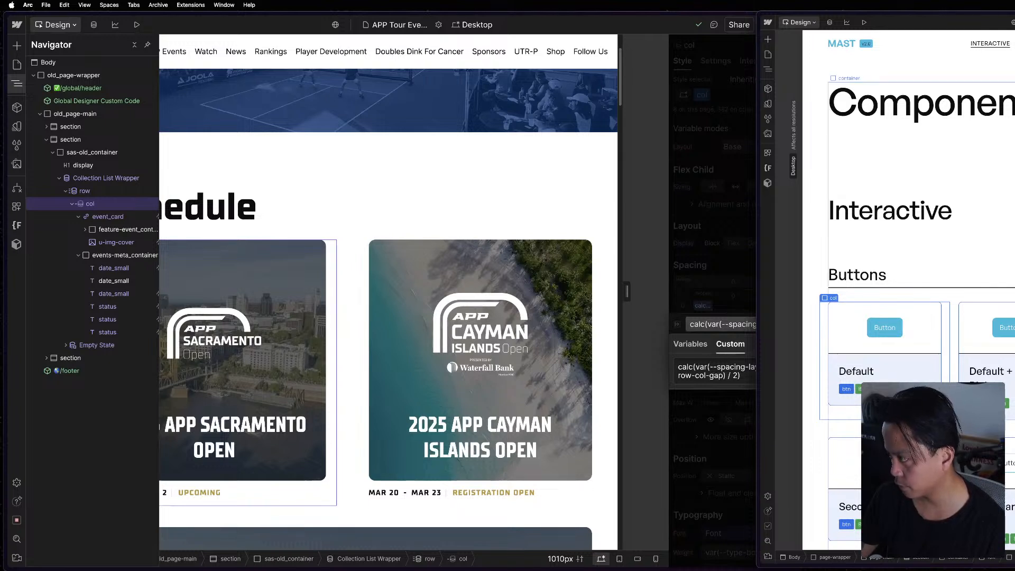
Widen the canvas preview of the Schedule section and reduce the page zoom to 100%, with the first col selected.
click(396, 299)
drag(627, 292, 744, 300)
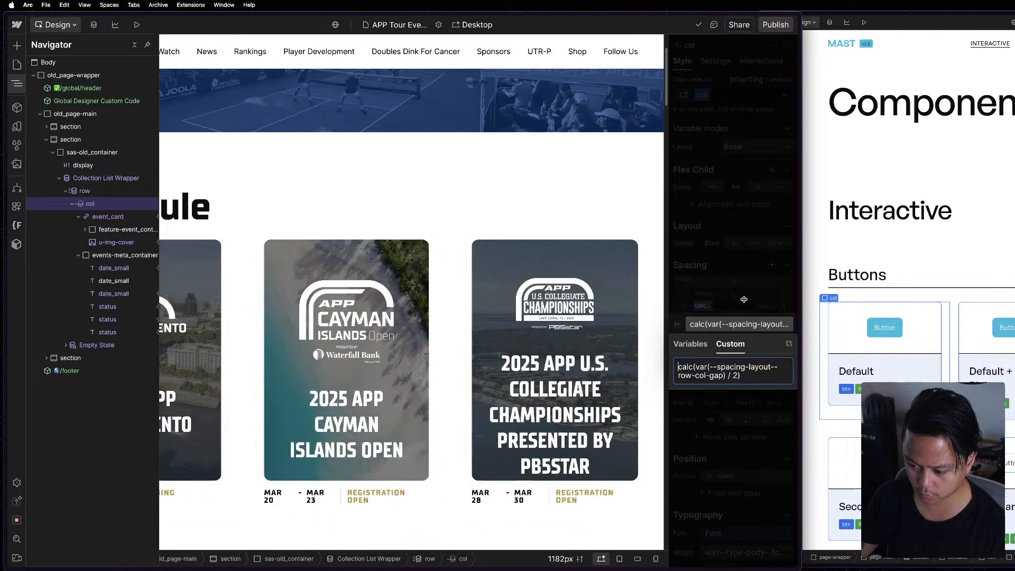
click(524, 220)
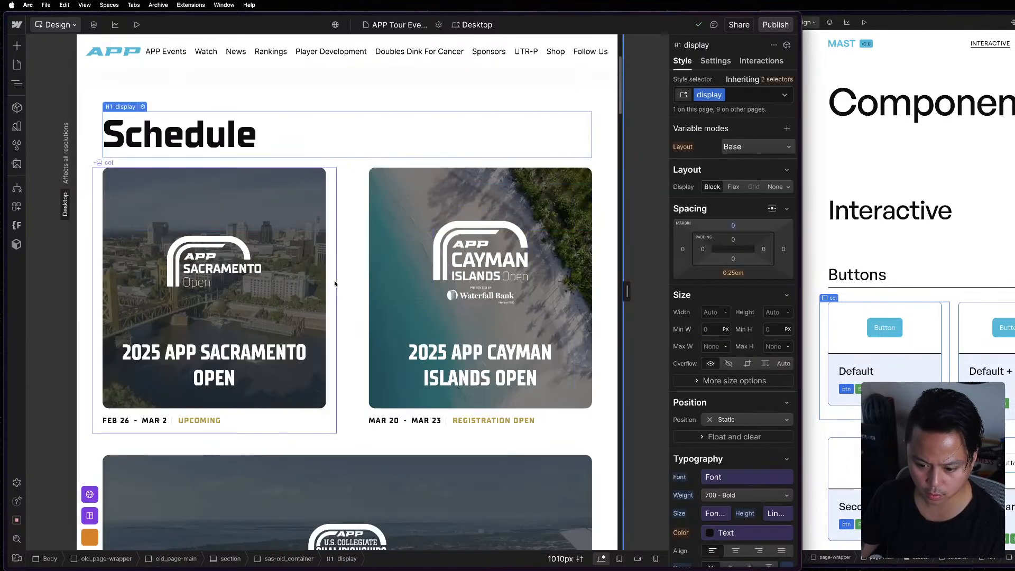
click(335, 283)
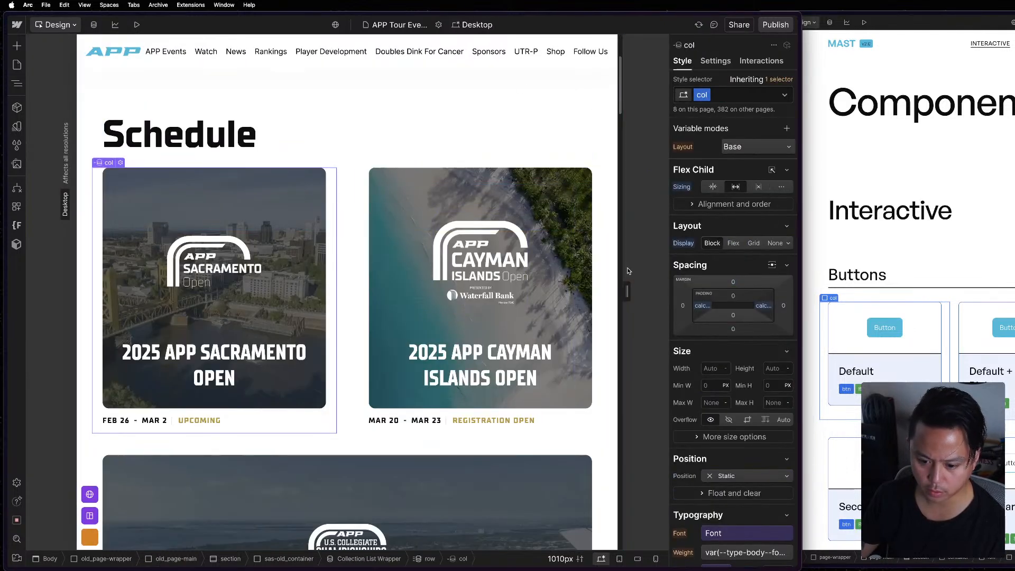
drag(628, 289, 797, 302)
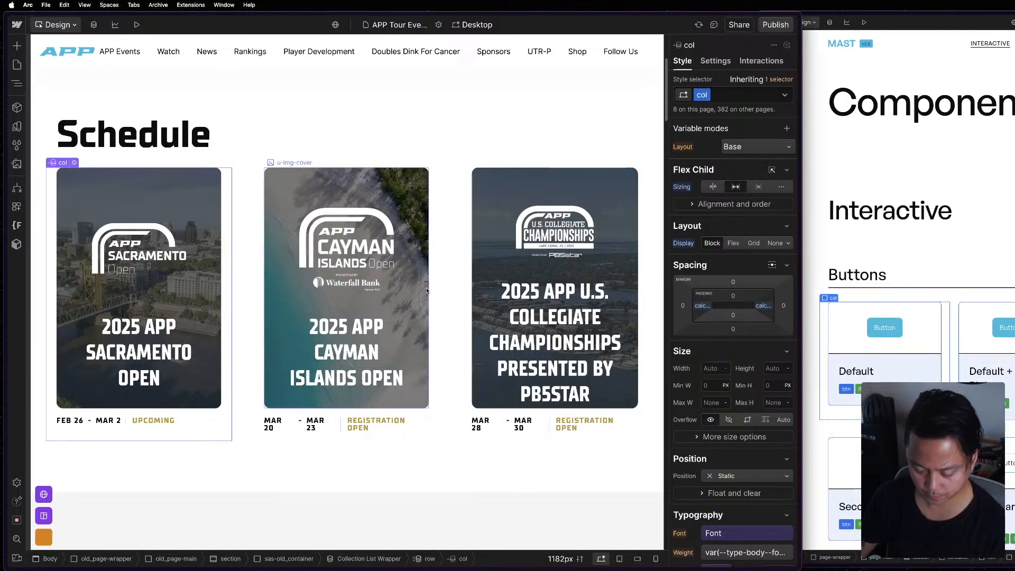
key(super+minus)
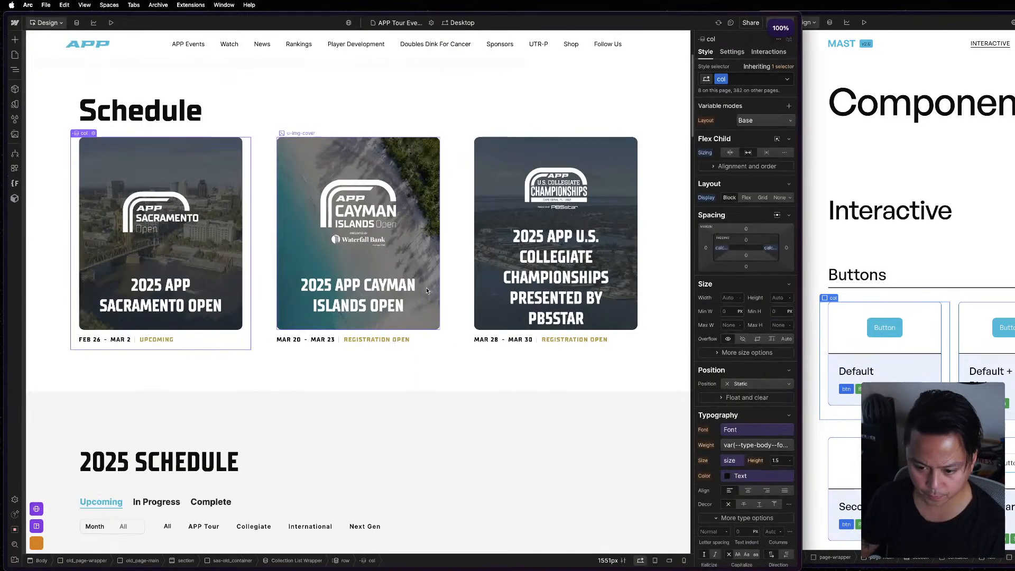
Inspect the Schedule row, col and the gray section below, comparing them with the reference project's Components page.
click(256, 271)
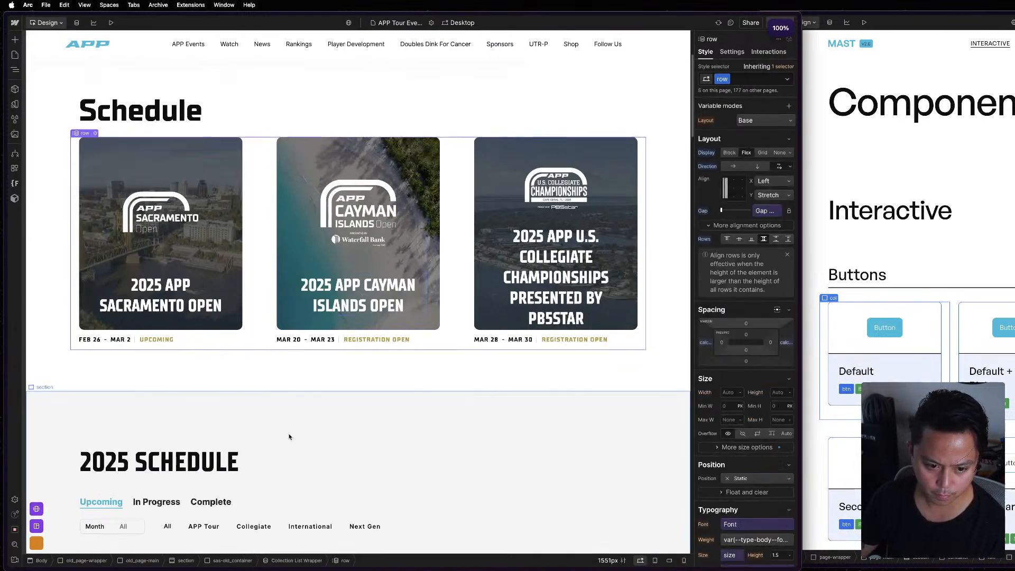
click(248, 294)
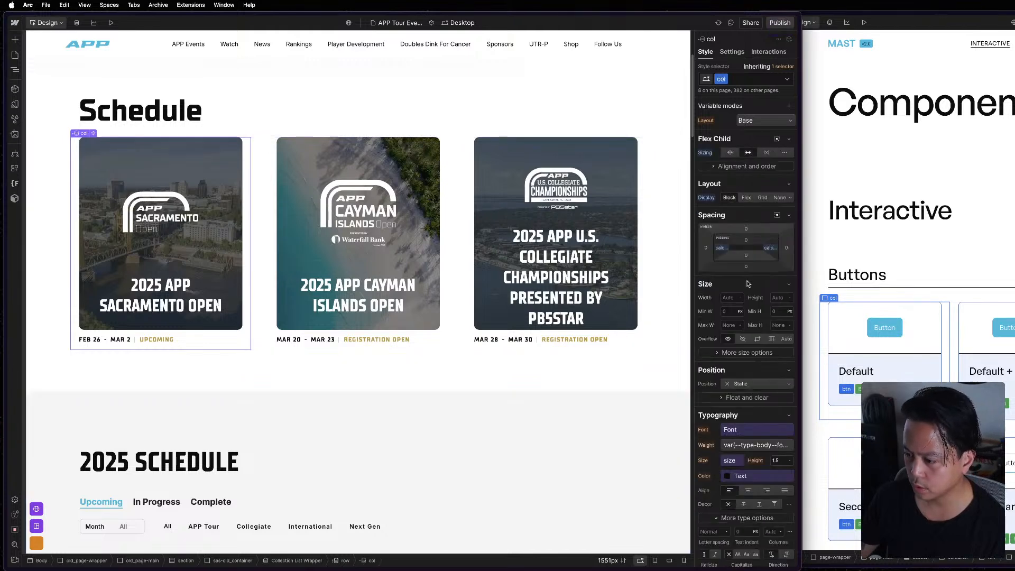
click(946, 322)
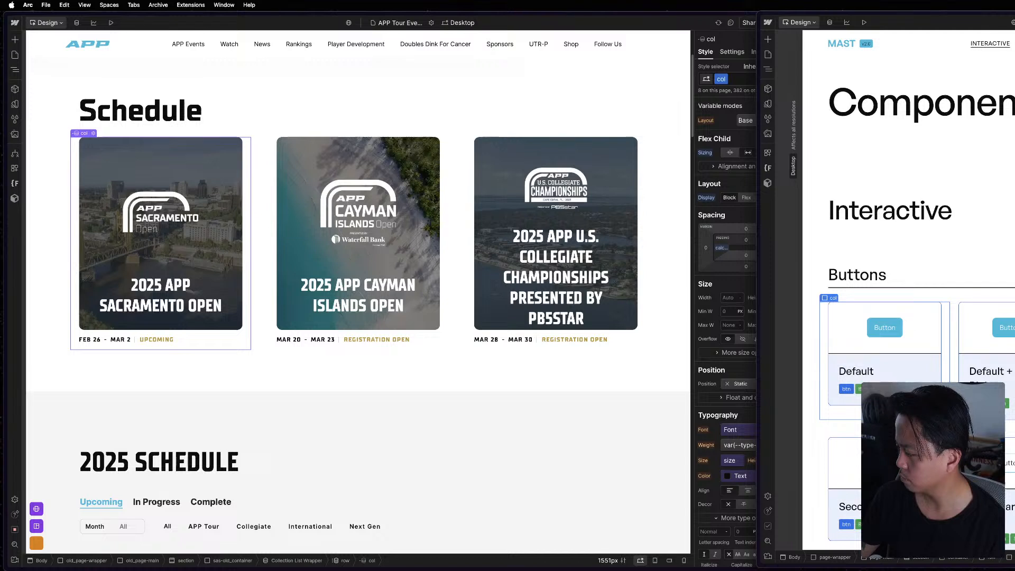
click(726, 308)
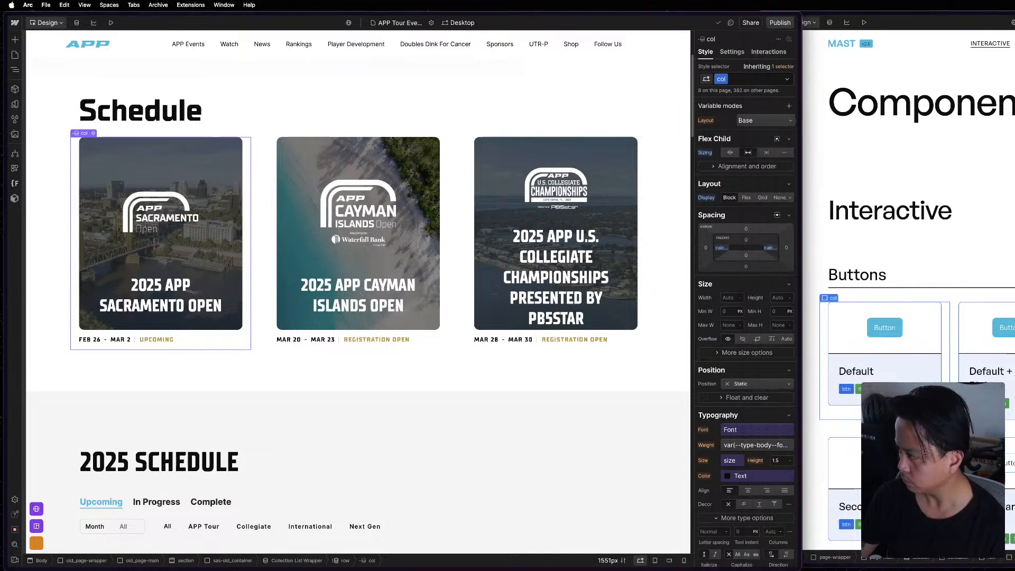
key(super+grave)
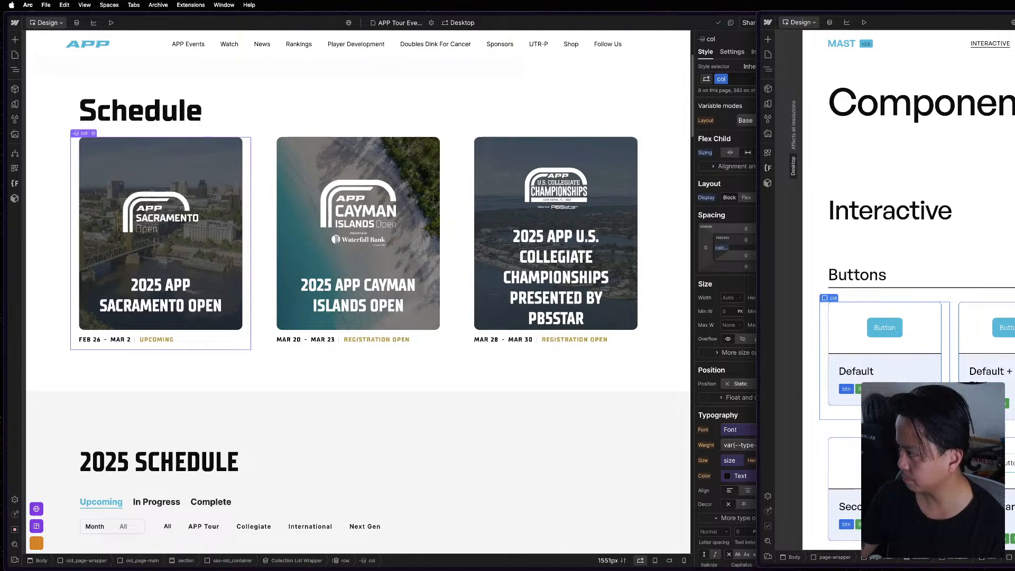
click(655, 274)
click(531, 395)
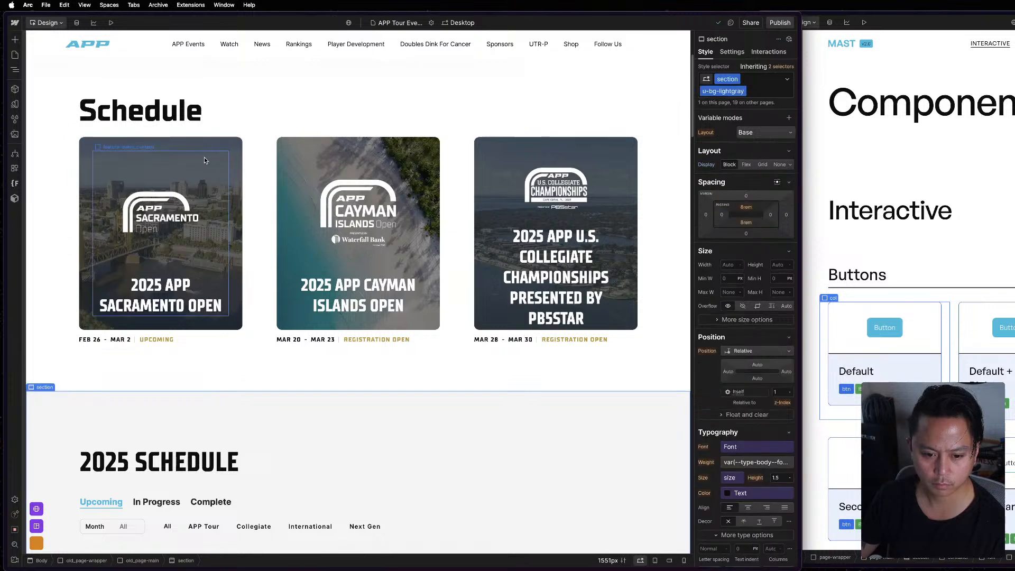
Try the col-lg-3 combo class on the Schedule section's col and remove it.
click(251, 202)
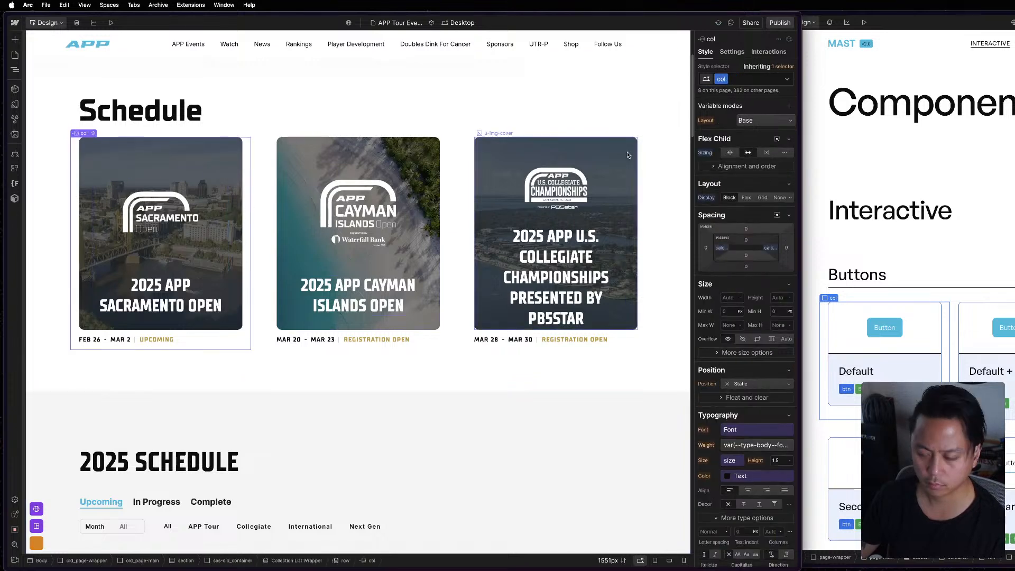
click(752, 78)
text(col-lg)
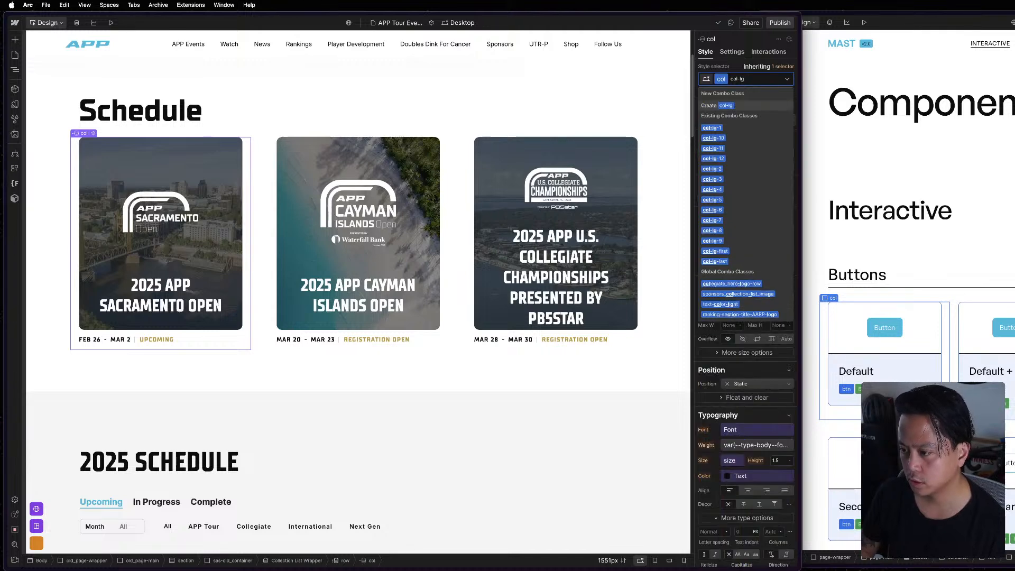
text(-3)
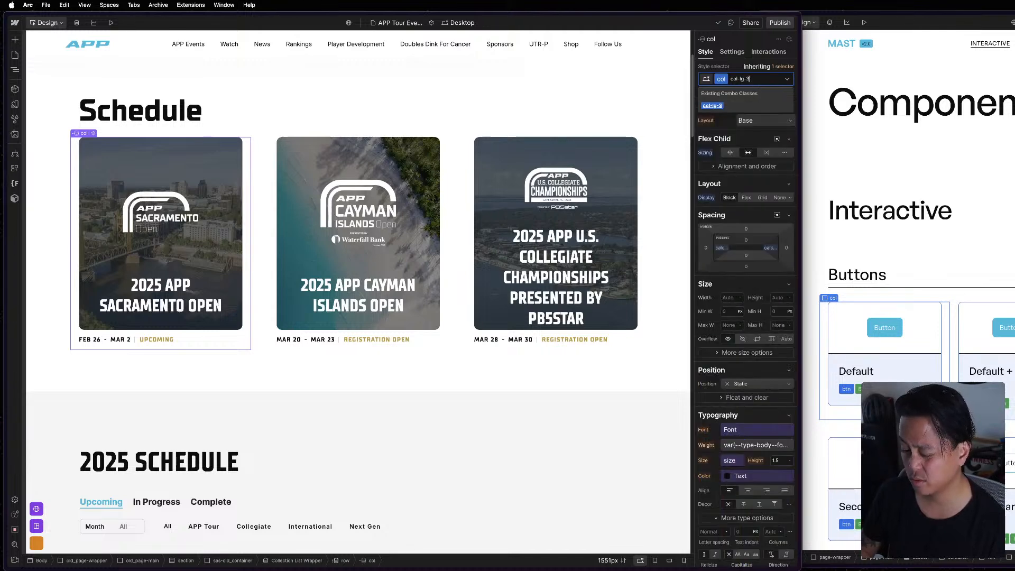
key(Return)
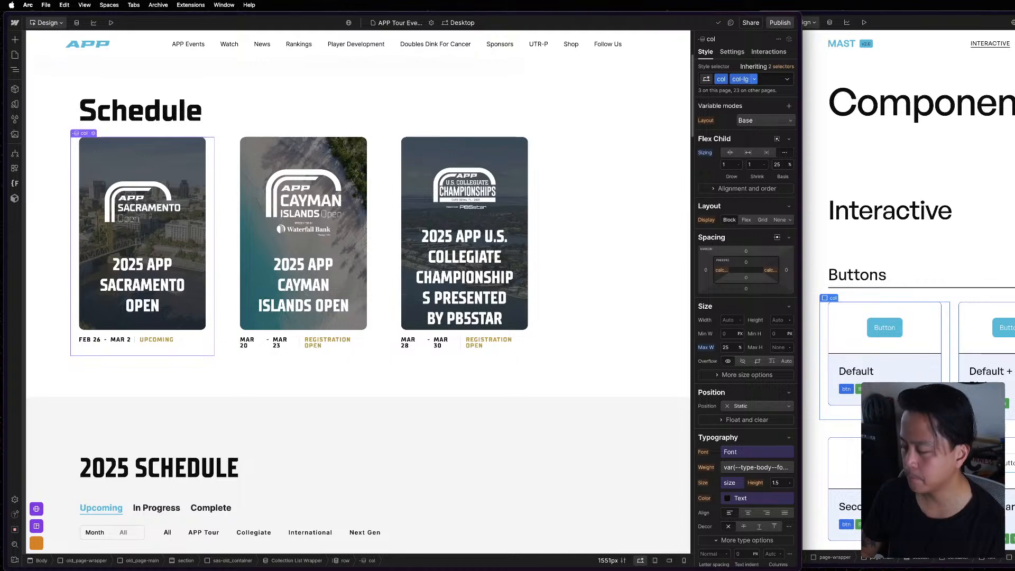
key(super+Return)
key(BackSpace)
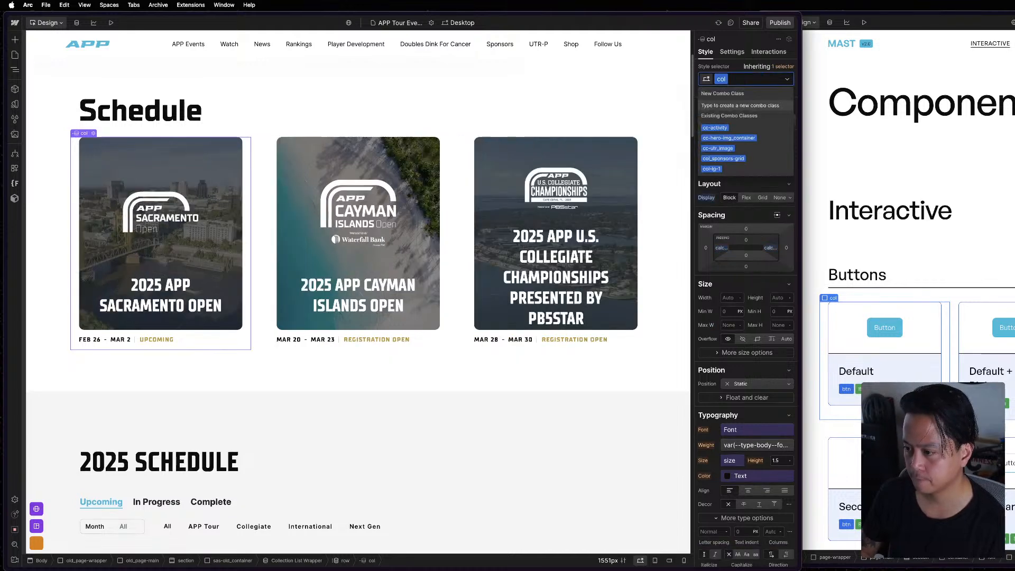
Add the existing combo class col-lg-4 to the Schedule section's col.
text(col-lg-)
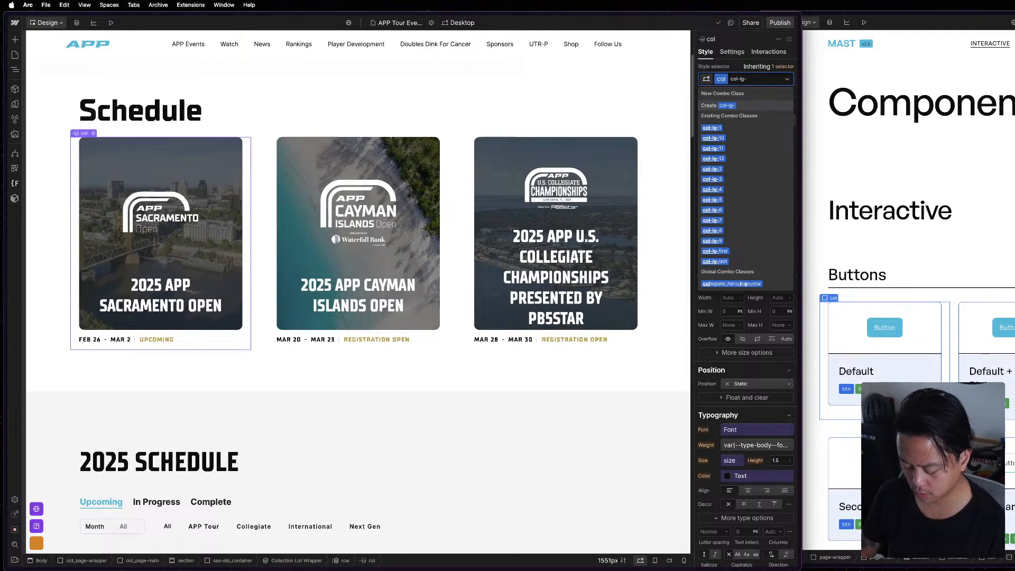
key(BackSpace)
key(BackSpace)
key(BackSpace)
key(BackSpace)
key(BackSpace)
key(BackSpace)
key(BackSpace)
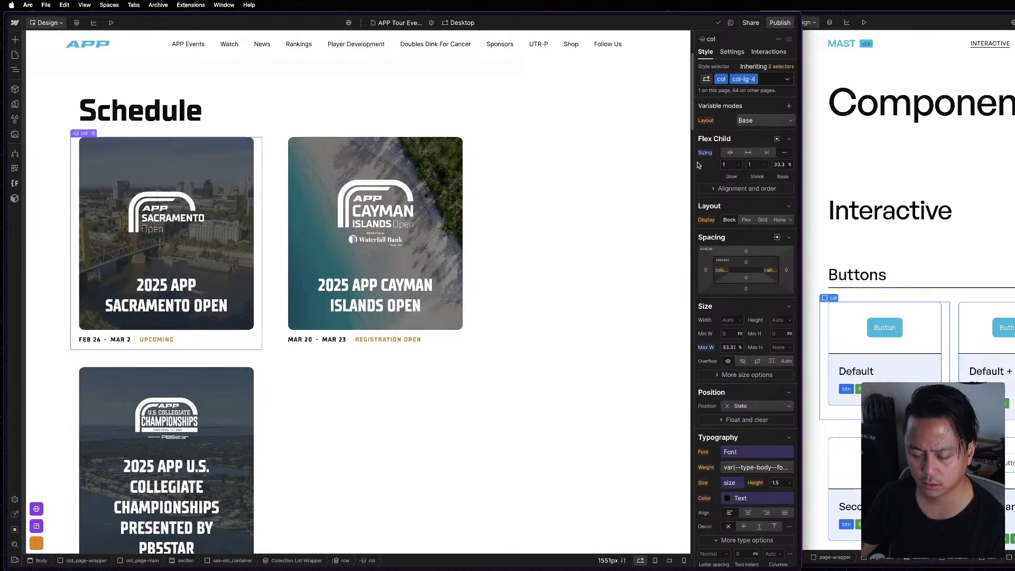
Compare the Schedule row with the reference page and assign the Layout variable Gap Main to the row's gap.
click(277, 285)
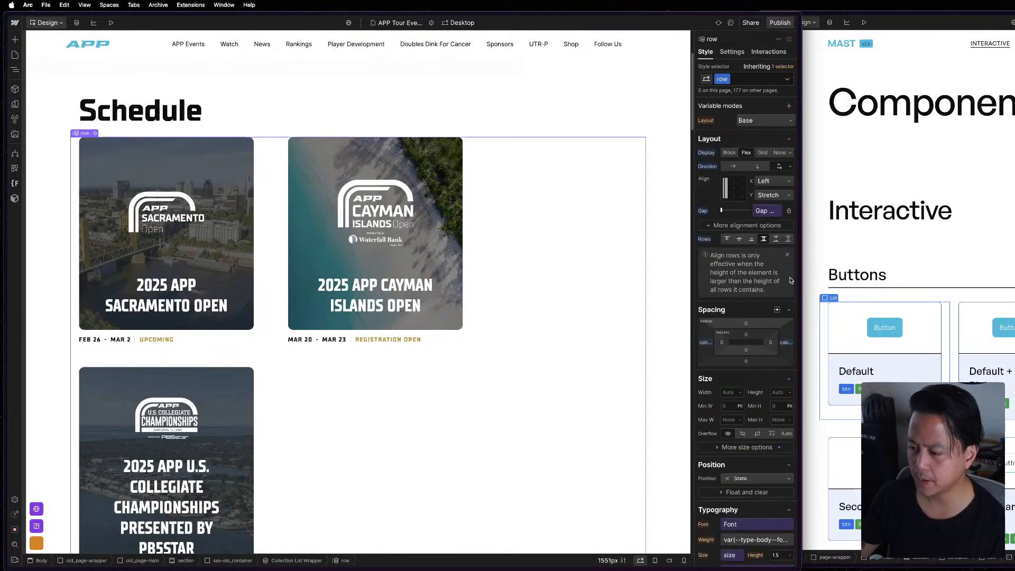
click(946, 326)
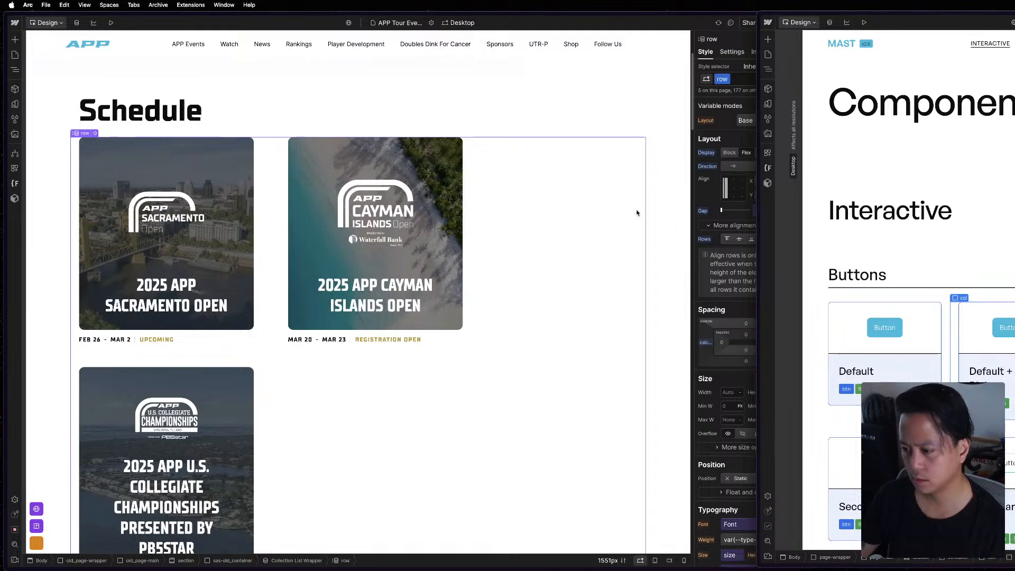
click(568, 196)
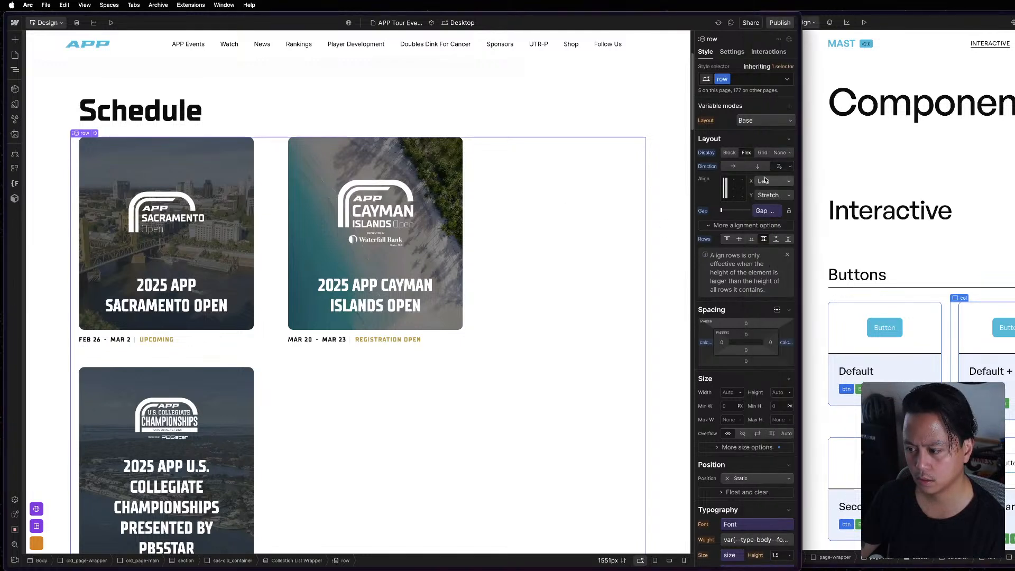
click(772, 211)
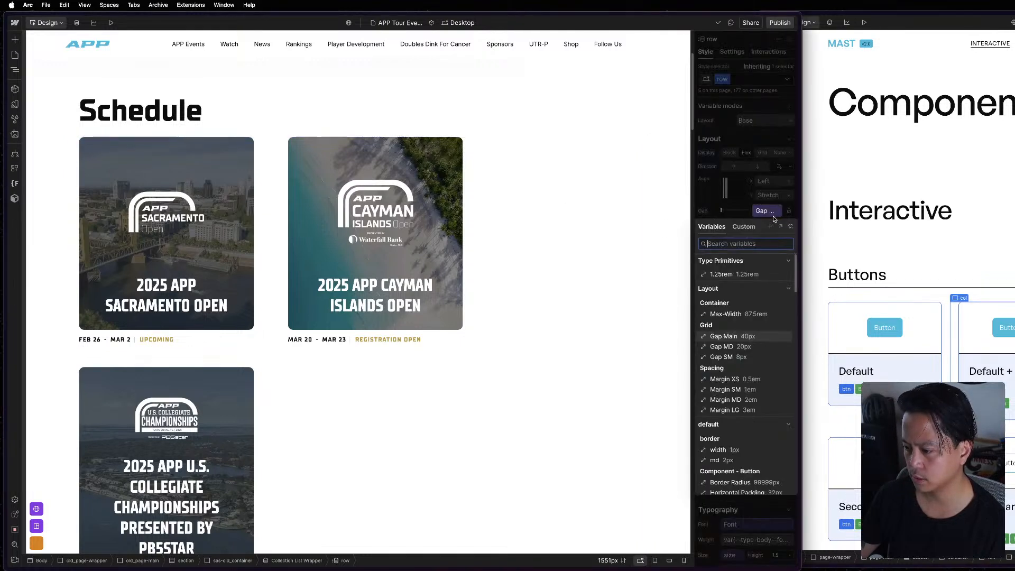
click(745, 336)
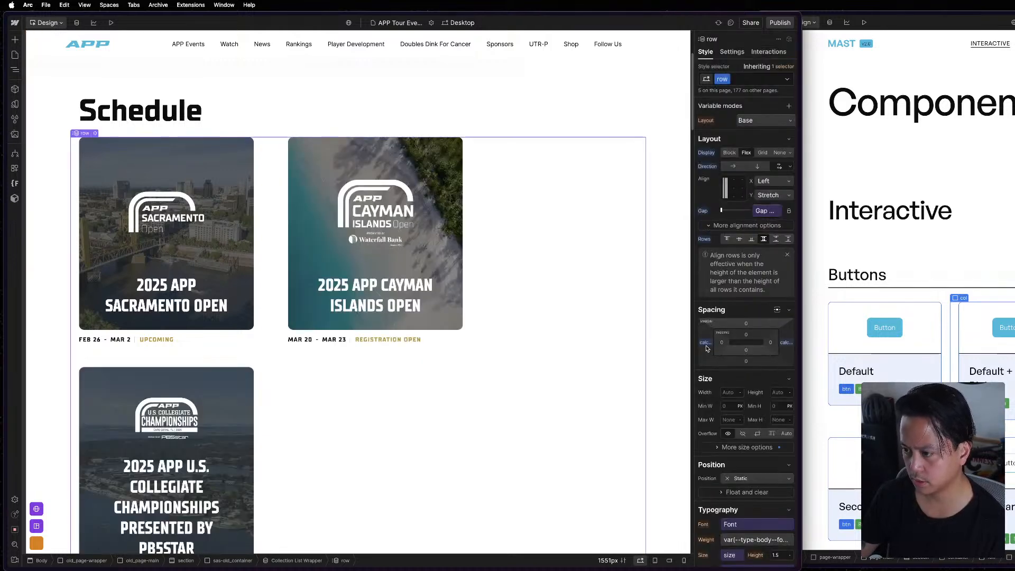
Set the row's left and right margins to calc(var(--_layout---grid--gap-main) / 2 * -1), following the reference project's row.
click(949, 307)
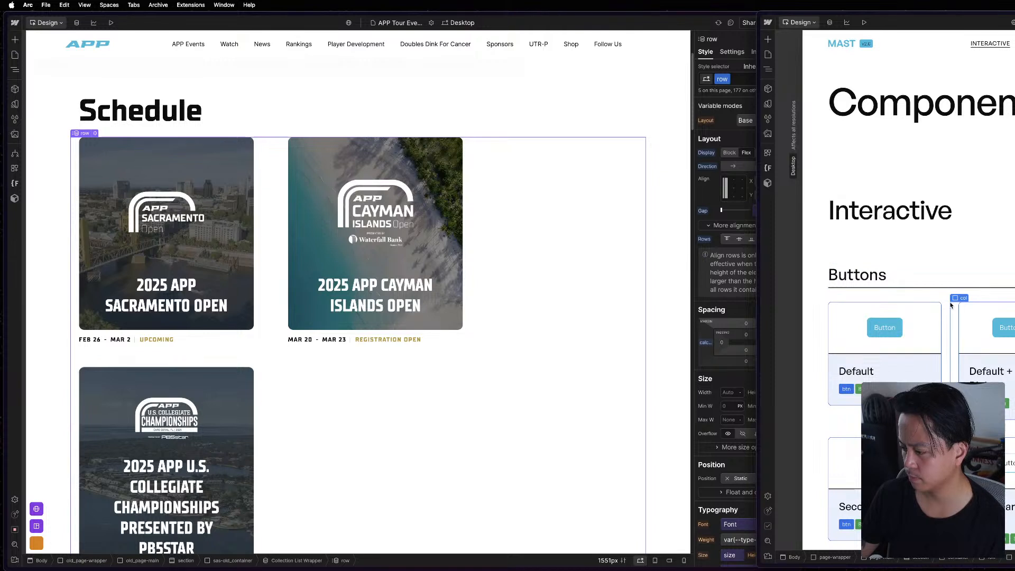
key(z)
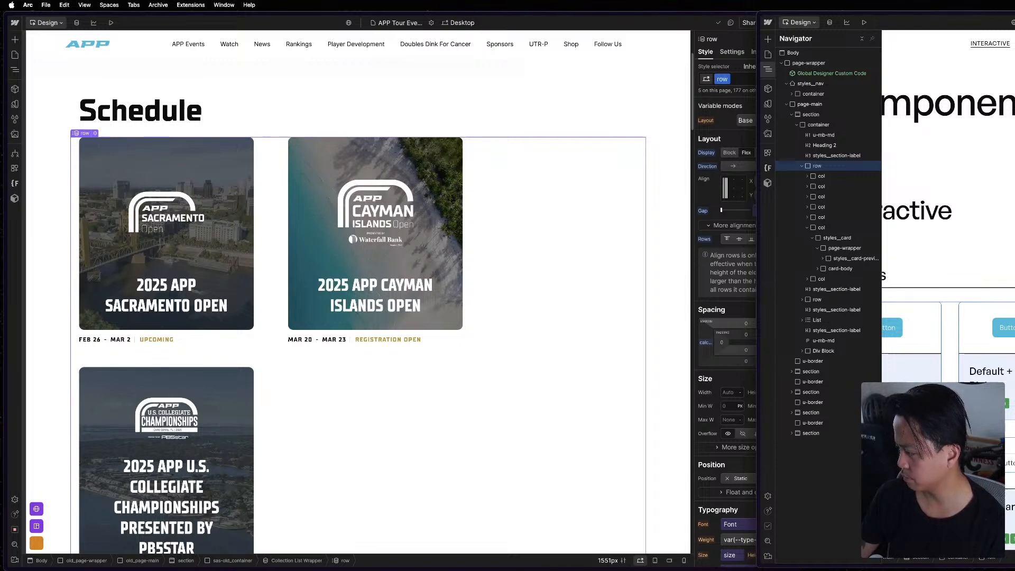
click(609, 267)
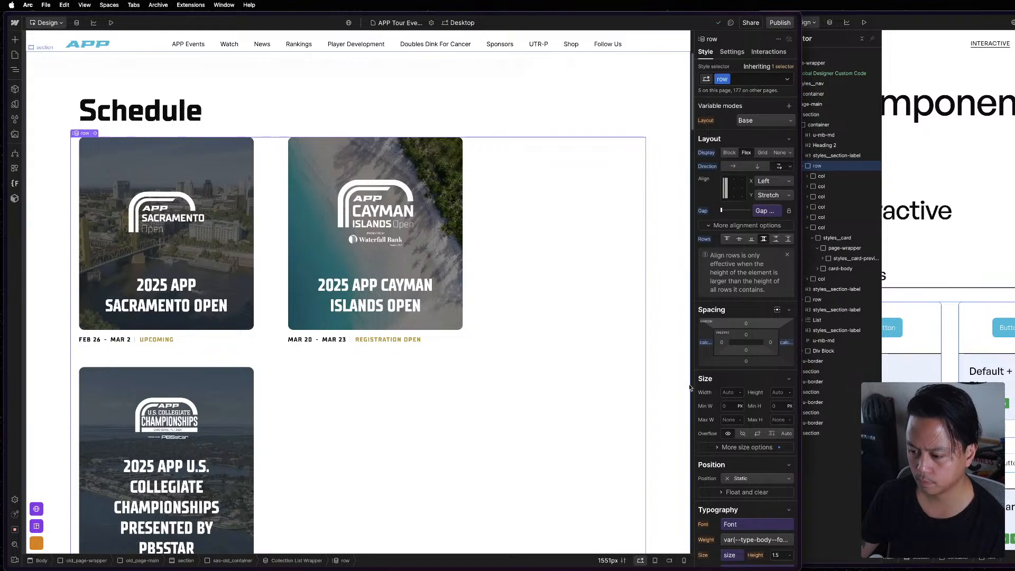
click(785, 342)
click(765, 358)
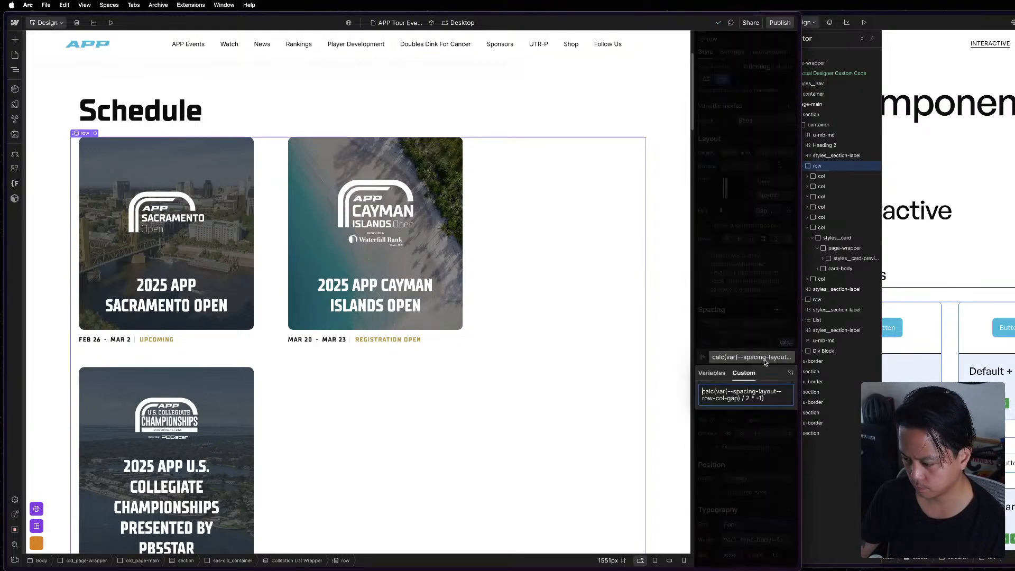
text(calc(var(--_layout---grid--gap-main) / 2 * -1))
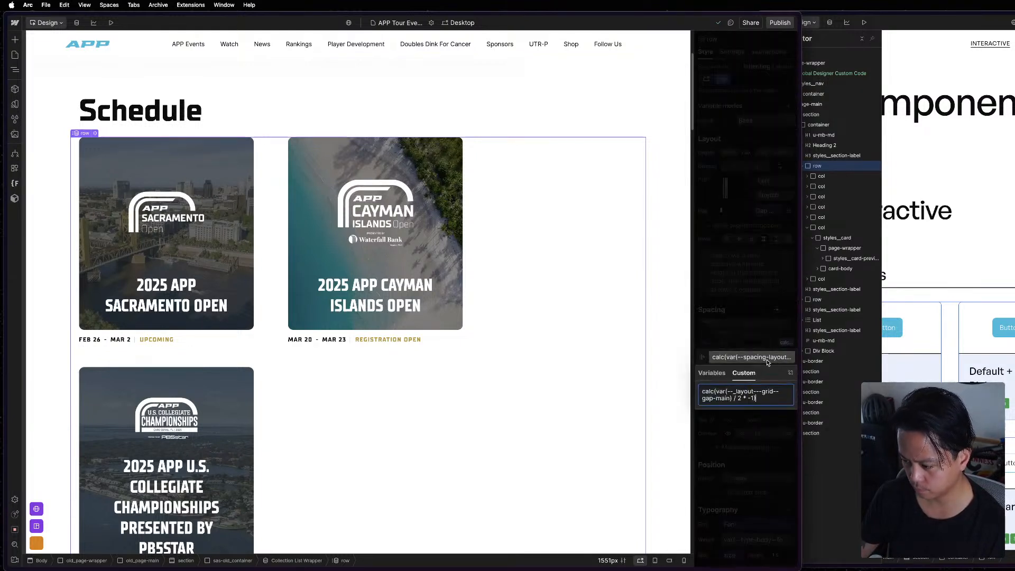
key(Return)
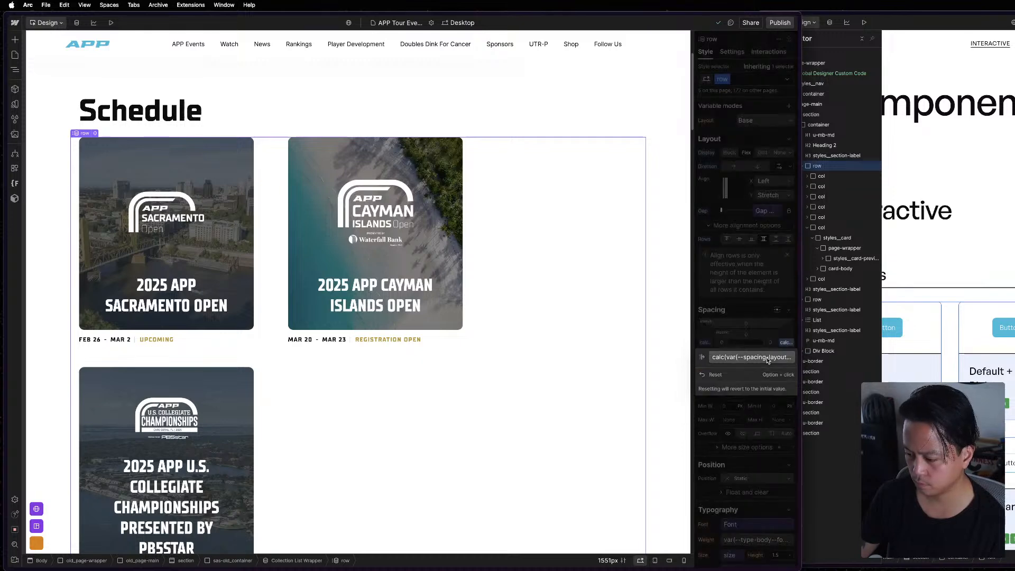
click(708, 346)
click(739, 359)
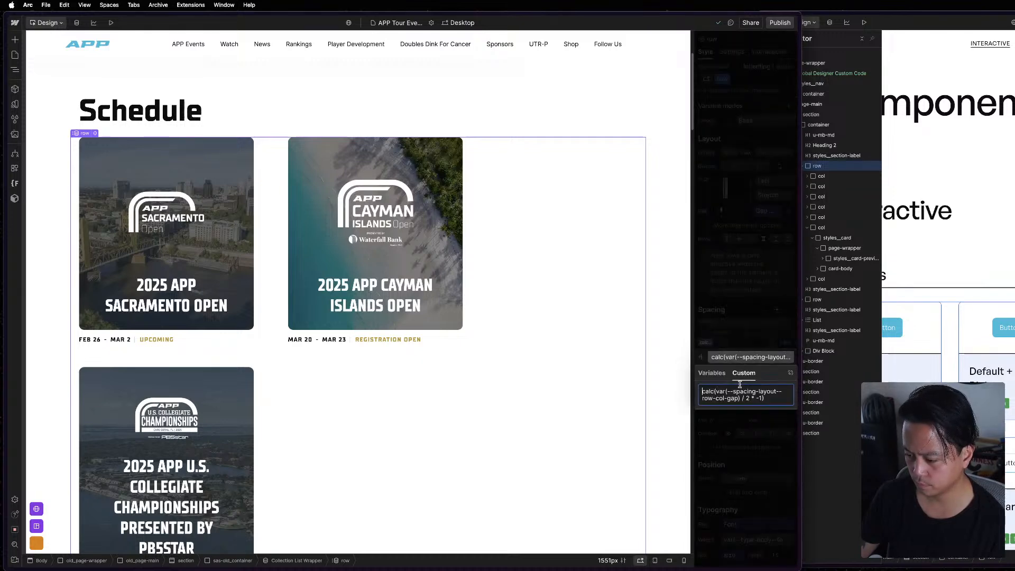
key(Return)
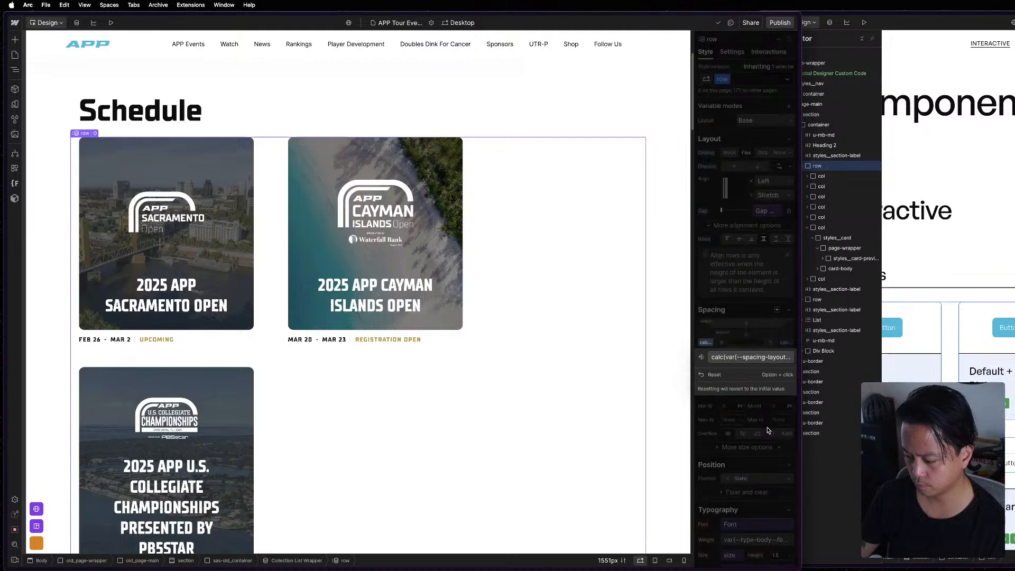
click(756, 332)
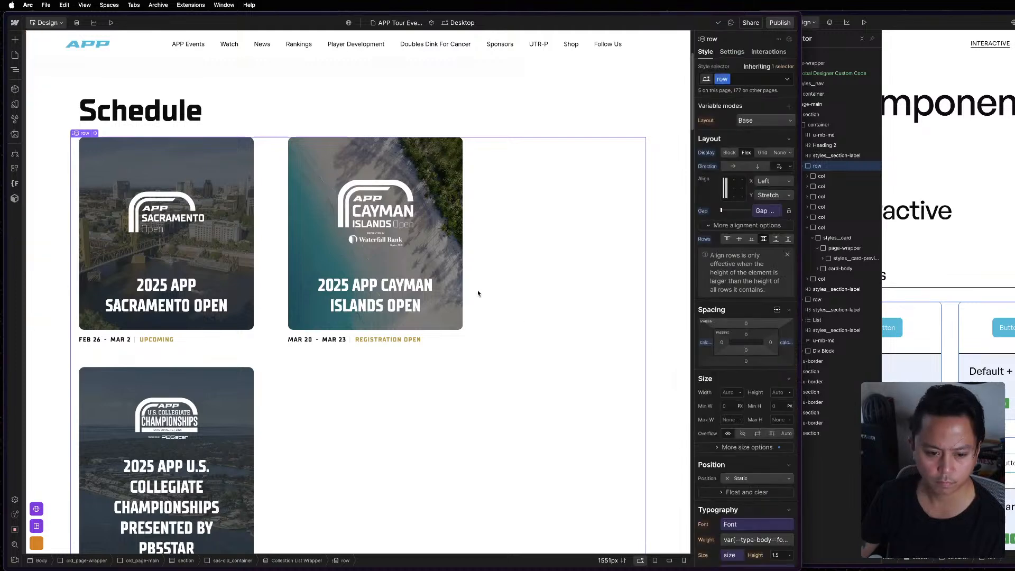
Review the Grid gap values in the Layout variable collection and switch to the reference project.
click(14, 69)
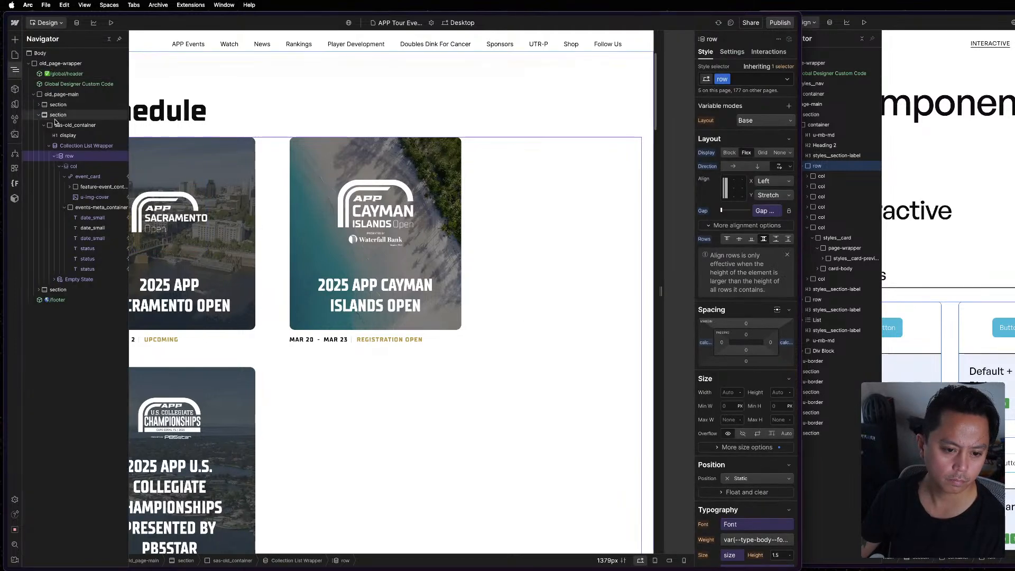
click(15, 103)
click(44, 98)
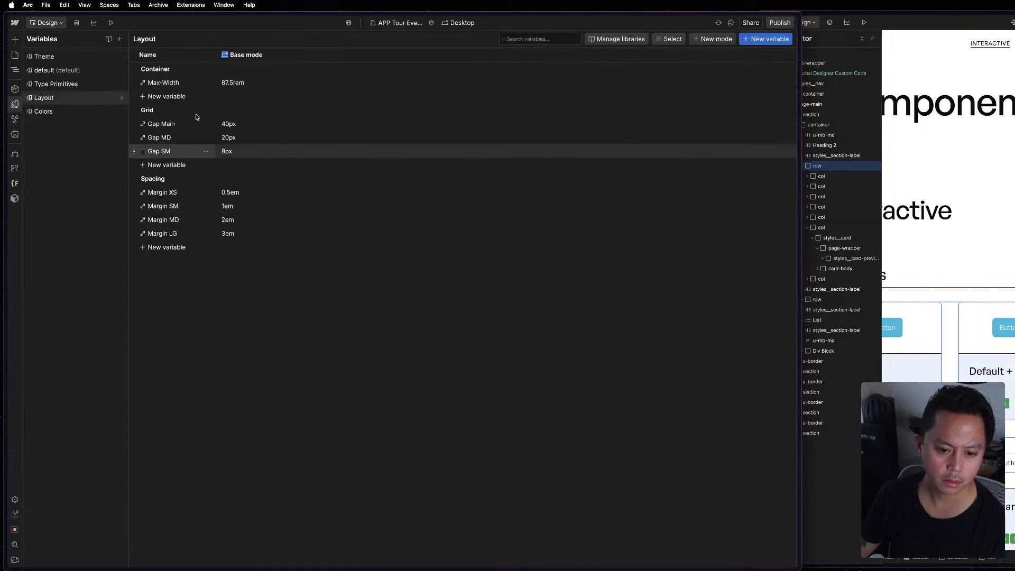
click(842, 125)
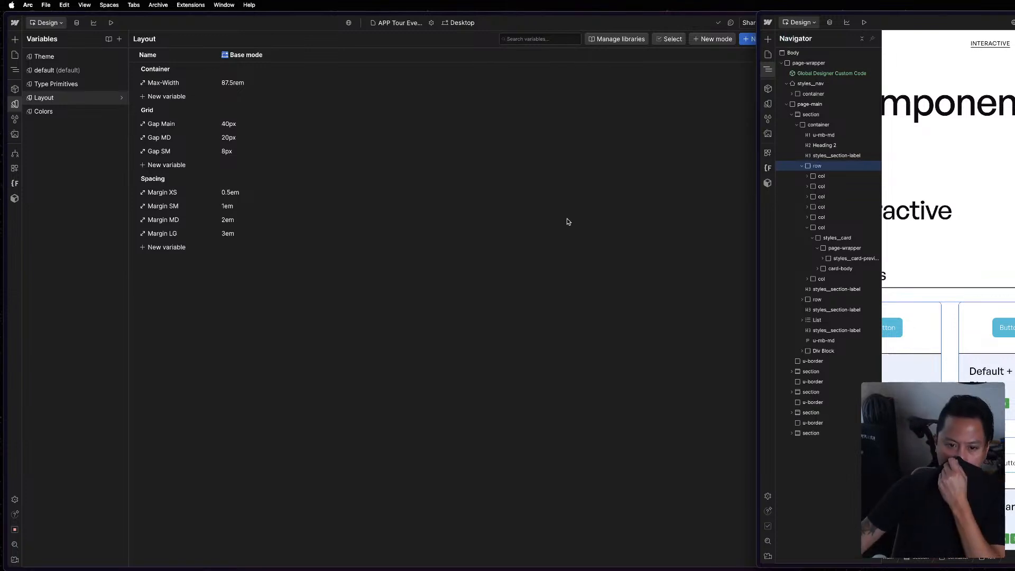
Copy the CSS of the Grid variable Gap Main and return to the Schedule page's canvas.
click(188, 125)
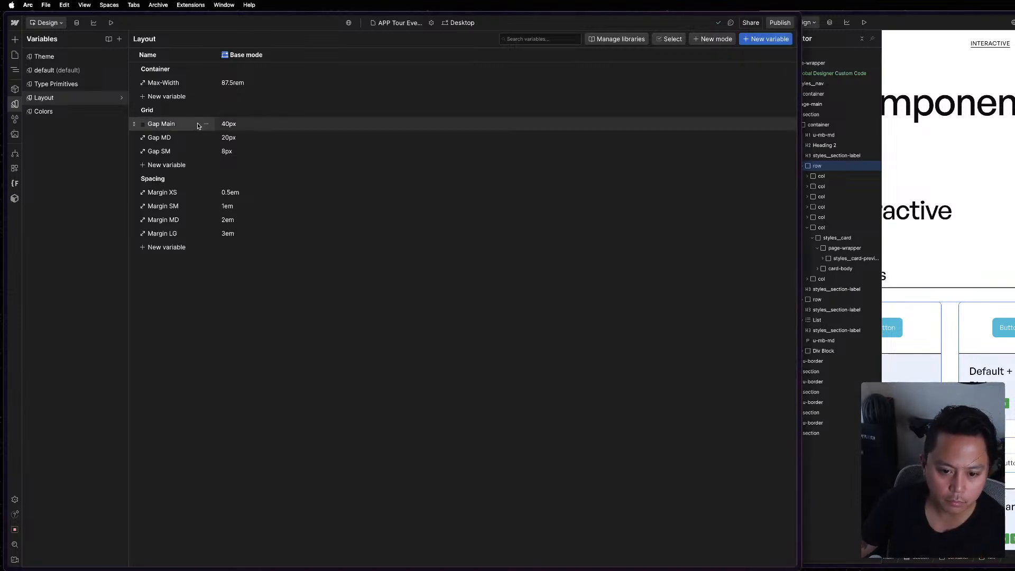
click(206, 125)
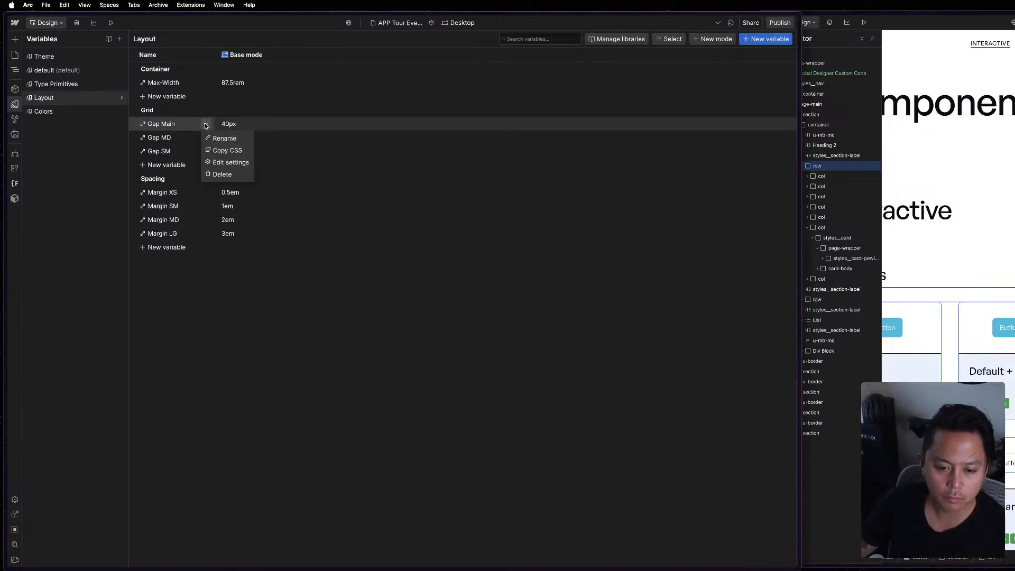
click(231, 149)
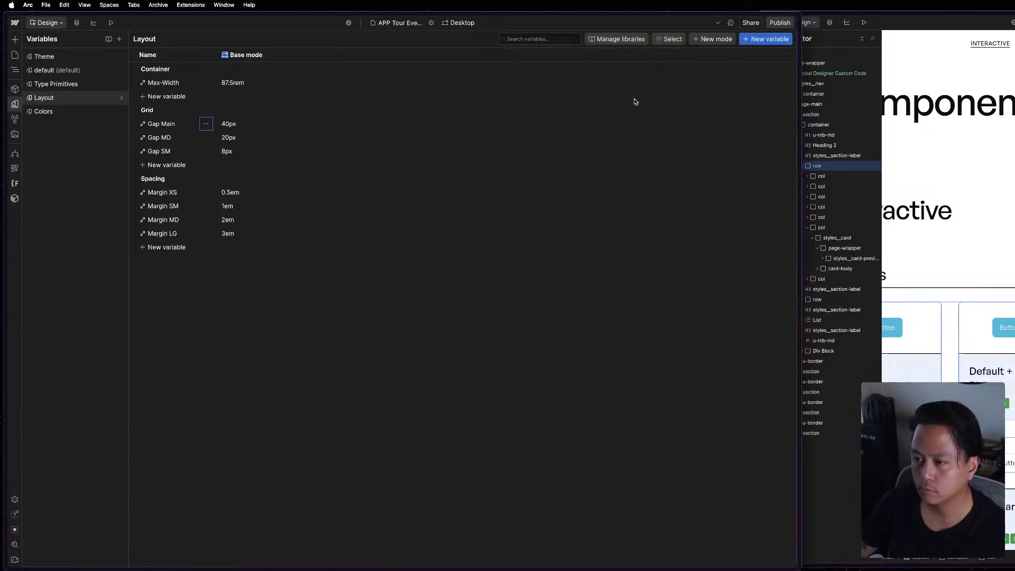
key(ctrl+Up)
click(688, 317)
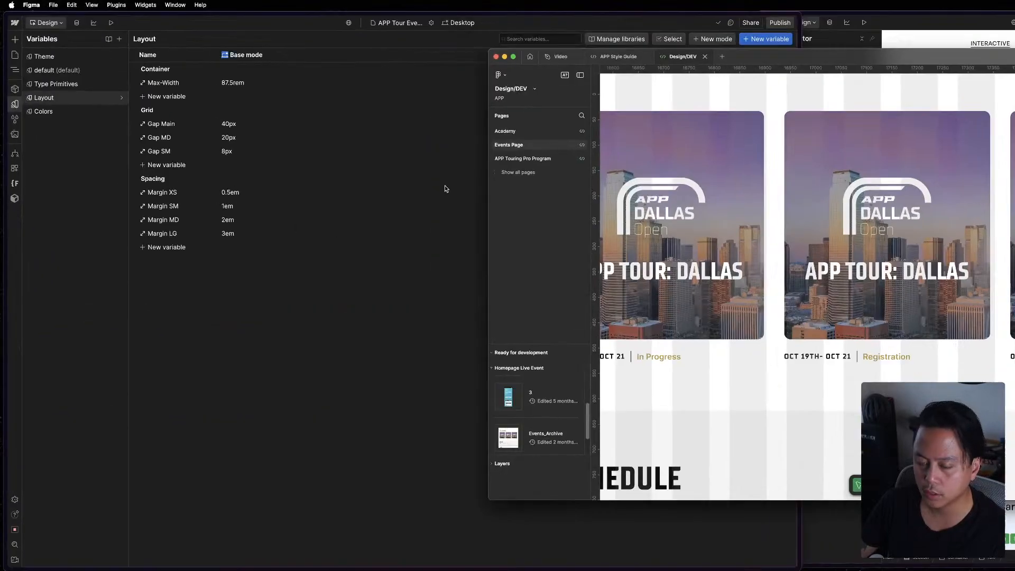
click(422, 134)
key(Escape)
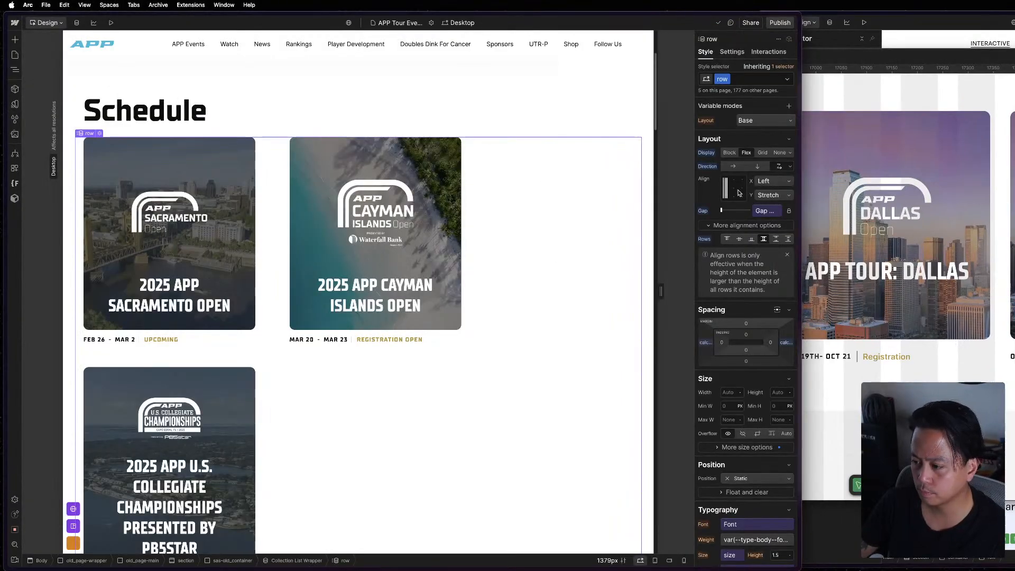
click(705, 342)
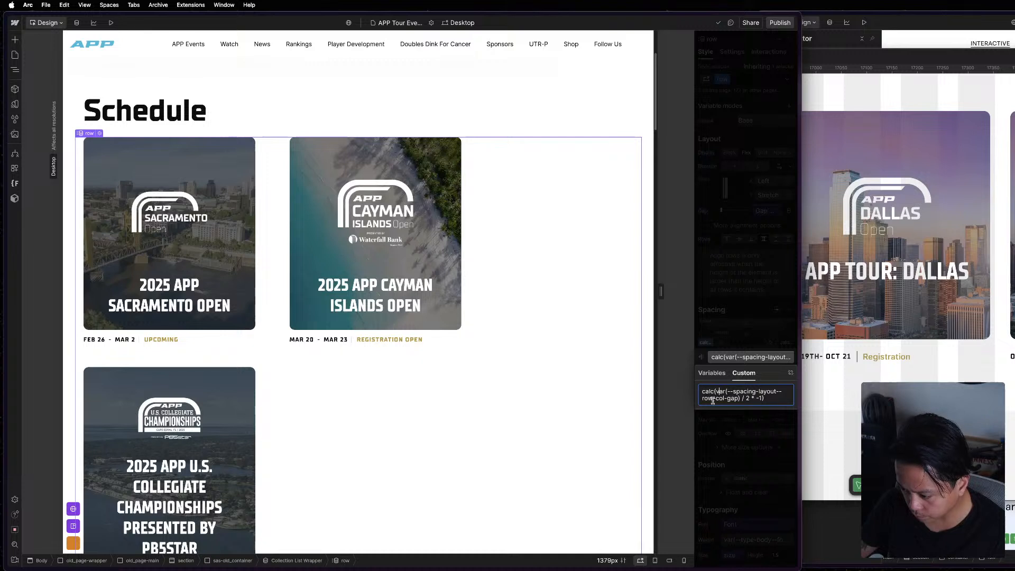
click(727, 395)
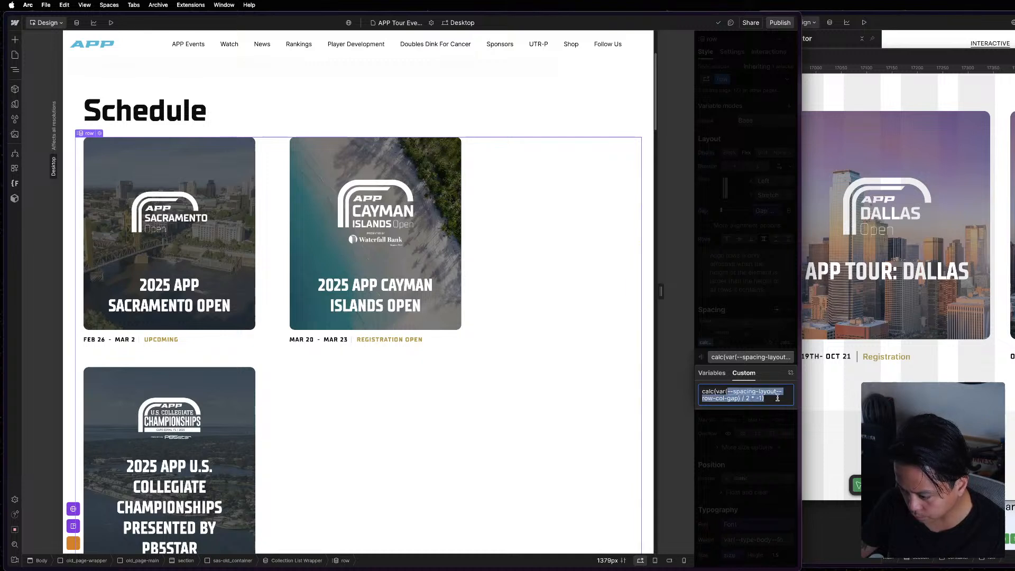
drag(728, 393, 727, 400)
click(736, 333)
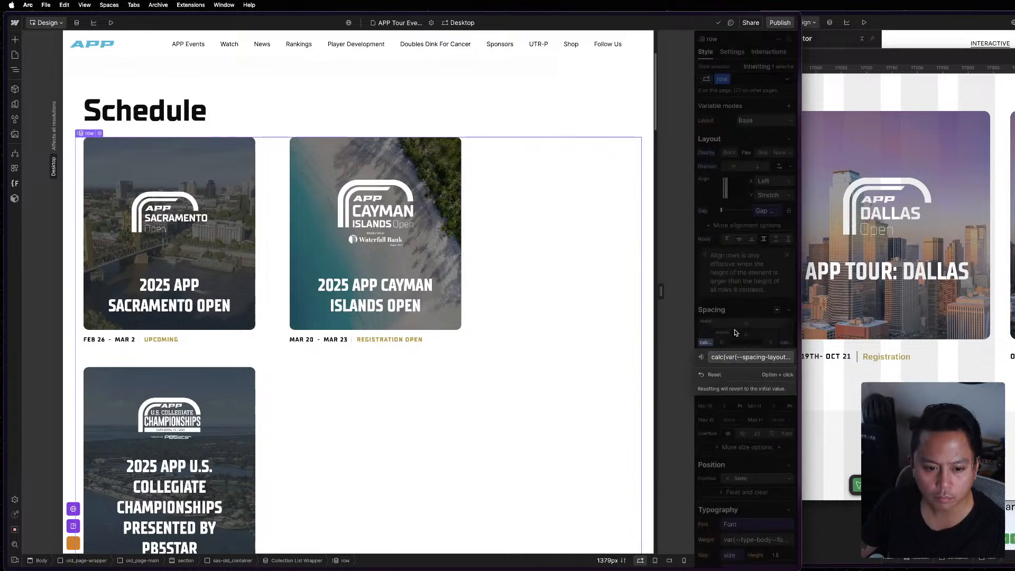
click(760, 357)
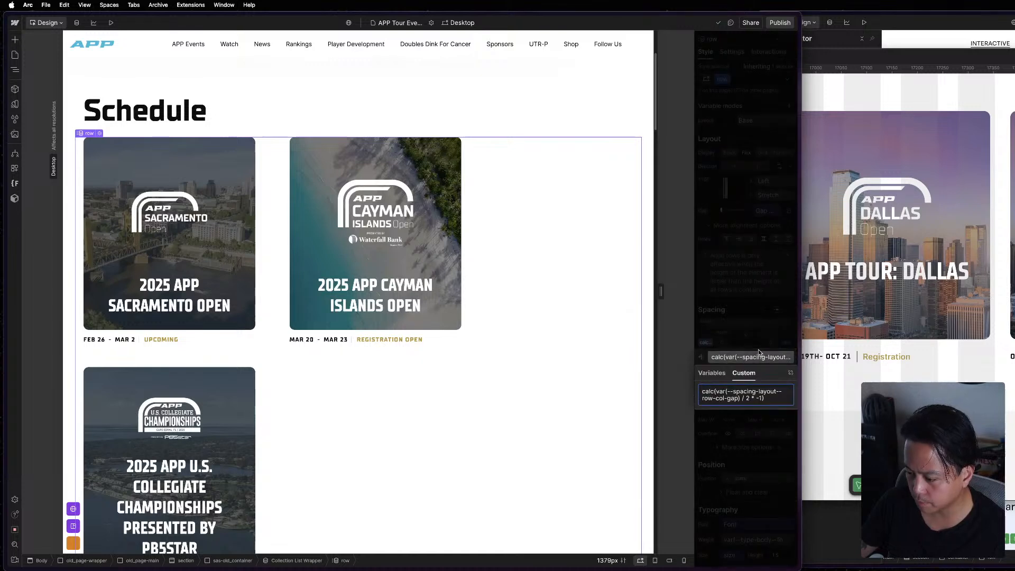
click(760, 341)
click(765, 338)
Minimize the Figma window and return to the Schedule page in Webflow.
click(1000, 260)
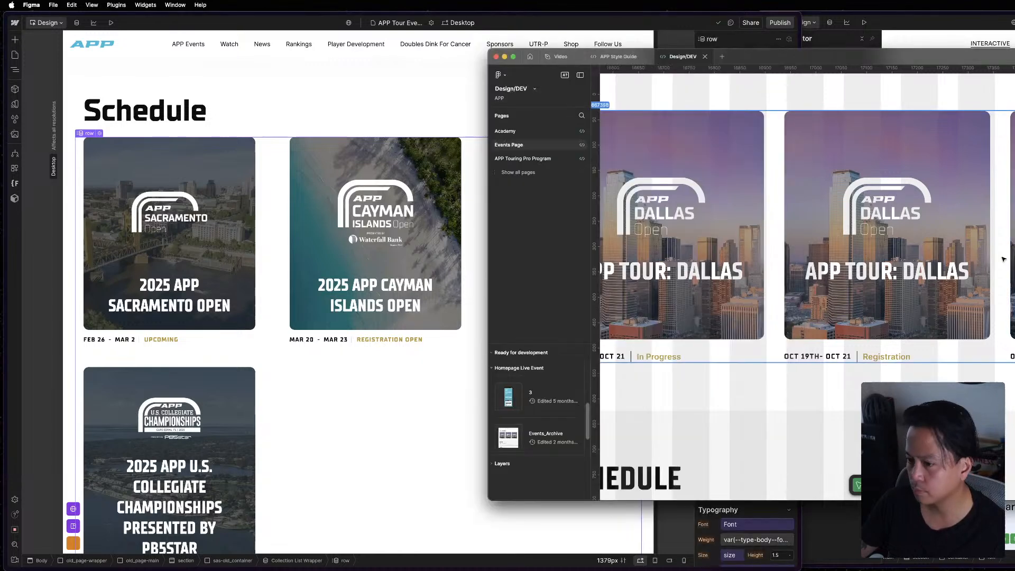
click(505, 57)
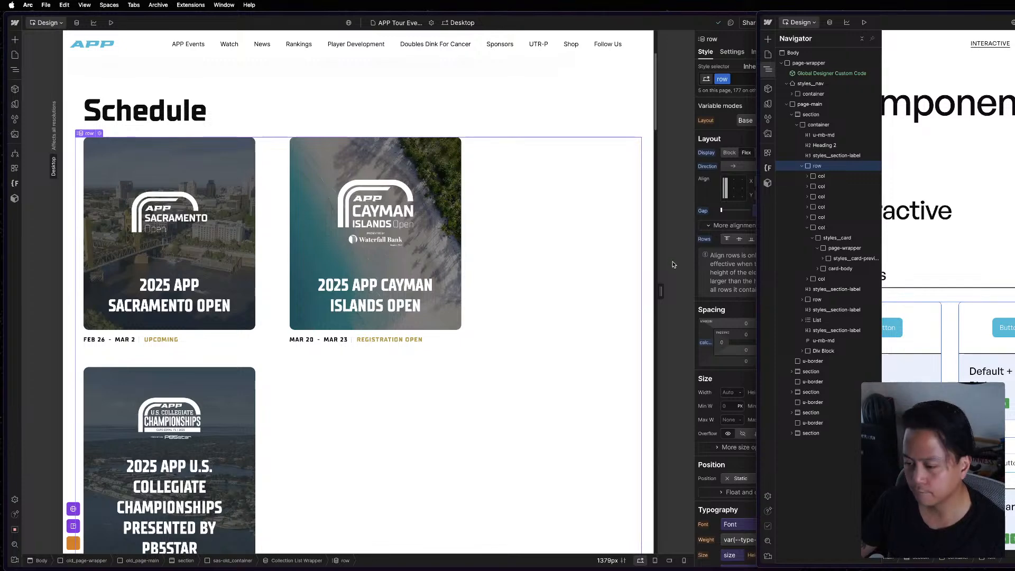
click(541, 214)
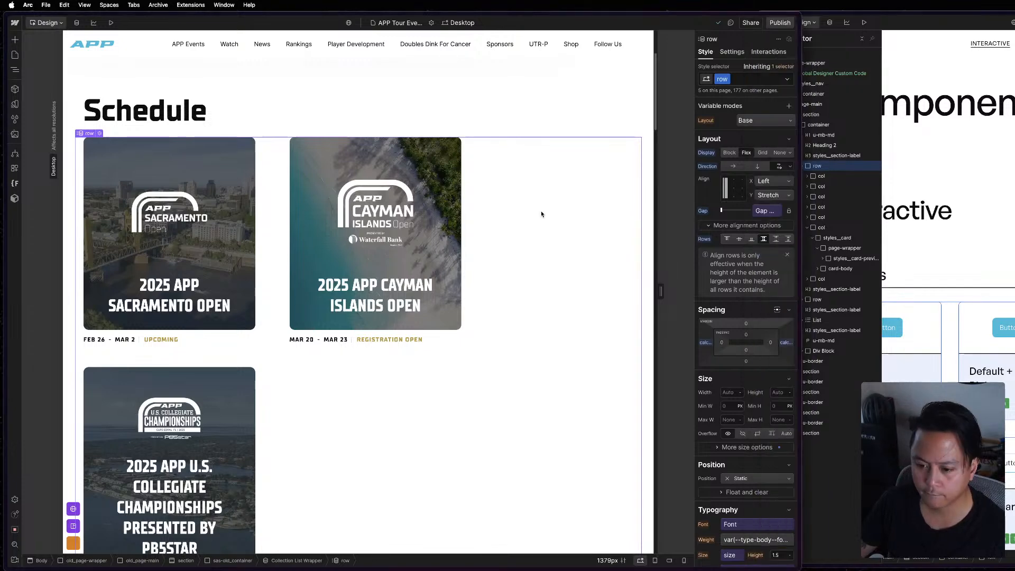
Set the Schedule row's left margin to calc(var(--_layout---grid--gap-main) / 2 * -1).
click(707, 344)
click(709, 357)
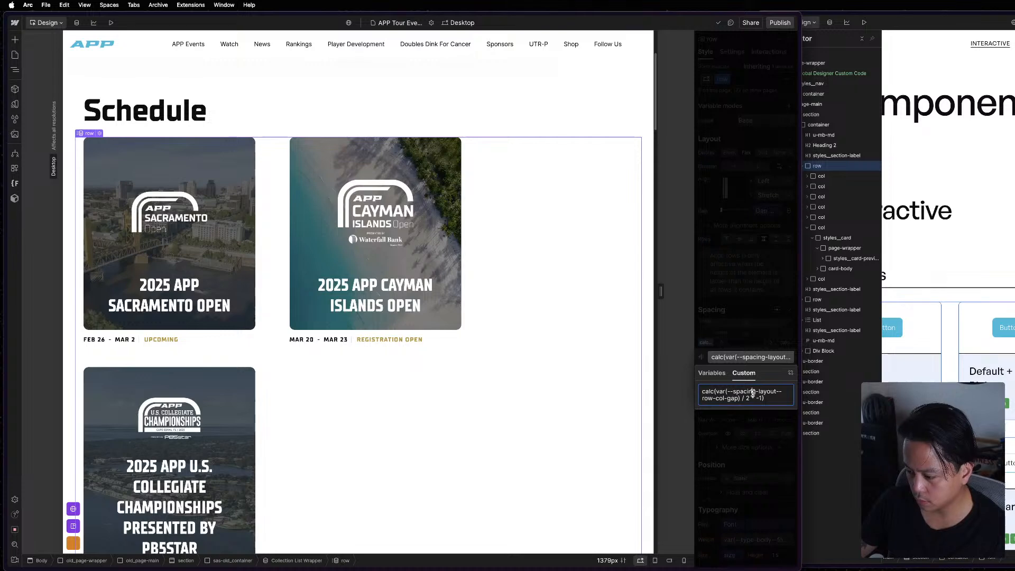
key(super+a)
key(super+v)
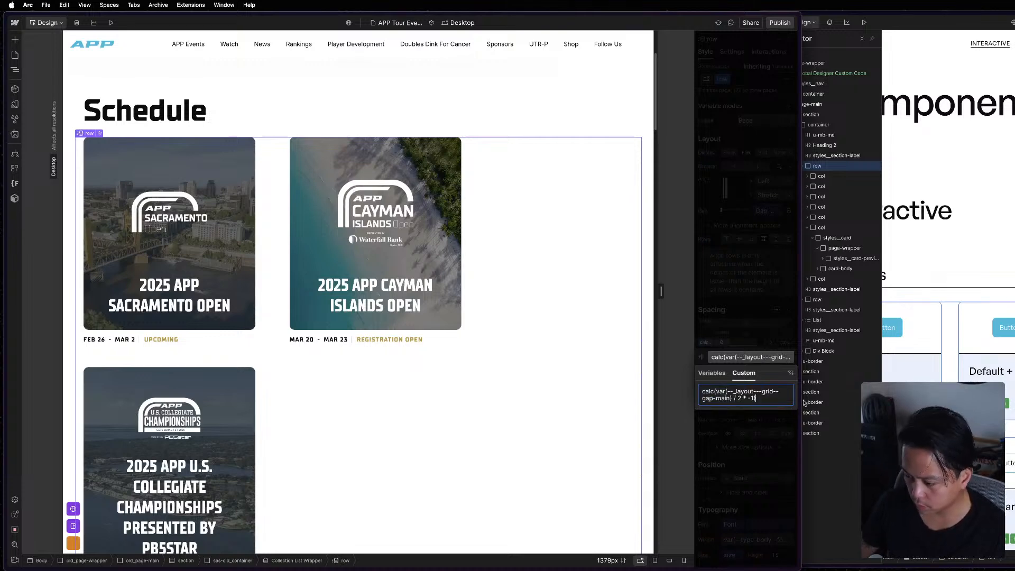
key(Return)
Recheck the row's left margin value and set its right margin to calc(var(--_layout---grid--gap-main) / 2 * -1).
click(782, 342)
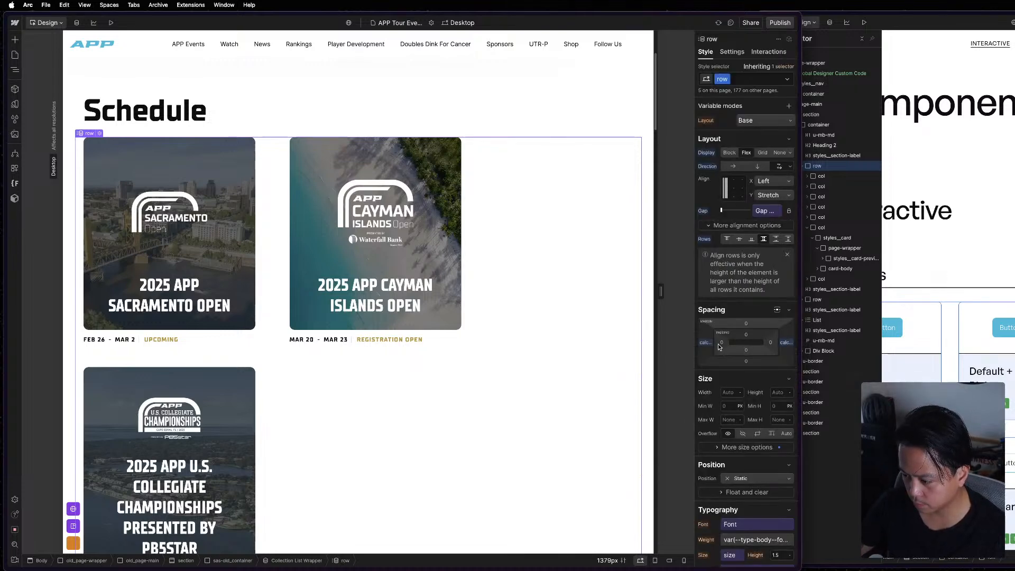
click(708, 346)
click(740, 357)
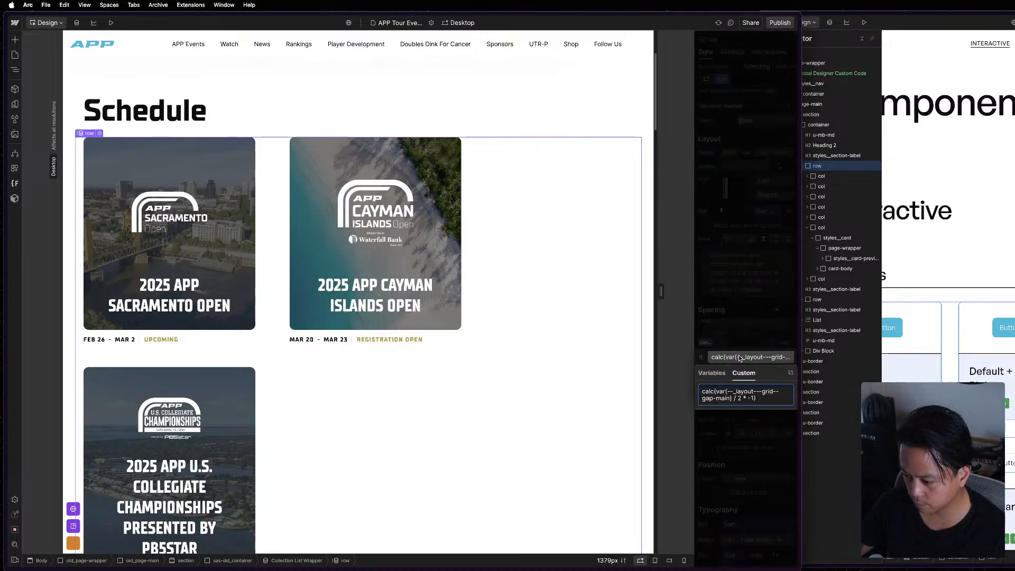
click(748, 336)
click(786, 343)
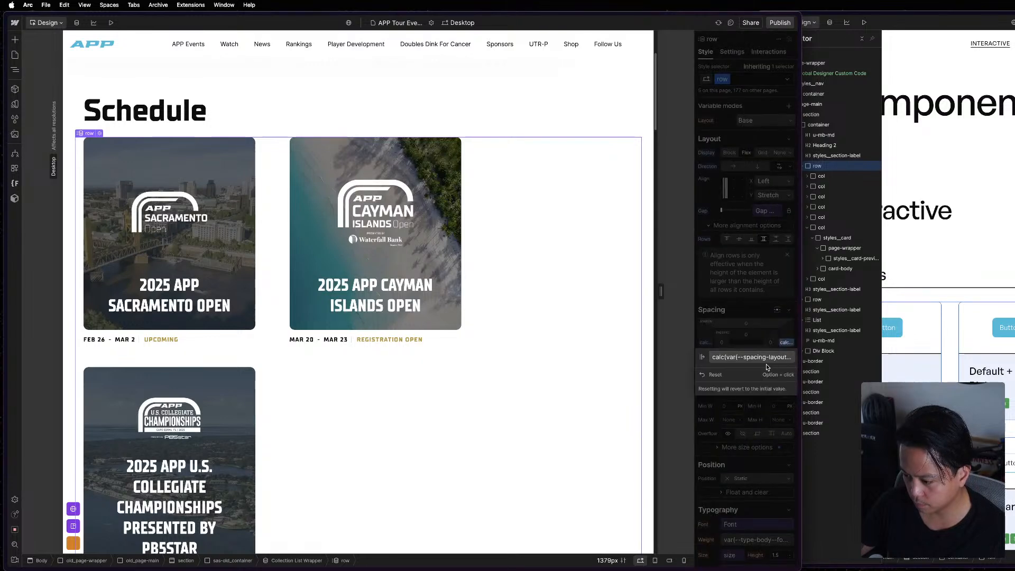
click(767, 361)
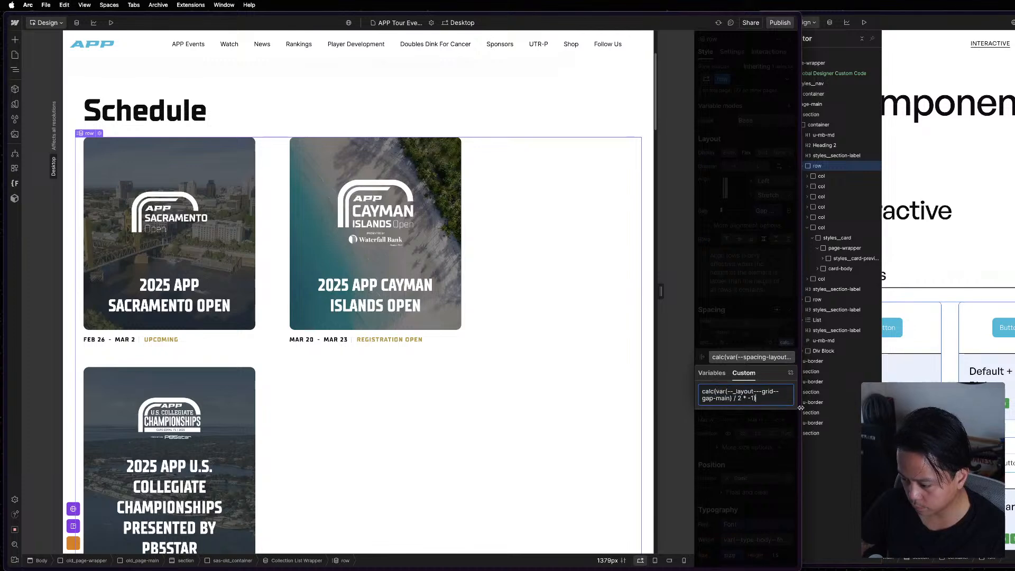
click(760, 330)
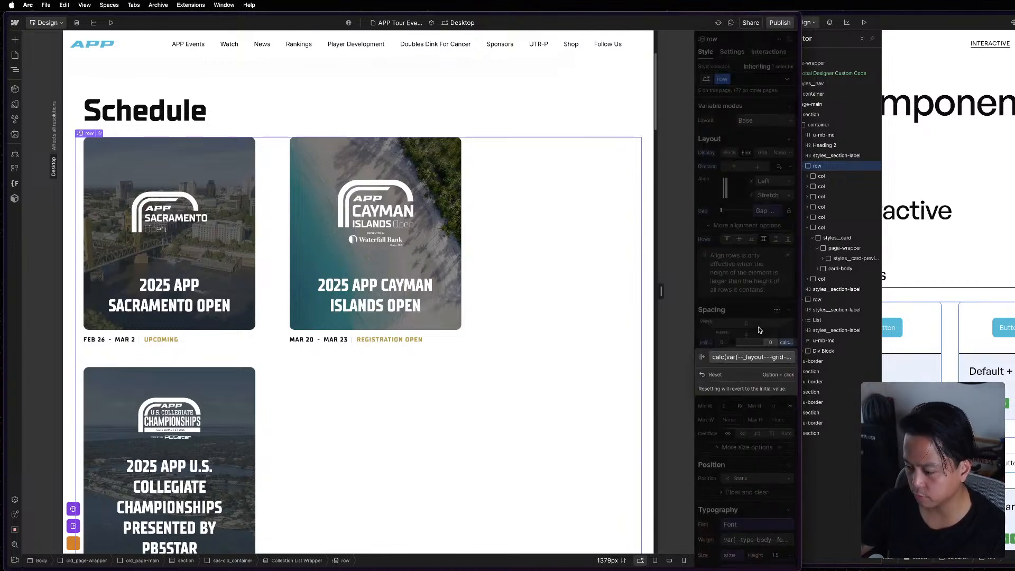
click(760, 331)
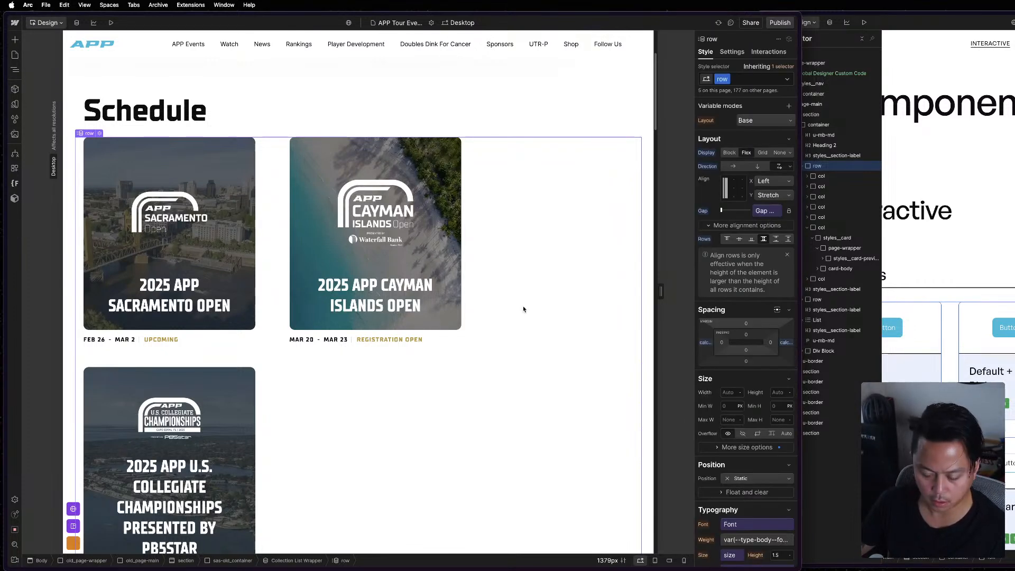
Widen the canvas to 1517px and remove the combo class col-lg-4 from the Schedule section's col.
drag(660, 291, 686, 294)
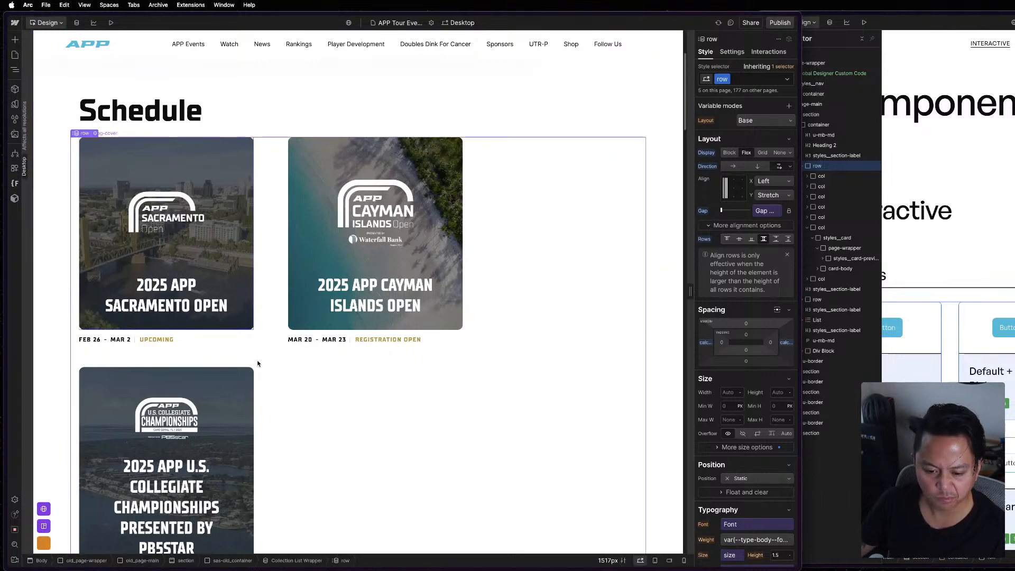
click(261, 324)
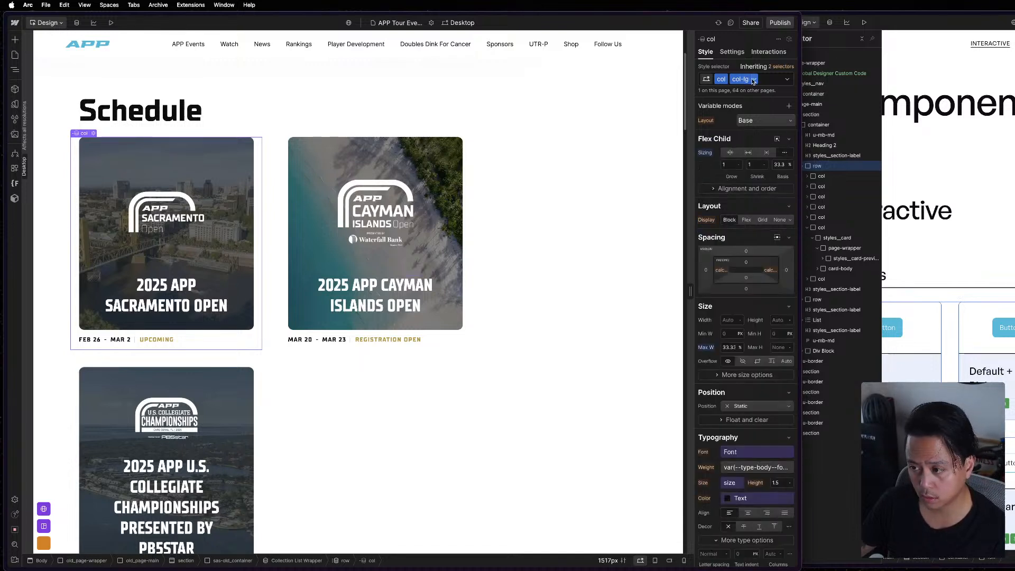
scroll(499, 335, down, 2)
scroll(499, 335, up, 4)
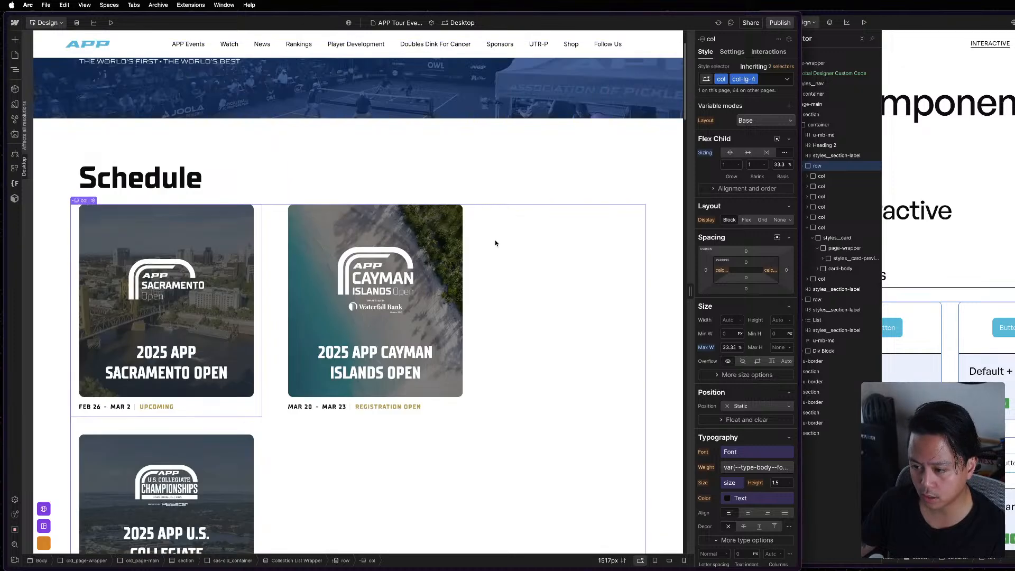
click(776, 85)
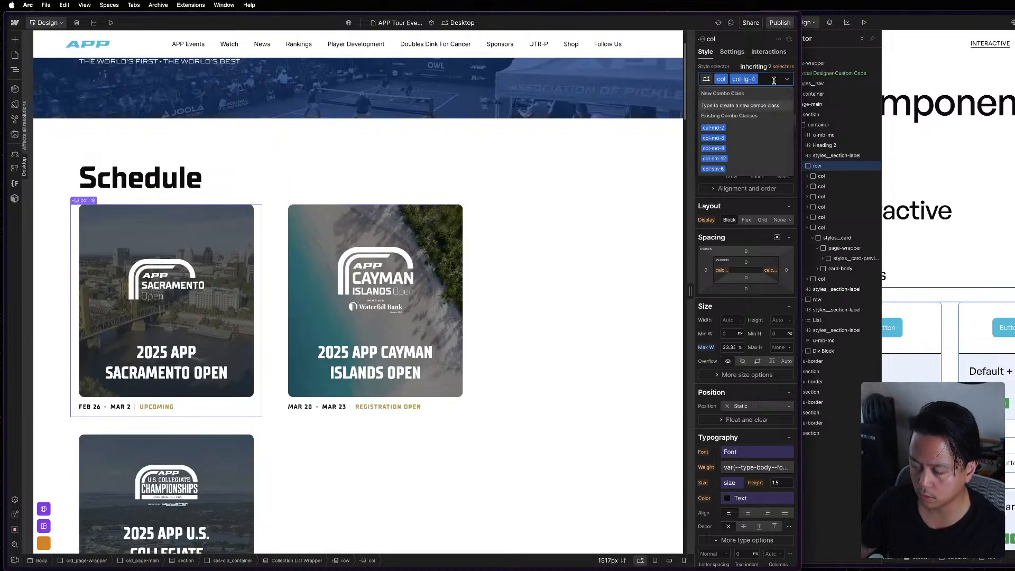
key(BackSpace)
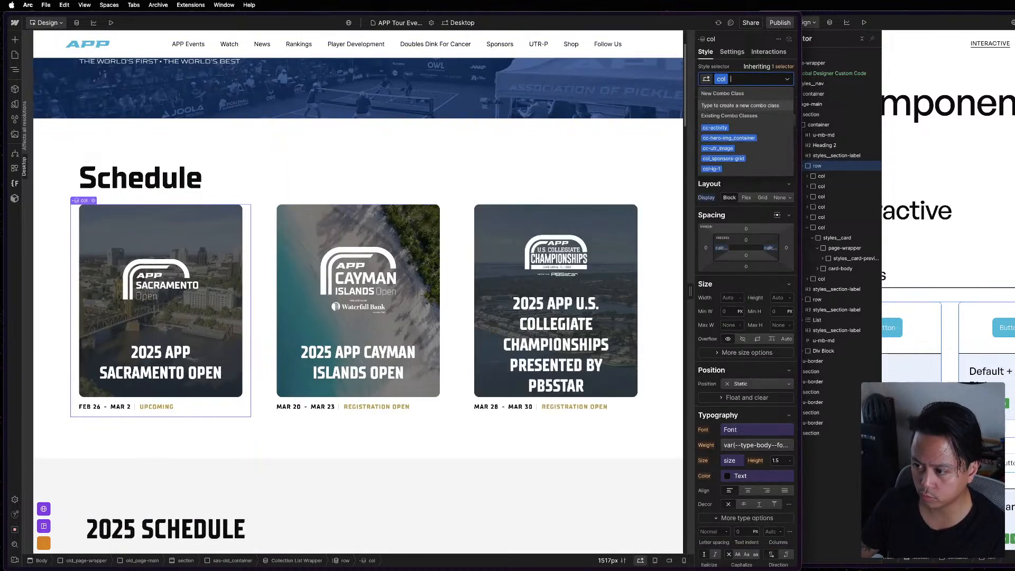
key(Escape)
click(651, 356)
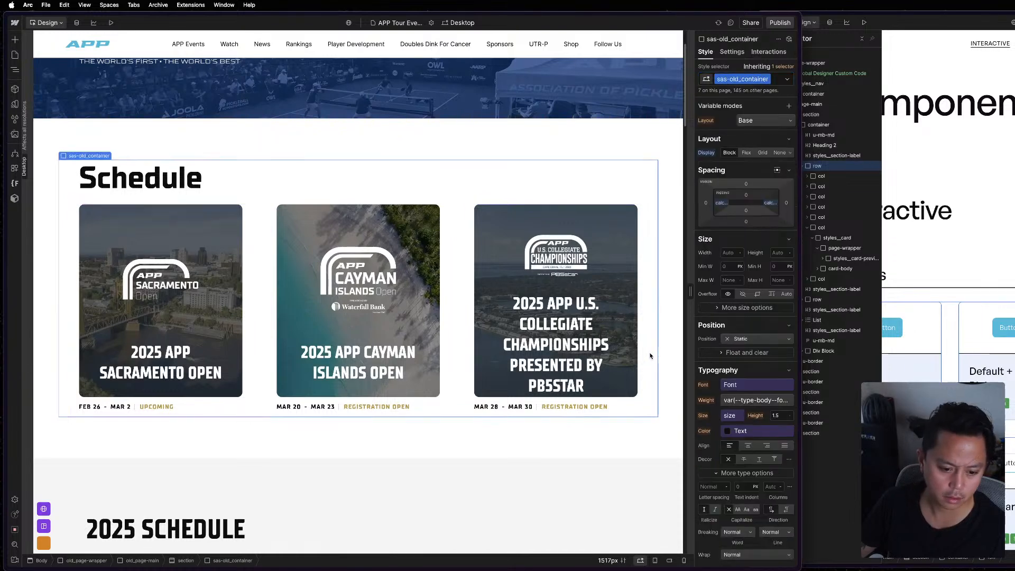
Compare the Schedule row and col styles and create the new combo class lg-4 on the col.
click(249, 334)
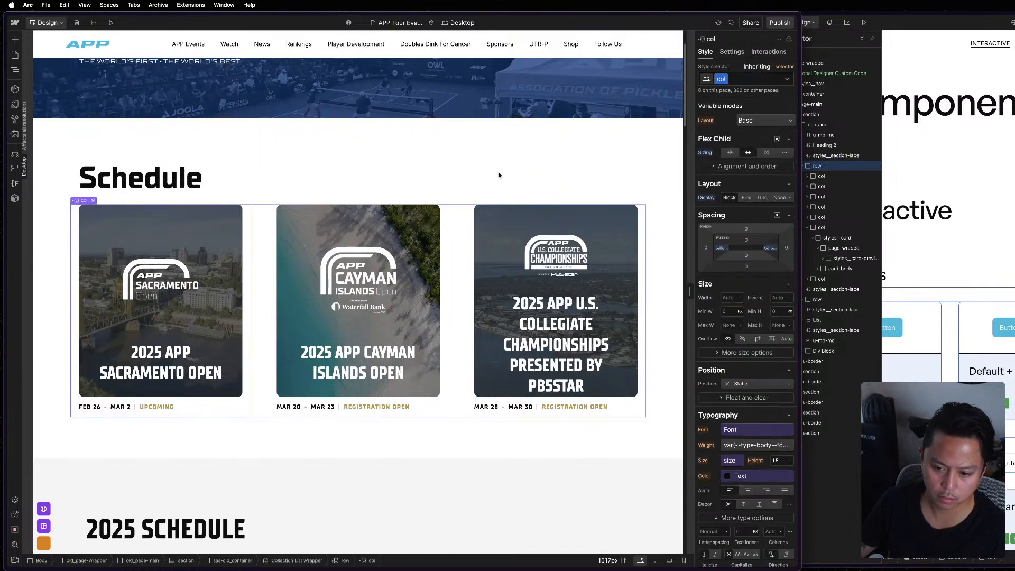
click(267, 243)
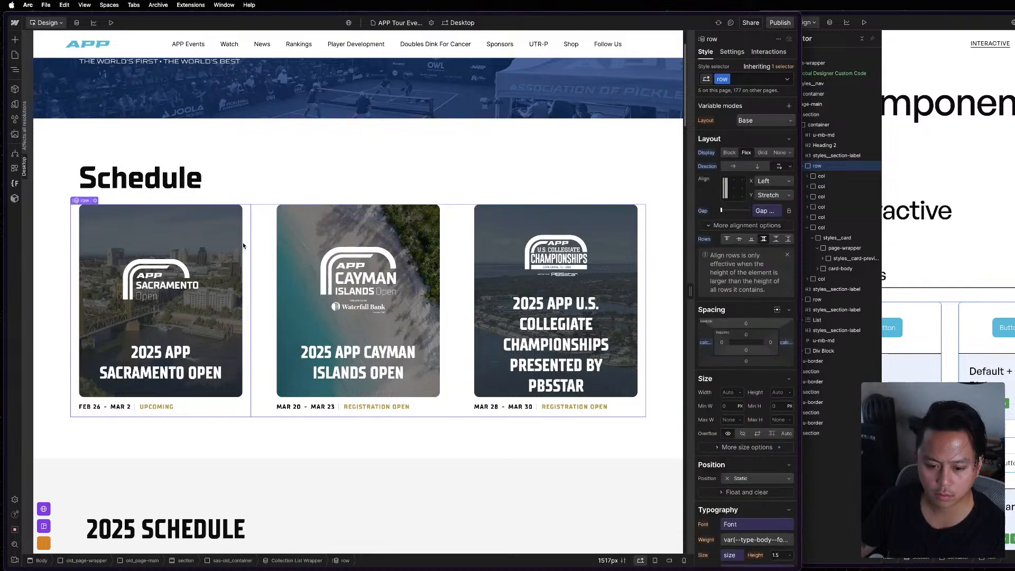
click(244, 246)
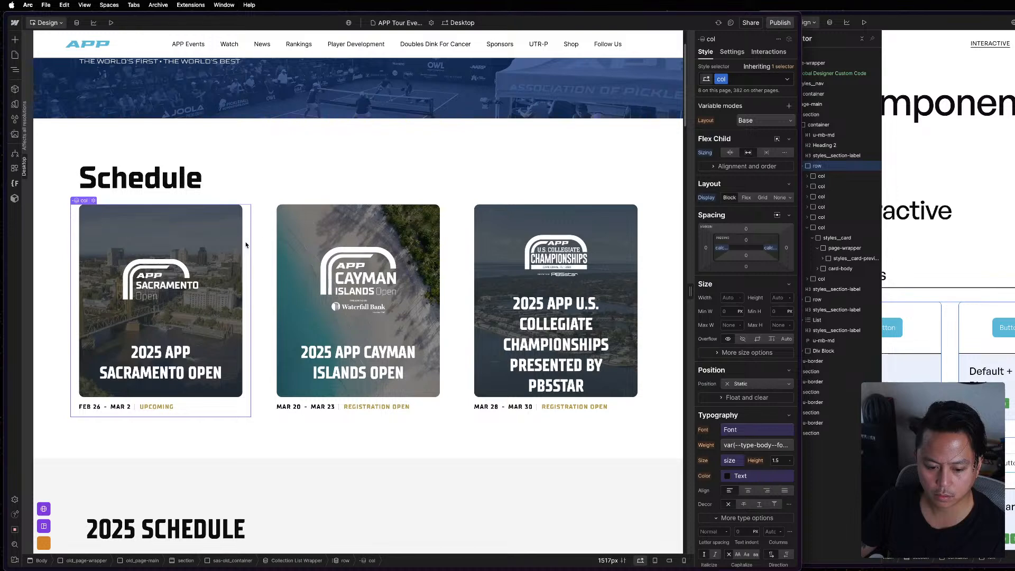
click(742, 79)
text(lg-)
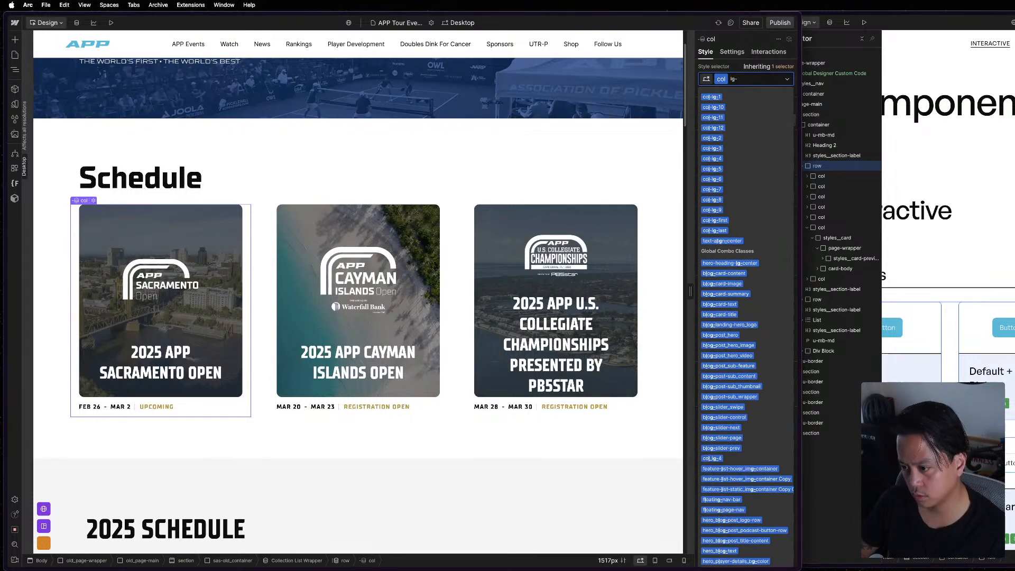
text(4)
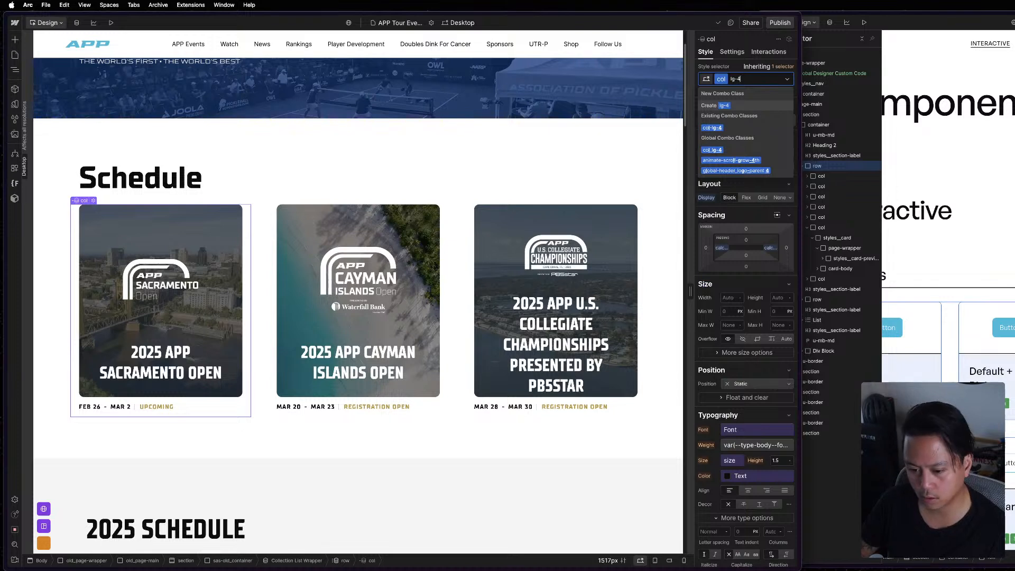
key(Return)
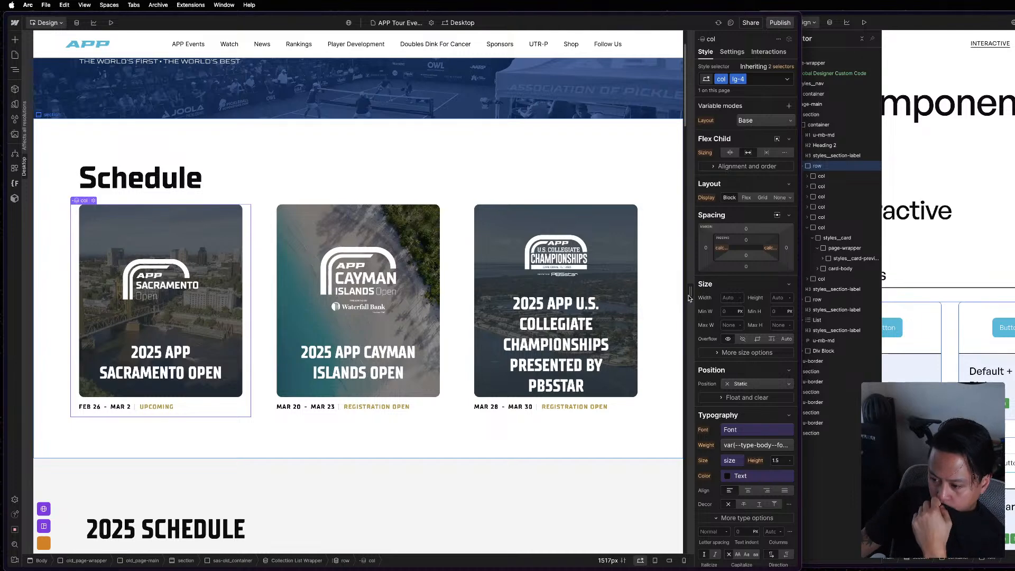
Resize the canvas to 1551px and compare the Schedule row and its third col with the reference project's columns.
drag(690, 291, 571, 322)
drag(457, 349, 733, 350)
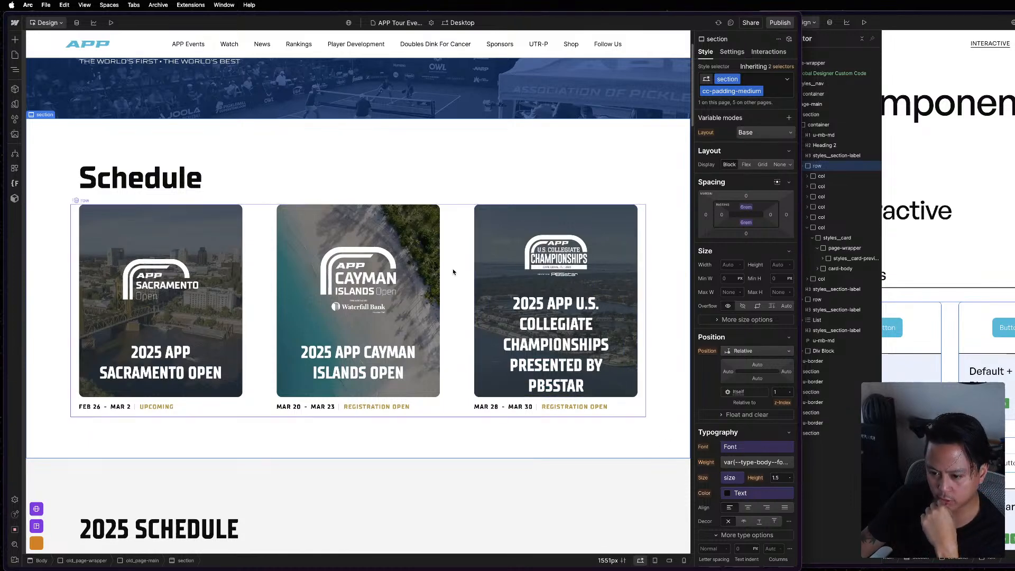
click(451, 287)
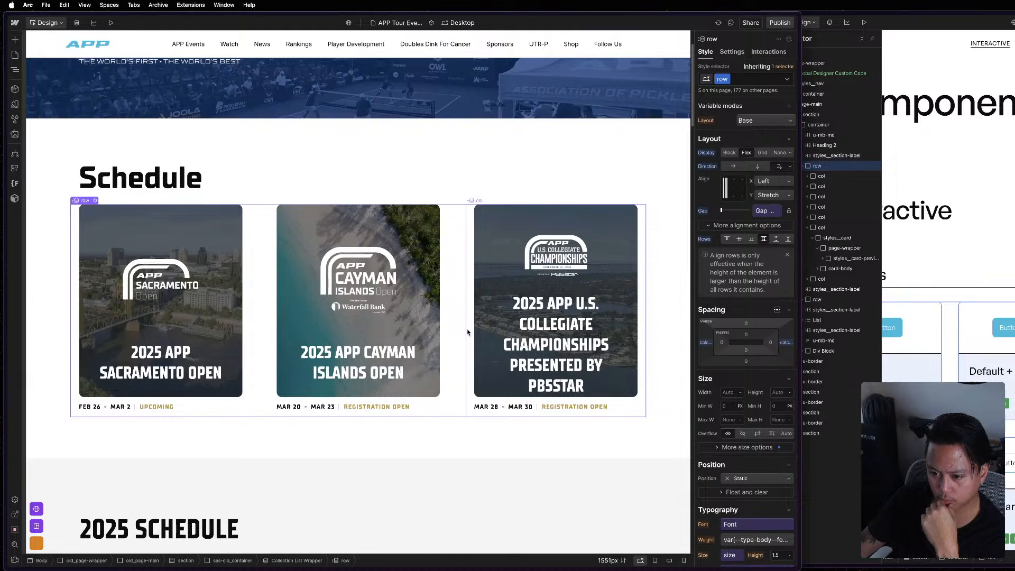
click(467, 332)
click(951, 340)
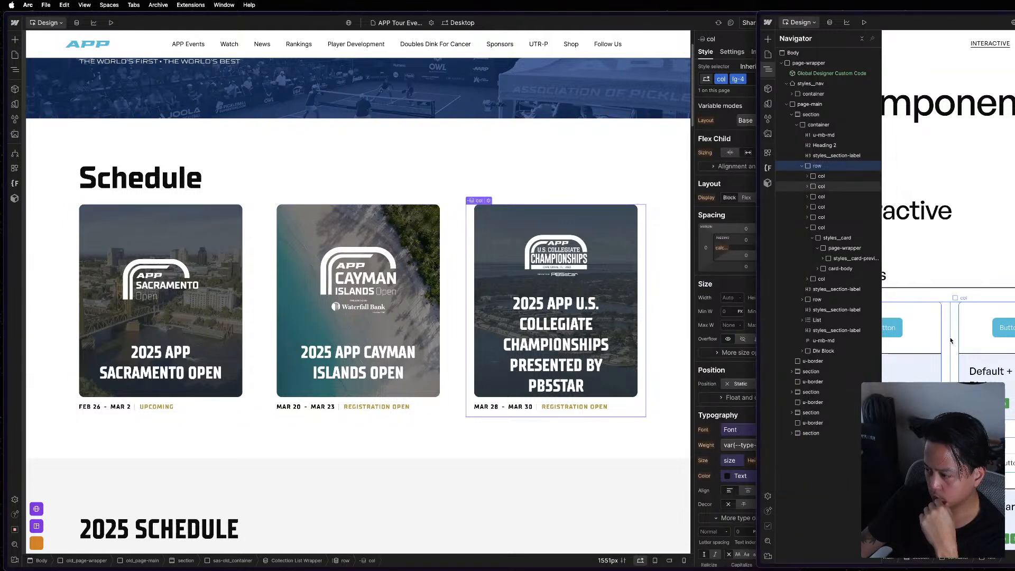
Compare the style settings of the Schedule section's row with those of its second and third cols.
click(458, 283)
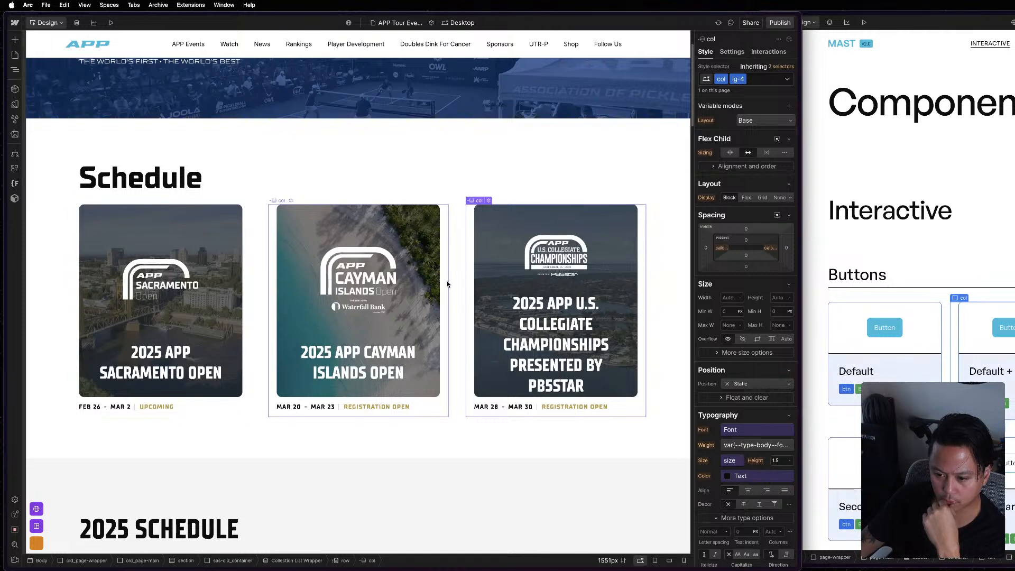
click(447, 284)
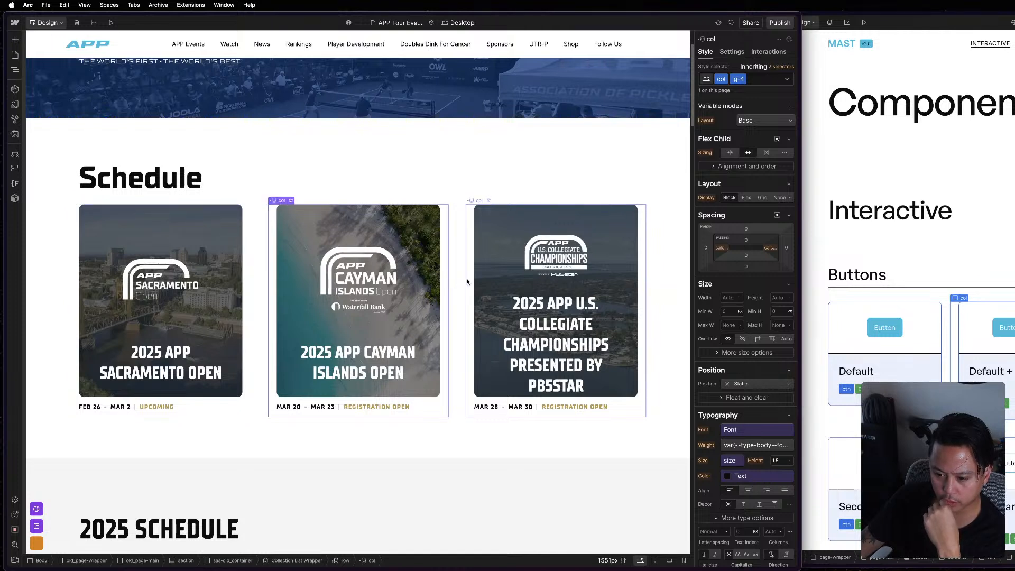
click(461, 281)
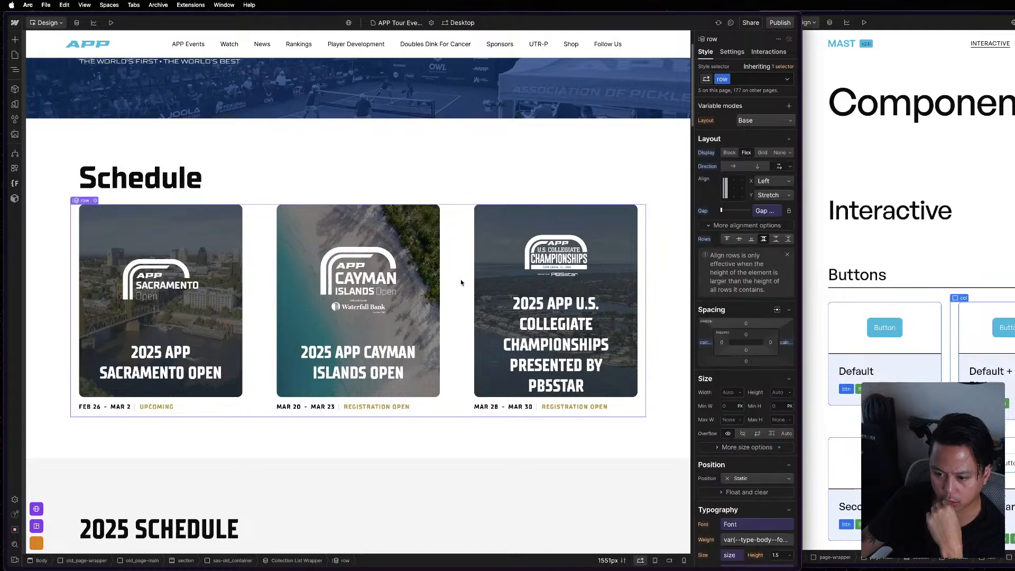
scroll(789, 392, down, 3)
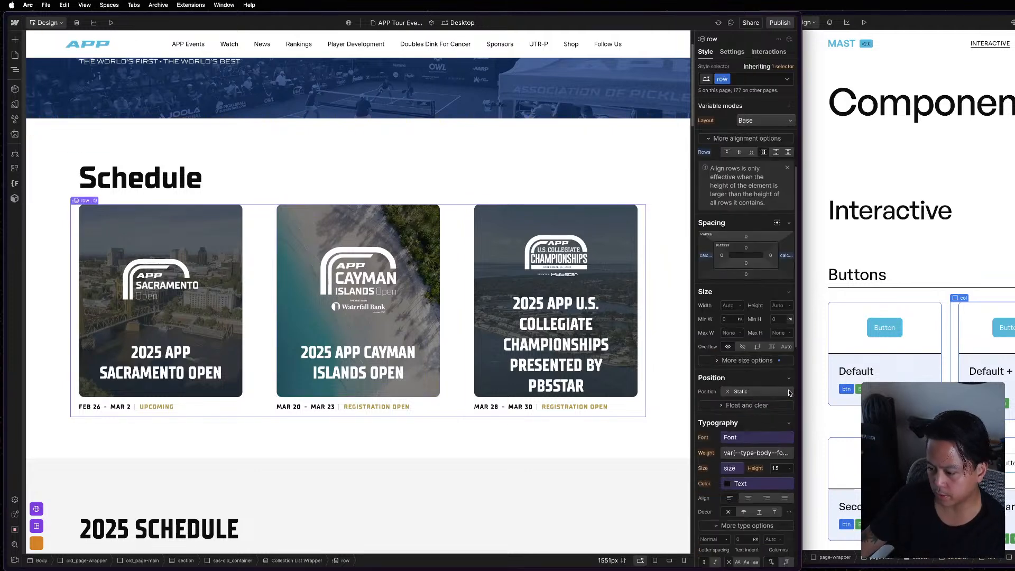
scroll(789, 392, down, 15)
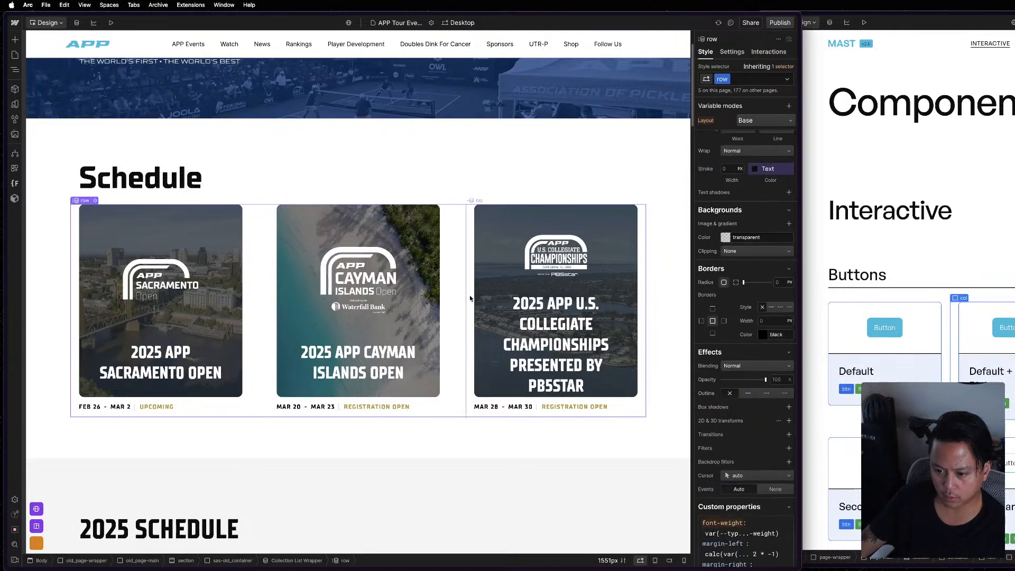
Set the base col class's left padding to calc(var(--_layout---grid--gap-main) / 2).
click(780, 68)
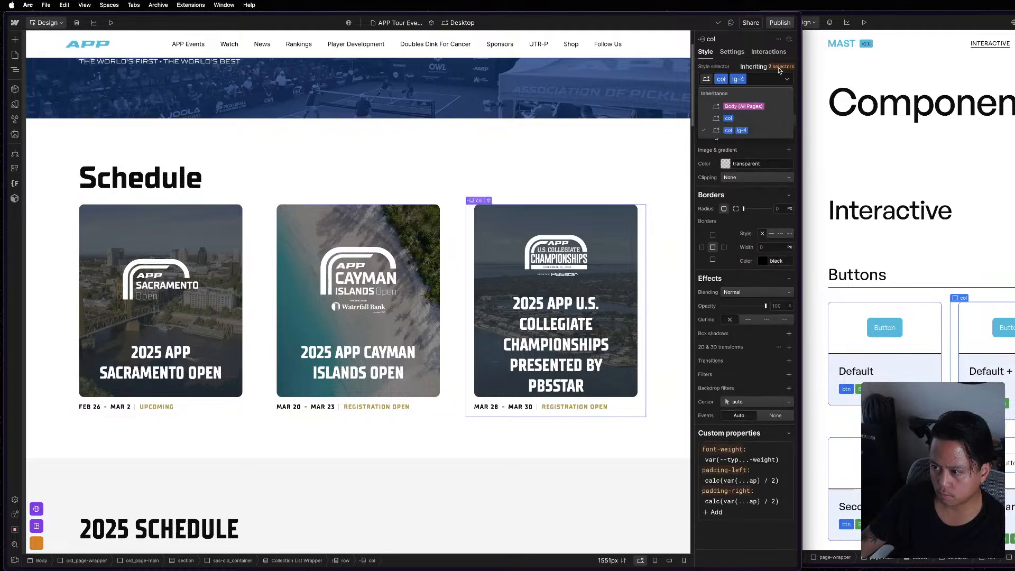
click(740, 122)
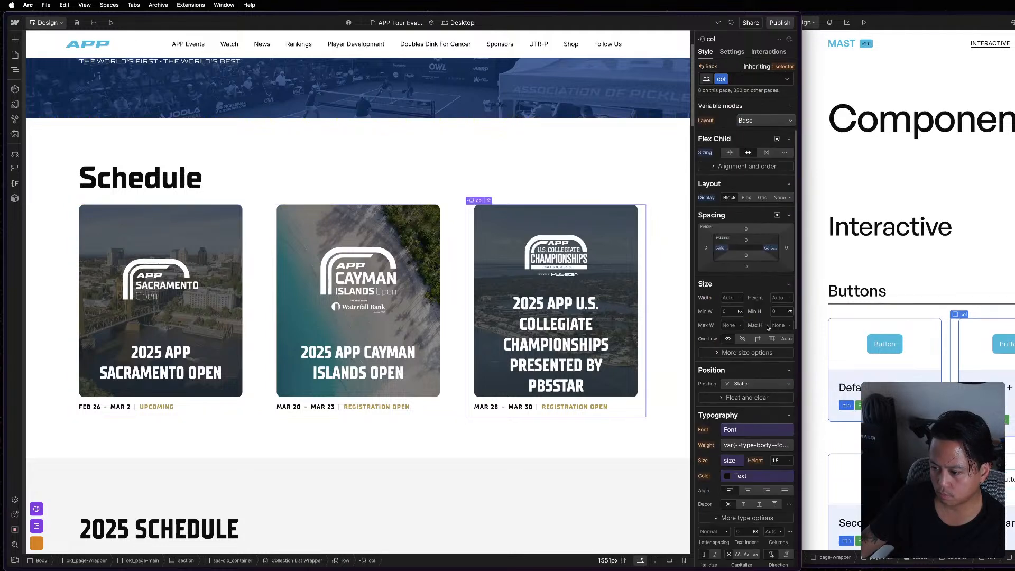
click(720, 248)
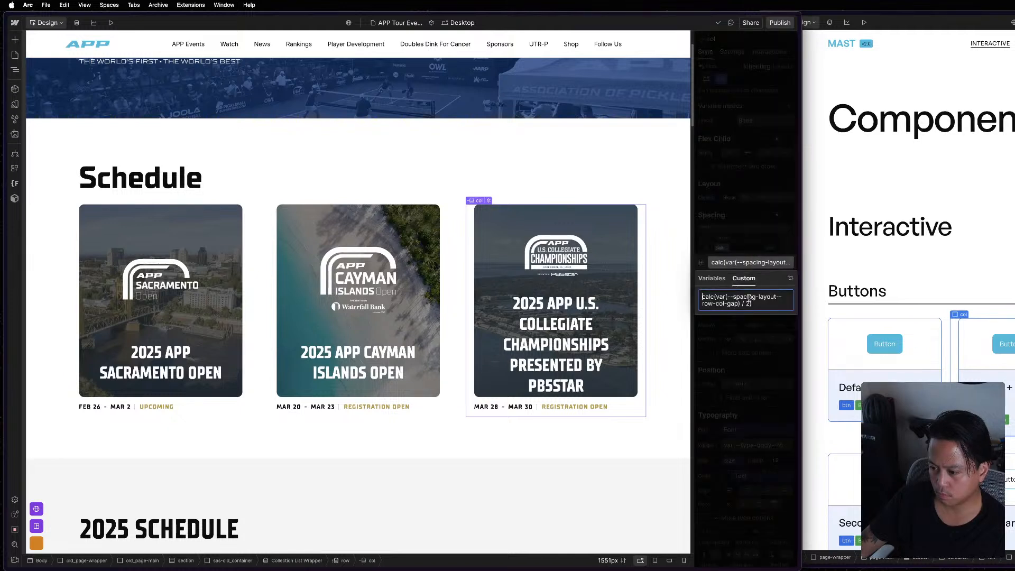
click(757, 231)
click(1003, 283)
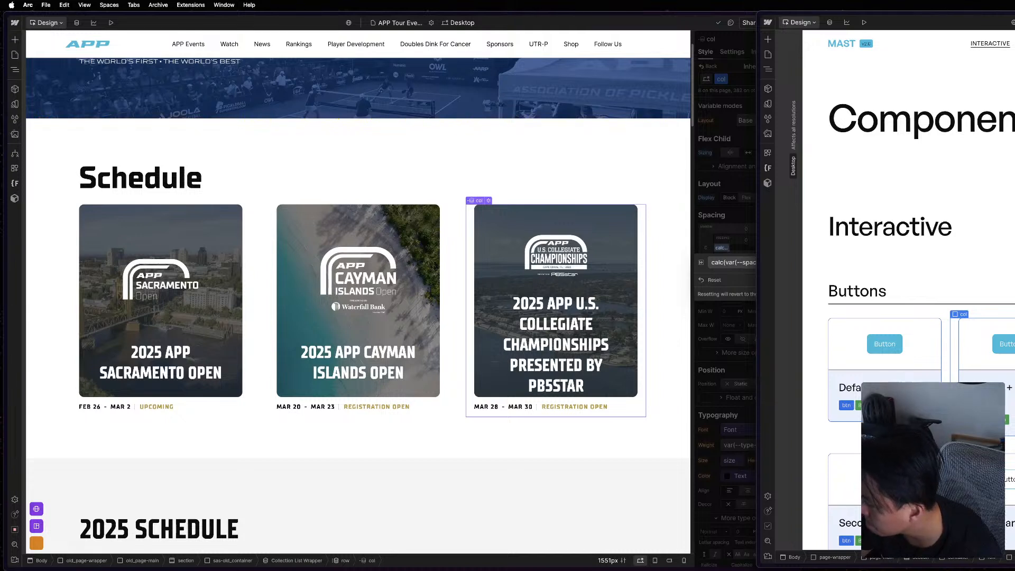
click(630, 271)
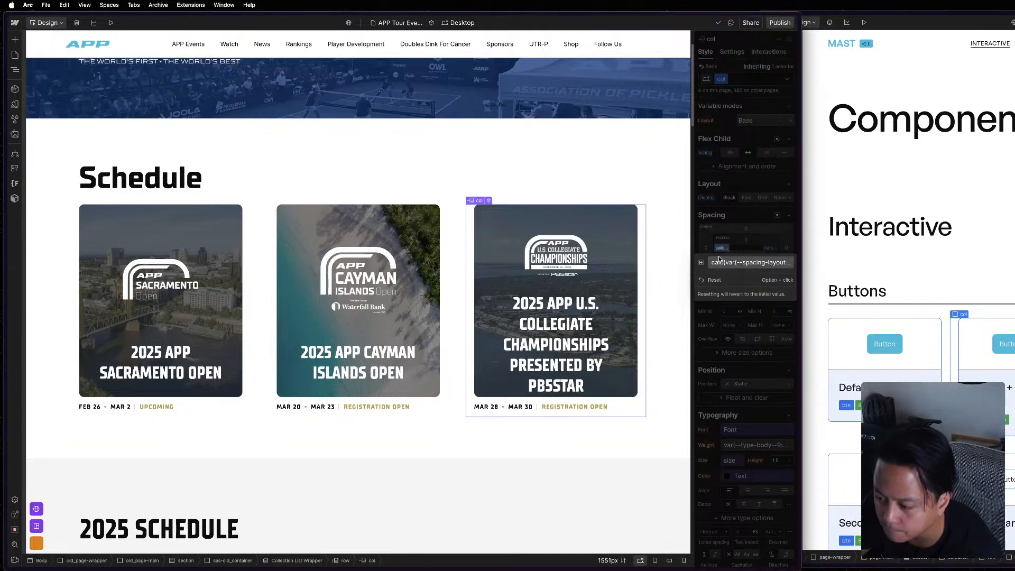
click(738, 263)
key(super+a)
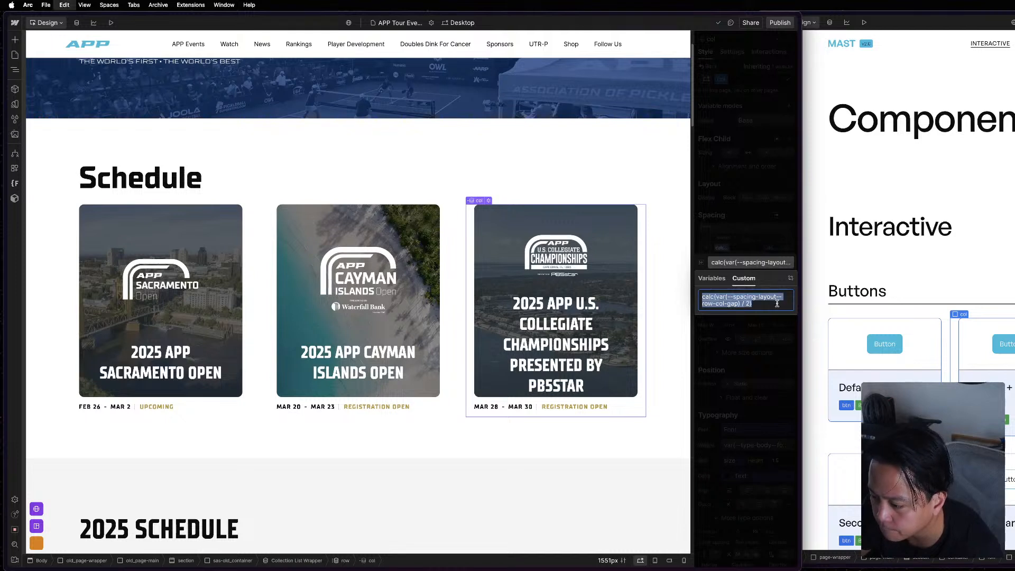
text(calc(var(--_layout---grid--gap-main) / 2))
key(Return)
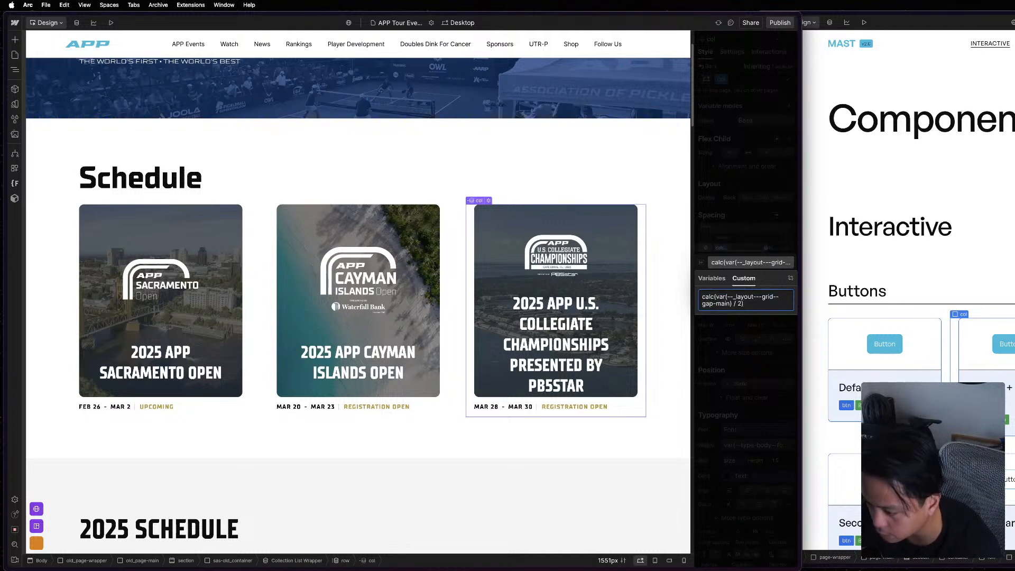
key(super+z)
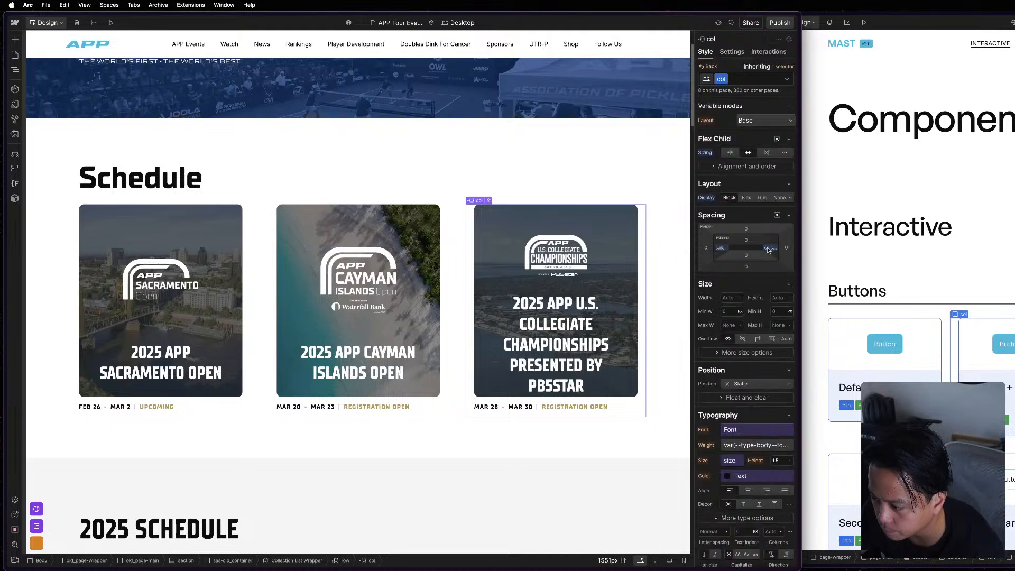
Set the base col class's right padding to calc(var(--_layout---grid--gap-main) / 2).
click(770, 248)
key(super+a)
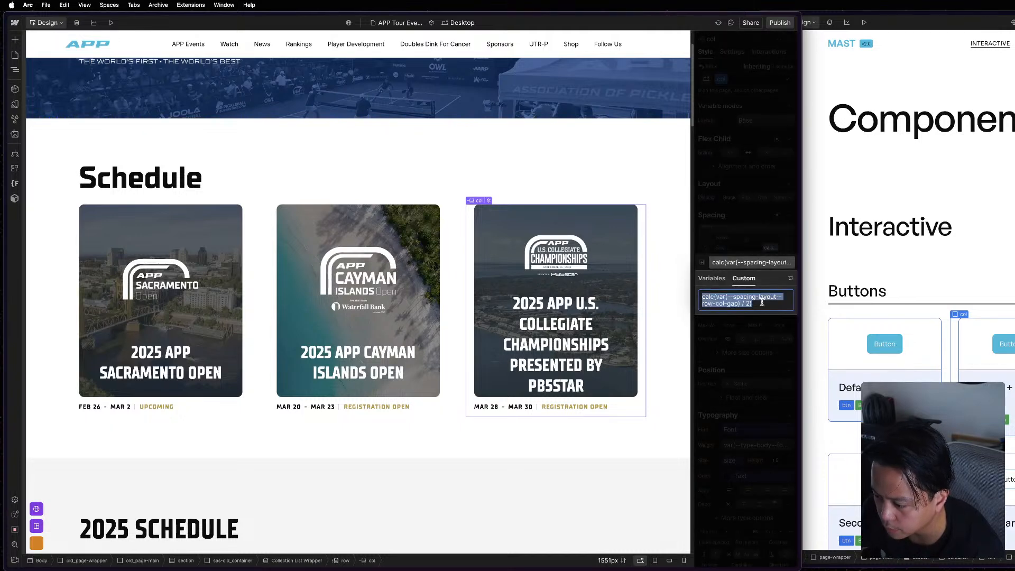
text(calc(var(--_layout---grid-gap-main) / 2))
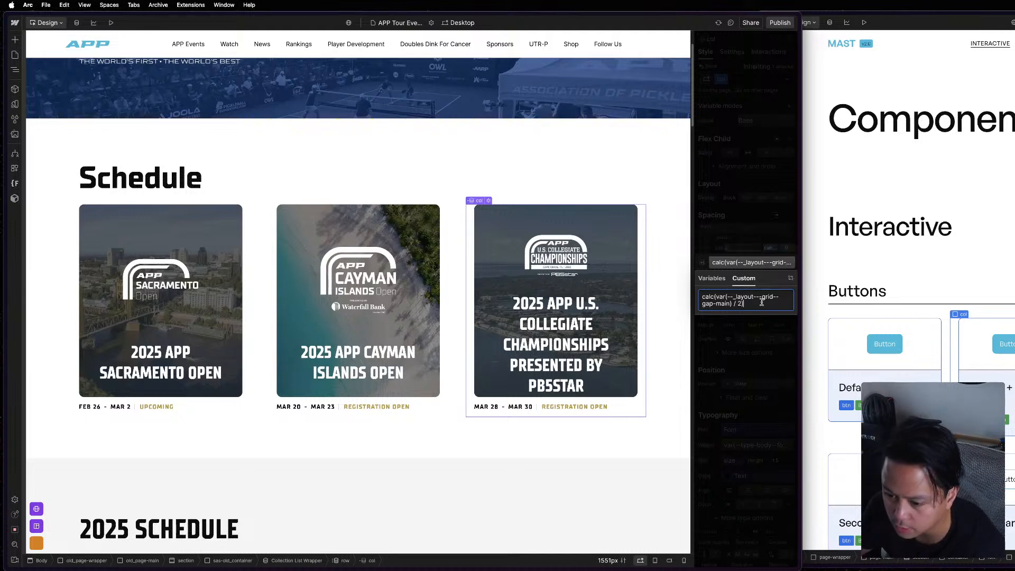
click(732, 265)
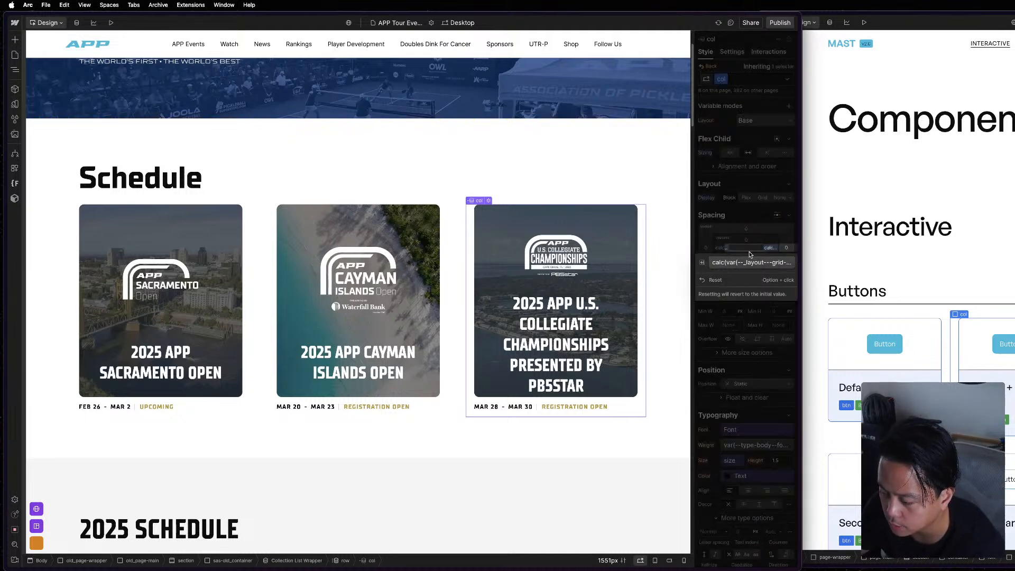
click(623, 163)
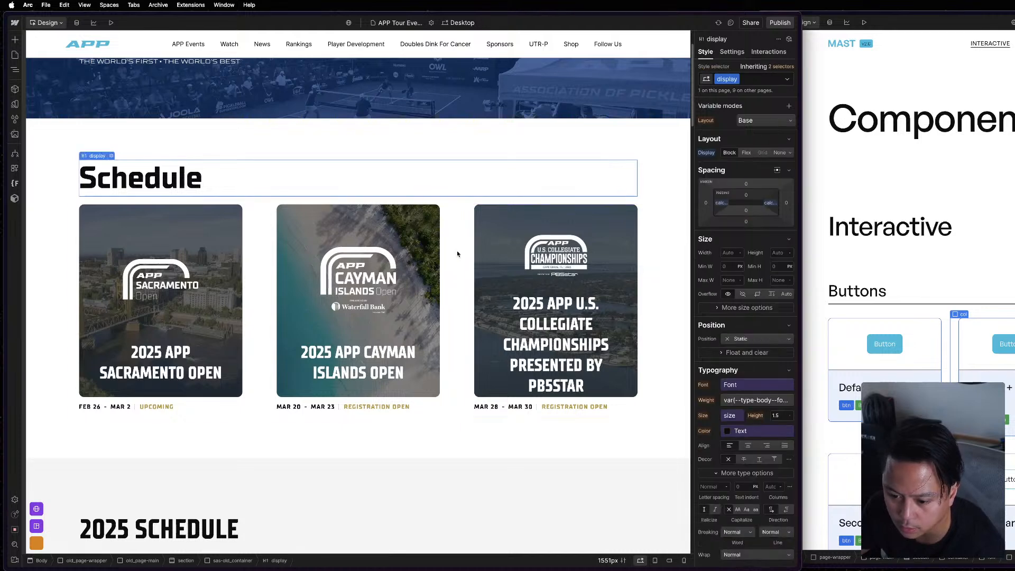
Recheck the Schedule row and its second and third cols against the reference project's Buttons columns.
click(453, 240)
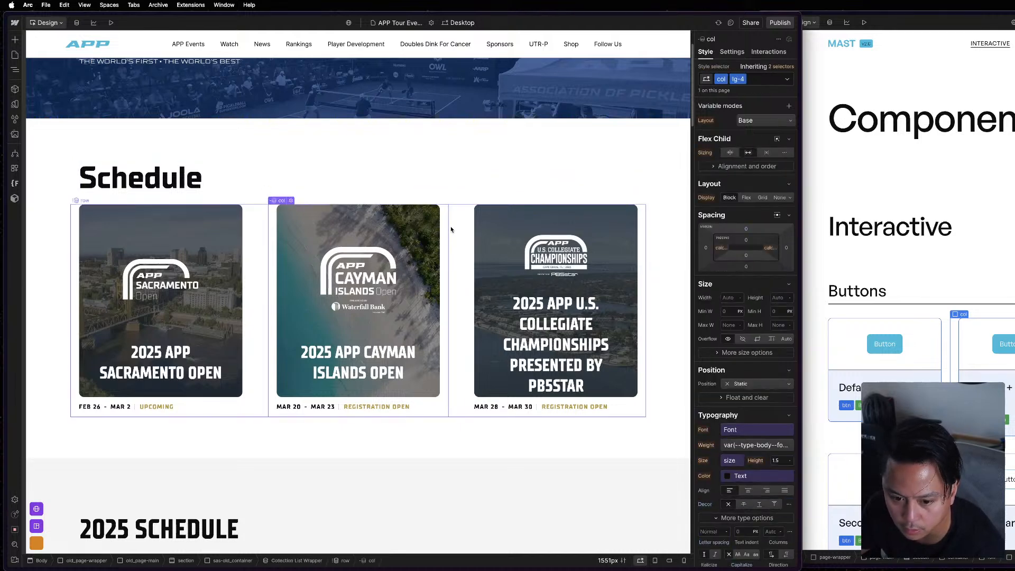
click(475, 235)
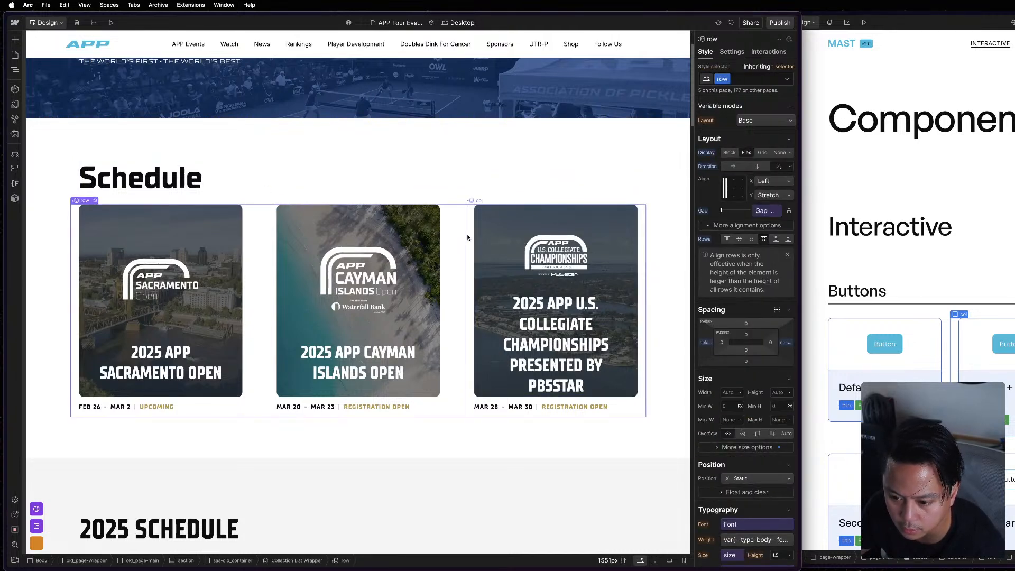
click(467, 237)
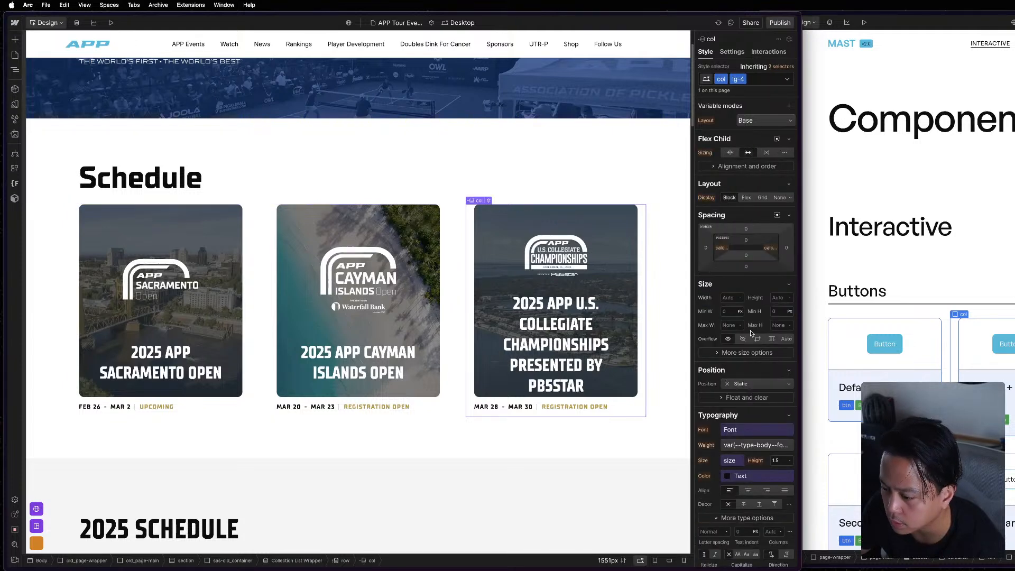
click(984, 260)
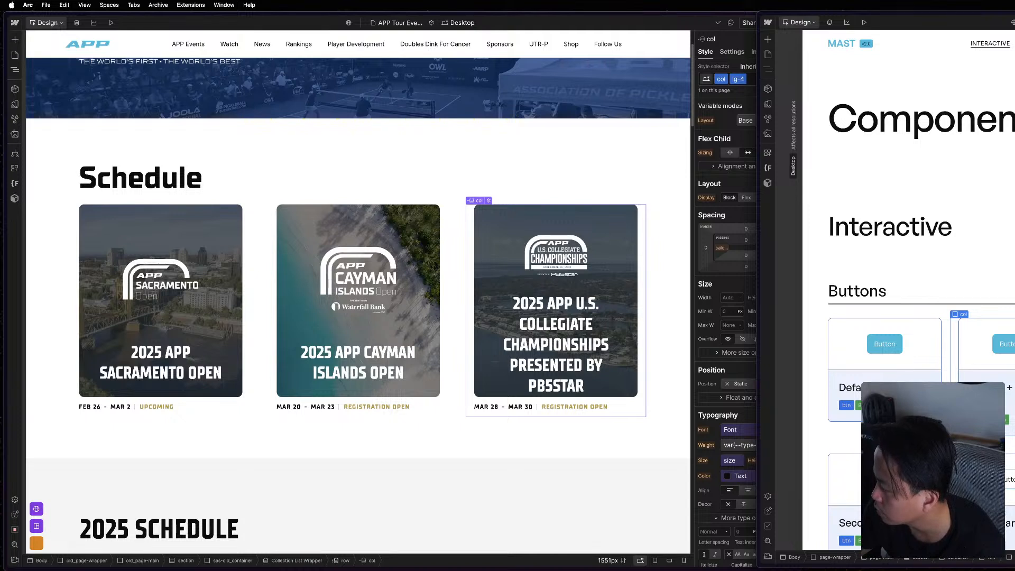
click(643, 194)
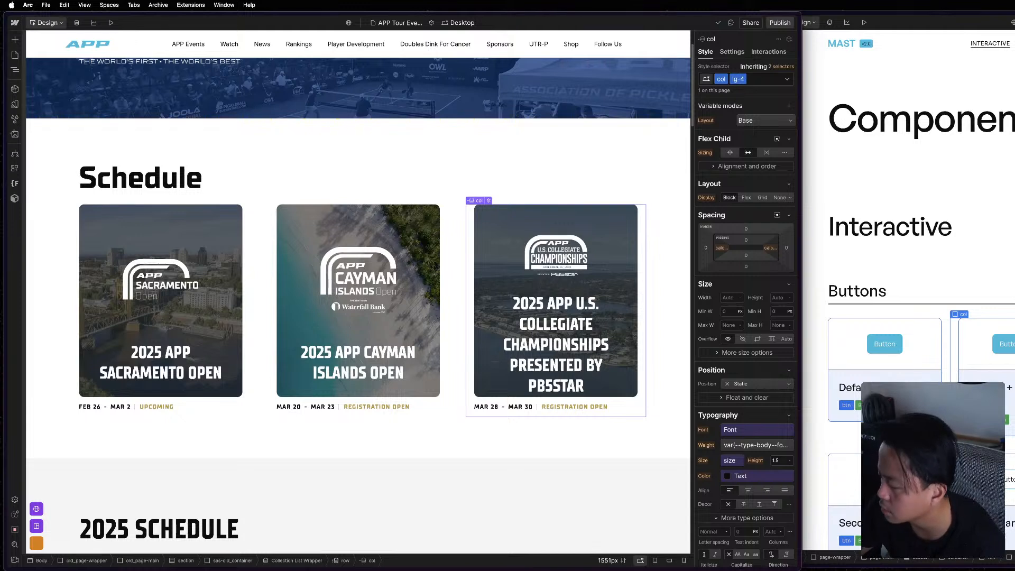
Reload the reference project's Components page and inspect the first col in the Buttons row.
key(super+grave)
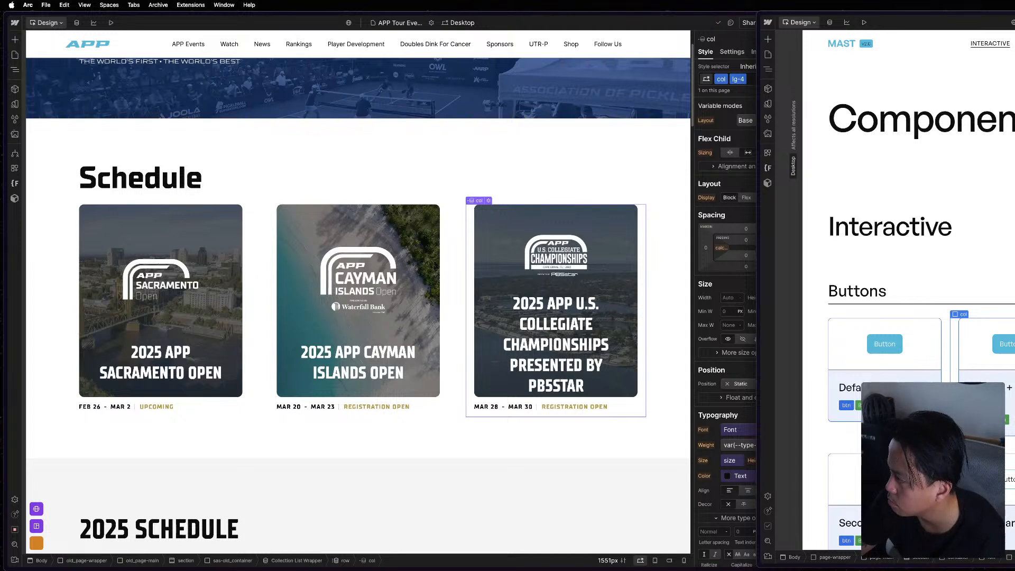
key(super+r)
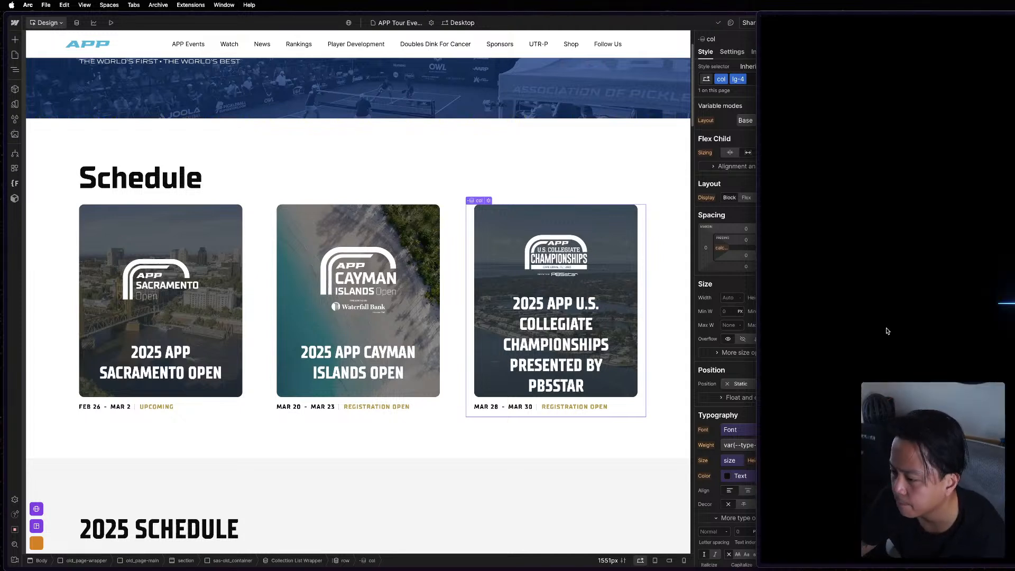
key(super+grave)
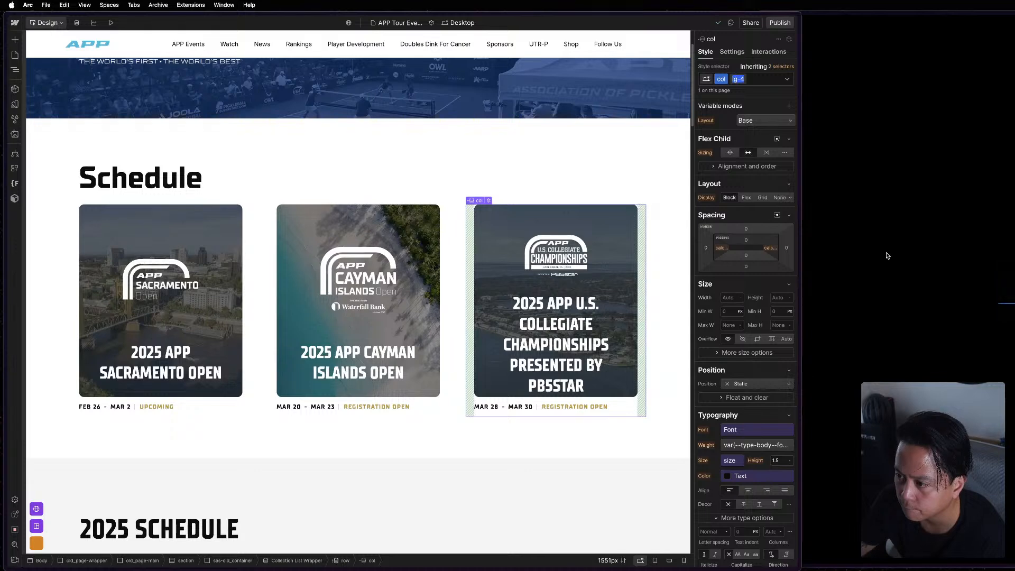
click(887, 256)
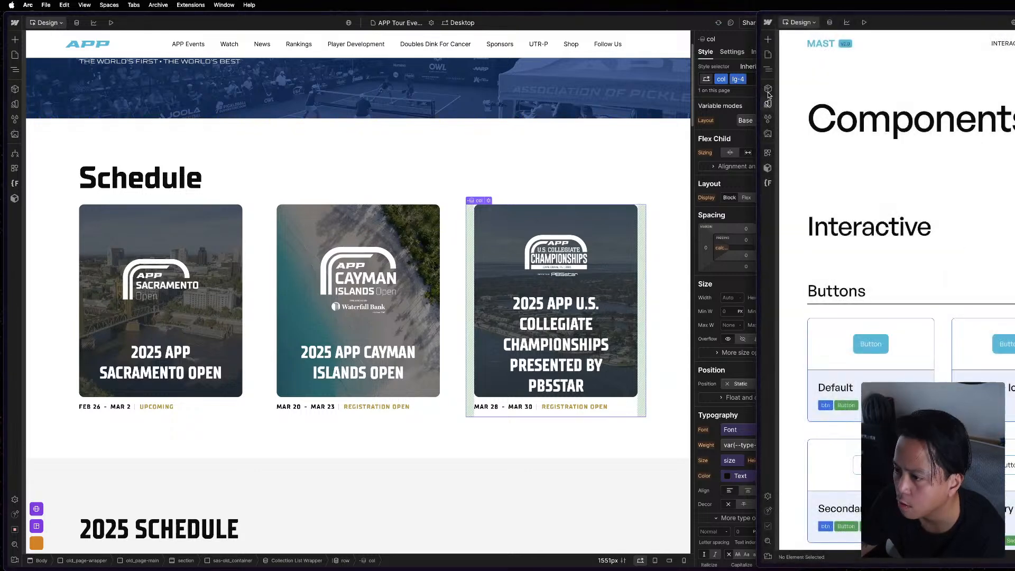
click(942, 366)
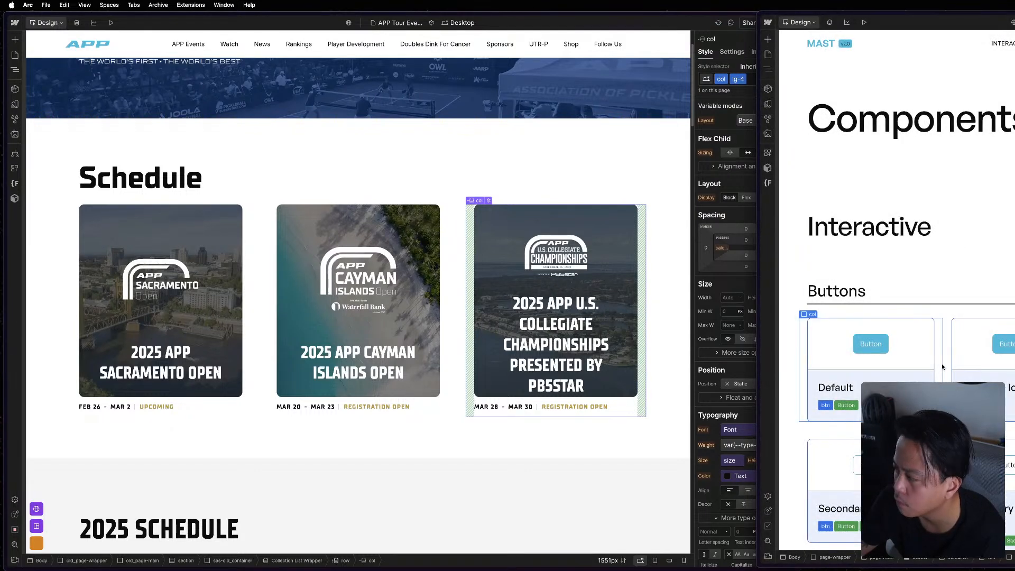
Replace the lg-4 combo class on the Schedule section's col with the existing combo class col-lg-4.
click(559, 113)
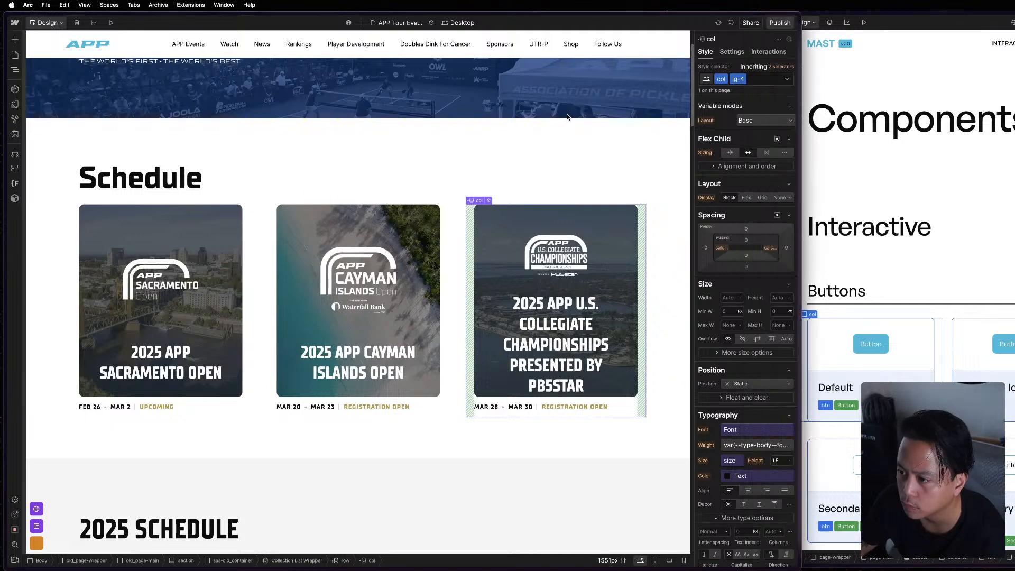
click(754, 80)
key(BackSpace)
text(col)
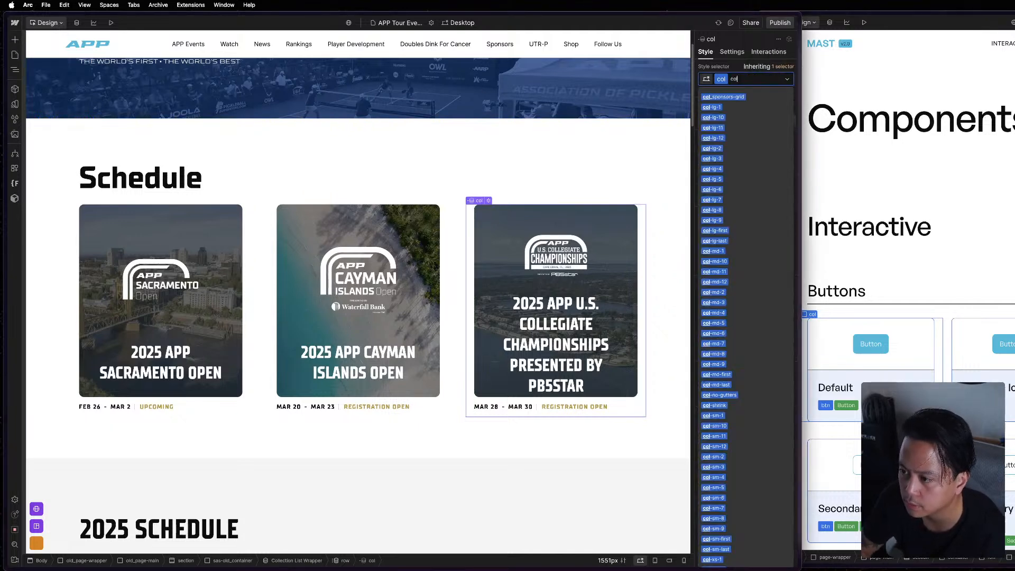
text(-)
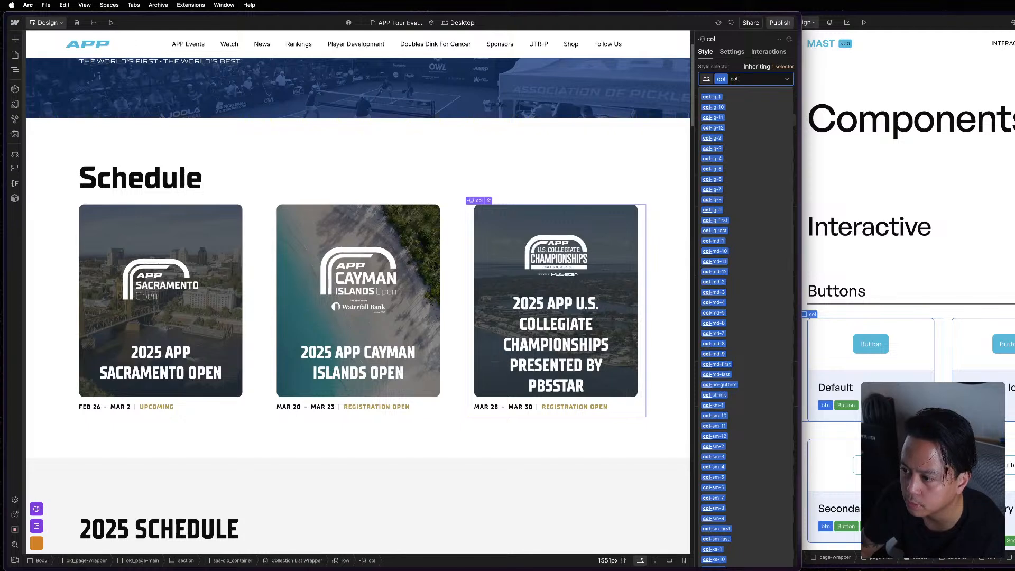
text(lg)
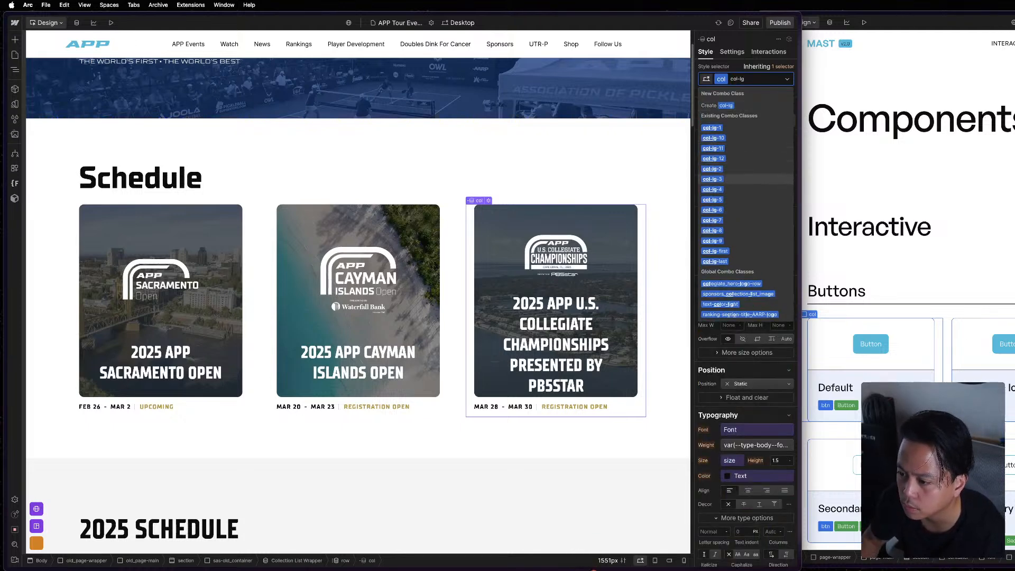
click(712, 189)
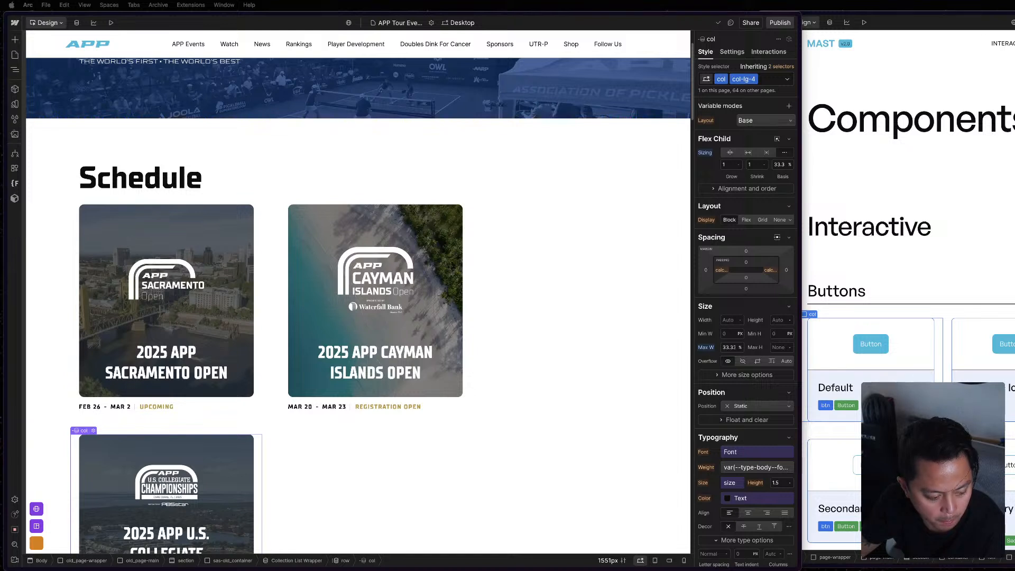
Inspect the first two Schedule cols and check where the second col's left padding value comes from.
click(259, 340)
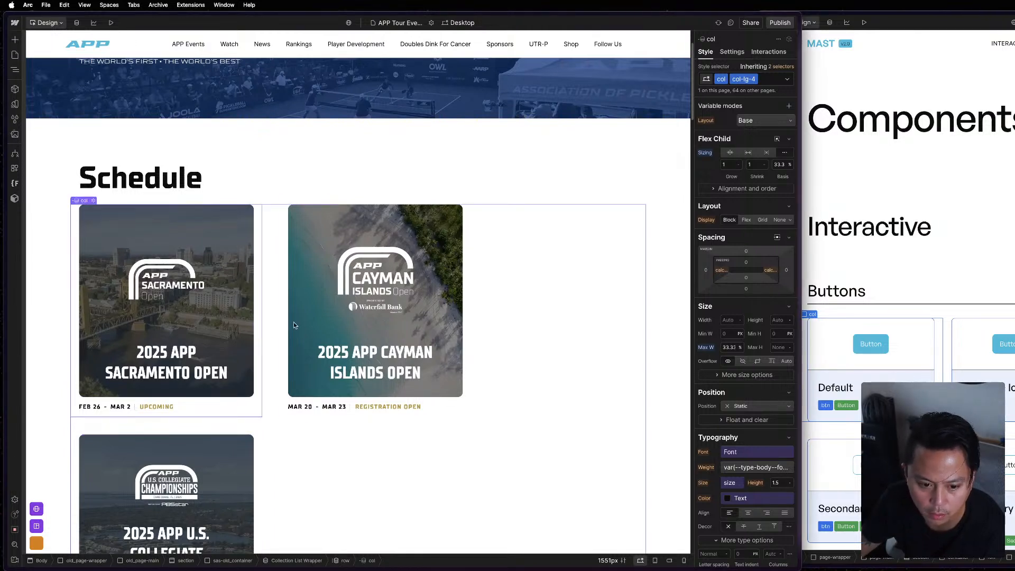
click(470, 310)
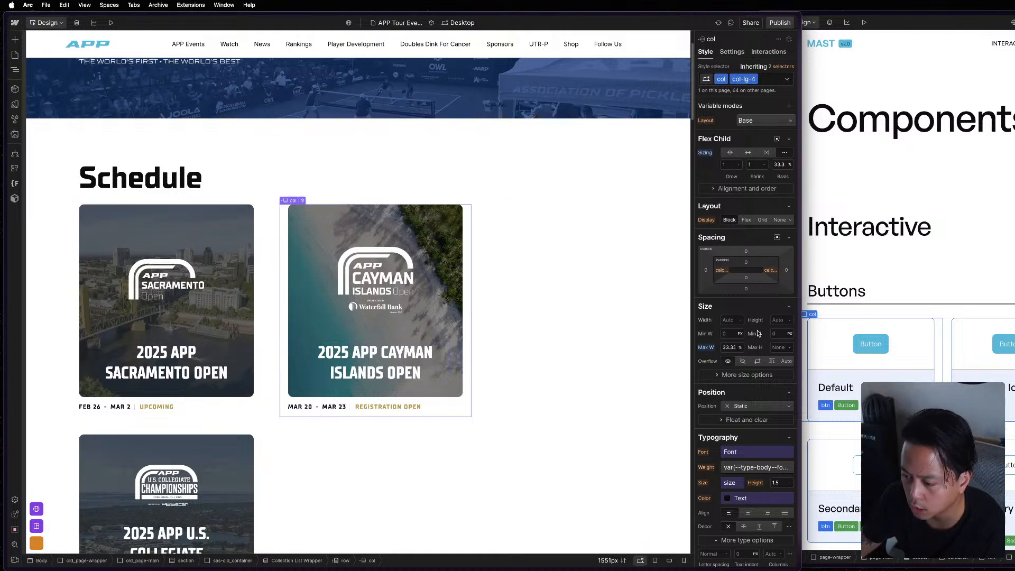
click(724, 271)
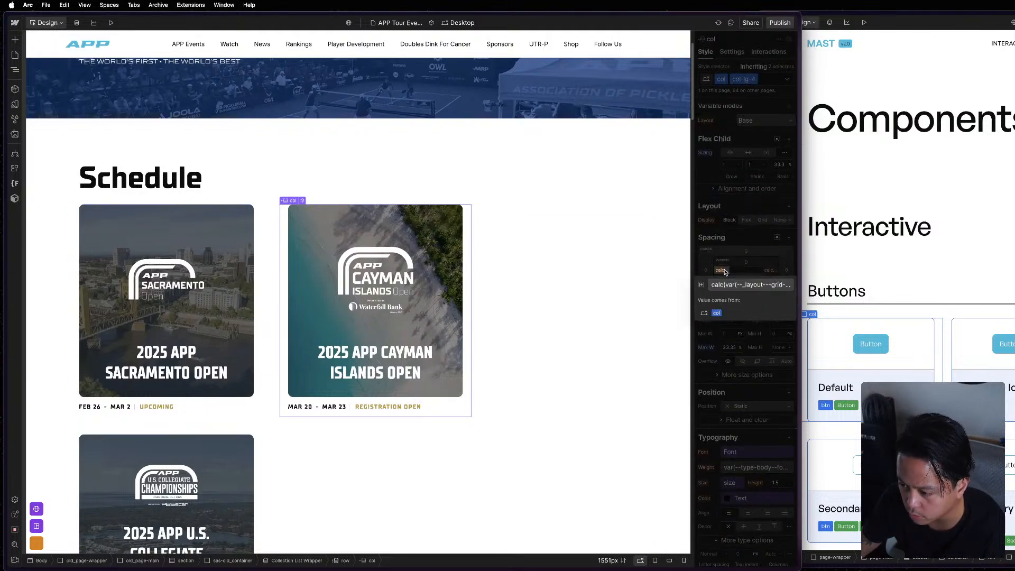
Switch to the base col class and open its left padding formula for inspection.
click(792, 94)
click(782, 67)
click(759, 119)
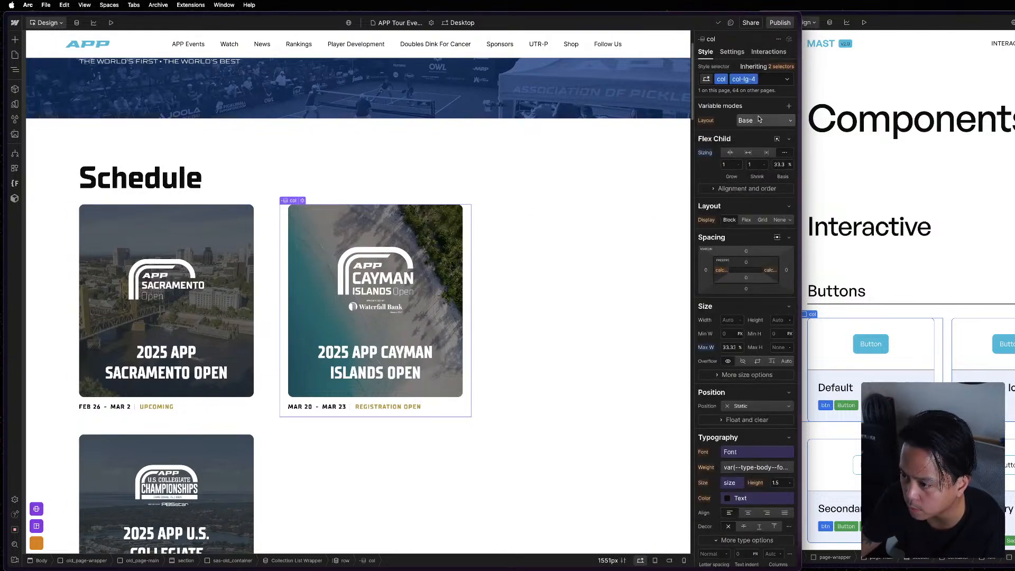
click(723, 249)
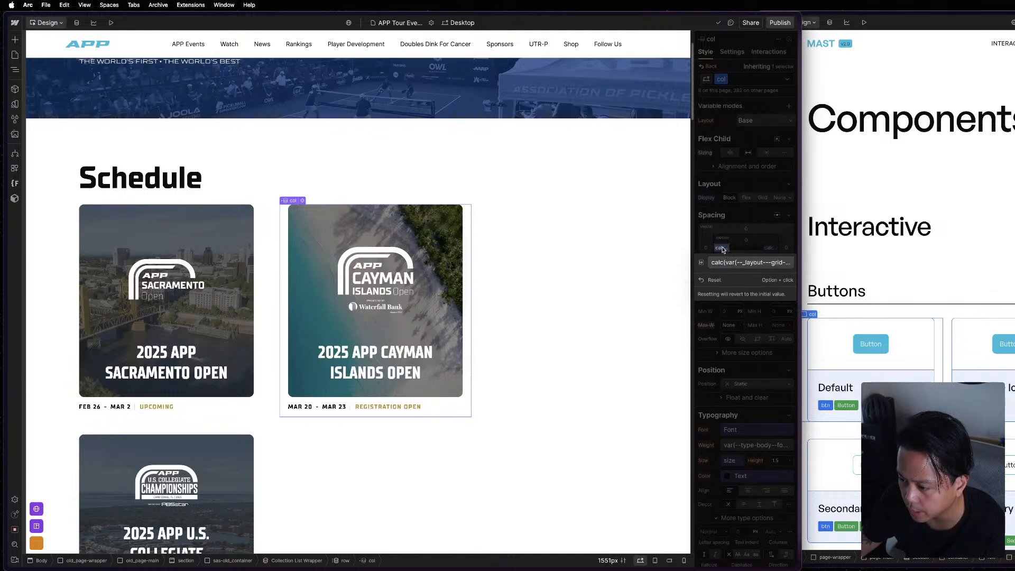
click(728, 261)
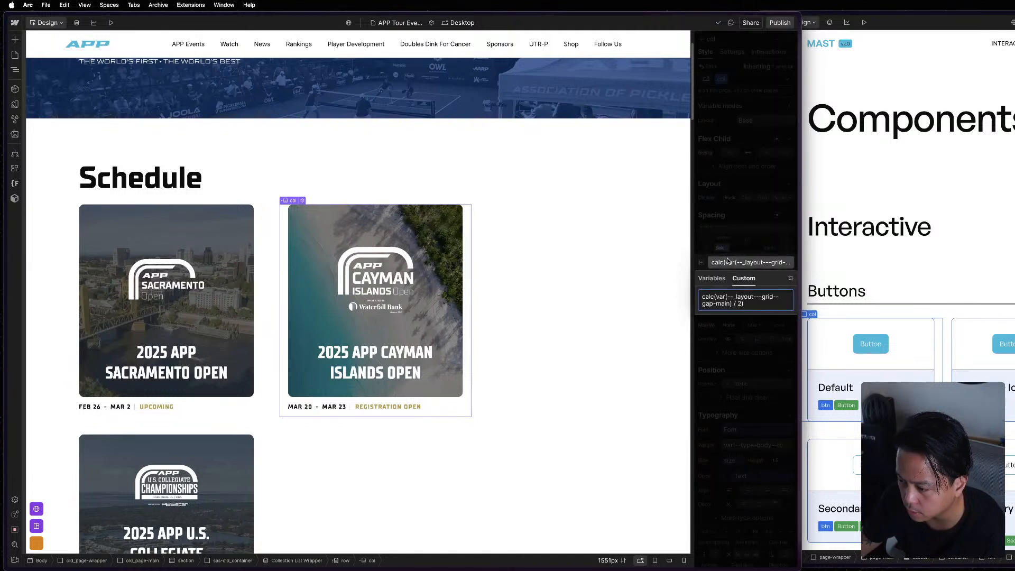
Glance at the reference project's Components page and open the Layout variable collection in the APP project.
click(931, 318)
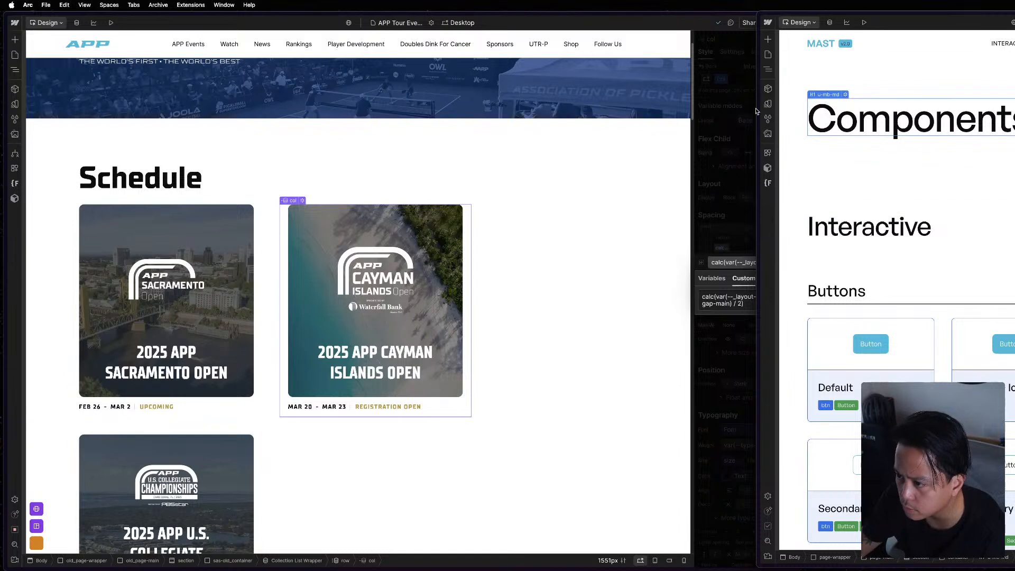
mouse_move(783, 104)
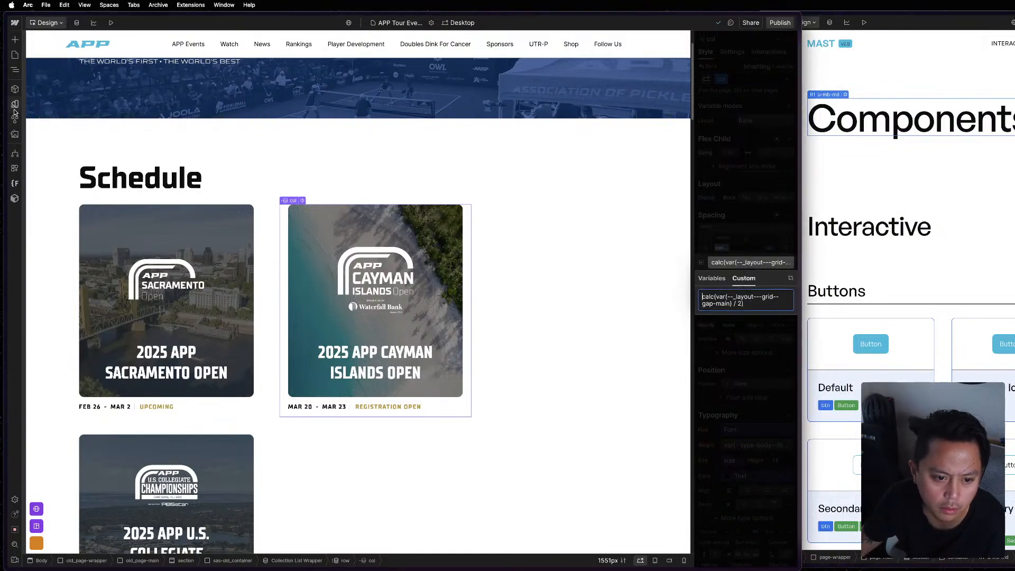
click(14, 106)
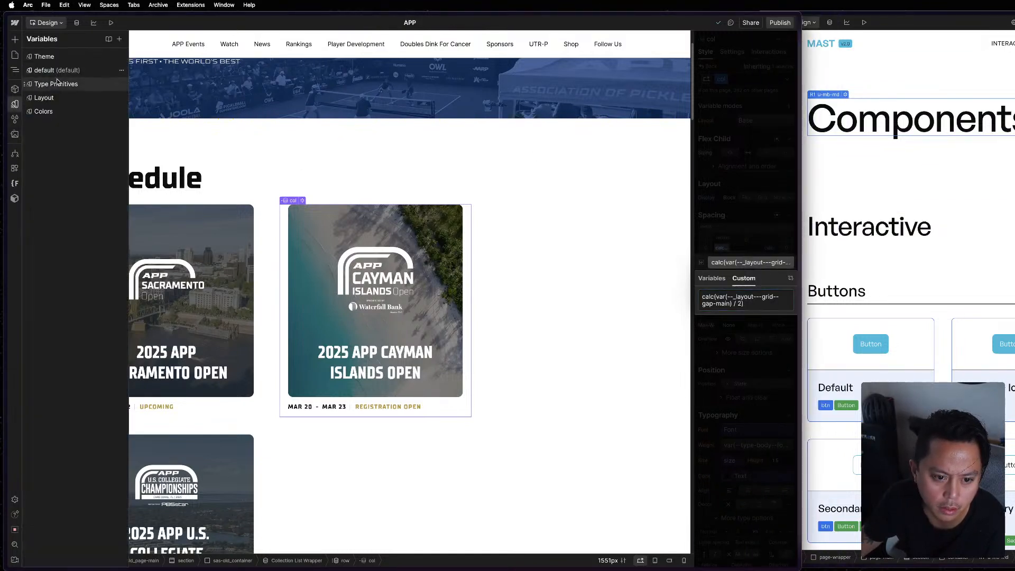
click(58, 98)
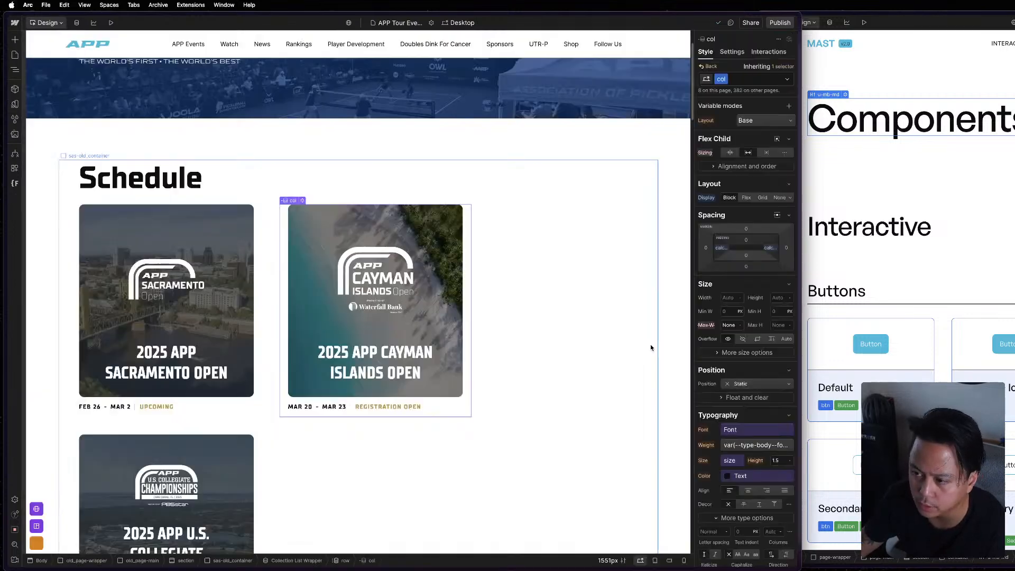
Inspect the Schedule row, its parent section and the first col for classes and spacing.
key(Escape)
click(526, 379)
scroll(529, 381, down, 2)
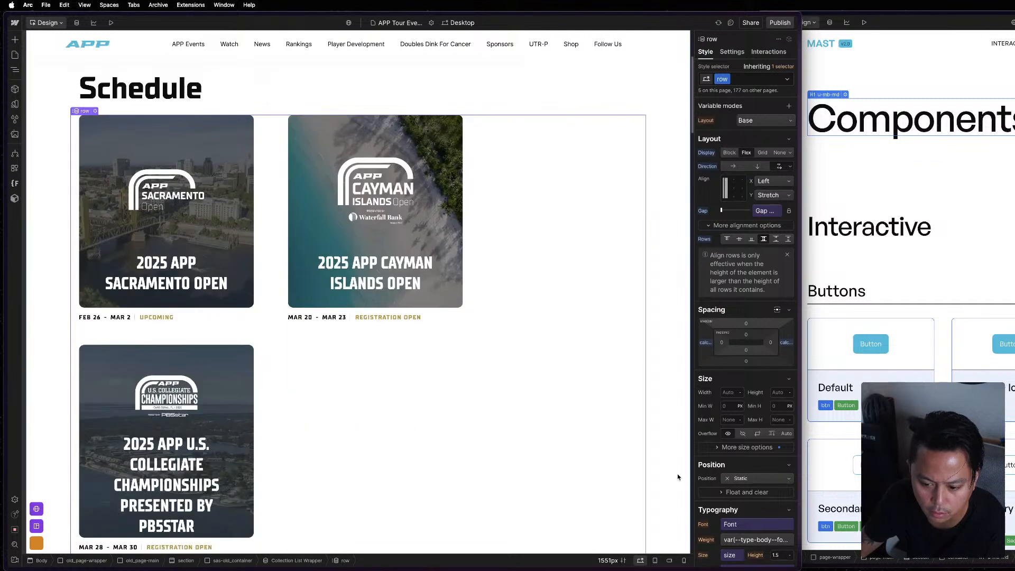
click(689, 271)
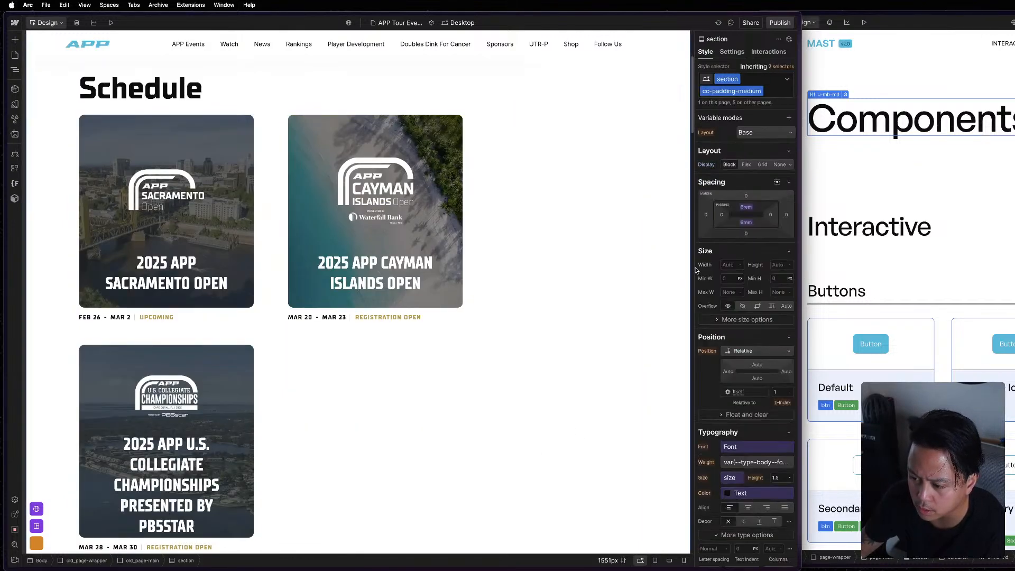
click(381, 214)
click(260, 224)
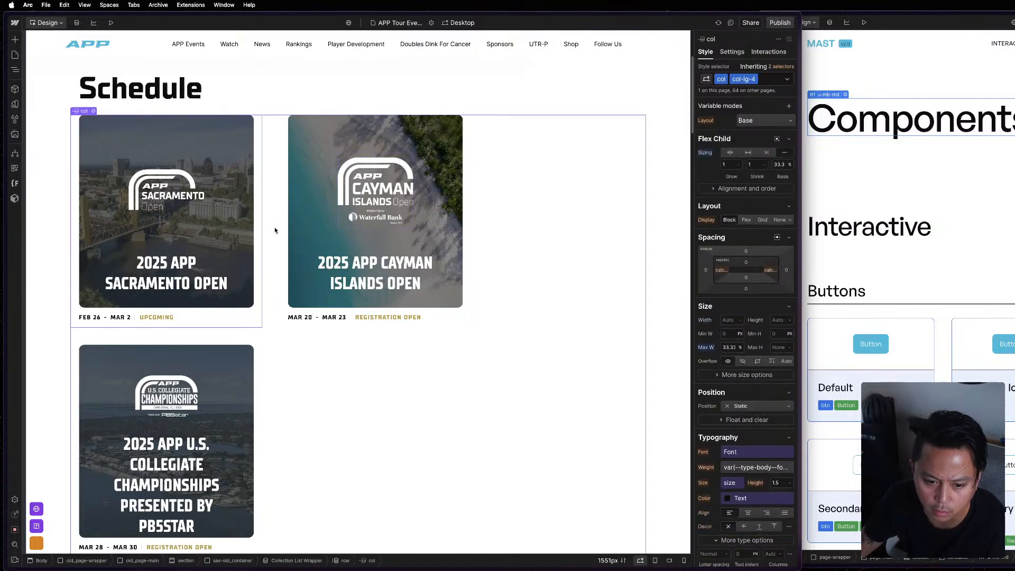
click(275, 230)
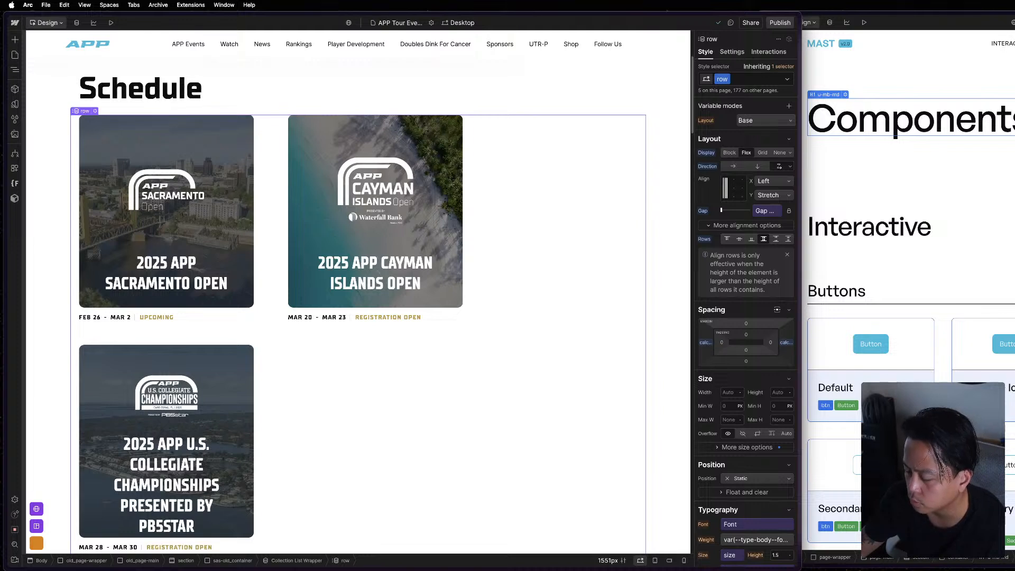
Replace the sas-old_container class on the Schedule section's wrapper with the existing container class.
key(z)
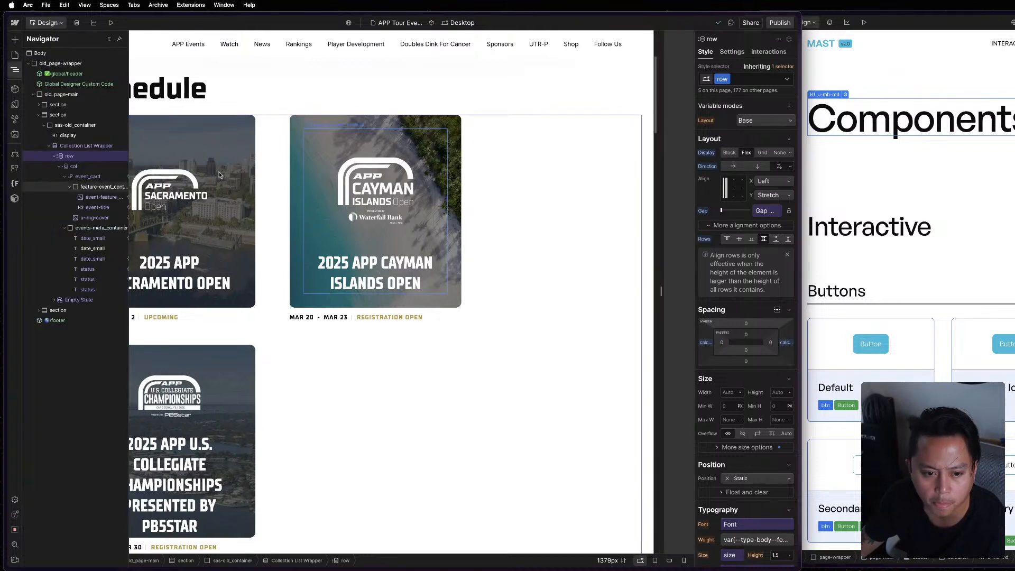
click(75, 145)
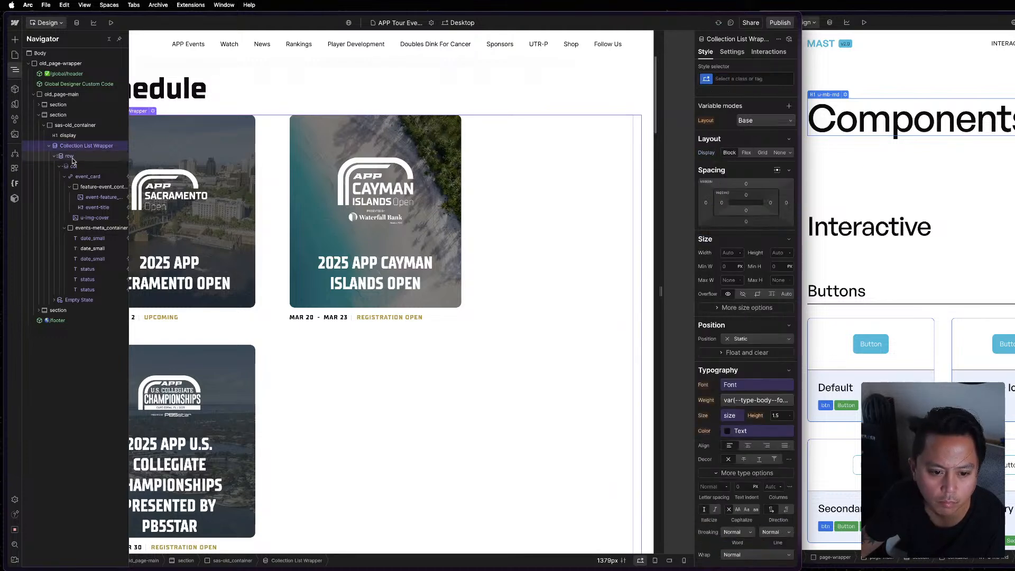
click(72, 159)
click(85, 124)
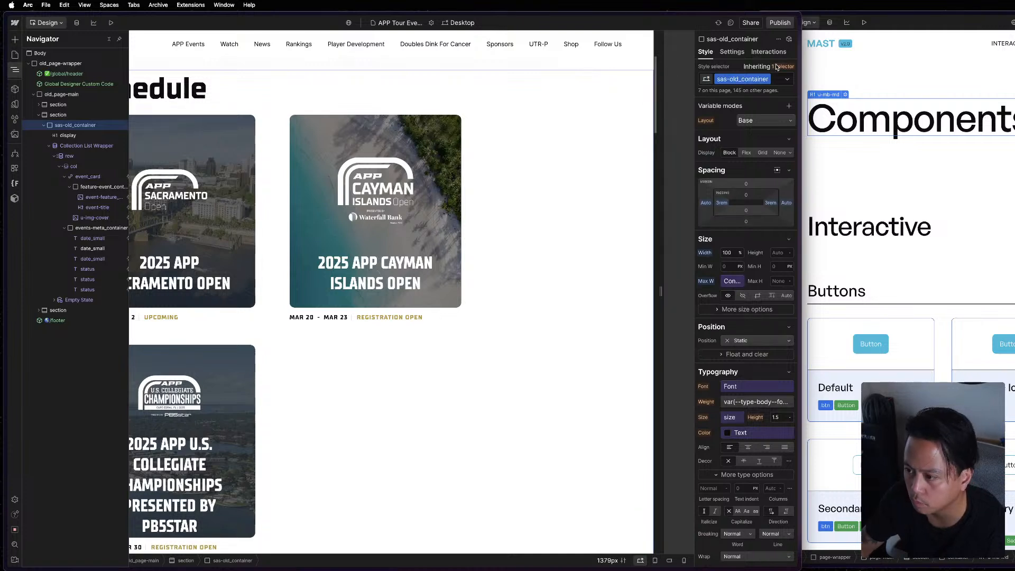
key(super+Return)
key(BackSpace)
text(container)
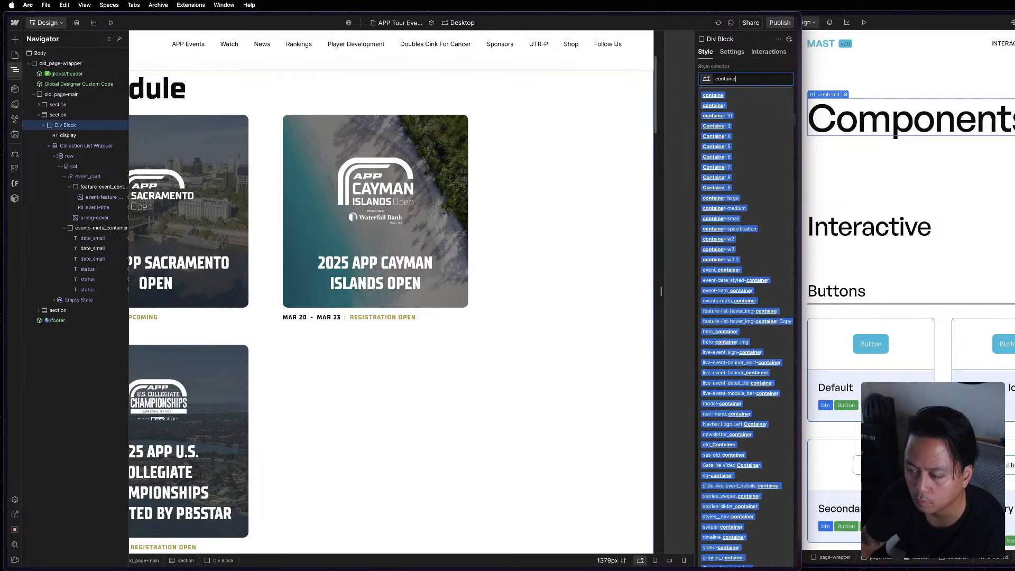
key(Return)
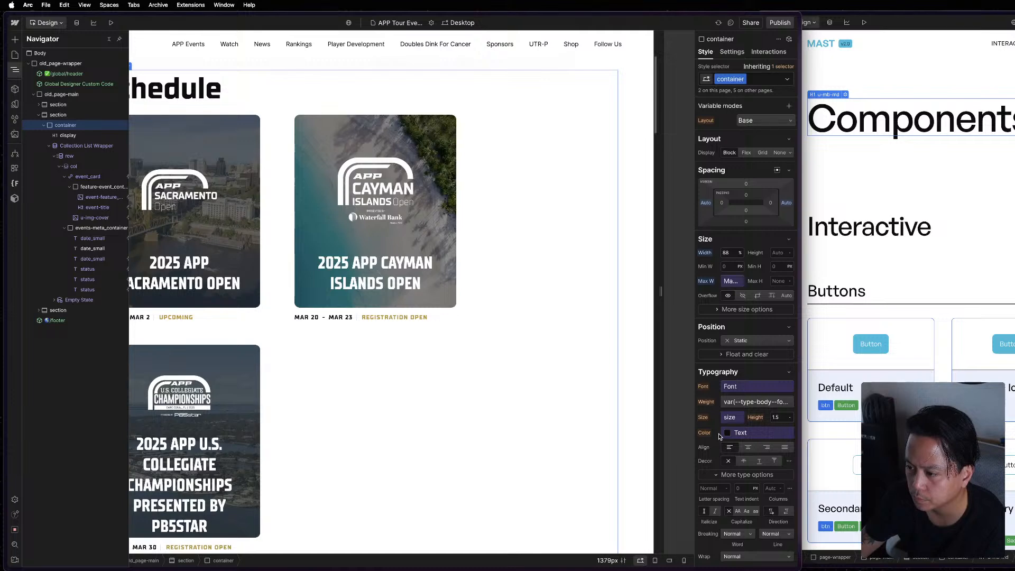
Check the container's max width variable and inspect the matching container in the reference project.
click(729, 283)
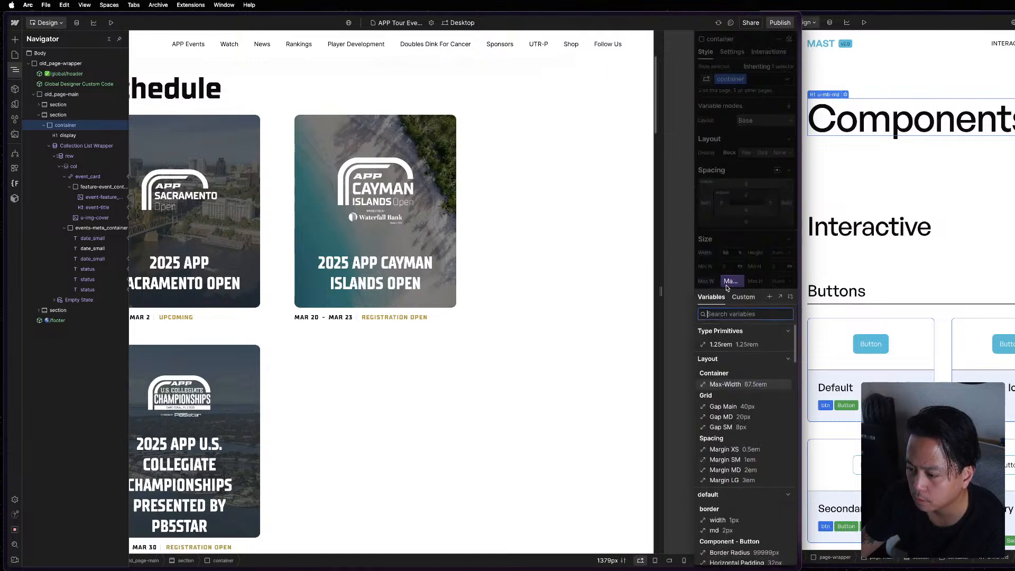
click(727, 284)
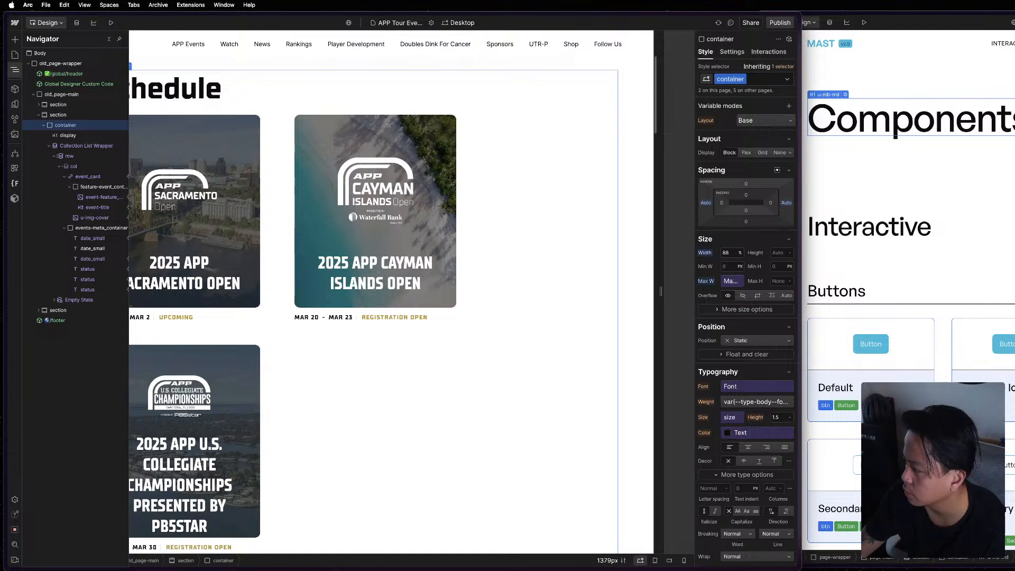
click(954, 382)
click(949, 310)
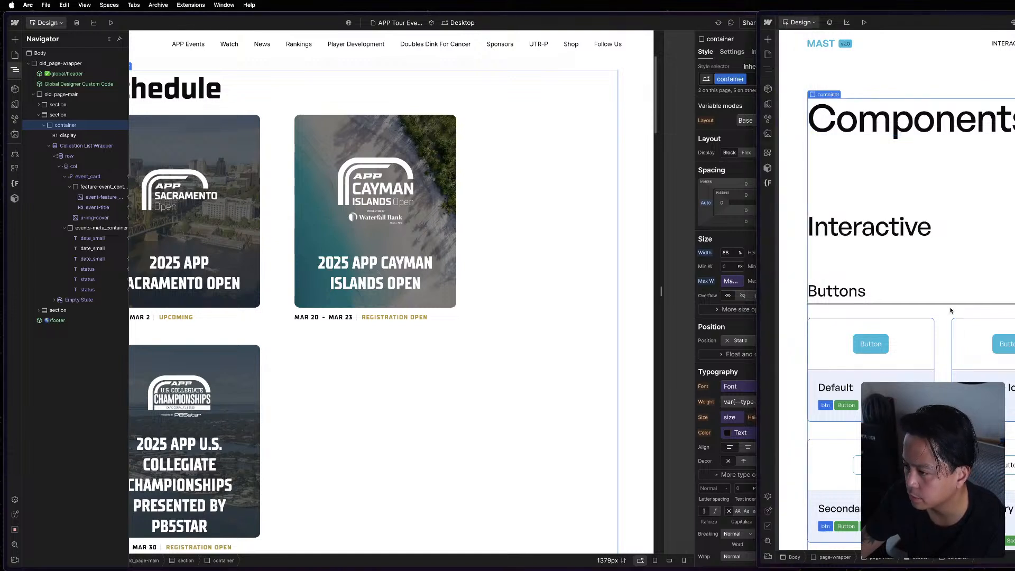
key(z)
key(z)
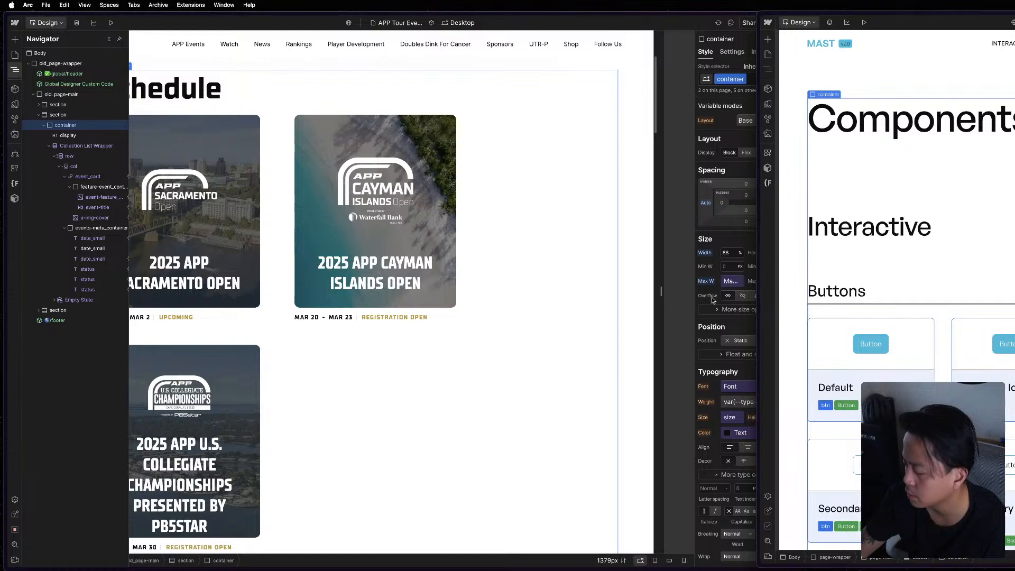
Widen the canvas to about 2210 px and inspect the first Schedule card's feature-event_content, event_card and col elements.
click(668, 270)
drag(662, 288, 1013, 300)
click(578, 276)
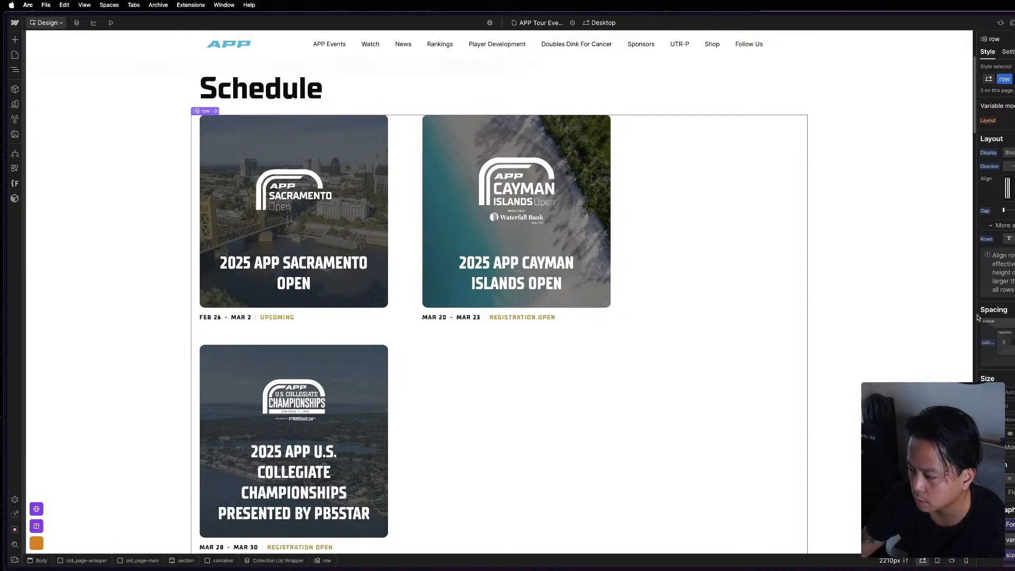
click(332, 244)
key(z)
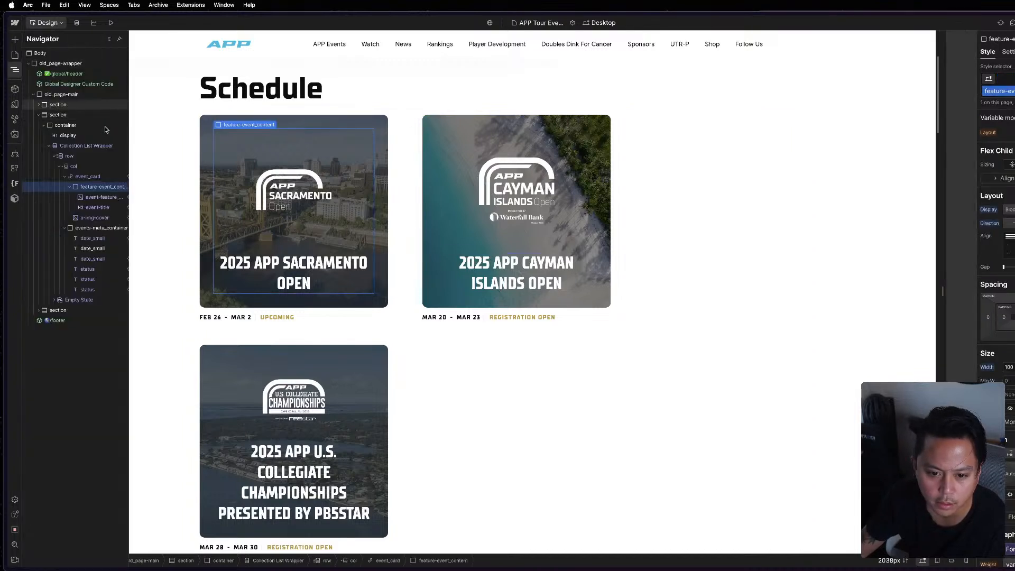
click(79, 174)
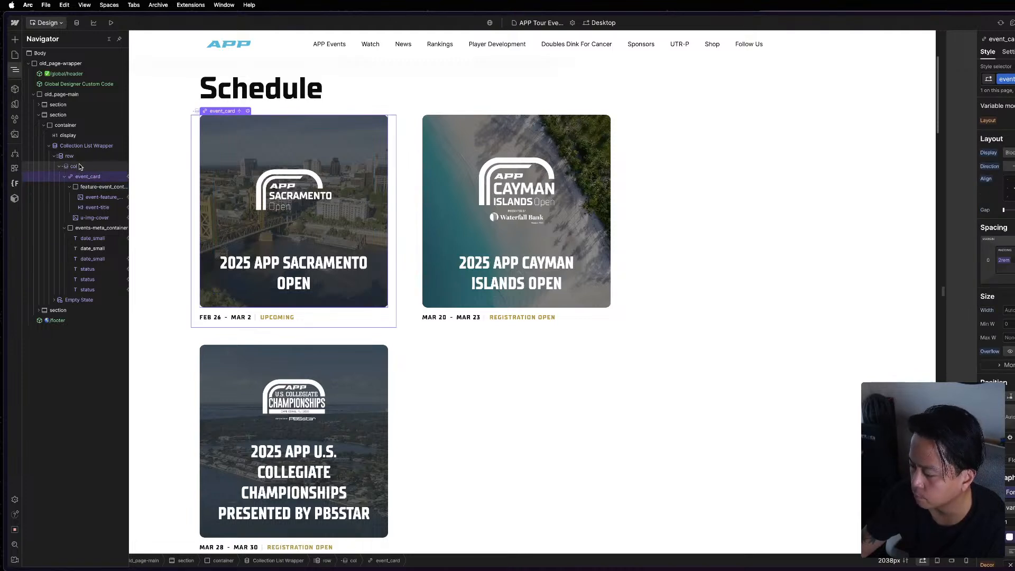
click(80, 167)
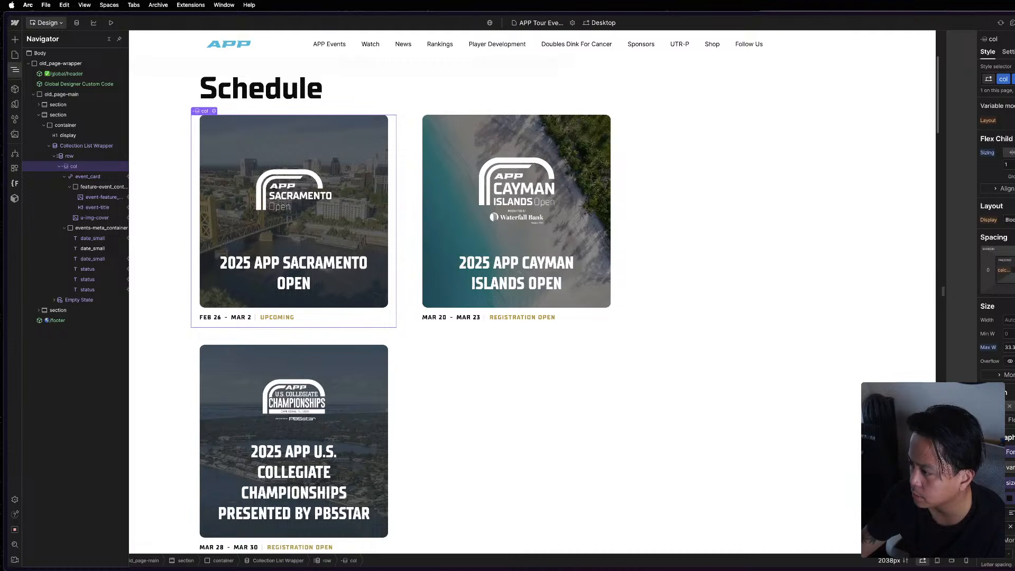
Collapse the col's event_card and events-meta_container branches and compare the Schedule row's structure with the reference project's Buttons row.
click(64, 228)
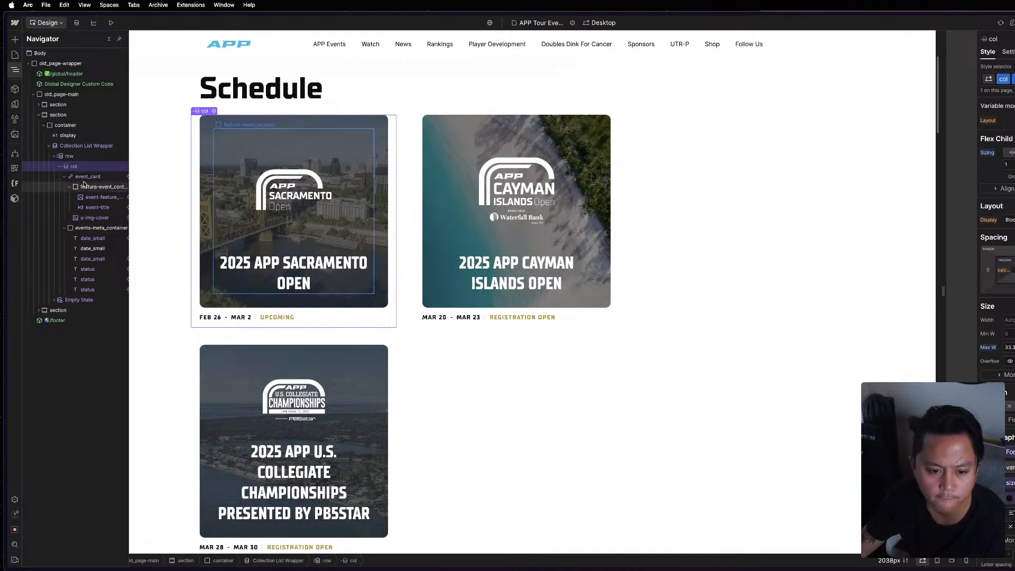
click(64, 176)
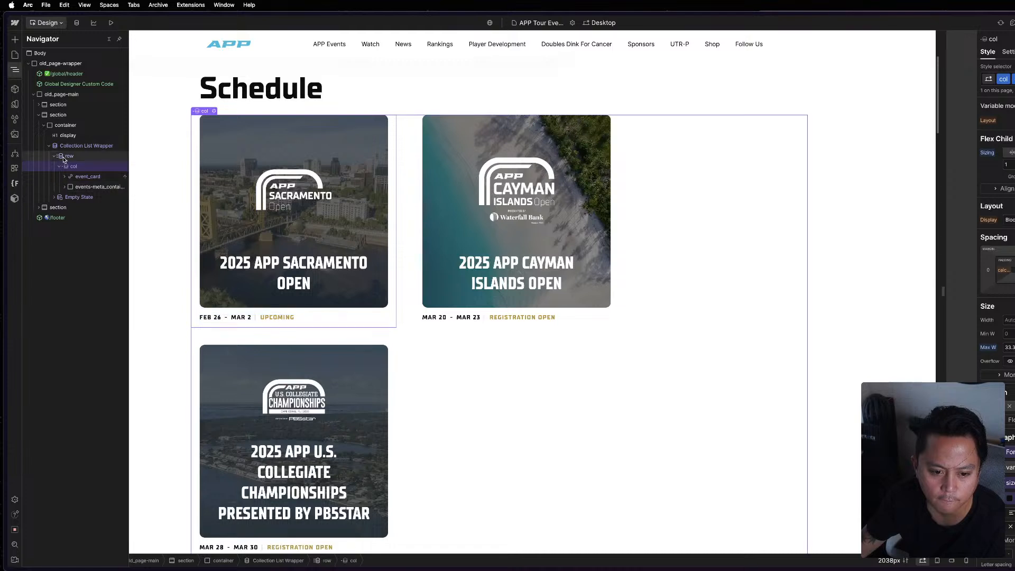
click(64, 156)
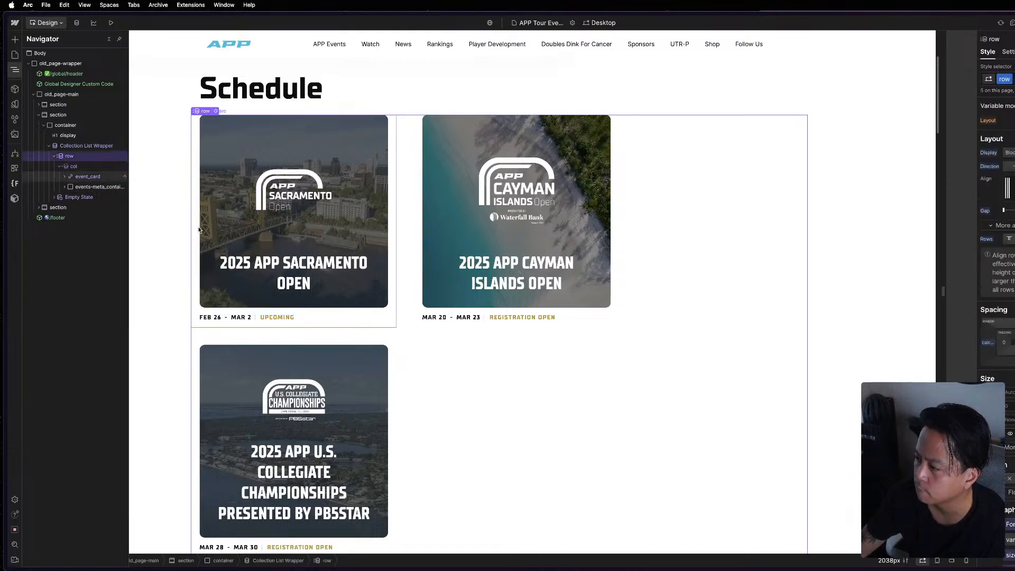
key(super+grave)
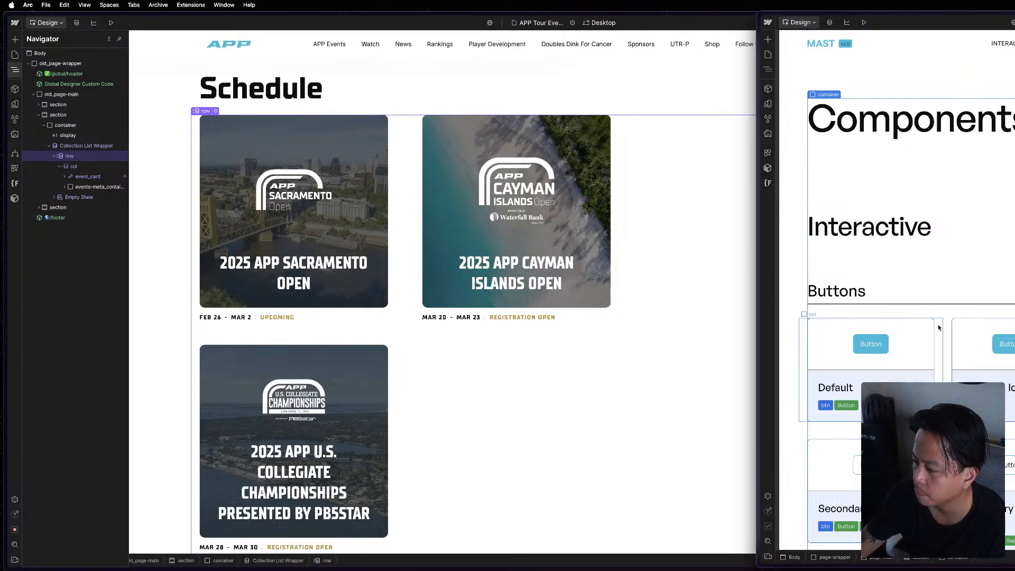
click(768, 69)
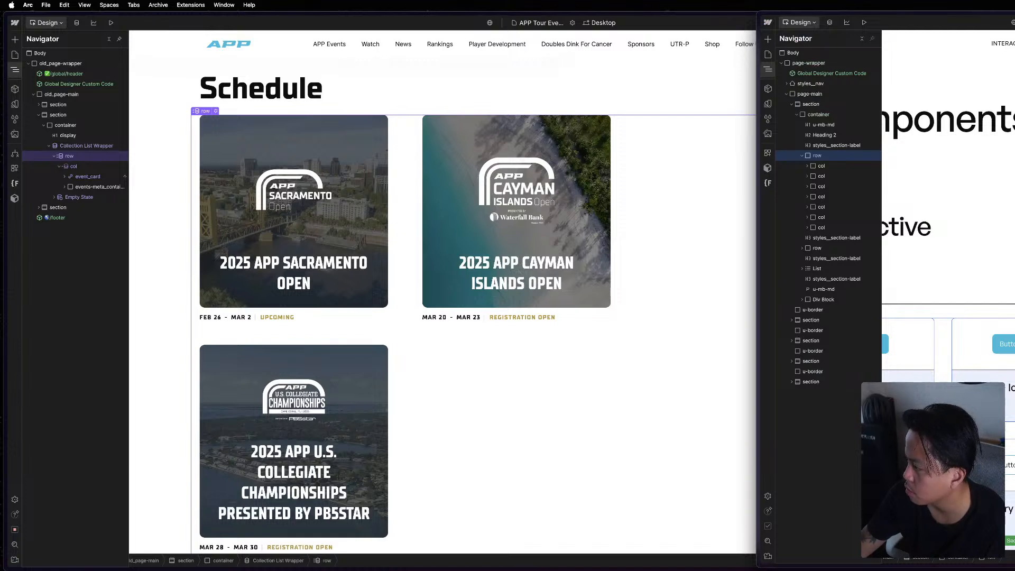
click(741, 239)
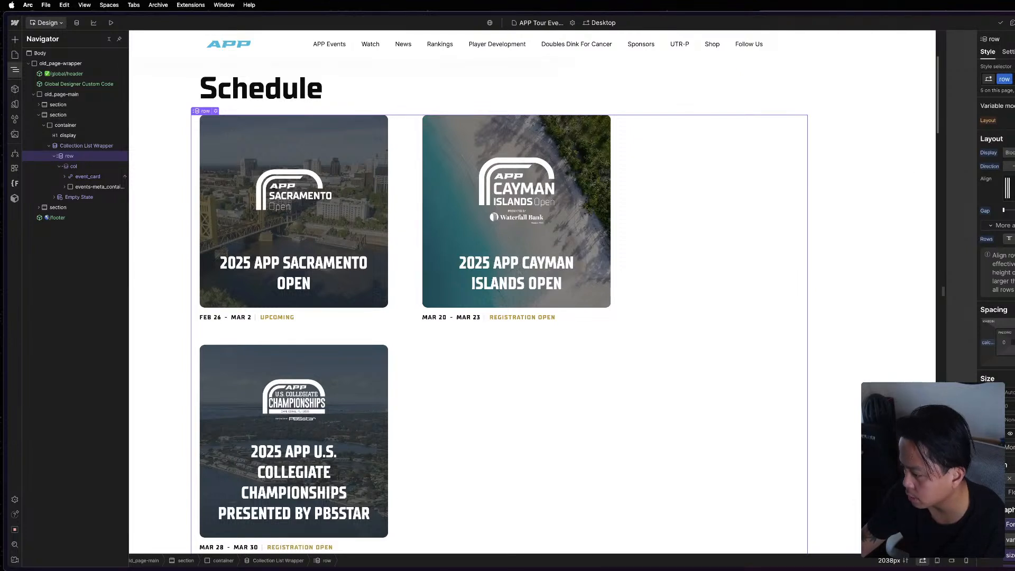
Open the Schedule row's left margin formula and recheck the row against the reference project.
click(989, 343)
click(1005, 356)
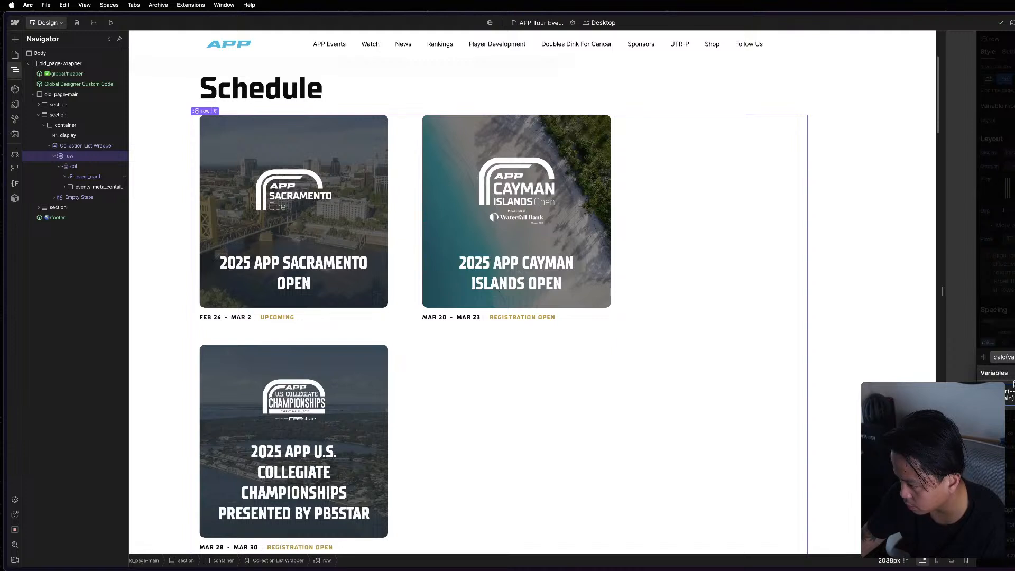
key(super+grave)
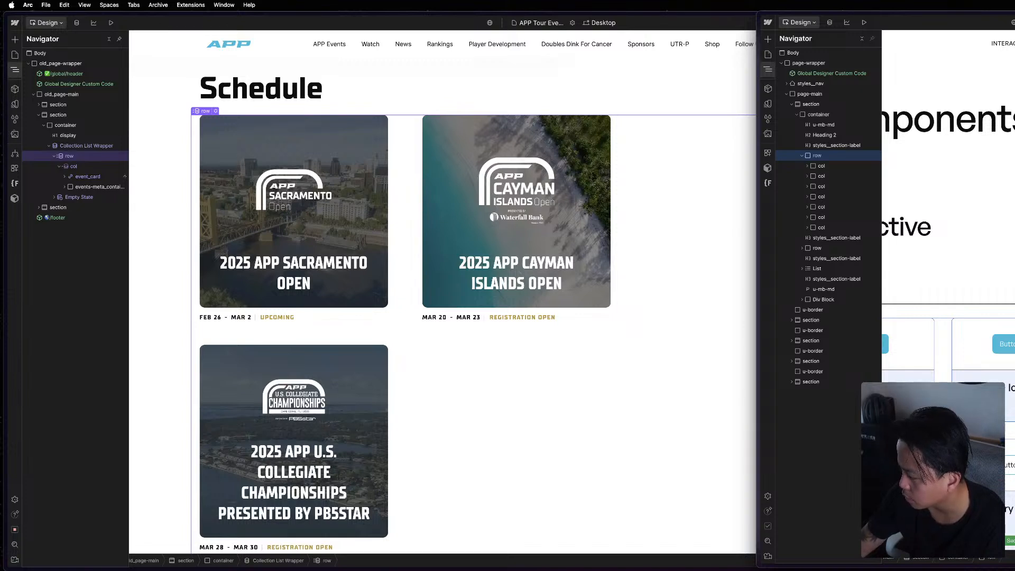
key(super+grave)
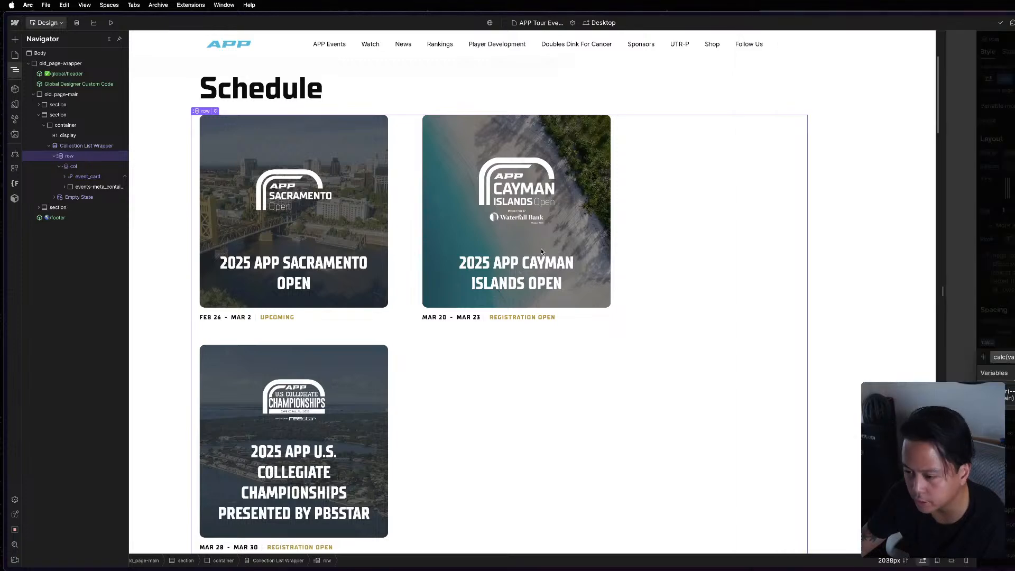
scroll(998, 265, down, 10)
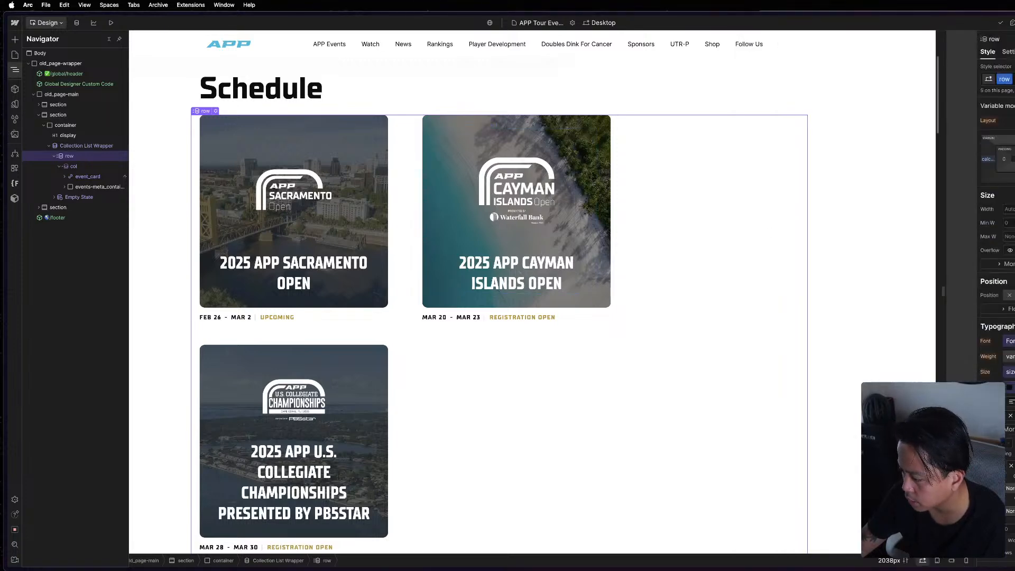
click(548, 234)
scroll(515, 279, up, 4)
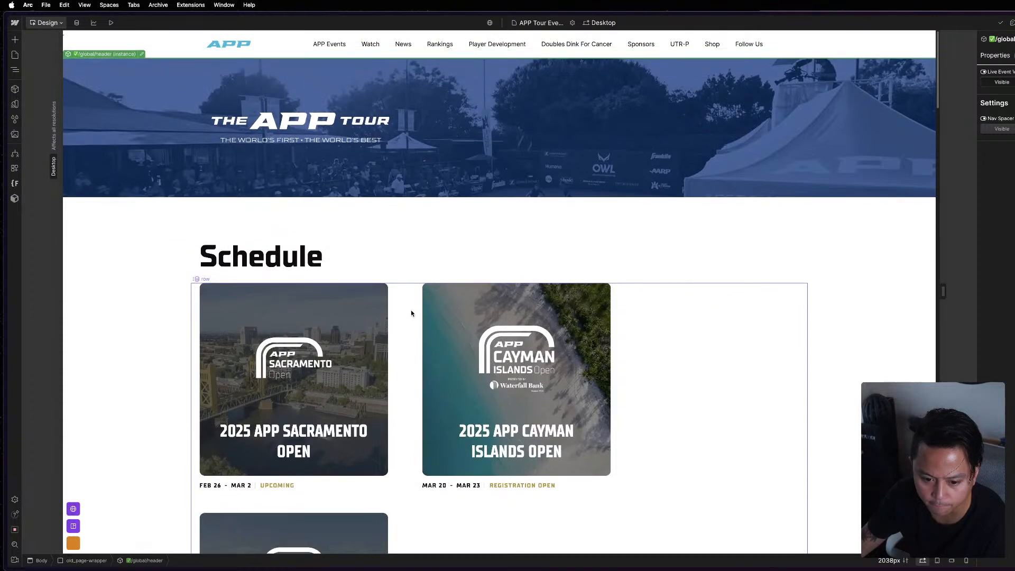
Inspect the col around the third Schedule card and compare it with the reference project's Buttons section.
click(411, 312)
scroll(402, 328, down, 5)
click(395, 345)
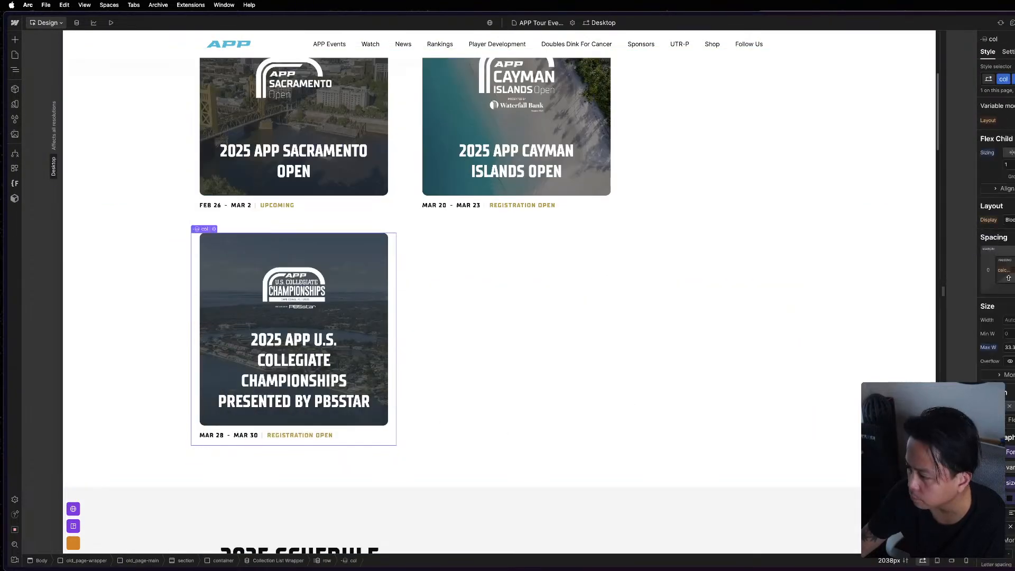
key(super+grave)
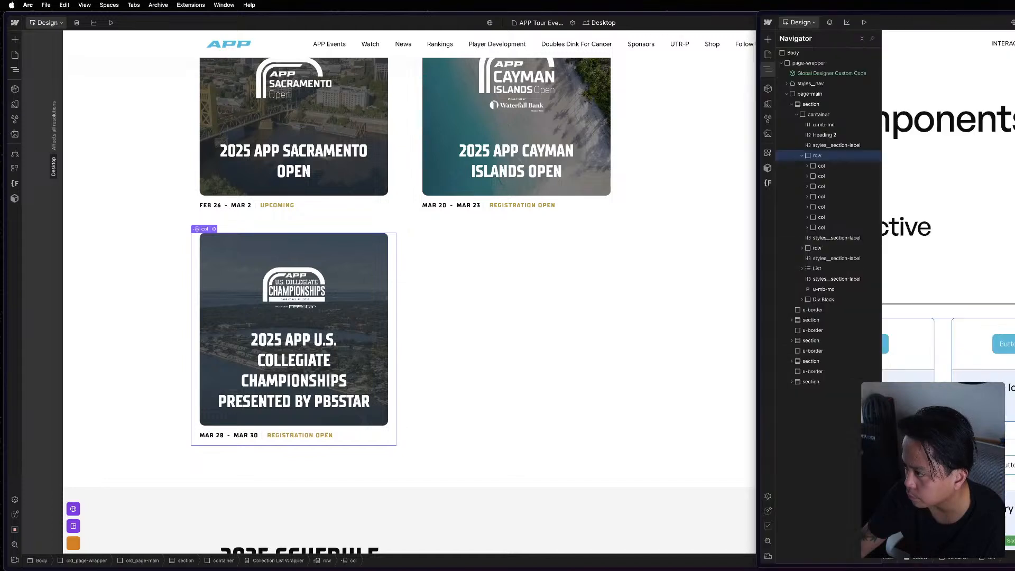
key(z)
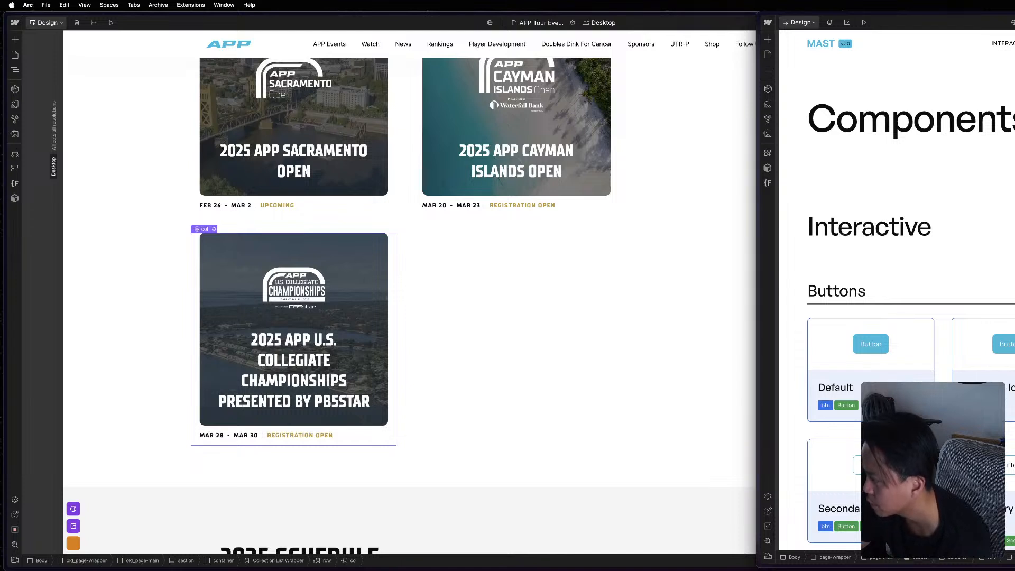
click(578, 255)
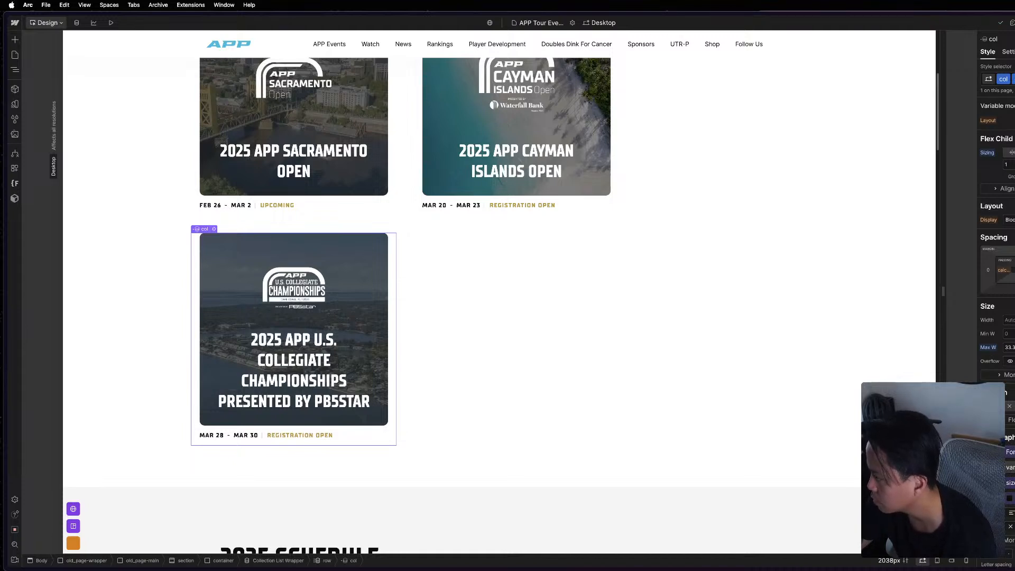
Widen the reference project's window so more of its Buttons section shows, and return to the Schedule page.
key(super+grave)
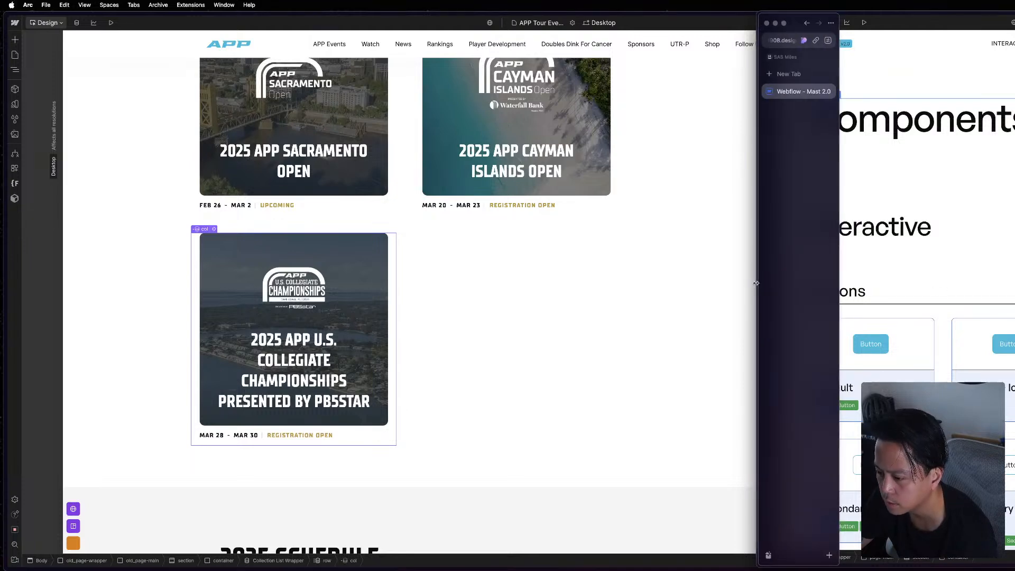
drag(757, 284, 685, 289)
click(476, 301)
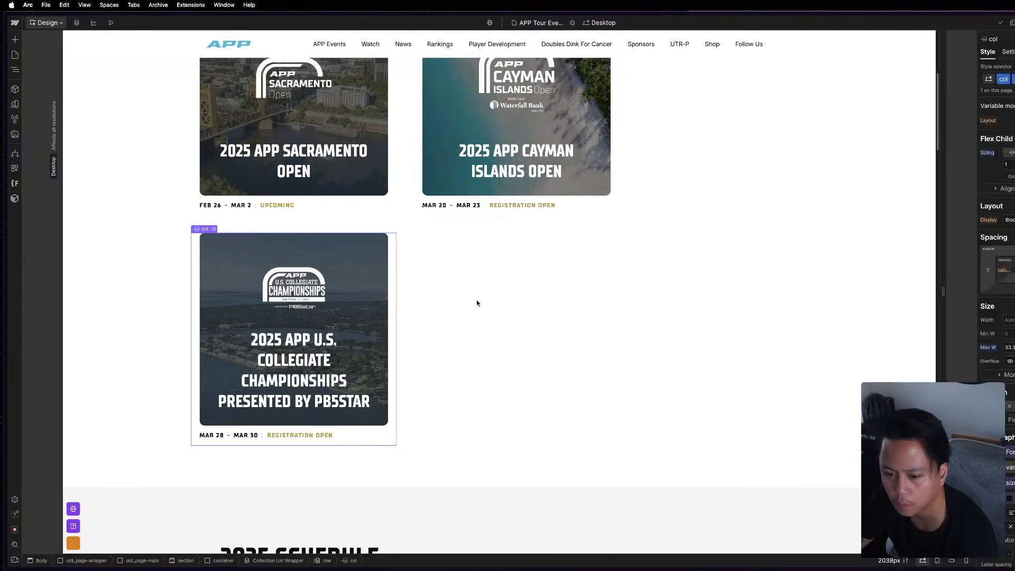
Inspect the u-img-cover, feature-event_content, event_card and col elements of the third Schedule card.
click(384, 248)
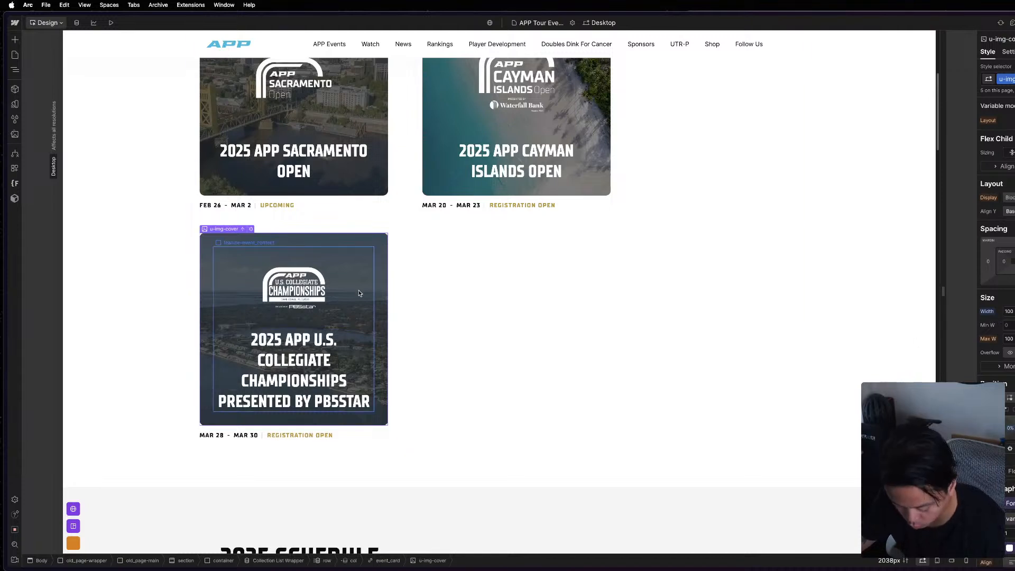
key(z)
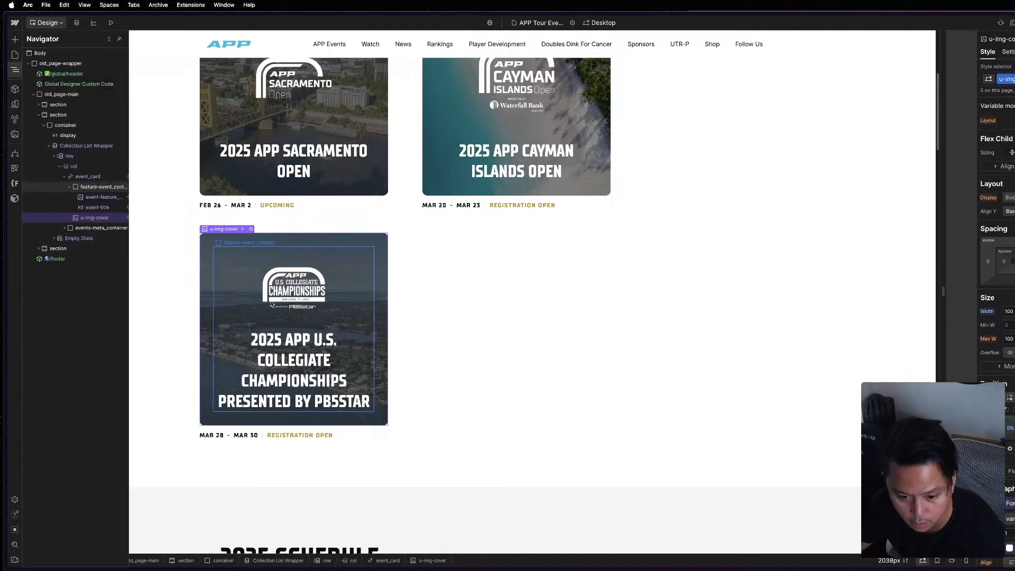
click(99, 190)
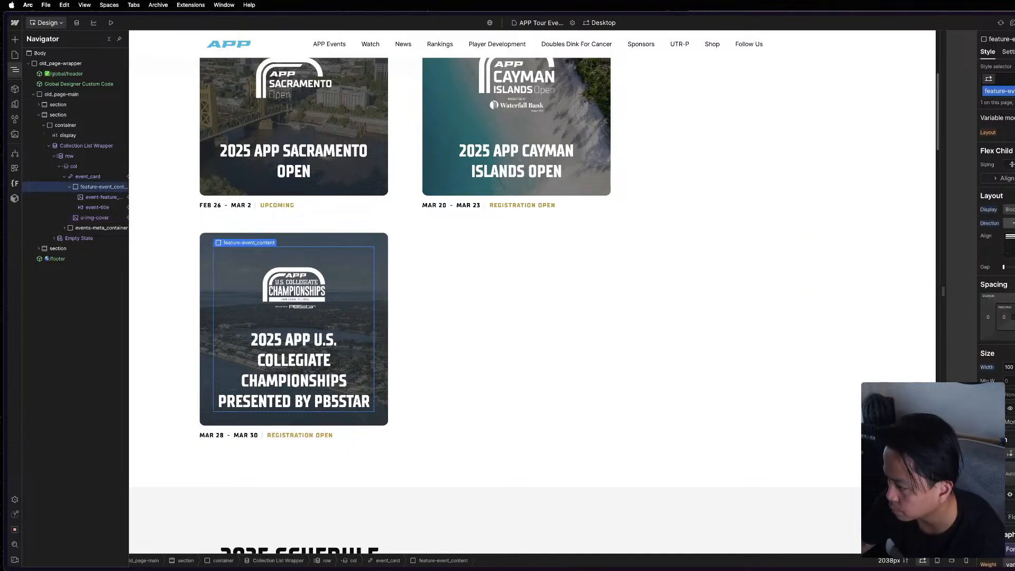
click(88, 176)
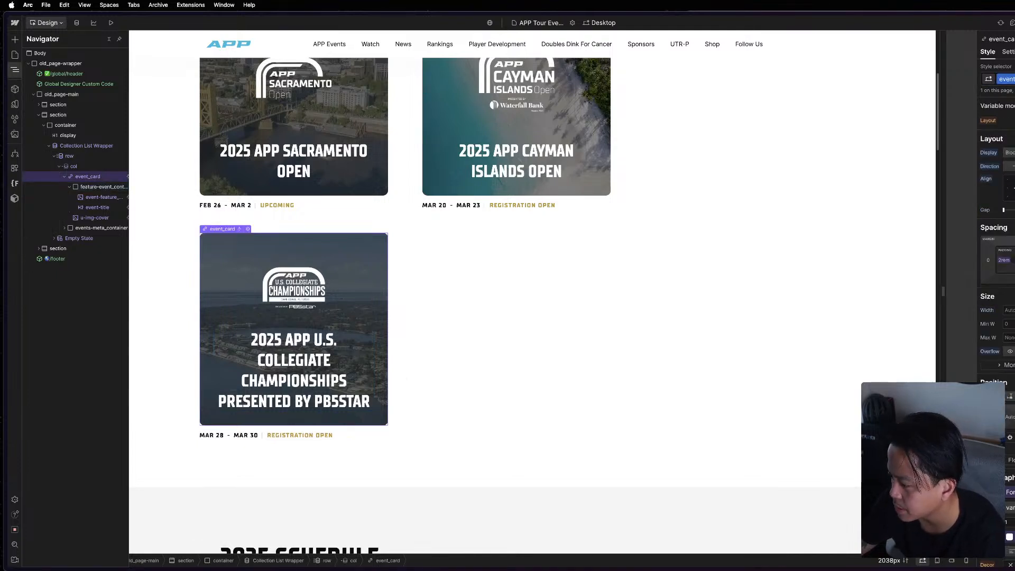
click(83, 167)
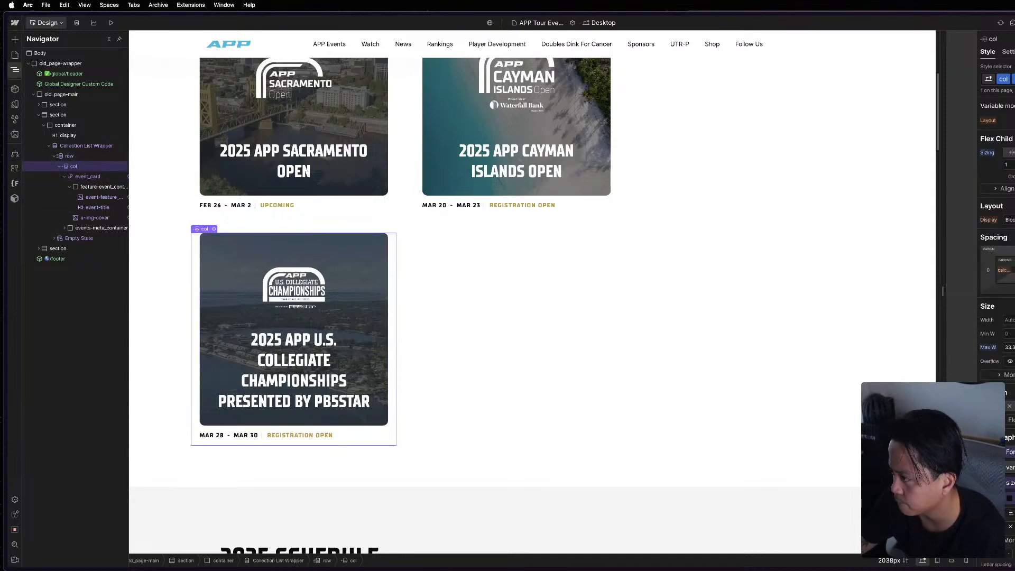
Inspect the Schedule row and its first col, and open the row's left margin formula.
scroll(393, 256, up, 2)
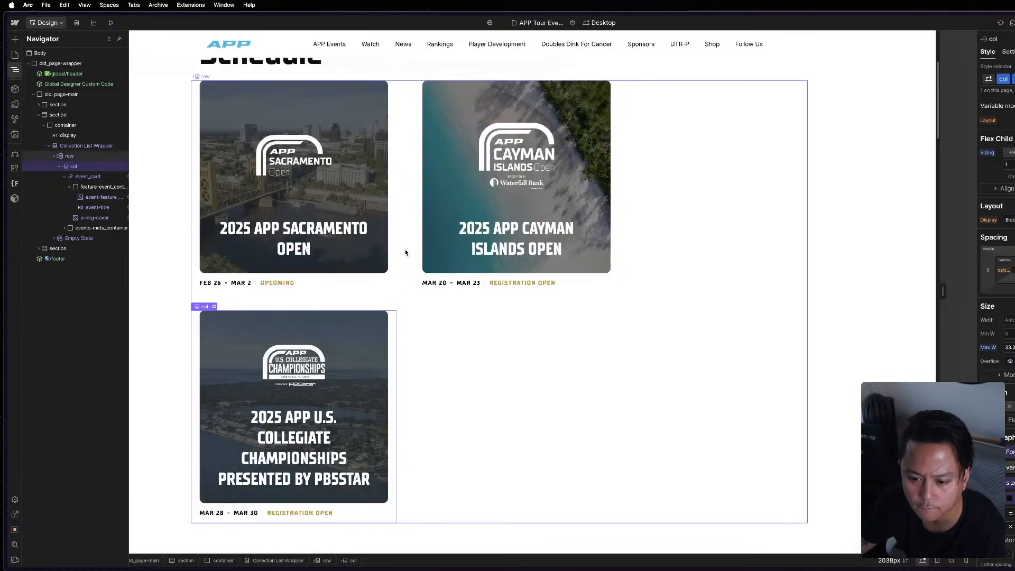
click(685, 244)
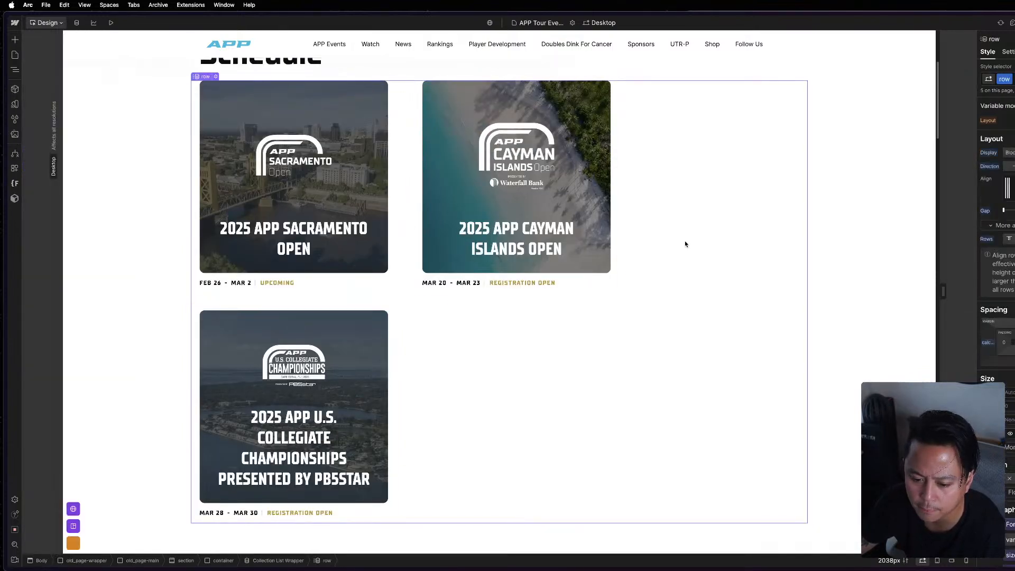
click(391, 216)
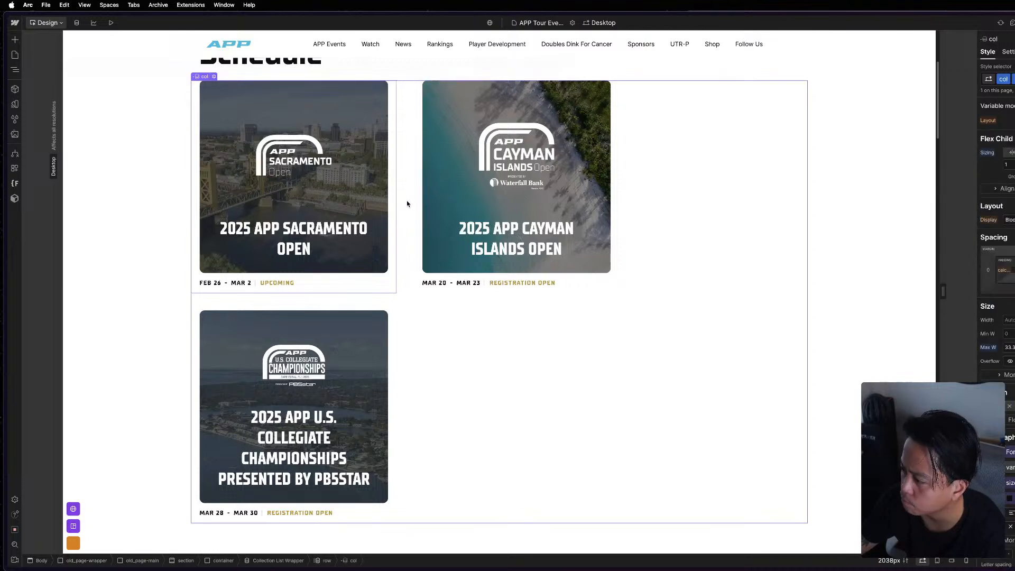
click(408, 203)
click(988, 343)
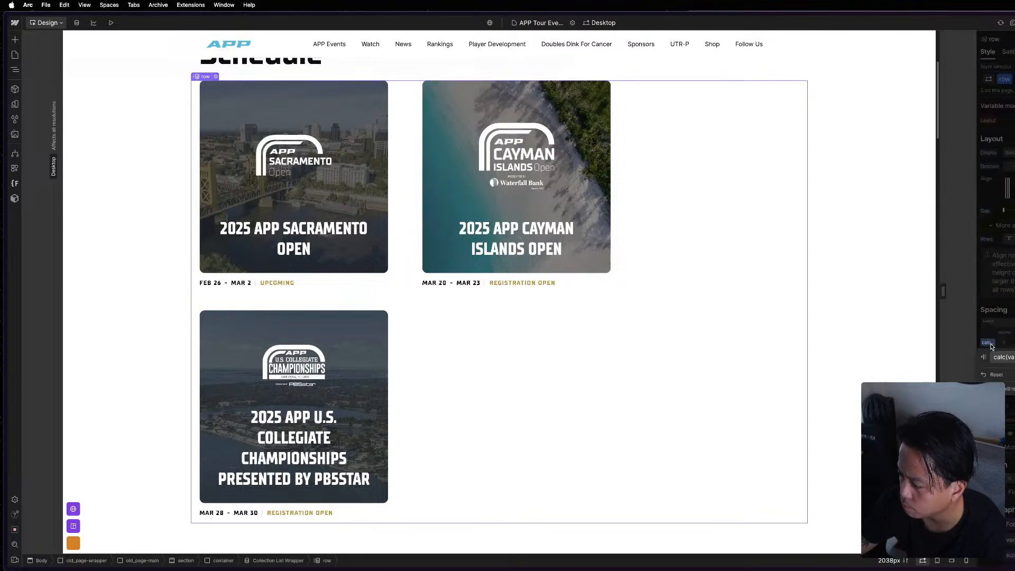
Select the matching Buttons row in the reference project's element tree.
key(super+grave)
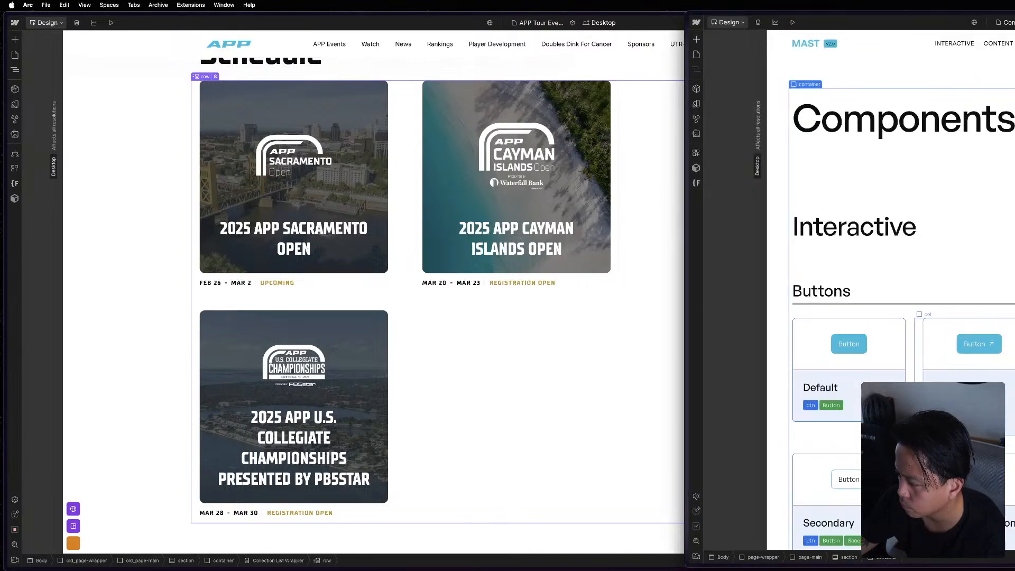
key(z)
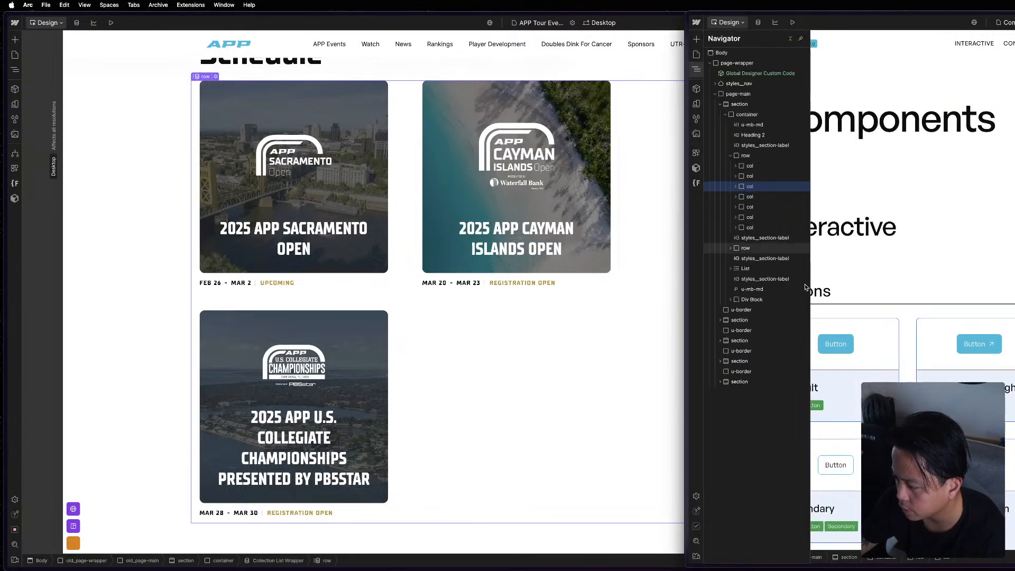
click(762, 155)
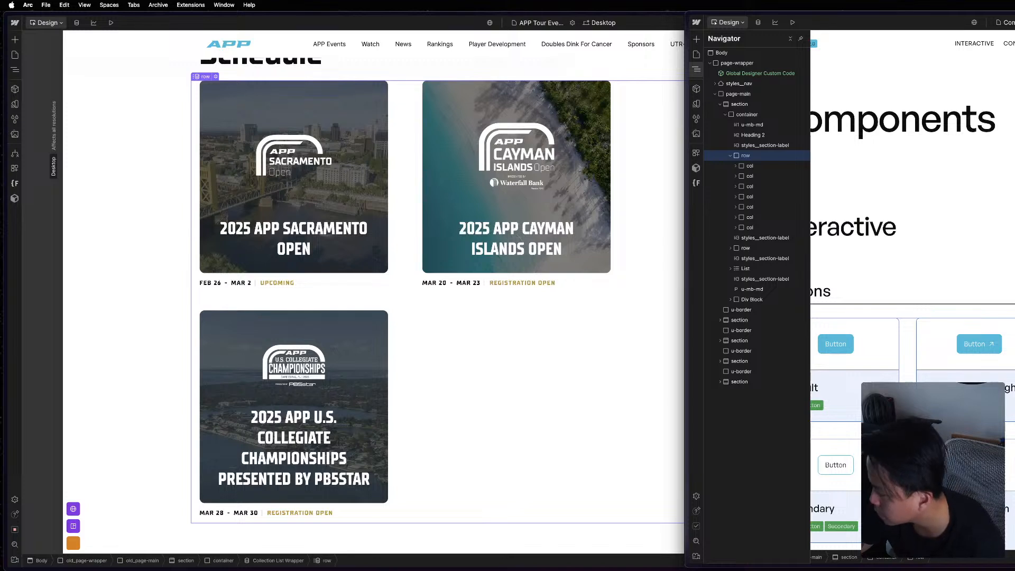
Open the Layout variables in both projects and narrow the Schedule project's window to compare the lists side by side.
click(697, 69)
click(697, 104)
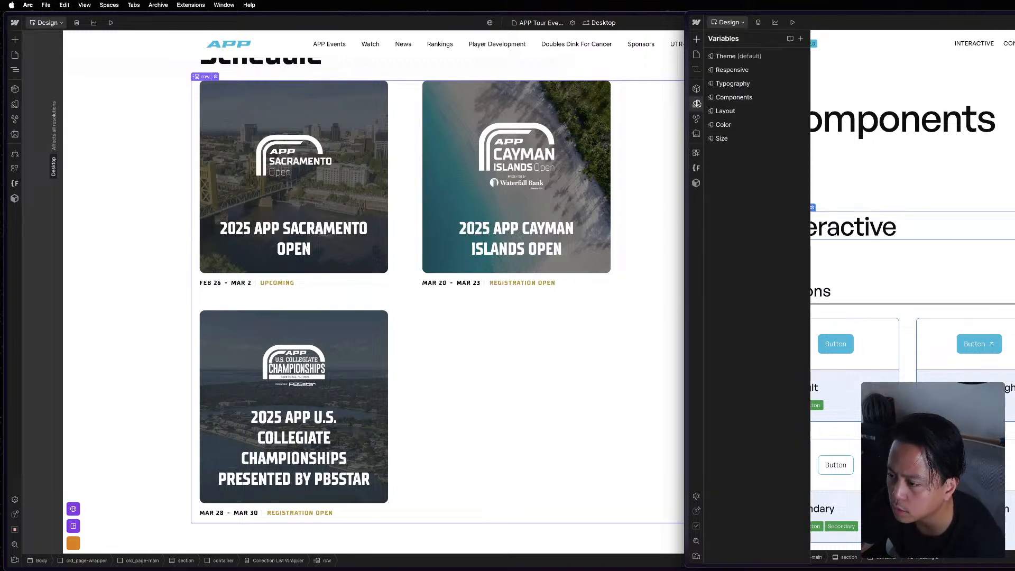
click(764, 116)
click(30, 112)
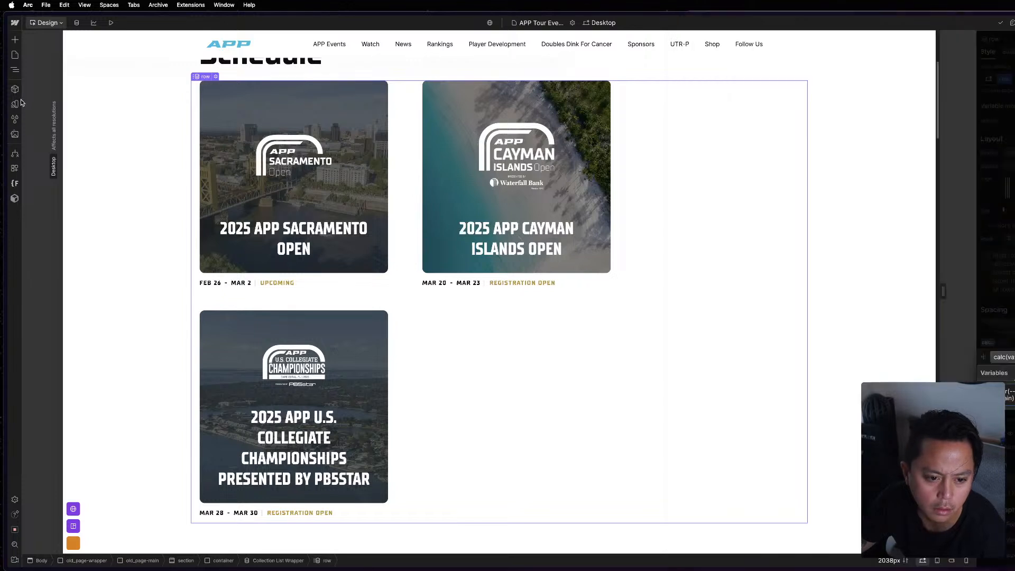
click(20, 102)
click(45, 97)
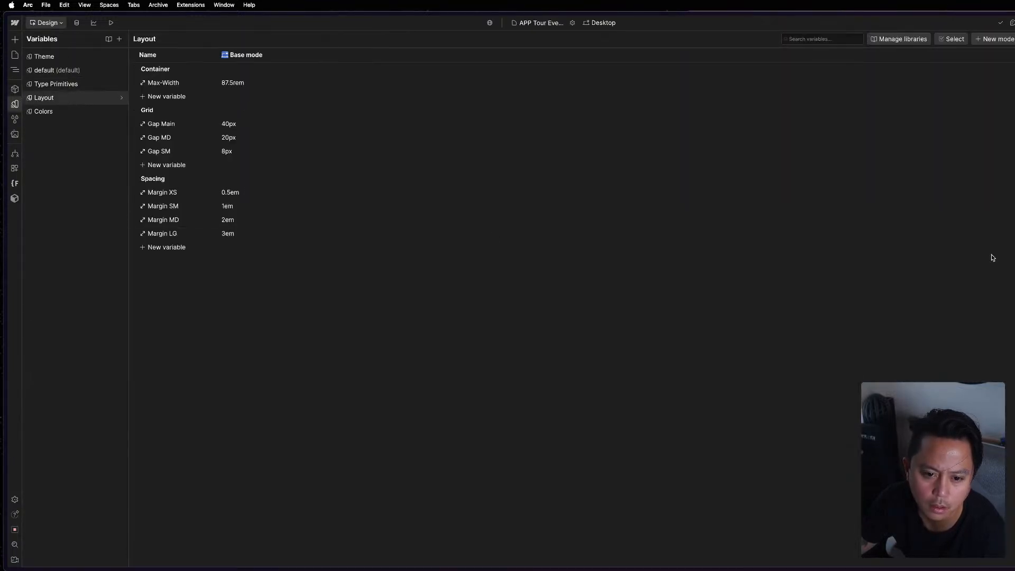
drag(1014, 133, 751, 153)
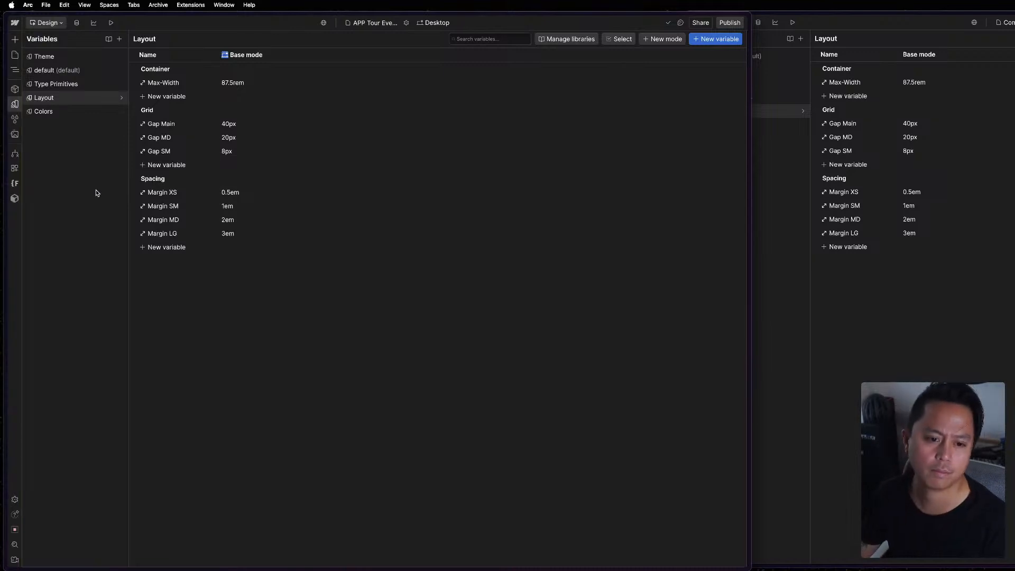
key(Escape)
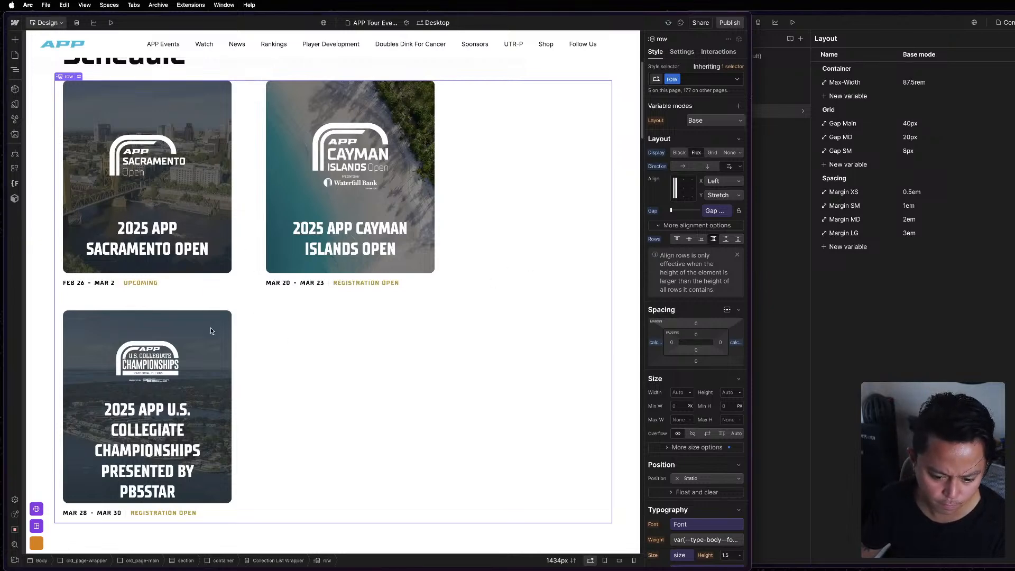
Inspect the Schedule section's container and select the corresponding container in the reference project.
click(79, 233)
key(z)
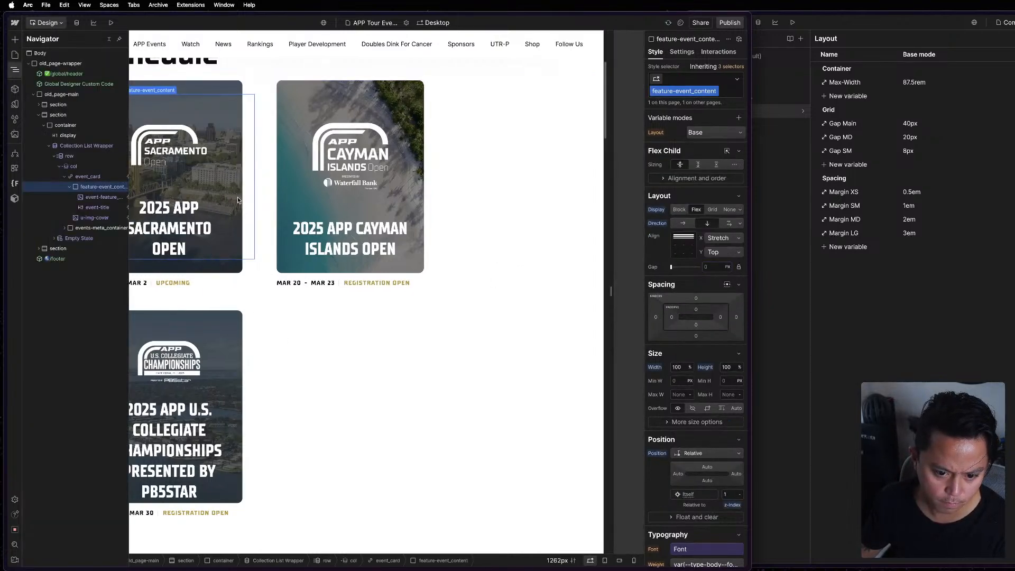
key(Escape)
key(z)
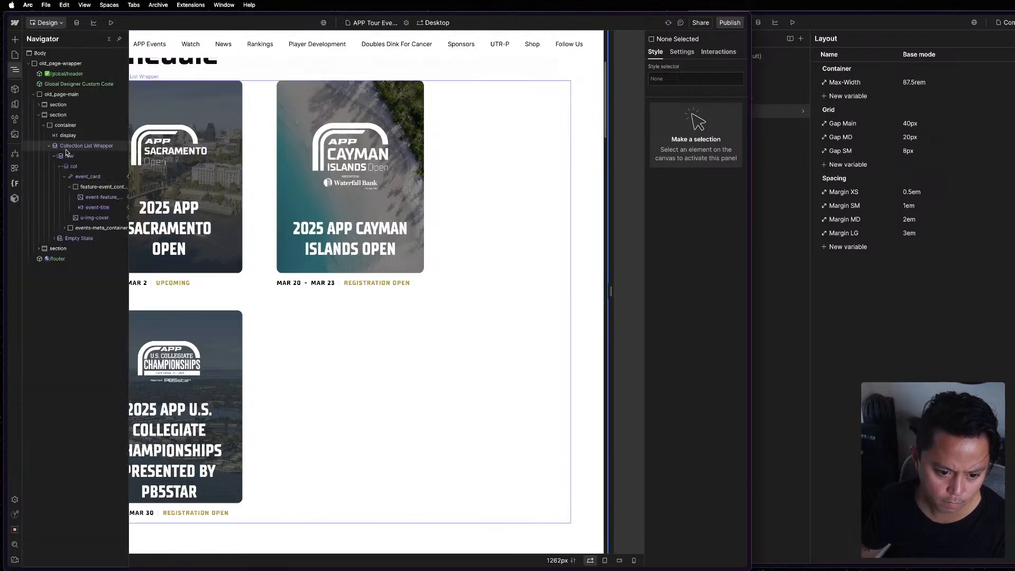
click(65, 124)
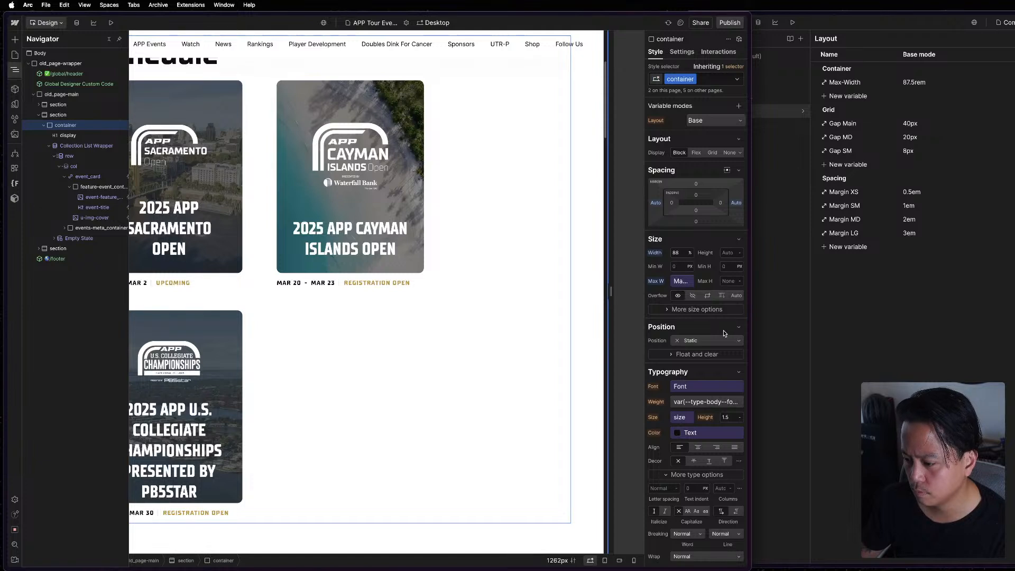
click(1006, 400)
key(Escape)
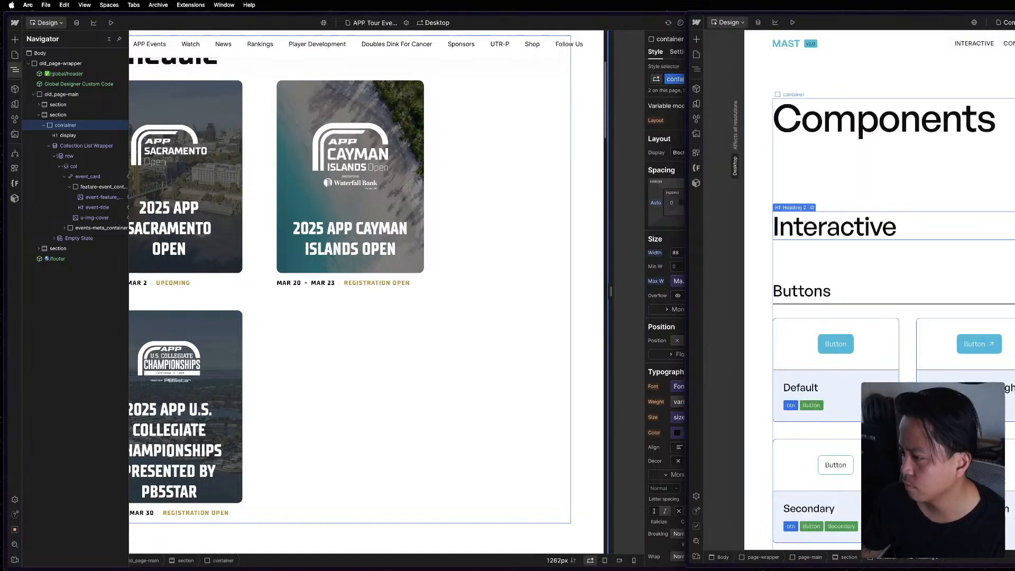
click(885, 557)
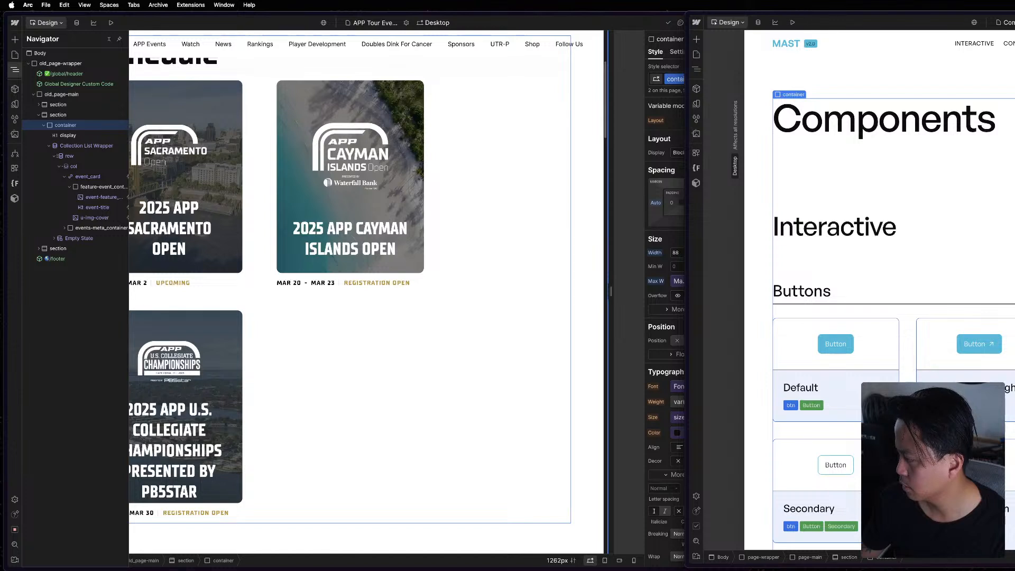
Open the Schedule container's Container/Max-Width variable and compare it with the reference project's container.
click(632, 241)
click(688, 281)
click(641, 263)
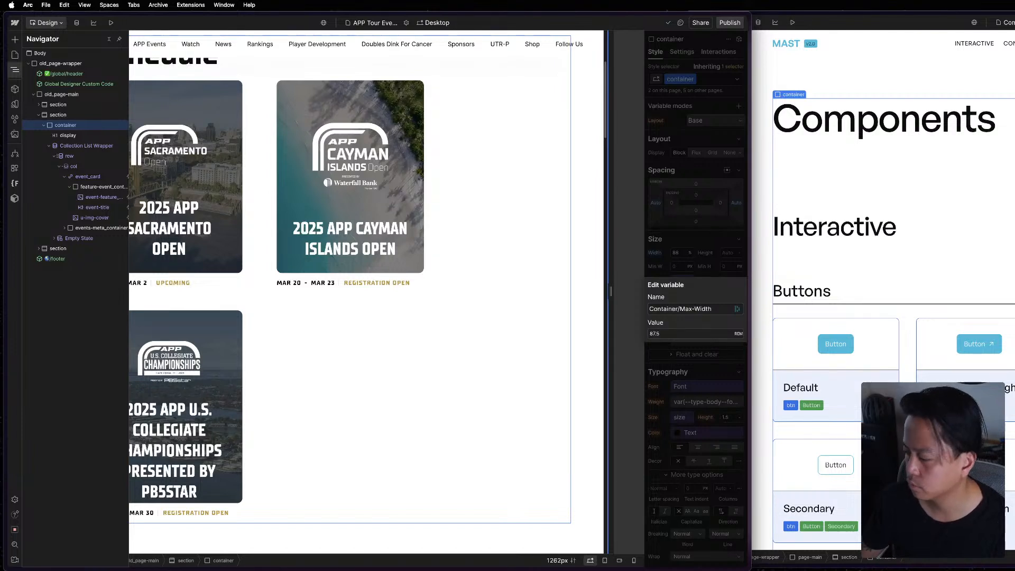
key(super+grave)
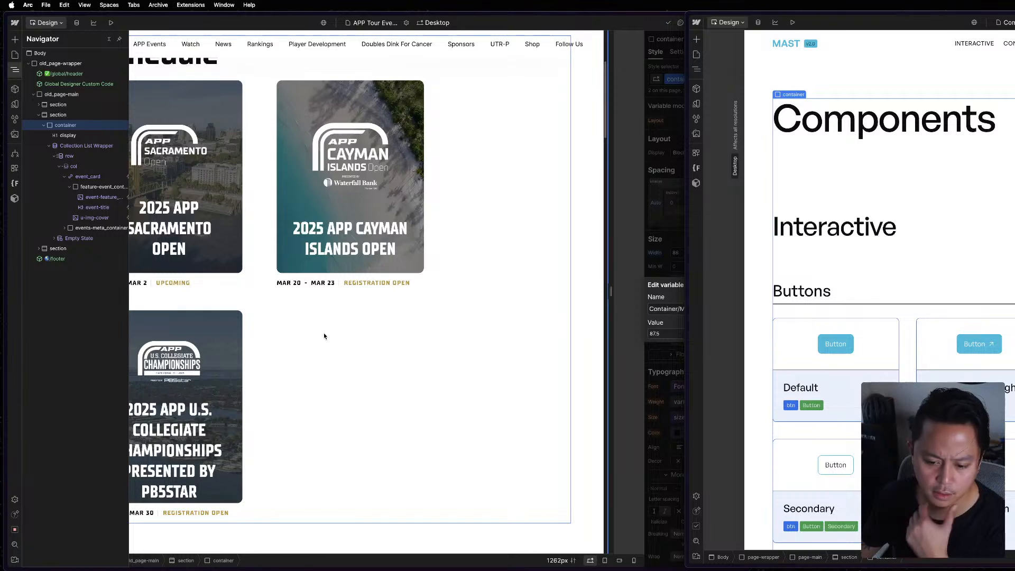
key(super+grave)
Inspect the Schedule row and first card's col, widen the canvas to about 2064 px, and recheck the row without the element tree.
click(255, 355)
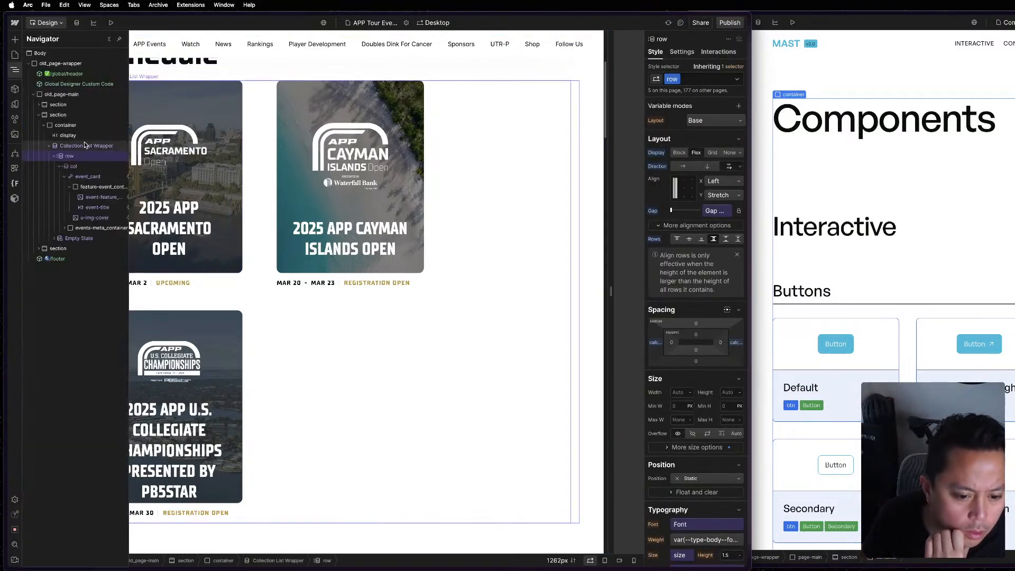
click(89, 169)
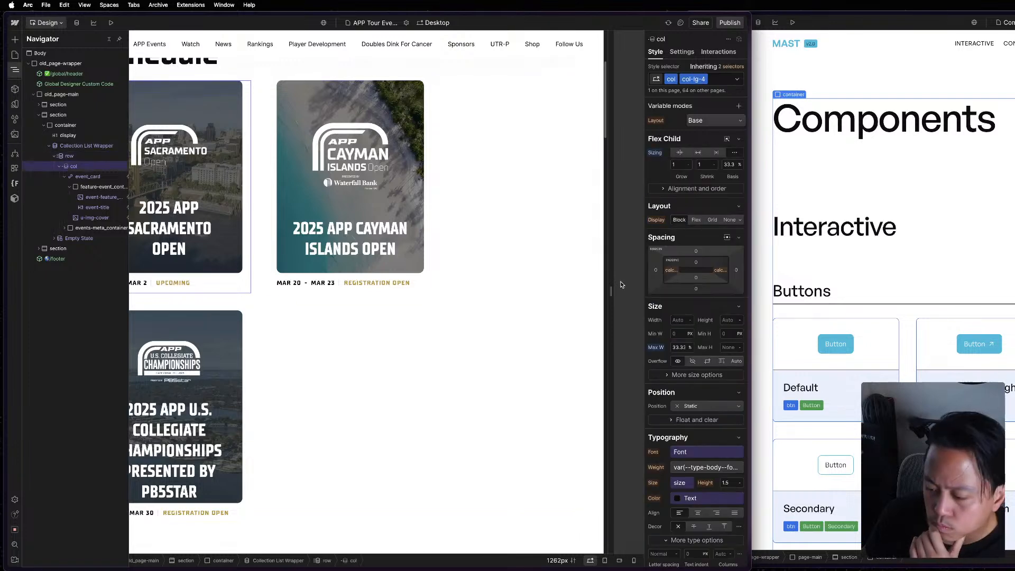
drag(611, 291, 1014, 273)
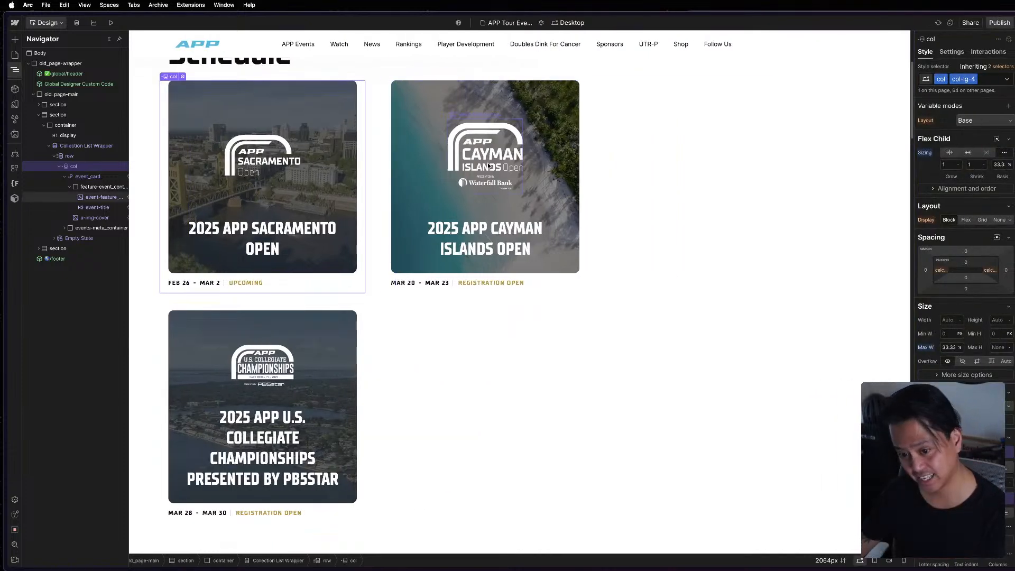
click(392, 157)
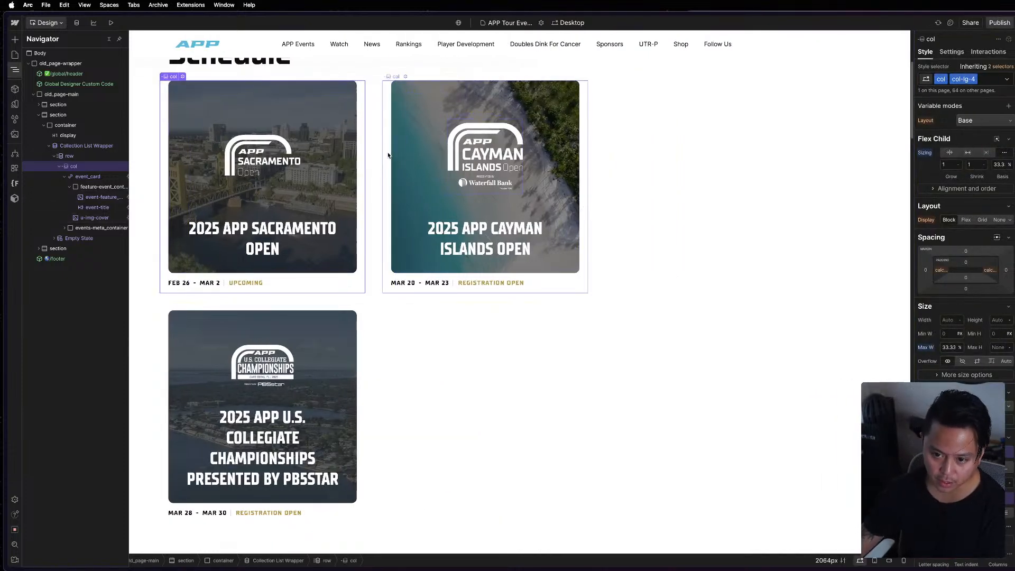
key(z)
click(377, 150)
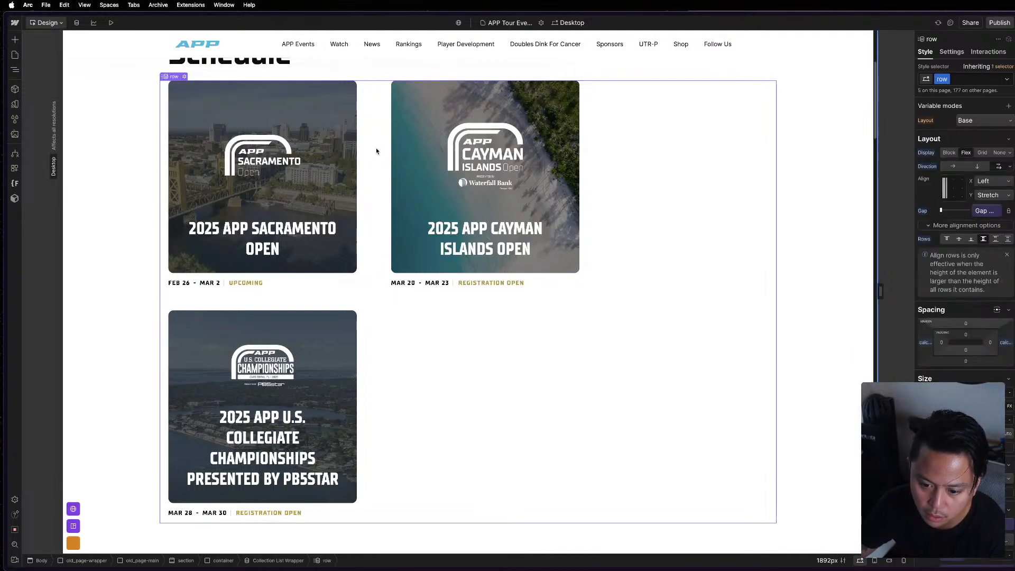
Open the Global Designer Custom Code component's code embed, review its styles from the beginning, and leave it without changes.
key(z)
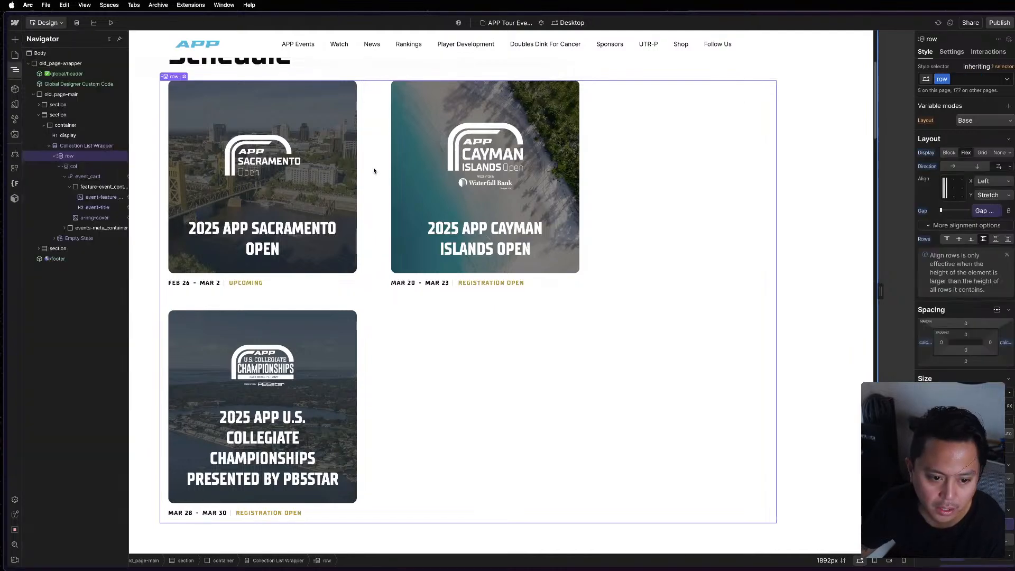
double_click(81, 88)
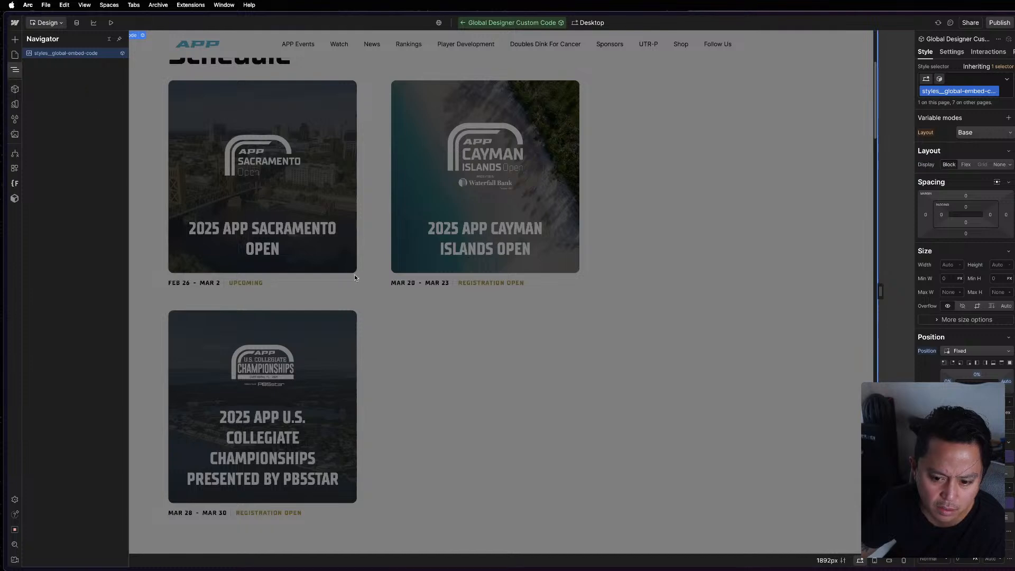
click(987, 185)
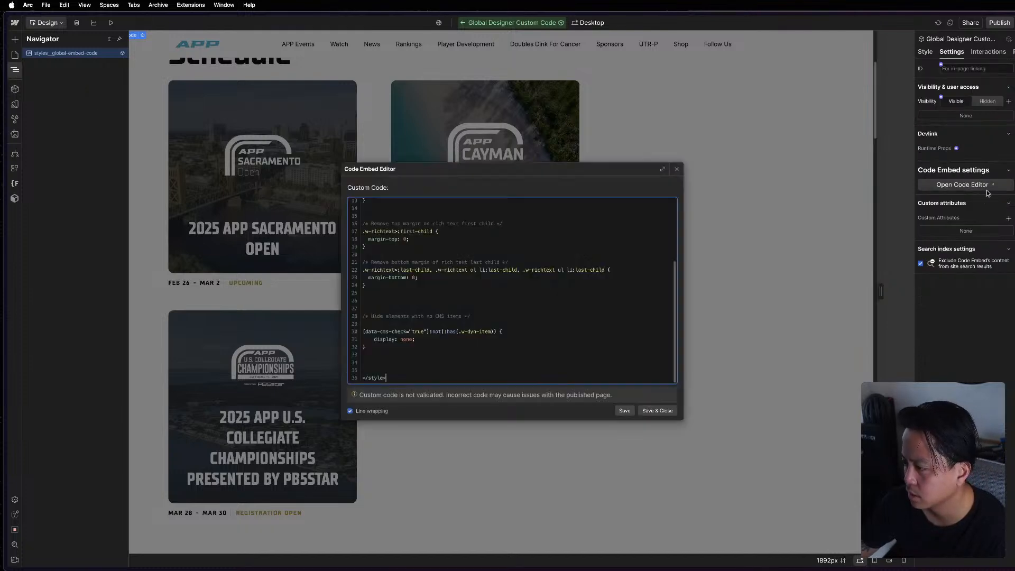
scroll(461, 363, up, 3)
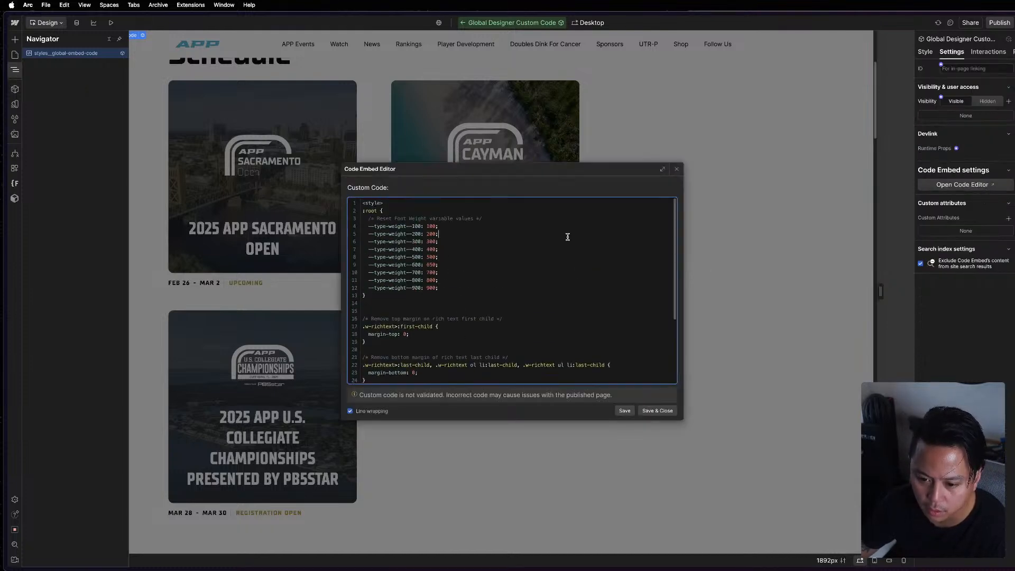
click(676, 169)
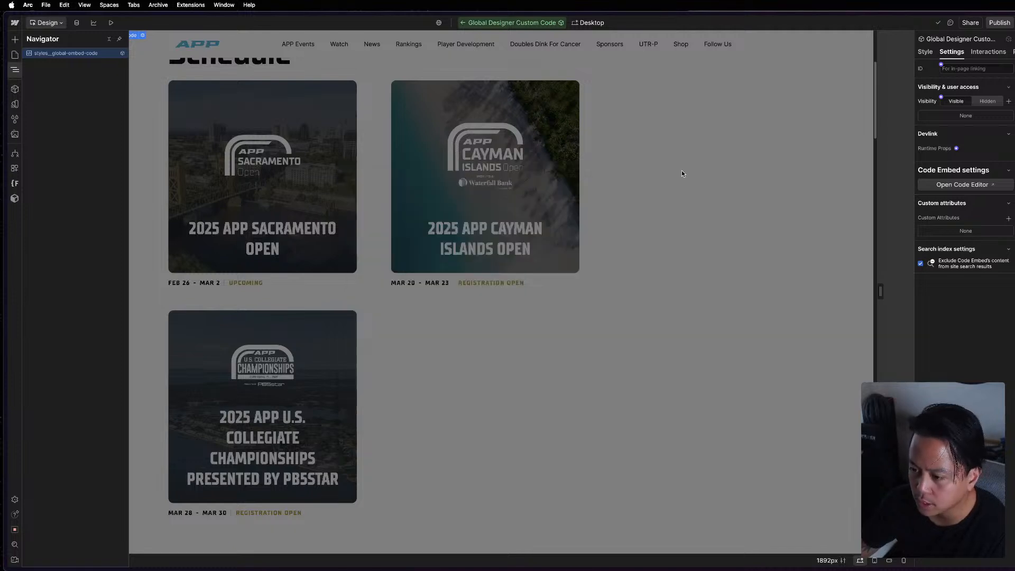
key(Escape)
Open the global header component and expand site-nav_old, global-nav and the code group to list its style components.
click(87, 112)
key(z)
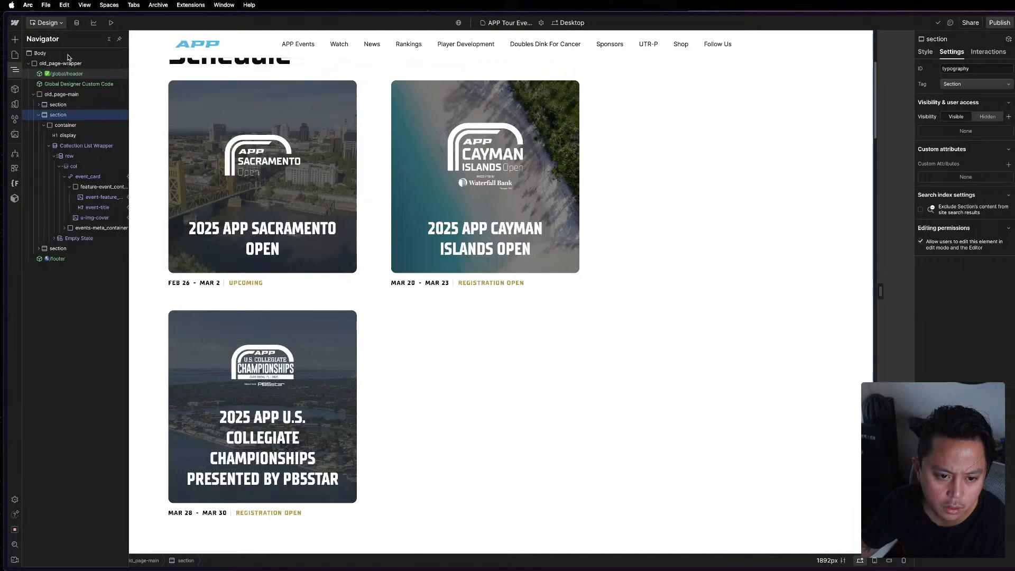
double_click(74, 75)
click(62, 73)
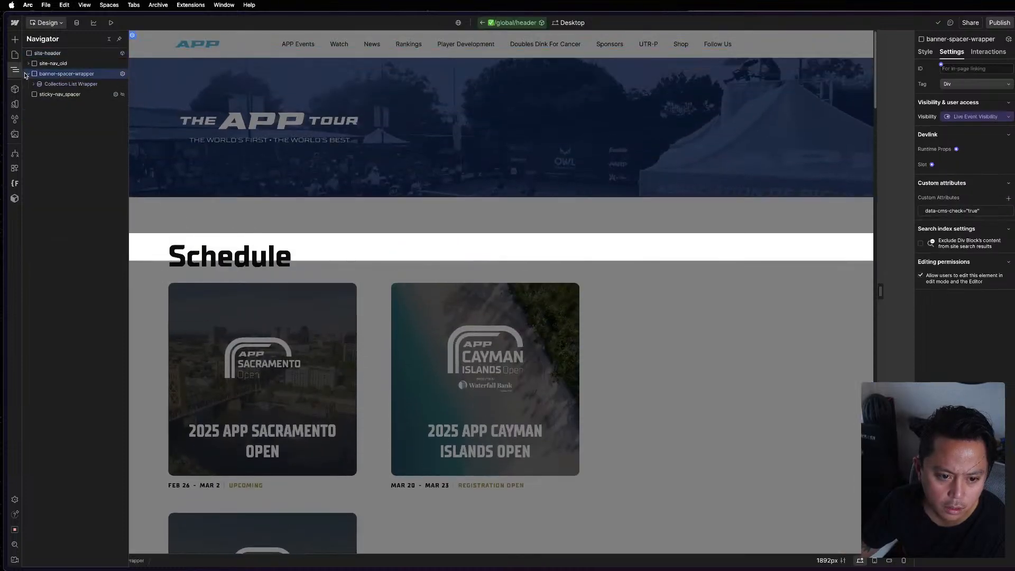
click(29, 74)
click(48, 84)
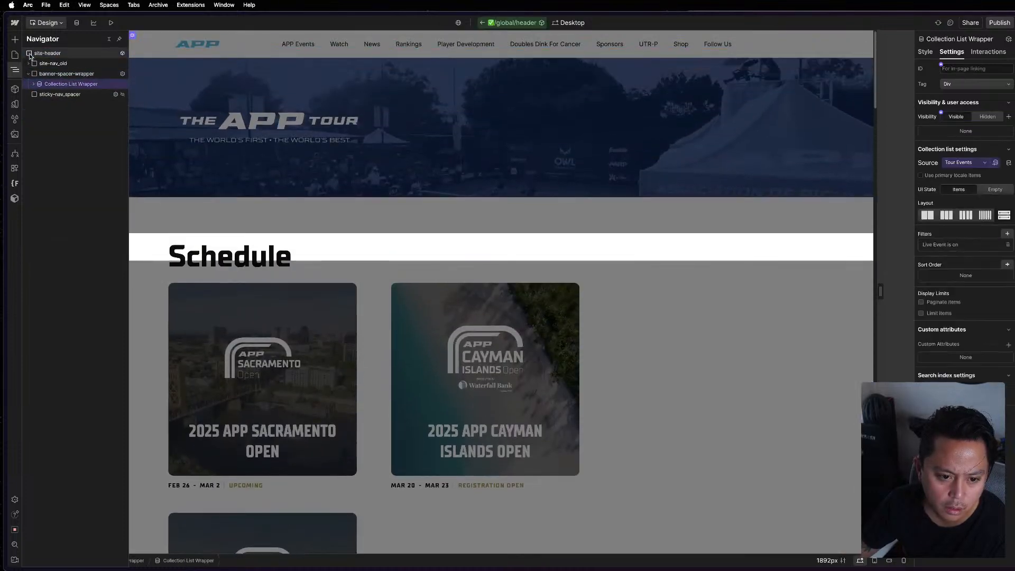
click(29, 63)
click(34, 83)
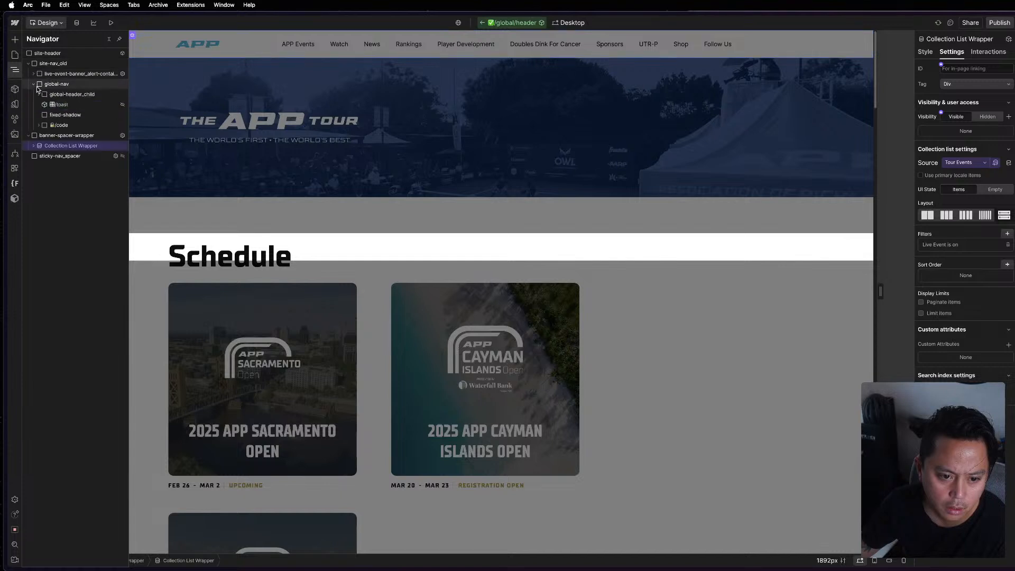
click(39, 125)
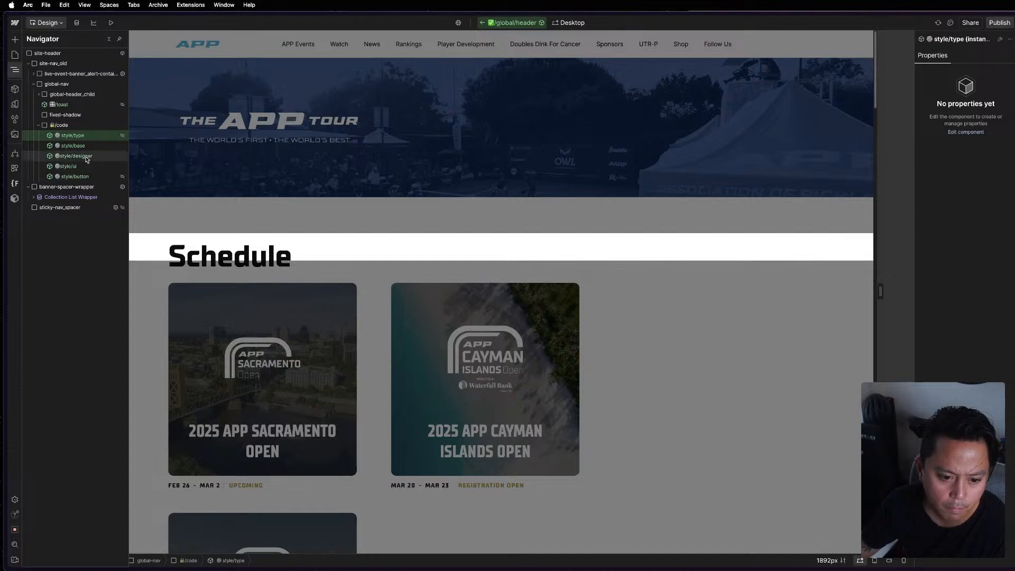
Review the style/base component's embedded code up to its first line in the enlarged editor, and return to the Schedule page.
click(87, 157)
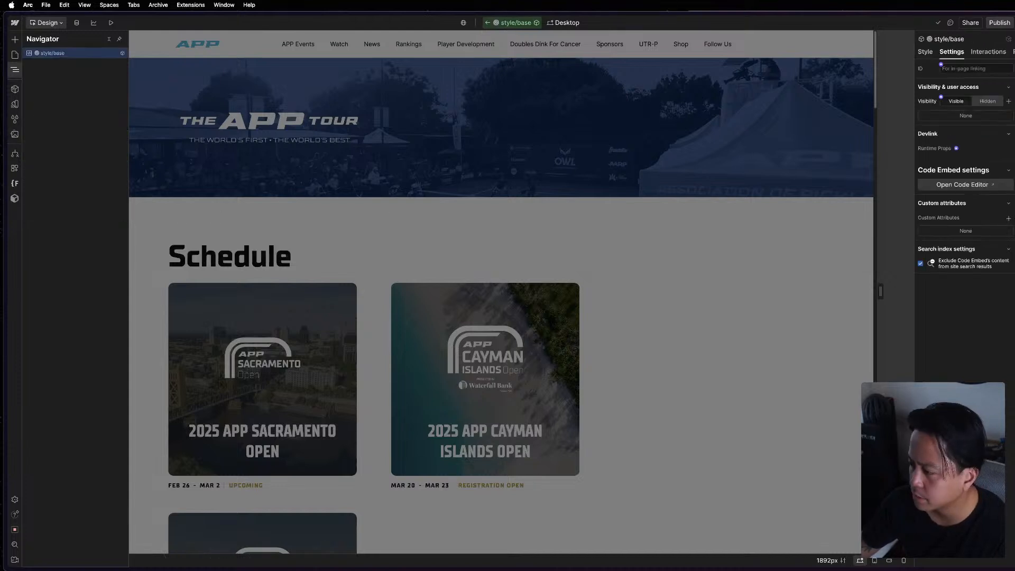
click(978, 185)
scroll(560, 333, up, 15)
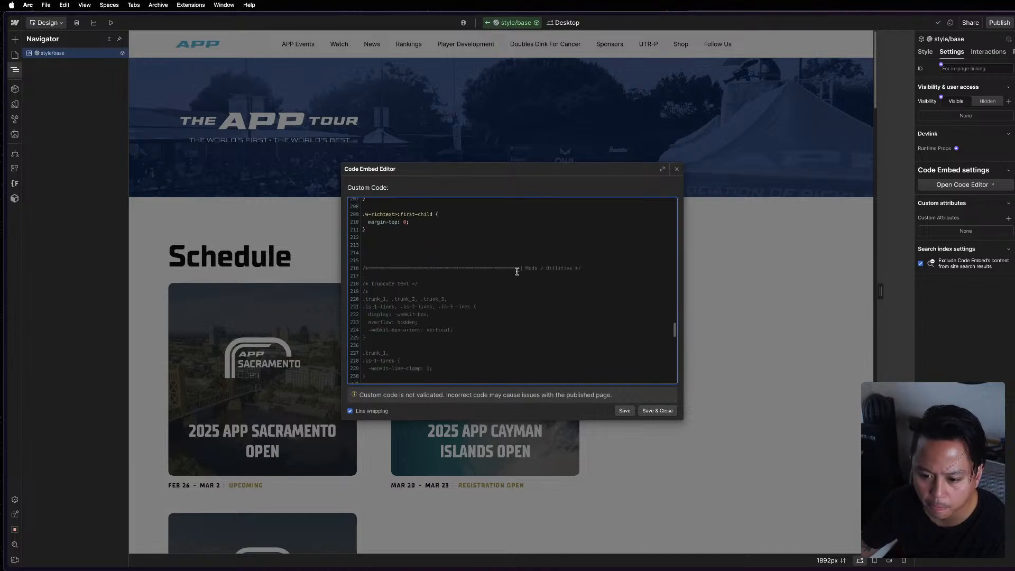
scroll(492, 256, up, 10)
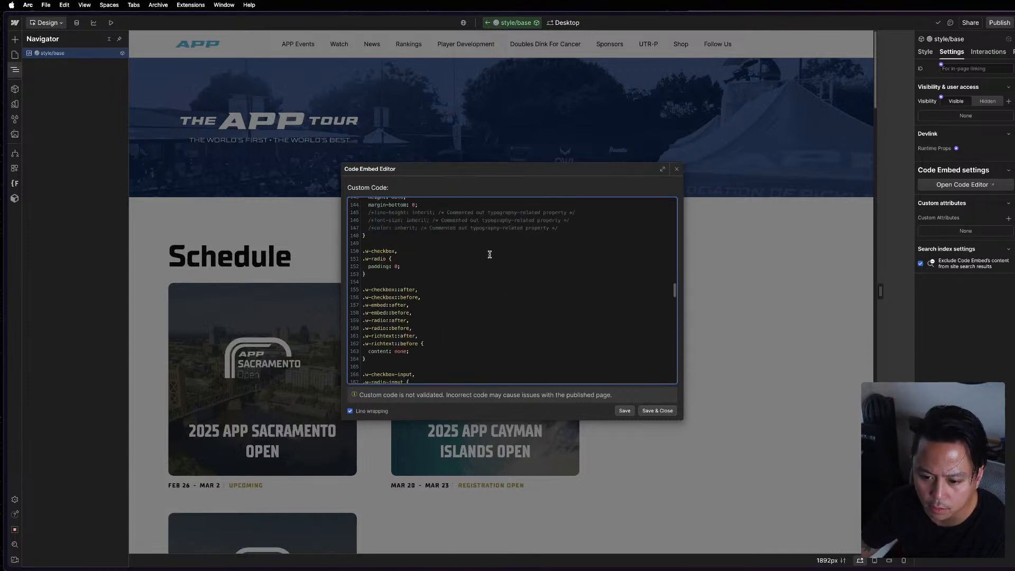
scroll(489, 256, up, 13)
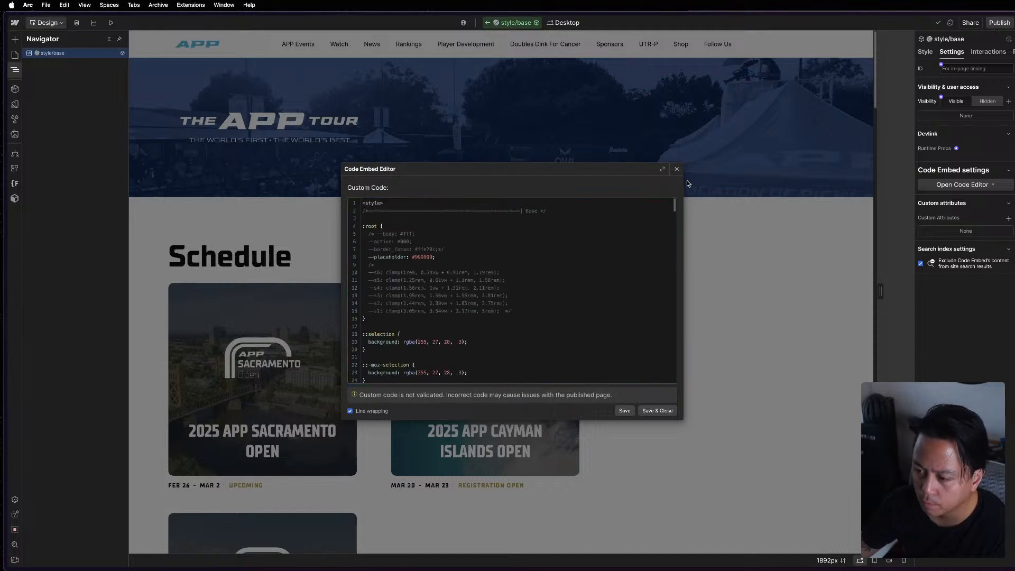
click(664, 169)
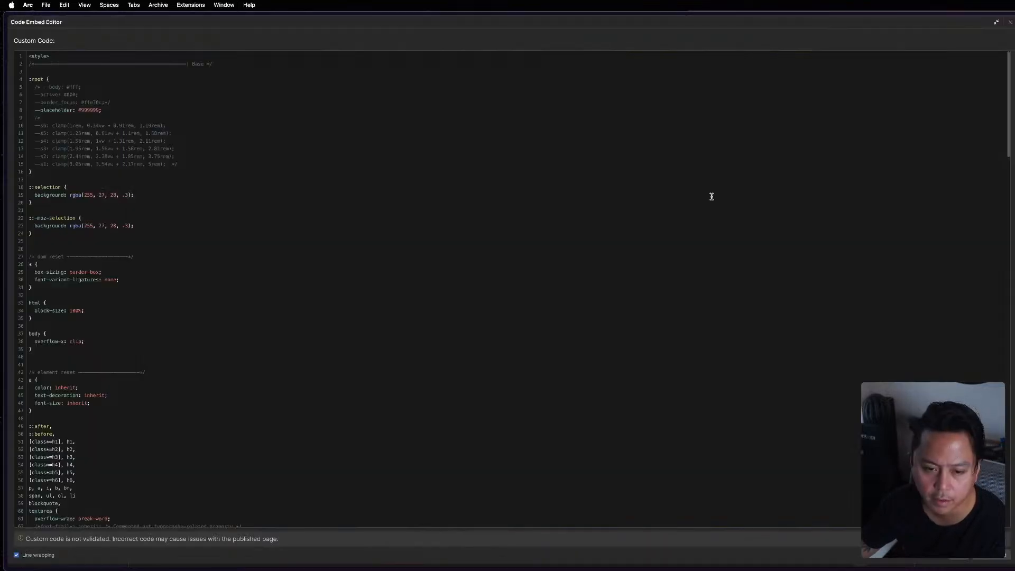
click(1011, 21)
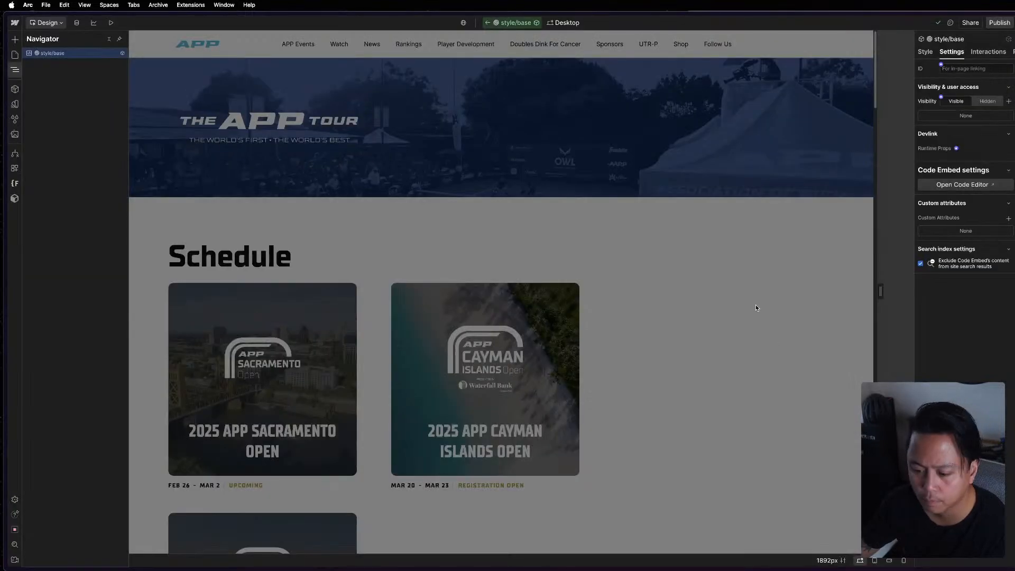
click(710, 318)
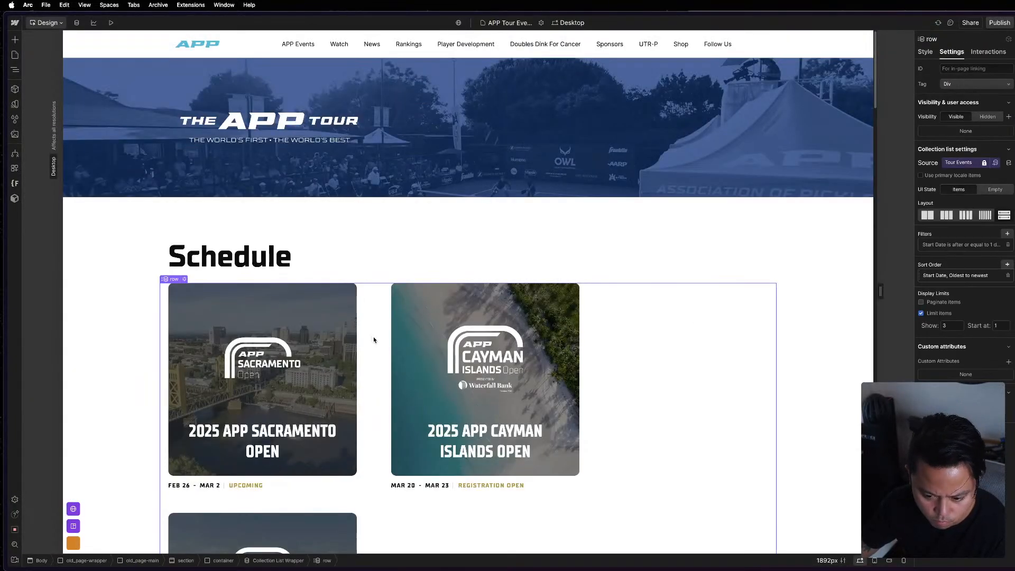
scroll(374, 339, down, 3)
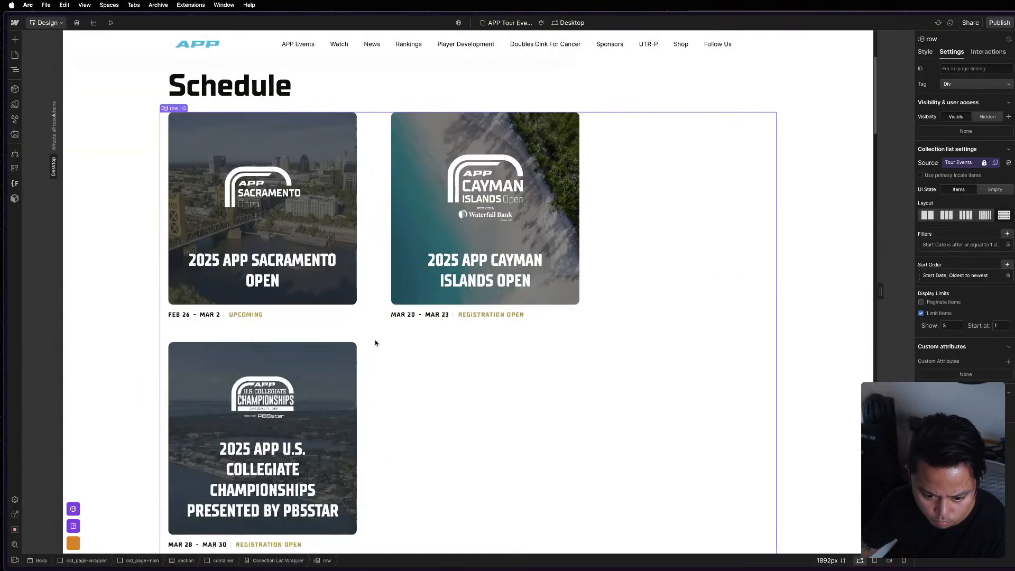
click(301, 308)
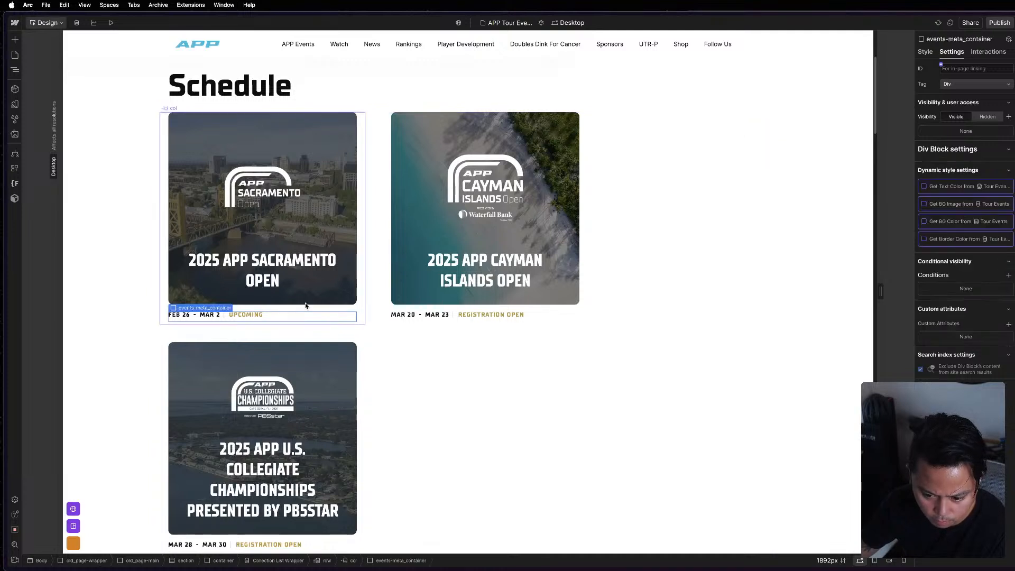
click(312, 298)
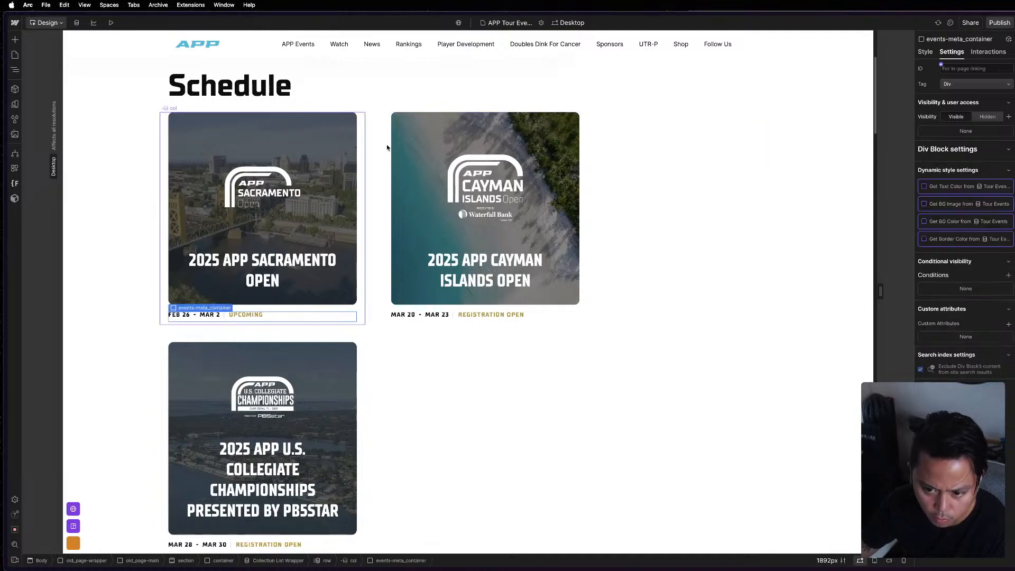
click(1000, 22)
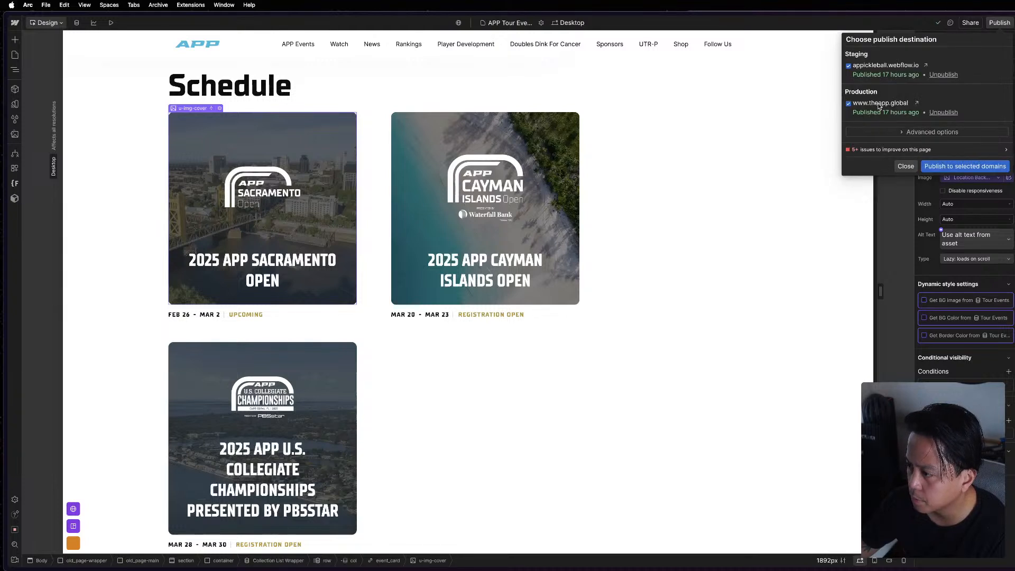
click(989, 166)
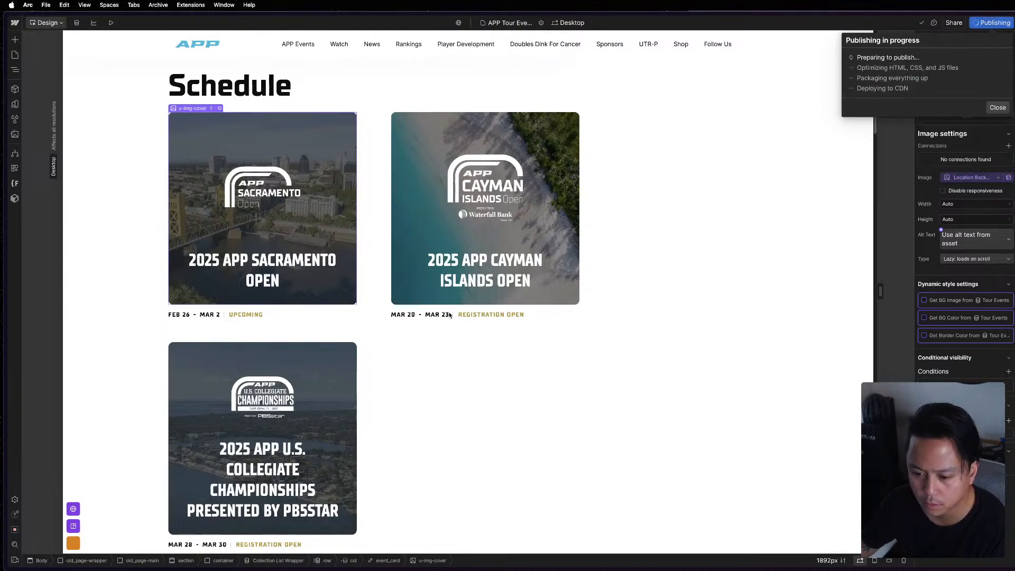
Inspect the style properties of the Schedule row and of the second card's col.
click(375, 133)
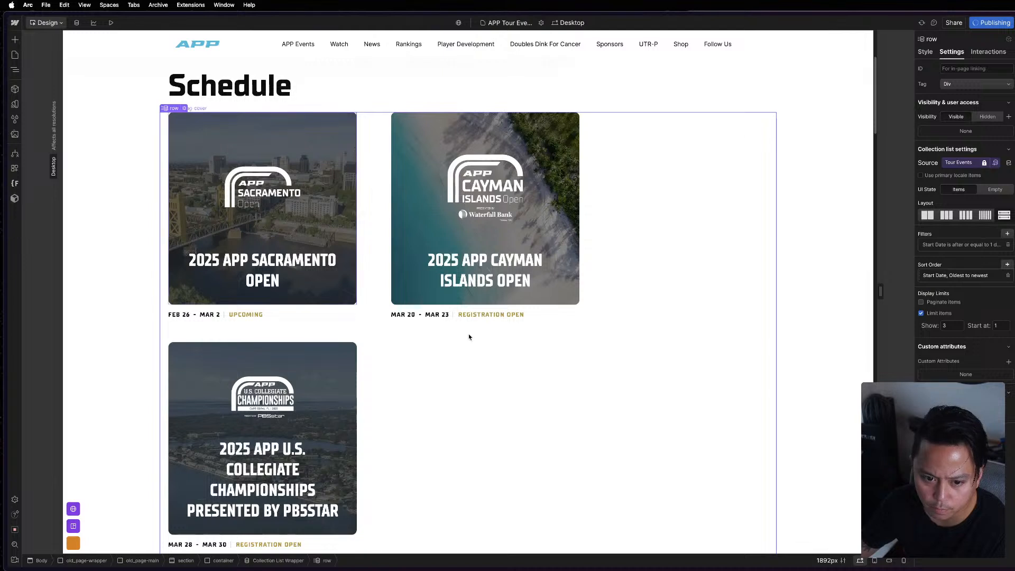
click(926, 52)
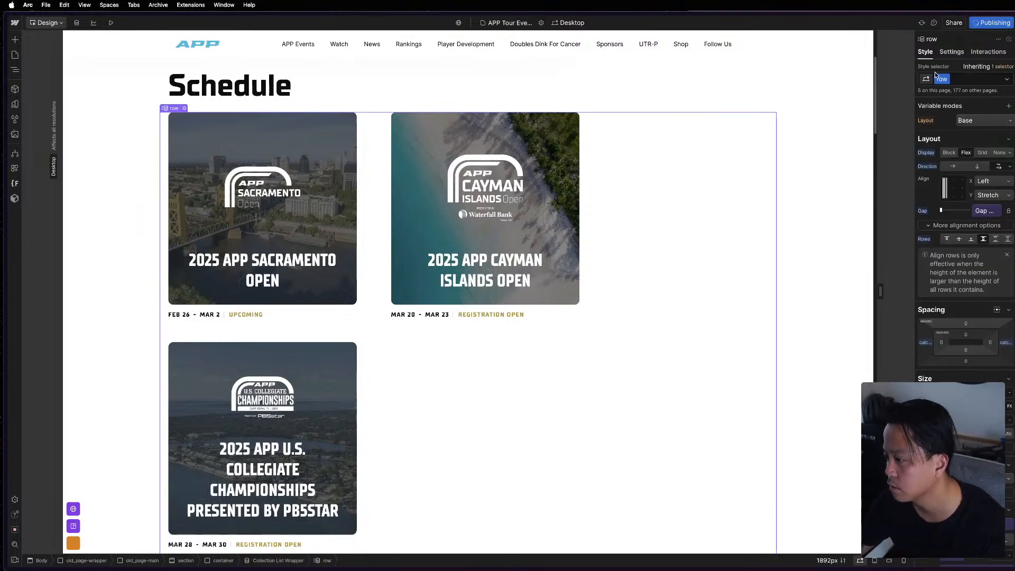
scroll(983, 372, down, 10)
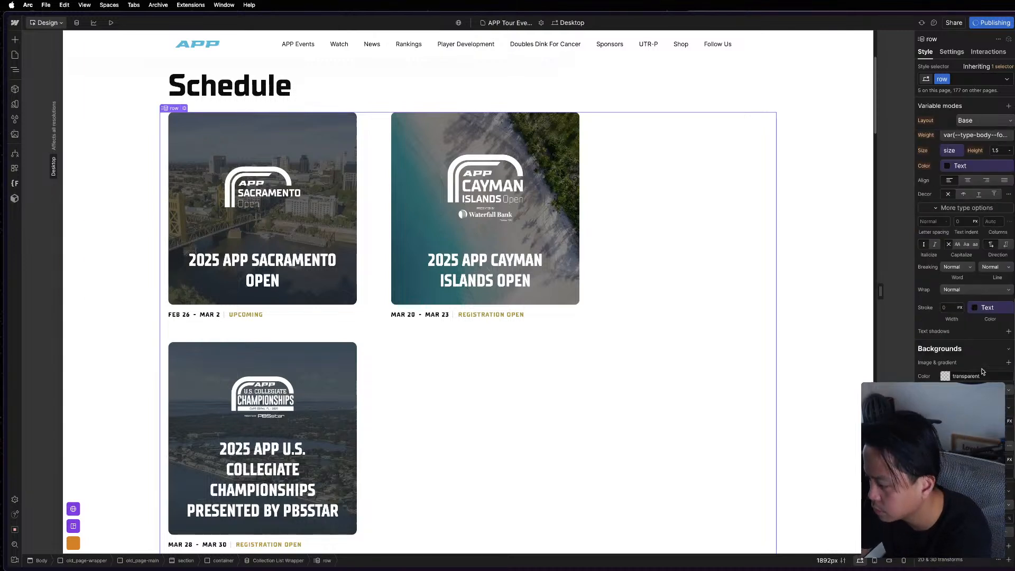
click(388, 284)
Open the Components page from the Style System folder and select the empty row under the Buttons heading.
mouse_move(82, 58)
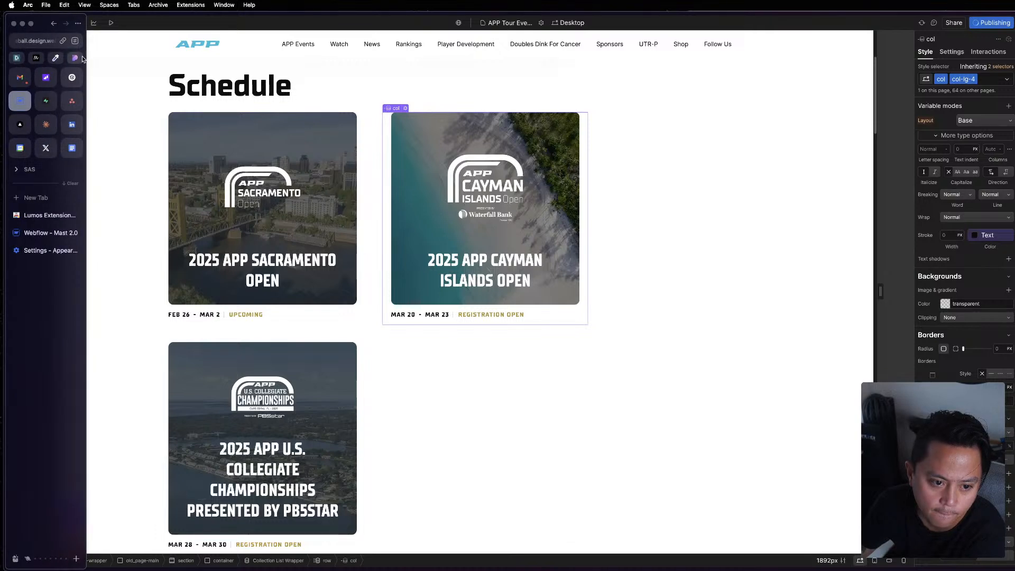
click(14, 55)
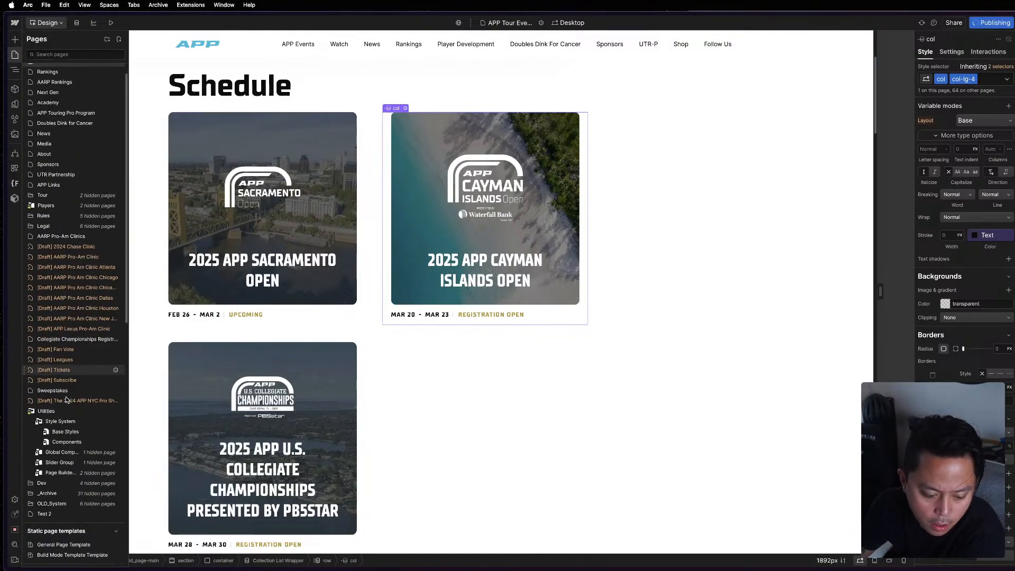
scroll(66, 399, down, 8)
scroll(79, 380, up, 5)
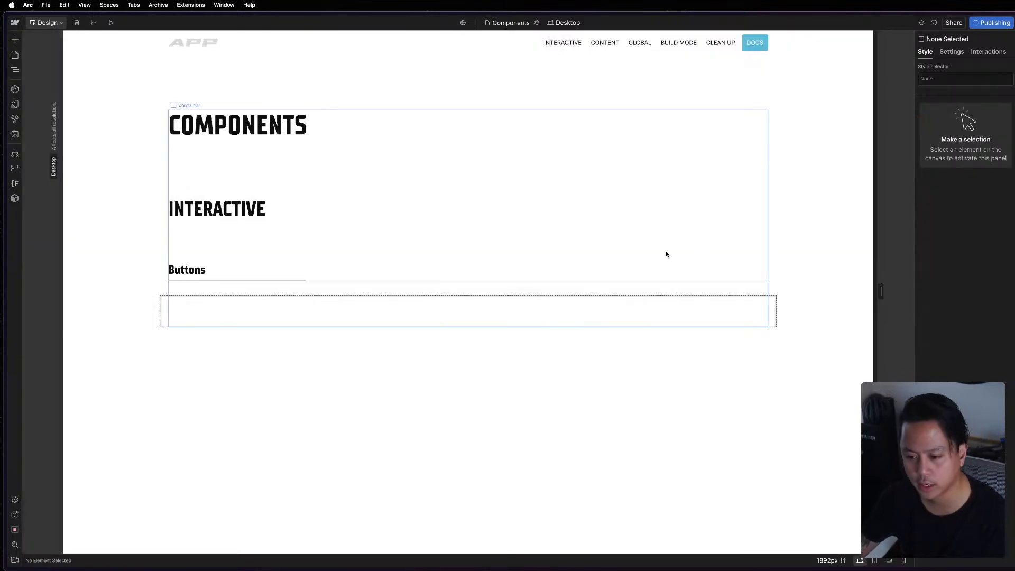
click(325, 319)
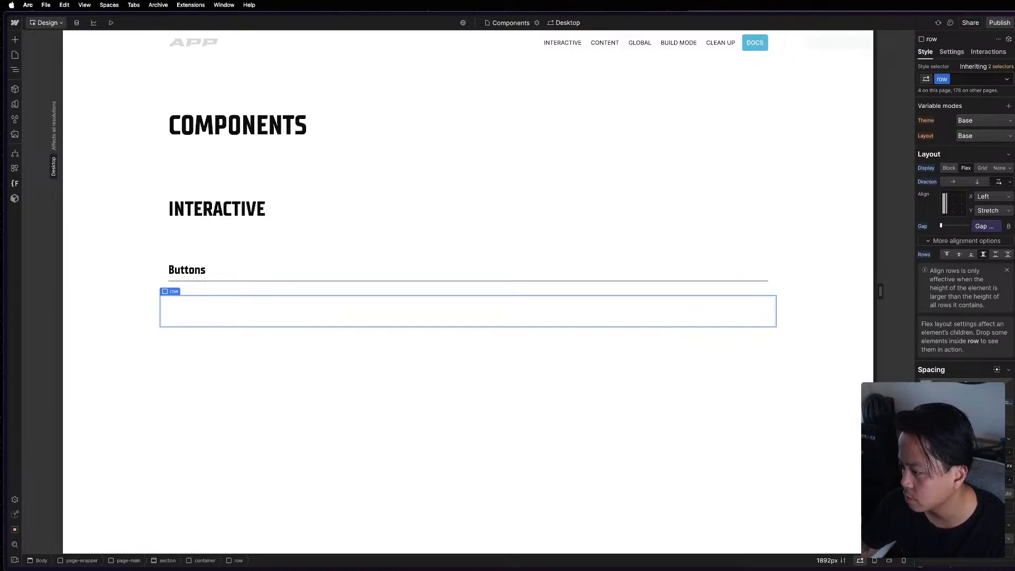
Check the reference Components page and try to paste the copied content into the empty Buttons row.
key(super+grave)
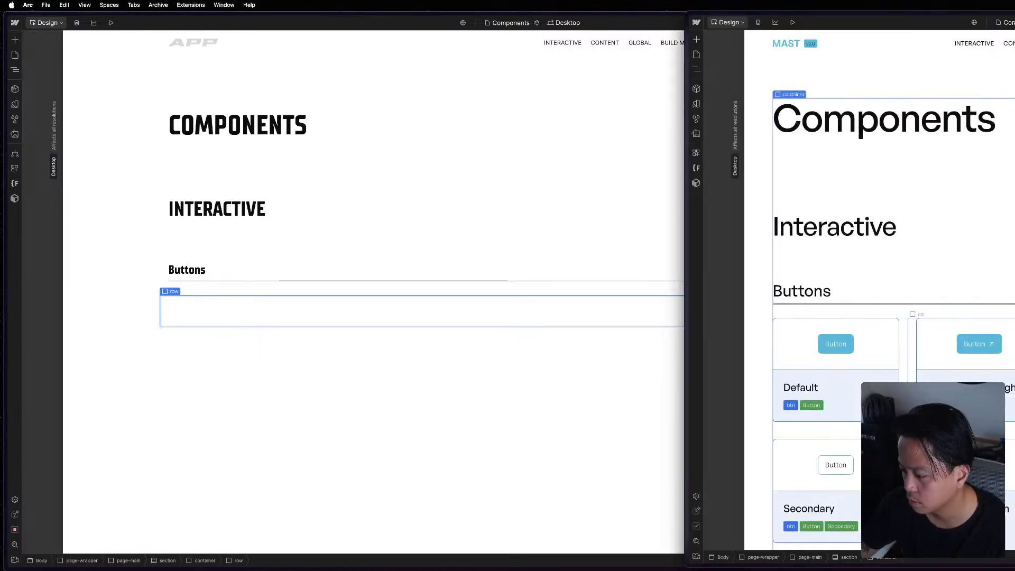
click(450, 310)
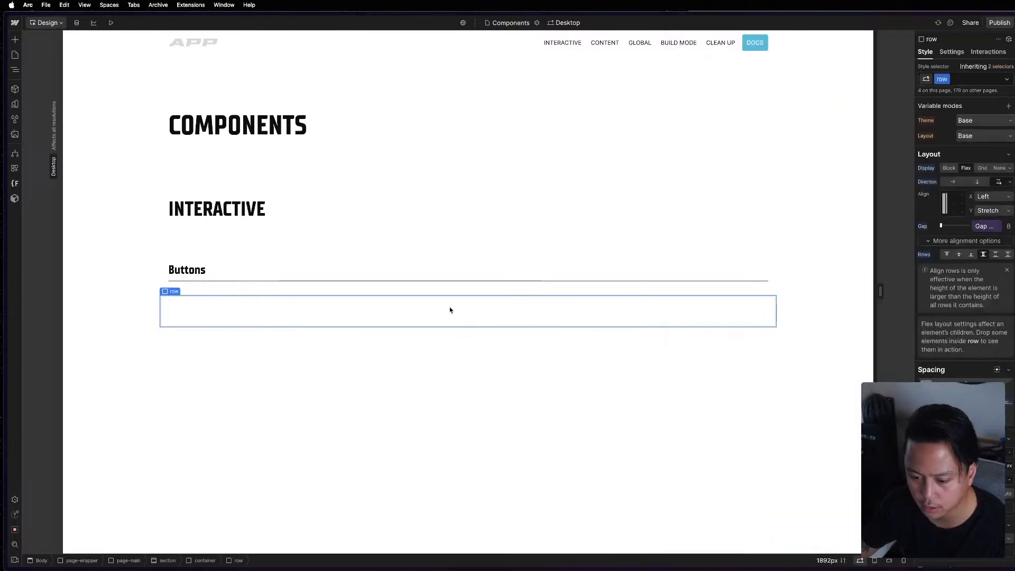
key(c)
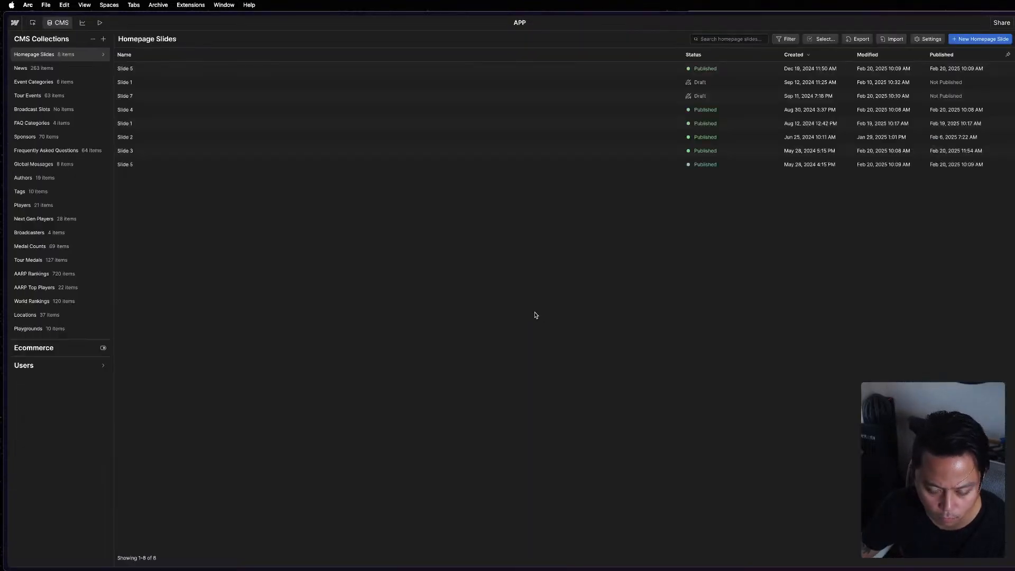
key(c)
key(super+v)
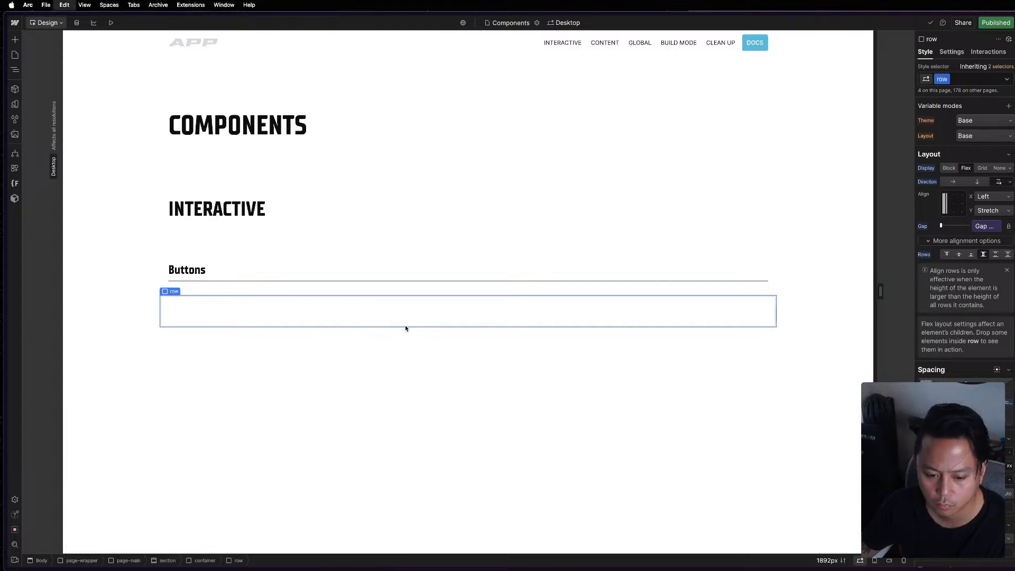
Copy the Default + Icon Right button card column from the reference Components page and paste it into the empty Buttons row.
click(1013, 312)
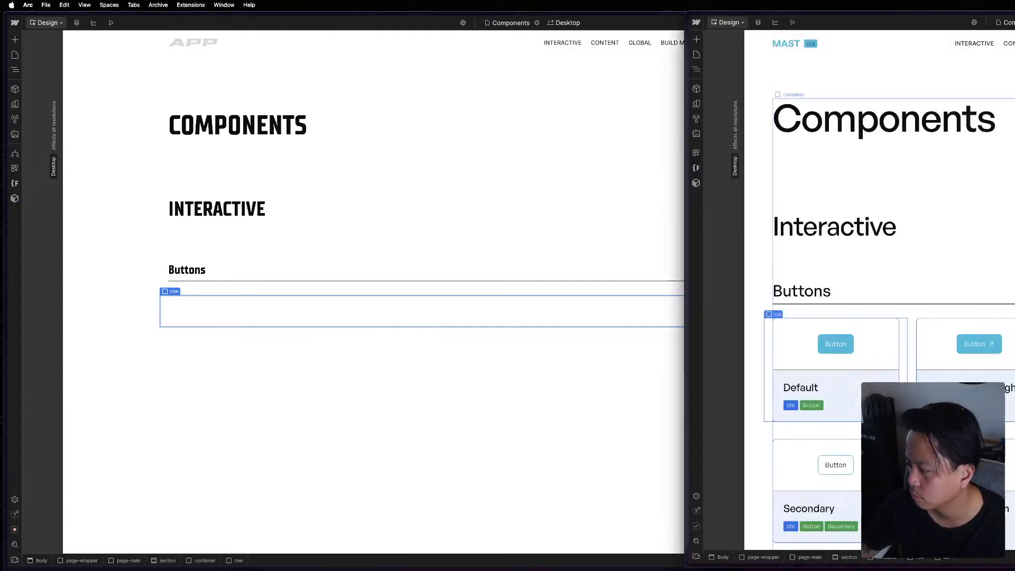
click(913, 392)
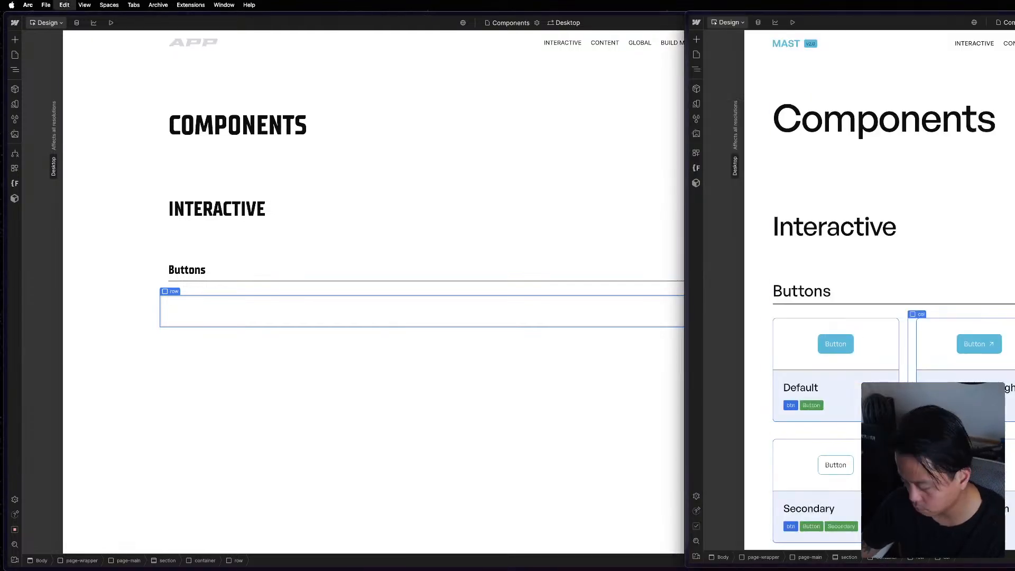
click(447, 315)
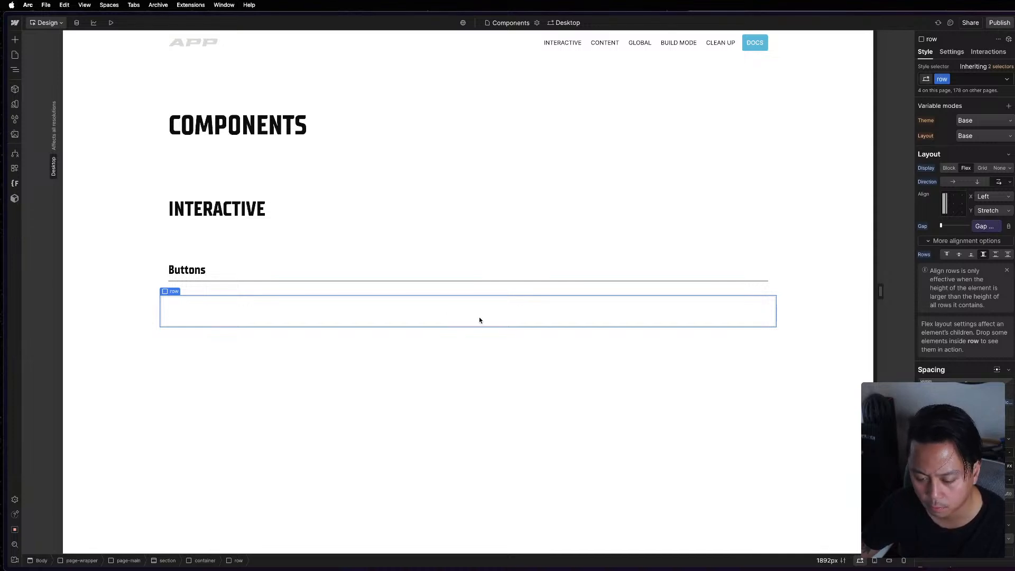
key(super+v)
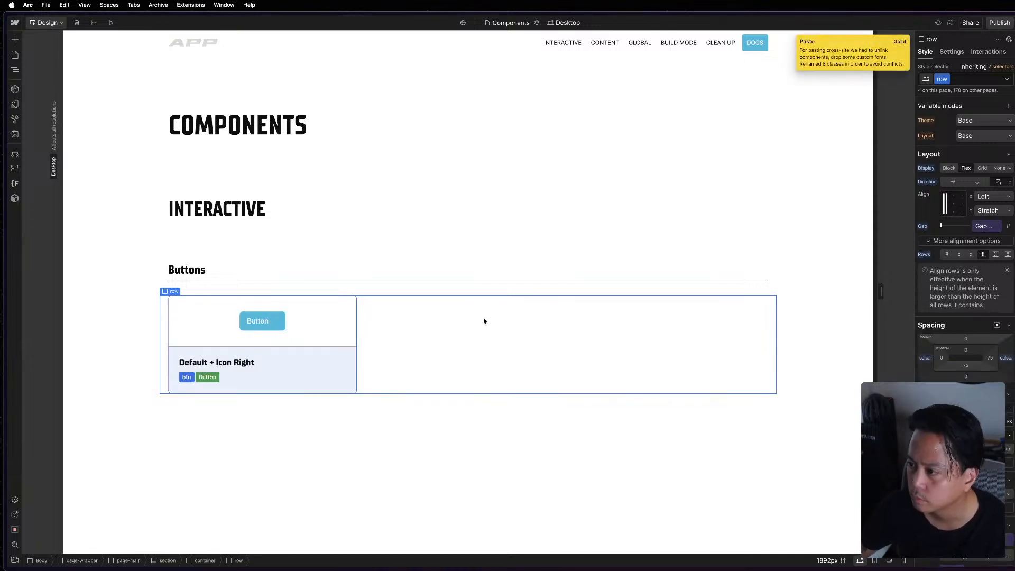
Duplicate the pasted button card column twice so the Buttons row holds three cards.
click(356, 322)
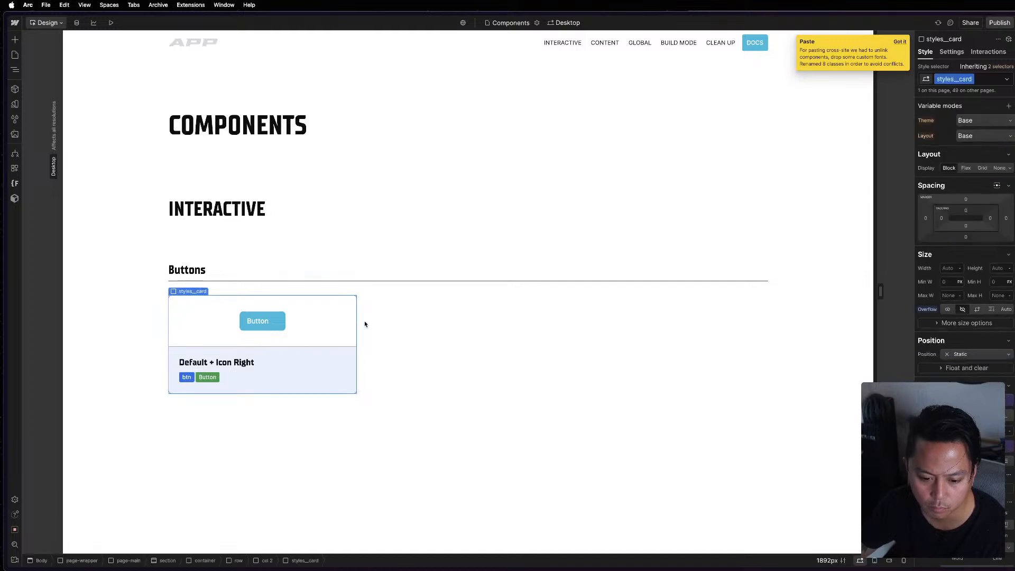
key(z)
click(91, 167)
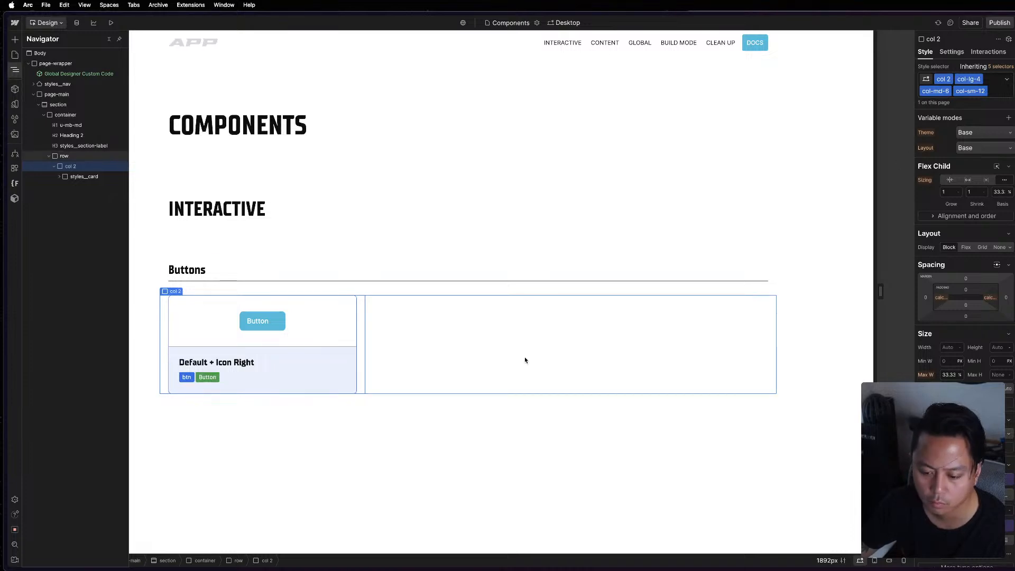
key(super+d)
key(super+d)
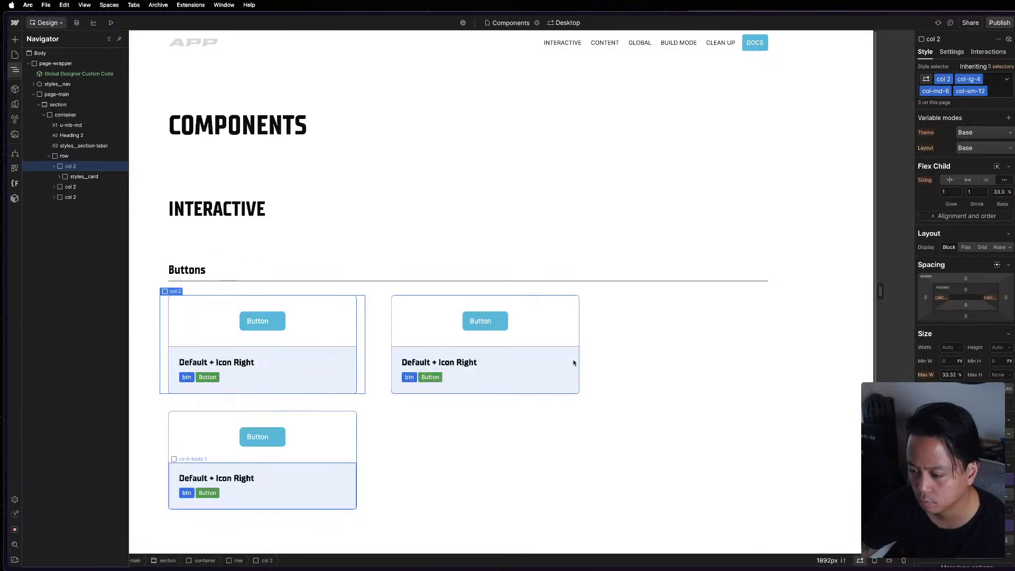
Replace all classes on the first button card's column with the existing col class.
click(696, 342)
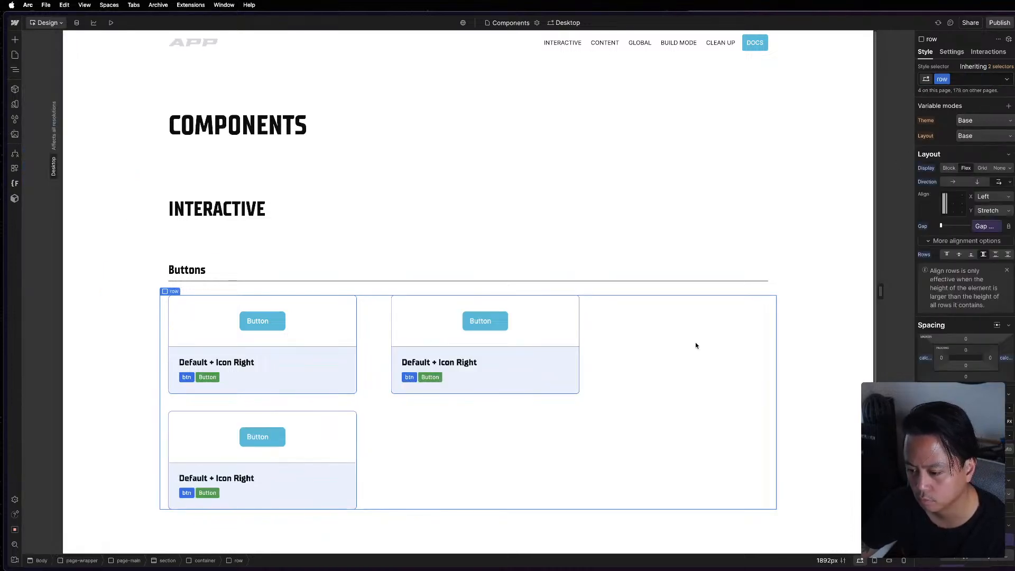
click(363, 325)
click(1001, 87)
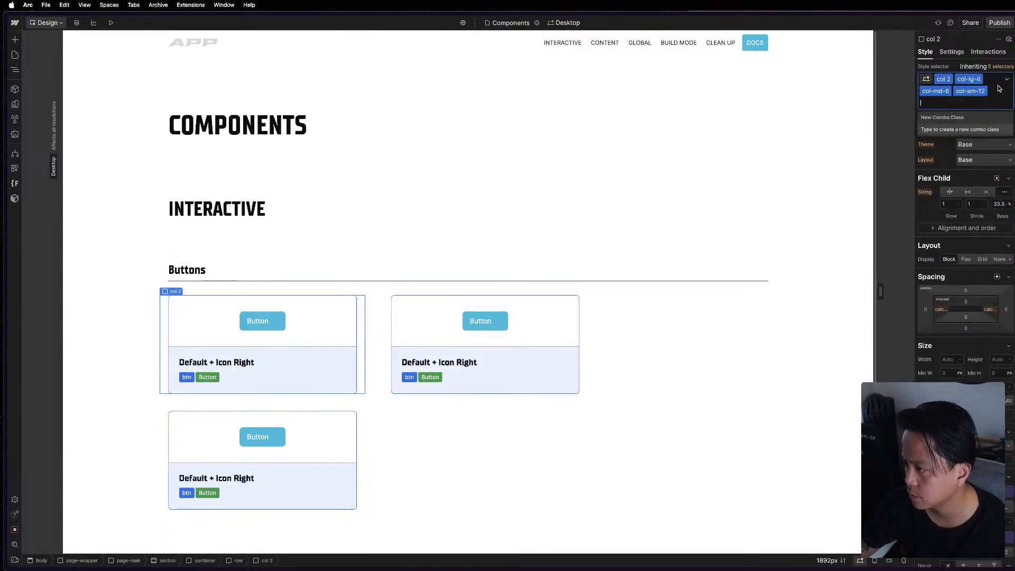
key(BackSpace)
key(BackSpace)
key(BackSpace)
key(BackSpace)
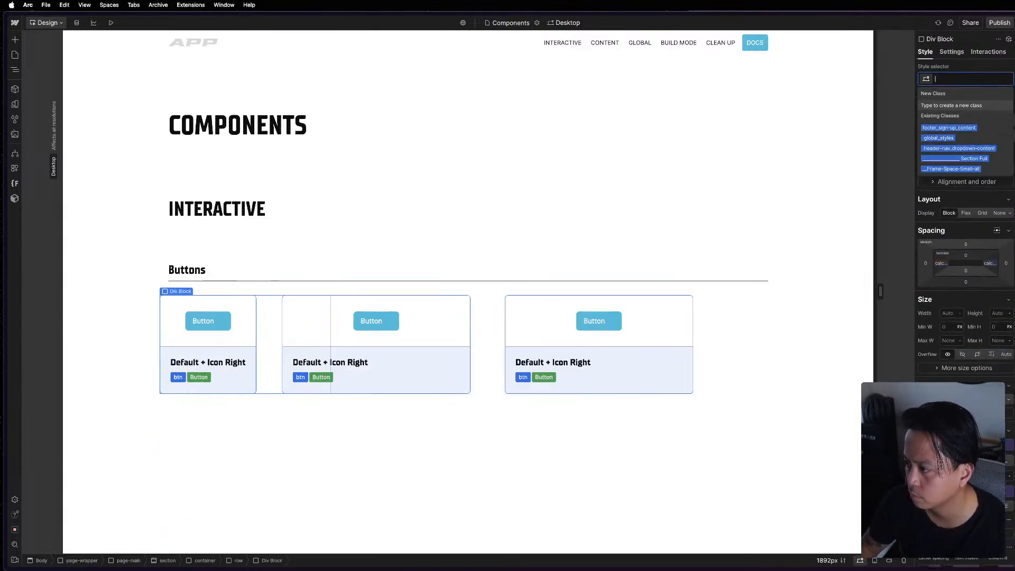
text(col)
key(Return)
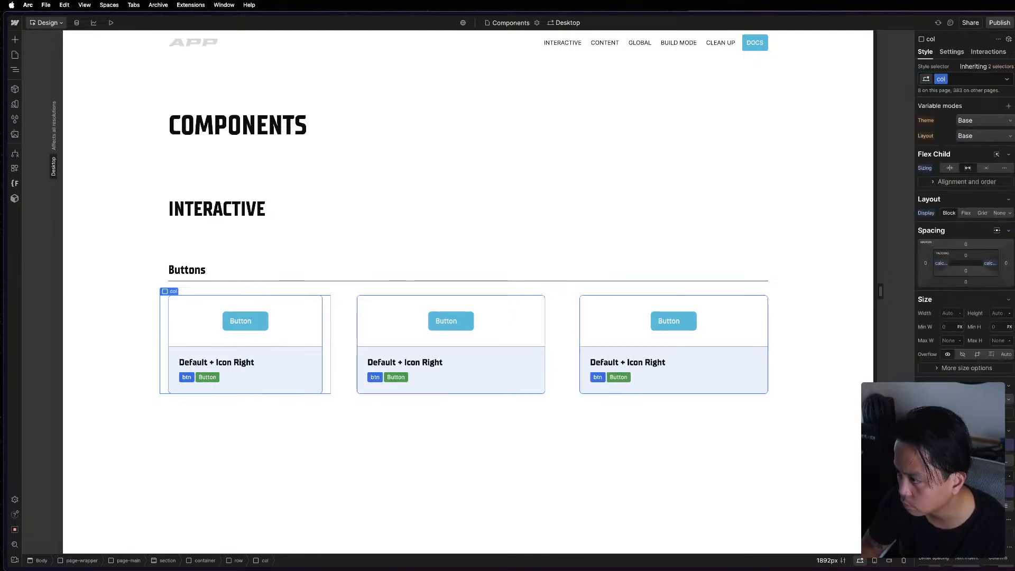
Add the existing col-lg-4 combo class to the first button card's column.
text(col)
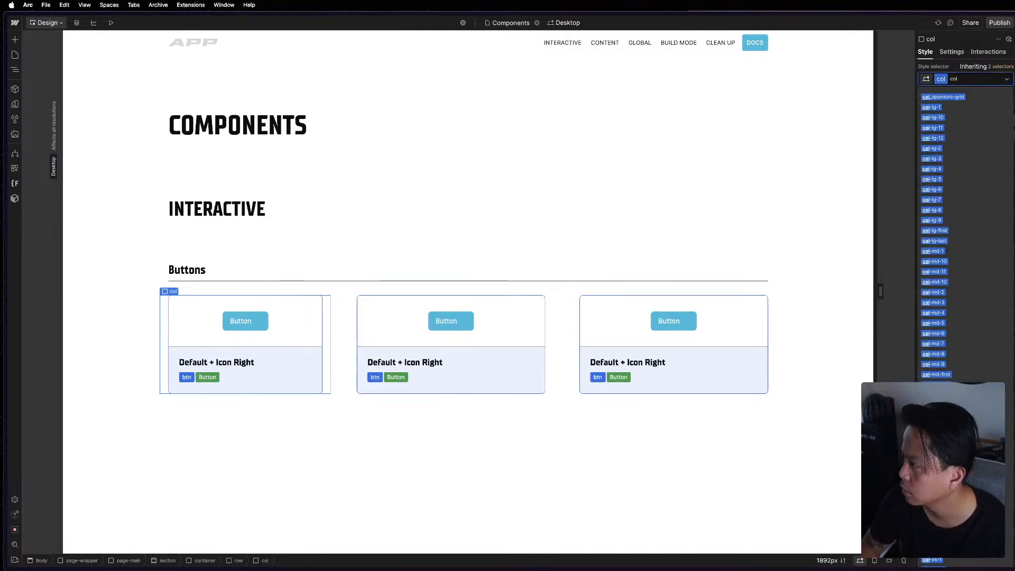
text(-lg-4)
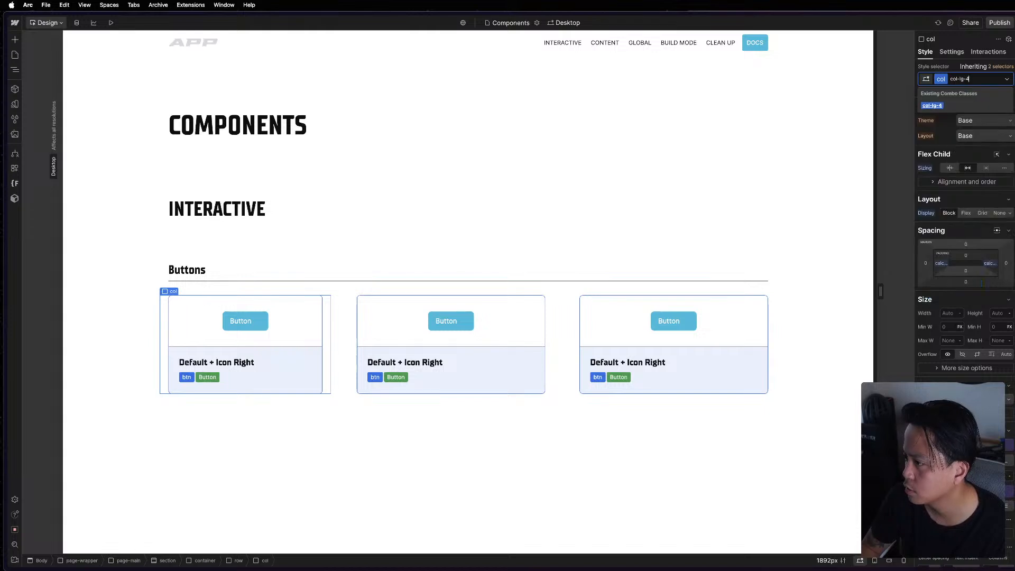
key(Return)
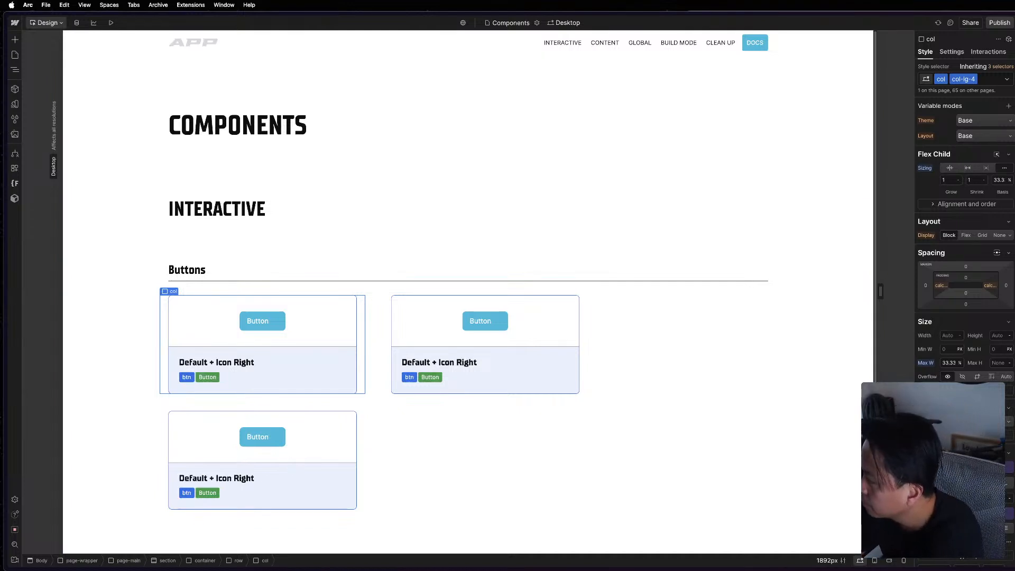
Open the reference project's Global Designer Custom Code embed in its code editor and look through the CSS.
key(super+grave)
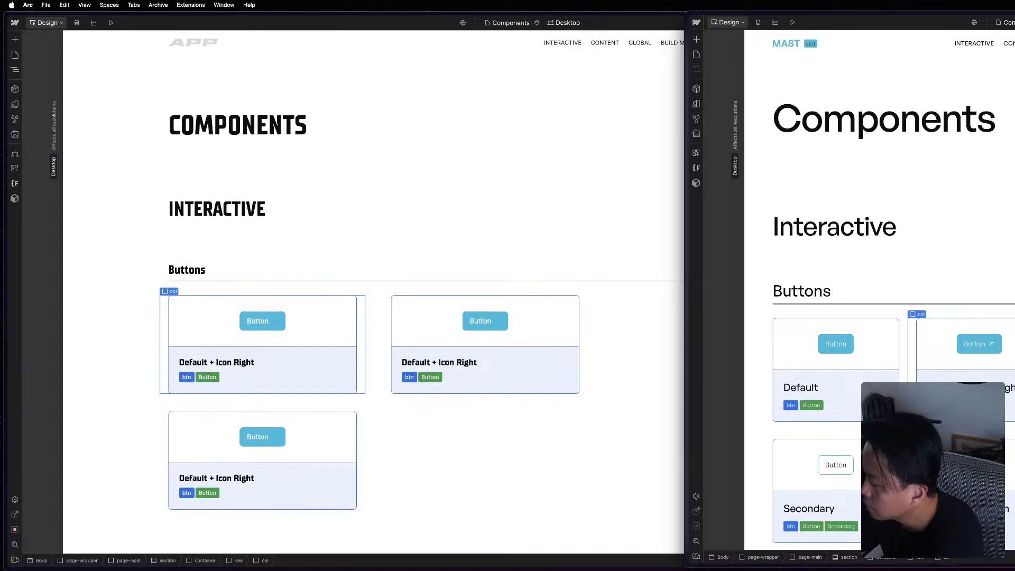
click(698, 69)
double_click(759, 74)
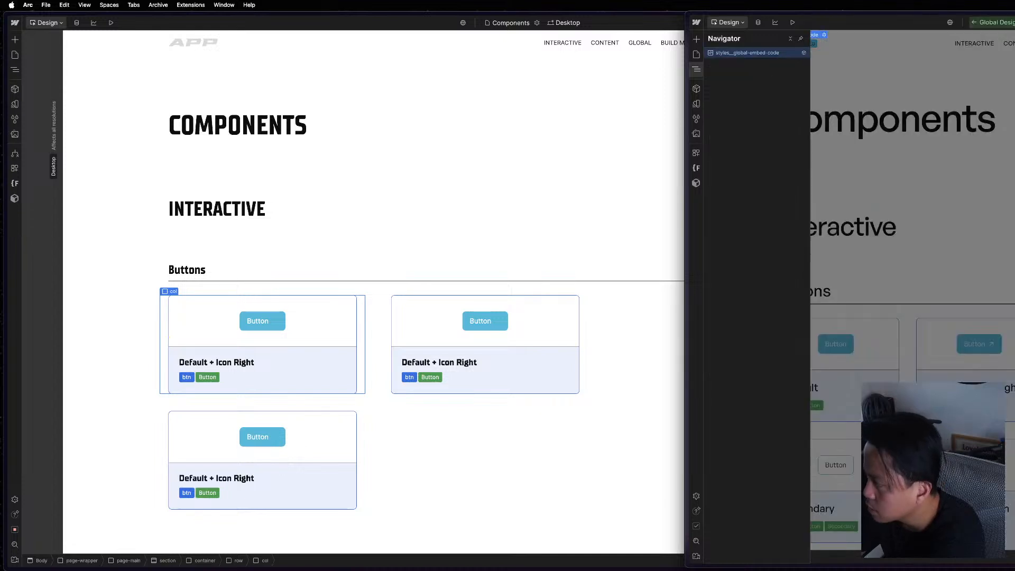
key(Return)
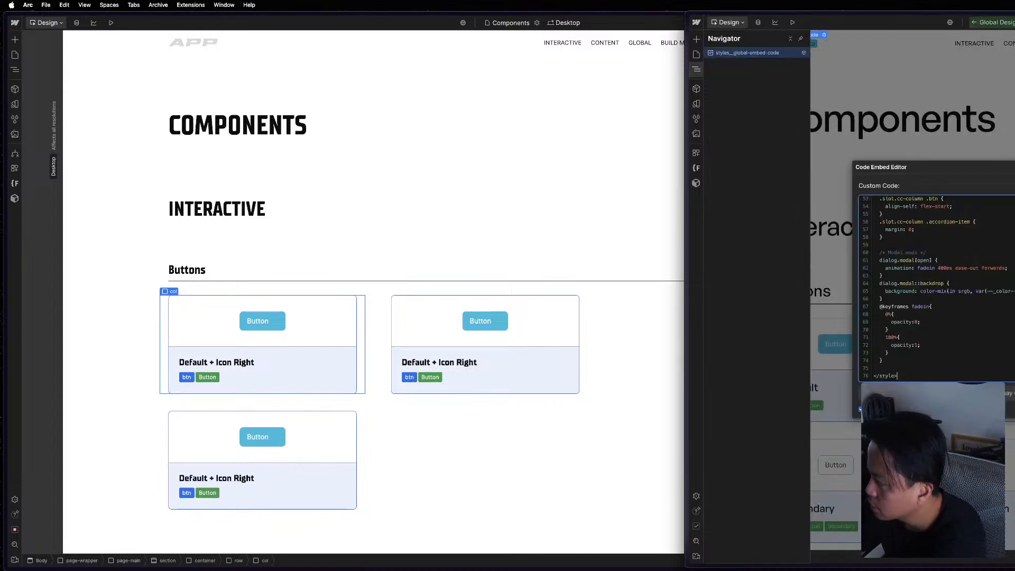
scroll(981, 325, up, 10)
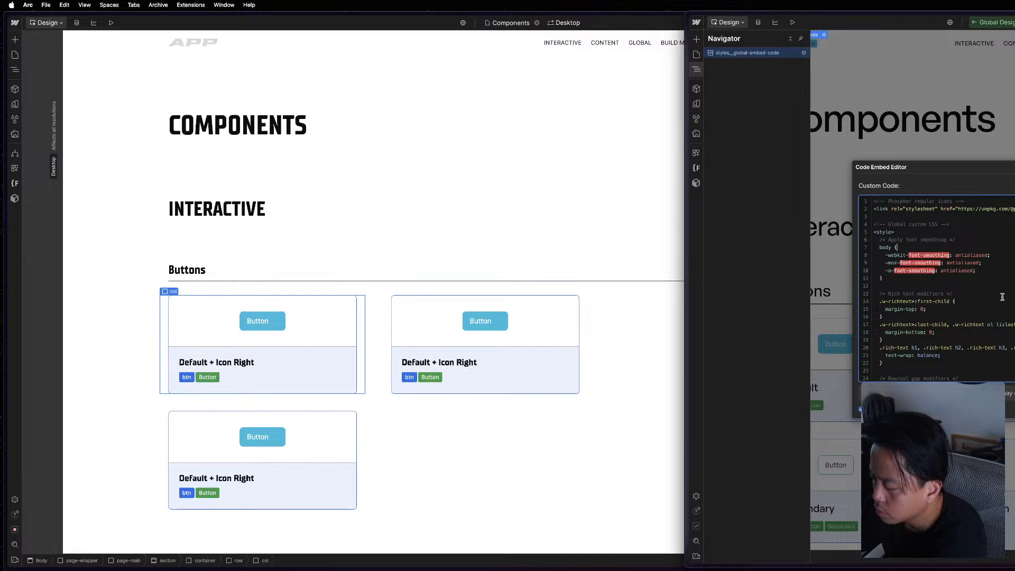
scroll(1002, 299, down, 2)
click(526, 183)
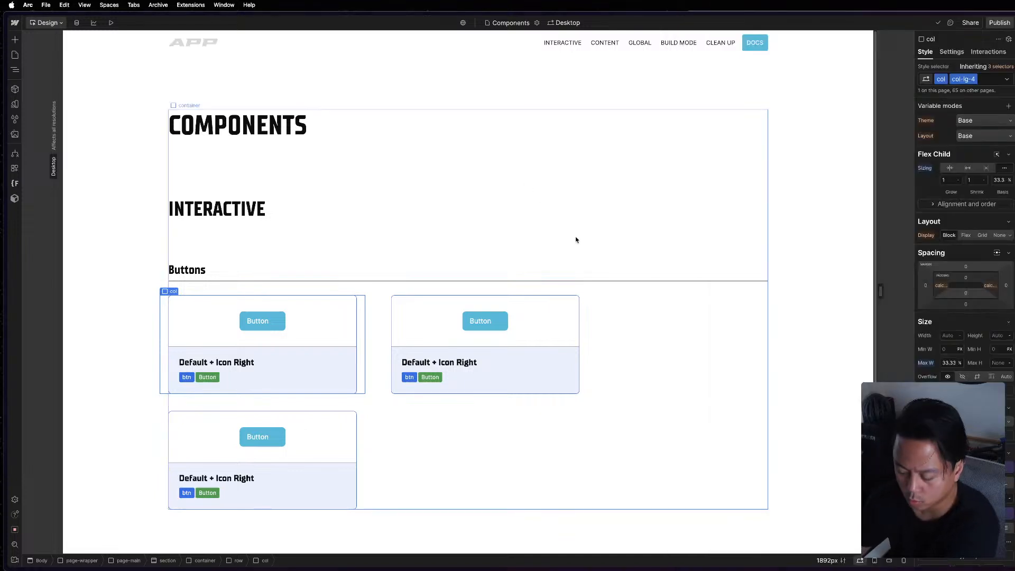
key(super+minus)
key(super+equal)
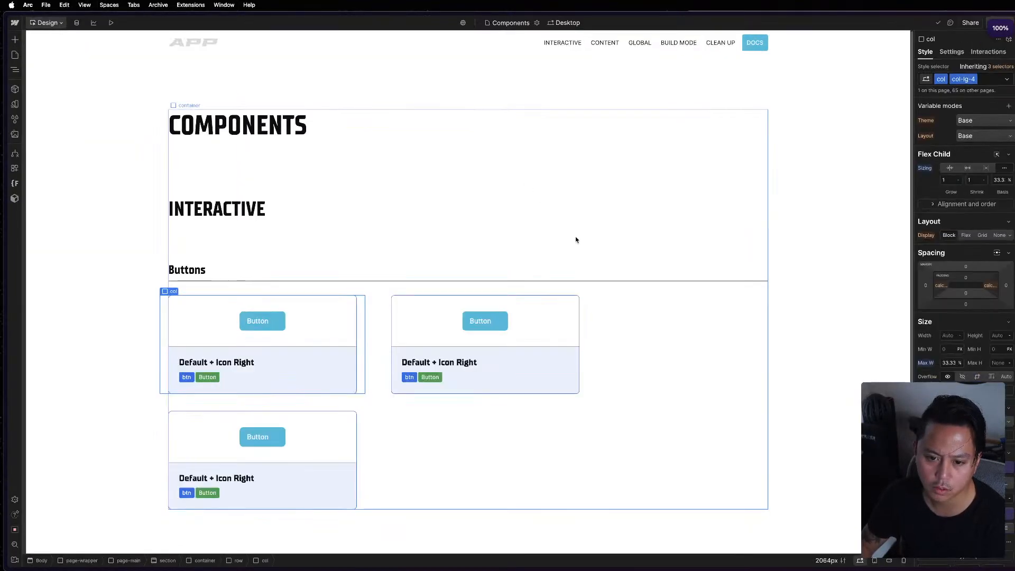
key(super+minus)
key(super+equal)
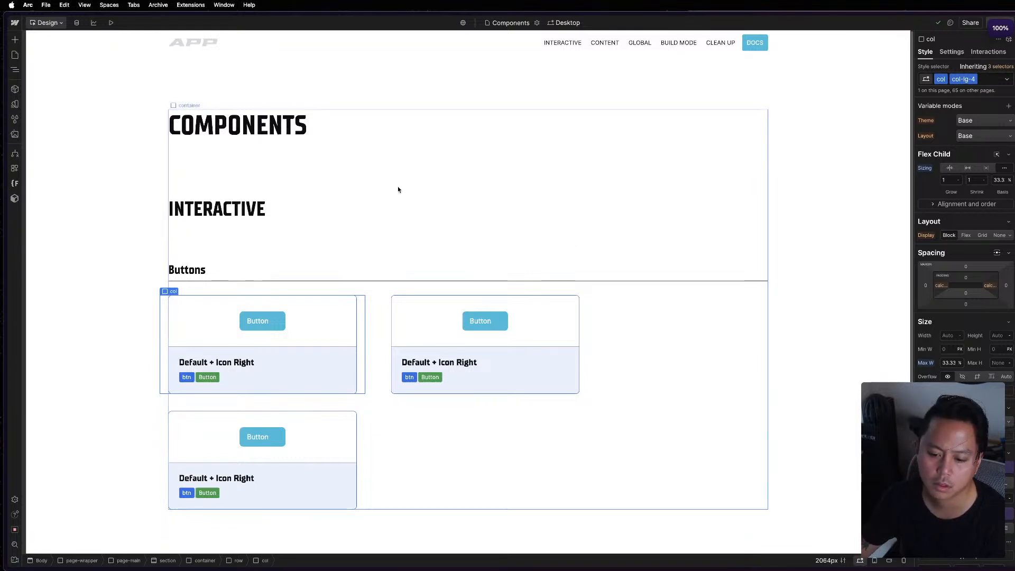
Reopen the project's Components page in a narrower window beside the reference project's code editor.
mouse_move(5, 29)
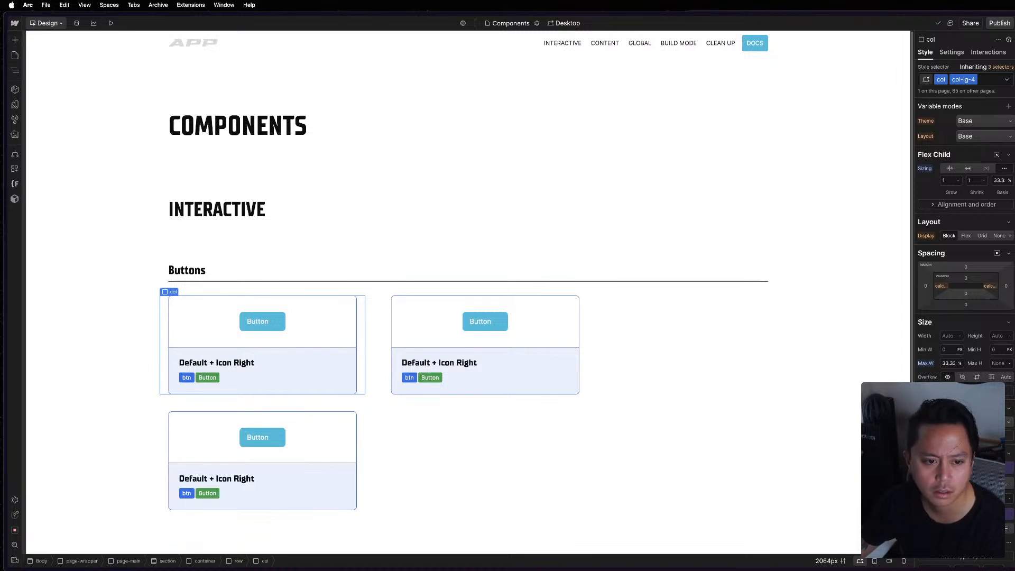
click(14, 25)
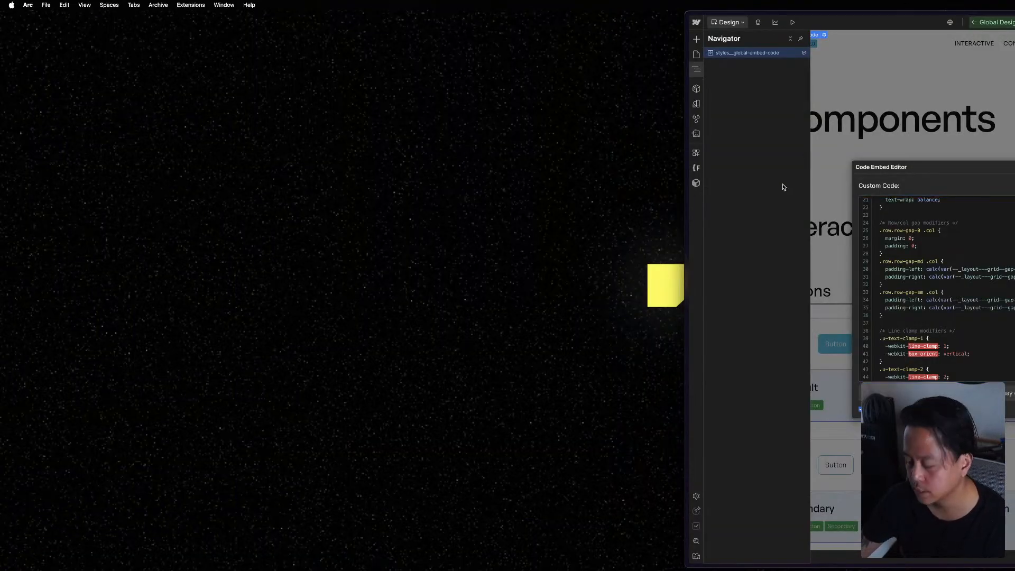
key(super+t)
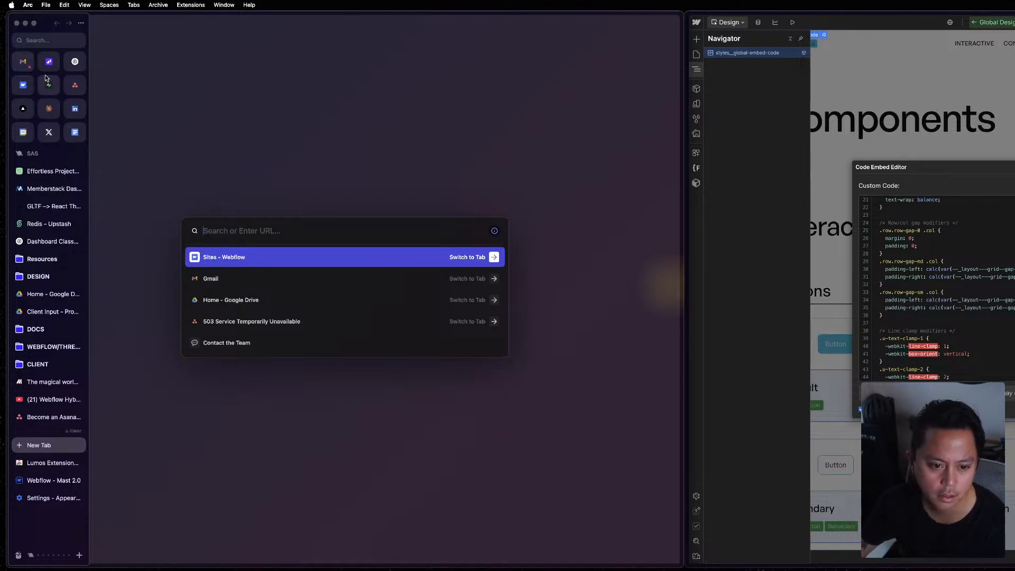
click(23, 85)
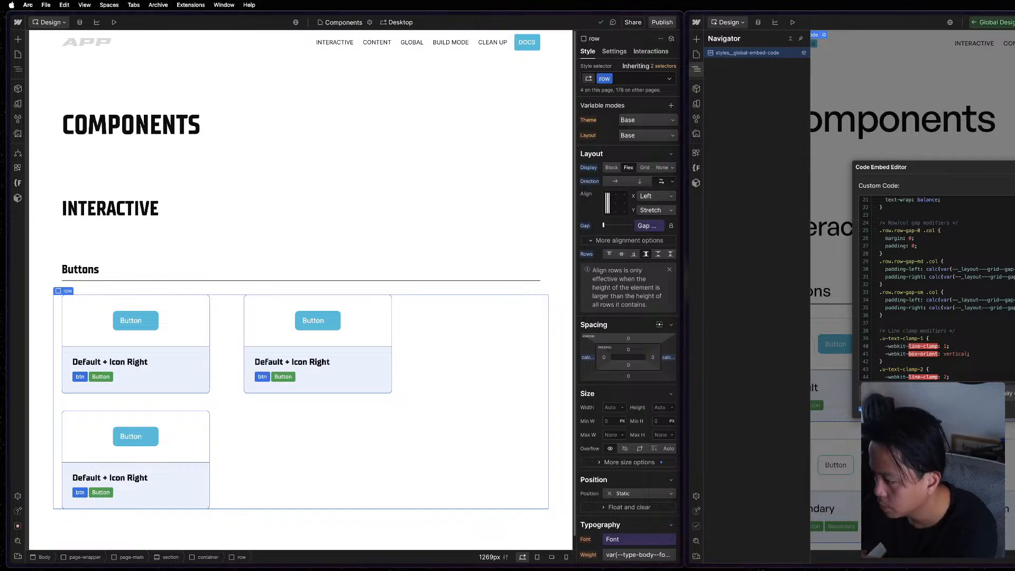
scroll(955, 338, up, 5)
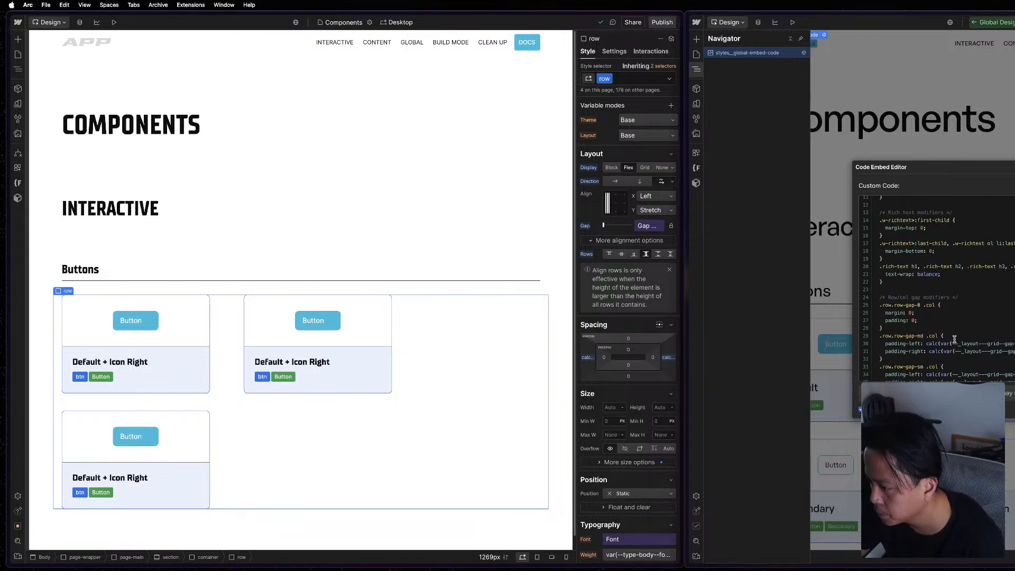
Edit the Global Designer Custom Code component on the project's Components page and open its embed in the code editor.
click(17, 68)
click(56, 74)
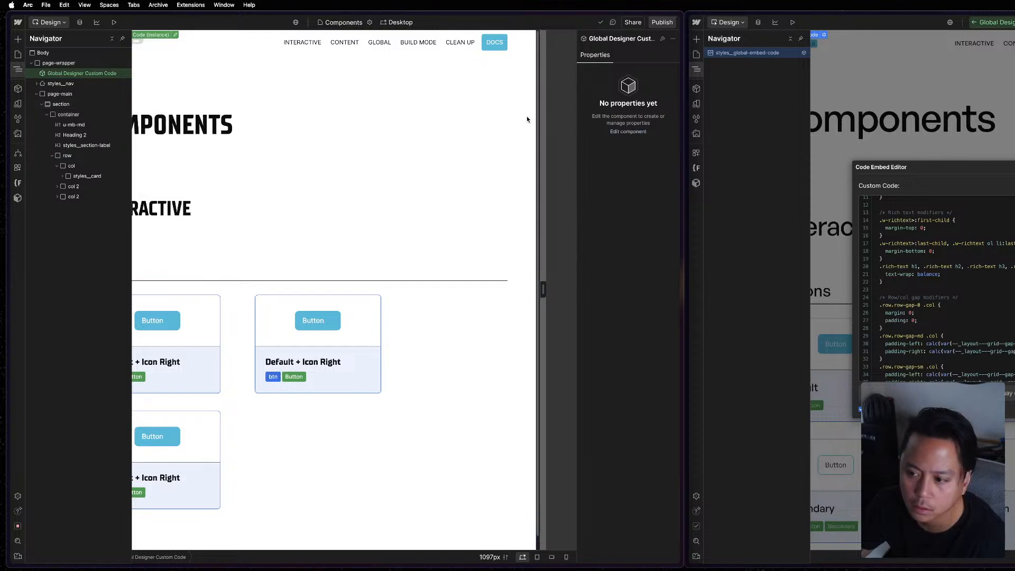
double_click(73, 74)
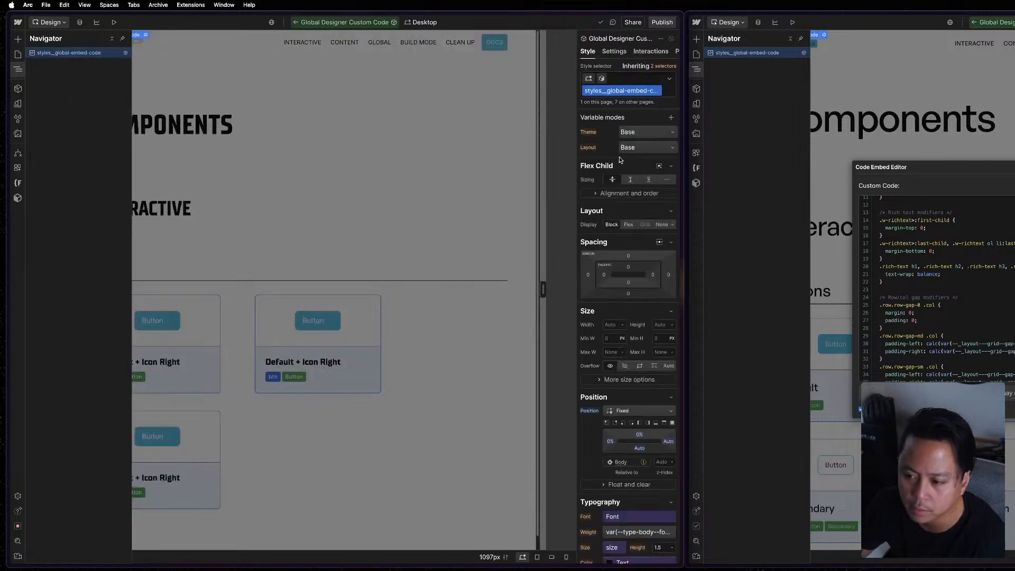
click(615, 51)
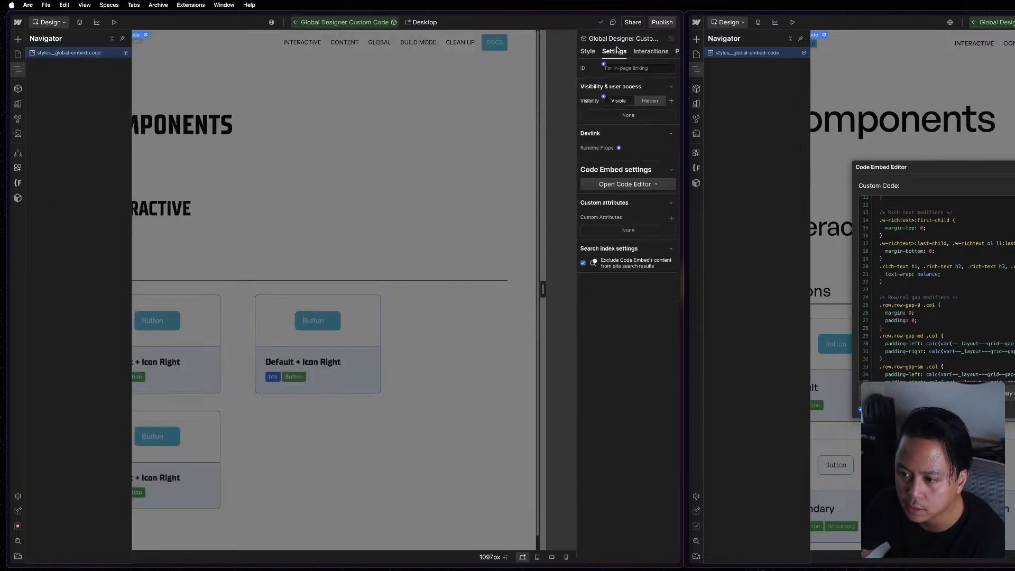
click(637, 185)
scroll(376, 319, up, 4)
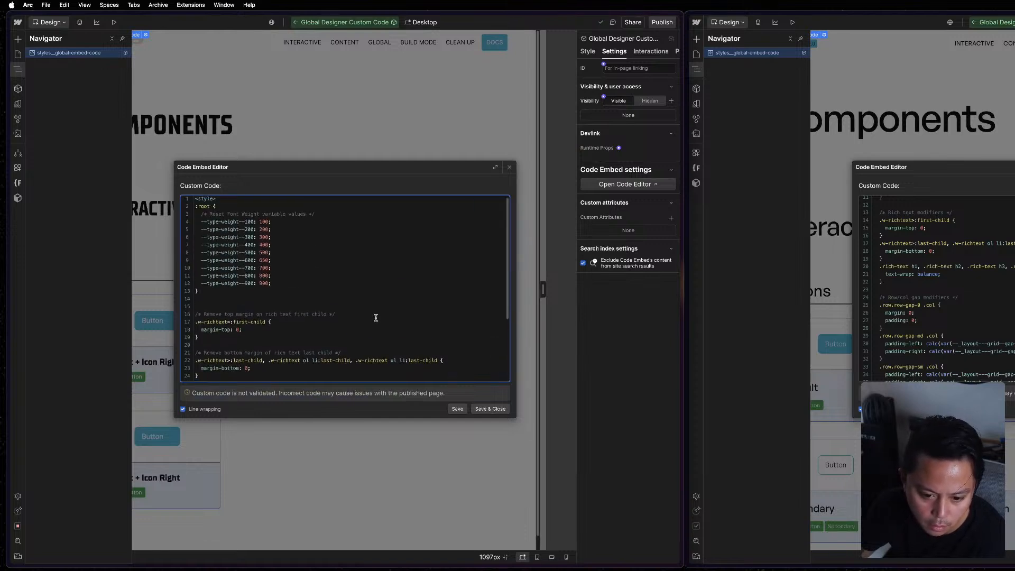
Copy the Row/col gap modifiers CSS from the reference embed and paste it below the rich text last-child rule in the project's embed.
scroll(376, 316, down, 4)
scroll(876, 361, down, 3)
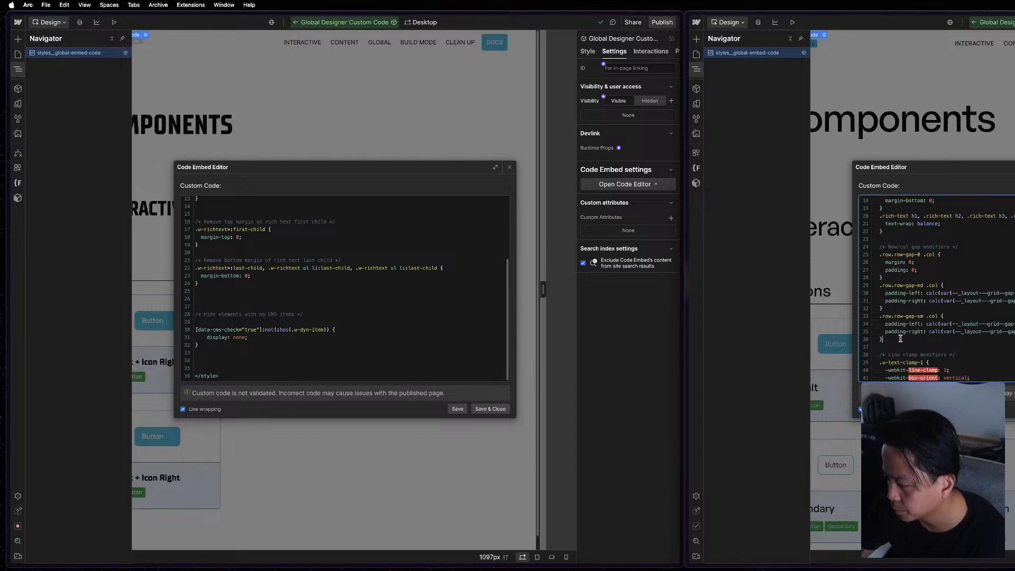
drag(900, 341, 864, 250)
click(418, 314)
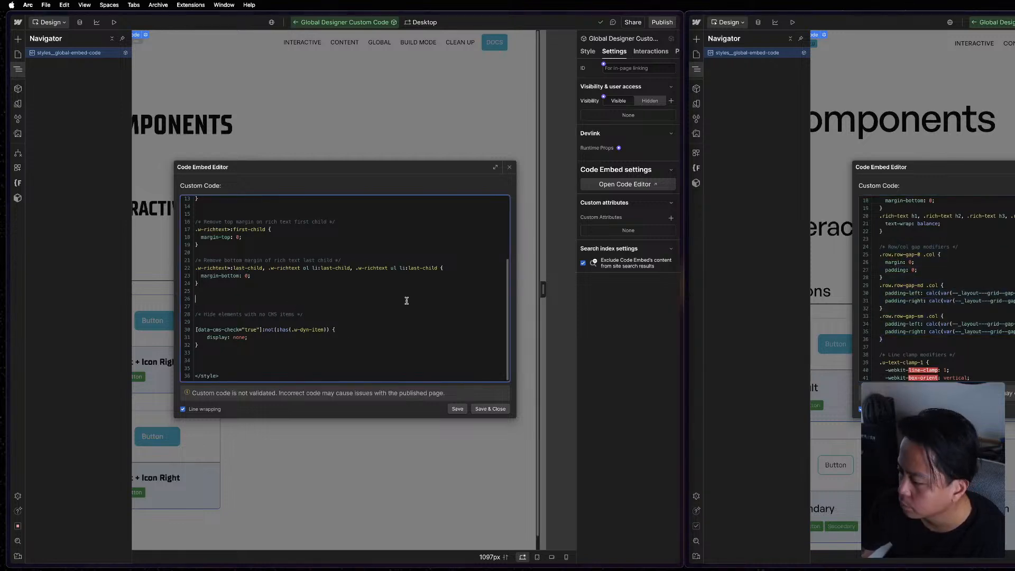
scroll(985, 315, down, 5)
scroll(291, 320, up, 5)
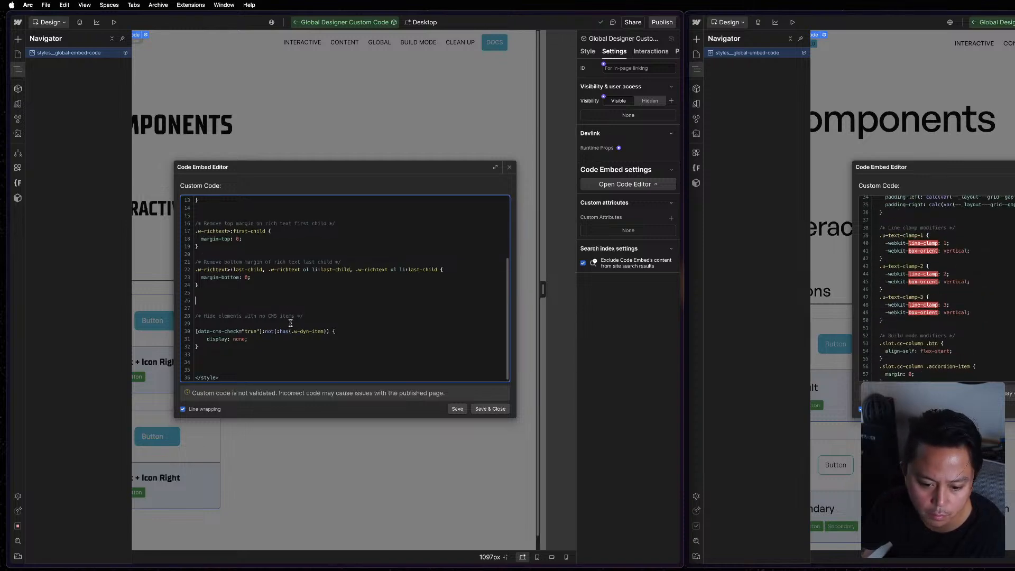
scroll(290, 318, down, 2)
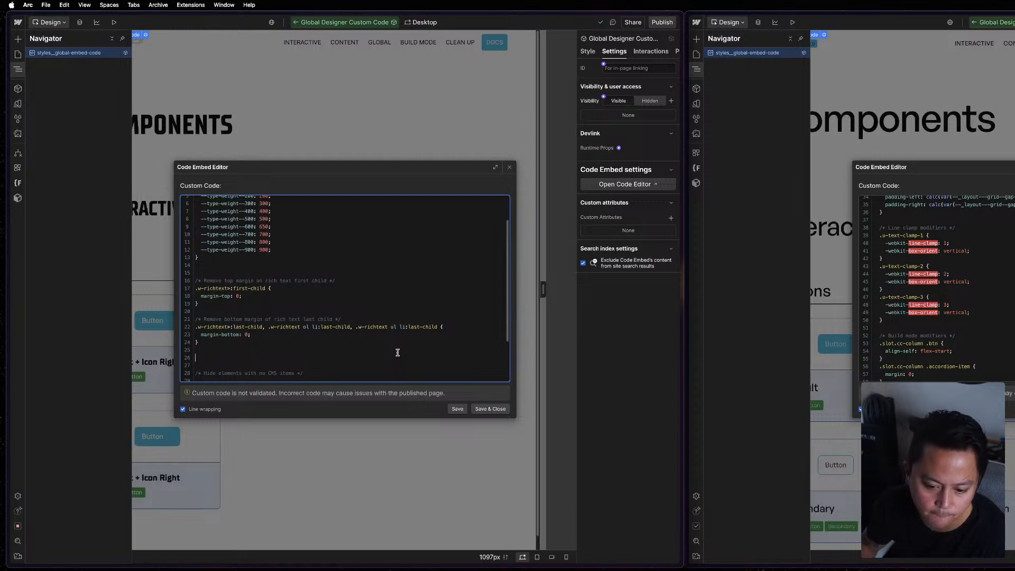
key(cmd+v)
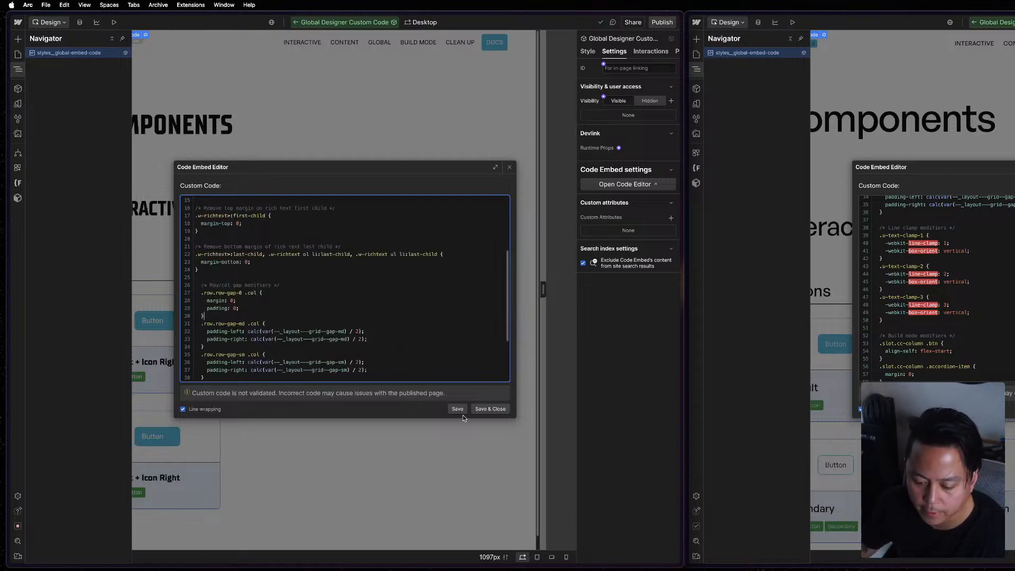
Save and close the project's code embed, and close the reference's embed editor and leave its component.
click(491, 410)
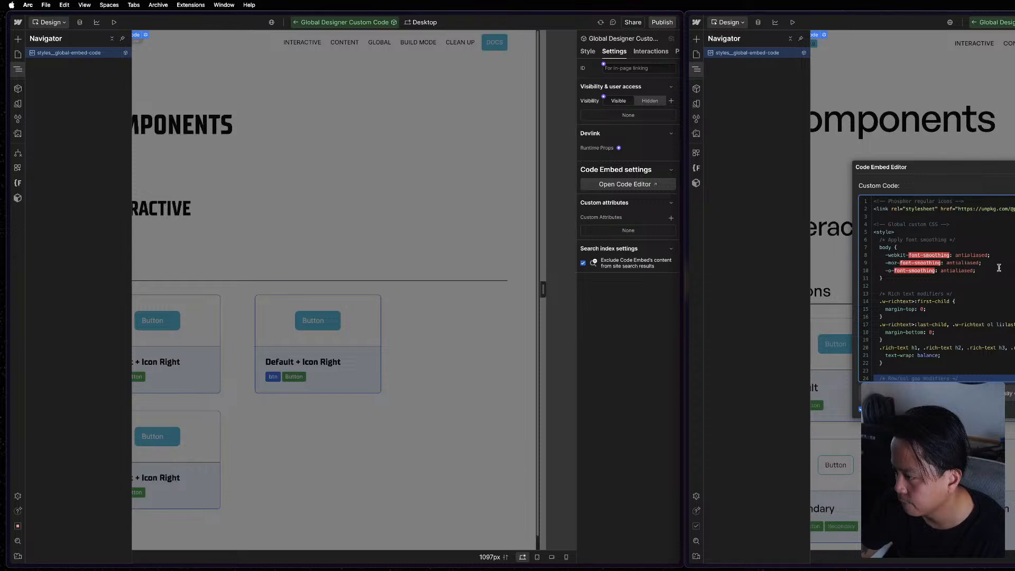
drag(995, 272, 842, 249)
click(954, 293)
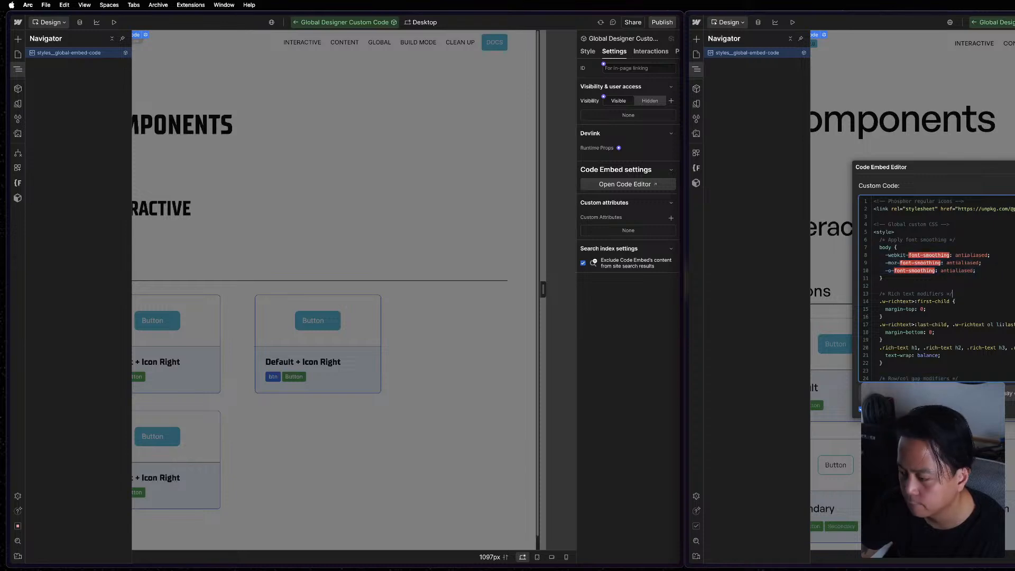
key(Escape)
key(Escape)
key(Escape)
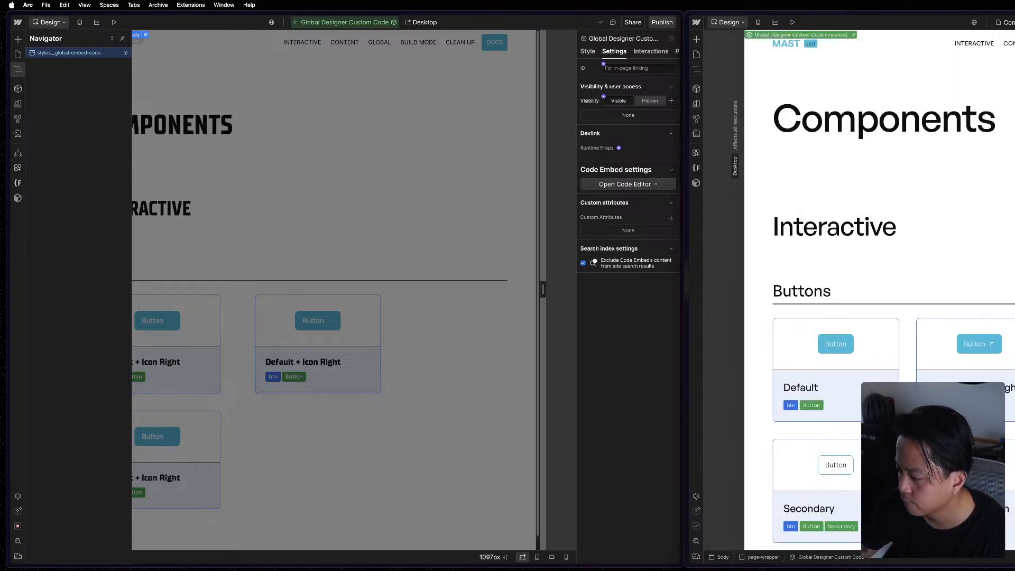
Examine the card columns inside the reference page's Buttons row in its element tree.
click(1013, 370)
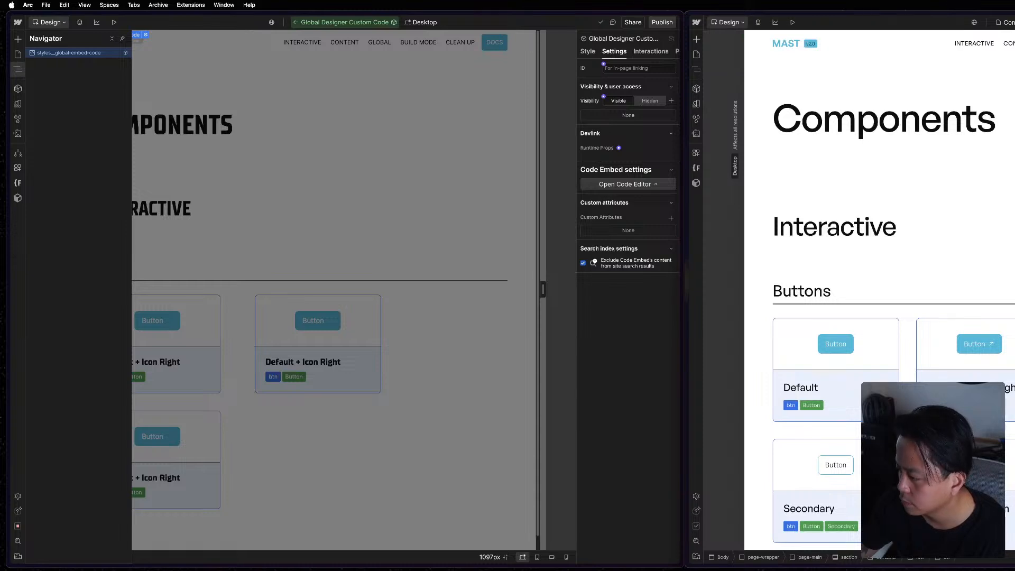
key(z)
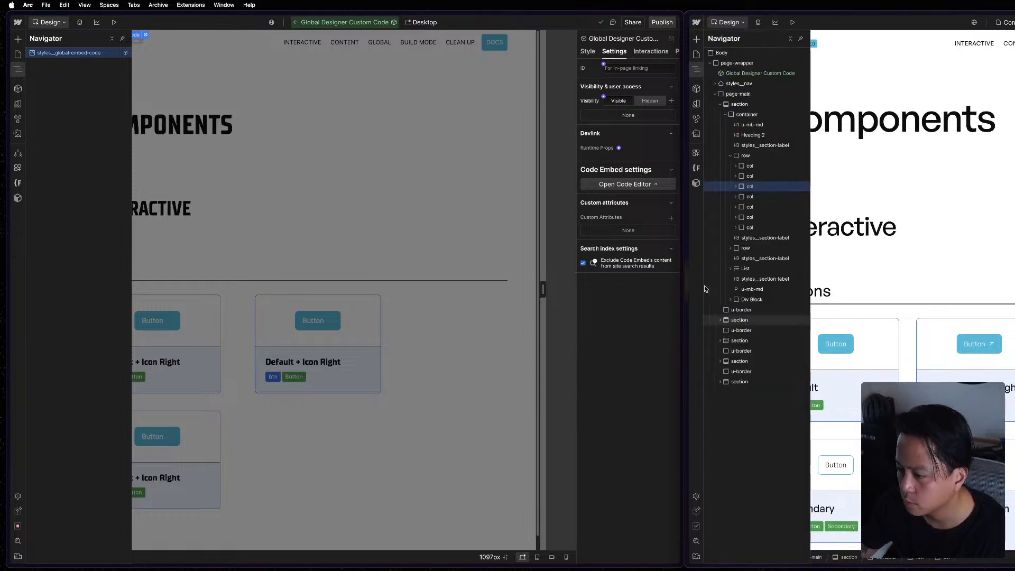
click(777, 197)
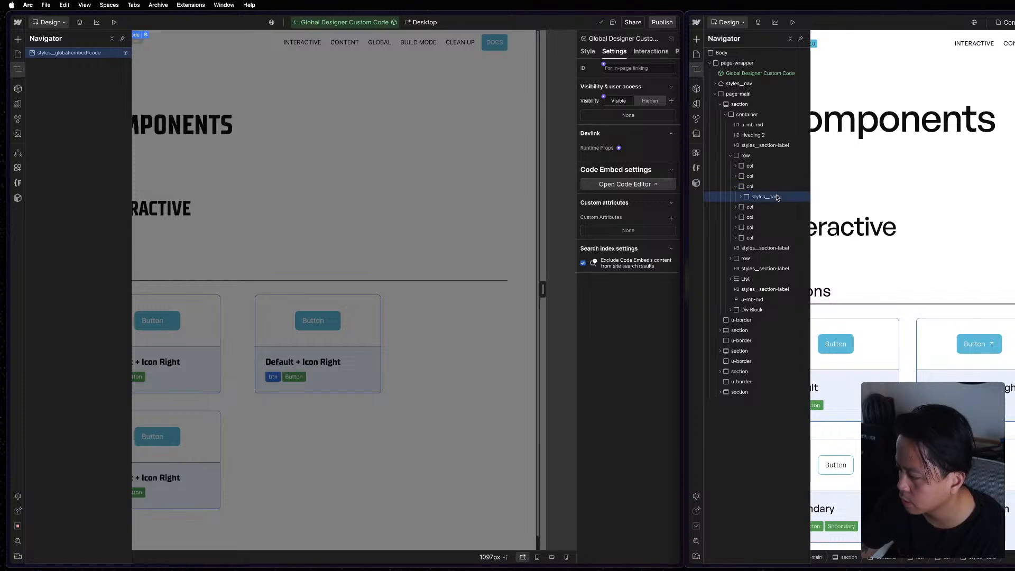
click(767, 178)
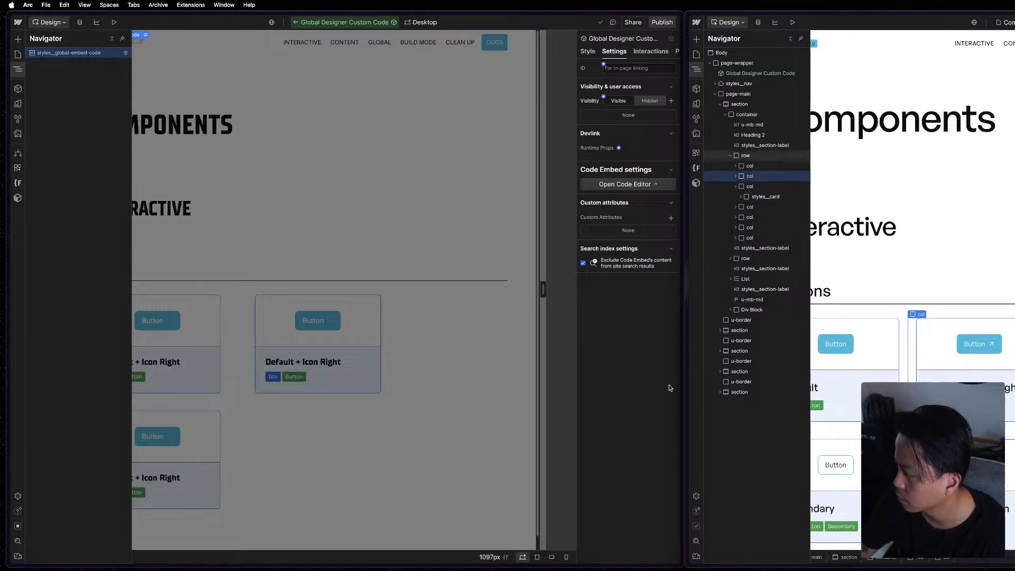
Leave the project's Global Designer Custom Code component and replace the second Buttons column's classes with col.
click(423, 377)
click(377, 367)
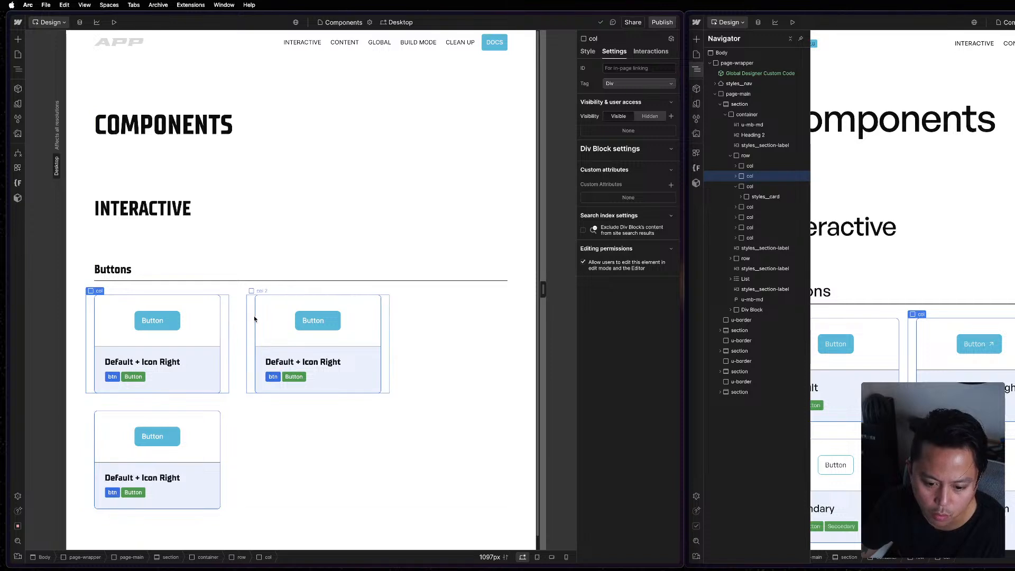
key(super+Return)
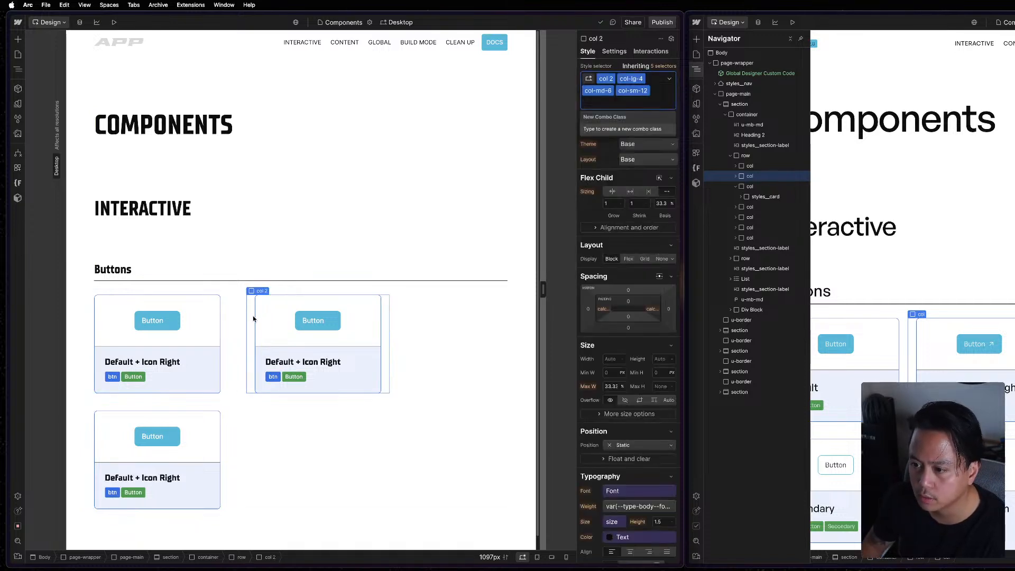
key(BackSpace)
key(BackSpace)
key(BackSpace)
key(BackSpace)
text(col)
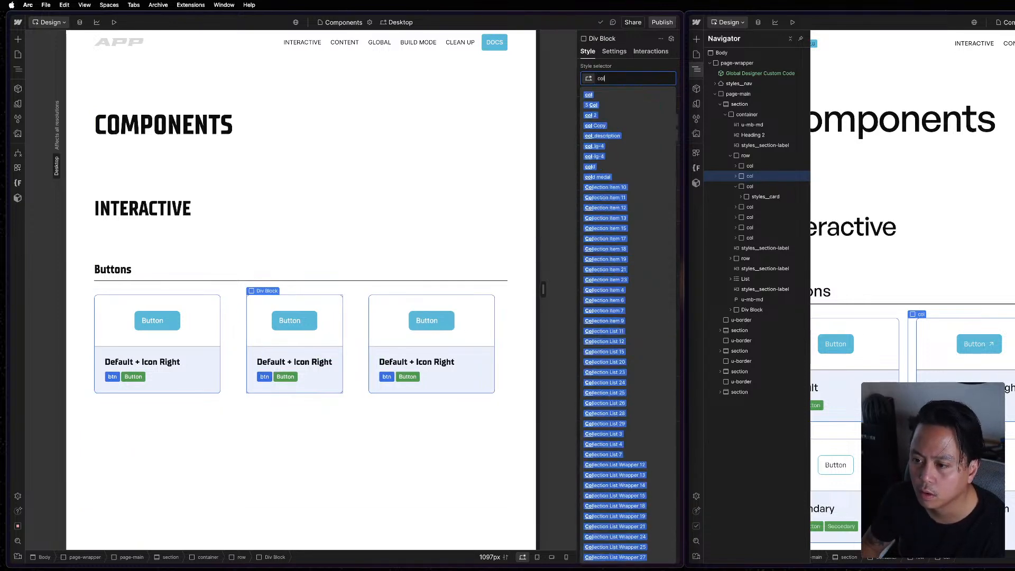
key(Return)
Add the col-lg-4 combo class to the second column of the project's Buttons row.
key(super+Return)
text(col)
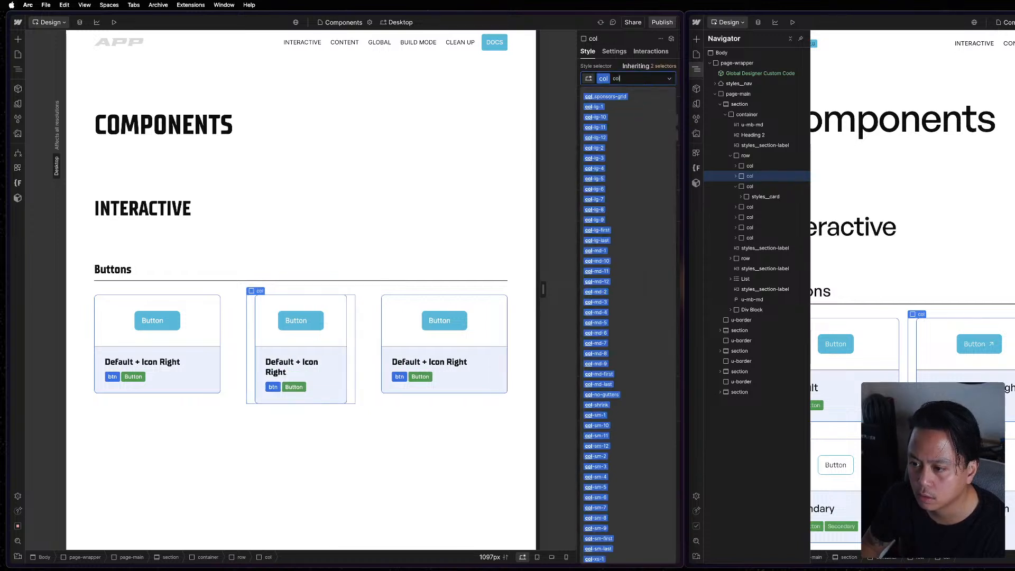
text(-lg-4)
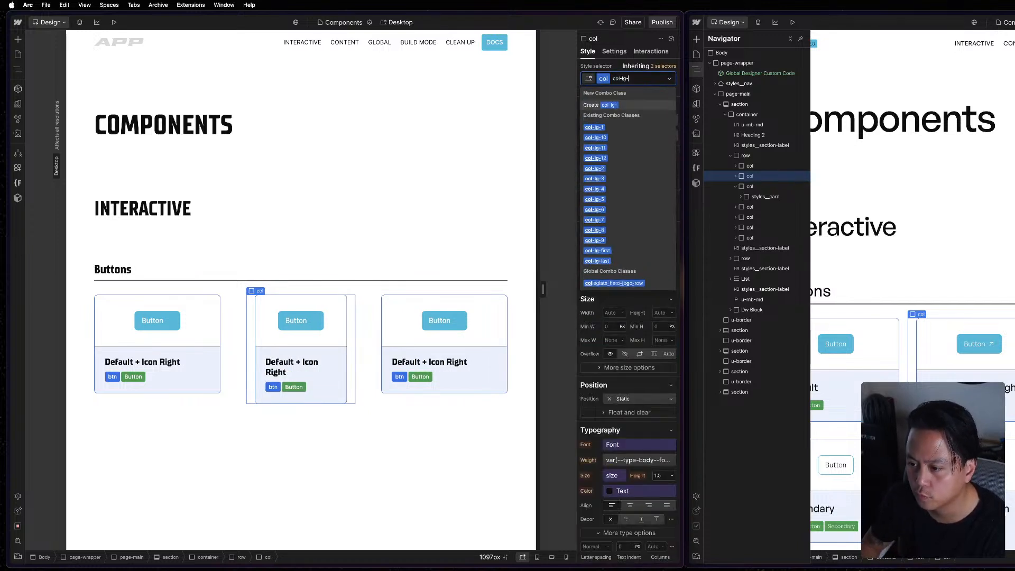
key(Return)
key(super+Return)
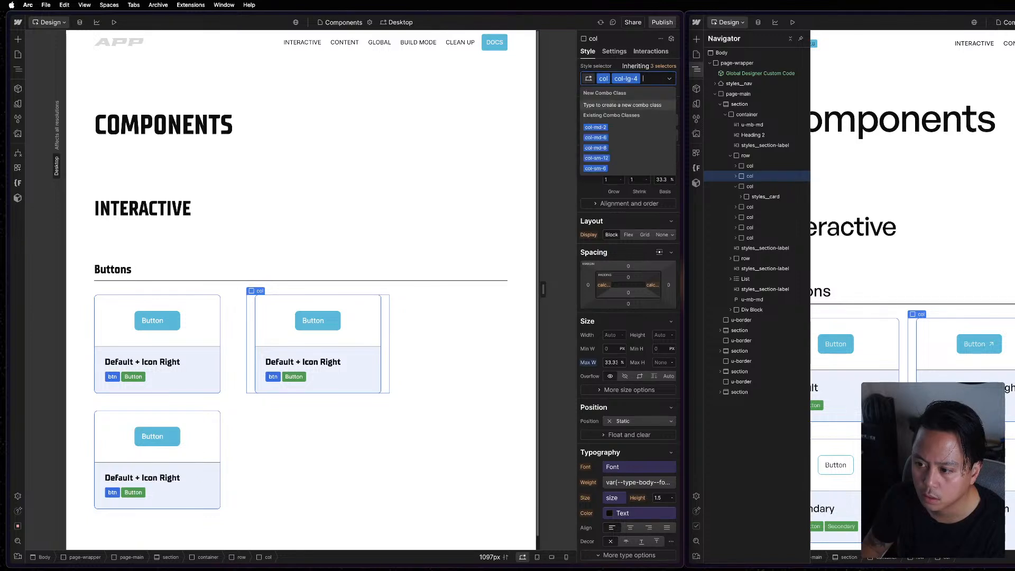
key(Escape)
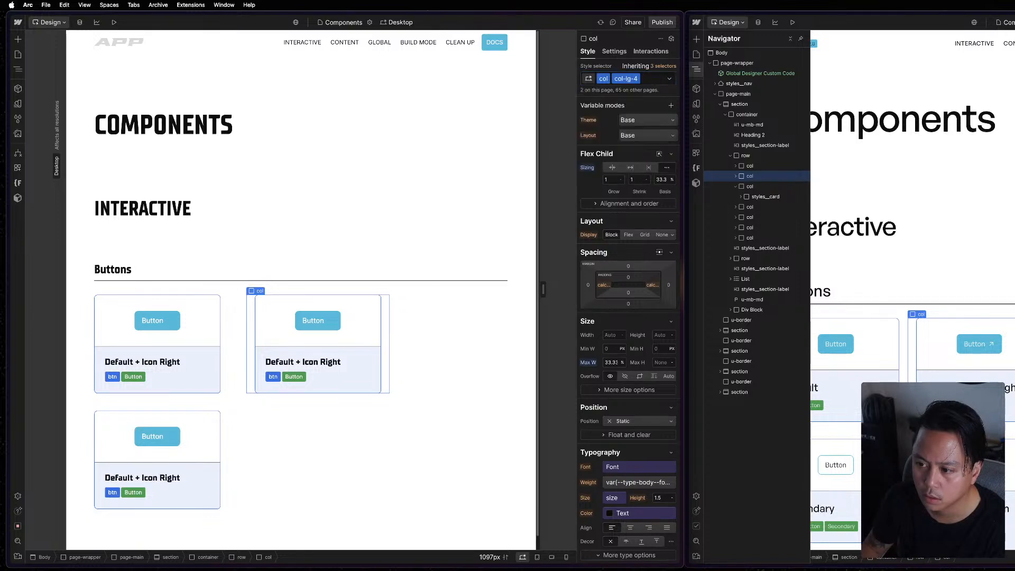
Replace all classes on the third column of the project's Buttons row with col.
click(224, 435)
key(super+Return)
key(BackSpace)
key(BackSpace)
key(BackSpace)
key(BackSpace)
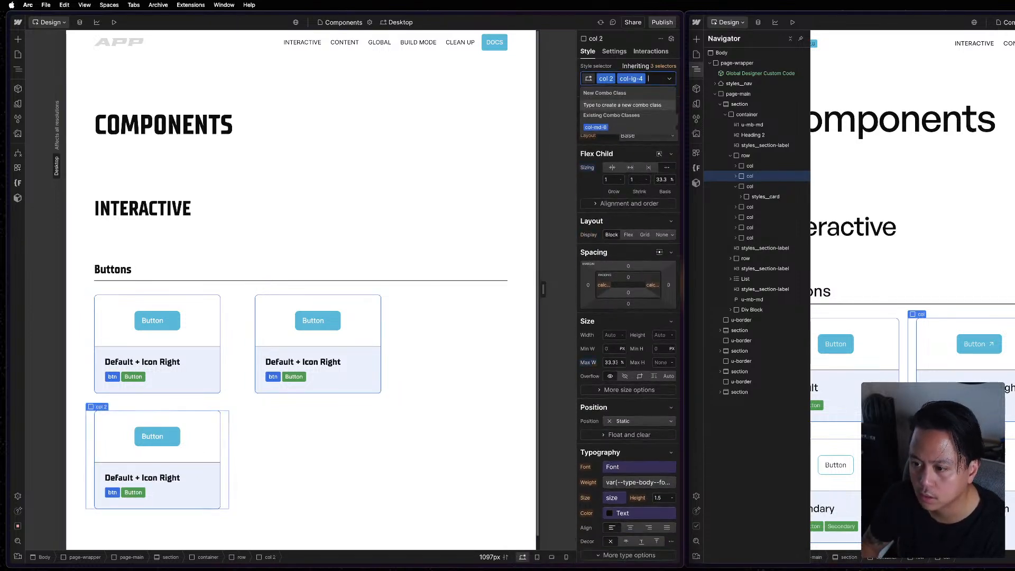
text(col)
key(Return)
Add the col-lg-4 combo class to the third column of the project's Buttons row.
key(super+Return)
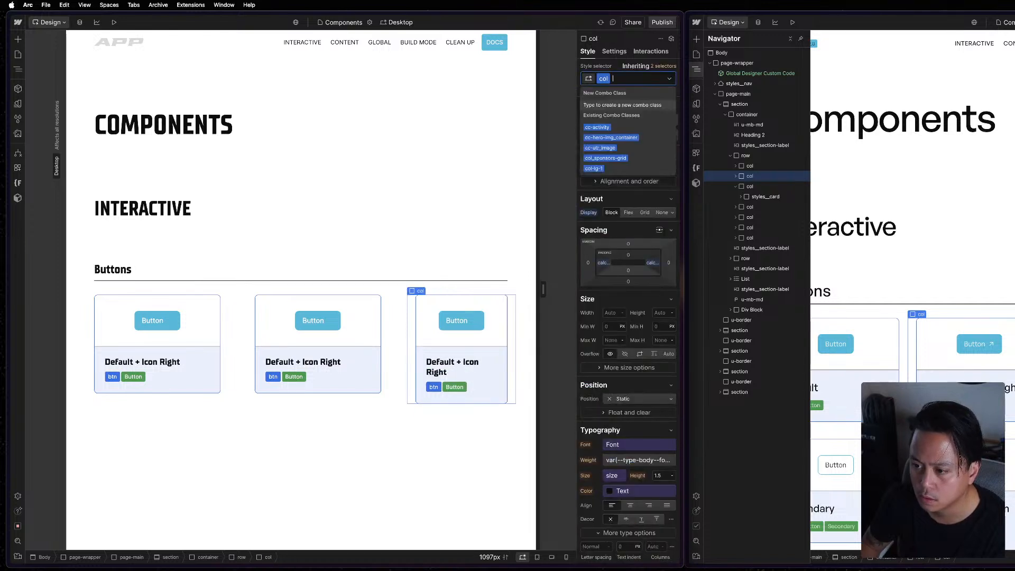
text(col-lg)
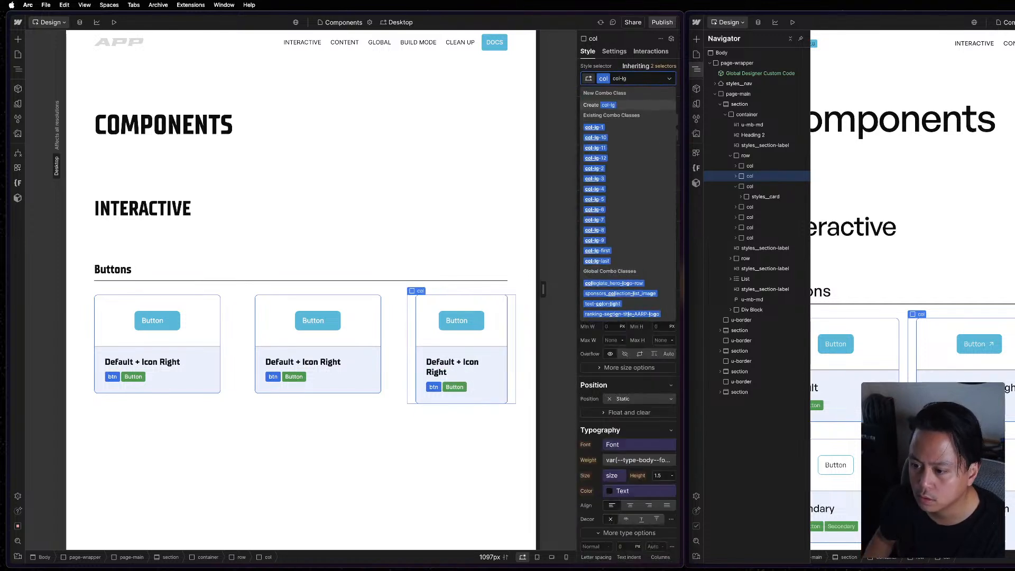
key(BackSpace)
key(BackSpace)
key(BackSpace)
key(BackSpace)
key(BackSpace)
key(BackSpace)
text(col-lg-4)
key(Return)
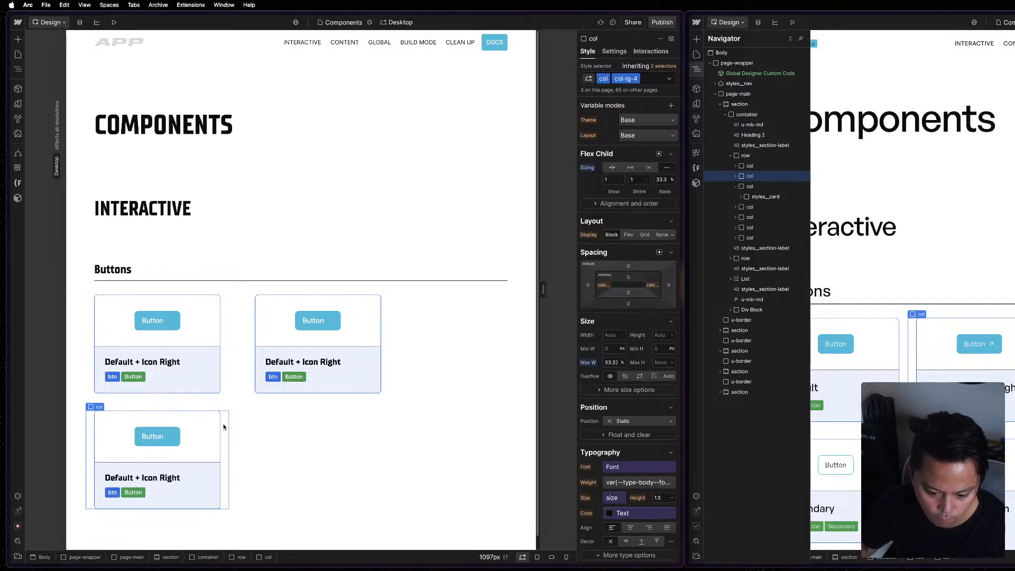
Select the reference's Buttons row for comparison and examine the custom left margin formula on the project's row.
click(906, 355)
key(z)
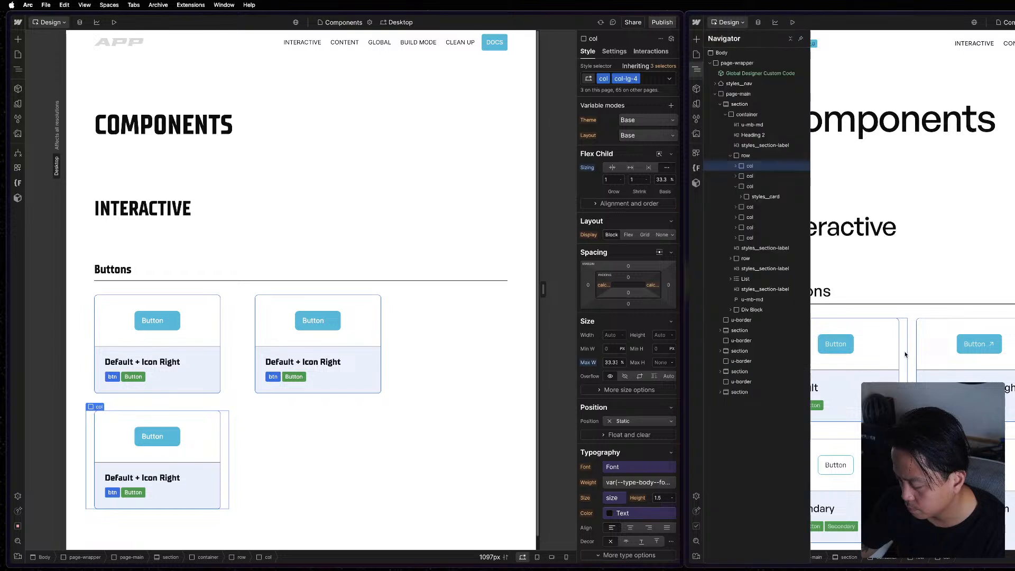
click(769, 154)
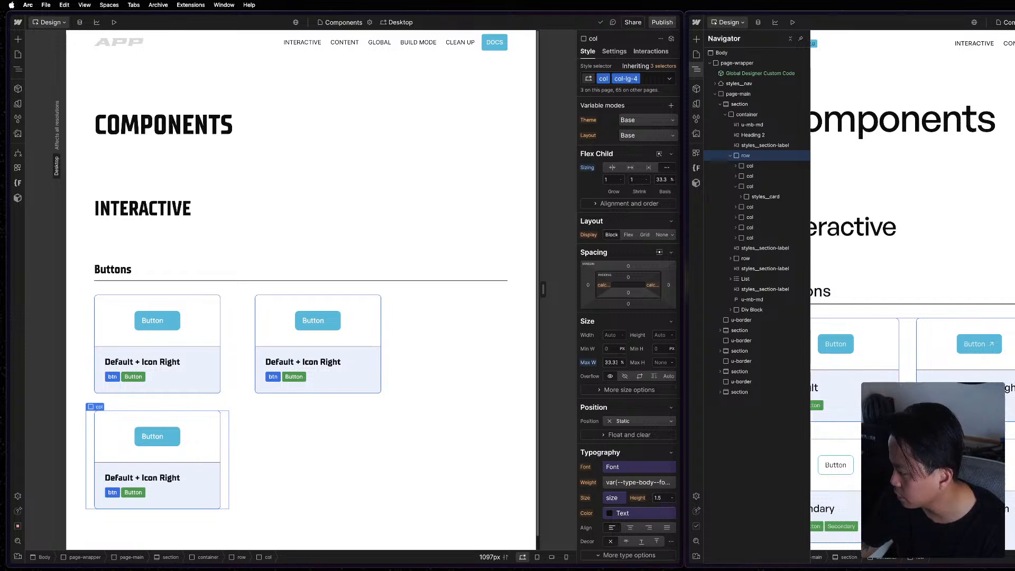
click(410, 404)
click(589, 358)
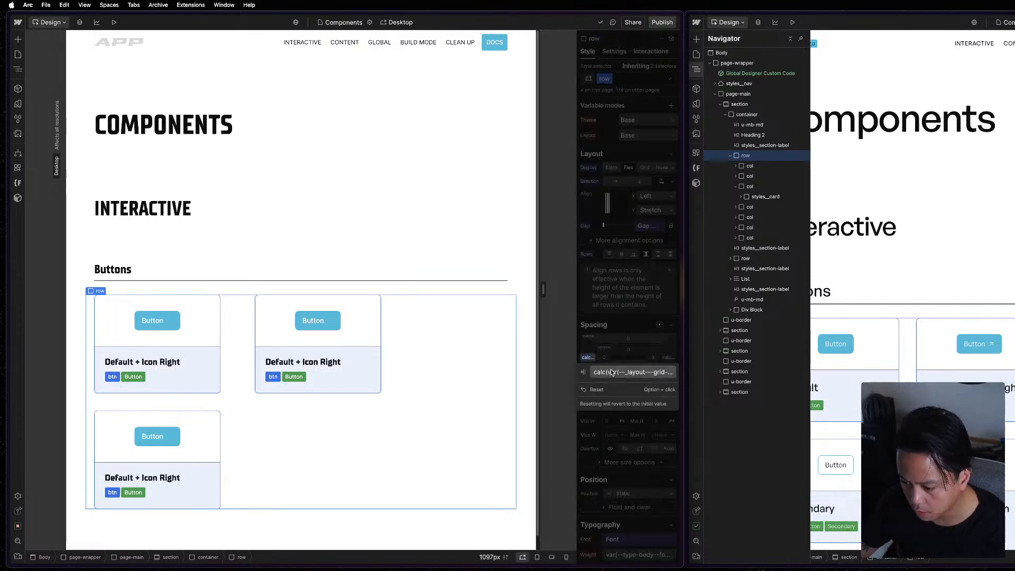
triple_click(655, 415)
click(654, 415)
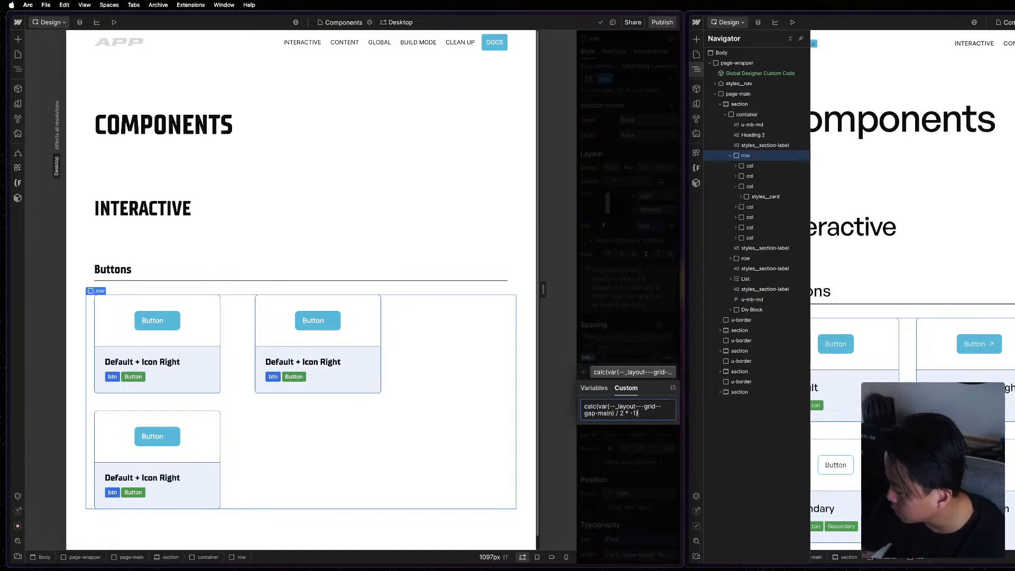
click(684, 284)
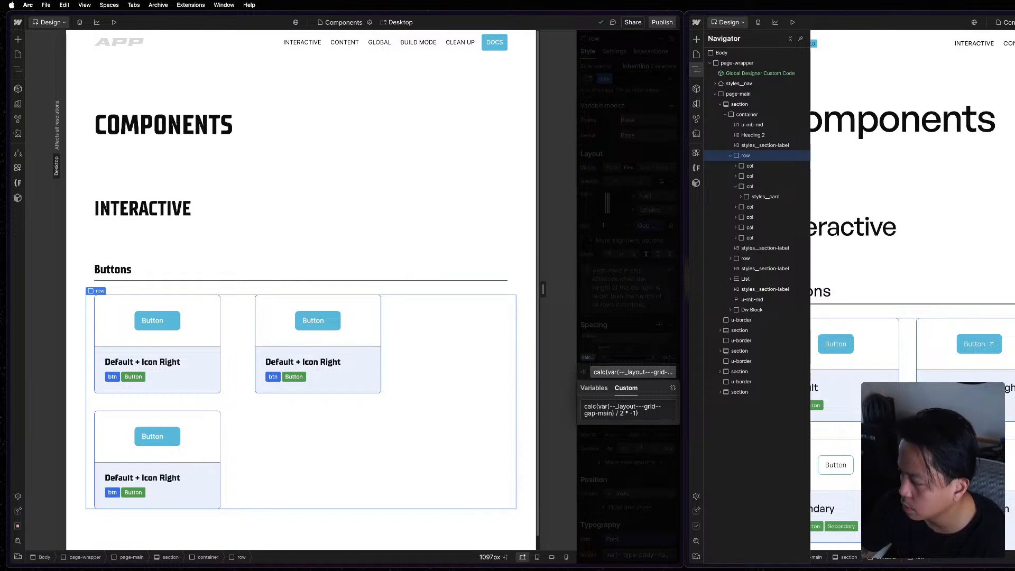
Copy the CSS of the Gap Main grid variable from the project's Layout variables.
click(18, 109)
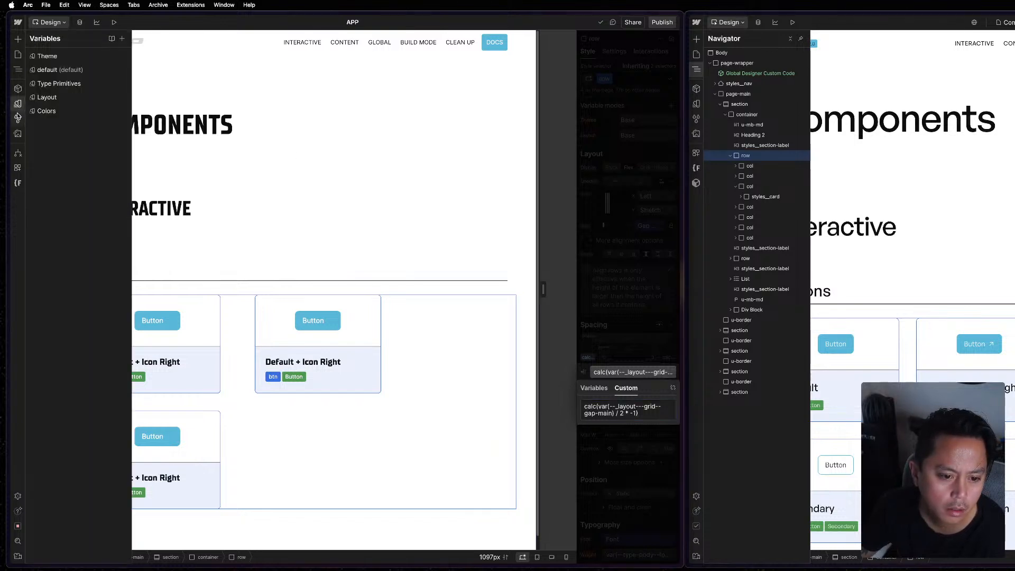
click(68, 98)
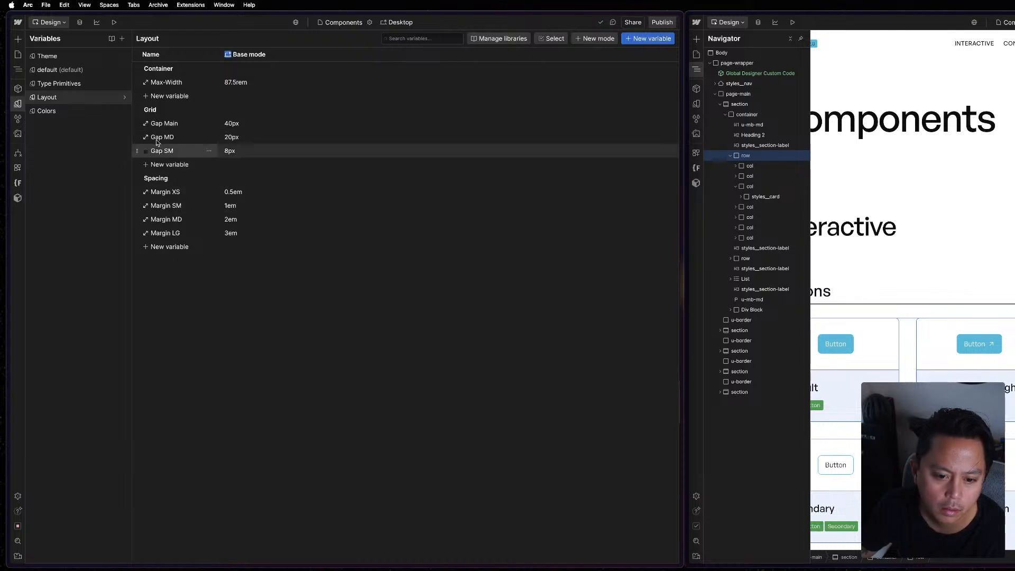
click(209, 123)
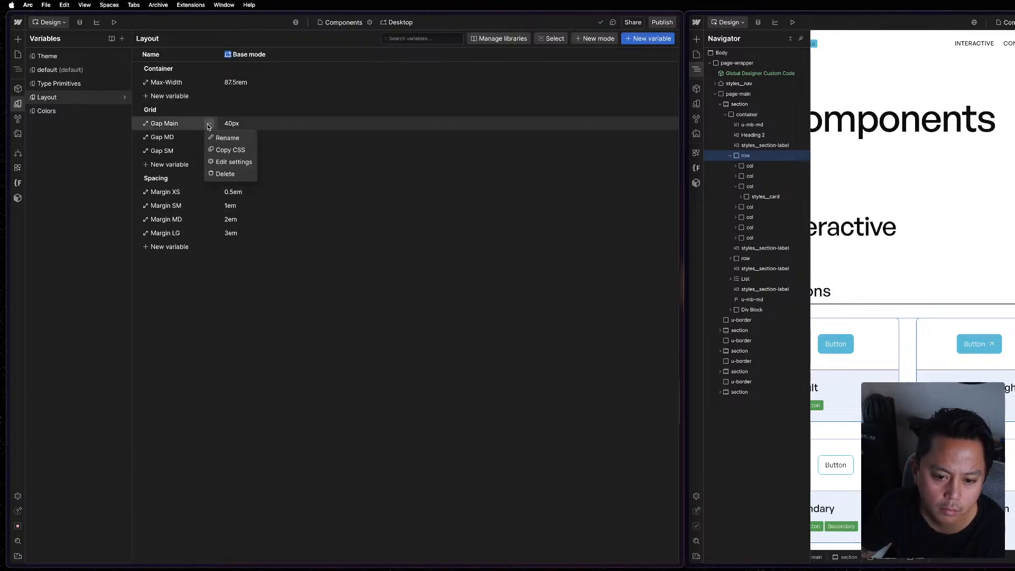
click(224, 151)
key(Escape)
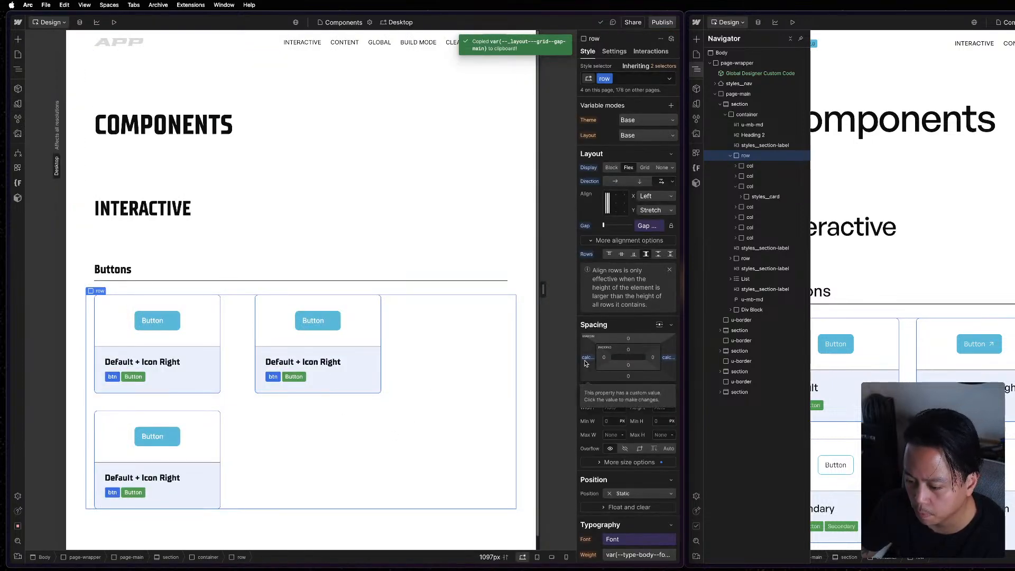
Paste the copied Gap Main variable into the row's left margin so it reads calc(var(--_layout---grid--gap-main) / 2 * -1).
click(666, 358)
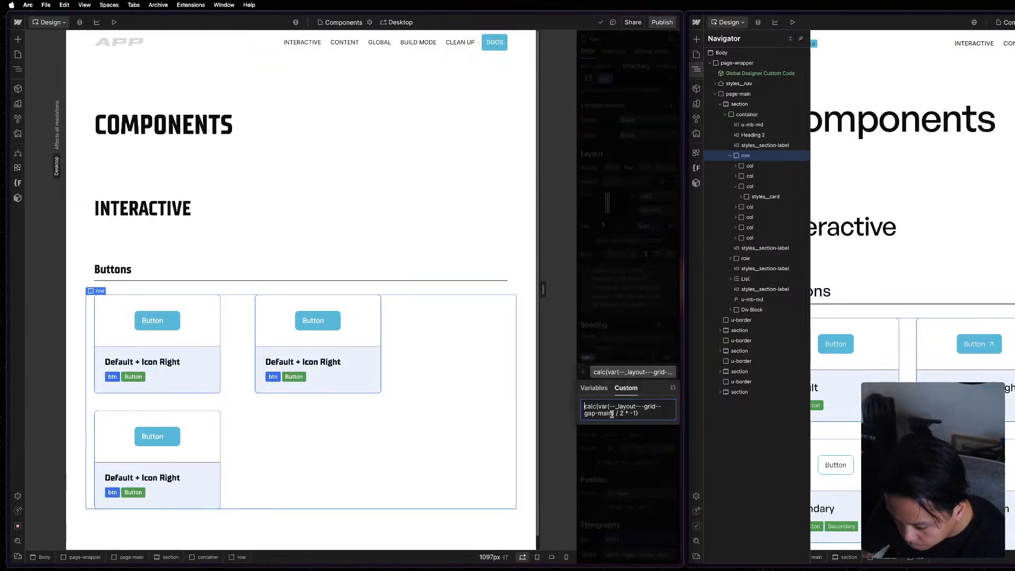
drag(613, 413, 599, 406)
key(super+v)
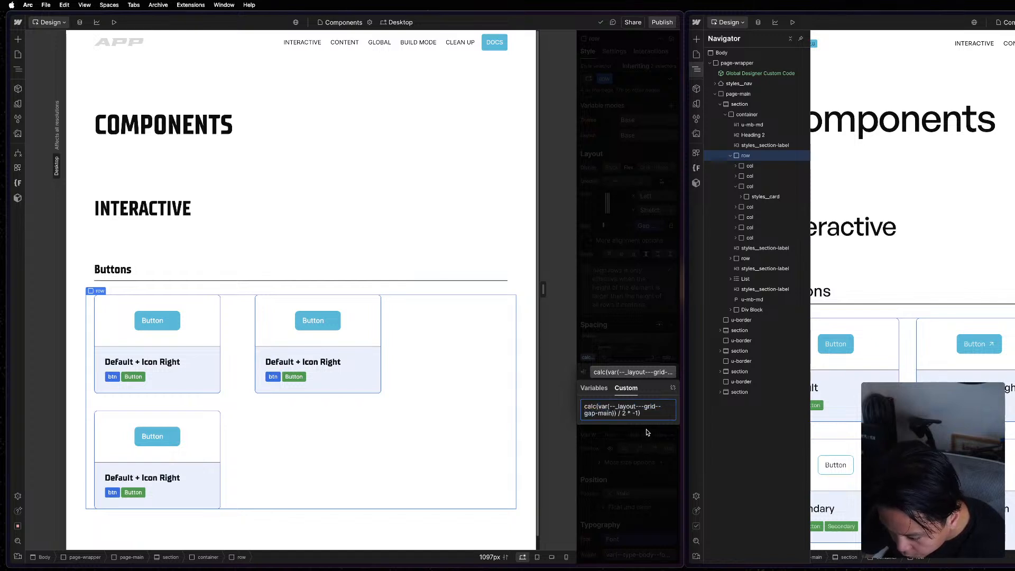
drag(614, 413, 602, 407)
click(614, 413)
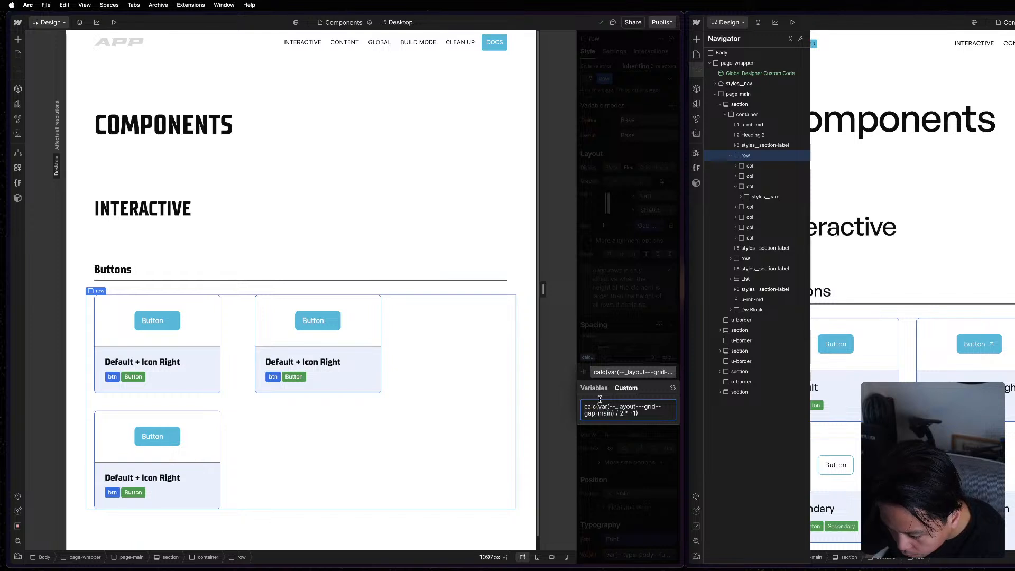
click(646, 358)
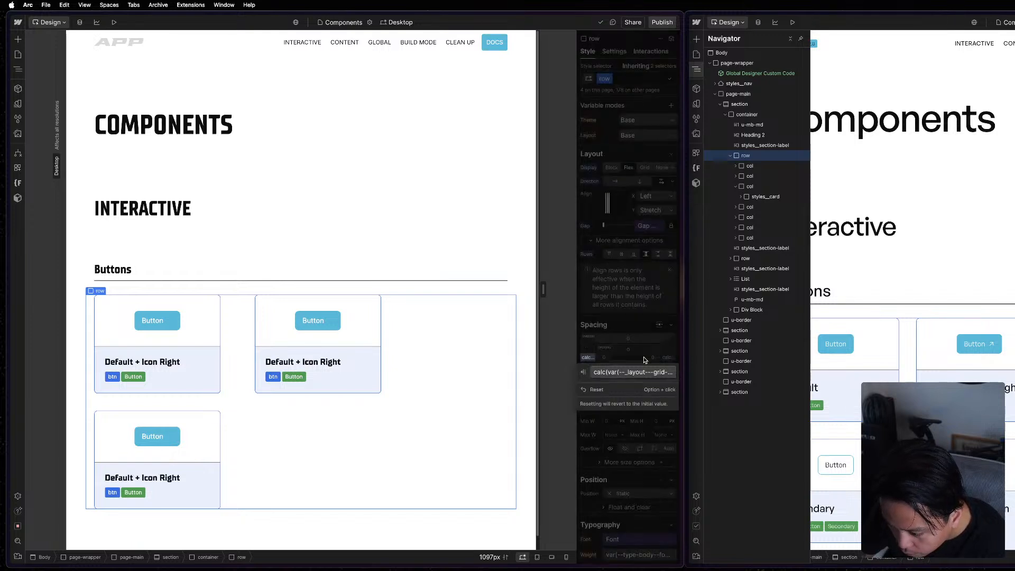
Put the copied Gap Main variable into the row's right margin as calc(var(--_layout---grid--gap-main) / 2 * -1) and review the row's style properties.
click(646, 358)
click(668, 358)
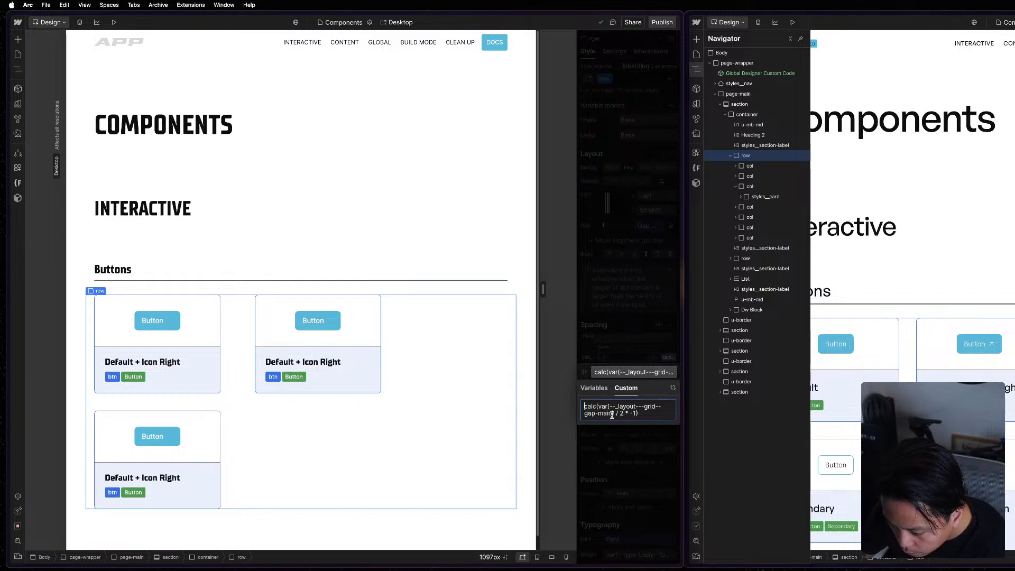
drag(615, 415, 599, 408)
click(616, 415)
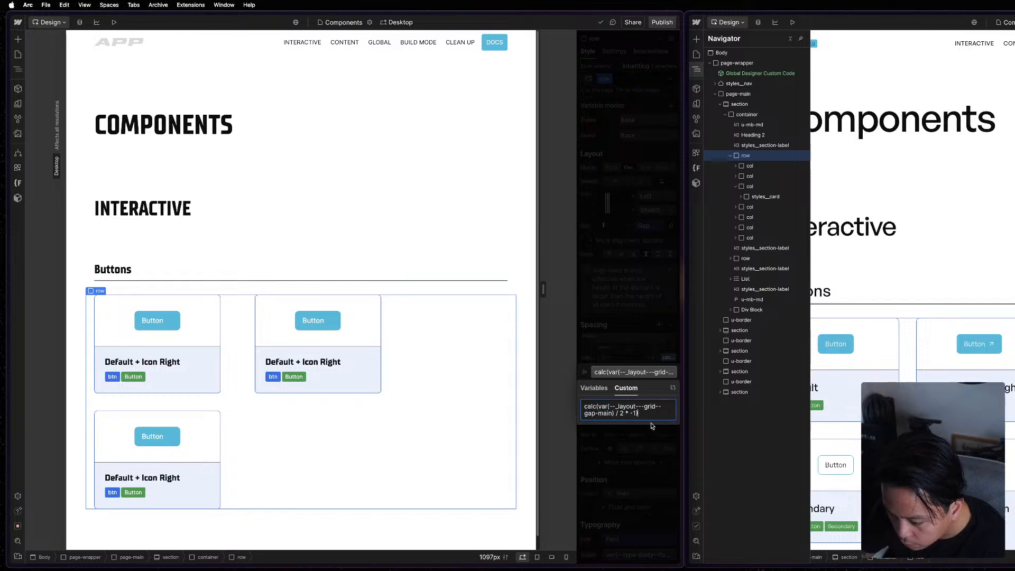
click(647, 441)
scroll(631, 487, down, 10)
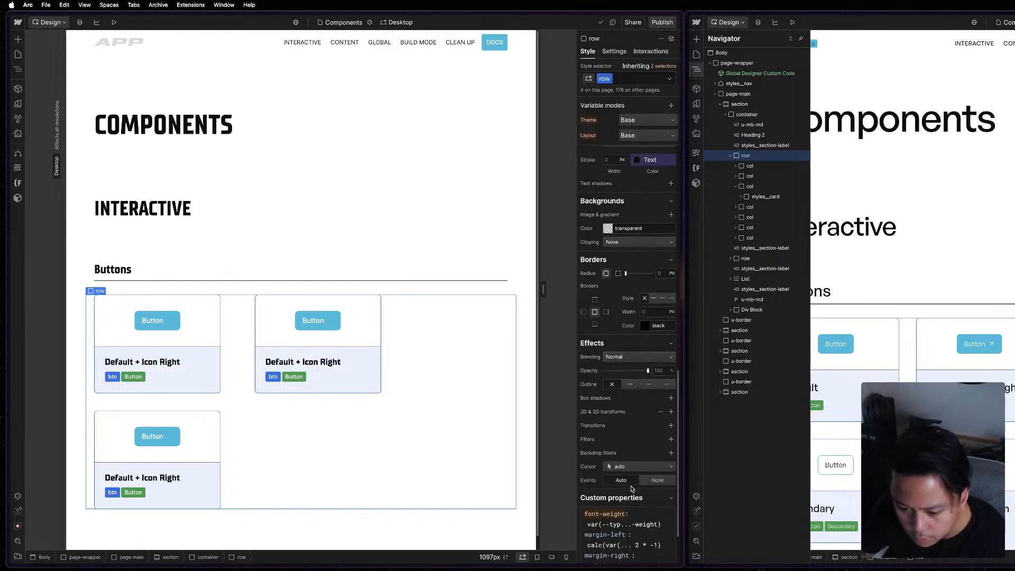
scroll(625, 399, up, 10)
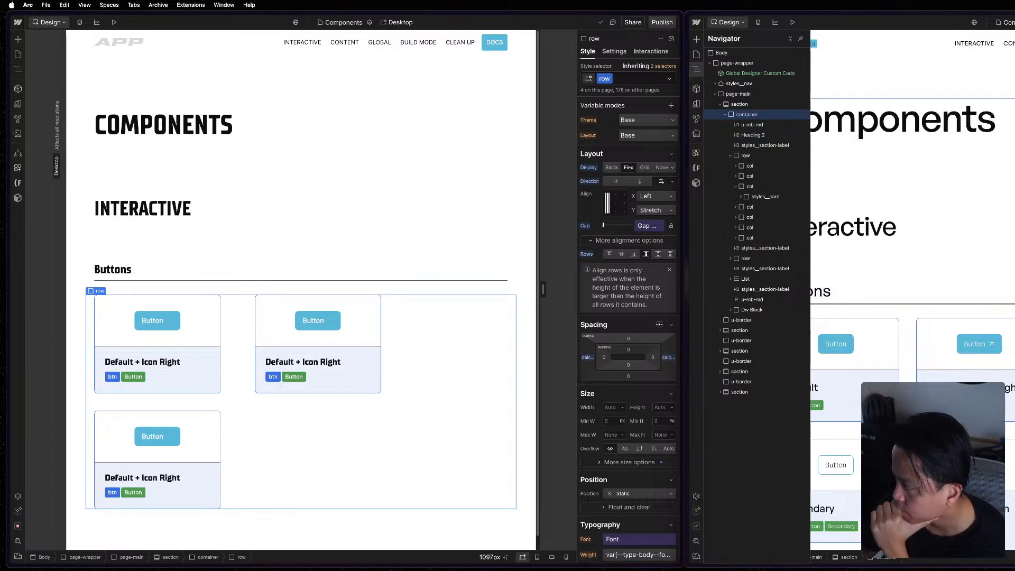
Examine the style properties of the project's container and Buttons row, selecting the reference's Buttons row for comparison.
click(497, 254)
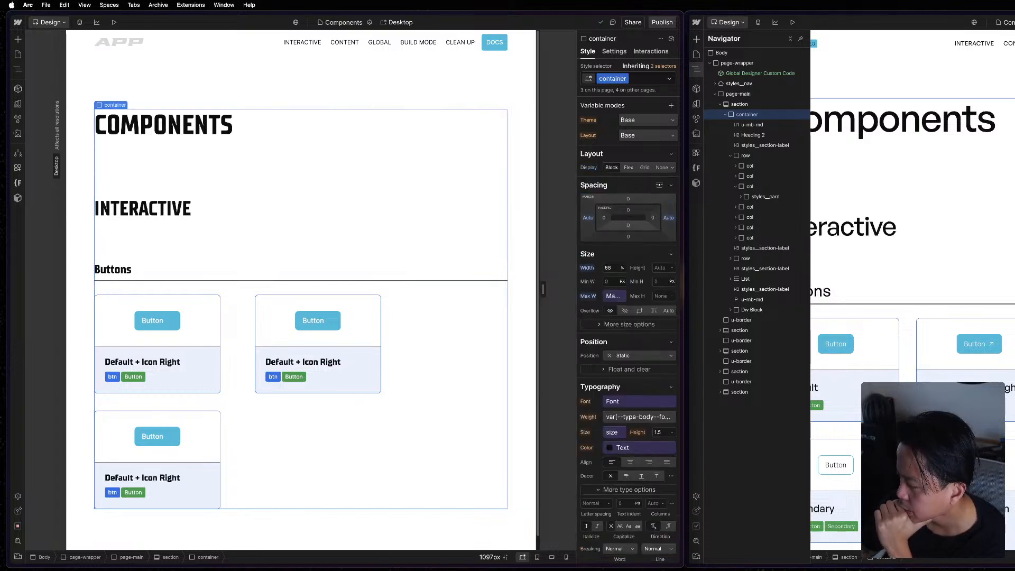
click(753, 154)
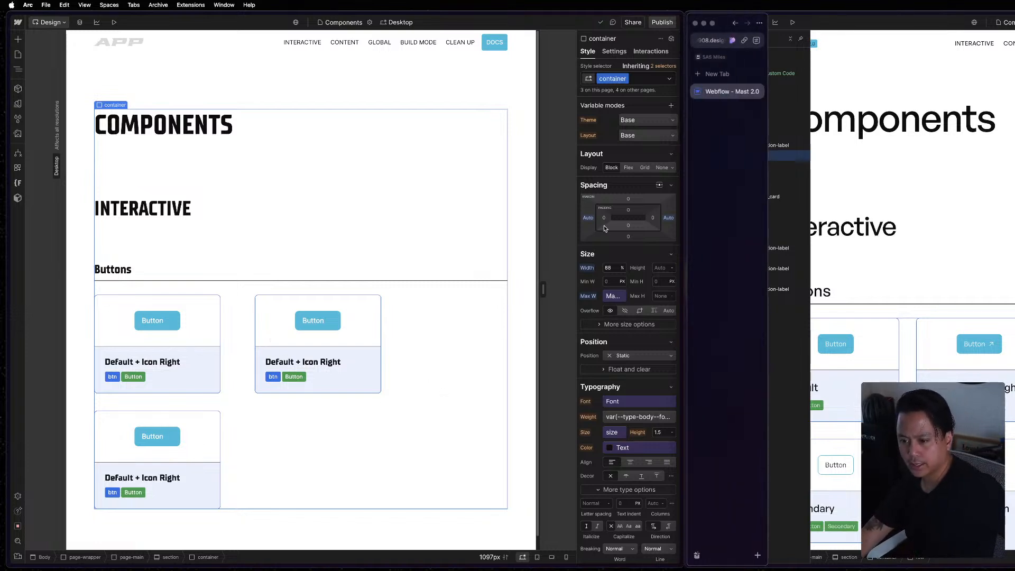
click(456, 335)
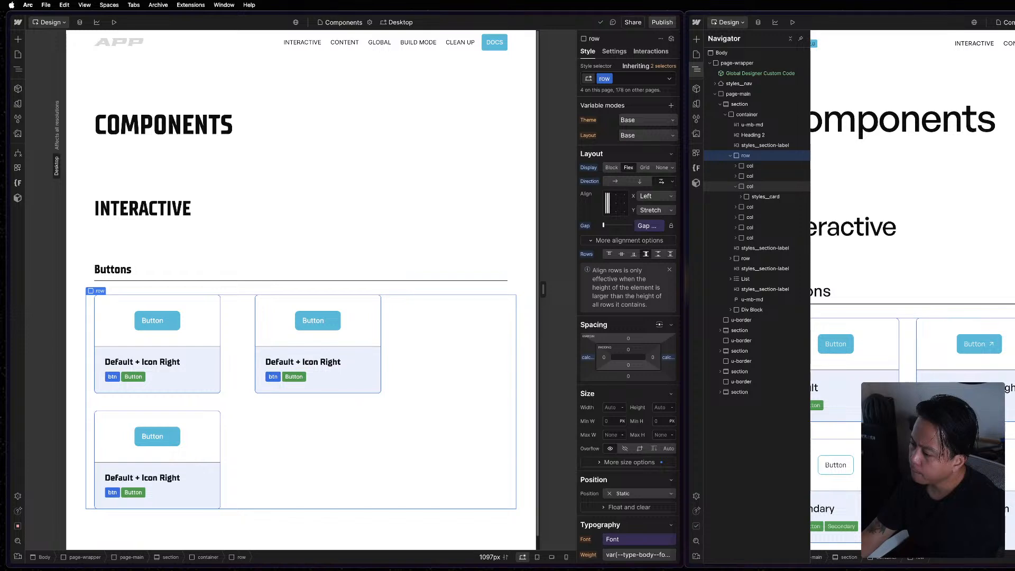
click(1013, 371)
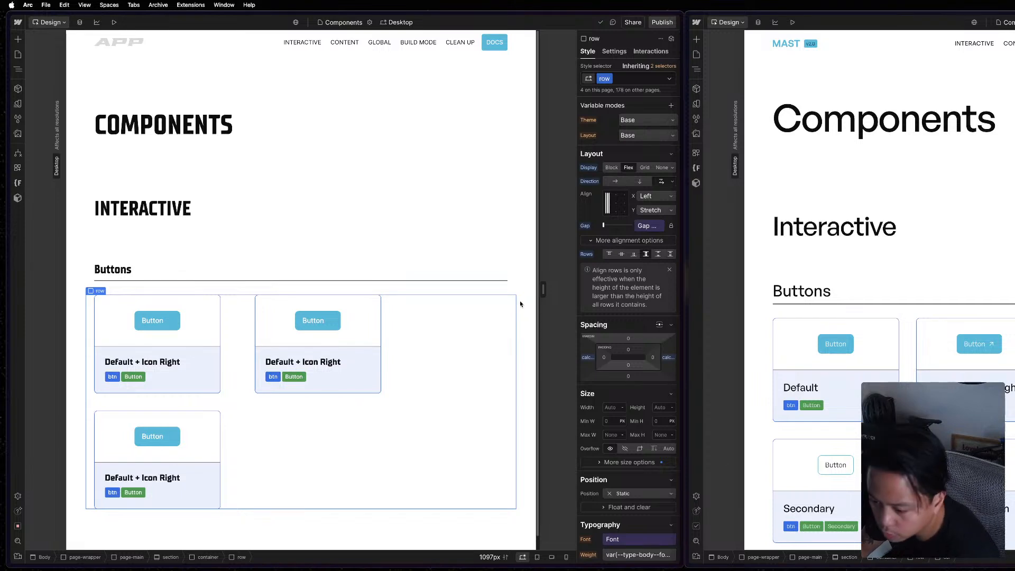
Examine the right and left padding formulas on the second column of the project's Buttons row and the class they come from.
click(383, 360)
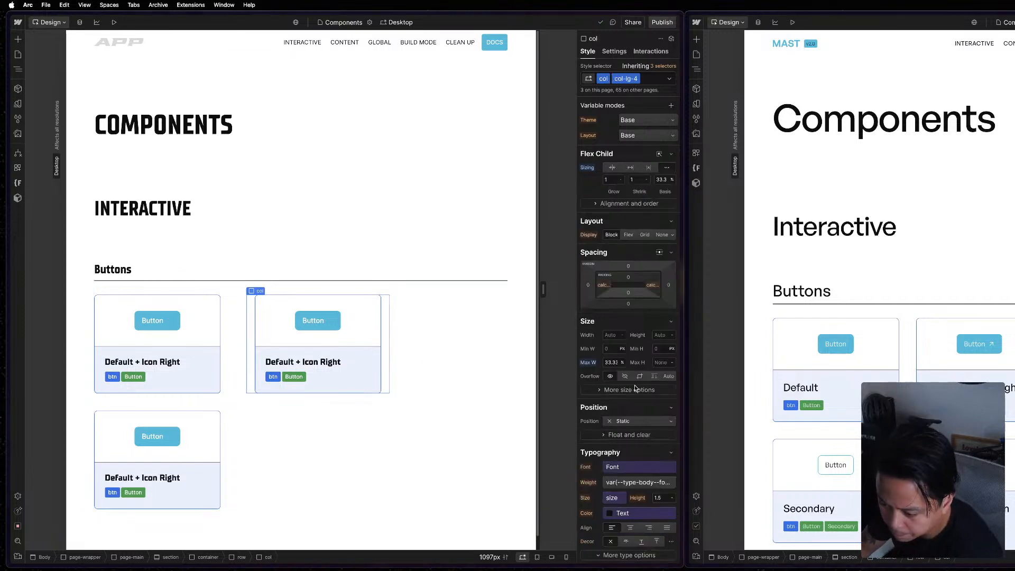
click(653, 286)
click(643, 300)
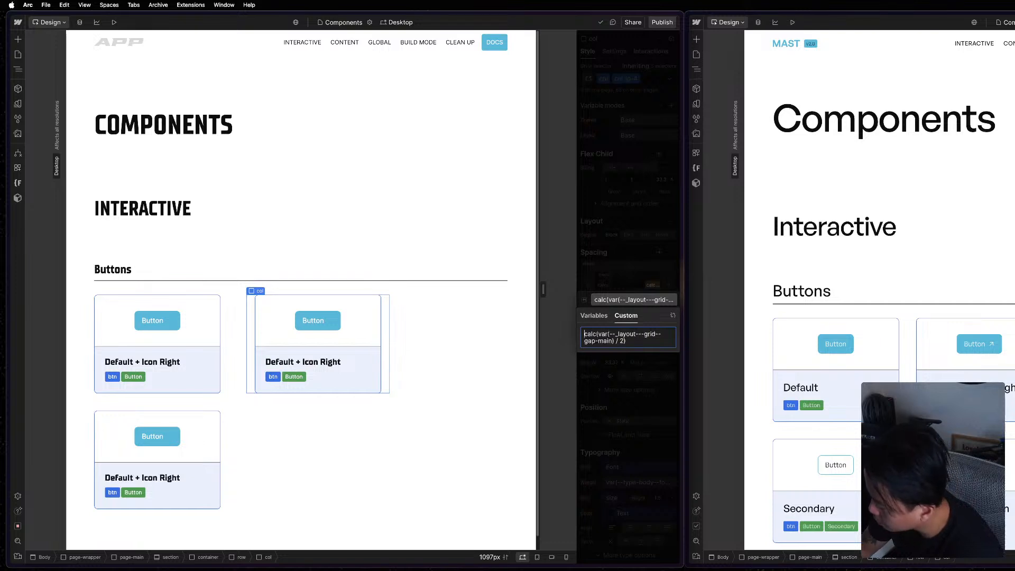
key(Escape)
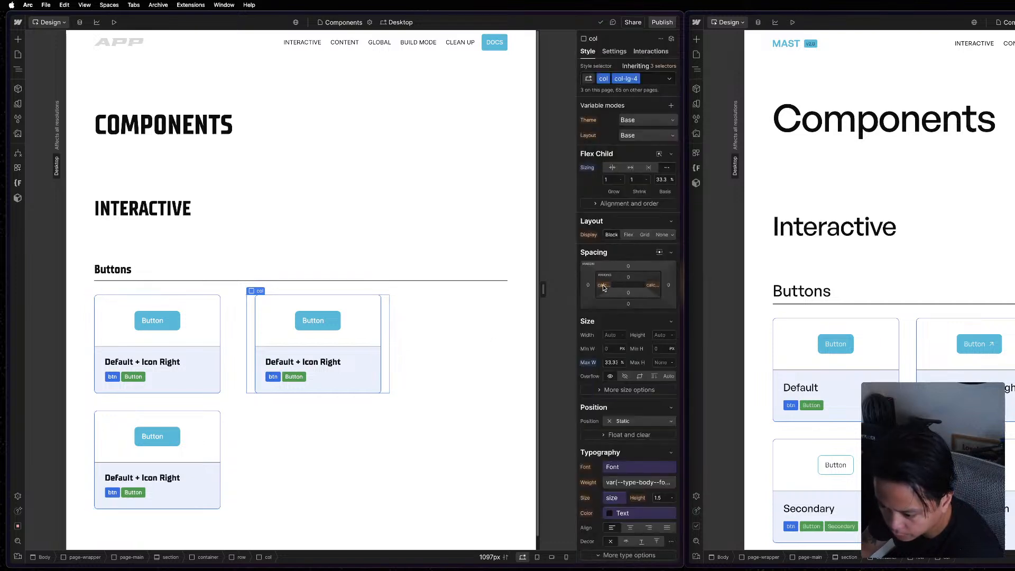
click(602, 285)
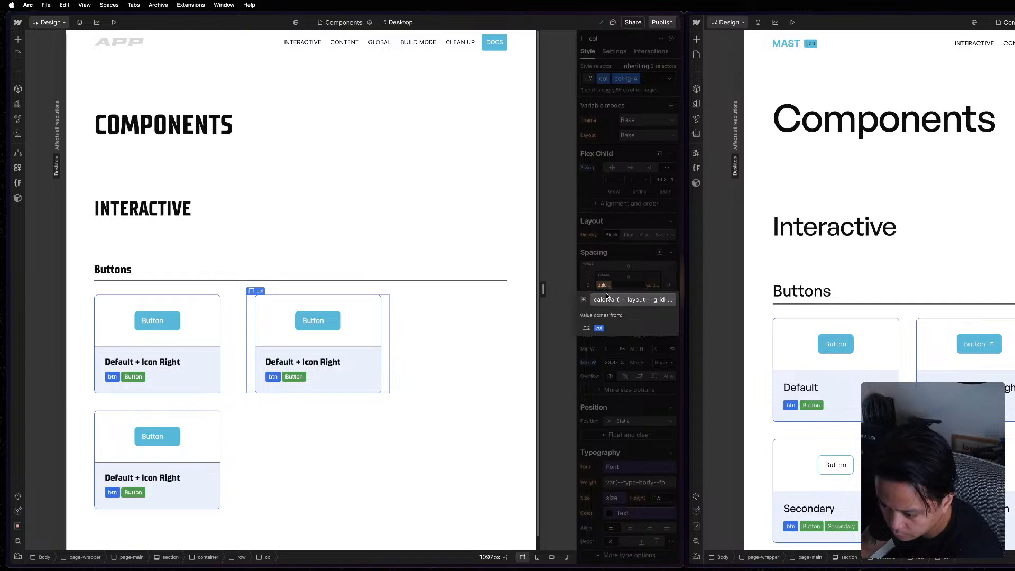
click(639, 300)
click(585, 275)
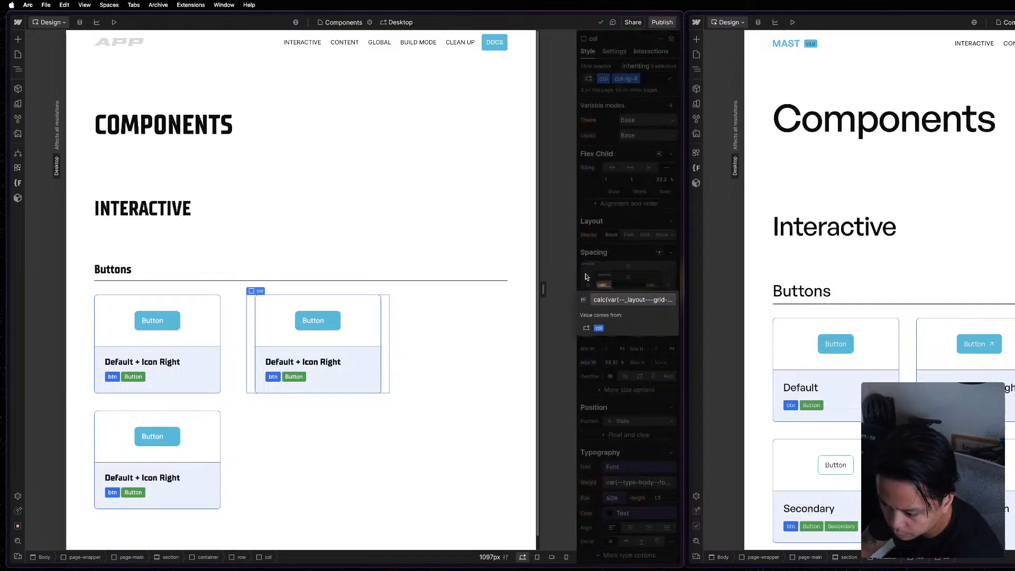
click(608, 210)
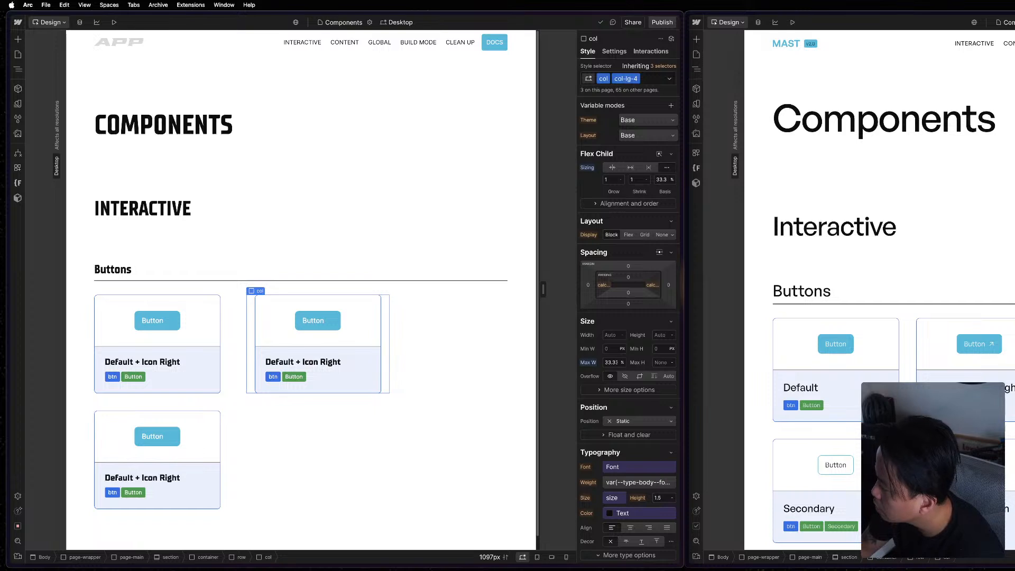
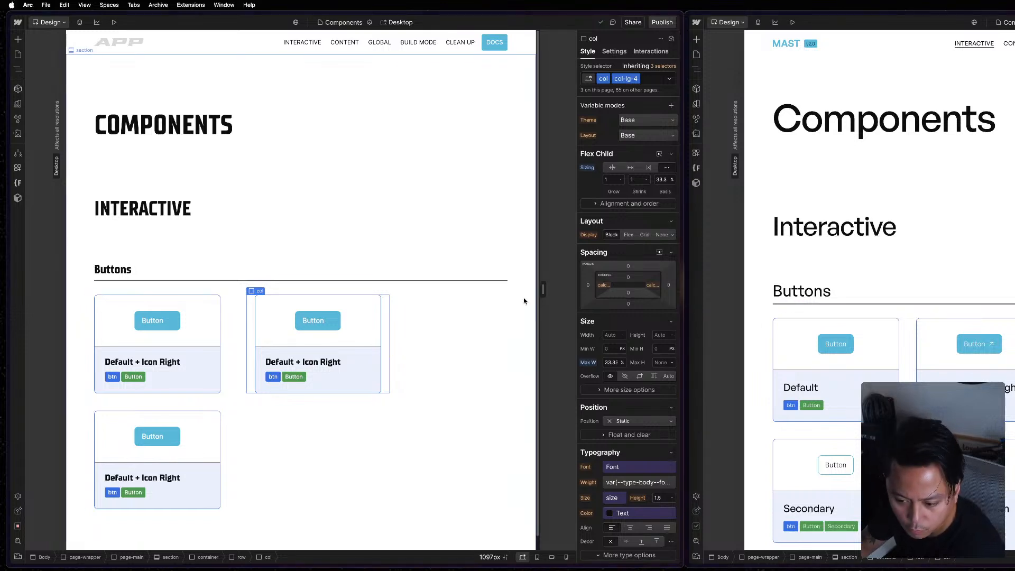
Select the project's Body with its Body (All Pages) selector and examine its typography size variable and other style properties.
drag(544, 290, 581, 291)
click(496, 361)
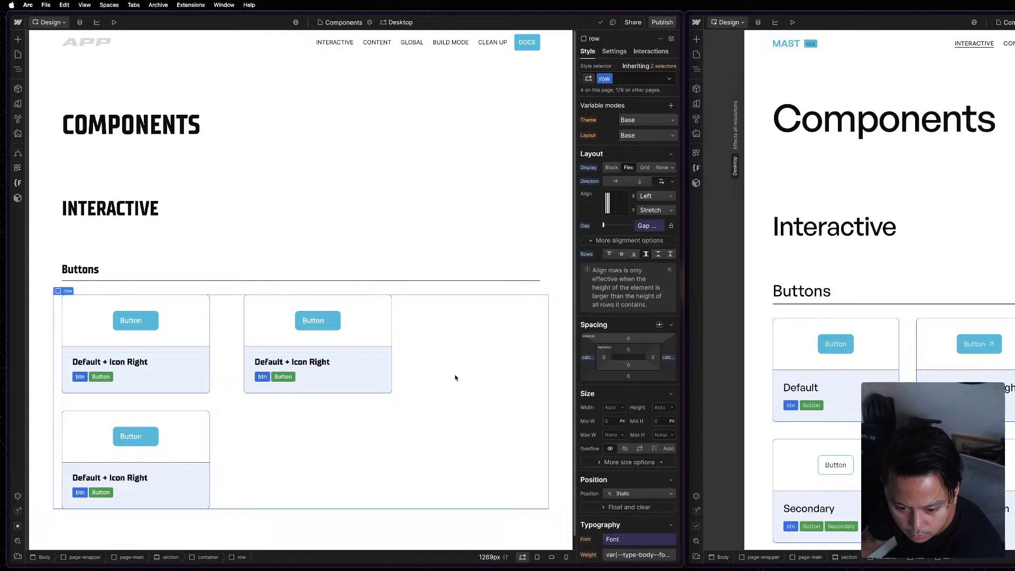
key(z)
click(52, 55)
click(635, 78)
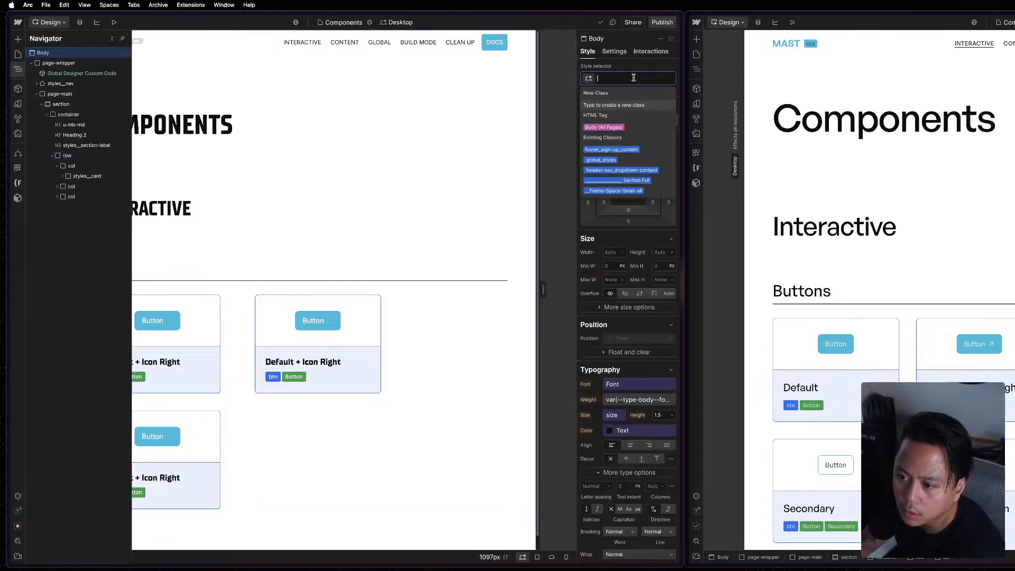
click(613, 126)
scroll(624, 223, down, 3)
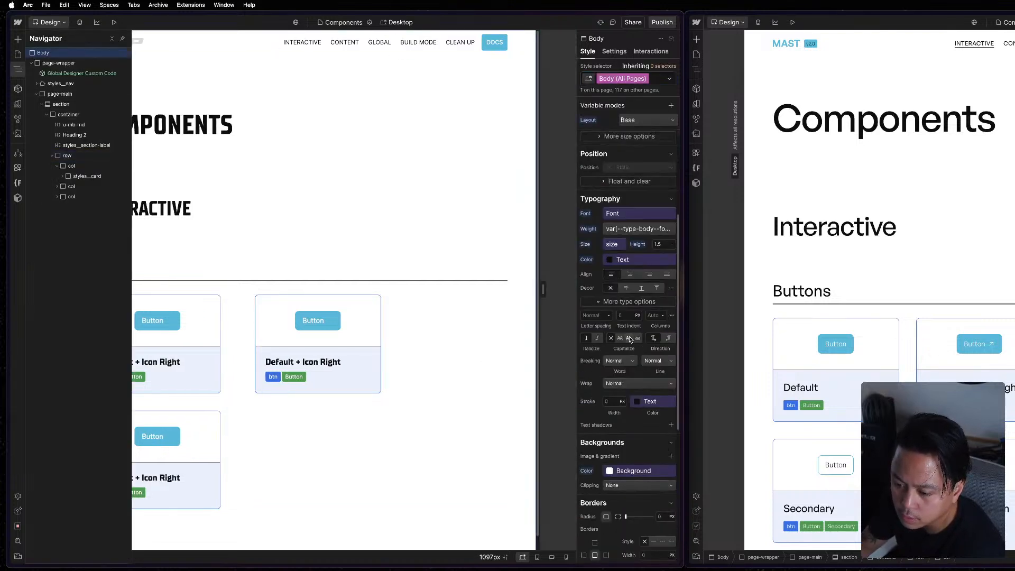
click(609, 245)
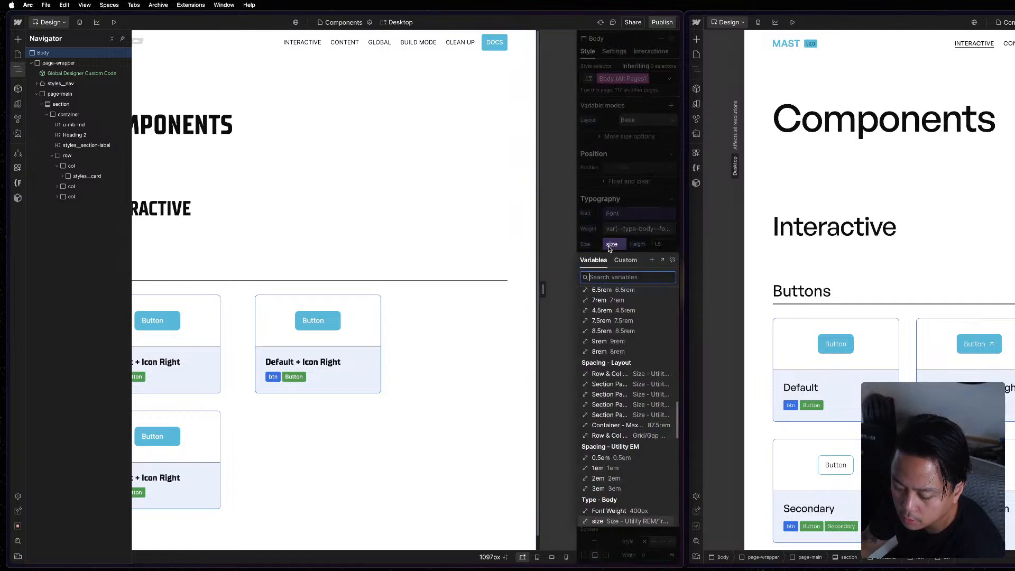
click(609, 245)
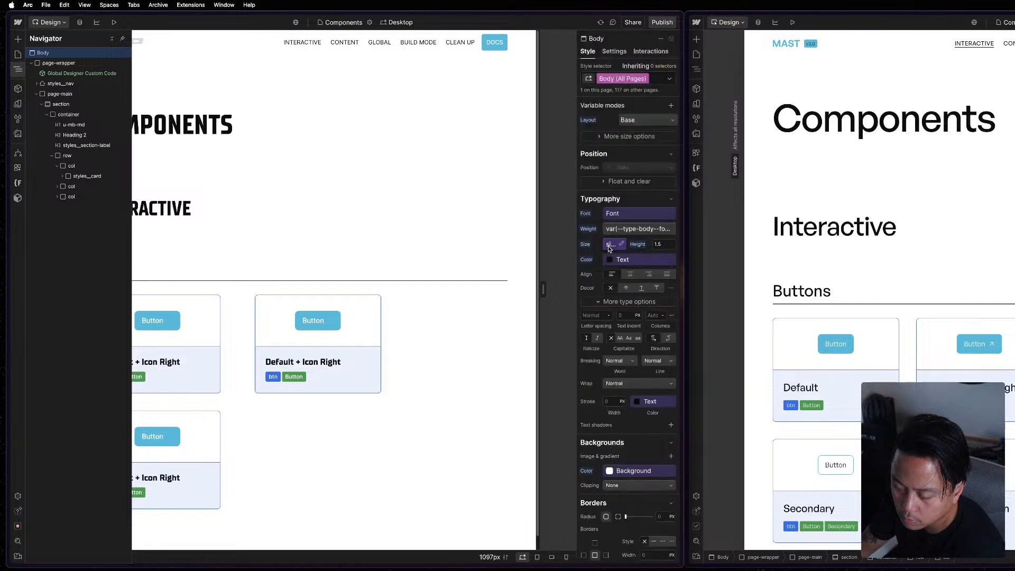
scroll(608, 246, up, 3)
scroll(609, 246, down, 5)
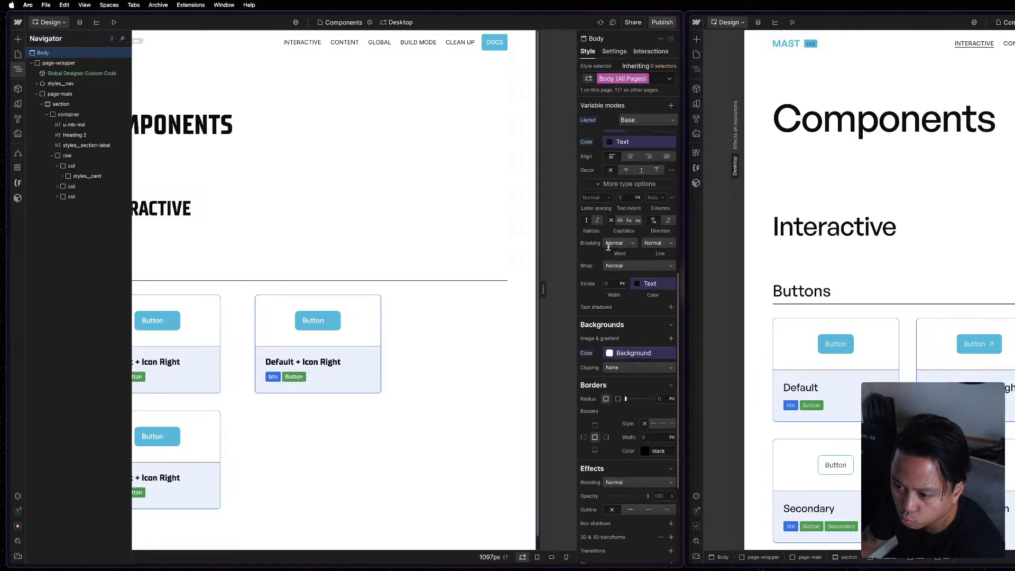
scroll(608, 246, up, 5)
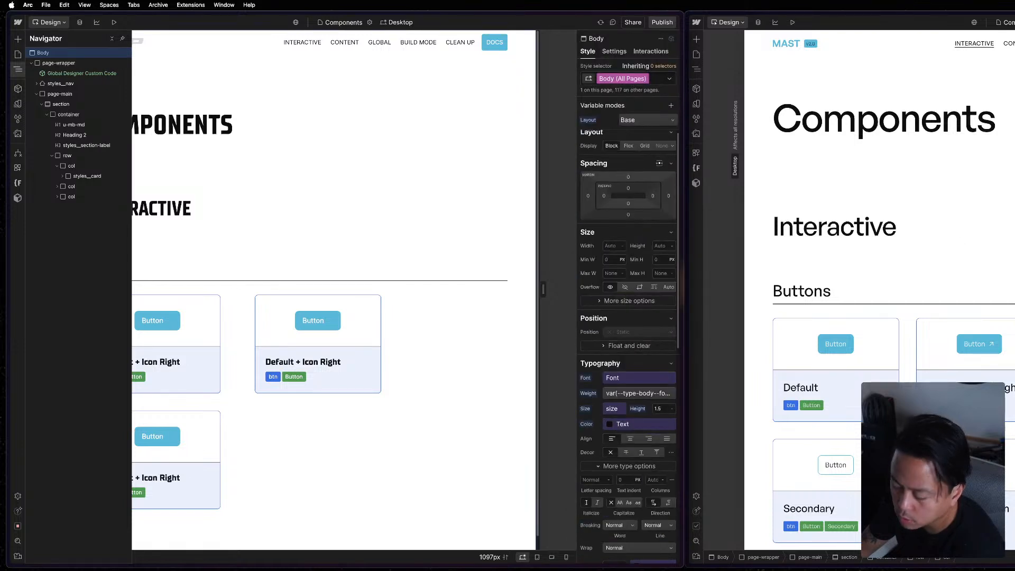
Select the reference page's Body for comparison, clear that selection and select the reference's container.
click(696, 69)
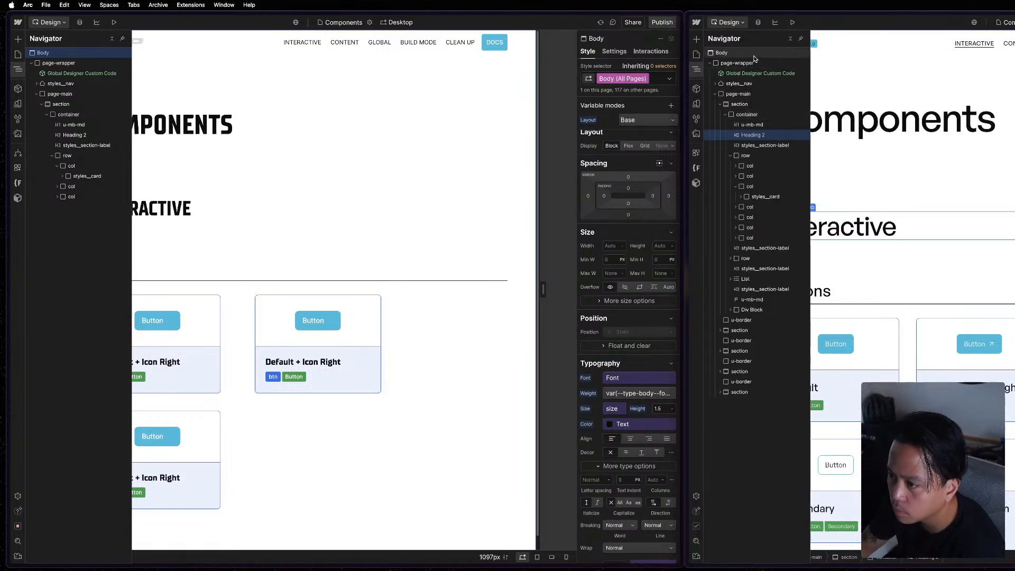
click(722, 53)
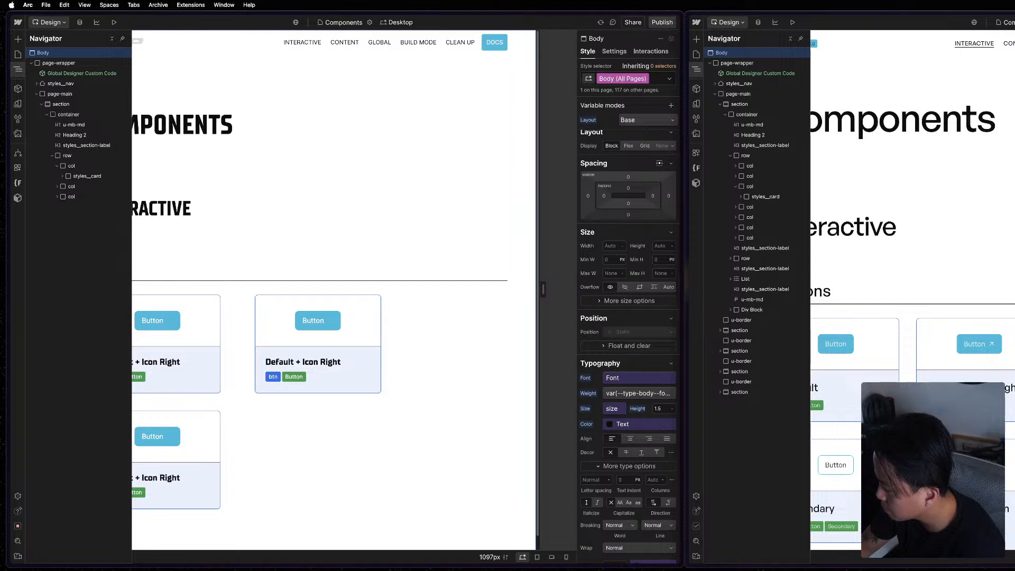
key(Escape)
key(Escape)
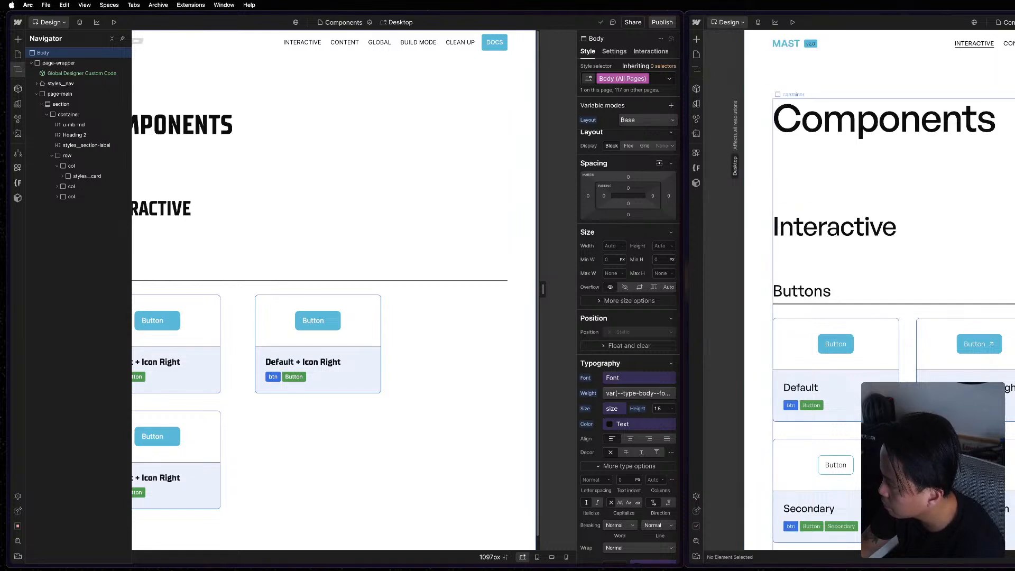
click(941, 178)
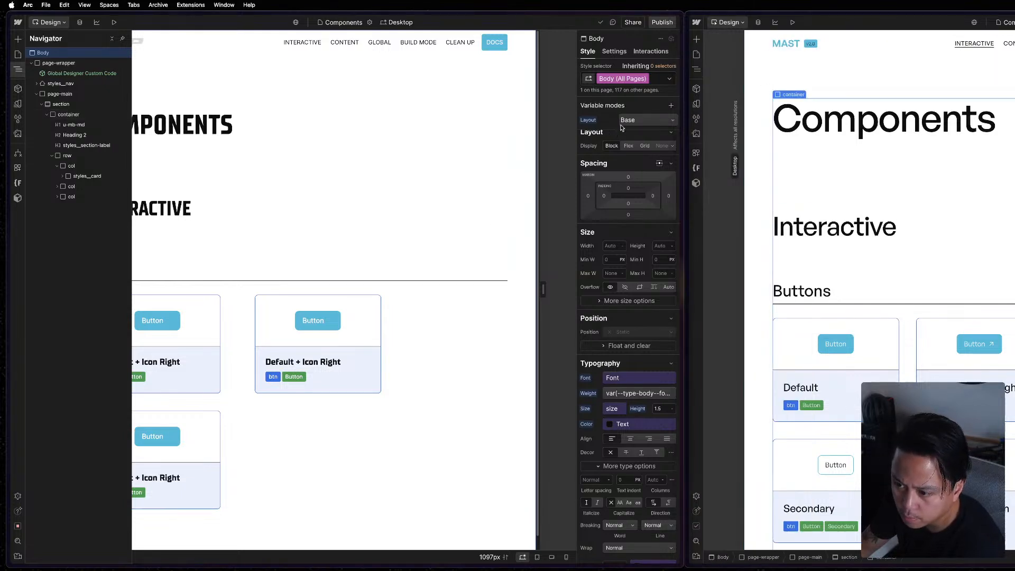
Reset the Layout variable mode on the project's Body (All Pages) selector.
click(637, 123)
click(637, 122)
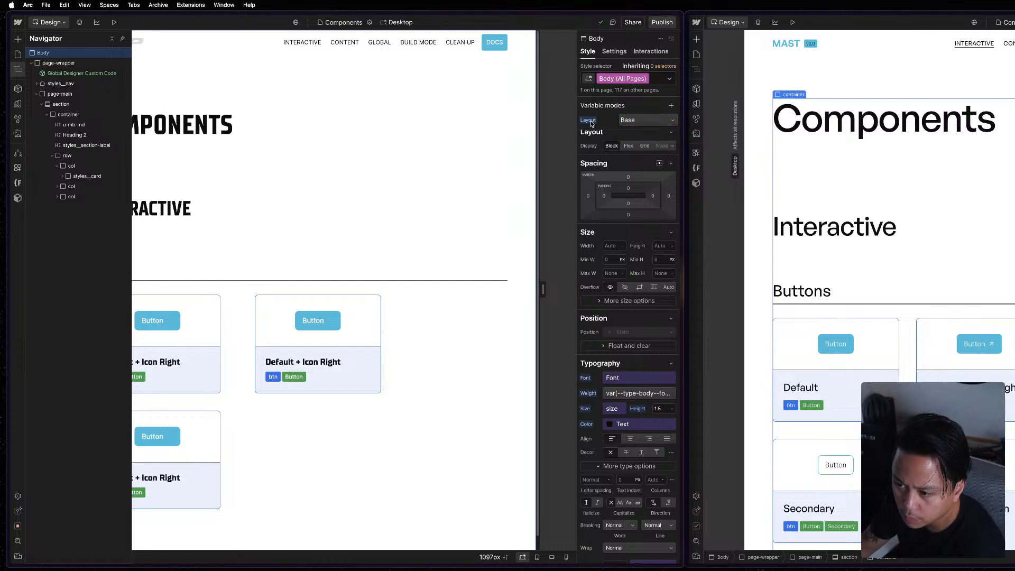
click(592, 122)
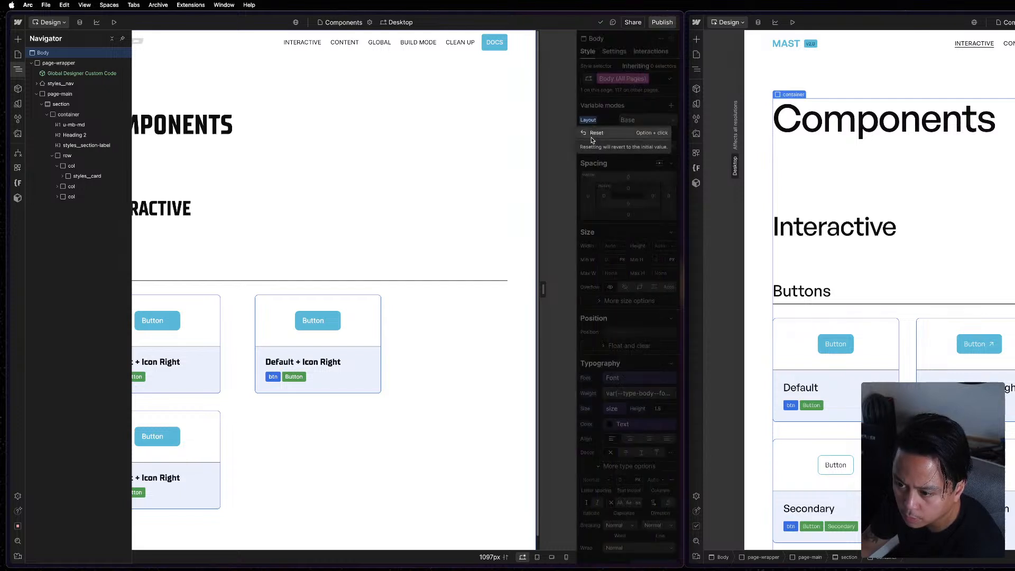
click(593, 136)
click(516, 178)
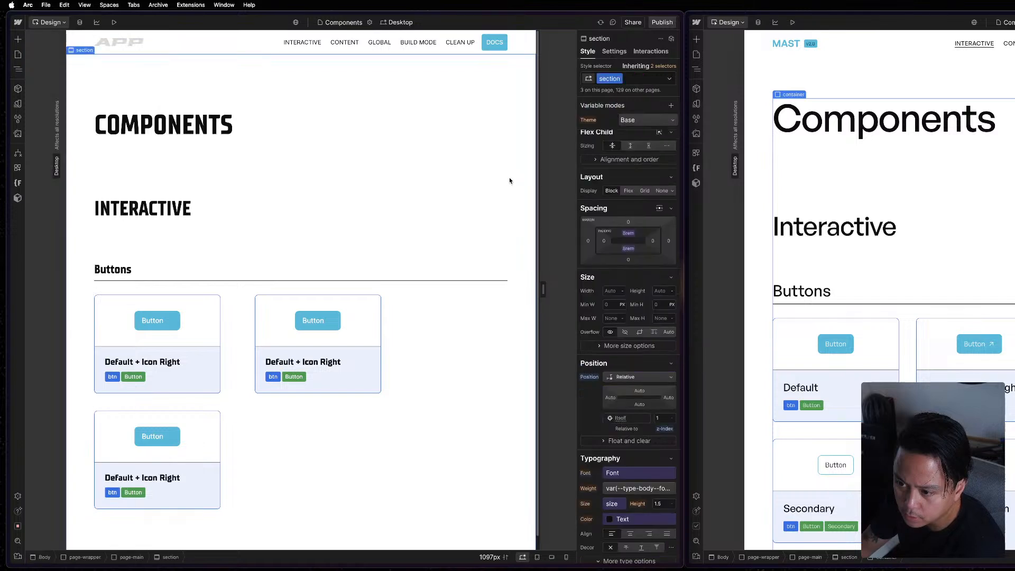
Preview the Buttons row at a wider canvas width and inspect its second column and card body.
drag(544, 289, 648, 290)
click(471, 348)
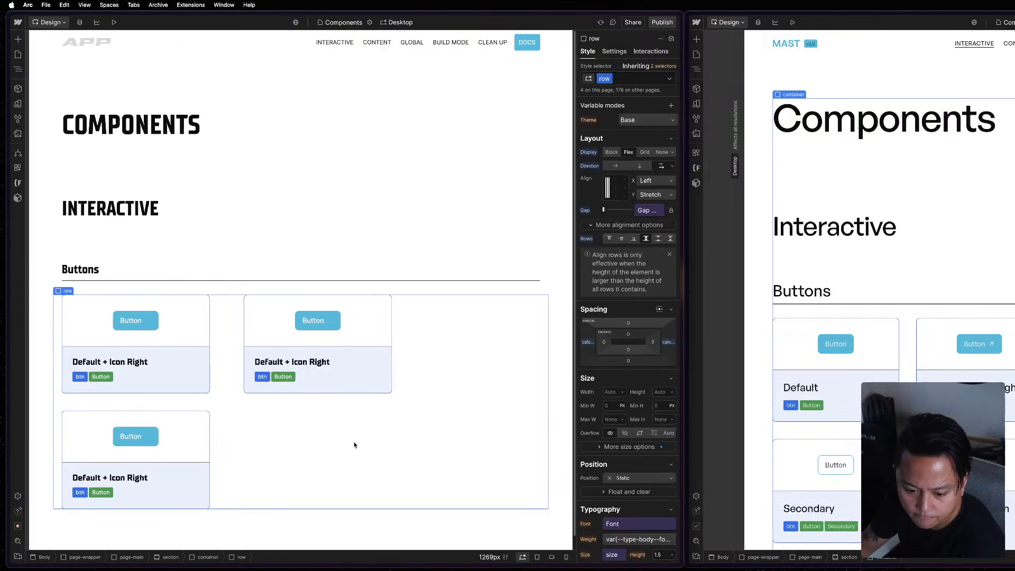
click(344, 375)
key(z)
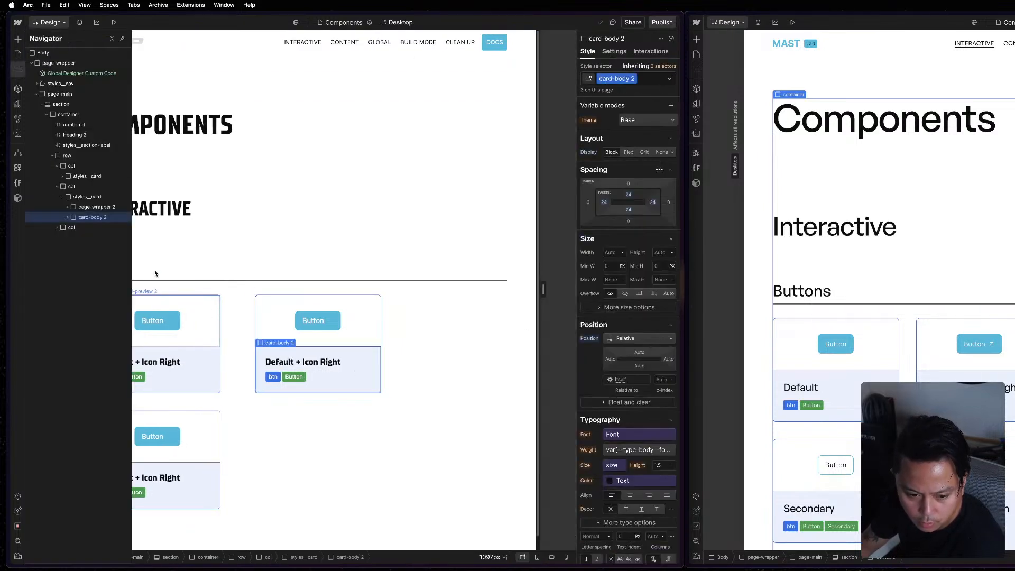
click(79, 189)
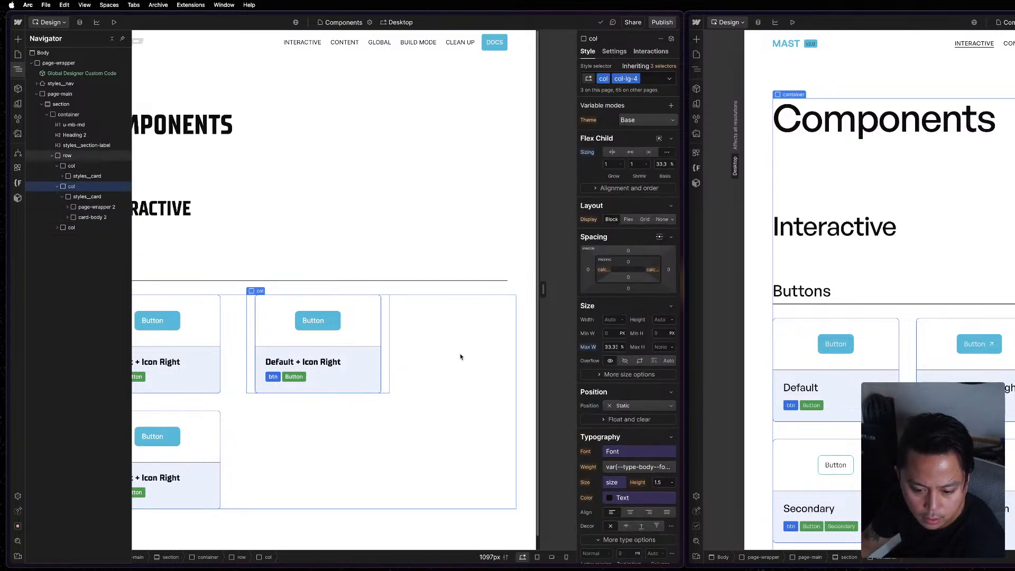
Examine the custom margin properties of the Buttons row and the custom padding properties of its second column.
click(234, 334)
key(z)
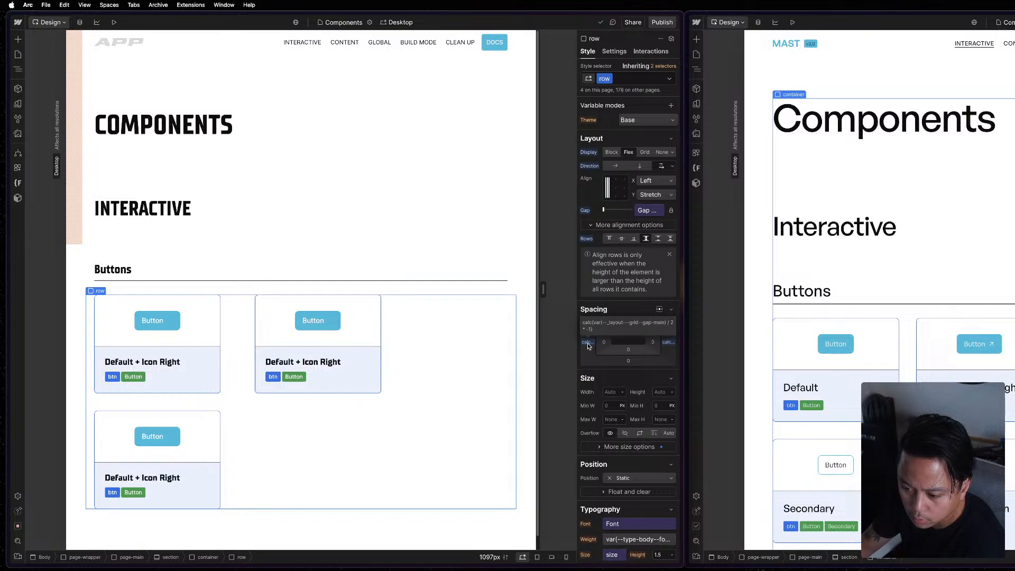
scroll(587, 346, down, 10)
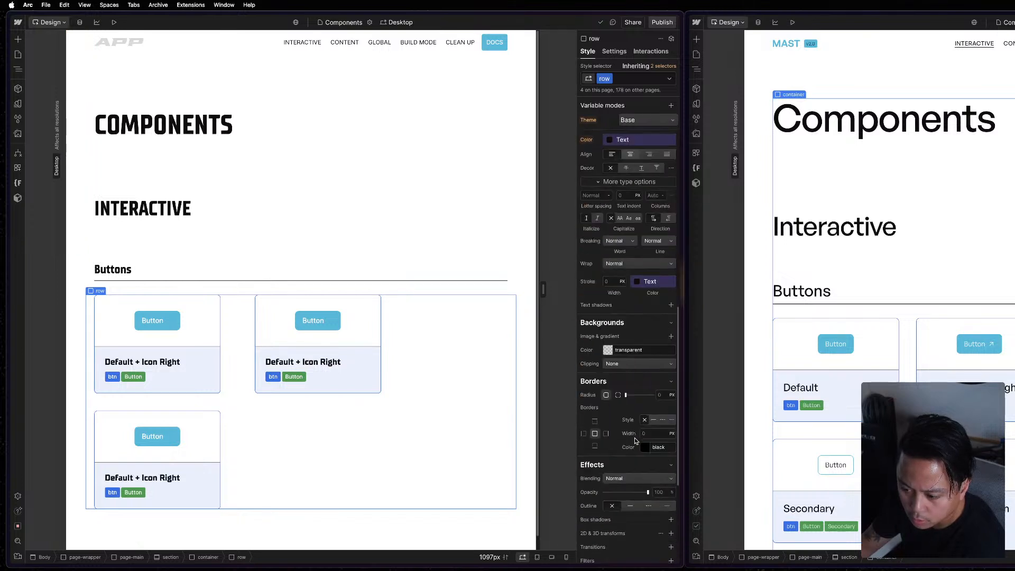
scroll(634, 432, down, 5)
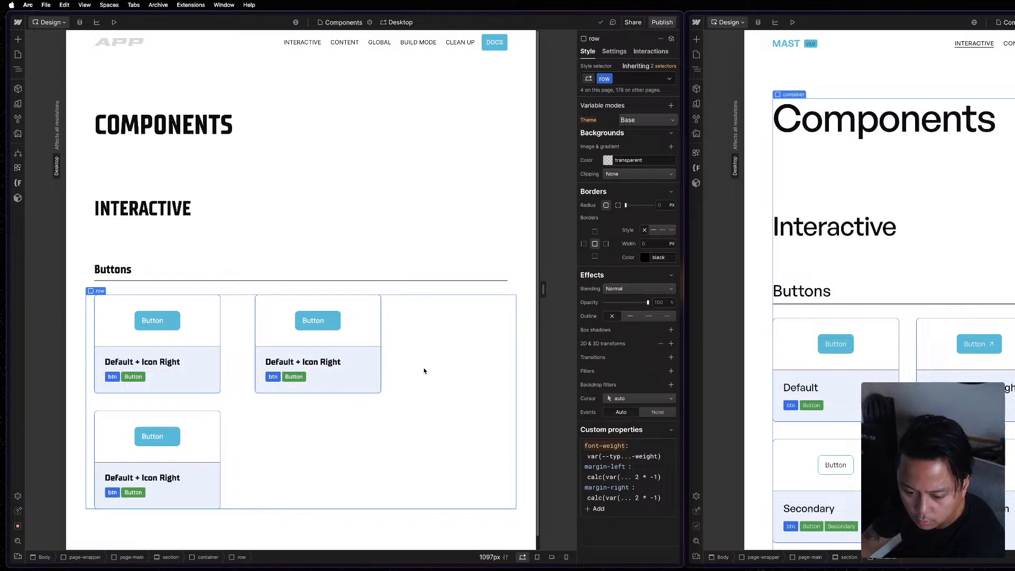
click(383, 362)
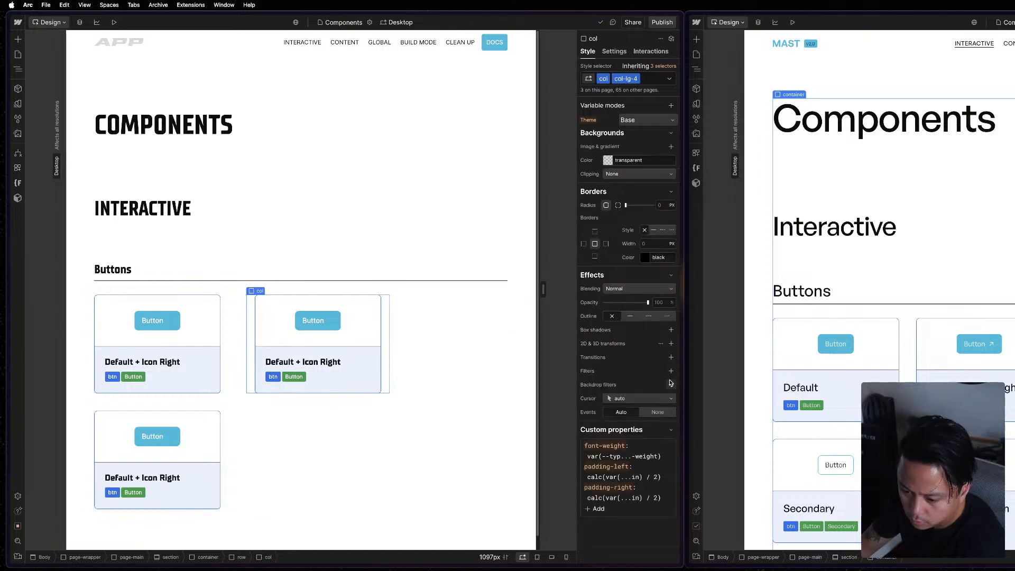
scroll(627, 126, up, 10)
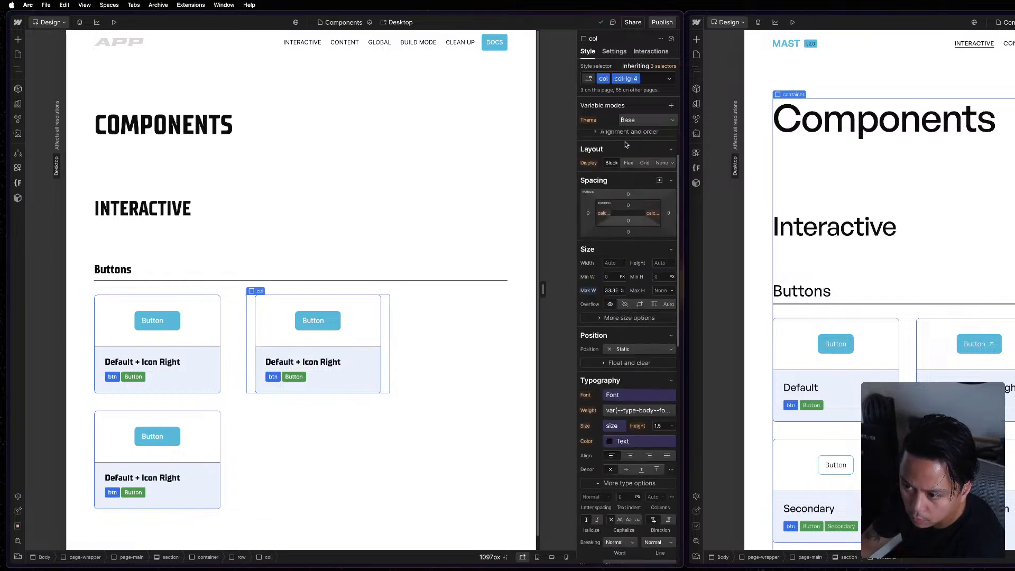
scroll(626, 125, up, 2)
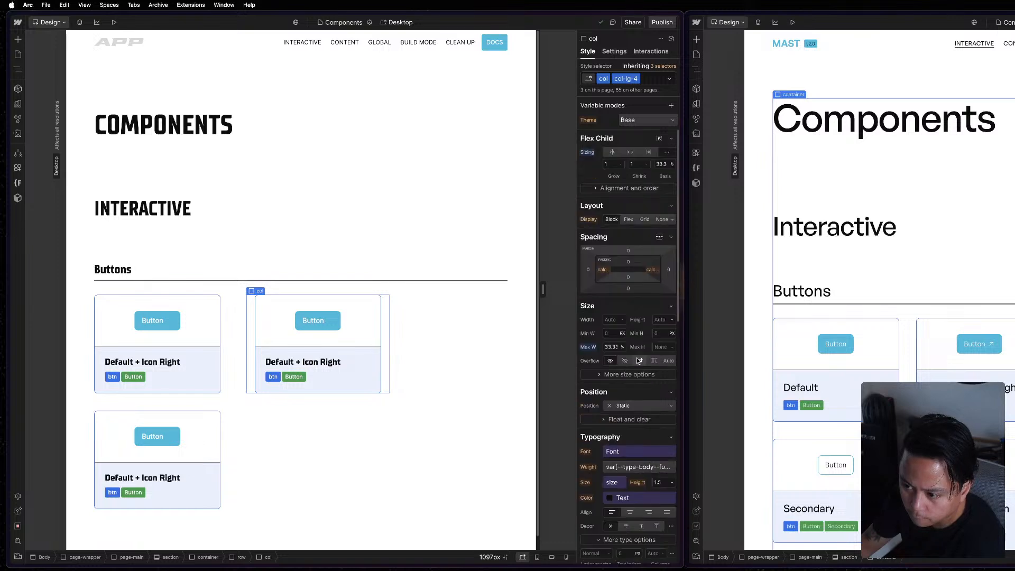
Select the reference's Buttons row for comparison and set the project's Buttons row gap to the Gap Main variable.
click(659, 140)
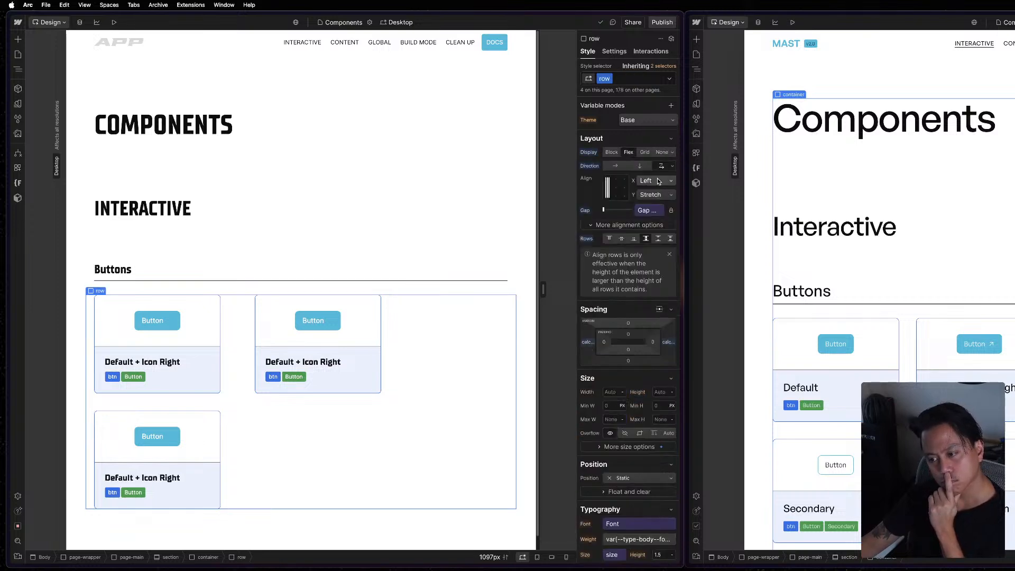
click(675, 166)
click(675, 166)
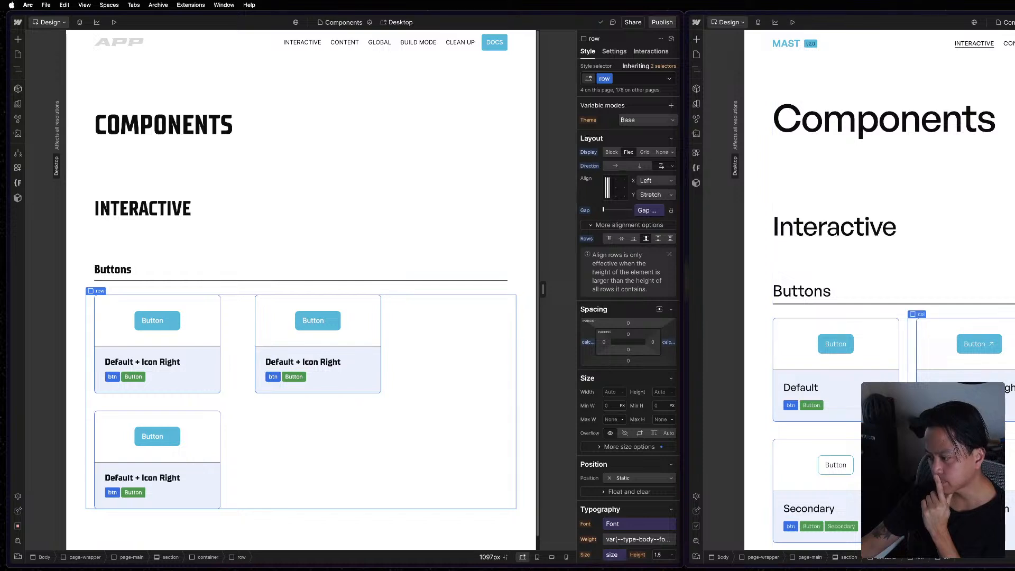
key(z)
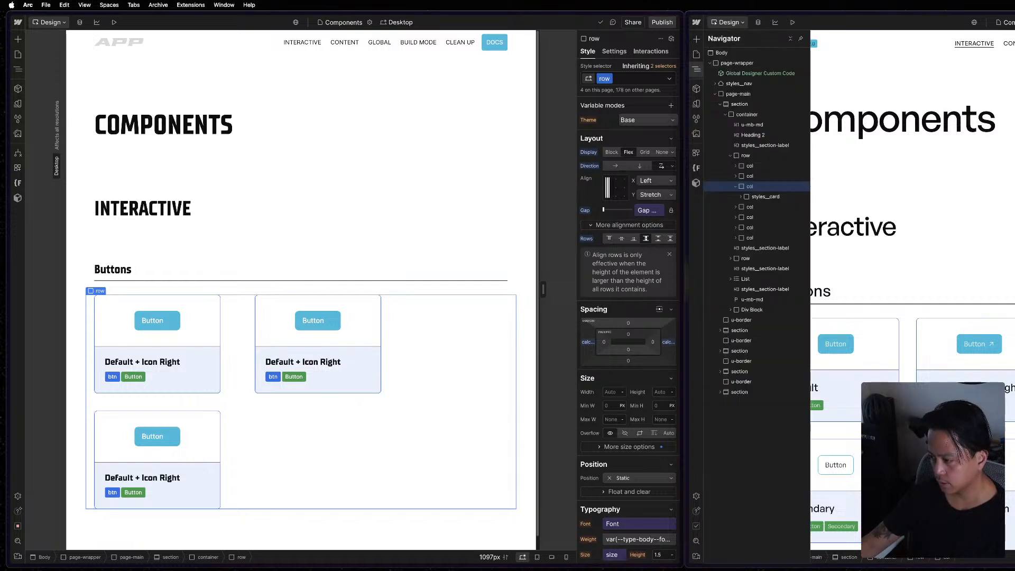
click(745, 156)
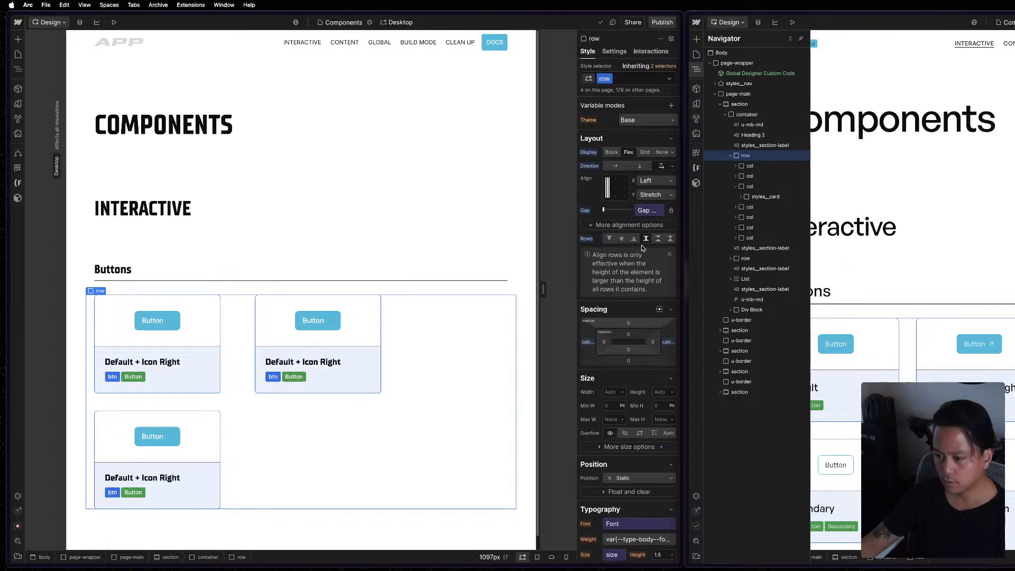
click(638, 212)
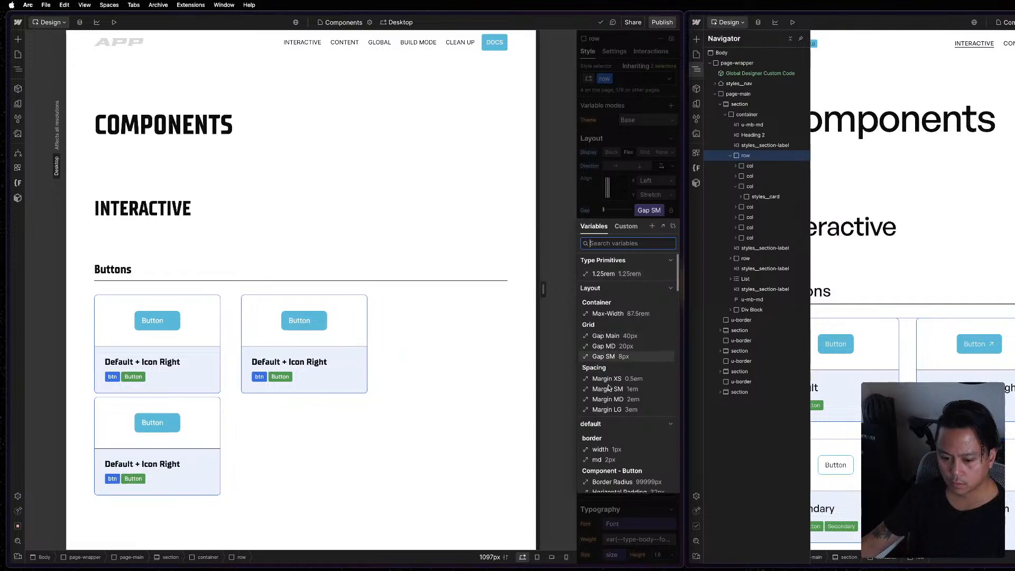
click(612, 336)
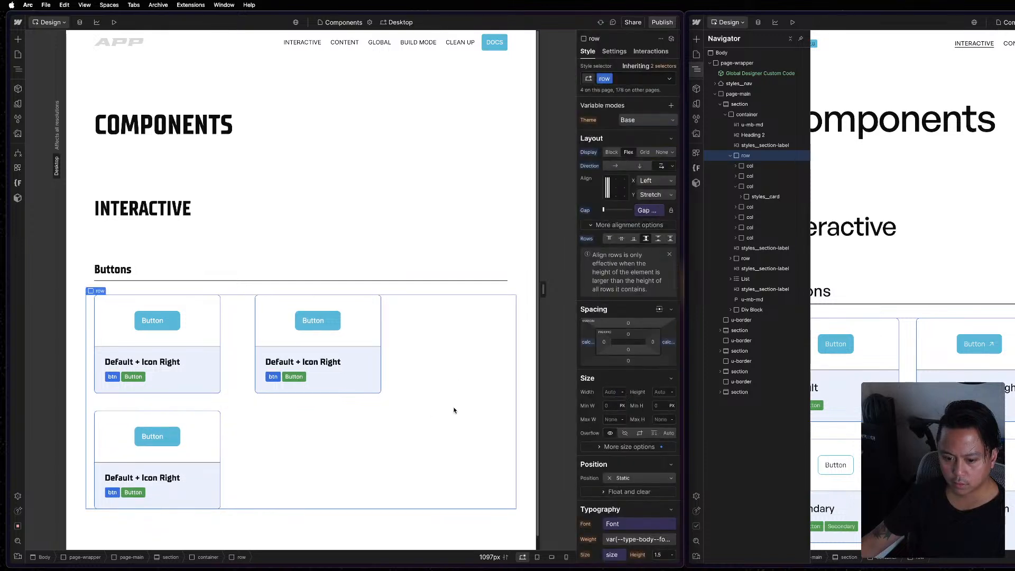
Try resetting the maximum width on the first column of the Buttons row, and undo that reset.
key(z)
click(80, 167)
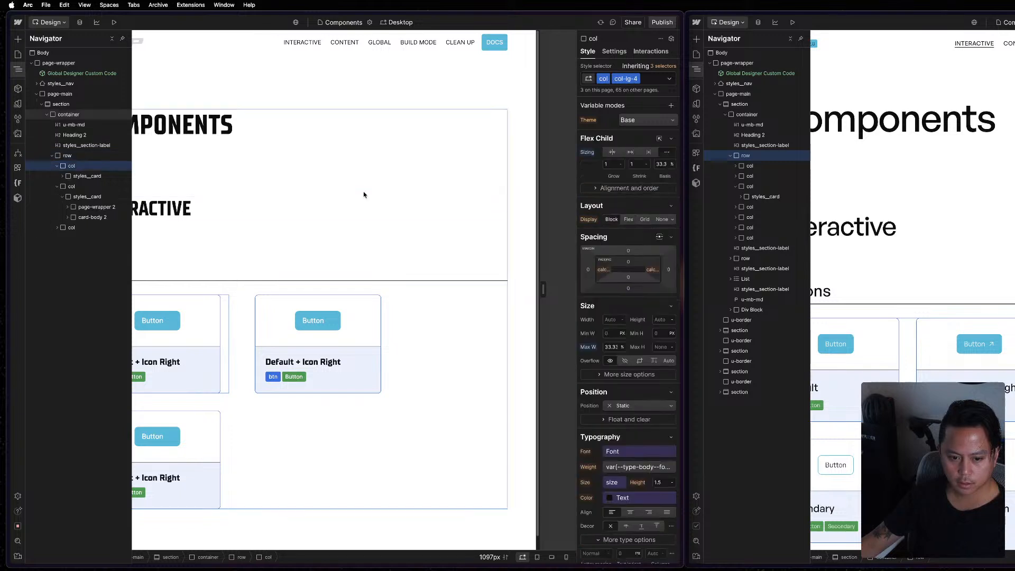
click(590, 347)
click(592, 362)
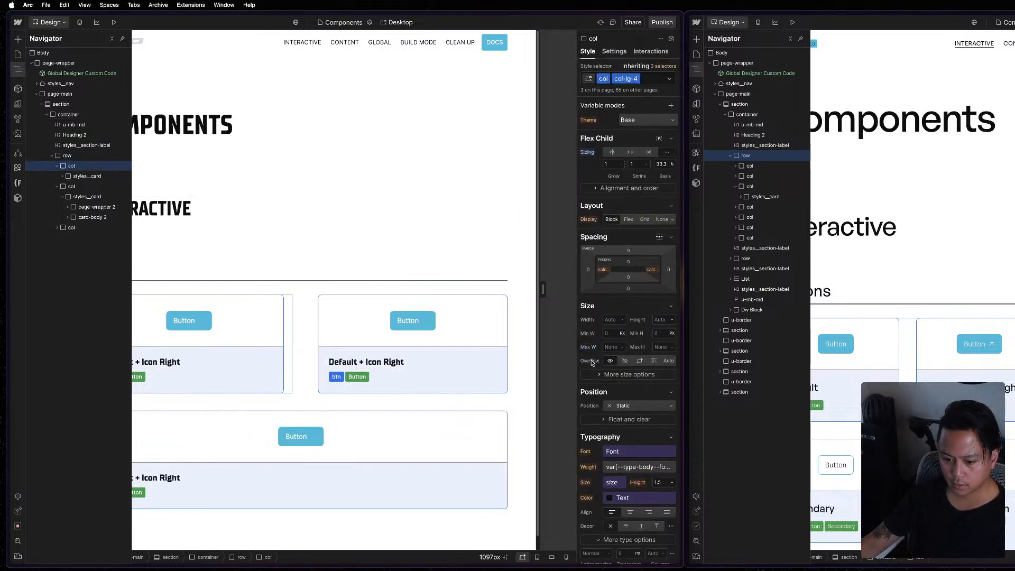
key(super+z)
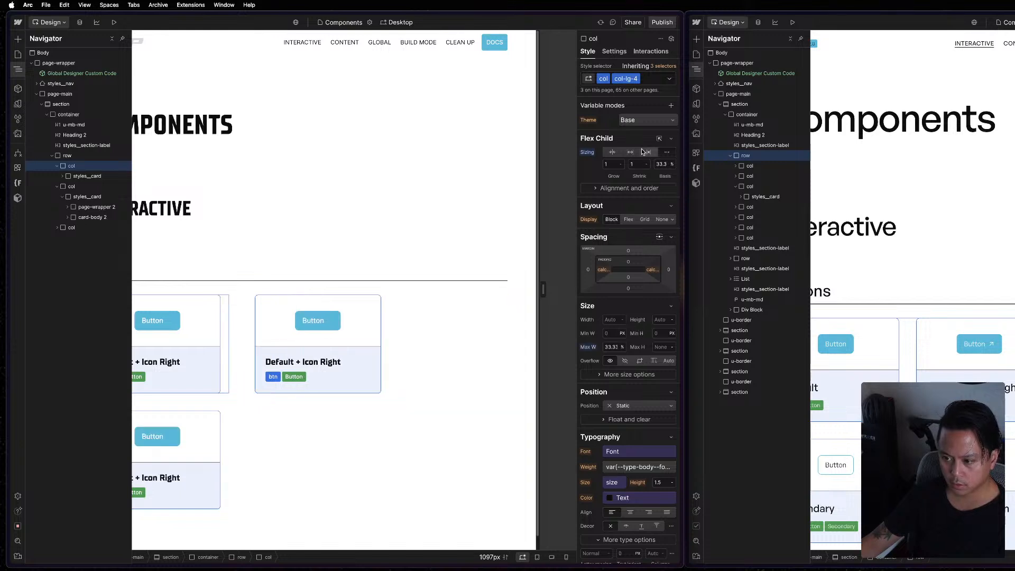
Try the grow flex sizing on the first column and return it to custom sizing with grow 1, shrink 1 and basis 33.3%.
scroll(624, 460, down, 3)
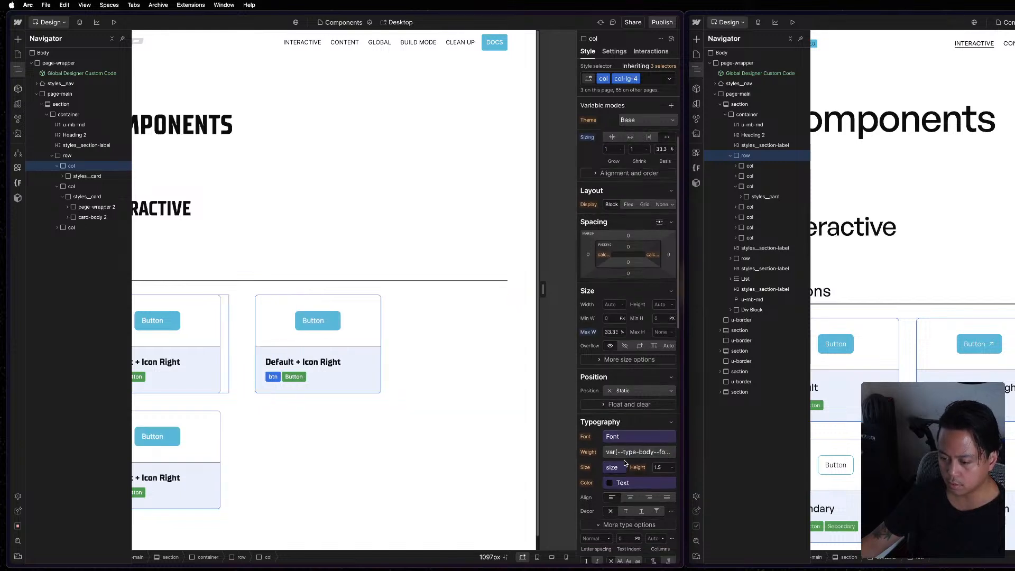
scroll(607, 192, up, 3)
click(629, 153)
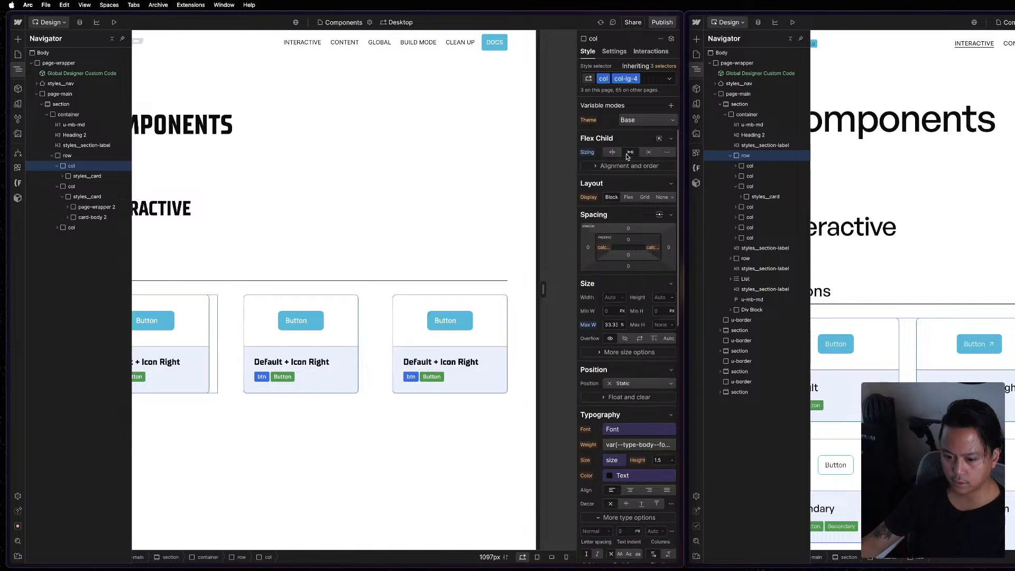
click(668, 153)
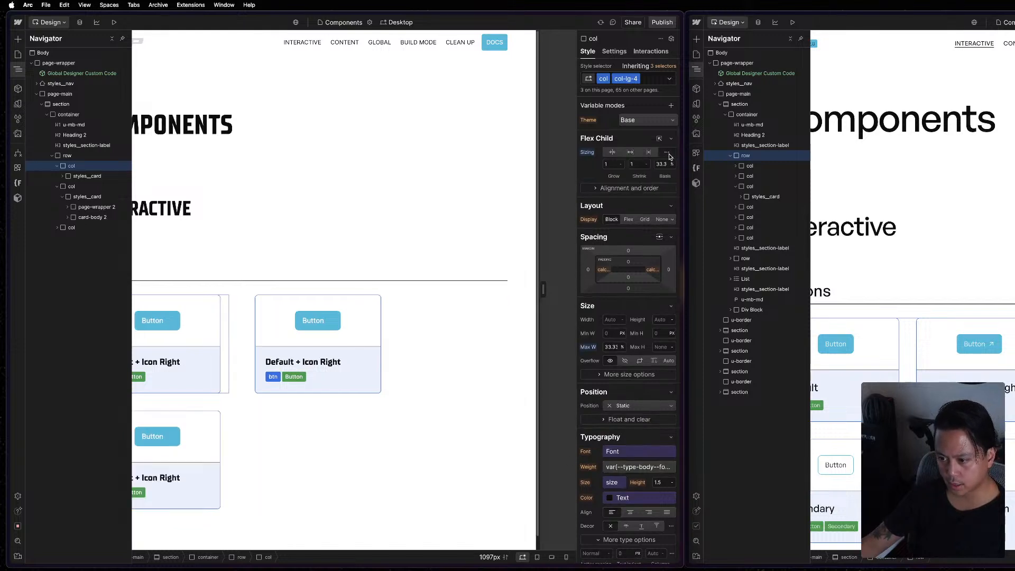
Examine the first column's alignment and order options, and the Buttons row's alignment and custom left margin.
click(658, 190)
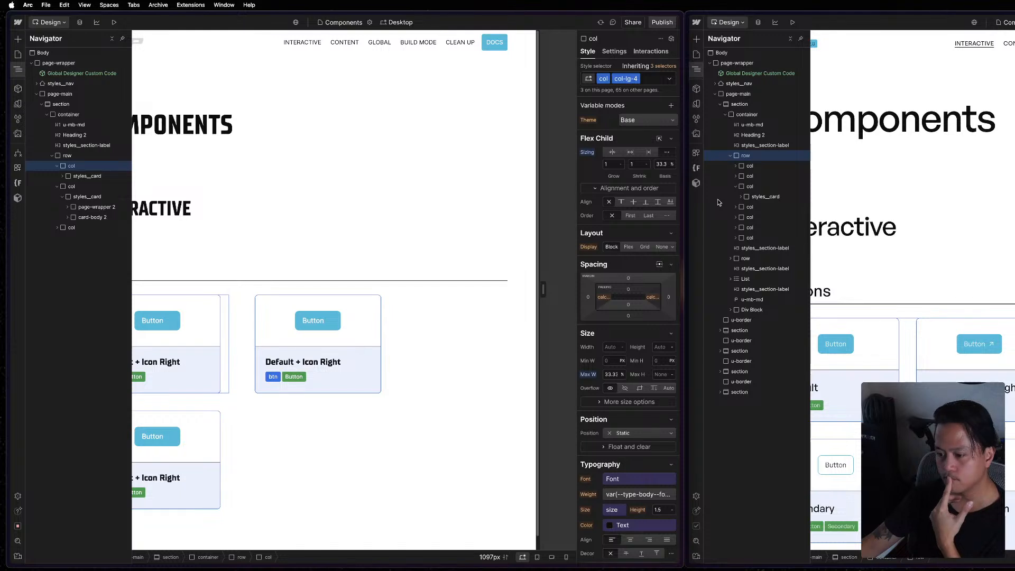
click(421, 335)
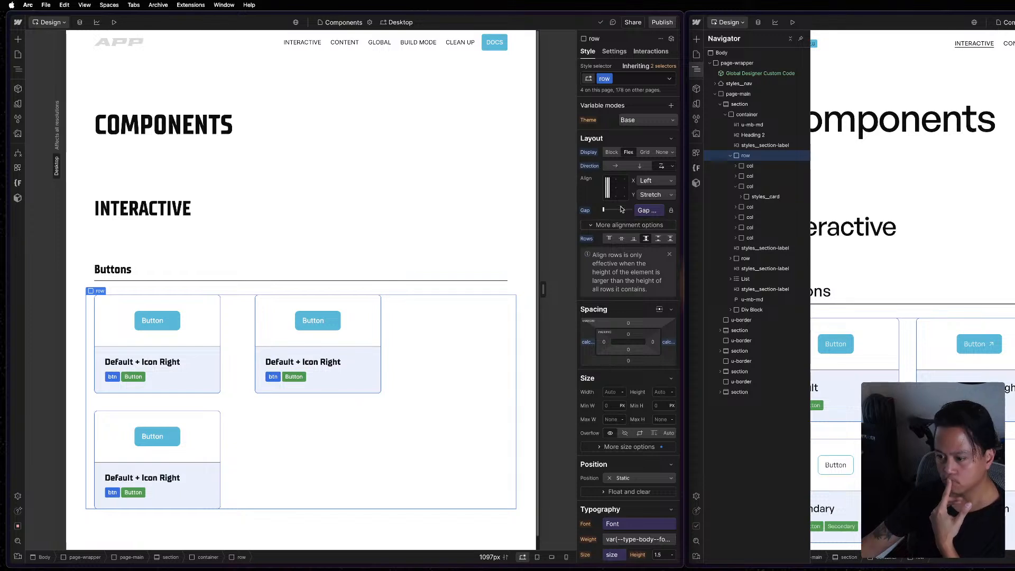
click(645, 238)
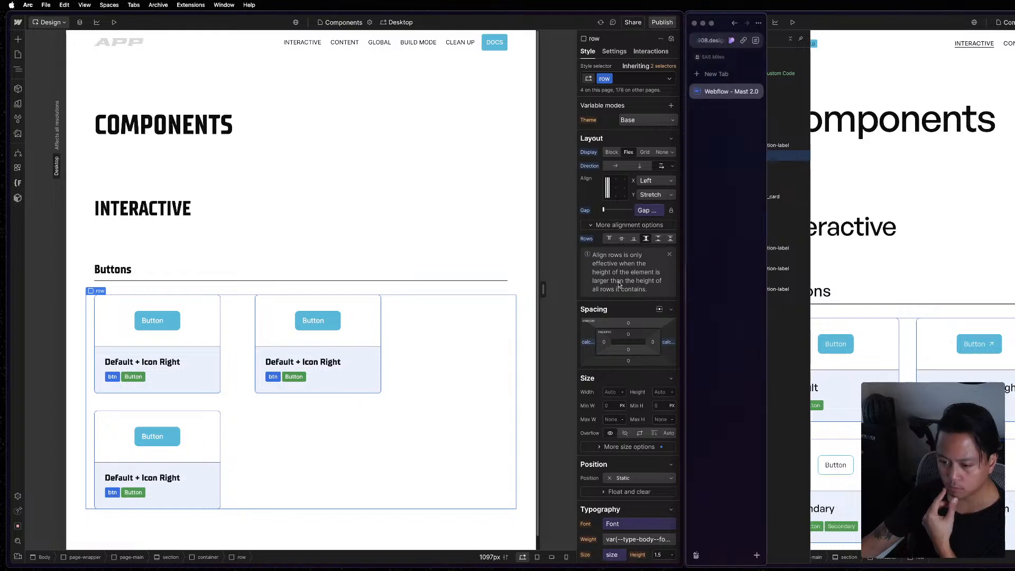
click(585, 342)
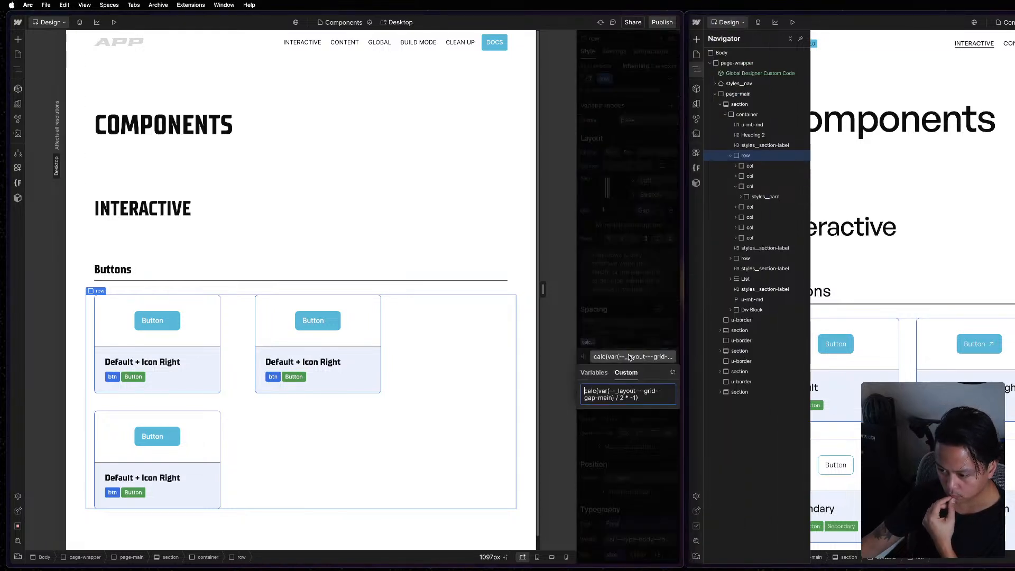
click(638, 342)
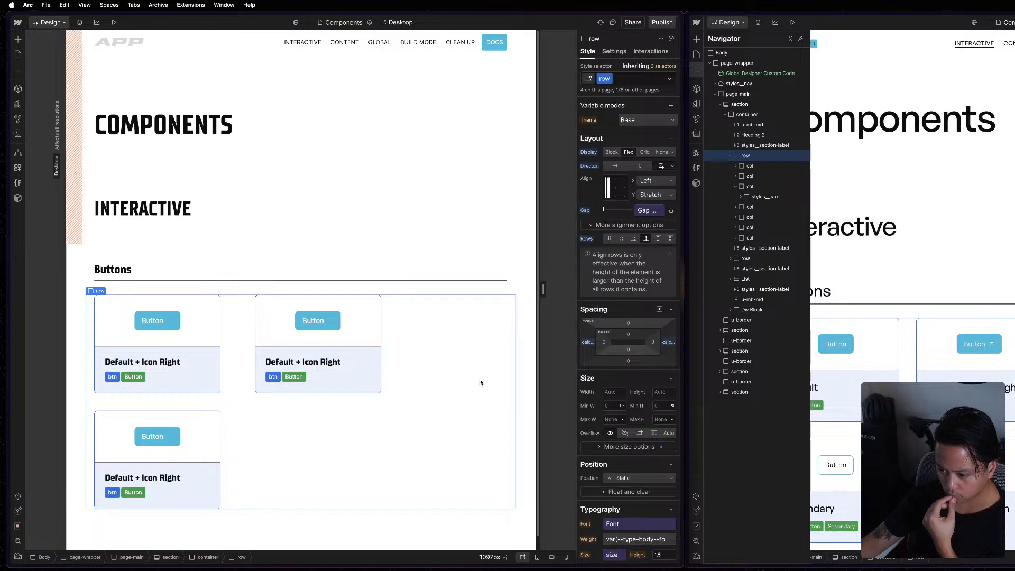
Check the Components page on the staging site by entering the page password, close it, and publish the project to staging.
click(662, 22)
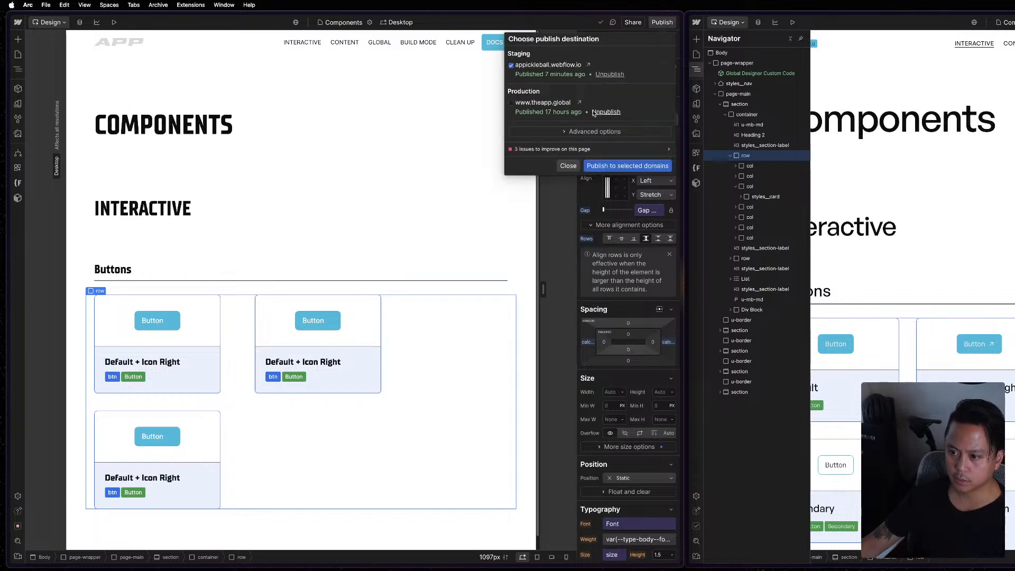
click(588, 64)
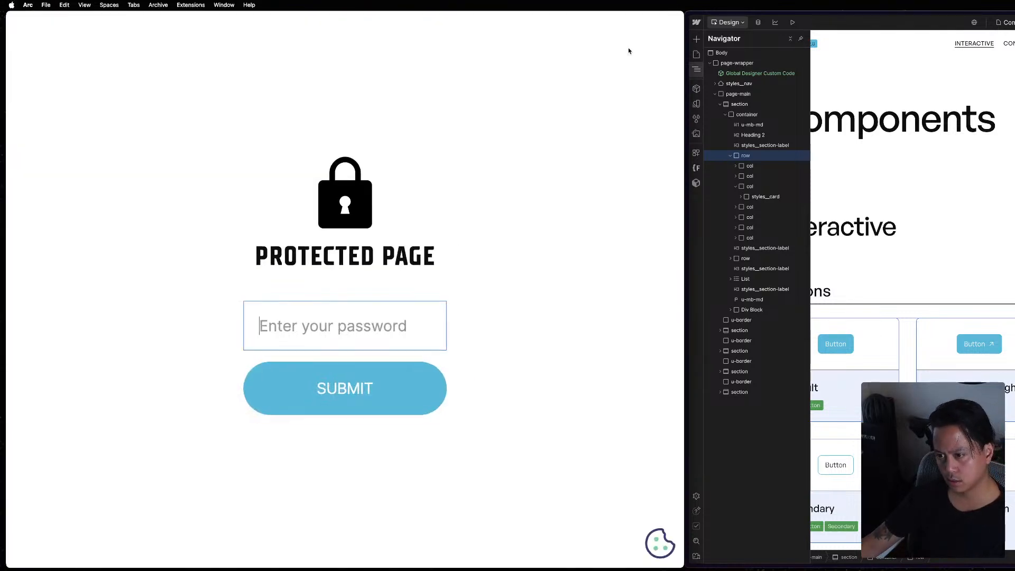
text(••••••)
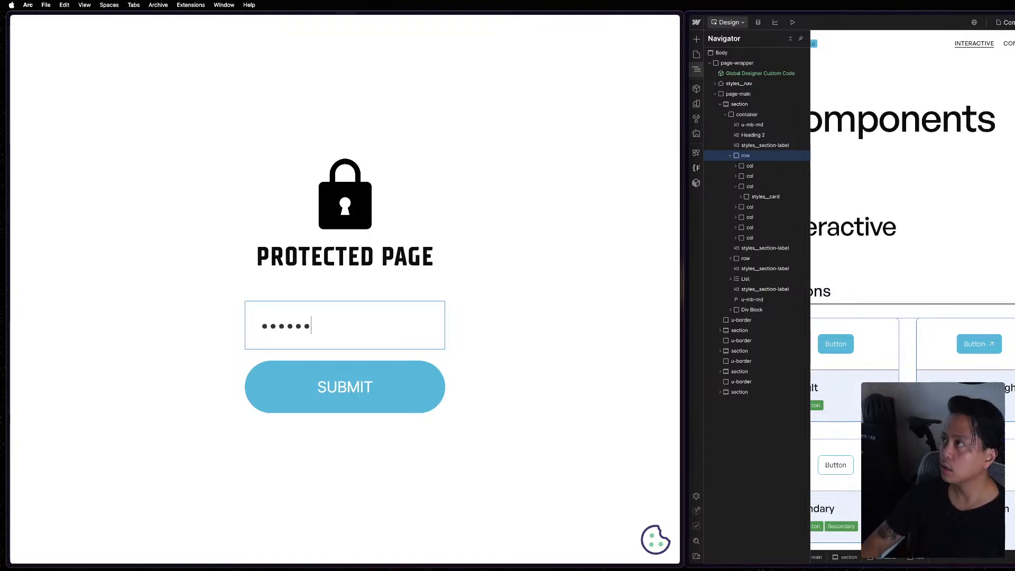
key(Return)
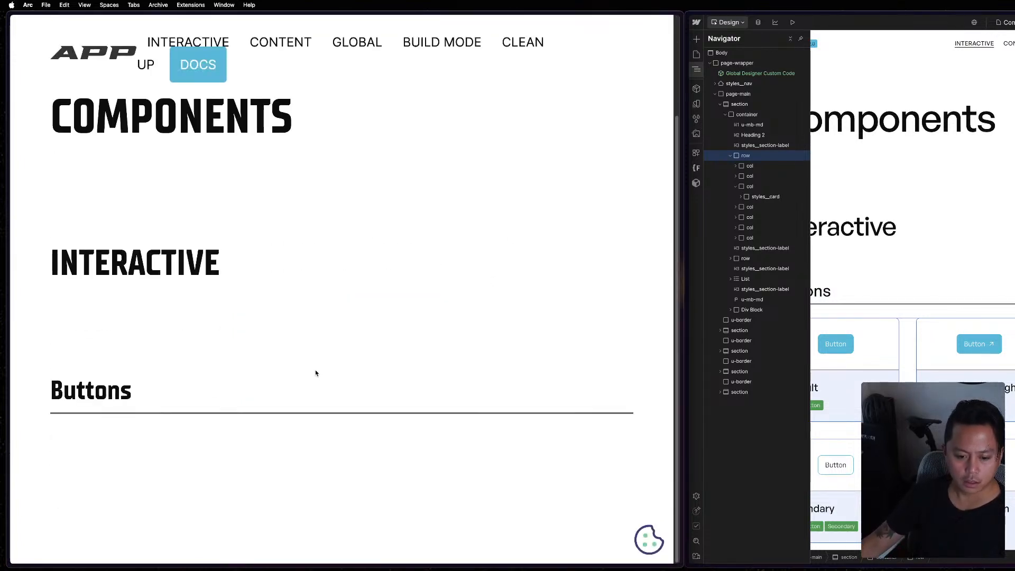
scroll(470, 396, up, 3)
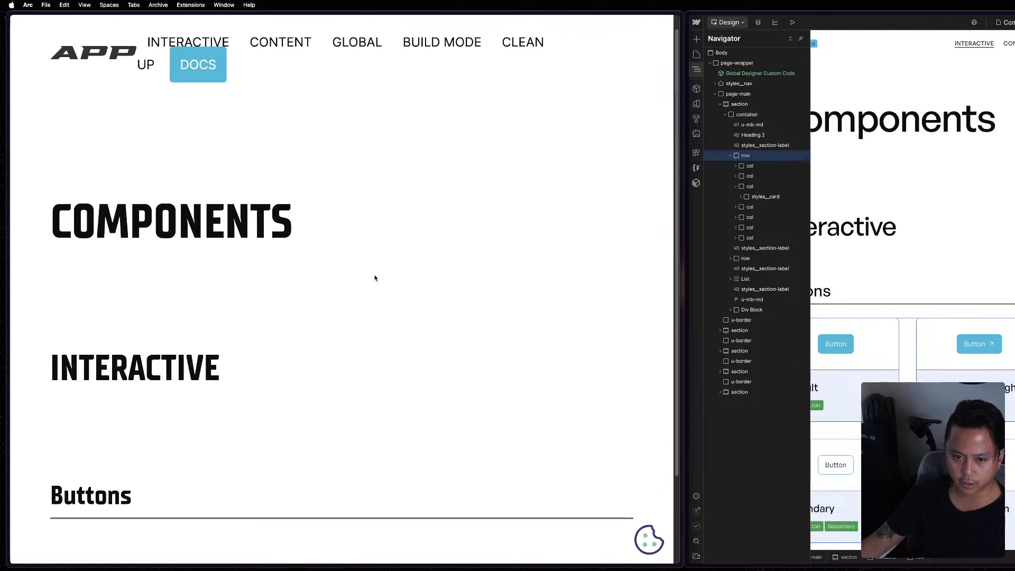
key(super+w)
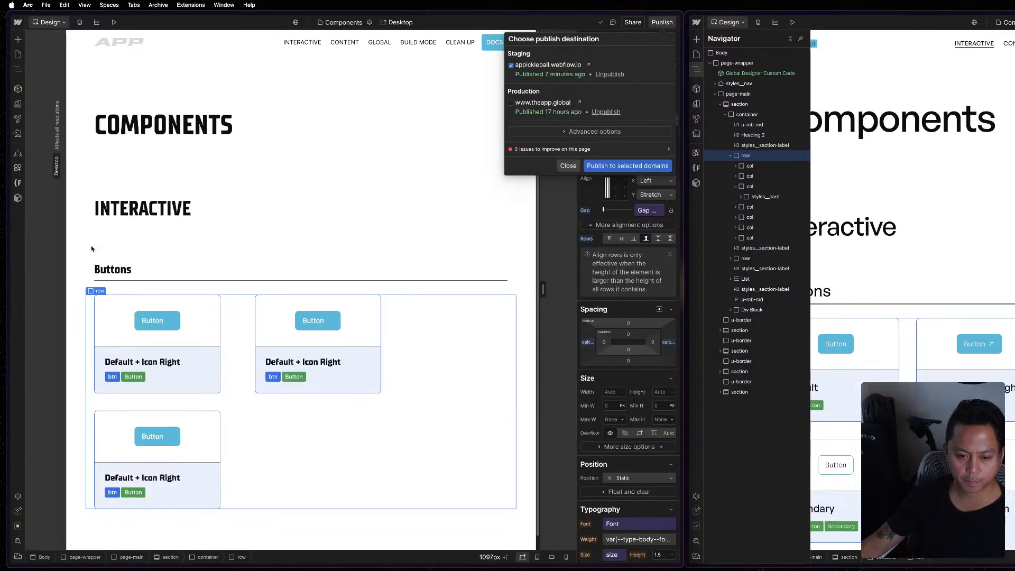
click(627, 166)
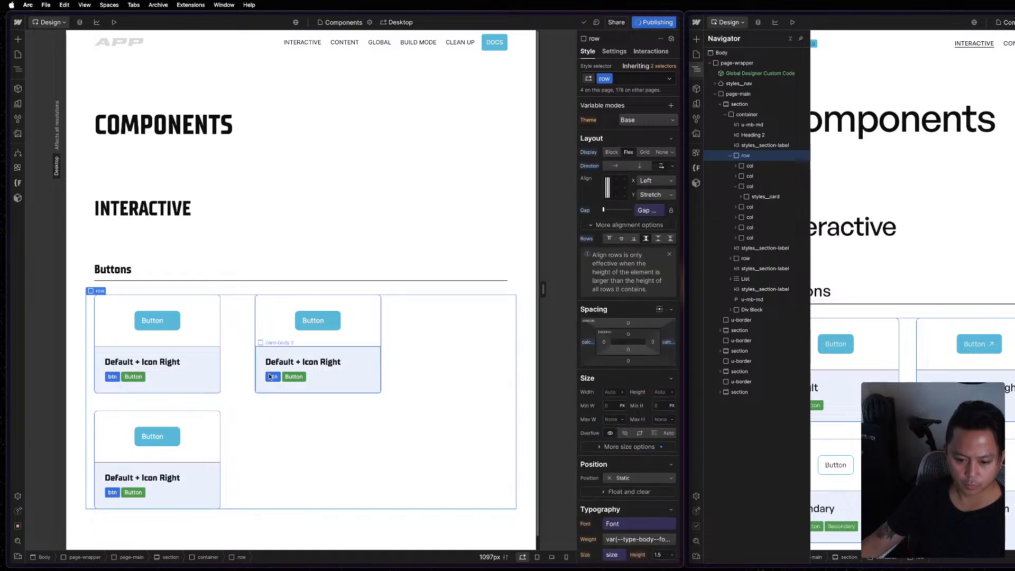
Expand and examine the additional size options of the Buttons row.
scroll(626, 391, down, 5)
scroll(630, 341, up, 3)
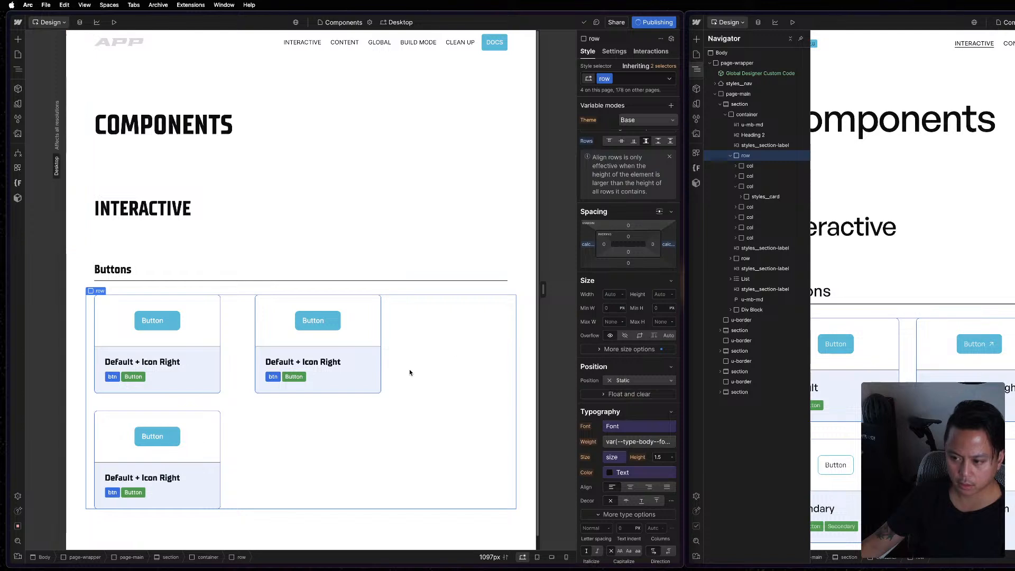
click(611, 347)
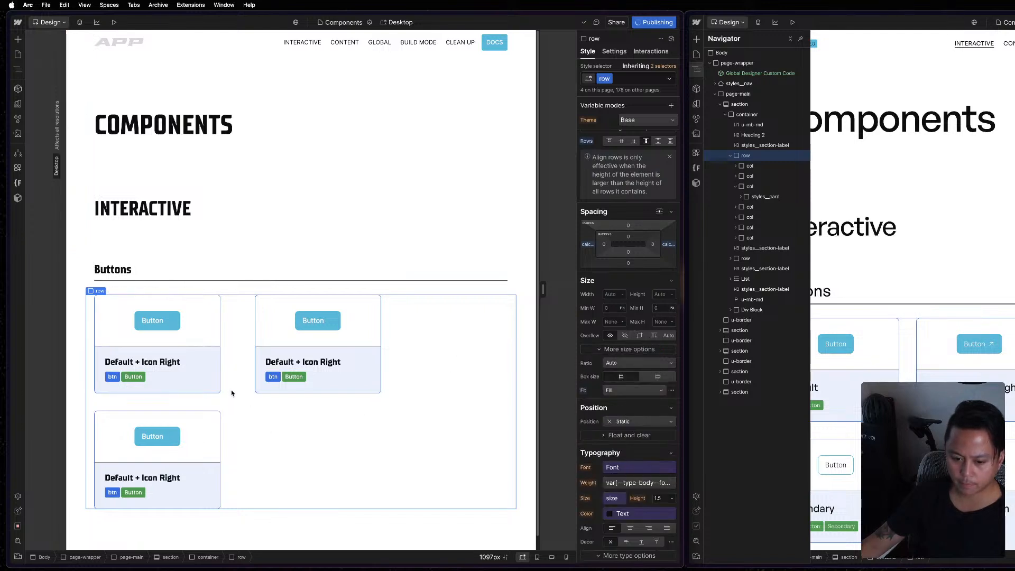
scroll(629, 356, up, 1)
scroll(629, 180, up, 2)
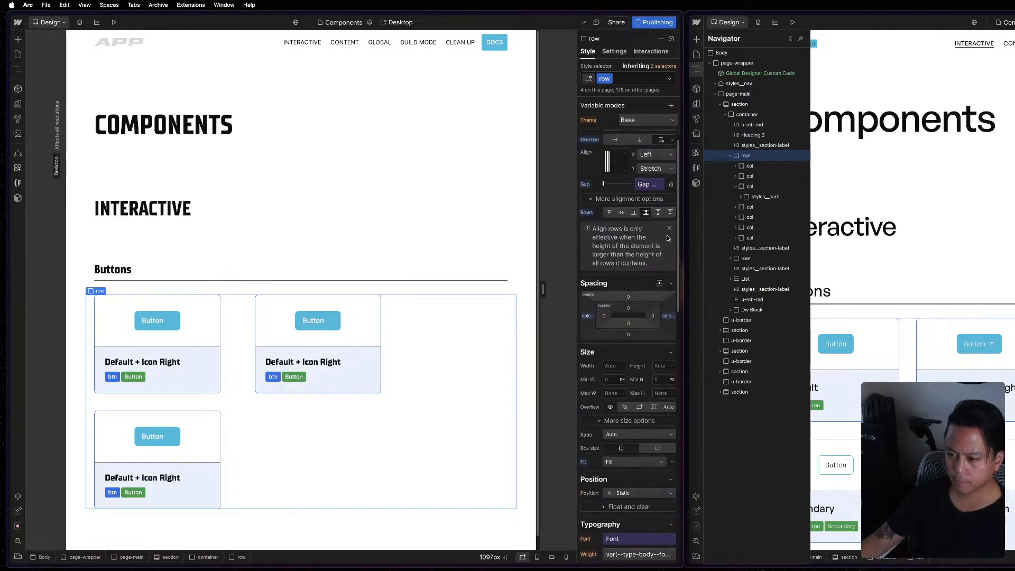
Try the Margin MD variable as the Buttons row's gap and return it to Gap Main.
click(646, 186)
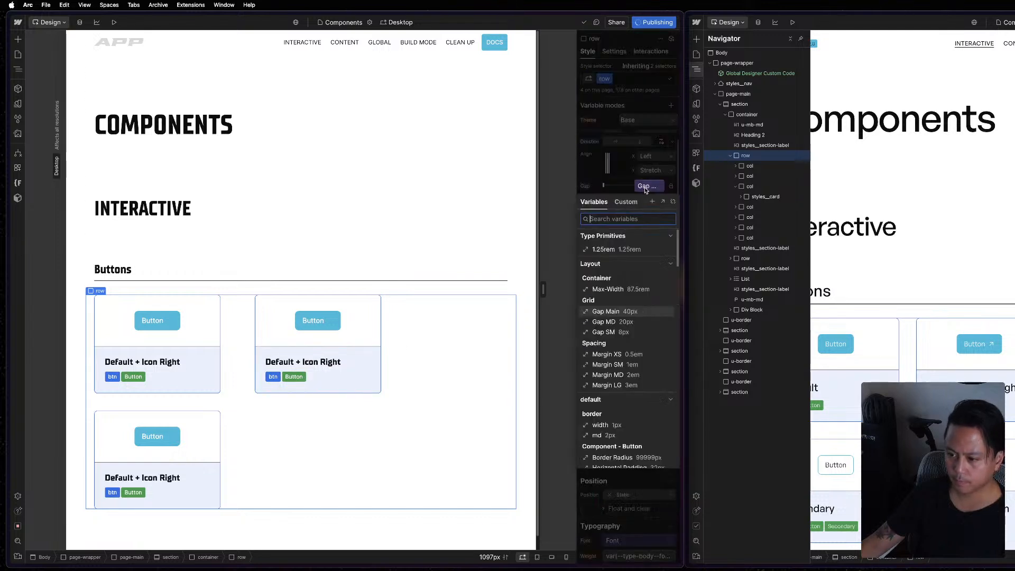
click(606, 332)
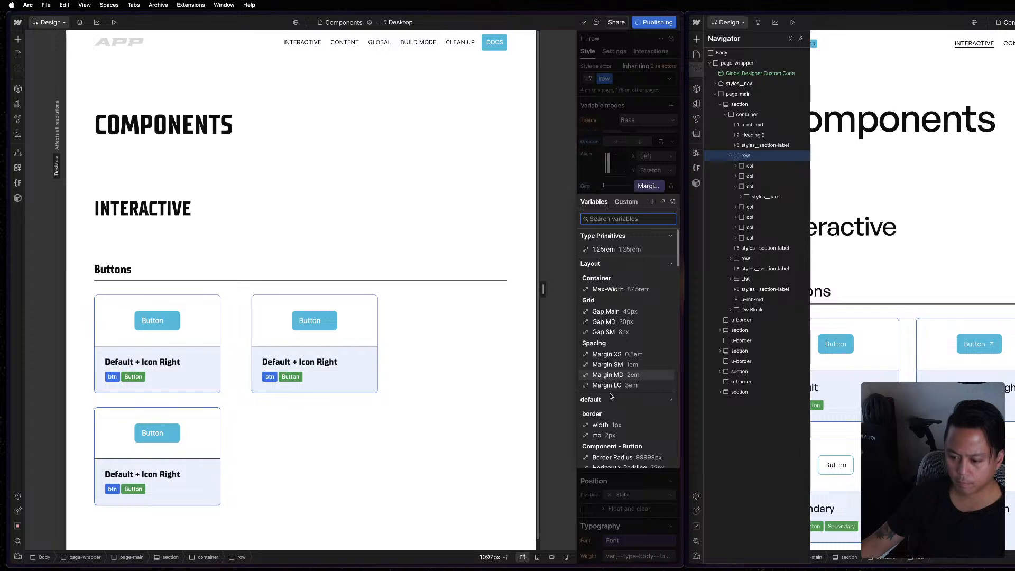
click(623, 467)
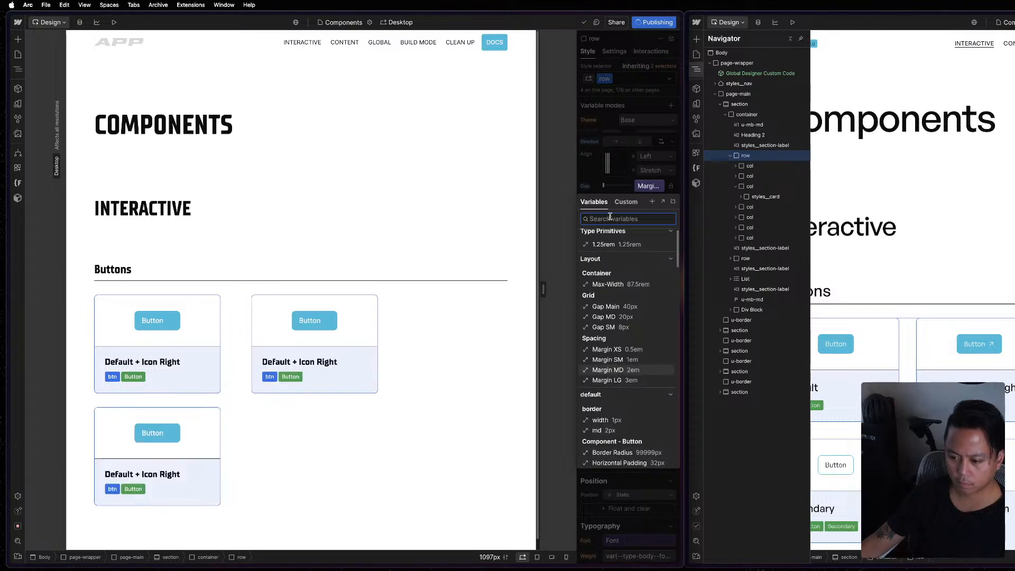
click(606, 245)
click(570, 273)
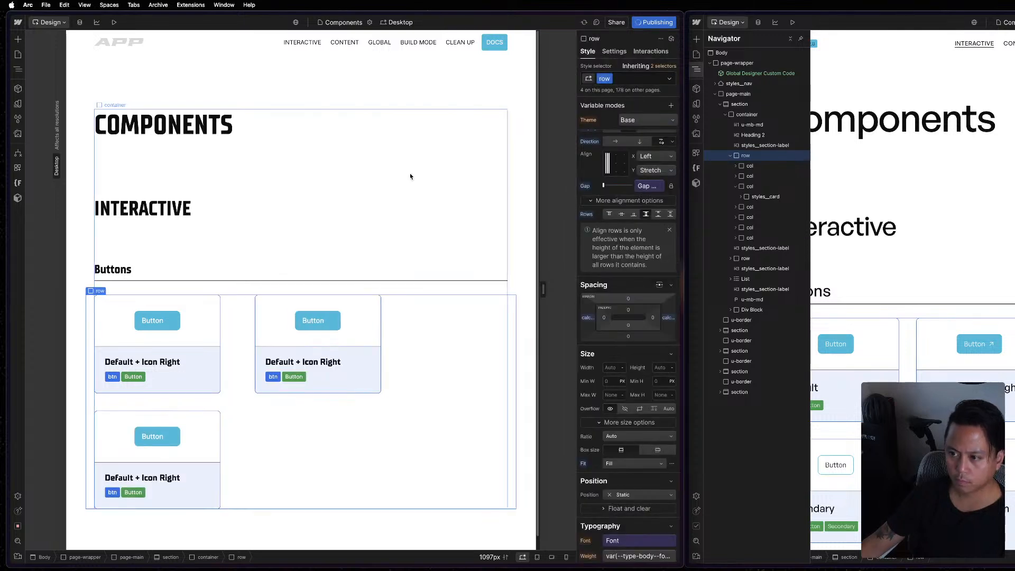
Expand the first column's styles__card down to its preview and select the reference's styles__card for comparison.
click(248, 377)
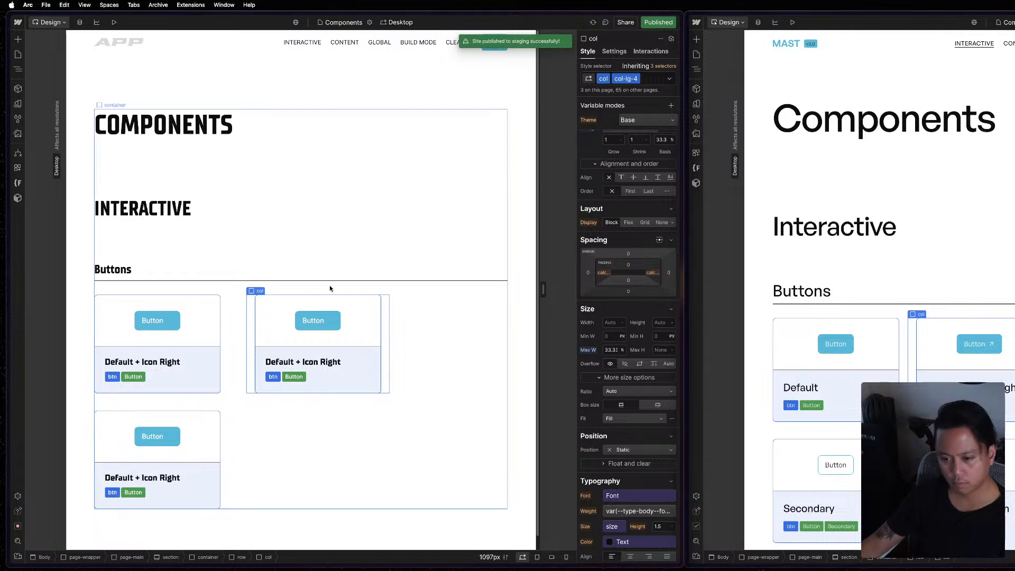
key(z)
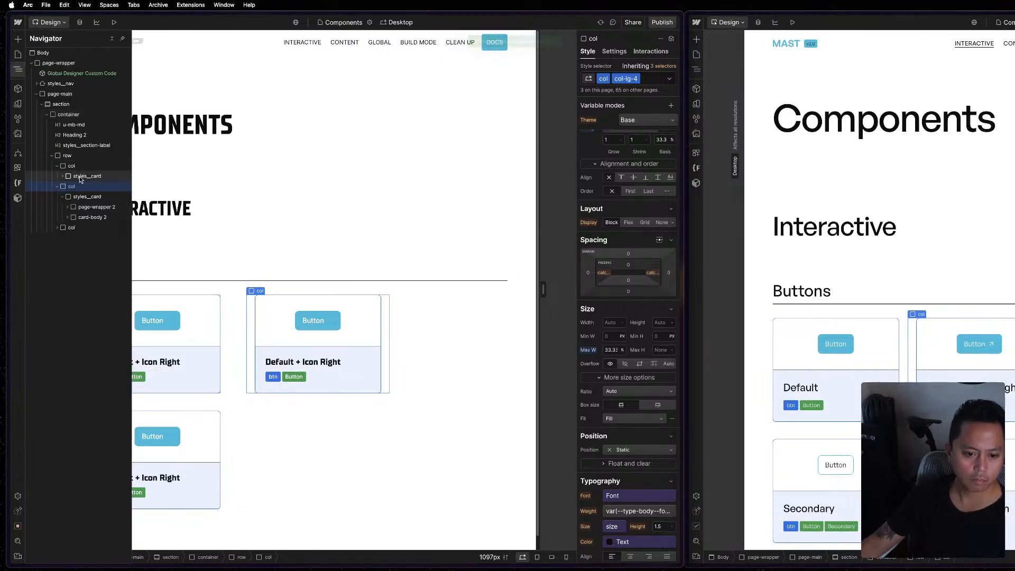
click(79, 176)
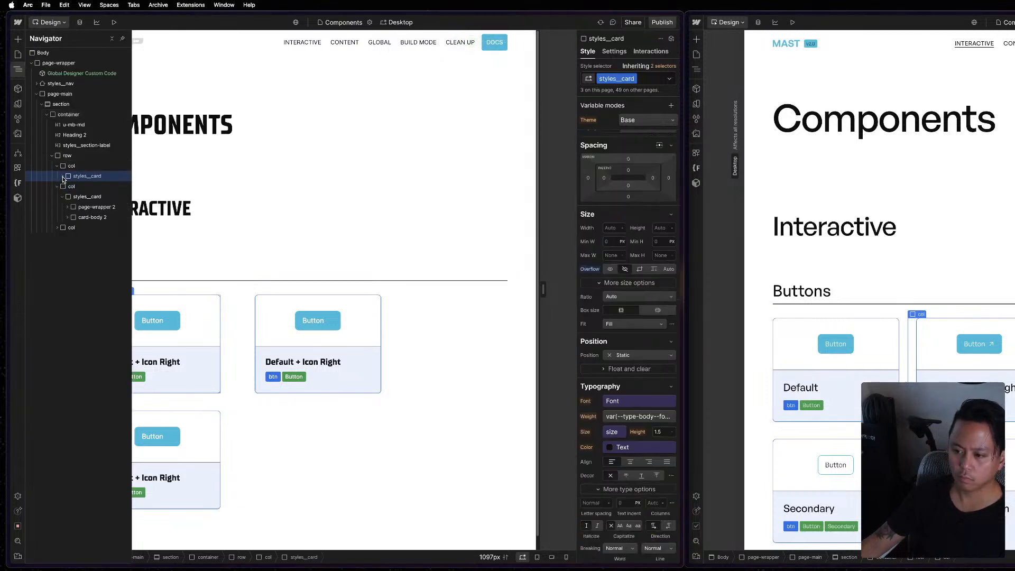
click(63, 177)
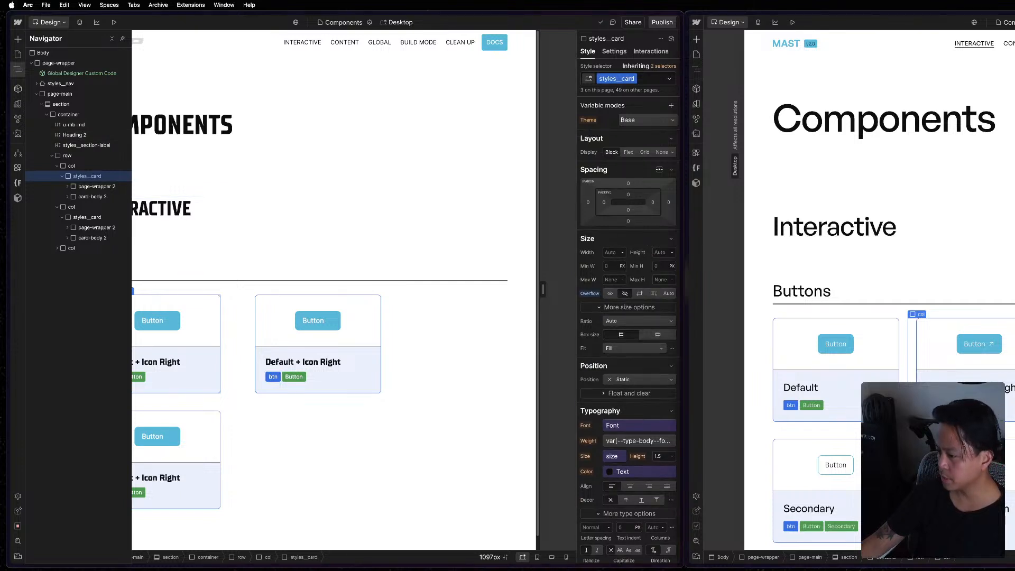
key(z)
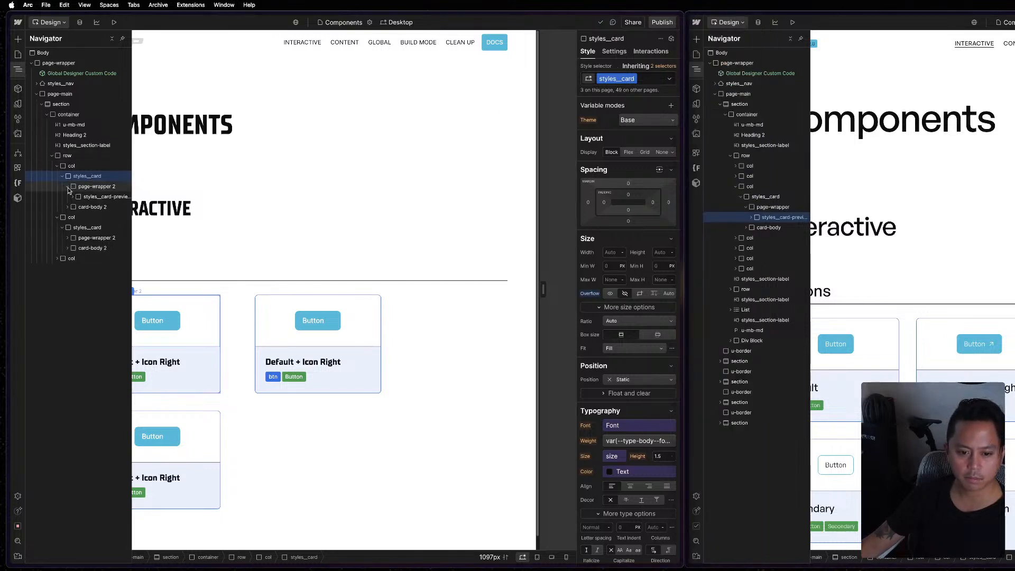
click(68, 187)
click(765, 196)
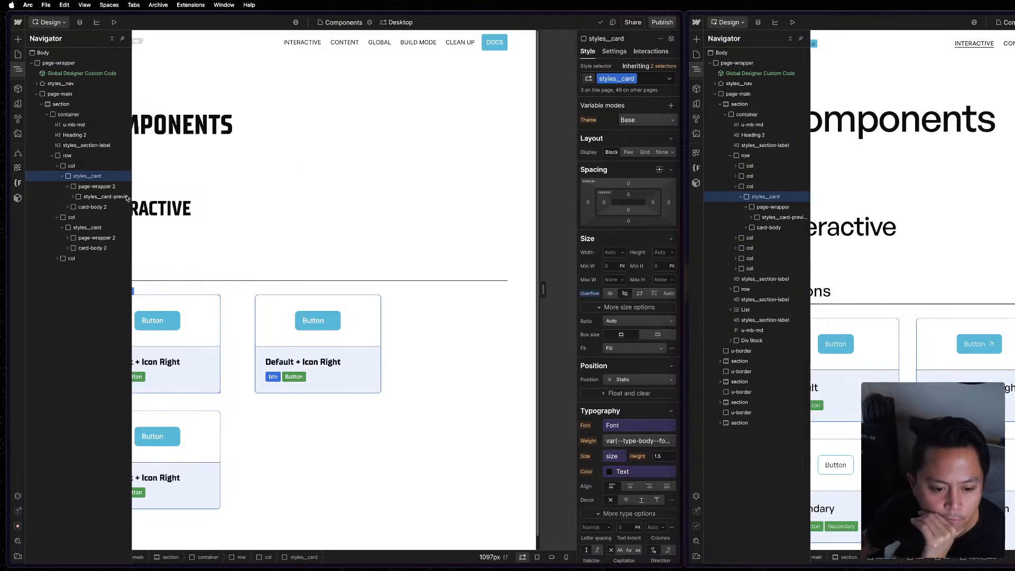
Compare the styles of the card's page-wrapper 2 and styles__card-preview 2 with their counterparts in the reference.
click(95, 189)
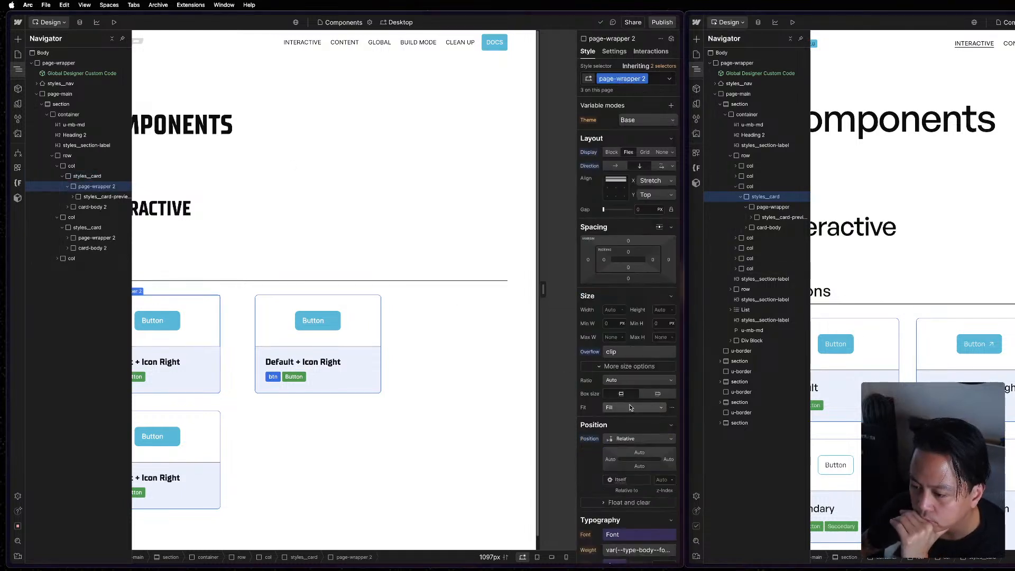
click(780, 208)
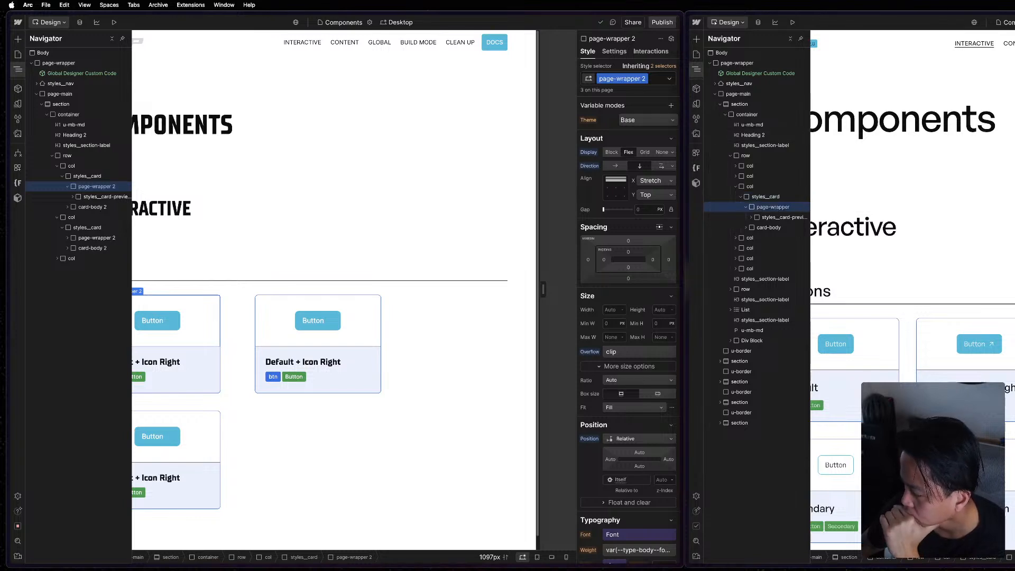
click(767, 218)
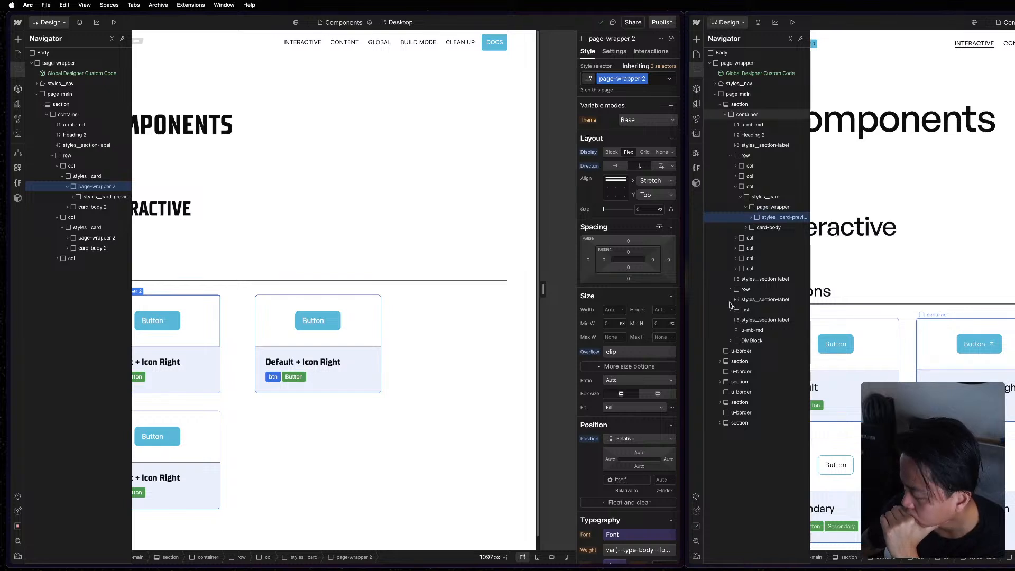
click(100, 196)
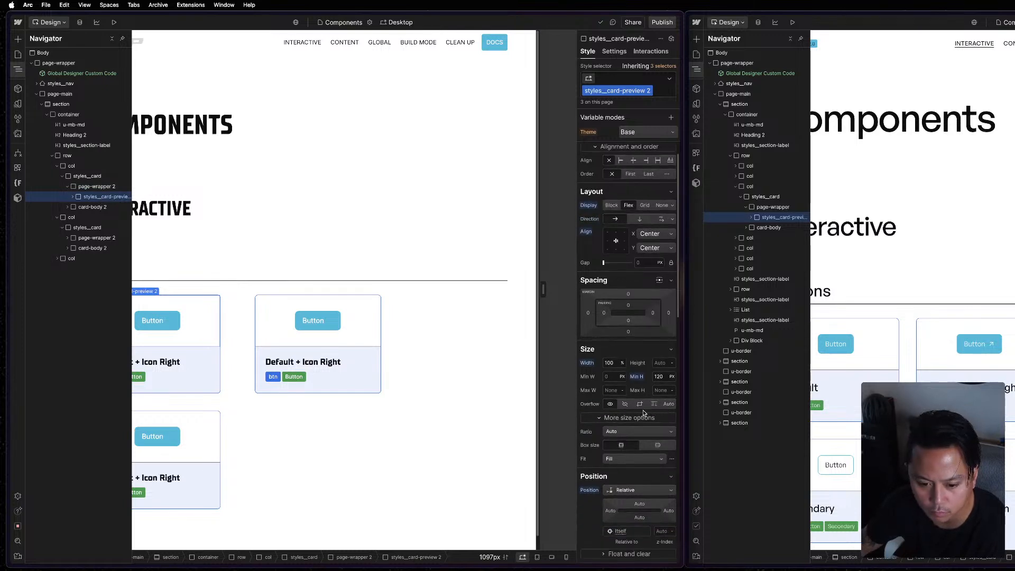
scroll(643, 410, down, 3)
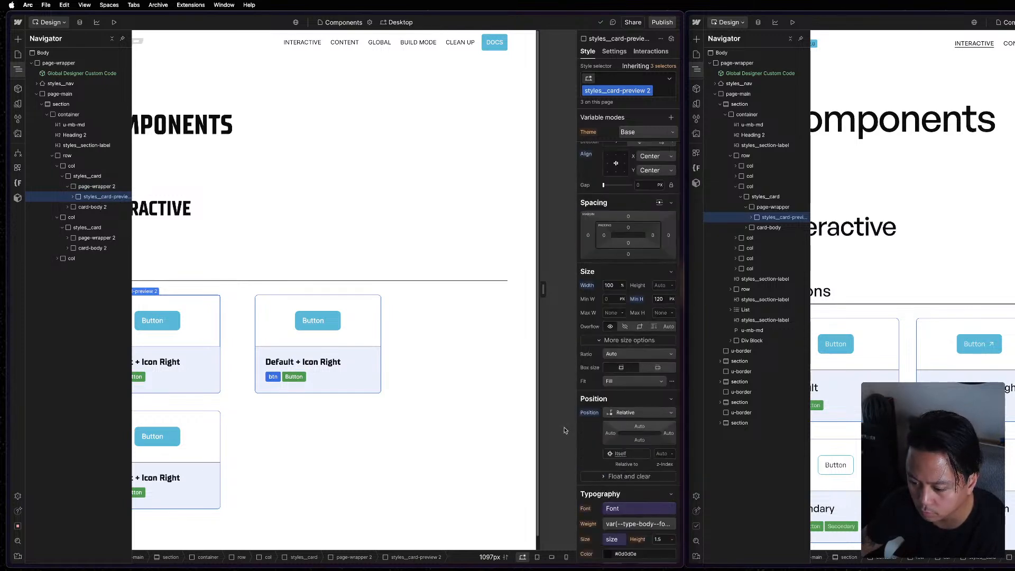
Compare the styles of the first card's card-body 2 with the reference's card-body.
click(92, 207)
scroll(626, 449, down, 5)
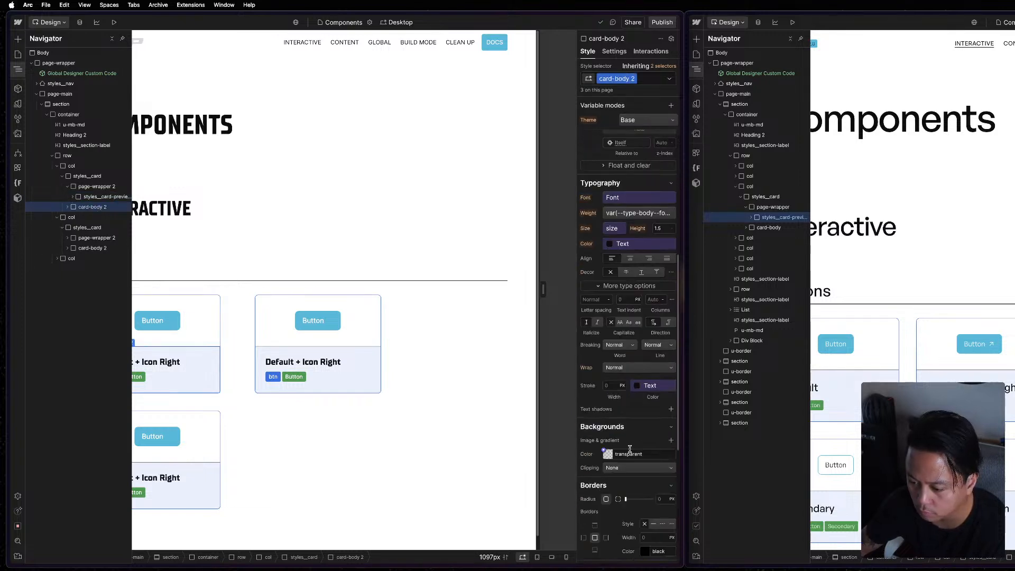
scroll(630, 449, up, 4)
scroll(631, 449, up, 2)
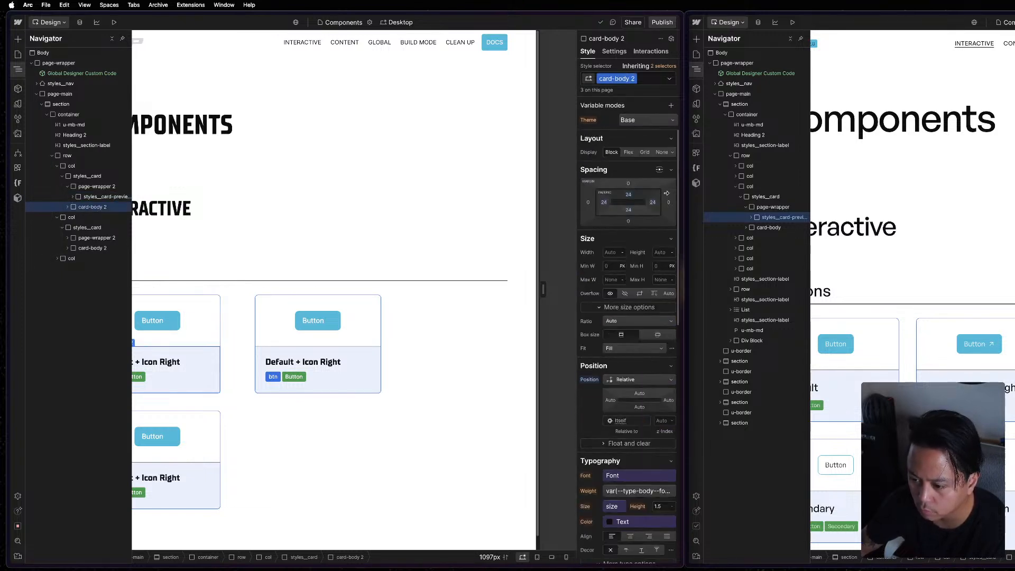
click(771, 227)
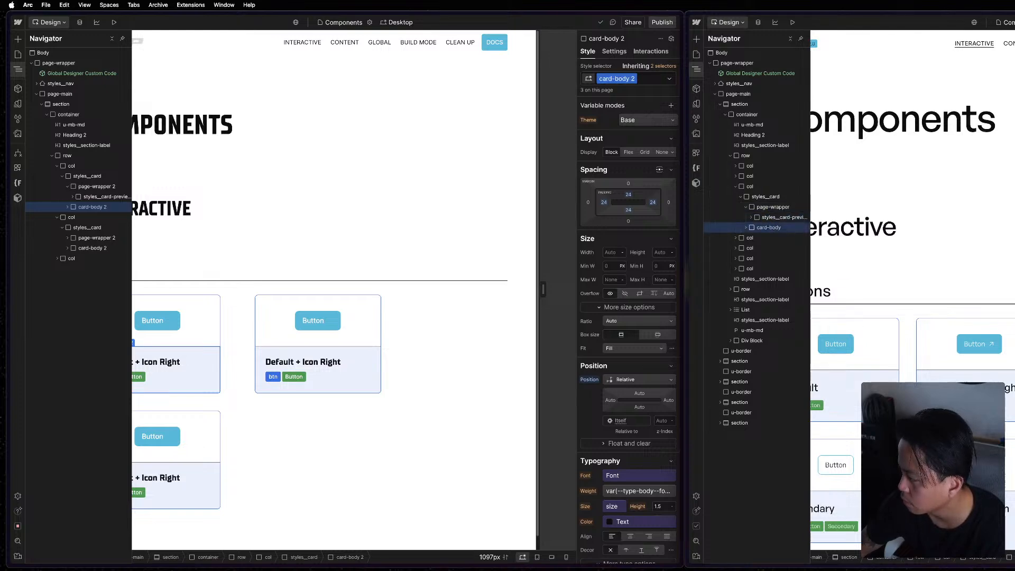
Show the browser sidebar and open the published staging site of the Components page from the publish destinations.
key(ctrl+Up)
click(471, 259)
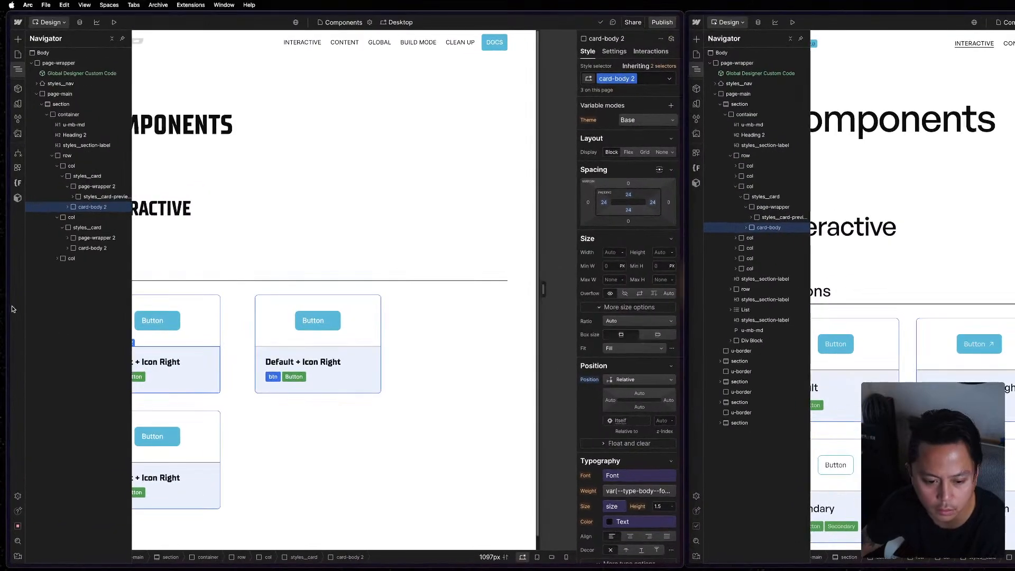
key(super+s)
key(super+s)
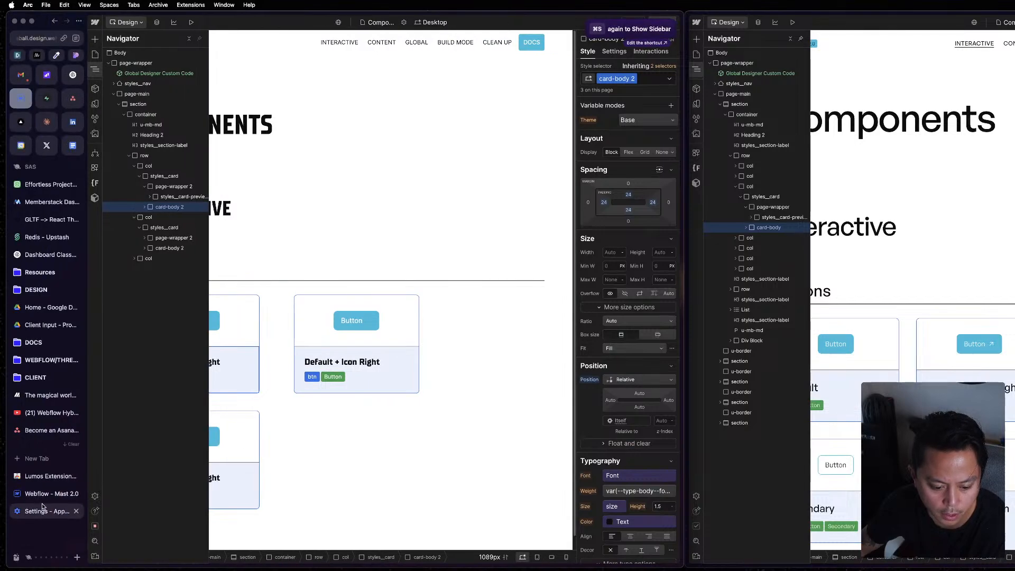
click(21, 99)
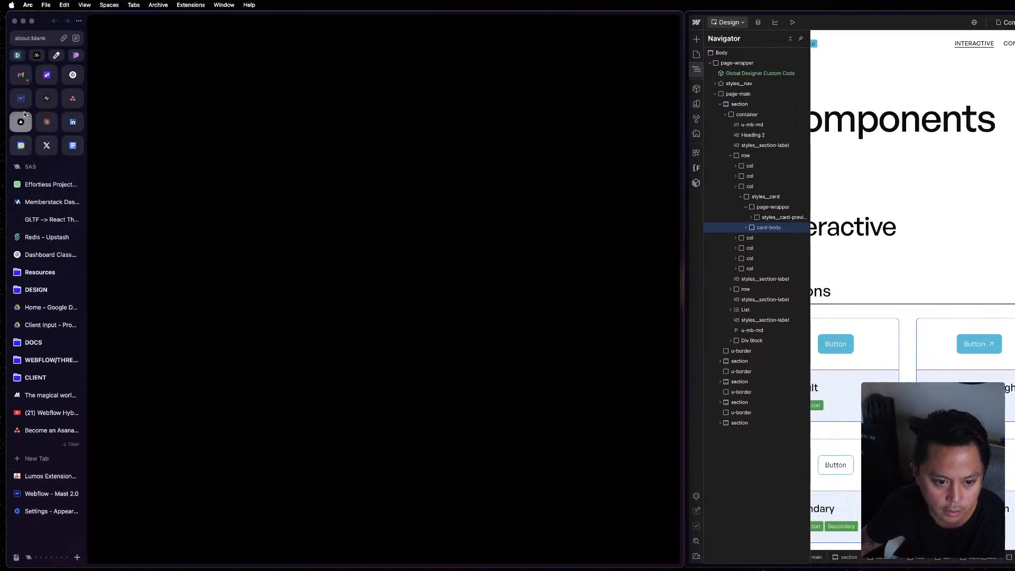
click(658, 22)
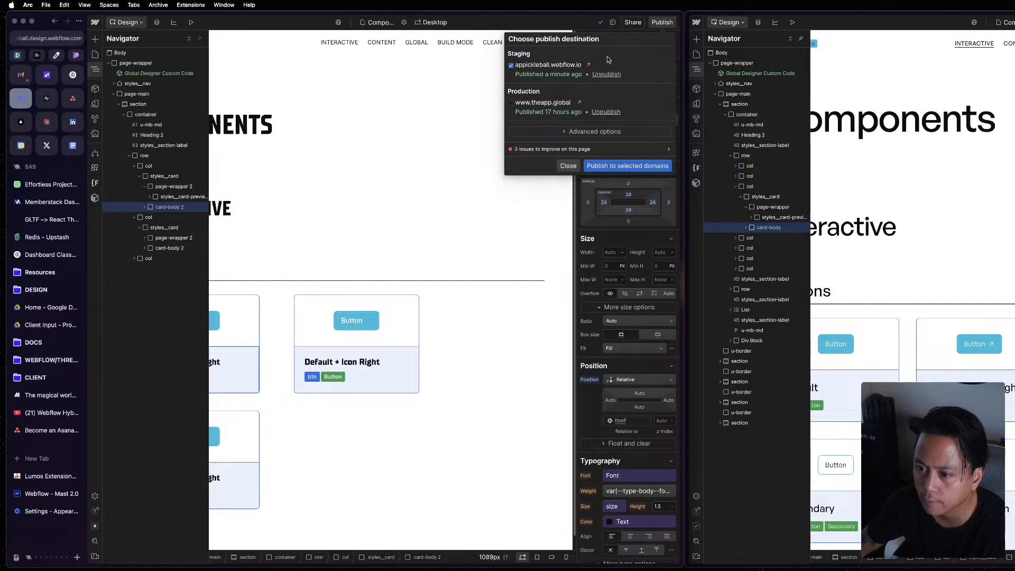
click(590, 65)
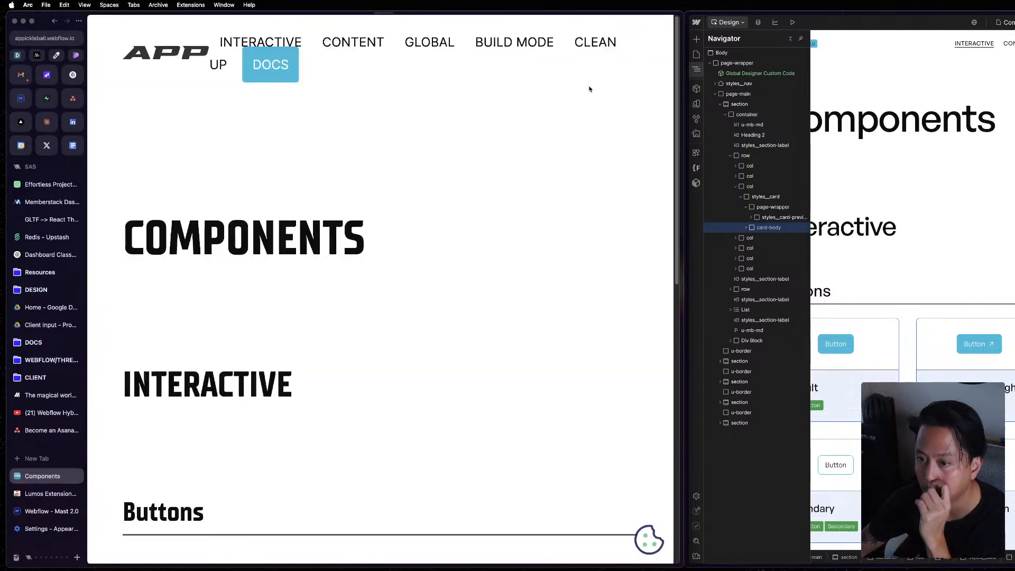
Inspect the second Buttons card's styles__card-preview-2 on the published page and widen the page area beside the developer tools.
scroll(436, 358, down, 5)
right_click(469, 347)
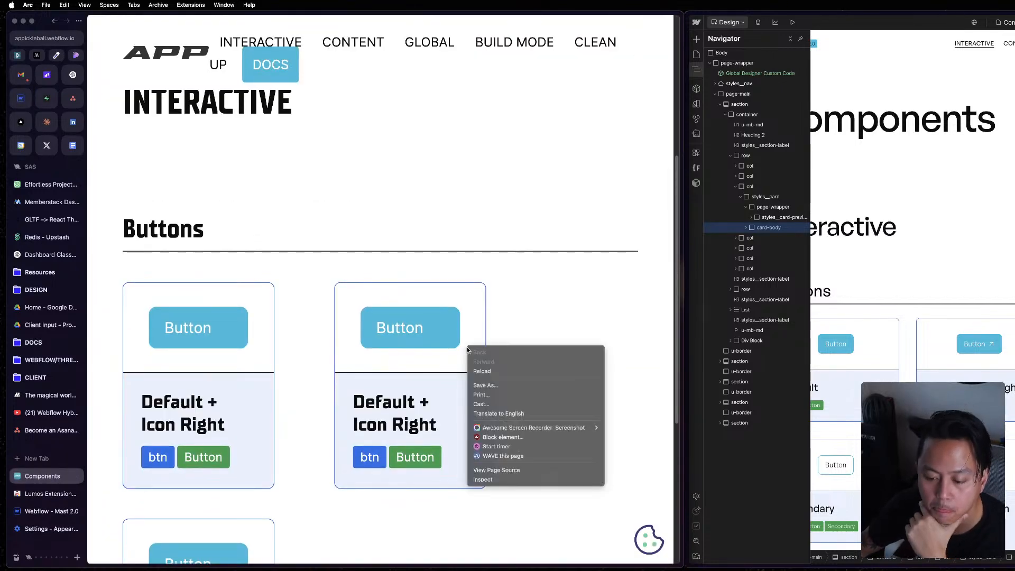
click(493, 480)
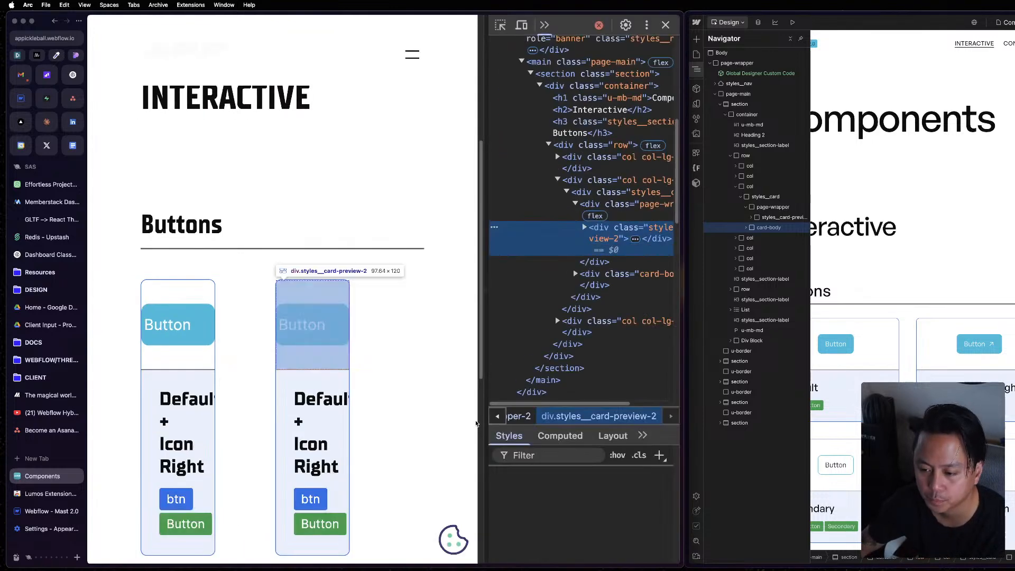
key(super+minus)
key(super+minus)
key(super+minus)
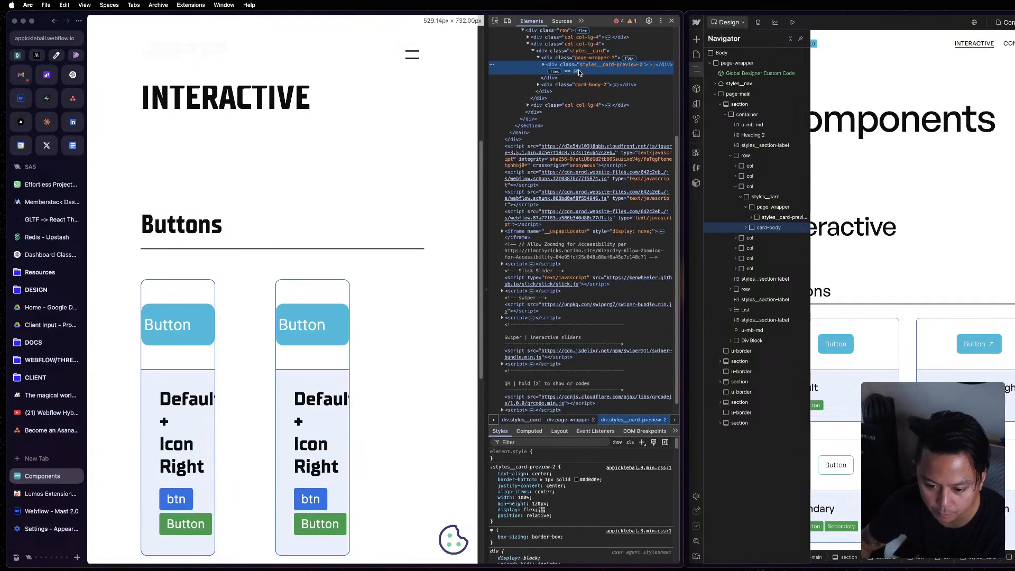
key(super+plus)
key(super+plus)
key(super+plus)
key(super+plus)
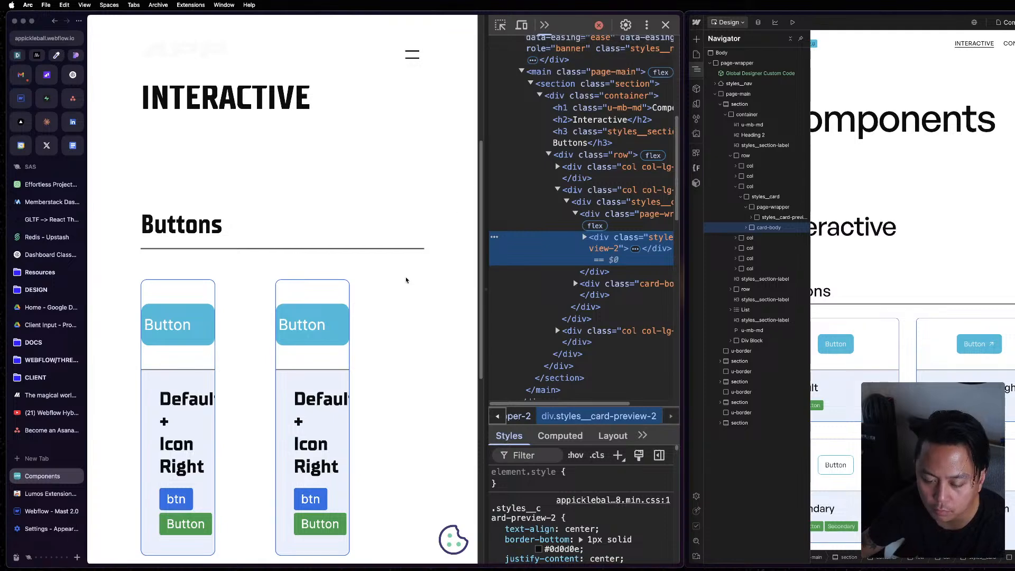
drag(485, 343, 547, 344)
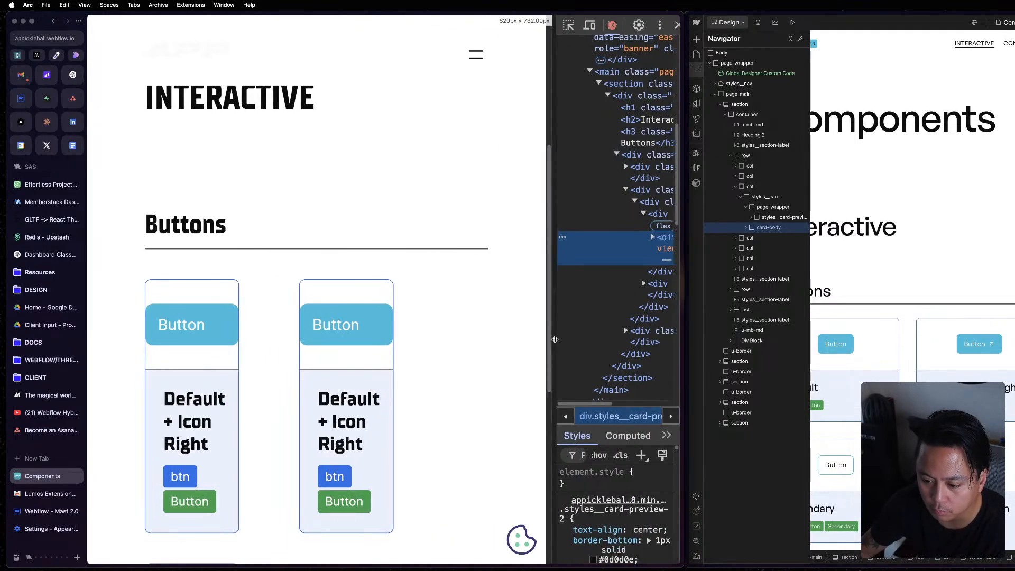
In Arc's Appearance settings, set the font size to Medium (Recommended) and the page zoom to 100%.
click(28, 6)
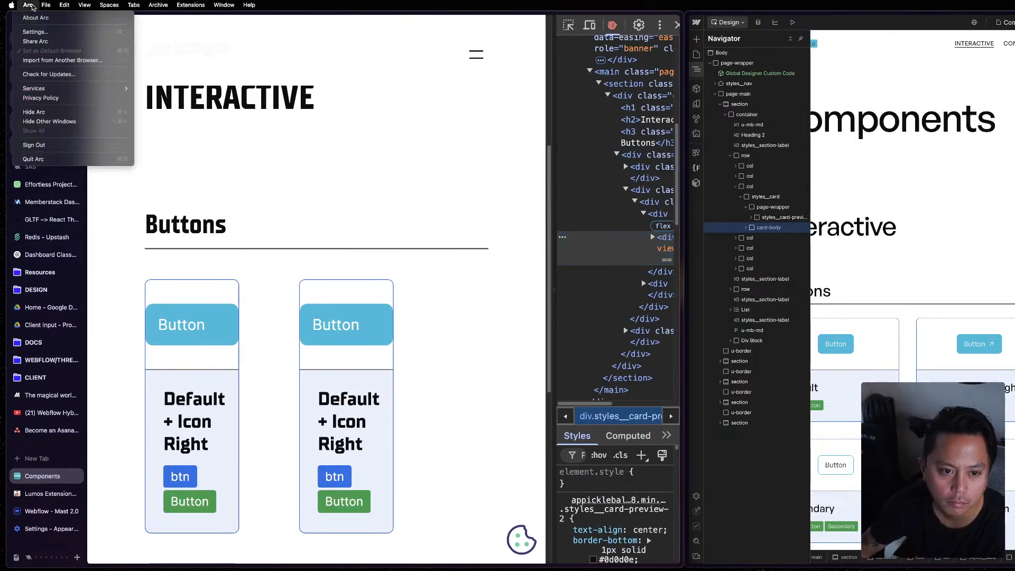
click(39, 33)
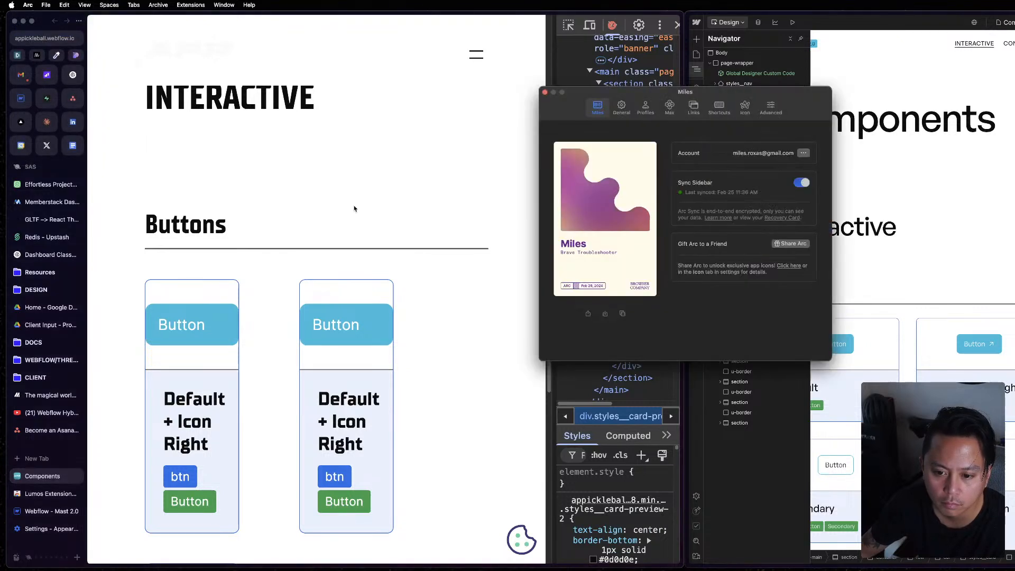
click(771, 107)
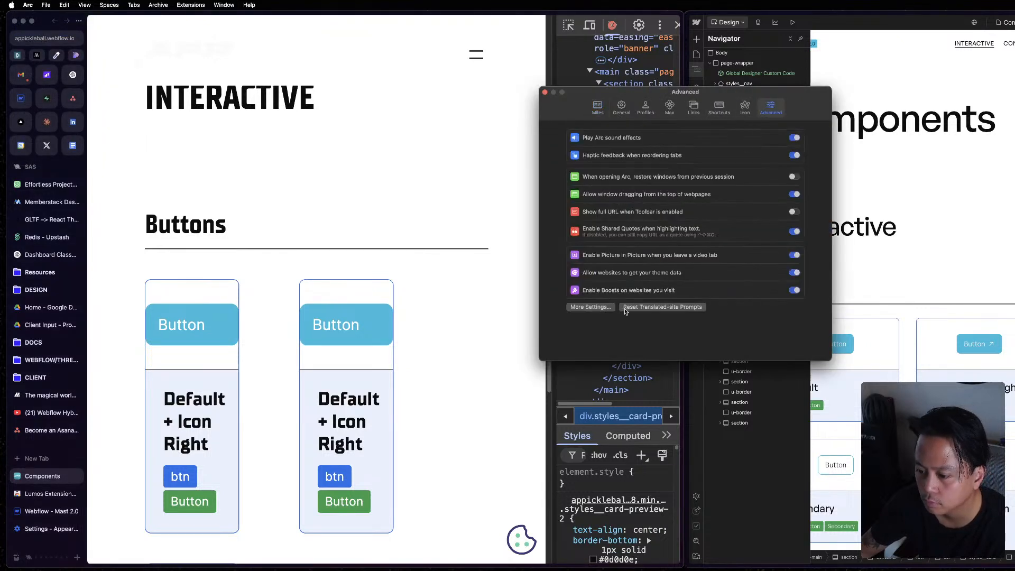
click(571, 306)
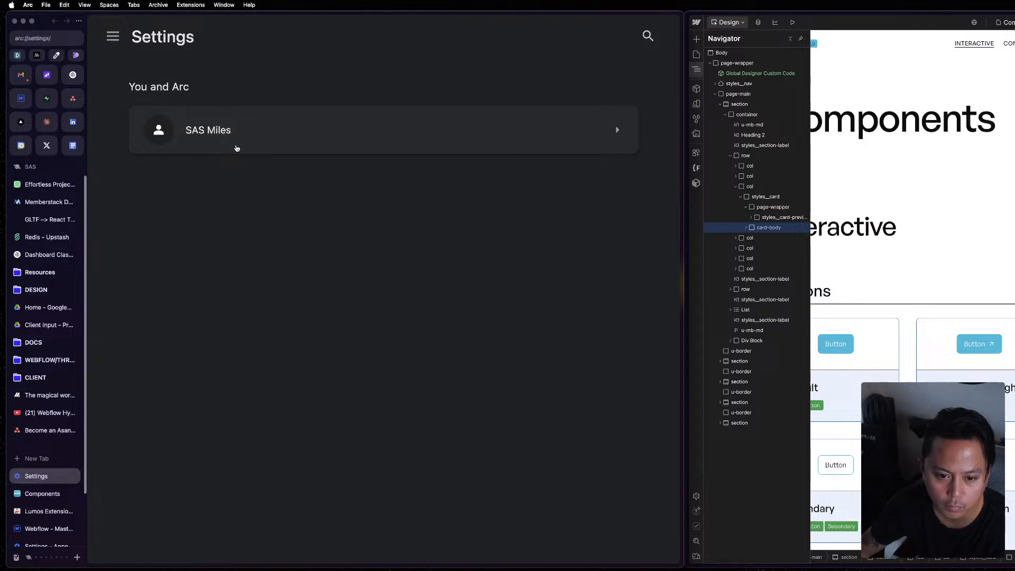
click(111, 36)
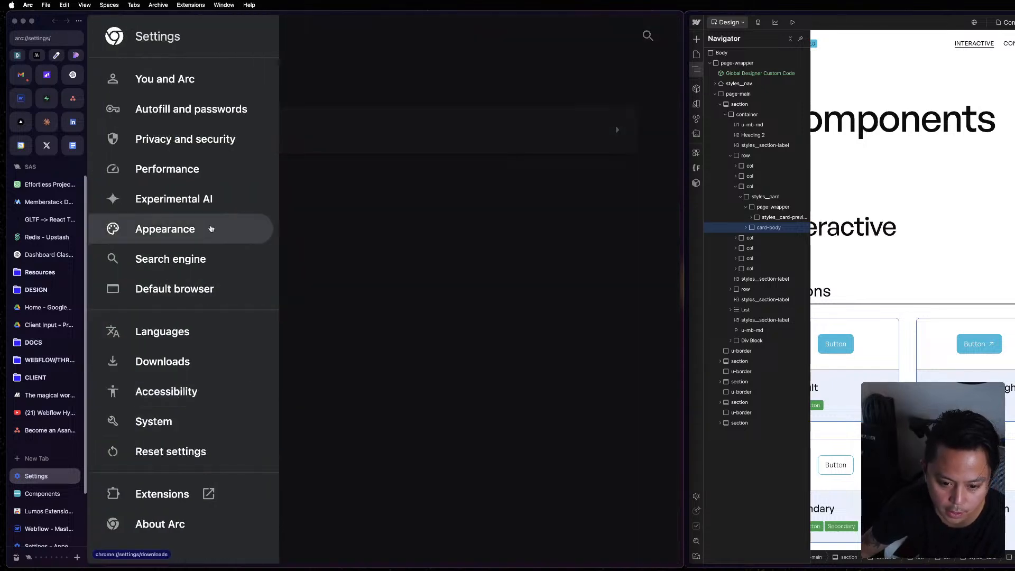
click(211, 229)
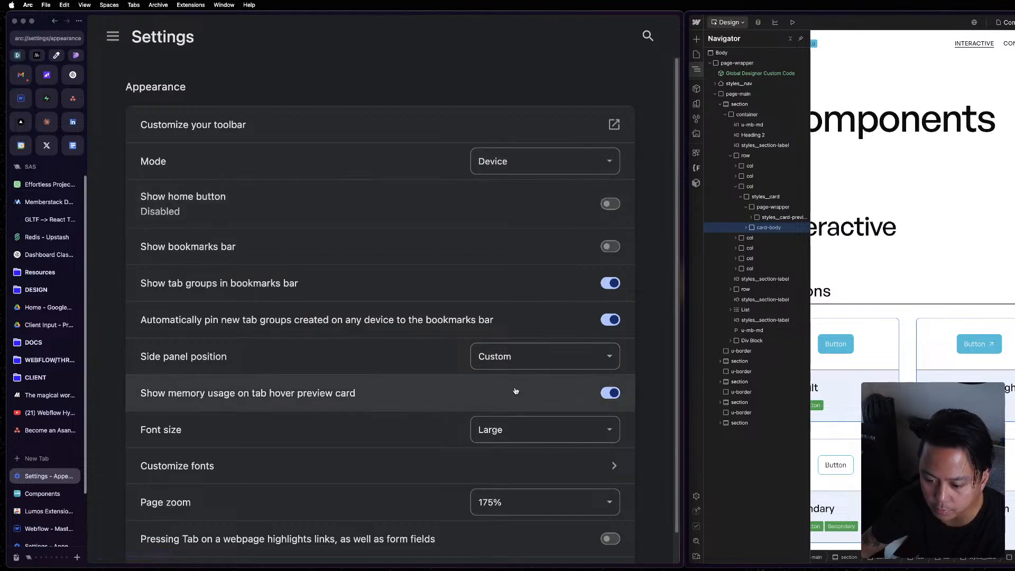
click(519, 439)
click(519, 422)
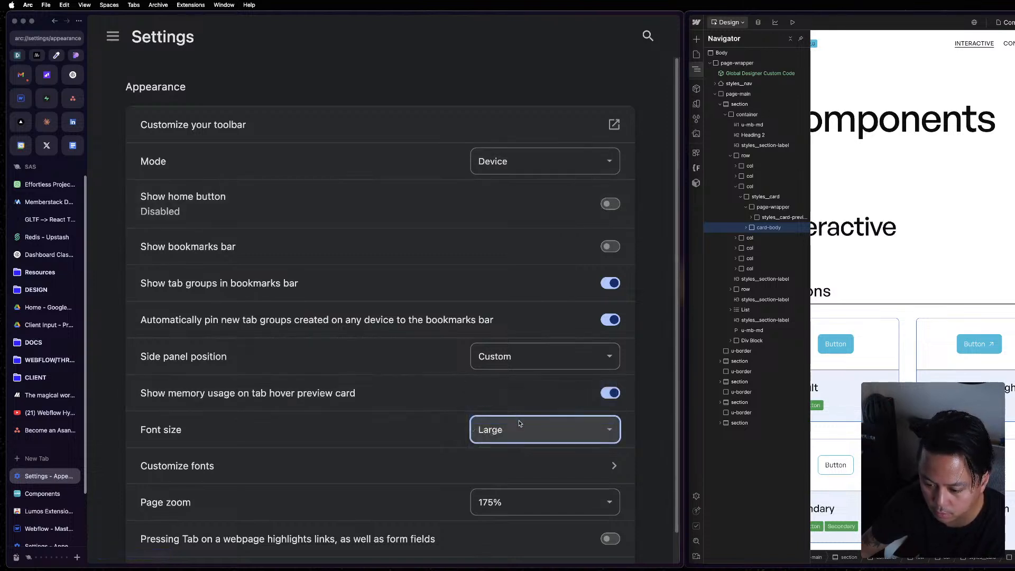
click(497, 502)
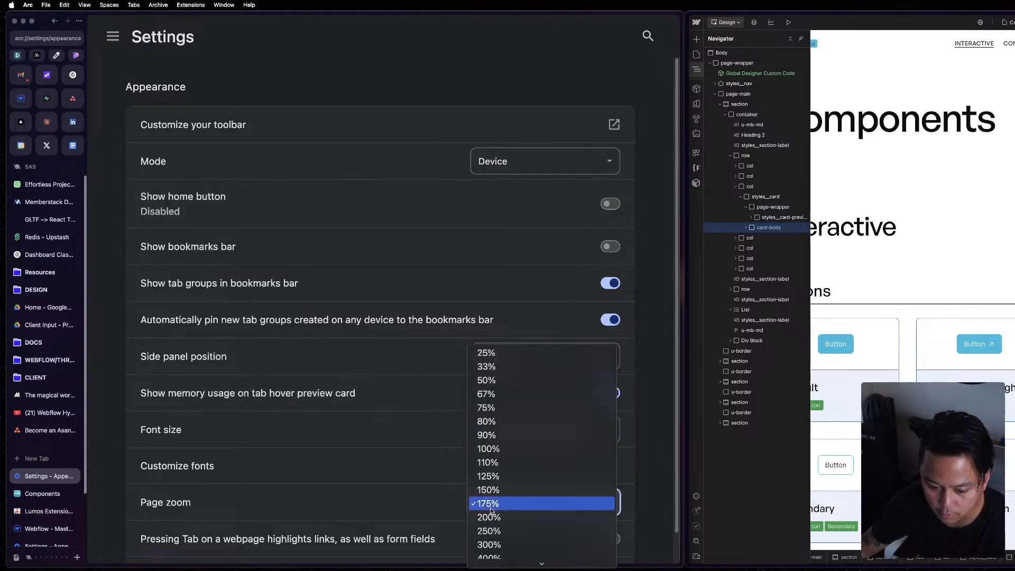
click(521, 449)
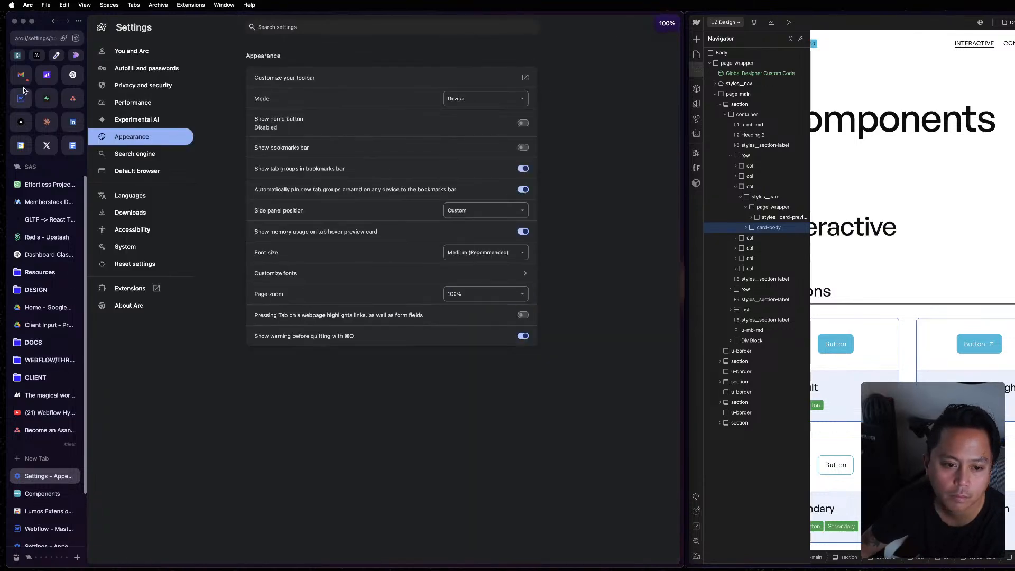
Leave the browser settings, return to the project's Webflow Designer and close the publish destination dialog.
click(73, 476)
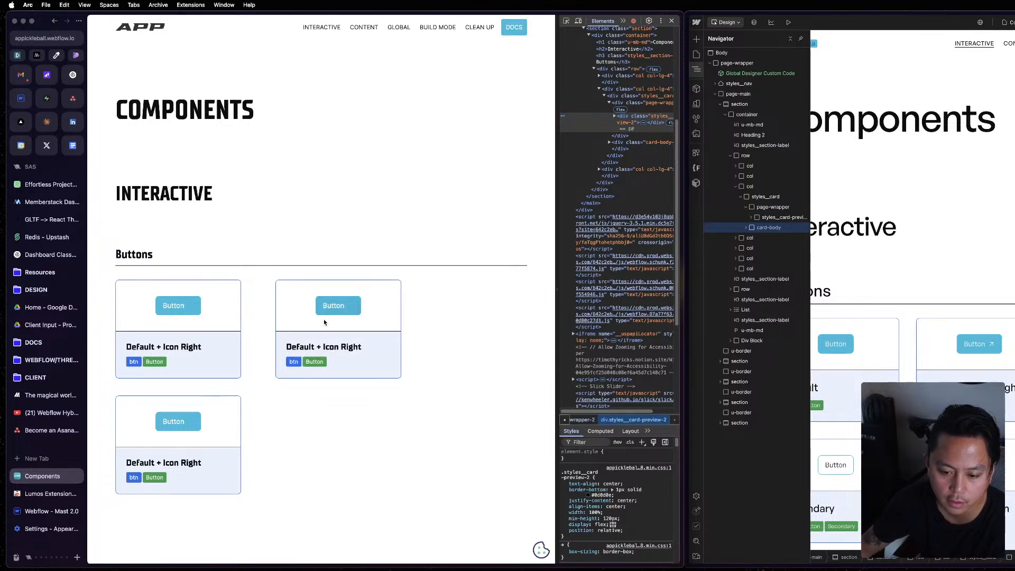
click(21, 75)
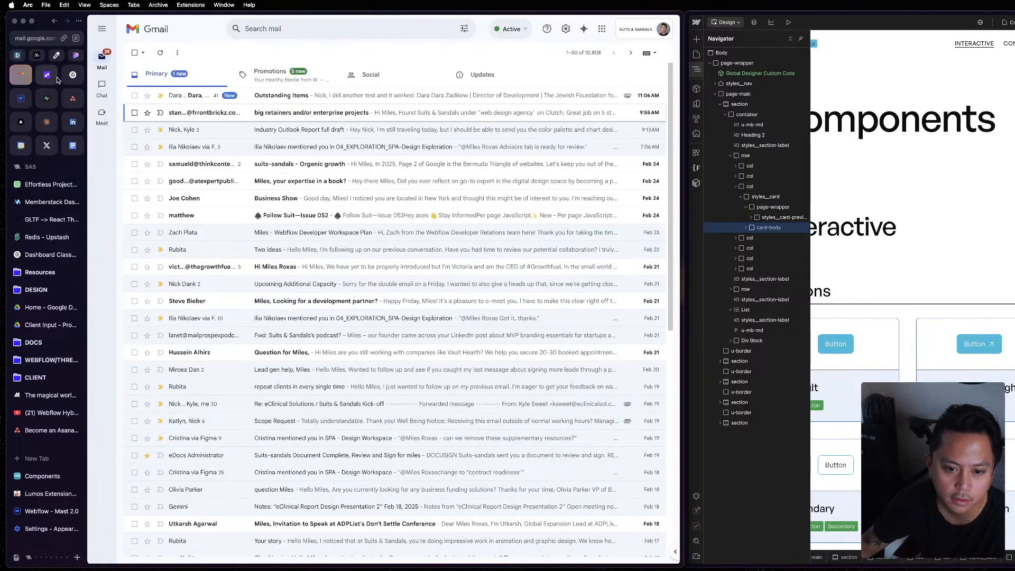
click(46, 75)
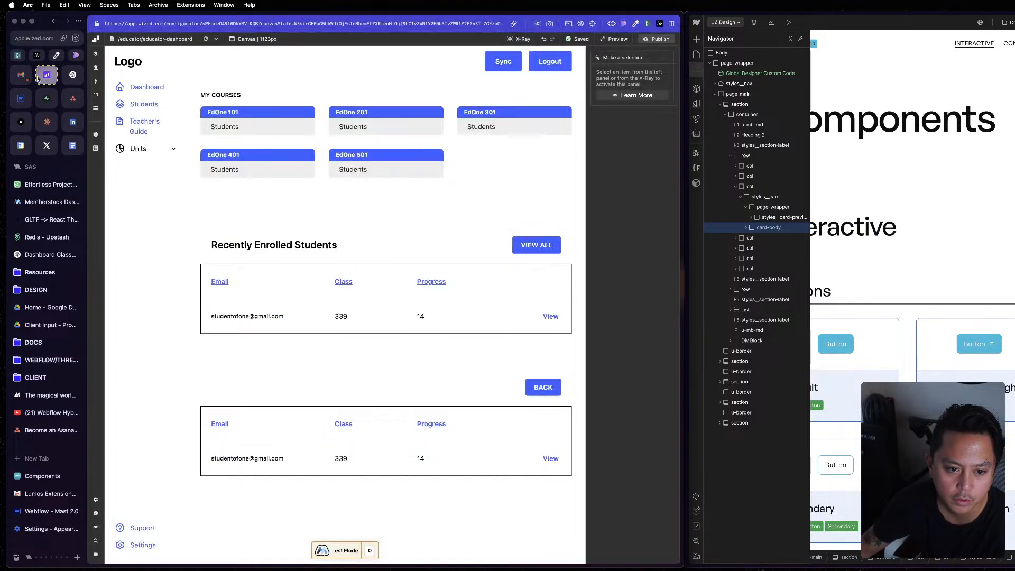
click(43, 476)
click(18, 105)
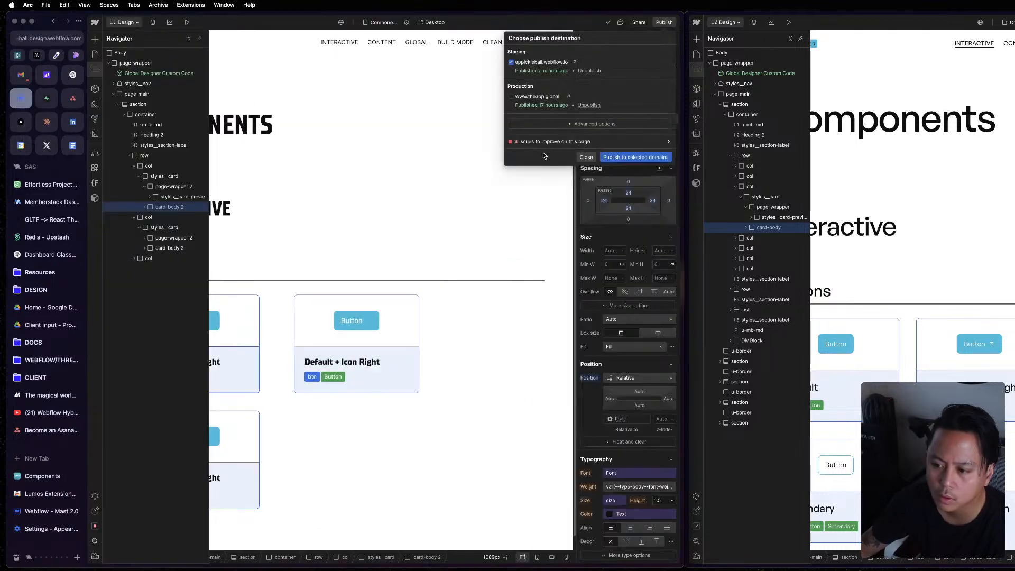
click(578, 157)
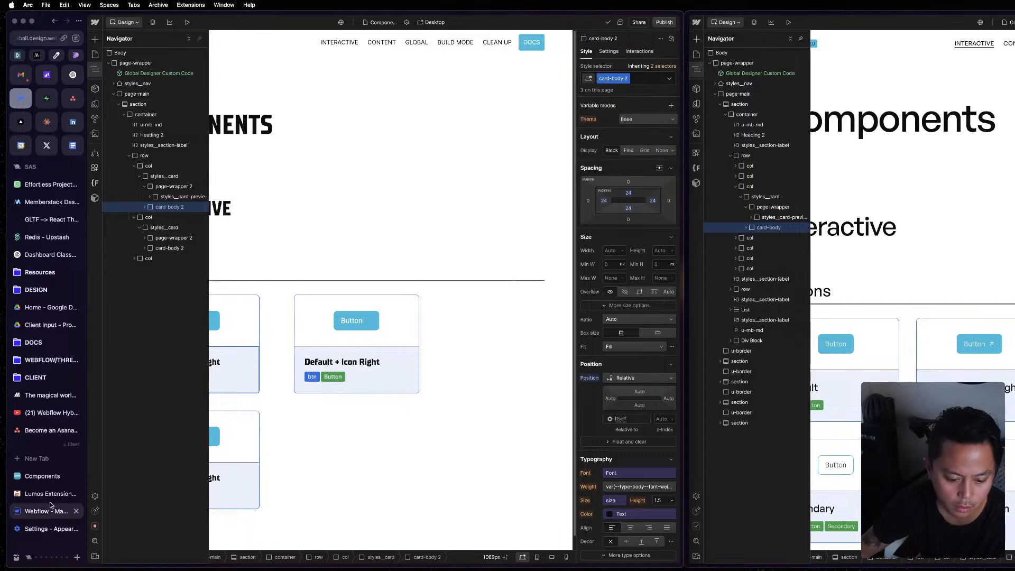
Inspect the Buttons row on the published Components page and enlarge the styles area to show all its rules.
click(43, 476)
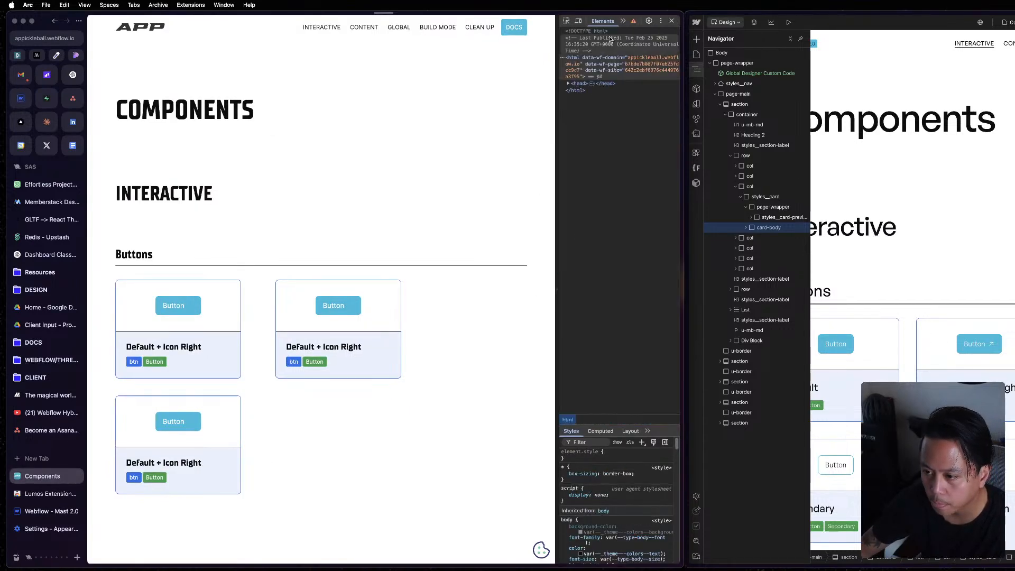
right_click(276, 321)
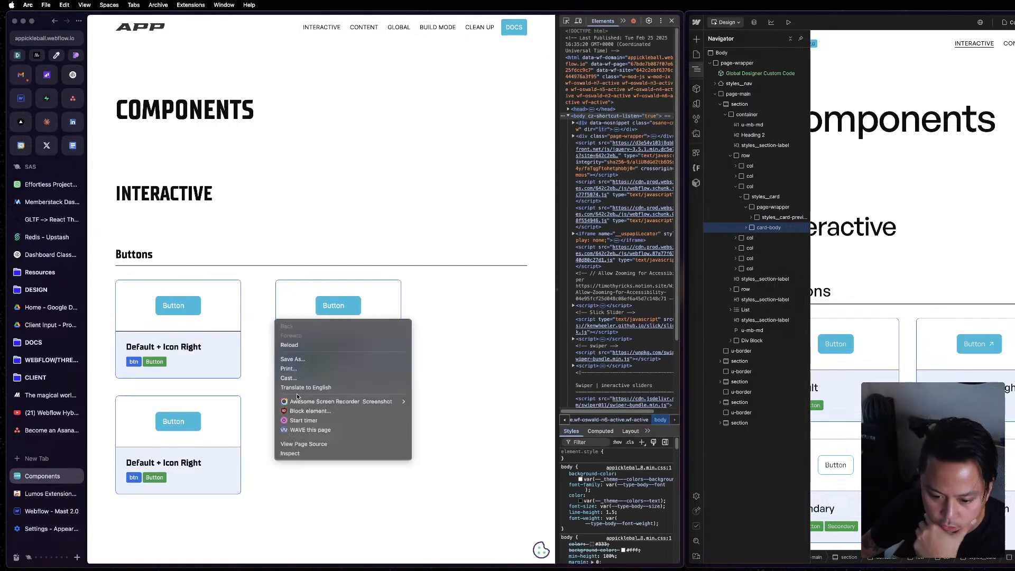
click(305, 454)
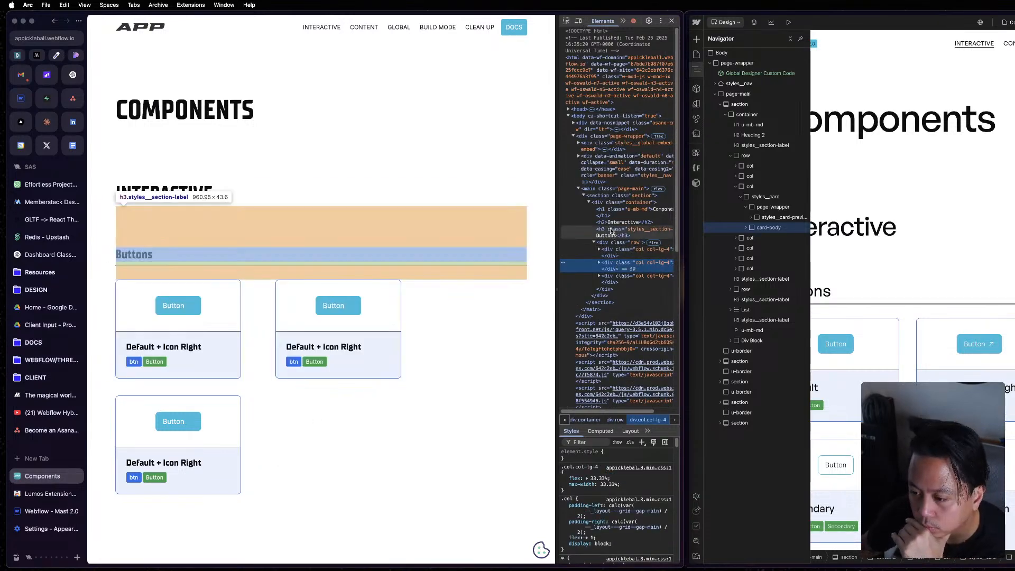
click(614, 242)
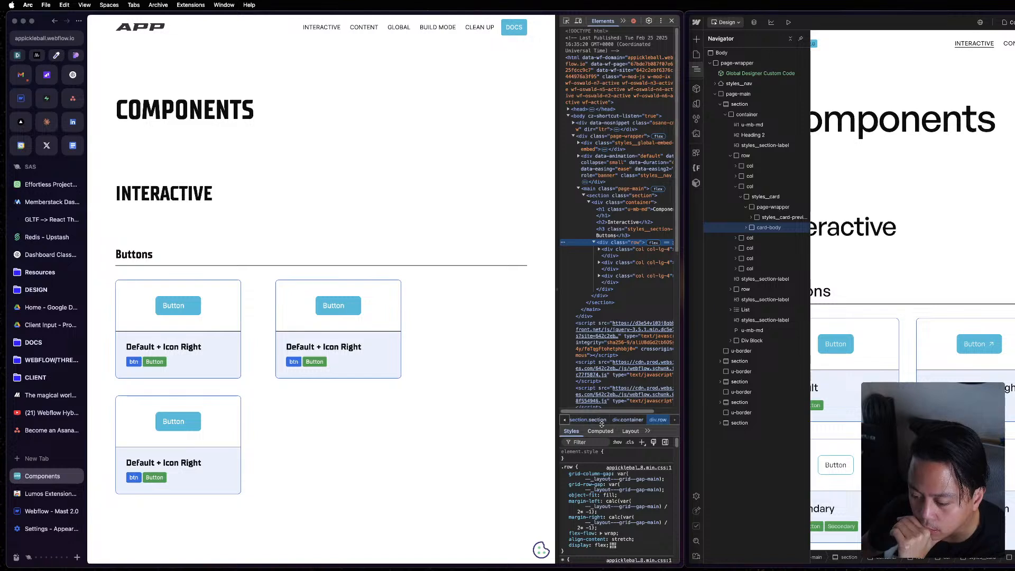
drag(602, 415, 603, 272)
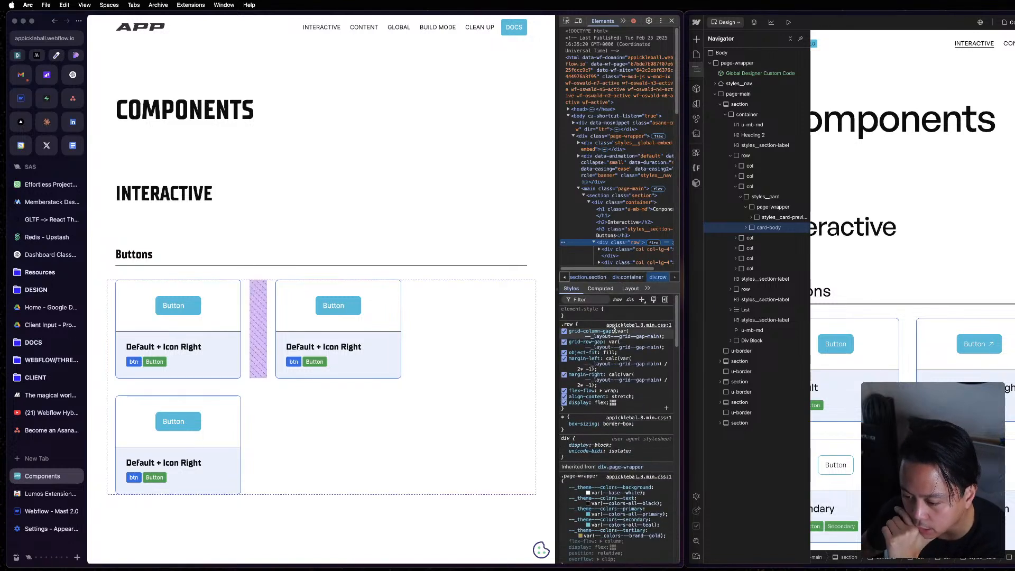
Test the row without its row and column gaps, restore both, and look up the definition of the grid gap-main variable.
click(564, 342)
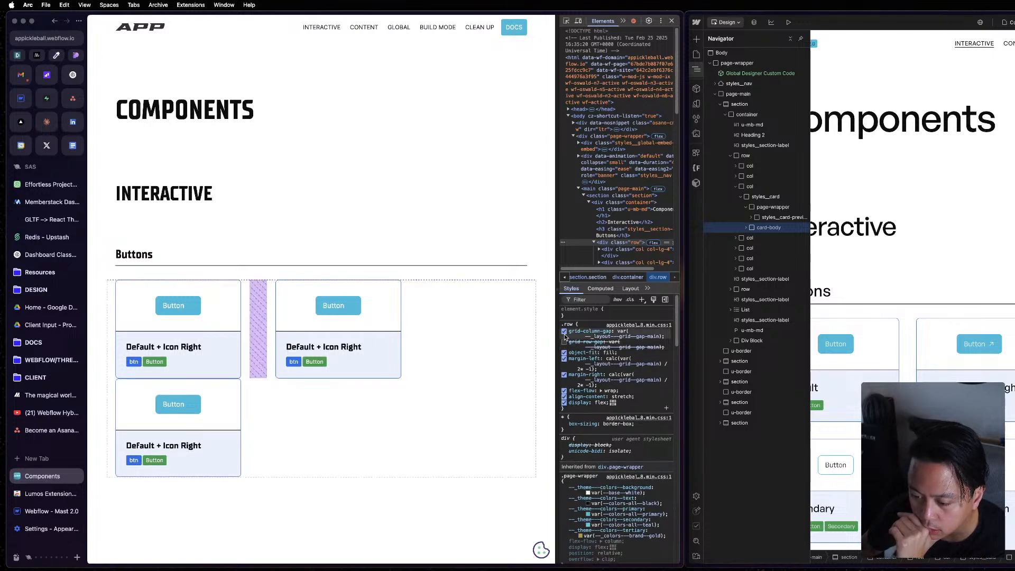
click(565, 332)
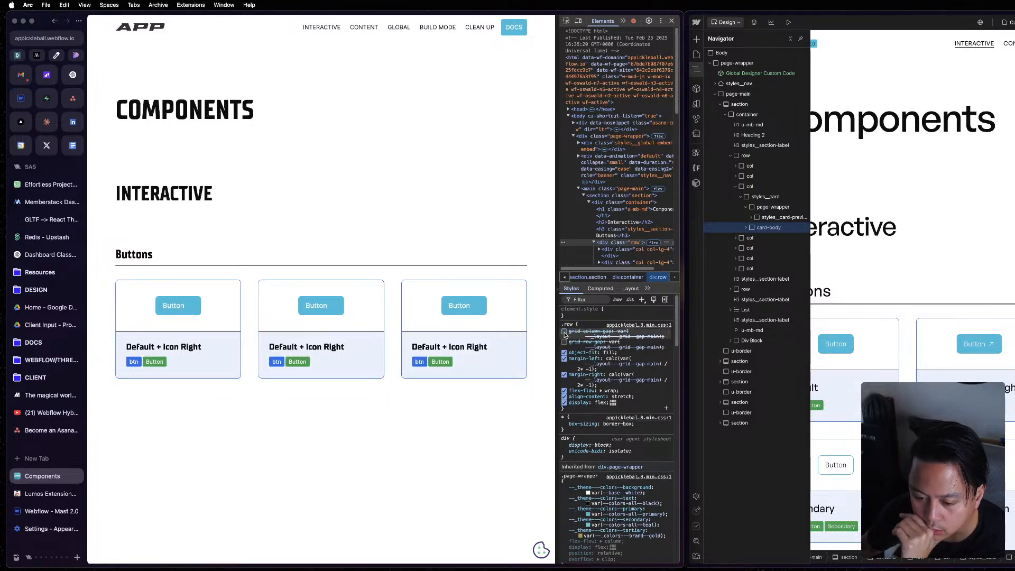
click(564, 332)
click(565, 343)
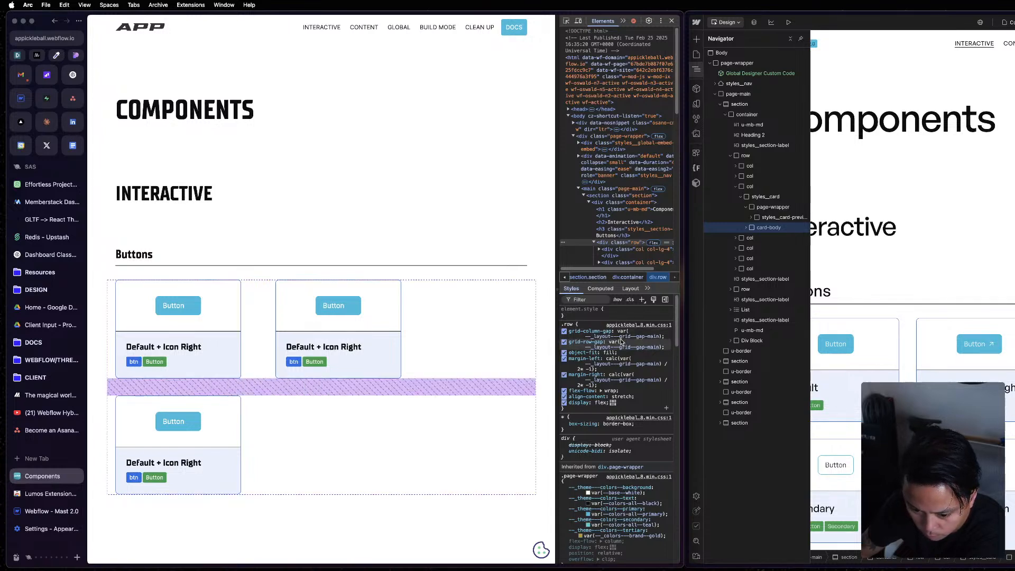
mouse_move(622, 341)
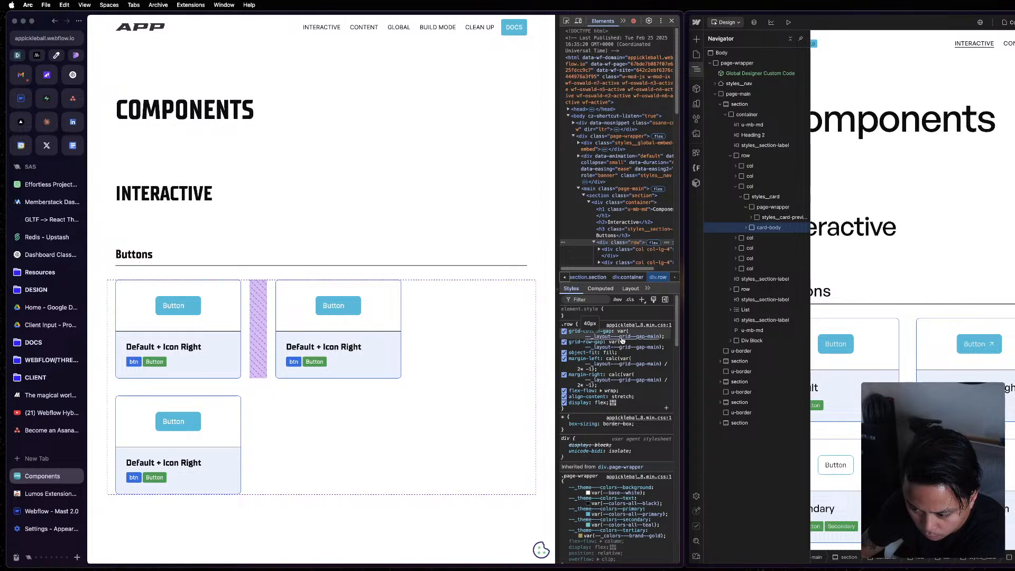
click(622, 341)
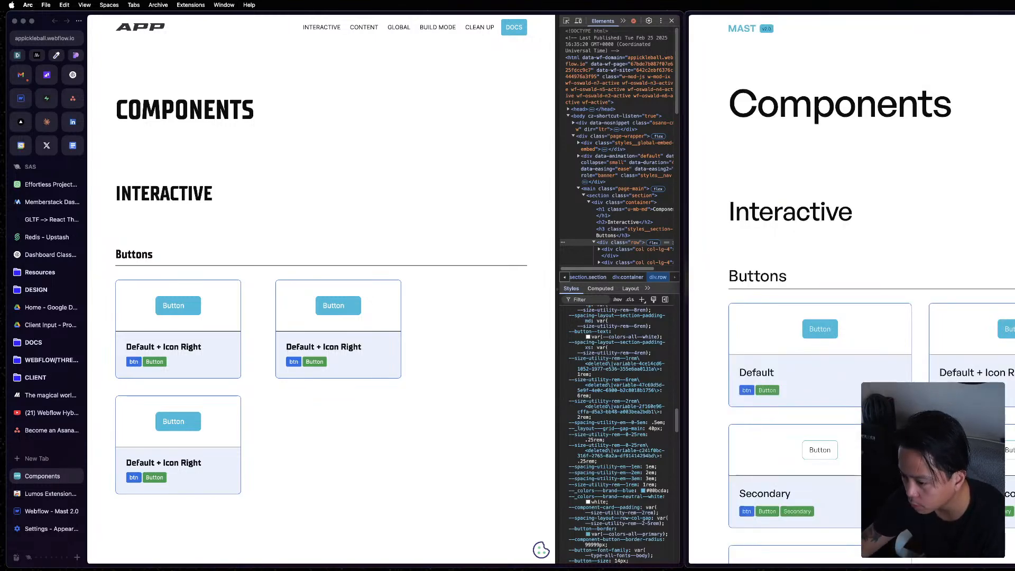
Inspect a Buttons column on the reference's published Components page and review the style rules of the project's own Buttons row.
right_click(888, 334)
click(903, 355)
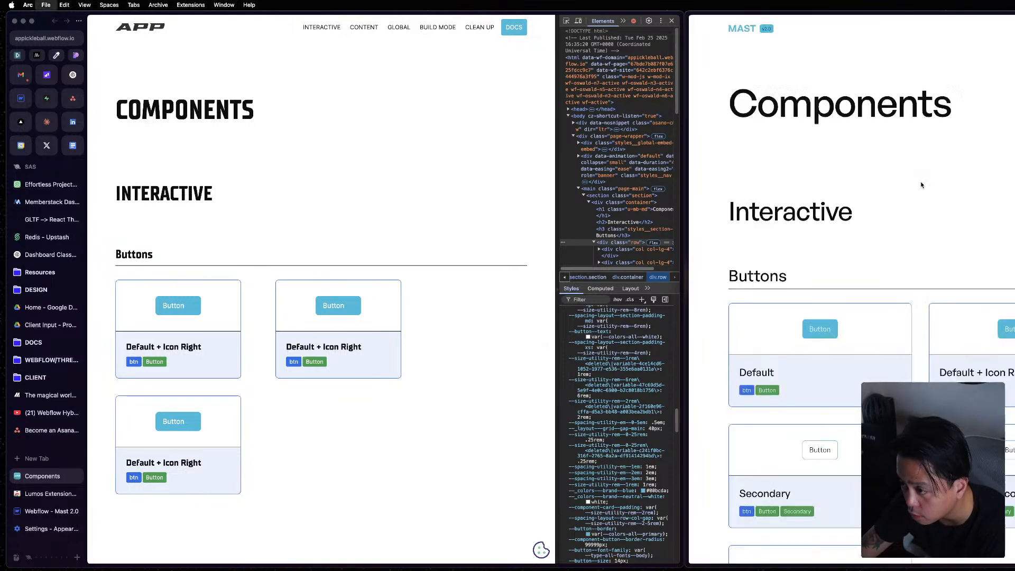
right_click(918, 344)
click(942, 476)
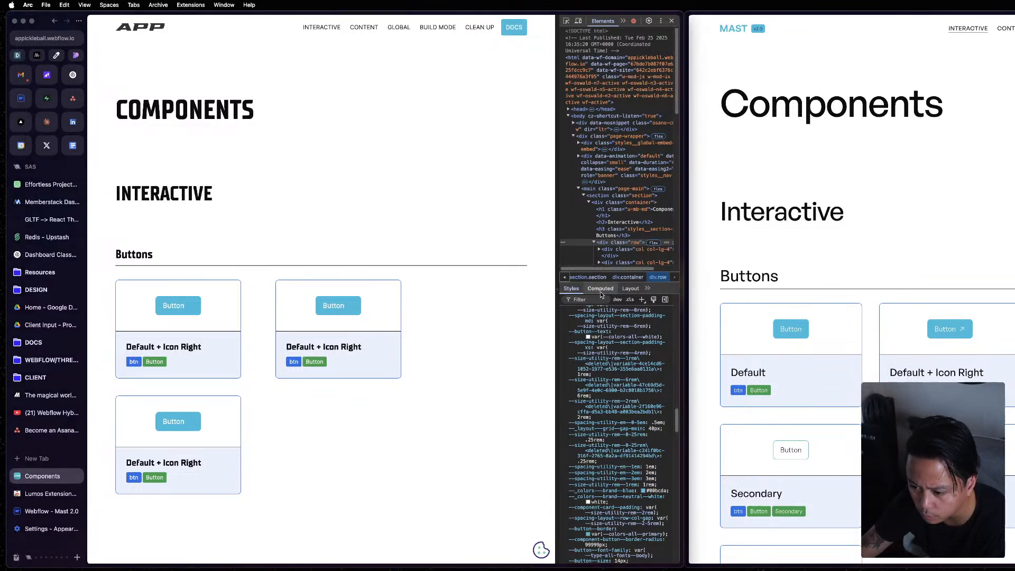
scroll(635, 381, up, 10)
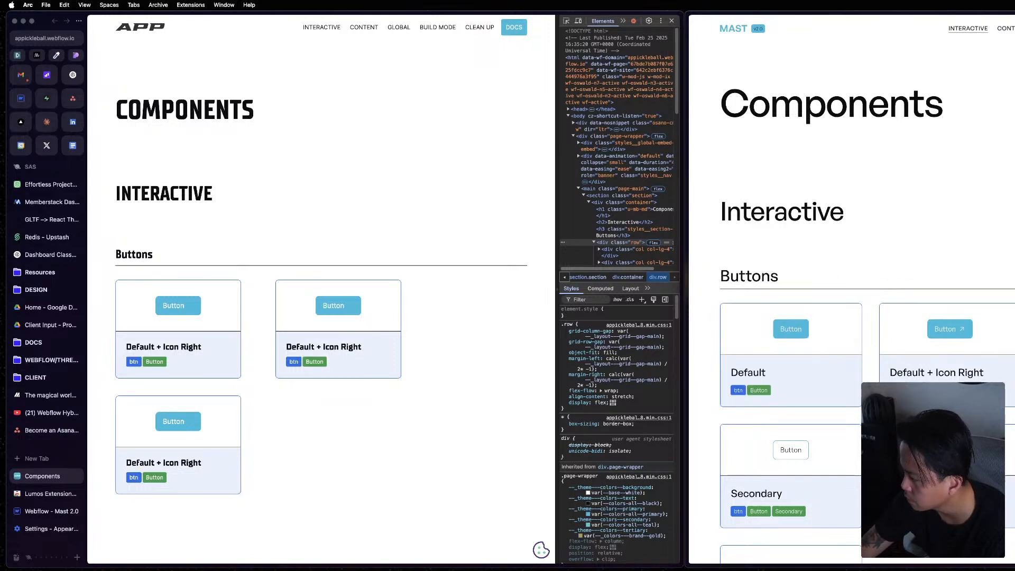
scroll(626, 246, down, 1)
Change the flex property of the first column's col-lg-4 rule on the project's published page to flex-basis: 33.33%.
click(626, 247)
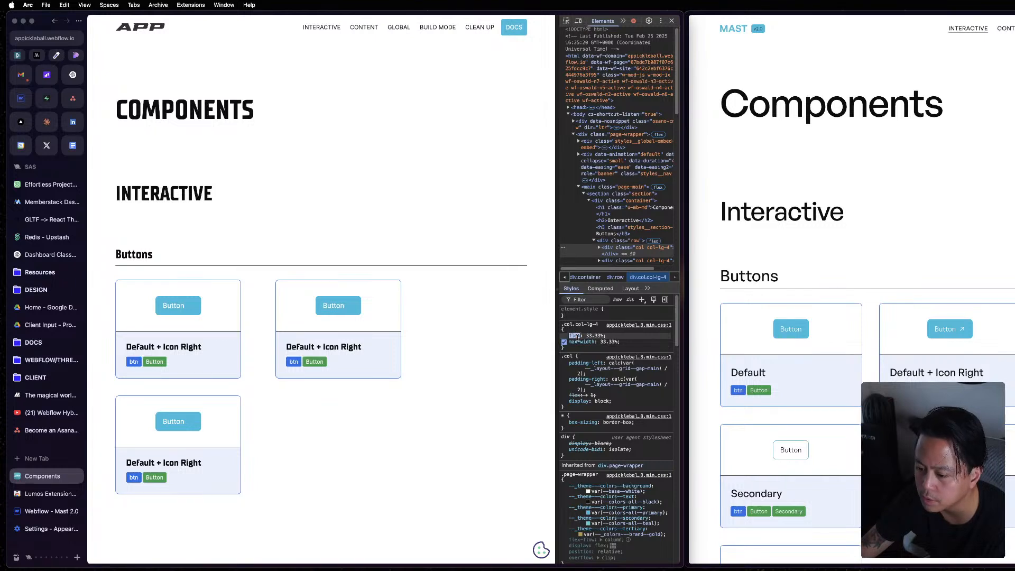
key(Right)
text(-b)
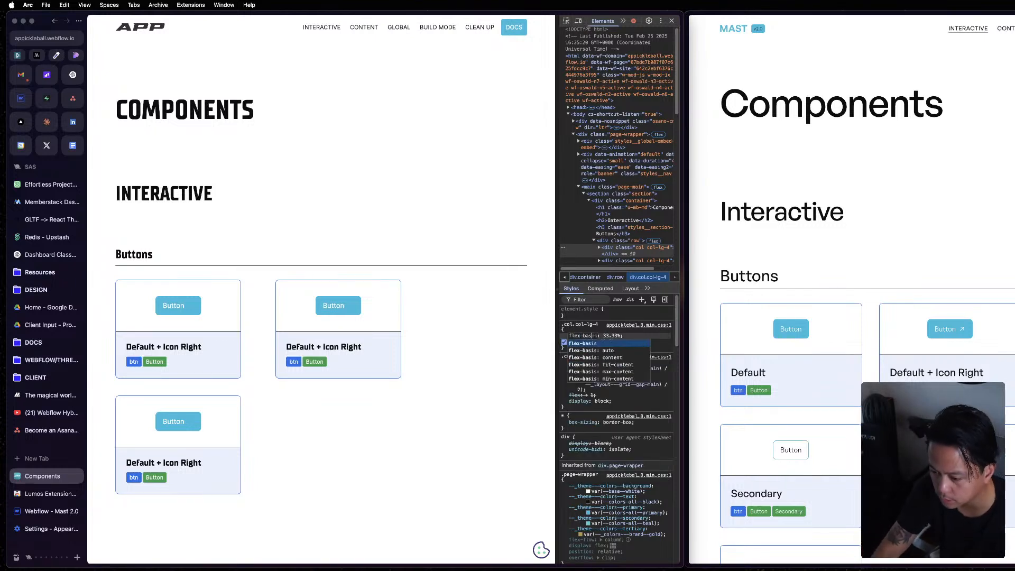
key(Tab)
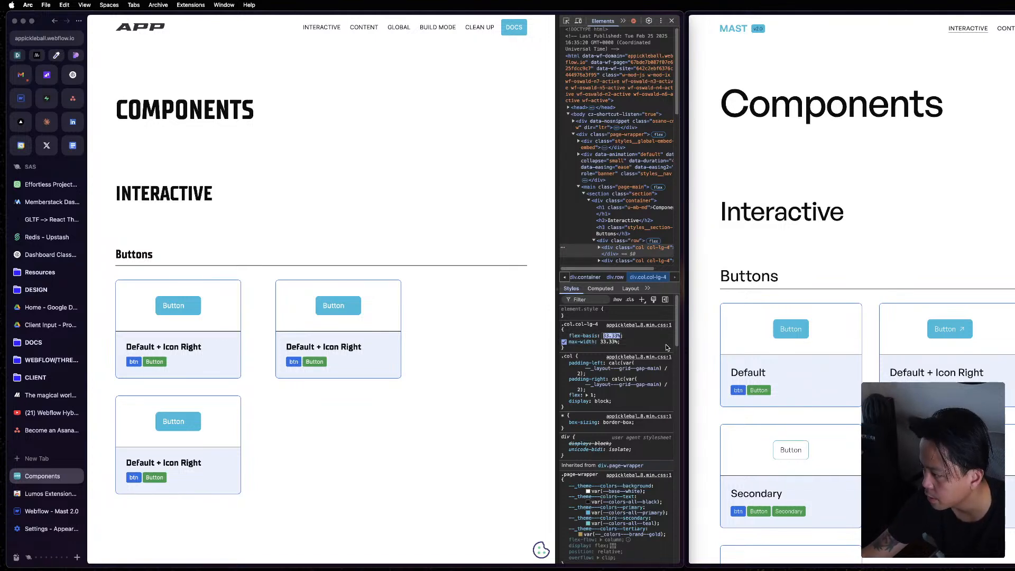
click(648, 339)
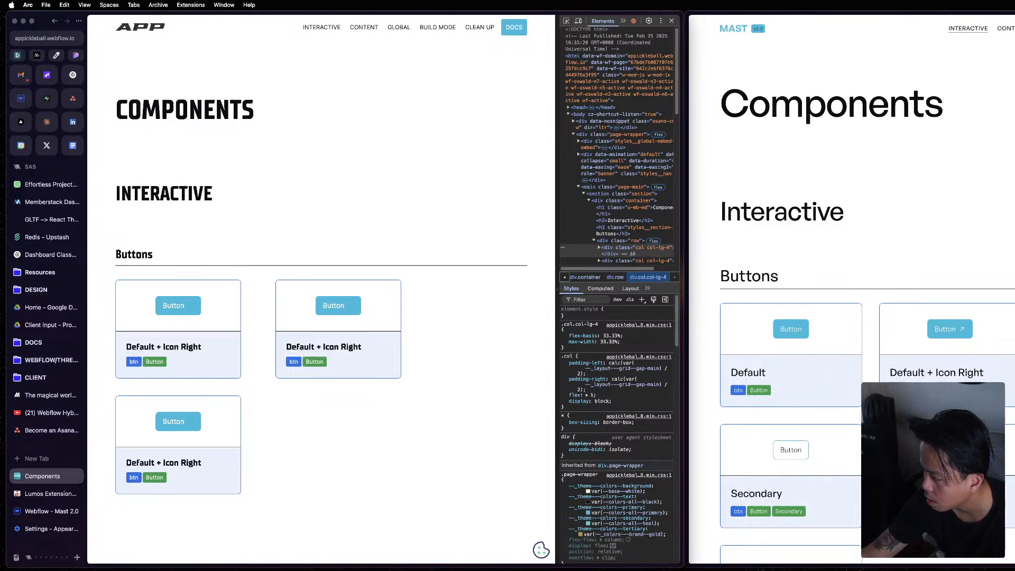
Check the computed values of the project's first Buttons column and of the row containing it.
click(601, 288)
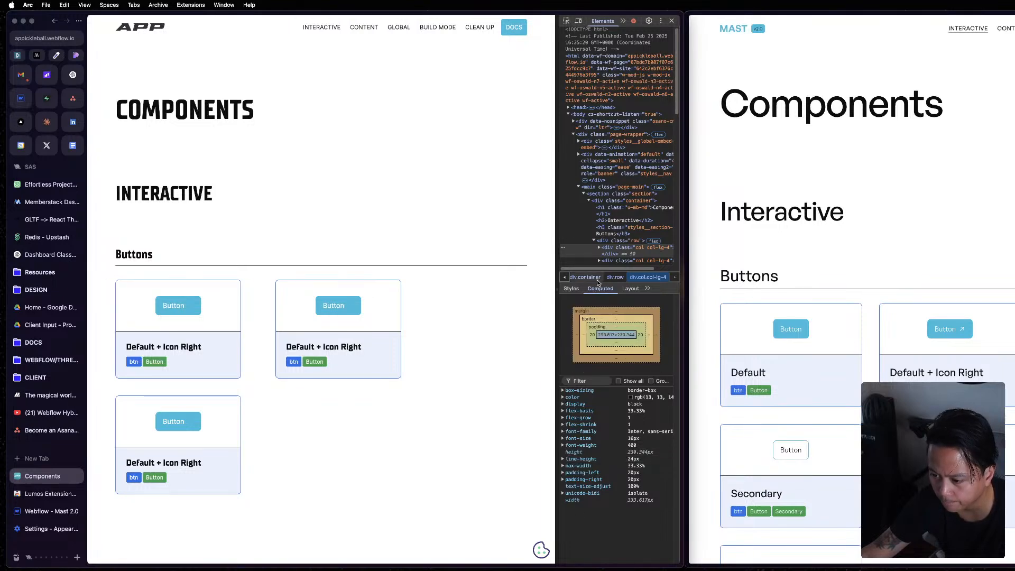
click(616, 278)
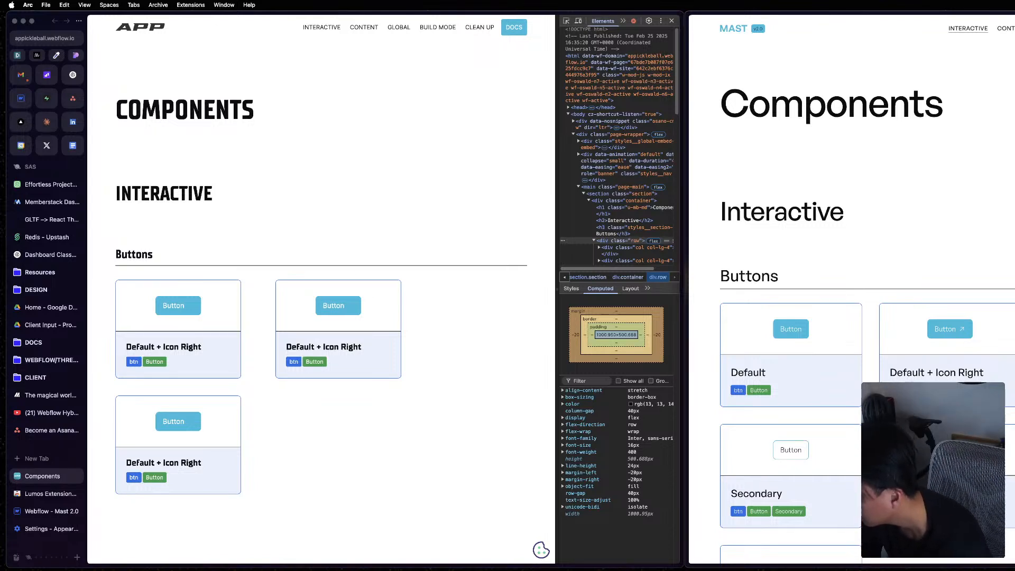
click(407, 239)
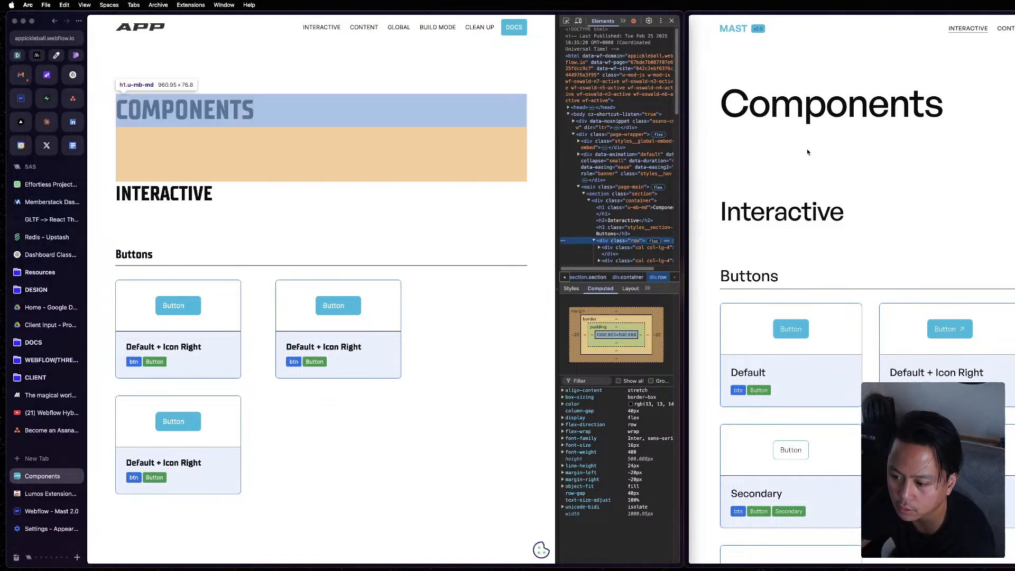
Open the project's published Components page in a new tab of the reference window, compare its Buttons row, and return to the reference page.
click(59, 39)
key(super+c)
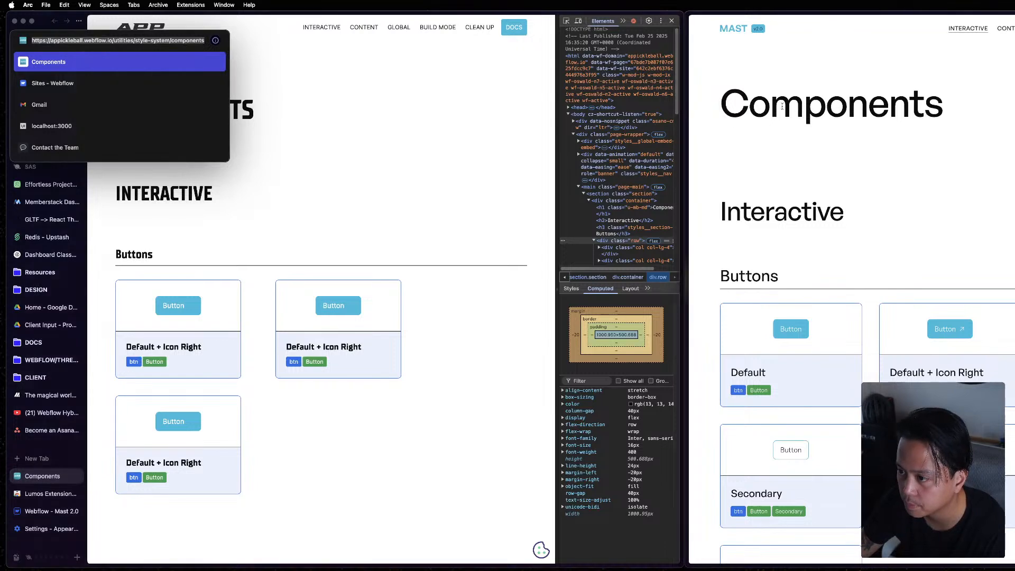
click(730, 173)
key(super+t)
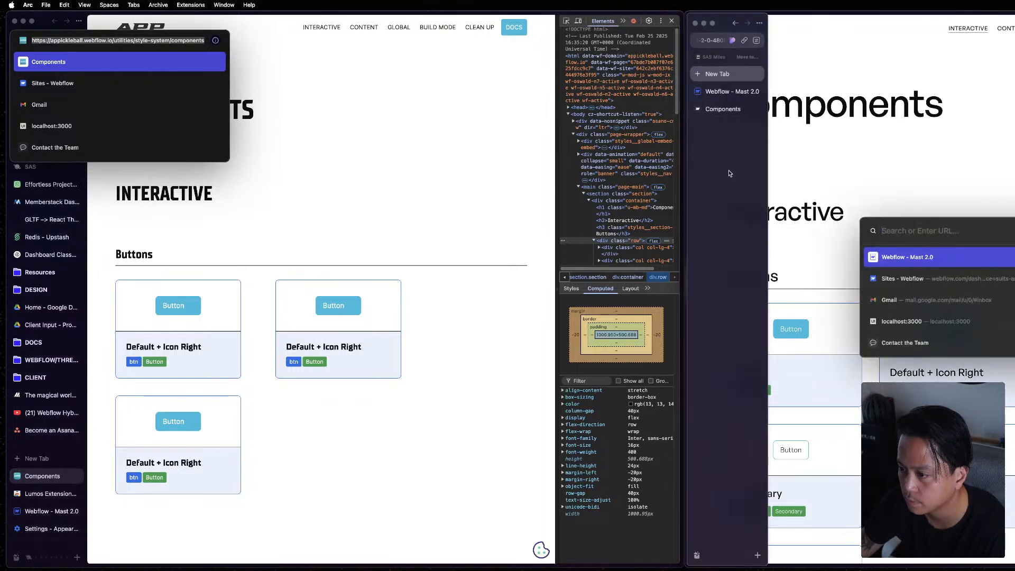
key(super+v)
key(Return)
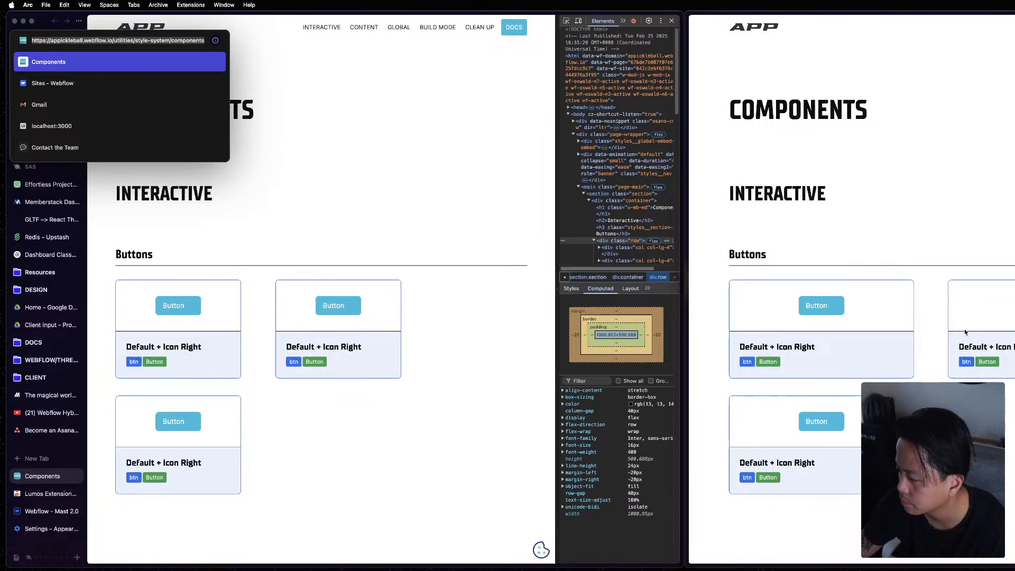
key(ctrl+Tab)
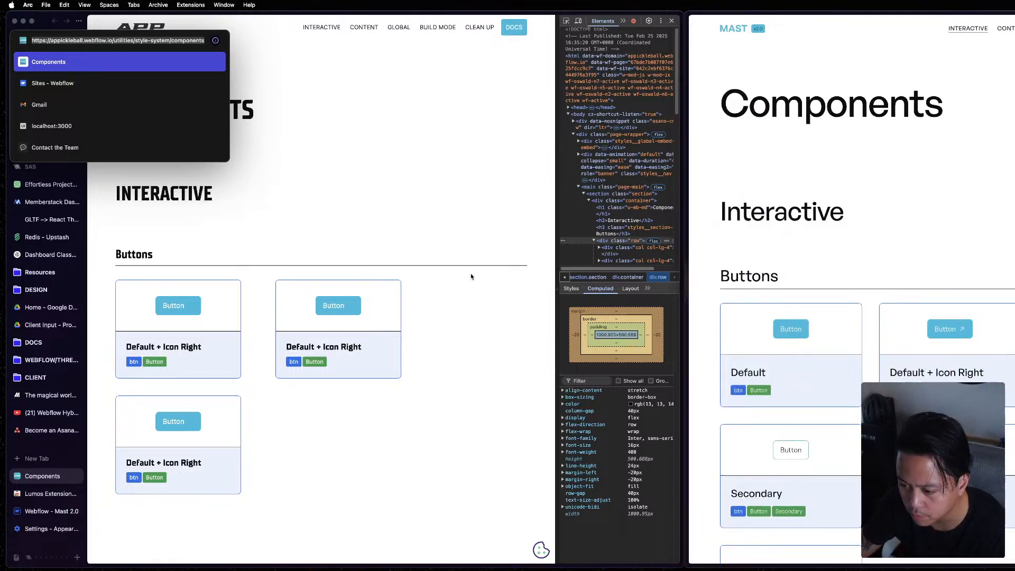
Compare the computed box sizes of the project's container, Buttons row and first column with the reference's column.
click(476, 259)
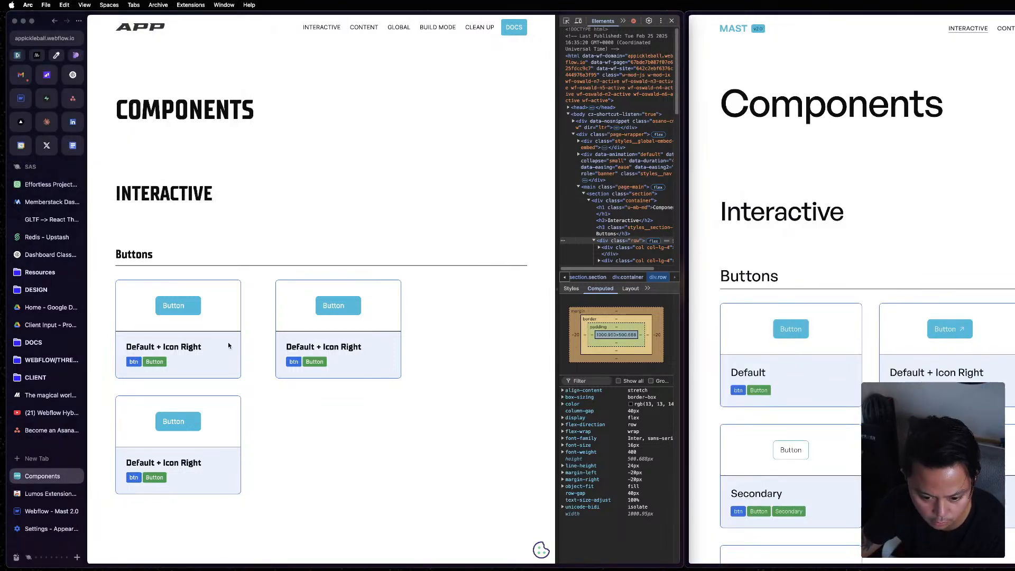
click(642, 277)
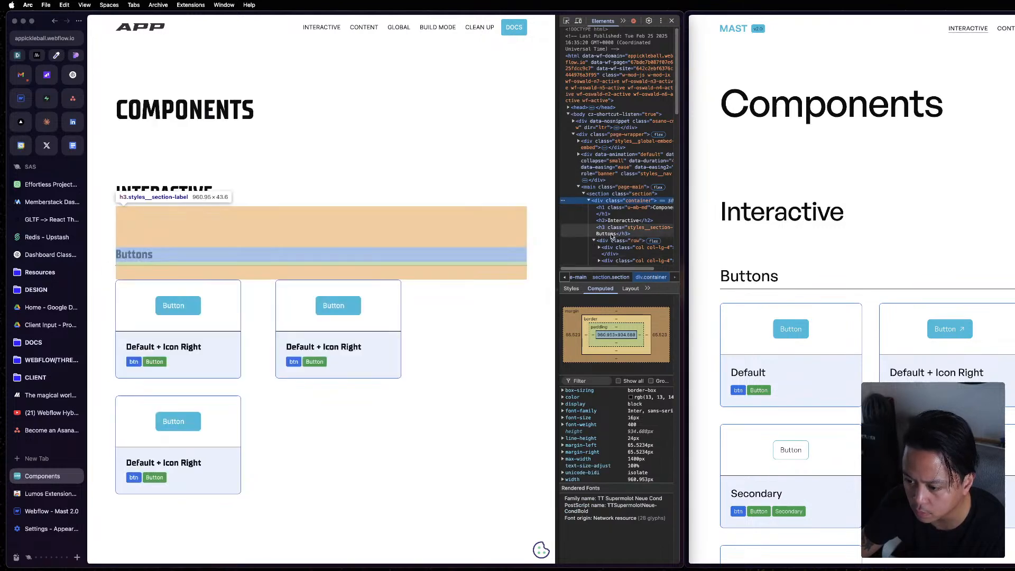
click(620, 241)
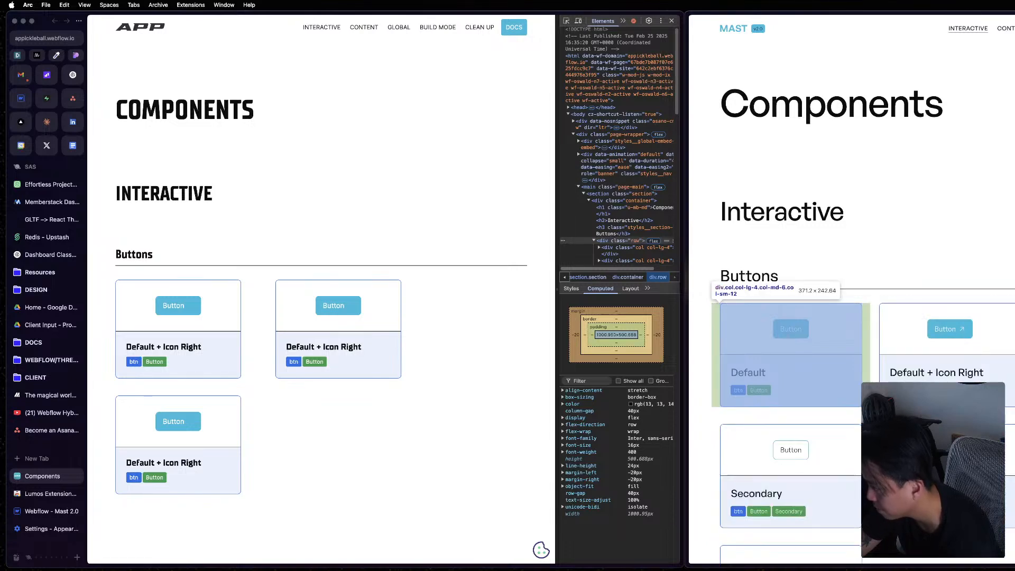
click(347, 357)
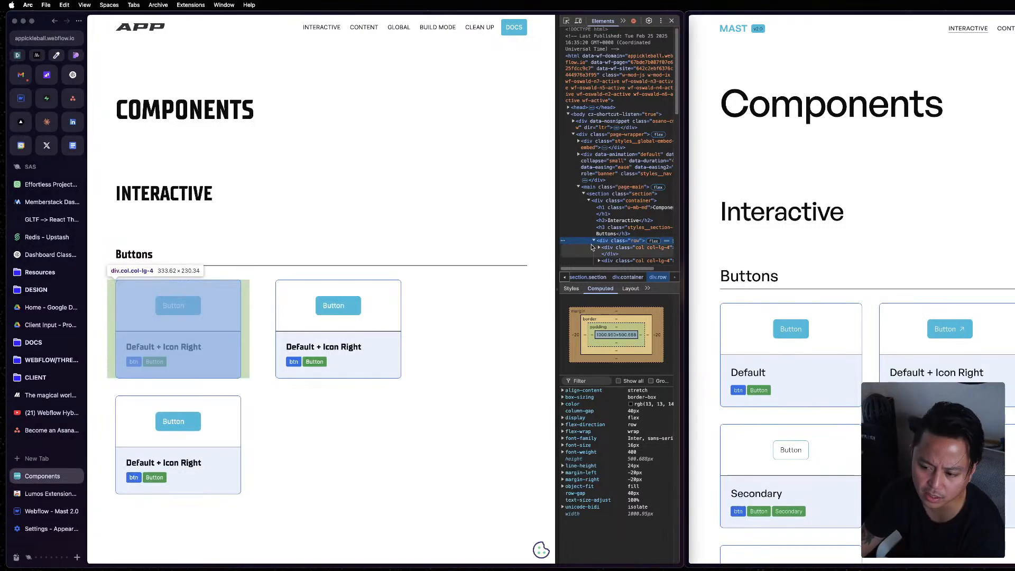
click(624, 255)
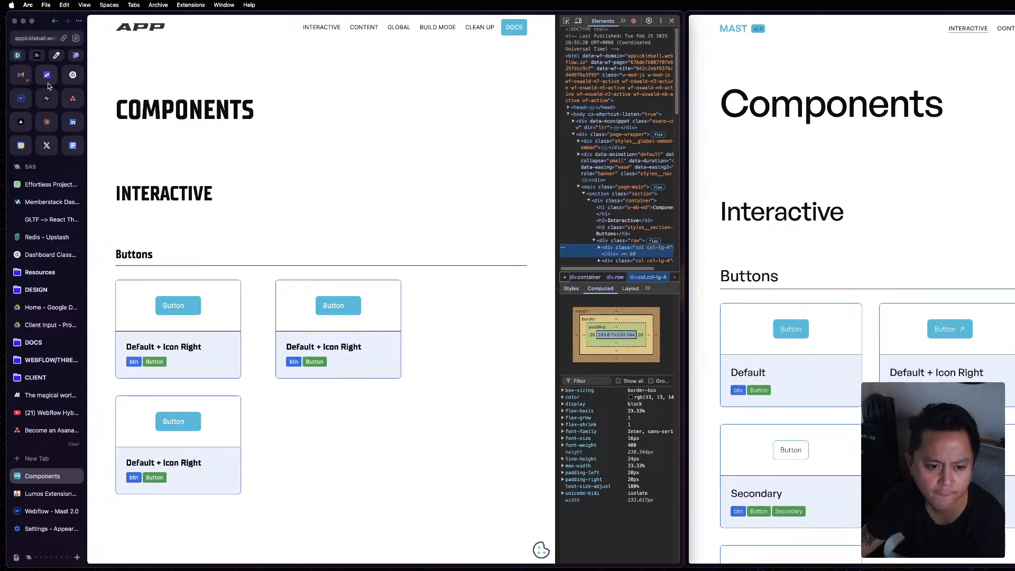
Switch to the project's Webflow Designer and examine the left padding formula of the second Buttons column.
click(29, 79)
click(21, 98)
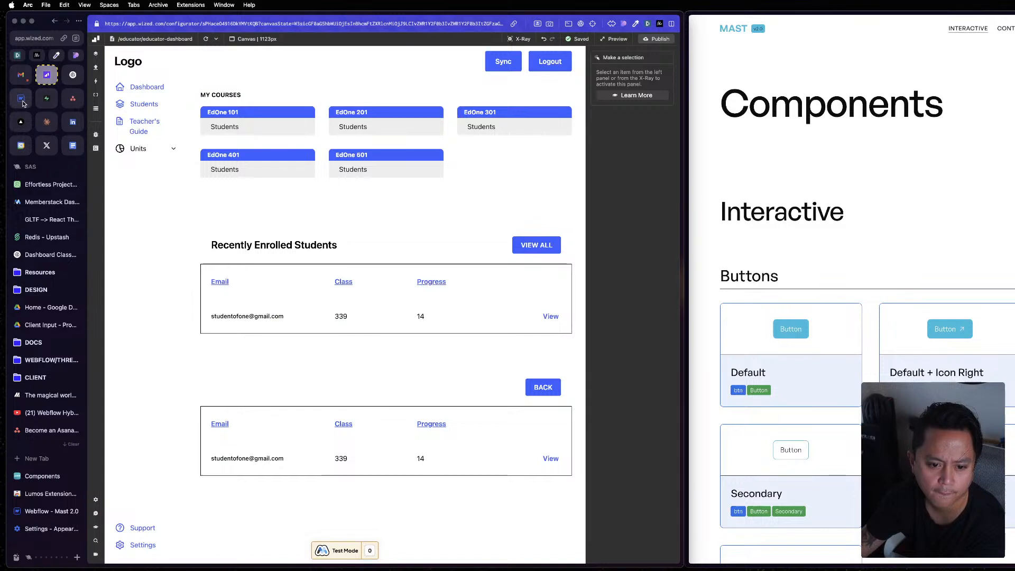
click(423, 357)
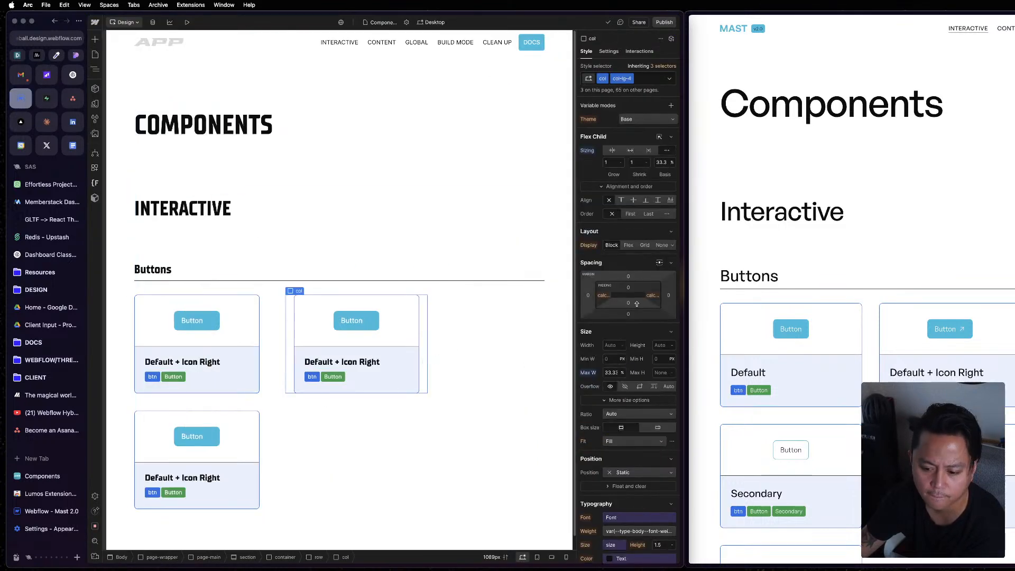
click(604, 295)
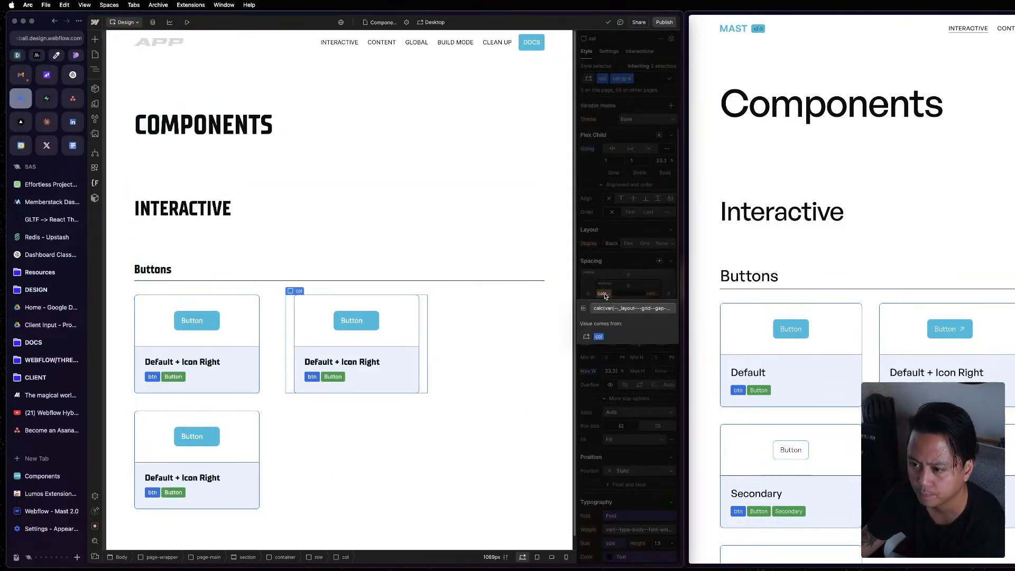
click(620, 309)
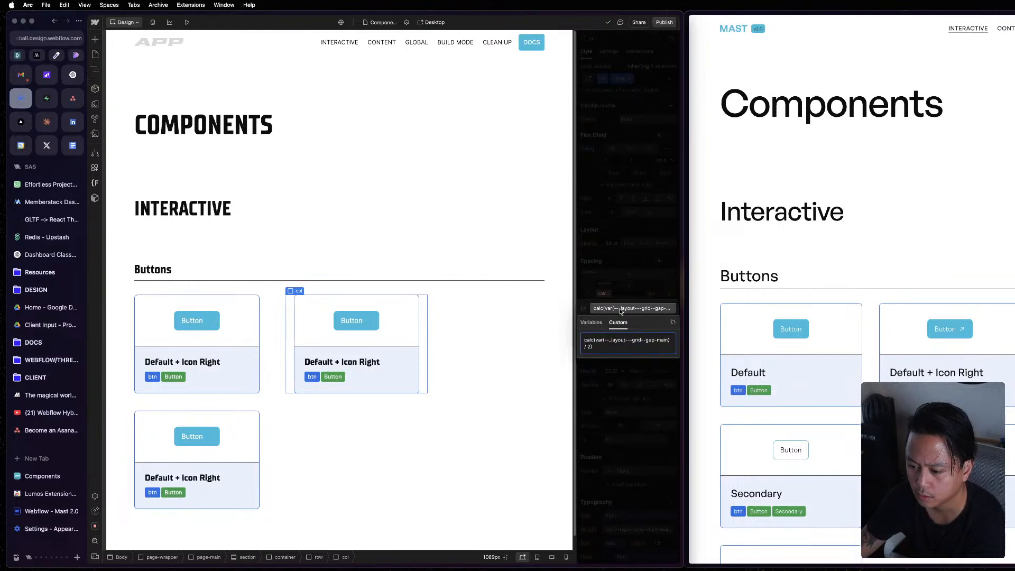
click(627, 126)
Remove the col-lg-4 combo class from the second Buttons column, leaving only col.
click(650, 73)
click(650, 75)
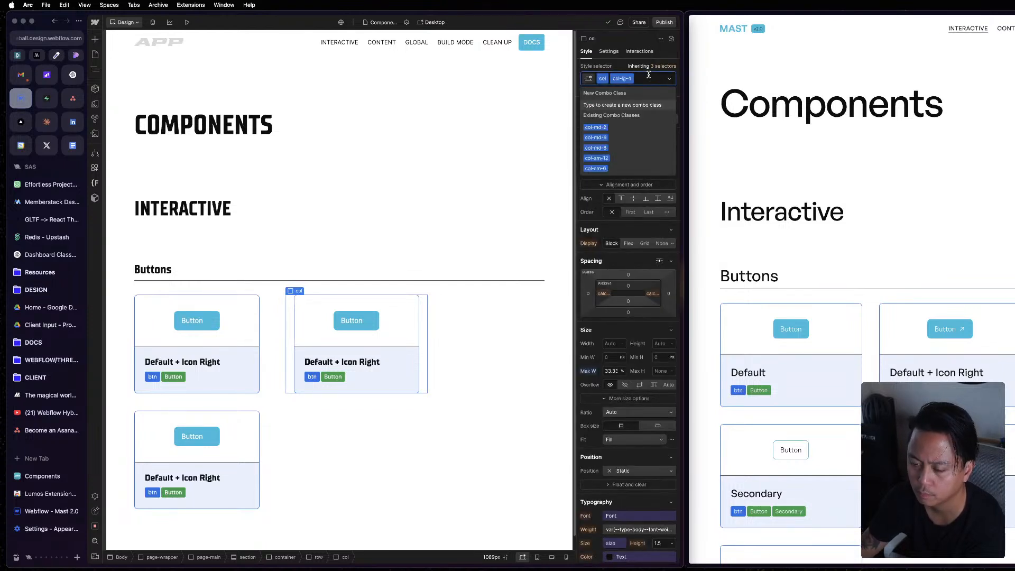
key(BackSpace)
click(616, 69)
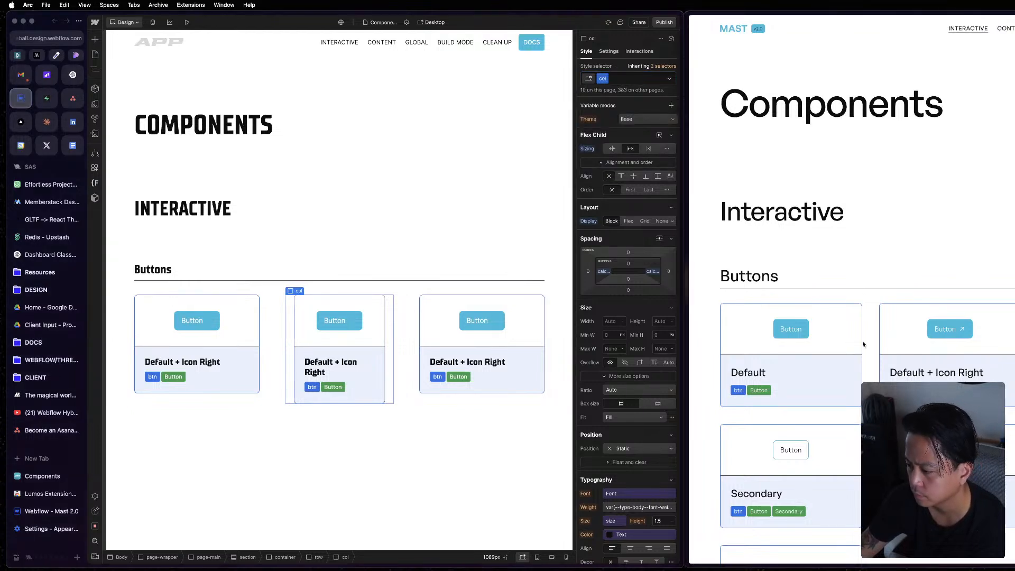
In the reference project's Designer, try removing a class from the third Buttons column, undo it, and select the Interactive heading.
mouse_move(654, 53)
click(720, 89)
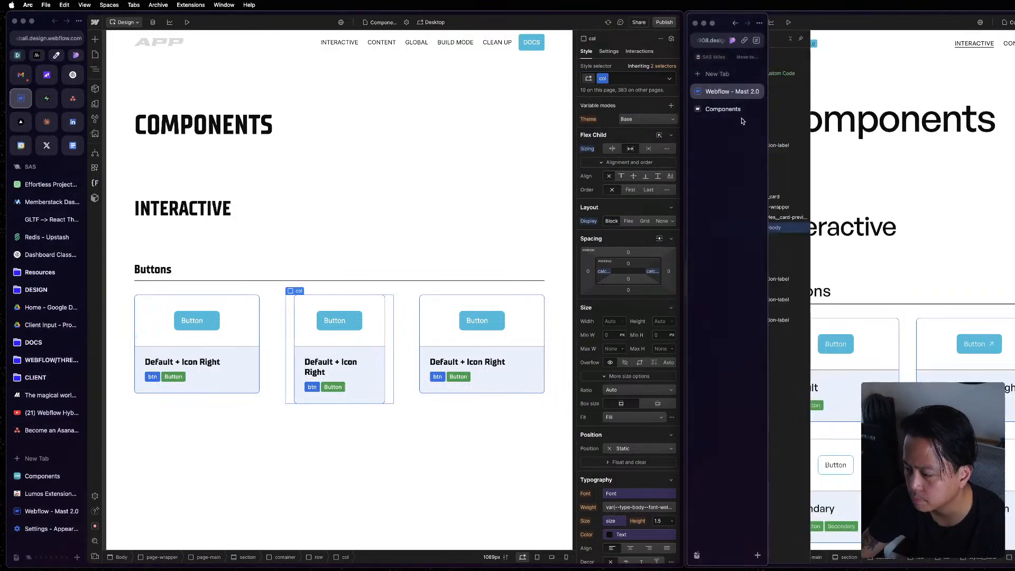
click(903, 349)
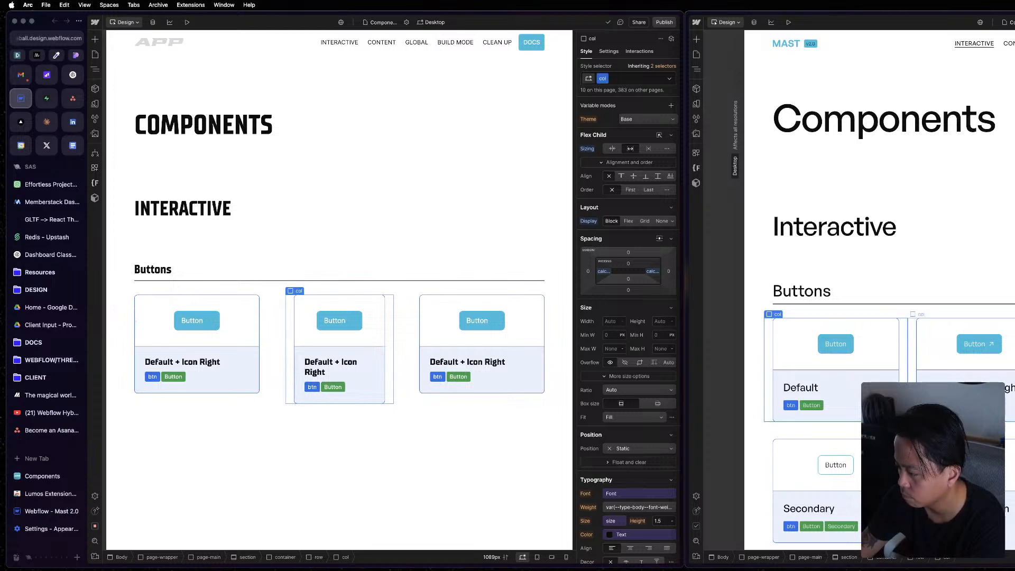
click(912, 365)
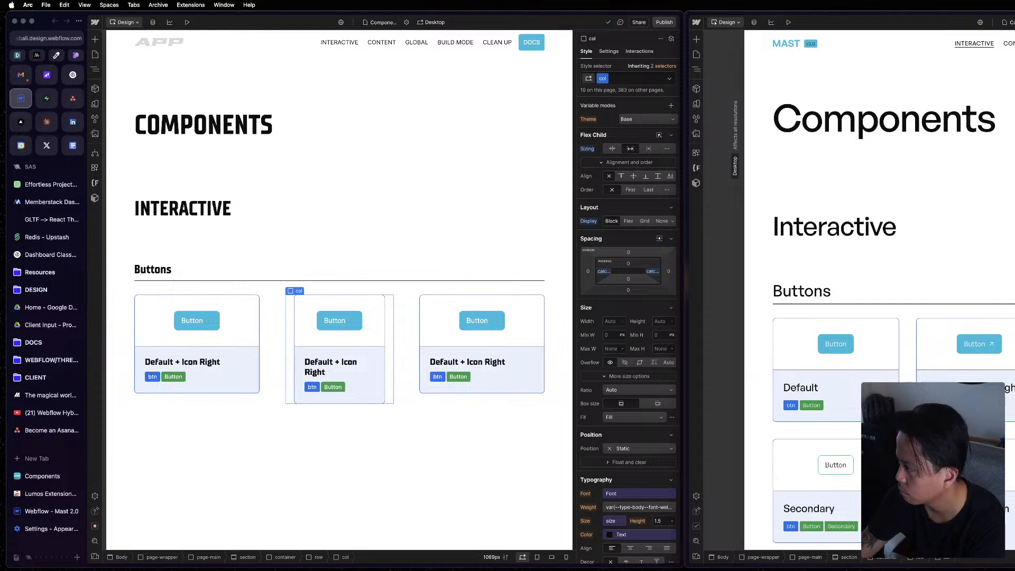
key(BackSpace)
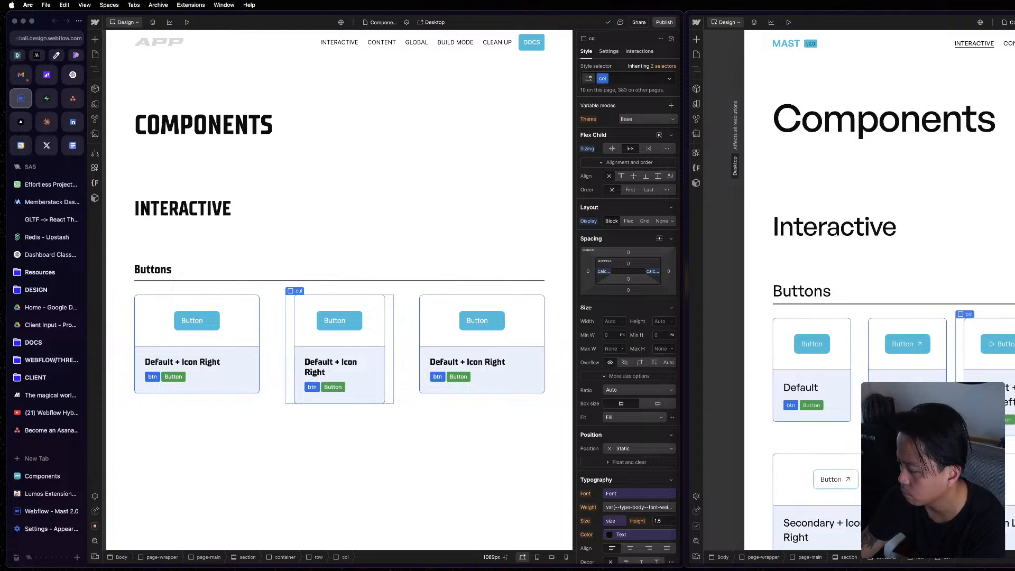
key(super+z)
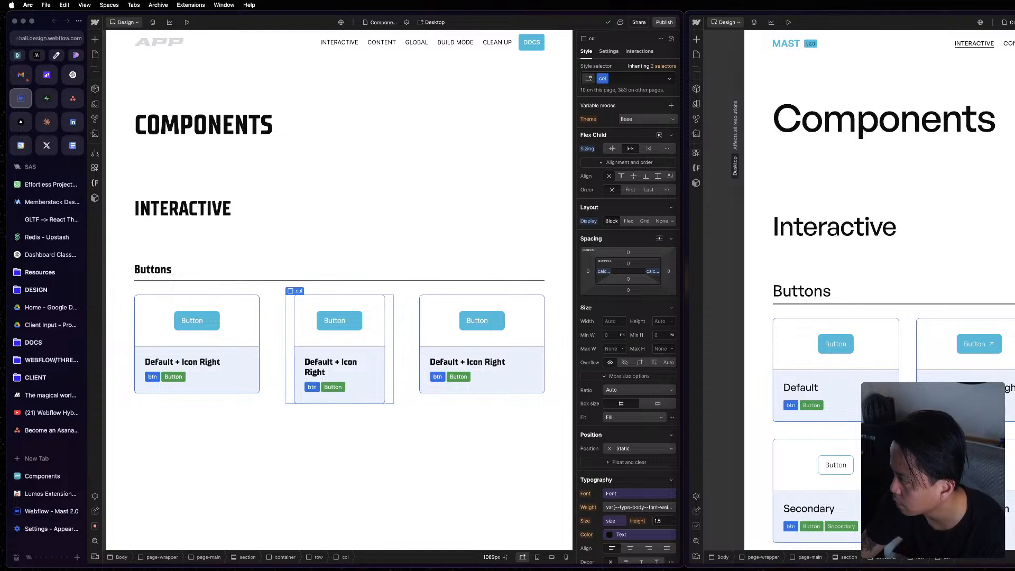
click(835, 227)
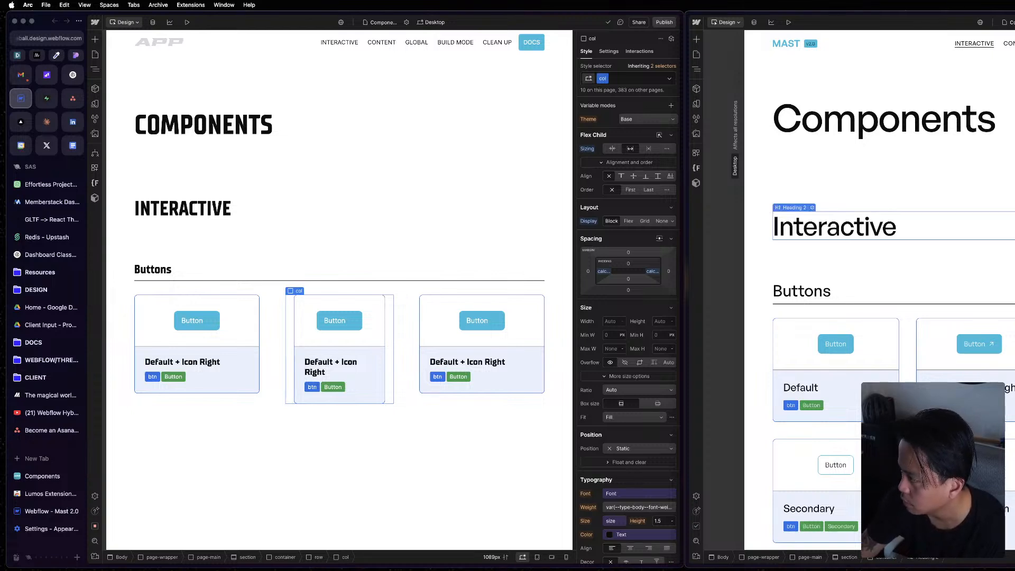
Back in the project's Designer, examine the layout, sizing and spacing settings of the Buttons row and its third column.
click(396, 380)
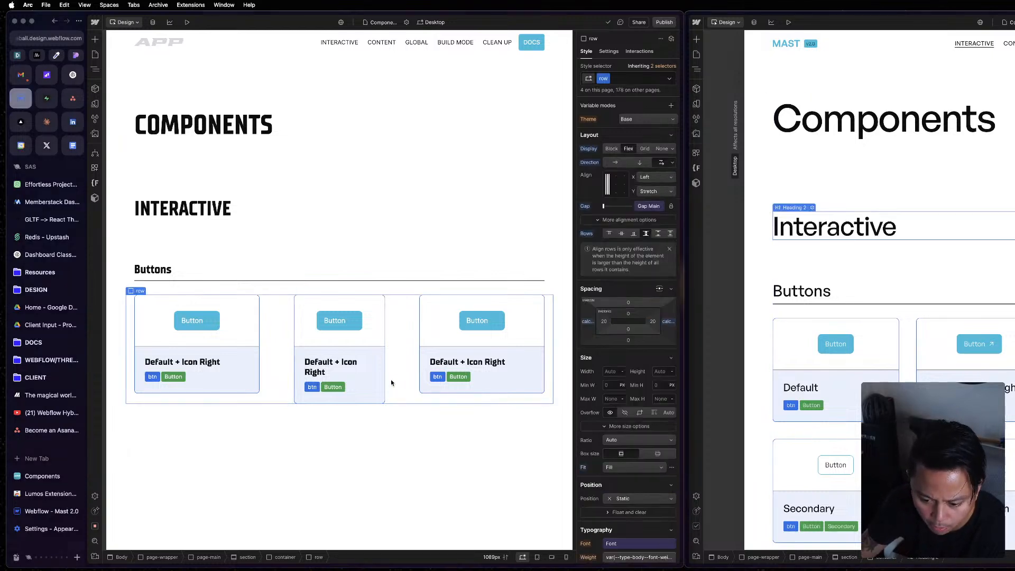
click(414, 338)
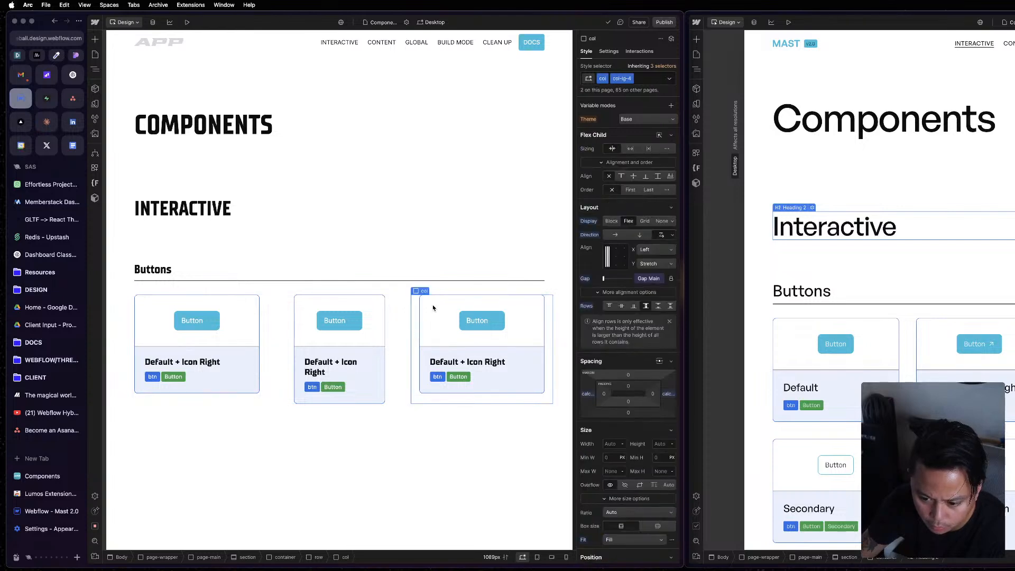
scroll(623, 293, down, 5)
scroll(619, 212, up, 5)
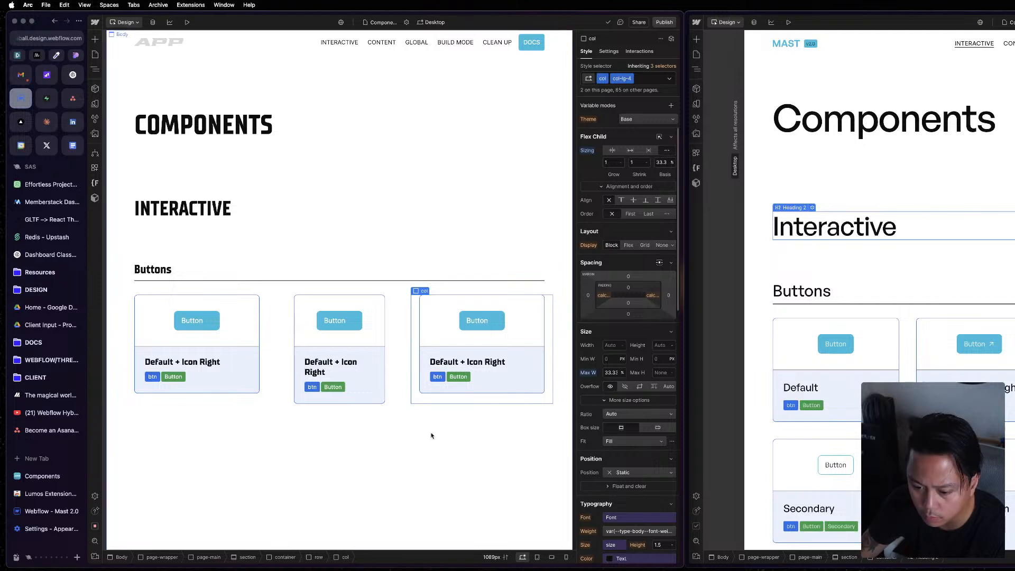
click(404, 370)
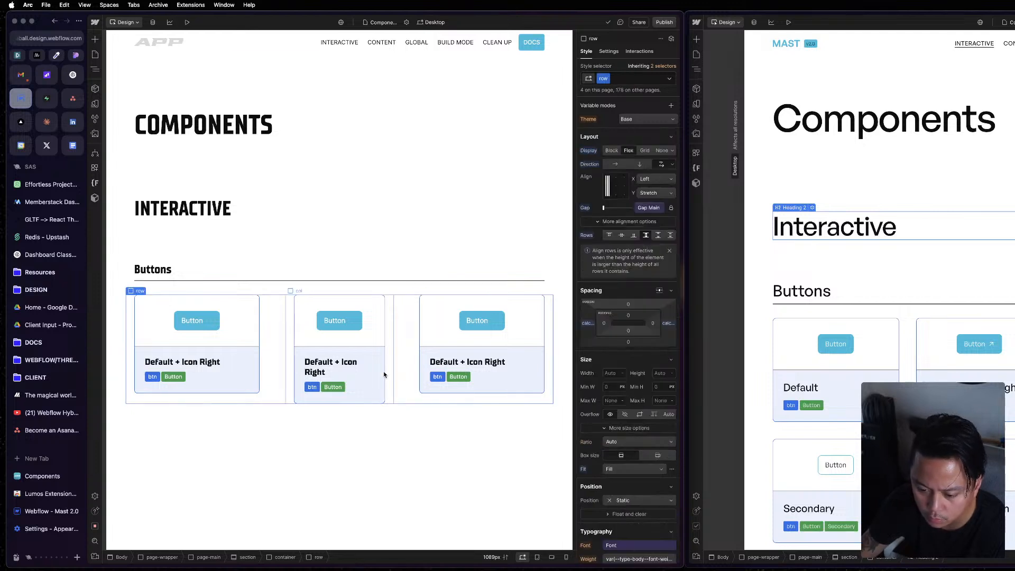
Add the col-lg-4 combo class back to the second Buttons column.
click(389, 373)
click(630, 80)
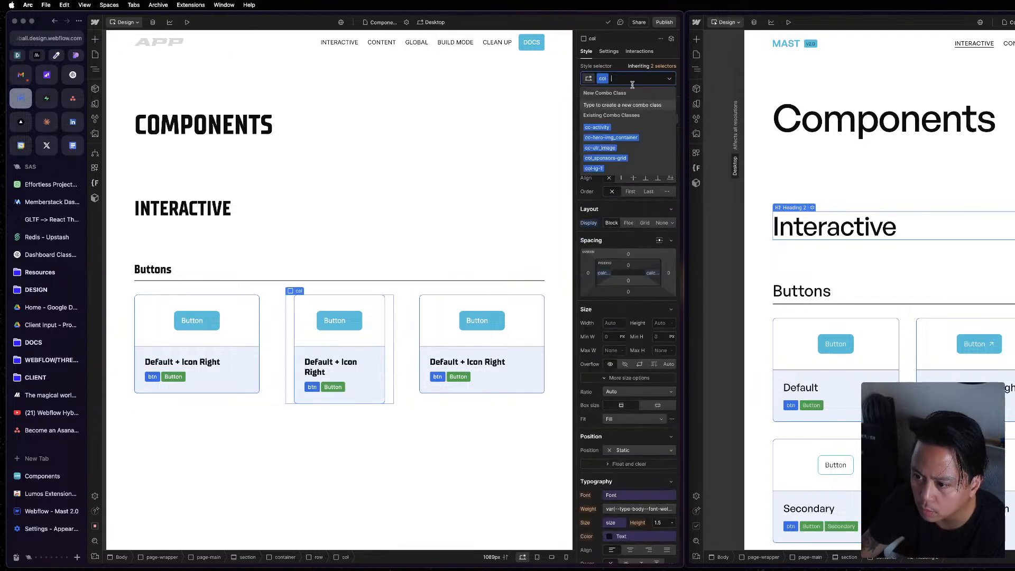
text(col-)
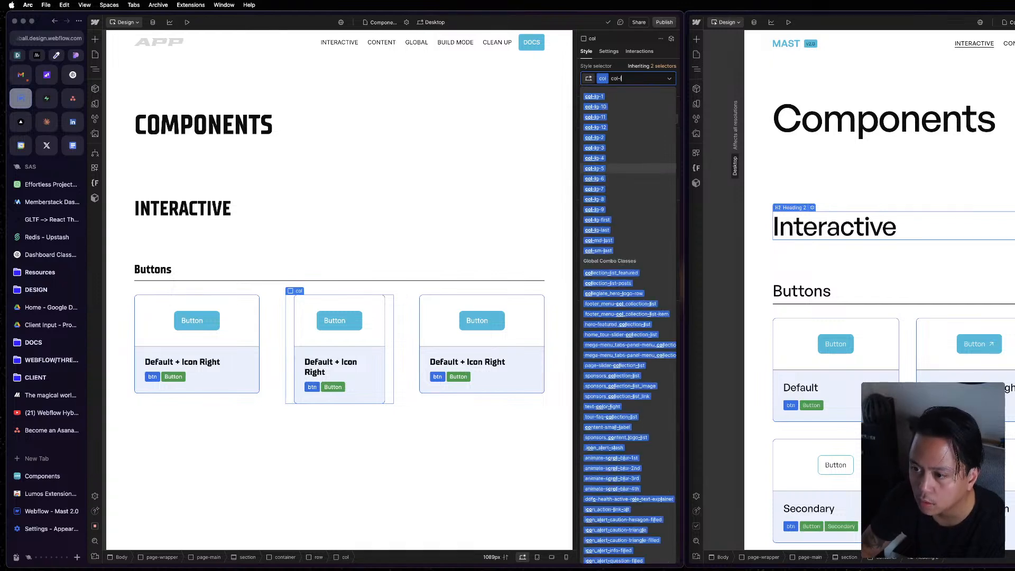
text(lg-4)
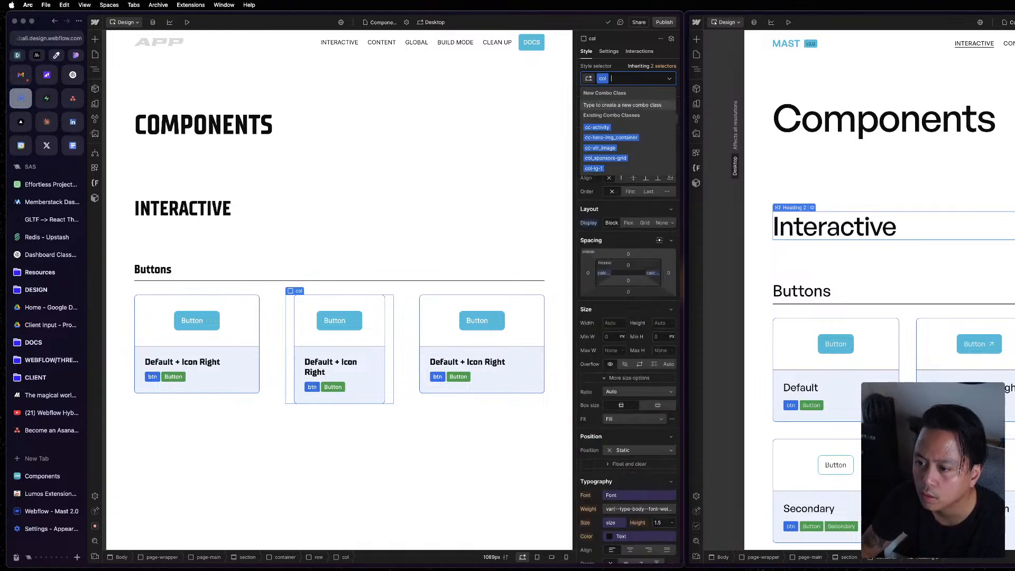
key(Return)
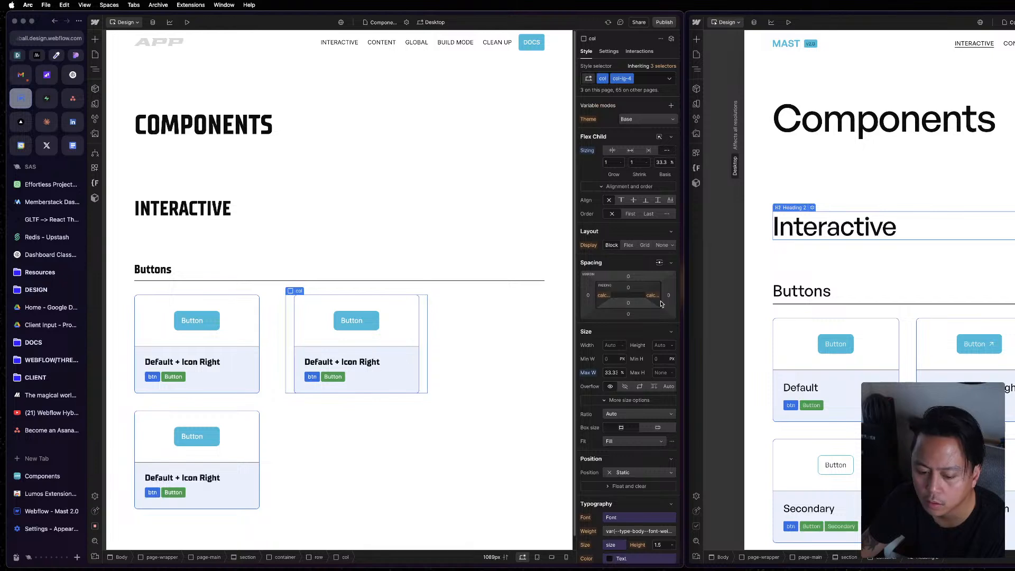
Compare the first Buttons column and its parent row with their counterparts in the reference project, showing the reference's element tree.
click(266, 335)
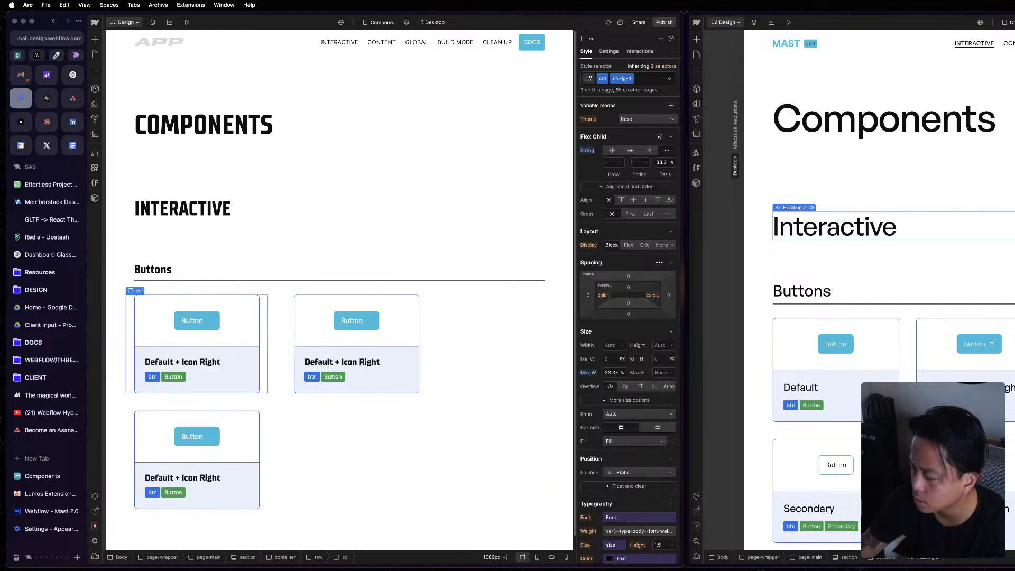
click(910, 360)
click(907, 359)
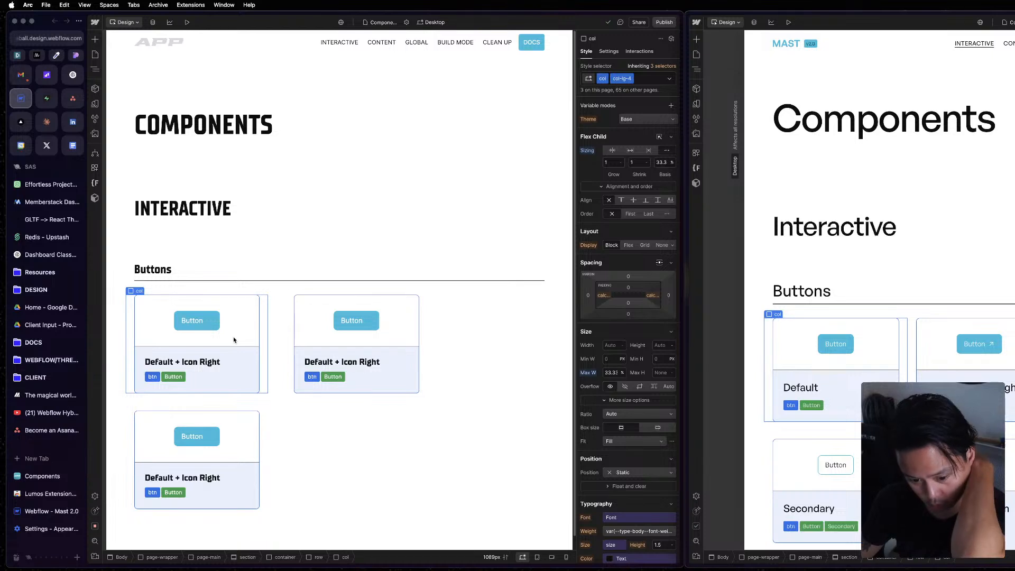
click(277, 331)
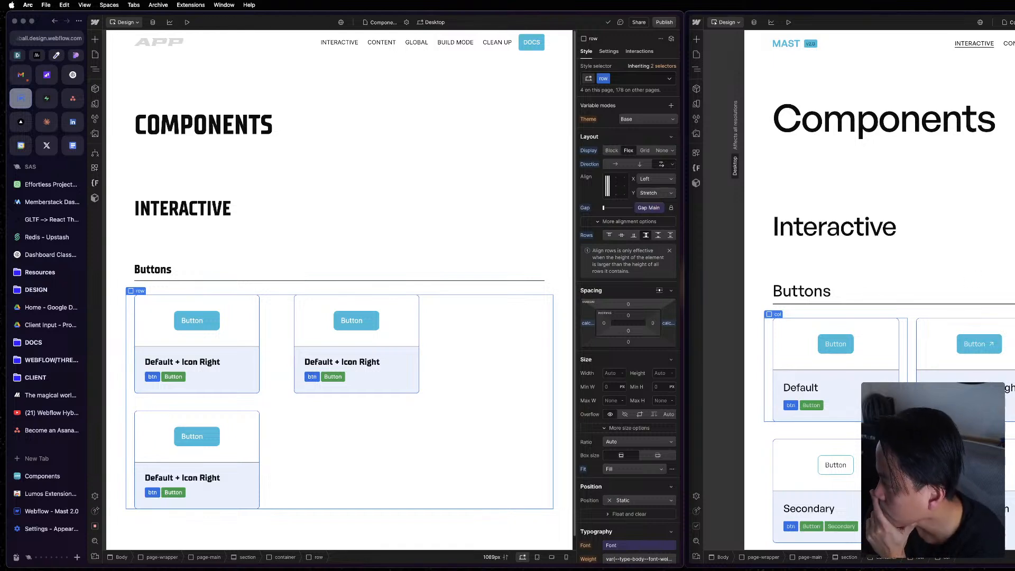
click(912, 345)
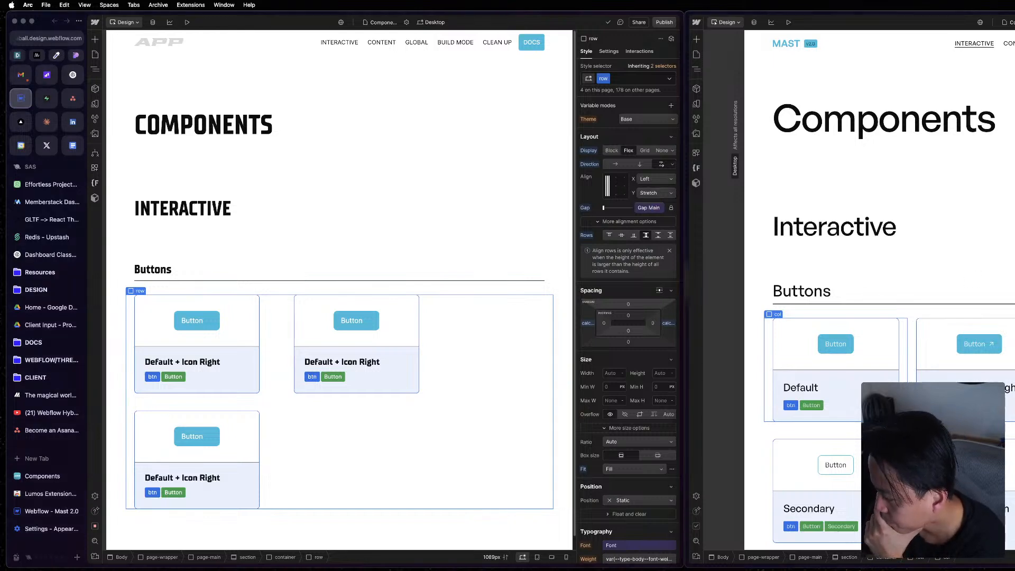
click(912, 345)
key(z)
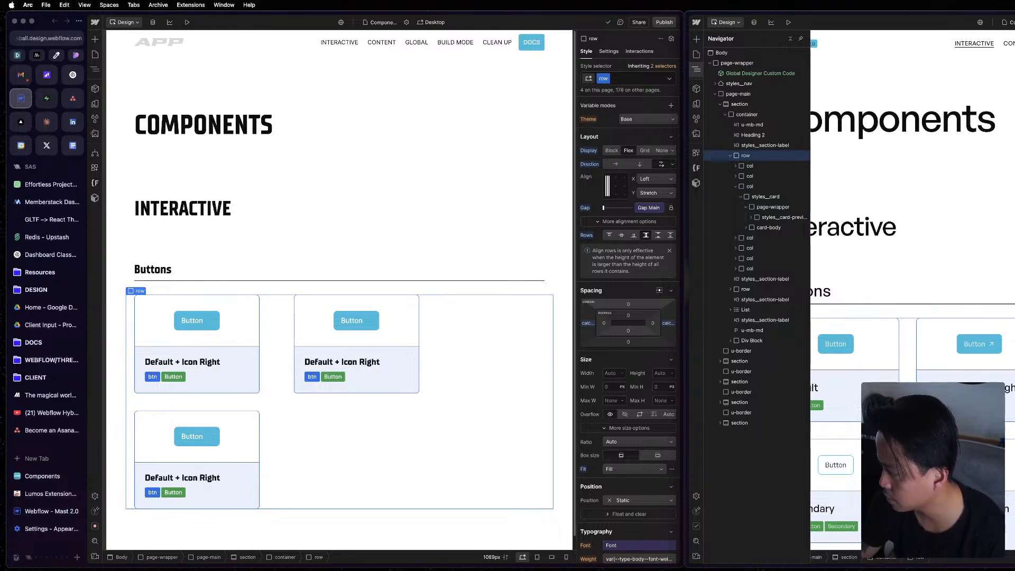
Examine the Buttons row's gap variable, left margin formula and custom properties in the project's Designer.
click(659, 209)
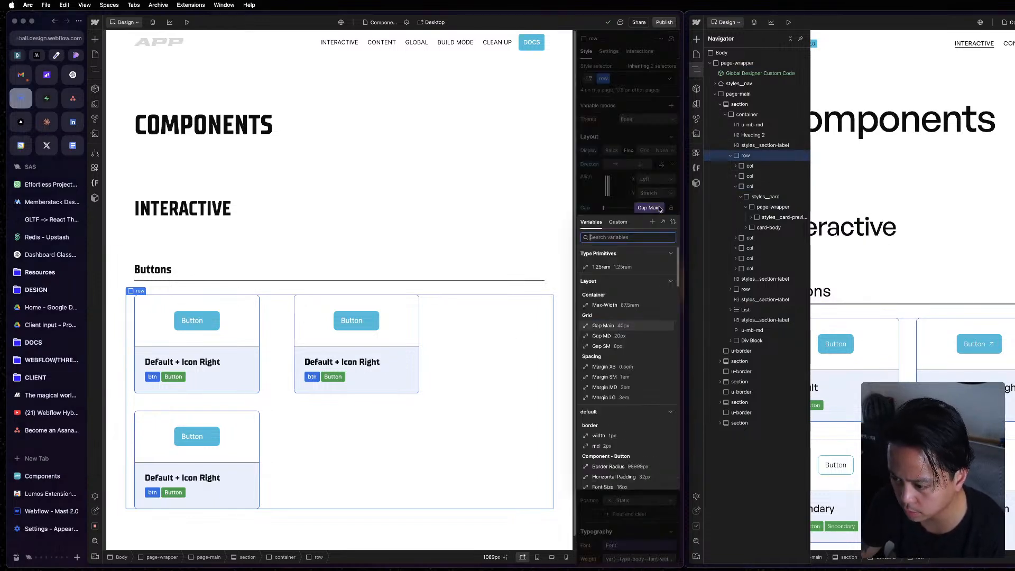
click(622, 327)
click(587, 323)
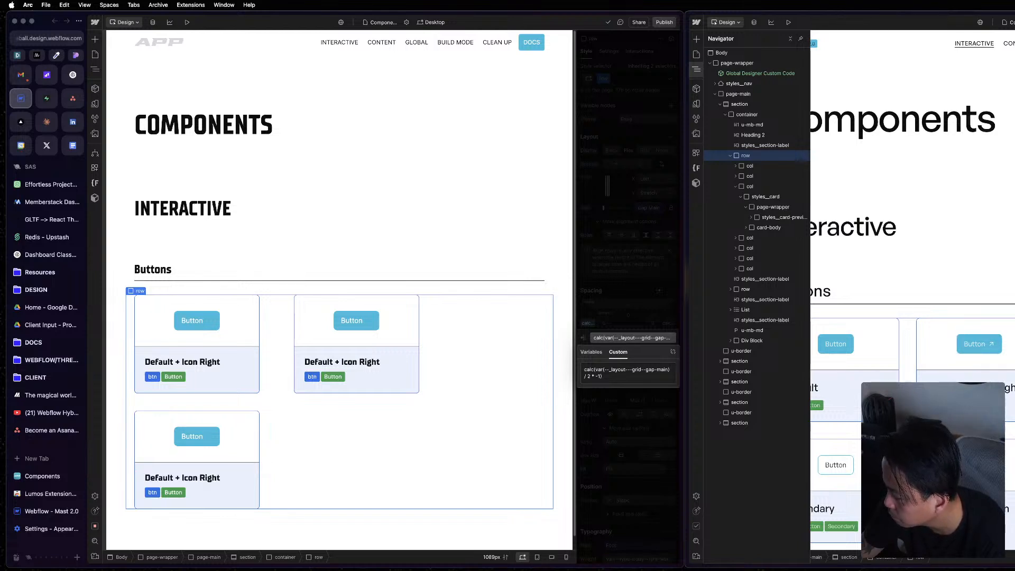
scroll(571, 419, down, 1)
click(628, 435)
click(606, 470)
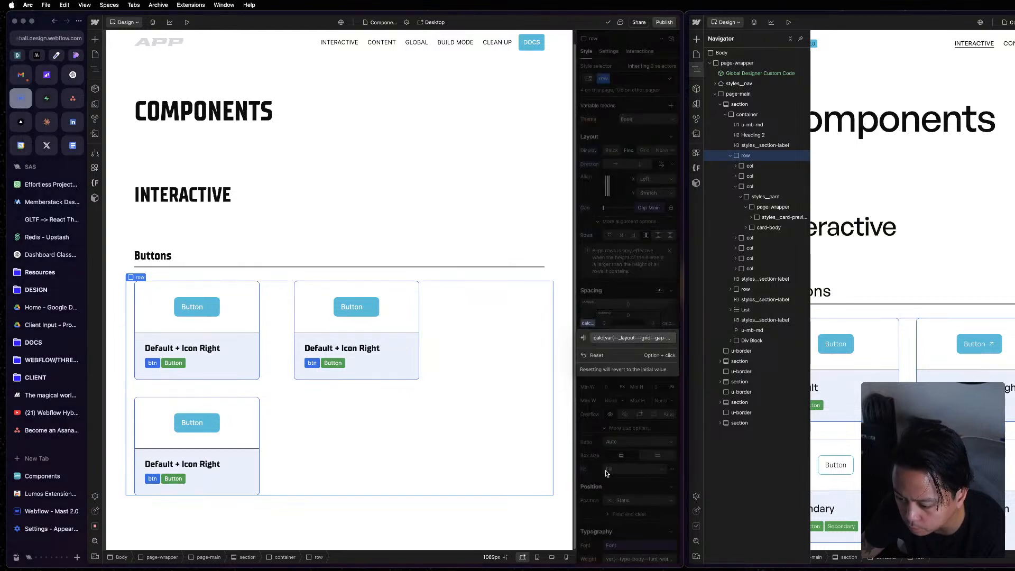
click(602, 475)
scroll(601, 476, down, 10)
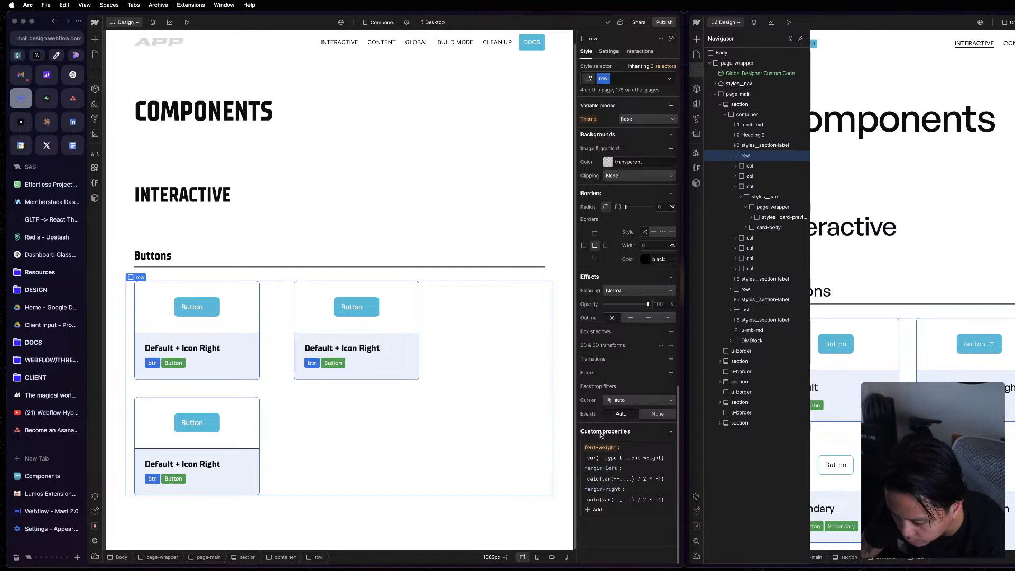
Compare the Buttons row's margin-left formula with the reference and paste calc(var(--_layout---grid--gap-main) / 2 * -1) as its margin-right custom property.
click(625, 479)
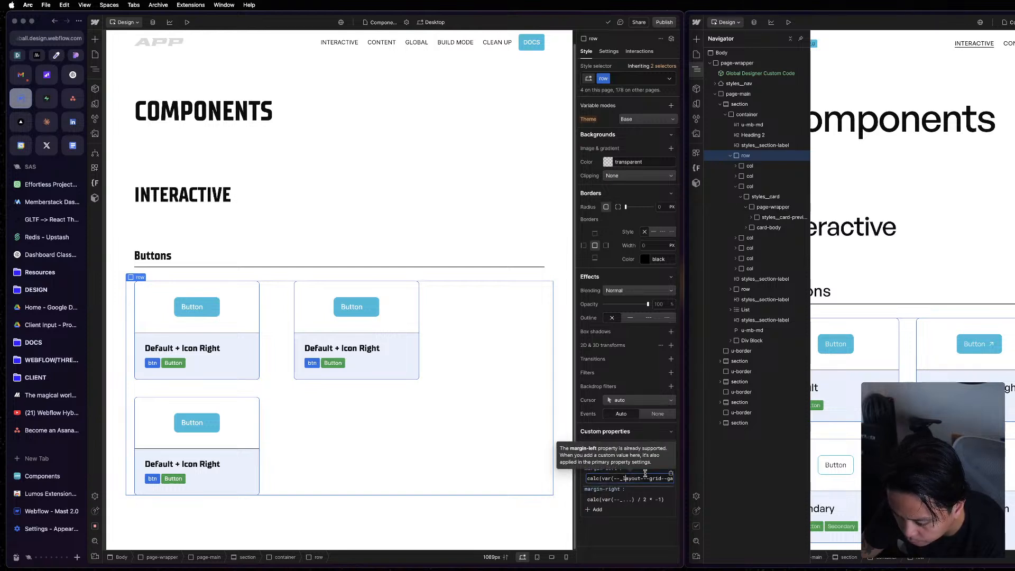
key(super+grave)
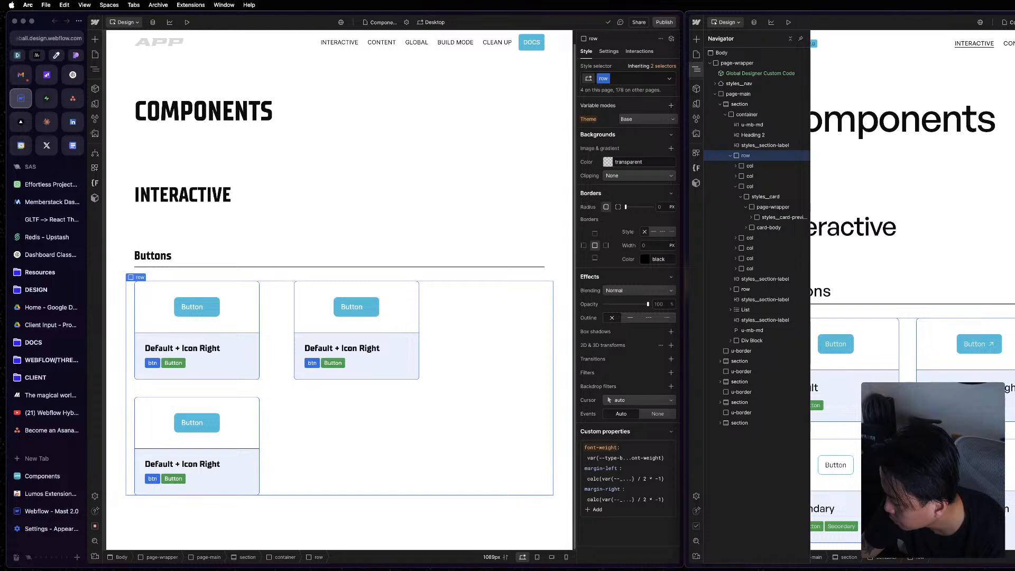
click(614, 479)
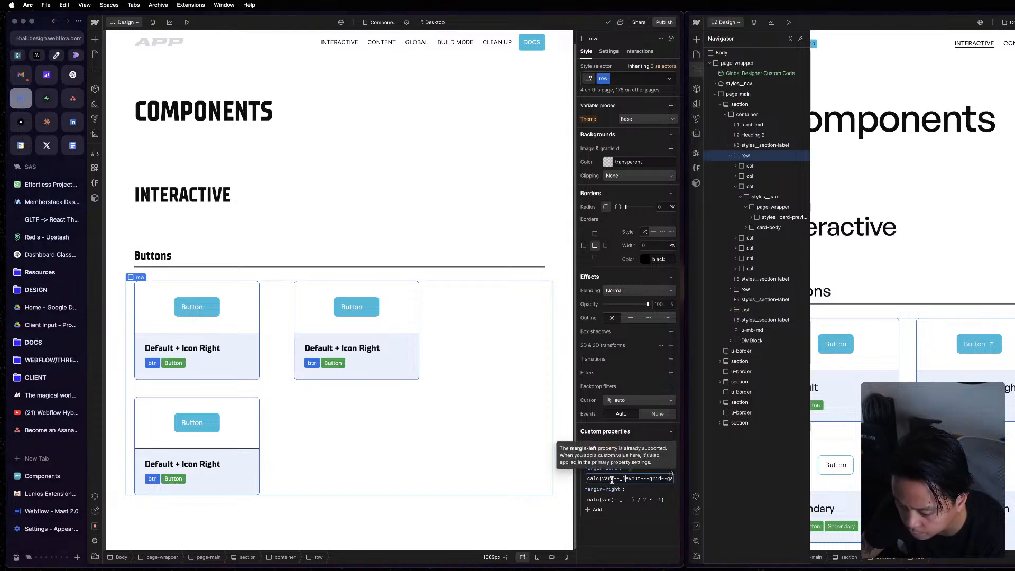
click(615, 499)
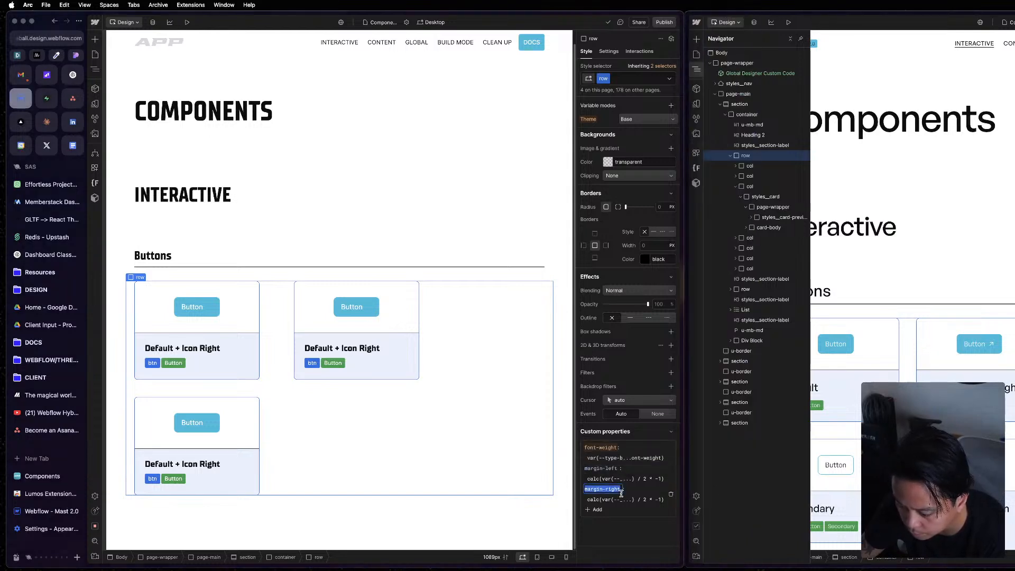
double_click(622, 499)
triple_click(622, 499)
text(calc(var(--_layout---grid--gap-main) / 2 * -1))
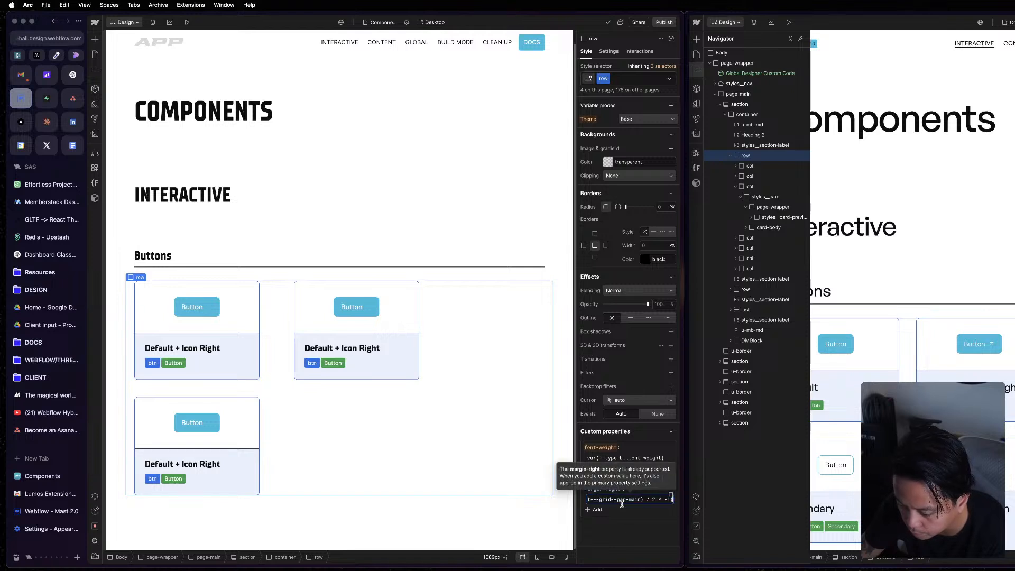
click(628, 542)
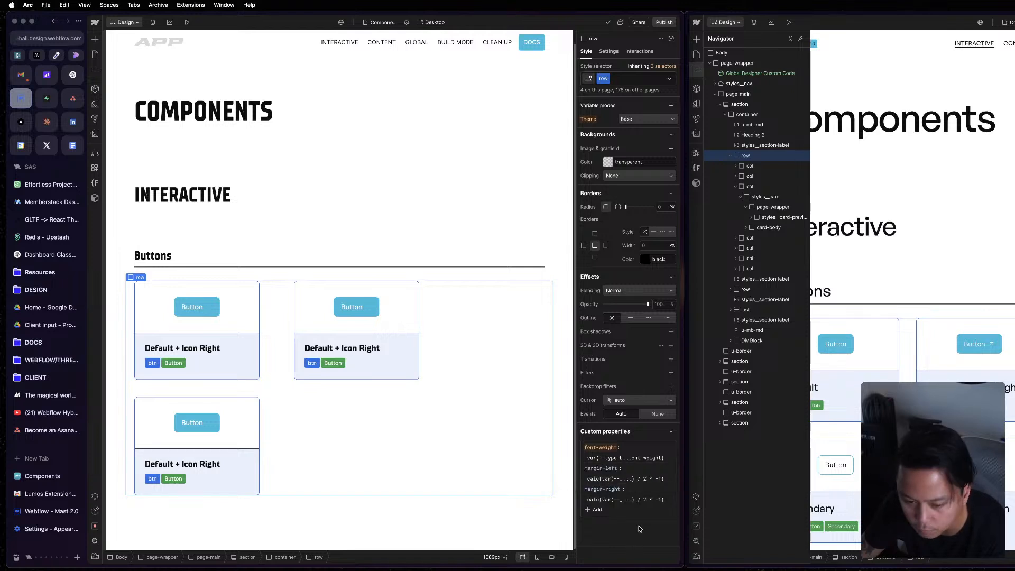
In the reference project's Designer, open the Global Designer Custom Code component and show the list of pages.
scroll(632, 398, up, 10)
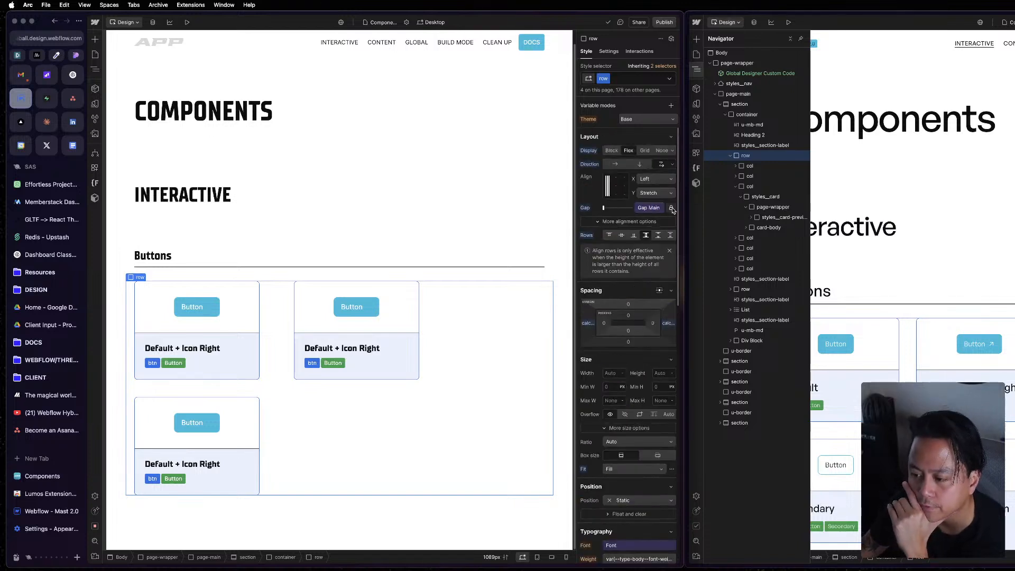
double_click(784, 74)
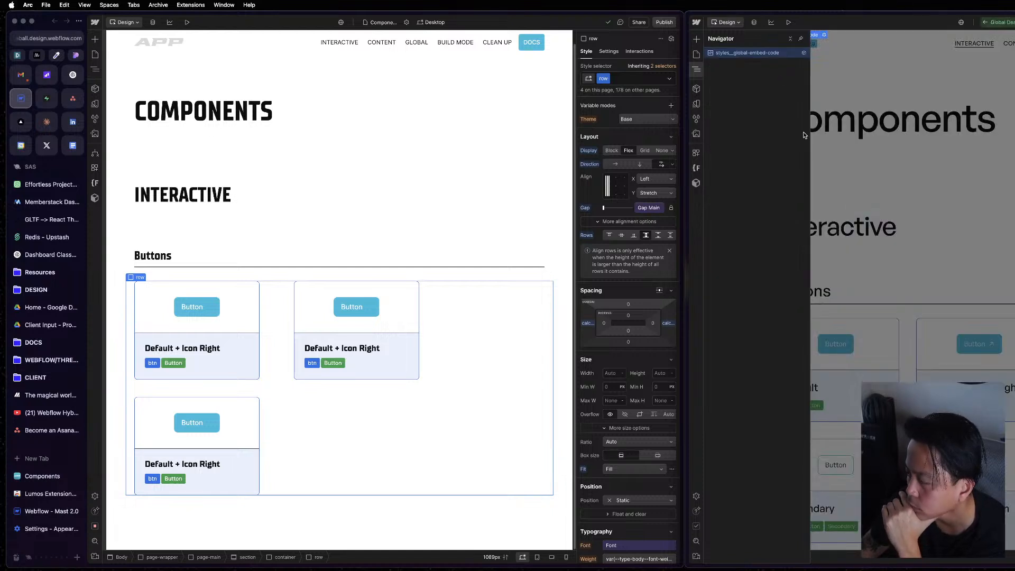
click(697, 55)
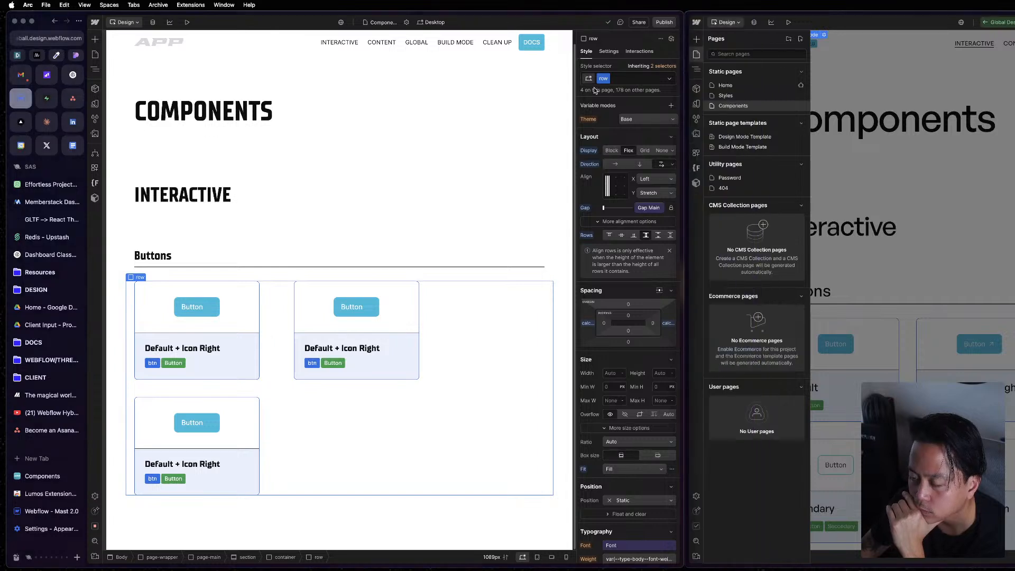
In the project's Designer, try duplicating the Buttons row's class as row-new, check its custom properties, and undo the duplication.
click(621, 80)
click(607, 78)
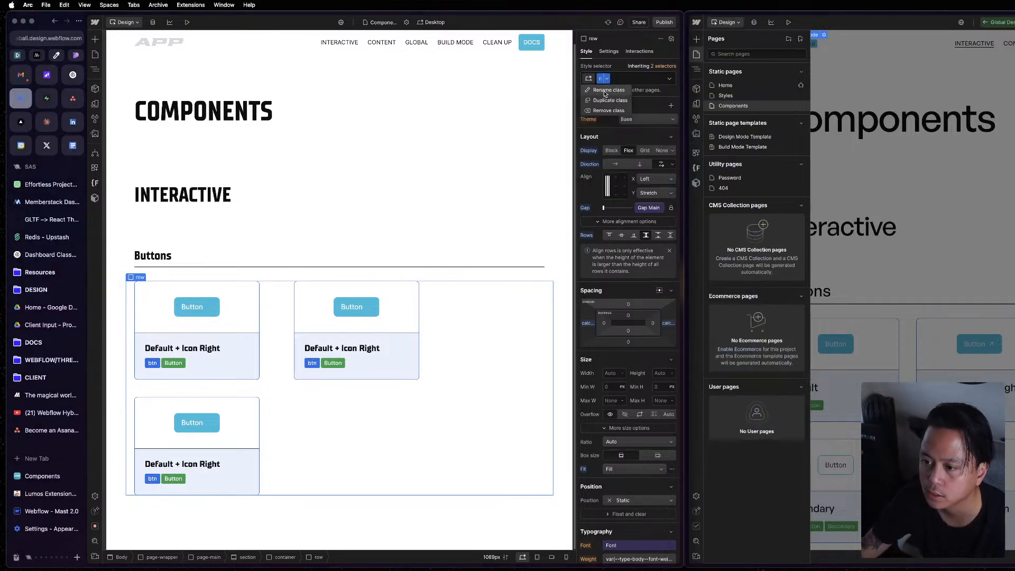
click(605, 97)
text(row-)
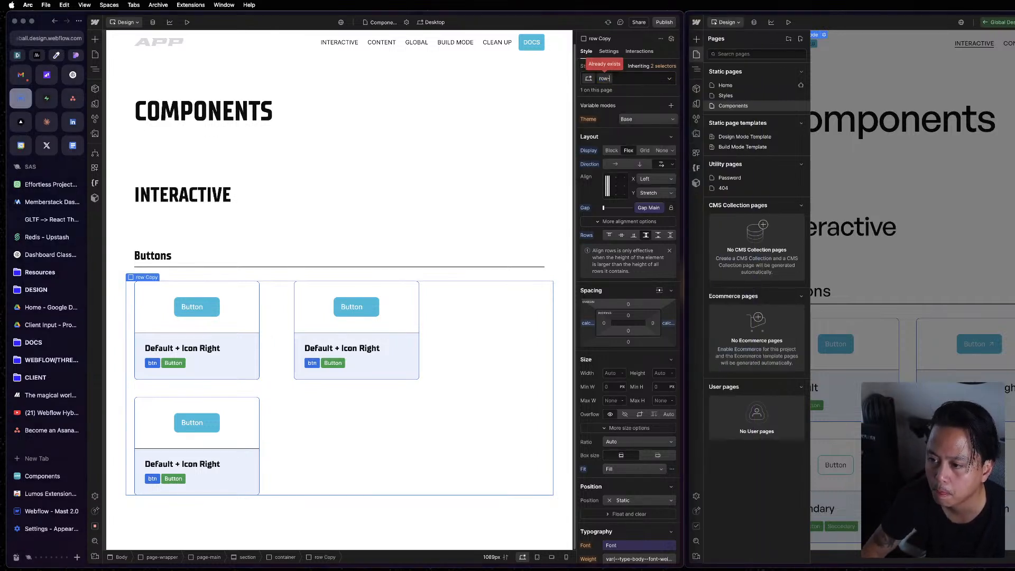
text(new)
key(Return)
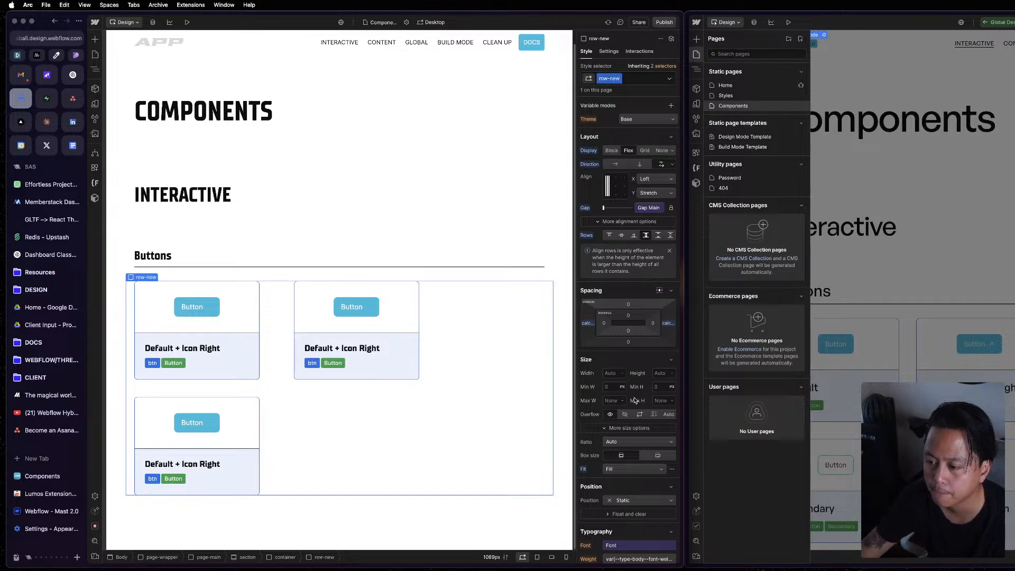
scroll(635, 402, down, 10)
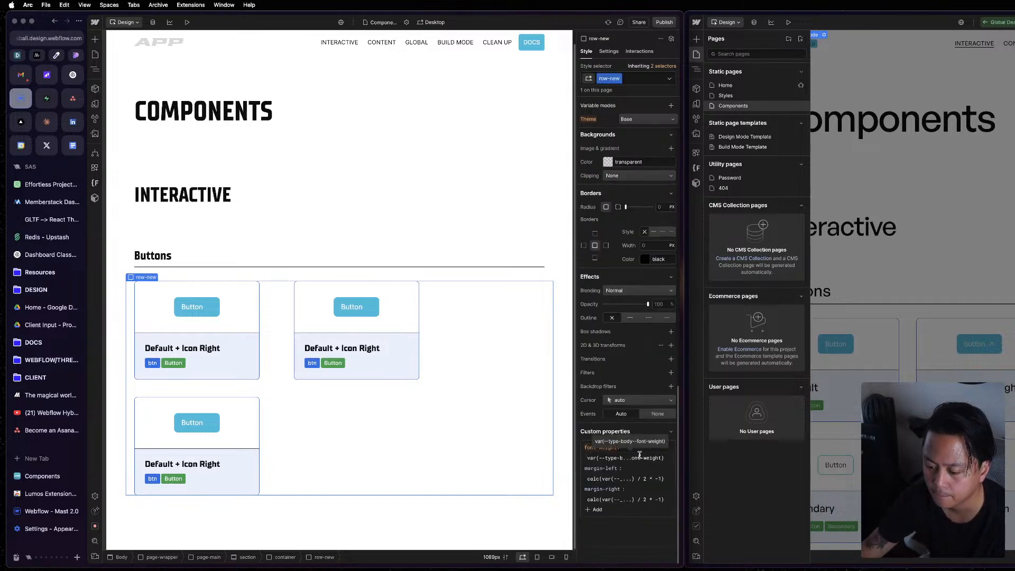
scroll(640, 455, up, 10)
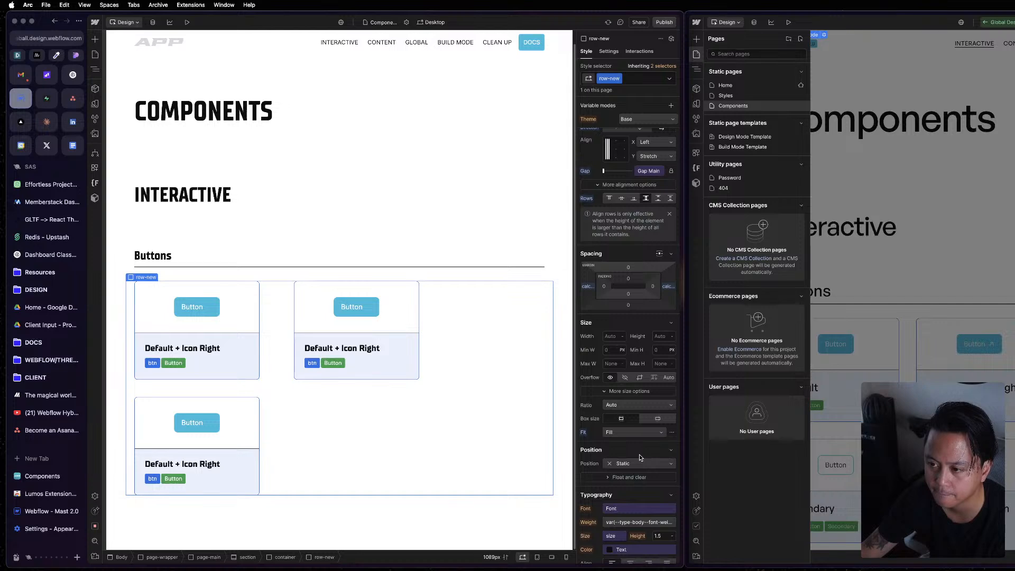
key(super+z)
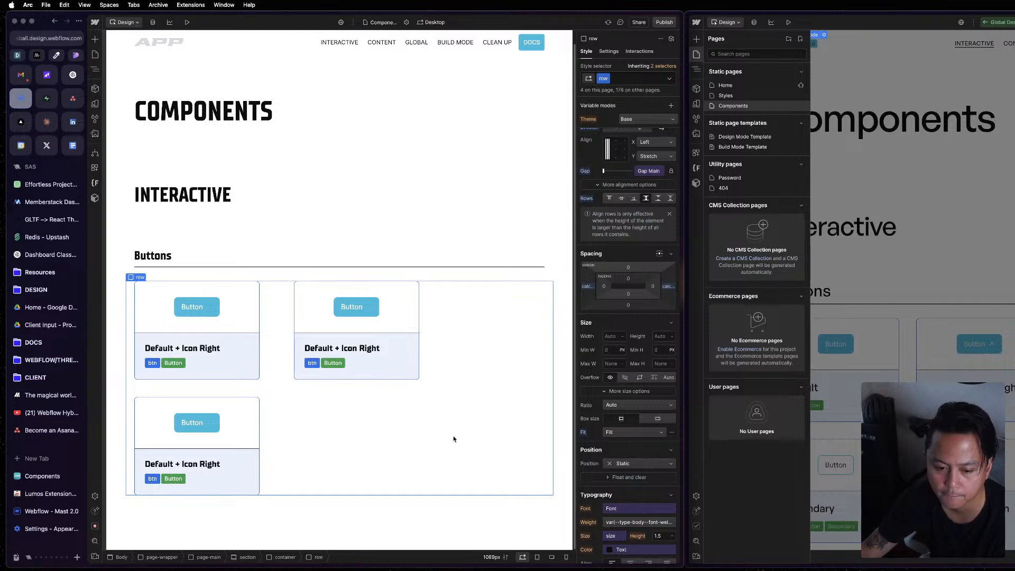
key(super+z)
Open the Global Designer Custom Code component's embed, examine its row and column gap CSS, and return to the page.
click(95, 69)
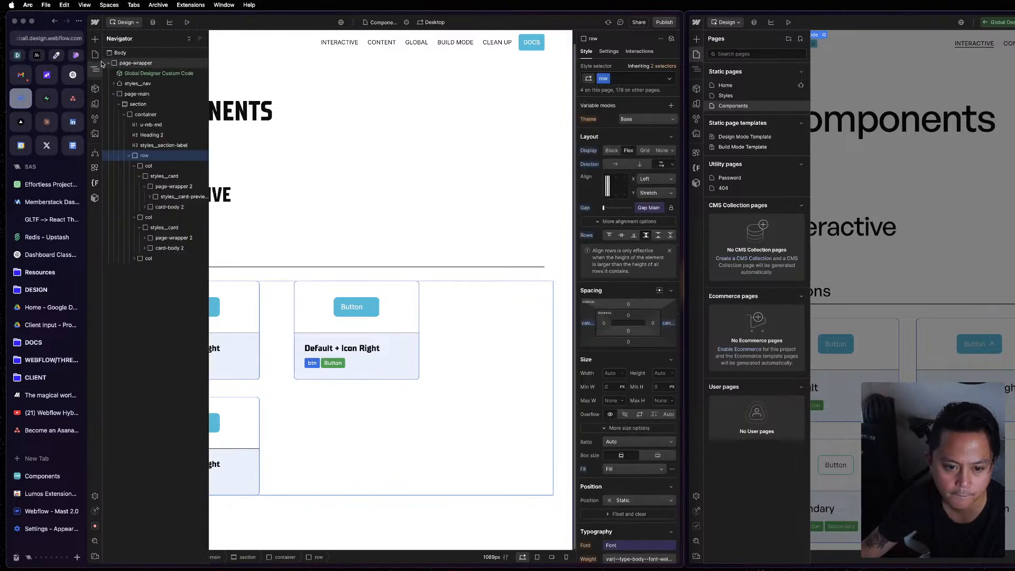
double_click(134, 74)
scroll(646, 362, down, 15)
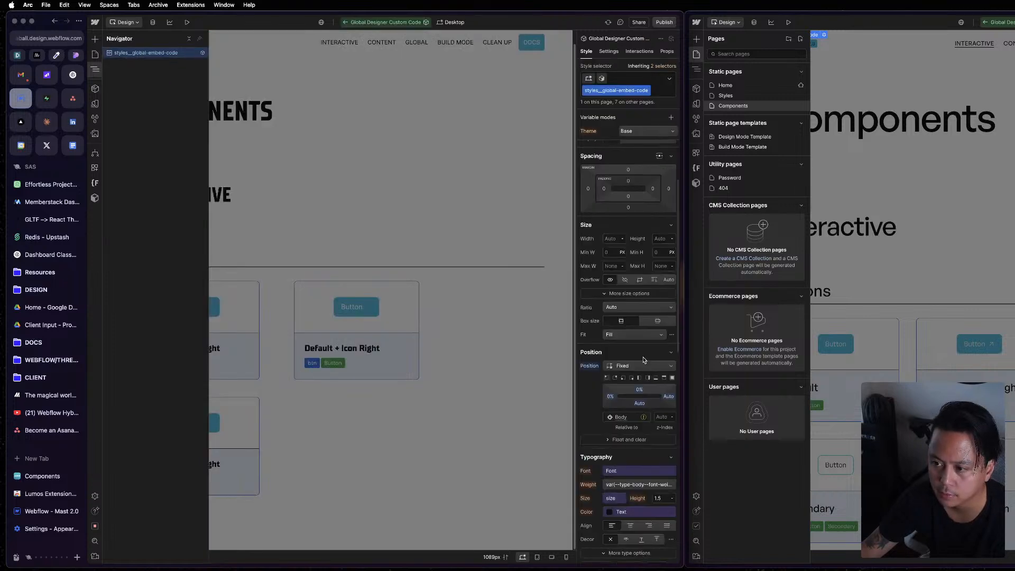
click(609, 51)
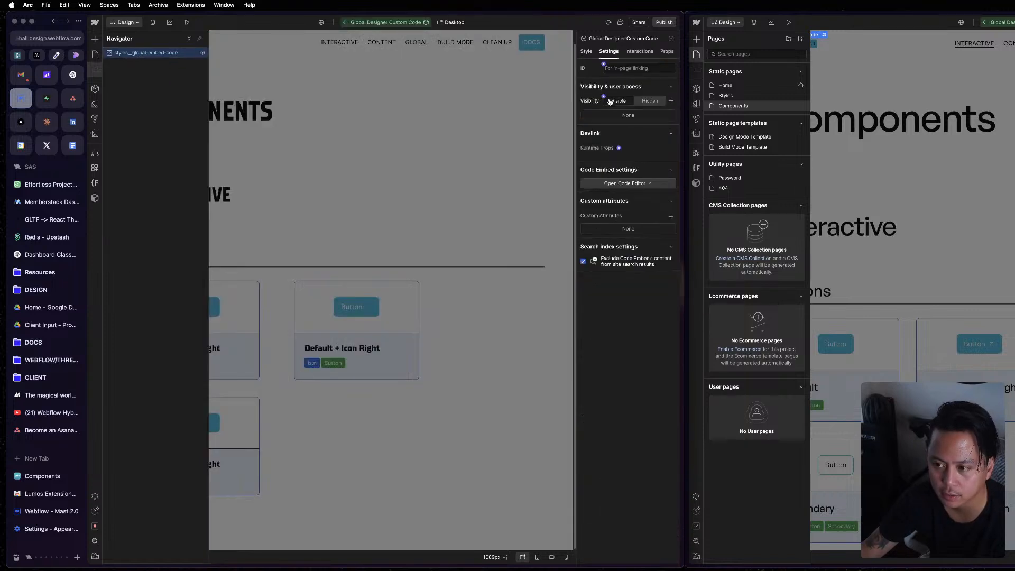
click(640, 186)
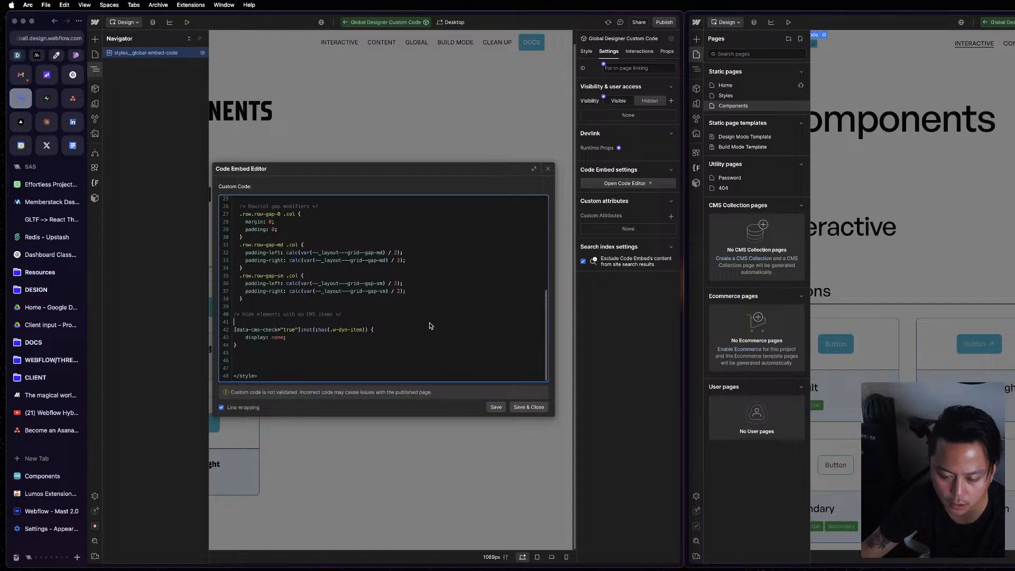
scroll(430, 323, up, 2)
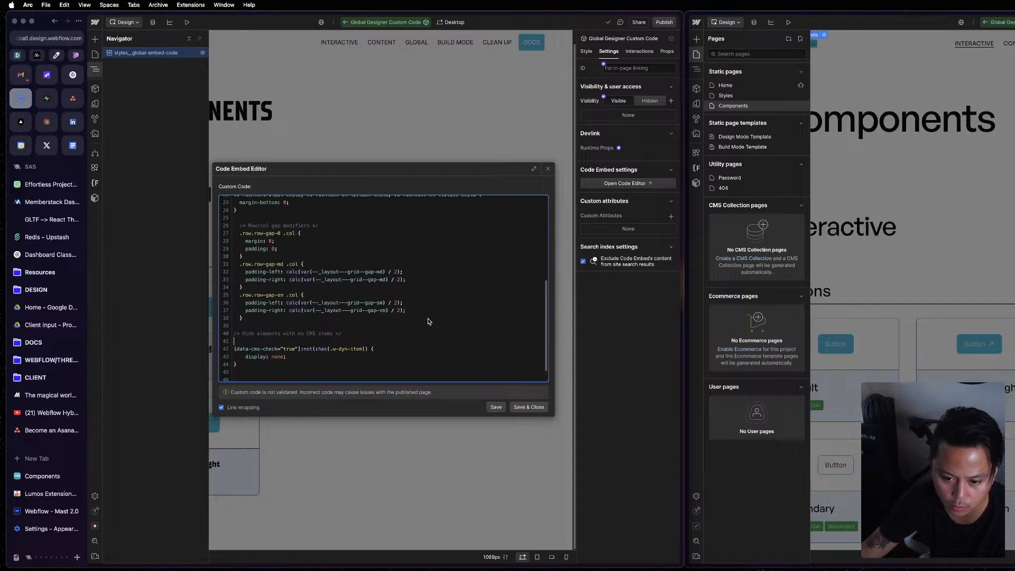
scroll(429, 322, up, 10)
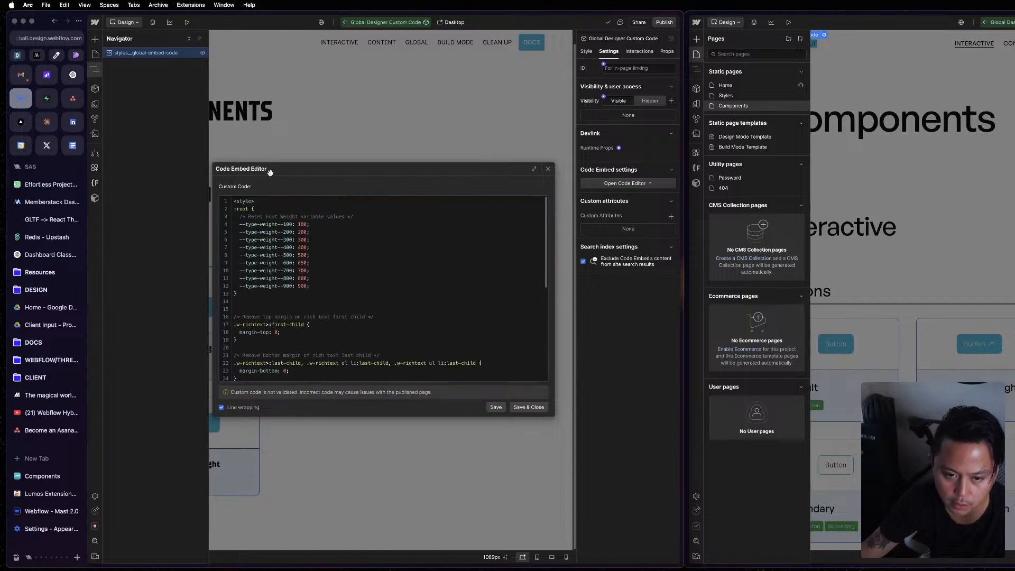
click(375, 142)
double_click(347, 408)
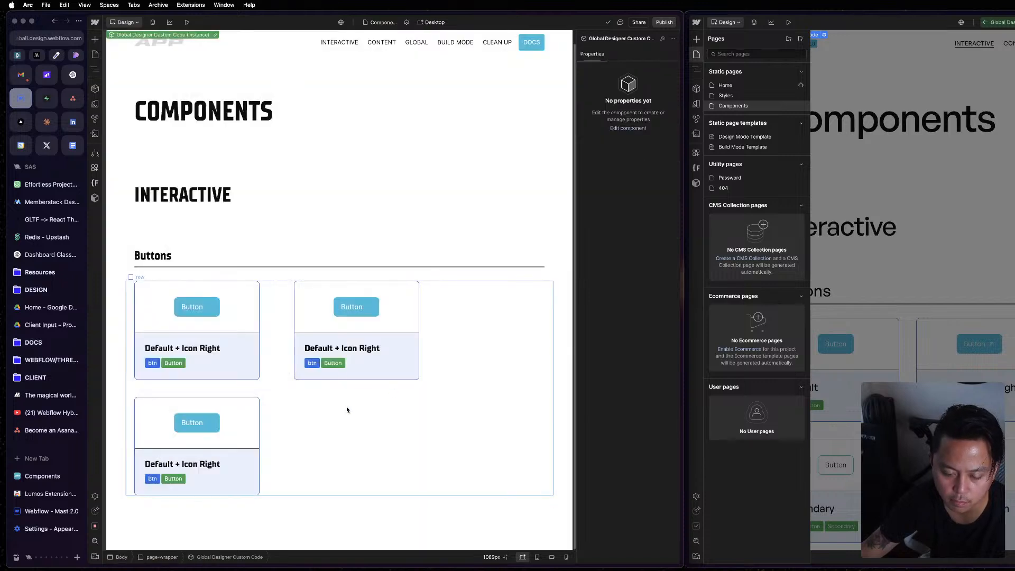
Inspect the style settings of the Buttons row and its second column on the project's page.
click(350, 413)
key(z)
click(138, 104)
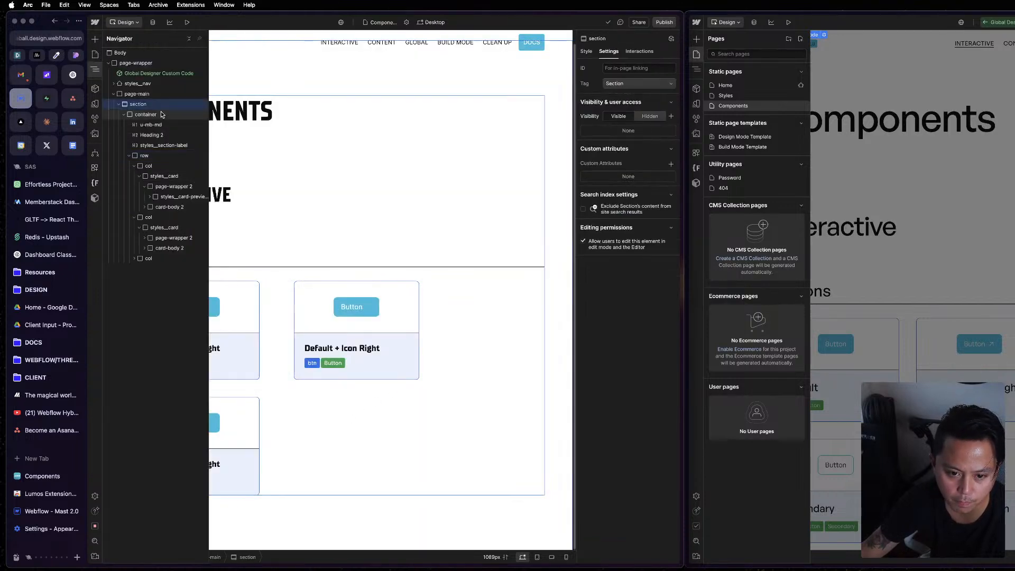
click(170, 156)
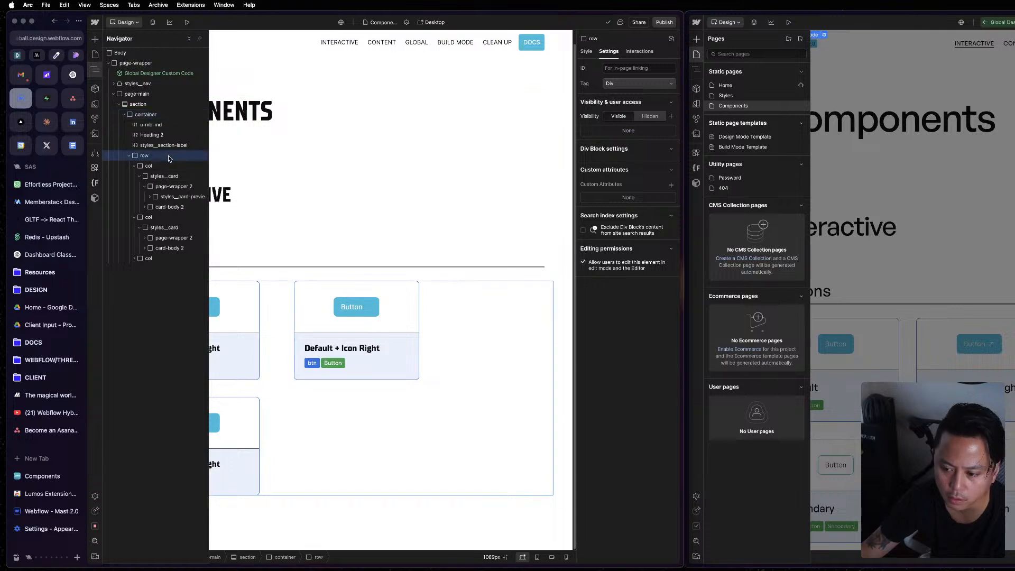
click(589, 53)
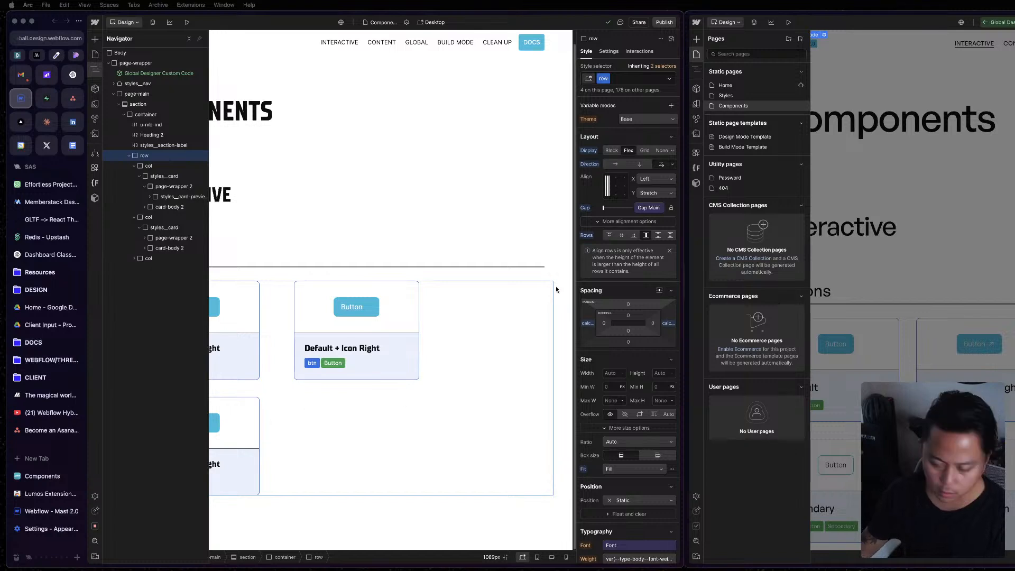
click(459, 362)
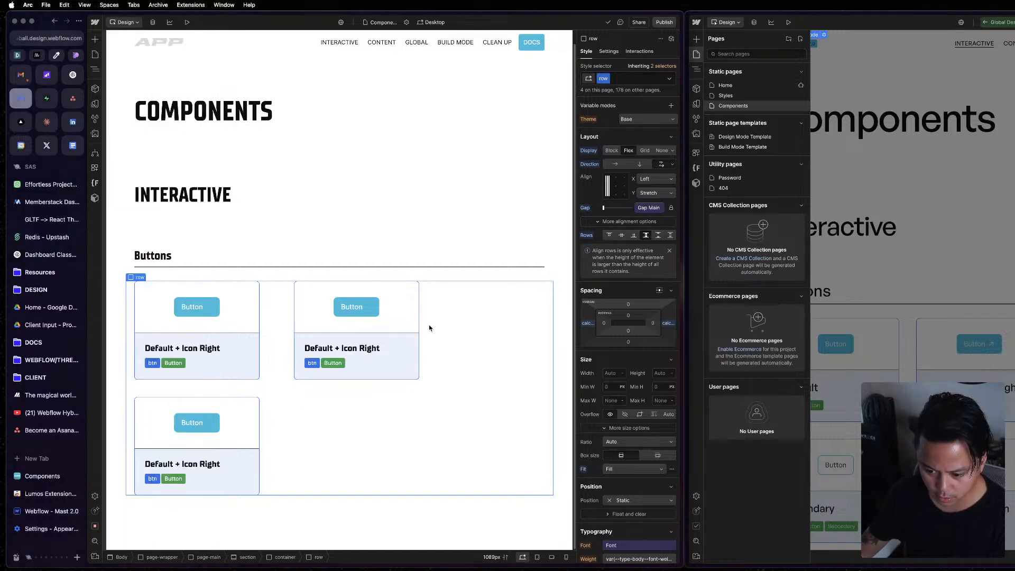
click(429, 329)
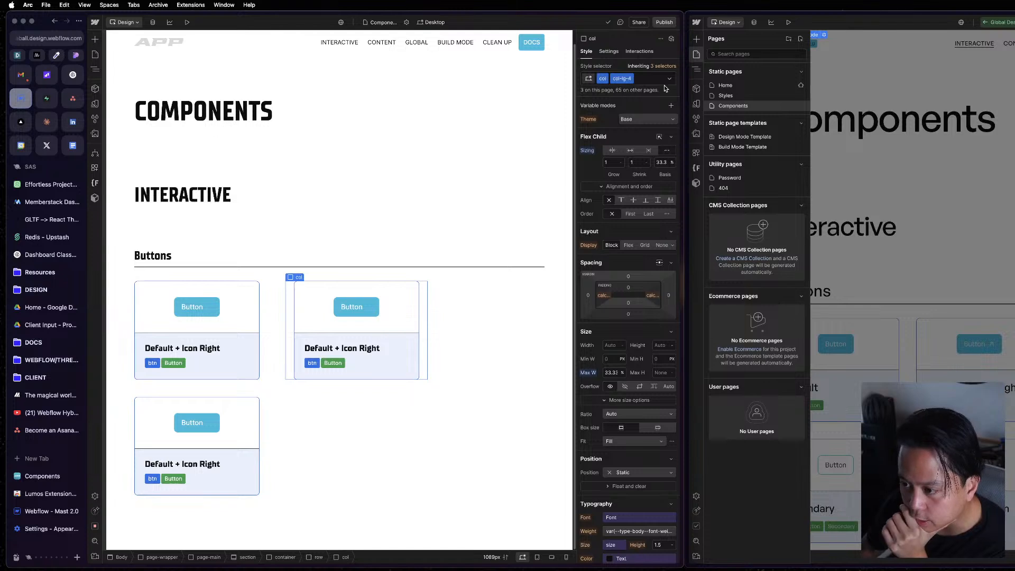
Collapse the columns inside the Buttons row in the element tree and reset the row's gap.
click(455, 364)
key(z)
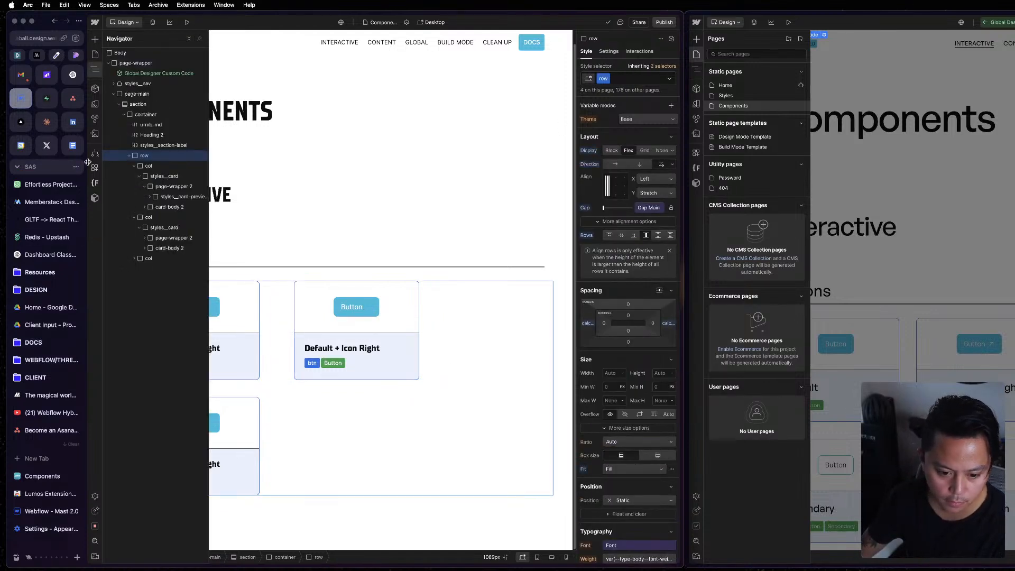
click(135, 166)
click(135, 176)
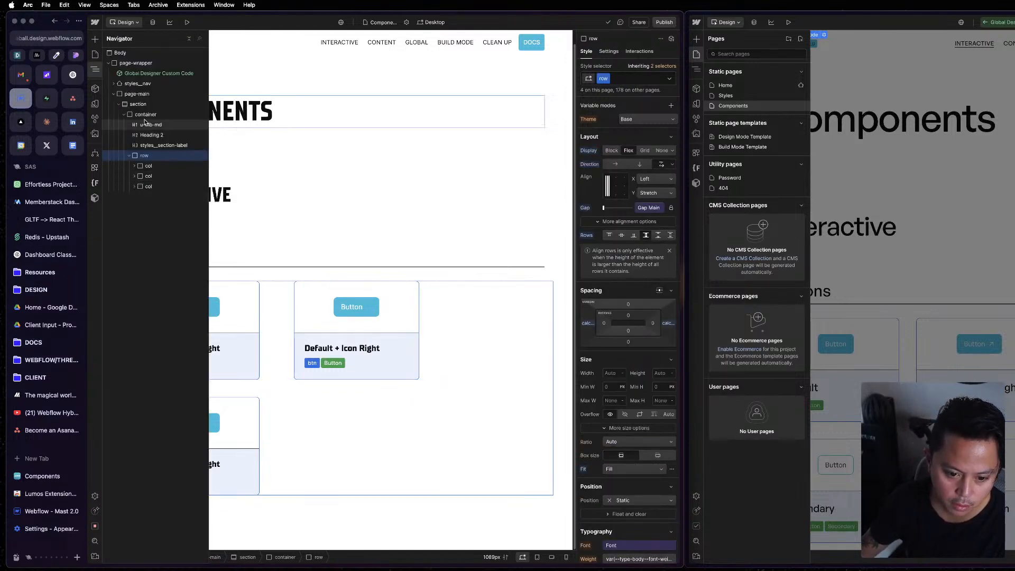
click(584, 210)
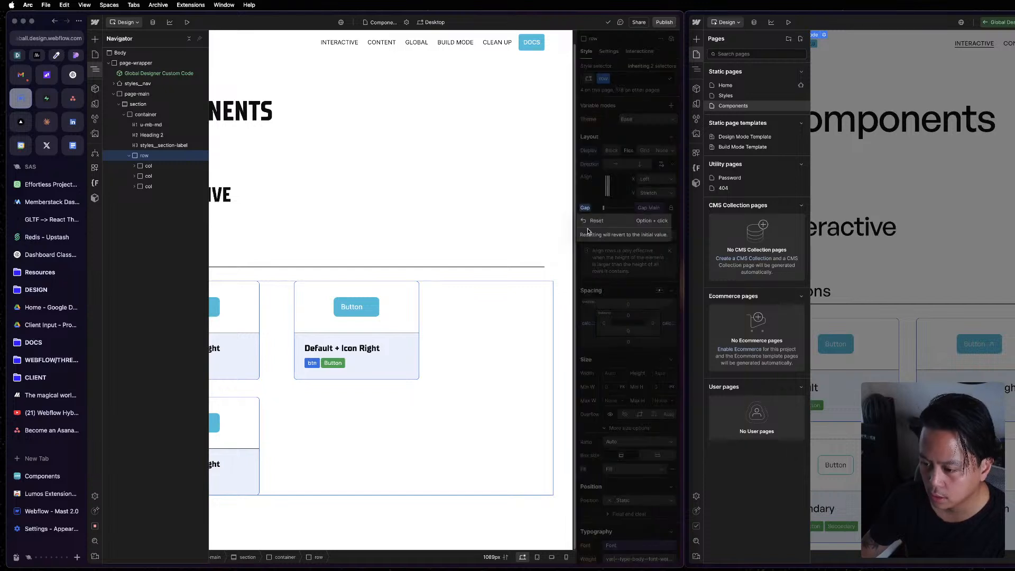
click(590, 223)
key(z)
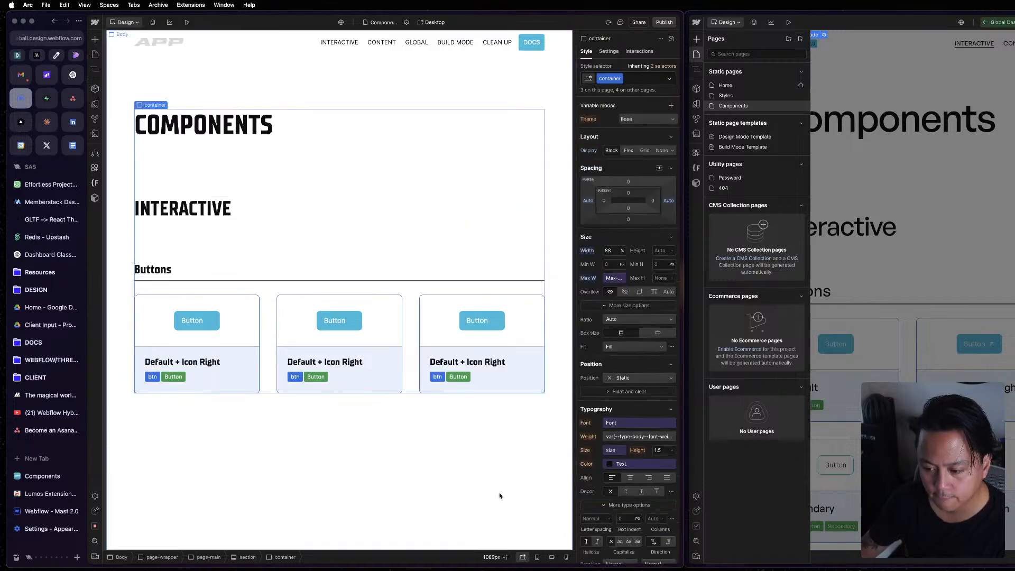
click(501, 492)
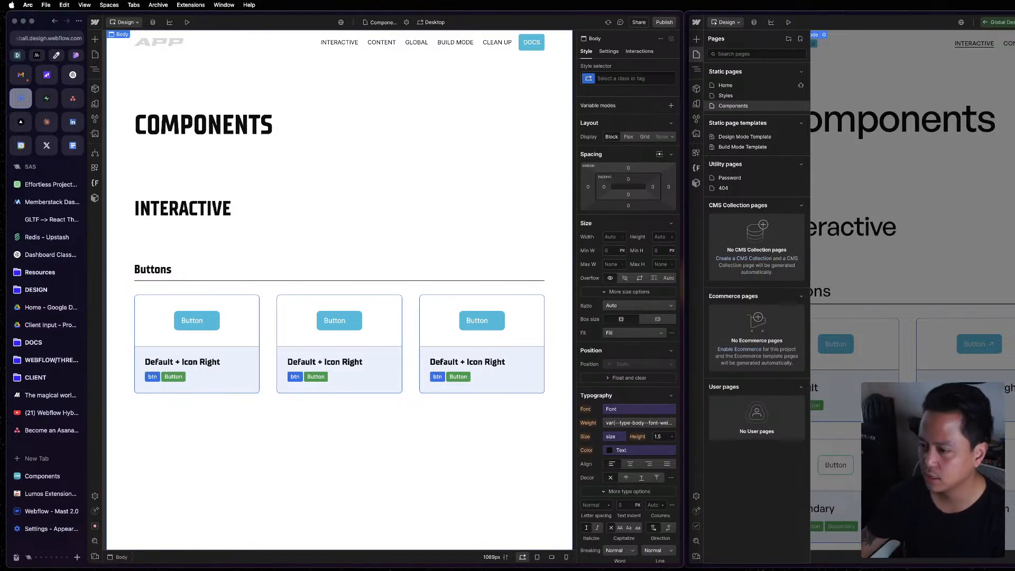
Open the styles__global-embed-code embed in the reference project and examine its row and column gap modifiers.
click(697, 69)
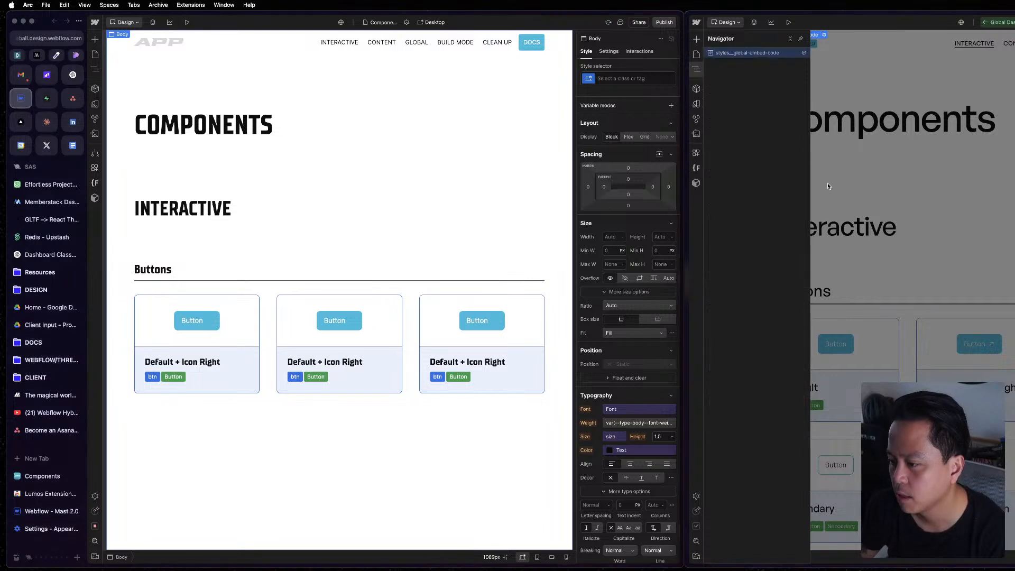
double_click(736, 54)
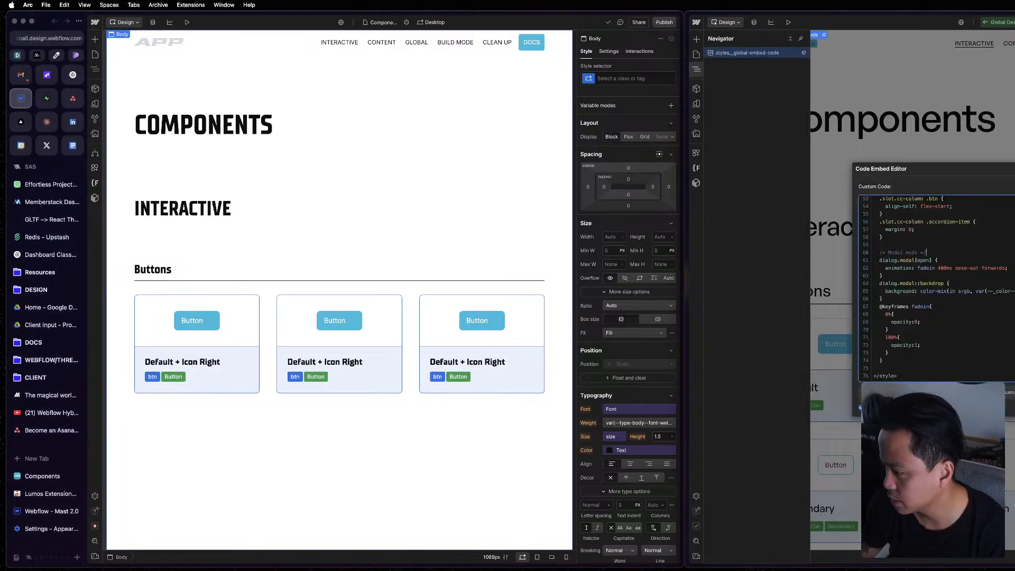
scroll(938, 289, up, 8)
scroll(937, 289, down, 5)
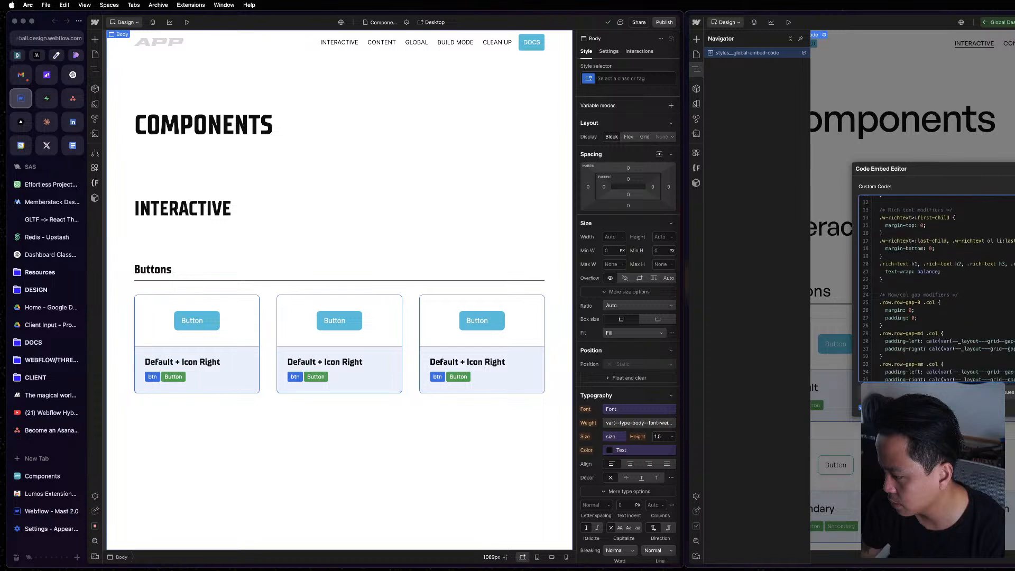
scroll(937, 289, up, 2)
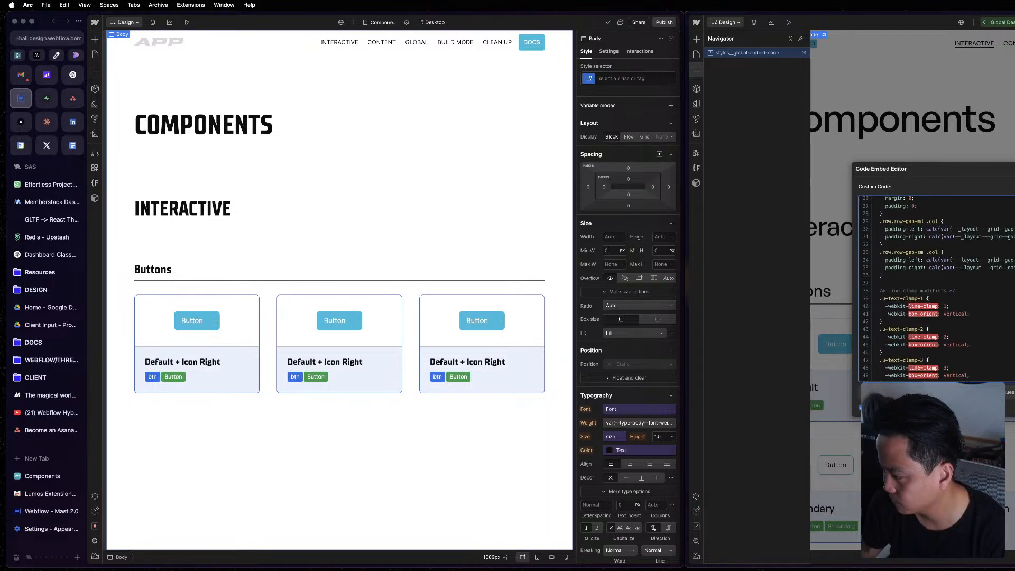
scroll(937, 289, up, 3)
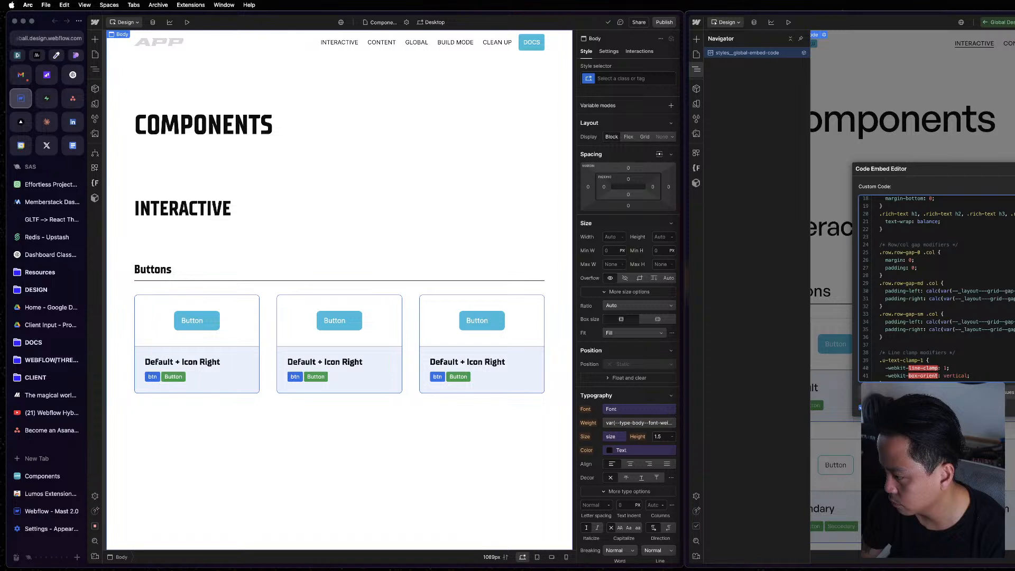
scroll(937, 289, down, 3)
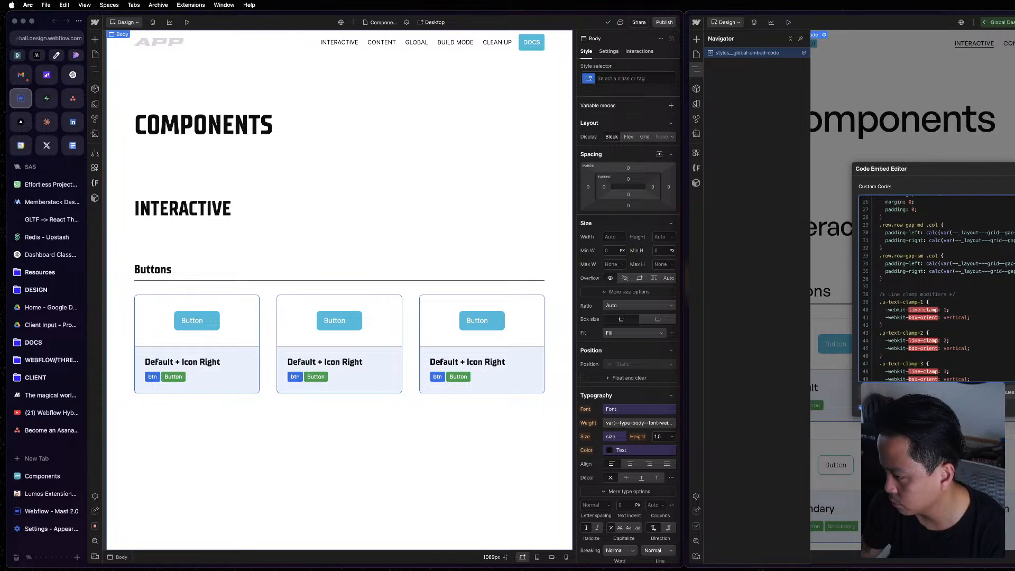
scroll(937, 288, down, 10)
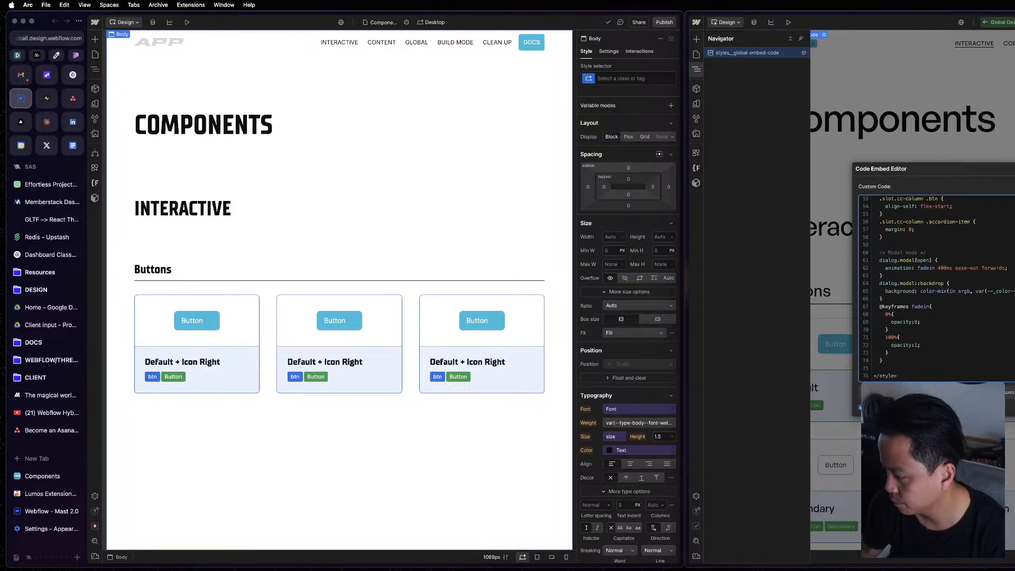
Check the styles of the container, the second column and the Buttons row in the project.
click(453, 225)
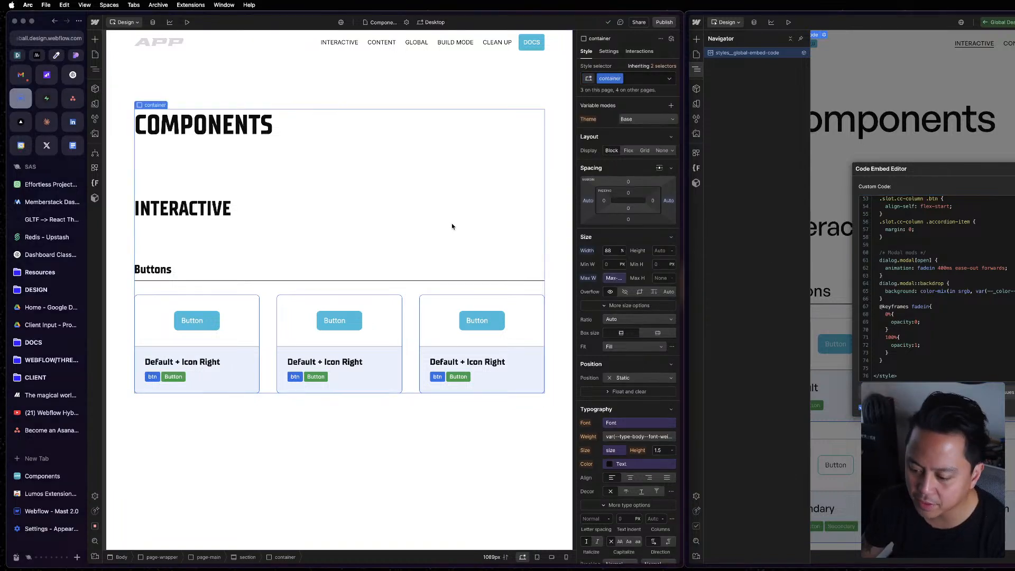
click(416, 479)
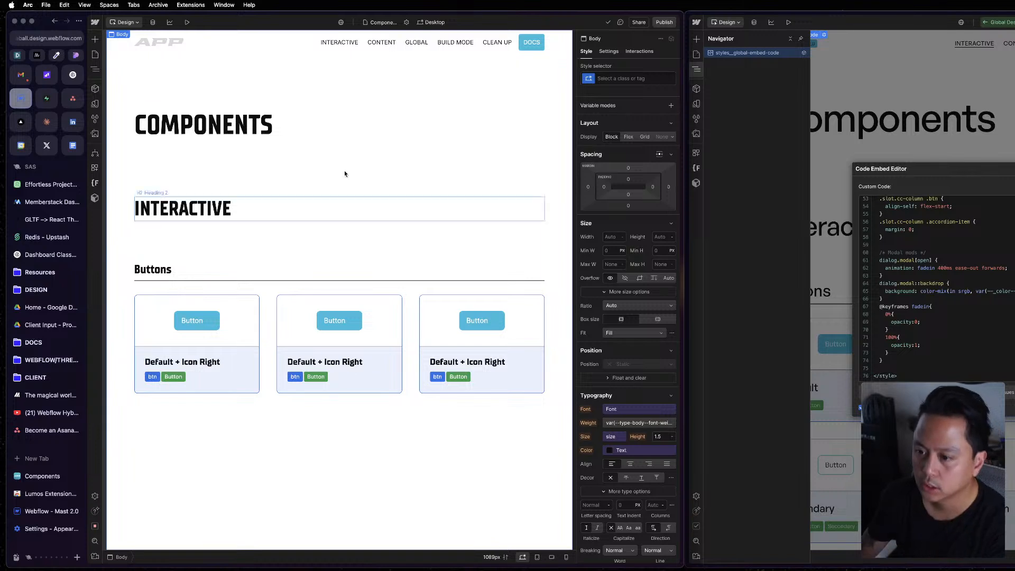
click(542, 240)
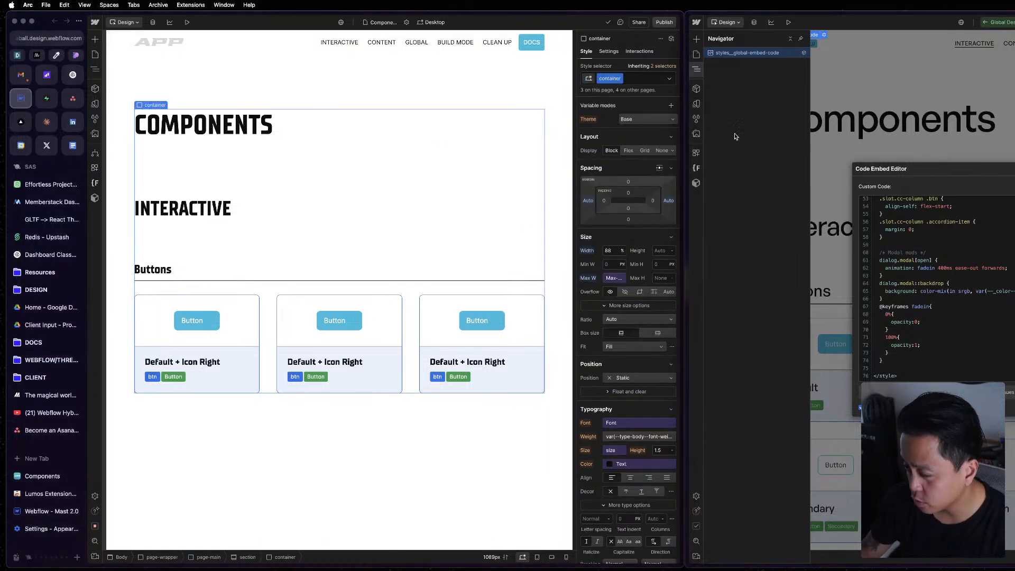
click(408, 331)
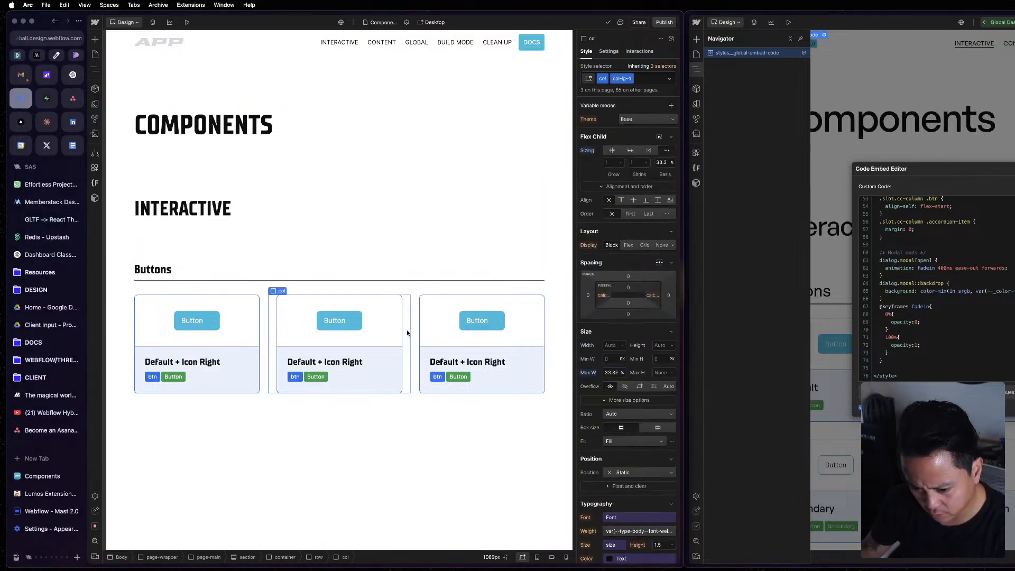
key(z)
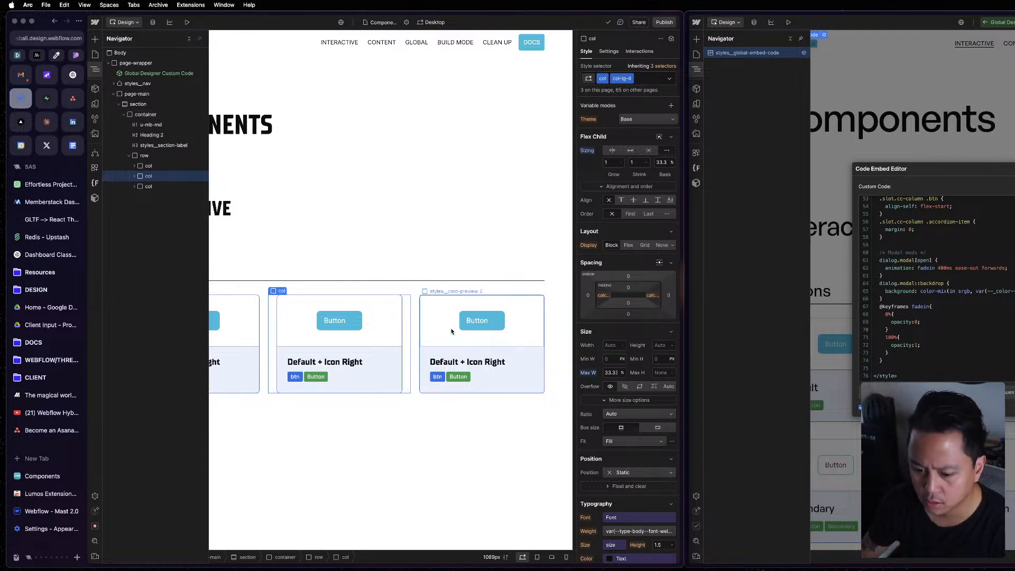
click(170, 156)
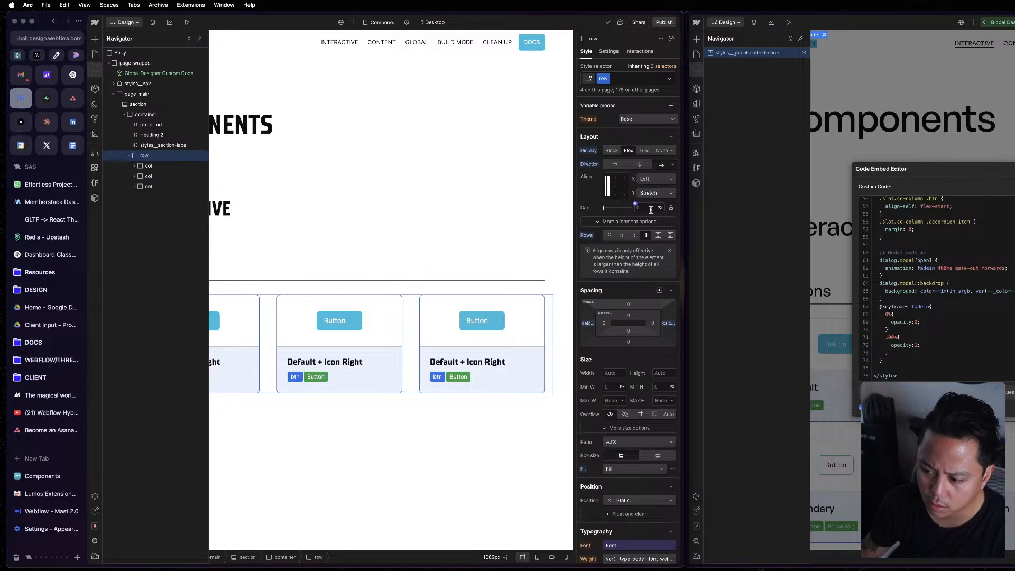
Exit the reference project's code embed and component, and inspect its Buttons row and the enclosing container and section.
click(752, 355)
key(Escape)
key(Escape)
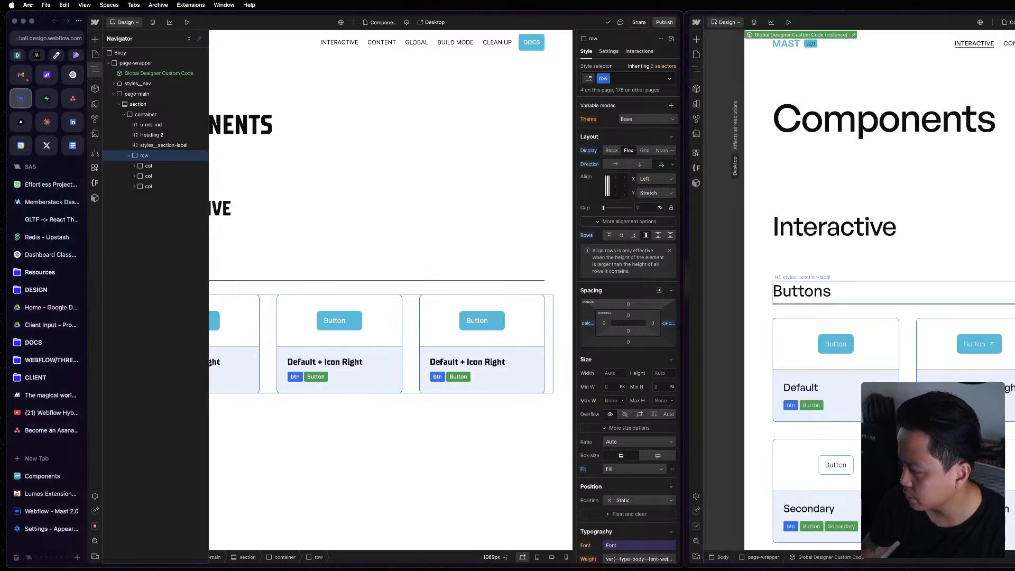
click(697, 70)
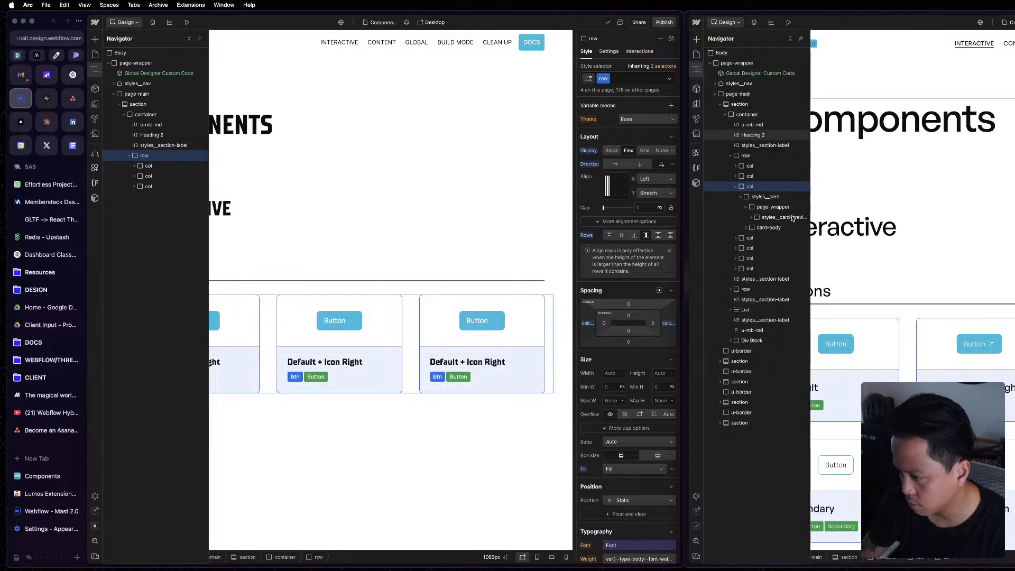
click(770, 156)
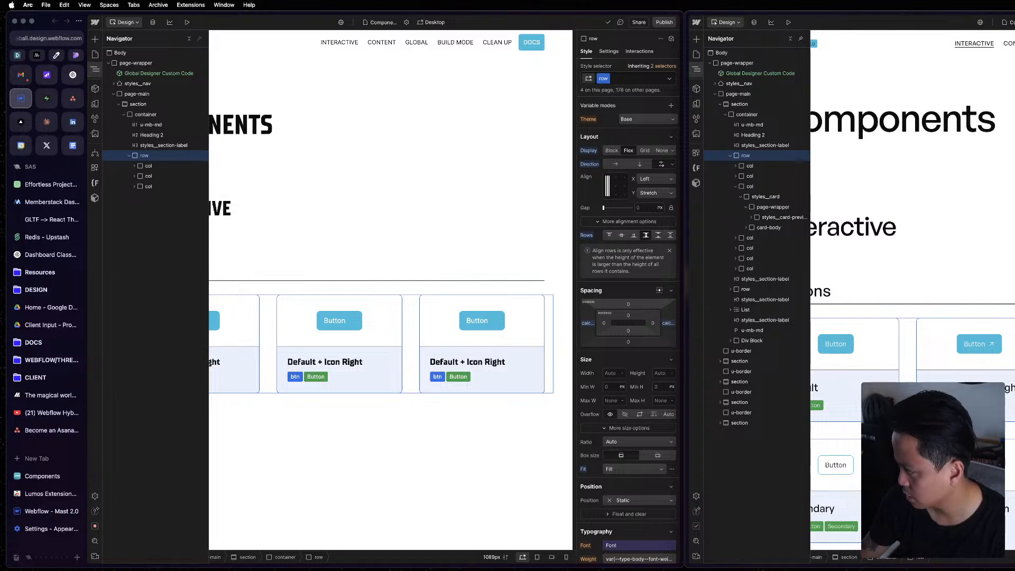
key(super+z)
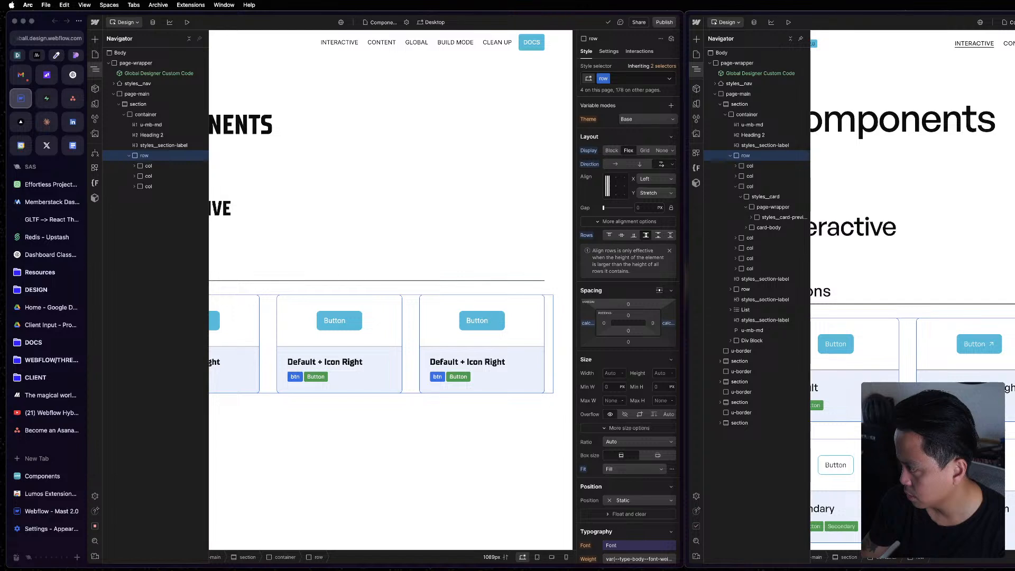
click(762, 116)
click(751, 104)
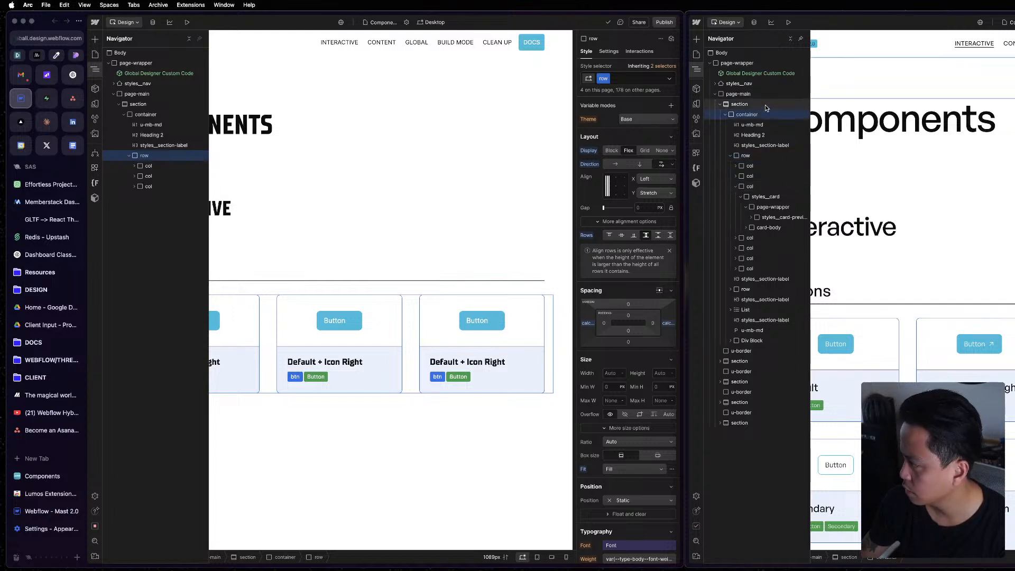
click(759, 157)
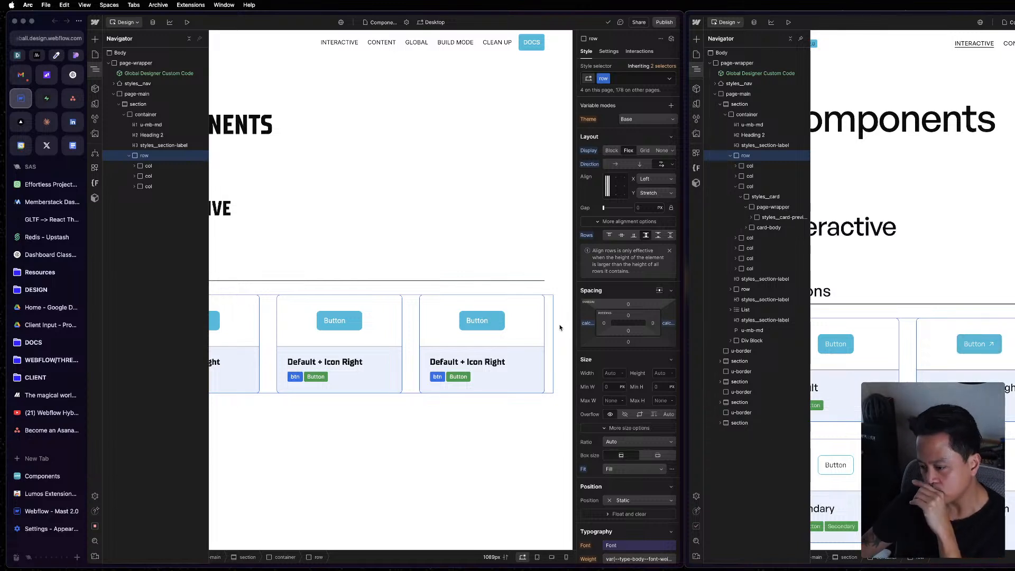
Compare the project's third Buttons column with the reference's second one, and duplicate the project's column until its row holds 13 columns.
click(485, 441)
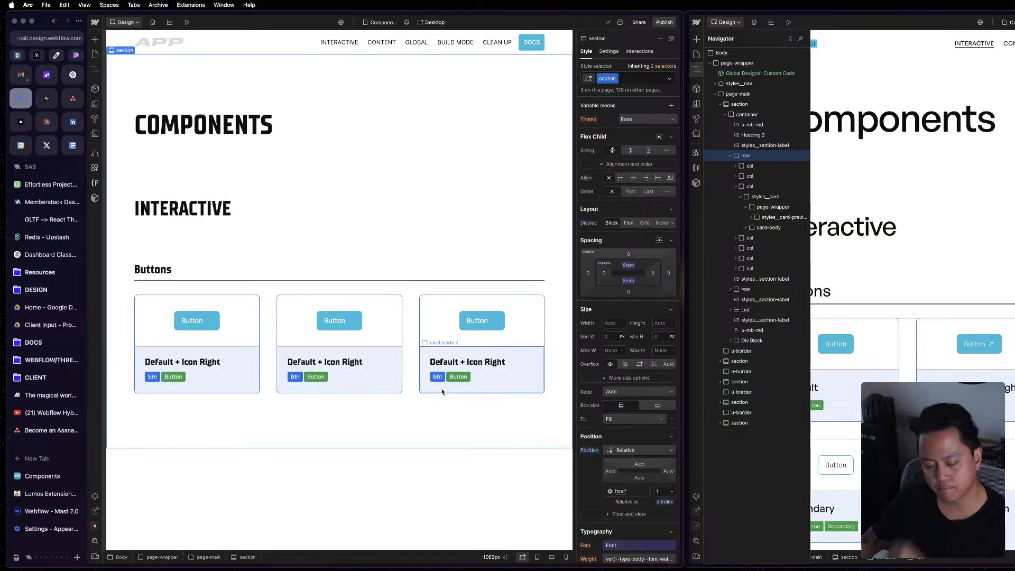
click(410, 377)
click(412, 376)
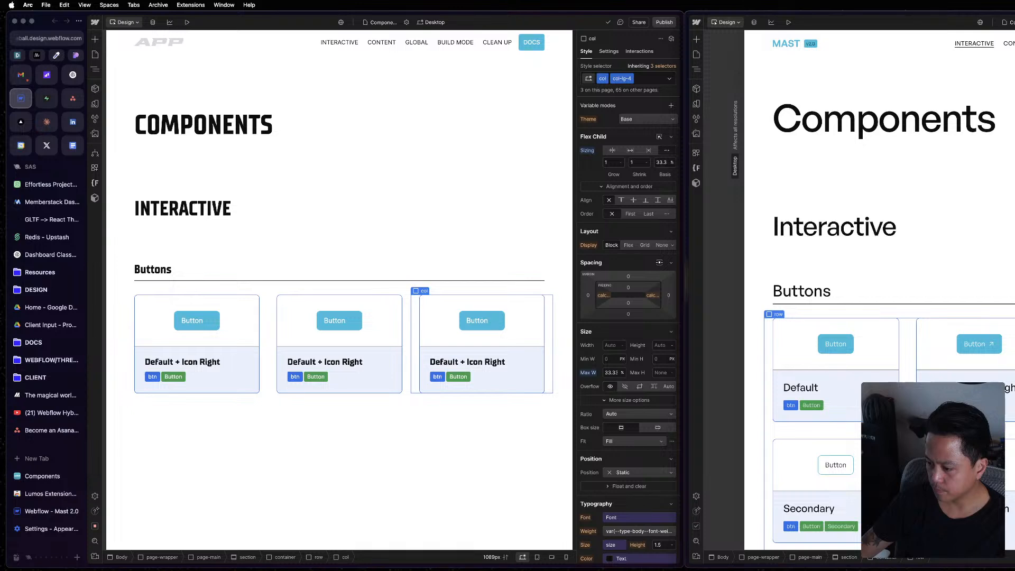
click(912, 400)
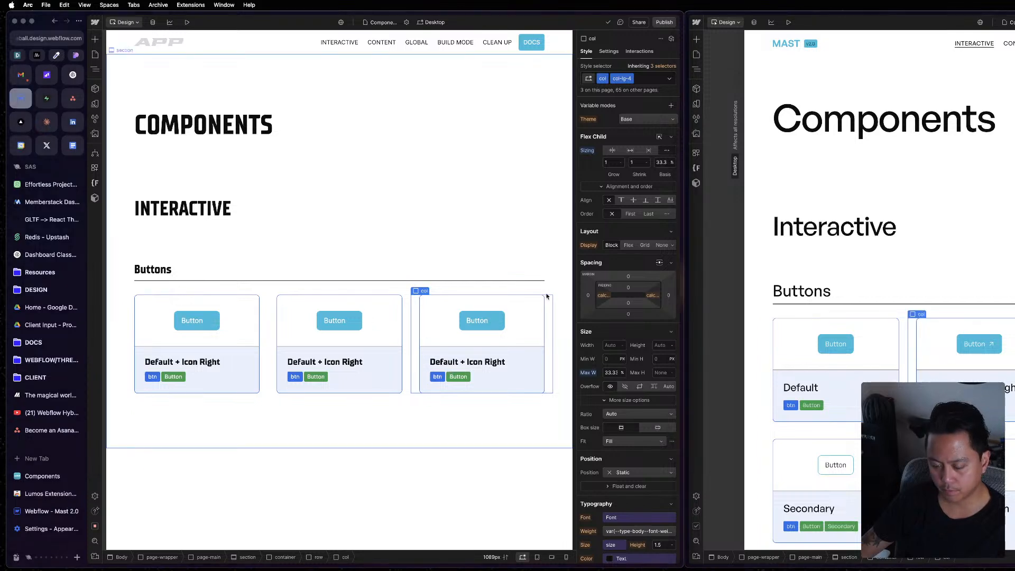
key(super+d)
key(super+d)
key(super+d)
key(super+d)
key(super+d)
key(super+d)
key(super+d)
key(super+d)
key(super+d)
key(super+d)
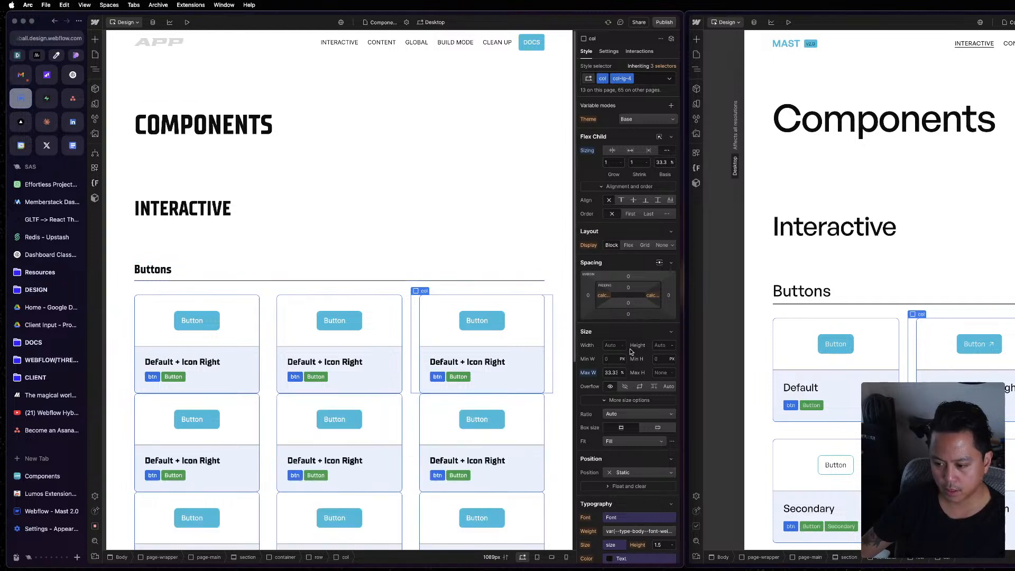
Set the gap of the project's Buttons row to the Gap Main variable.
click(405, 335)
key(z)
click(146, 155)
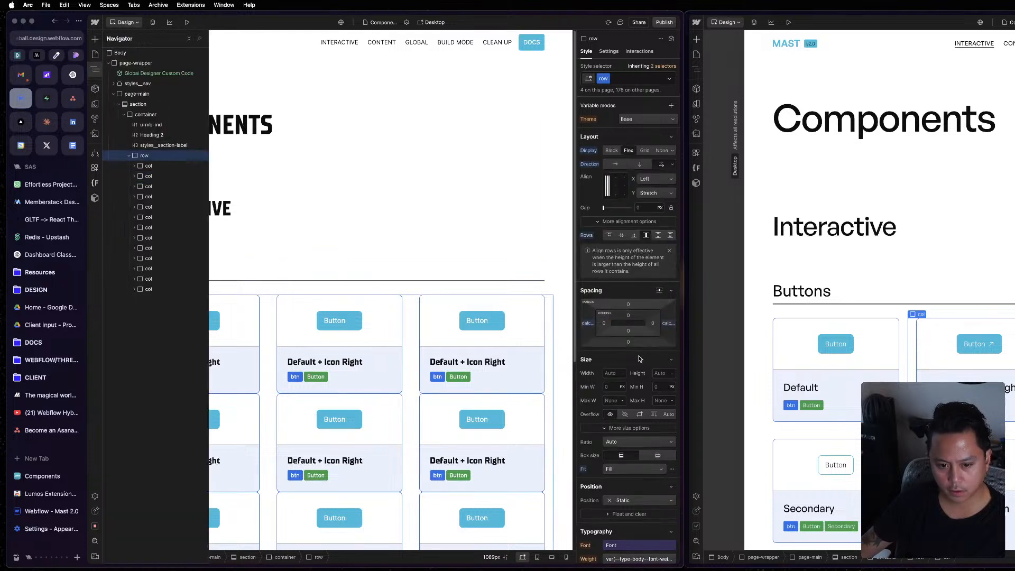
click(635, 208)
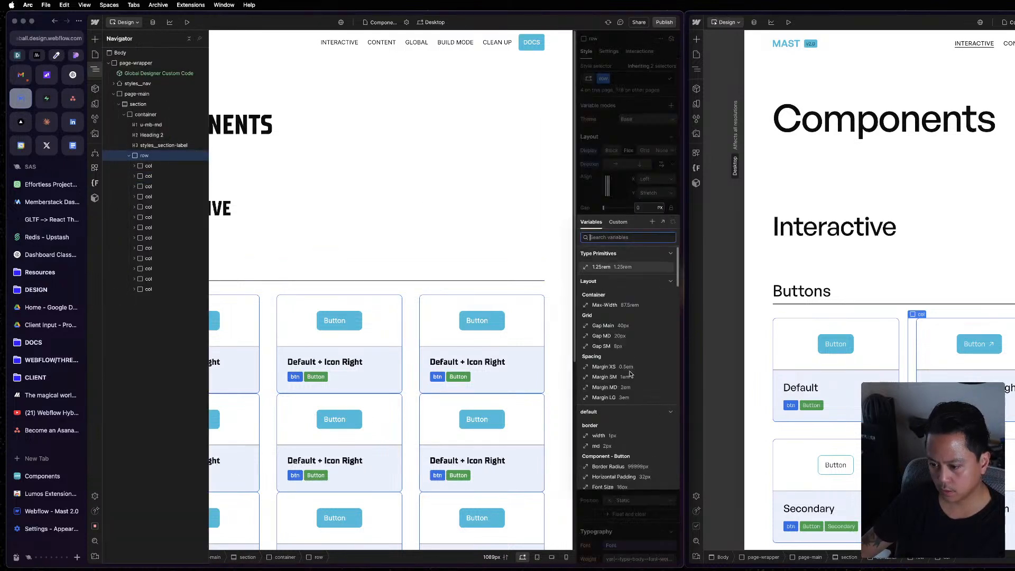
click(634, 326)
click(518, 401)
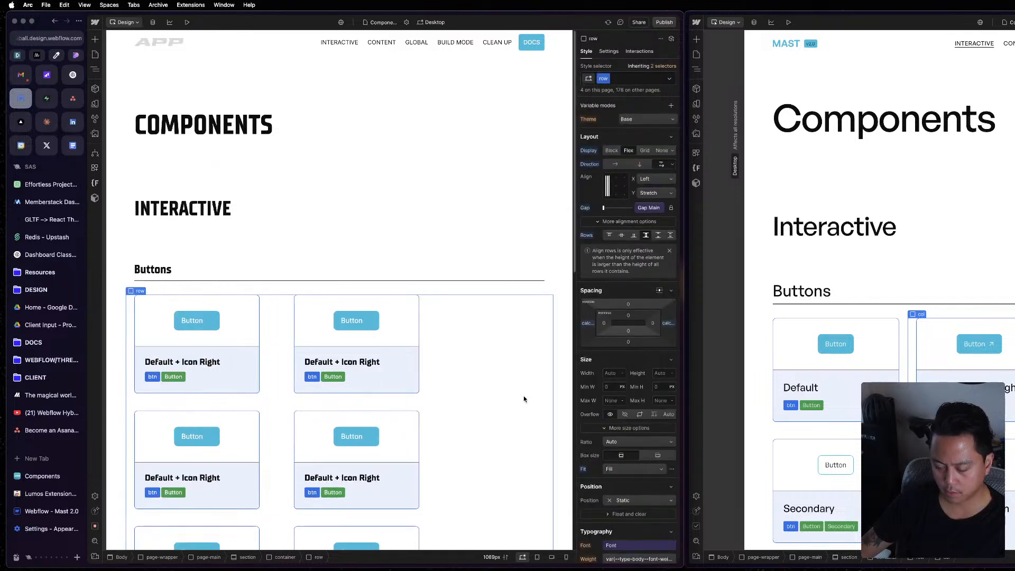
scroll(525, 400, down, 1)
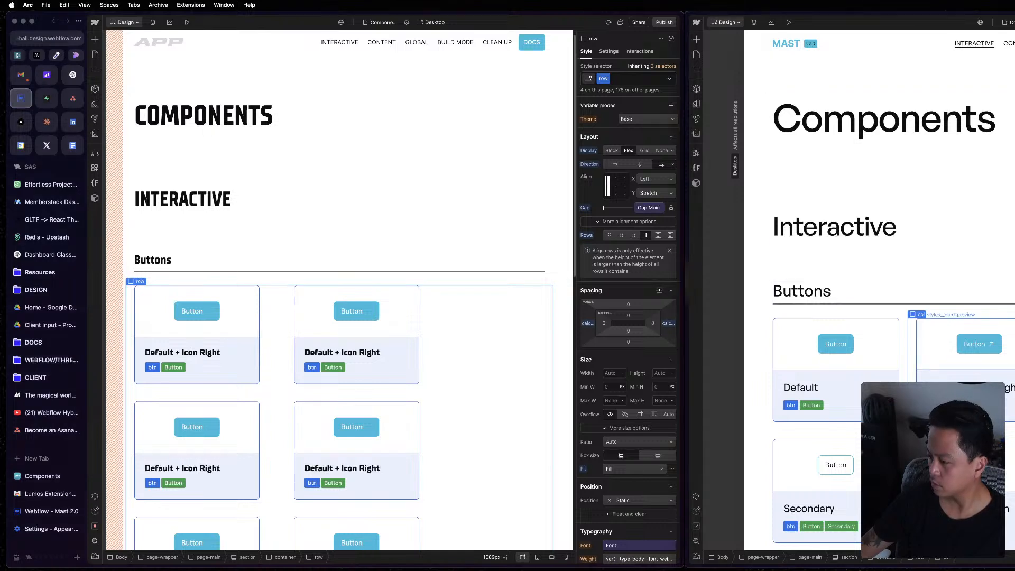
Select the reference project's Buttons row for comparison, and unlink the column and row gaps of the project's row.
key(z)
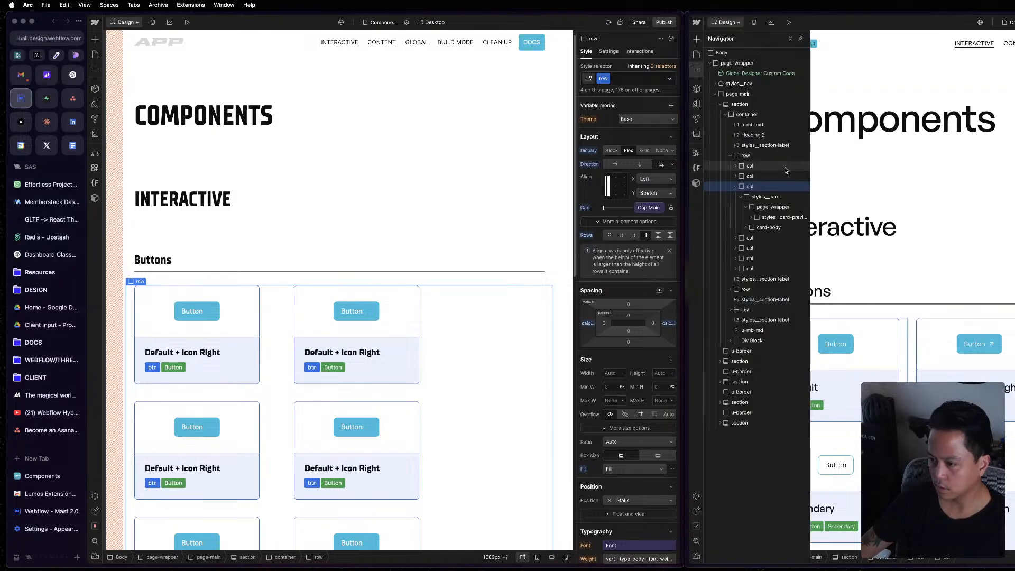
click(758, 154)
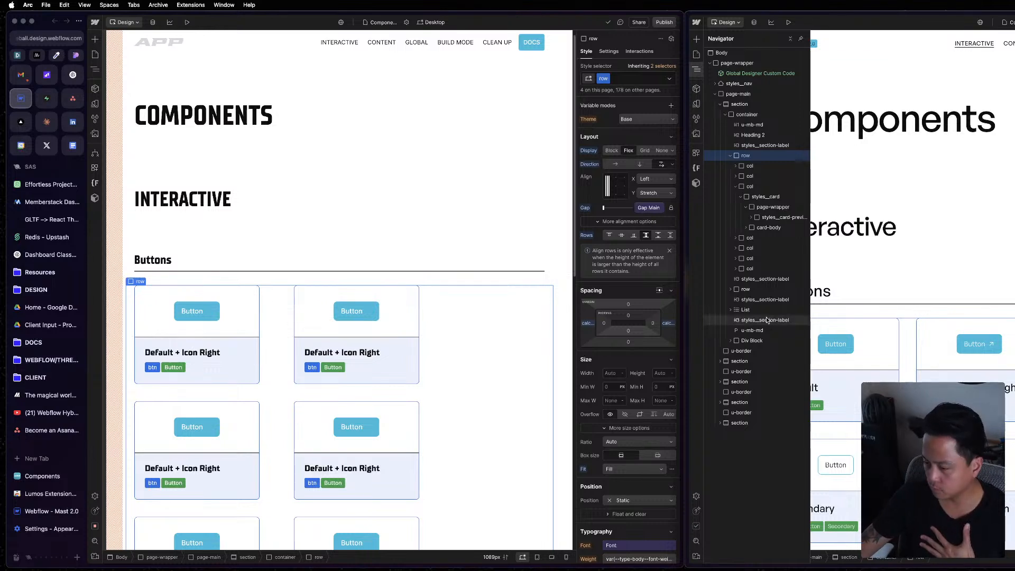
click(673, 209)
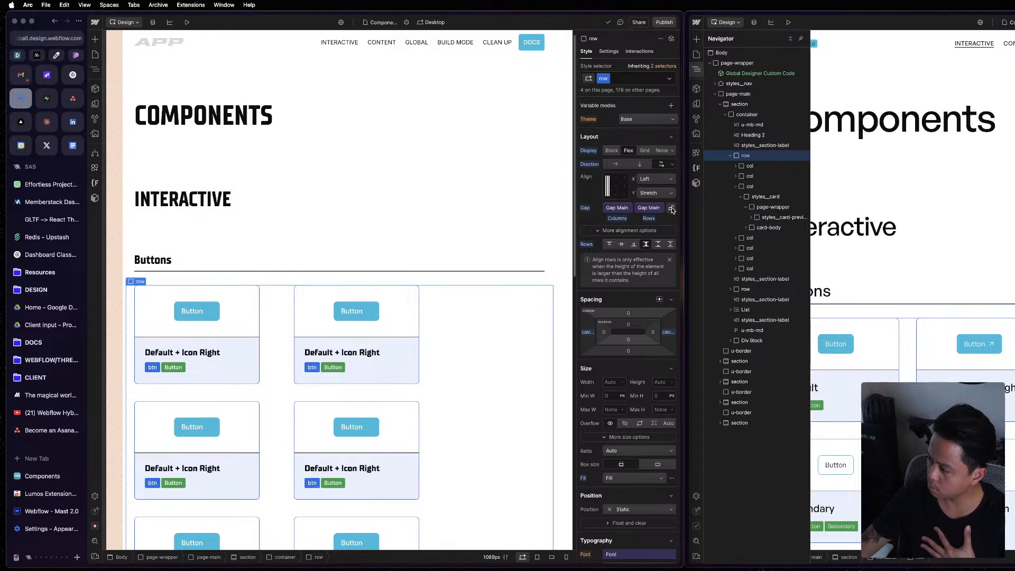
click(609, 212)
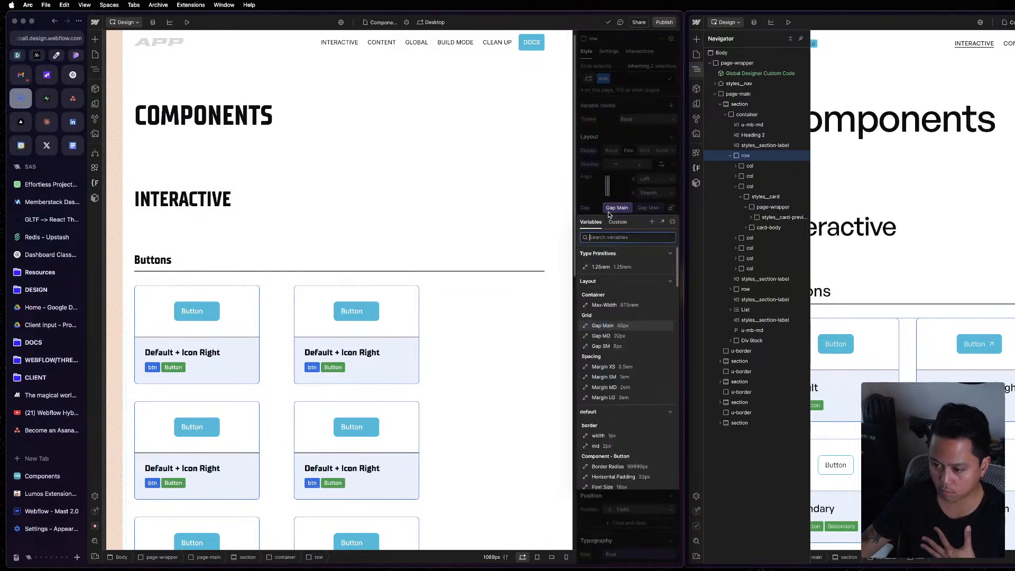
click(609, 212)
click(608, 212)
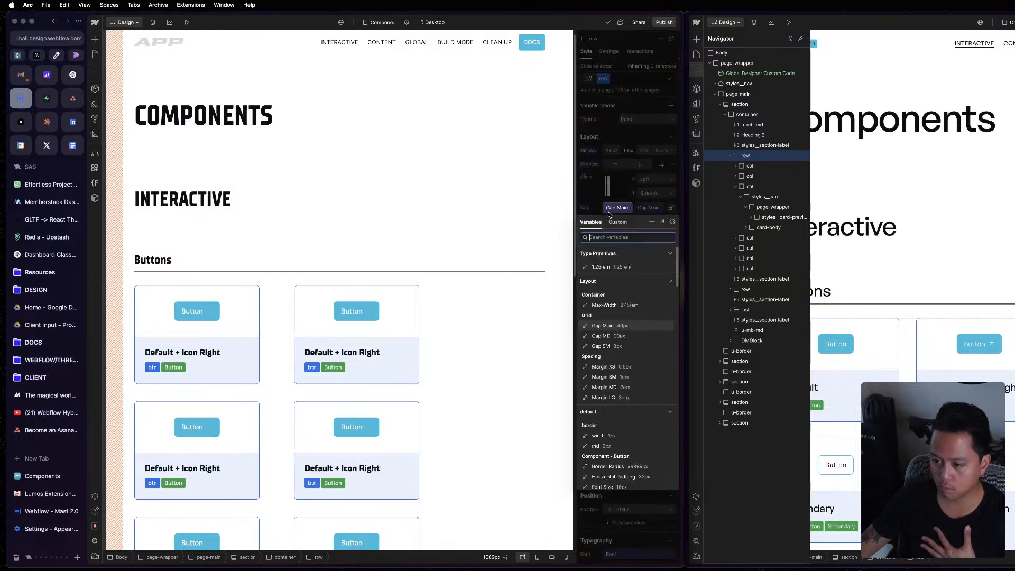
click(609, 212)
click(609, 211)
click(610, 213)
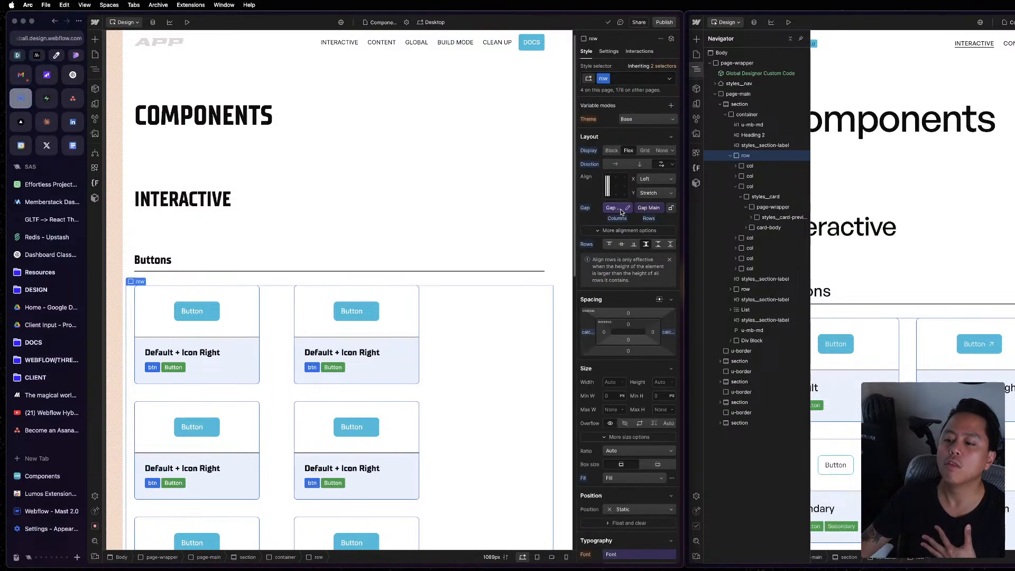
click(624, 209)
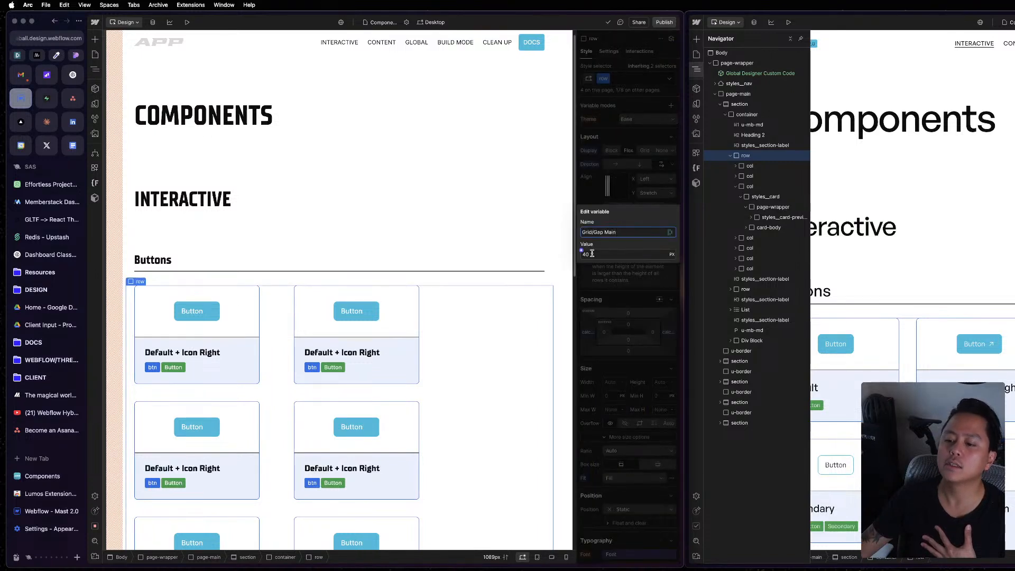
click(617, 182)
click(627, 210)
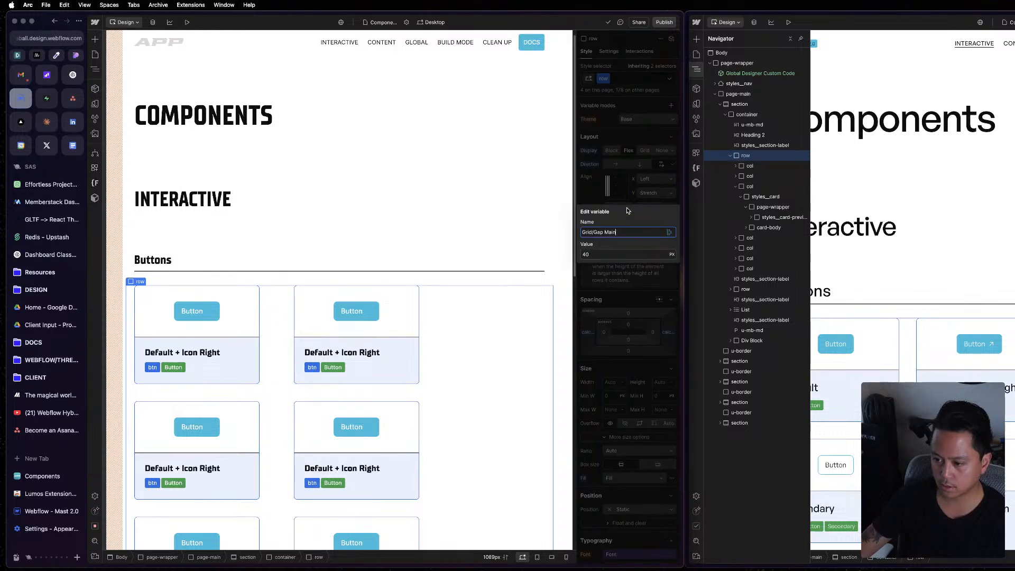
click(650, 245)
click(609, 195)
Detach the Gap Main variable from the Buttons row's column gap and set that gap to 0 px.
click(604, 207)
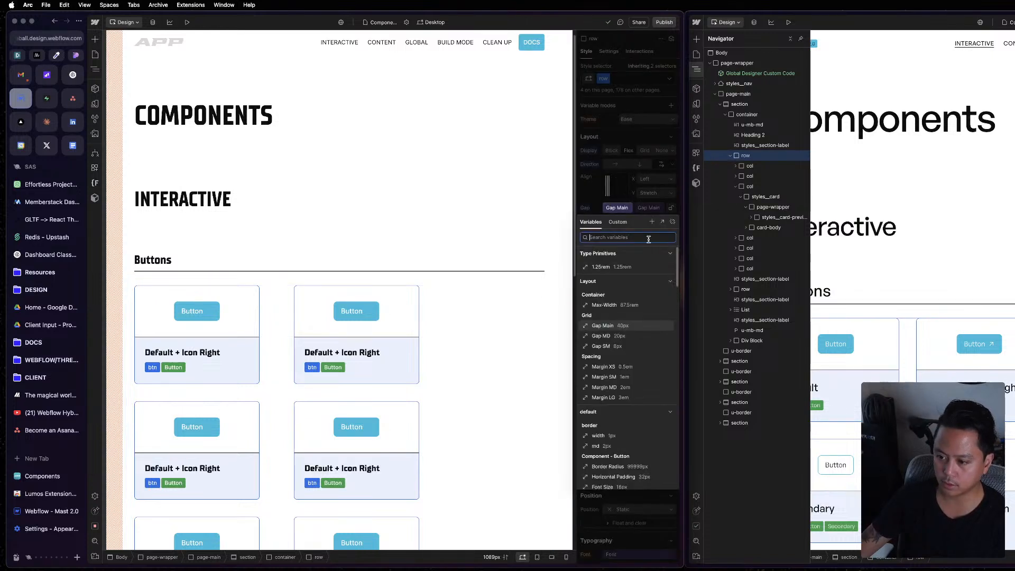
click(671, 222)
click(603, 207)
text(0)
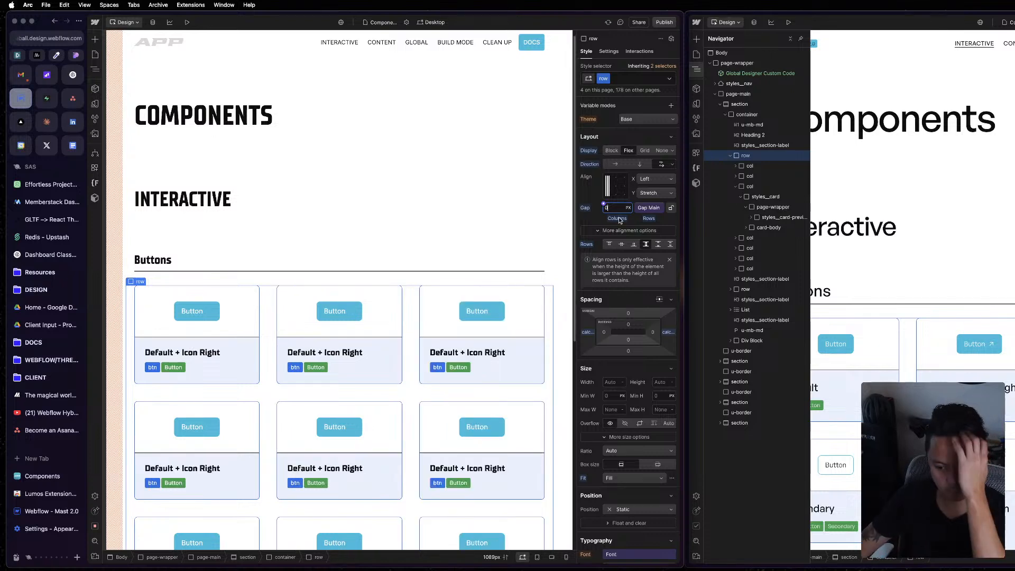
click(618, 218)
click(621, 230)
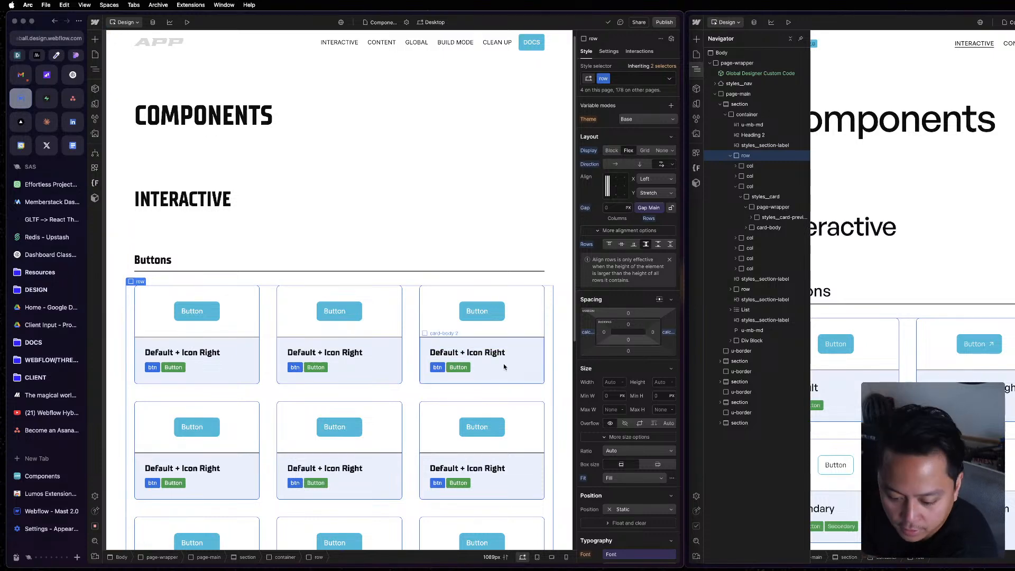
Delete the duplicated card columns until the project's Buttons row holds three columns.
scroll(493, 383, down, 5)
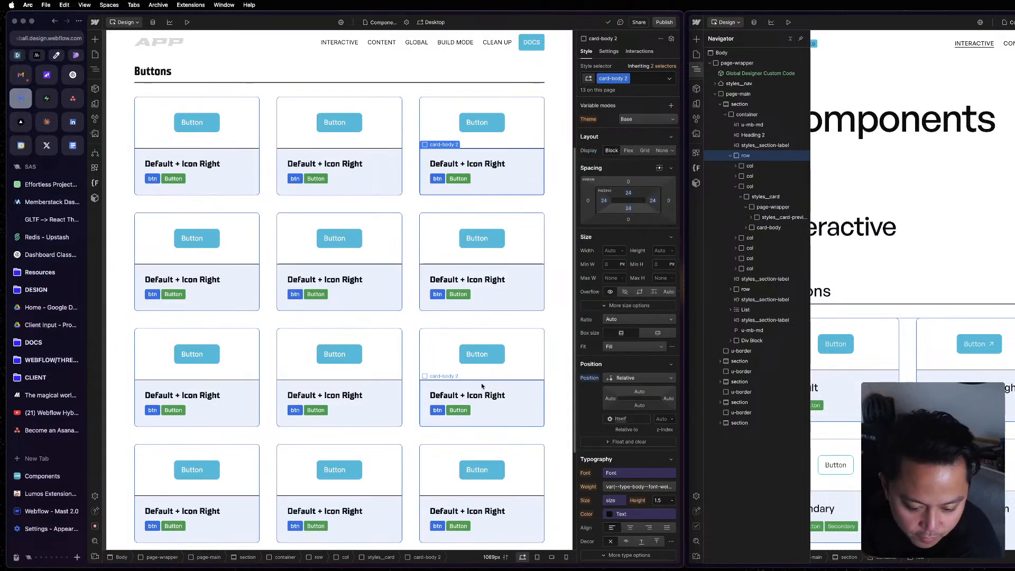
click(409, 349)
key(z)
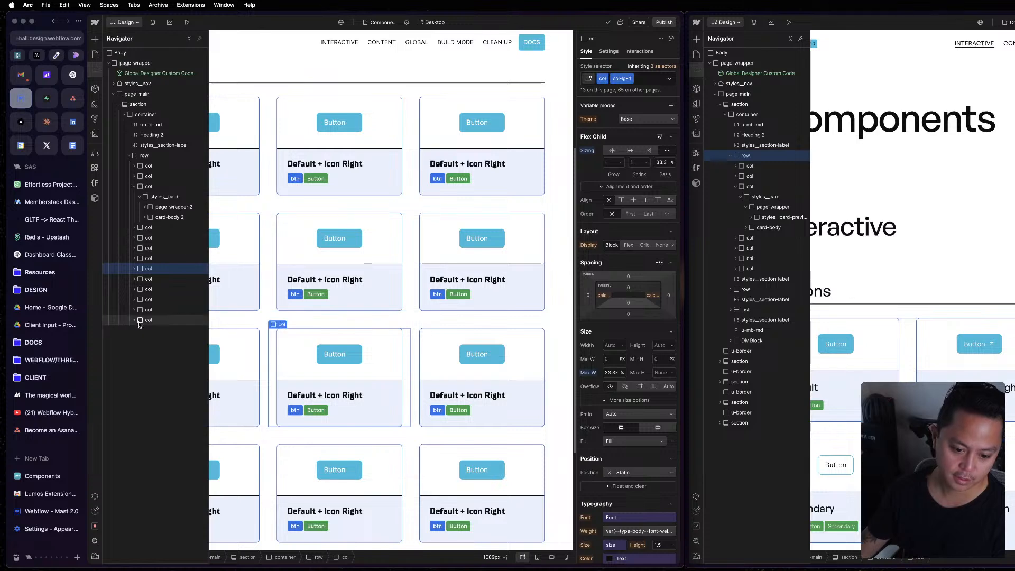
key(Delete)
key(Delete)
key(Delete)
key(Delete)
key(Delete)
key(Delete)
key(Delete)
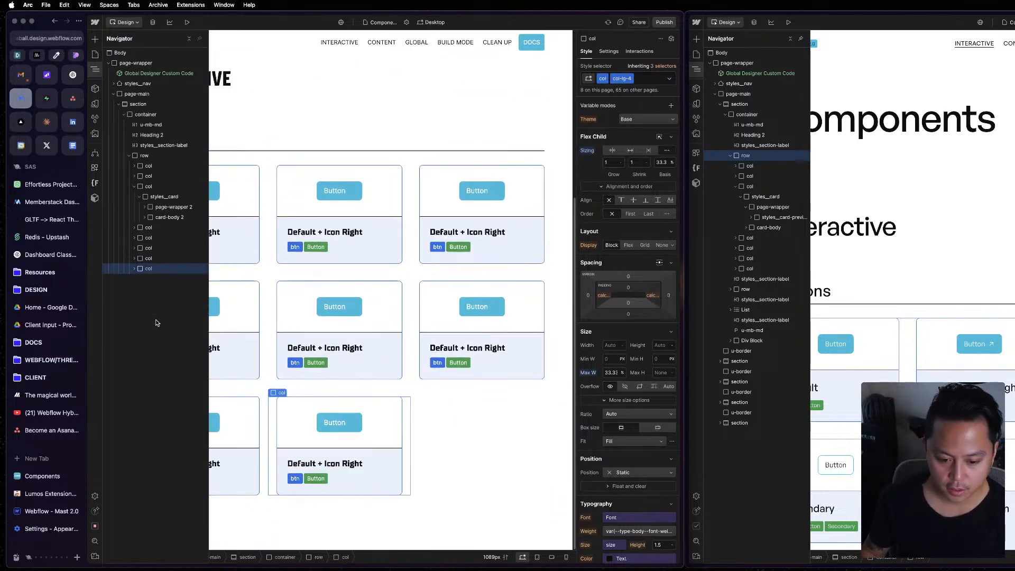
key(Delete)
key(Delete)
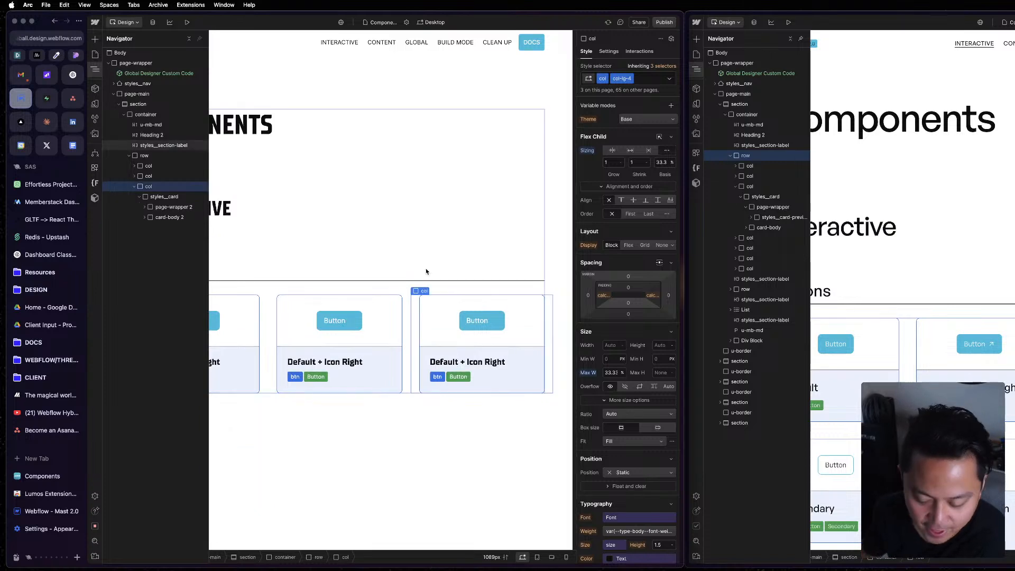
Check the styles of the body, container, third column and Buttons row in the project, and collapse the third column's contents.
click(446, 271)
click(417, 492)
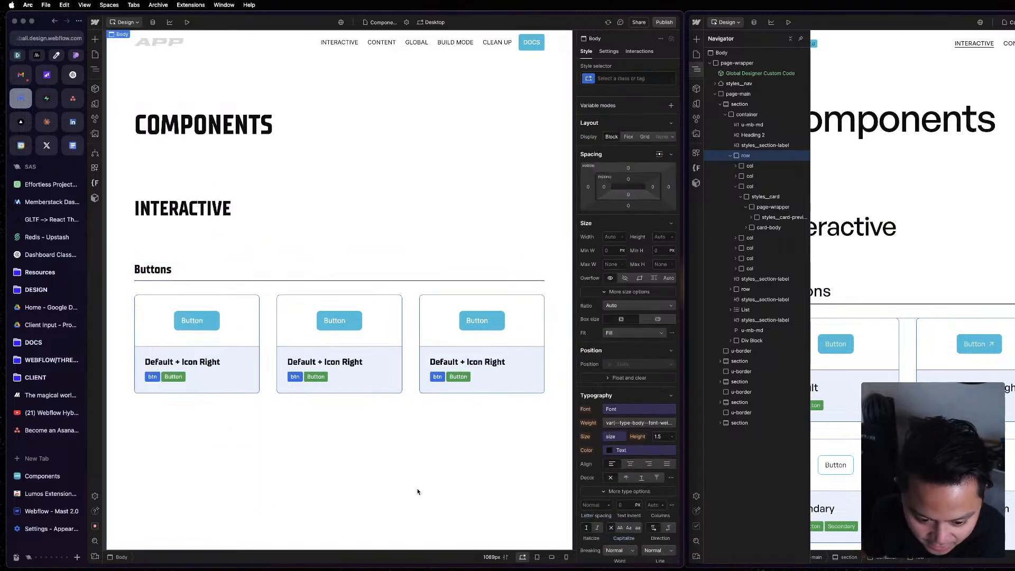
click(331, 286)
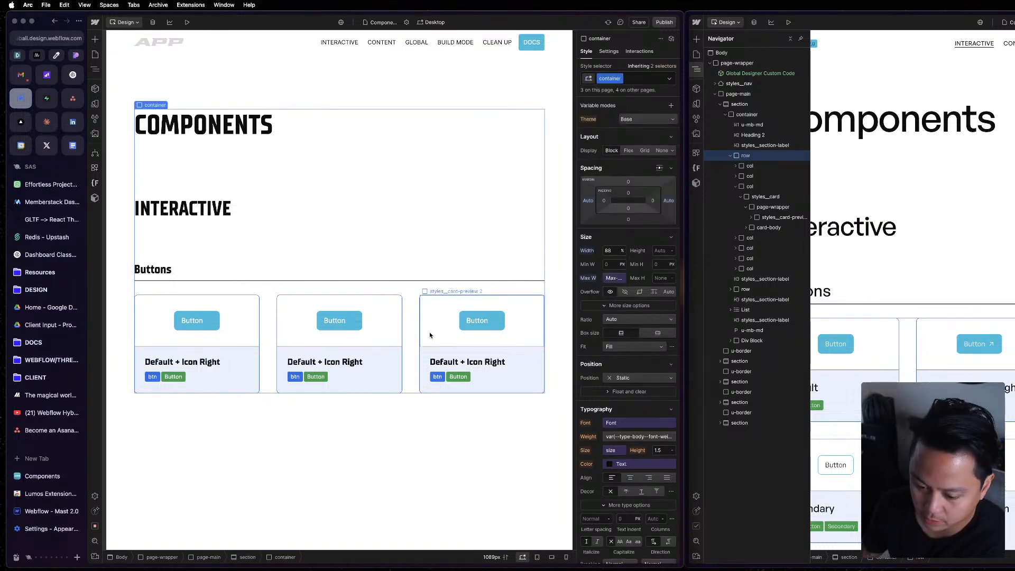
click(413, 333)
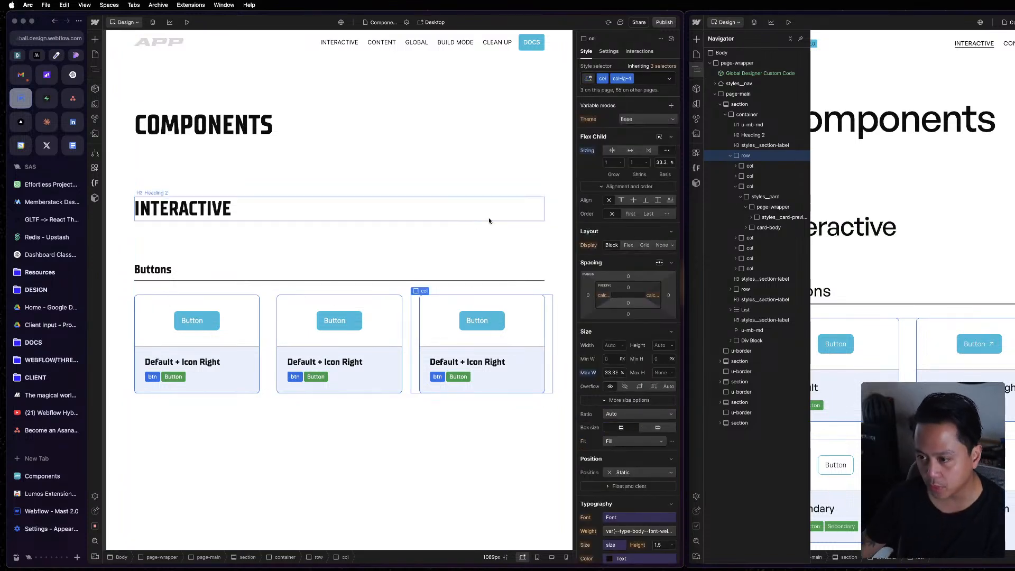
click(445, 291)
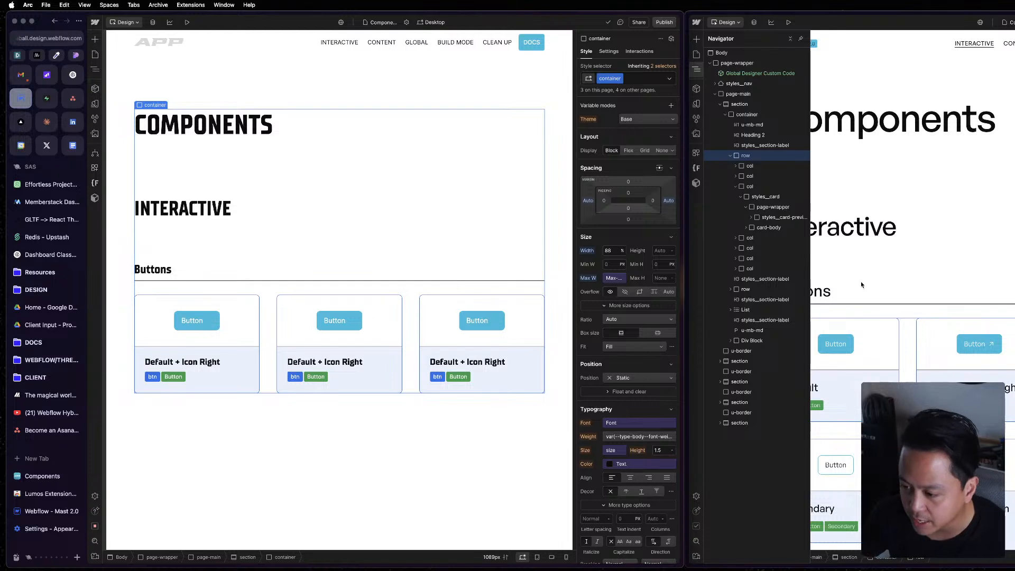
key(z)
click(149, 155)
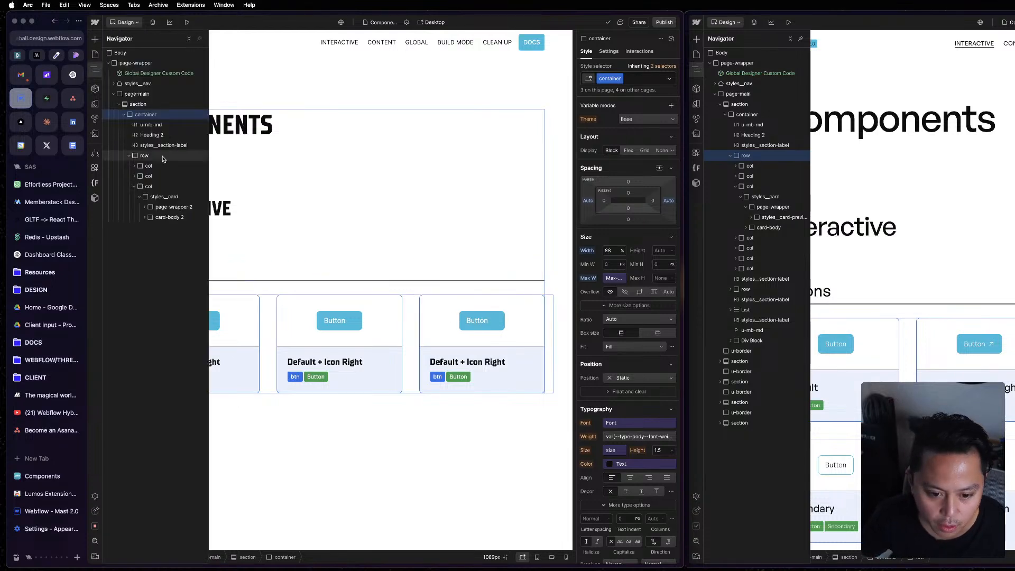
click(135, 186)
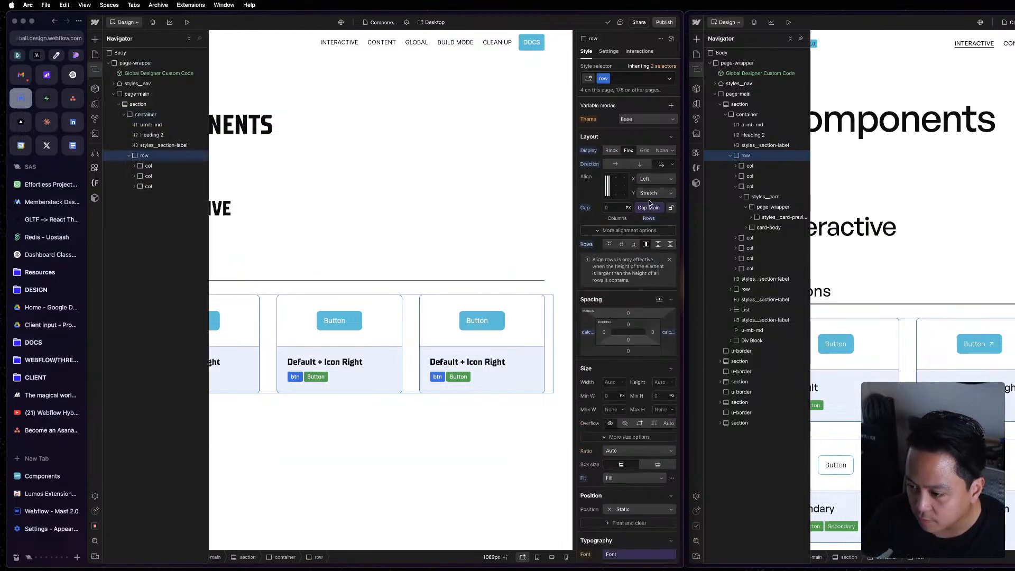
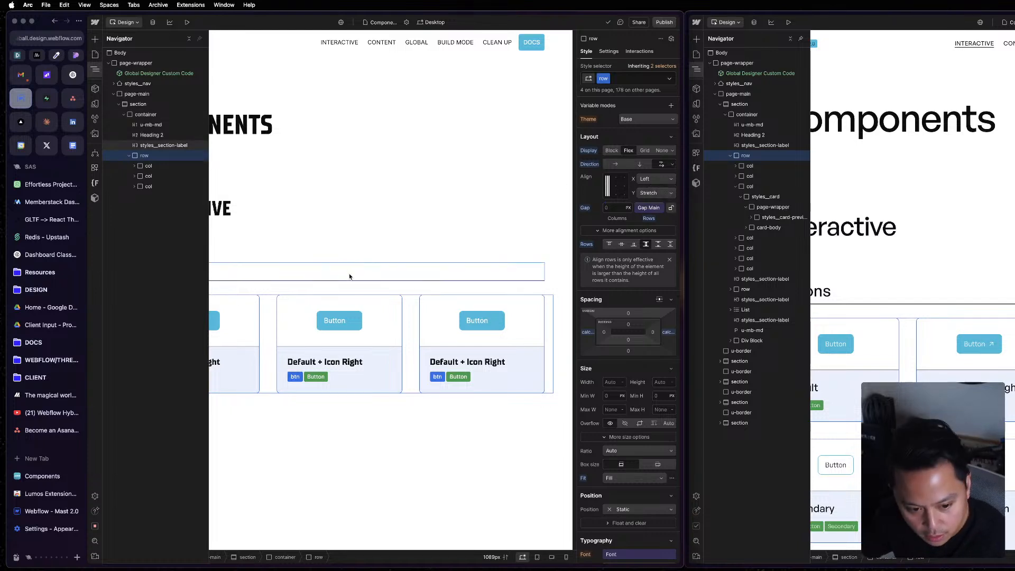
Check the styles of the Buttons section label, third column, section, third card preview and Interactive heading in the project.
click(379, 277)
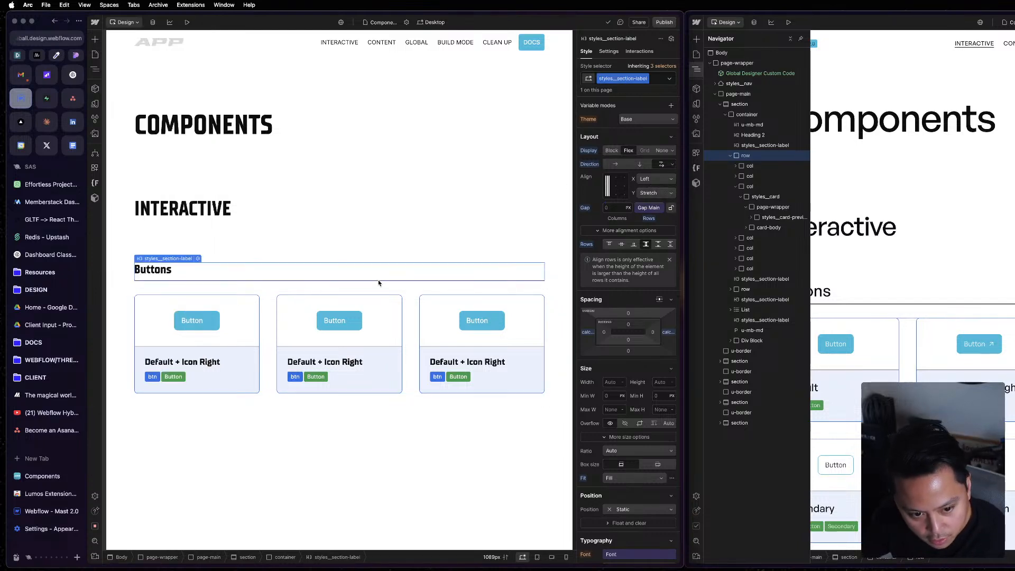
click(413, 316)
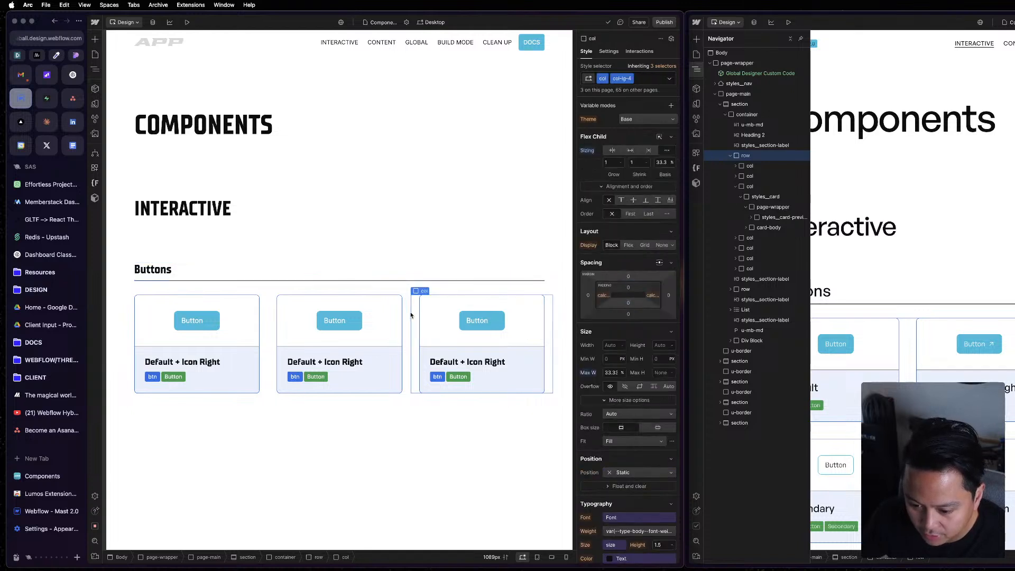
click(471, 402)
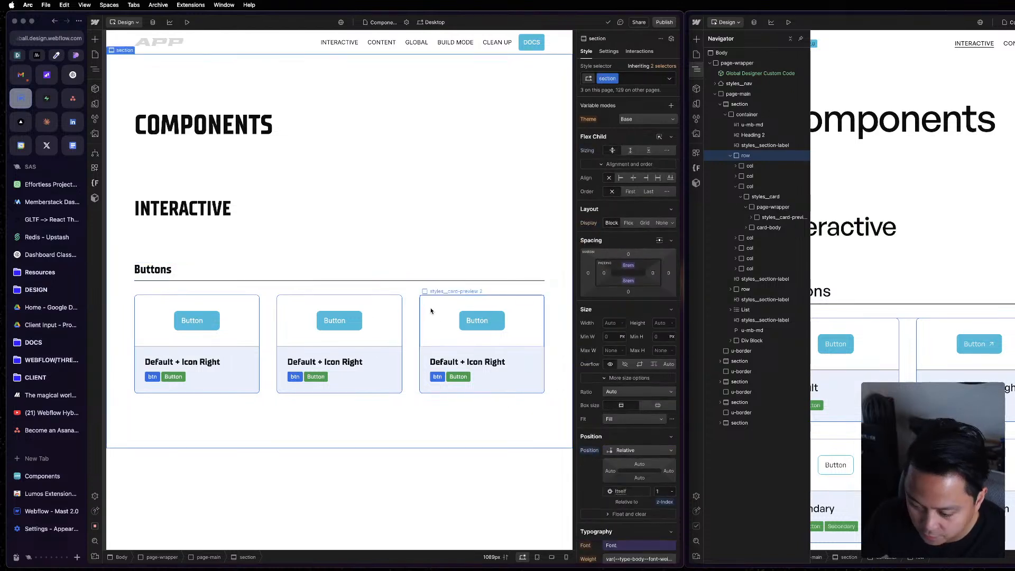
click(429, 301)
key(z)
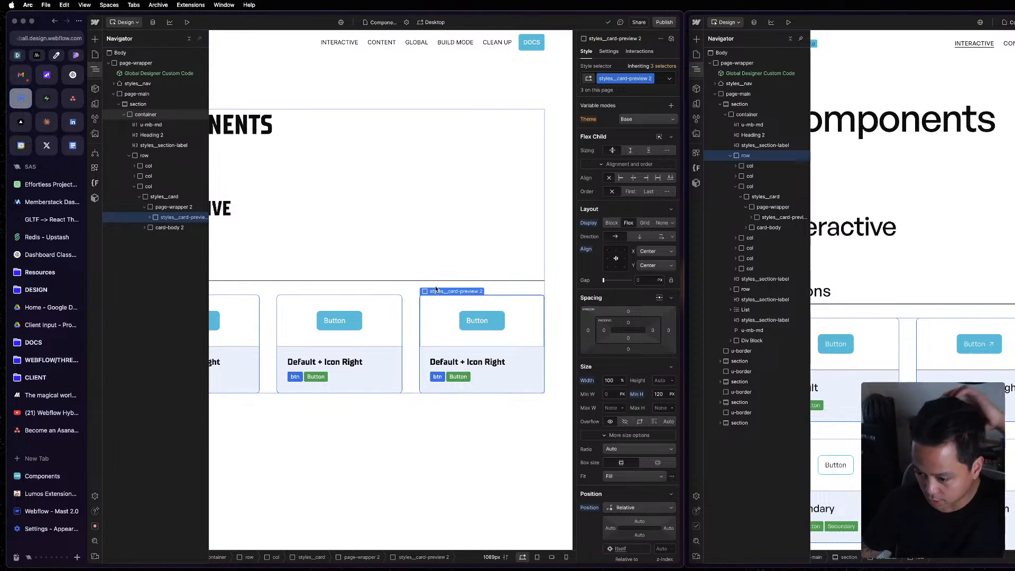
click(267, 211)
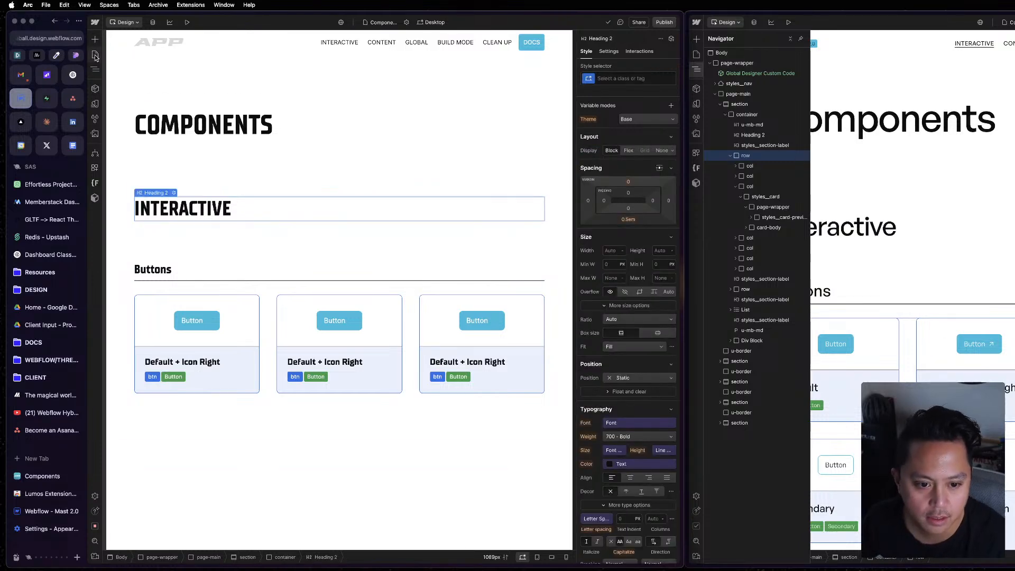
Open the APP Tour Events page and widen the browser window to view its Schedule cards at full desktop width.
click(95, 55)
click(166, 101)
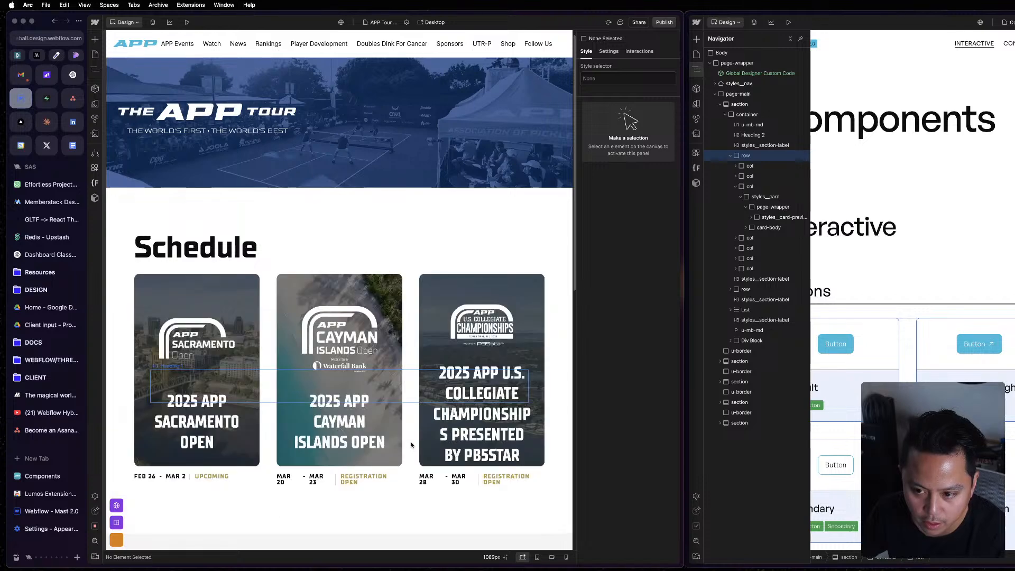
scroll(439, 465, down, 3)
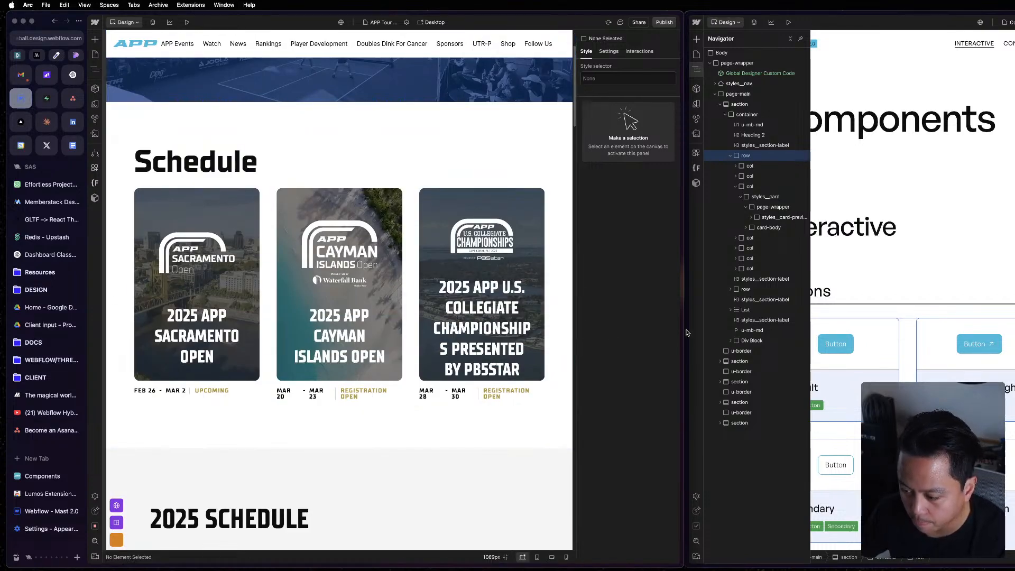
drag(683, 332, 919, 330)
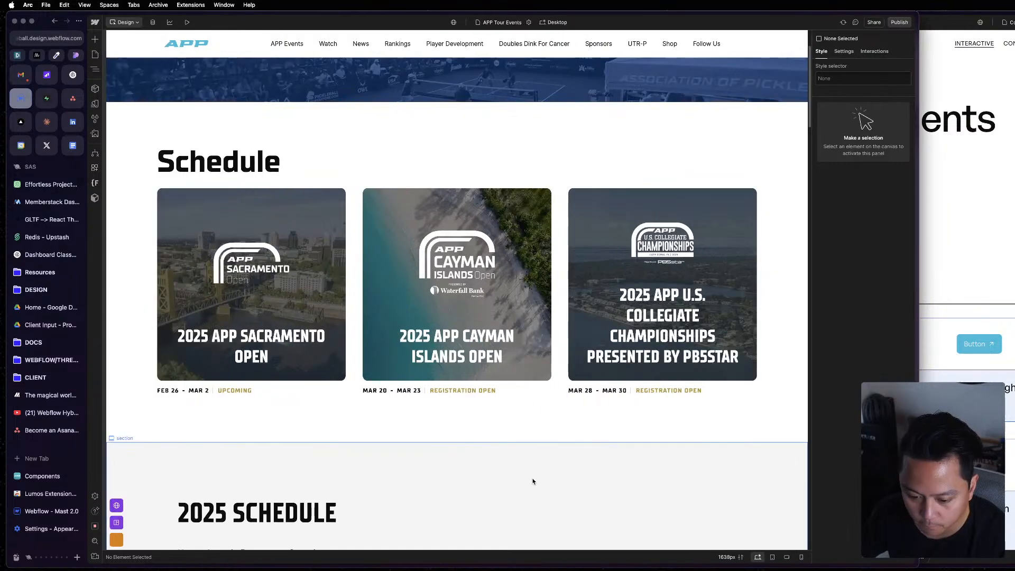
drag(922, 294, 1014, 294)
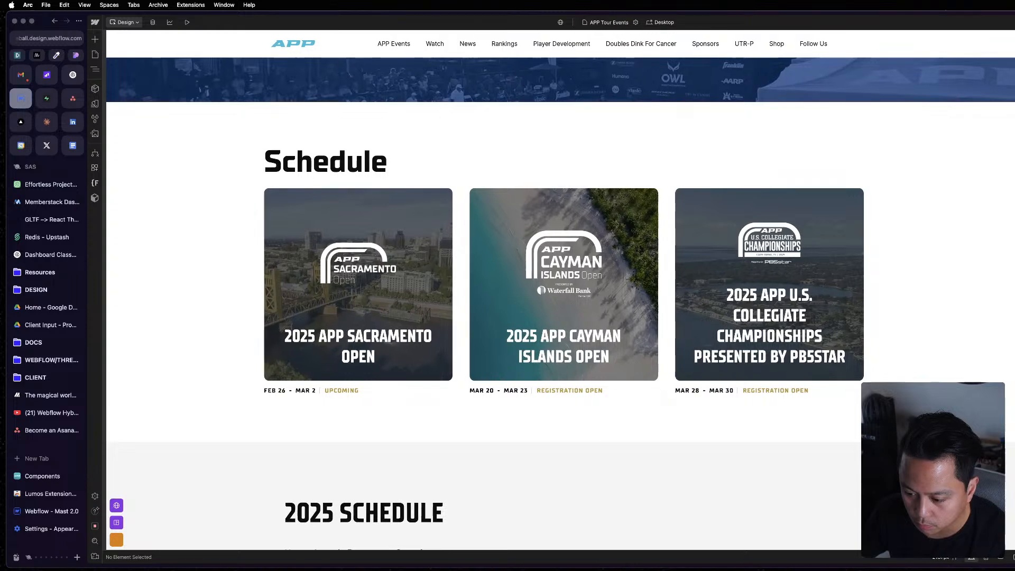
Switch to Figma to view the Events_Archive design, and return to the browser to compare the Schedule section.
key(ctrl+Up)
click(712, 508)
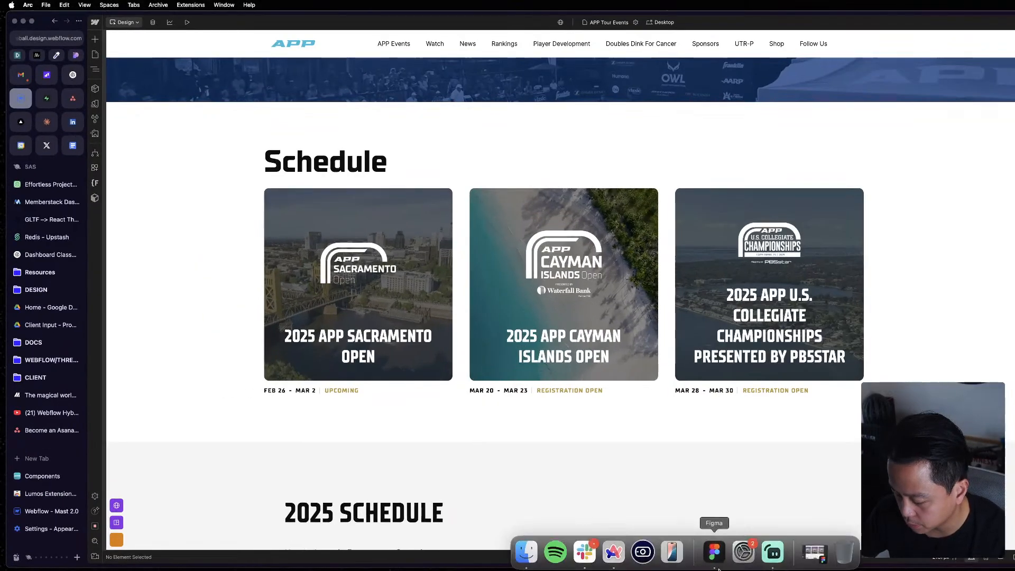
click(715, 551)
scroll(865, 336, down, 5)
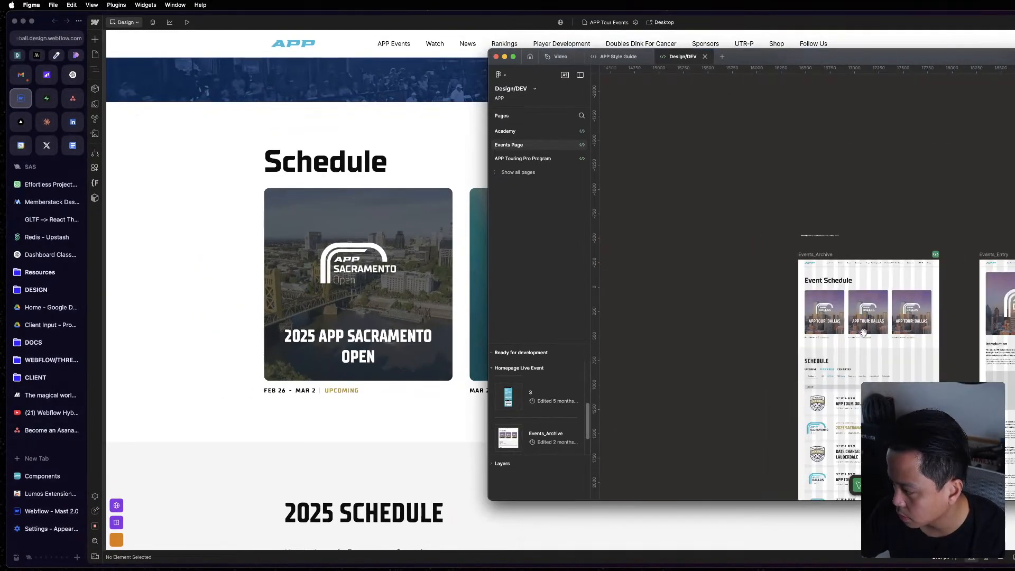
click(382, 385)
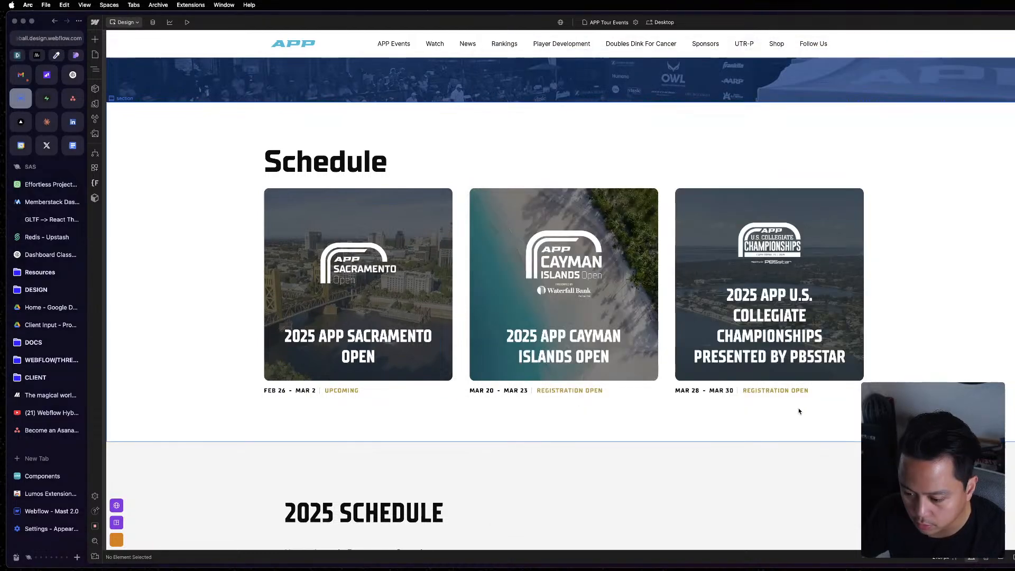
scroll(793, 442, down, 10)
scroll(792, 440, up, 10)
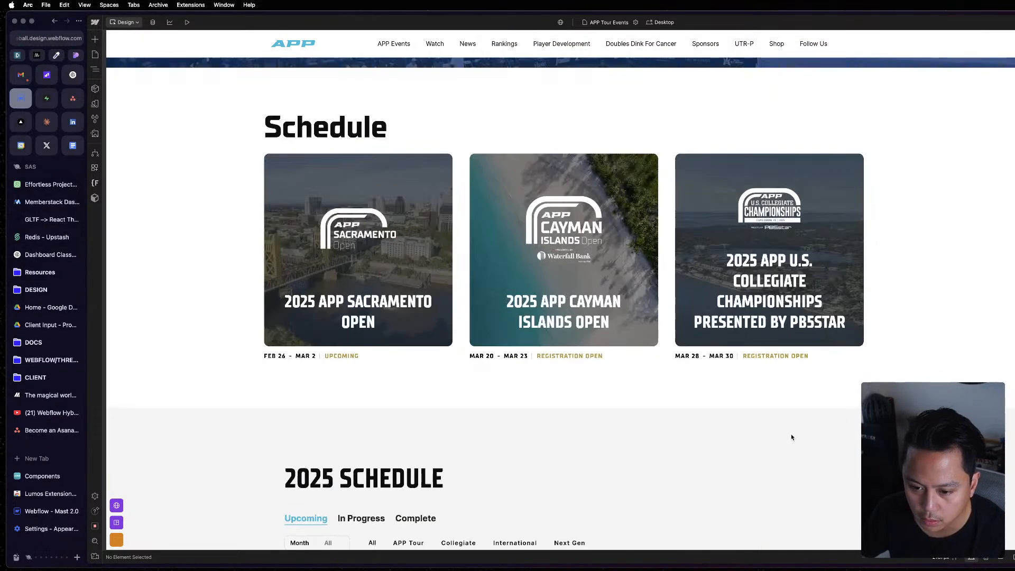
Open the Home page and look through its hero, news, events and sponsor sections.
click(95, 54)
click(117, 75)
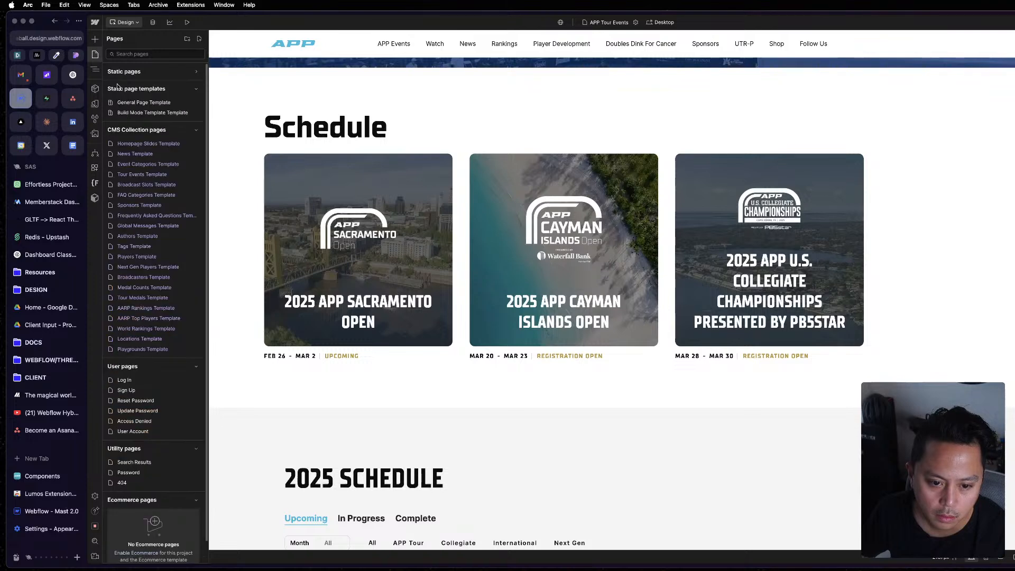
click(127, 75)
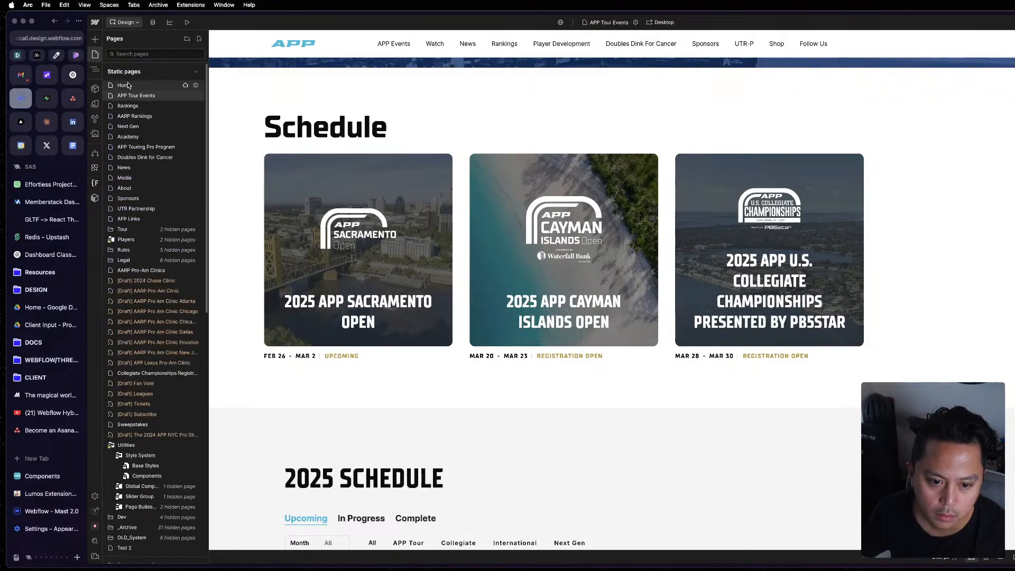
click(129, 86)
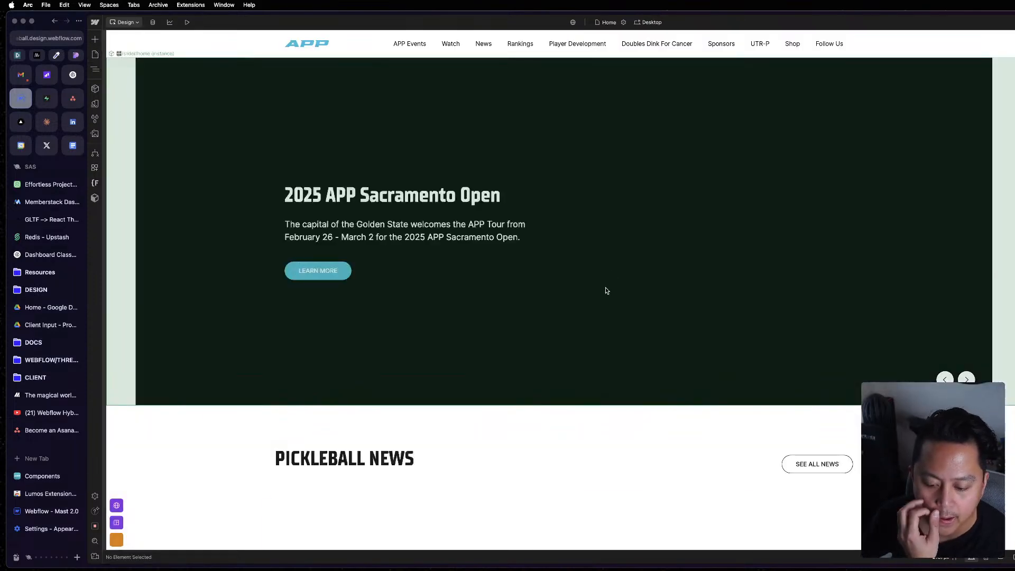
scroll(607, 291, down, 8)
scroll(607, 291, down, 15)
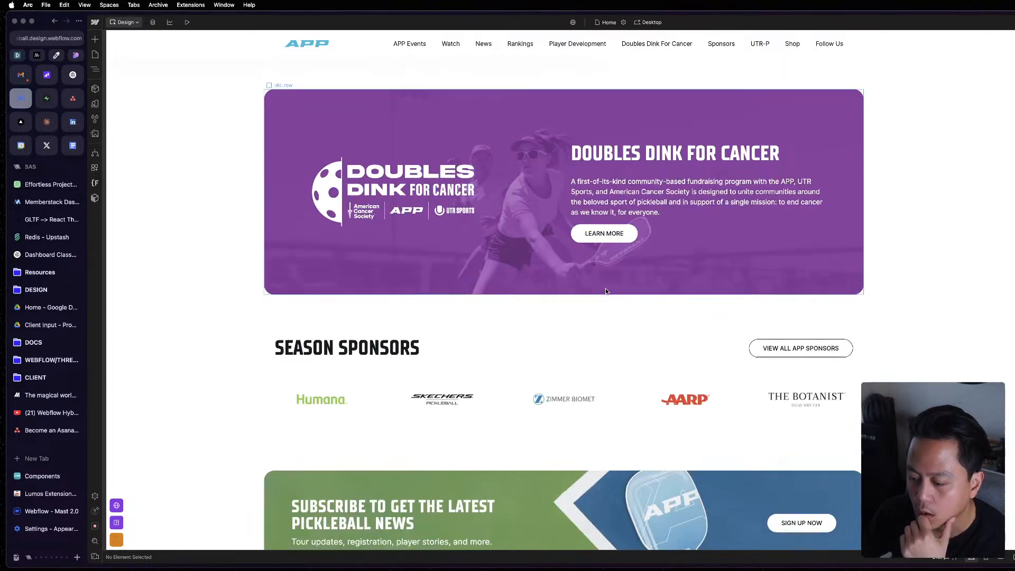
scroll(606, 291, up, 14)
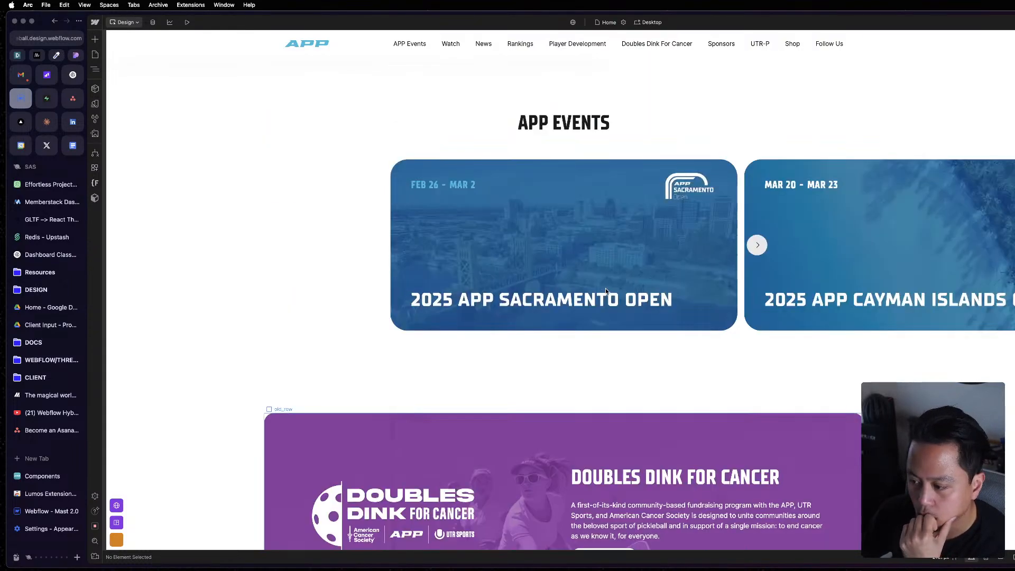
scroll(606, 292, up, 8)
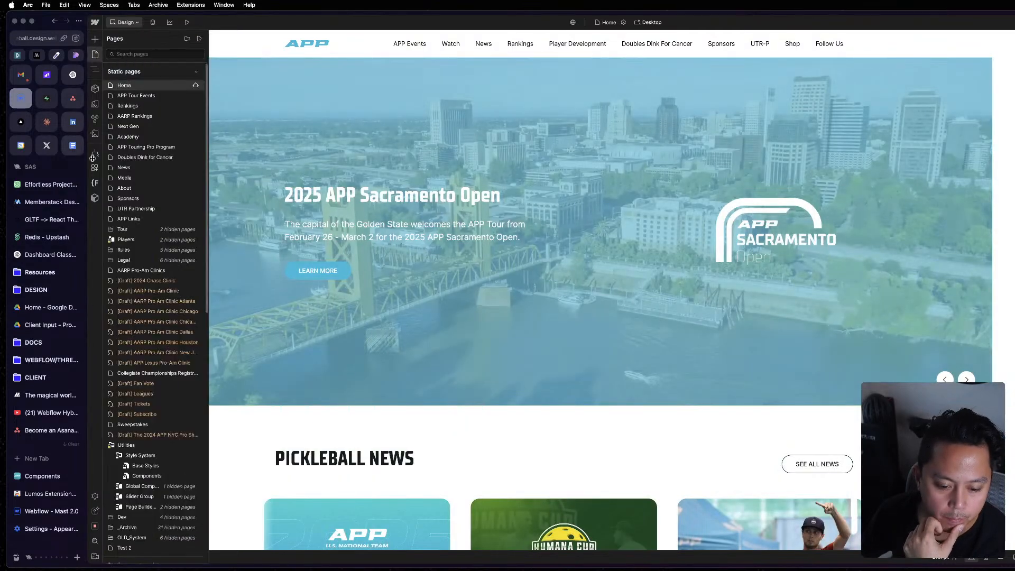
Open the Academy page and review its mission, staff and camp sections.
click(95, 54)
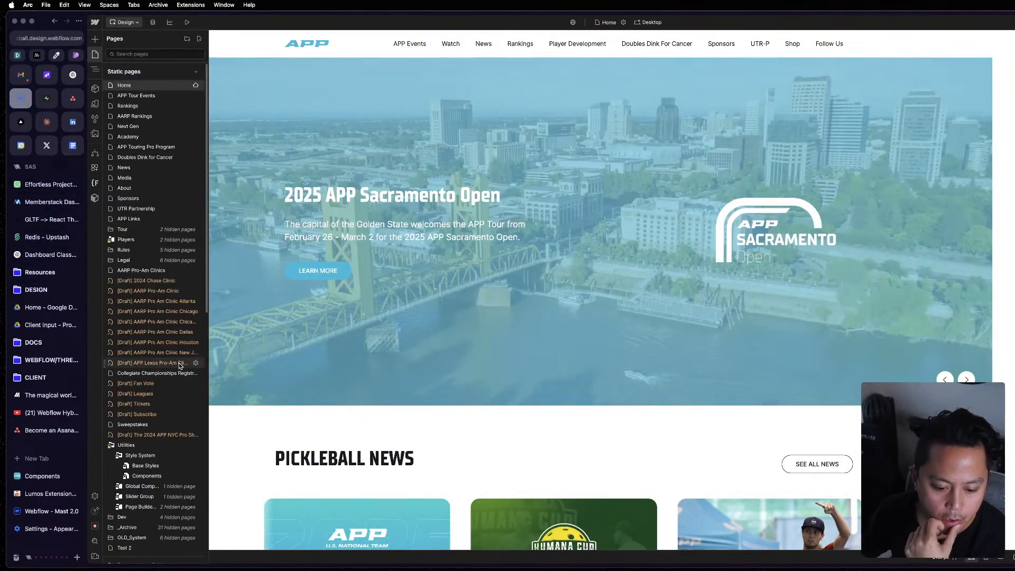
click(156, 137)
scroll(650, 413, down, 20)
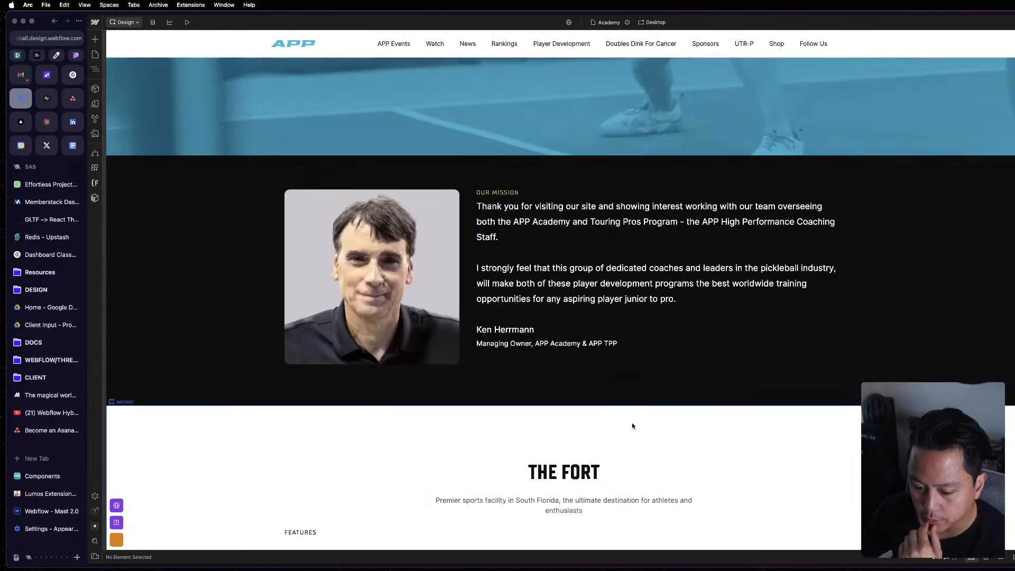
scroll(628, 430, down, 20)
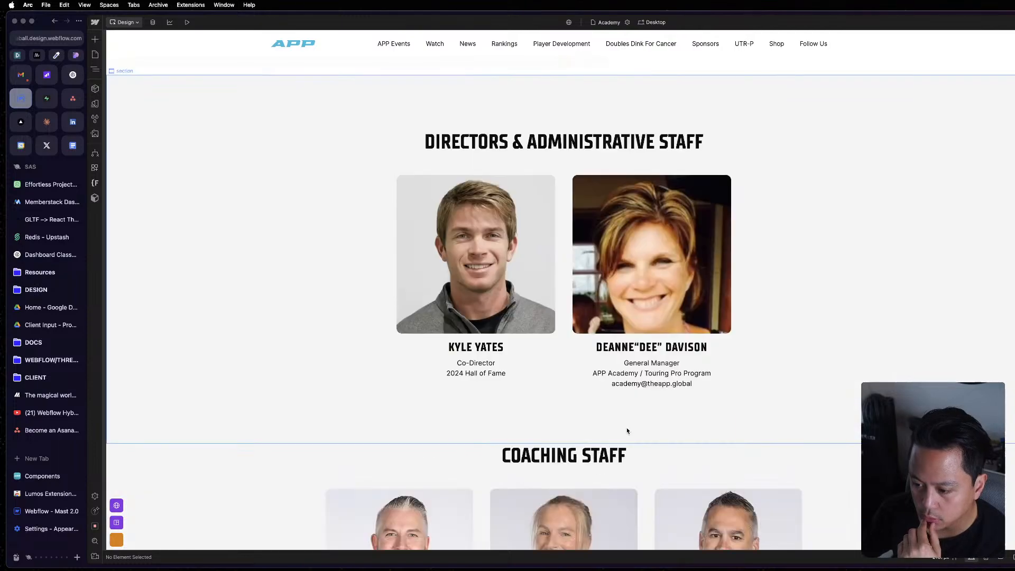
scroll(626, 430, down, 20)
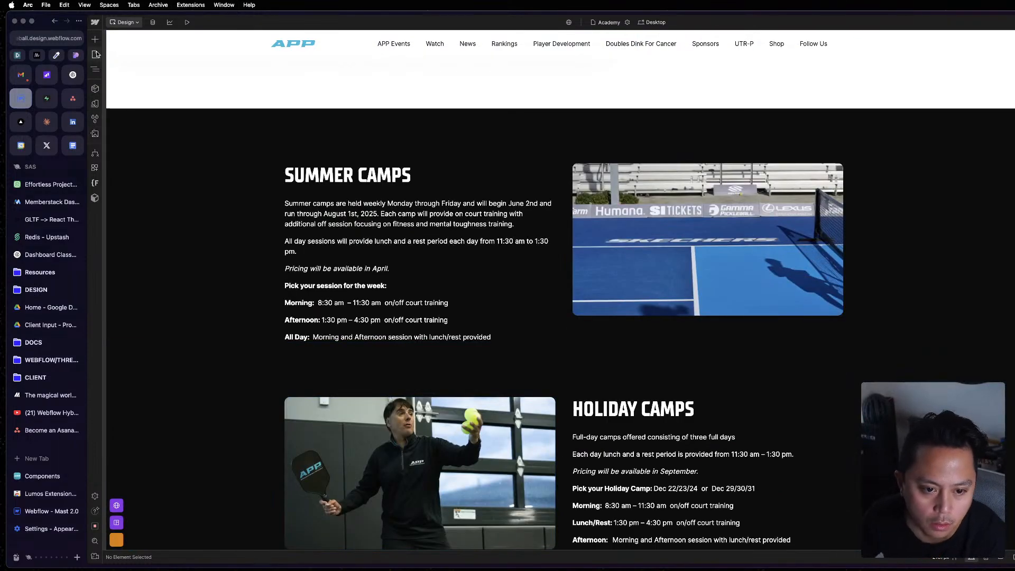
Reopen the Components page from the Style System folder.
click(96, 54)
scroll(144, 318, down, 3)
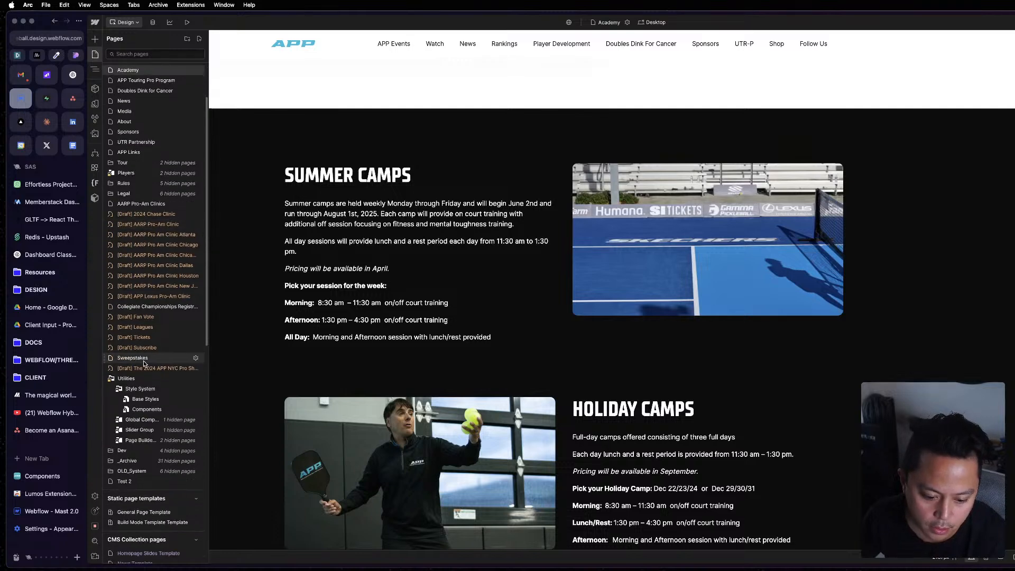
click(147, 409)
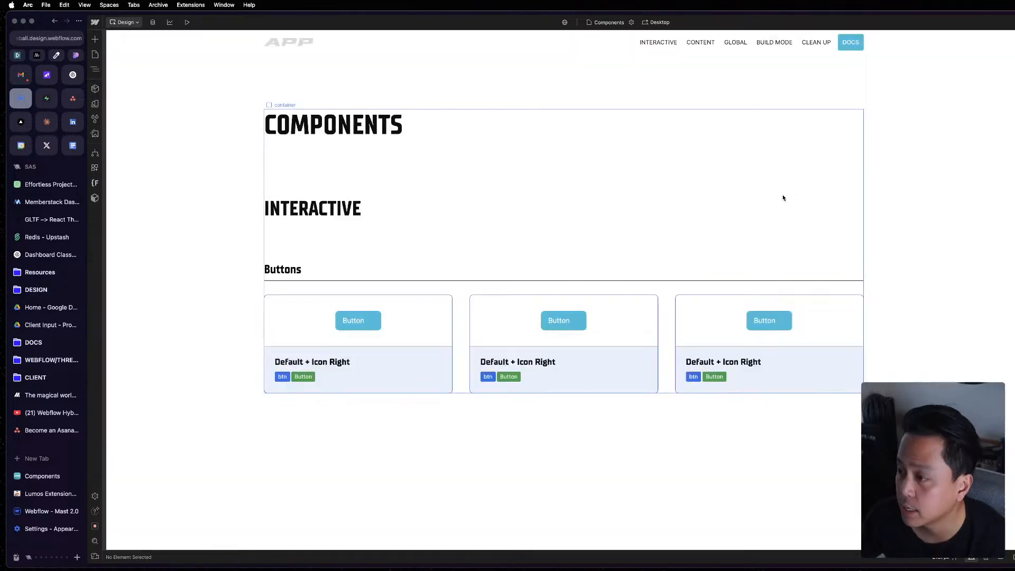
Replace the btn 20 class on the first card's button with the btn class.
click(476, 381)
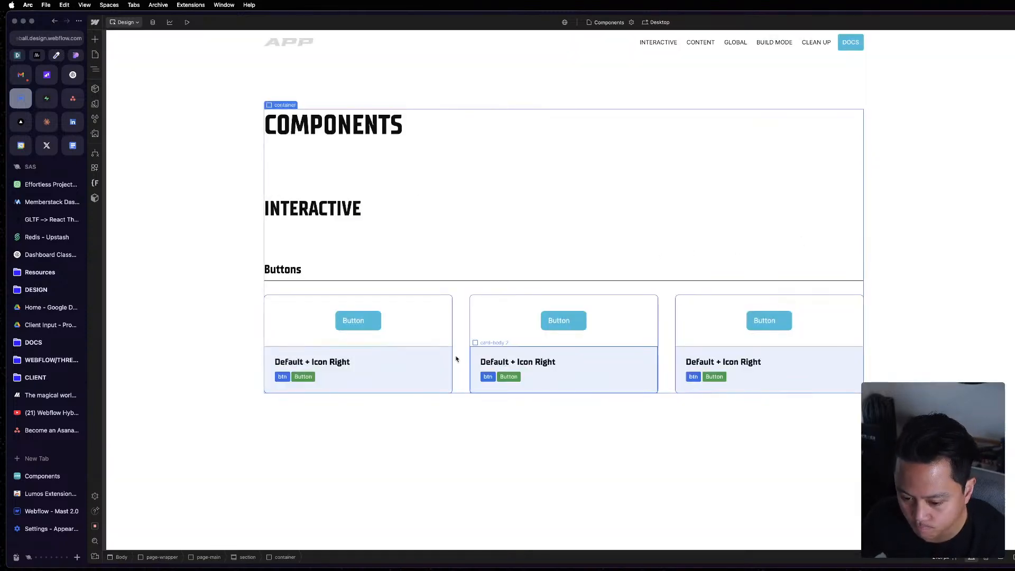
click(369, 317)
key(z)
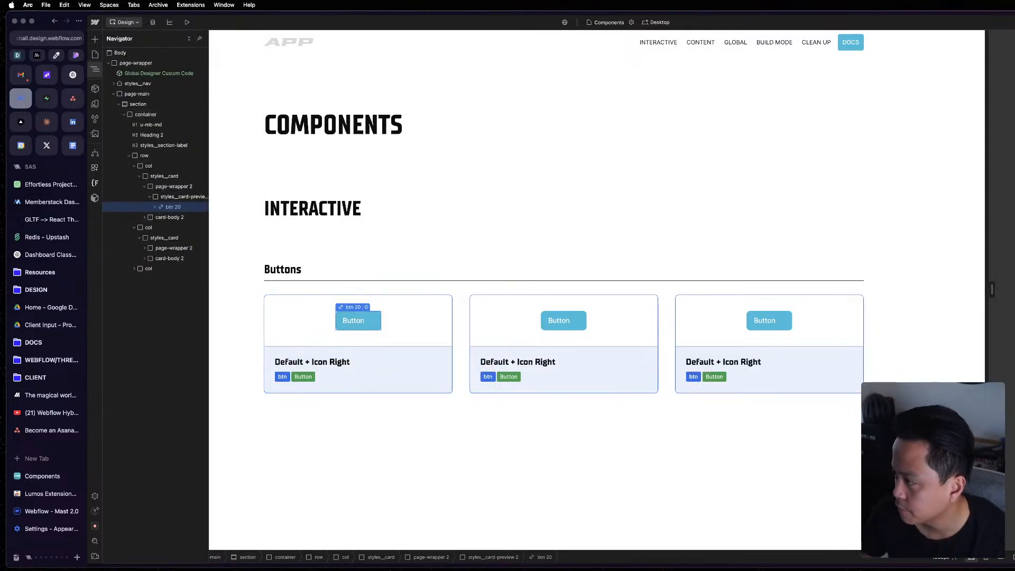
key(BackSpace)
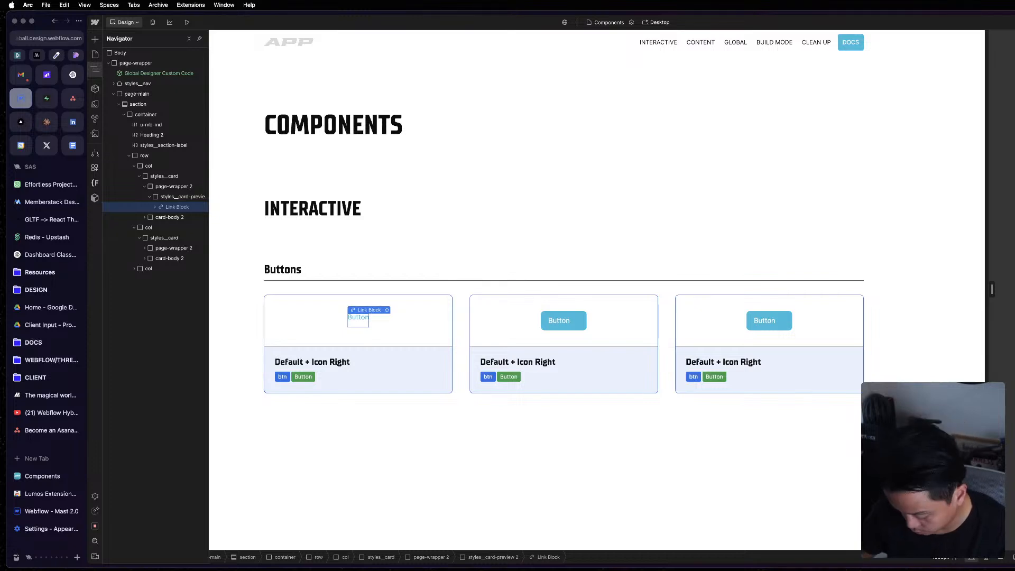
key(super+z)
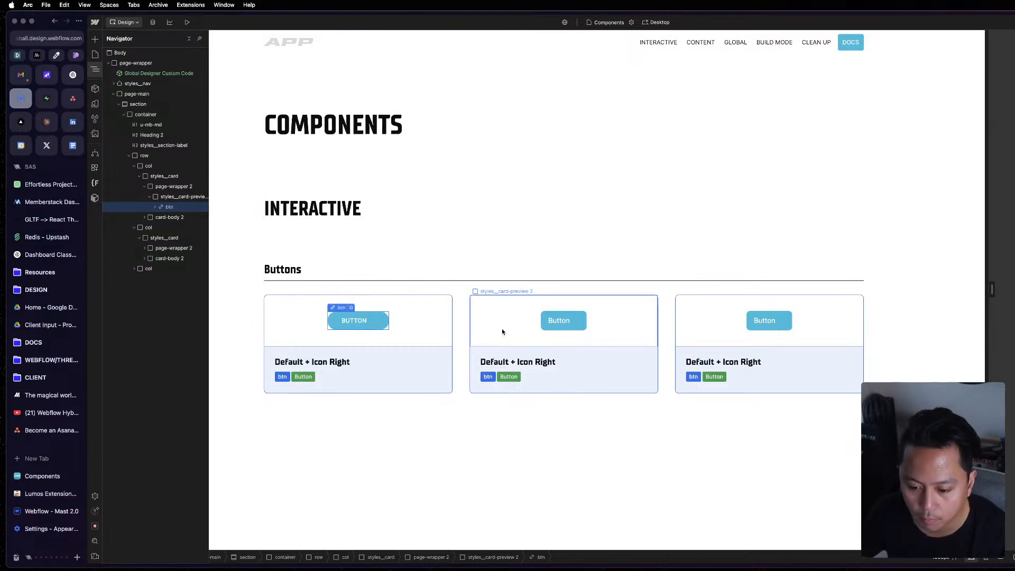
Replace the btn 20 class with btn on the buttons in the second and third cards.
click(573, 316)
key(BackSpace)
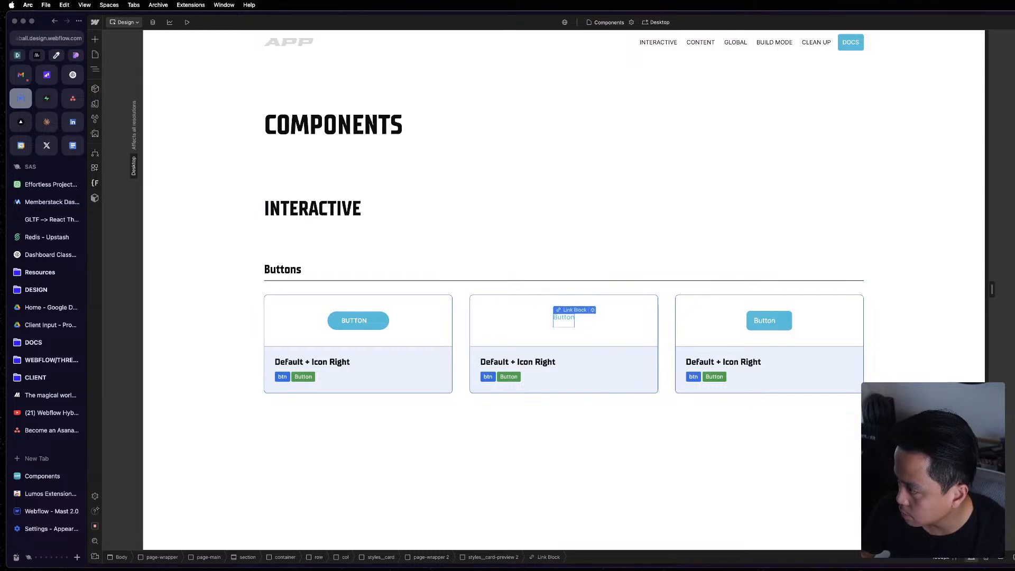
key(super+z)
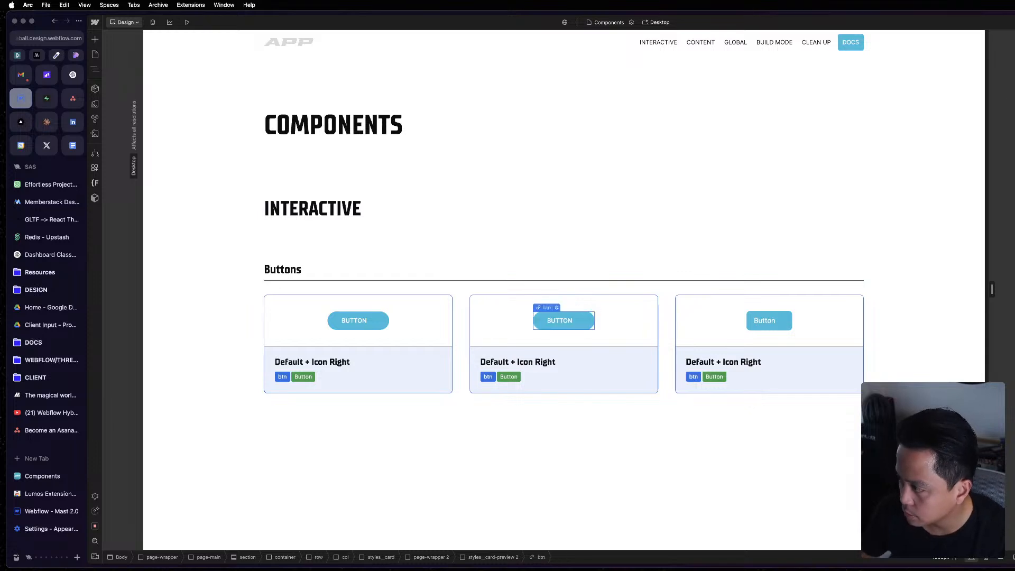
click(790, 329)
key(BackSpace)
text(btn)
key(Return)
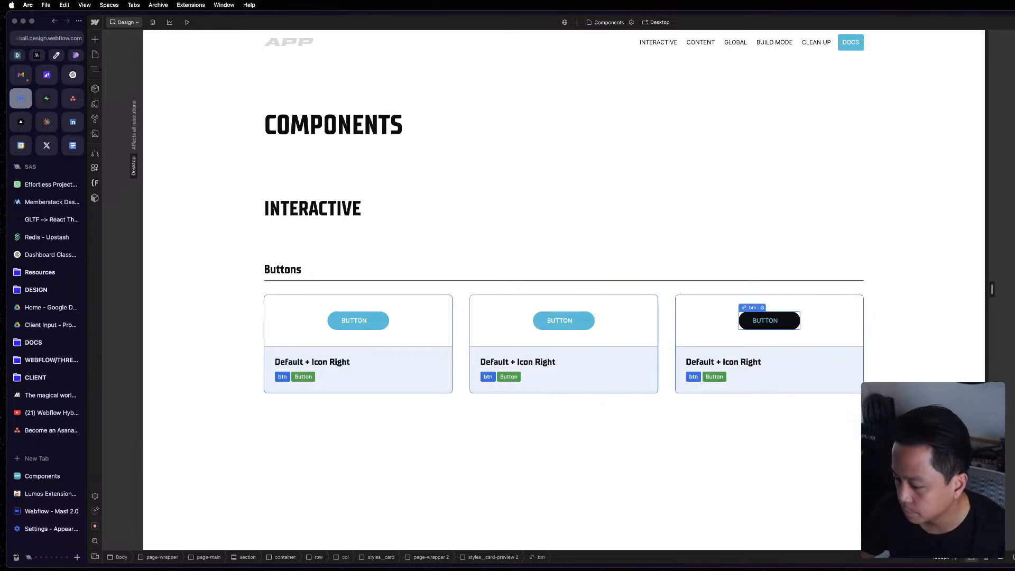
Switch to the Mast reference window and examine how its Buttons row and the Default card's button are built.
click(490, 385)
key(Escape)
key(ctrl+Up)
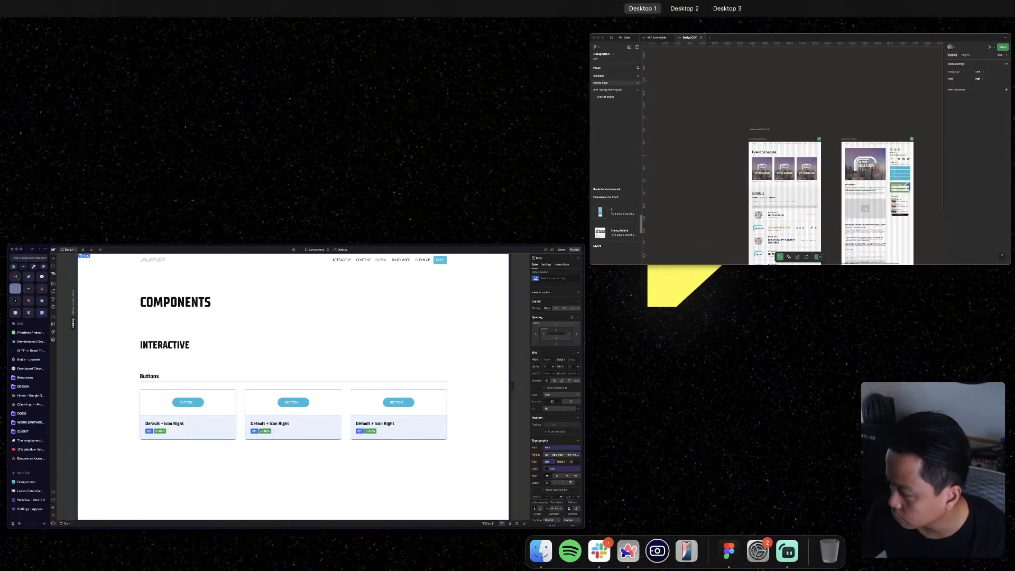
click(1014, 154)
click(579, 265)
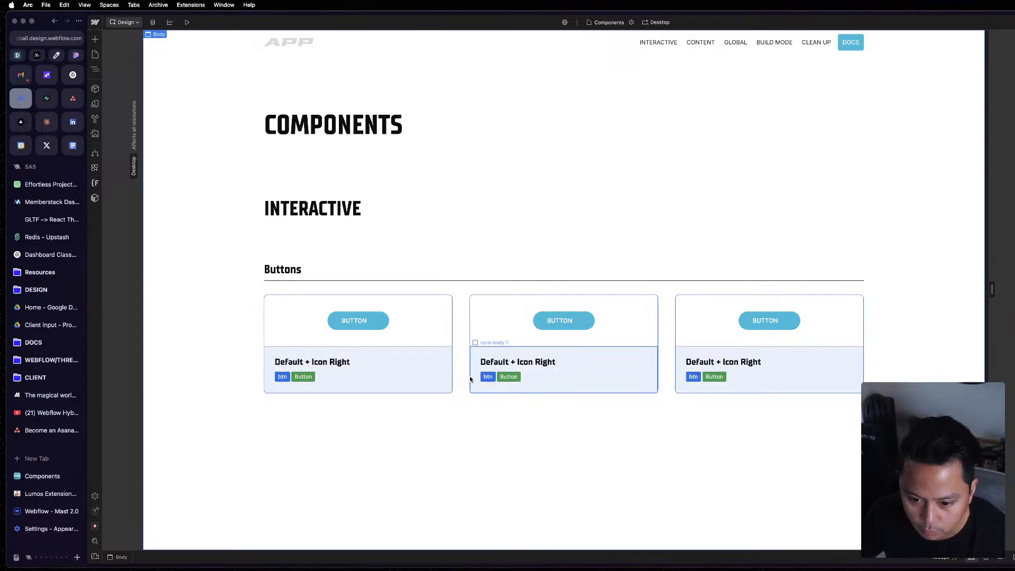
click(406, 176)
key(ctrl+Up)
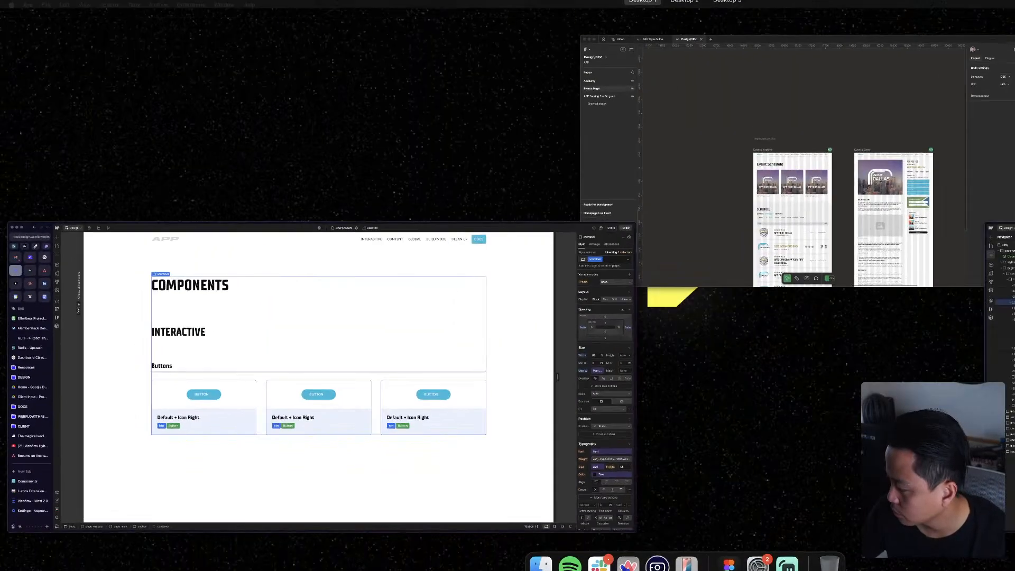
click(1005, 264)
scroll(913, 296, down, 3)
key(z)
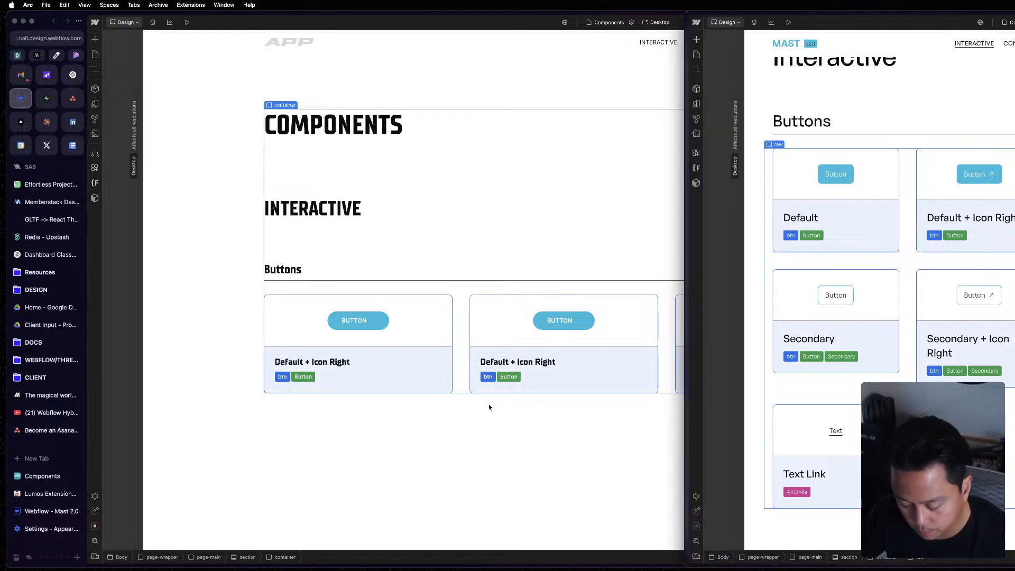
click(842, 168)
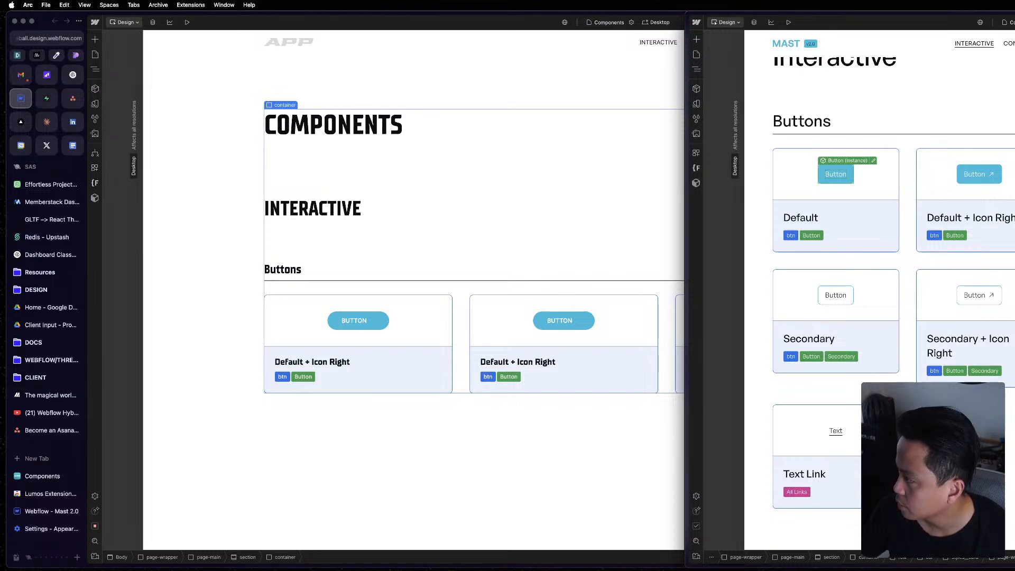
In the project's Buttons row, replace the page-wrapper 2 class in the first card with the page-wrapper class.
click(436, 125)
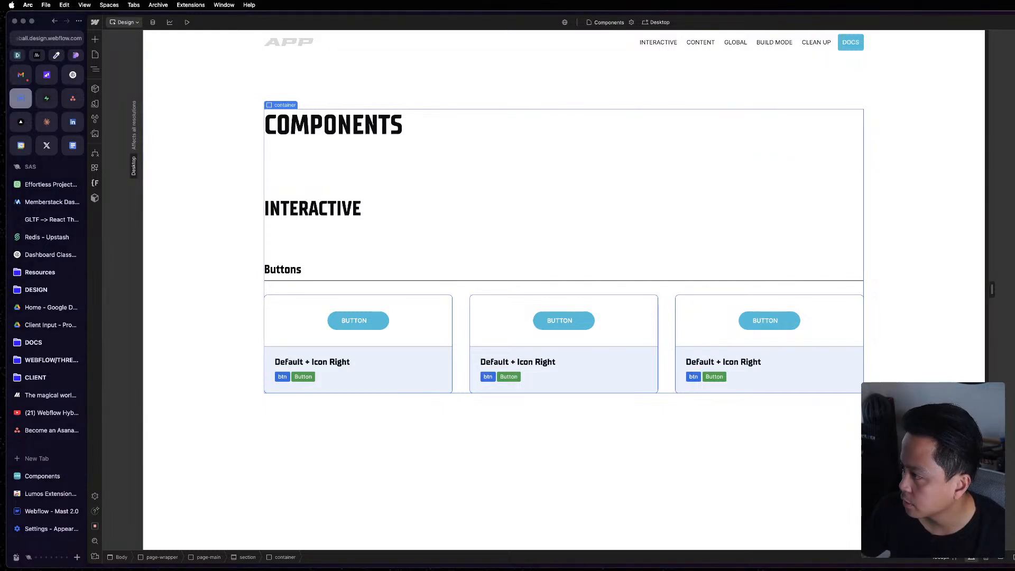
click(458, 329)
key(z)
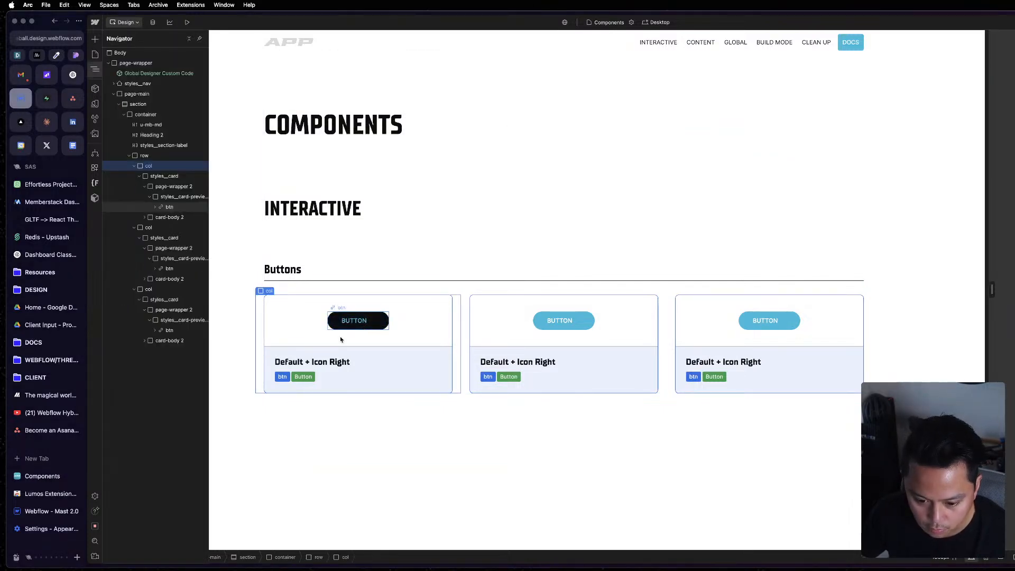
click(162, 176)
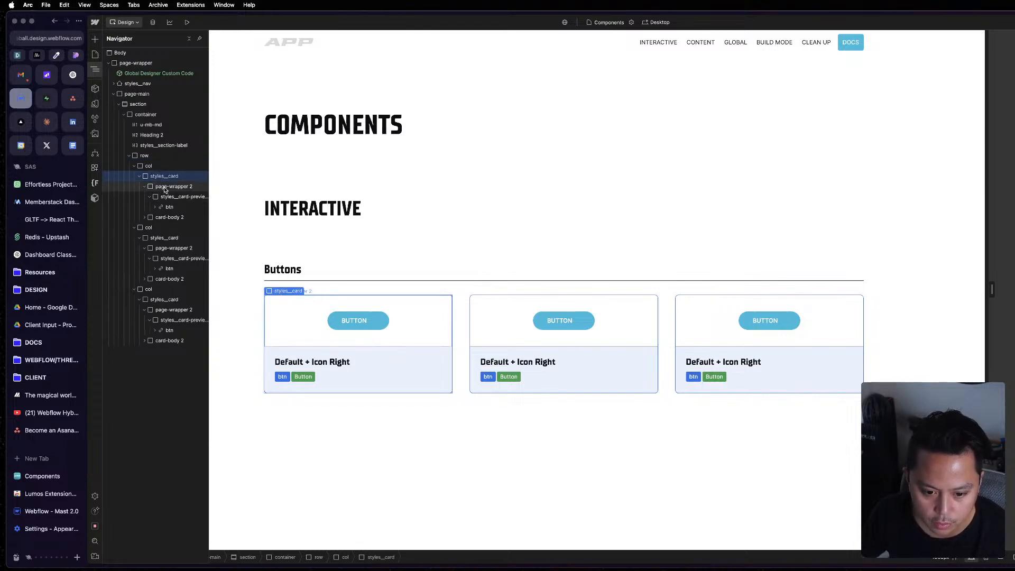
click(164, 188)
key(BackSpace)
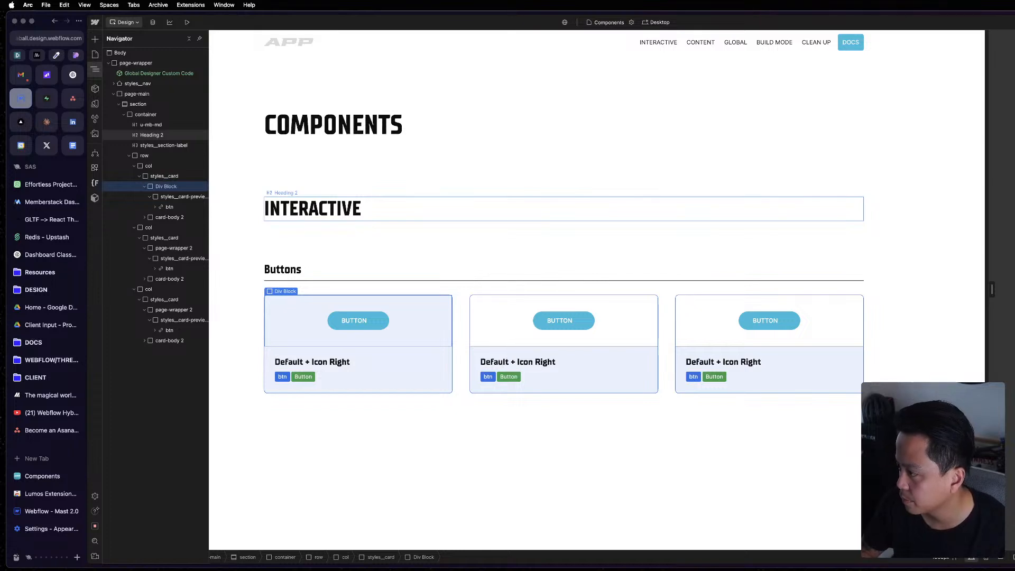
key(Return)
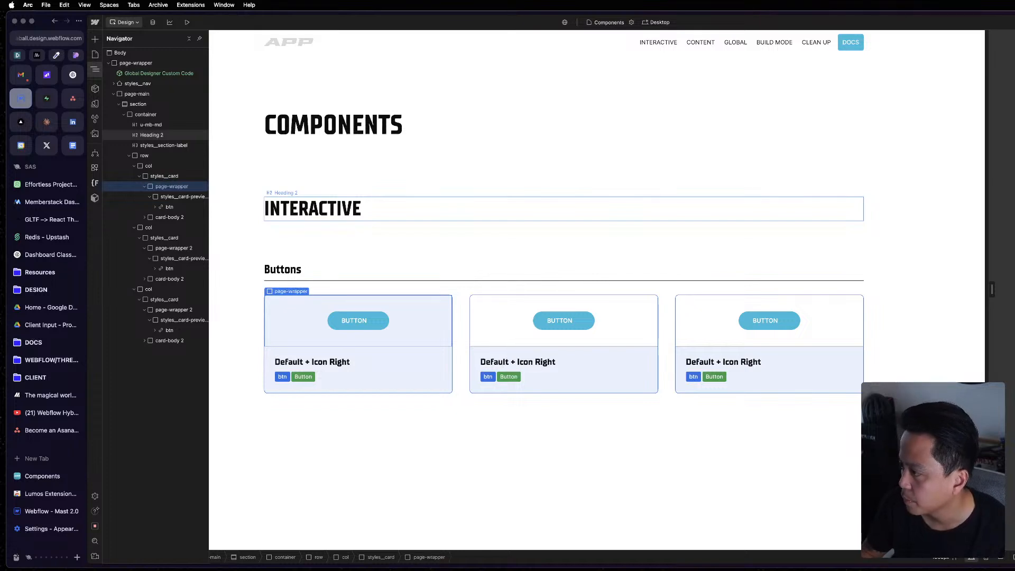
Replace the page-wrapper 2 class with page-wrapper in the second and third cards.
click(158, 247)
key(BackSpace)
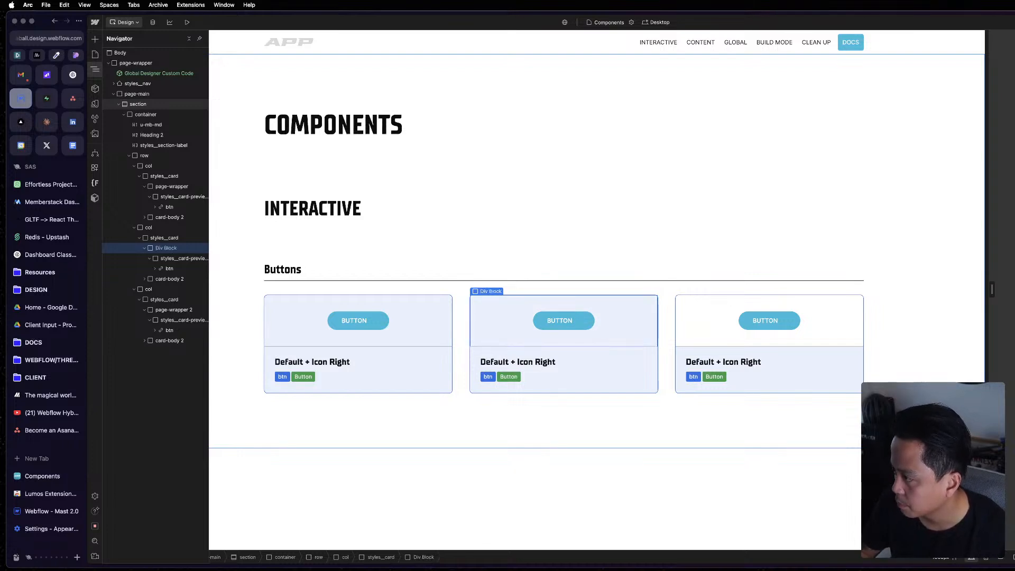
click(675, 374)
key(z)
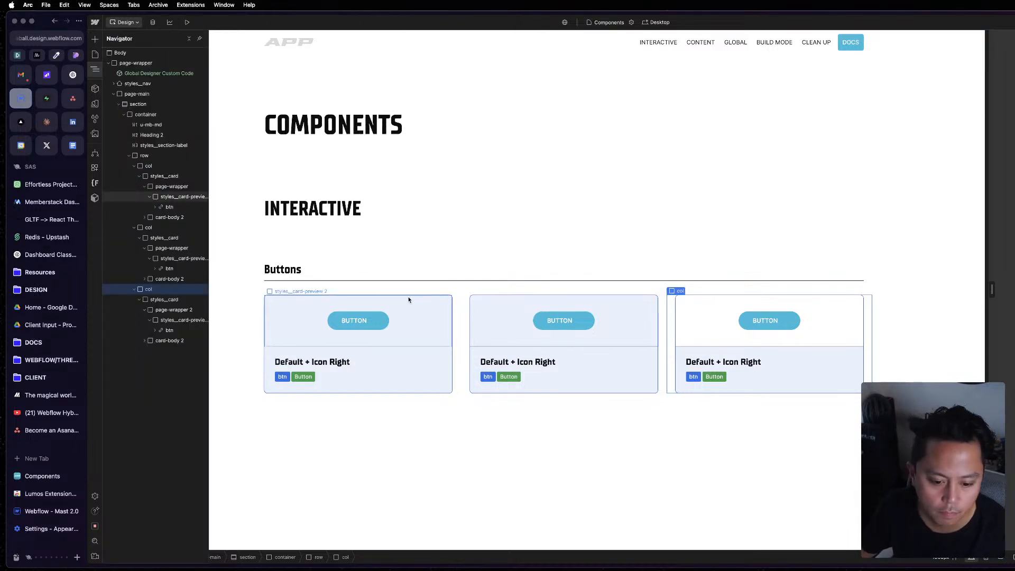
click(182, 310)
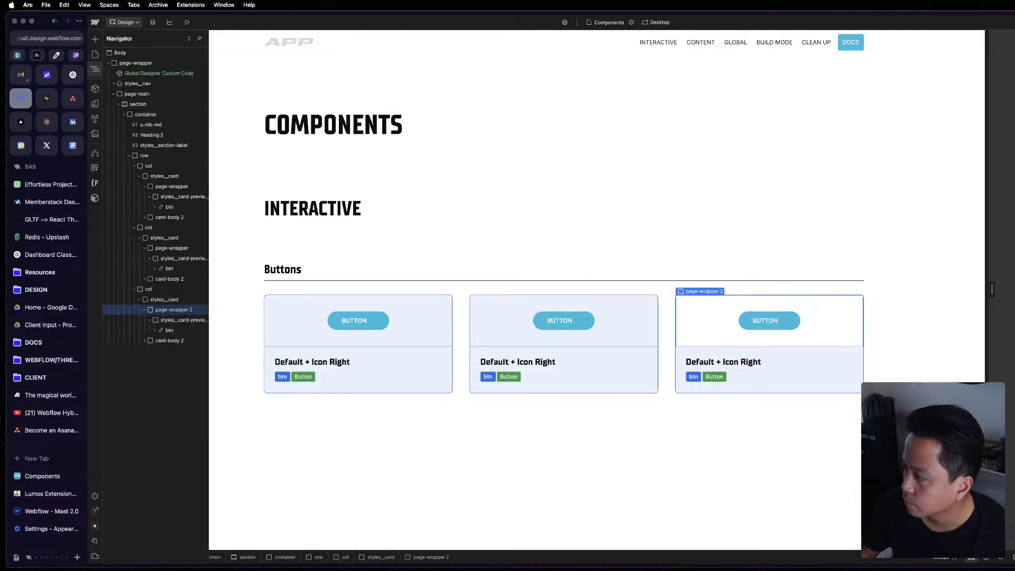
key(BackSpace)
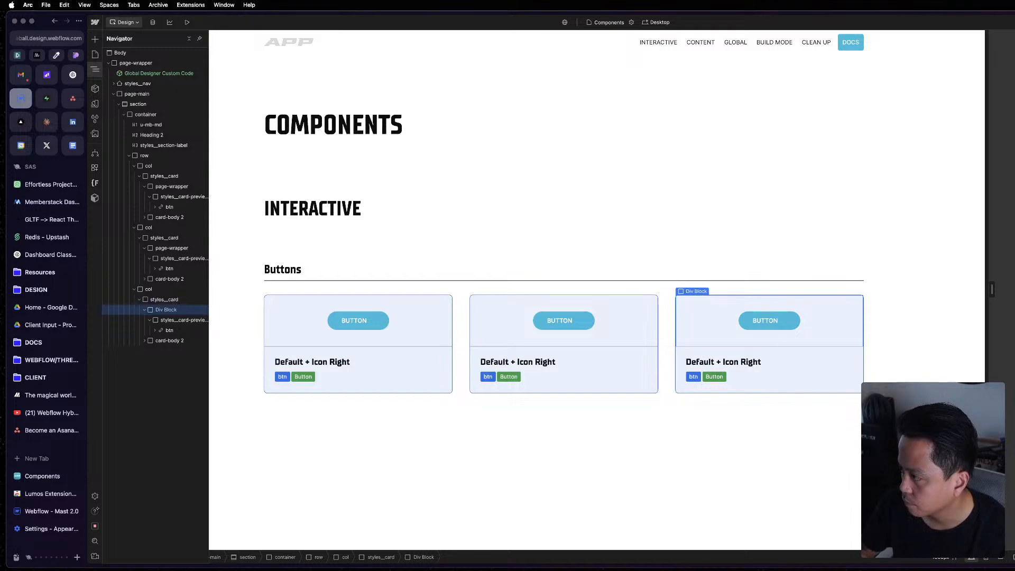
key(Return)
key(z)
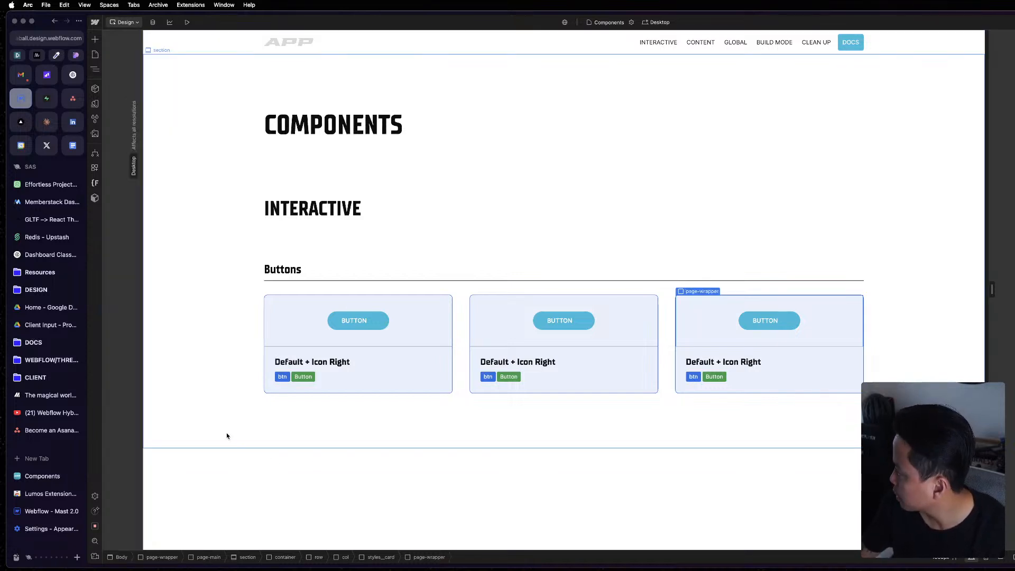
Replace the styles__card-preview 2 class in the second card with the styles__card-preview class.
click(397, 367)
key(z)
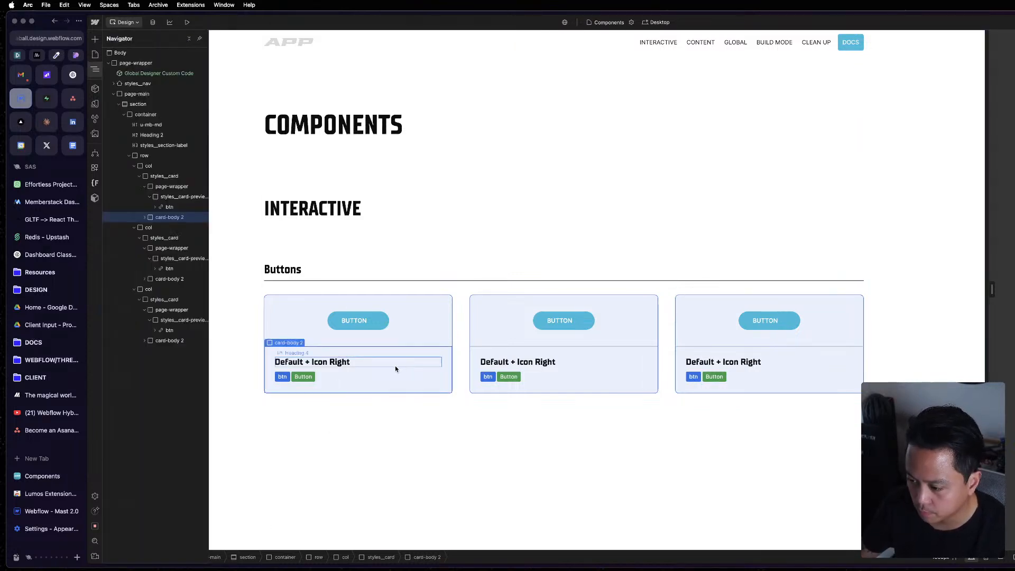
click(175, 258)
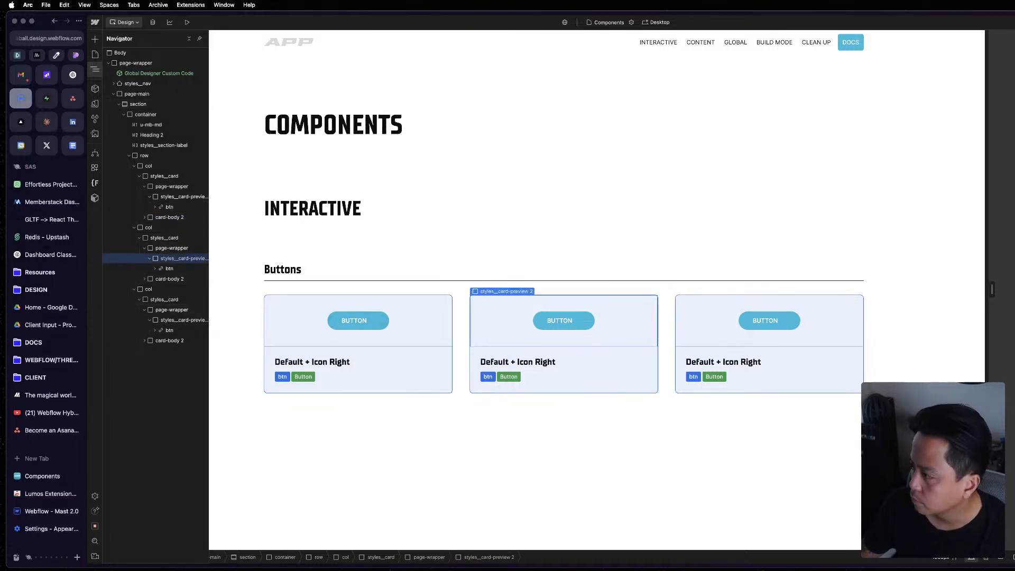
key(BackSpace)
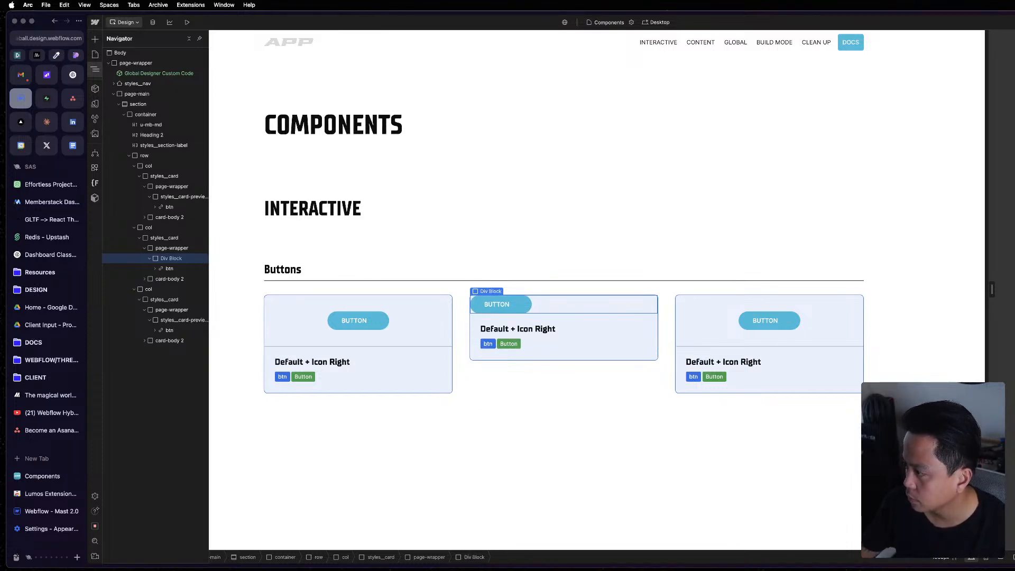
key(super+z)
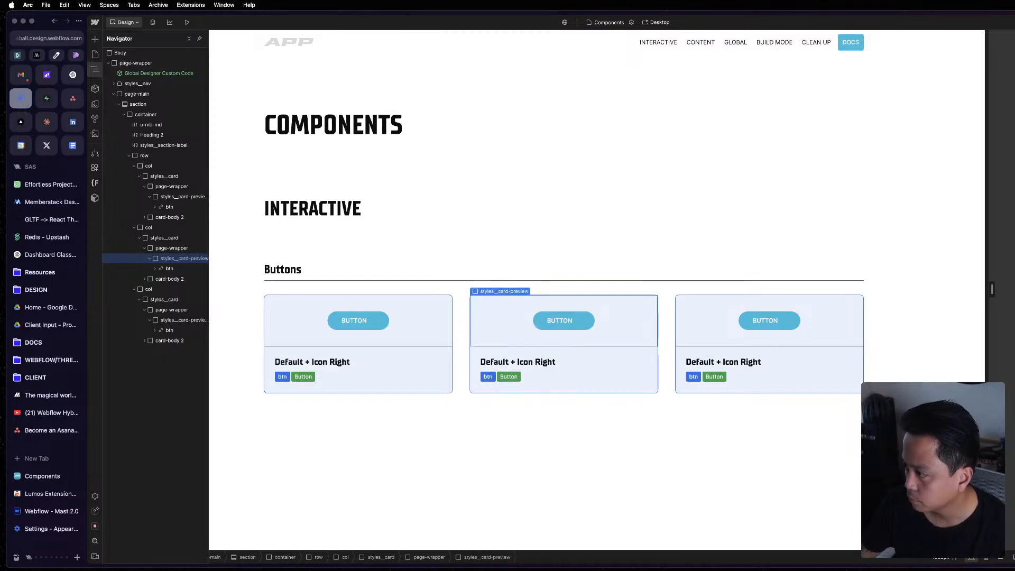
key(z)
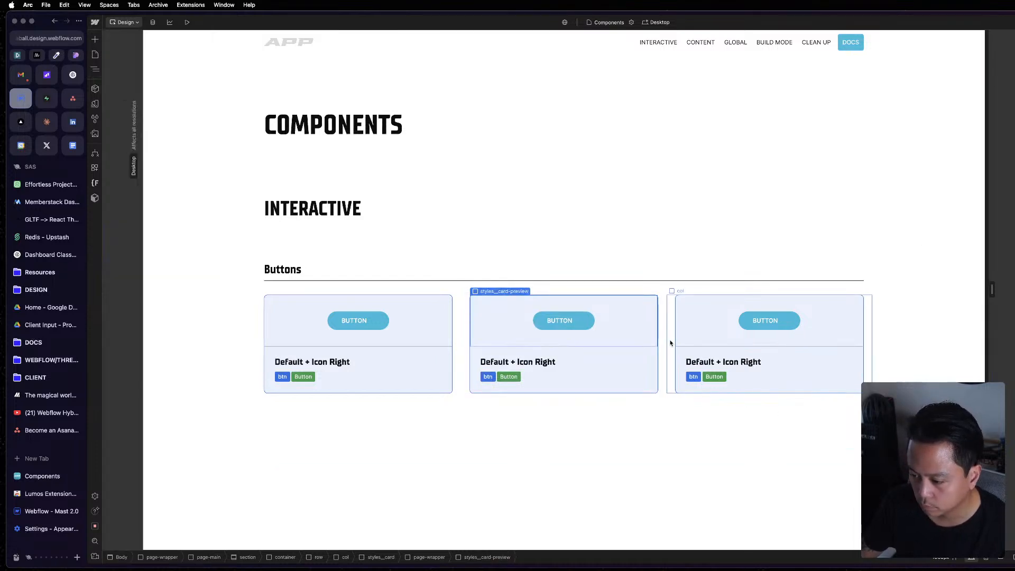
Replace the styles__card-preview 2 class in the third card with styles__card-preview.
key(z)
click(177, 320)
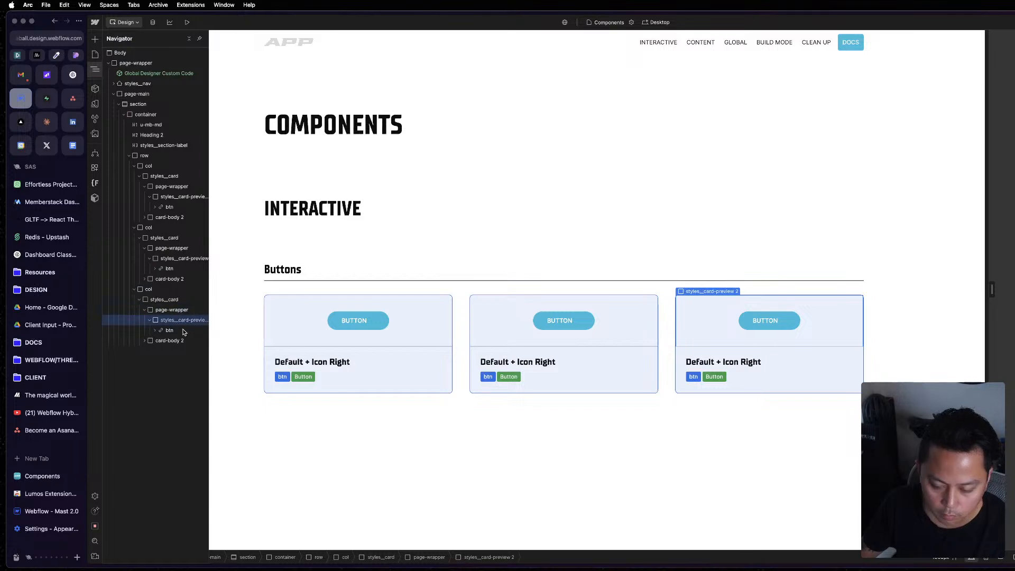
key(super+z)
key(super+z)
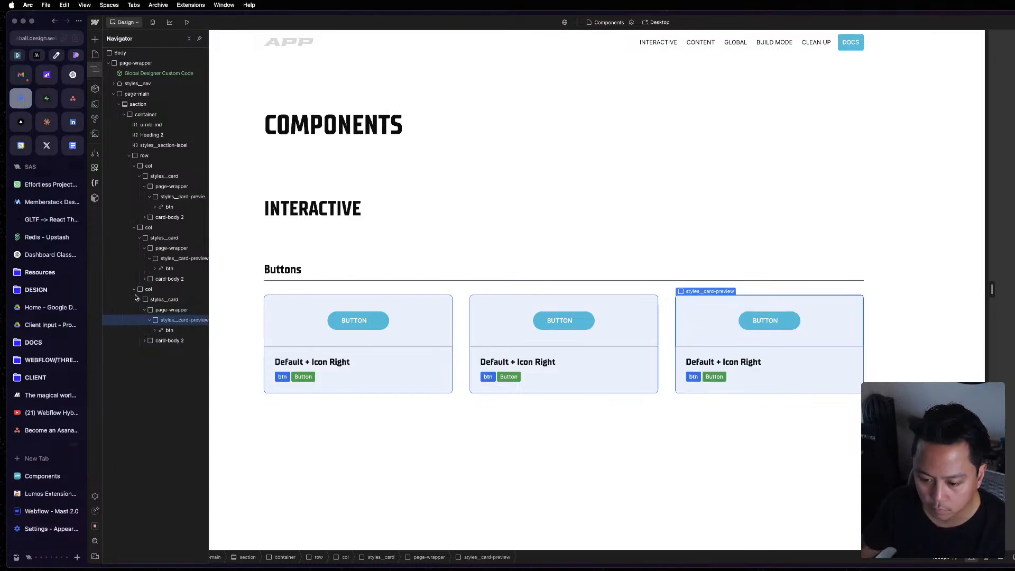
Replace the styles__card-preview 2 class in the first card with styles__card-preview.
click(455, 317)
key(z)
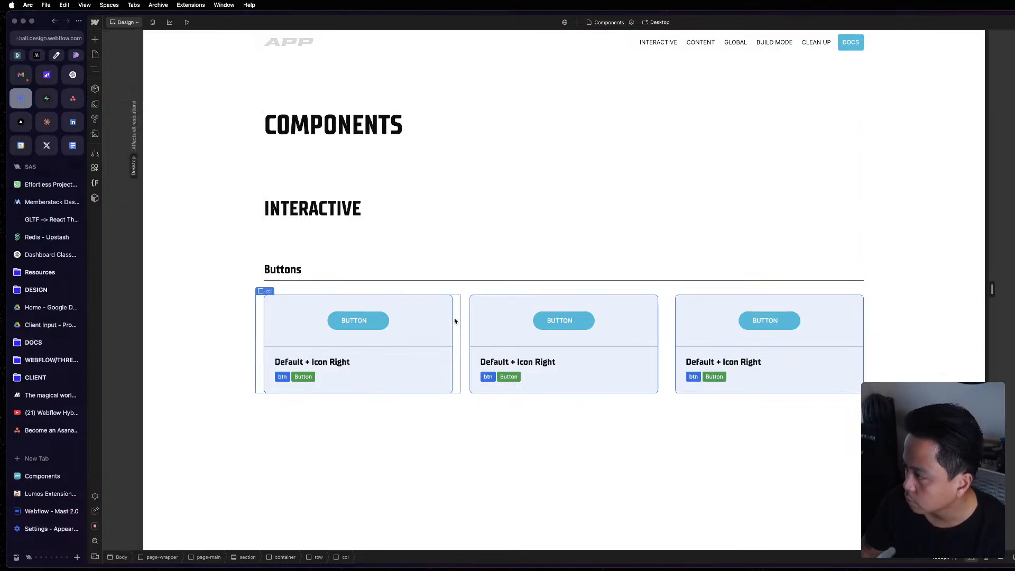
key(z)
click(181, 195)
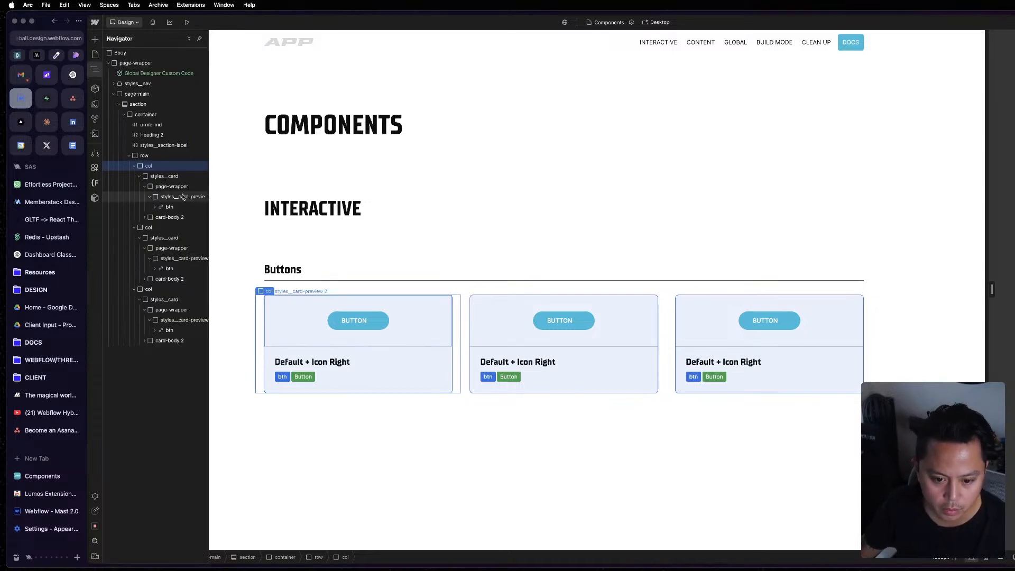
key(super+z)
key(super+z)
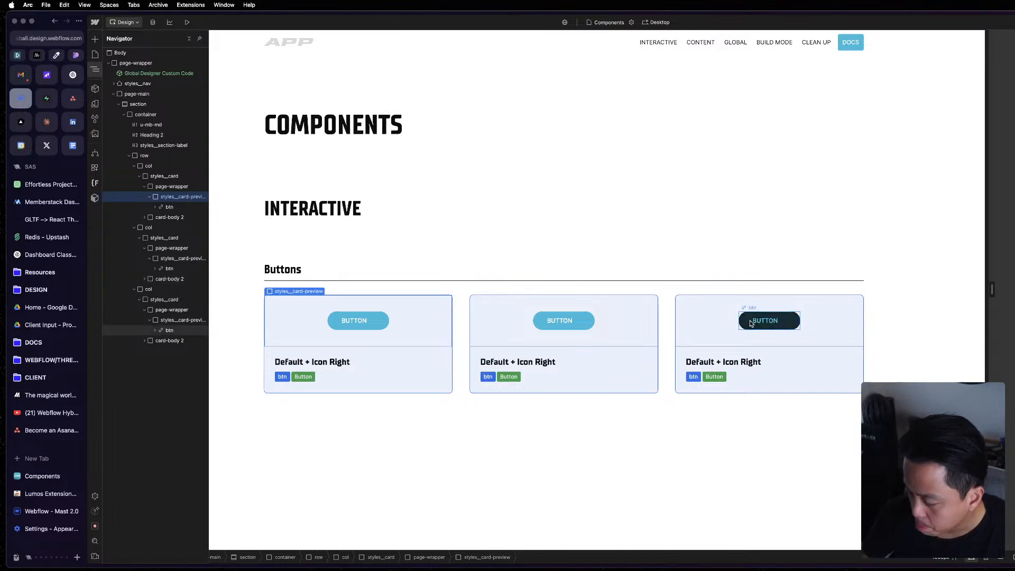
Compare the styles__card and styles__card-preview elements of the project's cards with the matching elements in the Mast reference window.
click(708, 325)
key(ctrl+Up)
click(1014, 387)
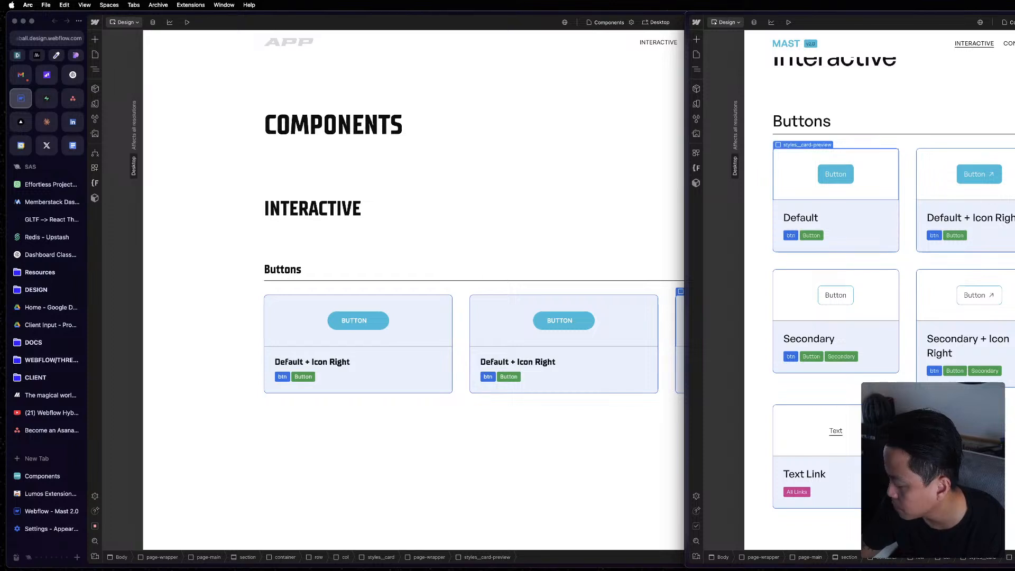
click(491, 336)
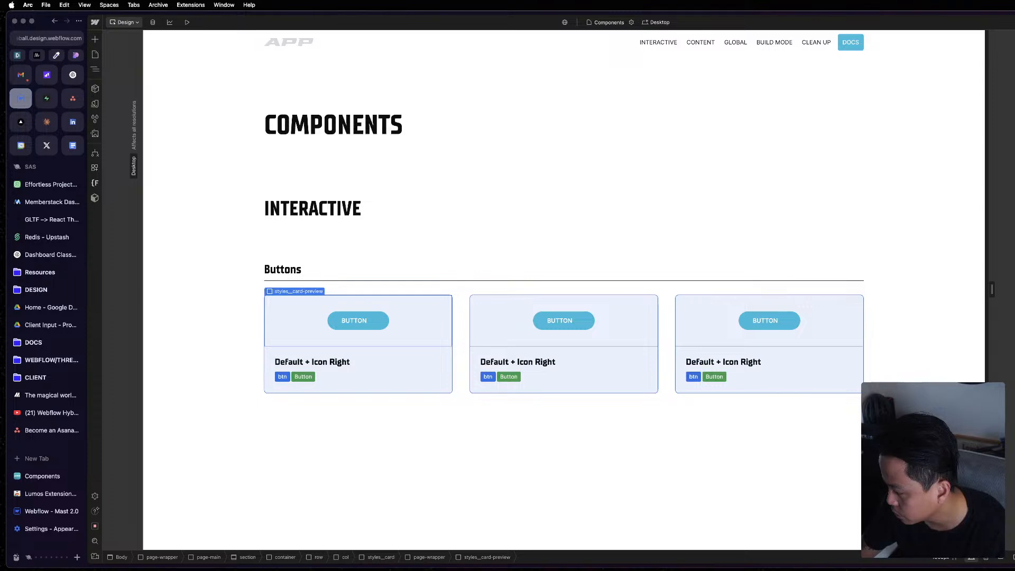
key(z)
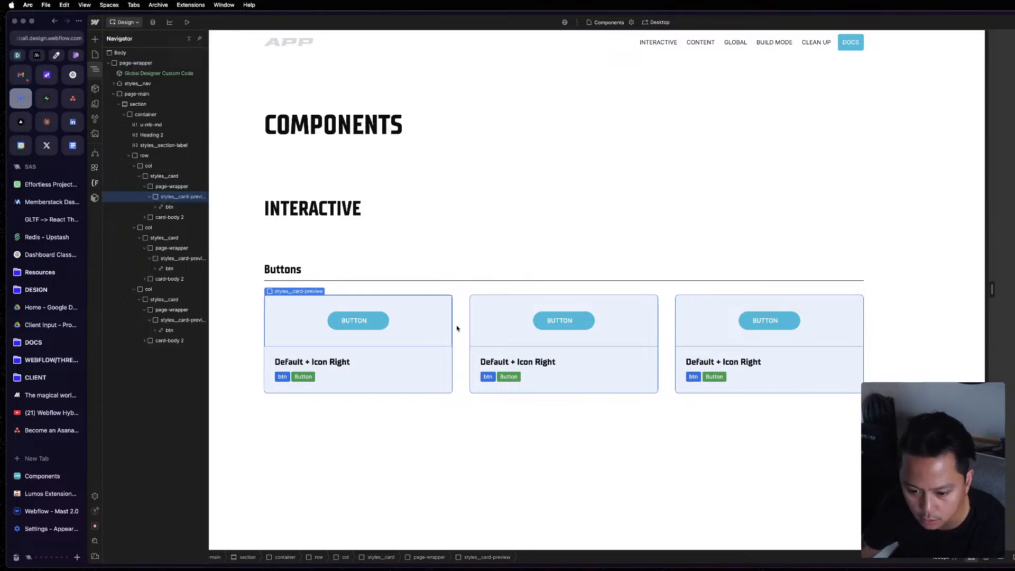
click(162, 176)
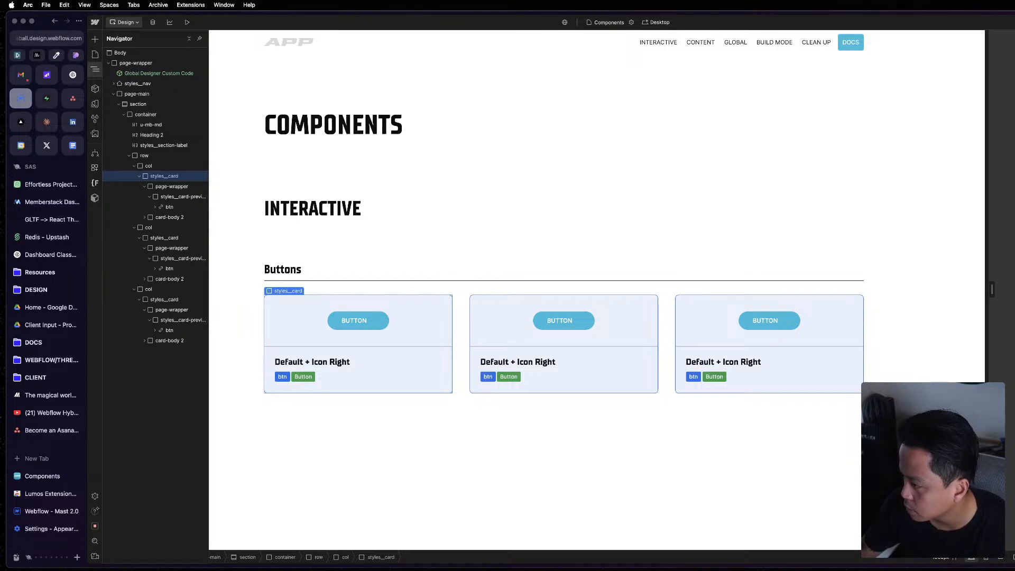
key(super+grave)
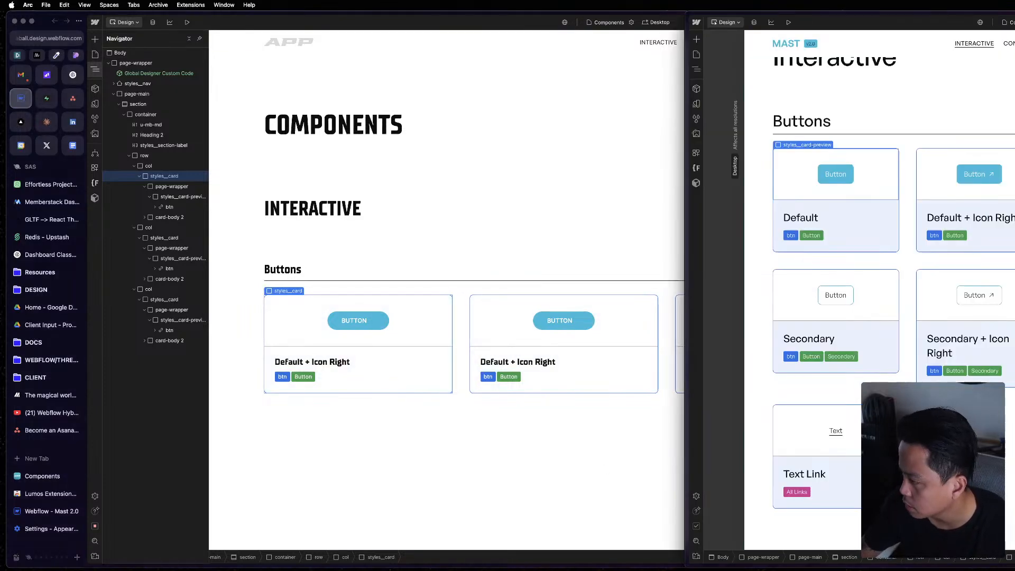
key(z)
click(765, 248)
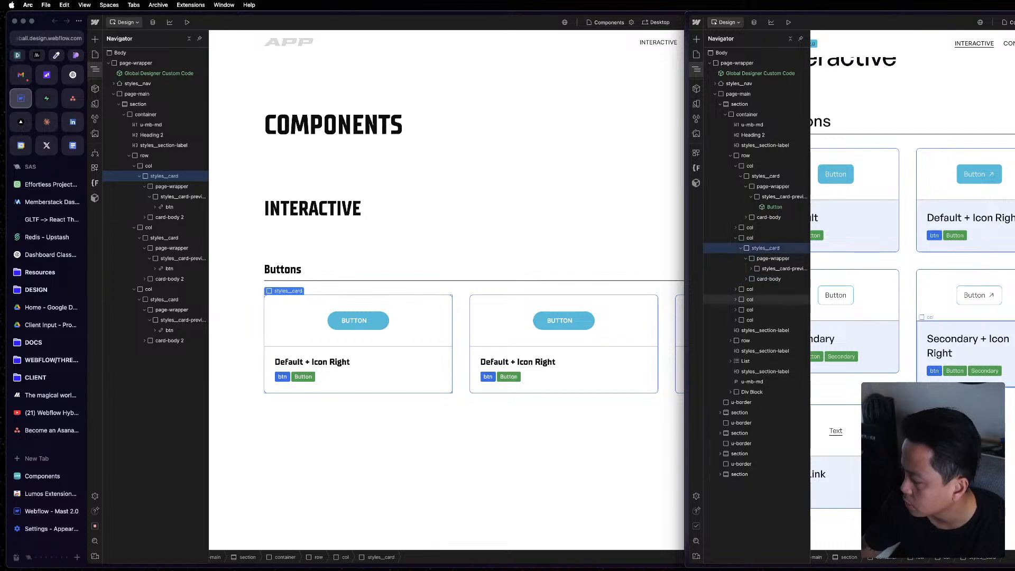
key(super+grave)
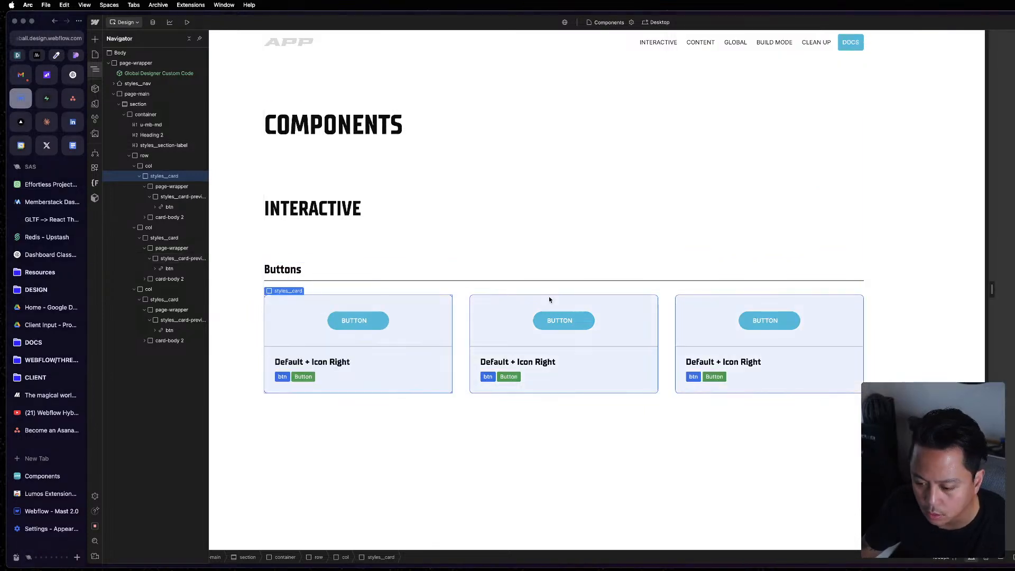
click(431, 338)
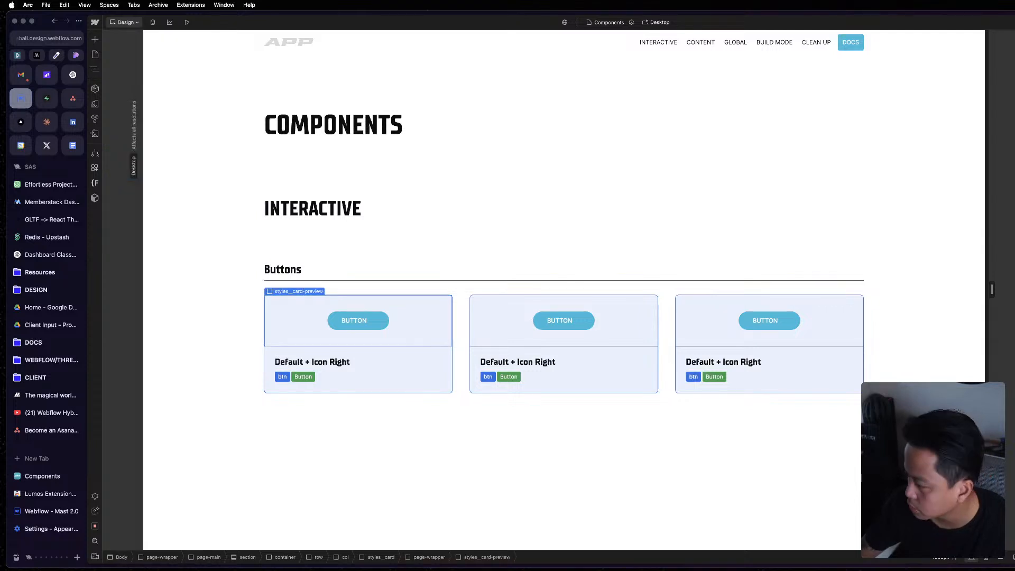
key(super+grave)
key(z)
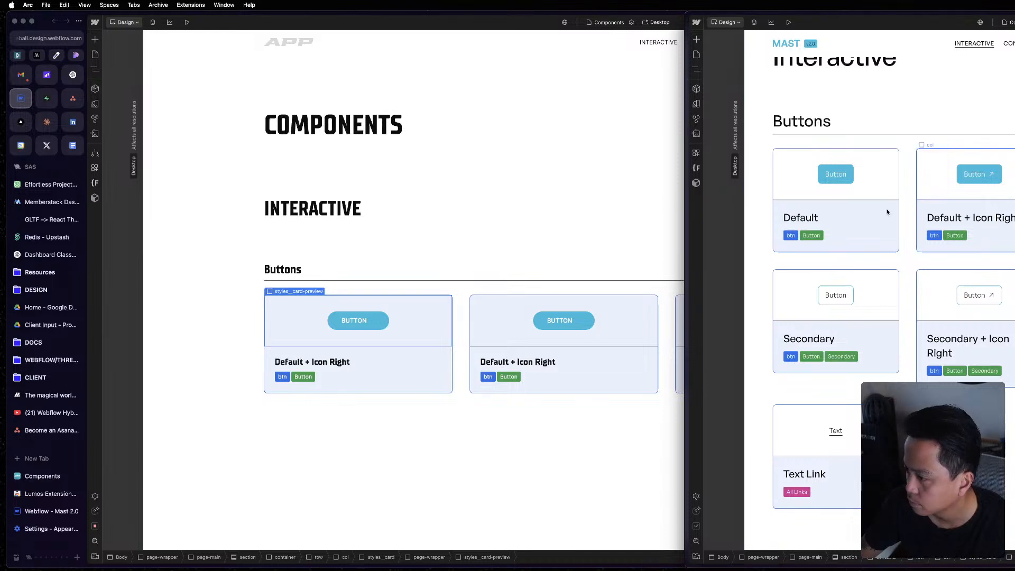
click(874, 186)
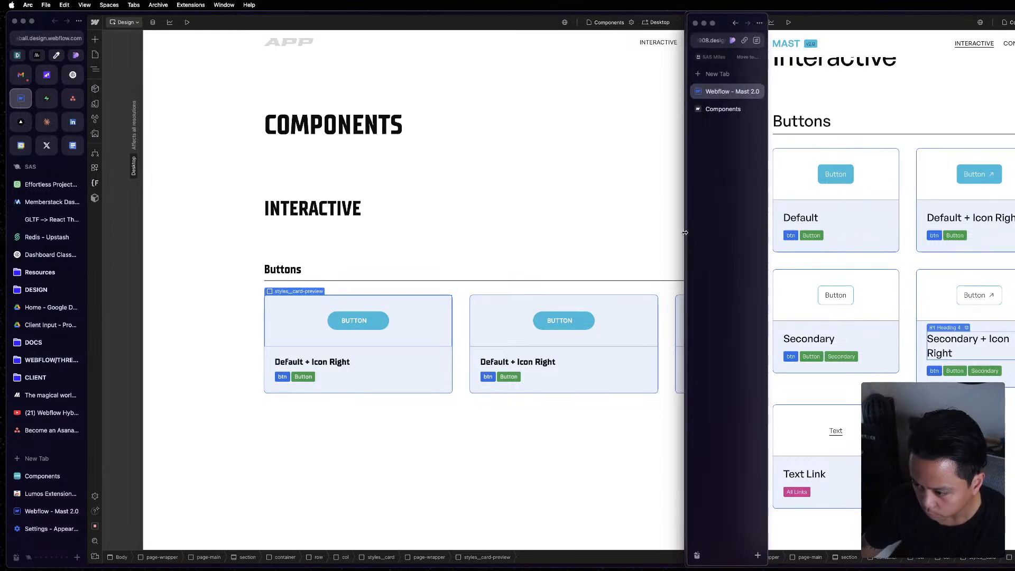
Inspect the nested elements of the first two Buttons cards, from styles__card down to styles__card-preview.
drag(685, 225, 828, 280)
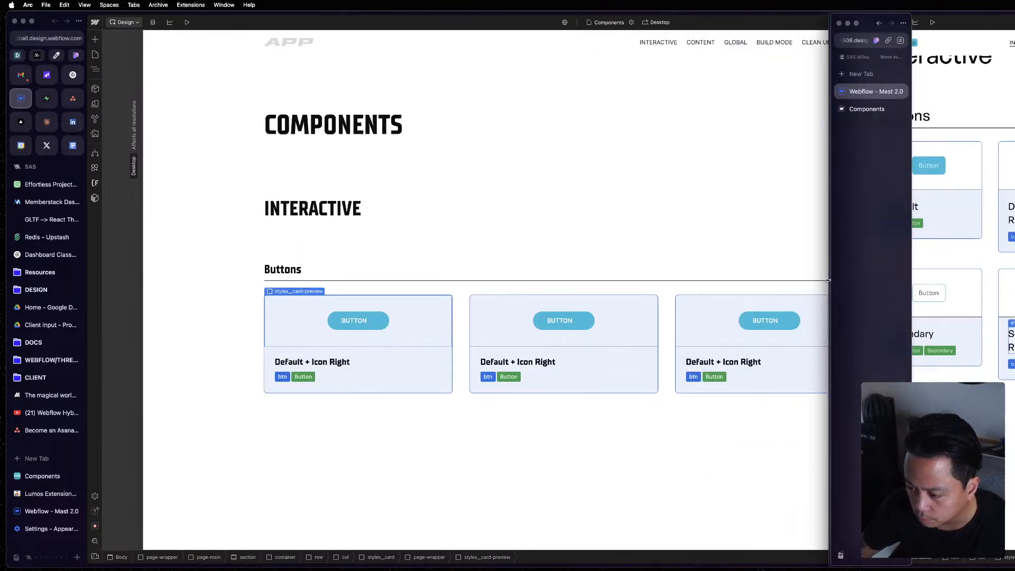
click(438, 321)
key(z)
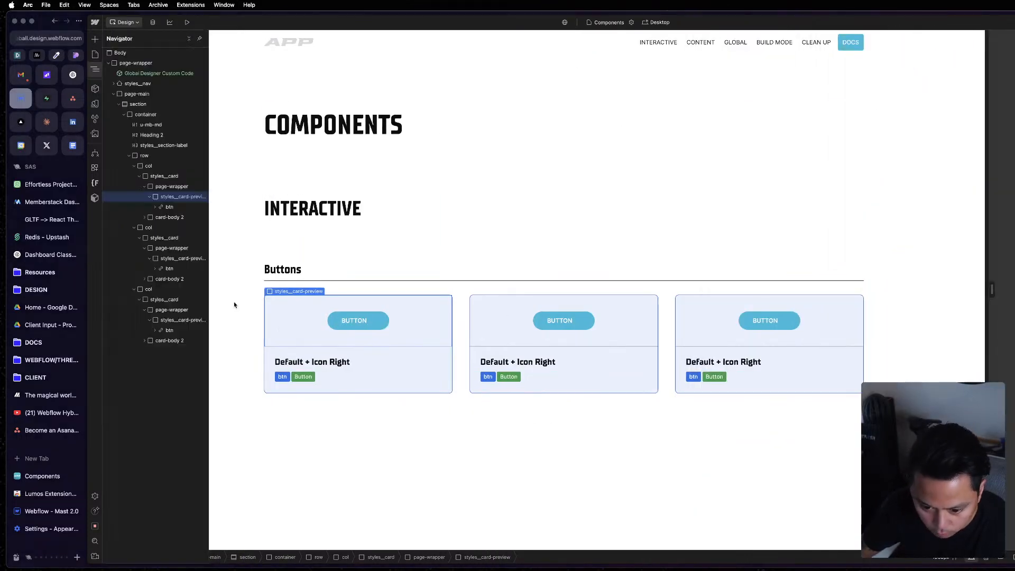
click(173, 189)
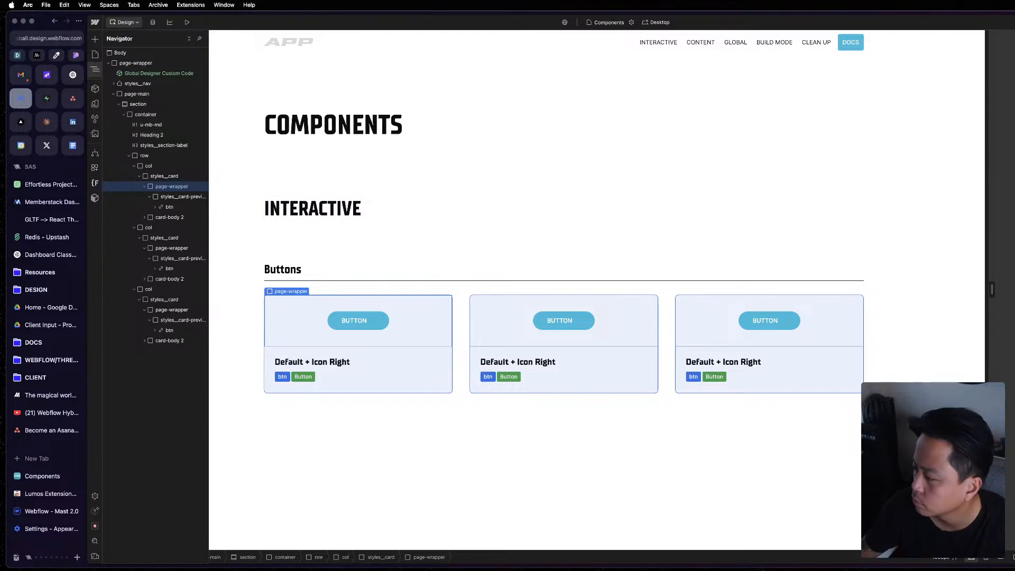
click(170, 175)
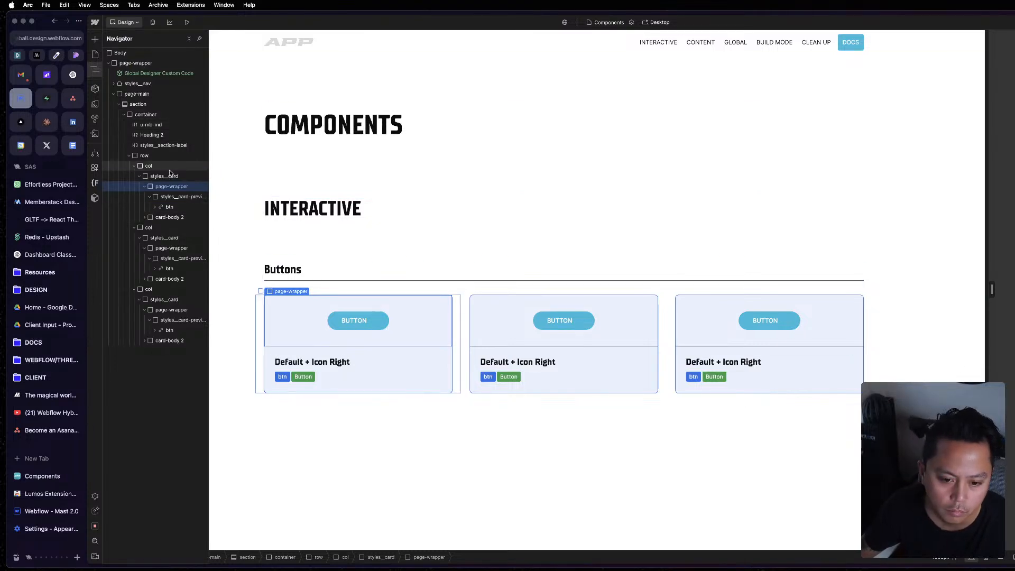
click(167, 238)
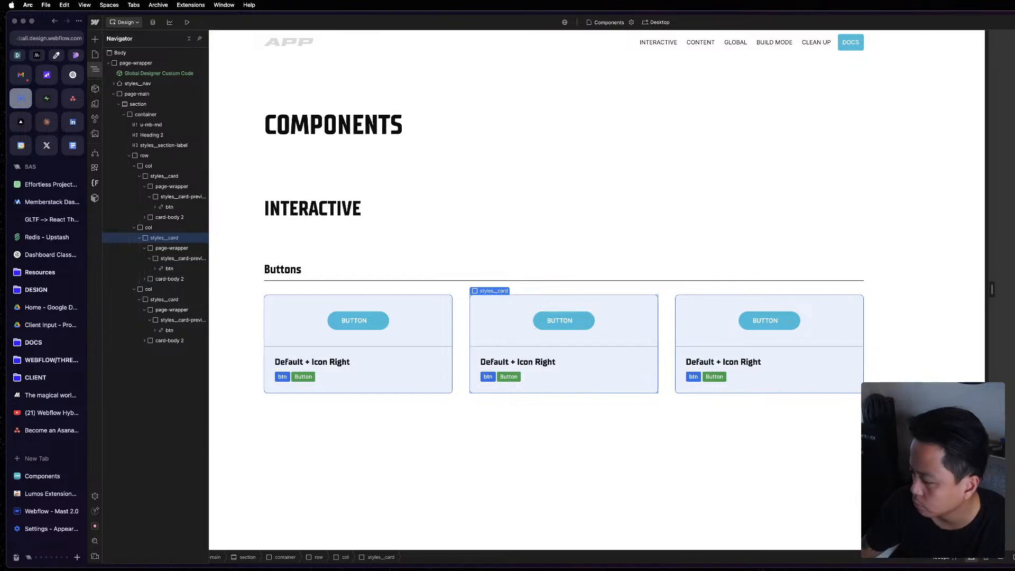
click(183, 259)
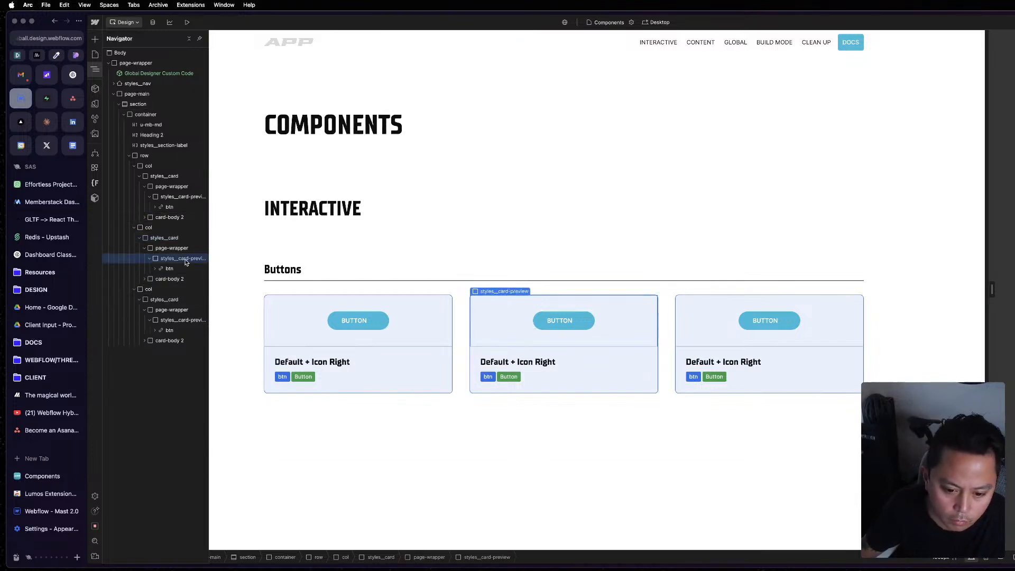
Replace the card-body 2 class in the second Buttons card with the card-body class.
click(152, 259)
click(152, 269)
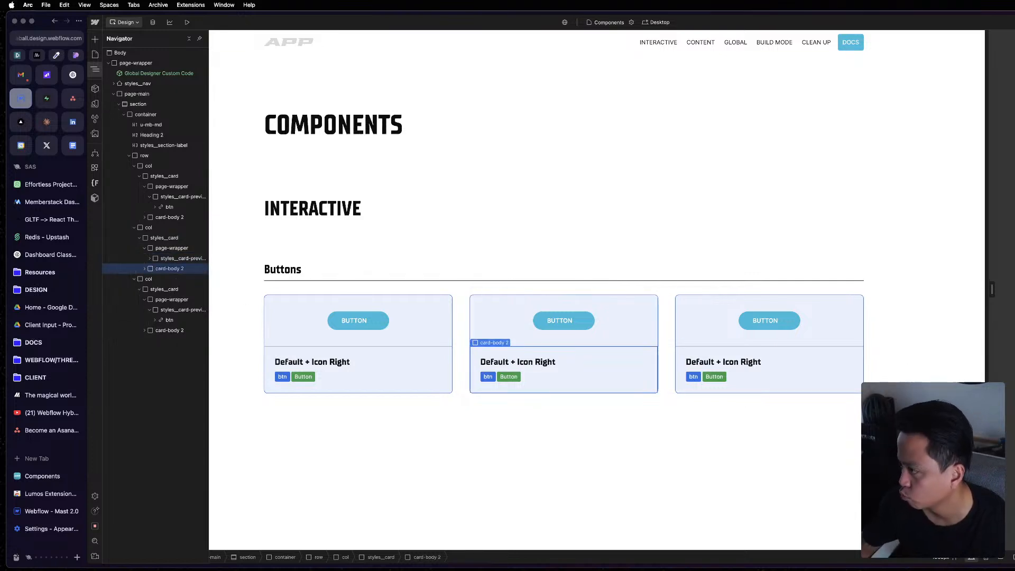
key(BackSpace)
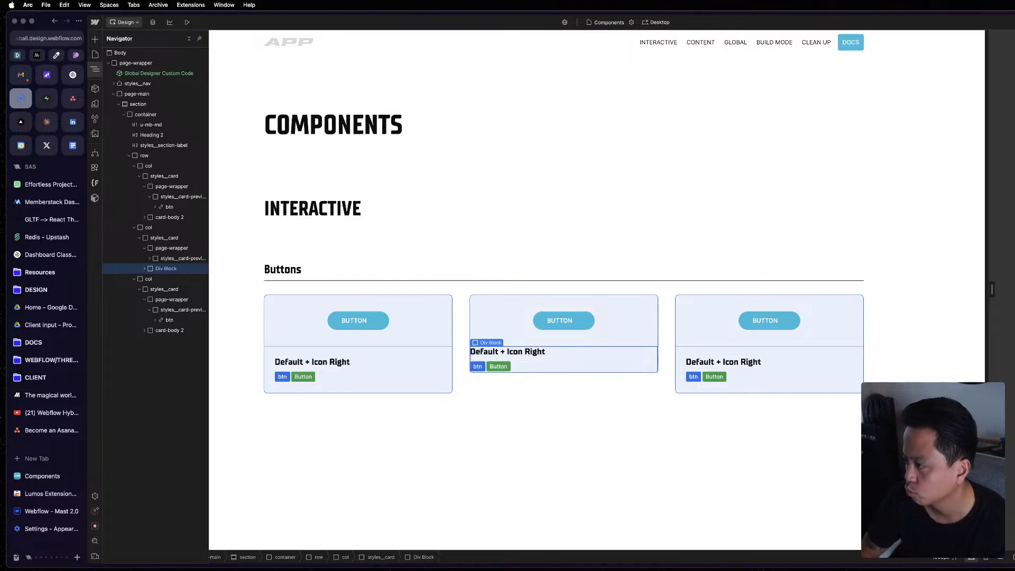
key(Return)
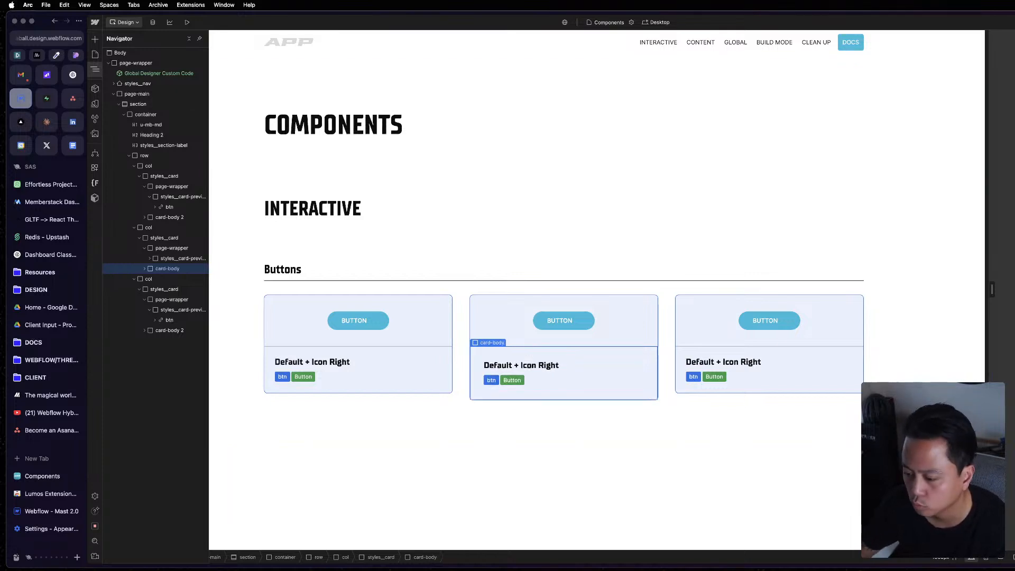
Examine the styles__card-preview and its parent page-wrapper in the Secondary + Icon Right card of the Mast reference window.
key(super+grave)
click(1010, 372)
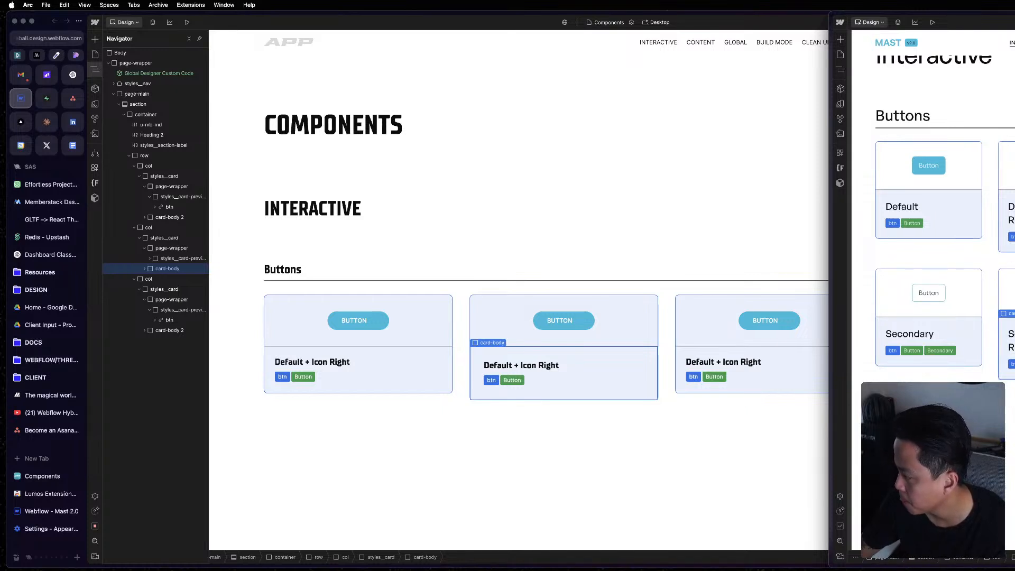
click(1010, 292)
key(z)
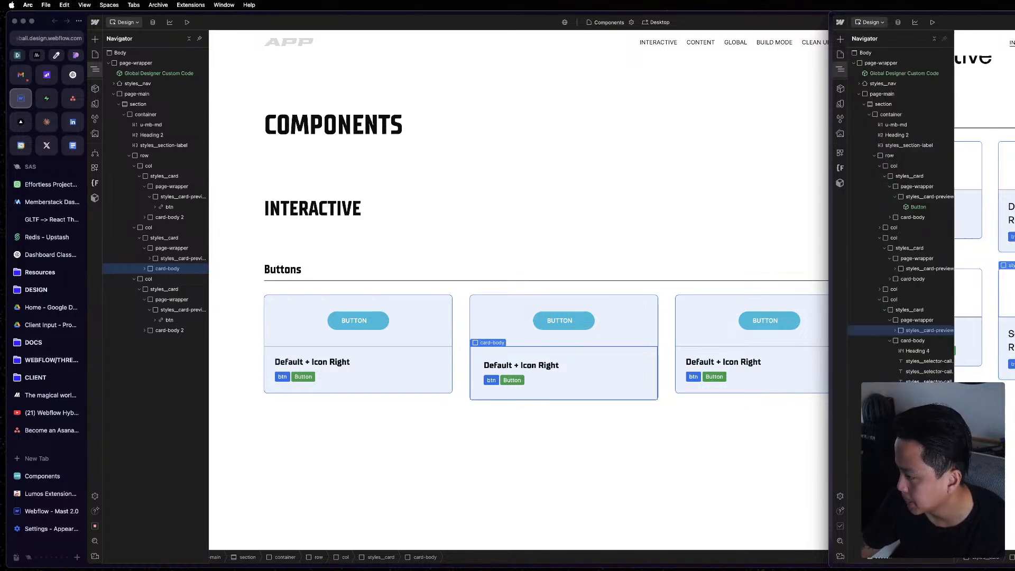
click(894, 331)
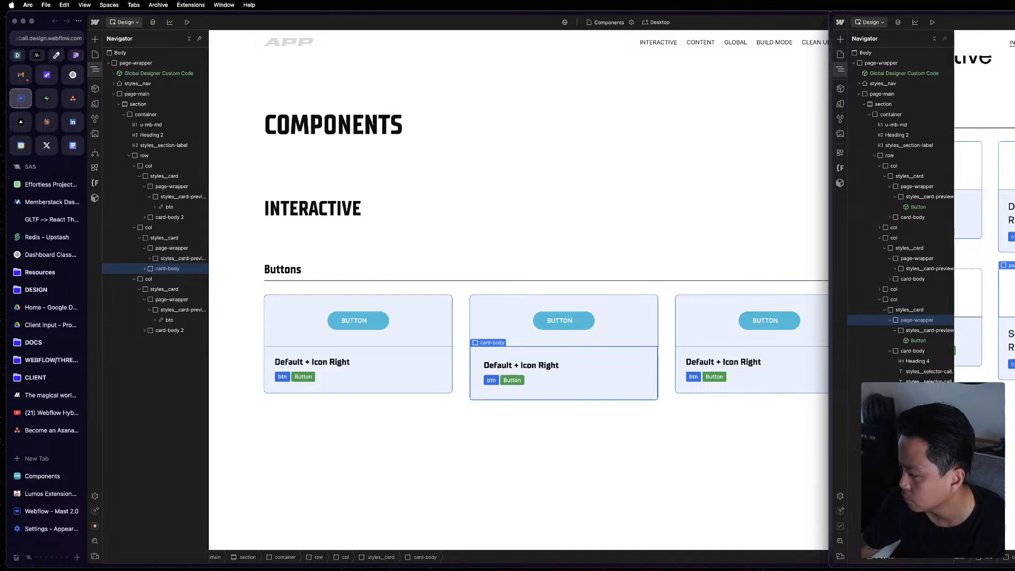
Set a white background on the page-wrapper class used in the second card, checking it against the Mast reference.
click(227, 296)
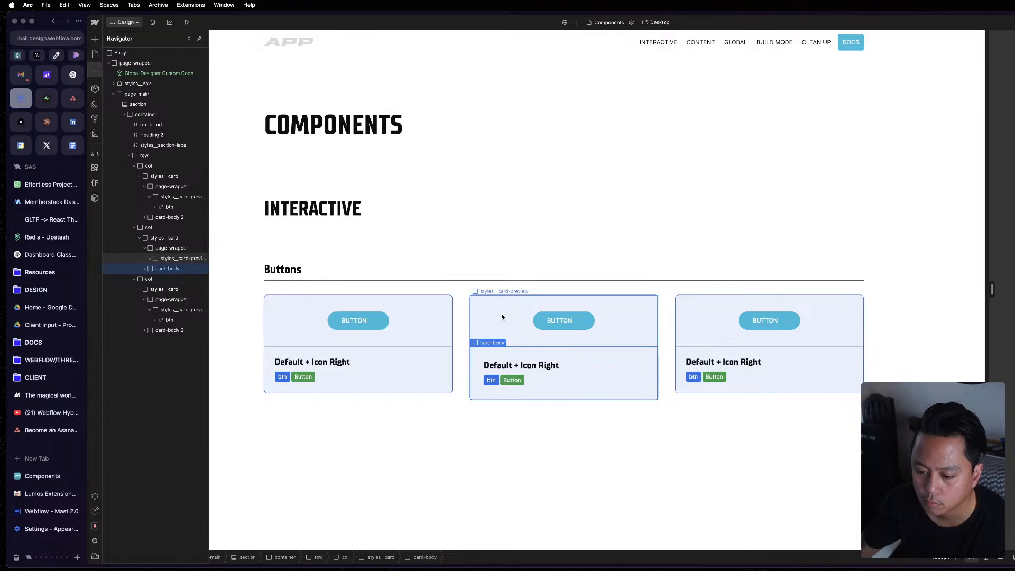
click(502, 317)
key(z)
click(160, 249)
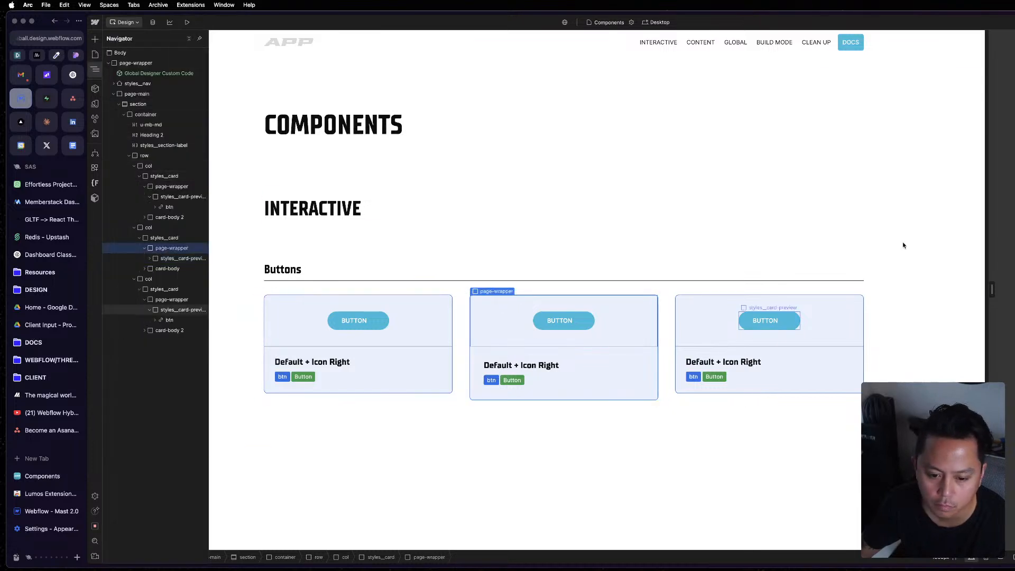
key(super+grave)
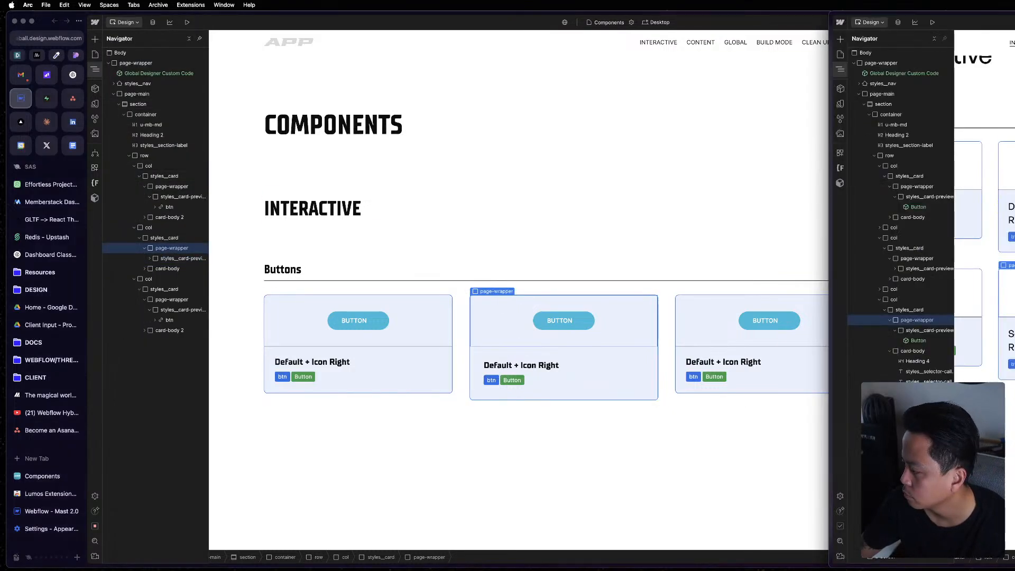
click(724, 325)
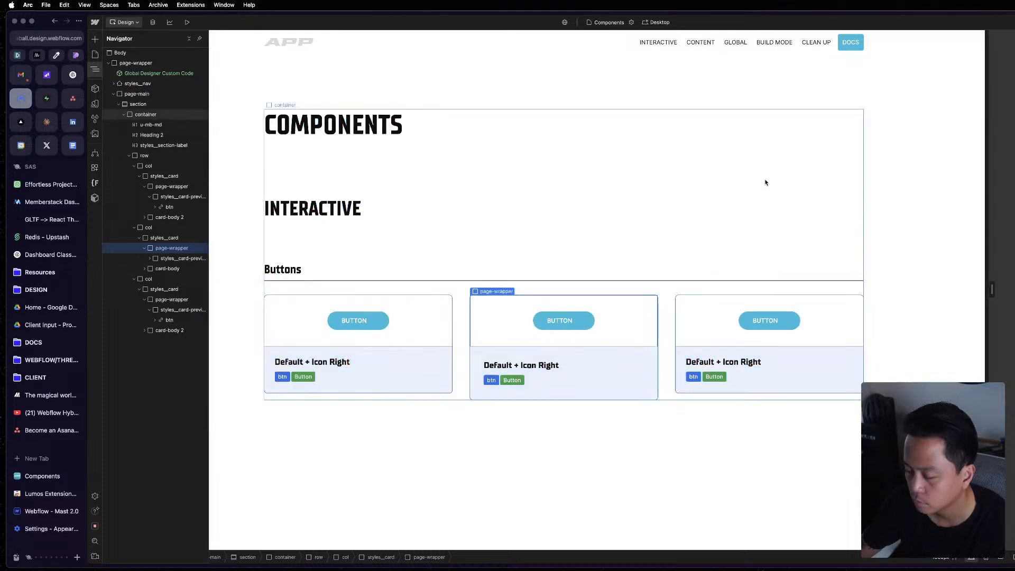
click(95, 68)
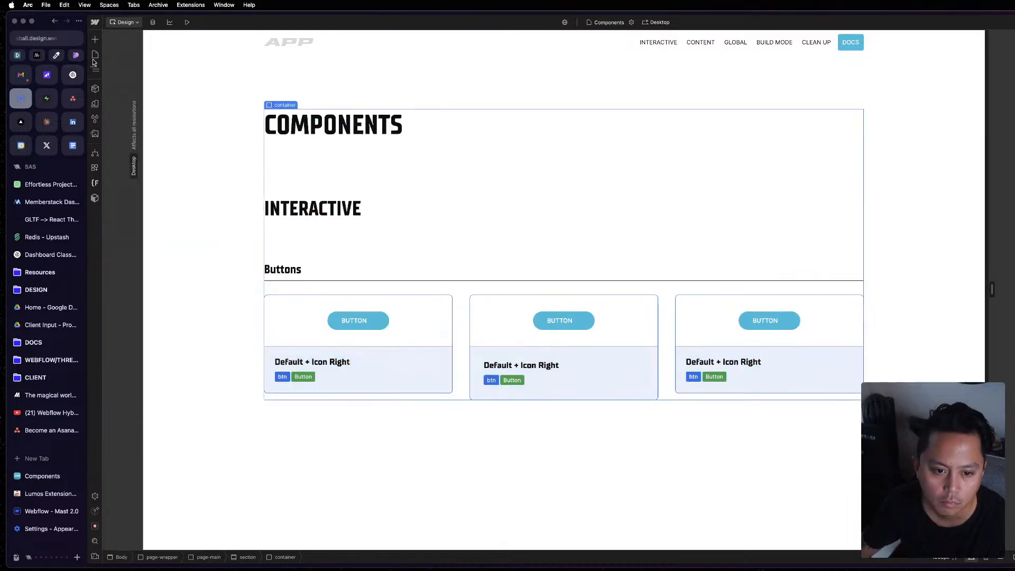
Open the Home page and review its sections down to the footer.
click(95, 56)
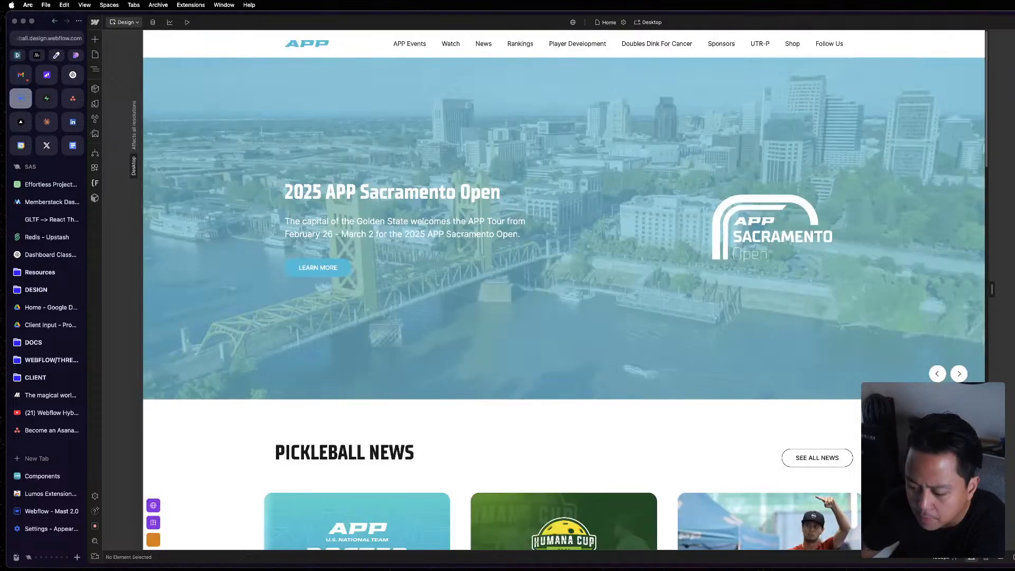
scroll(339, 548, down, 15)
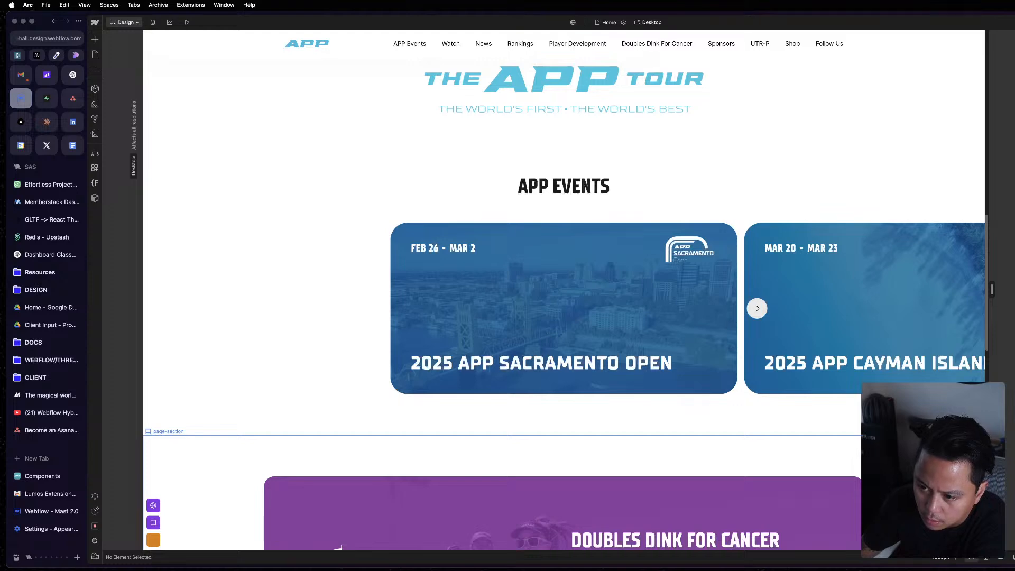
scroll(339, 548, down, 12)
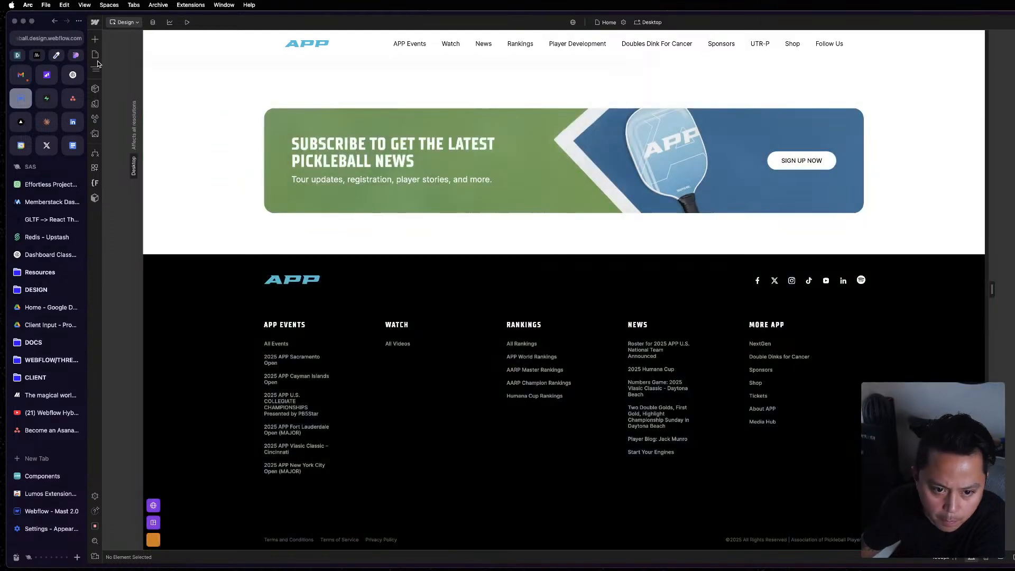
Reopen the Components page from the Style System folder.
click(96, 54)
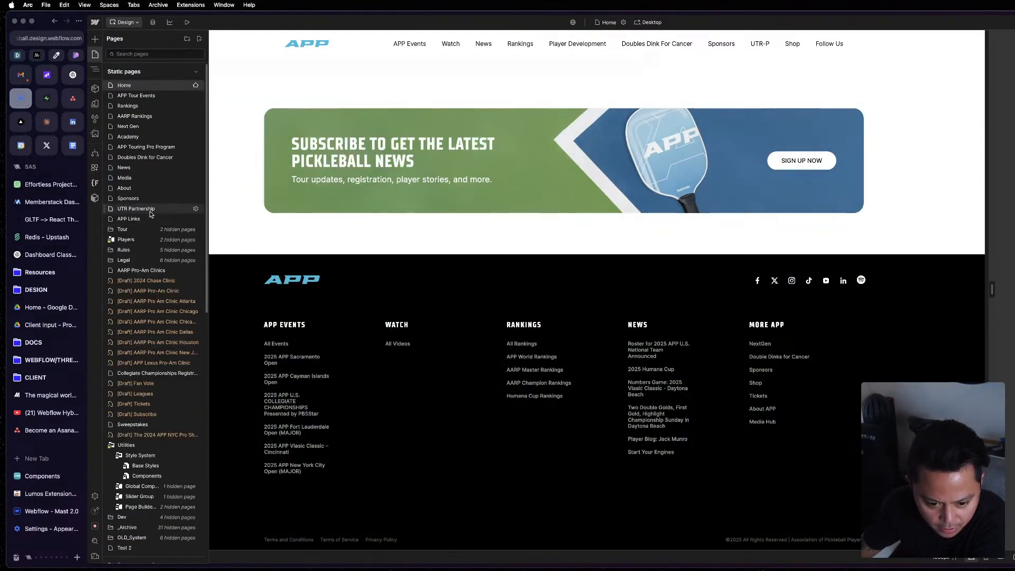
scroll(158, 412, down, 3)
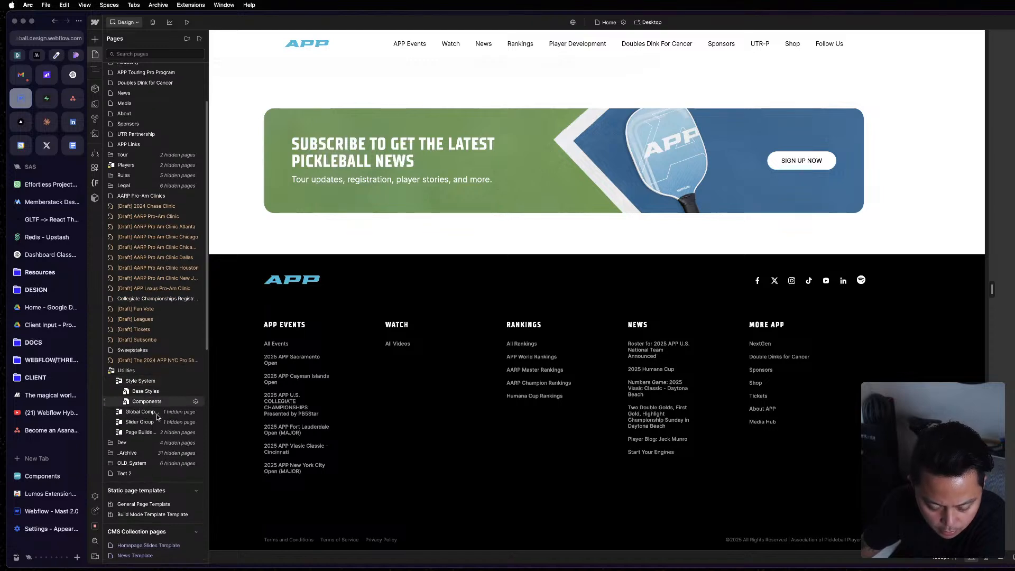
click(155, 404)
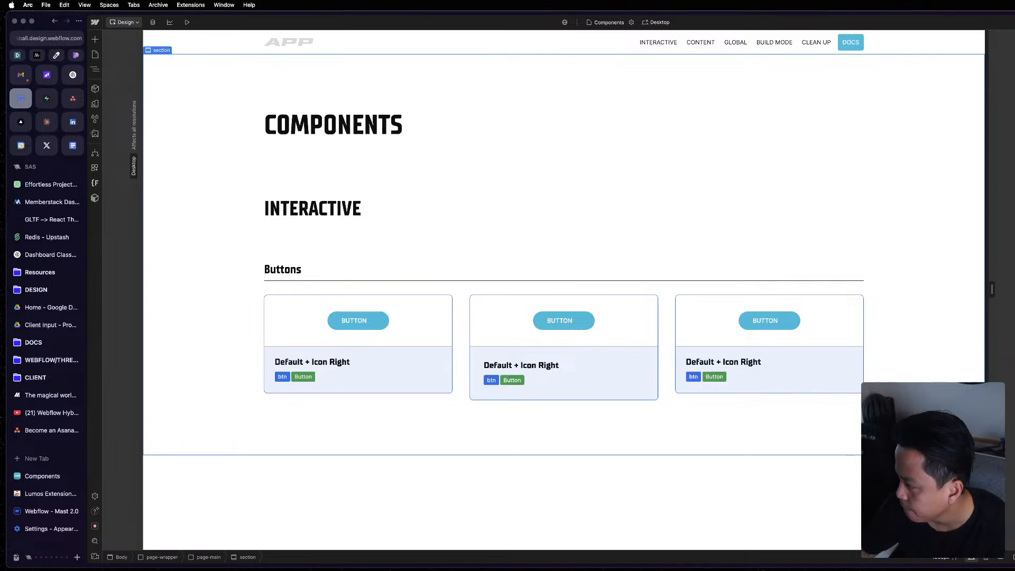
Compare the Buttons card layout in the Mast reference window with the project's cards and headings.
click(1014, 259)
click(994, 252)
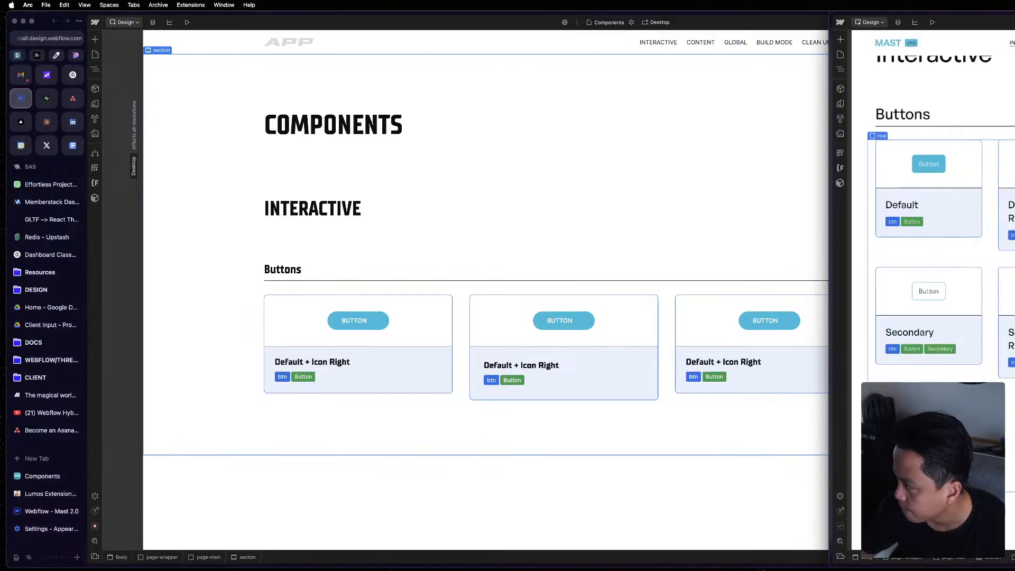
scroll(995, 250, up, 3)
click(988, 240)
scroll(988, 240, down, 3)
click(480, 392)
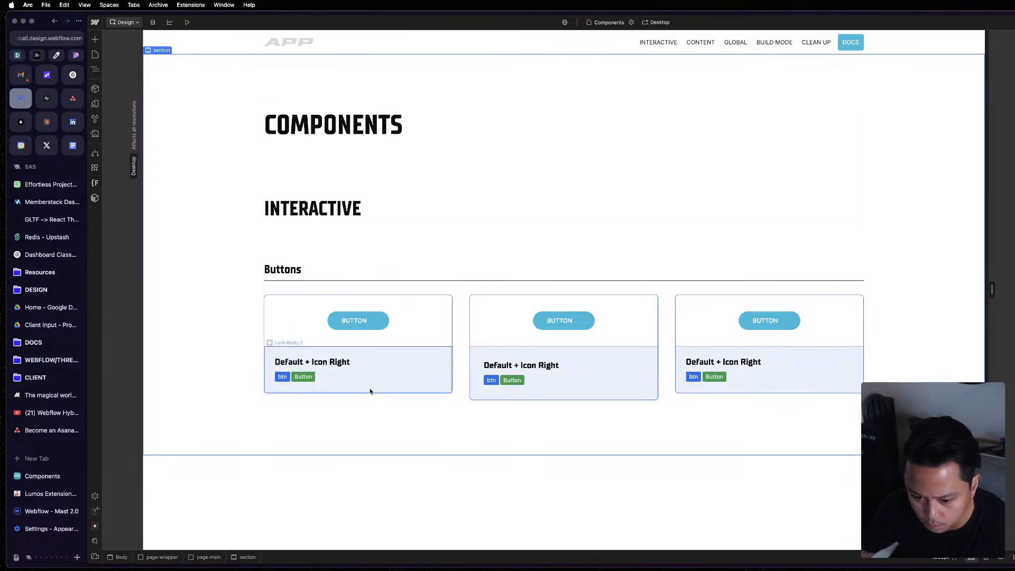
click(420, 211)
click(371, 123)
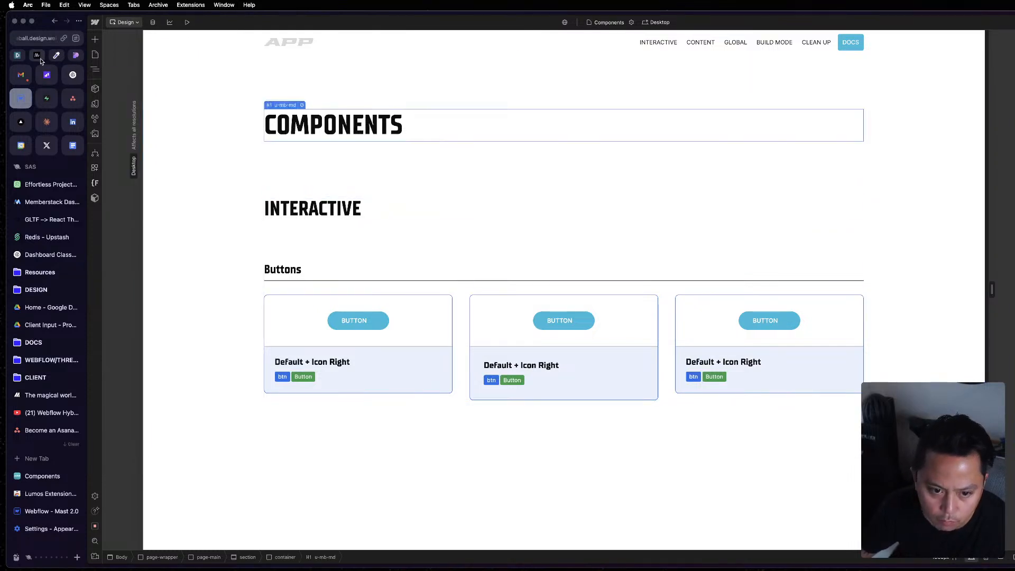
Open the Base Styles page and inspect the Default, Default + Icon Left and Secondary buttons in its Buttons section.
click(95, 55)
click(156, 466)
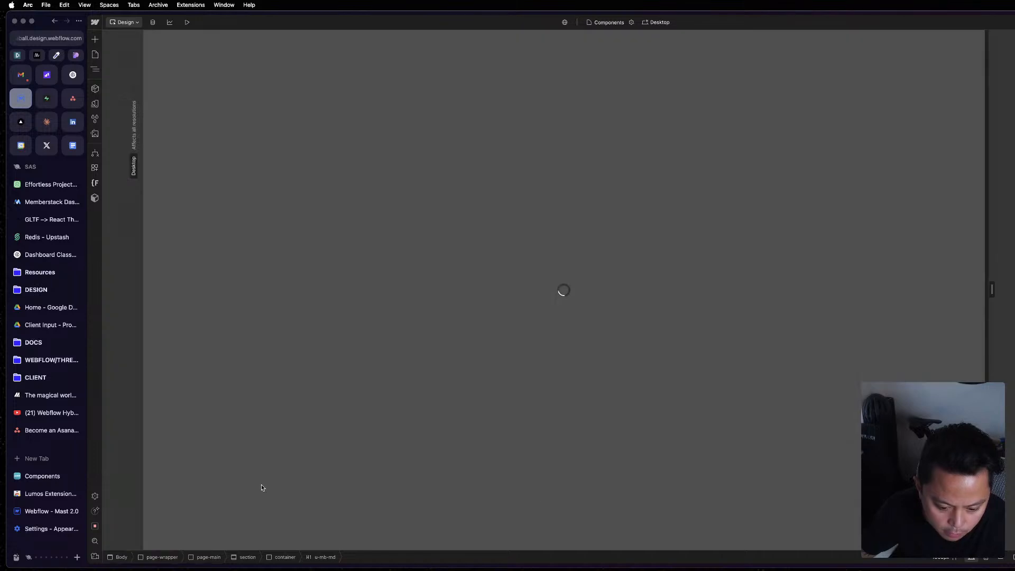
scroll(671, 494, down, 15)
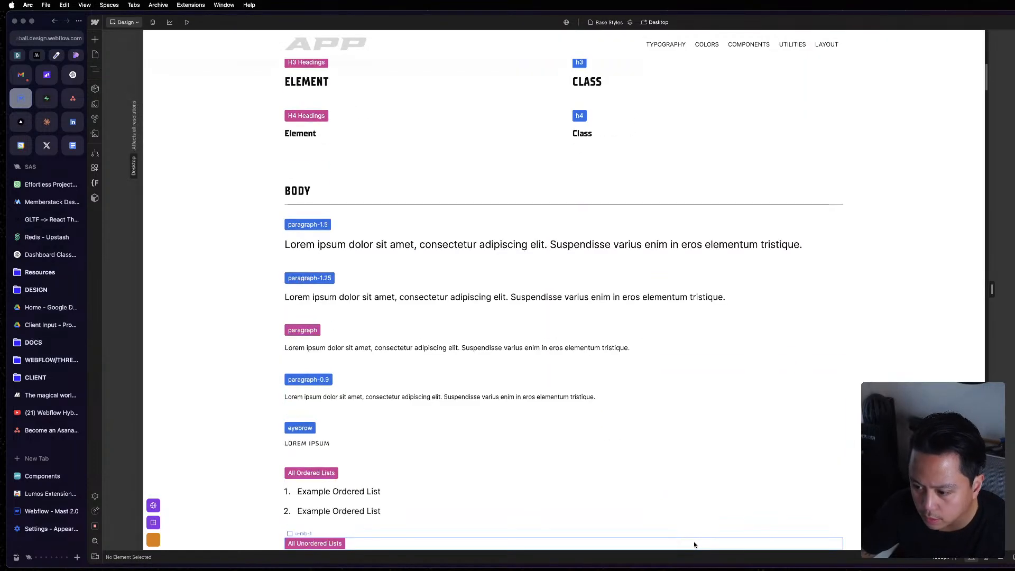
scroll(567, 491, down, 15)
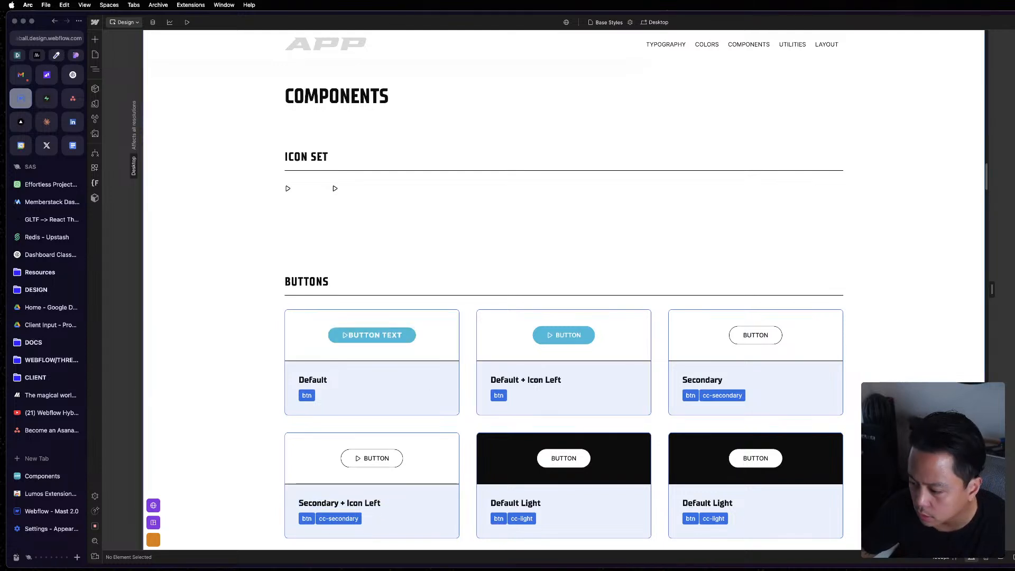
scroll(893, 369, down, 4)
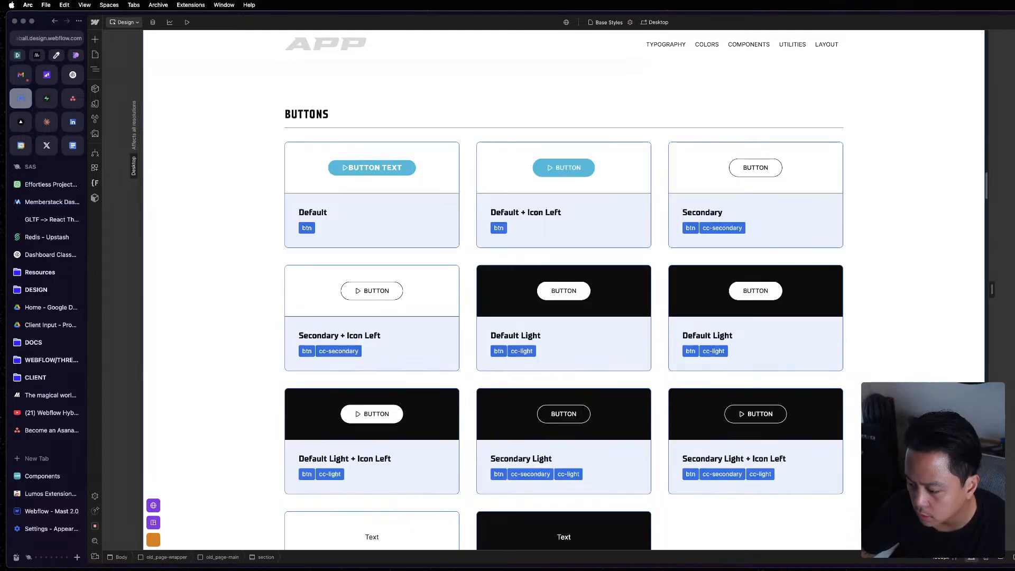
click(394, 173)
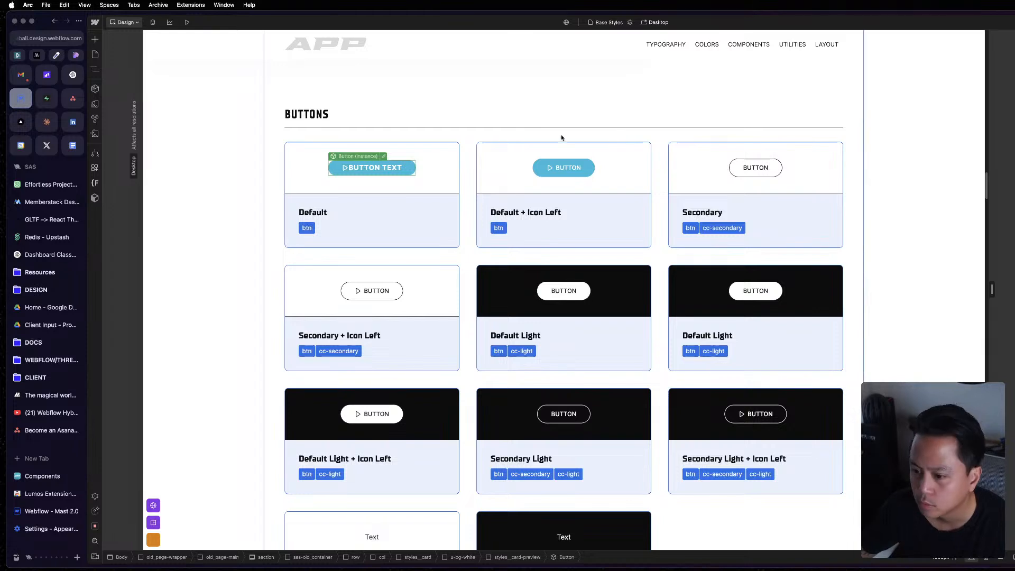
click(563, 164)
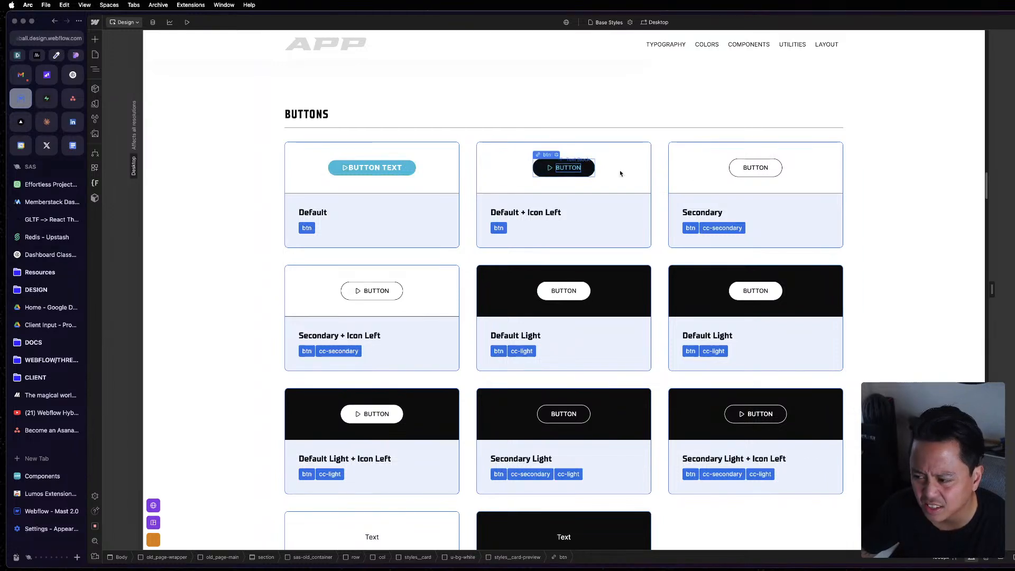
click(756, 168)
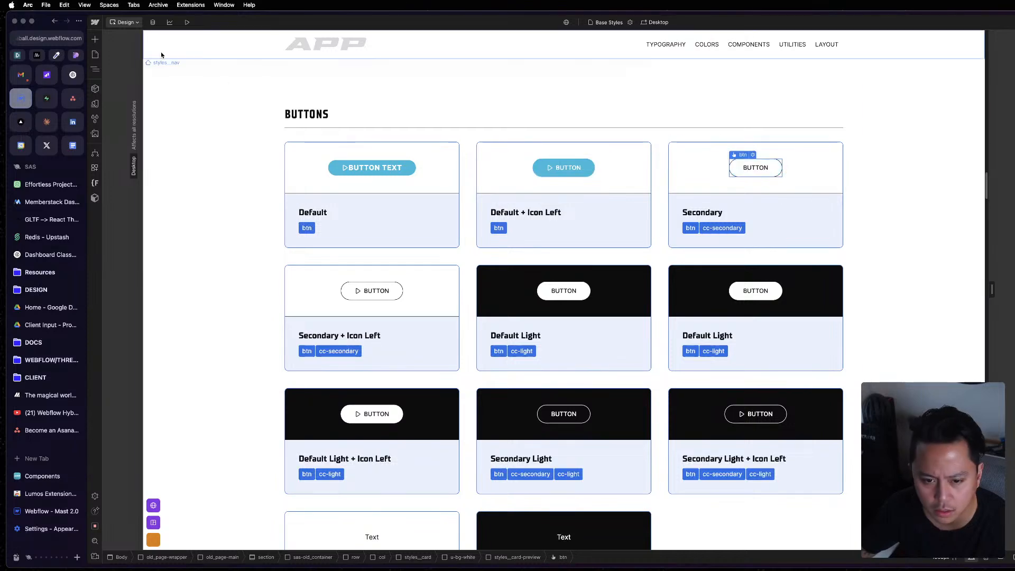
Open the Home page and enter the hero slider component that contains the Learn More button.
click(95, 54)
click(148, 88)
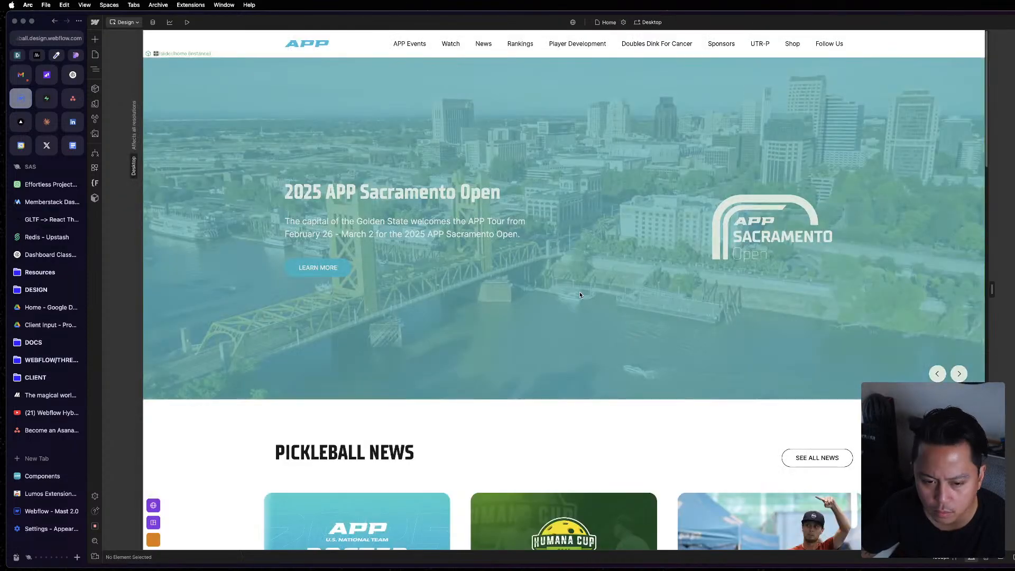
double_click(338, 270)
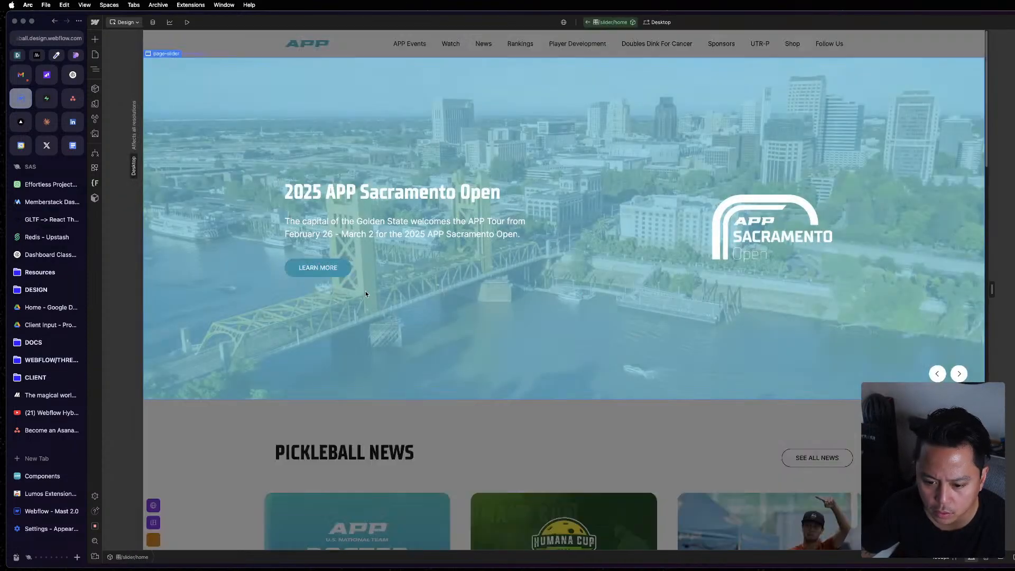
Identify the component behind the hero's Learn More button, exit the slider component and open the Base Styles page.
click(347, 270)
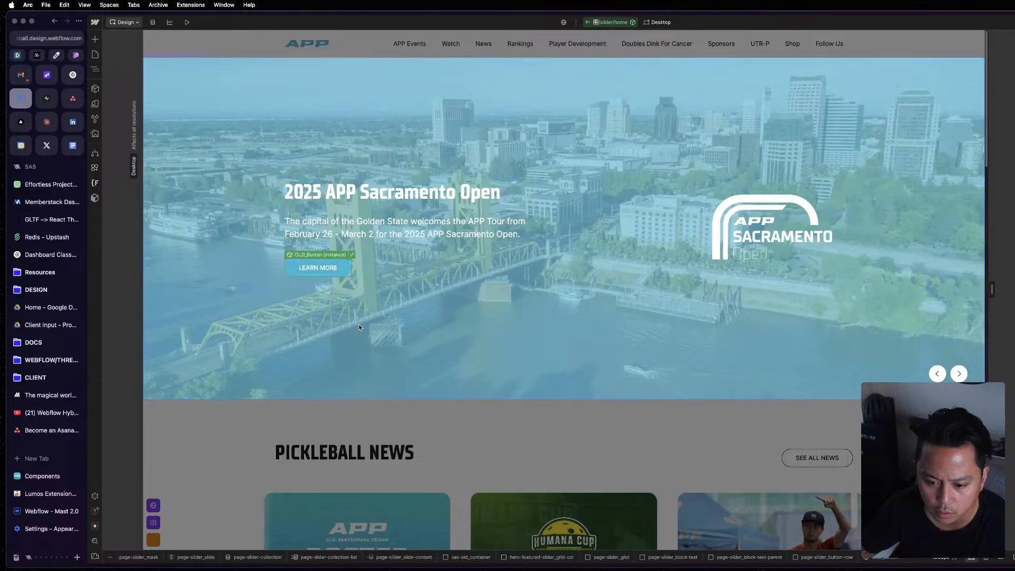
key(Escape)
key(Escape)
click(97, 55)
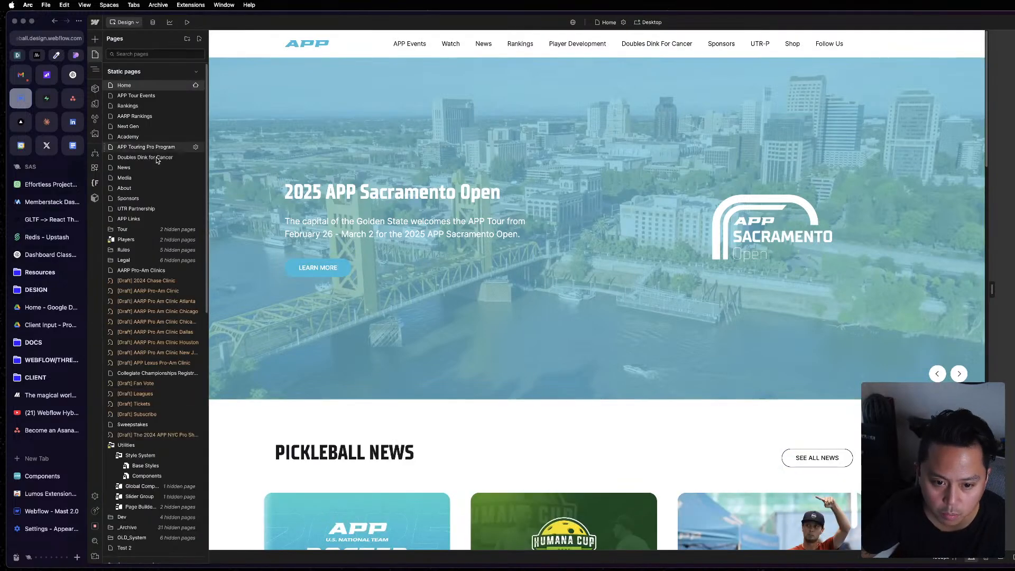
scroll(158, 339, down, 3)
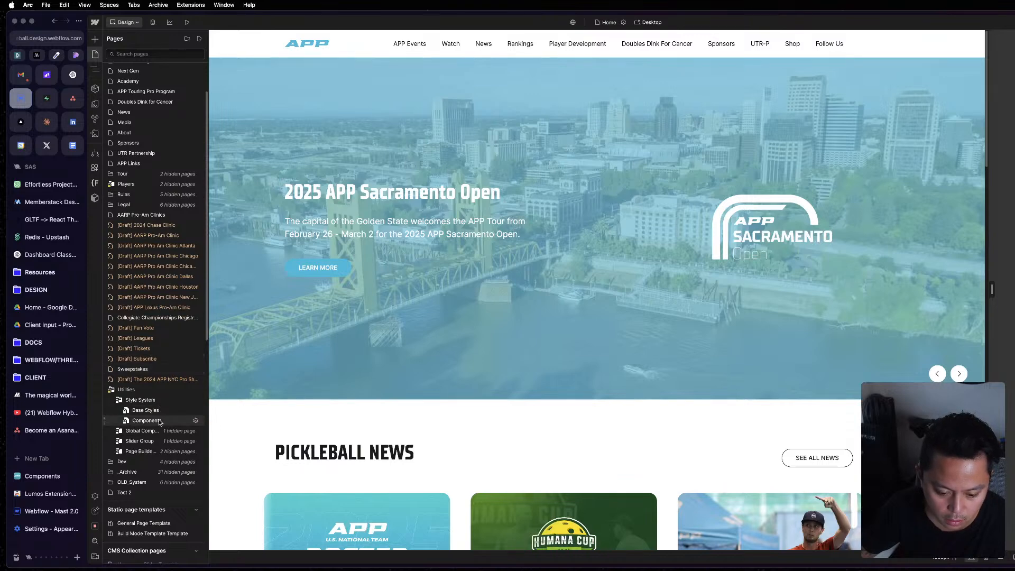
click(146, 411)
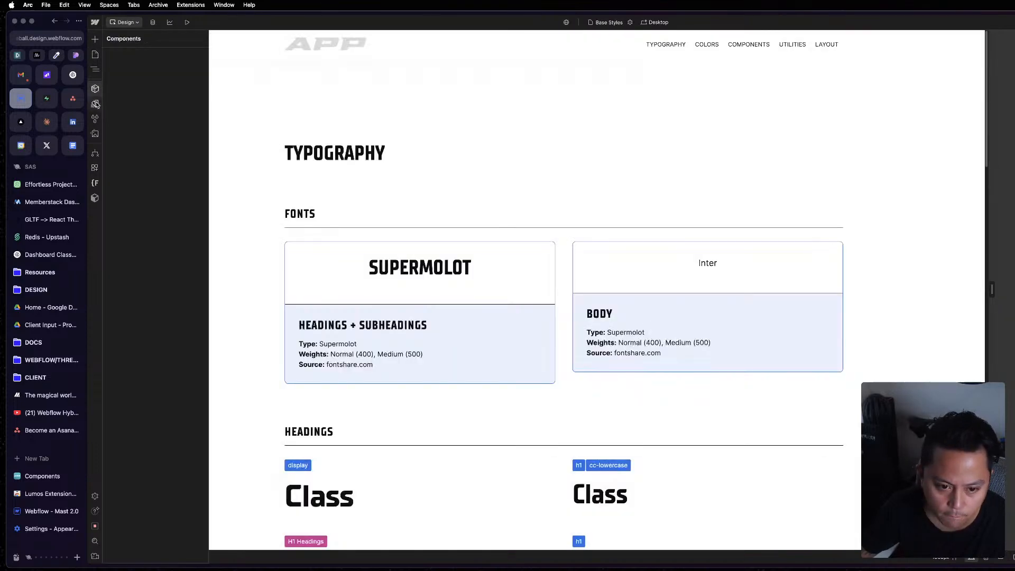
Compare the project's list of site components with the component list in the Mast reference window.
click(95, 89)
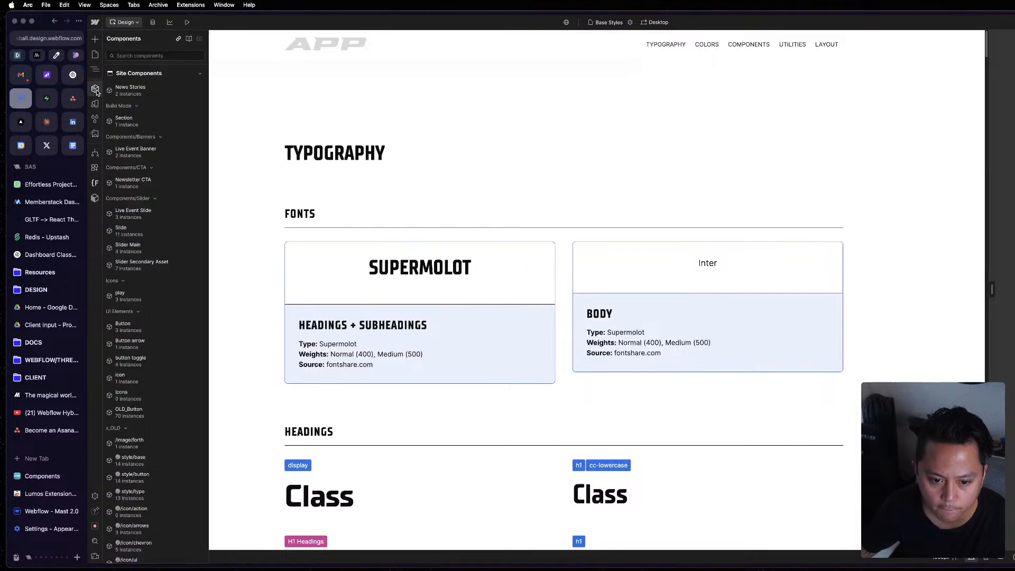
click(1010, 100)
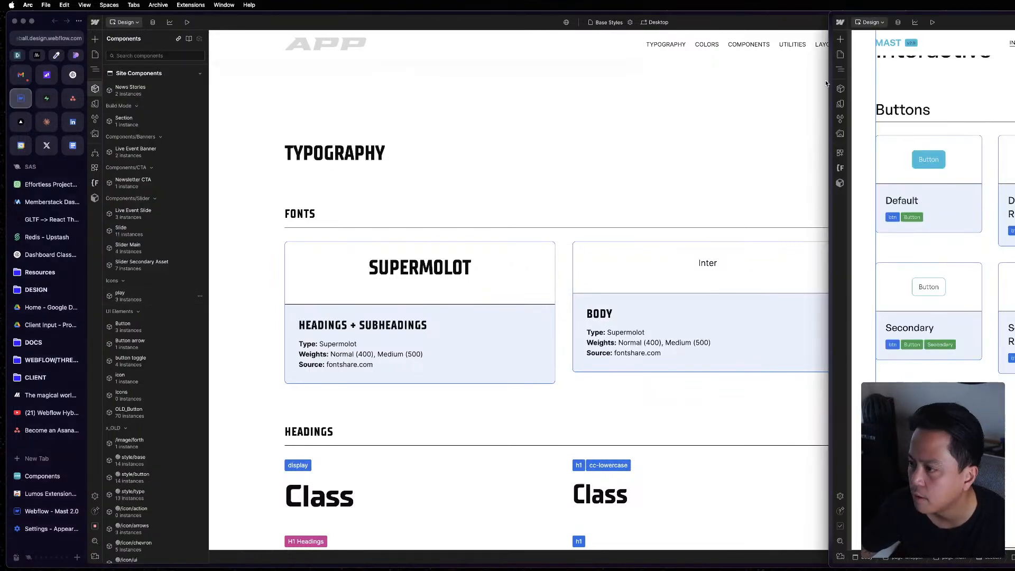
mouse_move(842, 90)
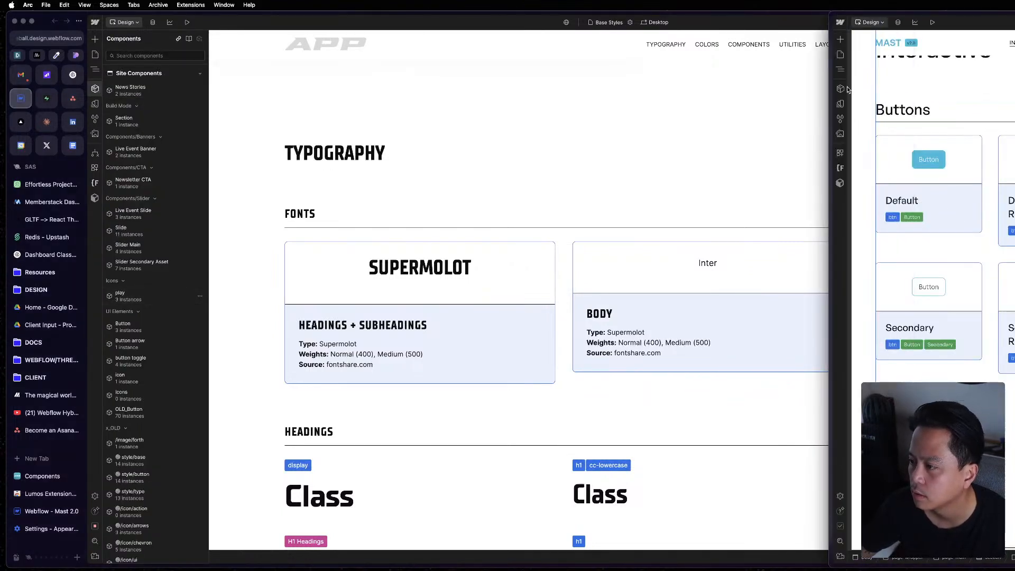
click(841, 89)
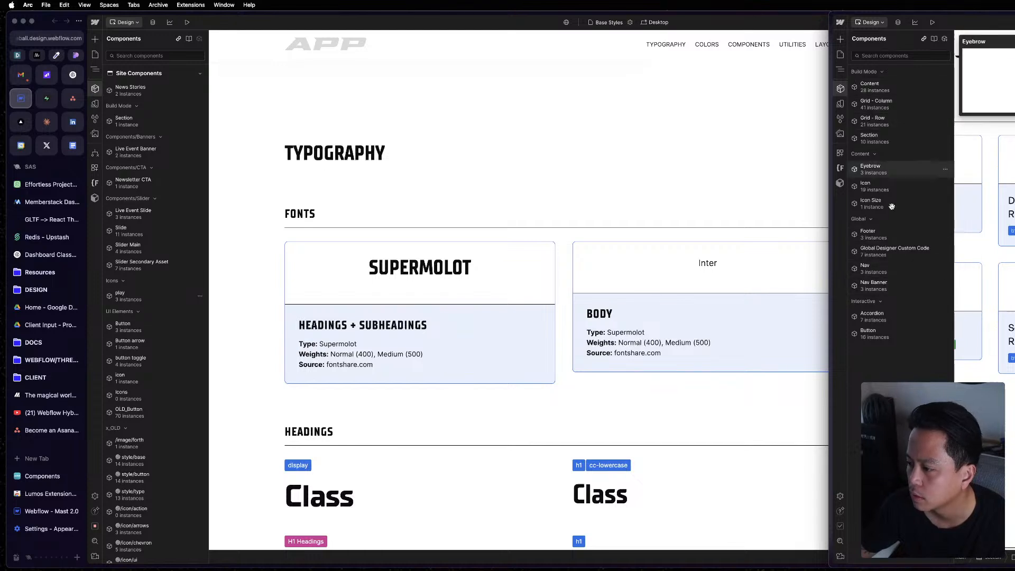
mouse_move(894, 334)
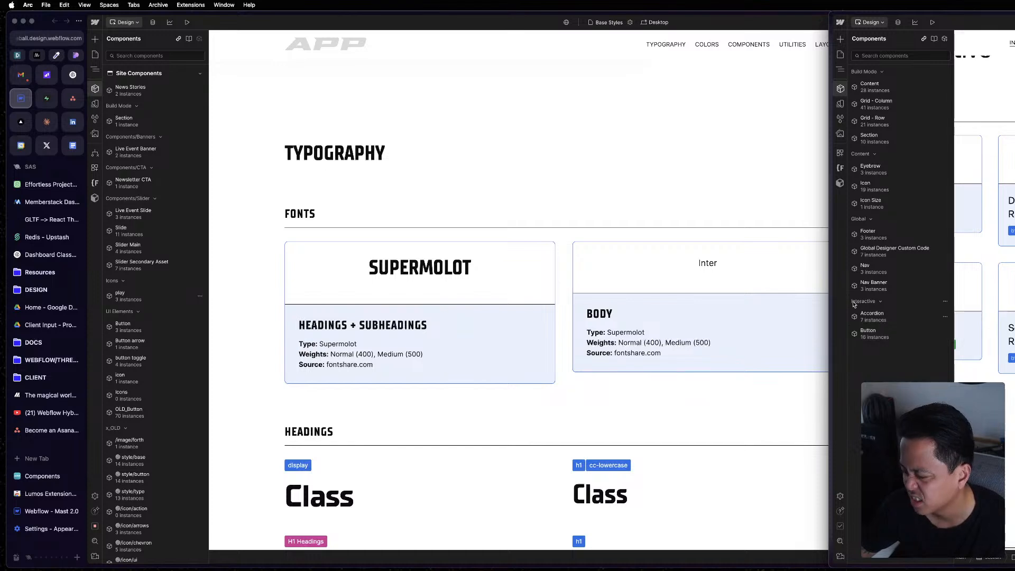
Collapse the project's component groups except UI Elements and preview its Button component.
click(267, 163)
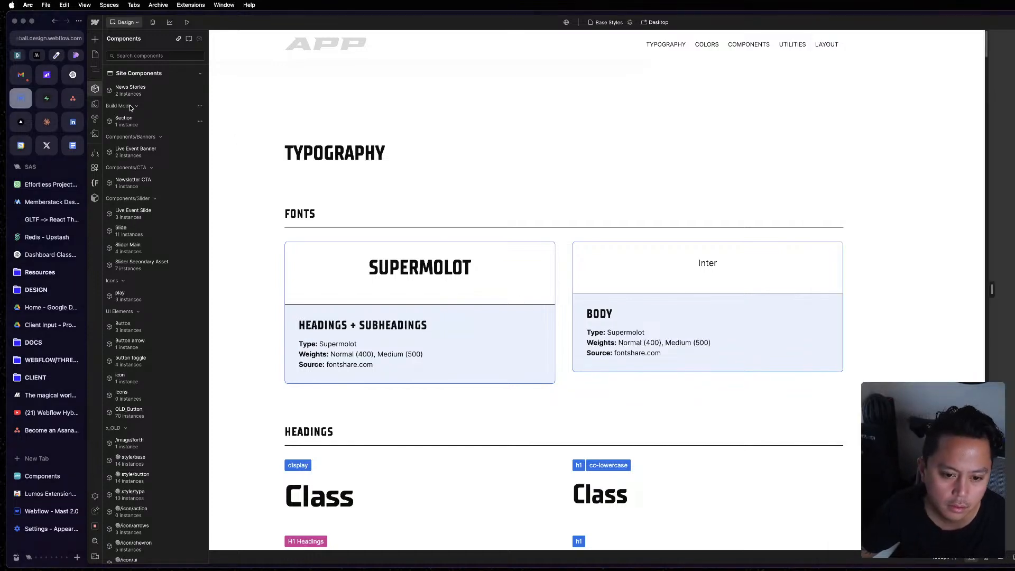
click(136, 105)
click(159, 120)
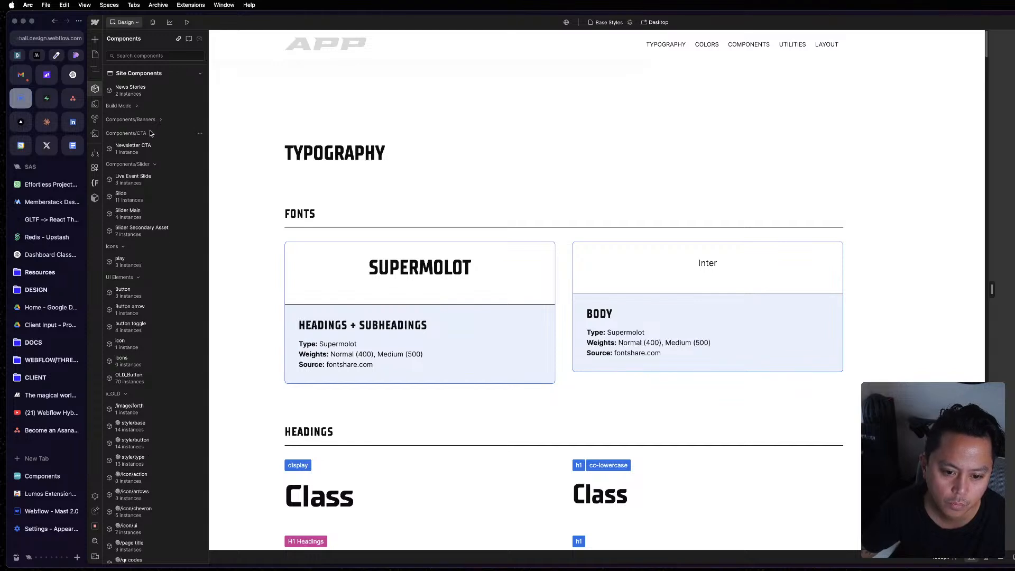
click(152, 133)
click(156, 146)
click(123, 161)
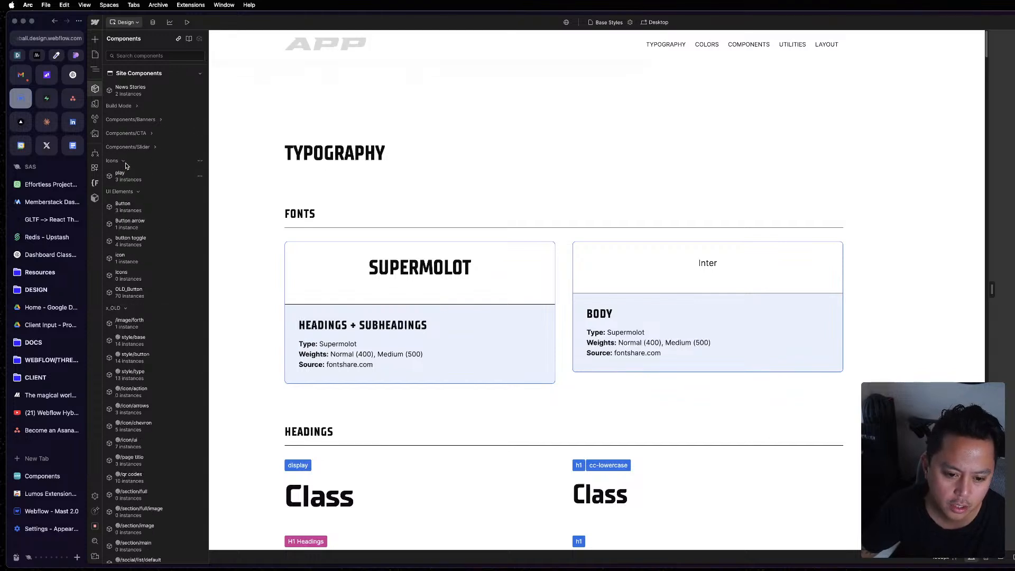
click(138, 175)
click(127, 189)
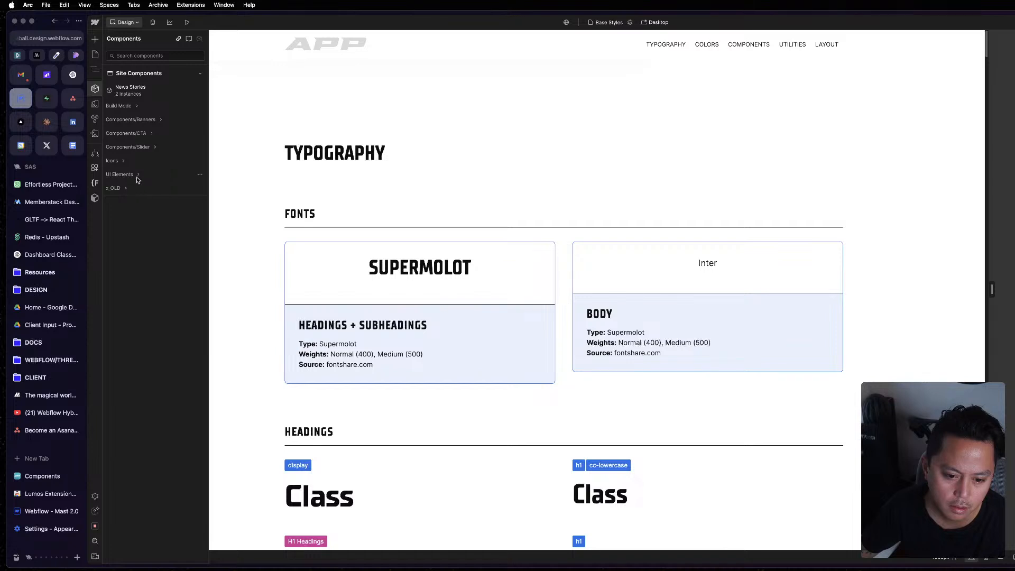
click(138, 174)
mouse_move(132, 188)
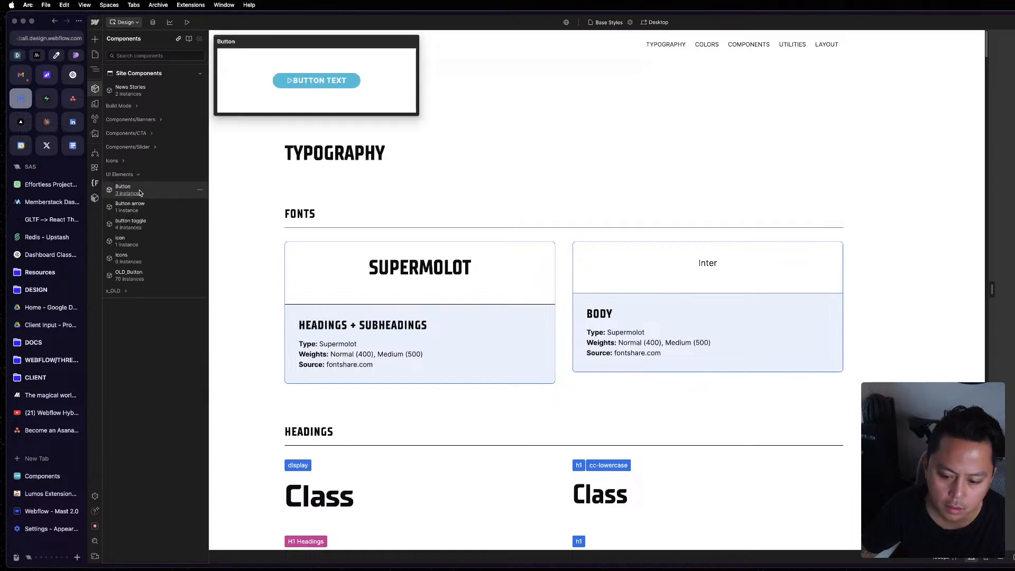
Search the project for "compo" and open the Components page.
click(427, 266)
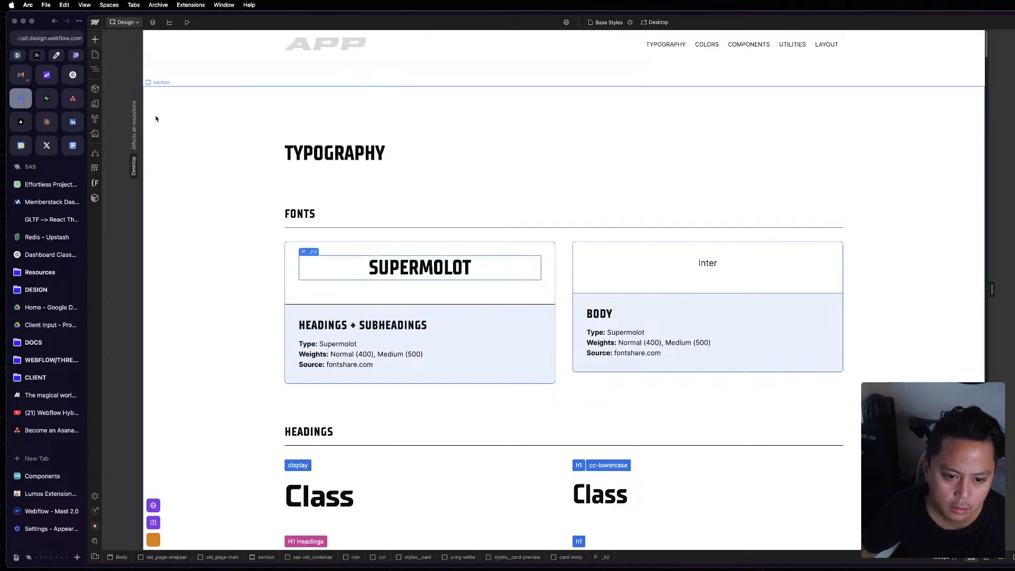
click(95, 88)
click(584, 195)
key(super+p)
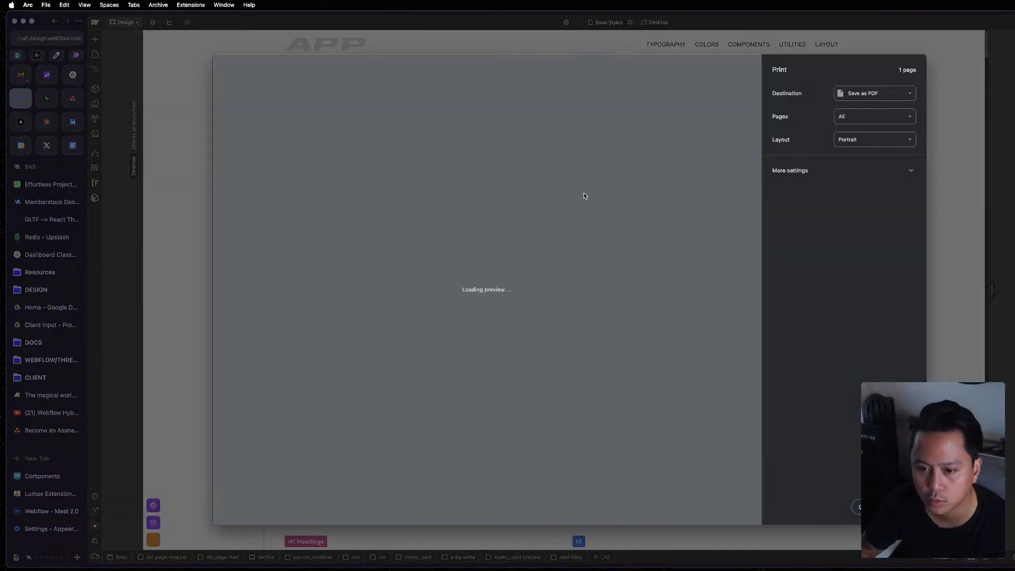
key(Escape)
key(super+k)
text(cp)
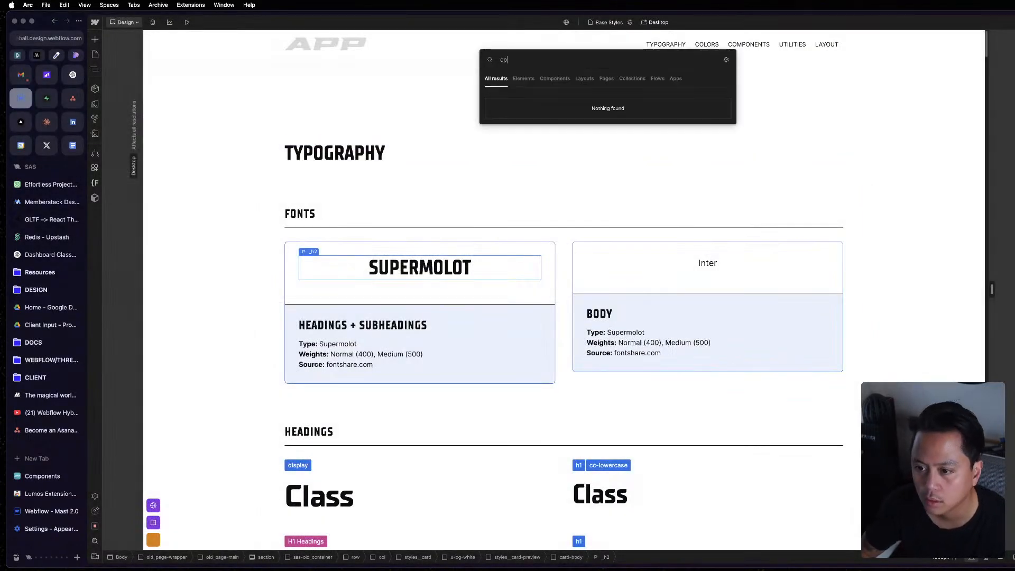
key(BackSpace)
text(ompo)
key(Return)
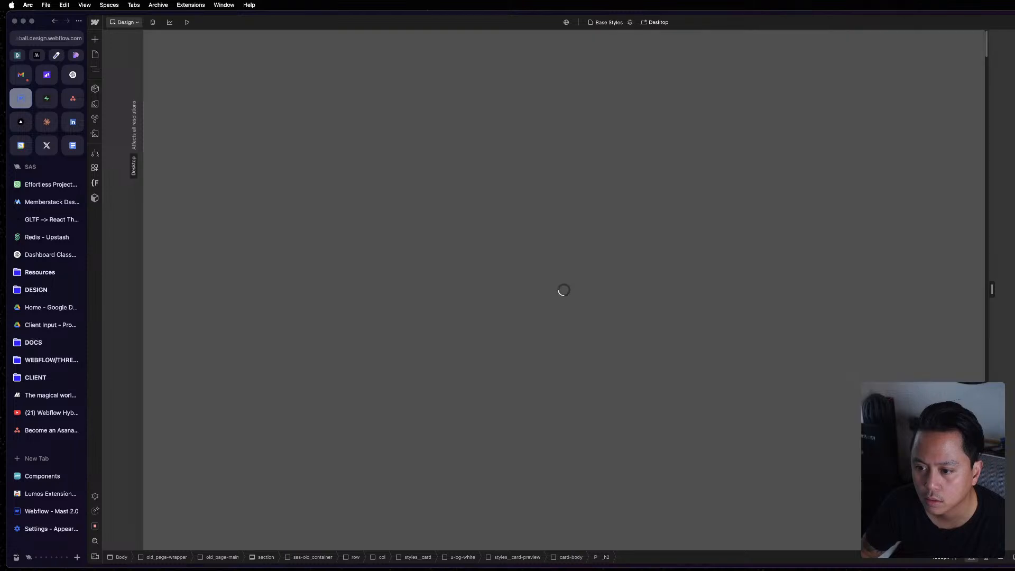
Insert the Button component into the first Buttons card's styles__card-preview block, after the existing btn link.
click(353, 321)
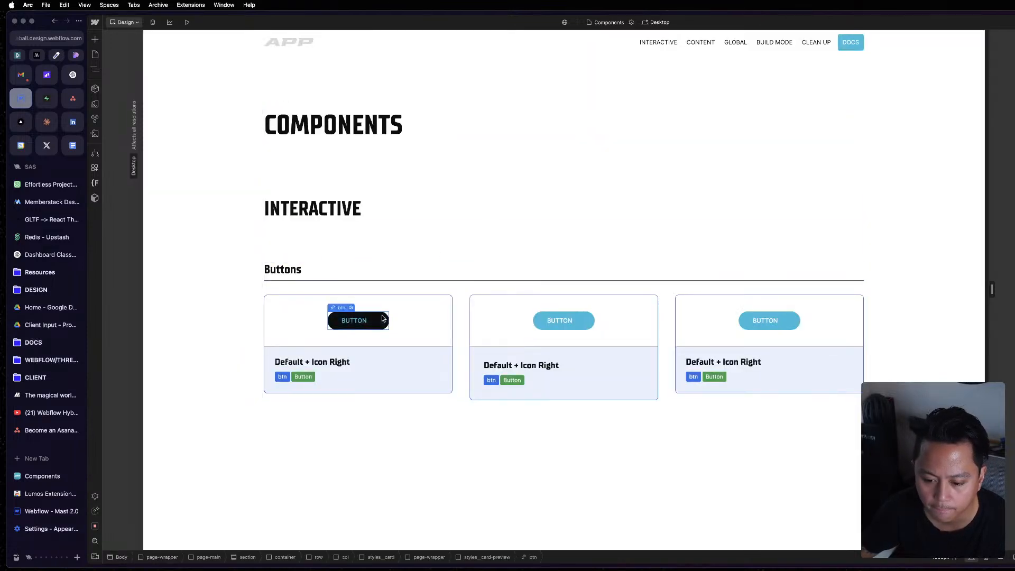
click(95, 70)
click(175, 196)
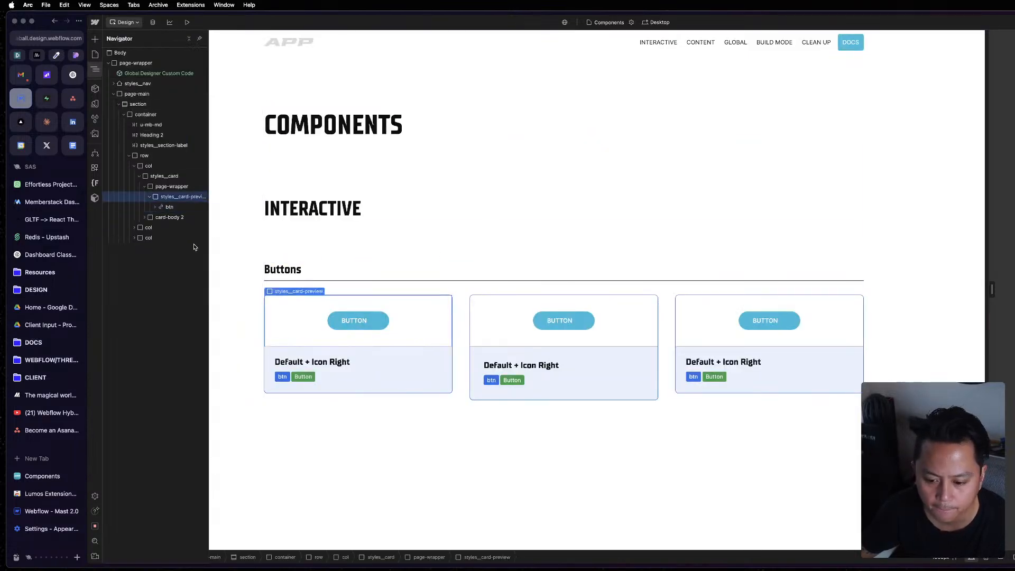
key(super+e)
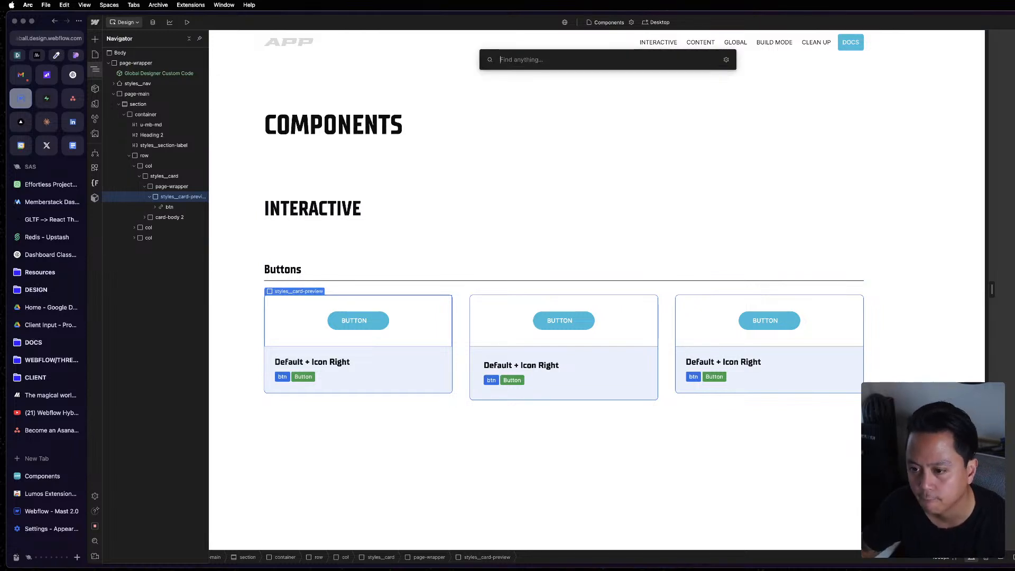
text(button)
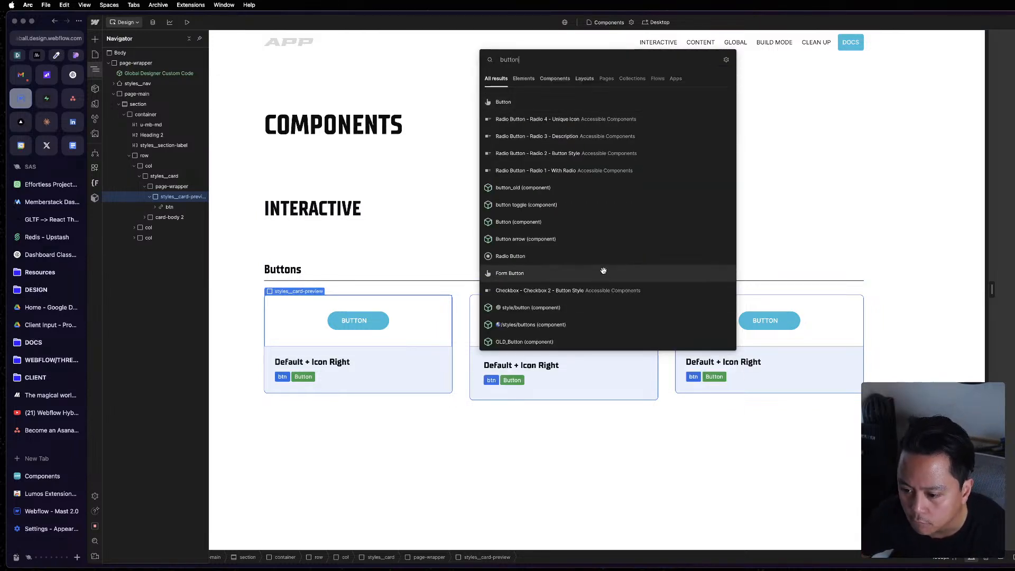
click(580, 221)
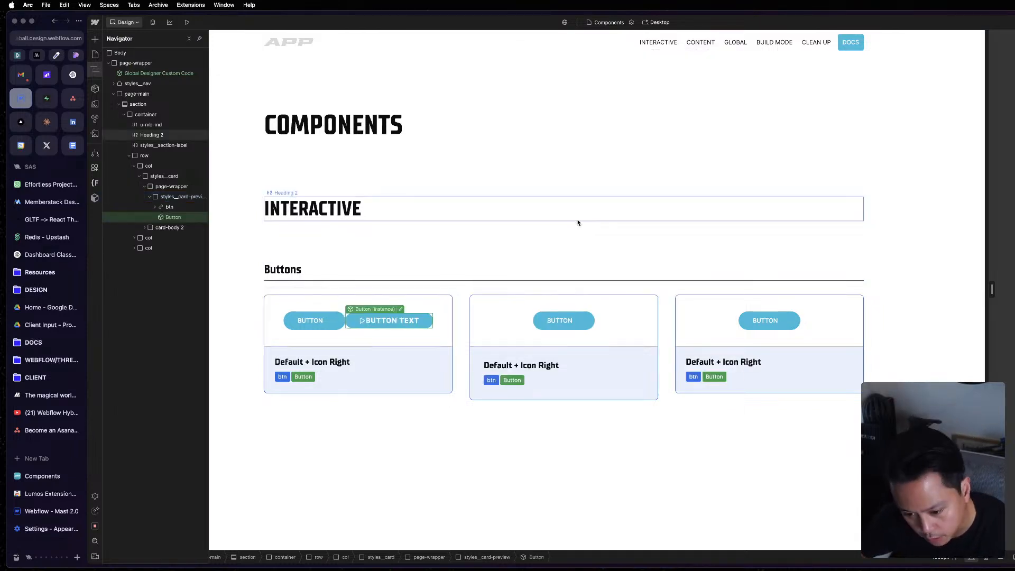
Compare the btn links in the first two cards with the Mast reference's Default button by entering its component.
click(455, 393)
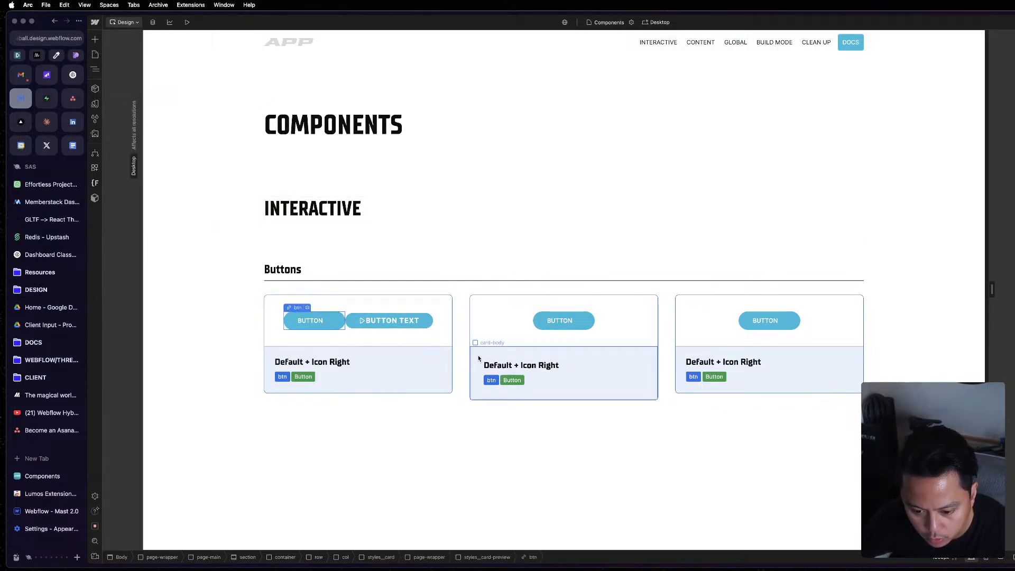
click(578, 324)
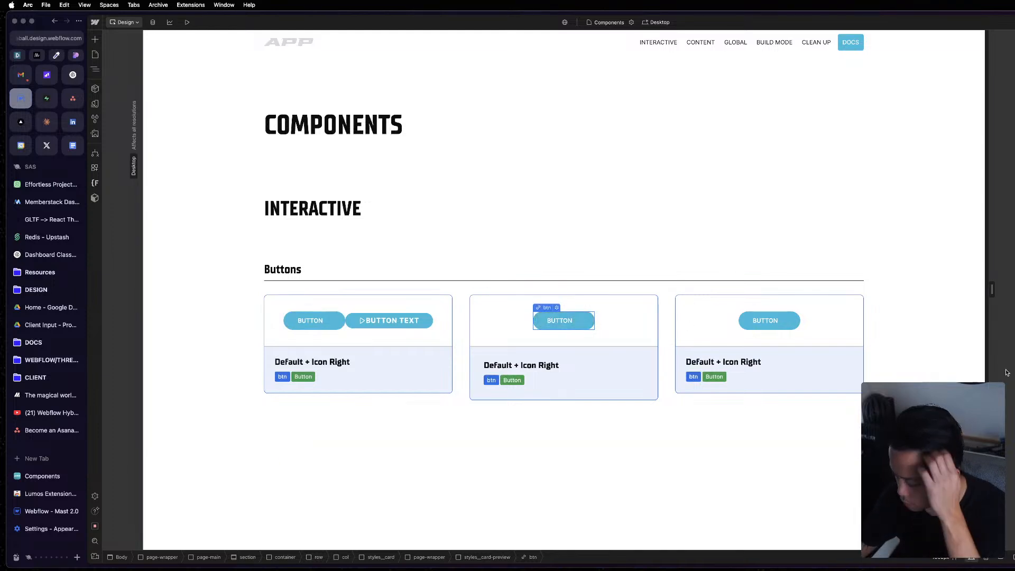
key(super+grave)
key(Escape)
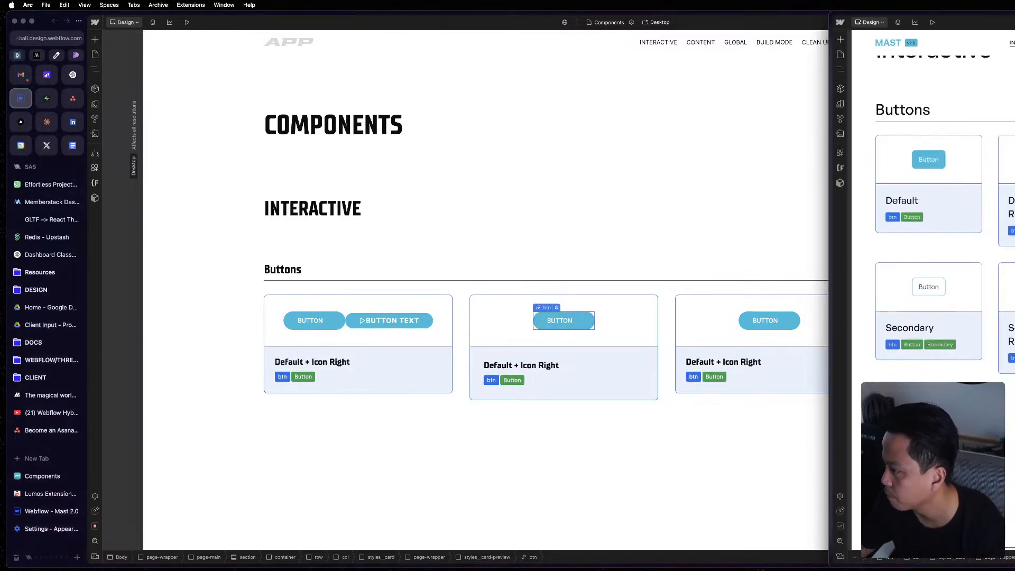
click(938, 158)
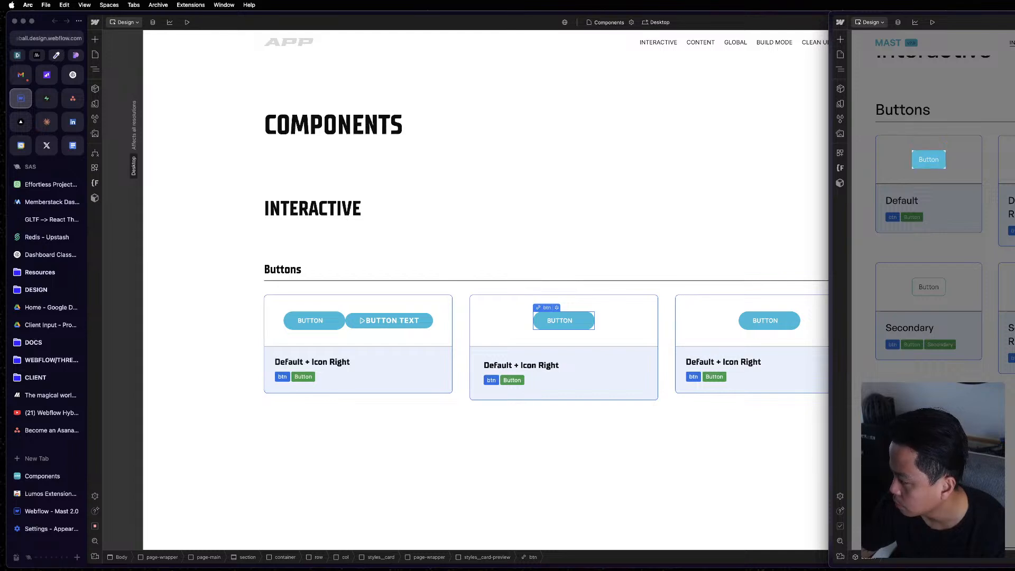
Enter the Button component from the first card and bind component-button's top padding to the Vertical Padding variable.
click(378, 290)
click(375, 316)
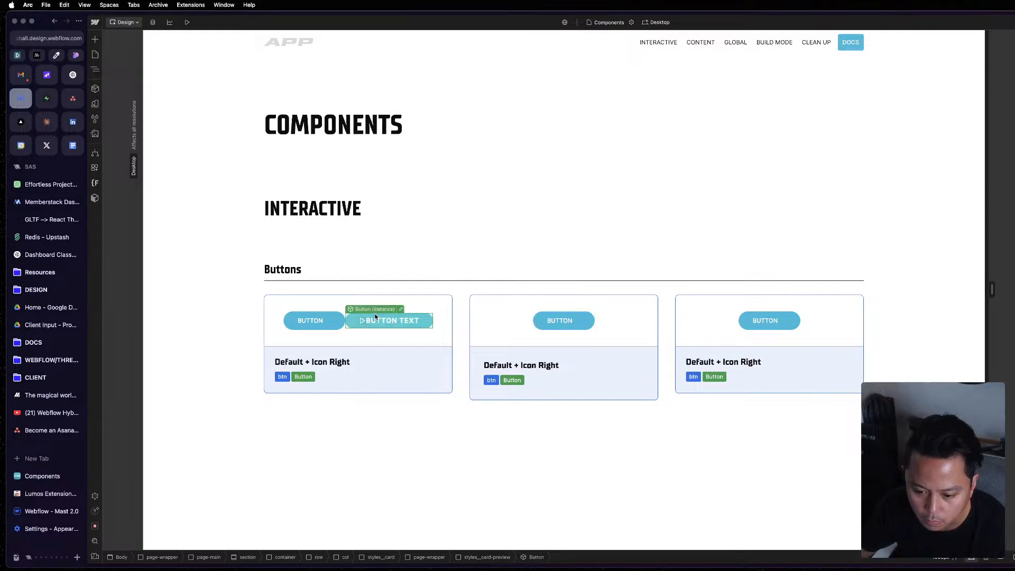
click(402, 310)
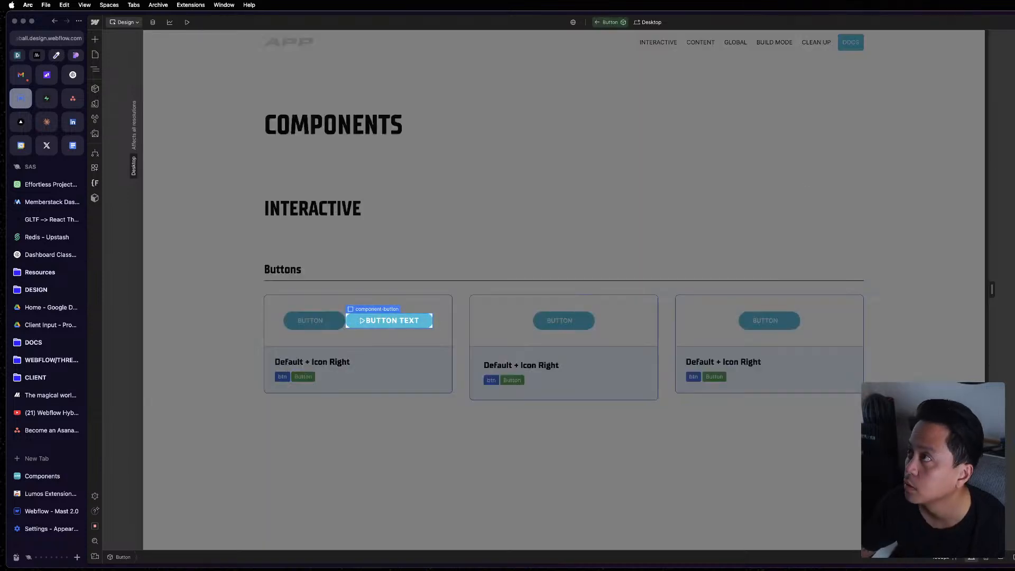
mouse_move(1014, 190)
mouse_down()
mouse_move(988, 190)
mouse_move(1011, 188)
mouse_up()
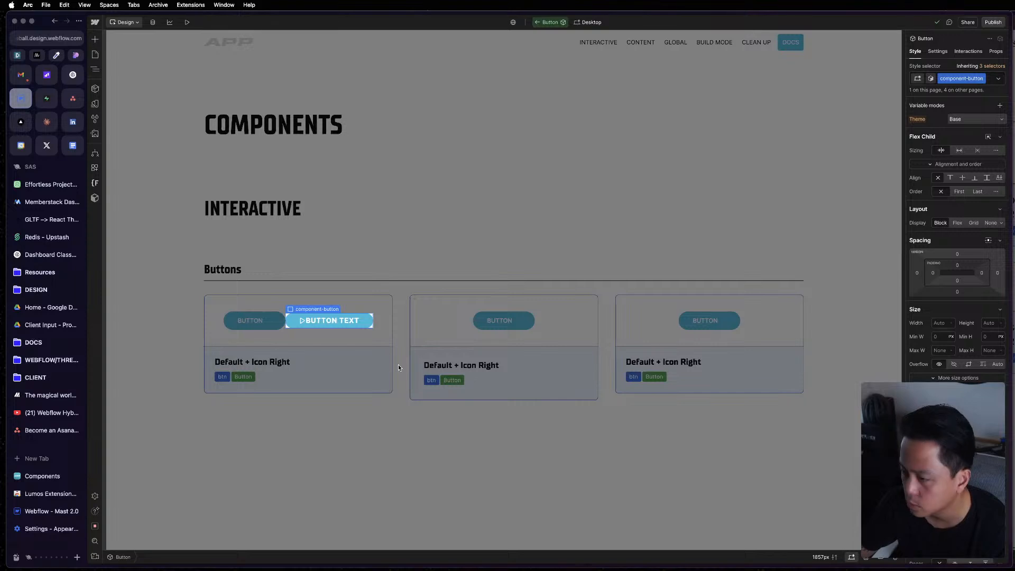
click(958, 267)
click(958, 267)
click(957, 266)
click(981, 278)
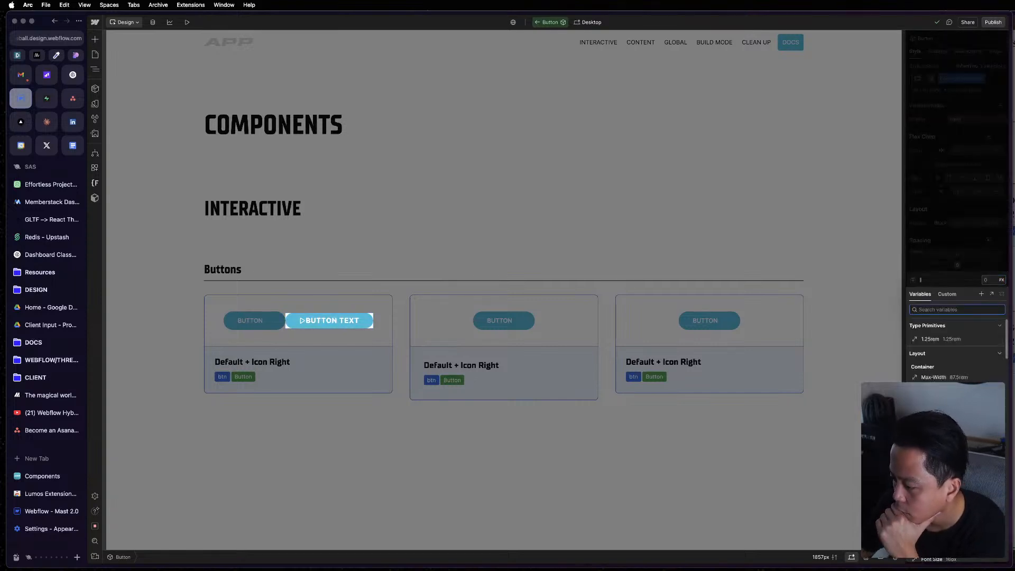
scroll(957, 450, down, 3)
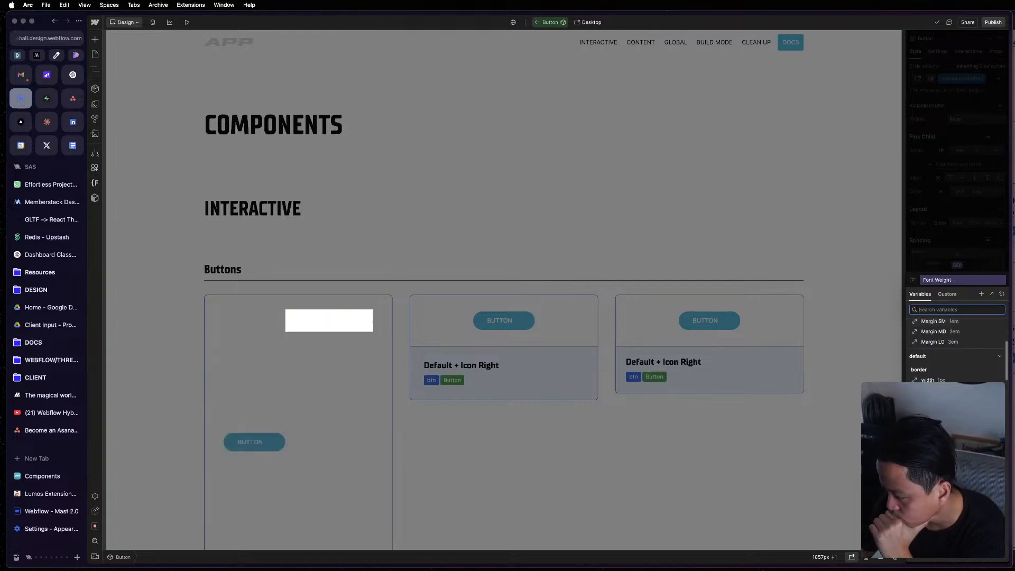
click(944, 418)
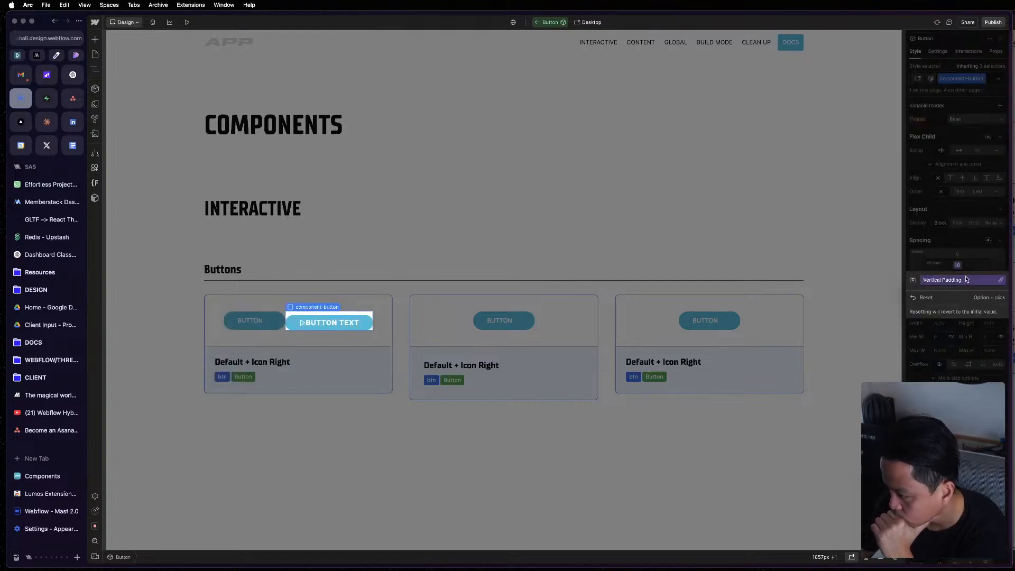
Try to bind component-button's bottom padding to a variable, and undo the padding changes on that block.
click(961, 263)
click(958, 280)
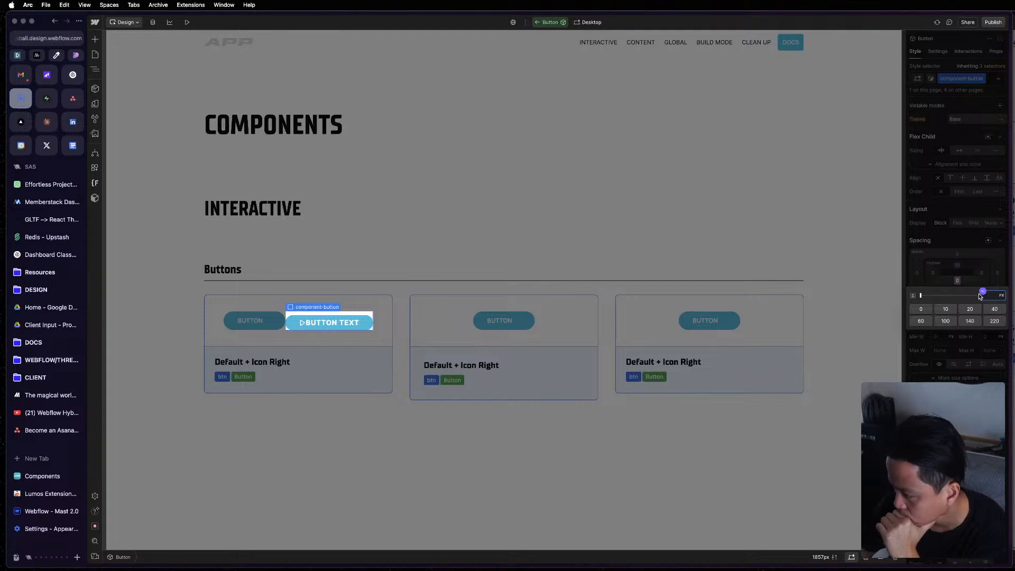
click(983, 291)
click(954, 244)
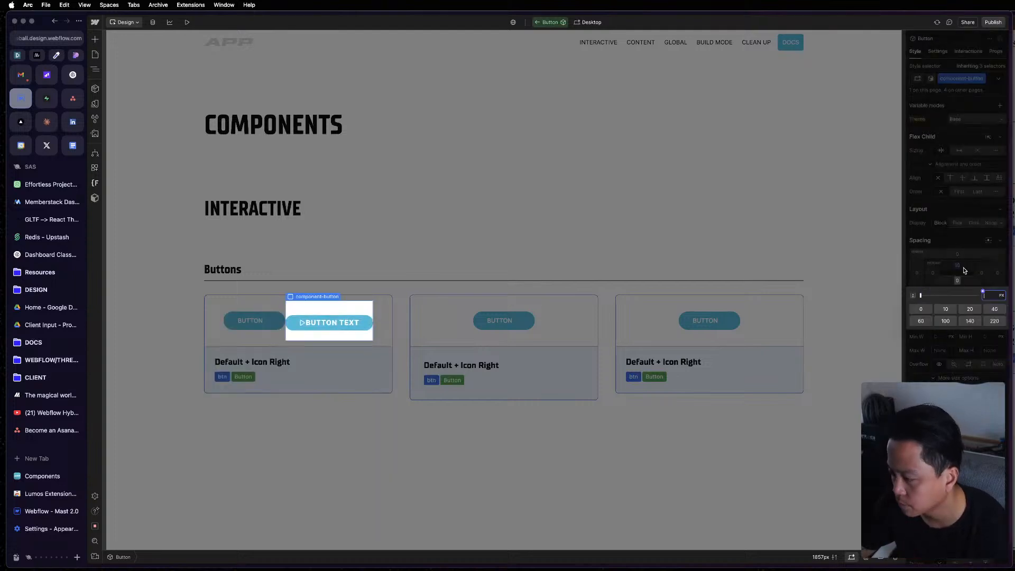
click(963, 267)
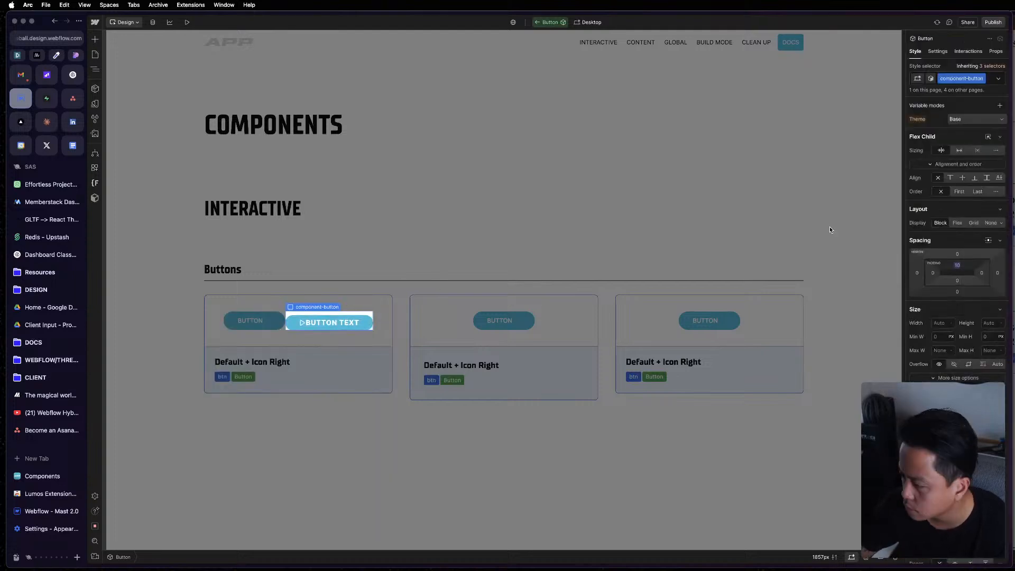
key(z)
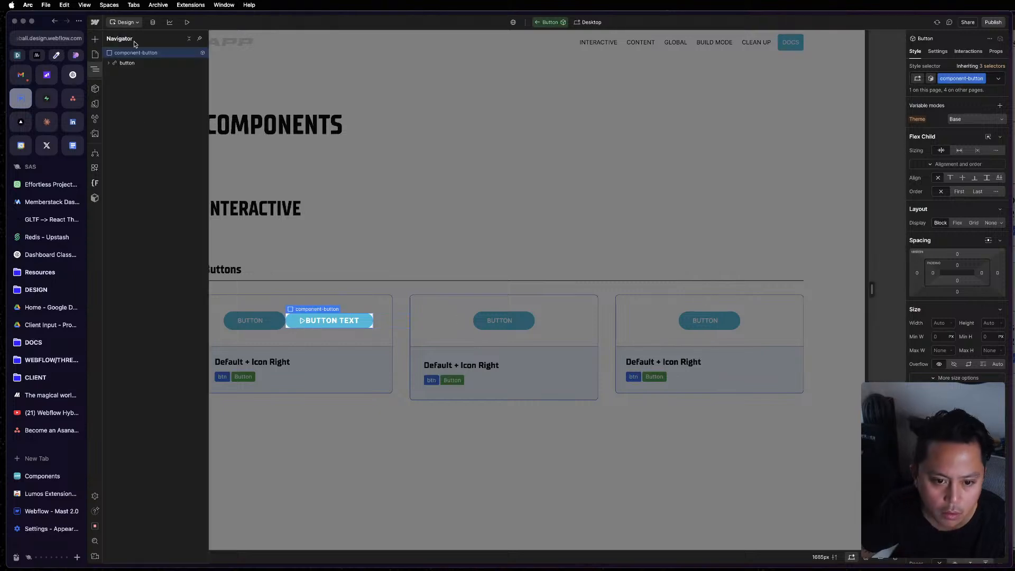
Select the button link inside the Button component and compare its element structure with the Mast reference's btn in the Navigator.
click(132, 63)
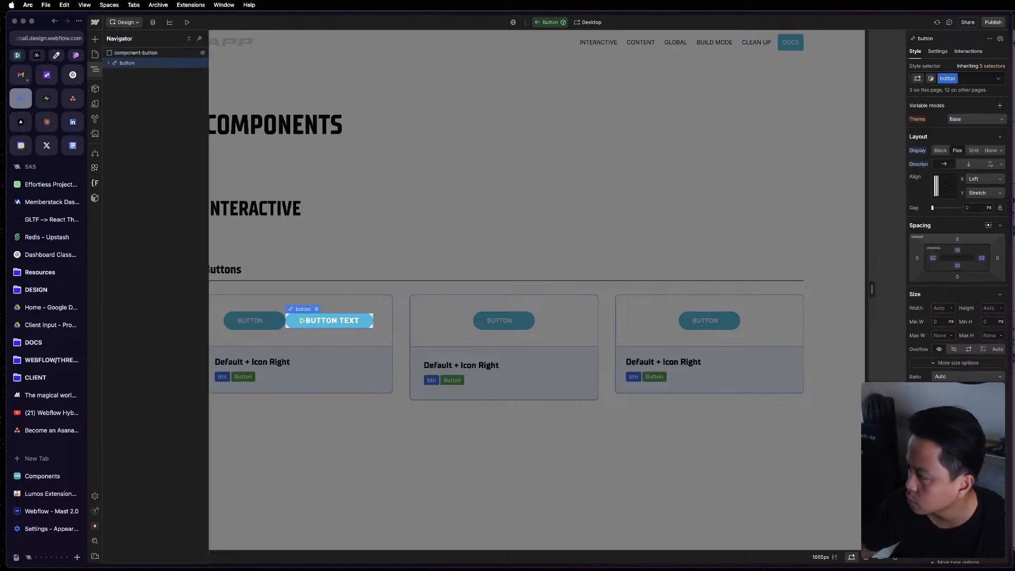
click(1014, 182)
click(841, 73)
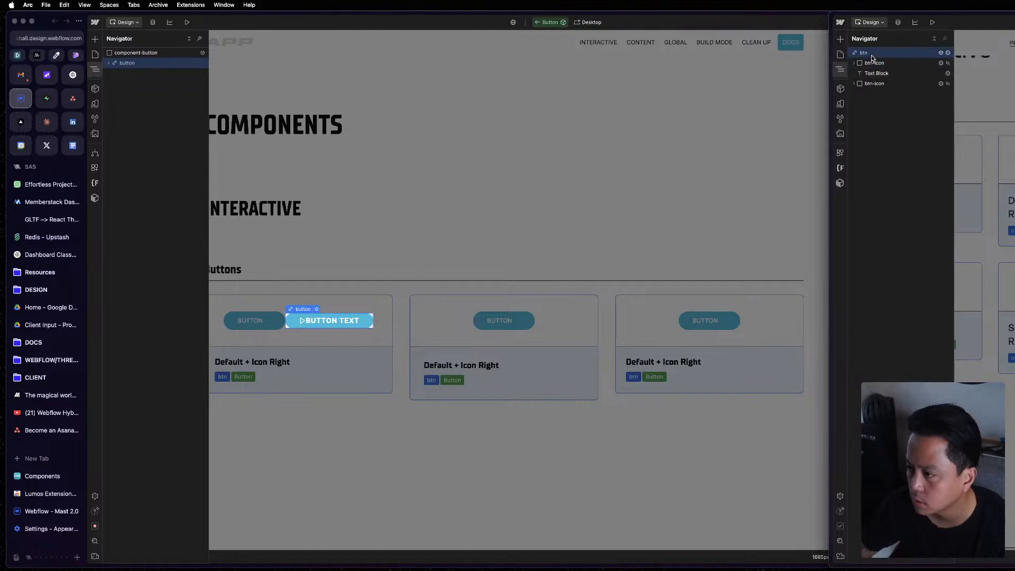
click(316, 311)
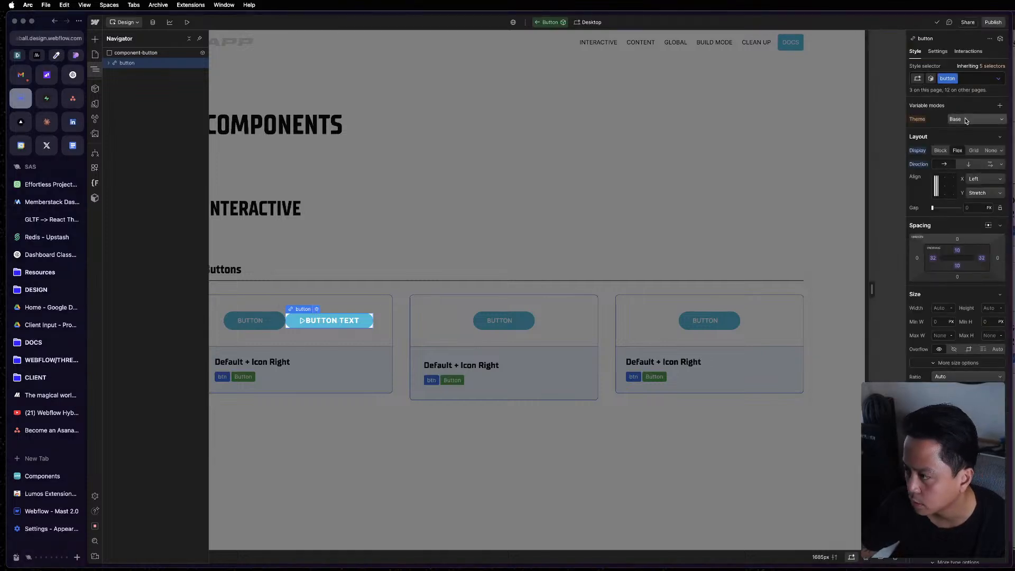
Examine the Vertical Padding variable bound to the button link's top padding and the available variables, and leave the Button component.
click(957, 251)
click(957, 250)
click(956, 250)
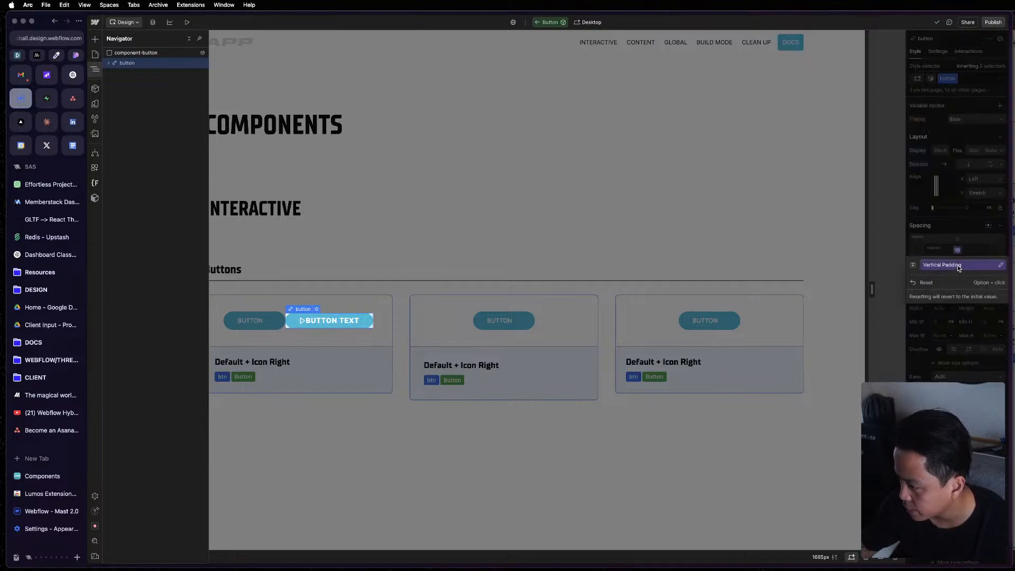
click(959, 266)
click(959, 268)
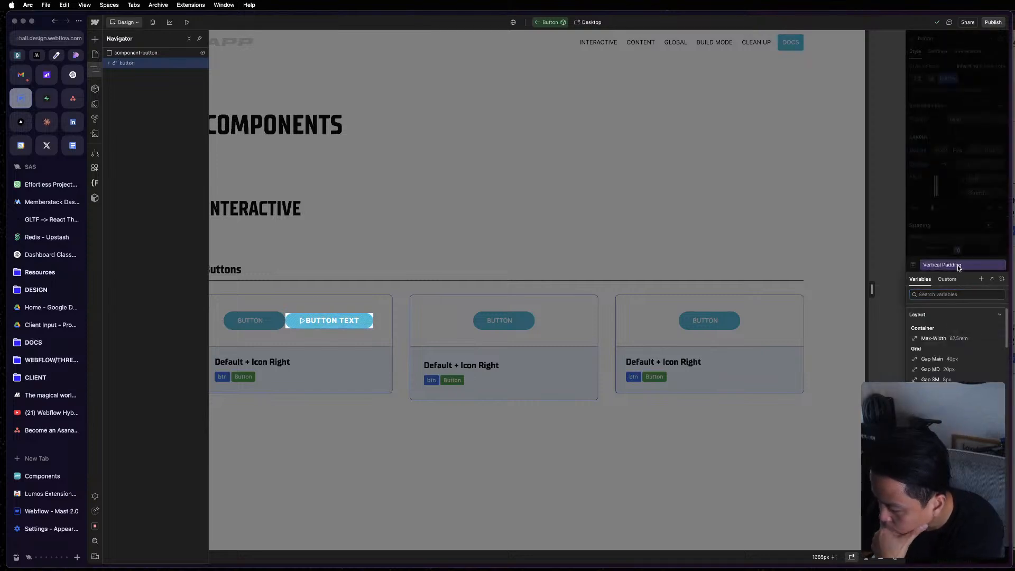
click(961, 239)
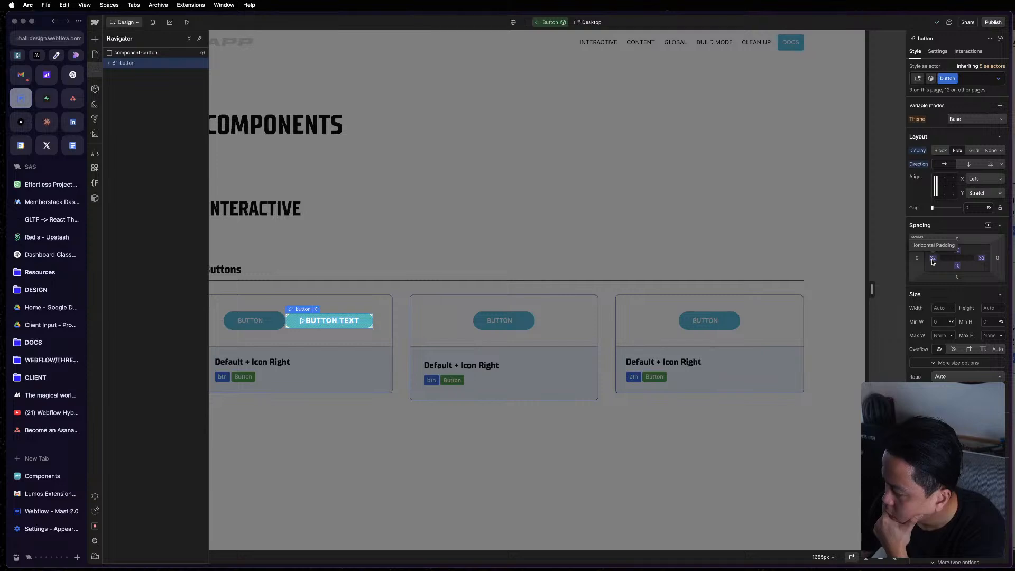
click(960, 252)
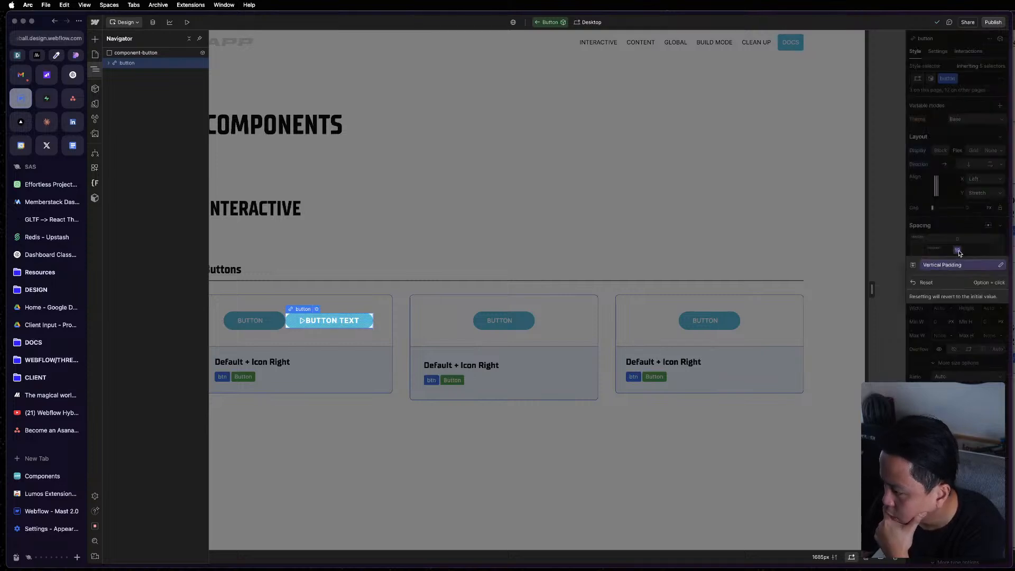
click(959, 267)
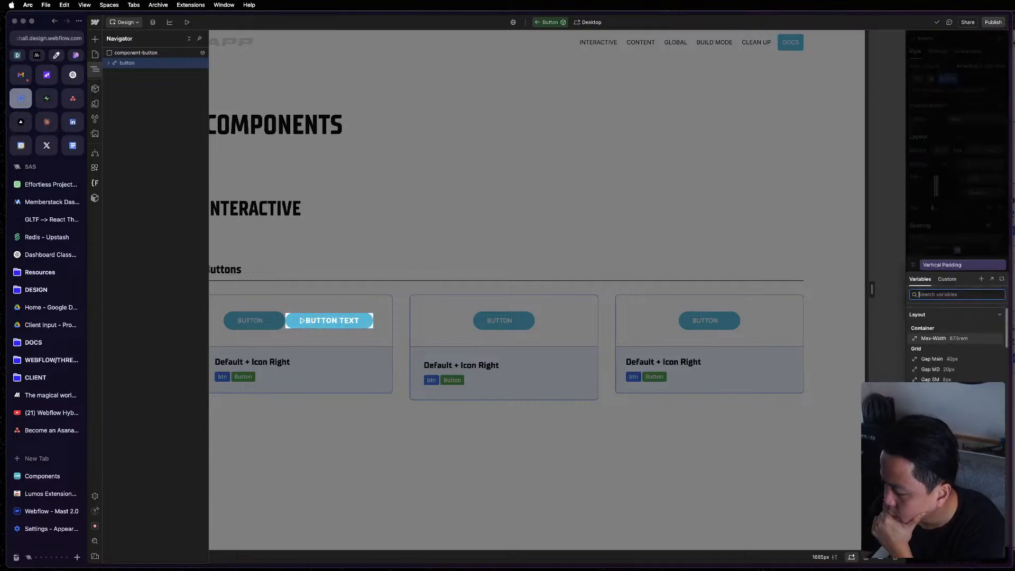
scroll(958, 344, down, 1)
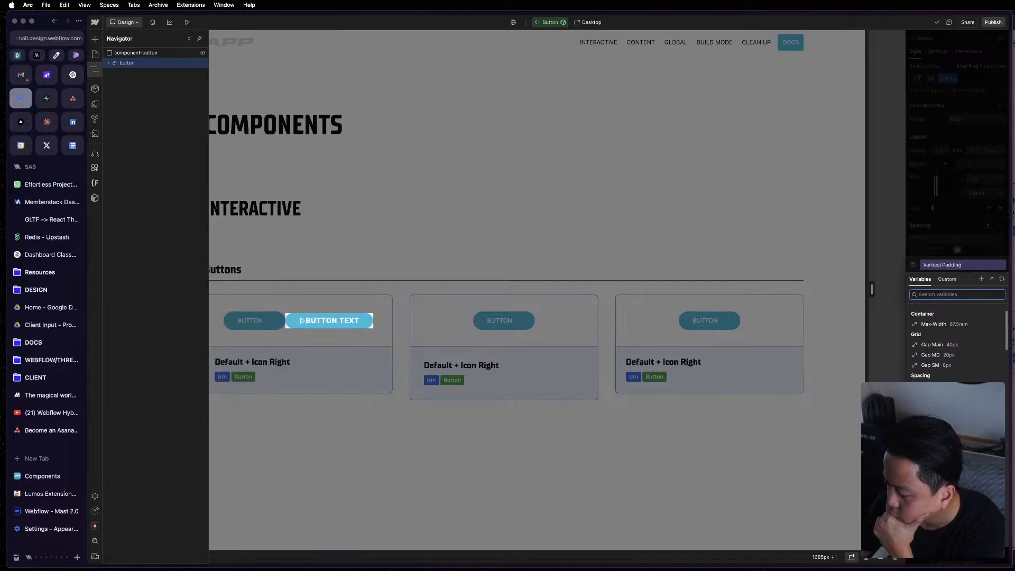
click(970, 237)
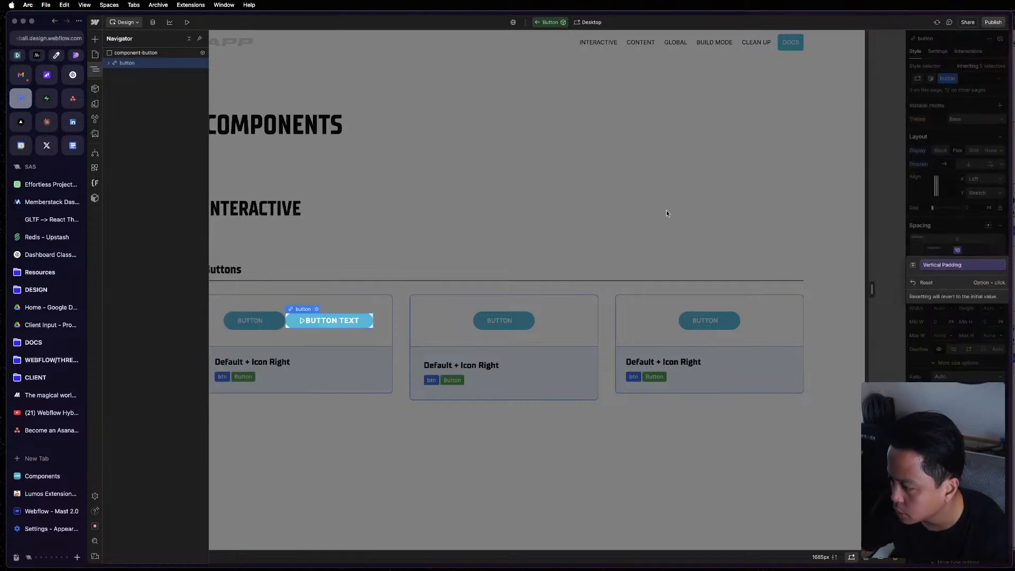
double_click(718, 214)
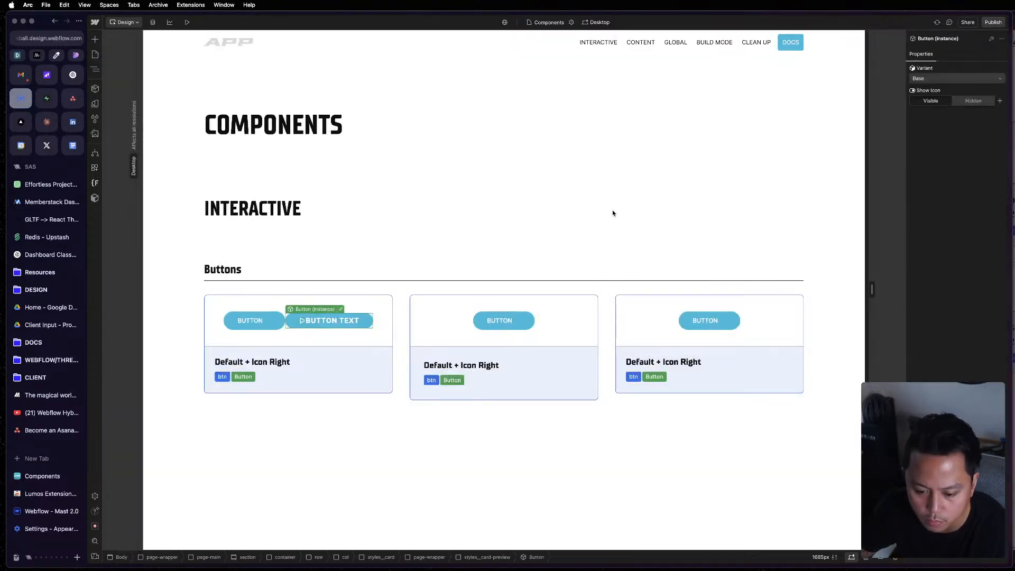
Compare the project's variable collections with those of the Mast reference, viewing Mast's Components collection.
click(95, 104)
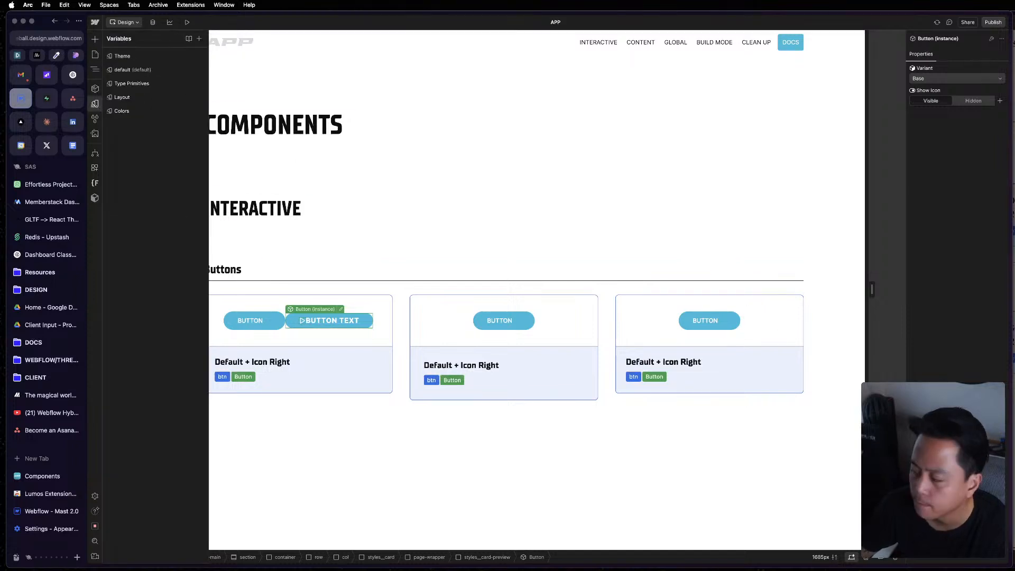
click(1014, 194)
click(840, 118)
double_click(840, 105)
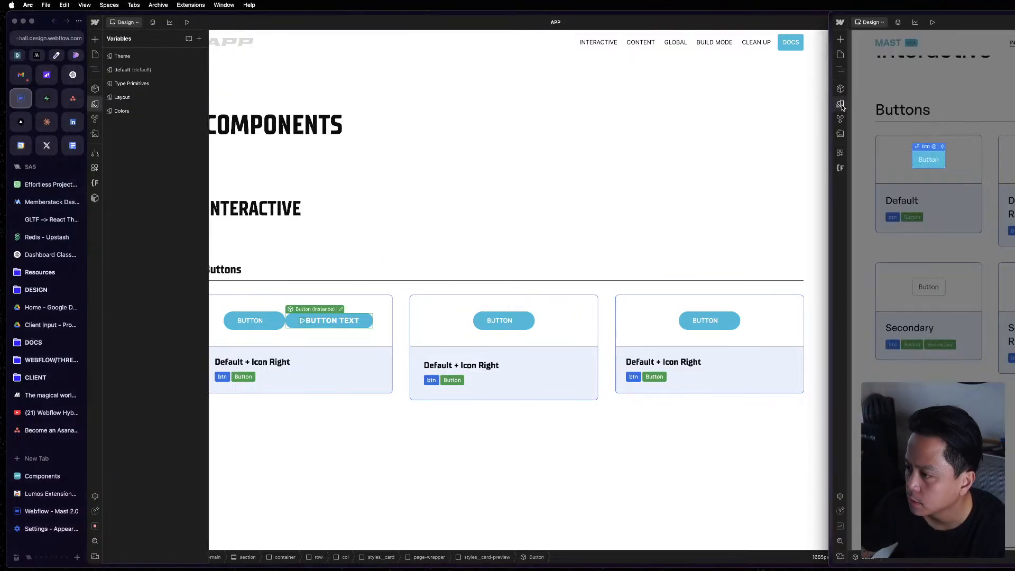
click(841, 104)
click(875, 97)
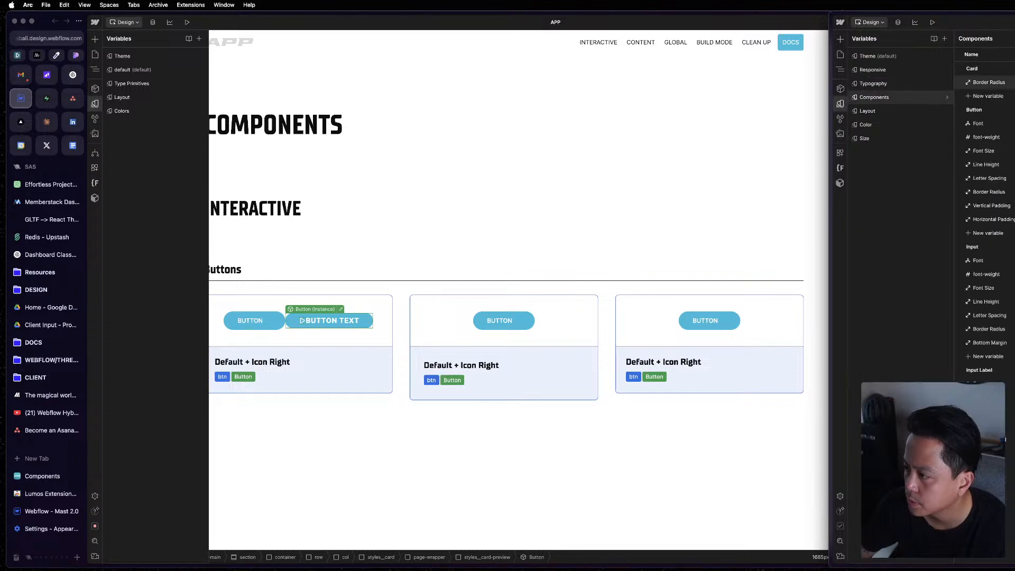
click(134, 156)
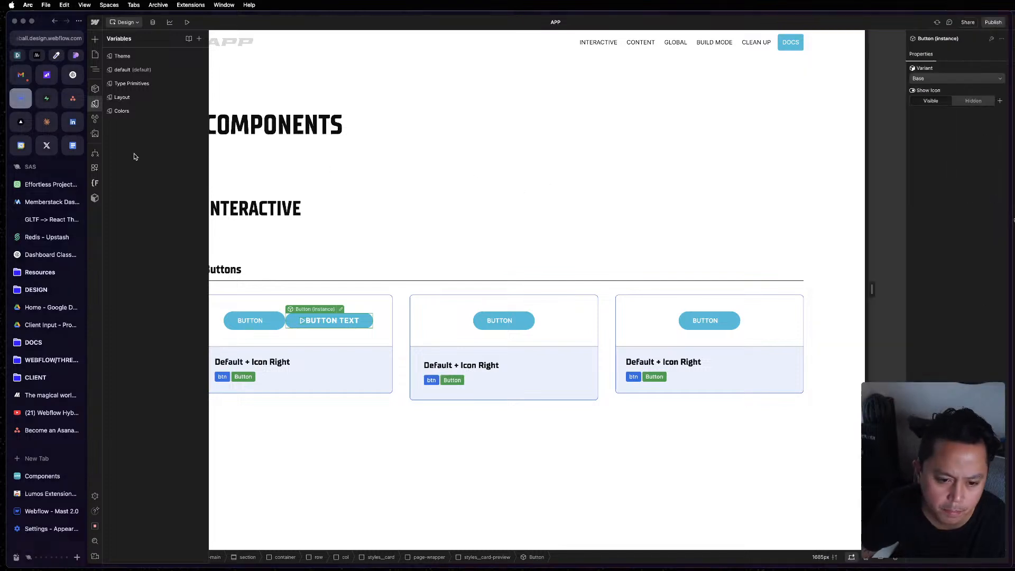
Create a new variable collection named Components in the project.
click(199, 39)
text(Components)
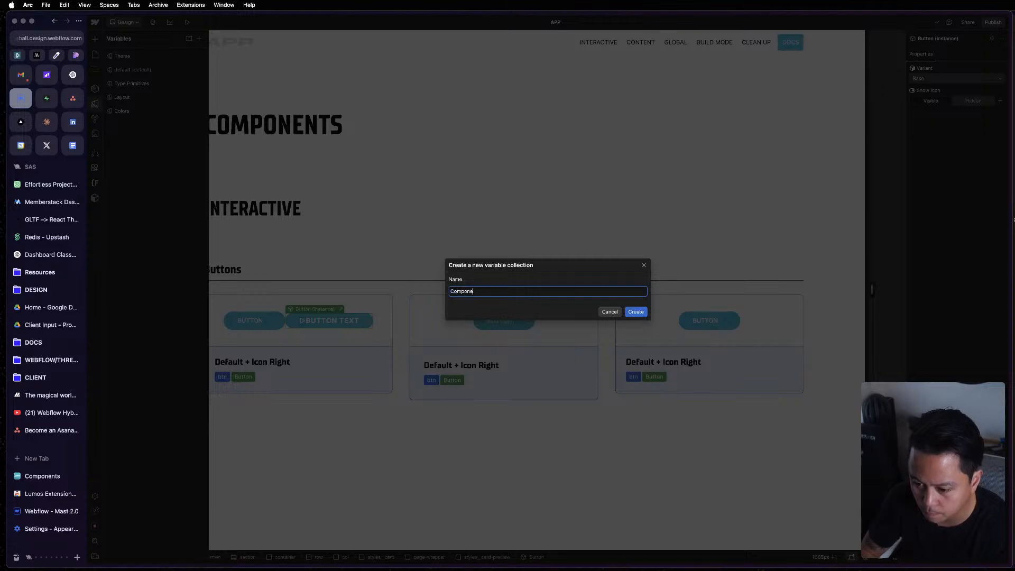
key(Return)
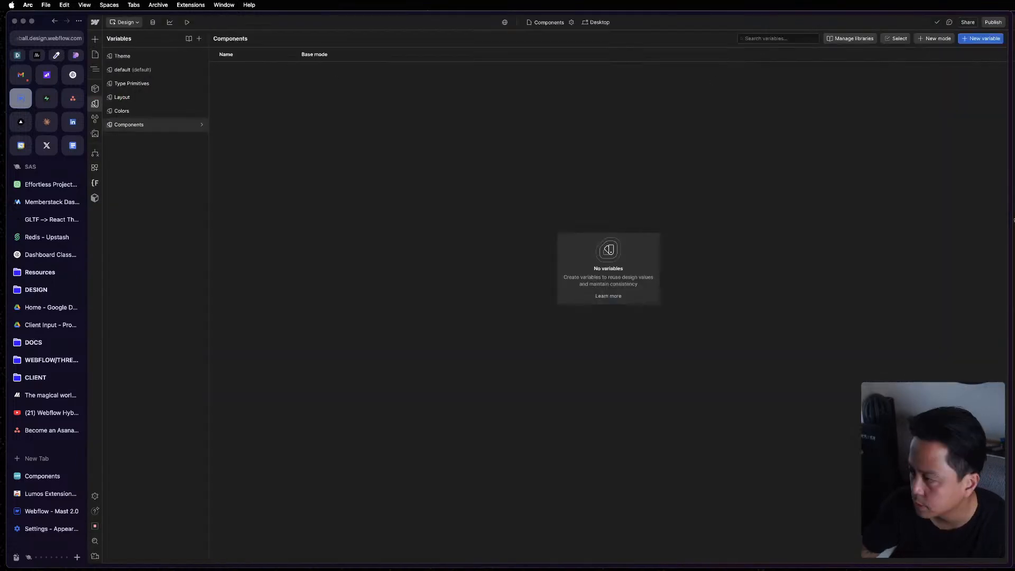
Check the Button variables in Mast's Components collection and add a number variable named Font Weight to the project's Components collection.
click(1012, 114)
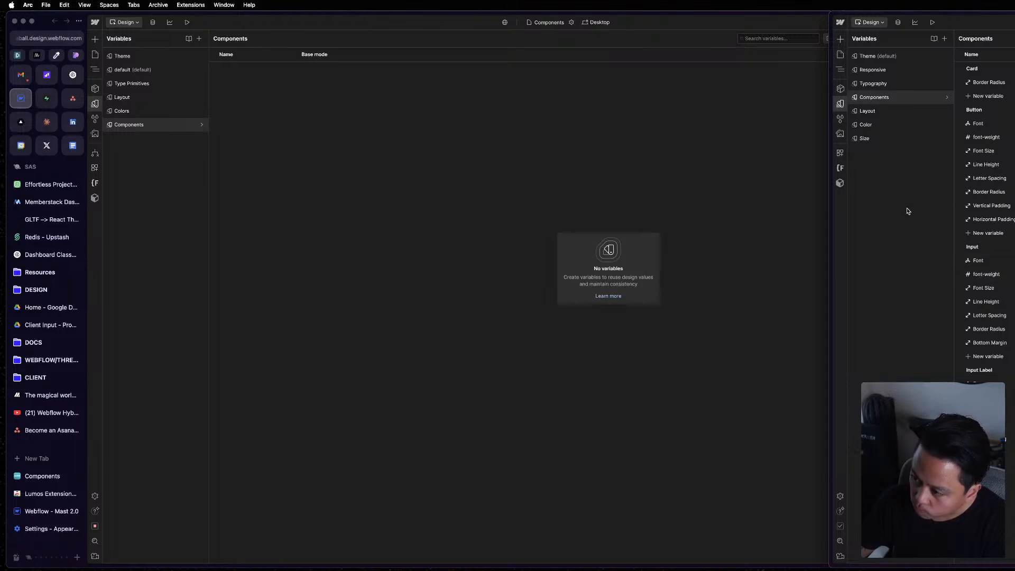
click(493, 236)
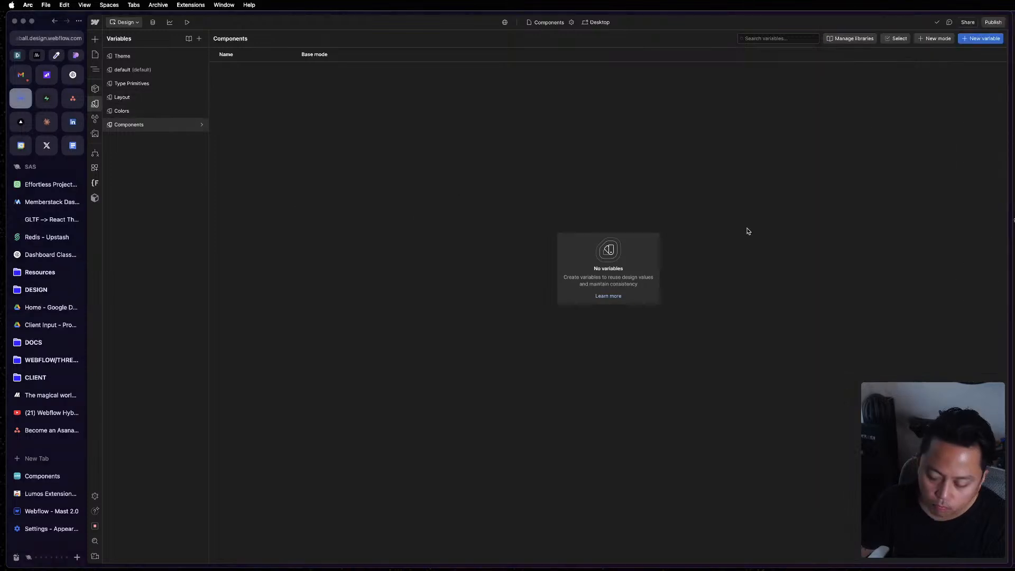
click(1013, 228)
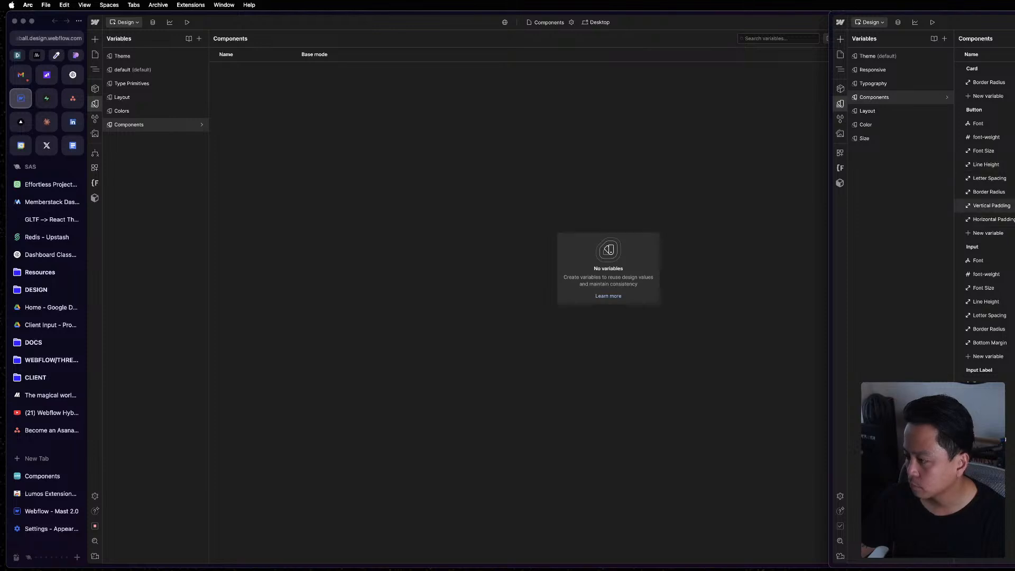
click(451, 141)
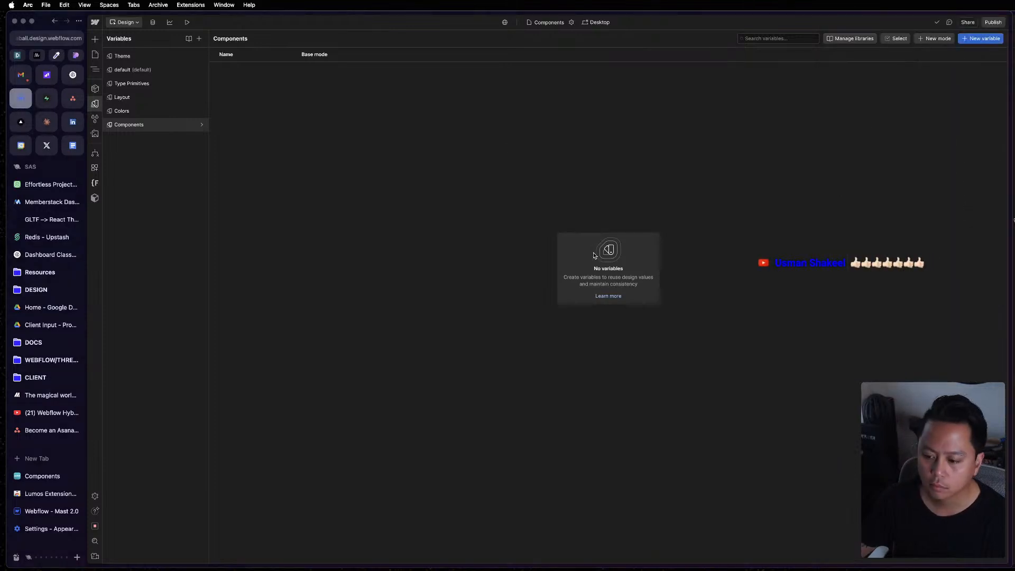
click(972, 38)
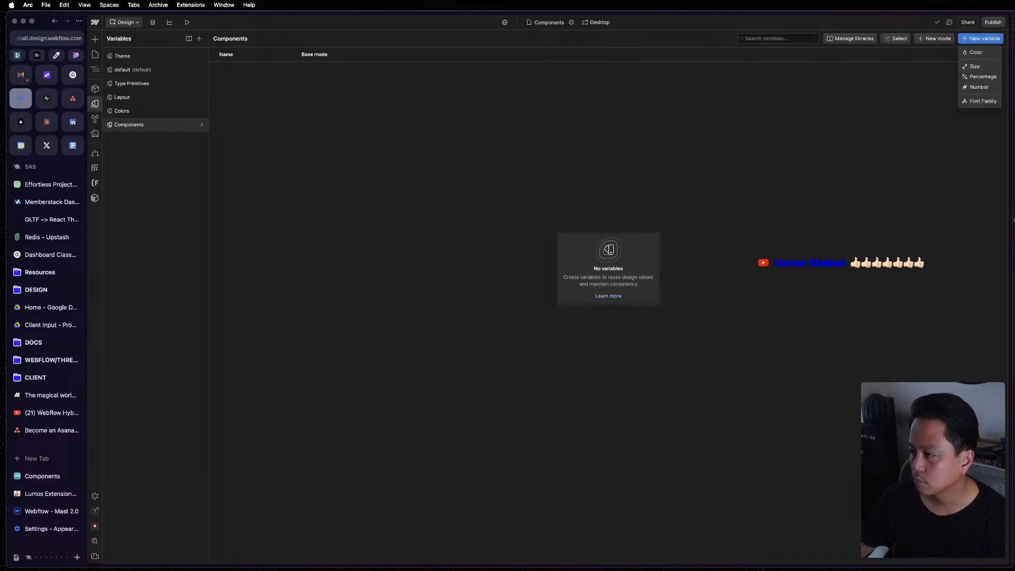
click(1013, 110)
click(711, 111)
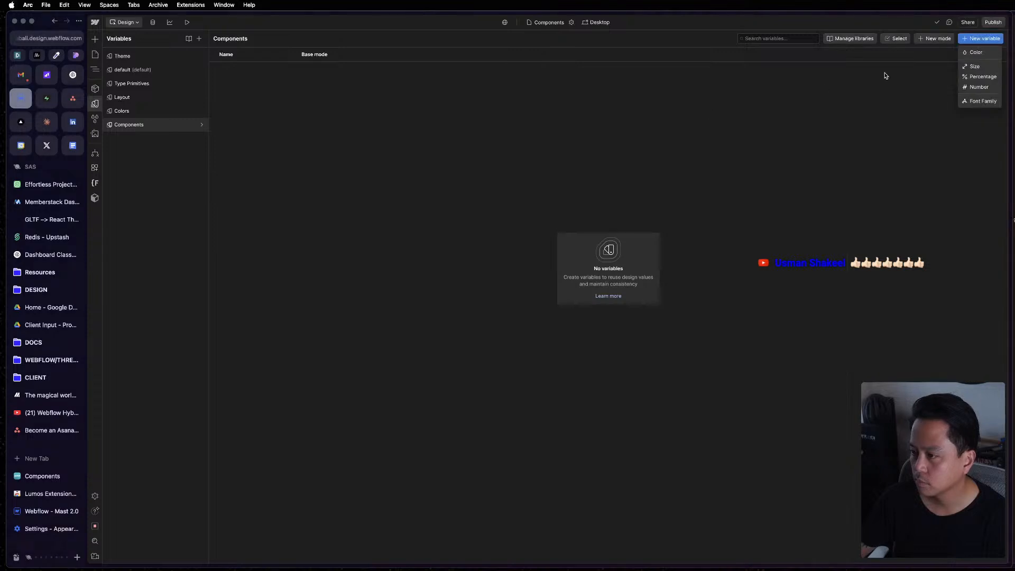
click(979, 86)
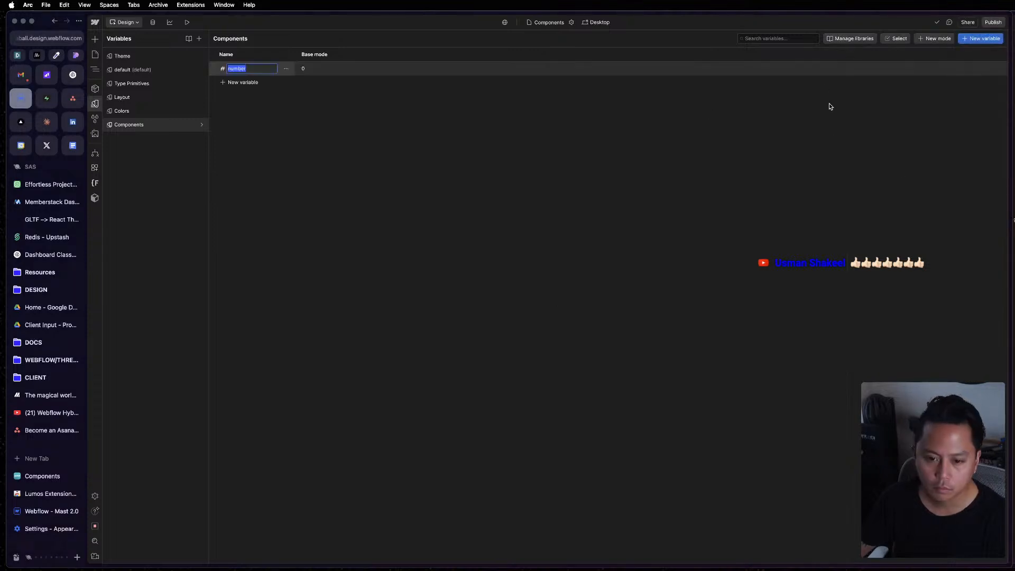
text(Font)
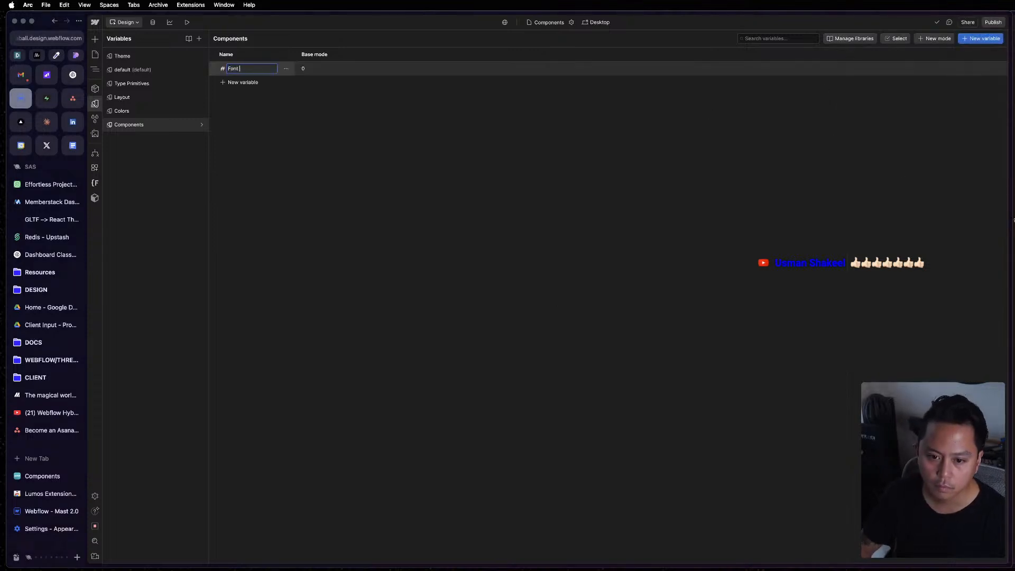
text( Weight)
Rename the Font Weight variable to font-weight as in the Mast reference and set its Base mode value to 400.
click(1013, 165)
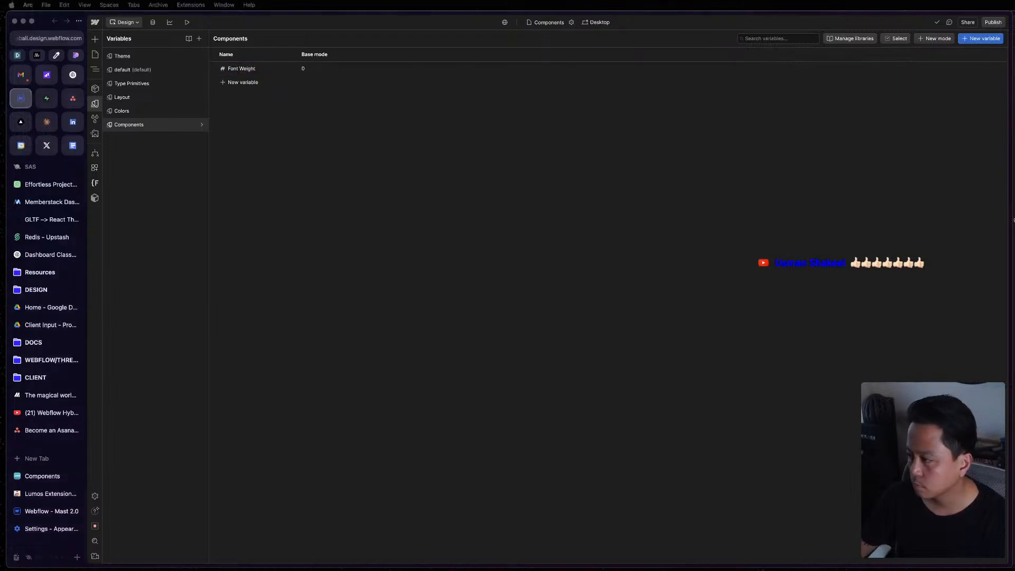
click(608, 170)
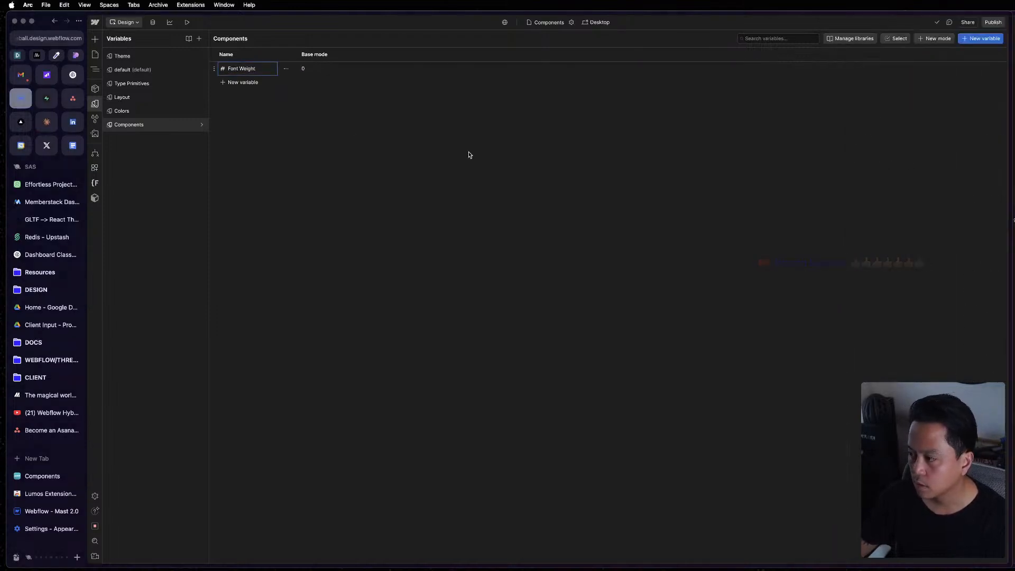
double_click(247, 69)
key(BackSpace)
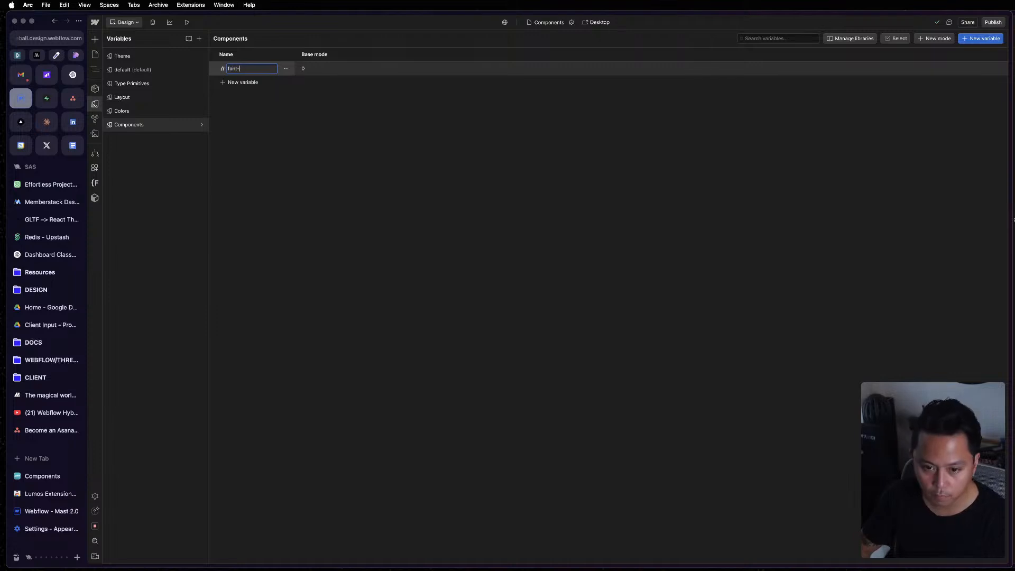
text(font-weight)
key(Return)
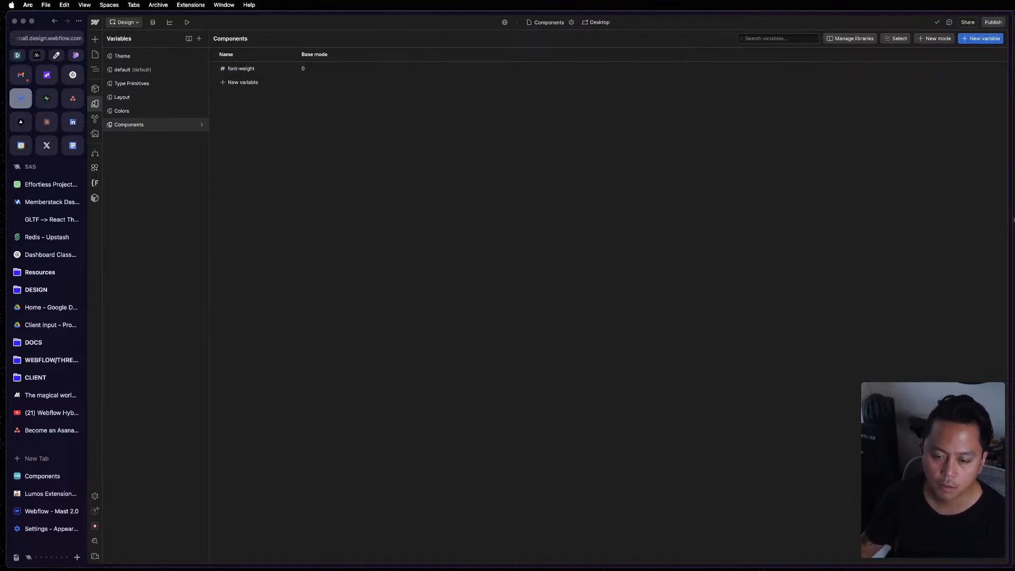
click(316, 75)
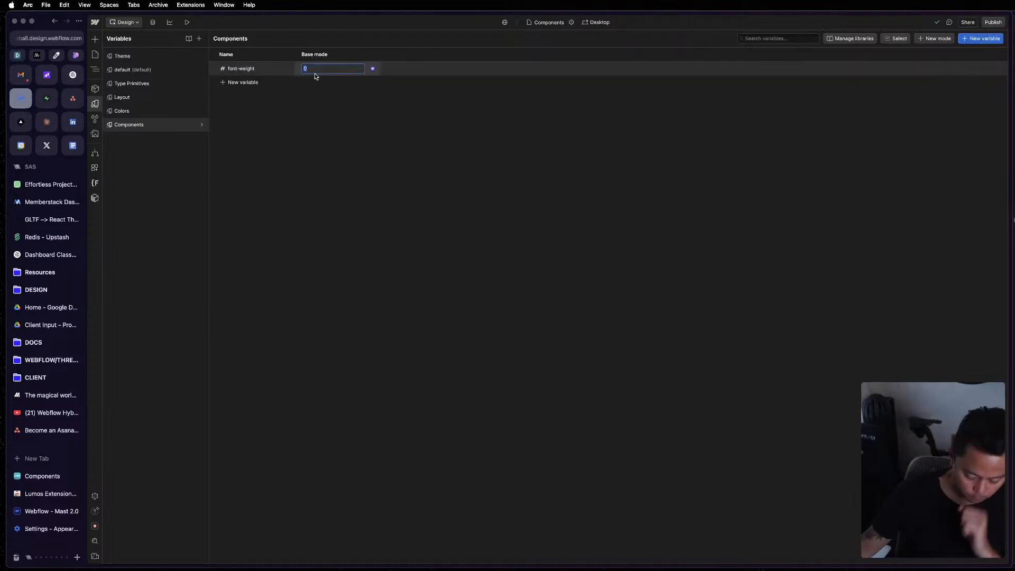
text(400)
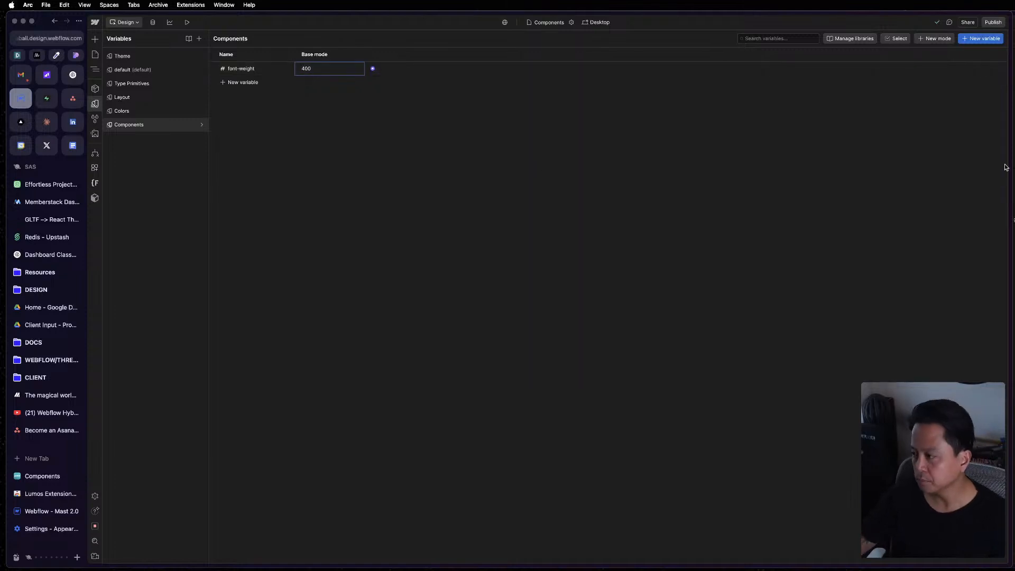
Add a size variable to the project's Components collection and check the Button variables in Mast's Components collection.
drag(1011, 167, 831, 166)
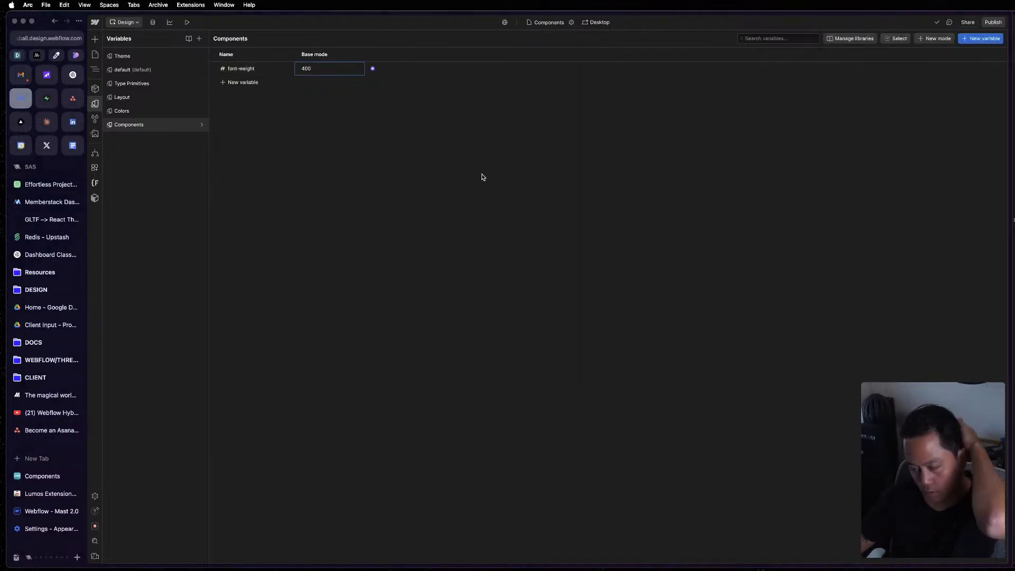
click(241, 82)
click(233, 111)
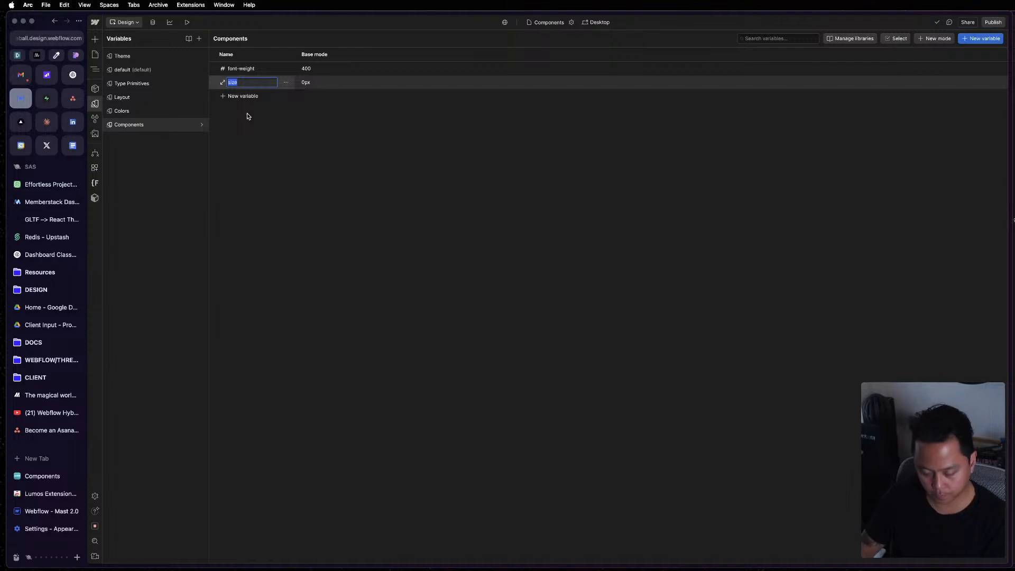
key(Return)
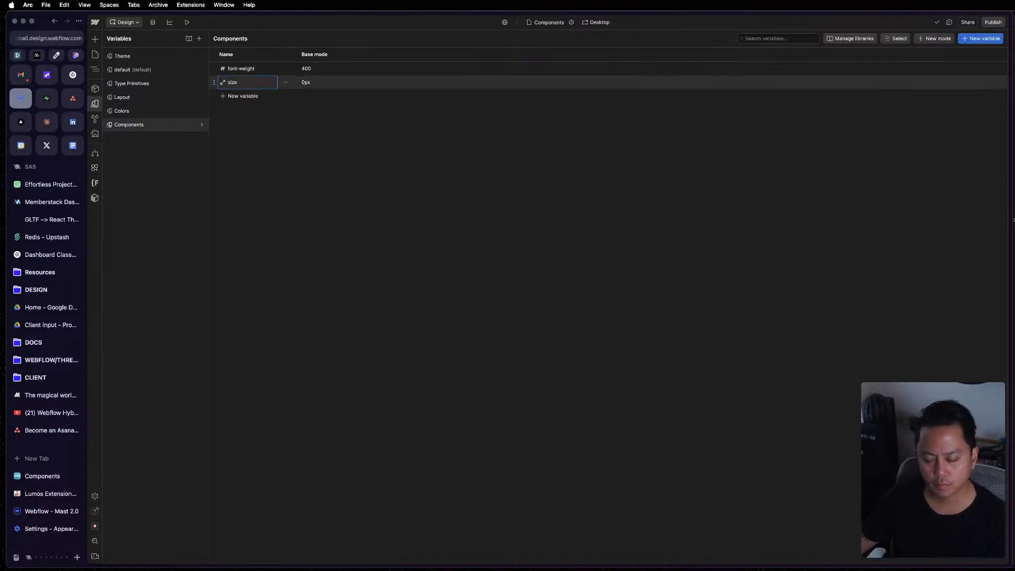
mouse_move(1013, 96)
mouse_down()
mouse_move(944, 95)
mouse_move(997, 95)
mouse_up()
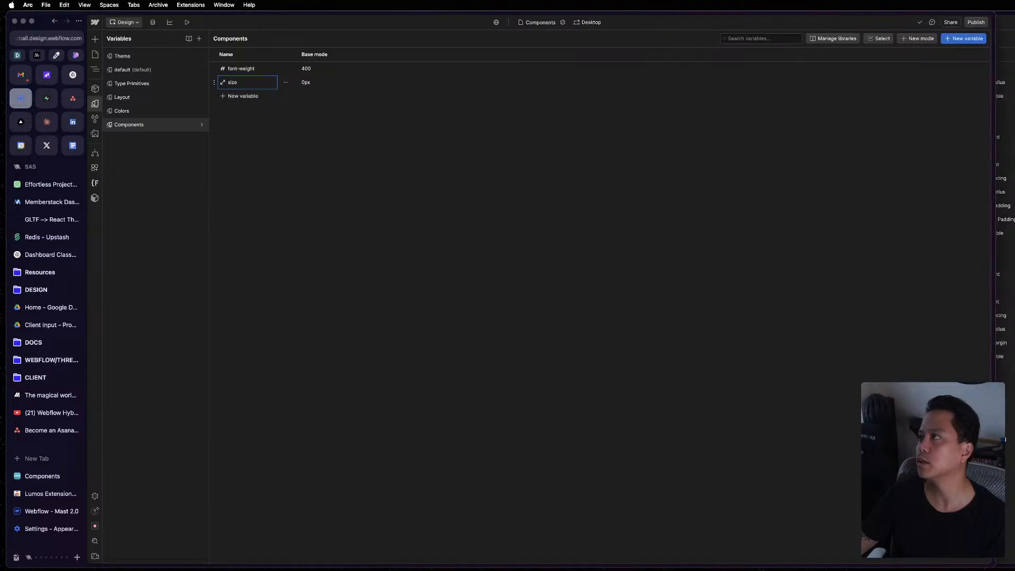
click(1005, 121)
mouse_move(827, 132)
drag(830, 132, 939, 132)
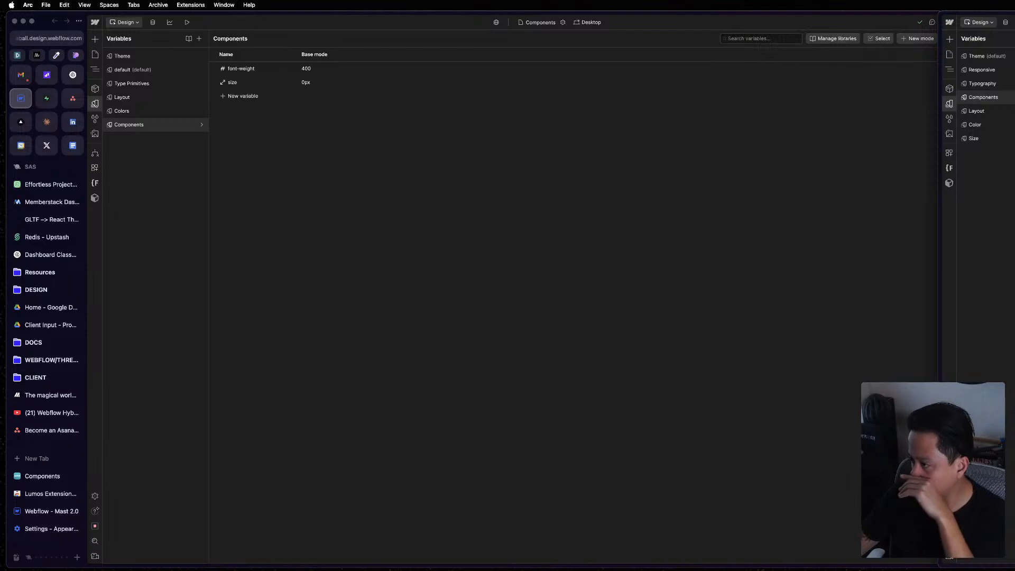
Rename the new size variable as Font Size and set its Base mode value to 1rem.
click(580, 182)
double_click(243, 83)
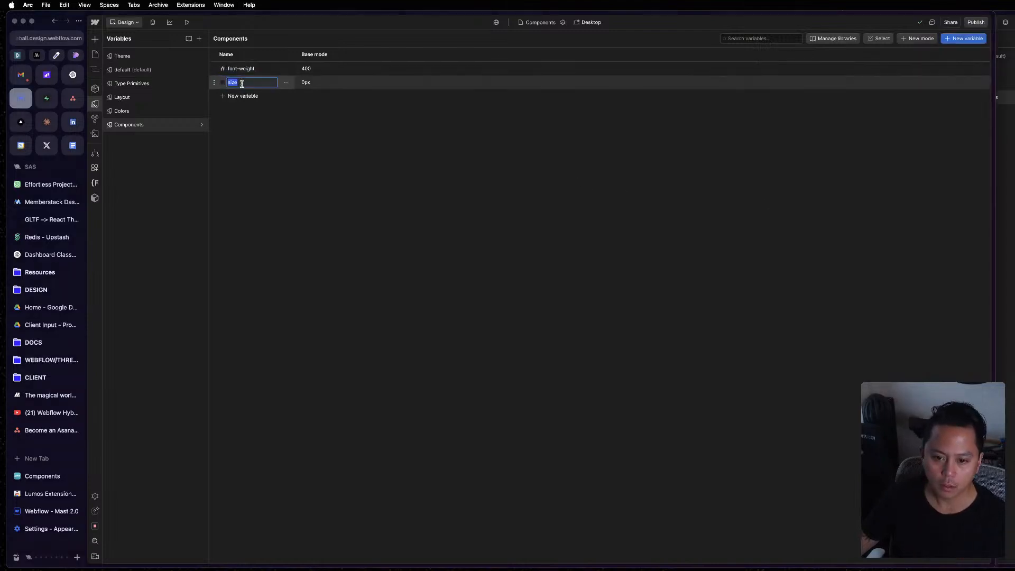
text(font)
key(super+a)
text(Fo)
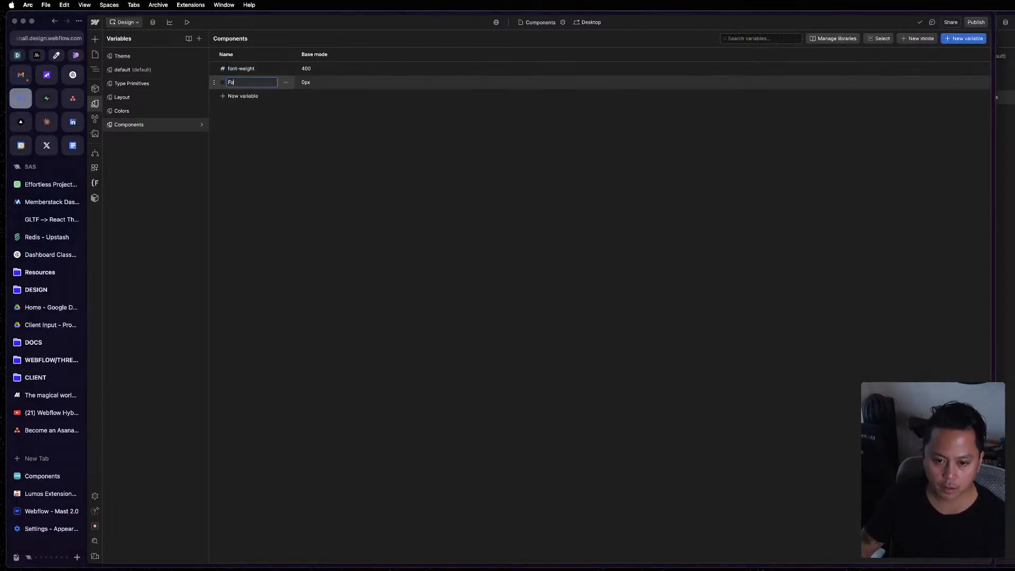
text(nt Size)
key(Return)
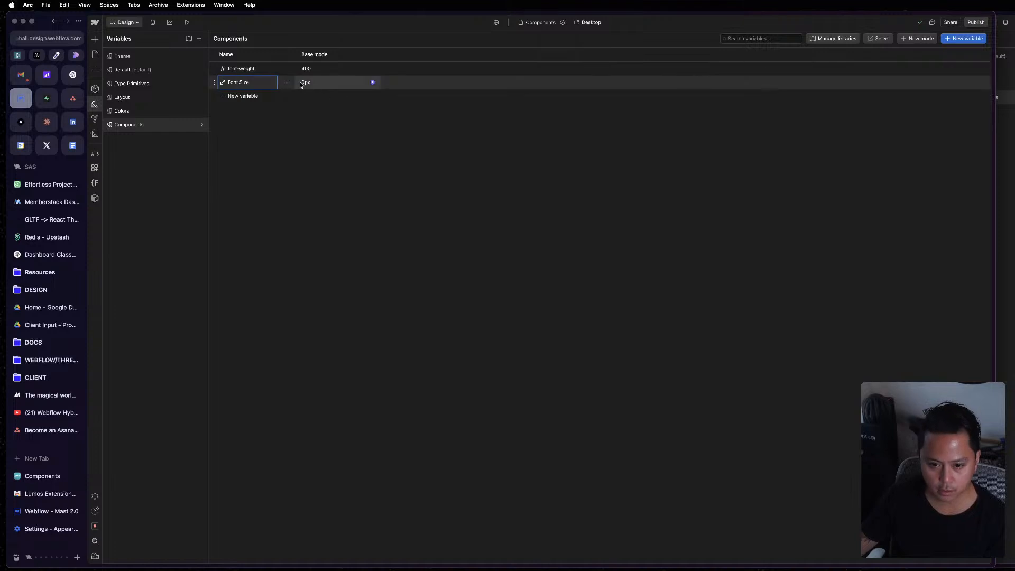
click(311, 83)
text(1rem)
key(Return)
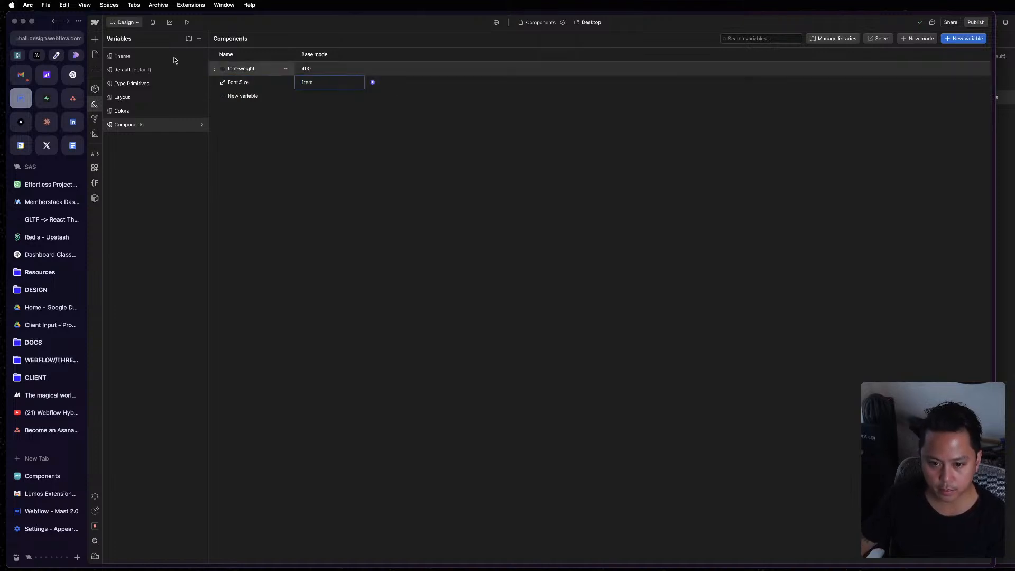
Add two size variables named Line Height and Letter Spacing to the Components collection.
click(243, 98)
click(235, 126)
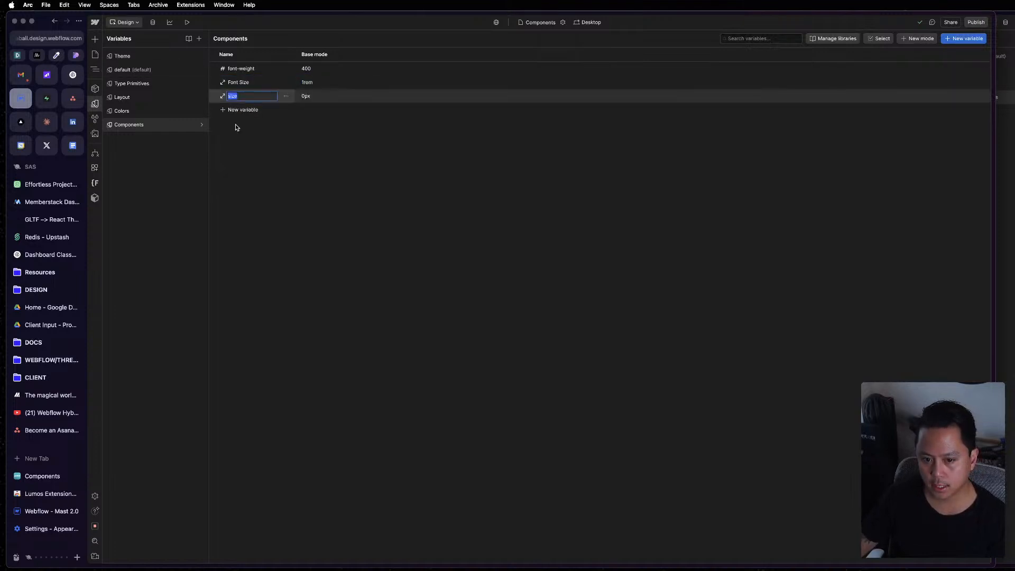
text(Lin)
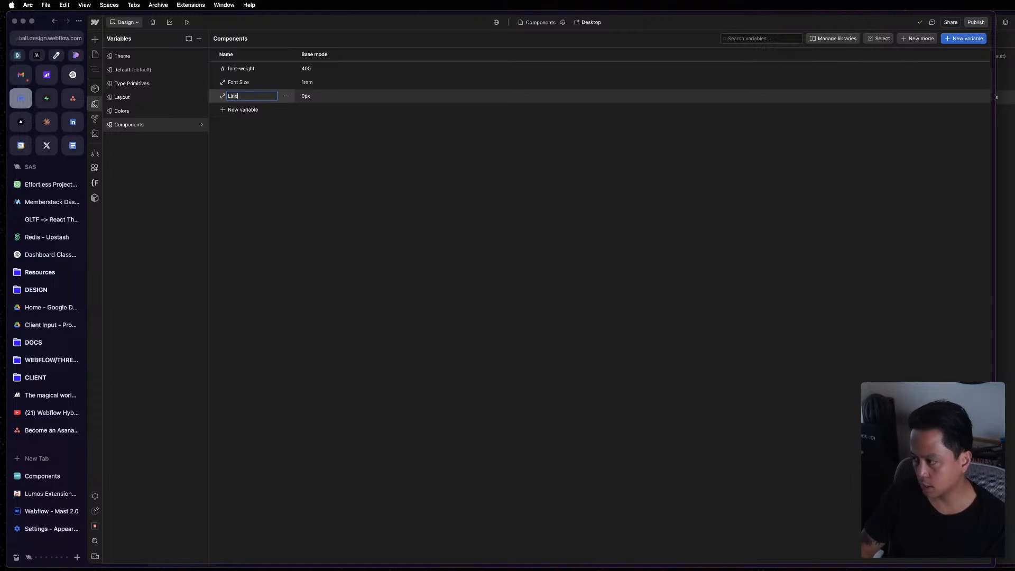
text(e Height)
key(Return)
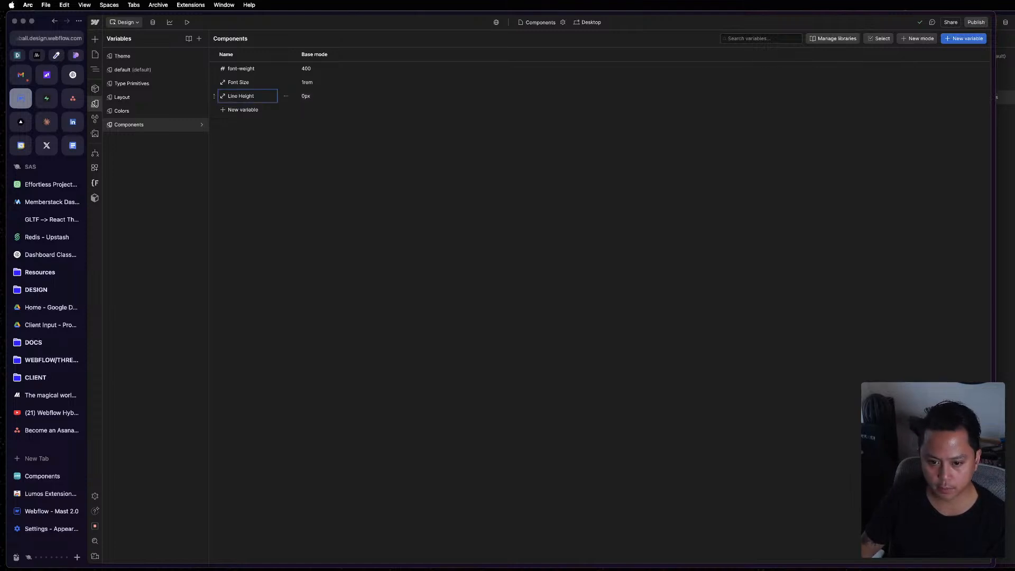
click(232, 108)
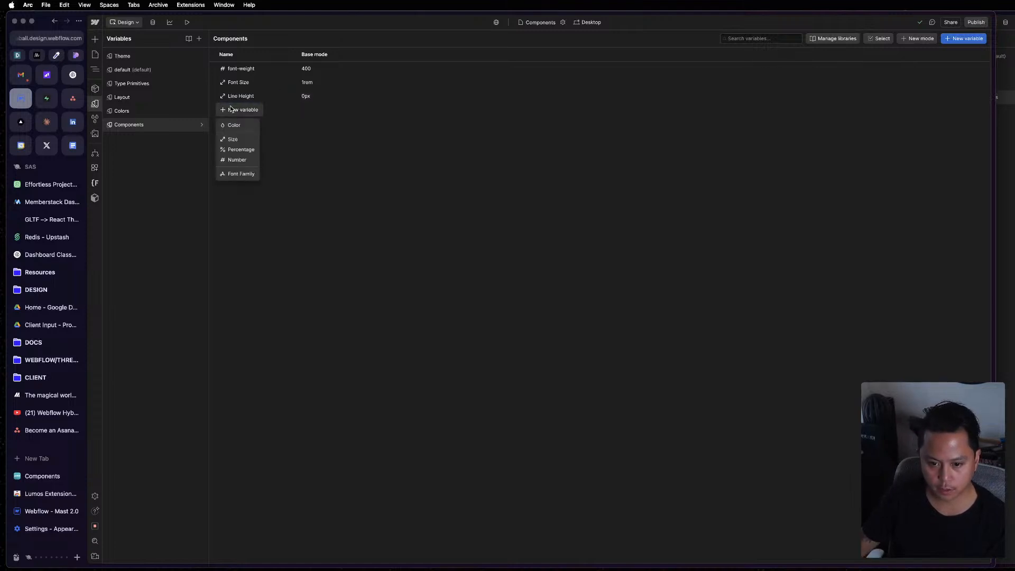
click(243, 139)
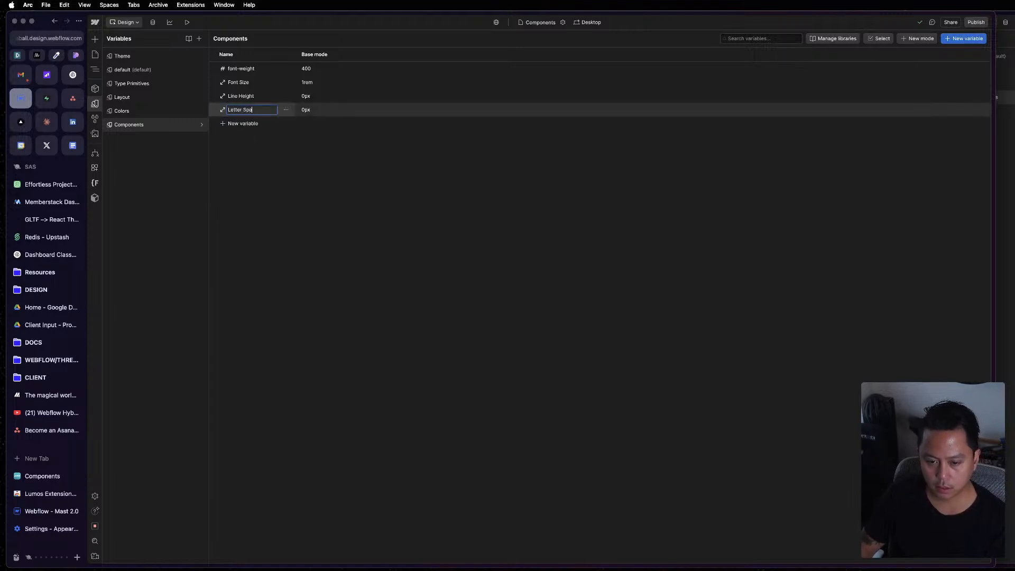
text(Letter Spacing)
key(Return)
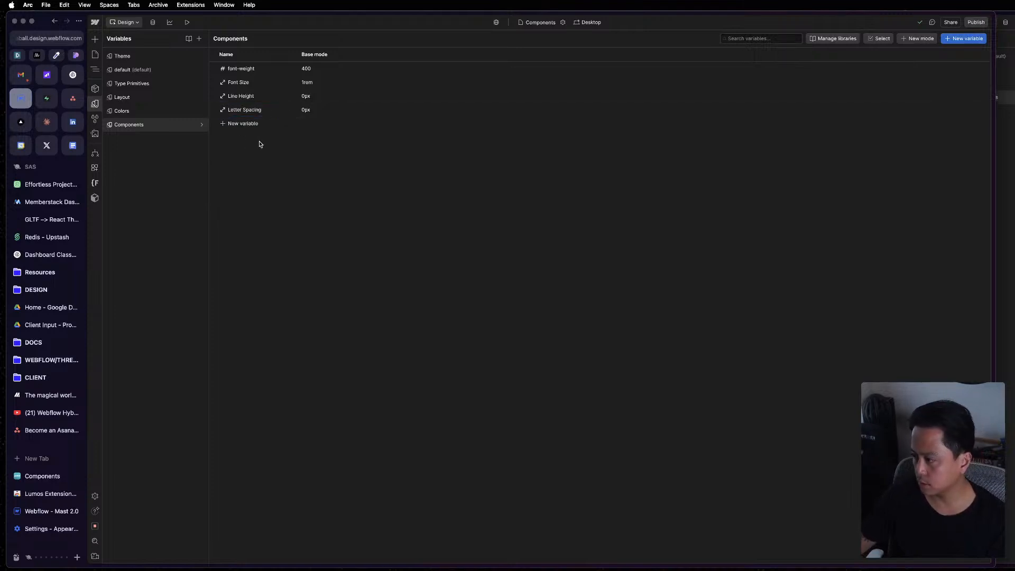
Add two size variables named Border Radius and Vertical Padding to the Components collection.
click(248, 124)
click(234, 154)
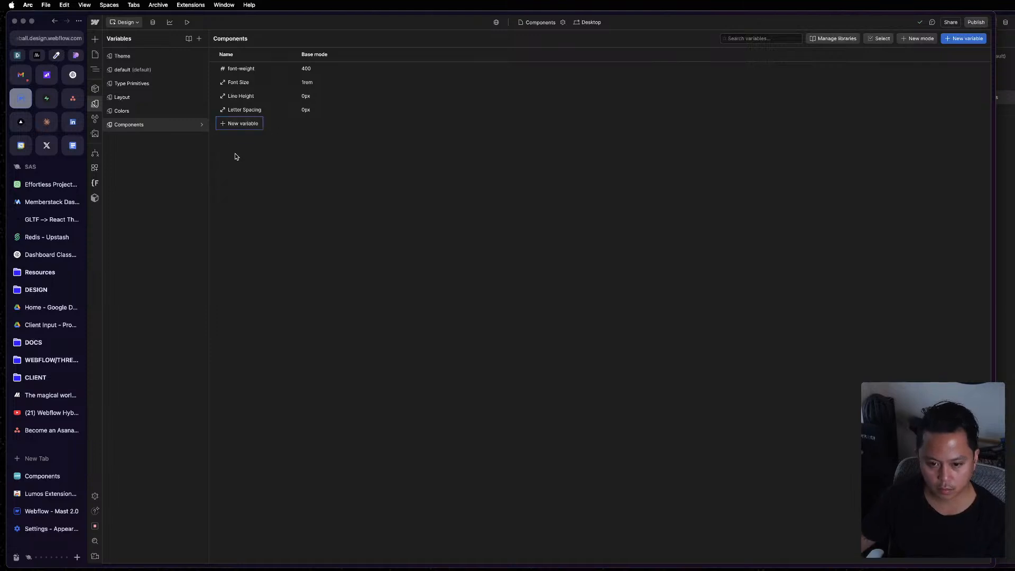
text(Bord)
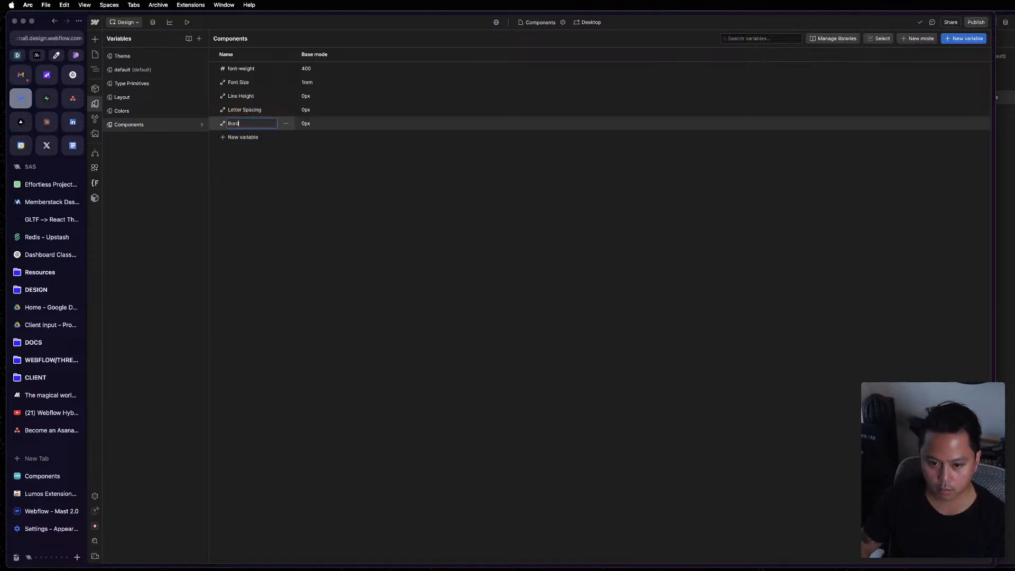
text(ius)
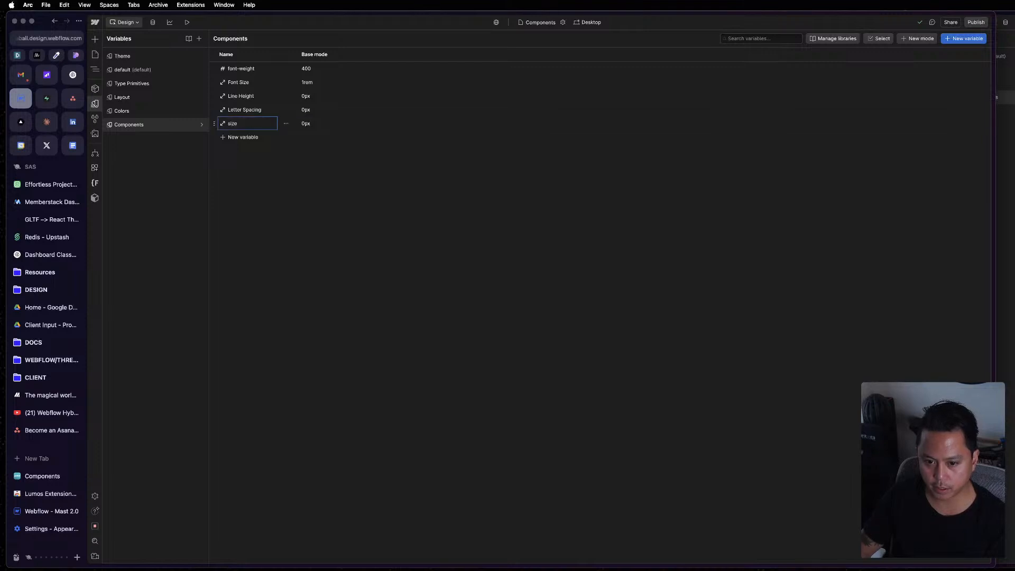
click(238, 140)
click(233, 166)
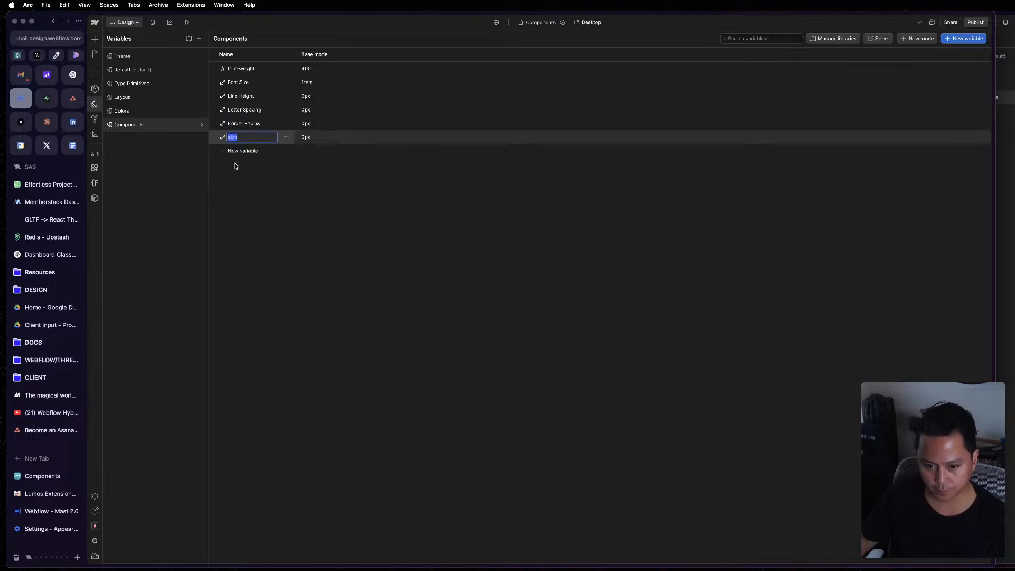
text(Va)
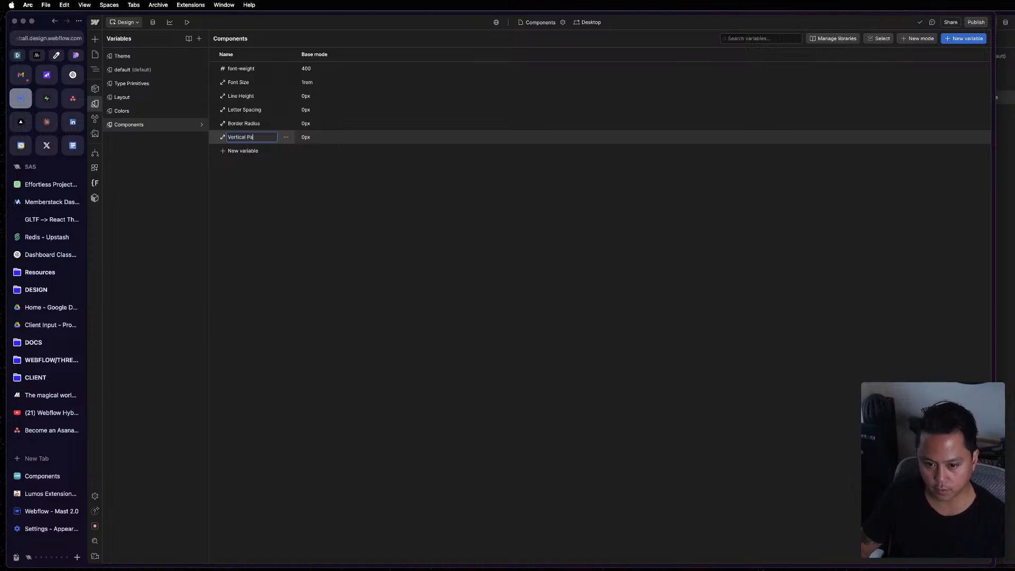
text(rtical Padding)
key(Return)
Add a size variable named Horizontal Padding to the Components collection.
click(242, 152)
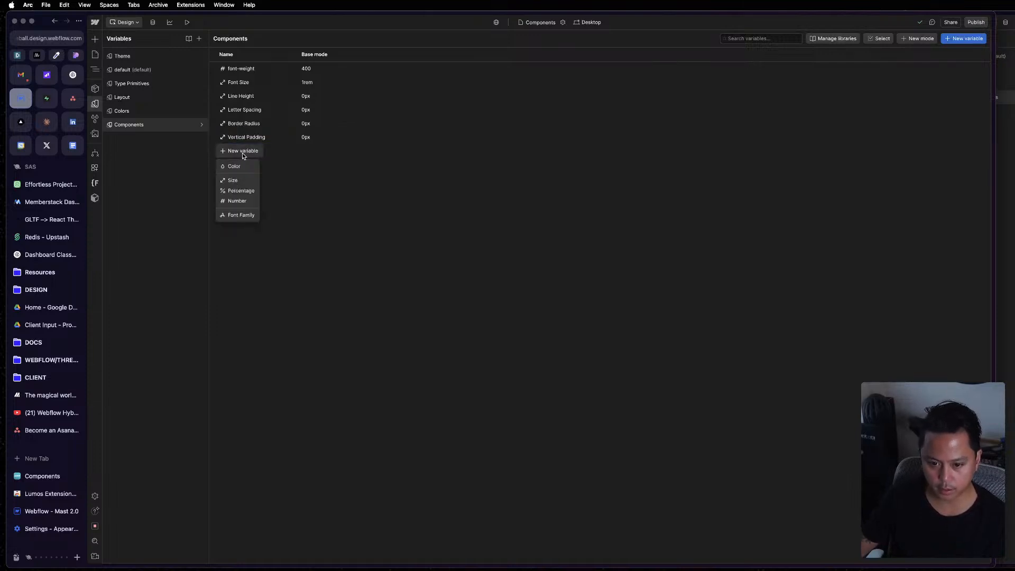
click(251, 183)
text(Hor)
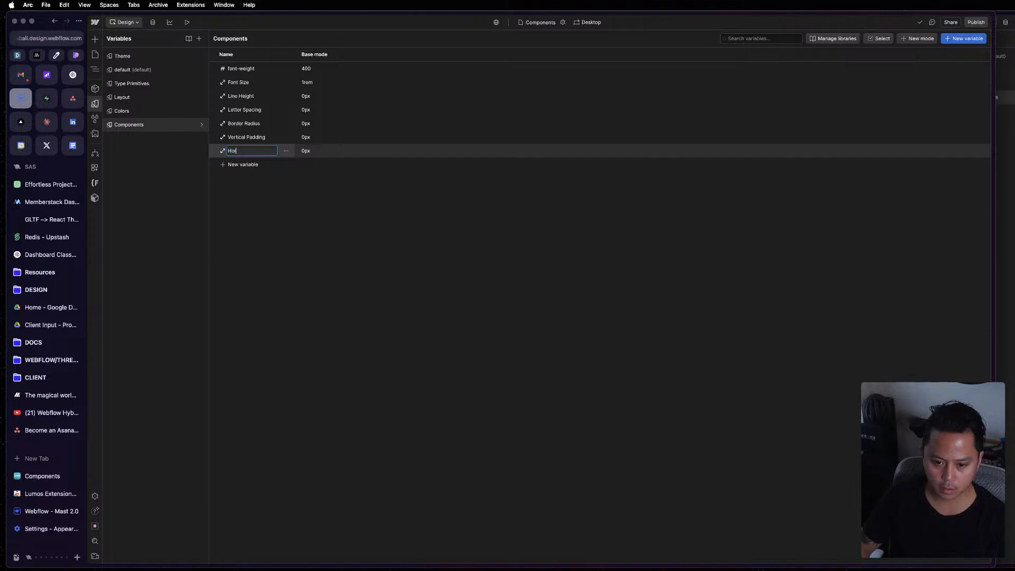
text(izontal Padding)
key(Return)
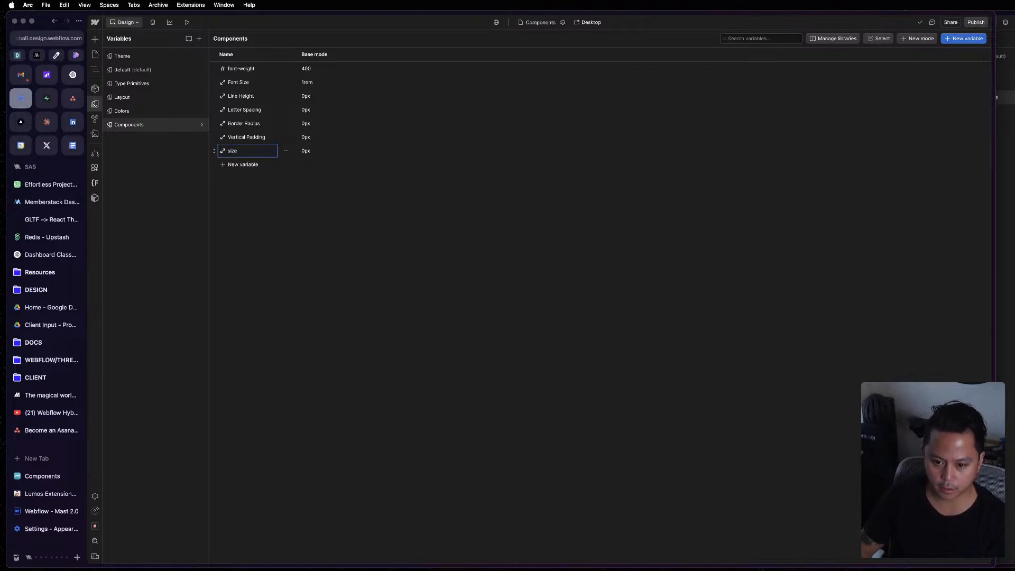
Set the Base mode values of Vertical Padding to 0.7em and Horizontal Padding to 1em.
click(305, 151)
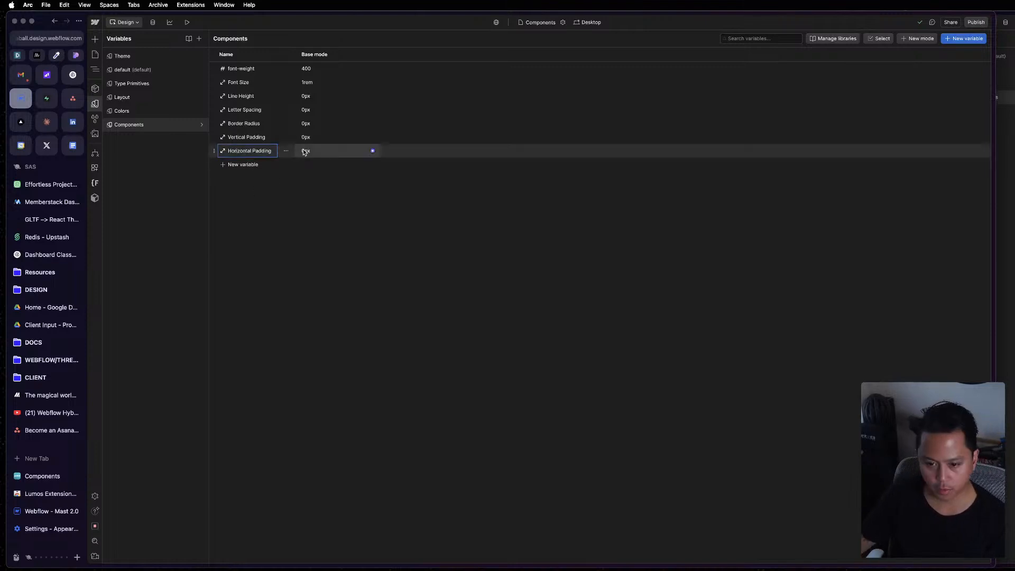
click(312, 138)
text(0.7)
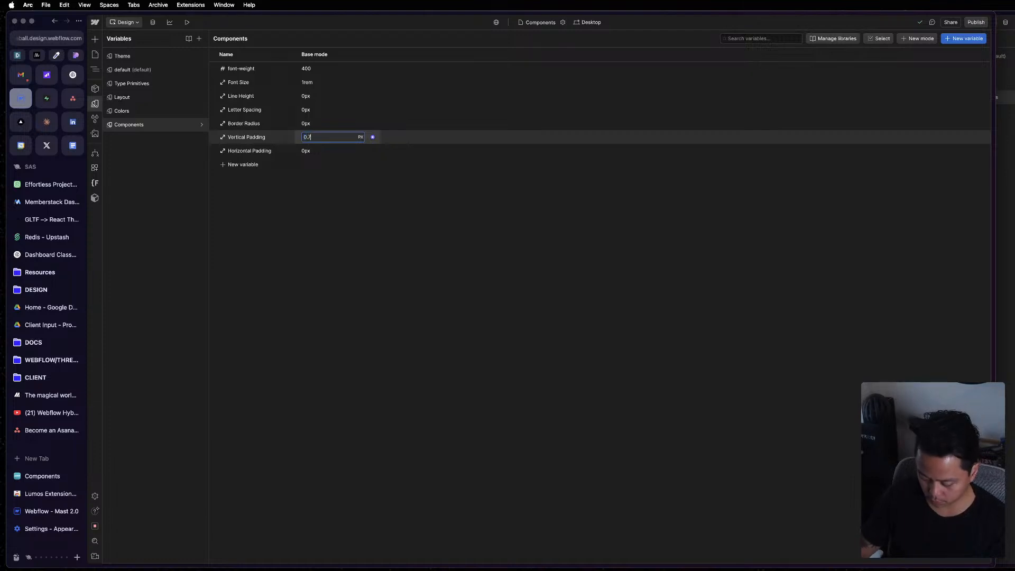
text(5rem)
key(Return)
click(315, 151)
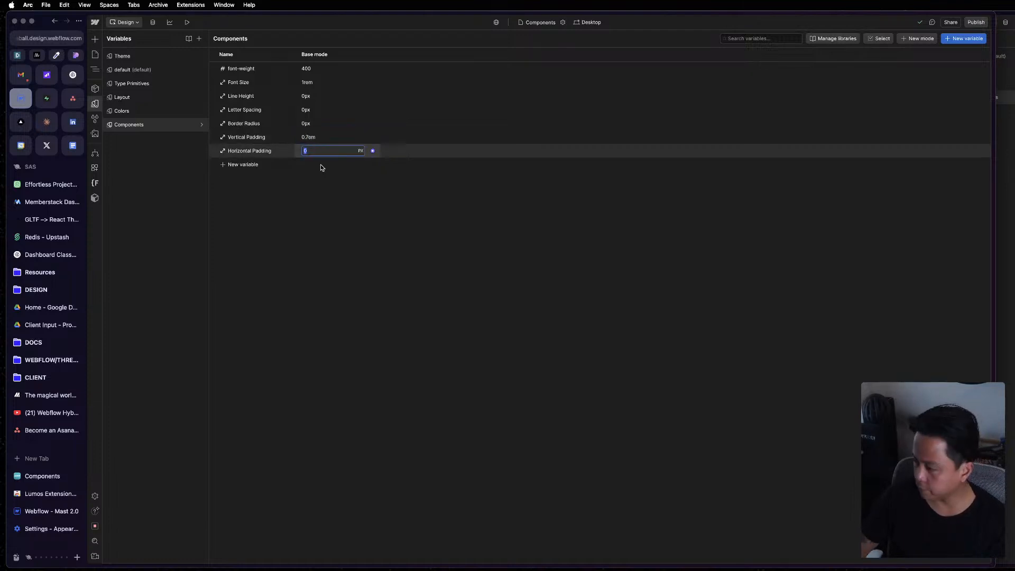
text(1em)
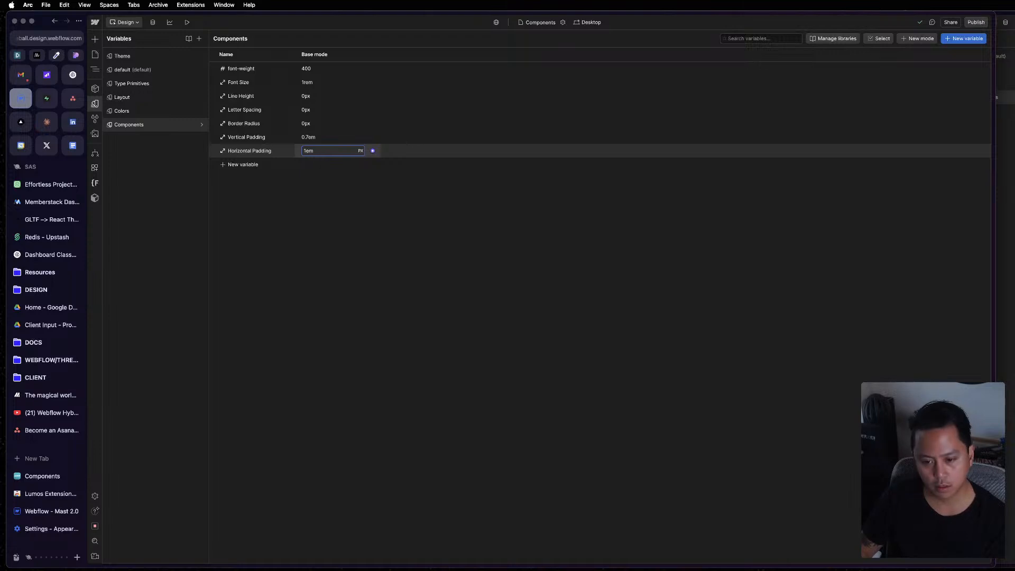
key(Return)
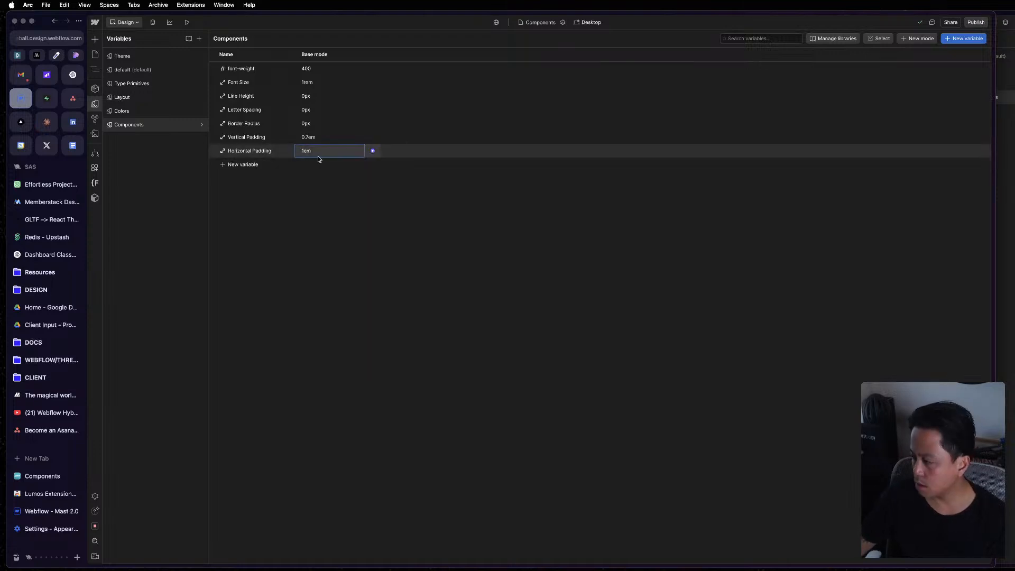
Set the Border Radius variable's Base mode value to 0.5rem.
click(320, 125)
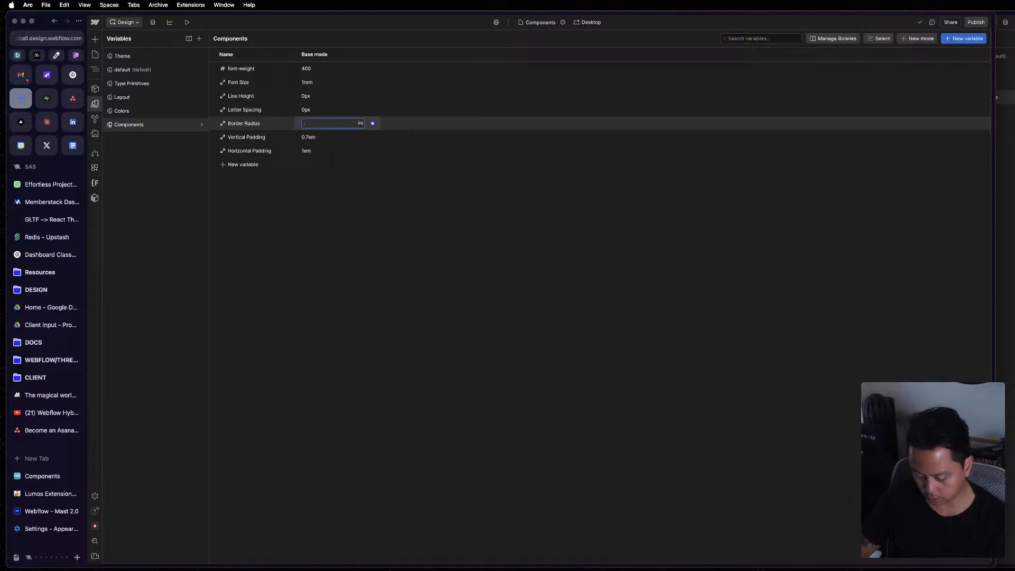
text(.5rem)
key(Return)
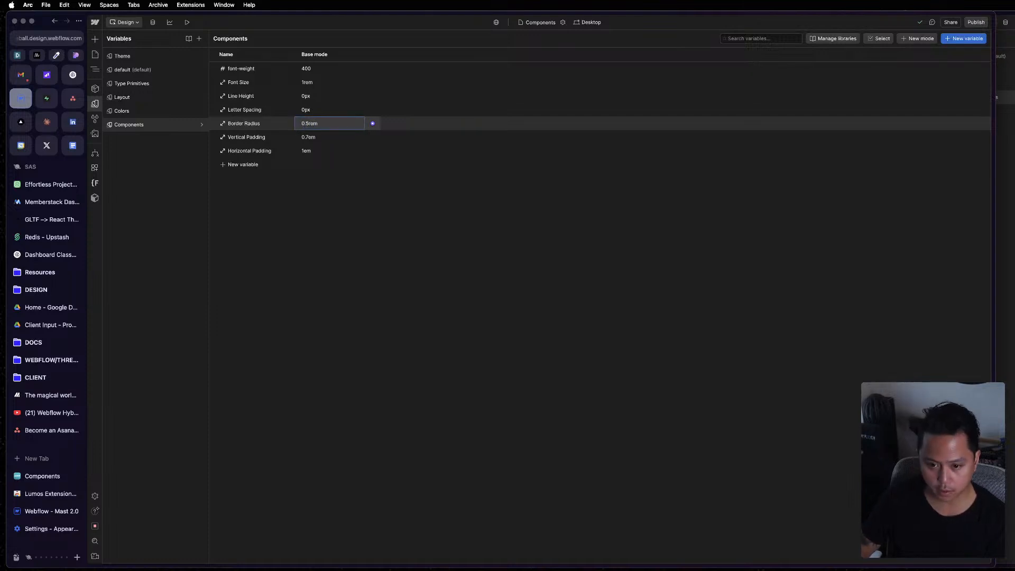
Set the Base mode values of Letter Spacing to 0em and Line Height to 1.3em.
click(321, 111)
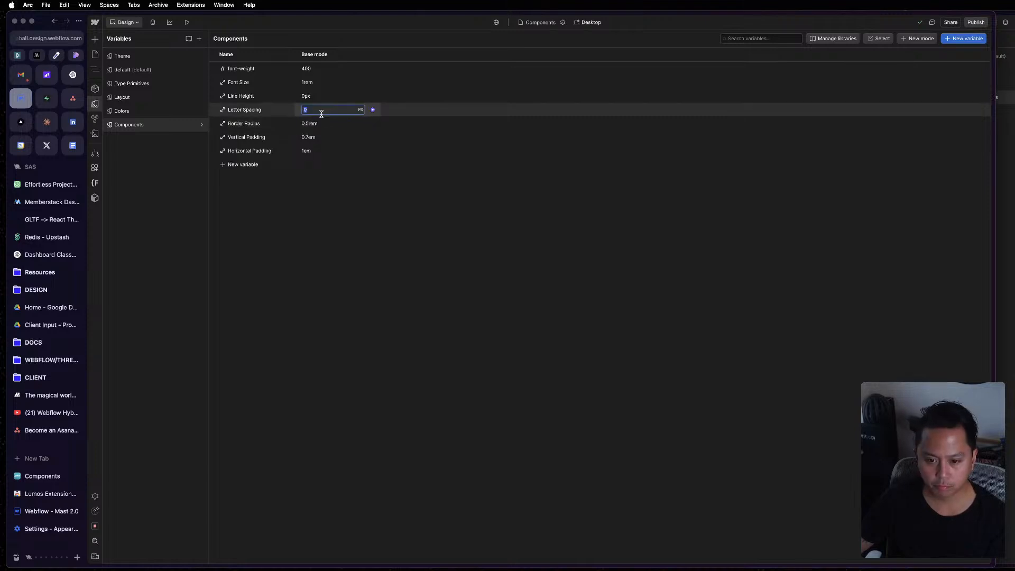
text(0rem)
key(Return)
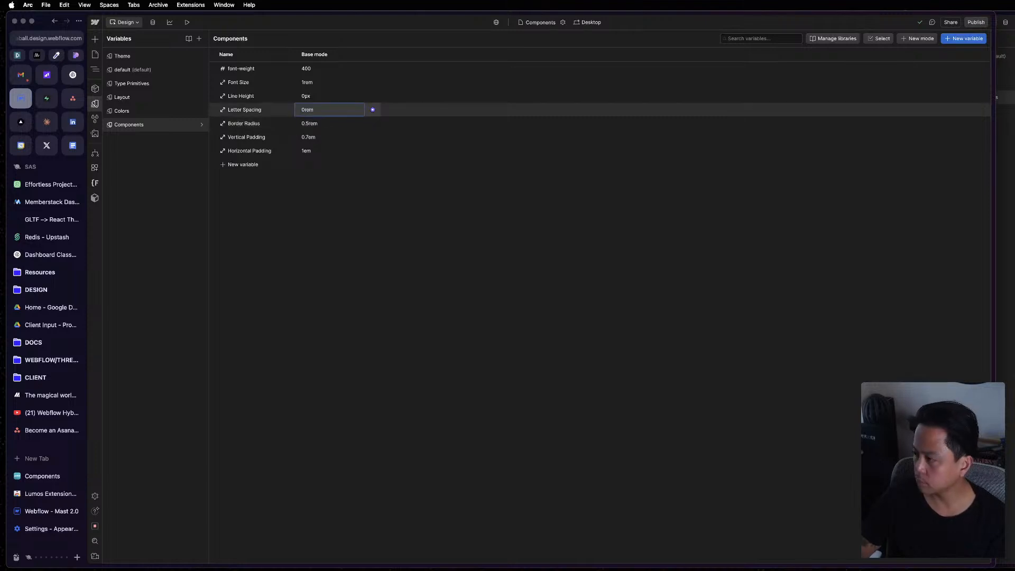
click(321, 111)
text(0em)
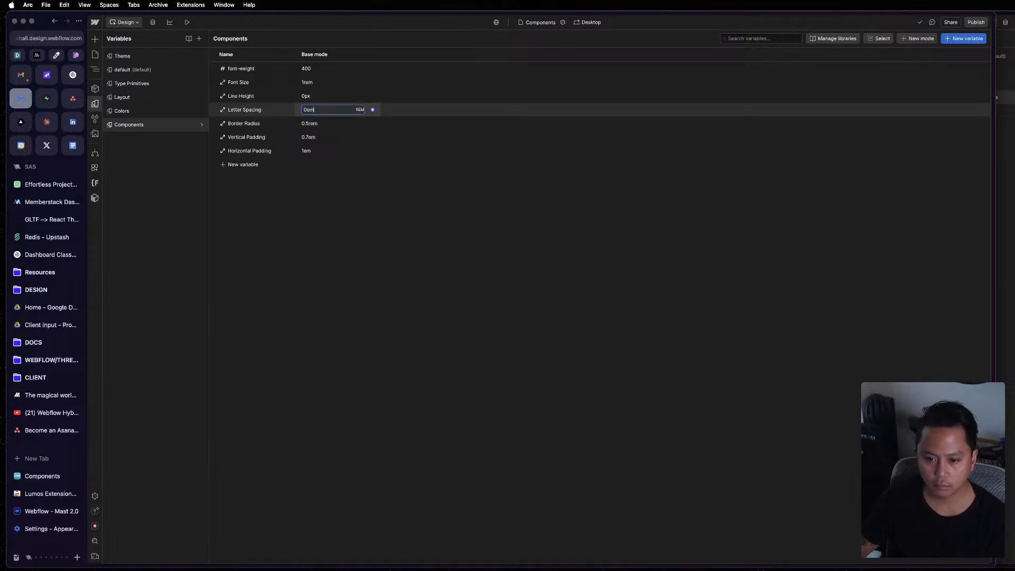
key(Return)
click(320, 96)
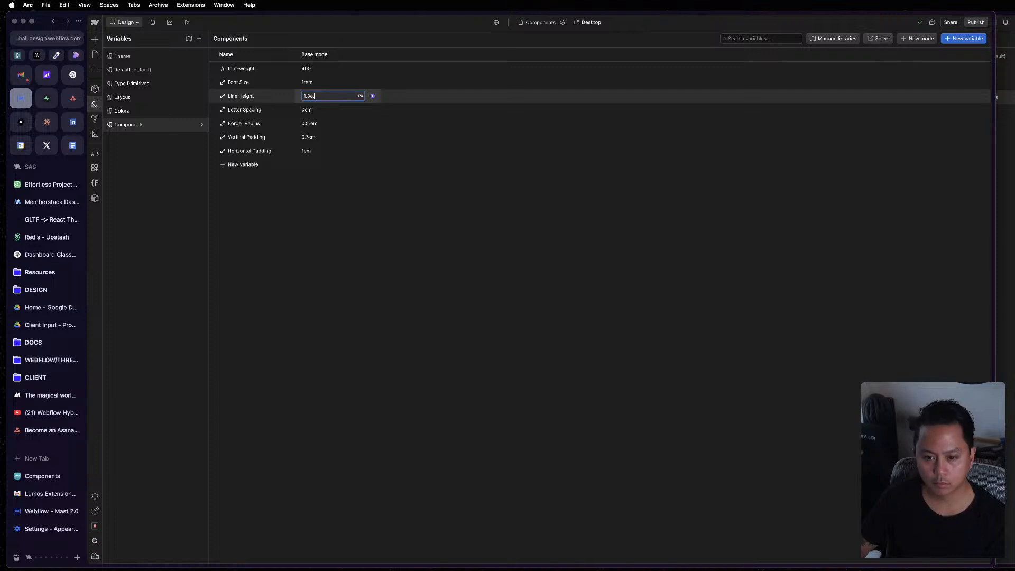
key(Return)
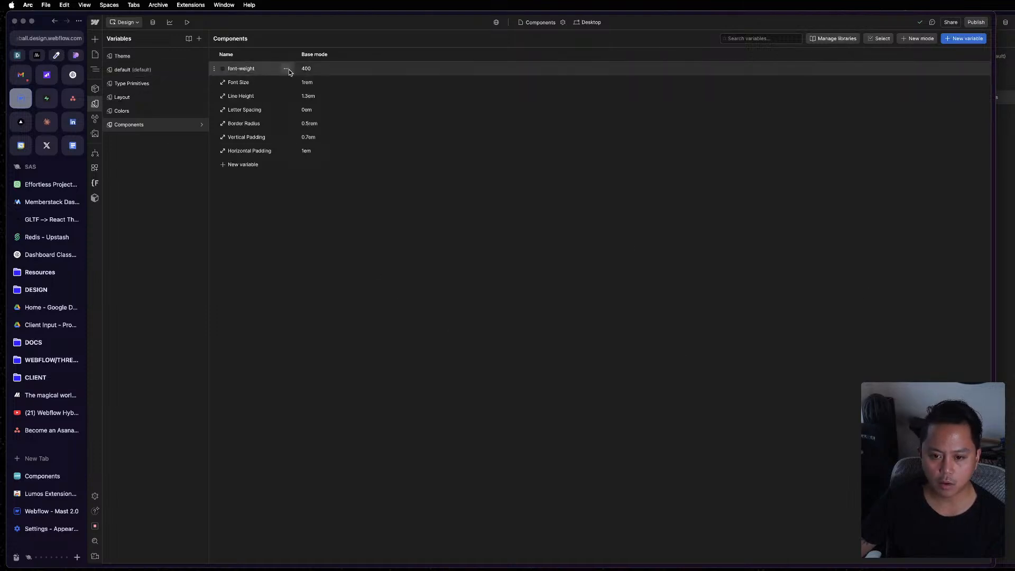
Rename the font-weight variable to Button/font-weight so that it sits in a new Button group.
click(286, 68)
click(311, 85)
key(Left)
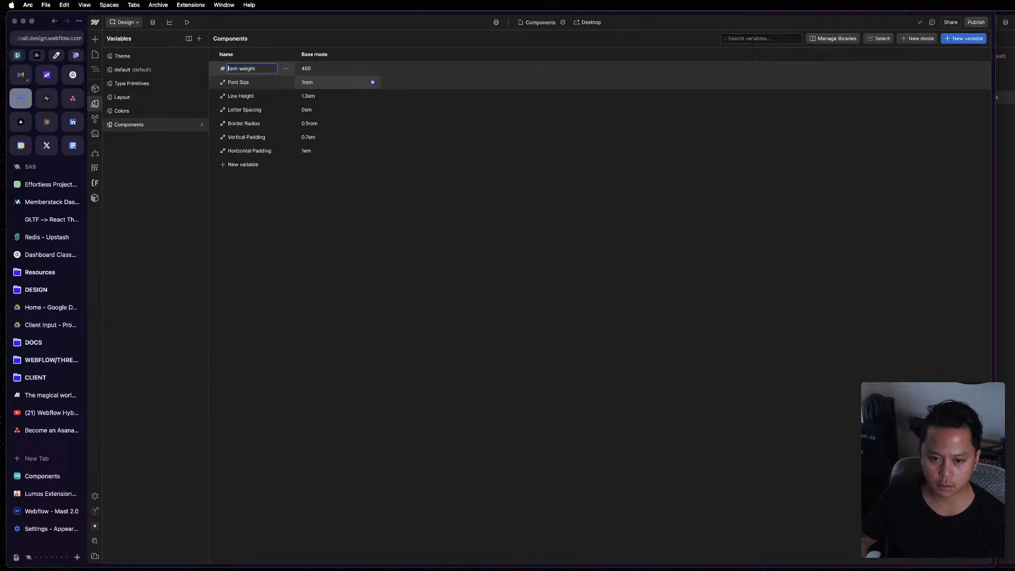
text(Button/)
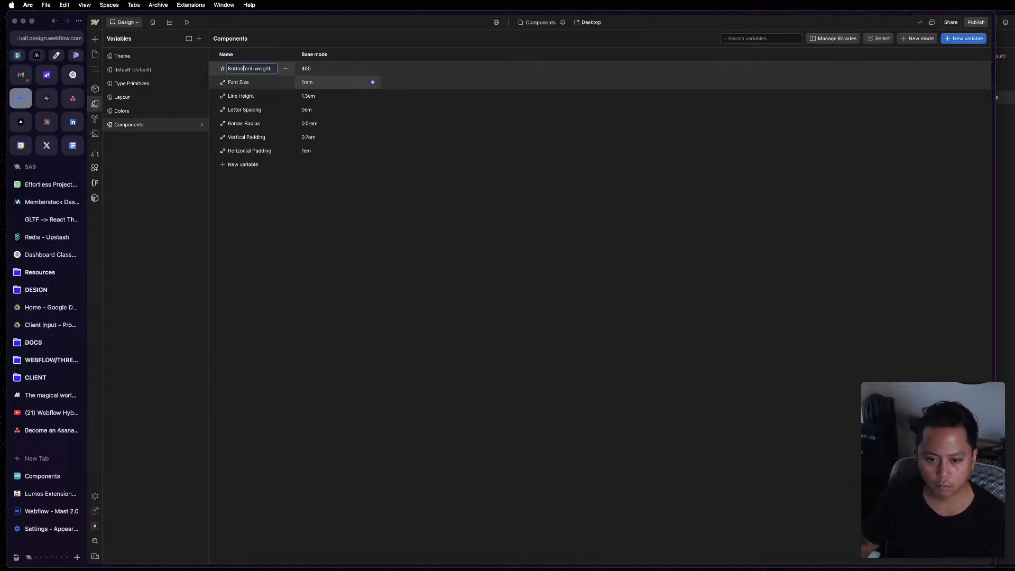
key(Return)
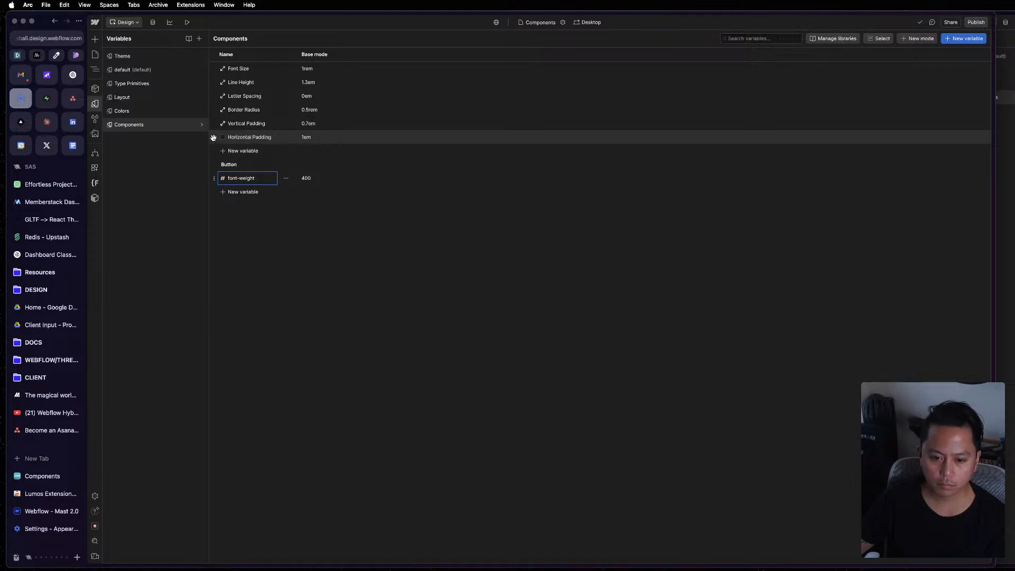
Select the six ungrouped variables, Font Size through Horizontal Padding, in the Components collection.
click(871, 41)
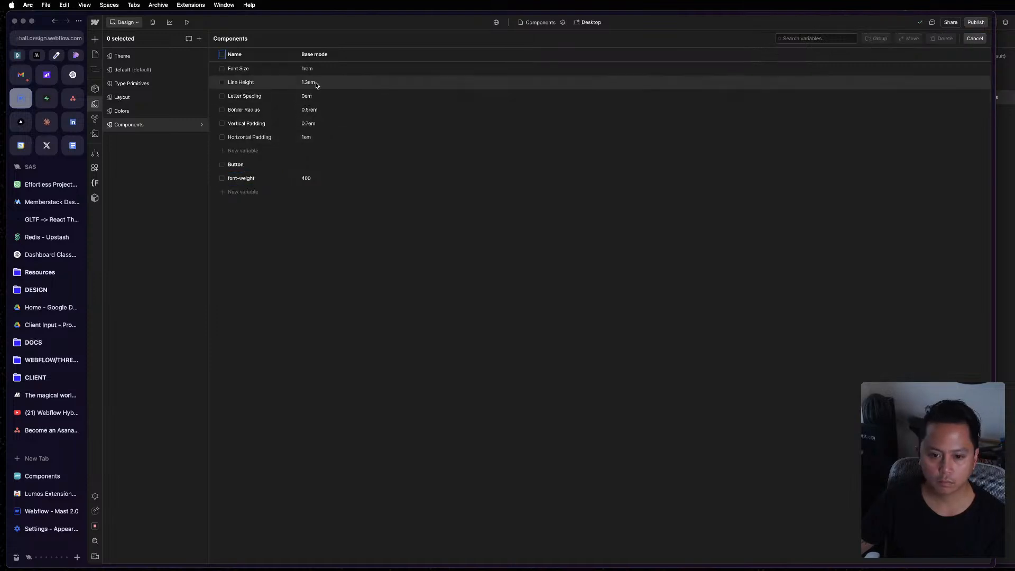
click(223, 68)
click(222, 83)
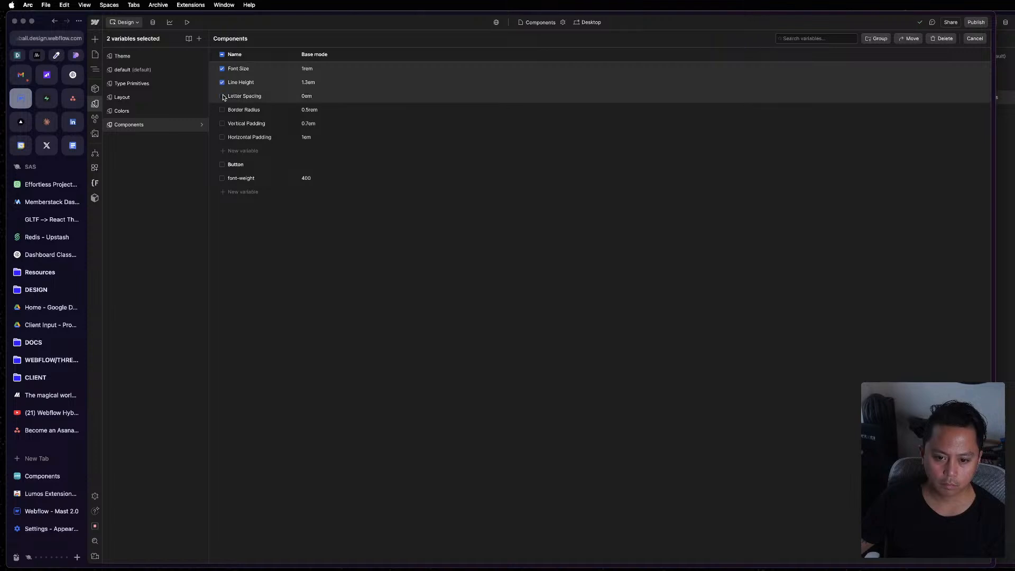
click(223, 96)
click(222, 110)
click(222, 124)
click(222, 137)
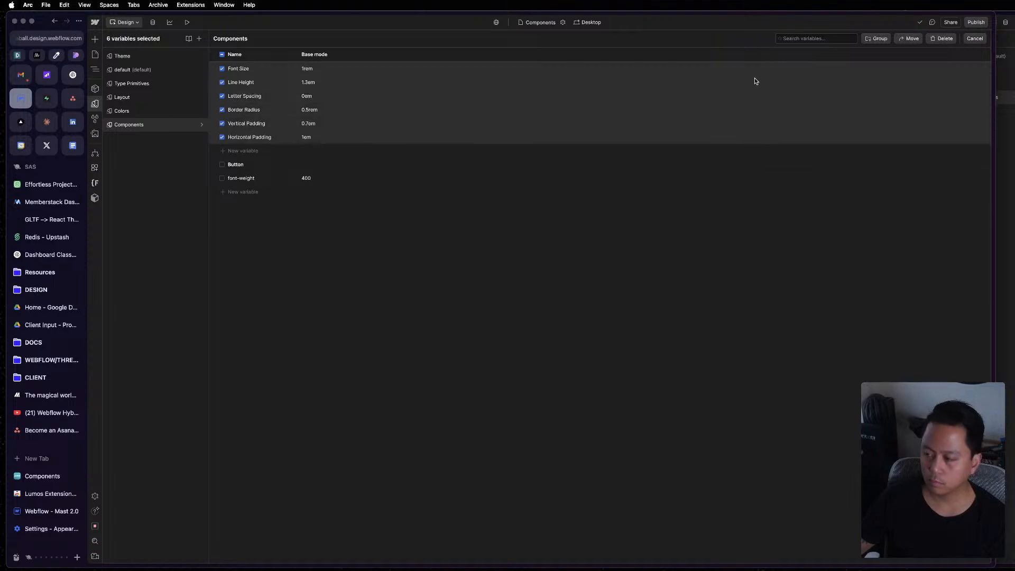
click(909, 38)
click(505, 293)
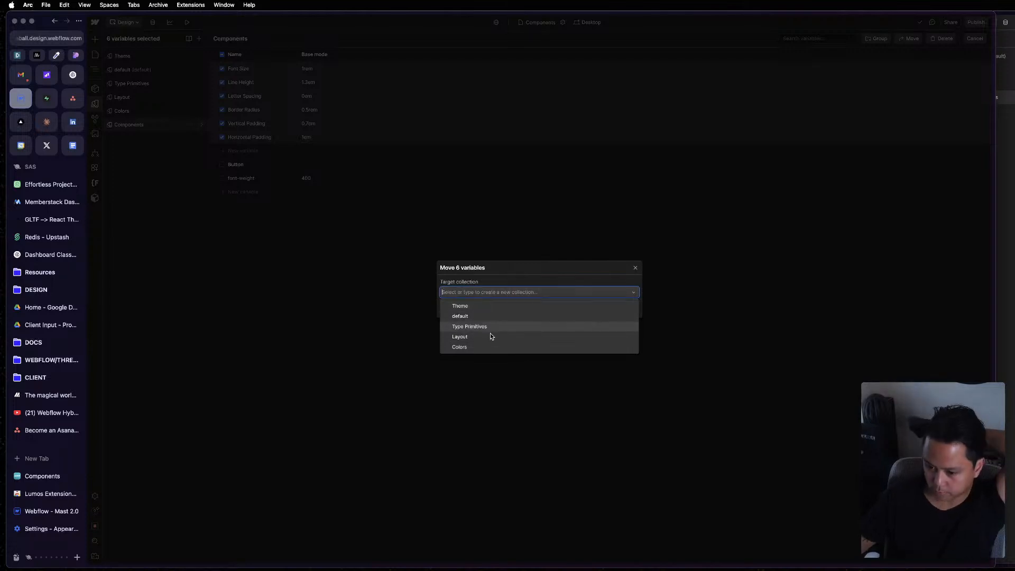
click(481, 268)
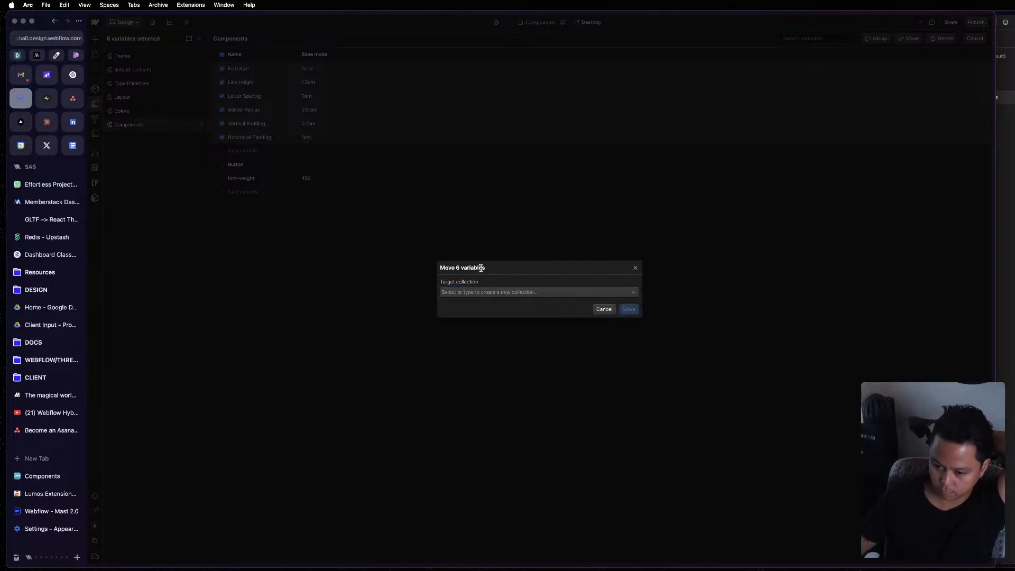
click(636, 269)
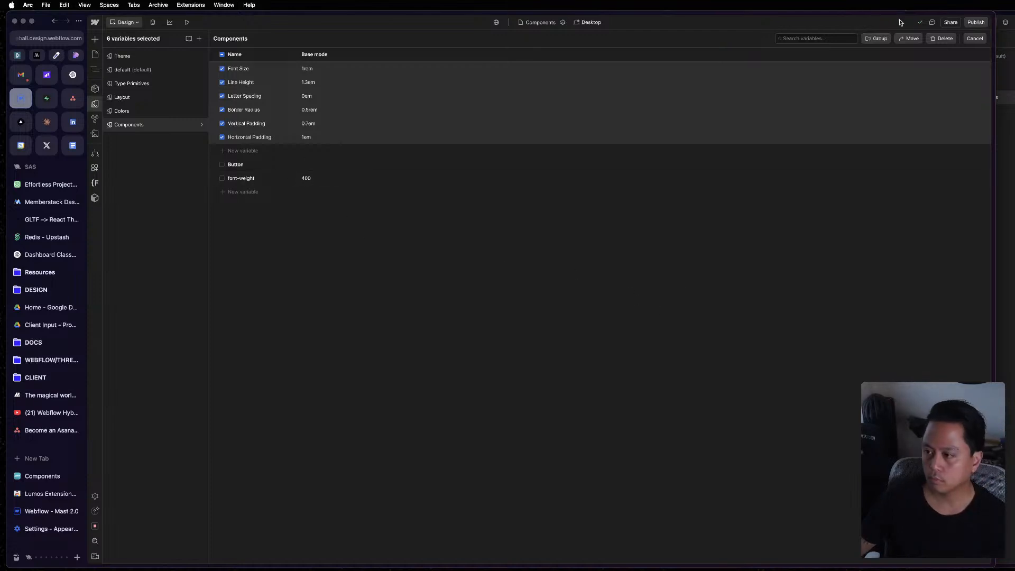
Try to group the six selected variables under the name Button.
click(879, 39)
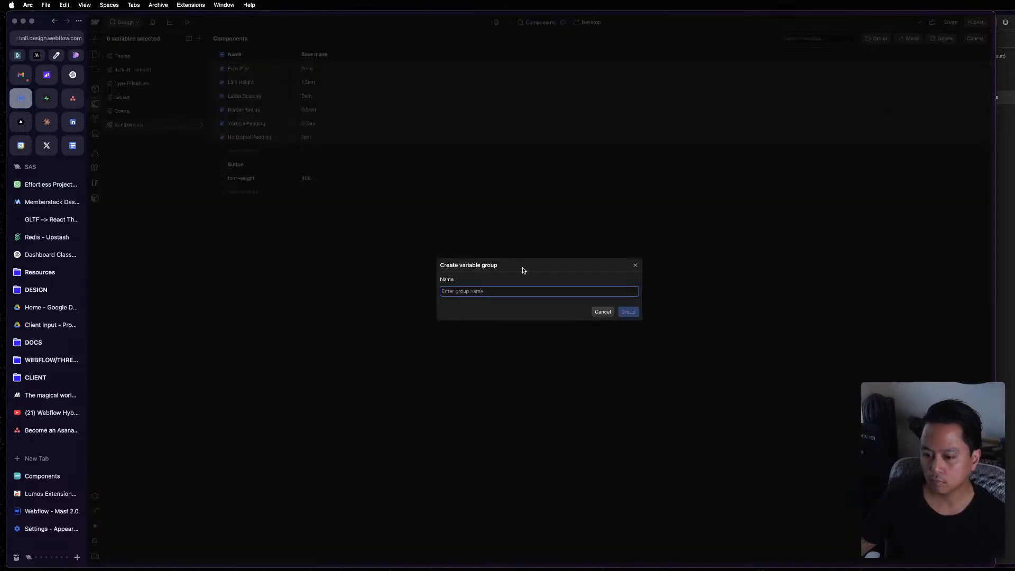
text(Button)
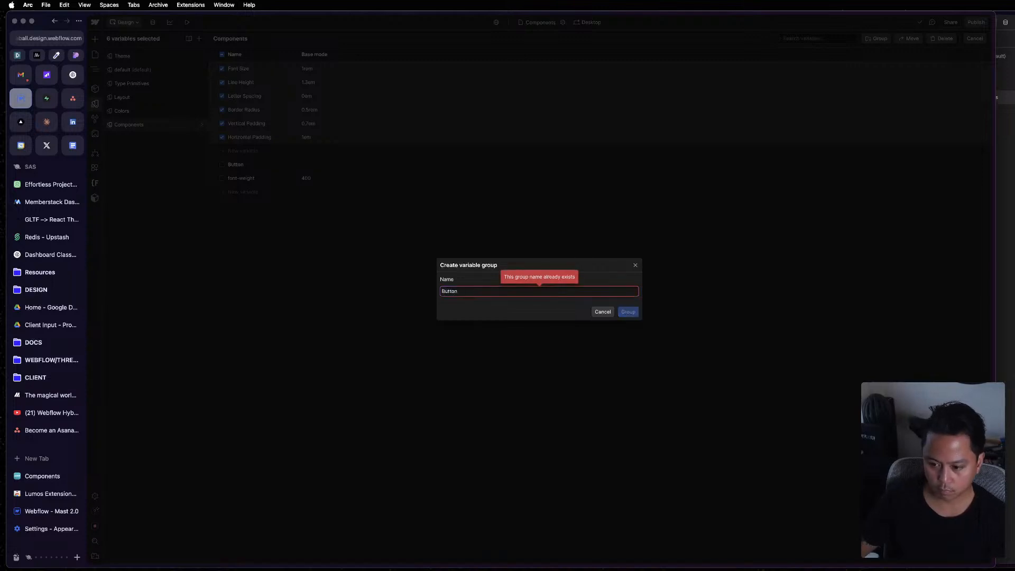
click(604, 311)
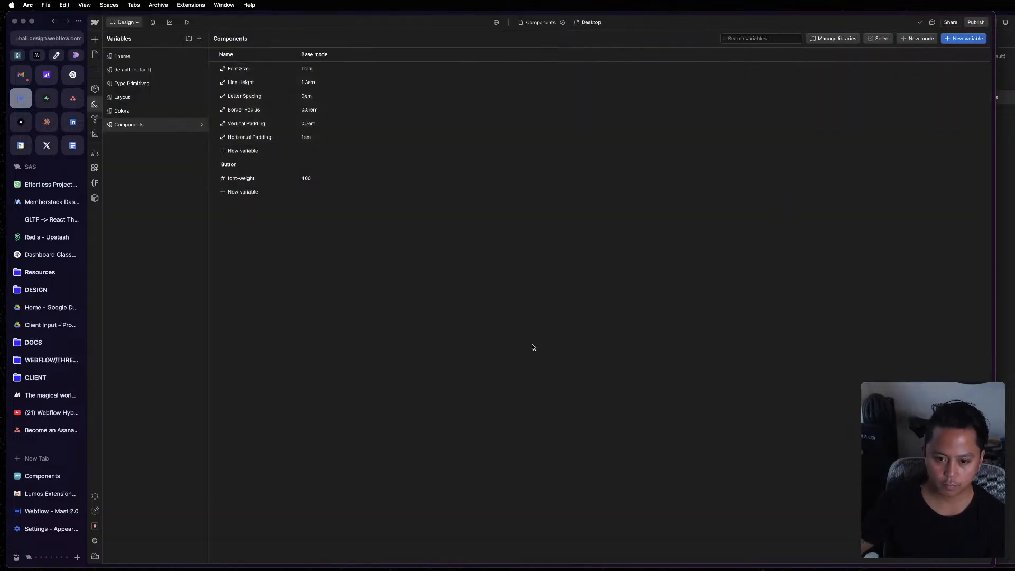
Move Font Size, Line Height, Letter Spacing, Border Radius, Vertical Padding and Horizontal Padding into the Button group.
double_click(265, 137)
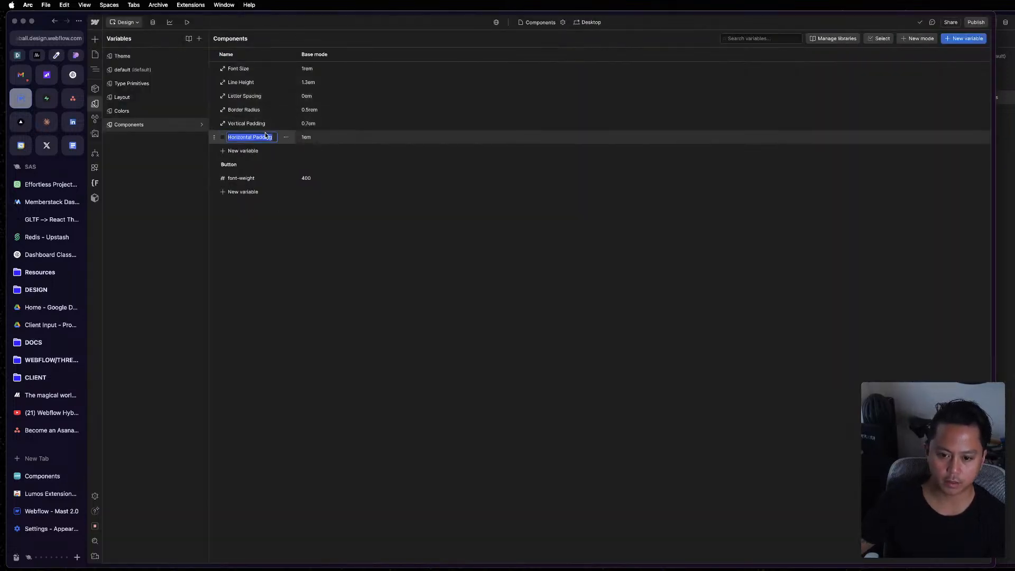
click(262, 71)
drag(214, 69, 232, 182)
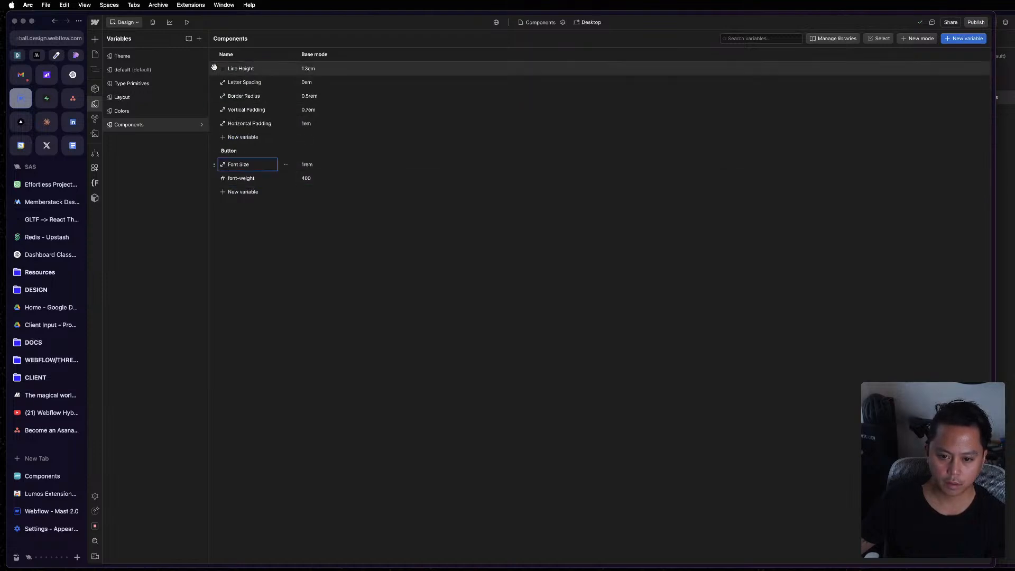
drag(214, 67, 226, 185)
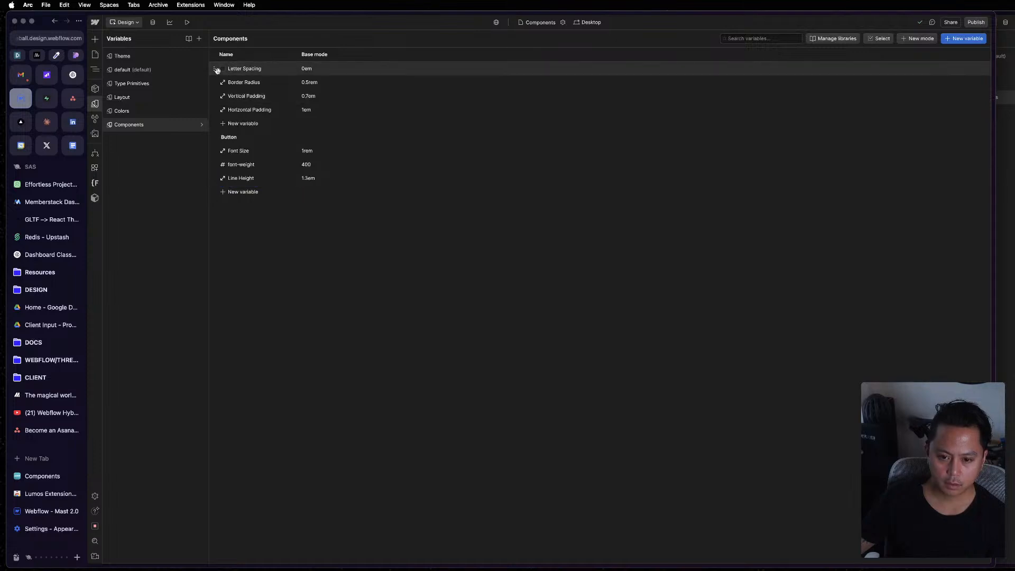
drag(217, 71, 237, 190)
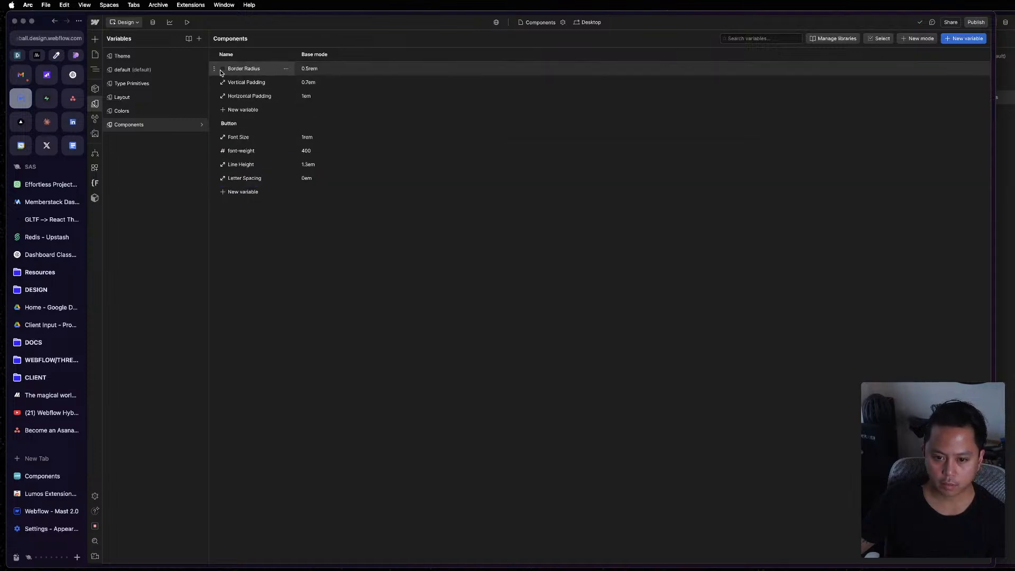
drag(221, 73, 243, 187)
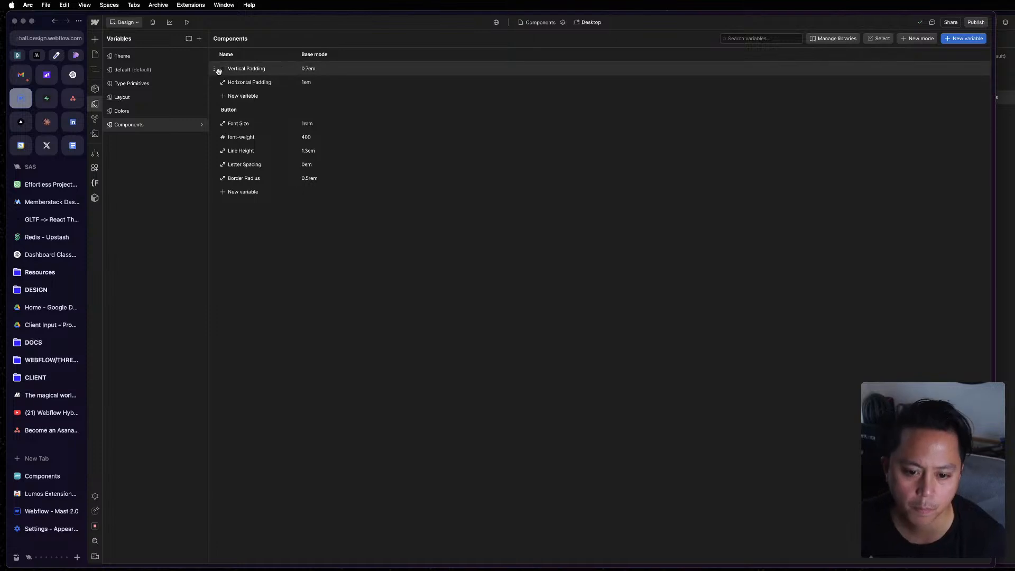
drag(219, 71, 243, 191)
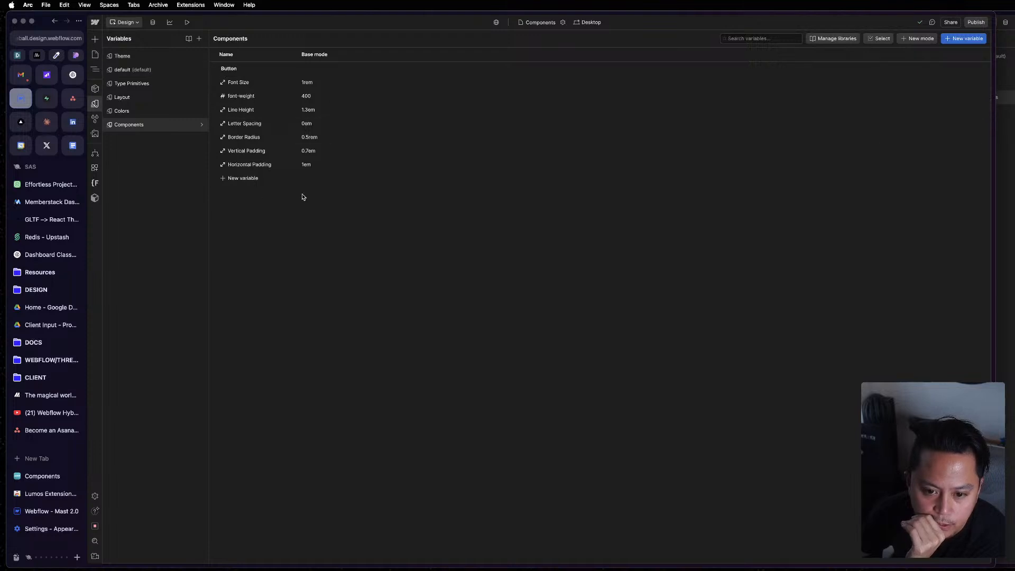
key(Escape)
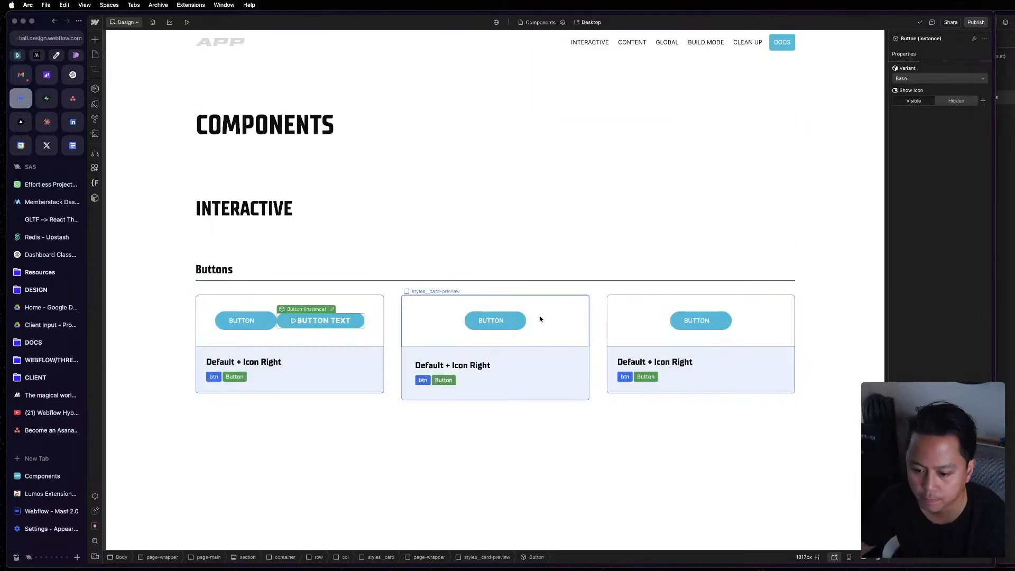
In the Button component, link the button element's top and bottom padding to the Vertical Padding variable.
double_click(352, 317)
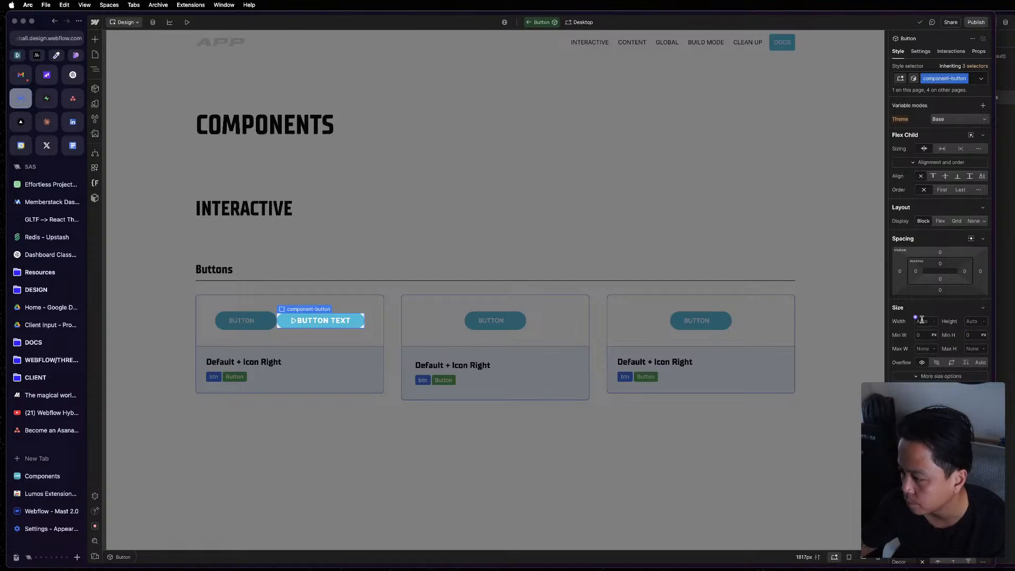
key(z)
click(135, 63)
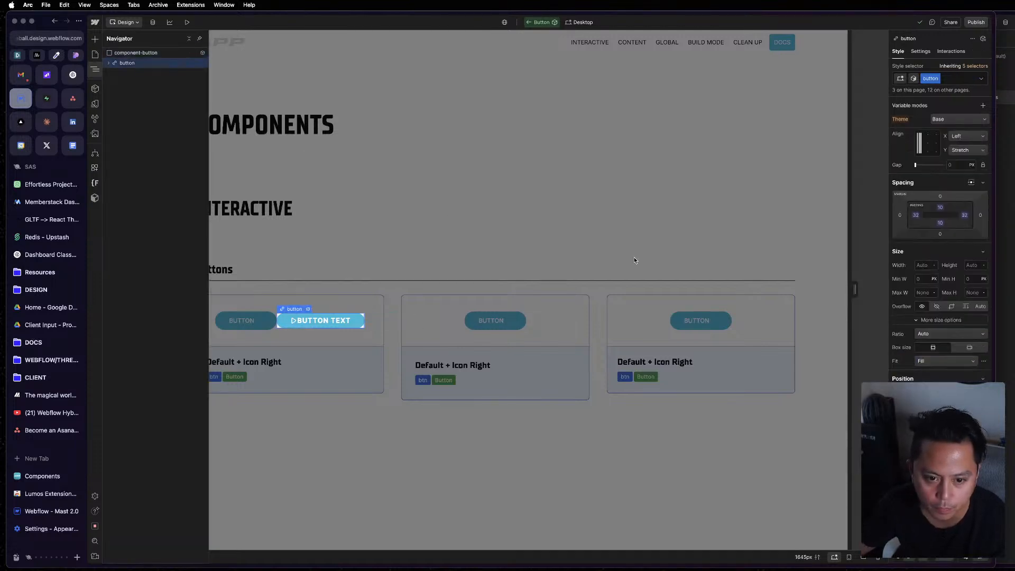
click(940, 208)
click(936, 222)
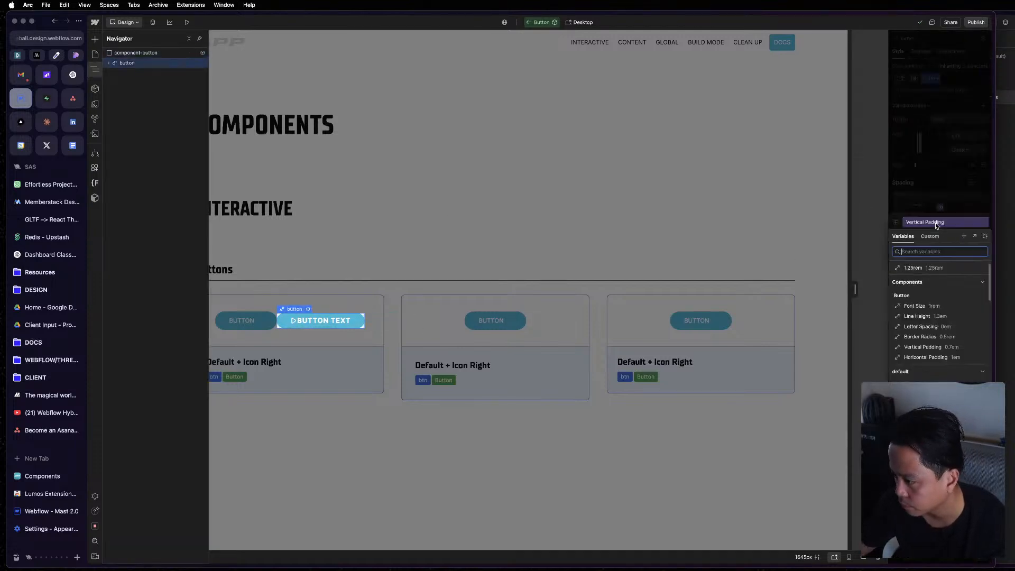
scroll(938, 302, up, 1)
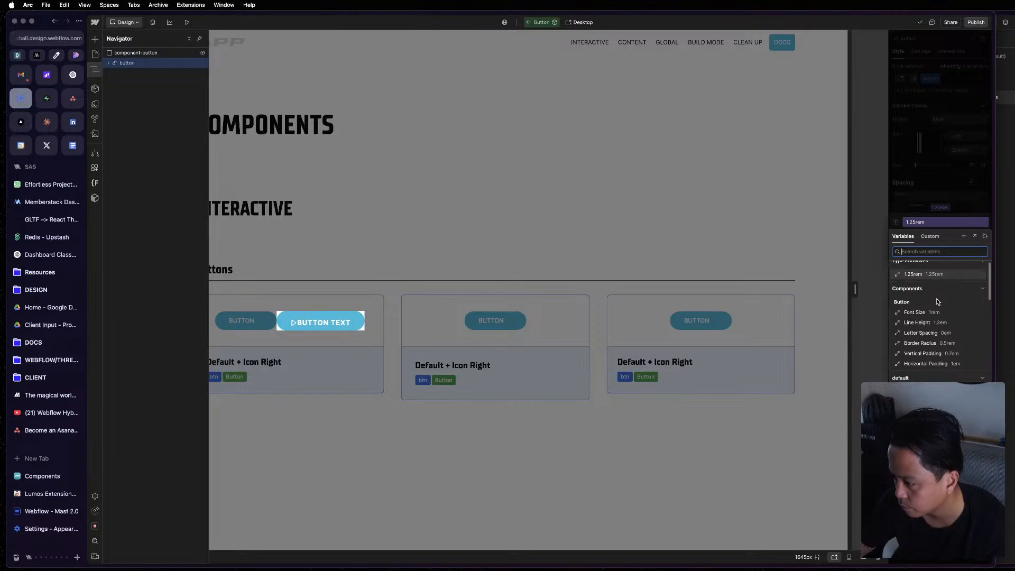
click(923, 358)
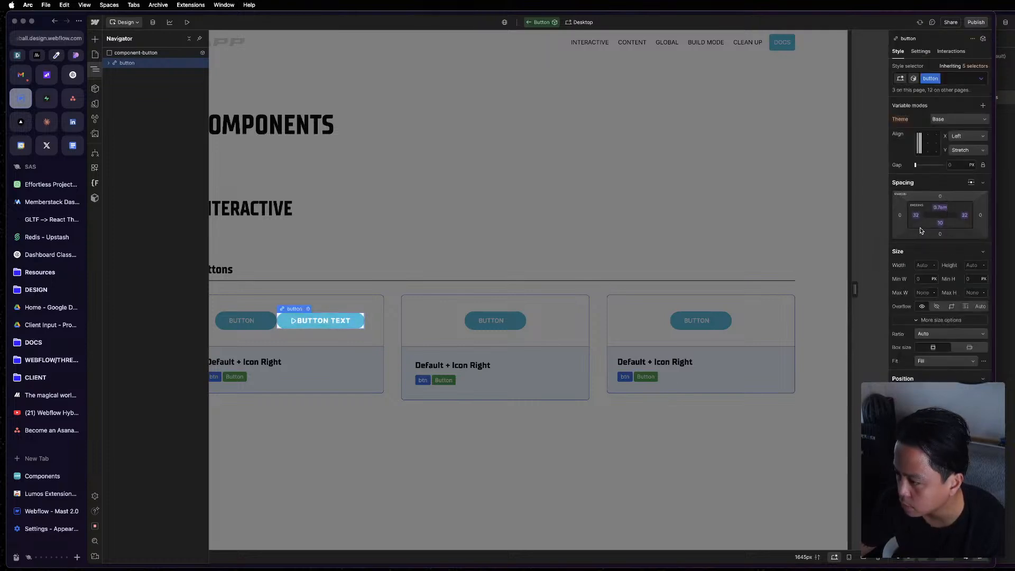
click(940, 223)
click(941, 239)
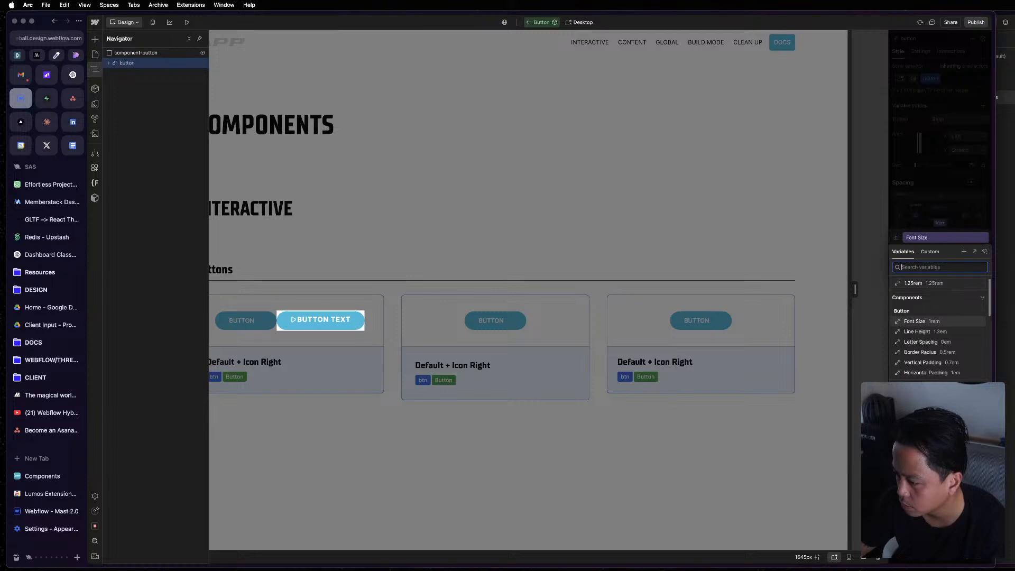
click(938, 364)
click(949, 221)
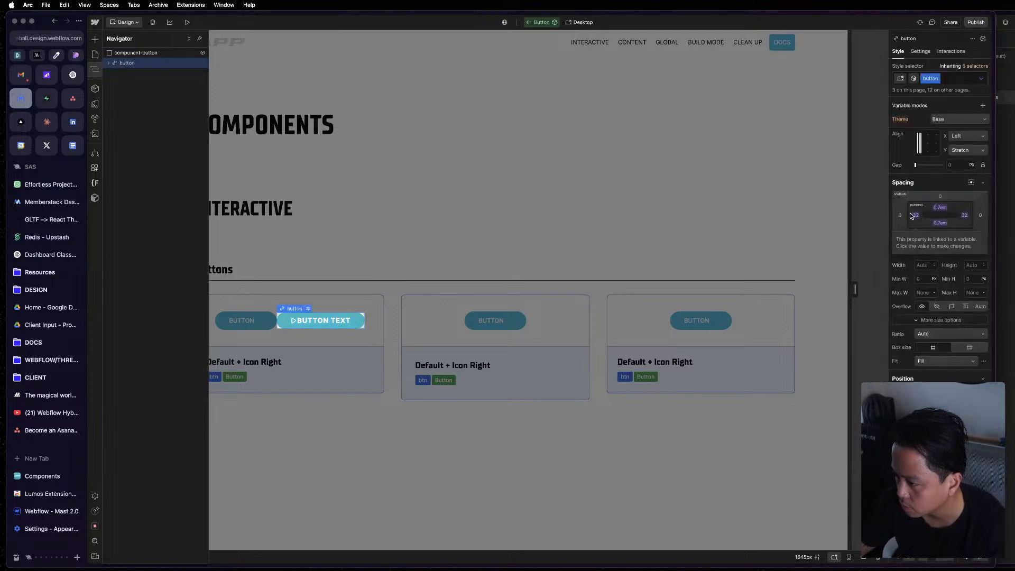
Link the button element's left and right padding to the Horizontal Padding variable and leave the component.
click(916, 216)
click(915, 230)
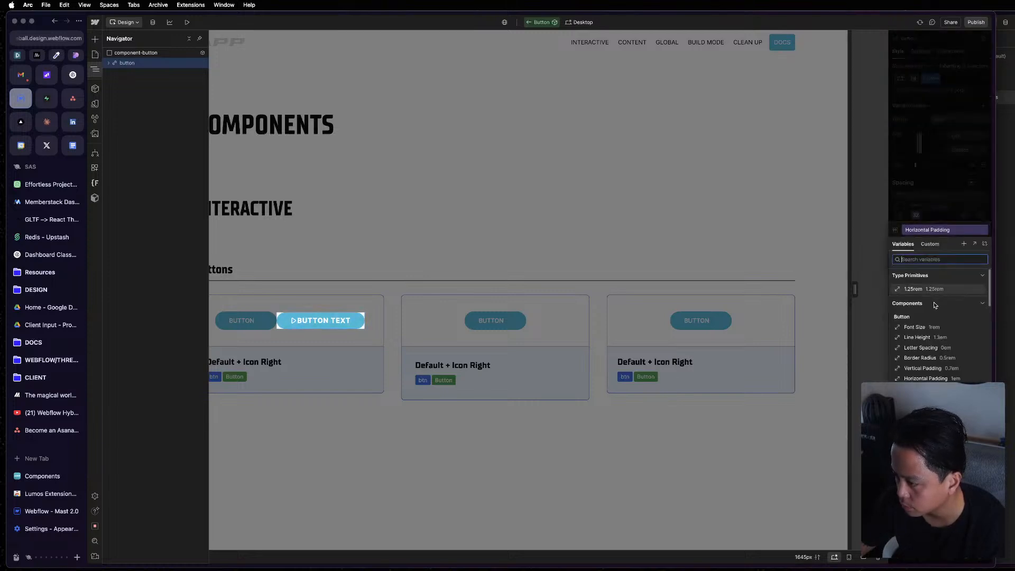
click(924, 379)
click(974, 164)
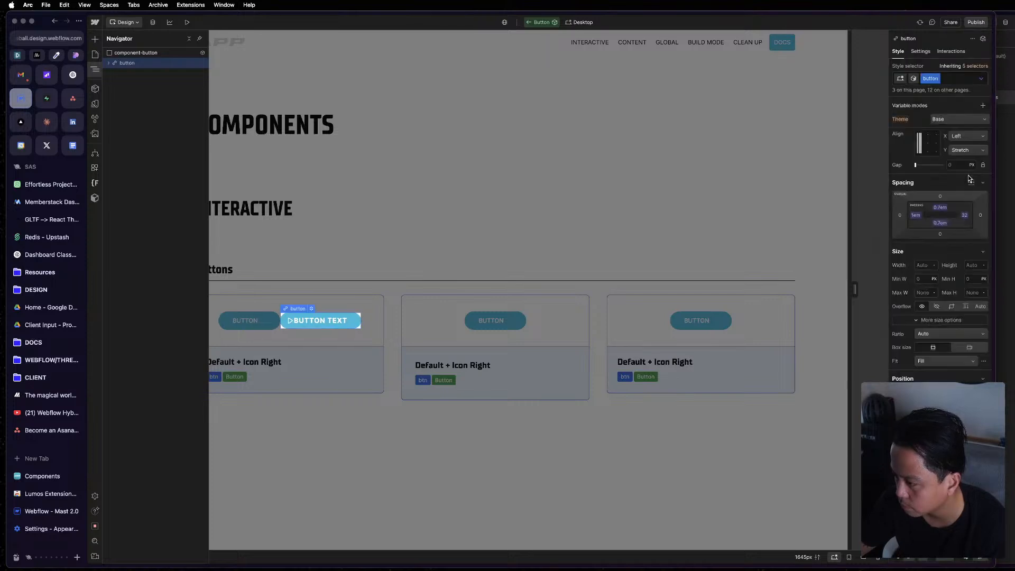
click(966, 216)
click(954, 231)
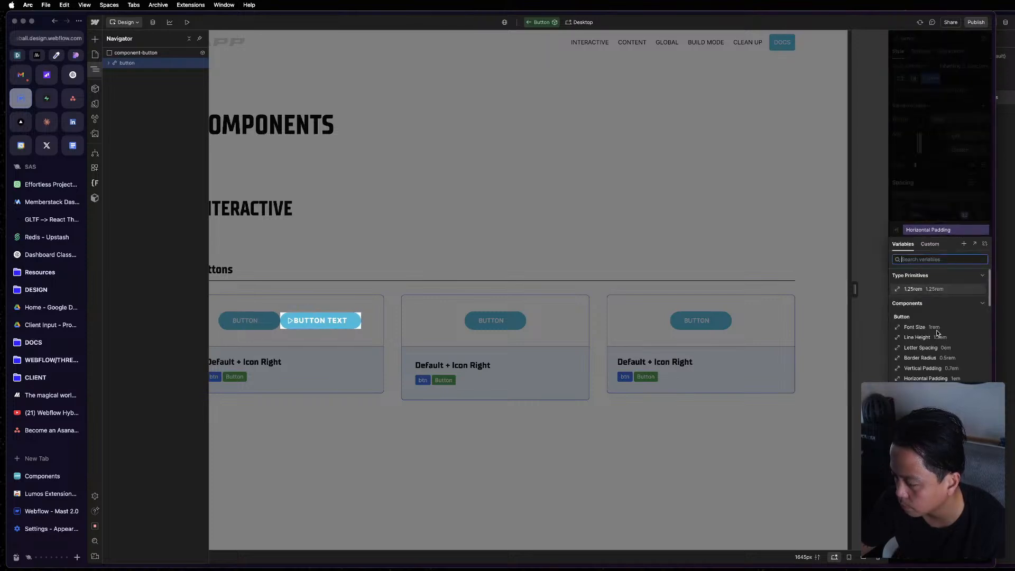
click(926, 377)
click(433, 230)
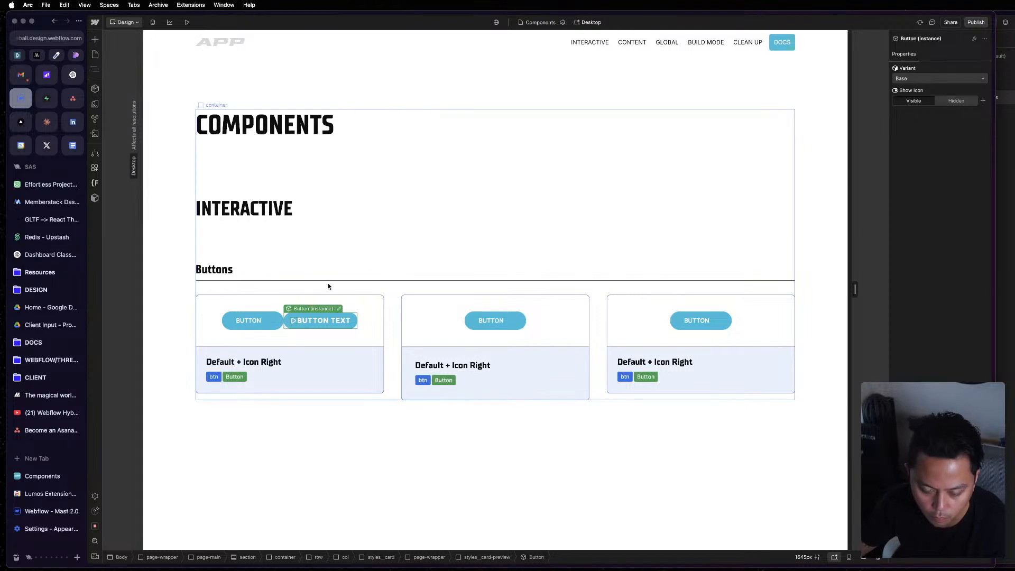
click(556, 233)
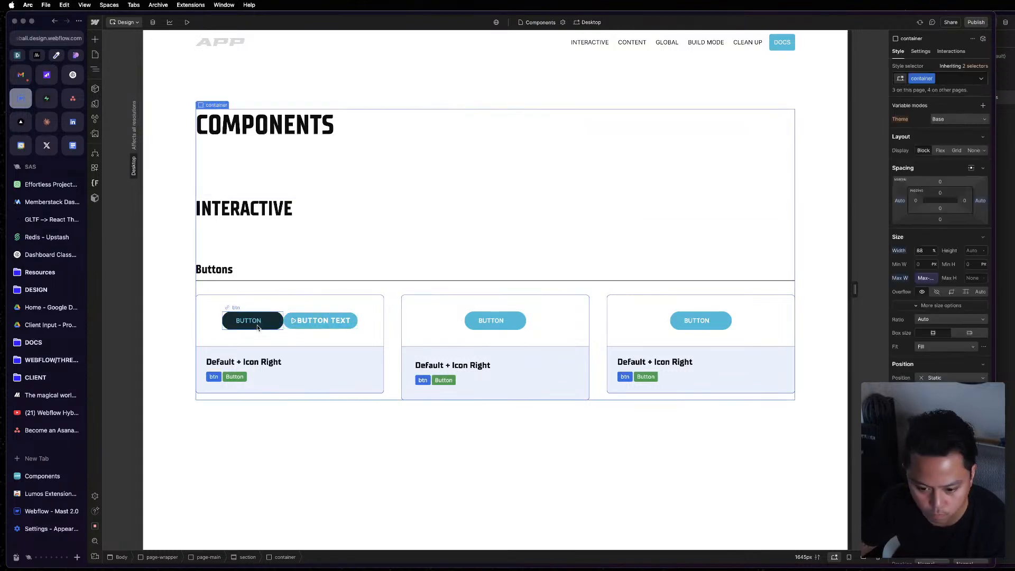
Reopen the Button component and compare its button element with the btn element in the Mast reference.
click(314, 320)
key(super+grave)
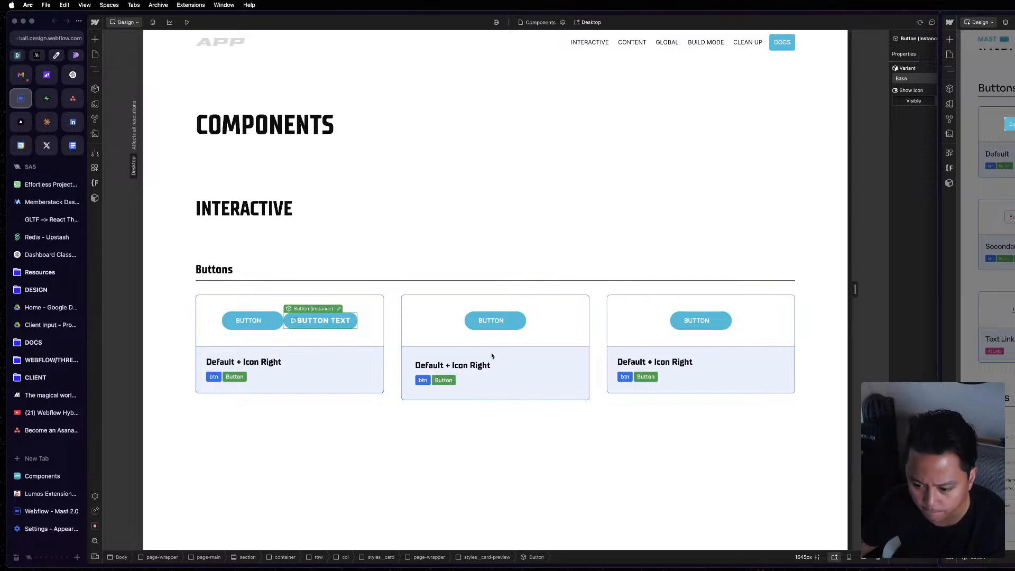
key(super+grave)
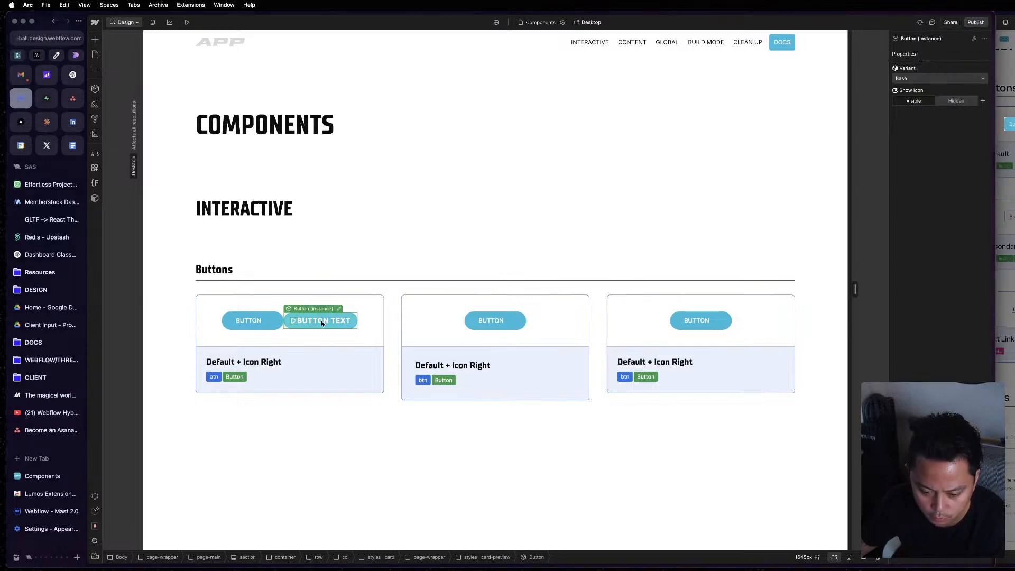
click(338, 309)
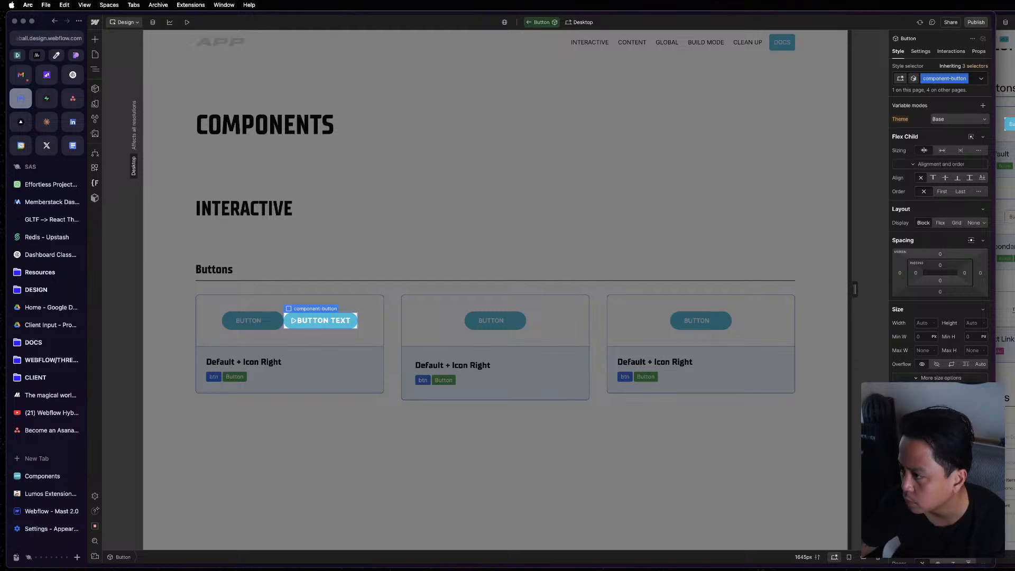
key(z)
click(150, 63)
key(super+grave)
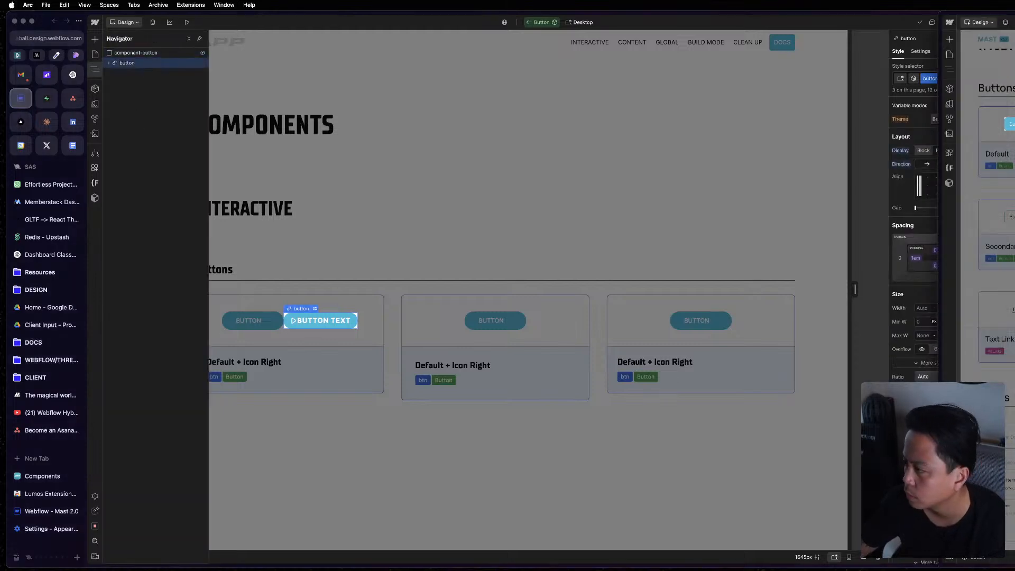
key(z)
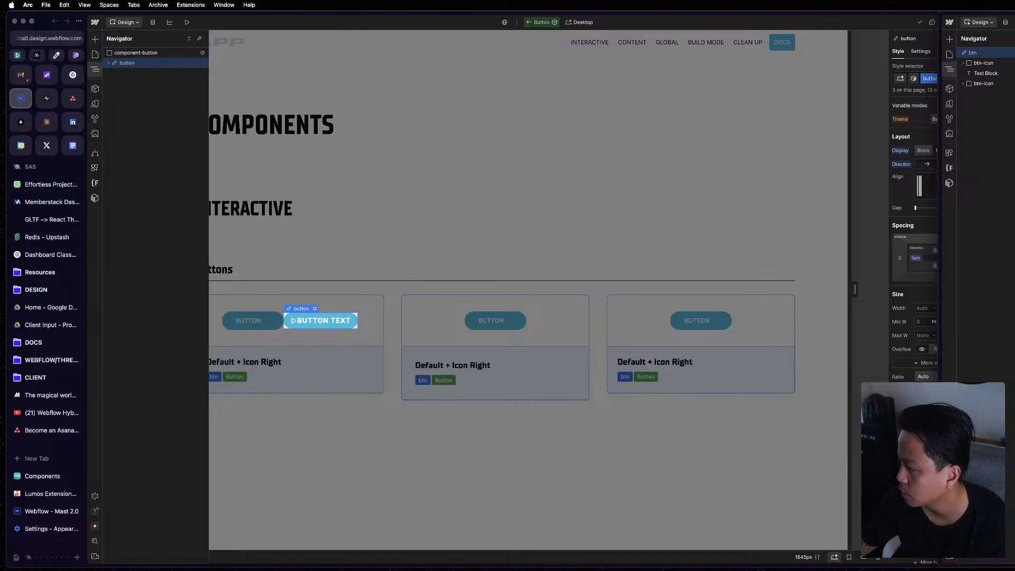
Link the button element's font weight to a variable.
scroll(914, 254, down, 2)
click(915, 254)
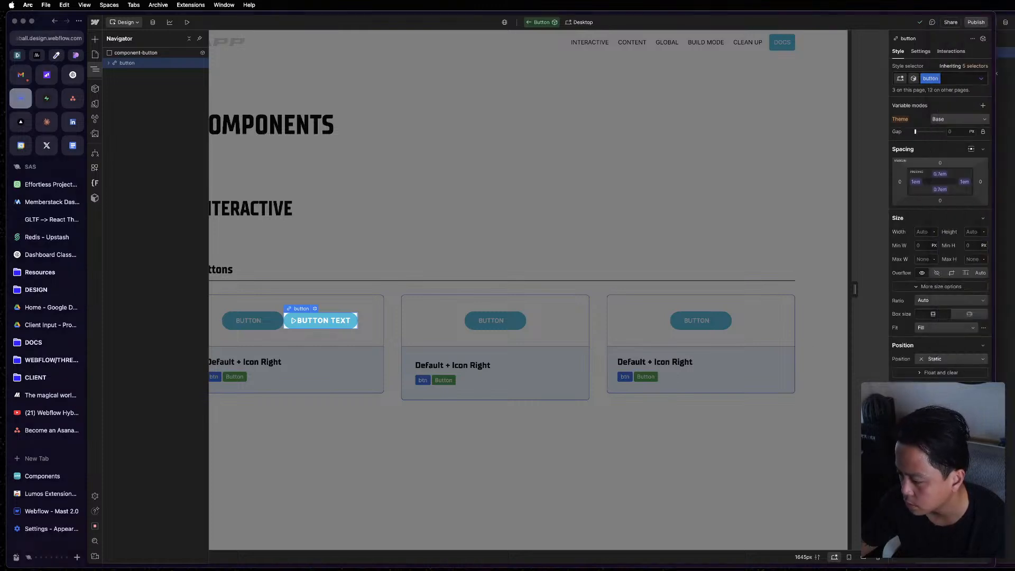
drag(856, 289, 855, 289)
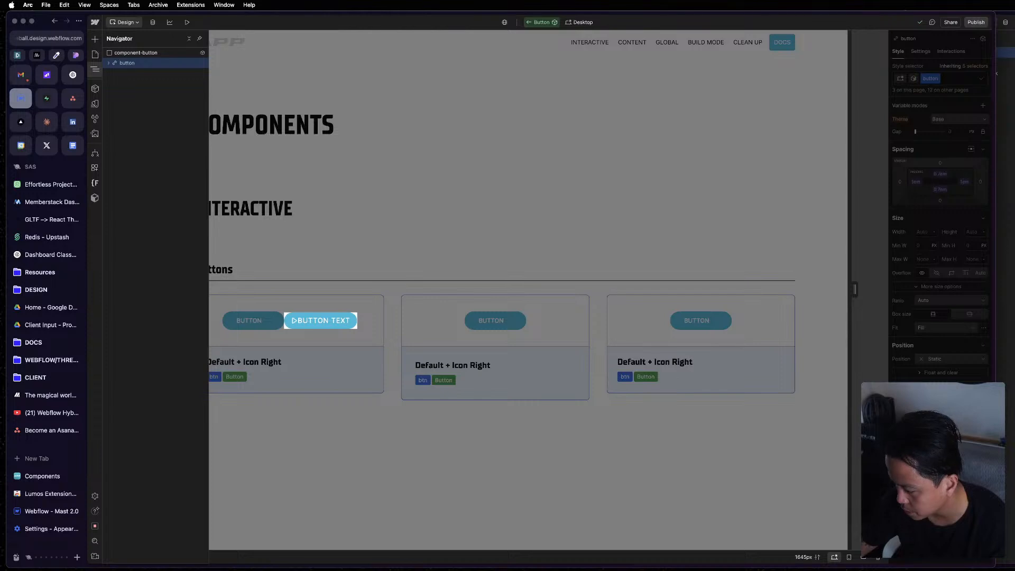
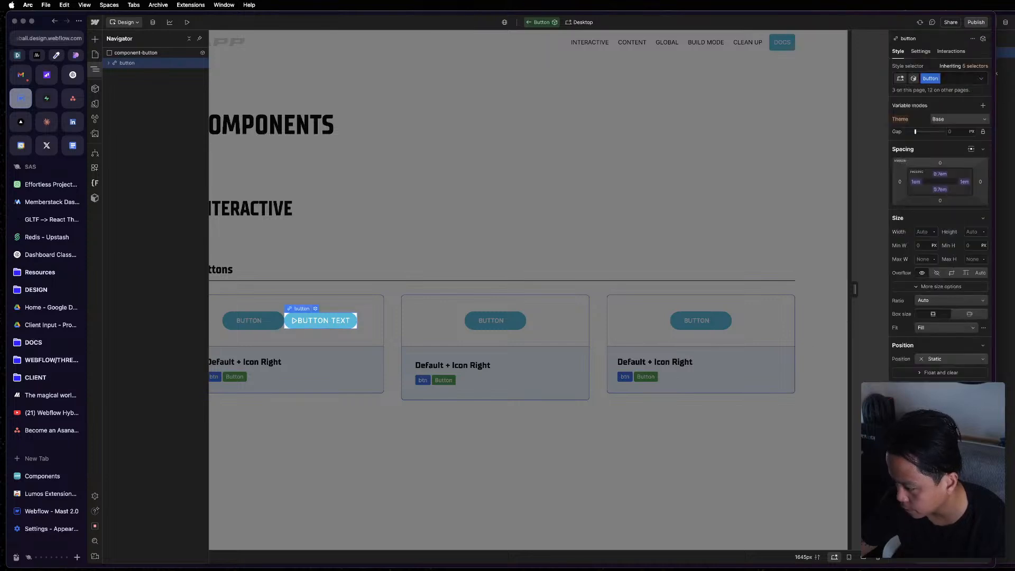
Bind the button's font size to the Components Font Size variable and its text colour to the White neutral variable.
click(926, 434)
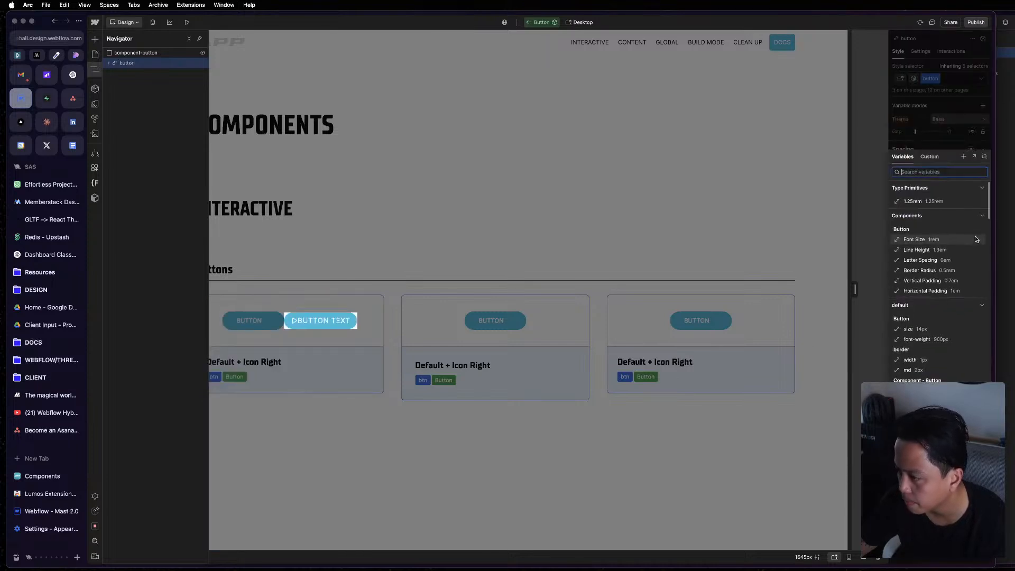
click(919, 241)
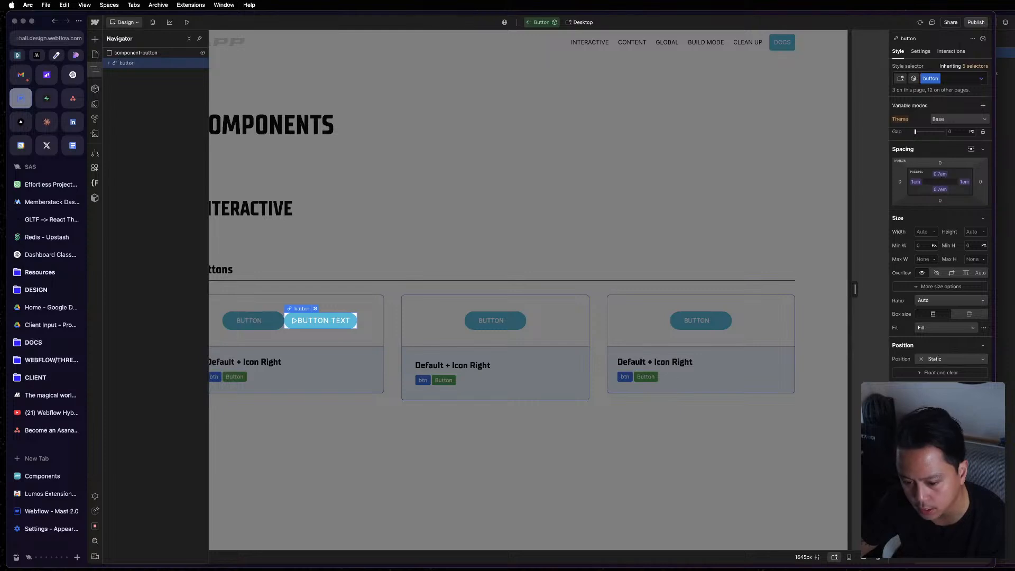
scroll(940, 254, down, 1)
click(926, 428)
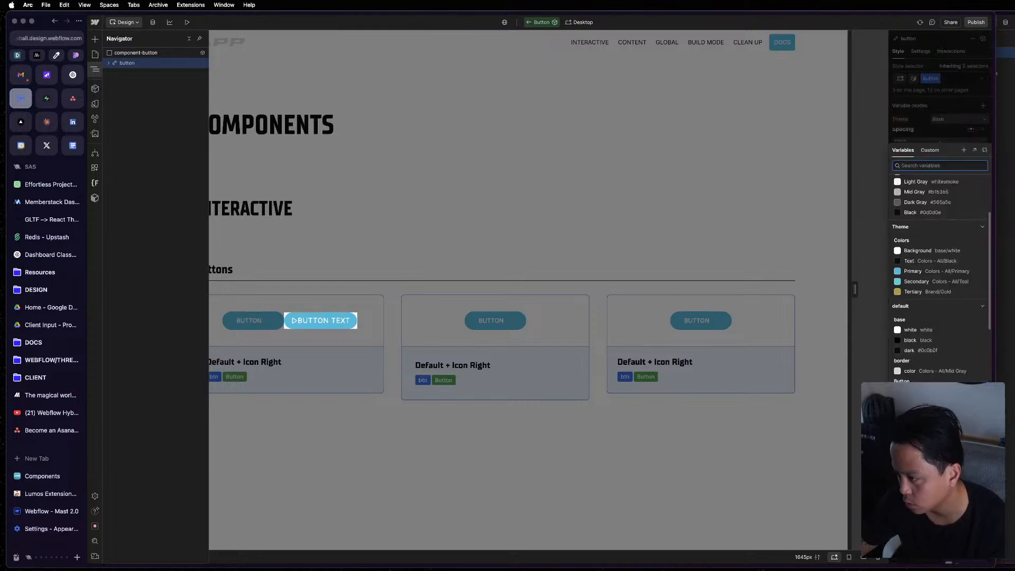
scroll(924, 247, up, 3)
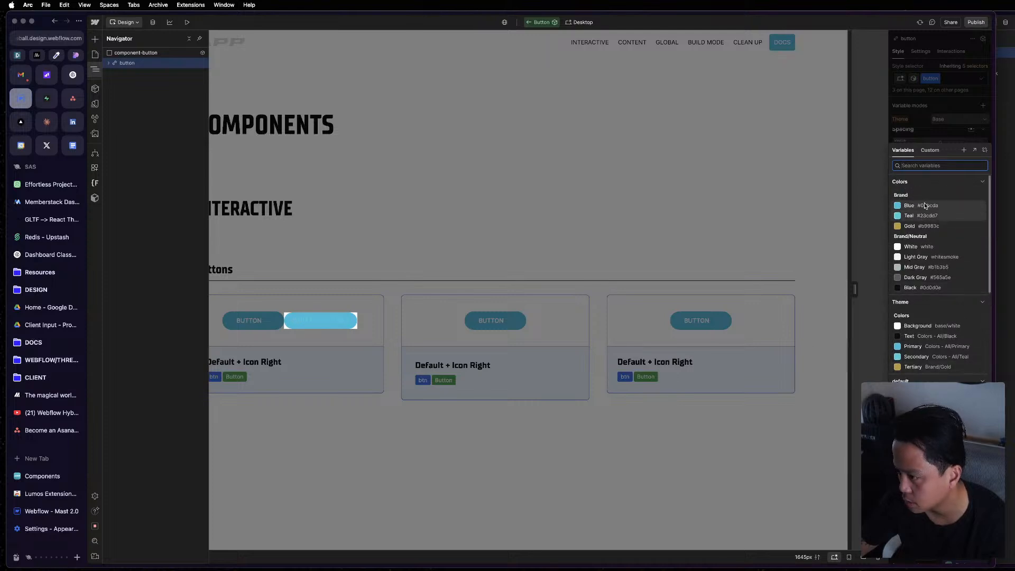
click(924, 247)
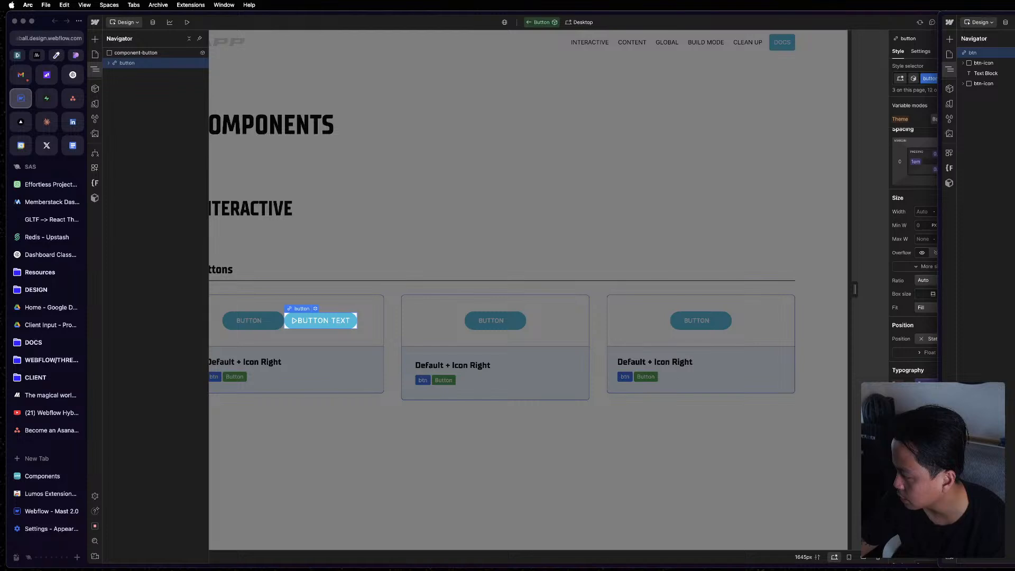
Bind the button's letter spacing to the Components Letter Spacing variable.
scroll(941, 265, down, 3)
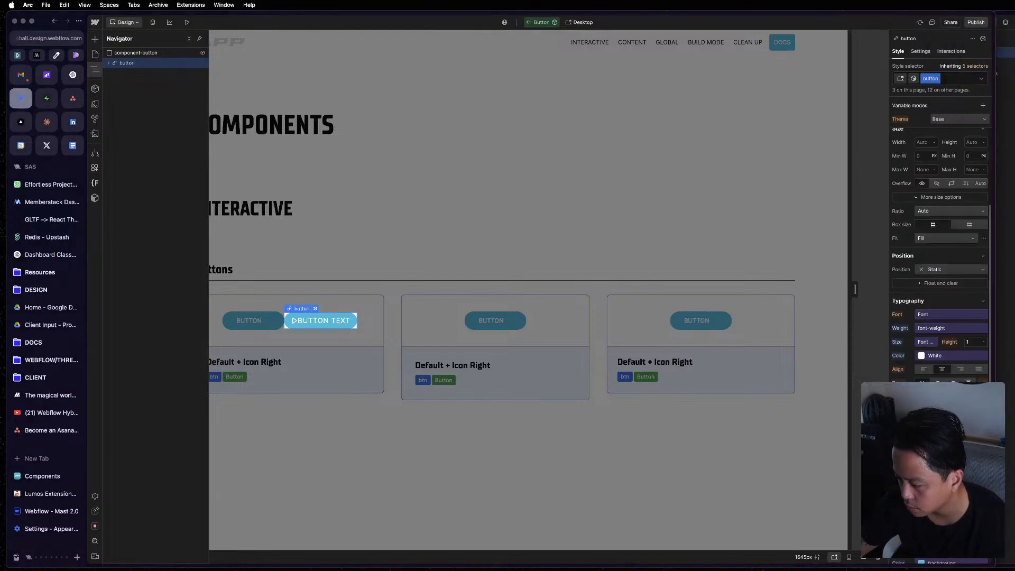
click(942, 562)
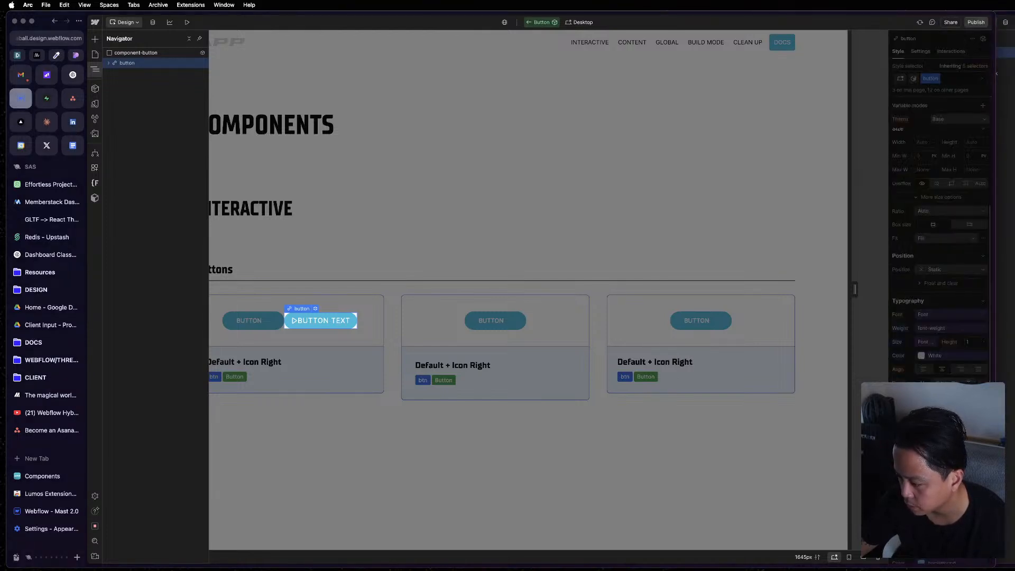
key(Escape)
click(908, 413)
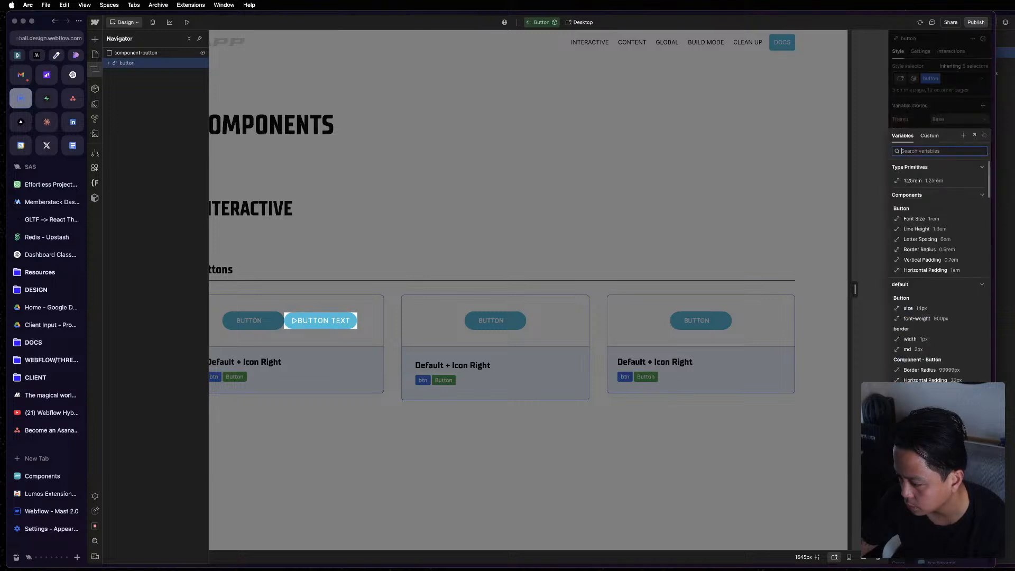
click(923, 245)
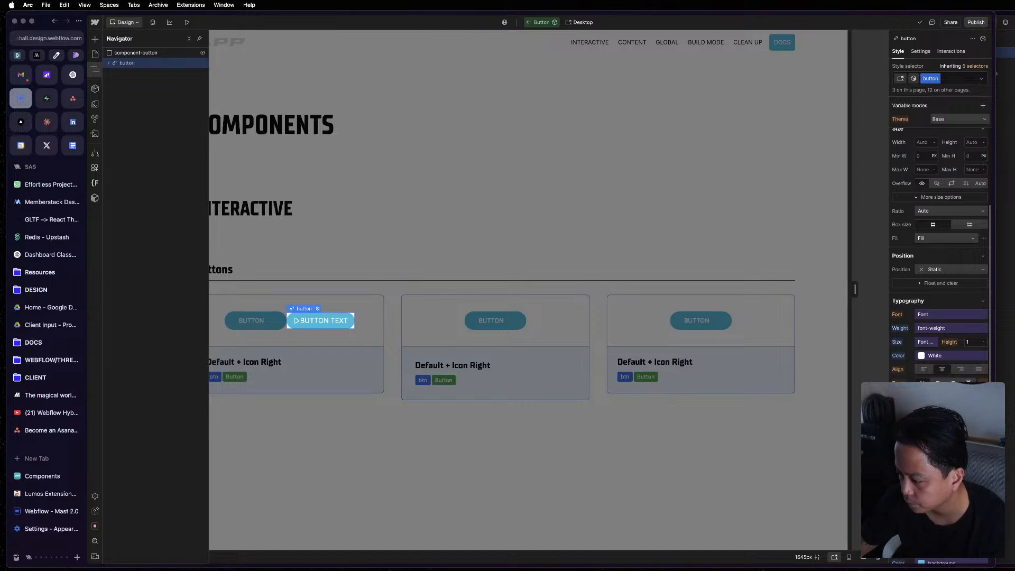
Set the button's background colour to the Primary theme colour variable.
scroll(940, 264, down, 1)
scroll(940, 265, down, 5)
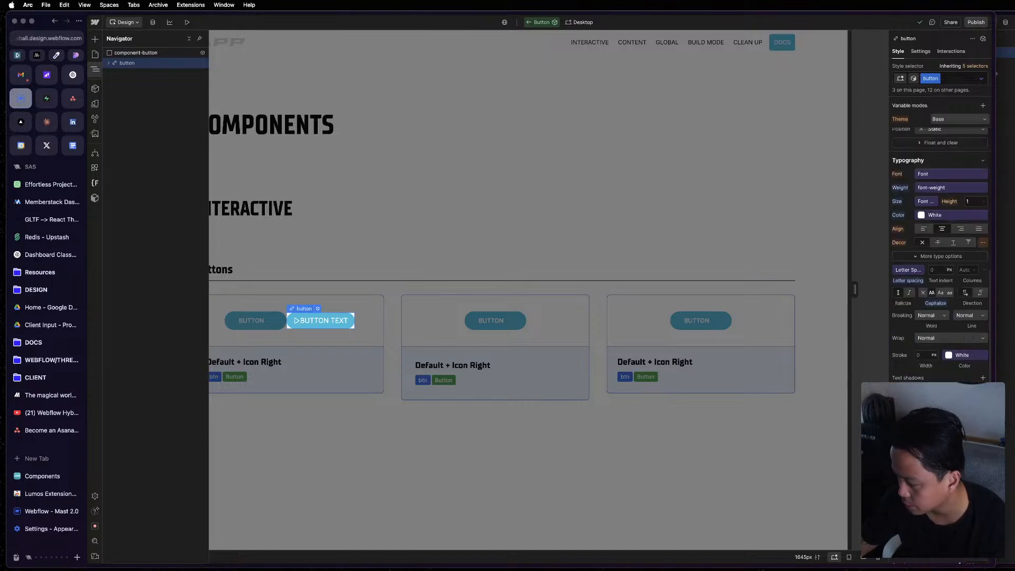
click(951, 215)
scroll(939, 339, up, 2)
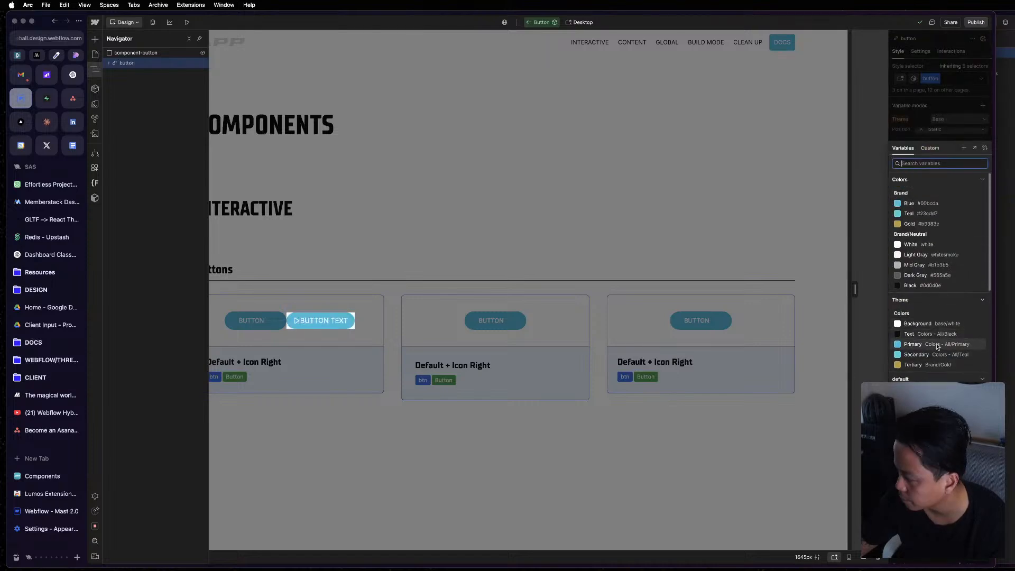
key(Escape)
Bind the button's border radius to the Components Border Radius variable.
click(1010, 317)
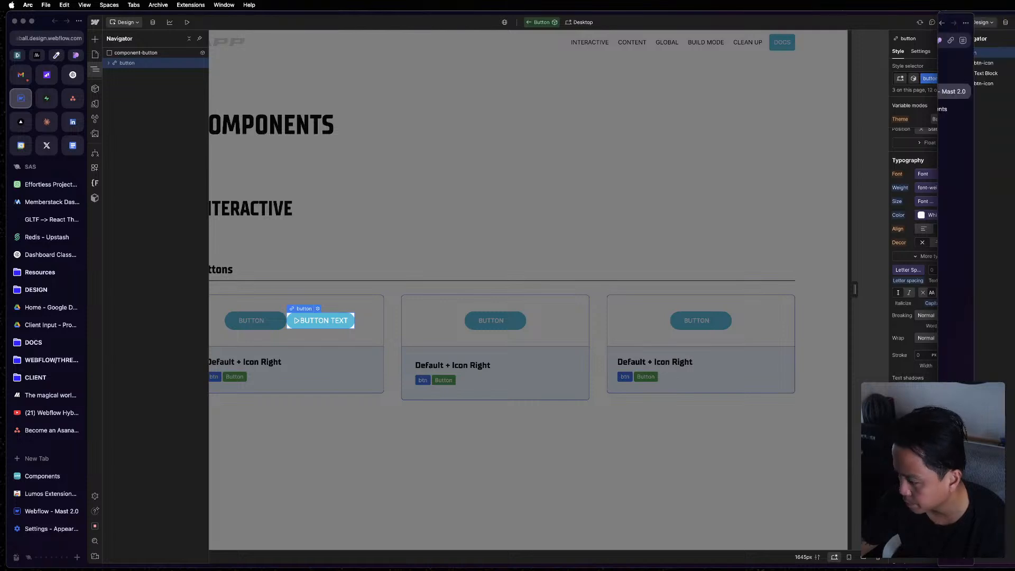
click(906, 327)
click(958, 215)
key(Escape)
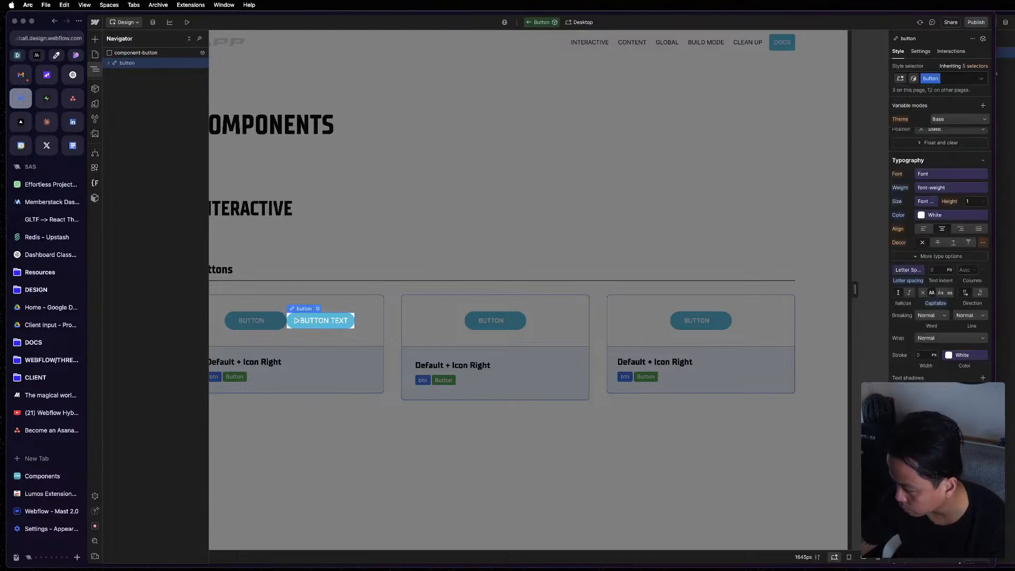
click(926, 202)
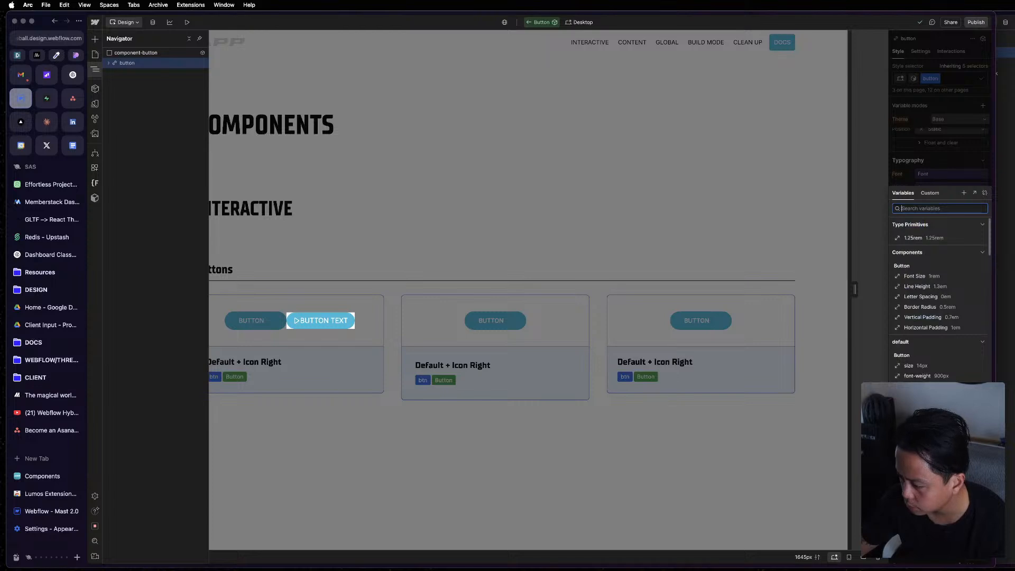
key(Escape)
scroll(938, 238, down, 4)
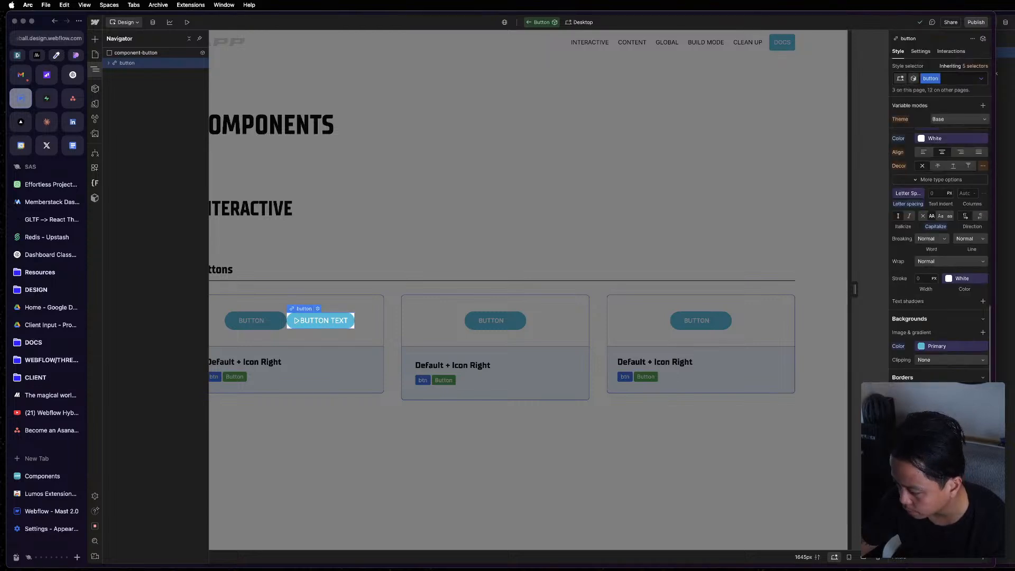
Leave component editing and open the Home page to examine the styling of its existing buttons.
double_click(632, 427)
click(633, 426)
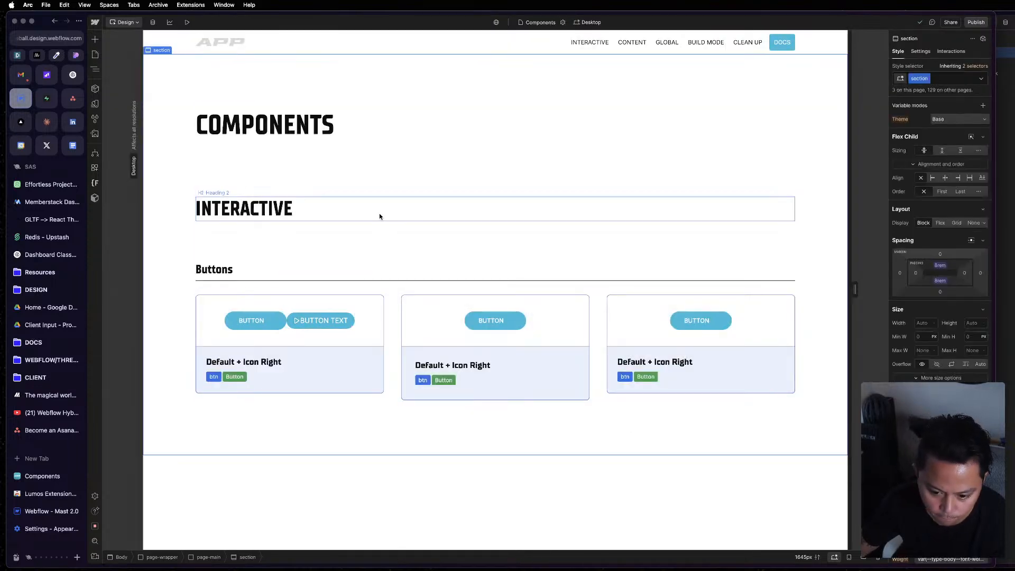
click(96, 55)
click(127, 89)
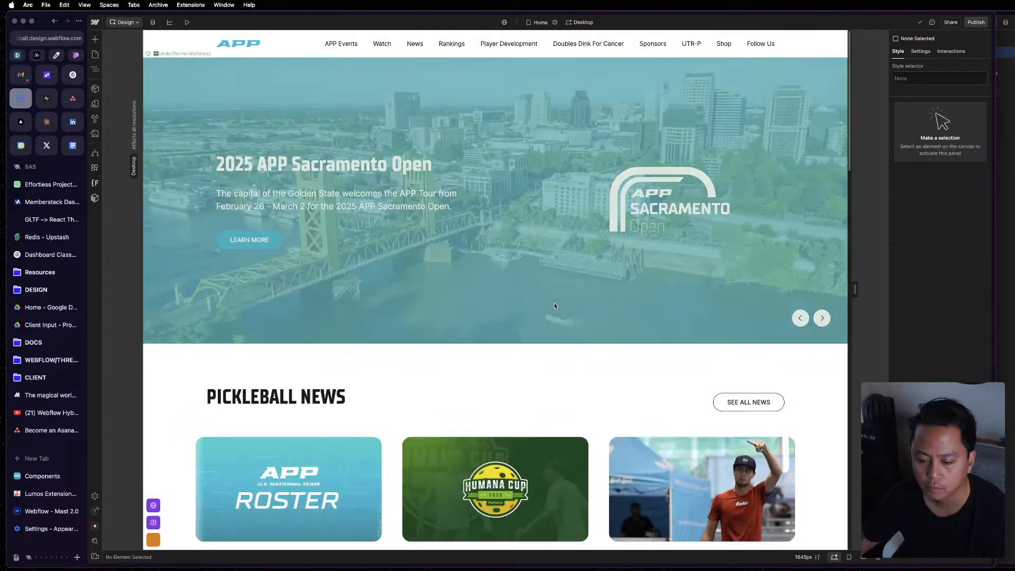
scroll(555, 303, down, 3)
scroll(594, 316, down, 8)
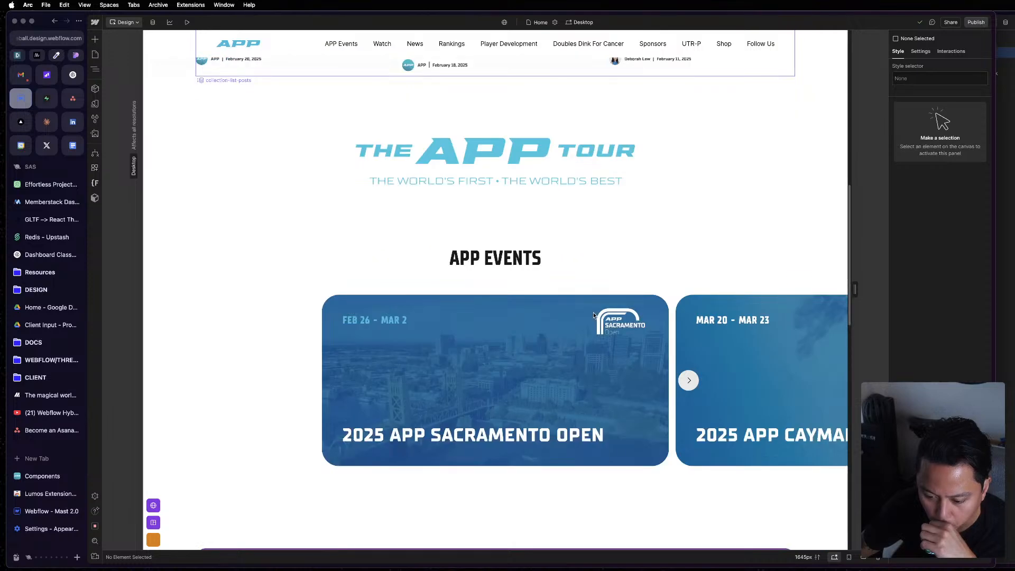
scroll(594, 316, down, 6)
scroll(594, 316, down, 5)
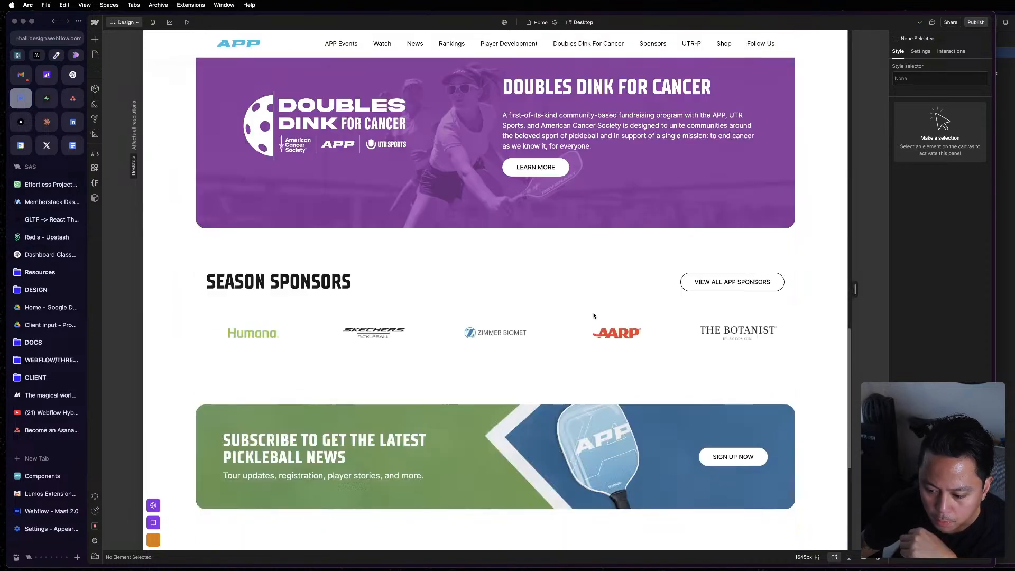
scroll(315, 272, down, 5)
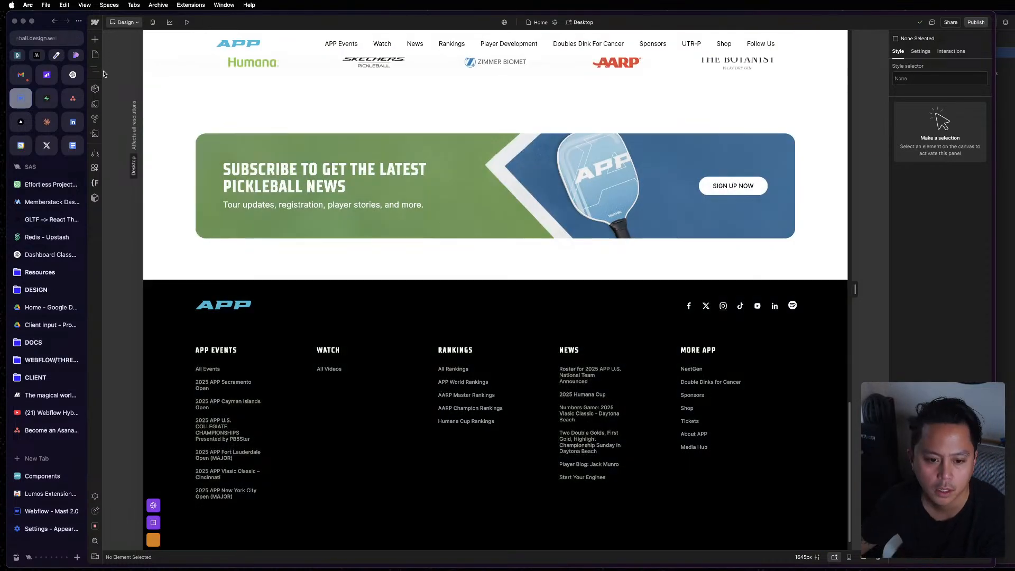
Set the Button's Border Radius variable in the Components collection to 9999 rem.
click(96, 104)
click(129, 124)
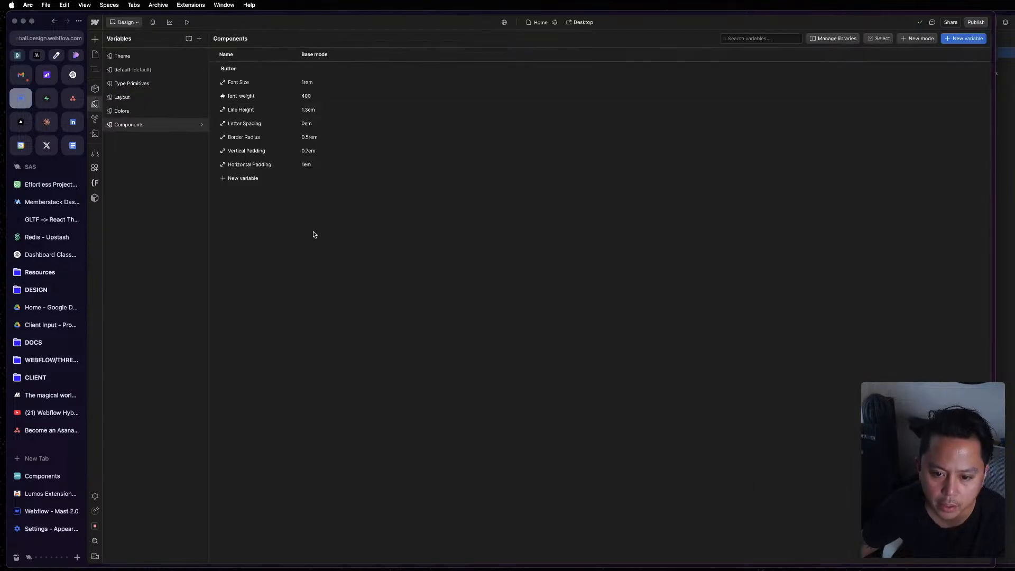
click(312, 137)
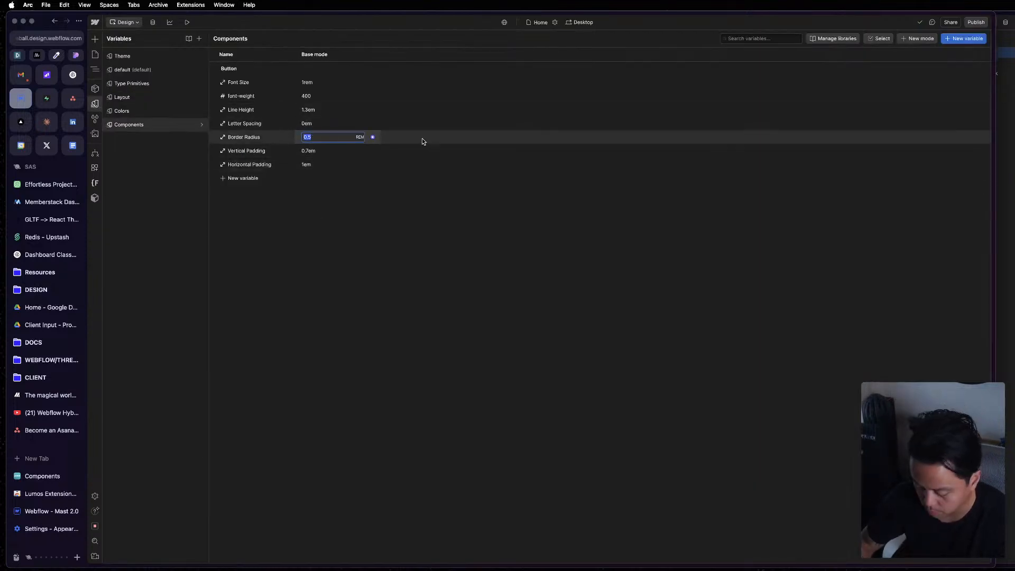
text(9999)
key(Return)
click(478, 337)
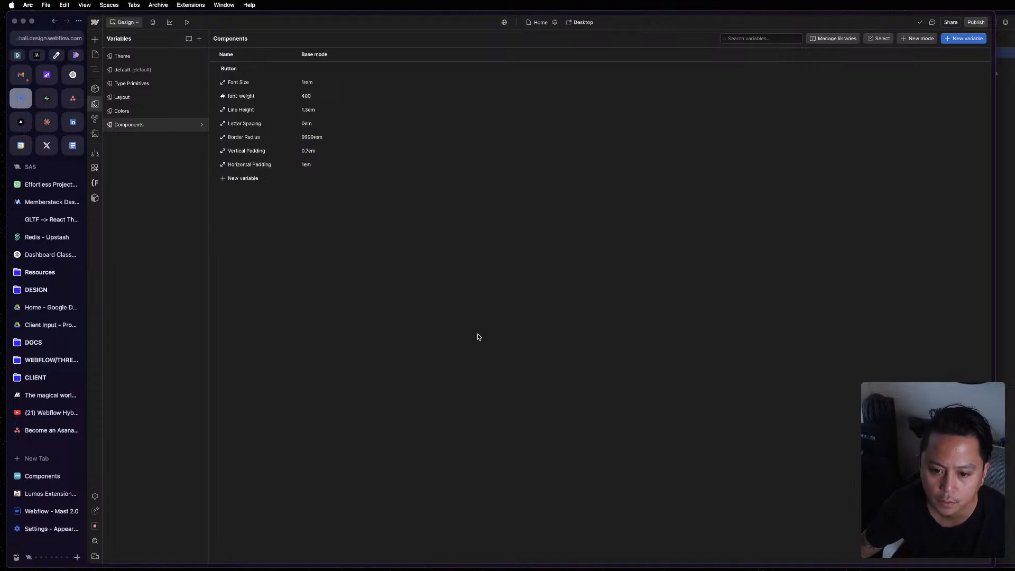
click(95, 103)
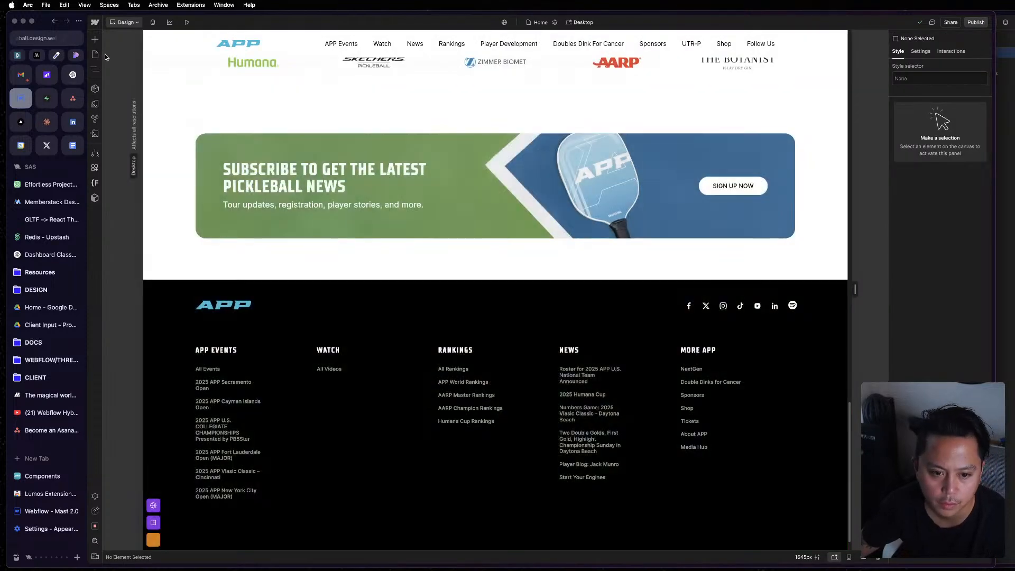
Return to the Components page and open the Button component in the first card for editing, selecting its inner button element.
click(95, 55)
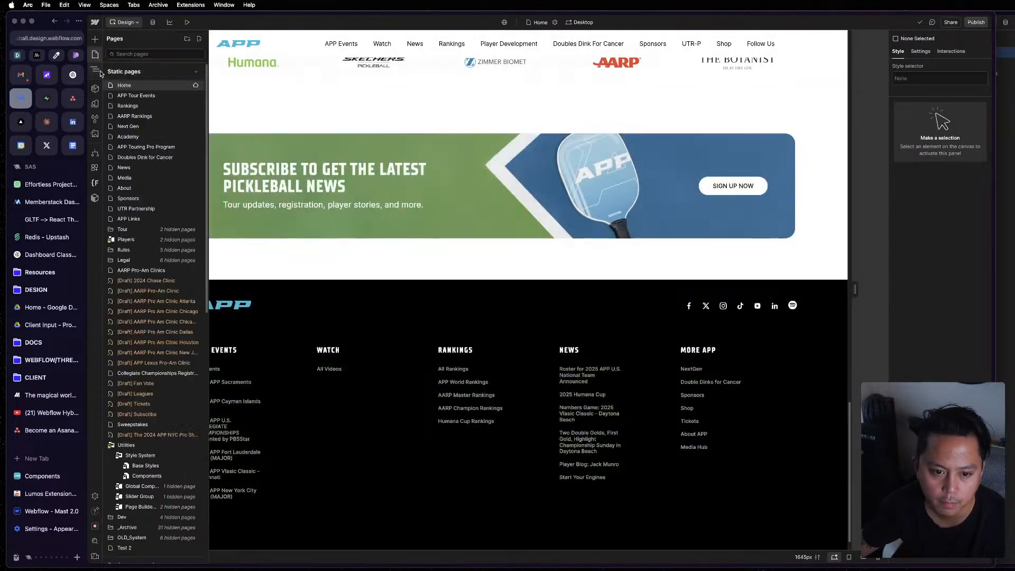
scroll(136, 280, down, 4)
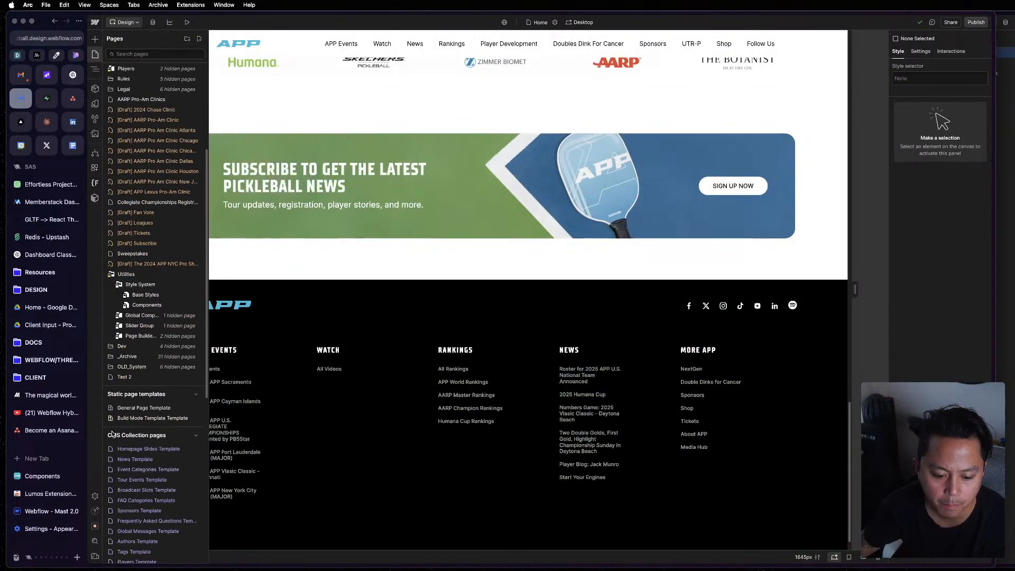
click(147, 306)
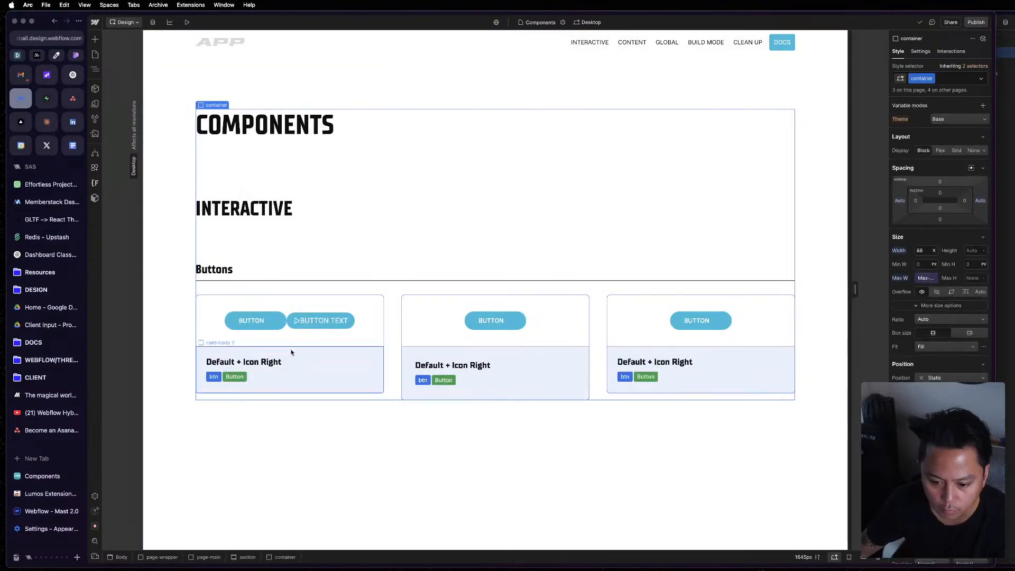
click(297, 325)
key(z)
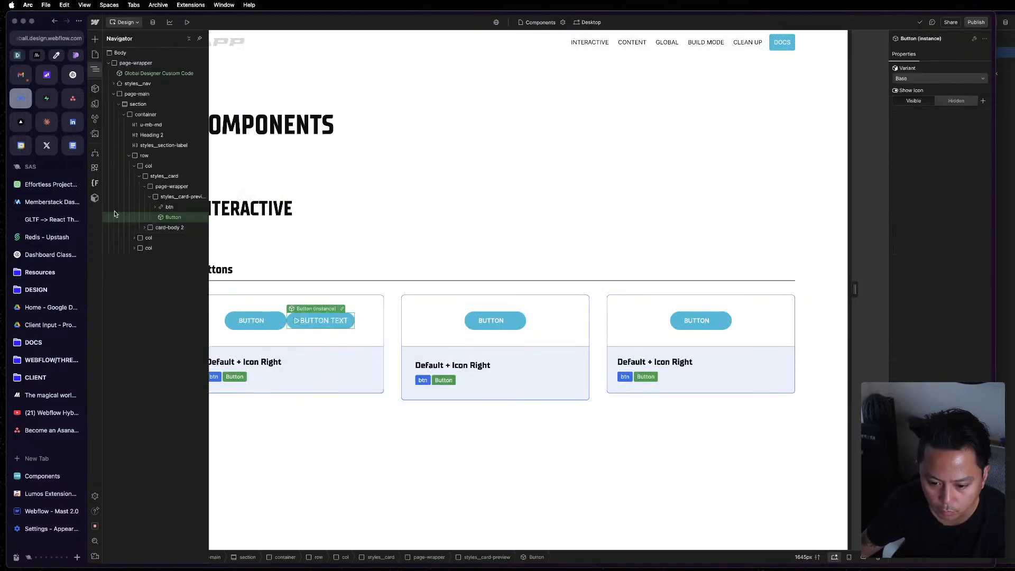
double_click(166, 217)
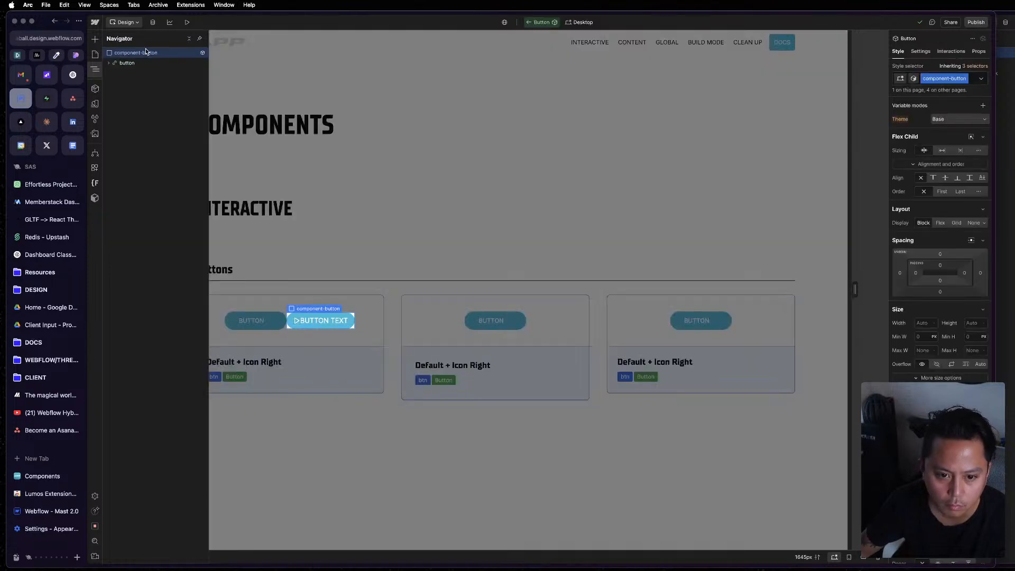
click(138, 64)
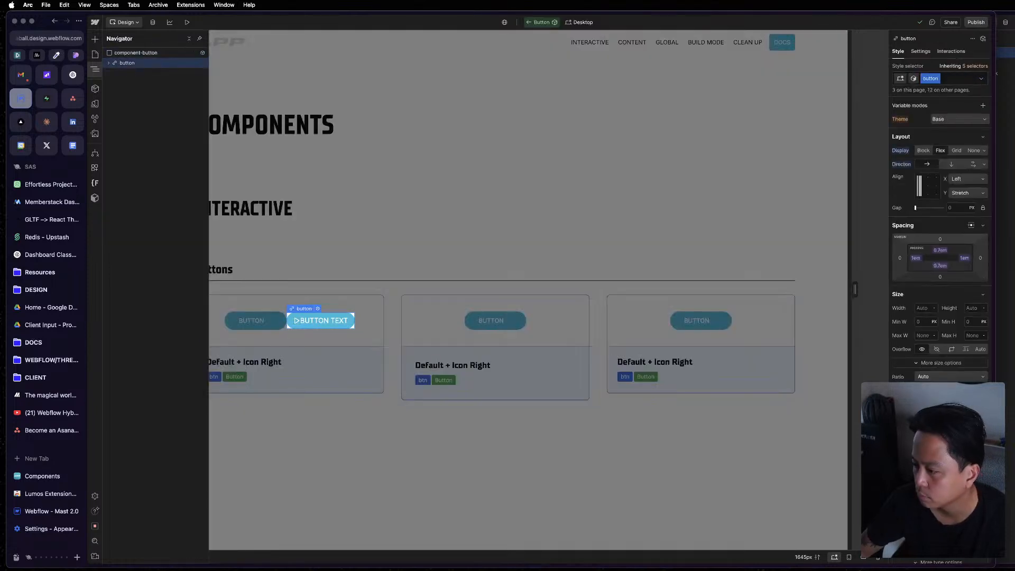
Compare the button's style settings and structure with the reference btn component in the other Webflow window.
scroll(935, 243, down, 4)
scroll(935, 244, up, 4)
click(1000, 312)
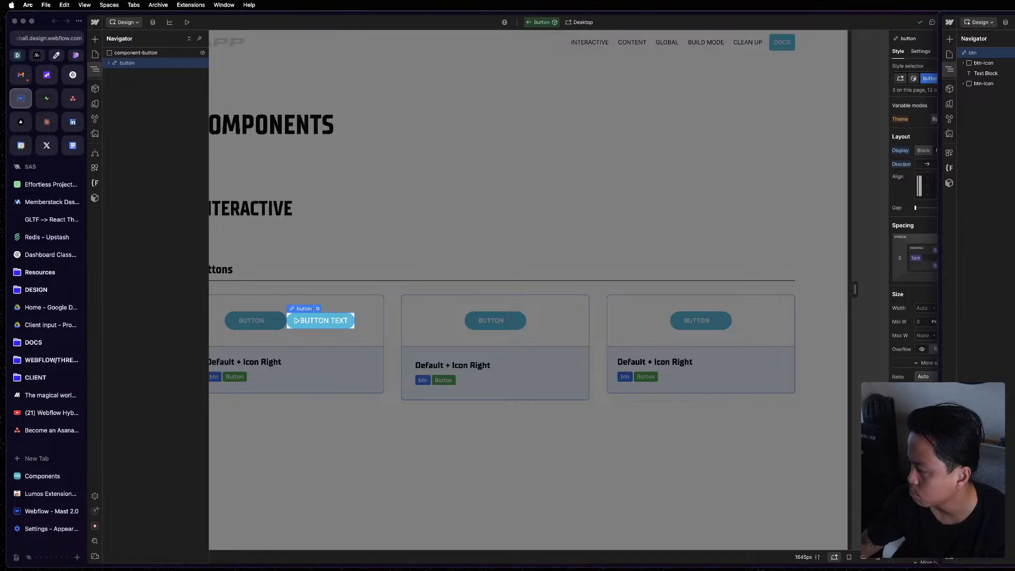
scroll(915, 238, down, 10)
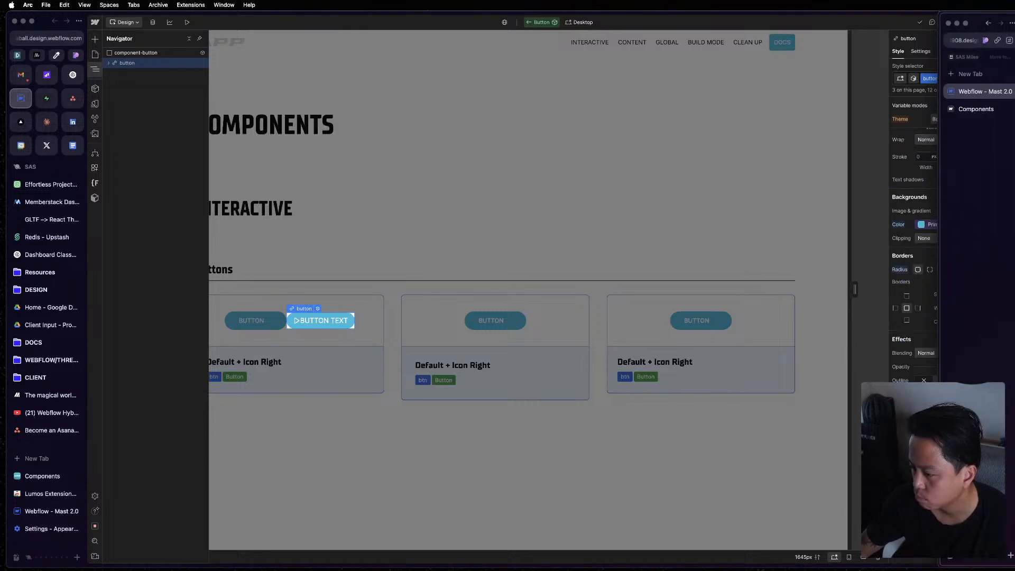
click(348, 322)
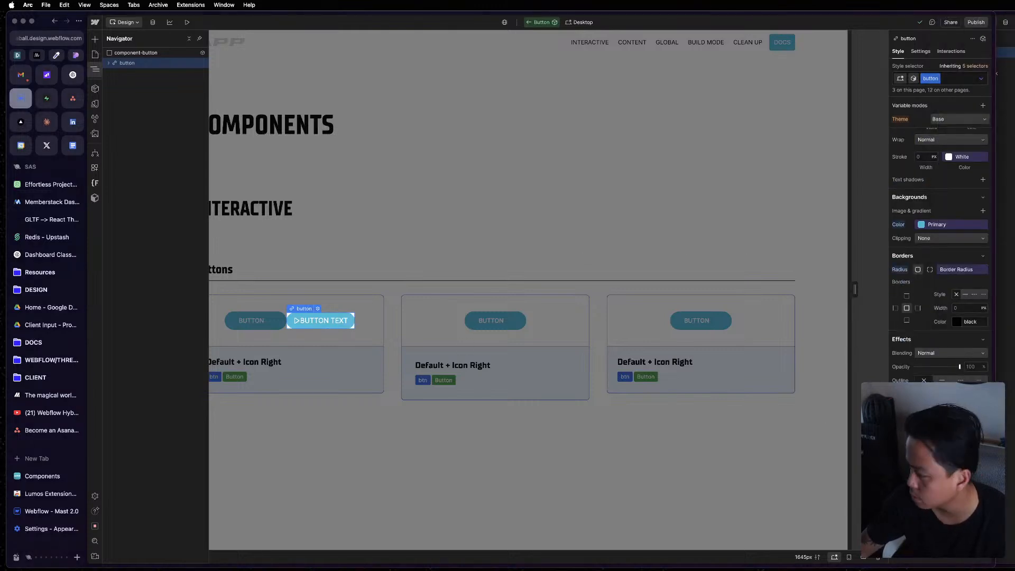
click(1002, 119)
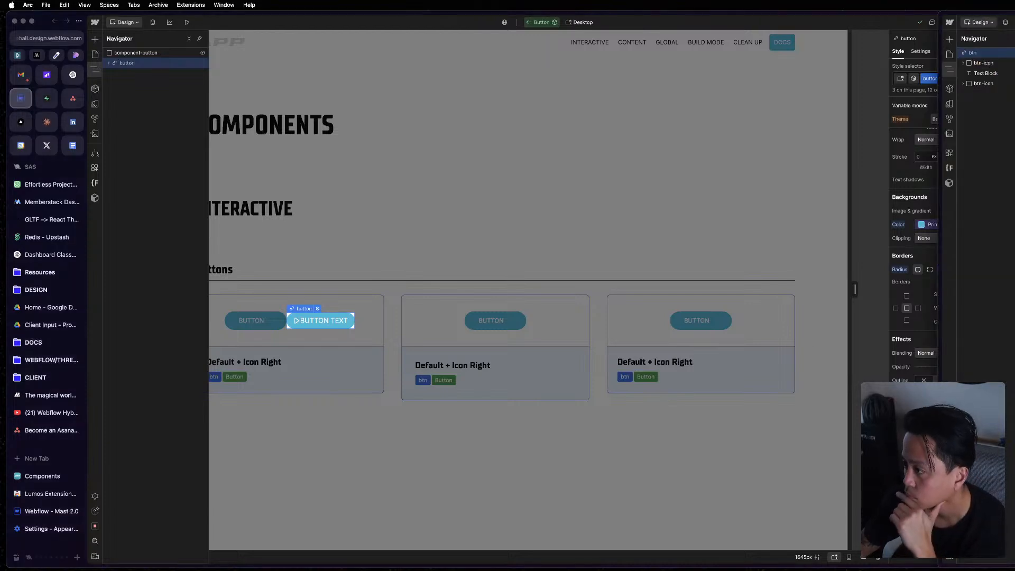
click(999, 64)
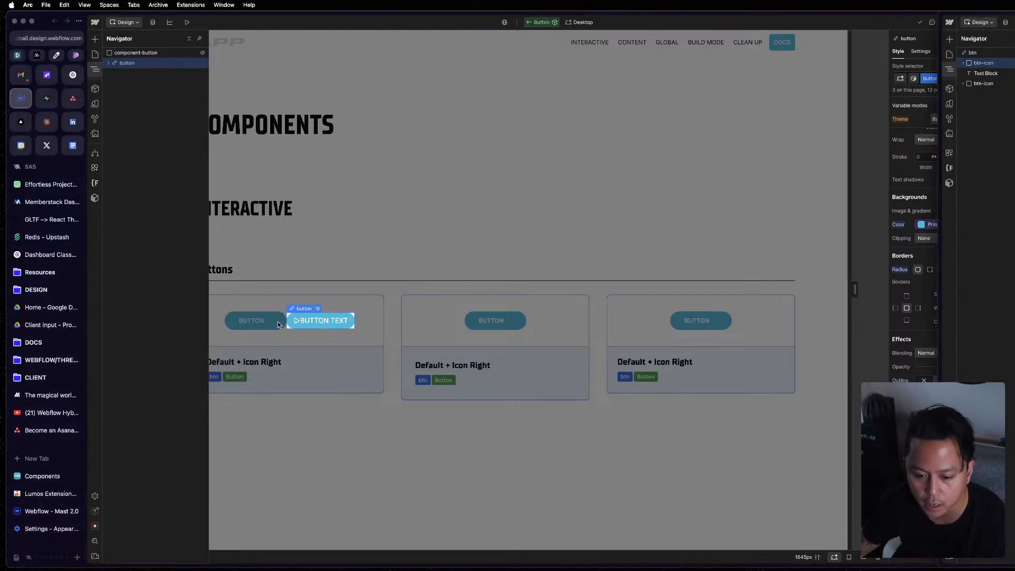
click(334, 324)
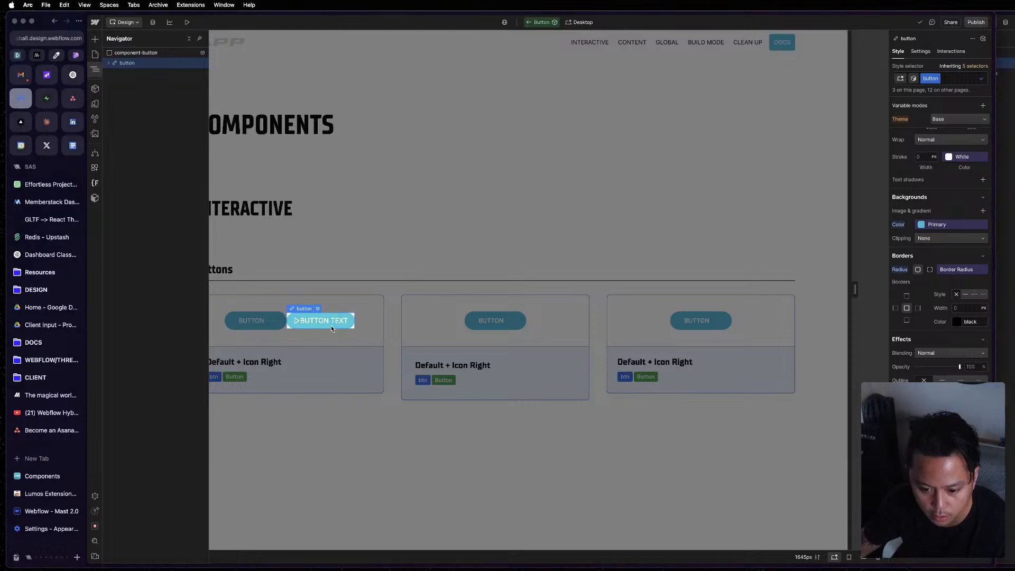
Expand the inner button element and paste a copy of its play icon after the Text Block.
click(320, 323)
key(z)
click(108, 62)
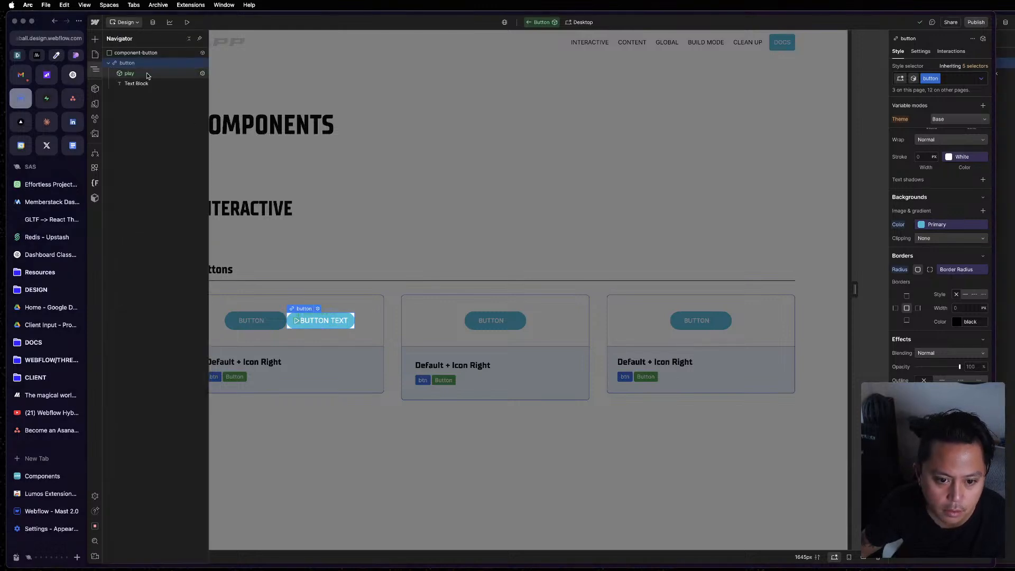
click(145, 75)
click(151, 62)
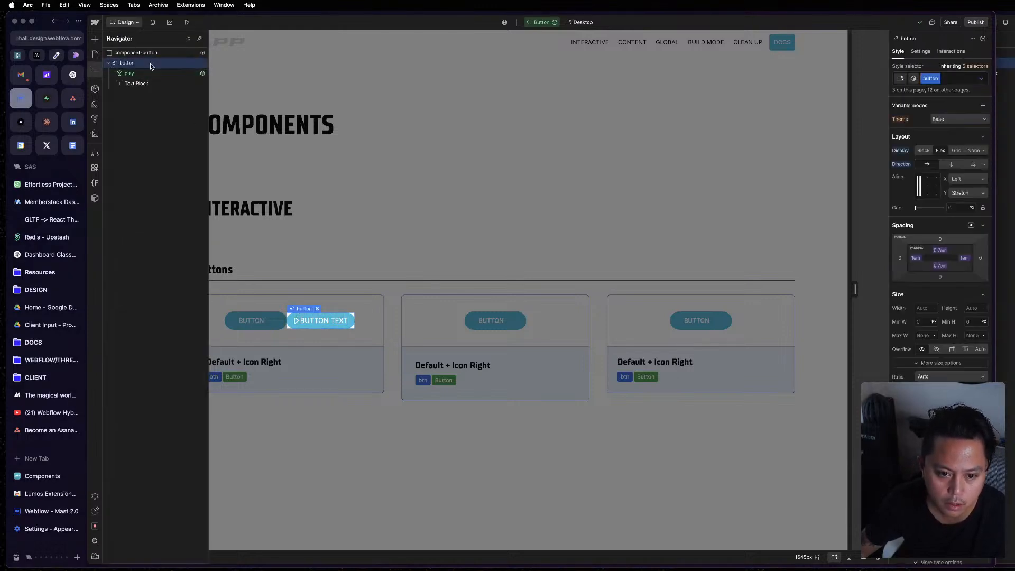
key(super+v)
Insert a Div Block around the first play icon, matching the reference structure, so the icon is nested inside it.
click(1004, 123)
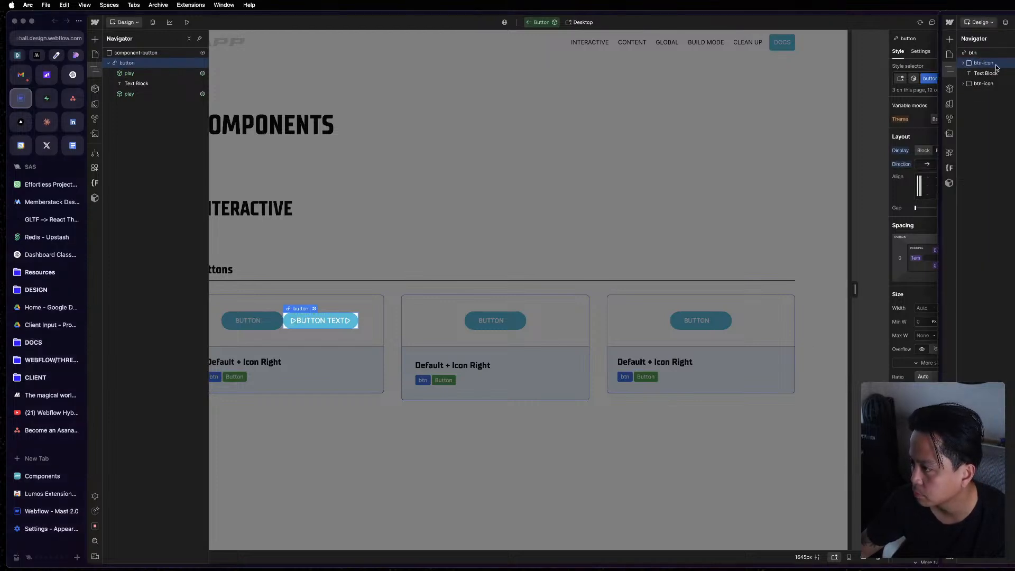
click(154, 76)
right_click(153, 76)
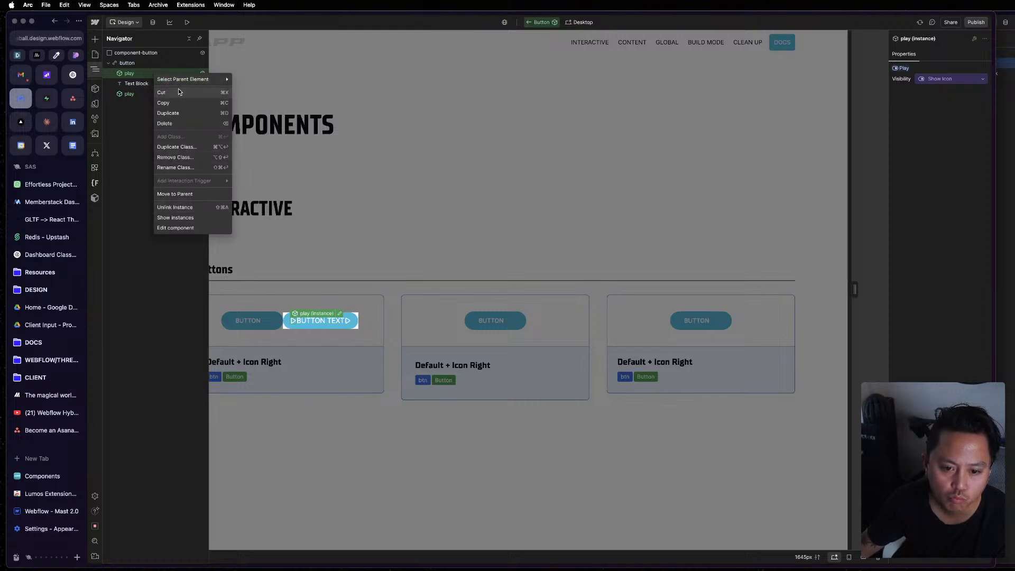
key(Escape)
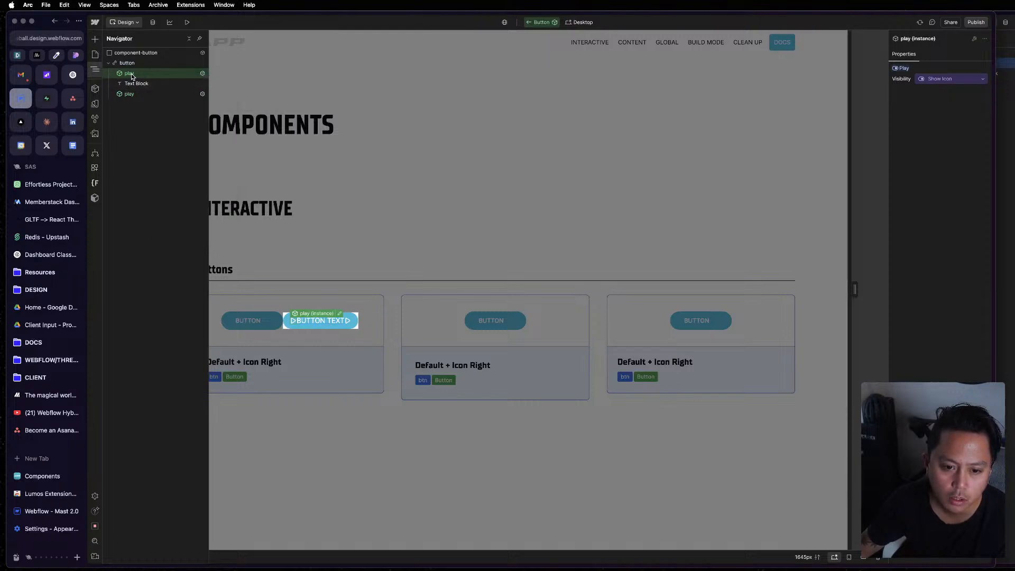
key(super+k)
text(d)
click(460, 103)
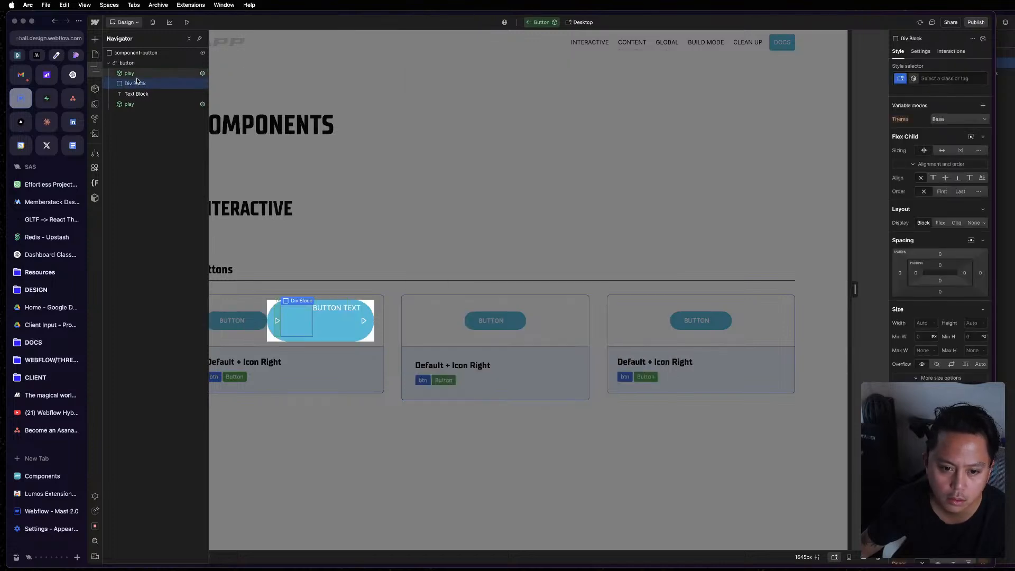
drag(137, 83, 137, 84)
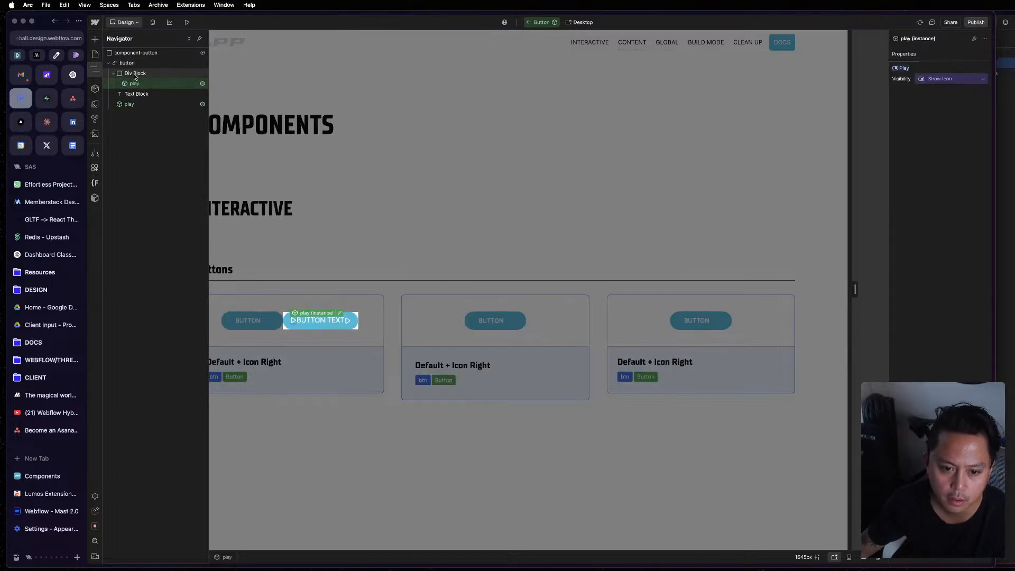
Assign the existing btn-icon class to the Div Block holding the first play icon.
click(135, 74)
key(super+Return)
text(btn-)
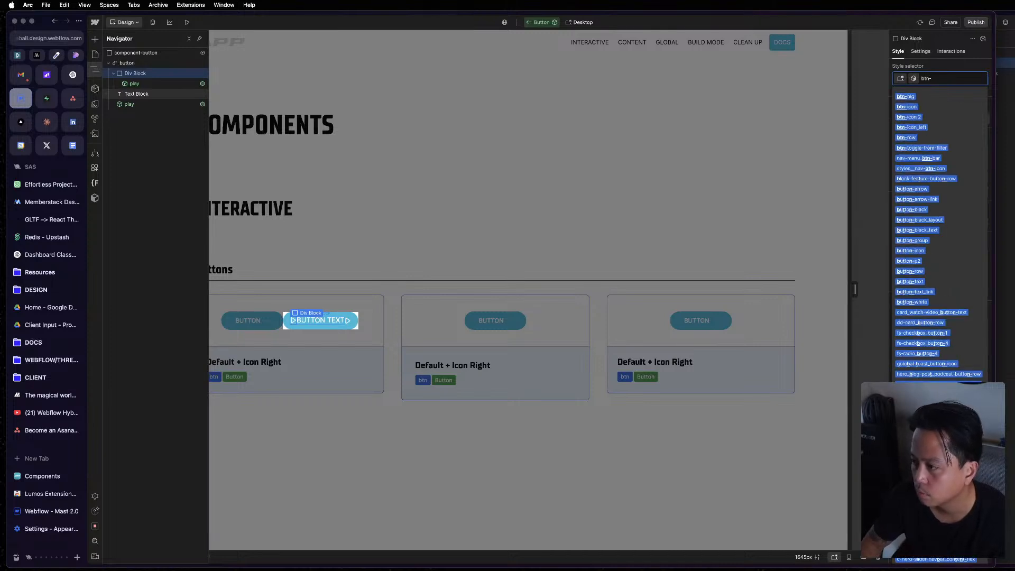
key(Down)
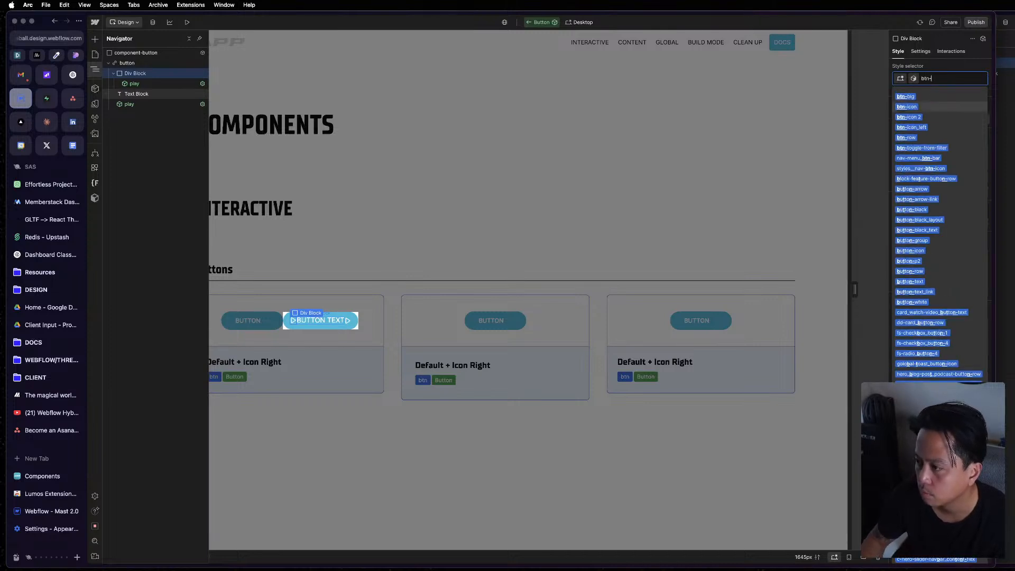
key(Return)
Add a Div Block after the Text Block and nest the second play icon inside it.
right_click(147, 106)
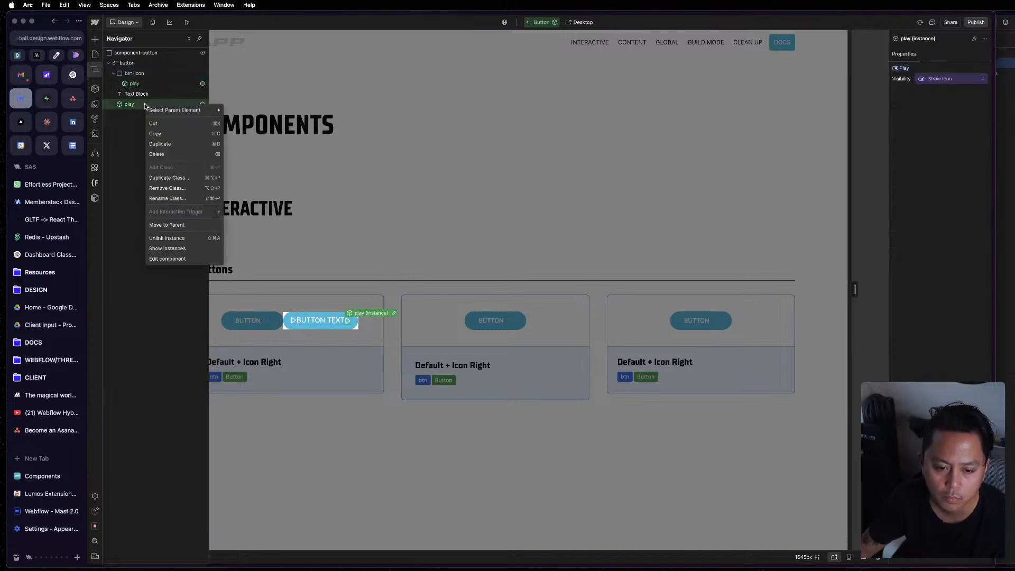
mouse_move(185, 110)
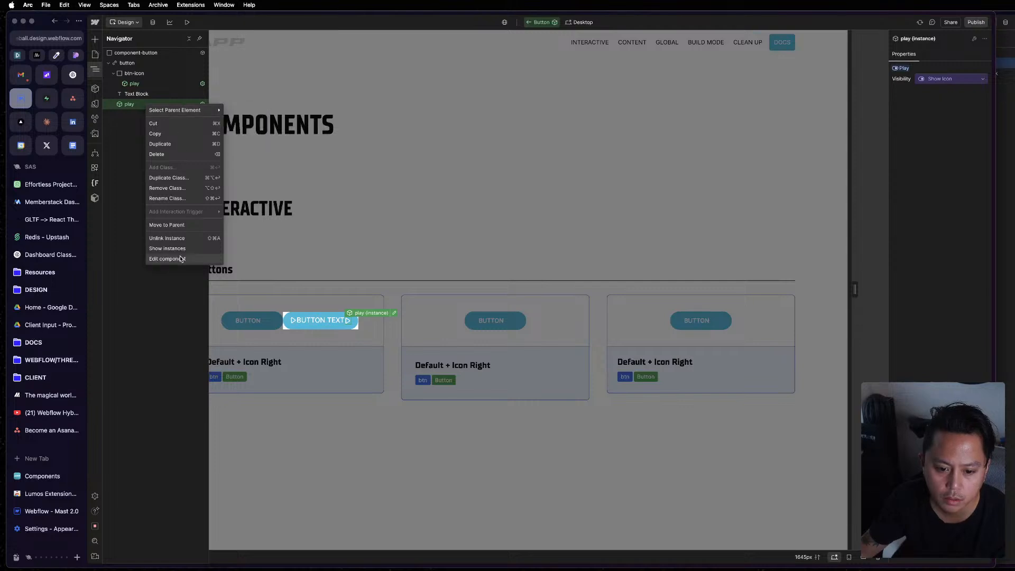
click(148, 103)
key(super+e)
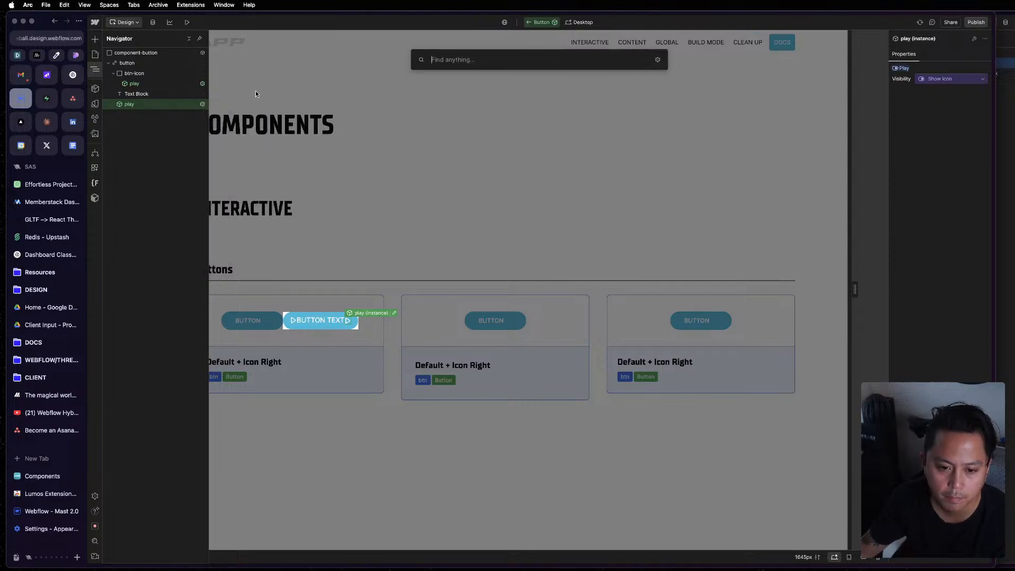
text(d)
click(455, 101)
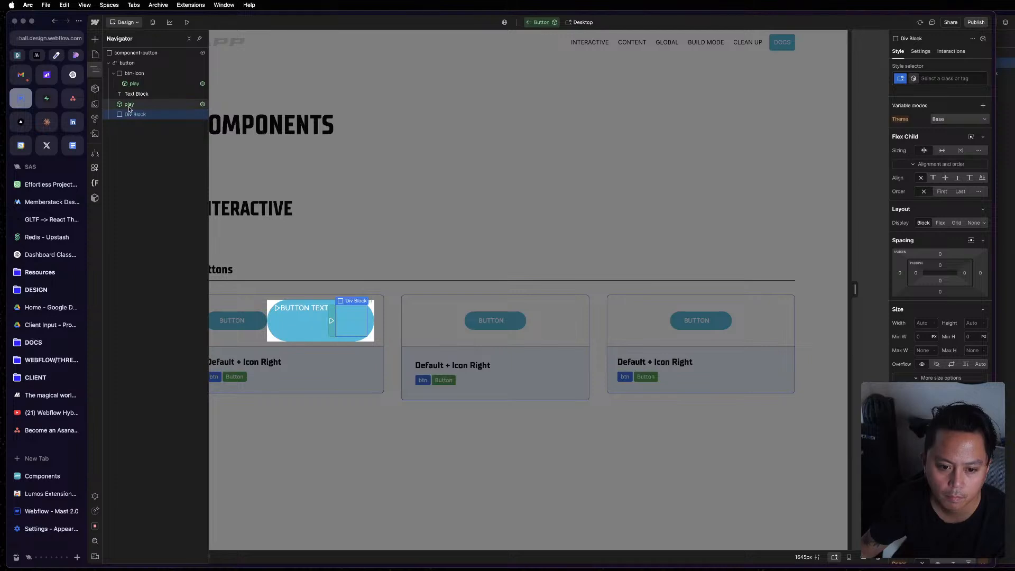
drag(130, 106, 136, 113)
Assign the existing btn-icon class to the Div Block holding the second play icon.
click(136, 105)
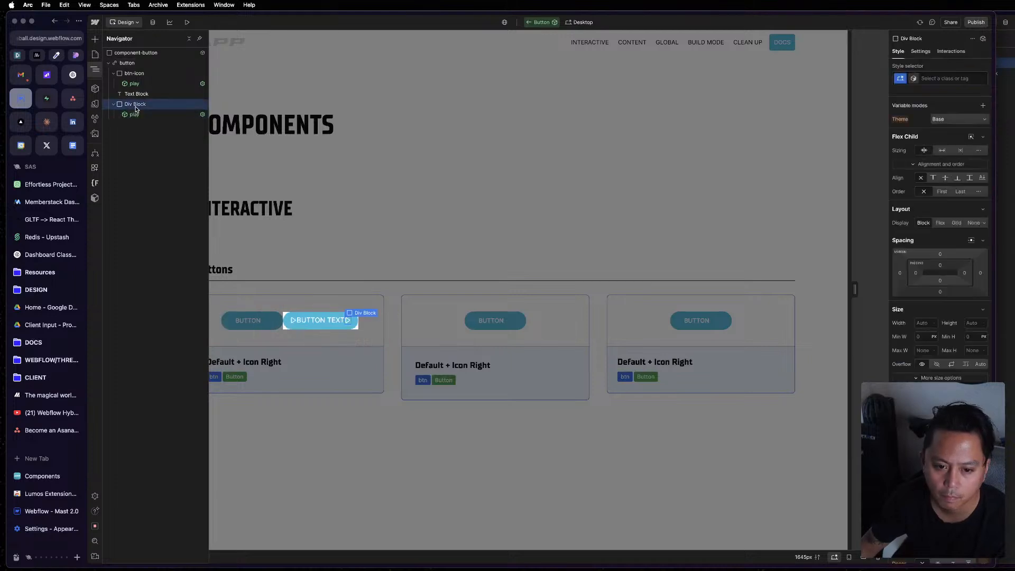
key(super+Return)
text(btn-icon)
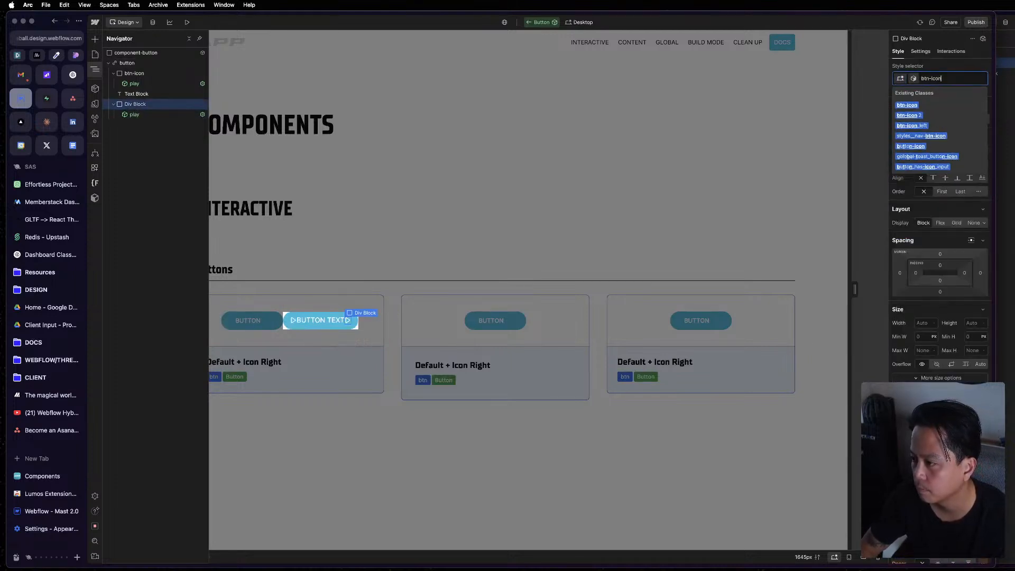
key(Return)
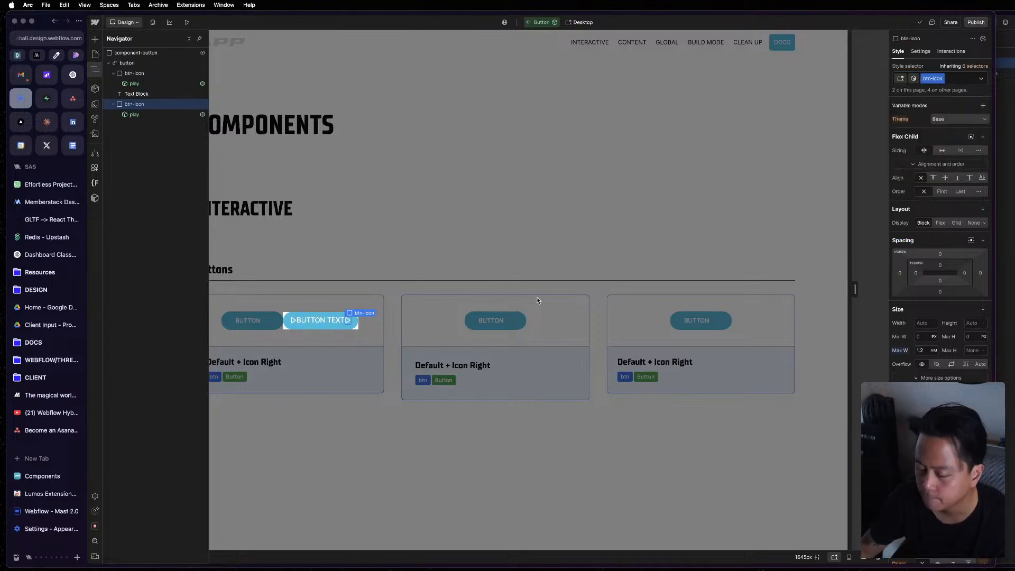
Check the reference btn's layout and set the button element's display to inline-flex.
click(134, 63)
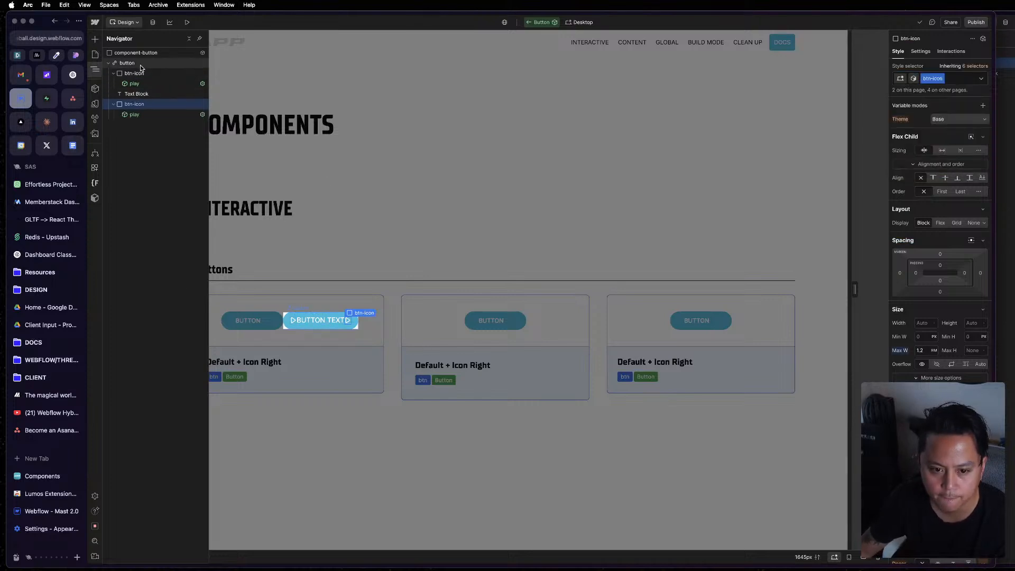
click(1000, 219)
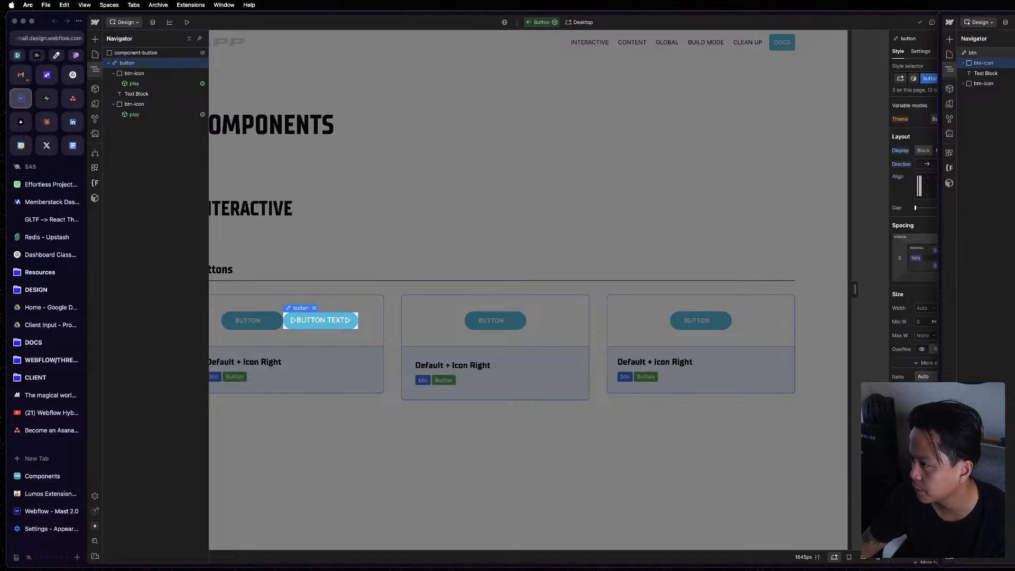
click(1005, 53)
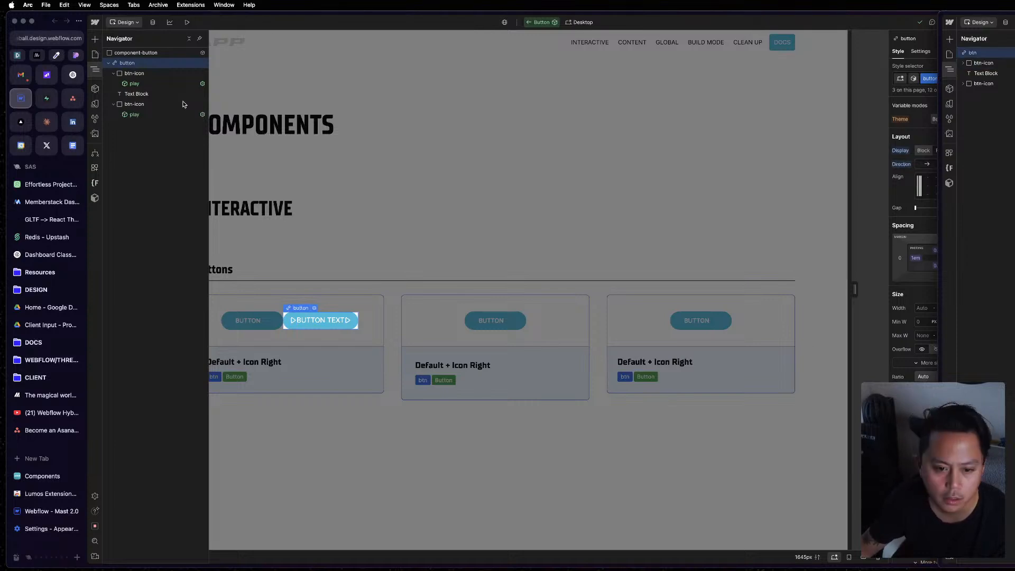
click(154, 64)
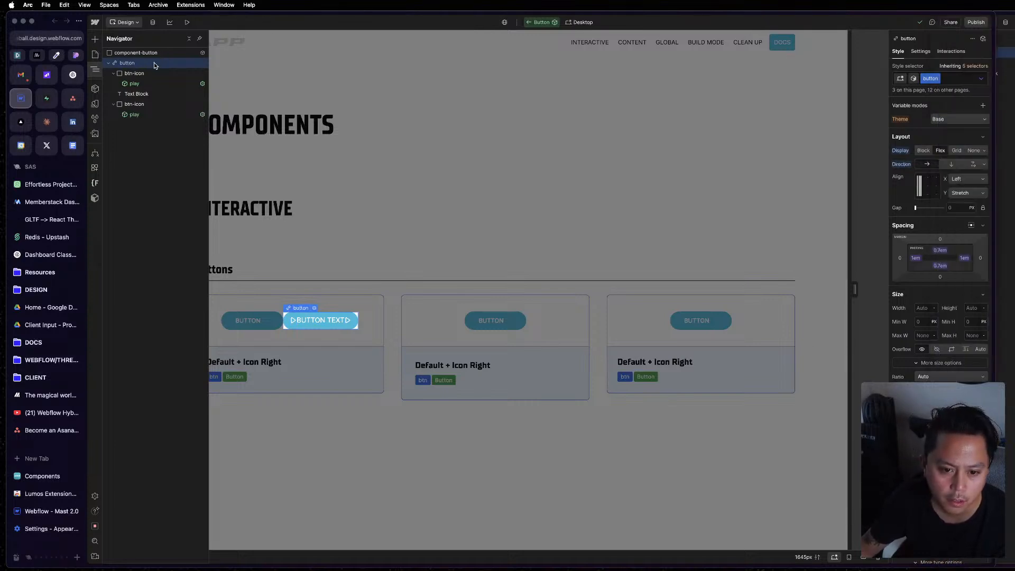
click(983, 152)
click(959, 187)
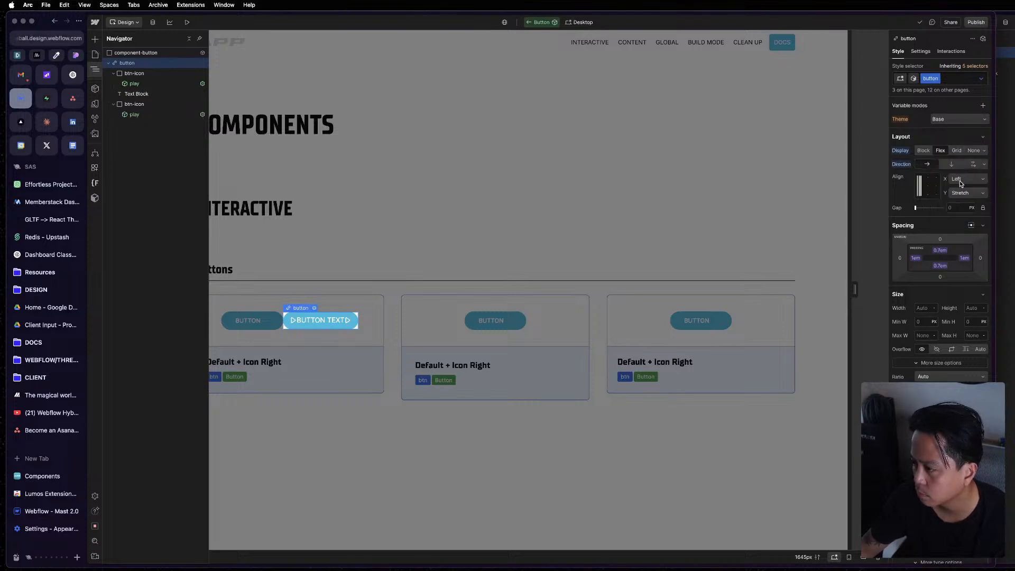
click(982, 152)
click(979, 176)
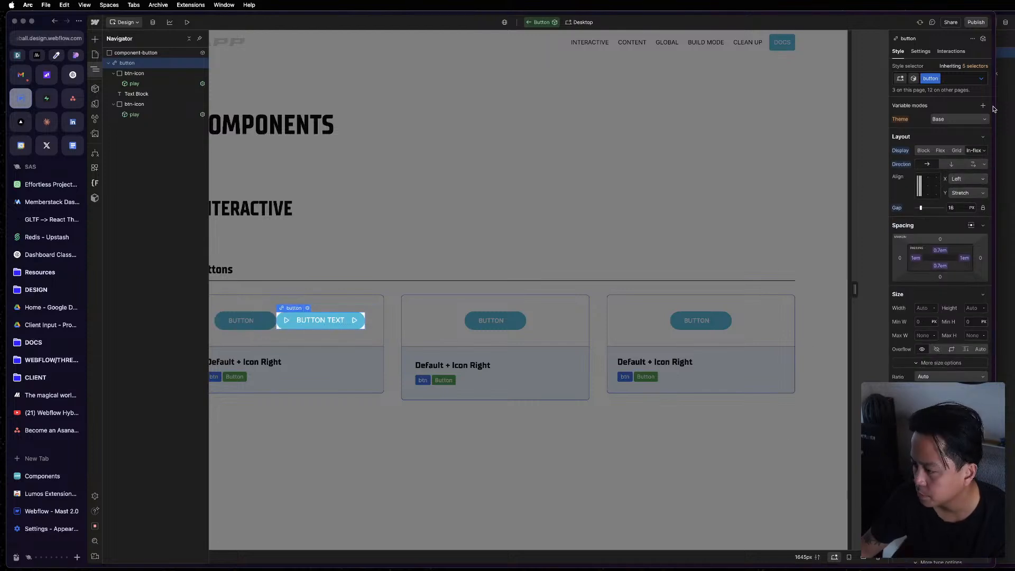
Set the button element's gap to 0.4 em and center its children on both axes.
click(963, 208)
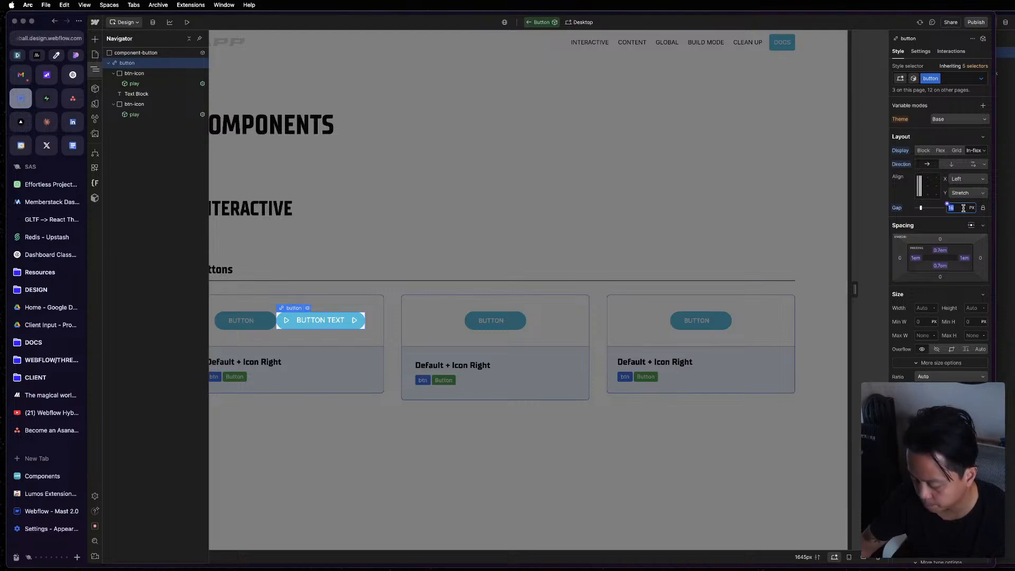
text(0.4em)
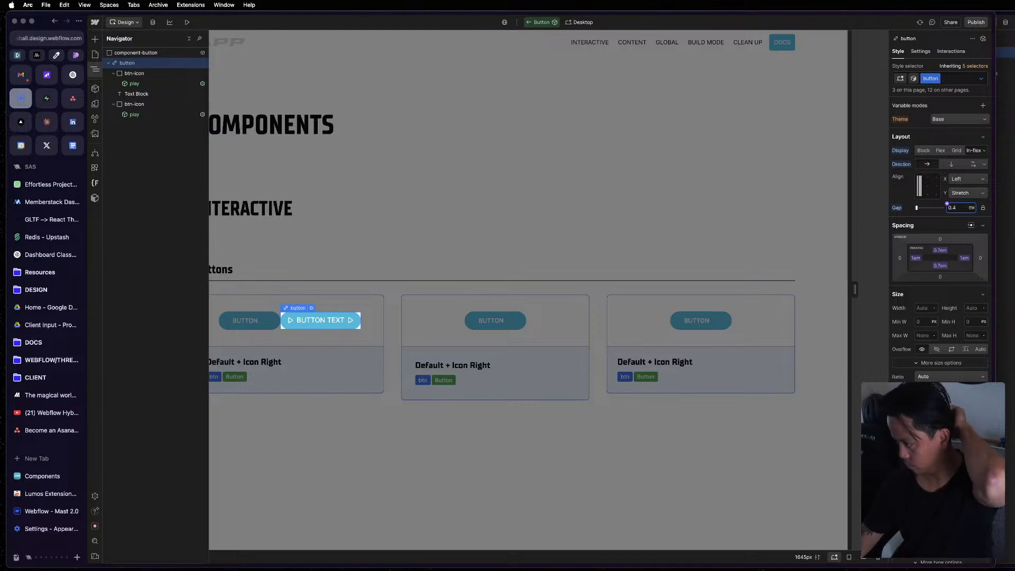
click(929, 186)
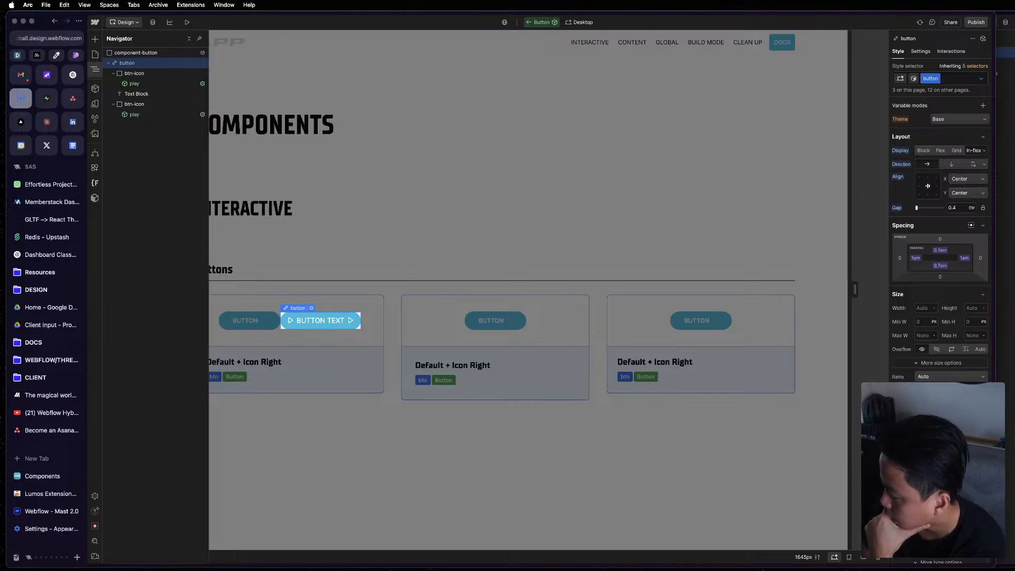
Give the button element a solid border 1 px wide and adjust the border's custom color.
scroll(932, 373, down, 15)
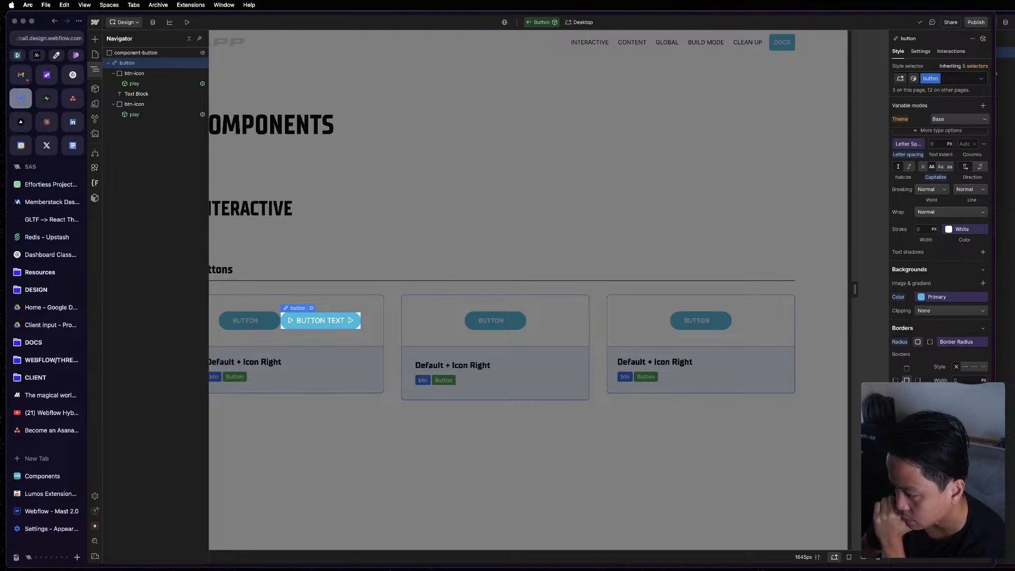
click(958, 394)
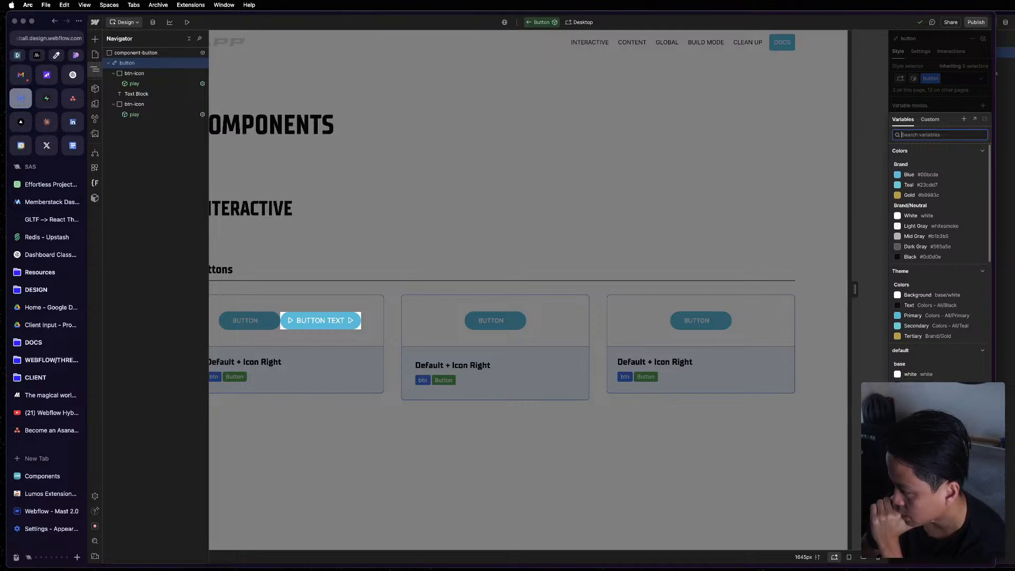
key(Escape)
click(959, 394)
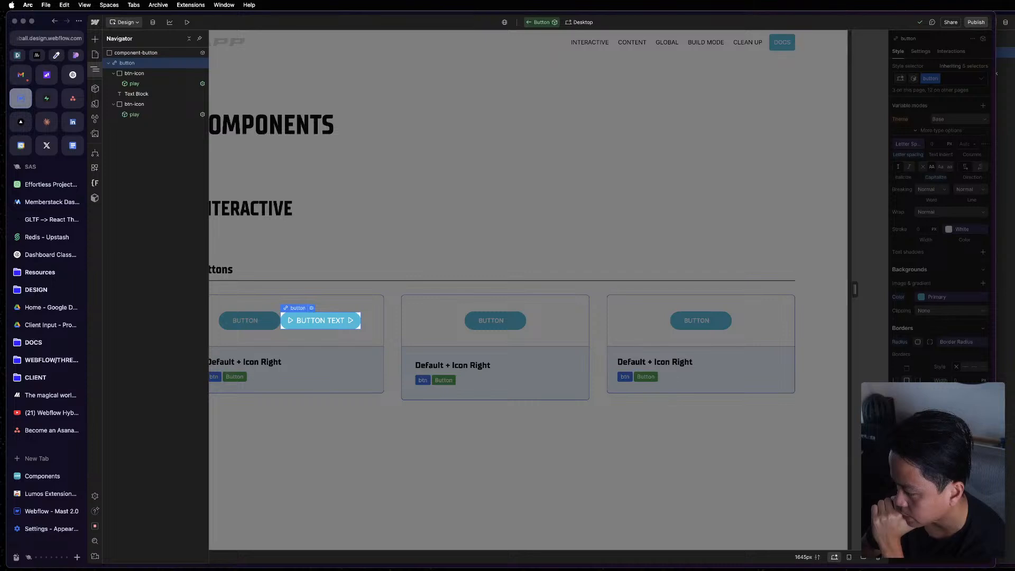
drag(947, 489, 842, 493)
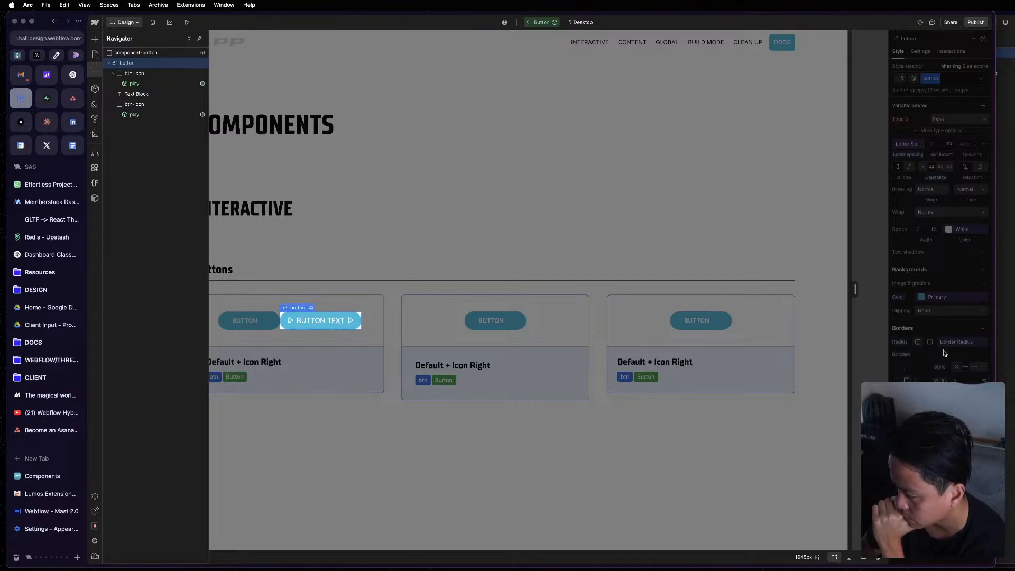
click(946, 354)
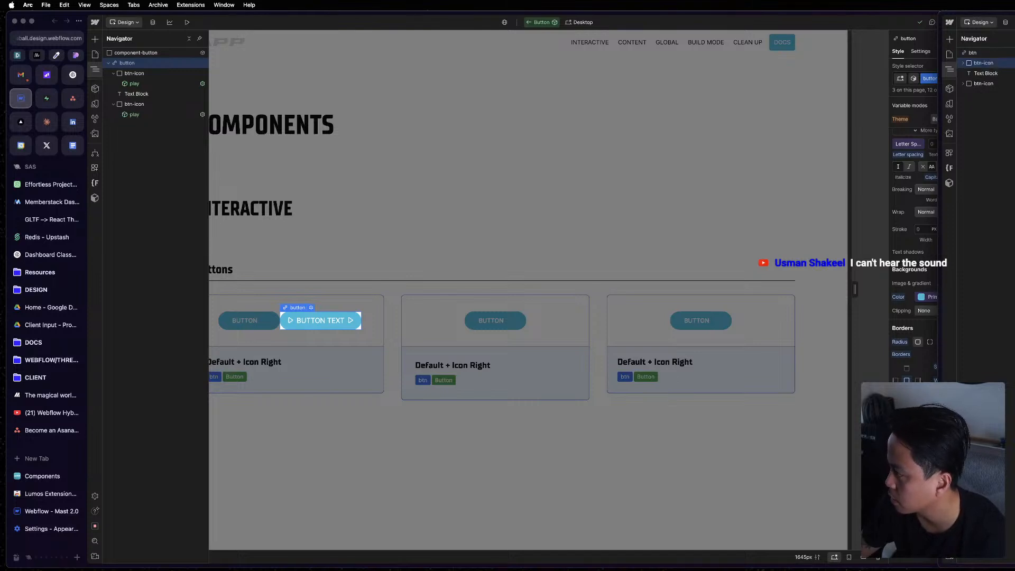
Examine the reference btn and its btn-icon elements in the other Webflow window for remaining style differences.
click(985, 83)
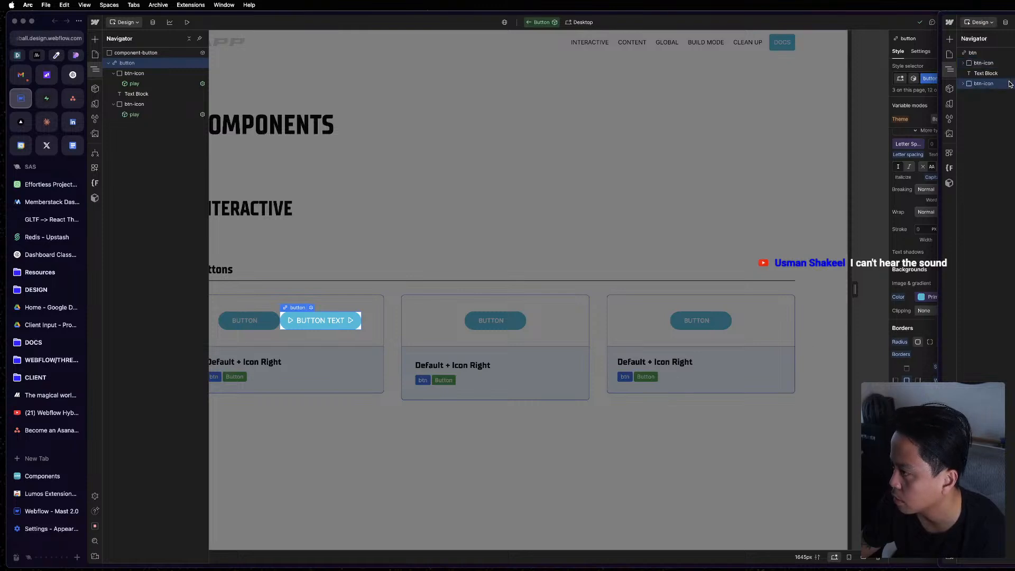
click(993, 54)
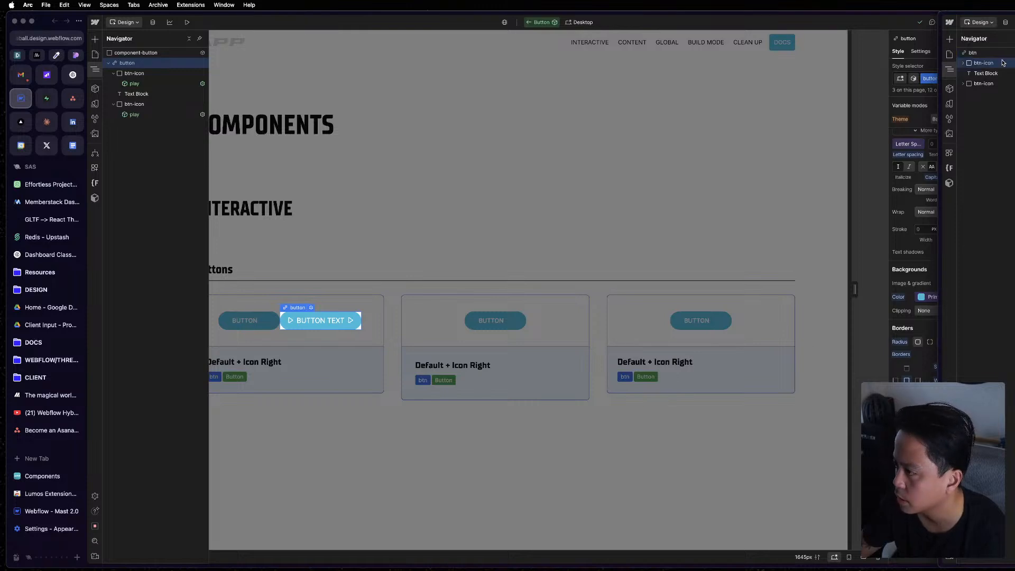
click(803, 117)
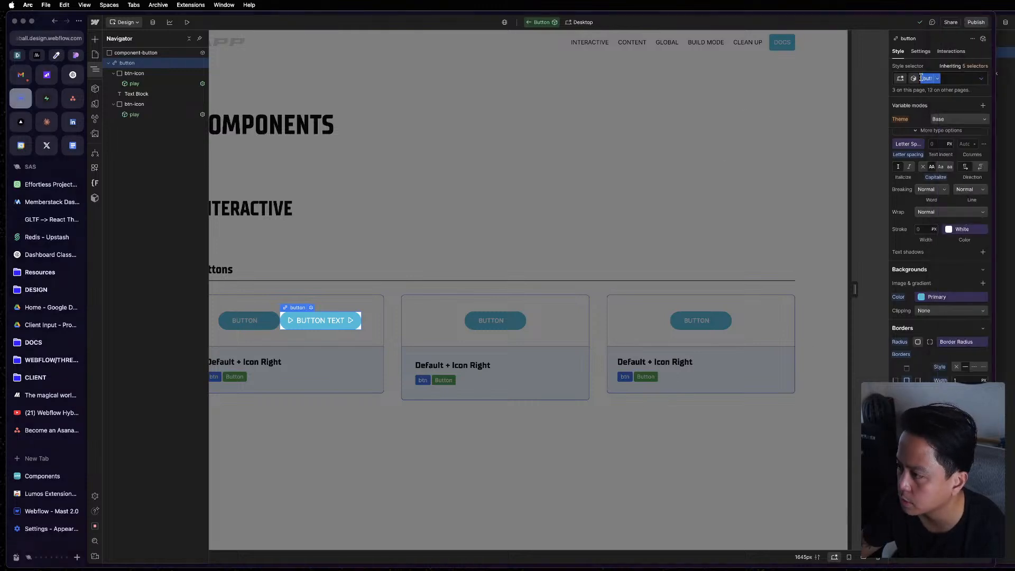
key(super+grave)
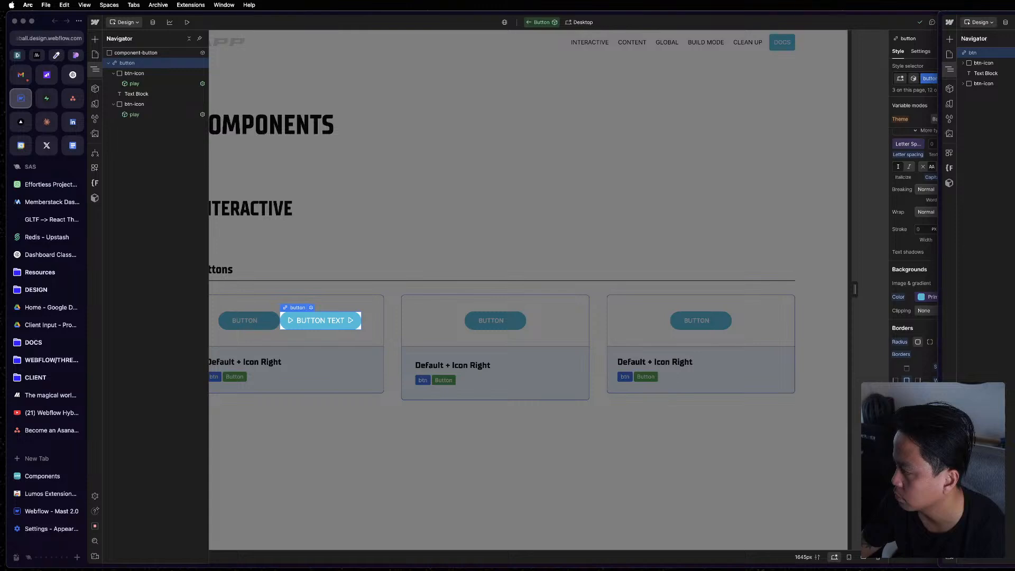
key(Escape)
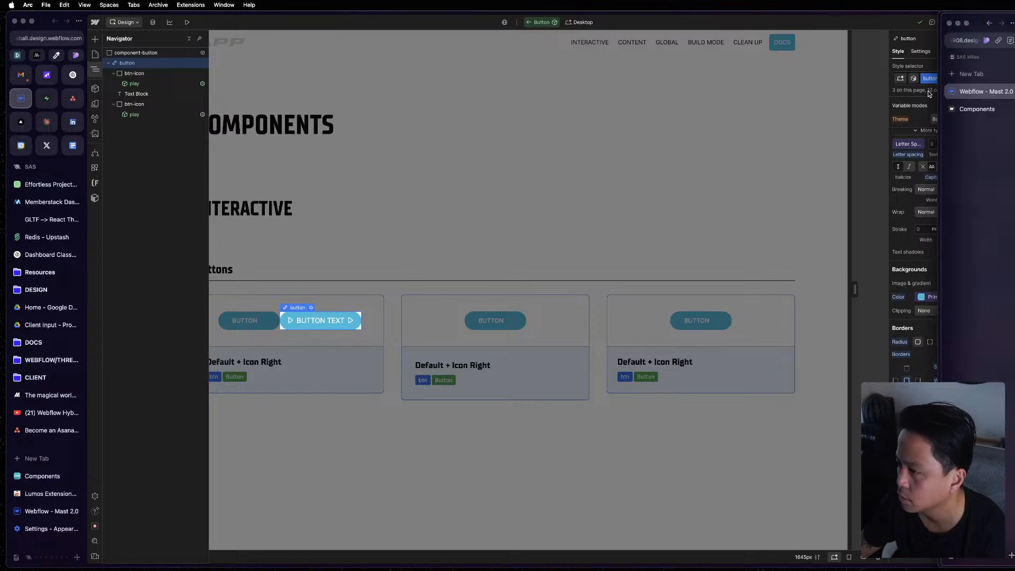
Disconnect the visibility of both play icon instances in the Button component from the Show Icon property.
click(459, 263)
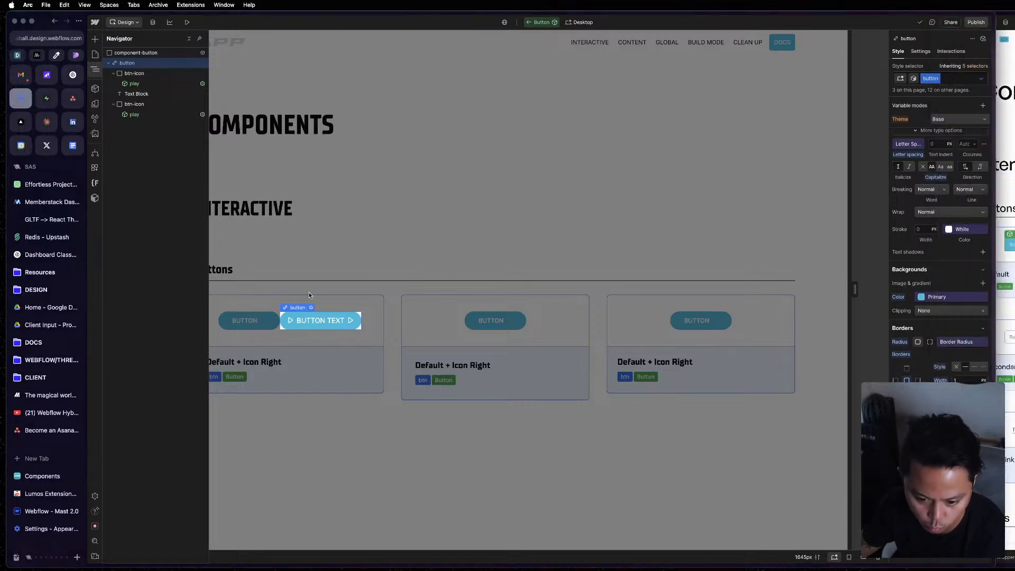
click(132, 84)
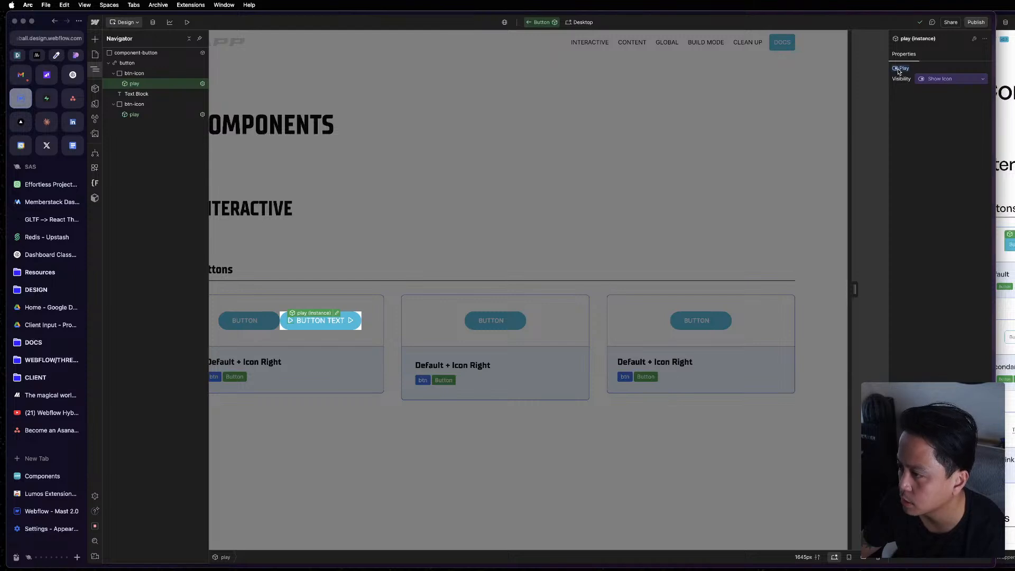
click(139, 115)
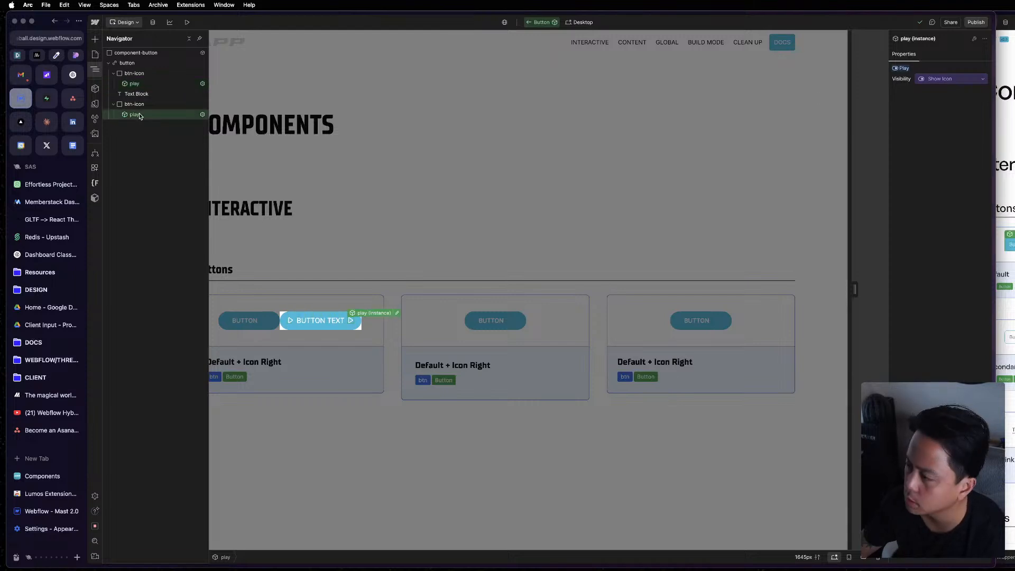
click(906, 67)
click(916, 82)
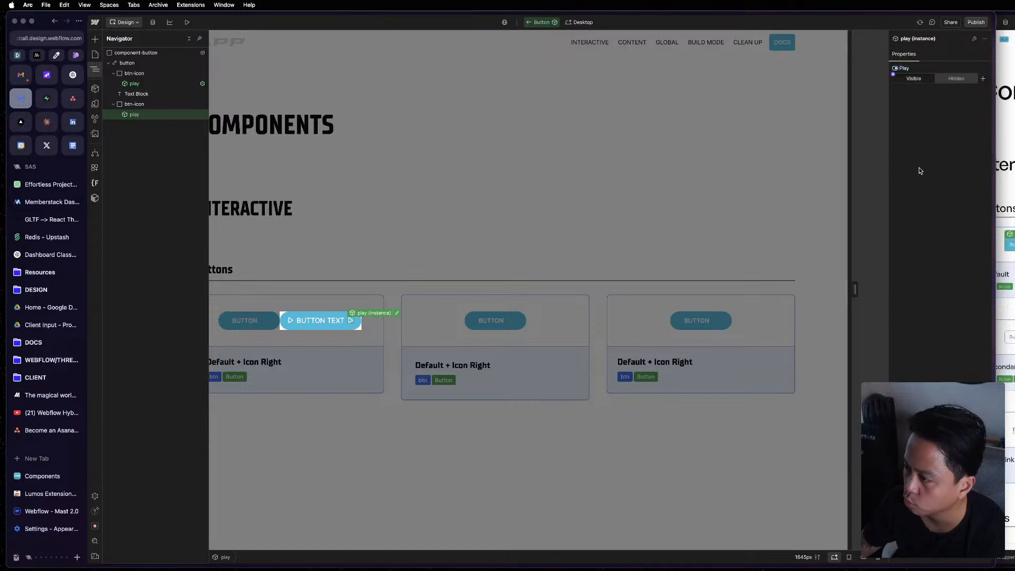
click(135, 84)
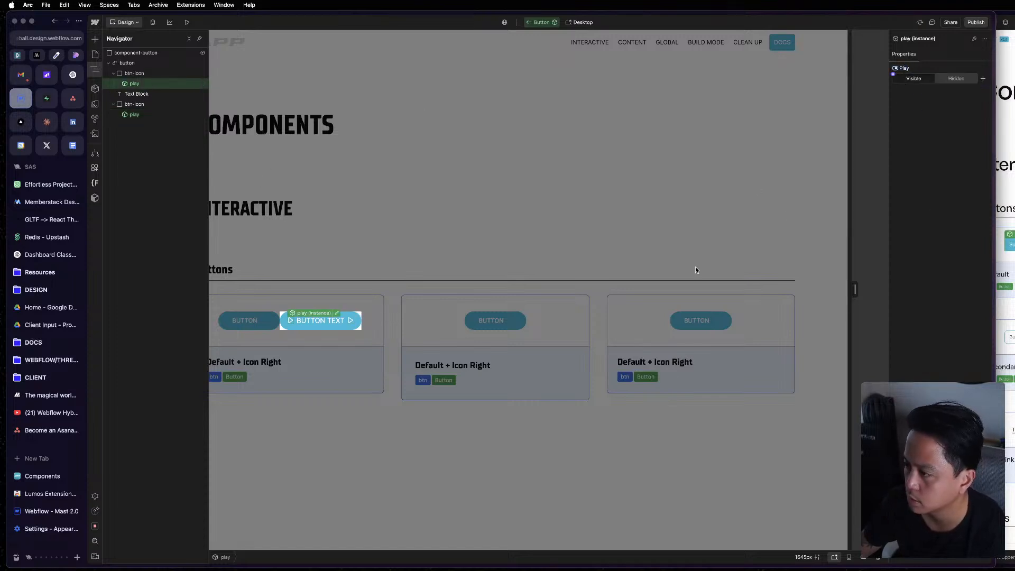
Connect the visibility of the first btn-icon wrapper, before the Text Block, to the Show Icon property.
click(157, 75)
click(921, 52)
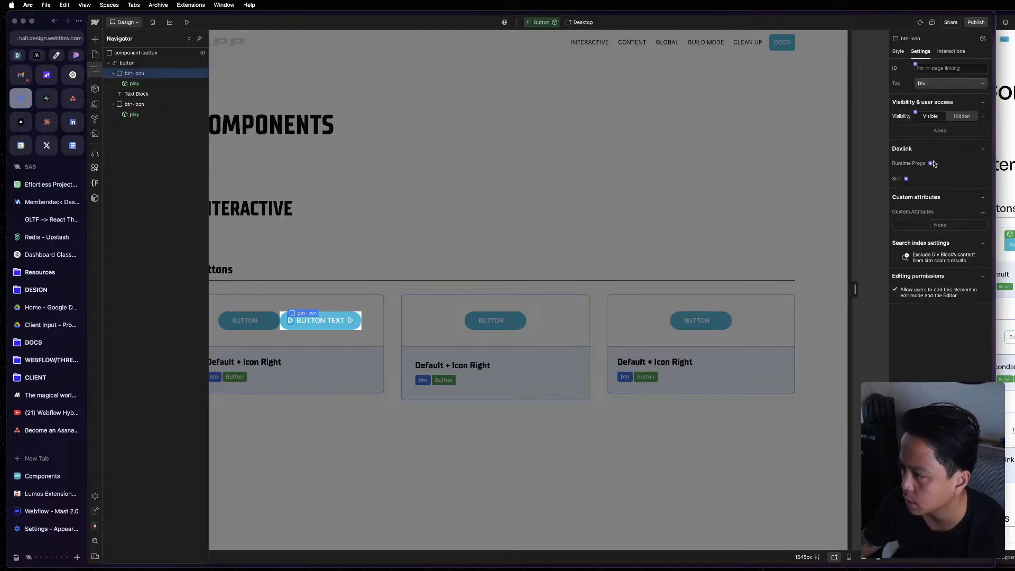
click(917, 115)
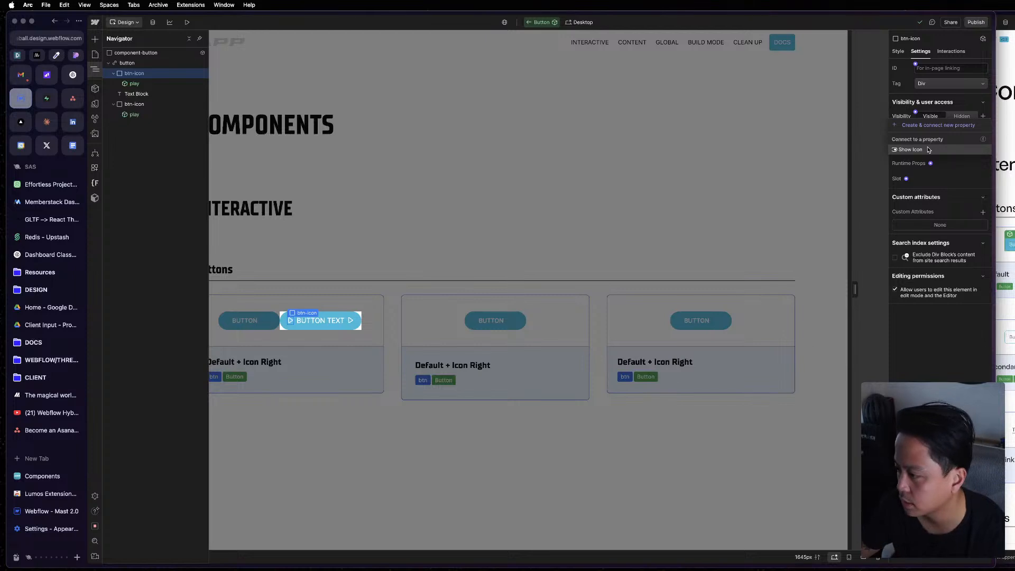
click(929, 150)
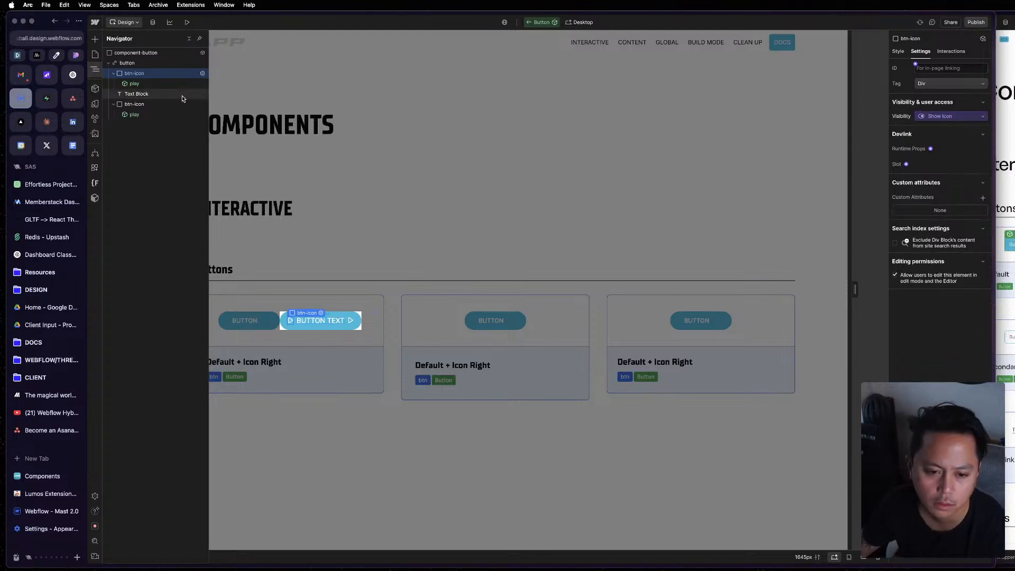
Rename the visibility property connected to the first btn-icon wrapper as Icon Left.
click(936, 117)
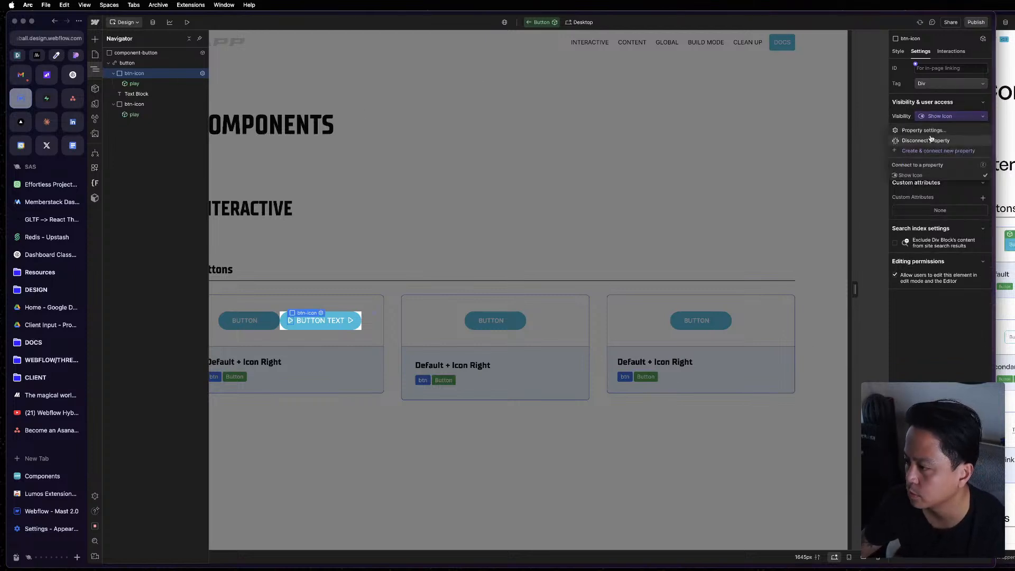
click(930, 130)
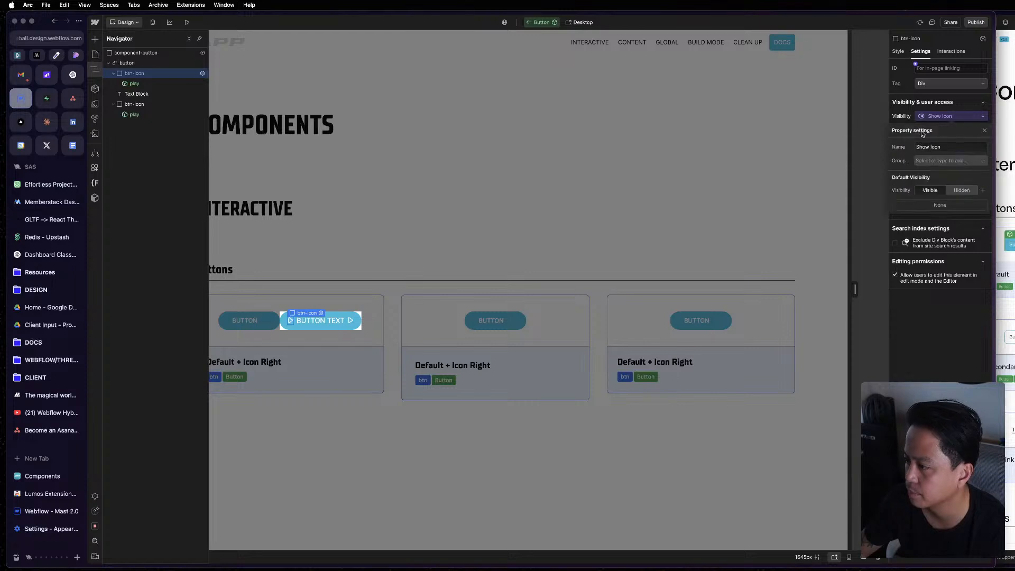
click(958, 143)
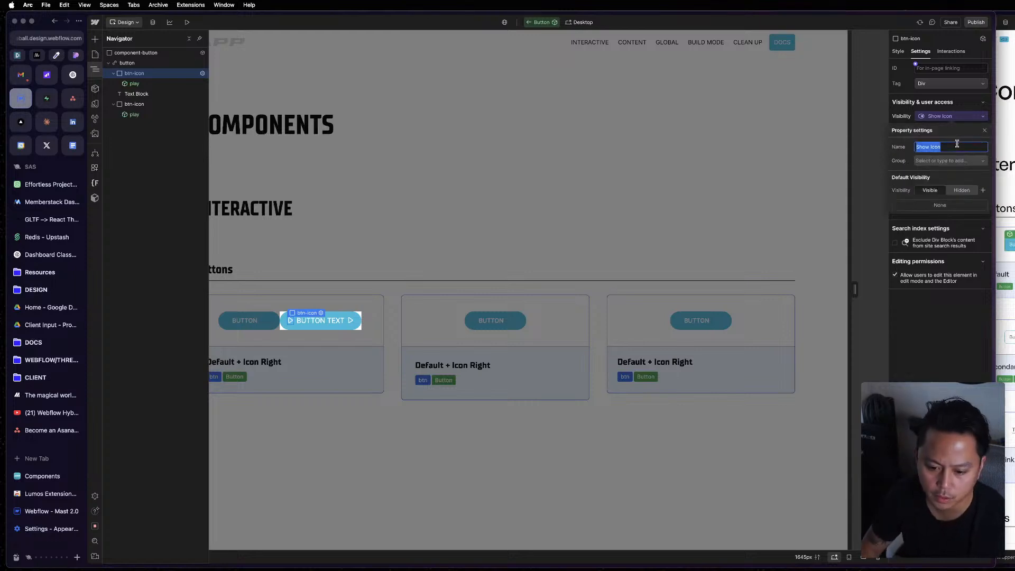
text(Icon Le)
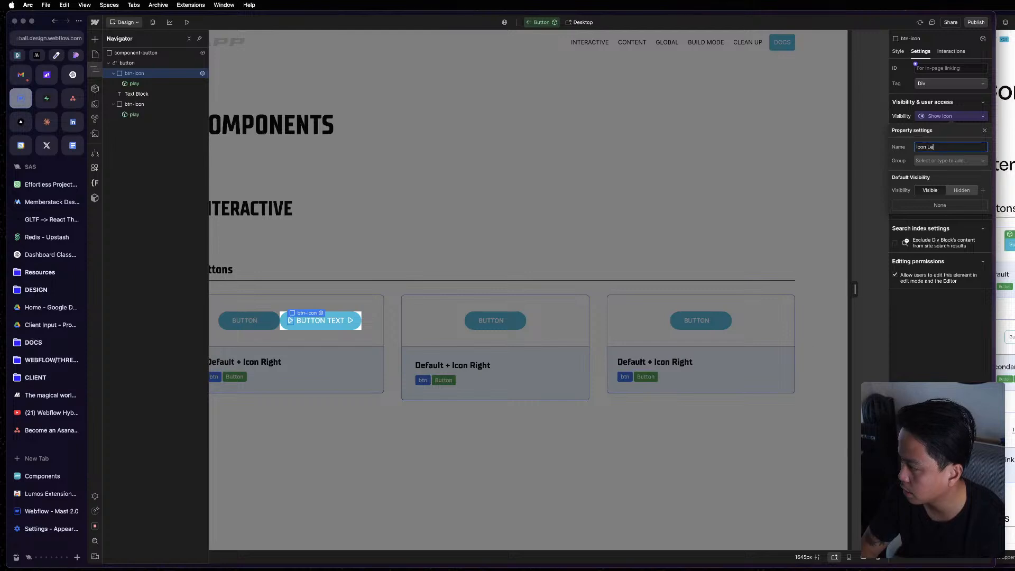
text(ft)
key(Return)
click(919, 316)
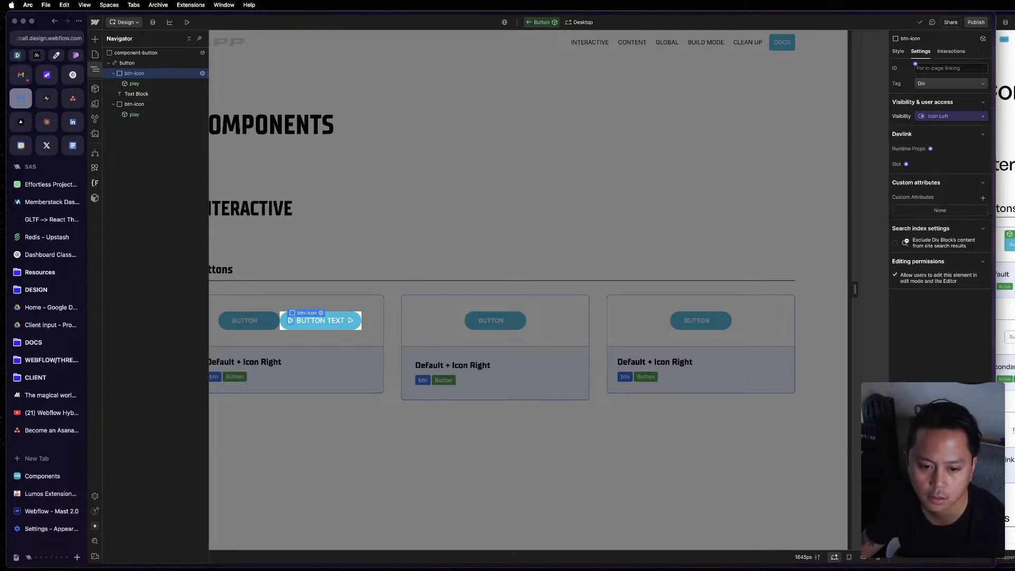
click(152, 106)
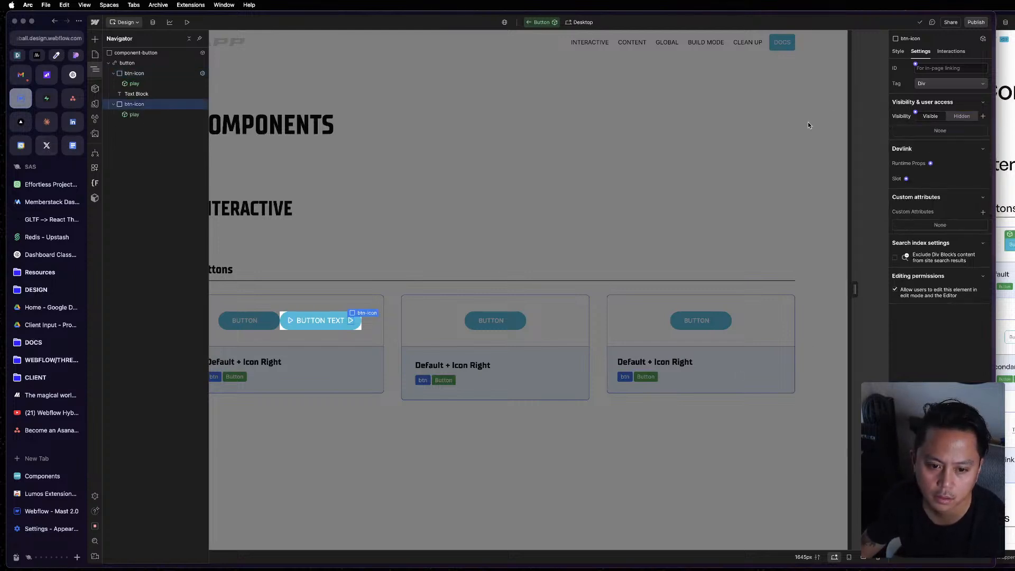
click(916, 113)
click(921, 125)
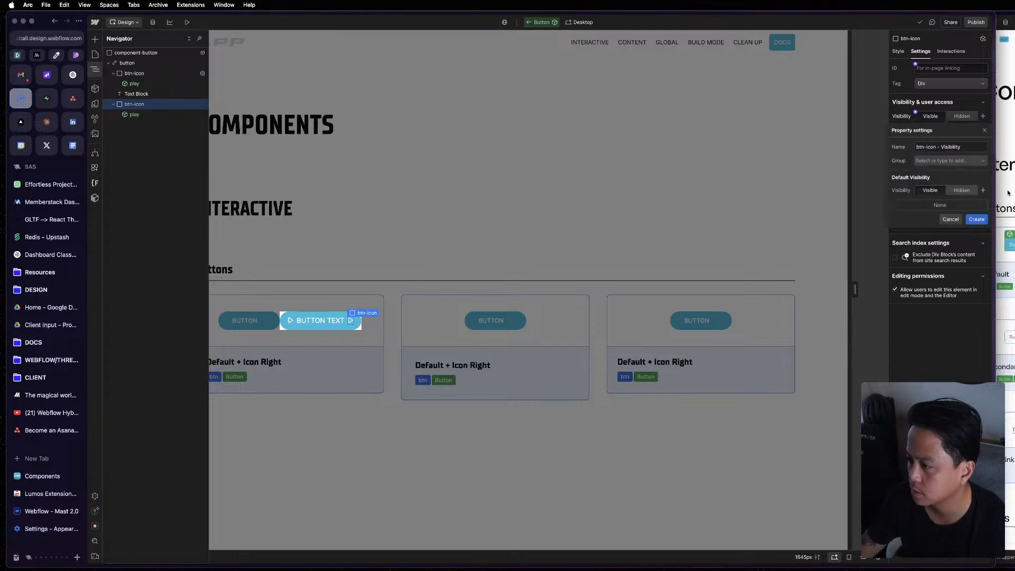
triple_click(970, 146)
text(Icon Right)
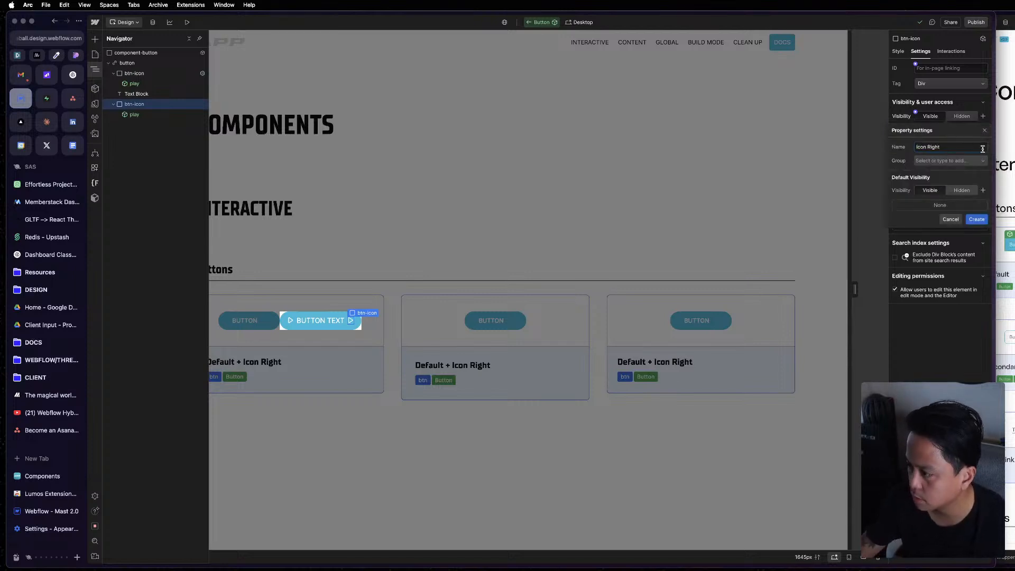
click(963, 190)
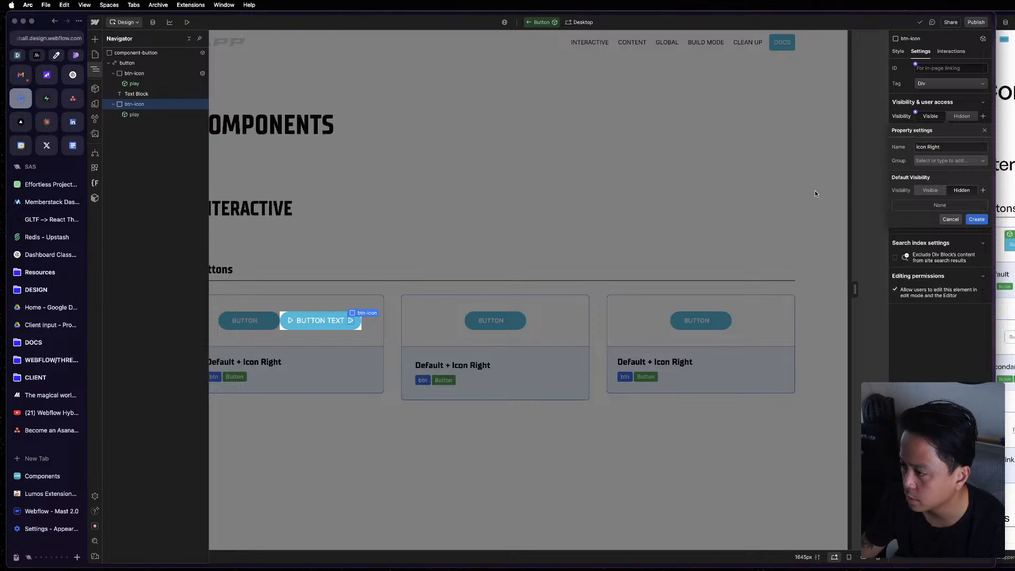
Set the default visibility of the first btn-icon's Icon Left property to Hidden.
click(159, 74)
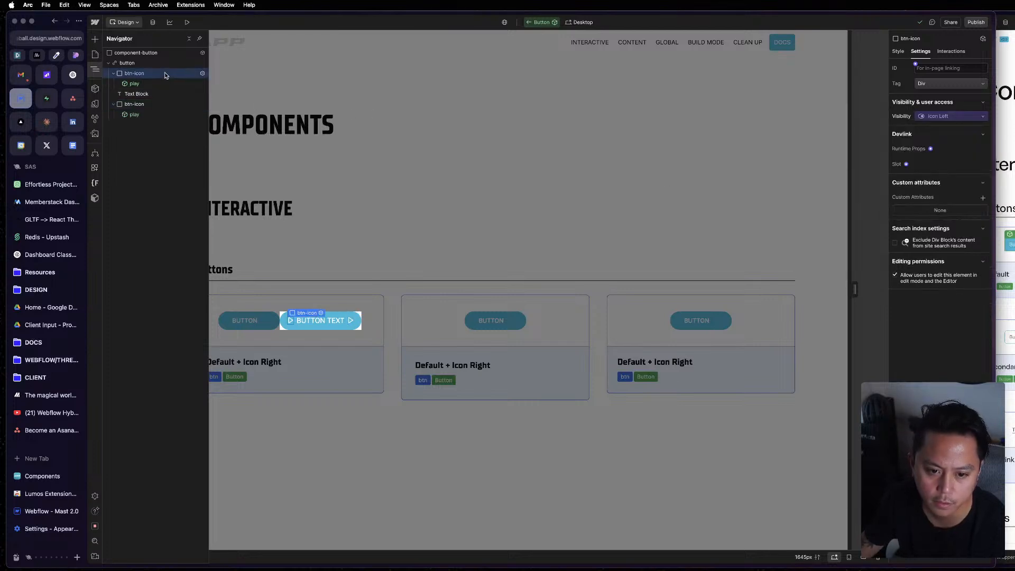
click(973, 117)
click(932, 130)
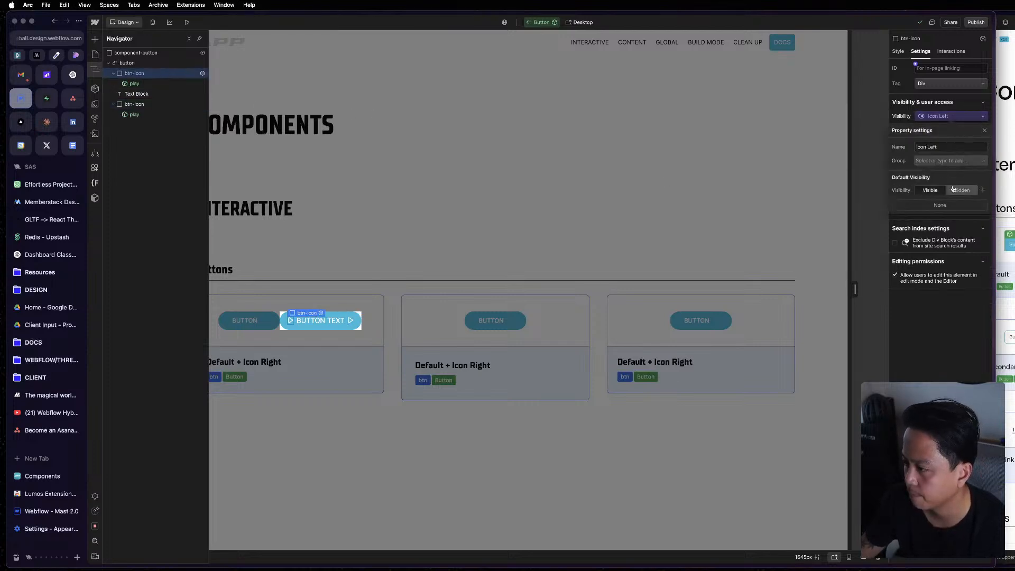
click(962, 191)
click(931, 373)
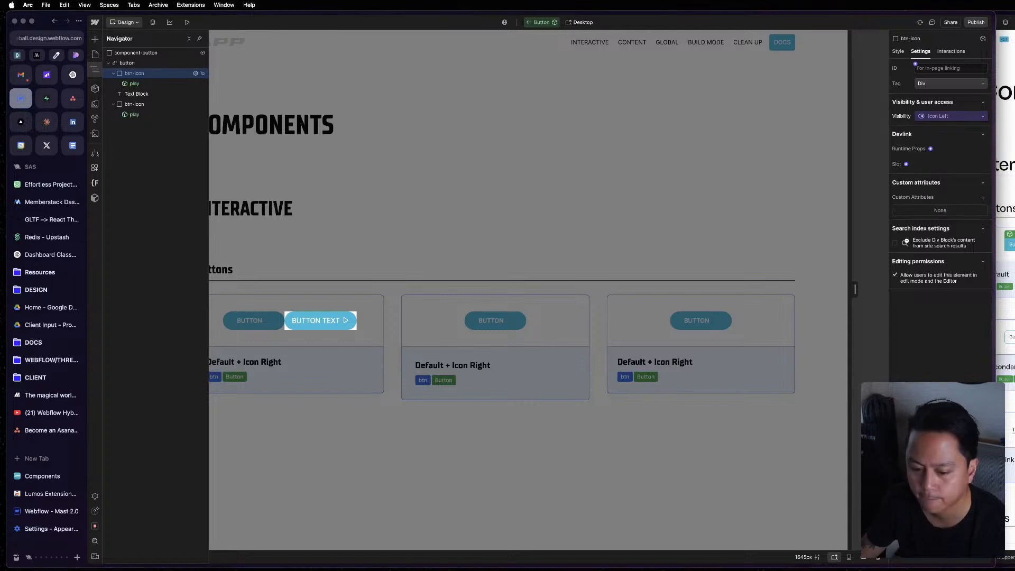
Compare the visibility settings of the two btn-icon wrappers and check their nested play instances.
click(136, 84)
click(136, 73)
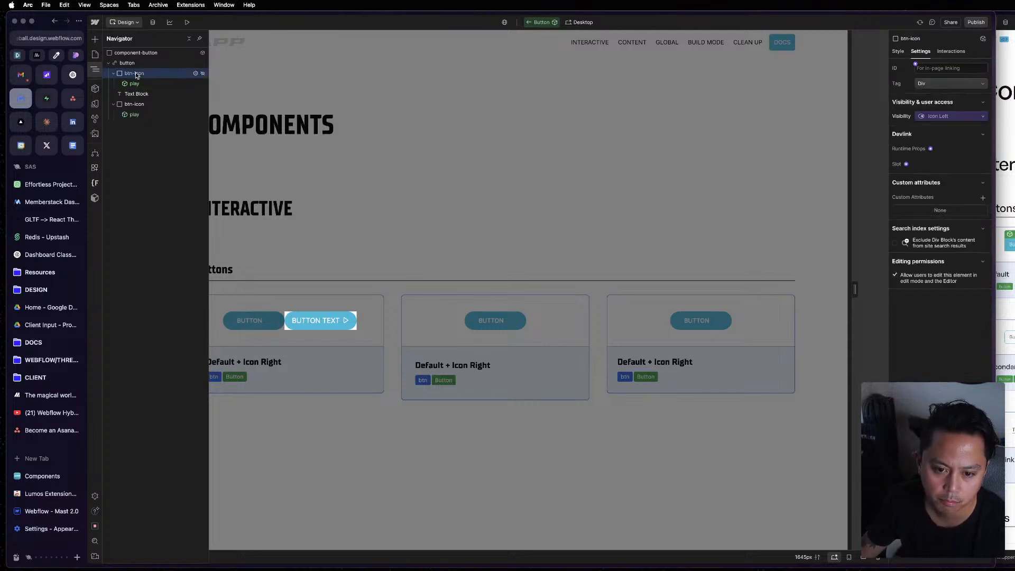
click(135, 104)
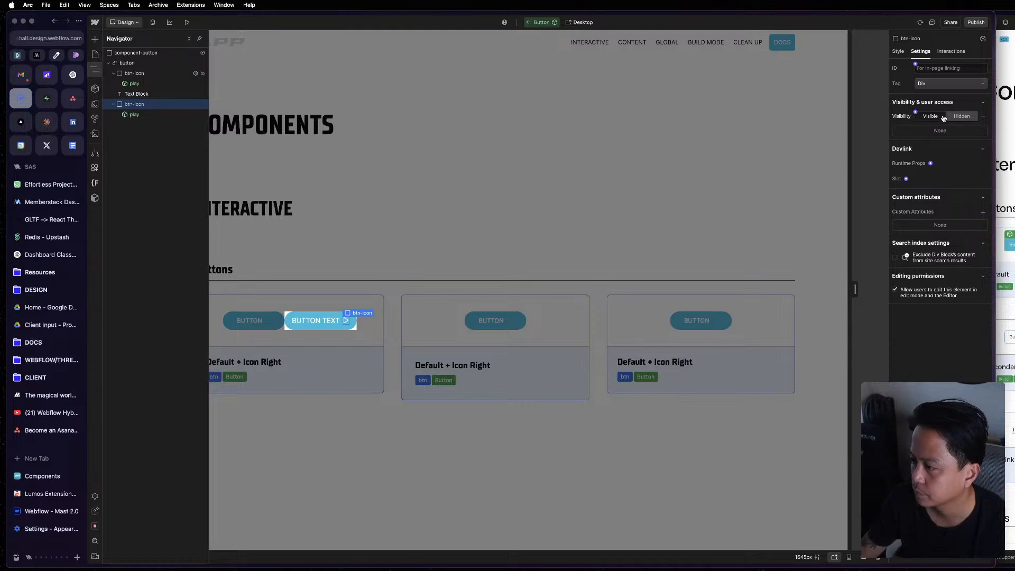
click(146, 75)
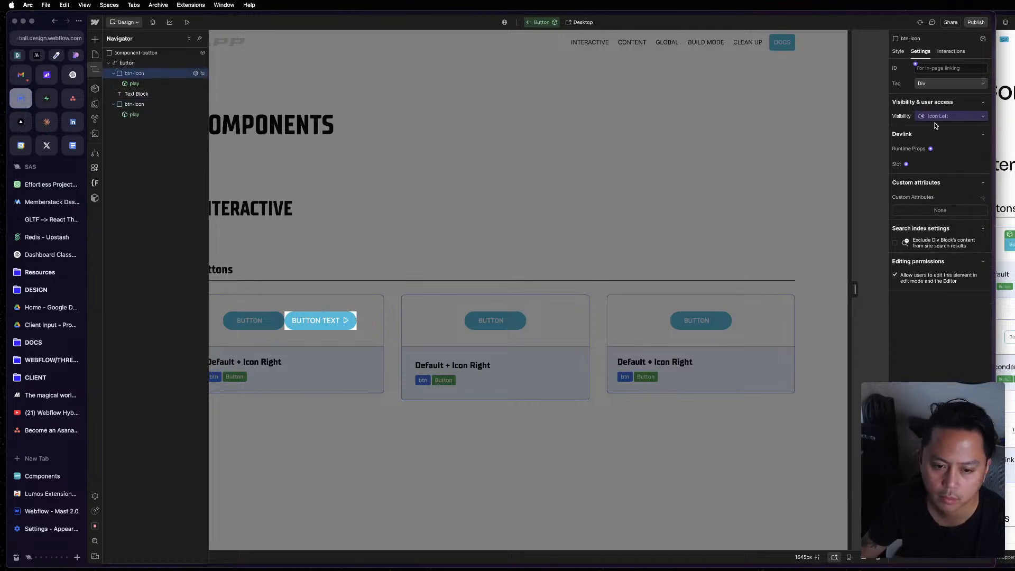
click(171, 106)
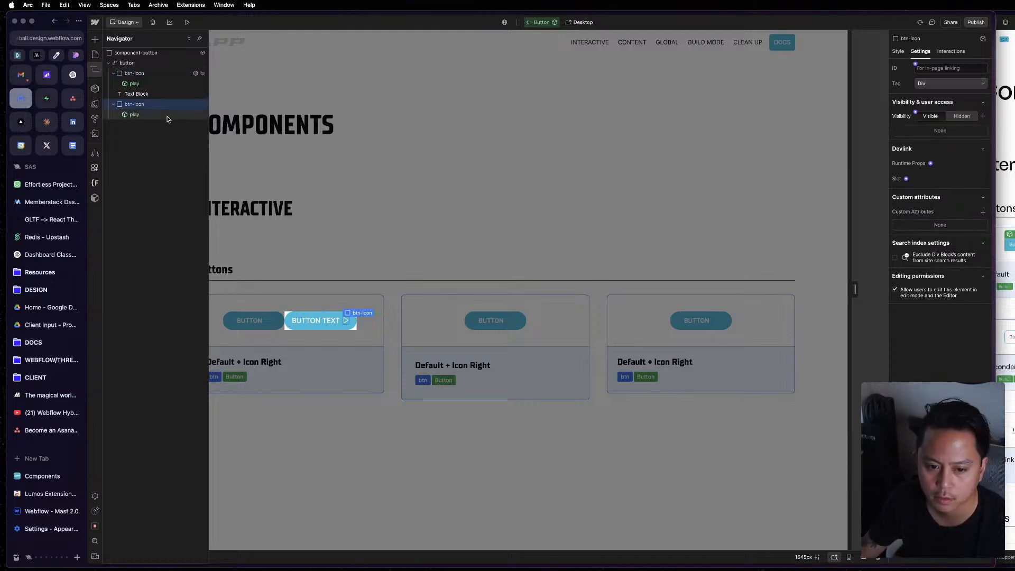
click(167, 115)
Create an Icon Right visibility property, hidden by default, on the second btn-icon wrapper after the Text Block.
click(167, 105)
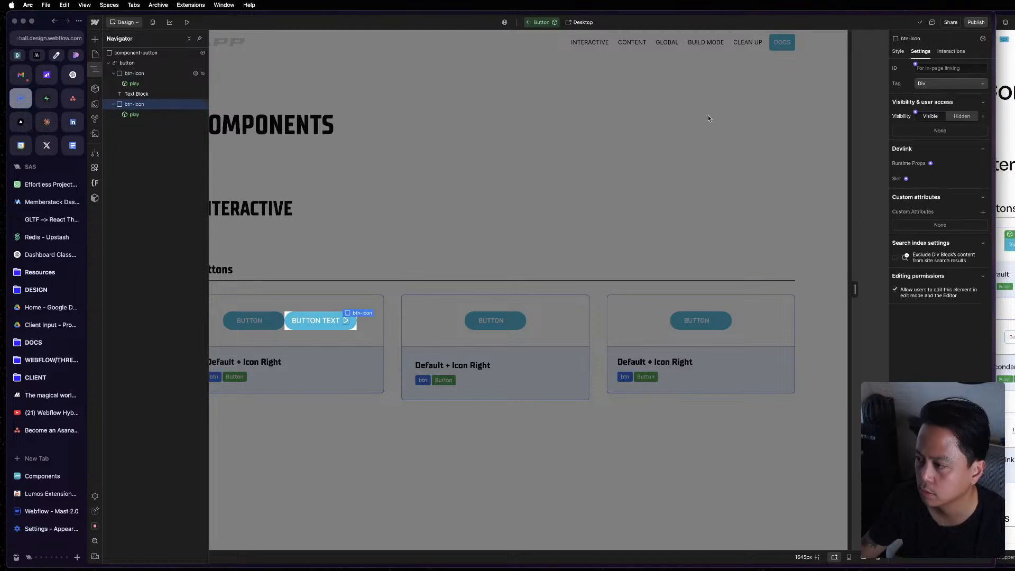
click(916, 115)
click(922, 125)
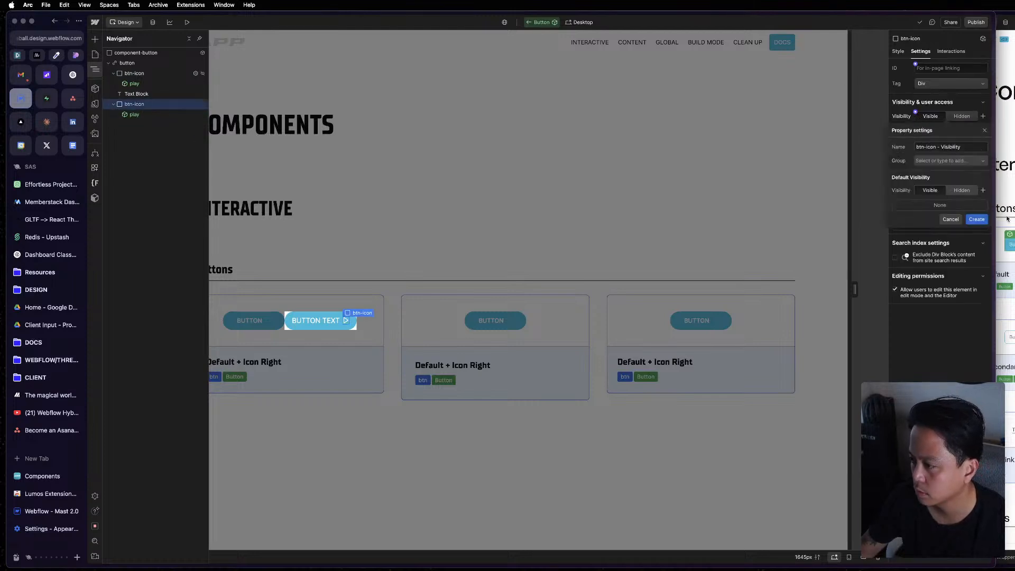
click(949, 146)
key(super+a)
text(Ico)
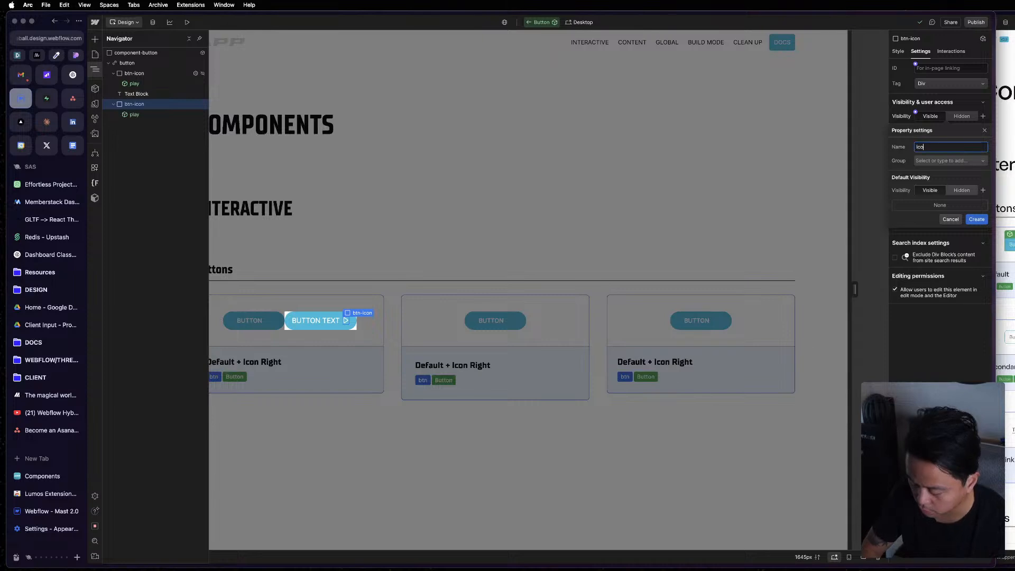
text(n Right)
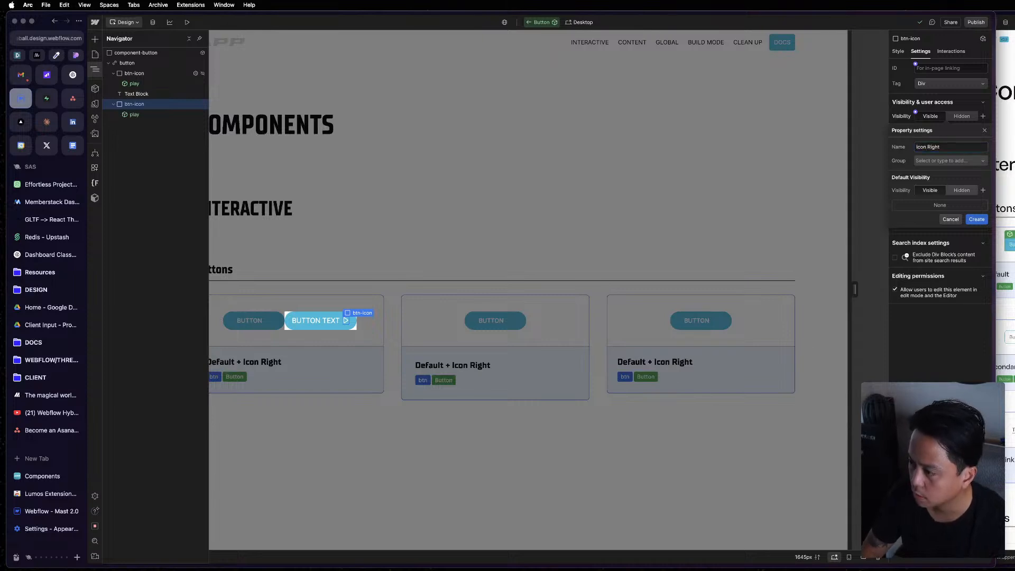
click(963, 190)
click(977, 219)
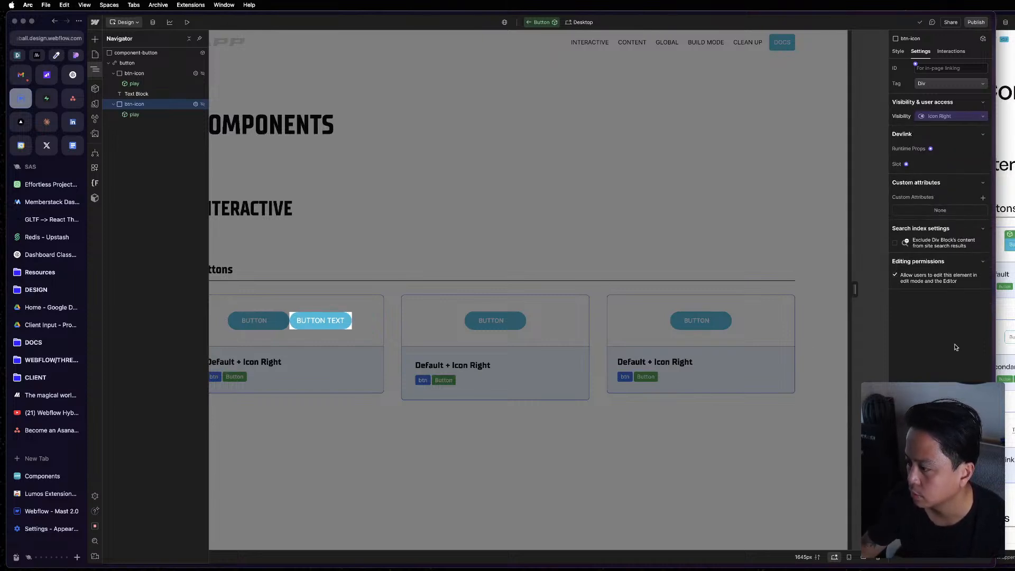
Collapse both btn-icon wrappers in the element tree and show the Text Block's settings.
click(142, 95)
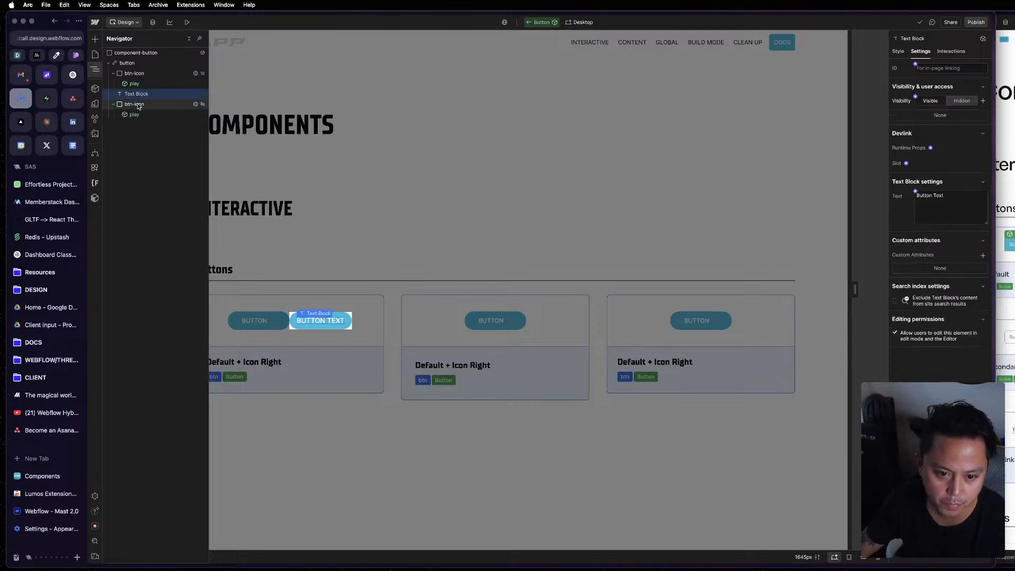
click(132, 105)
click(113, 105)
click(113, 73)
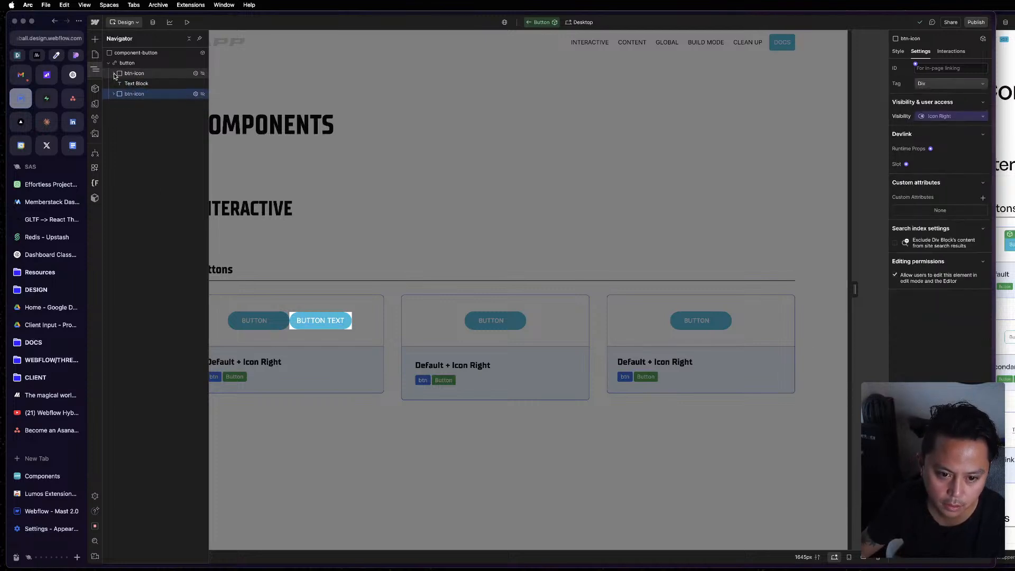
click(134, 64)
click(123, 85)
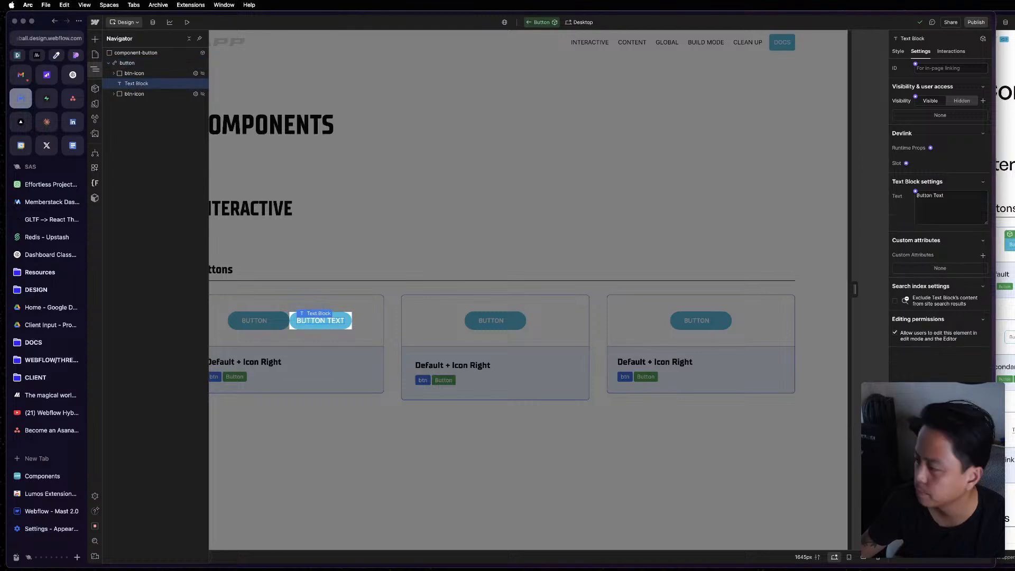
Examine the reference btn component's inner structure in the other Webflow window and return to the Button component.
key(super+grave)
click(949, 69)
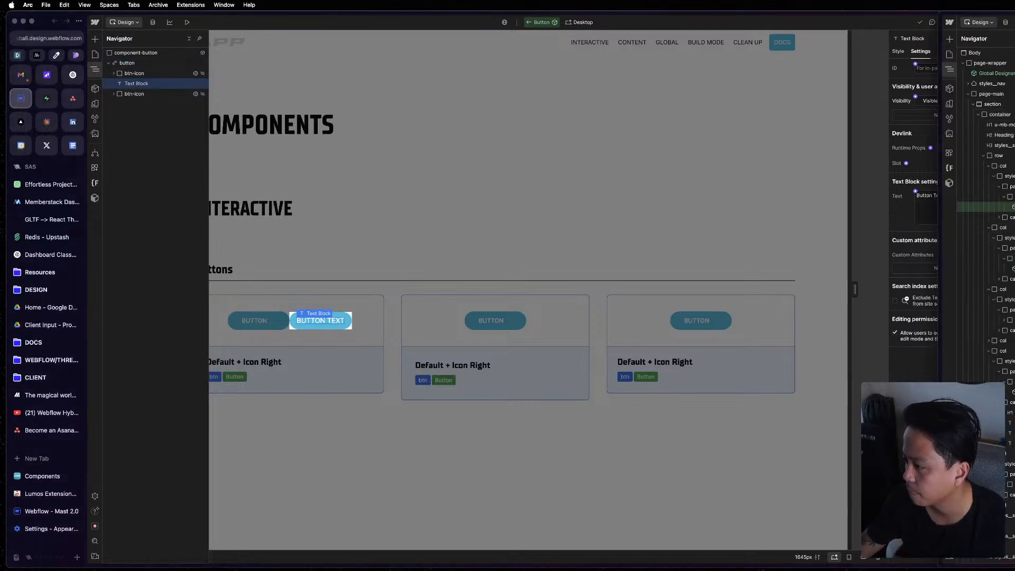
double_click(1010, 206)
click(978, 63)
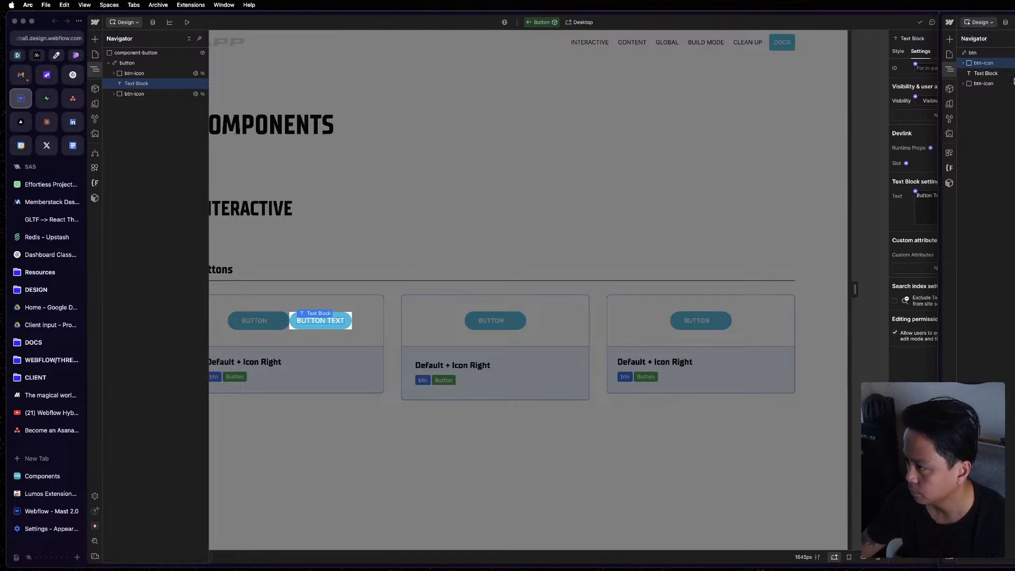
click(919, 125)
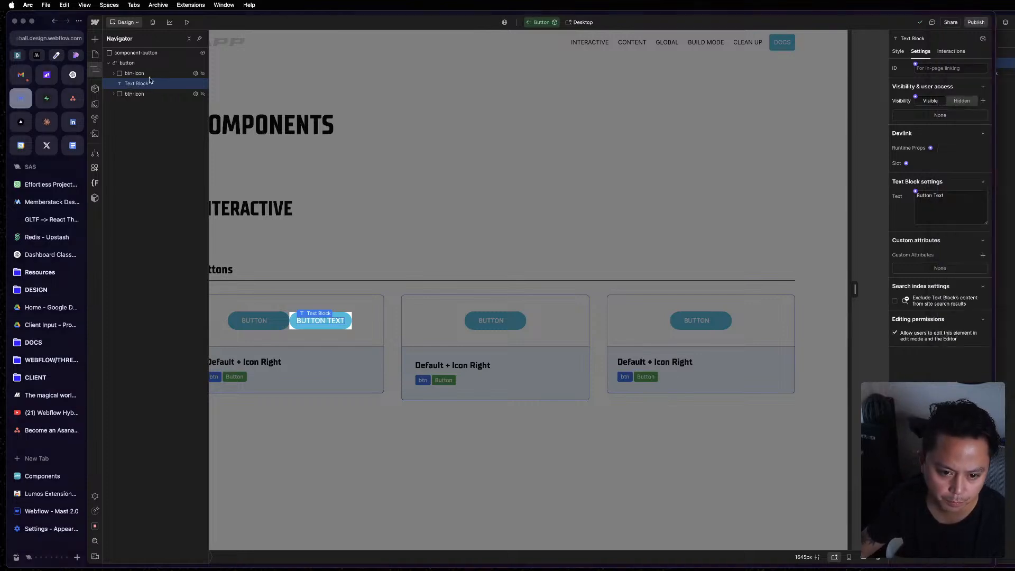
Set the btn-icon class to inline-flex display with centered alignment on both axes, and check the second btn-icon's styles.
key(s)
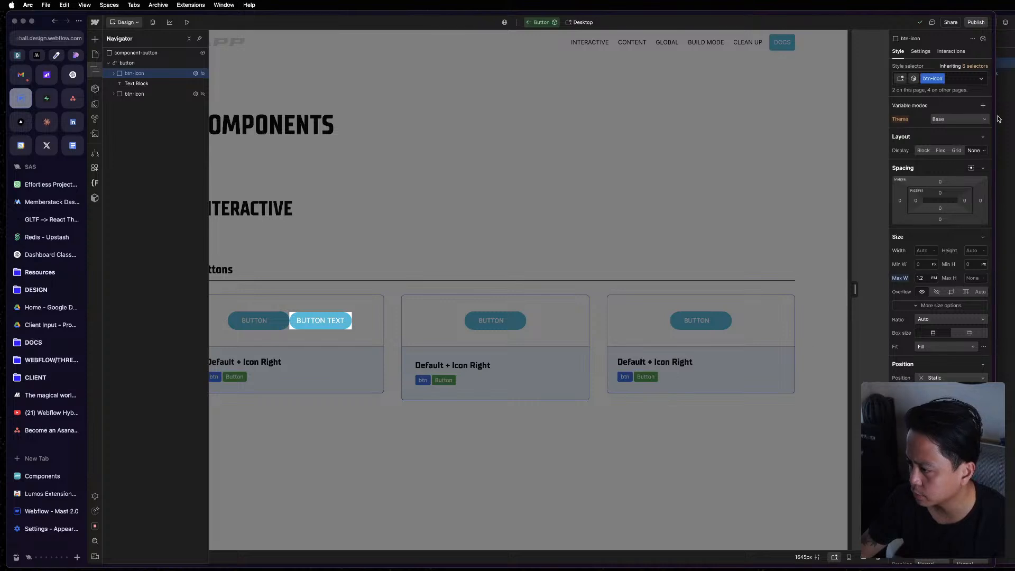
click(976, 151)
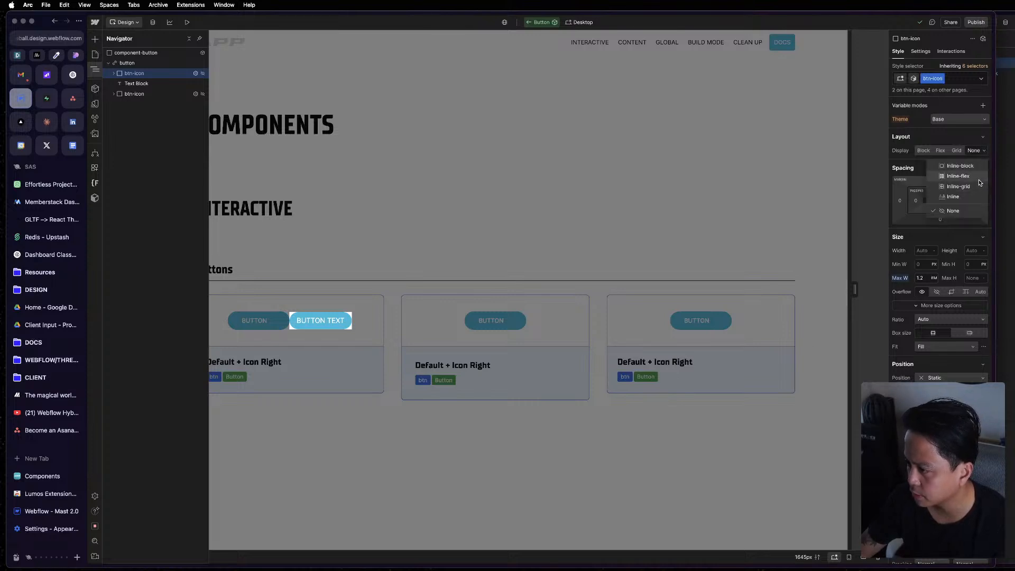
click(985, 190)
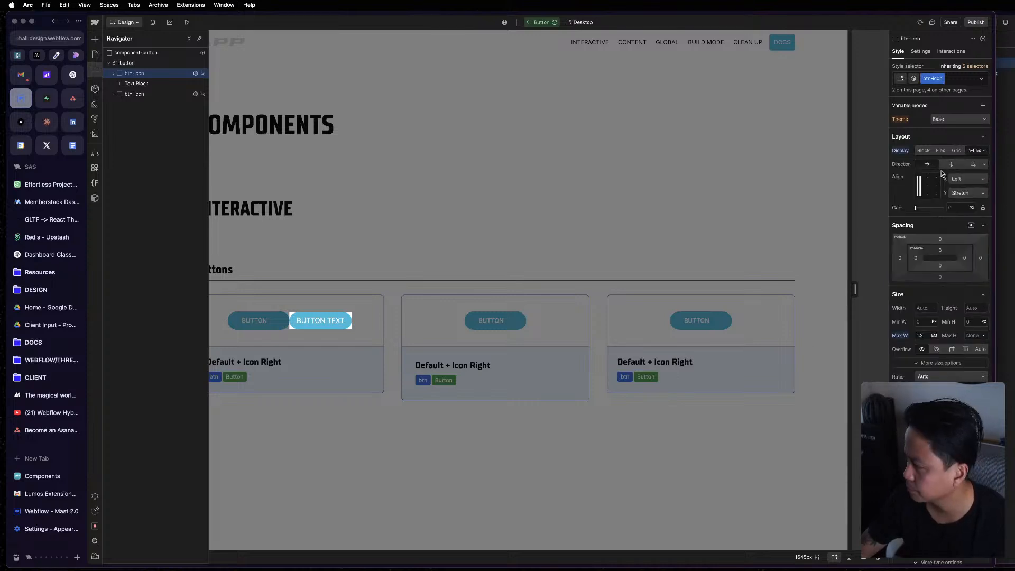
click(927, 188)
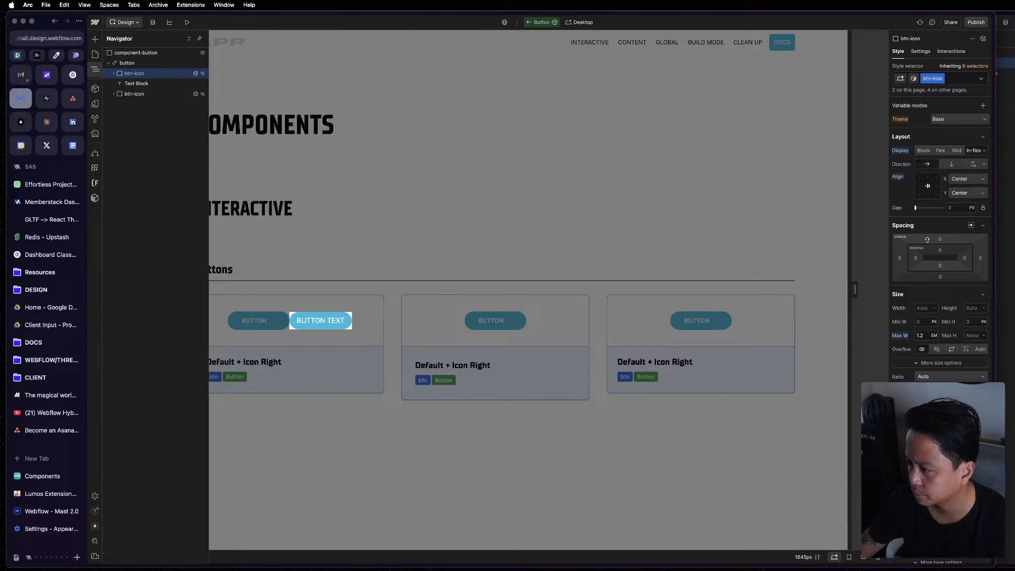
click(147, 94)
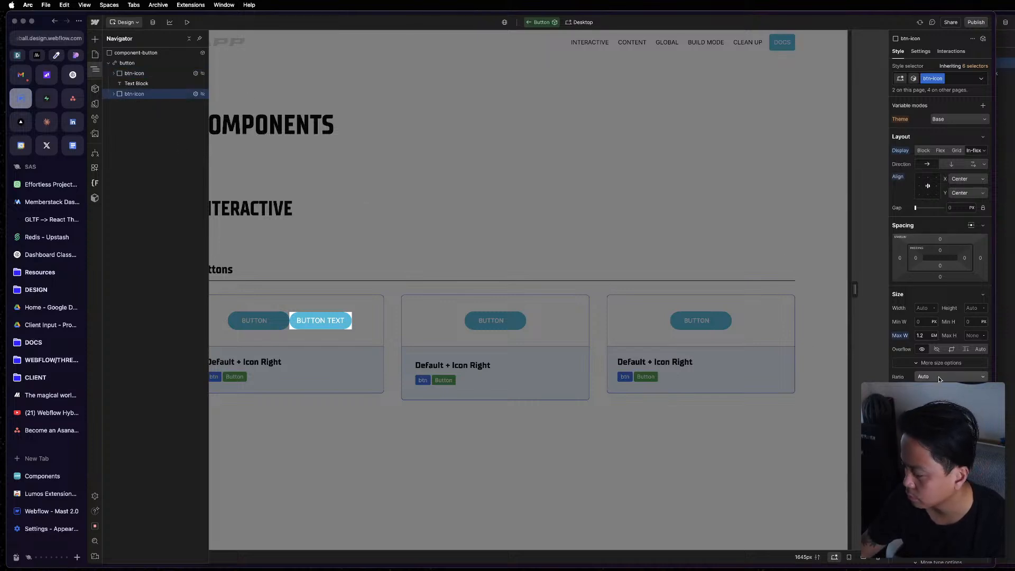
scroll(939, 378, down, 15)
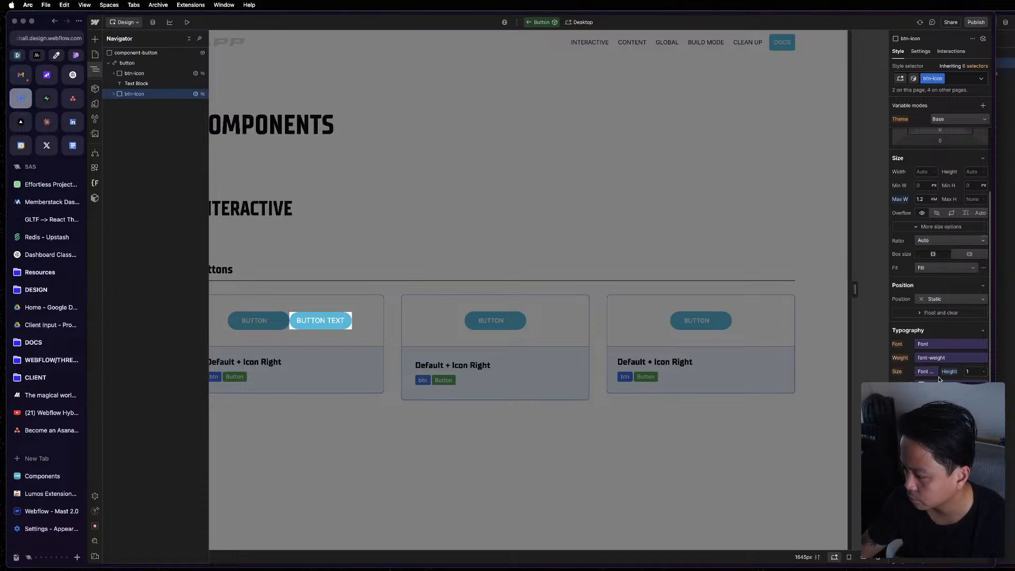
scroll(940, 377, up, 10)
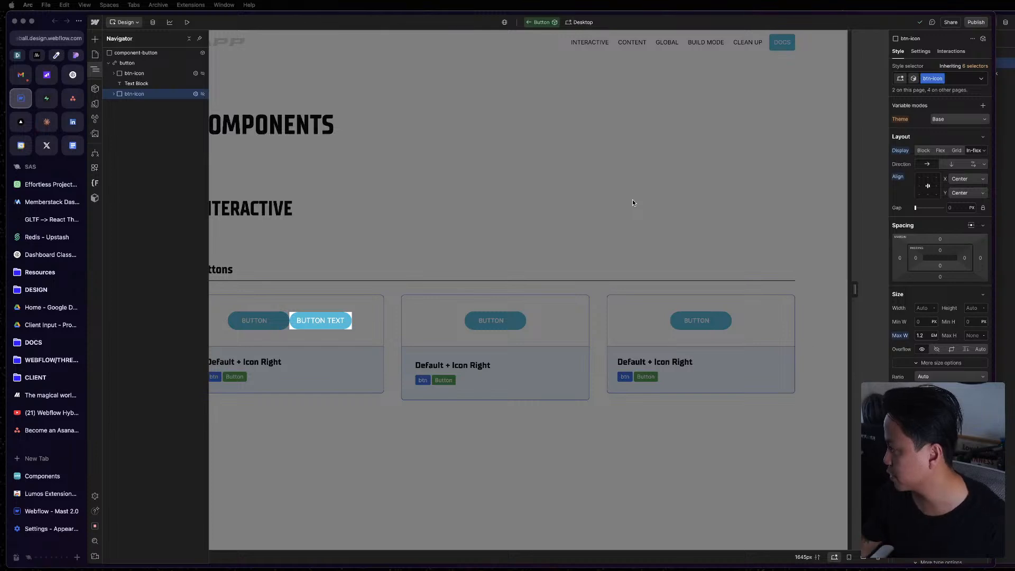
Leave component editing and delete the original btn beside the Button instance in the first card.
click(301, 337)
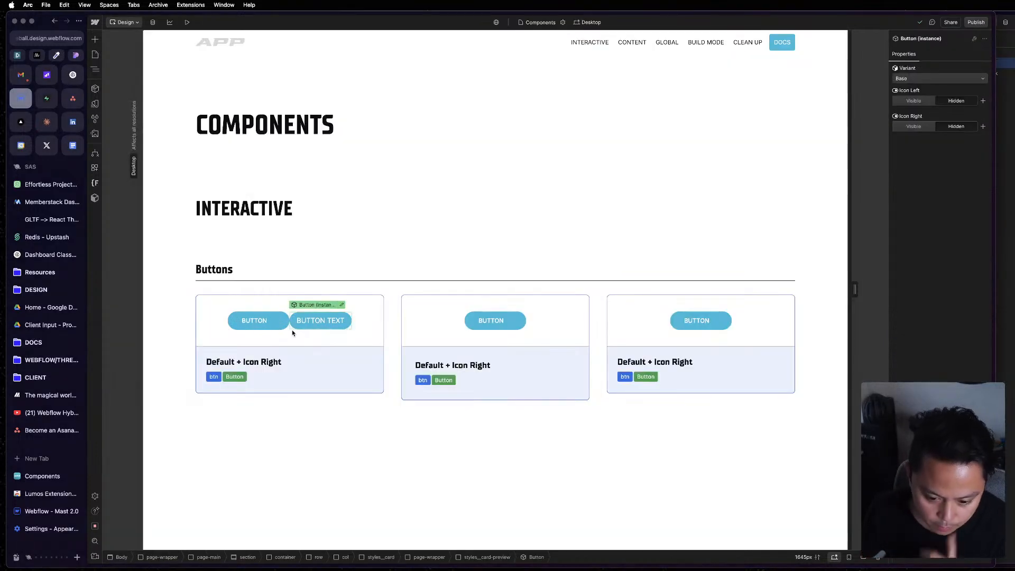
click(285, 327)
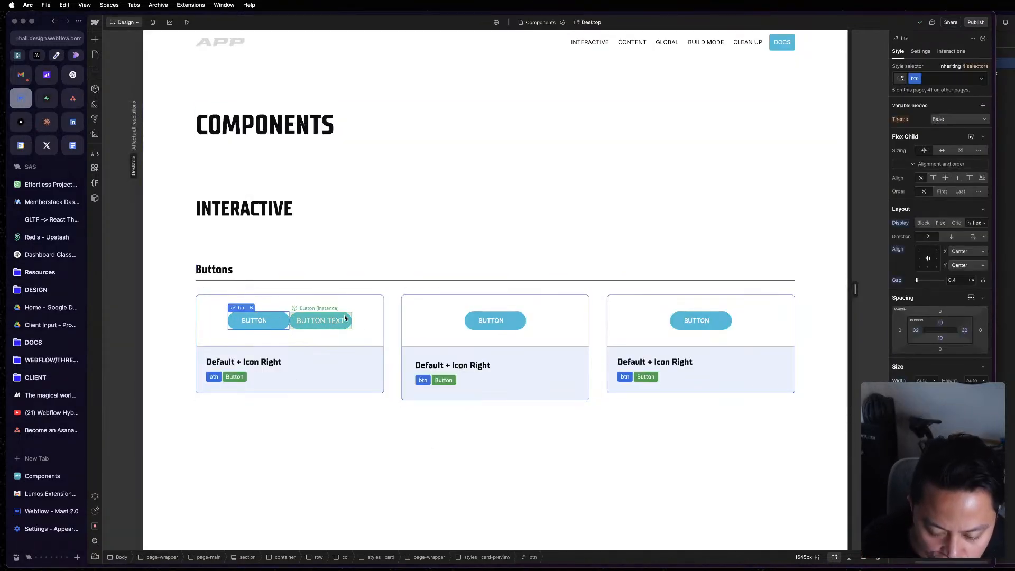
click(345, 318)
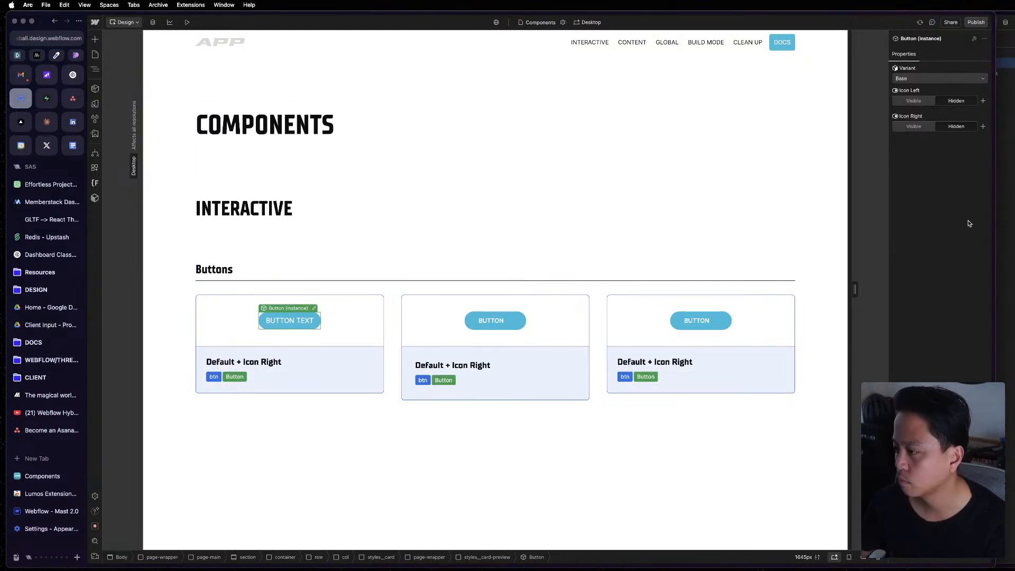
Inspect the first card's nesting in the element tree down to its Button instance, and view the reference btn's structure.
click(353, 304)
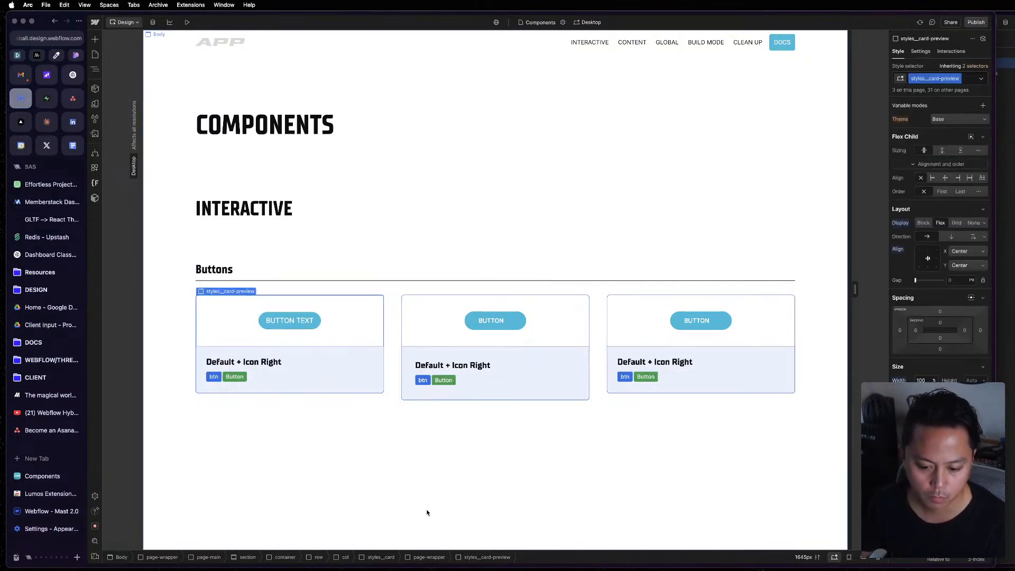
click(376, 256)
key(z)
click(154, 186)
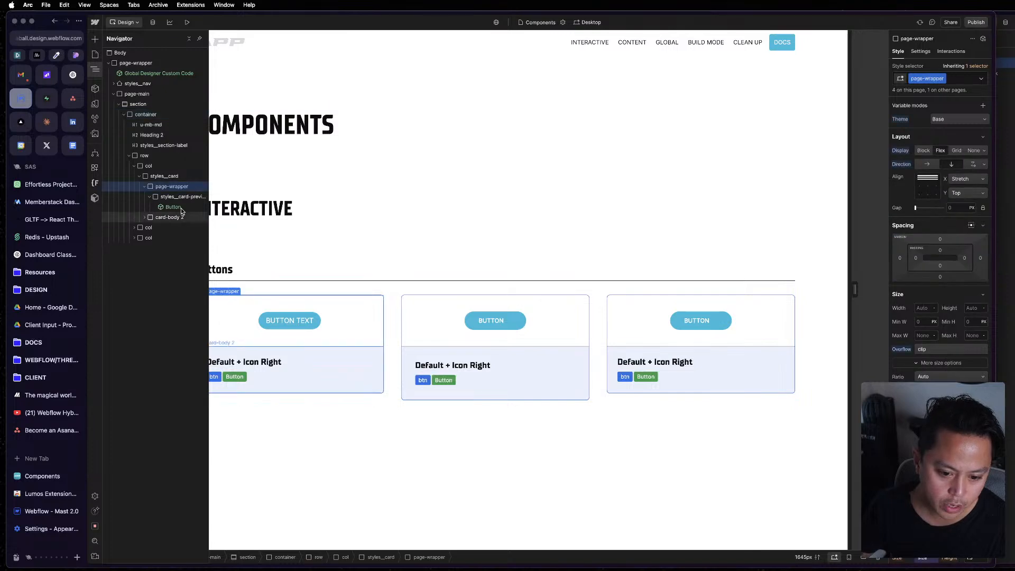
click(179, 208)
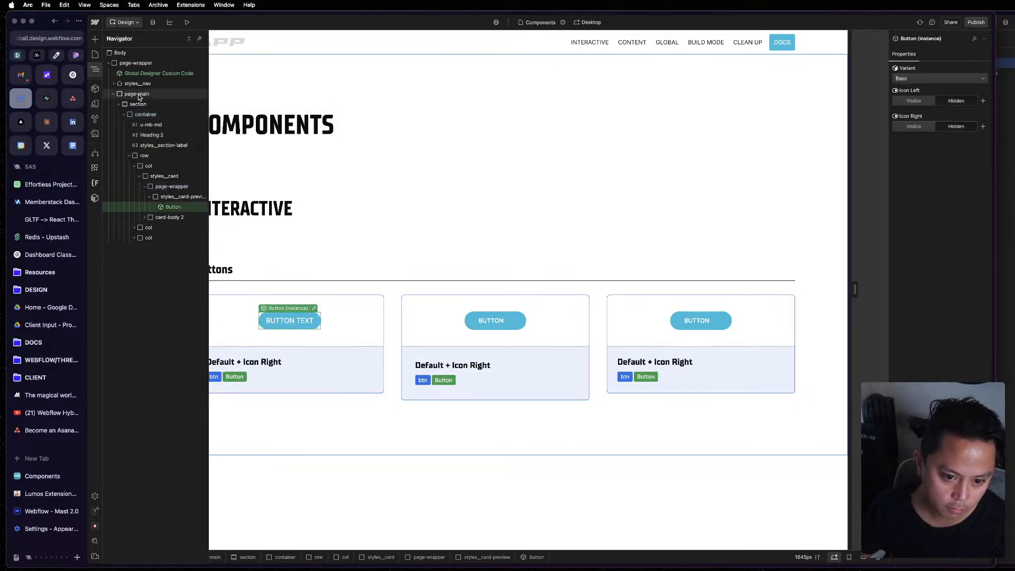
click(1009, 212)
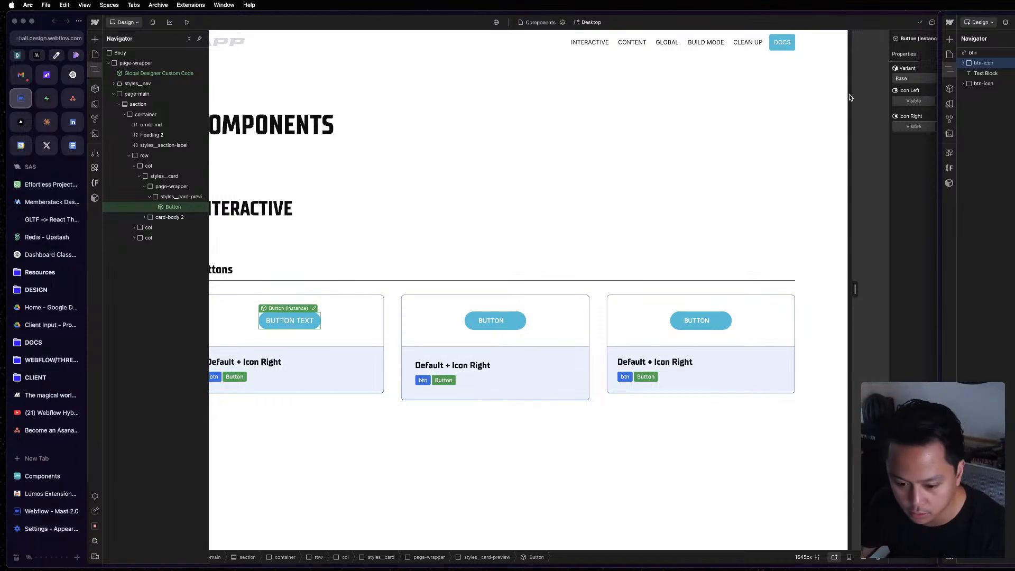
Duplicate the Button instance inside the first card's preview area.
click(342, 373)
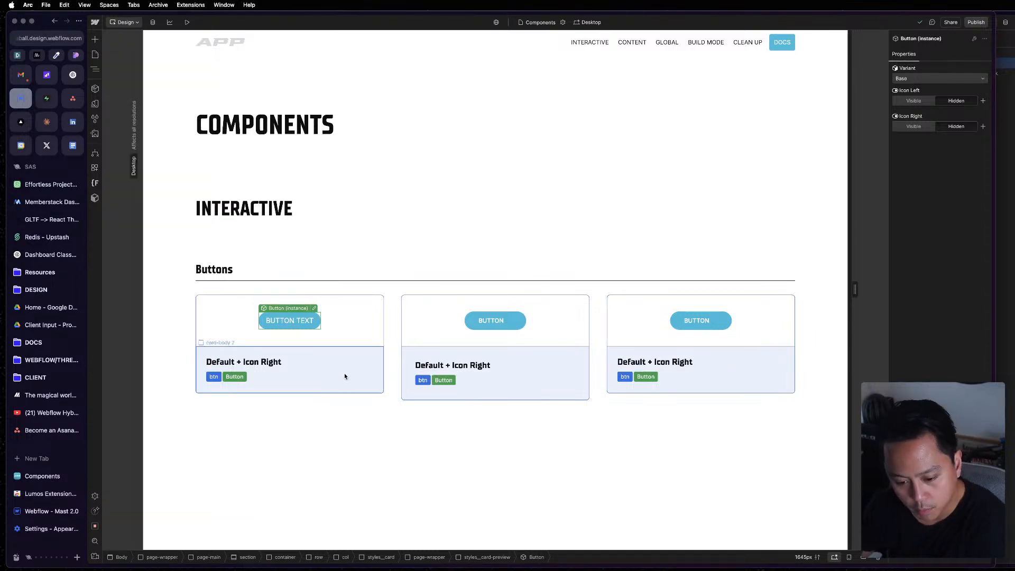
click(327, 252)
click(315, 321)
key(super+c)
key(super+v)
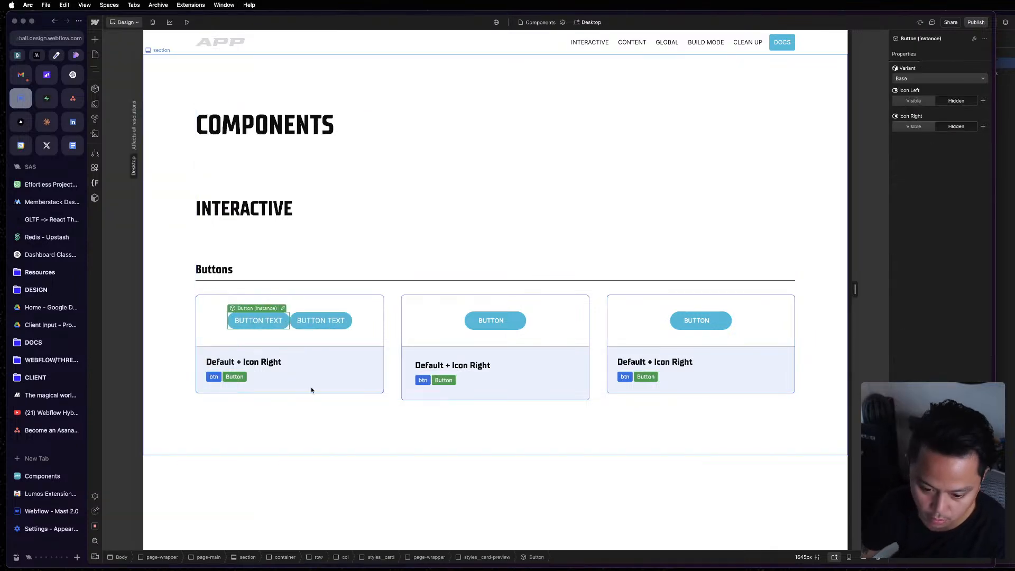
Test the Icon Left and Icon Right visibility on the second Button instance, and reset both properties to their defaults.
click(319, 321)
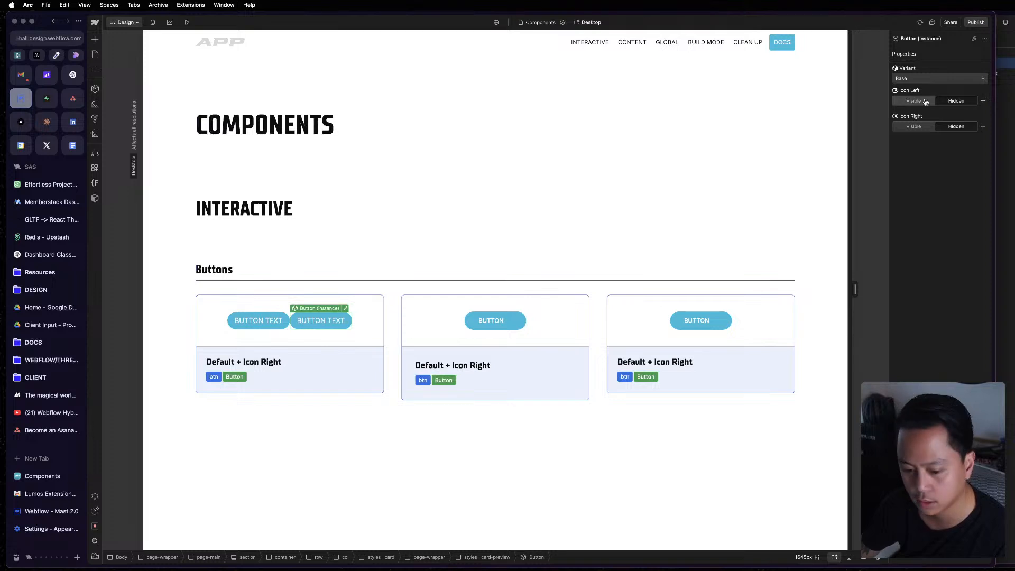
click(926, 102)
click(956, 102)
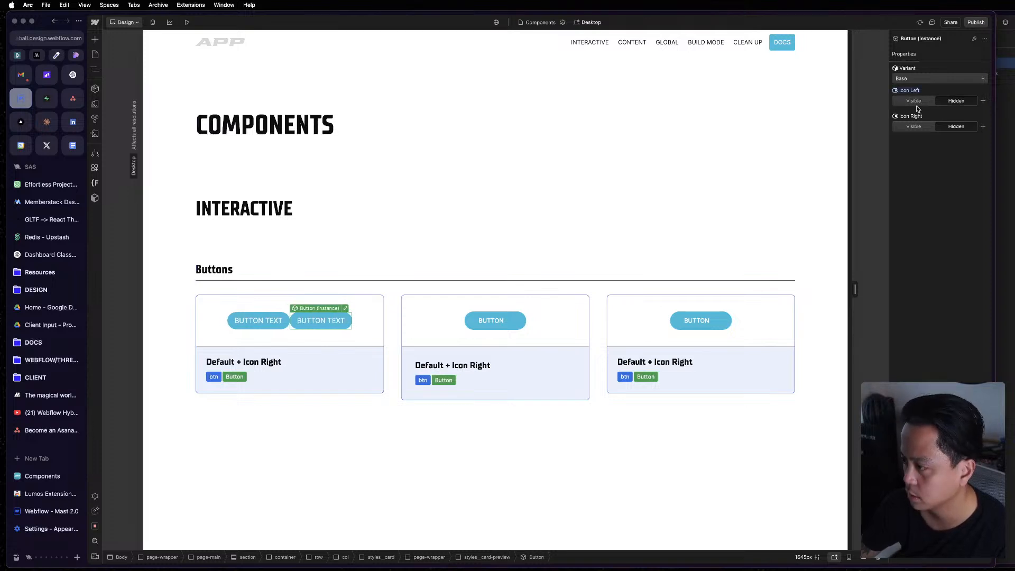
click(911, 91)
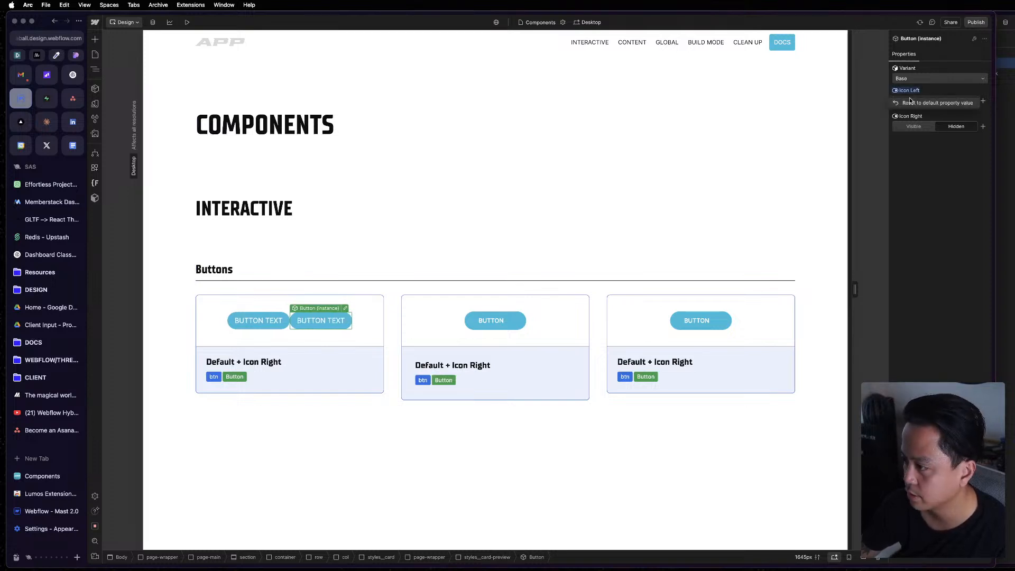
click(911, 102)
click(924, 128)
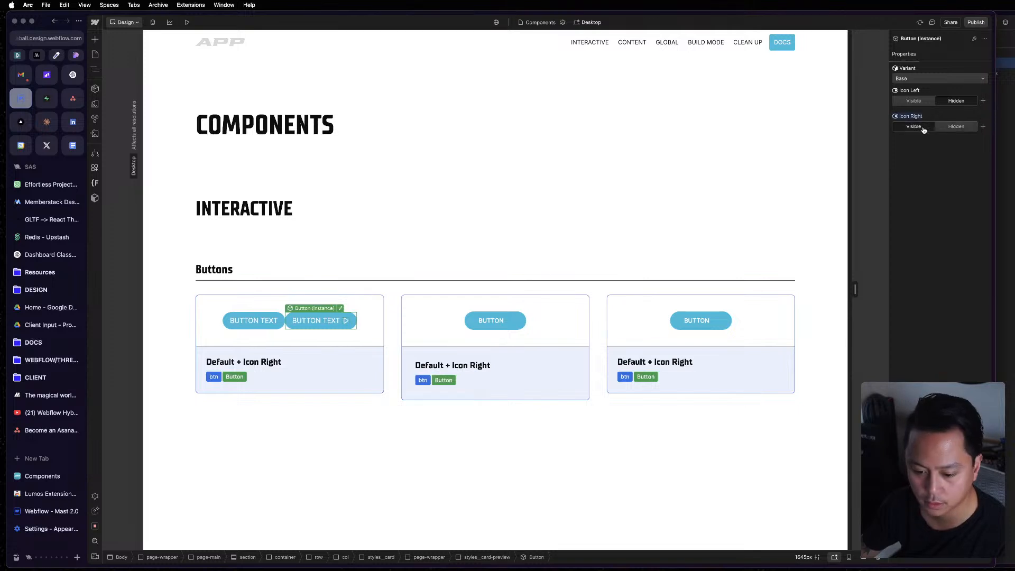
click(917, 100)
click(910, 91)
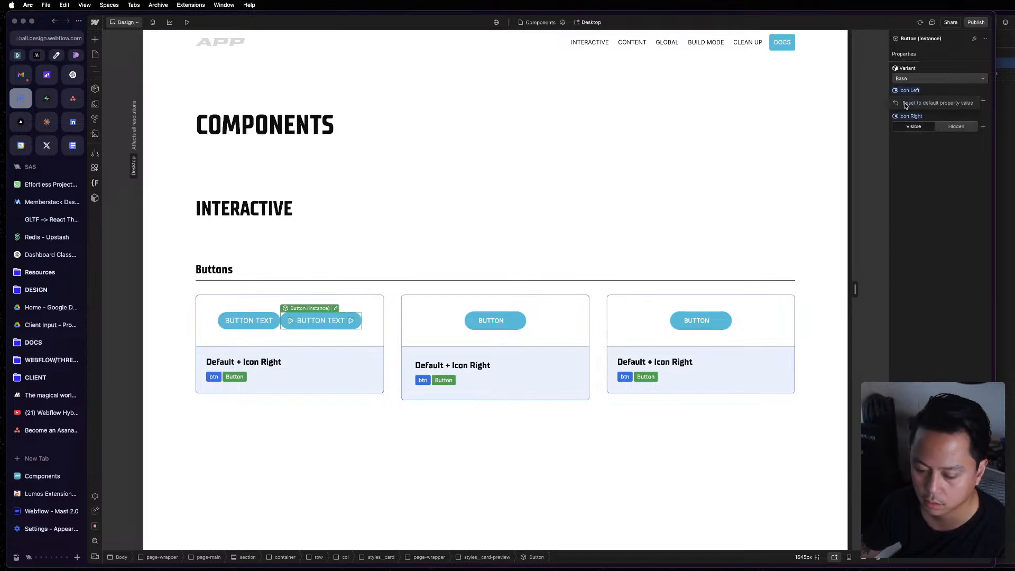
click(913, 102)
click(915, 127)
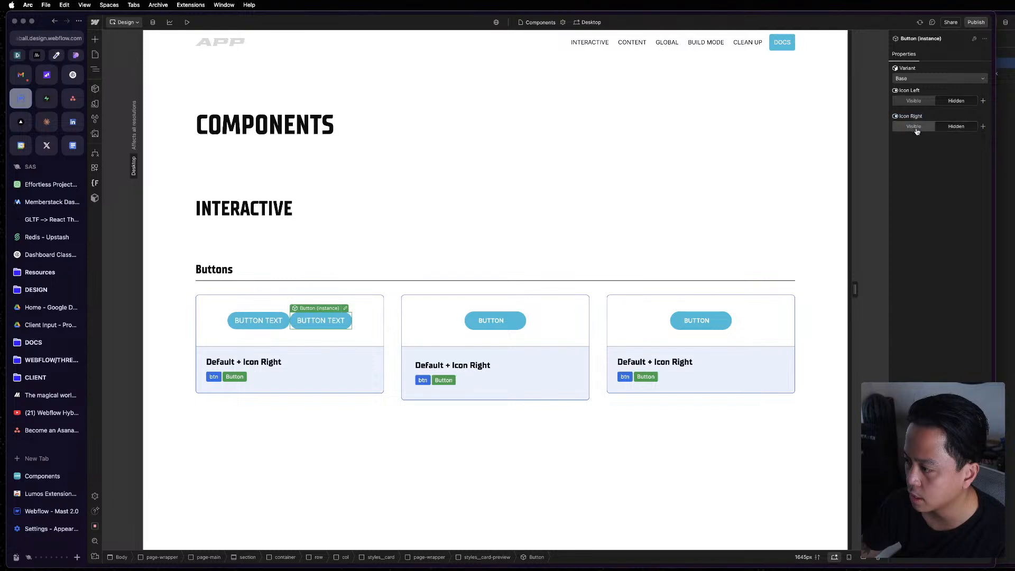
Compare the reference button in the other Webflow window with the variant options of the selected Button instance.
key(super+grave)
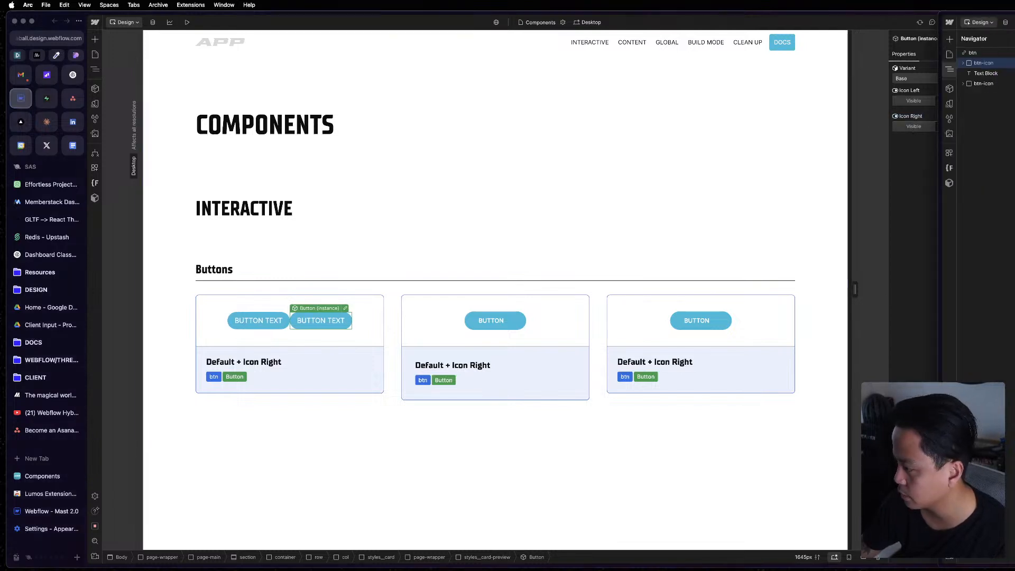
key(Escape)
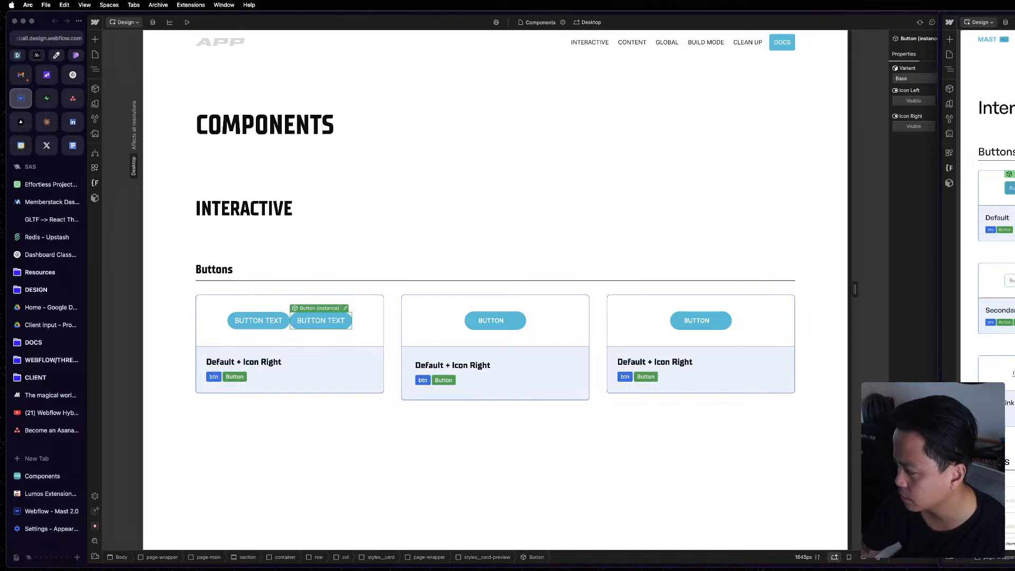
double_click(1011, 188)
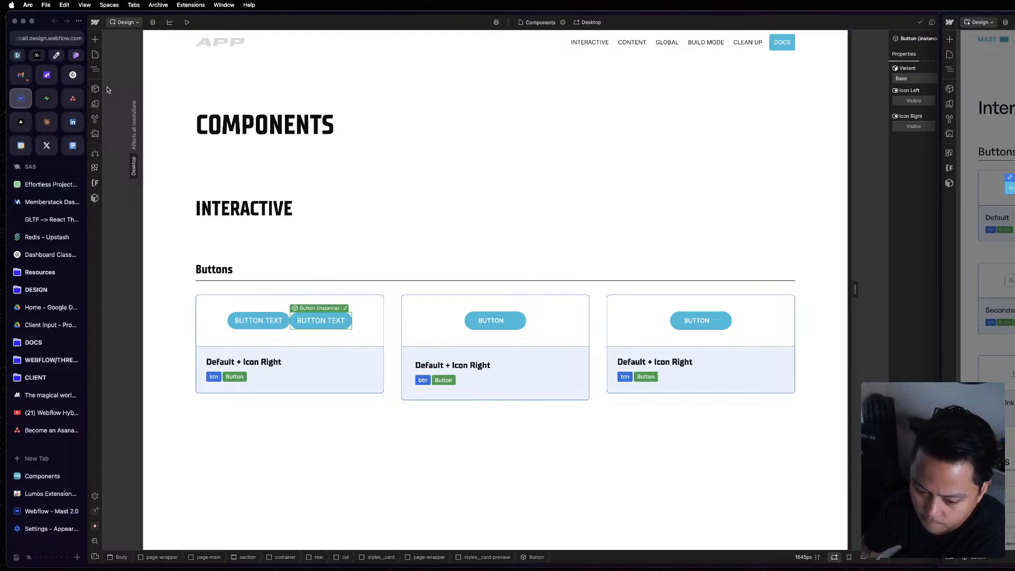
click(908, 145)
click(957, 78)
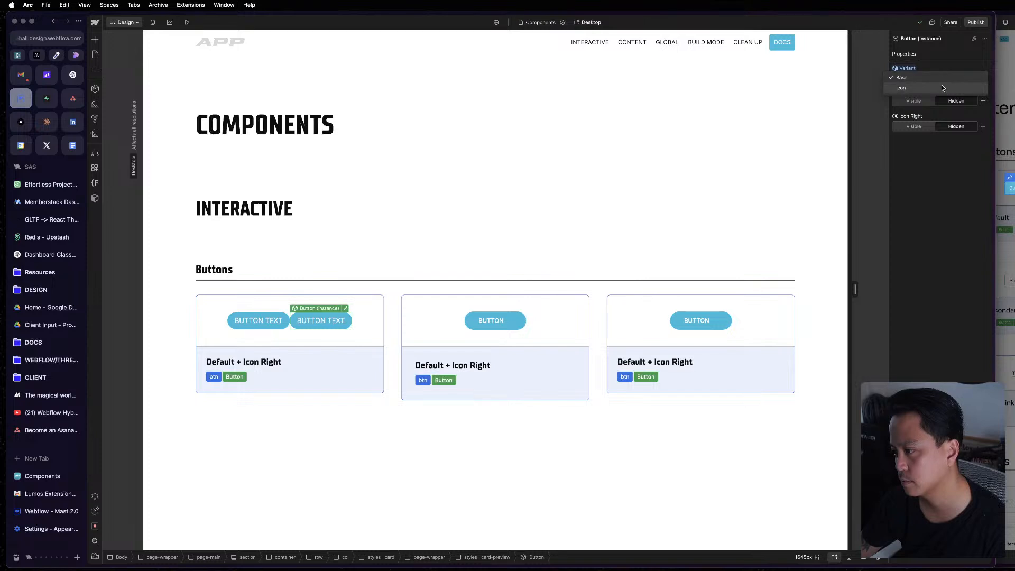
click(942, 78)
key(super+grave)
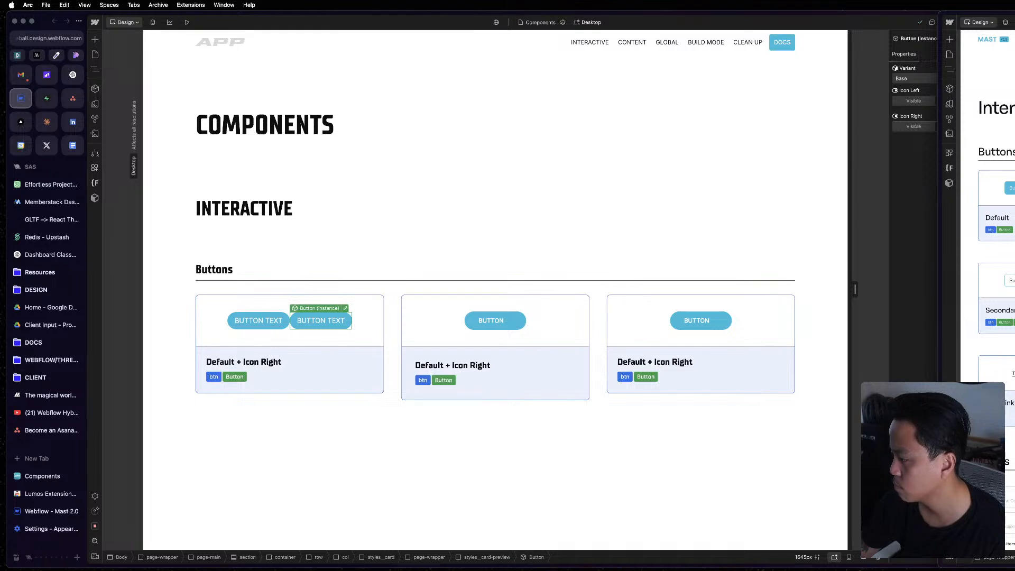
key(super+grave)
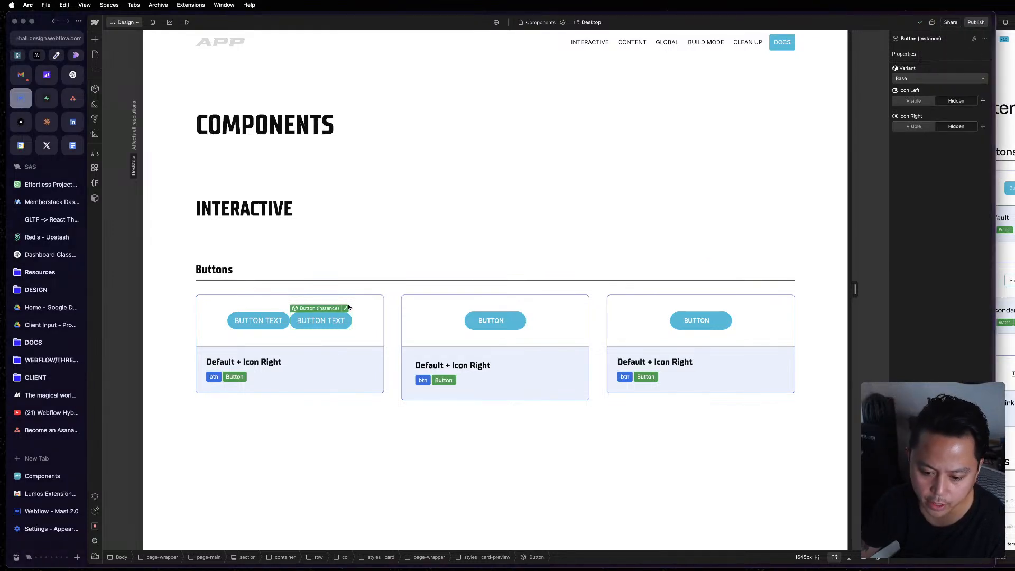
Open the Button component for editing from the second instance, and check its variable modes against the reference button component.
click(347, 309)
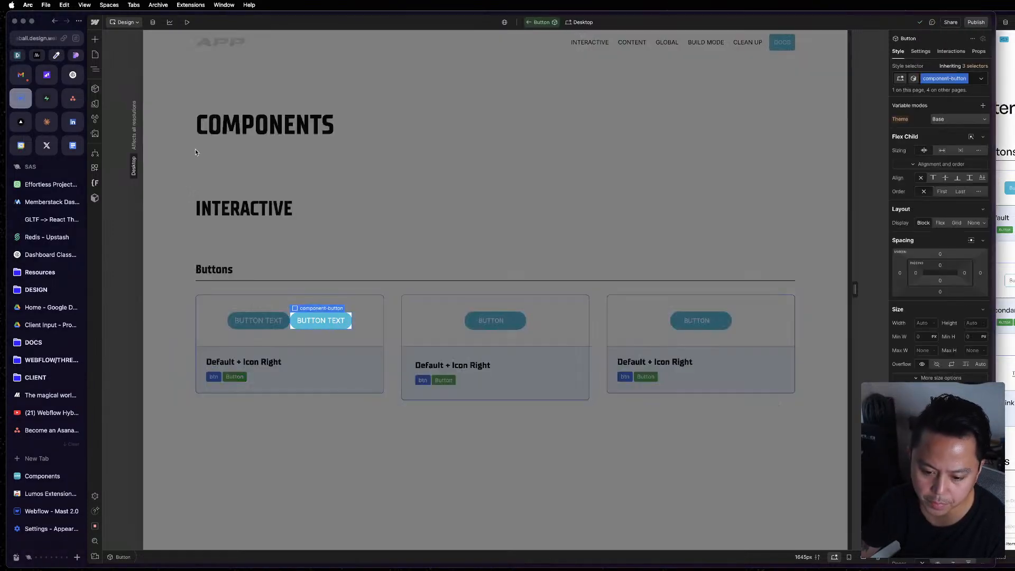
click(980, 120)
click(979, 119)
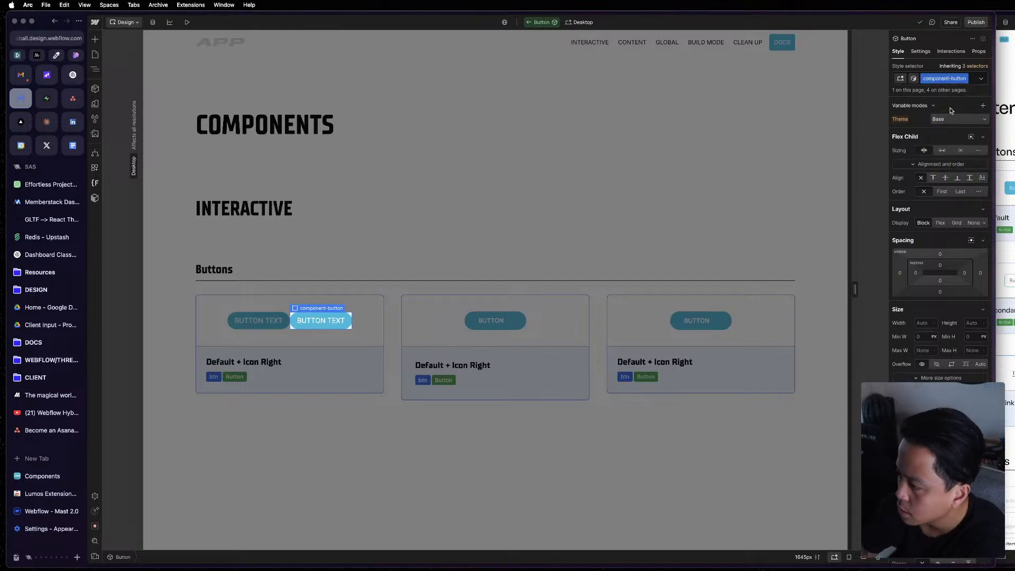
click(952, 109)
click(948, 108)
click(1002, 129)
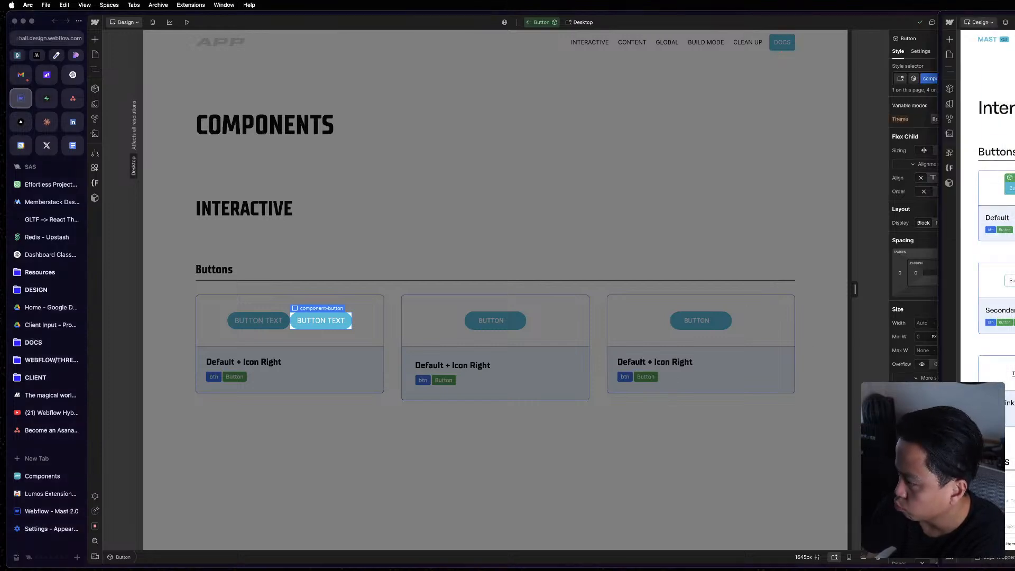
double_click(1011, 188)
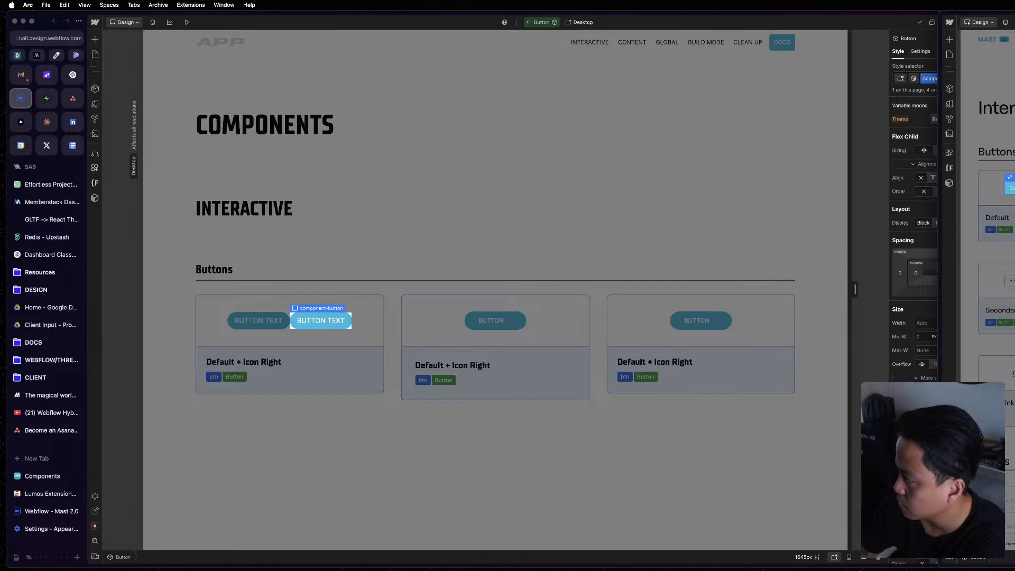
click(914, 78)
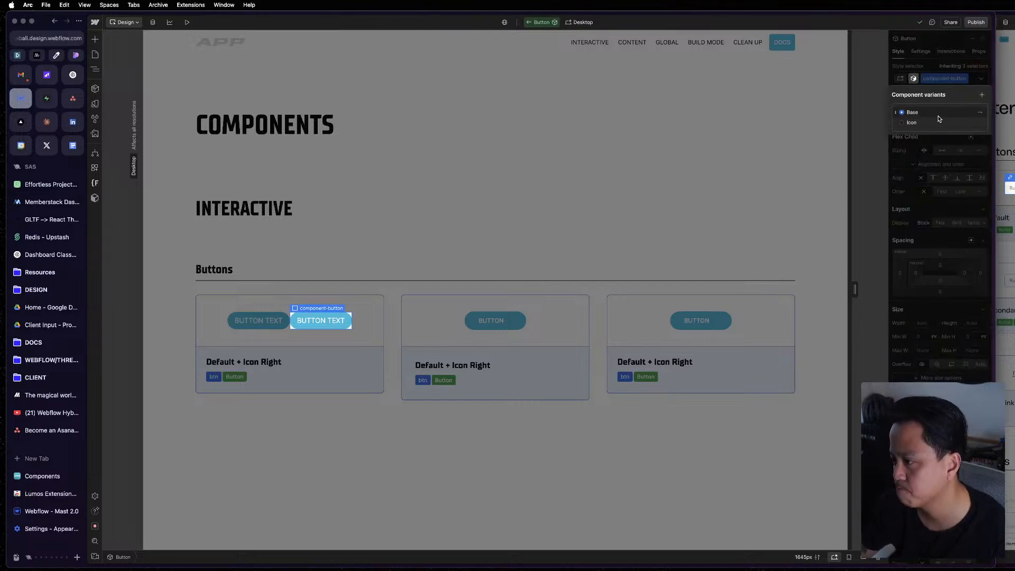
click(981, 124)
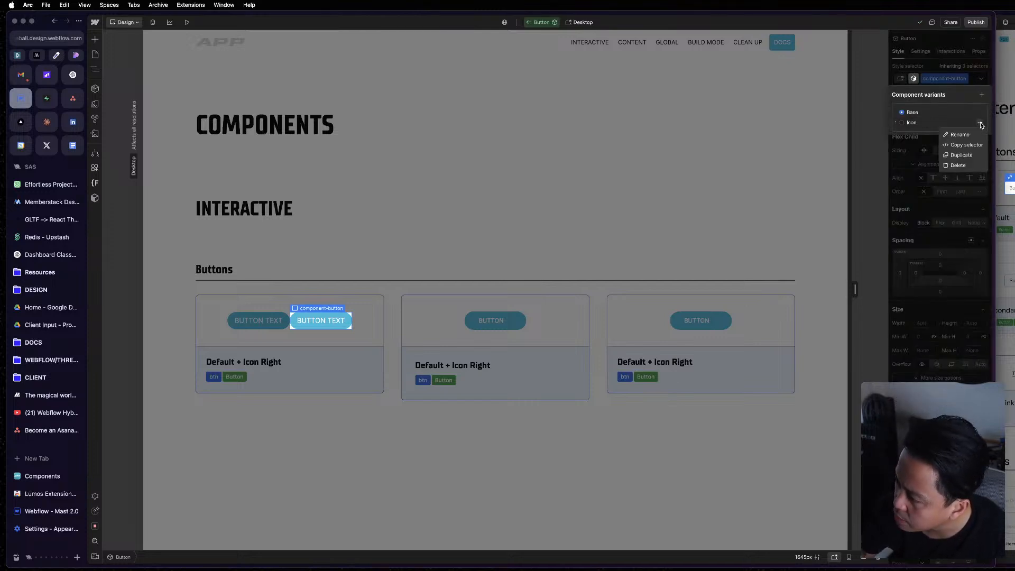
click(970, 165)
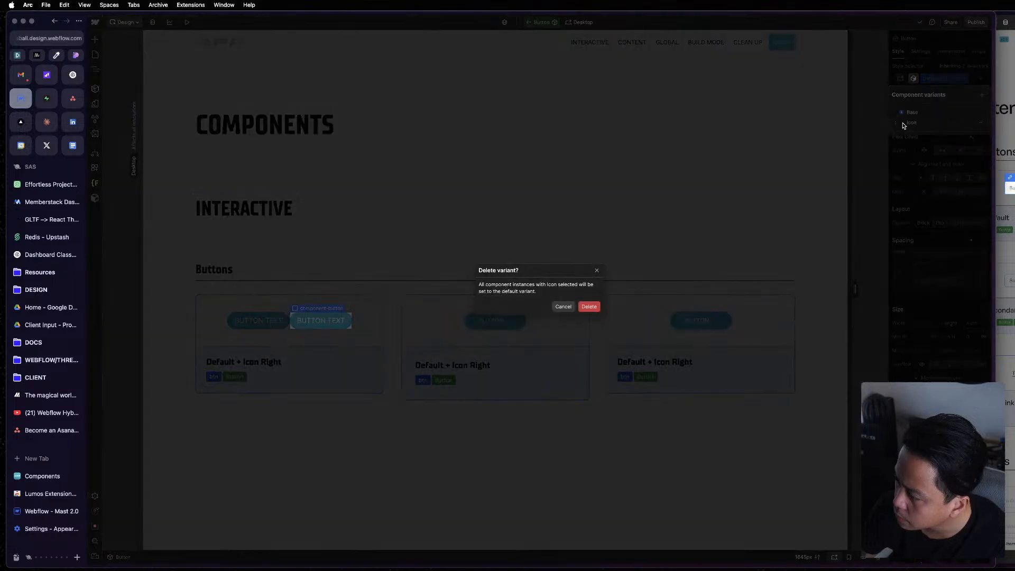
click(564, 308)
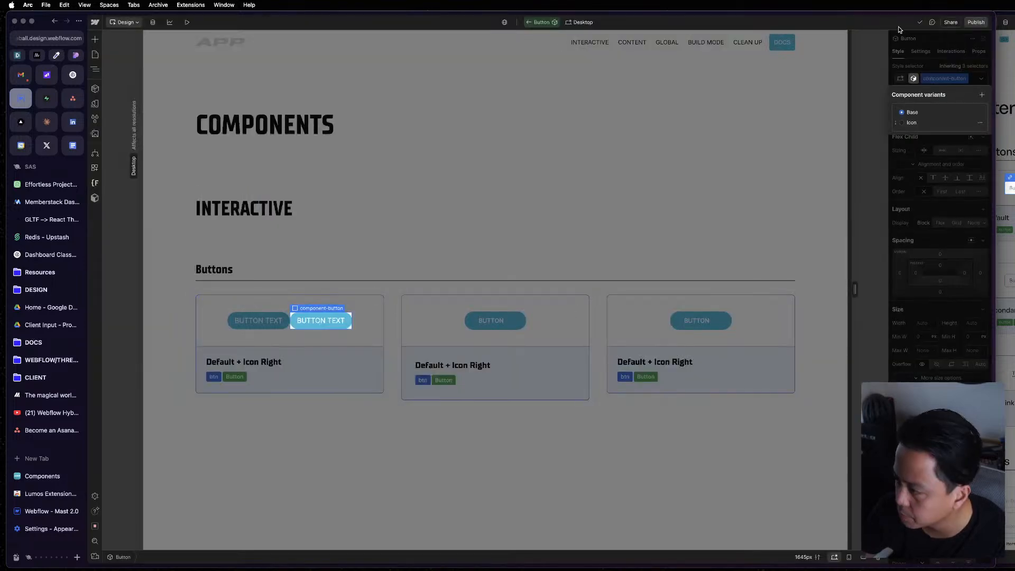
Add a component variant named Secondary to the Button component and place it directly after Base.
click(981, 95)
text(Second)
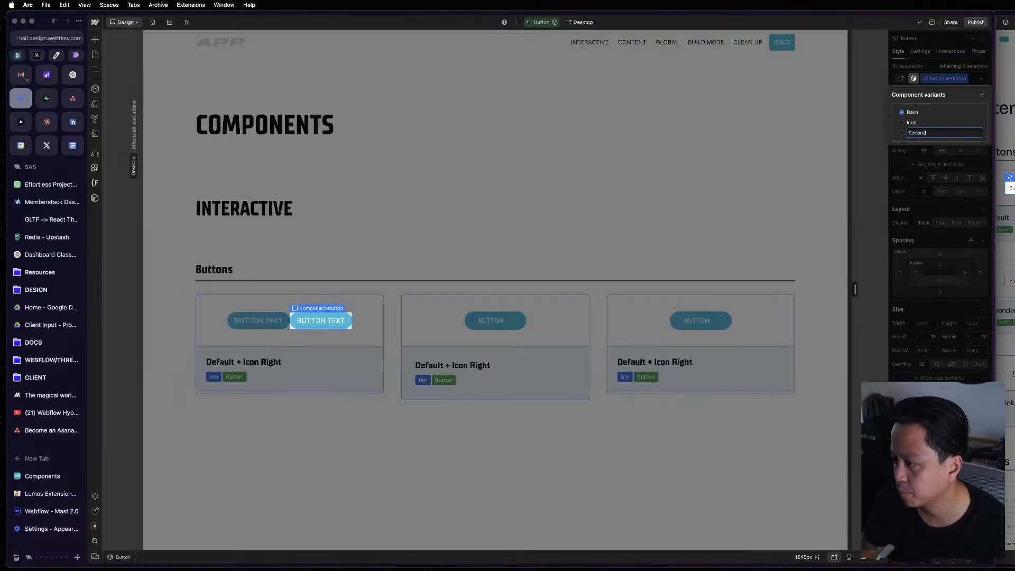
text(ary)
key(Return)
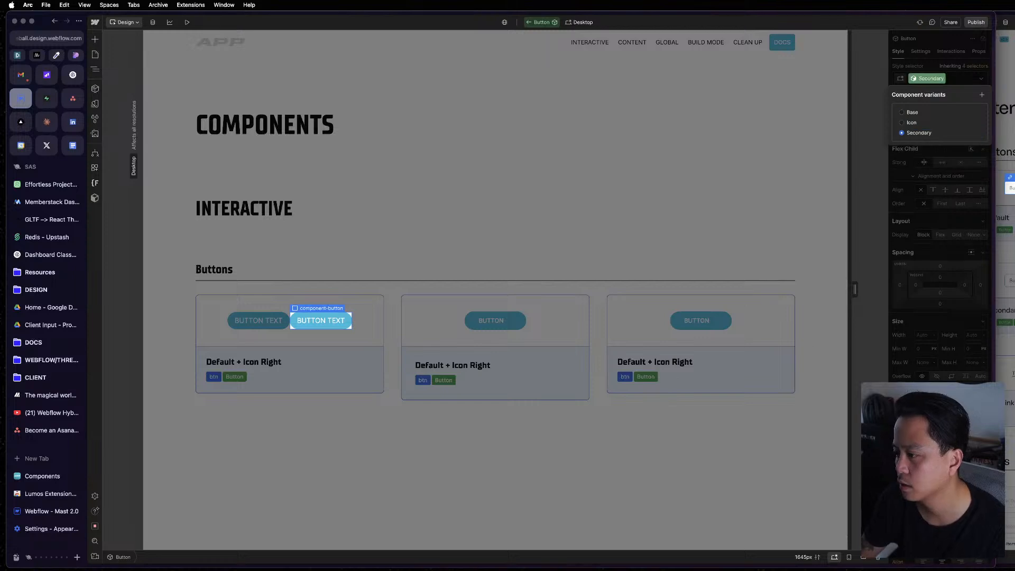
click(915, 122)
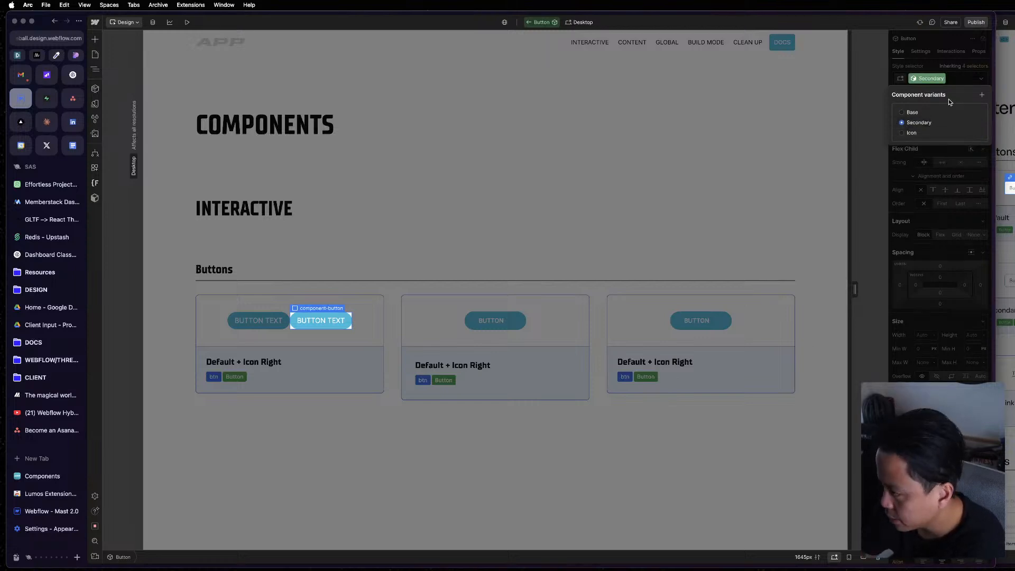
click(935, 63)
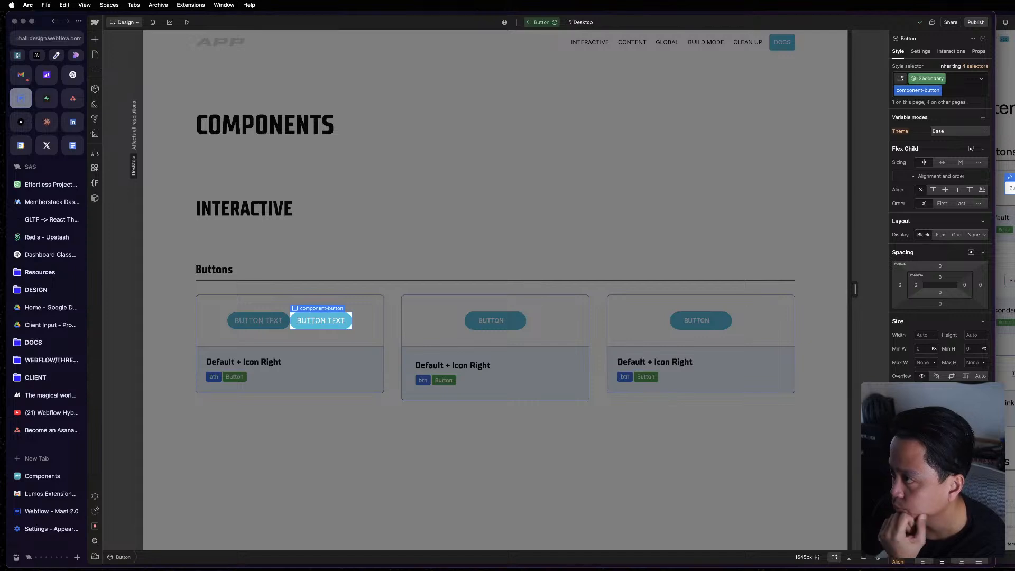
Examine the component-button wrapper's layout, typography and text color settings in the Secondary variant.
click(920, 52)
click(899, 52)
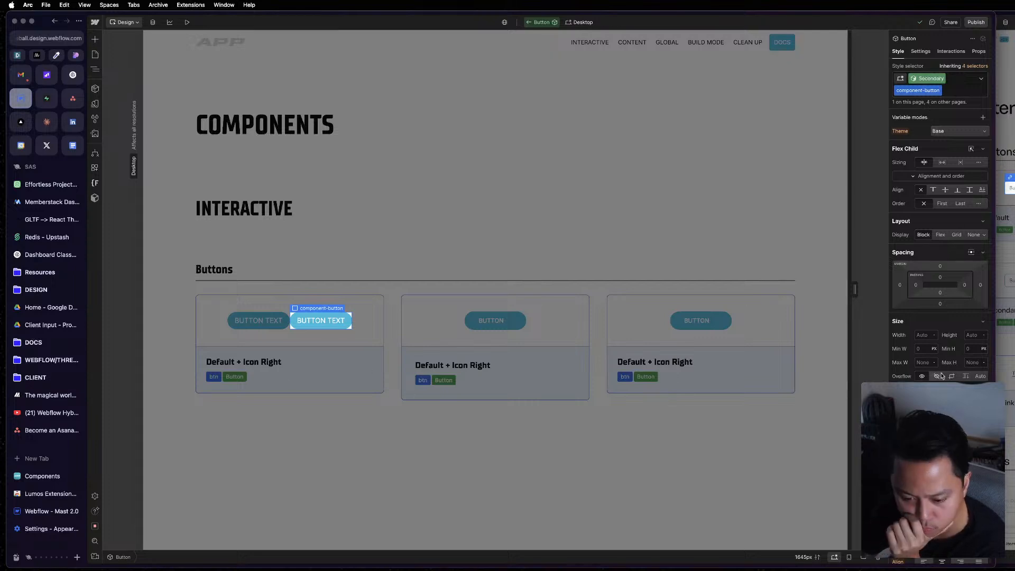
scroll(979, 254, down, 5)
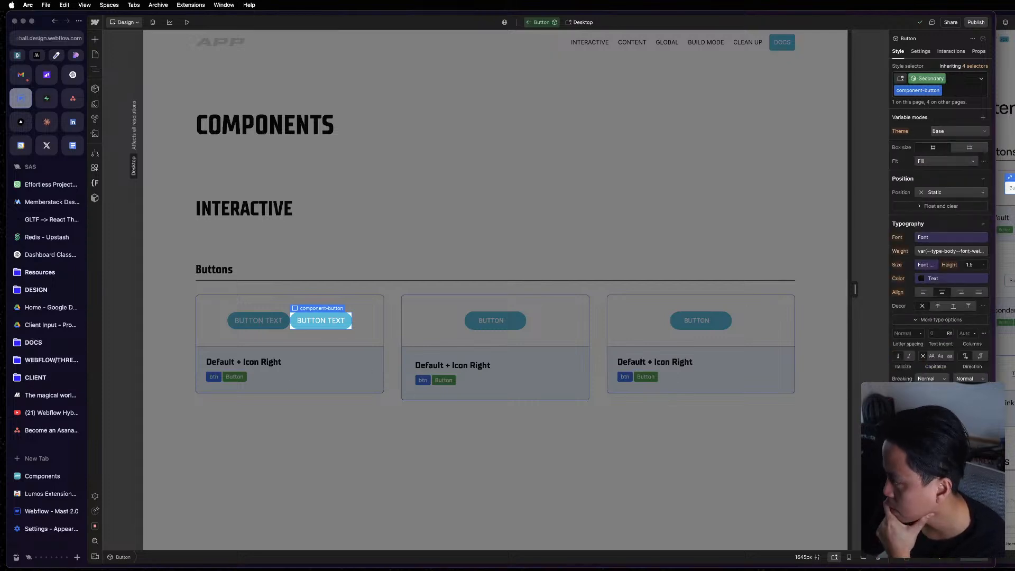
key(super+grave)
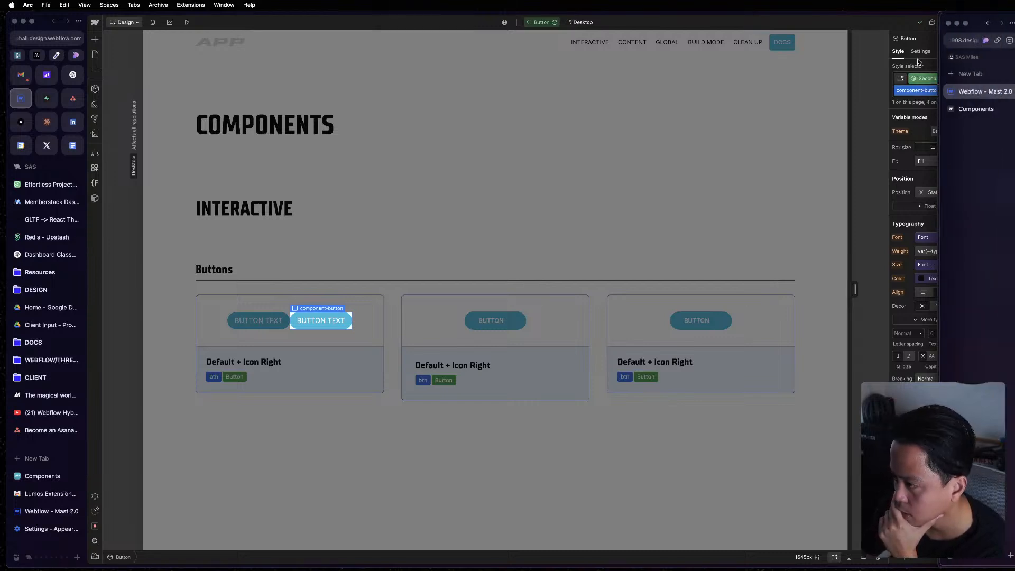
click(917, 41)
scroll(940, 238, down, 3)
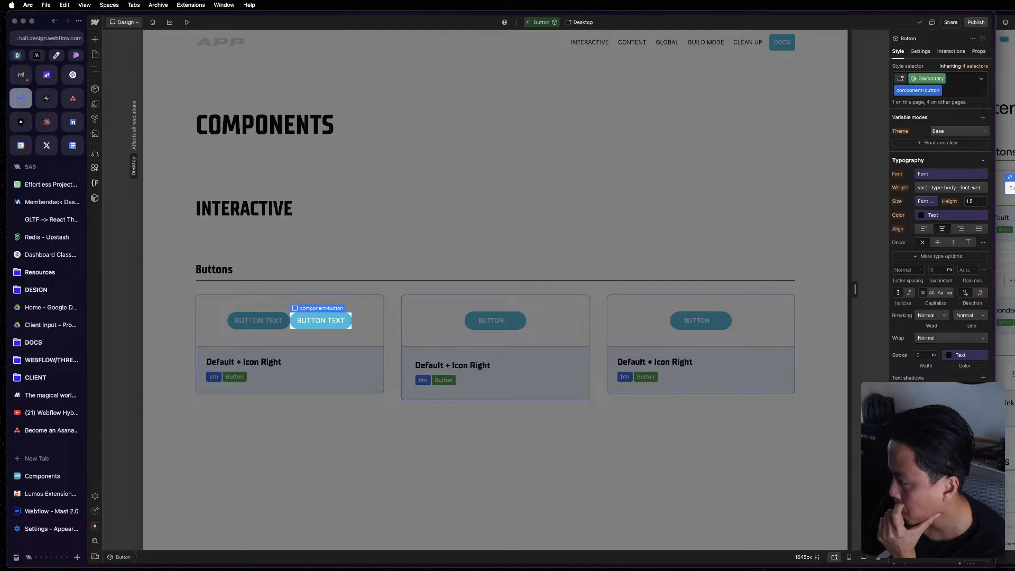
click(933, 218)
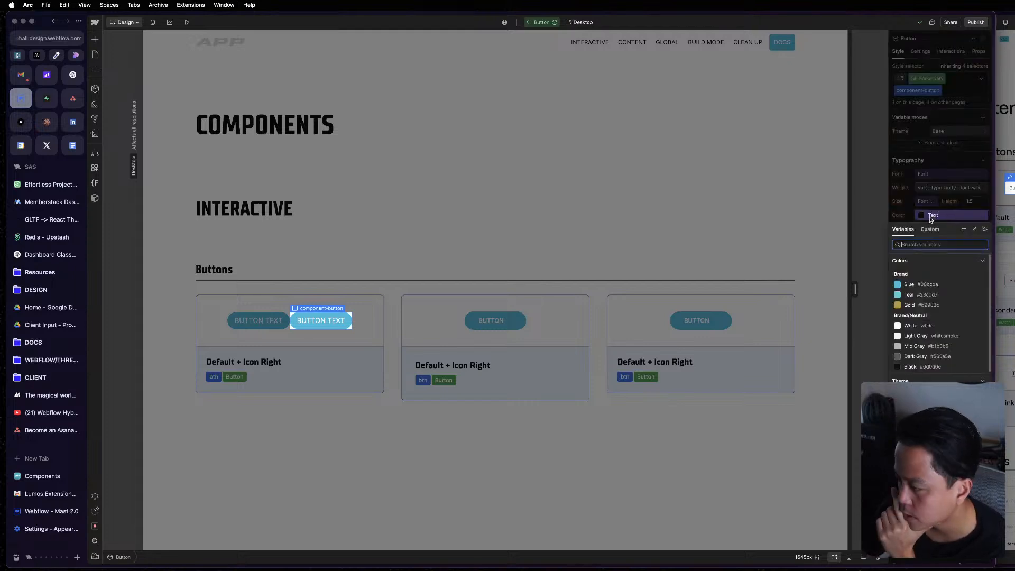
click(931, 216)
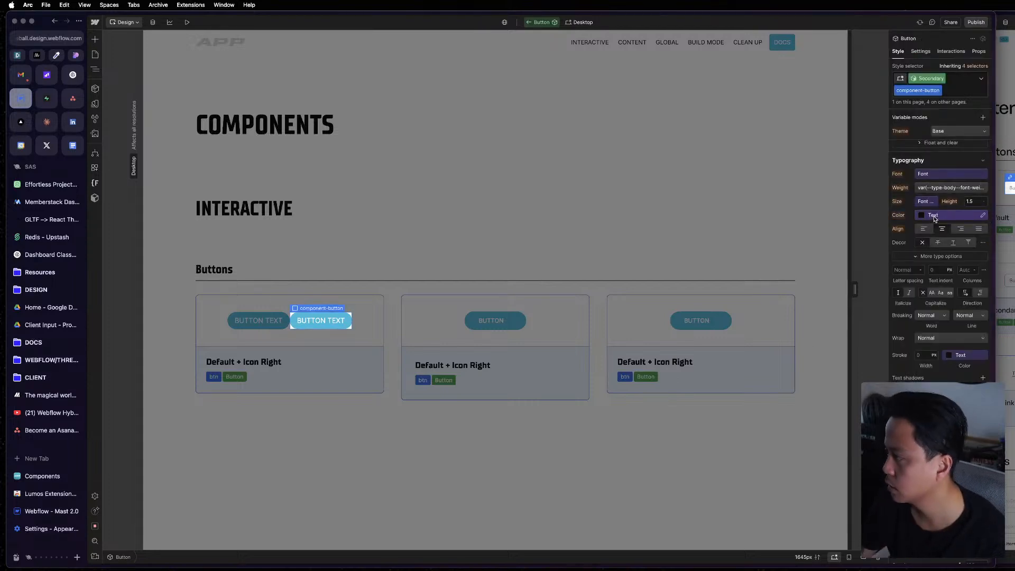
Show the Navigator for the Button component and check the reference button's layers in the other Webflow window.
key(z)
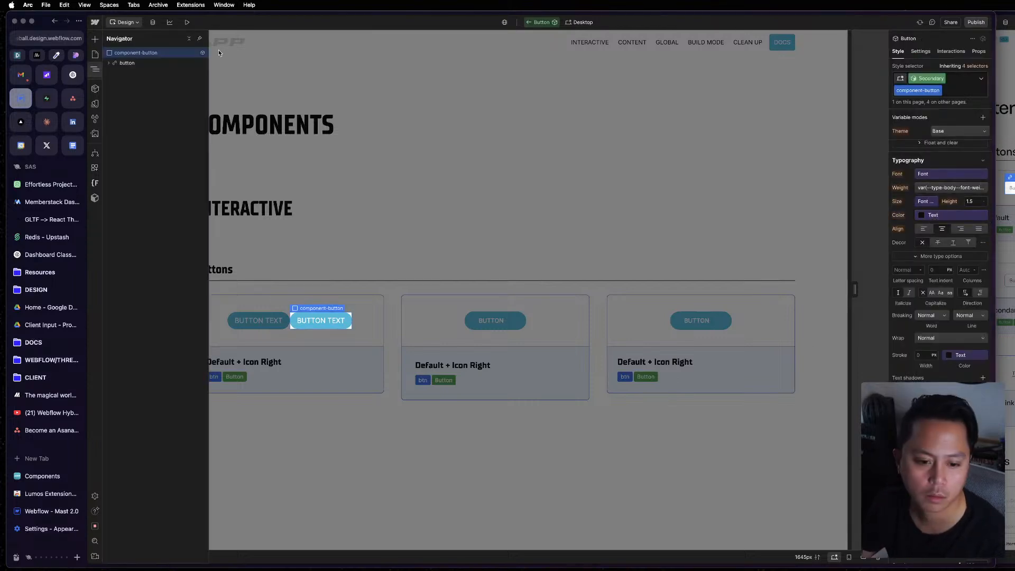
click(925, 82)
click(925, 80)
click(1003, 102)
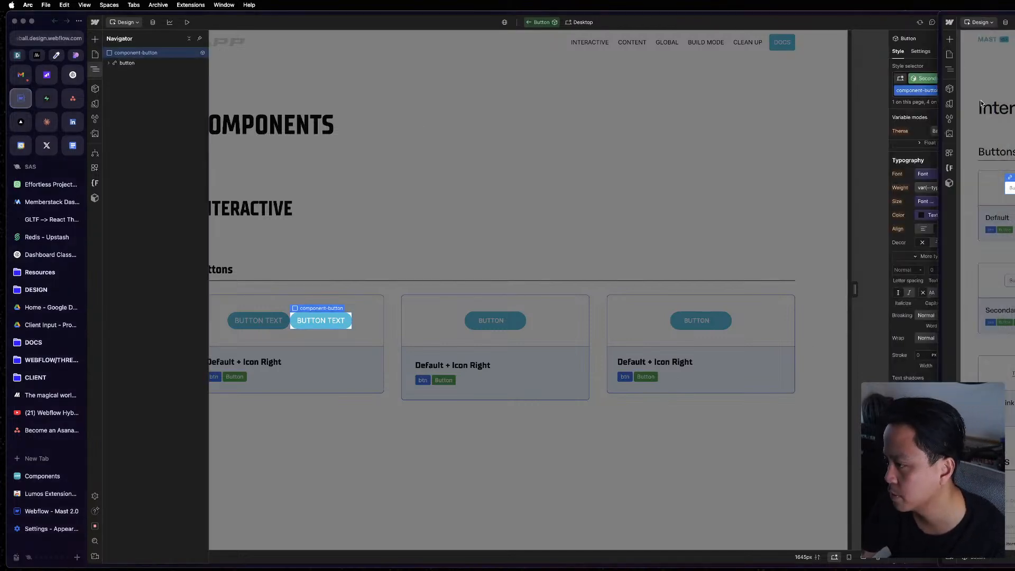
click(950, 69)
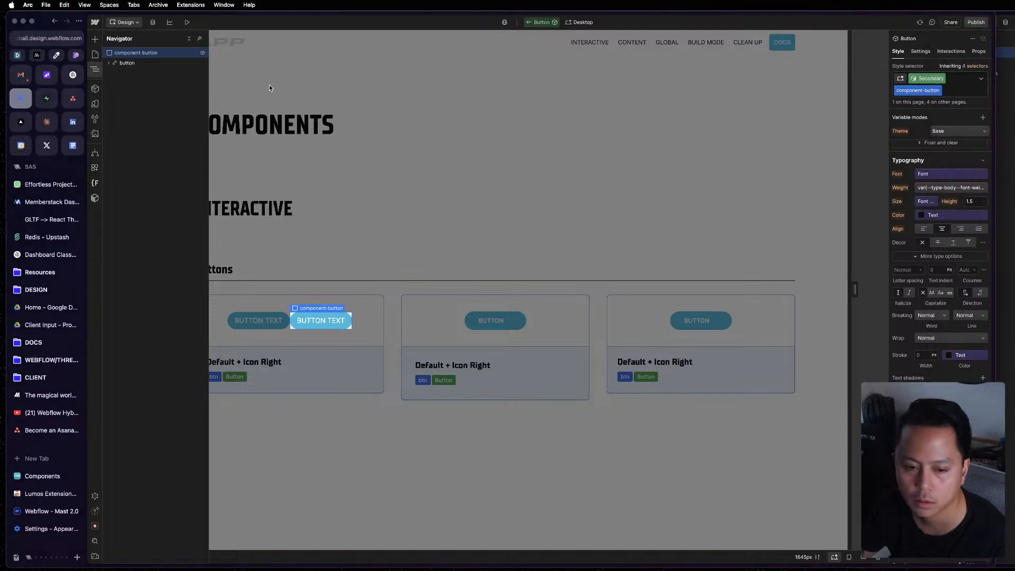
Select the button layer inside component-button and set its text color to the Blue variable for the Secondary variant.
click(155, 61)
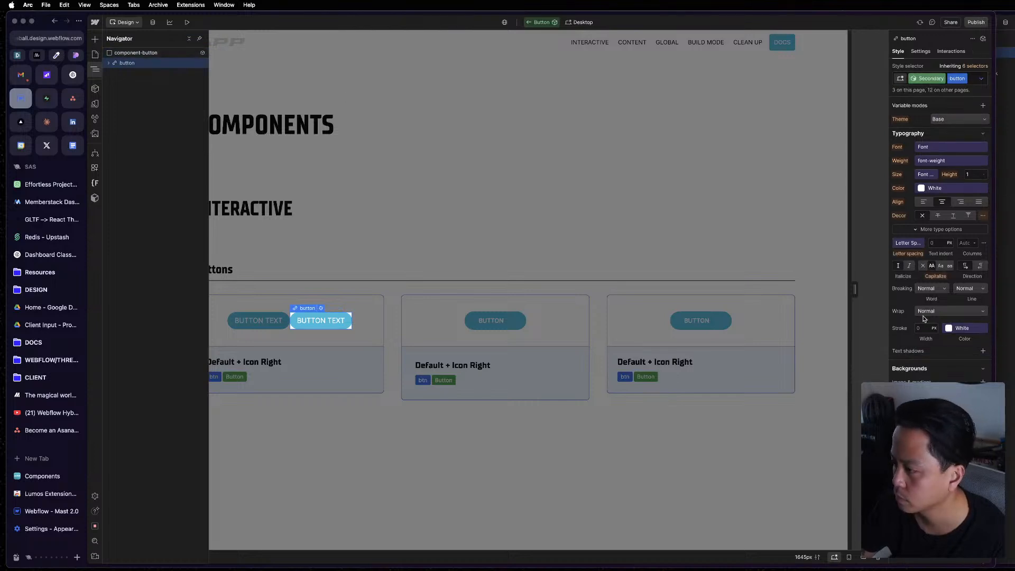
click(935, 188)
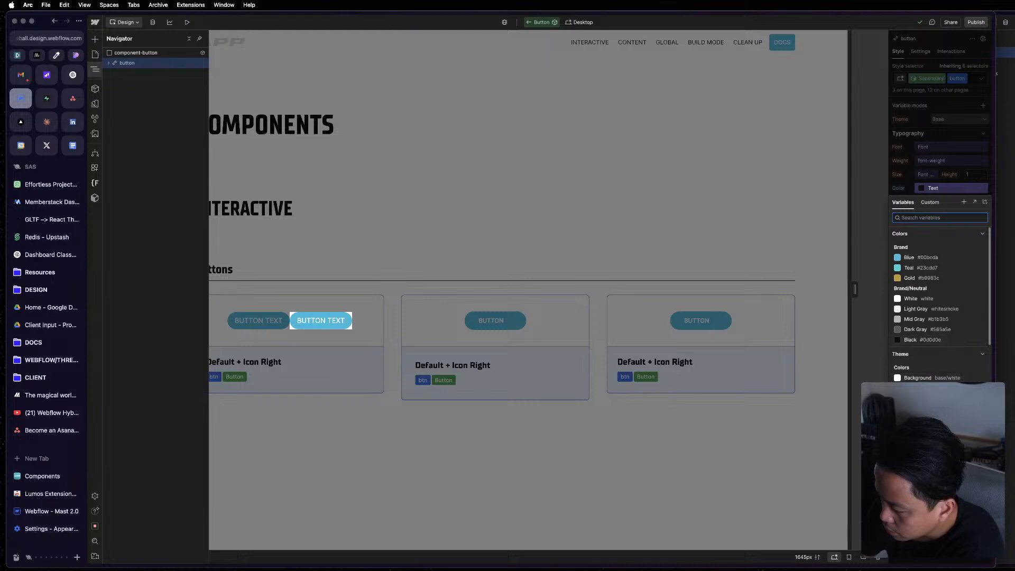
click(911, 257)
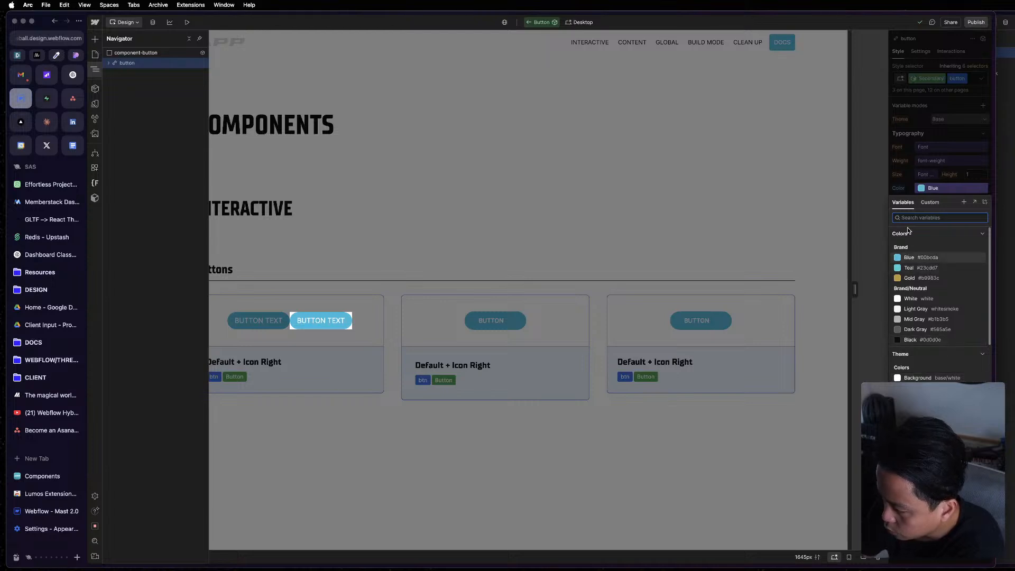
click(911, 340)
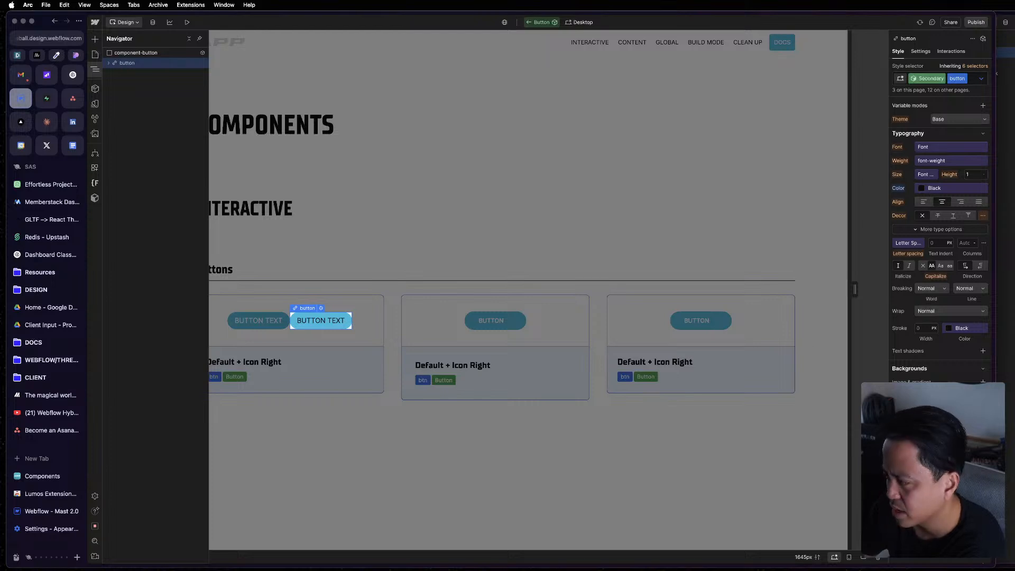
click(934, 188)
click(923, 260)
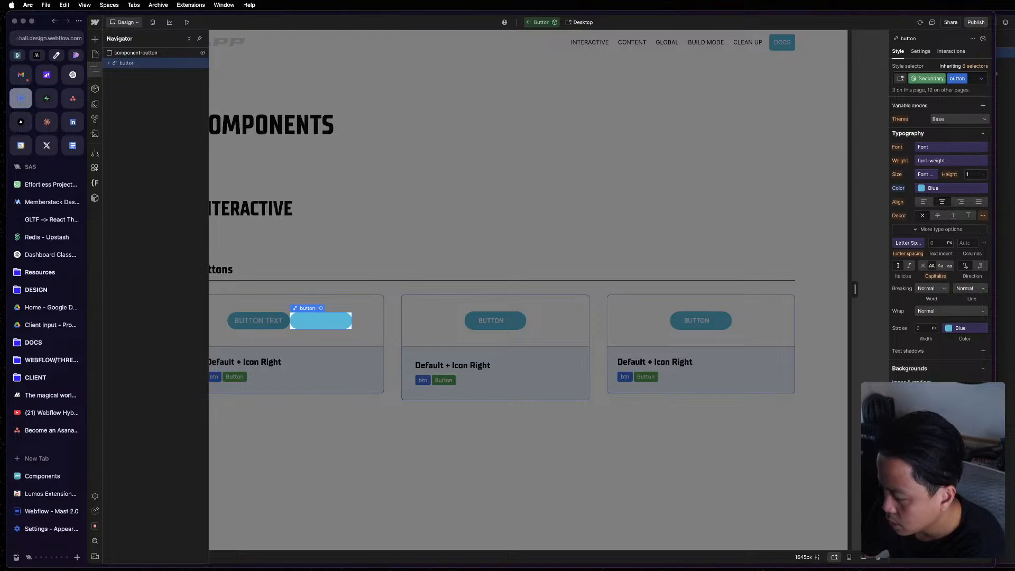
Set the Secondary variant's button background color to White and its border color to Blue.
click(925, 188)
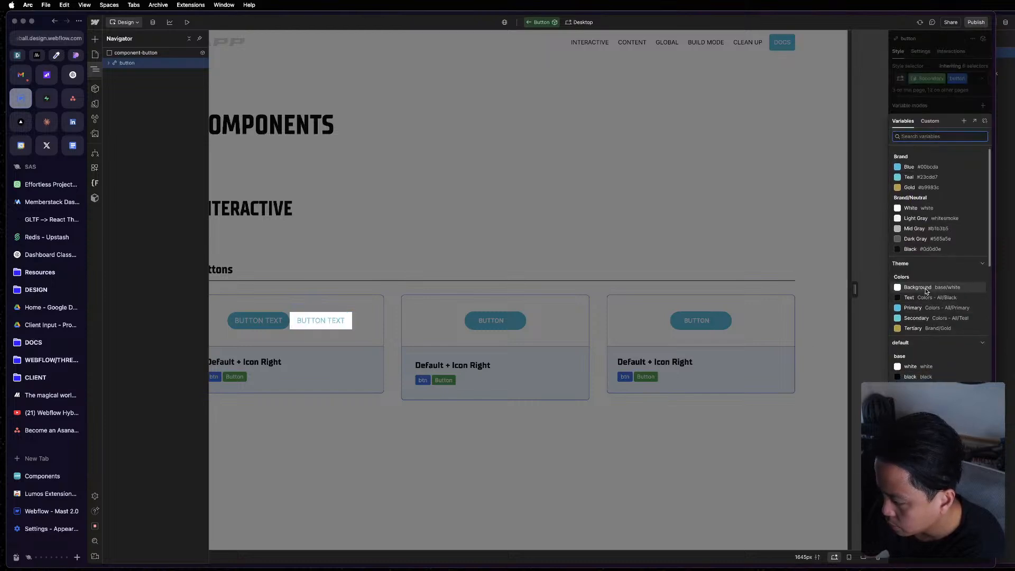
scroll(923, 212, down, 1)
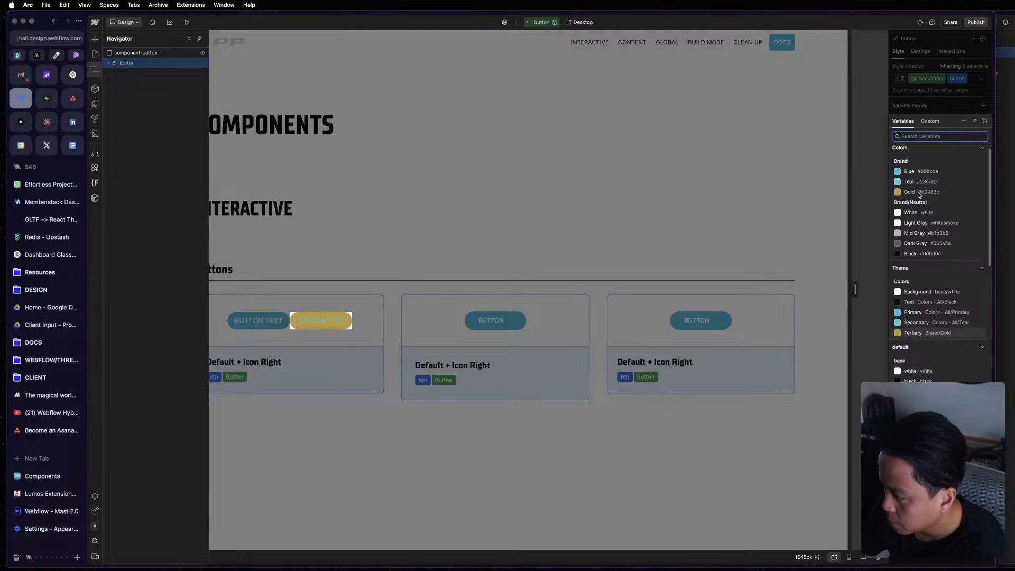
click(935, 213)
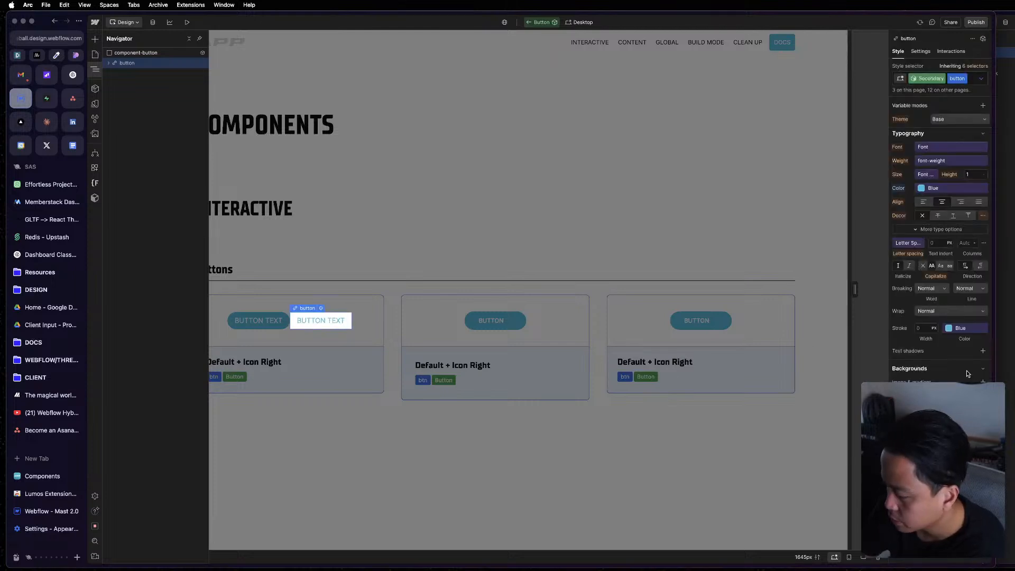
scroll(935, 214, down, 3)
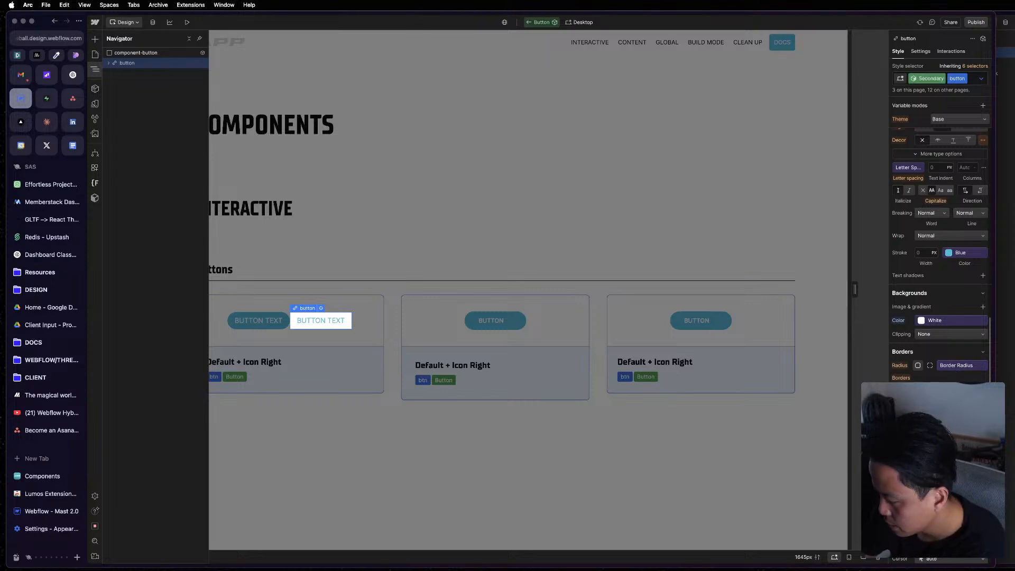
click(956, 368)
scroll(931, 182, down, 1)
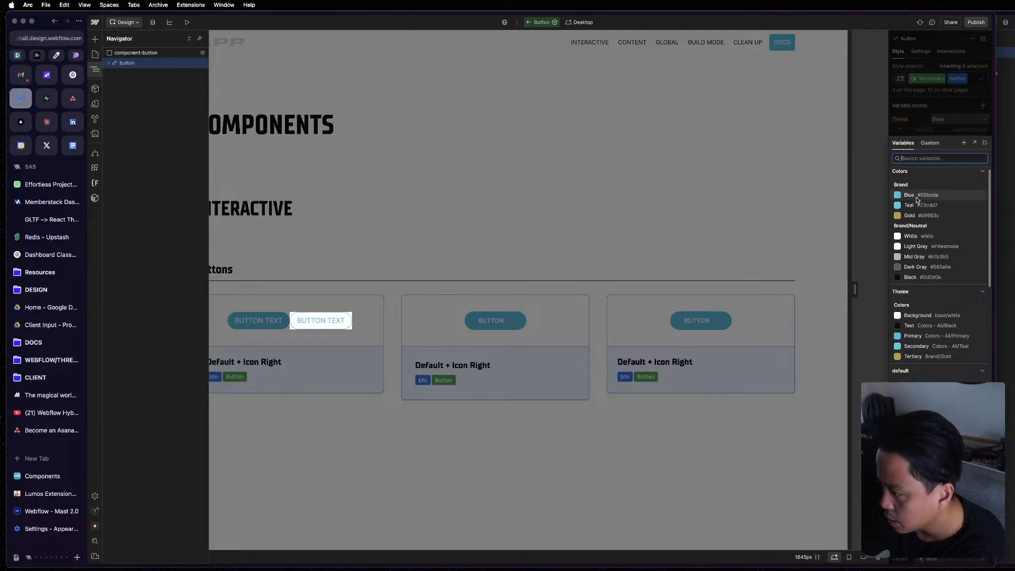
click(917, 198)
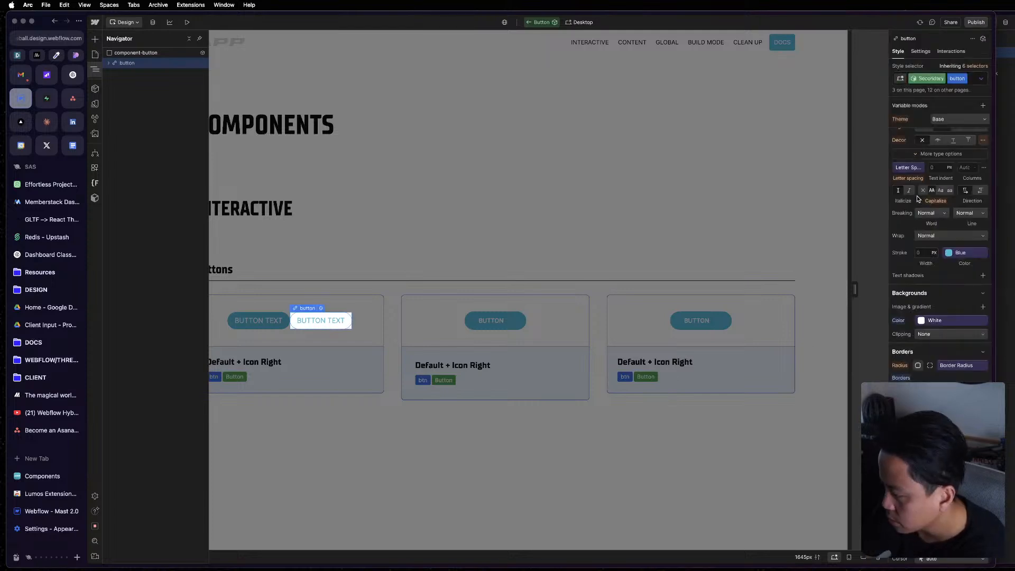
Check the reference button in the other Webflow window against the restyled Secondary variant.
scroll(941, 253, up, 2)
click(1006, 317)
double_click(1006, 317)
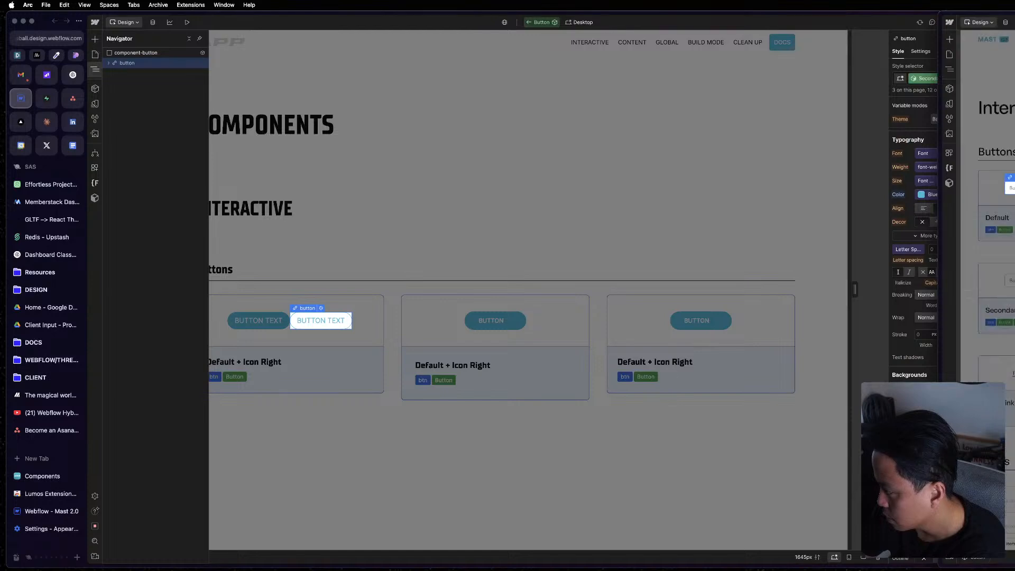
click(594, 287)
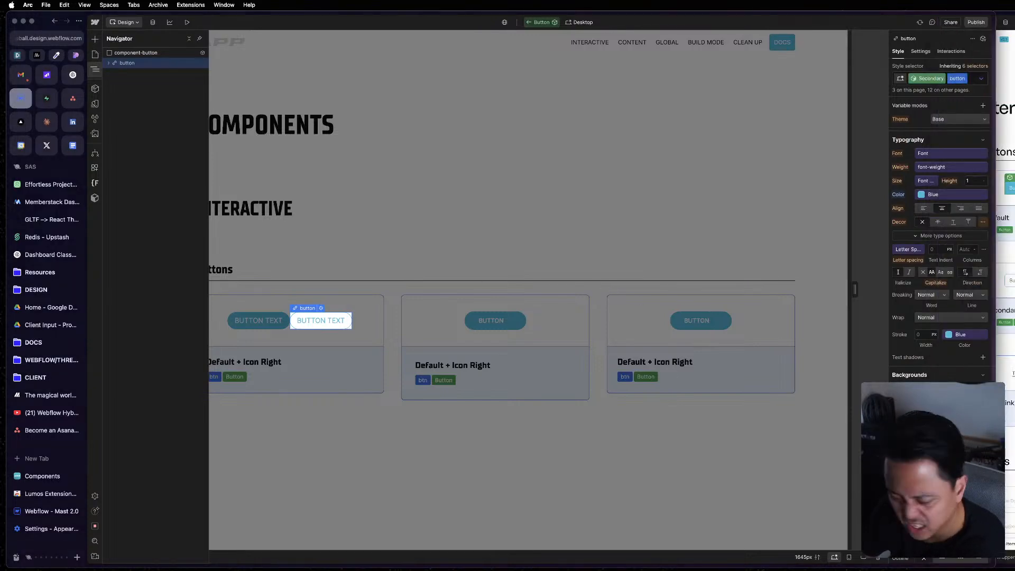
Switch to the Figma Design/DEV file and examine the outlined button design in the Events Page website screenshot.
key(ctrl+Up)
click(930, 227)
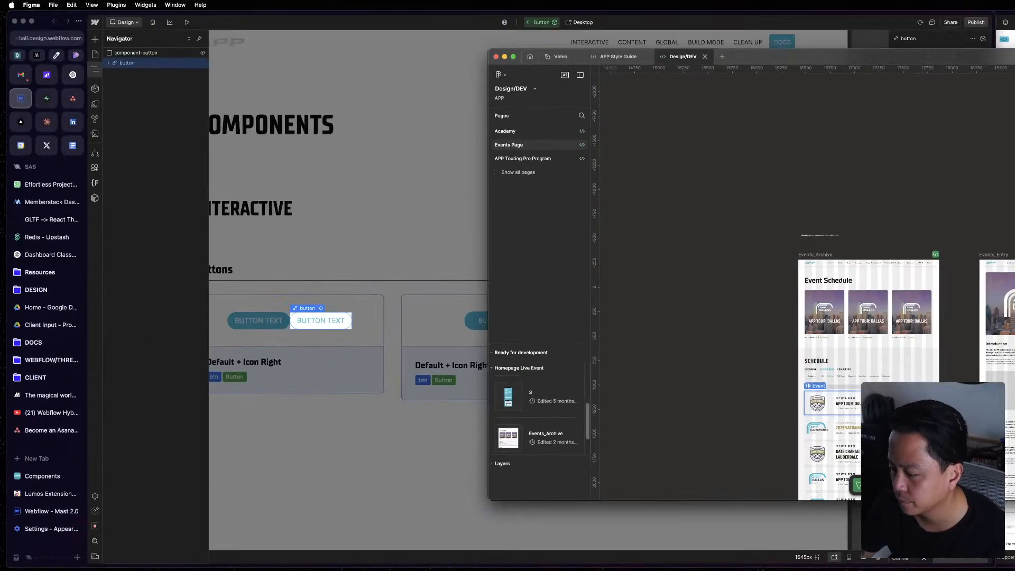
scroll(918, 394, up, 3)
scroll(931, 394, down, 3)
scroll(931, 394, down, 4)
scroll(931, 394, down, 3)
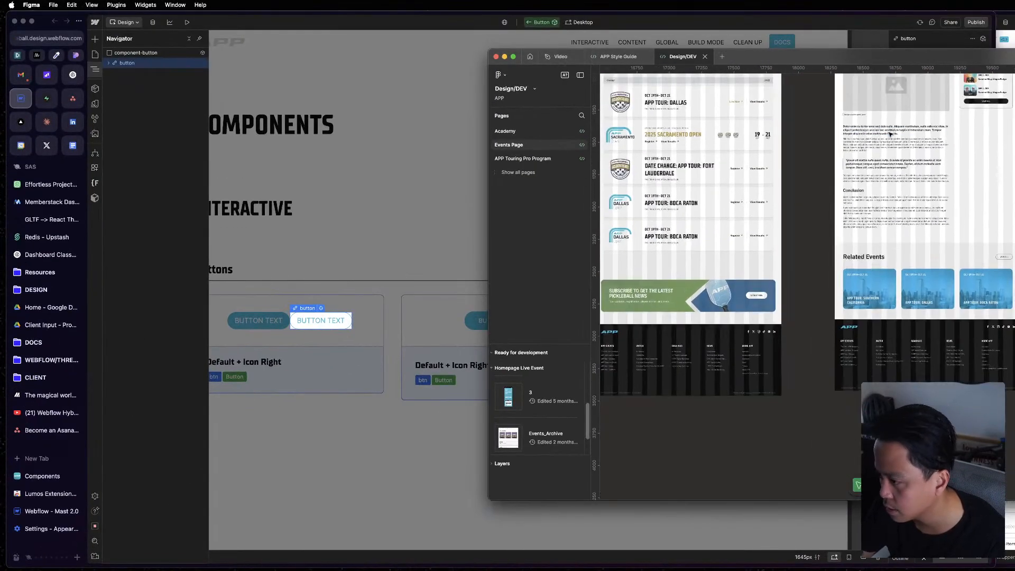
scroll(931, 394, down, 1)
drag(1013, 204, 791, 318)
drag(1014, 315, 866, 327)
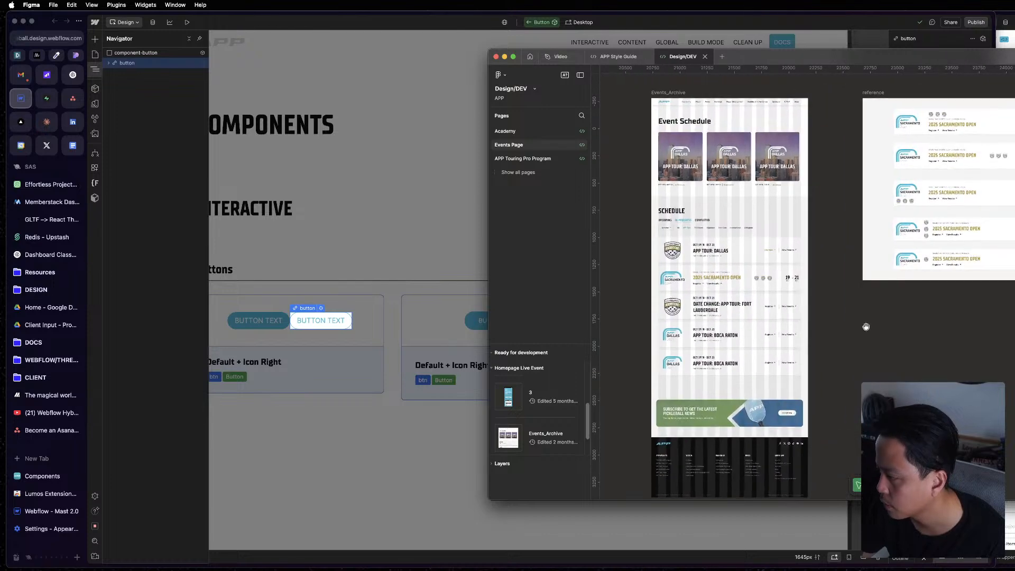
scroll(833, 204, down, 6)
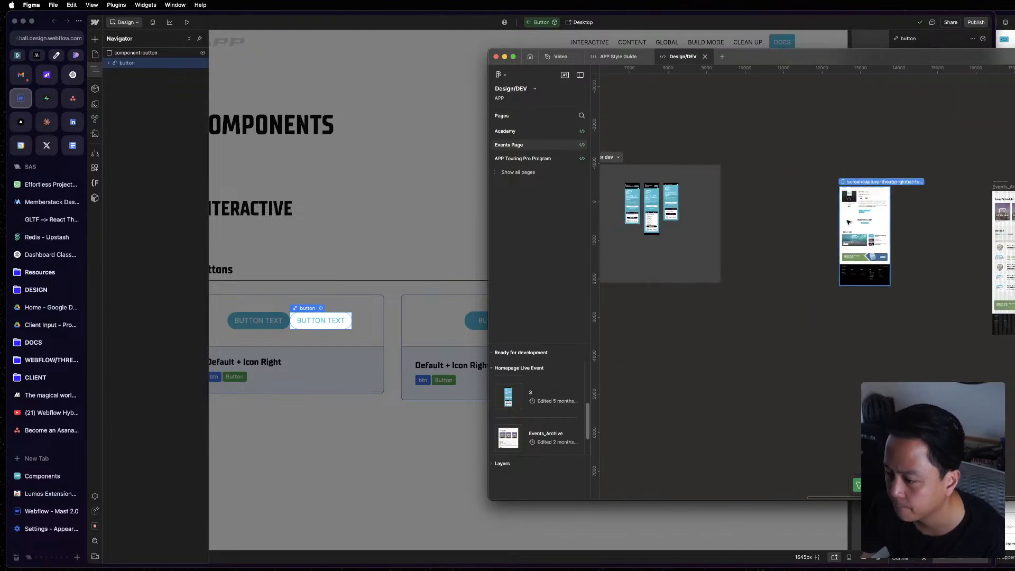
scroll(856, 182, up, 5)
drag(723, 286, 1014, 255)
scroll(950, 236, right, 6)
scroll(950, 236, up, 5)
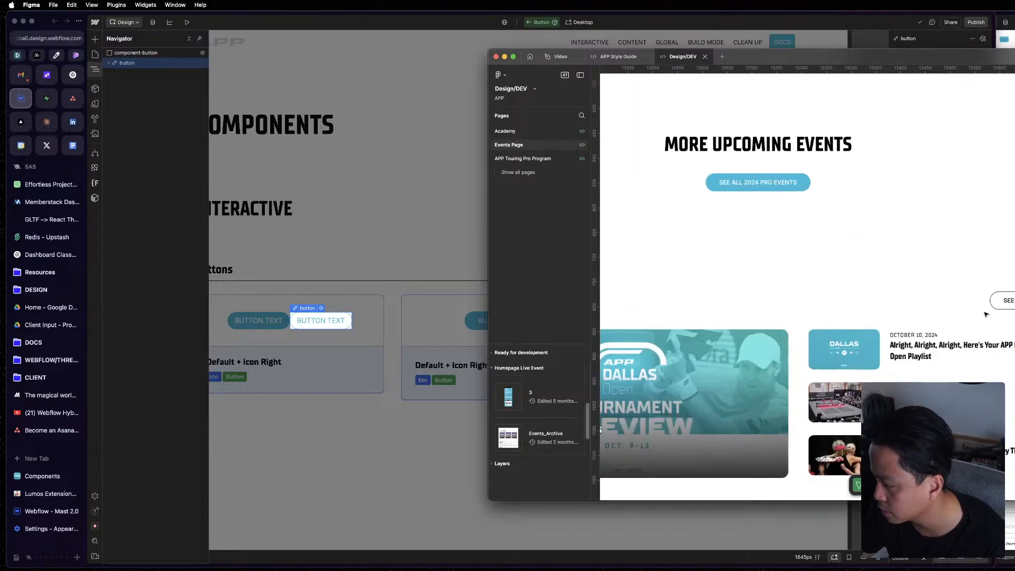
Return to Webflow and set the Secondary variant's button text color to the Black variable.
key(ctrl+Up)
click(387, 344)
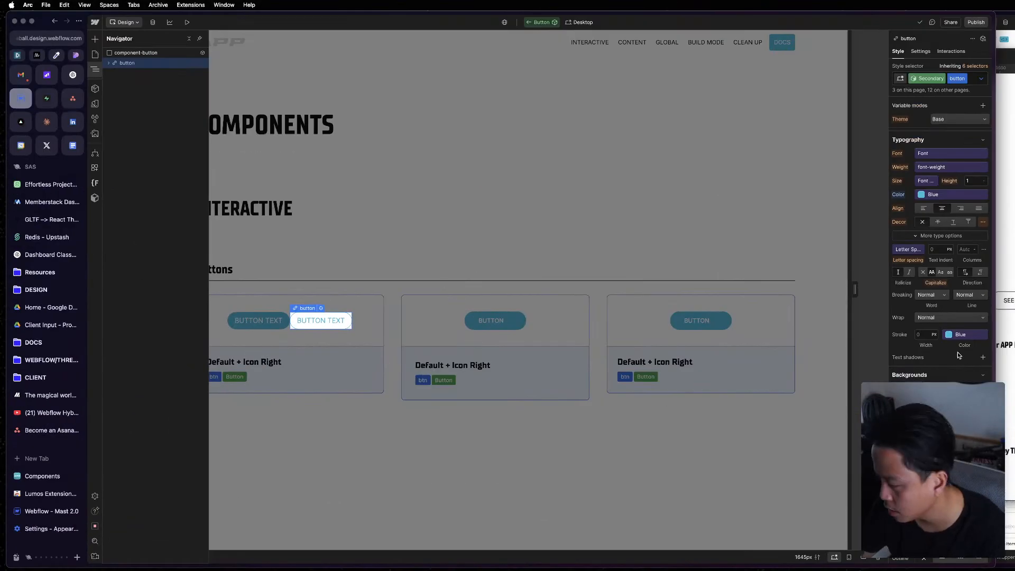
scroll(944, 275, up, 1)
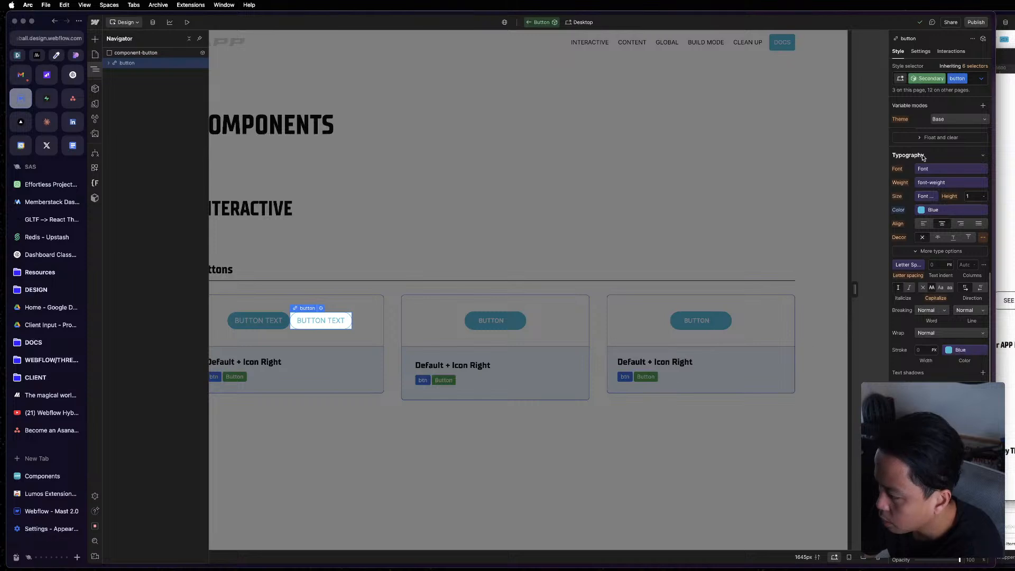
click(936, 211)
click(914, 362)
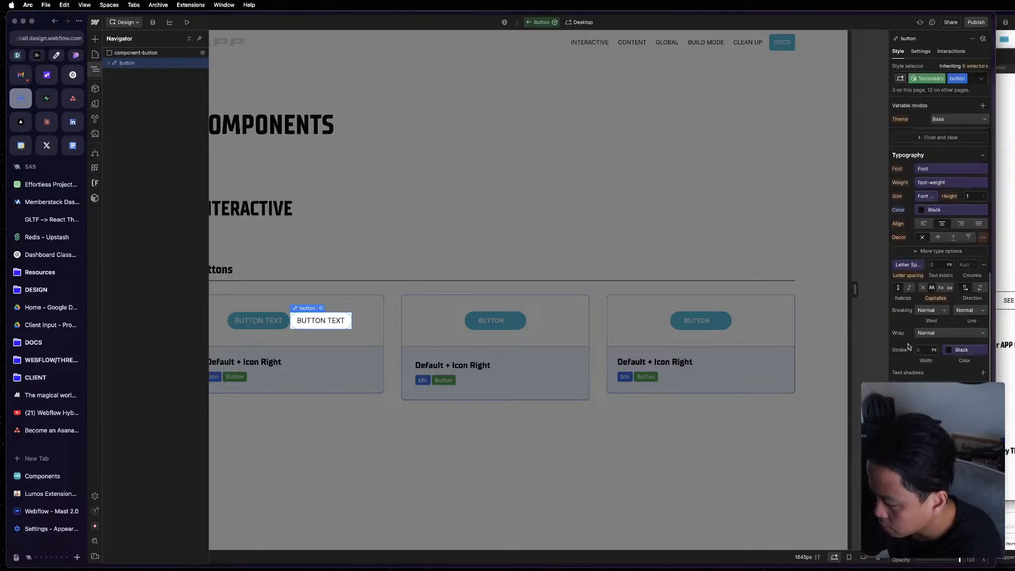
Set the border color of the Secondary variant's button to the Black variable.
scroll(941, 237, down, 3)
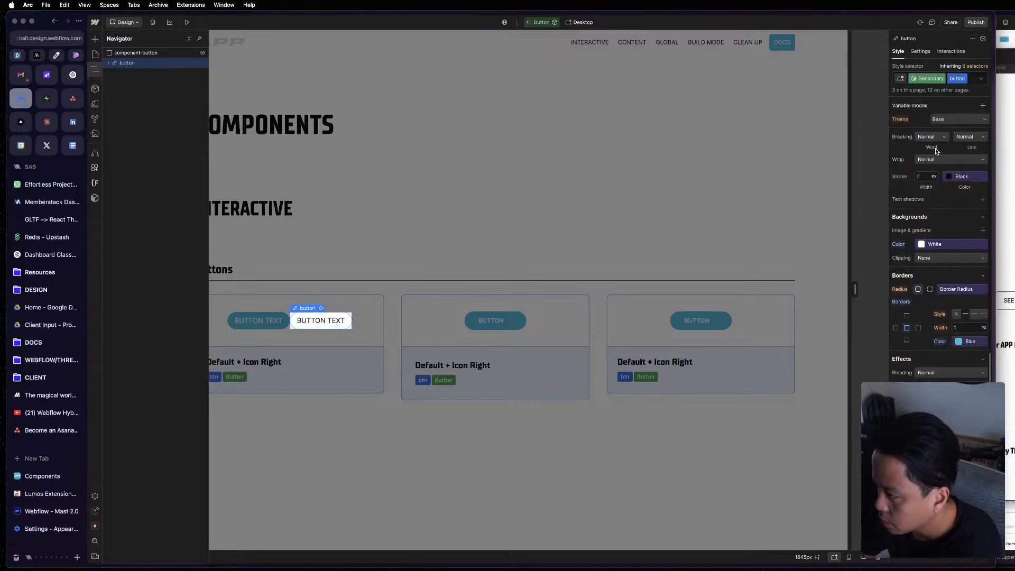
scroll(931, 157, up, 1)
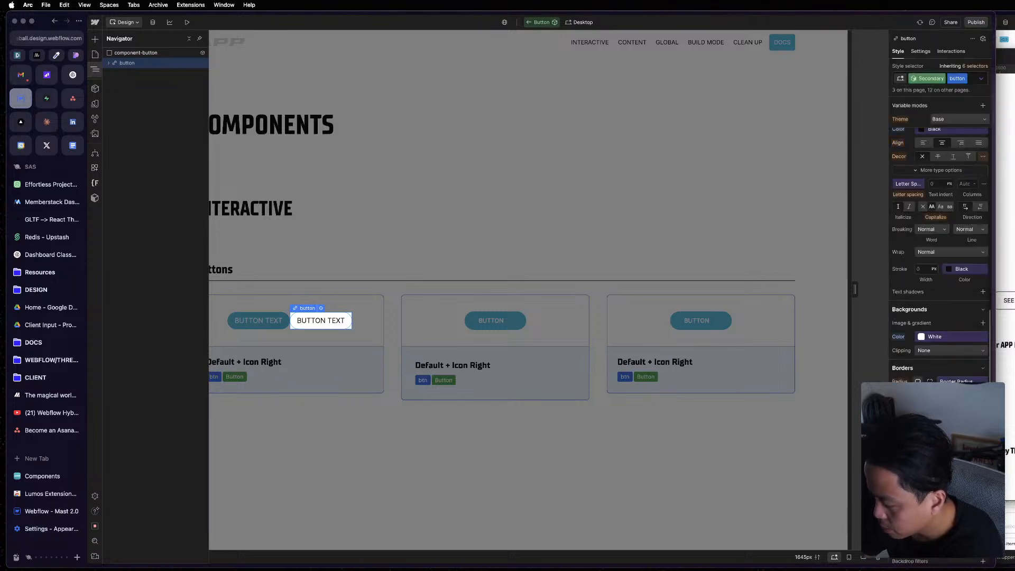
click(964, 428)
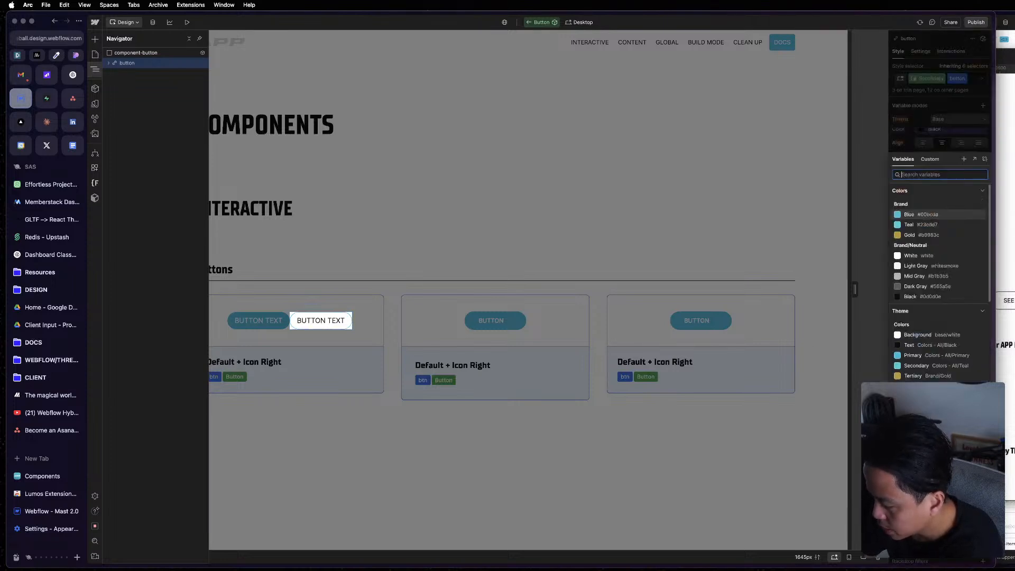
click(908, 213)
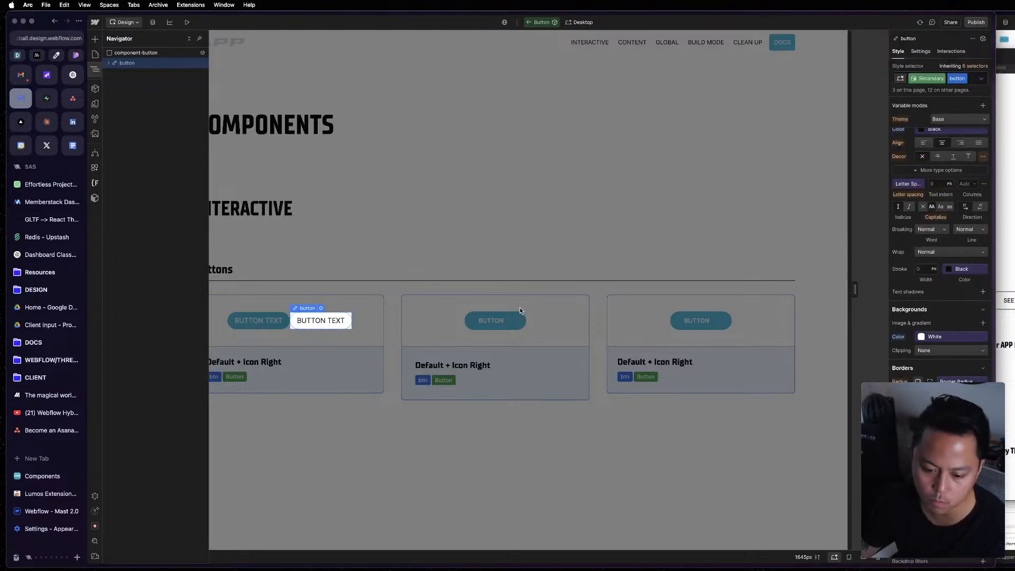
click(961, 427)
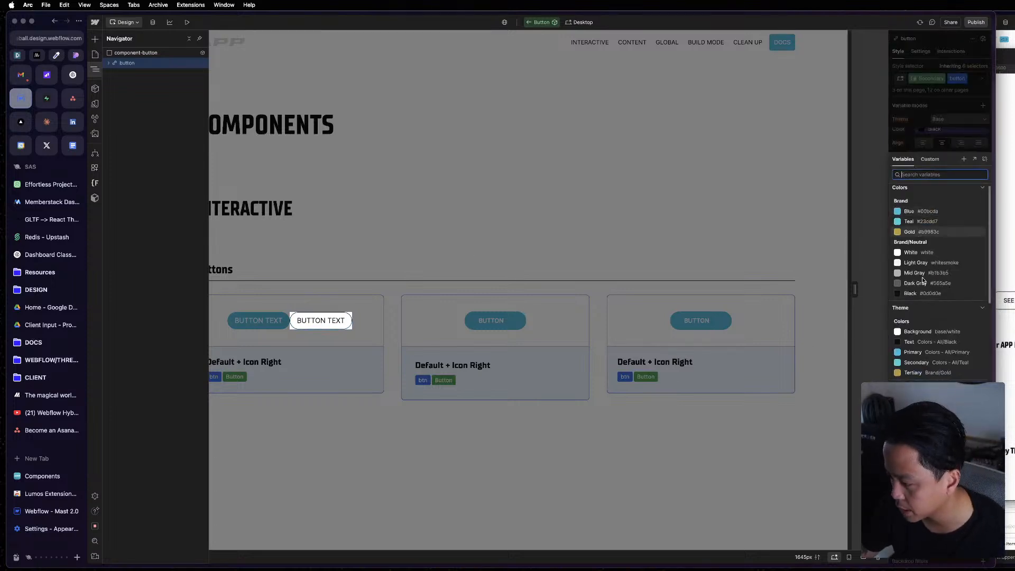
click(916, 294)
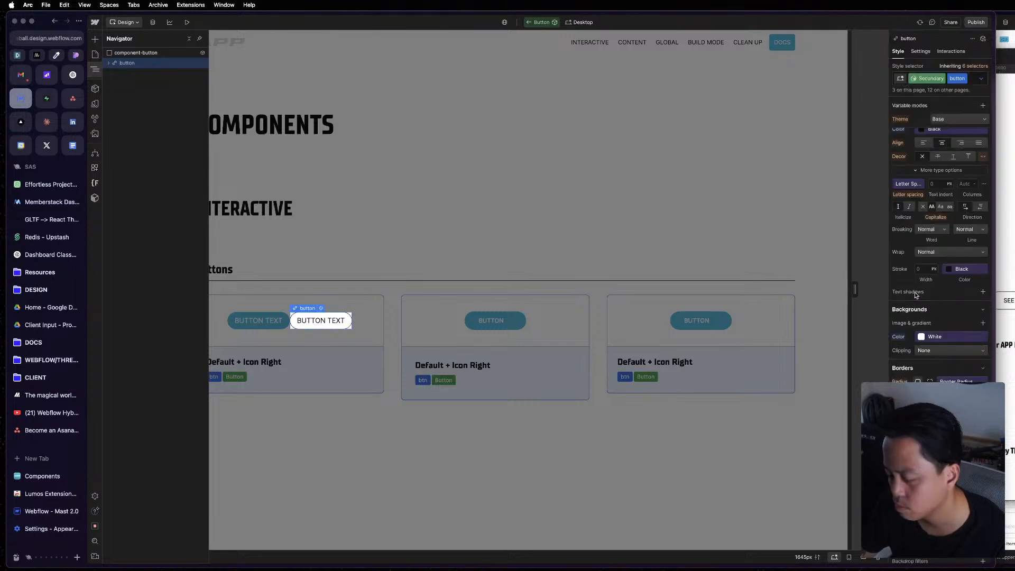
Leave component editing and set the first card's second Button instance to the Secondary variant.
click(560, 228)
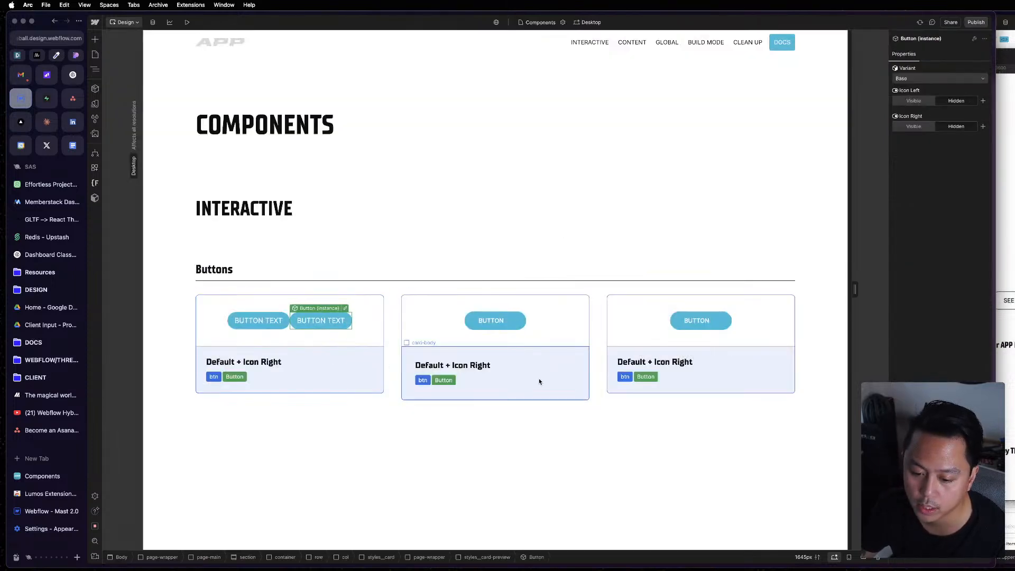
key(Escape)
click(344, 316)
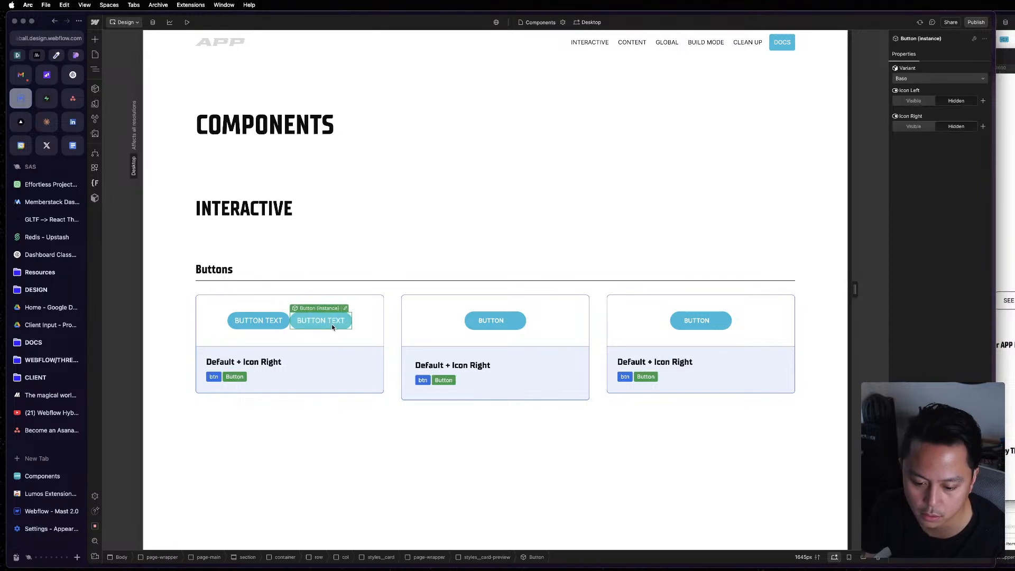
click(934, 78)
click(934, 88)
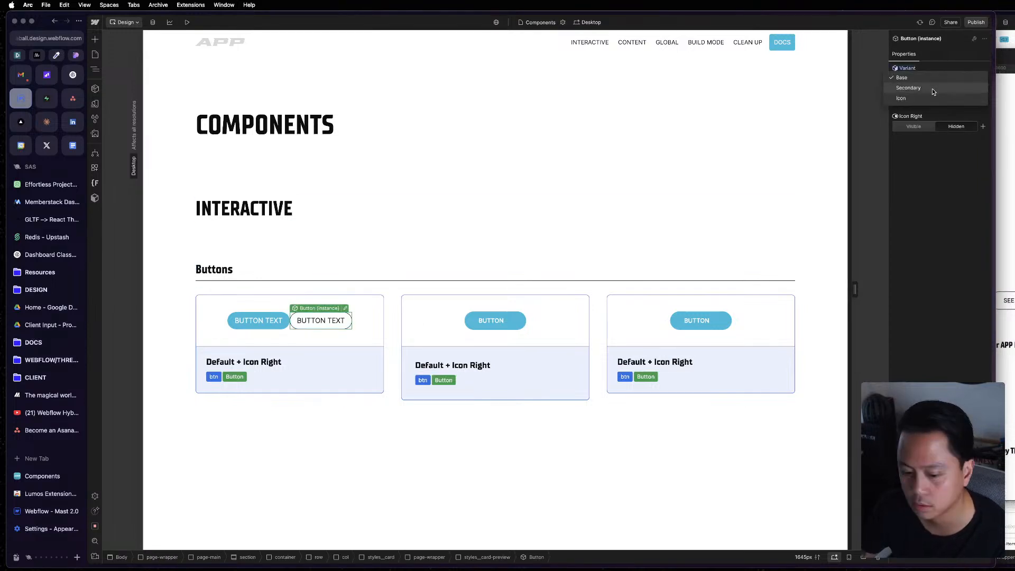
click(532, 212)
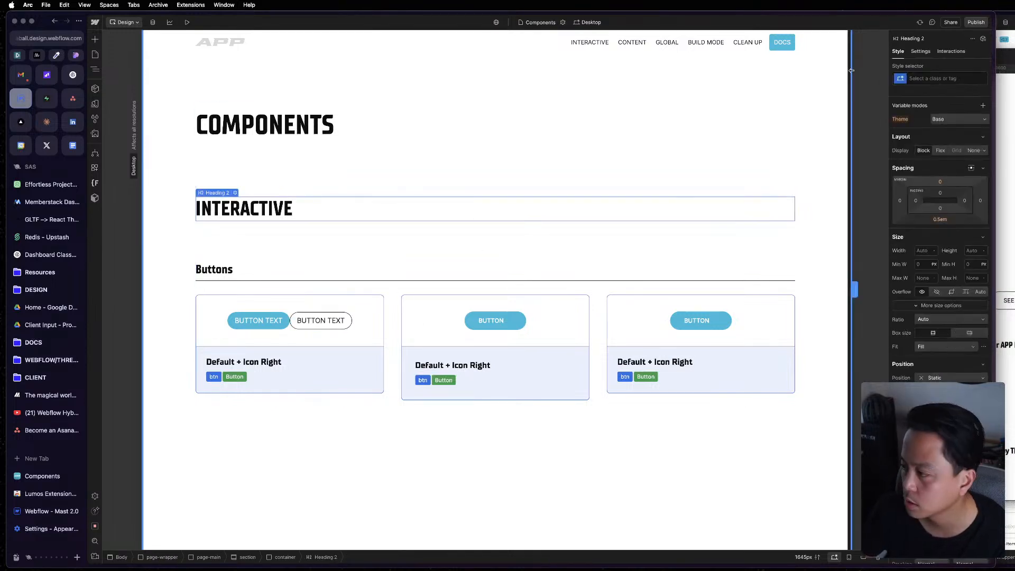
Reopen the Secondary instance's component for editing with the browser sidebar hidden, and expand its button layer in the Navigator.
click(319, 313)
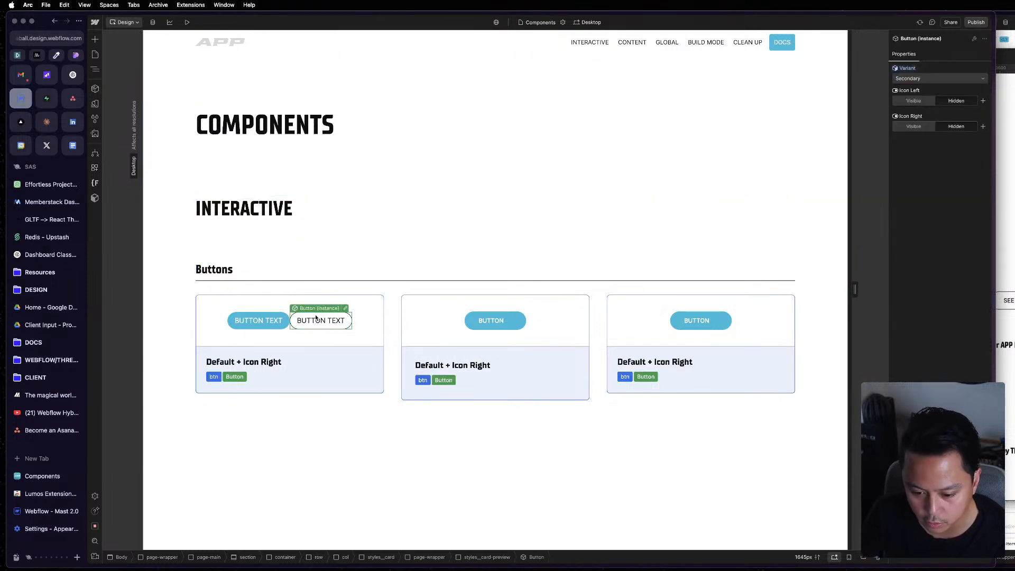
double_click(353, 327)
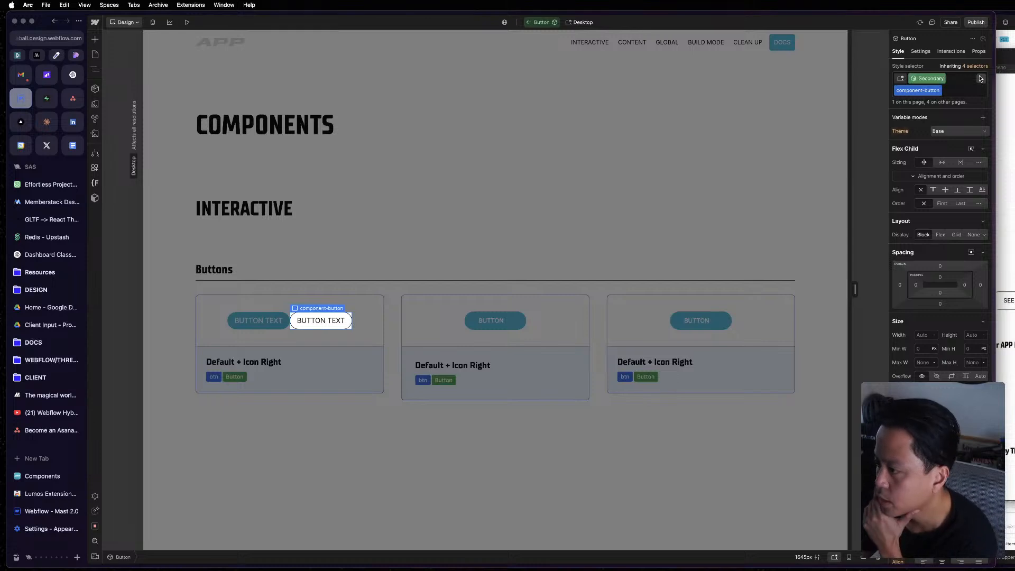
key(z)
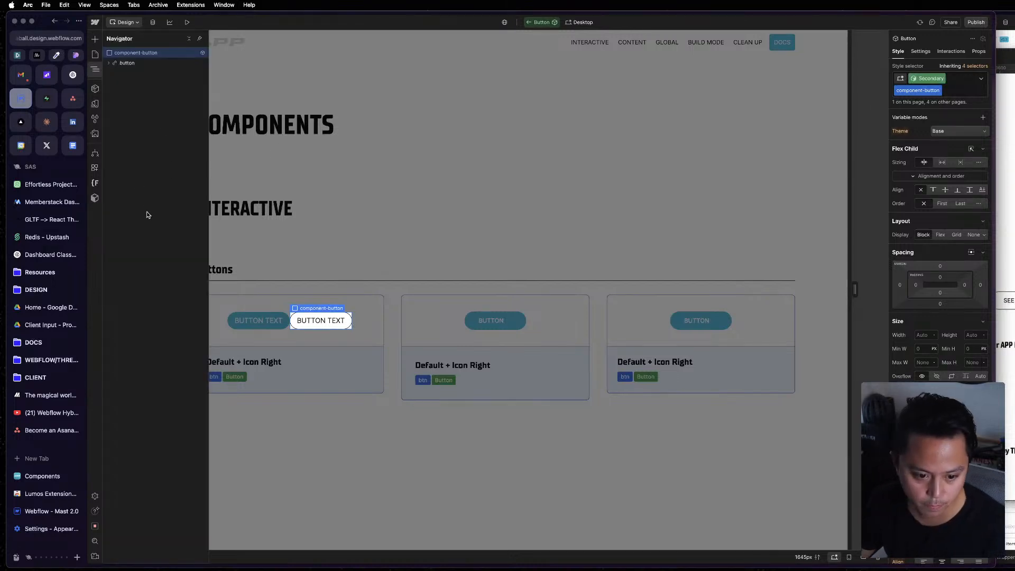
key(super+s)
key(super+s)
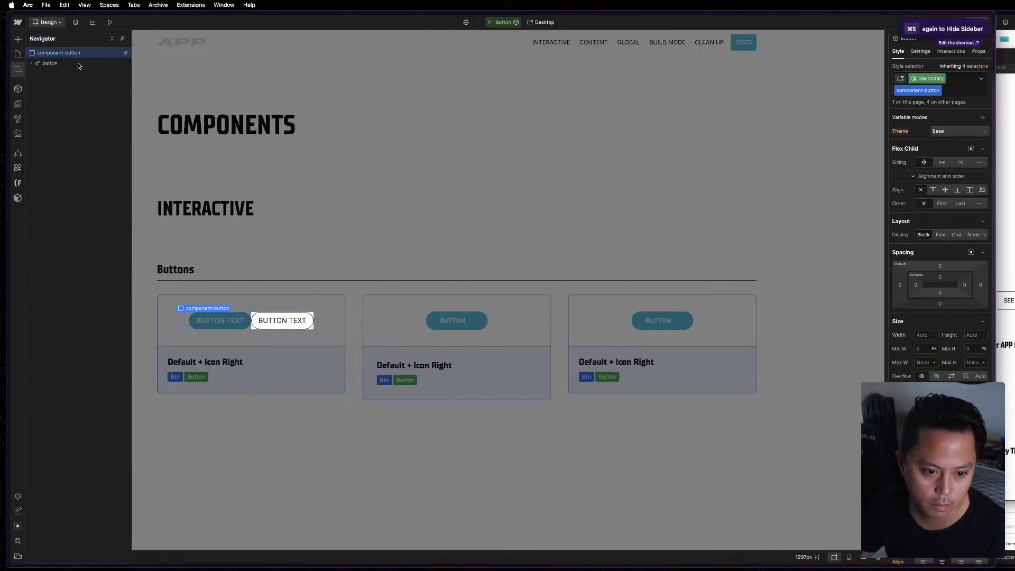
click(57, 65)
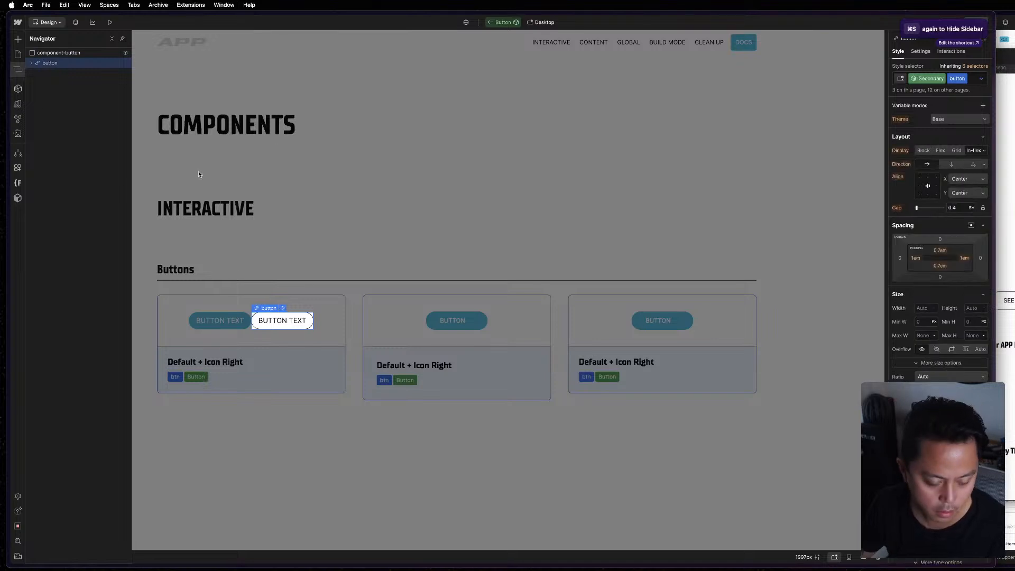
click(33, 64)
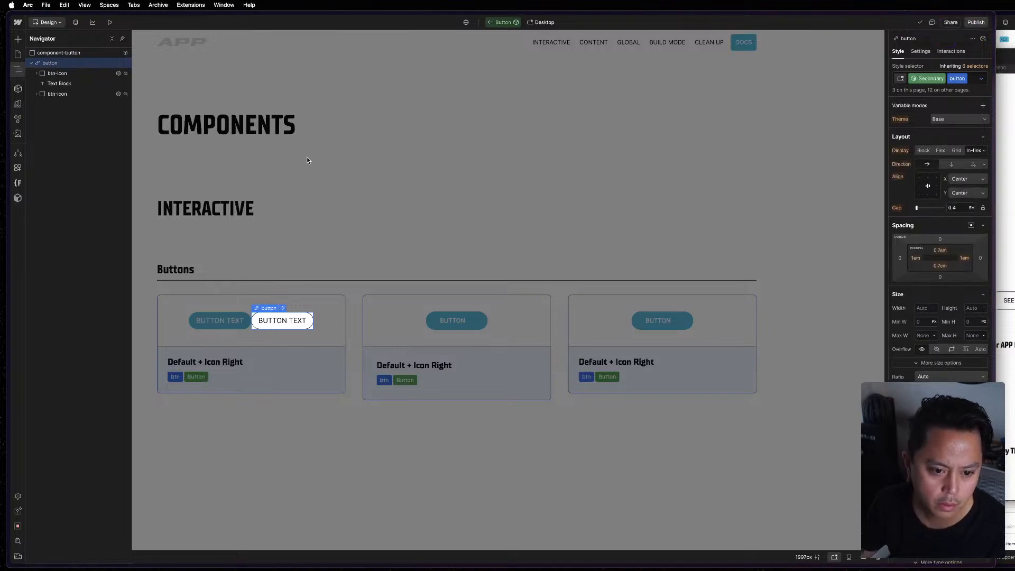
Switch the Secondary button's styling to the Hover state and check the button design in Figma.
click(982, 79)
click(979, 118)
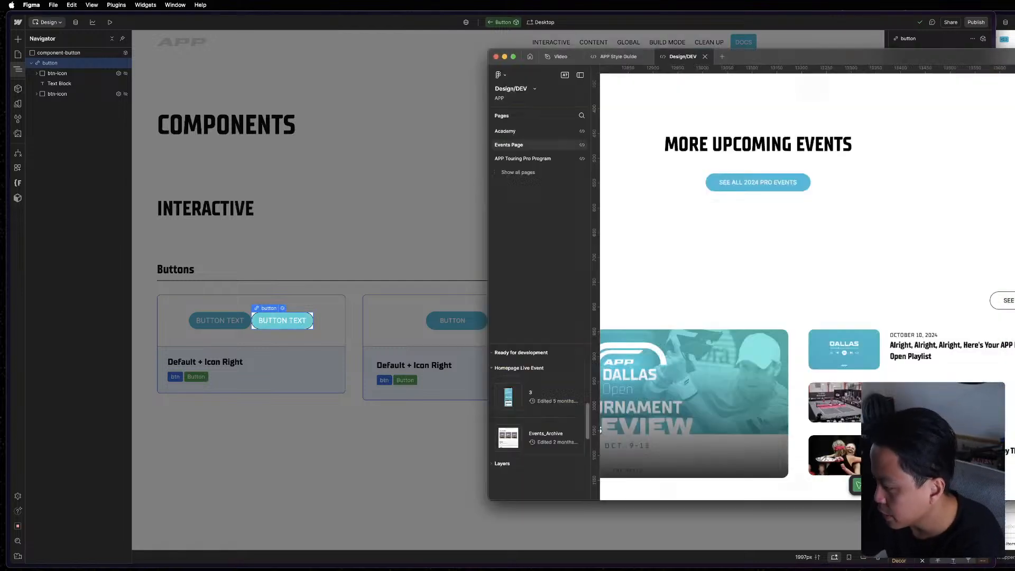
click(1007, 312)
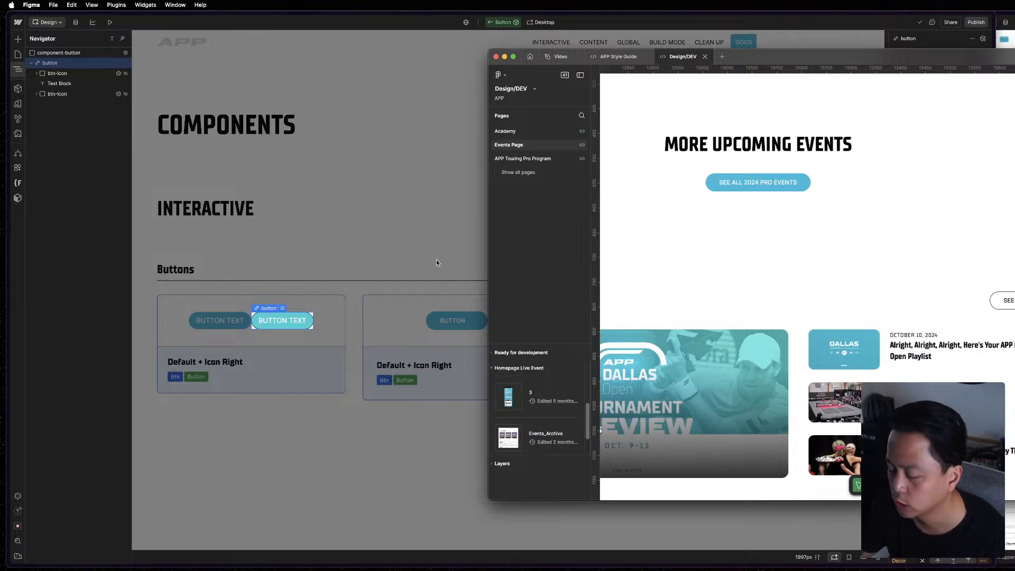
click(360, 311)
click(926, 65)
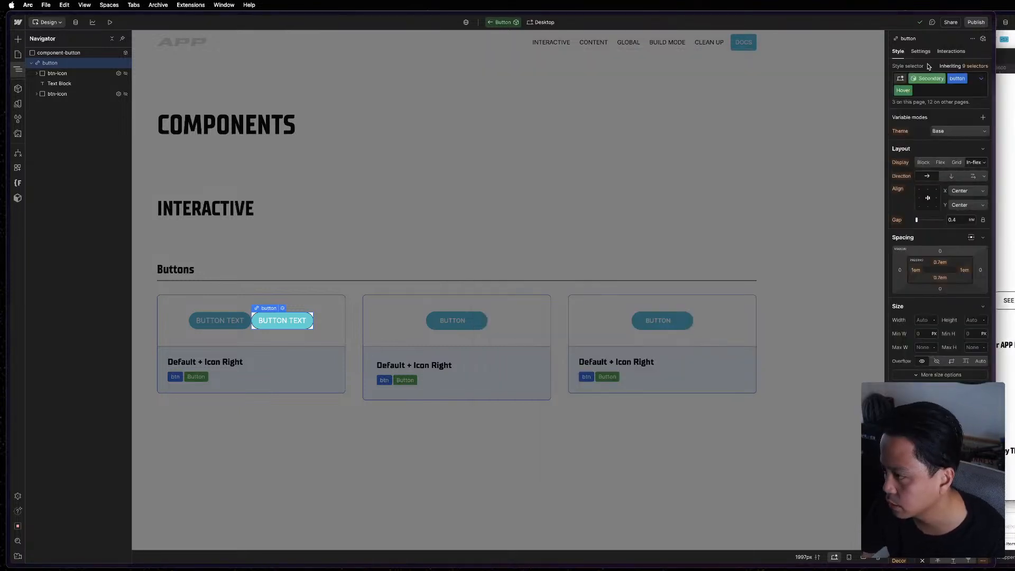
Set the Secondary button's background color in the Hover state to the brand Blue variable.
scroll(937, 391, down, 3)
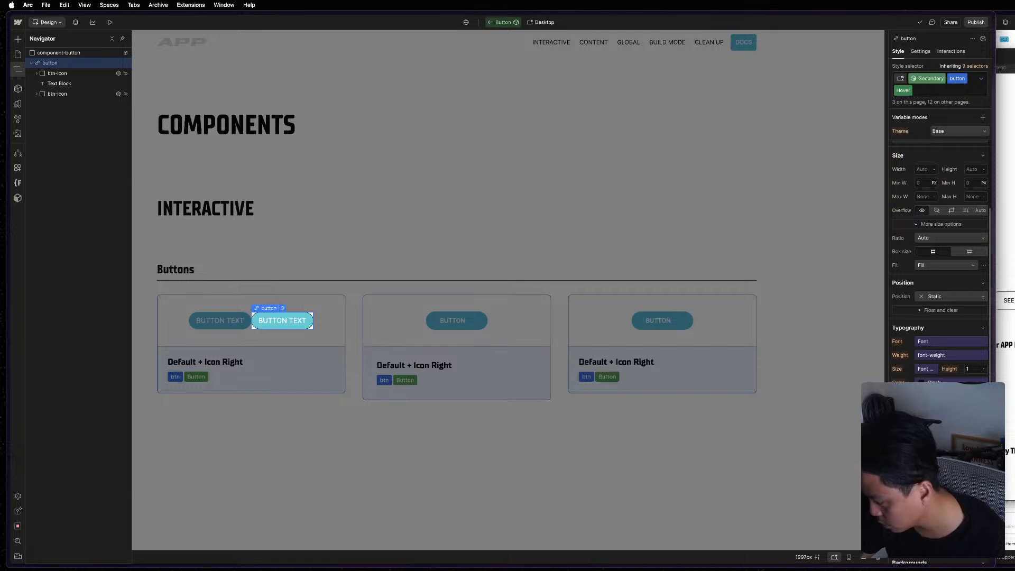
scroll(945, 199, down, 4)
click(933, 209)
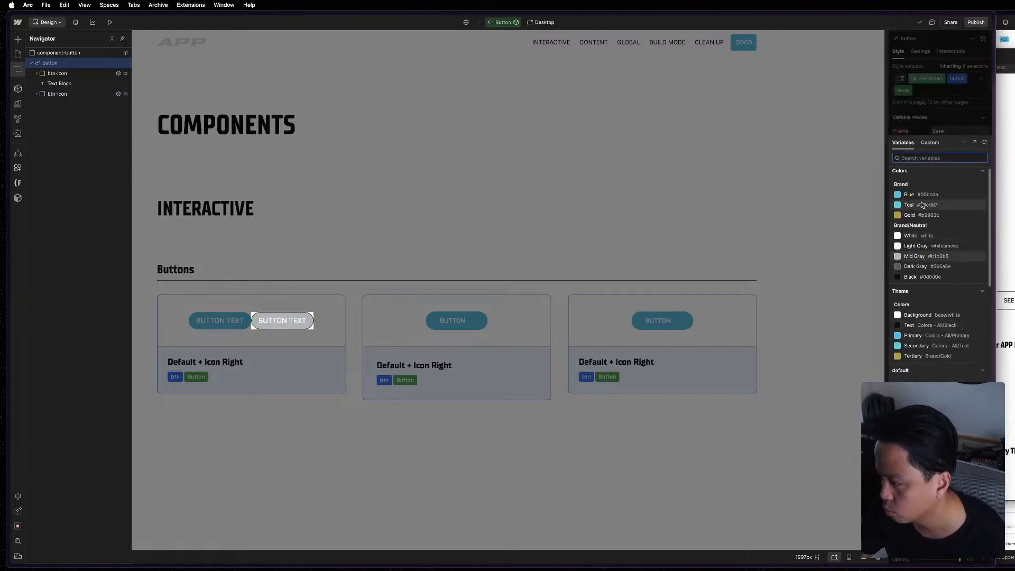
scroll(923, 204, up, 1)
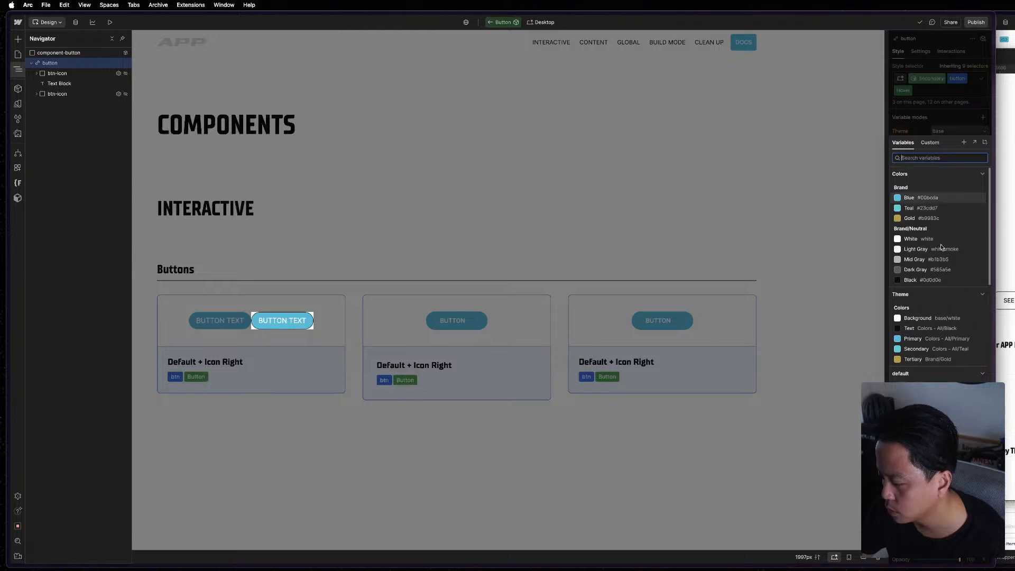
scroll(942, 246, down, 5)
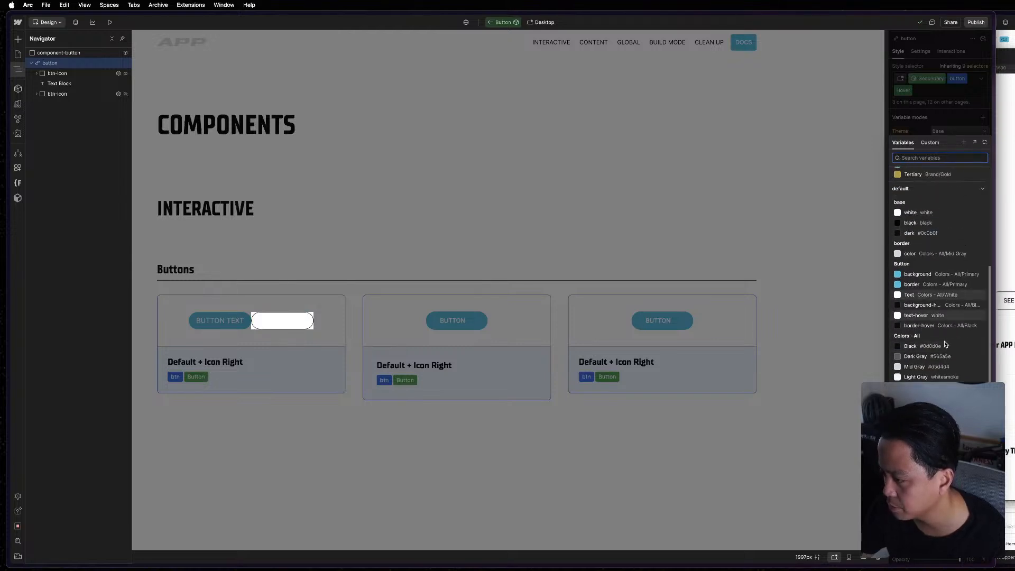
scroll(936, 328, up, 4)
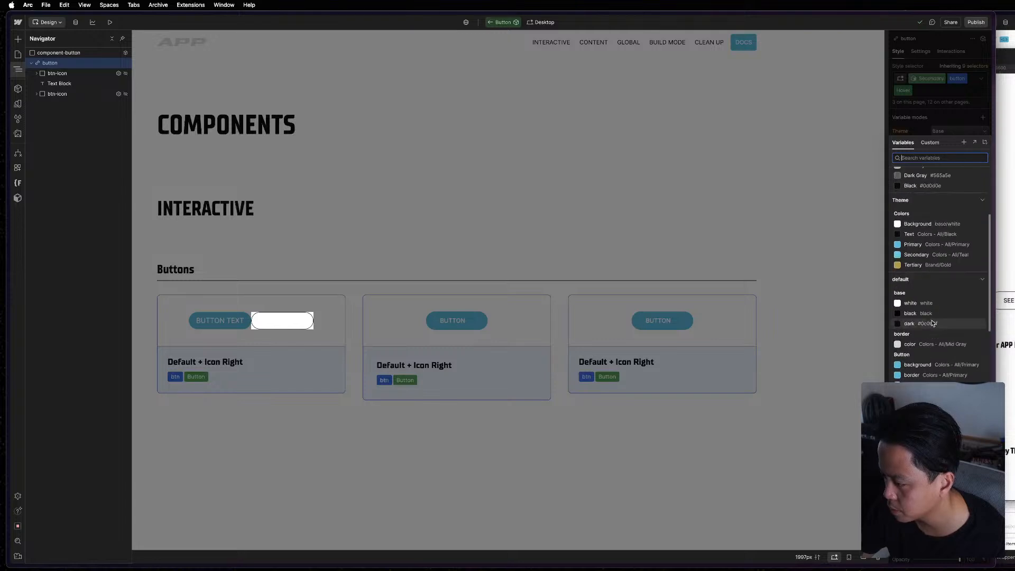
scroll(934, 249, up, 4)
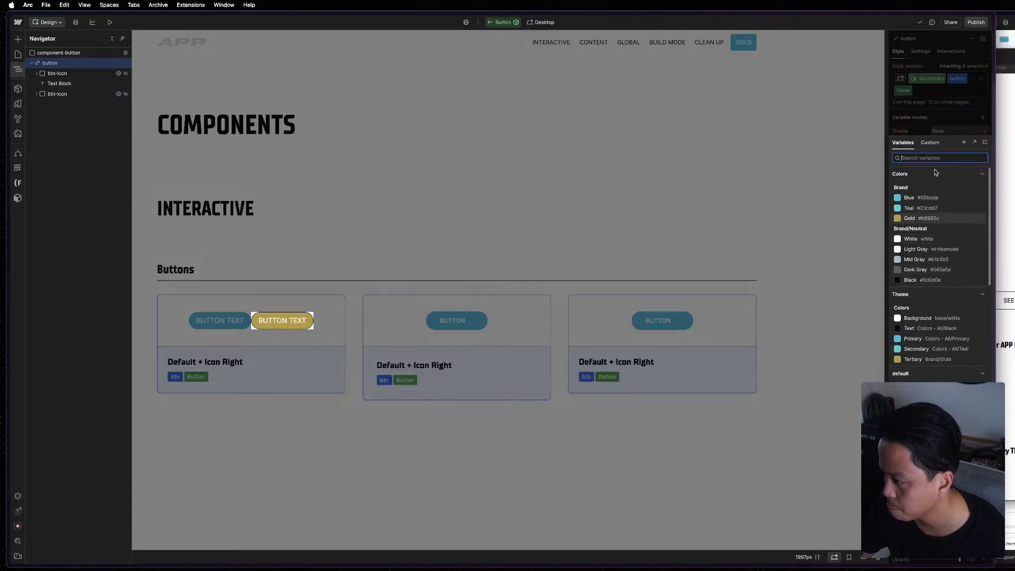
click(931, 197)
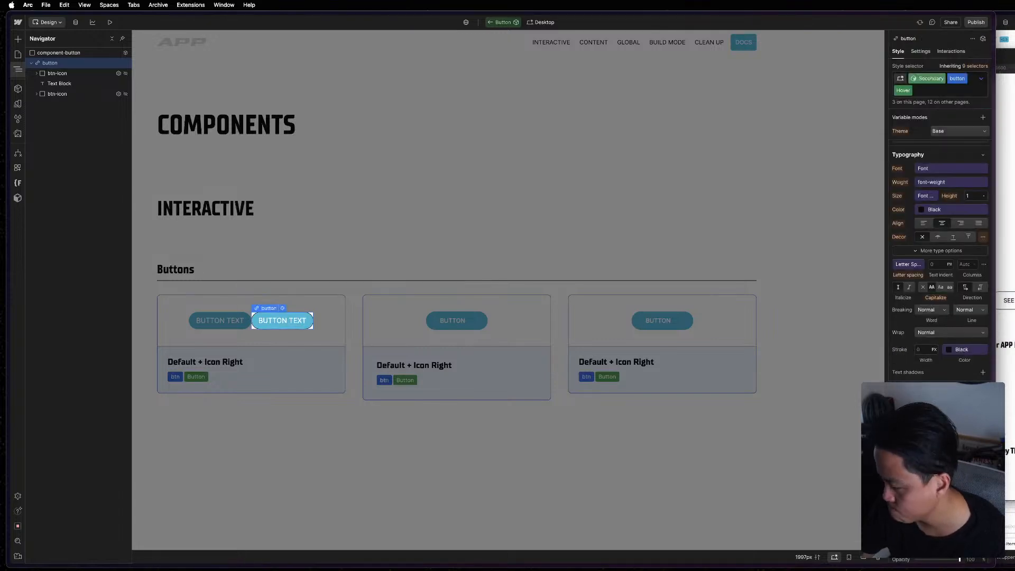
scroll(929, 239, up, 3)
scroll(943, 273, down, 3)
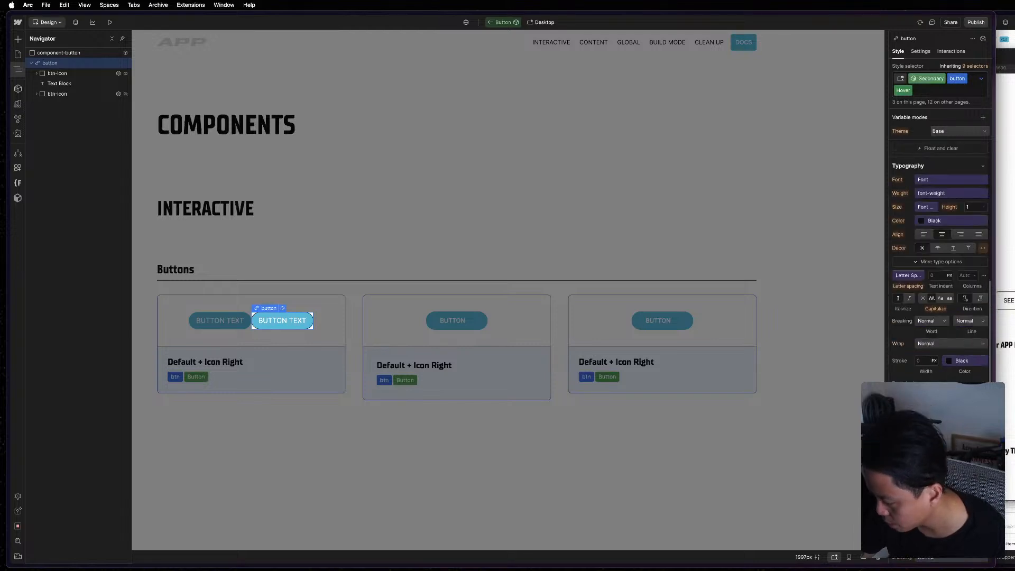
Set the Secondary button's border color in the Hover state to the brand Blue variable and leave component editing.
scroll(940, 265, down, 2)
click(957, 479)
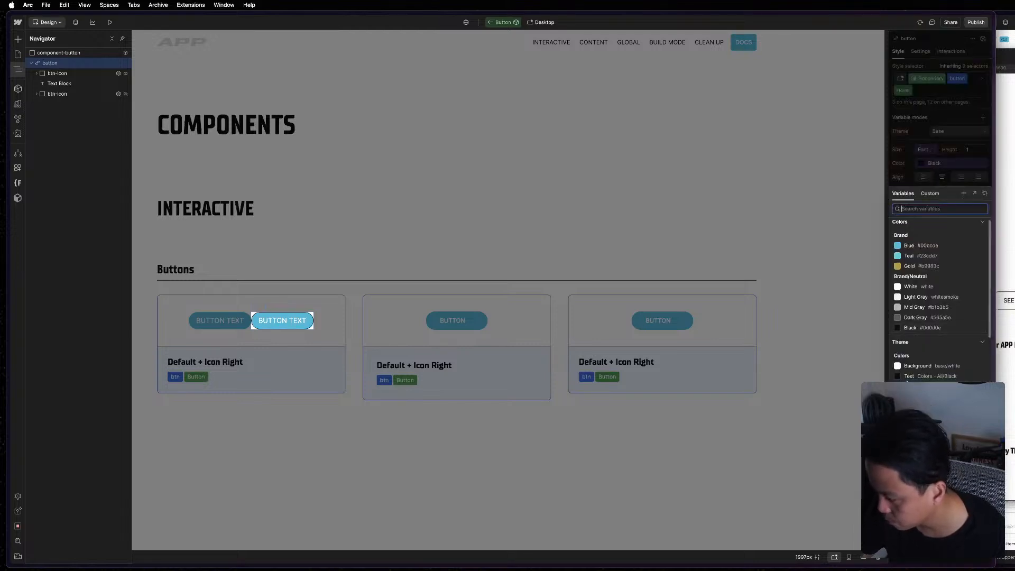
click(926, 246)
click(550, 239)
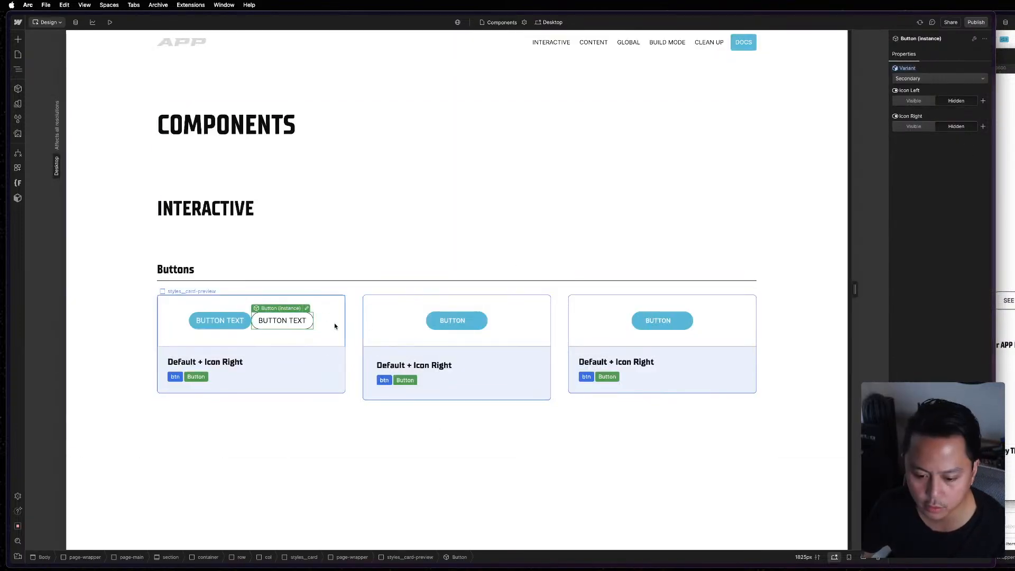
Reopen the Secondary instance's component for editing and select its button layer in the Navigator.
click(307, 307)
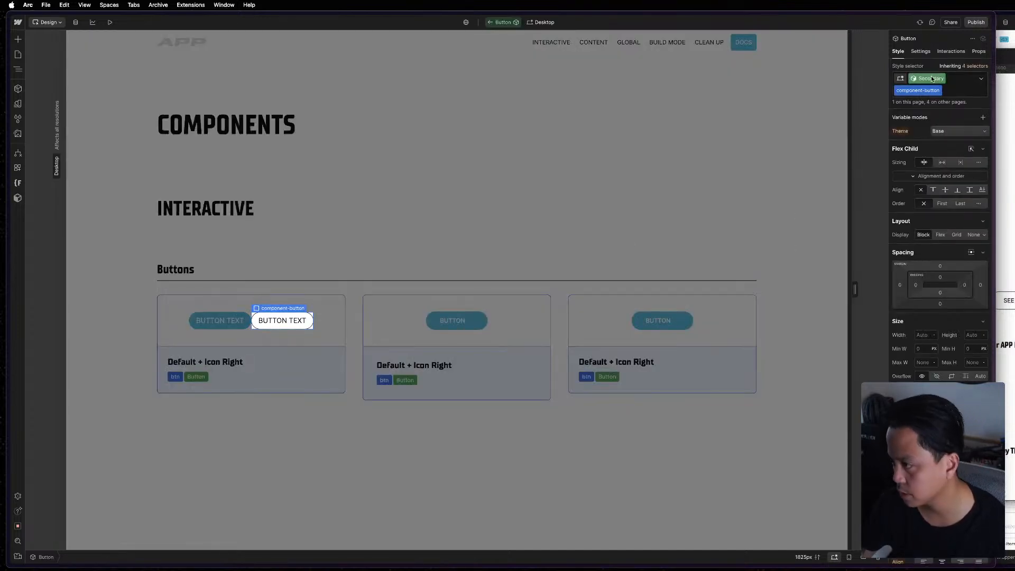
scroll(963, 326, down, 8)
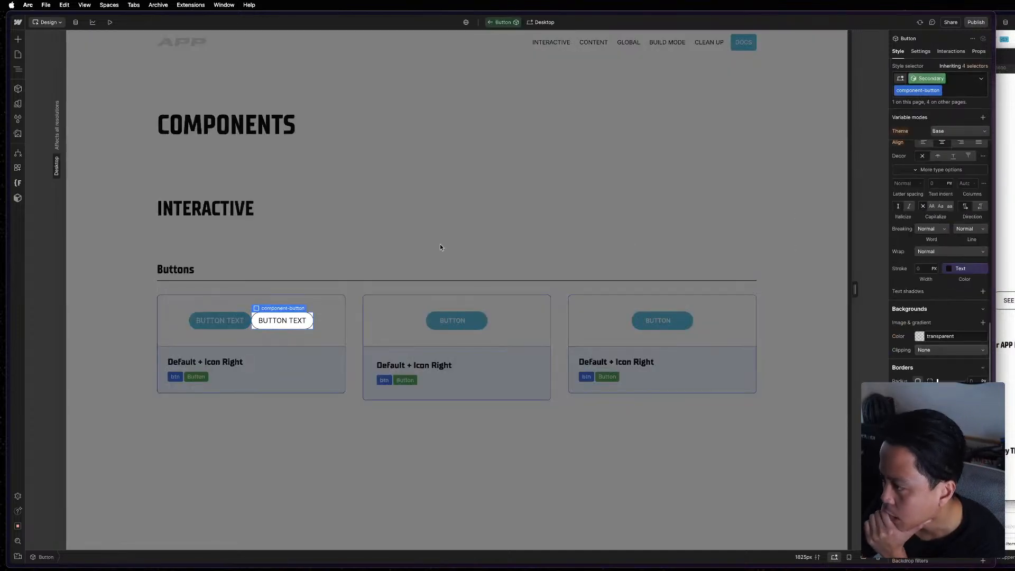
click(18, 70)
click(67, 64)
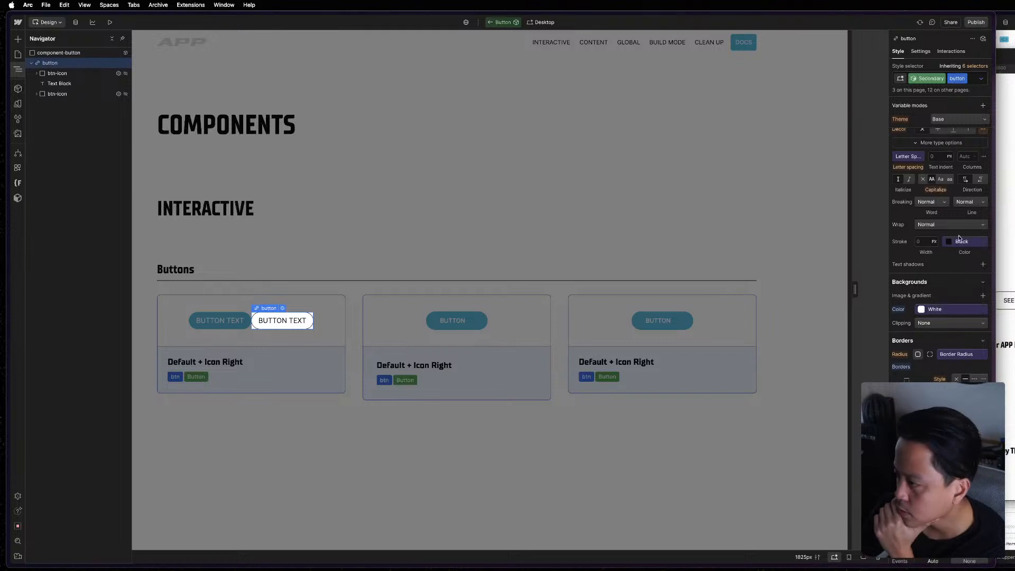
Add a Background Color transition to the Secondary button's default state and check its easing options.
scroll(960, 238, down, 3)
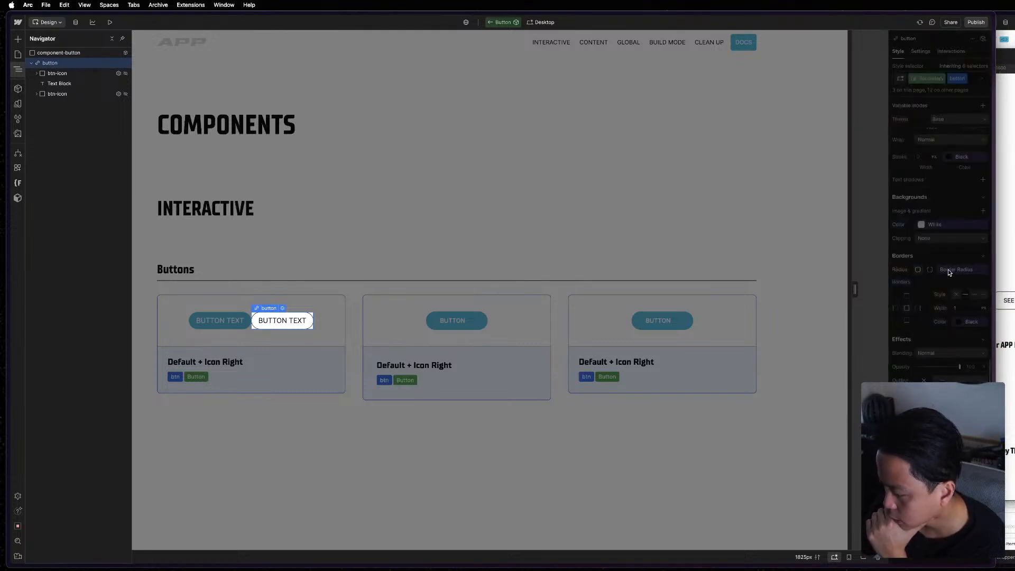
click(947, 455)
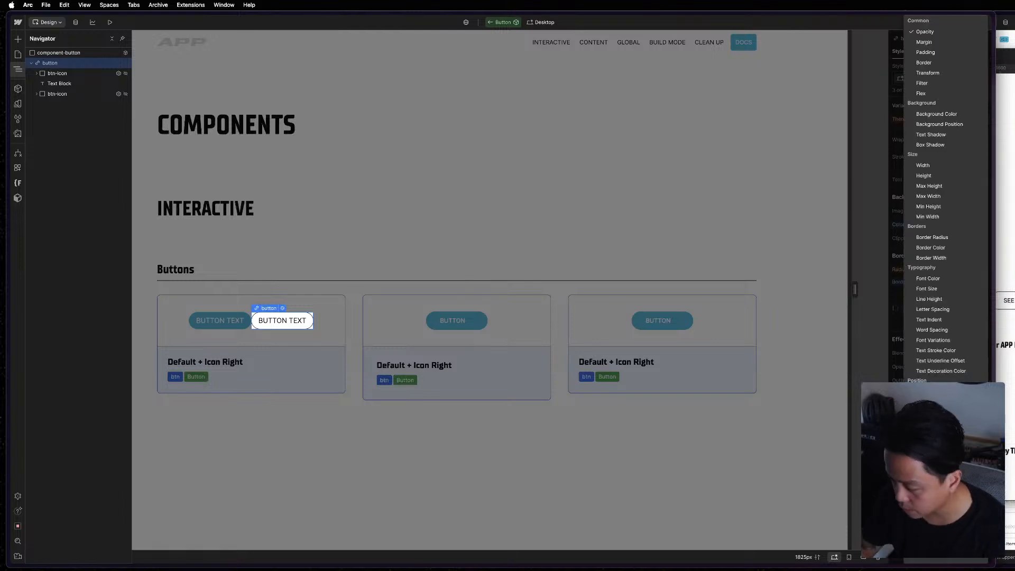
click(936, 113)
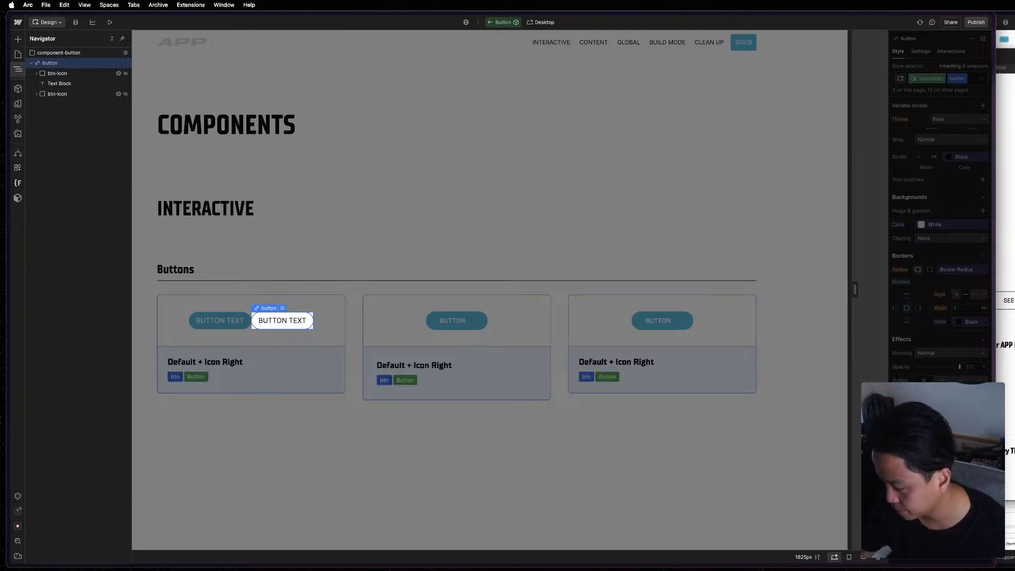
click(925, 484)
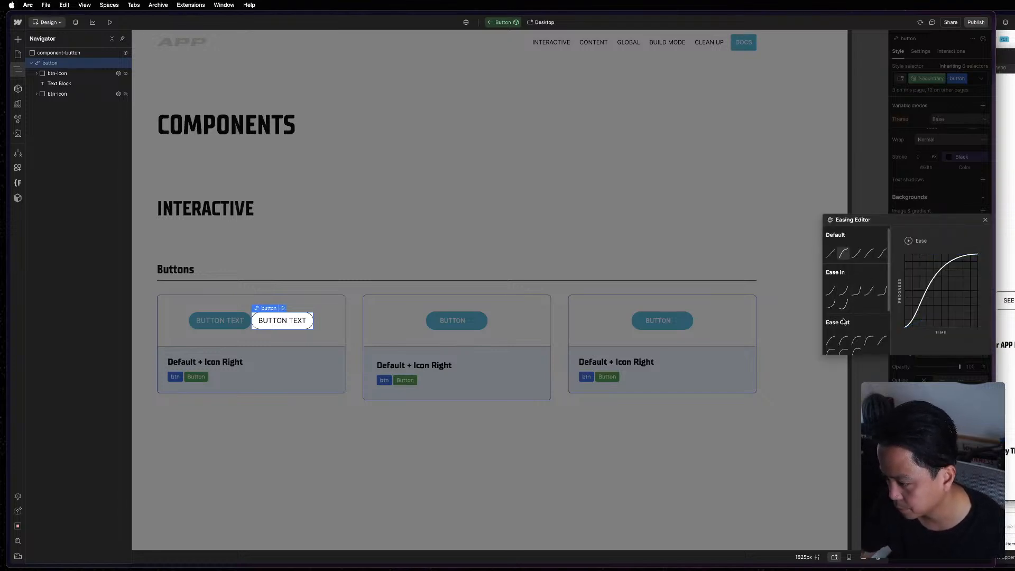
click(934, 197)
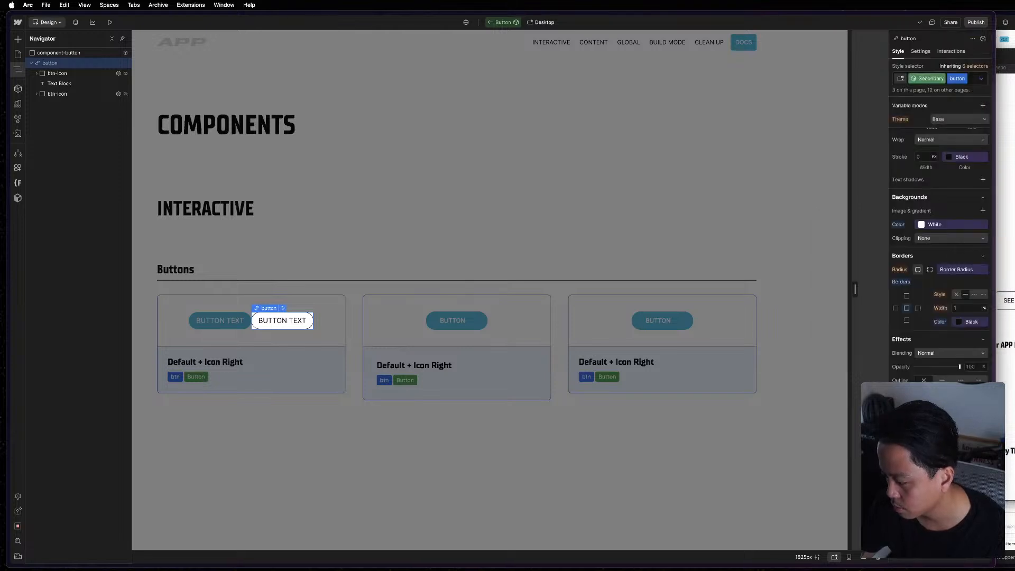
Add a Border Color transition to the Secondary button, using the second curve in the Ease Out group.
click(939, 436)
click(947, 465)
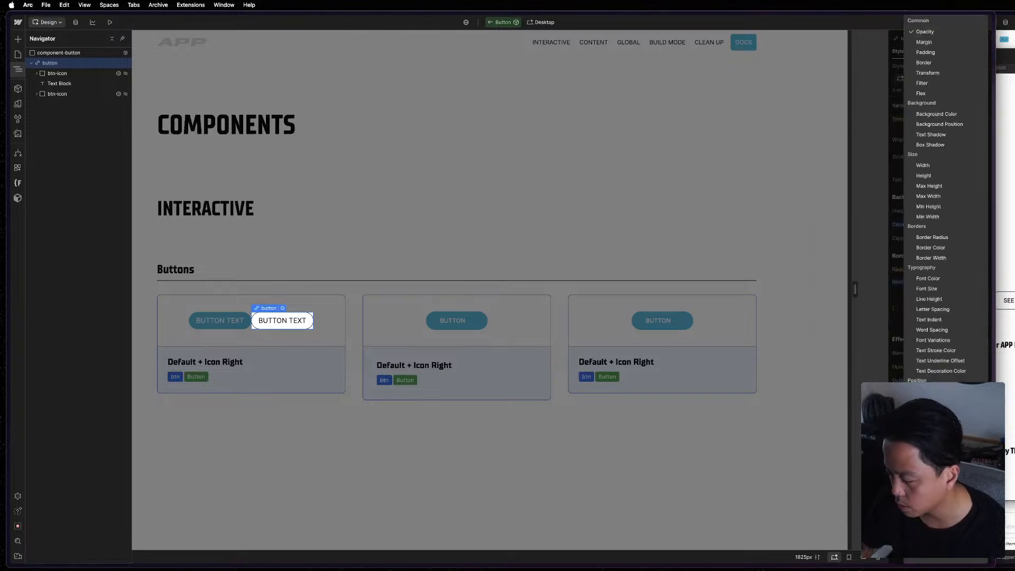
click(931, 247)
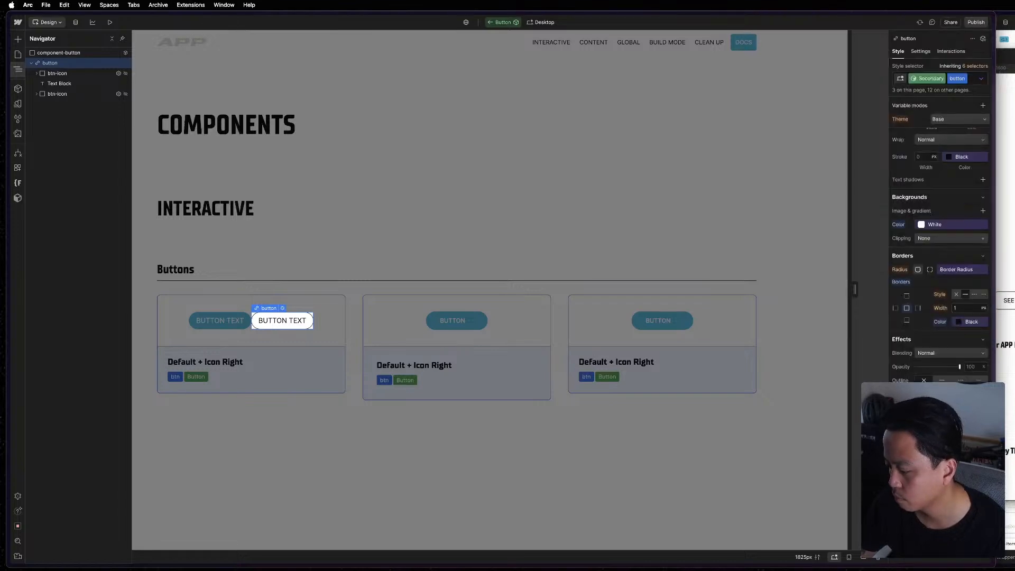
click(983, 436)
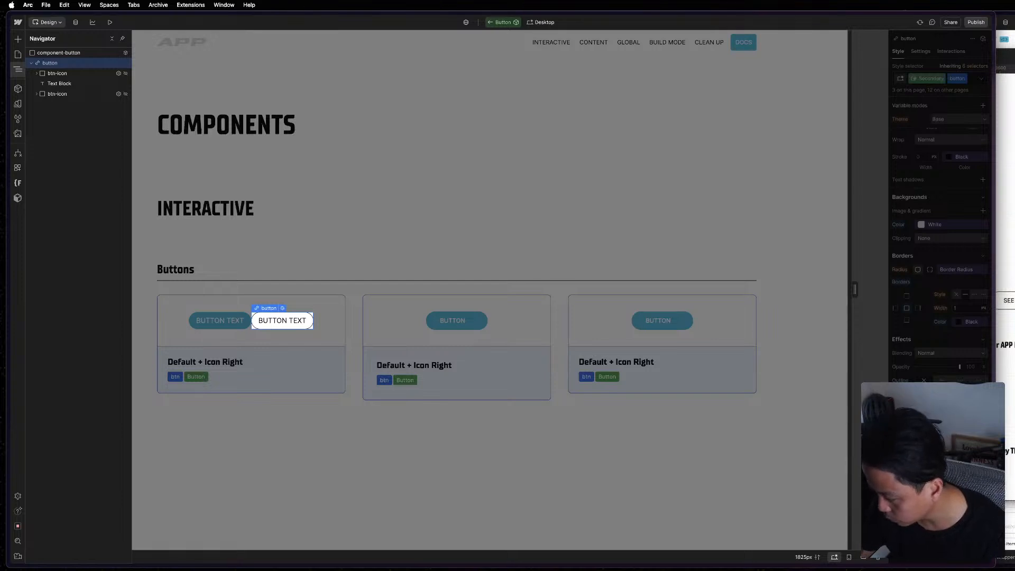
click(920, 471)
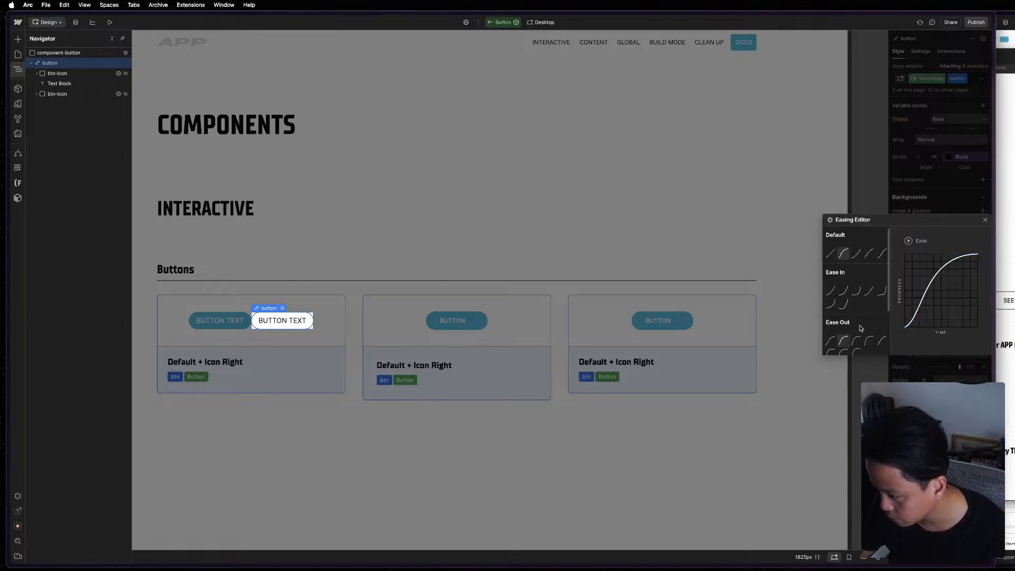
click(845, 341)
key(Escape)
scroll(941, 328, down, 1)
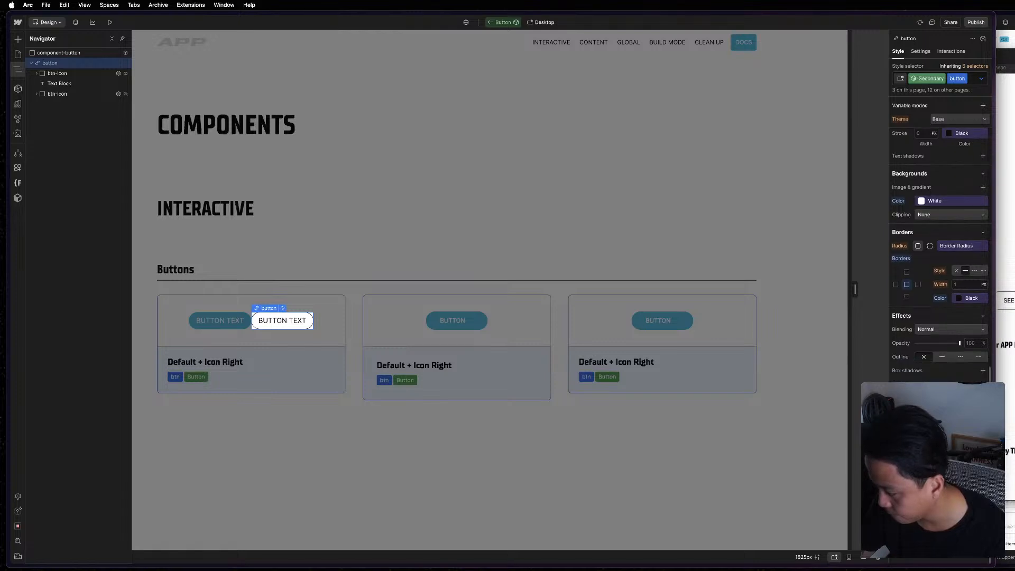
Leave component editing, check the Secondary button's hover transition on the canvas, and reselect the instance.
click(709, 491)
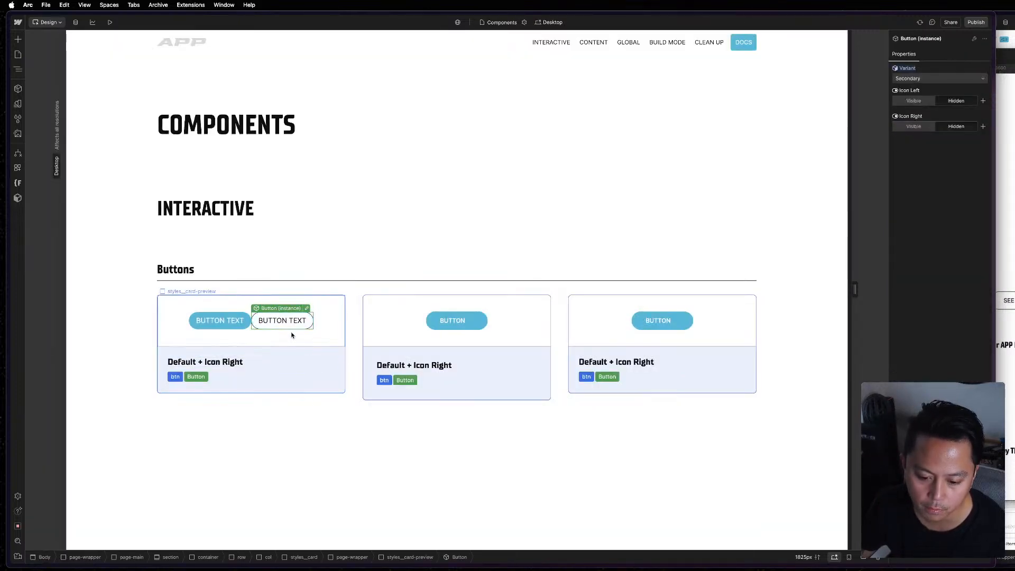
click(746, 478)
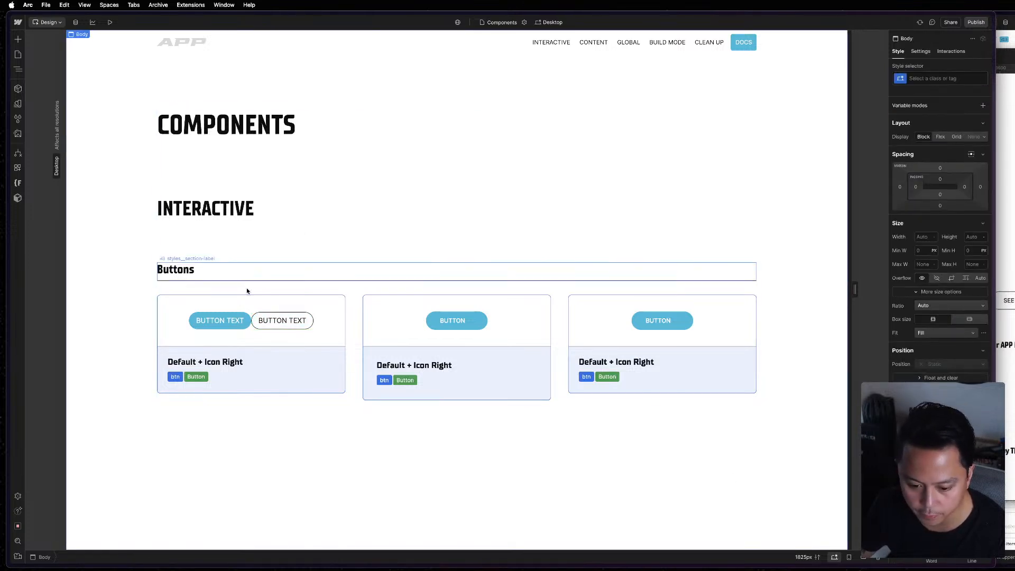
click(272, 323)
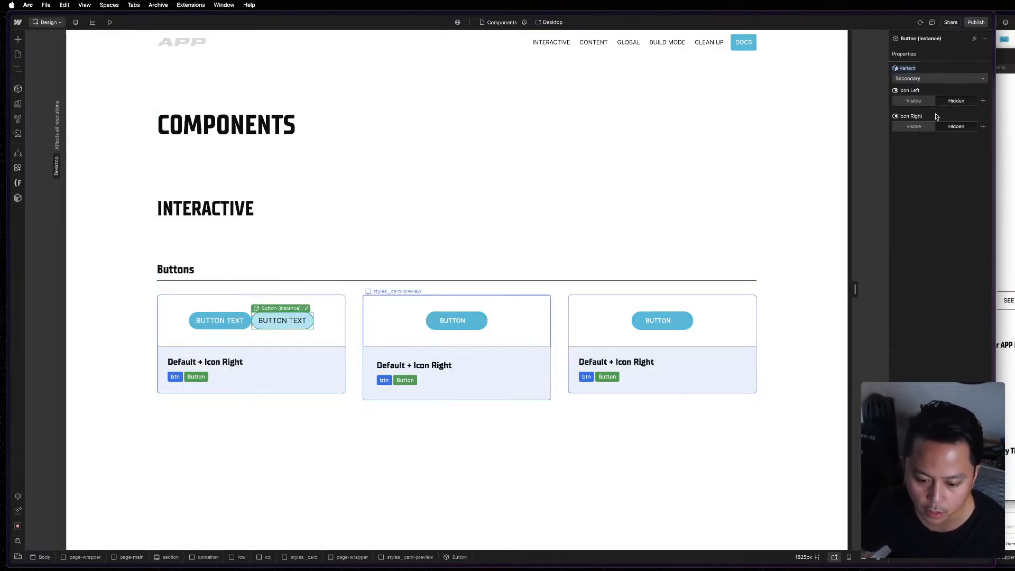
Test the Secondary instance's Icon Left and Icon Right properties by making each visible and hiding it again.
click(927, 106)
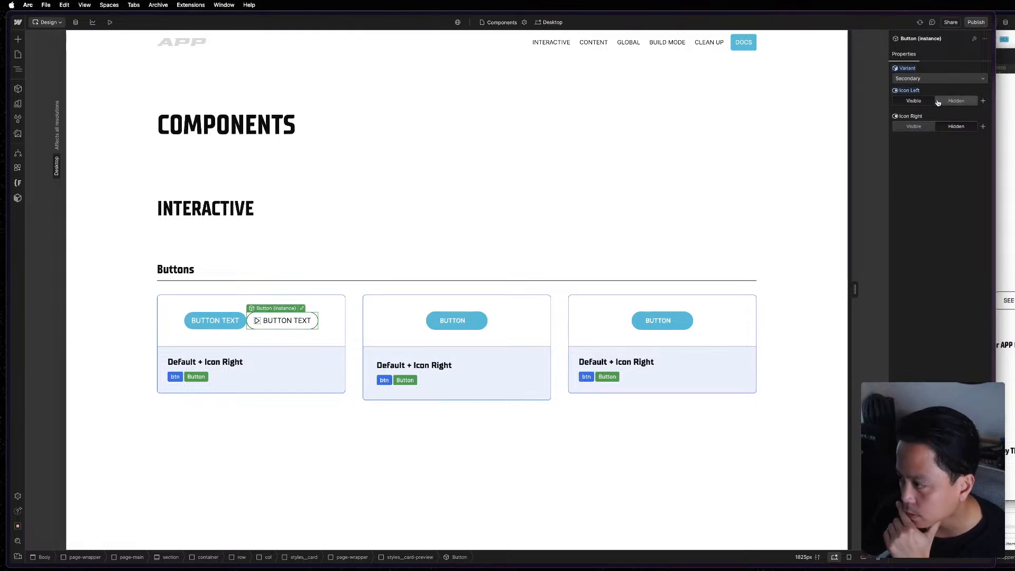
click(944, 103)
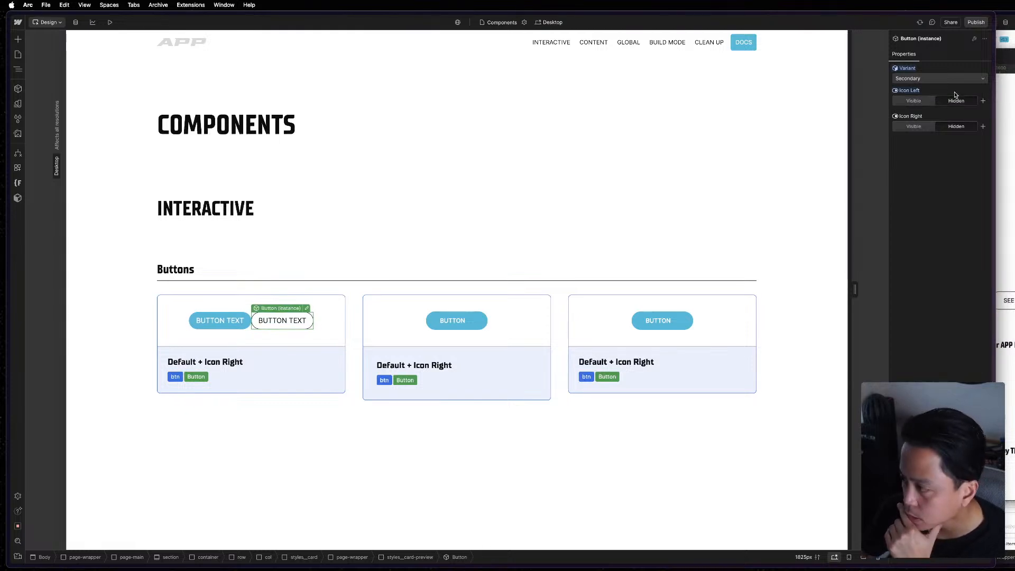
click(907, 129)
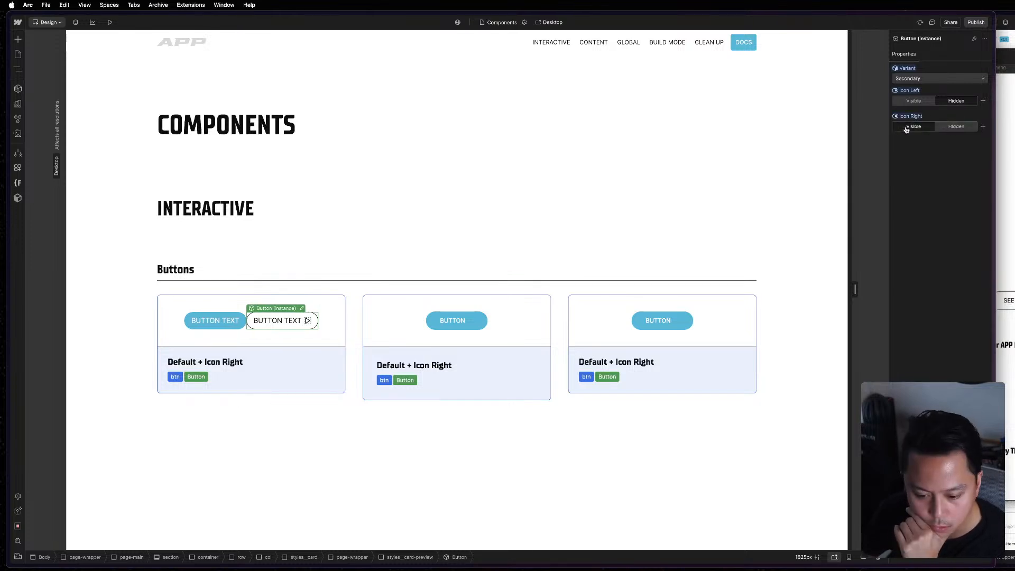
click(945, 128)
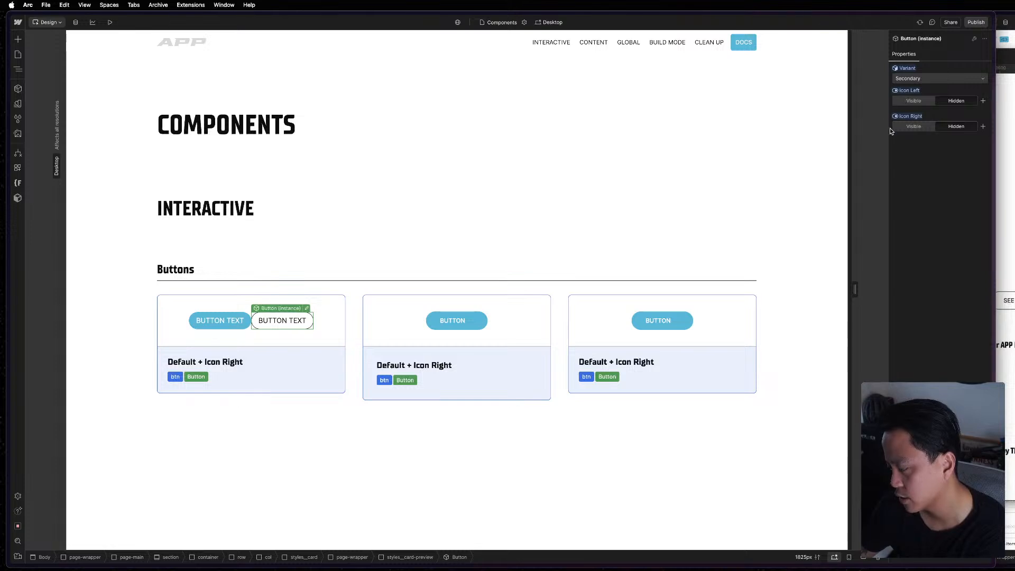
Switch the first card's second Button instance to the Base variant, and delete that instance from the card.
click(919, 78)
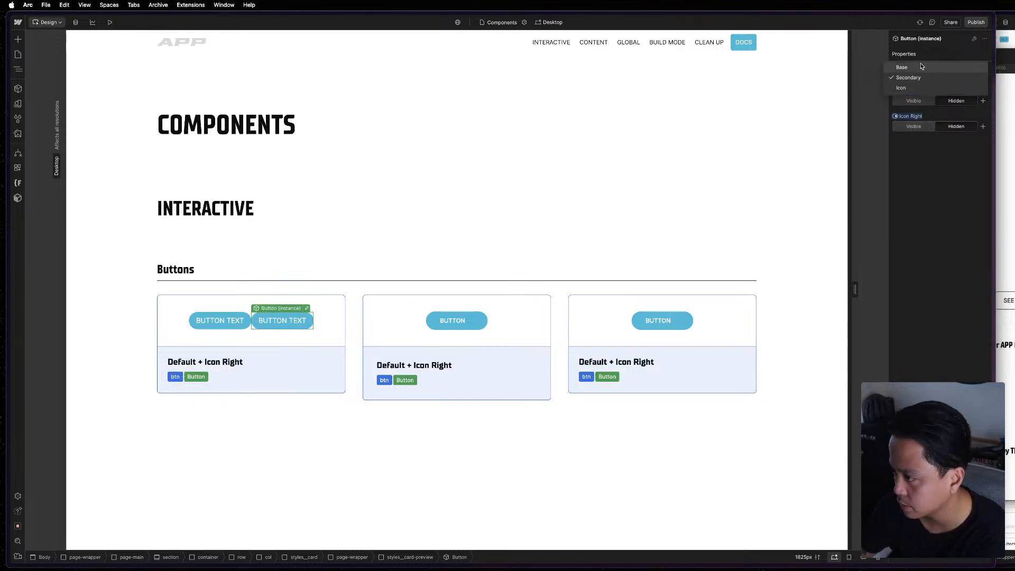
click(921, 68)
click(438, 260)
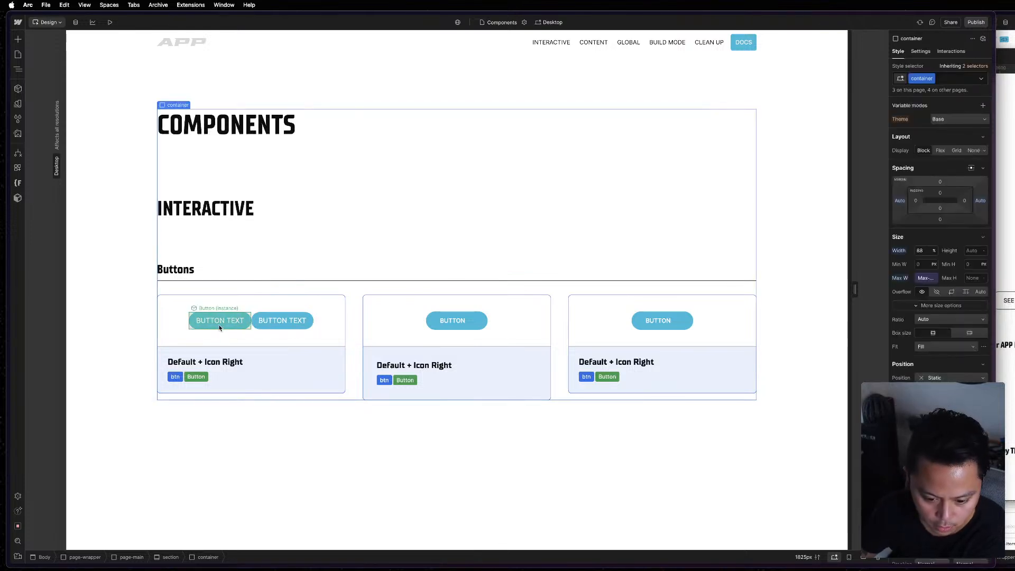
click(289, 322)
key(Delete)
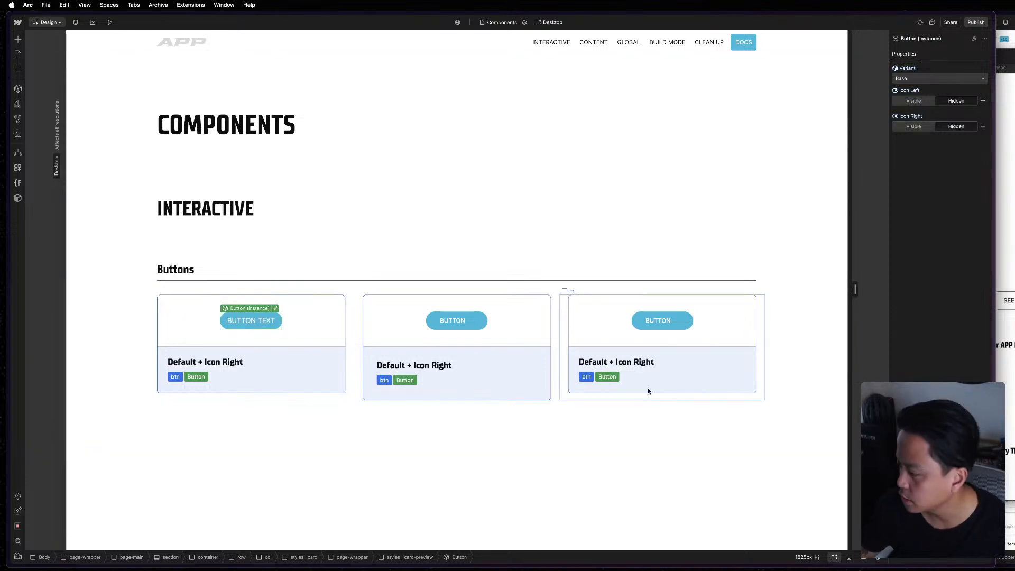
Look over the Figma events page design and bring the reference Mast style guide into view.
click(1005, 311)
key(F11)
key(F11)
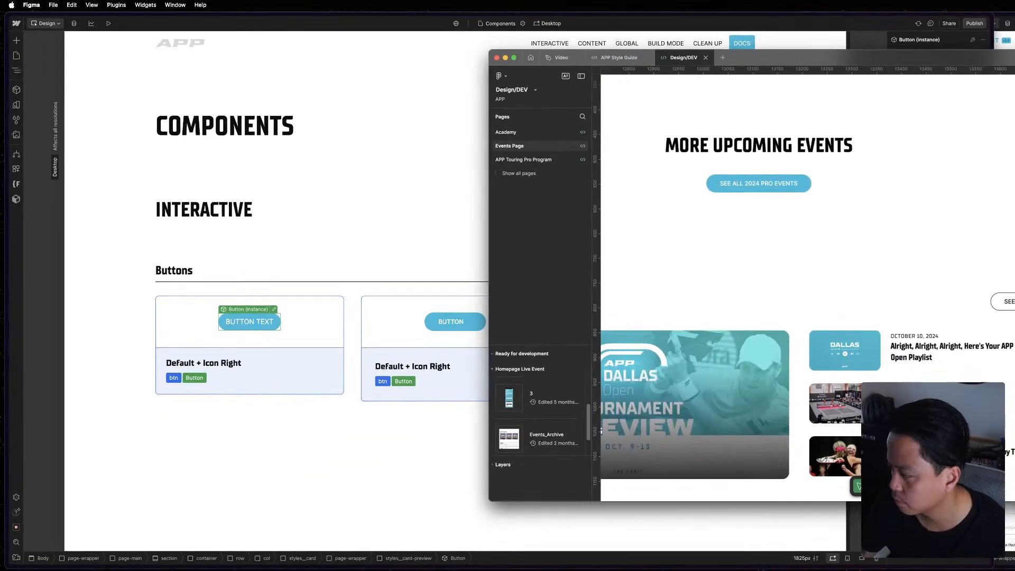
key(ctrl+Up)
key(ctrl+Up)
key(ctrl+Up)
key(ctrl+Up)
key(ctrl+Right)
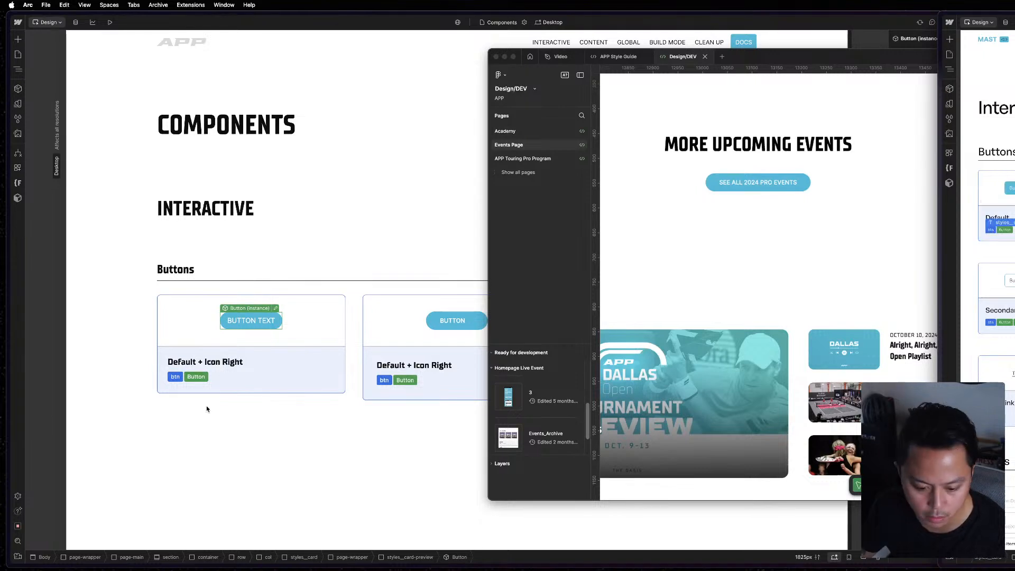
Change the first button card's heading to "Default".
click(198, 378)
click(325, 379)
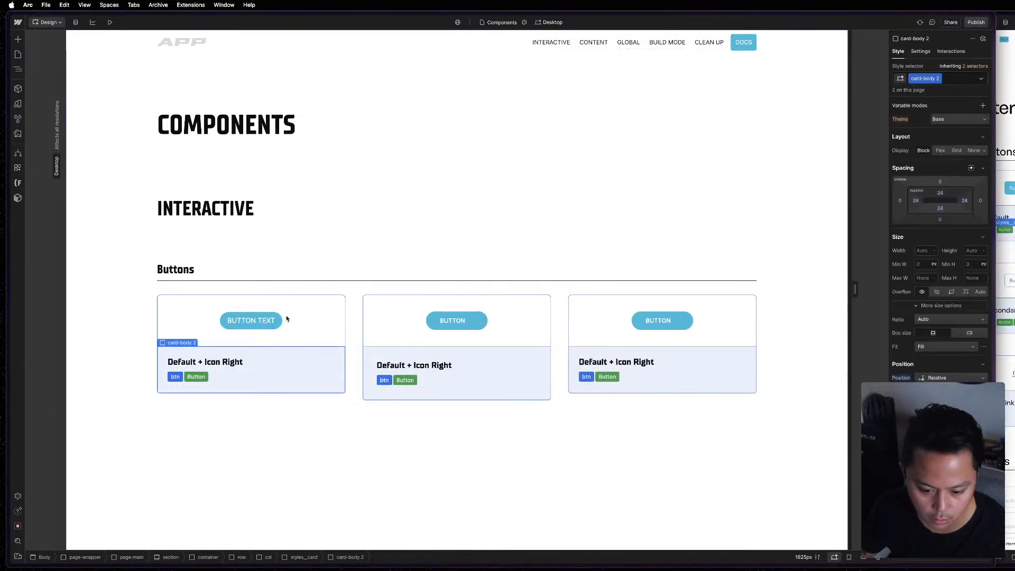
double_click(216, 363)
text(Defau)
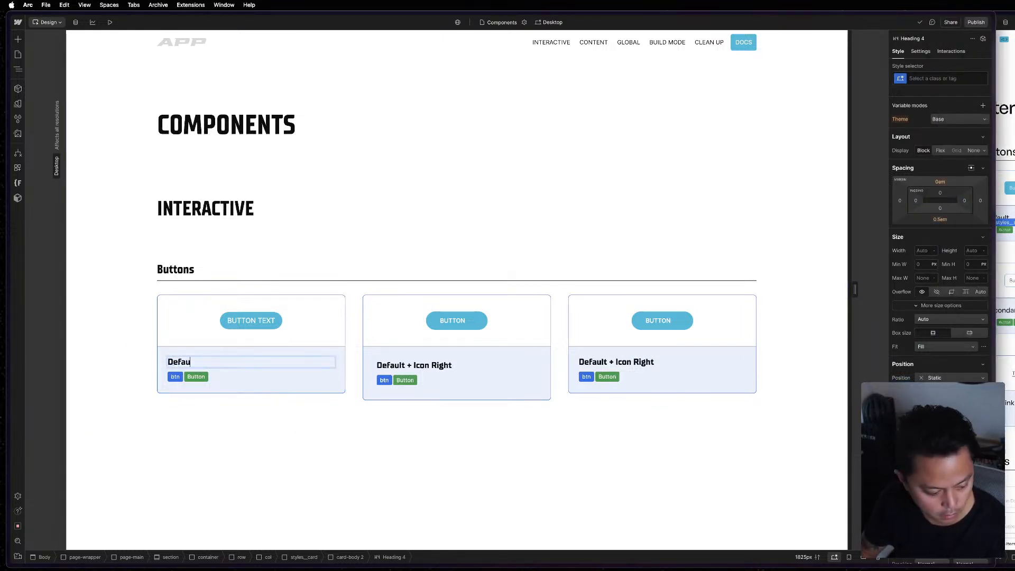
text(lt)
key(Return)
key(BackSpace)
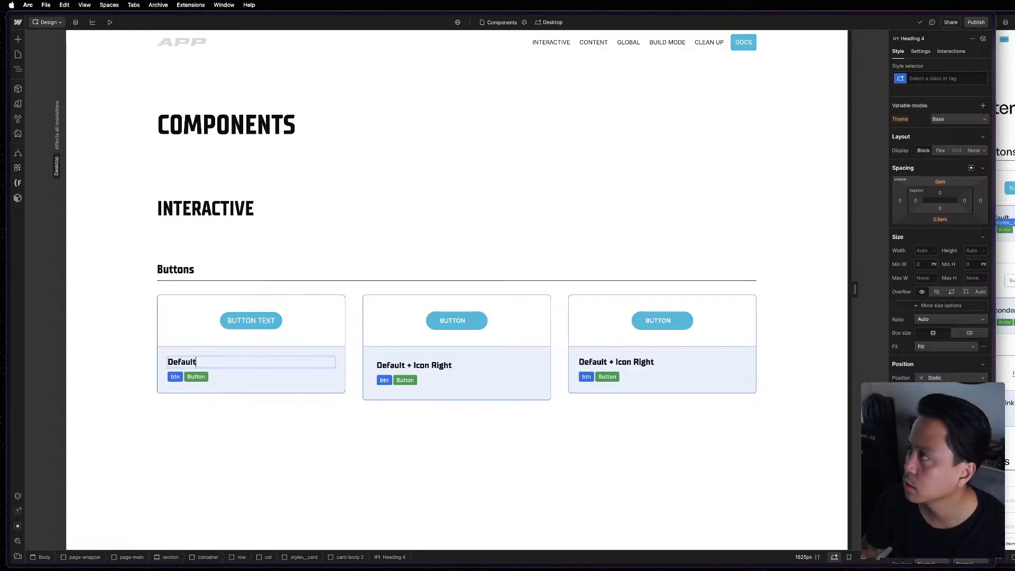
key(Escape)
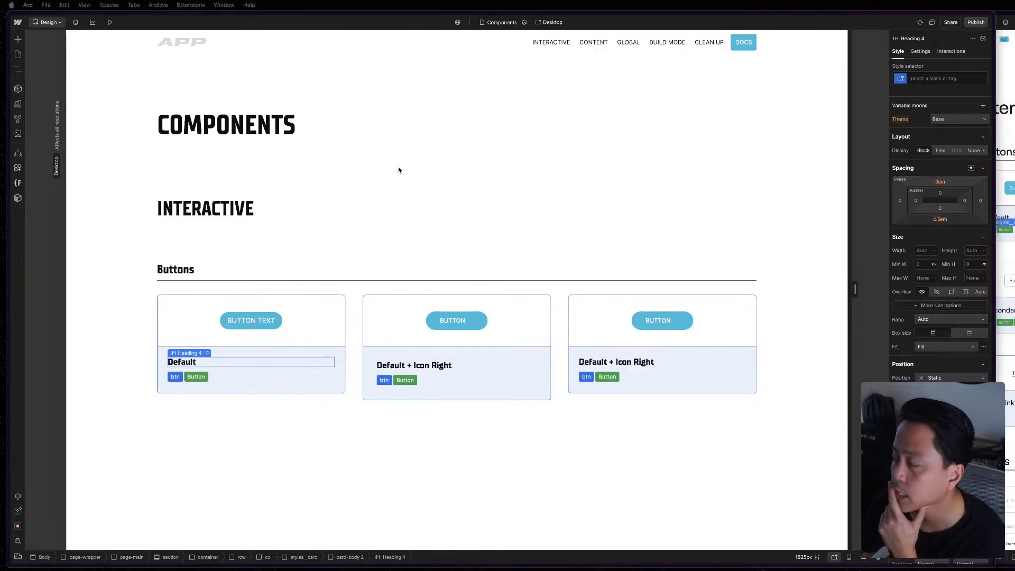
Examine the button cards and the sections below them in the reference Mast style guide.
click(241, 301)
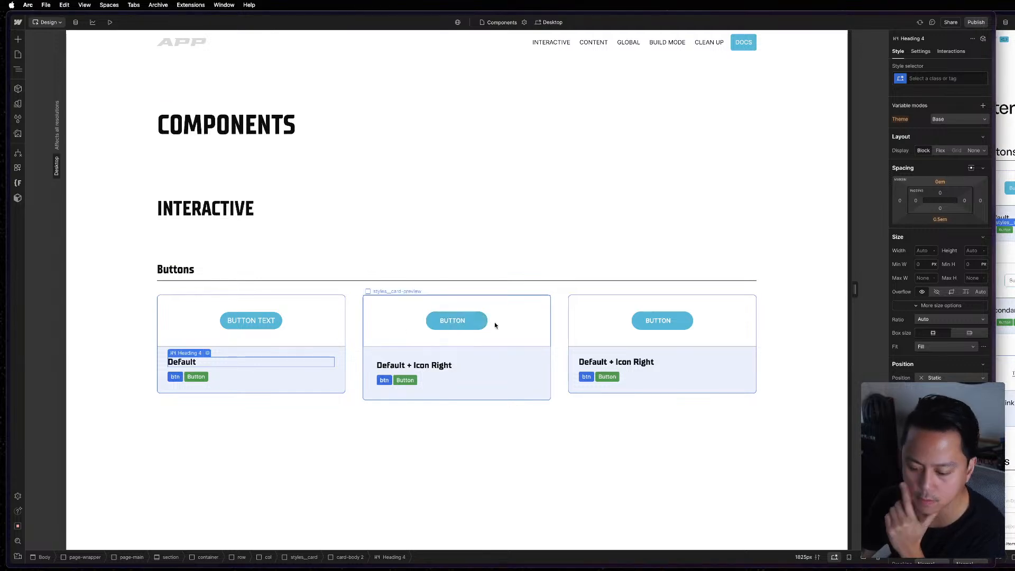
click(1011, 318)
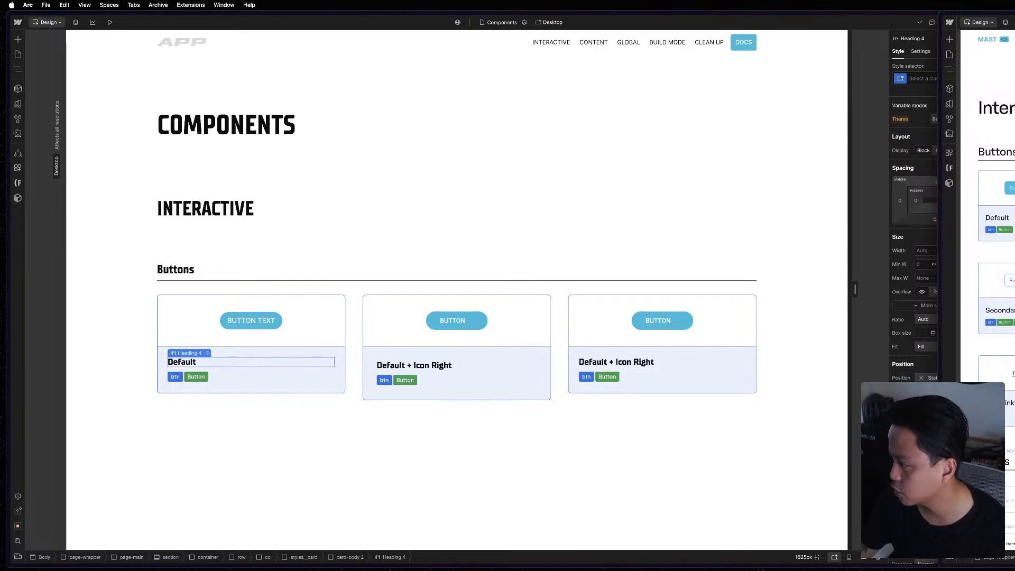
scroll(994, 254, down, 2)
scroll(995, 212, down, 12)
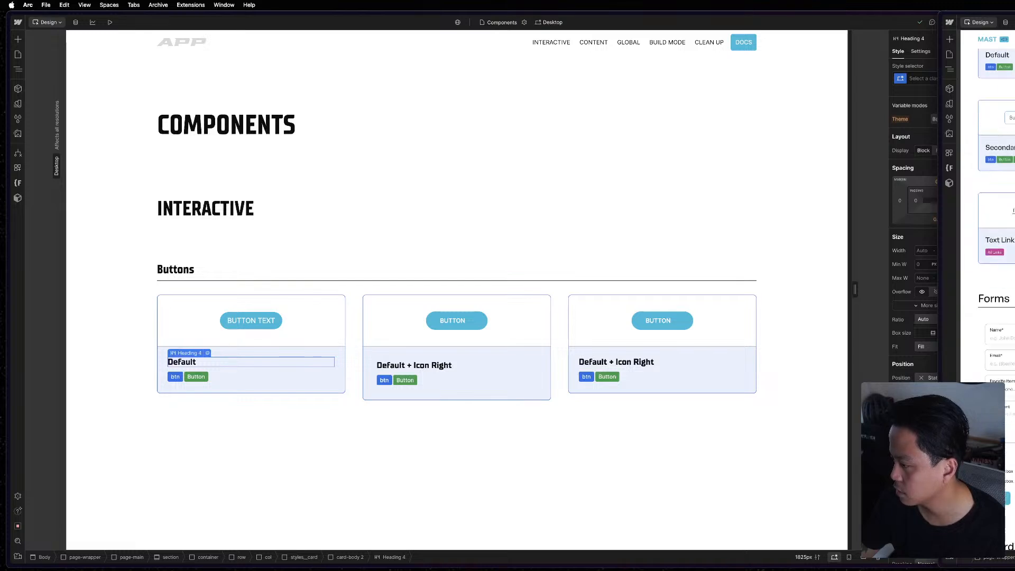
scroll(994, 212, up, 5)
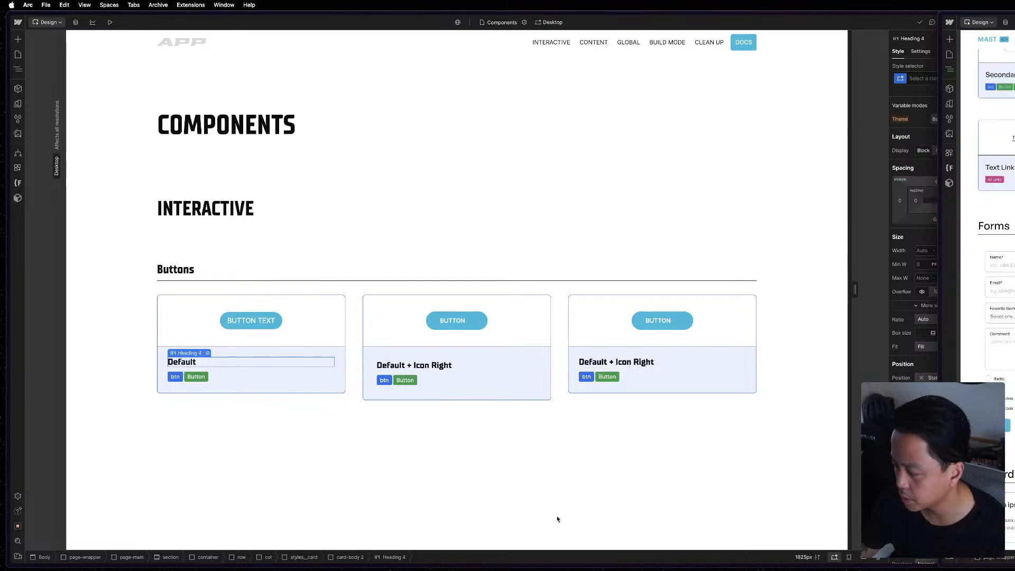
Copy the first card's Button instance into the preview areas of the second and third button cards.
click(523, 418)
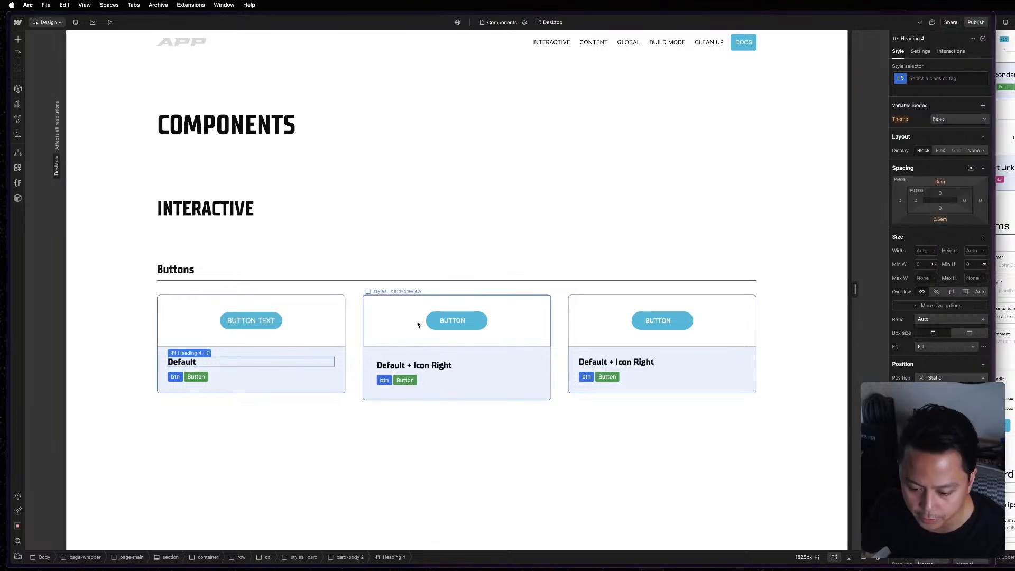
click(551, 316)
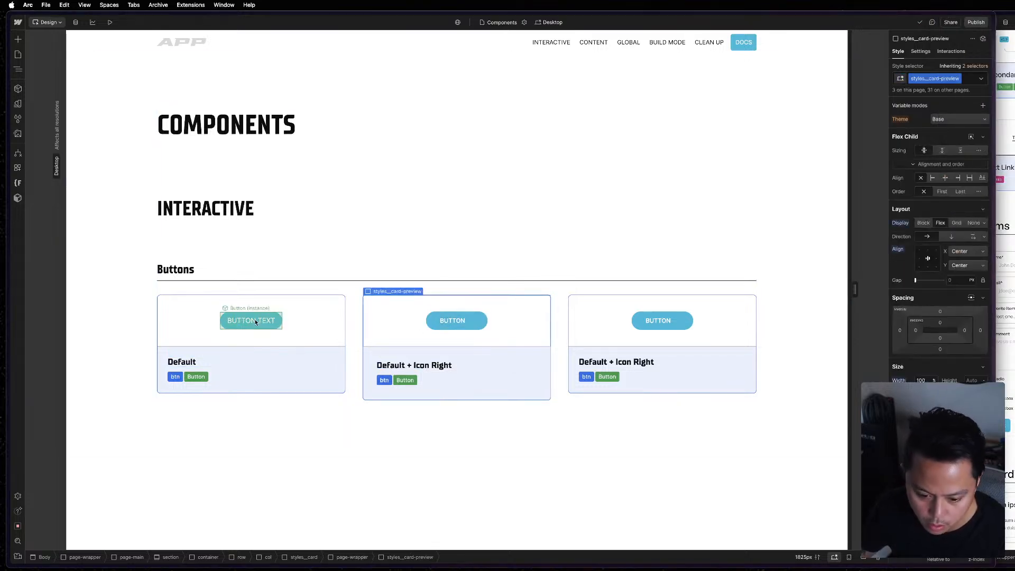
click(255, 320)
key(super+c)
click(529, 313)
key(super+v)
click(621, 315)
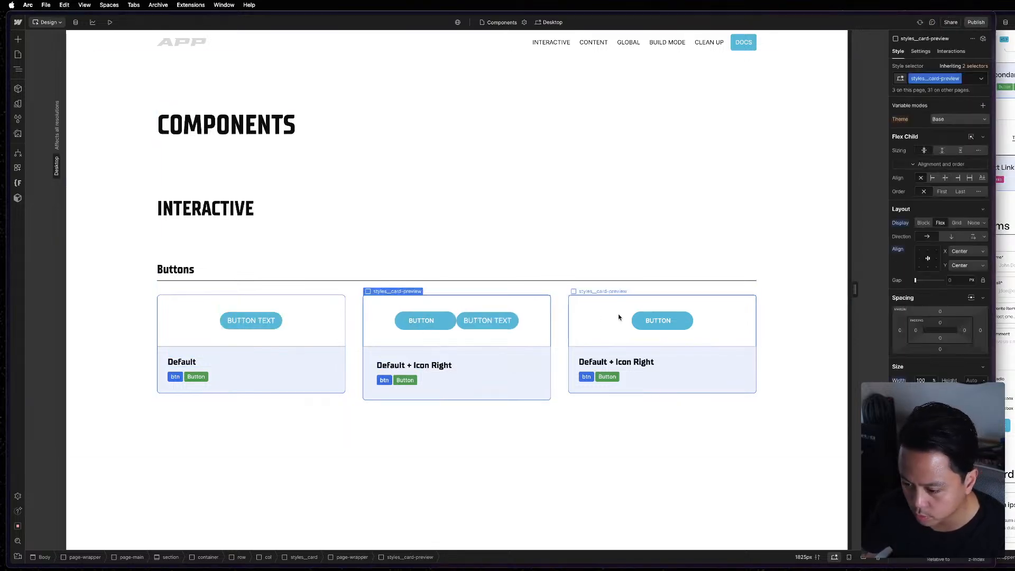
key(super+v)
Delete the old btn elements from the second and third cards, keeping only the Button component instances.
double_click(414, 322)
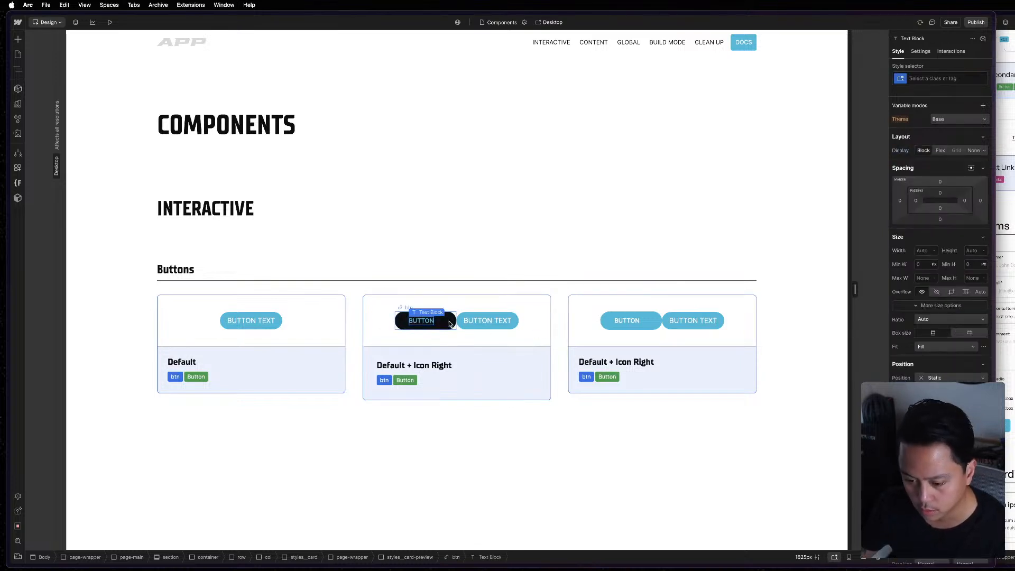
click(449, 323)
key(z)
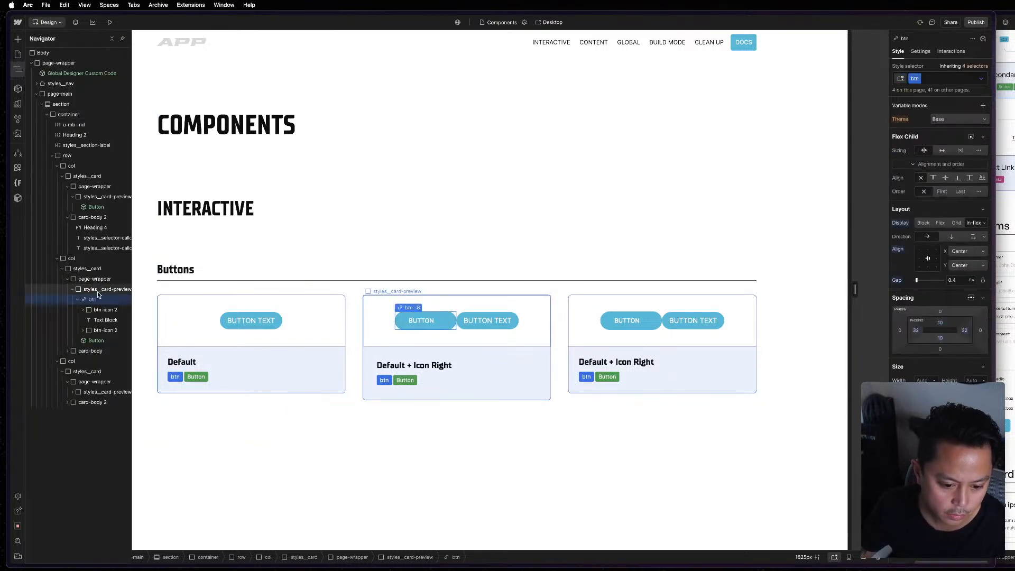
key(BackSpace)
click(628, 321)
key(BackSpace)
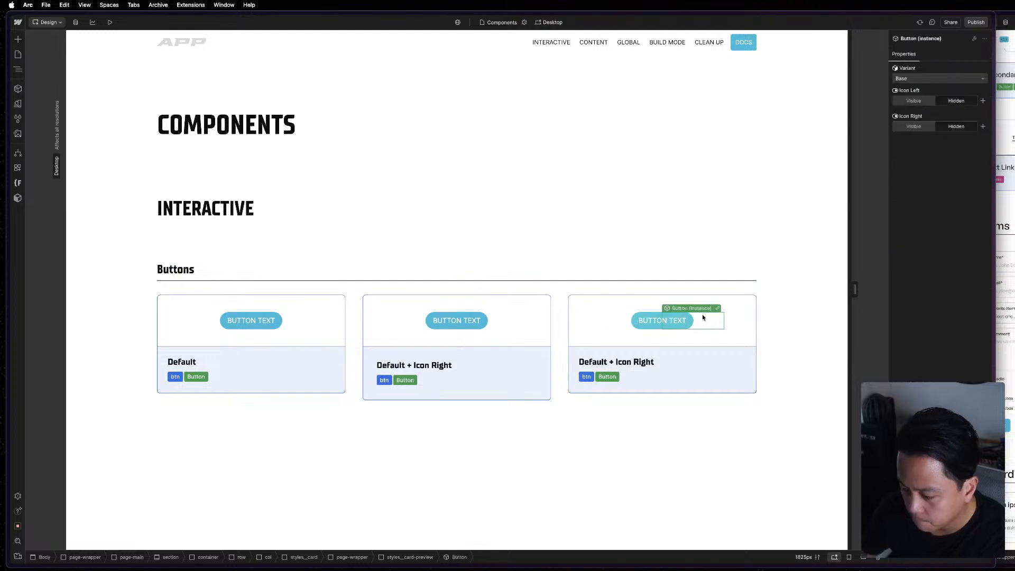
Check the button cards in the reference style guide, and set Icon Right to Visible on the second card's Button instance.
click(468, 364)
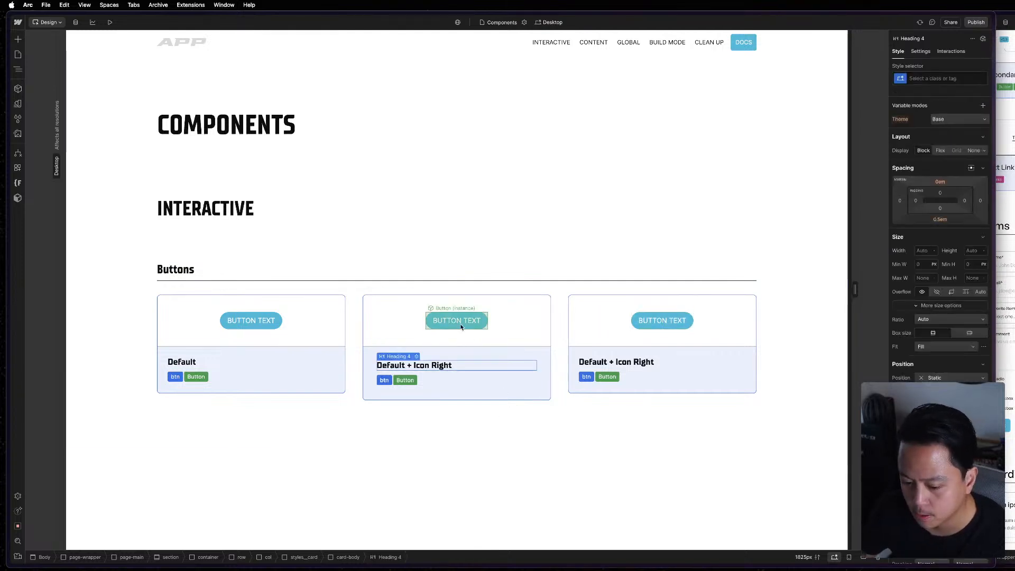
click(1012, 317)
scroll(1011, 317, up, 4)
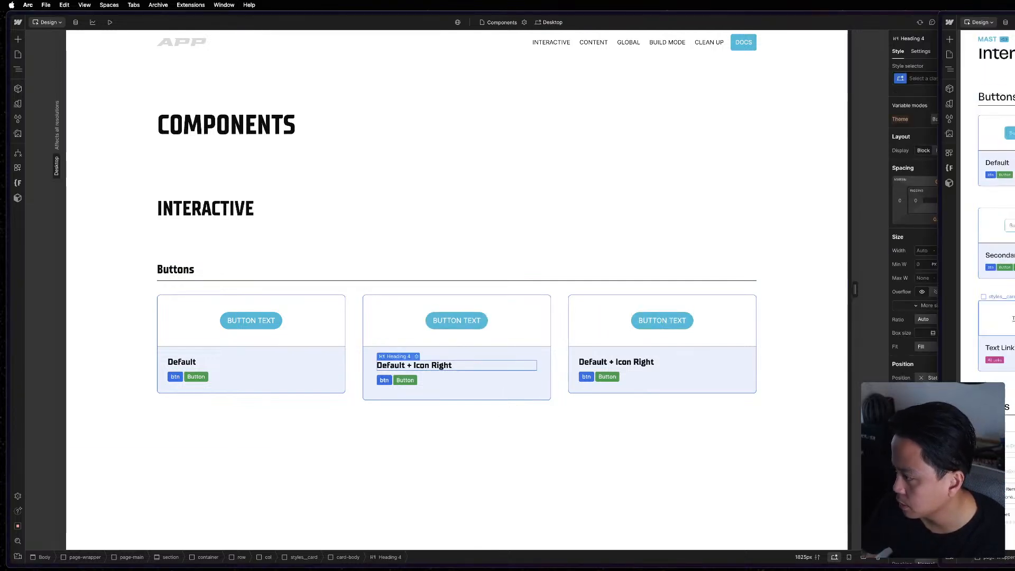
click(447, 436)
click(465, 321)
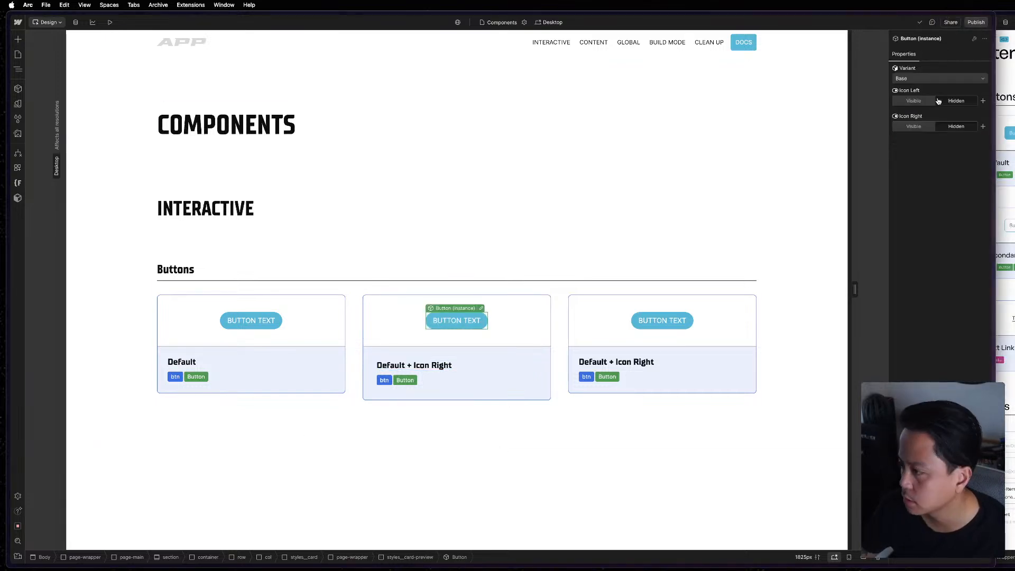
click(913, 127)
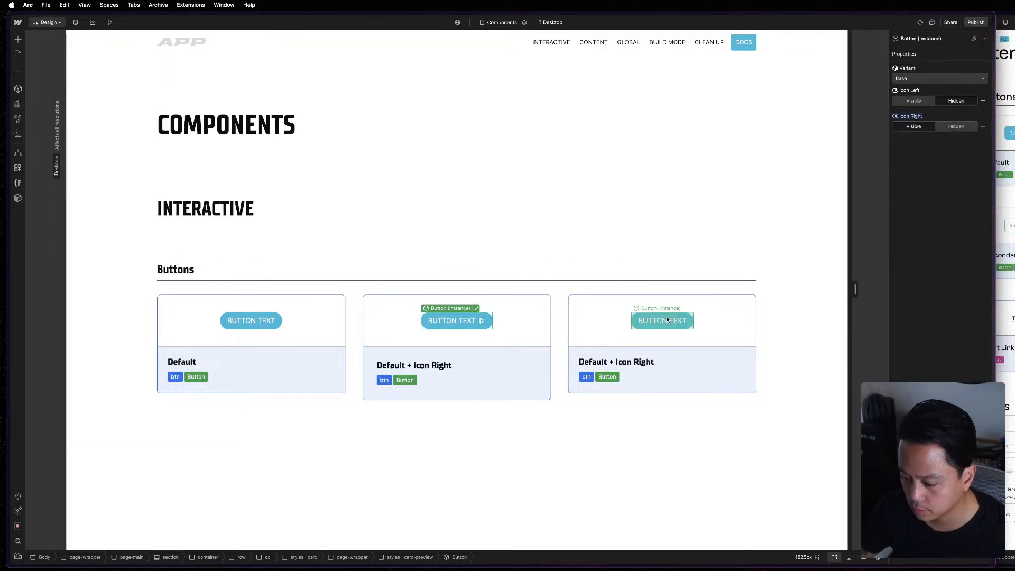
Change the third card's heading to "Default + Icon Left" and set Icon Left to Visible on its Button instance.
click(661, 351)
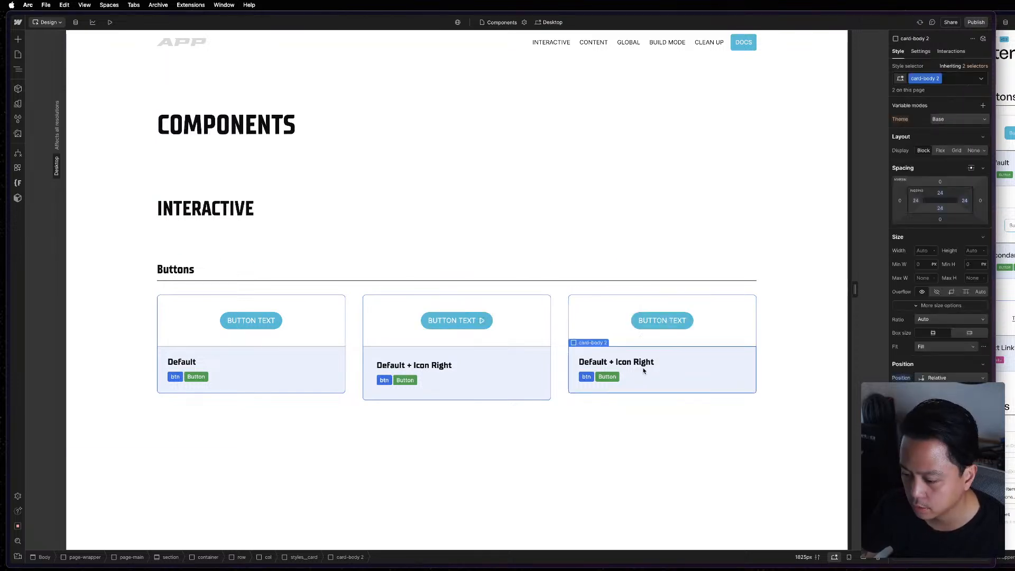
click(638, 365)
double_click(638, 364)
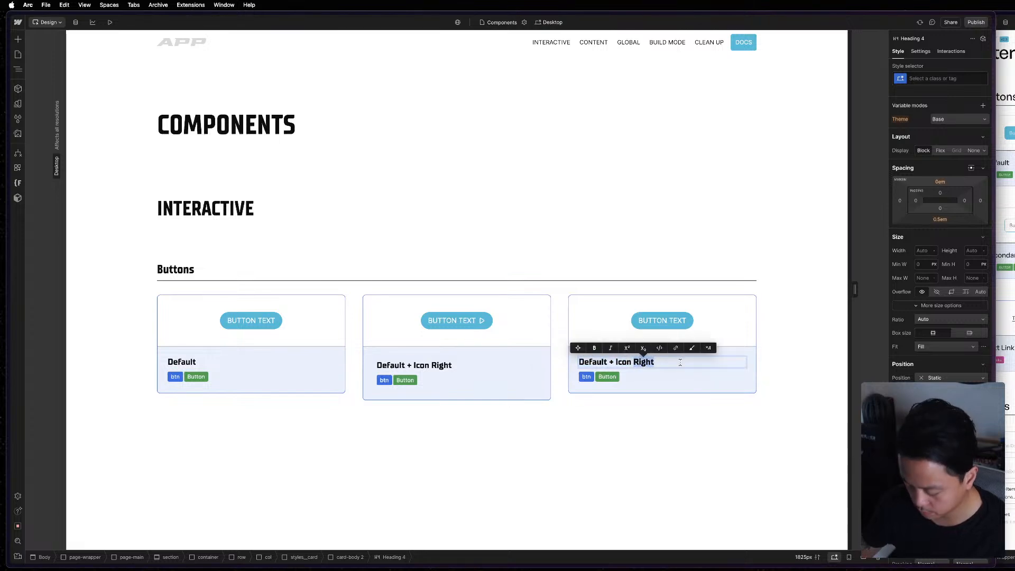
text(Lef)
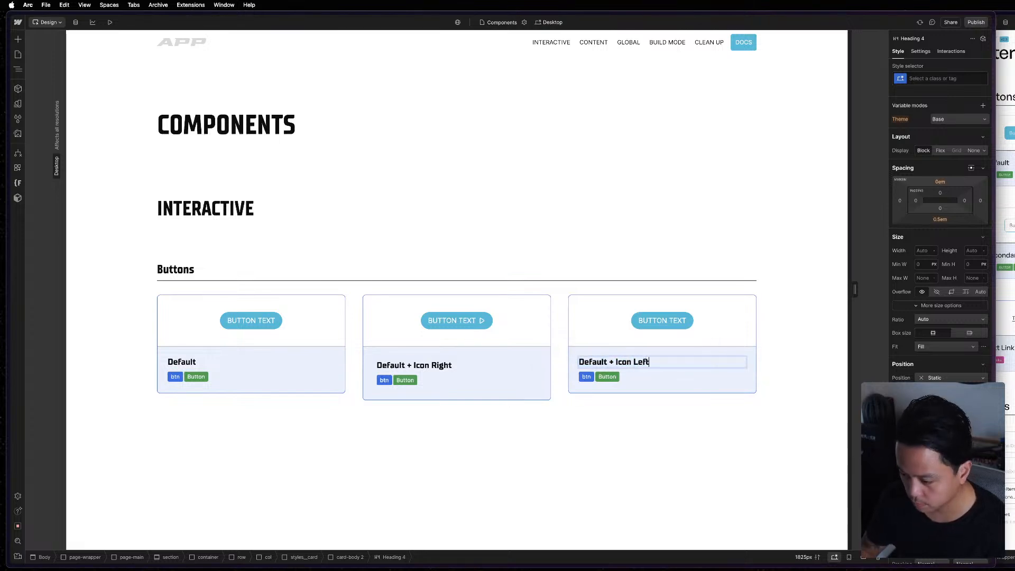
click(666, 315)
click(914, 101)
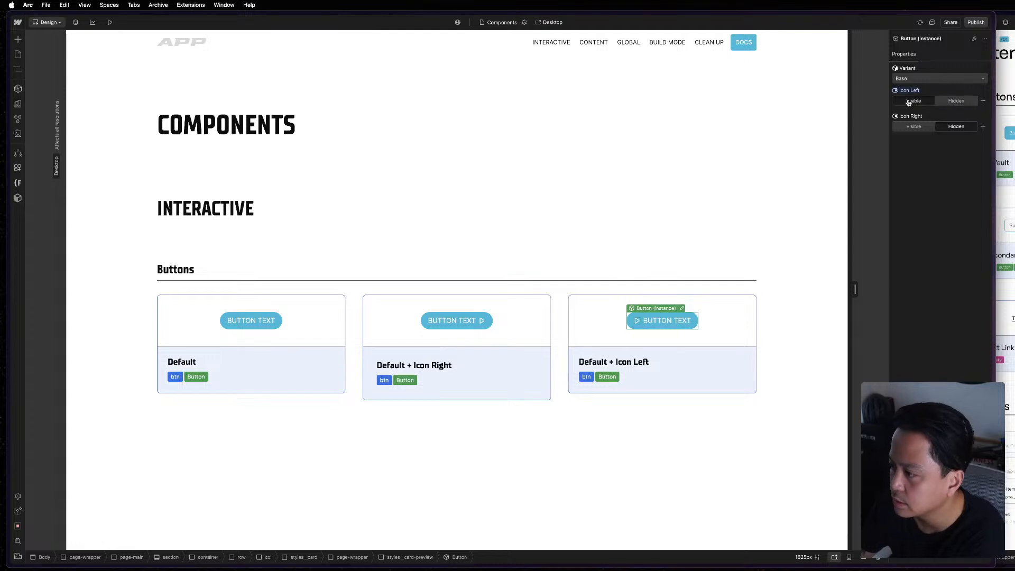
click(685, 201)
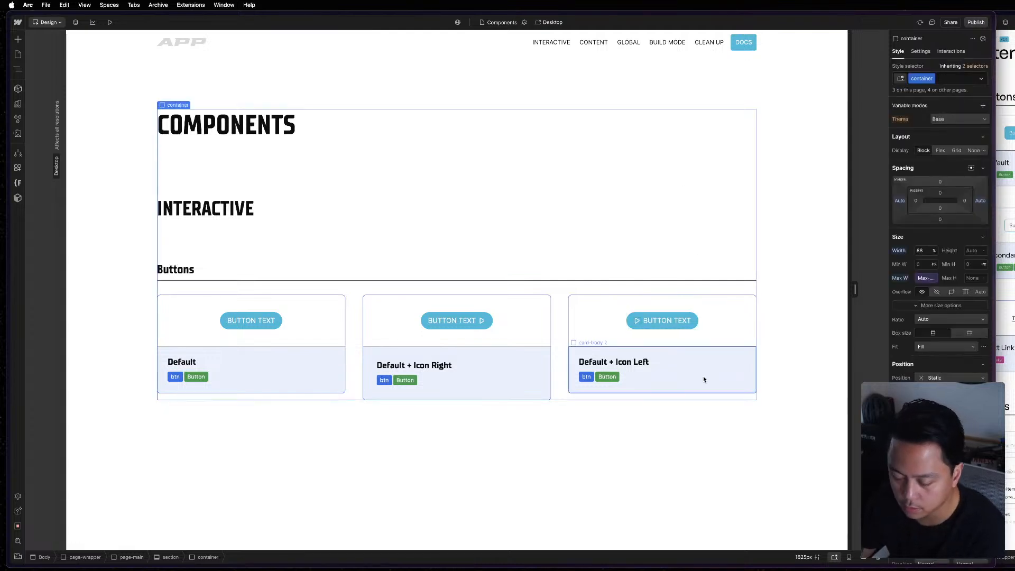
click(709, 469)
Open the Button component for editing from the first card and bring up the settings of its text block.
click(254, 320)
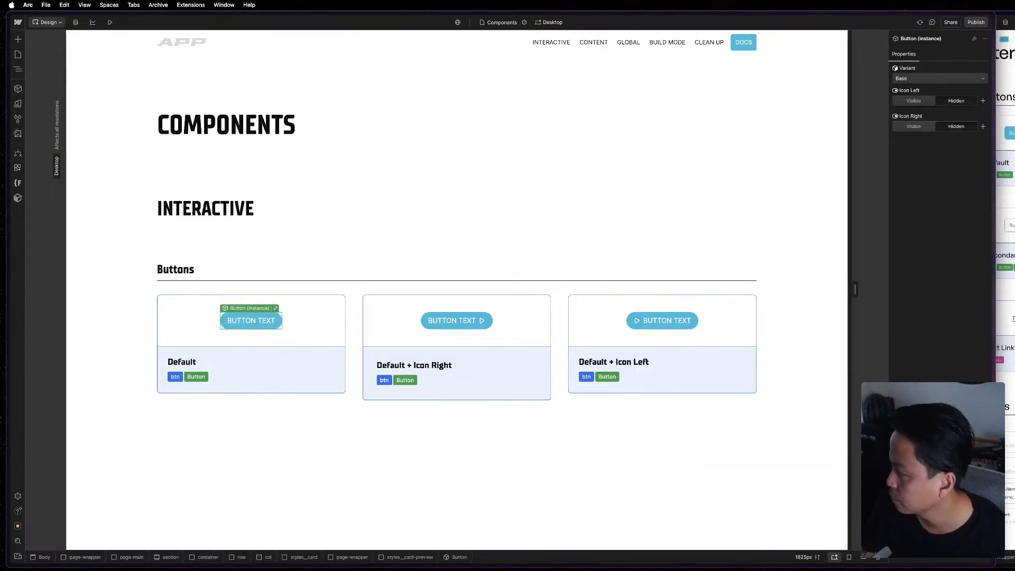
click(307, 342)
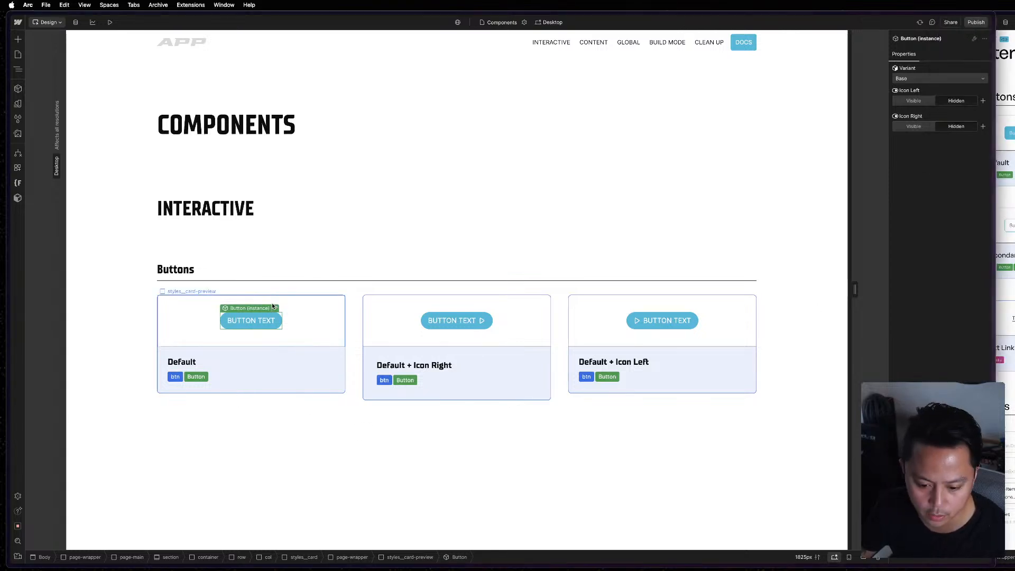
click(304, 339)
click(268, 326)
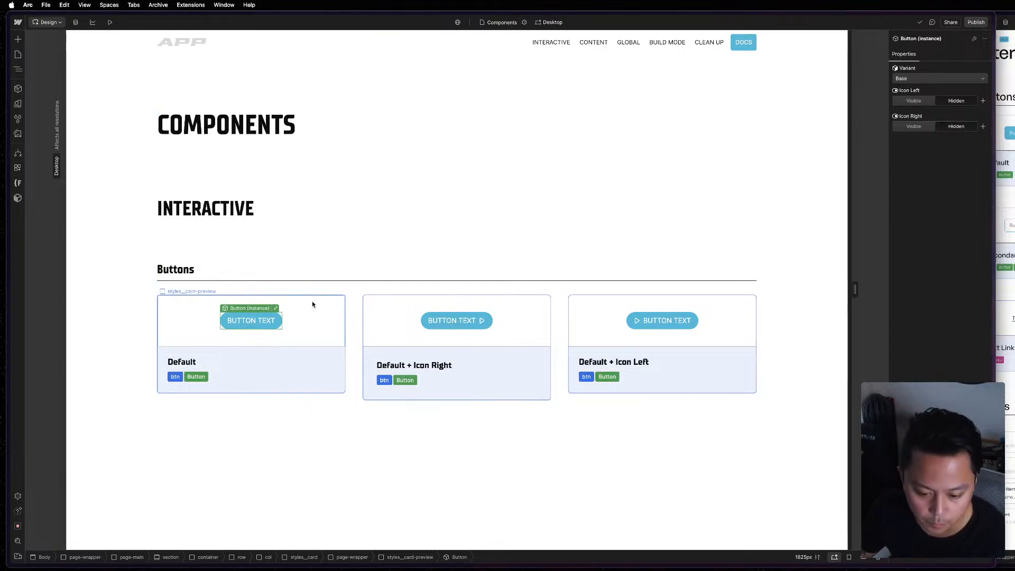
double_click(275, 318)
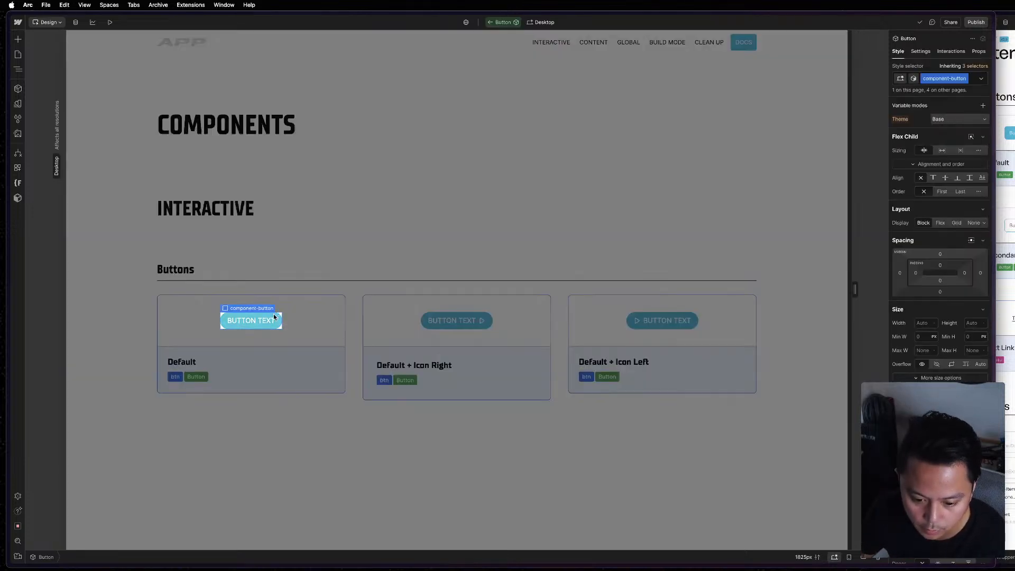
click(921, 51)
key(z)
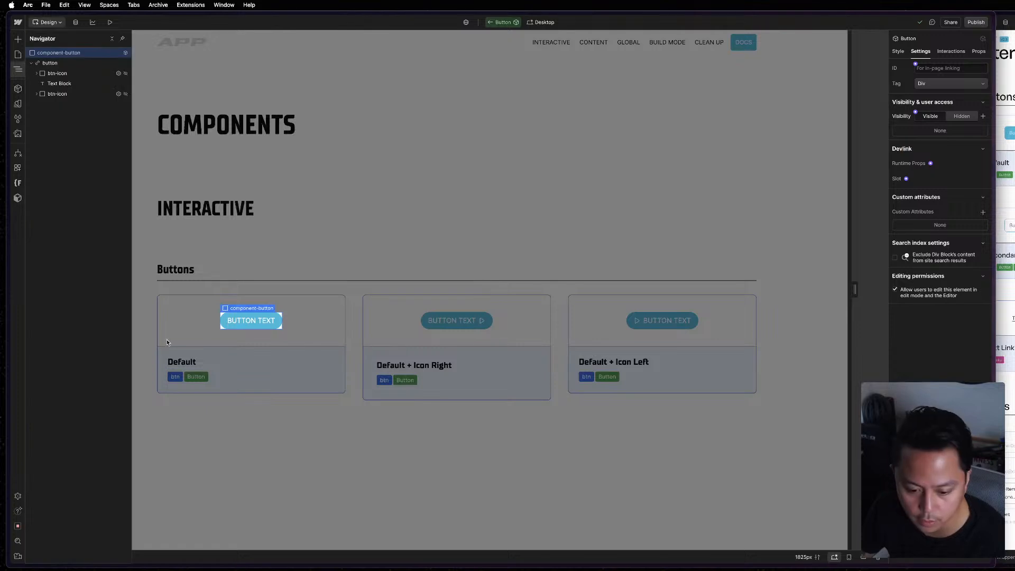
click(59, 84)
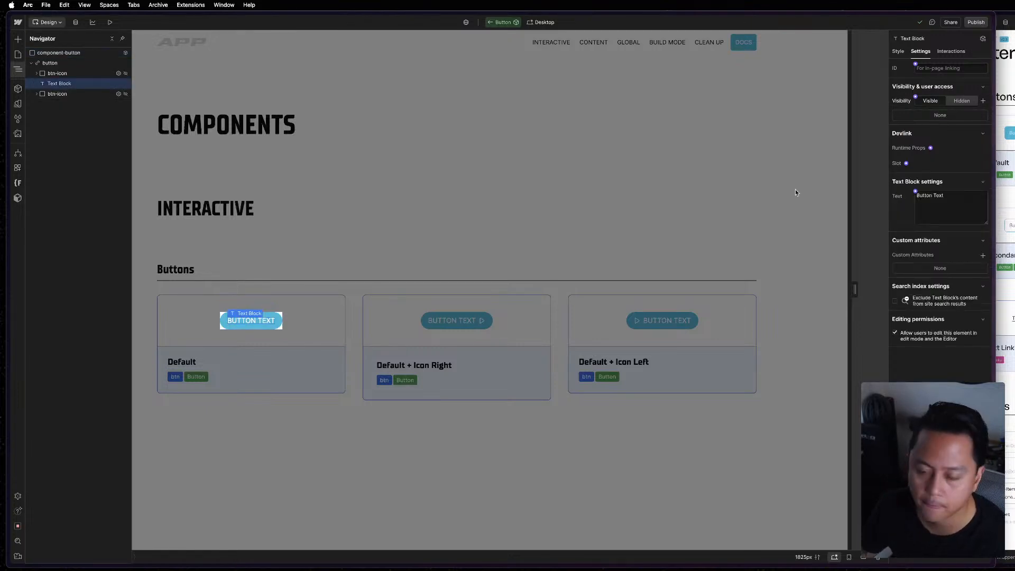
Create a component property named "Text" in a new group "Button" for the text block's text.
click(915, 192)
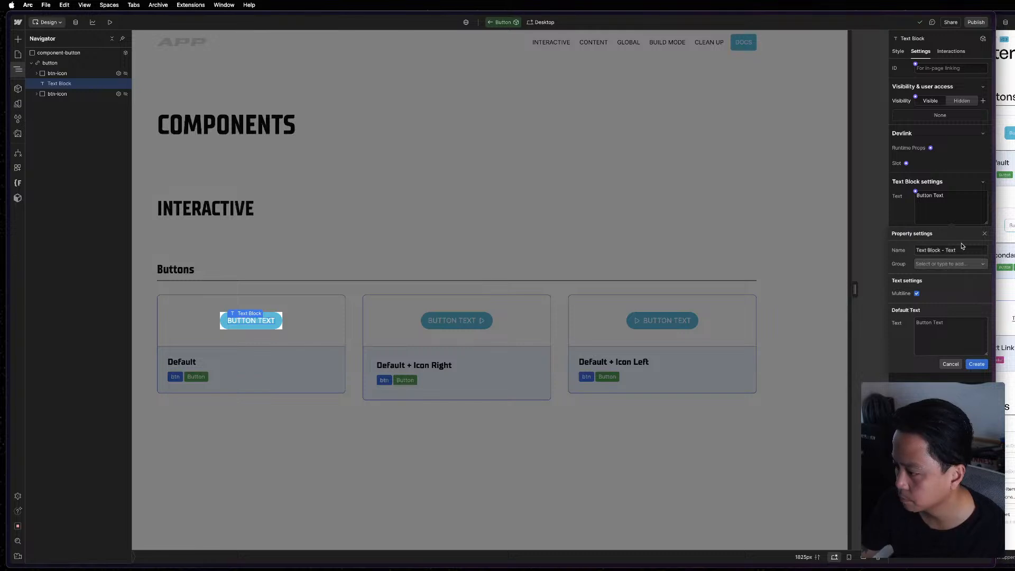
click(963, 249)
key(super+a)
text(T)
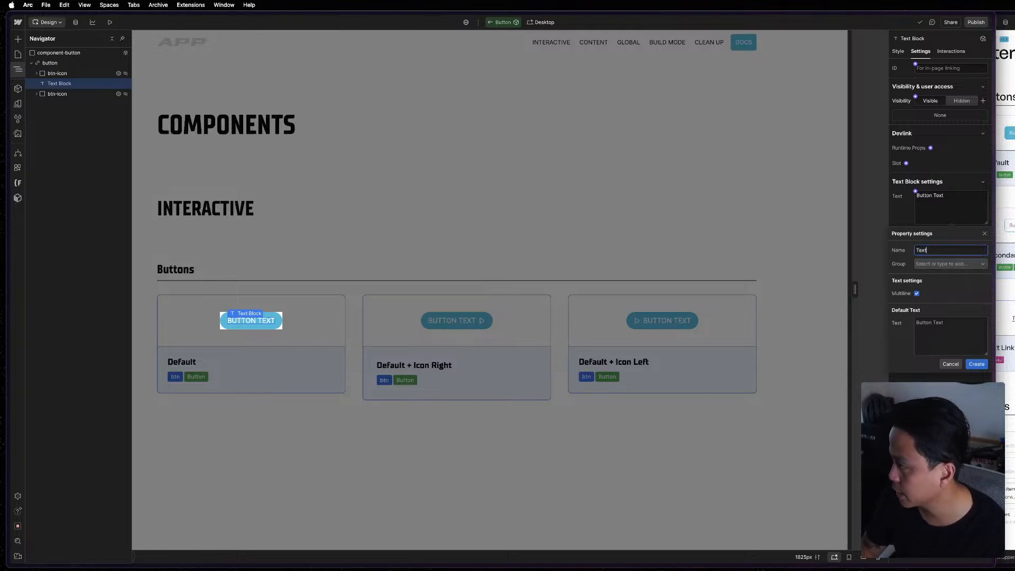
click(956, 264)
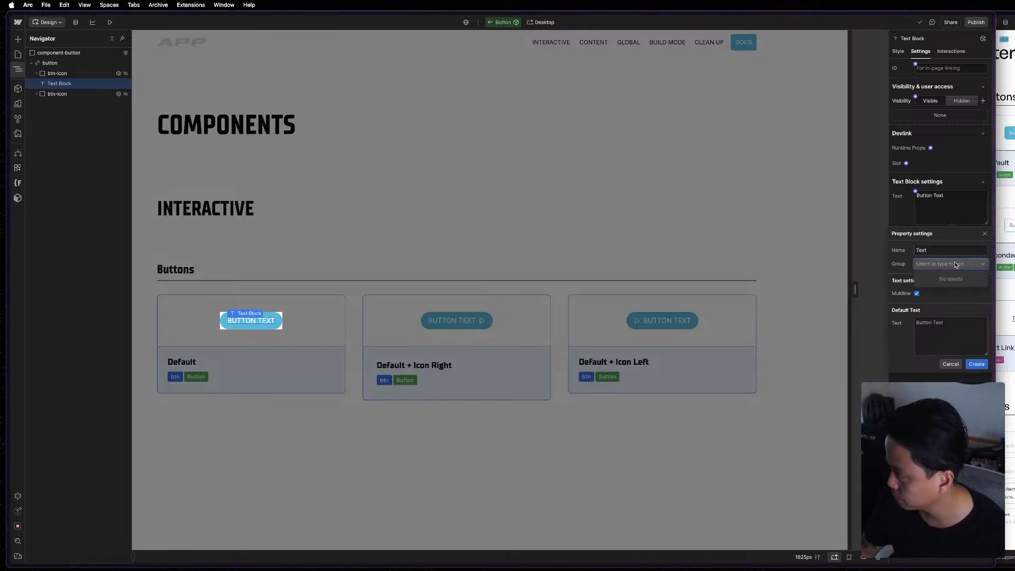
text(Button)
key(Return)
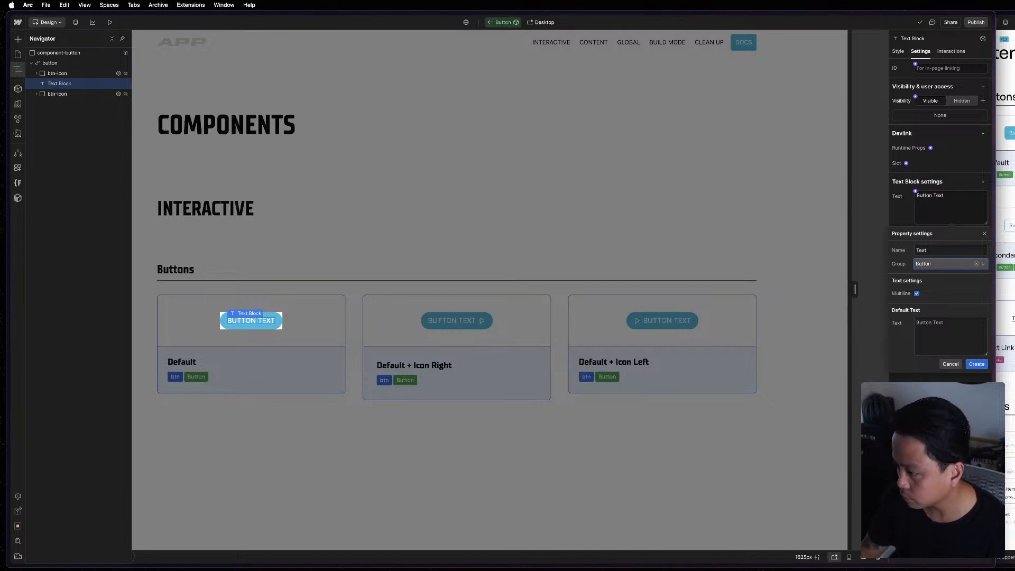
click(977, 364)
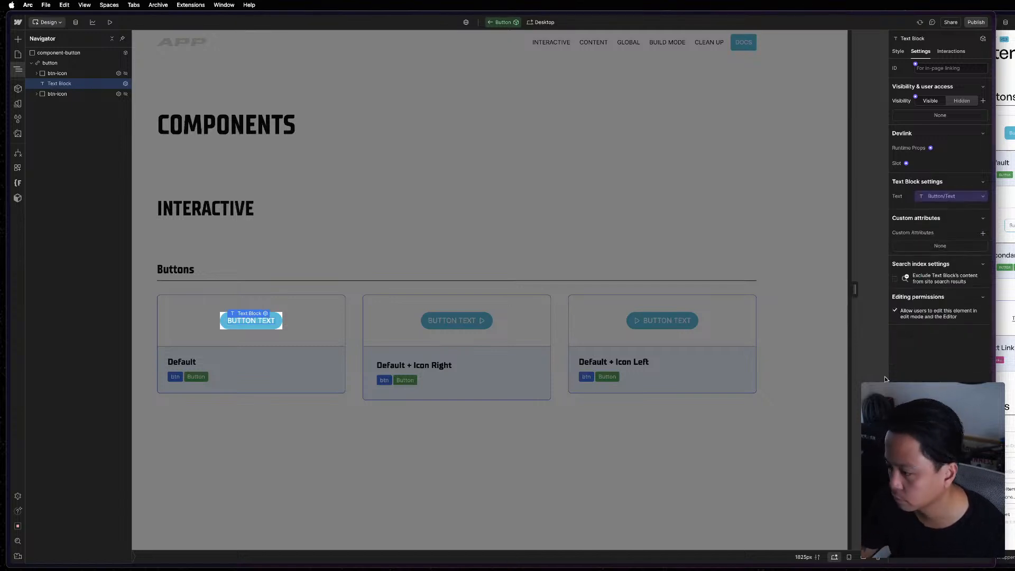
Set the default text of the Button component's Text property to "Button".
click(952, 197)
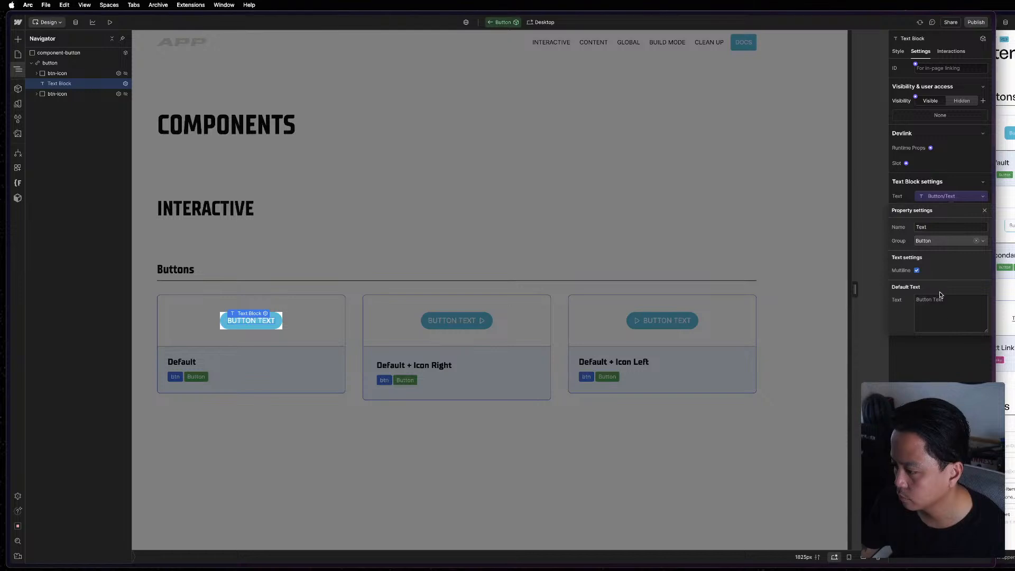
click(955, 305)
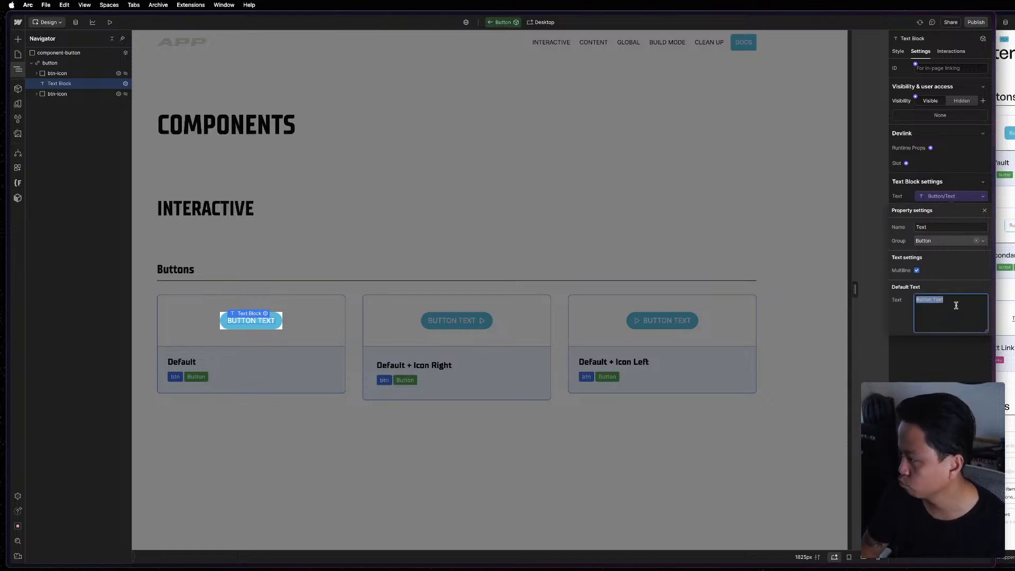
text(Button)
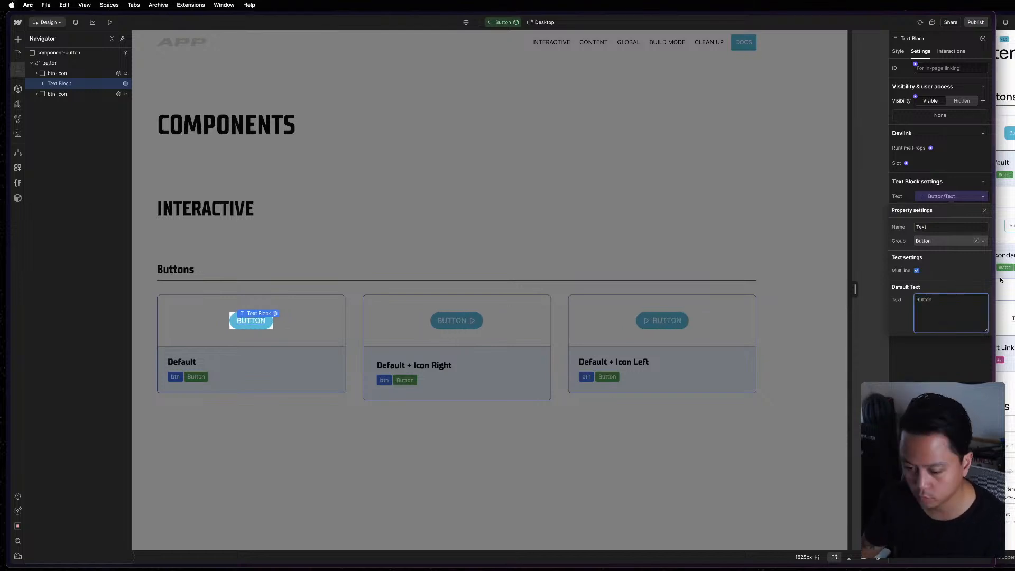
click(981, 373)
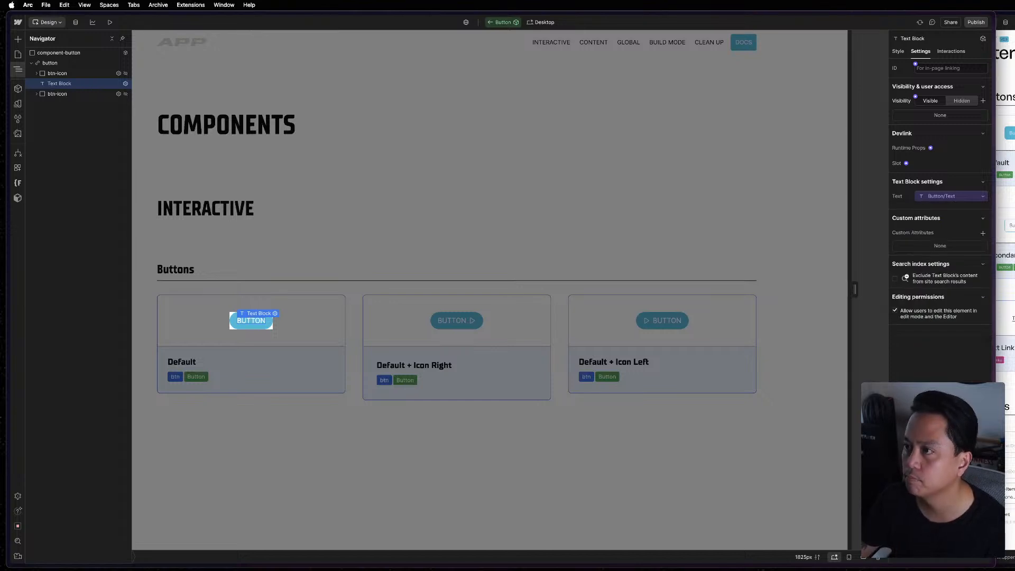
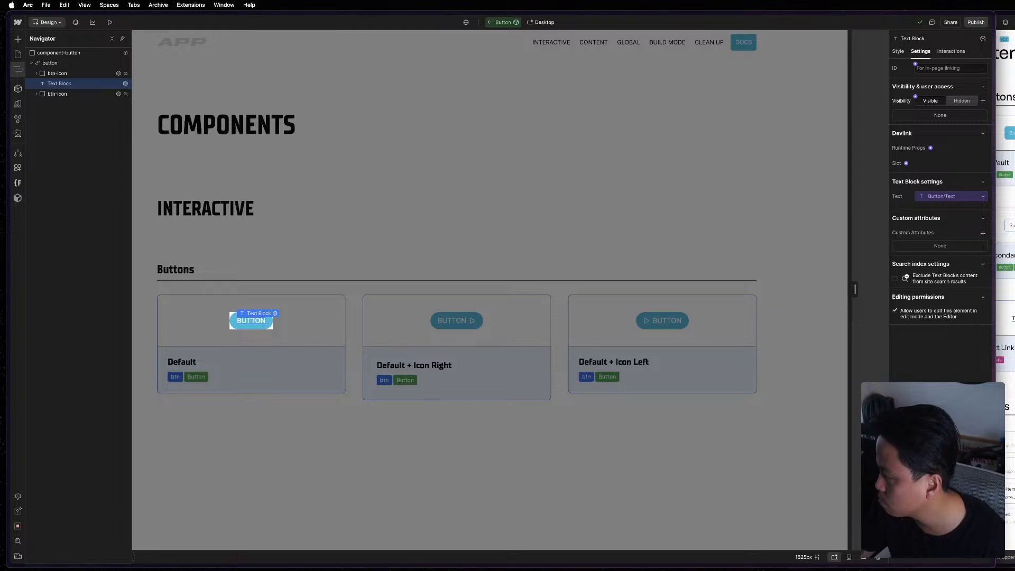
Assign the Button component's Icon Left visibility property to a new property group named "Icon".
click(331, 280)
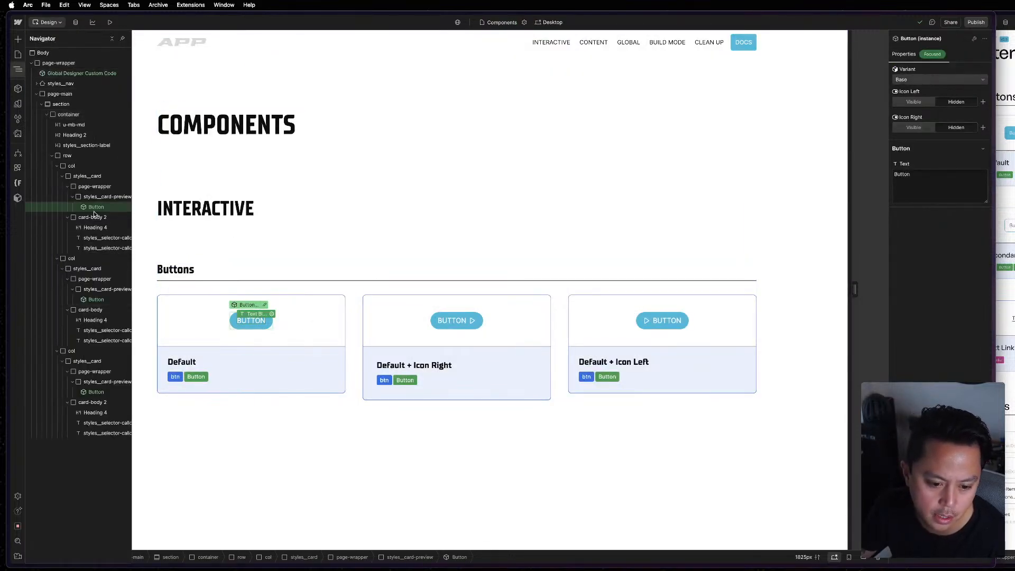
click(94, 227)
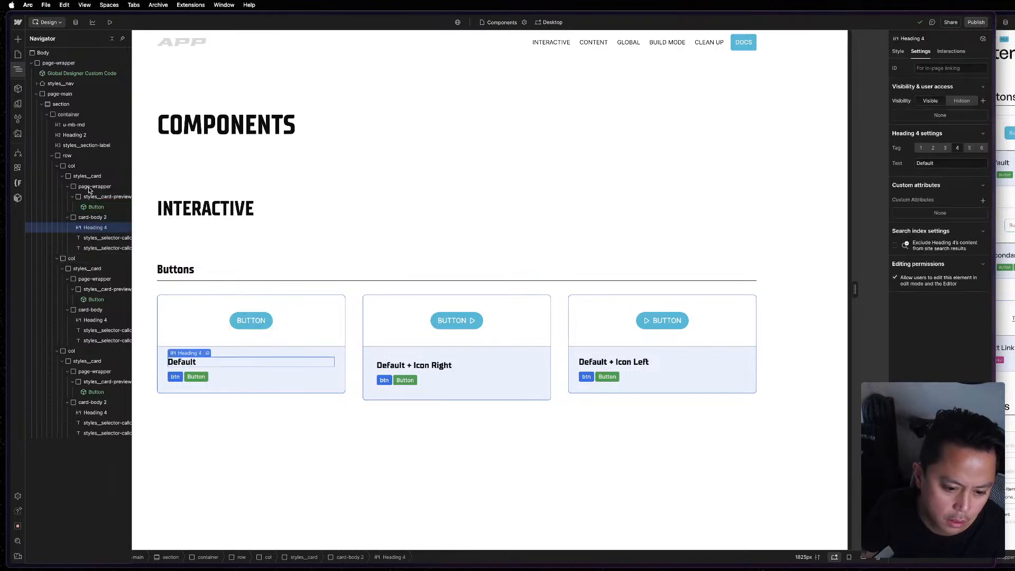
double_click(96, 207)
click(57, 93)
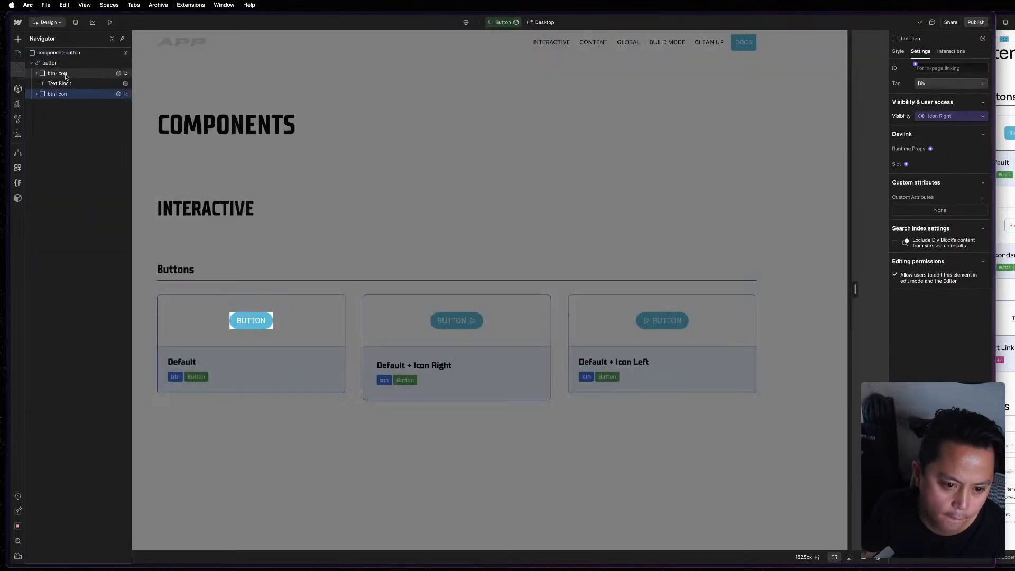
click(65, 74)
click(946, 117)
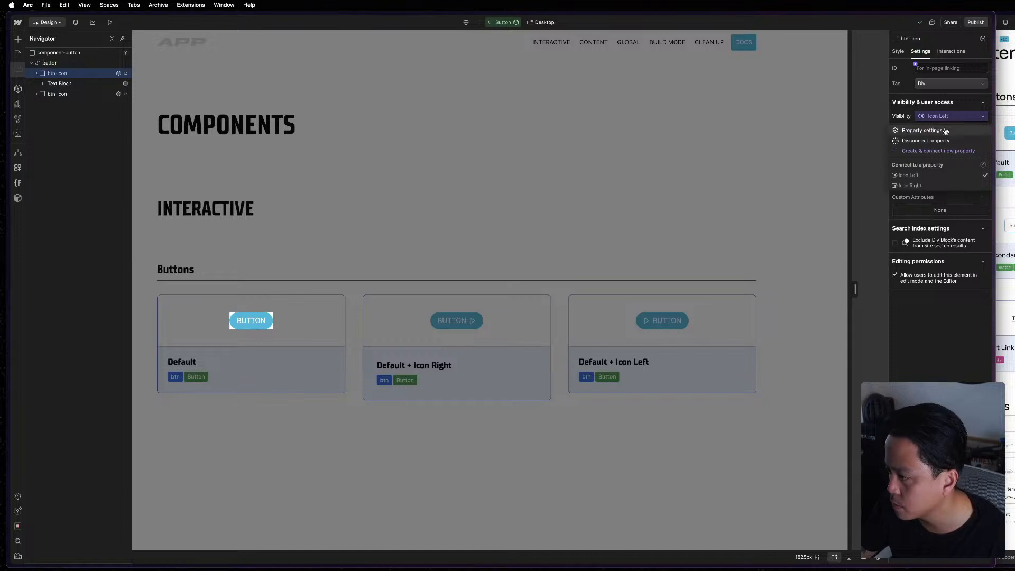
click(947, 130)
click(942, 161)
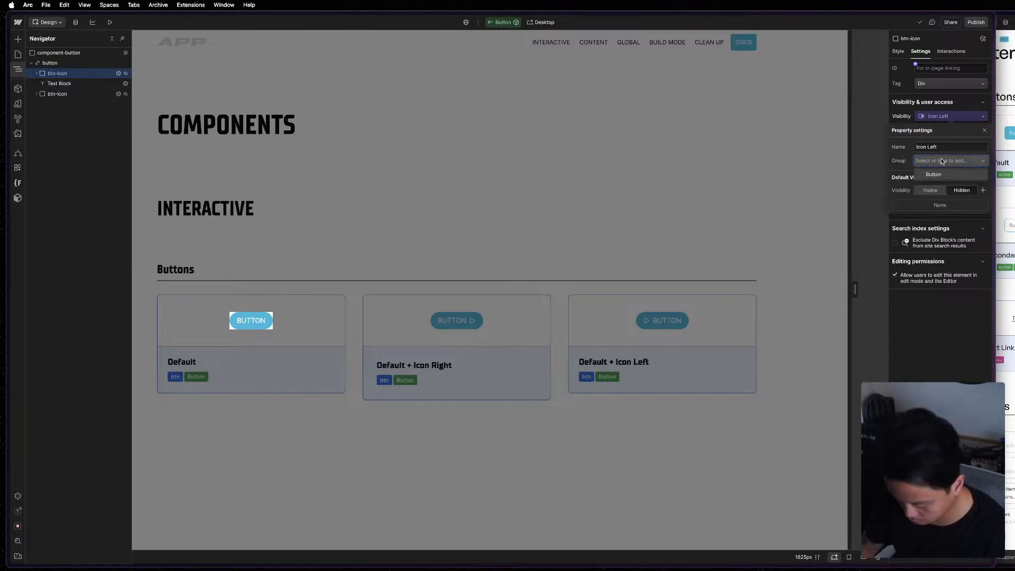
text(Icon)
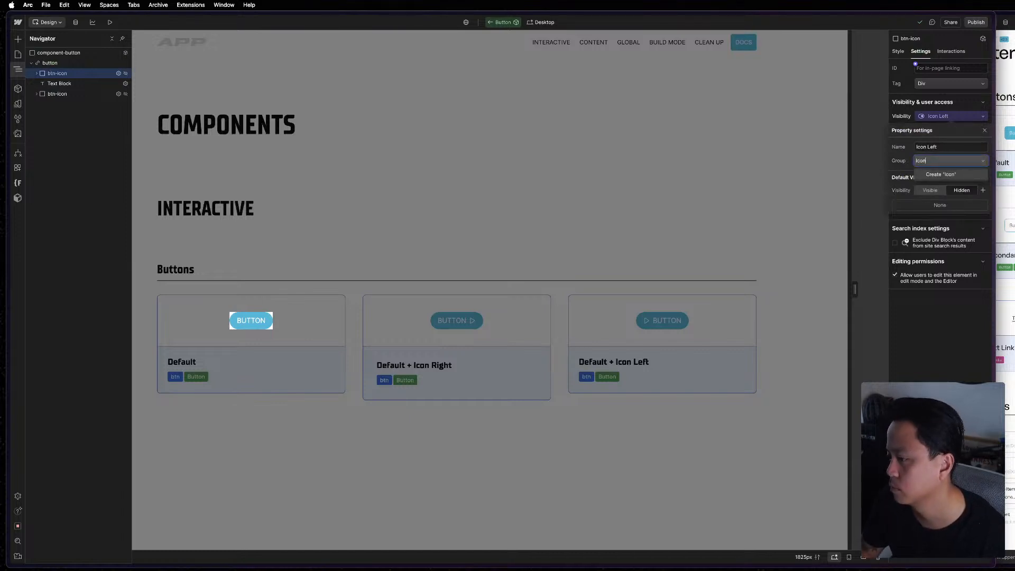
key(Return)
click(949, 314)
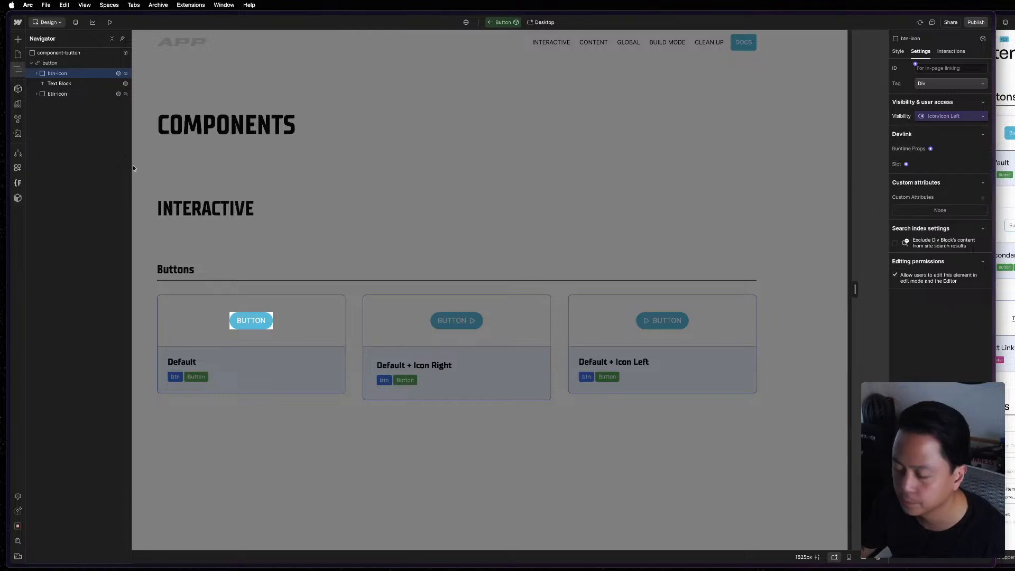
Assign the Icon Right visibility property to the existing "Icon" group and leave component editing.
click(80, 94)
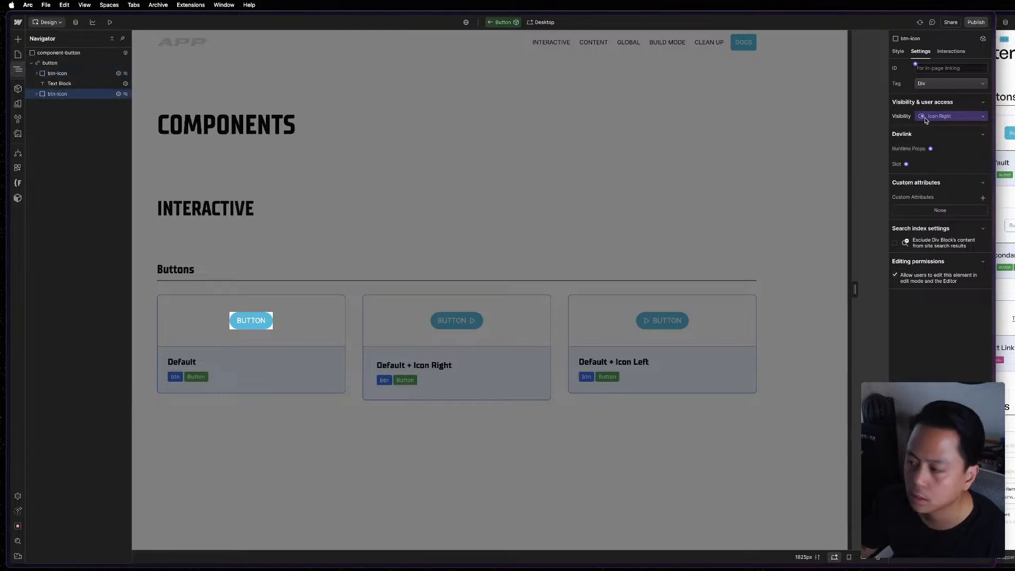
click(947, 114)
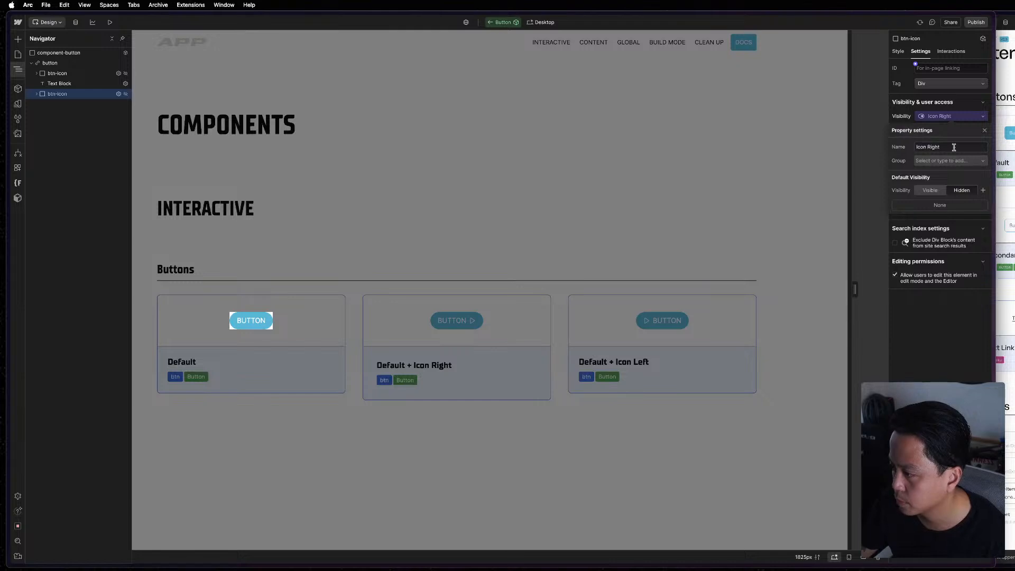
click(955, 161)
click(928, 175)
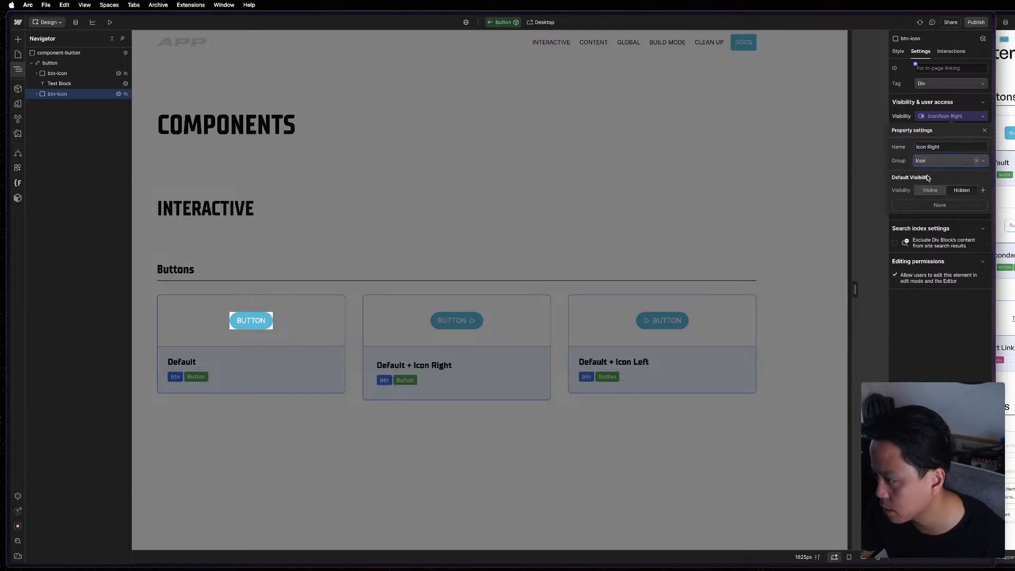
click(704, 243)
click(704, 243)
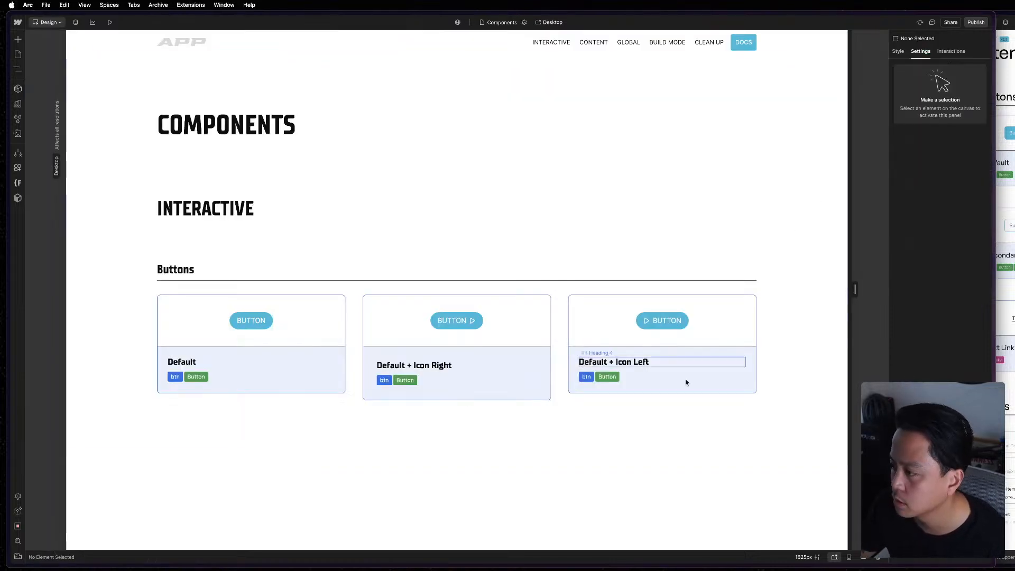
Reorder the Button component's properties so the Button group sits above the Icon group, and return to the page.
click(285, 331)
click(256, 324)
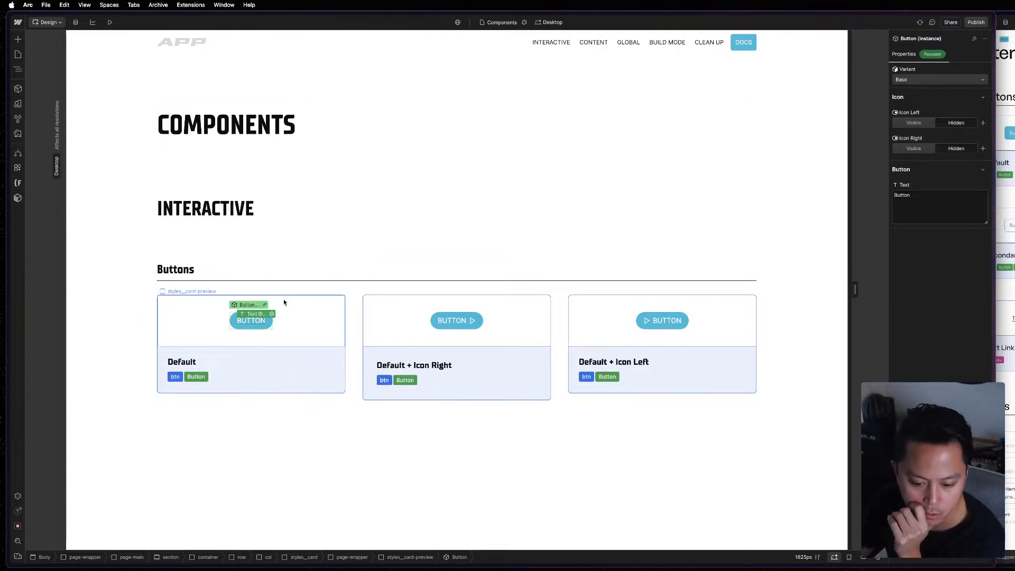
click(265, 304)
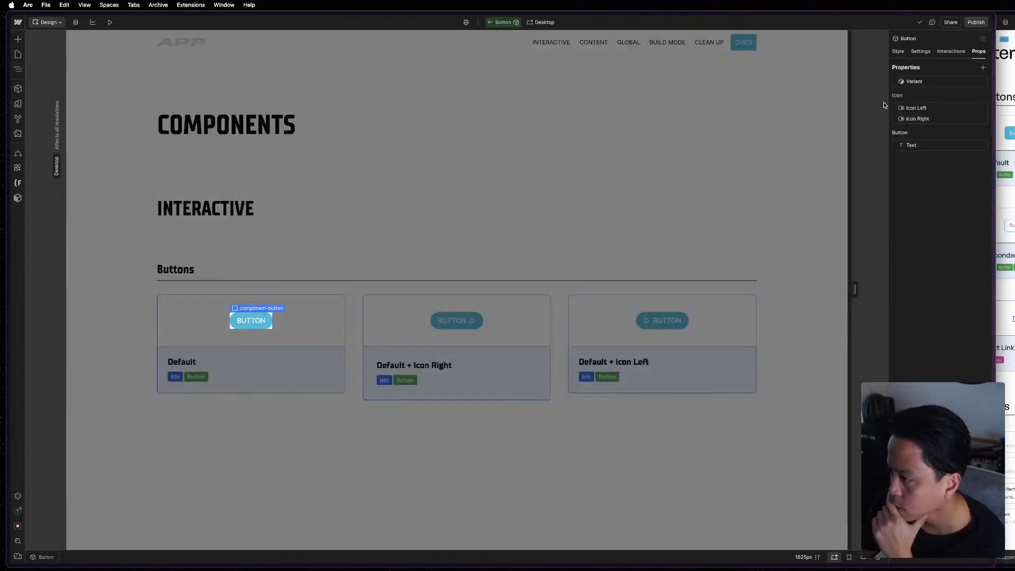
drag(892, 131, 896, 96)
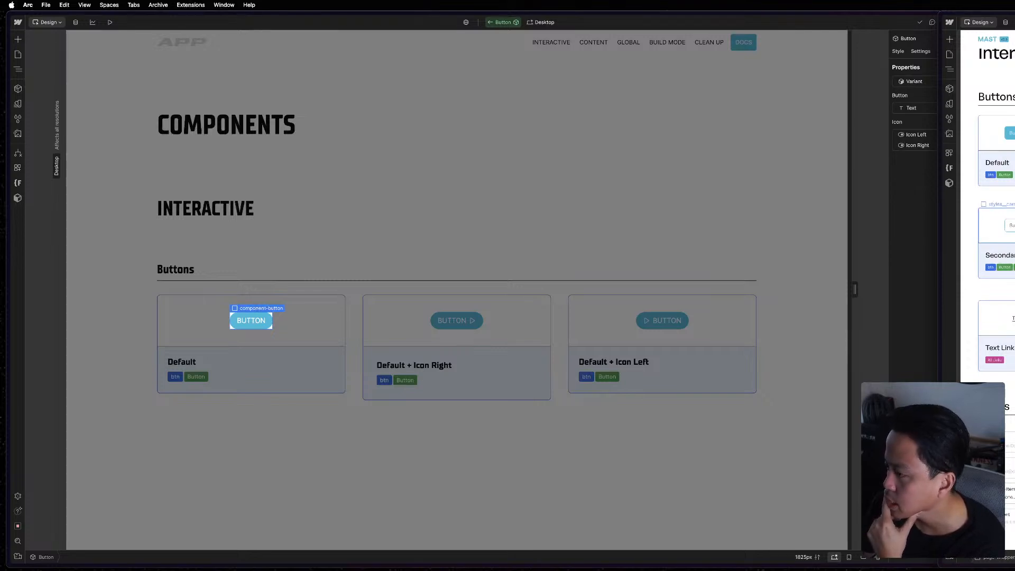
click(935, 223)
double_click(311, 324)
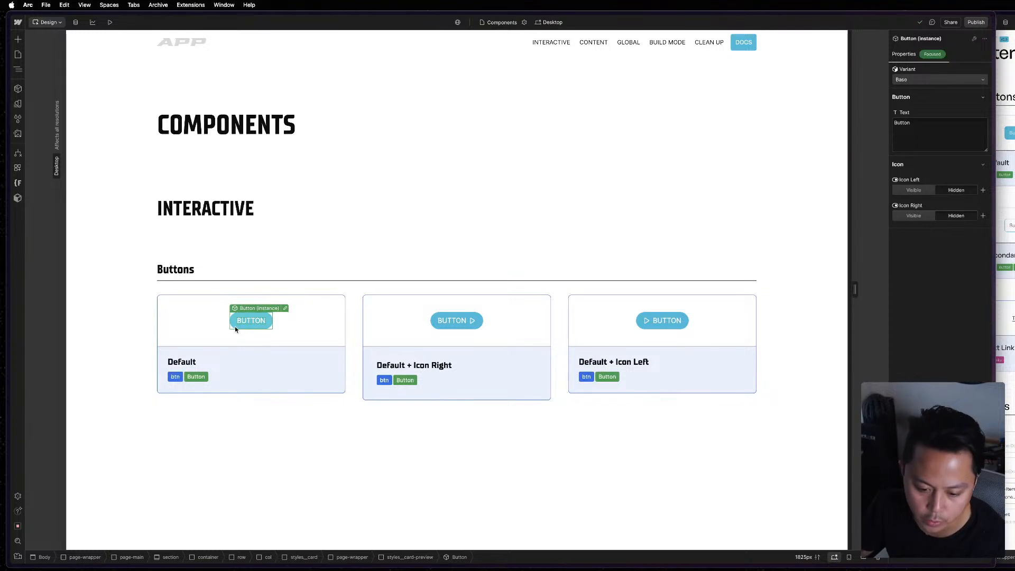
Reopen the Button component from the first card and examine the settings of both btn-icon wrappers and the text block.
click(287, 311)
click(262, 325)
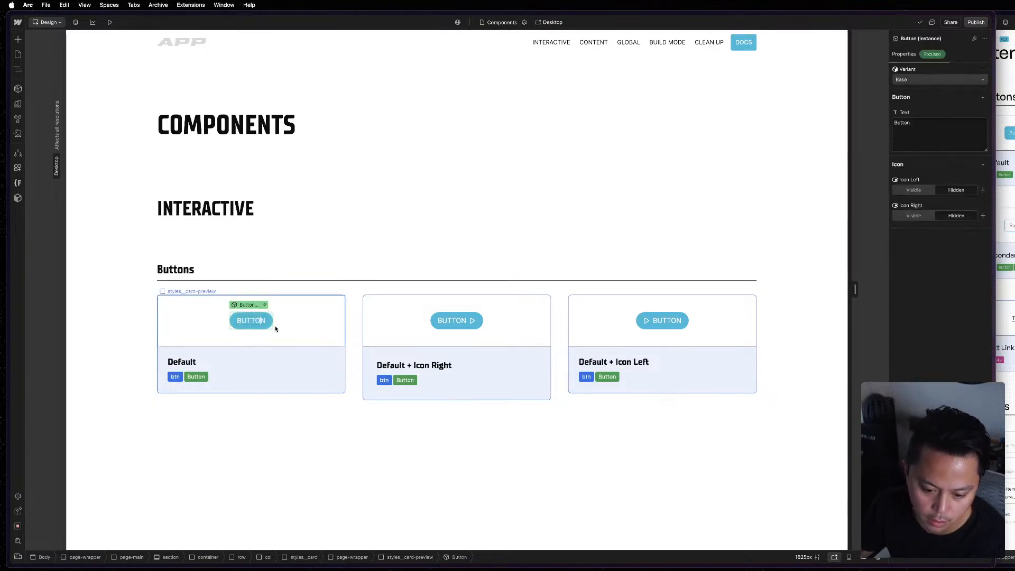
click(285, 309)
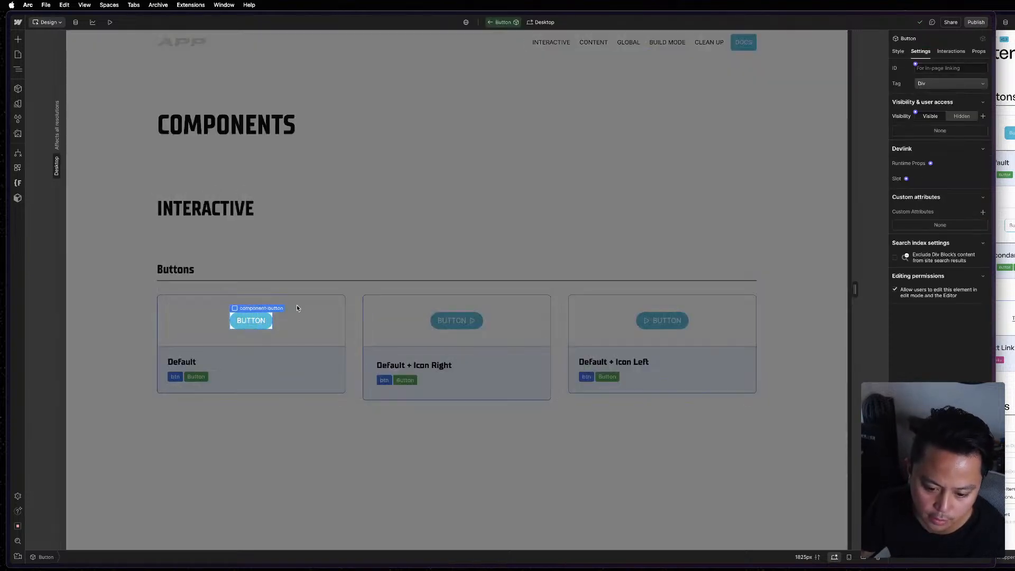
key(z)
click(70, 95)
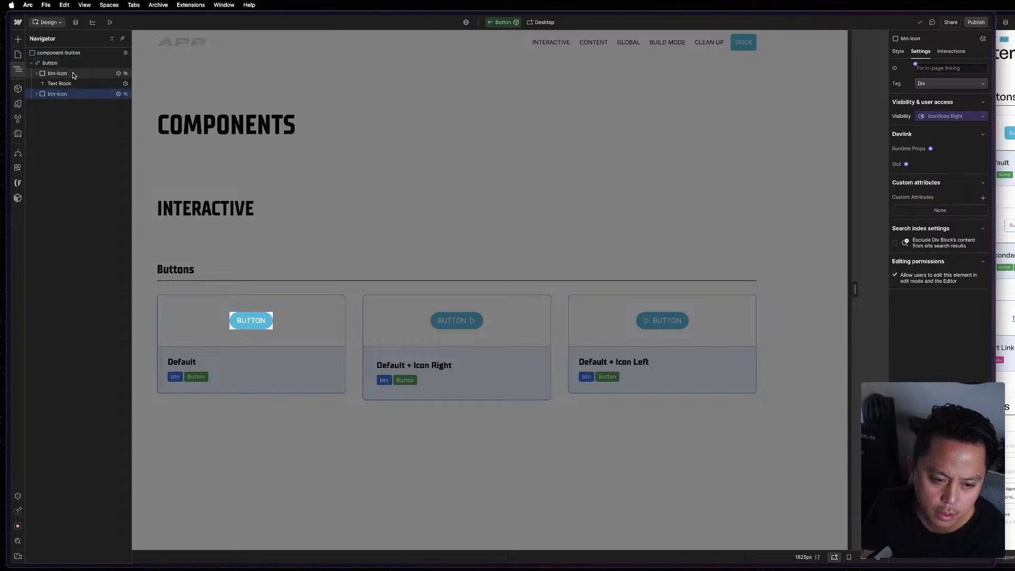
click(73, 75)
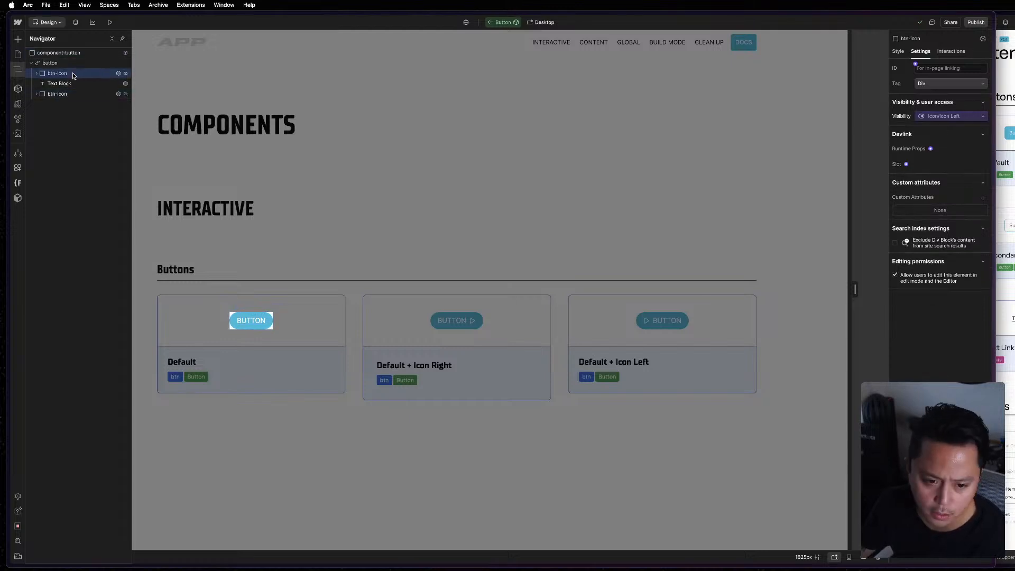
click(36, 74)
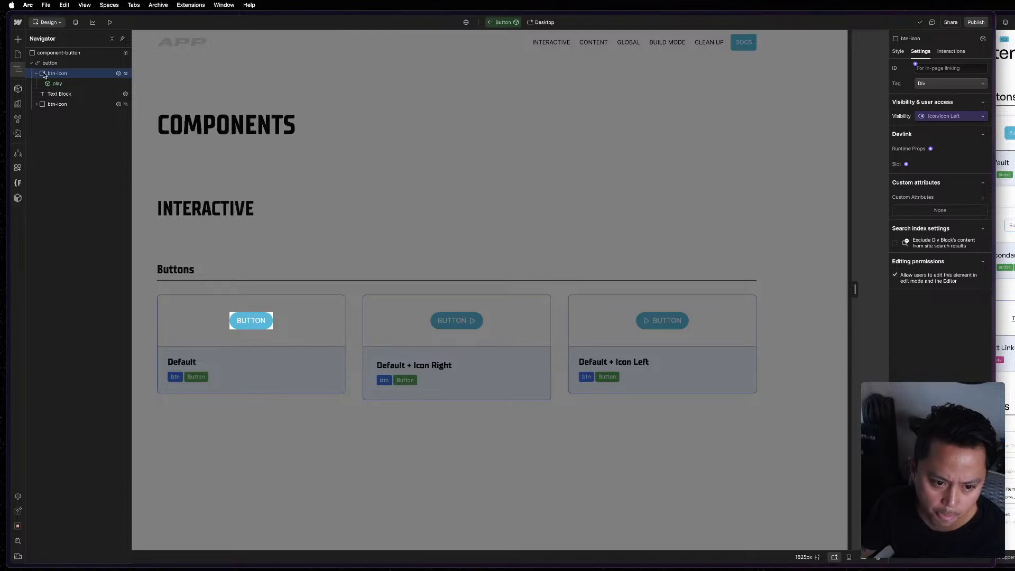
click(36, 73)
click(59, 84)
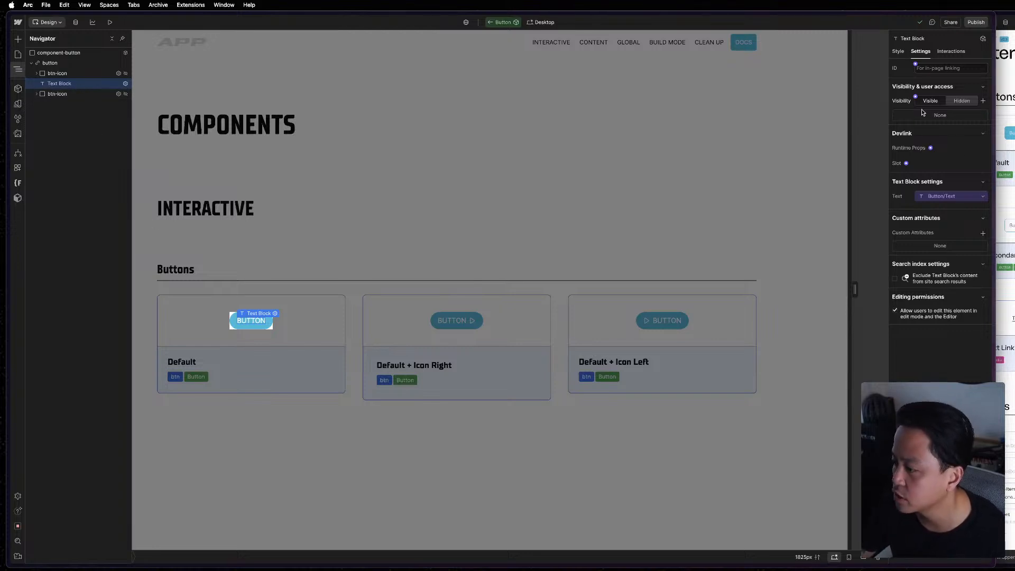
click(900, 51)
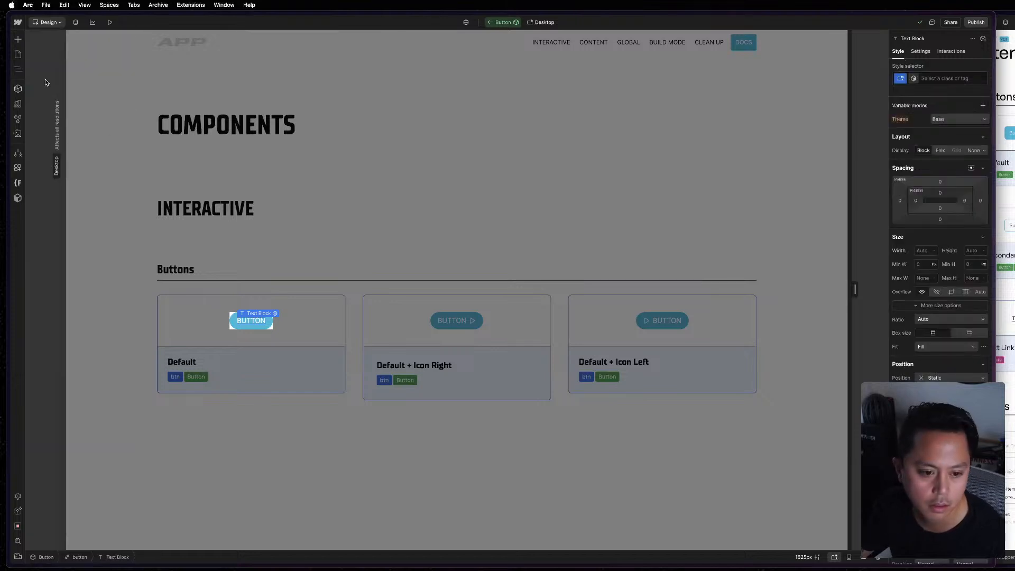
key(z)
Create a component property named "Link" for the button link block's link.
click(61, 60)
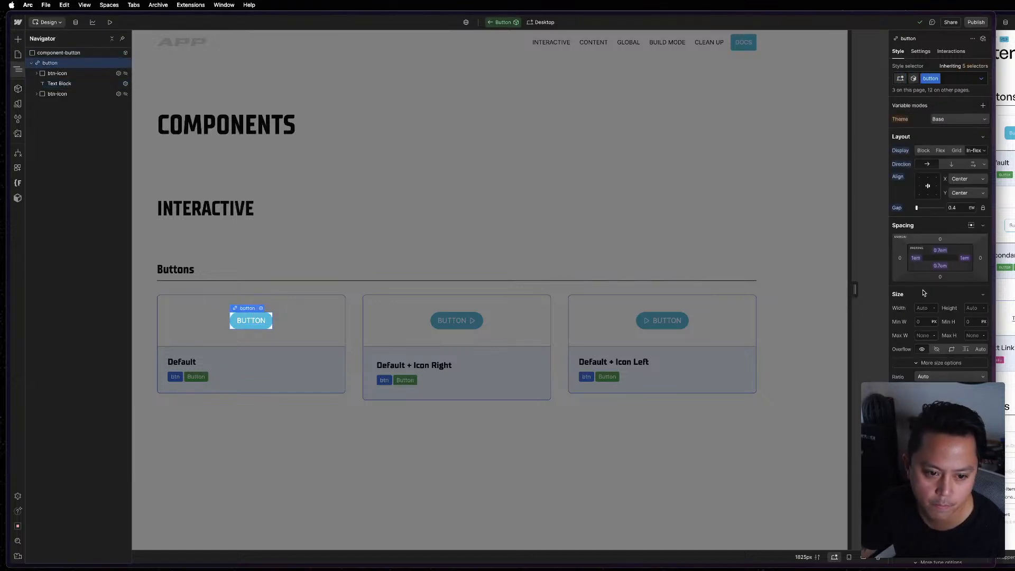
scroll(940, 238, down, 10)
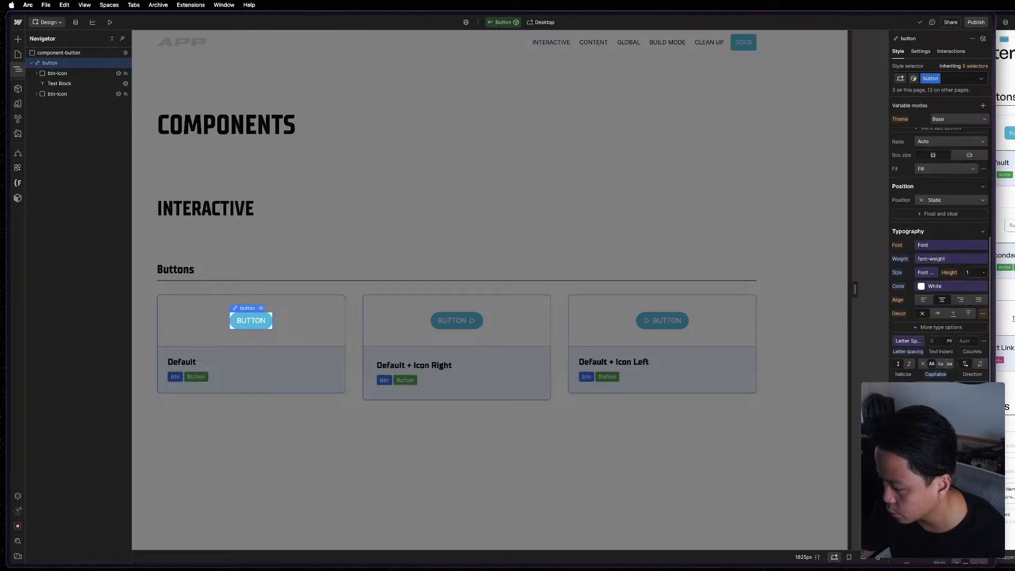
click(927, 52)
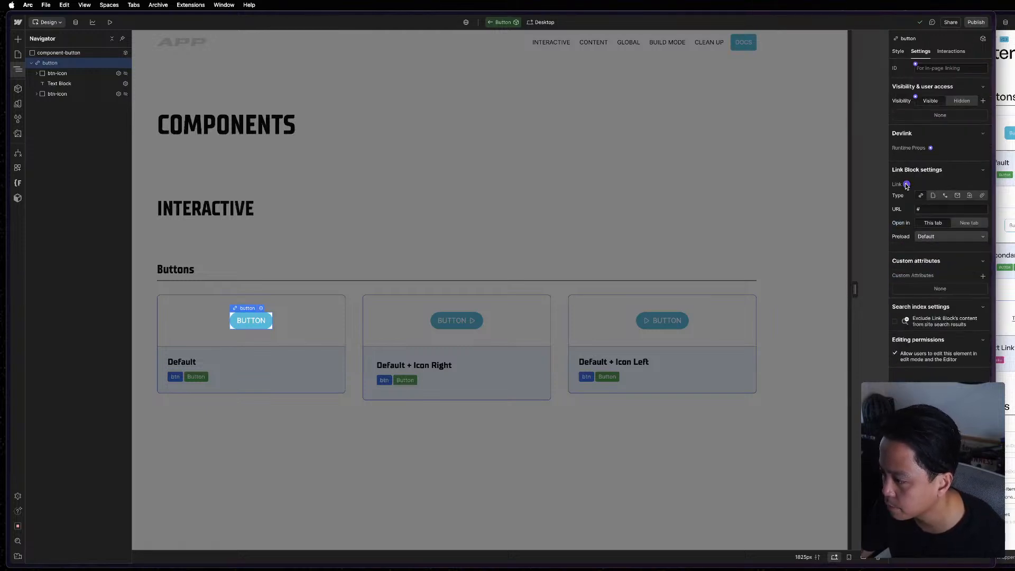
click(906, 184)
click(927, 199)
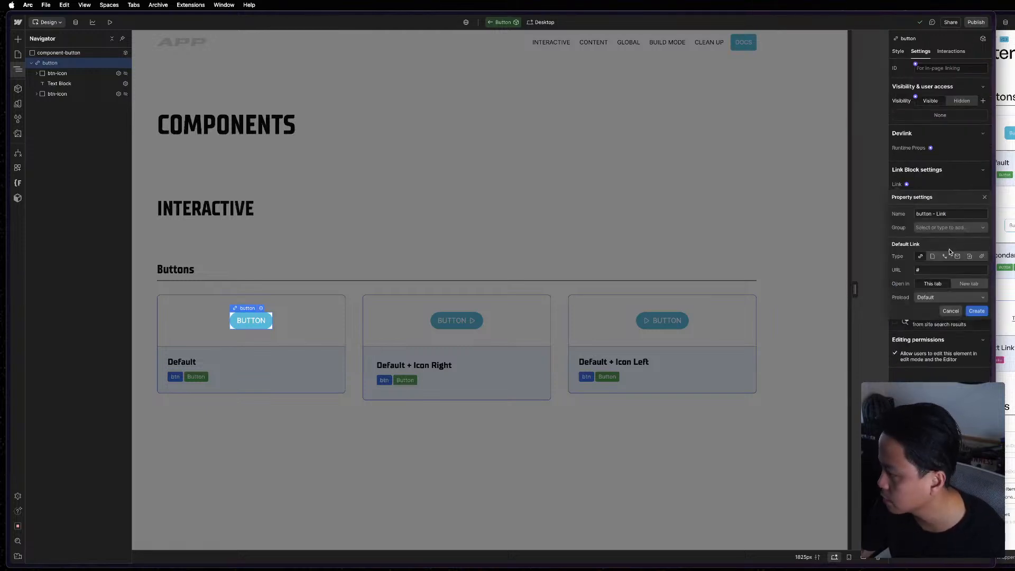
triple_click(951, 213)
text(Link)
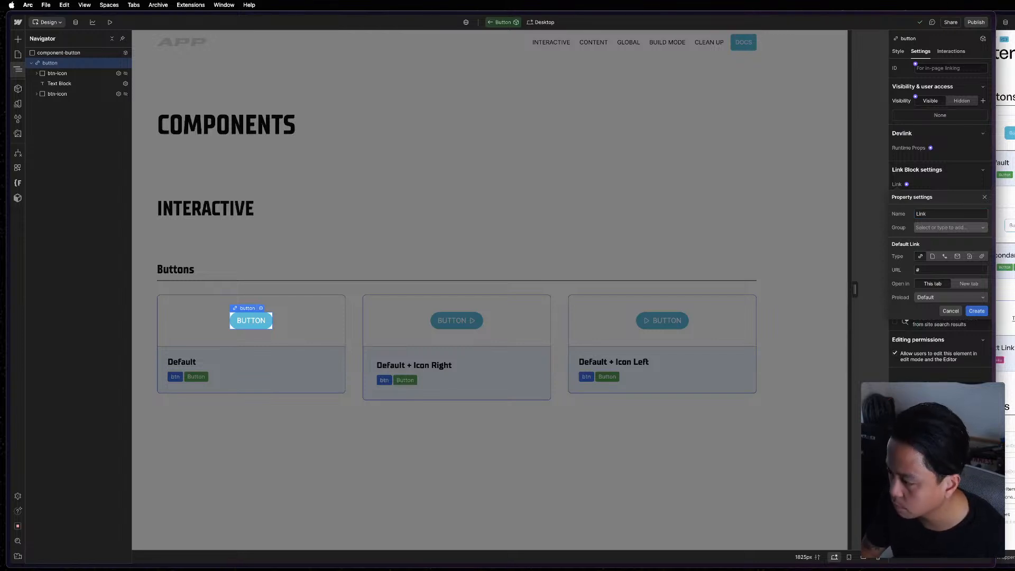
click(977, 311)
Assign the Link property to the "Button" property group.
click(948, 186)
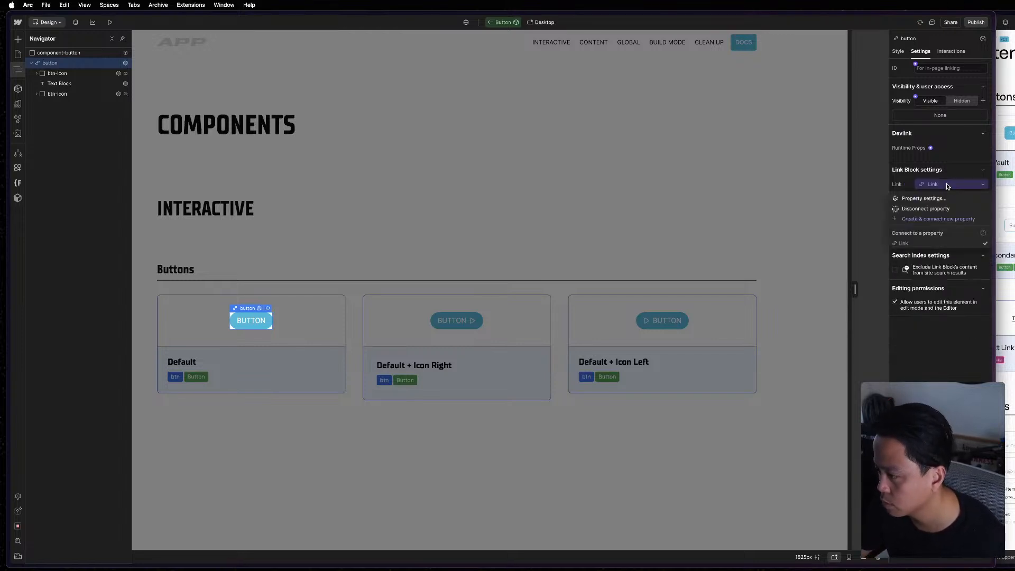
click(944, 199)
click(941, 230)
click(934, 243)
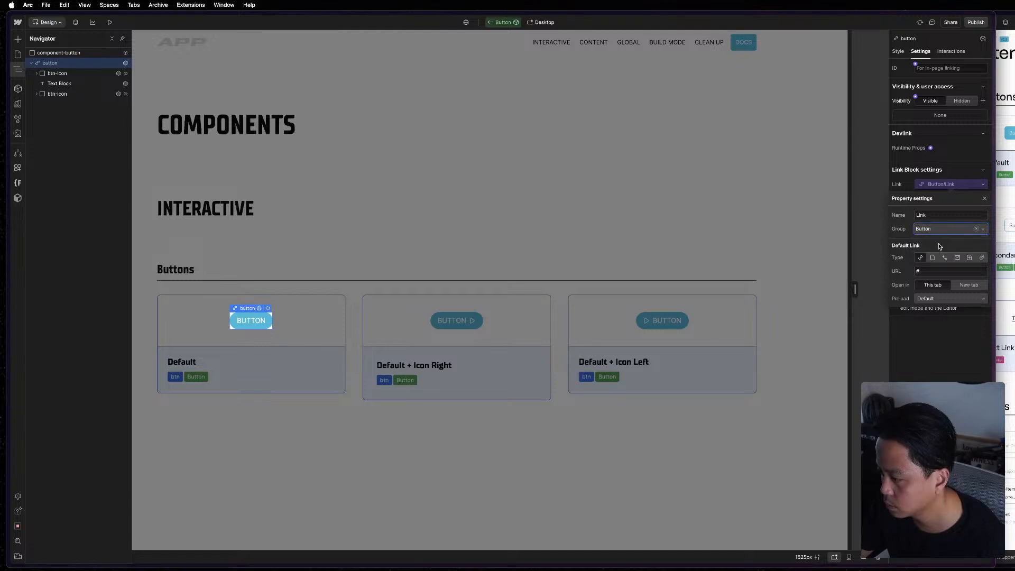
click(951, 51)
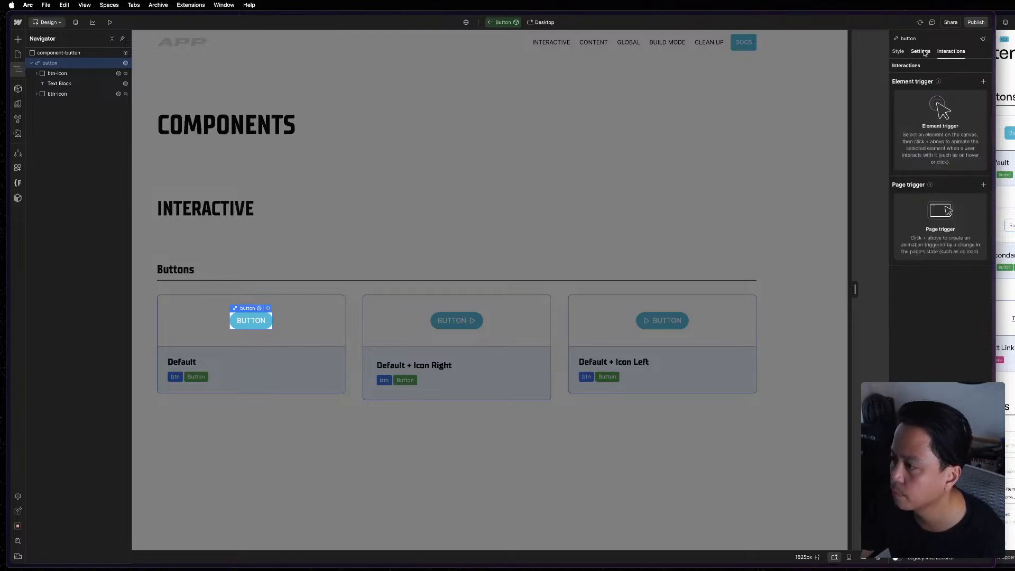
click(921, 51)
Check the Button component's grouped property list and return to the Components page with the instance deselected.
click(58, 52)
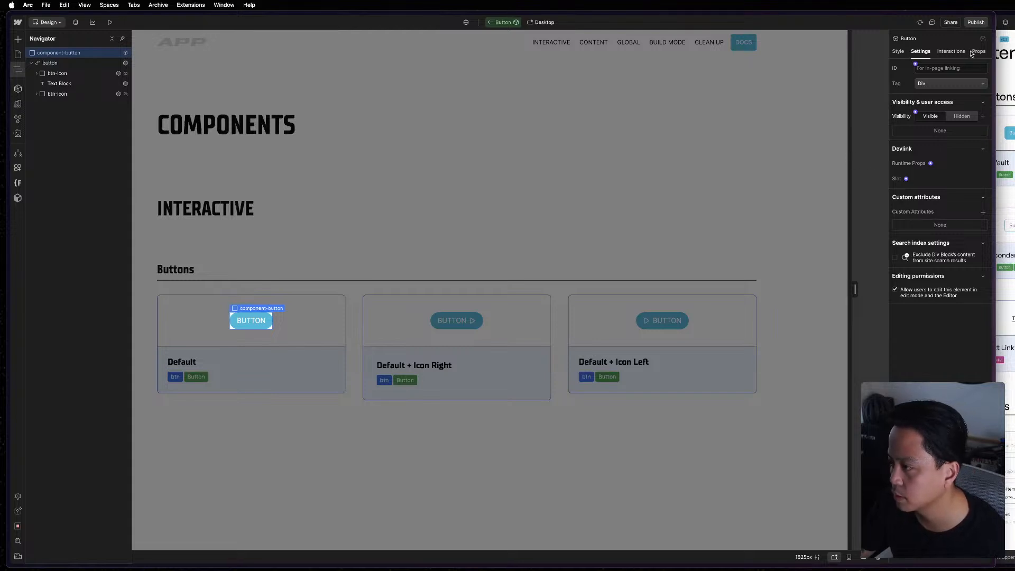
click(976, 51)
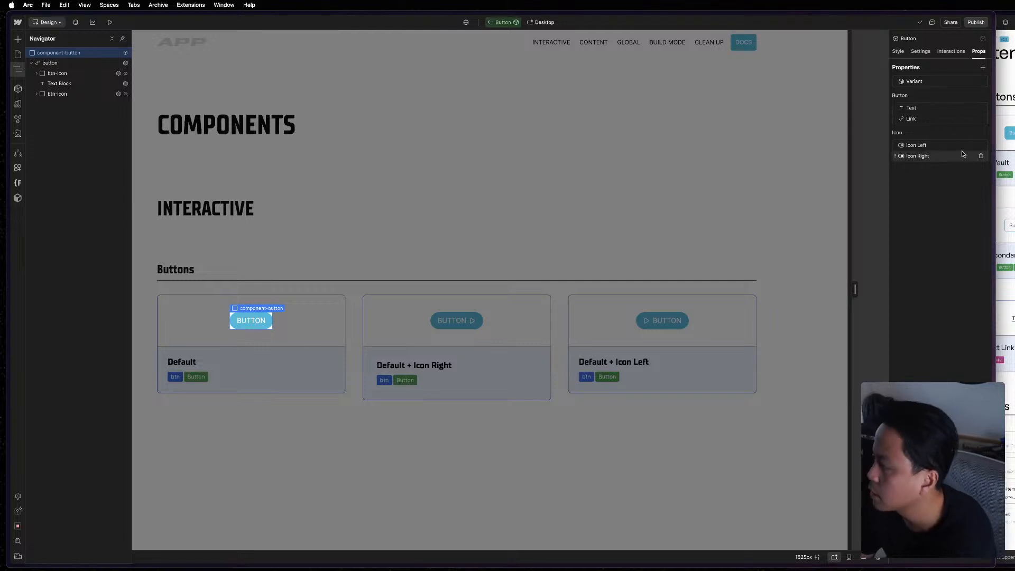
double_click(726, 247)
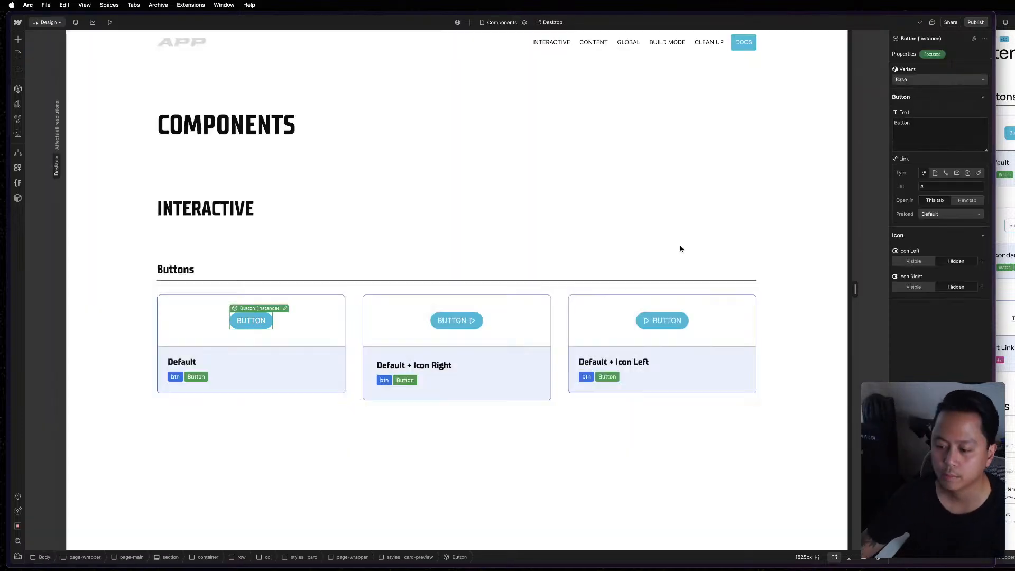
click(681, 249)
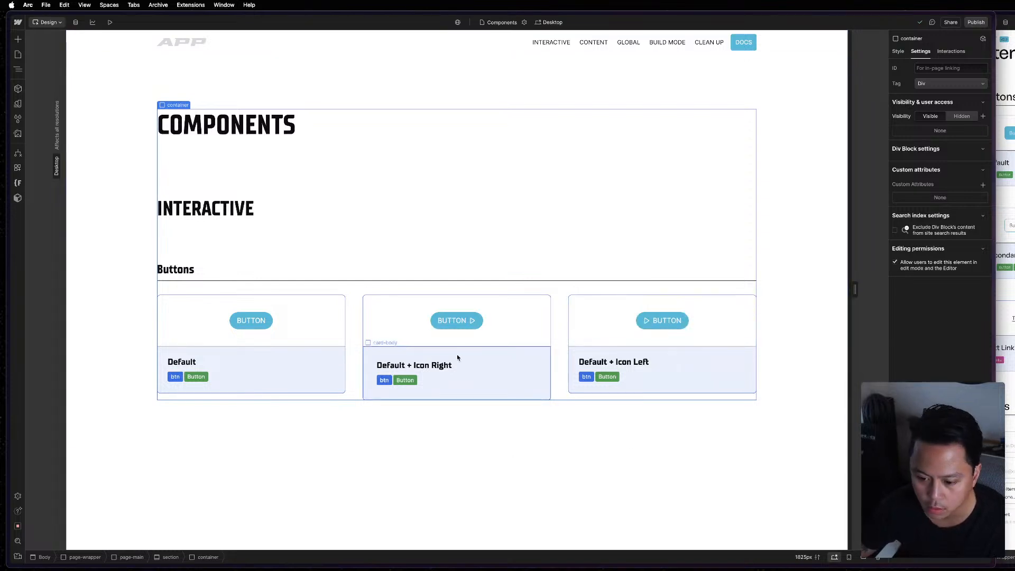
click(650, 501)
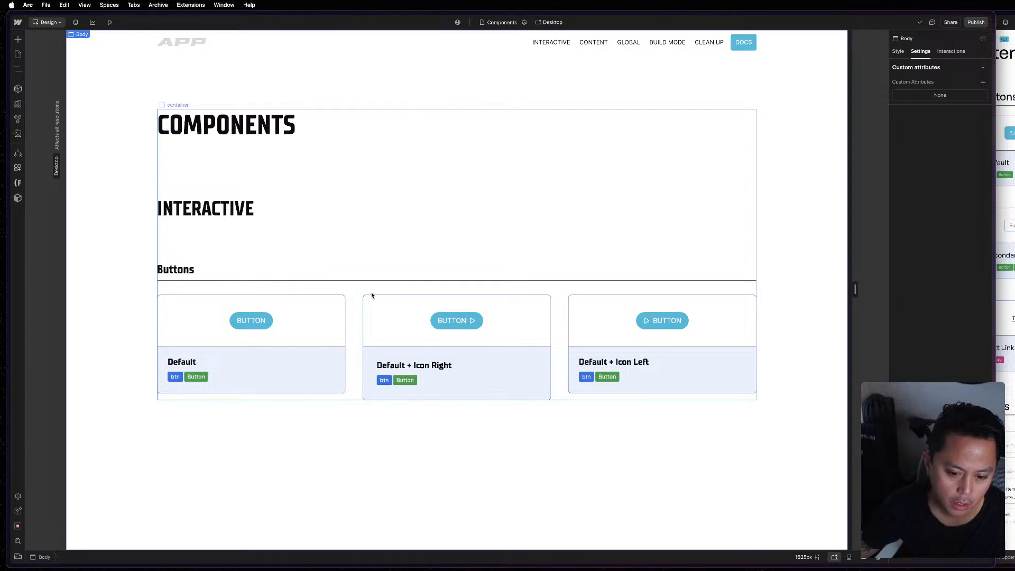
Examine the reference MAST page's component sections, from the buttons down to the Build Mode section.
click(339, 328)
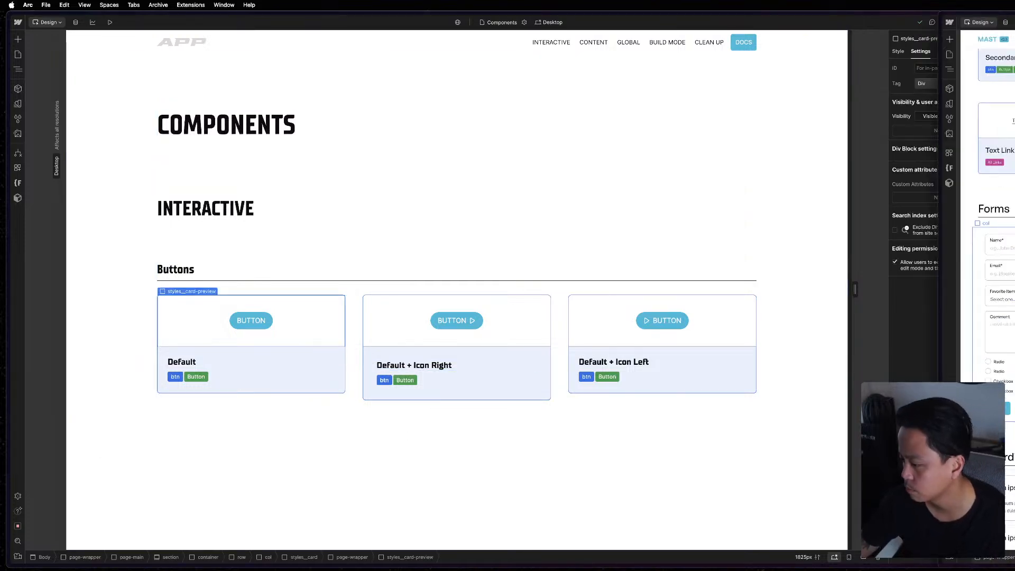
scroll(988, 212, down, 7)
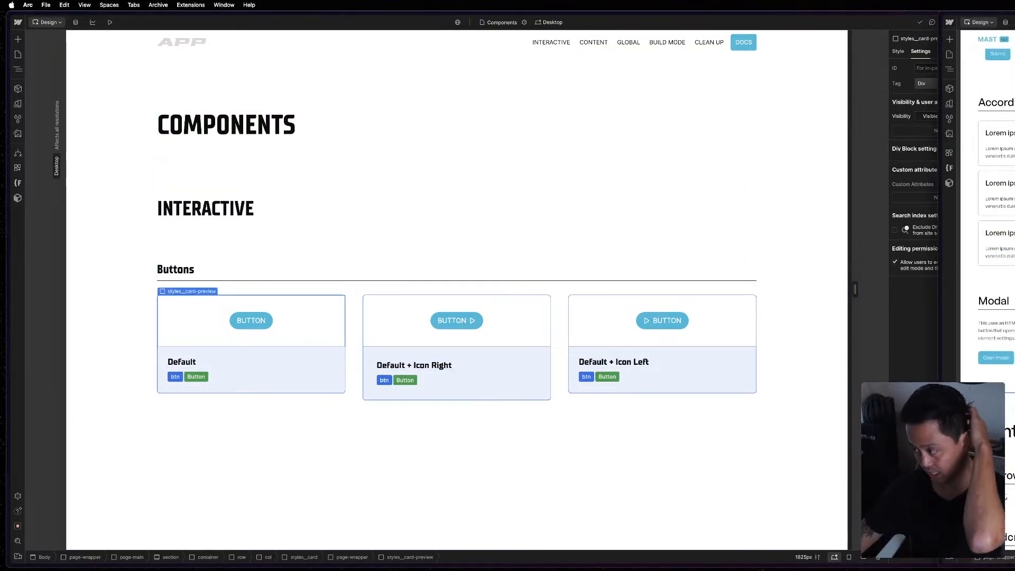
scroll(988, 212, down, 6)
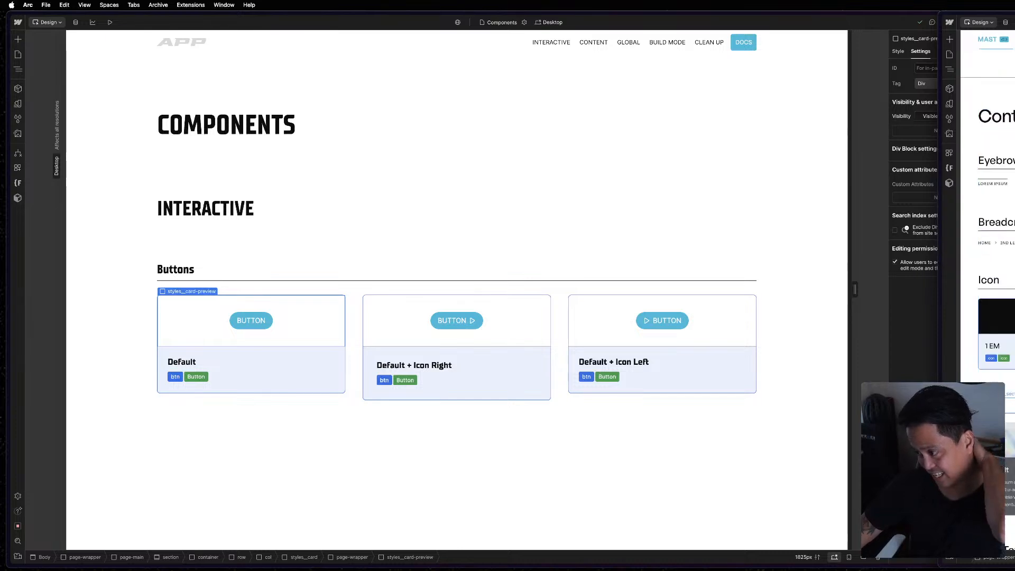
scroll(988, 211, down, 6)
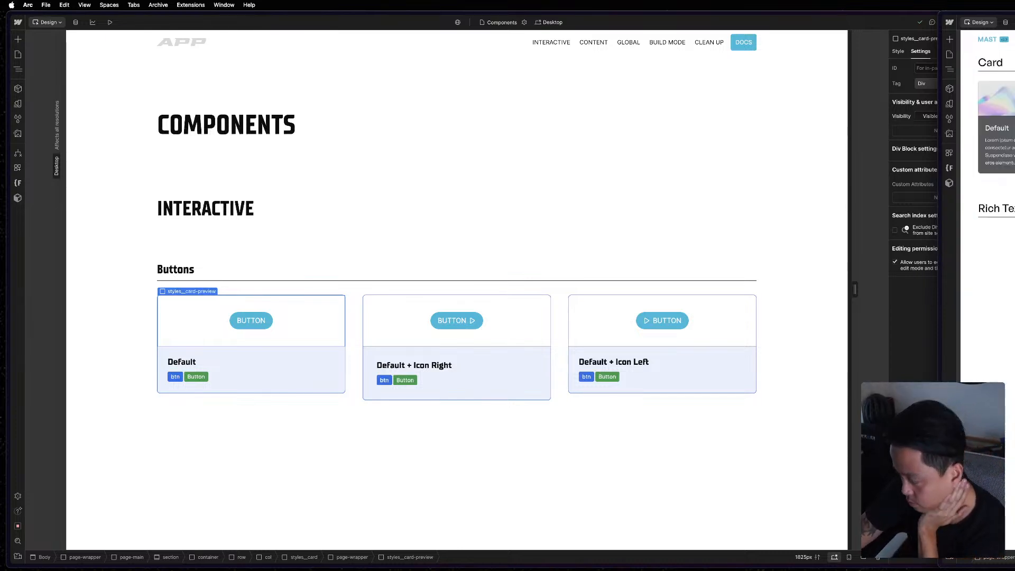
scroll(988, 212, down, 8)
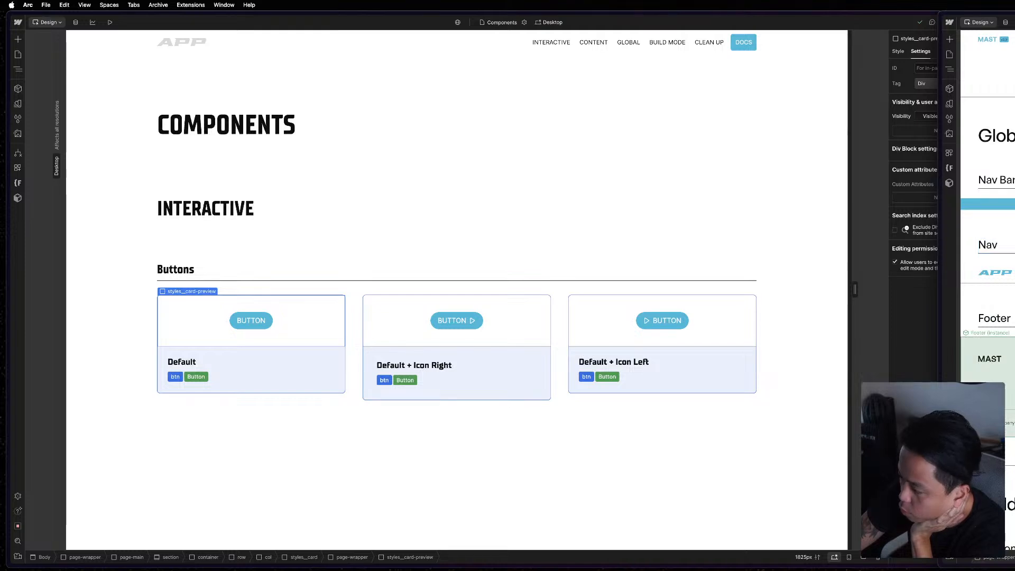
scroll(988, 212, down, 5)
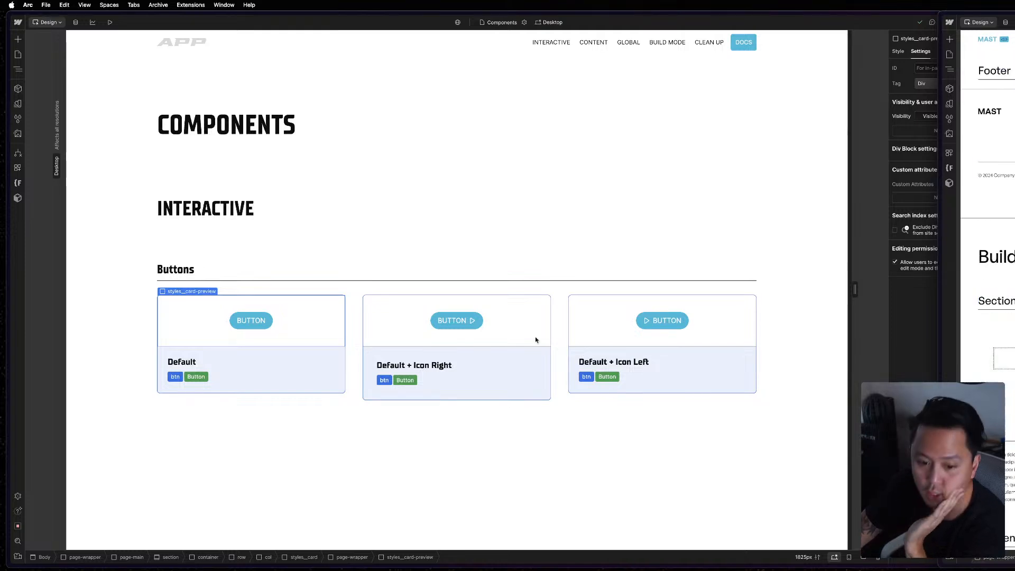
click(206, 222)
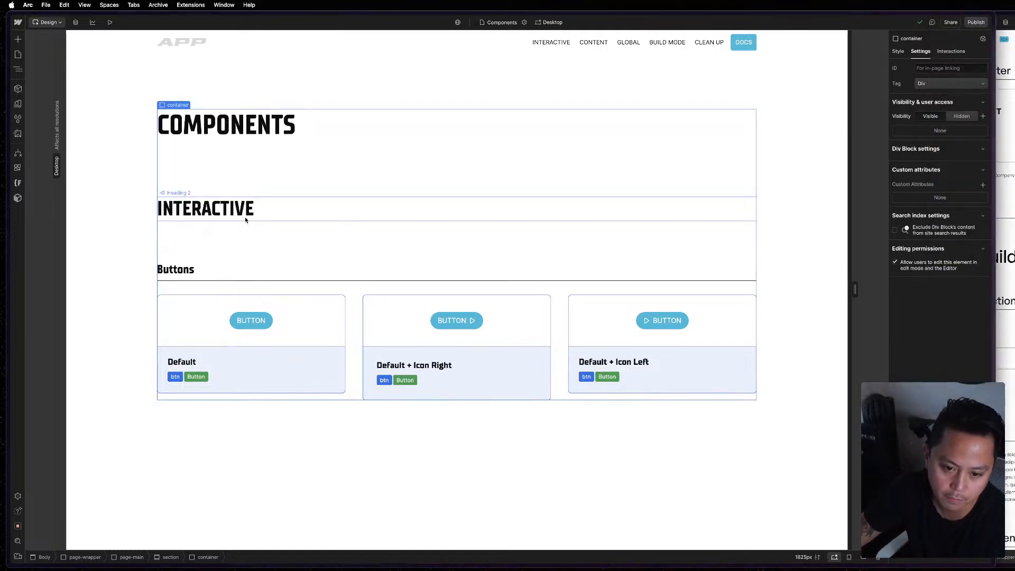
click(1005, 257)
scroll(988, 211, down, 5)
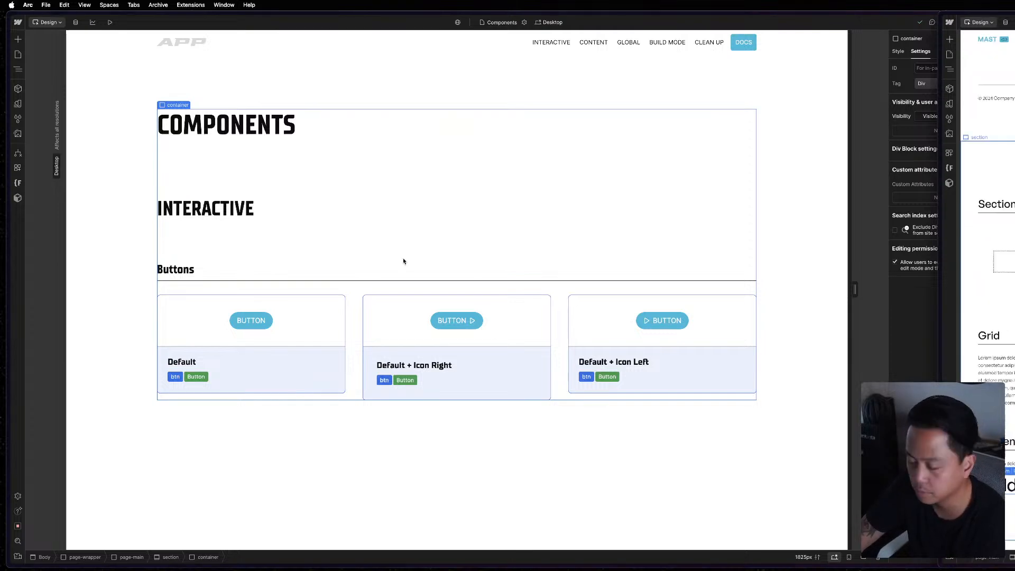
scroll(988, 212, up, 4)
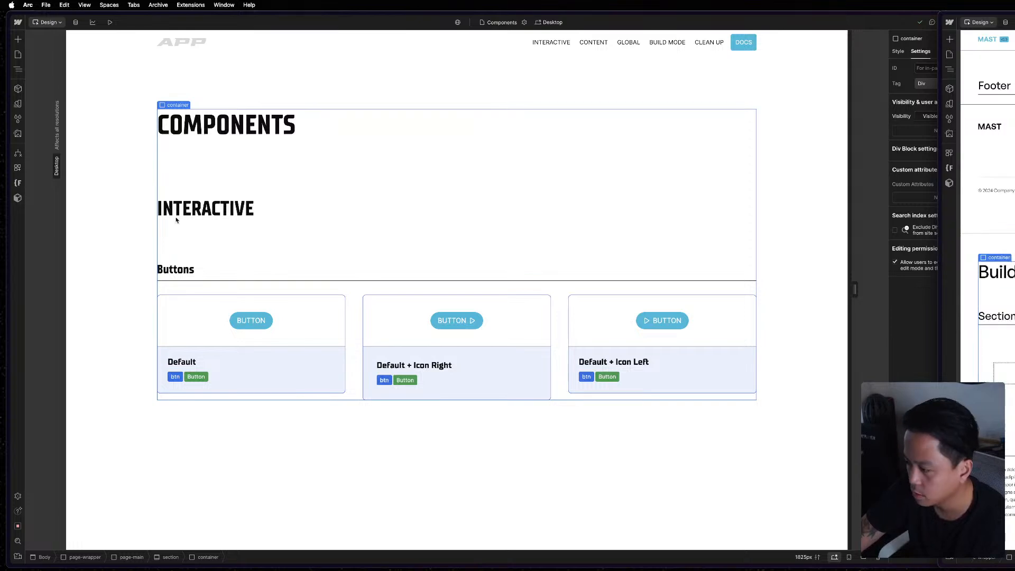
Duplicate the whole Components section on the Components page, placing the copy directly below the original.
click(287, 69)
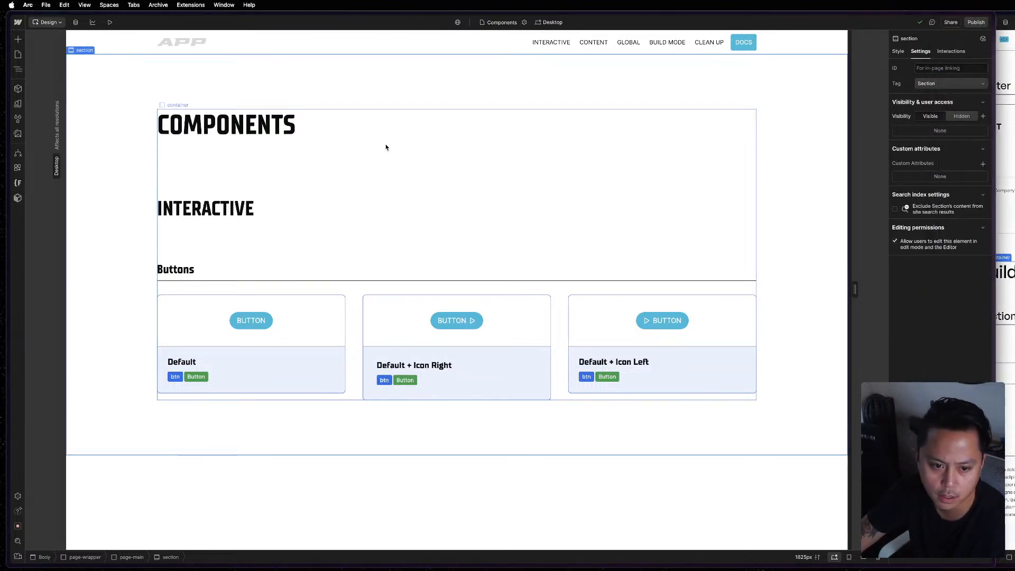
click(402, 180)
click(1011, 238)
key(z)
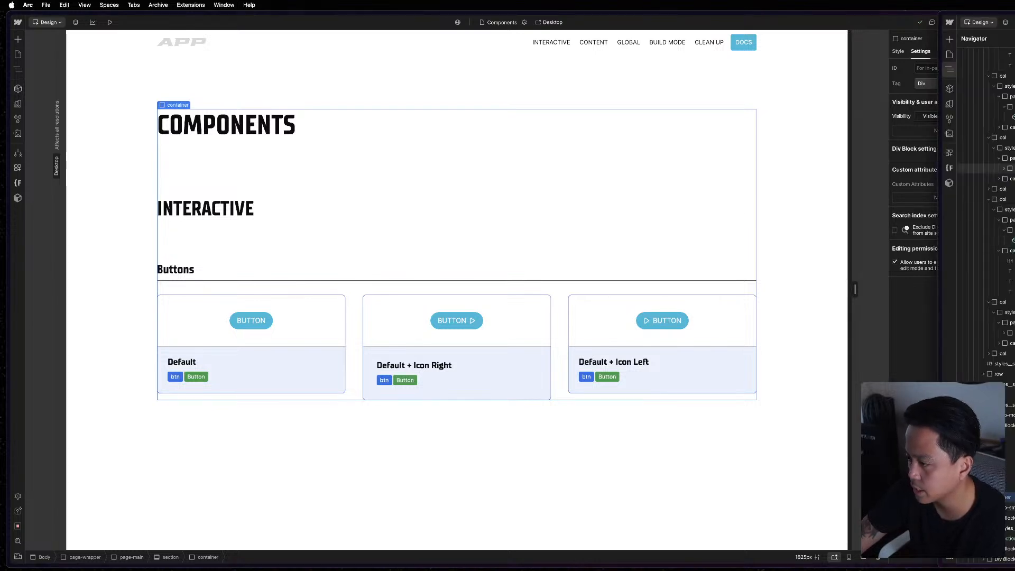
click(372, 122)
click(251, 99)
scroll(472, 374, down, 5)
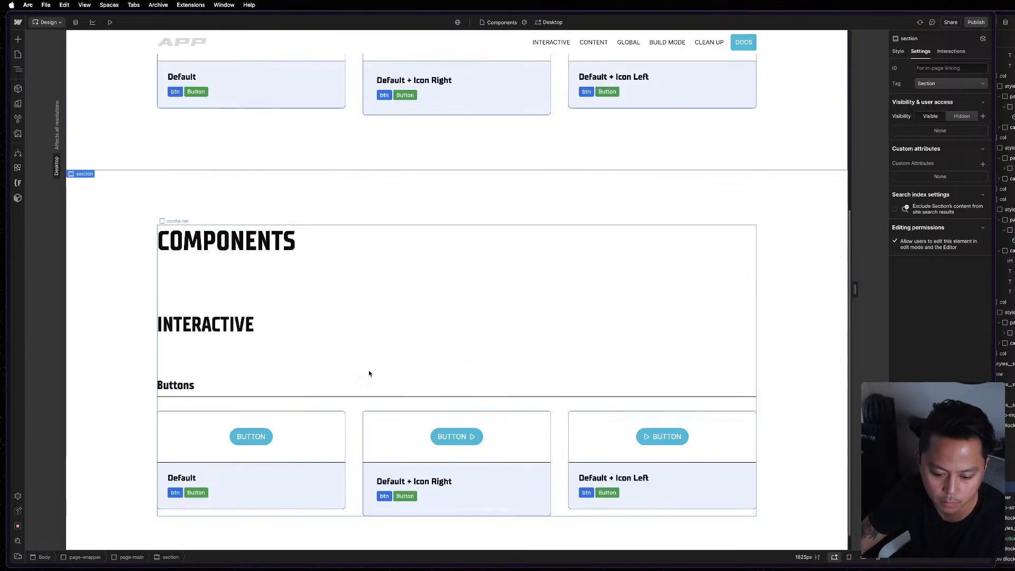
Change the duplicated section's main heading text to "Build Mode".
double_click(282, 251)
text(BUILD MODER)
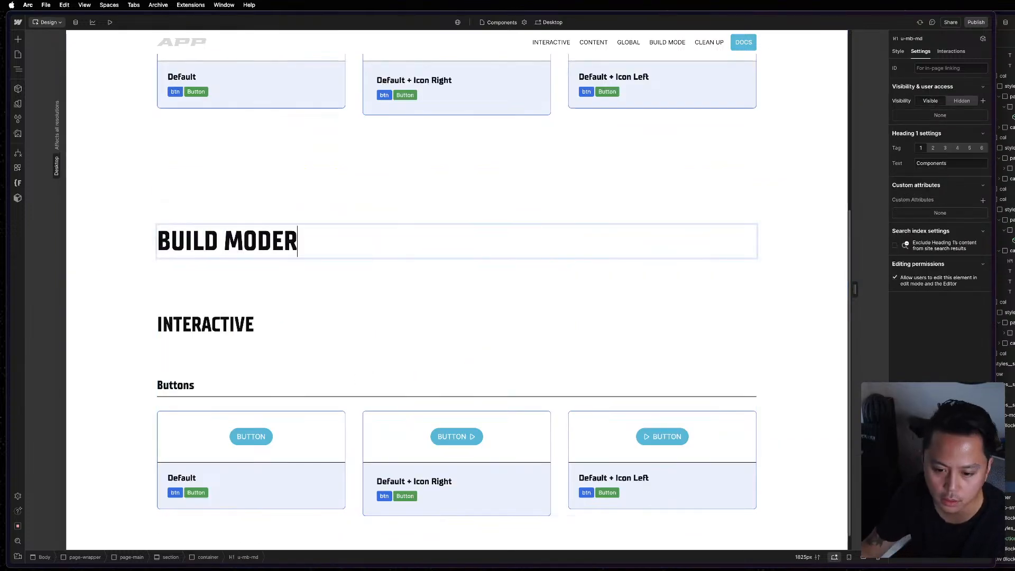
key(BackSpace)
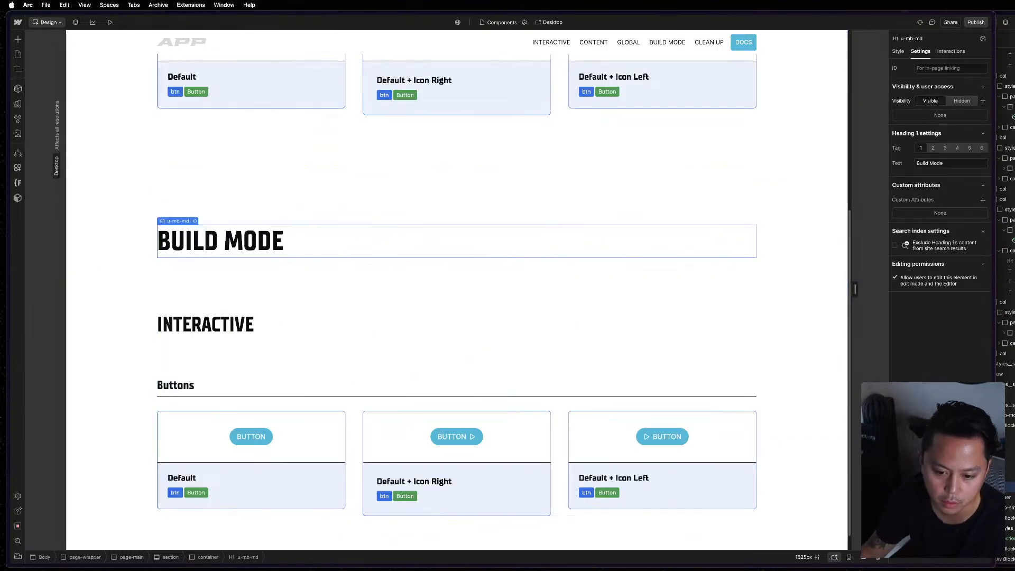
Compare the Build Mode heading with the reference page's heading and set its tag to H2.
click(279, 330)
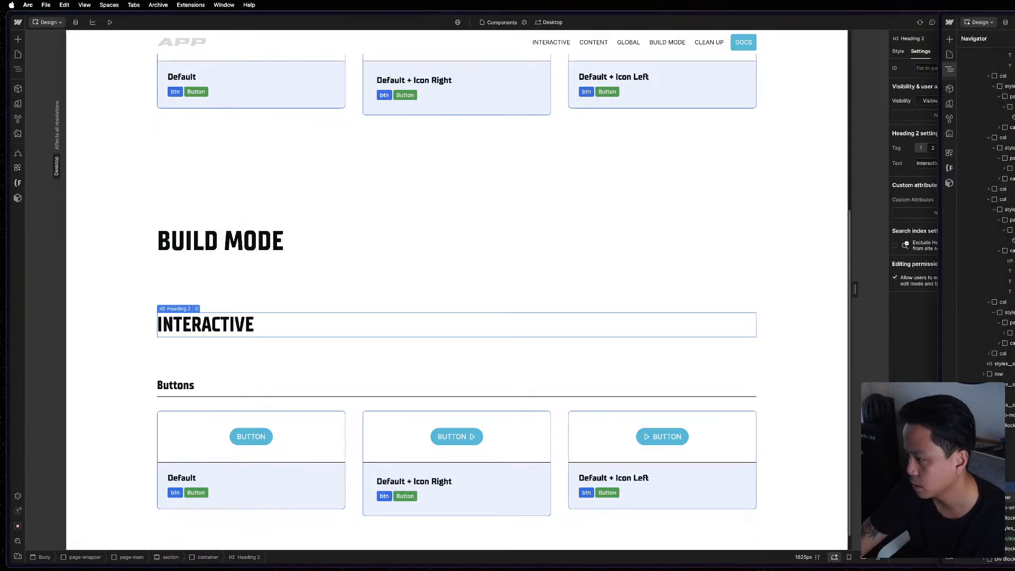
key(z)
key(z)
key(z)
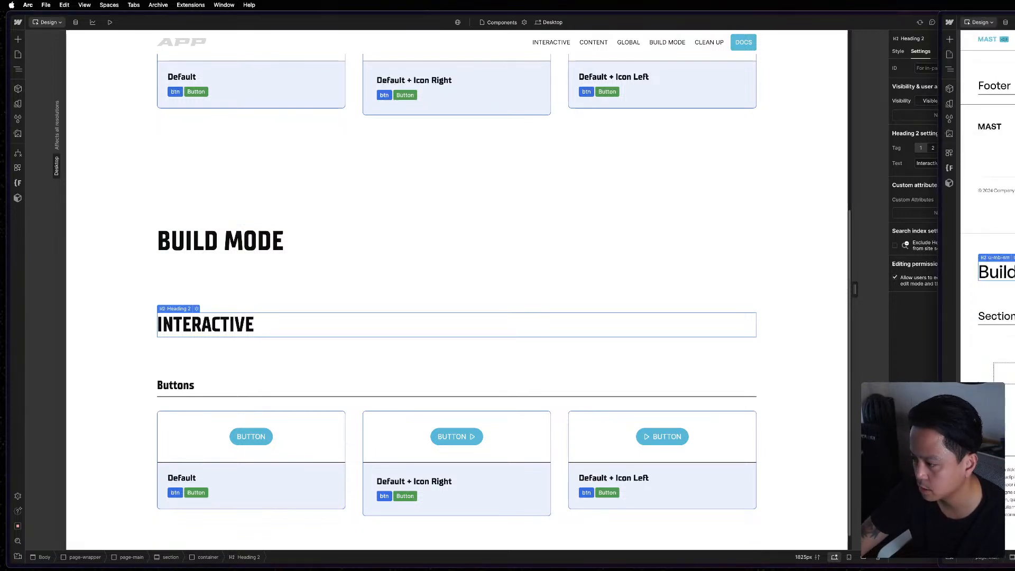
click(265, 252)
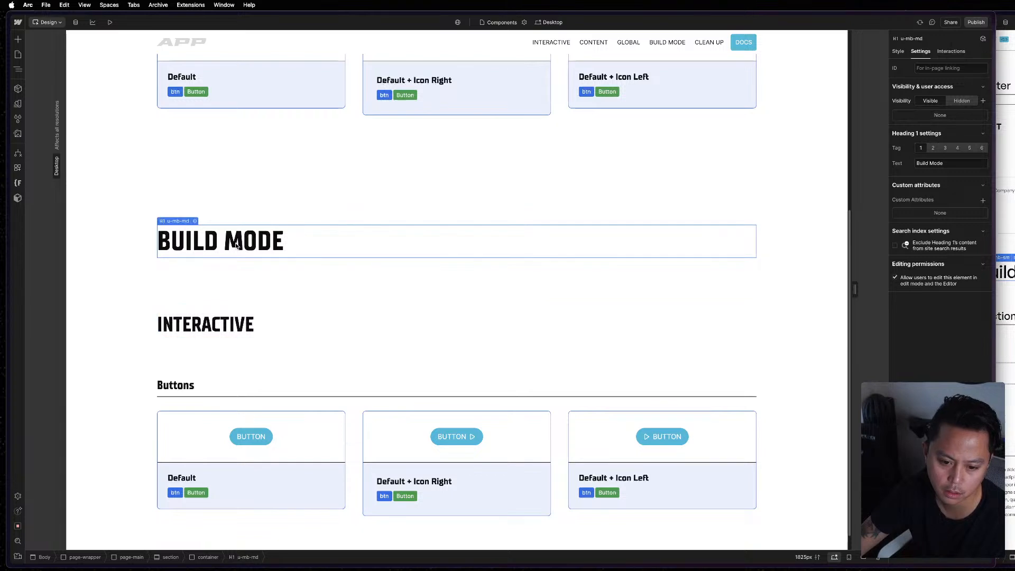
click(1006, 273)
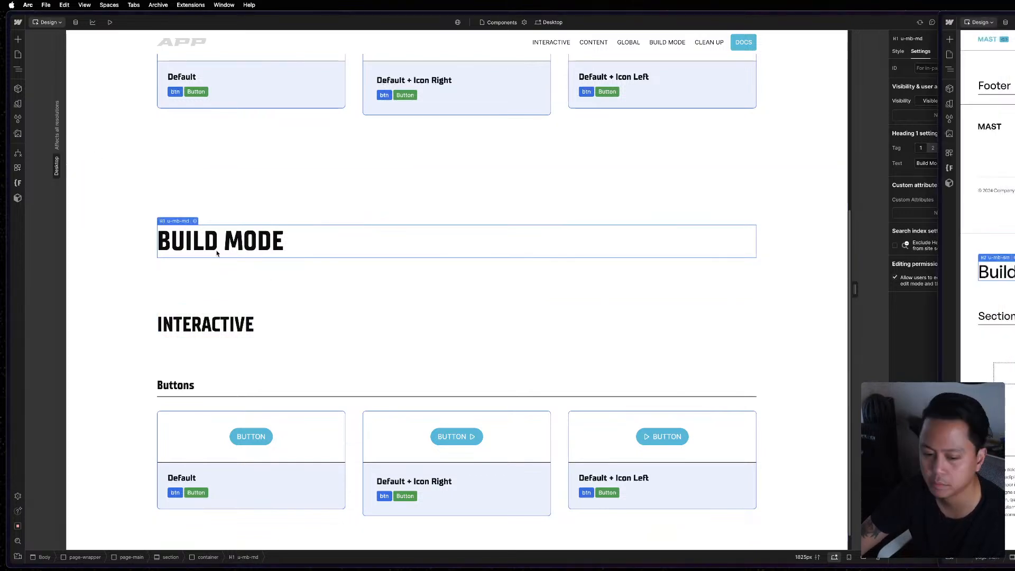
key(Escape)
click(243, 246)
click(933, 148)
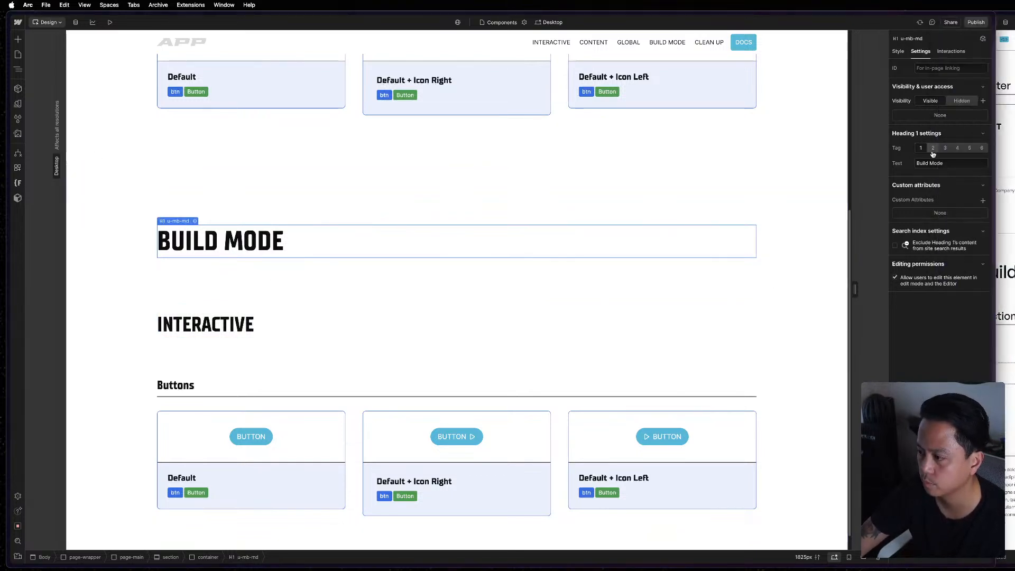
Delete the Interactive heading from the Build Mode section.
click(250, 306)
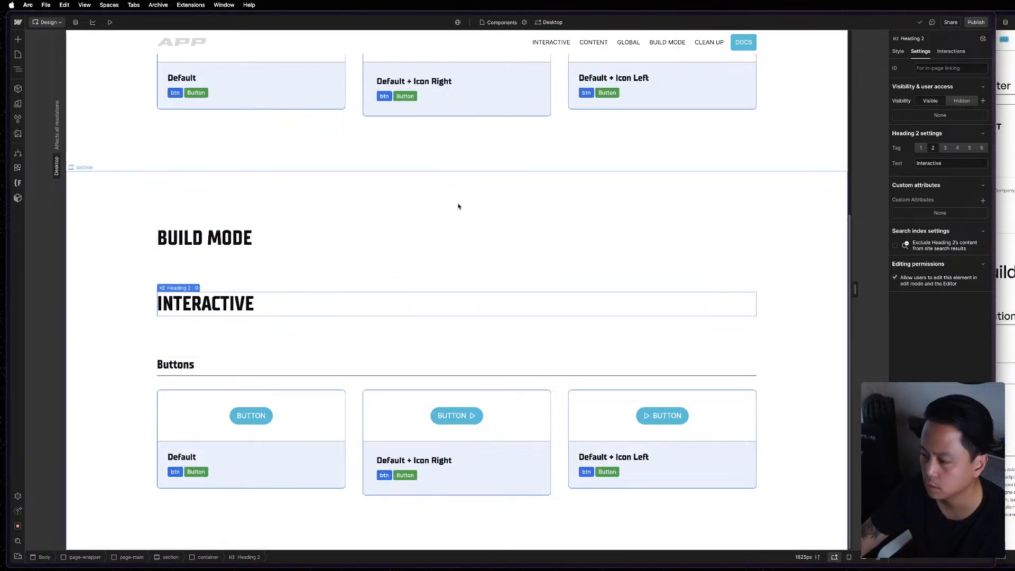
click(1006, 316)
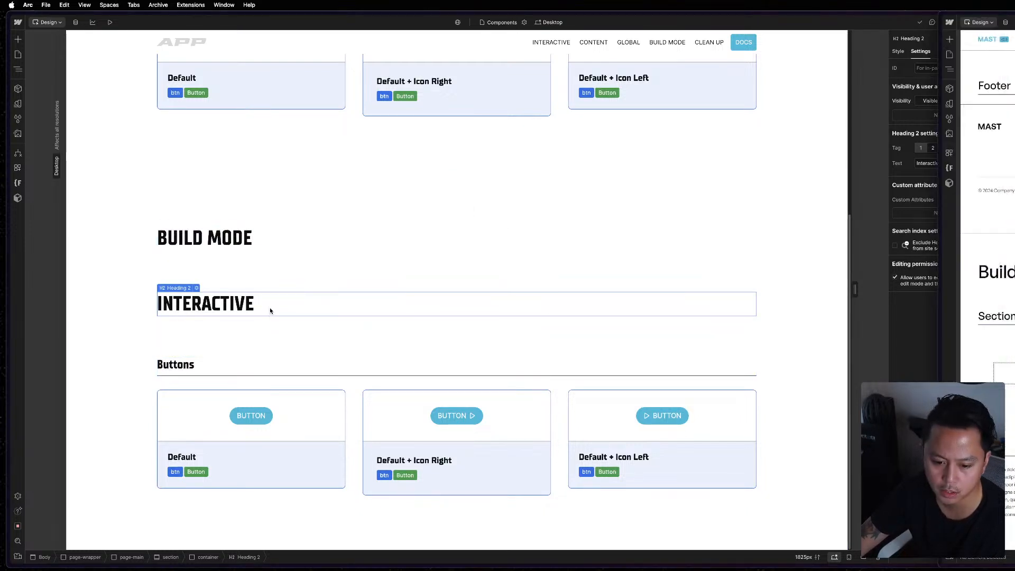
click(278, 255)
key(Delete)
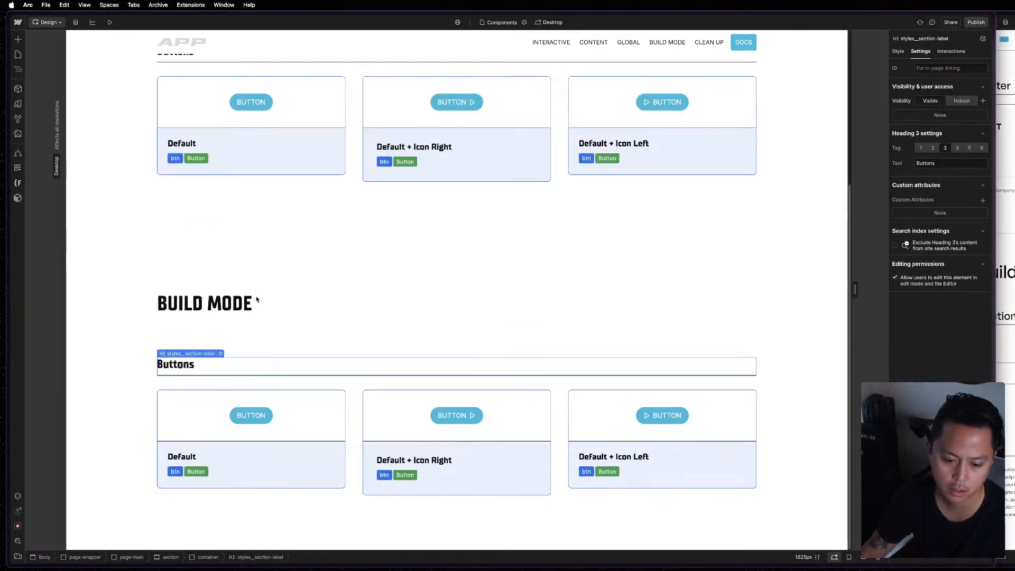
Change the Buttons label in the Build Mode section to "Section", matching the reference page's first label.
click(1003, 329)
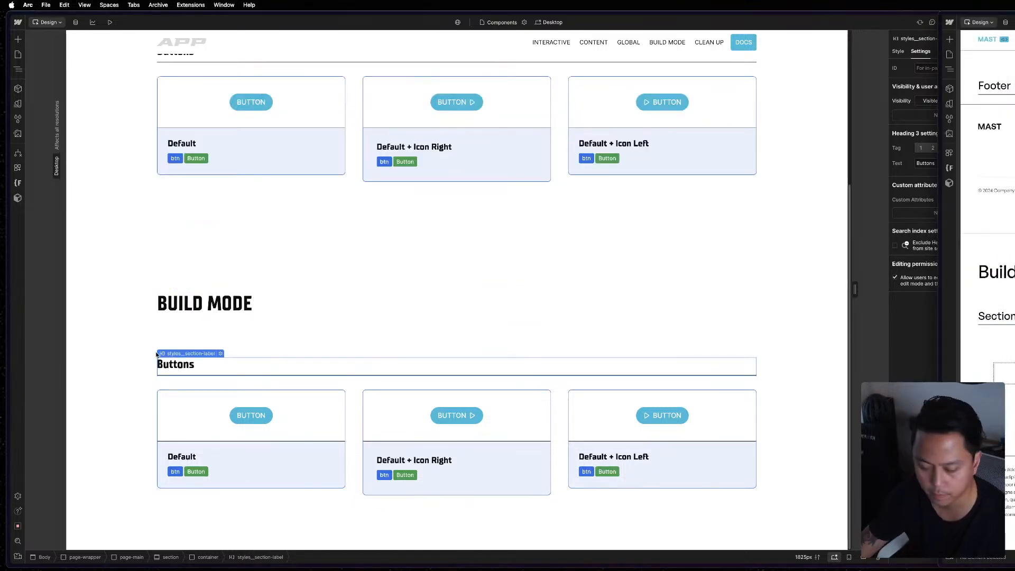
click(338, 344)
click(1005, 338)
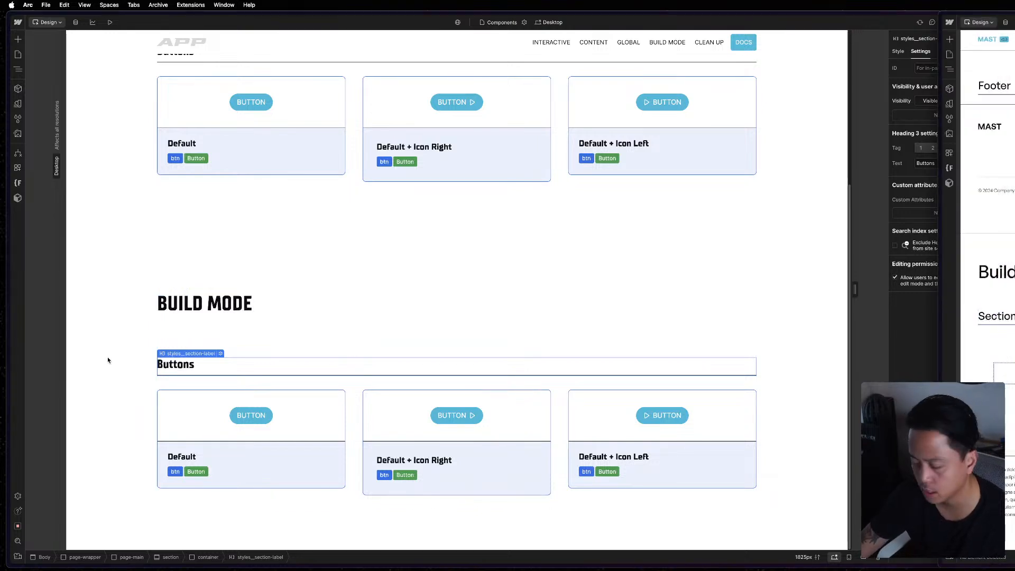
click(190, 372)
double_click(191, 373)
text(S)
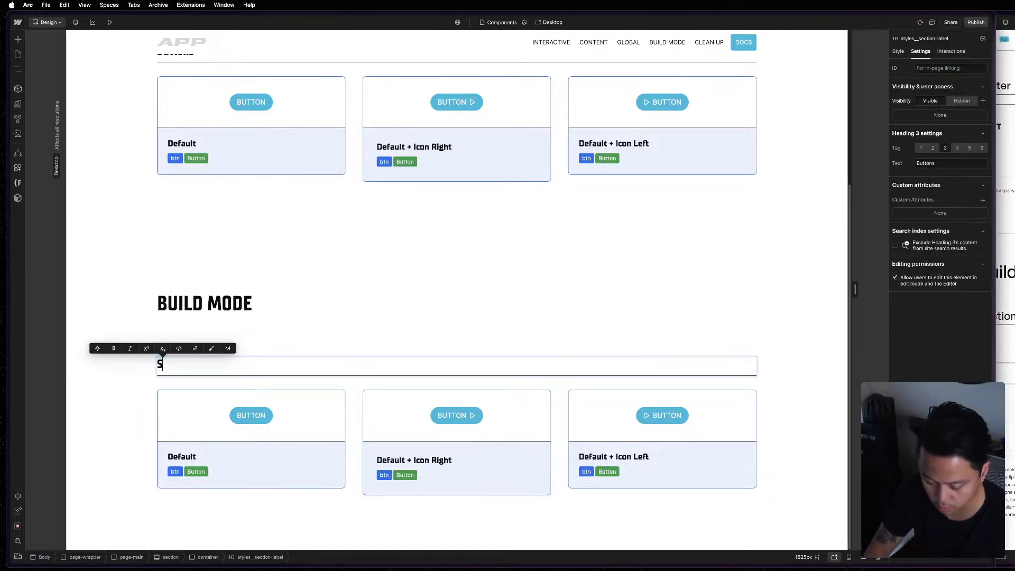
text(ection)
key(Escape)
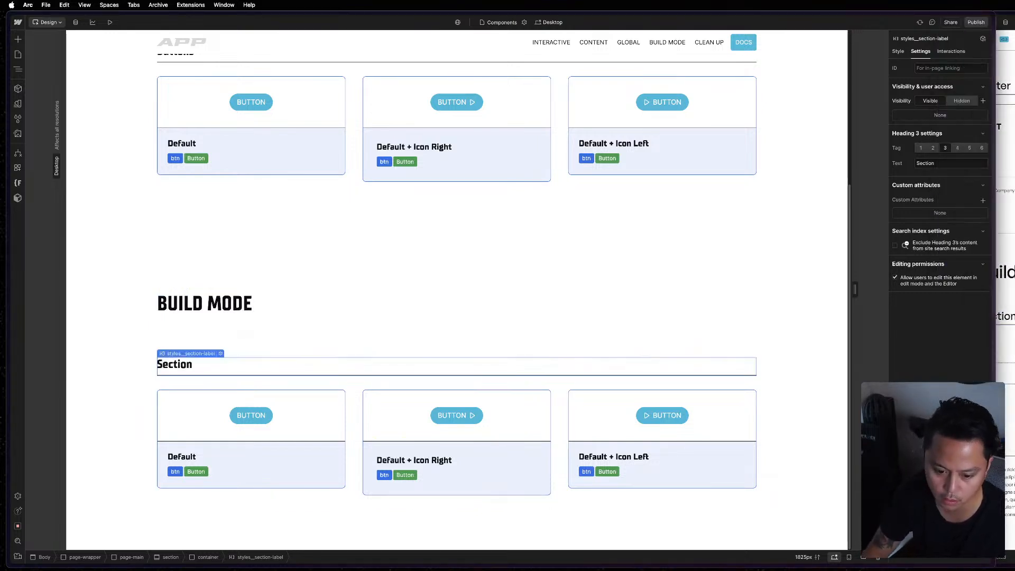
click(355, 422)
key(z)
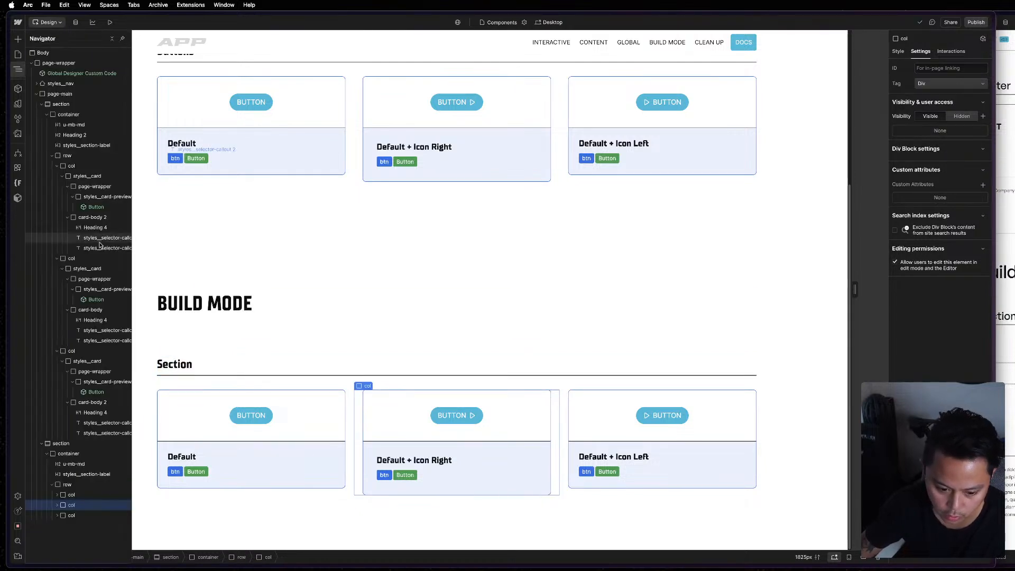
click(72, 484)
key(Delete)
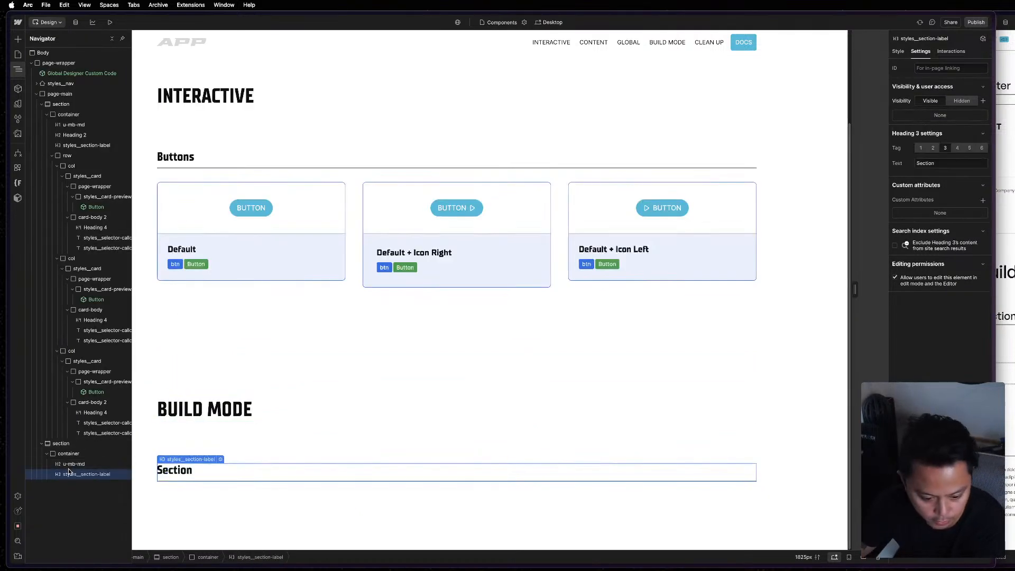
click(74, 454)
key(Delete)
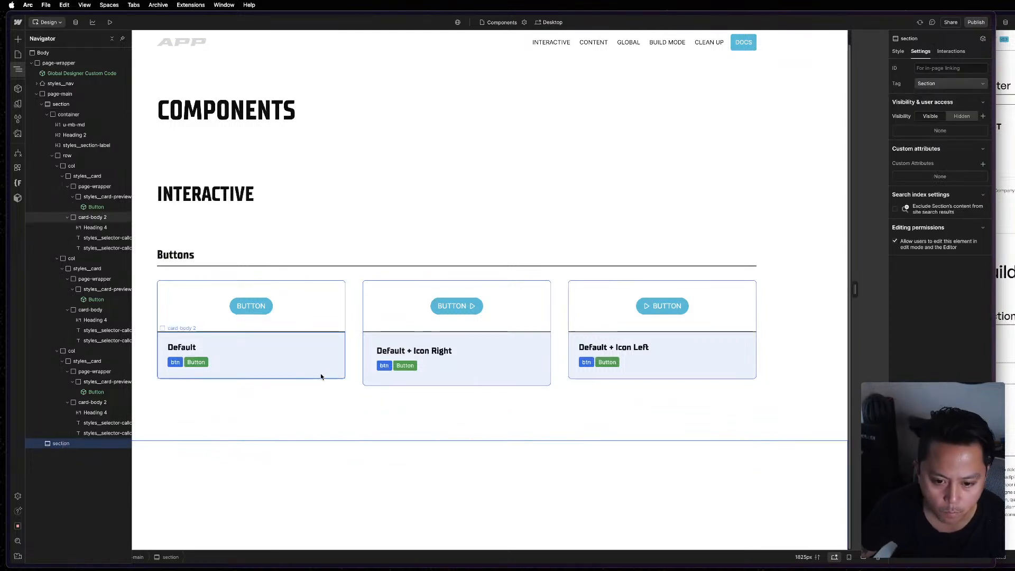
key(super+z)
key(super+z)
scroll(292, 493, down, 4)
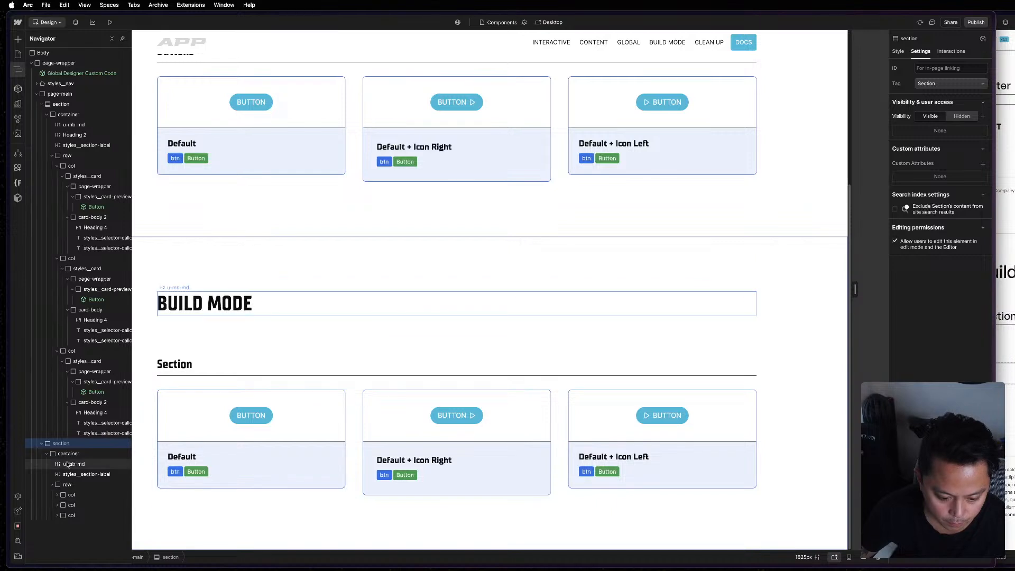
Check the reference page's Build Mode element structure and delete the row of button cards from the Build Mode section.
click(1011, 272)
key(z)
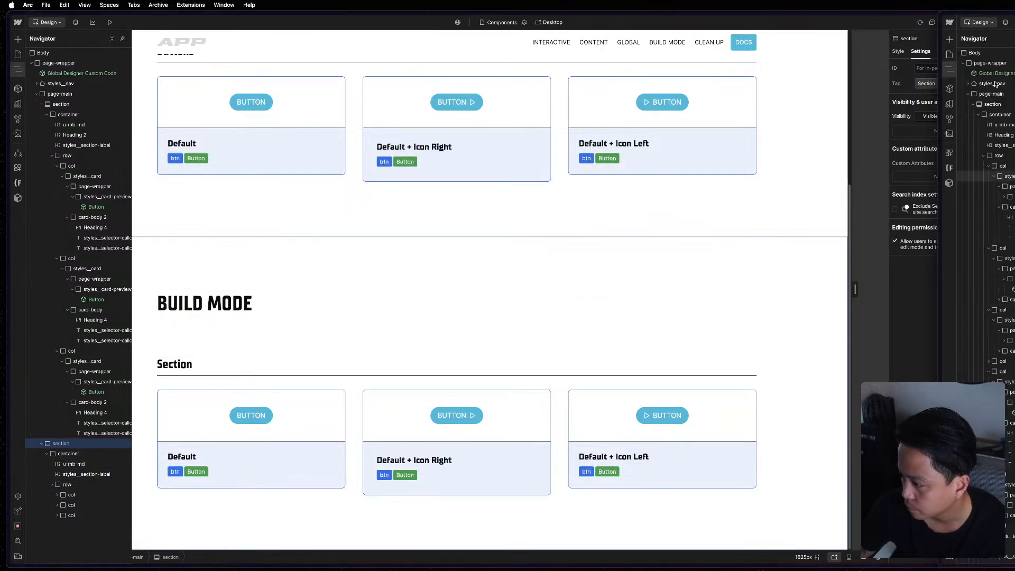
key(z)
key(z)
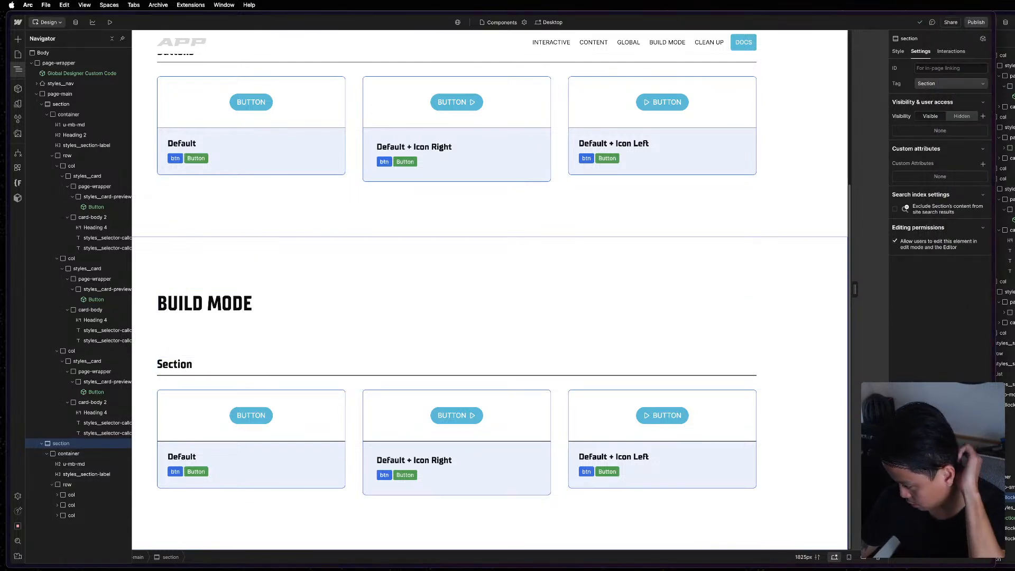
click(1010, 476)
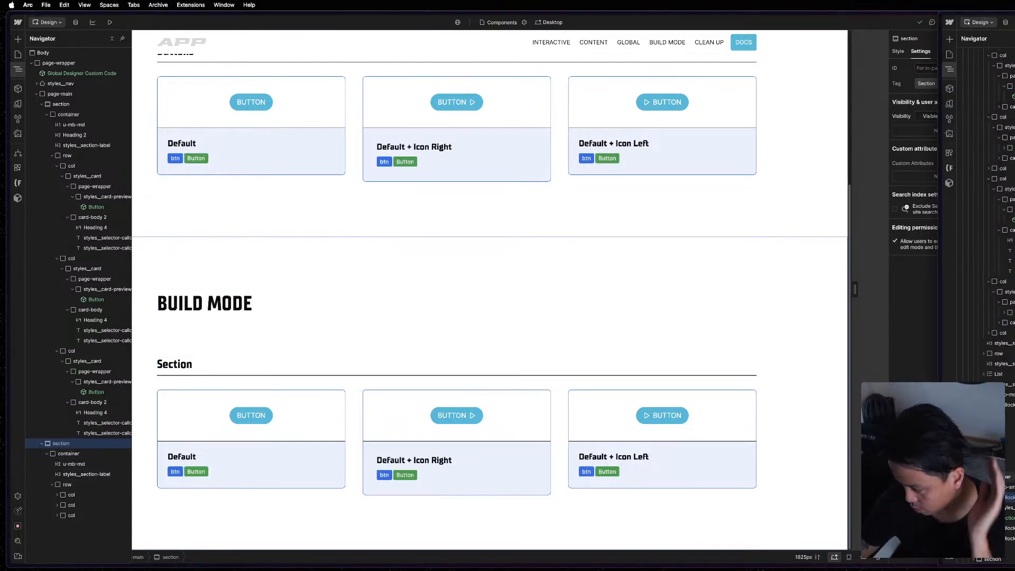
click(78, 482)
click(70, 485)
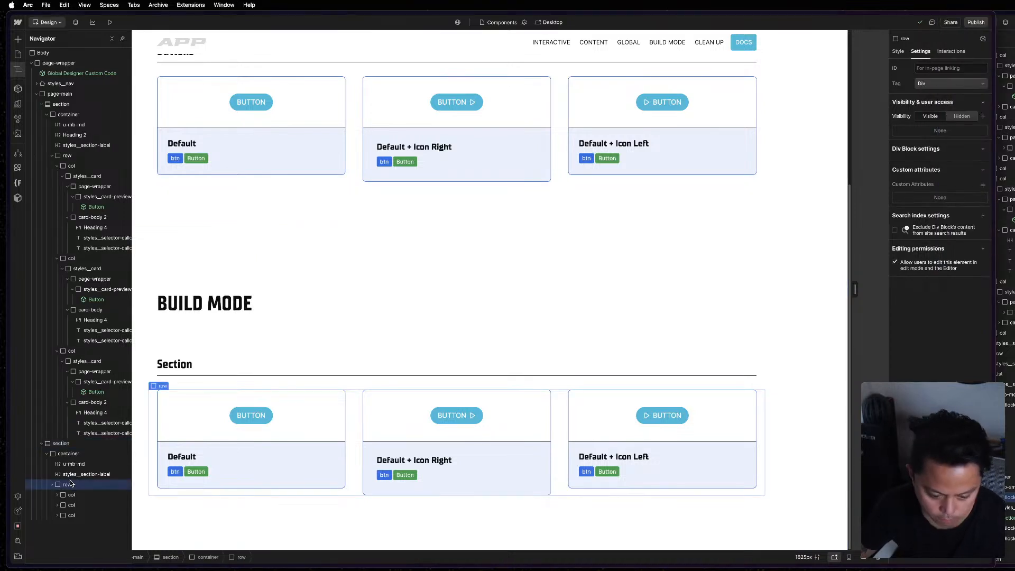
key(Delete)
Add an empty div block at the end of the Build Mode container, below the Section label.
click(74, 454)
key(cmd+e)
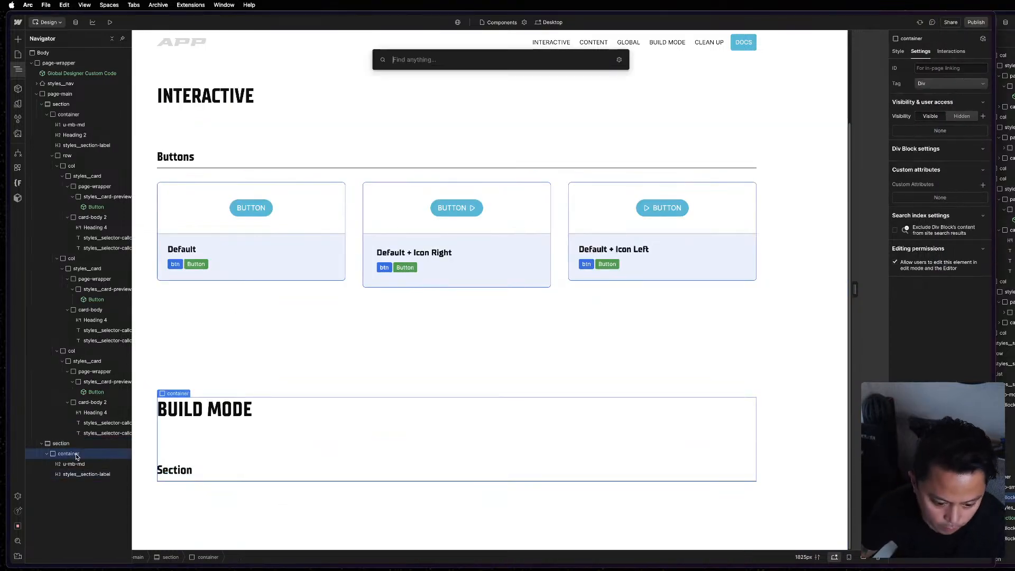
text(row)
key(BackSpace)
key(BackSpace)
key(BackSpace)
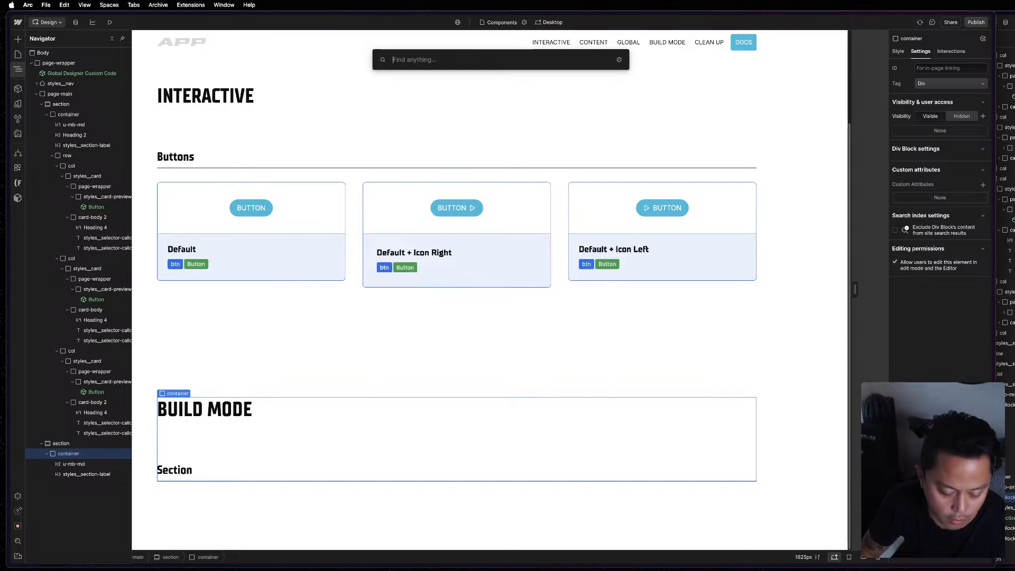
text(div)
key(Return)
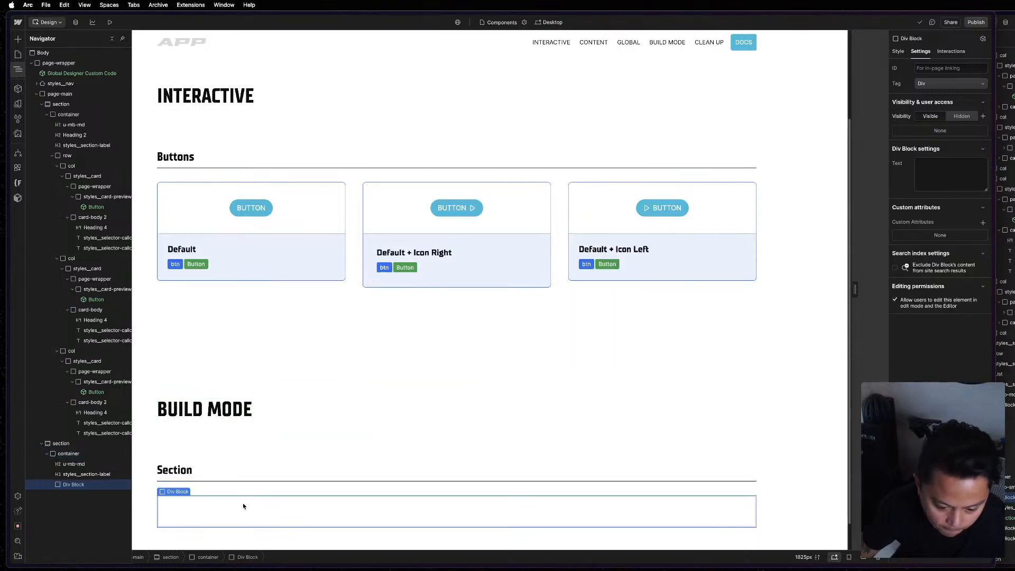
Insert the Section component into the new div block of the Build Mode section.
key(z)
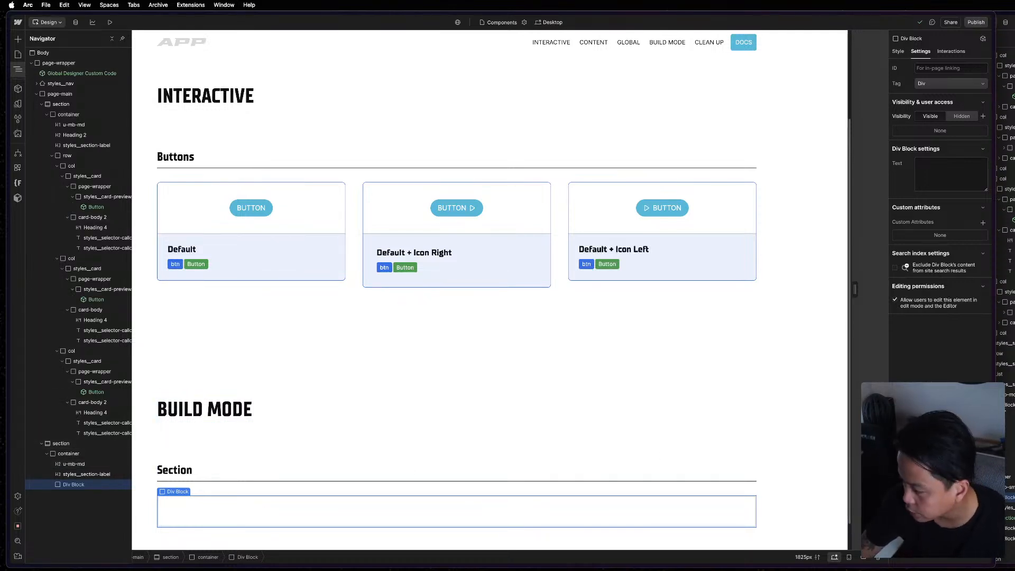
key(super+grave)
click(216, 514)
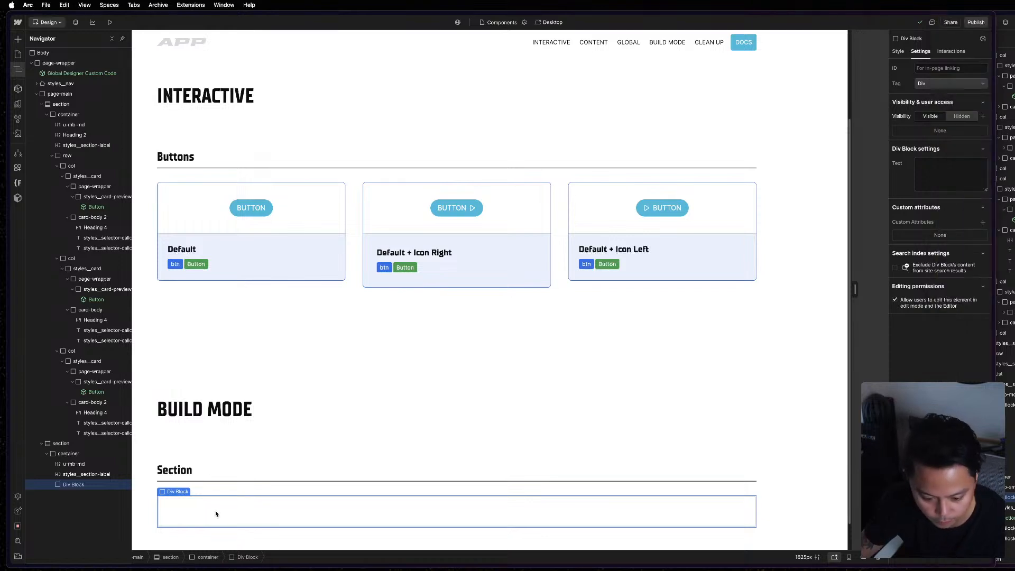
key(super+k)
key(Escape)
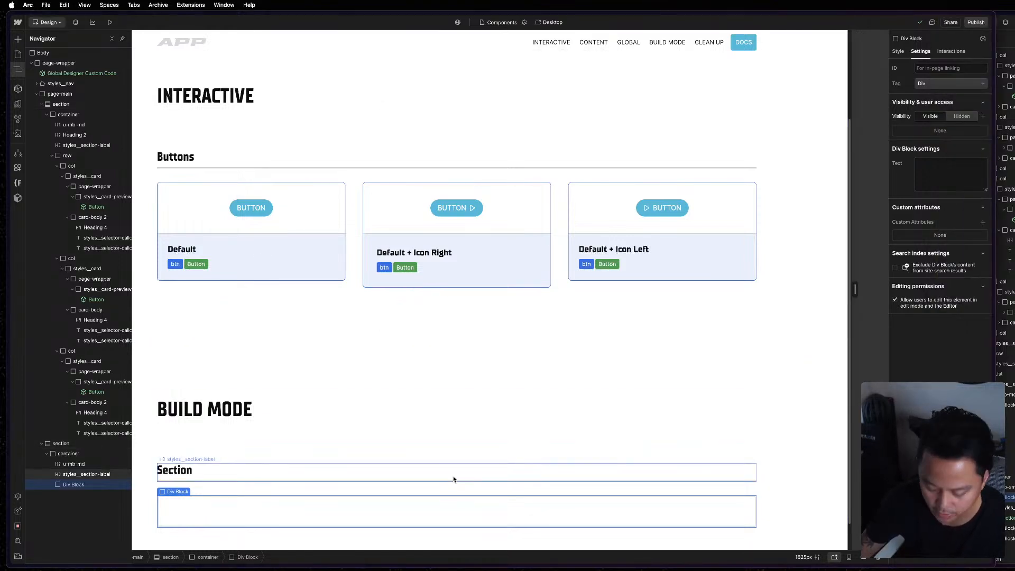
key(super+k)
text(section)
key(Down)
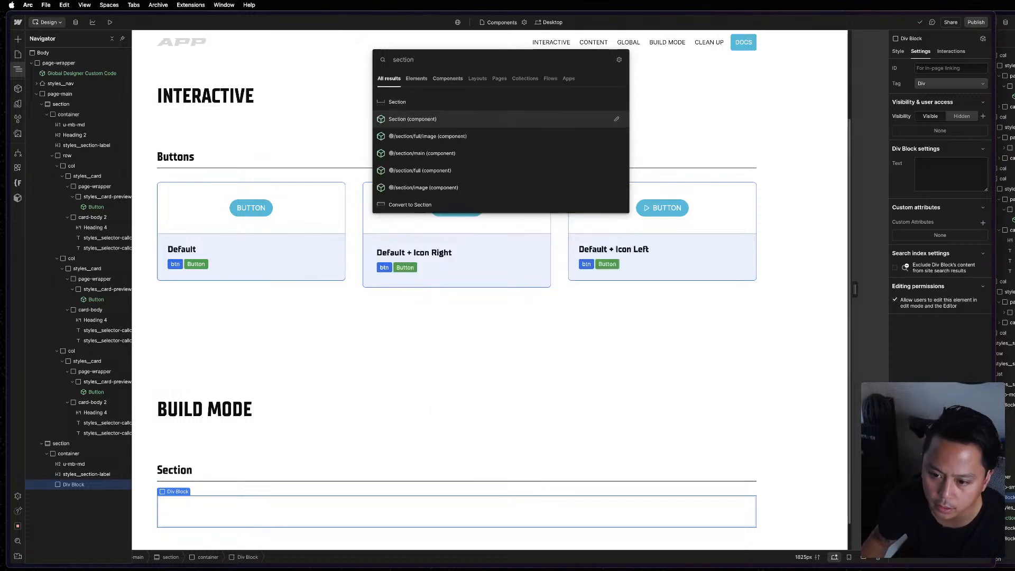
key(Return)
scroll(537, 402, down, 3)
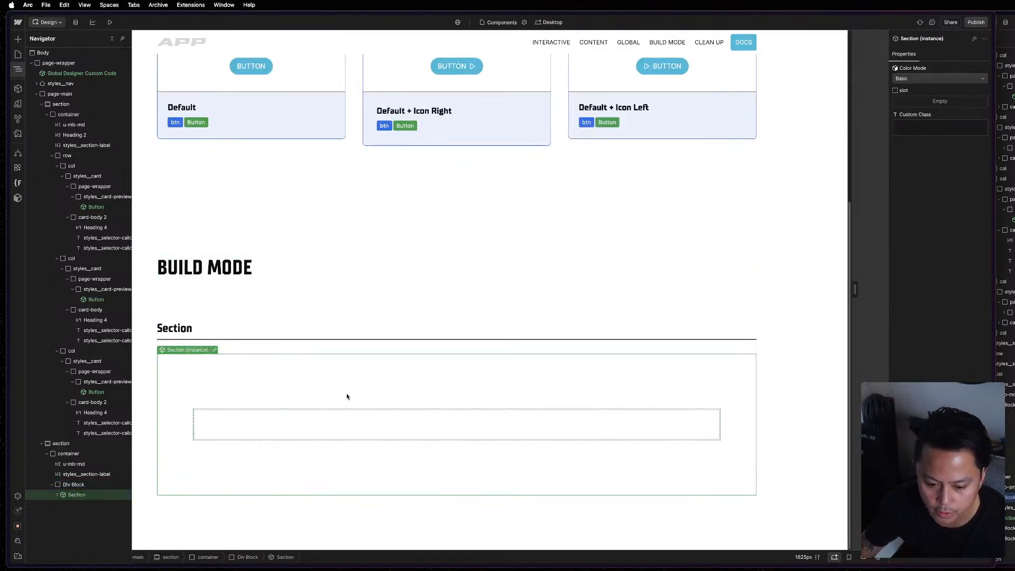
Check the Section instance's Color Mode options, keep Base, and compare the block with the reference page's Build Mode section.
key(super+grave)
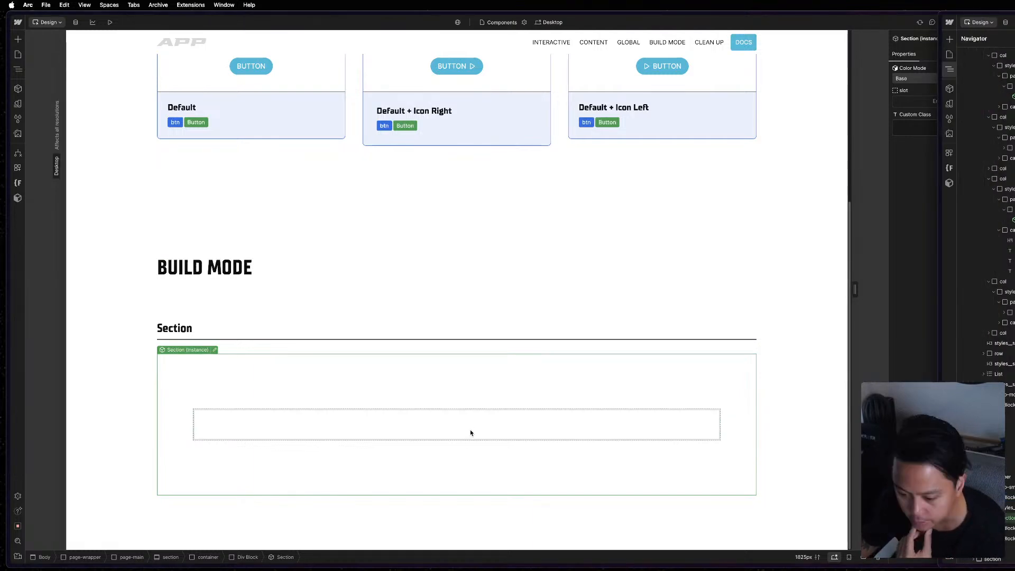
click(405, 412)
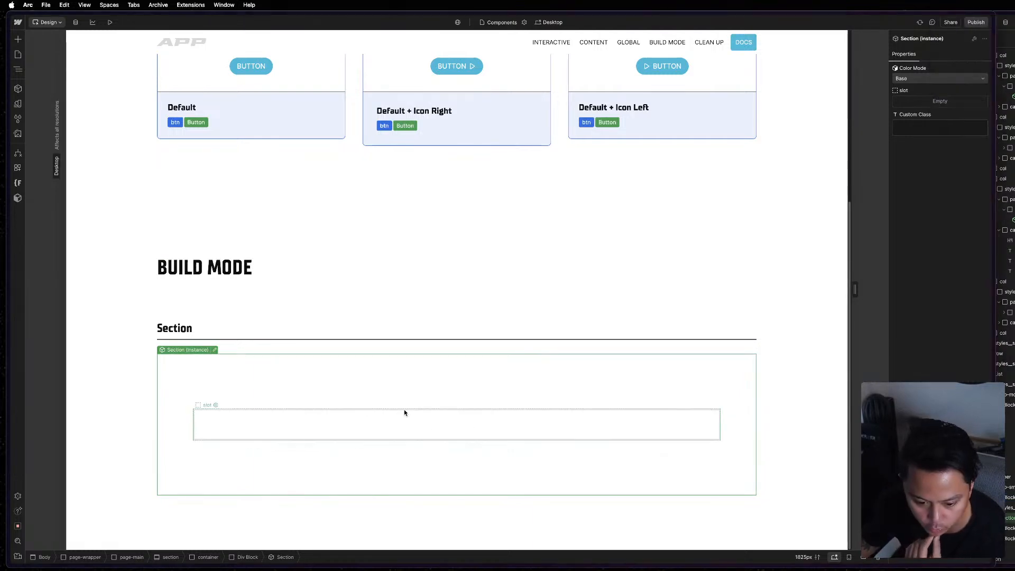
click(919, 79)
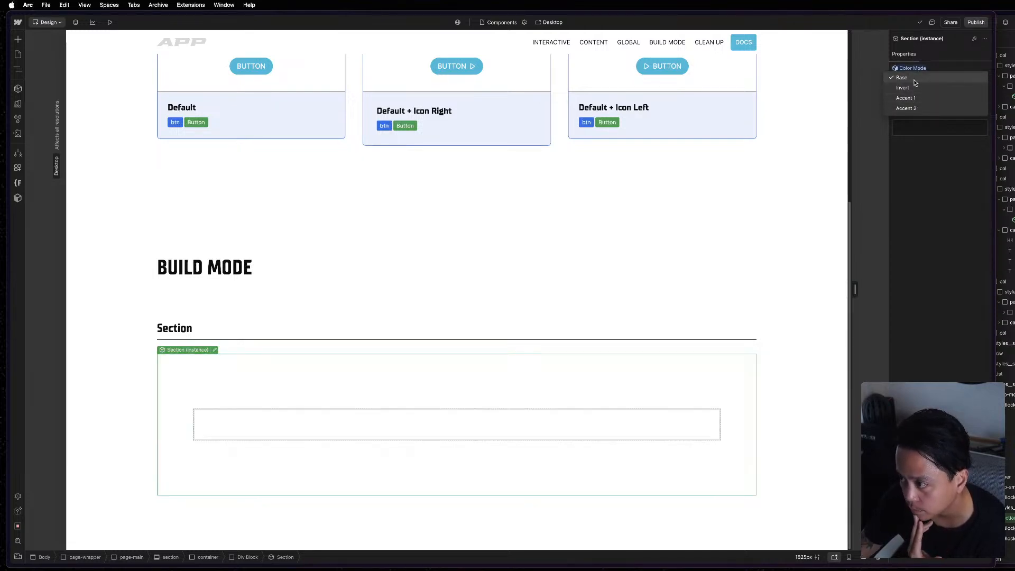
click(915, 81)
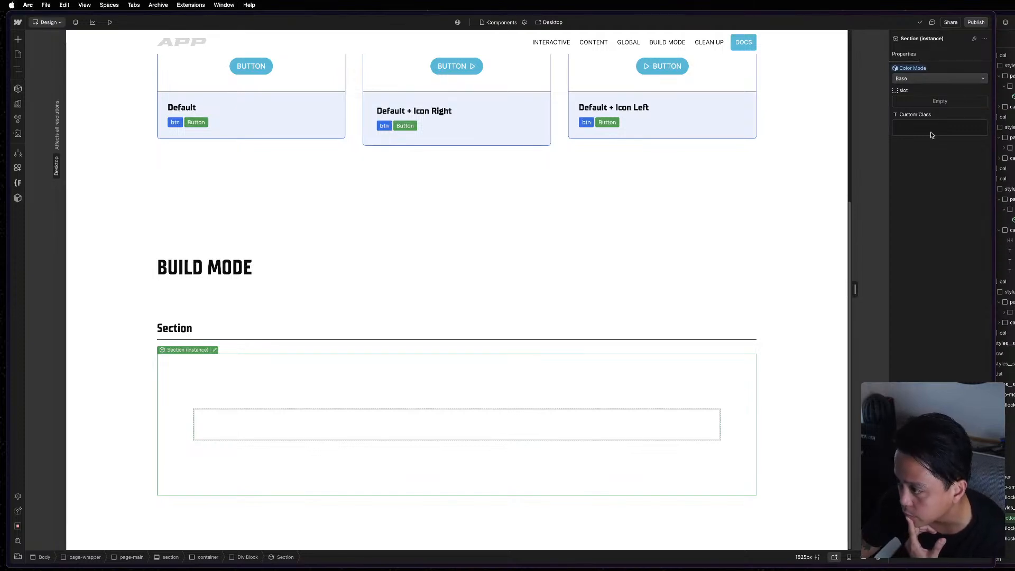
click(1004, 445)
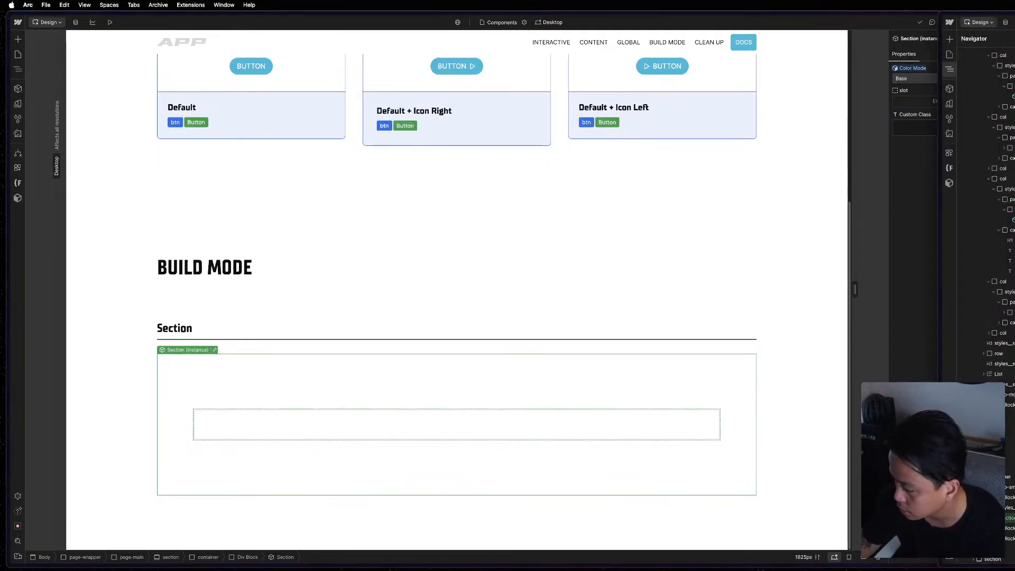
key(z)
click(212, 342)
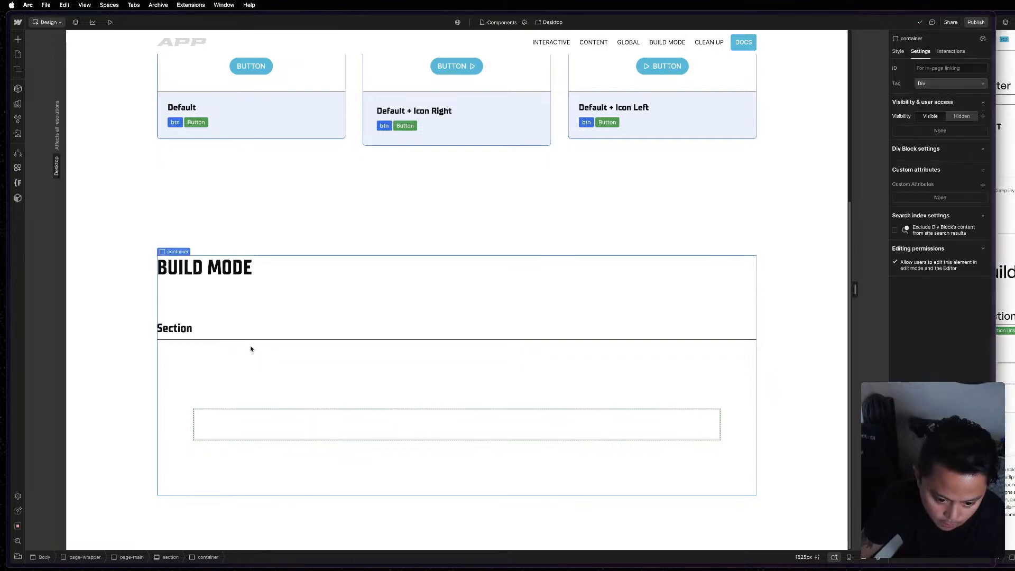
click(339, 396)
key(z)
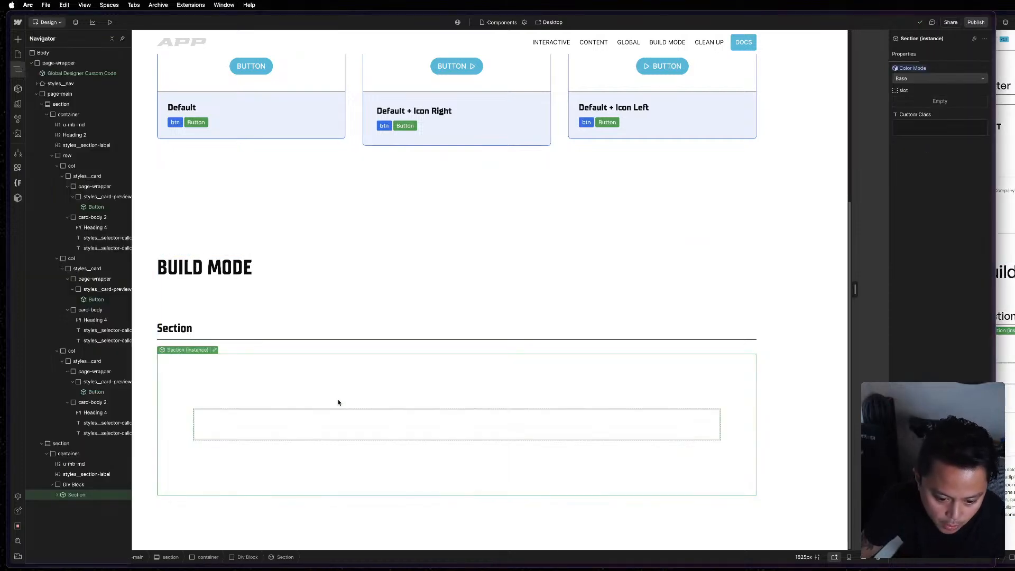
Copy the u-border divider from the reference page and paste it into page-main below the Build Mode section.
click(88, 475)
click(79, 454)
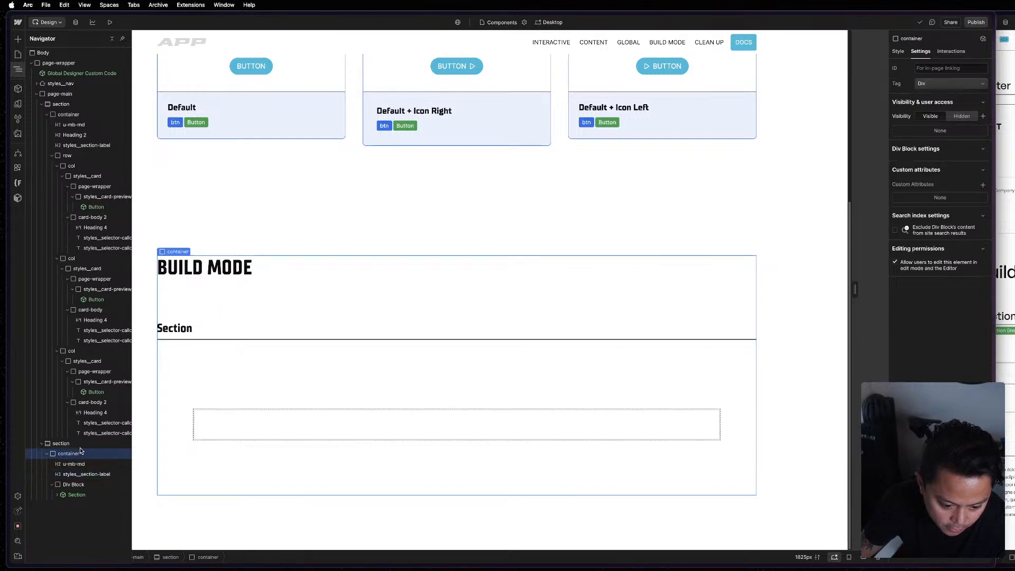
click(47, 454)
click(1004, 339)
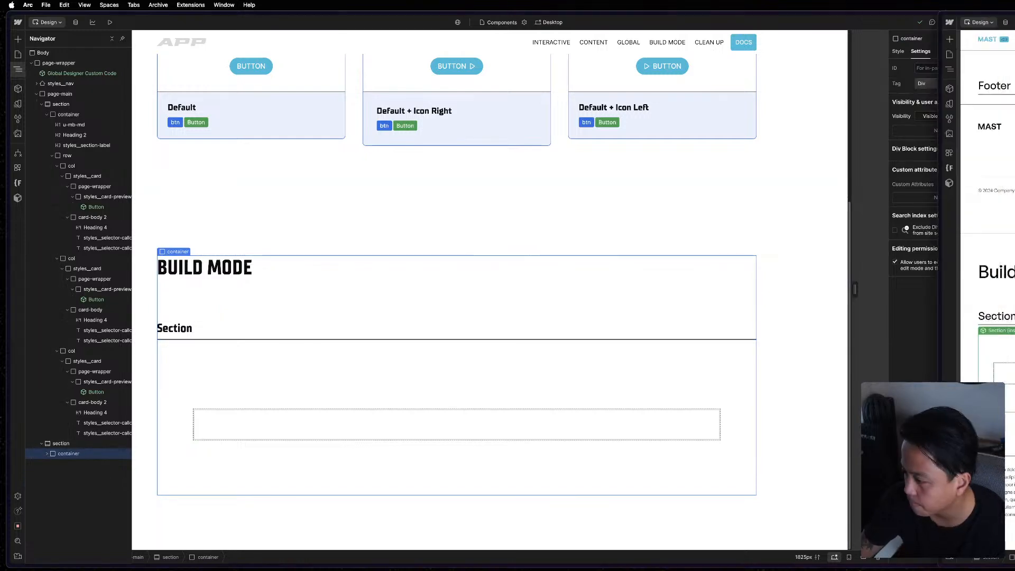
key(z)
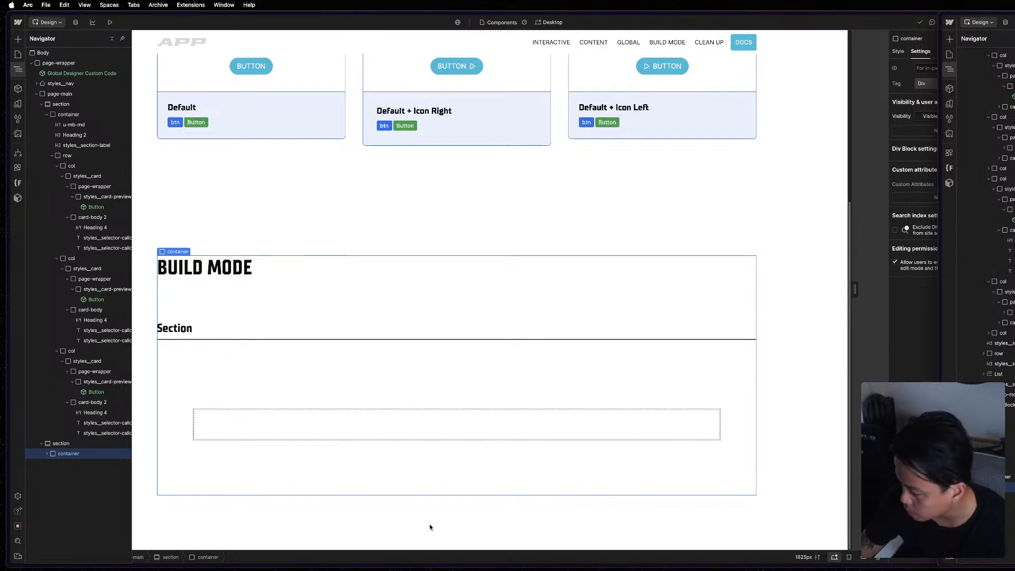
click(42, 444)
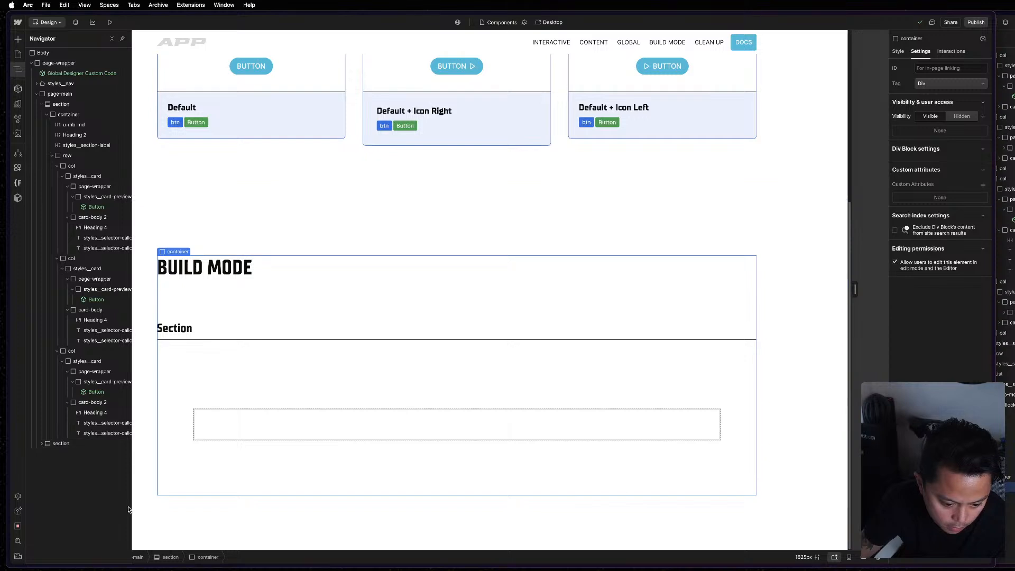
click(57, 94)
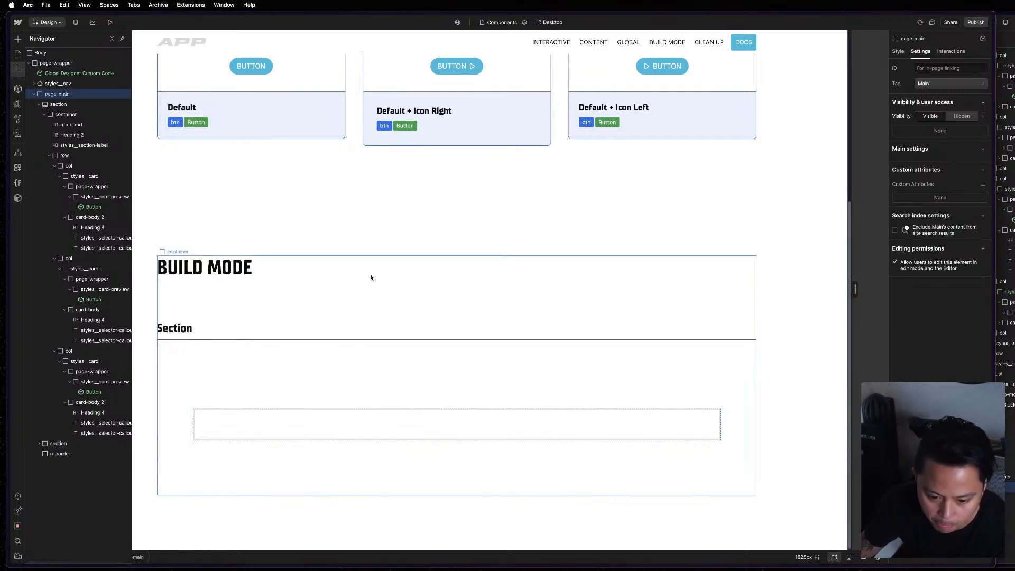
click(62, 453)
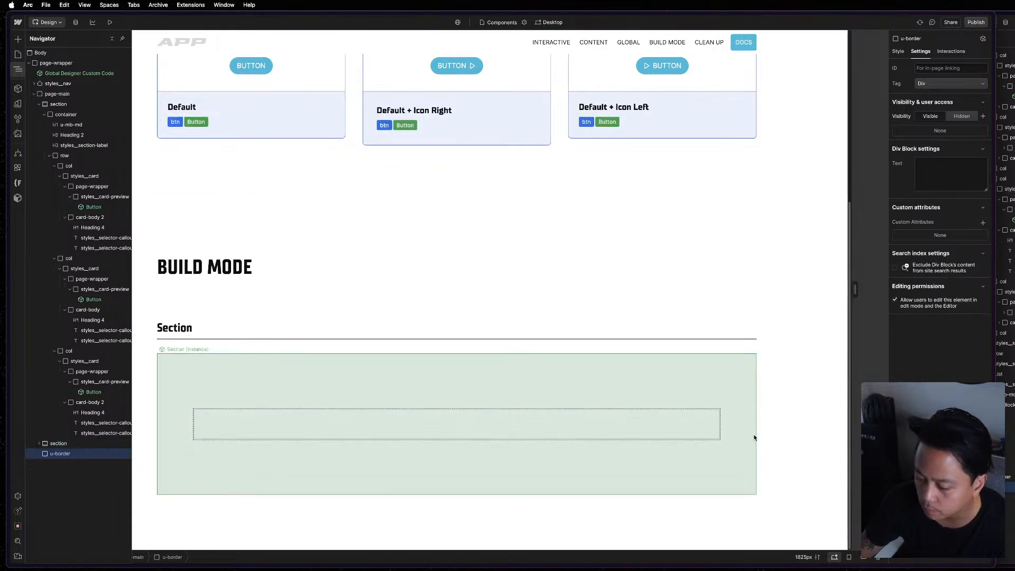
Duplicate the Build Mode section and place the copy below the u-border divider.
click(63, 445)
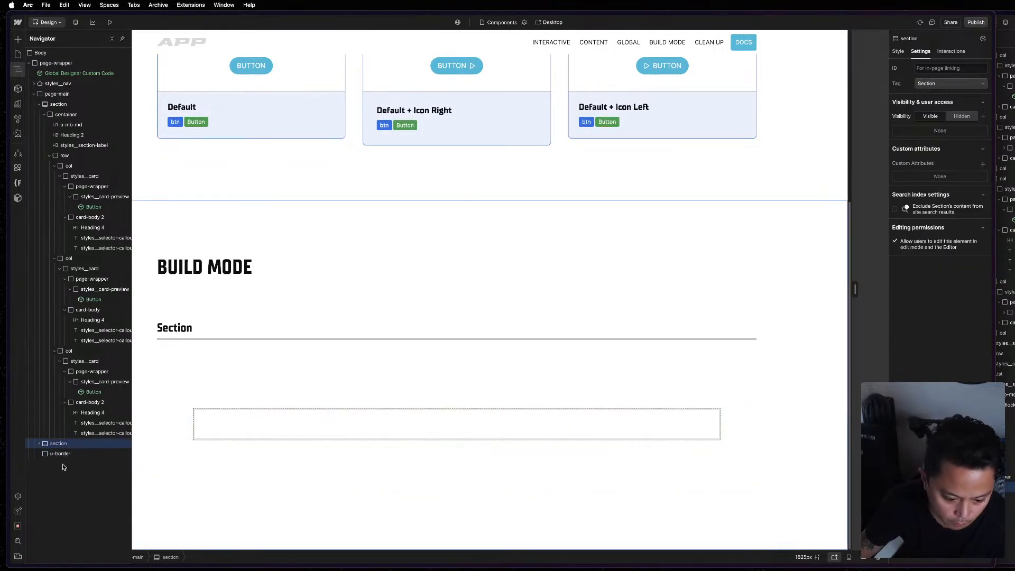
key(super+d)
drag(62, 455, 70, 469)
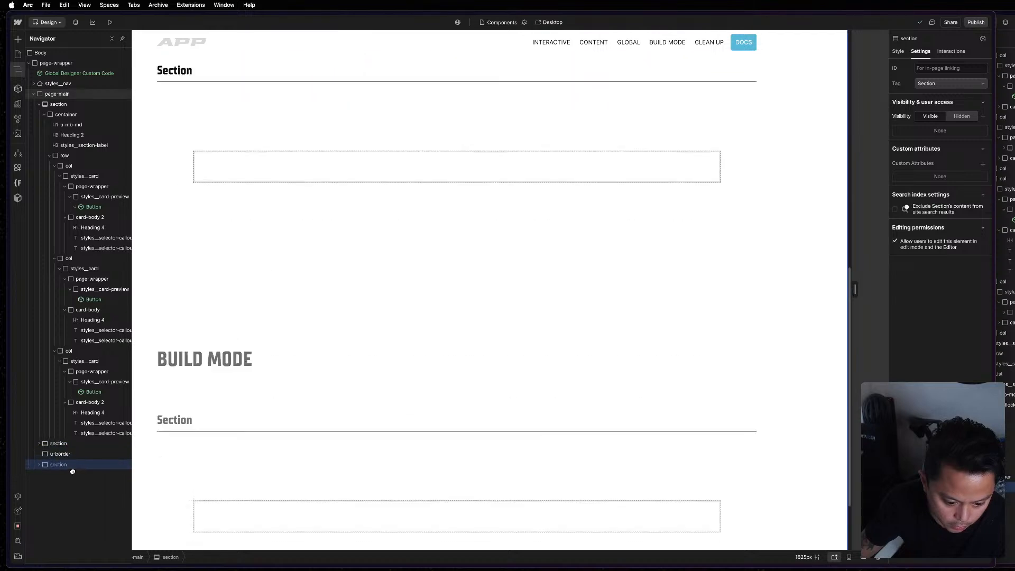
Change the duplicated section's Build Mode heading to "Prevent Cleanup".
click(556, 278)
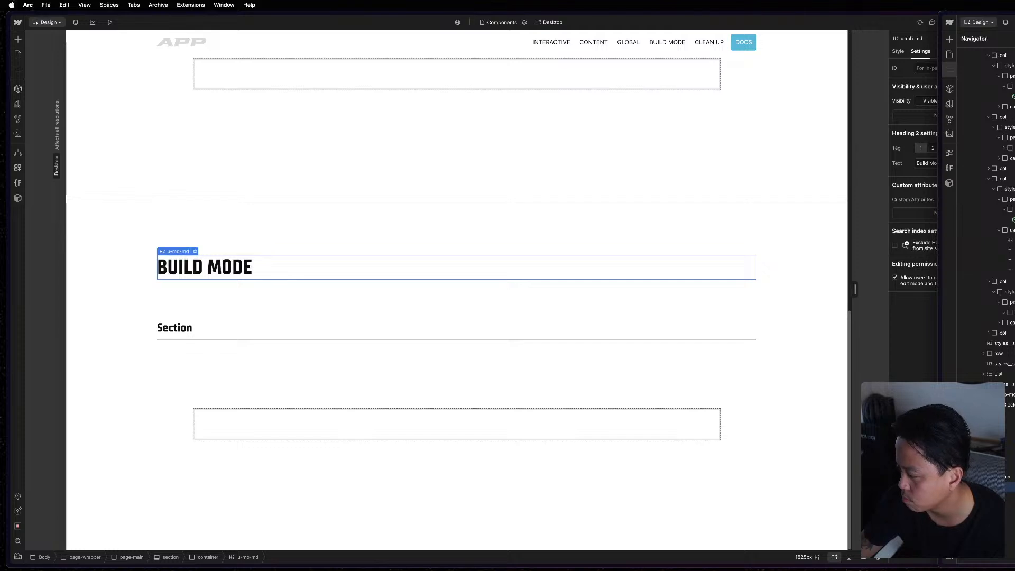
click(1005, 364)
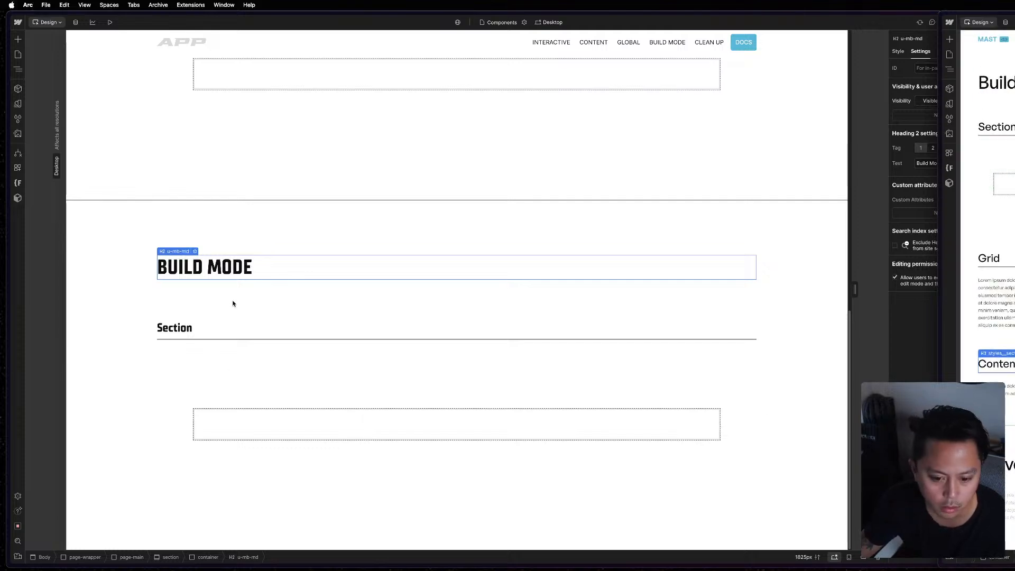
double_click(252, 271)
key(super+a)
text(PREV)
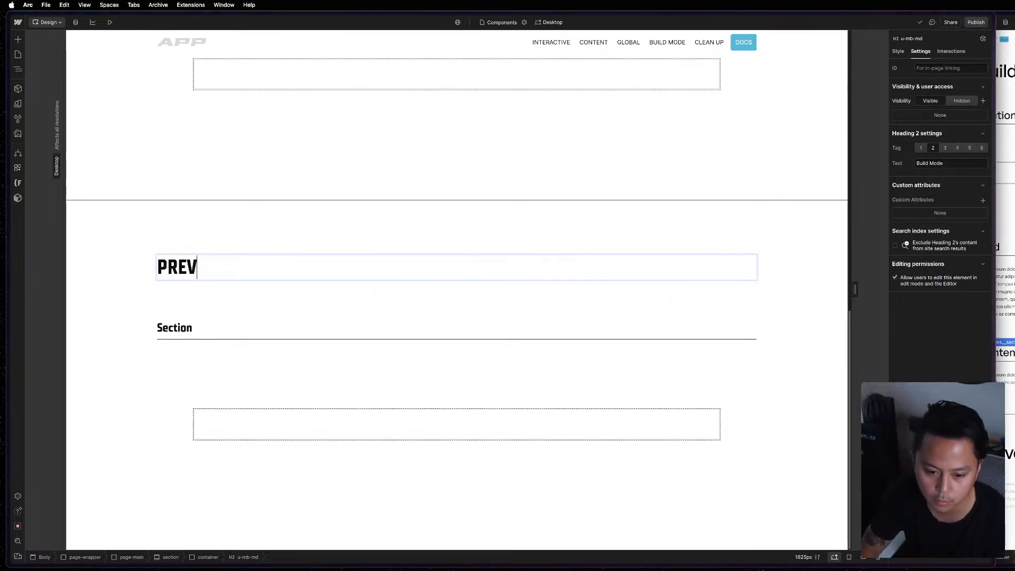
text(ENT)
key(super+a)
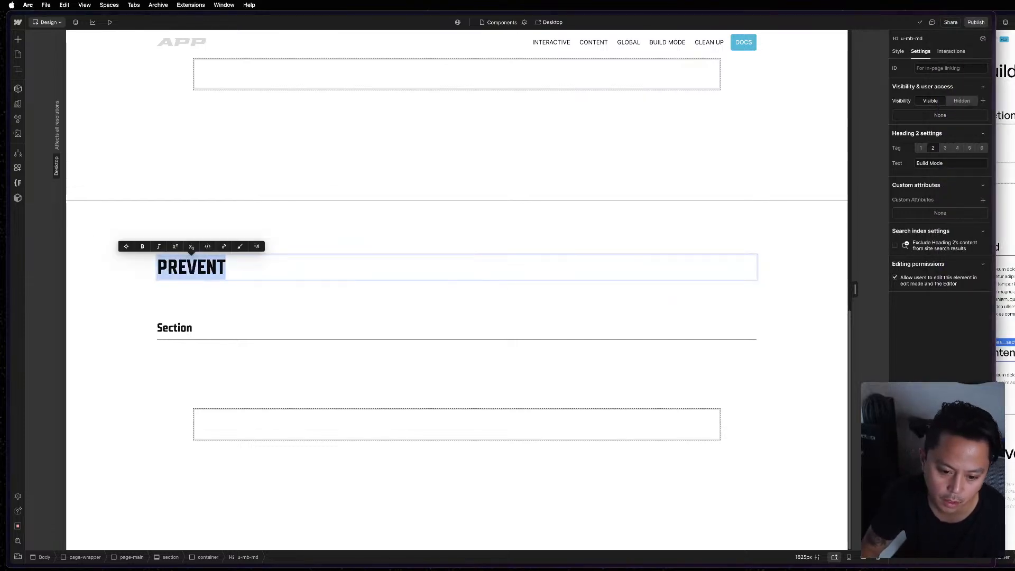
text(SAFE)
key(super+a)
text(SAFE)
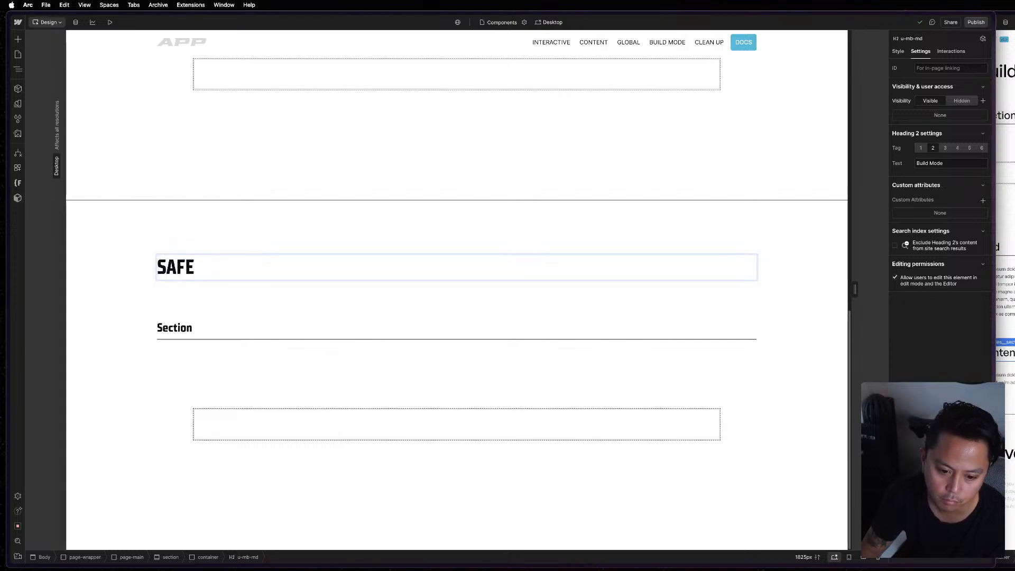
key(super+a)
text(PR)
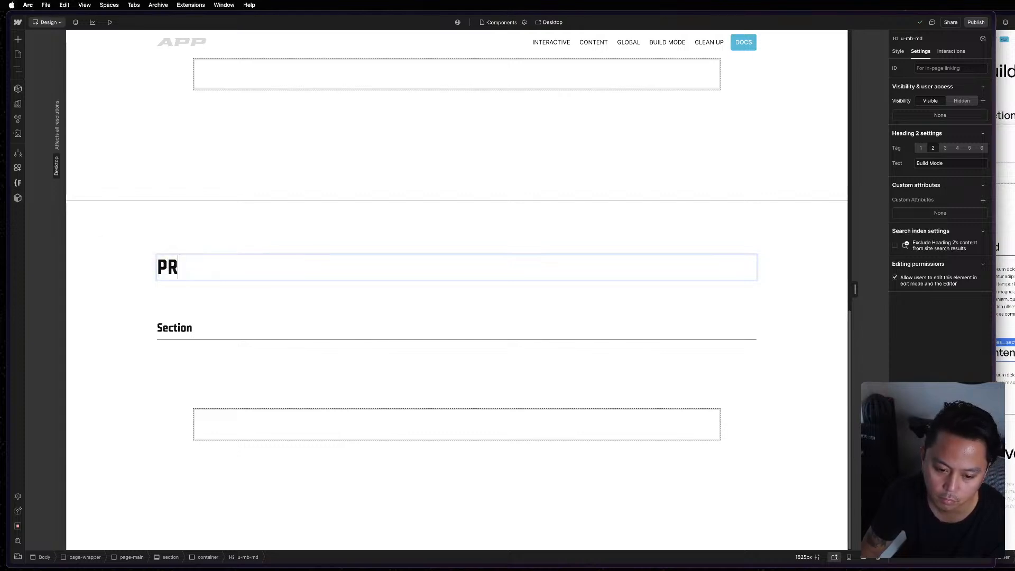
text(EVENT CLEANUIP)
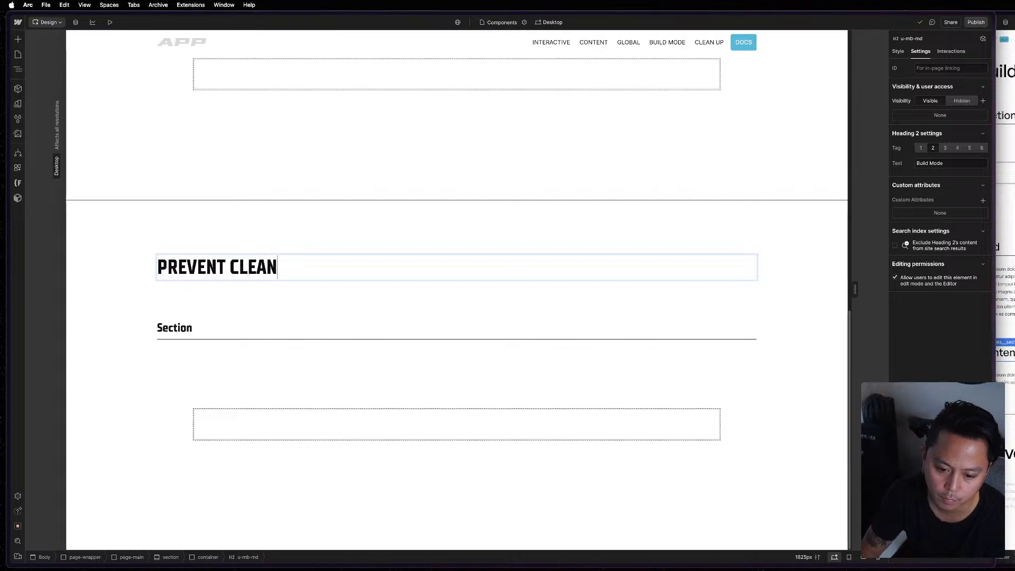
key(BackSpace)
key(BackSpace)
text(P)
key(Escape)
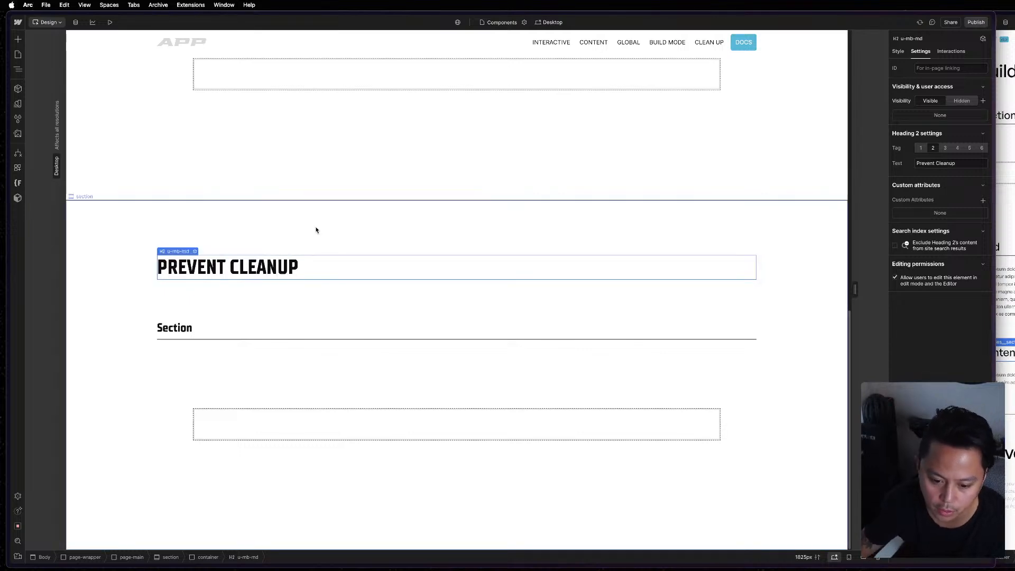
Paste the reference page's italic note about storing elements and classes used in custom code into the Prevent Cleanup container.
click(323, 229)
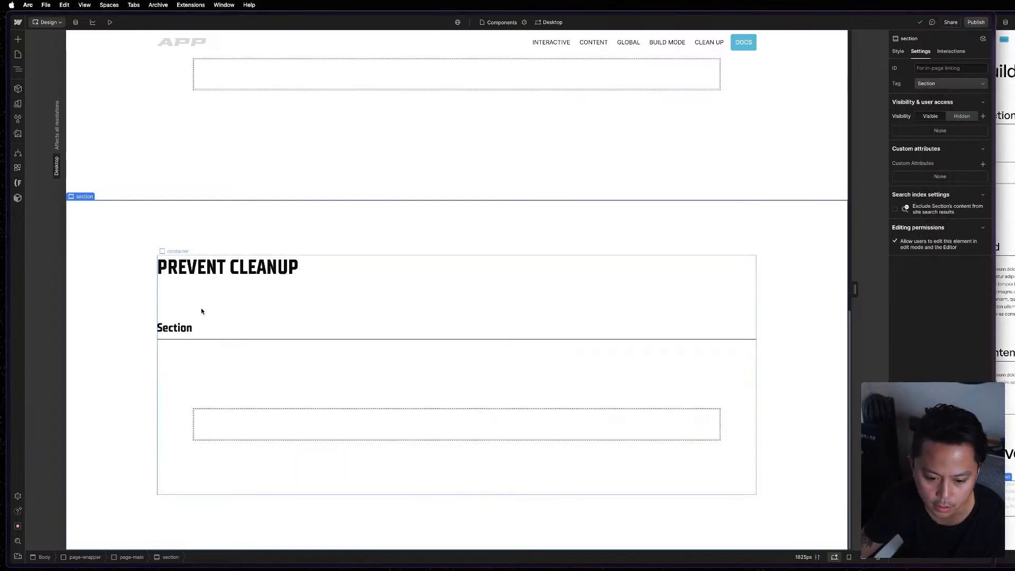
click(202, 311)
key(super+v)
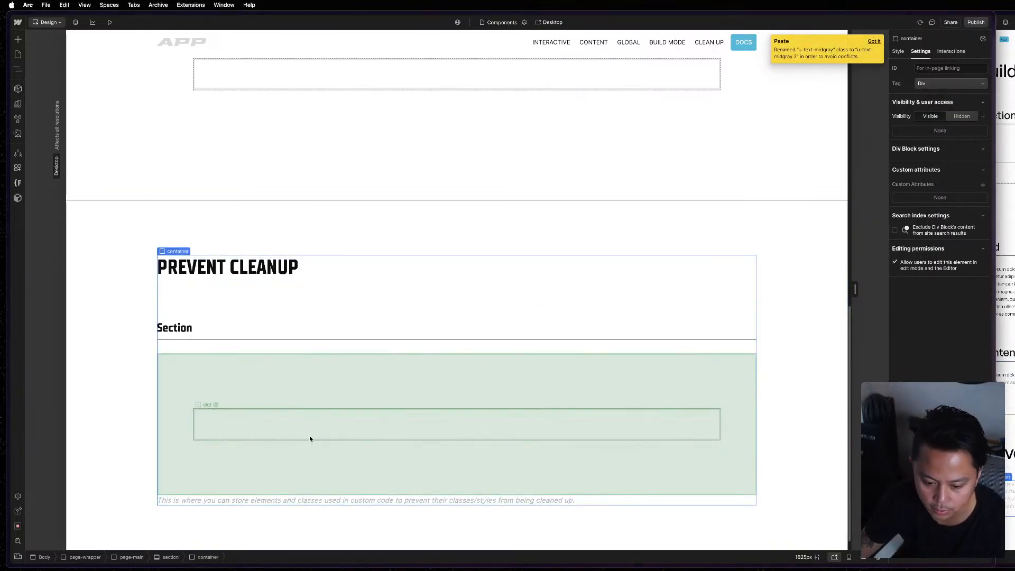
Delete the Section component instance from the Prevent Cleanup section and select the pasted italic note.
click(310, 439)
key(Delete)
click(284, 374)
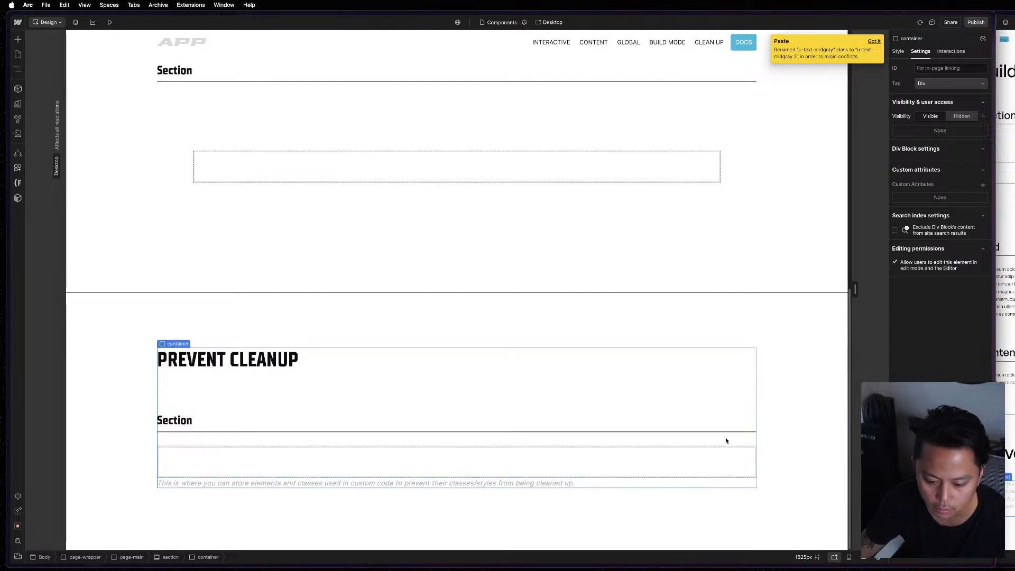
click(528, 482)
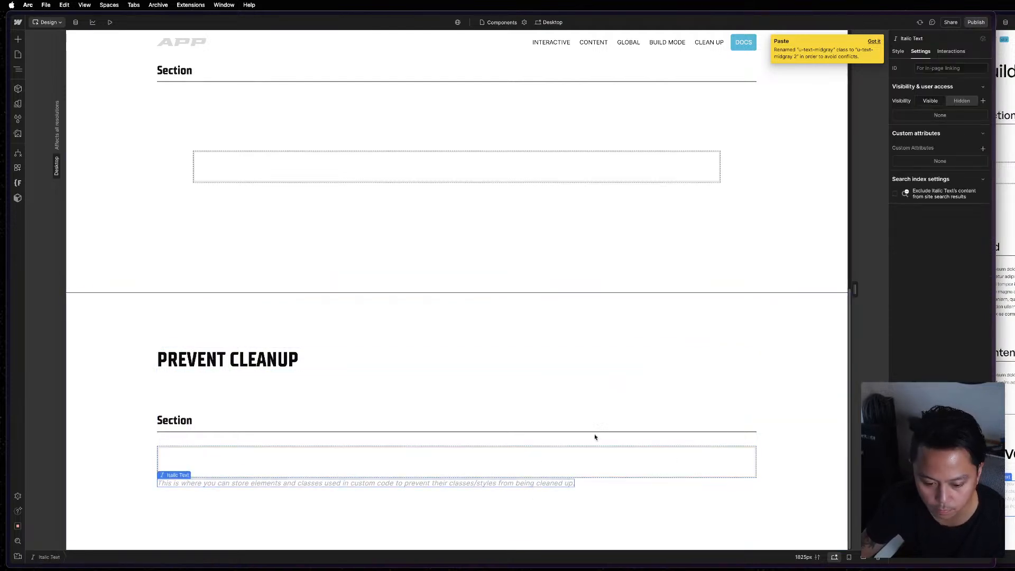
key(s)
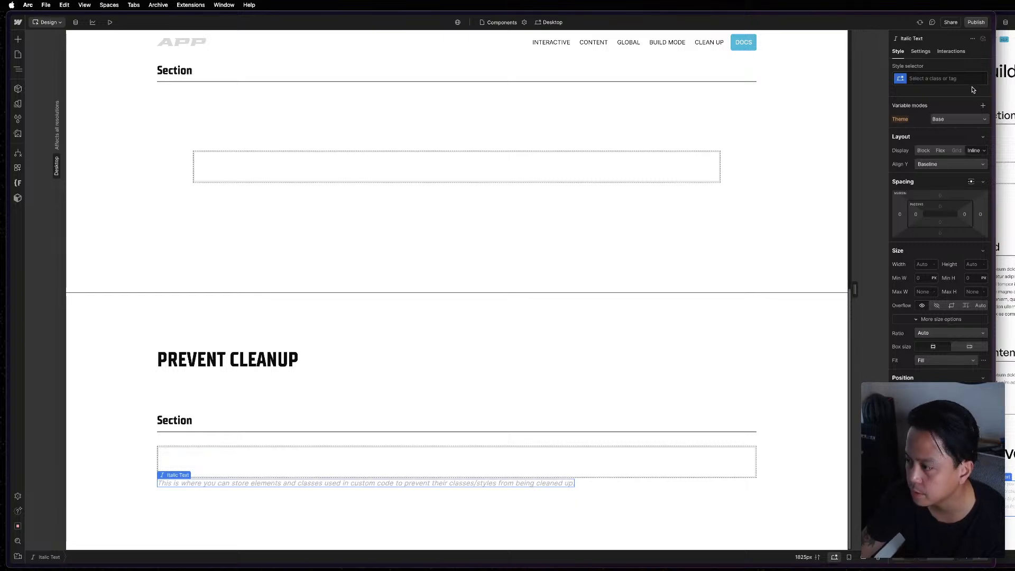
key(z)
click(358, 463)
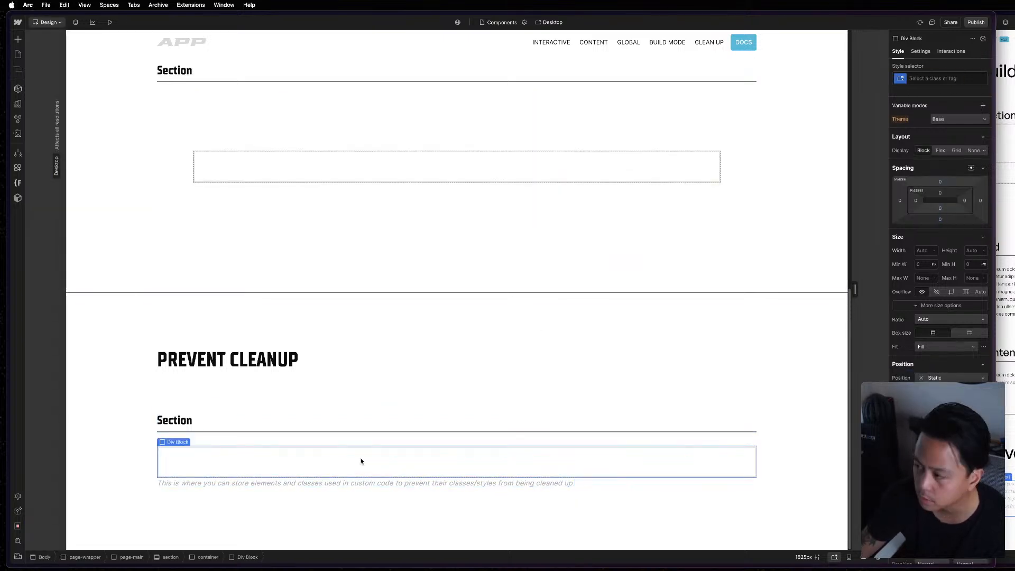
click(528, 389)
scroll(341, 225, up, 2)
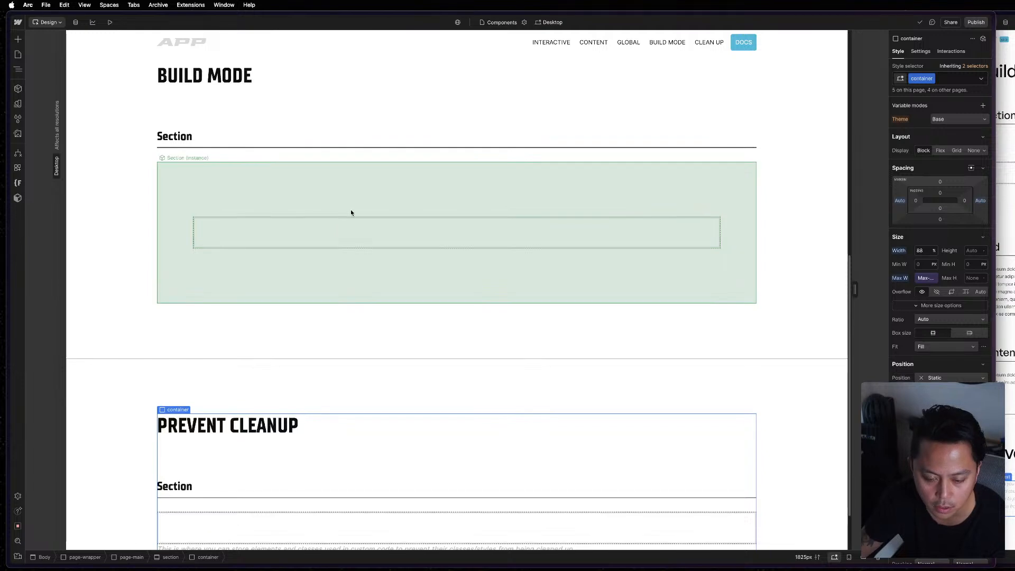
click(350, 213)
click(373, 123)
scroll(374, 124, up, 5)
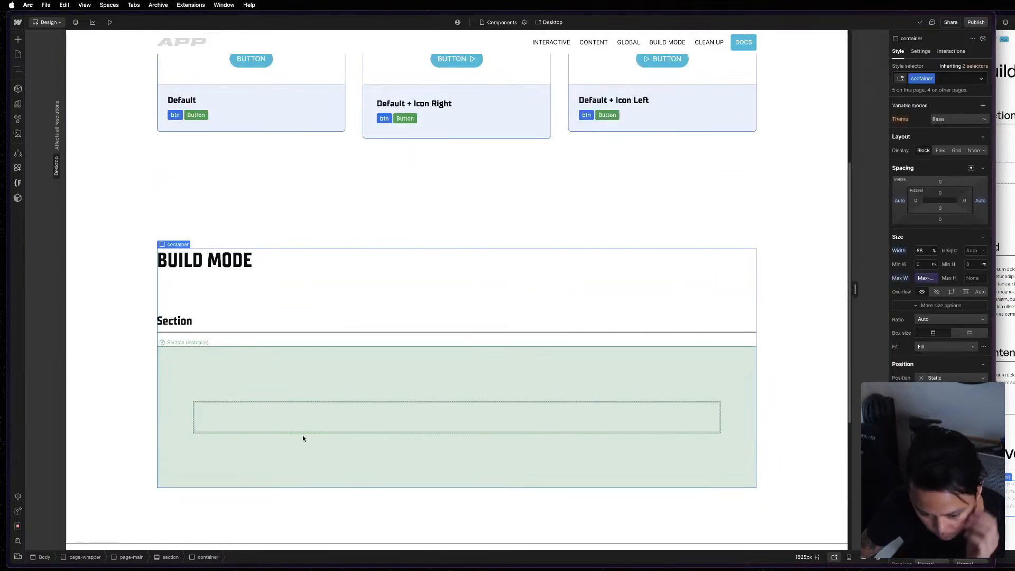
click(303, 436)
Log in to the Relume extension with the saved account credentials to enable Class Sync, and close its panel.
click(19, 198)
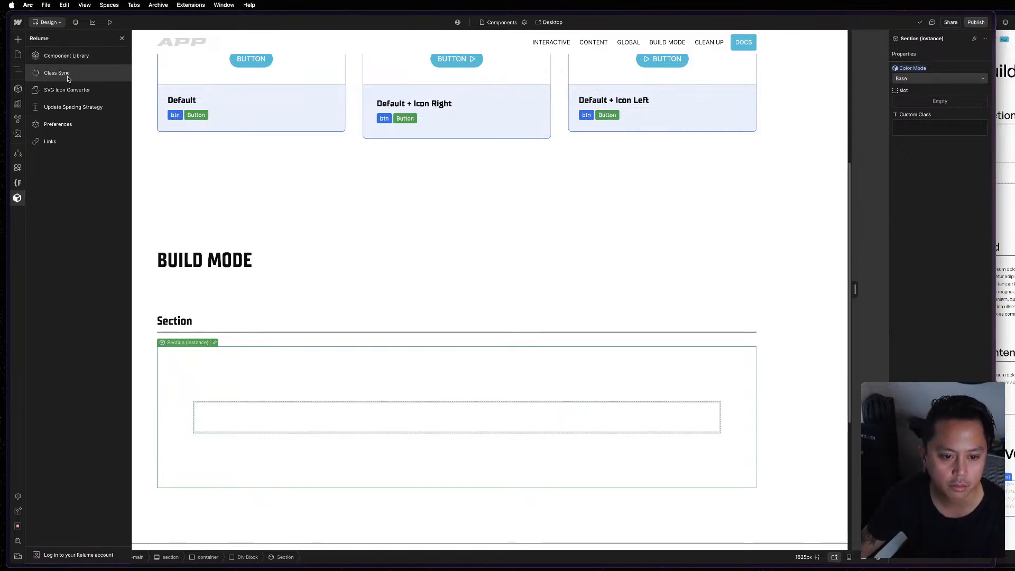
click(66, 75)
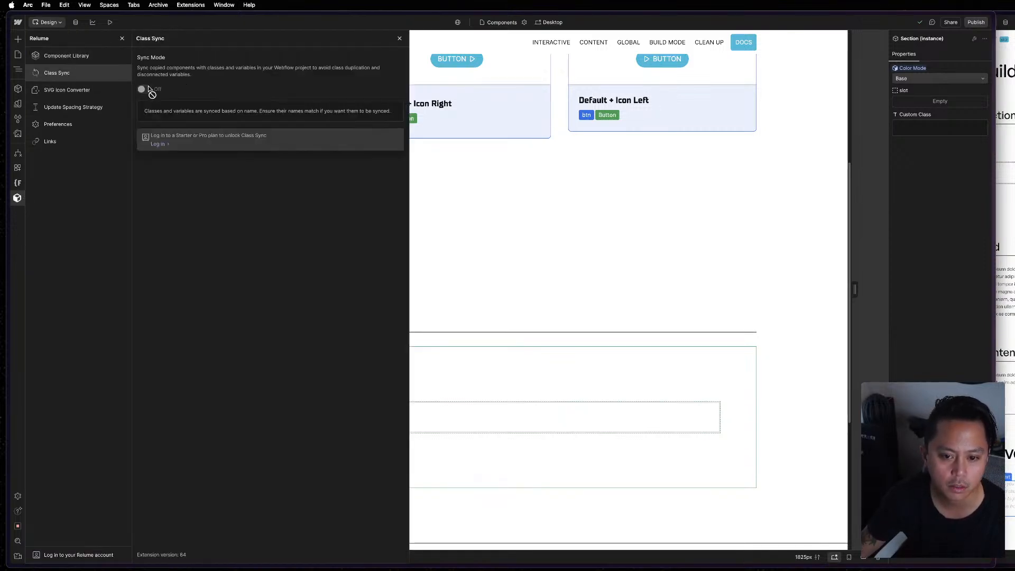
mouse_move(151, 93)
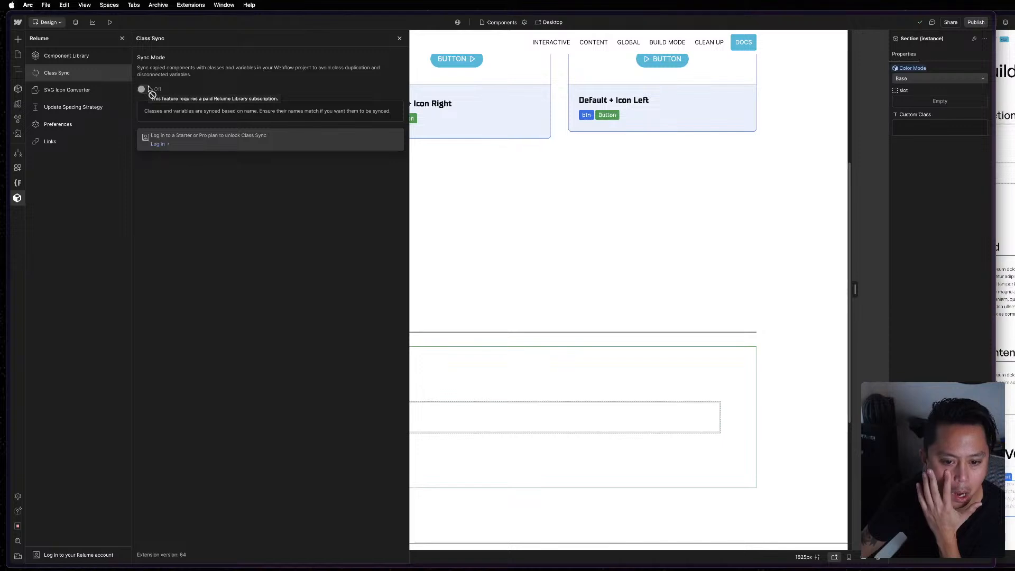
click(157, 144)
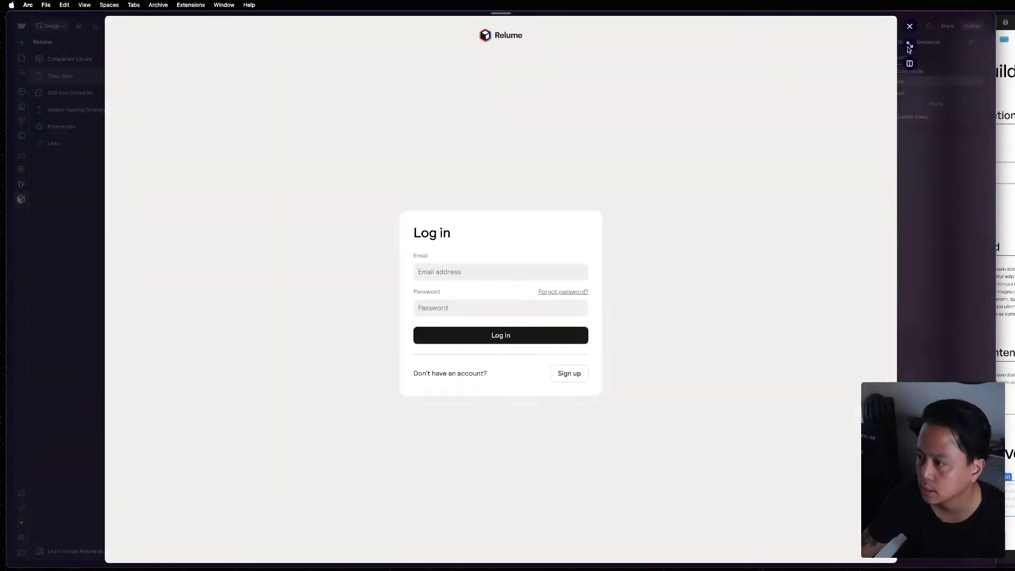
click(477, 343)
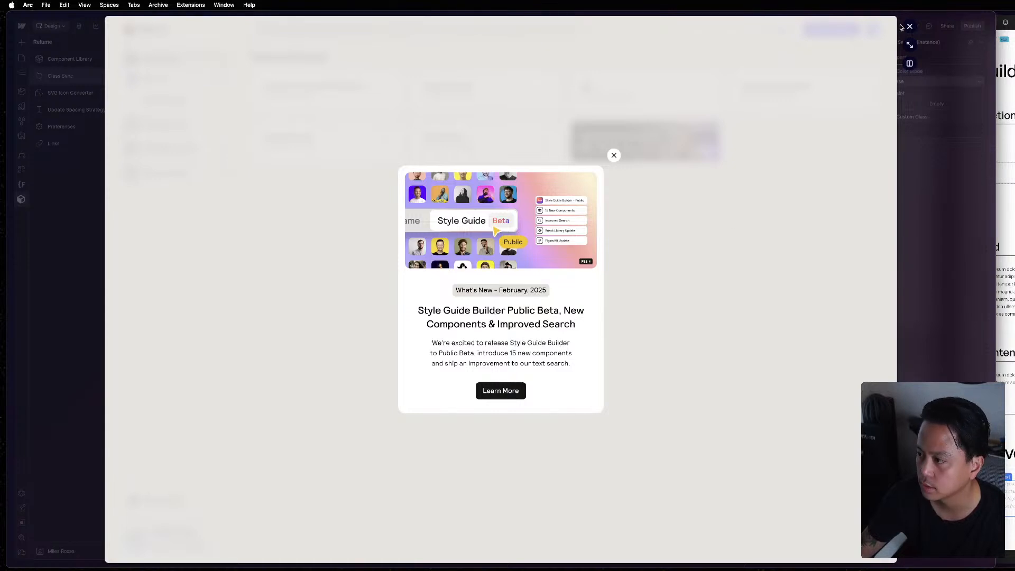
click(909, 27)
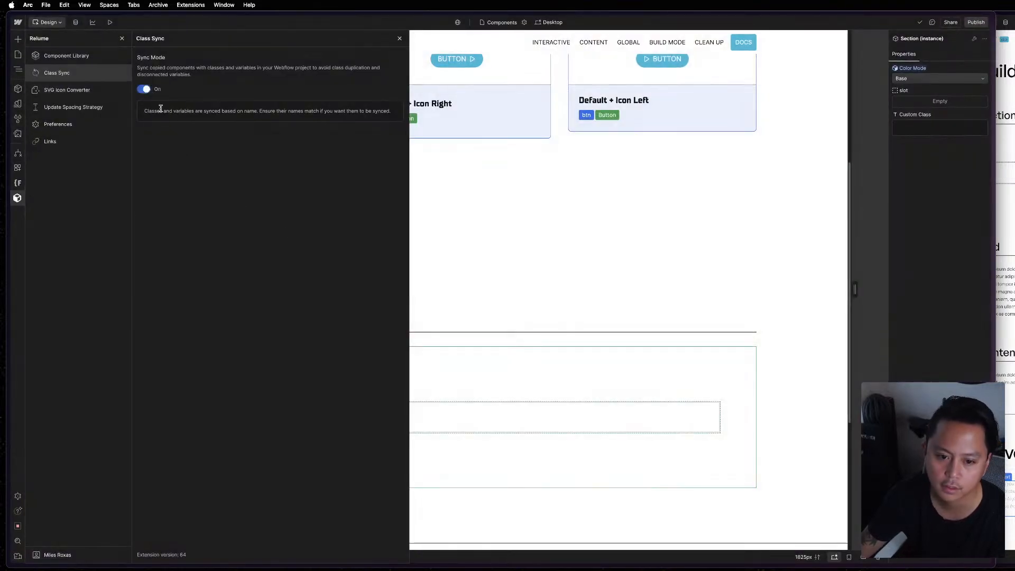
click(700, 220)
click(705, 440)
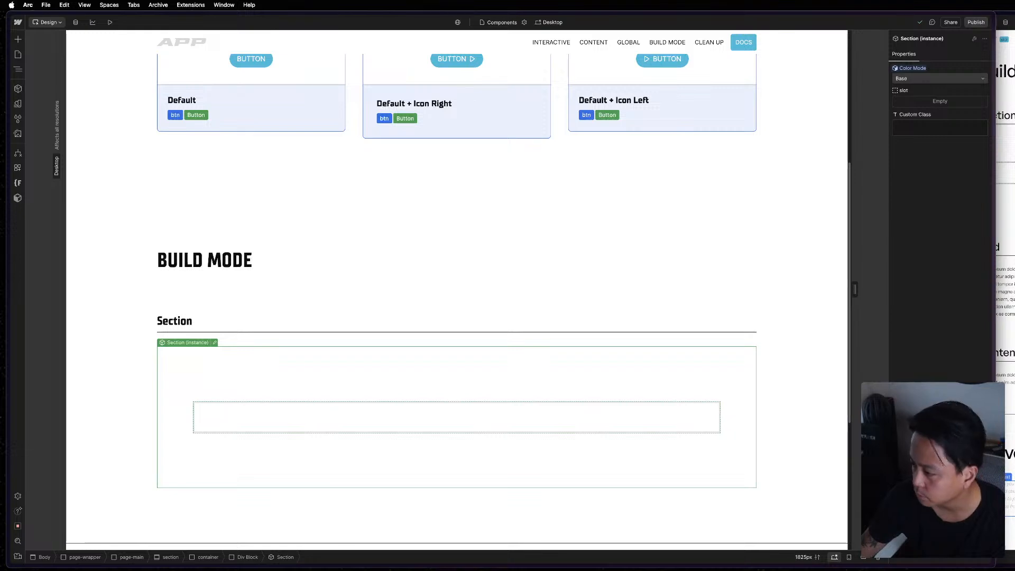
Compare the Build Mode section's element structure with the Section and Grid blocks on the MAST reference page.
mouse_move(996, 285)
mouse_down()
mouse_move(698, 291)
mouse_move(985, 299)
mouse_up()
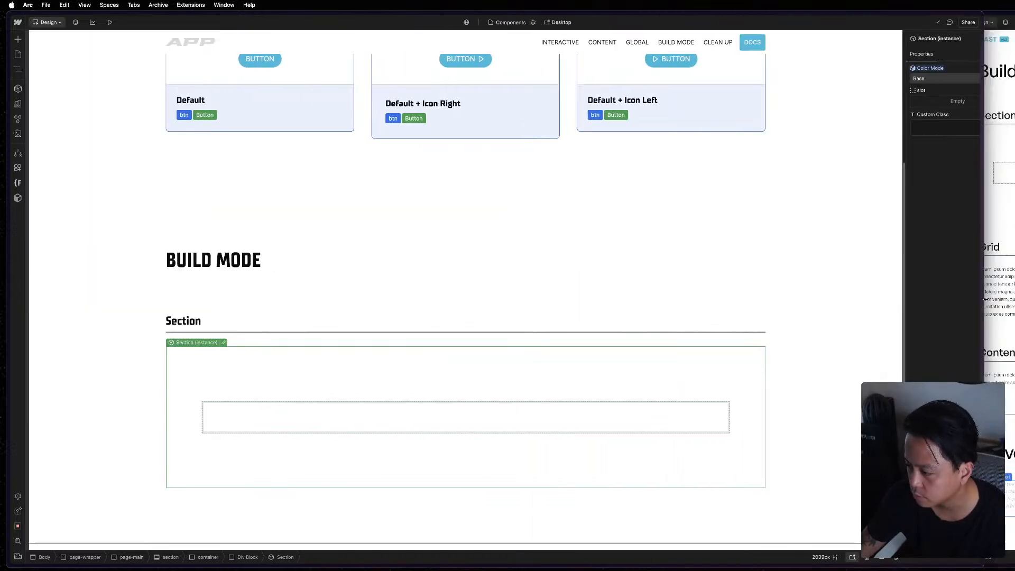
click(252, 349)
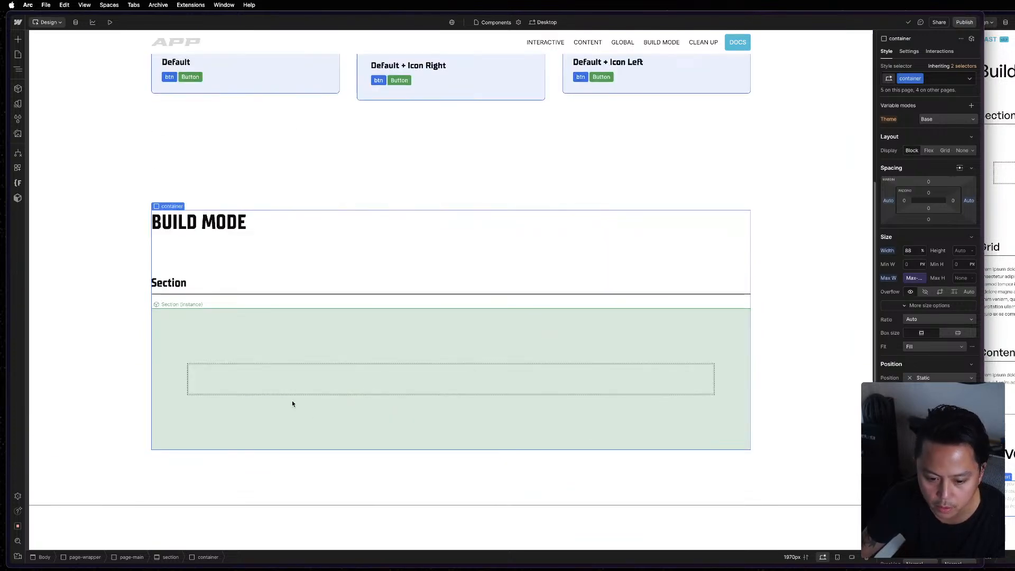
click(293, 403)
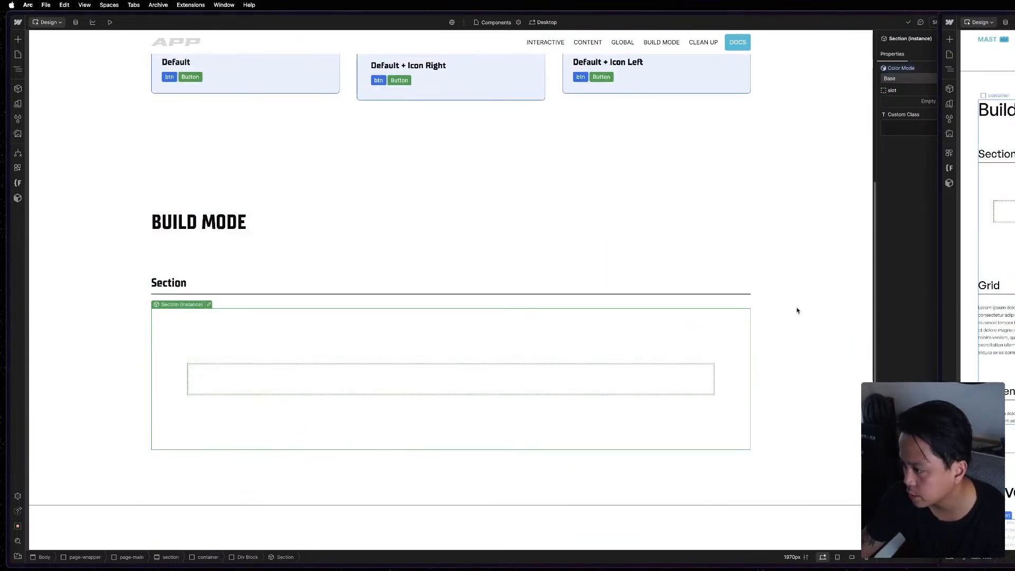
click(269, 292)
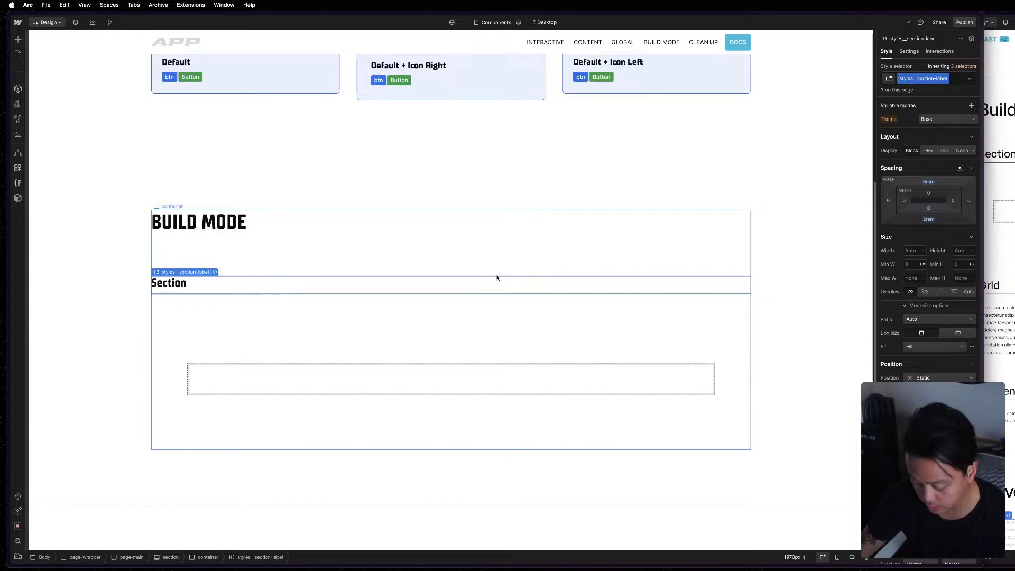
key(super+grave)
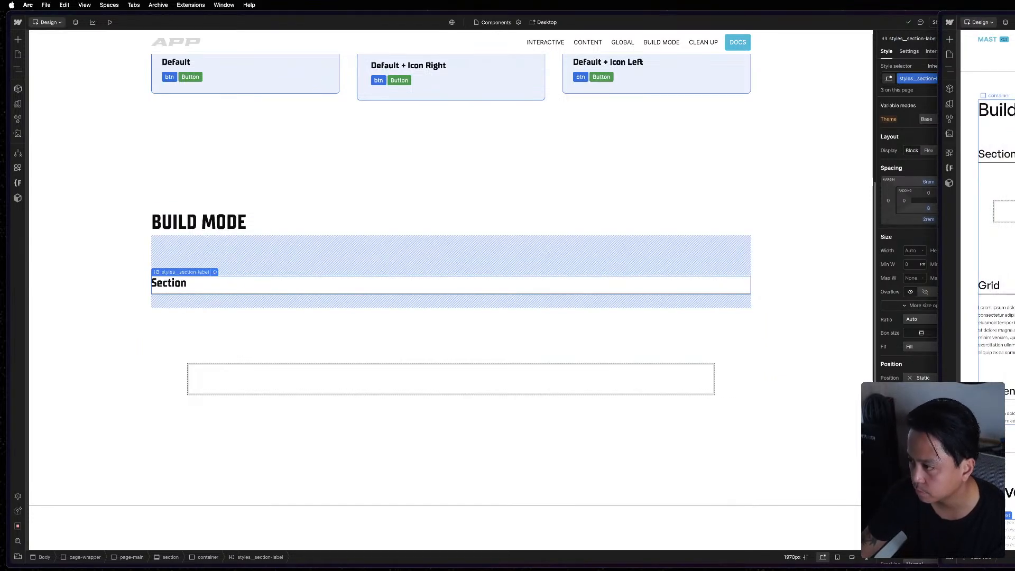
key(z)
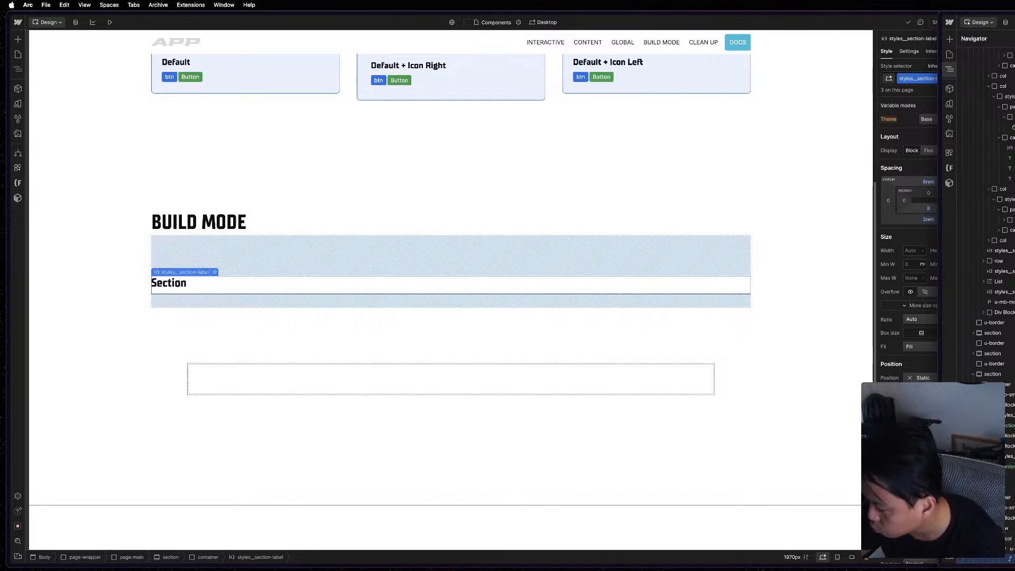
key(z)
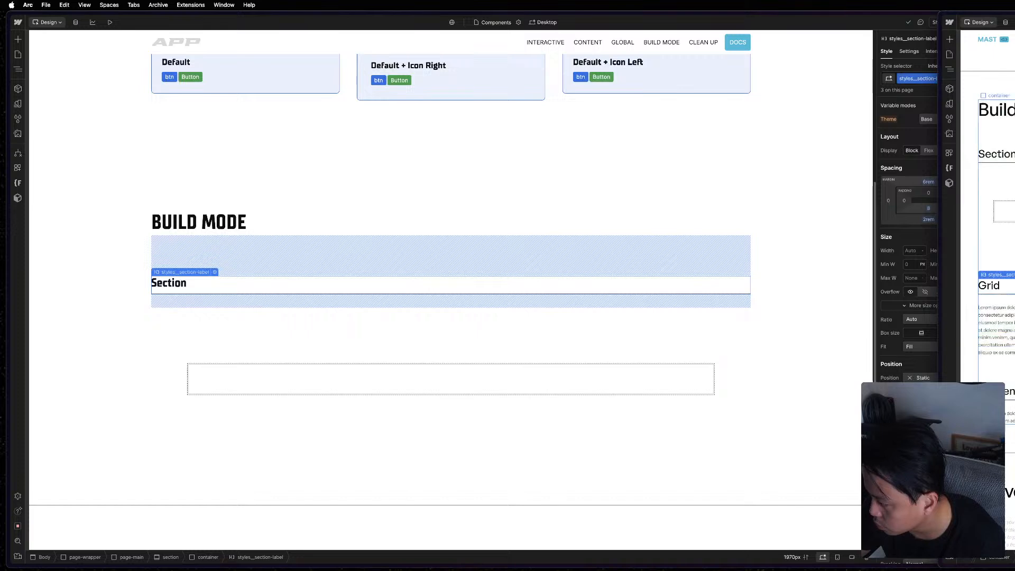
key(z)
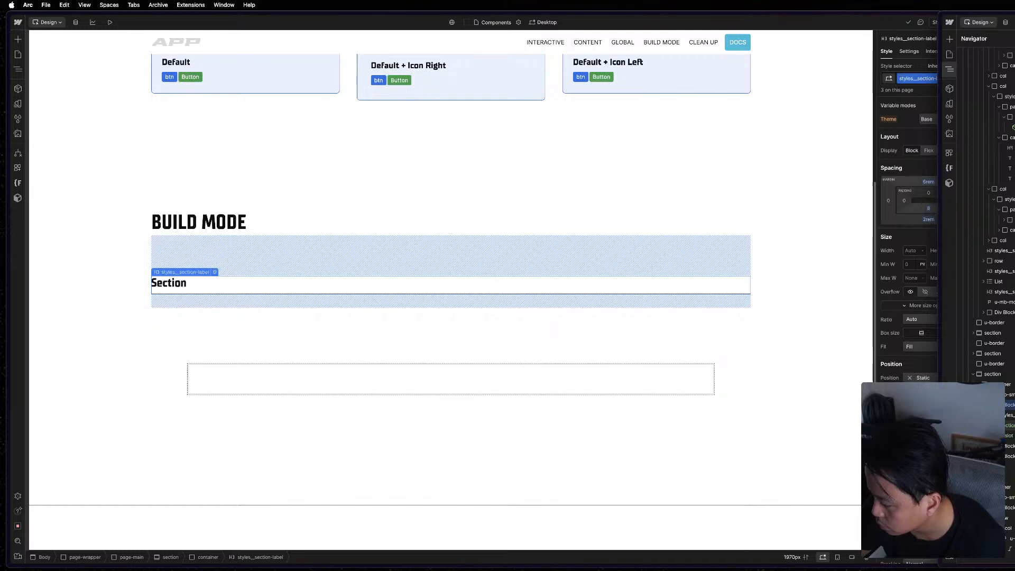
Duplicate the Div Block holding the Section component in the Build Mode container and expand the copy.
click(418, 326)
key(z)
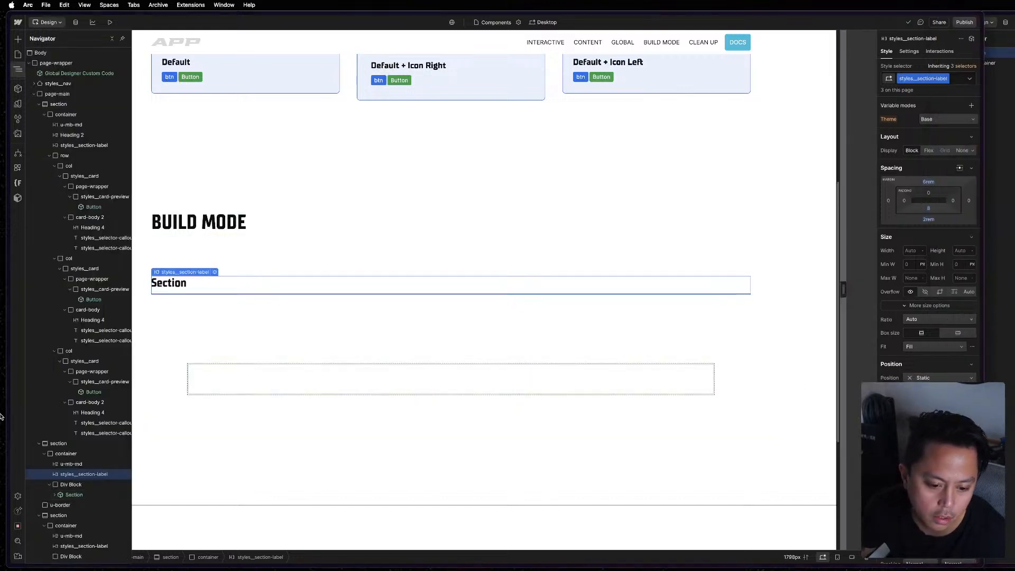
scroll(77, 472, down, 1)
click(71, 469)
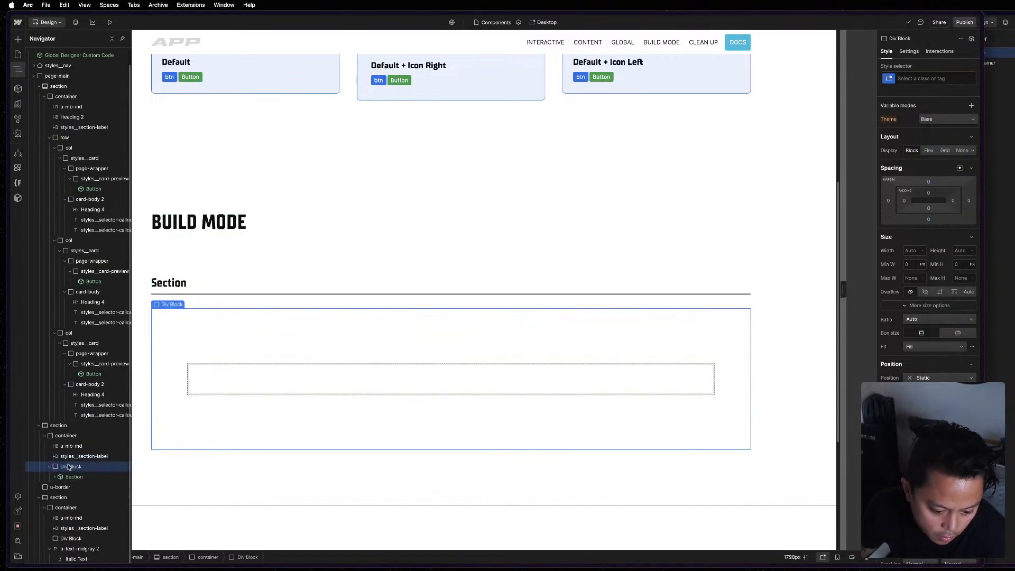
key(ctrl+d)
click(44, 488)
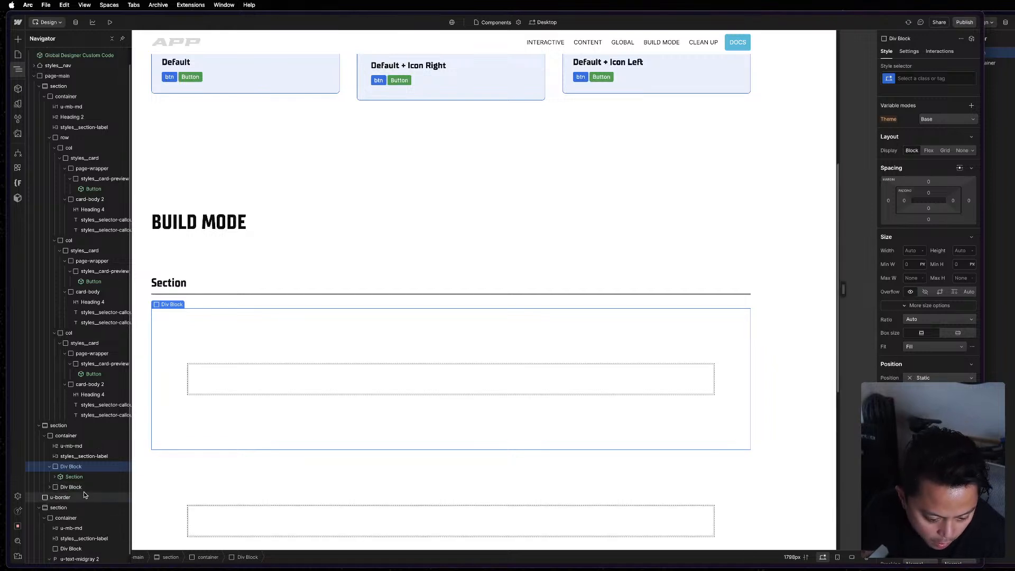
click(49, 488)
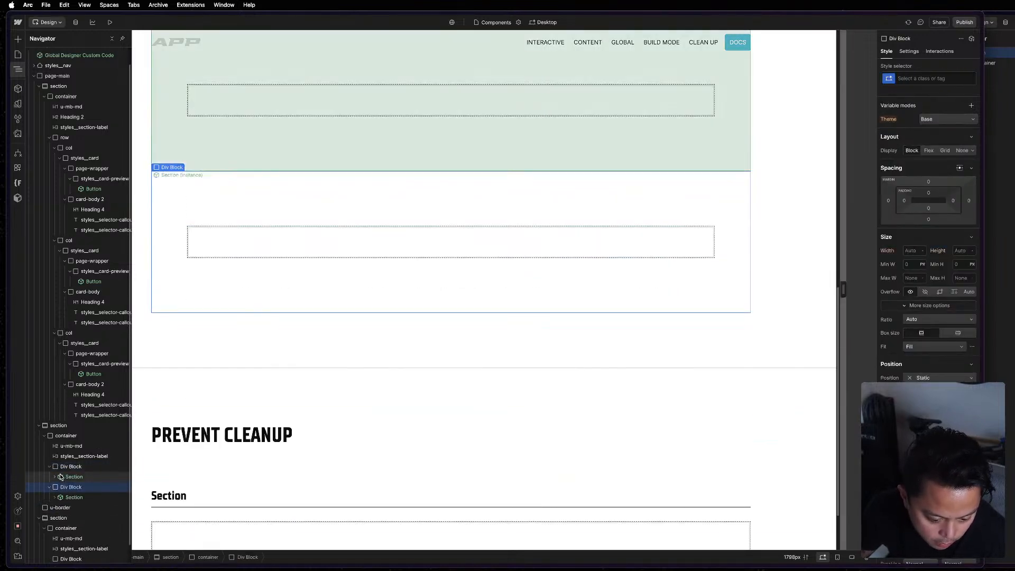
Following the reference page's structure, move the styles__section-label heading into the first Build Mode Div Block, above its Section component.
click(66, 456)
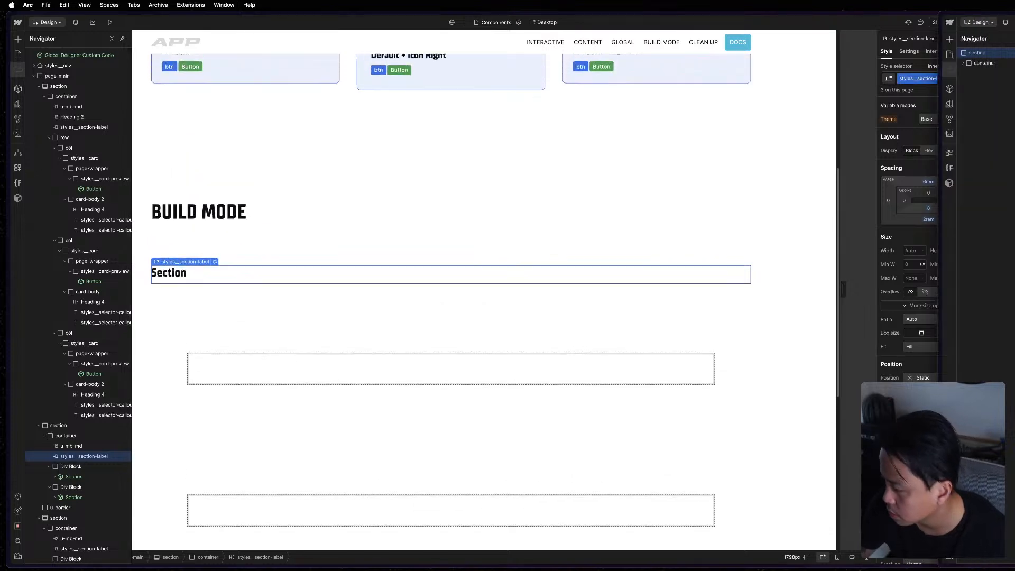
double_click(1005, 154)
click(1005, 154)
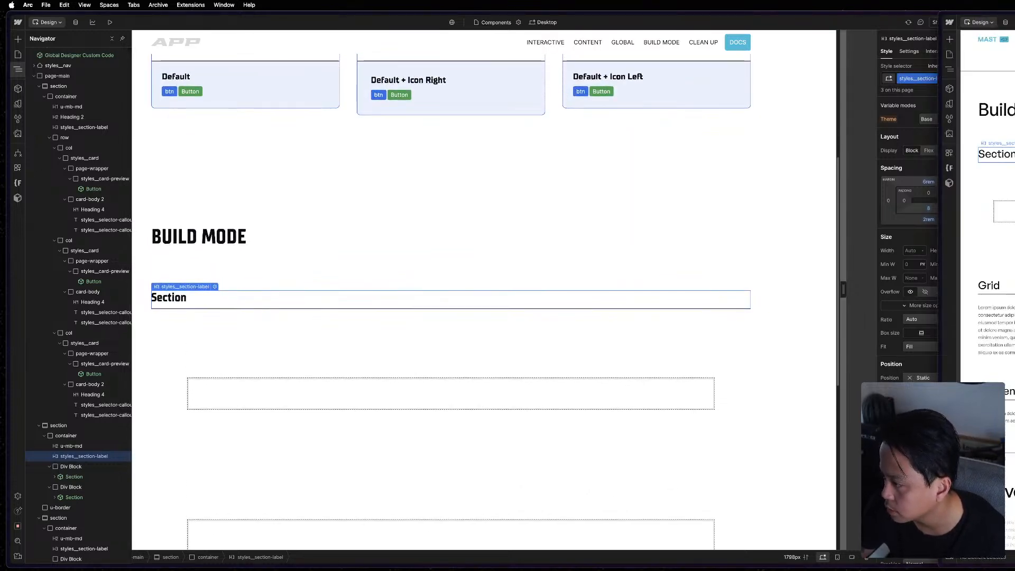
key(z)
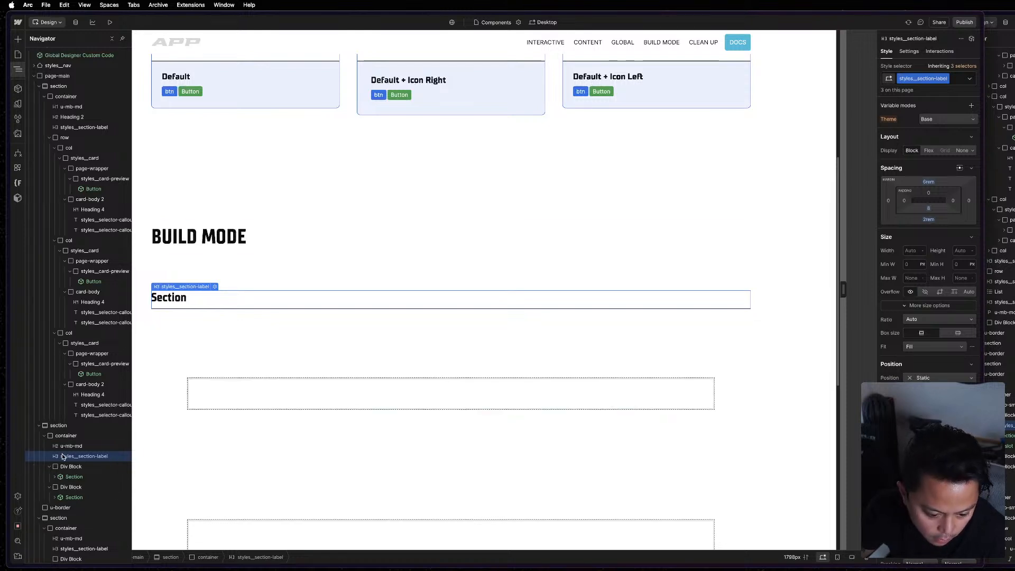
drag(63, 456, 68, 468)
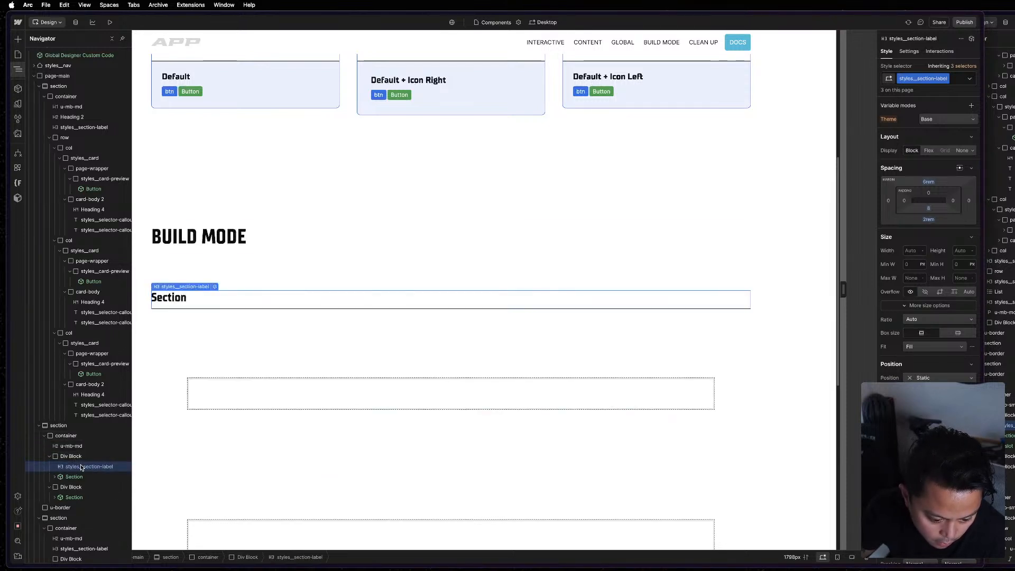
Add a copy of the section label heading to the second Build Mode Div Block and place it above its Section component.
click(66, 489)
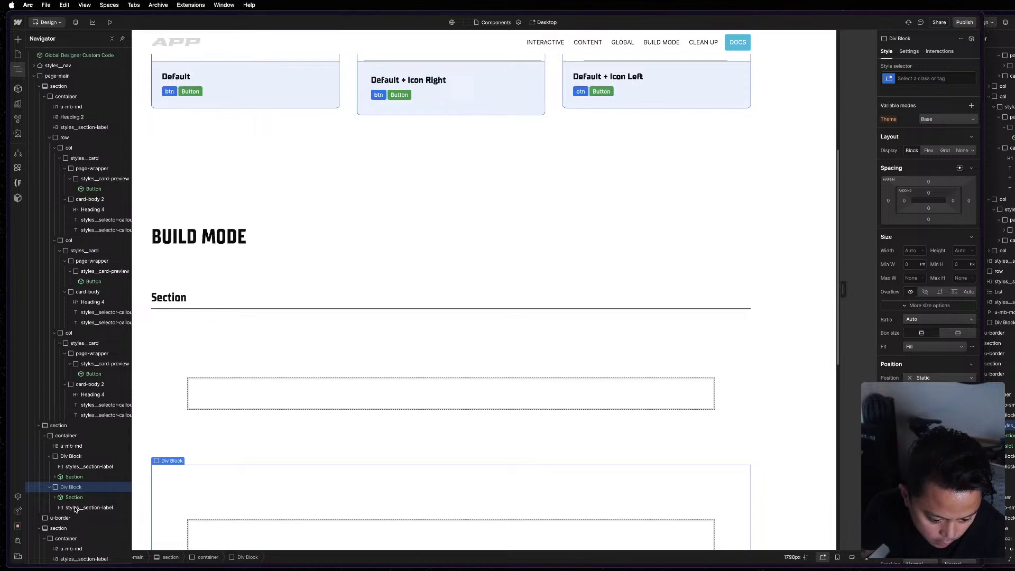
drag(77, 508, 76, 492)
click(75, 490)
Change the second Build Mode block's label to "Grid" as a single line without a trailing line break.
scroll(237, 451, down, 5)
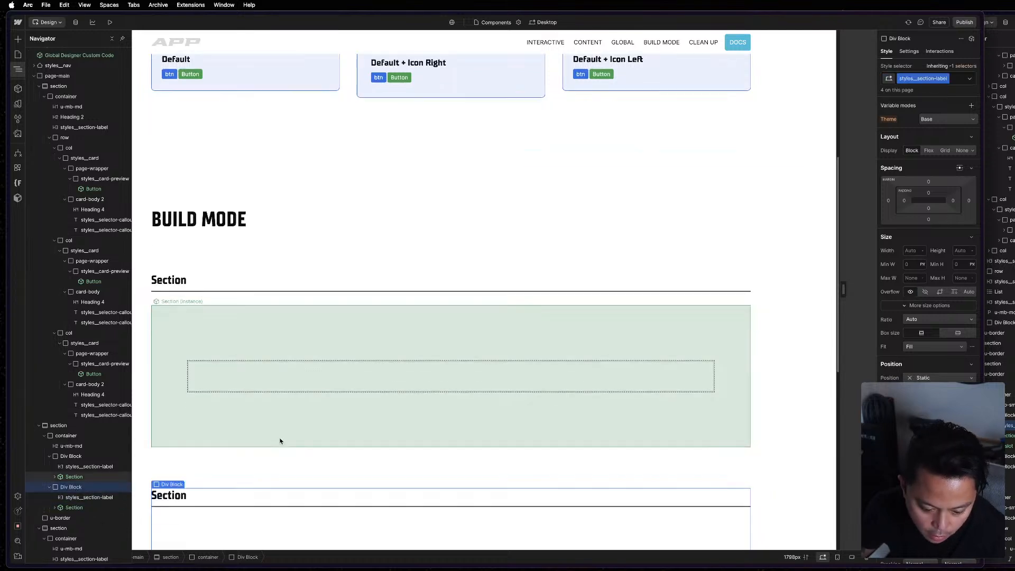
click(186, 363)
key(Escape)
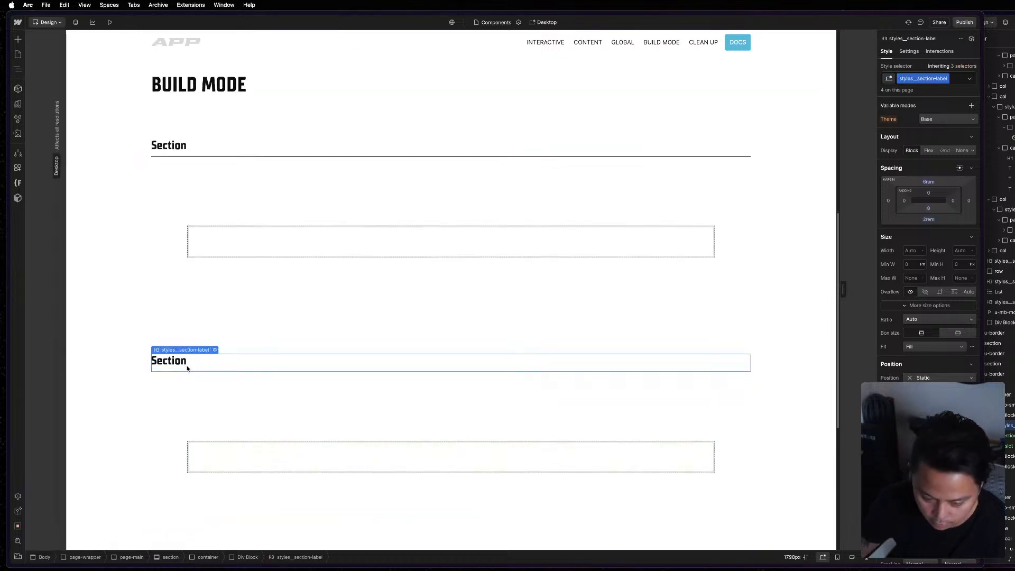
key(super+a)
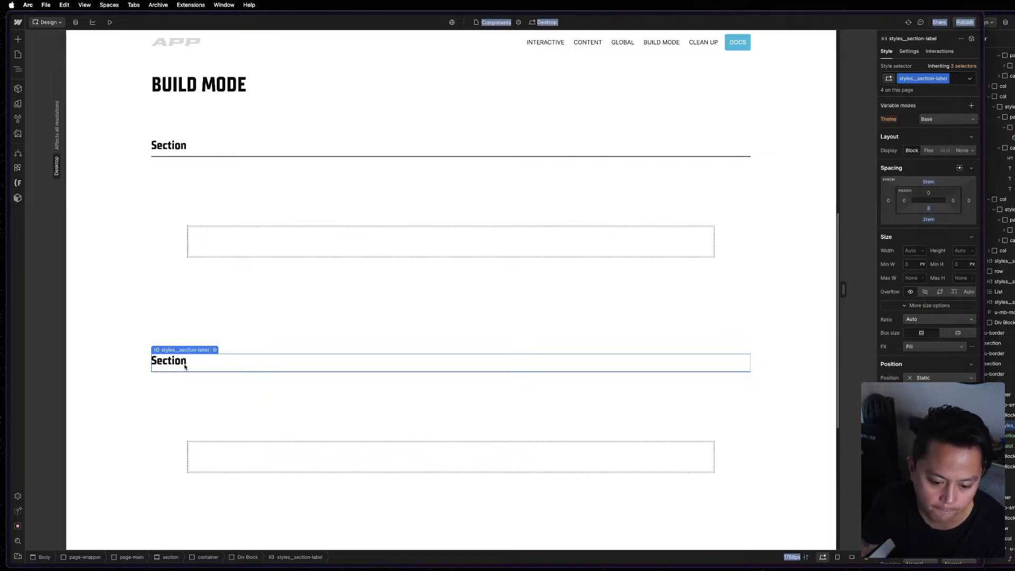
double_click(185, 362)
key(super+a)
text(Griod)
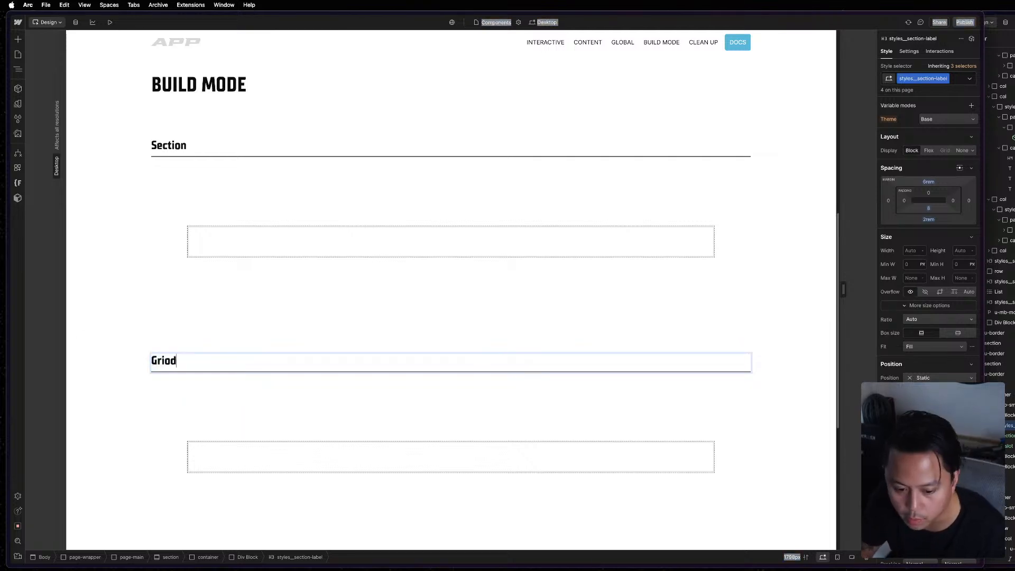
key(BackSpace)
key(BackSpace)
text(d)
key(Return)
key(Escape)
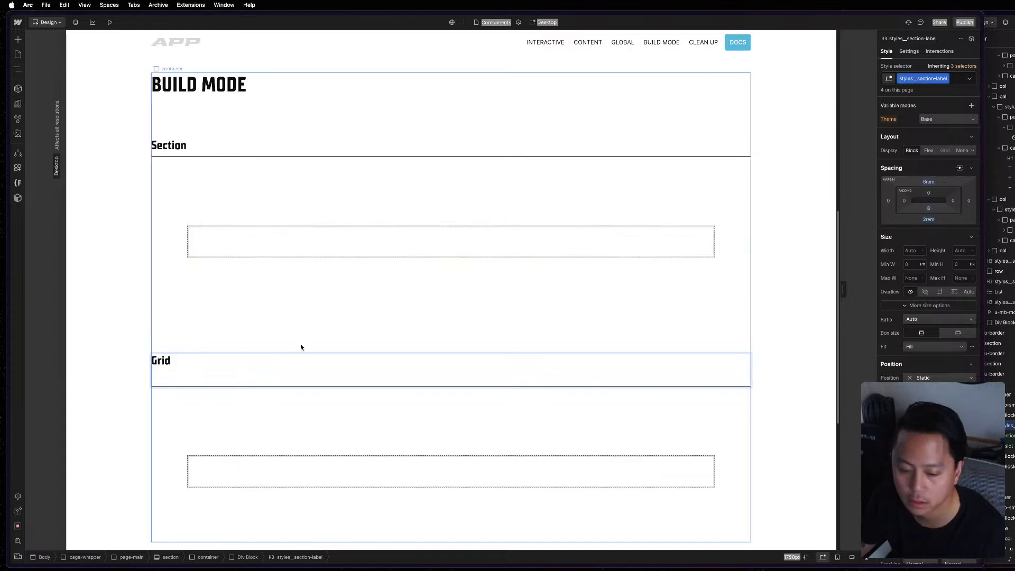
double_click(307, 362)
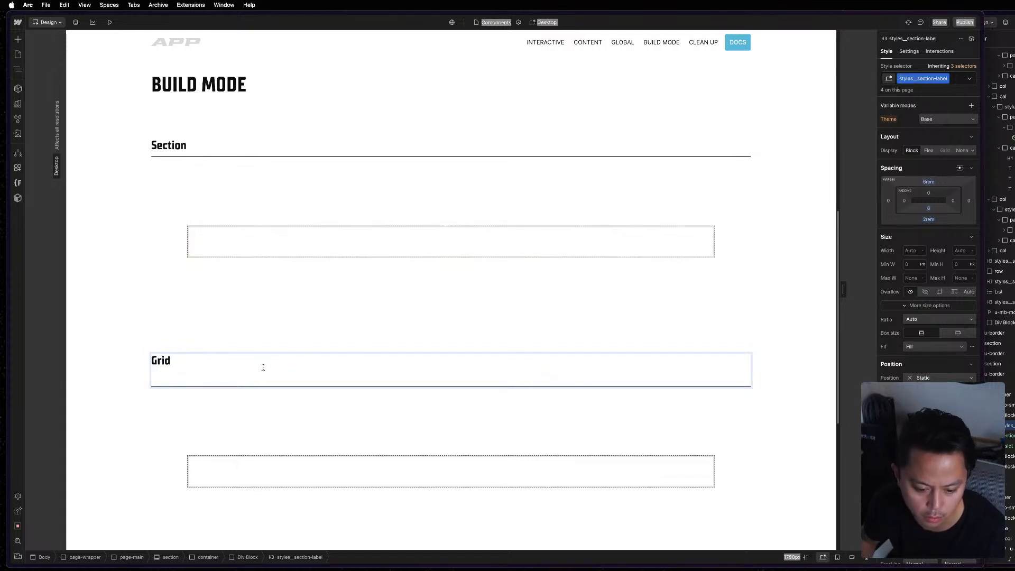
key(BackSpace)
key(Escape)
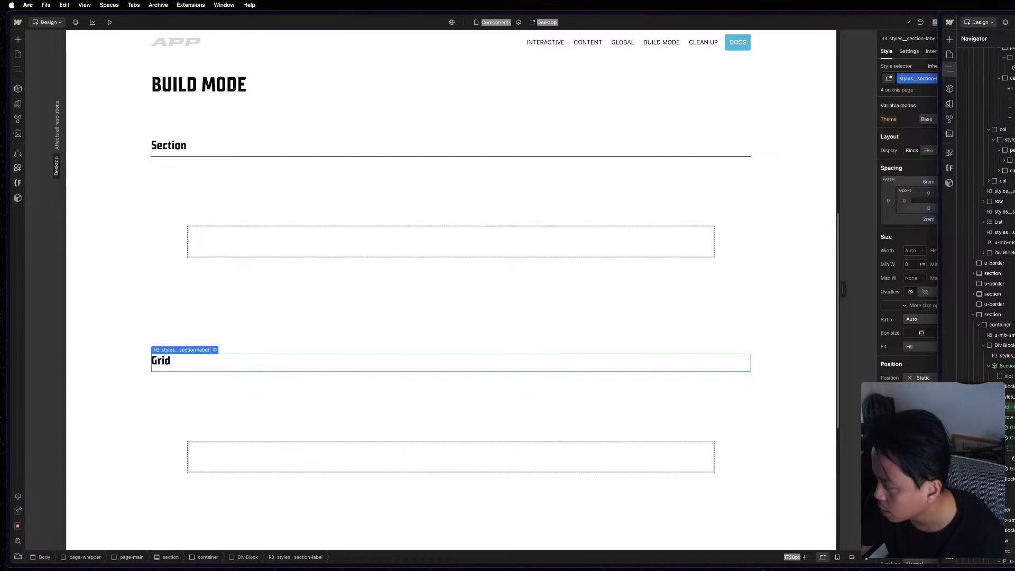
Following the structure of the reference page's Grid component, replace the Section component under the Grid label with an empty Div Block.
key(Return)
key(z)
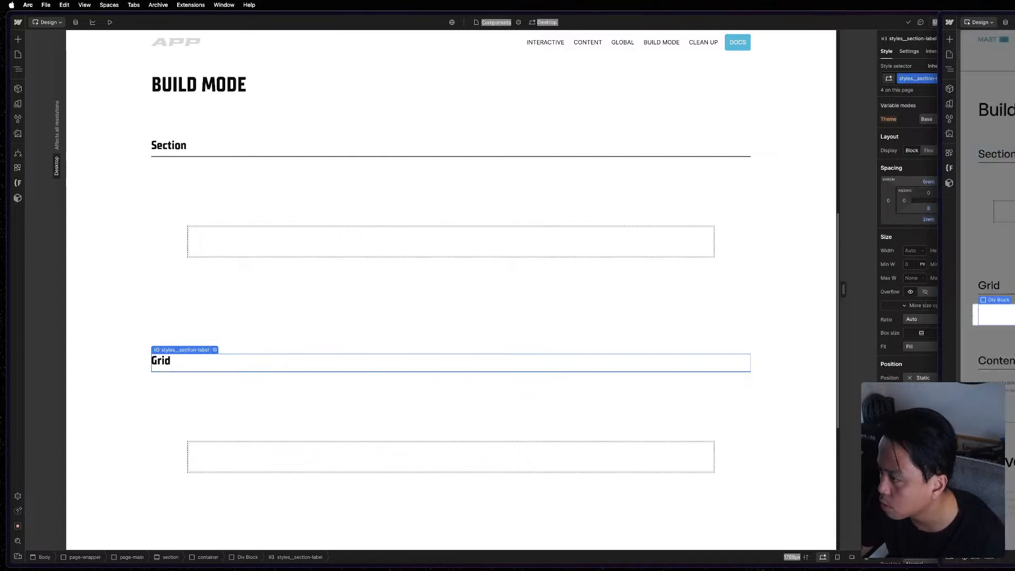
key(z)
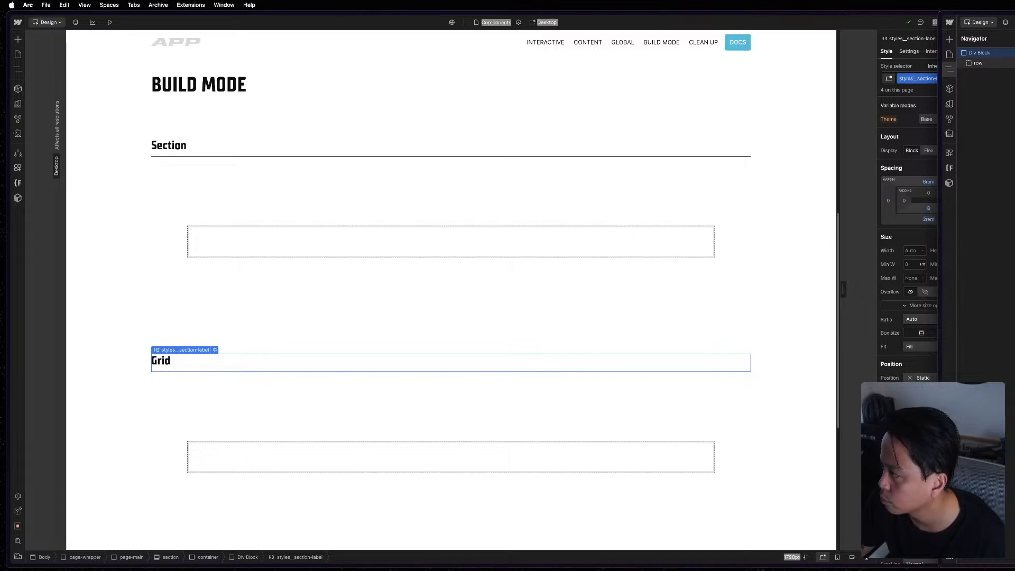
click(978, 63)
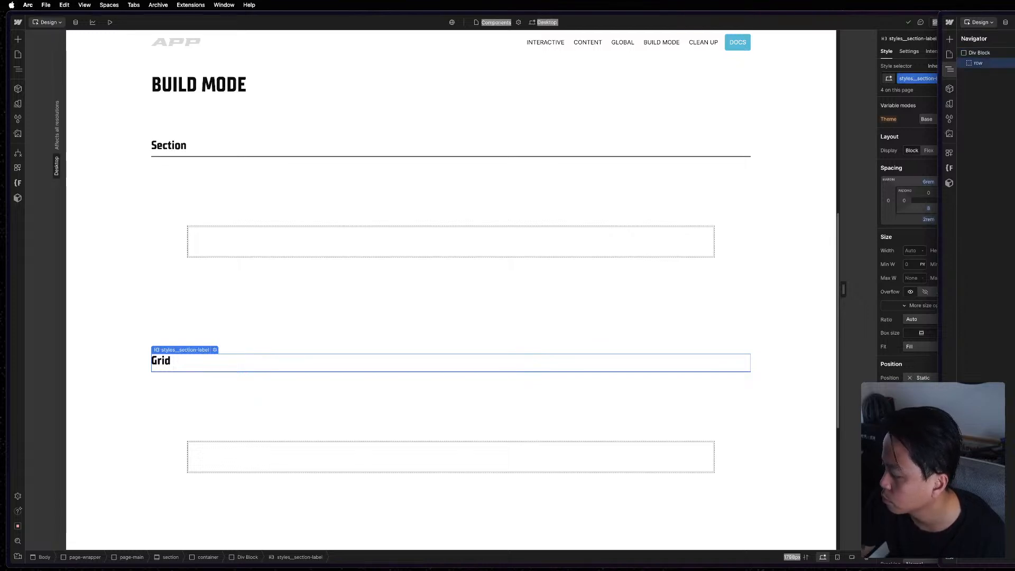
click(990, 55)
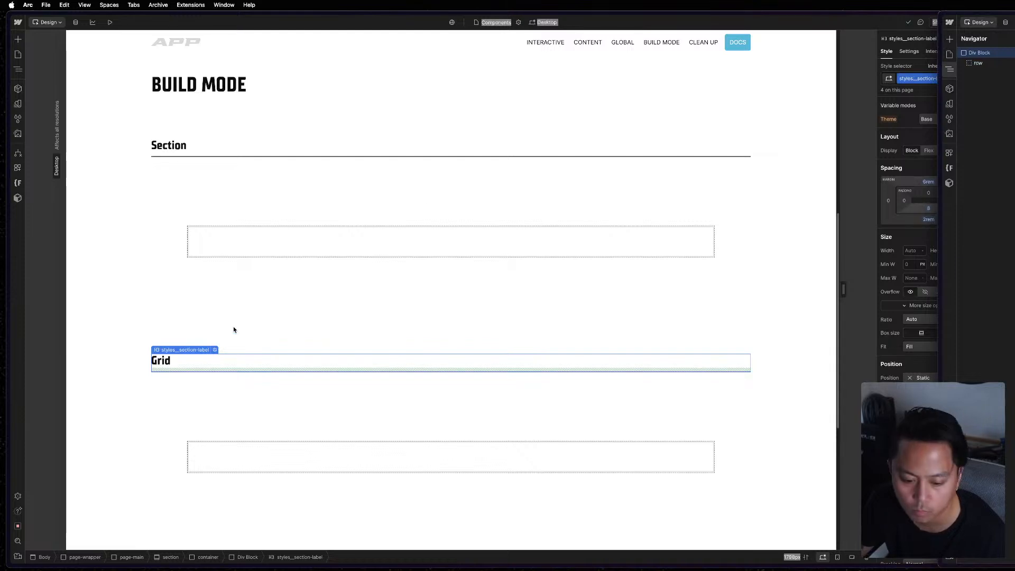
click(302, 429)
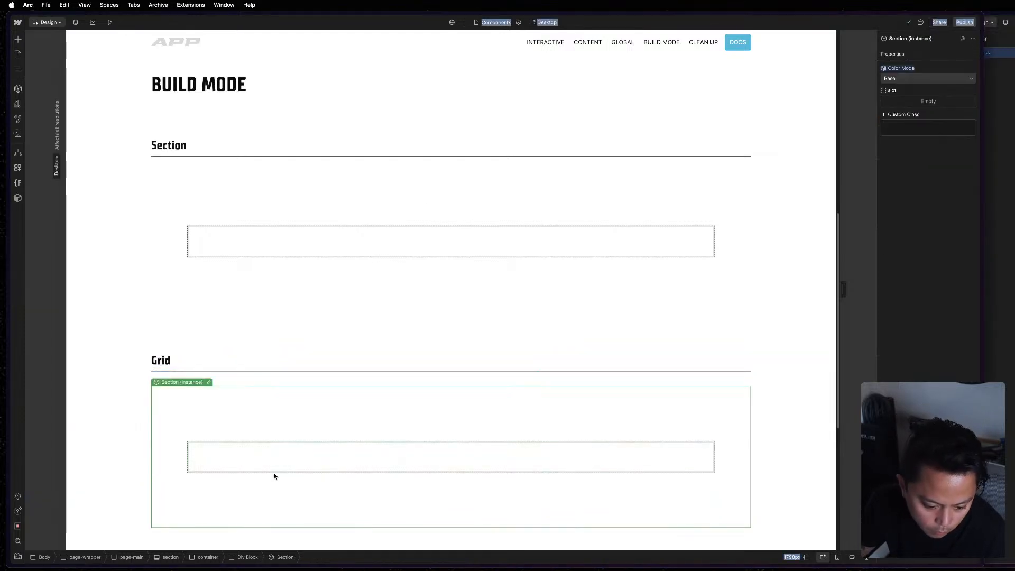
key(z)
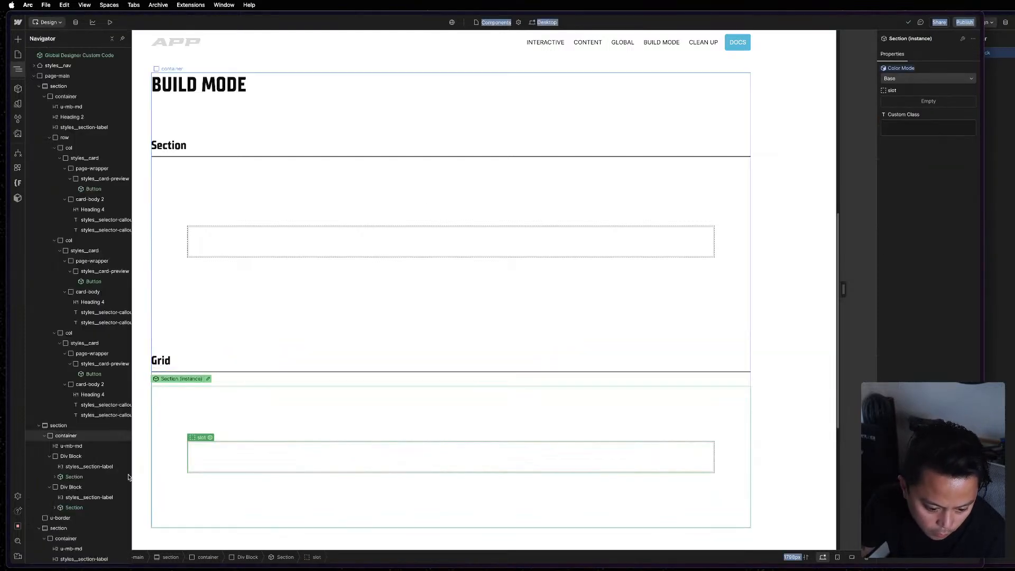
key(Delete)
click(96, 486)
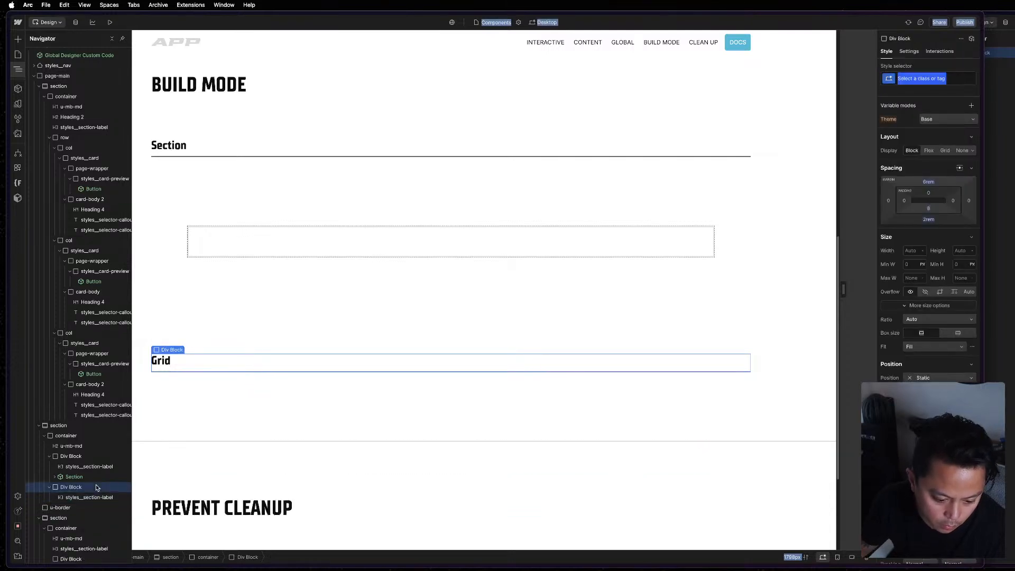
key(super+k)
text(d)
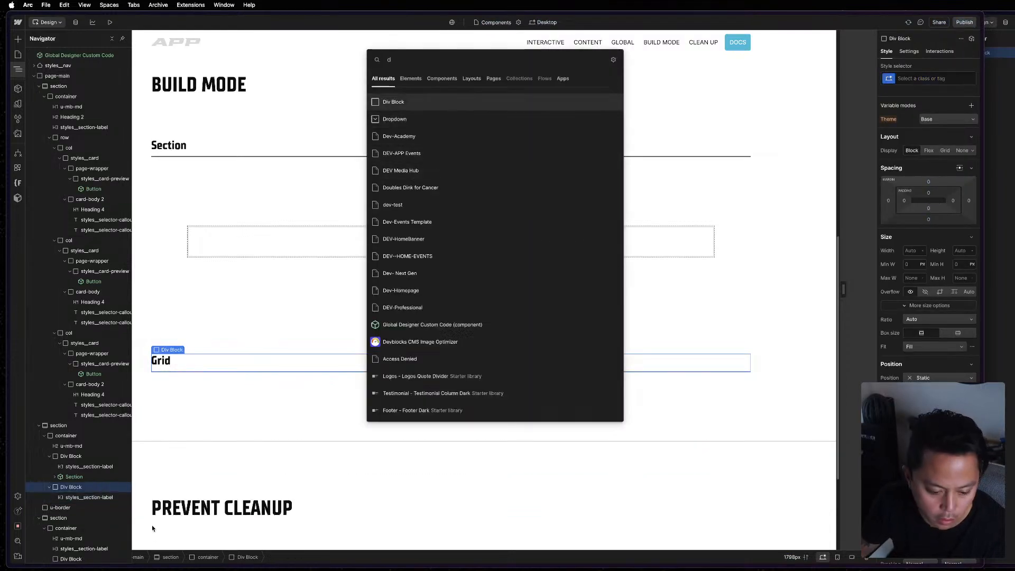
key(Return)
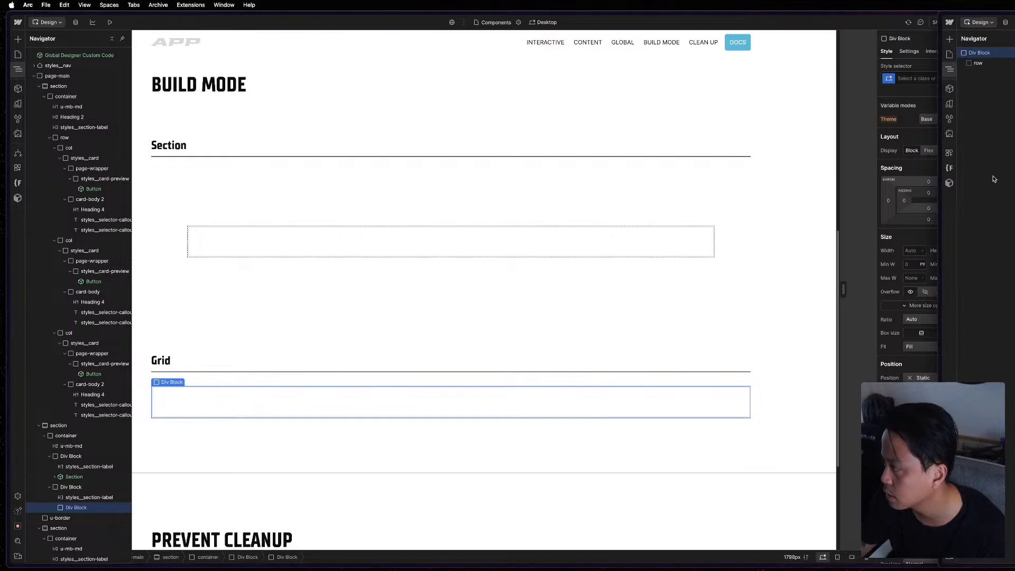
Copy the Grid - Row component with its three text columns from the reference page into the Div Block containing the Grid label.
key(Escape)
key(Escape)
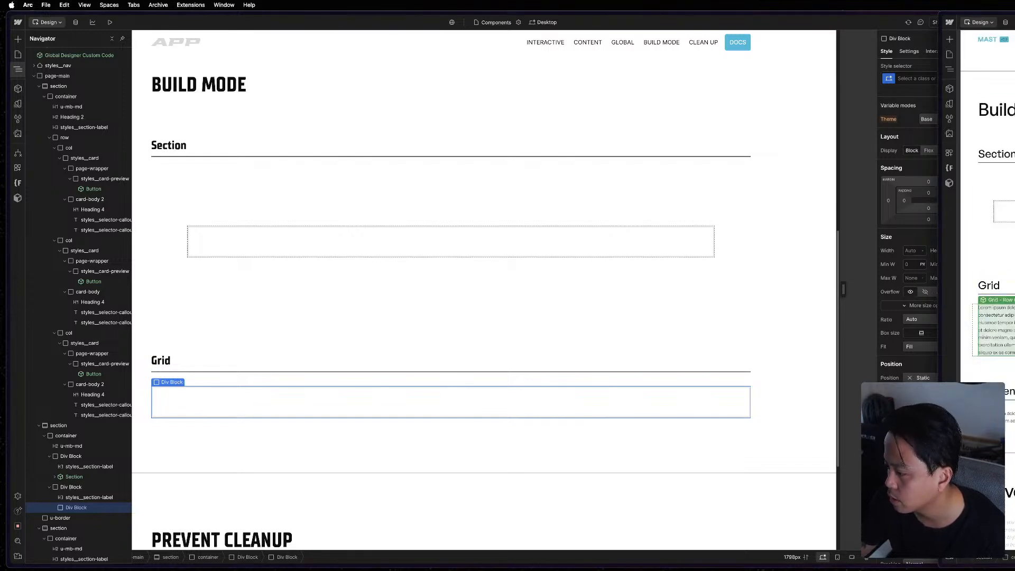
key(z)
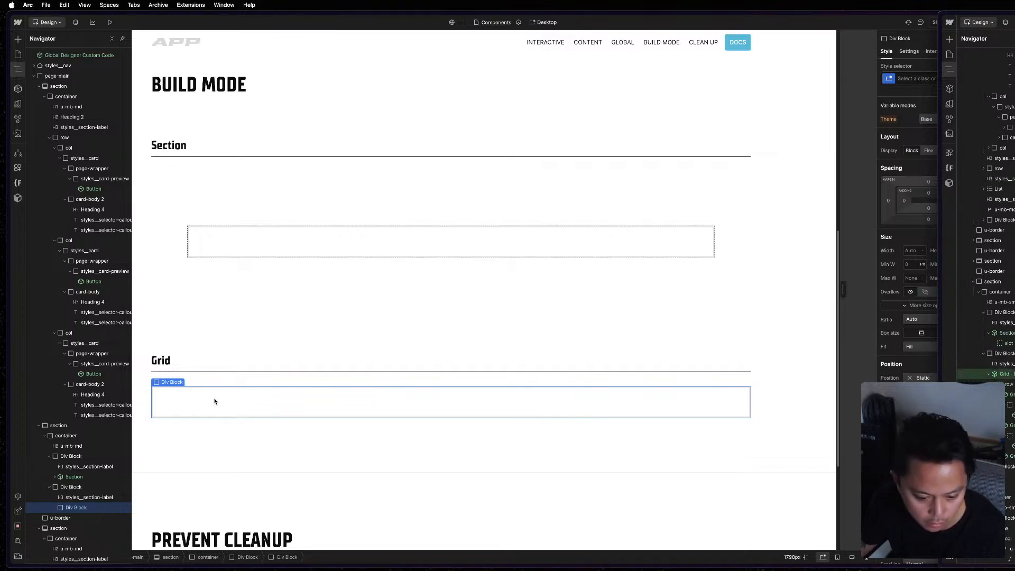
click(230, 421)
key(super+grave)
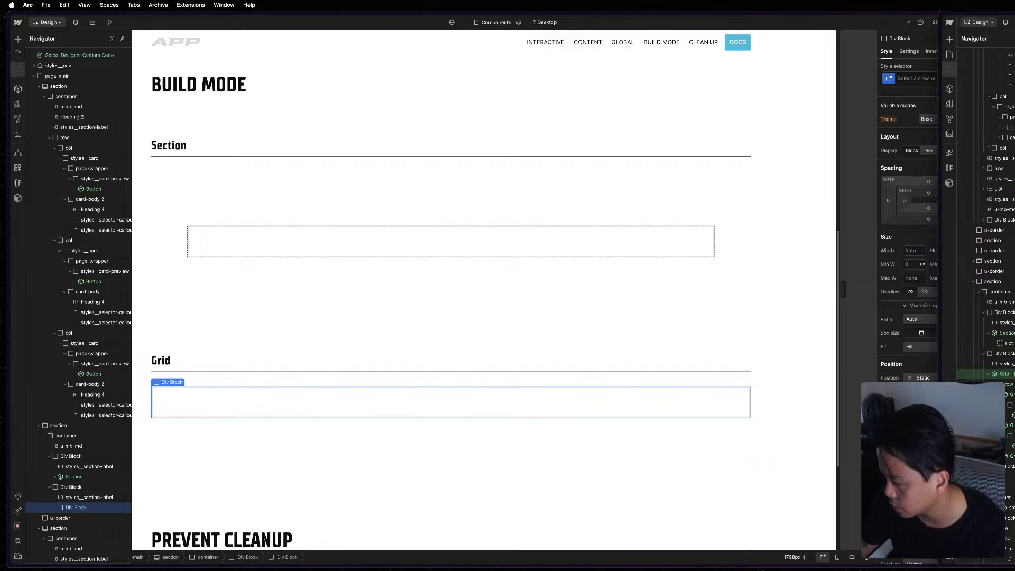
click(290, 437)
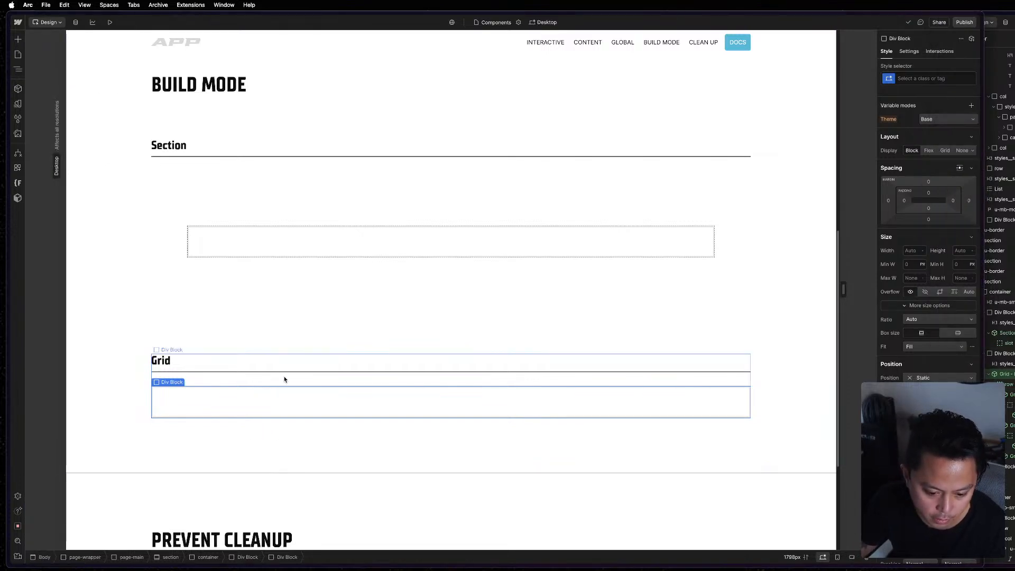
click(284, 379)
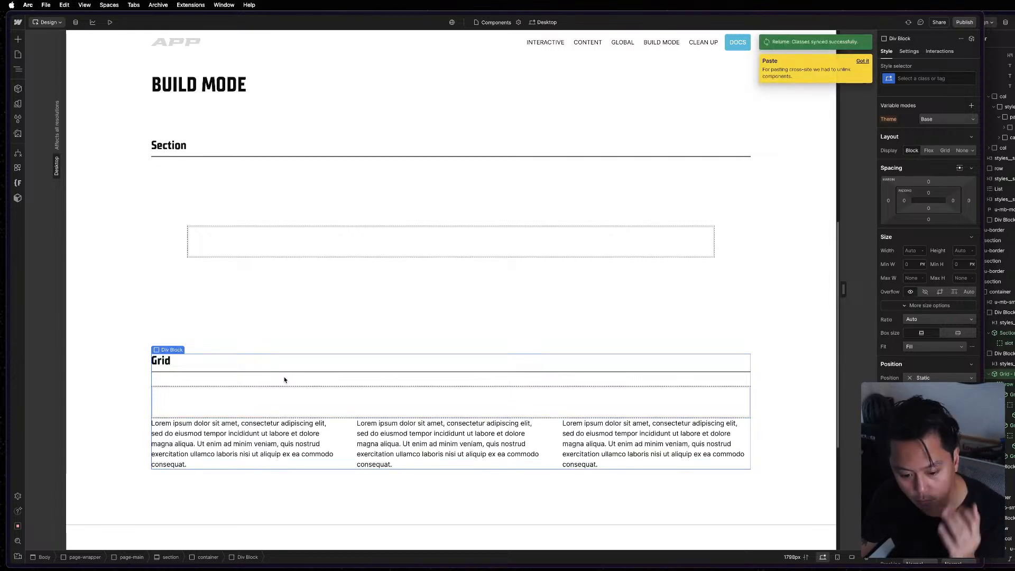
Delete the empty Div Block between the Grid label and the pasted three-column block.
key(z)
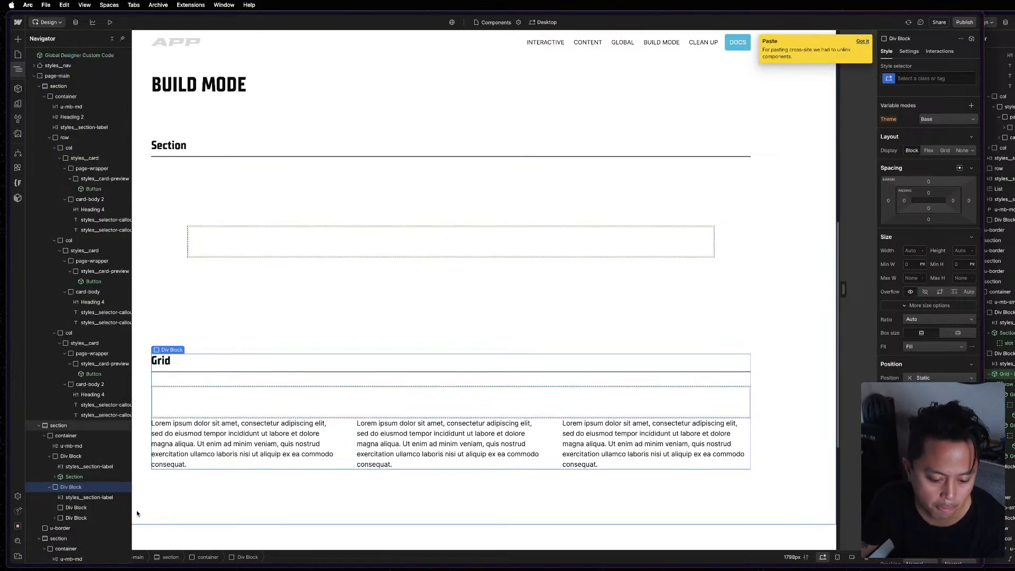
click(79, 497)
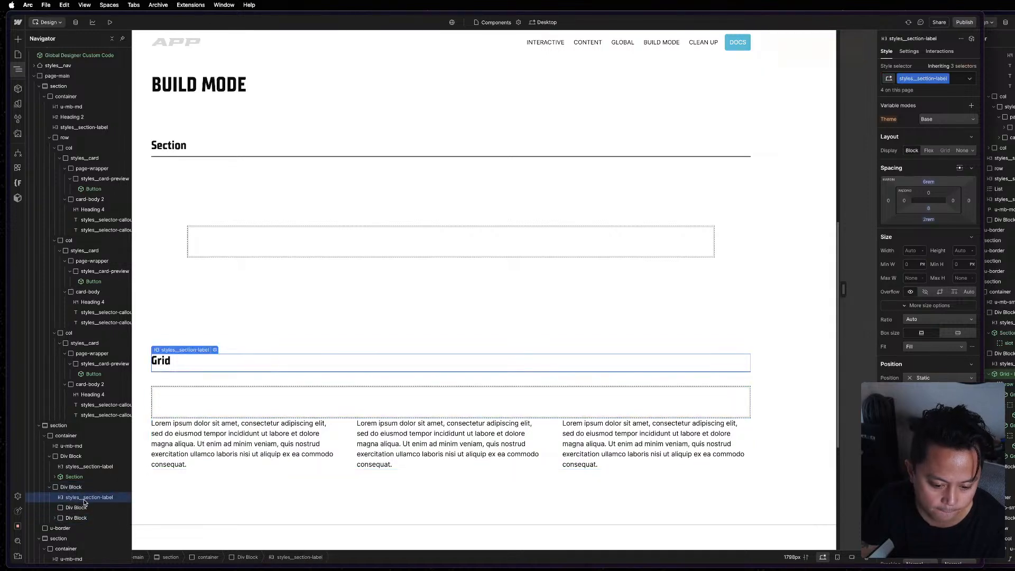
click(77, 508)
key(Delete)
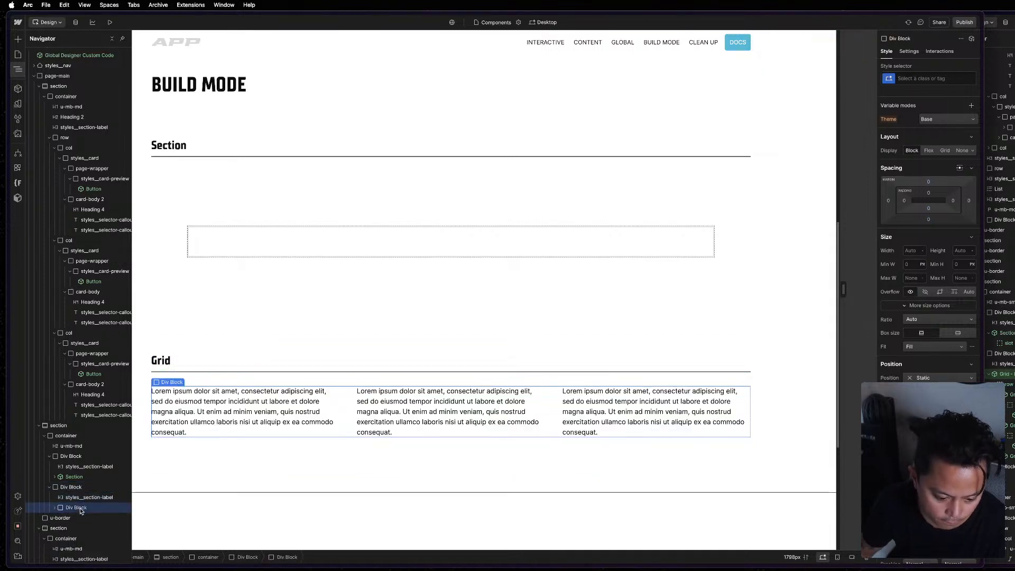
Examine the columns in the pasted row and compare them with the reference page's Grid column and Grid - Row component structures.
click(55, 507)
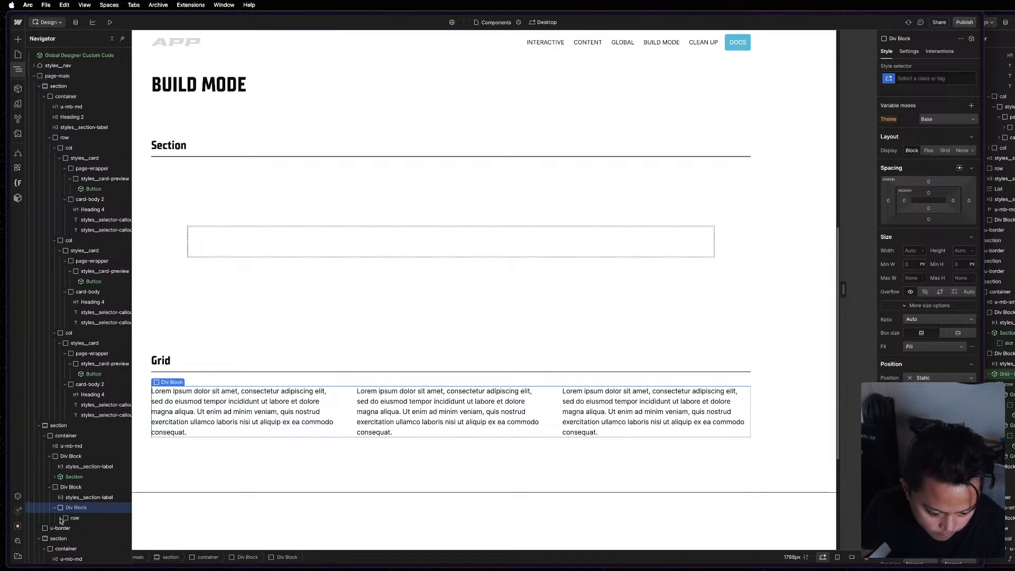
click(59, 518)
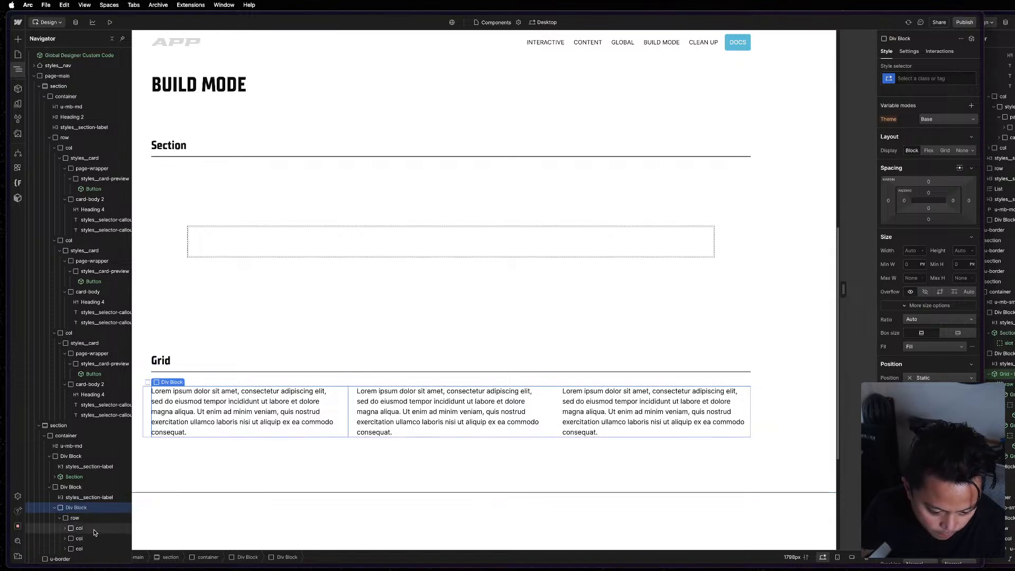
click(93, 528)
click(1002, 292)
key(super+shift+p)
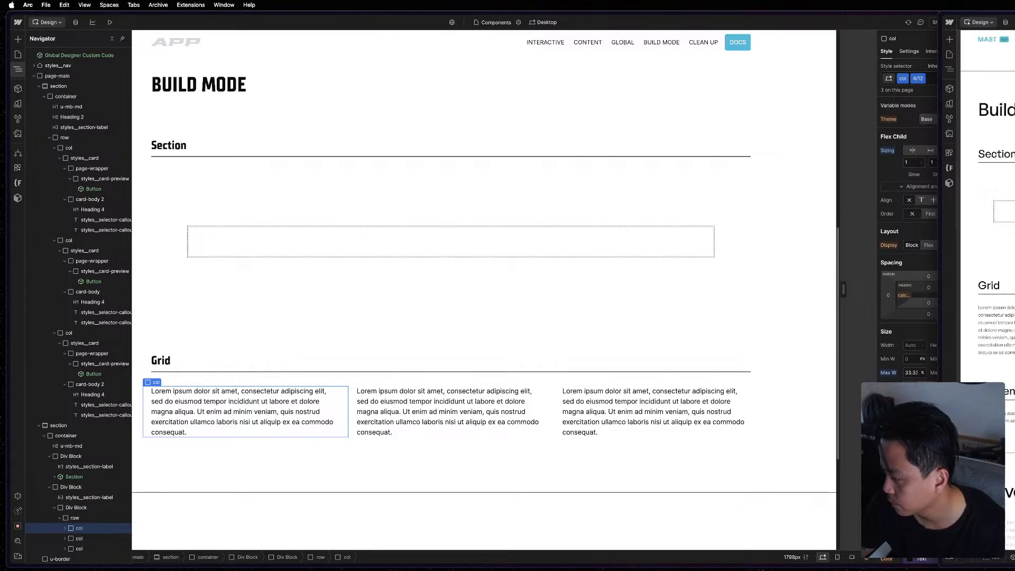
key(super+shift+p)
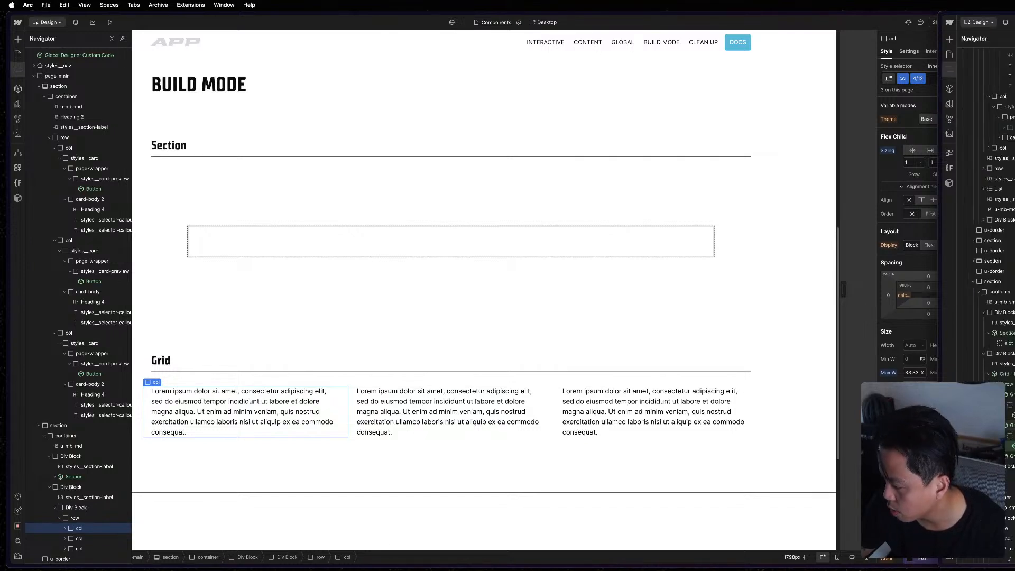
double_click(1011, 426)
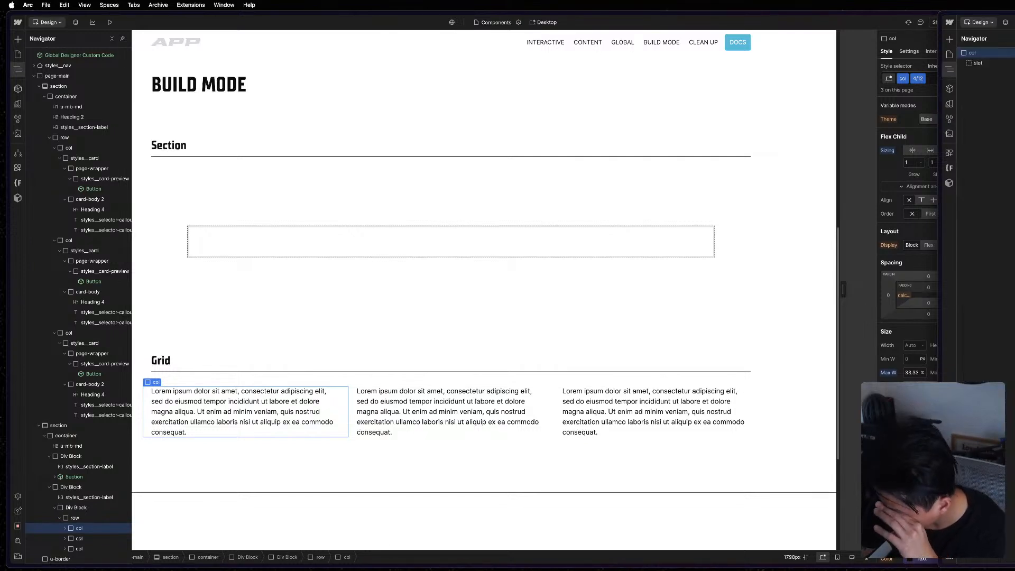
double_click(1005, 248)
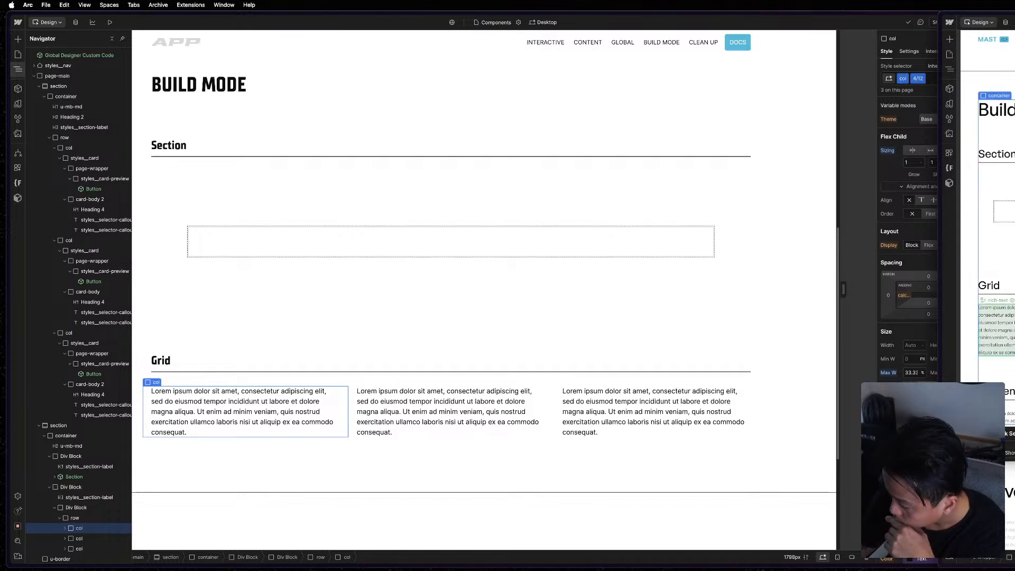
click(1002, 307)
key(z)
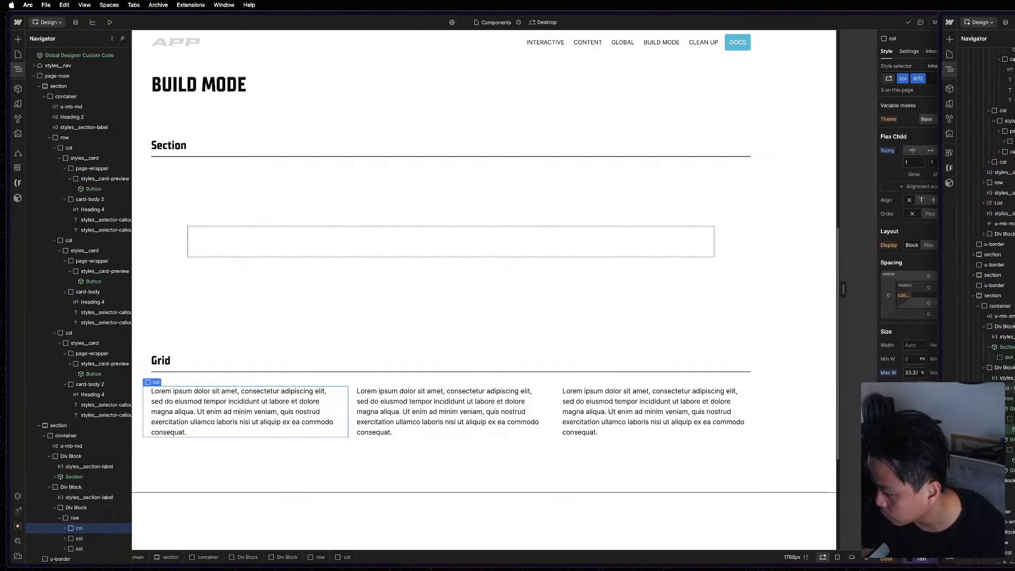
key(Return)
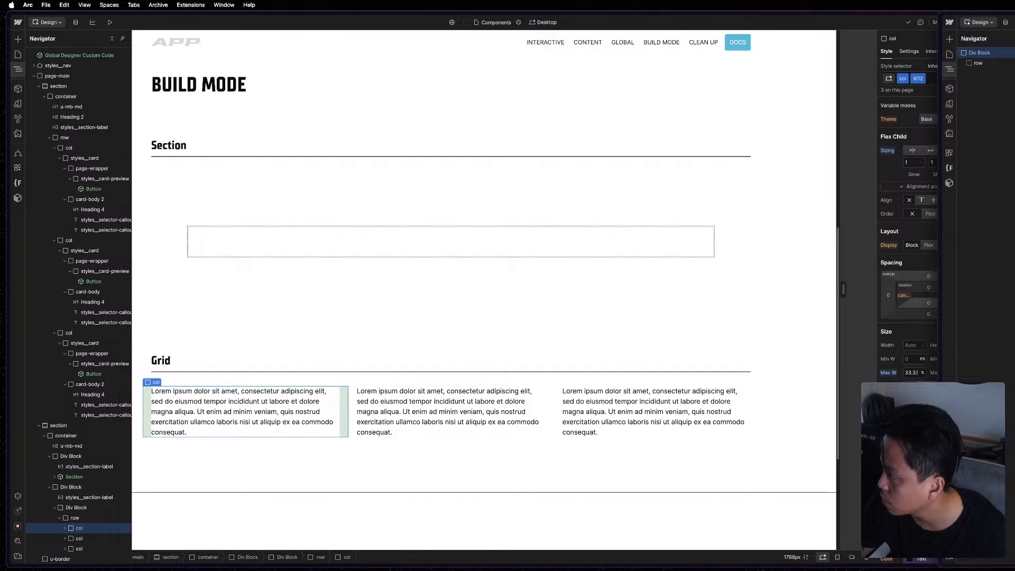
key(z)
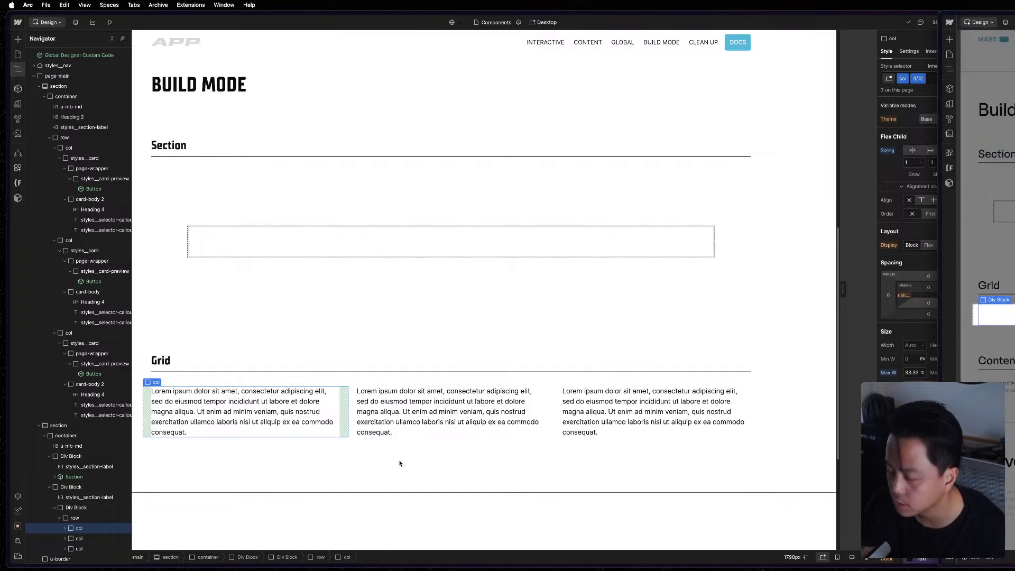
Delete the row with its three columns from the pasted Div Block under the Grid label.
click(400, 461)
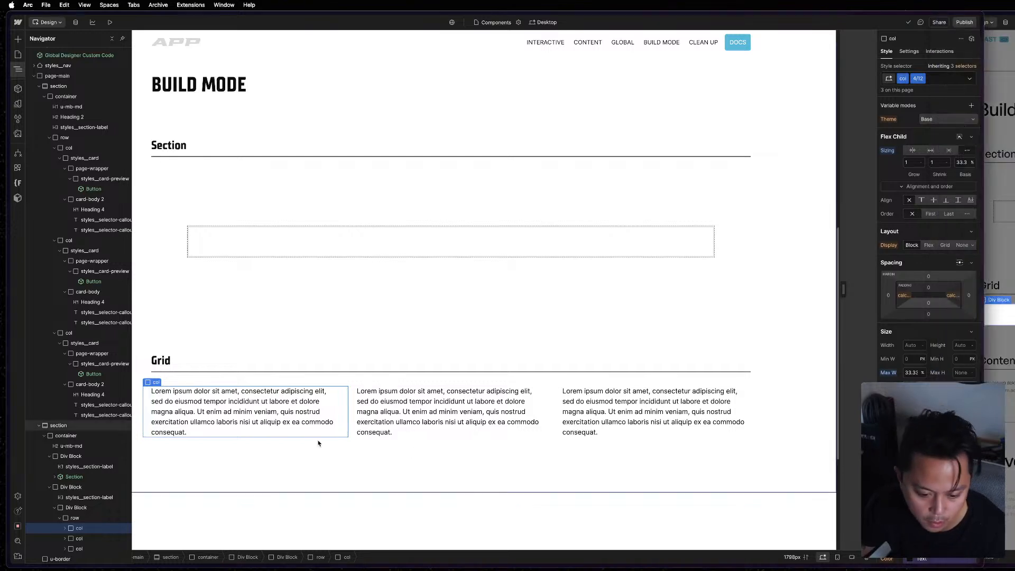
click(81, 519)
key(Delete)
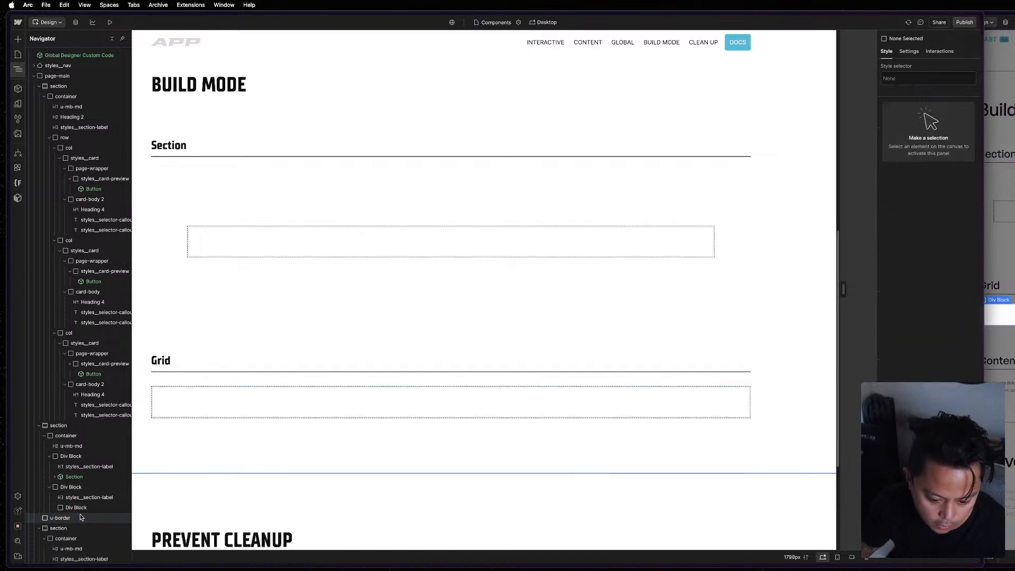
Turn the empty Div Block under the Grid label into a component named "Grid - Row".
click(78, 508)
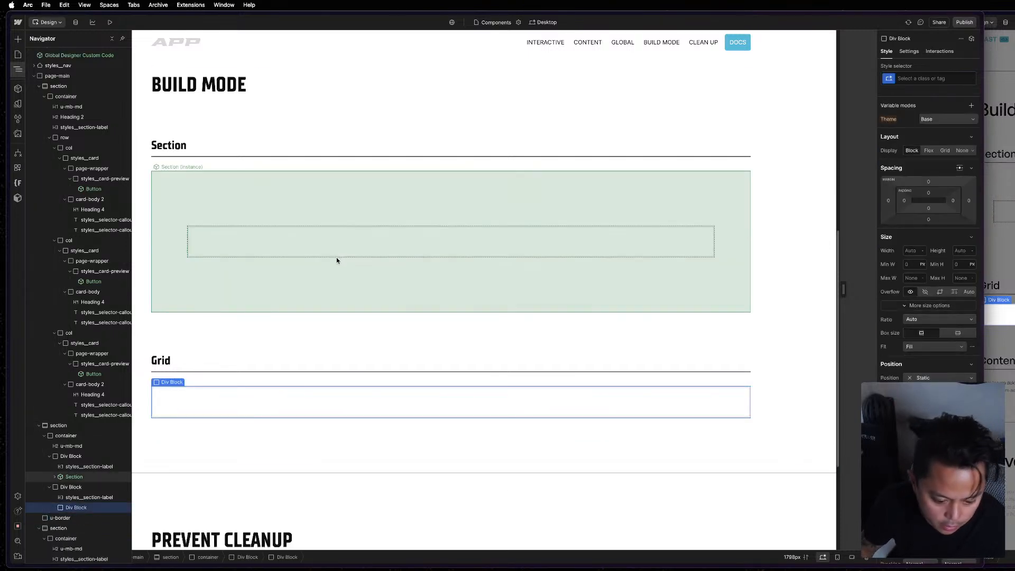
key(super+k)
key(Escape)
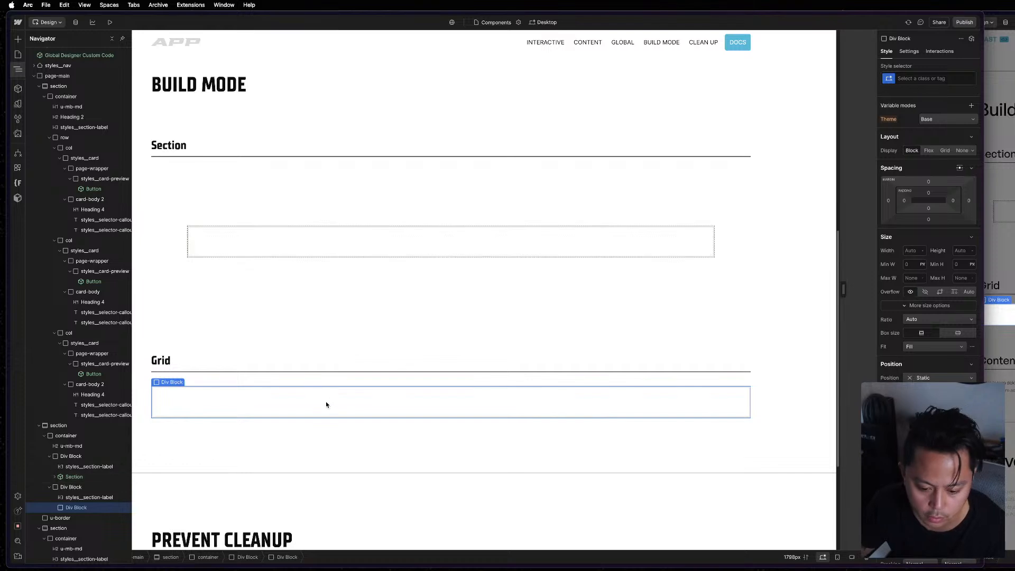
right_click(365, 403)
click(402, 552)
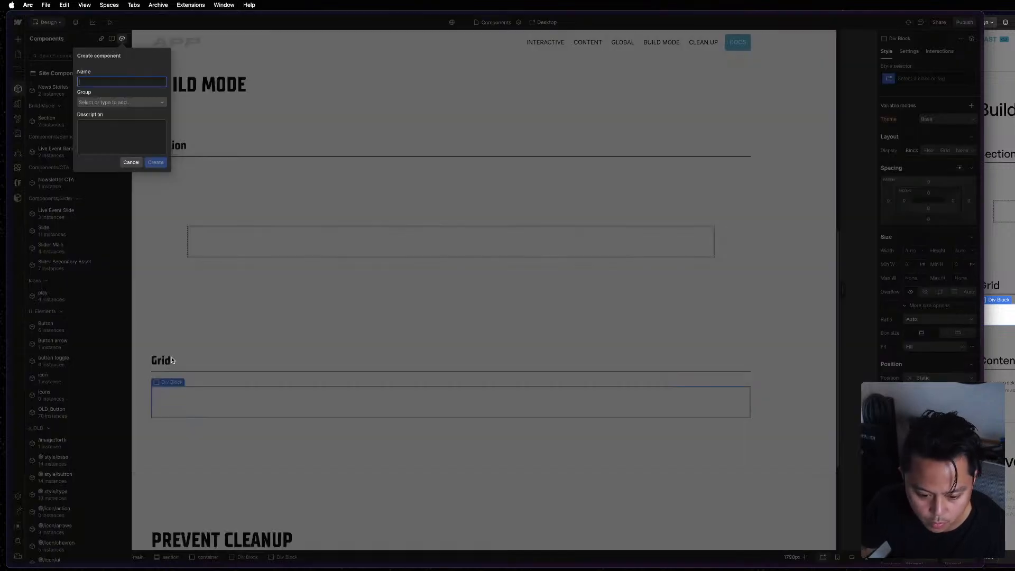
text(Grid)
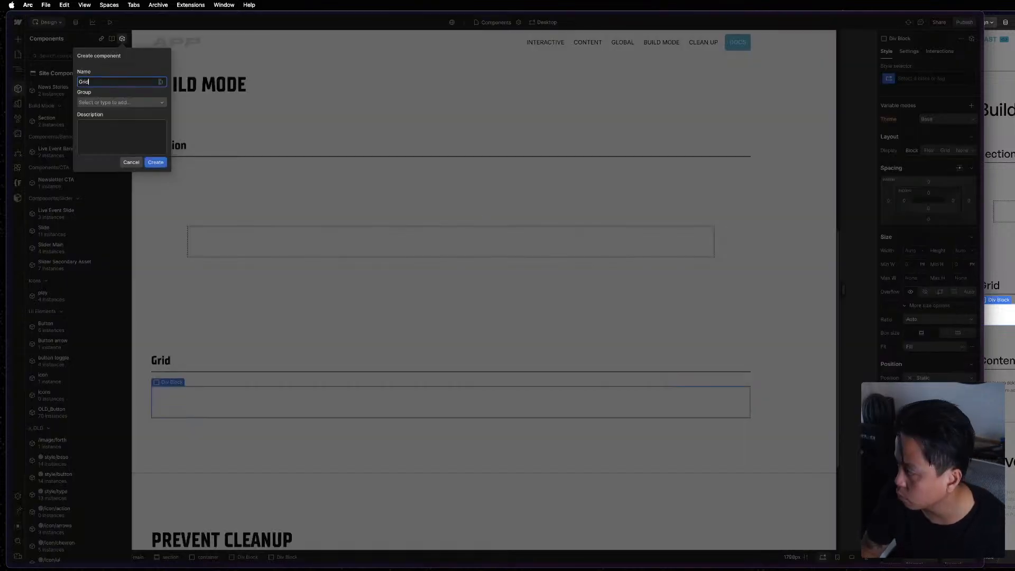
text( - Row)
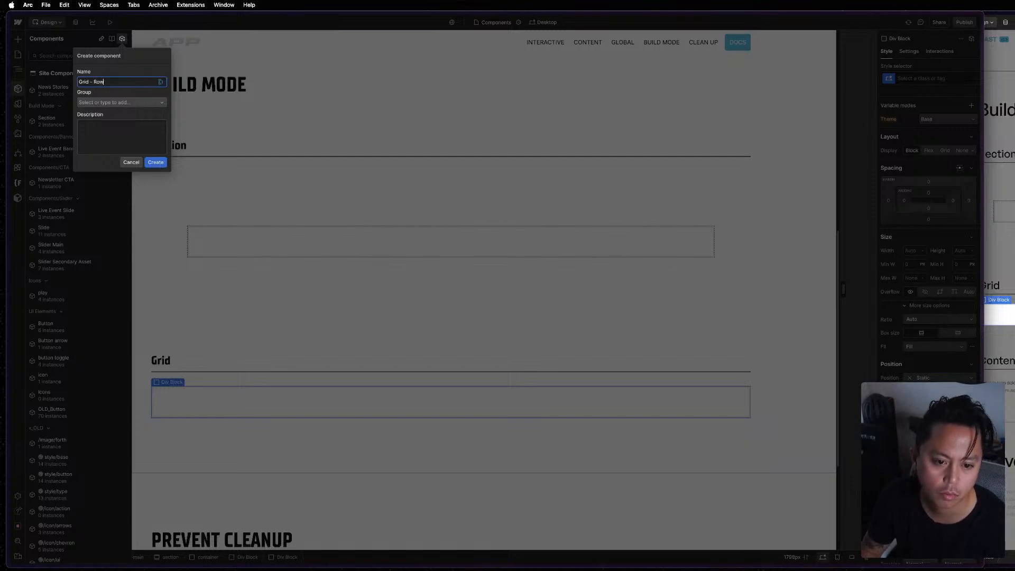
key(Return)
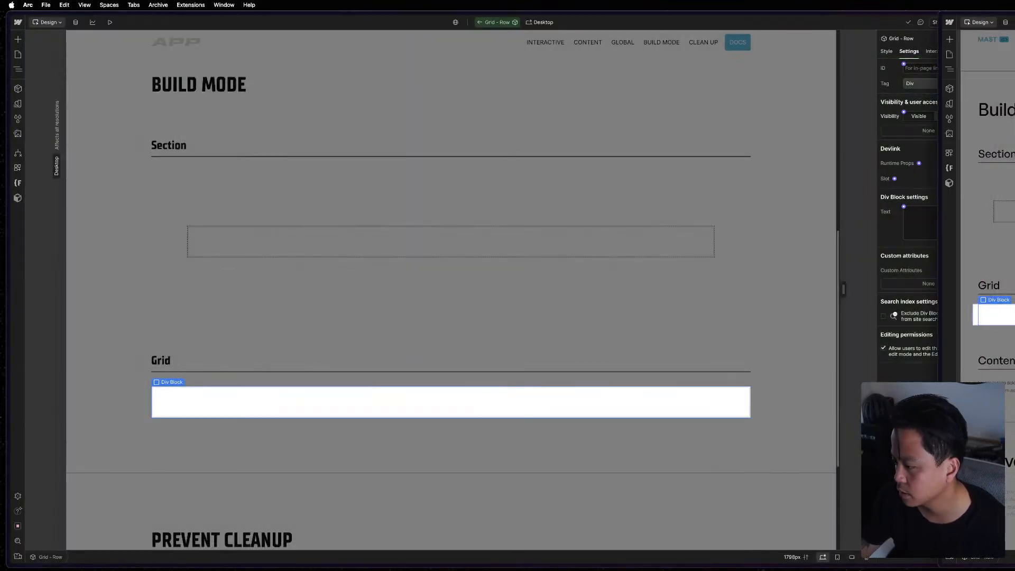
Examine the reference page's Grid - Row structure and its list of Build Mode components.
key(z)
key(Escape)
key(Escape)
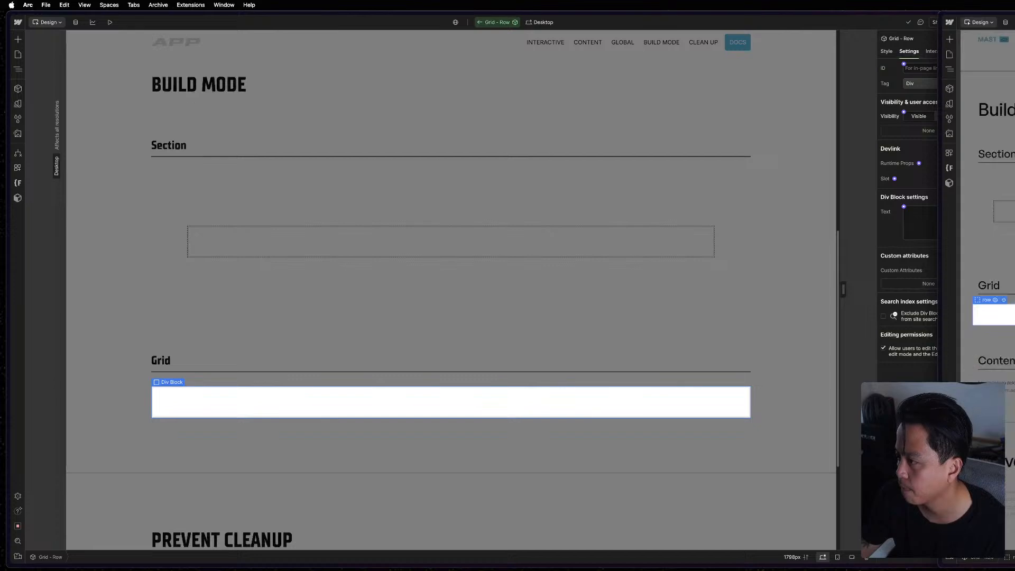
key(z)
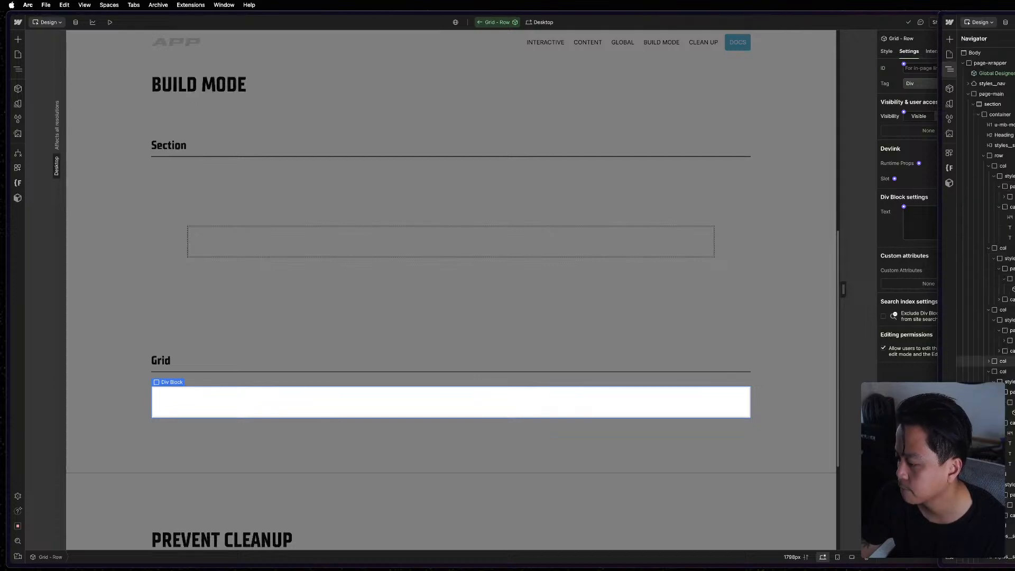
key(z)
key(z)
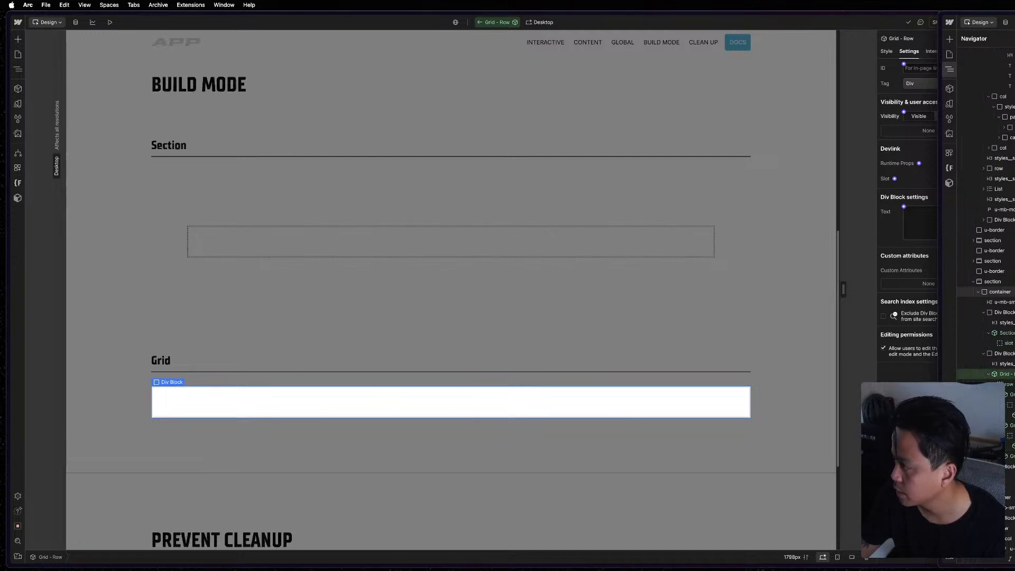
mouse_move(943, 111)
click(976, 109)
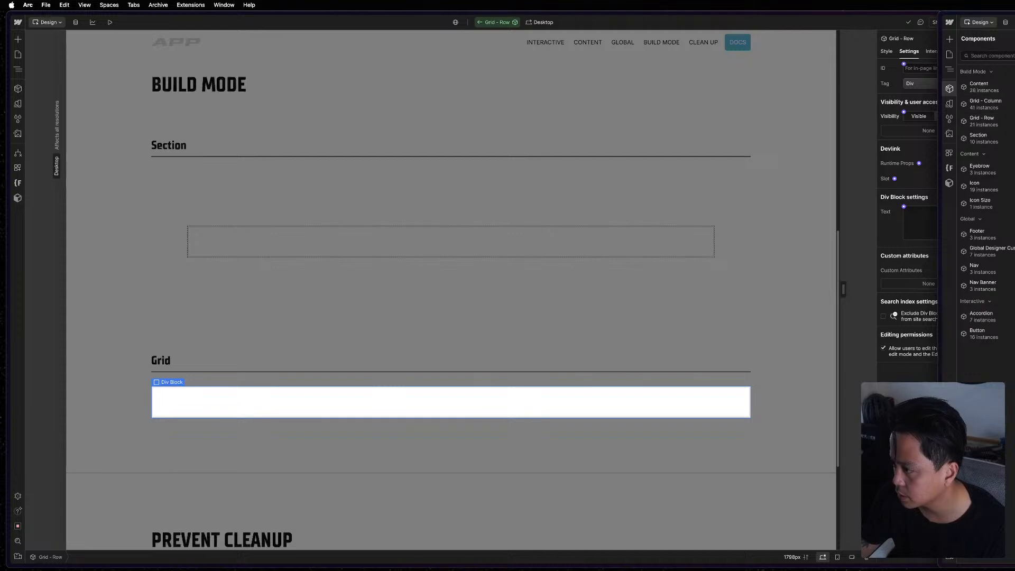
click(276, 395)
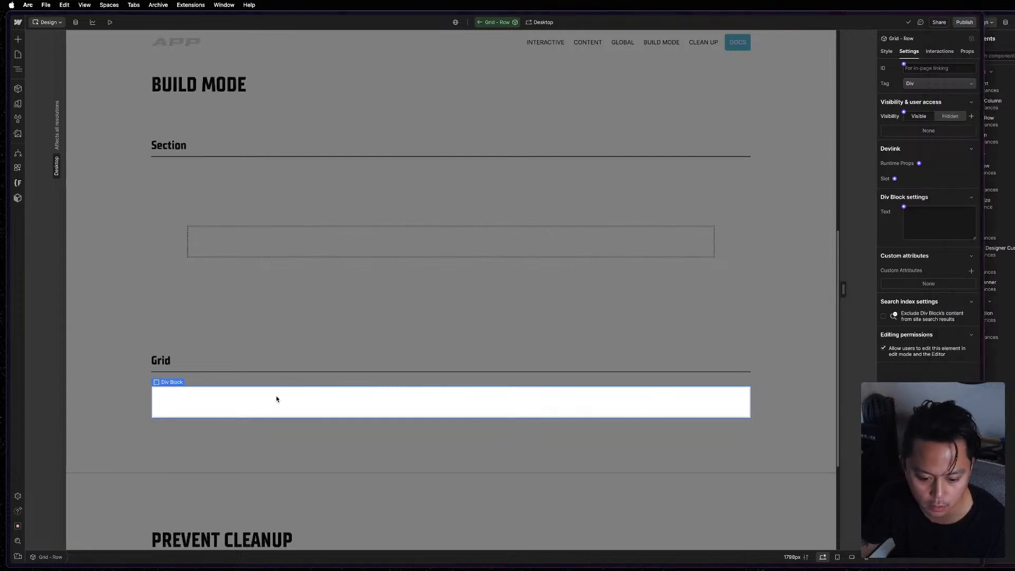
Add a Div Block inside the root Div Block of the Grid - Row component.
click(887, 51)
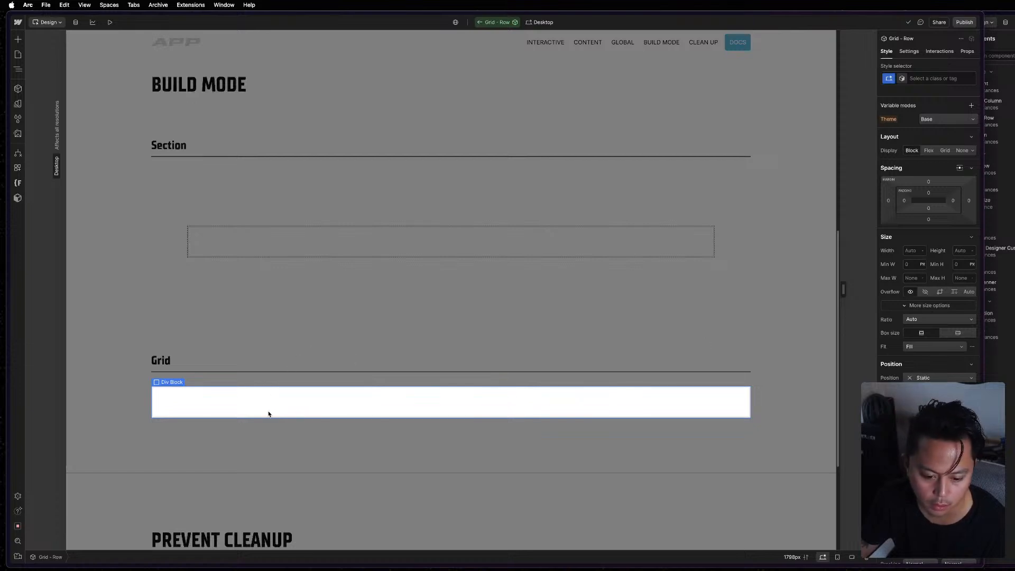
key(z)
key(super+k)
text(d)
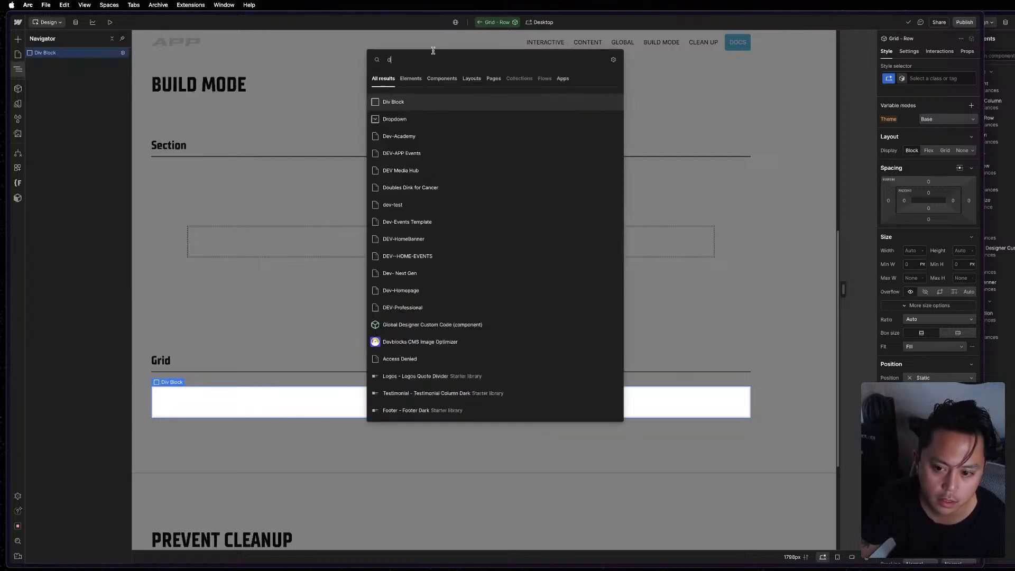
click(403, 103)
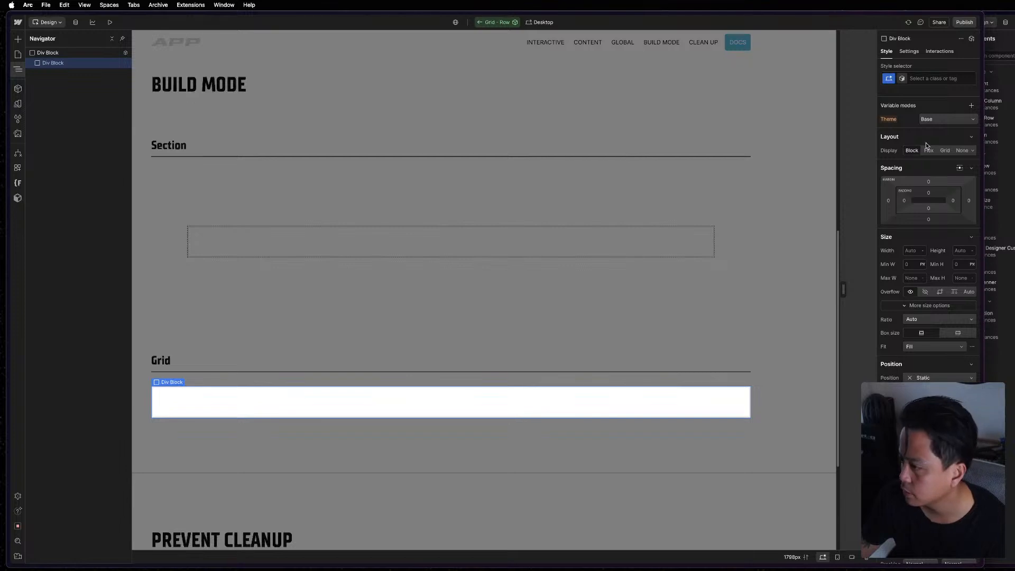
Add a Slot inside the root Div Block of the Grid - Row component and give it the class "row".
click(90, 52)
key(super+k)
text(s)
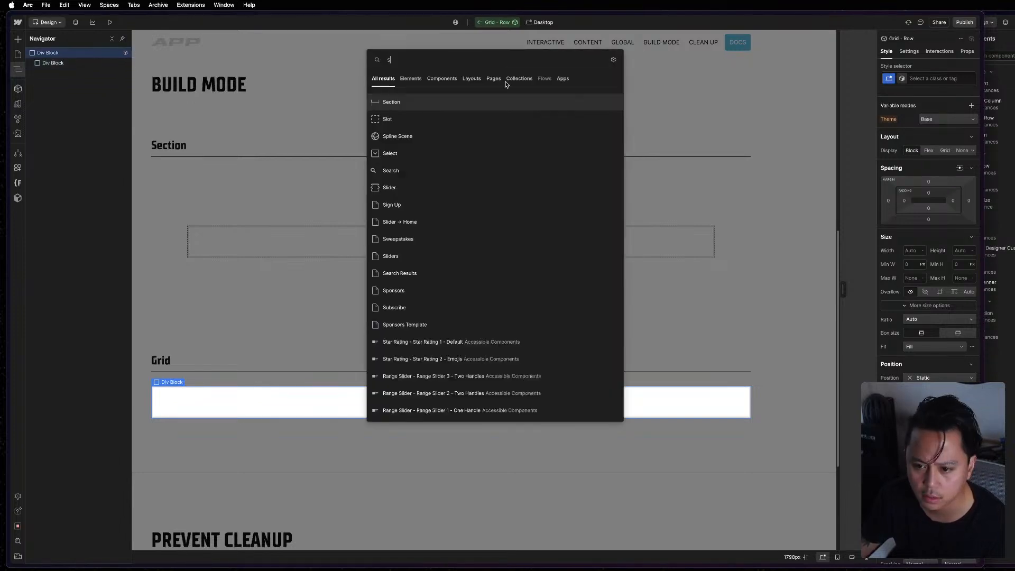
click(447, 118)
key(super+Return)
text(row)
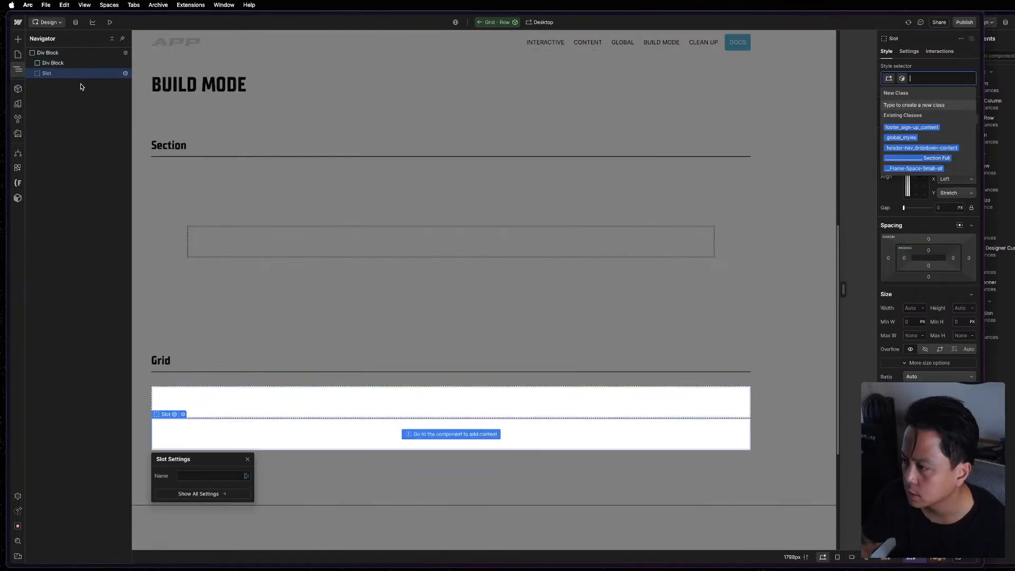
key(Return)
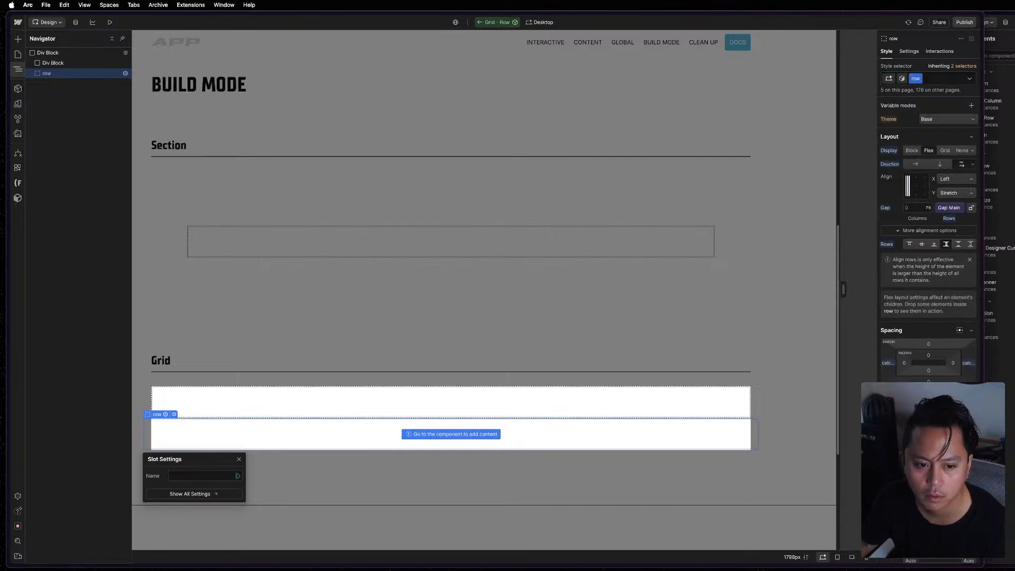
Delete the empty Div Block above the row slot in the Grid - Row component.
click(63, 63)
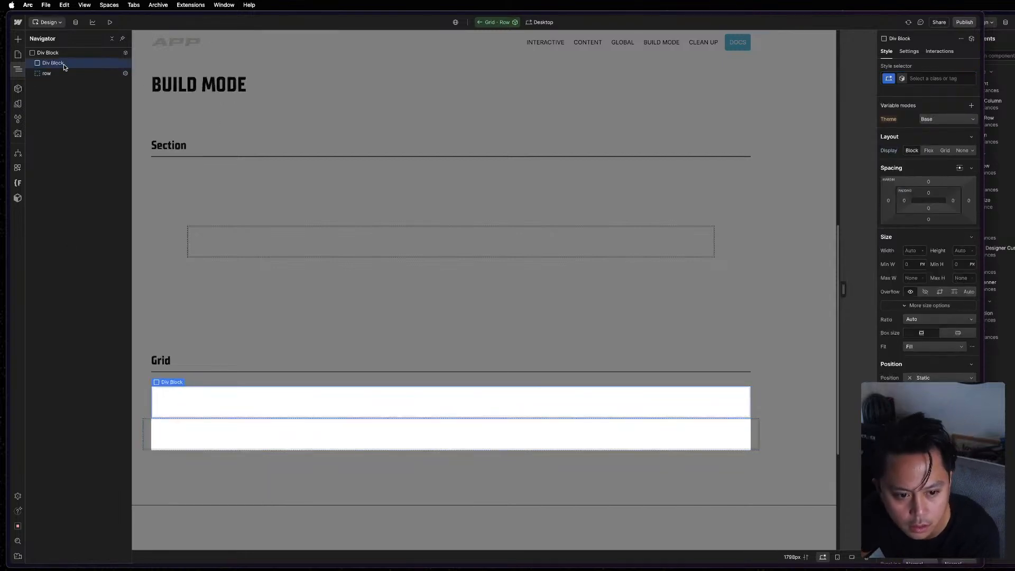
key(BackSpace)
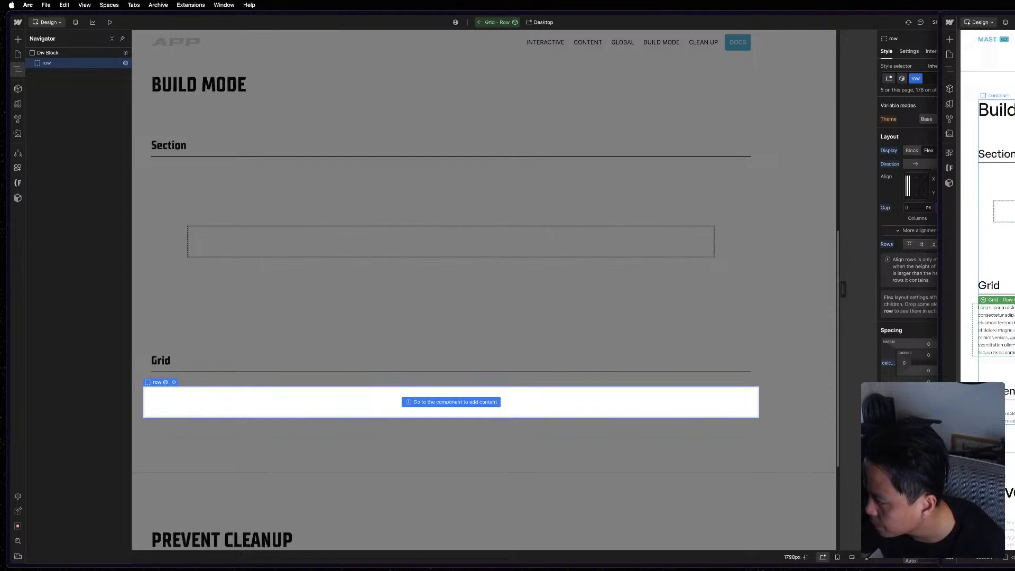
Open the reference page's Grid - Row component to examine how its row slot is nested.
click(999, 95)
key(z)
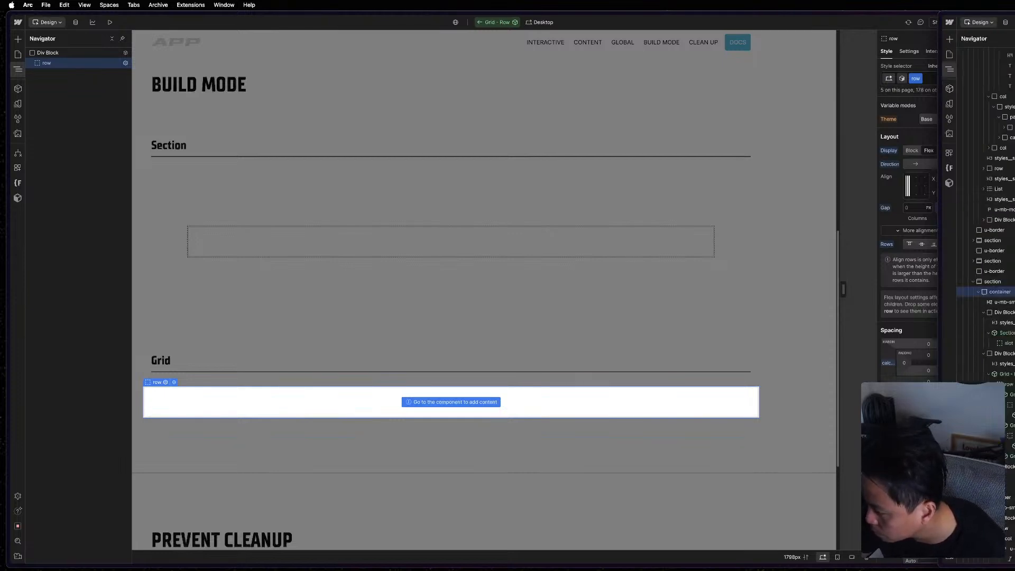
click(1005, 323)
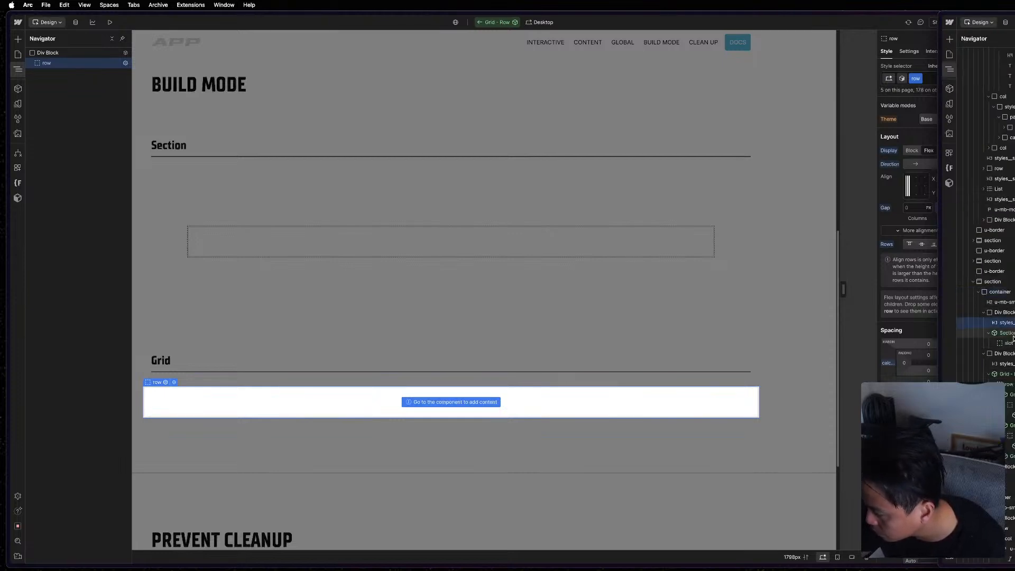
click(1000, 394)
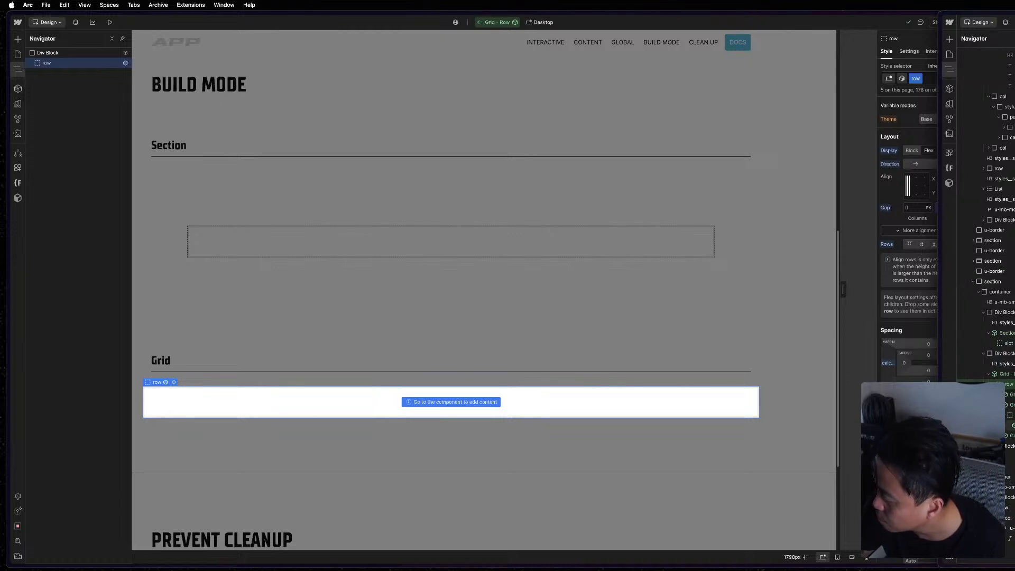
double_click(1013, 374)
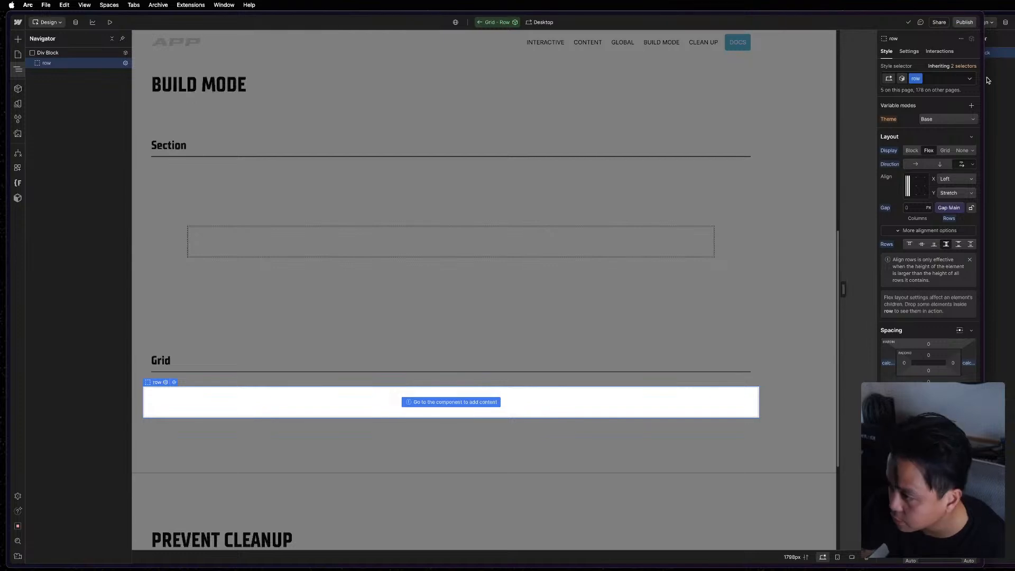
Compare the component variants of the new Grid - Row with those of the reference component.
click(902, 79)
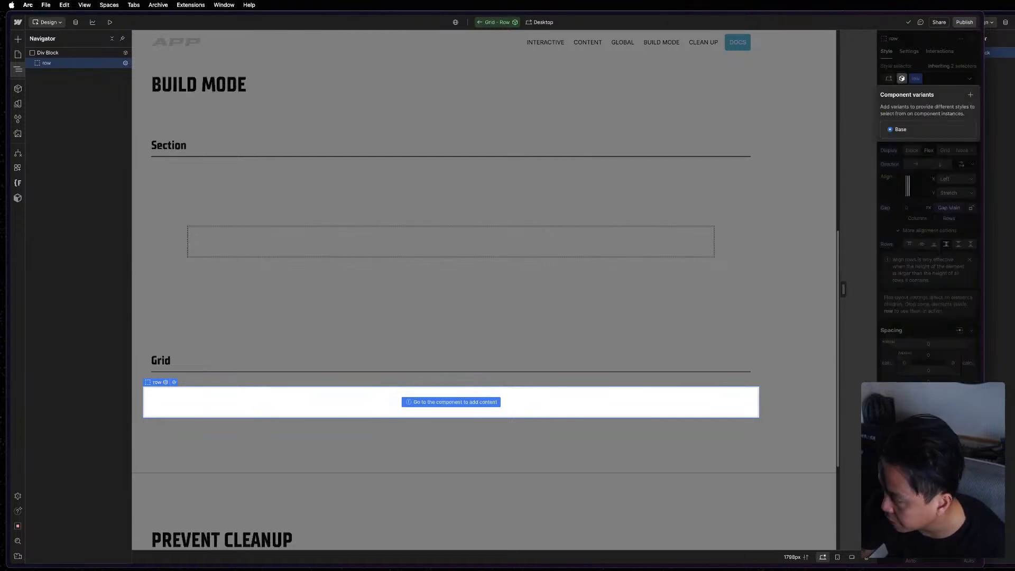
key(super+grave)
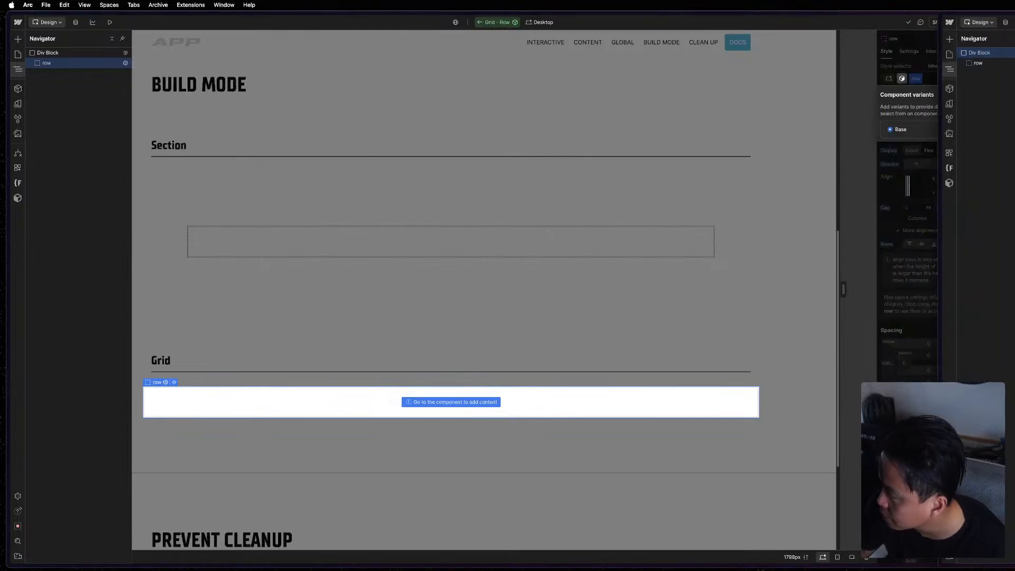
click(903, 81)
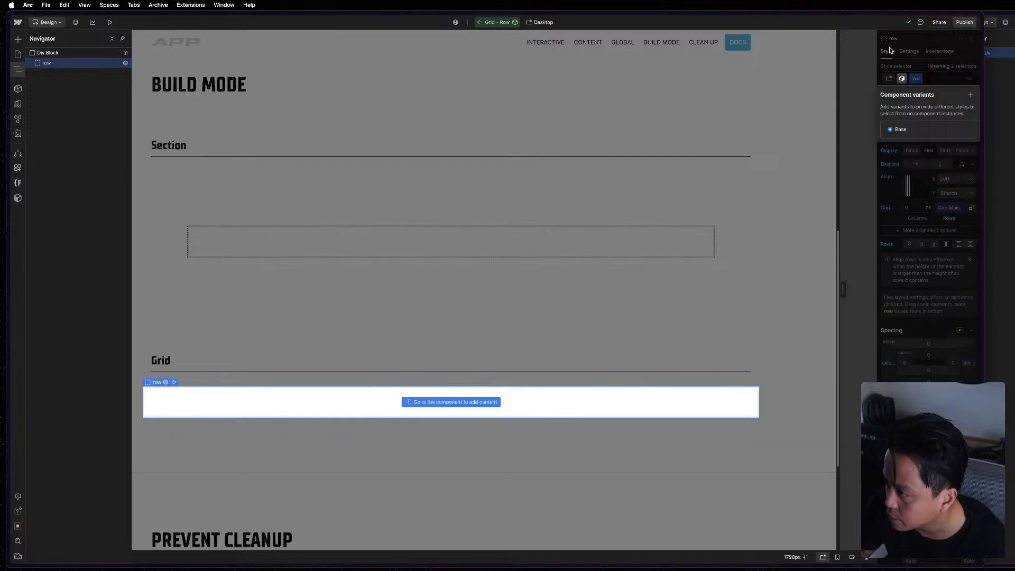
click(902, 80)
click(903, 81)
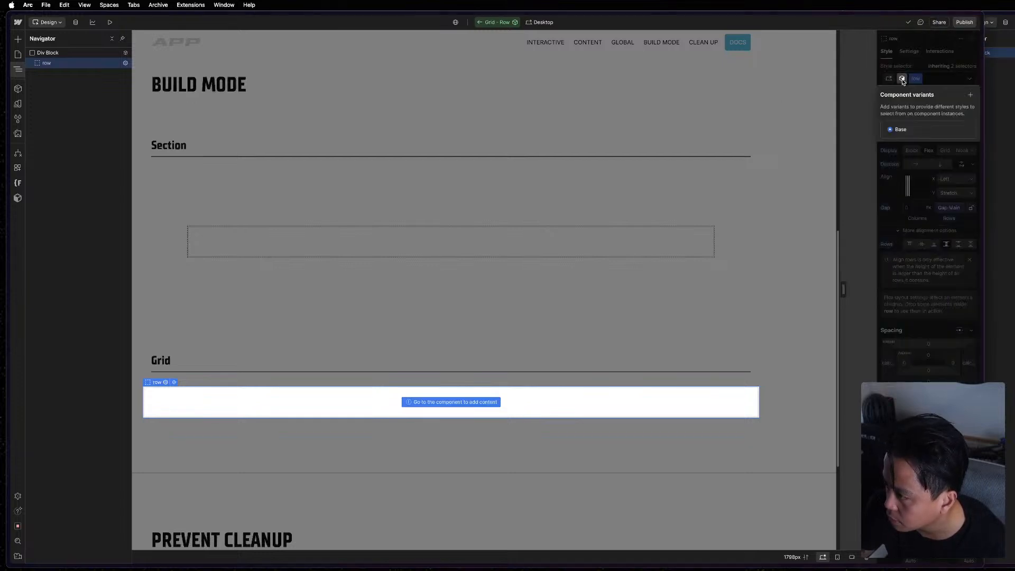
Try to rename the Base variant of the Grid - Row component as "Top Left".
click(970, 95)
click(908, 131)
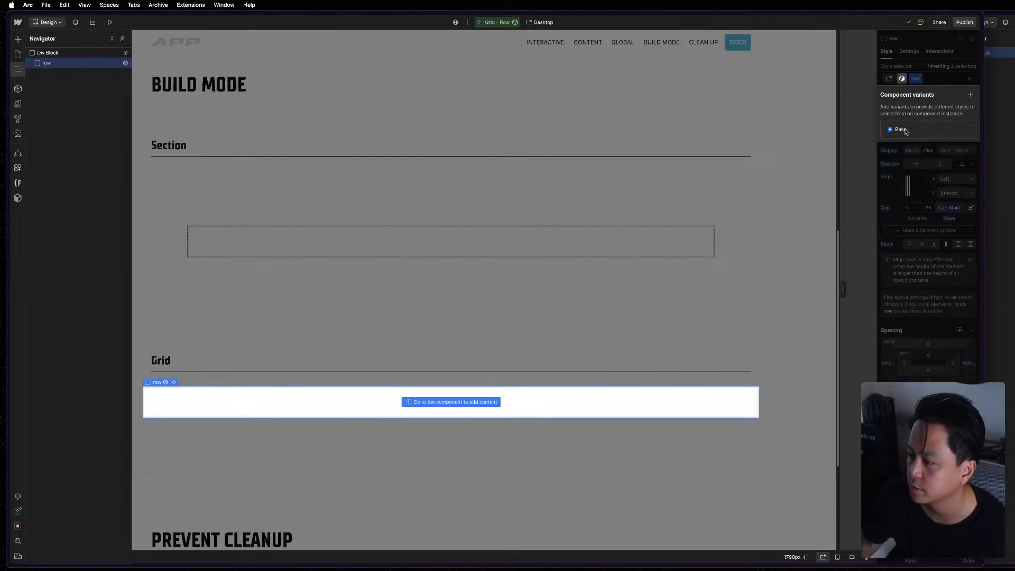
double_click(905, 130)
text(Top Left)
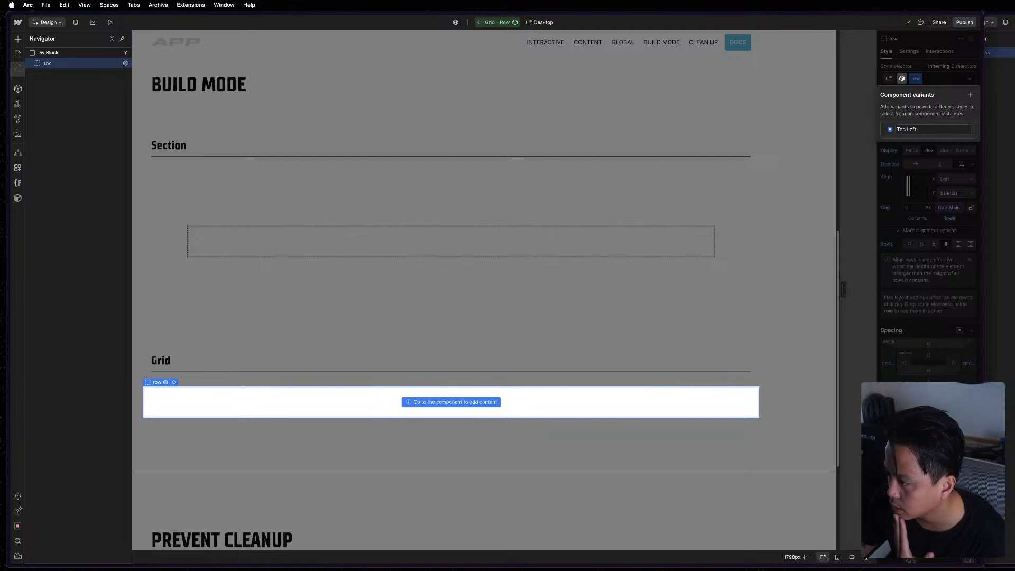
Recheck the reference Grid - Row component's root Div Block and row slot against the new component's variants.
click(1011, 123)
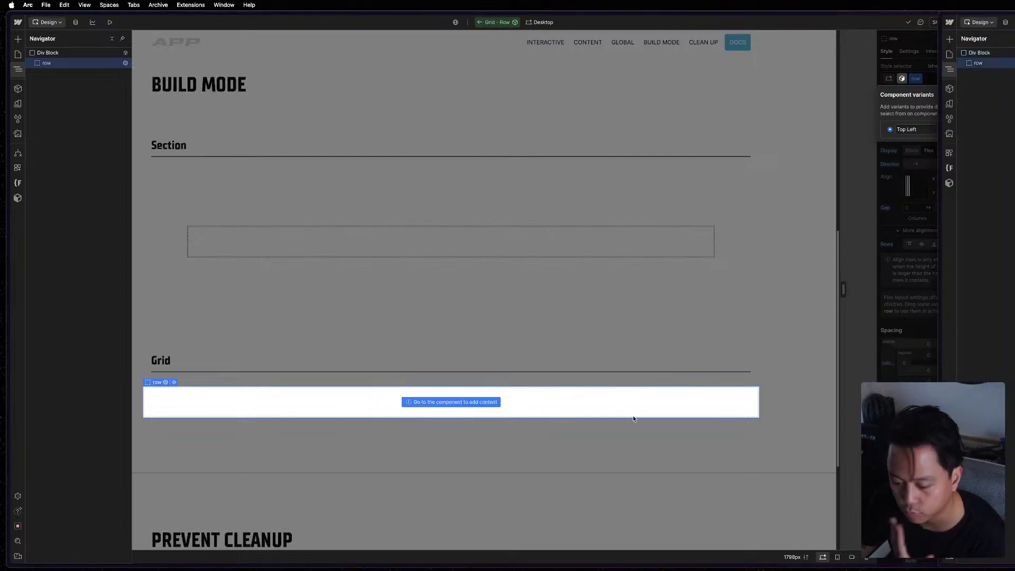
click(1001, 53)
click(901, 113)
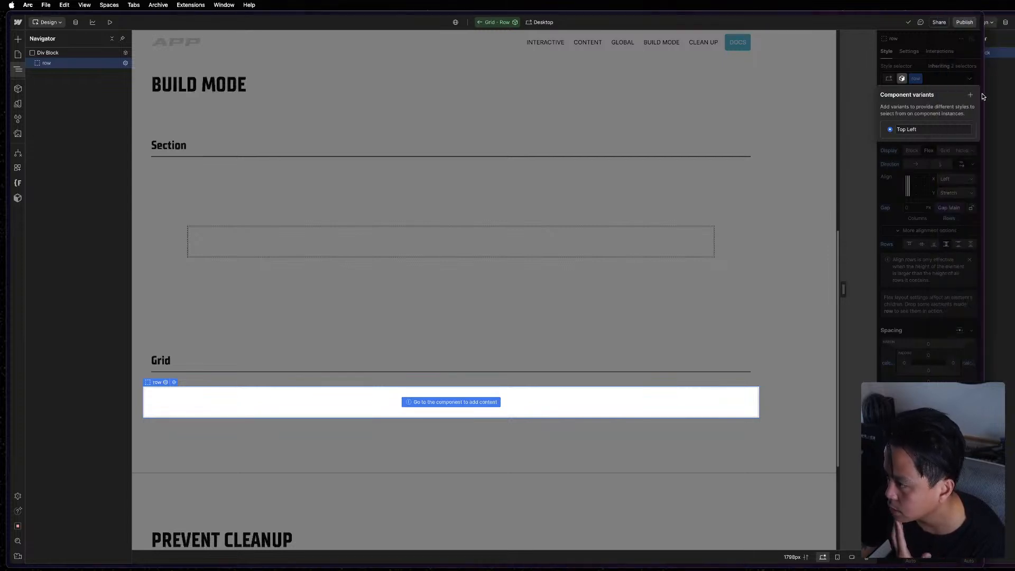
click(970, 95)
key(super+grave)
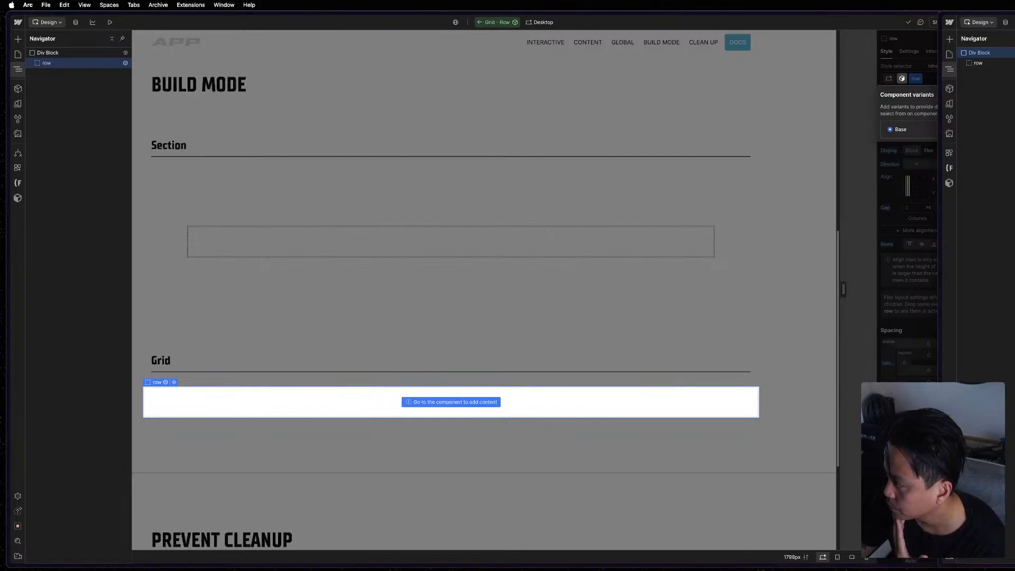
click(915, 129)
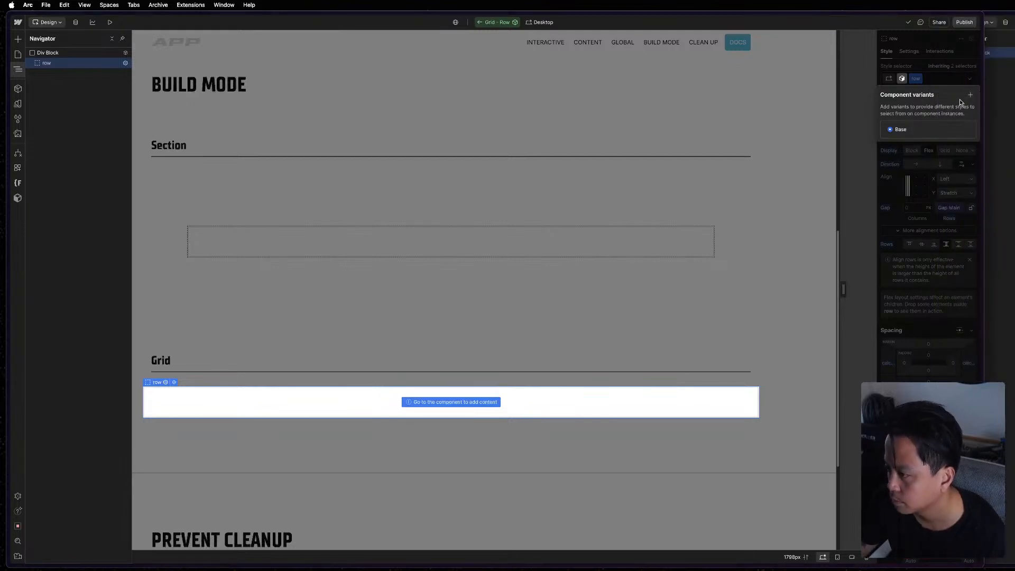
Retry naming the Grid - Row component's Base variant "Top Left".
click(971, 92)
click(920, 132)
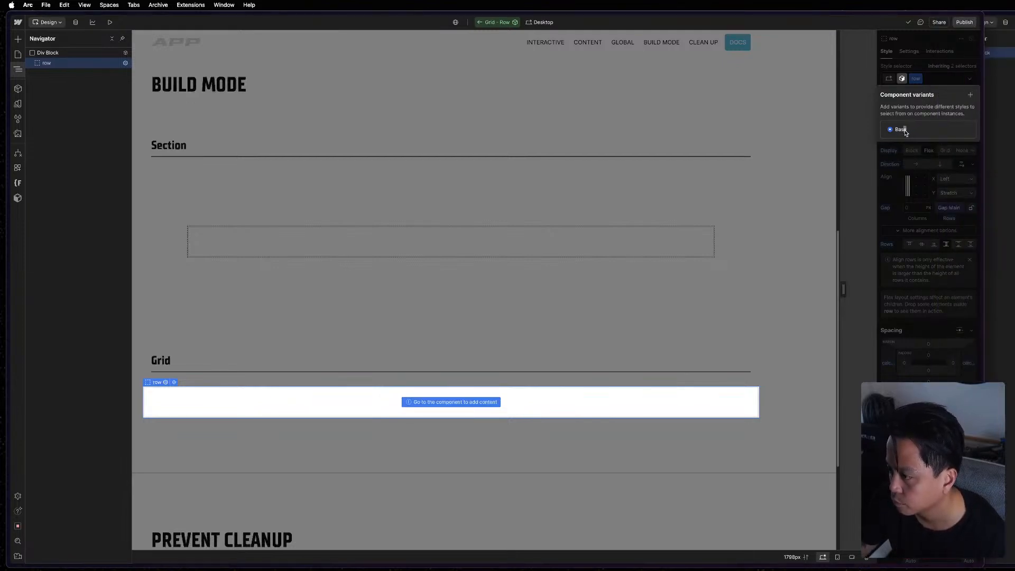
double_click(902, 130)
text(Top Left)
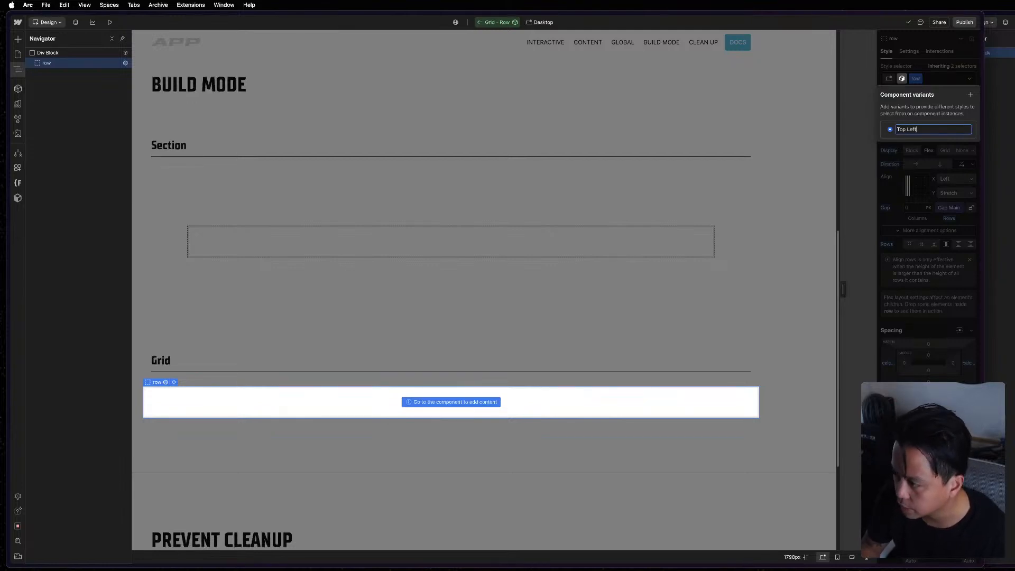
click(923, 113)
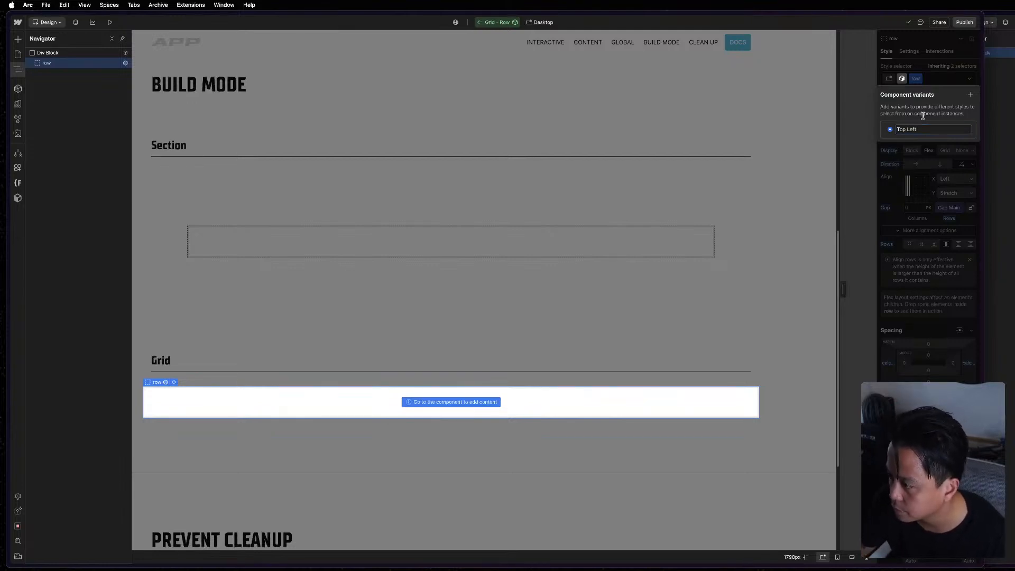
Add a variant named "Top Right" to the Grid - Row component.
click(973, 94)
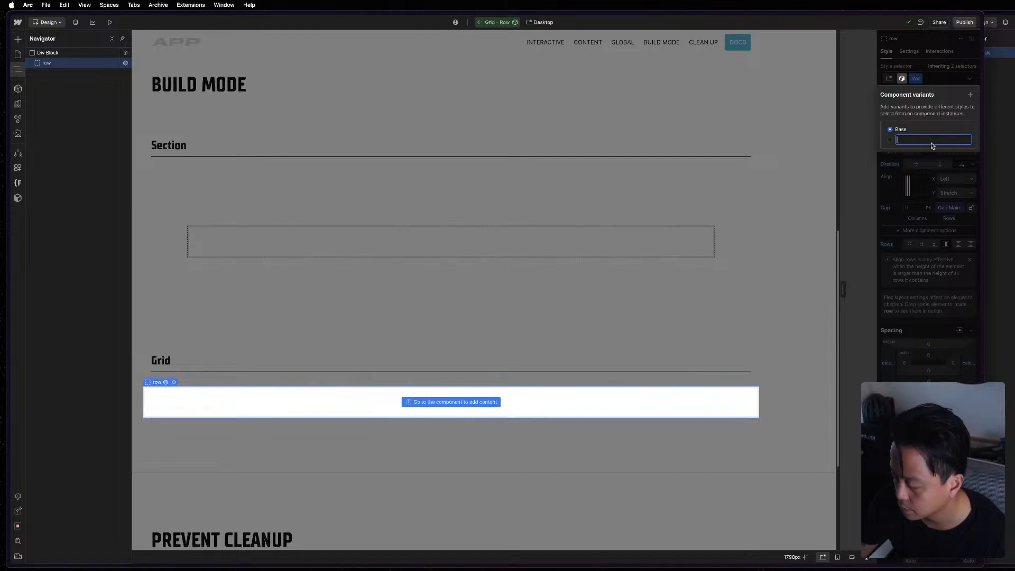
text(Top Right)
key(Return)
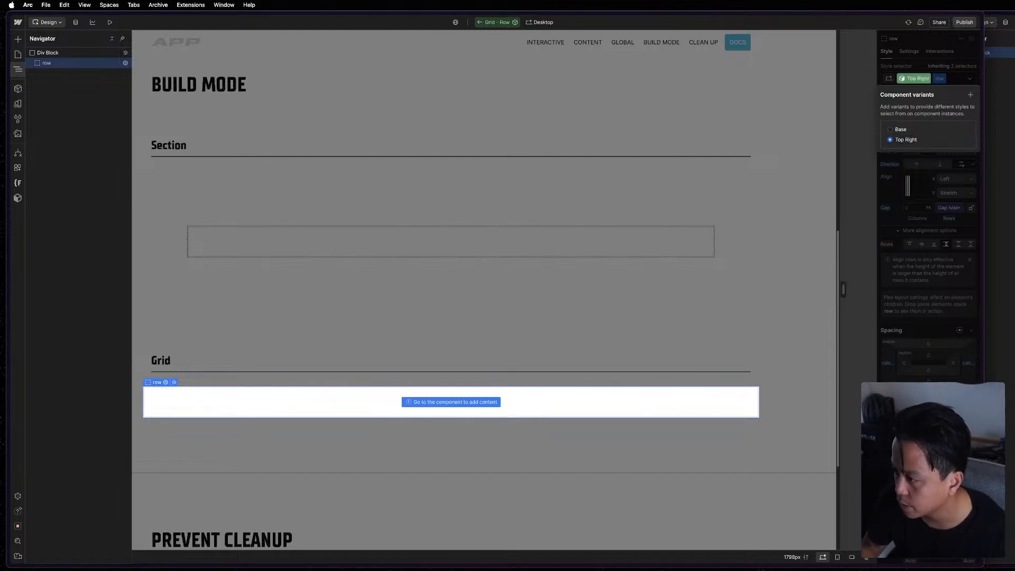
Add variants named "Top Center" and "Top Between" to the Grid - Row component.
click(971, 95)
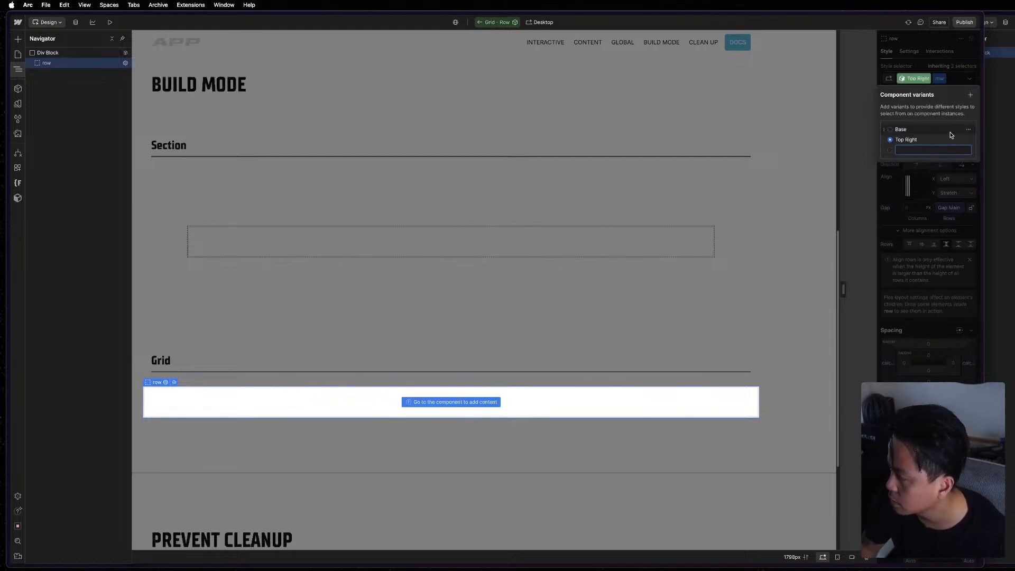
text(Top Center)
key(Return)
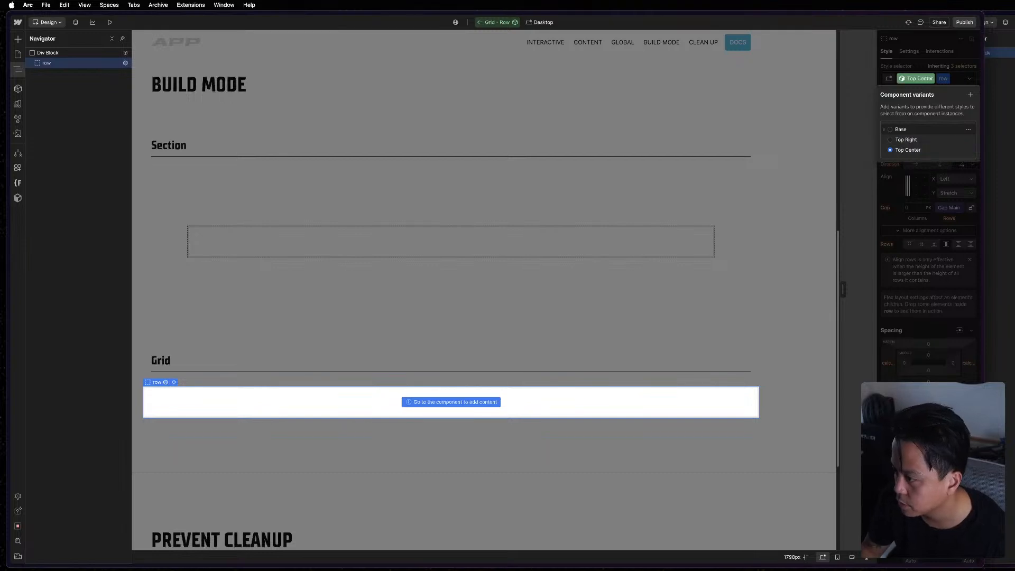
click(970, 94)
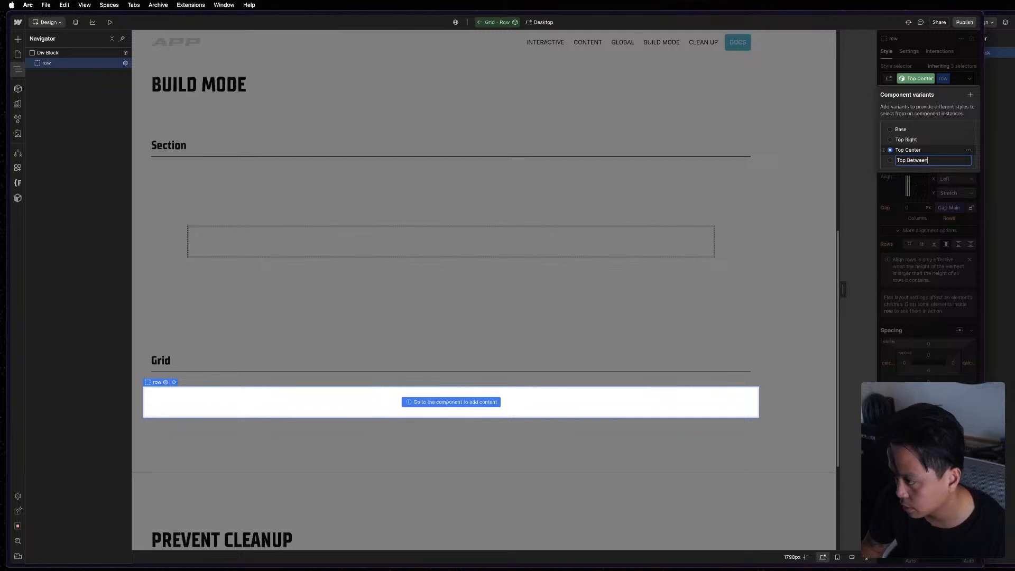
key(Return)
Add variants named "Center Left" and "Center Right" to the Grid - Row component.
click(972, 94)
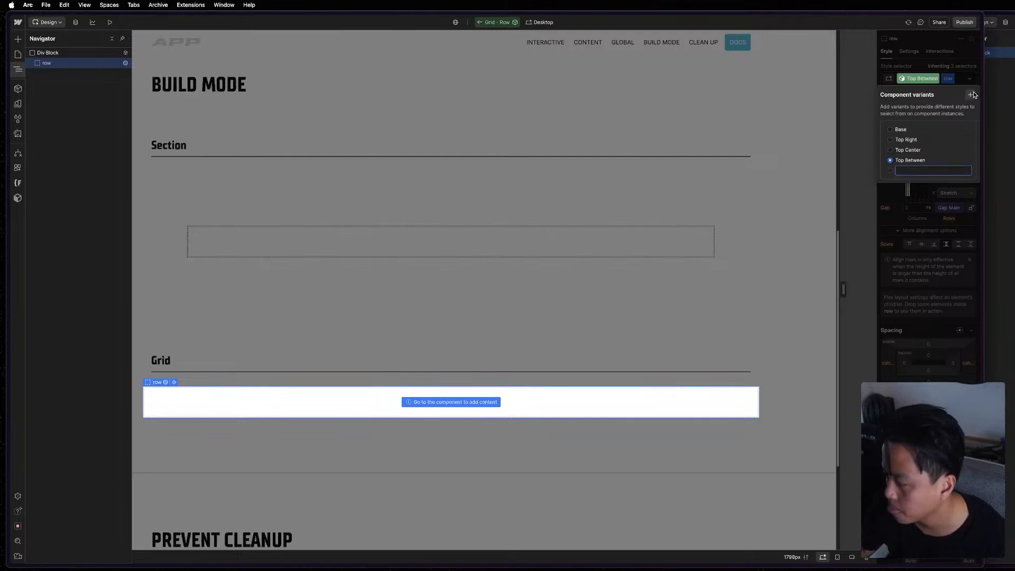
text(Center Left)
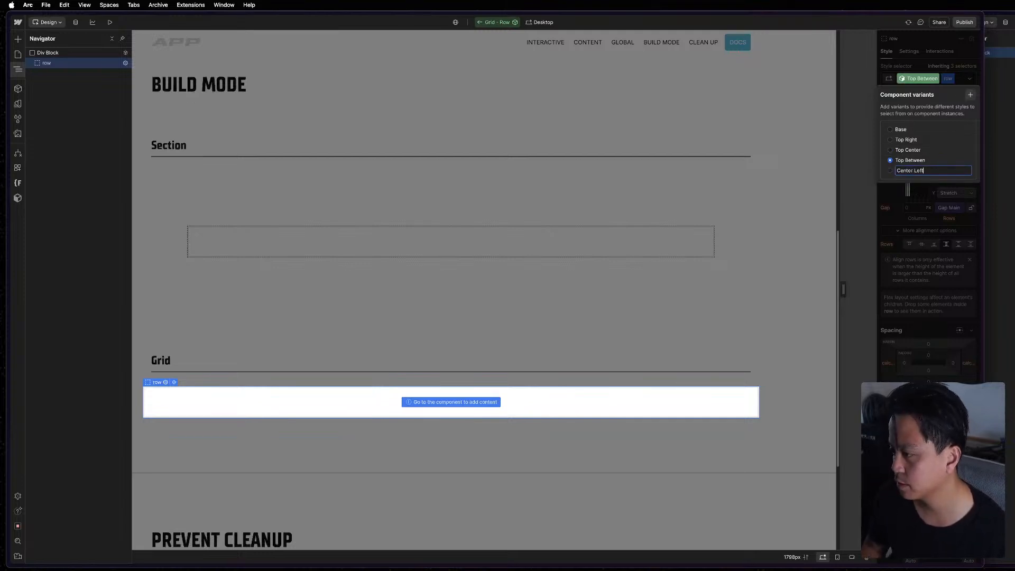
key(Return)
click(971, 95)
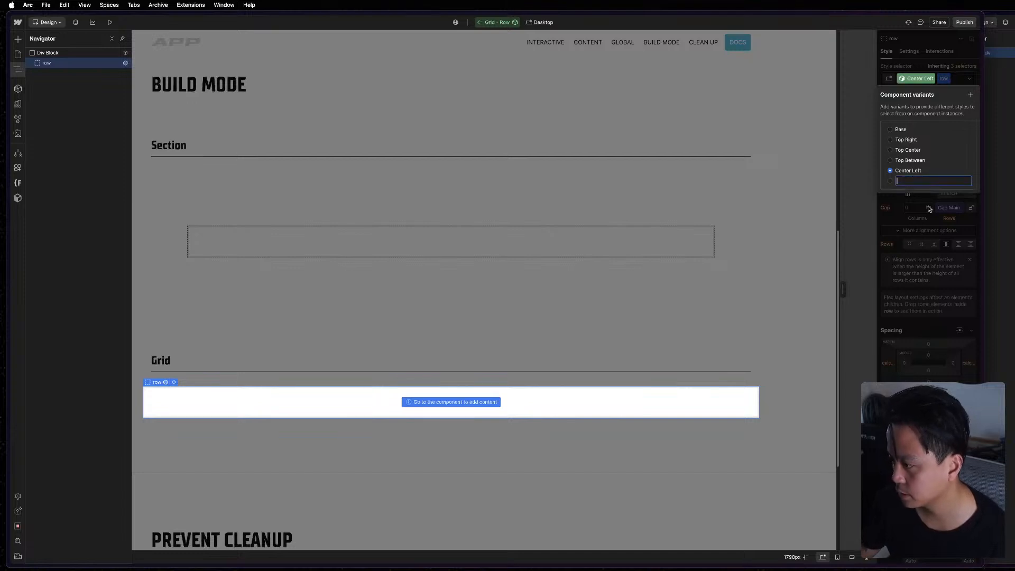
text(Center Right)
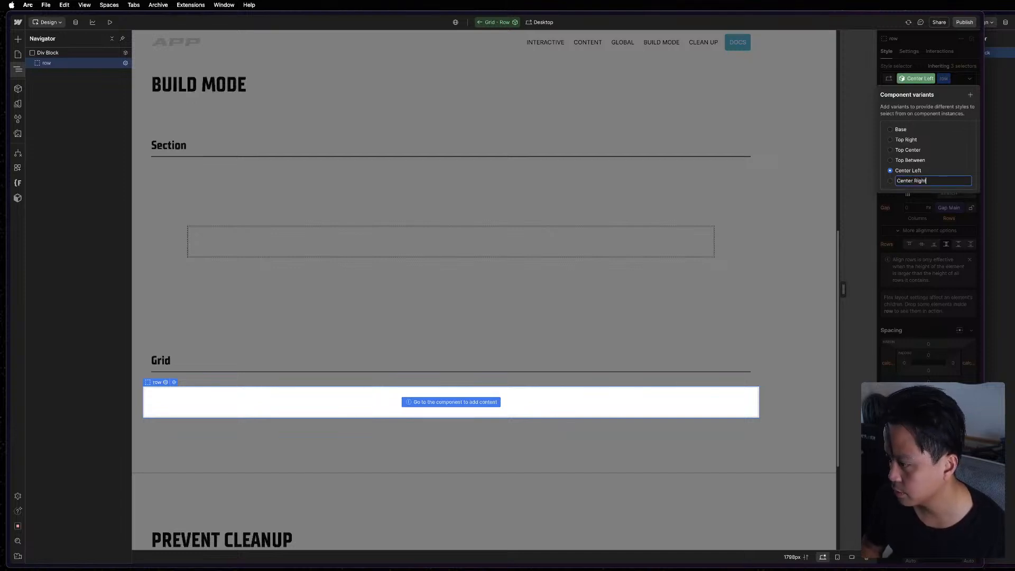
key(Return)
Add variants named "Center Center" and "Center Between" to the Grid - Row component.
click(970, 95)
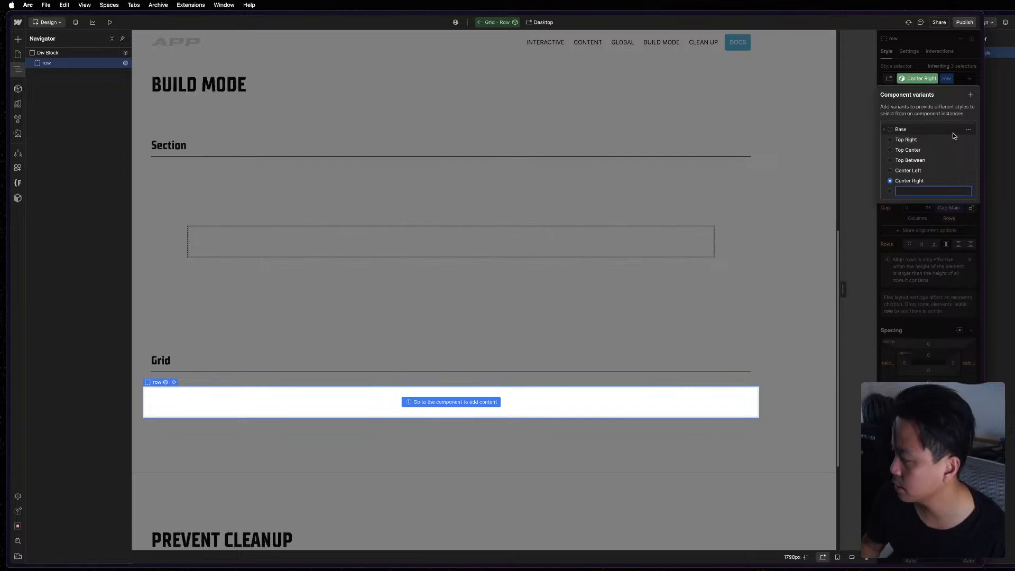
text(Center)
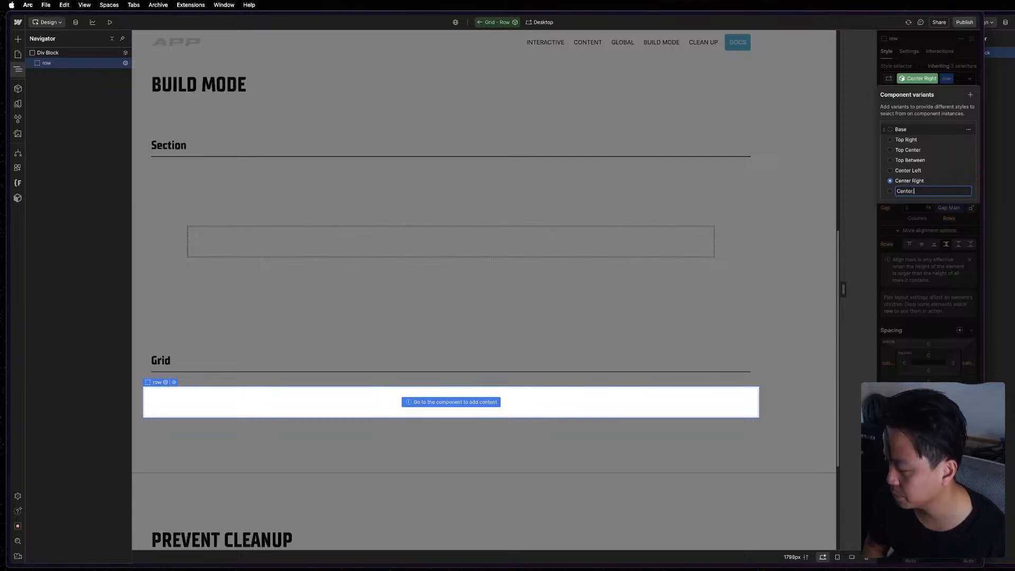
text( Center)
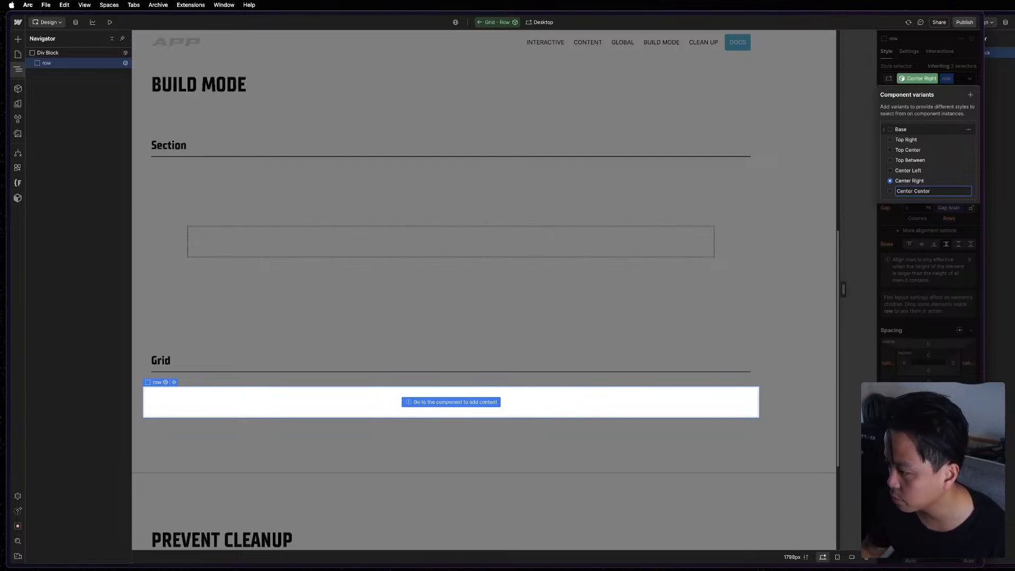
key(Return)
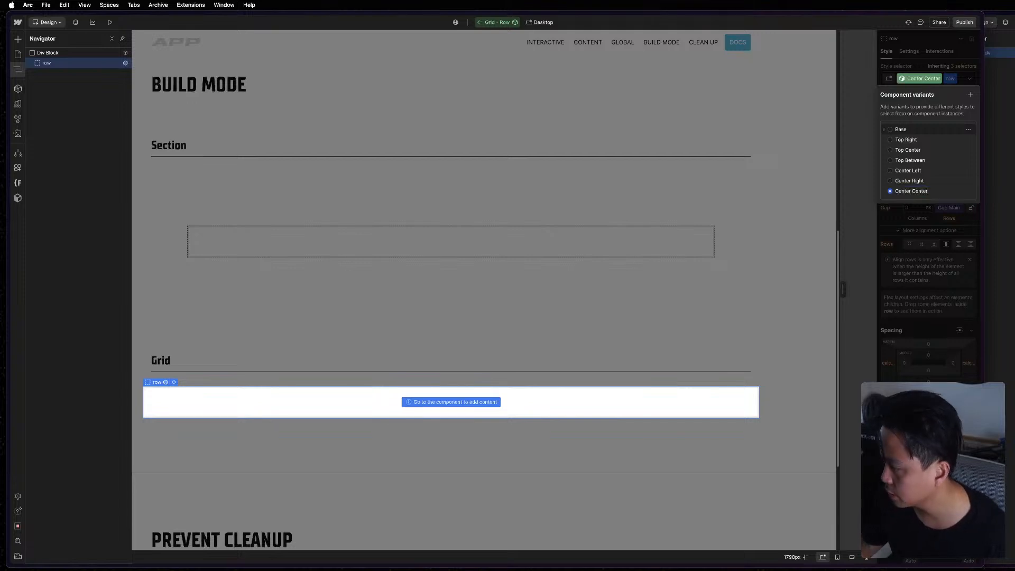
click(970, 96)
text(Center)
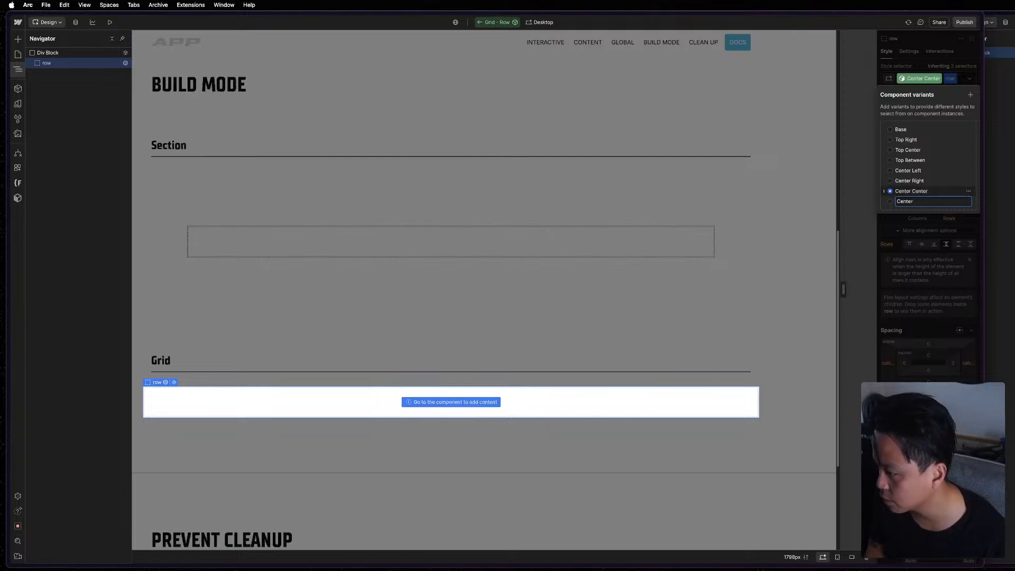
text( Between)
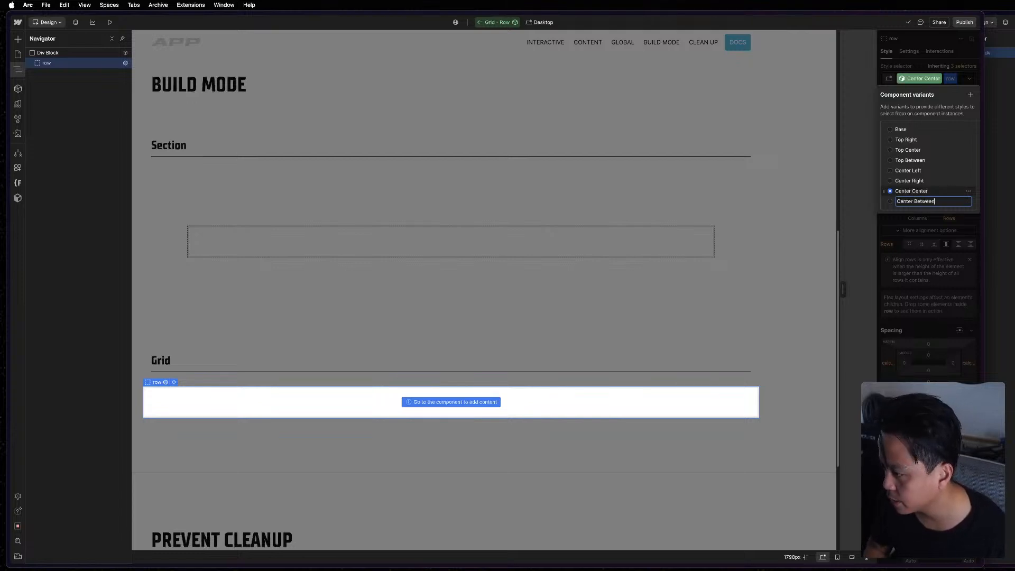
key(Return)
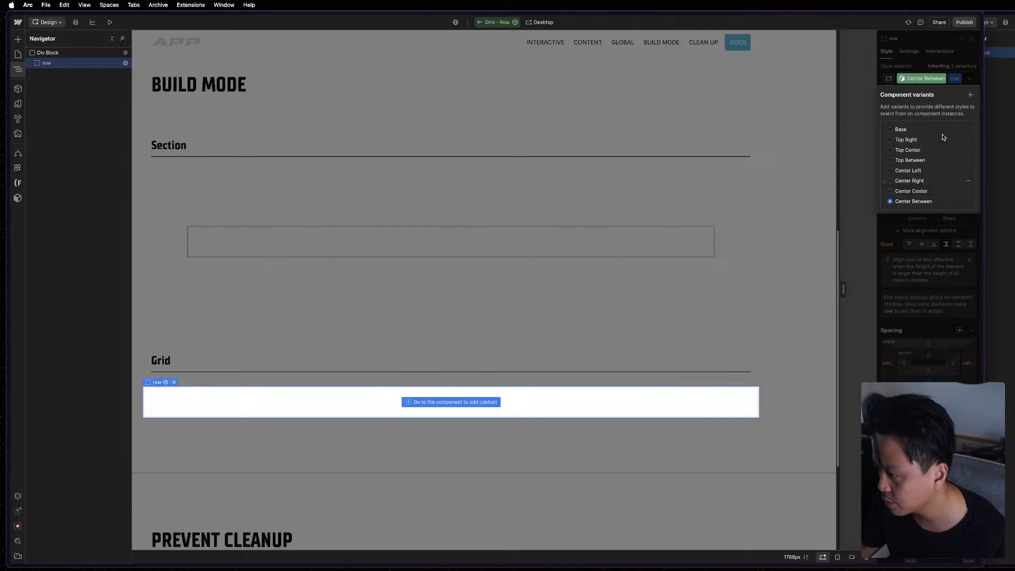
Add variants named "Bottom Left" and "Bottom Right" to the Grid - Row component.
click(971, 95)
text(Bo)
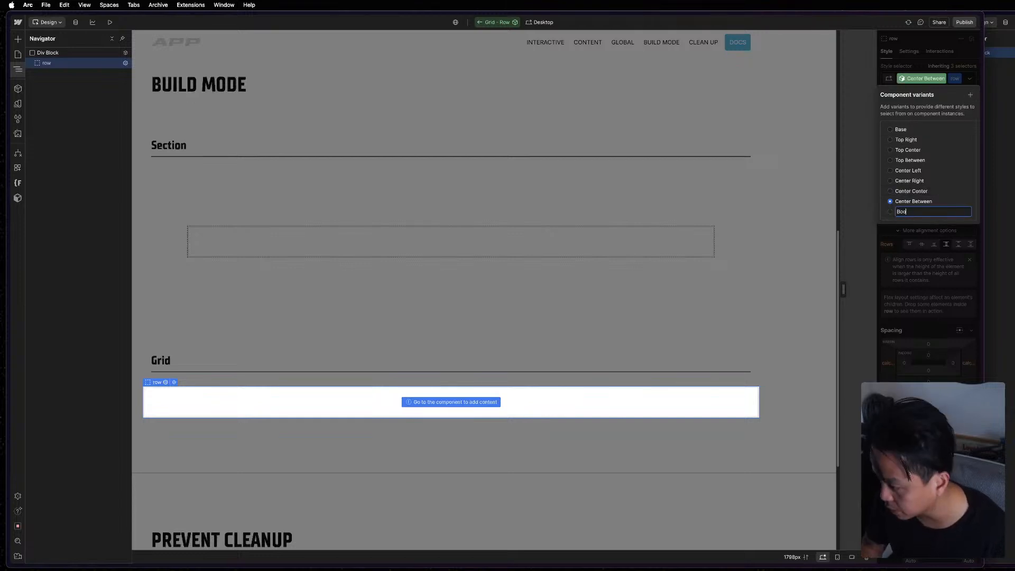
text(ttom L)
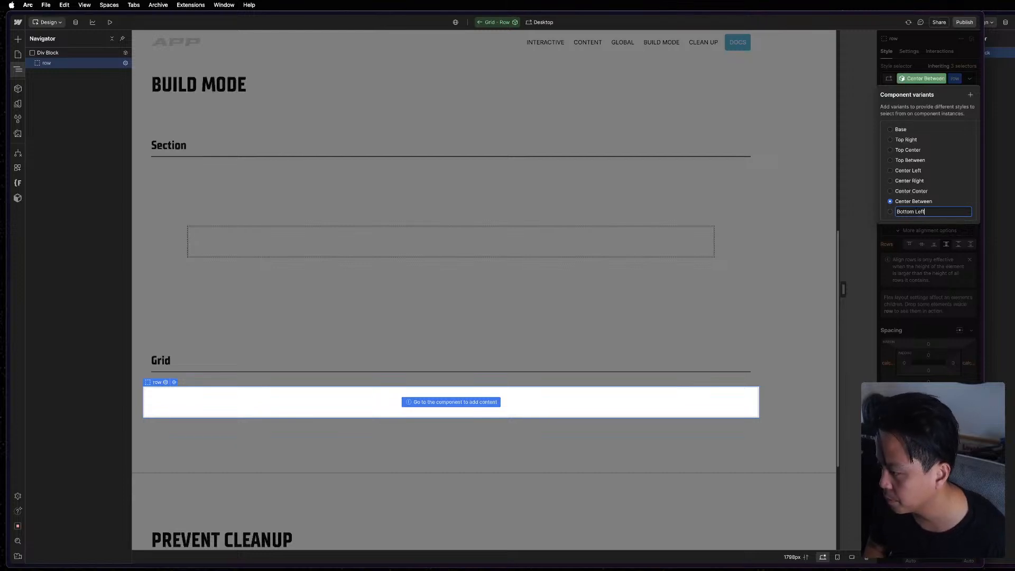
text(eft)
key(Return)
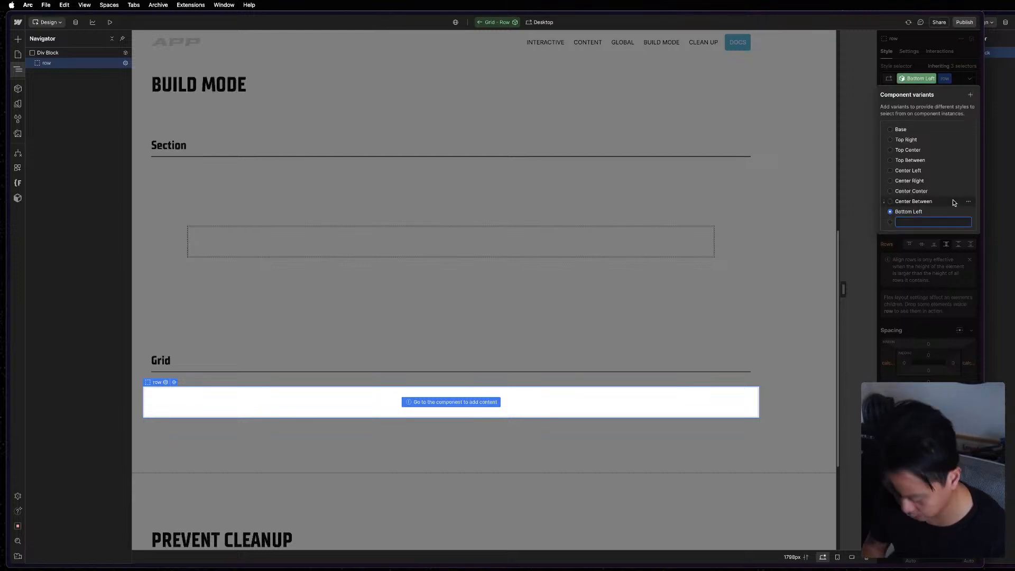
text(Bottom Right)
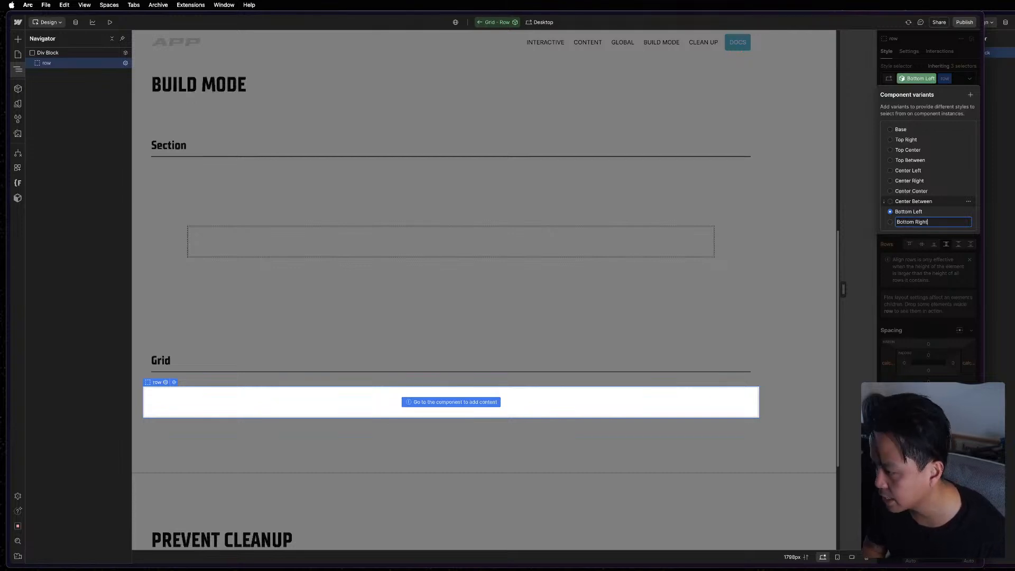
key(Return)
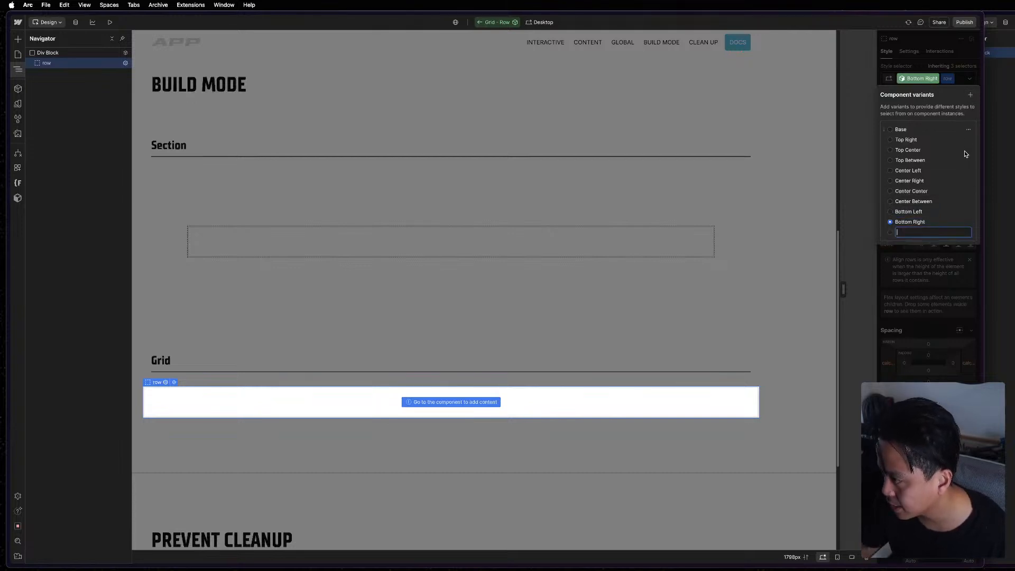
Add variants named "Bottom Center" and "Bottom Between" to the Grid - Row component.
text(Bottom)
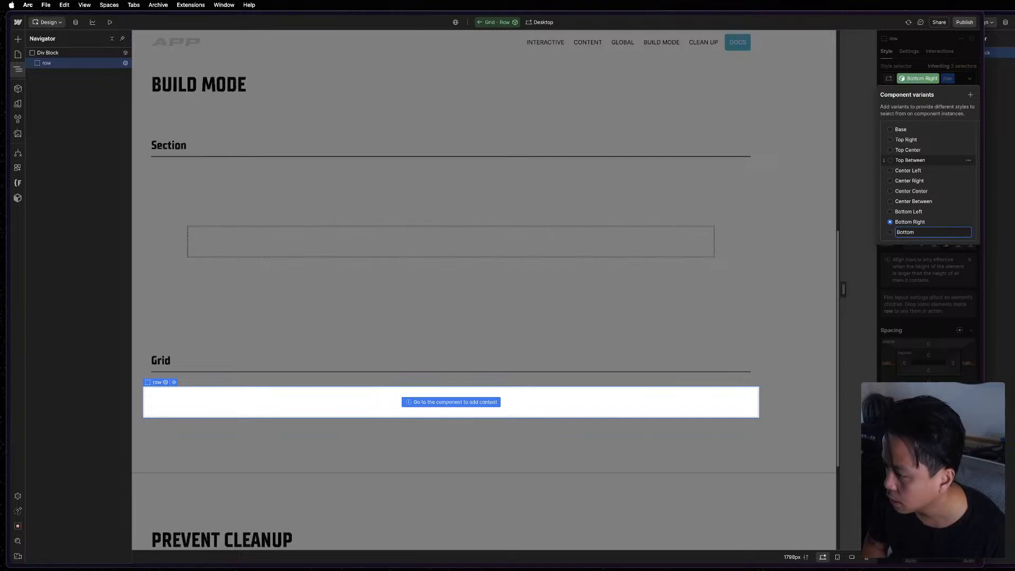
text( Center)
key(Return)
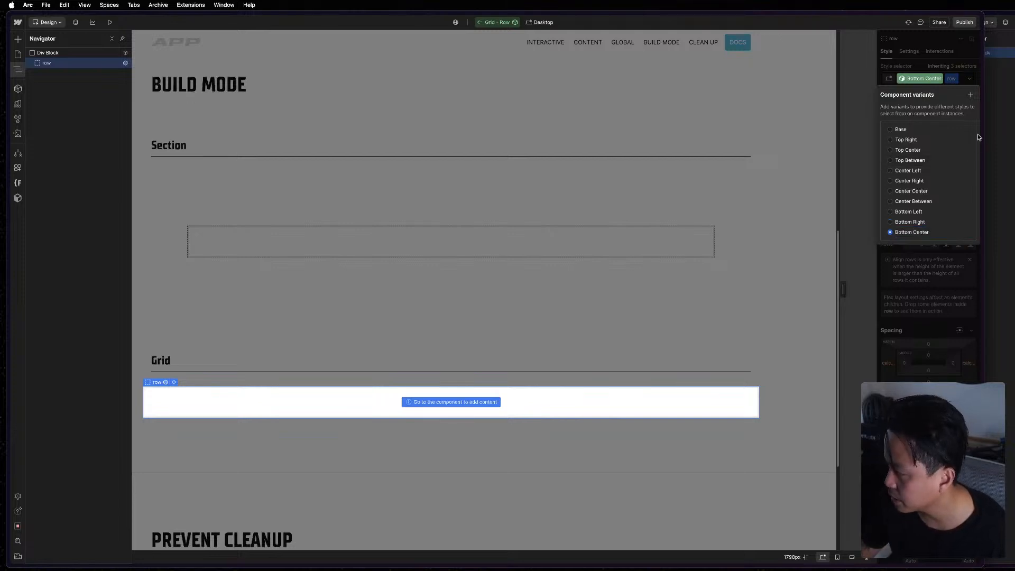
click(971, 95)
text(Bo)
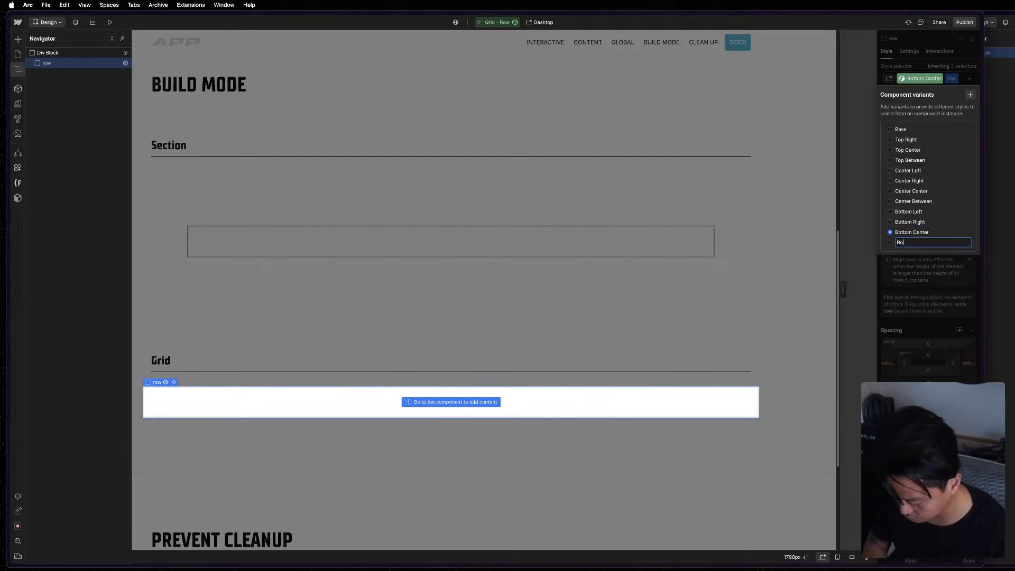
text(ttom Between)
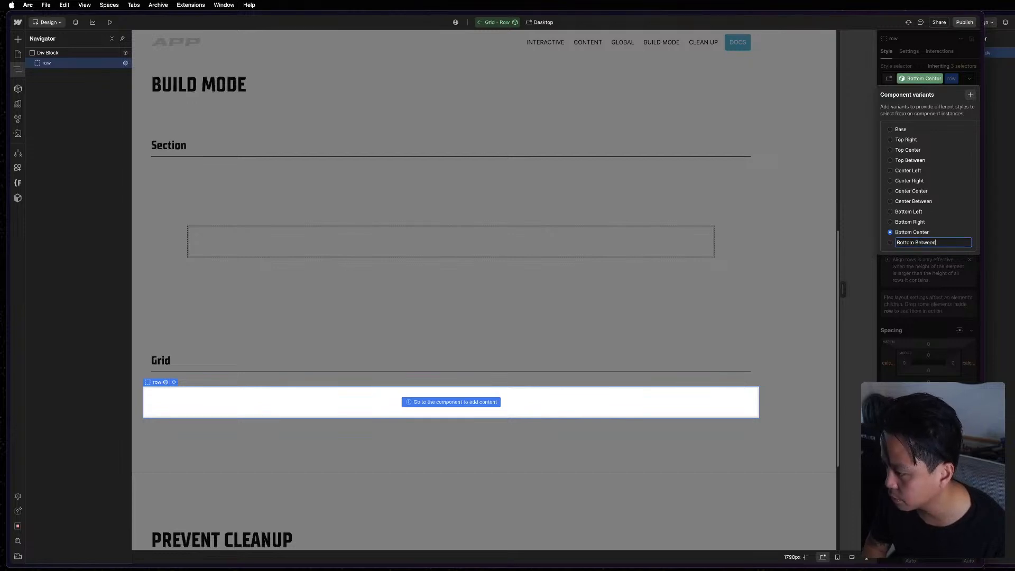
key(Return)
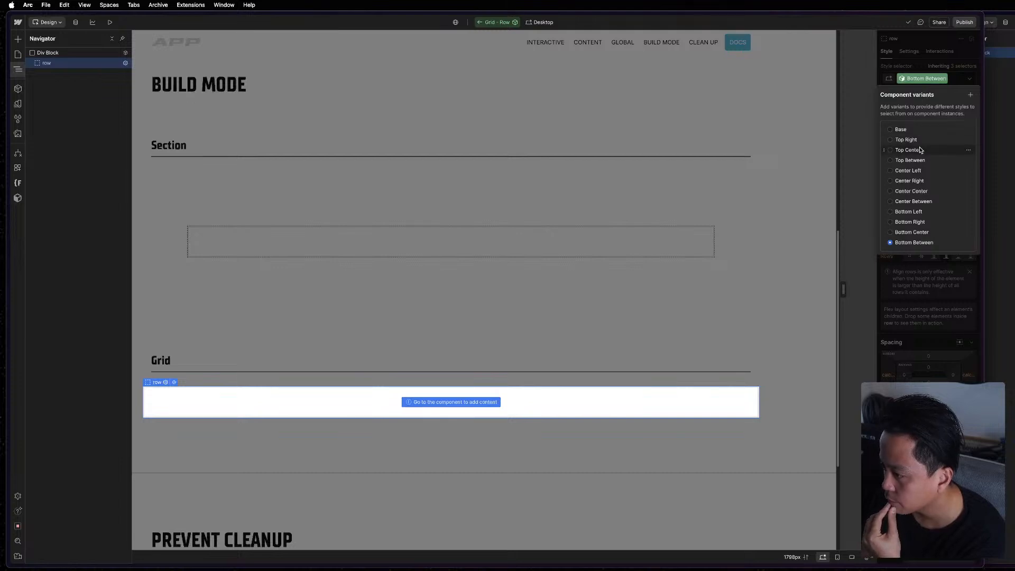
Rename the Grid - Row component's Base variant as "Top Left".
click(905, 129)
double_click(904, 129)
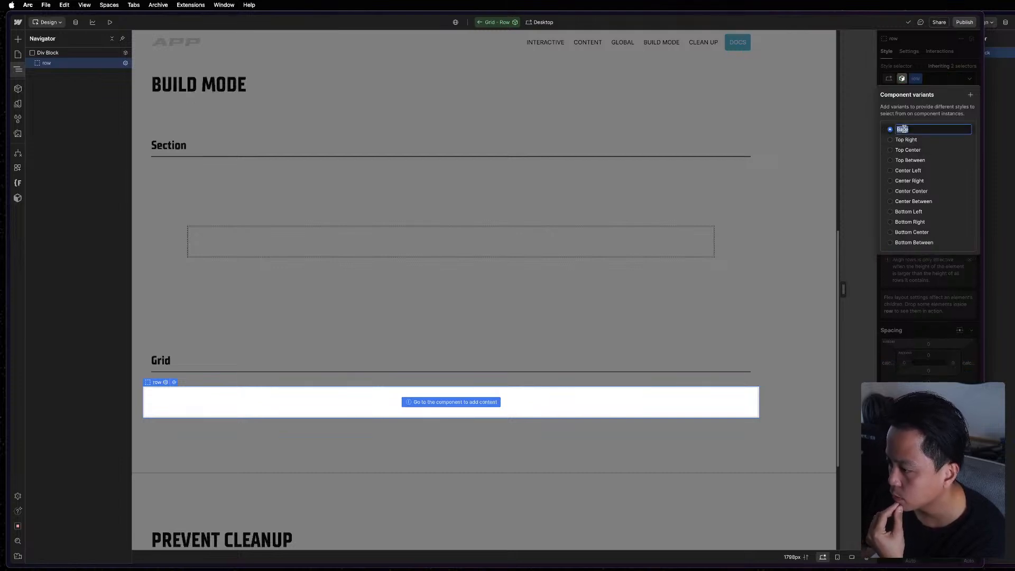
text(Top)
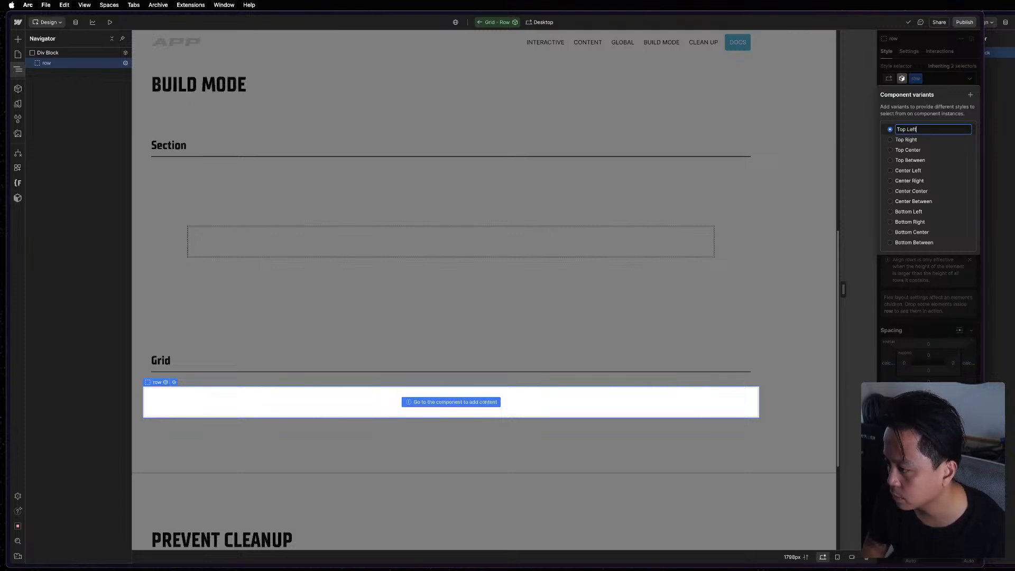
text( Left)
key(Return)
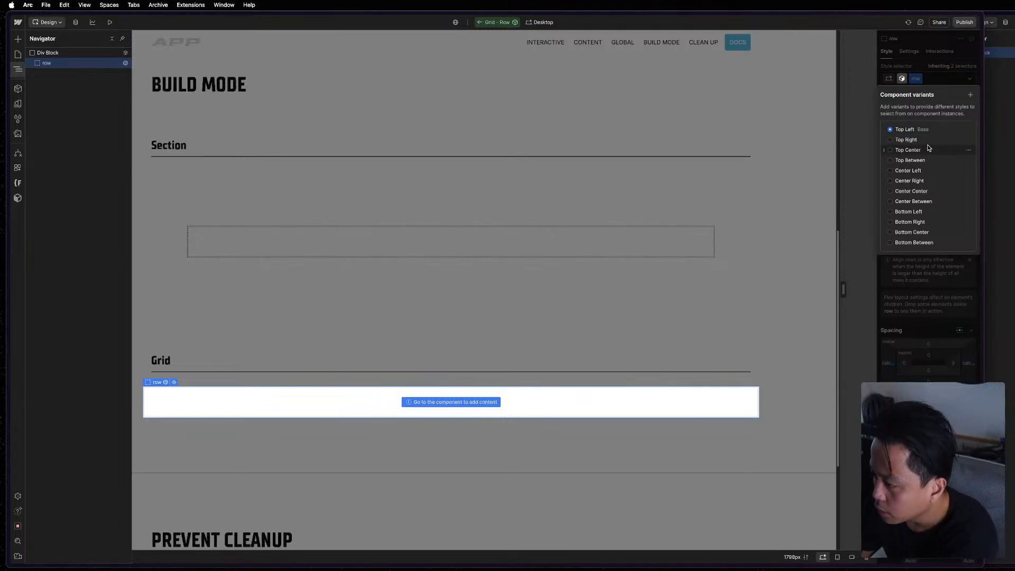
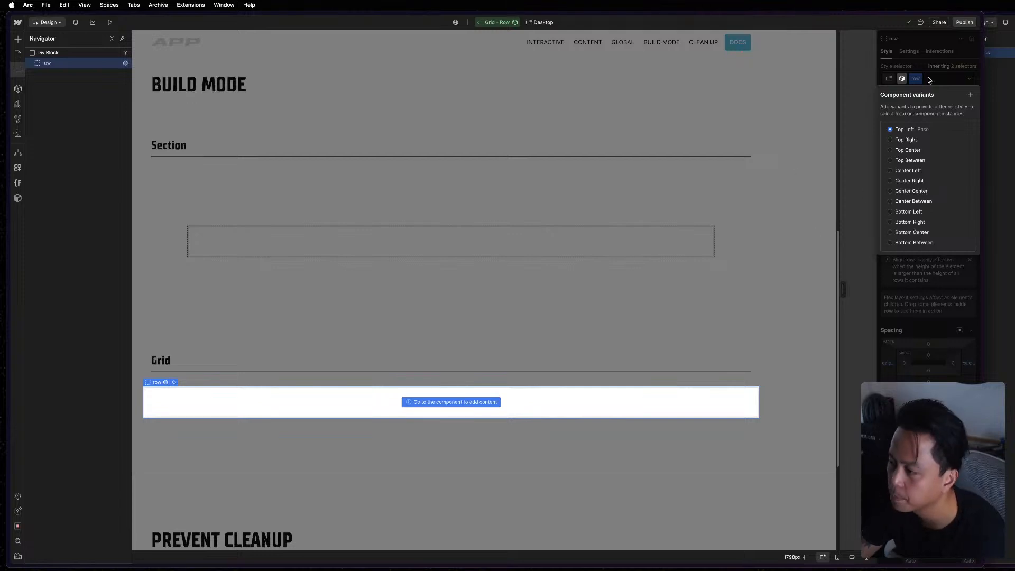
Check the row in the Mast reference, and set the row's horizontal alignment to Right in the Top Right variant of Grid - Row.
click(912, 69)
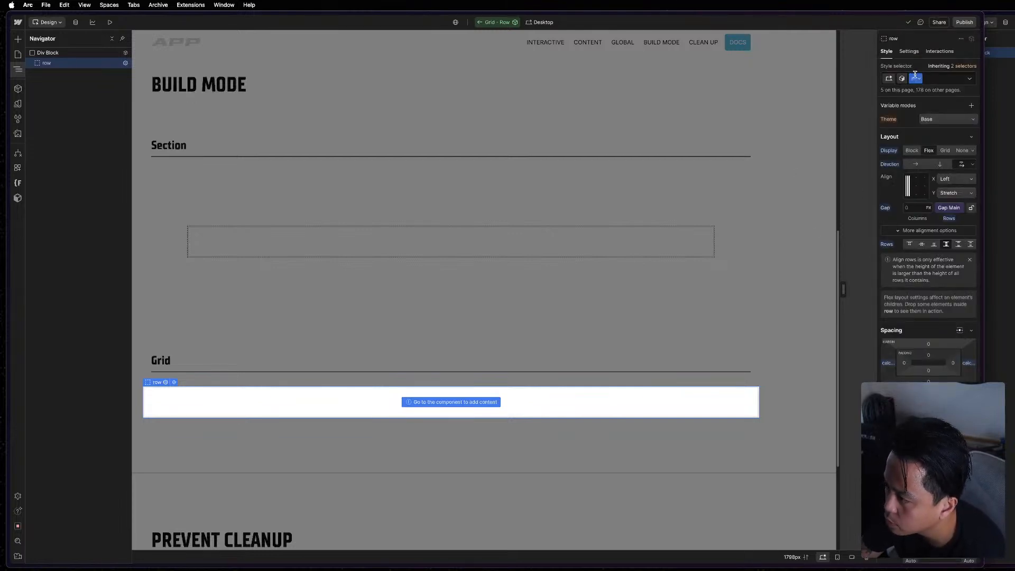
click(902, 79)
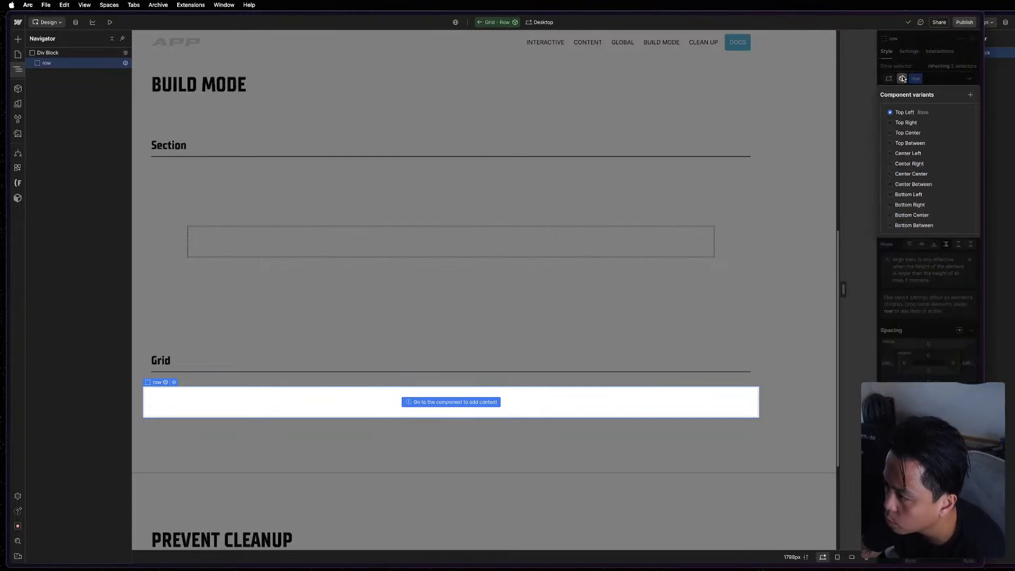
click(912, 123)
click(60, 91)
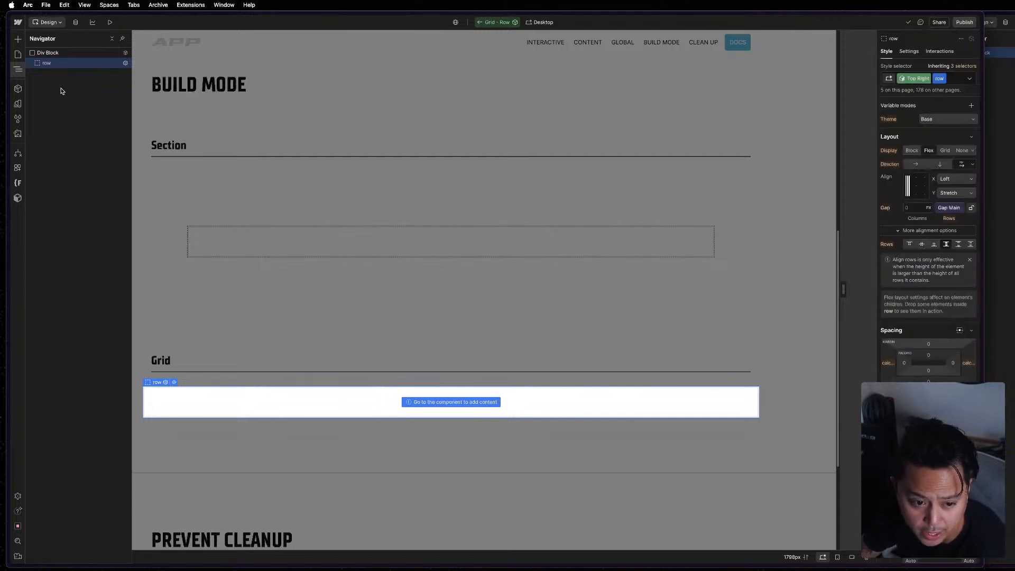
click(67, 54)
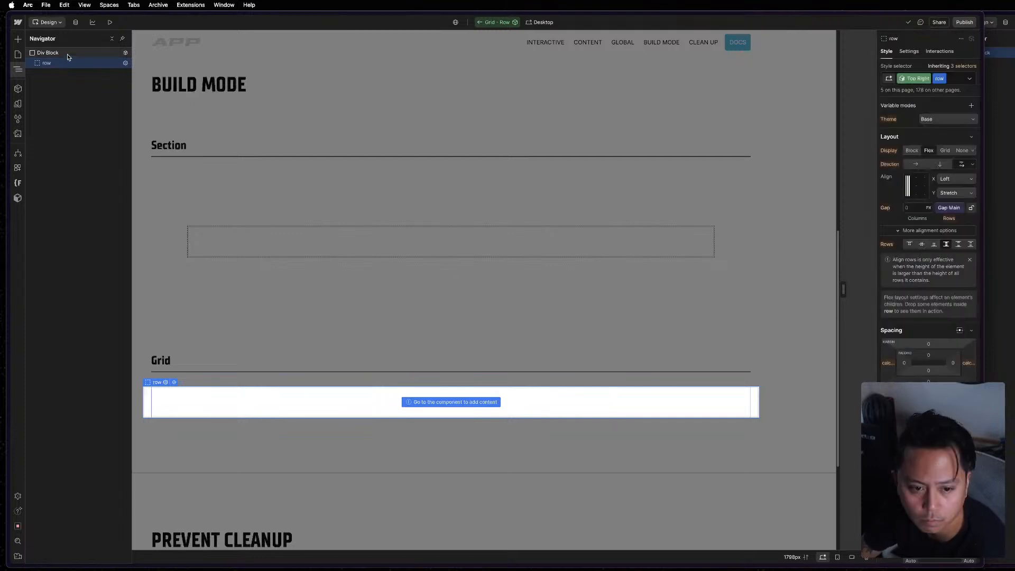
click(906, 79)
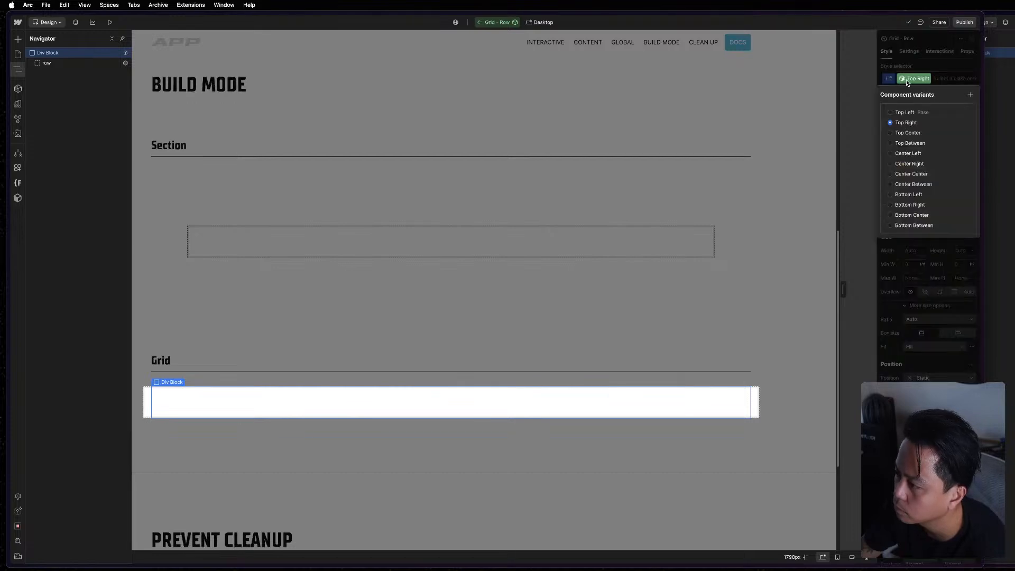
click(906, 80)
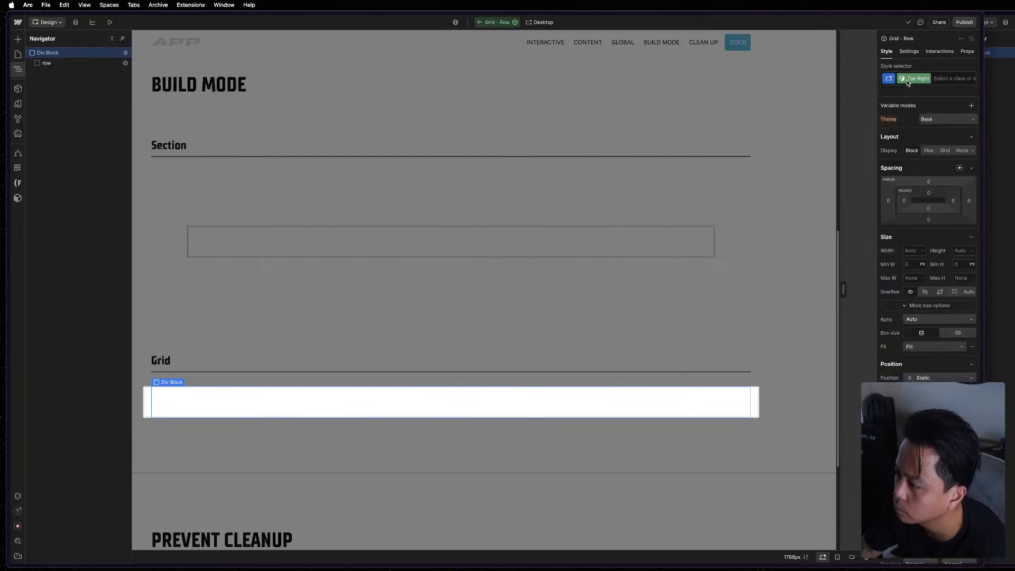
click(62, 64)
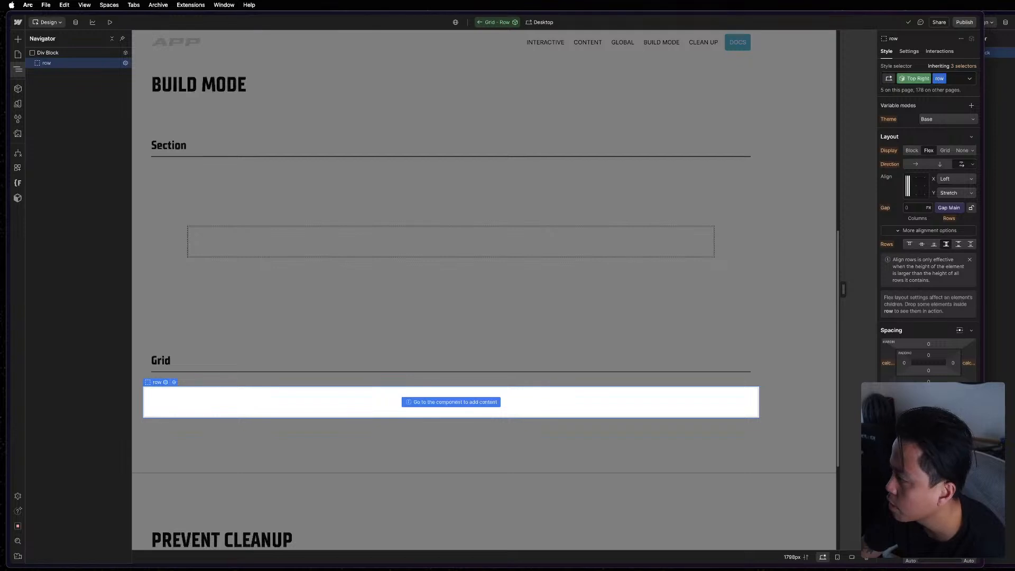
key(super+grave)
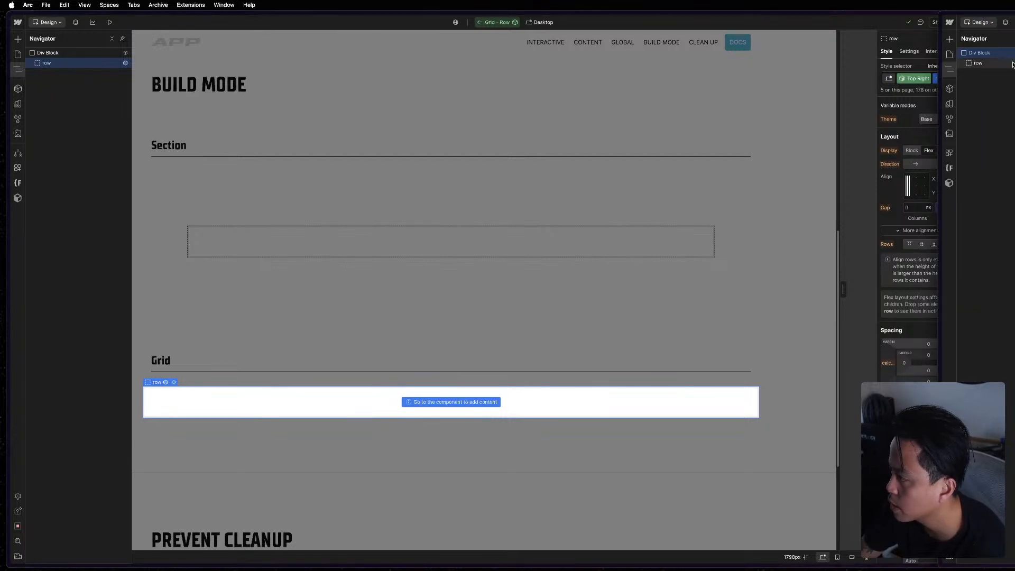
click(987, 63)
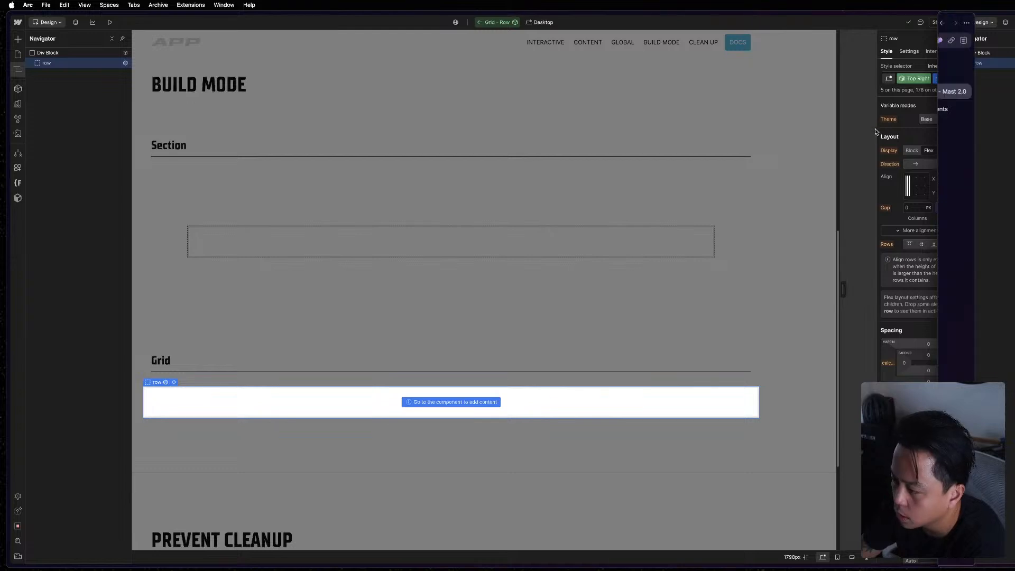
click(863, 18)
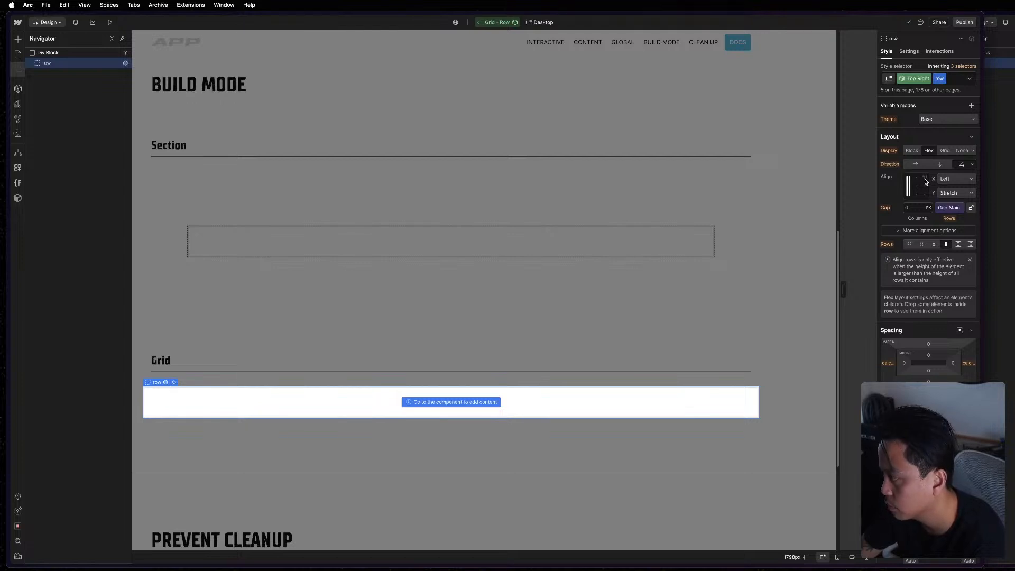
click(955, 179)
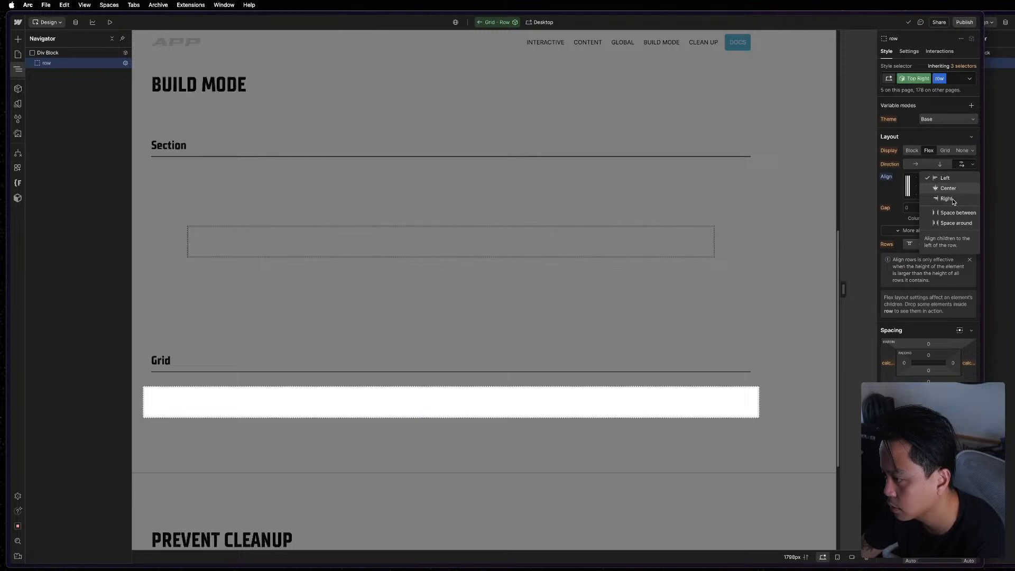
click(953, 199)
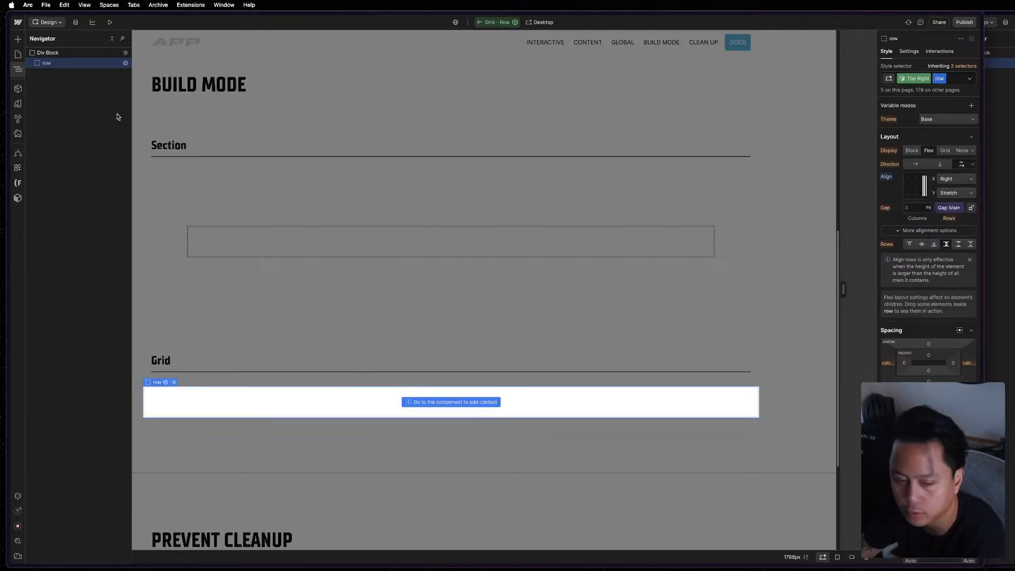
Set the row's horizontal alignment to Center in the Top Center variant.
click(914, 79)
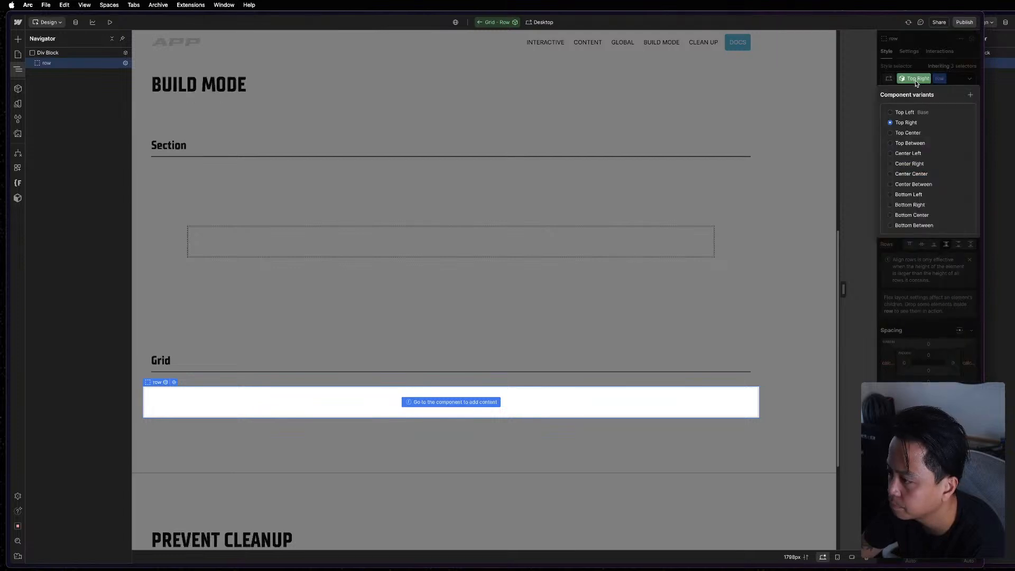
click(915, 134)
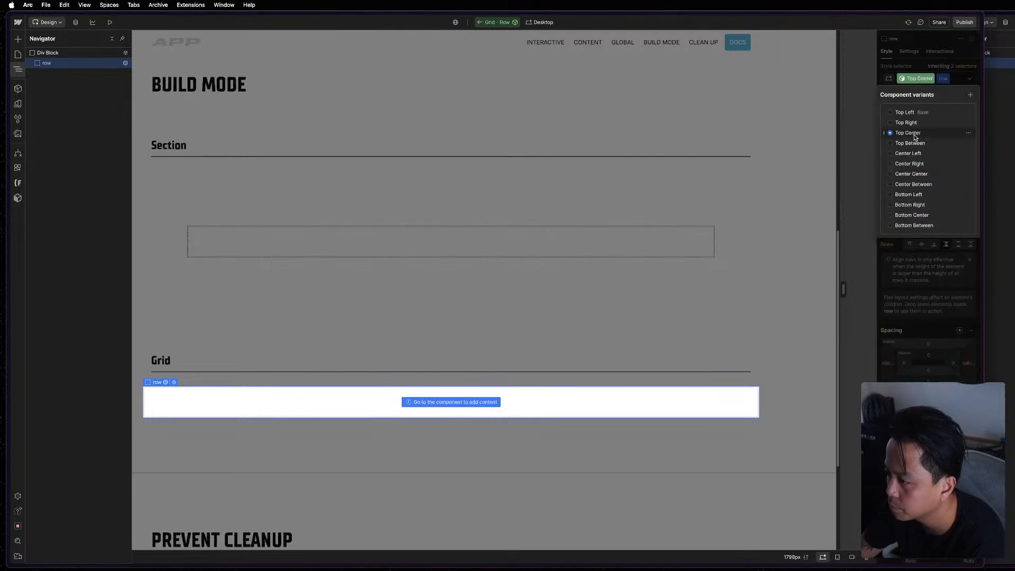
click(926, 68)
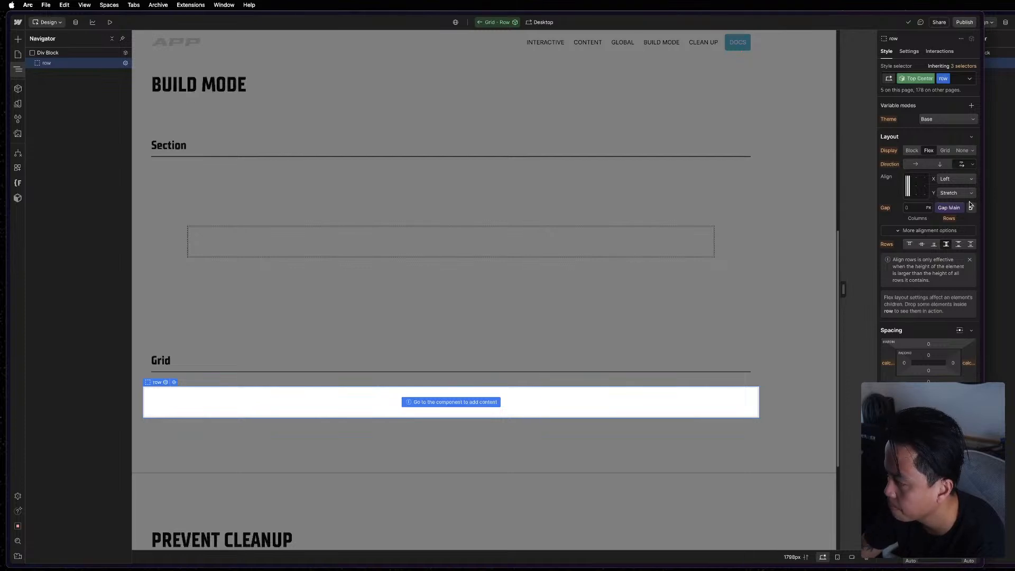
click(955, 179)
click(948, 188)
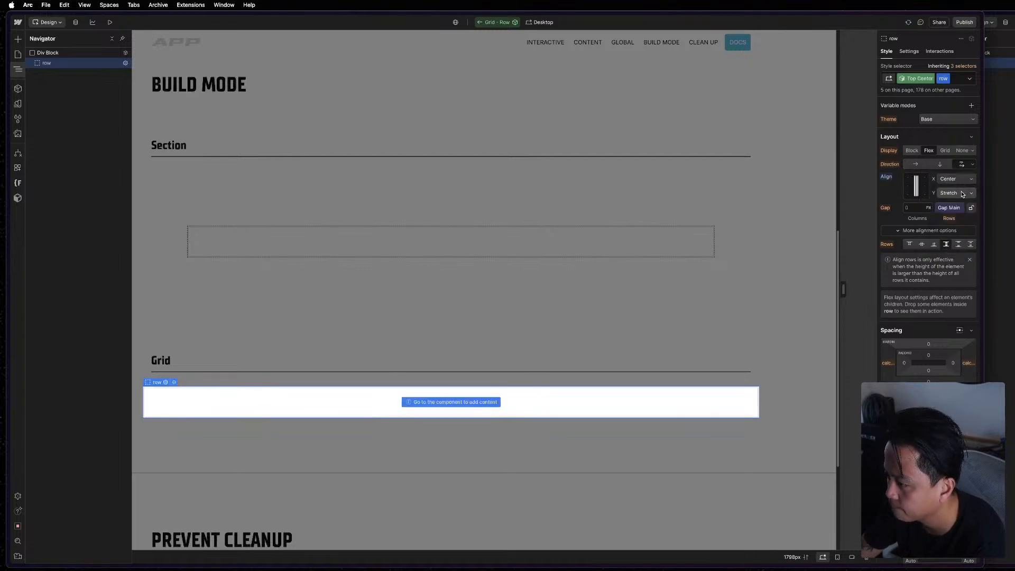
Set the row's horizontal alignment to Space between in the Top Between variant.
click(922, 78)
click(920, 144)
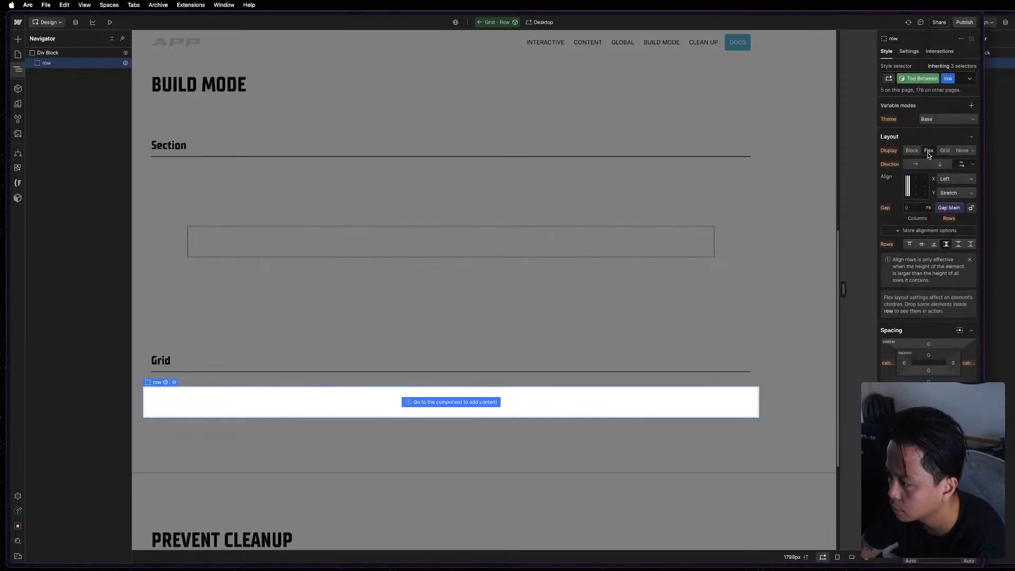
click(928, 151)
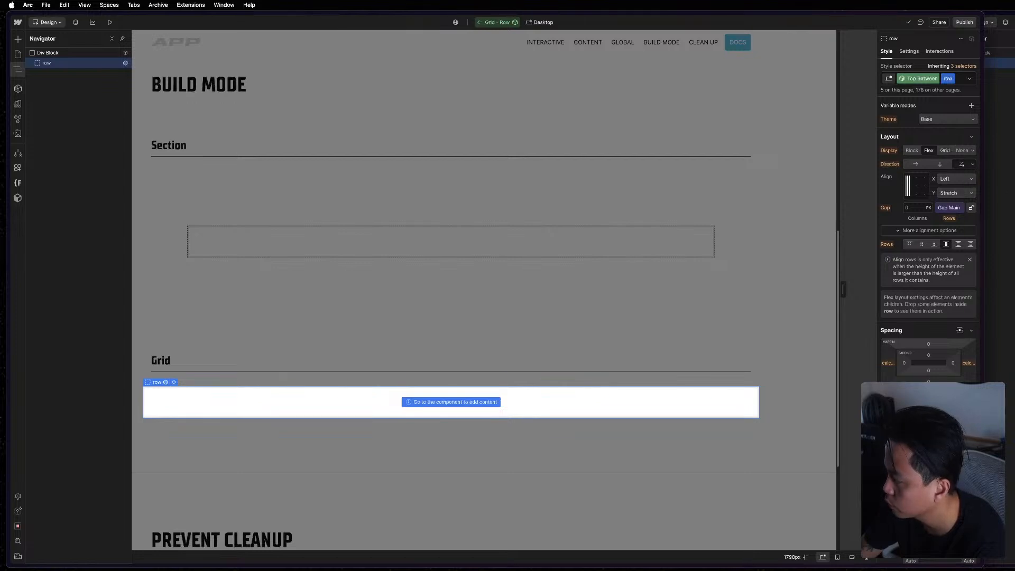
click(957, 179)
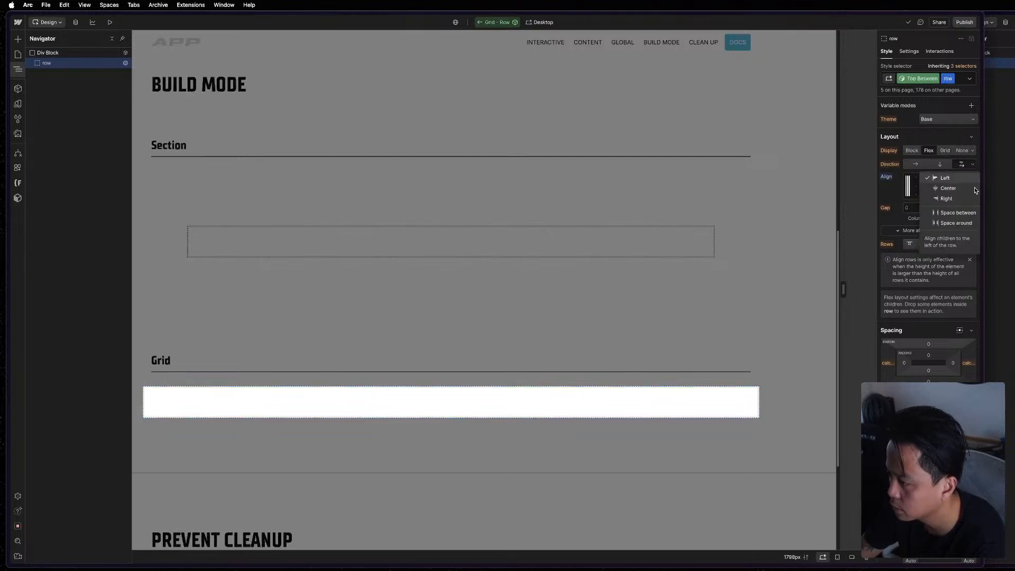
click(951, 213)
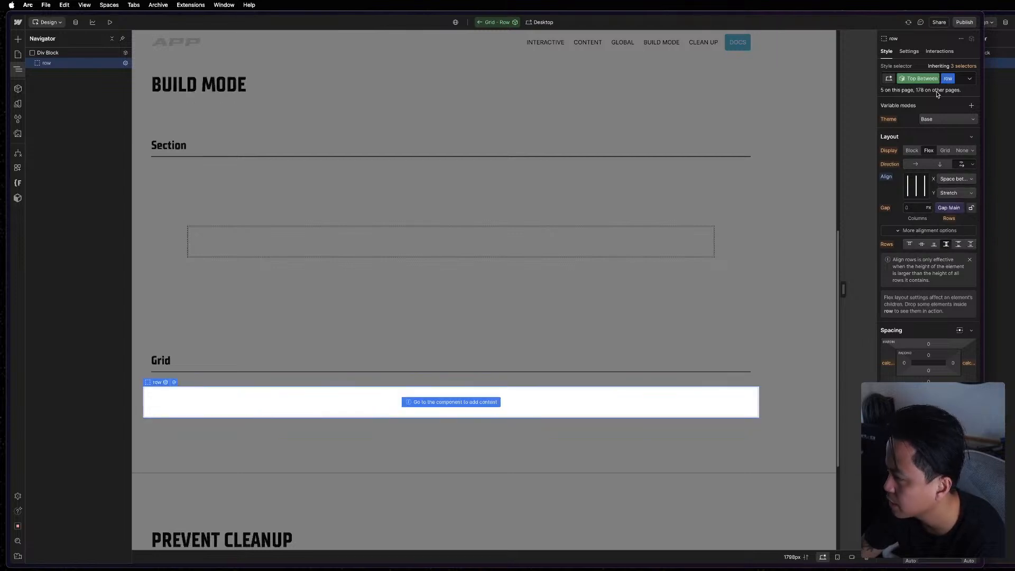
Align the row vertically to Center in the Center Left variant, and to Right horizontally and Center vertically in the Center Right variant.
click(921, 79)
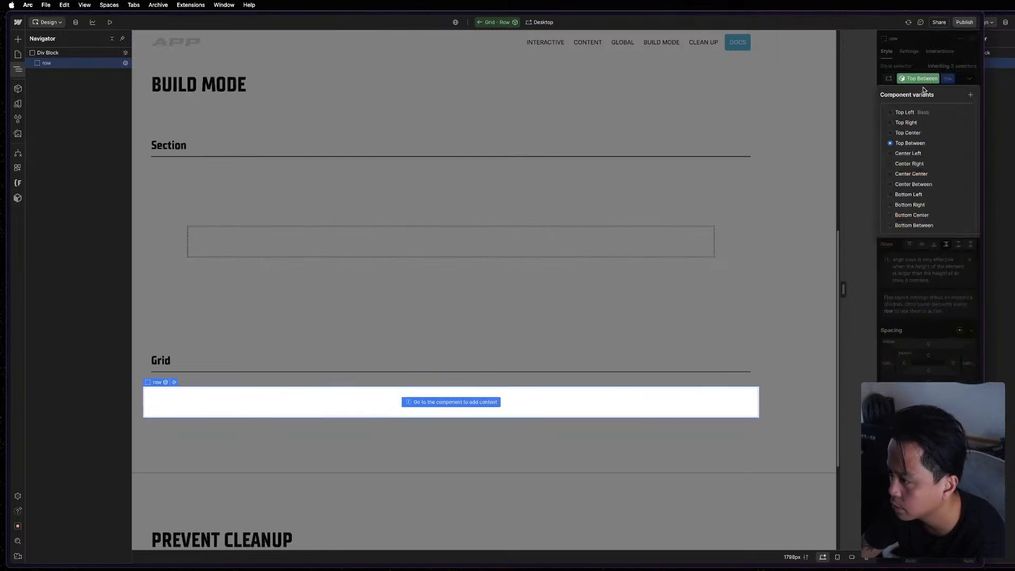
click(911, 153)
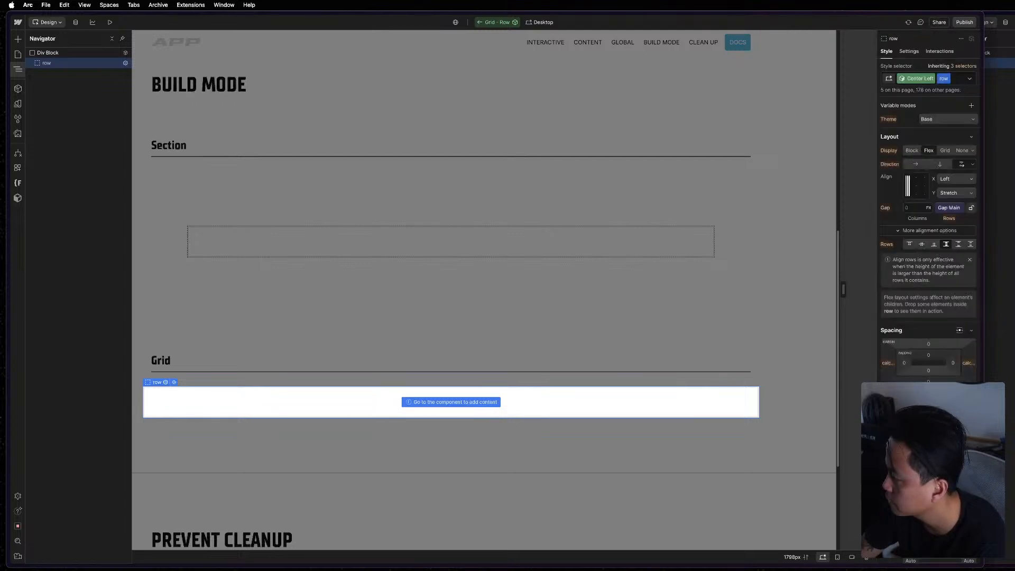
key(super+grave)
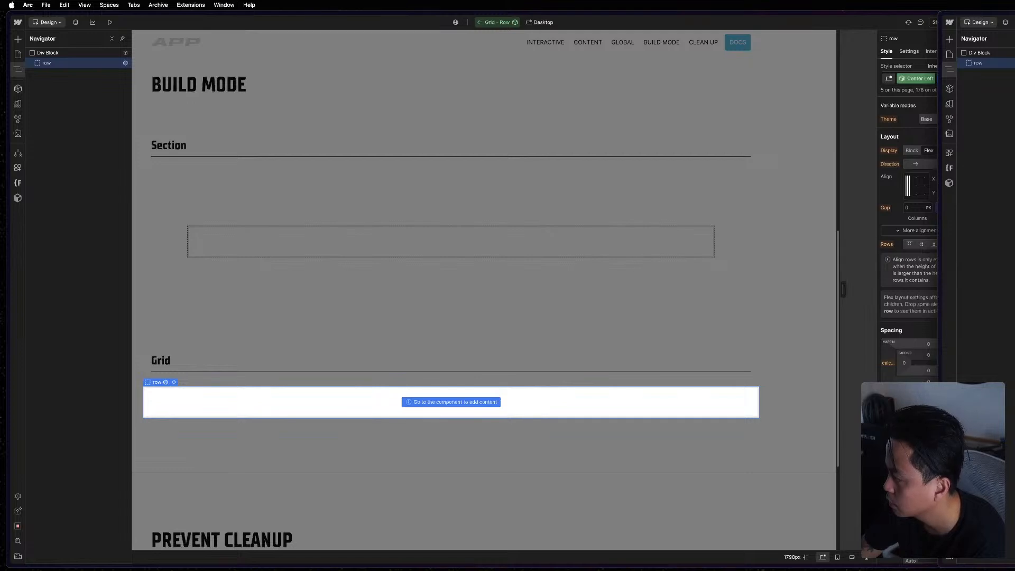
key(super+grave)
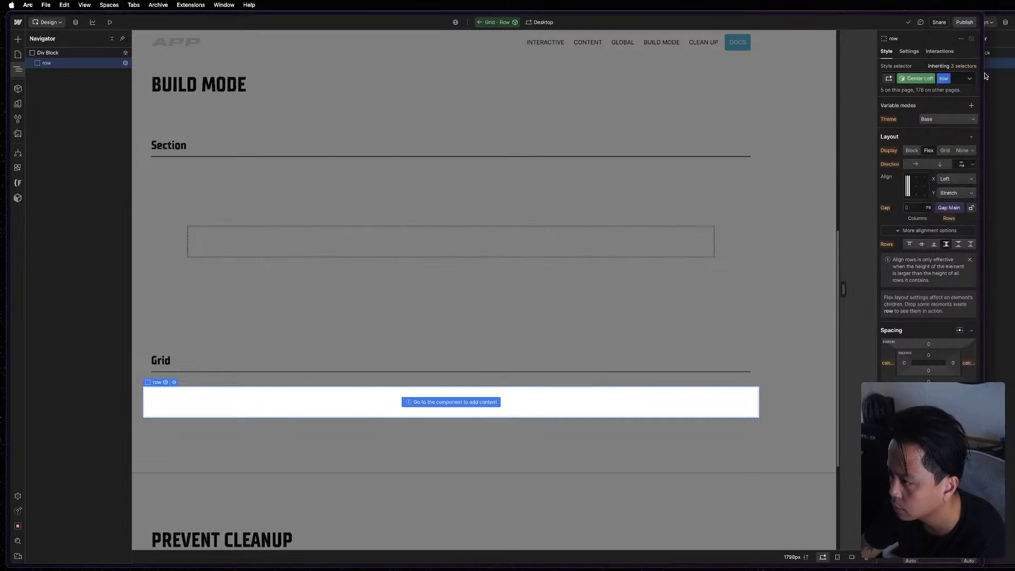
click(908, 185)
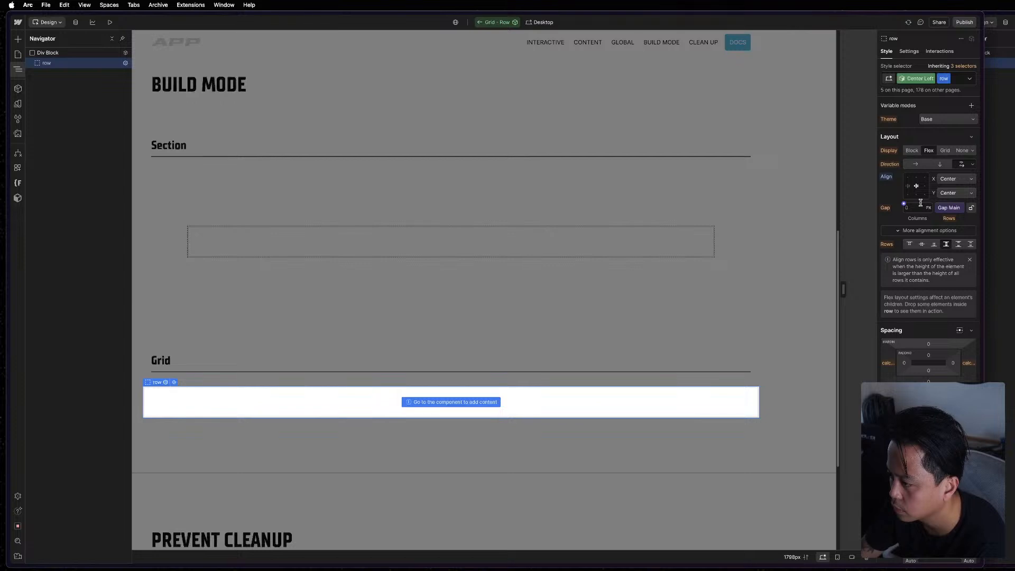
click(906, 81)
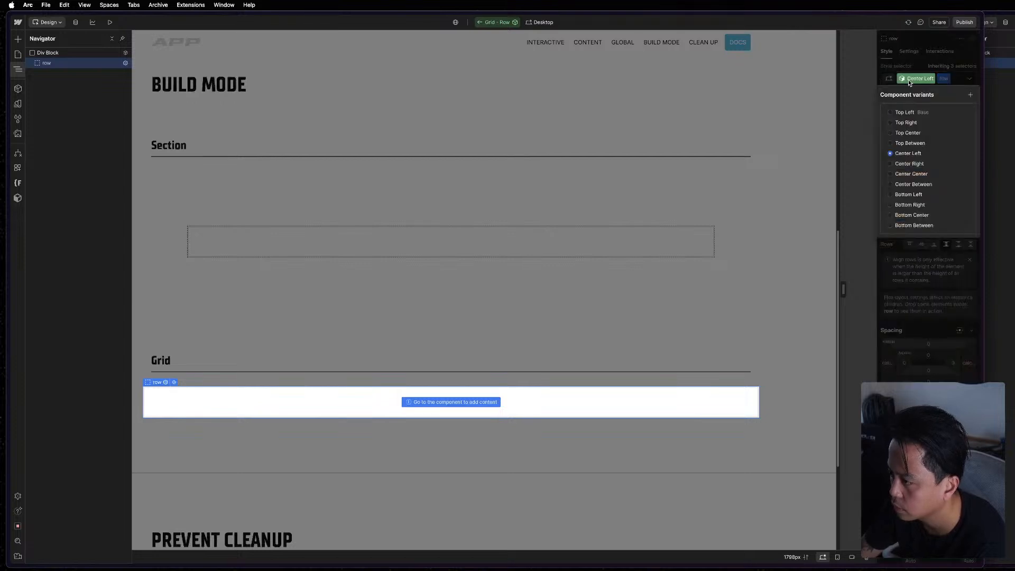
click(910, 164)
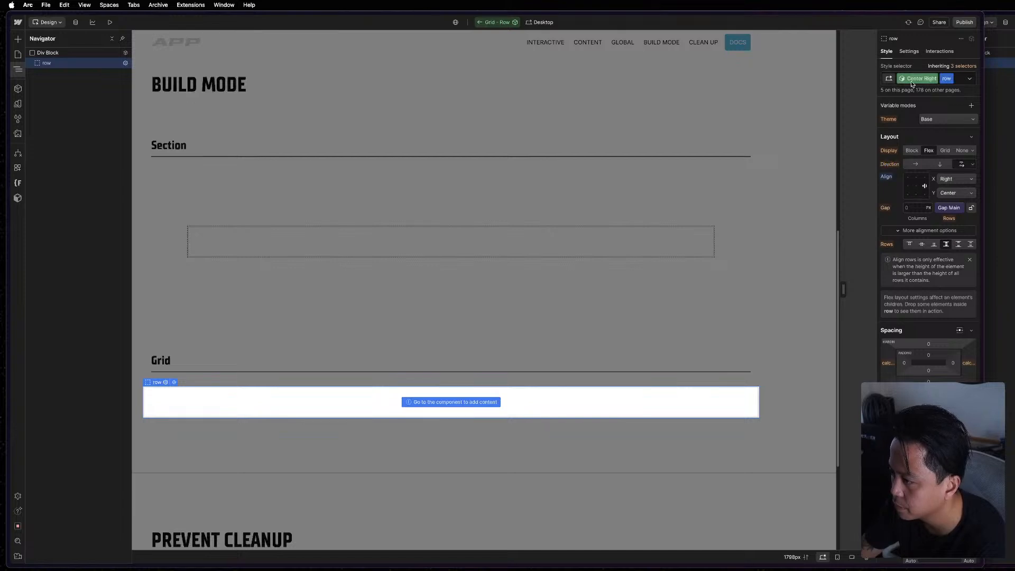
Open the Center Center variant, and in the Center Between variant align the row to Space between horizontally and Center vertically.
click(914, 79)
click(914, 174)
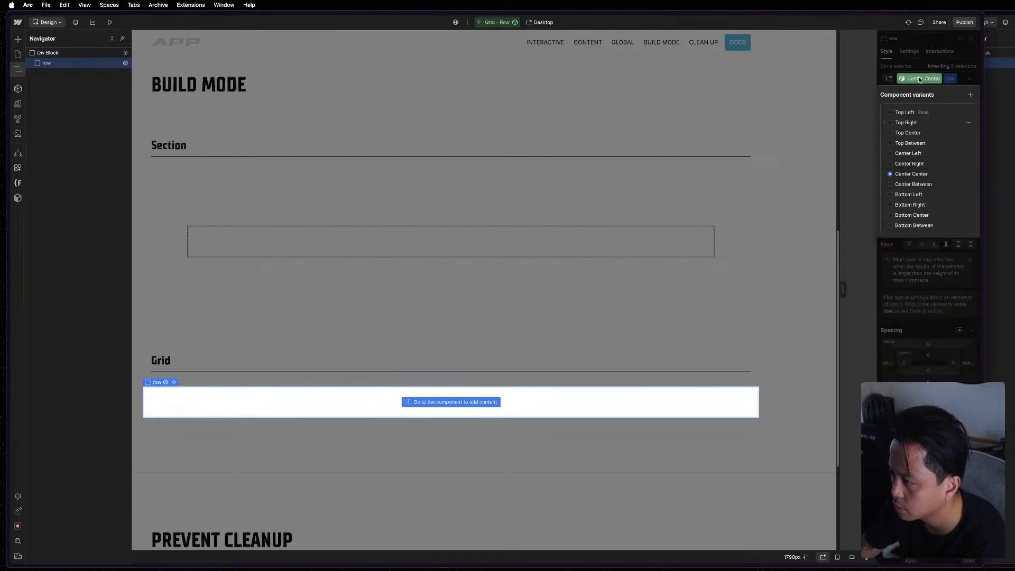
click(923, 78)
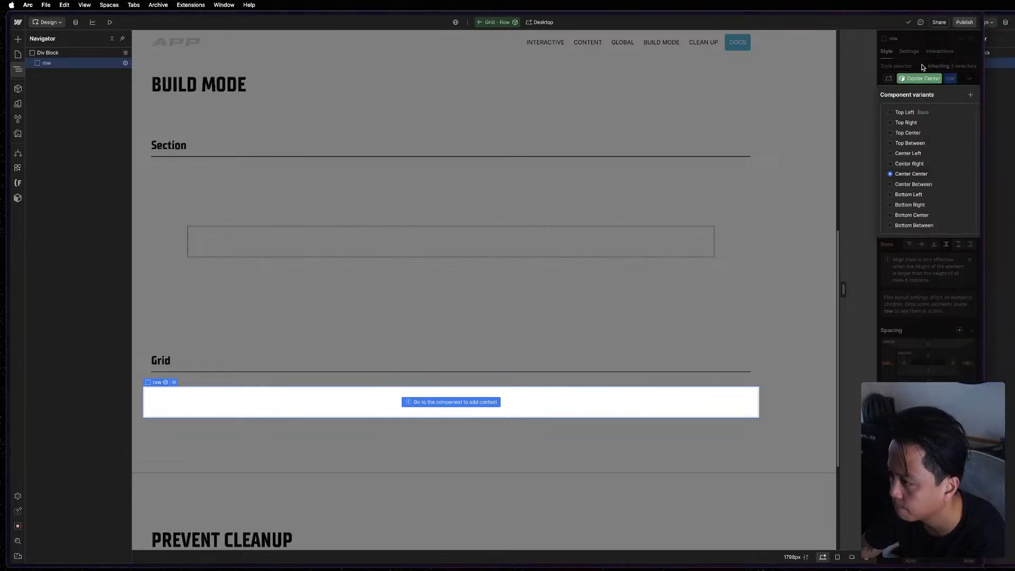
click(922, 66)
click(926, 81)
click(926, 81)
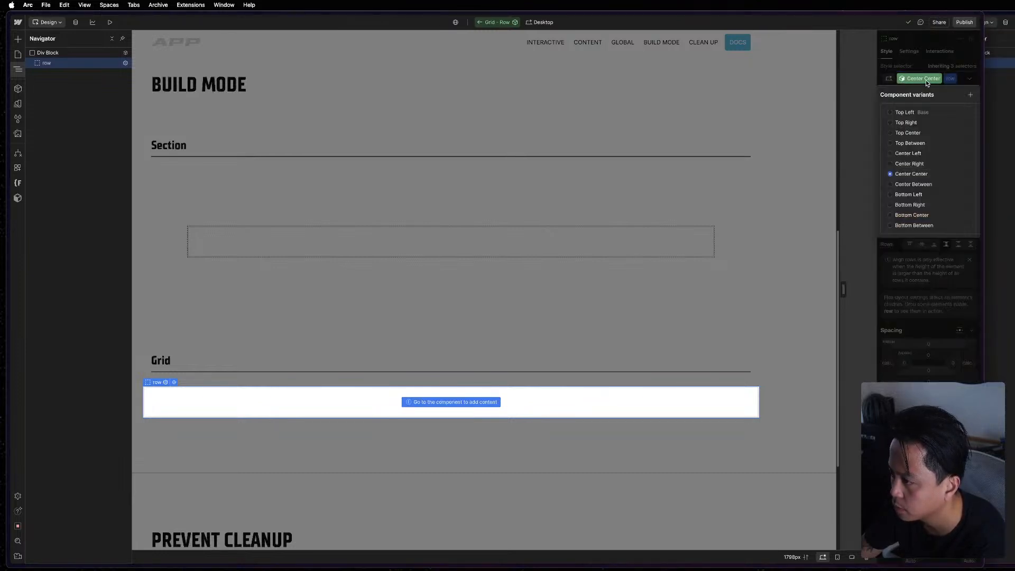
click(926, 81)
click(926, 81)
click(915, 184)
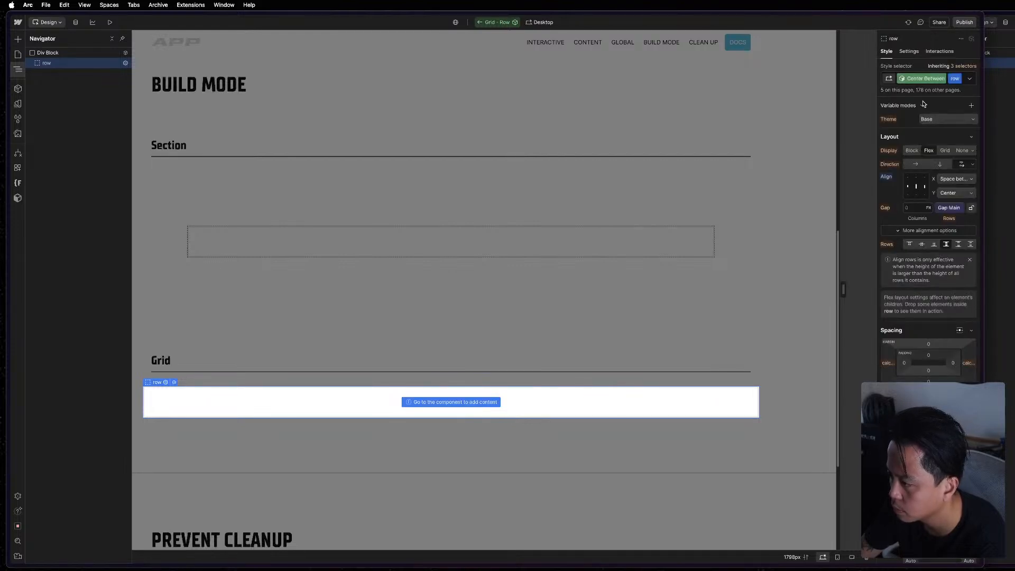
Open the Bottom Left variant of the Grid - Row component and compare it with the MAST reference.
click(923, 78)
click(914, 195)
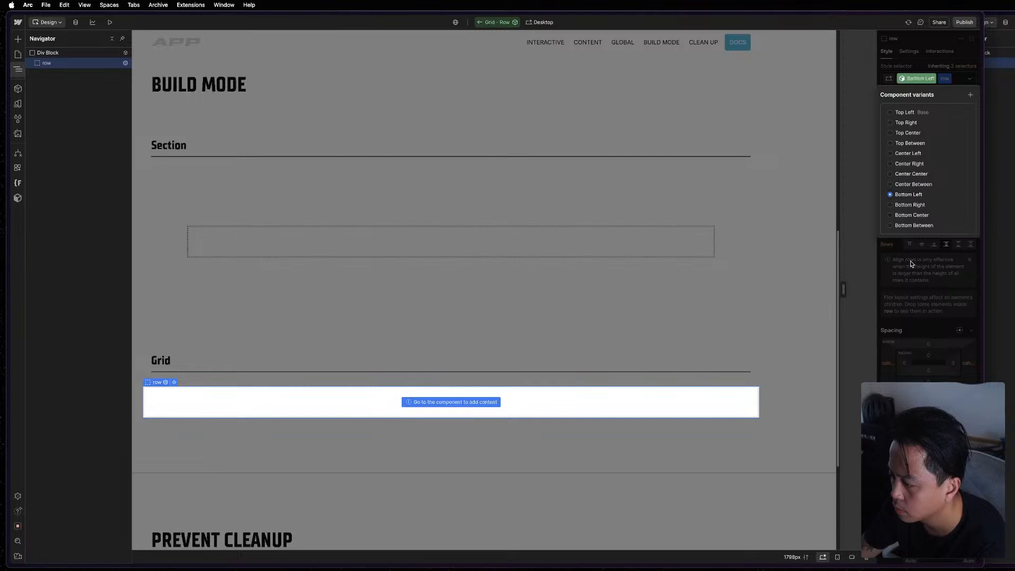
key(super+grave)
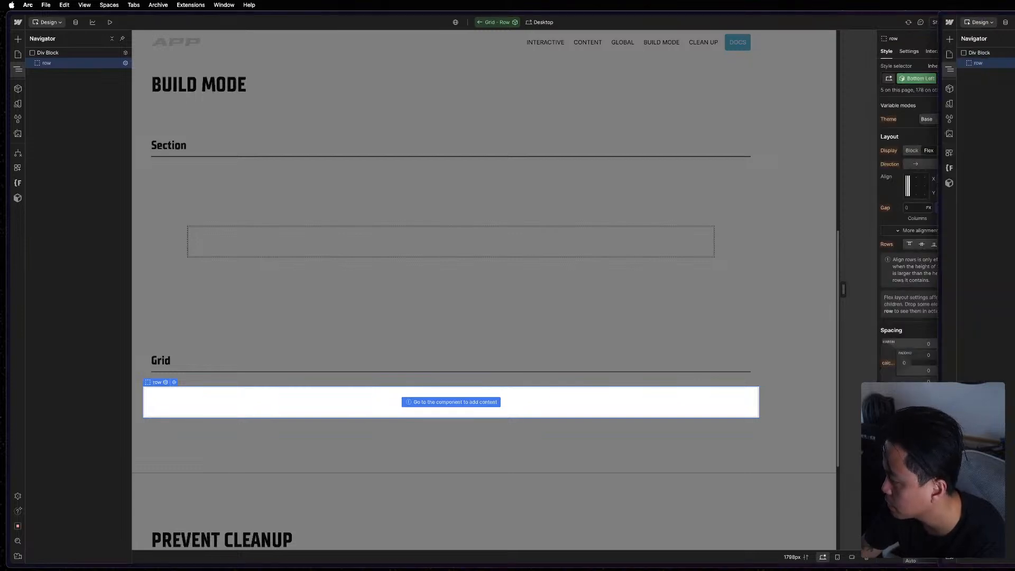
key(super+grave)
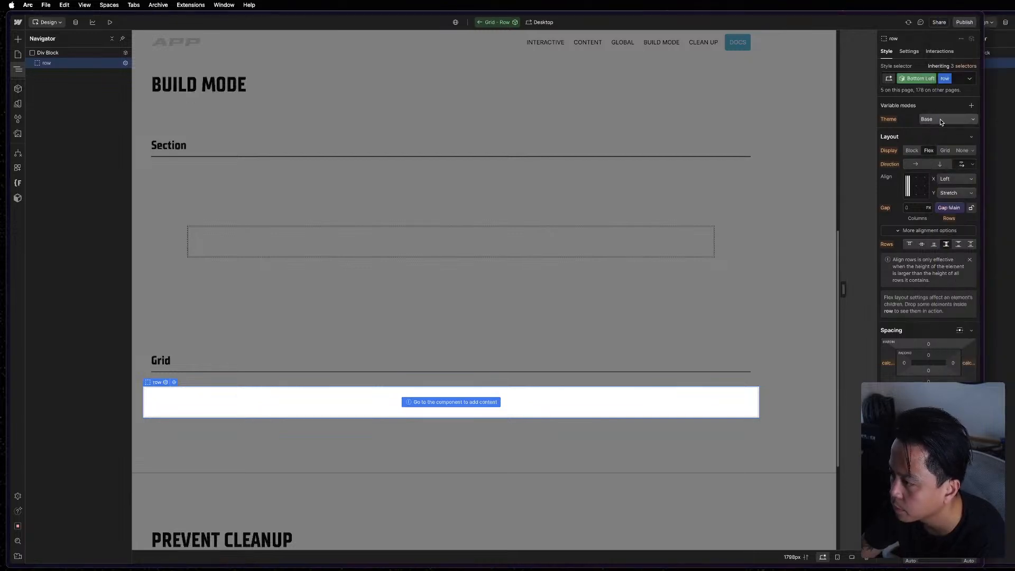
click(940, 119)
click(924, 81)
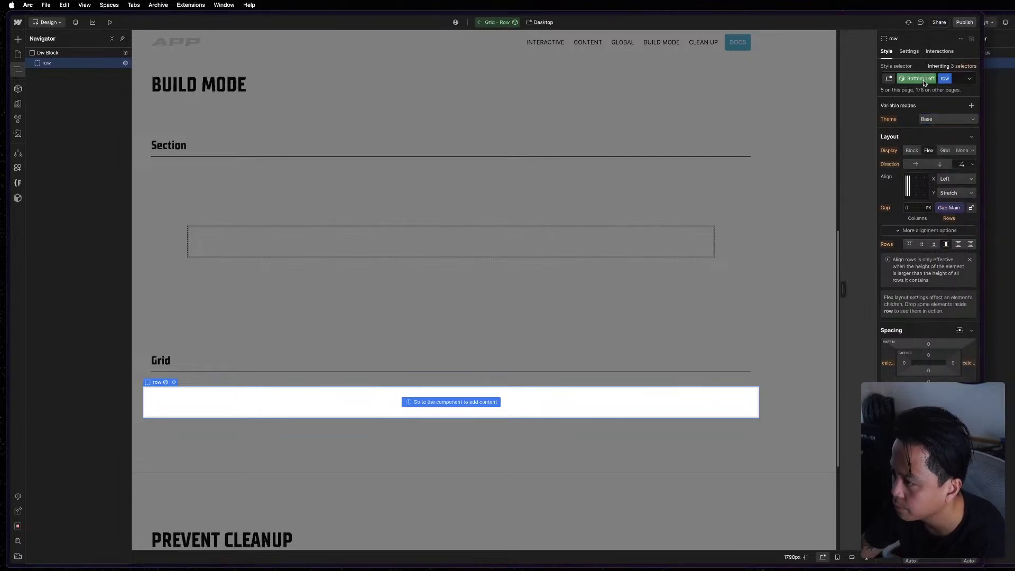
click(923, 81)
click(904, 273)
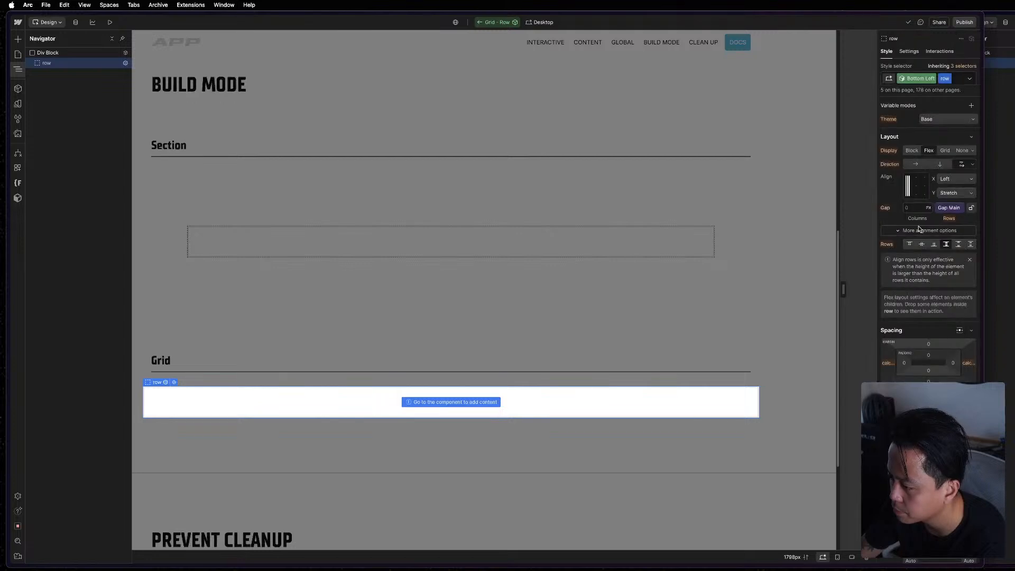
Align the row to Right horizontally and Bottom vertically in the Bottom Right variant, and open the Bottom Center variant.
click(921, 79)
click(913, 205)
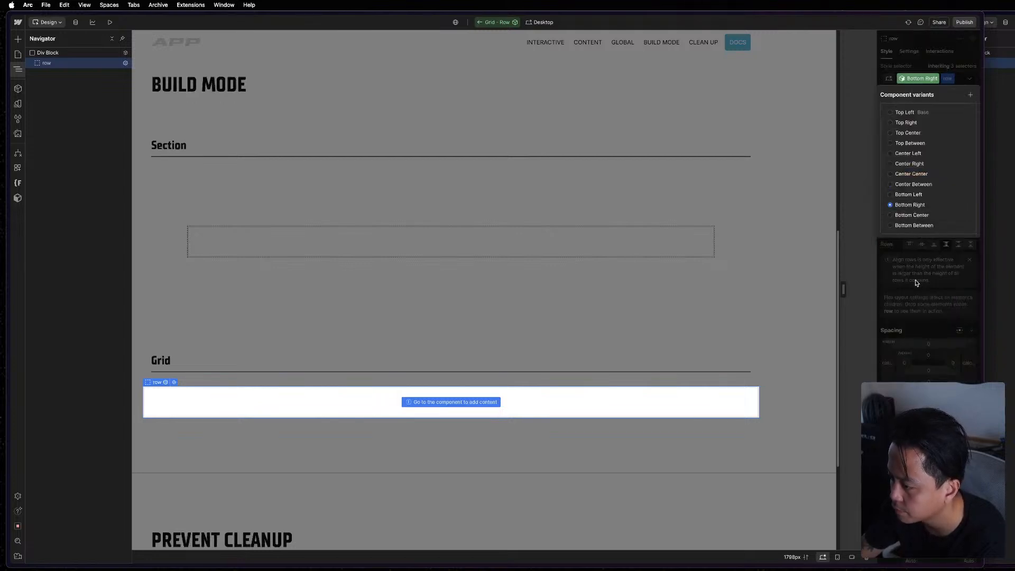
click(921, 78)
click(915, 215)
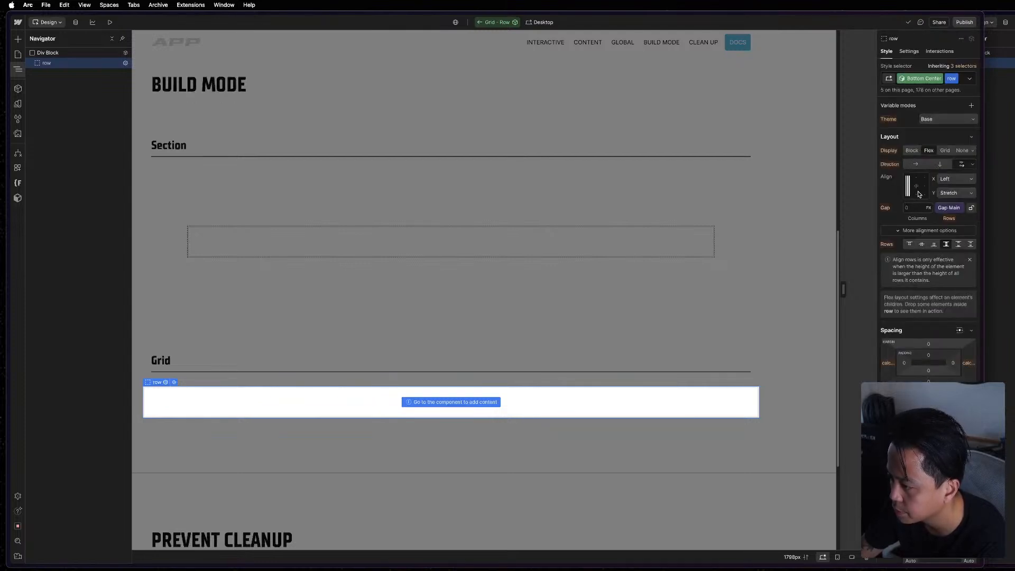
Align the row to Space between horizontally and Bottom vertically in the Bottom Between variant, and leave component editing.
click(926, 80)
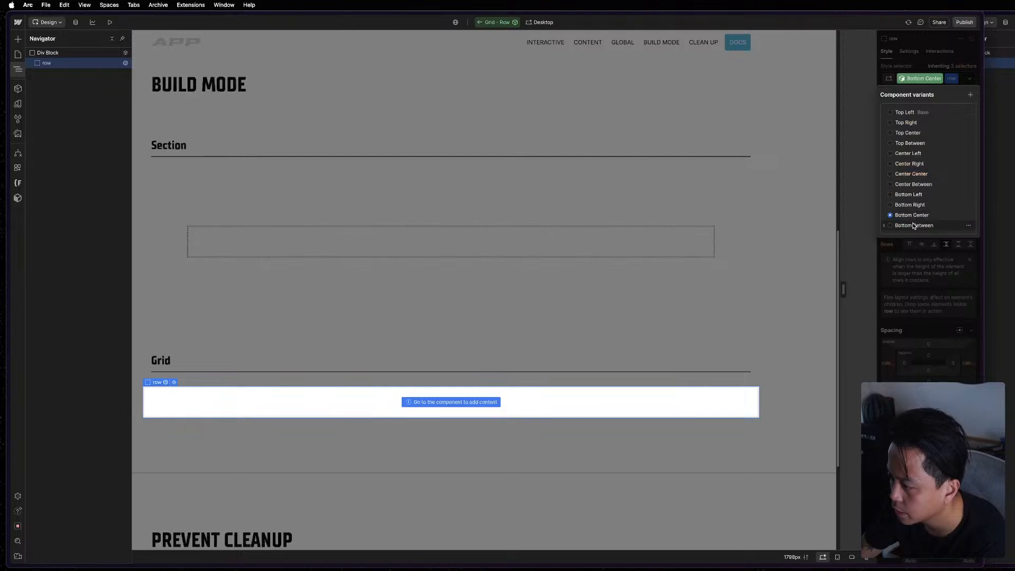
click(915, 226)
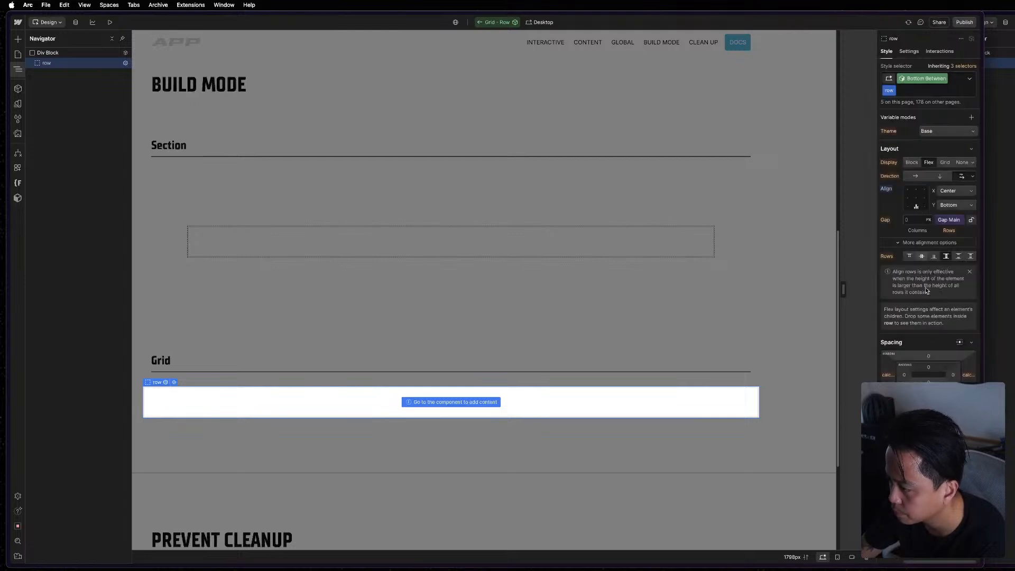
click(713, 275)
click(698, 284)
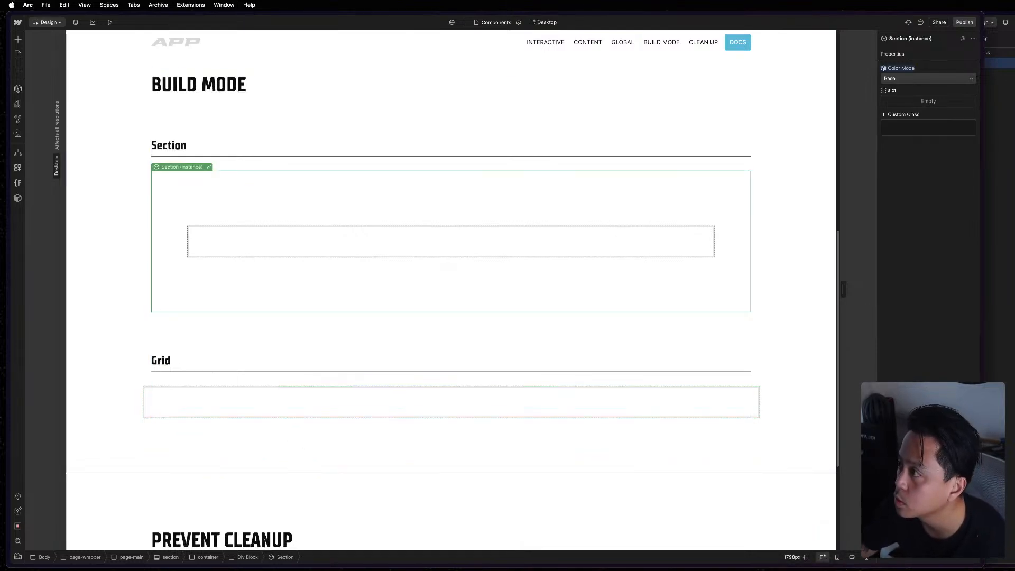
Examine the element tree around the Grid section in the MAST reference project, and return to the Components page.
key(super+grave)
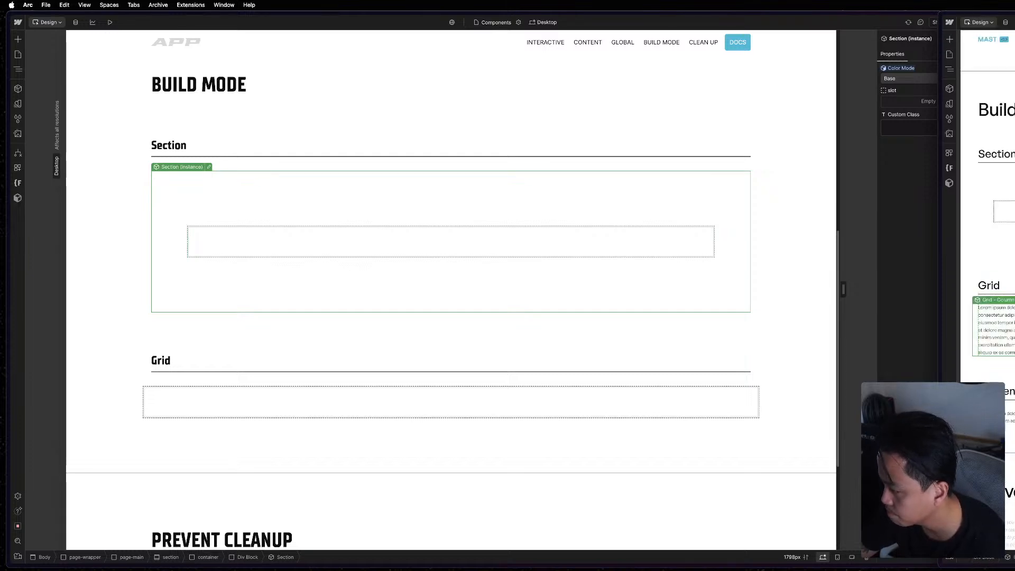
key(z)
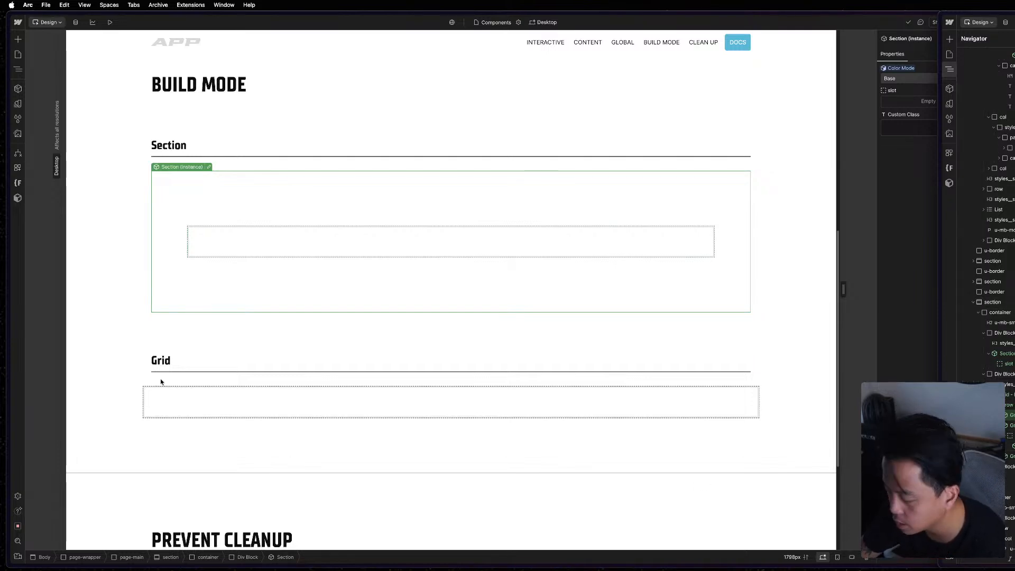
click(236, 393)
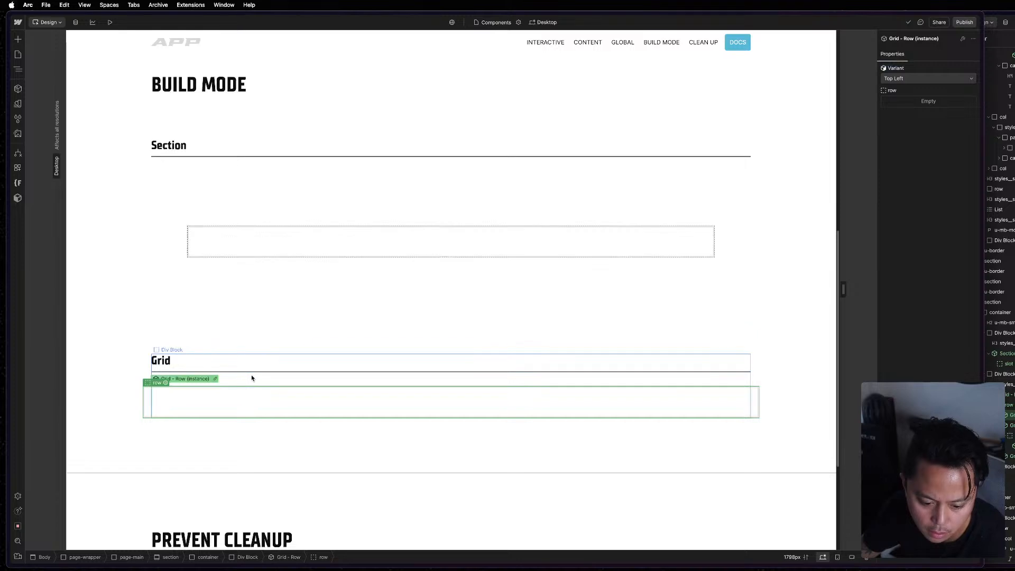
Insert a Div Block directly after the Grid section label, above the Grid - Row instance.
click(251, 378)
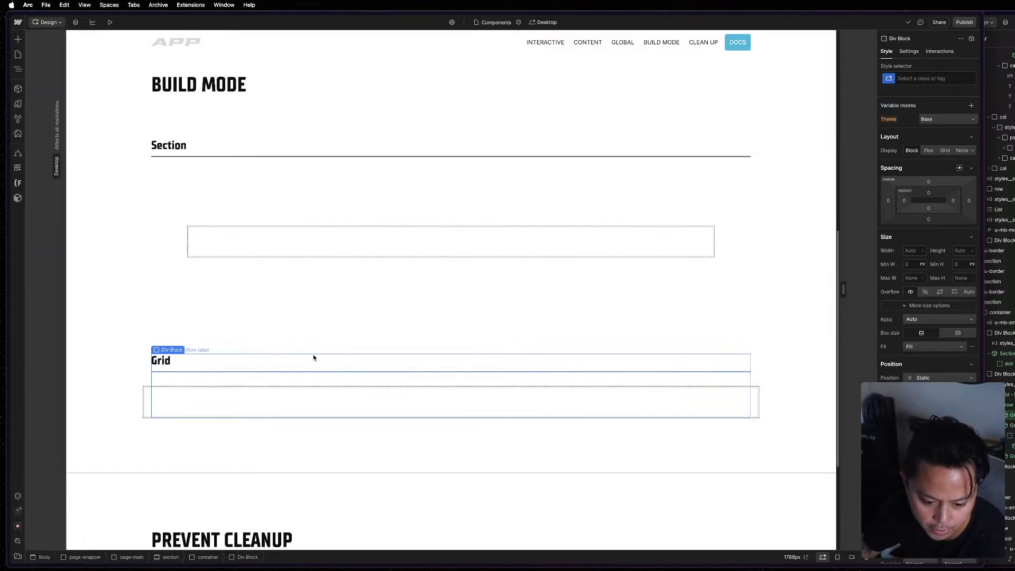
click(313, 357)
key(z)
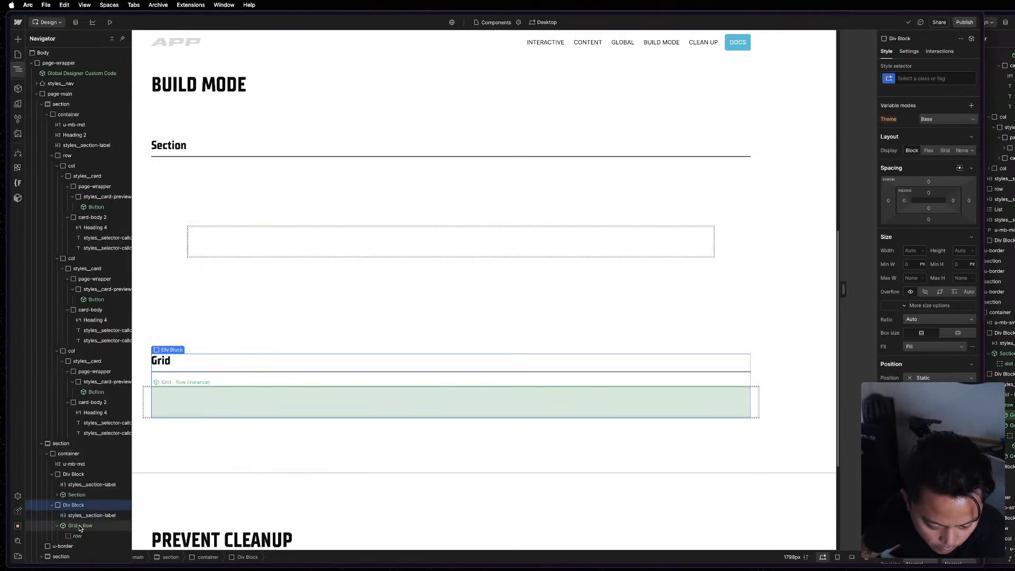
key(super+k)
text(d)
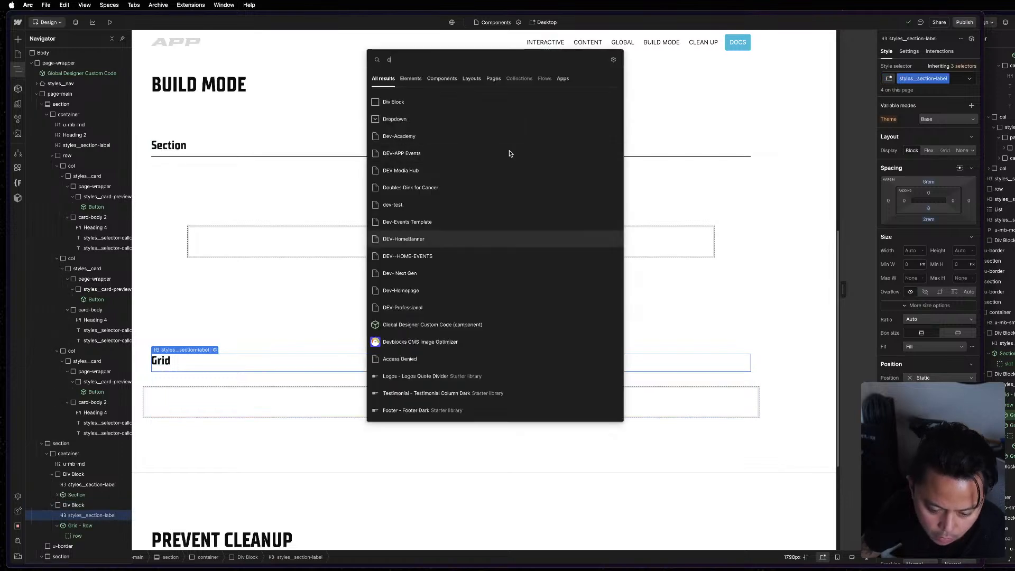
click(450, 103)
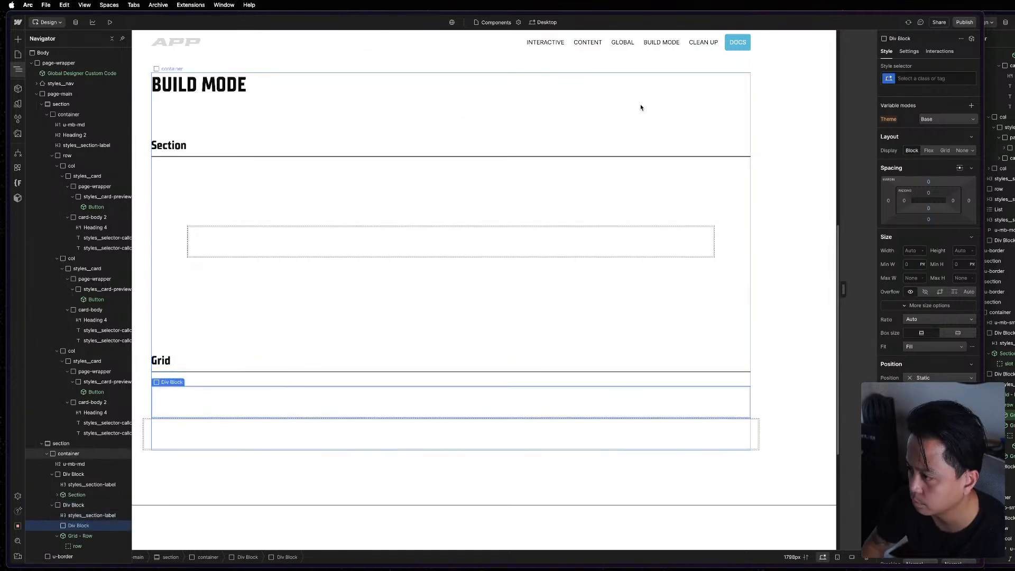
Assign the class col to the new Div Block.
key(super+Return)
text(col)
key(Return)
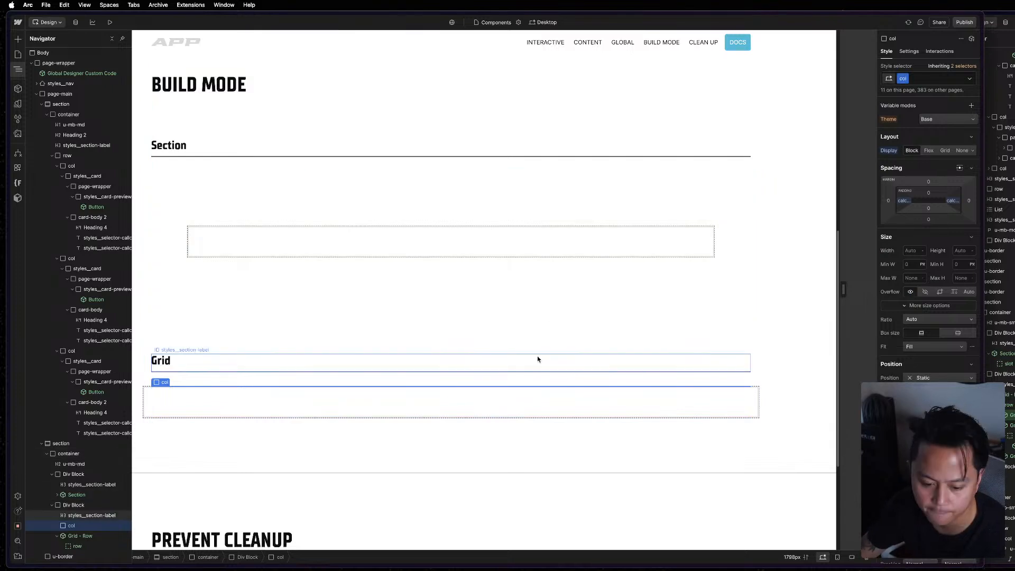
right_click(316, 398)
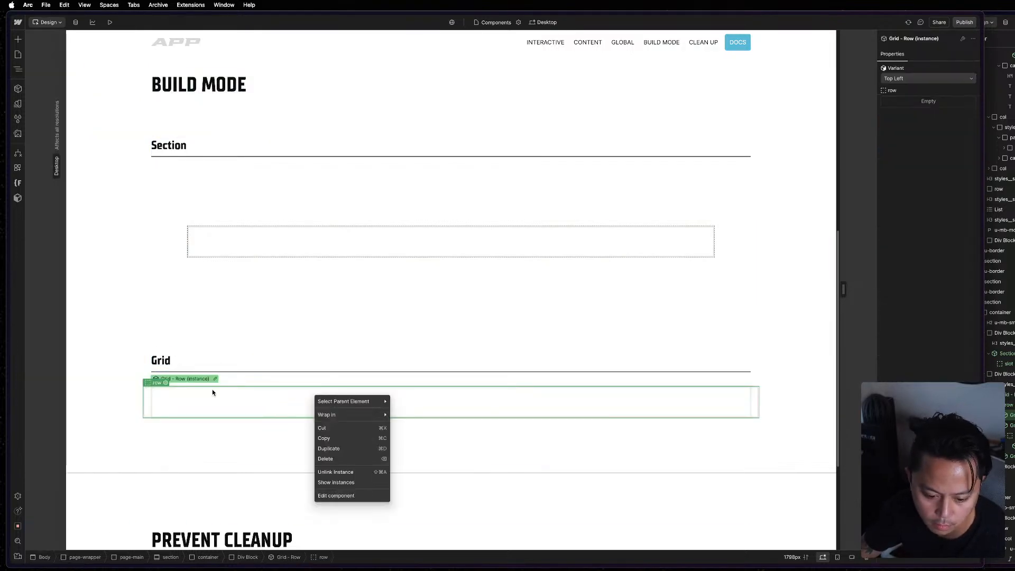
click(369, 318)
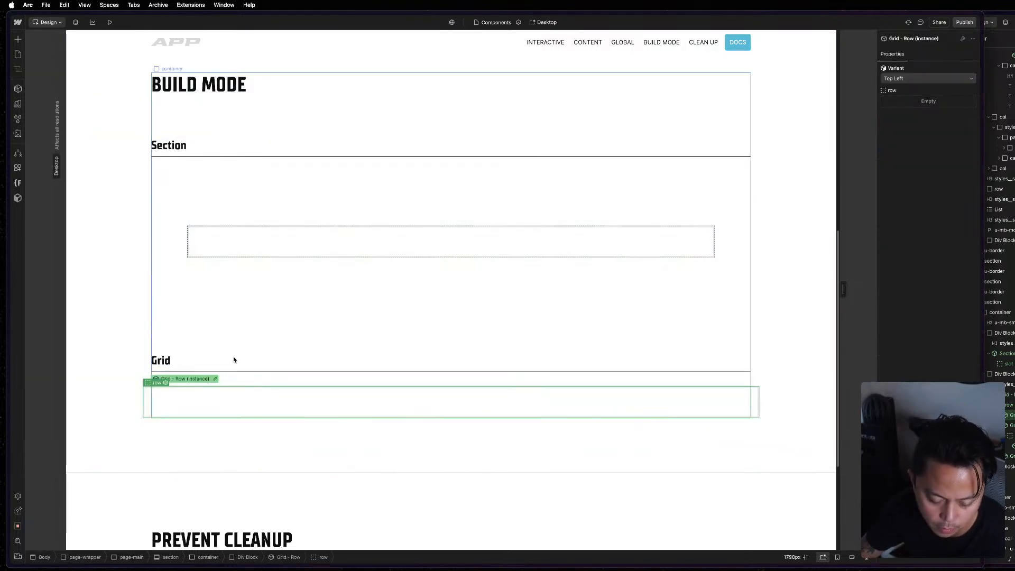
click(233, 274)
Select the new col element in the element tree, and open the reference project's column component to examine its structure.
key(z)
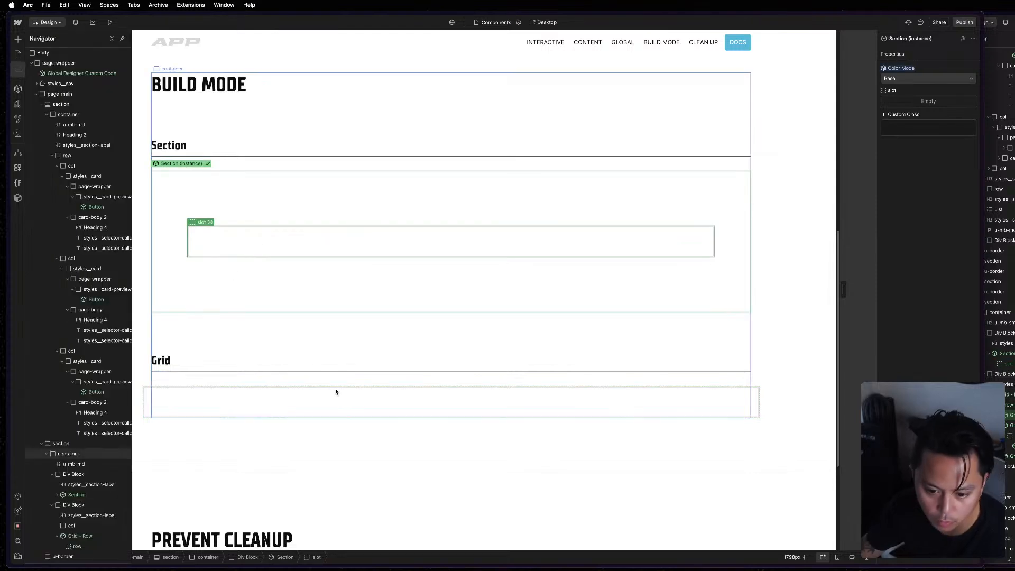
click(91, 458)
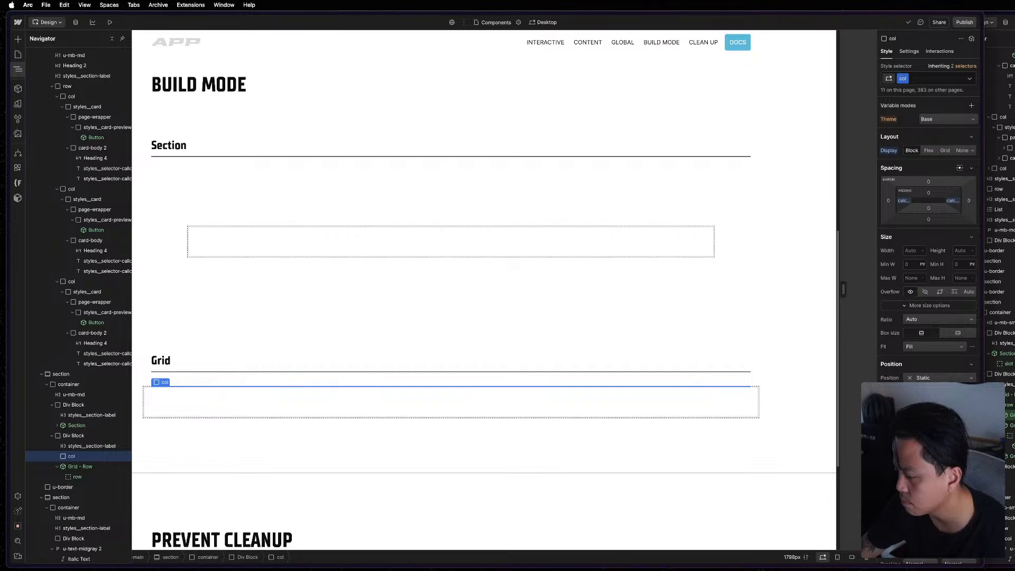
key(super+grave)
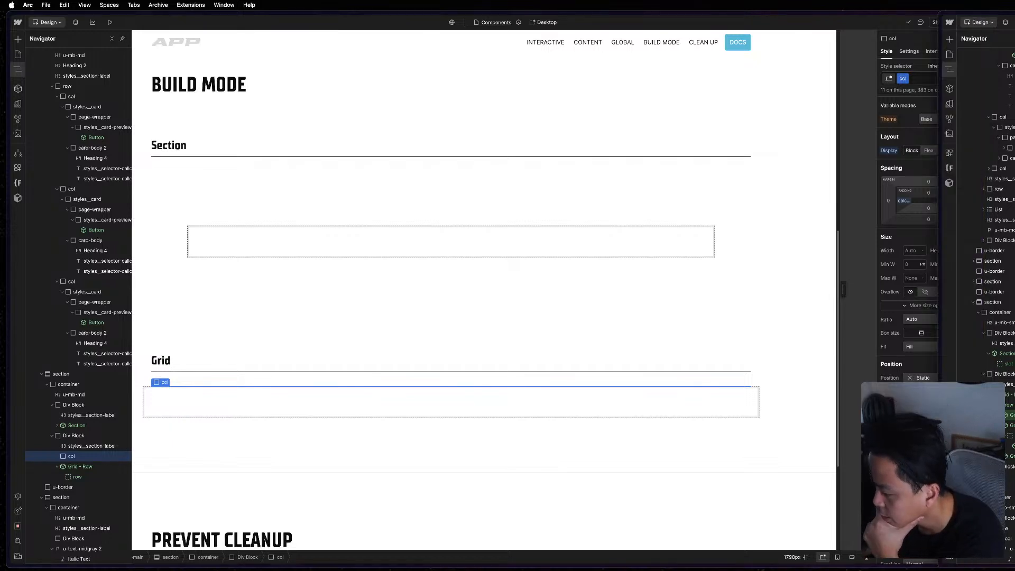
key(Return)
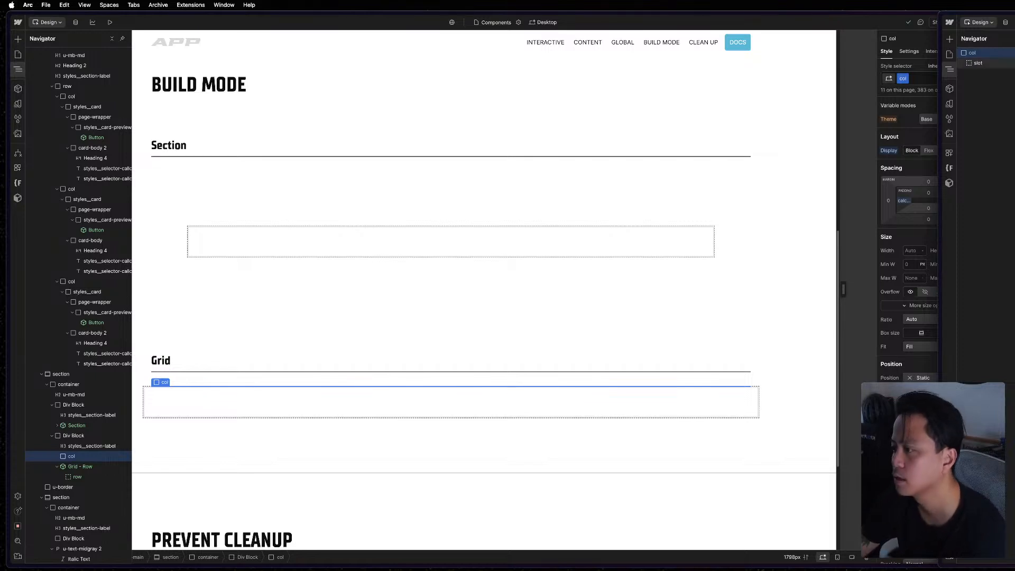
Create a component named Grid - Column from the col element.
right_click(78, 455)
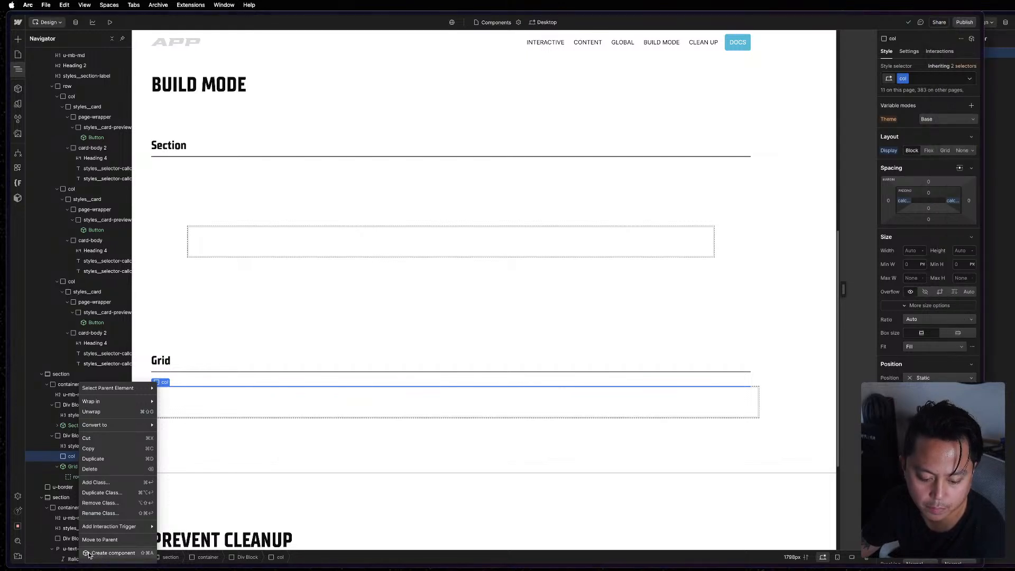
click(90, 555)
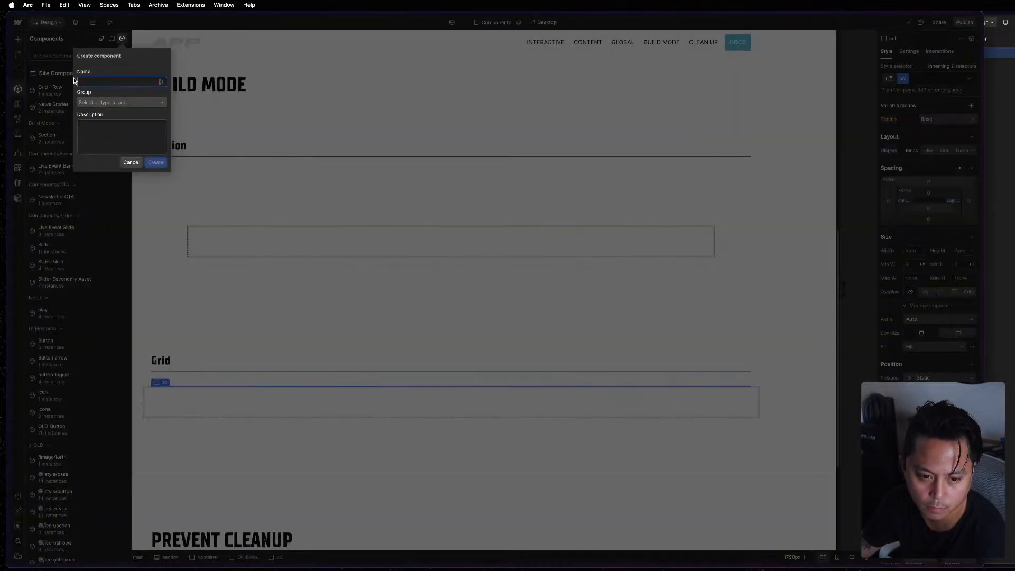
click(98, 81)
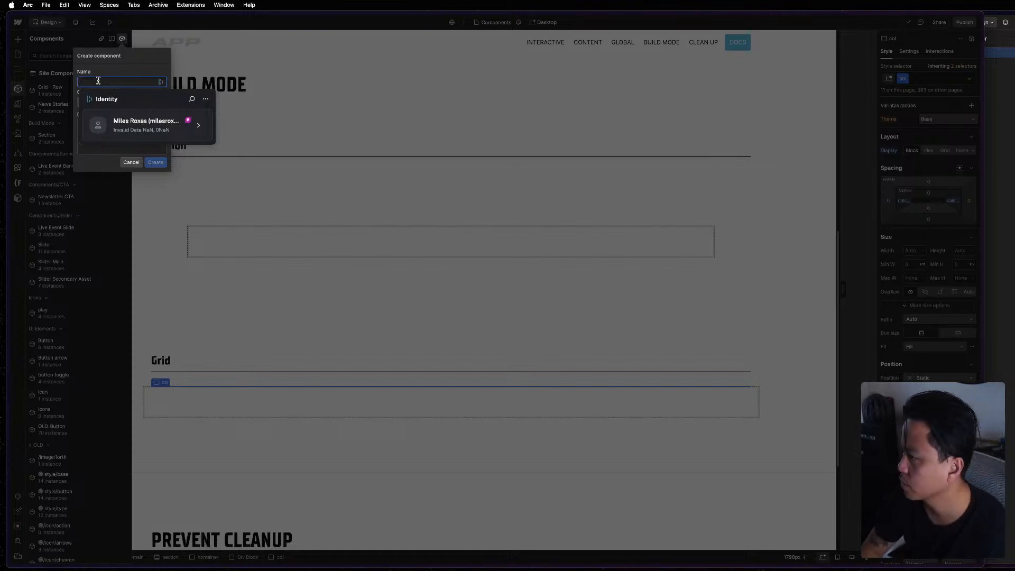
text(G)
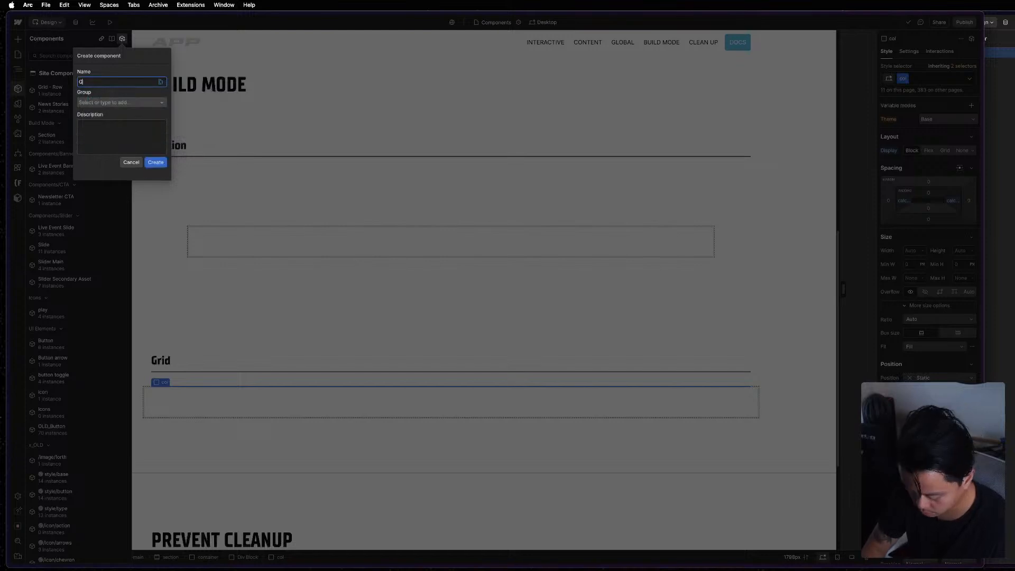
text(rid )
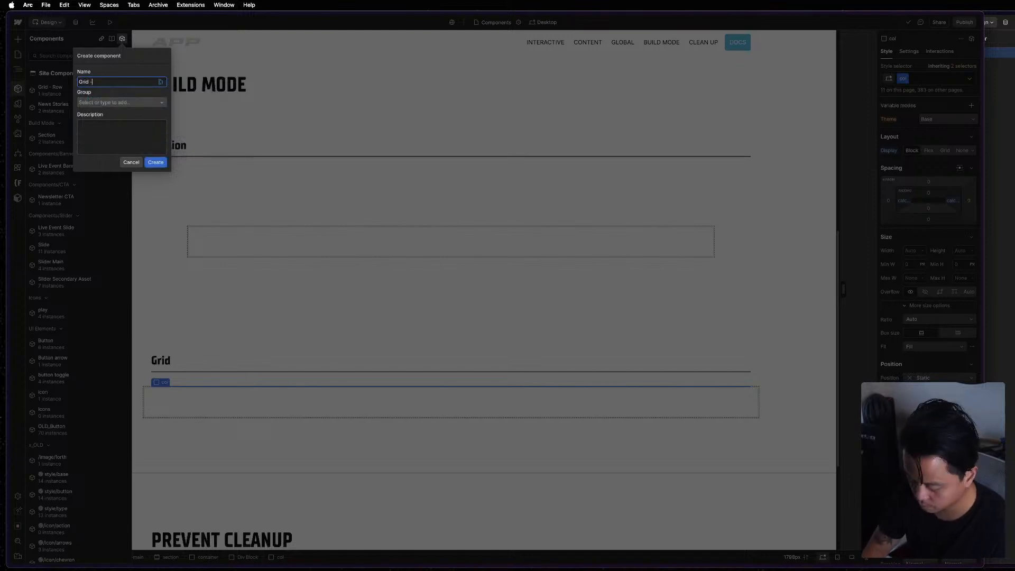
text(- Column)
key(Return)
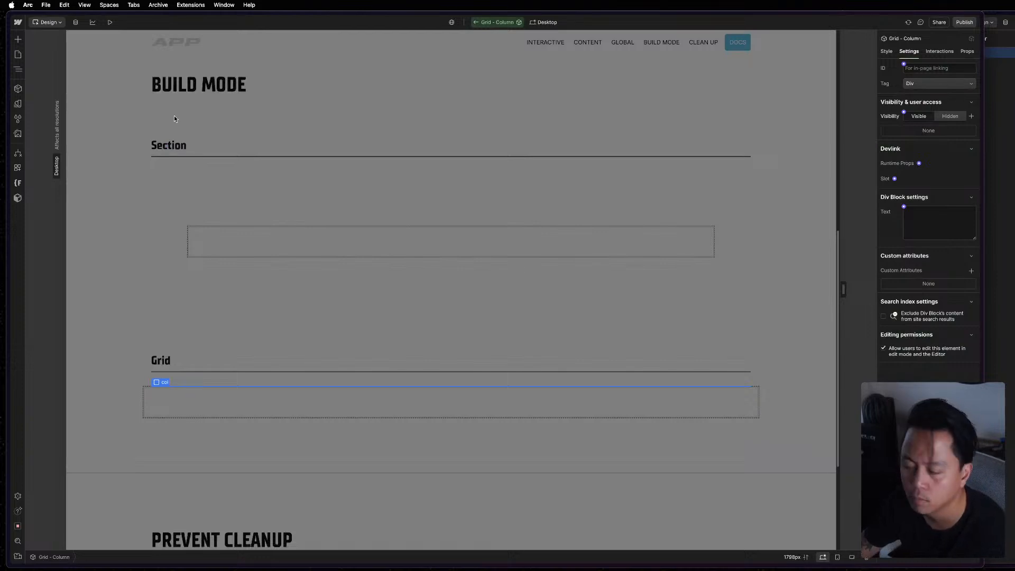
Assign the Grid - Column component to the Build Mode group and save its settings.
click(18, 88)
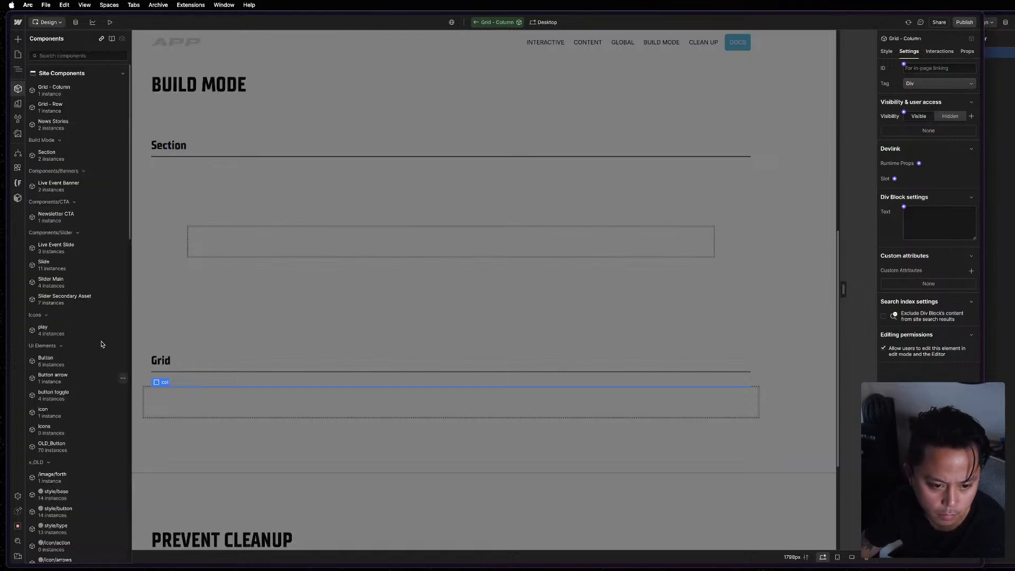
mouse_move(60, 93)
click(123, 90)
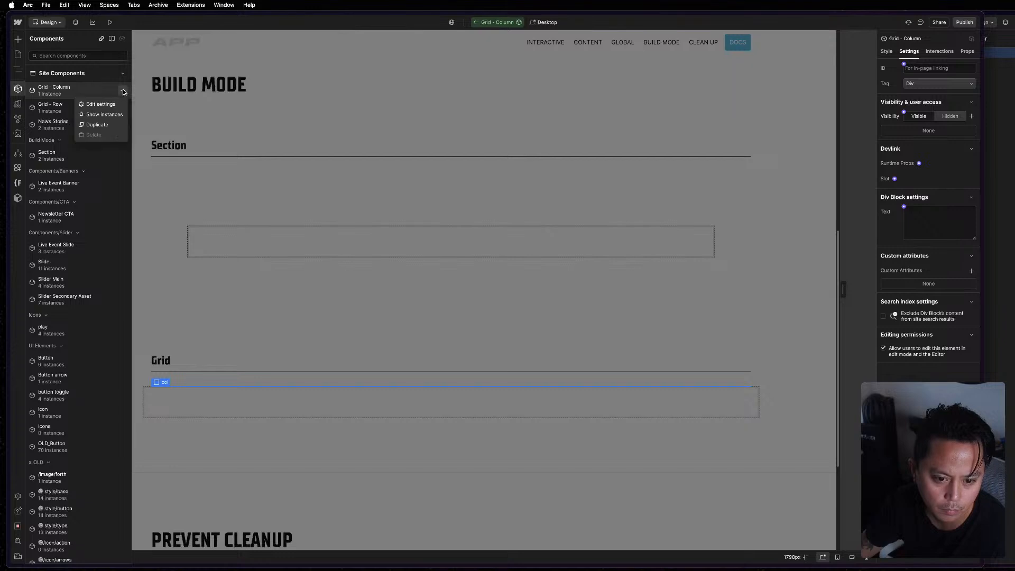
click(100, 105)
click(78, 158)
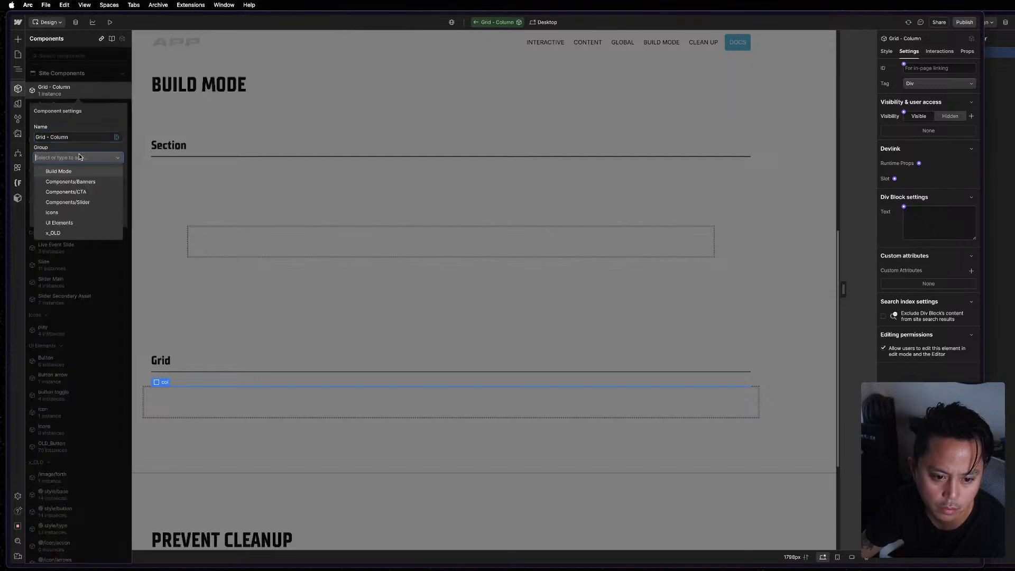
click(62, 172)
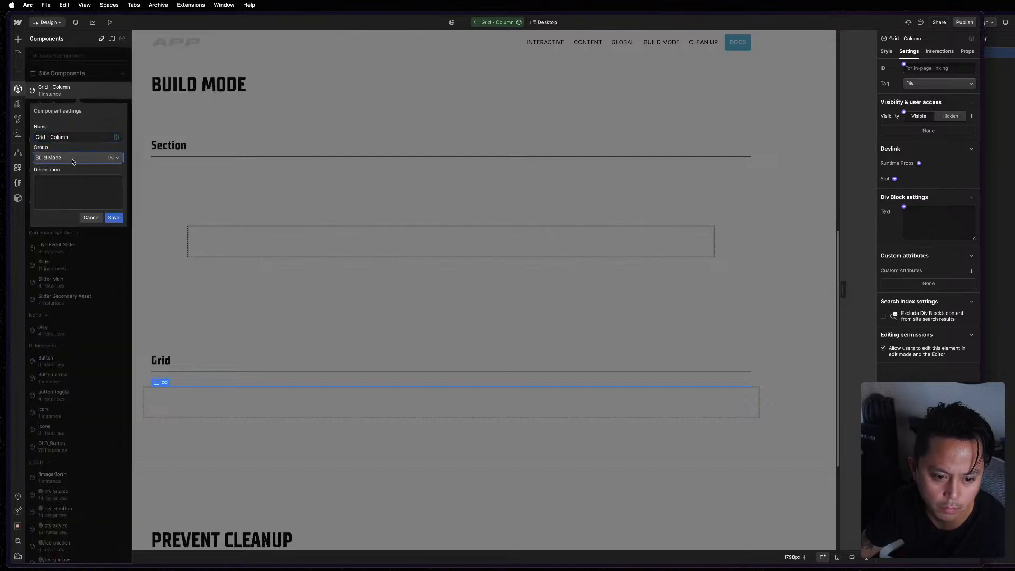
click(113, 217)
Assign the Grid - Row component to the Build Mode group and save its settings.
click(122, 90)
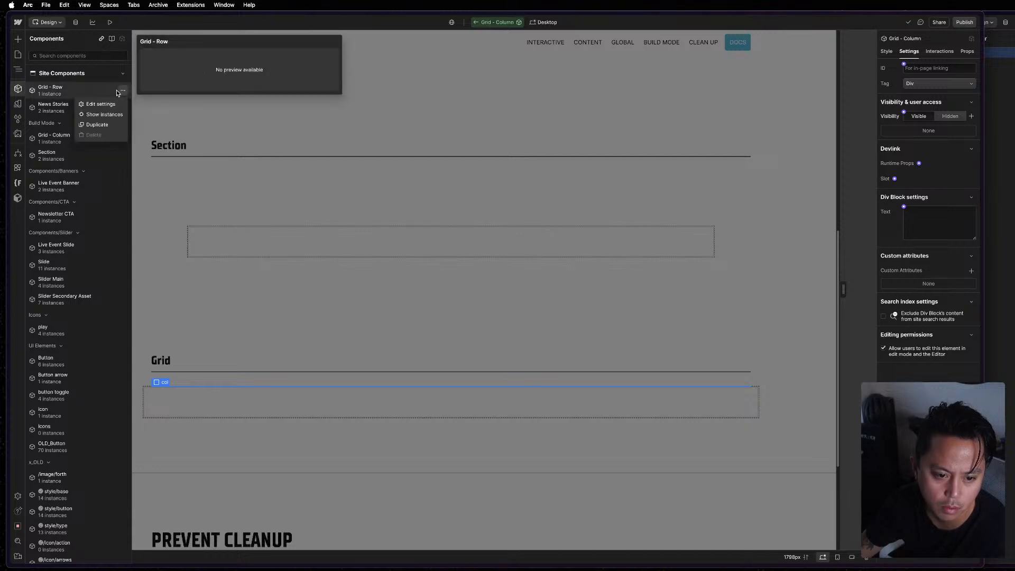
click(109, 104)
click(79, 157)
click(89, 172)
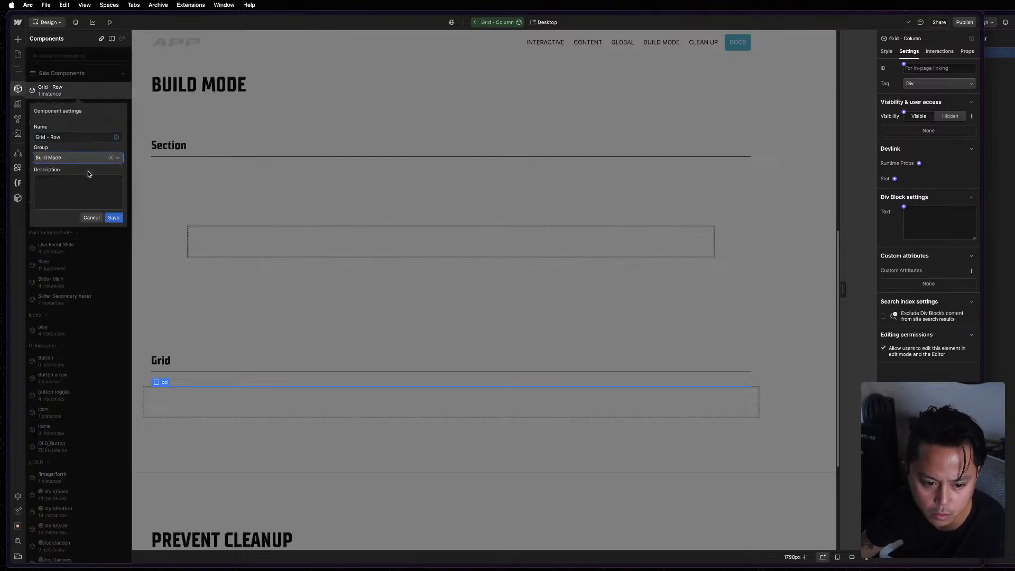
click(113, 217)
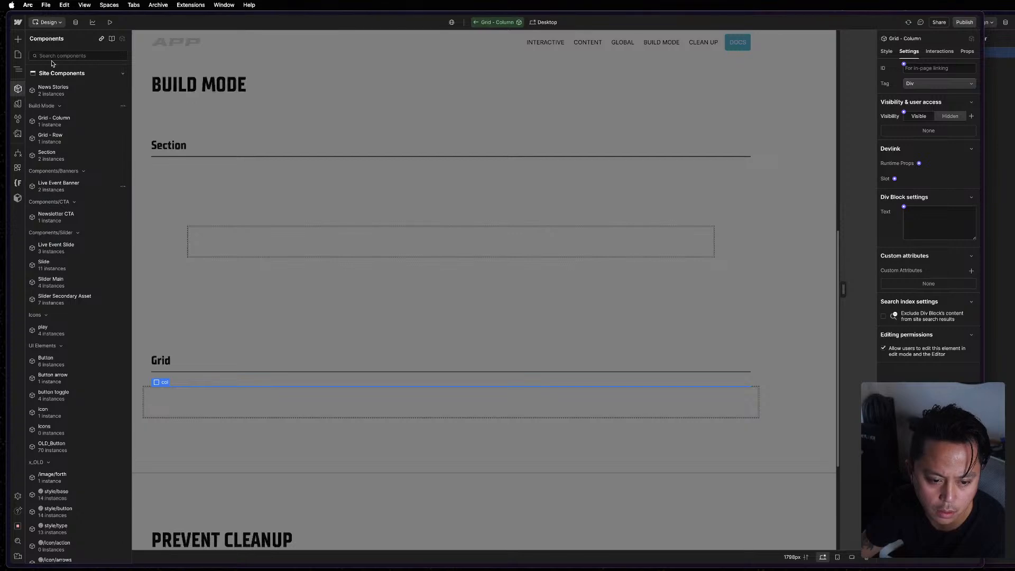
mouse_move(93, 89)
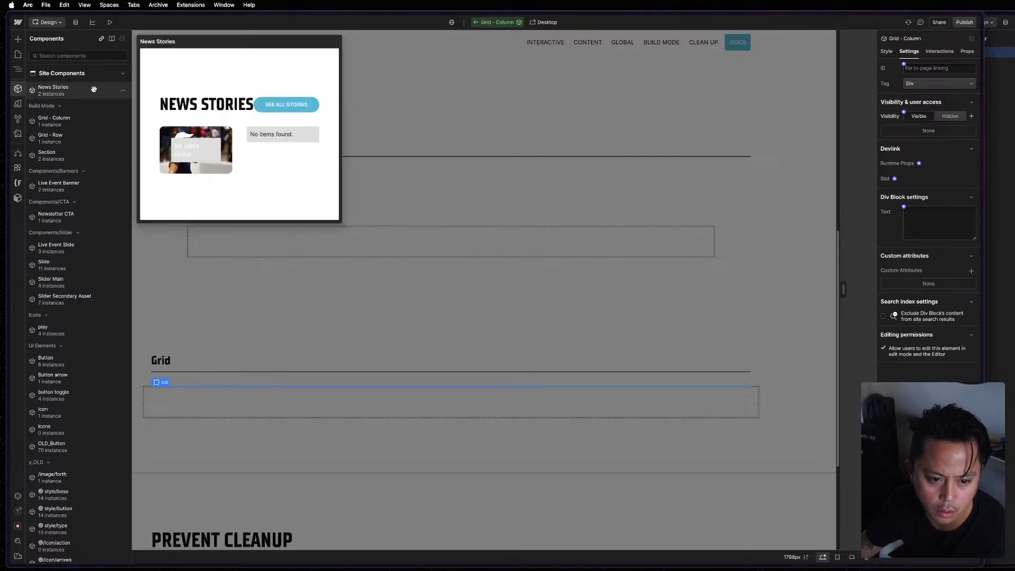
click(498, 207)
Open the Grid - Column component under the Grid heading for editing and add a Slot element inside its col element.
double_click(335, 387)
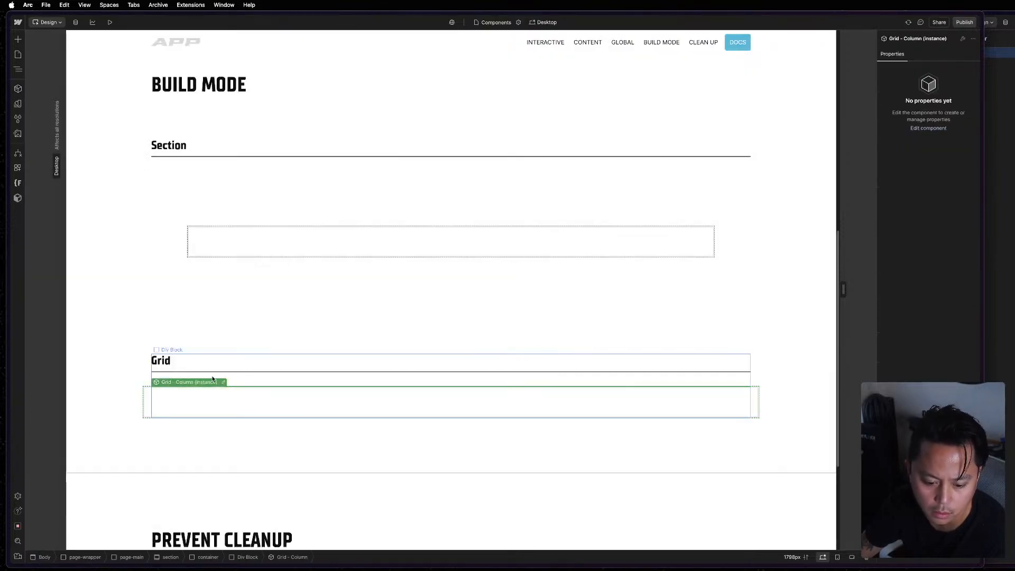
click(223, 380)
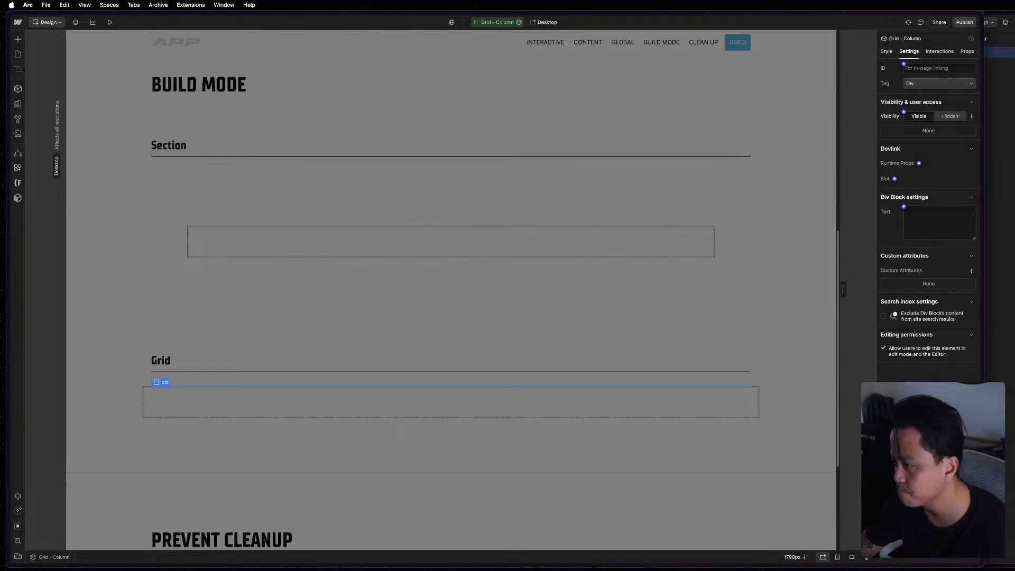
click(1003, 70)
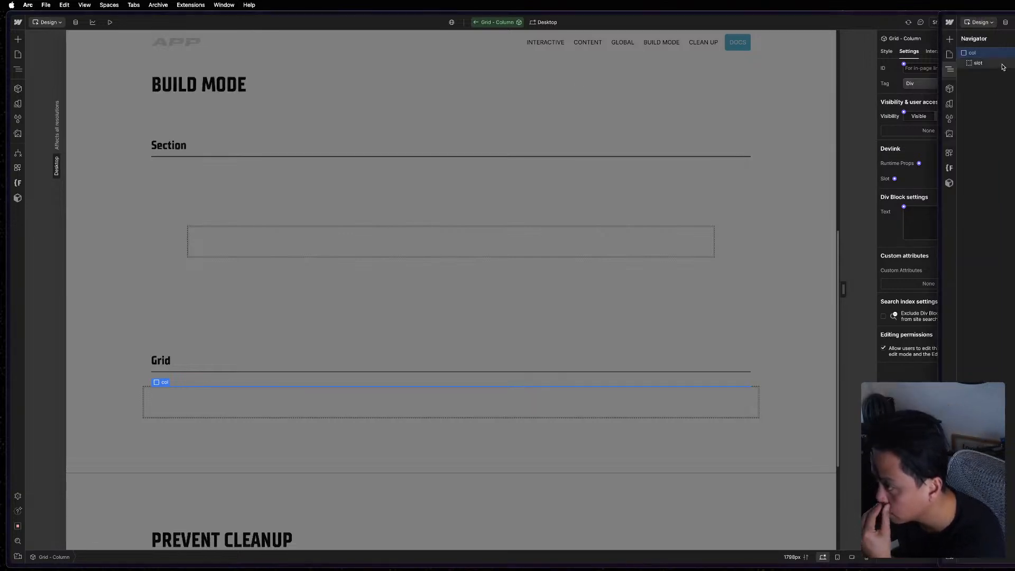
click(169, 384)
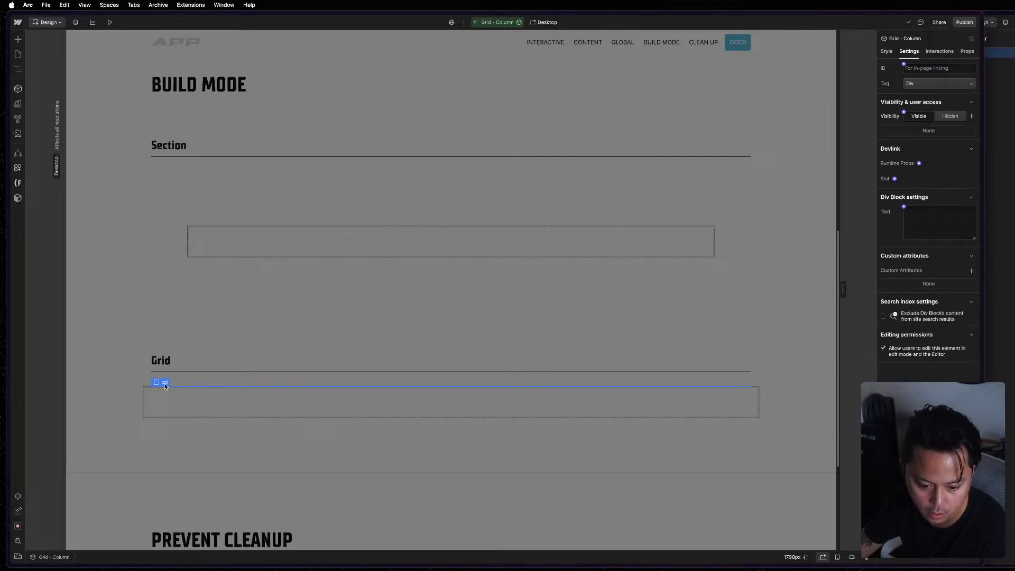
key(super+k)
text(slo)
key(Return)
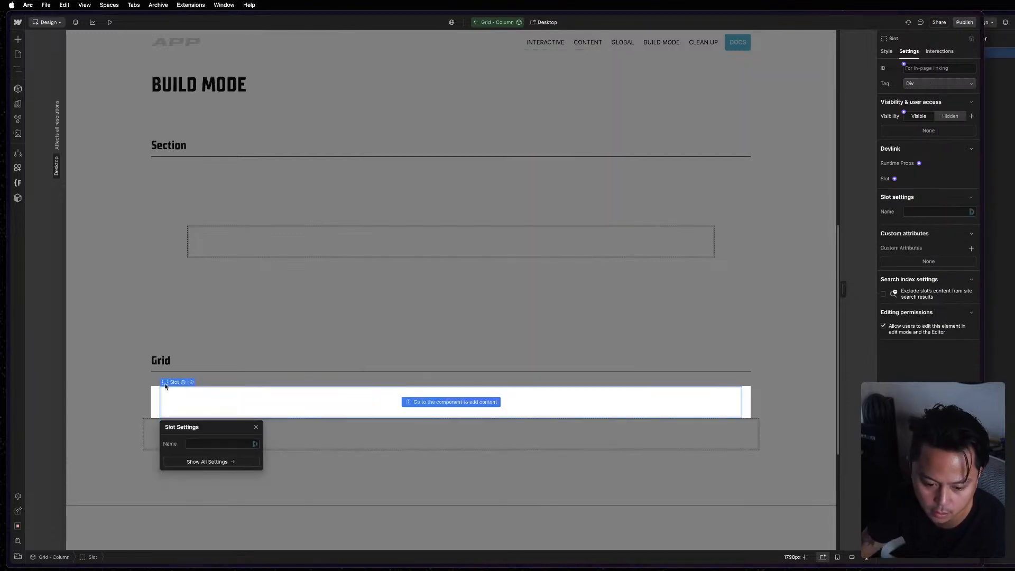
Check the slot in the reference project's column component and name the new slot Slot.
click(1004, 90)
click(1010, 64)
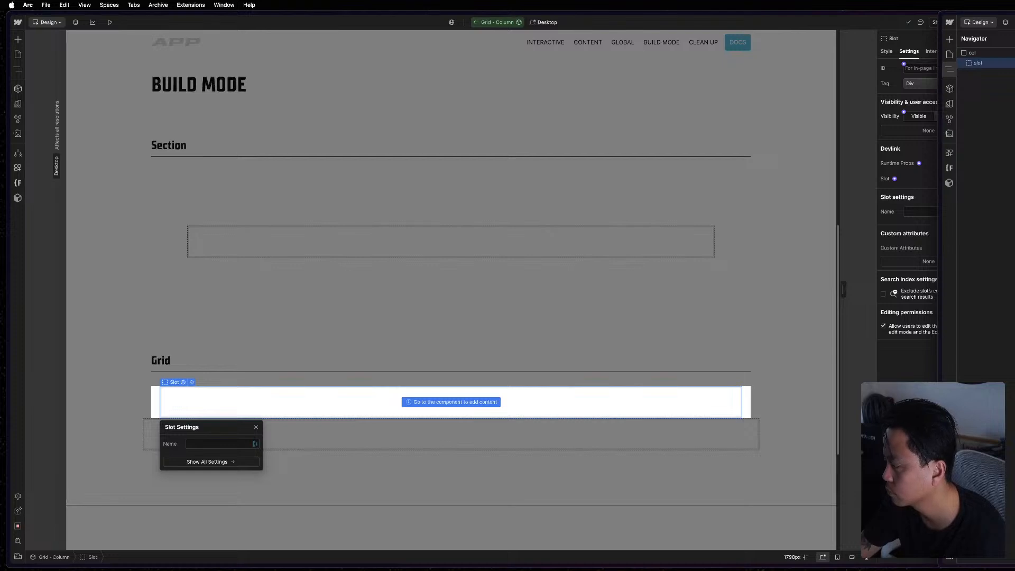
click(201, 426)
click(214, 447)
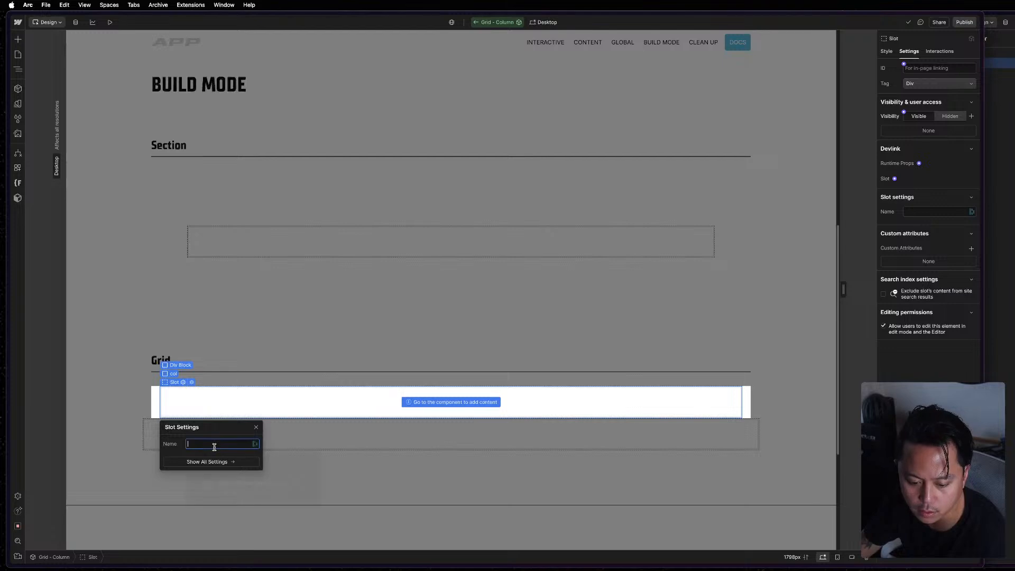
text(Slot)
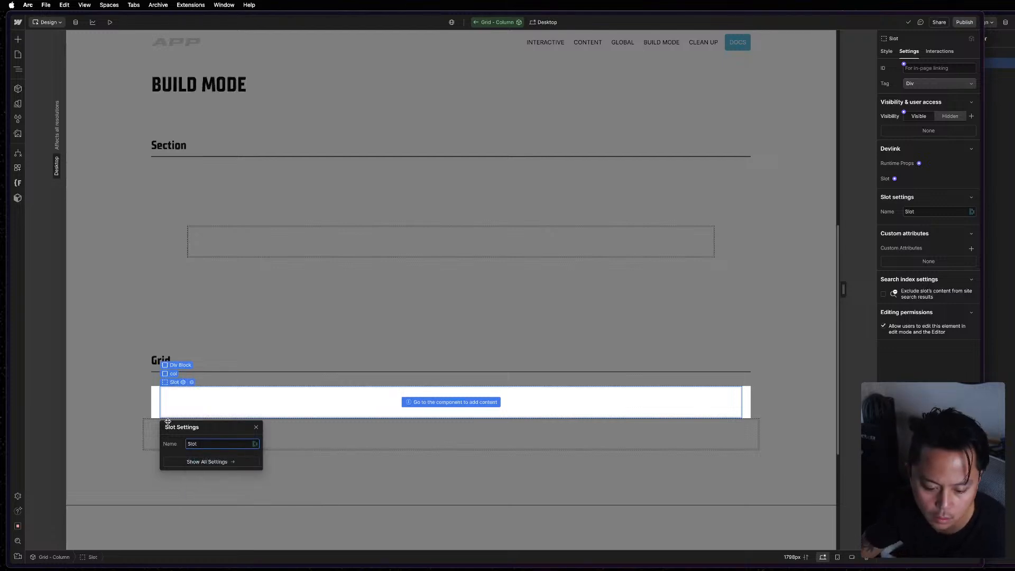
click(172, 383)
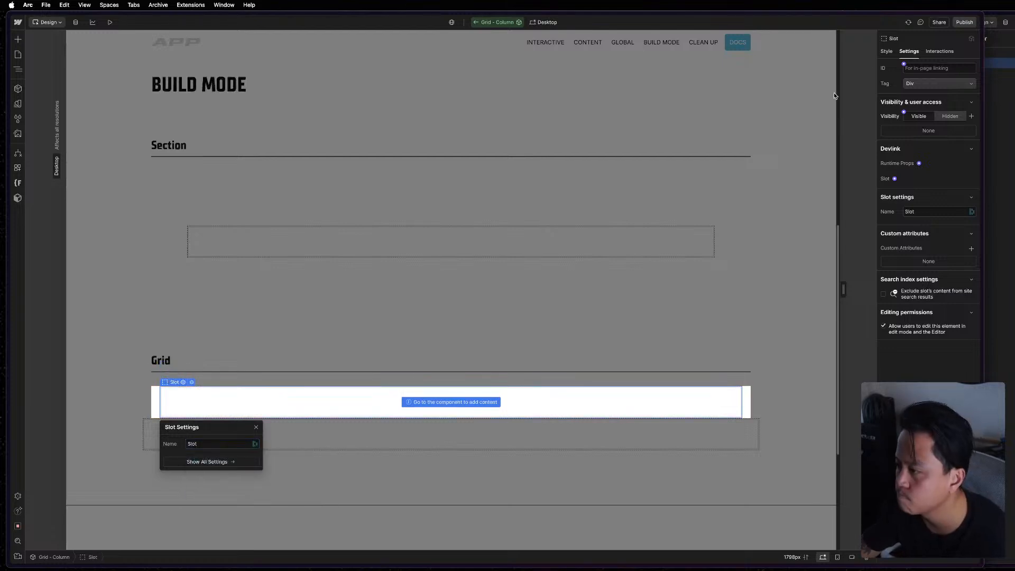
Apply the class slot and the combo class cc-column to the new slot element.
click(890, 52)
click(937, 79)
text(slot)
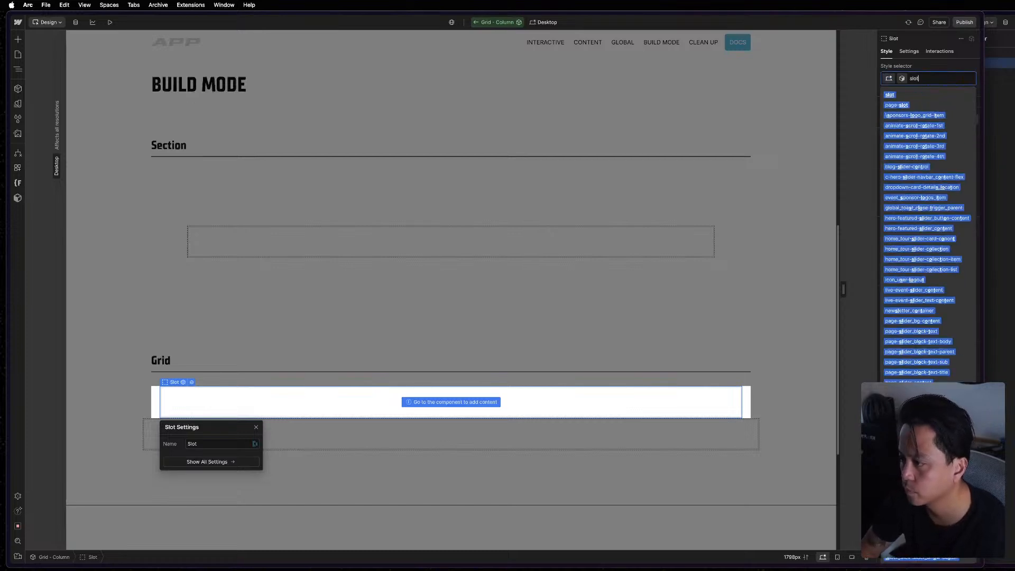
key(Return)
text(cc-co)
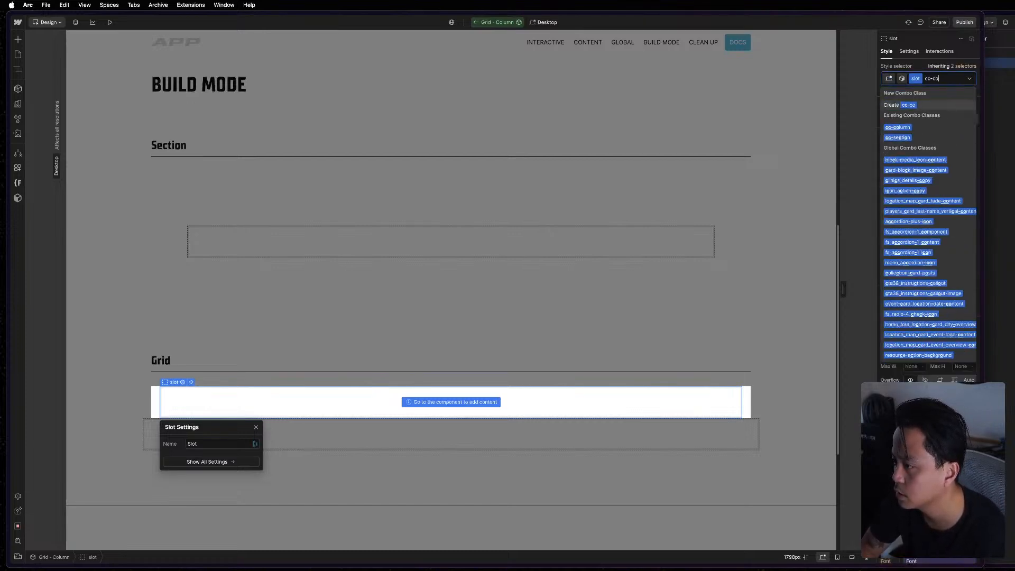
key(Return)
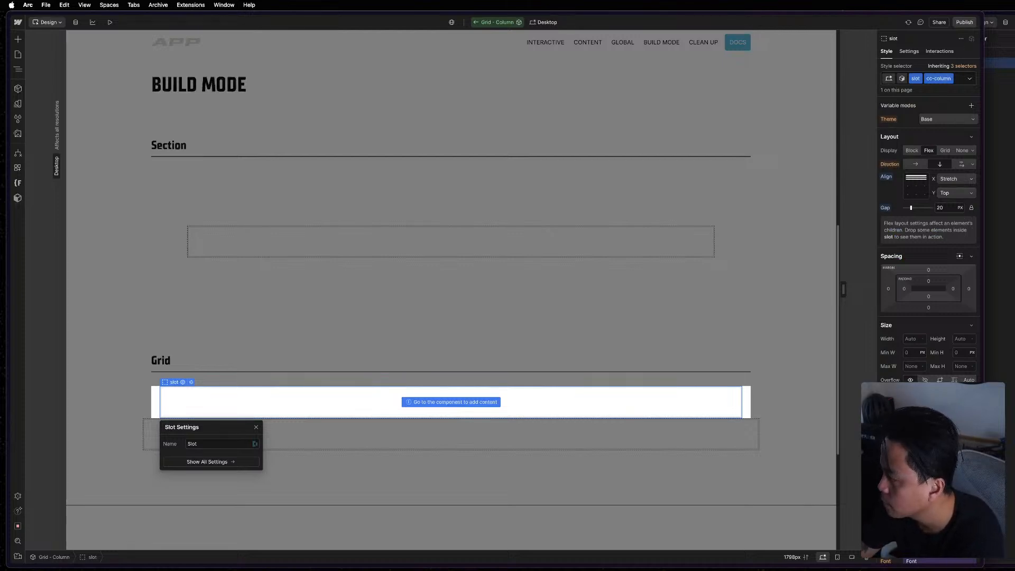
Bind the slot's flex gap to the Layout grid variable Gap MD.
key(super+grave)
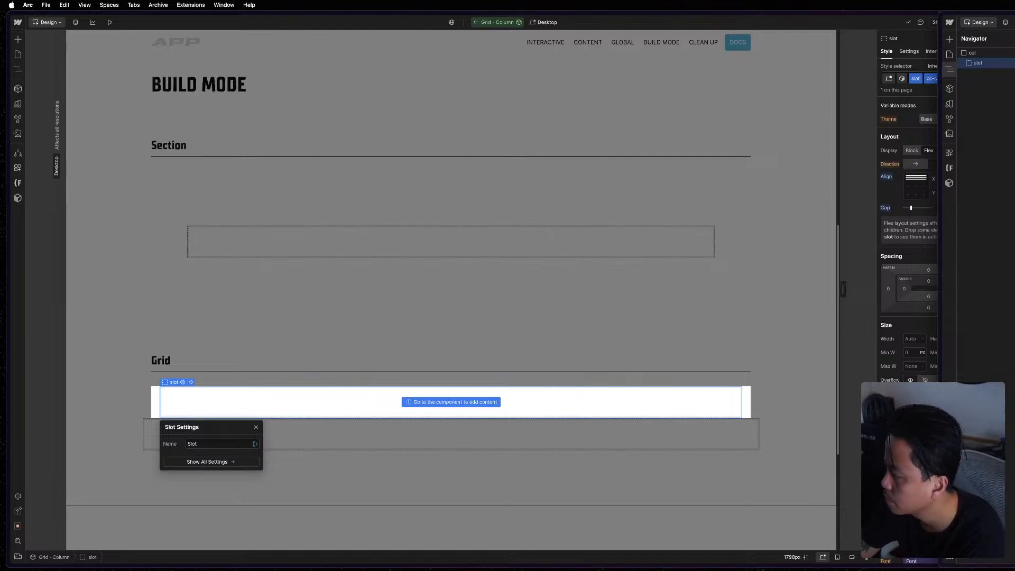
click(936, 206)
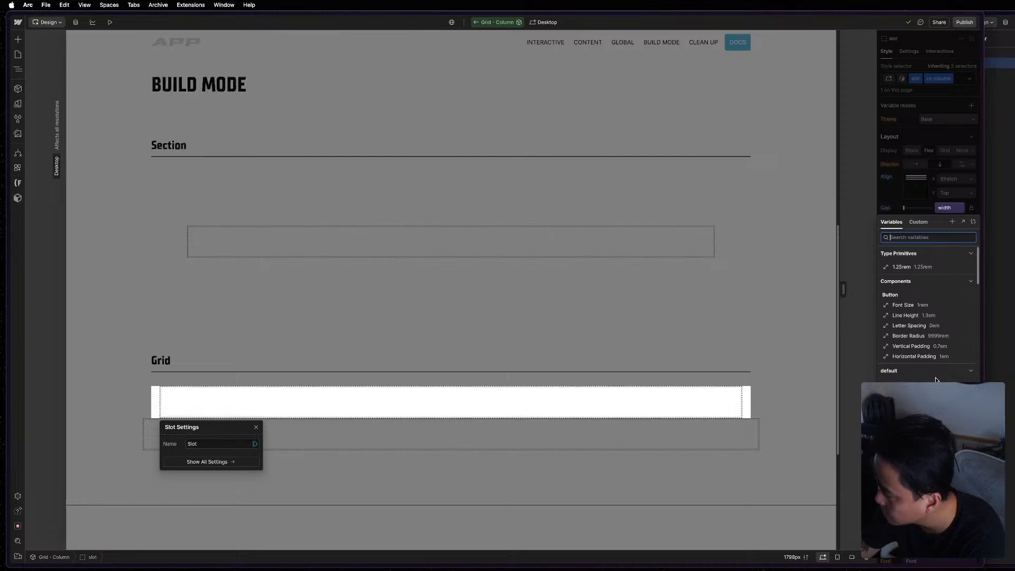
scroll(935, 365, down, 10)
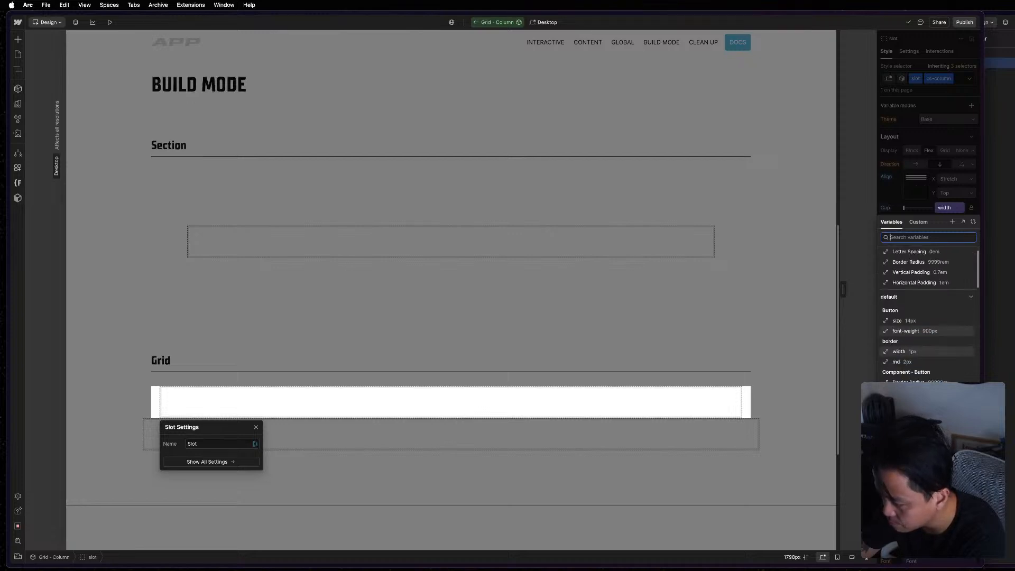
scroll(937, 384, up, 10)
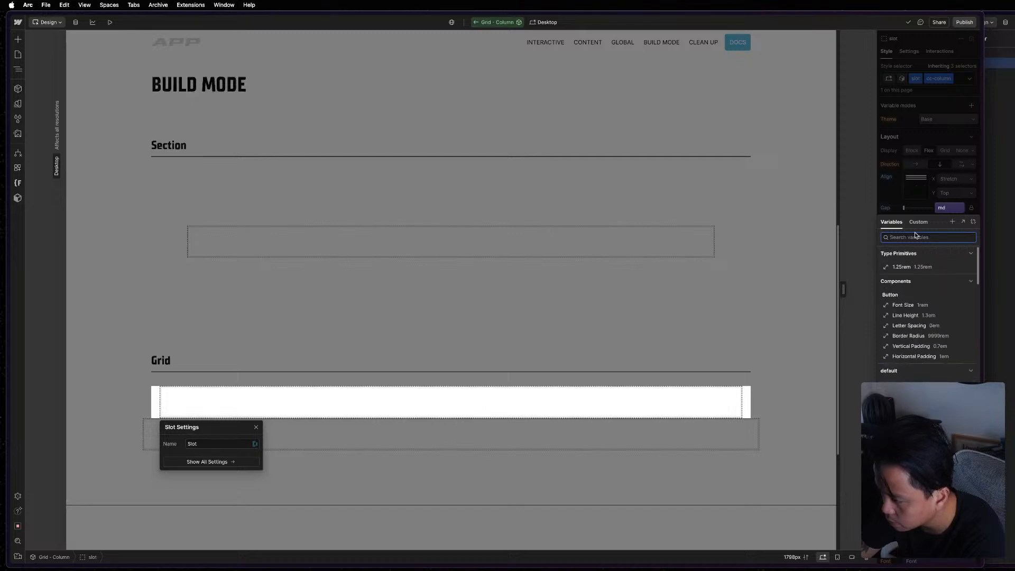
click(920, 267)
click(971, 282)
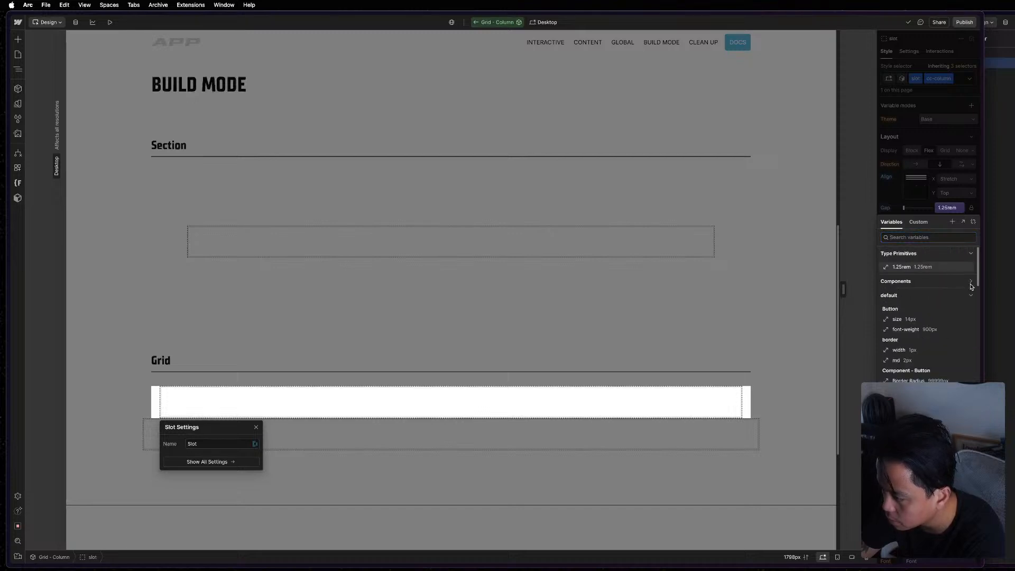
click(970, 295)
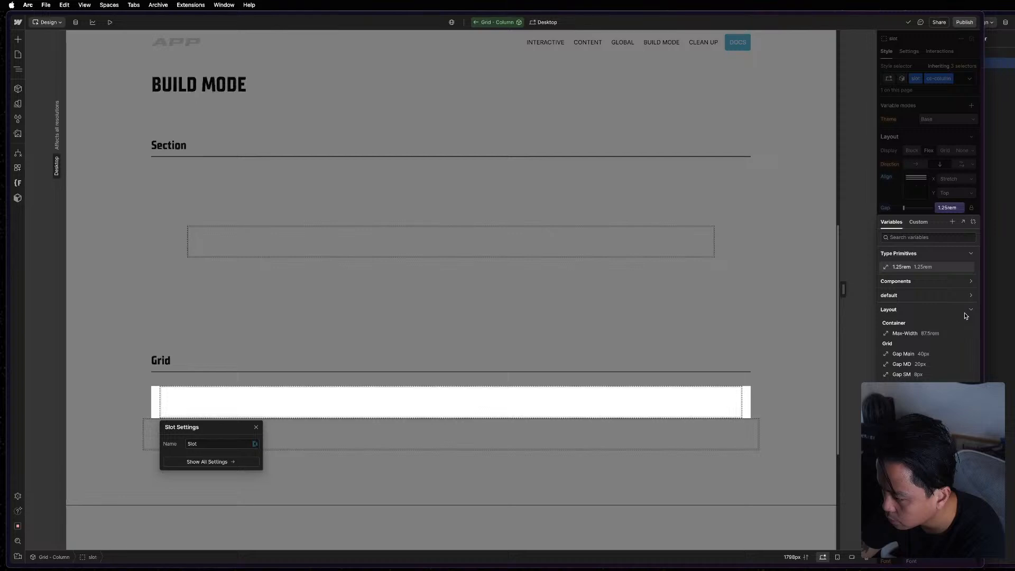
click(928, 365)
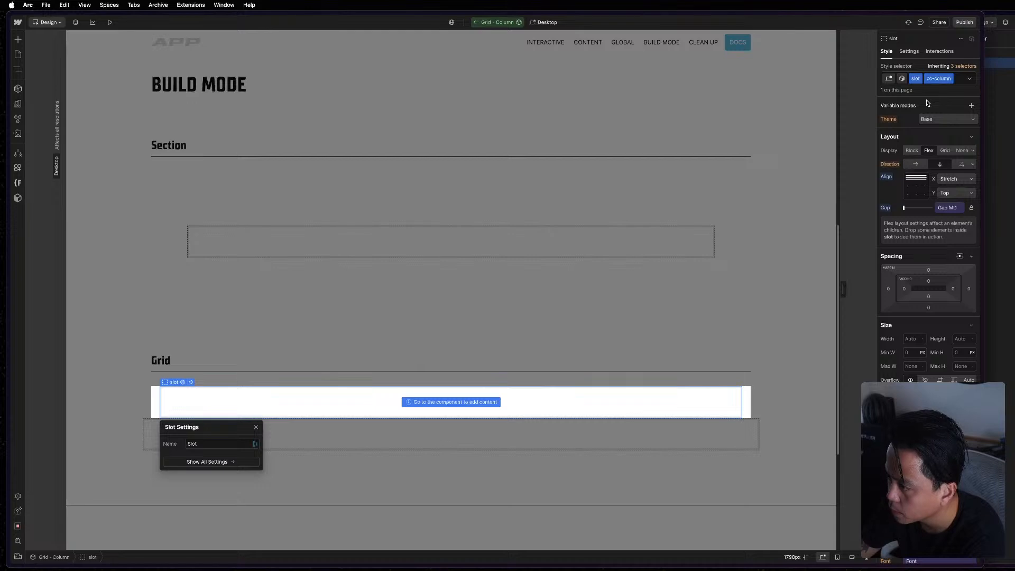
Open the component variants of the Grid - Column component.
click(903, 78)
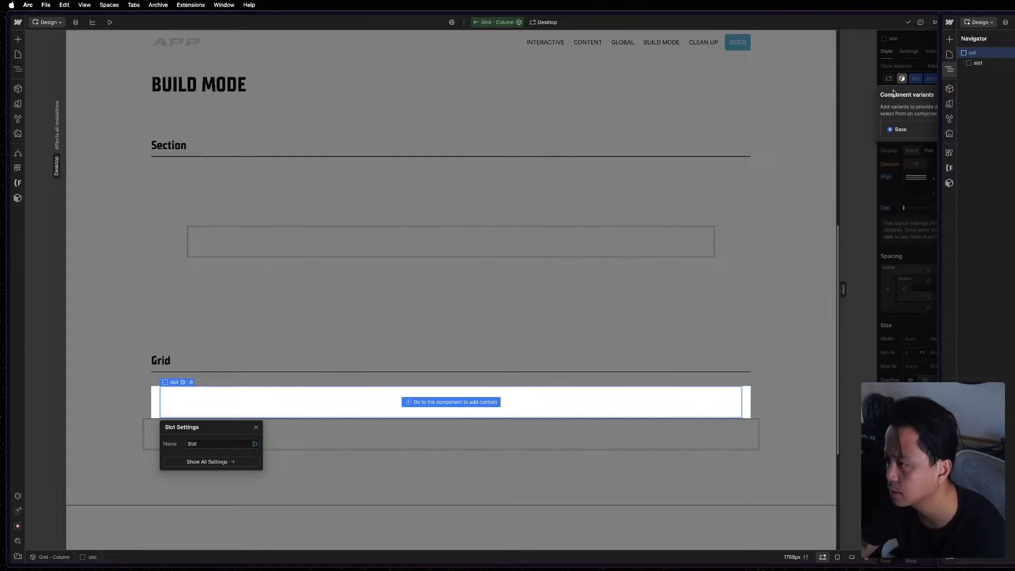
double_click(903, 129)
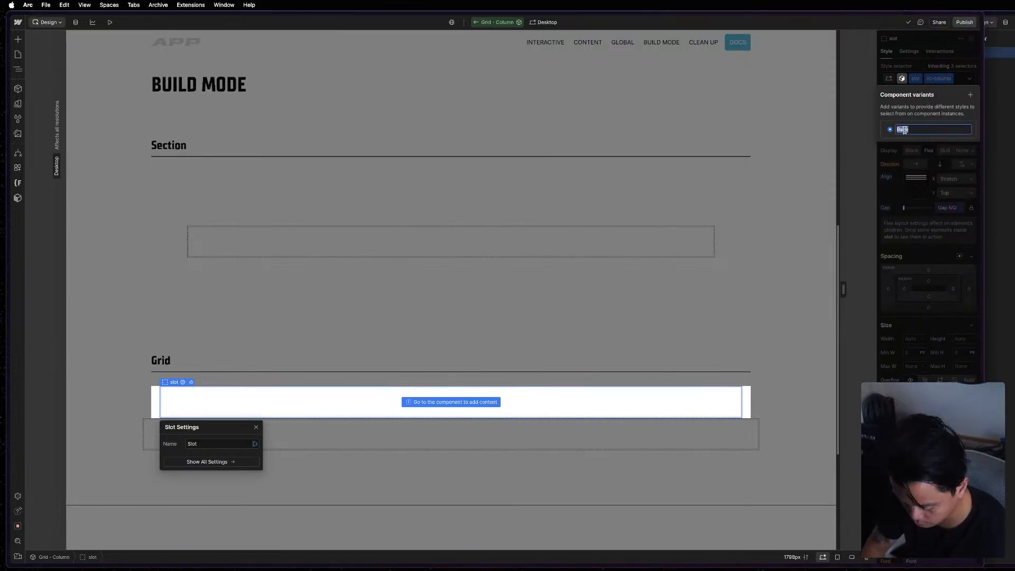
text(Full)
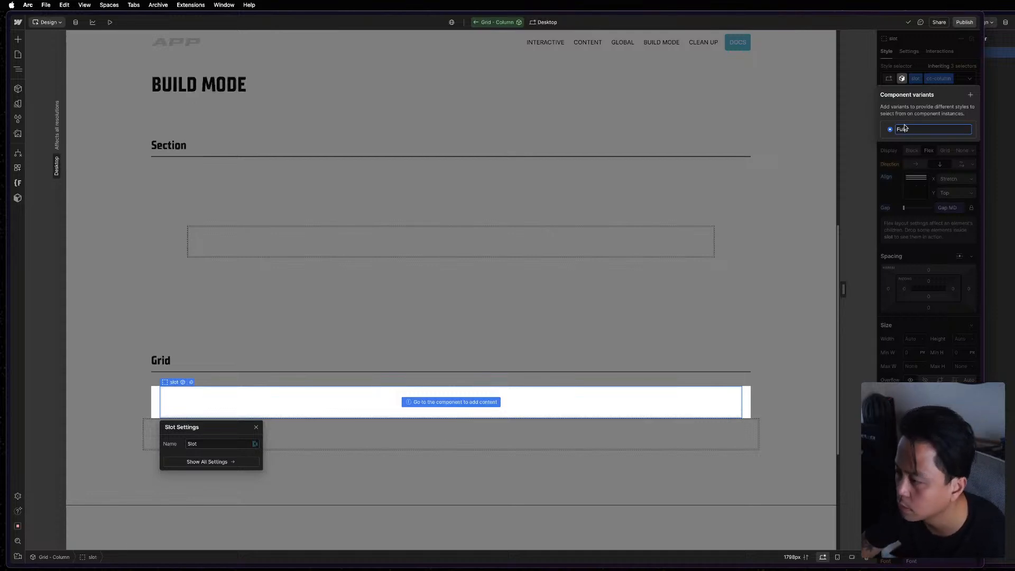
key(Escape)
click(970, 95)
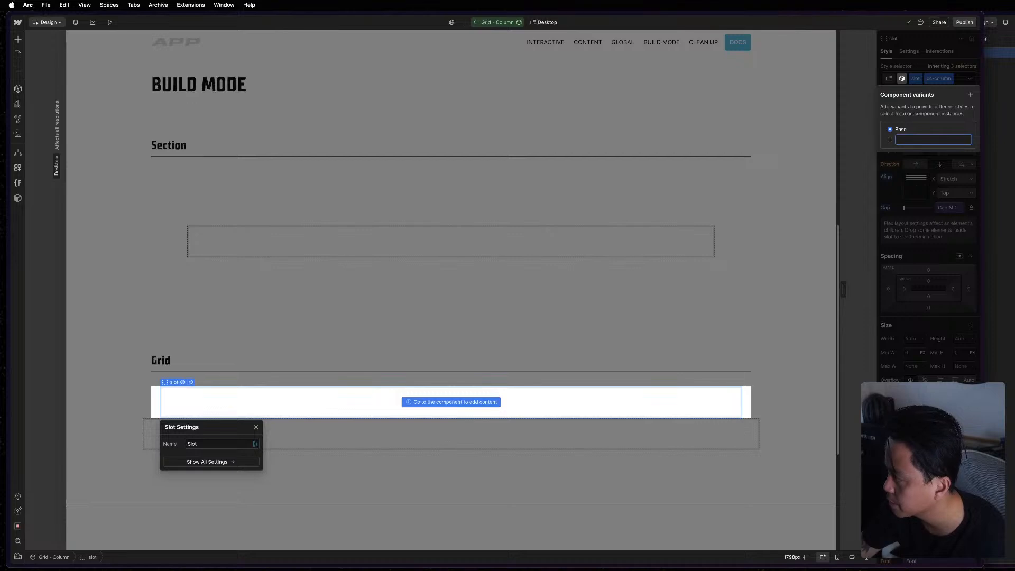
key(Escape)
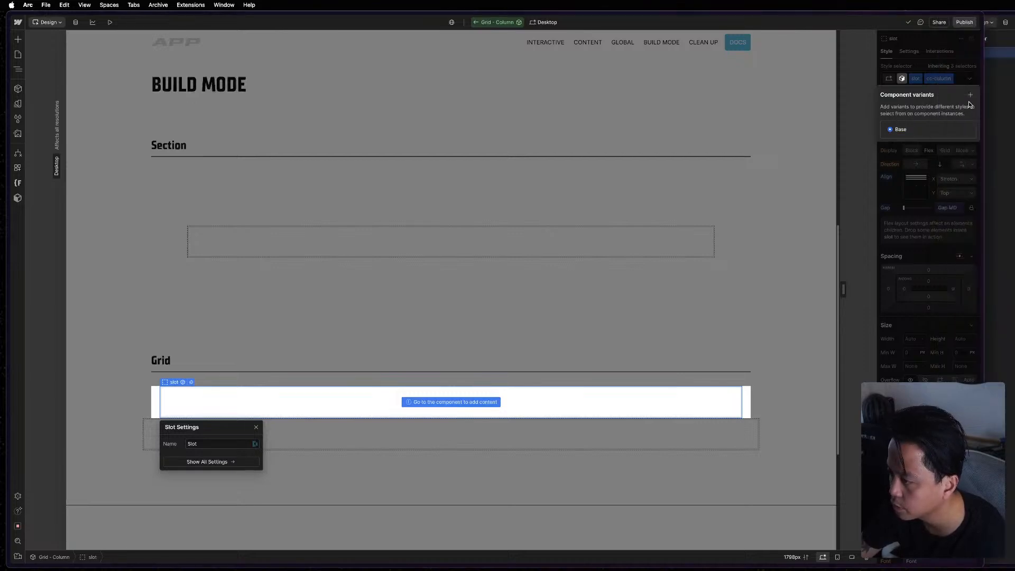
Add a component variant named Shrink and rename the Base variant to Full.
click(970, 95)
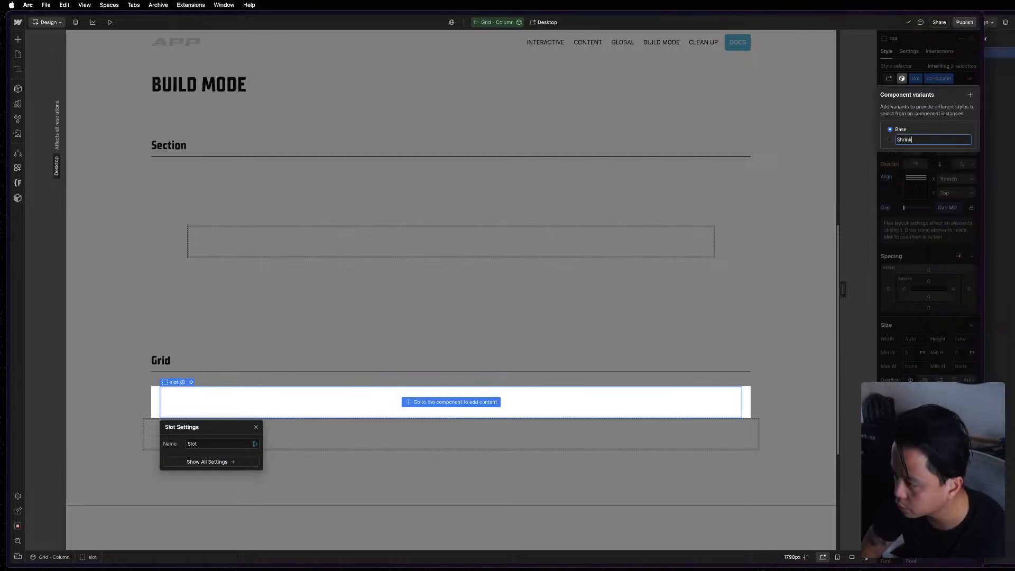
key(Return)
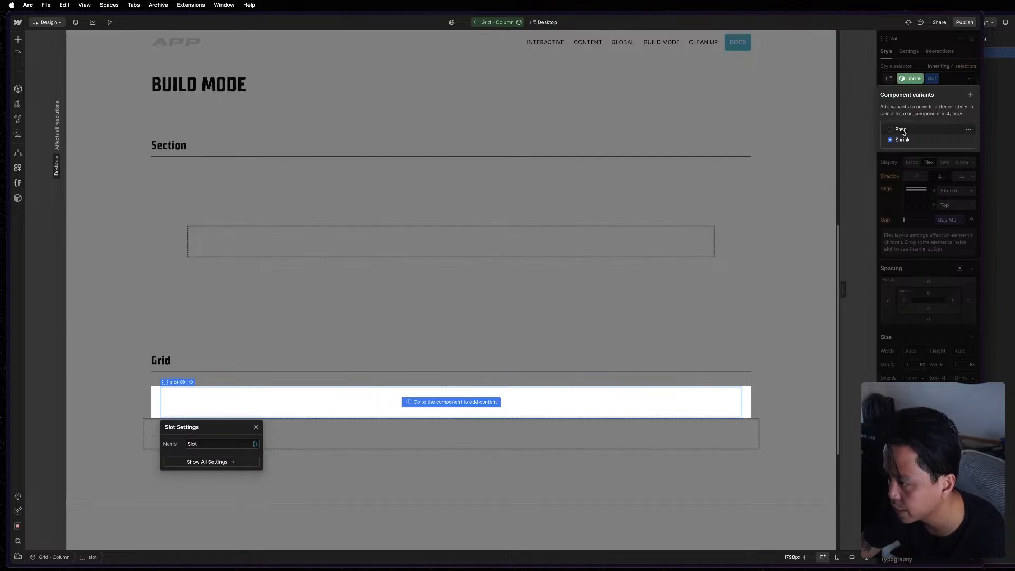
click(903, 132)
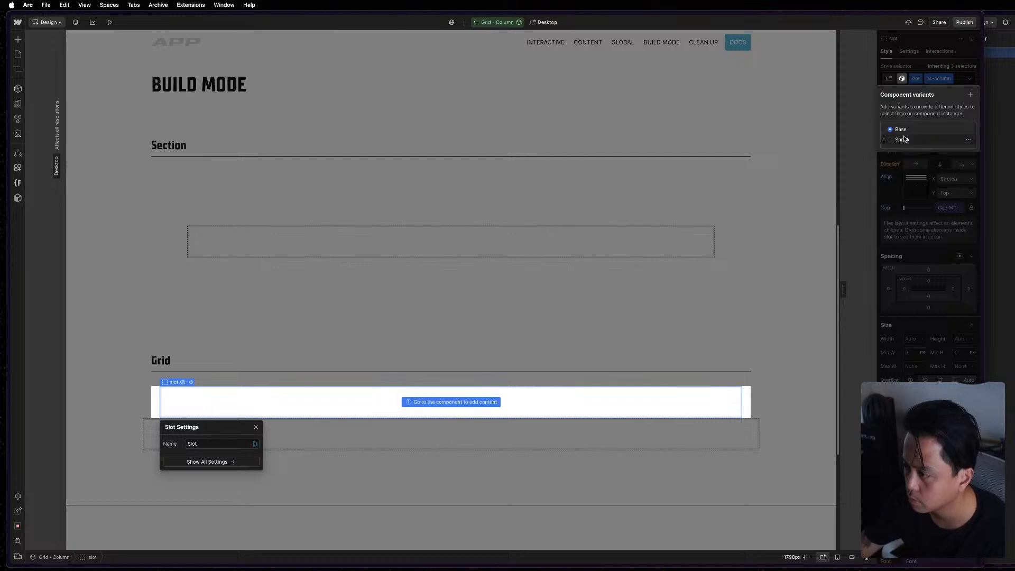
click(902, 139)
double_click(901, 129)
text(F)
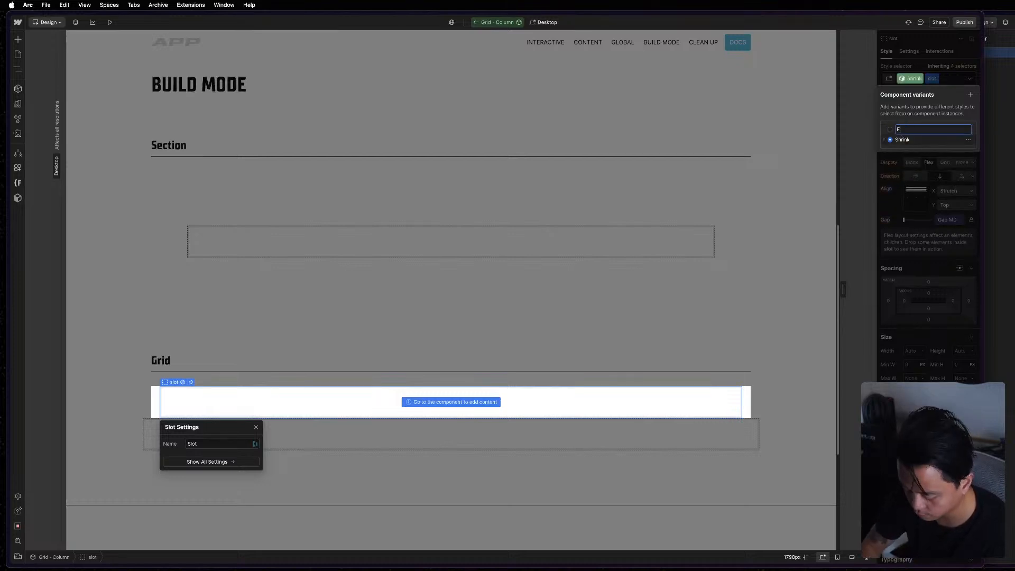
text(ull)
key(Return)
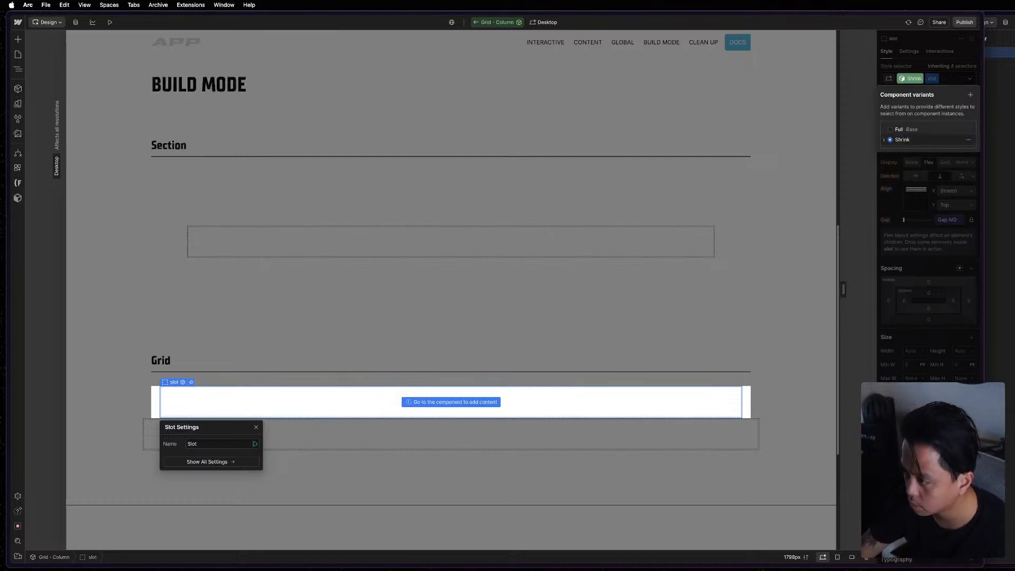
Add a component variant named 3/12 to the Grid - Column component.
click(970, 94)
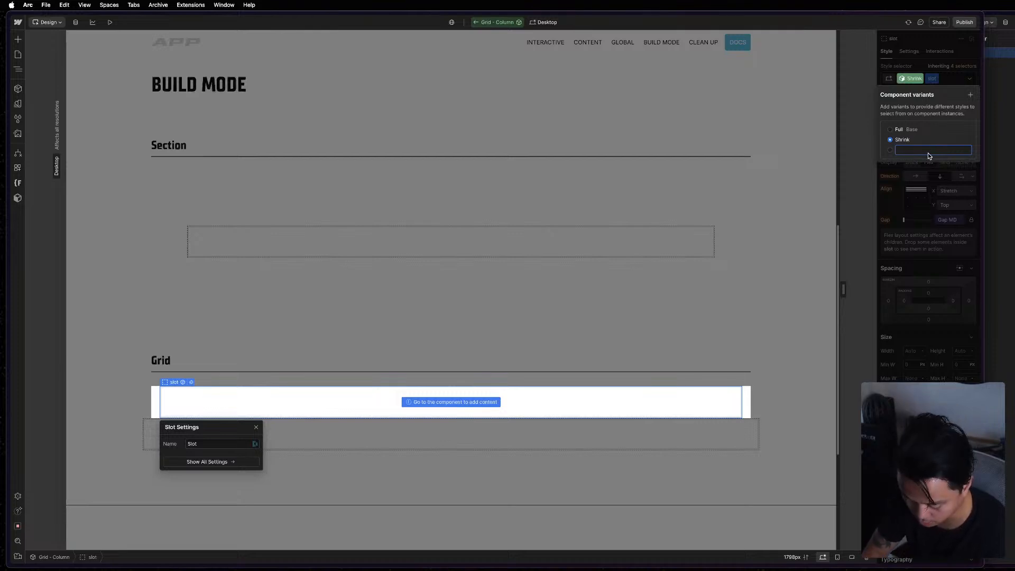
text(3/12)
key(Return)
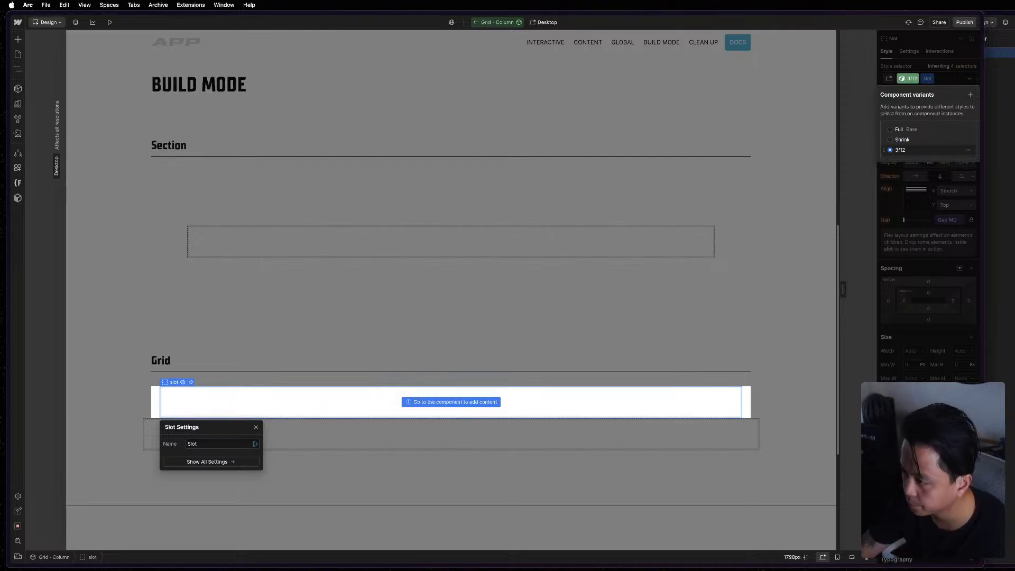
Add component variants named 4/12 and 5/12 to the Grid - Column component.
click(971, 95)
text(3)
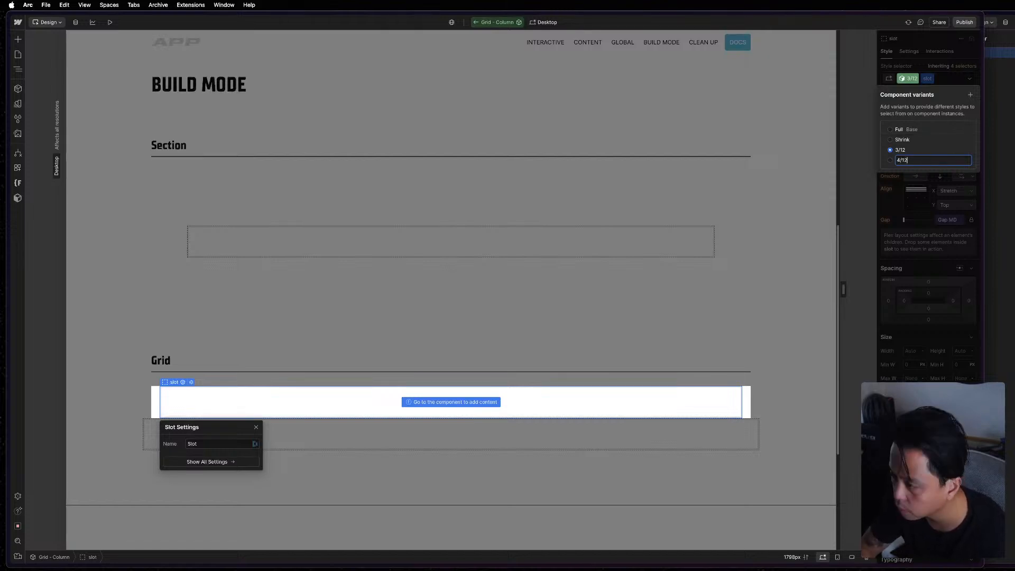
key(Return)
click(971, 96)
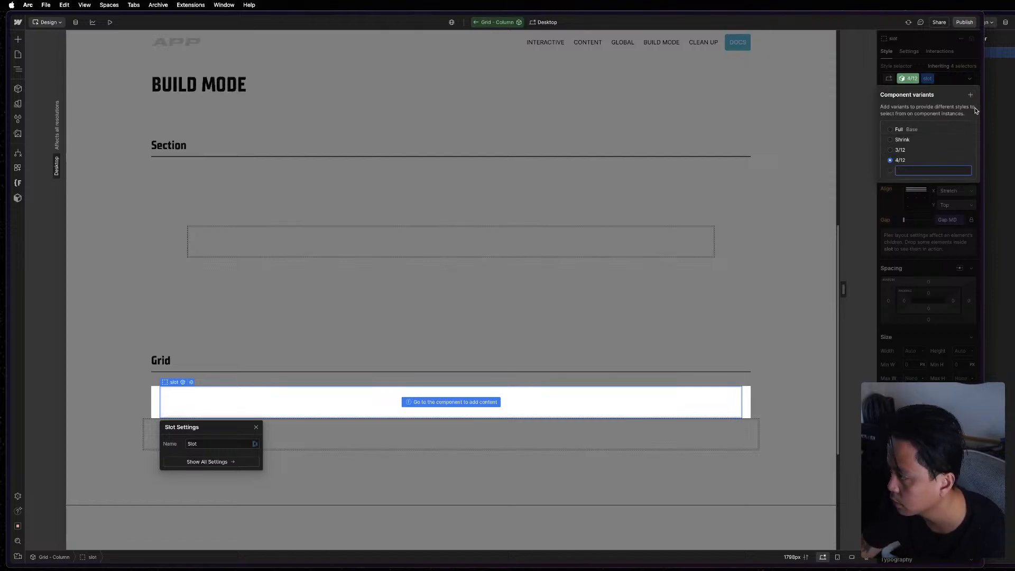
text(5/12)
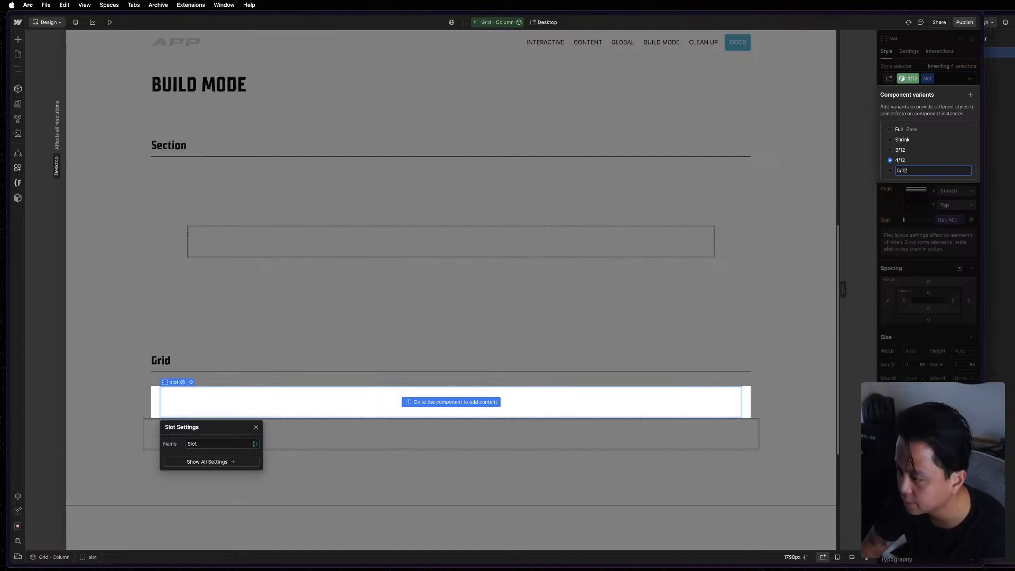
key(Return)
Add component variants named 6/12 and 7/12 to the Grid - Column component.
click(969, 96)
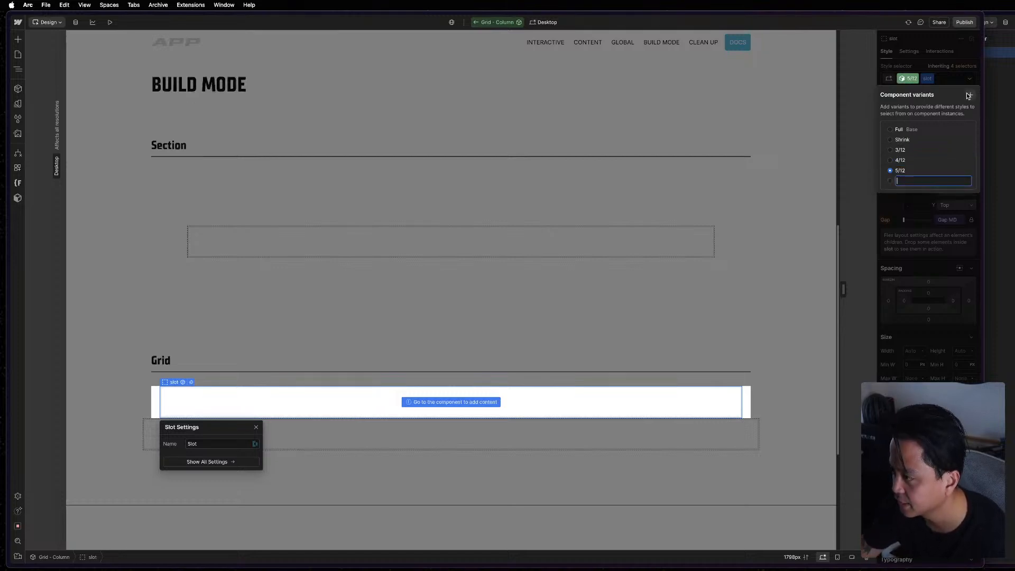
text(6)
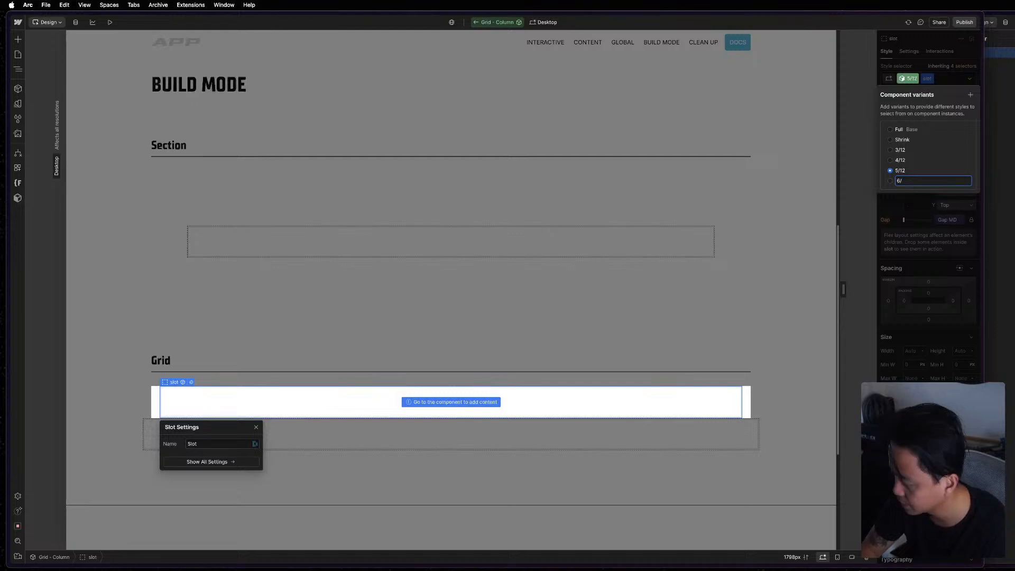
text(/12)
key(Return)
click(971, 95)
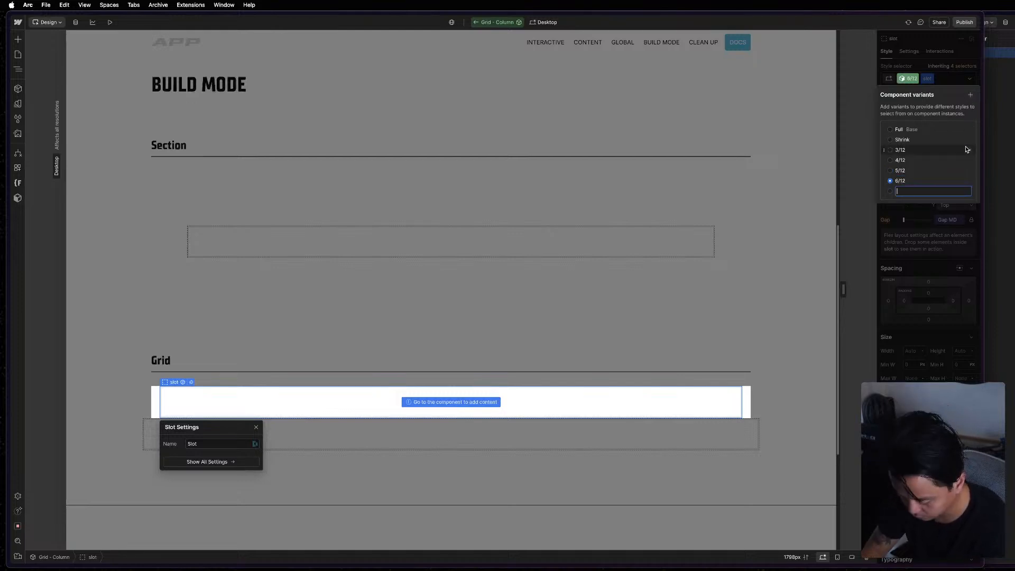
text(7/1)
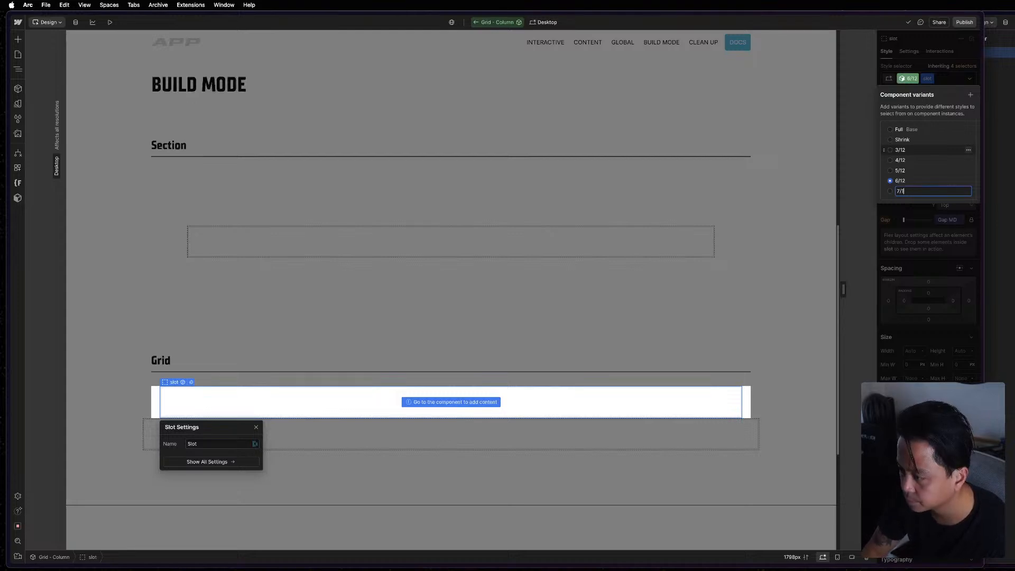
text(2)
key(Return)
Add component variants named 8/12 and 9/12 to the Grid - Column component.
click(970, 95)
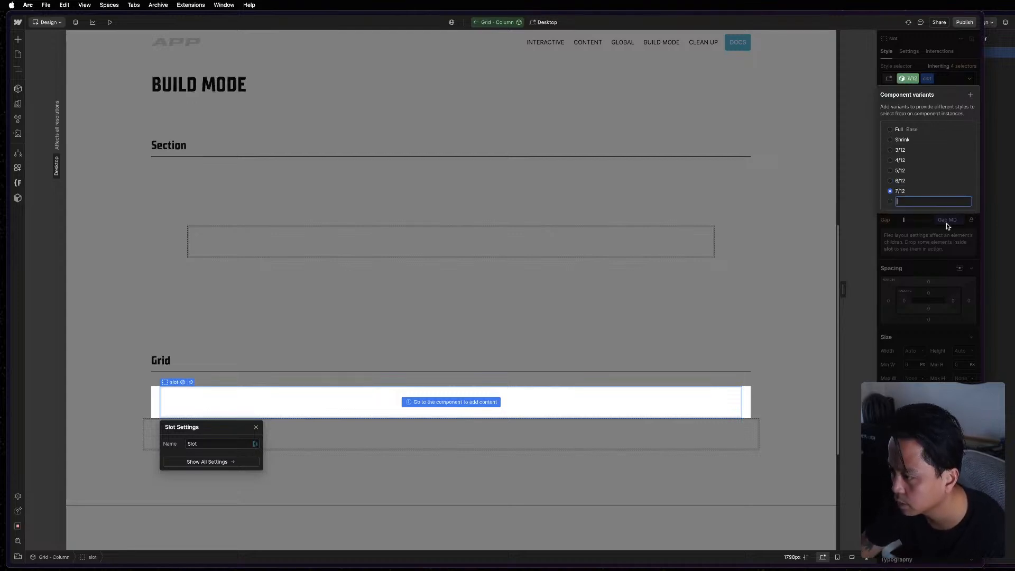
text(8/12)
key(Return)
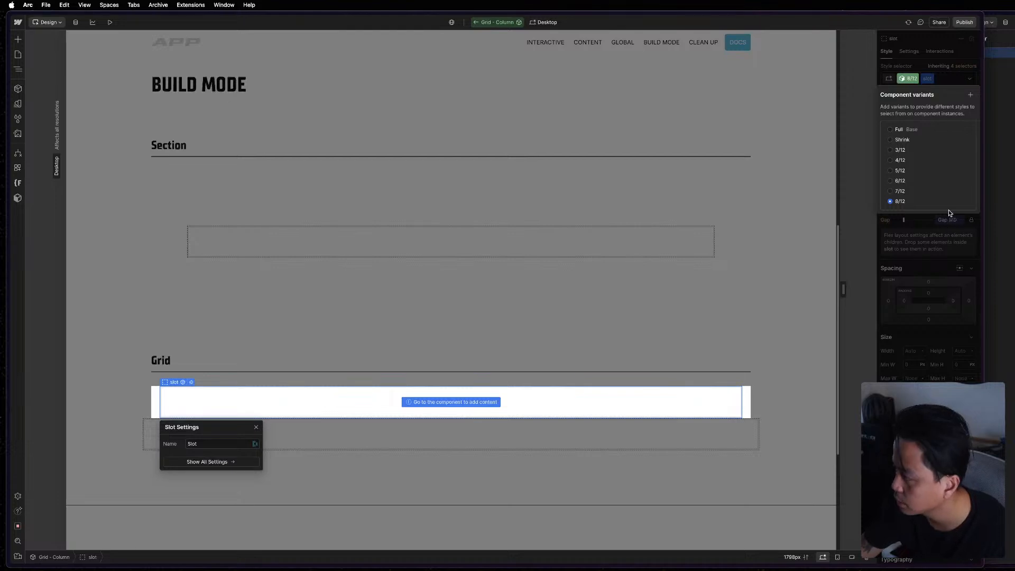
click(971, 96)
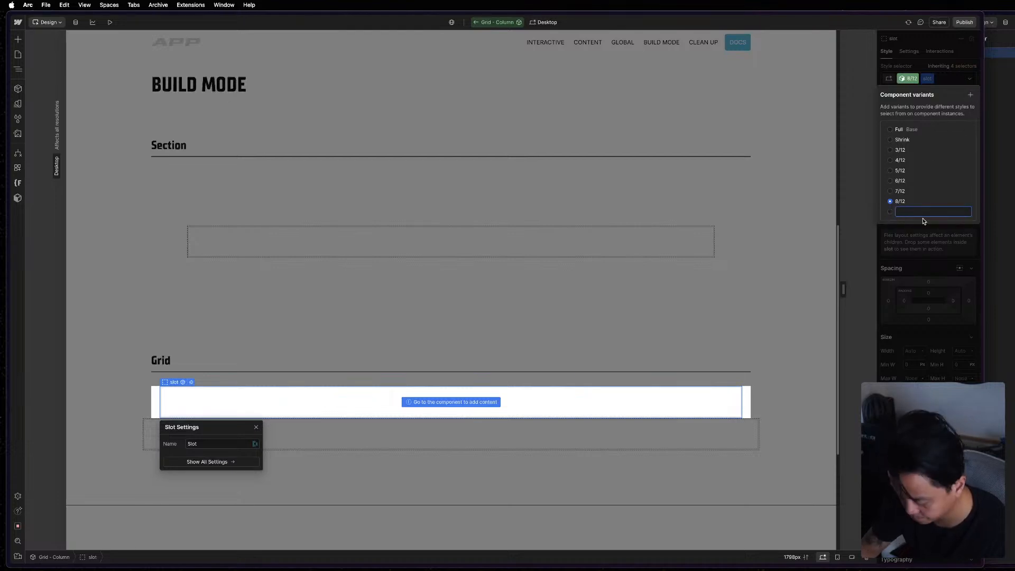
text(9/12)
key(Return)
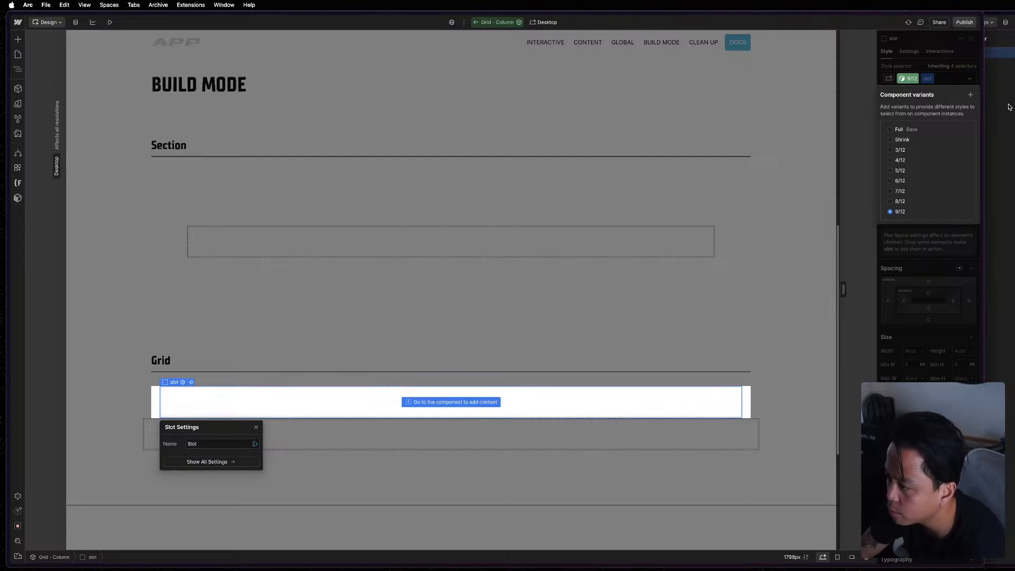
Compare the Full and Shrink variants with the col and slot elements of the reference component in the other window.
click(909, 130)
key(super+grave)
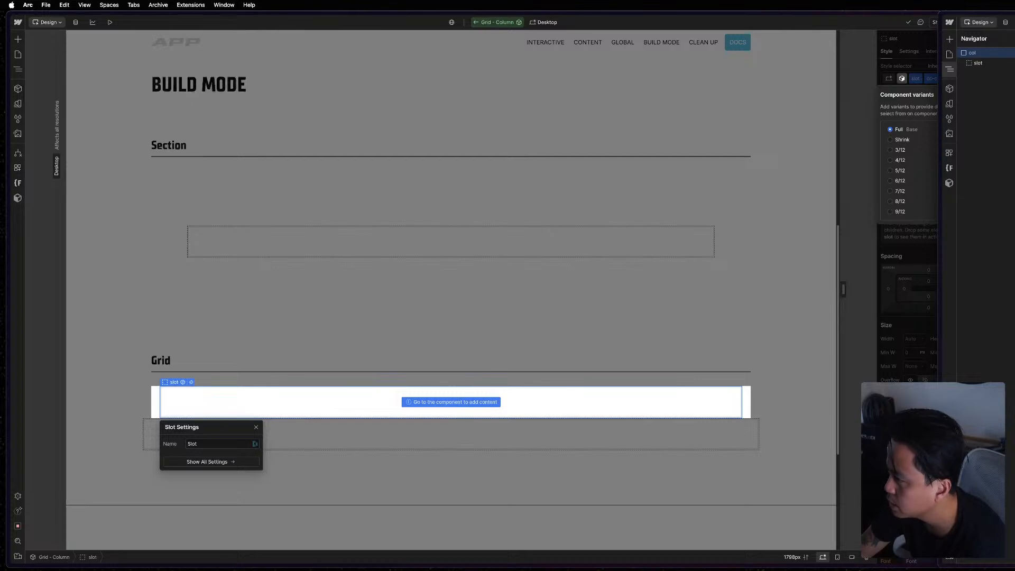
click(1003, 64)
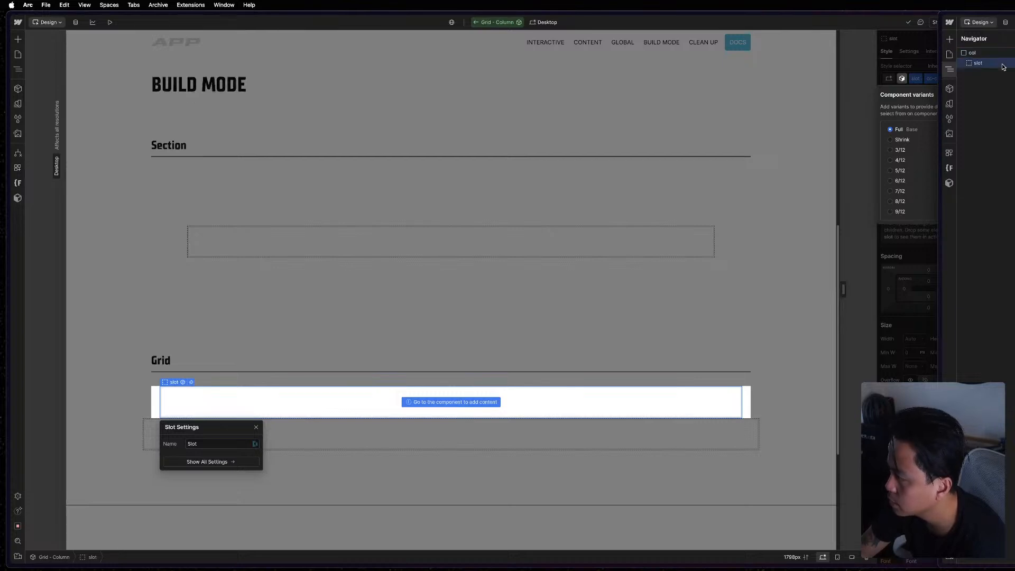
click(897, 69)
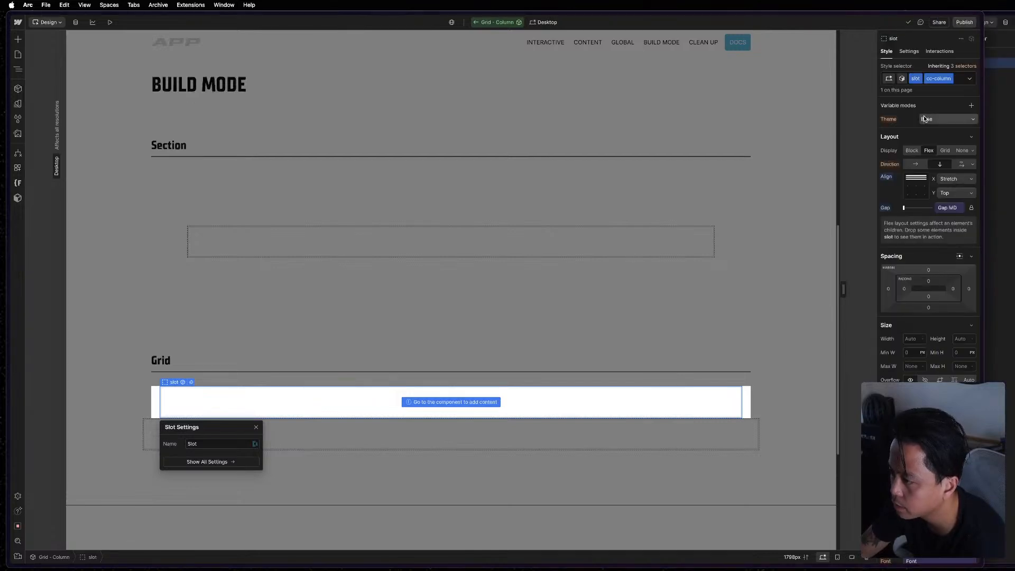
click(903, 82)
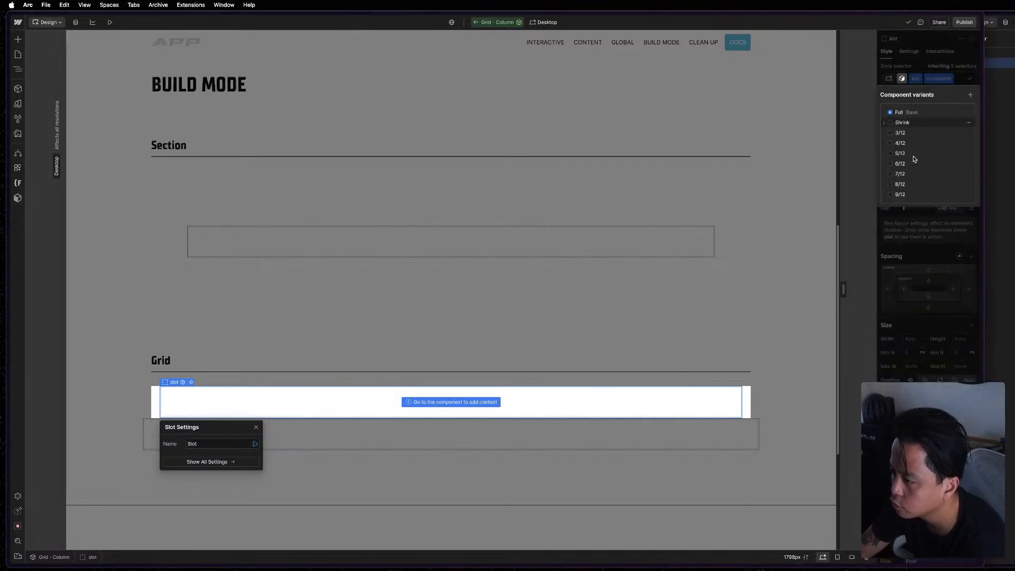
click(902, 122)
key(super+grave)
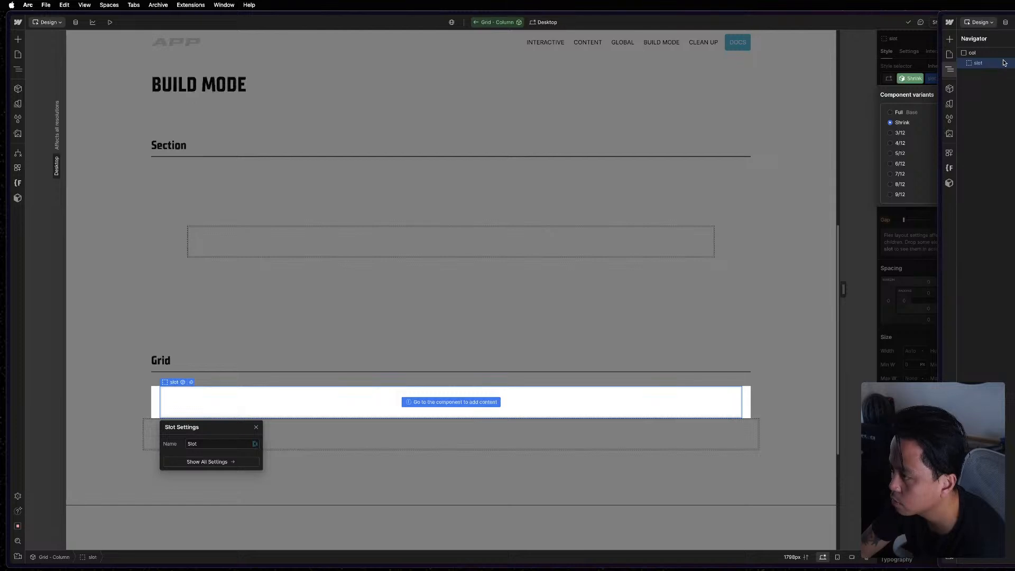
click(973, 53)
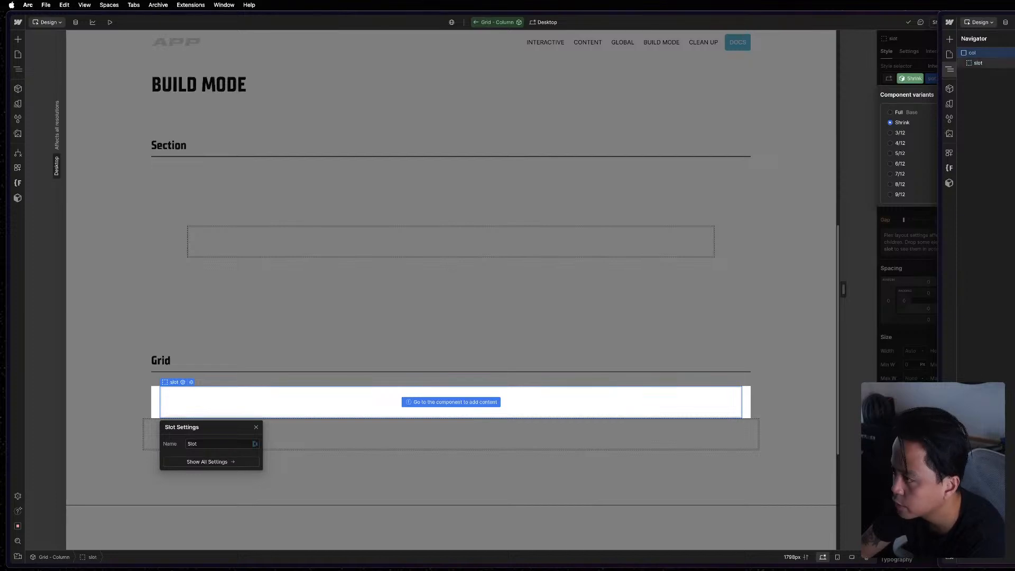
click(978, 63)
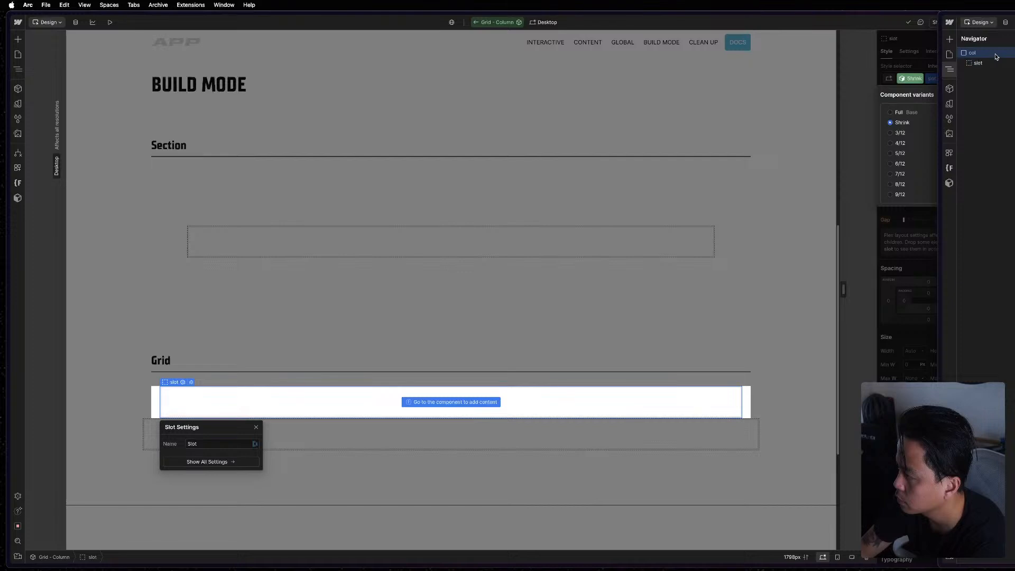
click(908, 96)
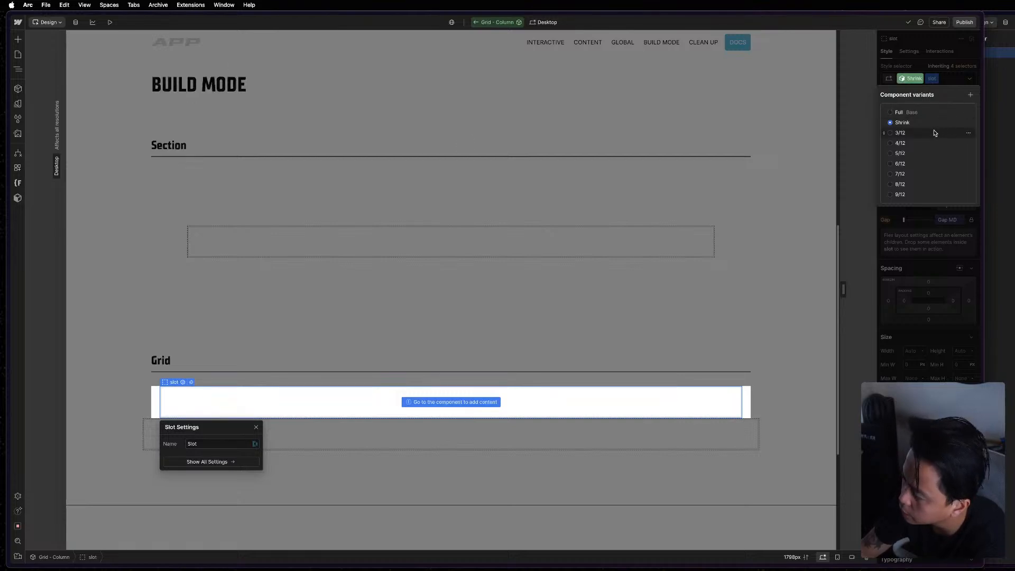
Select the 3/12 variant, check the reference column, and set the slot's maximum width to 25%.
click(910, 133)
click(918, 69)
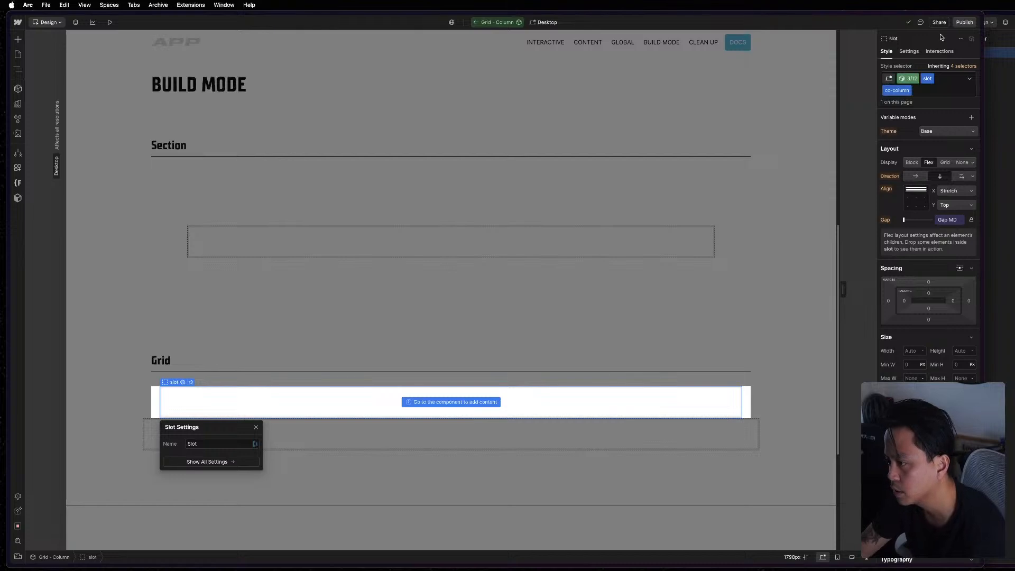
key(super+grave)
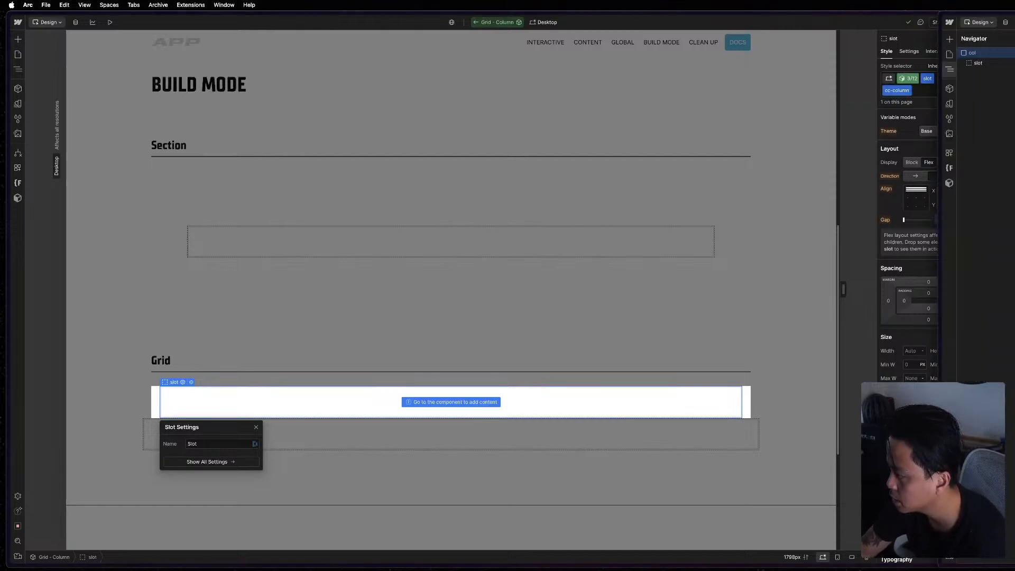
key(super+c)
click(922, 277)
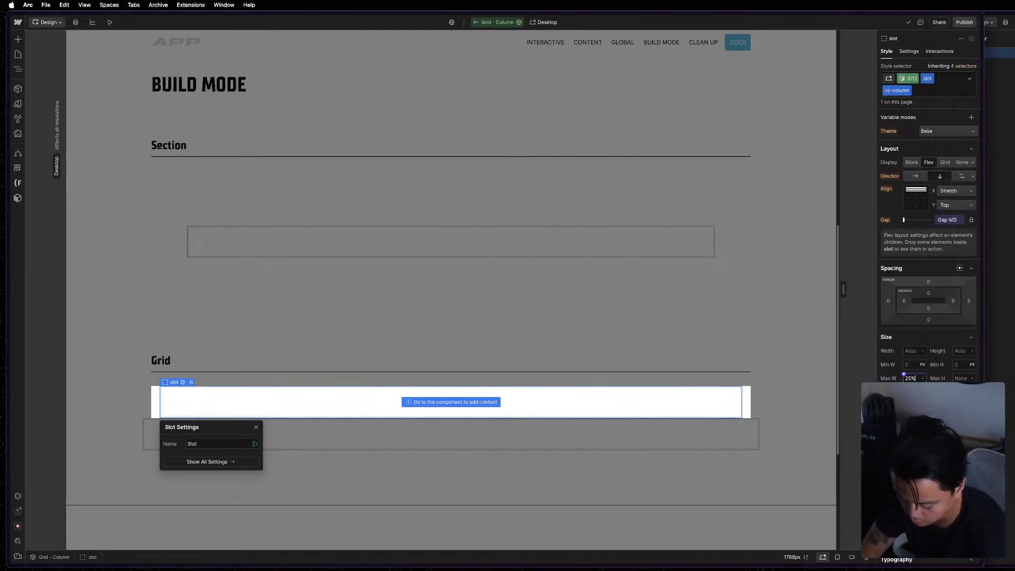
key(Return)
In the 4/12 variant, select the col element and set its maximum width to 33.33%.
click(1009, 130)
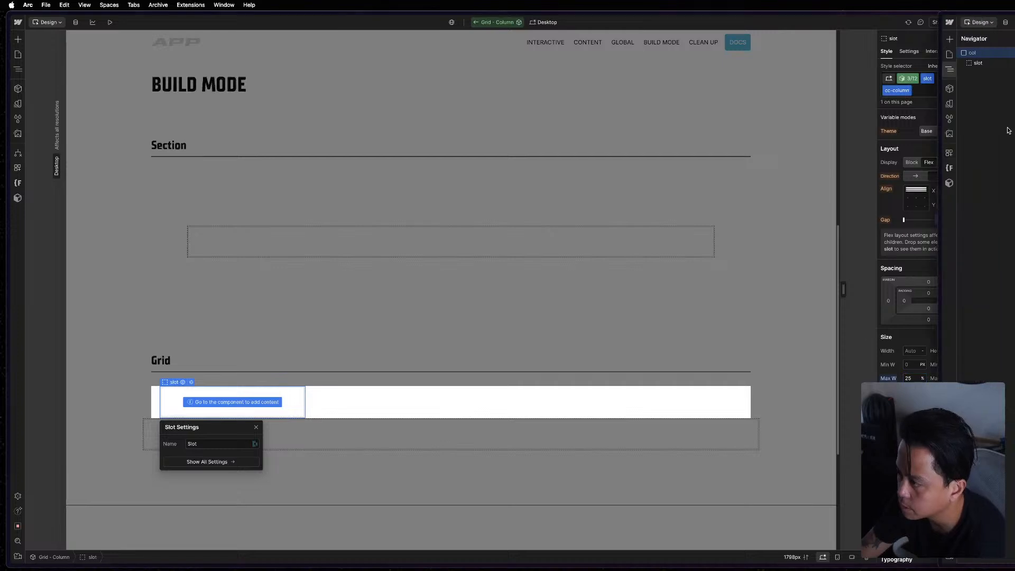
click(906, 67)
click(908, 79)
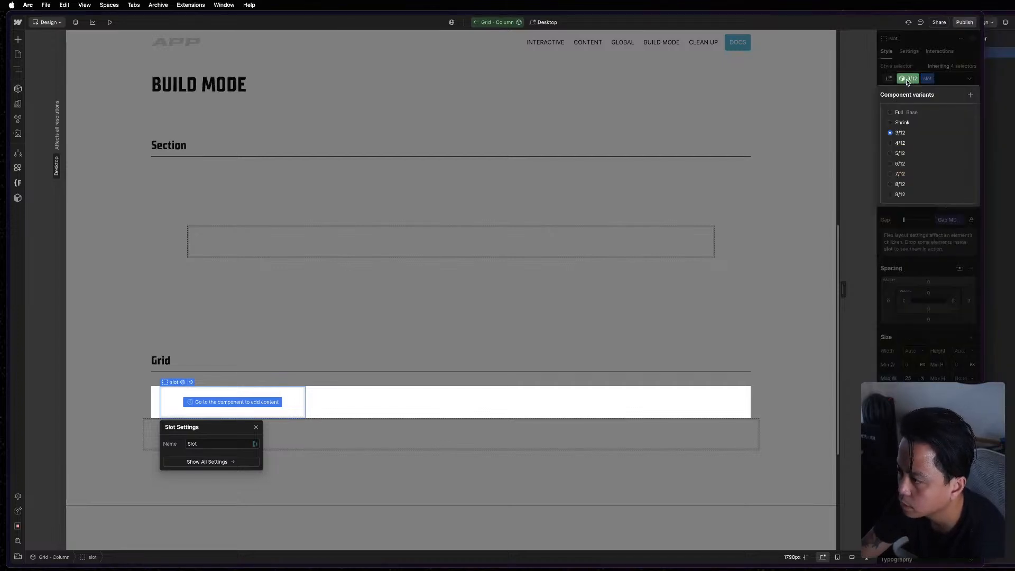
click(901, 143)
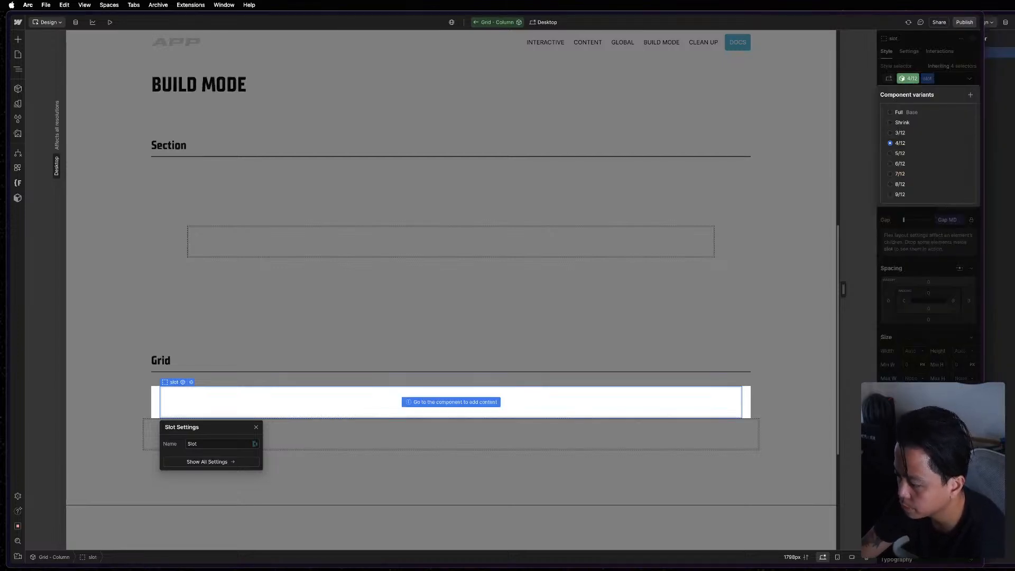
click(916, 341)
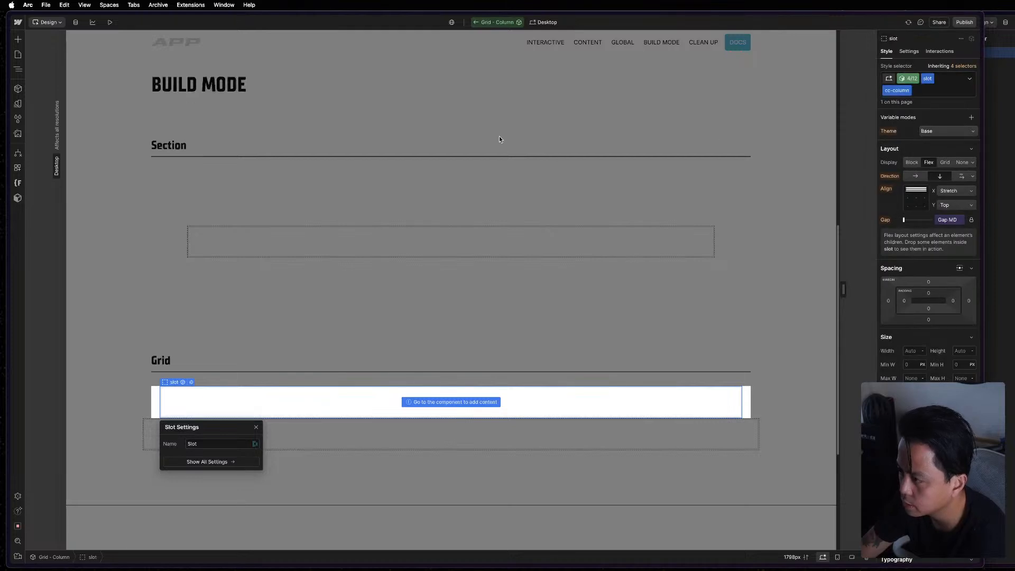
key(z)
click(52, 53)
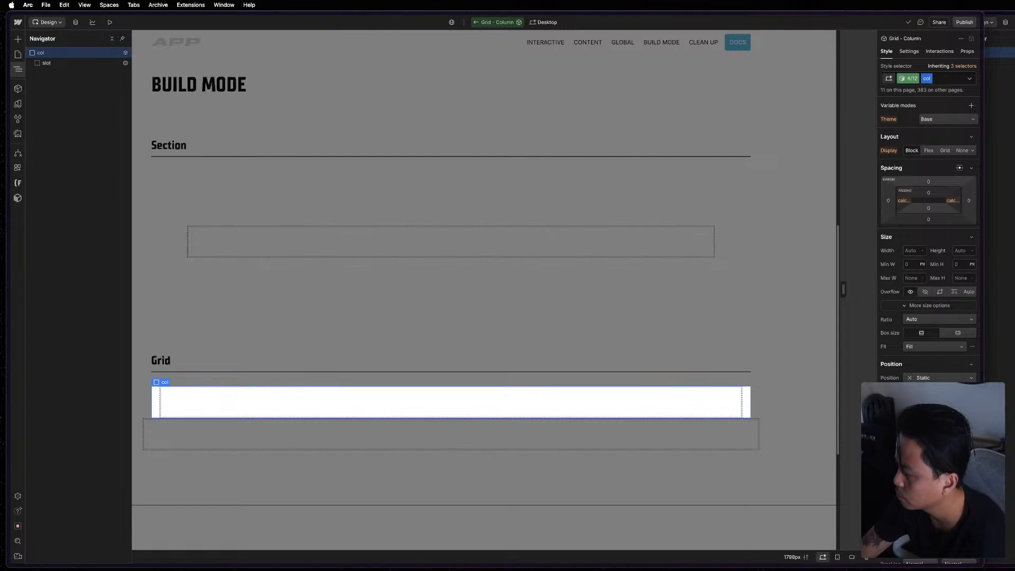
key(super+grave)
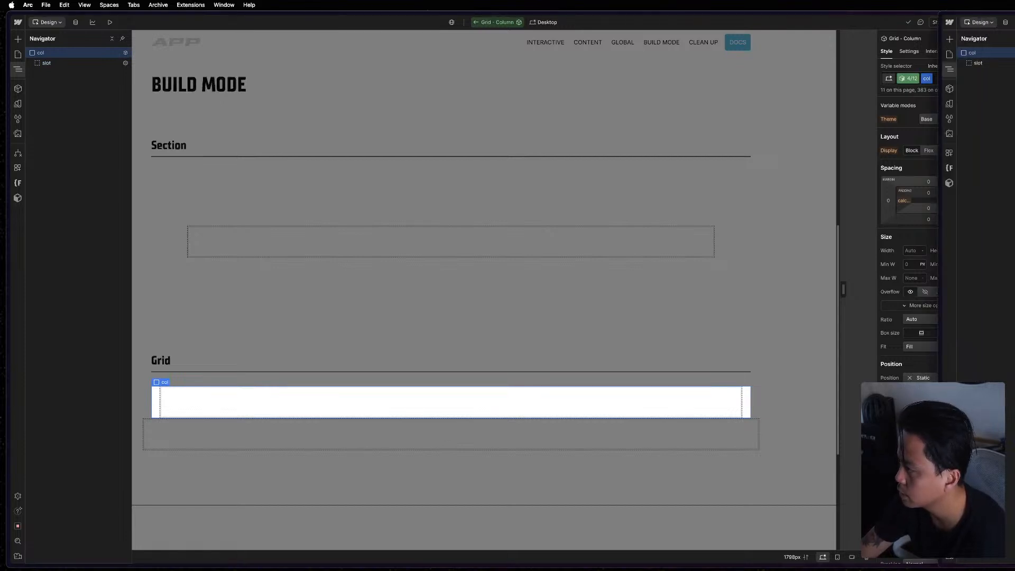
key(super+grave)
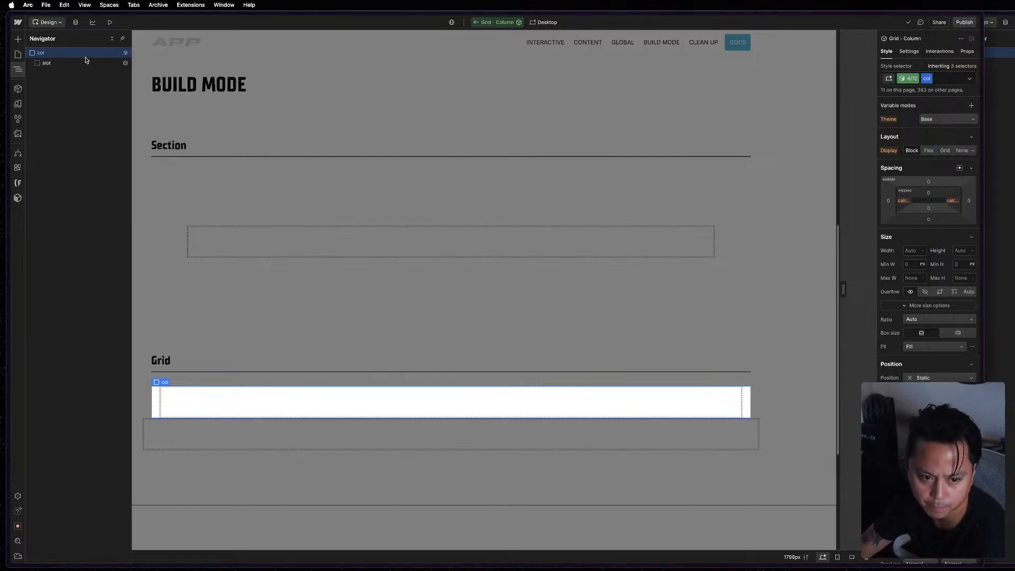
click(916, 279)
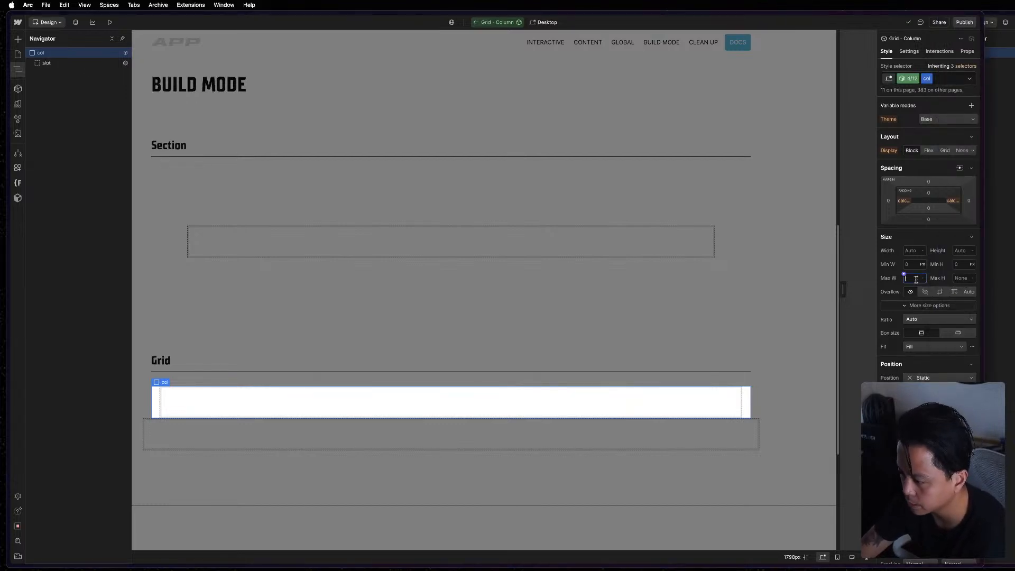
text(33.33)
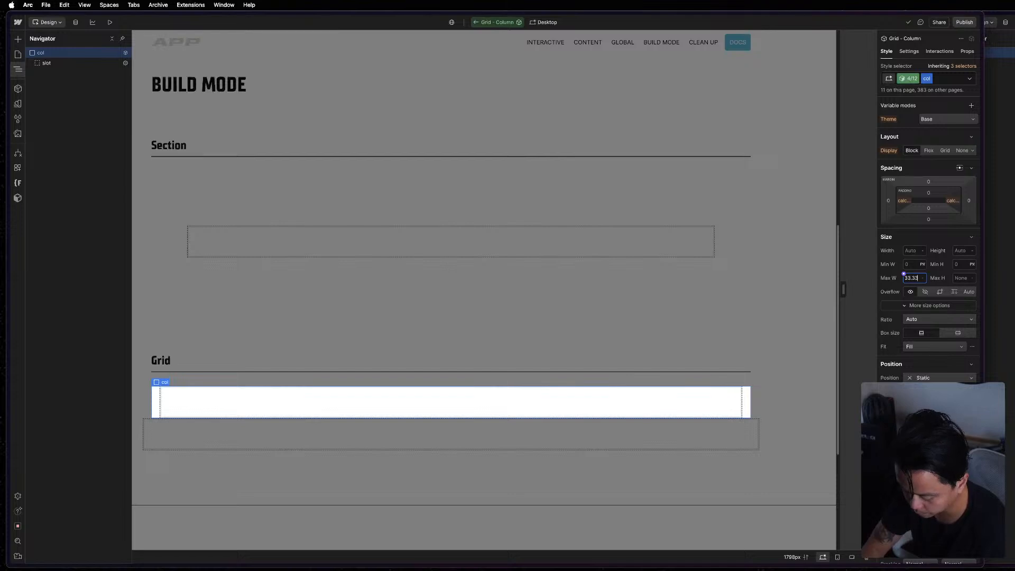
text(%)
key(Return)
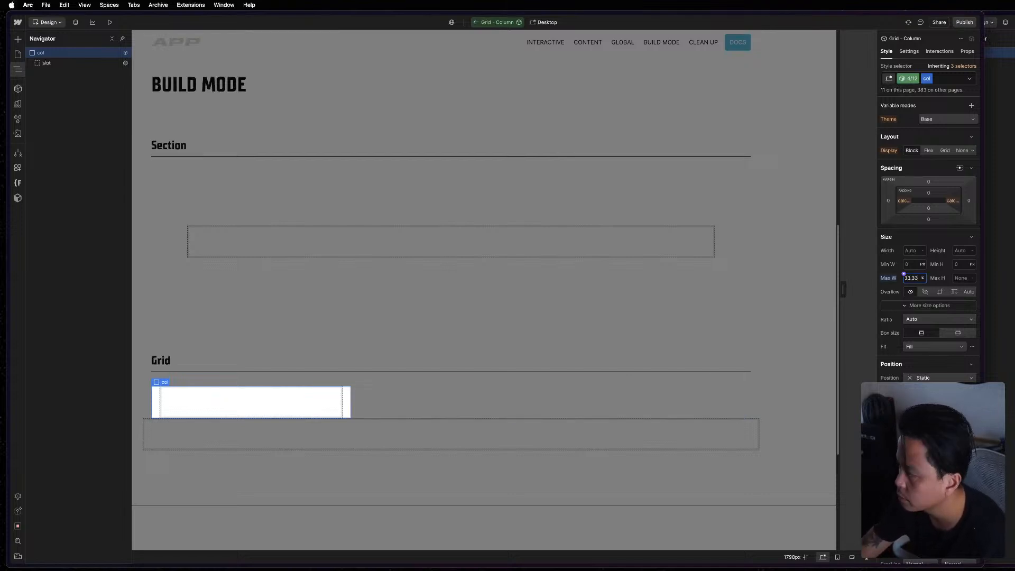
In the 5/12 variant, check the reference column and set the col element's maximum width to 41.66%.
click(910, 78)
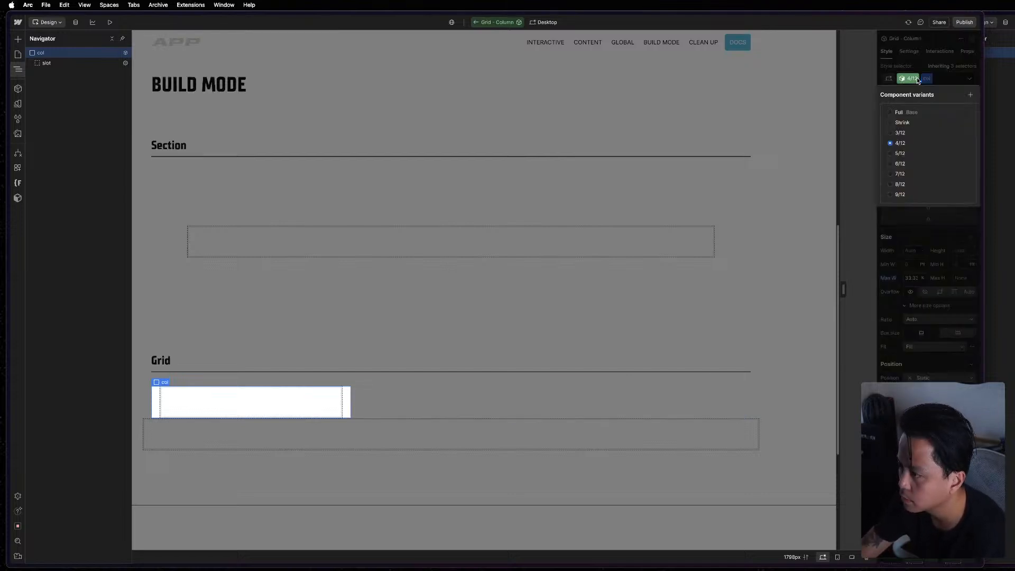
click(909, 159)
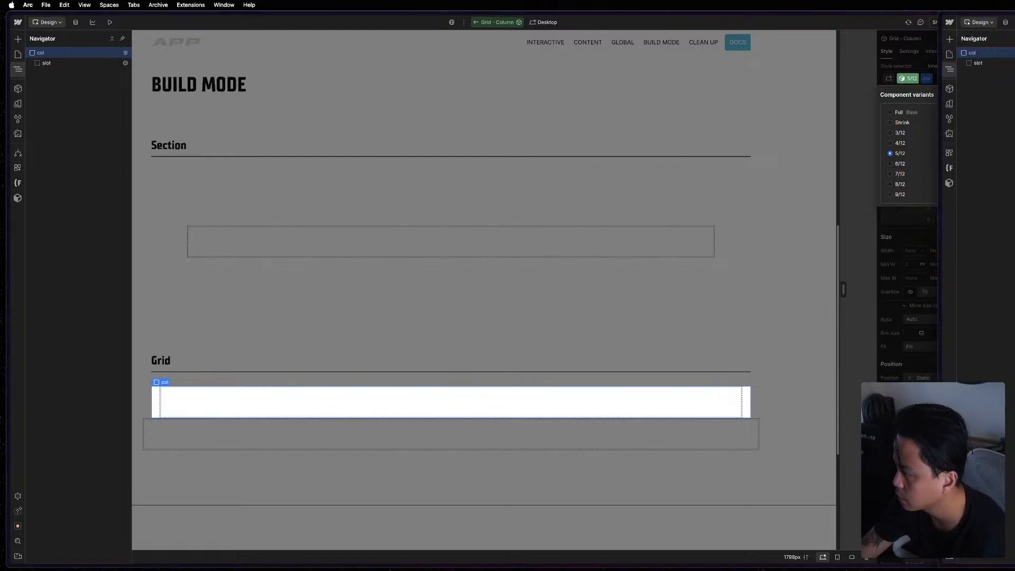
key(super+grave)
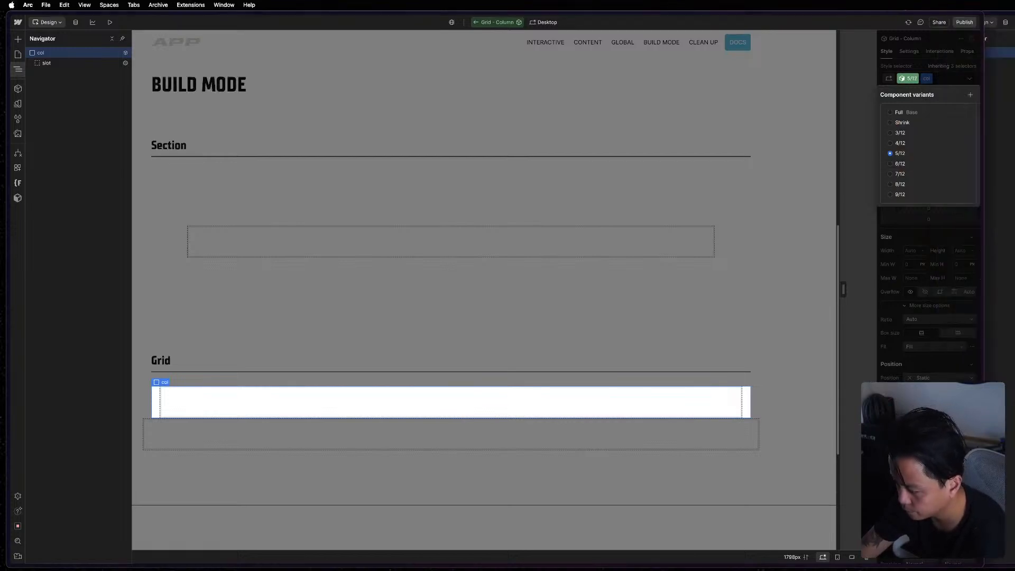
click(915, 290)
click(914, 279)
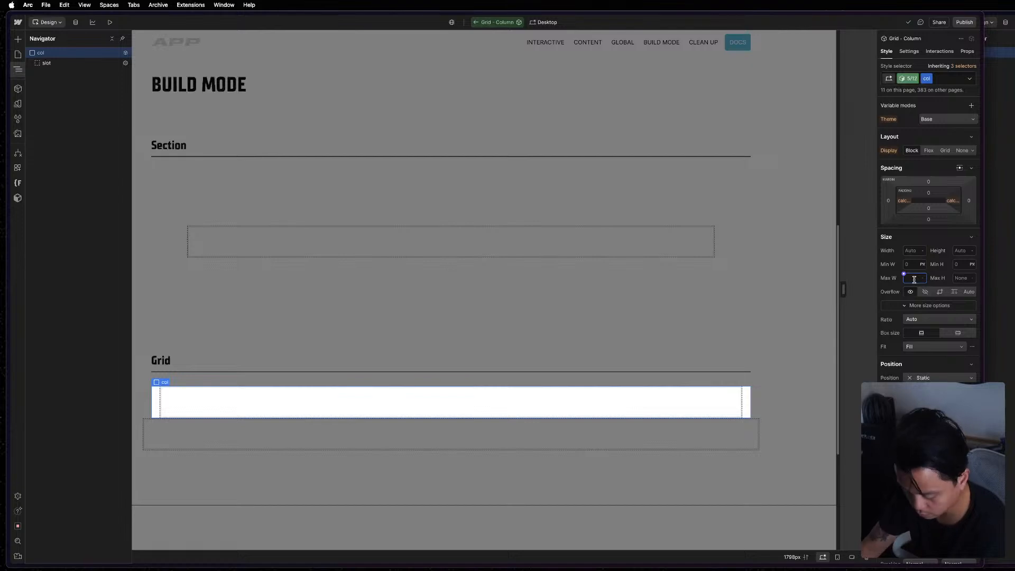
text(1.66%)
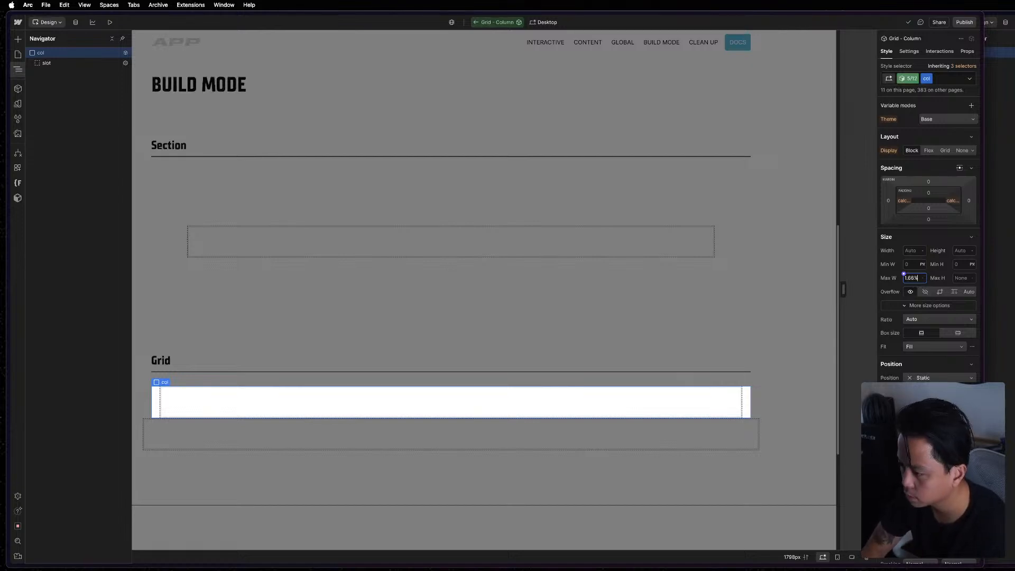
key(Return)
Switch to the 6/12 variant and set the col element's maximum width to 50%.
click(907, 78)
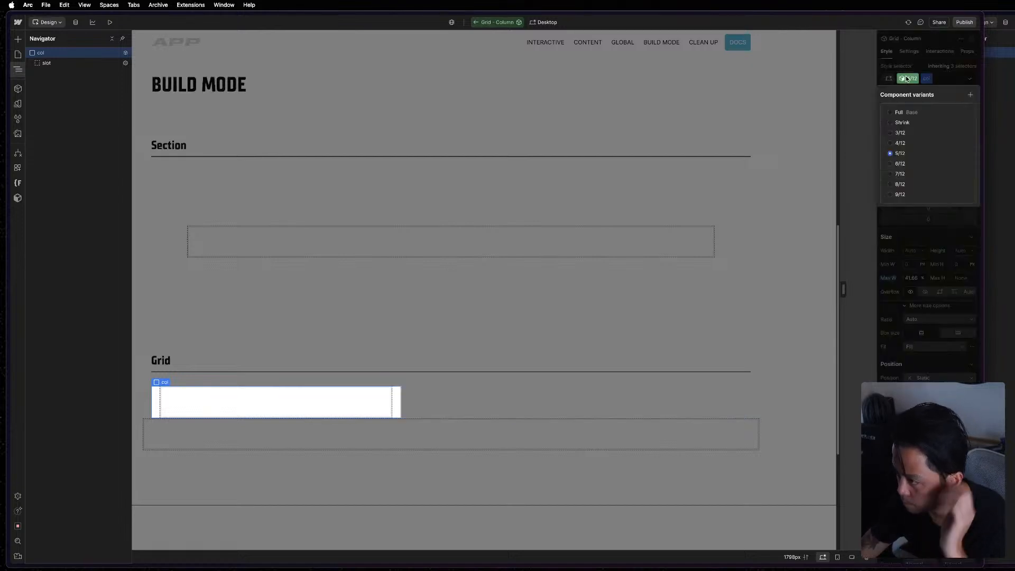
click(909, 164)
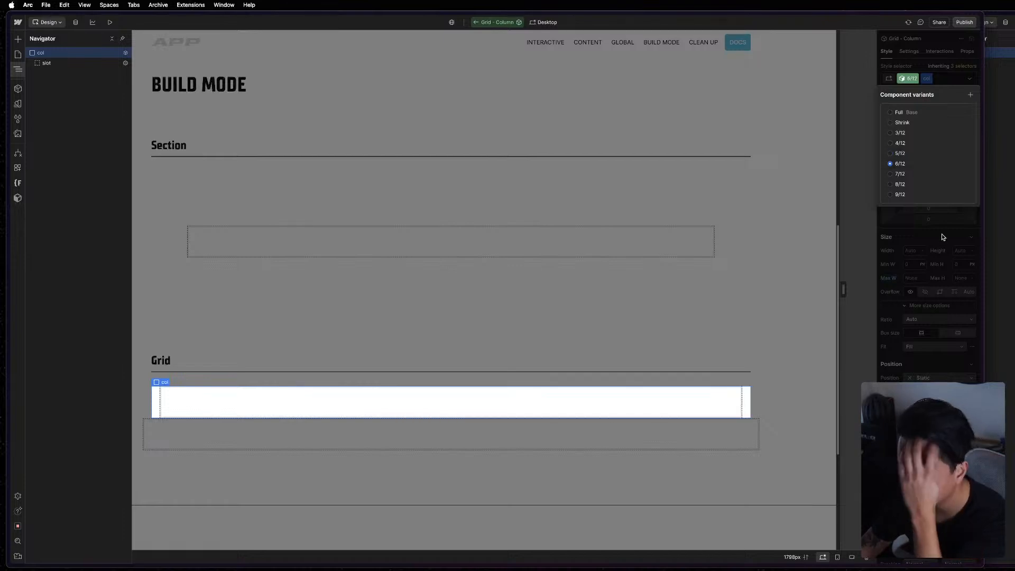
click(915, 277)
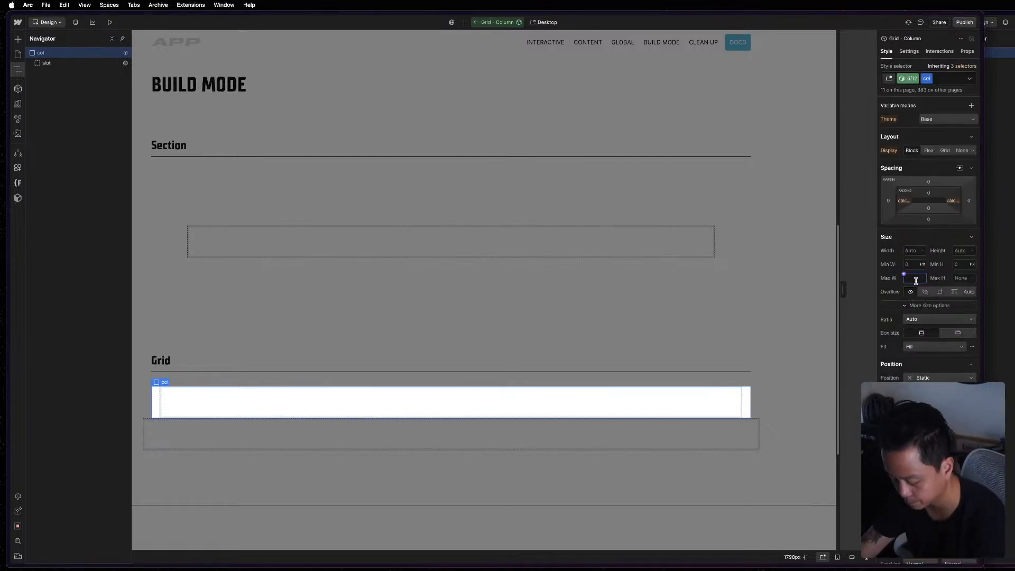
text(50)
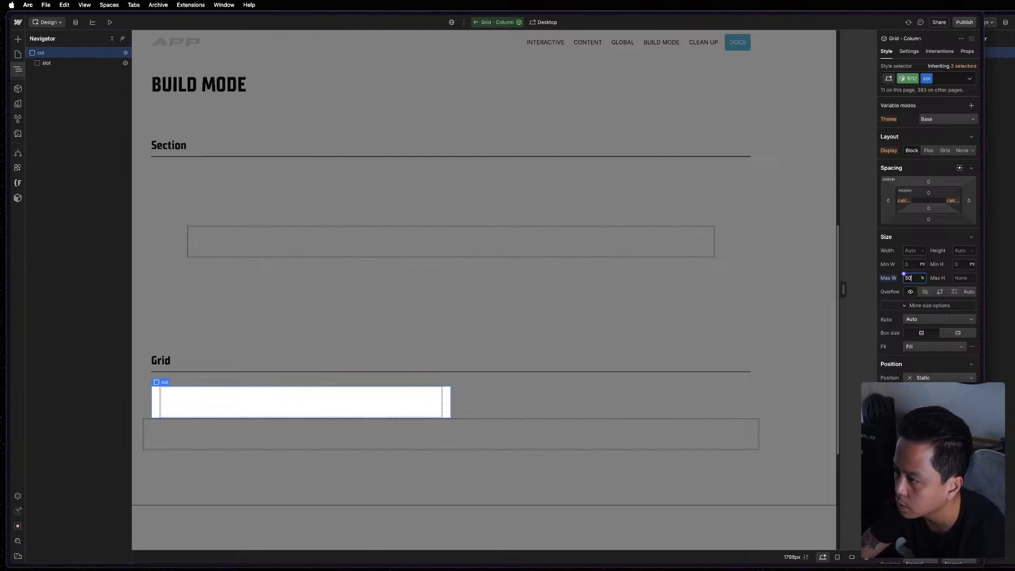
Switch to the 7/12 variant and set the col element's maximum width to 58.33%.
click(913, 80)
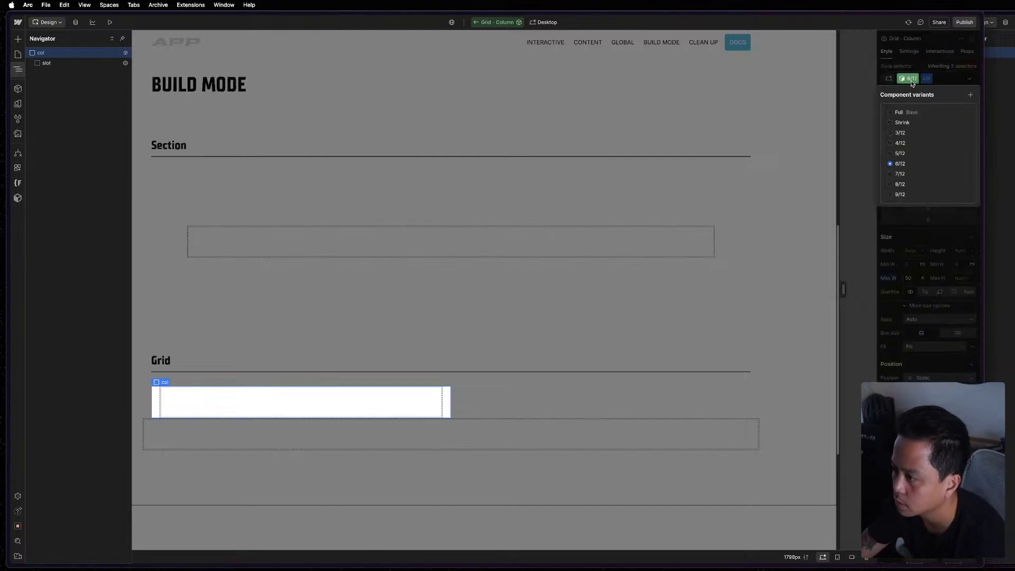
click(900, 174)
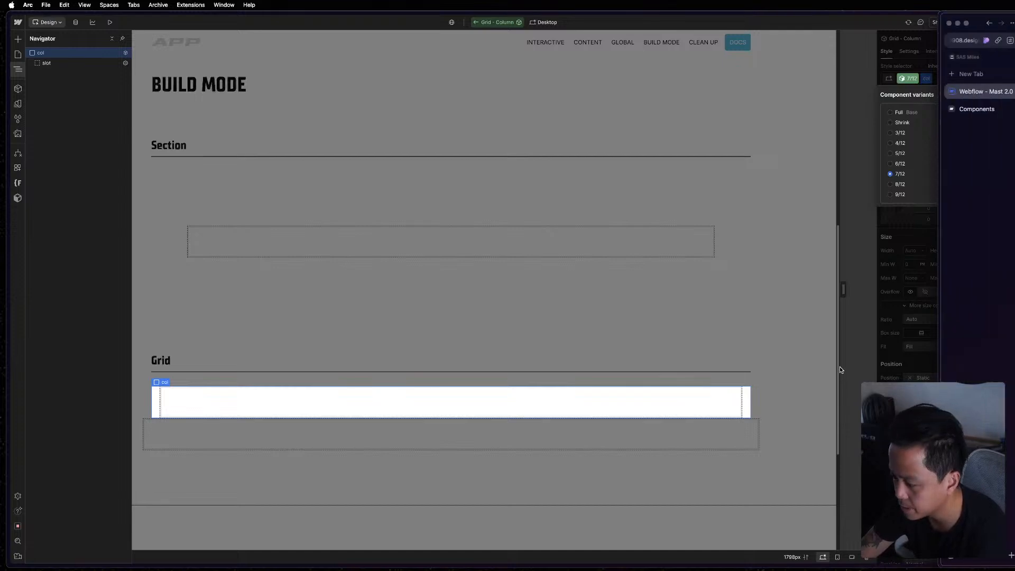
click(905, 276)
click(915, 278)
key(super+v)
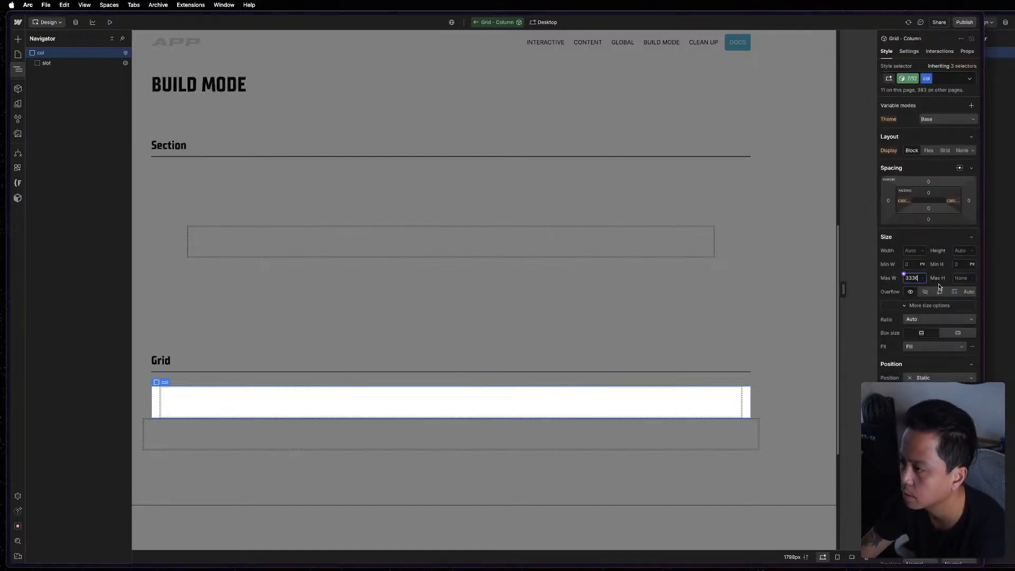
key(Return)
key(super+a)
key(Right)
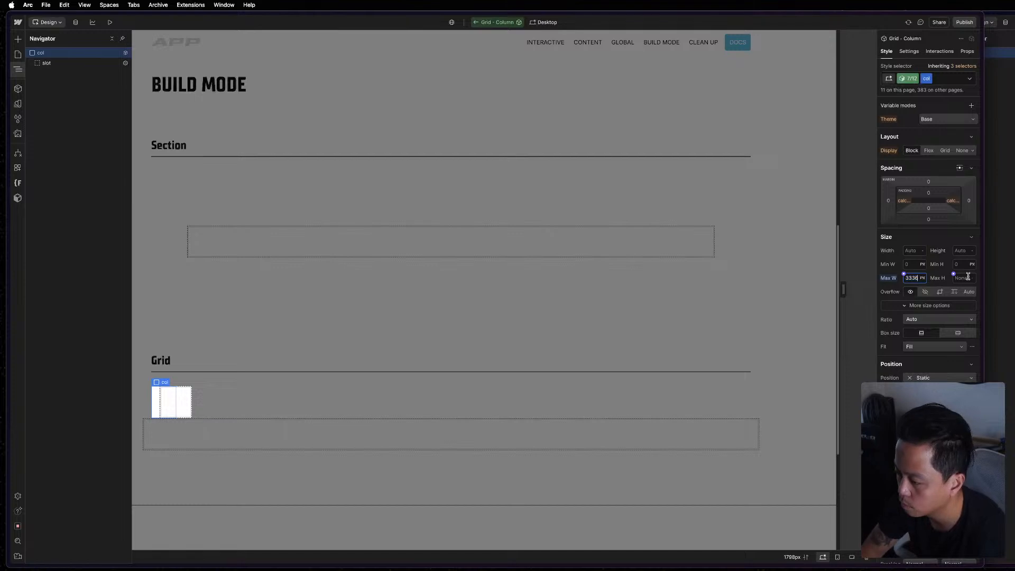
key(super+BackSpace)
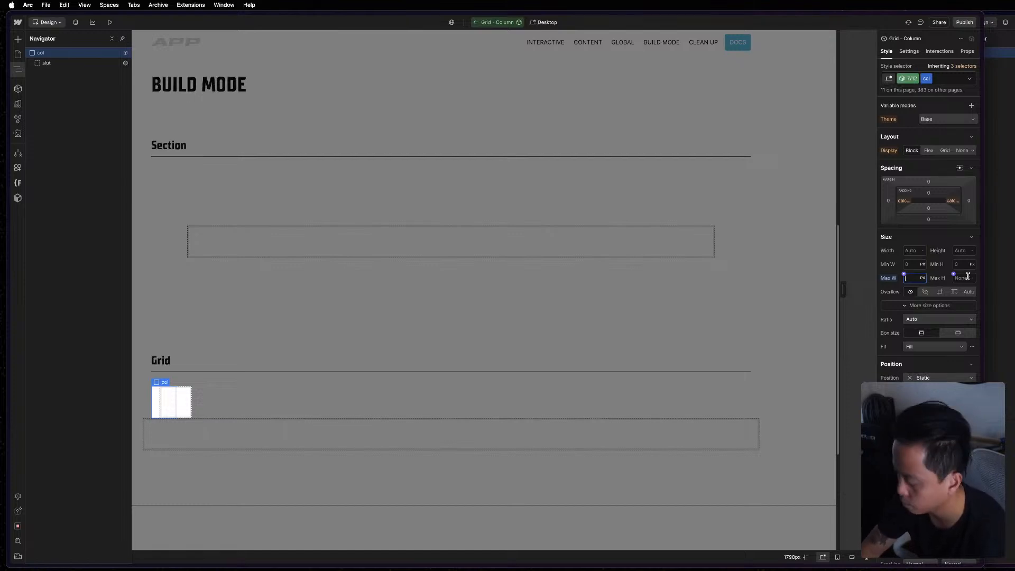
text(58.33%)
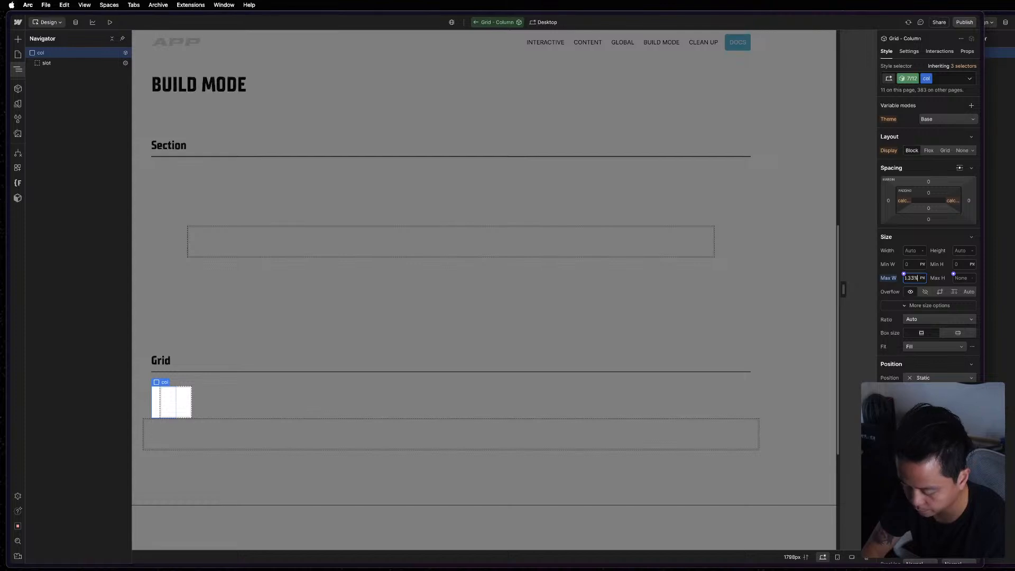
key(Return)
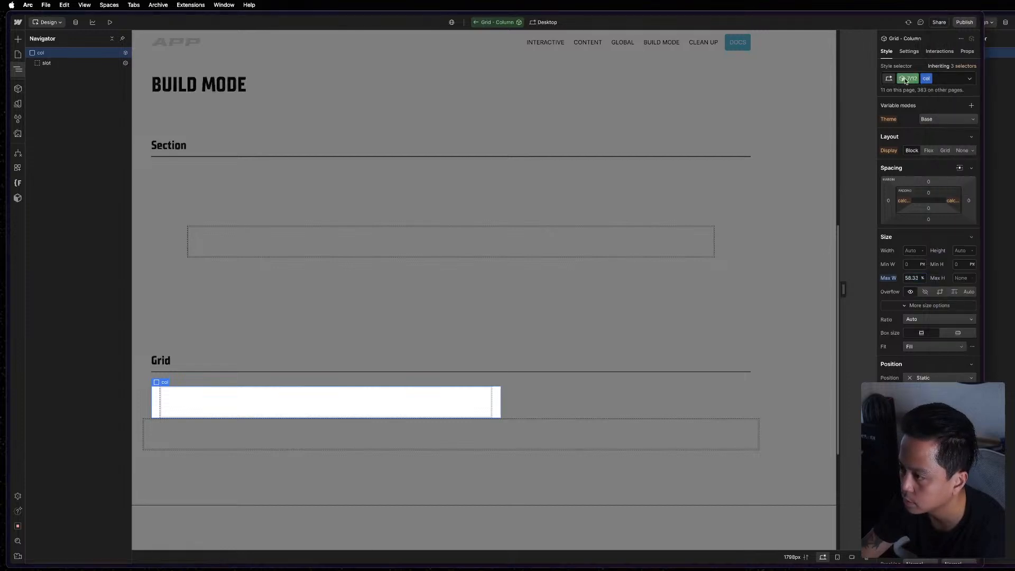
Switch to the 8/12 variant and set the col element's maximum width to 66.66%.
click(909, 78)
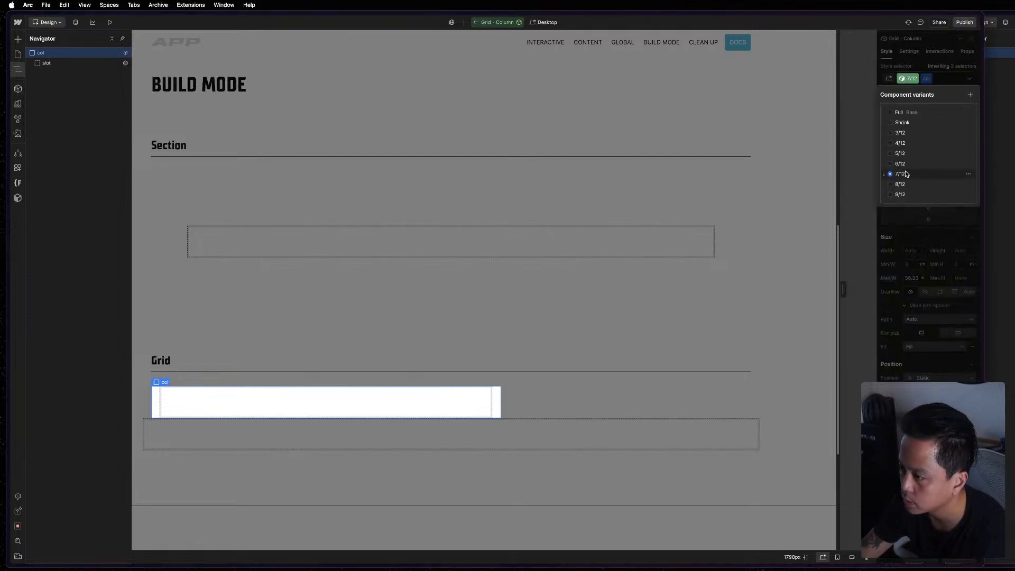
click(901, 184)
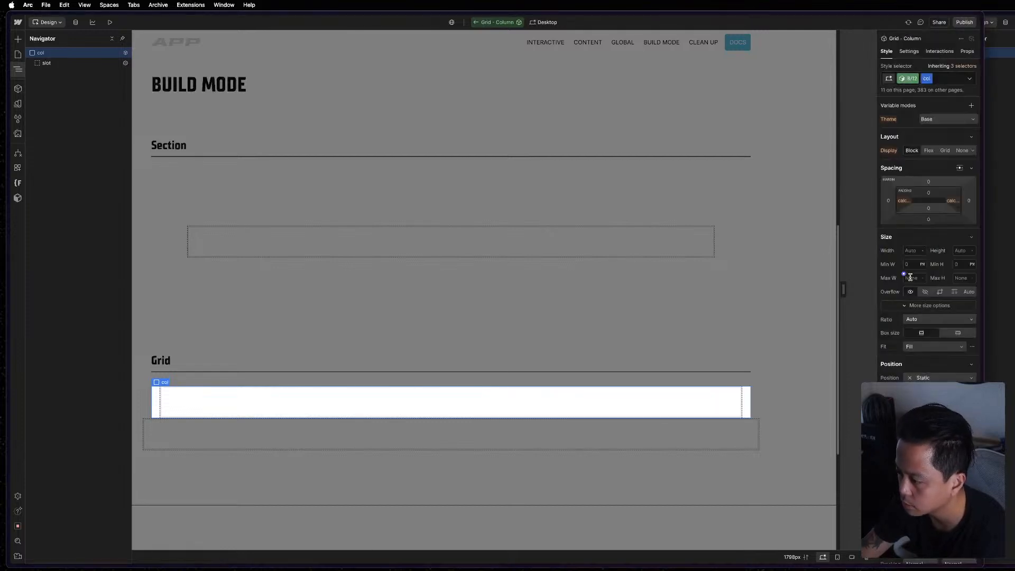
click(910, 277)
text(66.66%)
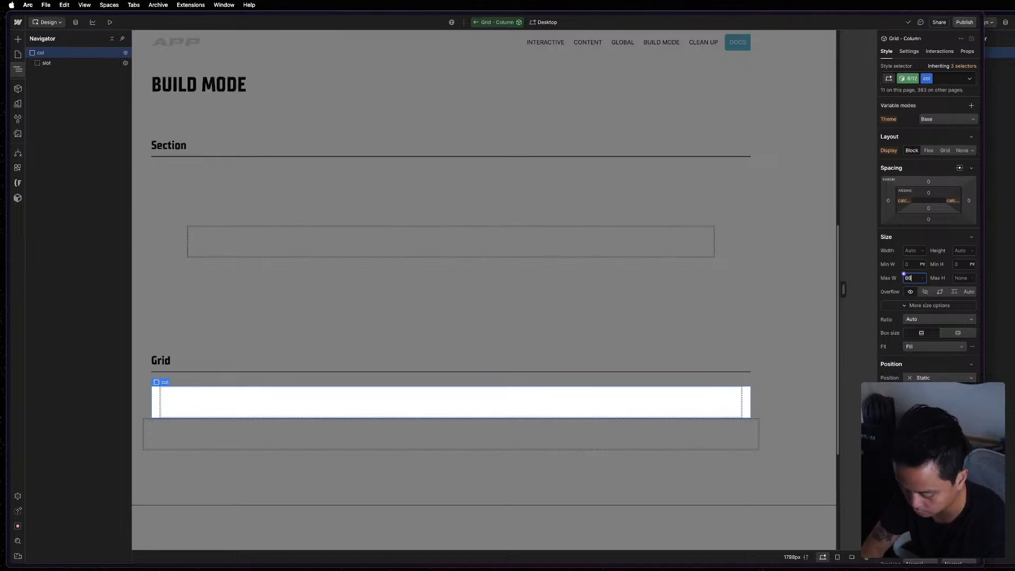
key(Return)
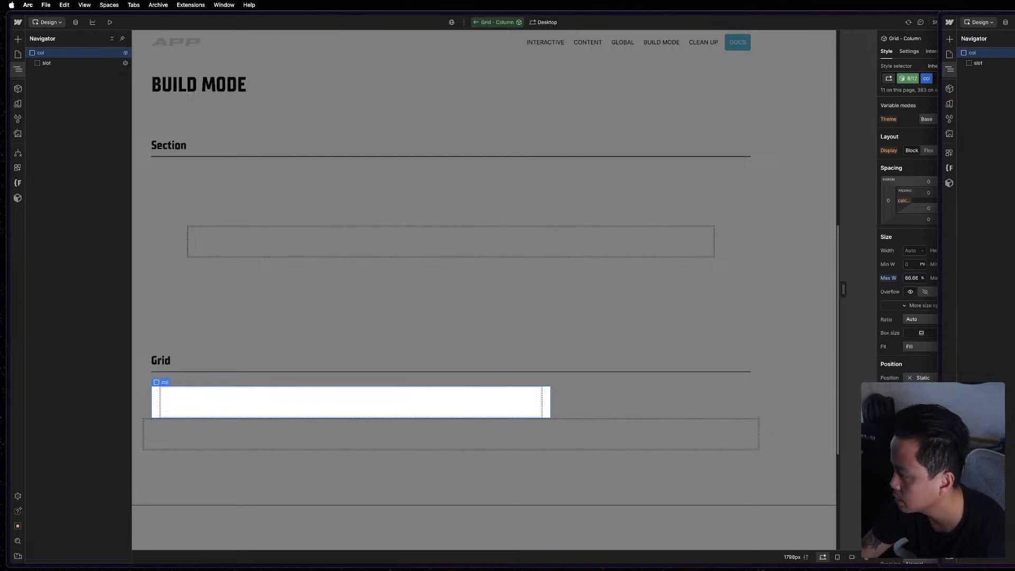
Switch to the 9/12 variant and set the col element's maximum width to 75%.
click(932, 196)
click(909, 79)
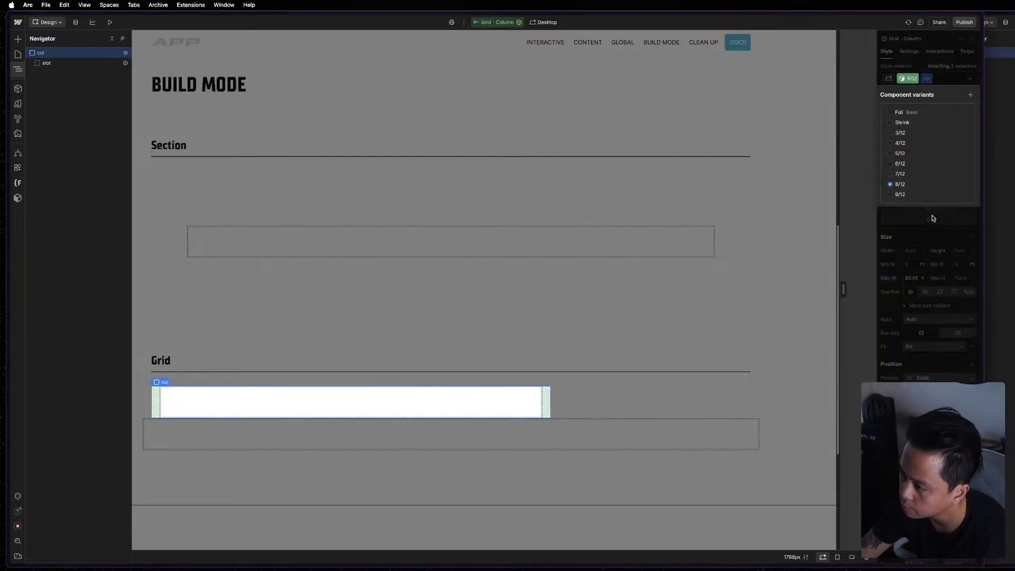
click(916, 194)
click(908, 278)
click(909, 278)
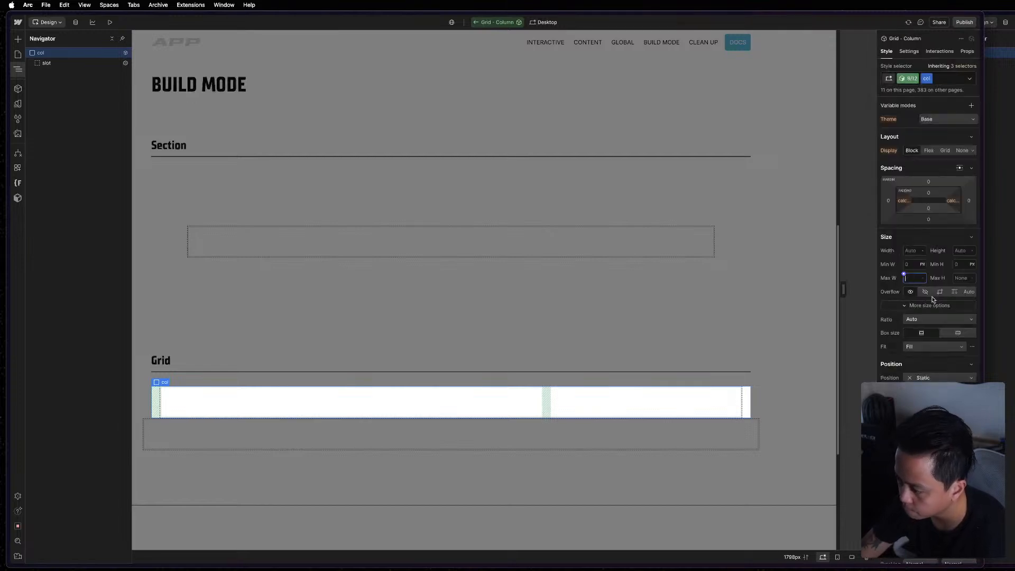
text(75%)
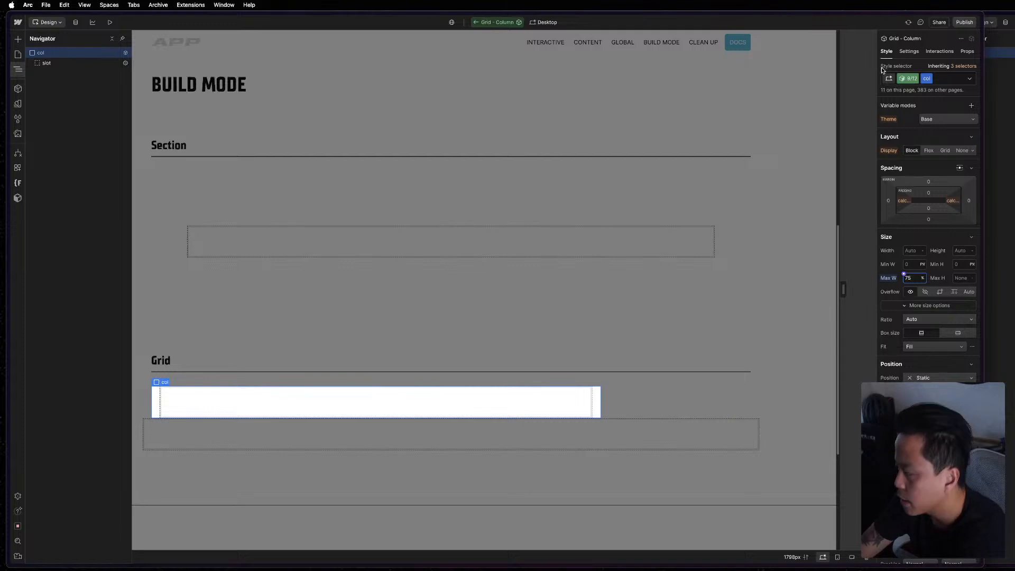
Return the component to its Full base variant and check the Build Mode section of the reference page in the other window.
click(908, 78)
click(909, 112)
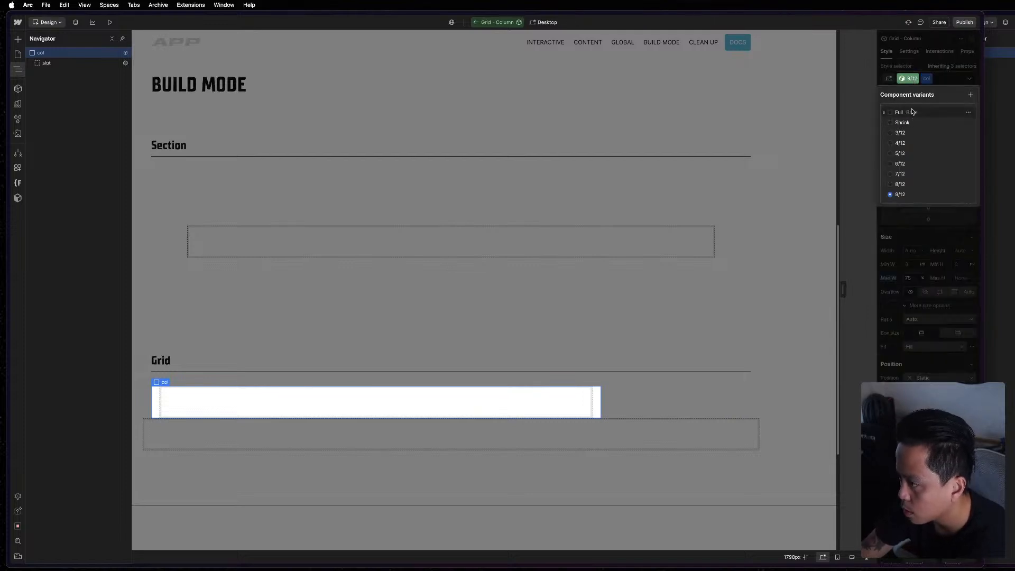
key(super+grave)
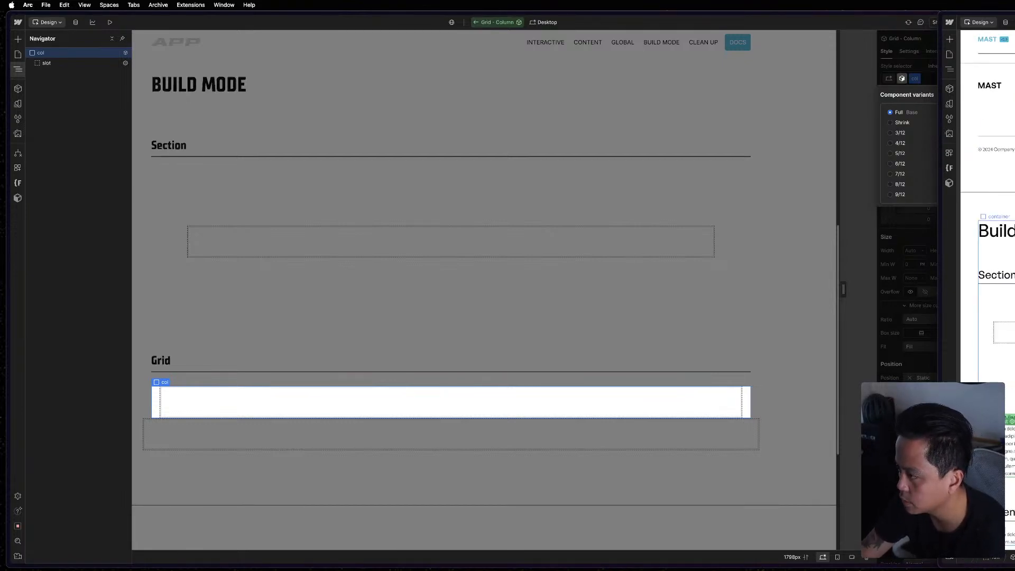
key(super+grave)
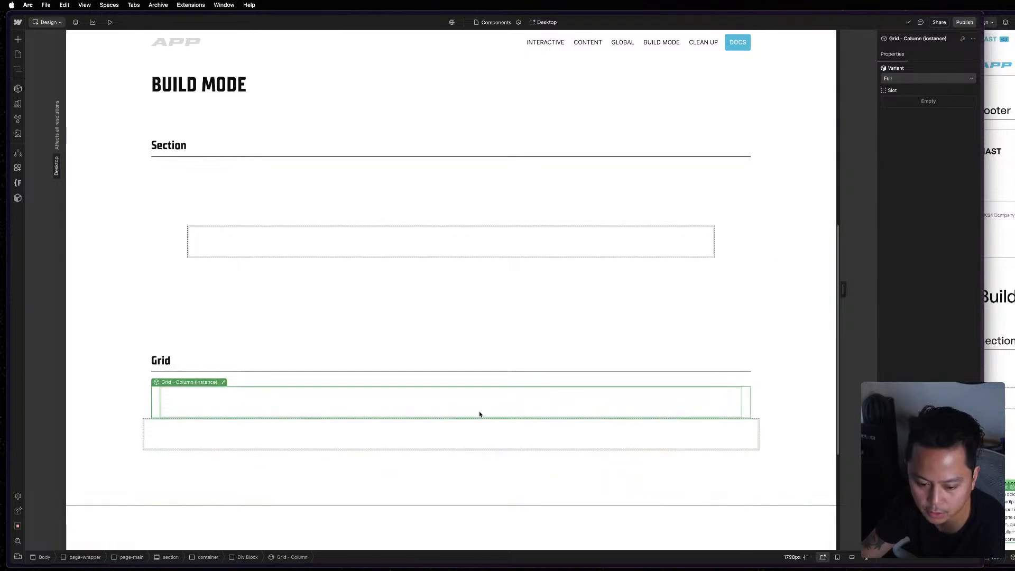
Move the Grid - Column instance under the Grid heading into the row slot of the Grid - Row instance.
click(412, 430)
click(305, 327)
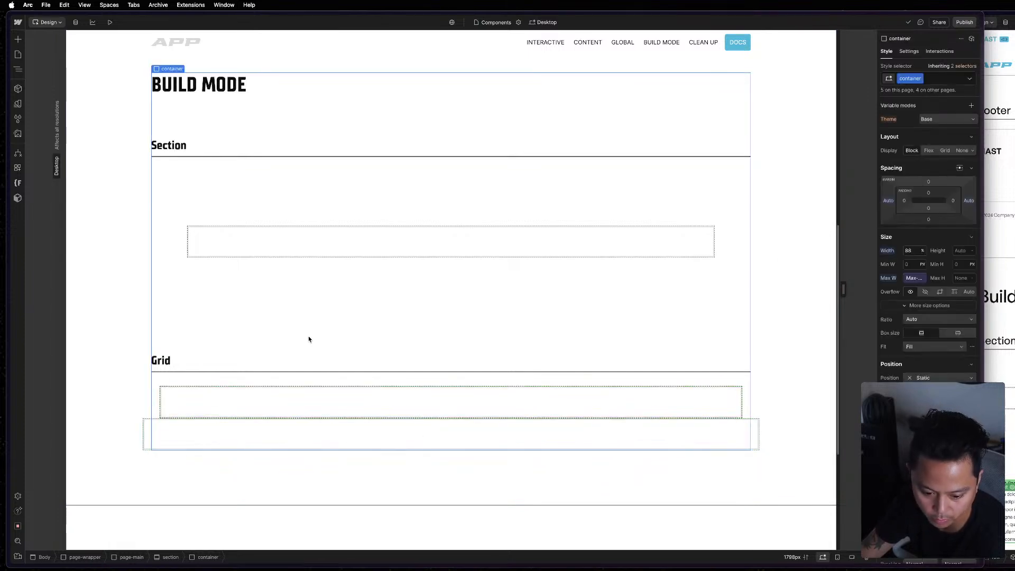
key(z)
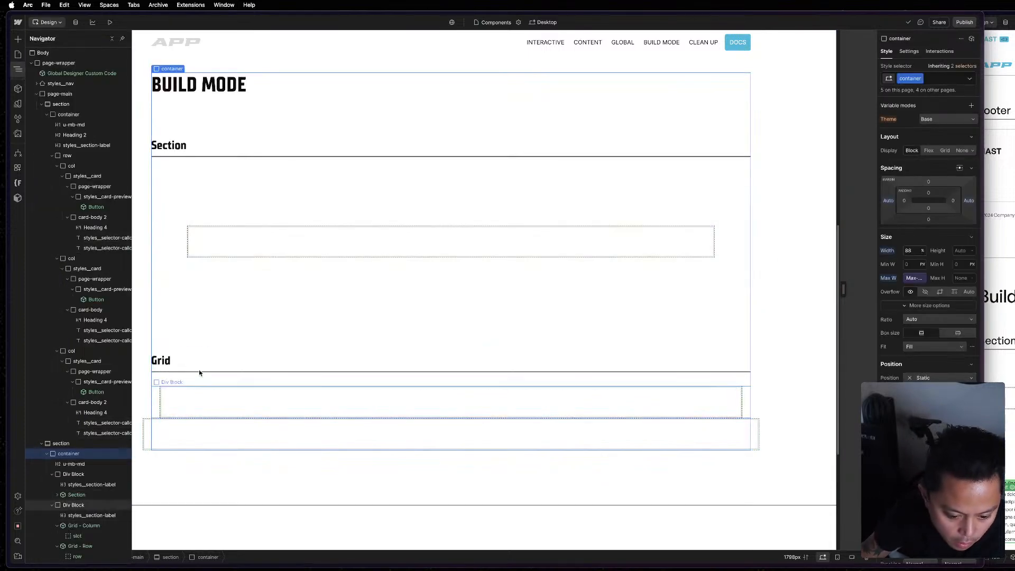
click(279, 412)
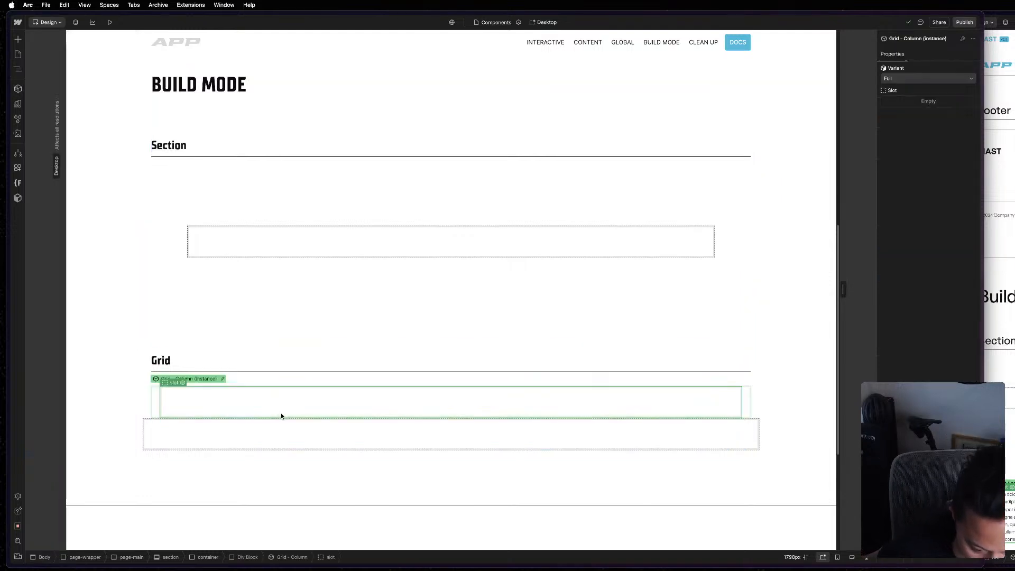
key(super+x)
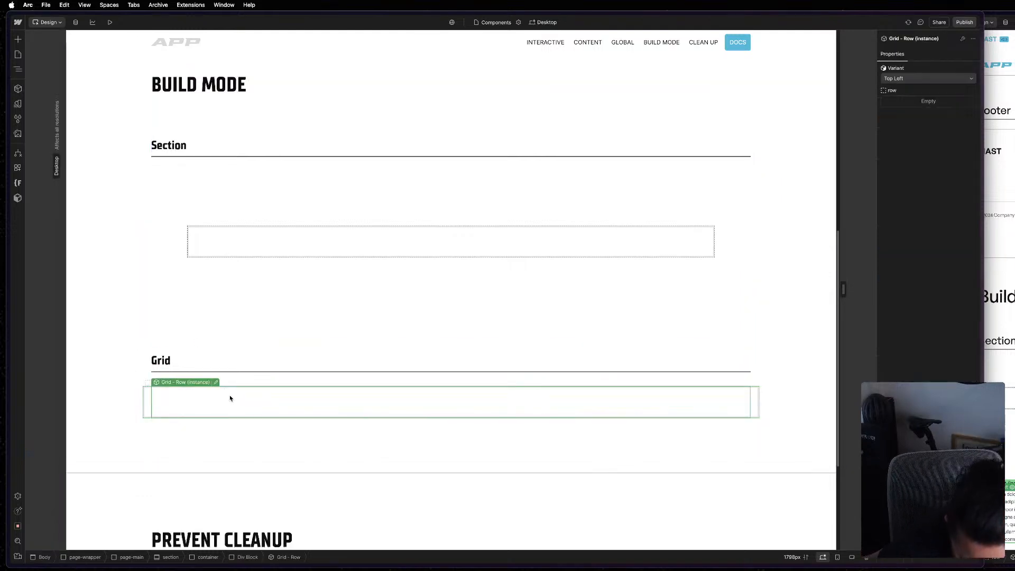
click(230, 398)
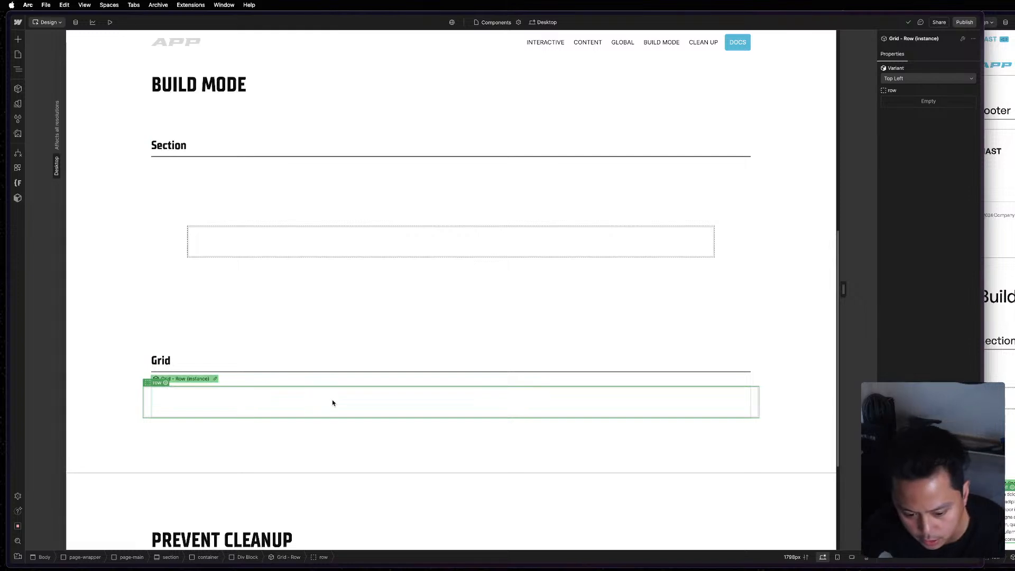
key(super+v)
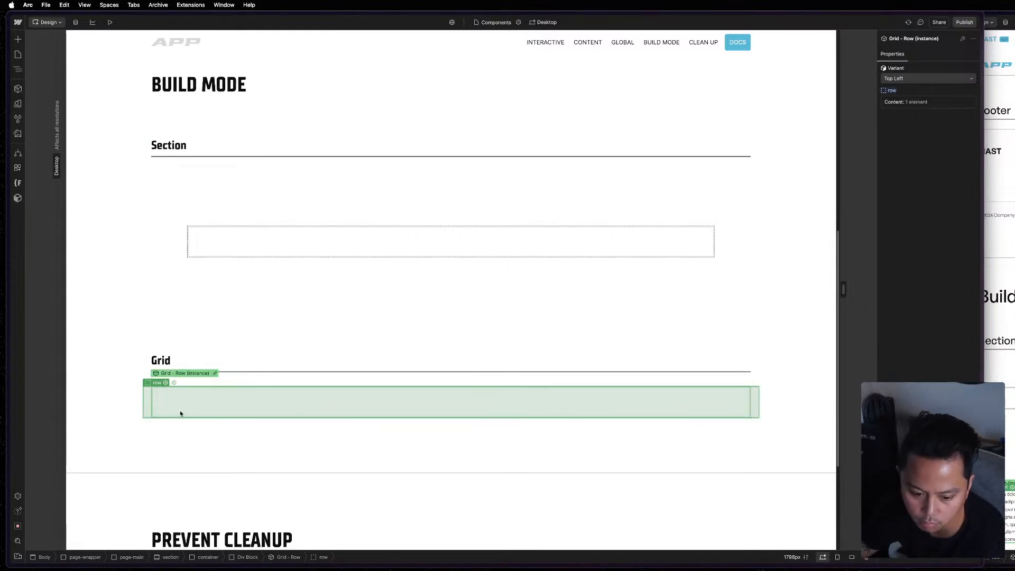
Select the nested Grid - Column instance and paste a second column beside it in the row.
click(201, 397)
key(z)
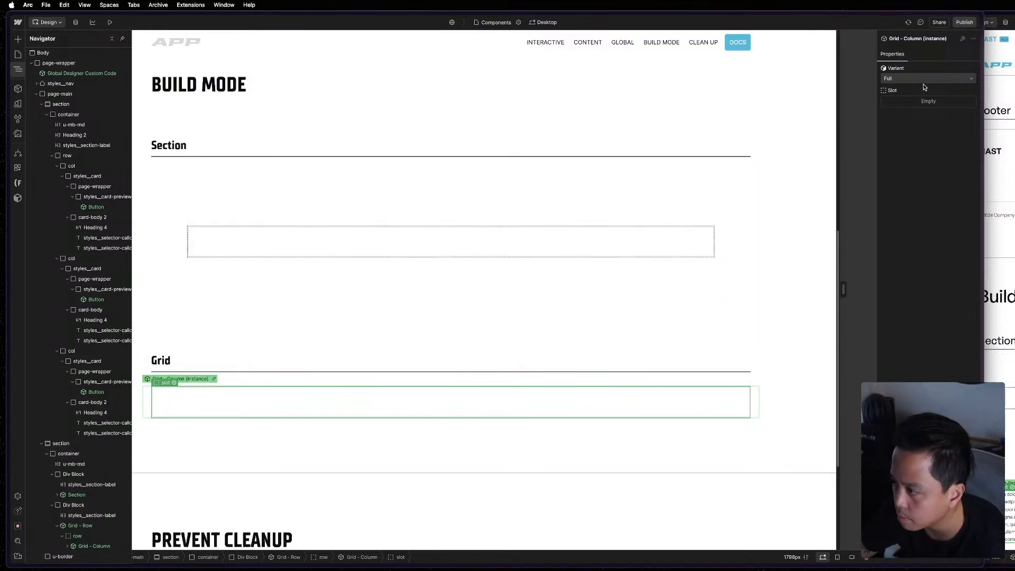
key(z)
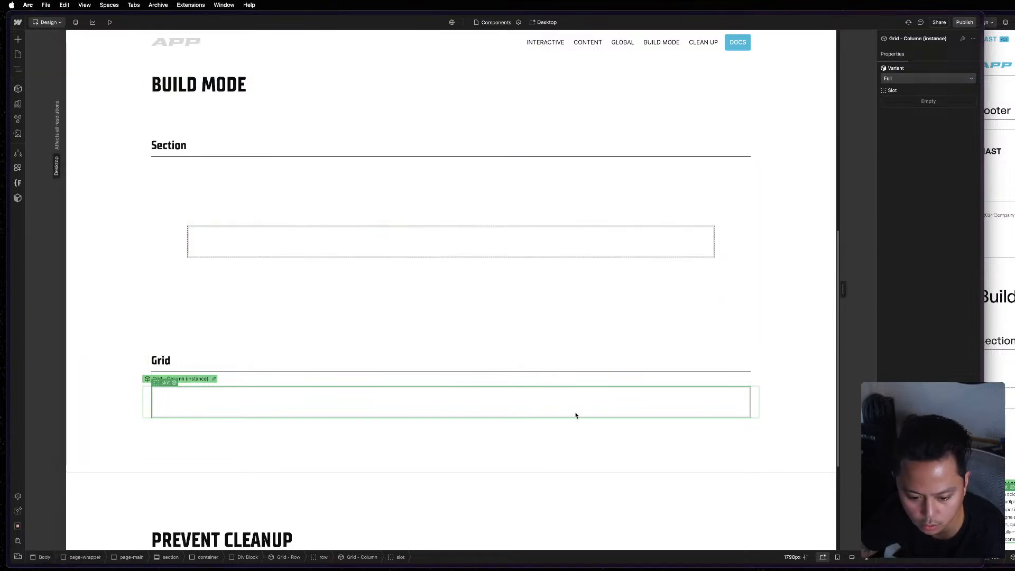
key(super+v)
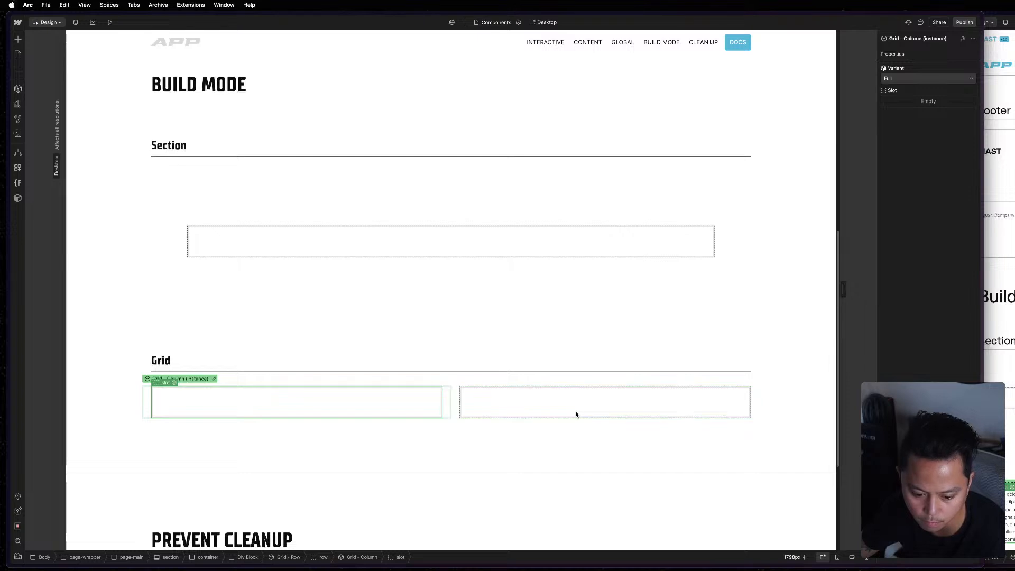
Paste a third Grid - Column instance into the row and set the first column to the 4/12 variant.
key(super+v)
click(583, 444)
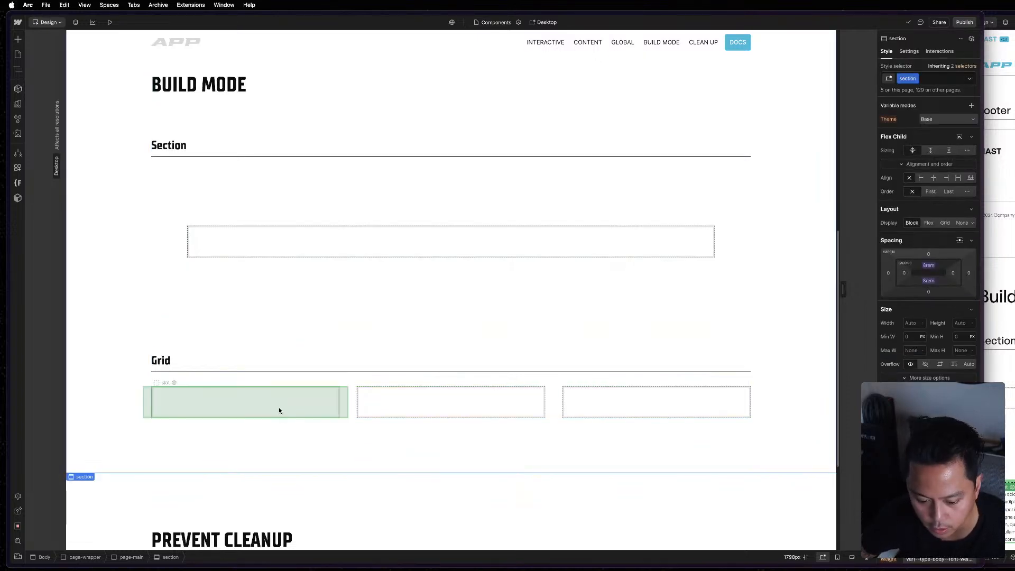
click(279, 411)
scroll(370, 320, down, 3)
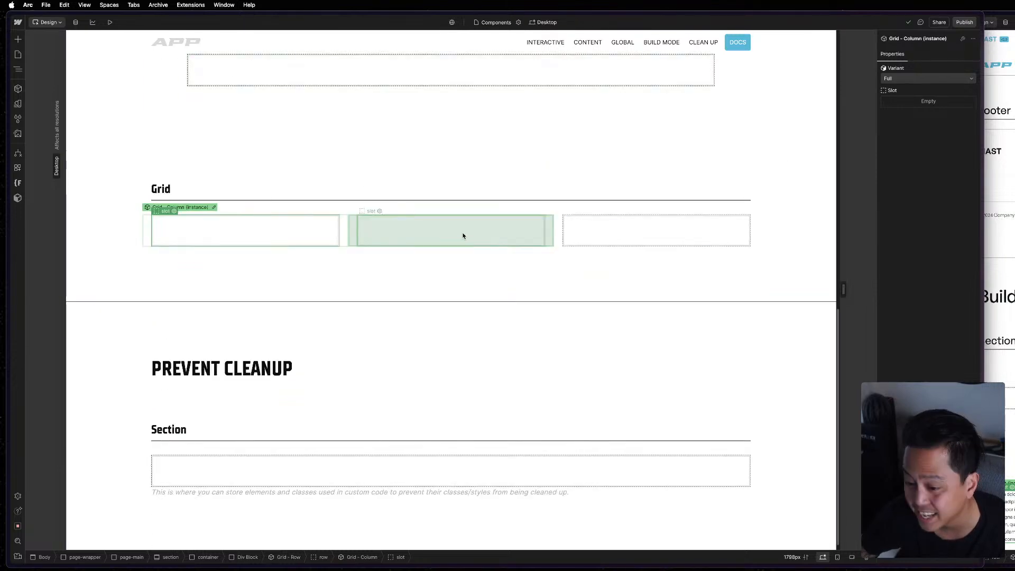
click(462, 236)
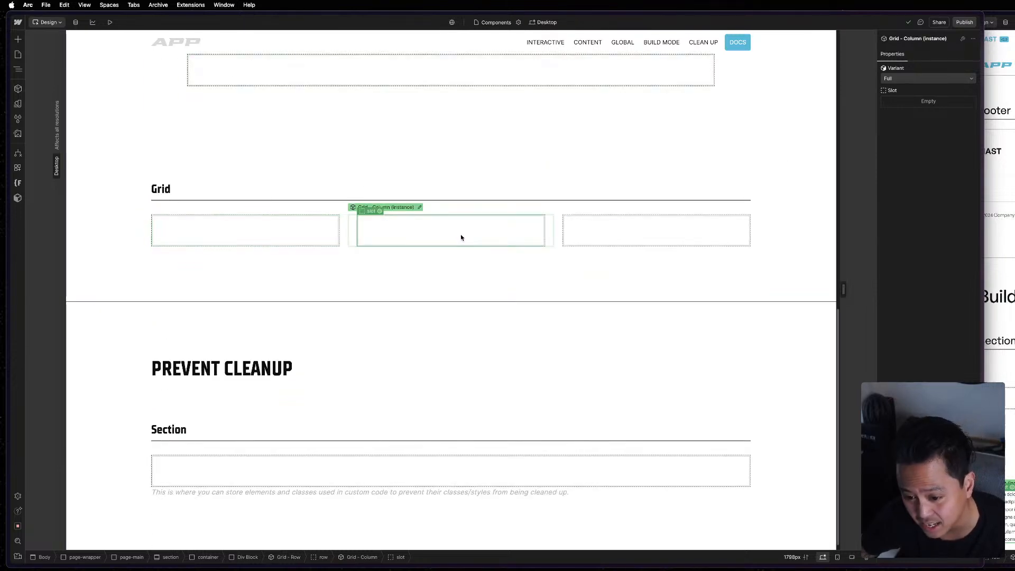
click(344, 239)
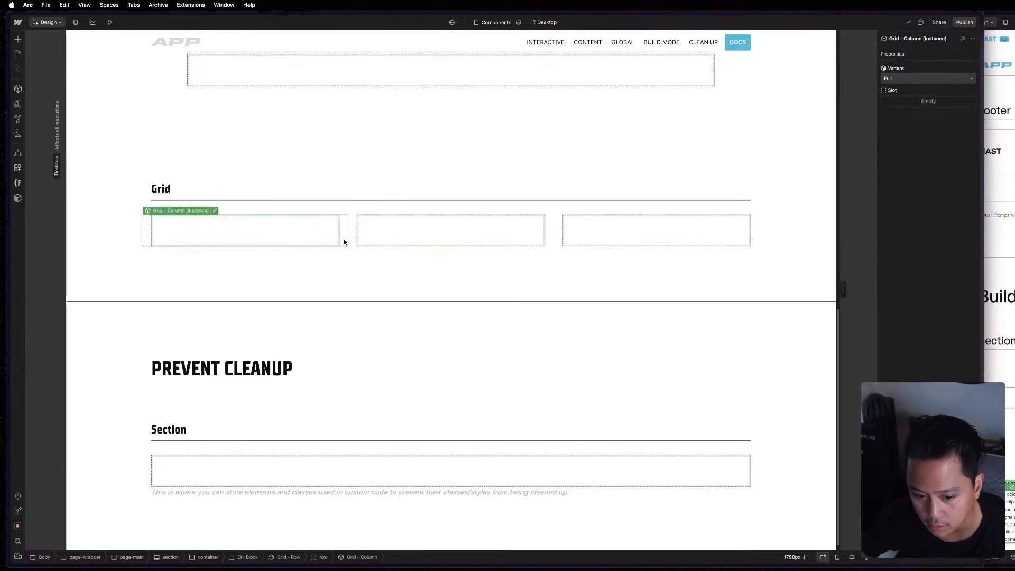
click(929, 79)
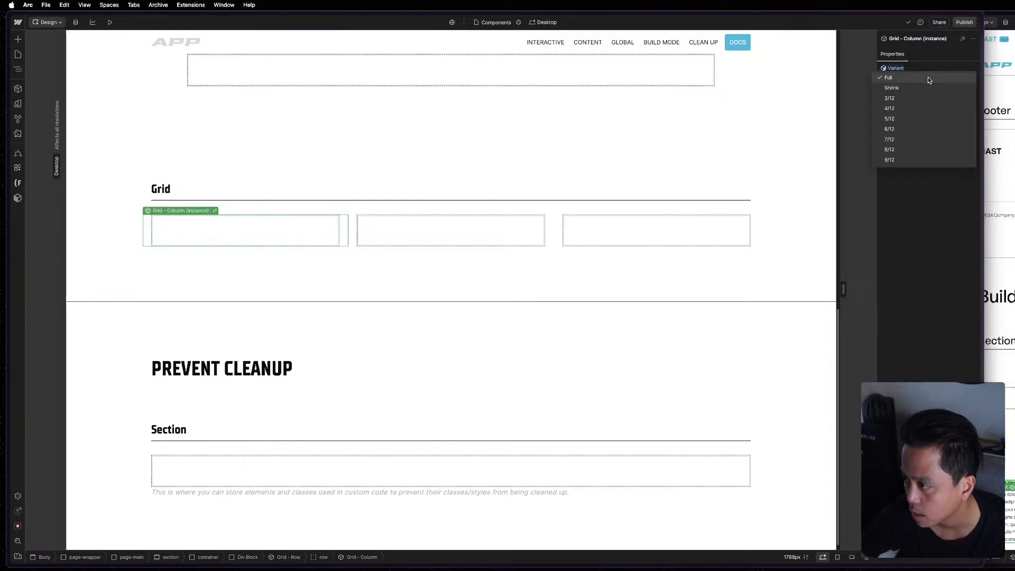
click(913, 109)
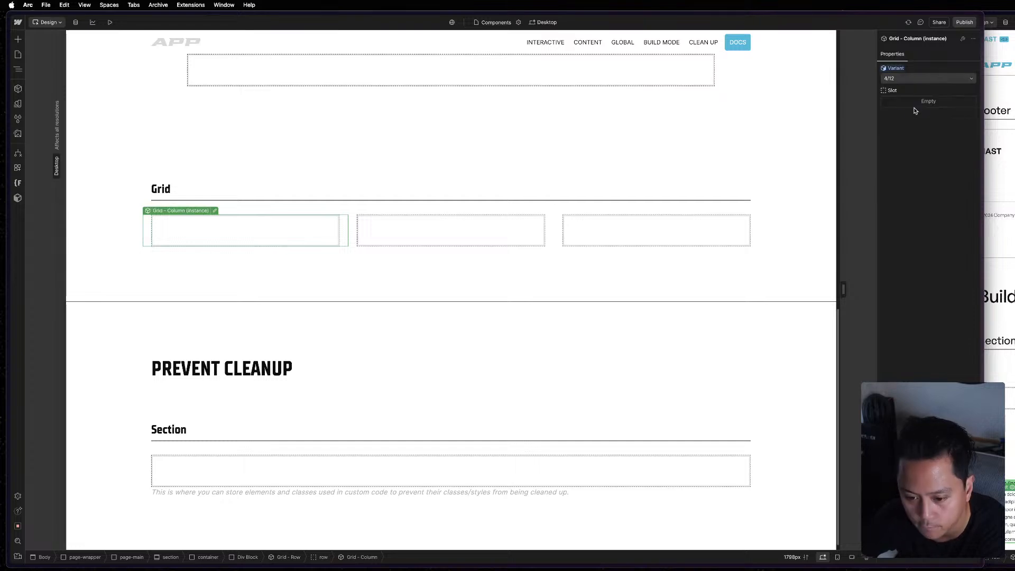
Delete the middle Grid - Column instance and set the remaining second column to the Shrink variant.
click(483, 232)
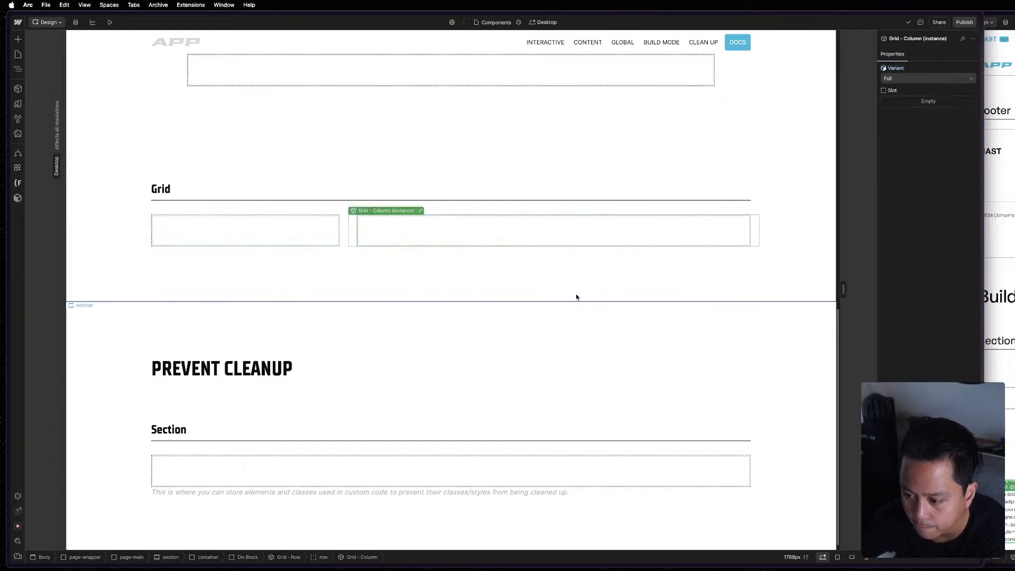
click(288, 243)
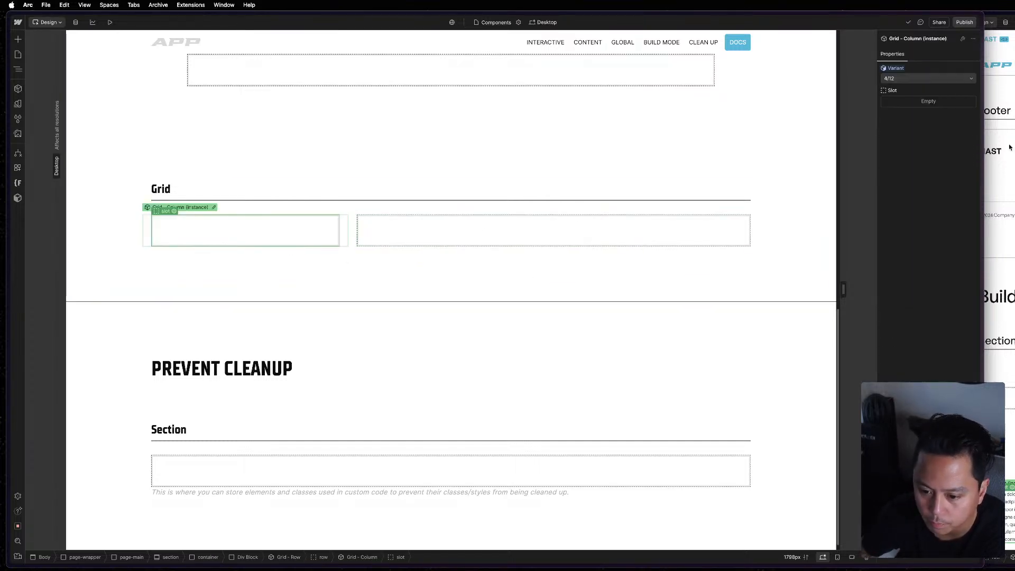
click(940, 77)
click(930, 67)
click(573, 232)
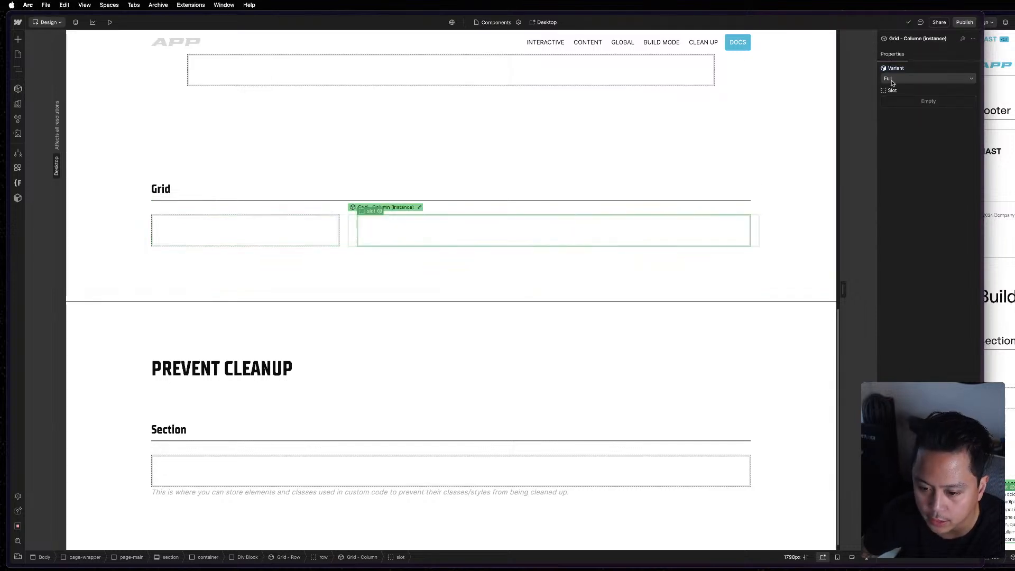
click(907, 75)
click(904, 84)
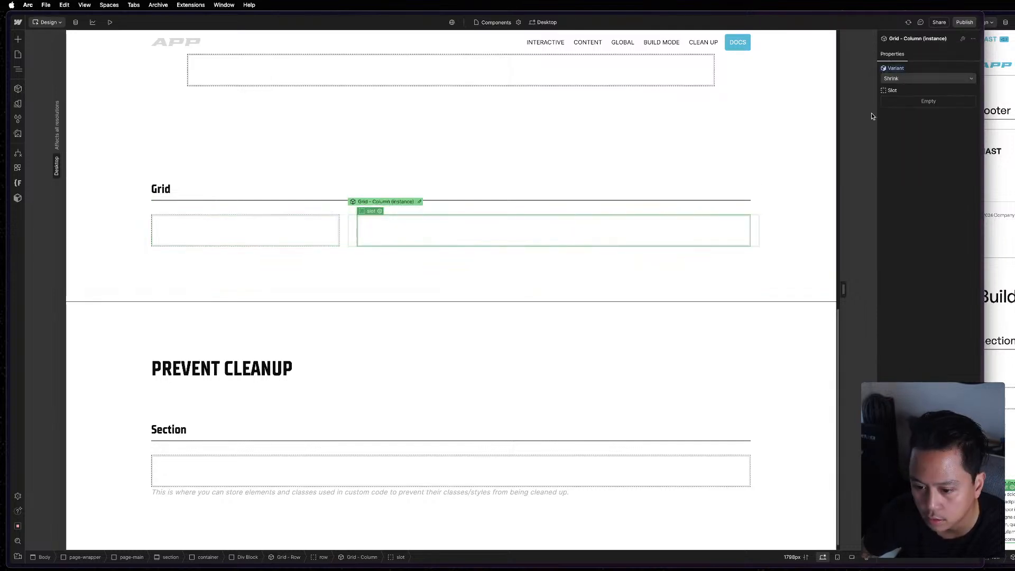
click(744, 254)
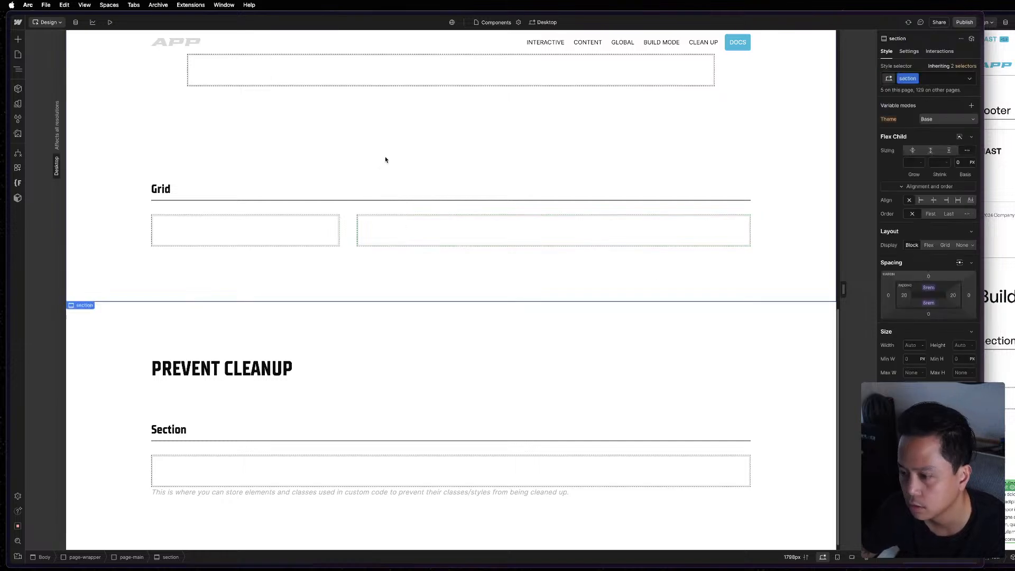
Set the first Grid - Column instance under the Grid heading to the 8/12 variant.
click(541, 192)
click(335, 233)
click(940, 78)
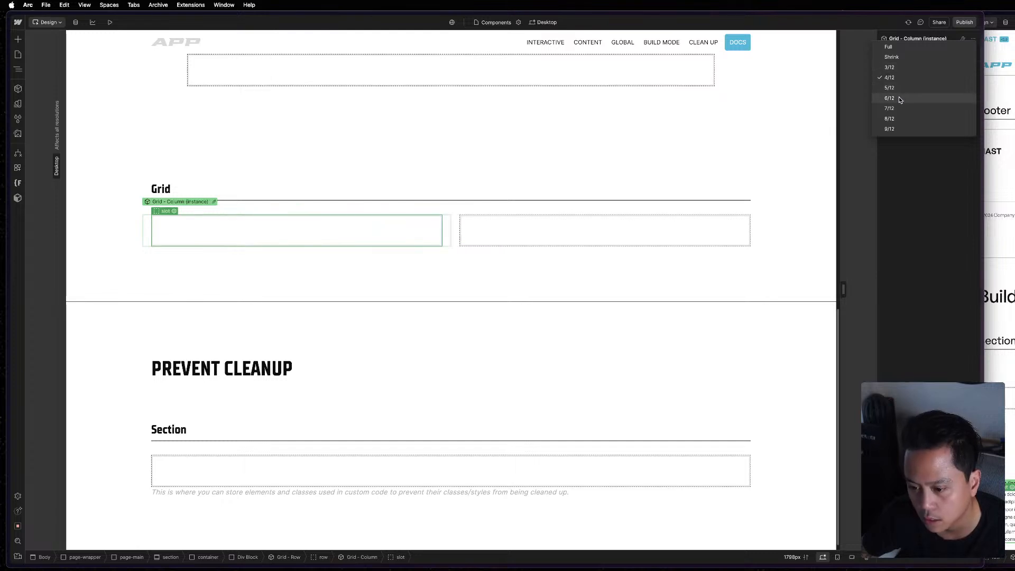
click(909, 118)
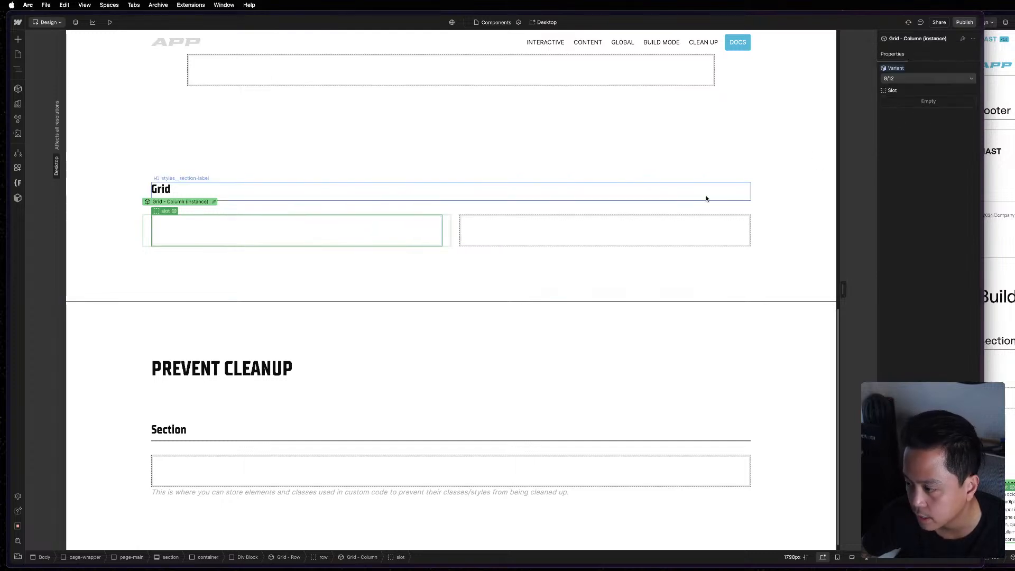
Apply the Shrink variant to the second Grid - Column instance in the row.
click(668, 227)
click(923, 78)
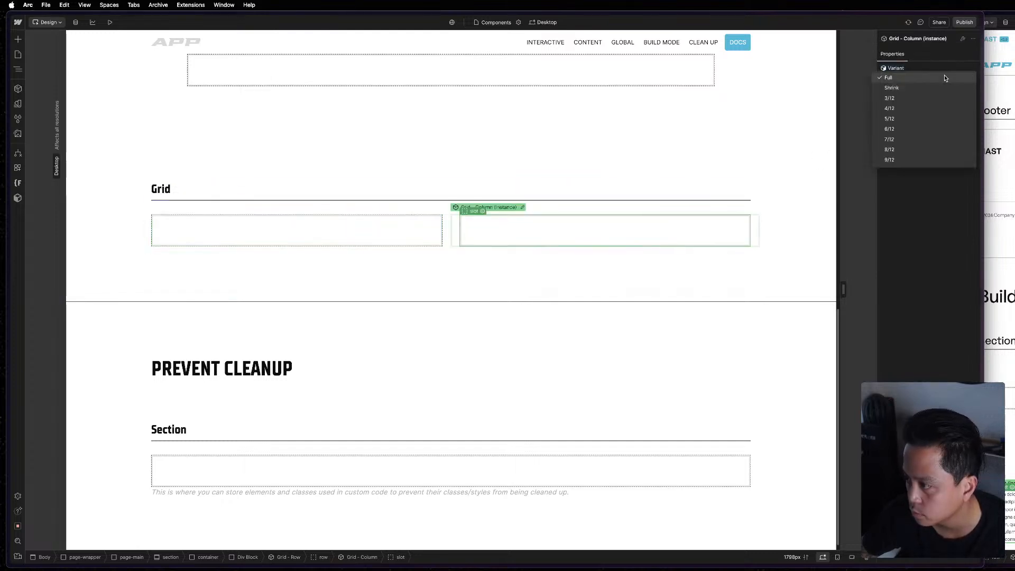
click(921, 88)
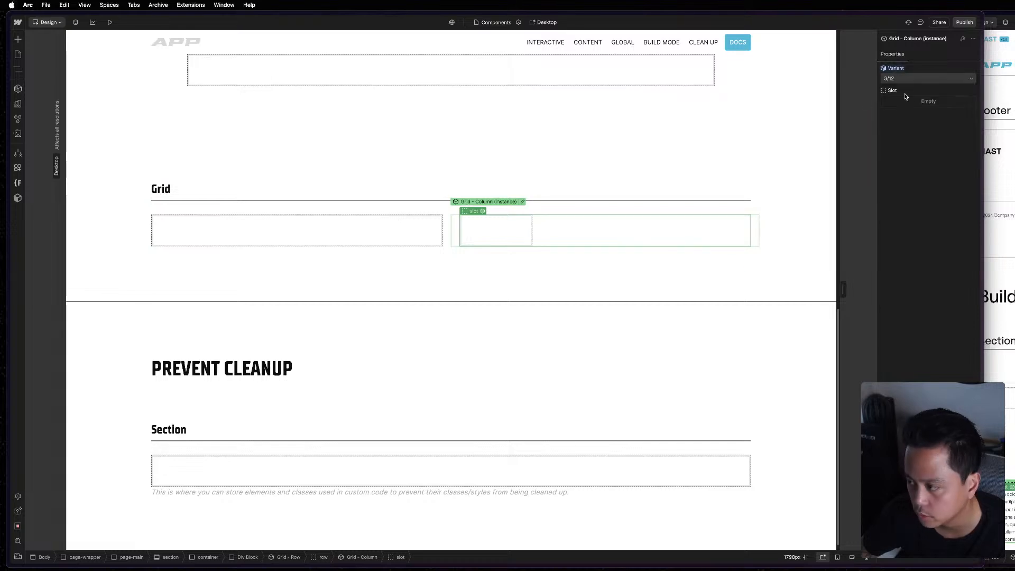
click(587, 324)
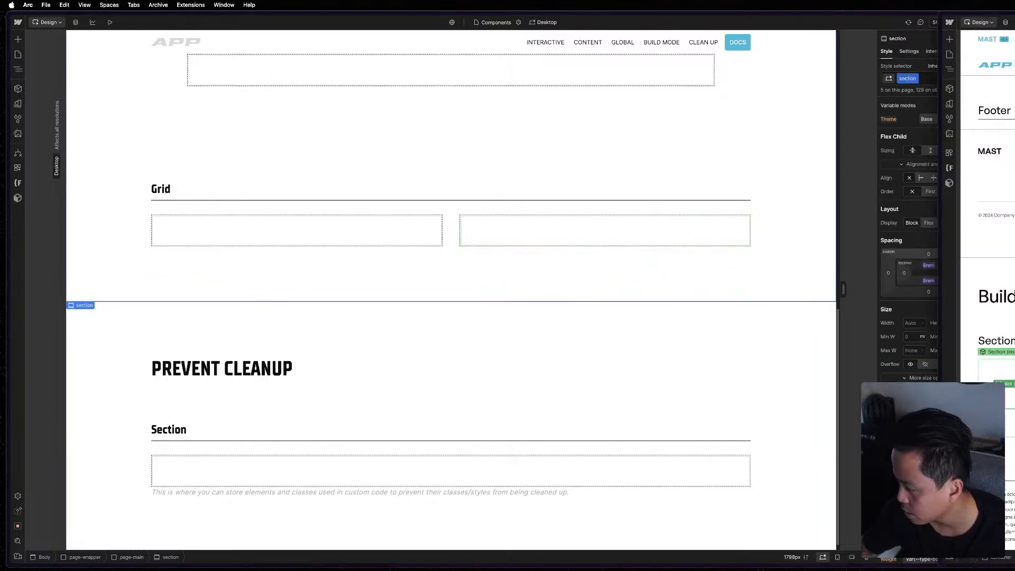
Examine the custom CSS in the code embed of the reference page's Global Designer component, including the row rules.
scroll(988, 264, down, 2)
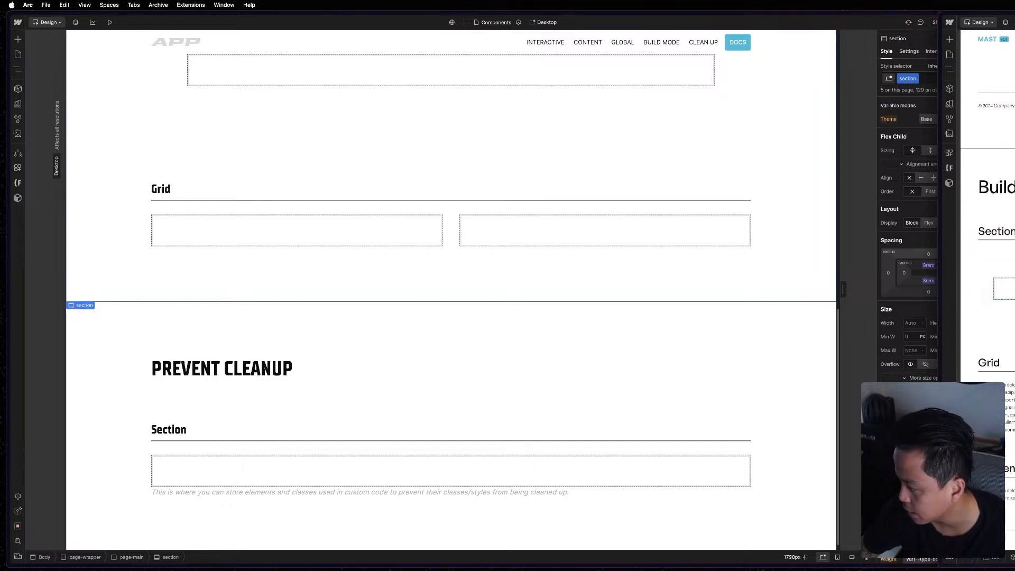
click(1012, 221)
key(z)
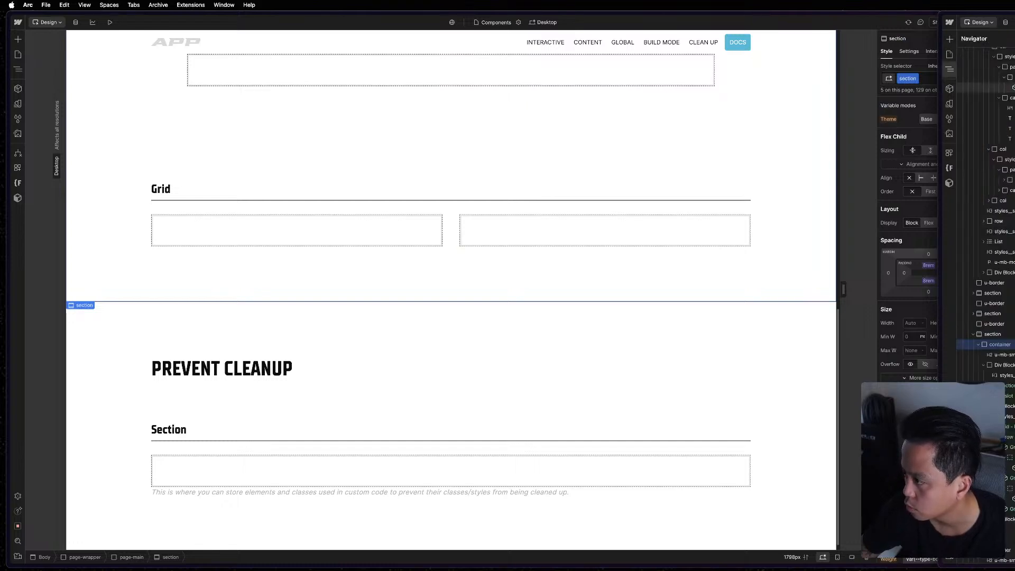
scroll(1012, 159, up, 5)
double_click(998, 74)
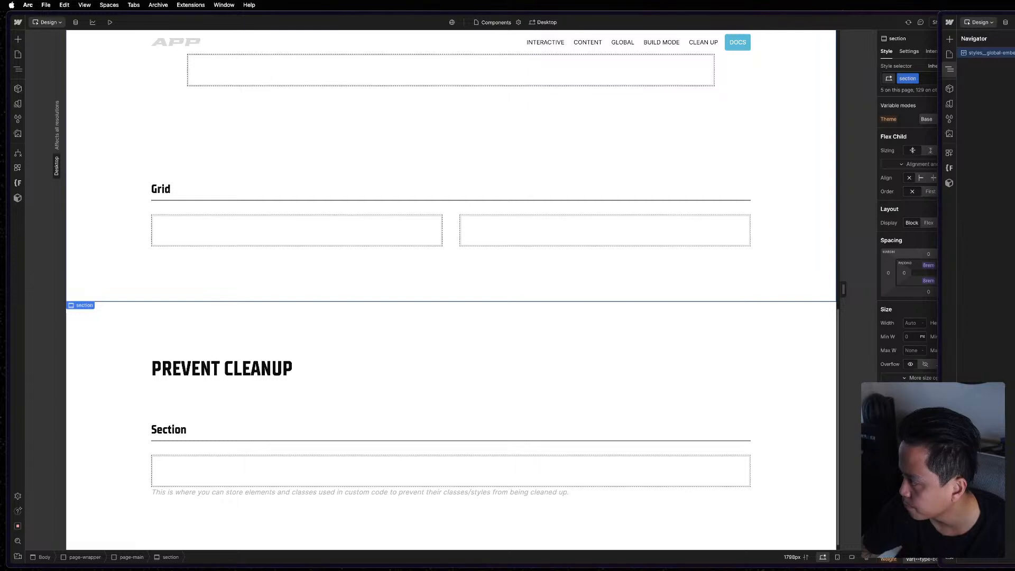
key(Return)
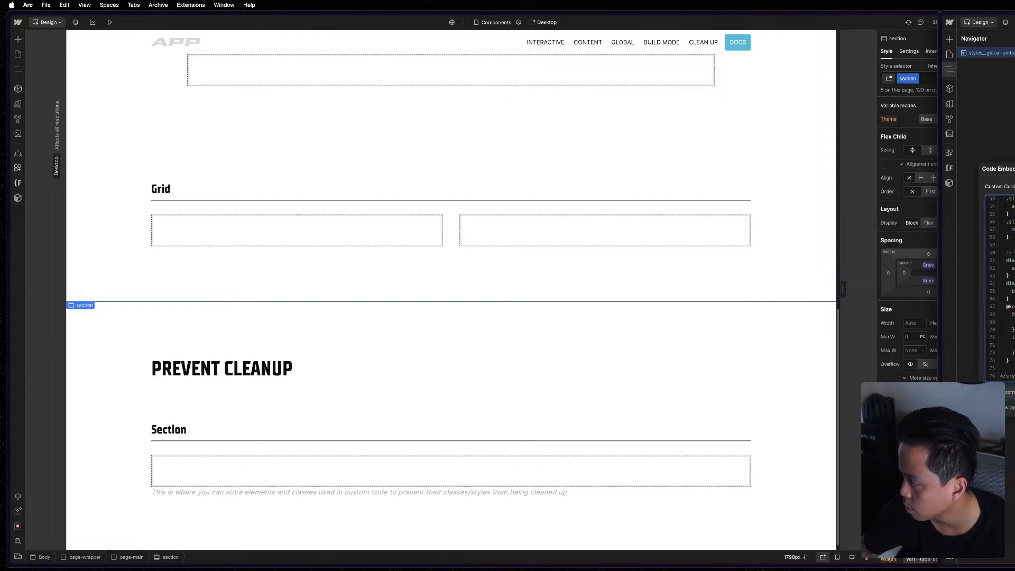
scroll(1002, 288, up, 8)
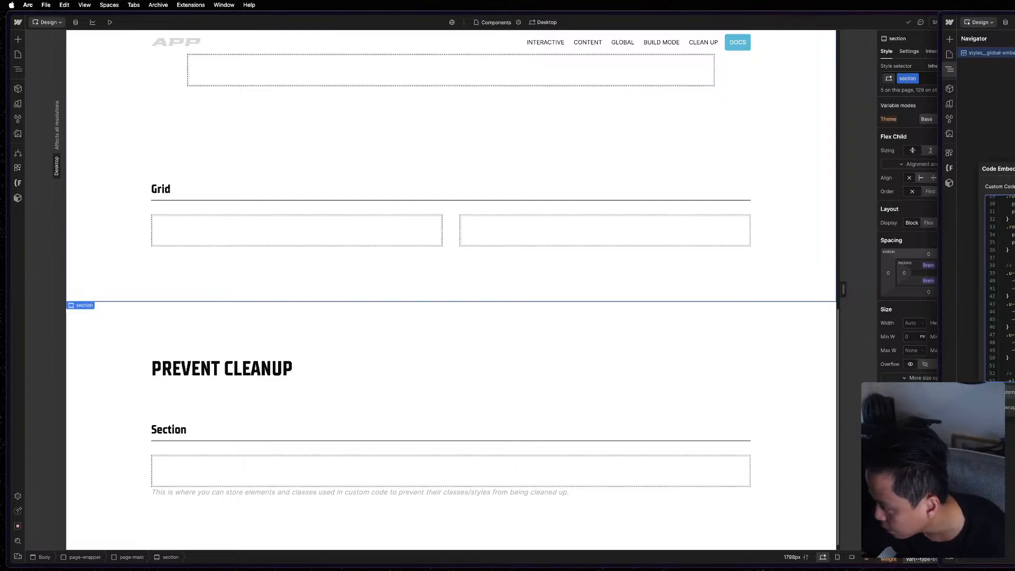
scroll(1002, 288, up, 5)
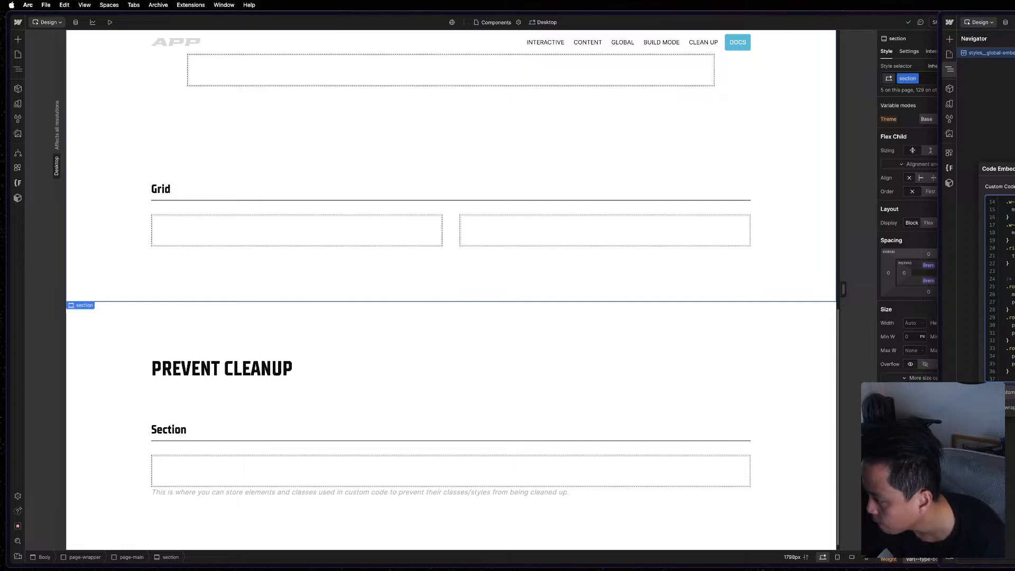
scroll(999, 288, down, 2)
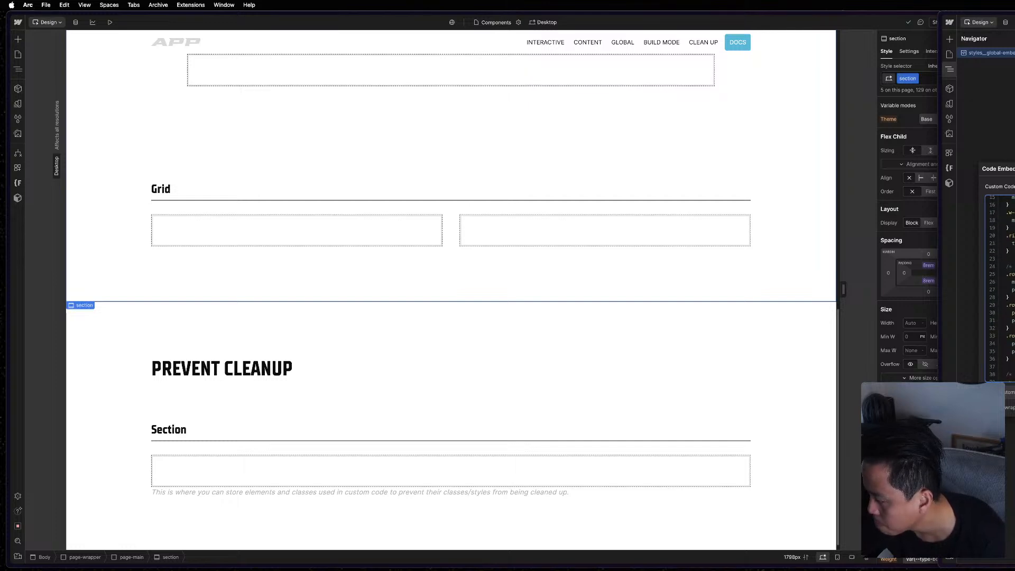
scroll(1000, 289, up, 6)
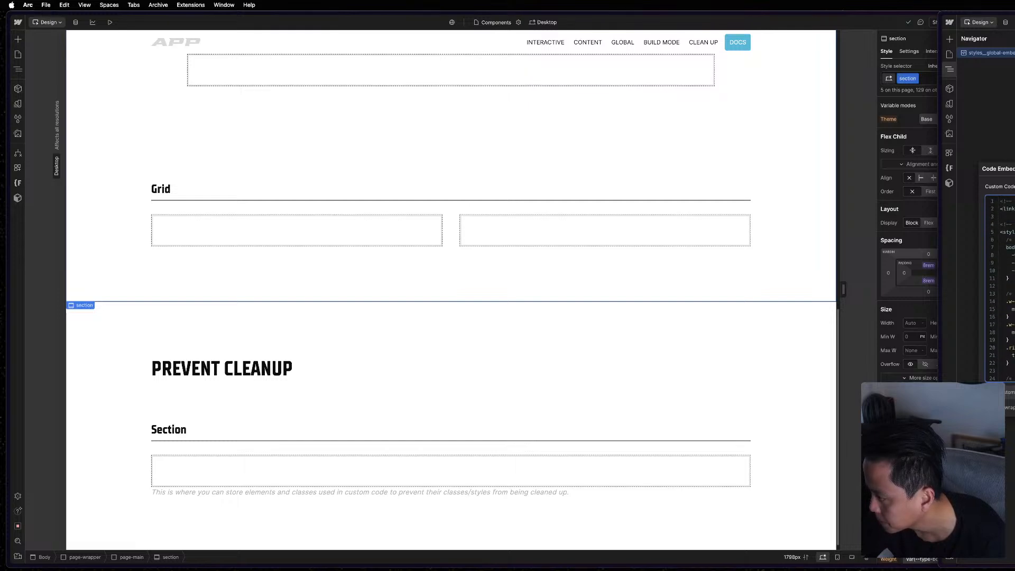
key(Escape)
key(Escape)
key(Escape)
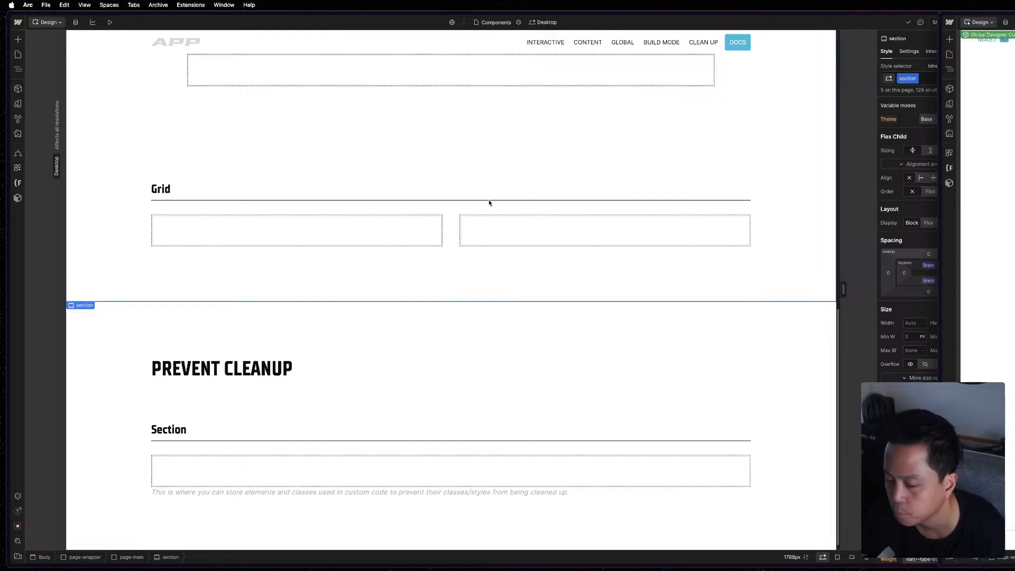
Set the first Grid - Column instance to the Full variant and check the second column's variant options.
click(415, 234)
click(901, 87)
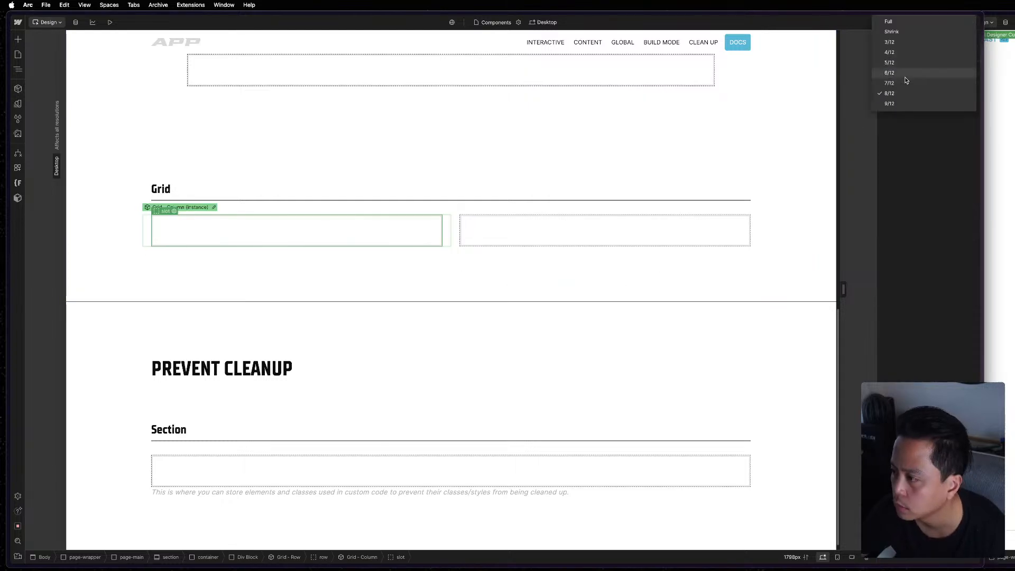
click(911, 21)
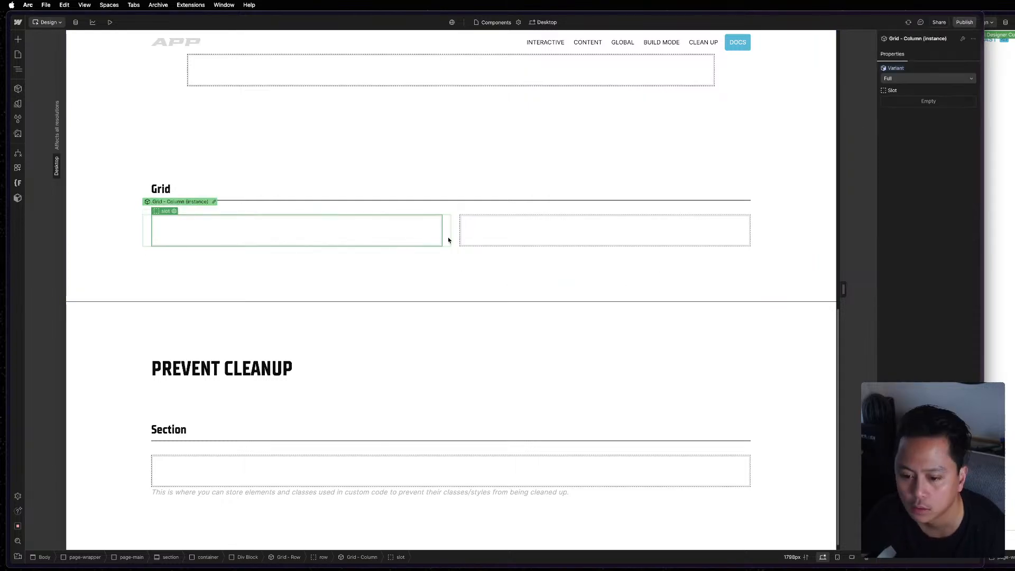
click(592, 222)
click(922, 78)
click(923, 77)
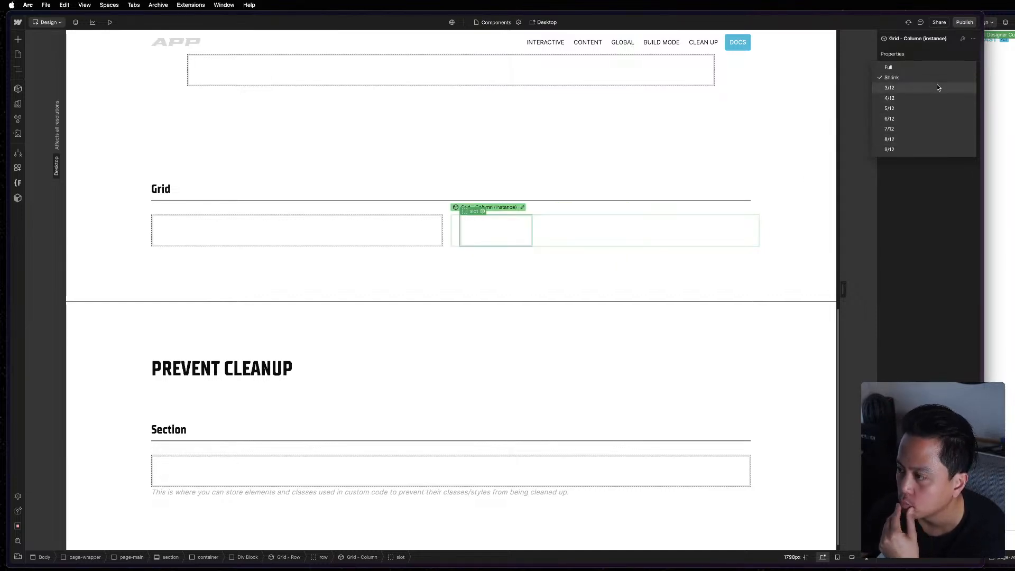
key(Escape)
click(614, 316)
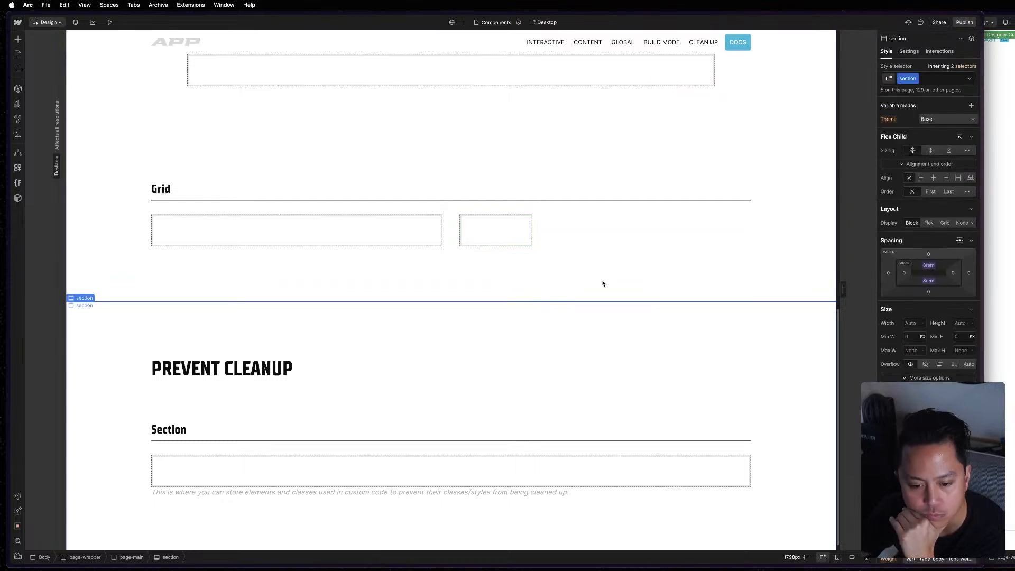
Set the first Grid - Column instance to the Shrink variant.
click(392, 233)
click(905, 80)
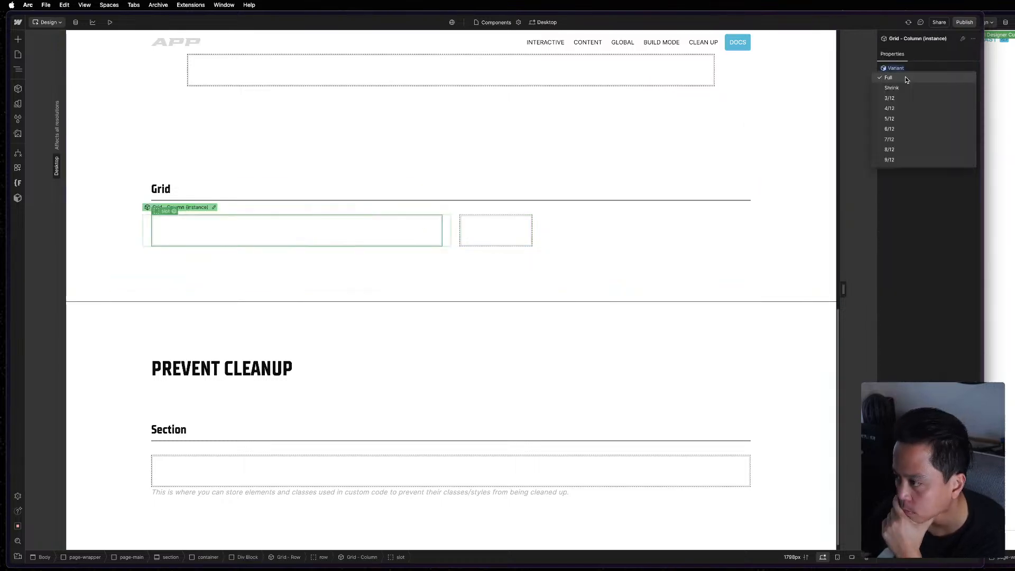
click(894, 88)
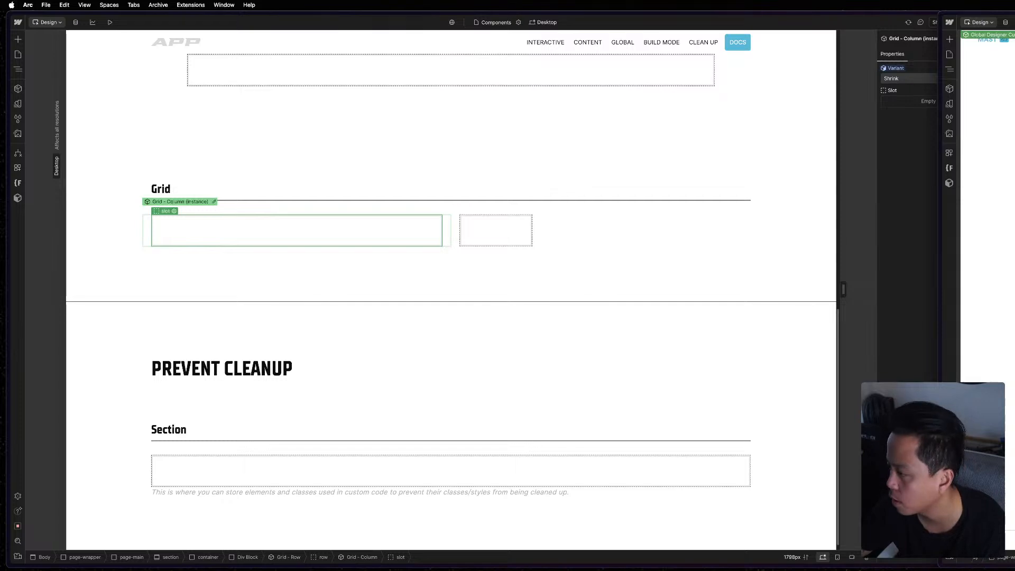
Reopen the reference page's Global Designer code embed, review its styles from end to start, and close it.
scroll(988, 265, down, 12)
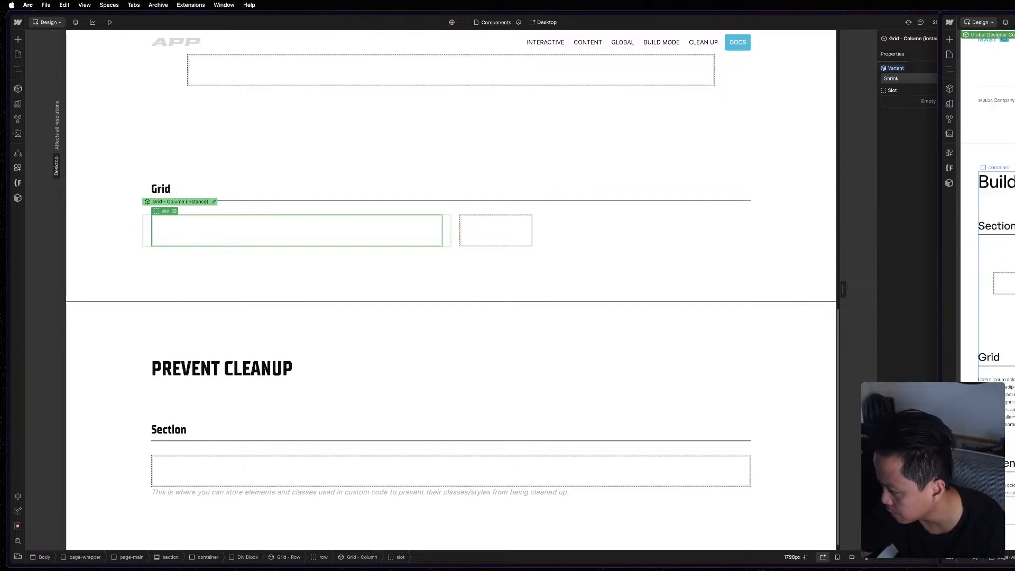
scroll(988, 264, down, 2)
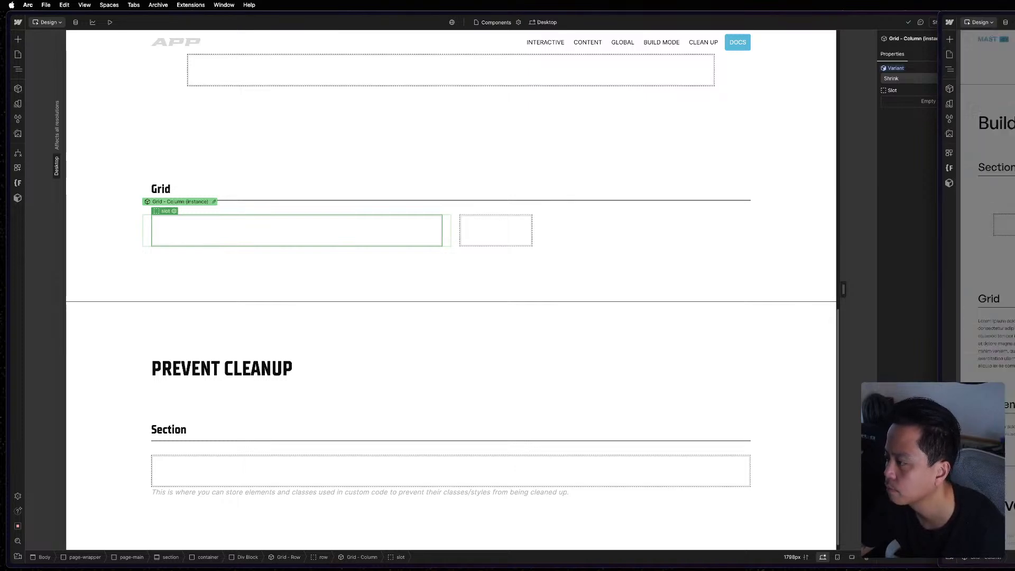
click(950, 69)
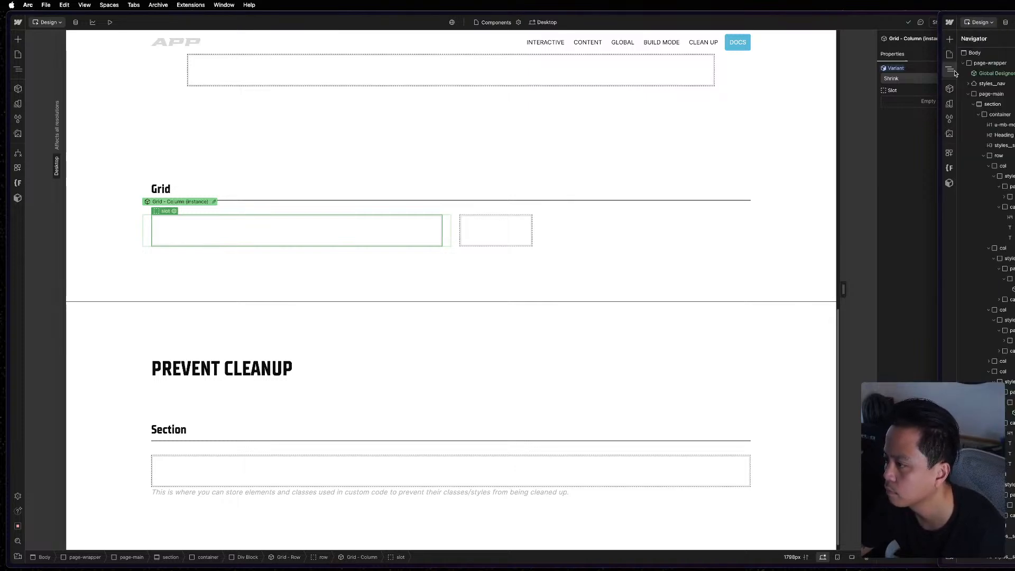
double_click(1007, 76)
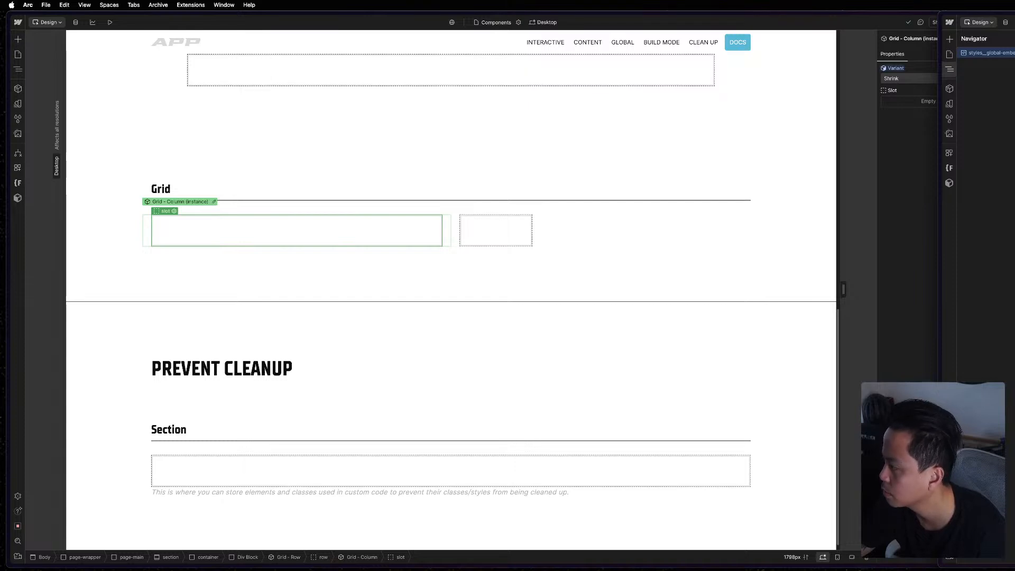
key(Return)
scroll(999, 288, up, 3)
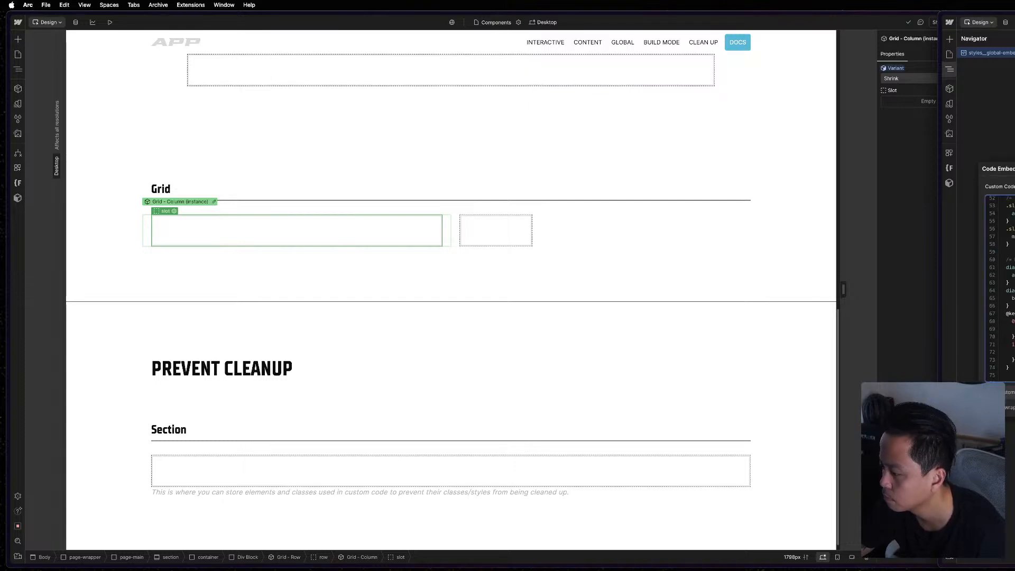
scroll(999, 289, up, 1)
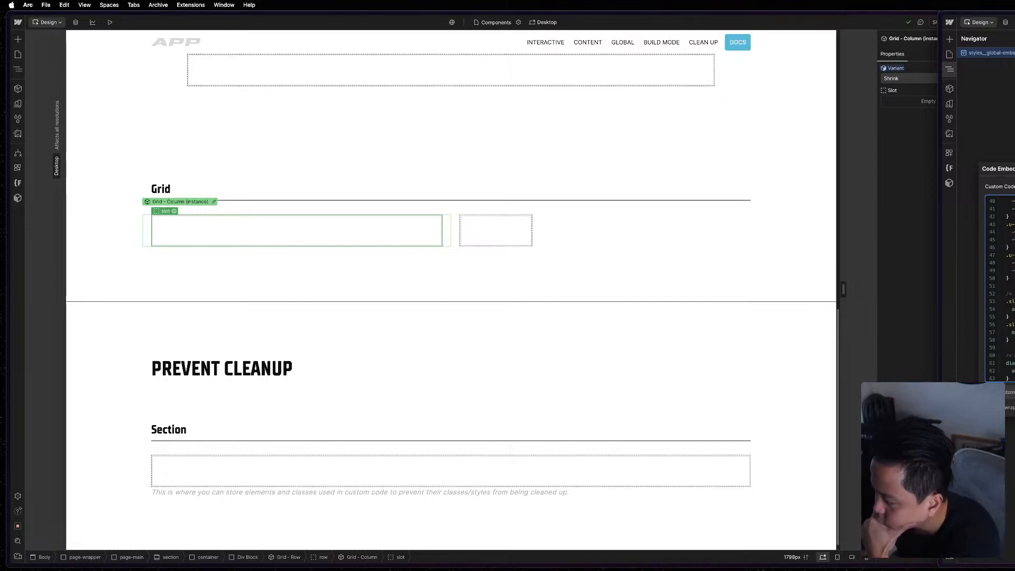
scroll(999, 289, up, 4)
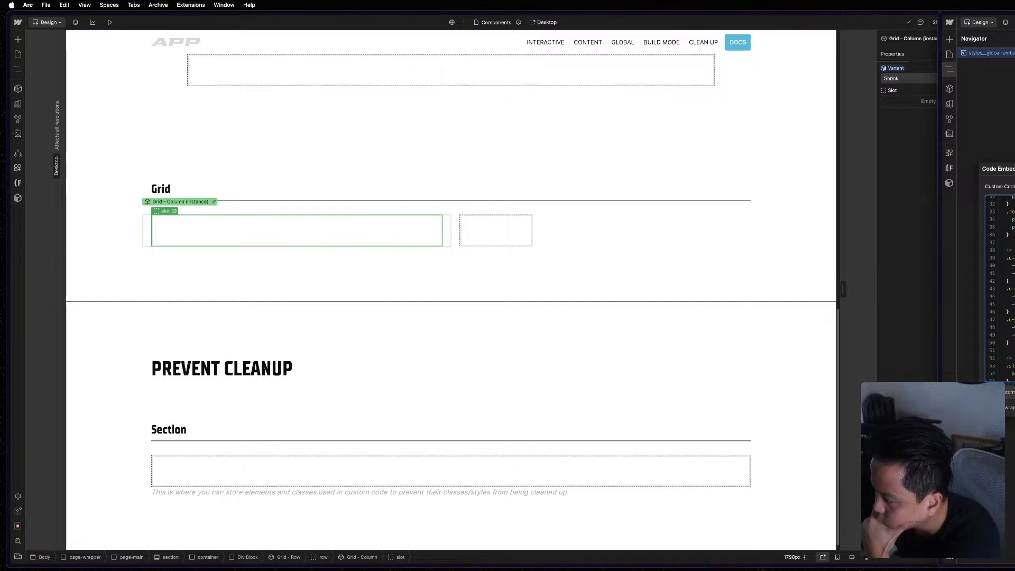
scroll(1000, 288, up, 7)
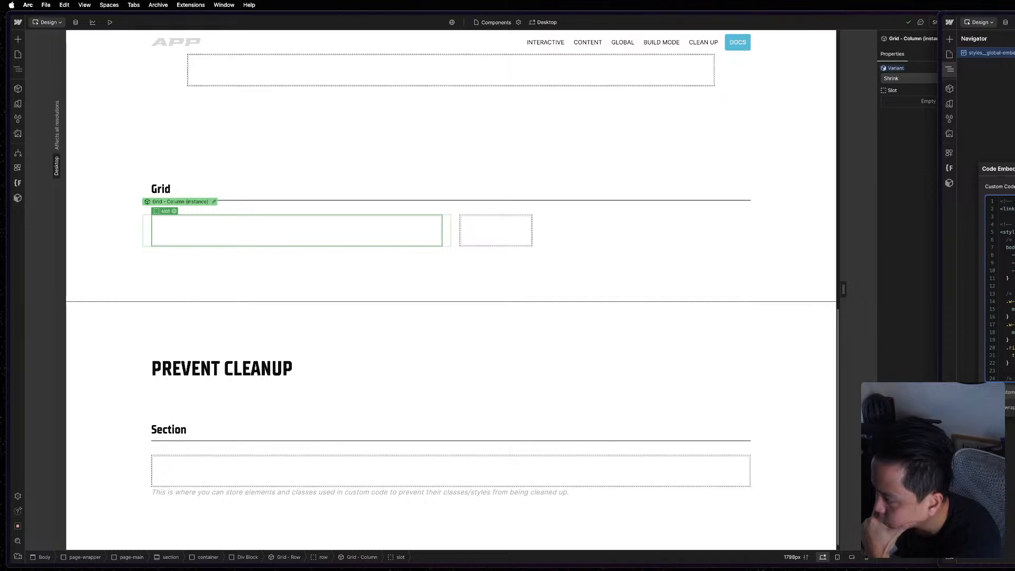
scroll(1000, 288, down, 10)
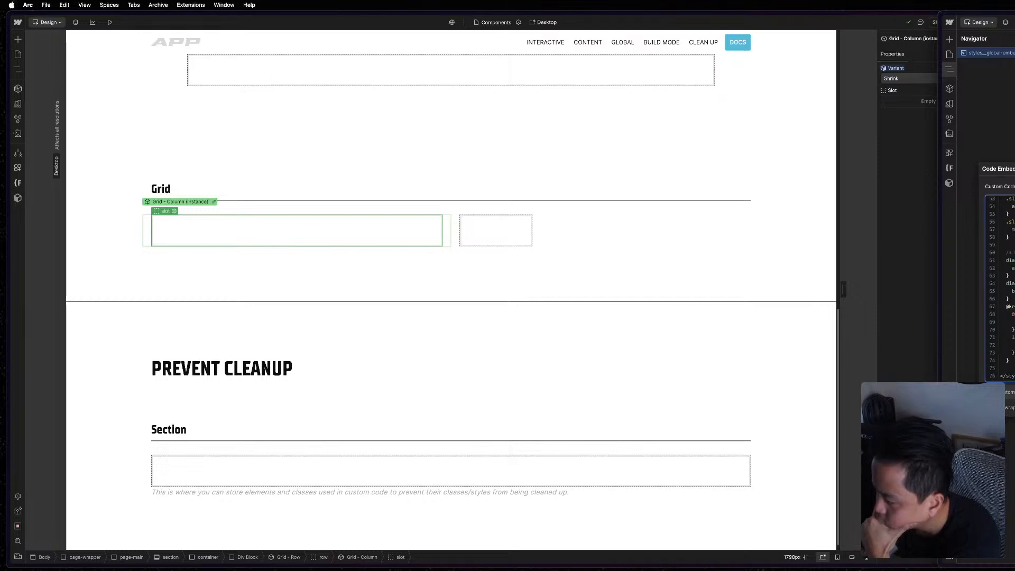
scroll(1000, 288, up, 7)
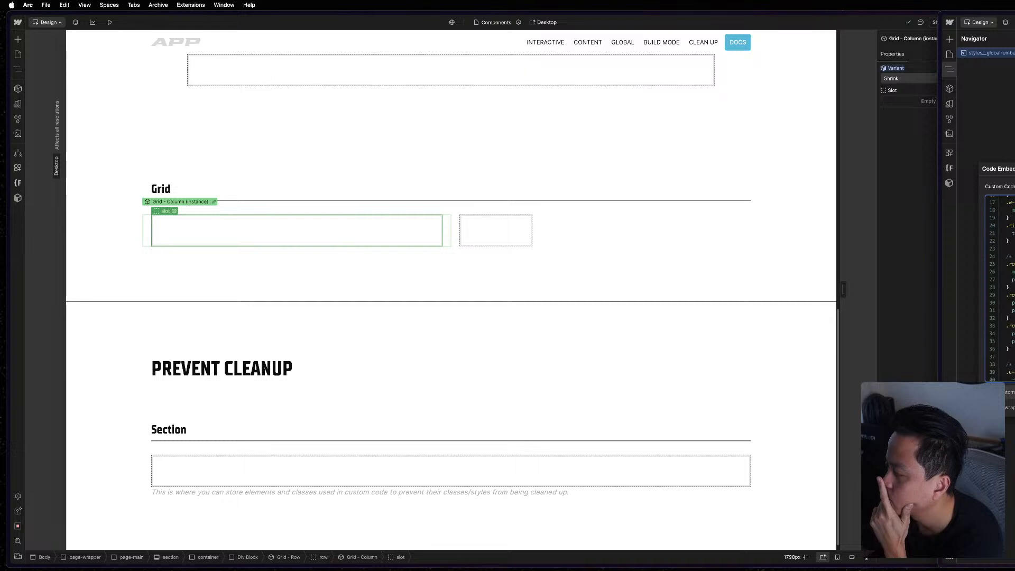
key(Escape)
key(Escape)
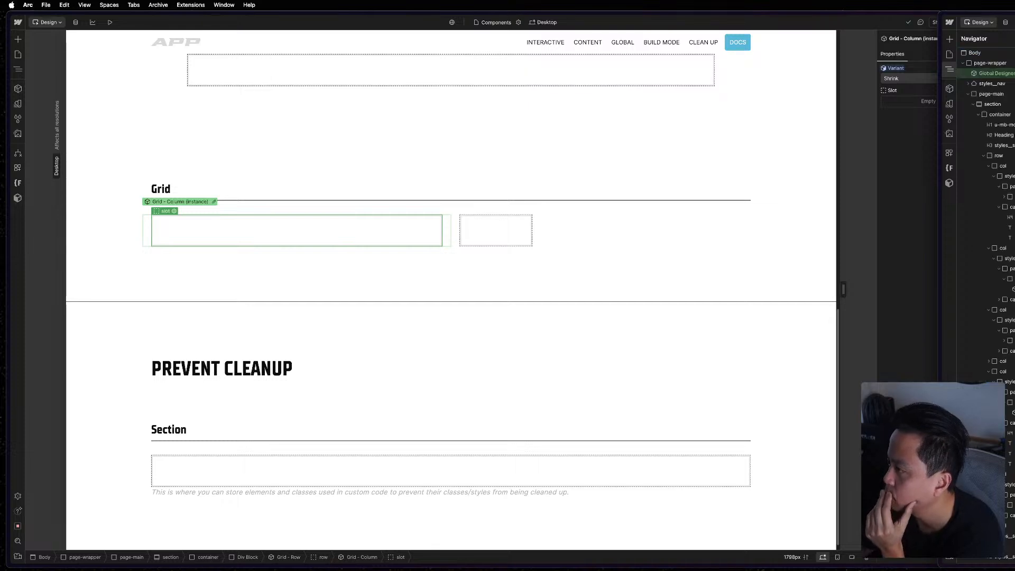
Move the MAST reference window fully into view over the project and widen it.
key(z)
drag(976, 16, 259, 11)
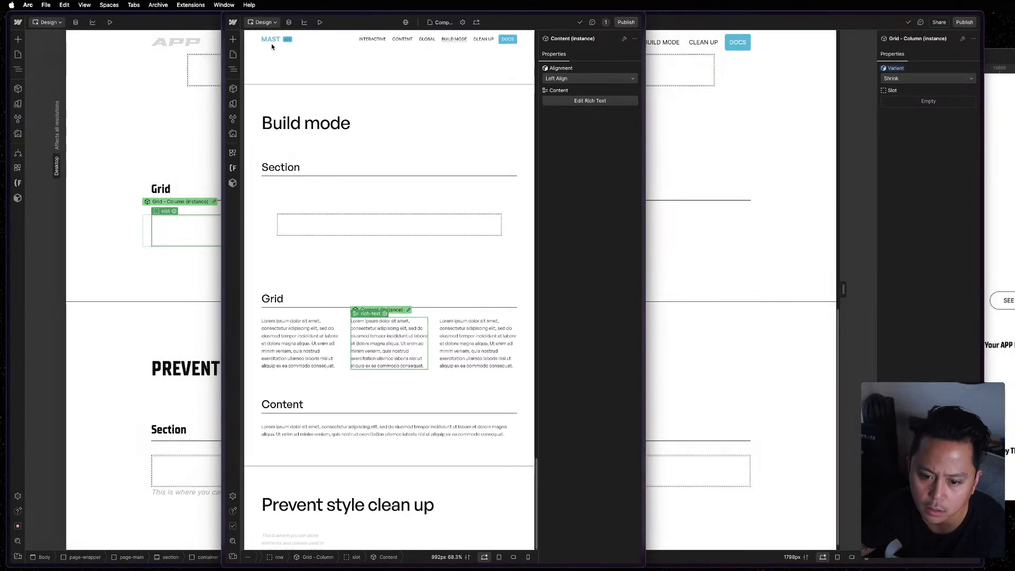
drag(644, 263, 823, 280)
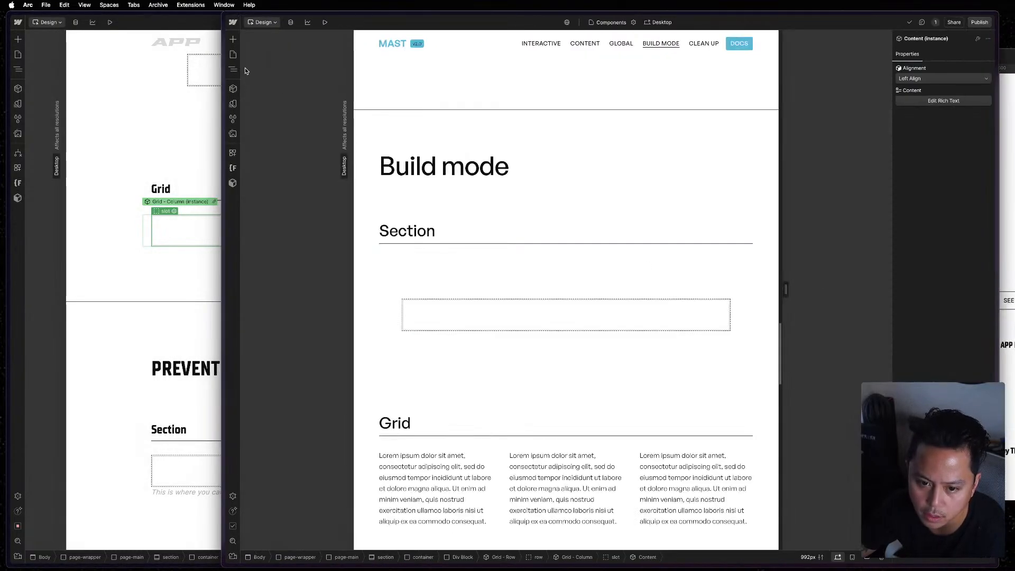
double_click(486, 478)
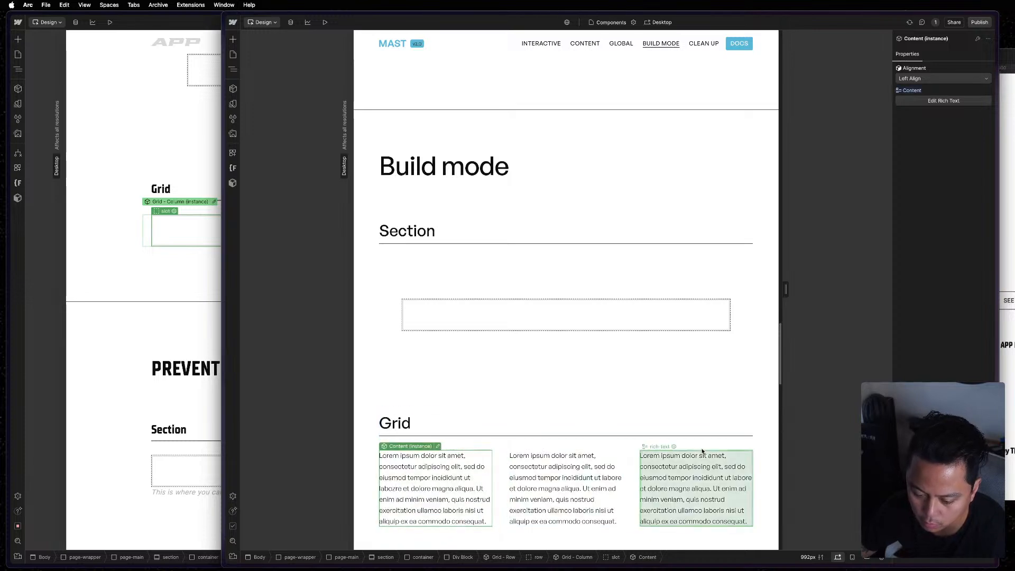
double_click(460, 464)
key(z)
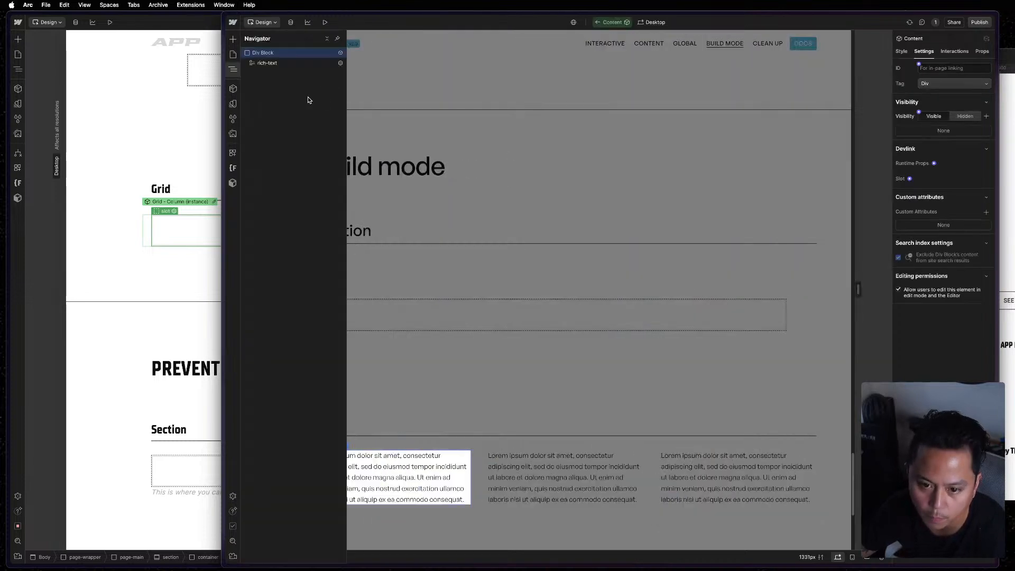
key(z)
key(Escape)
Open the reference Grid - Column component from the middle column and display the styles of its Shrink variant.
click(481, 481)
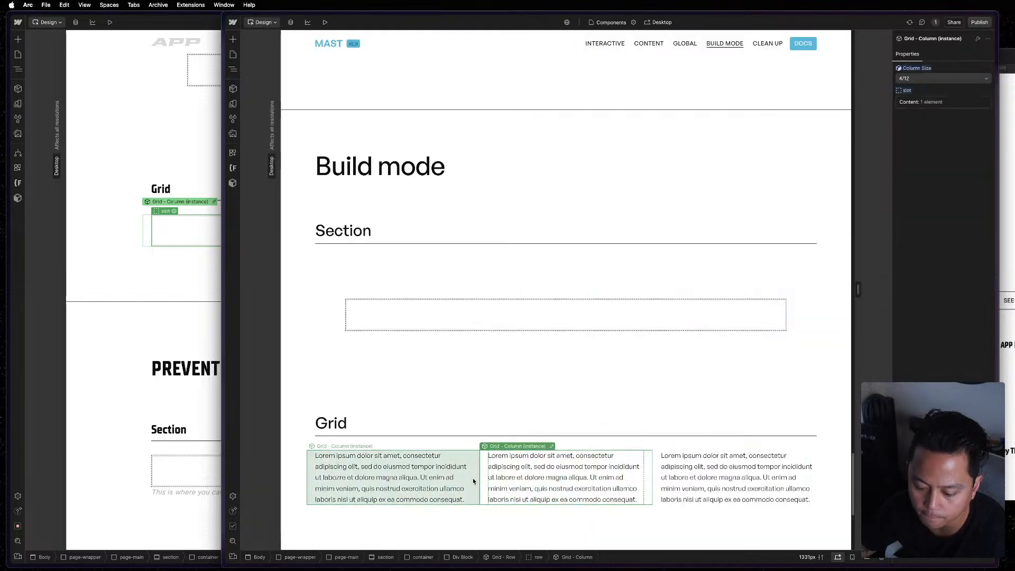
click(552, 446)
key(z)
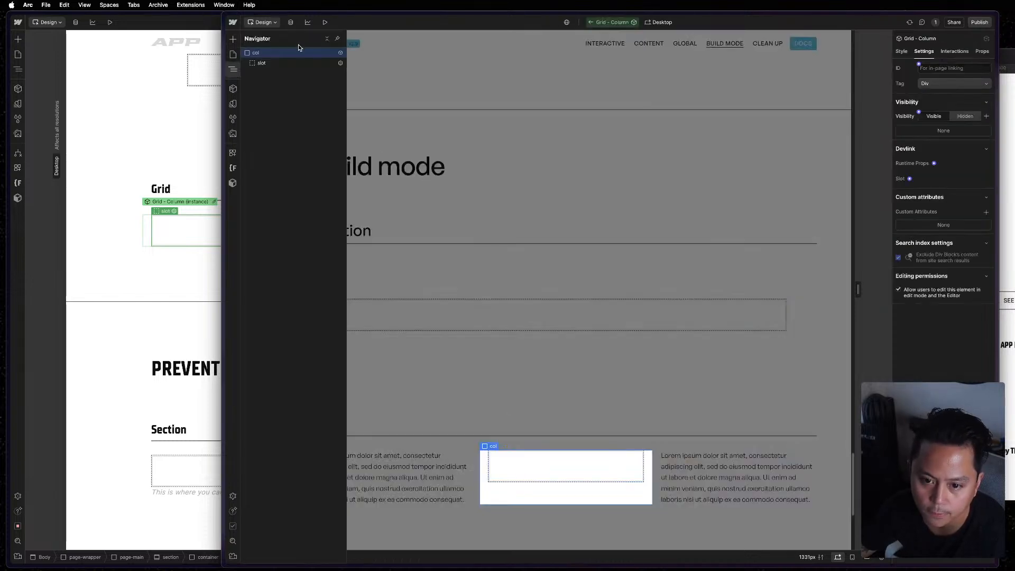
click(901, 52)
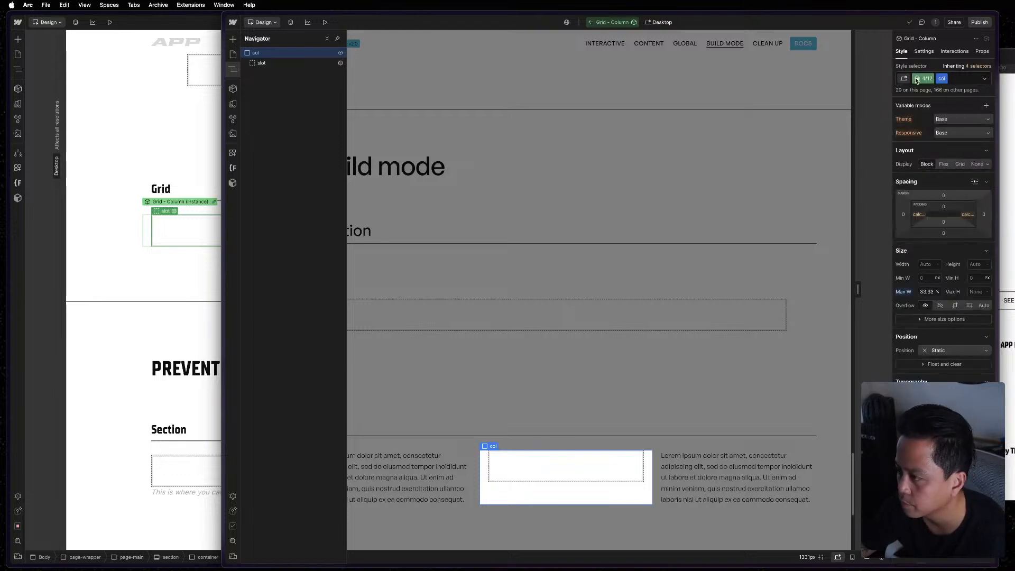
click(921, 79)
click(910, 124)
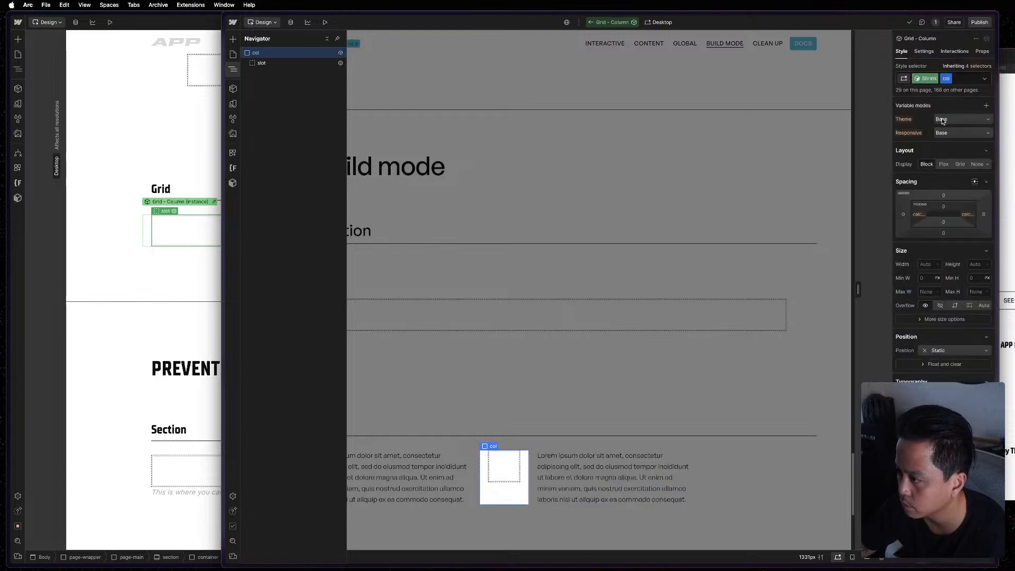
Examine the Shrink variant's style settings on both the col element and its nested slot.
scroll(951, 341, down, 8)
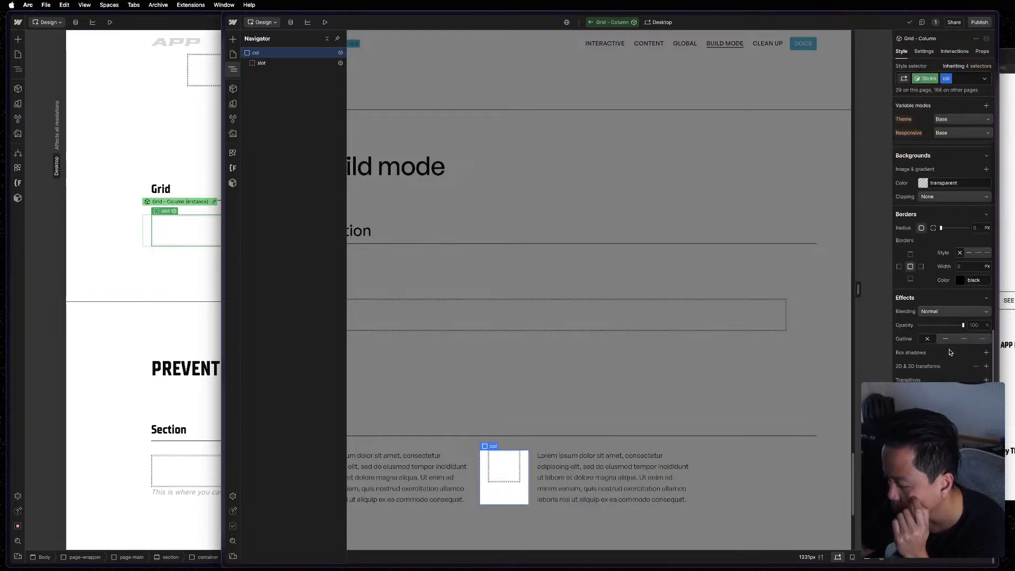
click(310, 64)
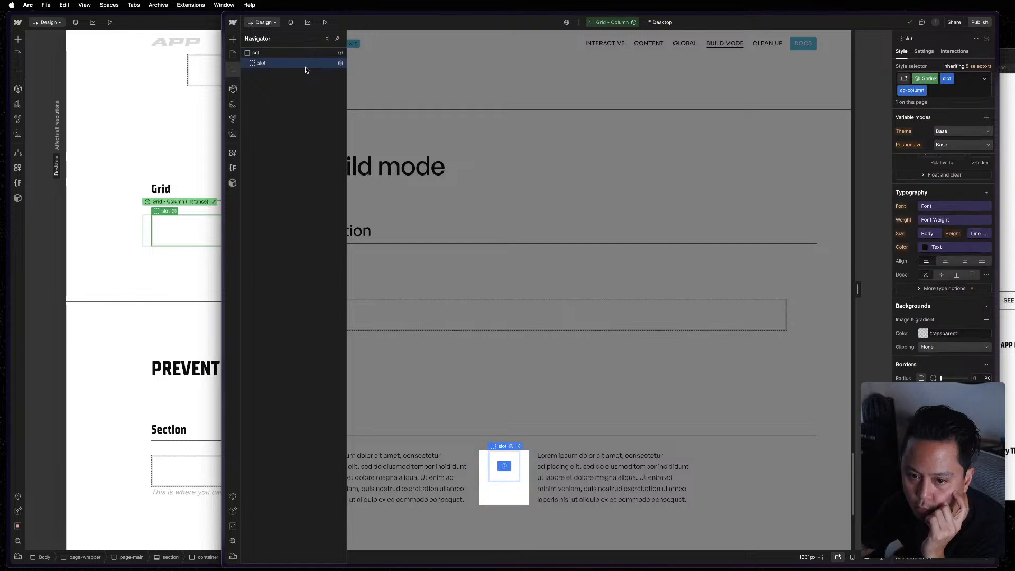
scroll(955, 222, up, 5)
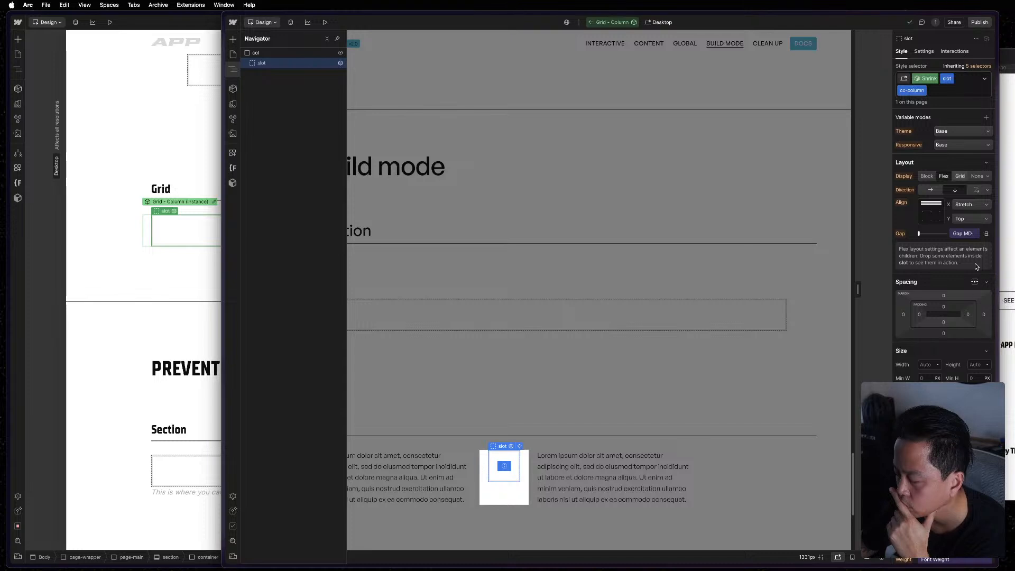
scroll(976, 266, down, 8)
scroll(972, 303, up, 8)
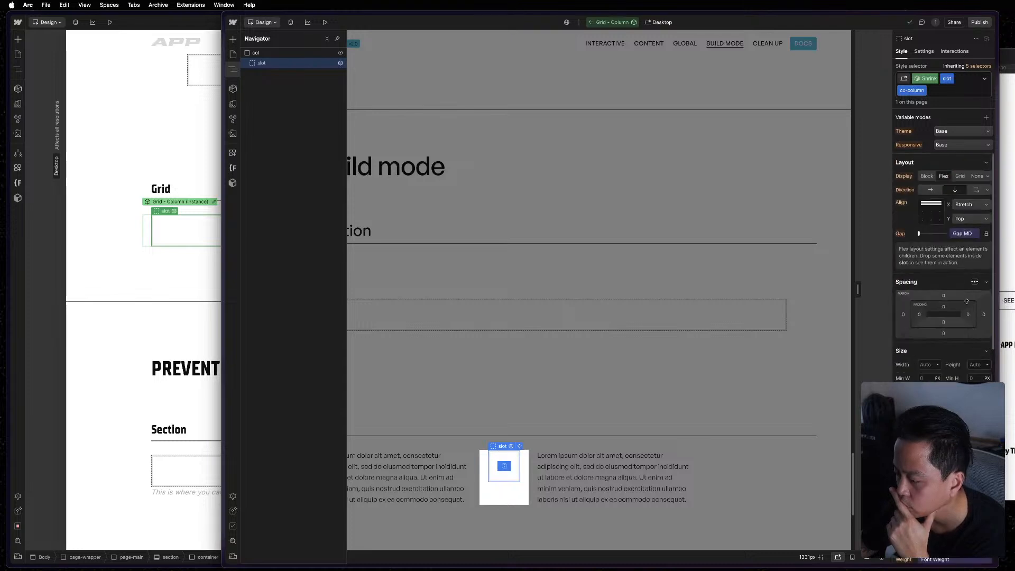
click(271, 52)
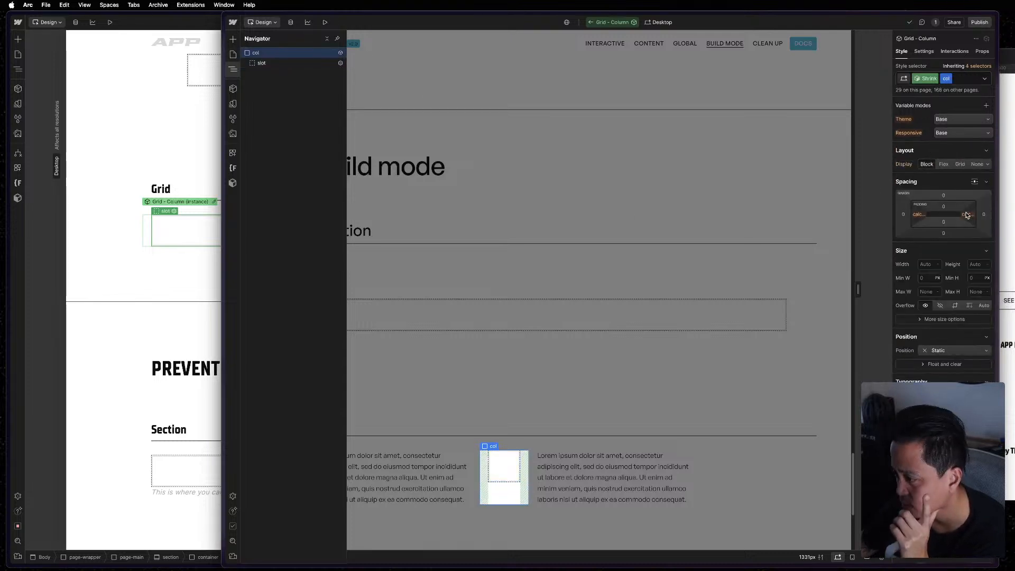
scroll(945, 366, down, 8)
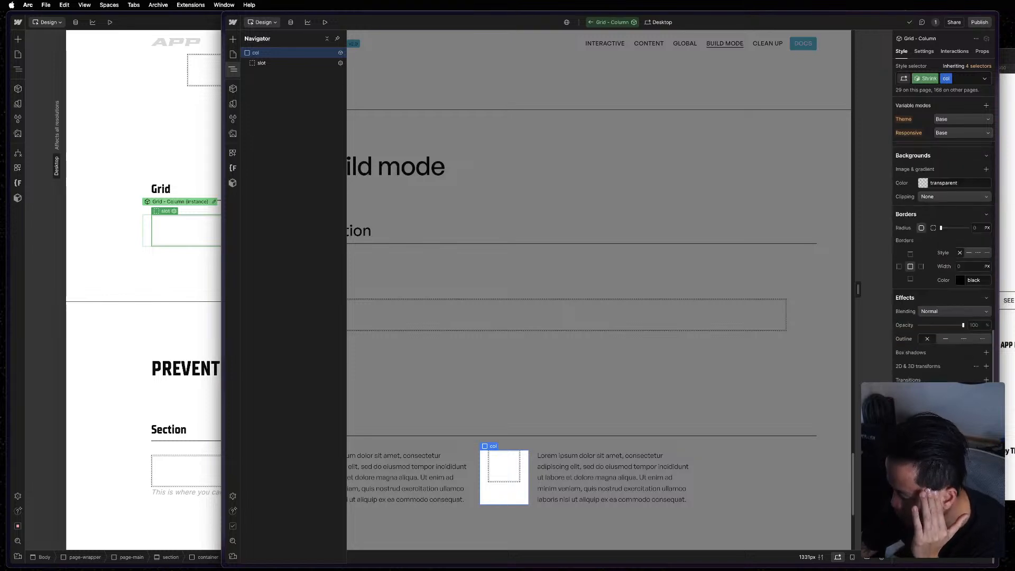
scroll(944, 359, up, 8)
click(310, 63)
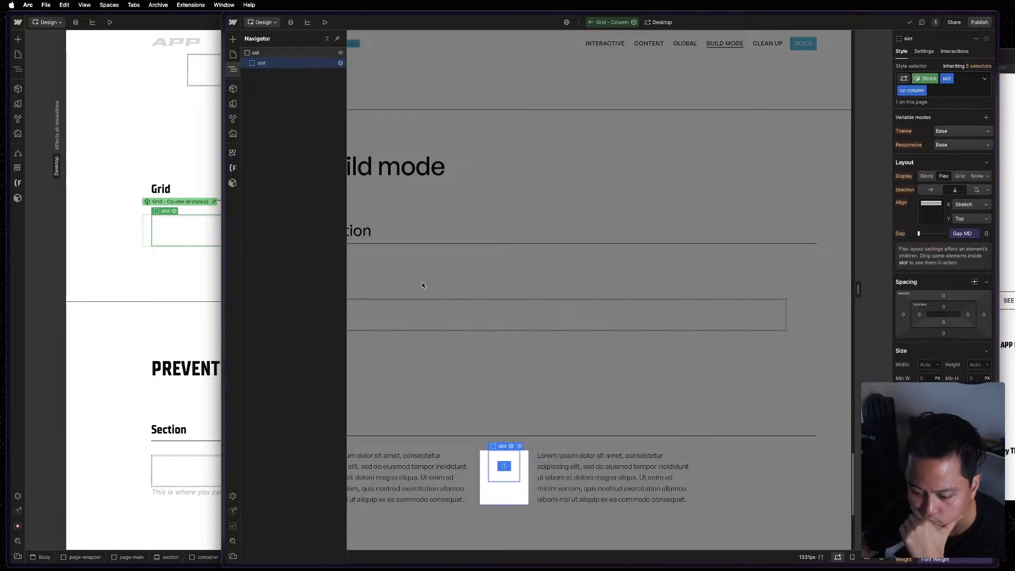
click(282, 53)
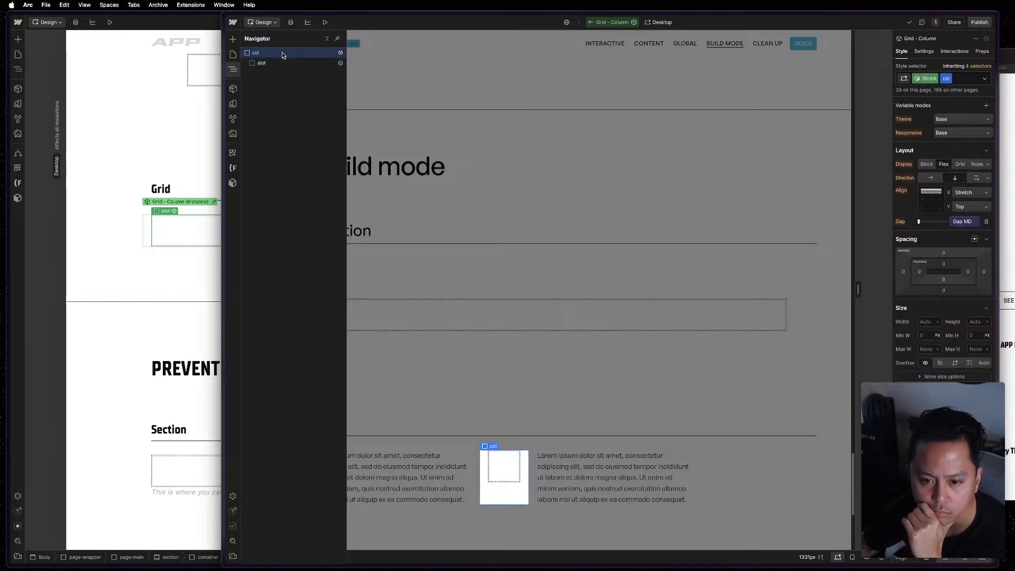
Display the Full base variant of the reference Grid - Column and inspect the custom formula behind its right padding.
click(921, 80)
click(928, 114)
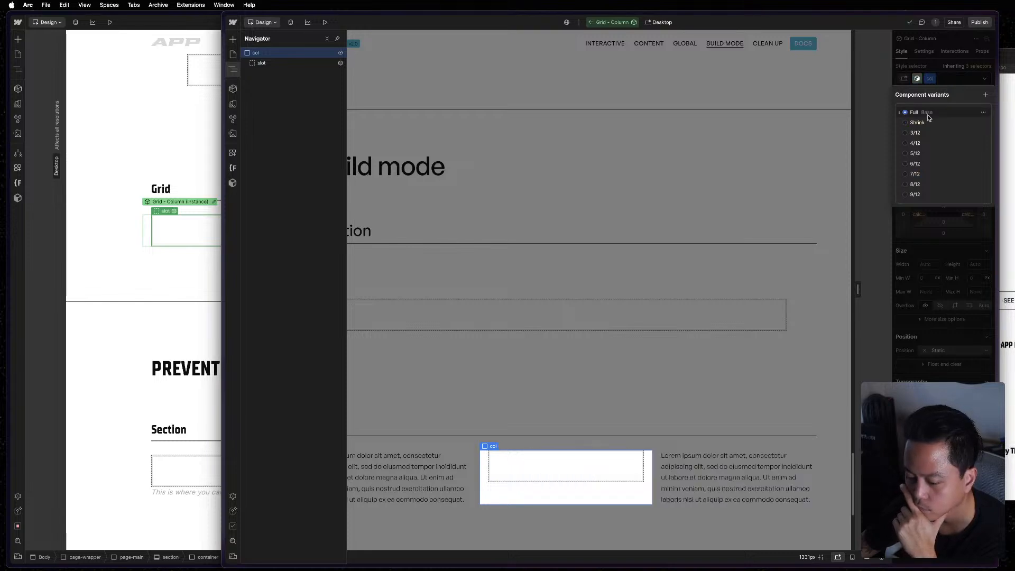
click(939, 71)
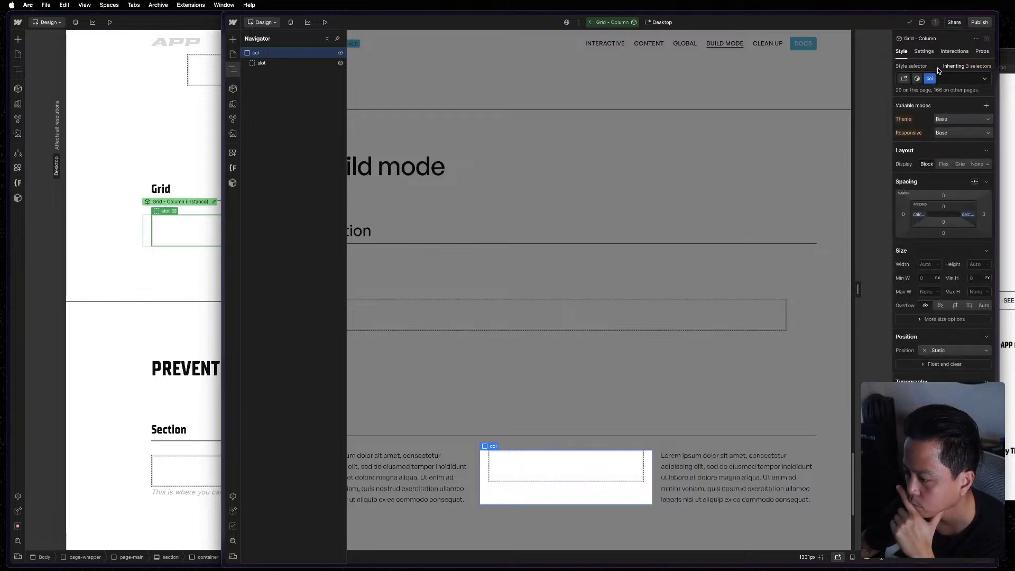
click(967, 215)
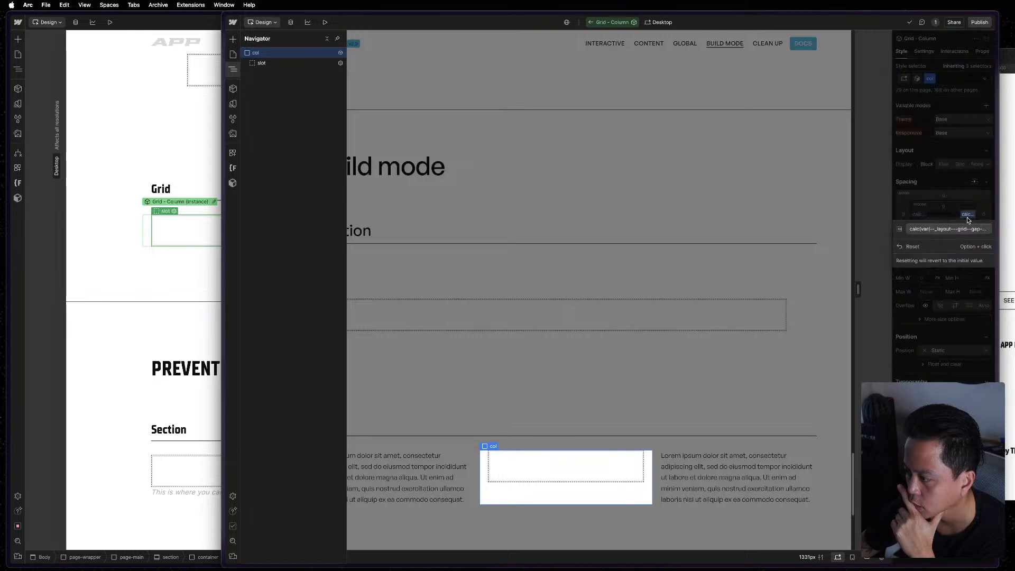
click(967, 229)
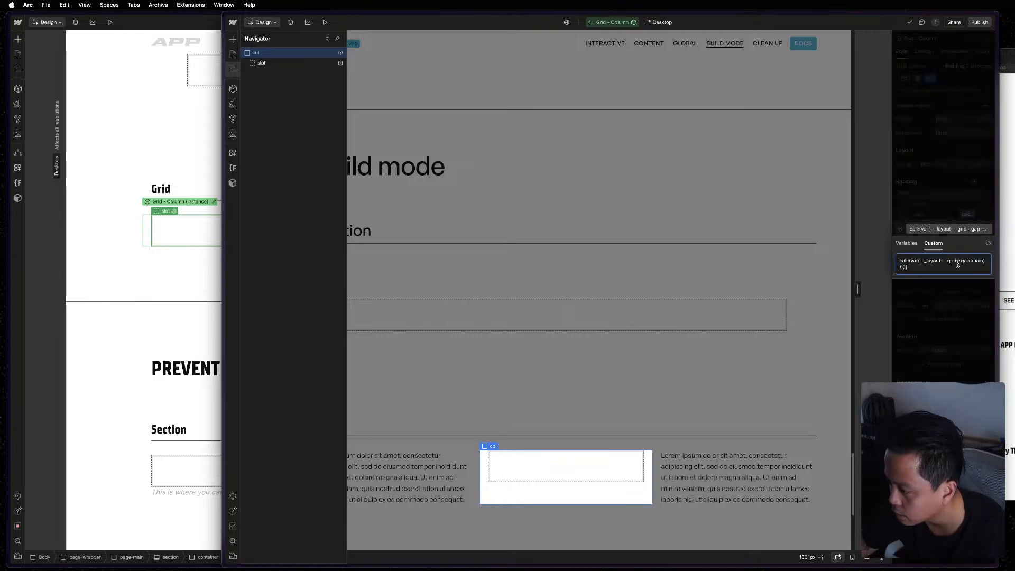
click(963, 204)
click(973, 204)
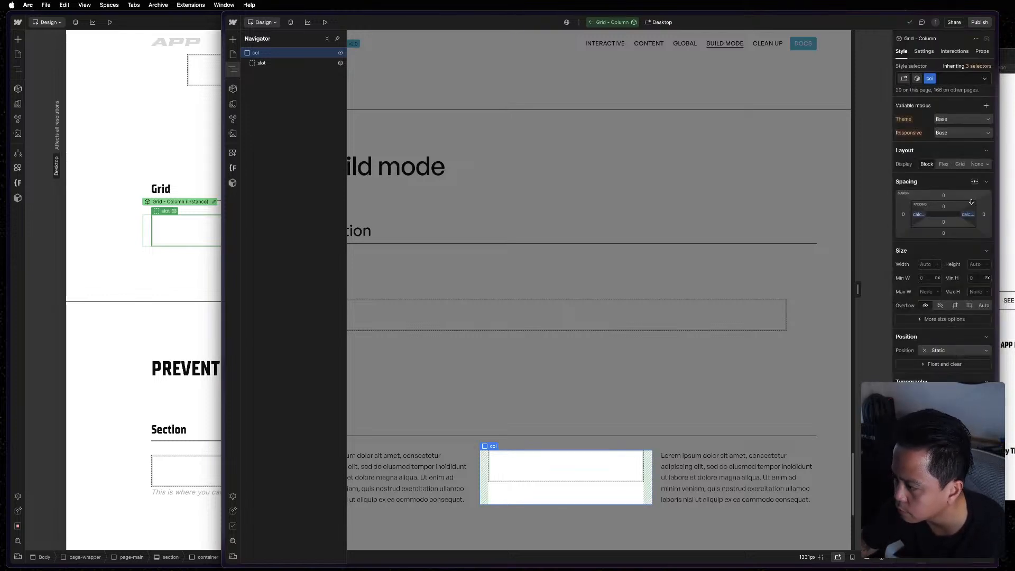
Return the reference Grid - Column to the Shrink variant and check which class its left padding comes from.
click(919, 78)
click(917, 123)
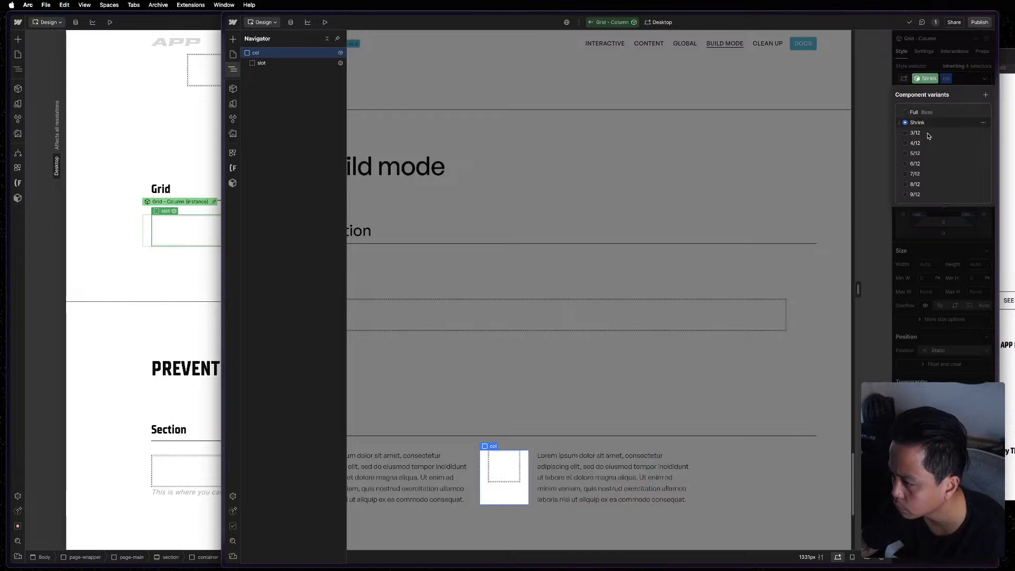
click(935, 223)
click(920, 215)
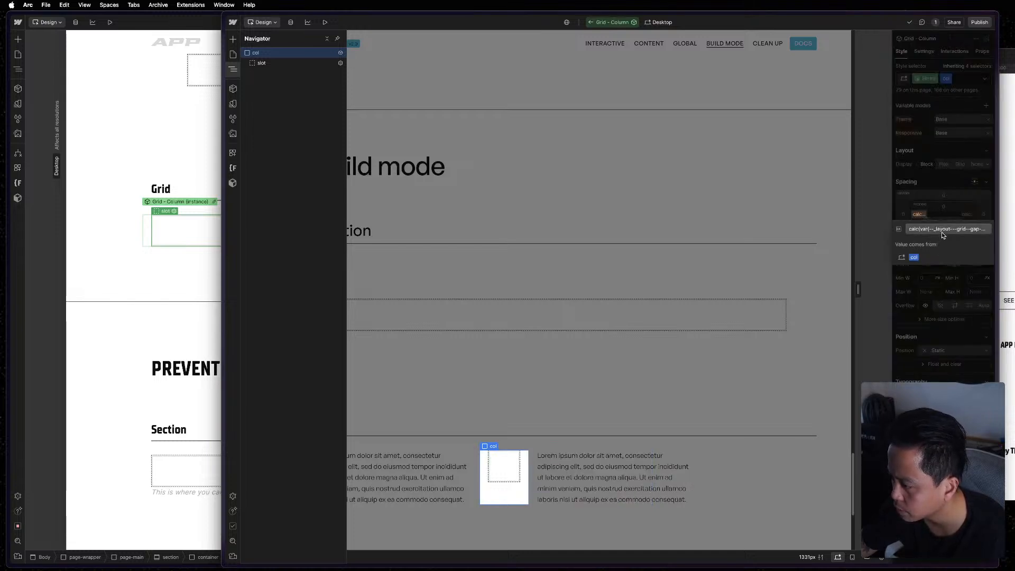
click(941, 232)
click(948, 218)
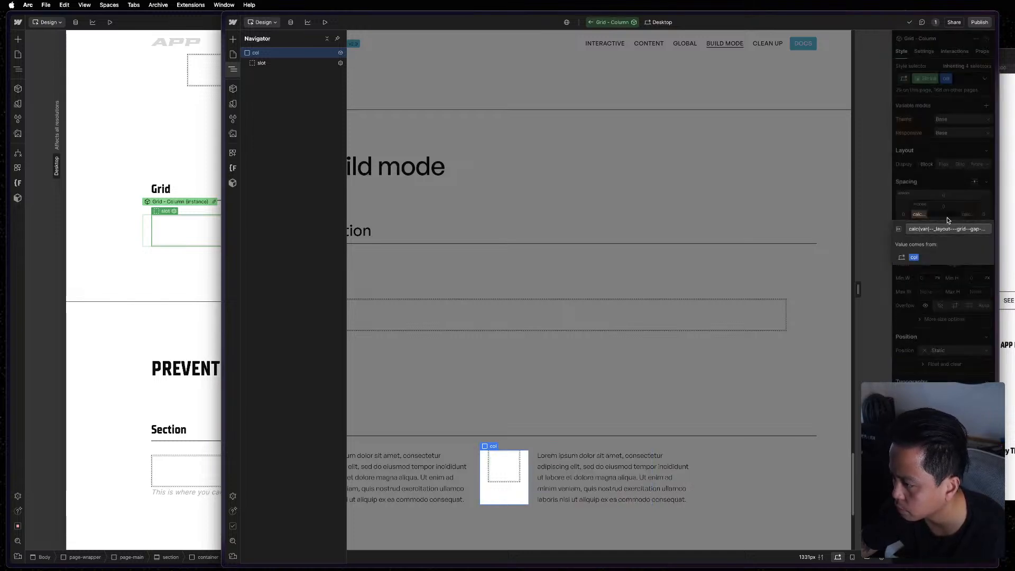
Leave the reference Grid - Column component, reopen it from the 4/12 middle column and display its Full base variant.
click(953, 139)
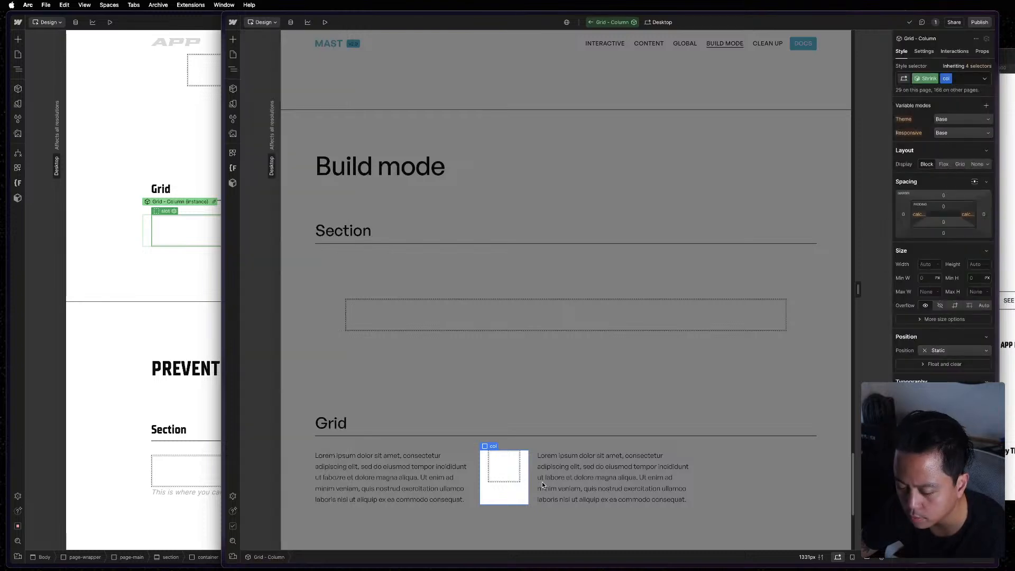
click(533, 476)
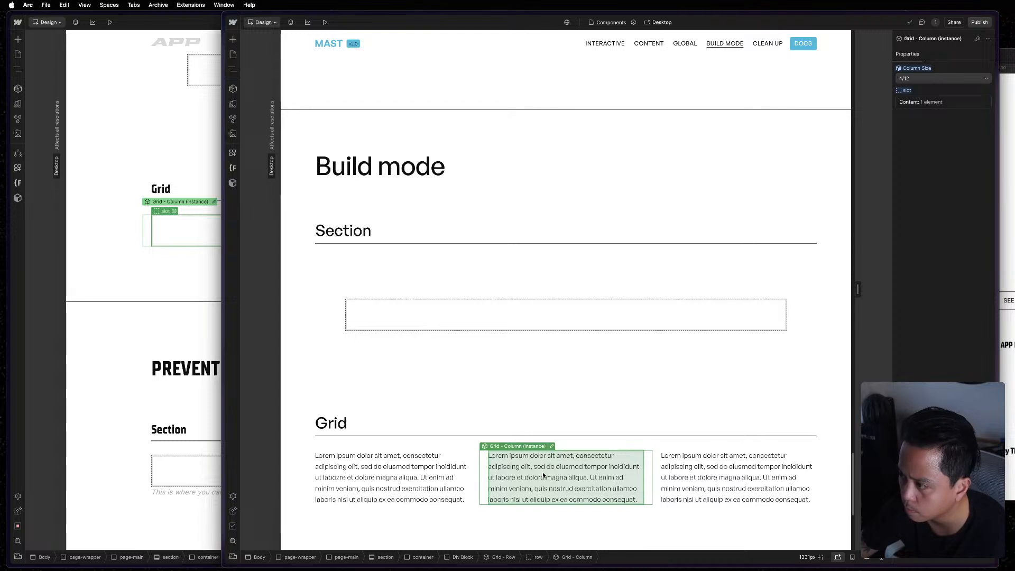
click(920, 72)
click(920, 80)
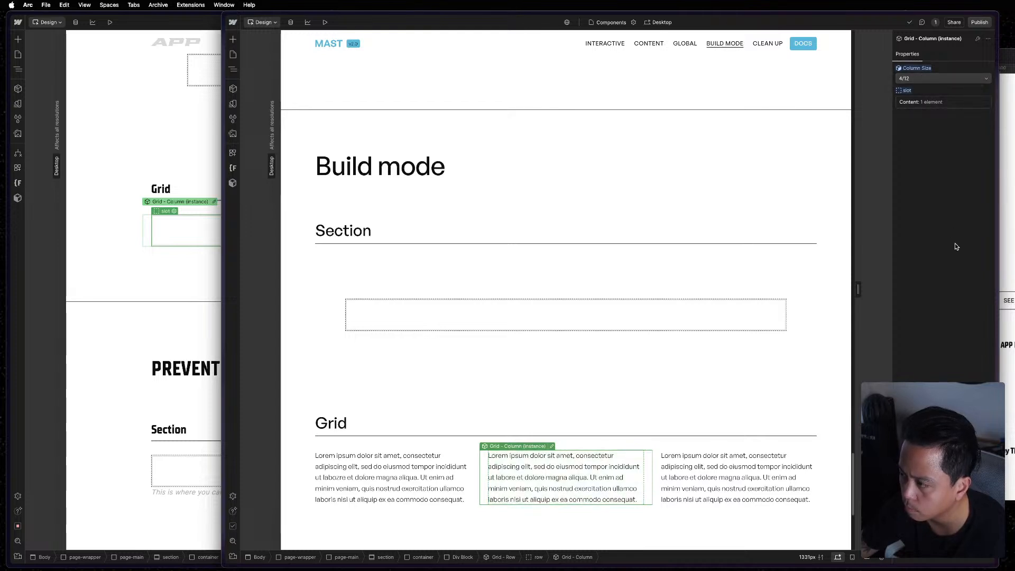
click(551, 447)
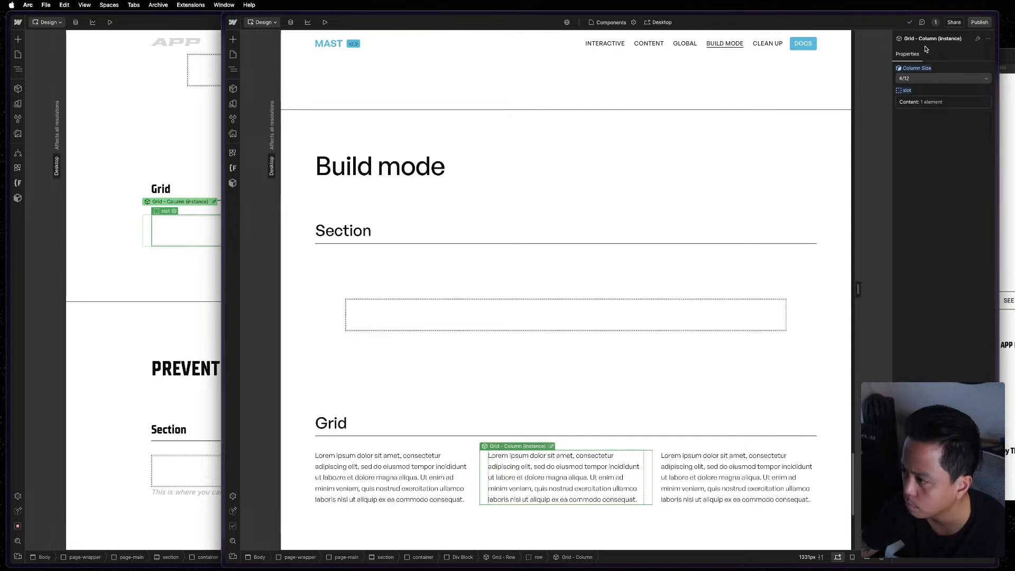
click(926, 79)
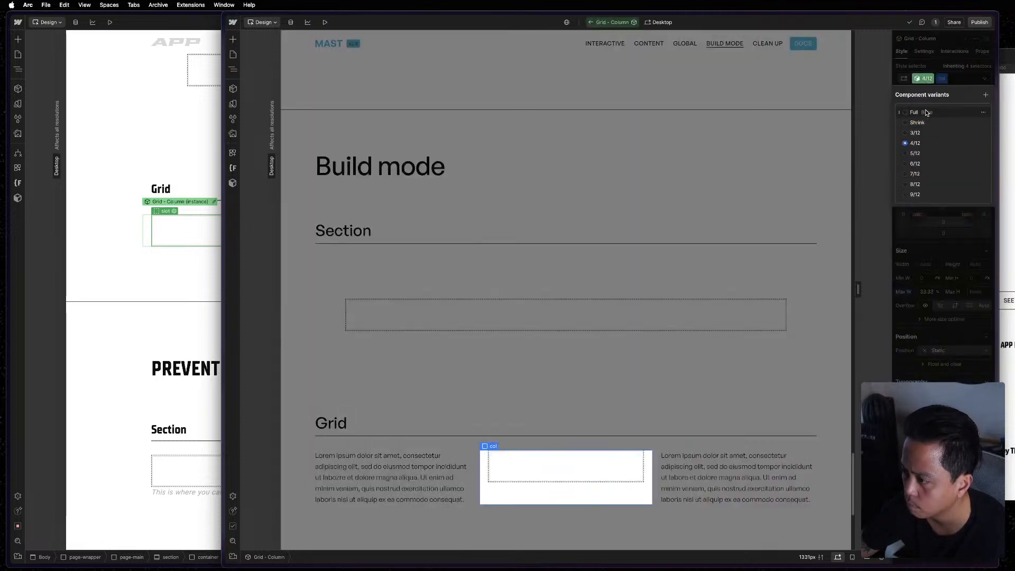
click(920, 113)
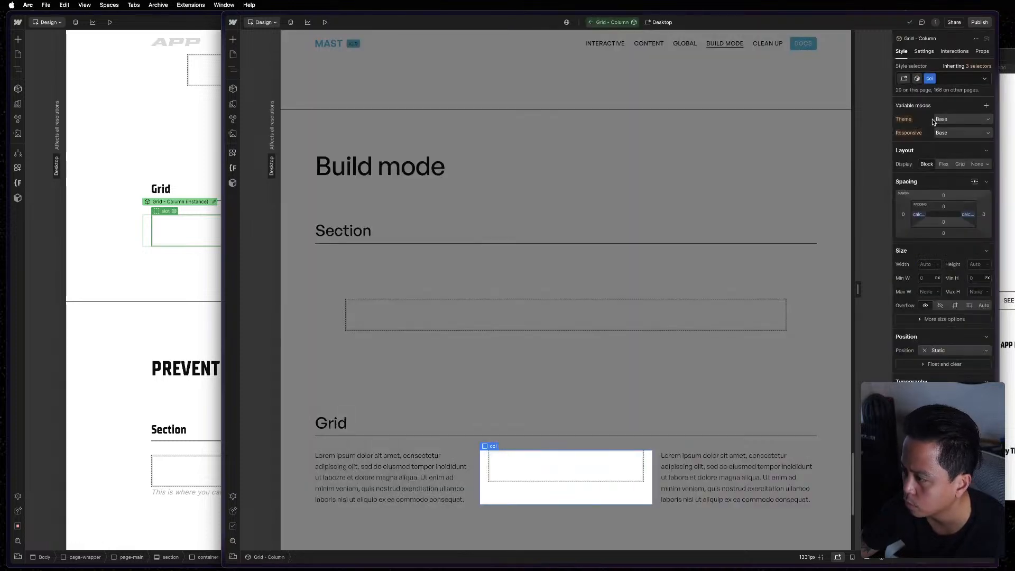
Examine the nested slot's style settings and classes in the reference component's Full variant and in its Shrink variant.
click(233, 69)
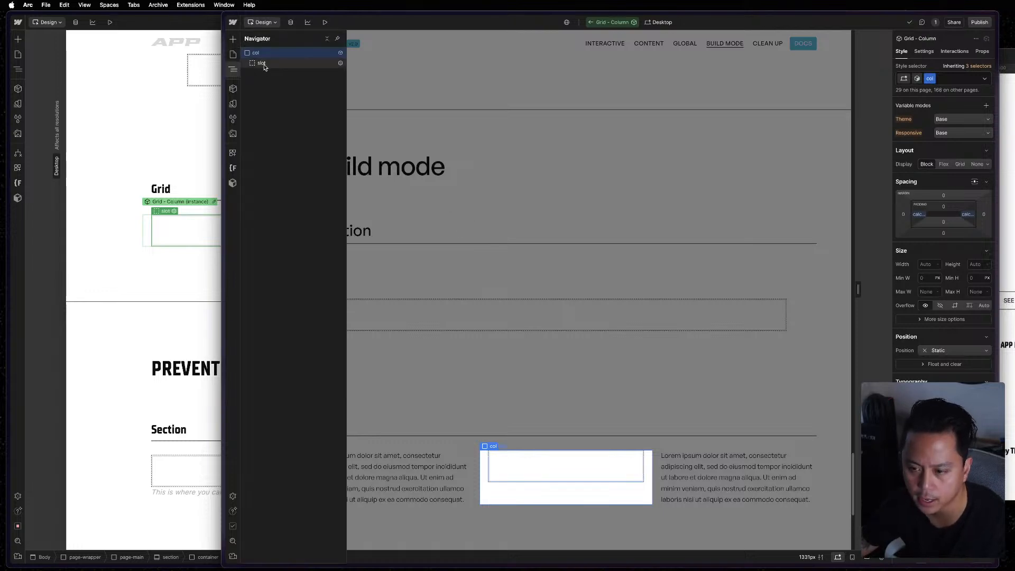
click(265, 64)
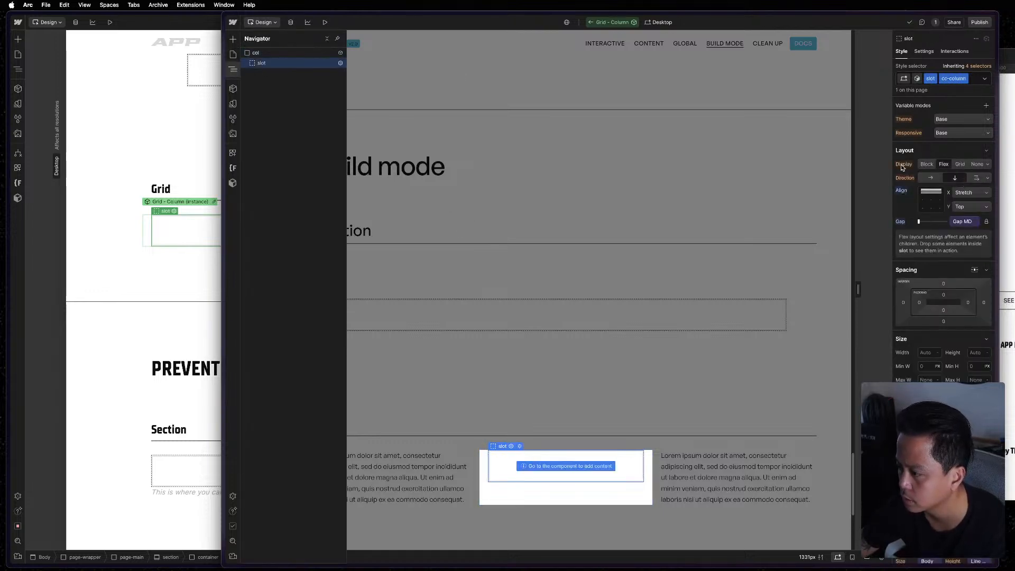
scroll(945, 238, down, 10)
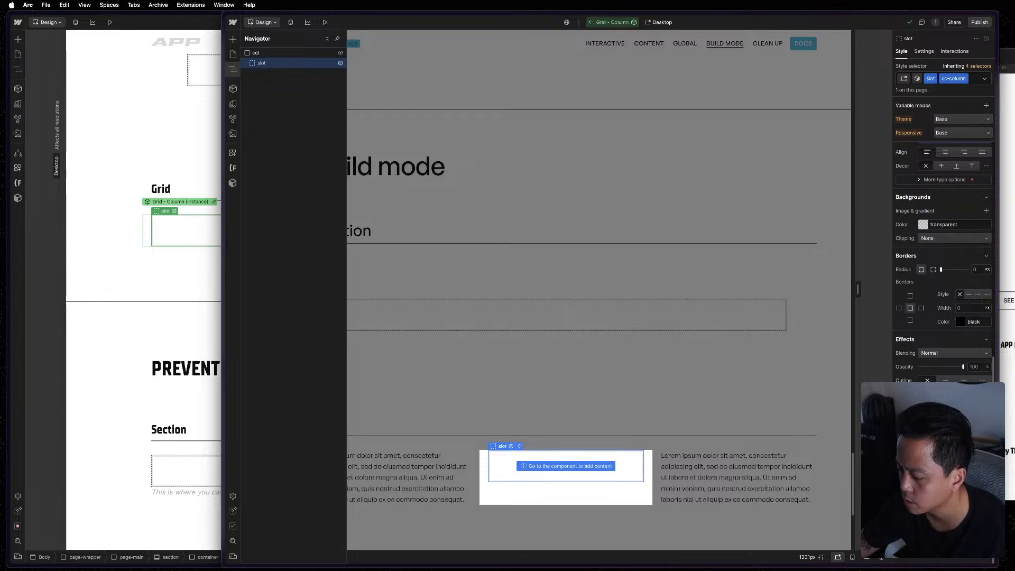
scroll(940, 144, up, 10)
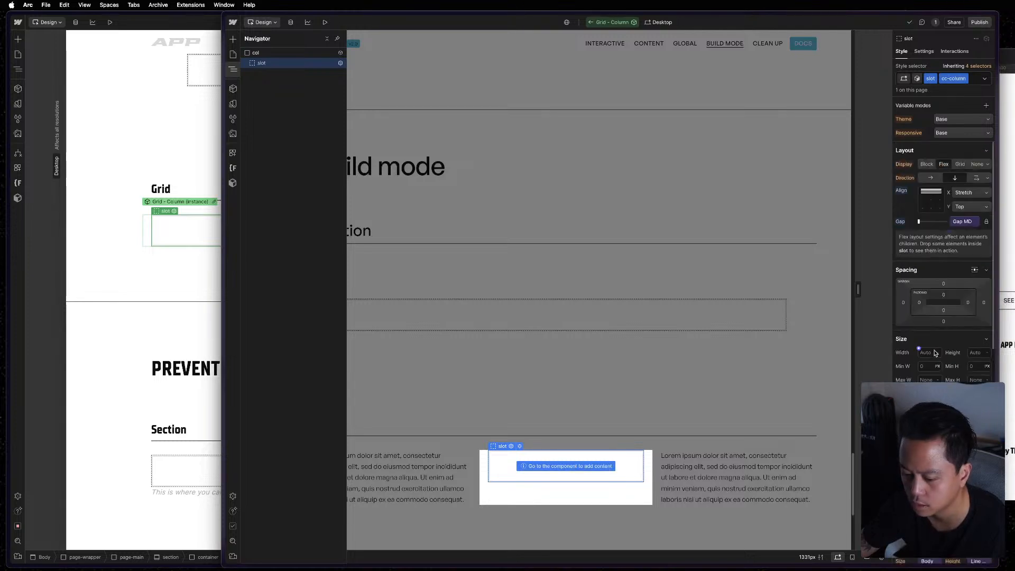
click(918, 78)
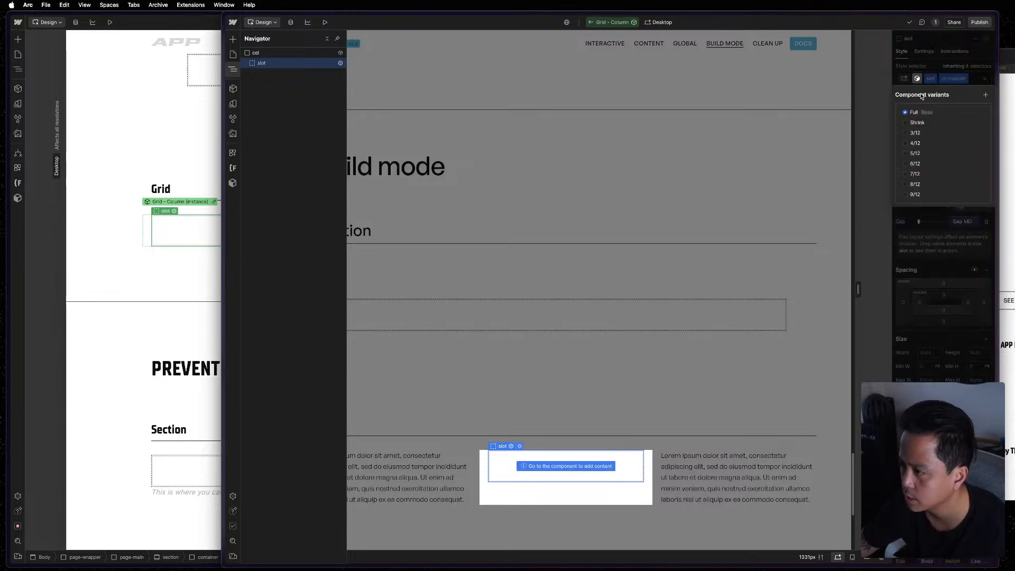
click(919, 122)
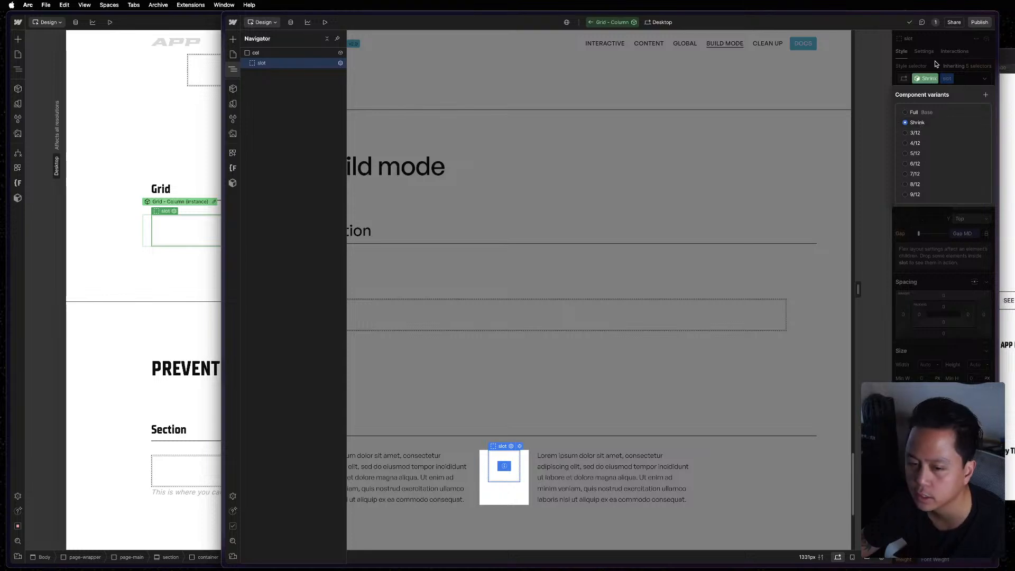
click(937, 64)
Move the reference window aside and open the first Grid - Column component of the APP project with its Shrink variant styles displayed.
click(389, 24)
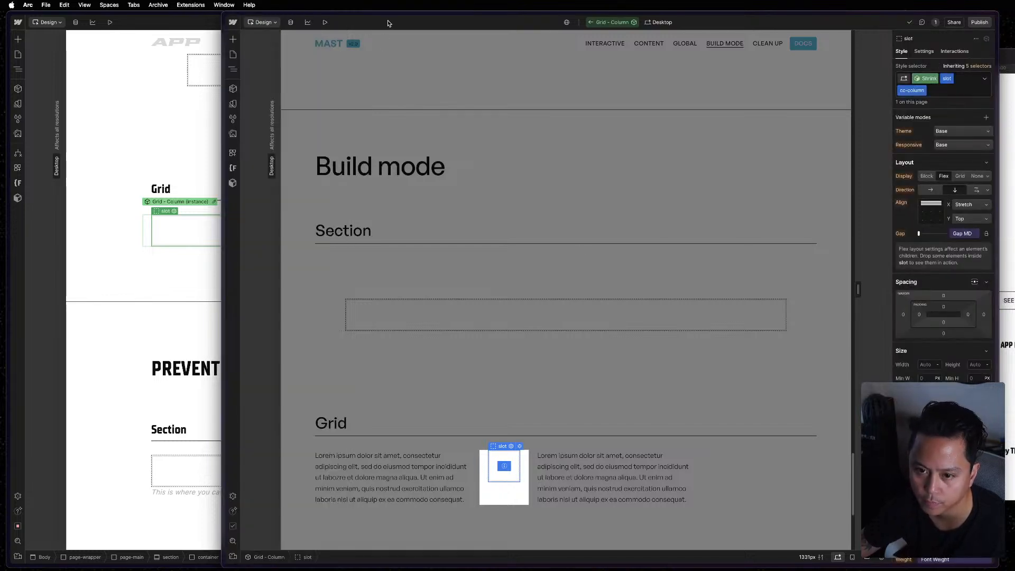
drag(389, 24, 767, 18)
click(336, 134)
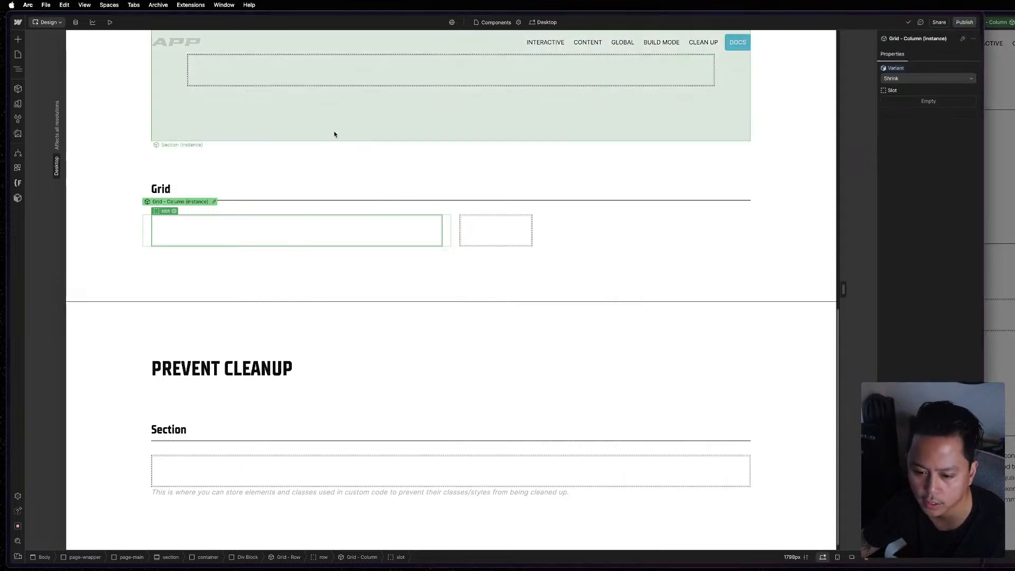
click(214, 203)
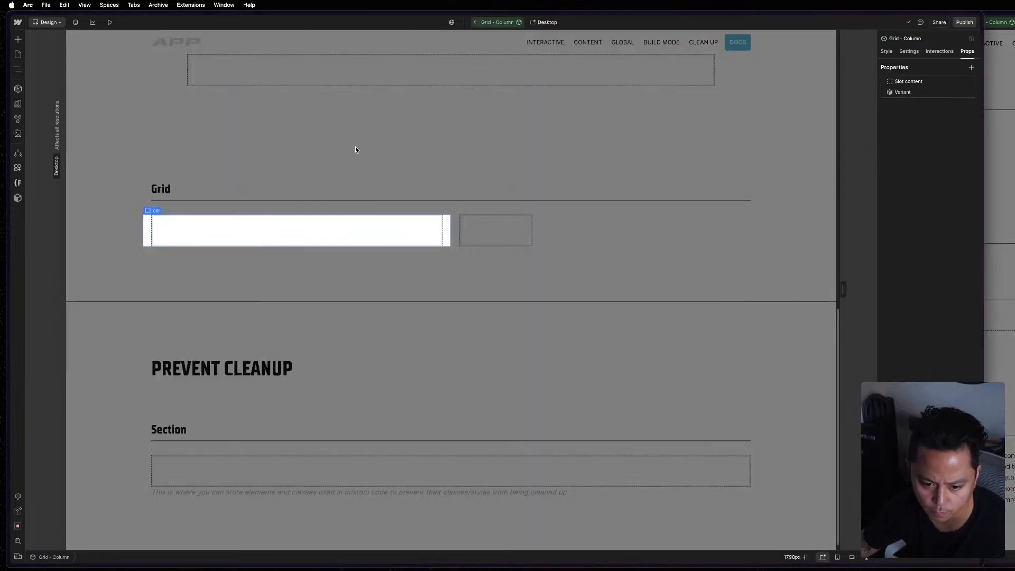
key(z)
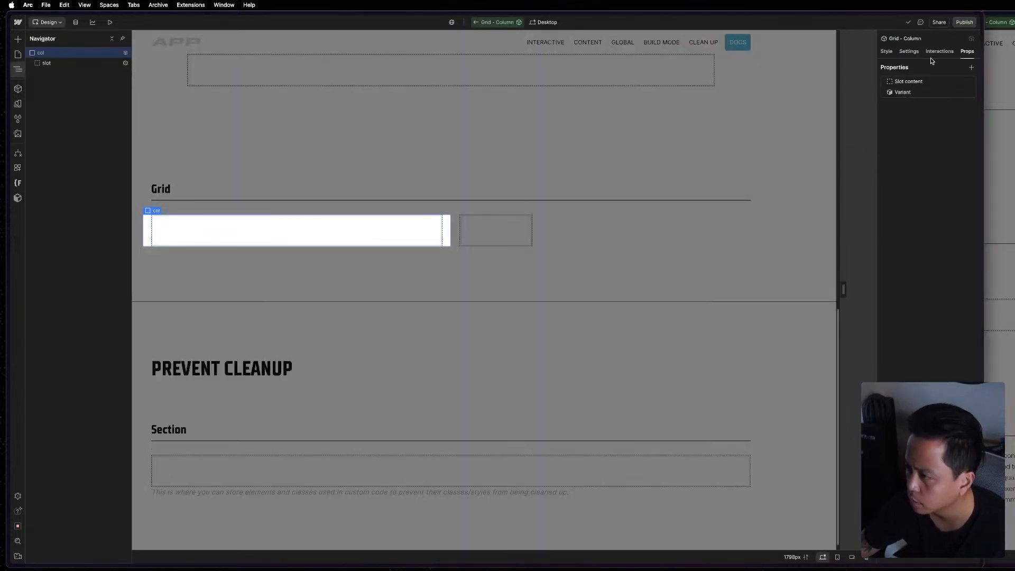
click(885, 51)
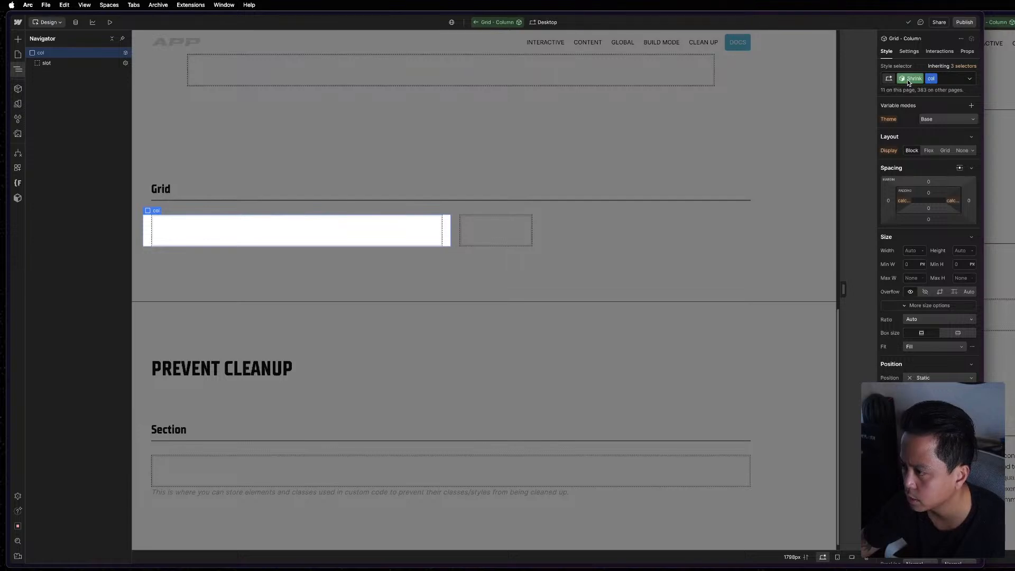
Remove the cc-column combo class from the slot nested in Grid - Column and exit the component.
click(119, 65)
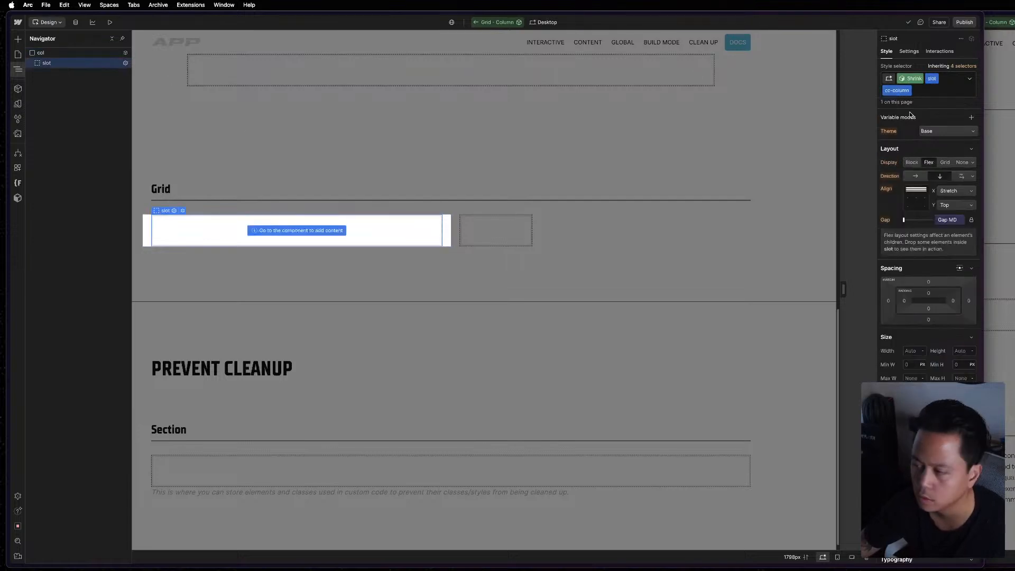
click(931, 93)
key(BackSpace)
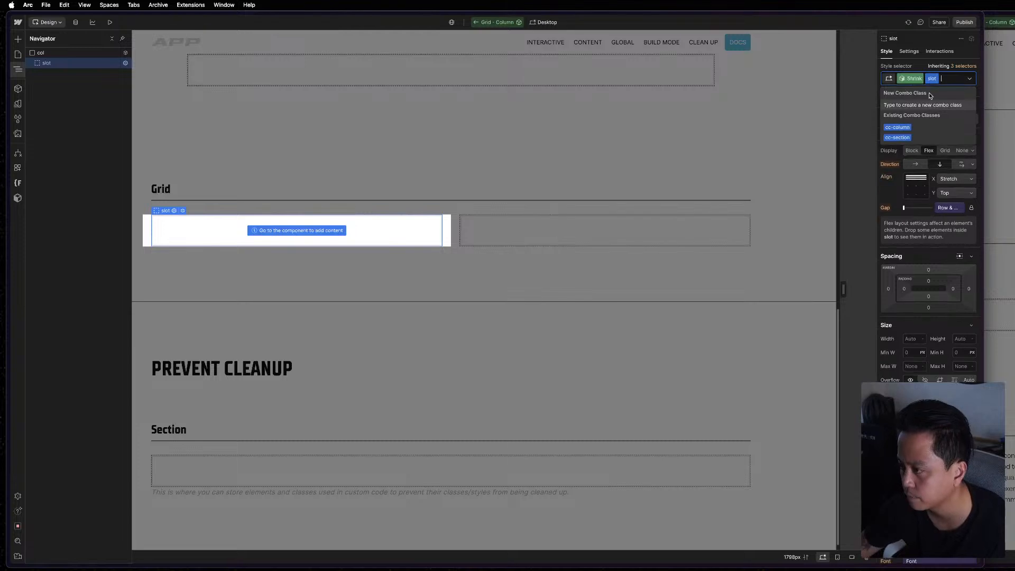
click(923, 65)
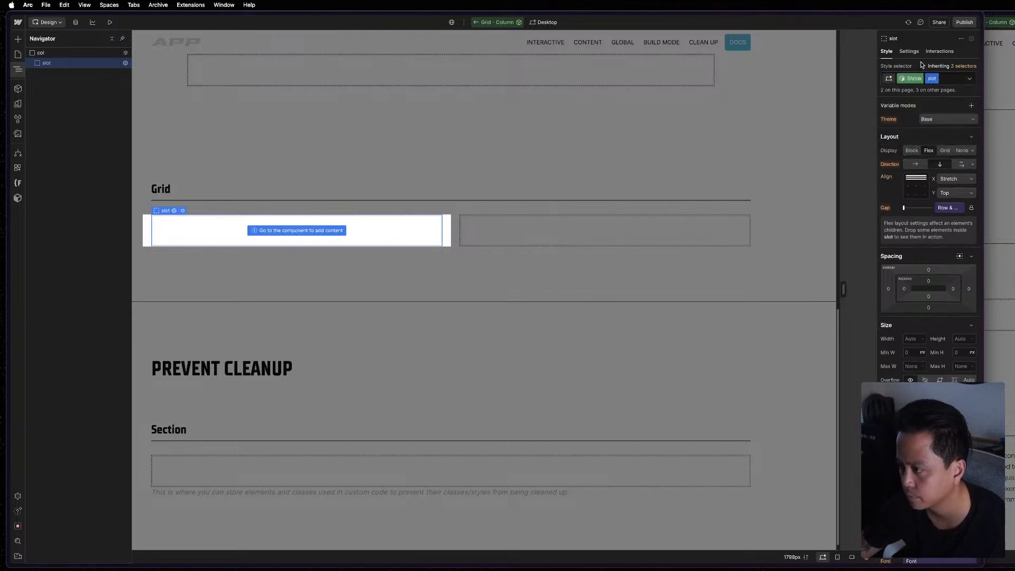
click(476, 141)
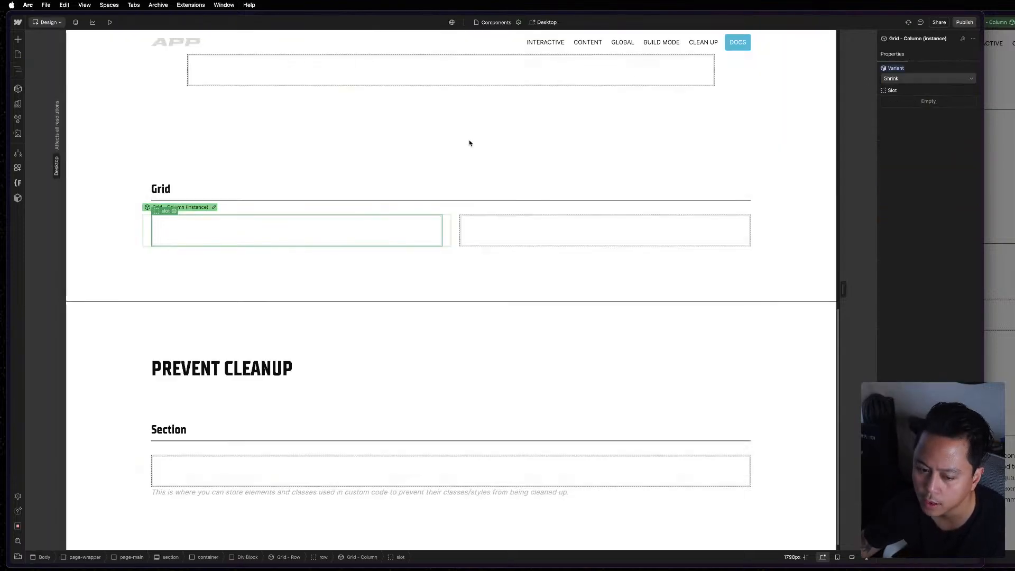
Try the 4/12 variant on the first Grid - Column instance and switch that instance to Full.
click(923, 79)
click(918, 98)
click(919, 78)
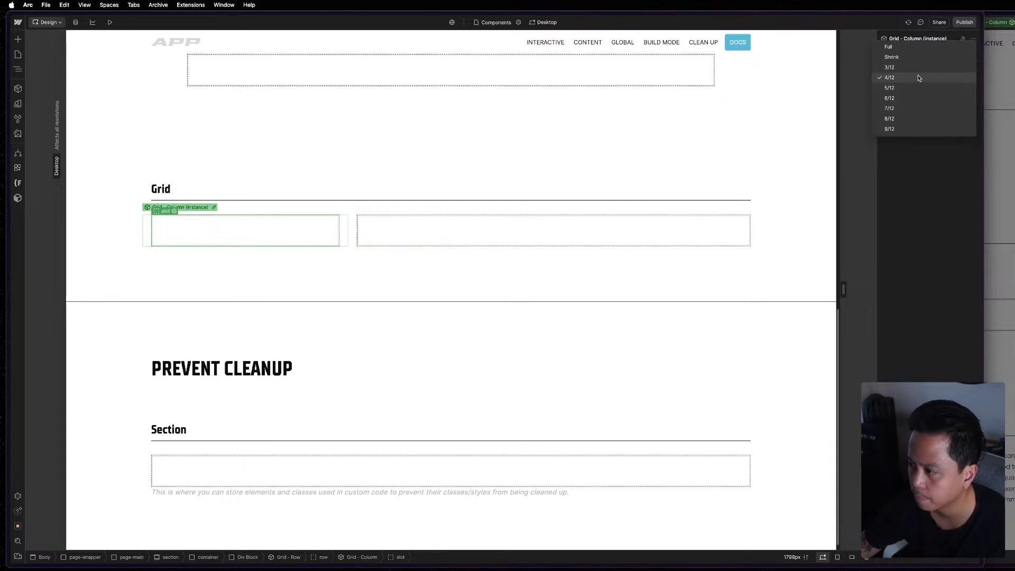
click(930, 49)
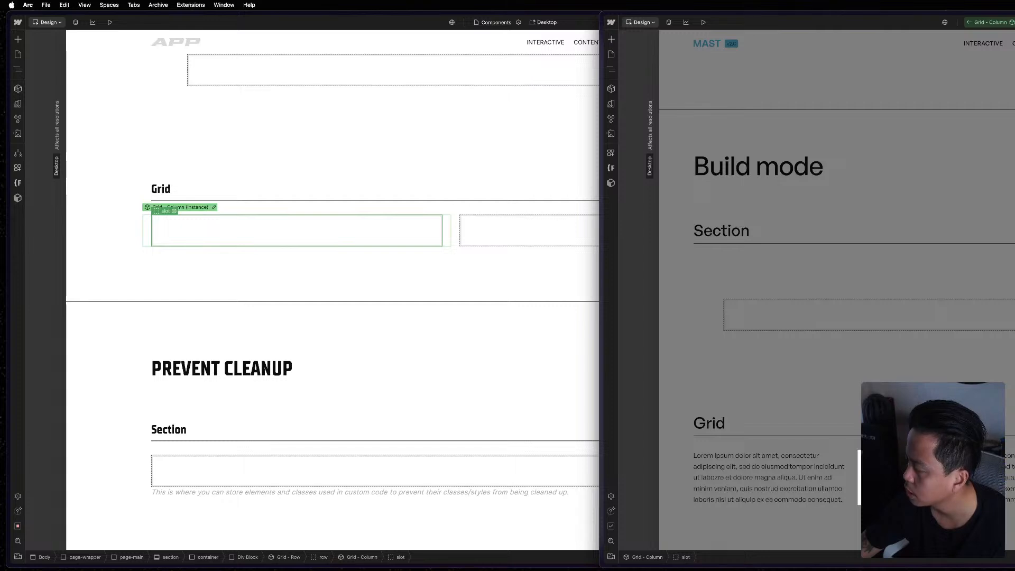
Reopen the APP project's Grid - Column component from its first instance and display the styles of the Shrink variant.
click(248, 260)
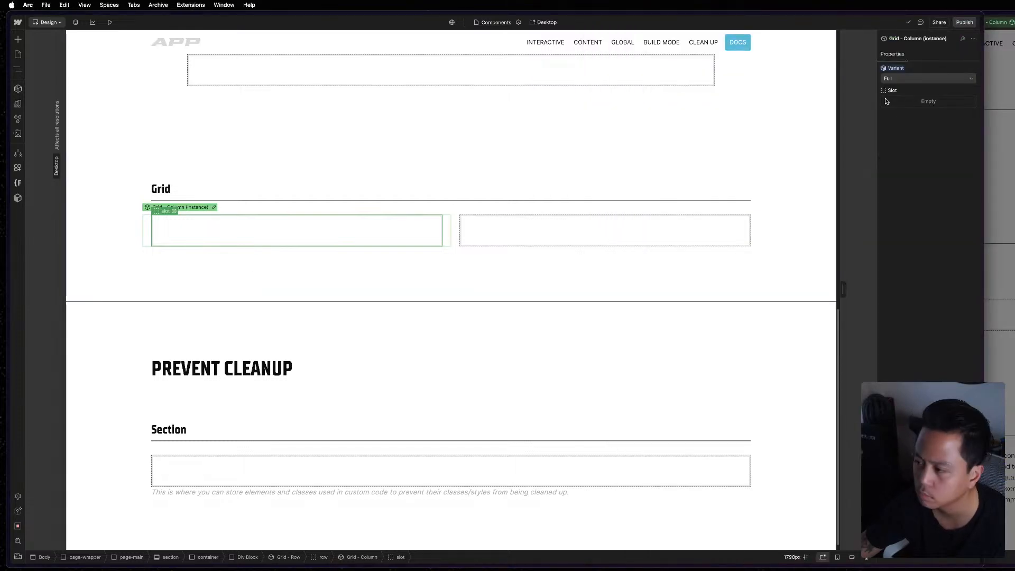
click(214, 207)
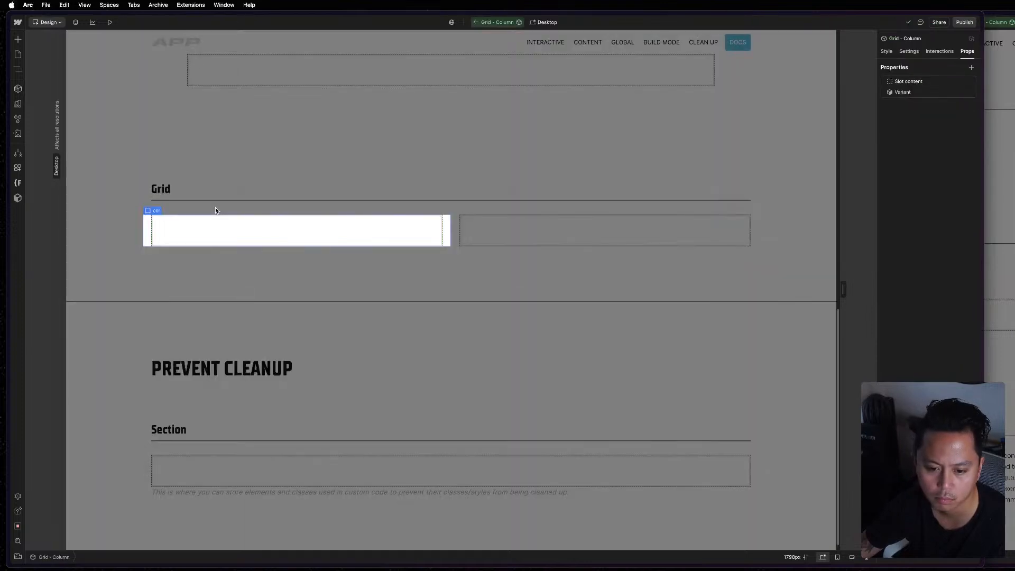
click(888, 53)
click(902, 78)
click(909, 122)
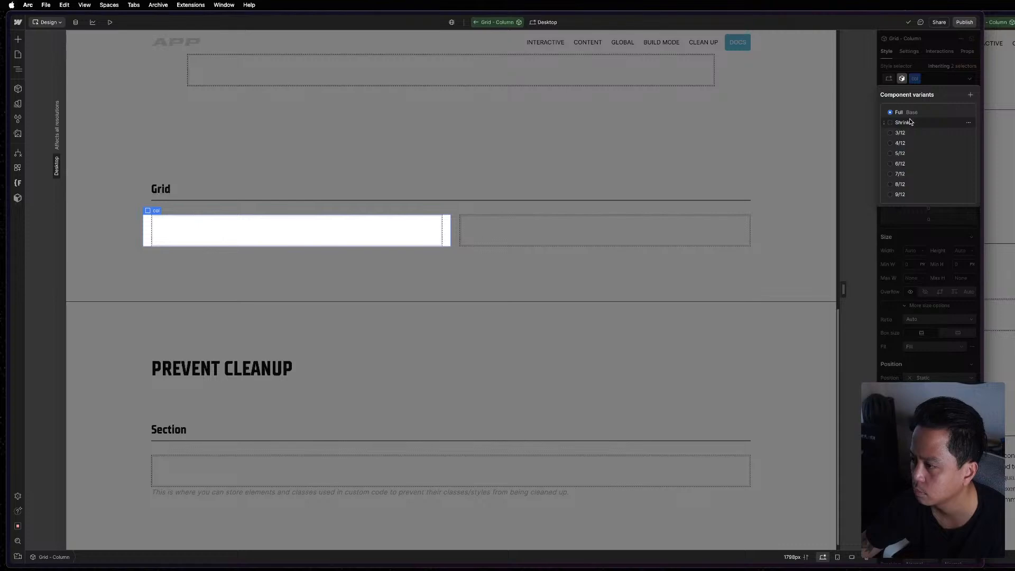
click(929, 69)
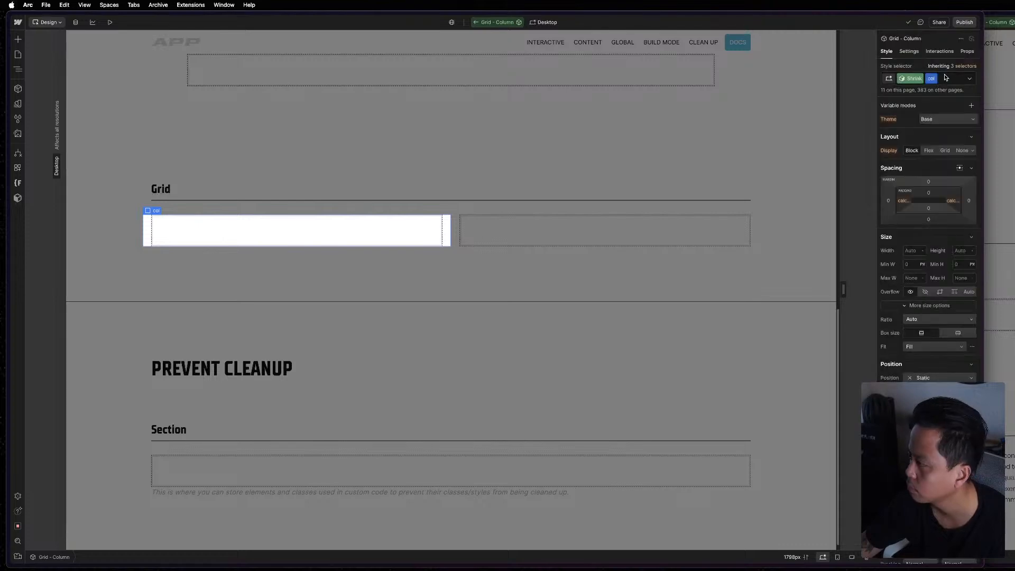
Apply the existing cc-column combo class to the component's nested slot and return to the page.
key(z)
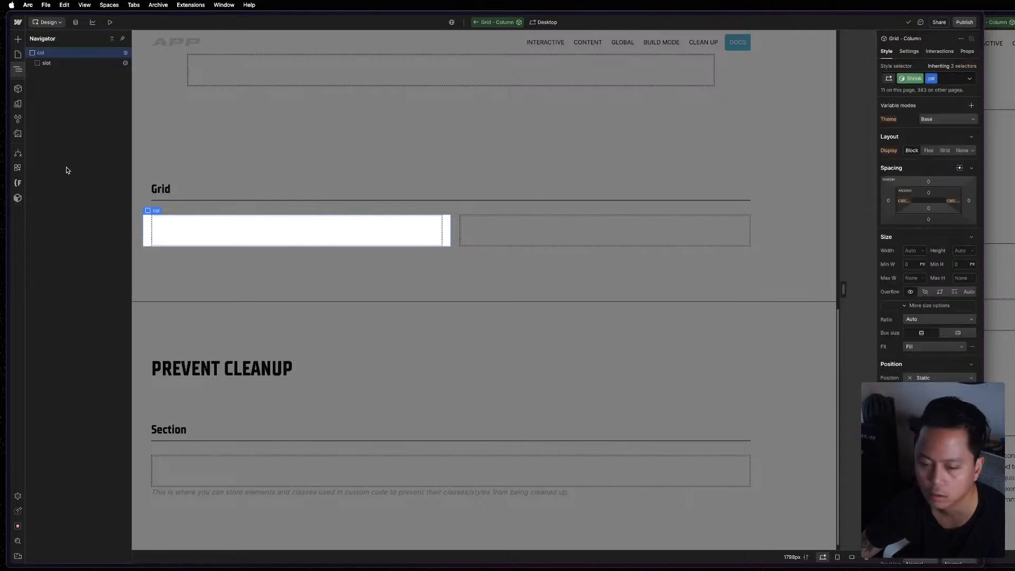
click(57, 66)
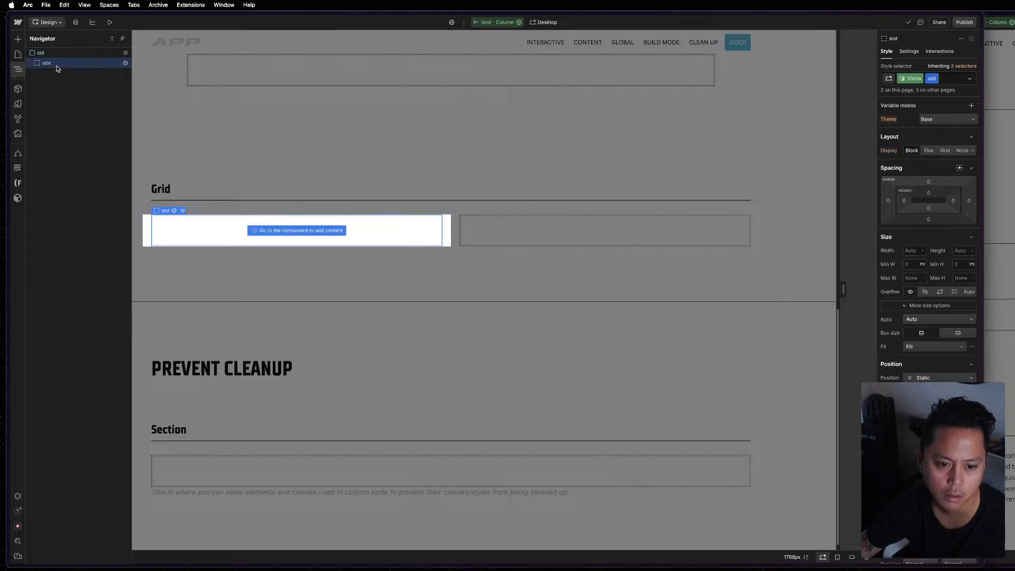
click(953, 81)
click(920, 130)
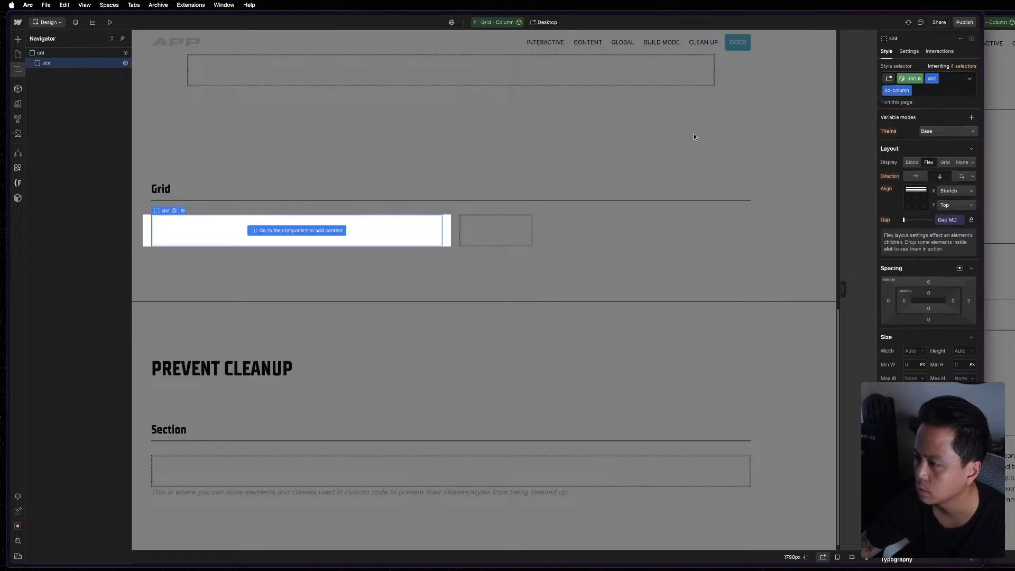
click(641, 248)
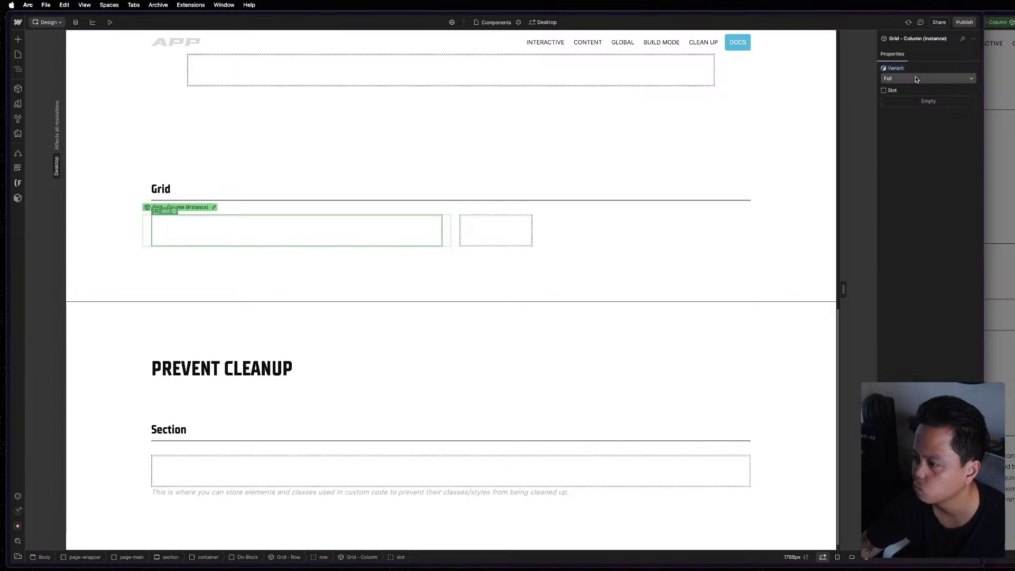
Set the second Grid - Column instance to the Full variant and the first one to Shrink.
click(520, 226)
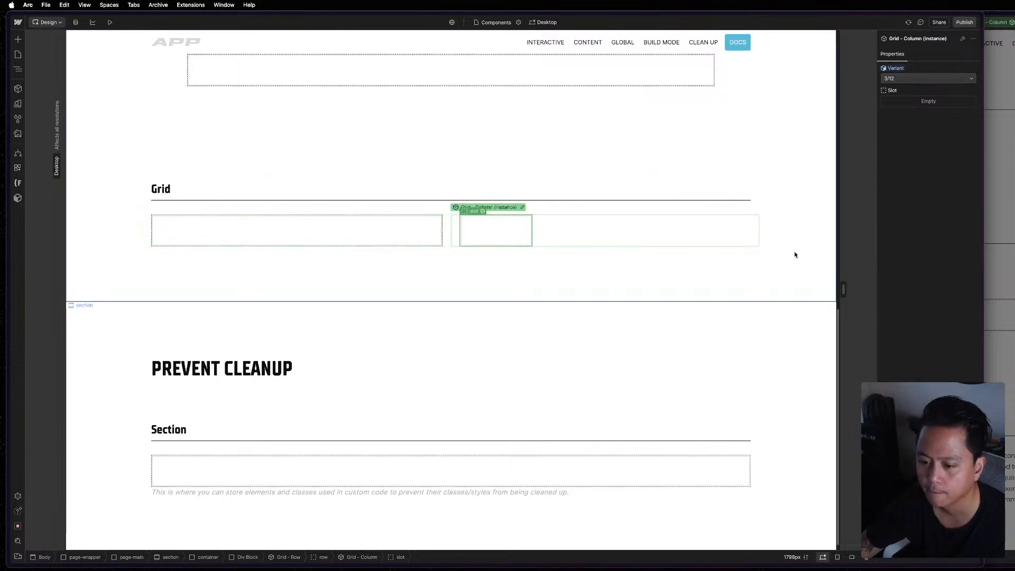
click(906, 78)
click(906, 57)
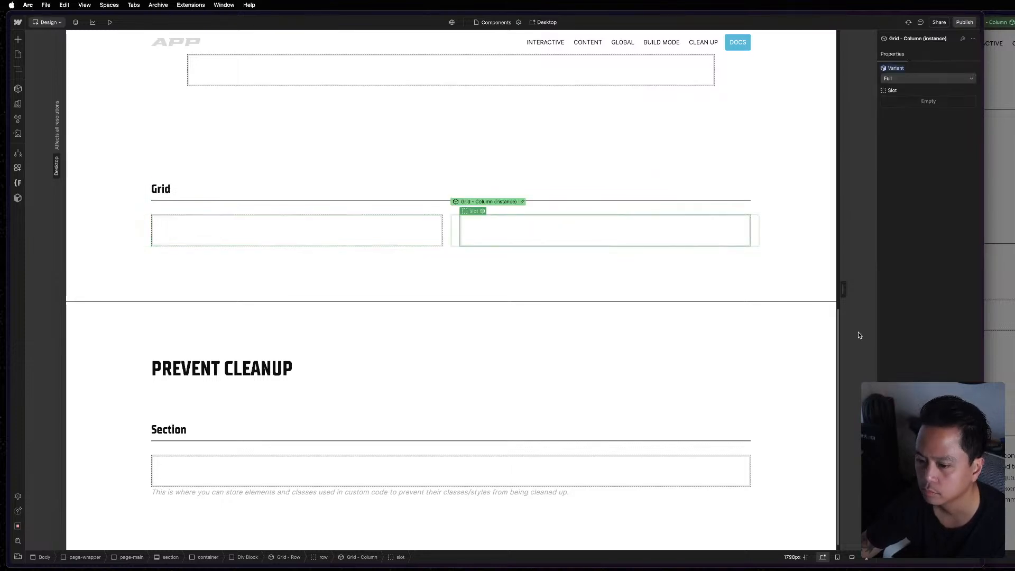
click(394, 242)
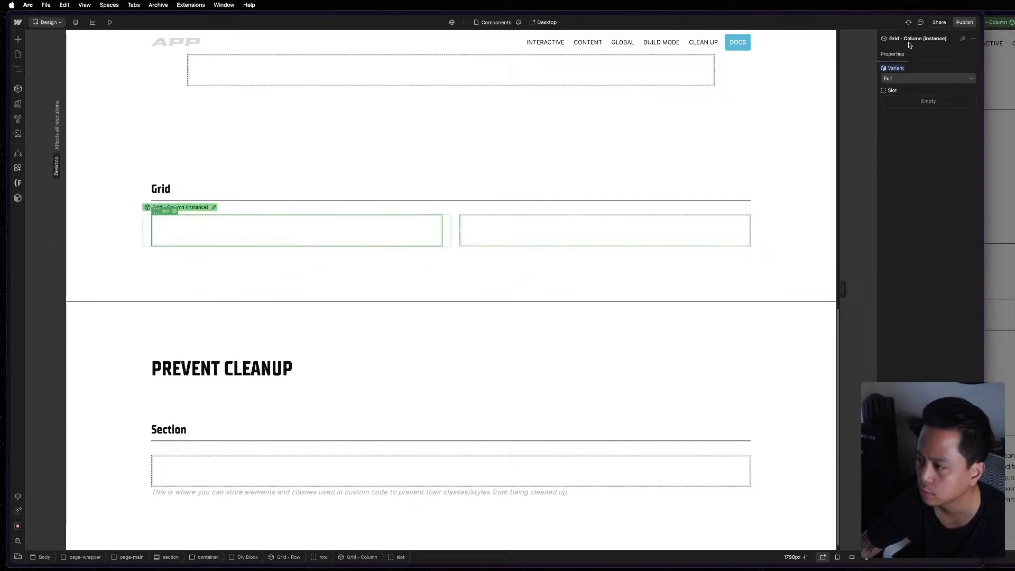
click(902, 77)
click(901, 87)
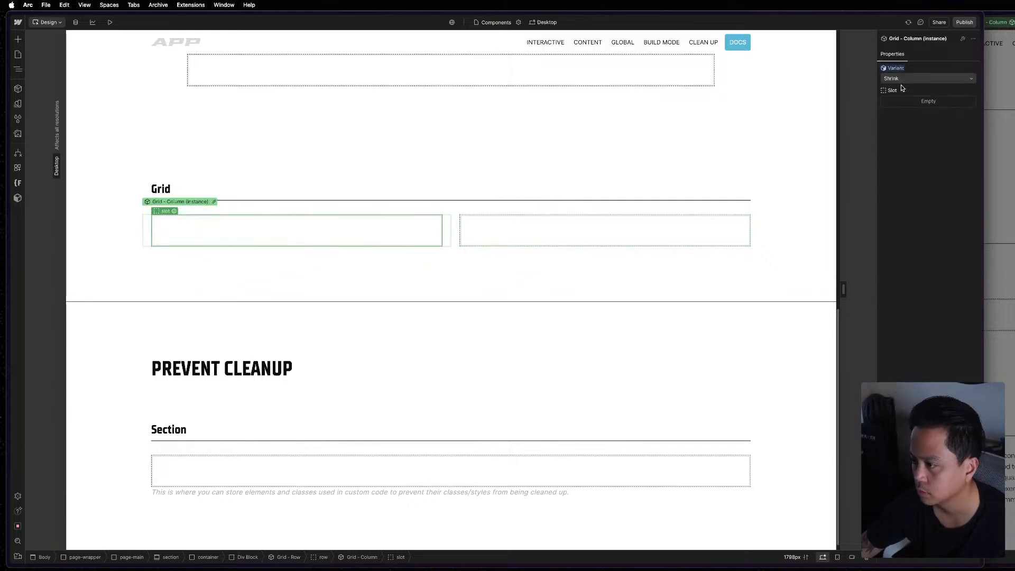
Open the Grid - Column component for editing from its first instance under Grid and display the Shrink variant's col styles.
click(379, 261)
click(188, 226)
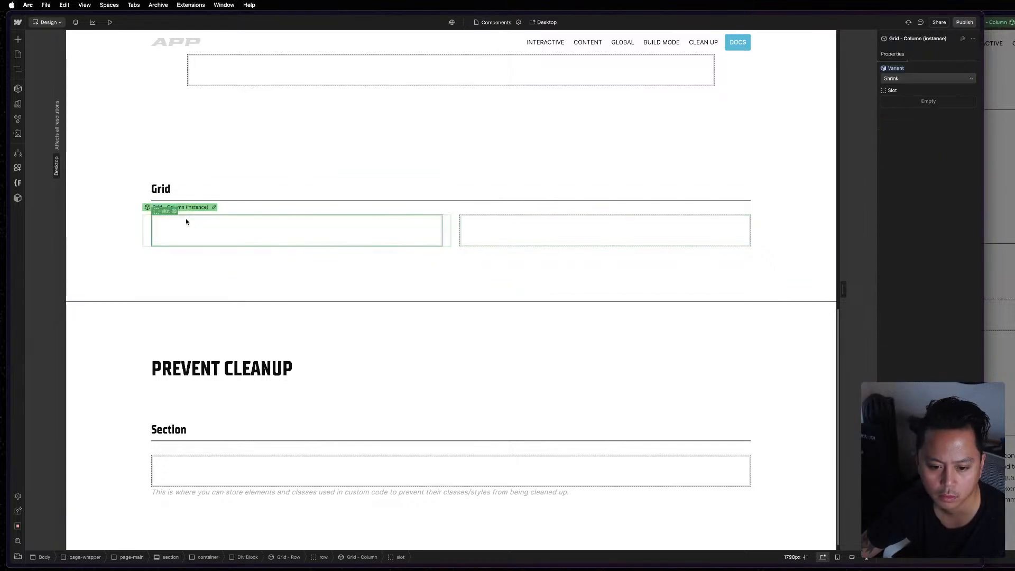
click(214, 207)
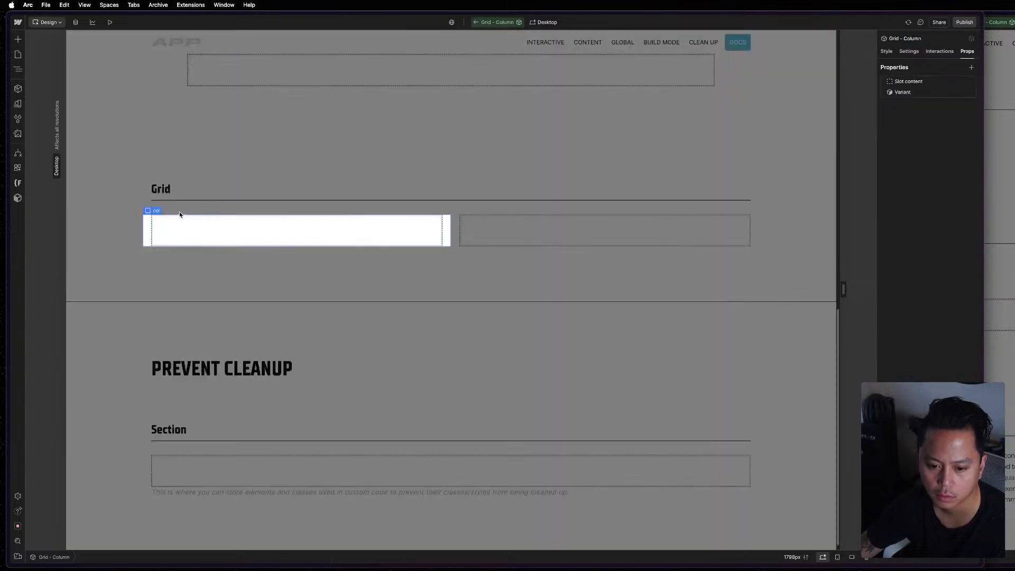
click(886, 53)
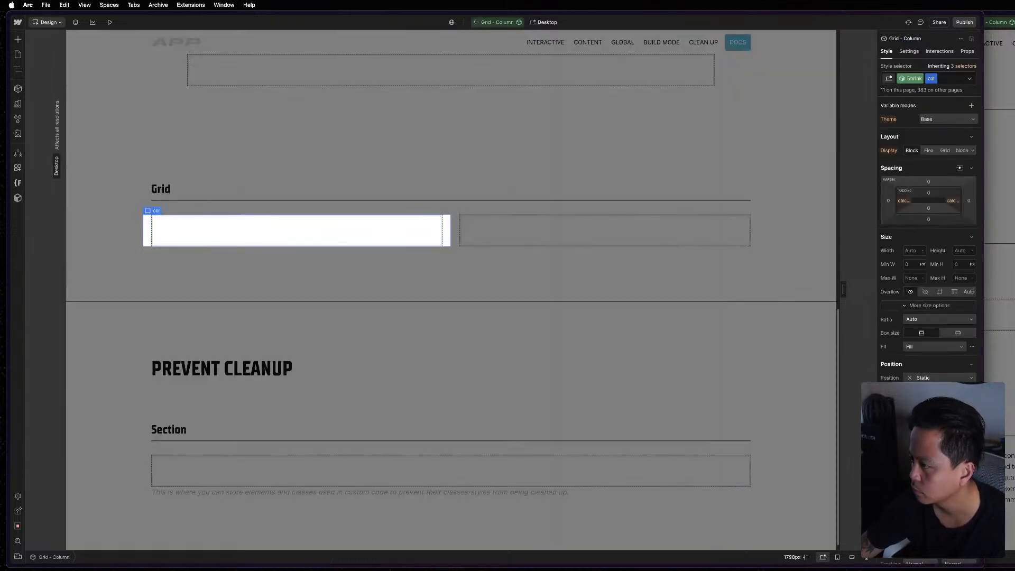
Switch to the MAST reference project and inspect its Grid - Column component's col element and nested slot.
key(super+grave)
key(z)
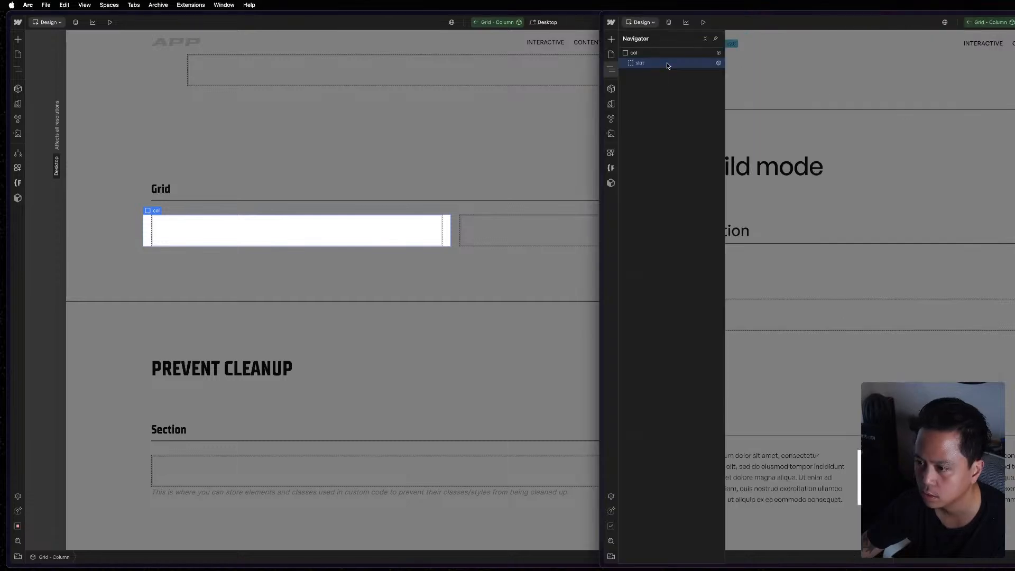
click(668, 53)
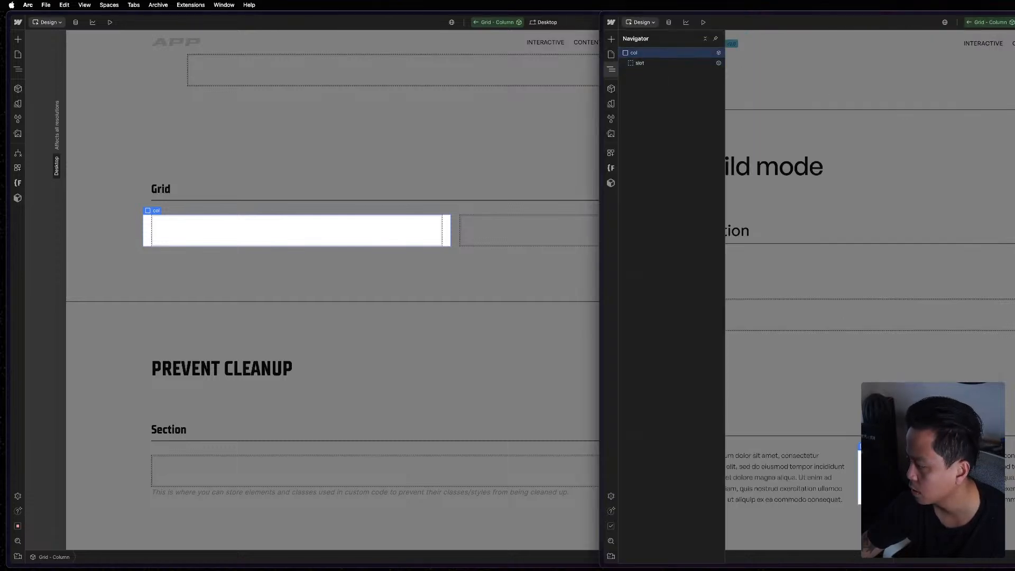
click(664, 63)
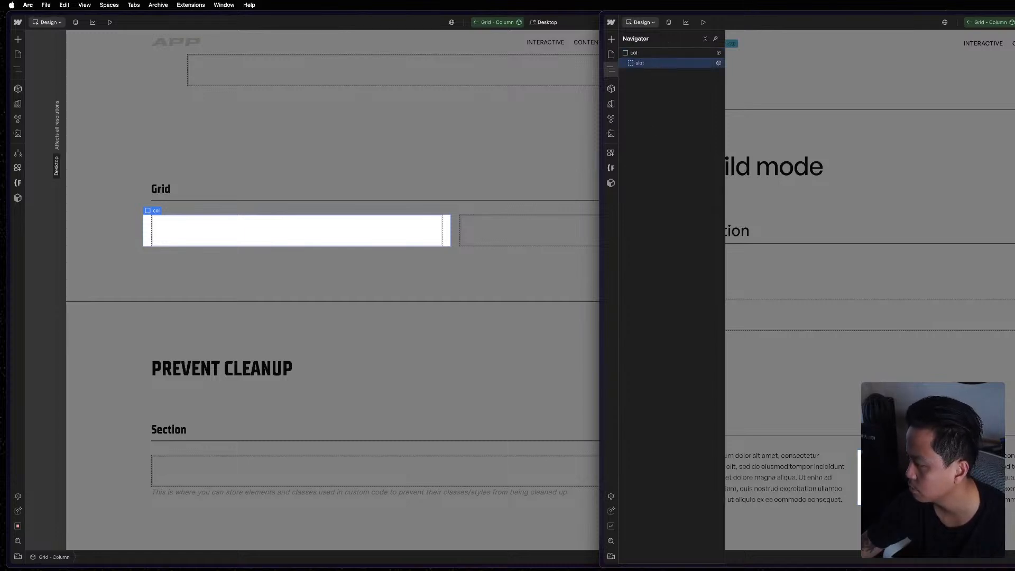
Review the col styles of the APP project's Shrink variant, then return to the MAST reference project for comparison.
click(583, 244)
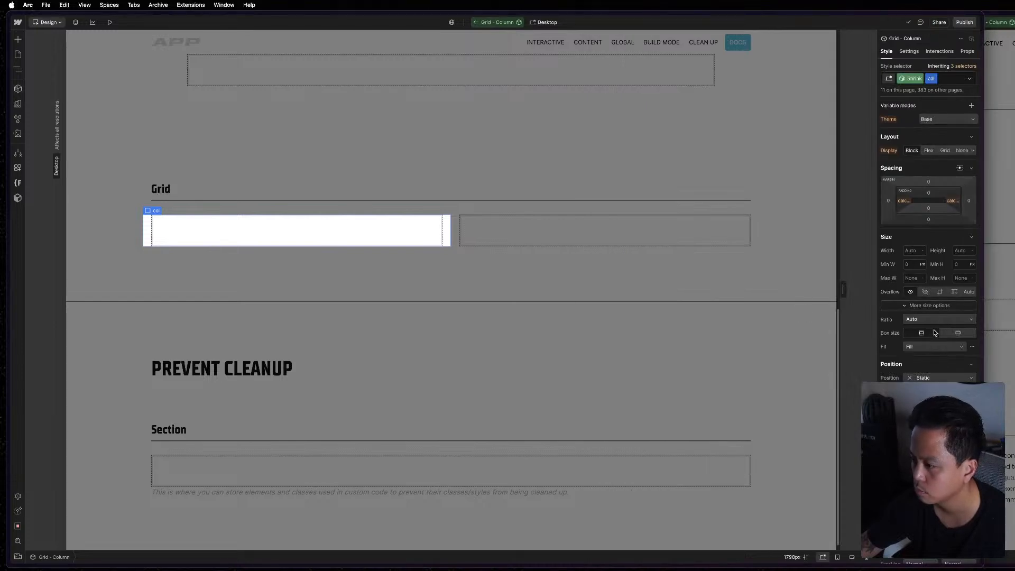
scroll(965, 188, down, 2)
scroll(947, 211, down, 2)
scroll(947, 211, up, 4)
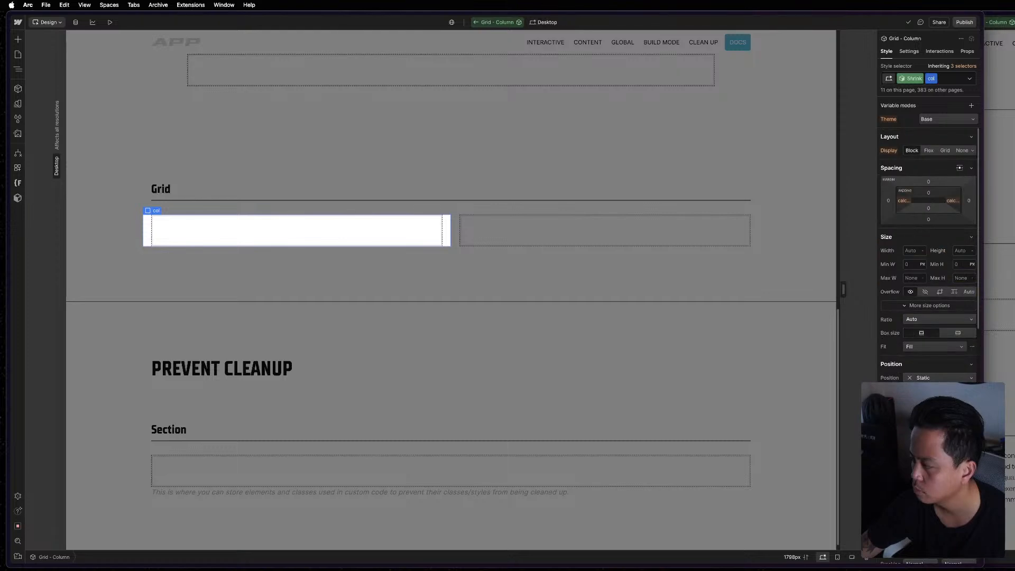
click(999, 212)
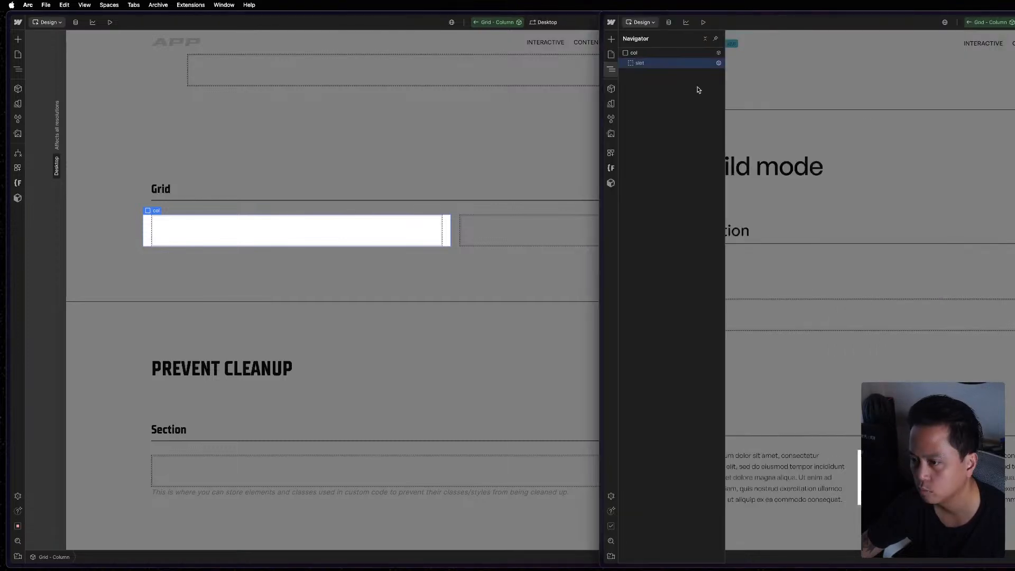
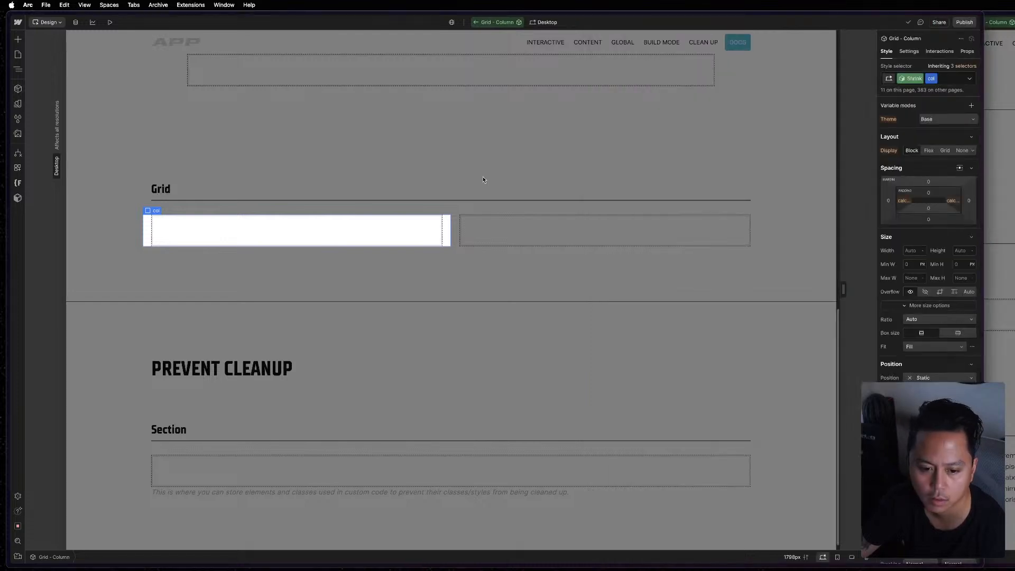
In the APP project's 3/12 variant of Grid - Column, reset the slot's max width and set the col's max width to 25%.
key(z)
click(81, 63)
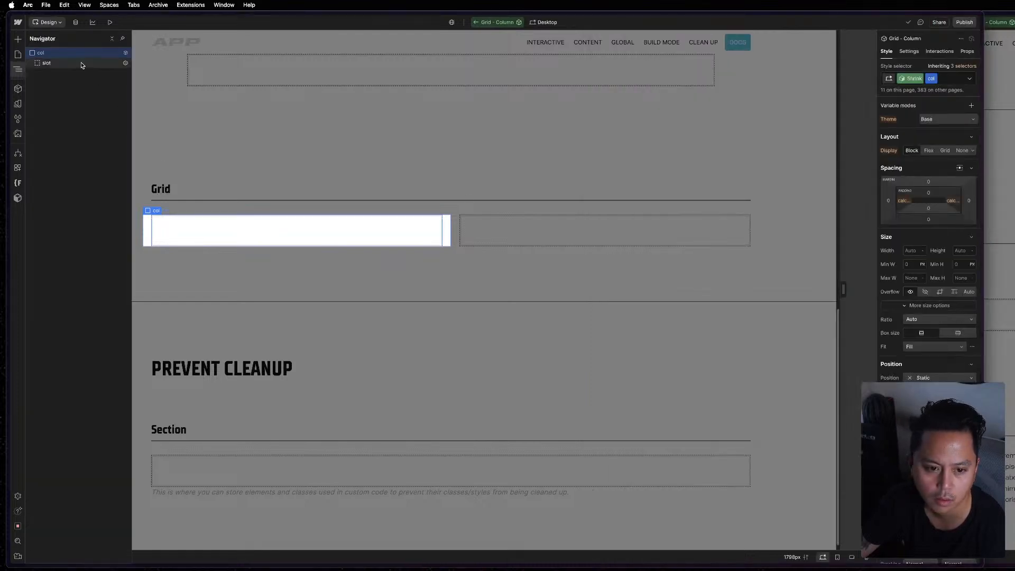
click(908, 75)
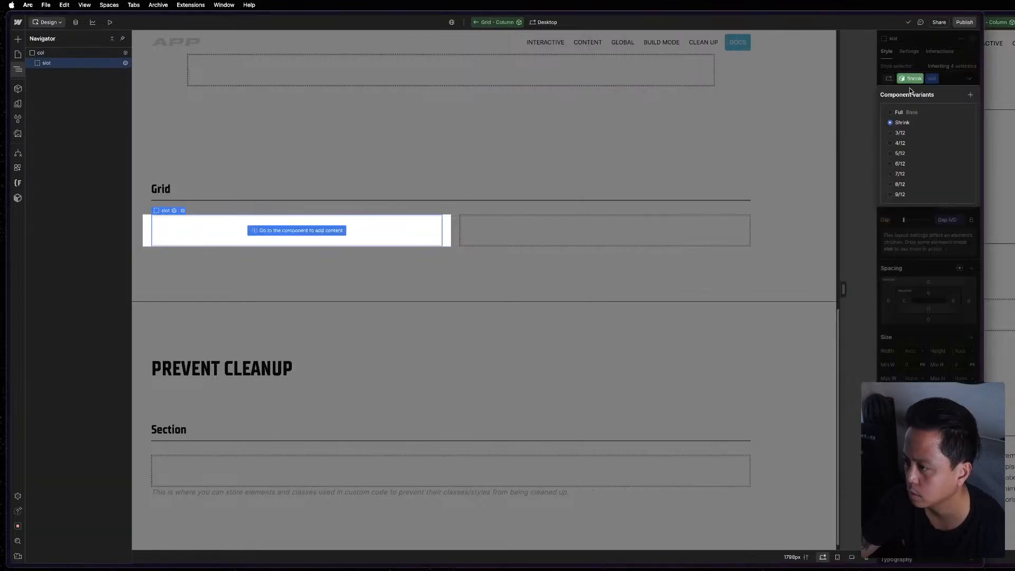
click(904, 134)
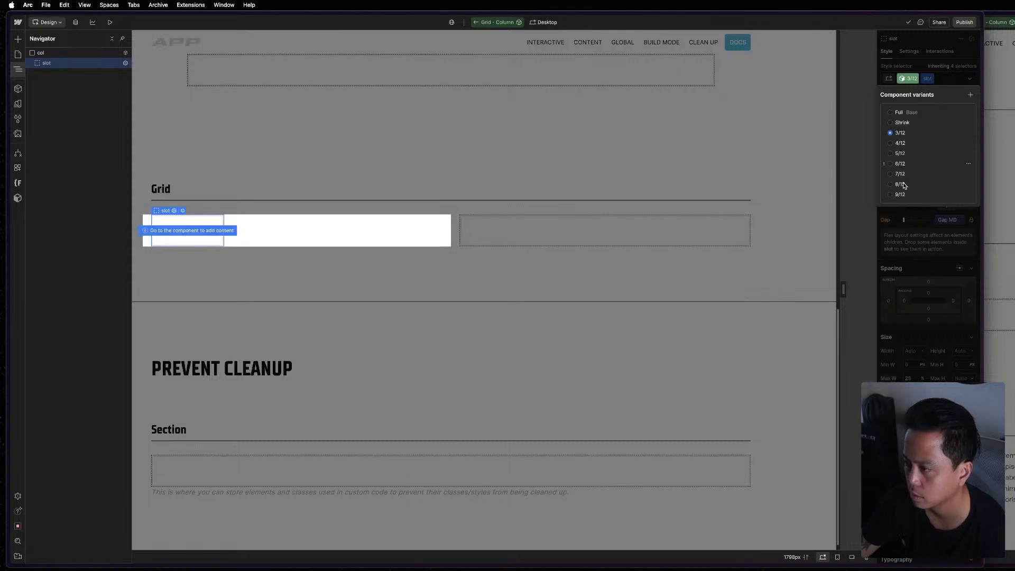
click(915, 80)
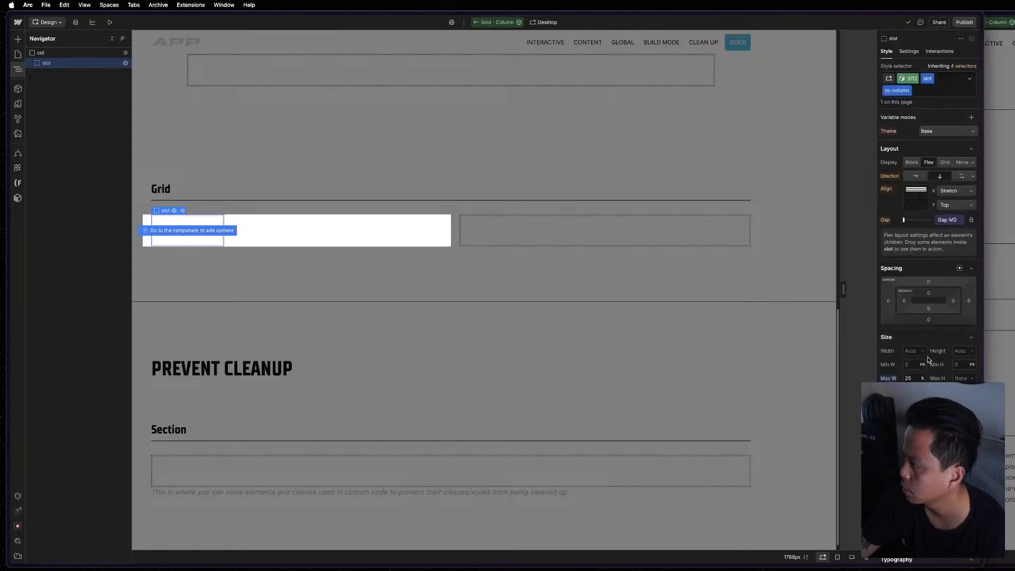
click(906, 361)
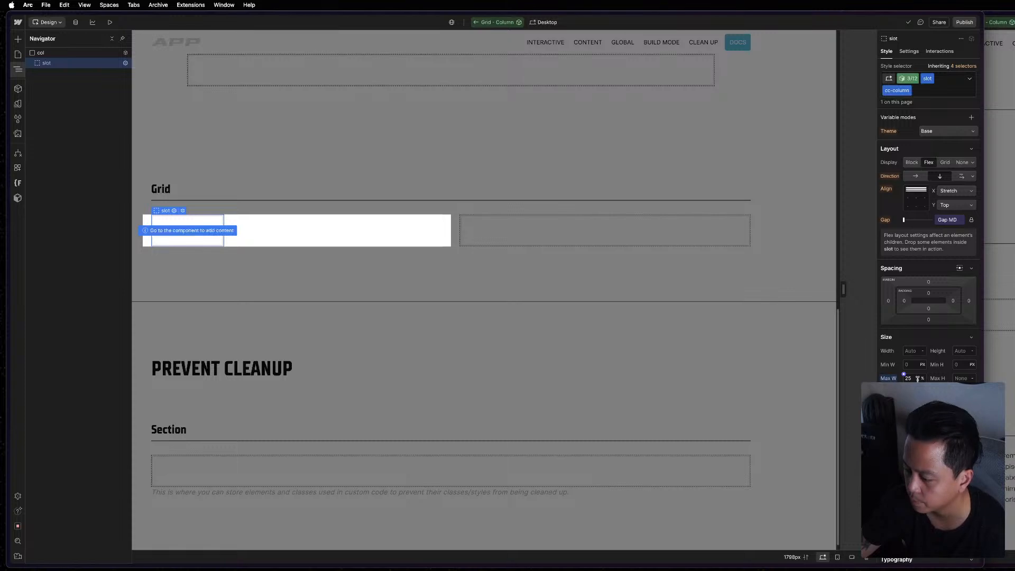
click(889, 380)
click(895, 393)
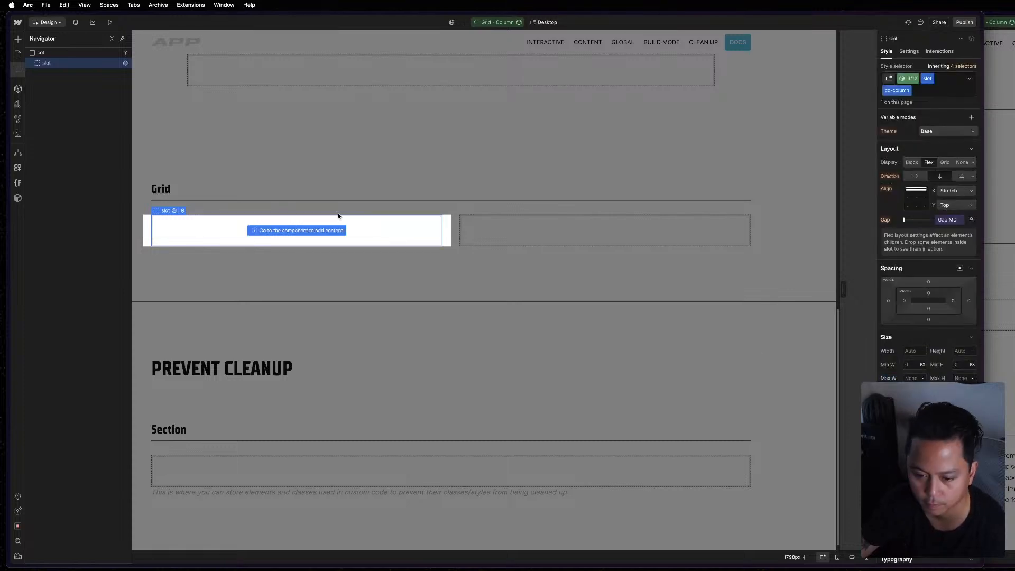
click(53, 53)
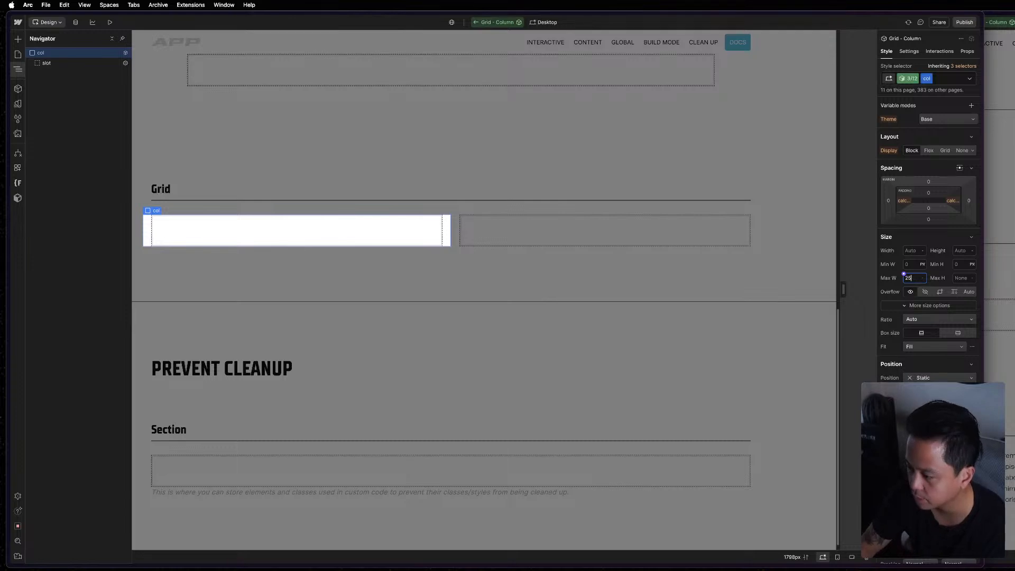
key(Return)
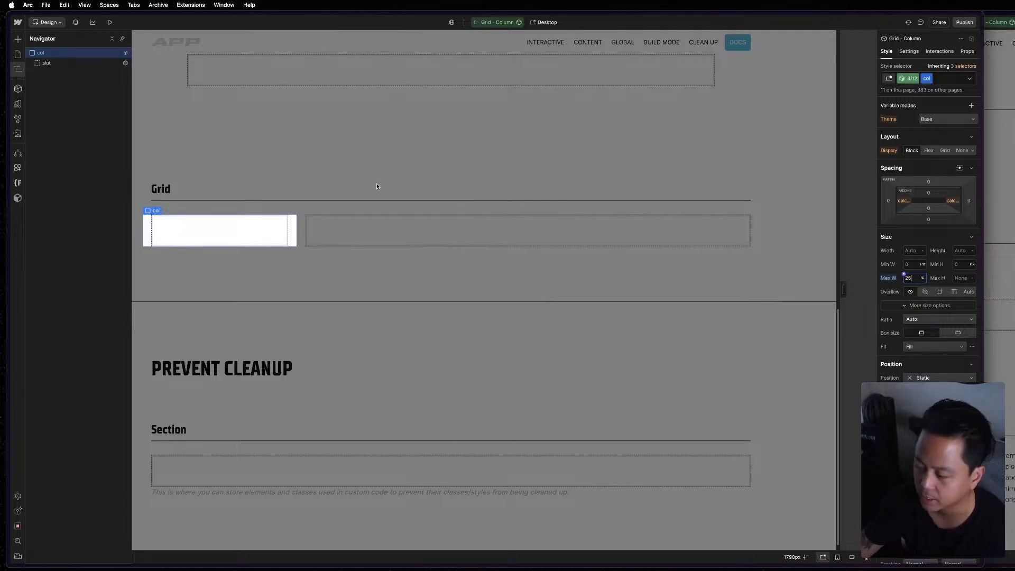
Show the 4/12 variant and reset the col's max width, re-entering it as 33.33%.
click(908, 79)
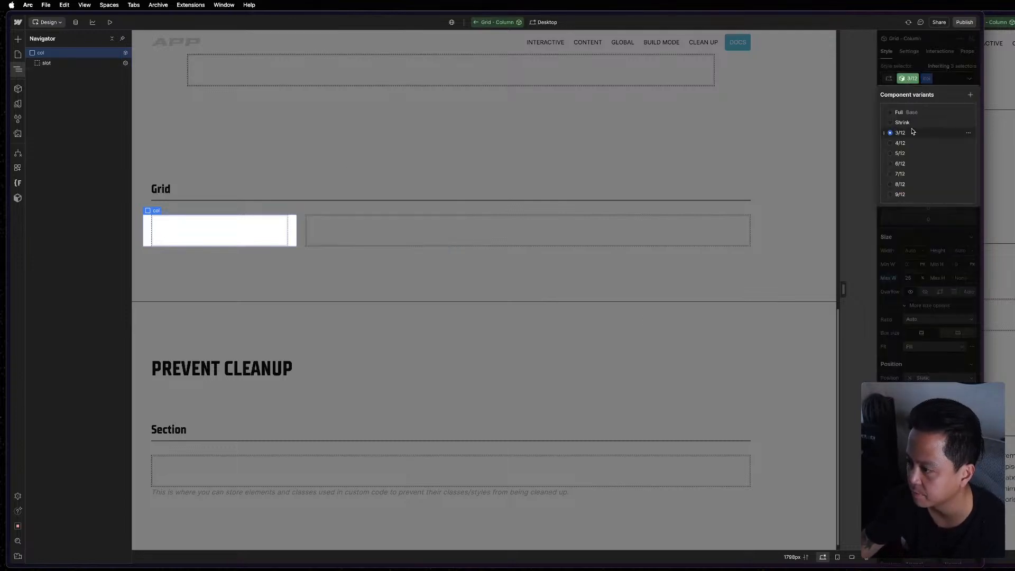
click(909, 146)
click(914, 278)
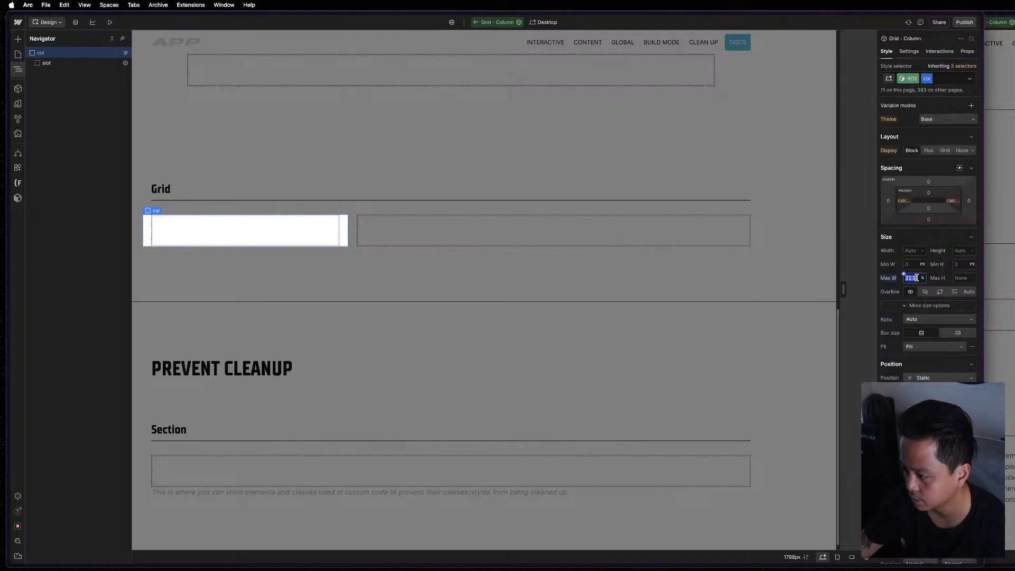
click(890, 278)
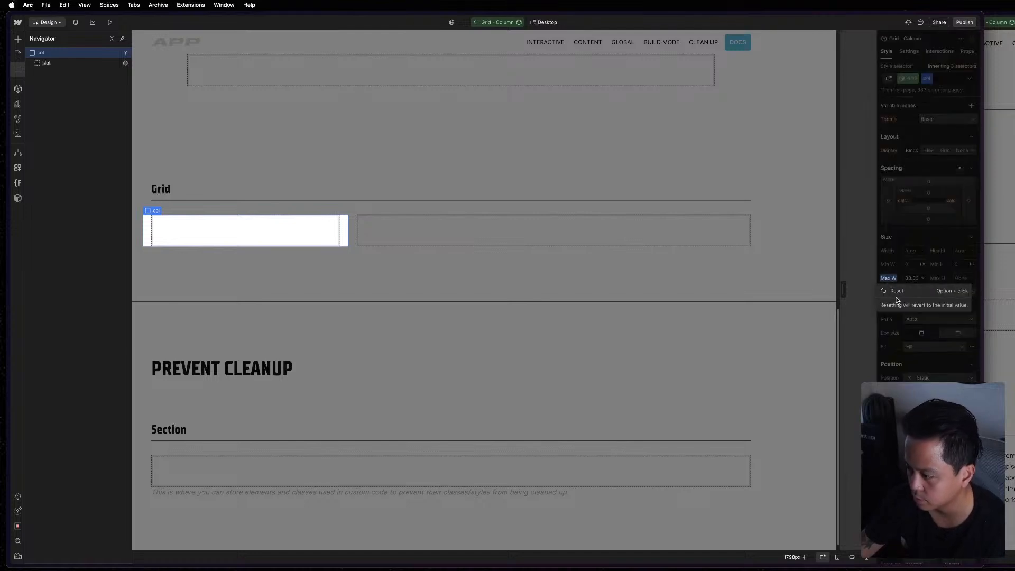
click(897, 292)
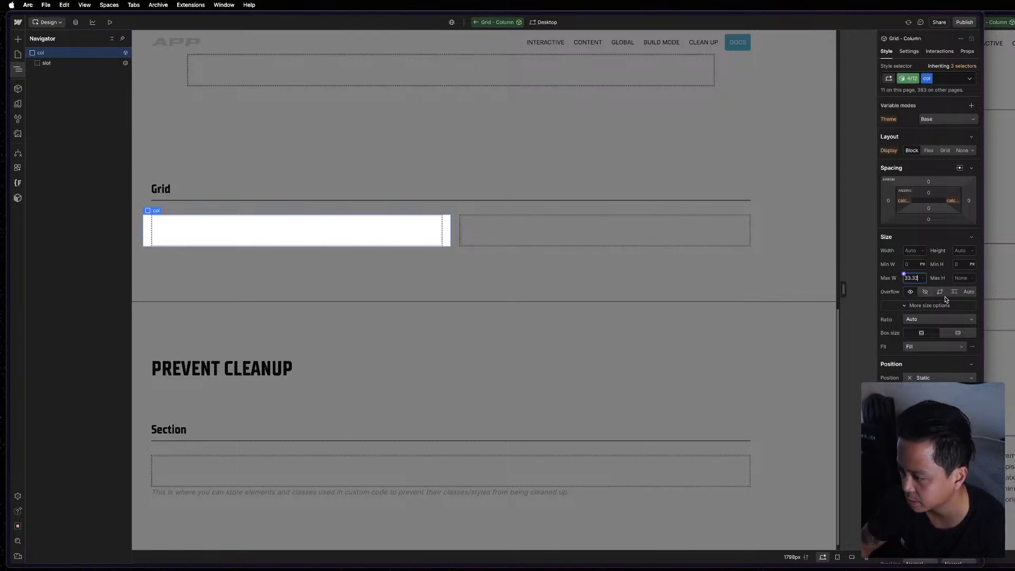
key(Return)
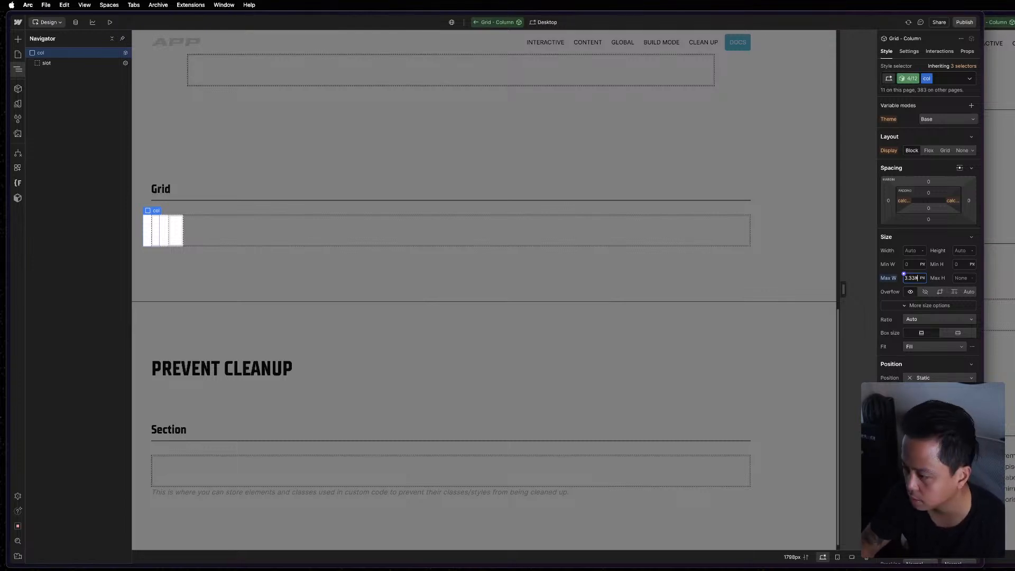
text(%)
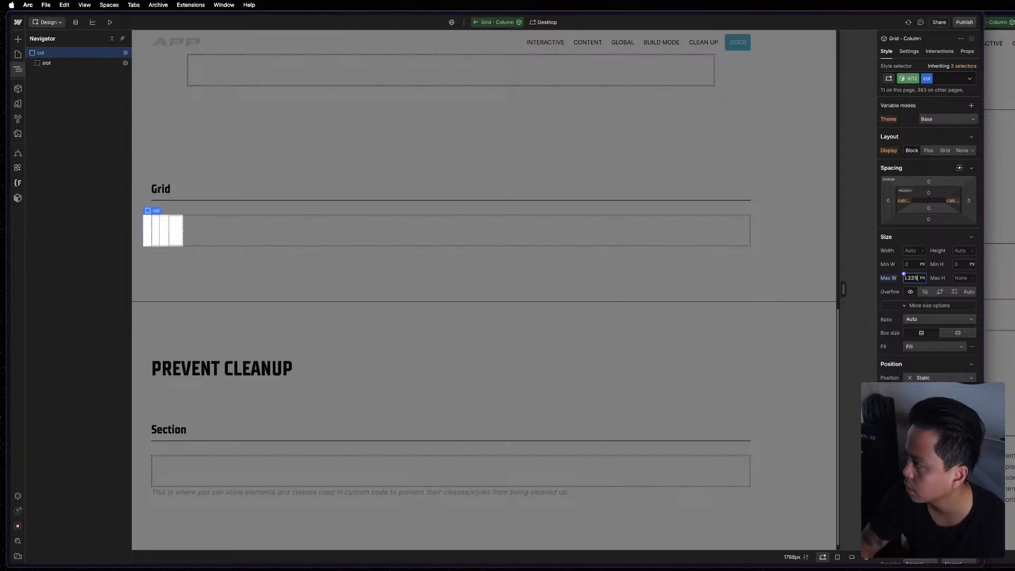
key(Return)
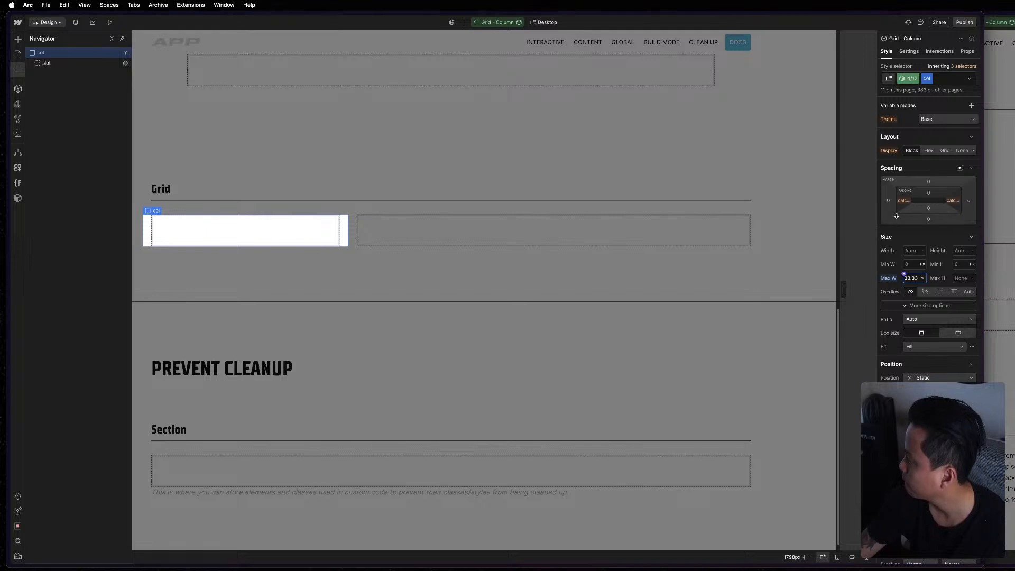
Compare the 4/12 variant's slot and col styles with the col element in the MAST reference project, returning to the APP project.
click(79, 64)
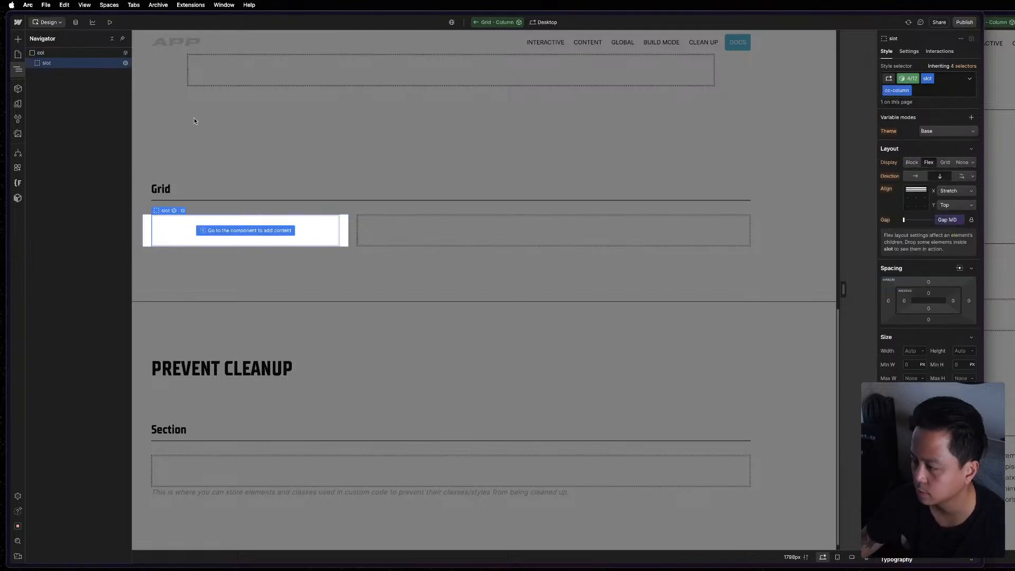
click(59, 53)
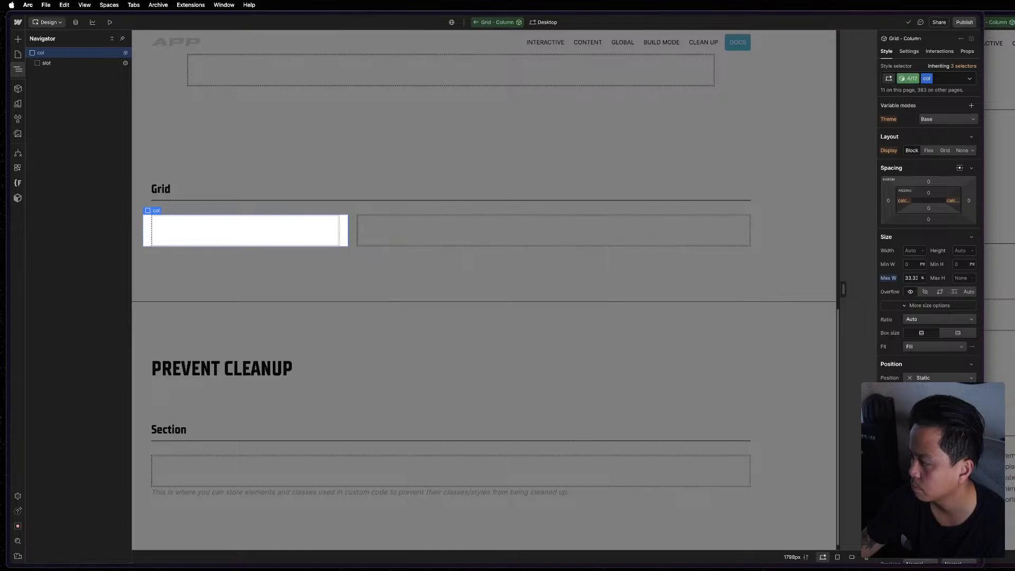
key(super+grave)
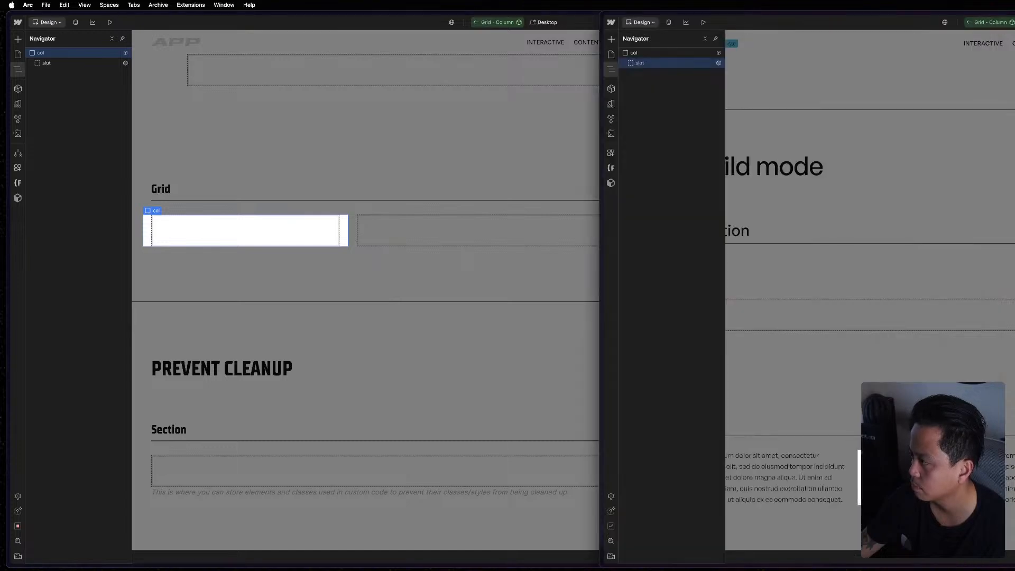
click(681, 55)
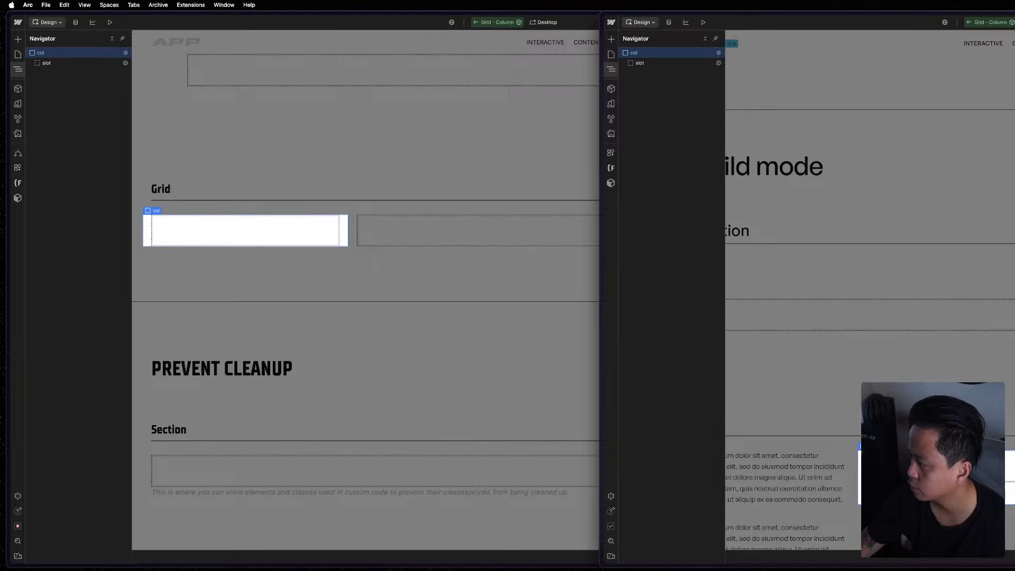
click(459, 218)
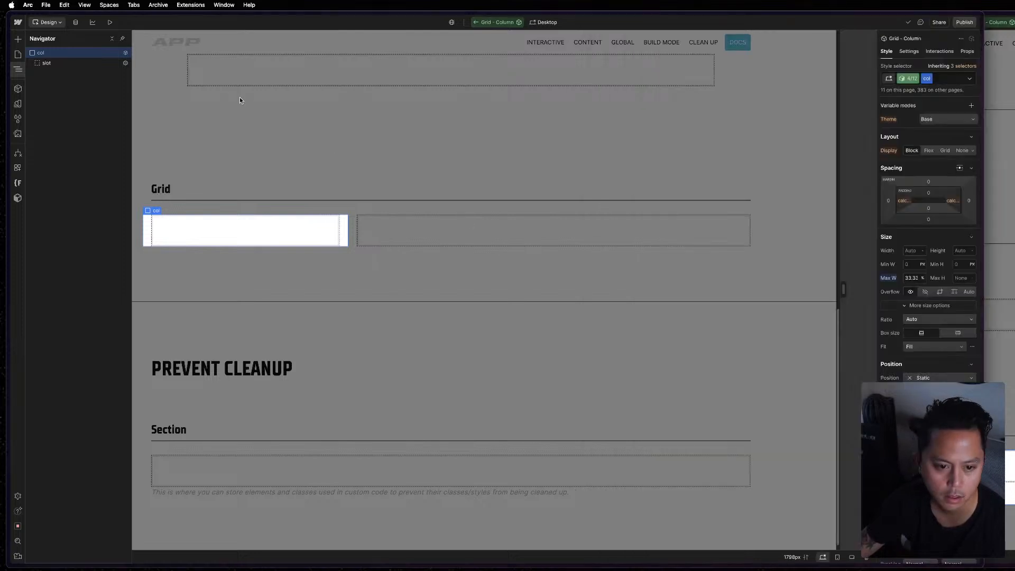
Check the col's max width in the remaining Grid - Column variants, from 5/12 up to 9/12.
click(912, 78)
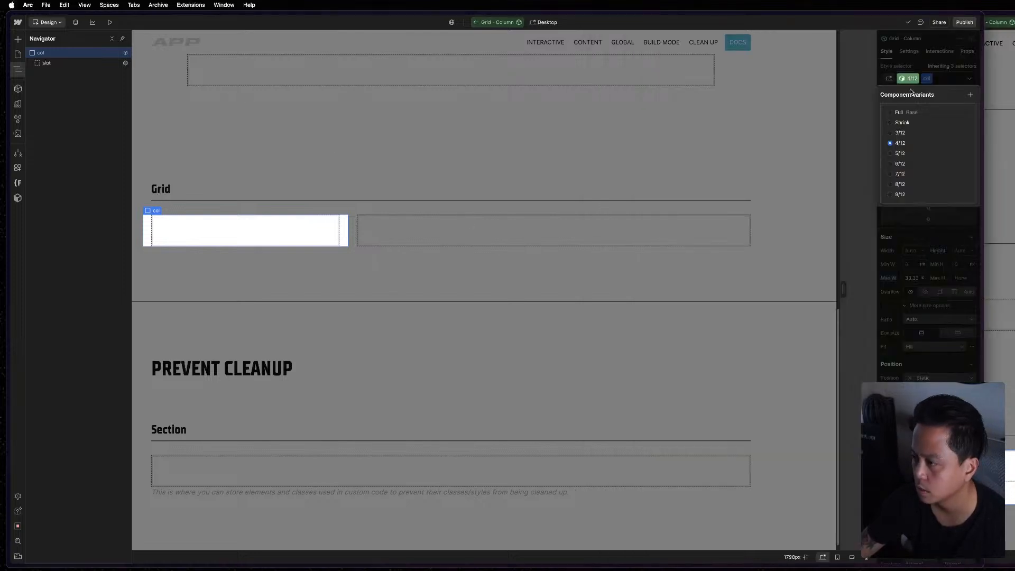
click(904, 153)
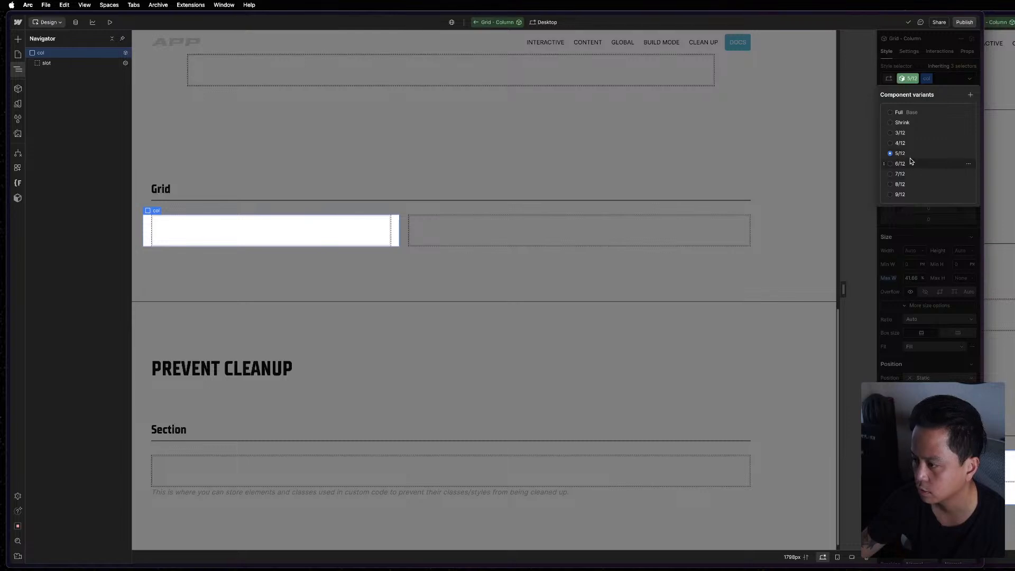
click(902, 164)
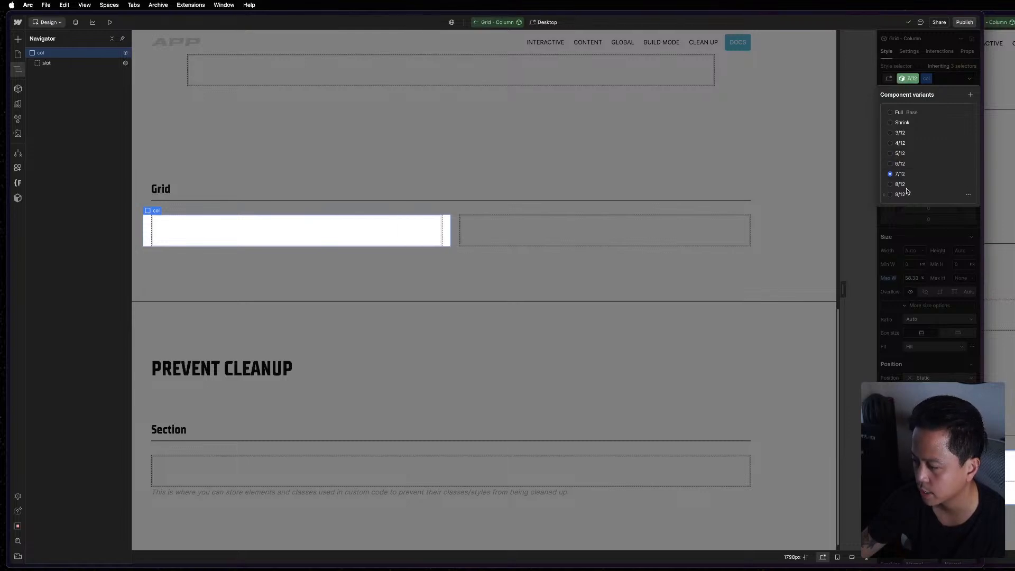
click(905, 194)
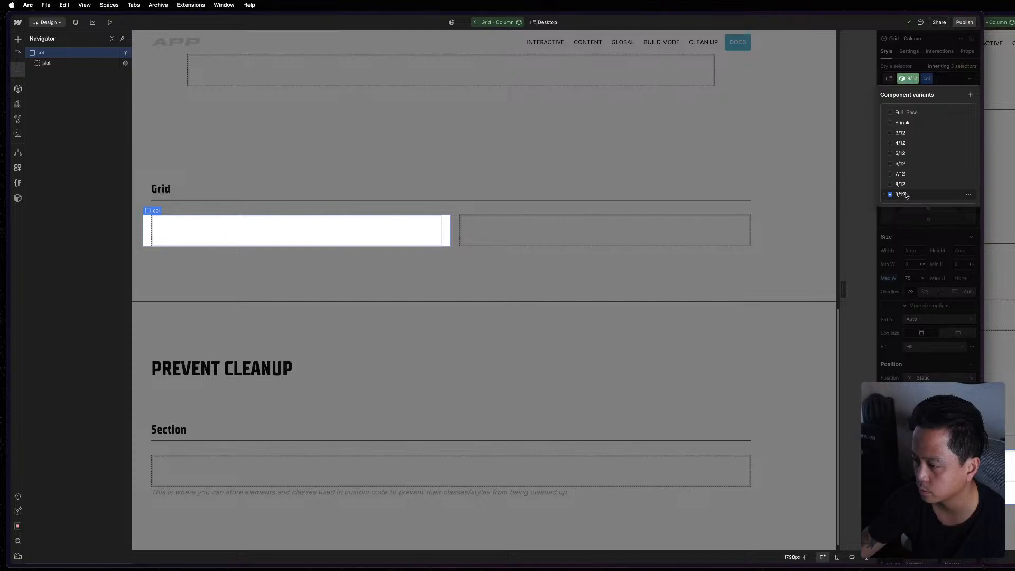
click(941, 188)
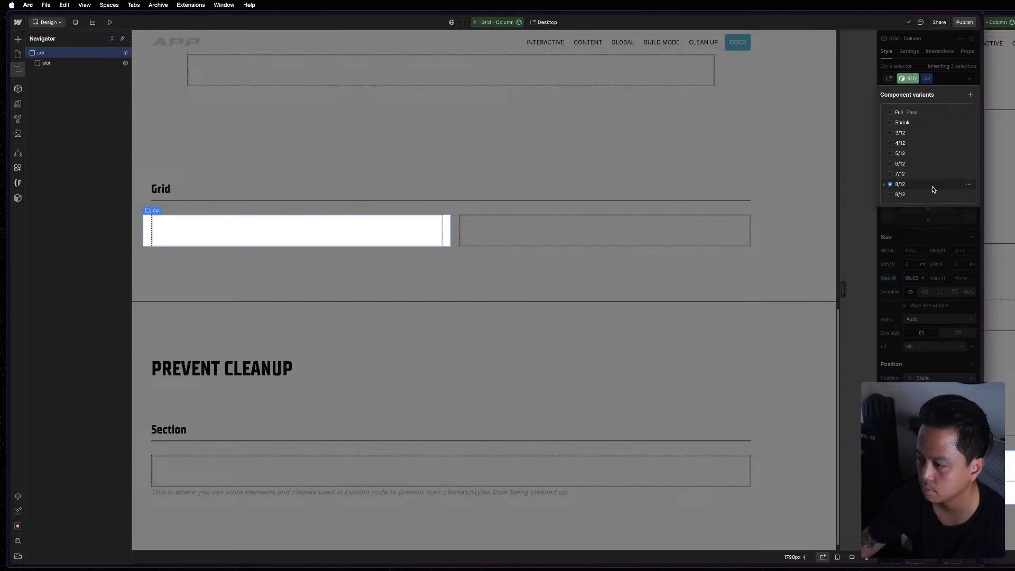
Inspect the slot's styles across the 3/12 to 8/12 variants and exit Grid - Column component editing.
click(67, 64)
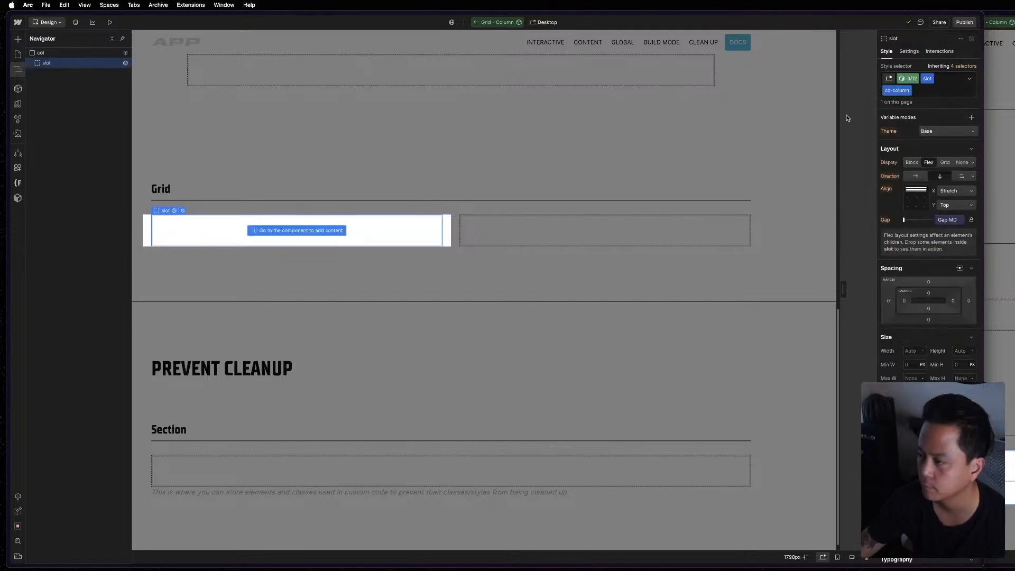
click(912, 79)
click(902, 133)
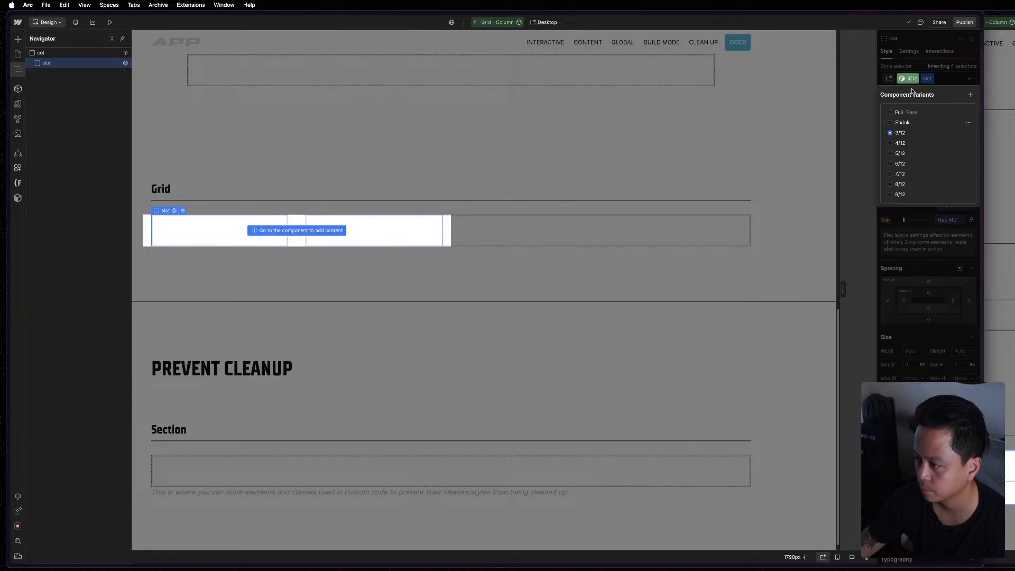
click(900, 144)
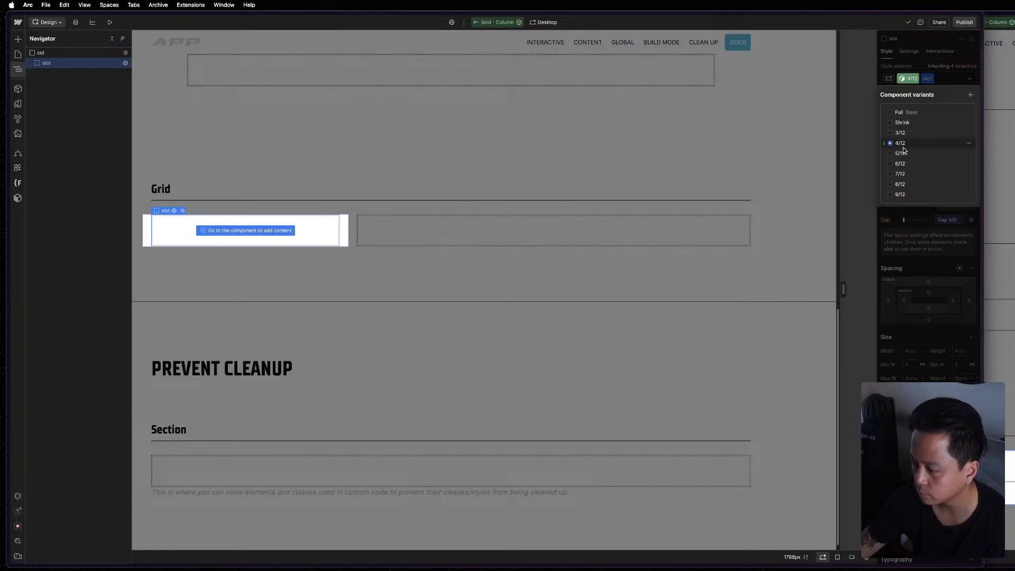
click(904, 158)
click(903, 164)
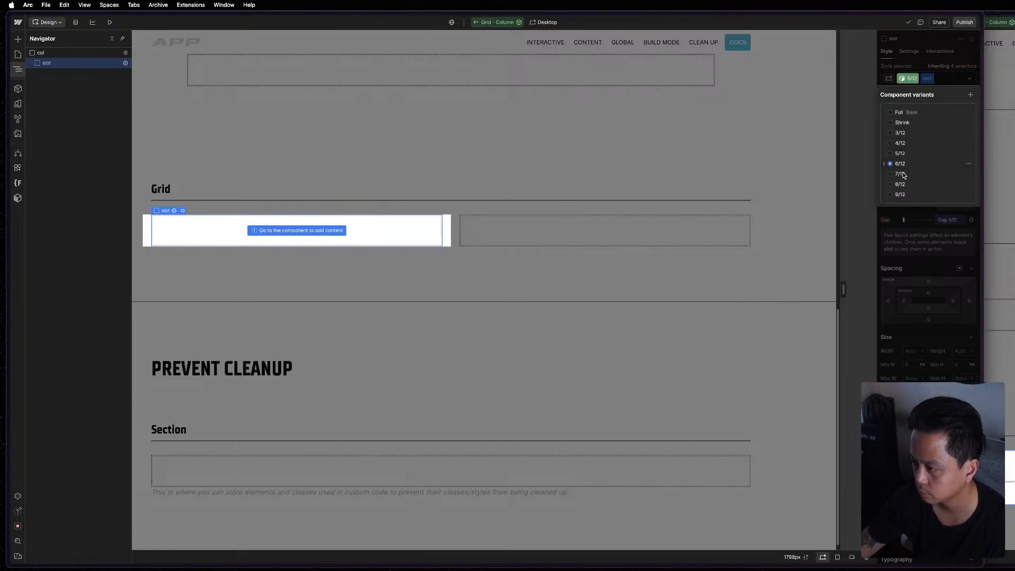
click(904, 175)
click(901, 184)
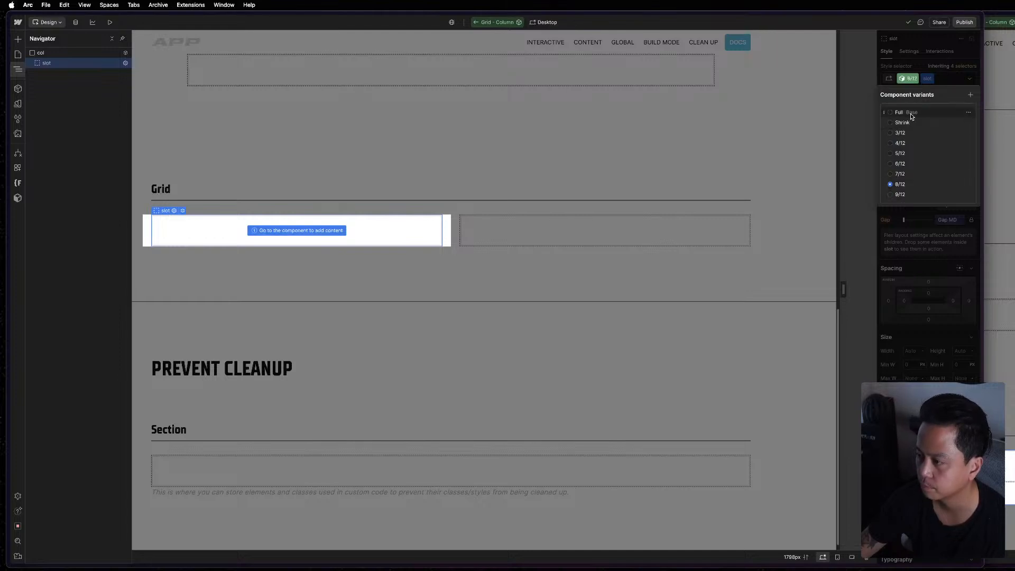
click(912, 115)
click(915, 238)
key(Escape)
key(Escape)
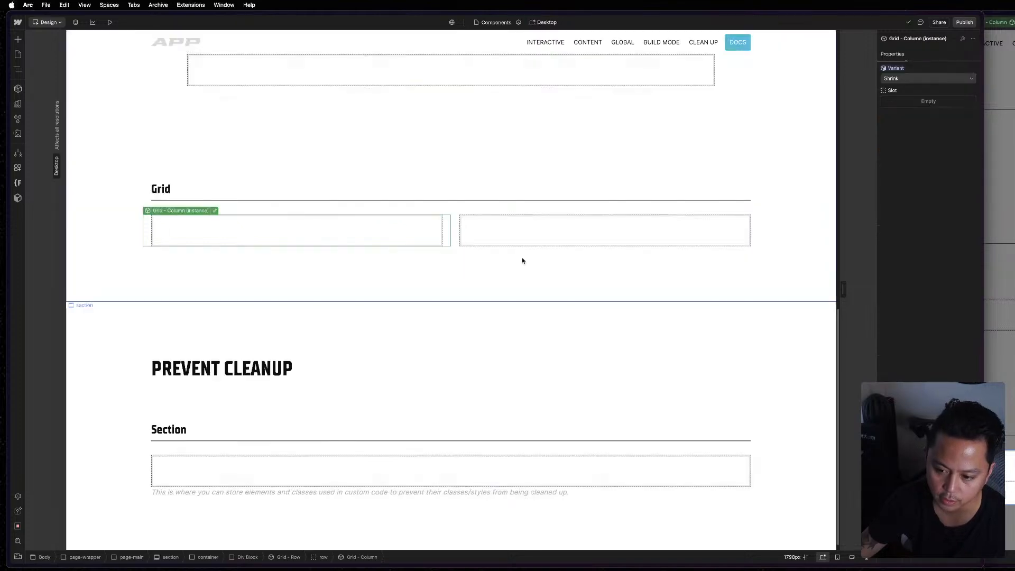
Try the Shrink variant on the second Grid - Column instance under Grid and return it to Full.
click(531, 231)
click(898, 69)
click(896, 81)
key(Escape)
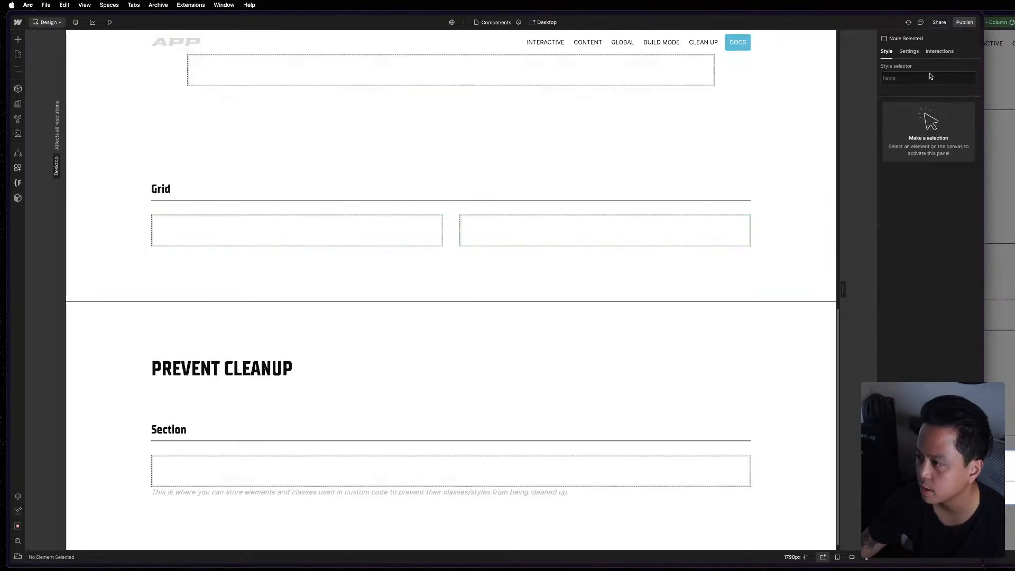
click(535, 235)
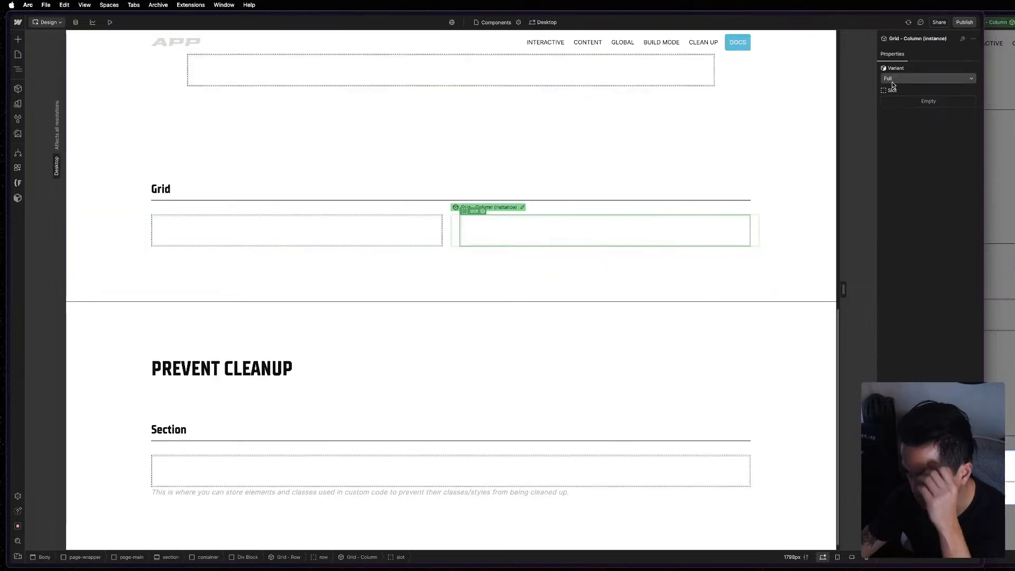
click(893, 79)
click(899, 89)
click(908, 80)
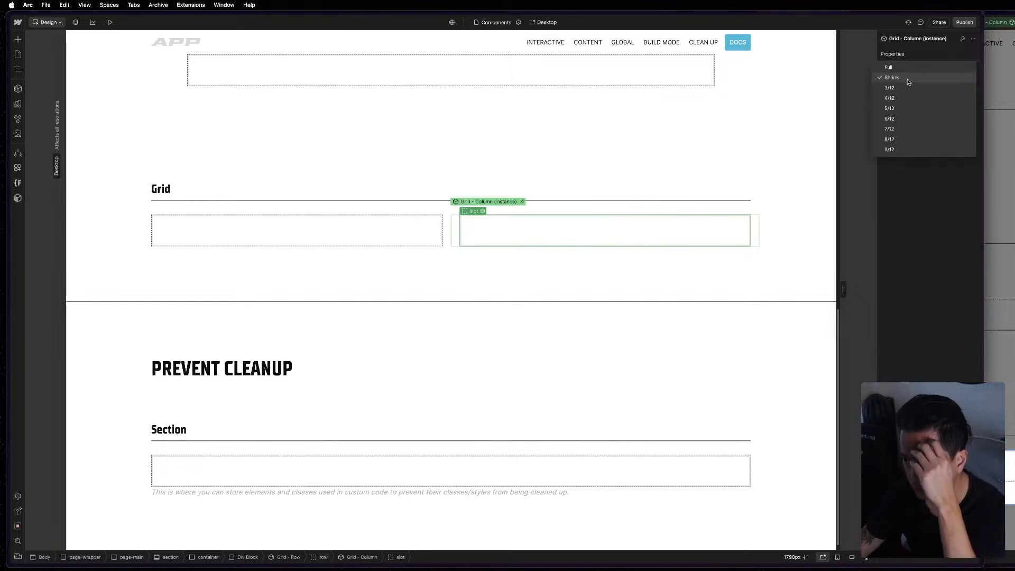
click(908, 80)
click(912, 77)
click(913, 68)
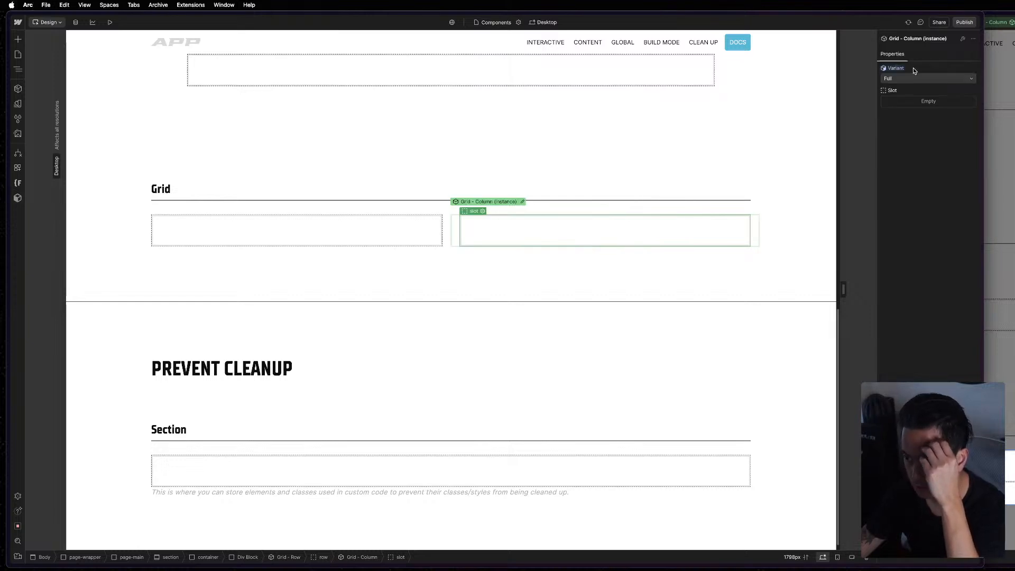
Inspect the slot's styles in the Shrink variant of the Grid - Column component and exit component editing.
key(super+shift+z)
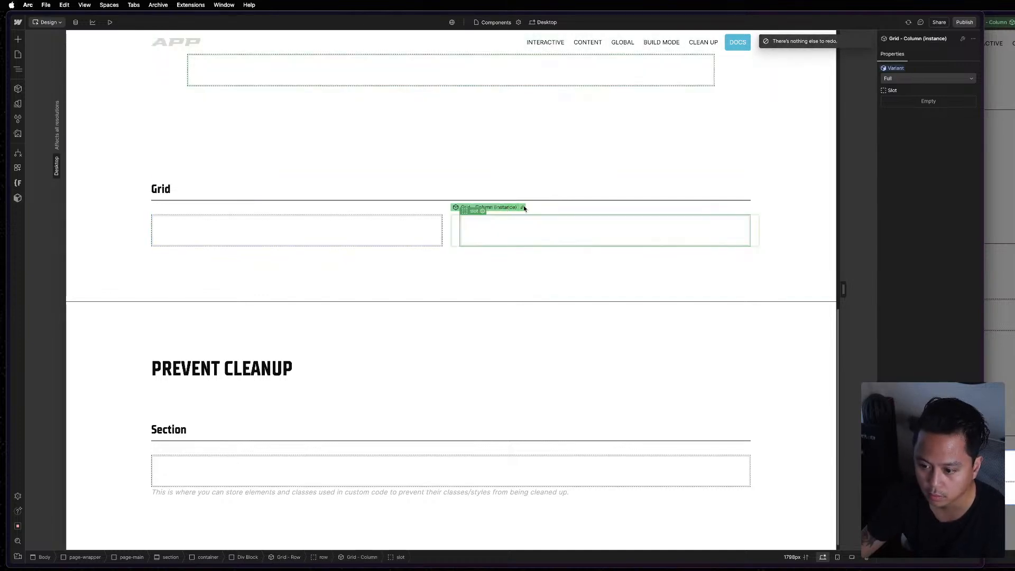
click(523, 207)
click(521, 231)
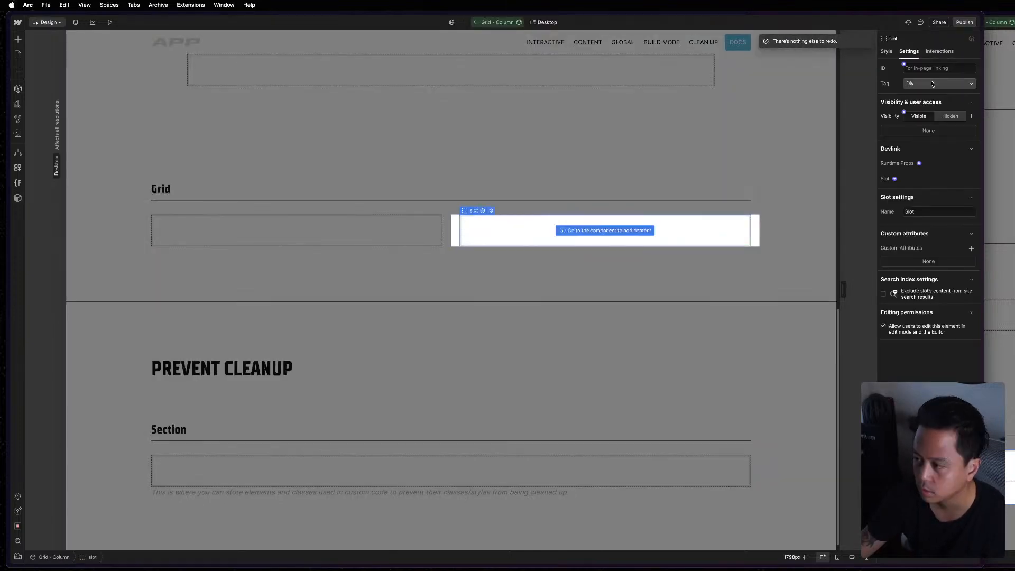
click(887, 51)
click(901, 79)
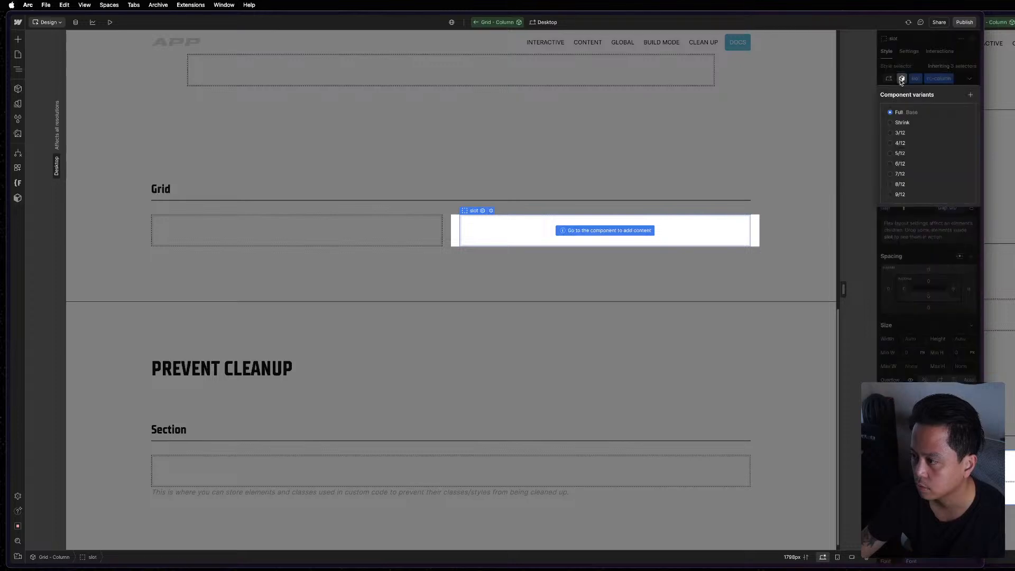
click(903, 122)
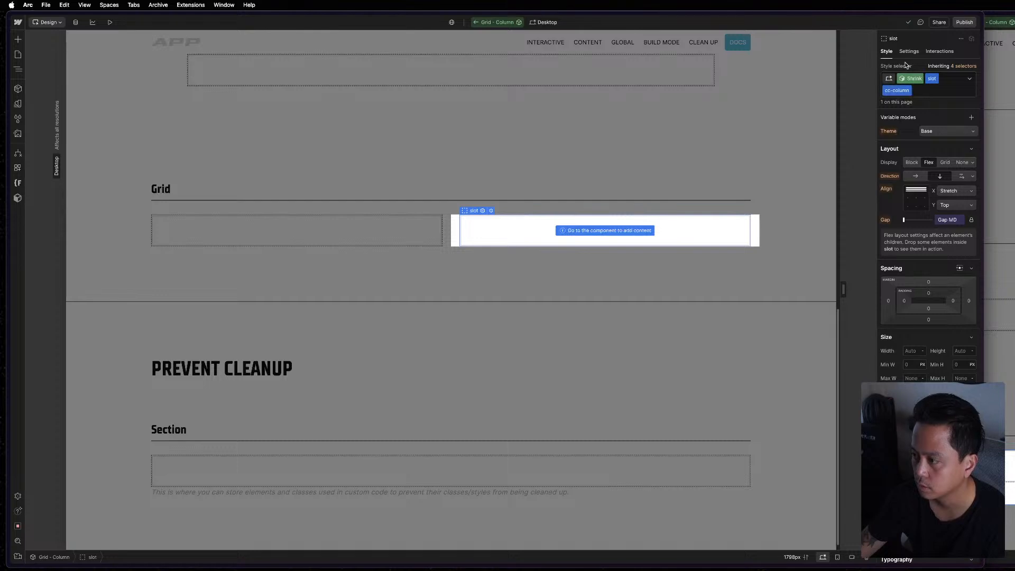
click(376, 229)
click(410, 236)
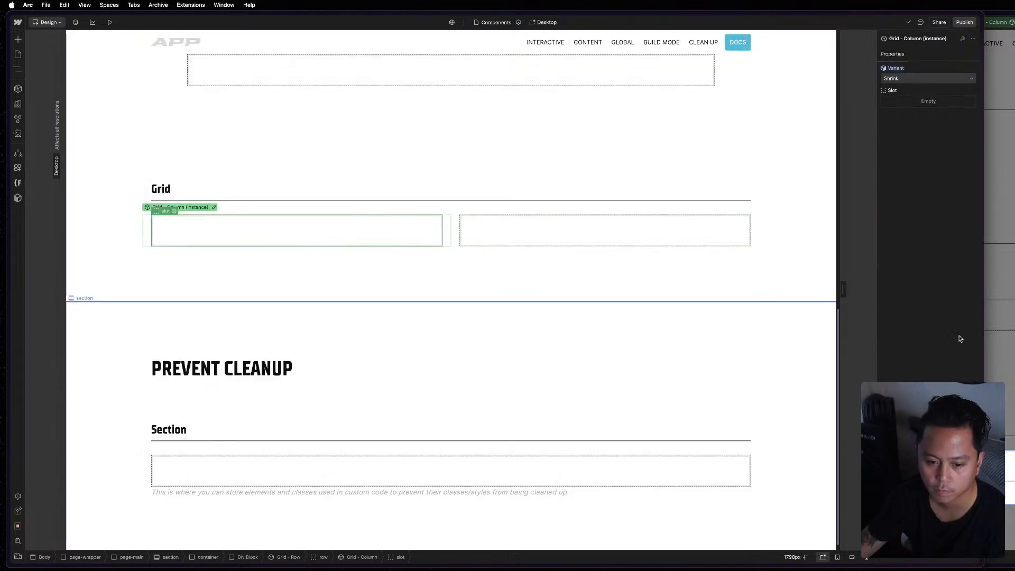
Look at the grid columns in the MAST reference project and return to the APP project.
click(999, 342)
click(944, 468)
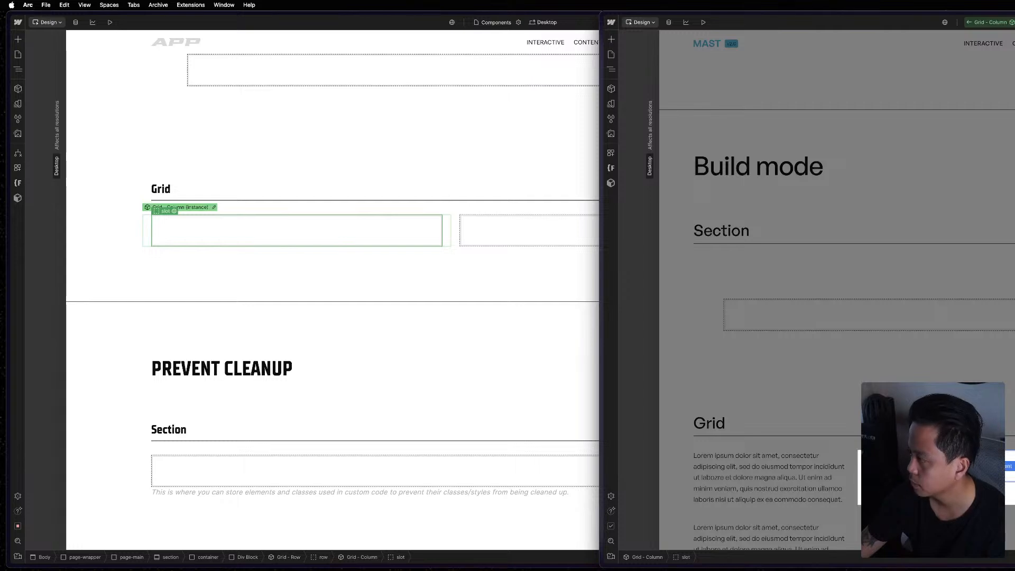
click(354, 238)
Set the first Grid - Column instance under Grid to the Full variant.
key(z)
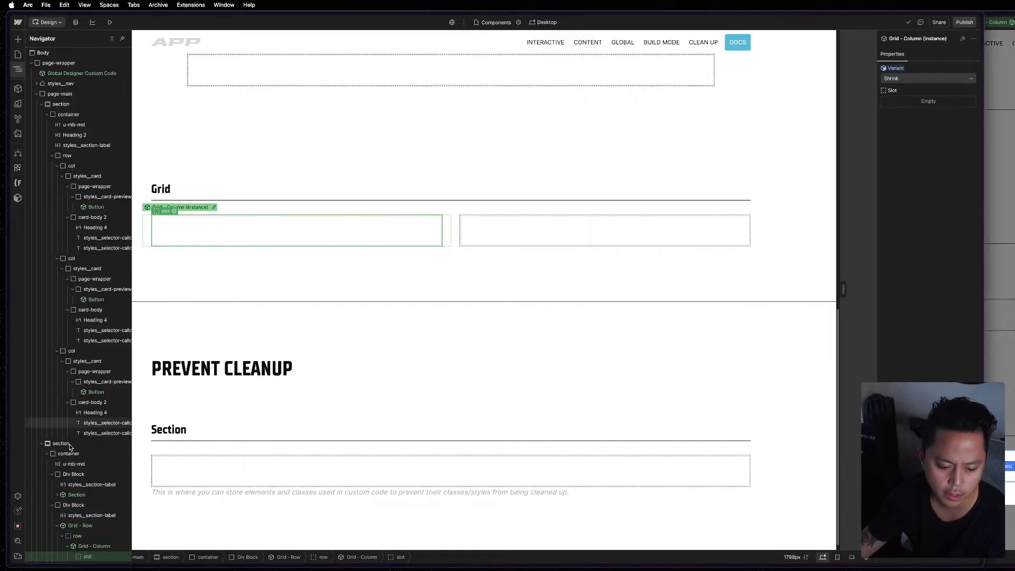
scroll(85, 497, down, 2)
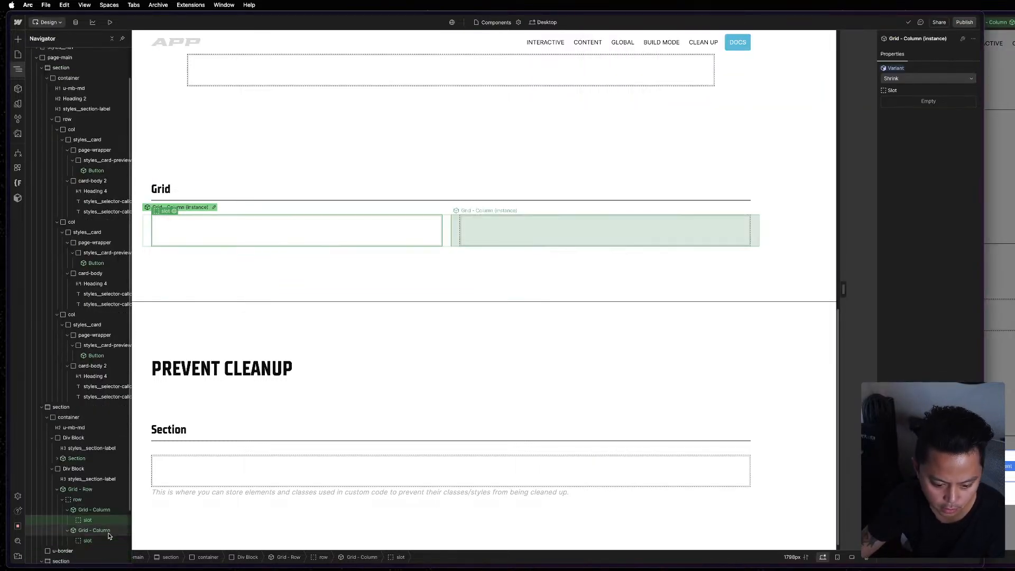
click(96, 509)
click(949, 79)
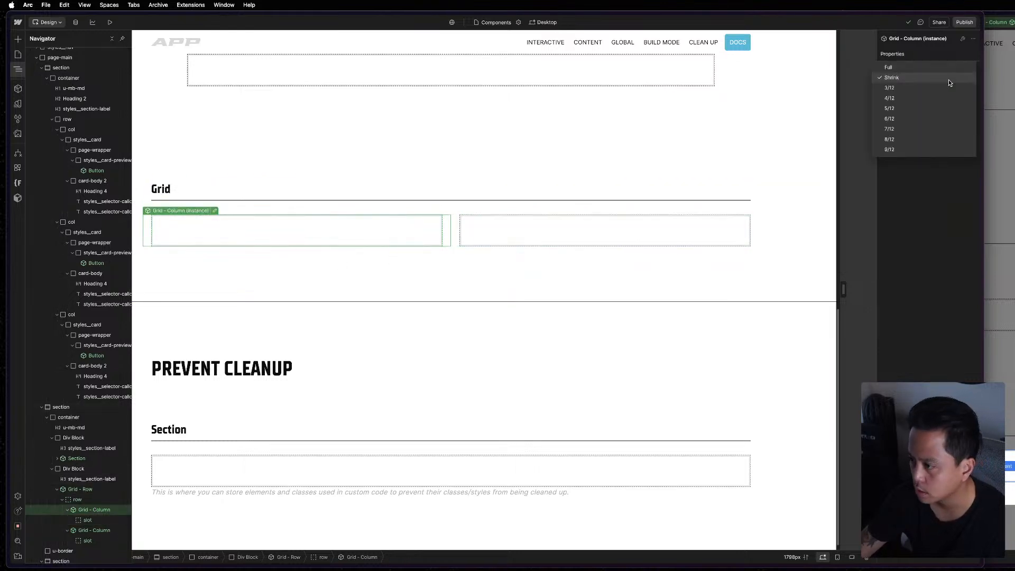
click(940, 69)
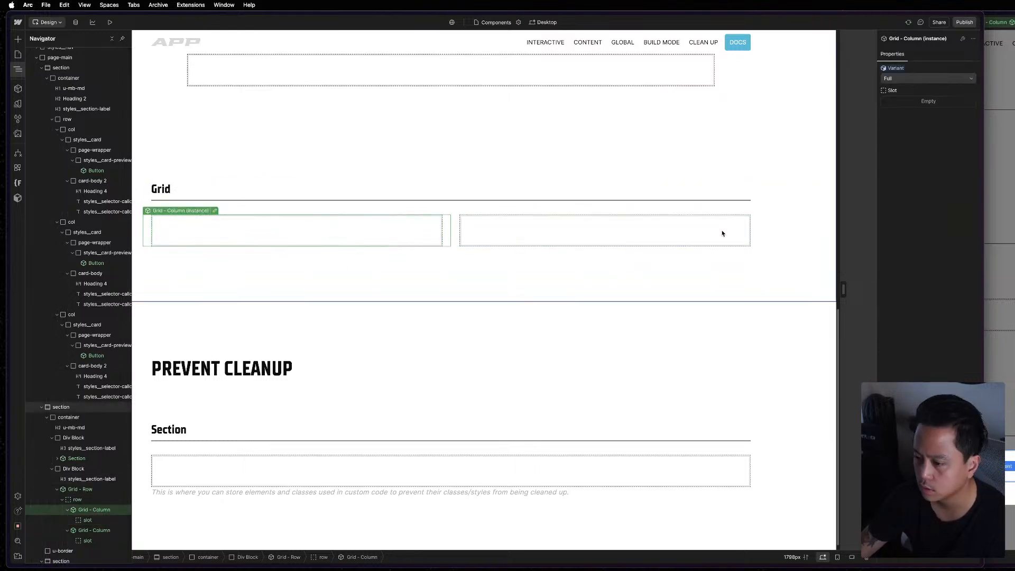
Set the second Grid - Column instance under Grid to the Shrink variant.
click(454, 232)
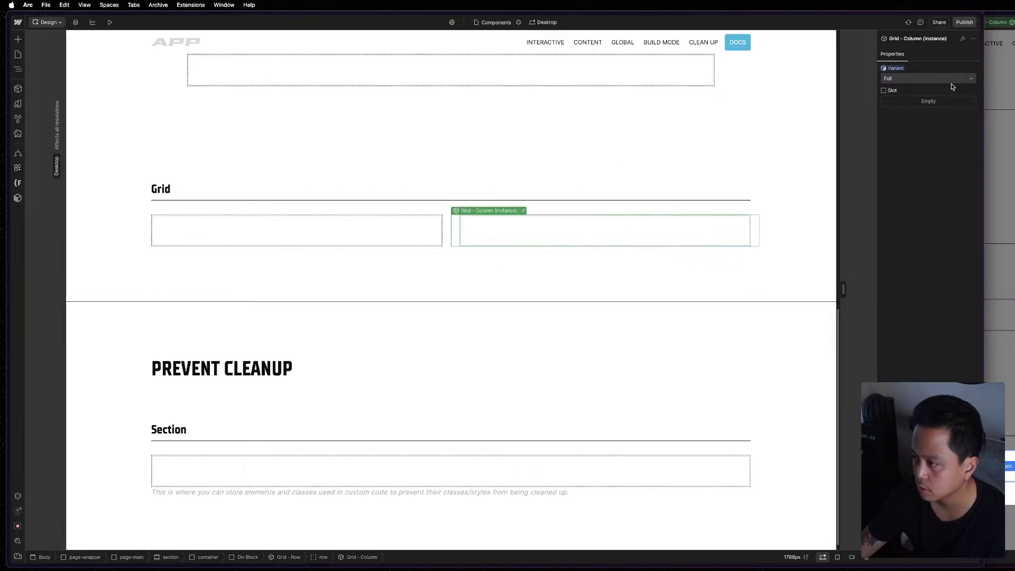
click(949, 79)
click(945, 86)
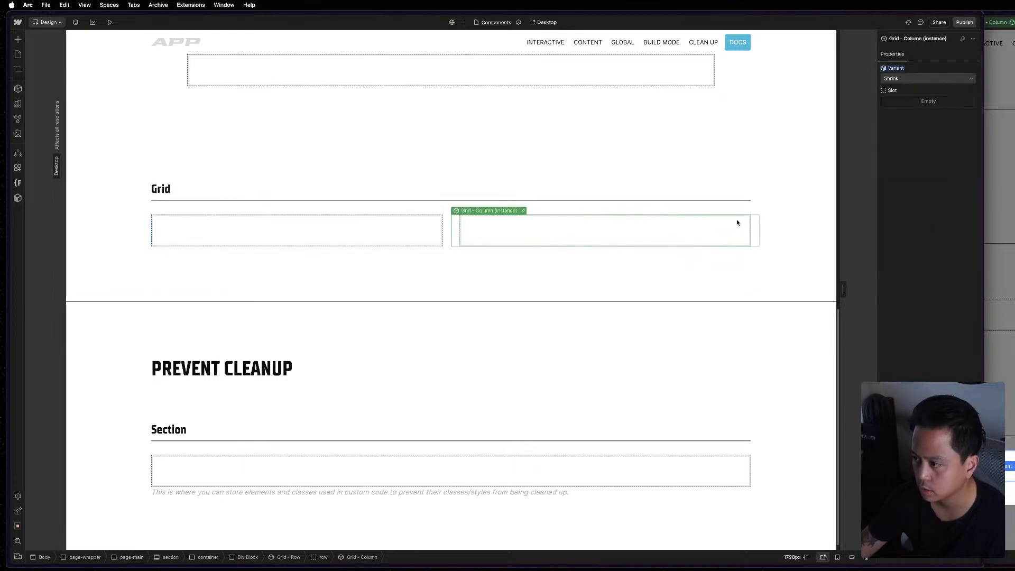
Try the 9/12 variant on the first Grid - Column instance under Grid.
click(374, 227)
click(928, 78)
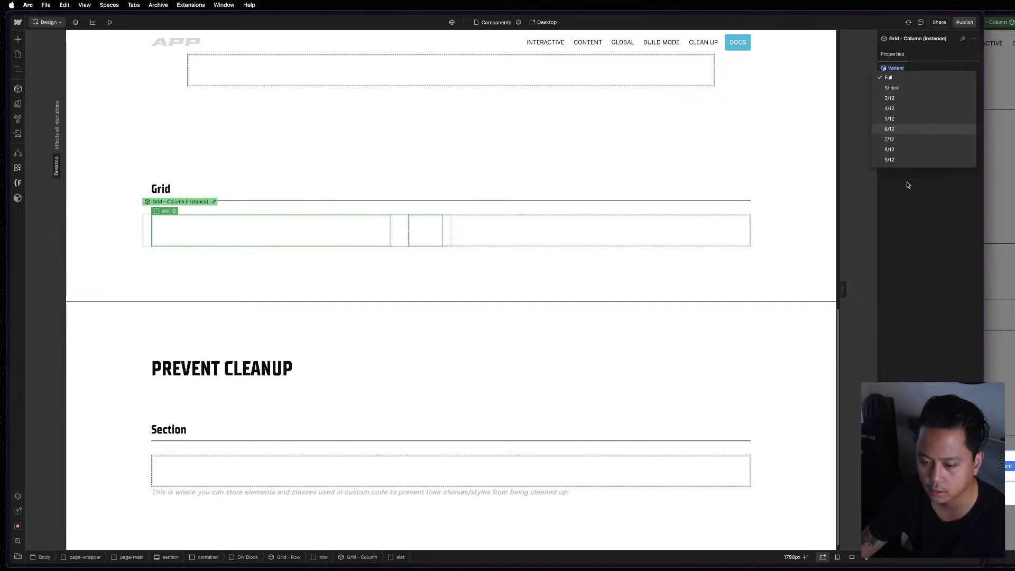
click(900, 159)
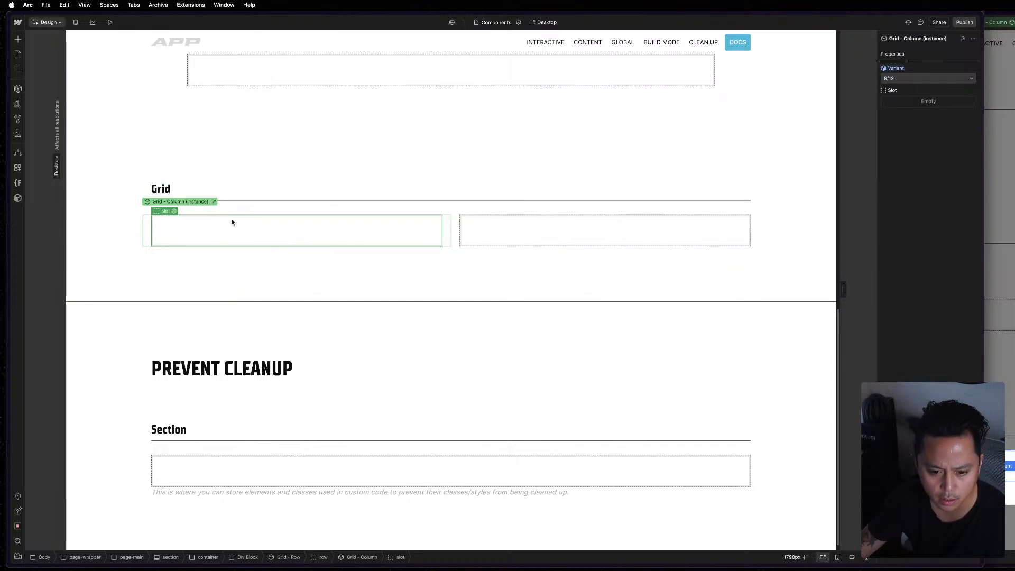
Open the Grid - Column component from the second instance and inspect the Shrink variant's slot and col styles.
click(571, 237)
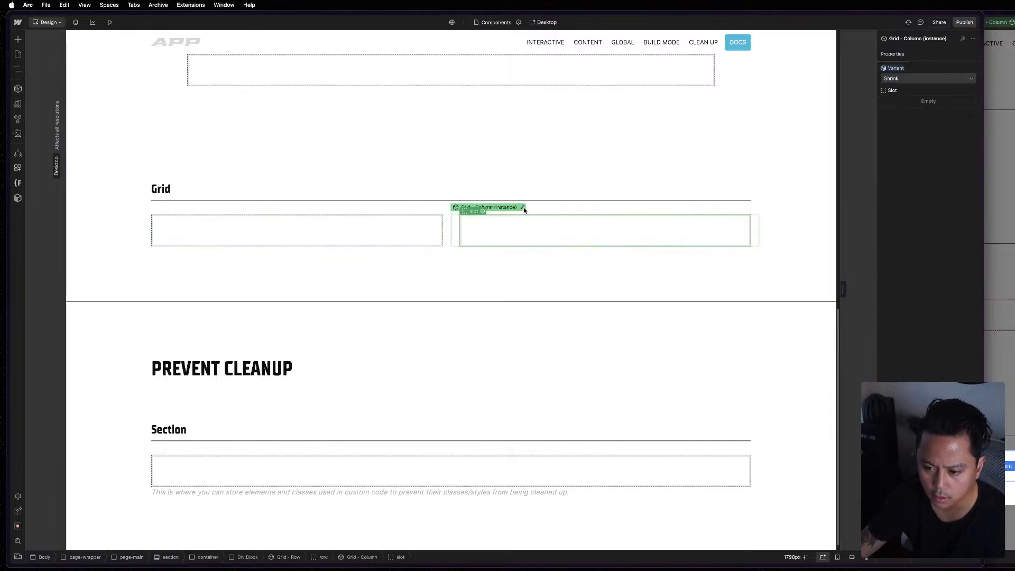
double_click(568, 241)
click(568, 240)
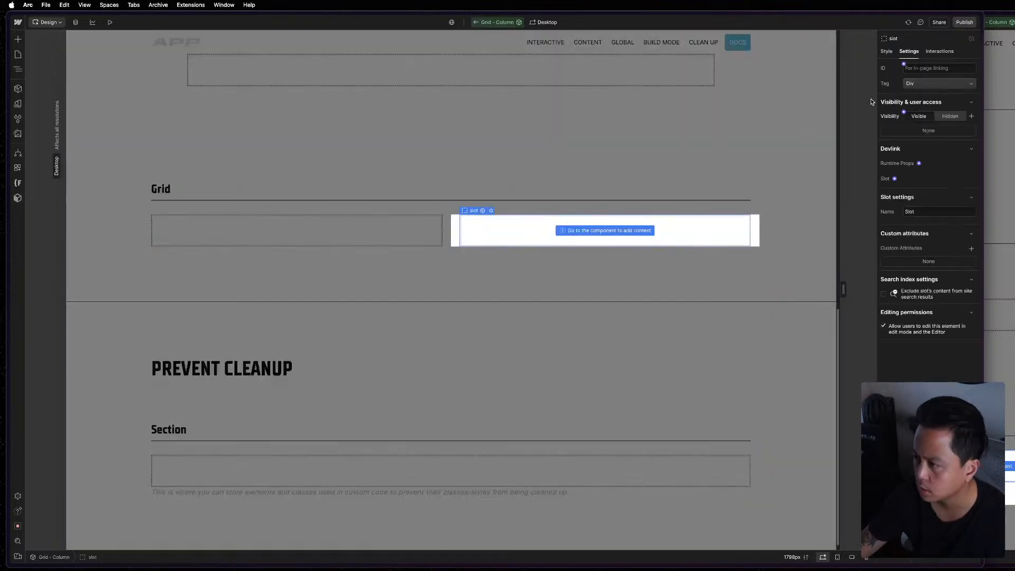
click(889, 55)
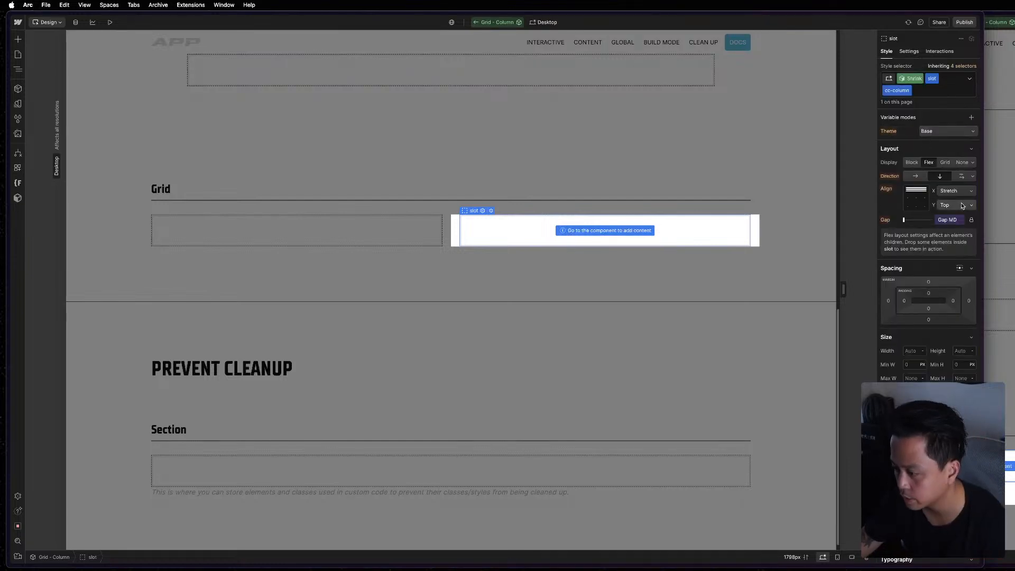
key(z)
click(79, 53)
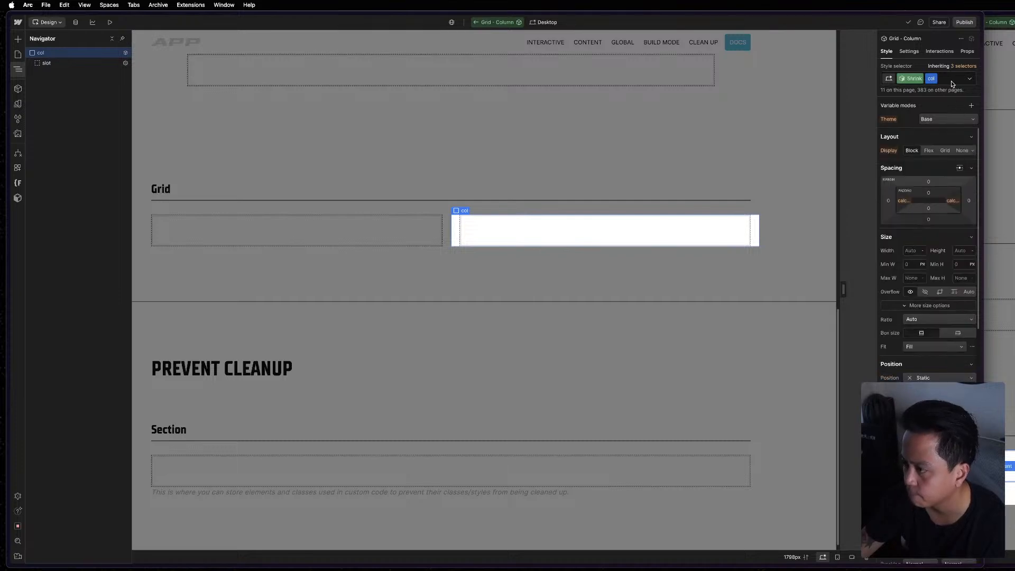
Compare the Shrink variant's col styles with the col and slot elements in the MAST reference project, returning to the APP project.
click(1000, 80)
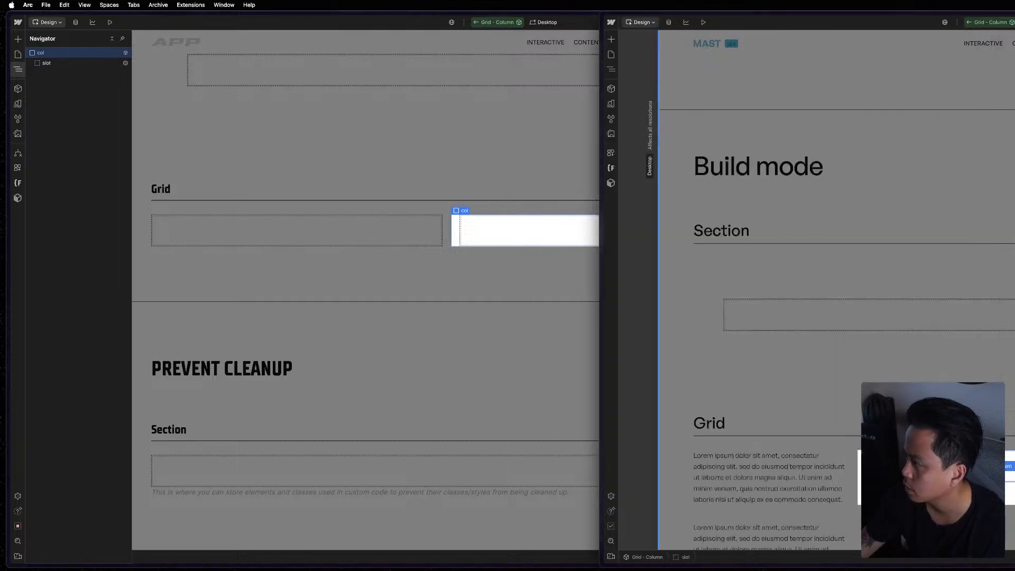
click(612, 70)
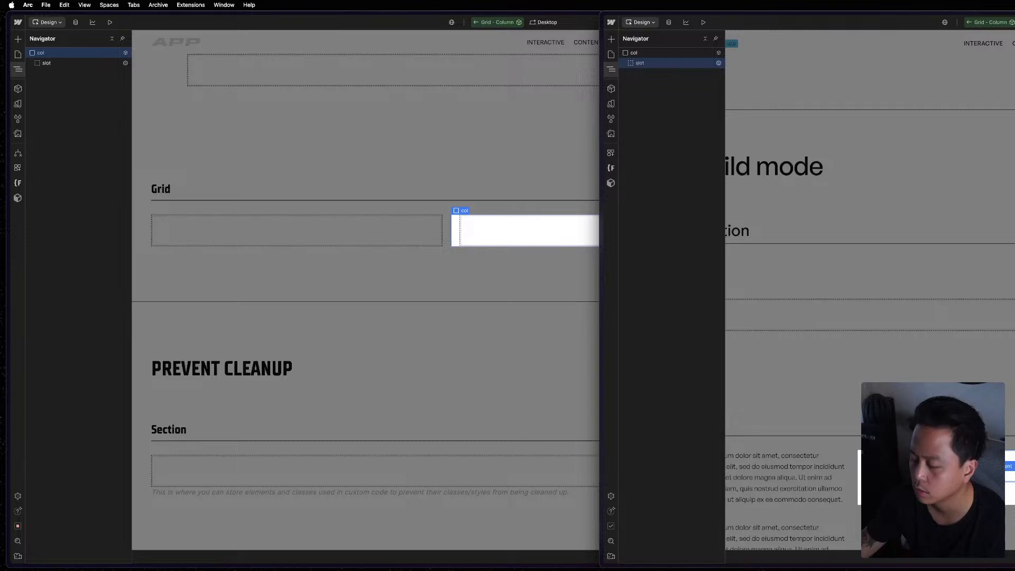
click(660, 55)
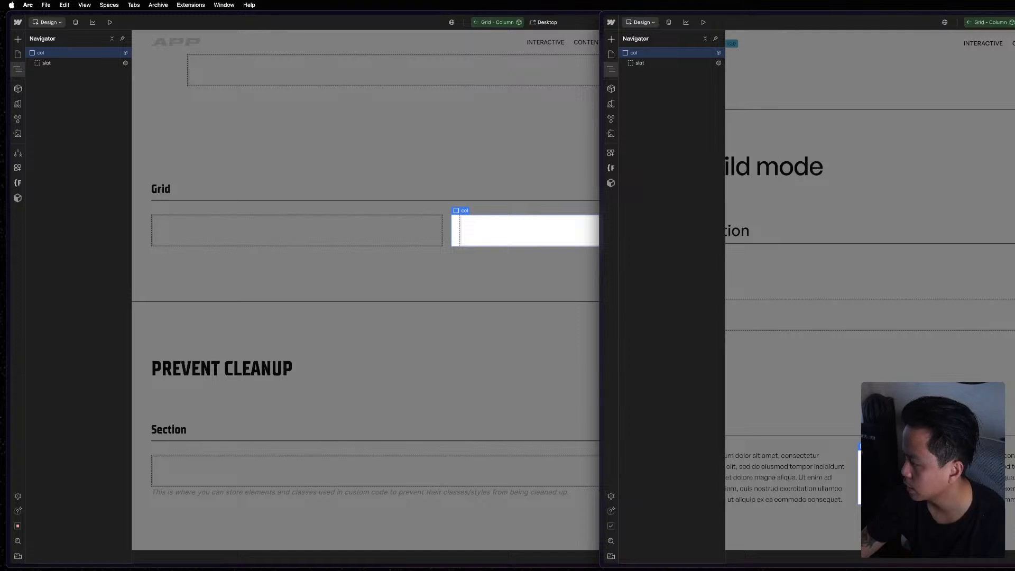
click(662, 64)
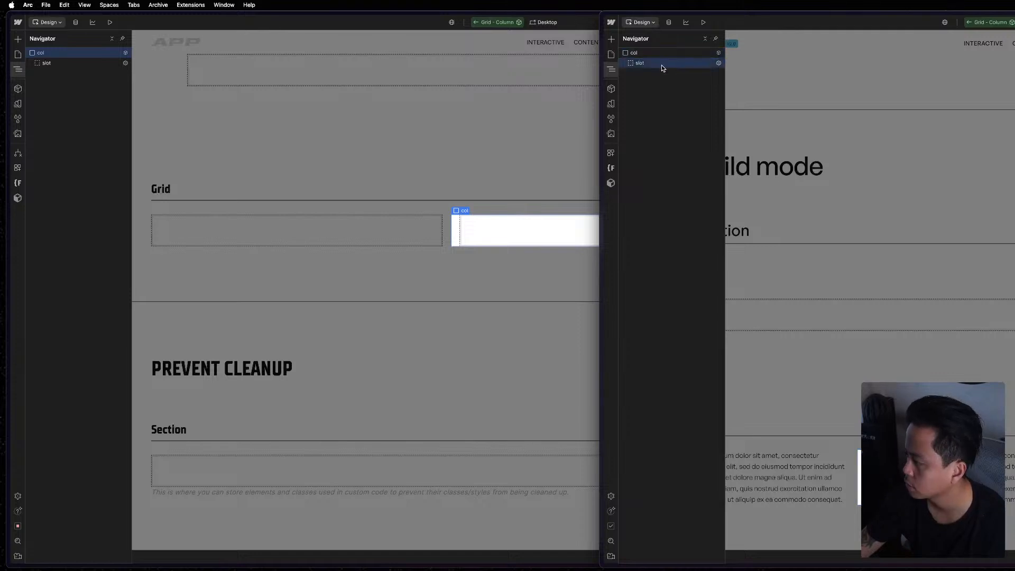
click(667, 55)
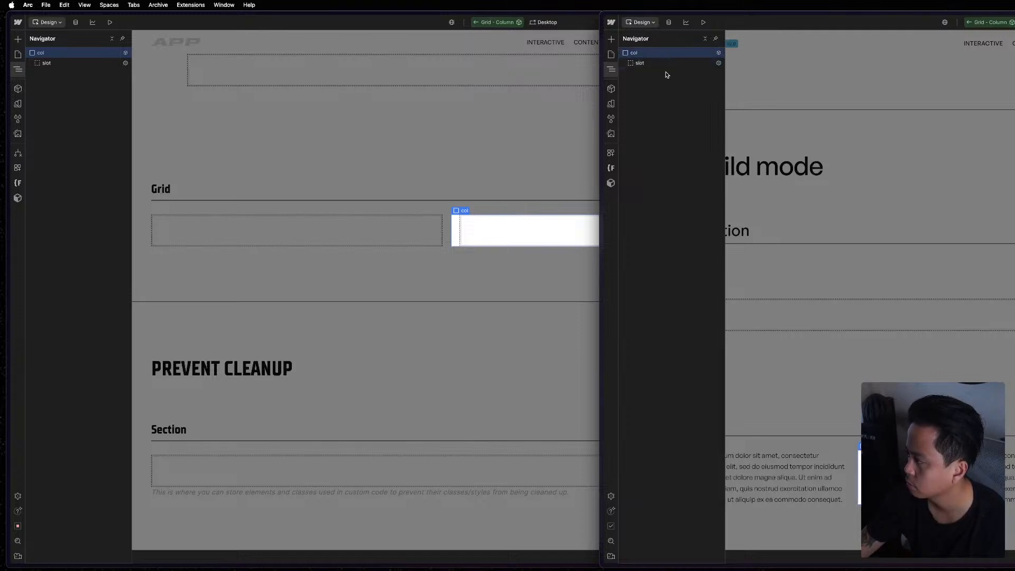
click(563, 232)
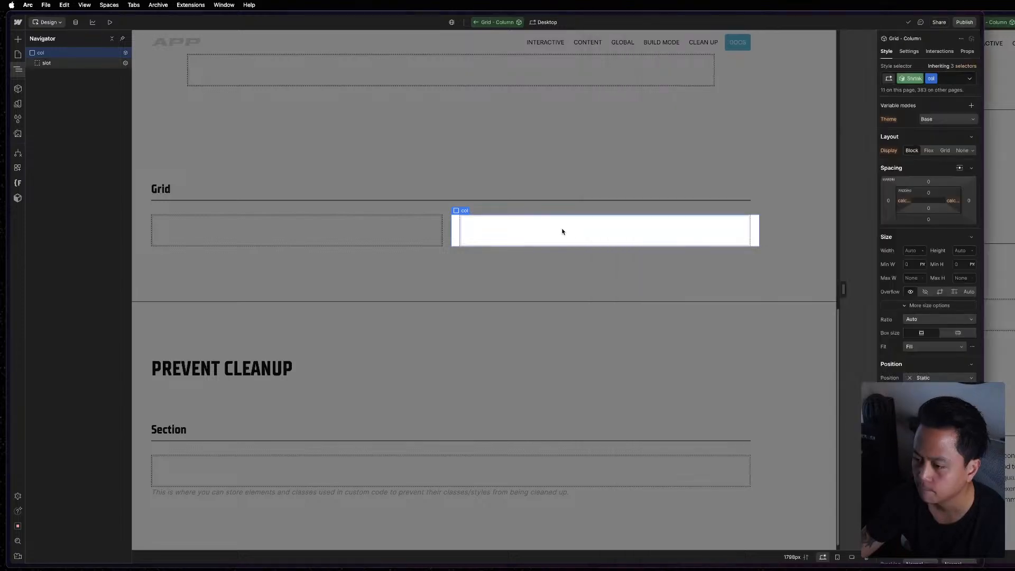
click(1003, 233)
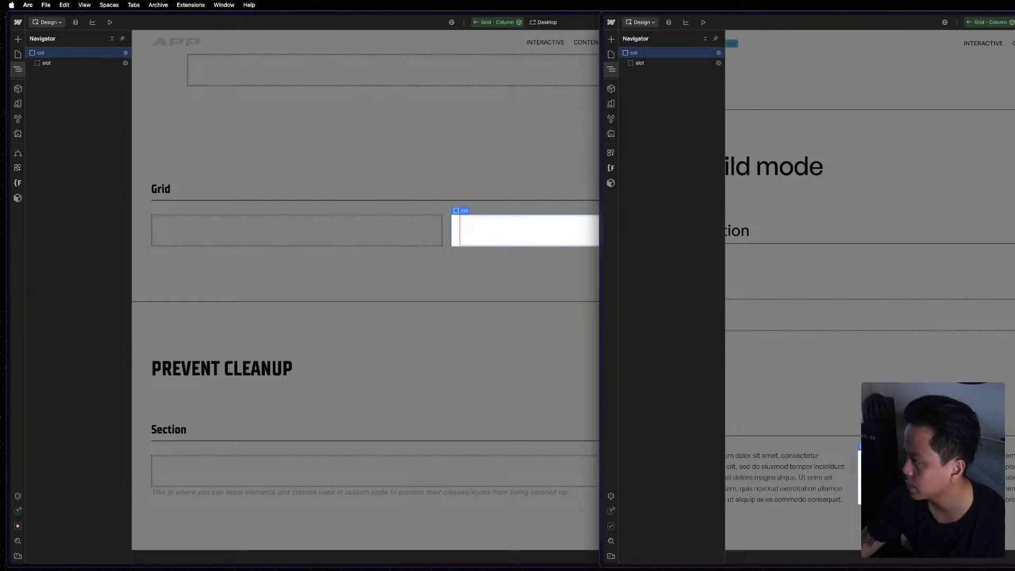
click(511, 110)
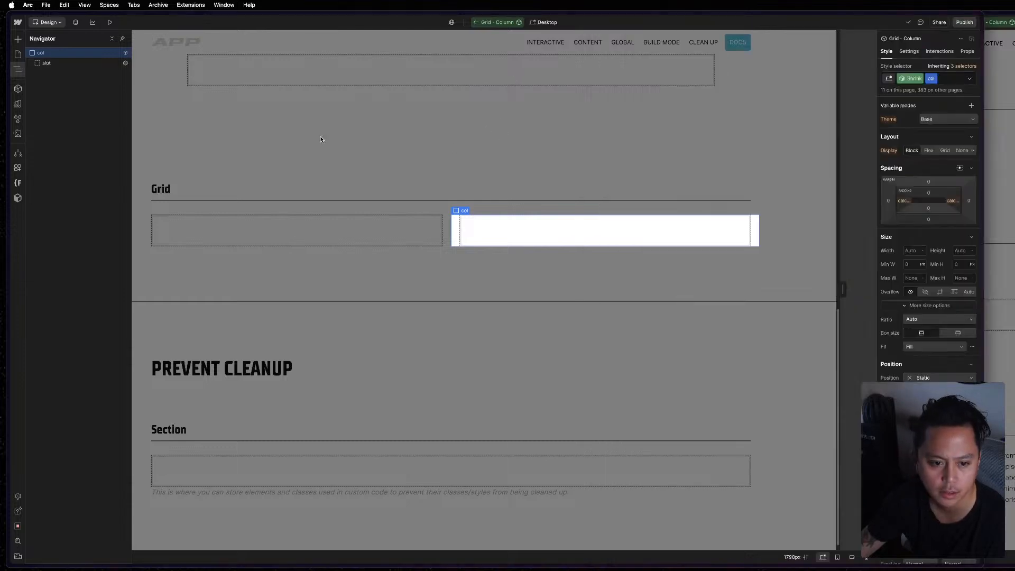
Preview the col's width and max width across the Grid - Column variants from 3/12 to 9/12.
click(903, 79)
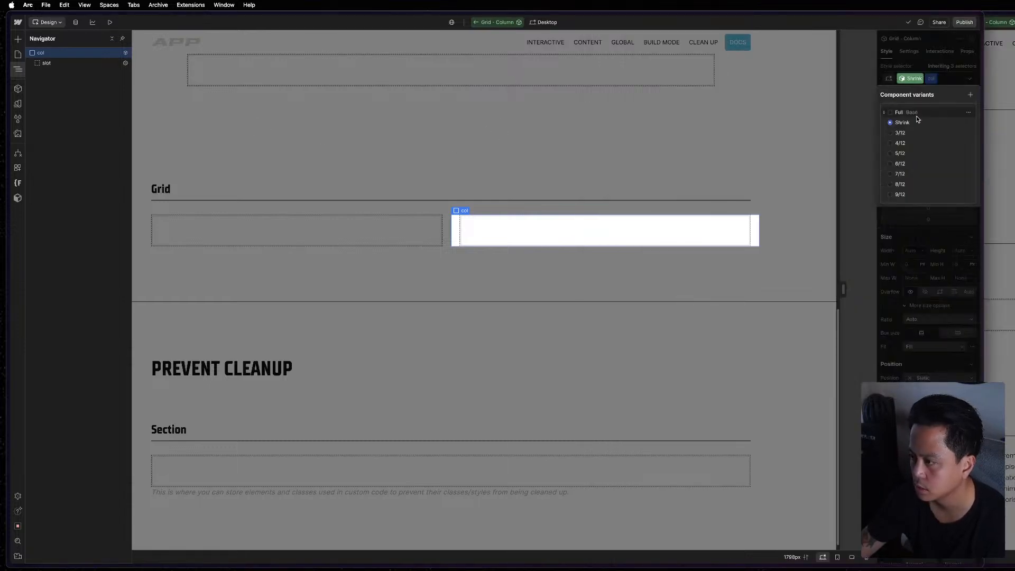
click(902, 133)
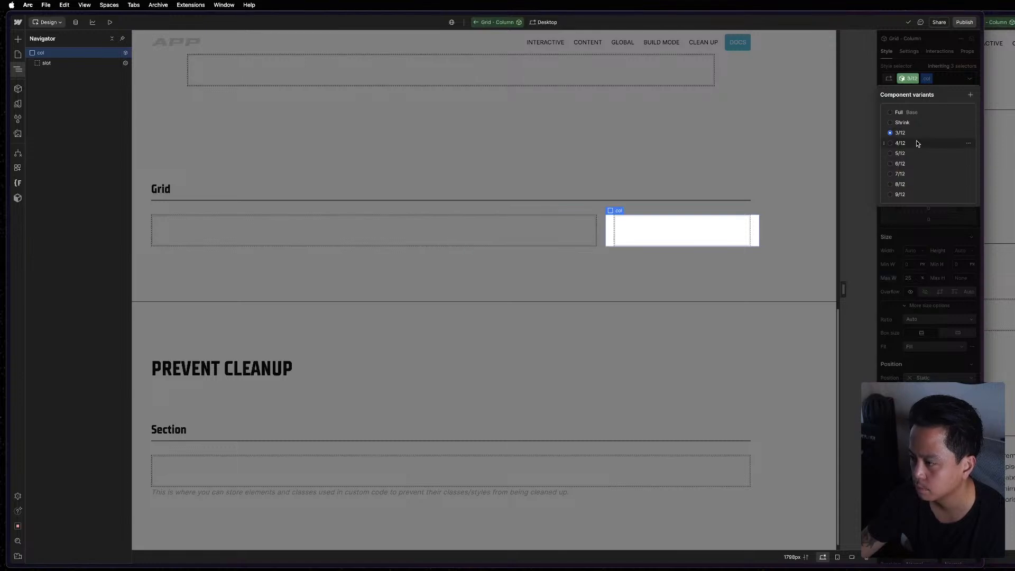
click(917, 143)
click(917, 153)
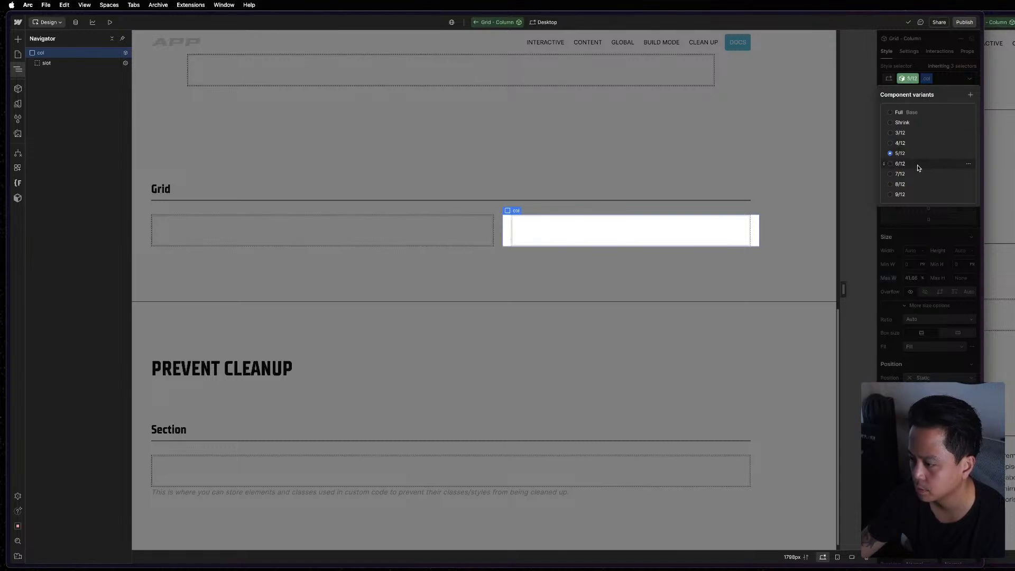
click(918, 165)
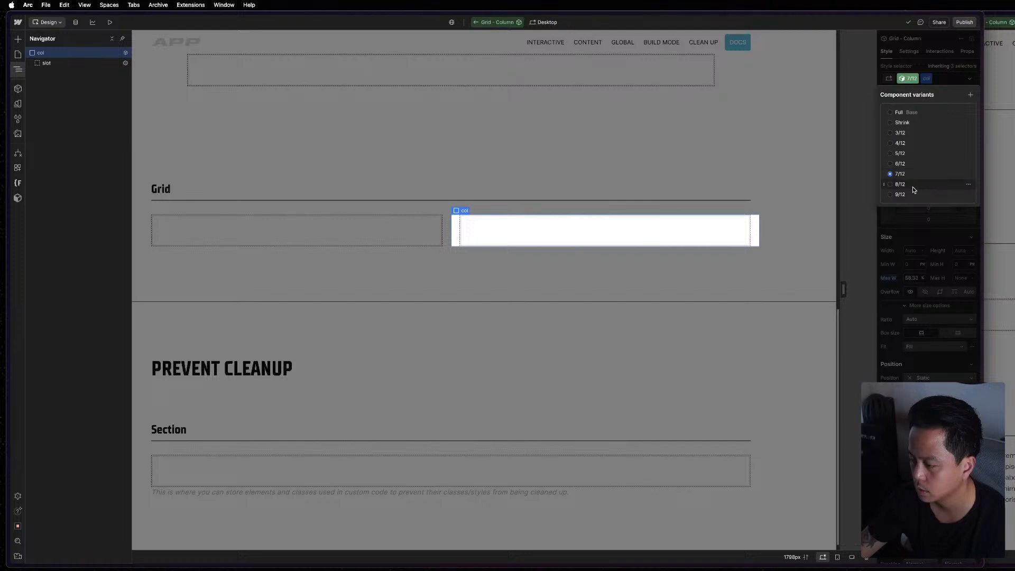
click(913, 186)
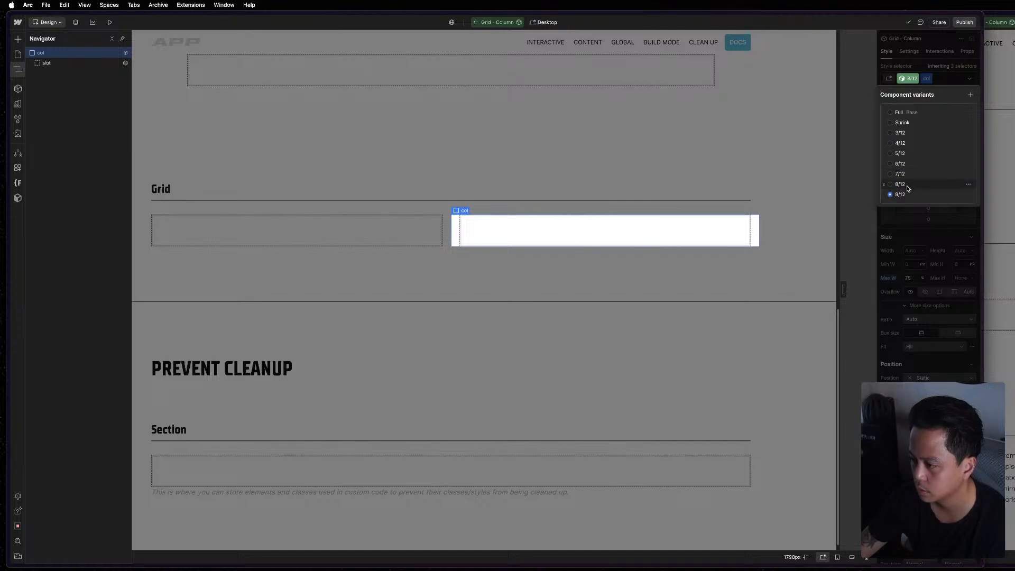
click(924, 66)
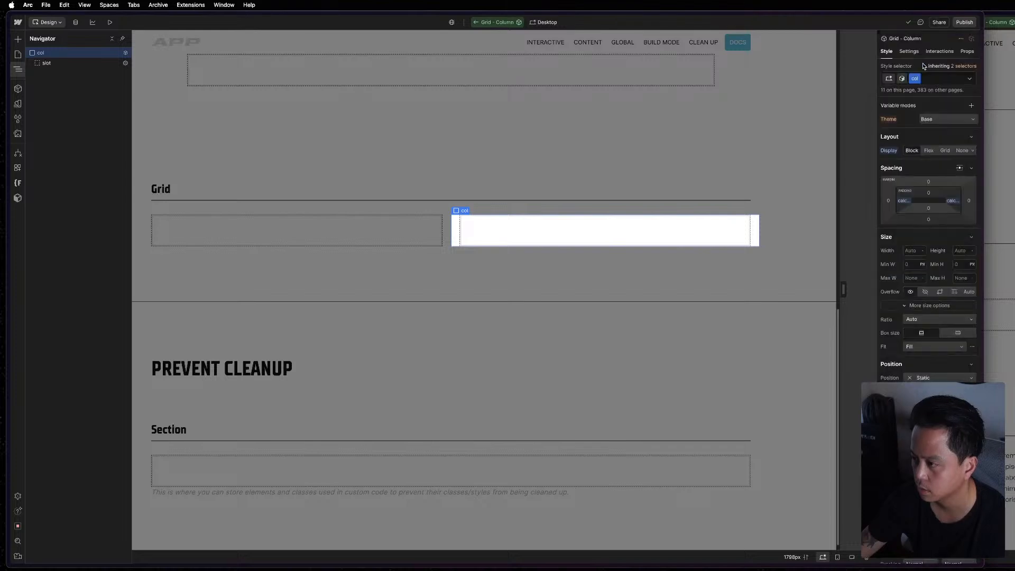
Exit Grid - Column component editing and set the first column instance under Grid to the 8/12 variant.
double_click(604, 155)
click(466, 239)
click(390, 236)
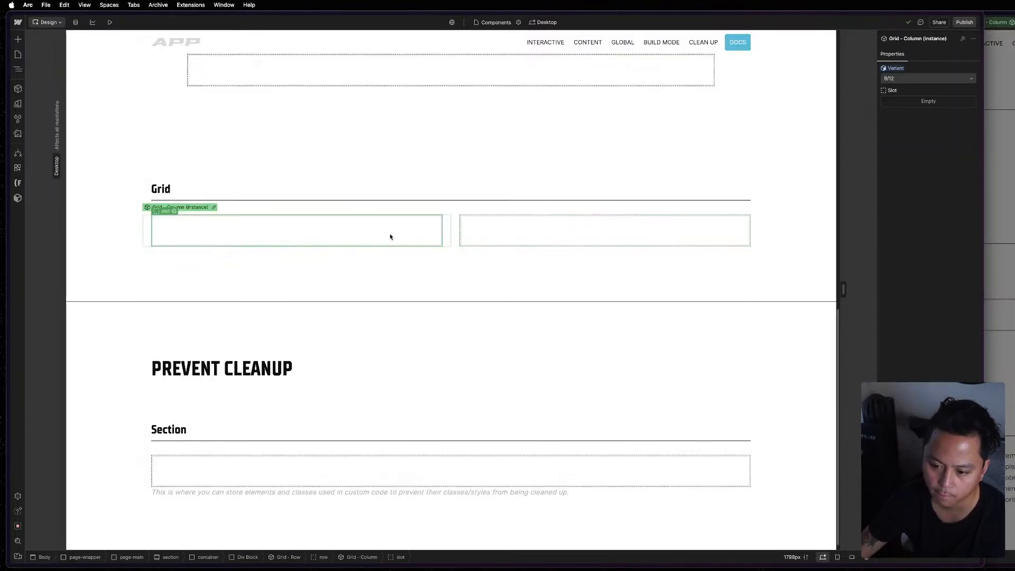
click(917, 79)
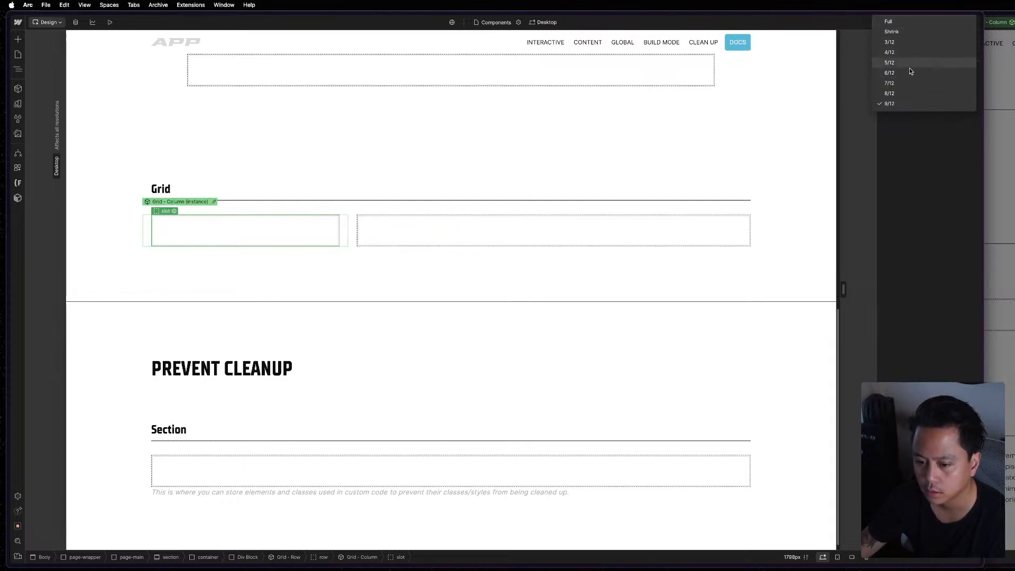
click(899, 93)
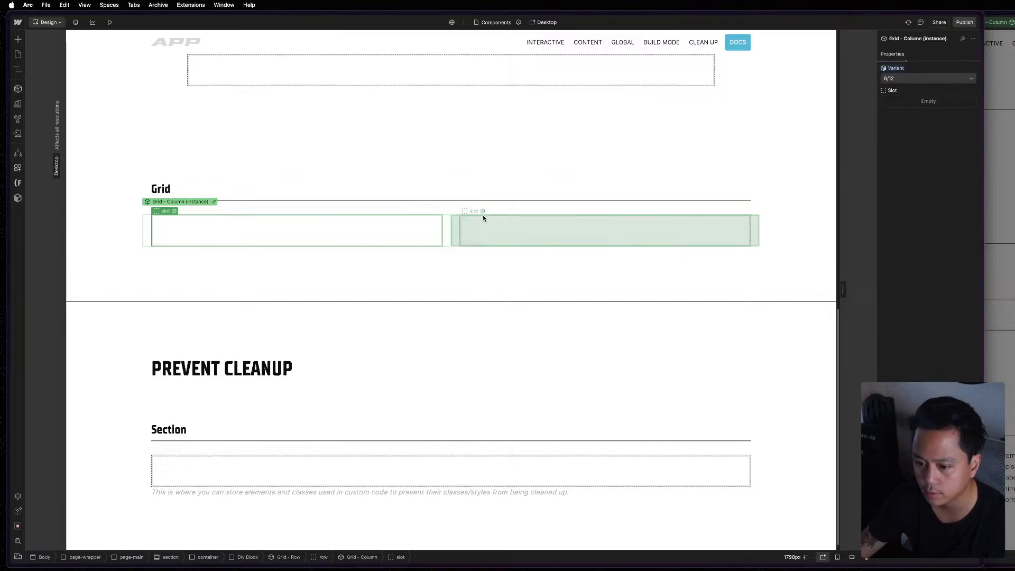
Try the Full variant and the 3/12 variant on the second Grid - Column instance under Grid.
click(484, 217)
click(906, 77)
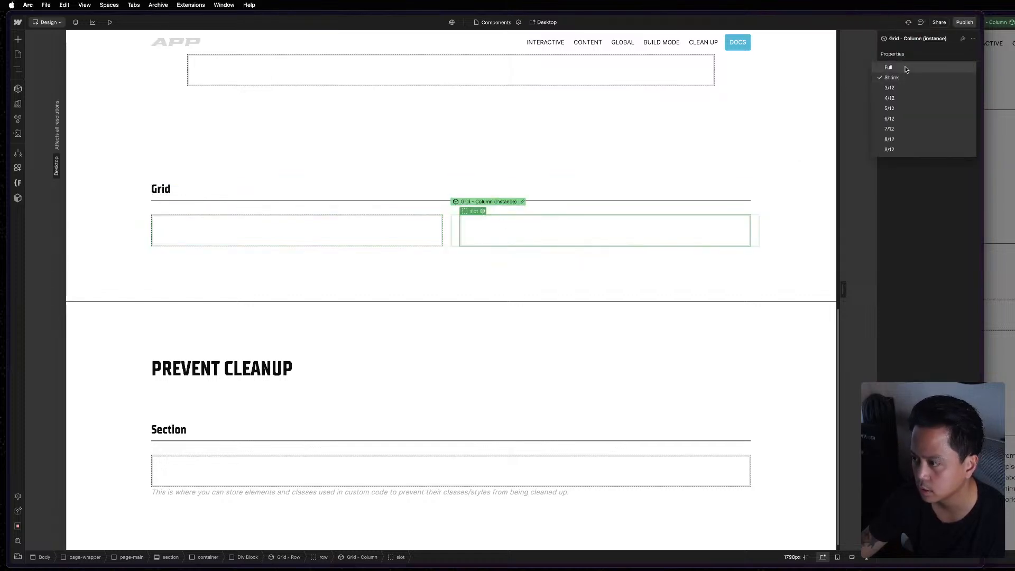
click(906, 68)
click(895, 69)
click(895, 78)
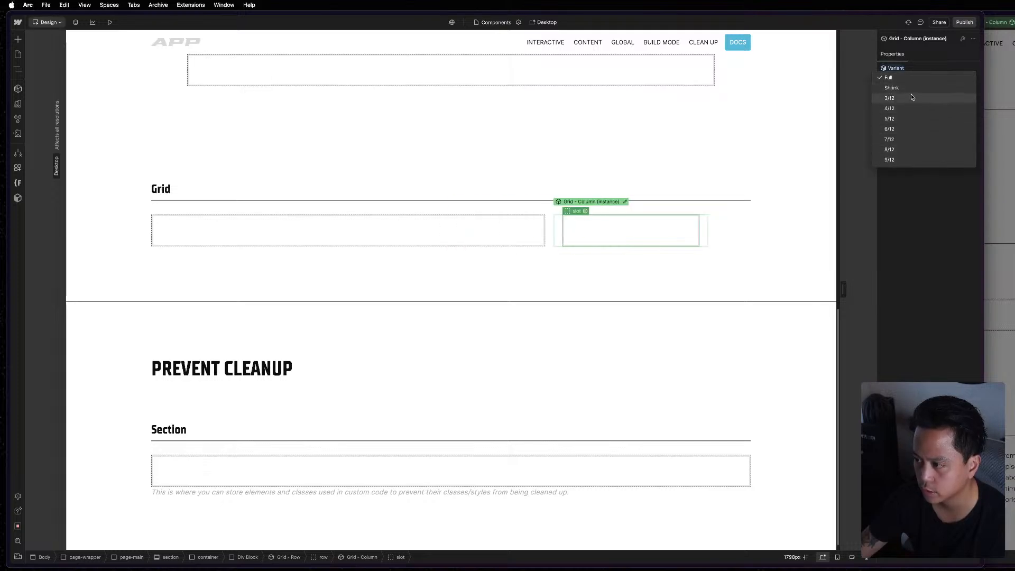
click(912, 98)
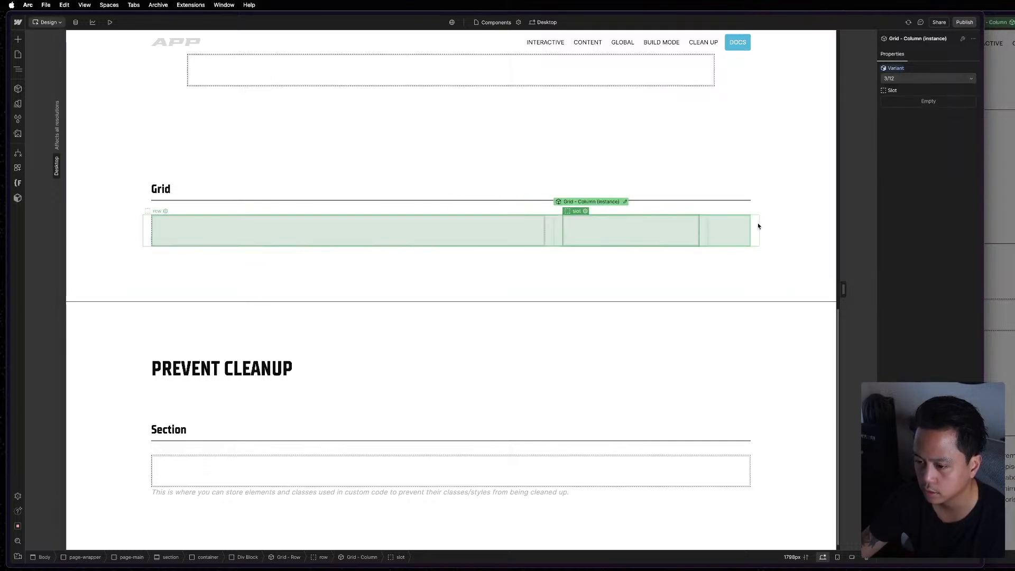
click(733, 333)
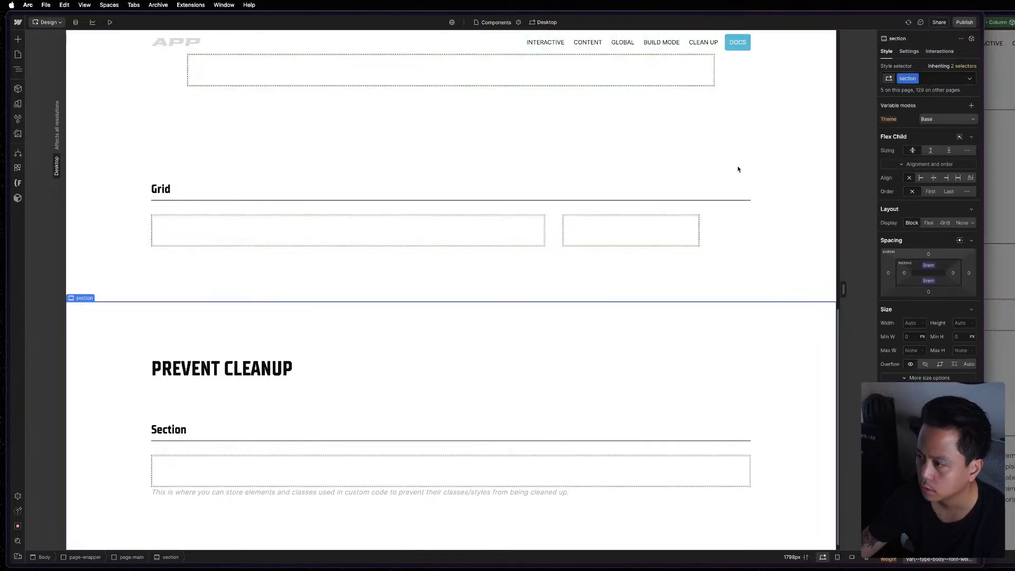
scroll(405, 275, down, 1)
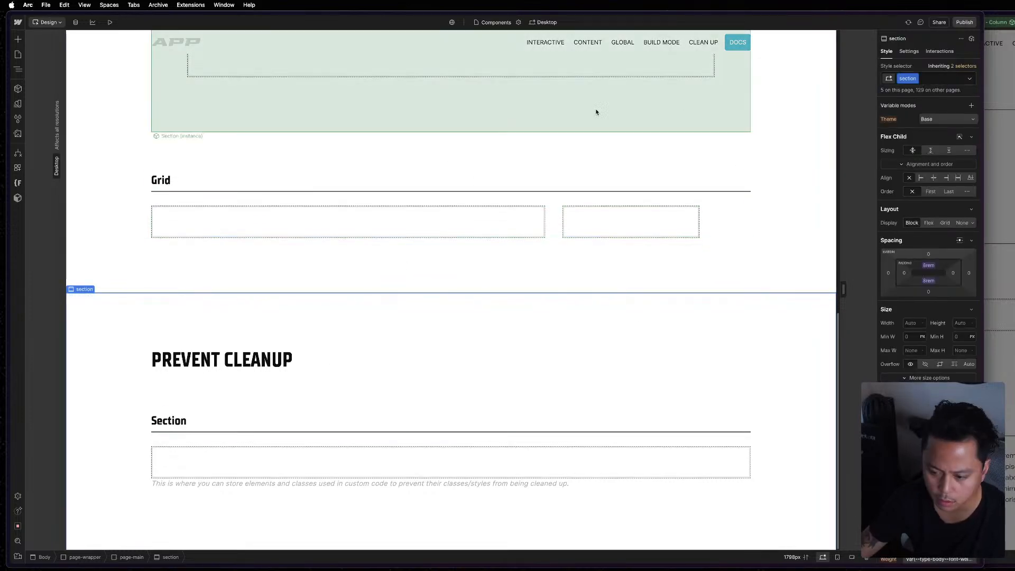
scroll(597, 109, up, 15)
key(ctrl+Up)
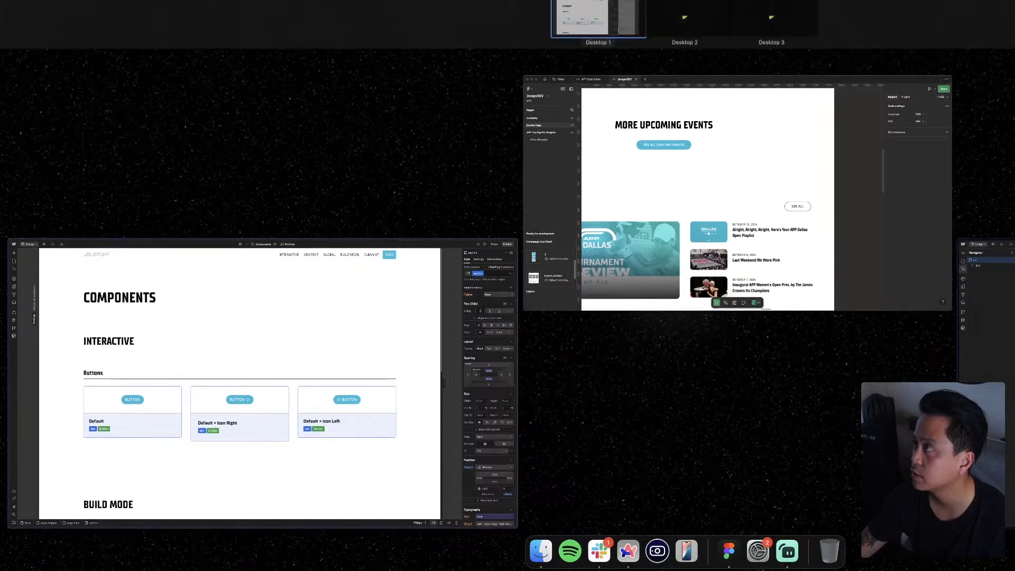
key(ctrl+Up)
key(ctrl+Up)
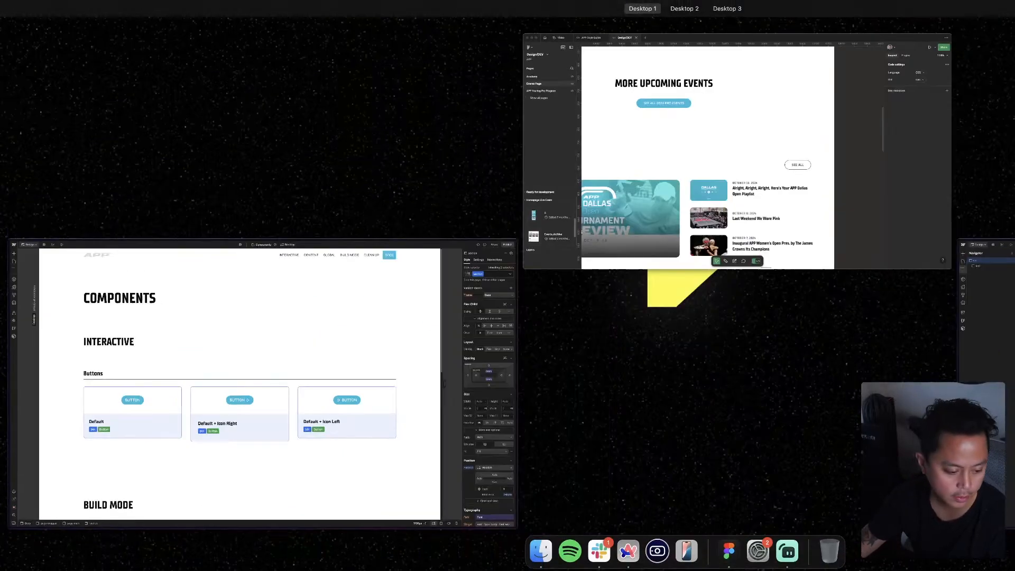
key(ctrl+Up)
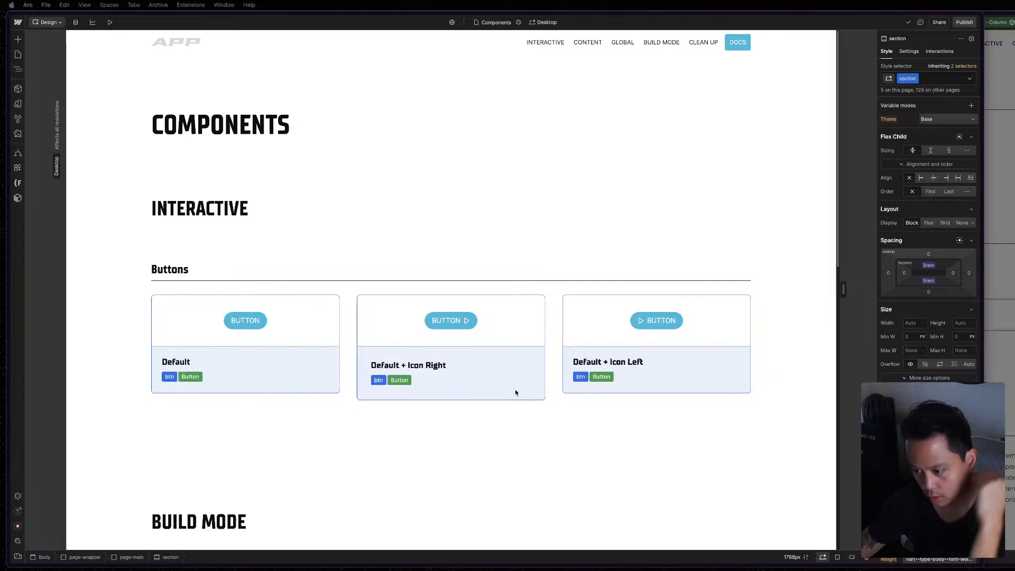
click(553, 370)
scroll(610, 456, down, 10)
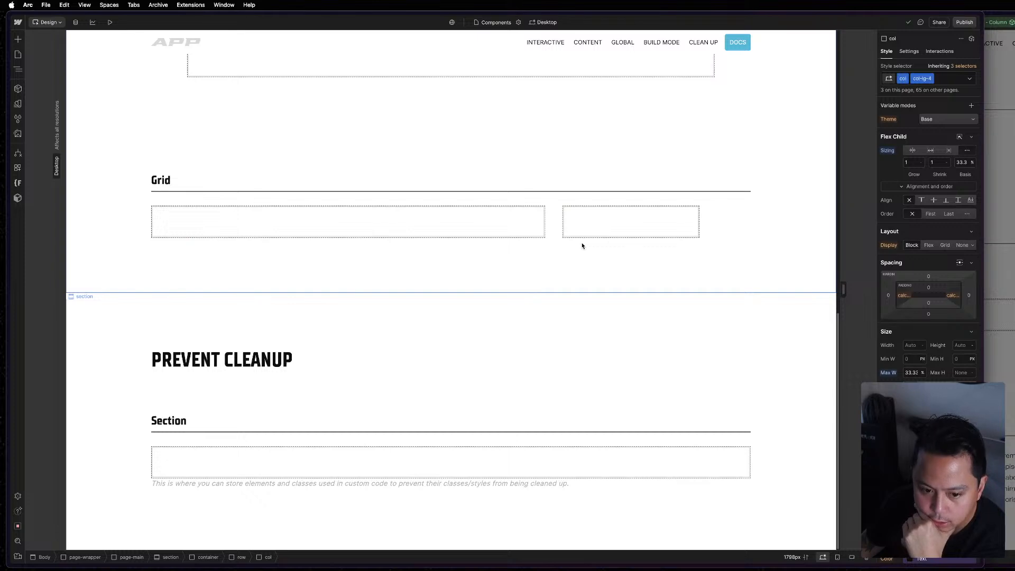
scroll(555, 334, up, 1)
scroll(551, 333, up, 8)
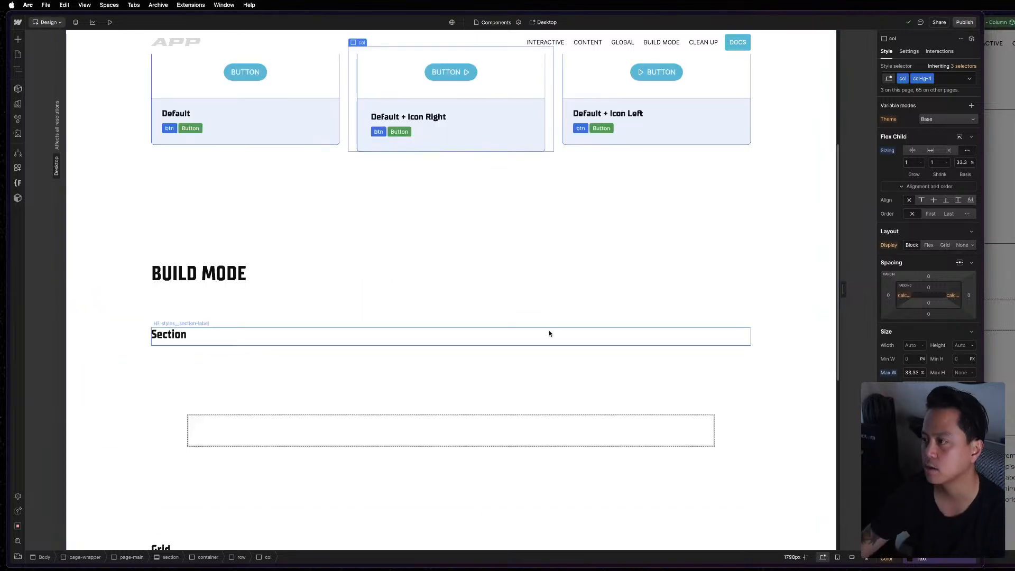
scroll(536, 371, down, 7)
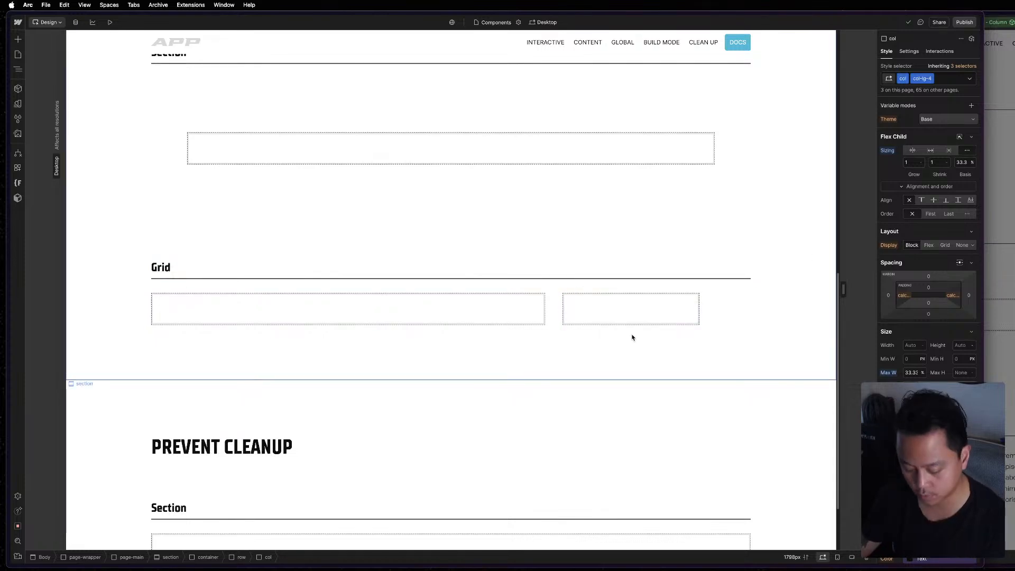
key(super+e)
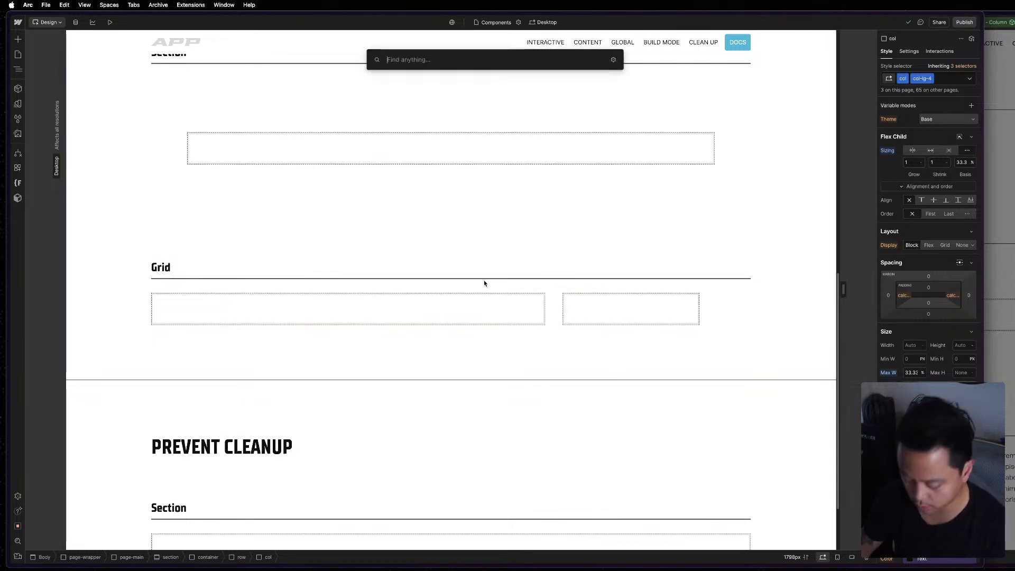
text(sli)
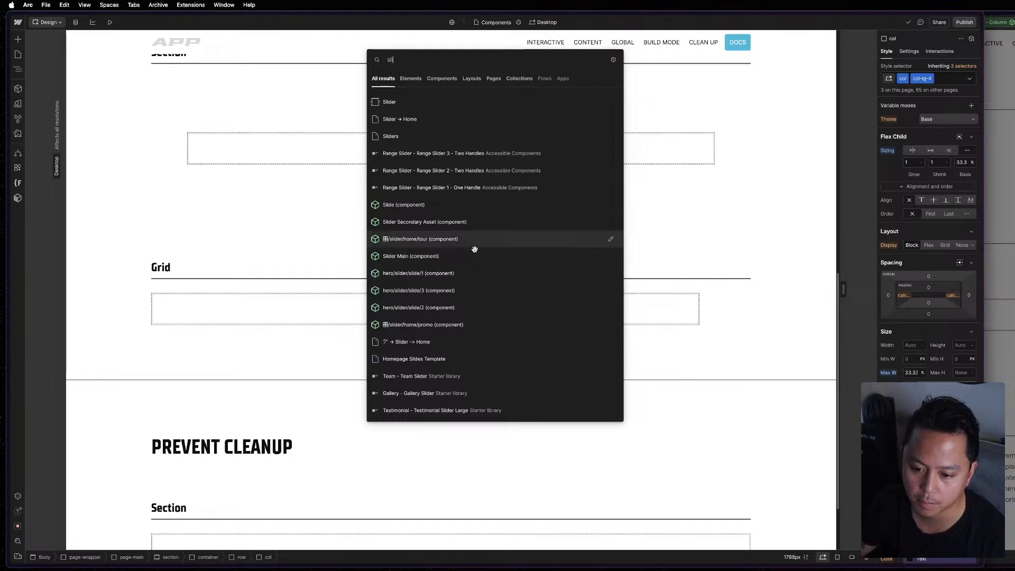
key(BackSpace)
key(BackSpace)
key(BackSpace)
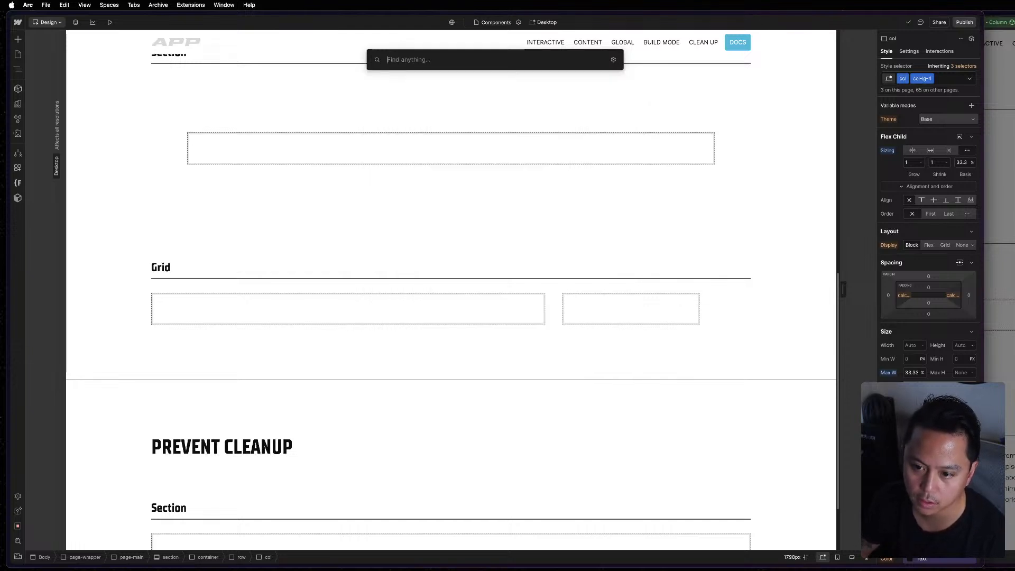
text(com)
key(Escape)
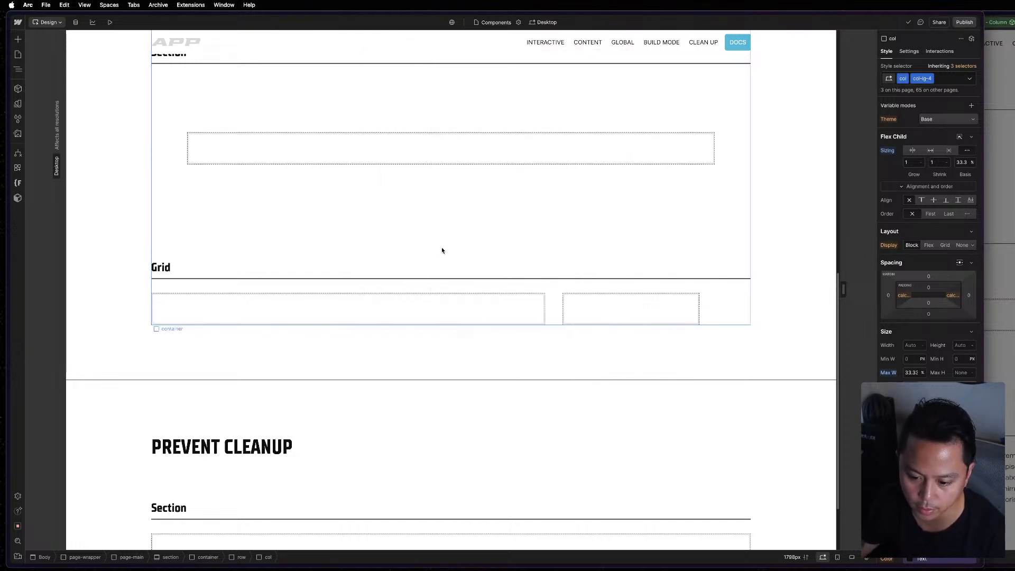
Insert the Newsletter CTA site component into the slot of the first column under Grid.
key(z)
click(18, 90)
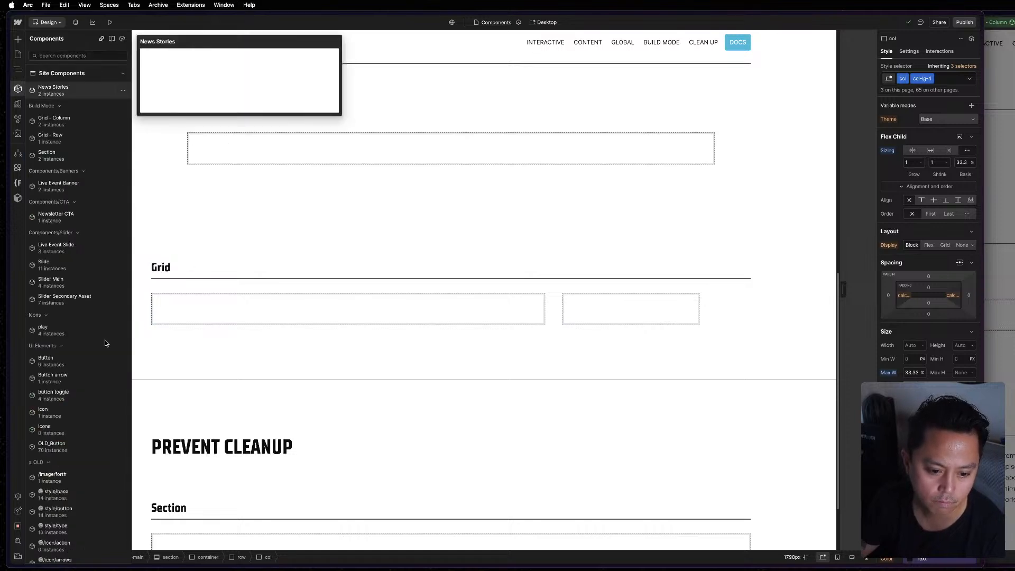
drag(344, 310, 344, 310)
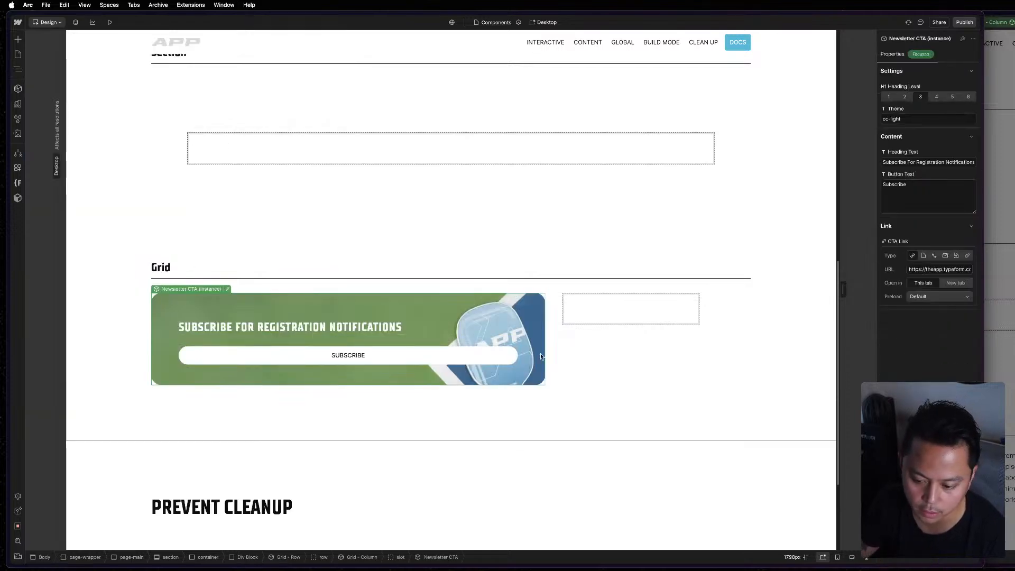
click(378, 389)
click(637, 317)
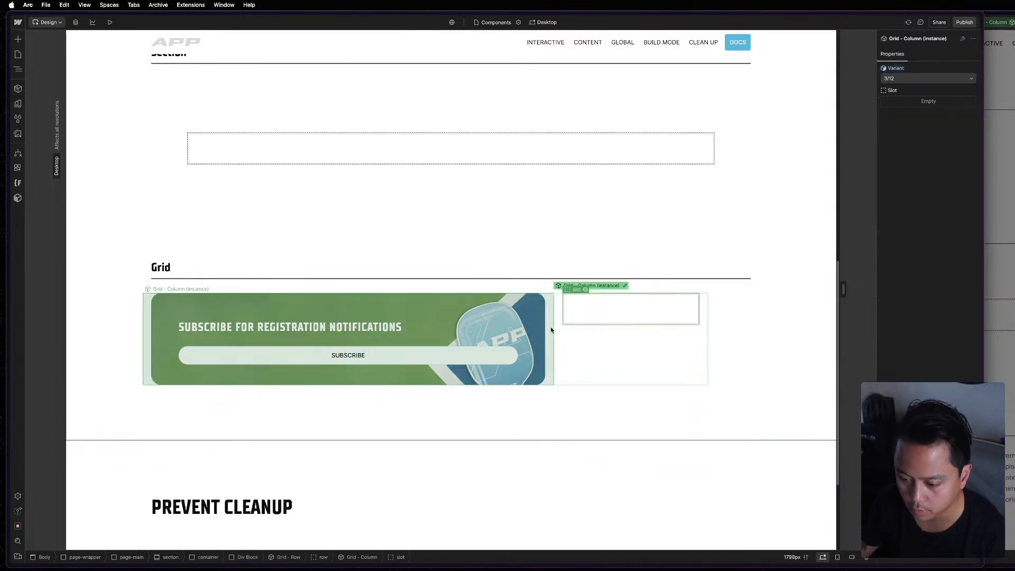
Select the Grid - Row instance containing the Newsletter CTA and preview its alignment variants, keeping Top Left.
click(166, 300)
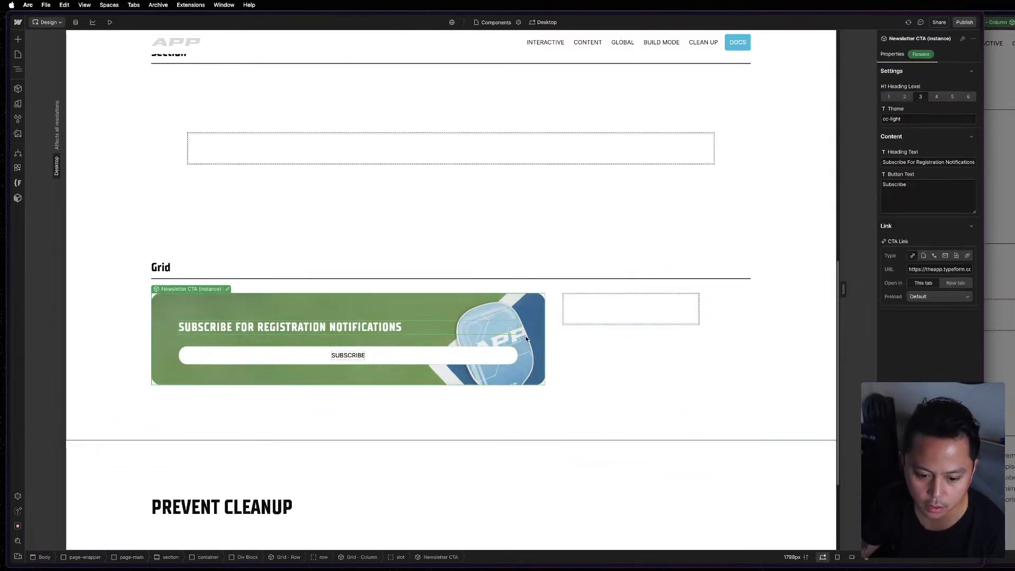
click(18, 69)
click(80, 425)
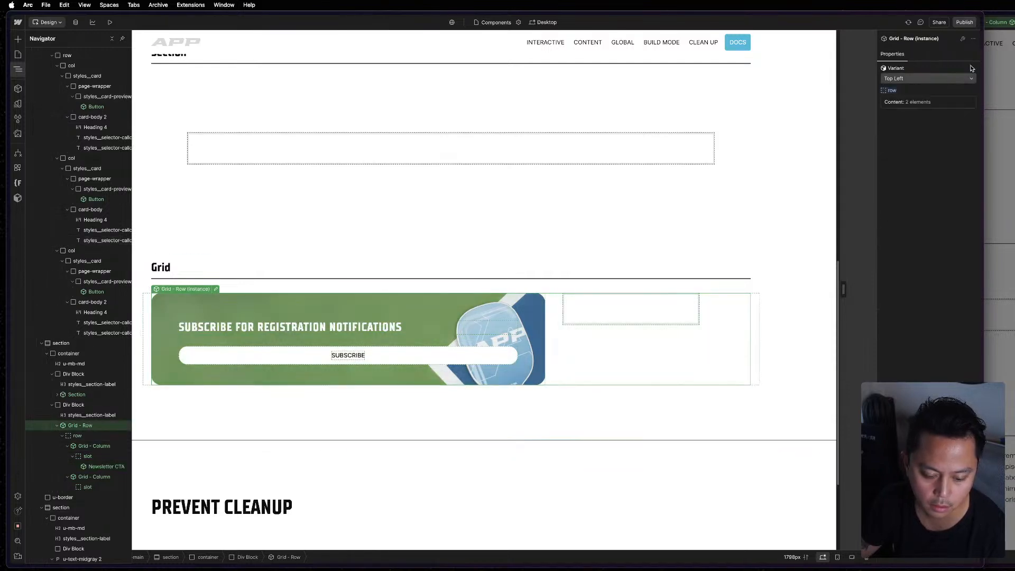
click(970, 84)
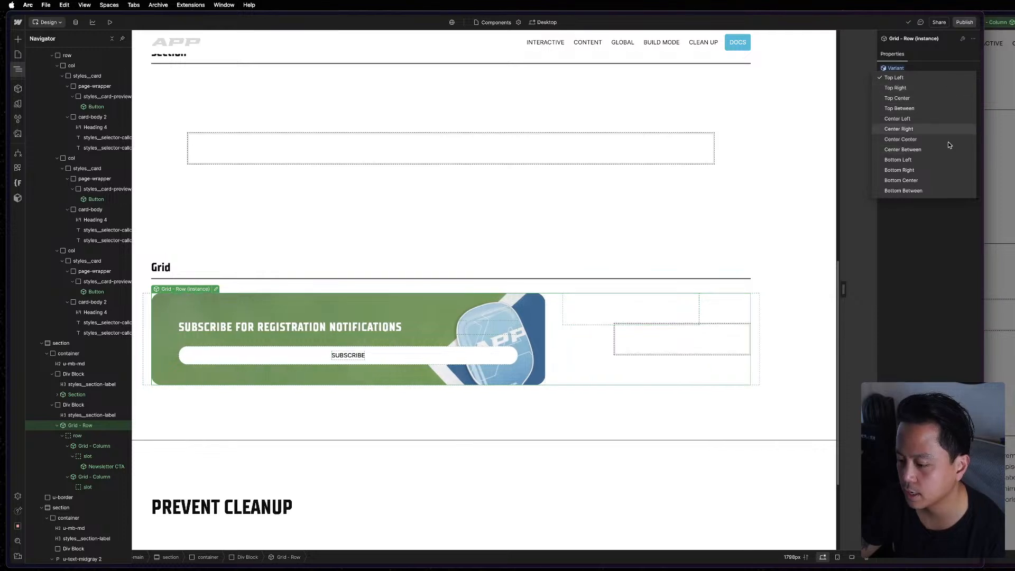
click(925, 64)
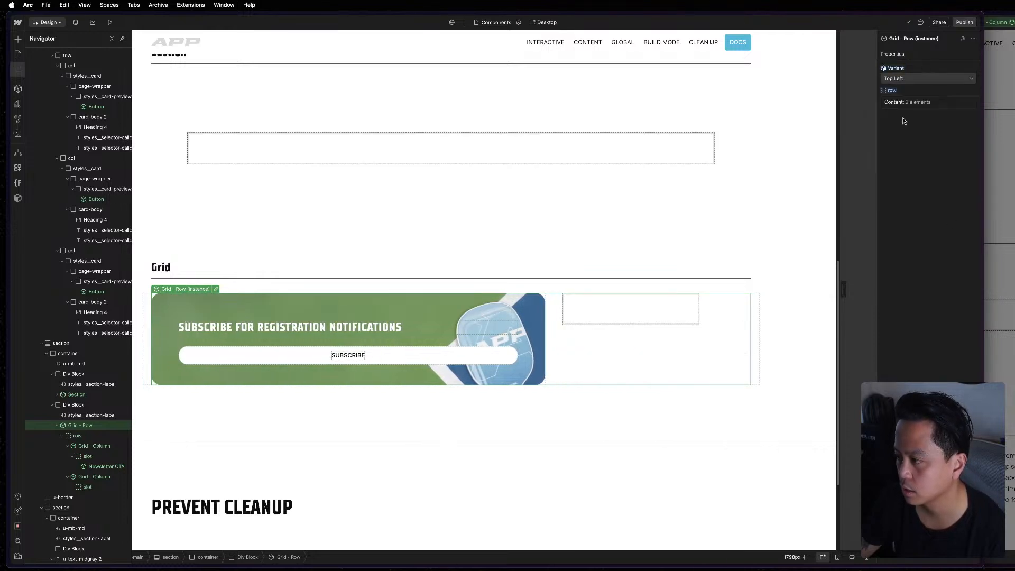
Set the second Grid - Column instance beside the Newsletter CTA to the Shrink variant.
click(604, 318)
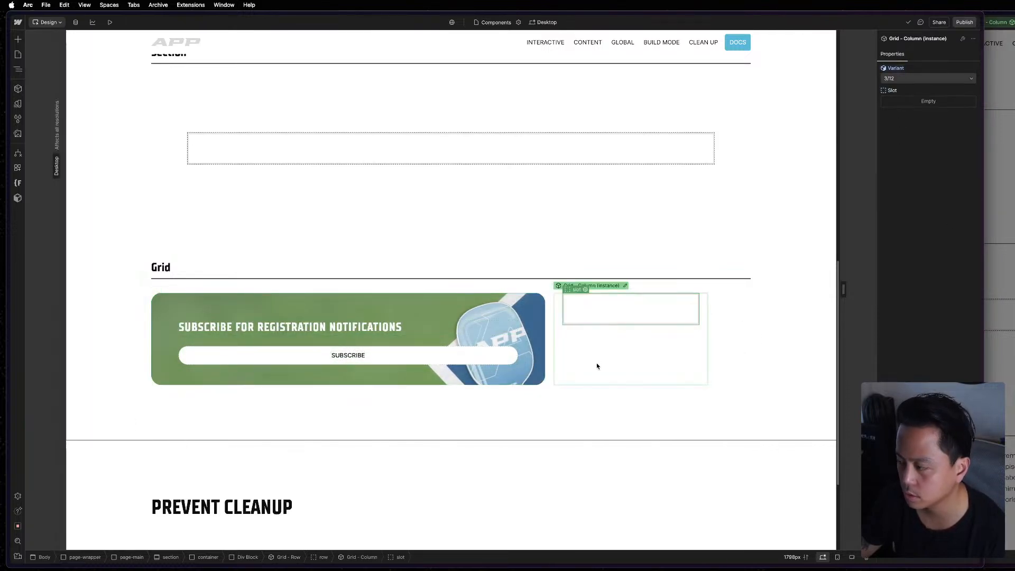
click(929, 78)
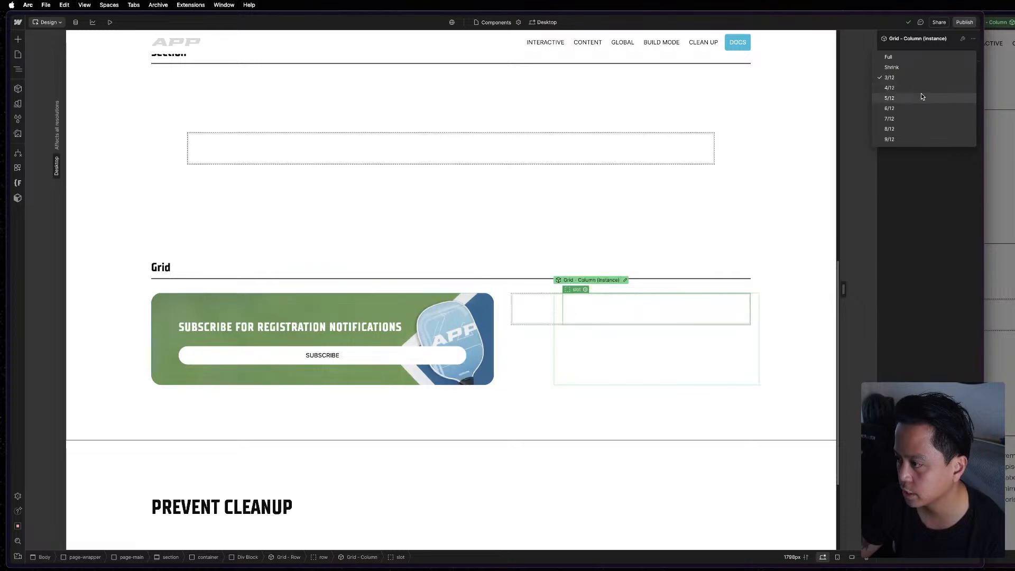
click(917, 66)
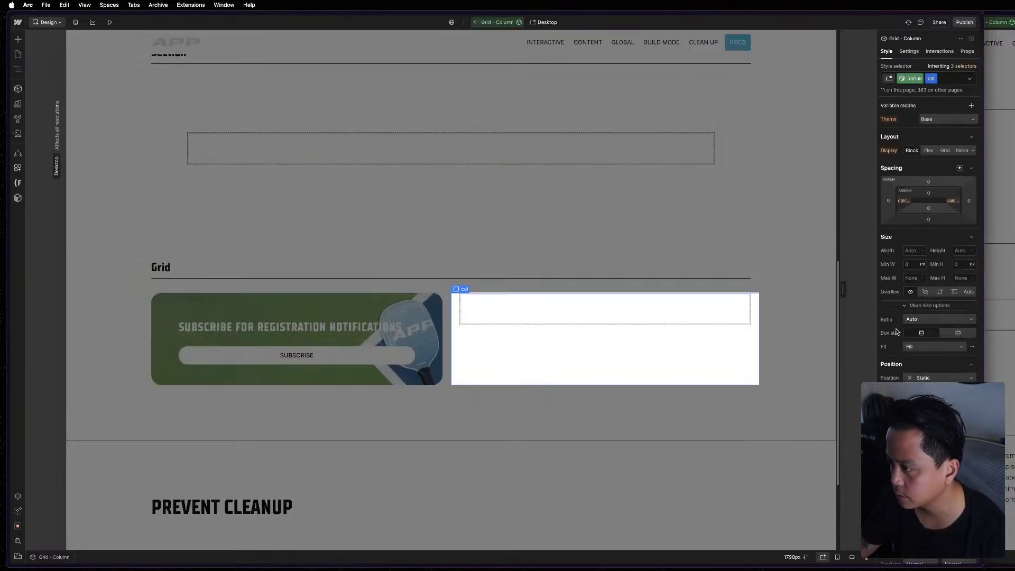
Compare the Shrink variant's slot styles with the slot and col elements of Grid - Column in the MAST reference project.
key(z)
click(63, 63)
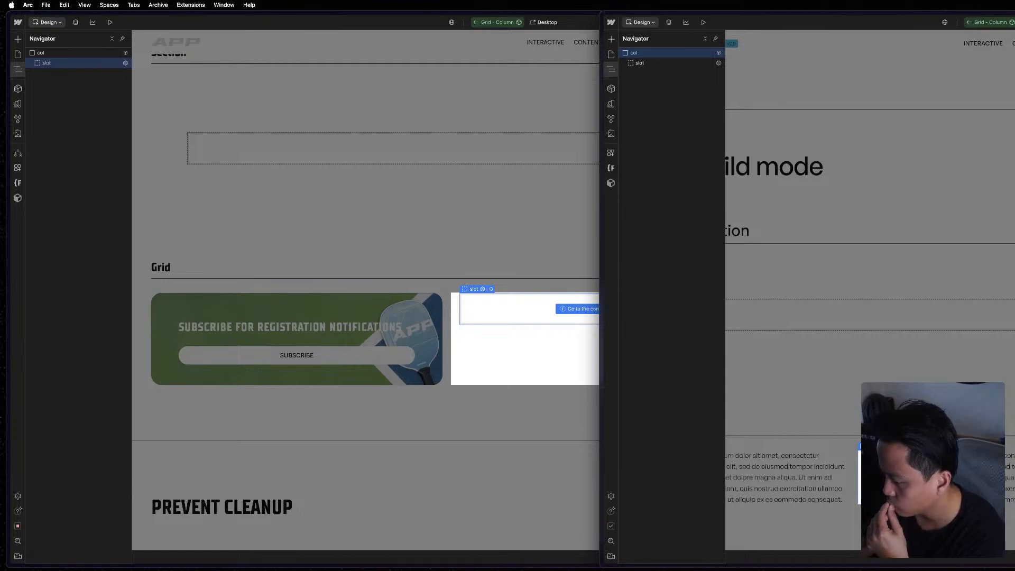
click(667, 63)
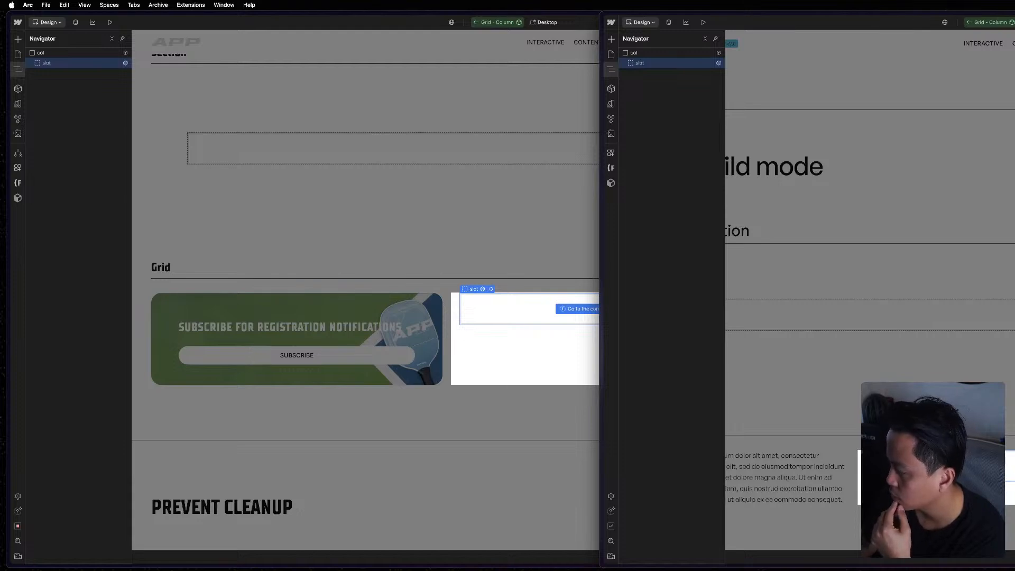
click(645, 53)
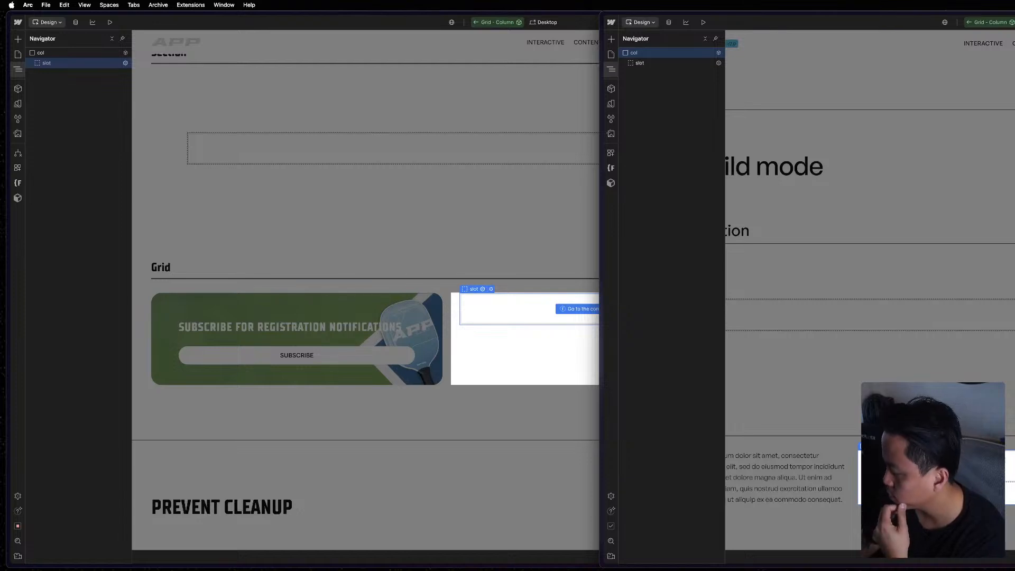
Open the first Grid - Column instance in the MAST reference, inspect its col and slot, and return to the APP project.
double_click(834, 414)
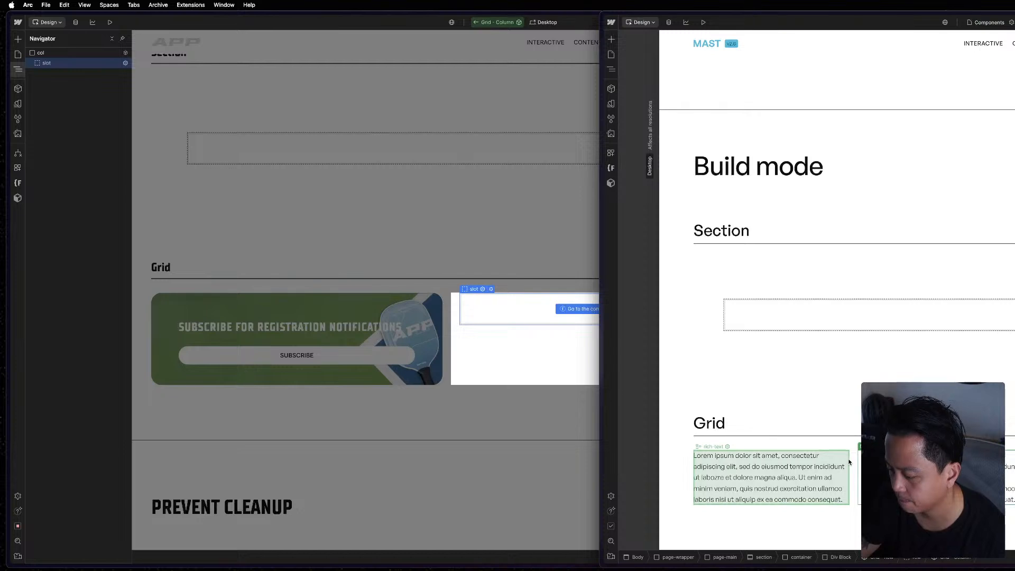
key(z)
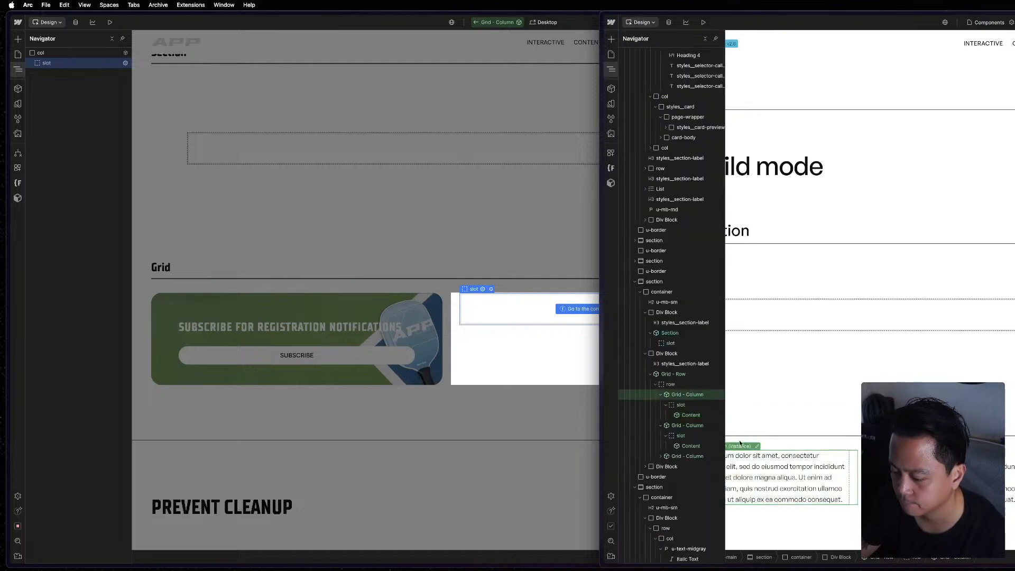
key(Return)
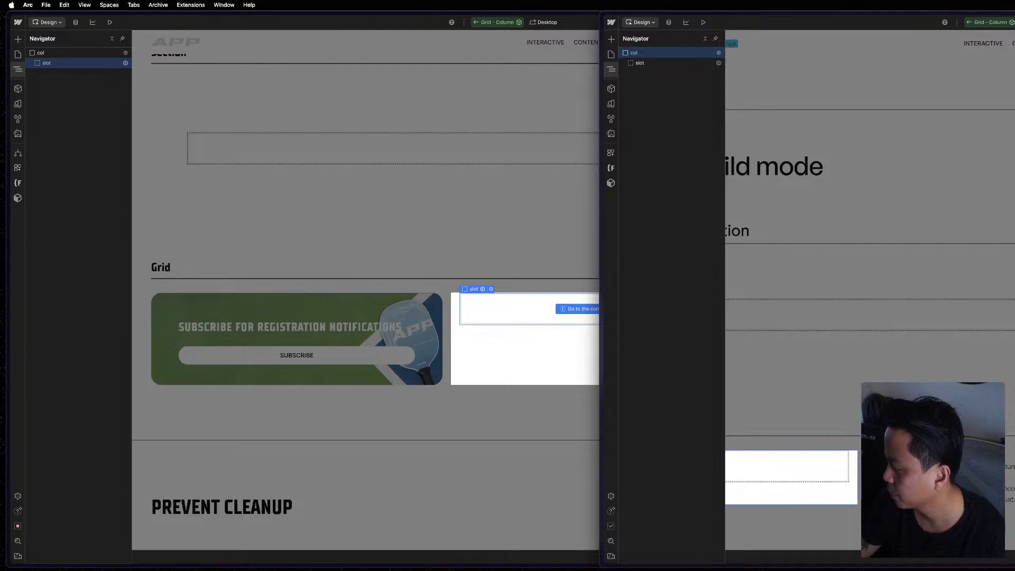
click(675, 65)
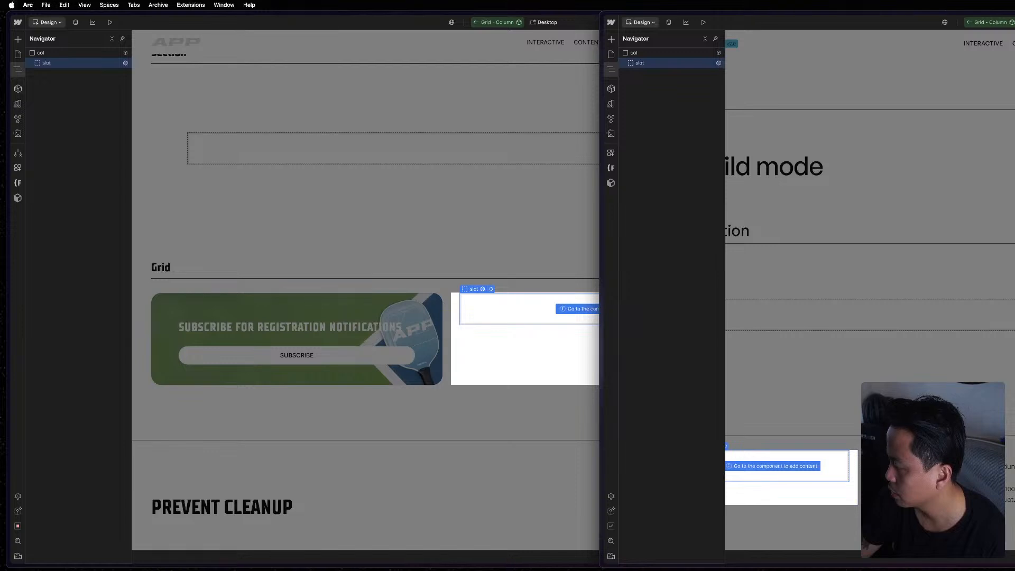
key(Escape)
key(Escape)
Exit Grid - Column component editing and duplicate the empty column beside the Newsletter CTA.
key(Escape)
click(442, 312)
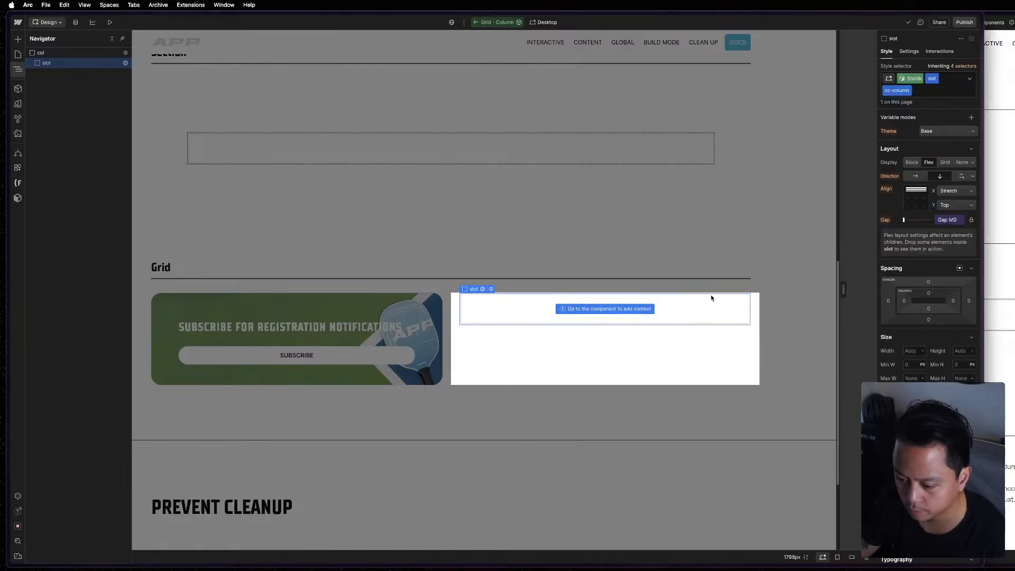
key(Escape)
key(Escape)
key(Escape)
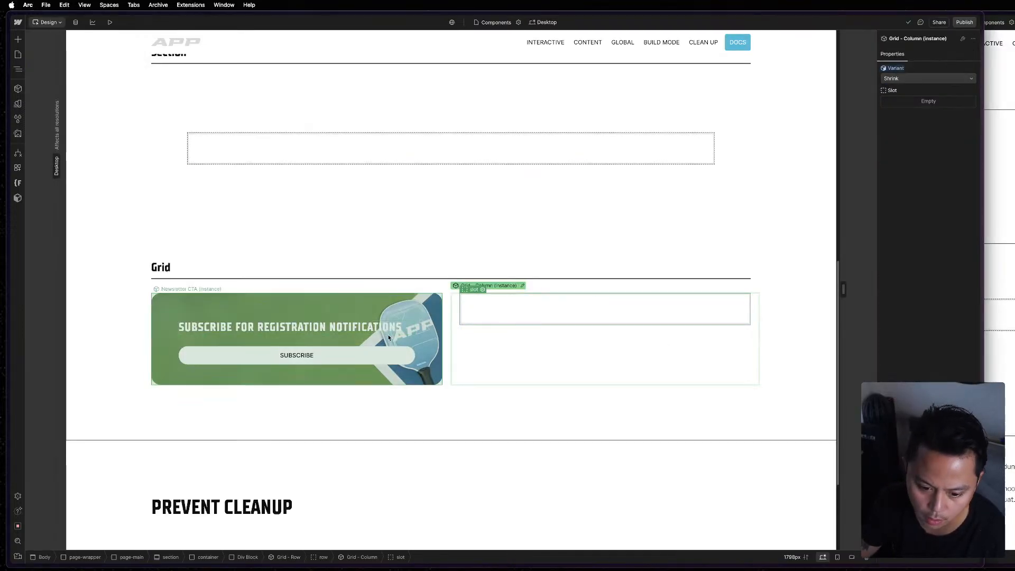
click(388, 338)
click(545, 305)
key(super+d)
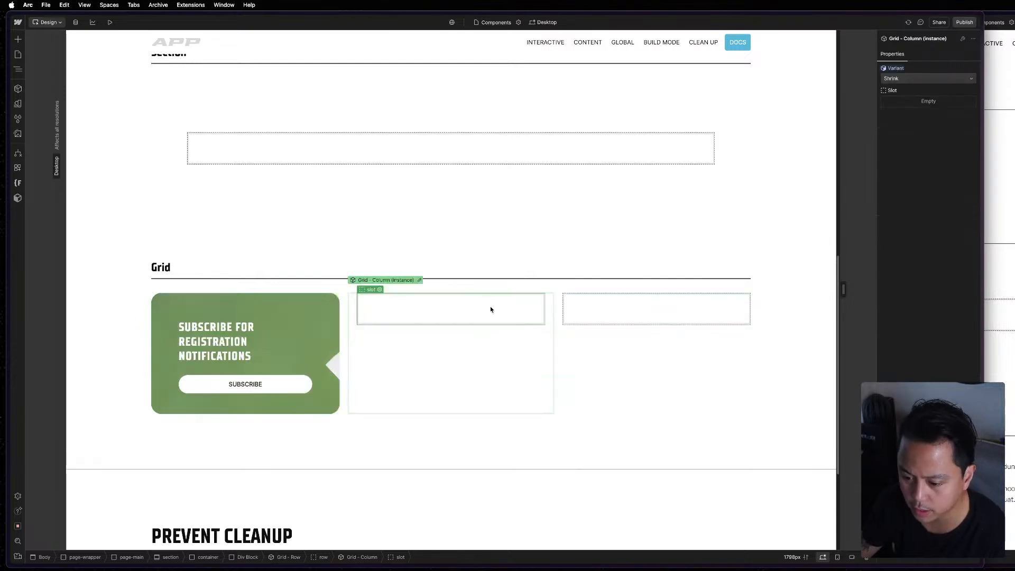
Undo the duplicated column and copy the Newsletter CTA into the empty slot of the second Grid - Column instance.
key(super+z)
click(311, 326)
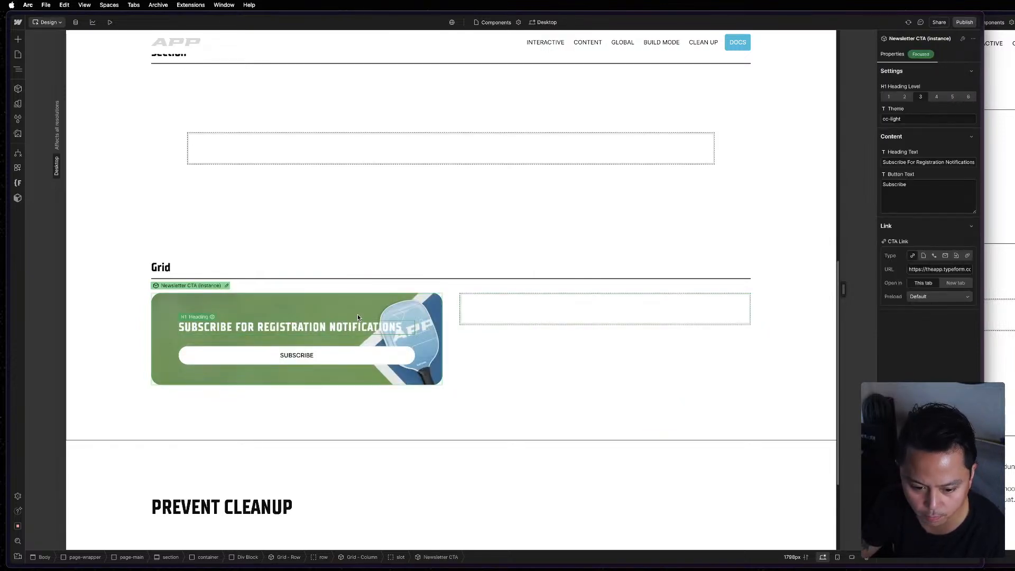
click(576, 307)
key(super+v)
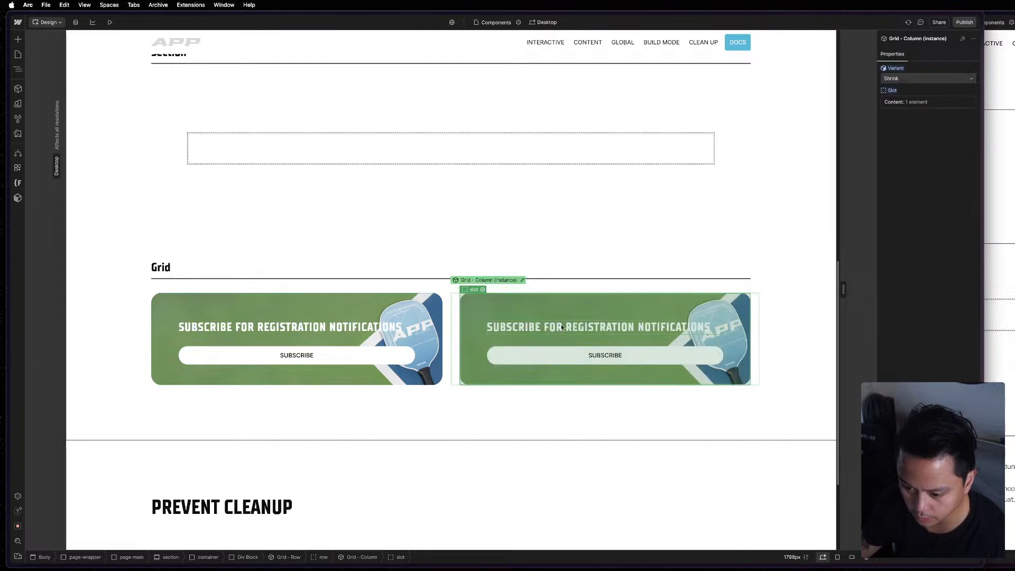
Set the second Grid - Column instance to the 3/12 variant.
click(459, 329)
click(456, 328)
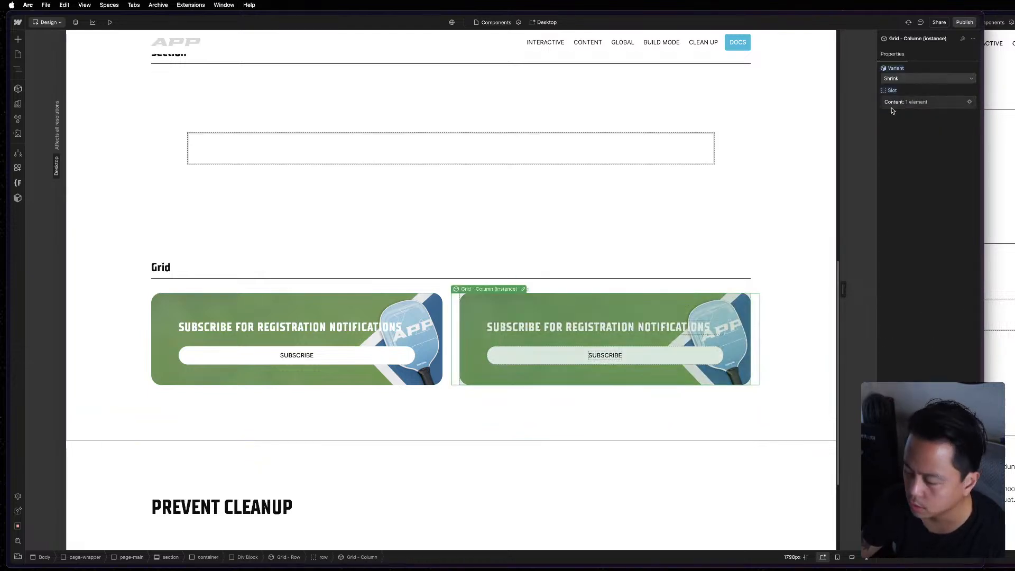
click(909, 78)
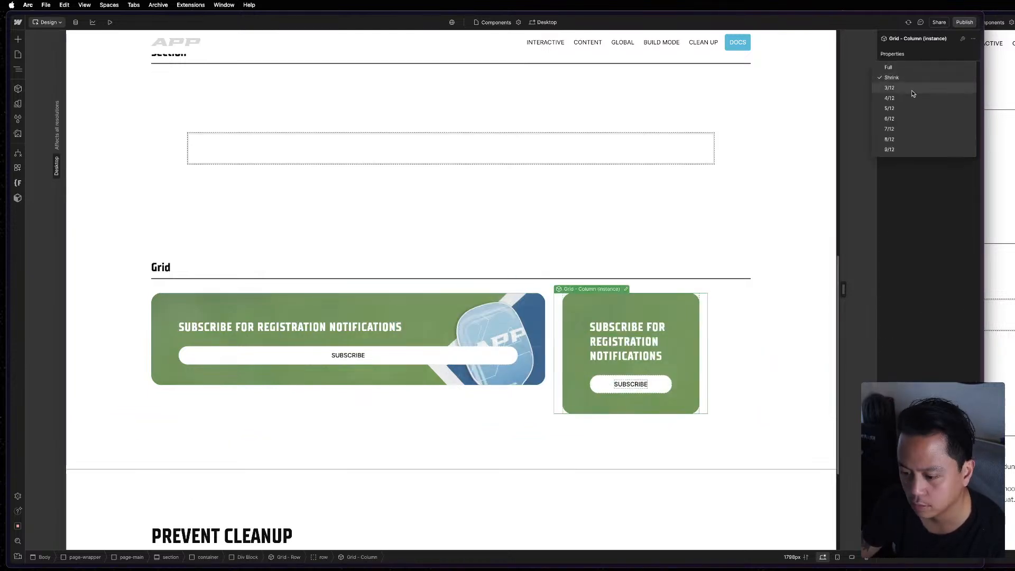
click(912, 89)
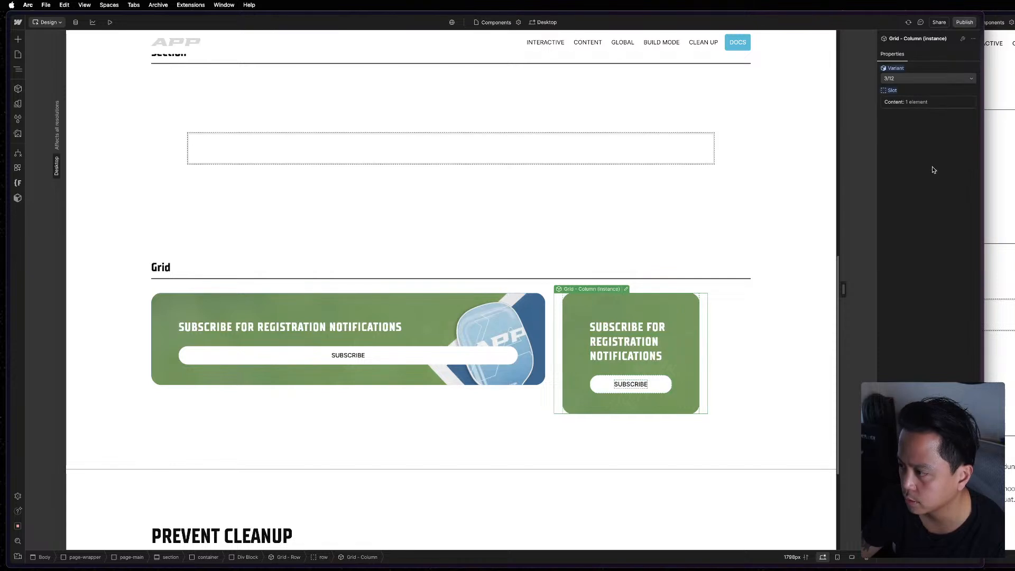
Examine the Grid - Row instance's alignment variants and how they place the two Newsletter CTA columns, keeping Top Left.
click(728, 345)
click(910, 78)
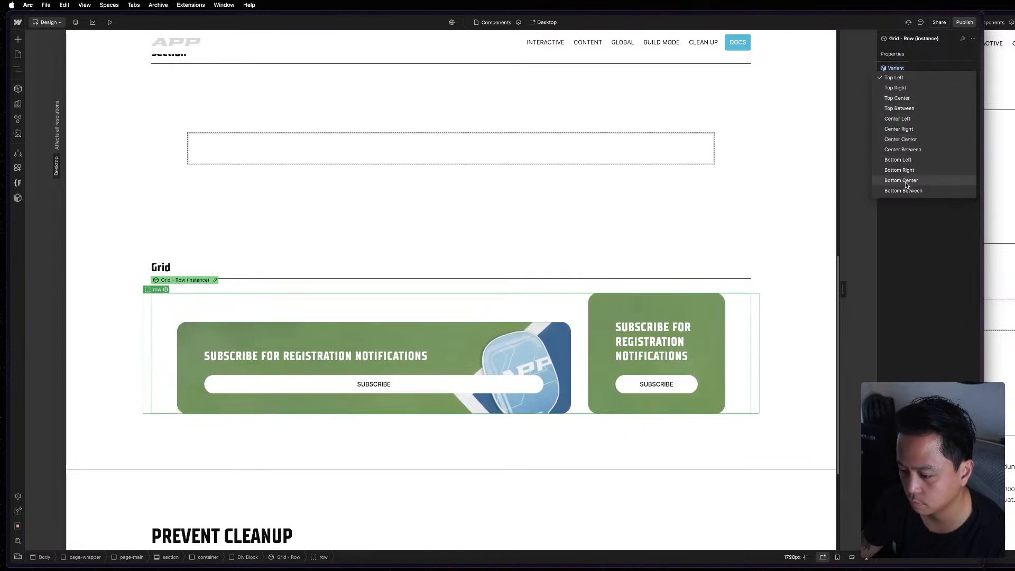
click(904, 78)
click(482, 373)
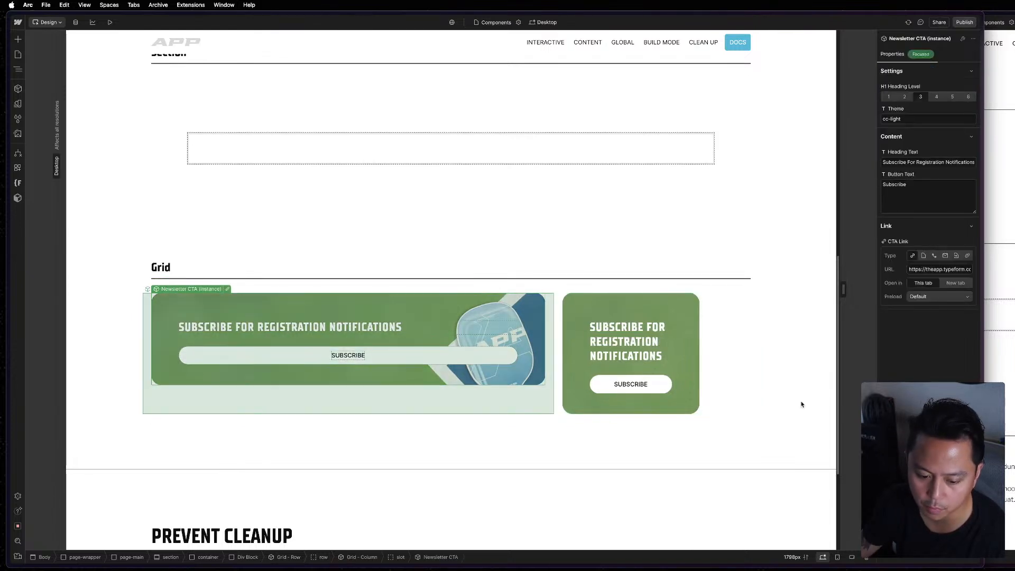
click(730, 354)
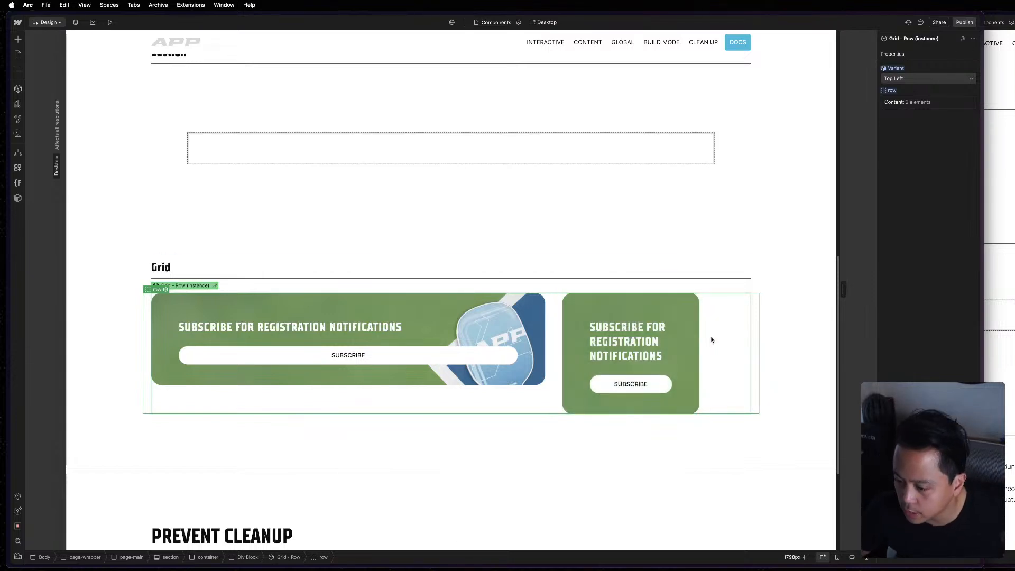
click(685, 307)
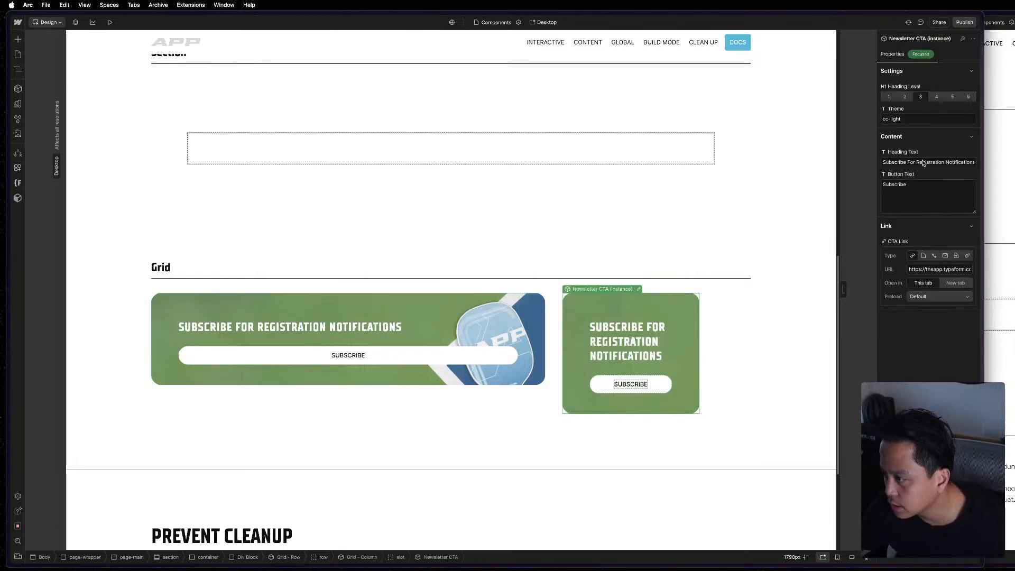
click(739, 345)
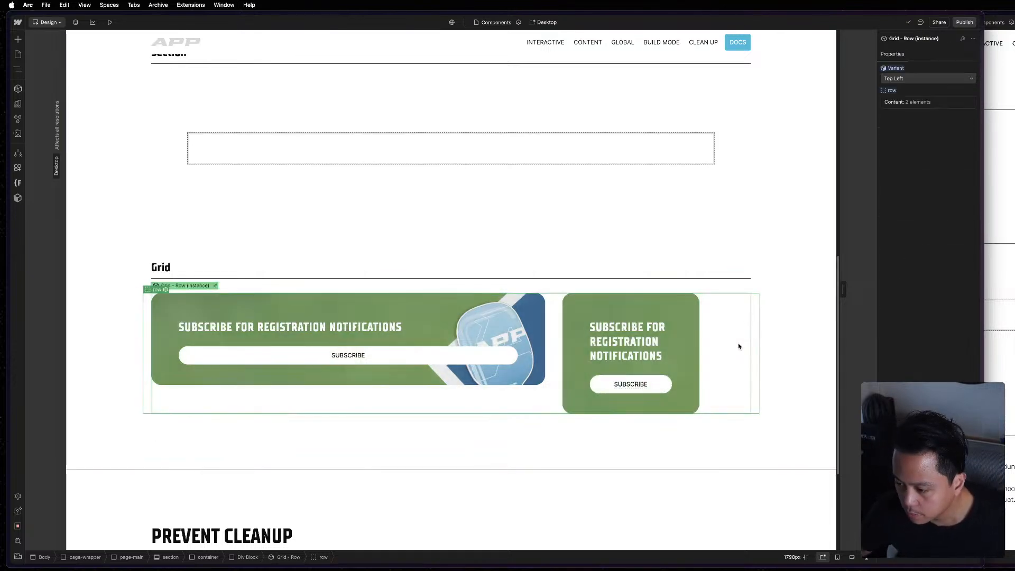
click(924, 80)
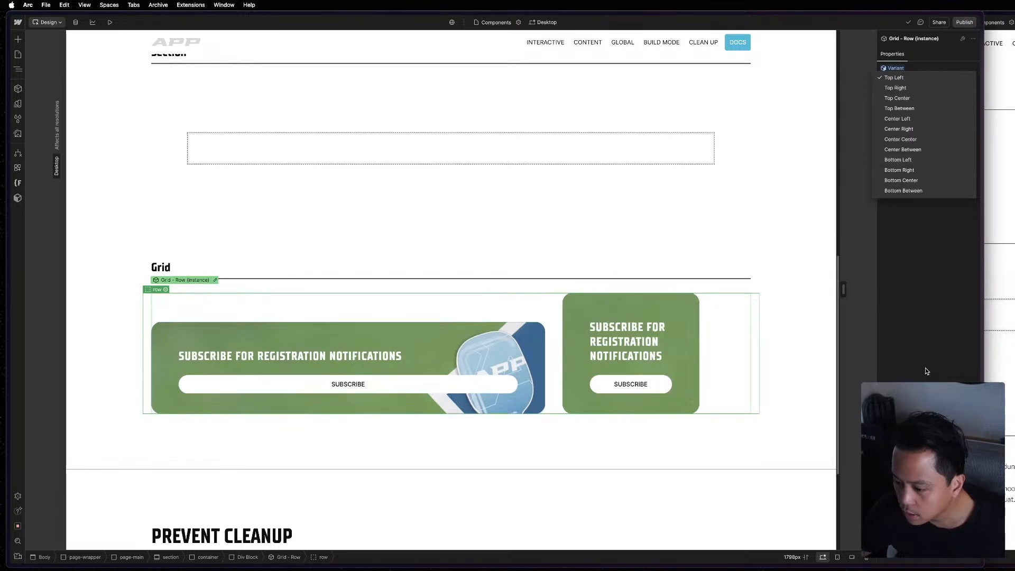
click(747, 356)
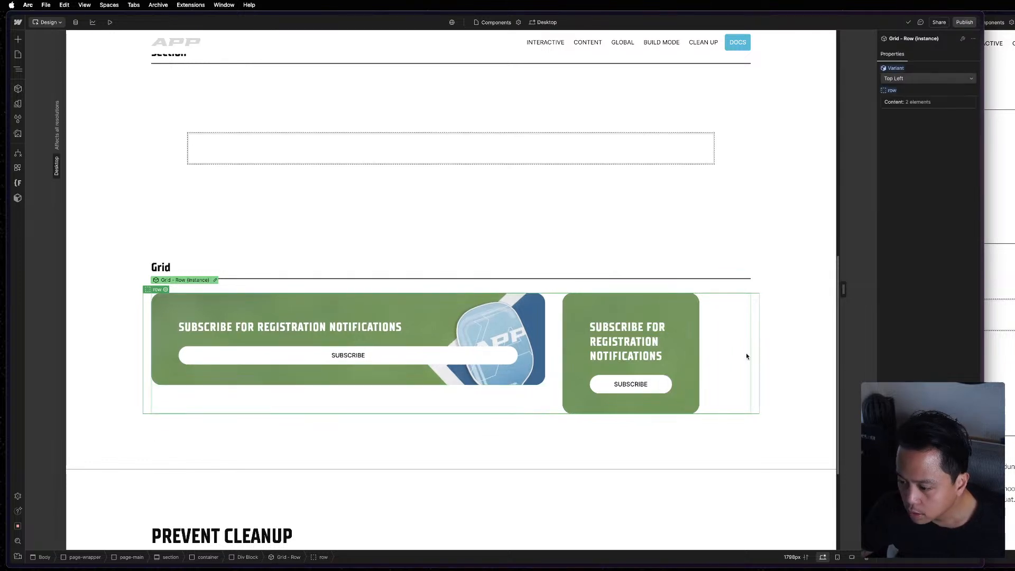
click(642, 361)
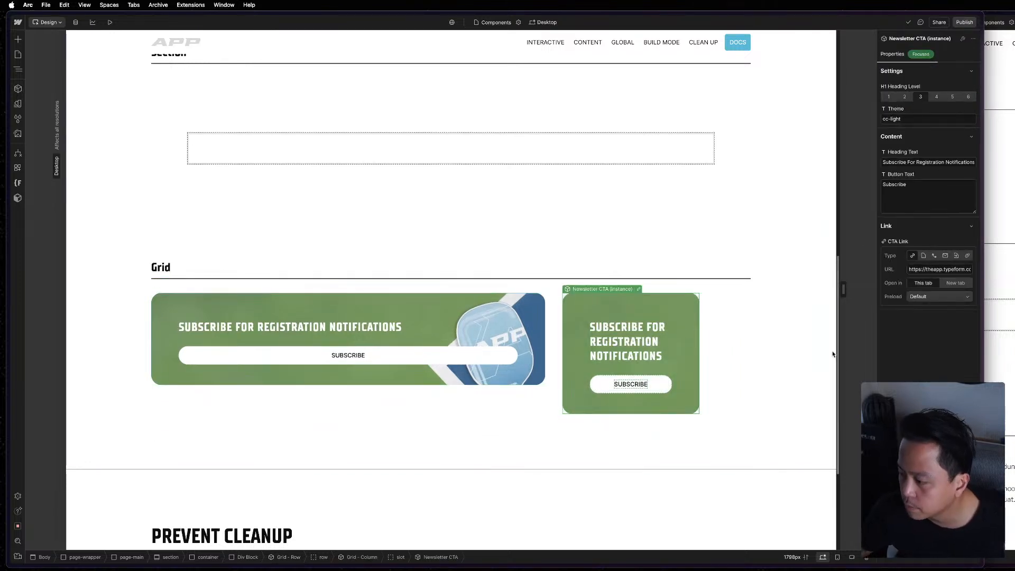
click(729, 356)
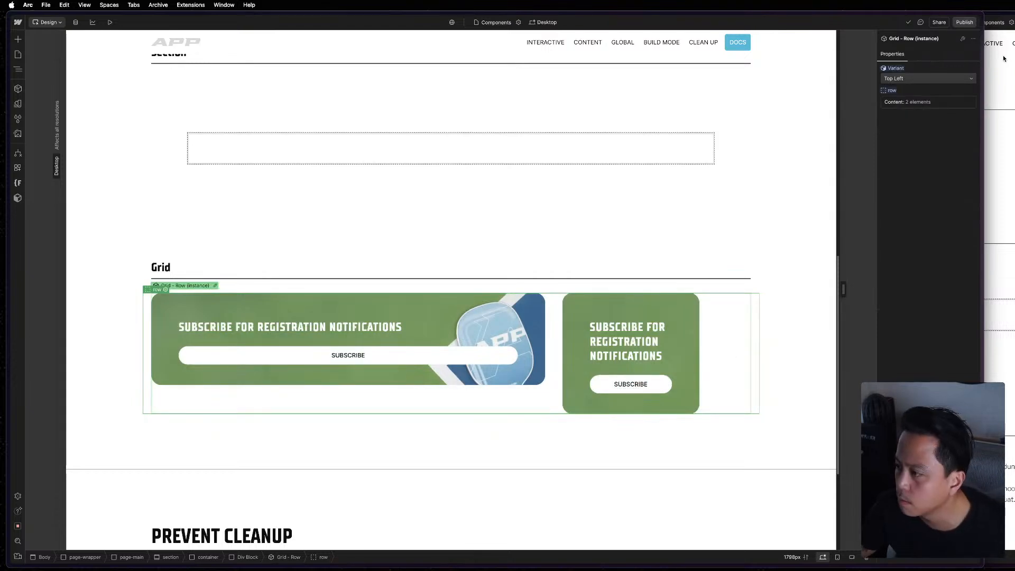
Set the second Grid - Column instance to the 6/12 variant and check the variant options of the first column.
click(706, 336)
click(917, 84)
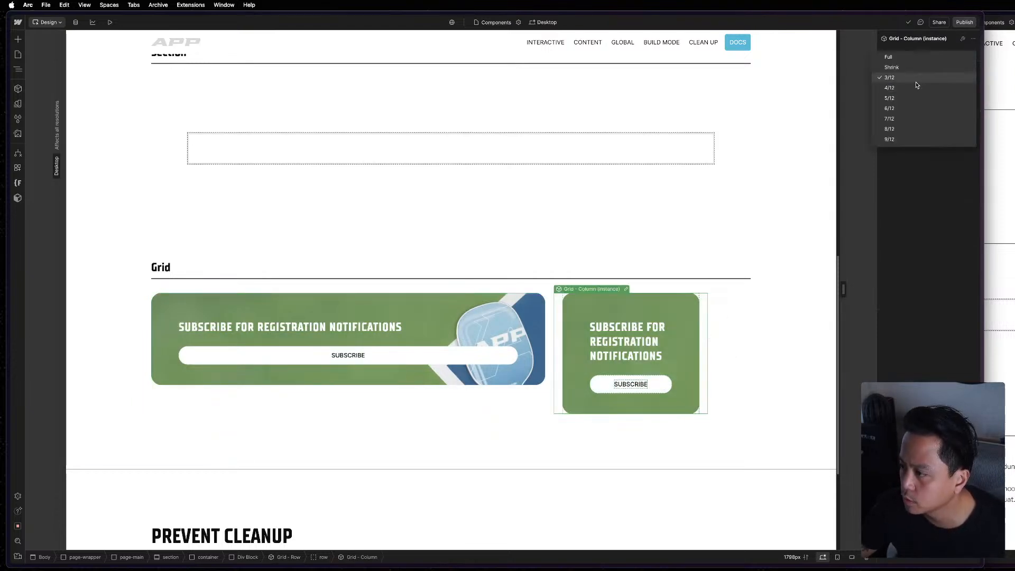
click(913, 108)
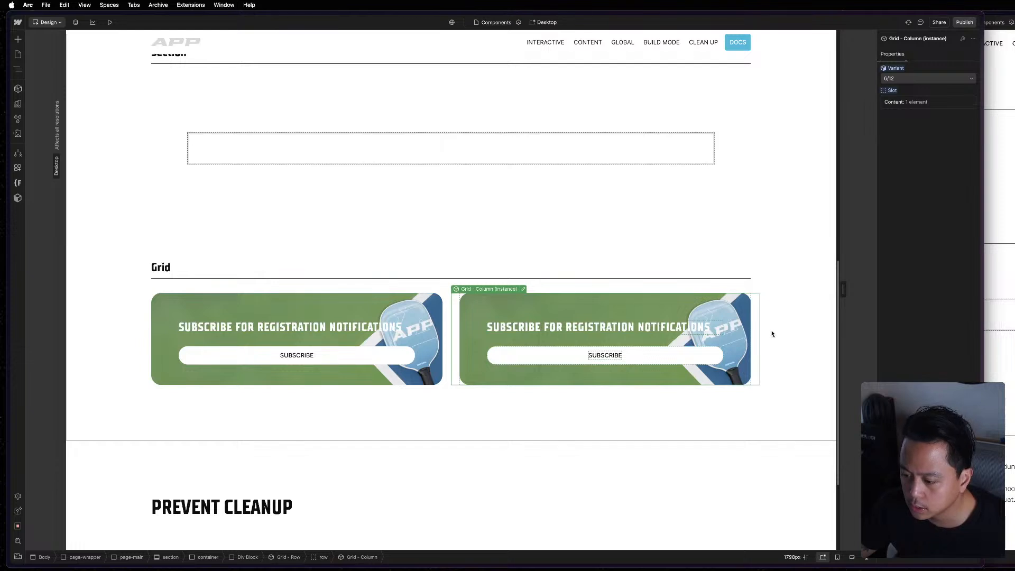
click(446, 324)
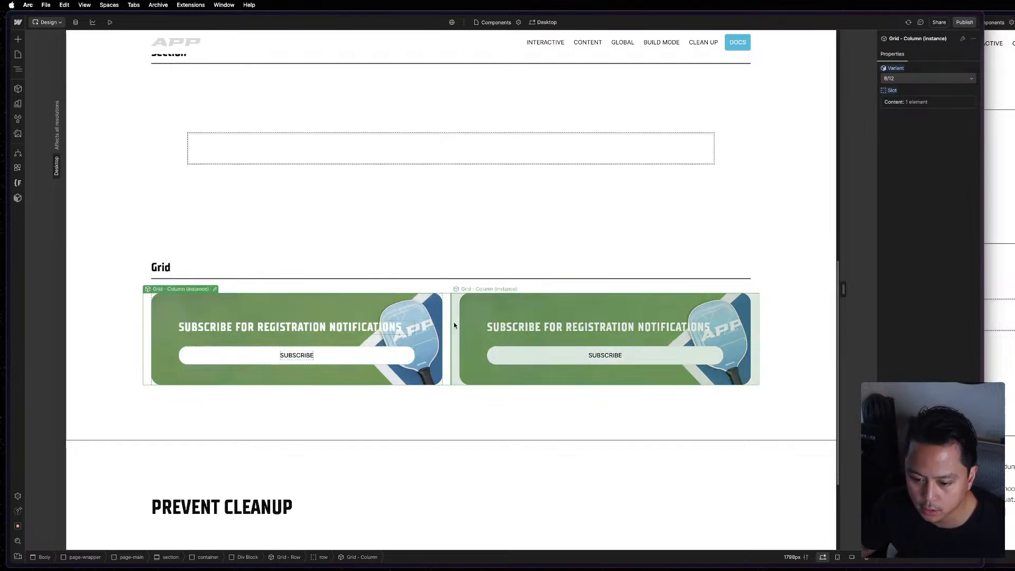
click(959, 78)
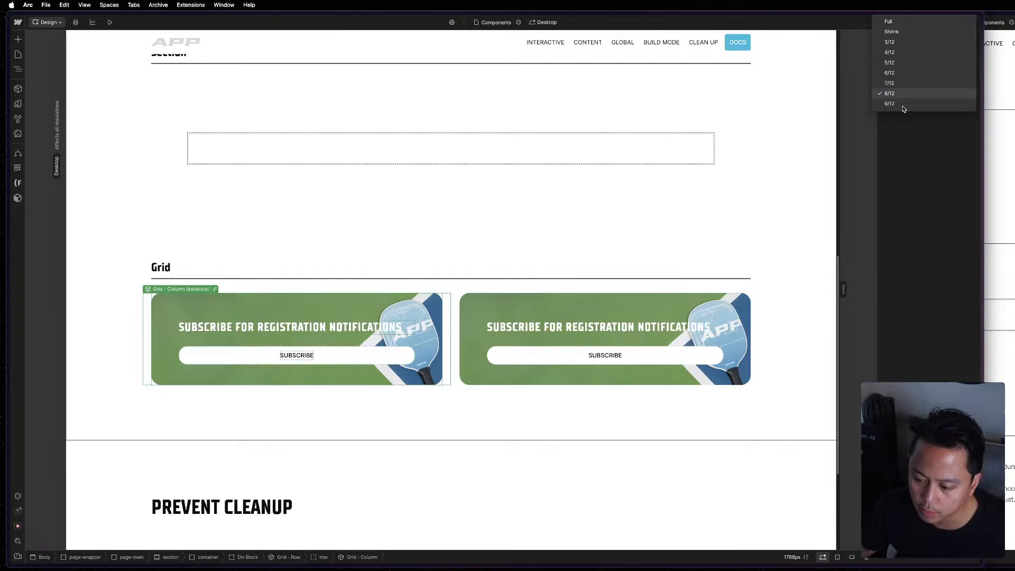
click(703, 307)
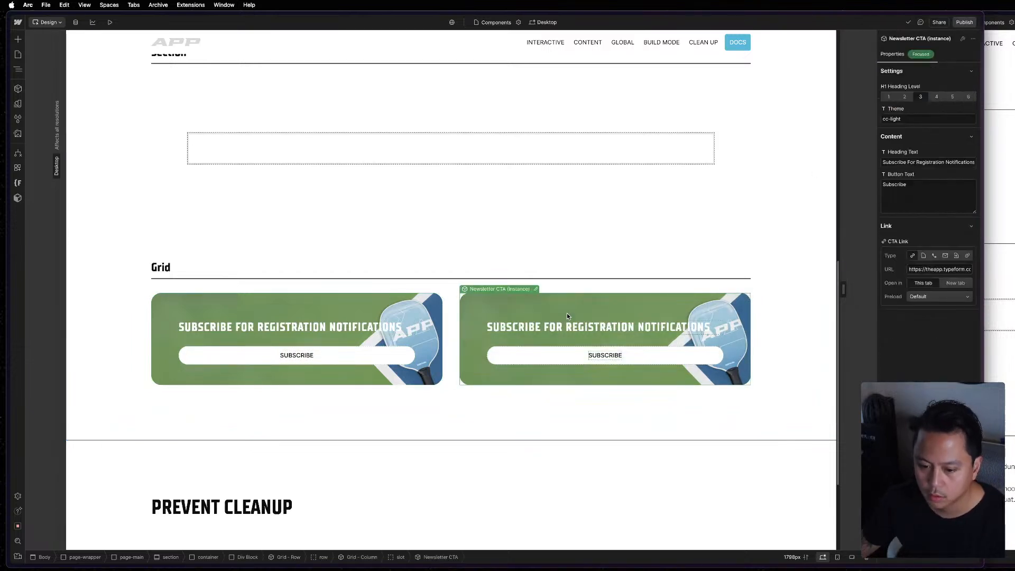
Delete the Newsletter CTA instances from the slots of both Grid - Column instances.
key(z)
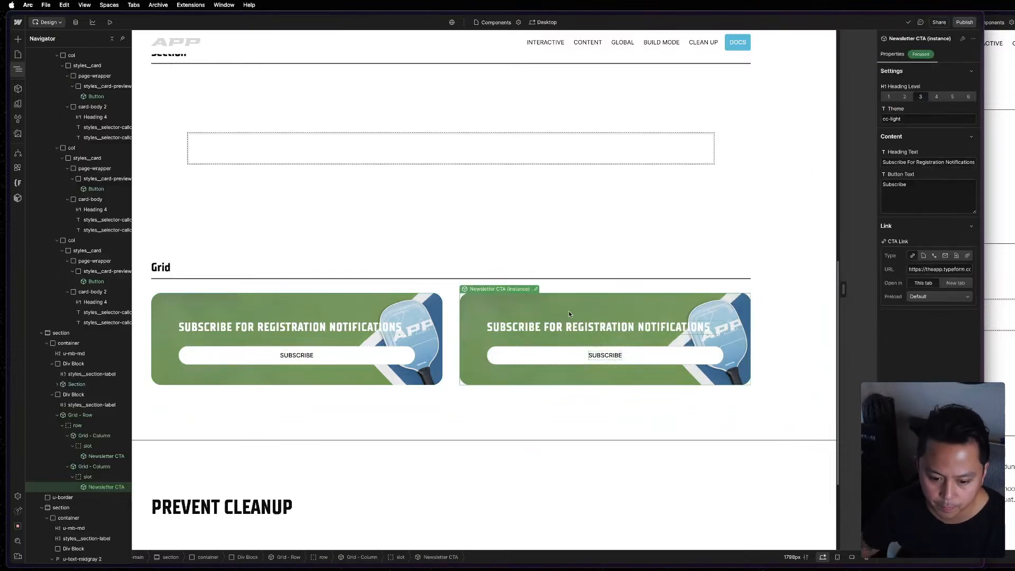
click(92, 435)
click(93, 456)
key(Delete)
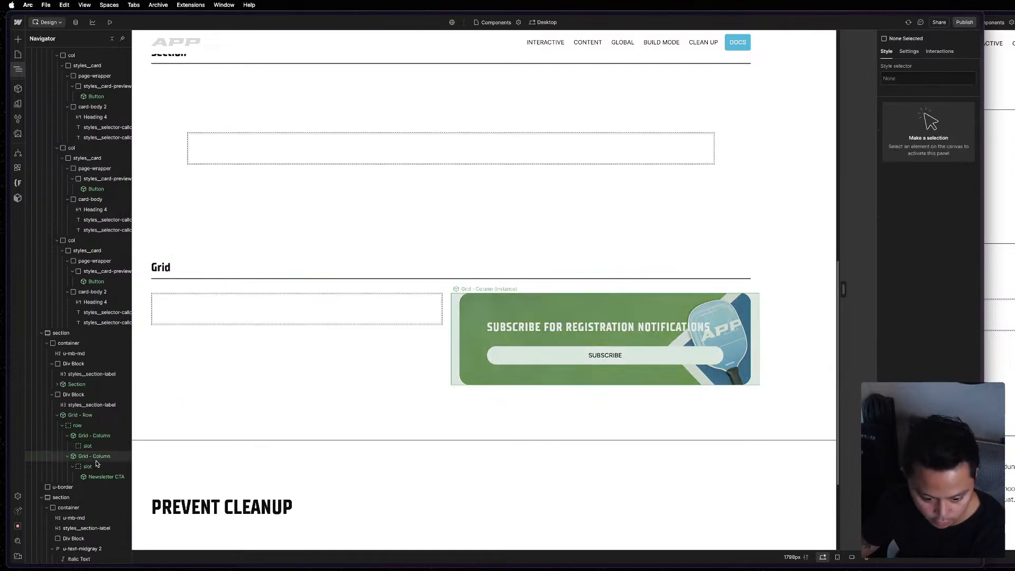
click(94, 475)
key(Delete)
key(z)
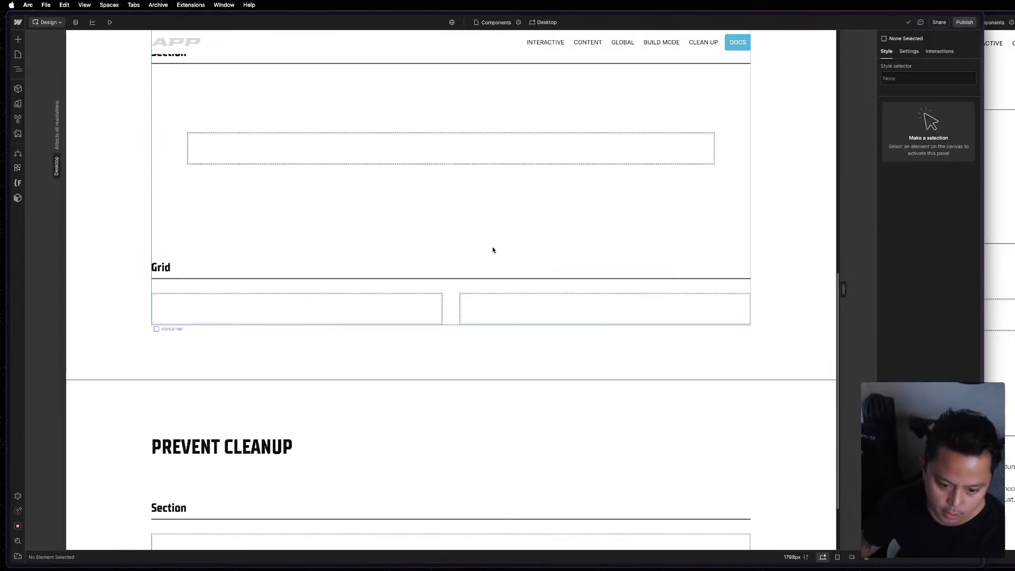
click(493, 246)
scroll(493, 252, up, 4)
scroll(493, 252, up, 6)
scroll(490, 259, down, 11)
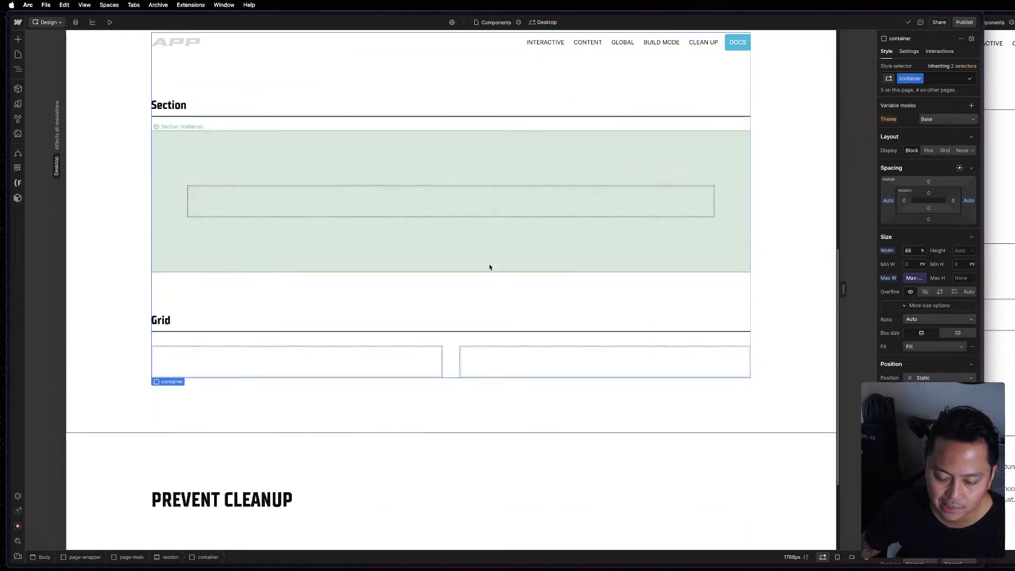
scroll(418, 305, up, 5)
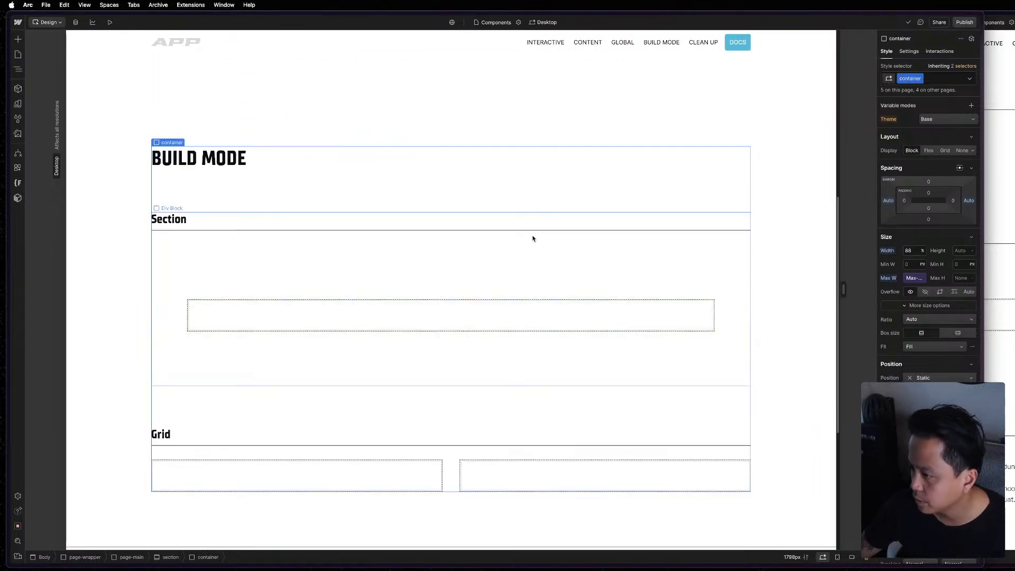
click(527, 242)
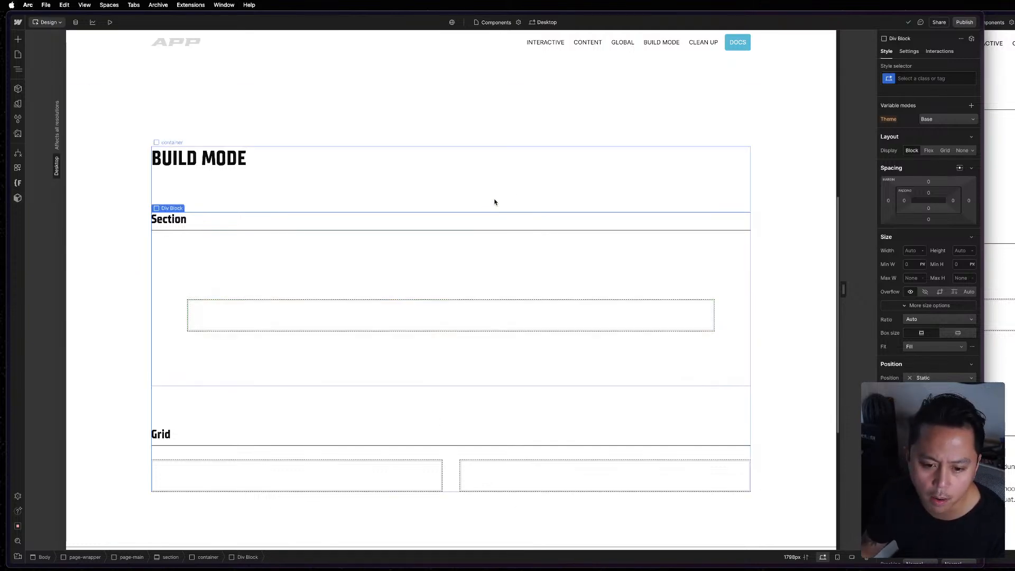
click(494, 203)
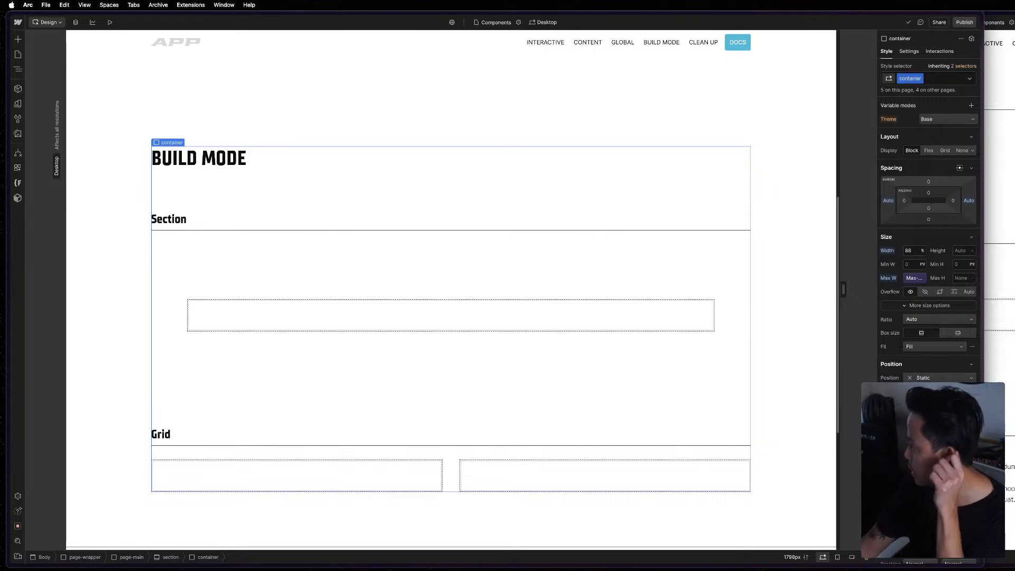